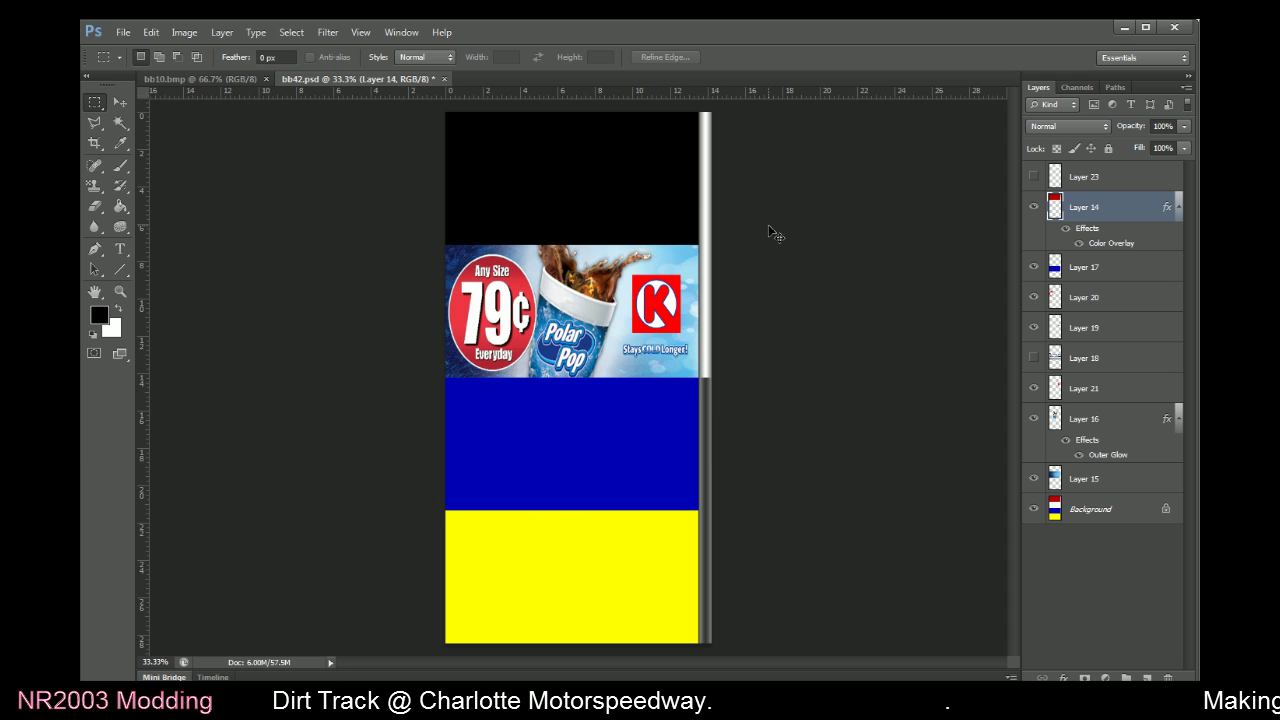
# Switch to Windows Photo Viewer and place the bb10.bmp reference photo beside the black top panel of the billboard texture
pyautogui.scroll(-1, 768, 224)
pyautogui.scroll(2, 768, 224)
pyautogui.scroll(1, 775, 235)
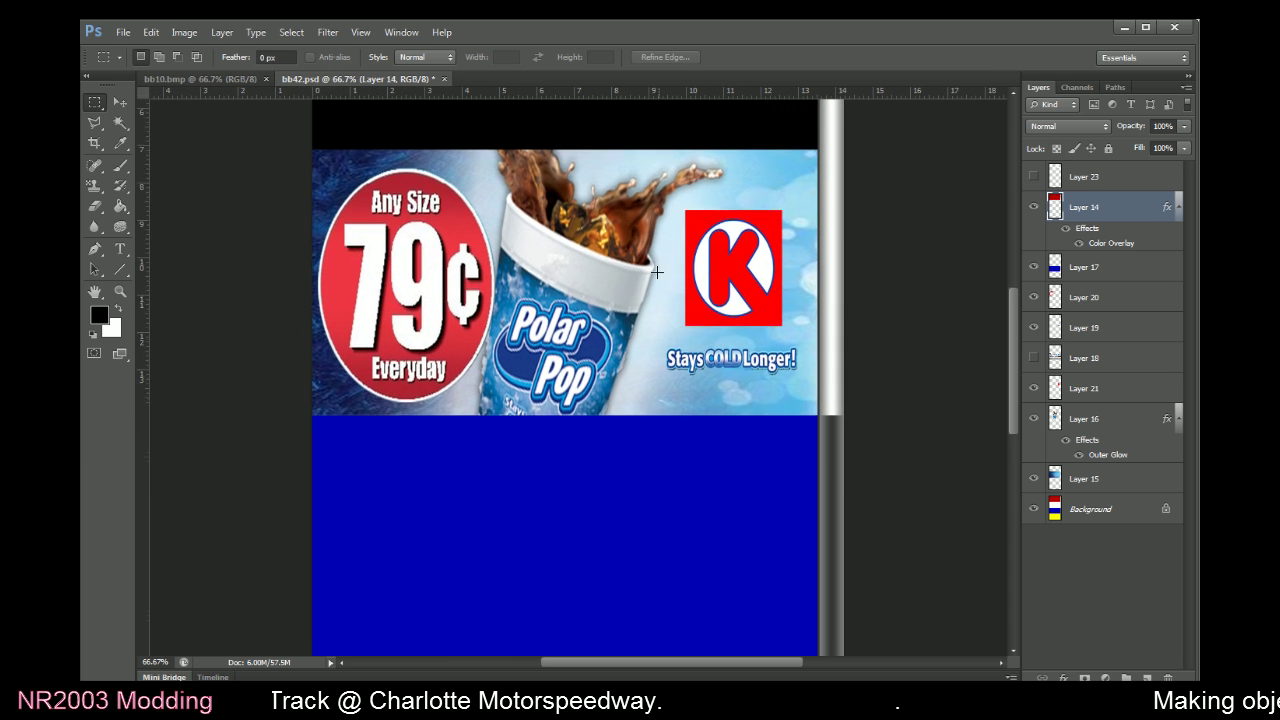
pyautogui.scroll(5, 567, 265)
pyautogui.scroll(1, 567, 265)
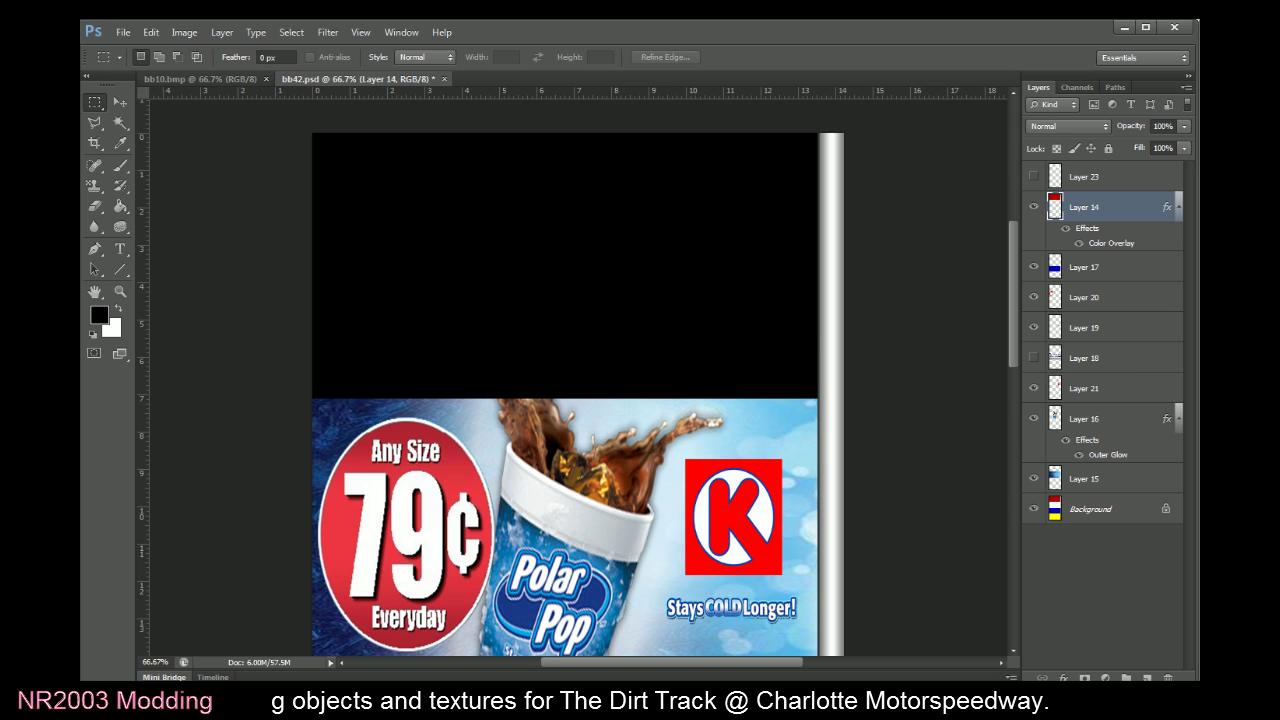
pyautogui.hotkey('alt', 'Tab')
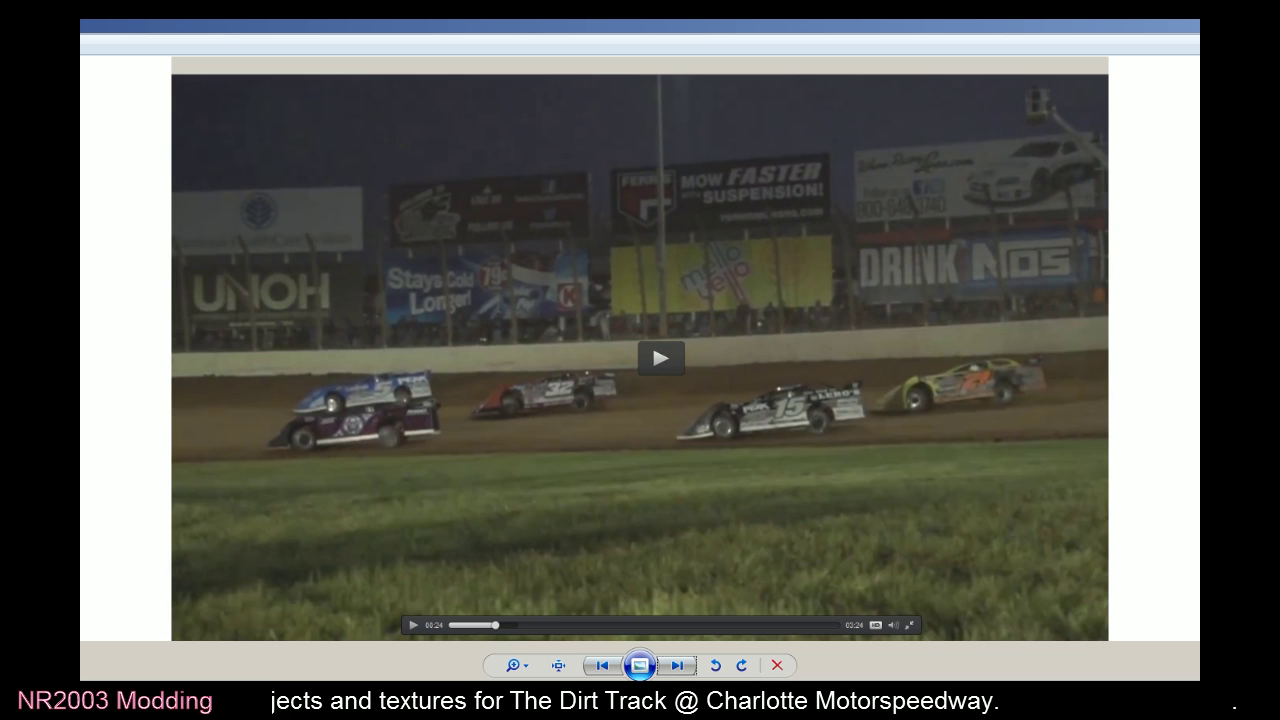
pyautogui.moveTo(563, 26); pyautogui.dragTo(998, 112)
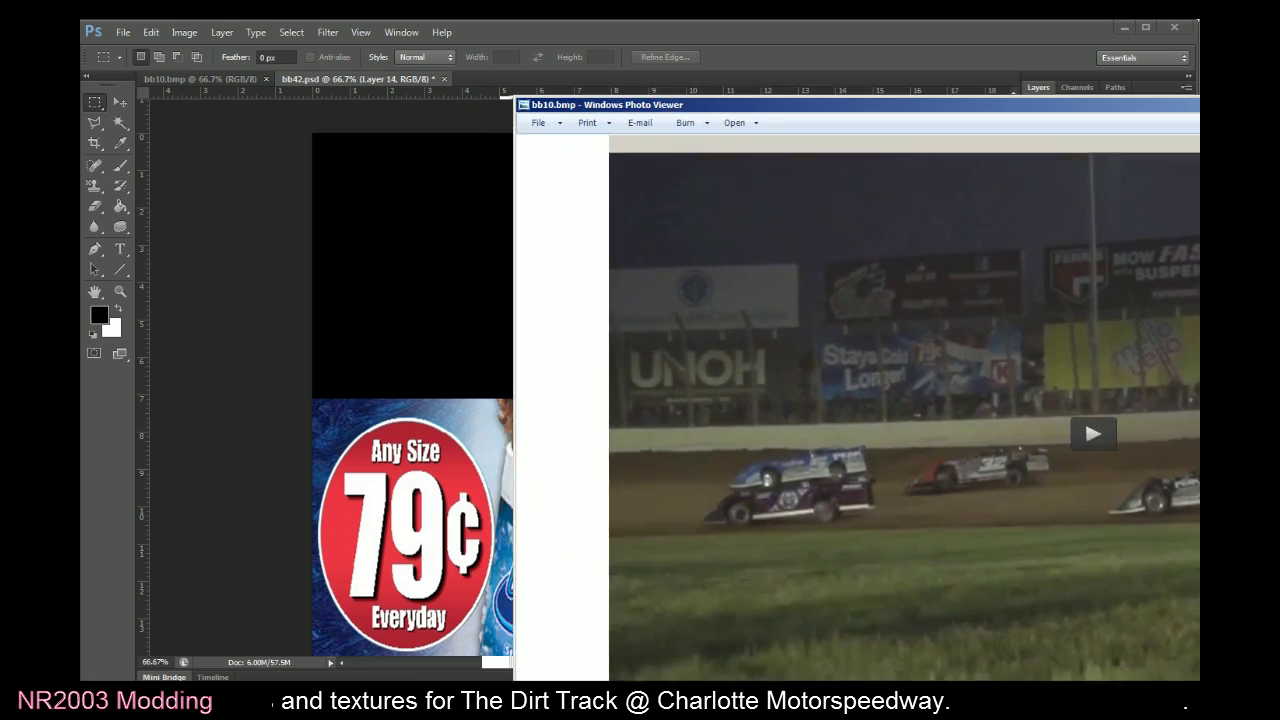
pyautogui.moveTo(800, 104); pyautogui.dragTo(998, 42)
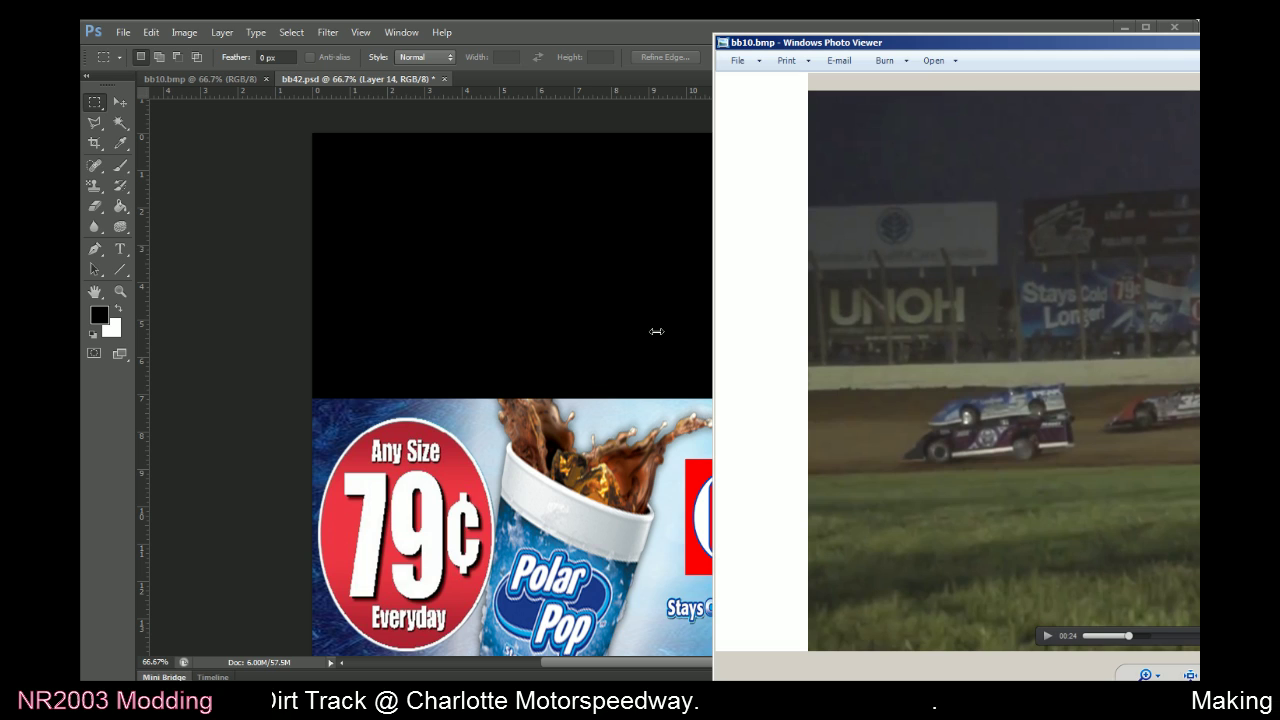
pyautogui.click(211, 209)
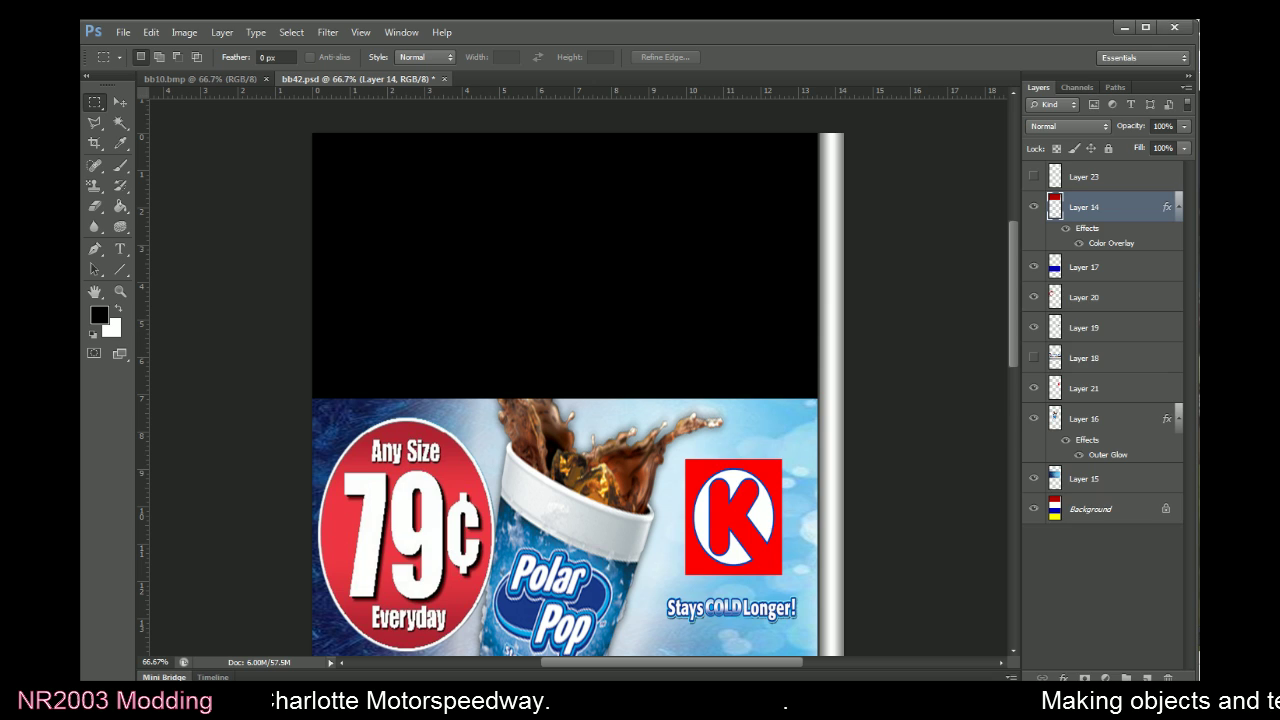
# Bring back the reference photo and examine the dark billboard above the Stays Cold Longer sign up close
pyautogui.hotkey('alt', 'Tab')
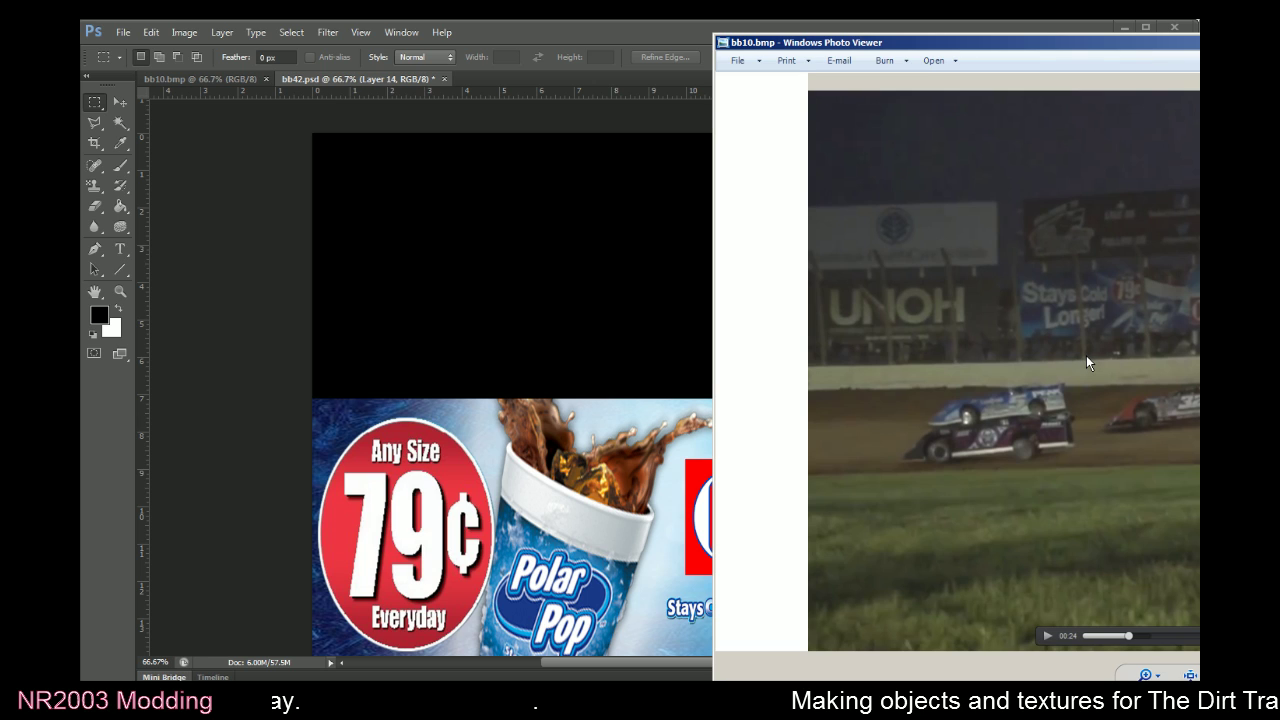
pyautogui.moveTo(1175, 47); pyautogui.dragTo(1139, 52)
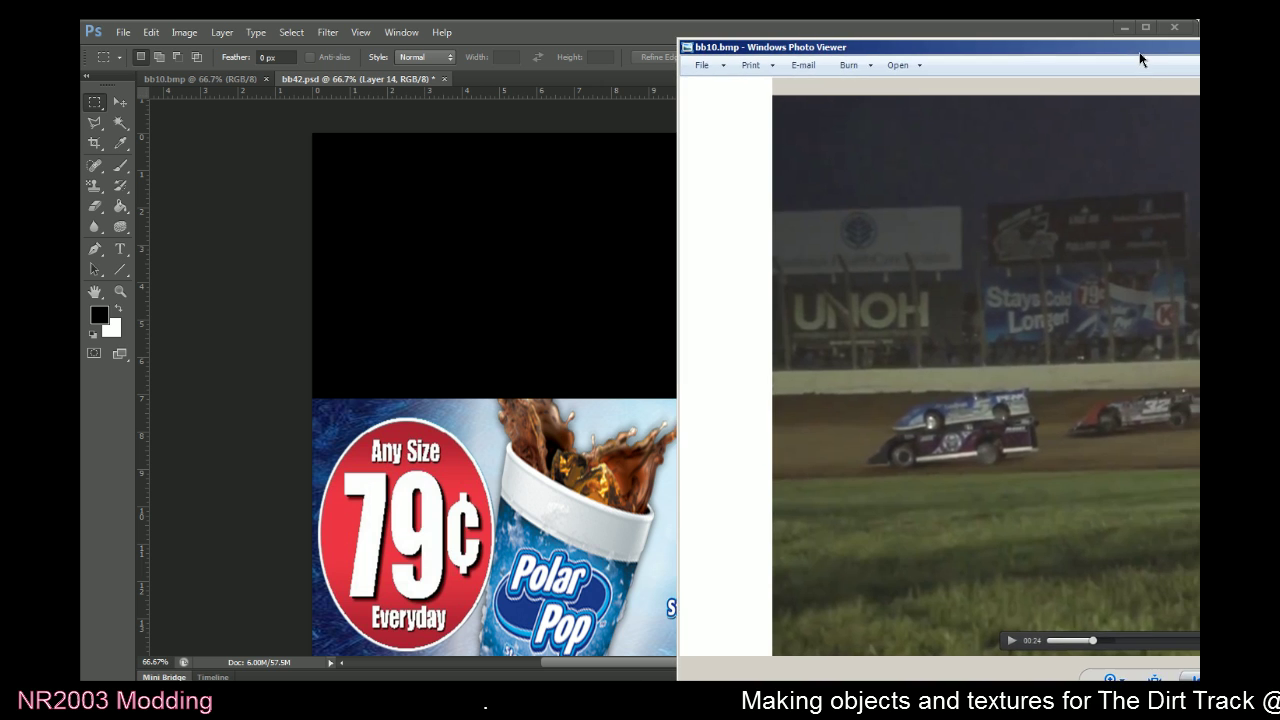
pyautogui.scroll(3, 1094, 240)
pyautogui.scroll(2, 1020, 314)
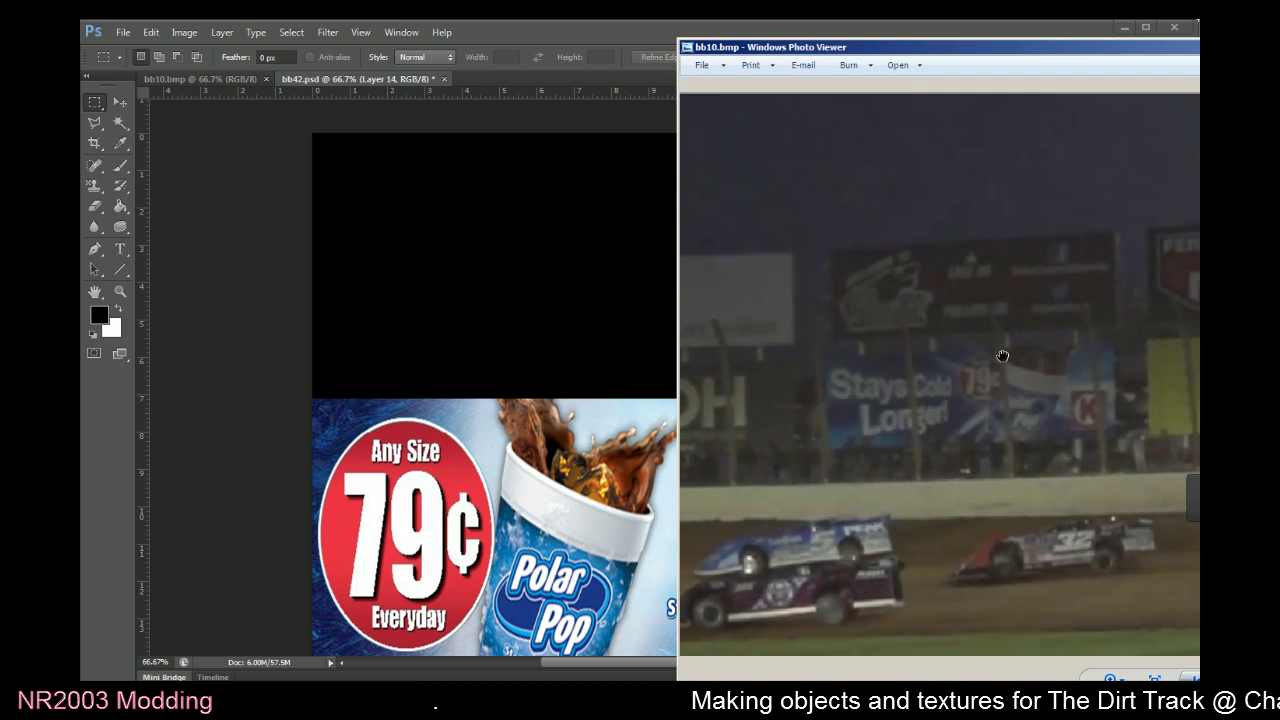
pyautogui.scroll(1, 1000, 417)
pyautogui.scroll(1, 1000, 417)
pyautogui.scroll(-1, 1000, 388)
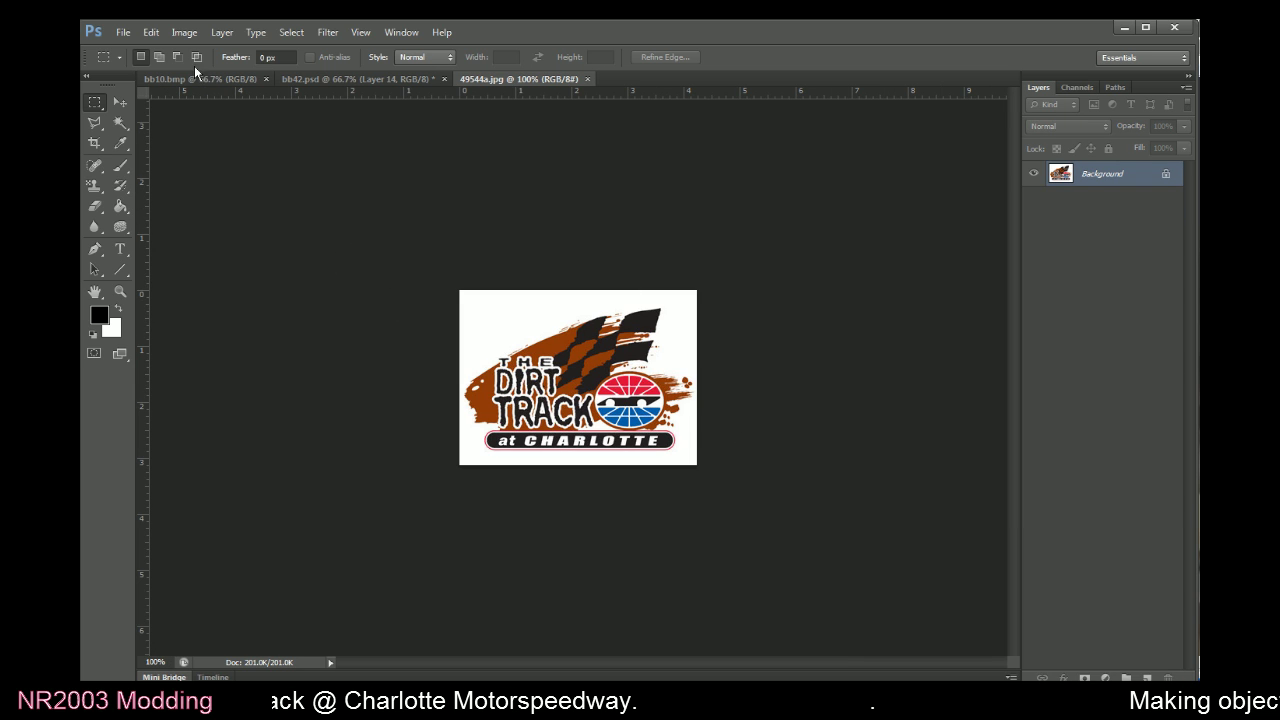
# Copy the entire Dirt Track logo image to a new layer and hide the Background layer
pyautogui.hotkey('ctrl', 'a')
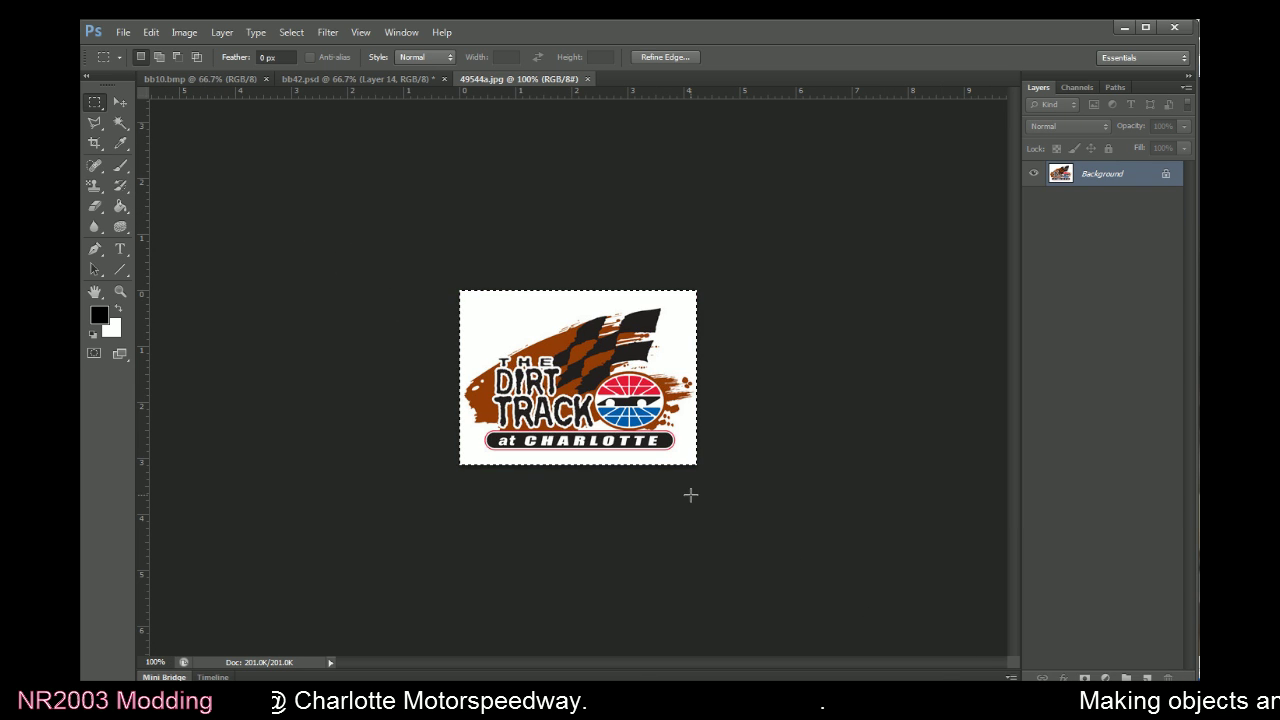
pyautogui.hotkey('ctrl', 'j')
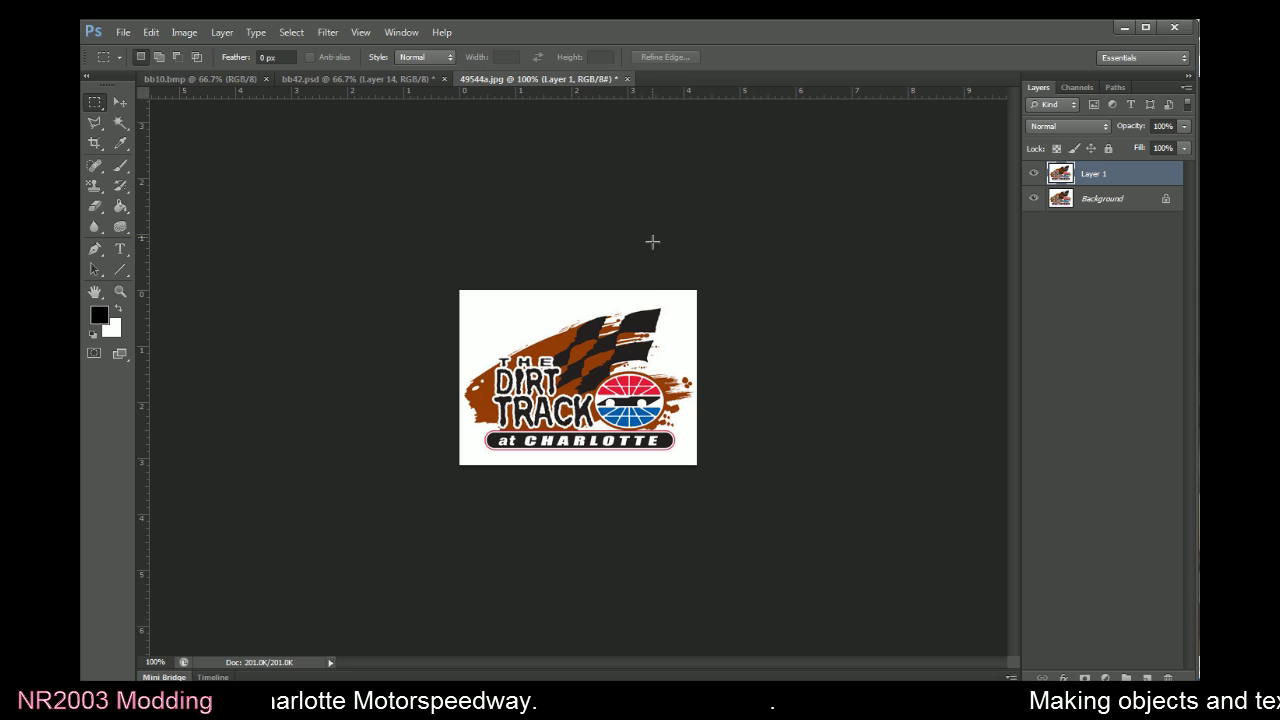
pyautogui.click(1034, 198)
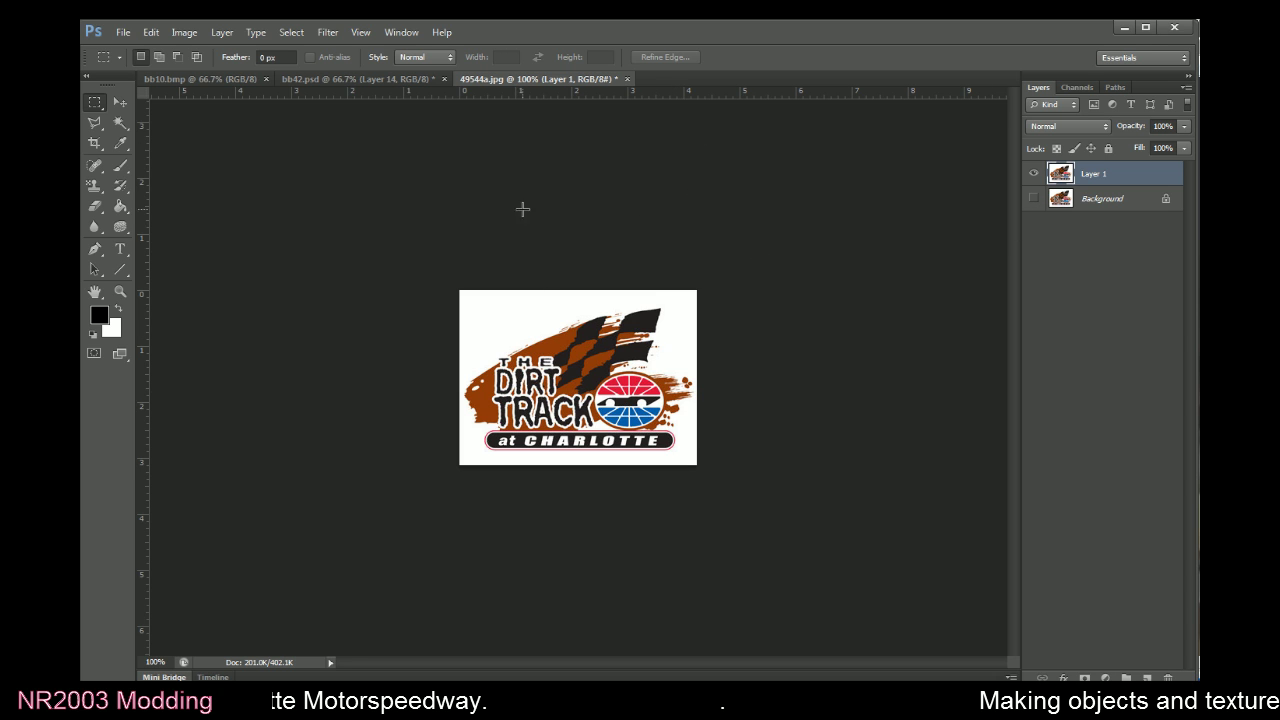
# Delete the white area surrounding the logo using the Magic Wand with a tolerance of 10, and clear the selection
pyautogui.click(114, 128)
pyautogui.click(430, 57)
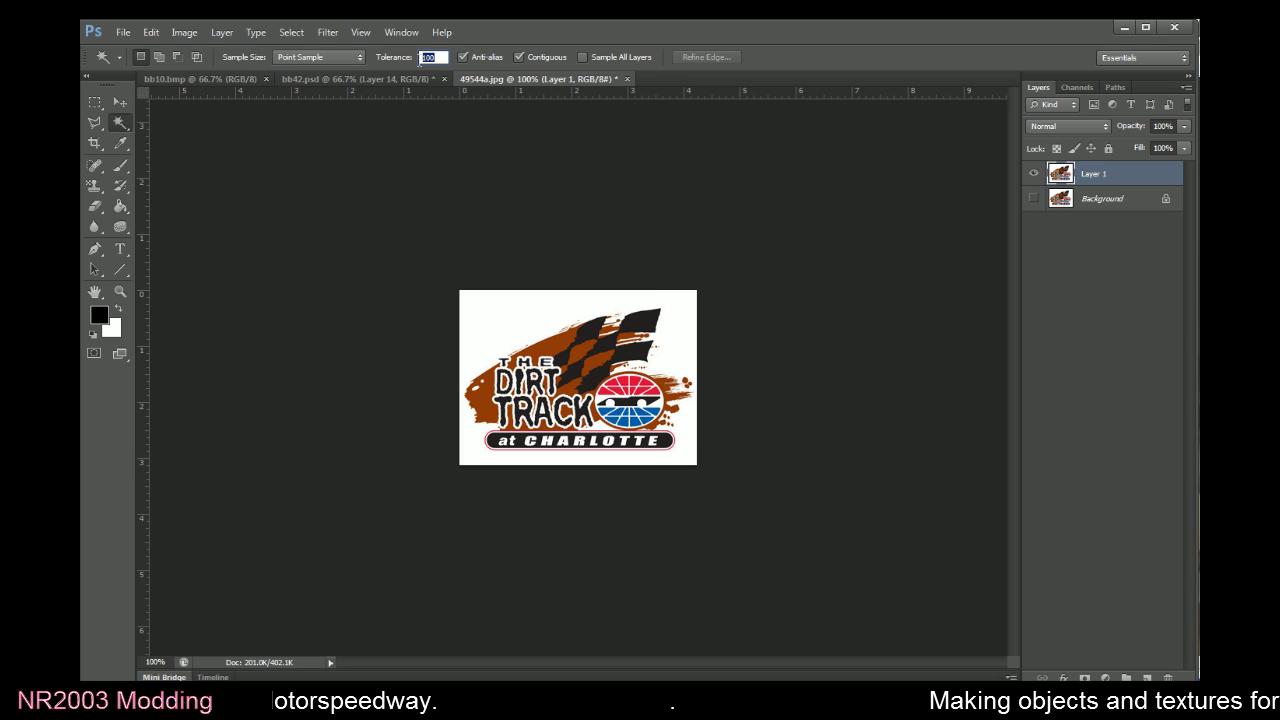
pyautogui.write('10')
pyautogui.click(552, 304)
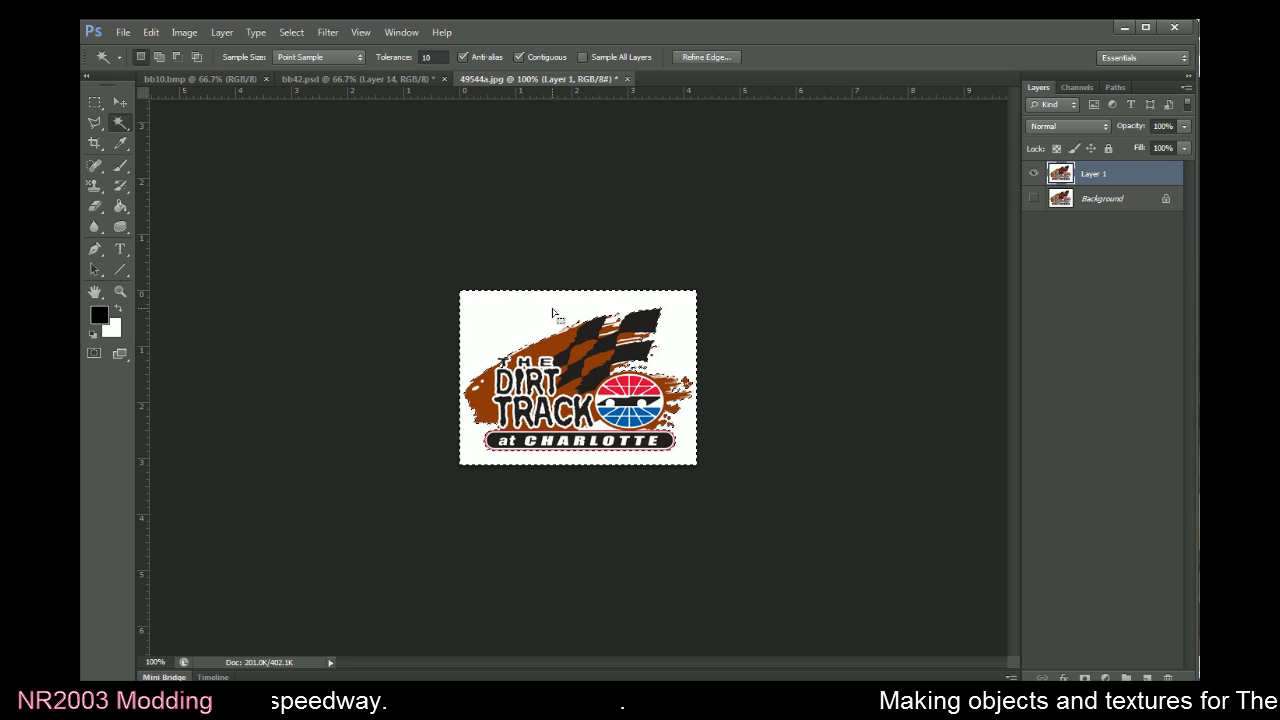
pyautogui.press('Delete')
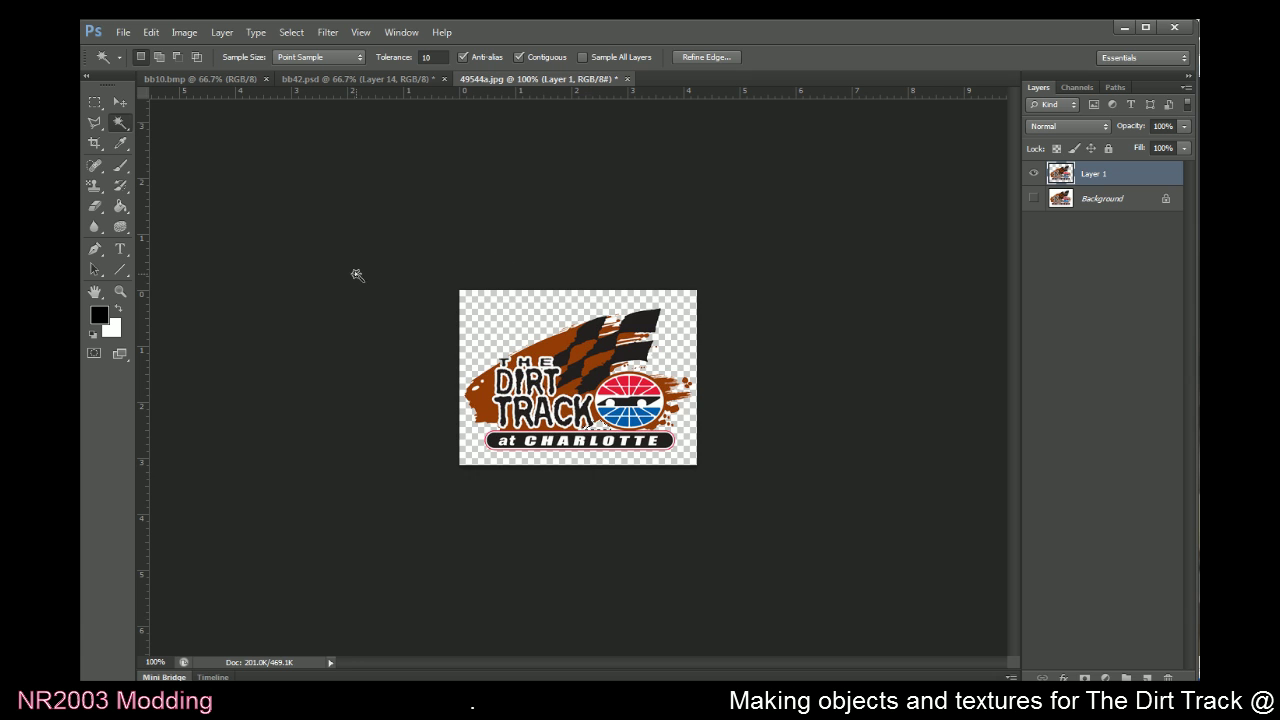
pyautogui.click(95, 102)
pyautogui.click(394, 383)
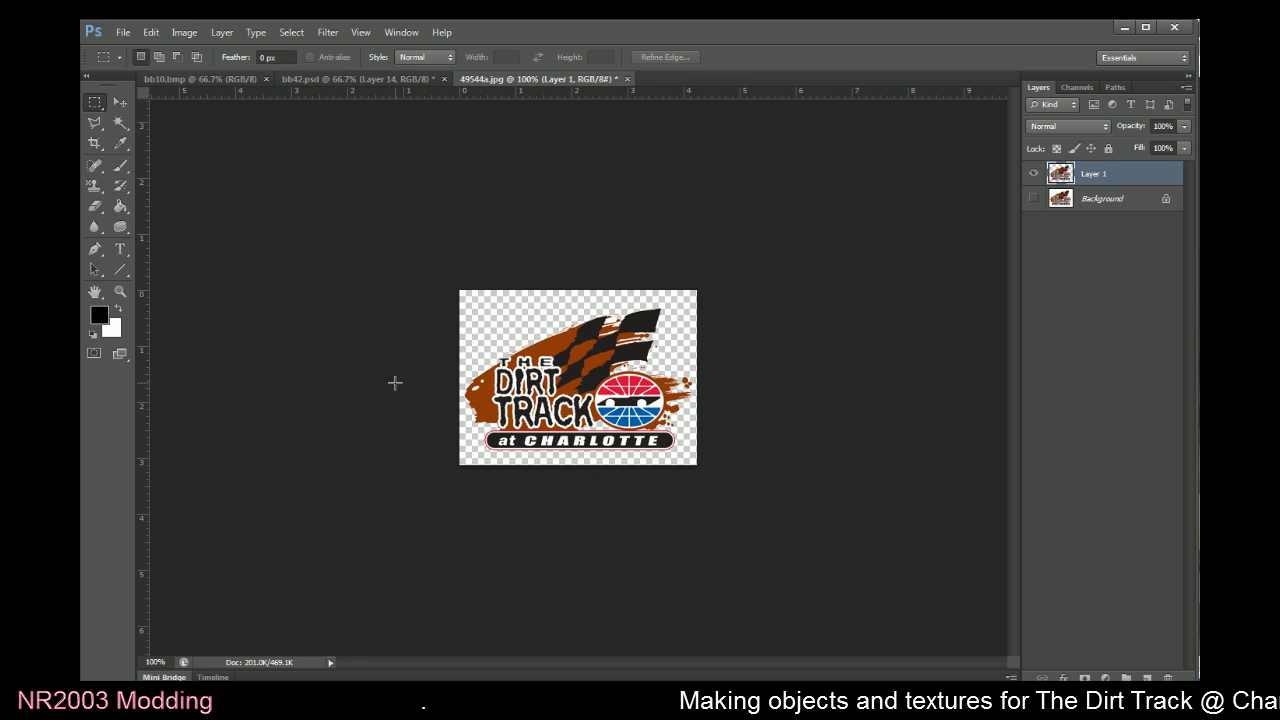
# Remove the leftover white patches between the checkered flag strokes and below the round emblem with the Magic Wand
pyautogui.hotkey('ctrl', '+')
pyautogui.hotkey('ctrl', '+')
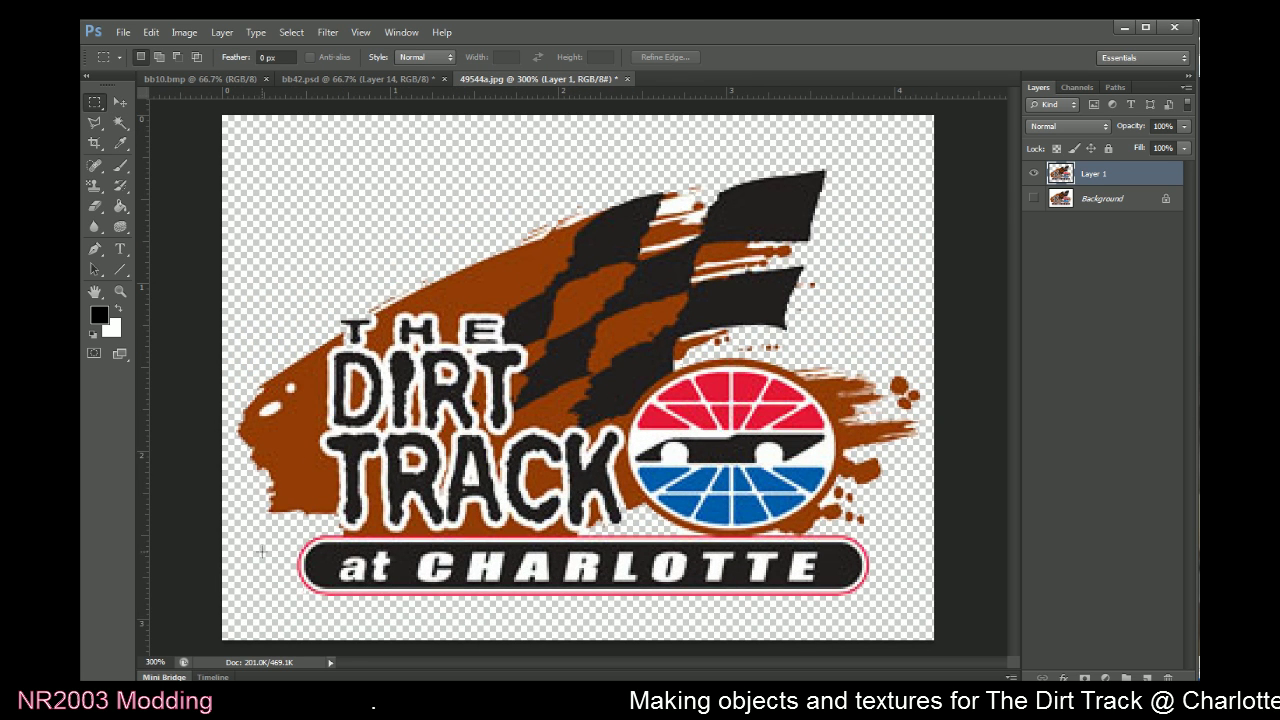
pyautogui.click(120, 122)
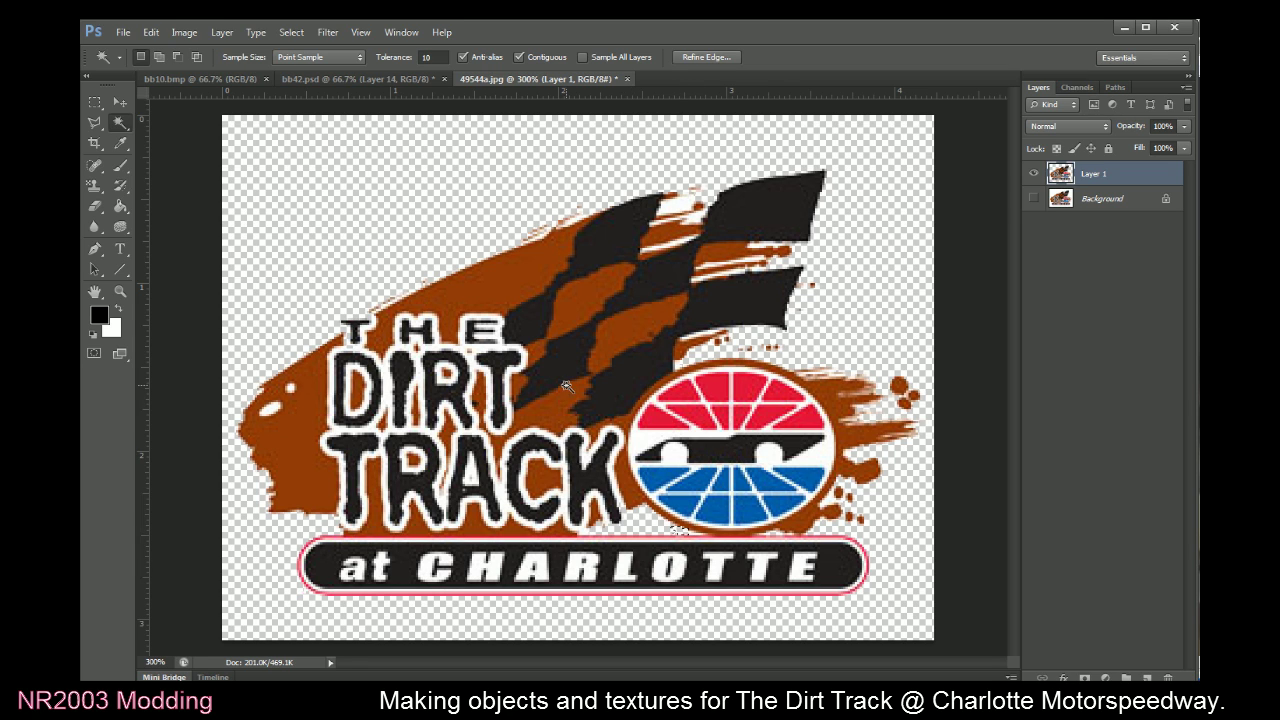
pyautogui.click(684, 200)
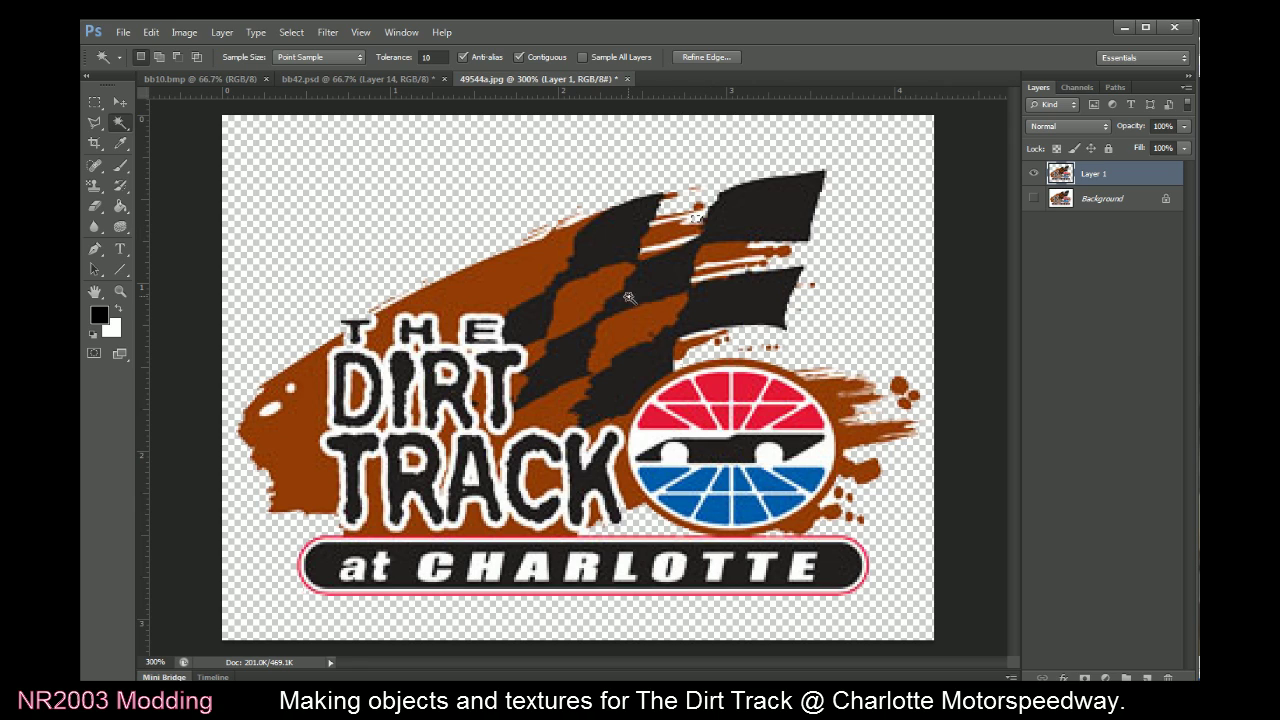
pyautogui.click(766, 245)
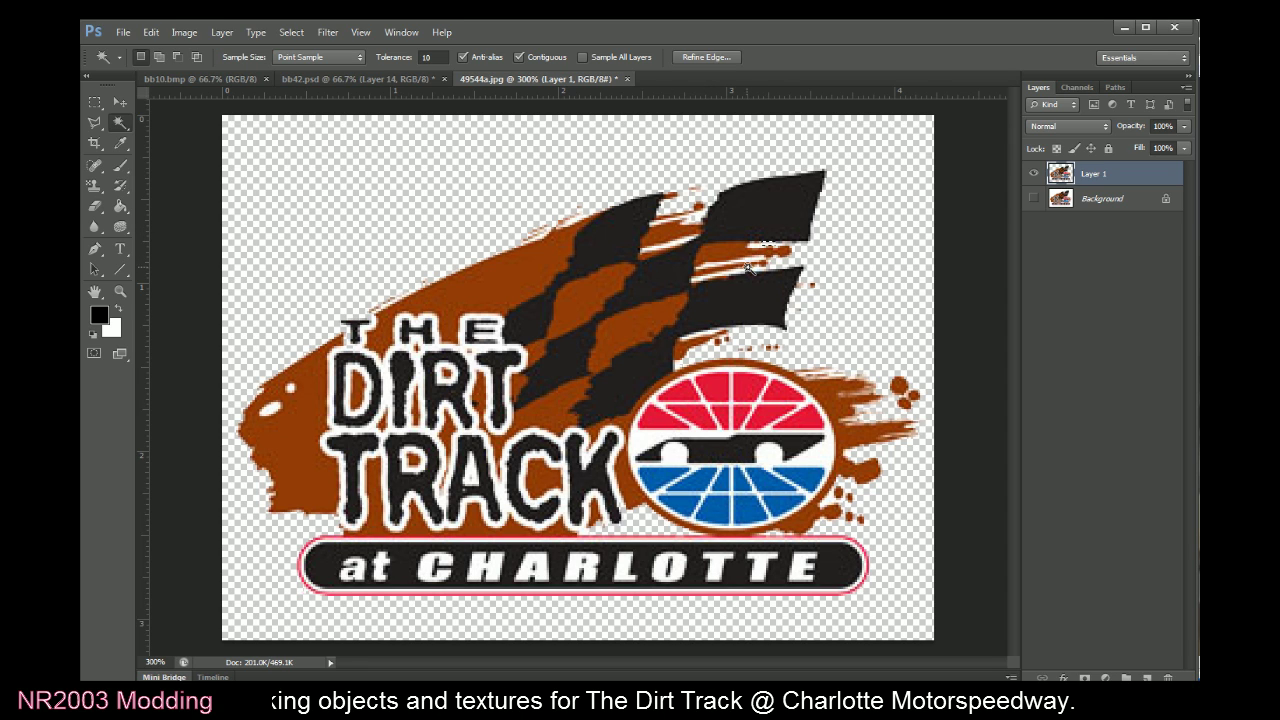
pyautogui.click(193, 375)
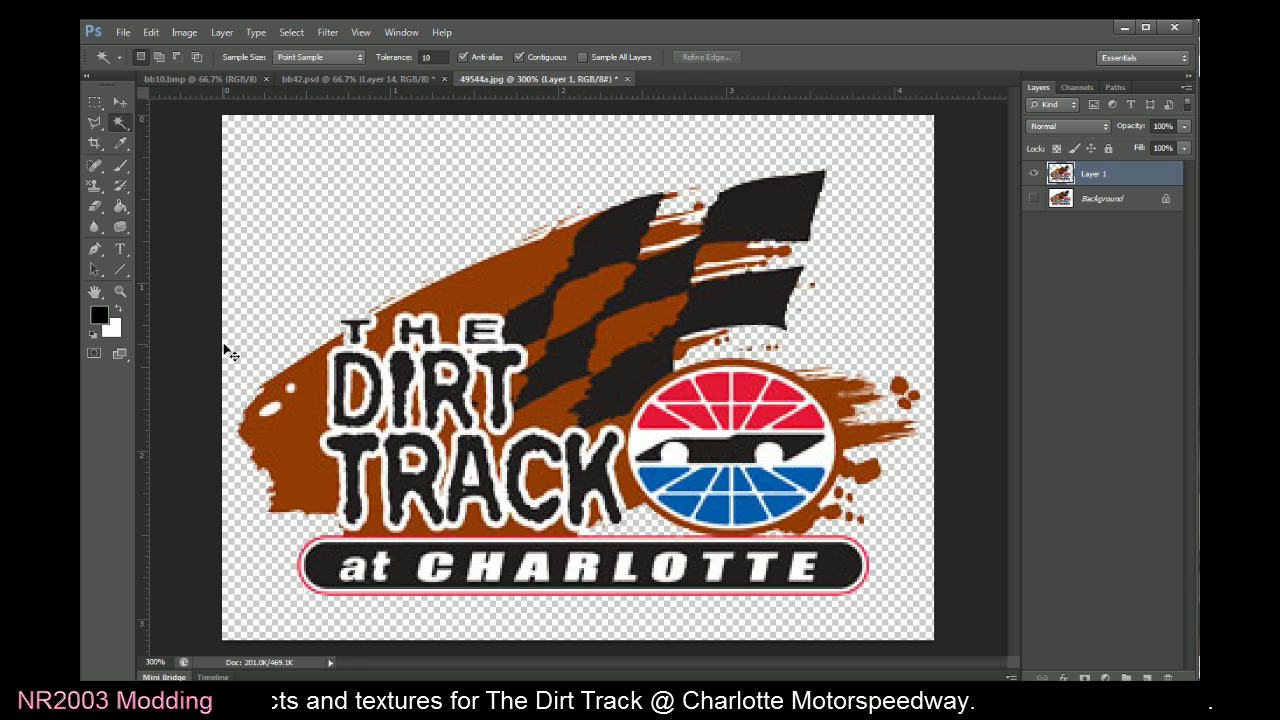
# Resize the logo image to a width of 1000 pixels with proportions constrained
pyautogui.hotkey('ctrl', '-')
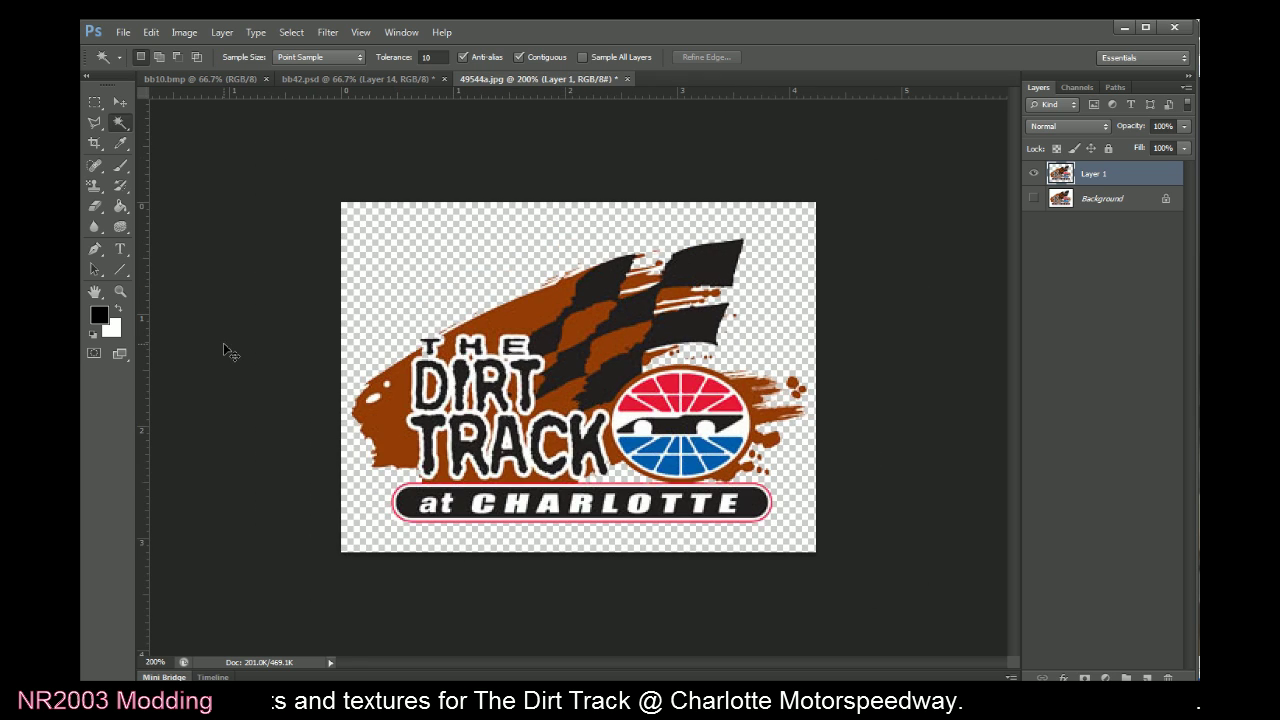
pyautogui.click(182, 33)
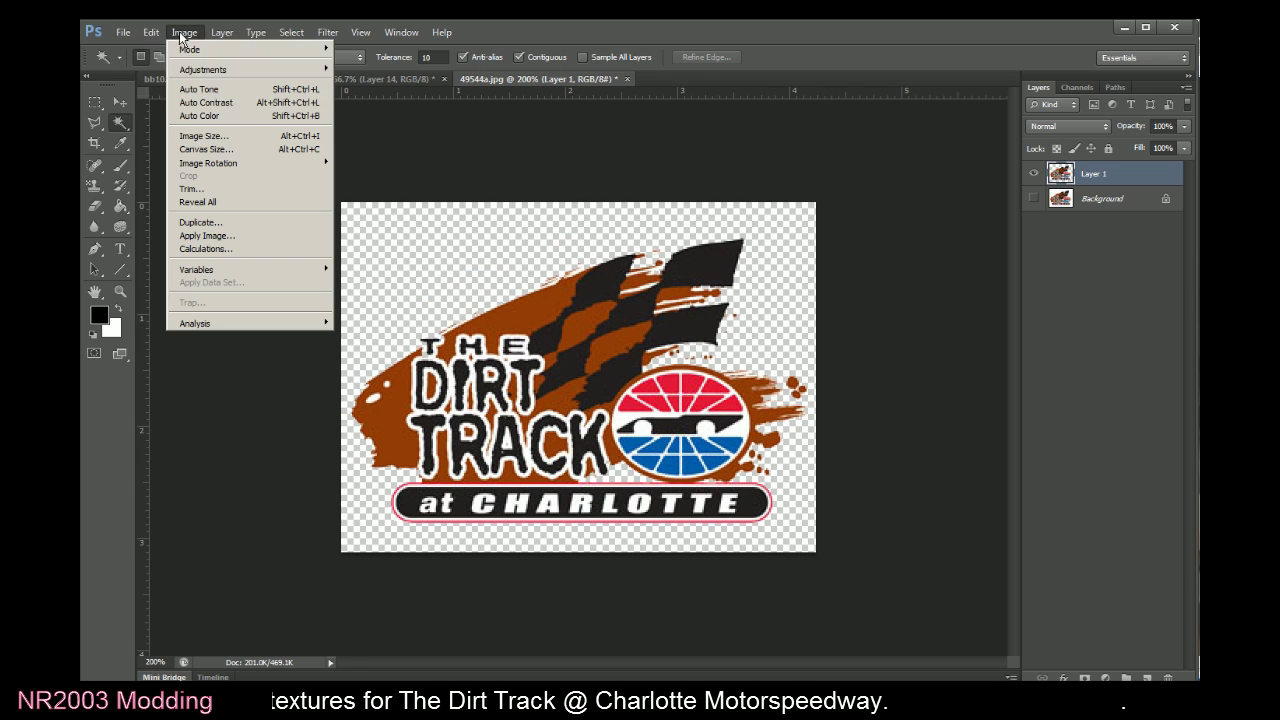
pyautogui.click(190, 135)
pyautogui.click(627, 278)
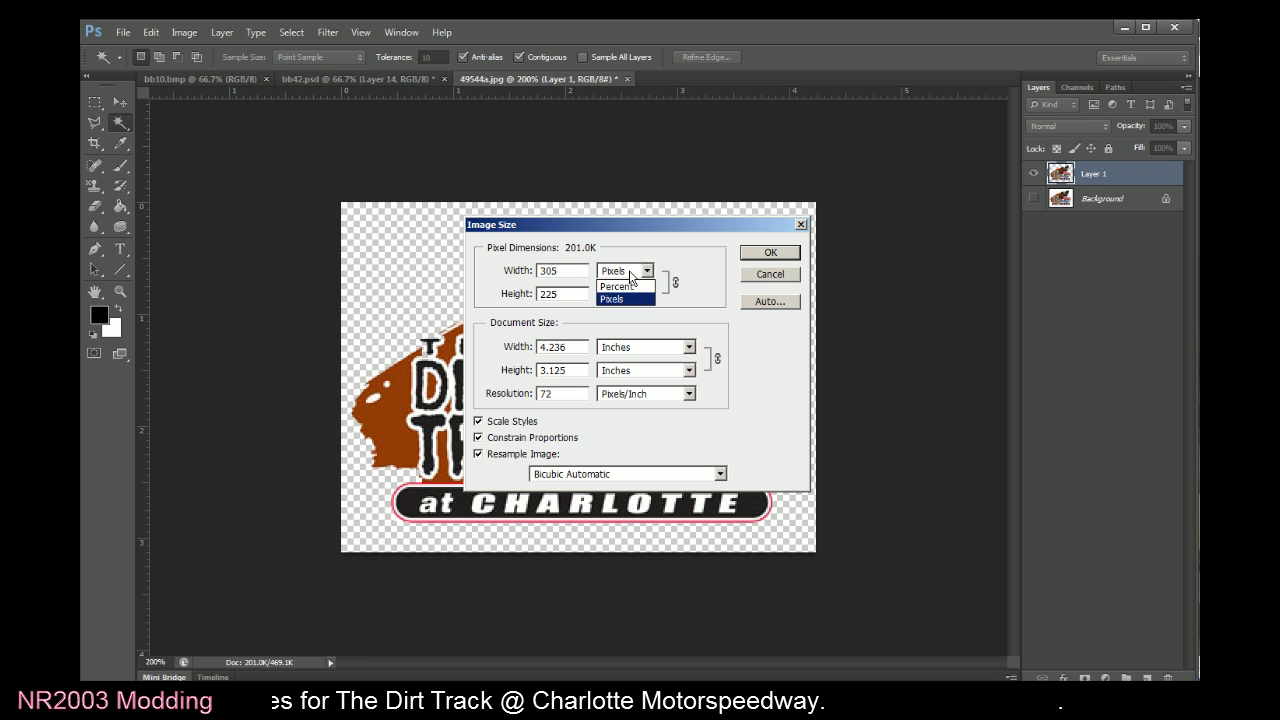
pyautogui.click(562, 272)
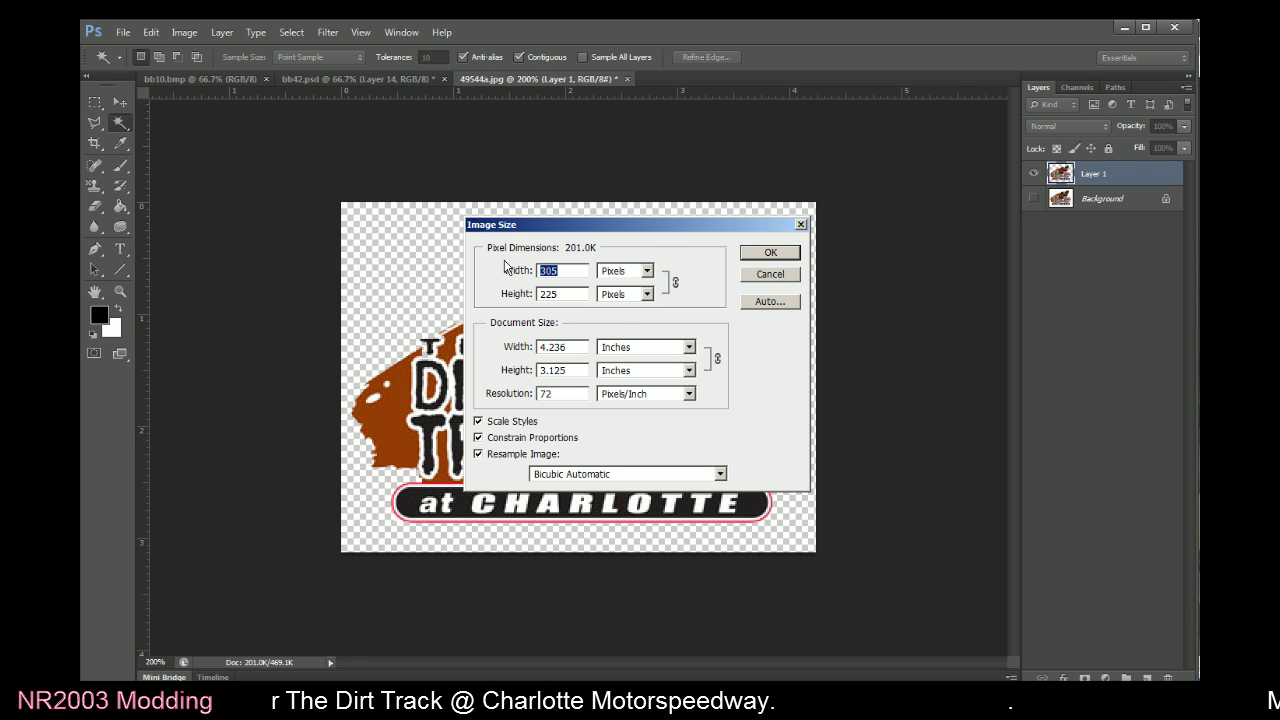
pyautogui.write('1000')
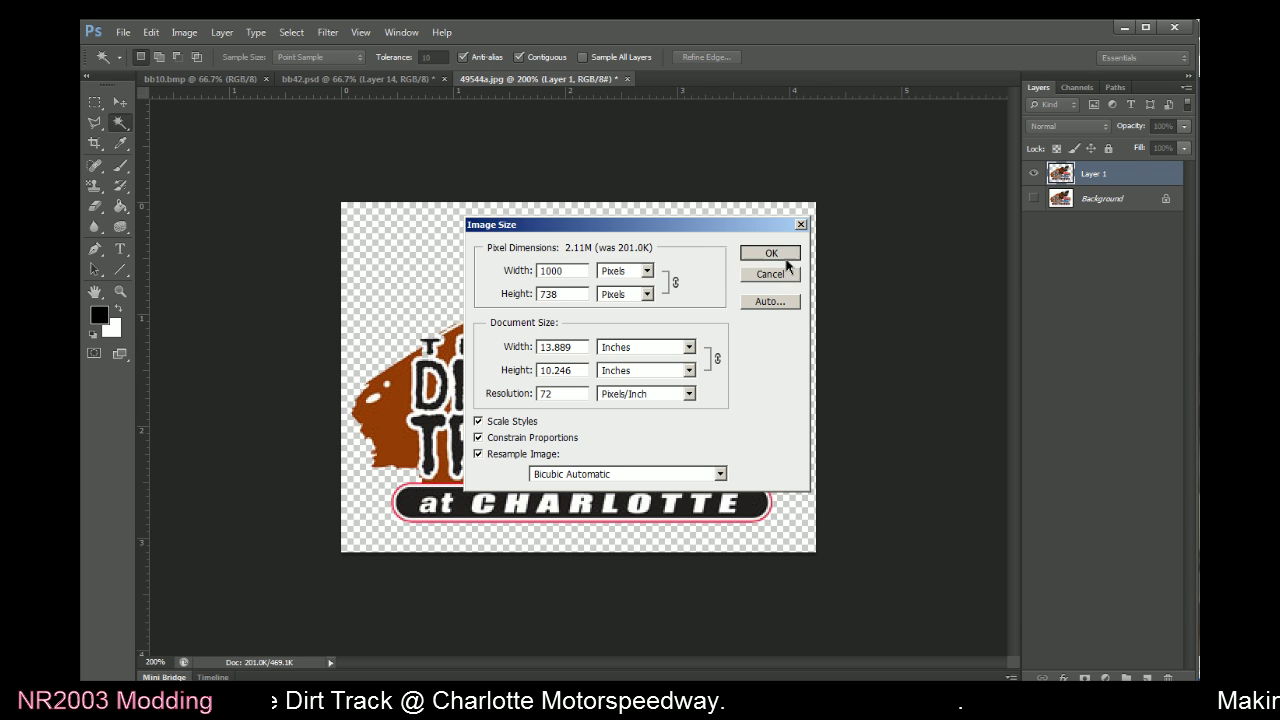
pyautogui.click(771, 254)
pyautogui.hotkey('ctrl', '-')
pyautogui.hotkey('ctrl', '-')
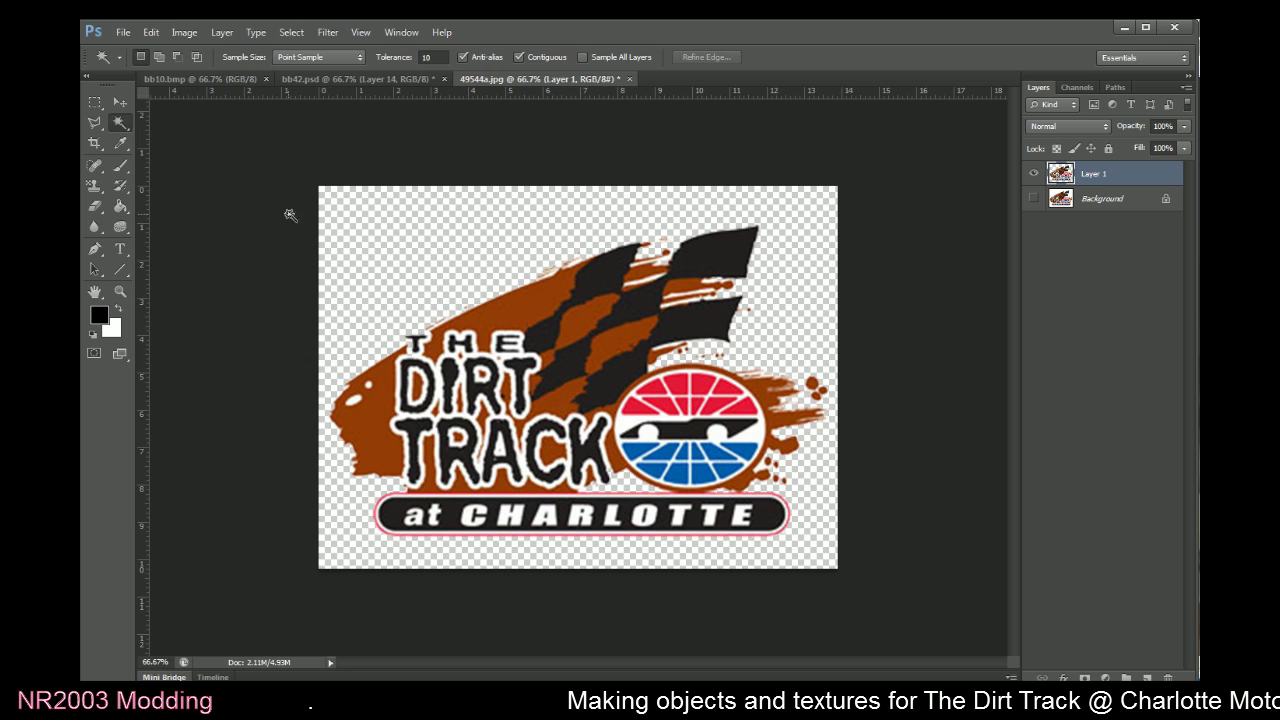
# Add a Stroke effect to Layer 1 with an outside position and a white color
pyautogui.doubleClick(1146, 171)
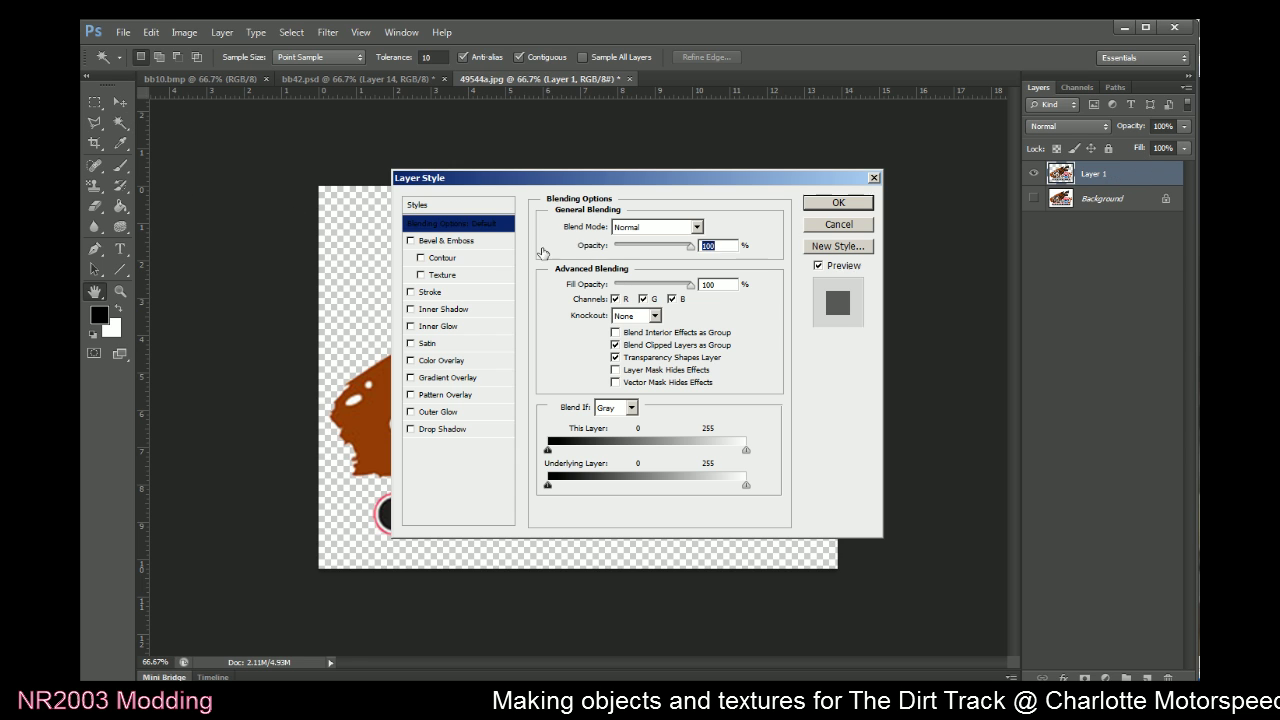
pyautogui.click(430, 292)
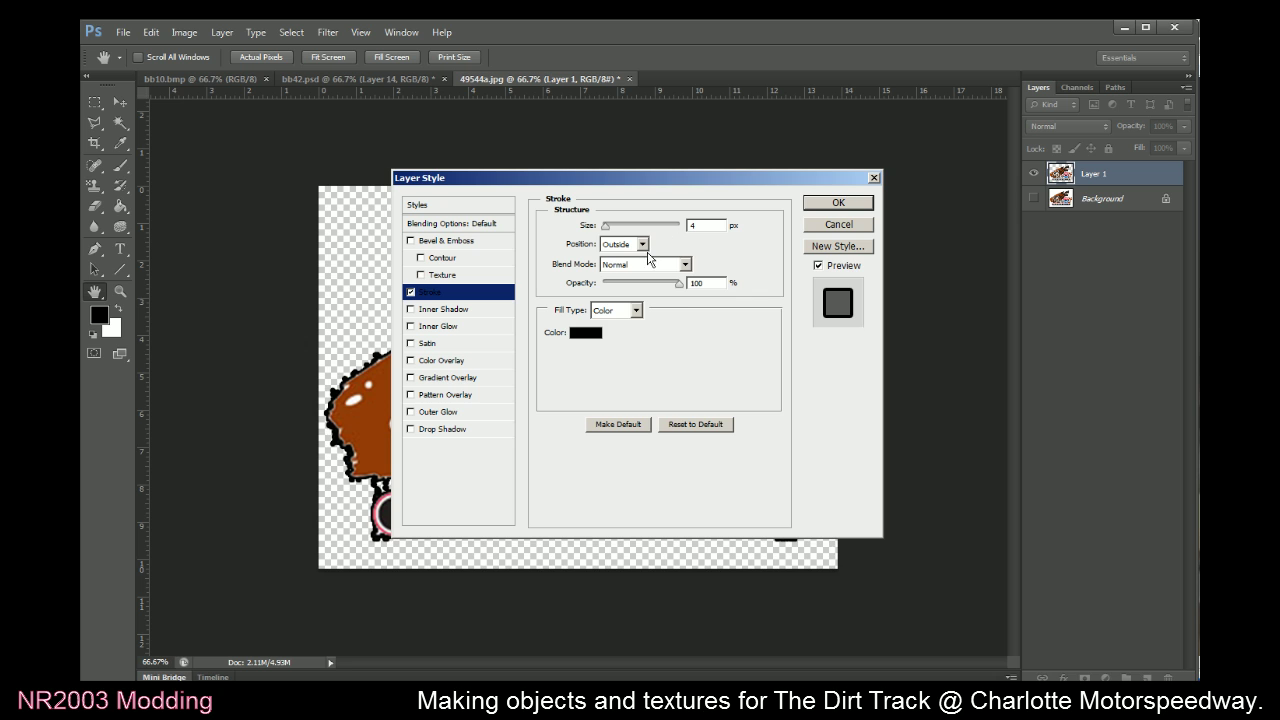
pyautogui.click(586, 333)
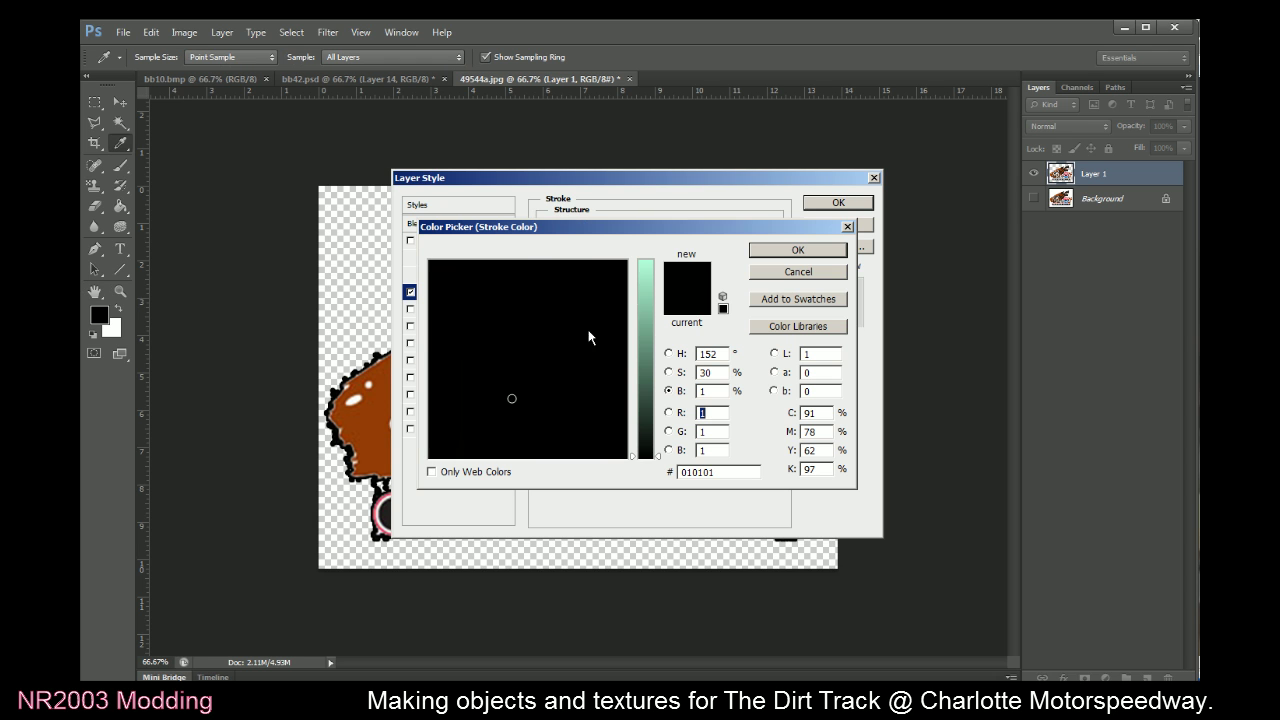
pyautogui.moveTo(602, 333); pyautogui.dragTo(598, 459)
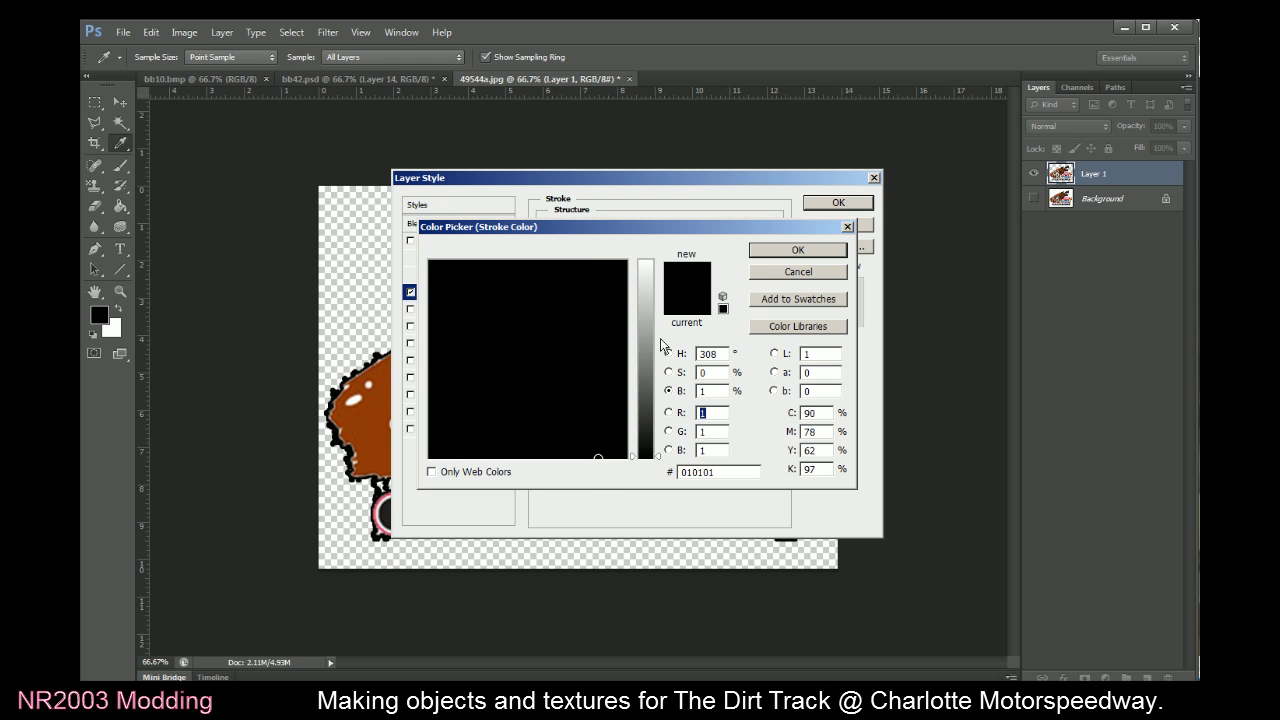
pyautogui.moveTo(646, 400); pyautogui.dragTo(646, 240)
pyautogui.click(790, 250)
pyautogui.moveTo(741, 179); pyautogui.dragTo(1025, 219)
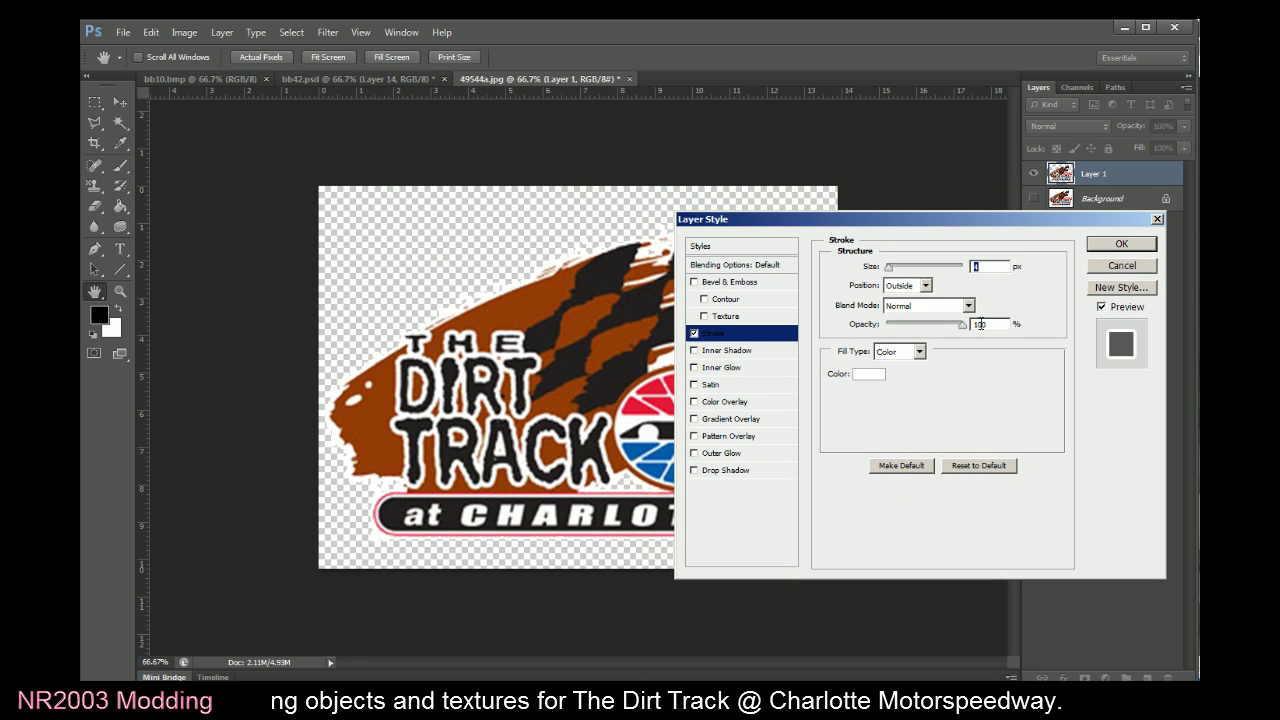
# Set the size of Layer 1's white stroke to 13 px, checking against the bb10.bmp reference photo before applying it
pyautogui.press('Up')
pyautogui.press('Up')
pyautogui.press('Up')
pyautogui.press('Up')
pyautogui.press('Up')
pyautogui.press('Up')
pyautogui.press('Up')
pyautogui.press('Up')
pyautogui.press('Up')
pyautogui.press('Up')
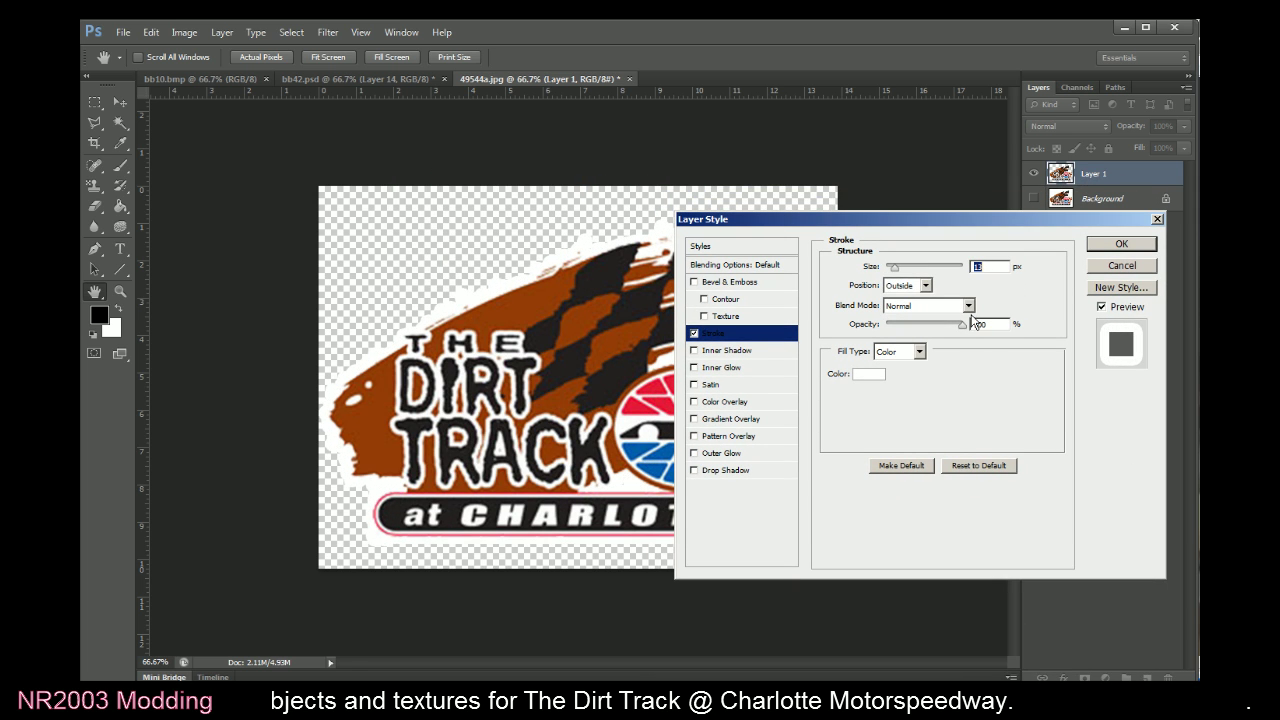
pyautogui.hotkey('alt', 'Tab')
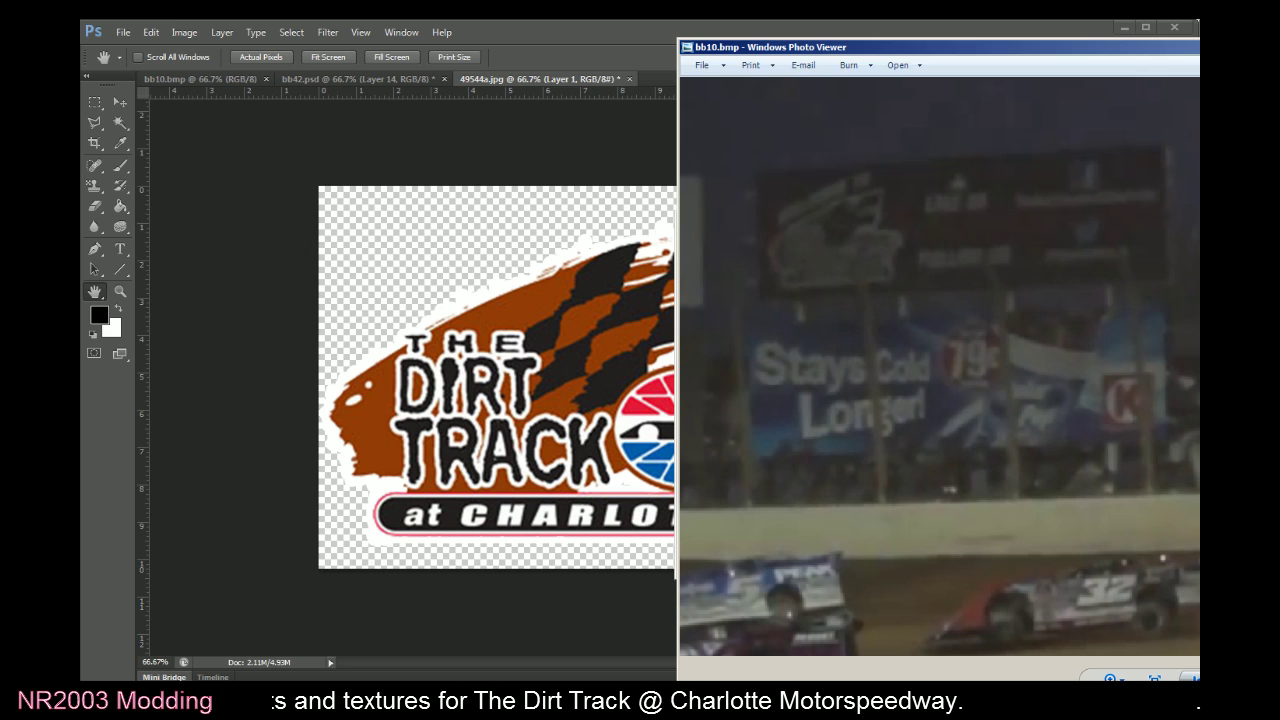
pyautogui.click(631, 33)
pyautogui.click(1120, 265)
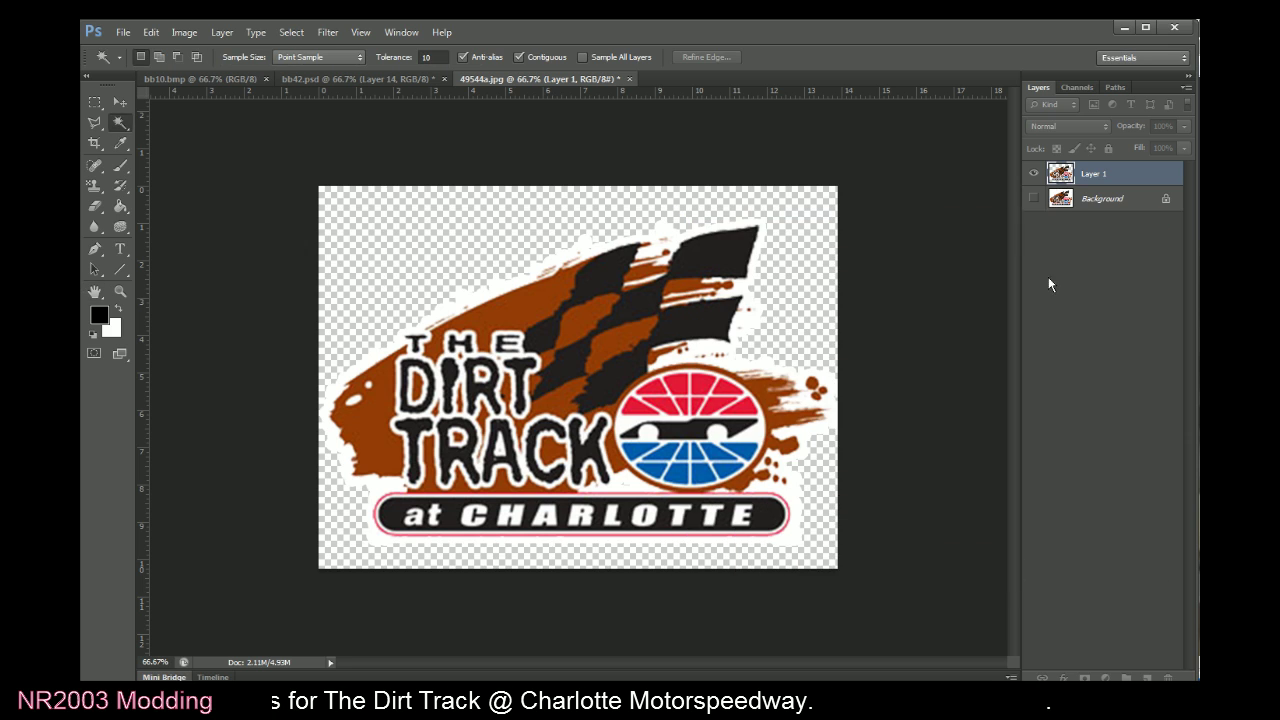
# Add a new layer directly above the Background layer and fill it with black using the Paint Bucket
pyautogui.click(1100, 228)
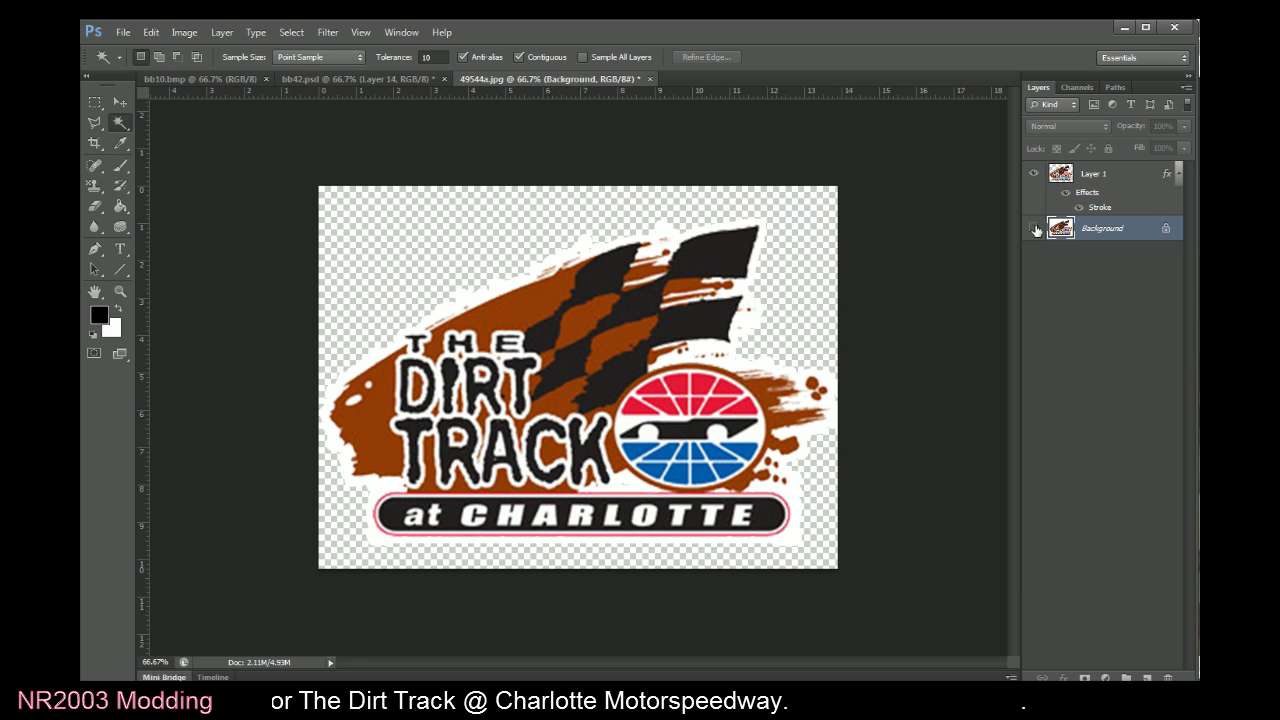
pyautogui.click(222, 32)
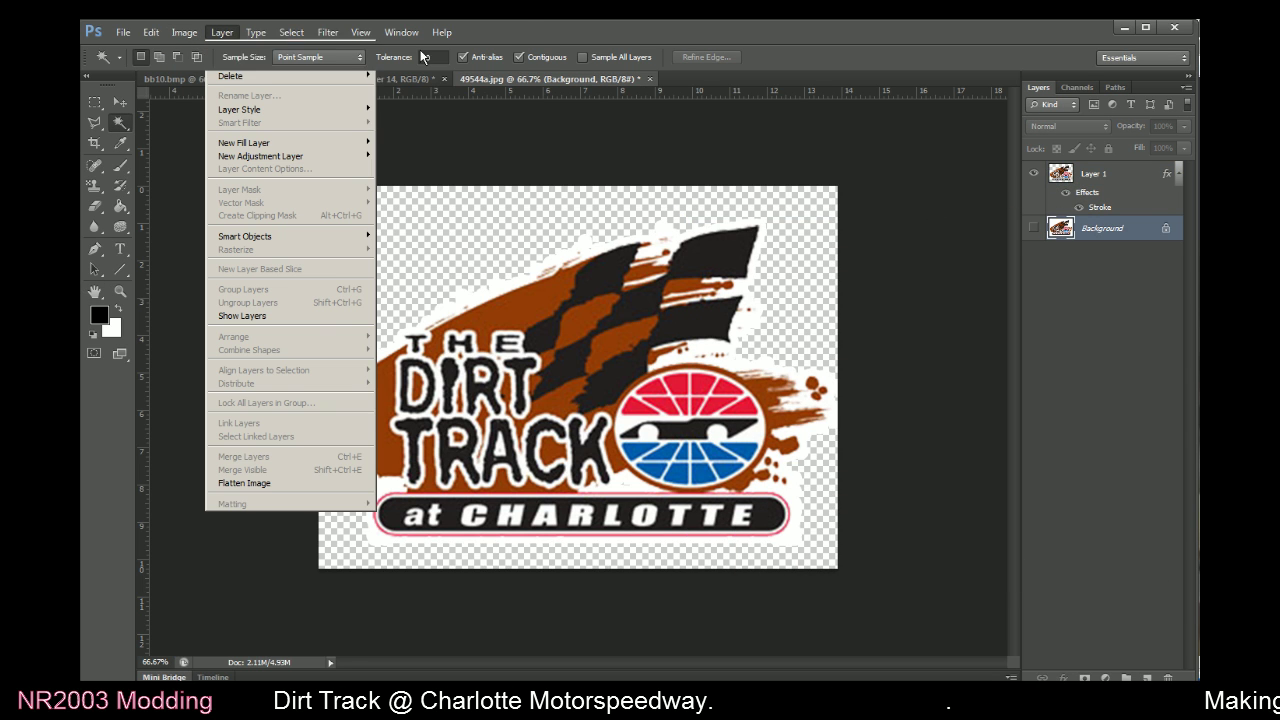
pyautogui.click(422, 57)
pyautogui.press('Return')
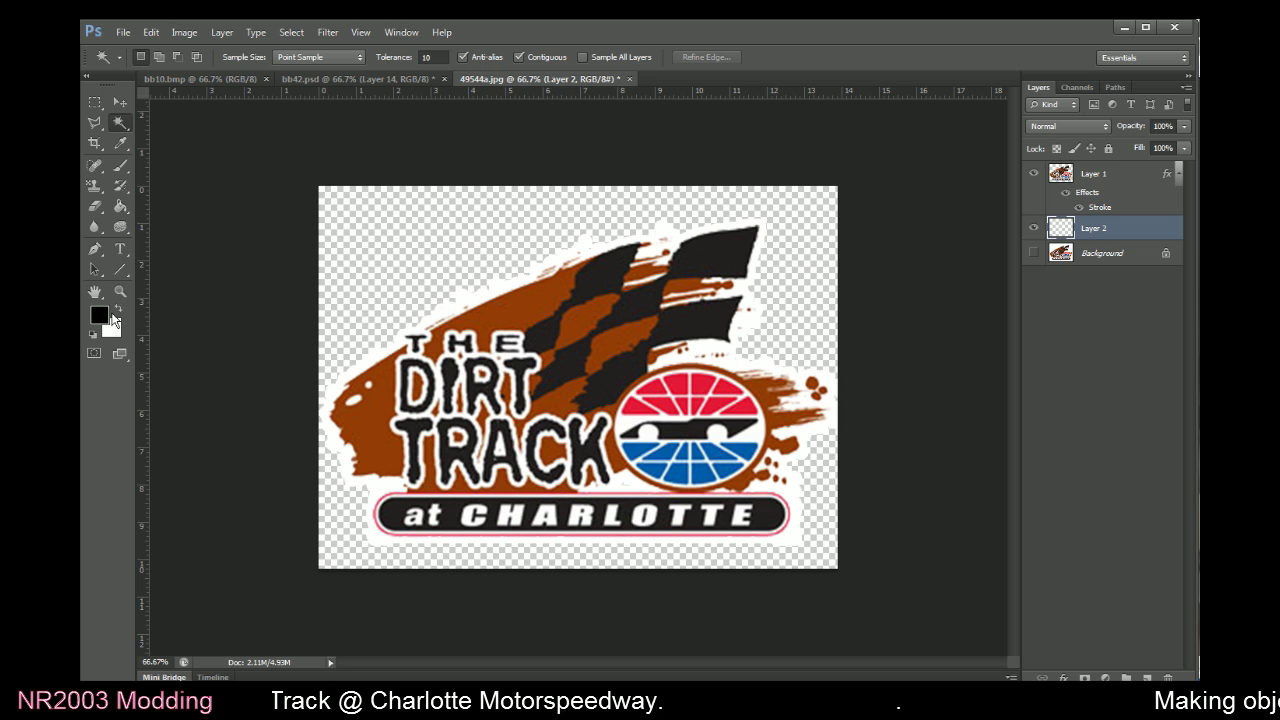
pyautogui.click(120, 206)
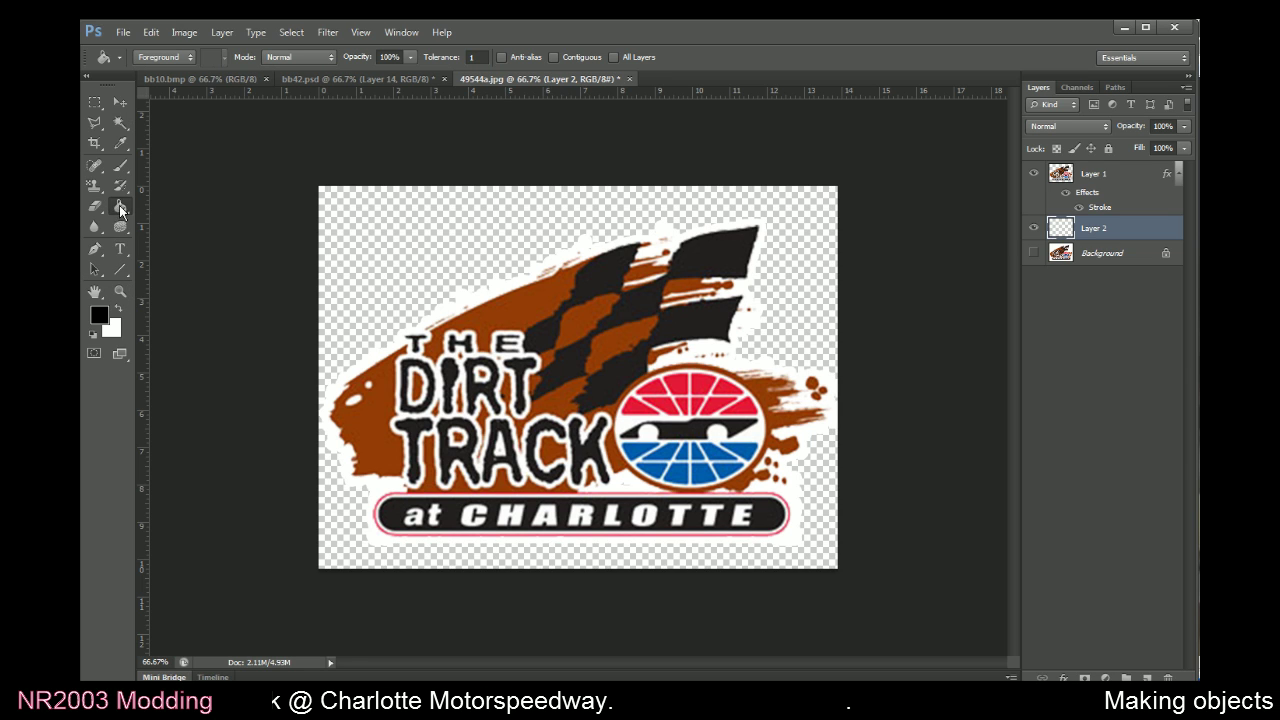
pyautogui.click(407, 300)
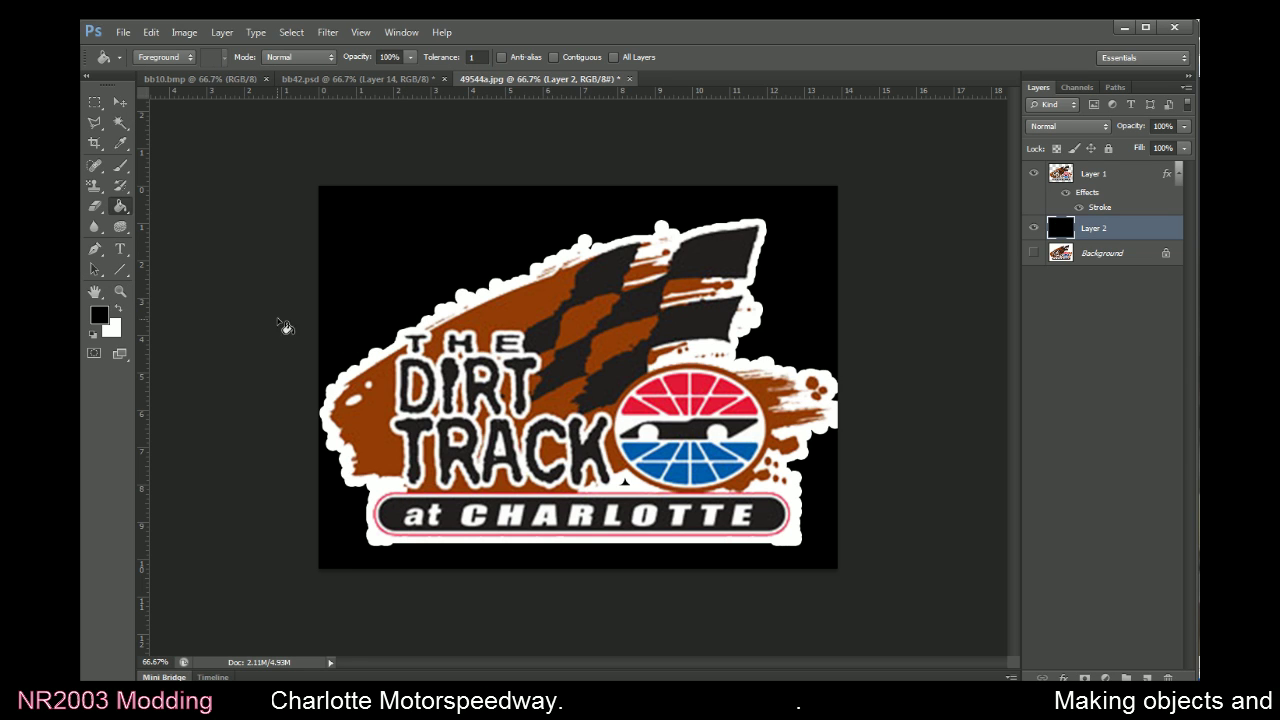
# Outline the bumpy upper-left edge of the logo up to the checkered flag with the Polygonal Lasso and delete it from Layer 1
pyautogui.click(94, 122)
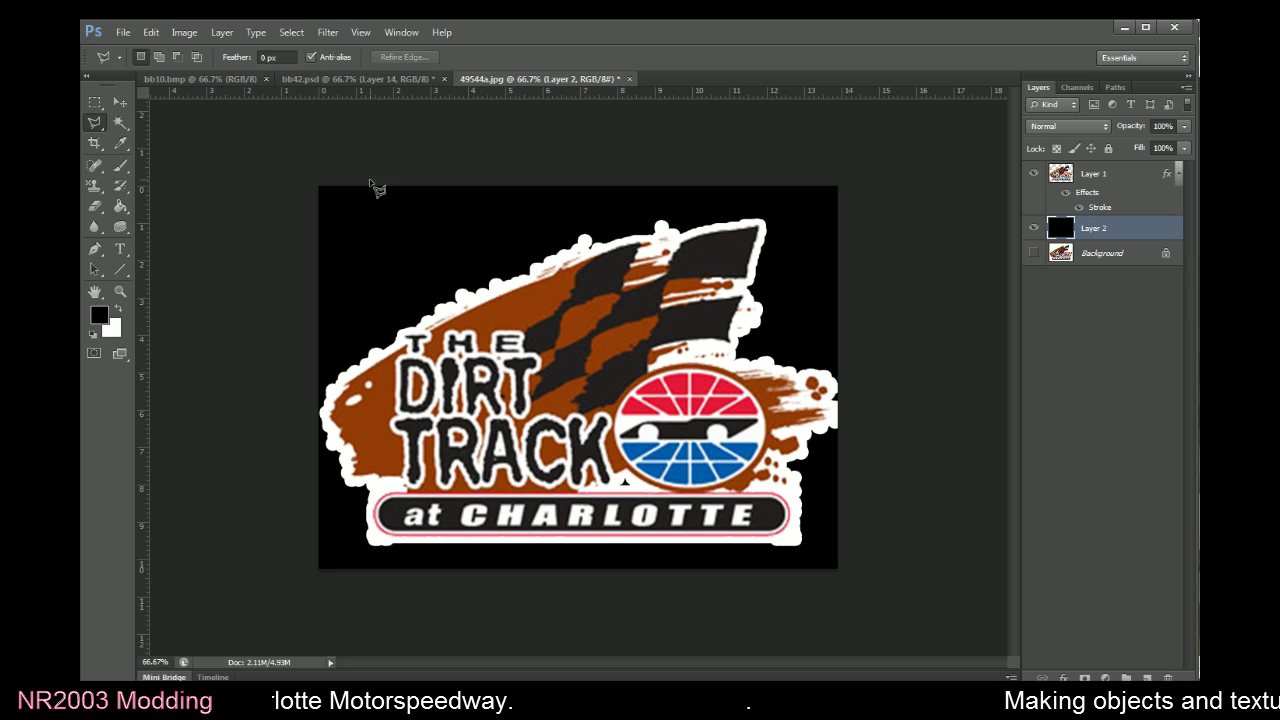
pyautogui.click(351, 380)
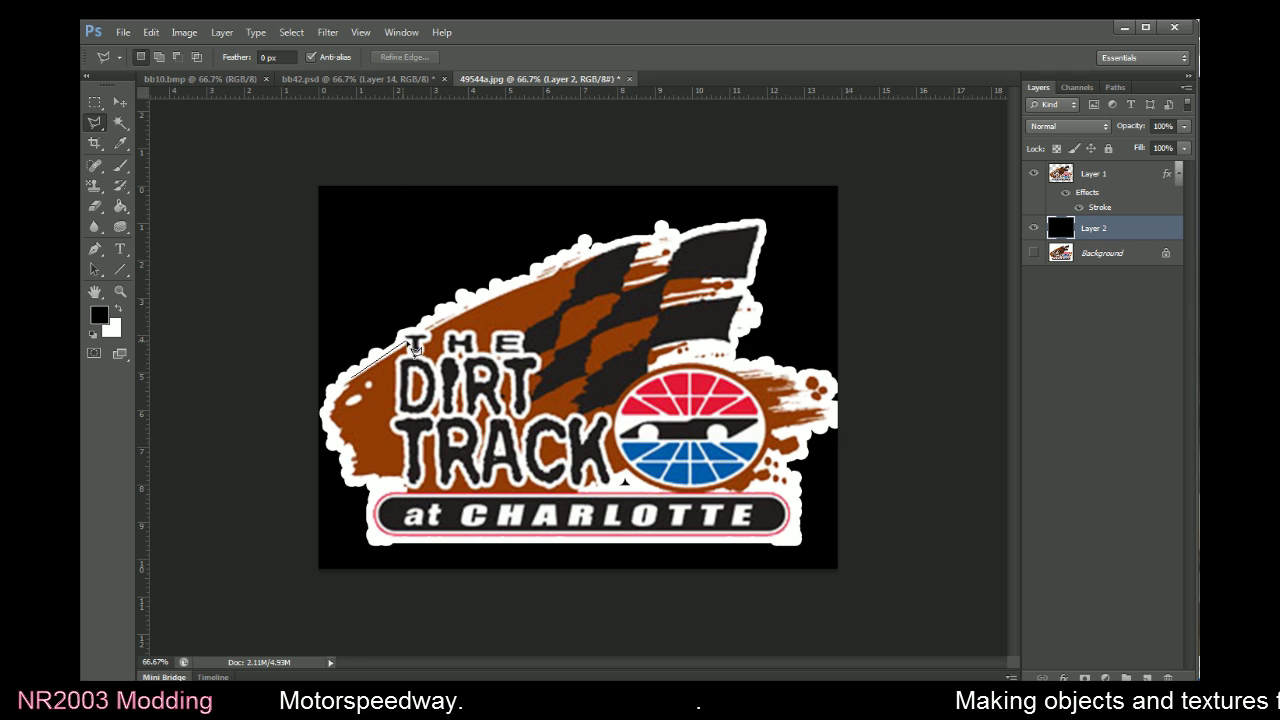
pyautogui.click(405, 336)
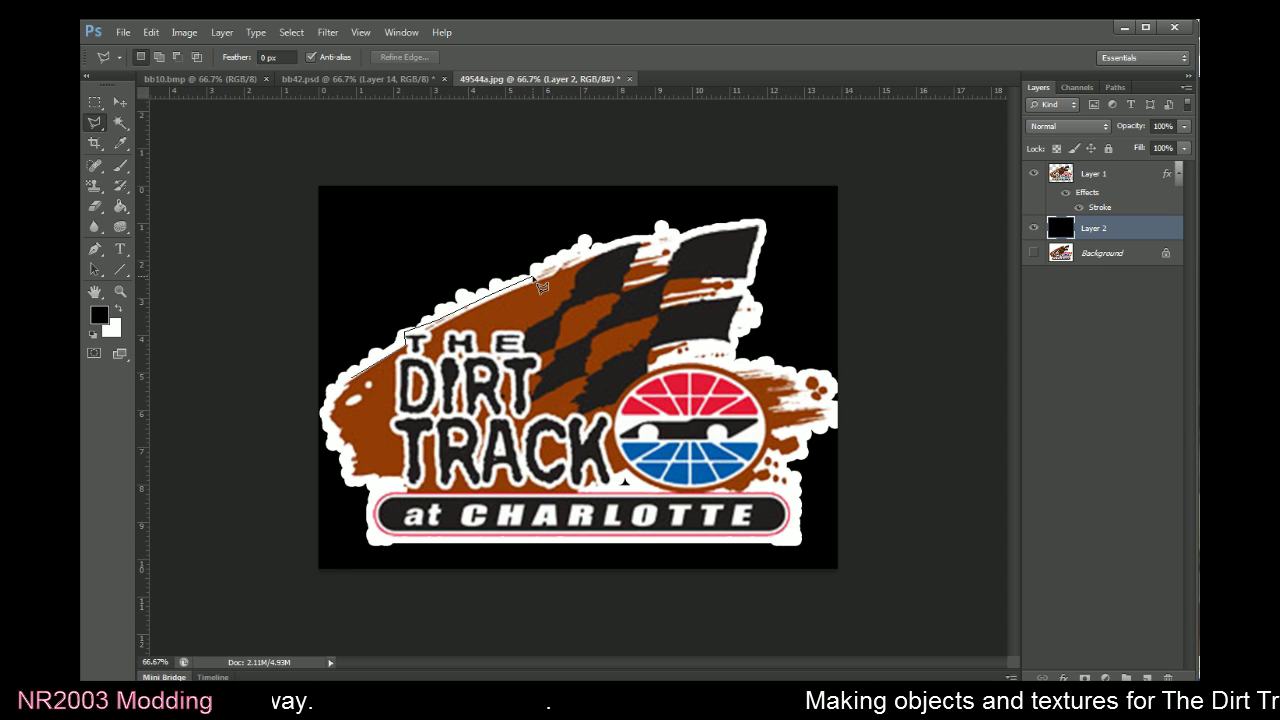
pyautogui.click(612, 246)
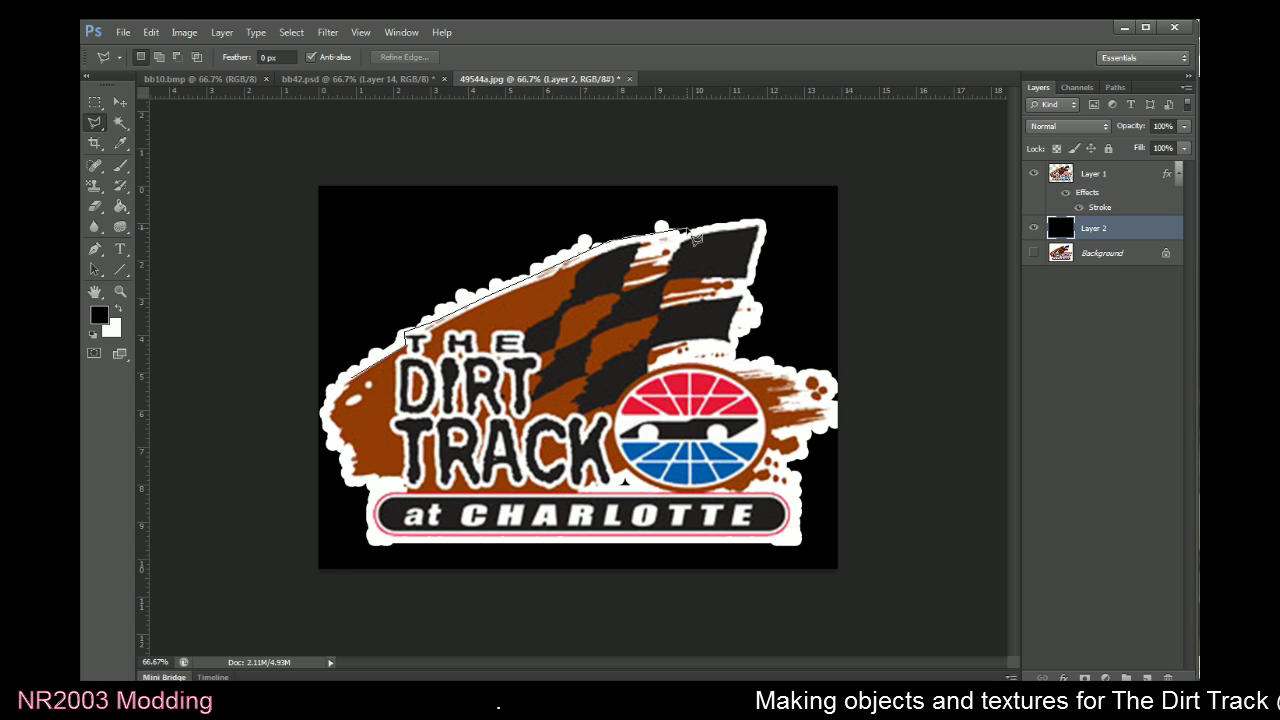
pyautogui.click(688, 232)
pyautogui.click(683, 190)
pyautogui.click(392, 218)
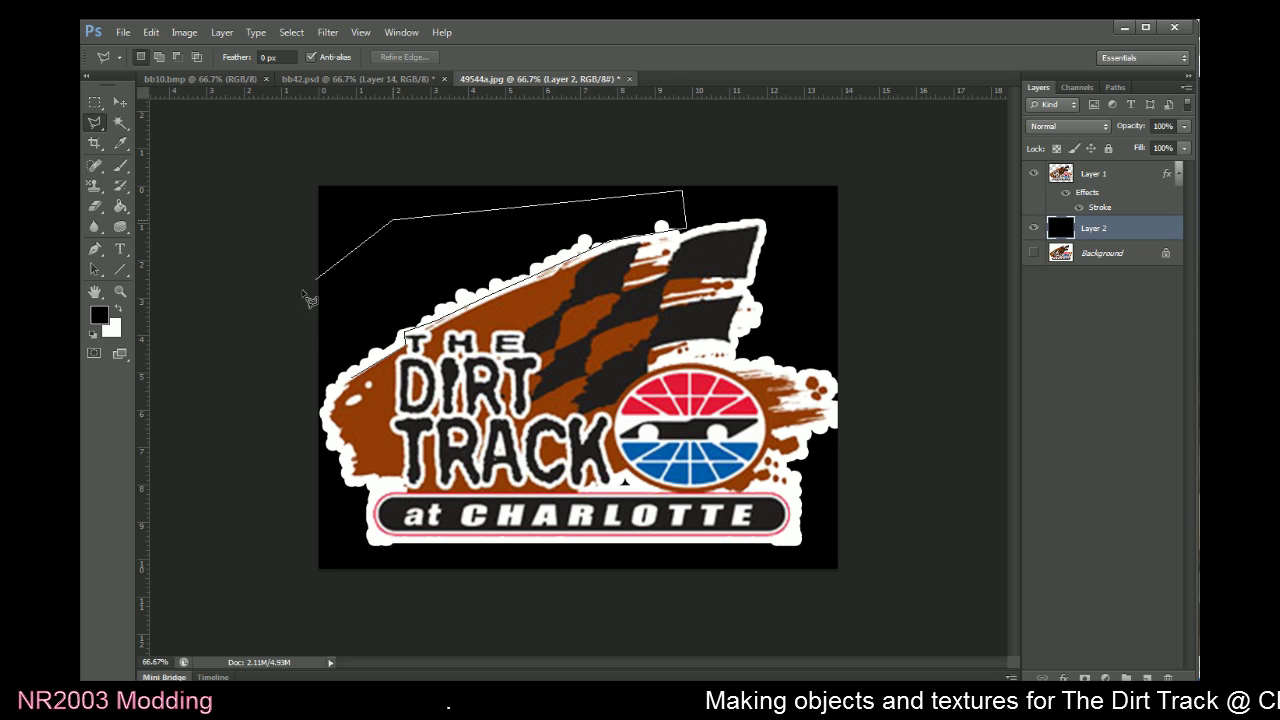
pyautogui.doubleClick(278, 350)
pyautogui.press('Delete')
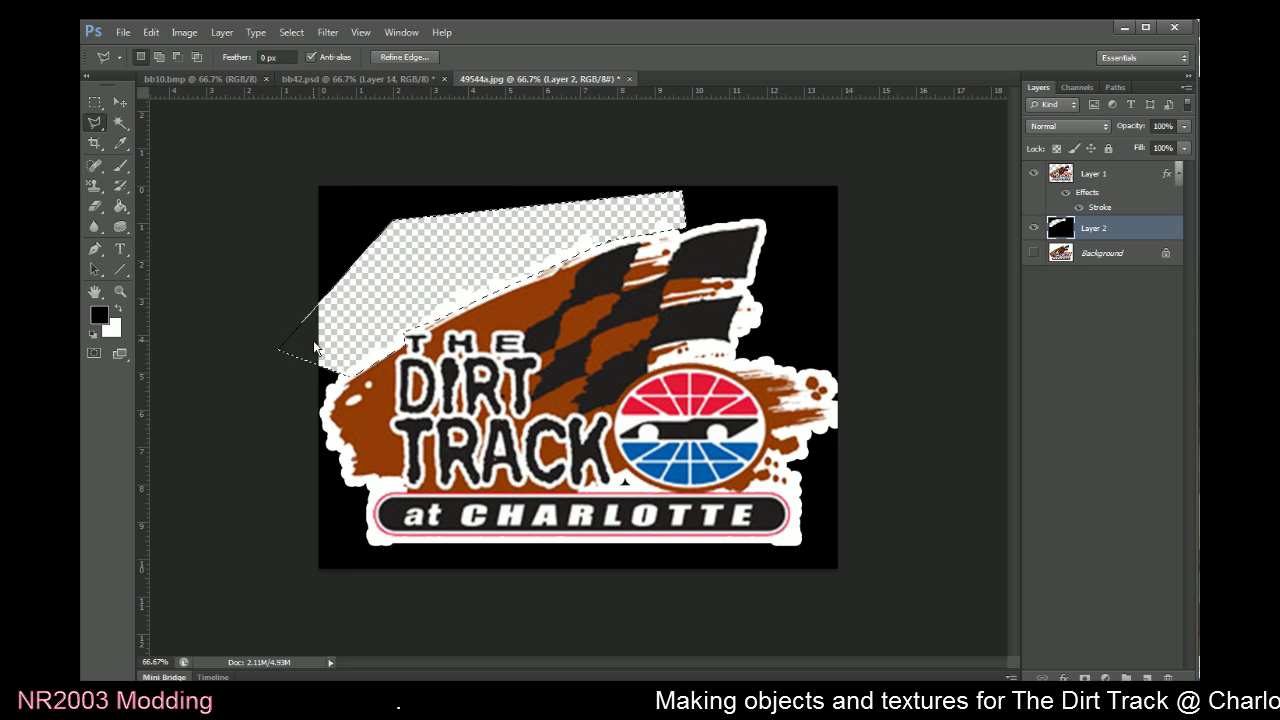
pyautogui.hotkey('ctrl', 'z')
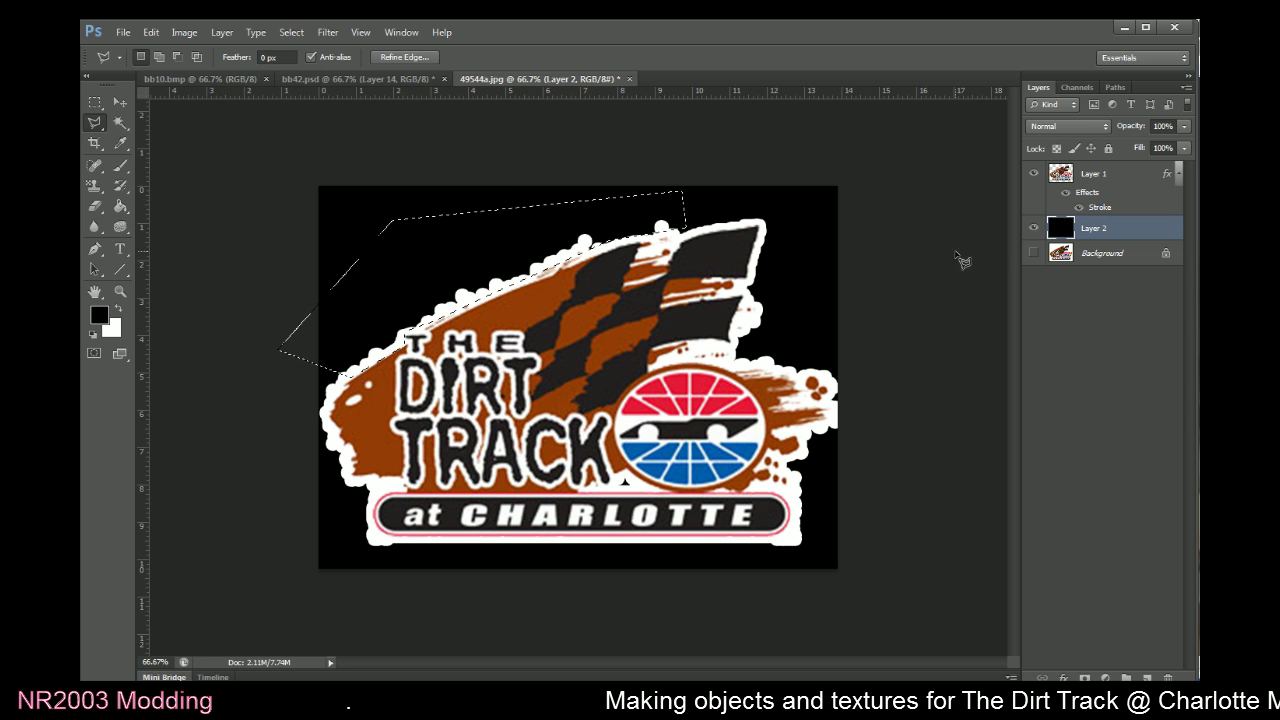
pyautogui.click(1052, 178)
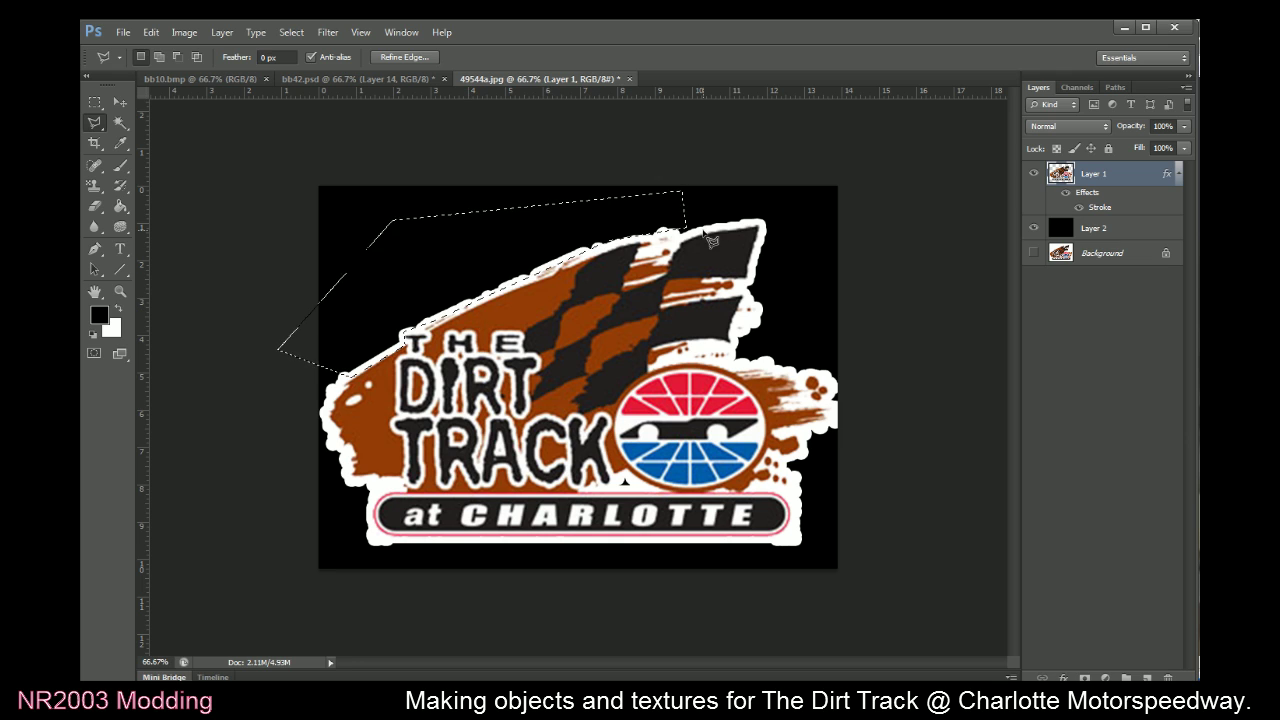
# Trim Layer 1 along the right side of the checkered flag down to the brown splashes with the Polygonal Lasso, and clear the selection
pyautogui.click(765, 210)
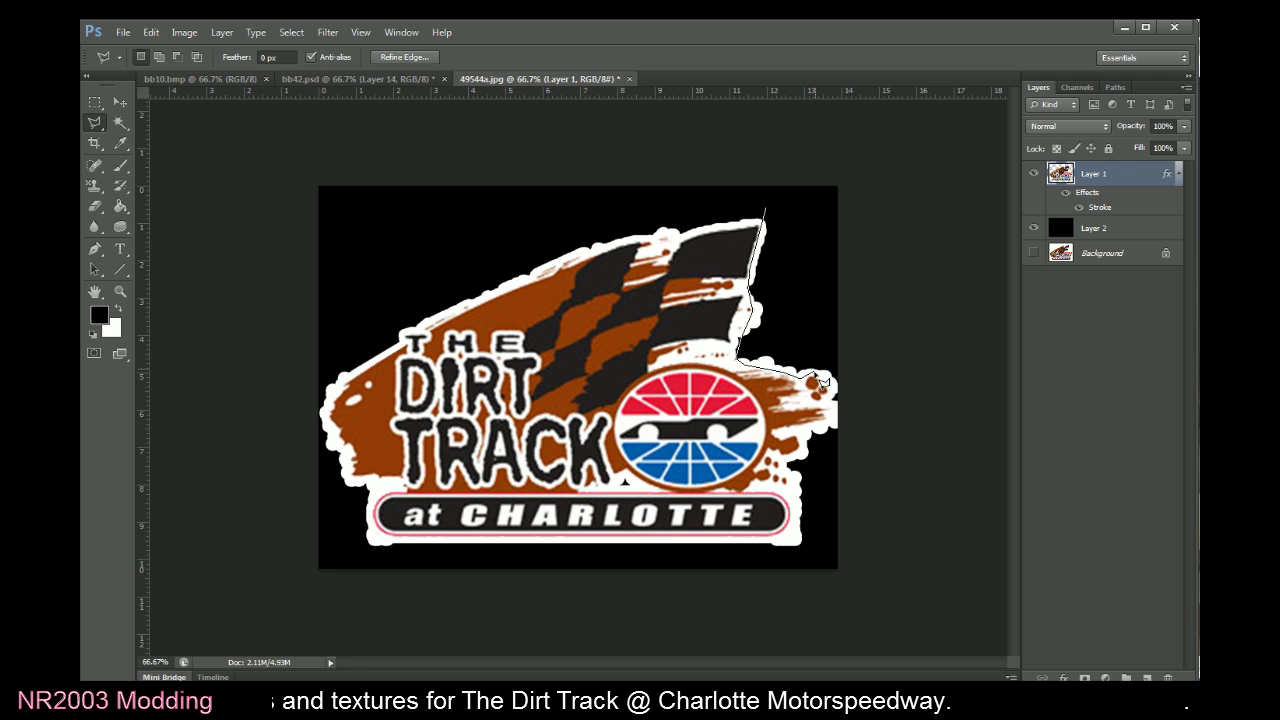
pyautogui.click(810, 372)
pyautogui.click(873, 356)
pyautogui.doubleClick(894, 179)
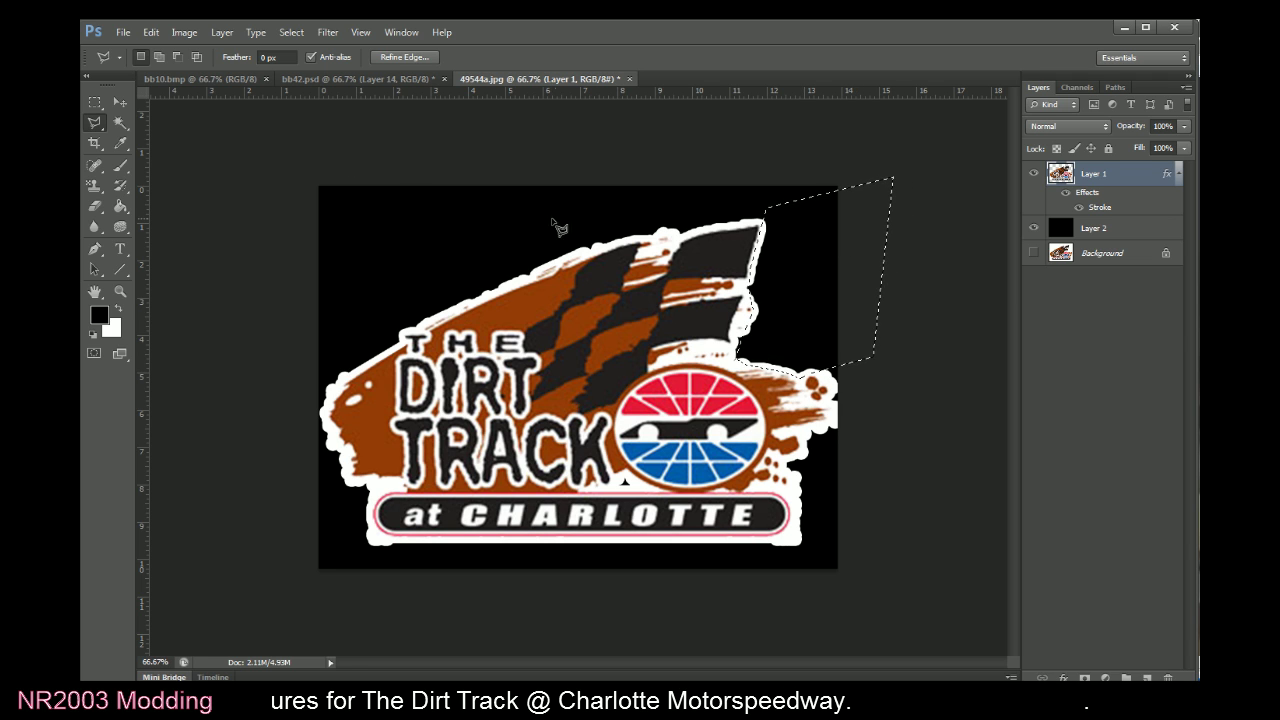
pyautogui.hotkey('ctrl', 'd')
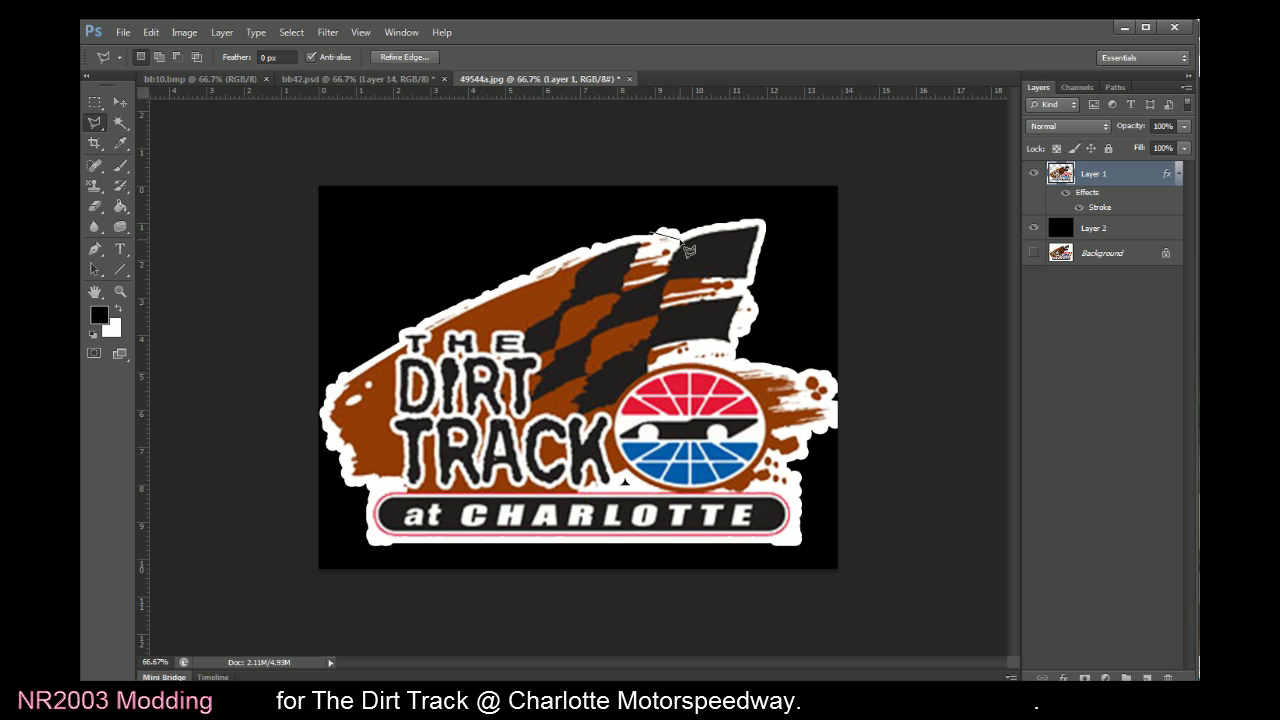
# Trim the remaining bumps along the logo's top edge beside the checkered flag on Layer 1 with Polygonal Lasso selections
pyautogui.click(715, 225)
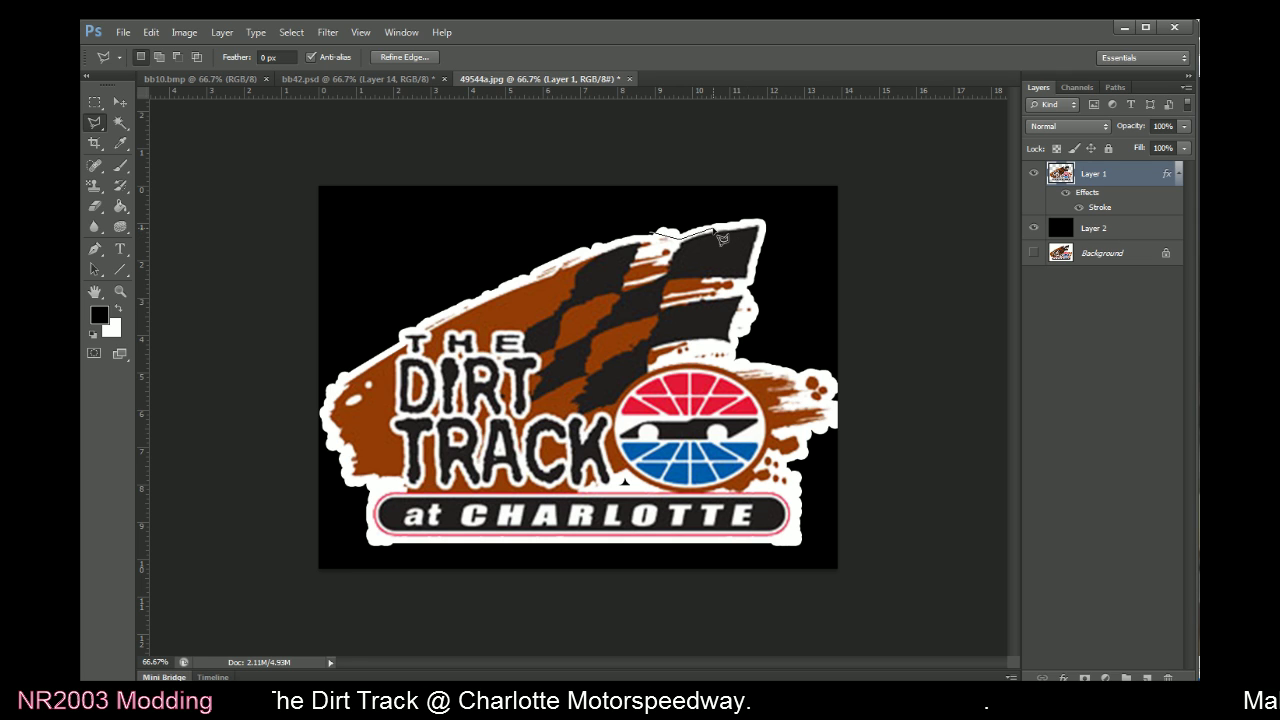
pyautogui.click(738, 188)
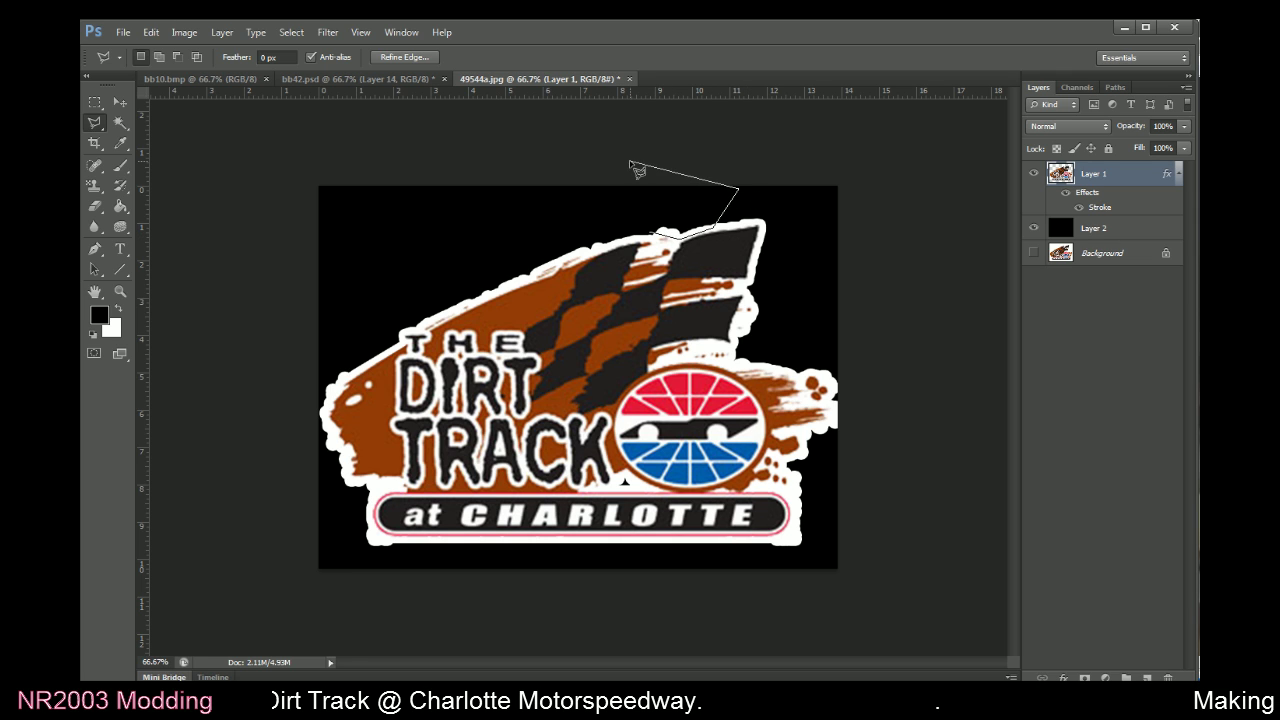
pyautogui.doubleClick(632, 172)
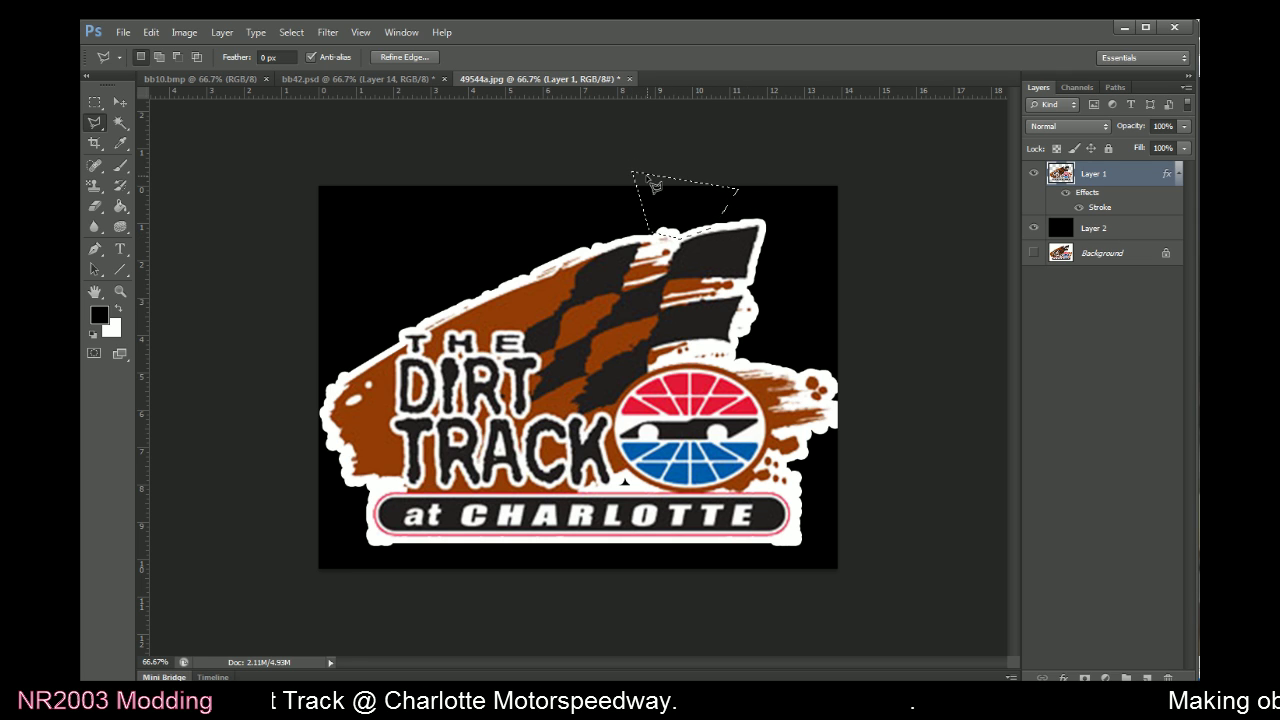
pyautogui.click(565, 256)
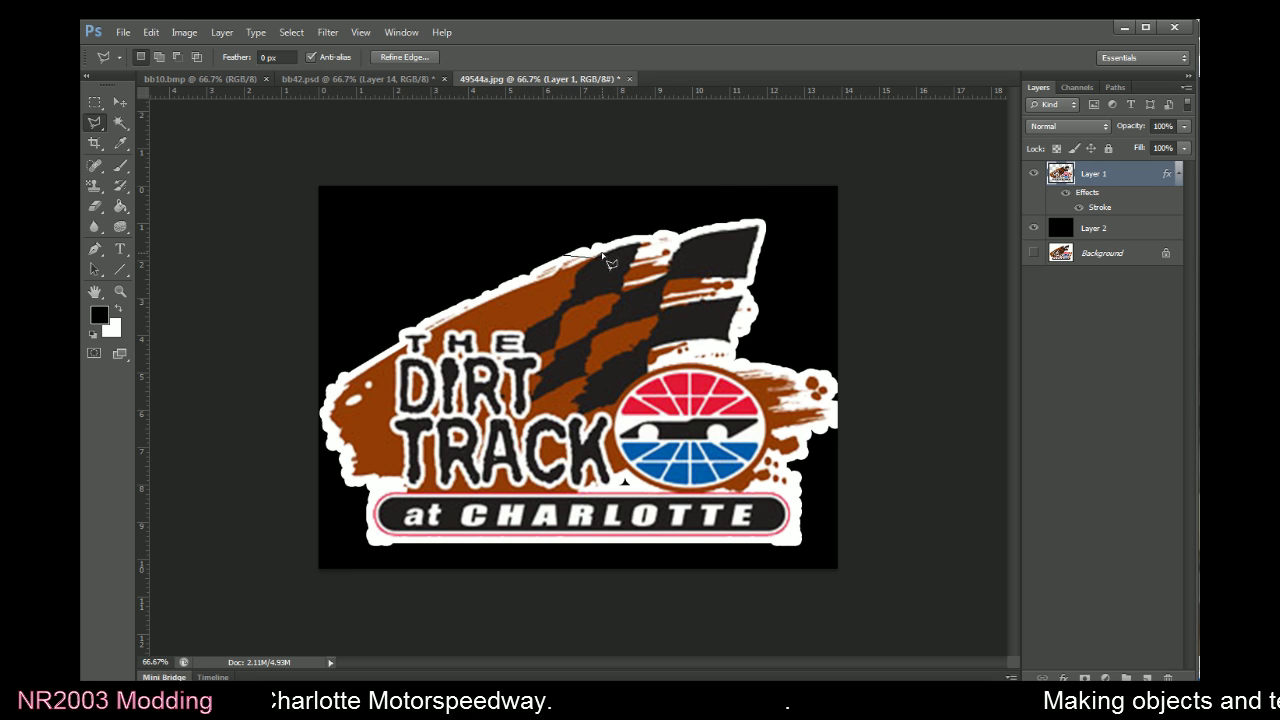
pyautogui.click(723, 200)
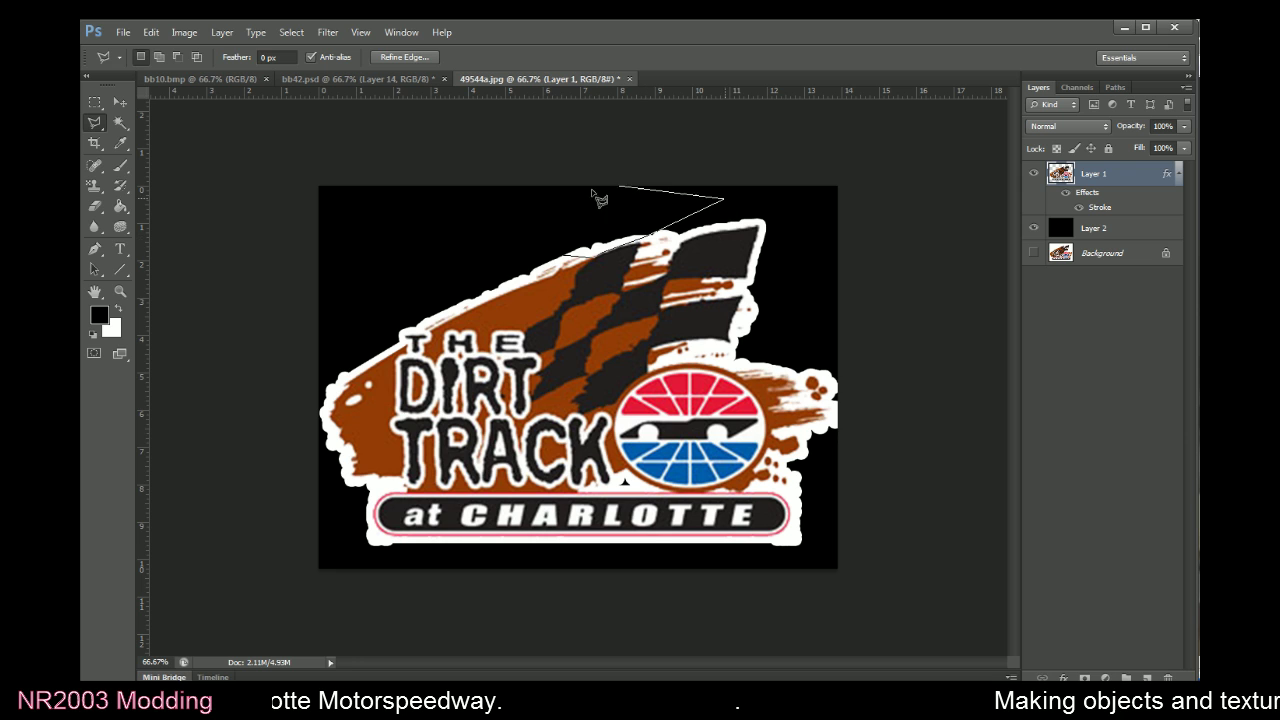
pyautogui.click(540, 205)
pyautogui.click(505, 243)
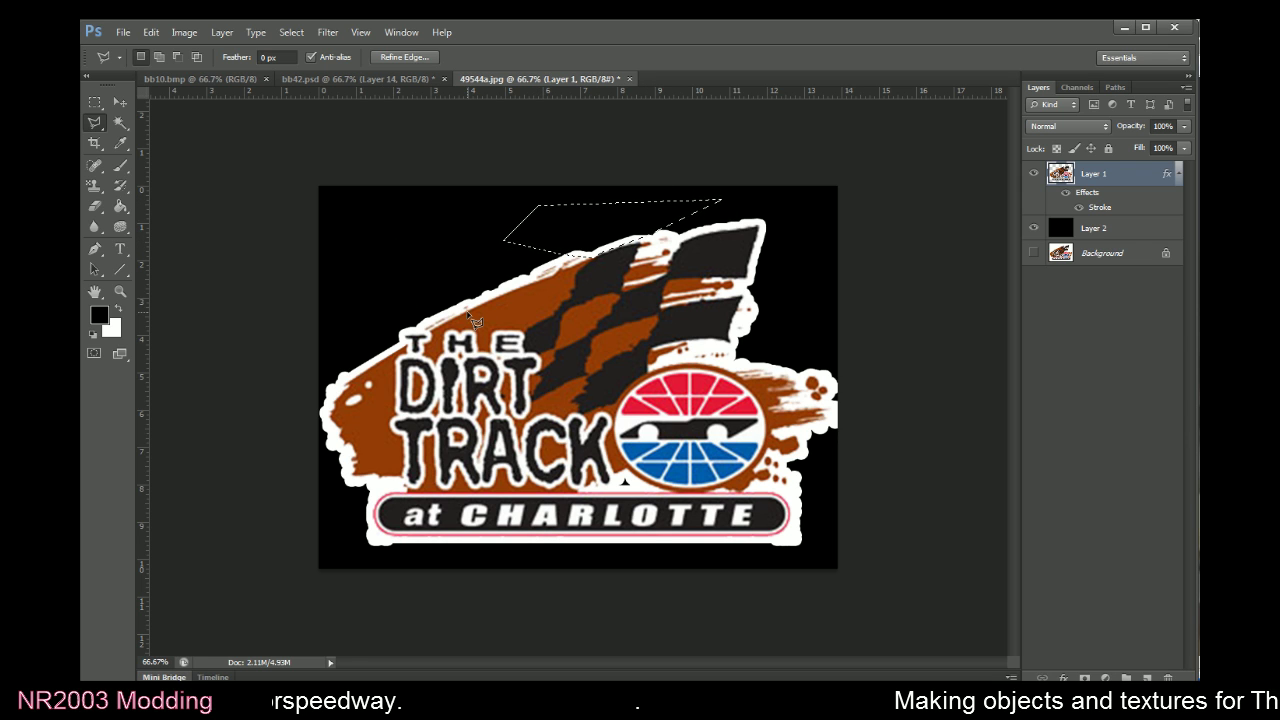
# Trim the brown brush stroke's upper edge above the word THE on Layer 1 with the Polygonal Lasso, and clear the selection
pyautogui.click(537, 283)
pyautogui.click(545, 246)
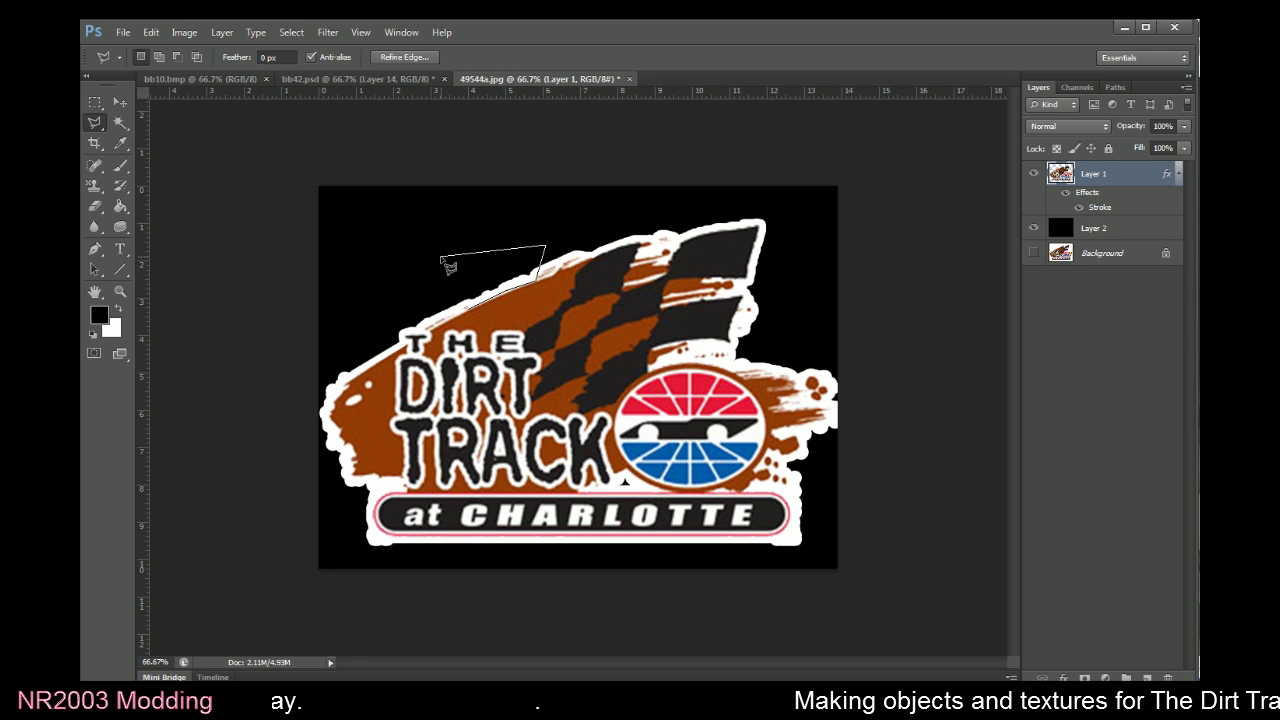
pyautogui.click(441, 256)
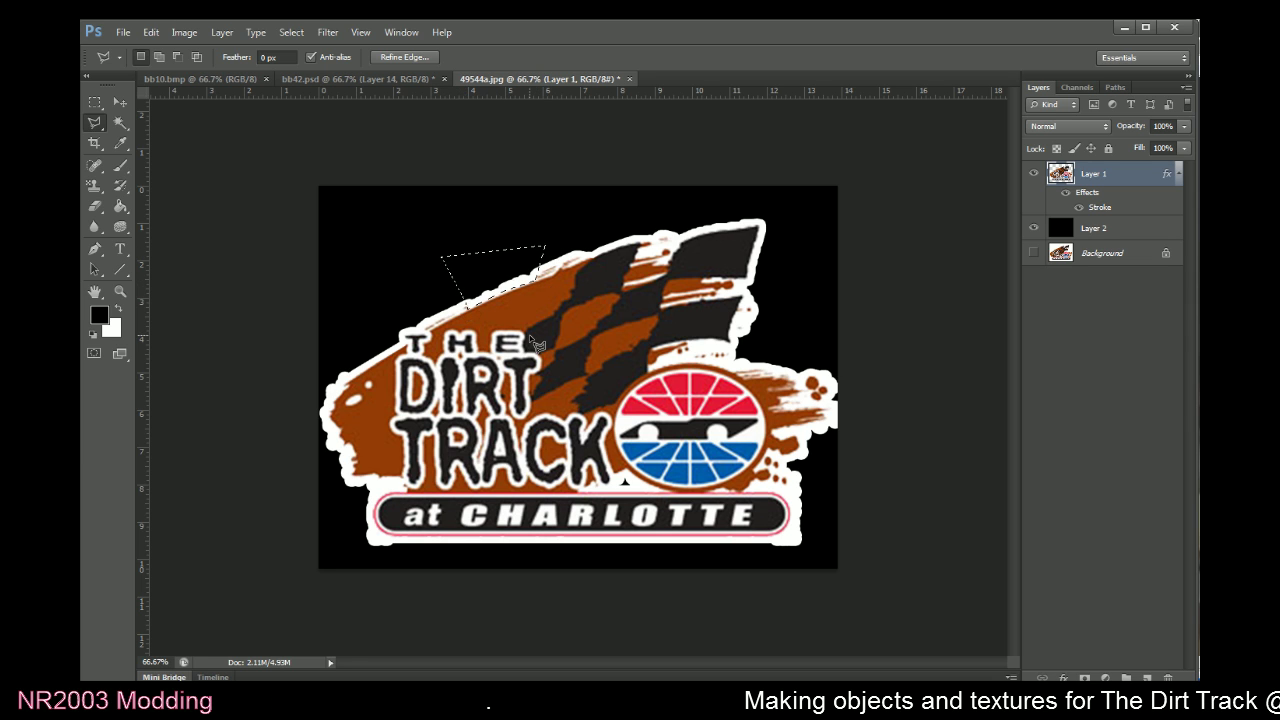
pyautogui.click(474, 308)
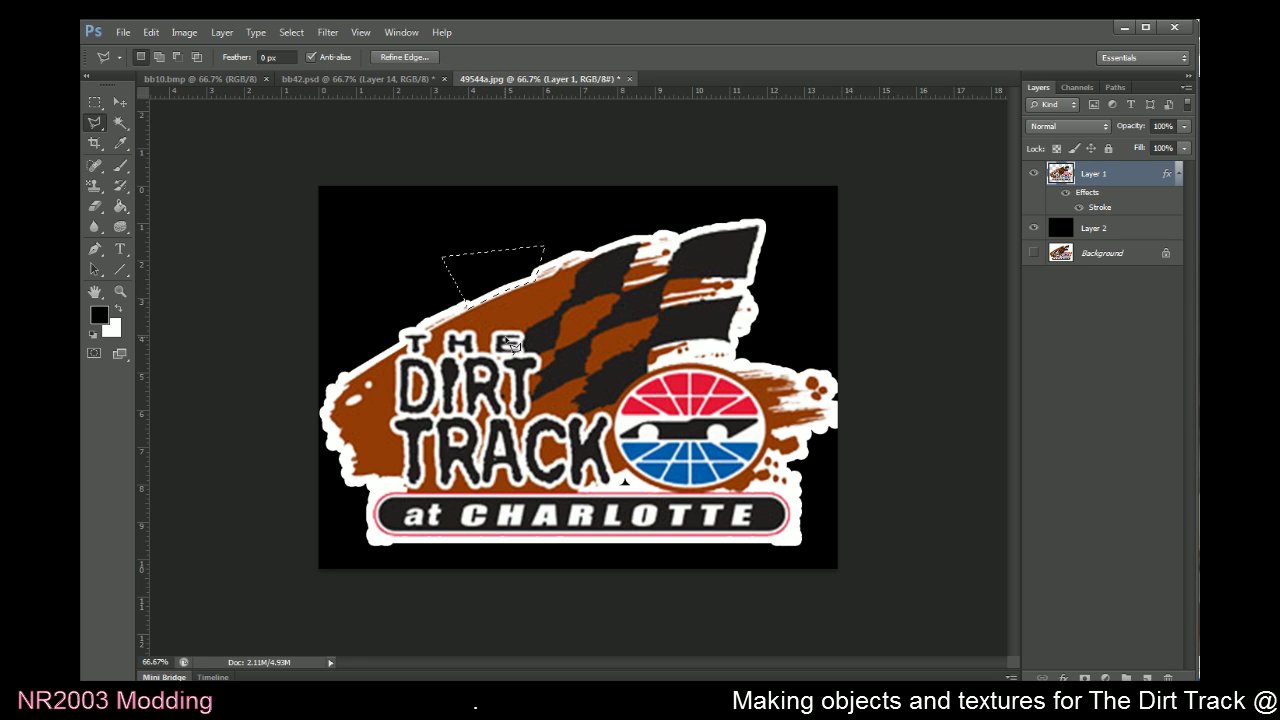
pyautogui.click(464, 311)
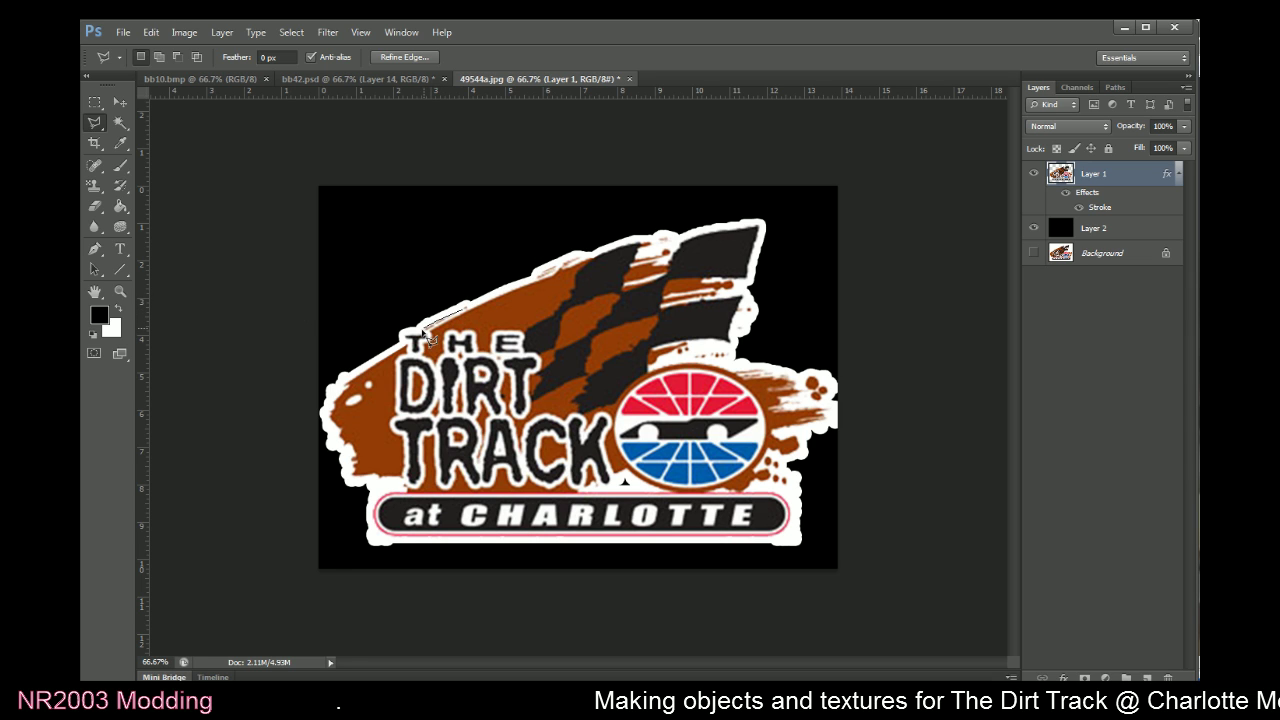
pyautogui.click(366, 328)
pyautogui.click(437, 272)
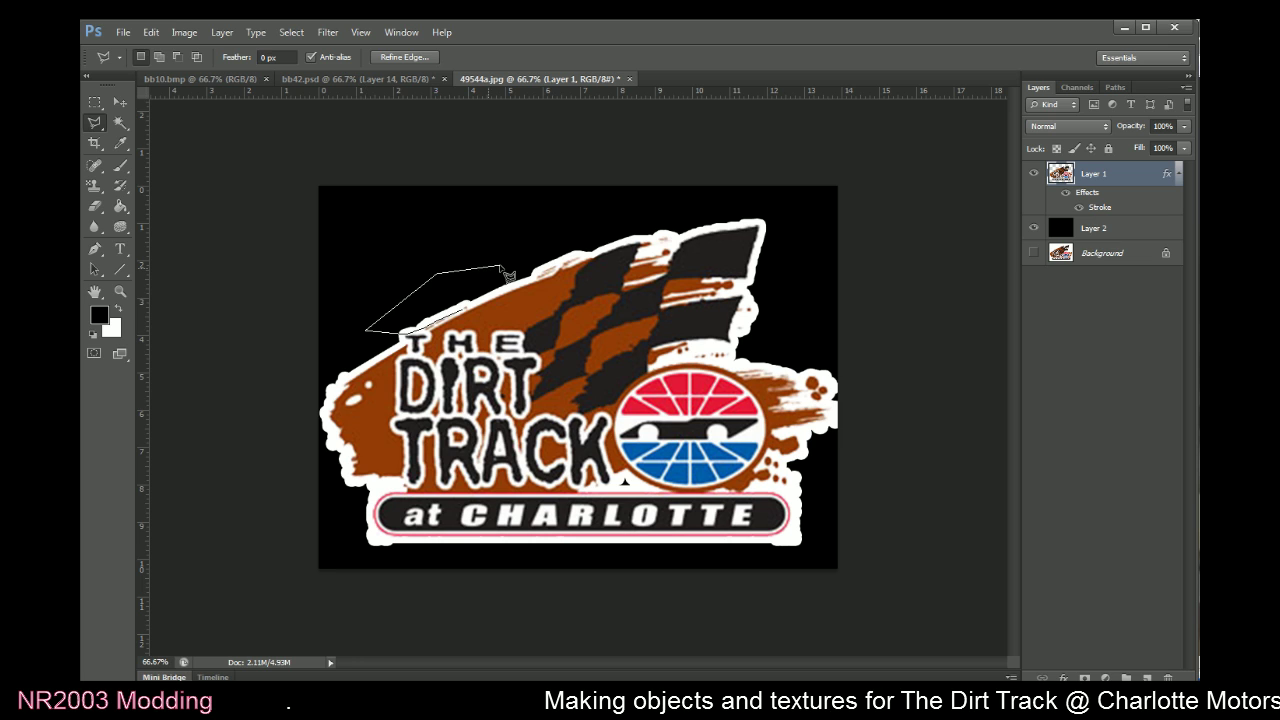
pyautogui.doubleClick(501, 267)
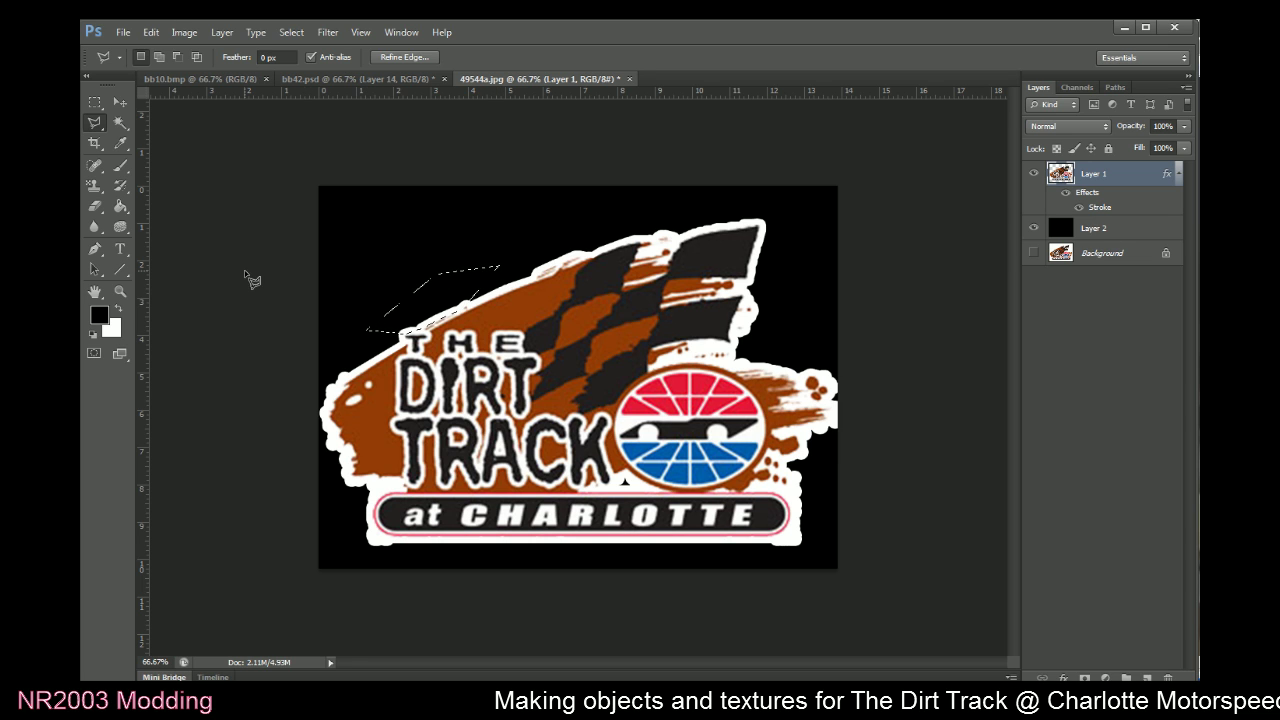
pyautogui.click(95, 102)
pyautogui.click(197, 219)
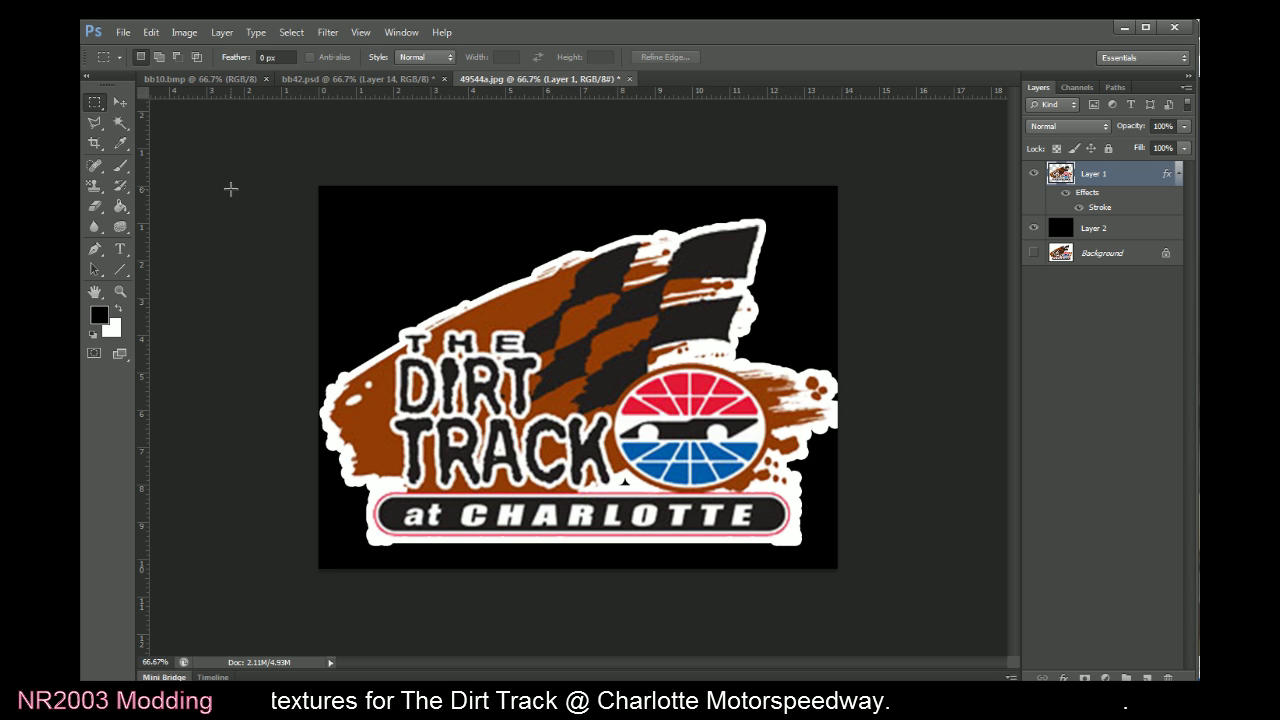
# Trim Layer 1 along the brown brush stroke's left edge down to the at CHARLOTTE bar with the Polygonal Lasso
pyautogui.hotkey('shift', 'l')
pyautogui.click(388, 360)
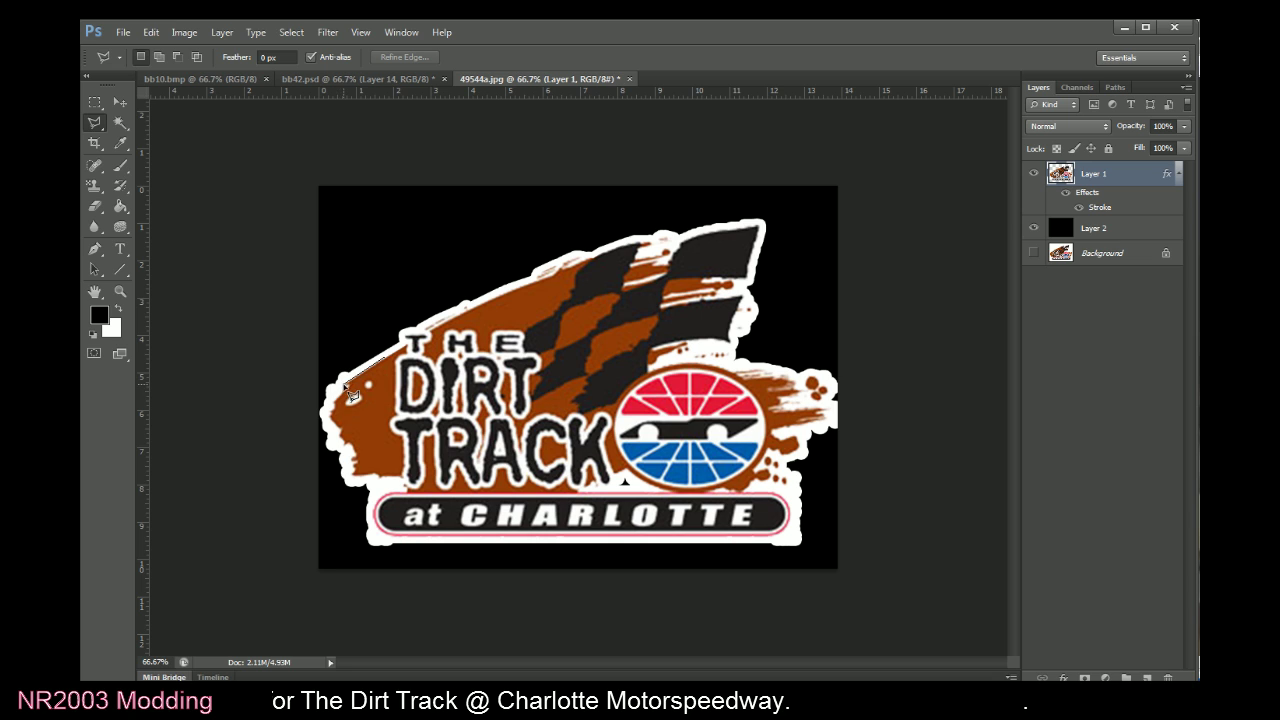
pyautogui.click(341, 389)
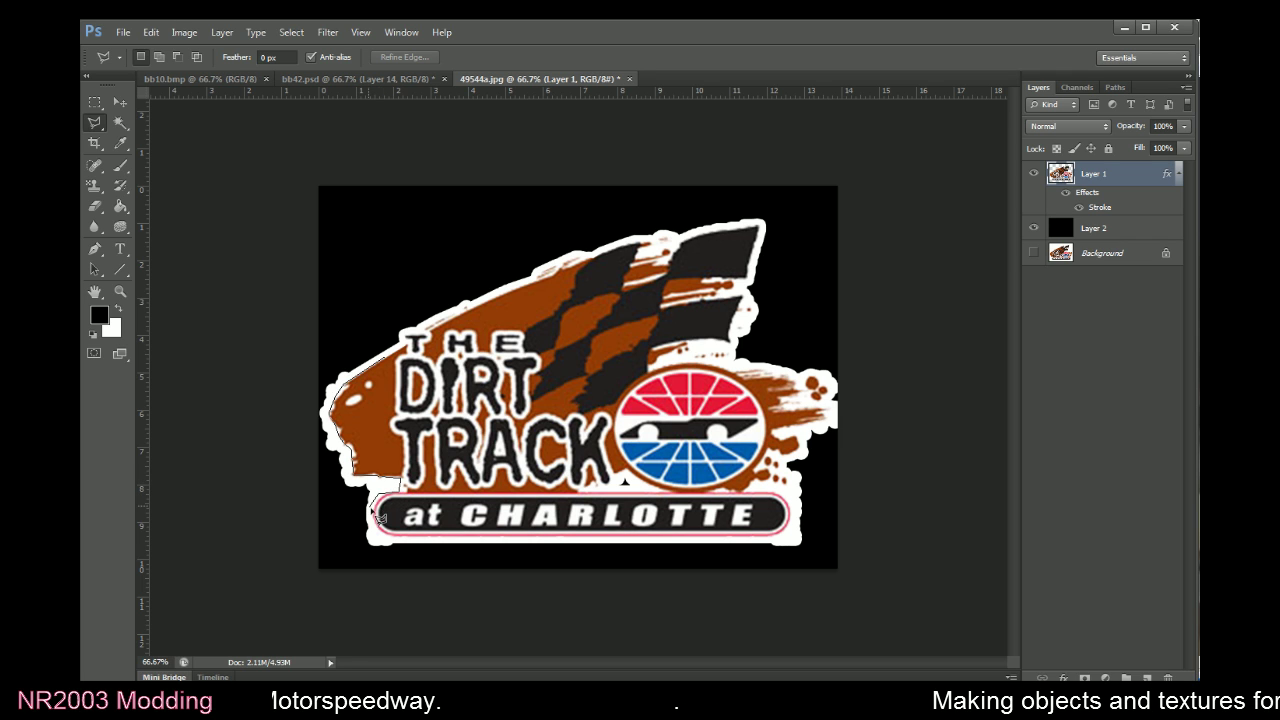
pyautogui.click(277, 443)
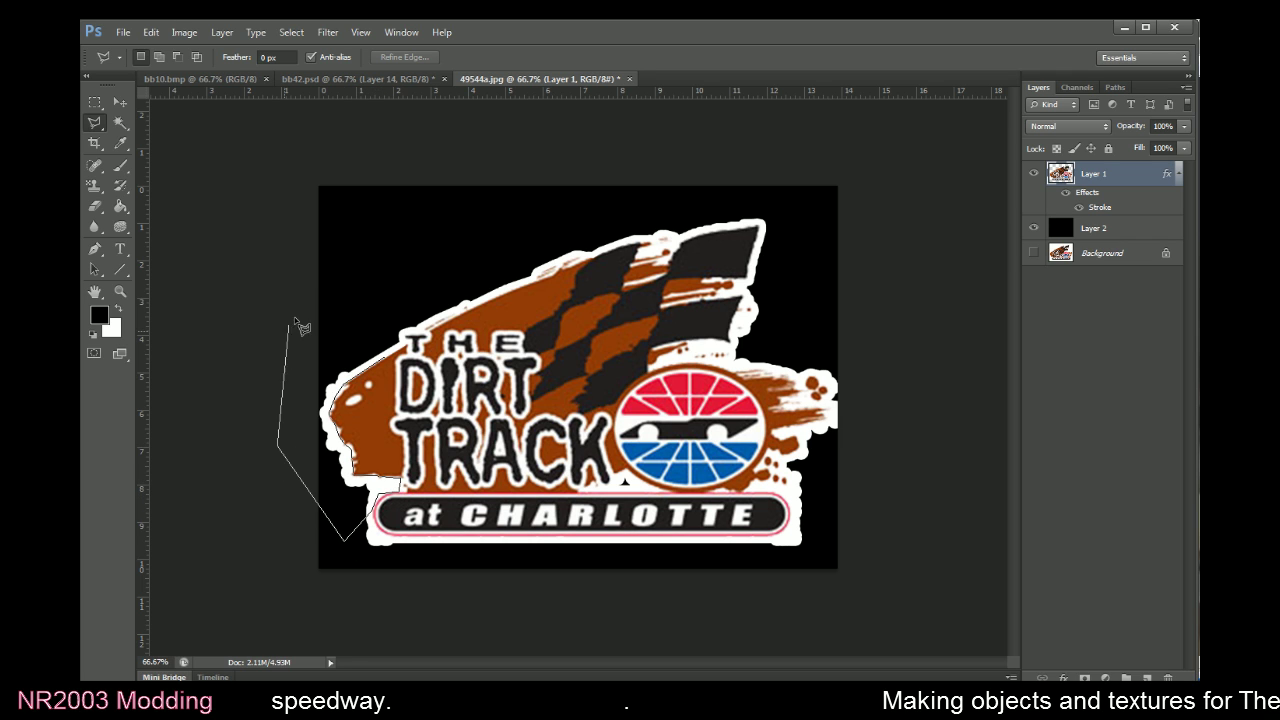
pyautogui.click(313, 282)
pyautogui.doubleClick(393, 280)
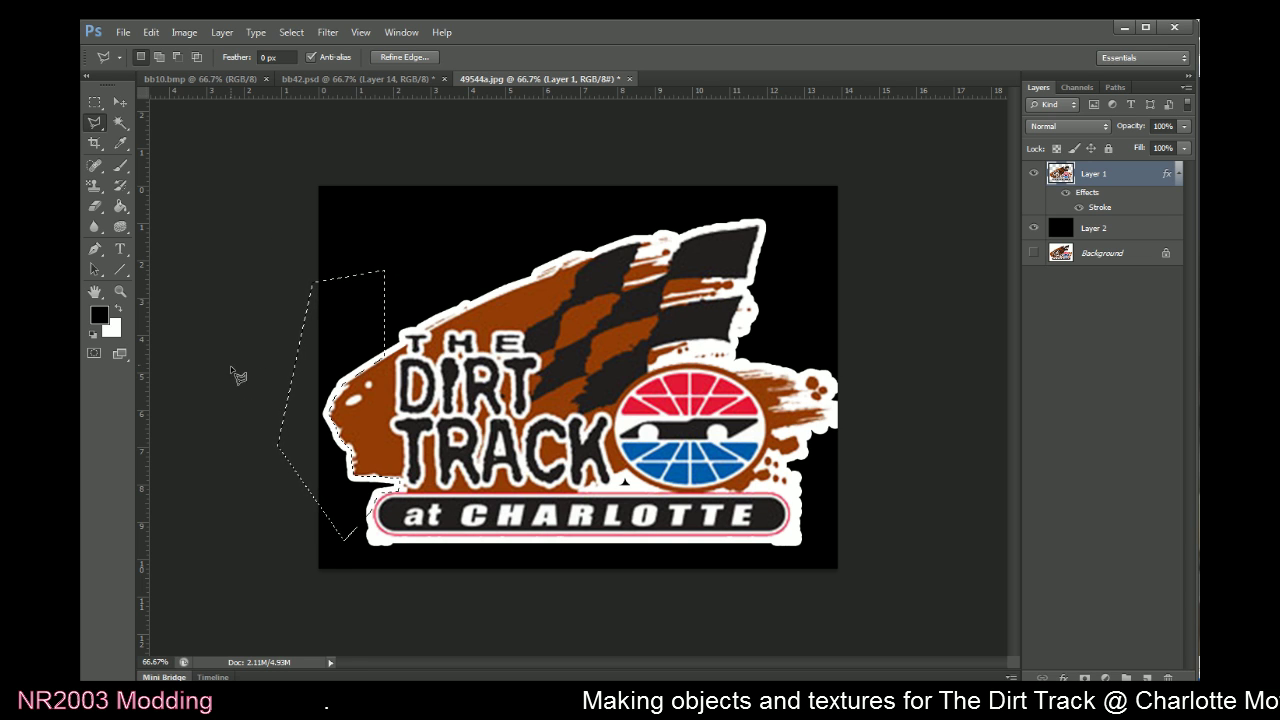
# Trim Layer 1 straight along the lower edge of the at CHARLOTTE bar with the Polygonal Lasso, and clear the selection
pyautogui.click(282, 533)
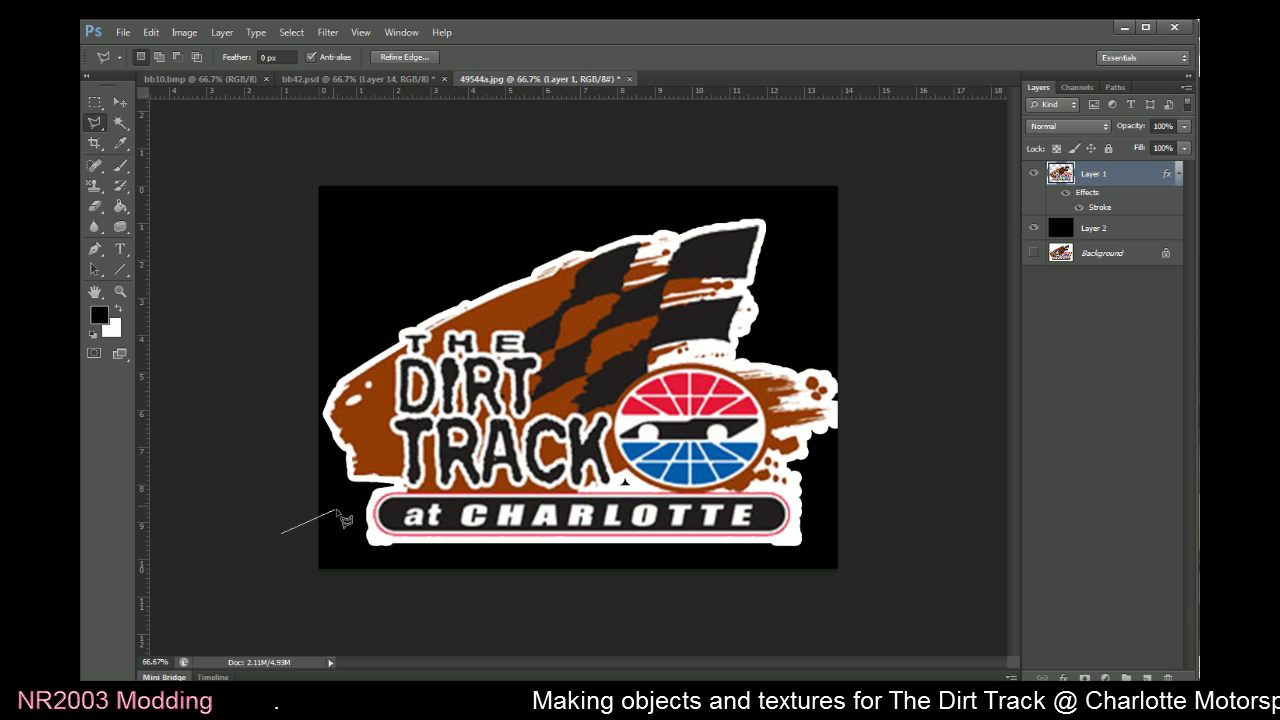
pyautogui.click(345, 515)
pyautogui.click(386, 537)
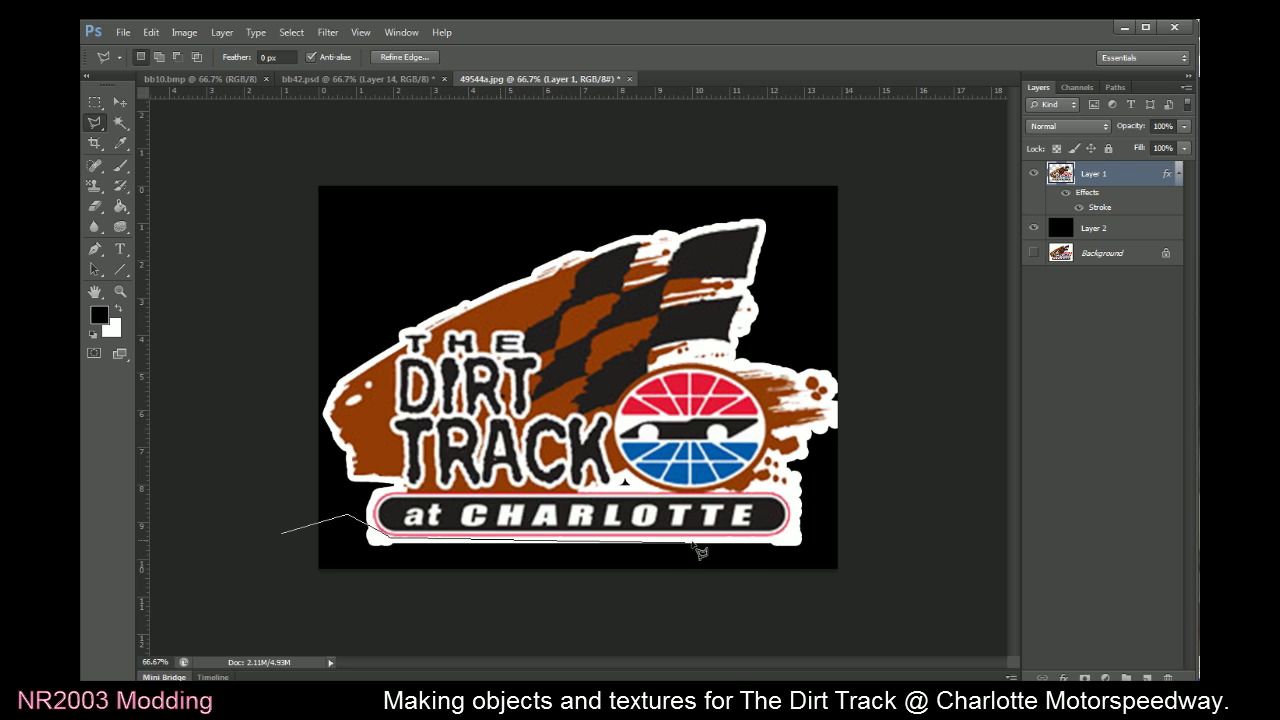
pyautogui.click(828, 539)
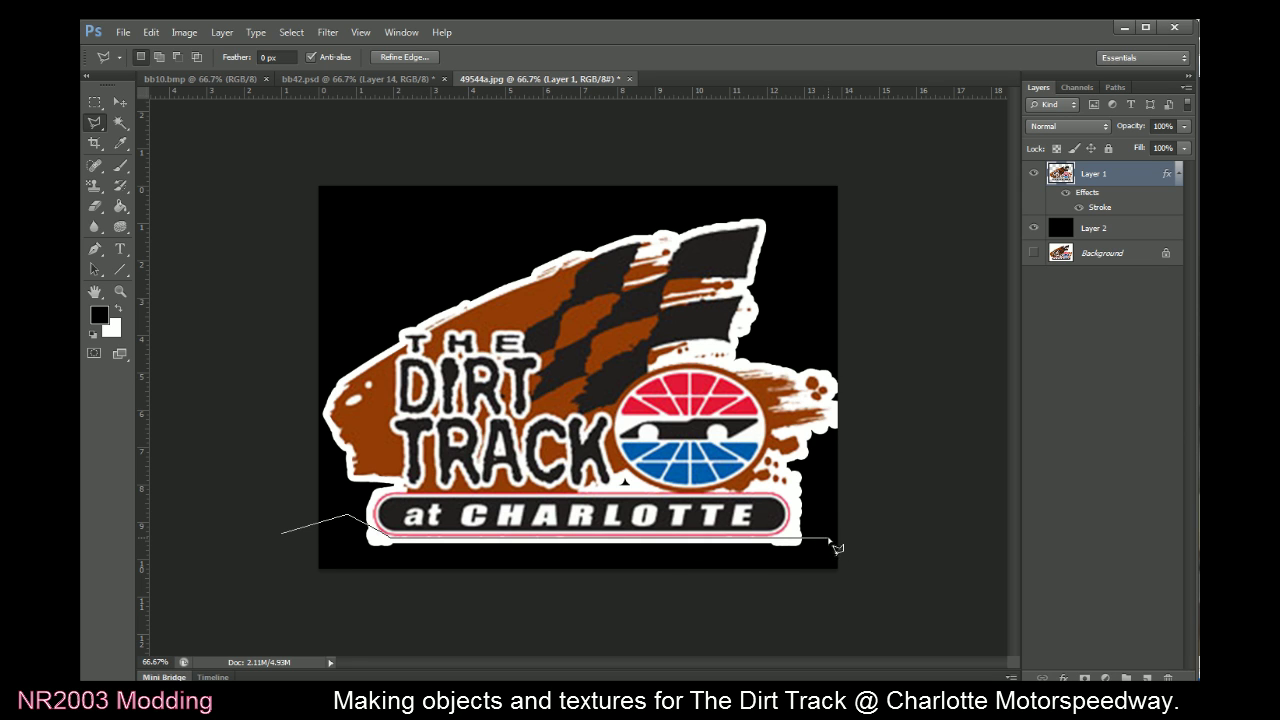
pyautogui.click(858, 562)
pyautogui.click(405, 598)
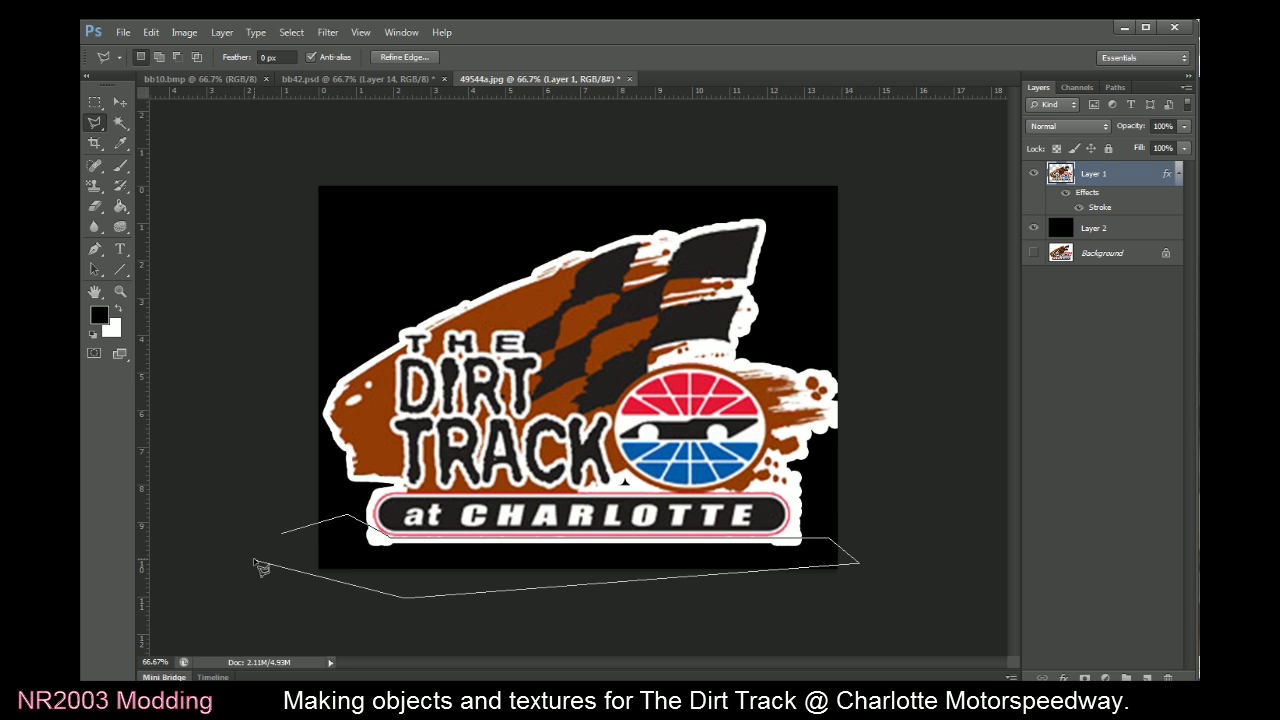
pyautogui.doubleClick(258, 560)
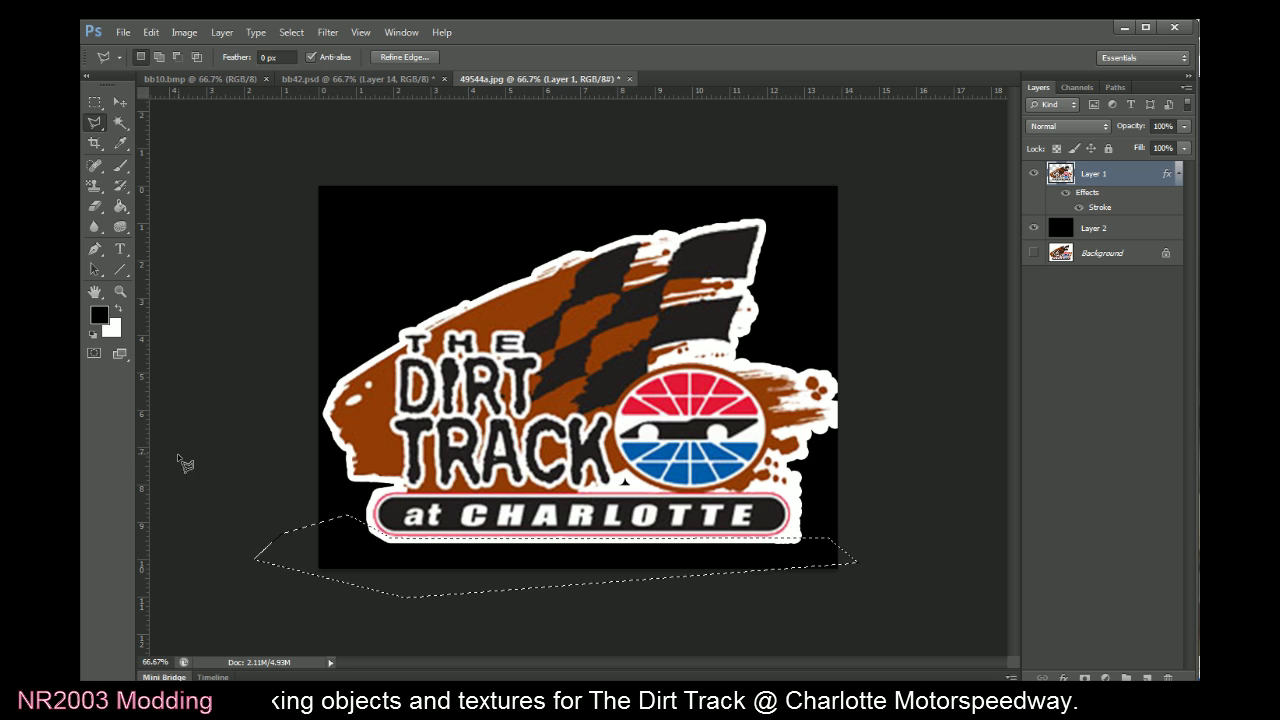
pyautogui.click(97, 108)
pyautogui.click(223, 274)
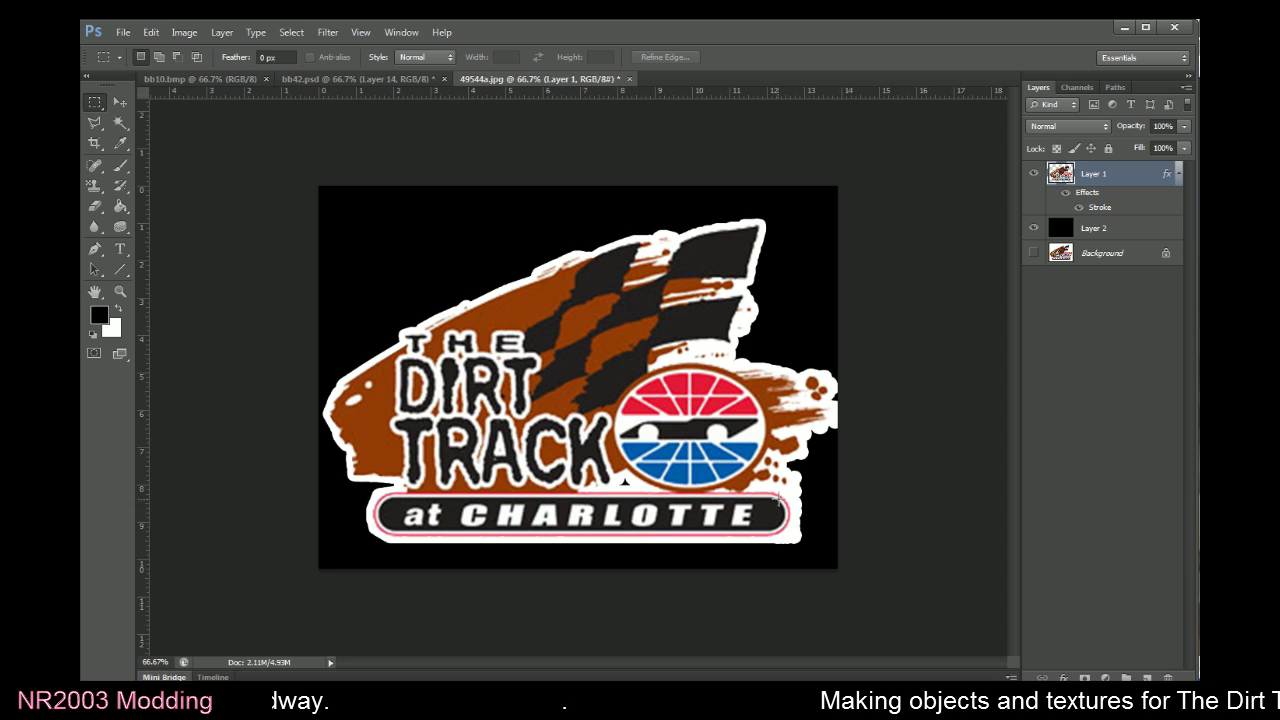
# Trim Layer 1 from the right end of the at CHARLOTTE bar up around the brown splashes with the Polygonal Lasso, and clear the selection
pyautogui.click(94, 122)
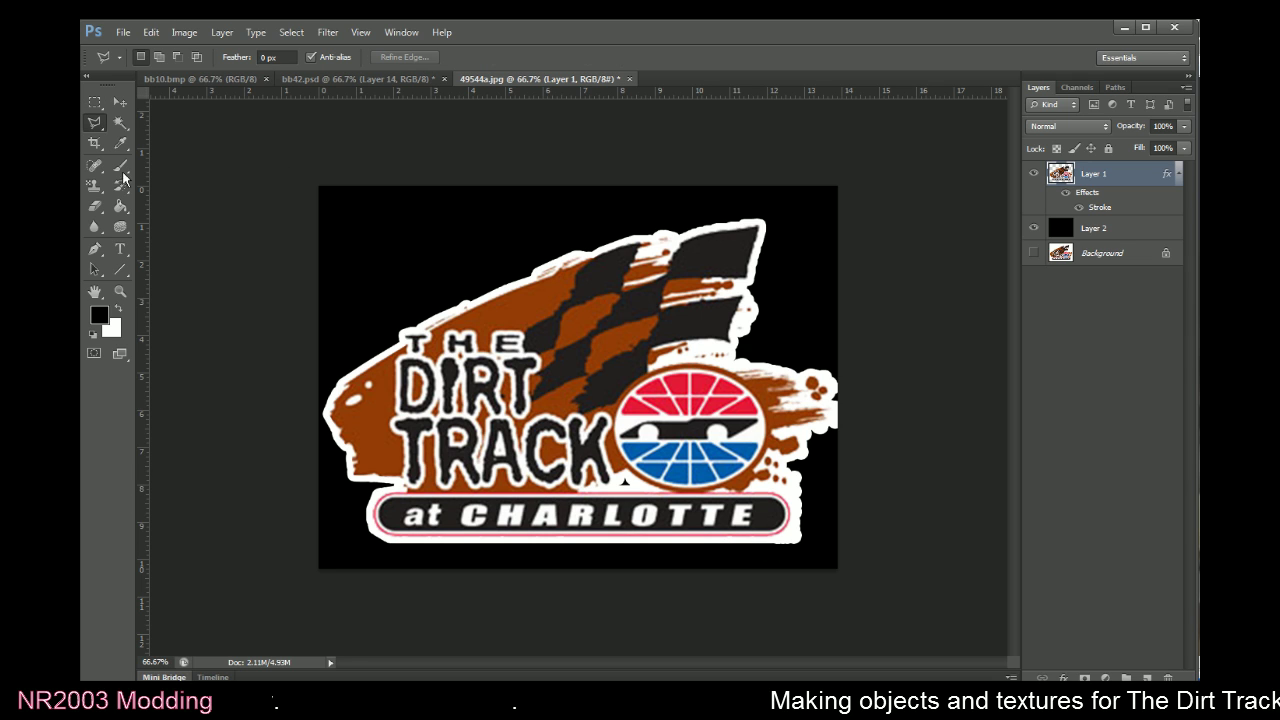
pyautogui.click(745, 541)
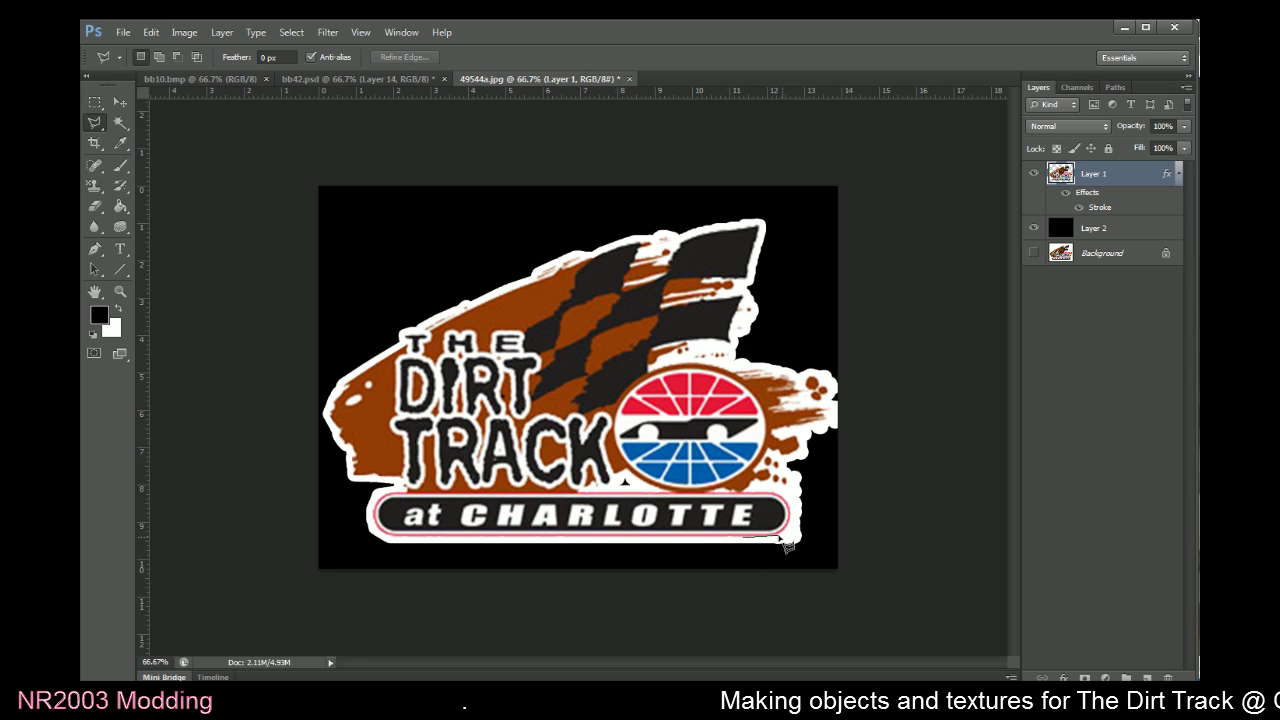
pyautogui.click(796, 531)
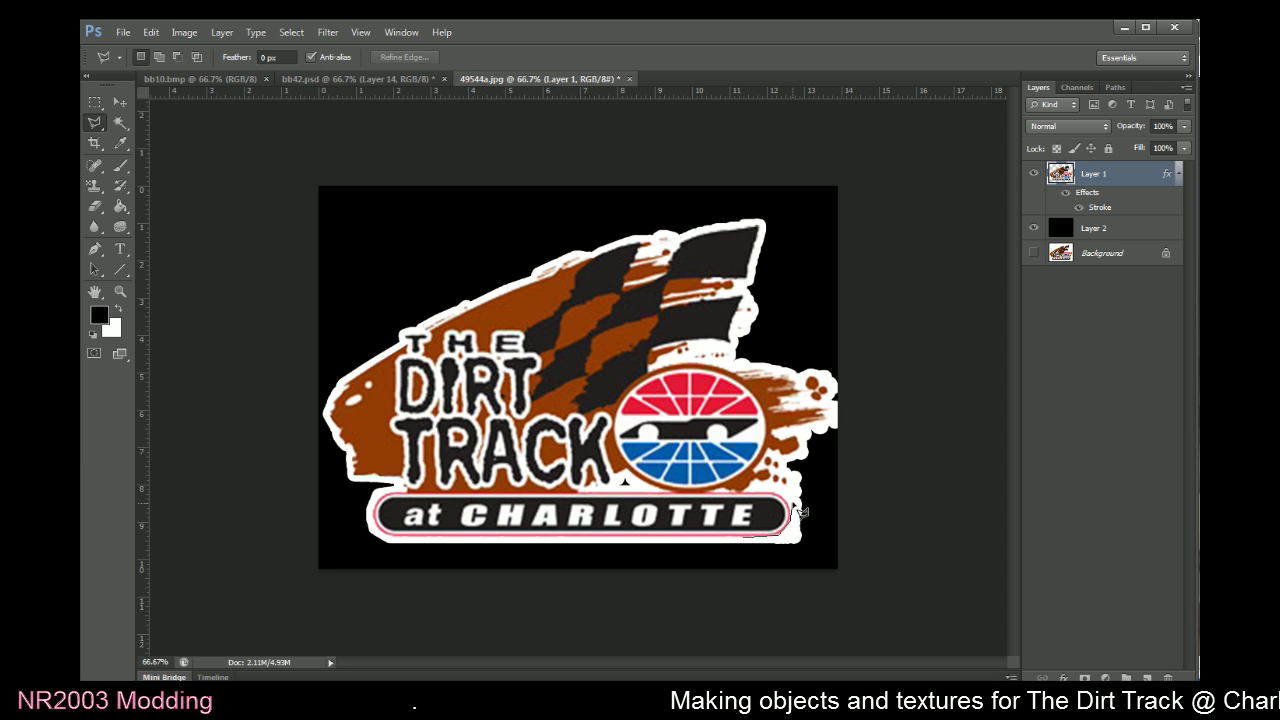
pyautogui.click(789, 467)
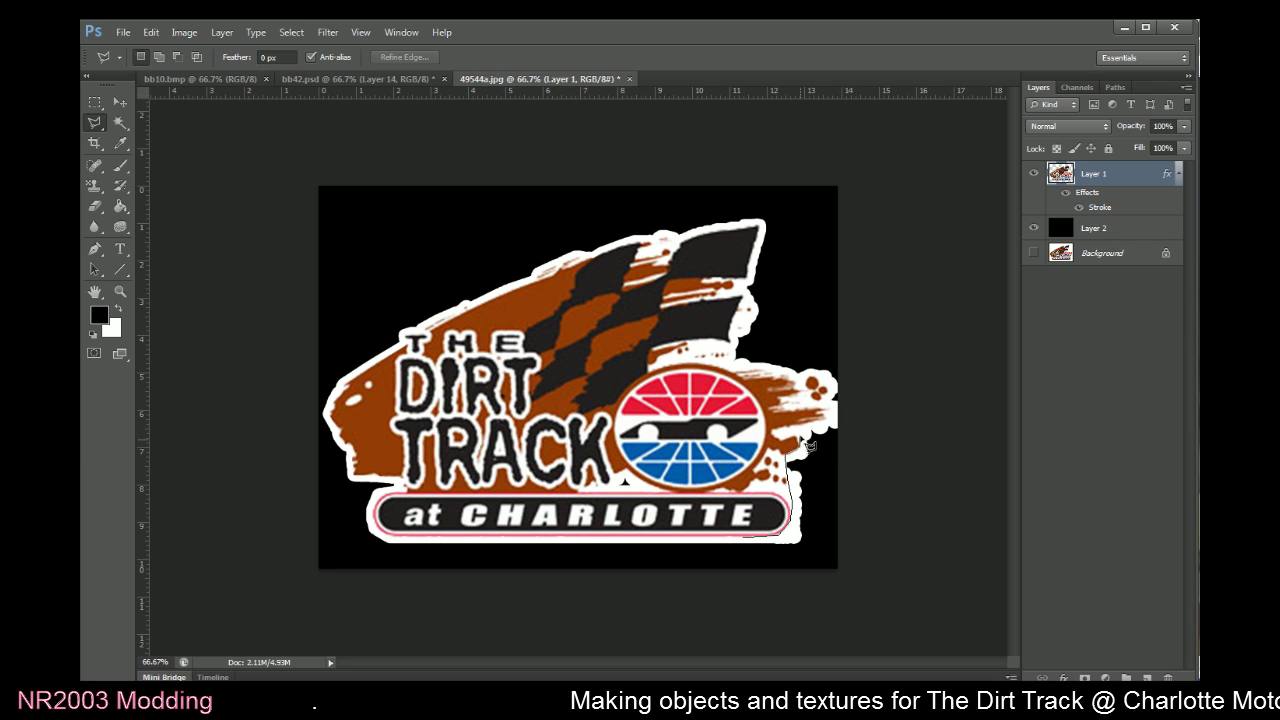
pyautogui.click(806, 432)
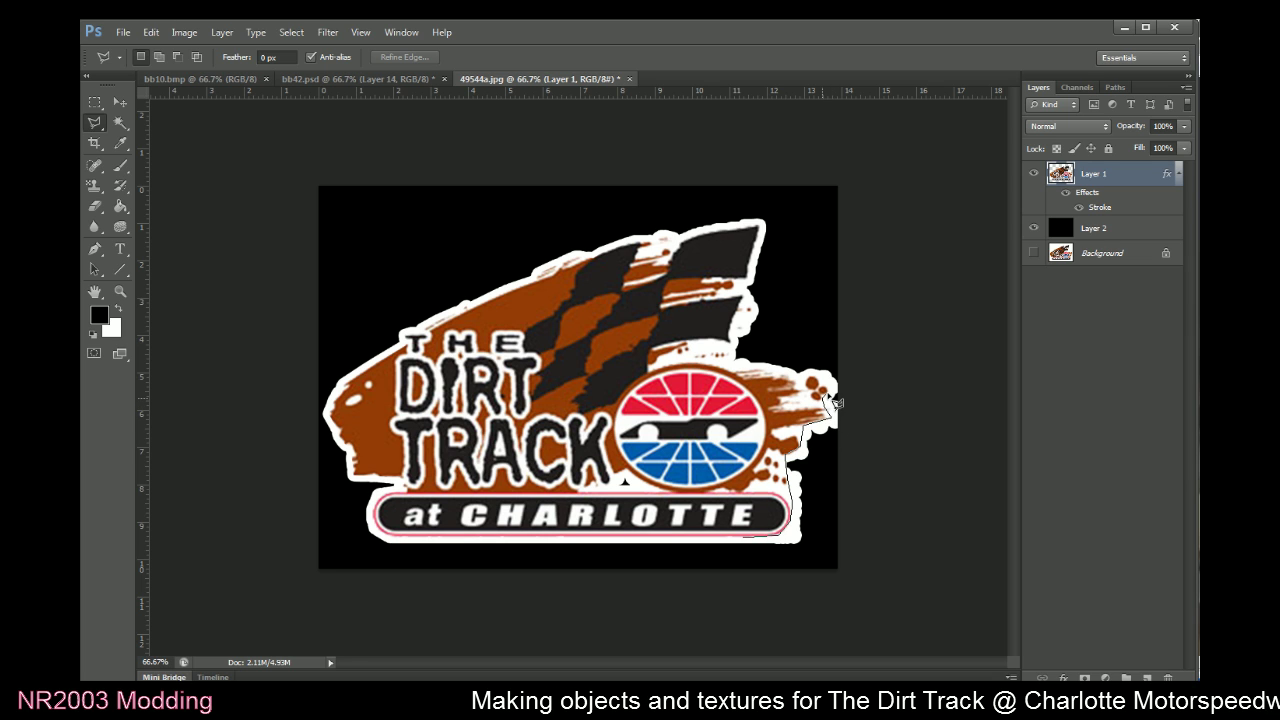
pyautogui.click(835, 397)
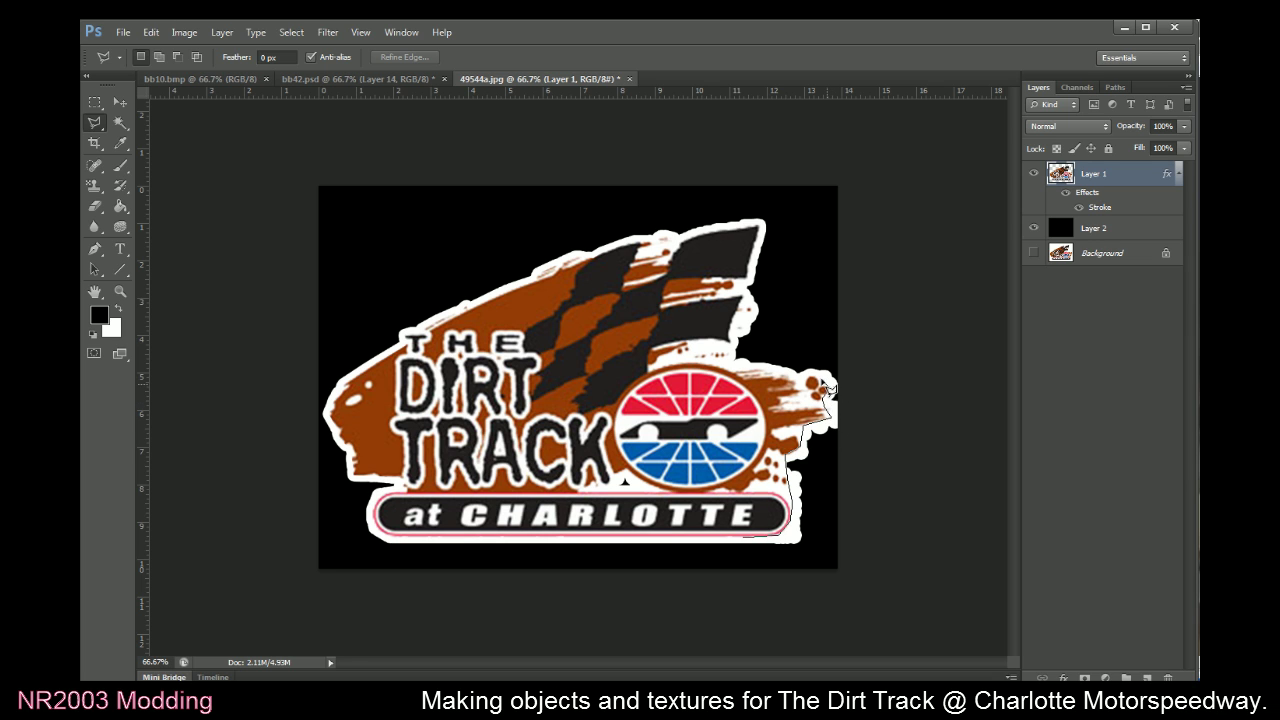
pyautogui.click(800, 368)
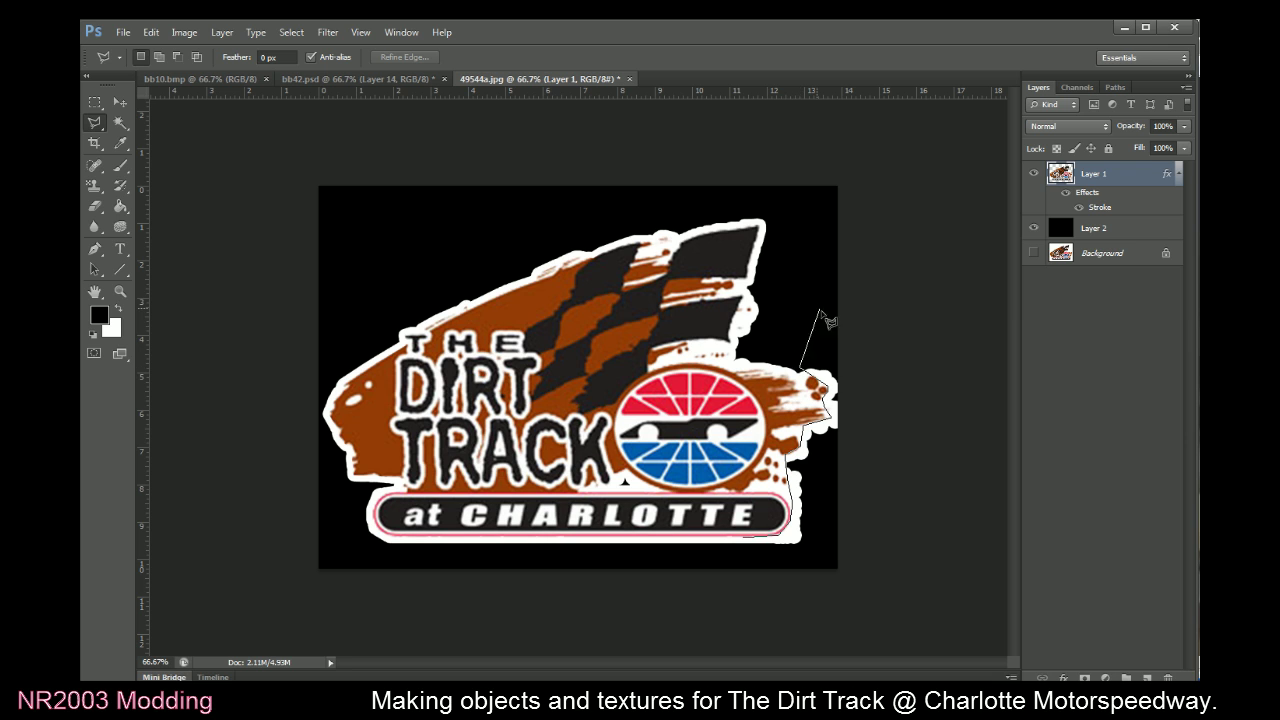
pyautogui.click(883, 324)
pyautogui.click(955, 405)
pyautogui.click(858, 640)
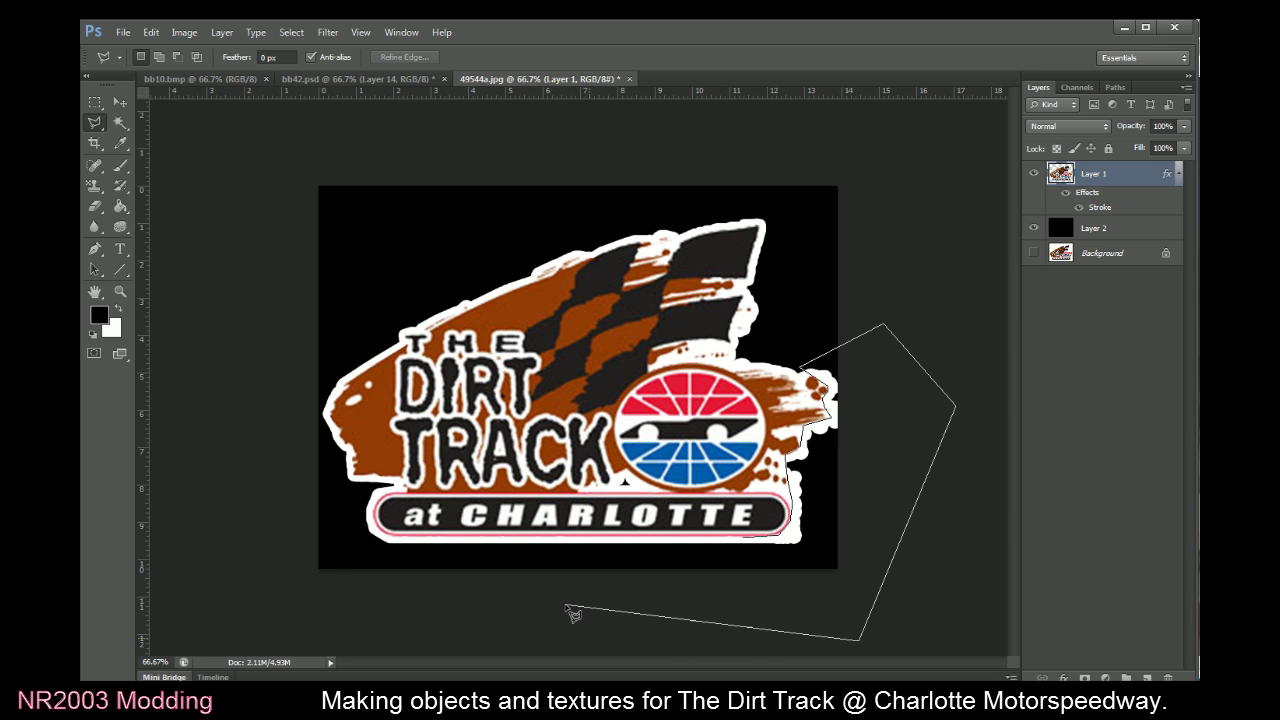
pyautogui.doubleClick(568, 604)
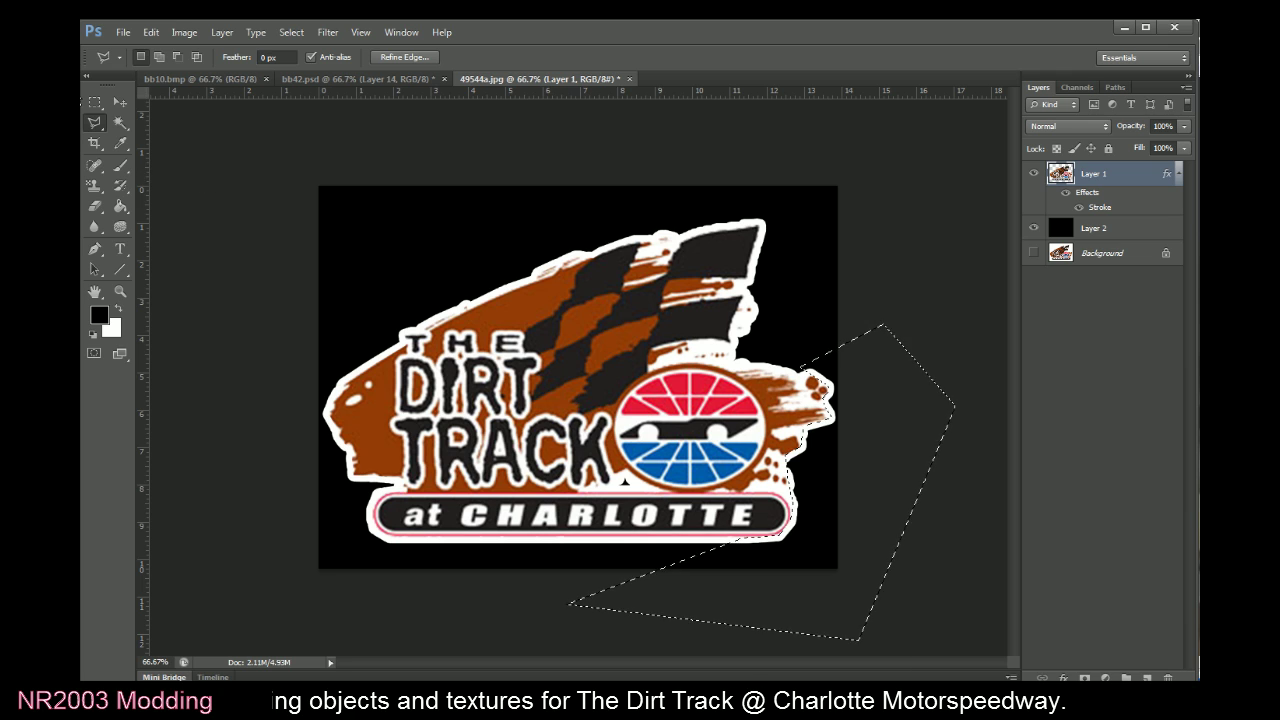
pyautogui.click(95, 104)
pyautogui.click(230, 306)
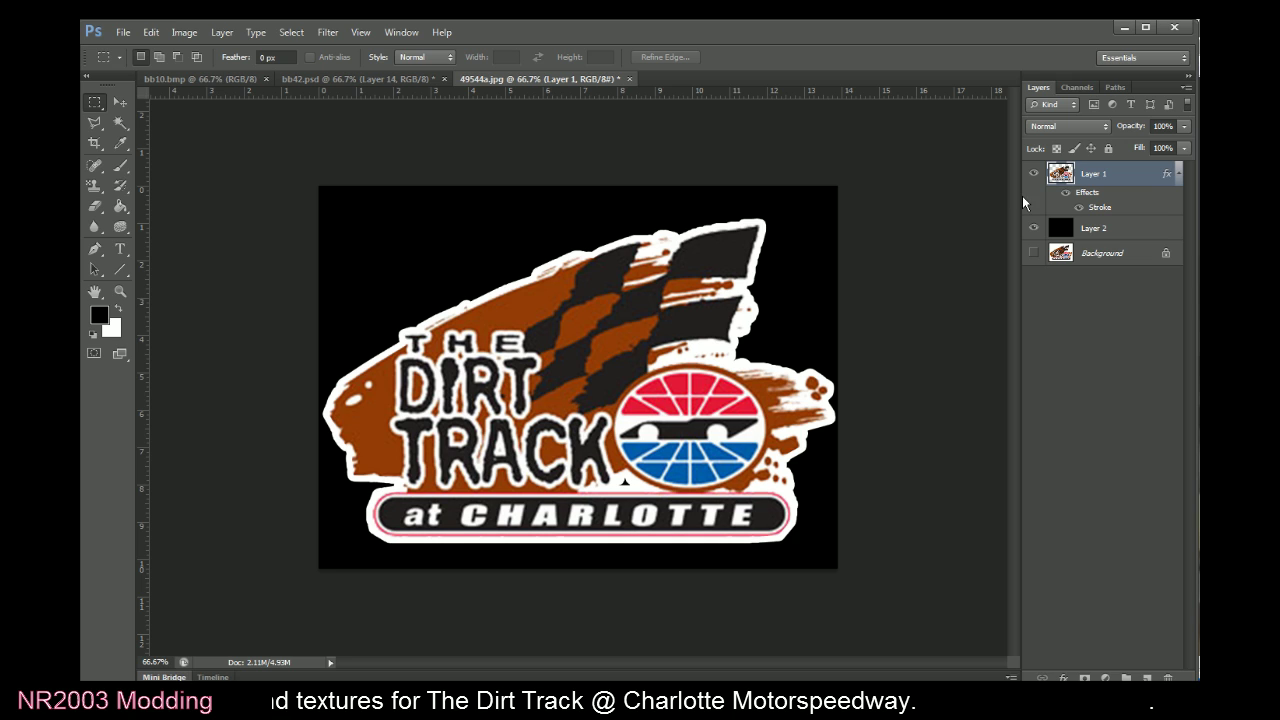
# Trim Layer 1 around the left end of the at CHARLOTTE bar with the Polygonal Lasso, and clear the selection
pyautogui.click(94, 122)
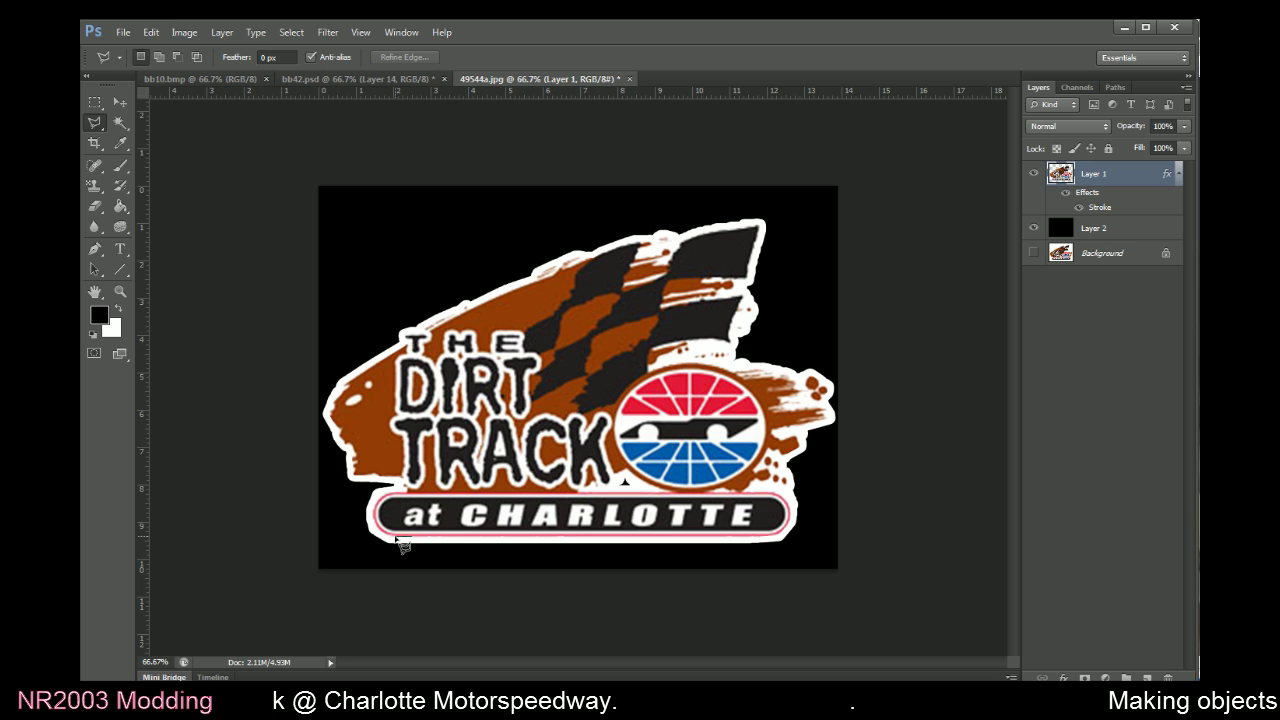
pyautogui.click(395, 482)
pyautogui.click(346, 490)
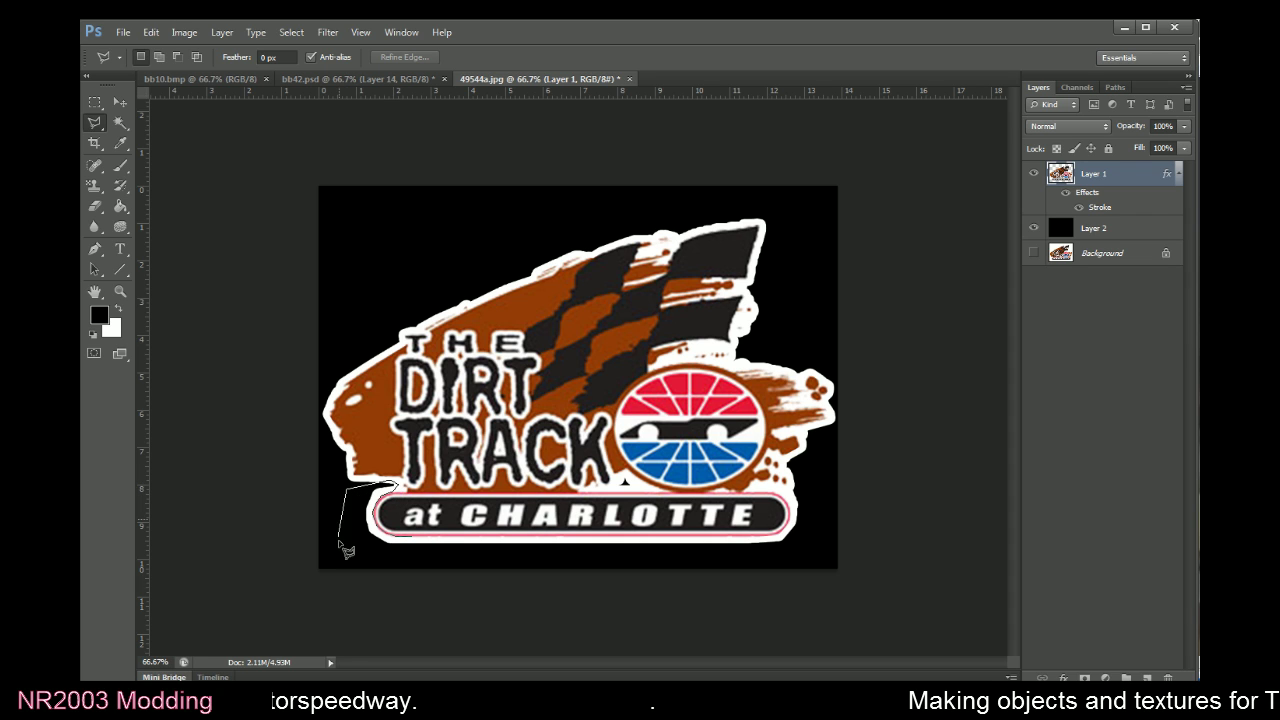
pyautogui.click(341, 547)
pyautogui.click(400, 566)
pyautogui.doubleClick(455, 568)
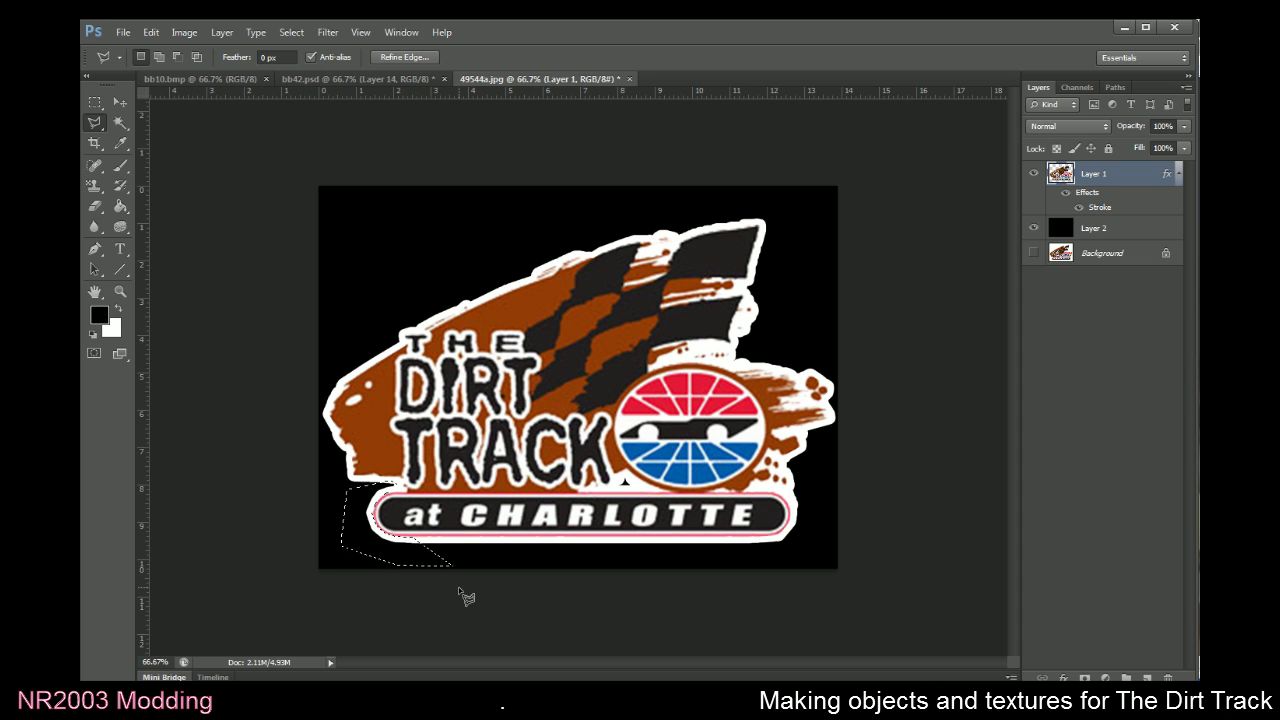
pyautogui.click(95, 102)
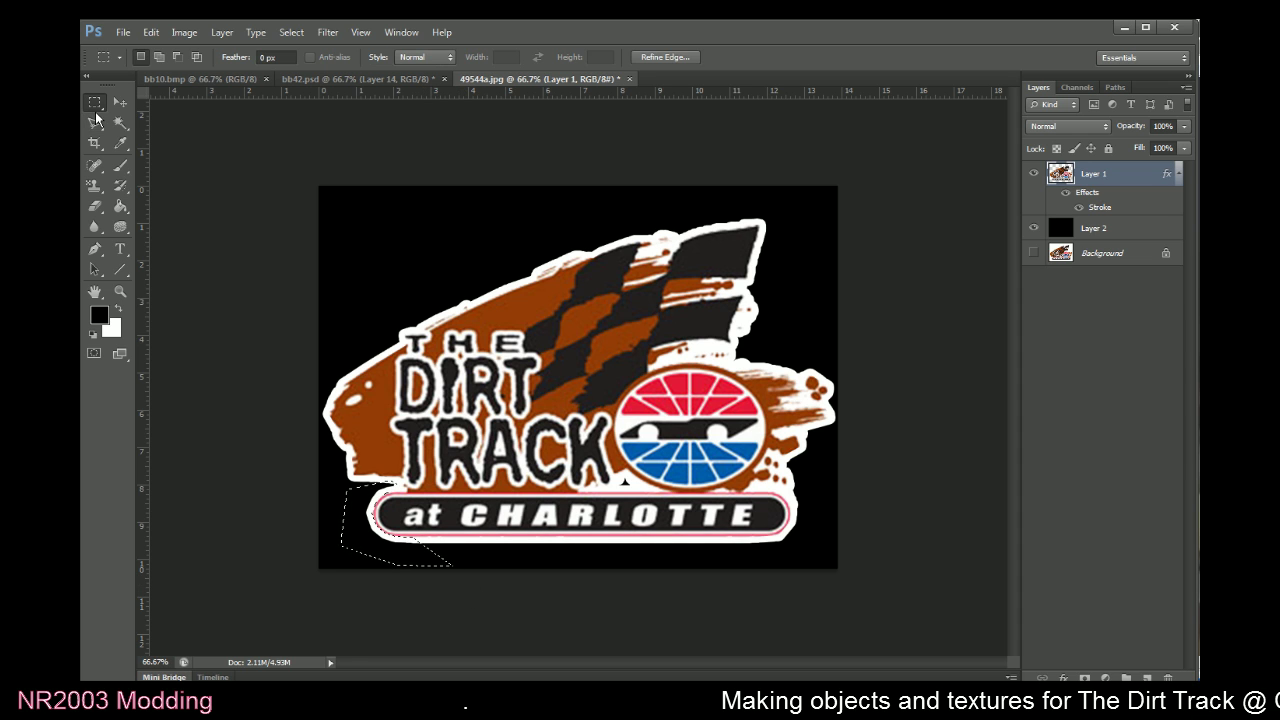
pyautogui.click(302, 484)
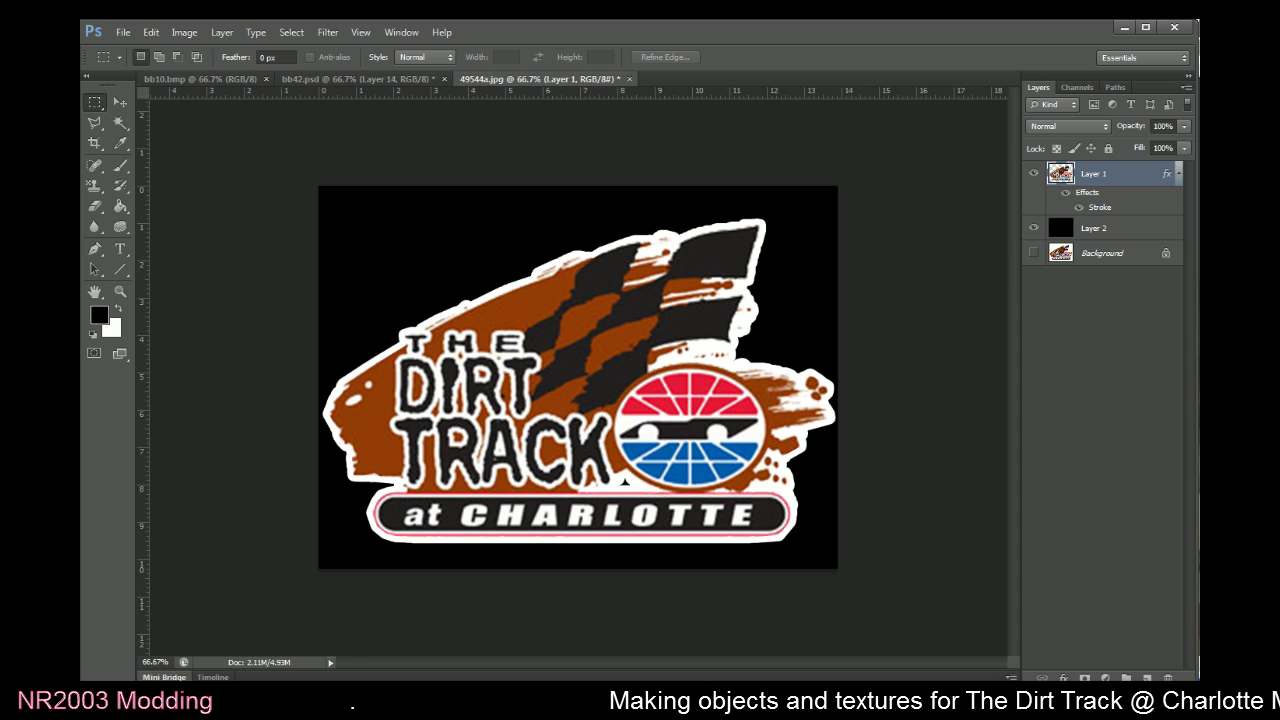
# Add a new empty layer above Layer 1 and select both layers
pyautogui.click(184, 32)
pyautogui.moveTo(222, 32)
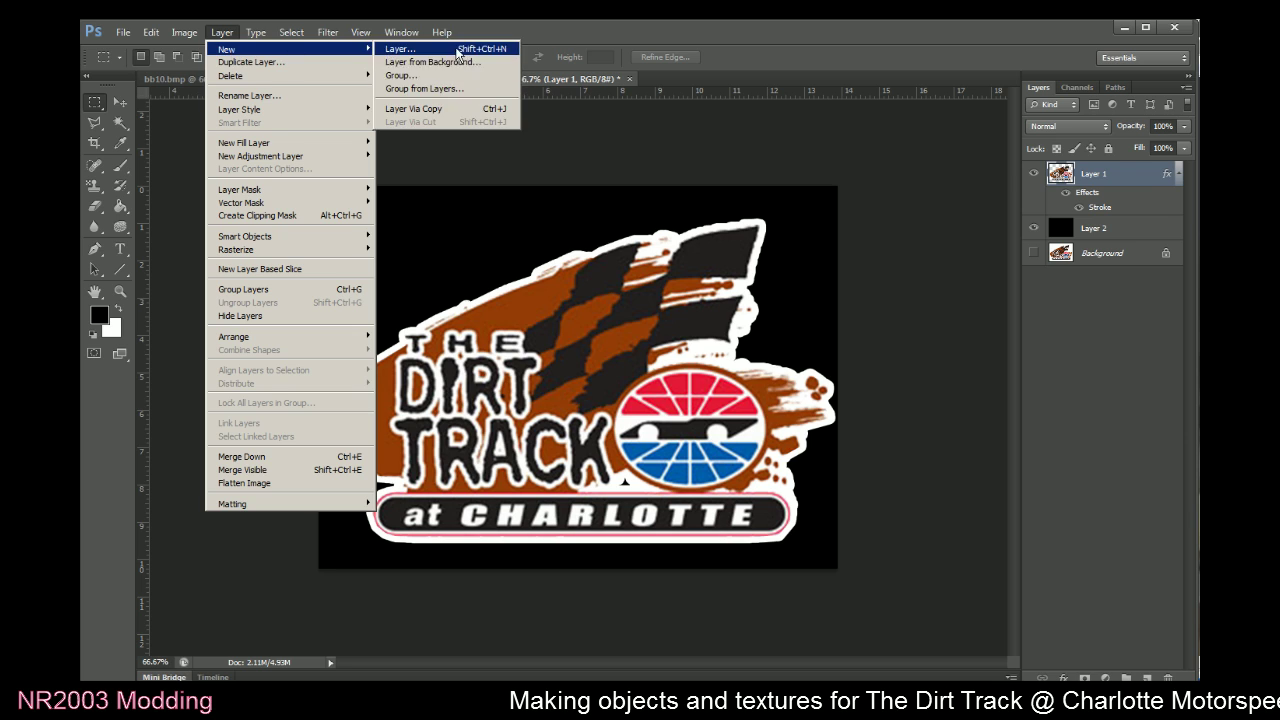
pyautogui.click(395, 46)
pyautogui.click(786, 314)
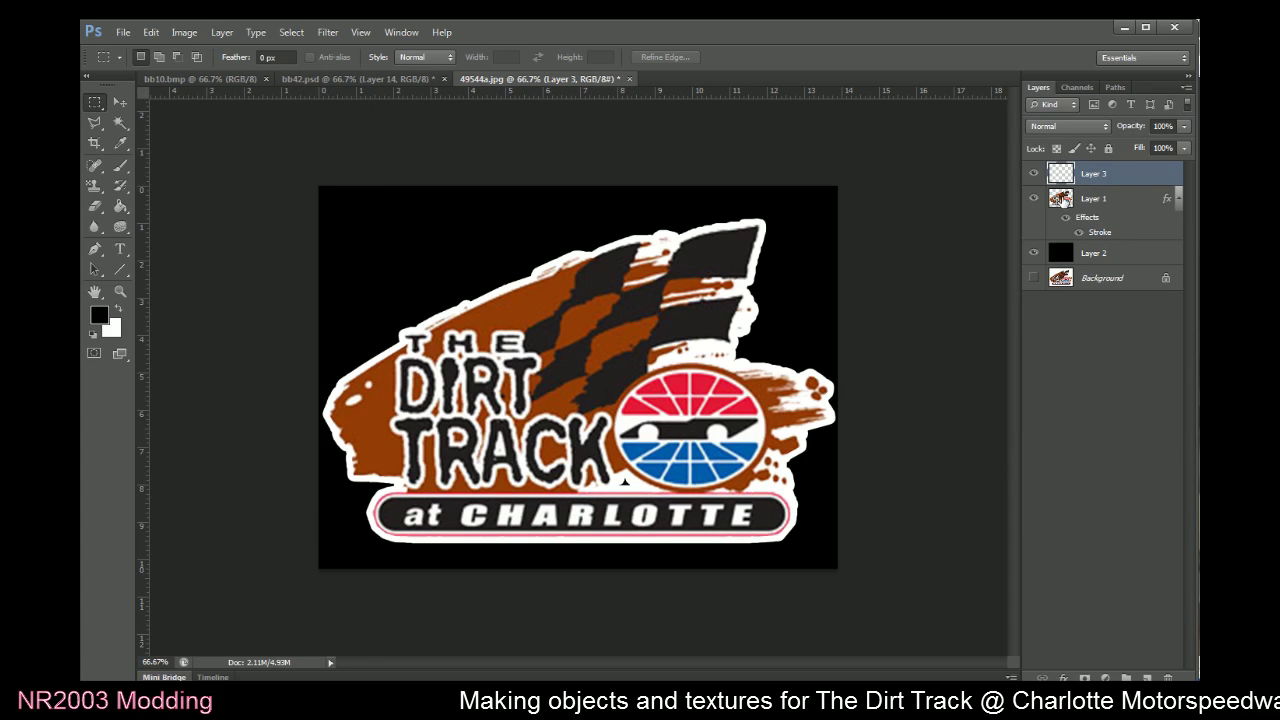
pyautogui.keyDown('shift'); pyautogui.click(1066, 203); pyautogui.keyUp('shift')
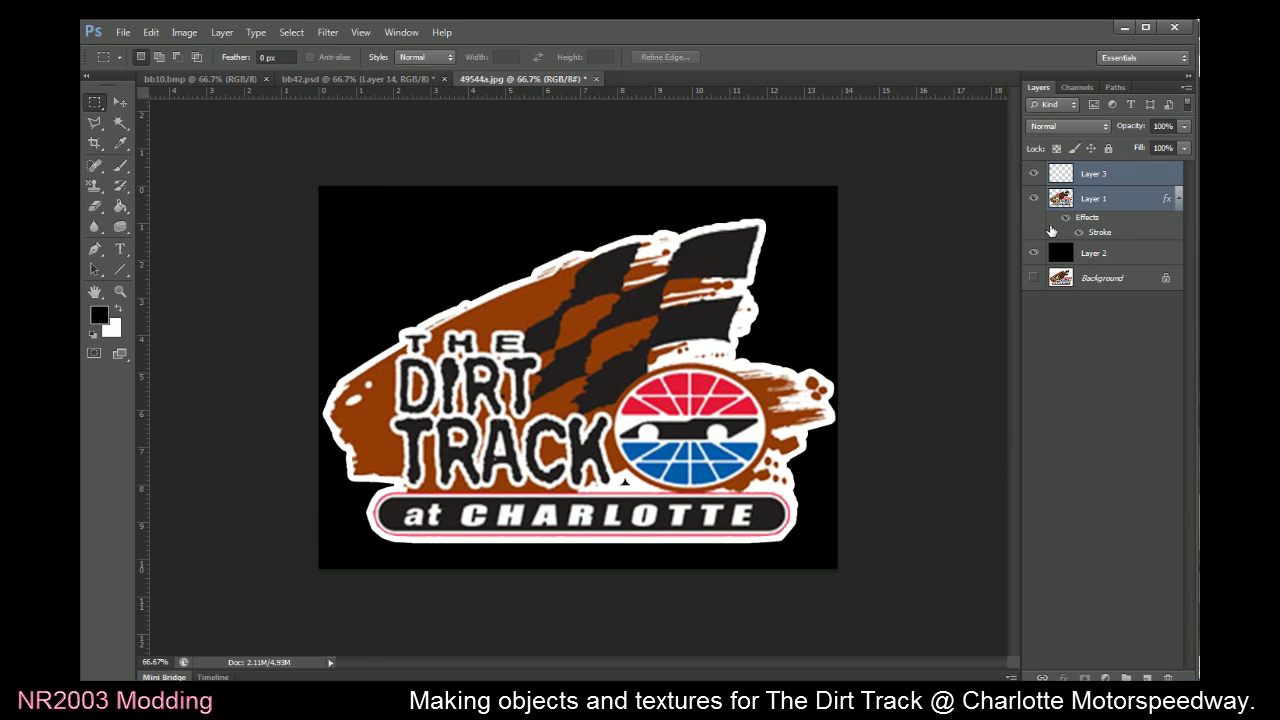
# Set the size of Layer 1's white Stroke effect to 10 px, checking the outline against the bb10.bmp reference photo
pyautogui.doubleClick(1108, 235)
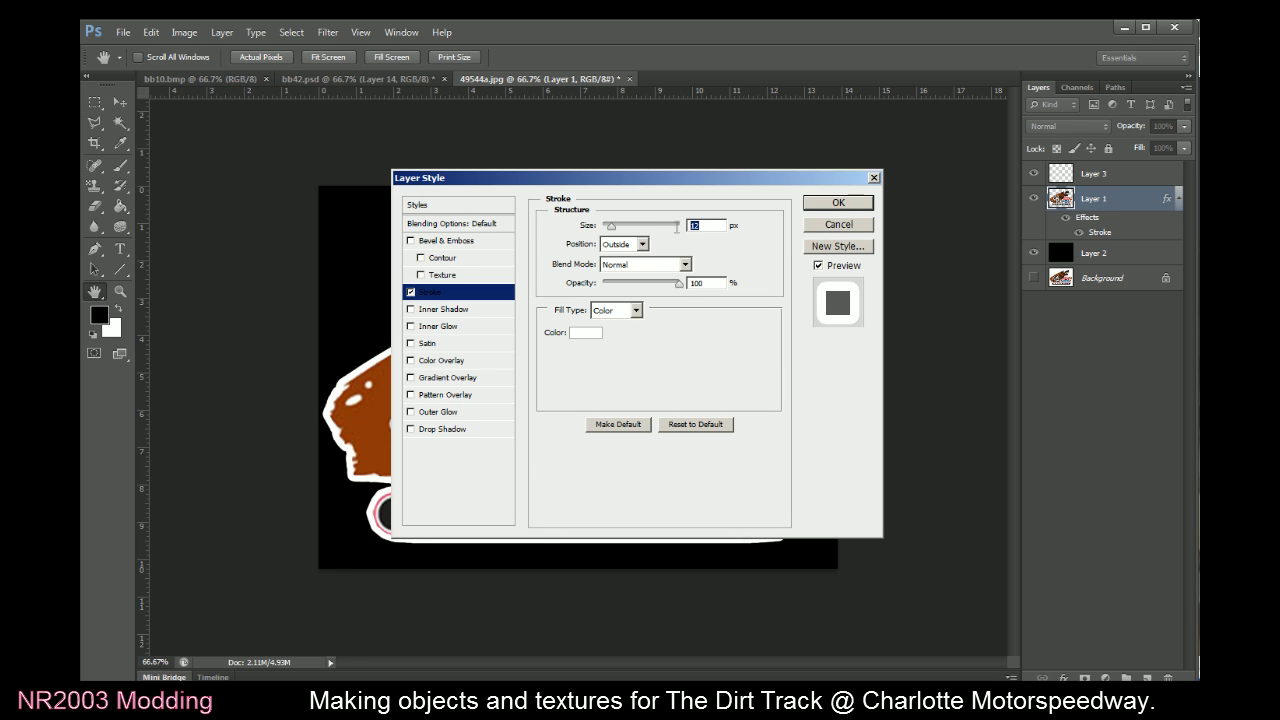
pyautogui.press('Down')
pyautogui.press('Down')
pyautogui.press('Down')
pyautogui.press('Down')
pyautogui.press('Down')
pyautogui.press('Down')
pyautogui.press('Down')
pyautogui.press('Down')
pyautogui.press('Down')
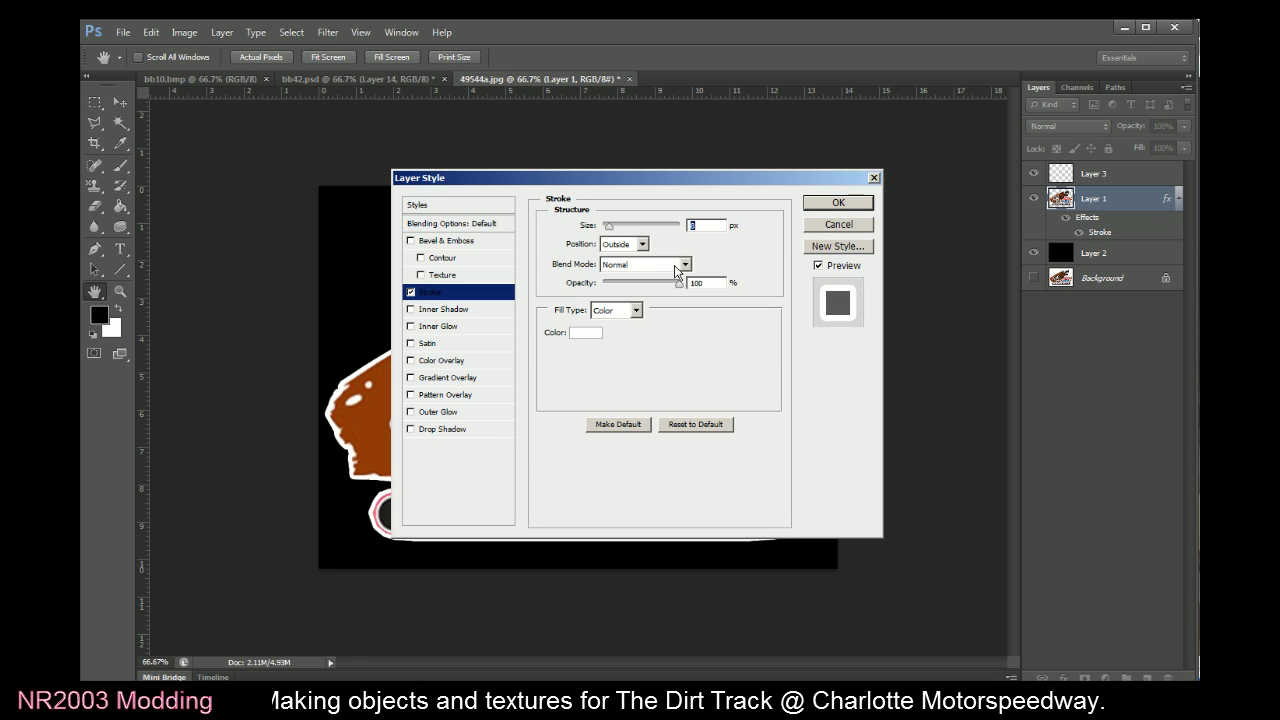
pyautogui.press('Up')
pyautogui.press('Up')
pyautogui.press('Up')
pyautogui.press('Up')
pyautogui.press('Up')
pyautogui.press('Up')
pyautogui.press('Up')
pyautogui.moveTo(777, 186)
pyautogui.mouseDown()
pyautogui.moveTo(1190, 165)
pyautogui.moveTo(913, 167)
pyautogui.moveTo(928, 154)
pyautogui.mouseUp()
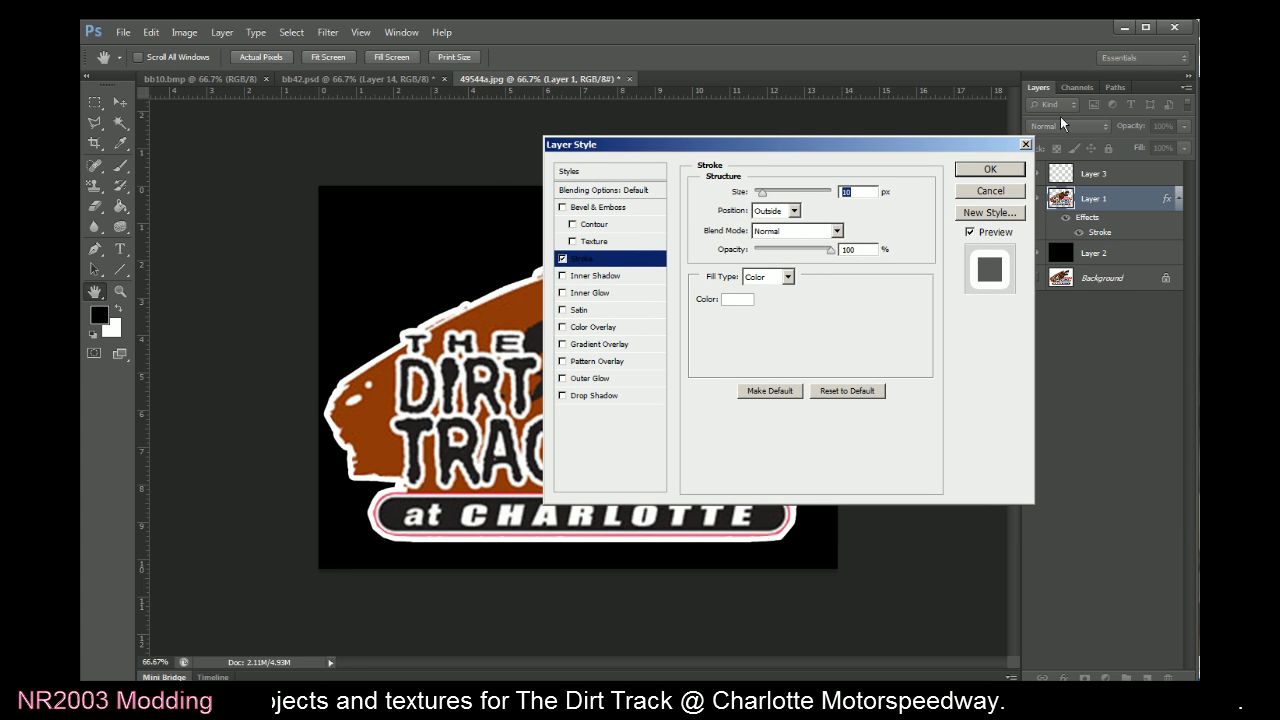
pyautogui.hotkey('alt', 'Tab')
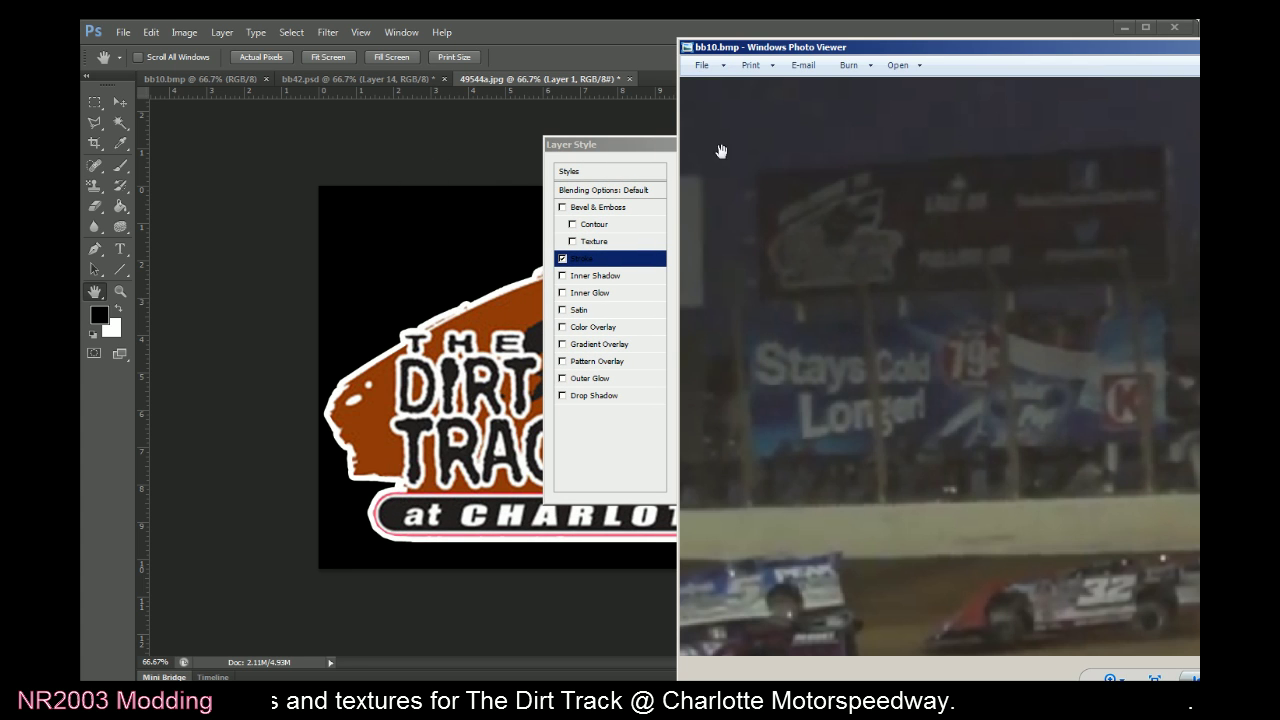
pyautogui.click(632, 145)
pyautogui.click(984, 169)
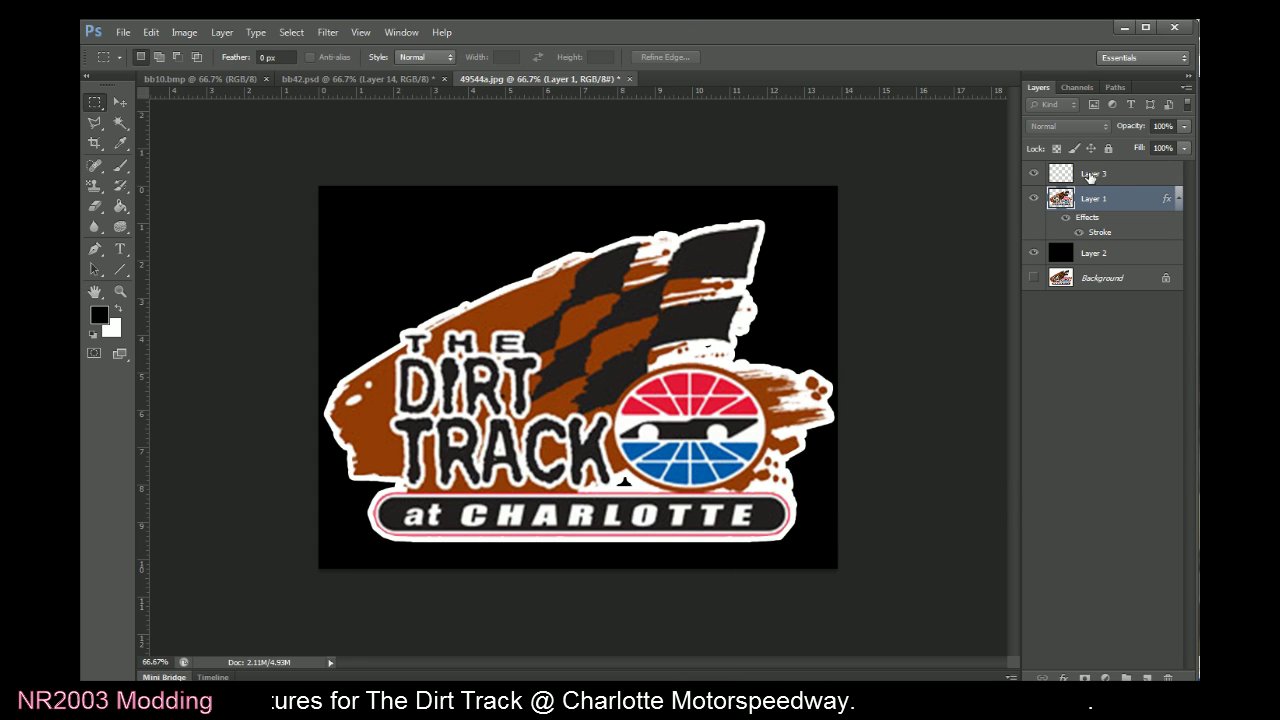
# Merge Layer 1 with the empty Layer 3, and select the entire canvas with the Rectangular Marquee
pyautogui.keyDown('shift'); pyautogui.click(1060, 178); pyautogui.keyUp('shift')
pyautogui.hotkey('ctrl', 'e')
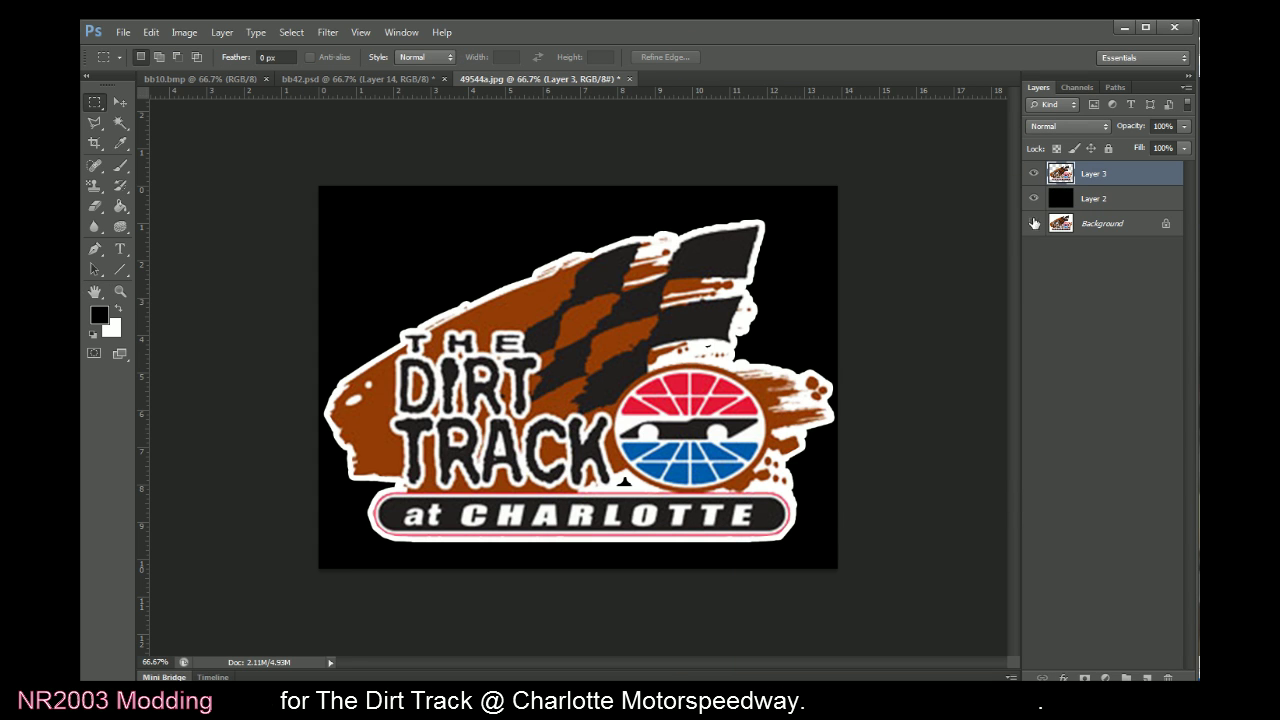
pyautogui.moveTo(222, 133); pyautogui.dragTo(915, 635)
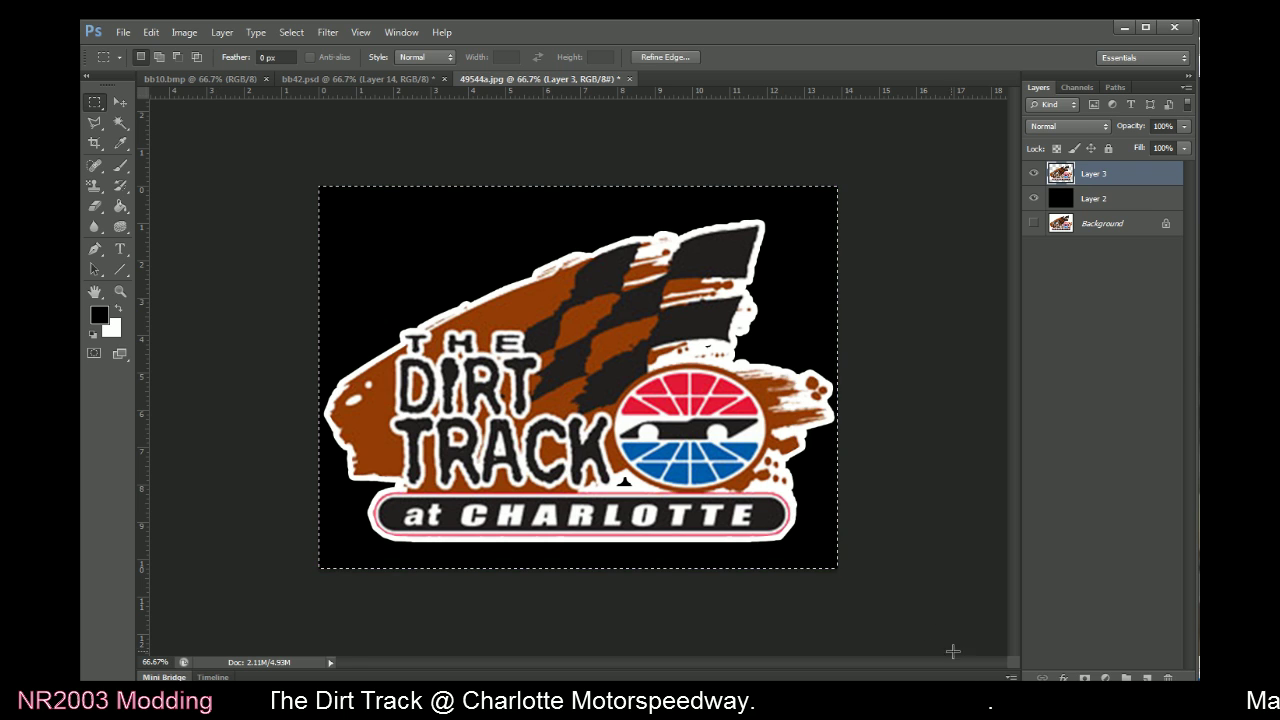
# Paste the copied Dirt Track logo into bb42.psd as a new layer above Layer 14
pyautogui.click(224, 82)
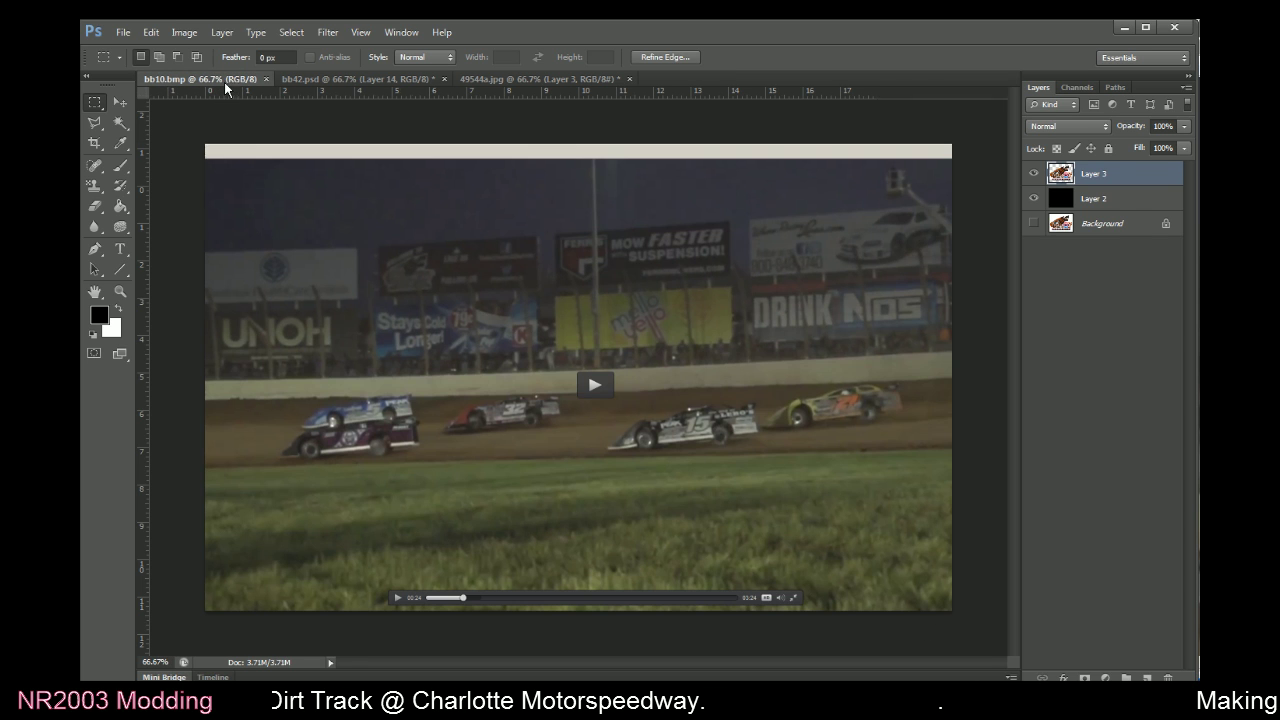
pyautogui.click(345, 85)
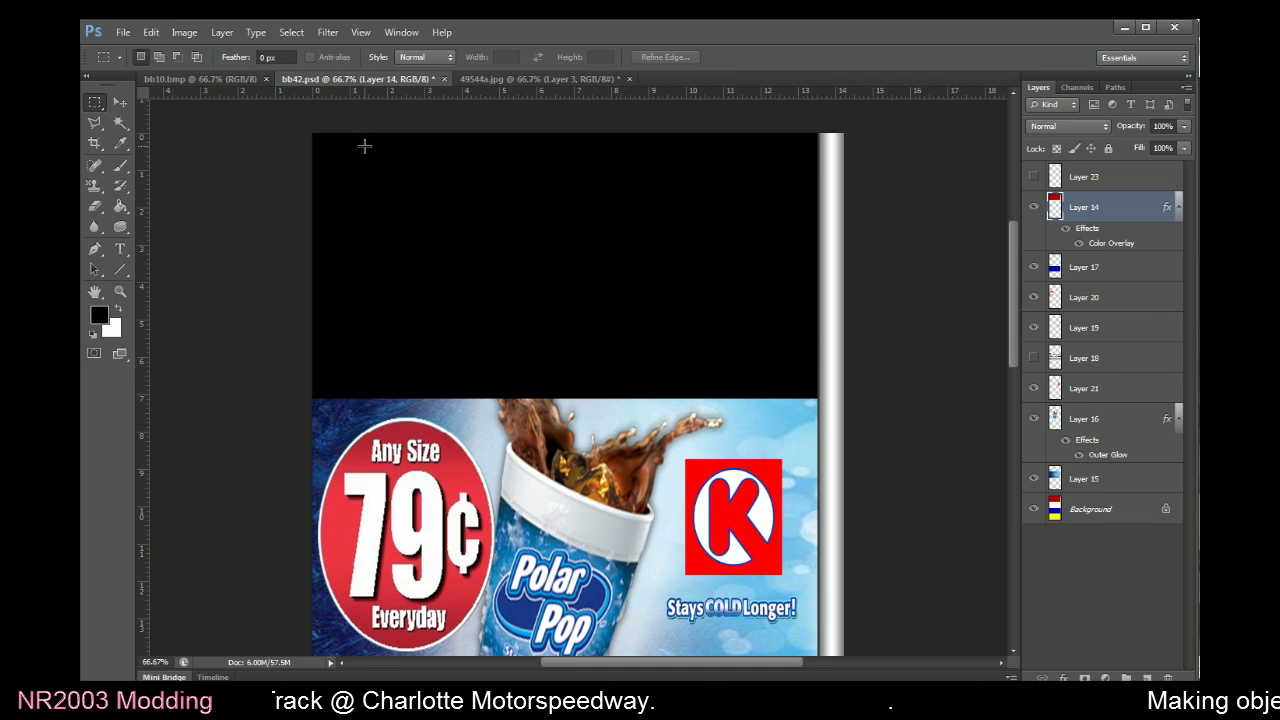
pyautogui.hotkey('ctrl', 'v')
# Free-transform the pasted logo to 80% width and 70% height, and move it up onto the black billboard panel
pyautogui.rightClick(444, 308)
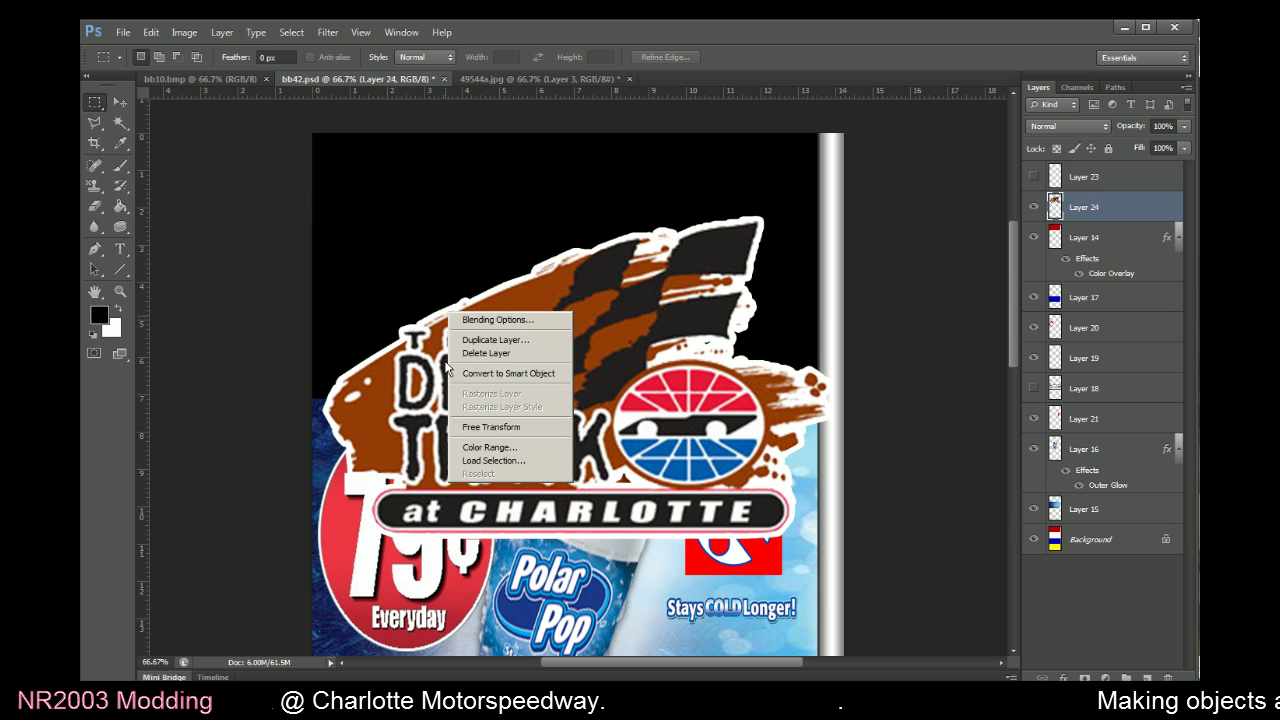
pyautogui.click(520, 427)
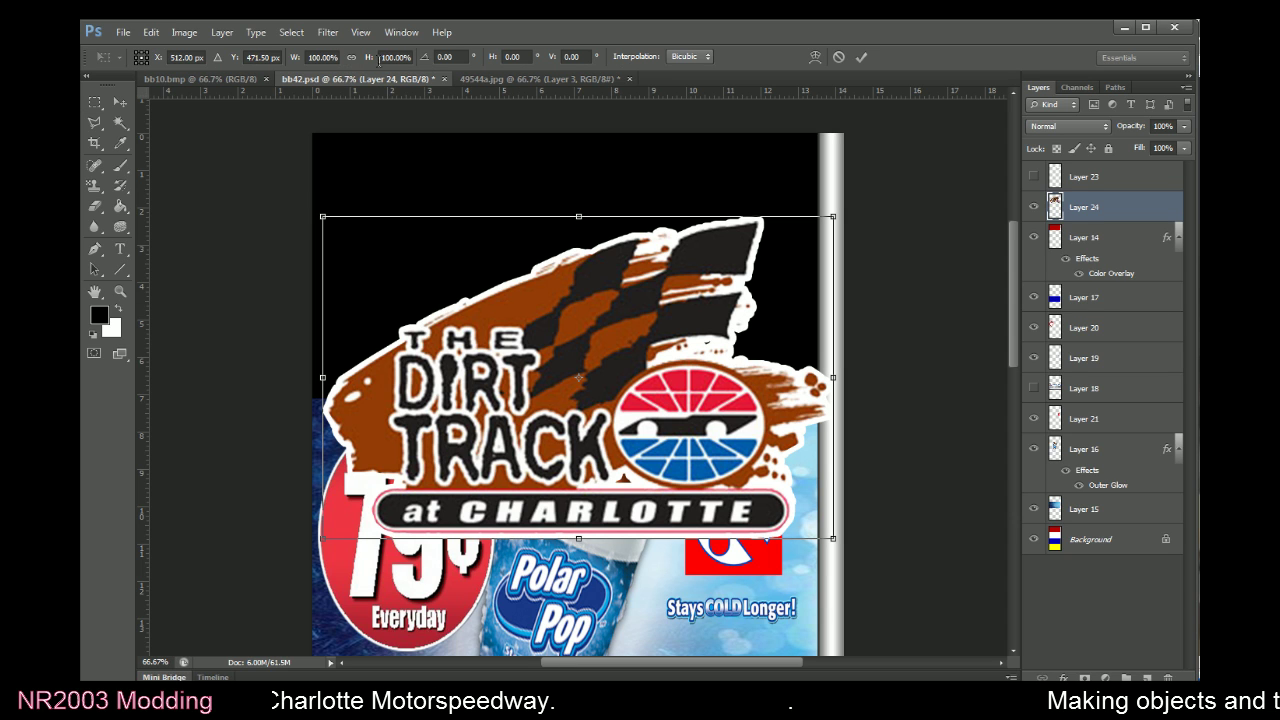
pyautogui.click(316, 57)
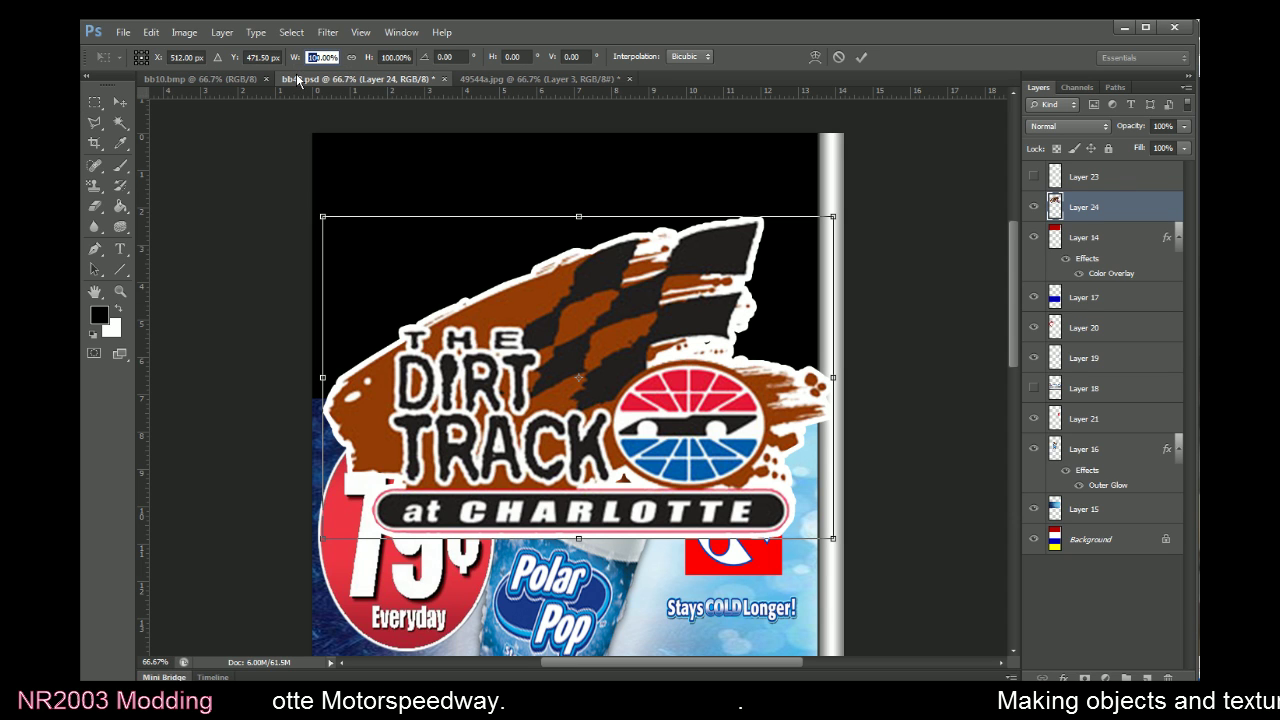
pyautogui.write('80')
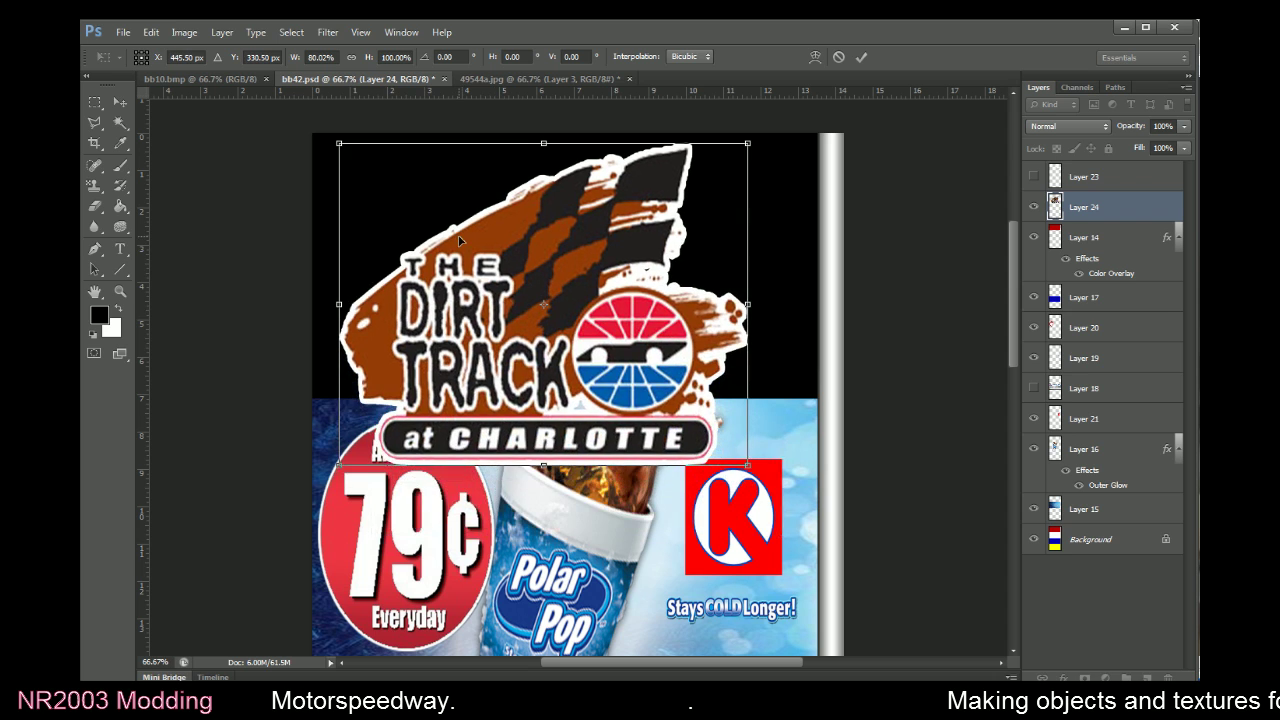
pyautogui.click(383, 57)
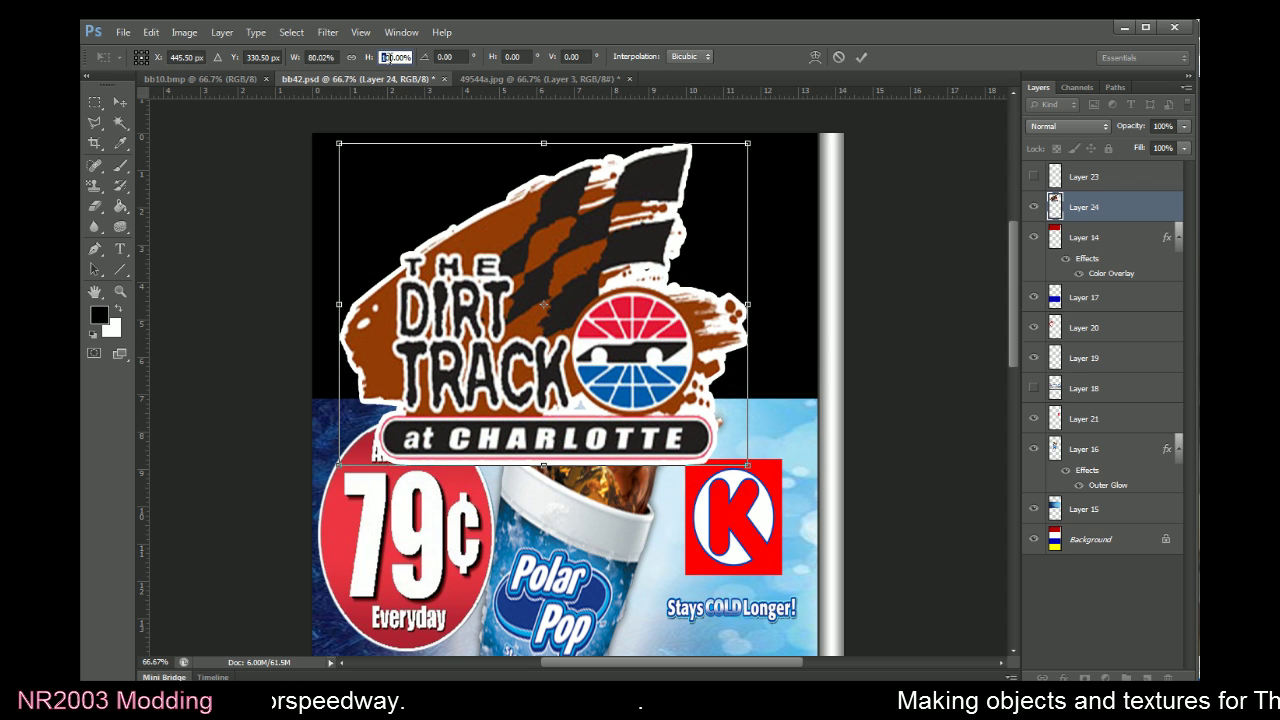
pyautogui.write('70')
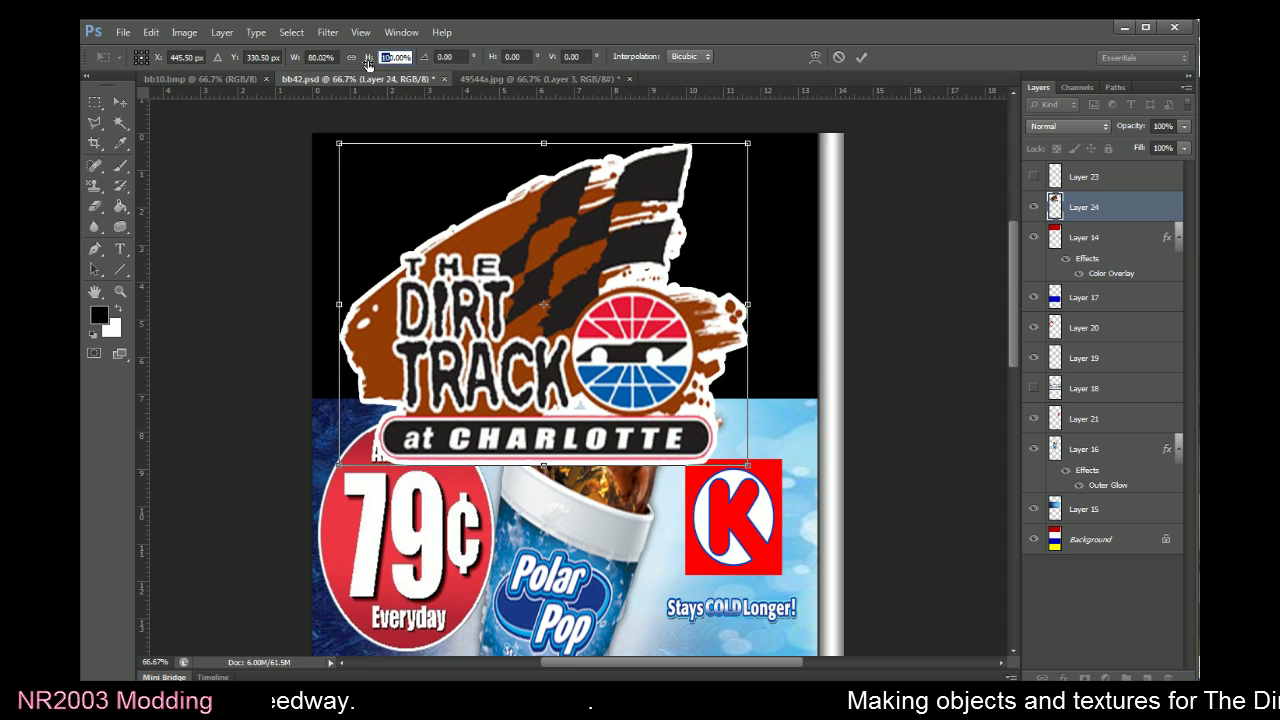
pyautogui.press('Return')
pyautogui.moveTo(450, 298); pyautogui.dragTo(439, 267)
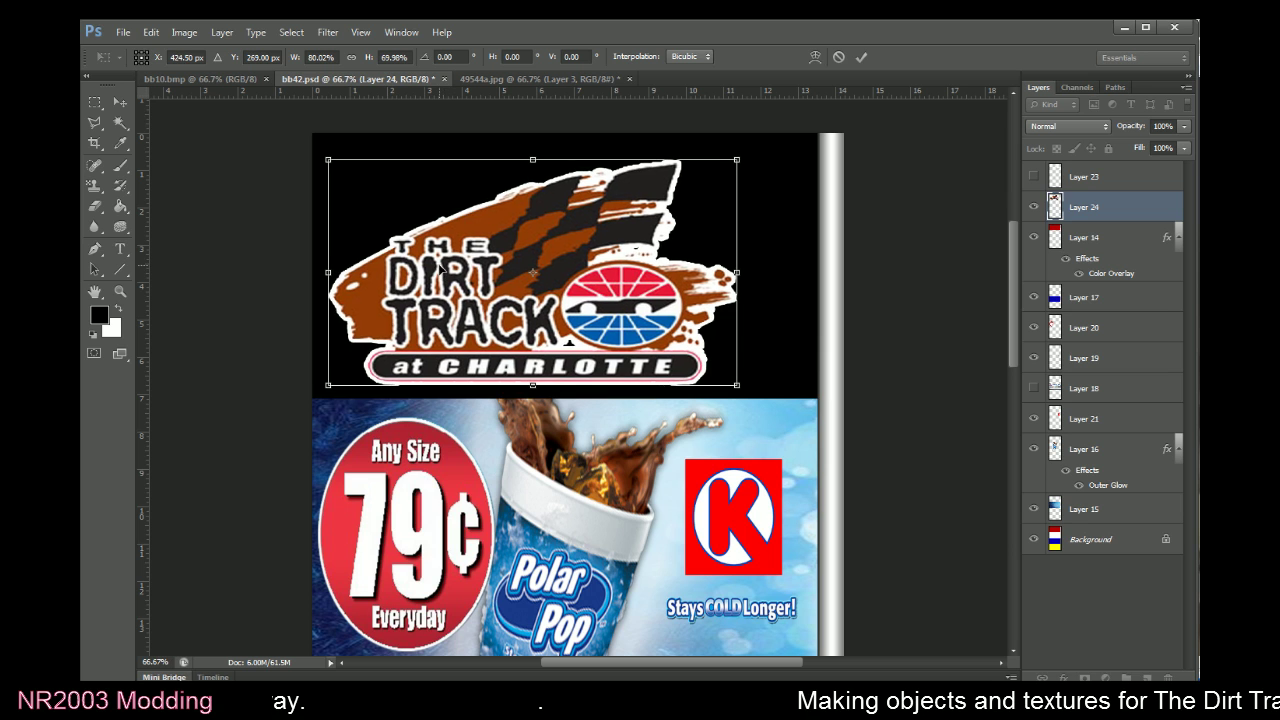
# Compare the logo with the bb10.bmp reference, rescale it to 40% width and 60% height, and move it toward the black panel's left edge
pyautogui.hotkey('alt', 'Tab')
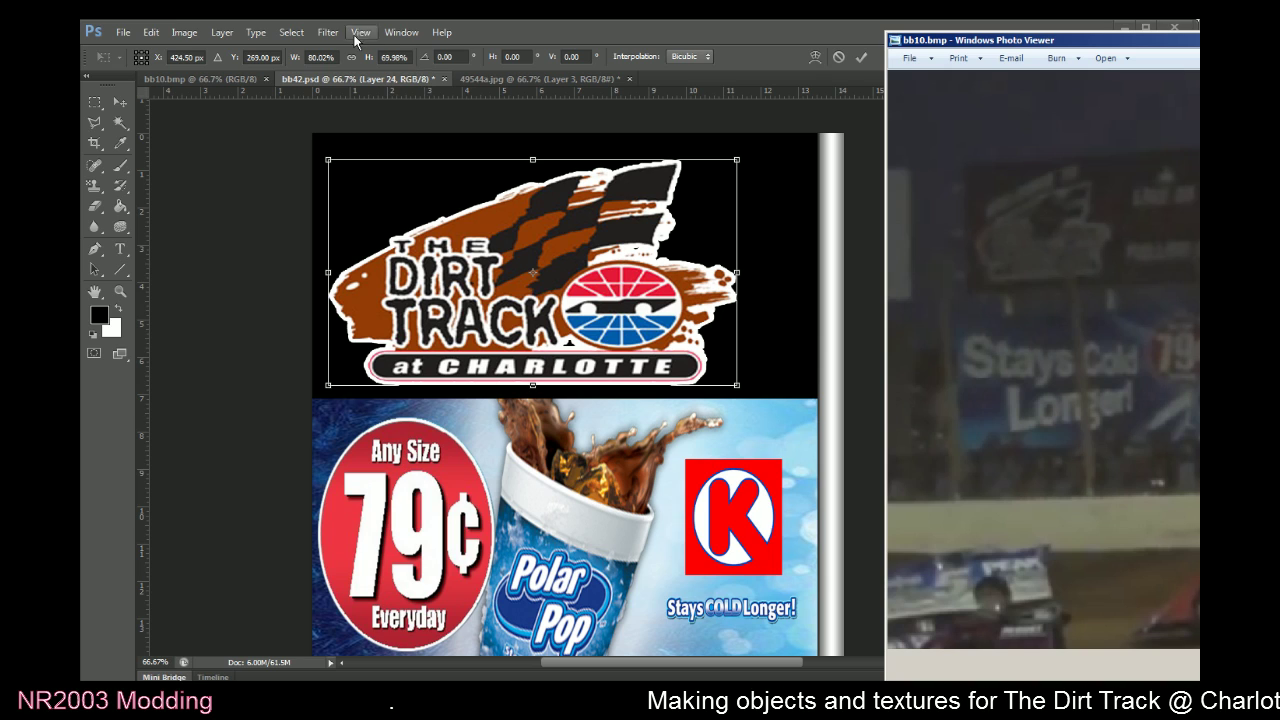
pyautogui.hotkey('alt', 'Tab')
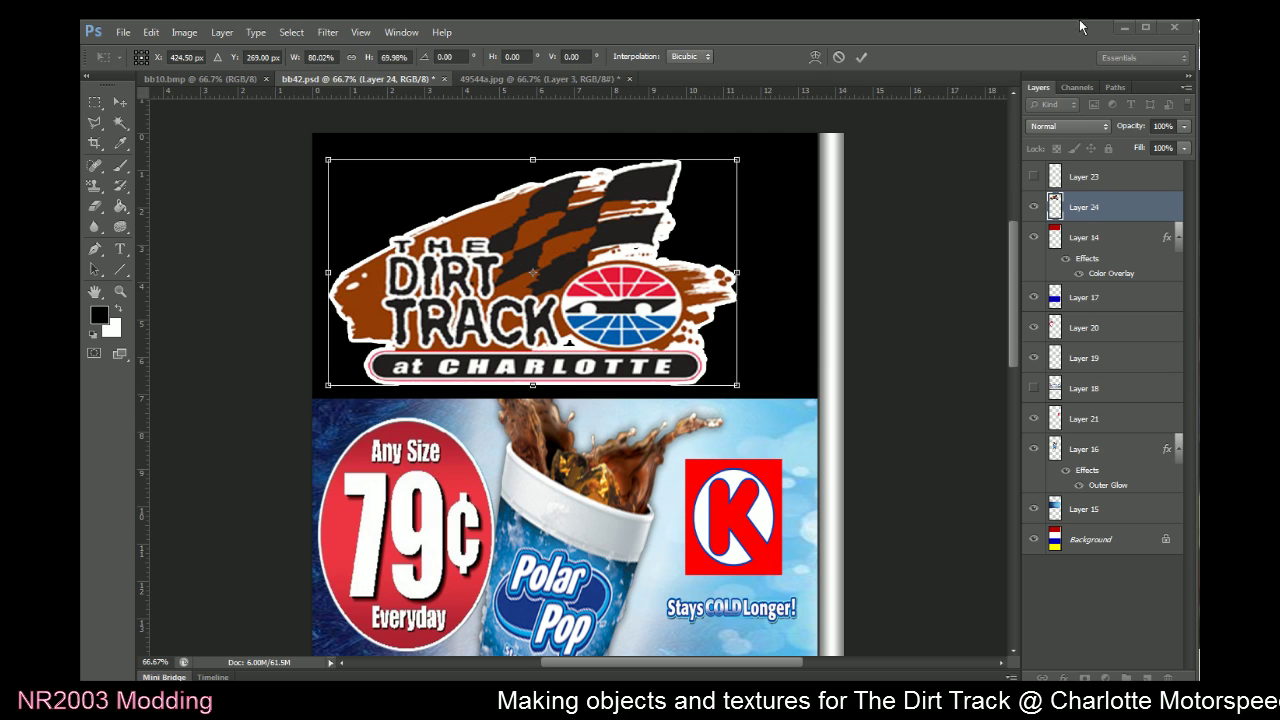
pyautogui.click(404, 52)
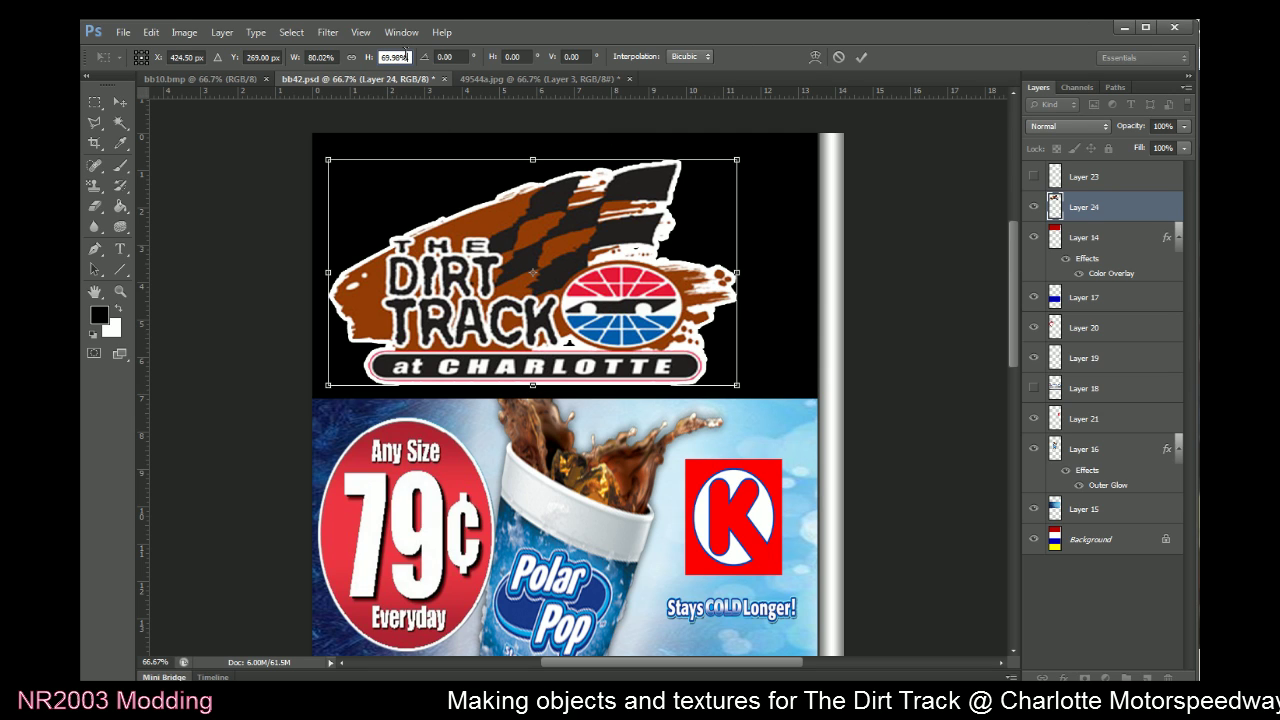
pyautogui.write('60')
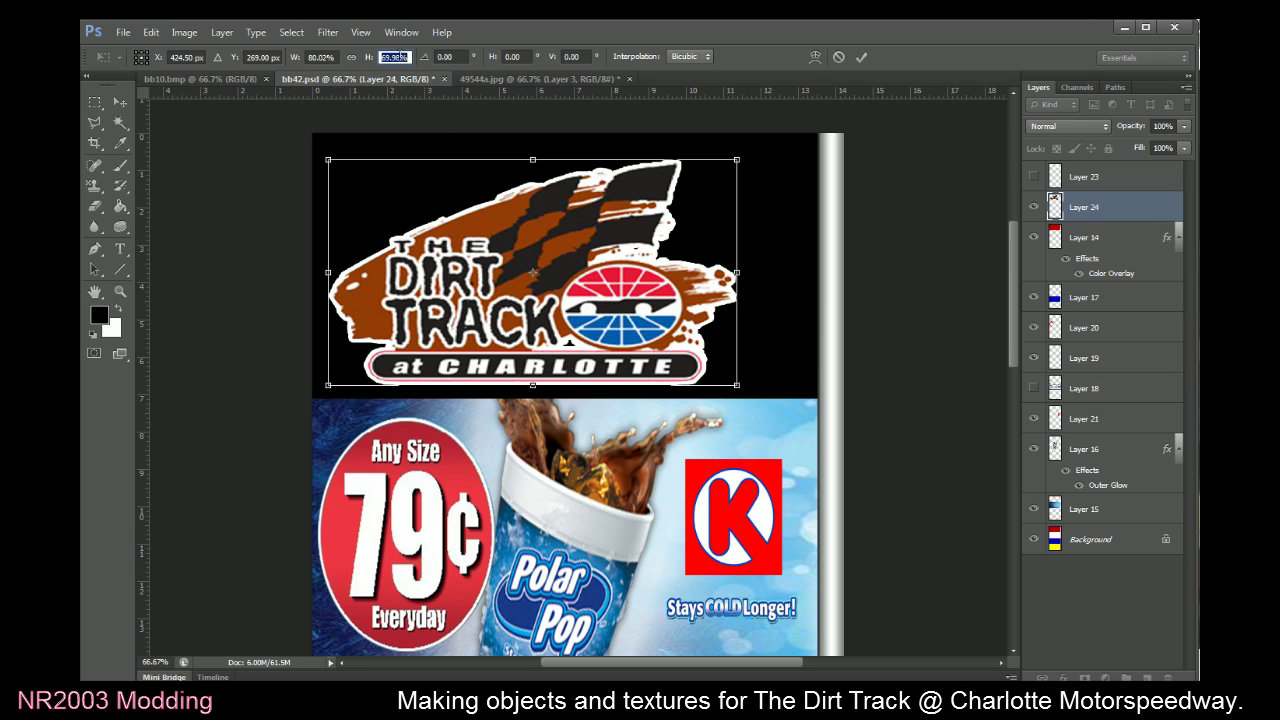
pyautogui.click(322, 57)
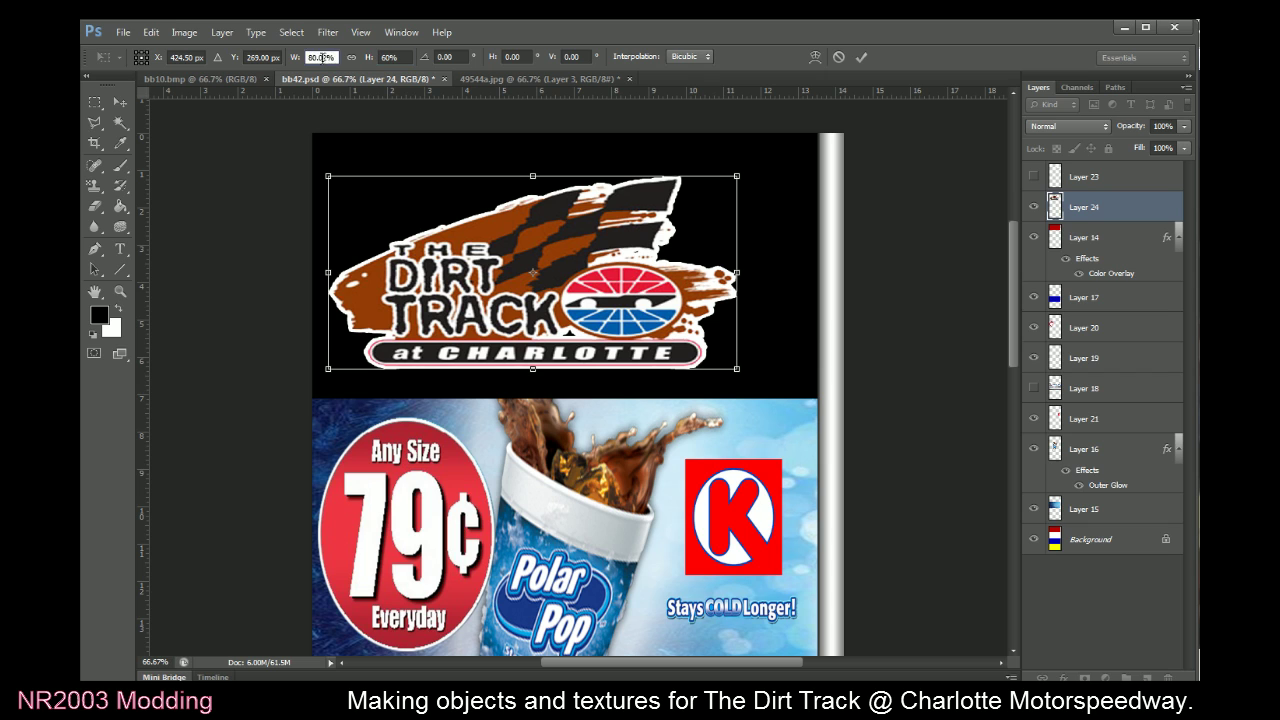
pyautogui.write('40')
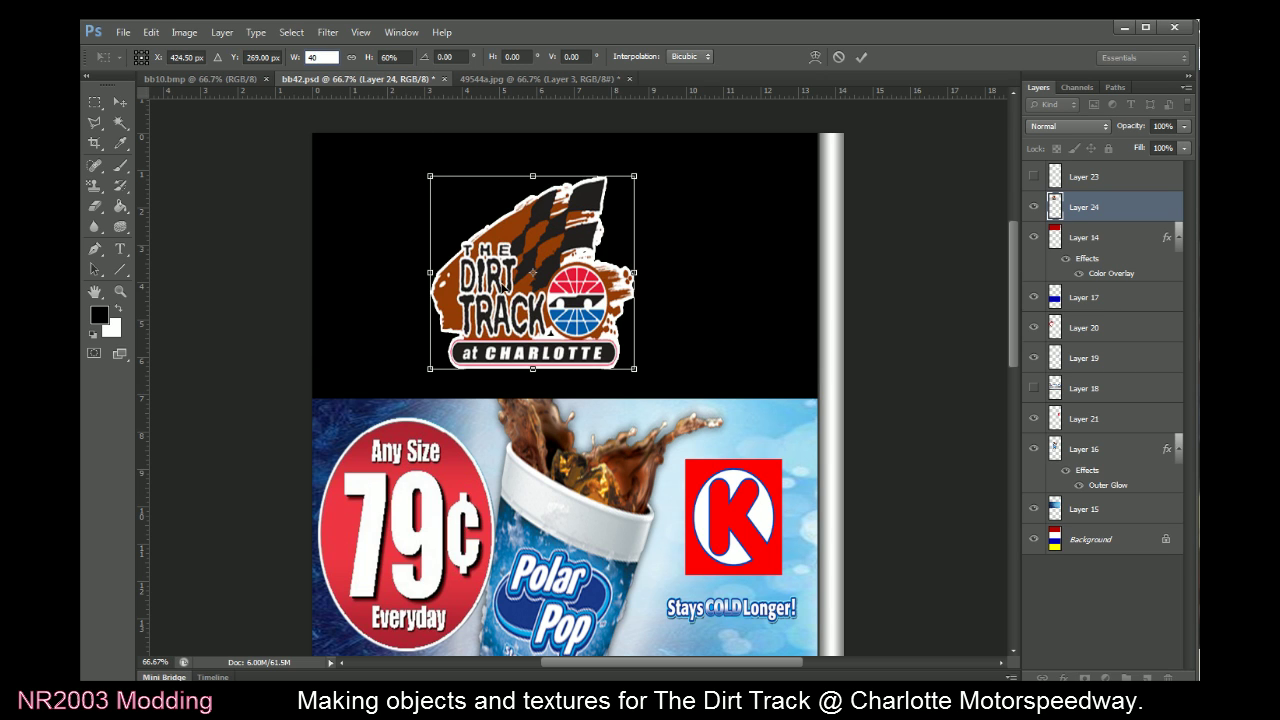
pyautogui.moveTo(500, 285); pyautogui.dragTo(417, 289)
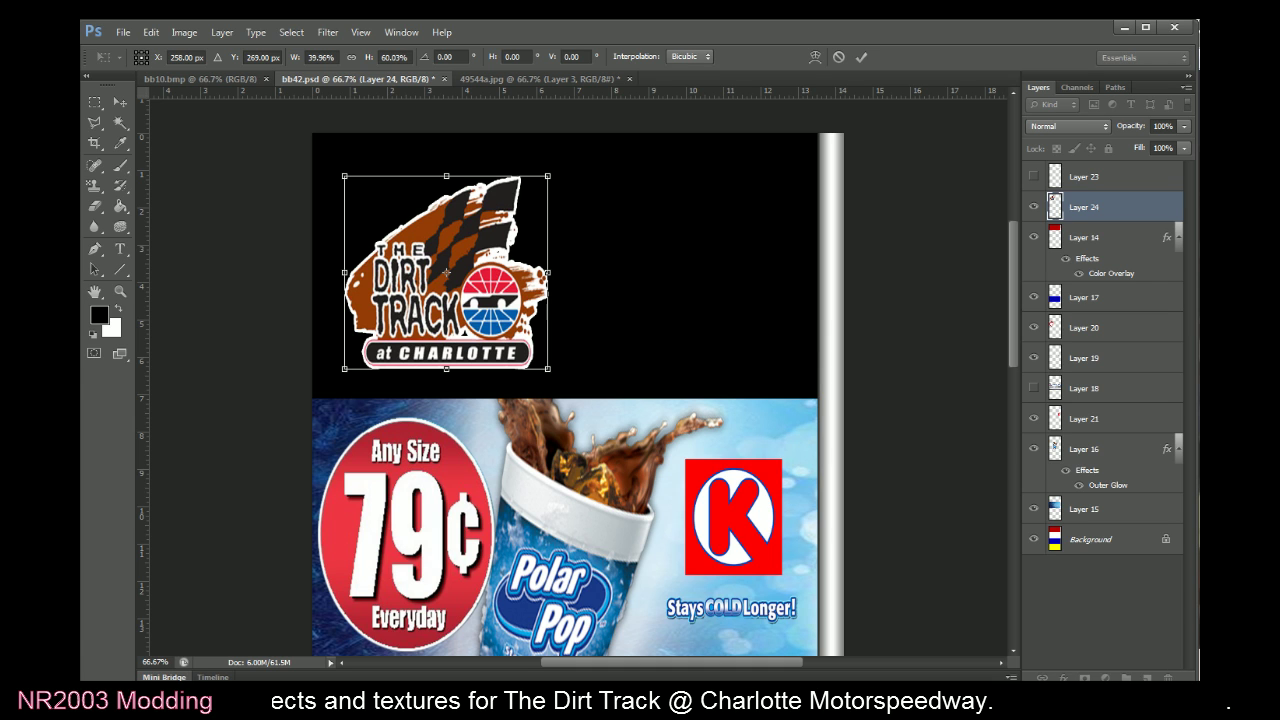
# Check the logo's proportions against the bb10.bmp photo, set its scale to 35% width and 60% height, and apply the transform
pyautogui.hotkey('alt', 'Tab')
pyautogui.moveTo(1195, 40); pyautogui.dragTo(1061, 43)
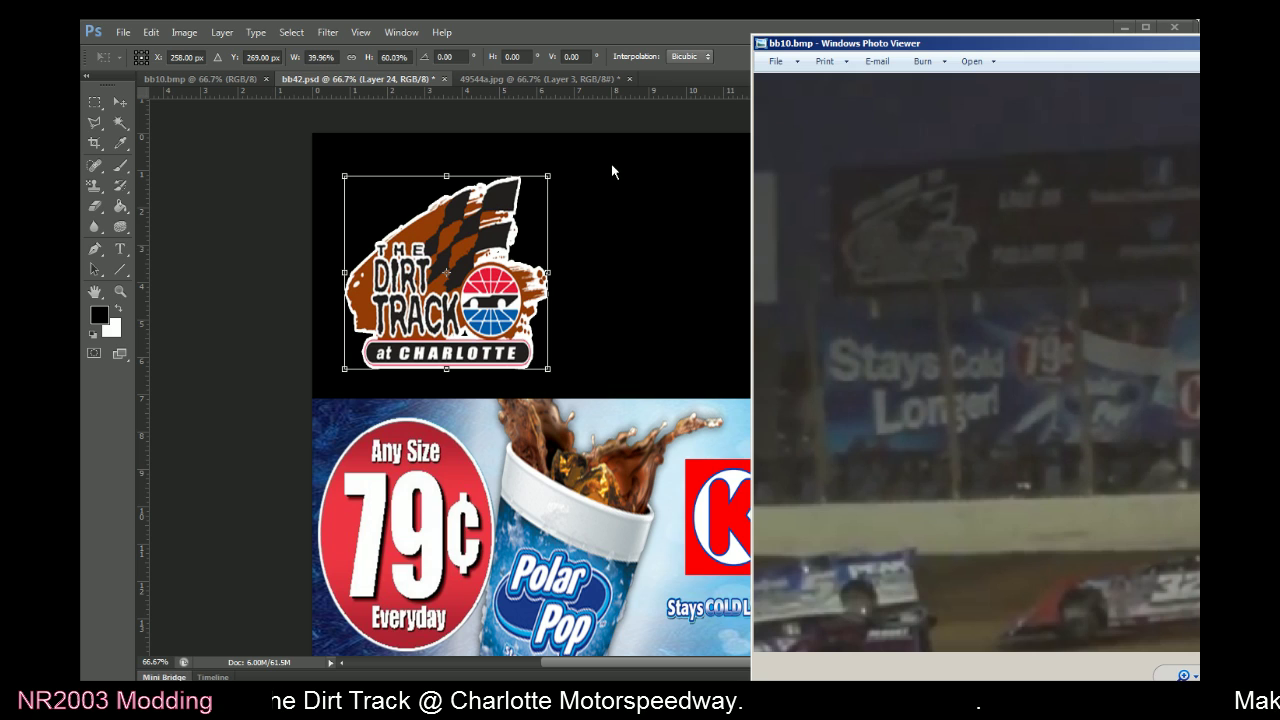
pyautogui.click(670, 35)
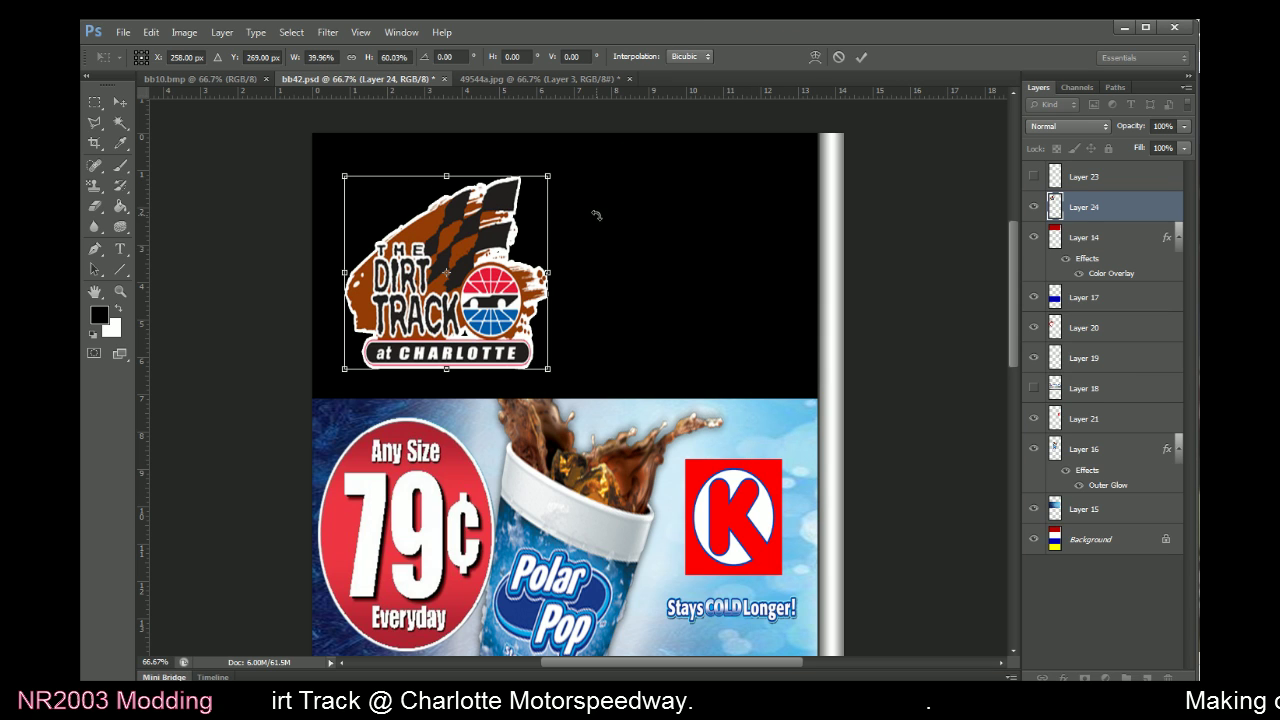
pyautogui.click(322, 57)
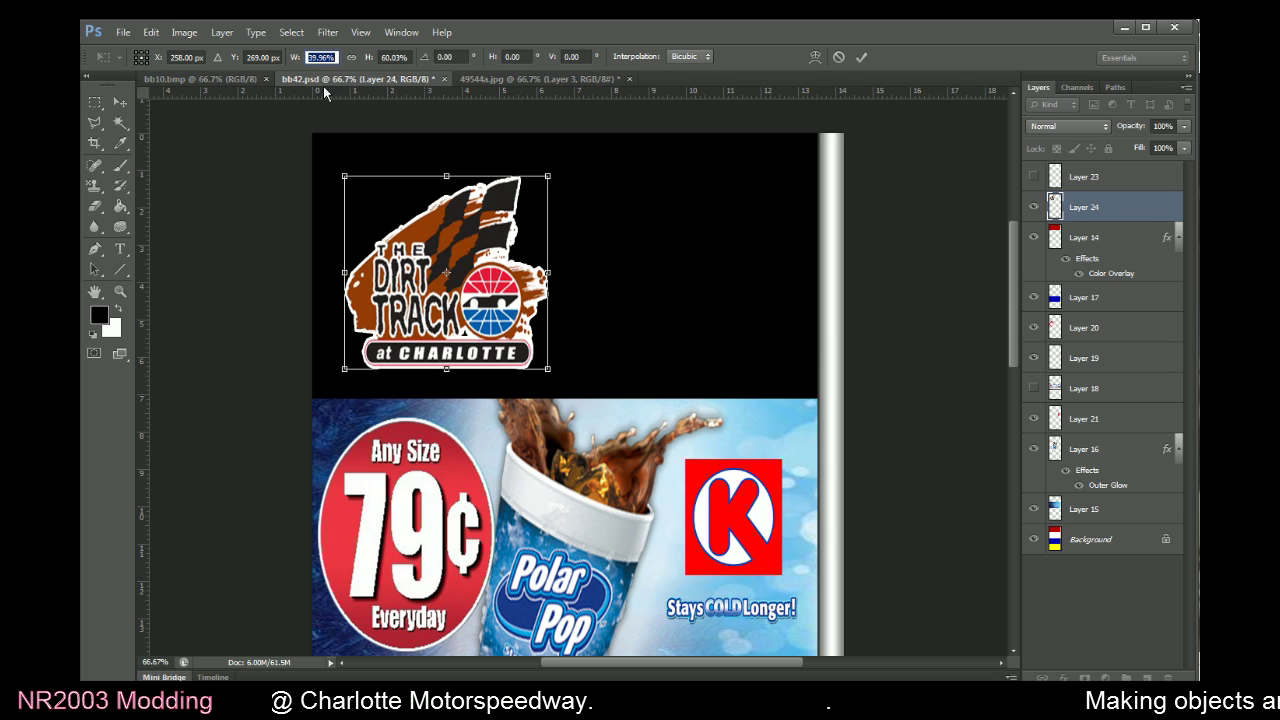
pyautogui.write('35')
pyautogui.click(395, 57)
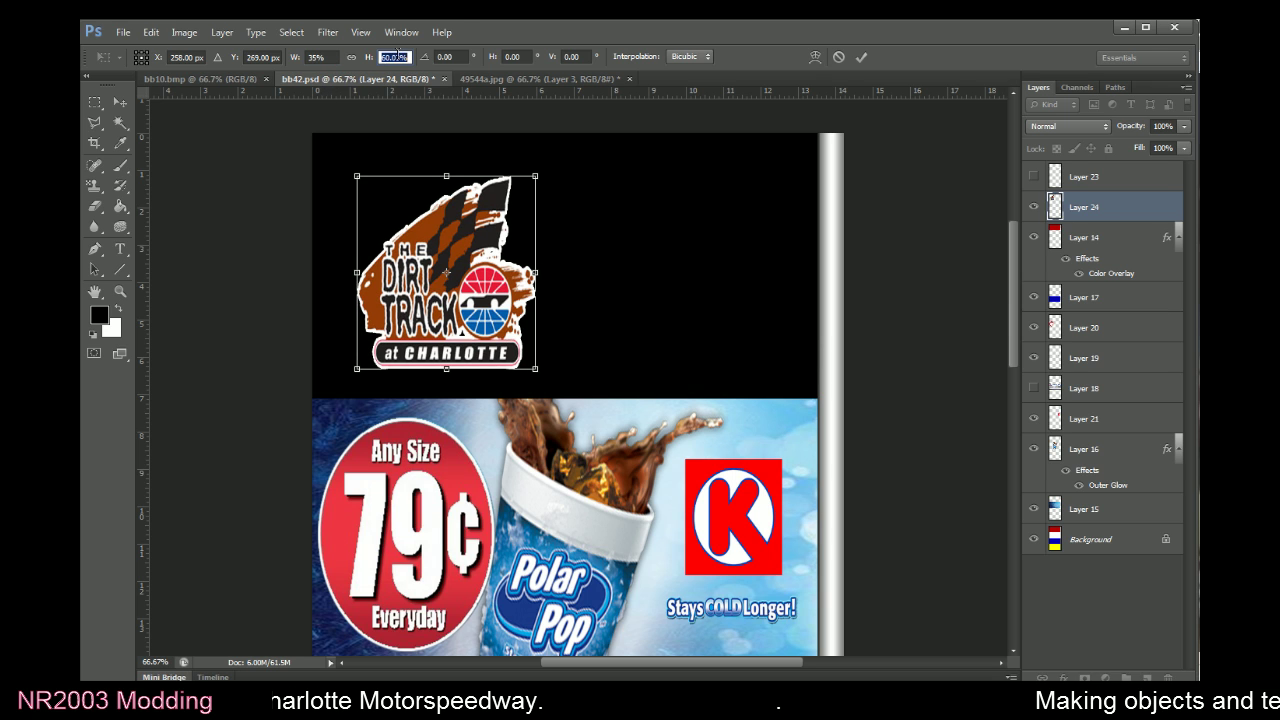
pyautogui.write('60')
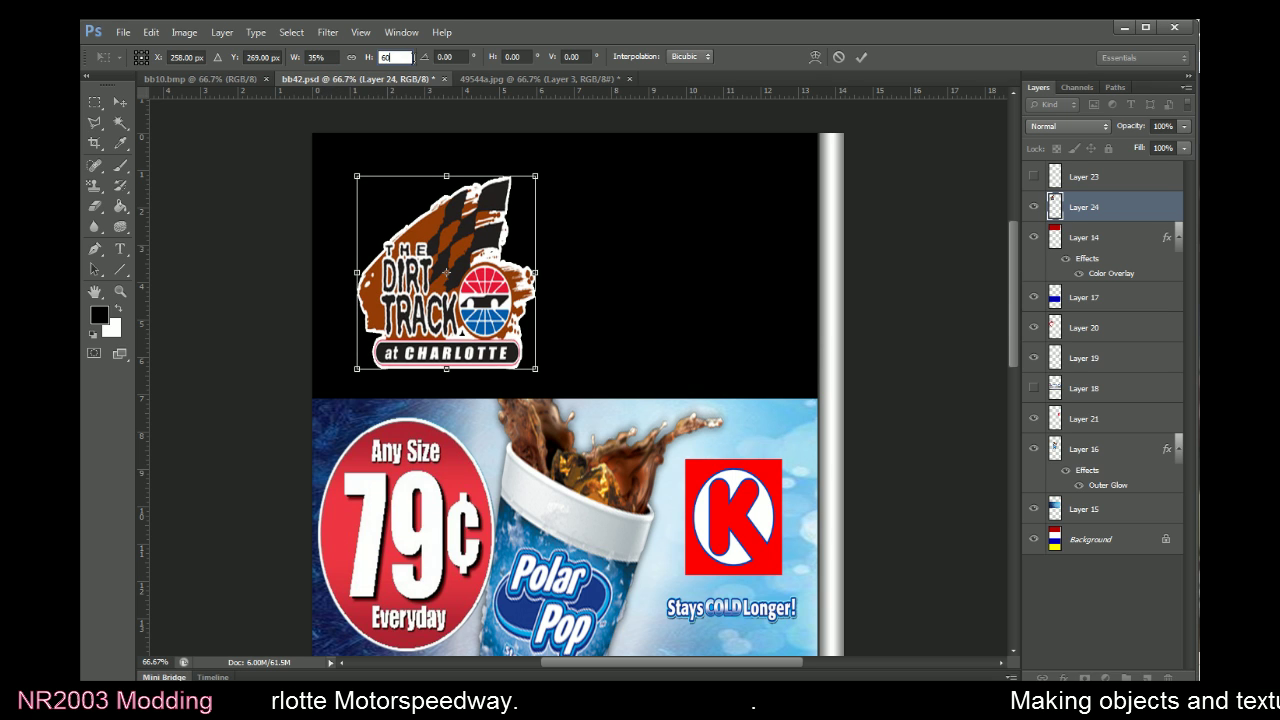
pyautogui.click(861, 57)
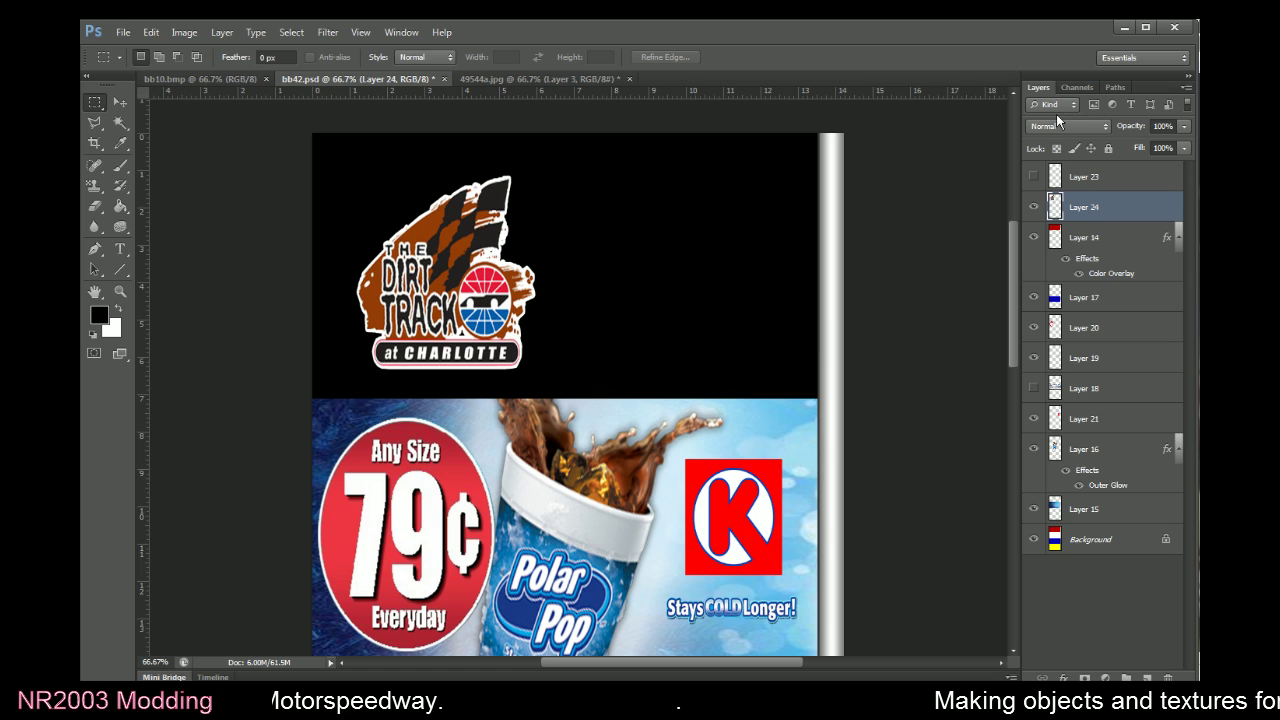
# Check the billboard lettering in the bb10.bmp reference and set the Type tool's text color to near-white
pyautogui.hotkey('alt', 'Tab')
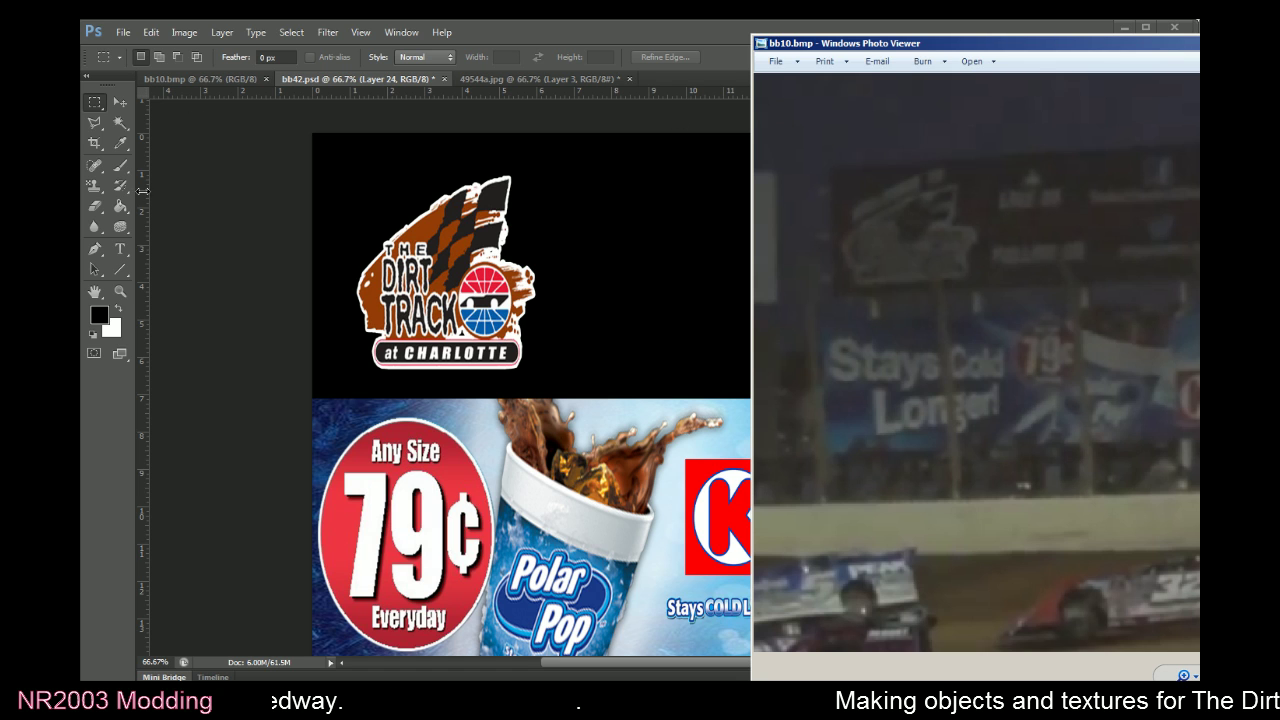
pyautogui.hotkey('alt', 'Tab')
pyautogui.click(121, 250)
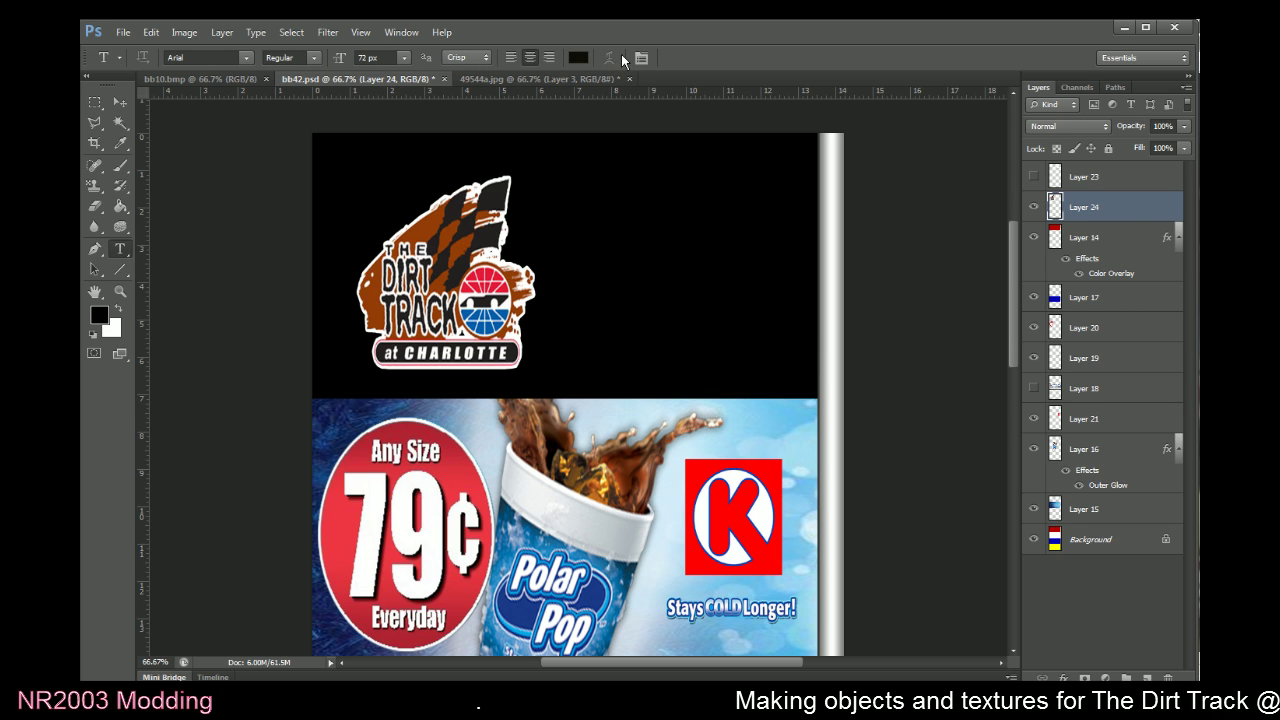
pyautogui.hotkey('alt', 'Tab')
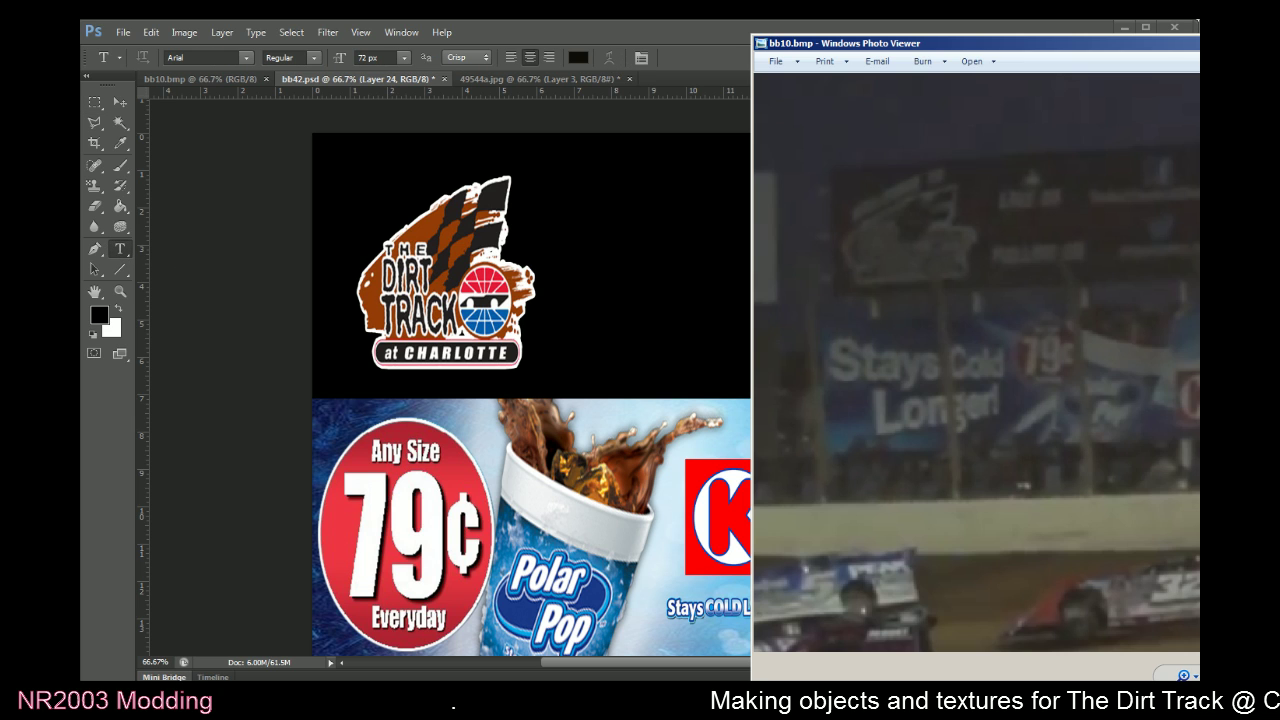
pyautogui.click(666, 33)
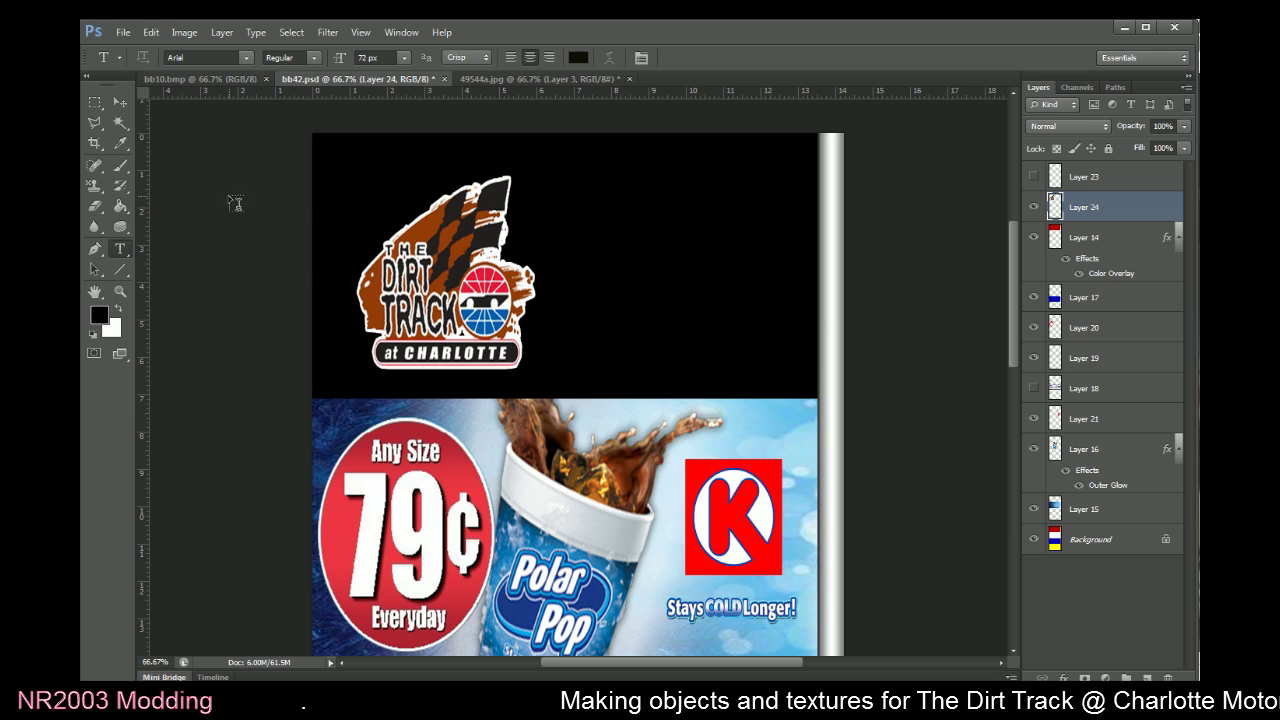
pyautogui.click(120, 291)
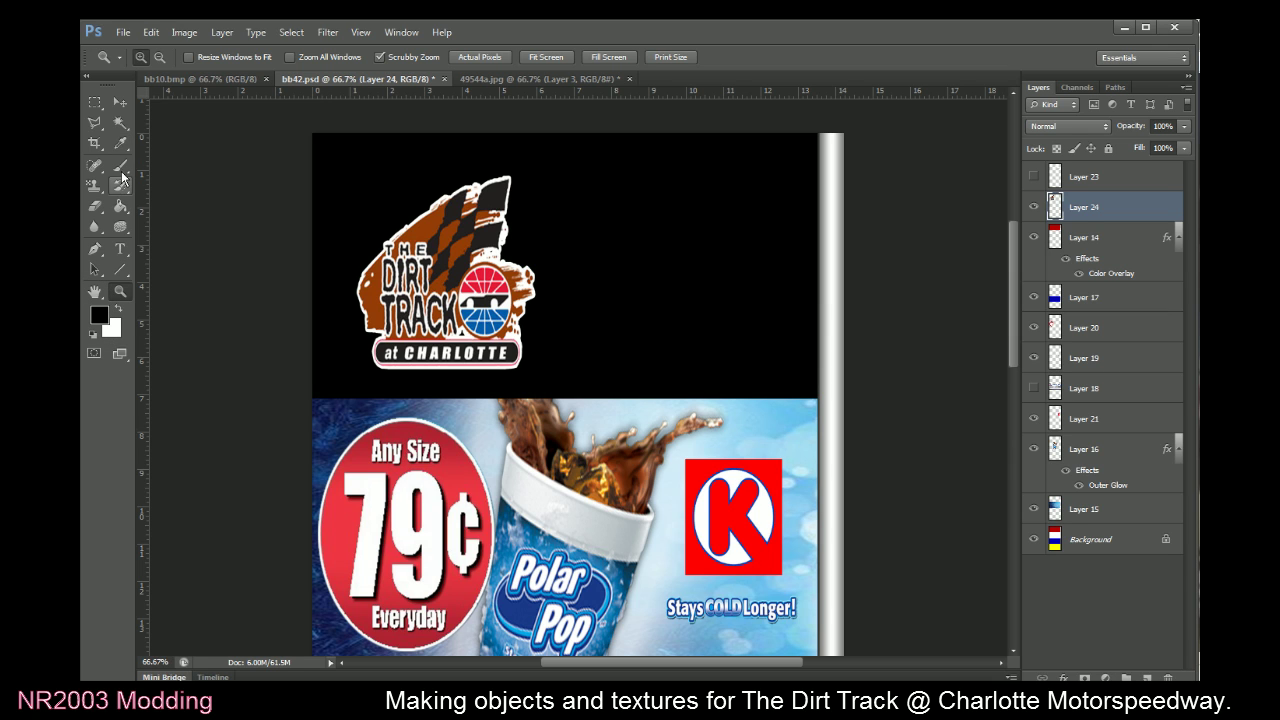
pyautogui.click(120, 249)
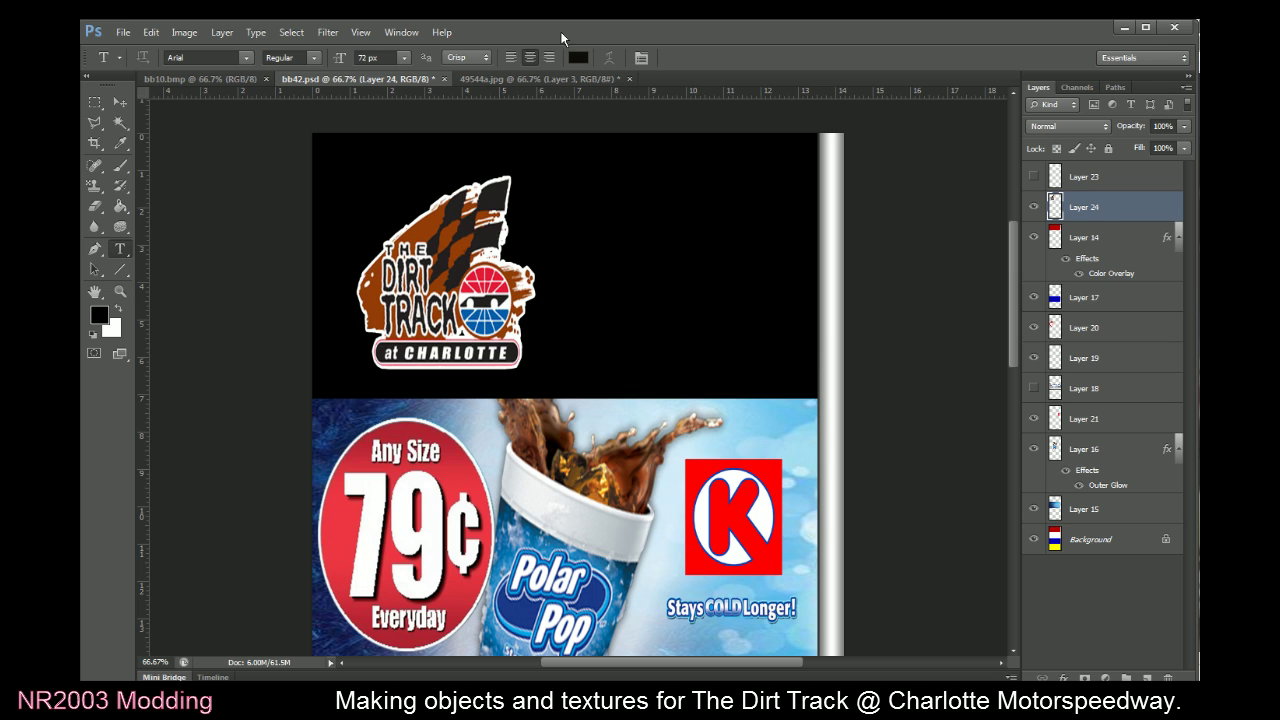
pyautogui.click(579, 57)
pyautogui.click(657, 268)
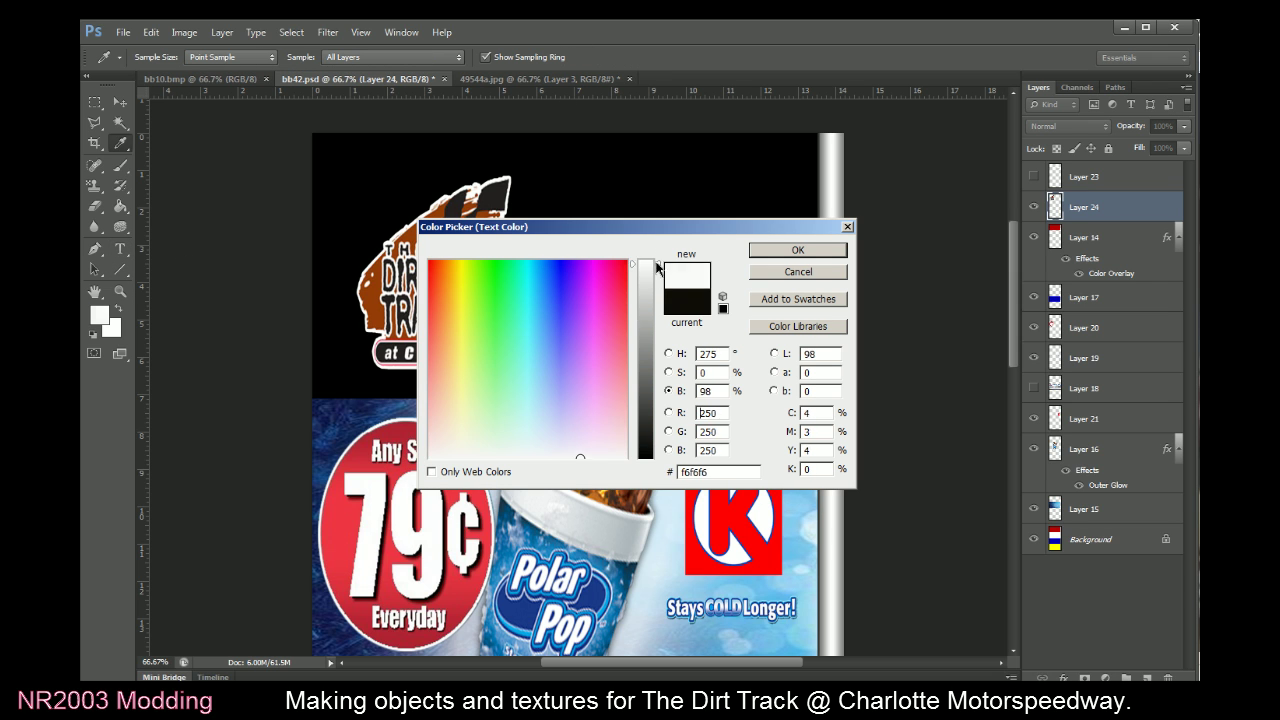
pyautogui.click(827, 250)
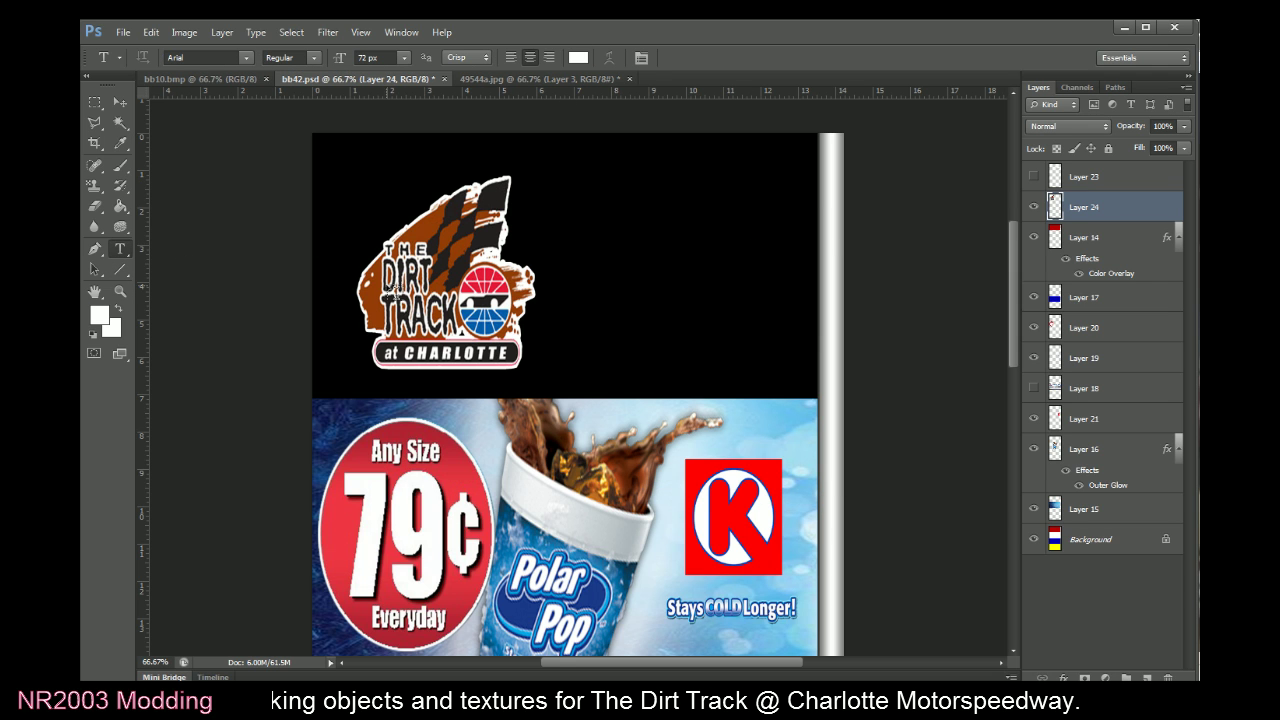
# Add a text box over the logo reading WELCOME TO in white 72 px Arial, and check it against the bb10.bmp reference
pyautogui.moveTo(377, 202); pyautogui.dragTo(720, 381)
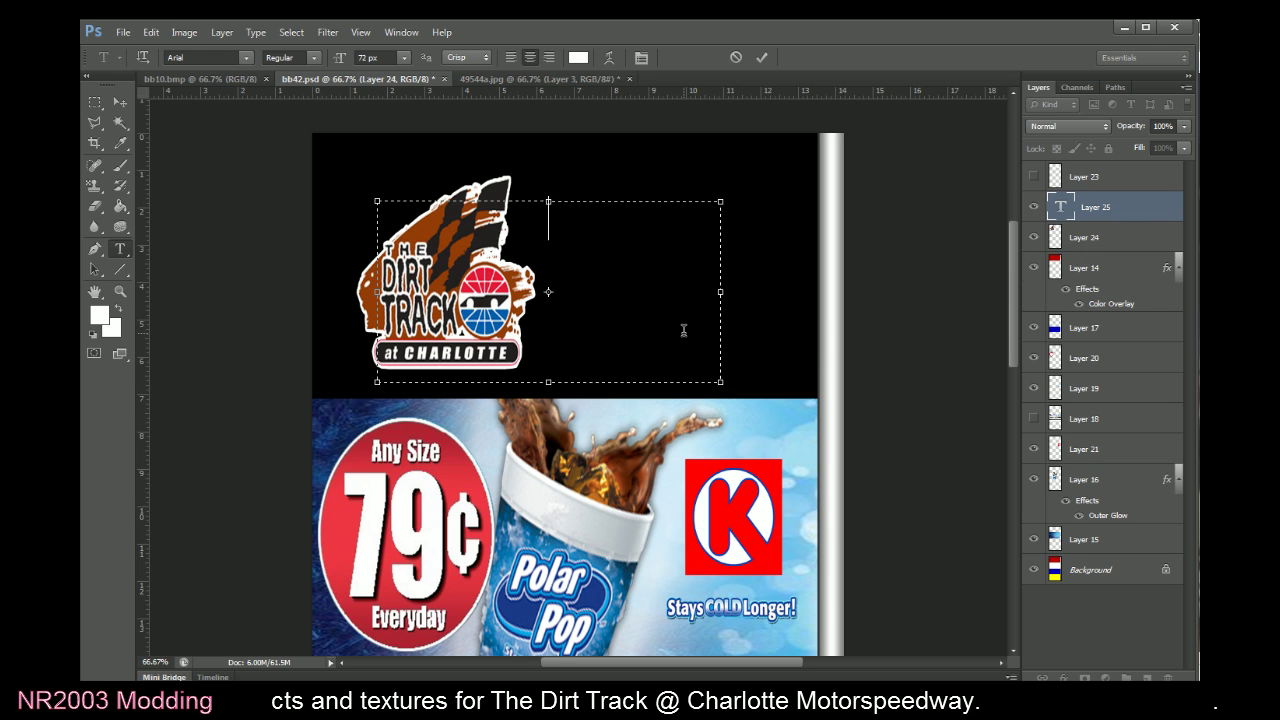
pyautogui.write('WELCOME')
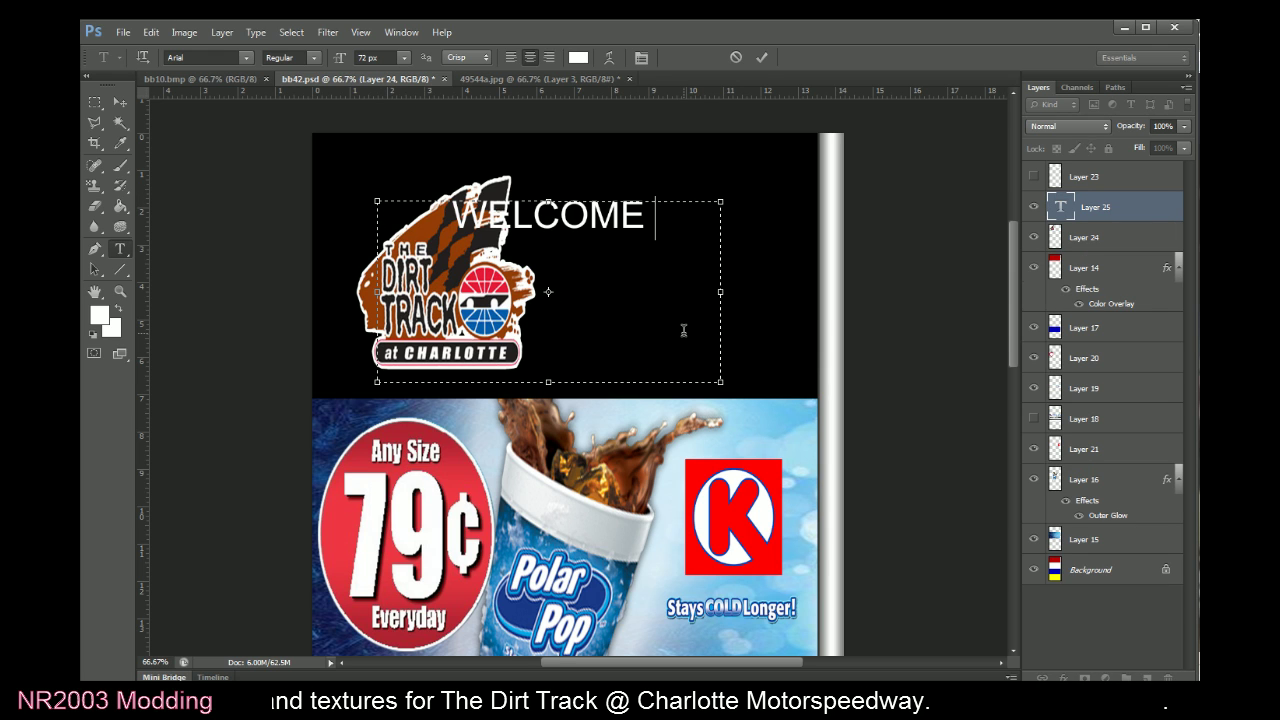
pyautogui.write(' TO')
pyautogui.hotkey('alt', 'Tab')
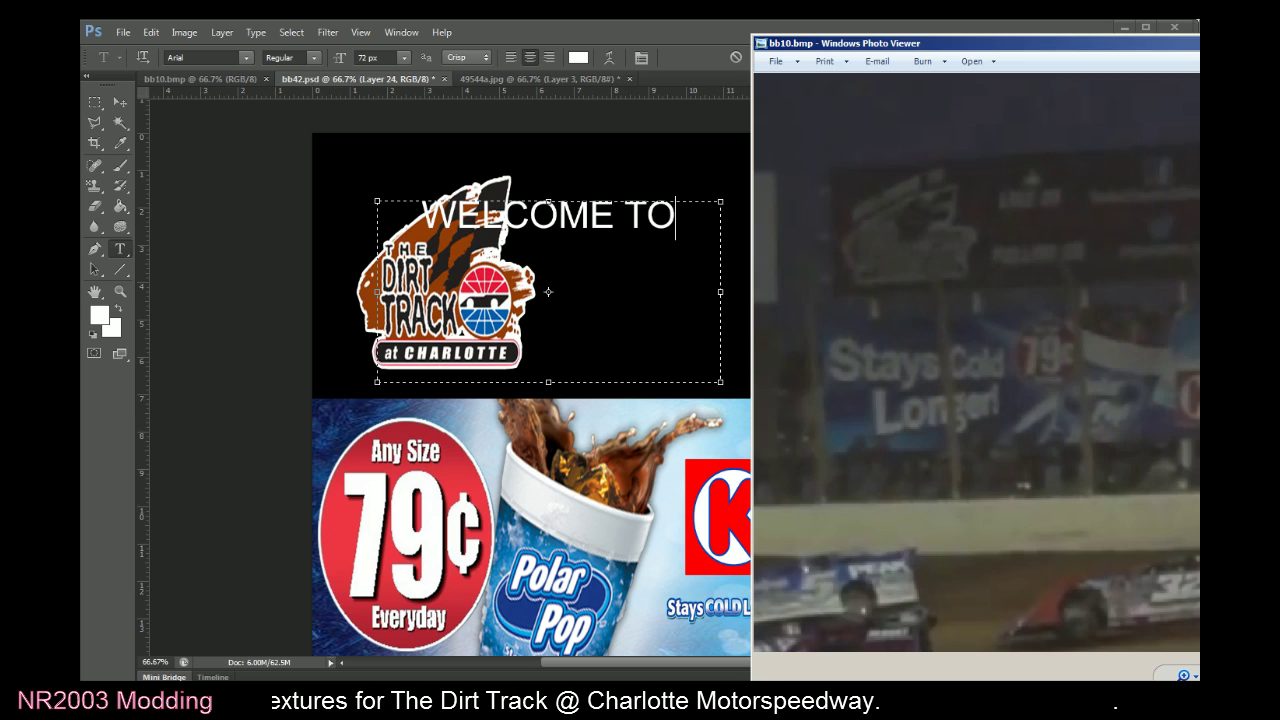
pyautogui.click(705, 32)
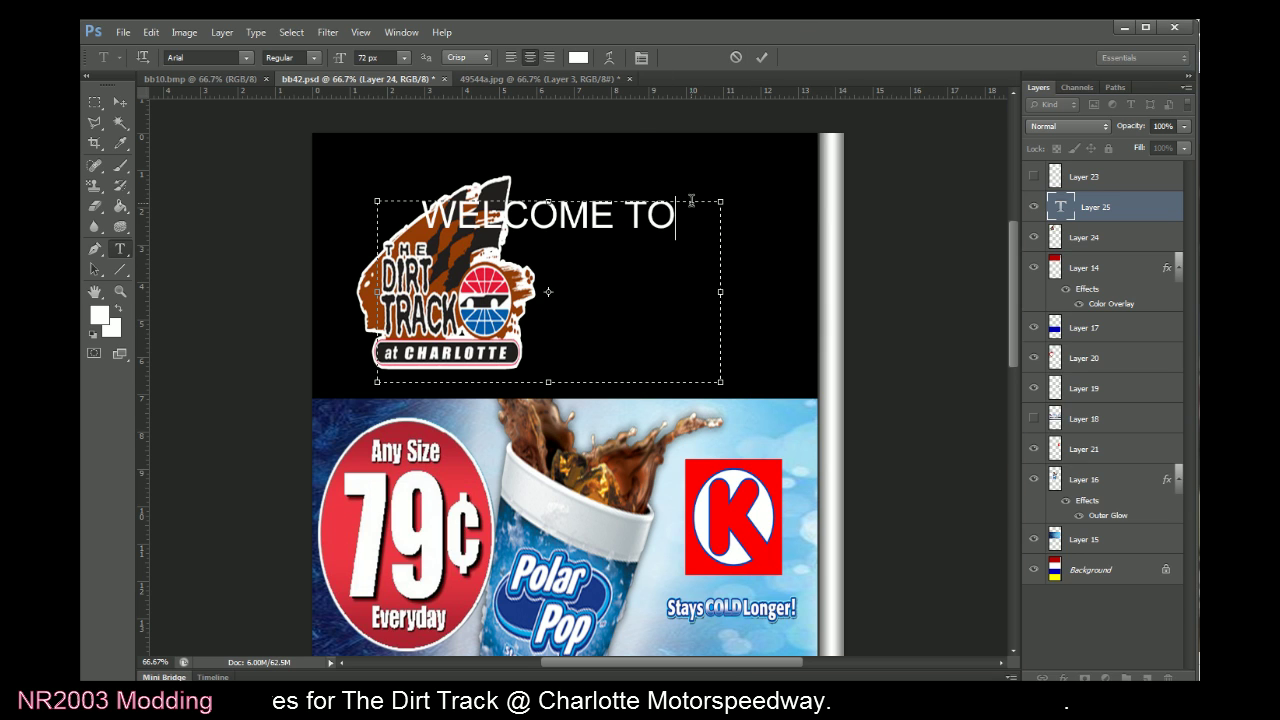
# Apply Faux Italic to the whole WELCOME TO text and commit the text edit
pyautogui.tripleClick(694, 225)
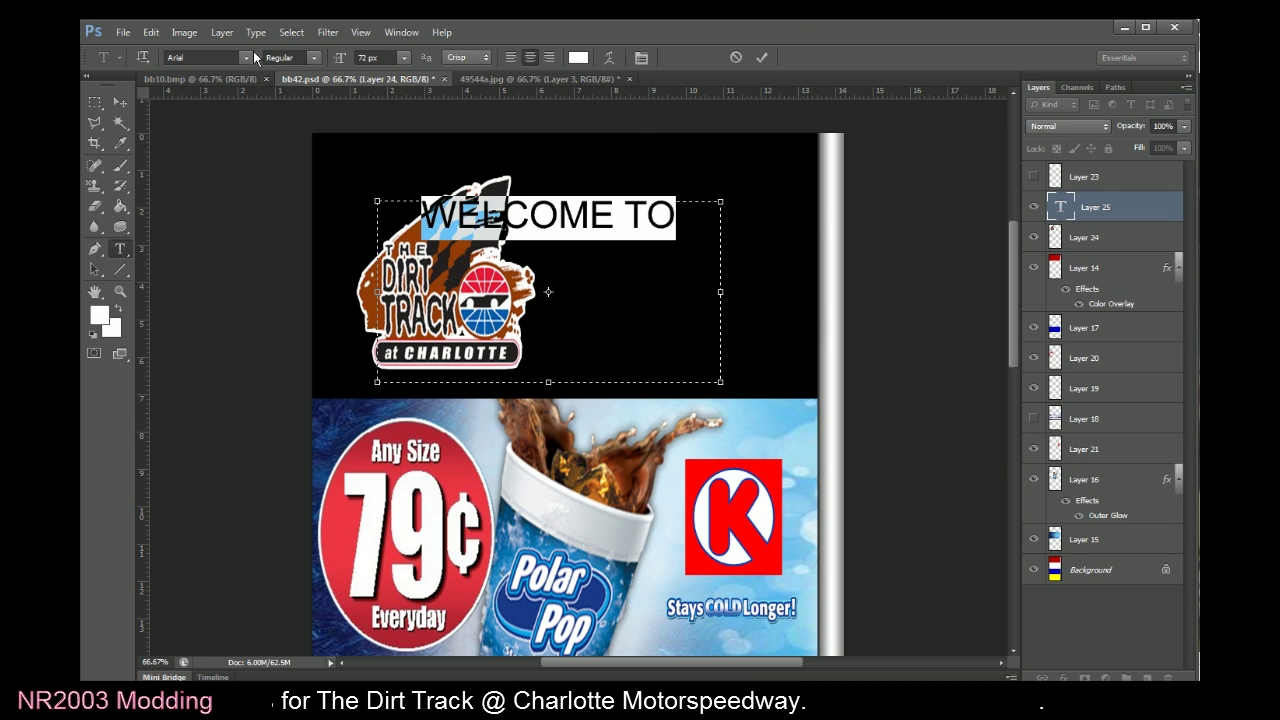
pyautogui.rightClick(583, 240)
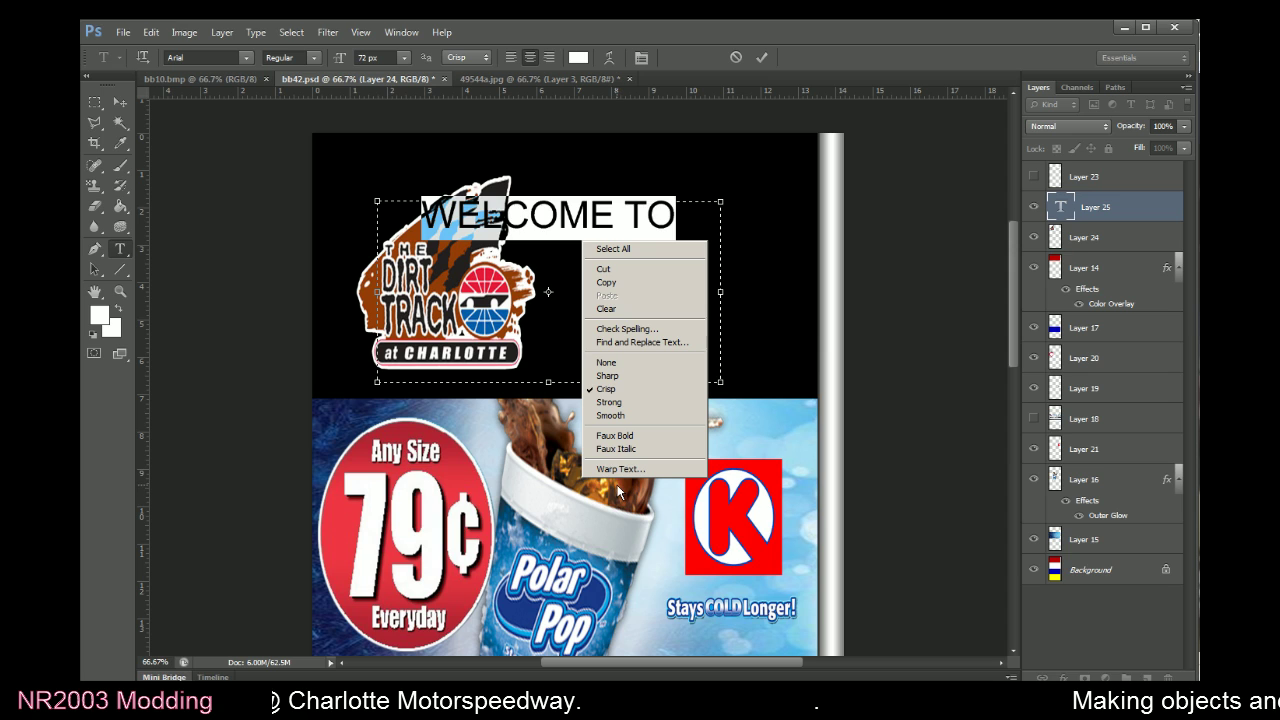
pyautogui.click(652, 448)
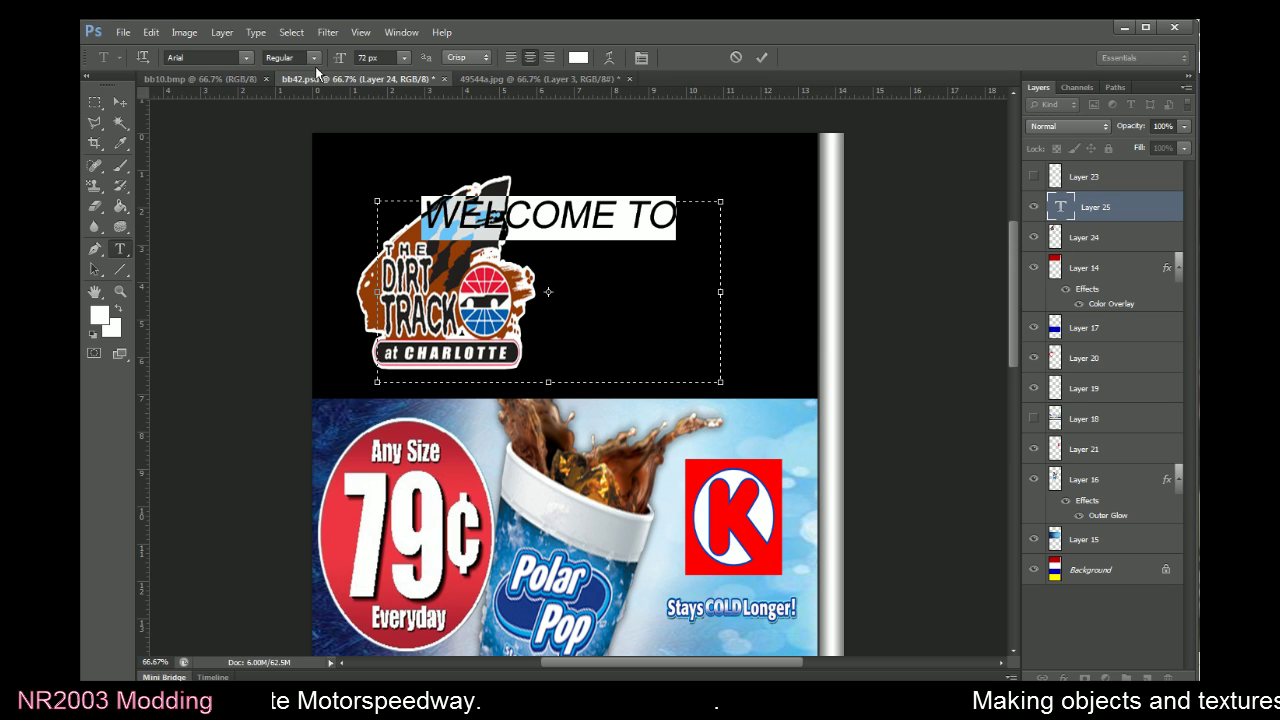
pyautogui.click(553, 238)
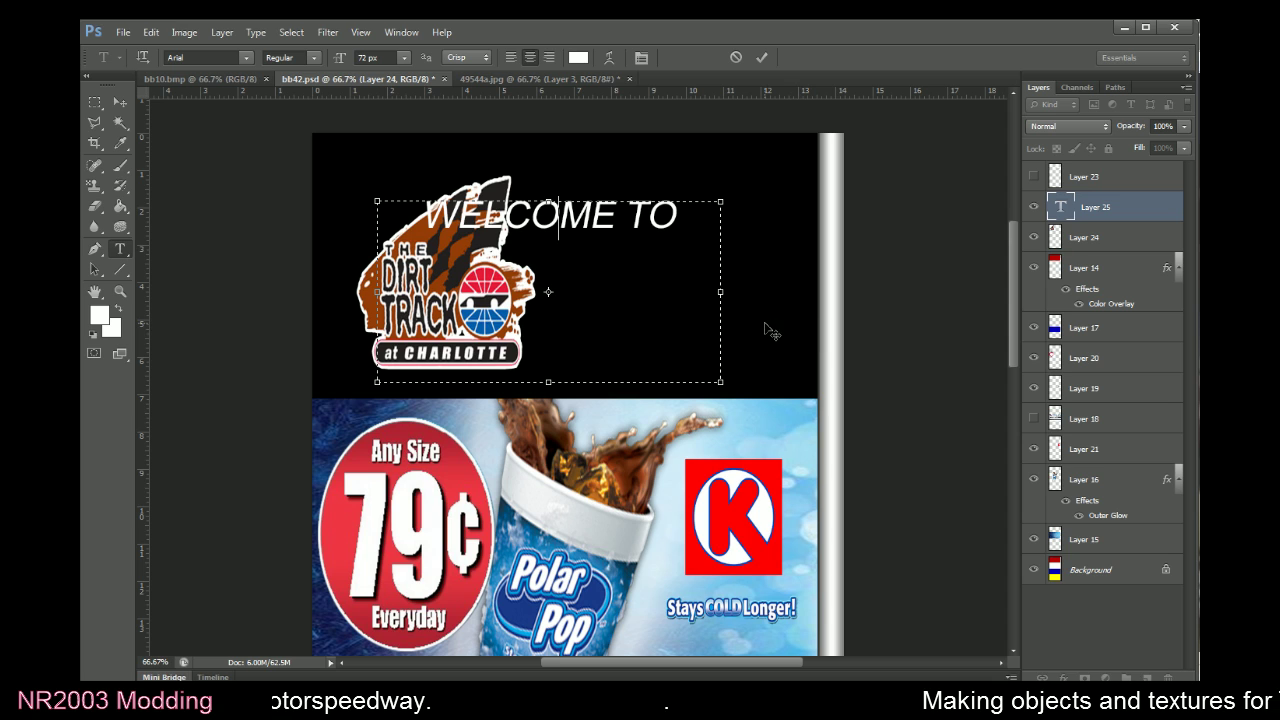
pyautogui.click(761, 57)
# Rotate the WELCOME TO text counterclockwise so it slopes upward, and apply the transform
pyautogui.click(94, 102)
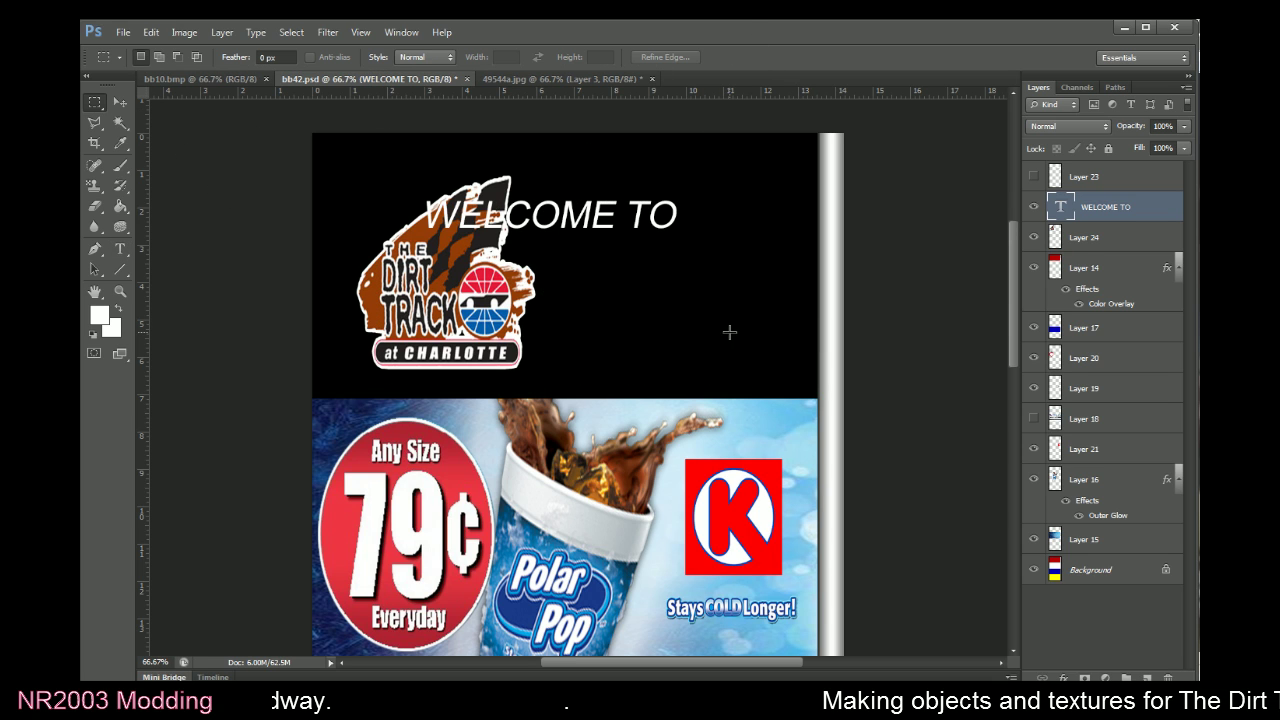
pyautogui.rightClick(731, 334)
pyautogui.click(773, 453)
pyautogui.moveTo(773, 453); pyautogui.dragTo(830, 325)
pyautogui.click(862, 57)
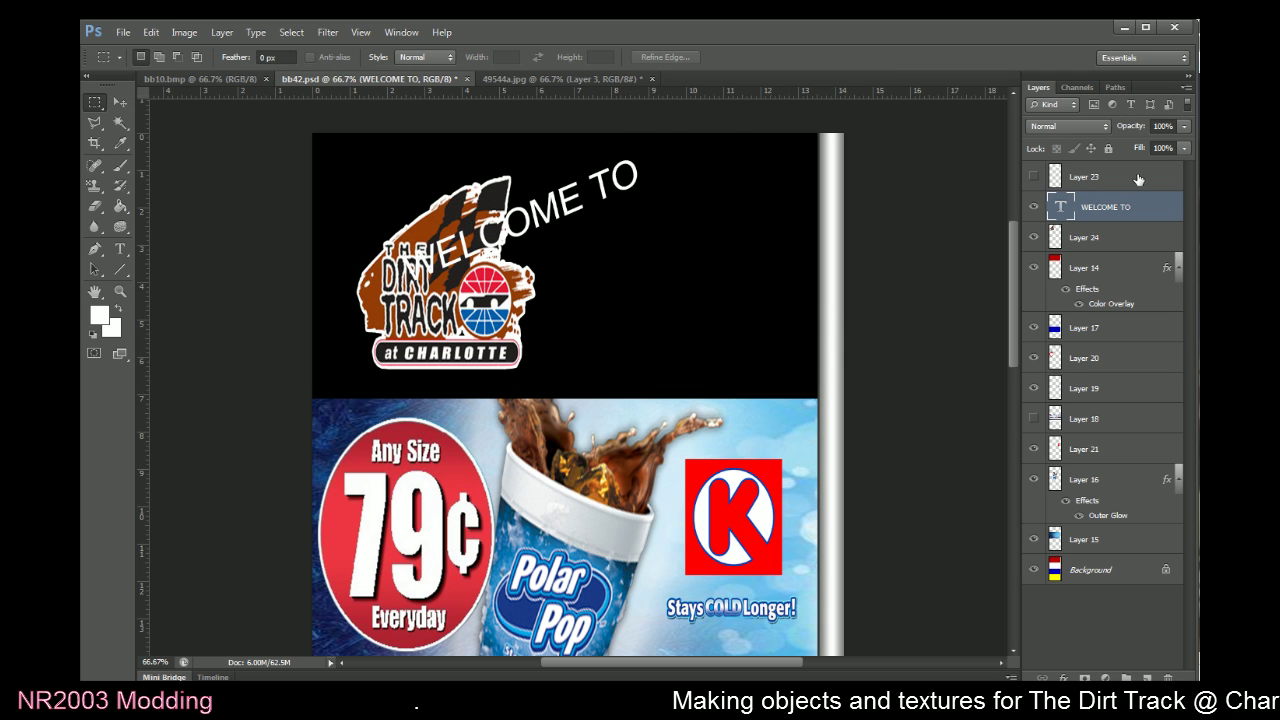
# Set the WELCOME TO text's font size to 48 px, compare it with the bb10.bmp reference, and commit the edit
pyautogui.doubleClick(1060, 210)
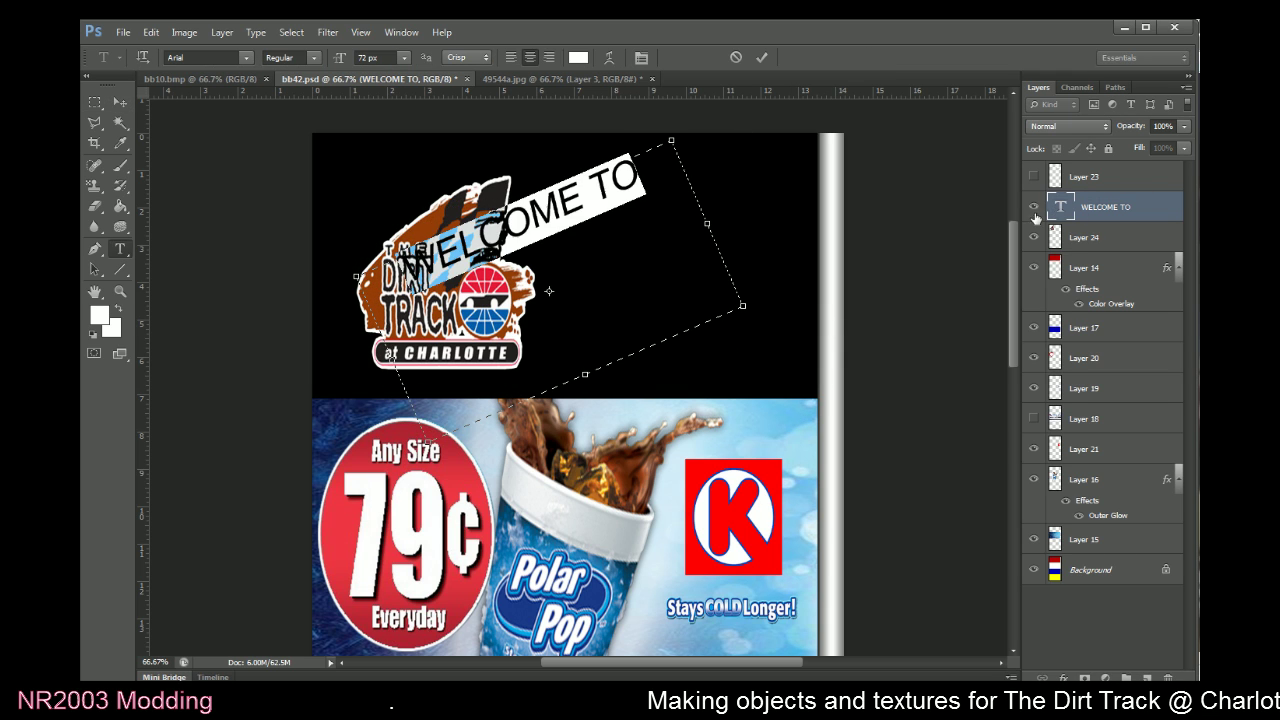
pyautogui.click(402, 59)
pyautogui.click(378, 248)
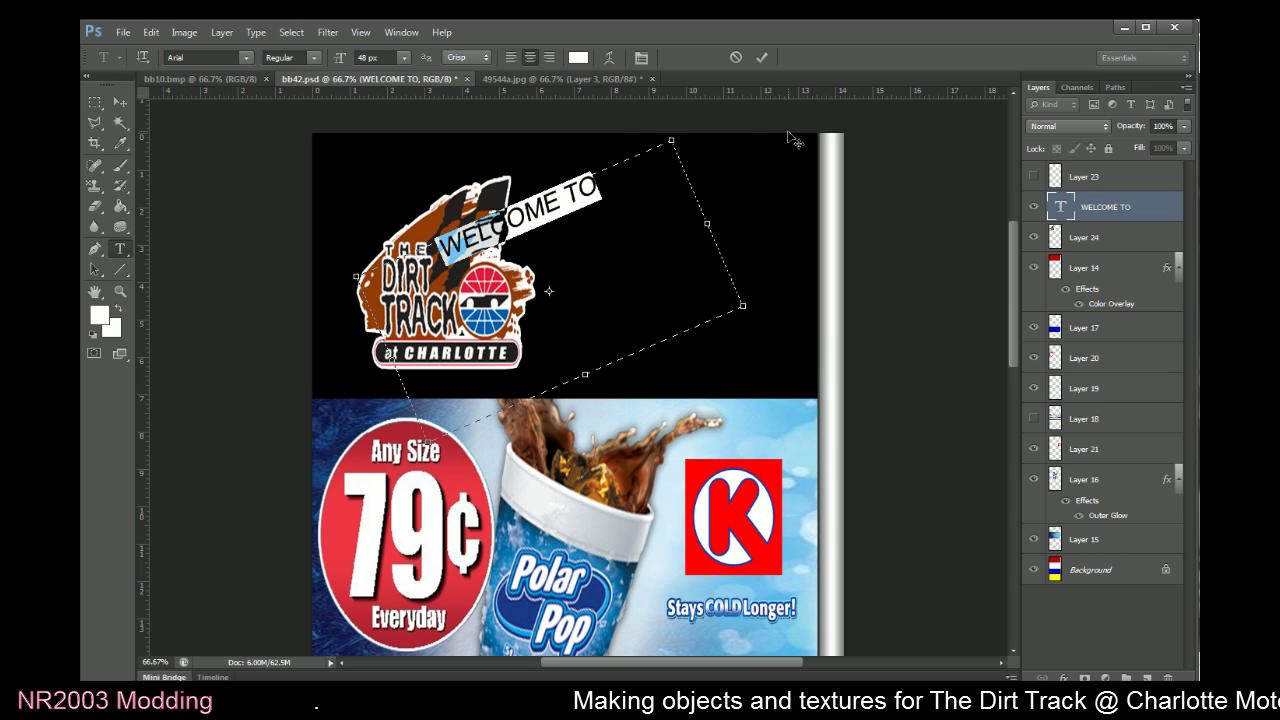
pyautogui.hotkey('alt', 'Tab')
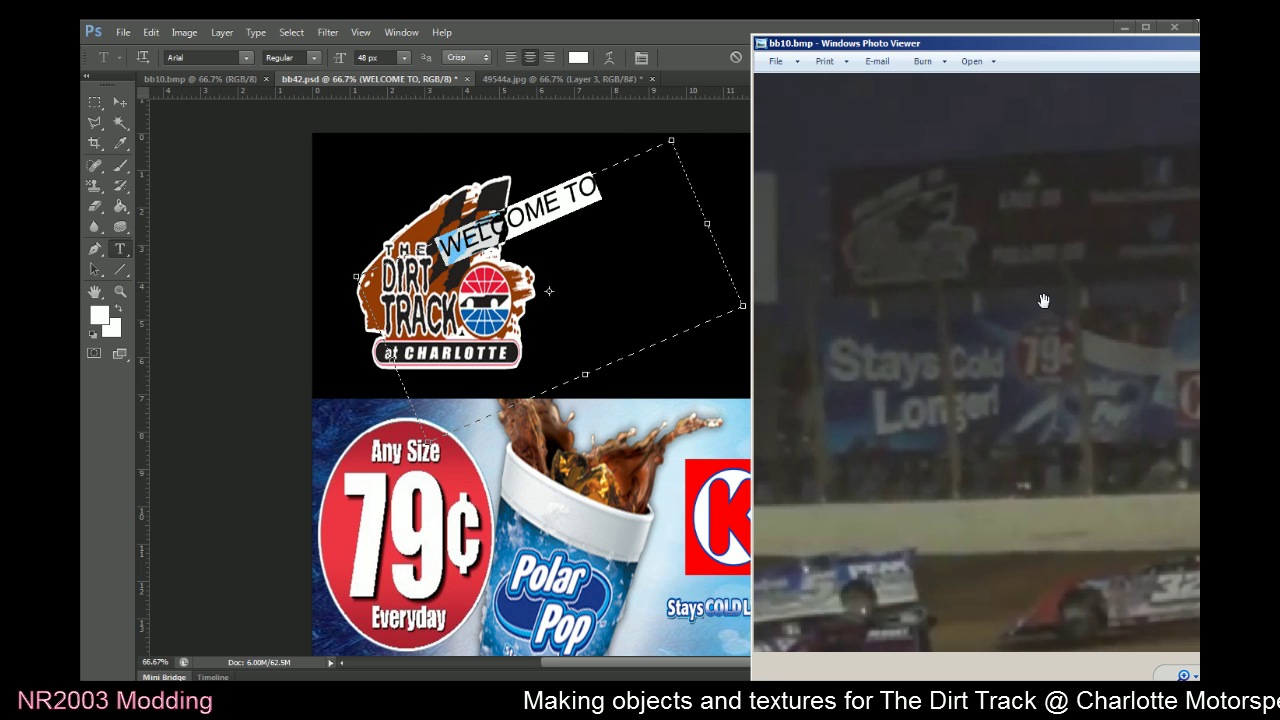
pyautogui.hotkey('alt', 'Tab')
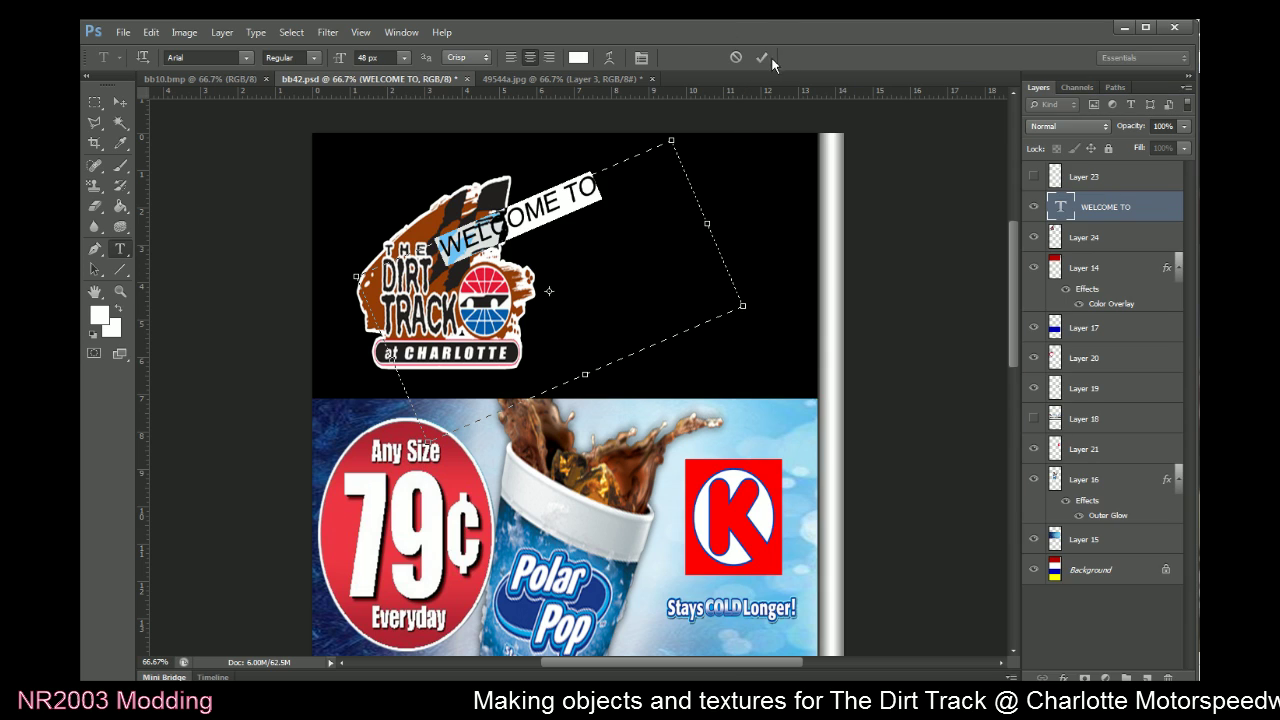
pyautogui.hotkey('ctrl', 'Return')
# Move the WELCOME TO text up beside the logo's sloping upper-left edge
pyautogui.press('m')
pyautogui.press('v')
pyautogui.moveTo(592, 294); pyautogui.dragTo(494, 277)
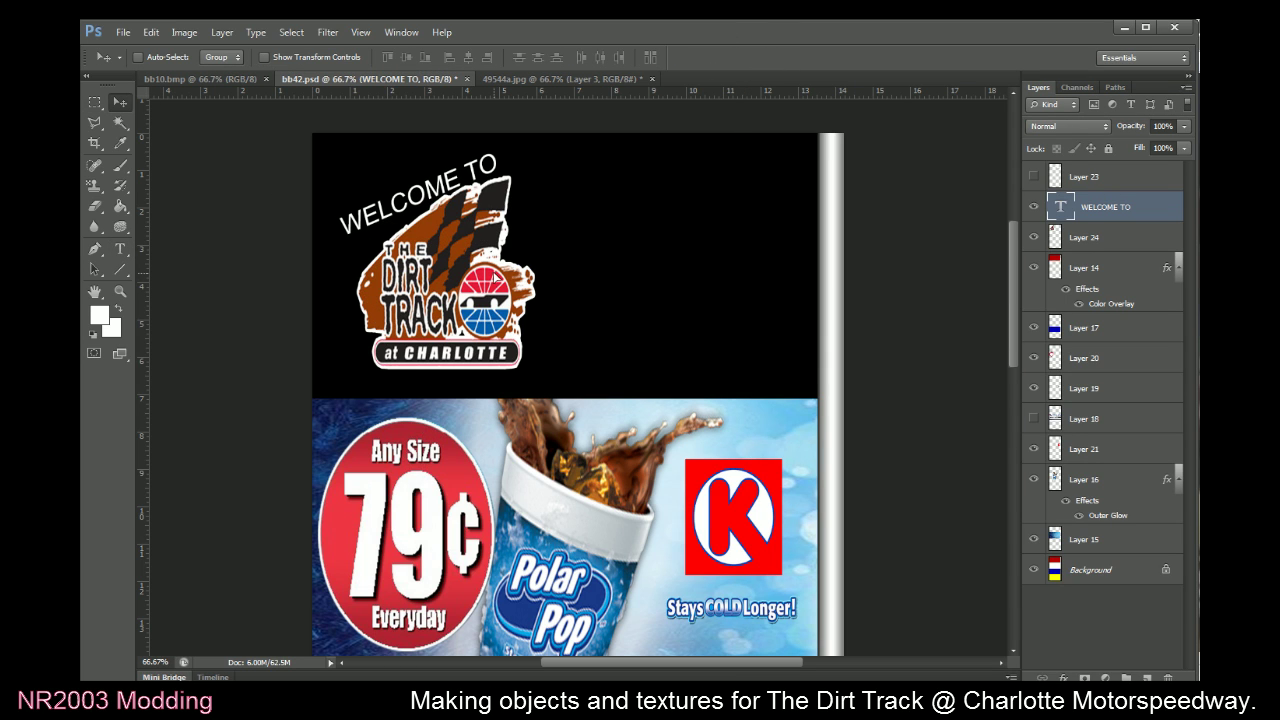
# Rotate the WELCOME TO text about 6 degrees further counterclockwise, check the bb10.bmp reference, and apply the transform
pyautogui.click(95, 103)
pyautogui.rightClick(586, 285)
pyautogui.click(646, 392)
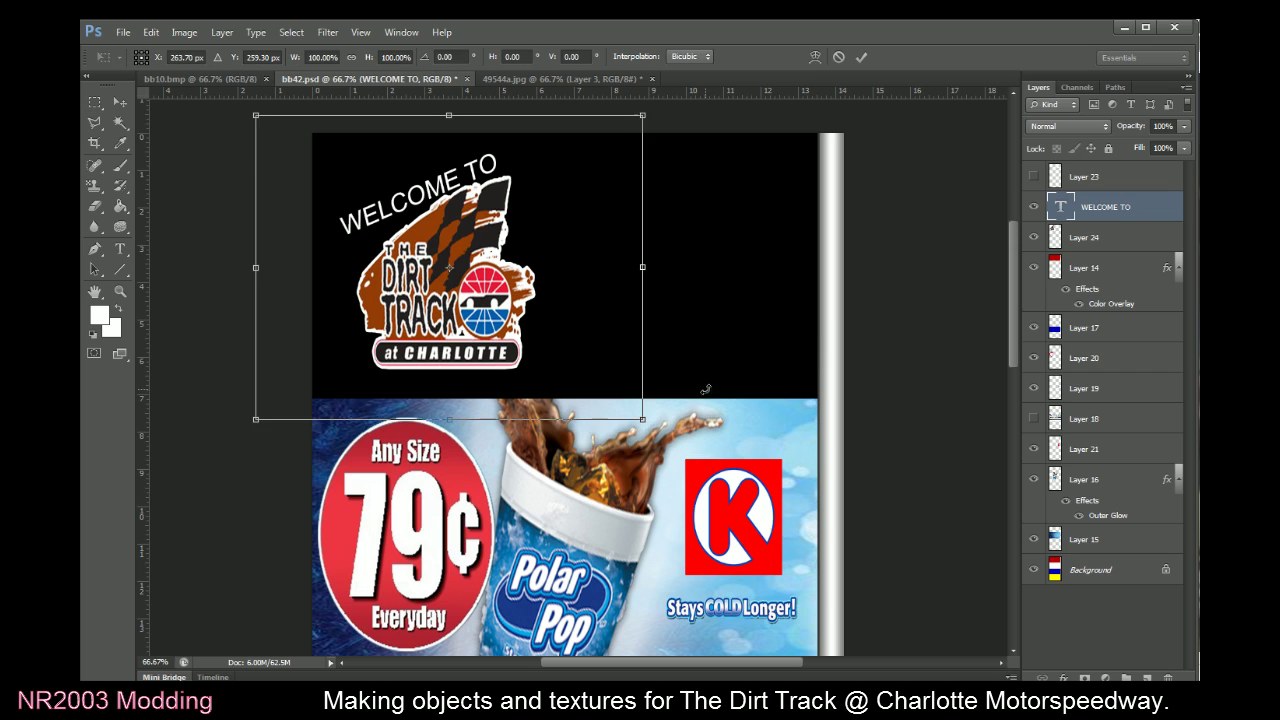
pyautogui.moveTo(706, 386); pyautogui.dragTo(719, 359)
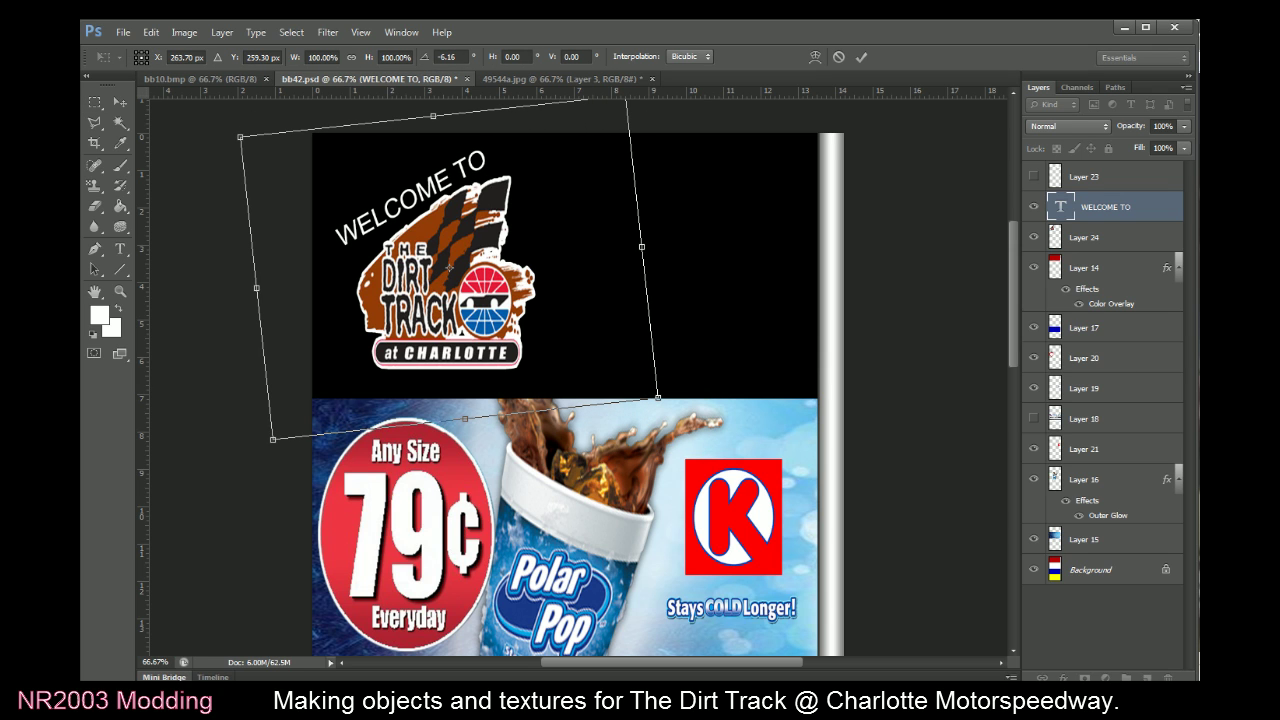
pyautogui.hotkey('alt', 'Tab')
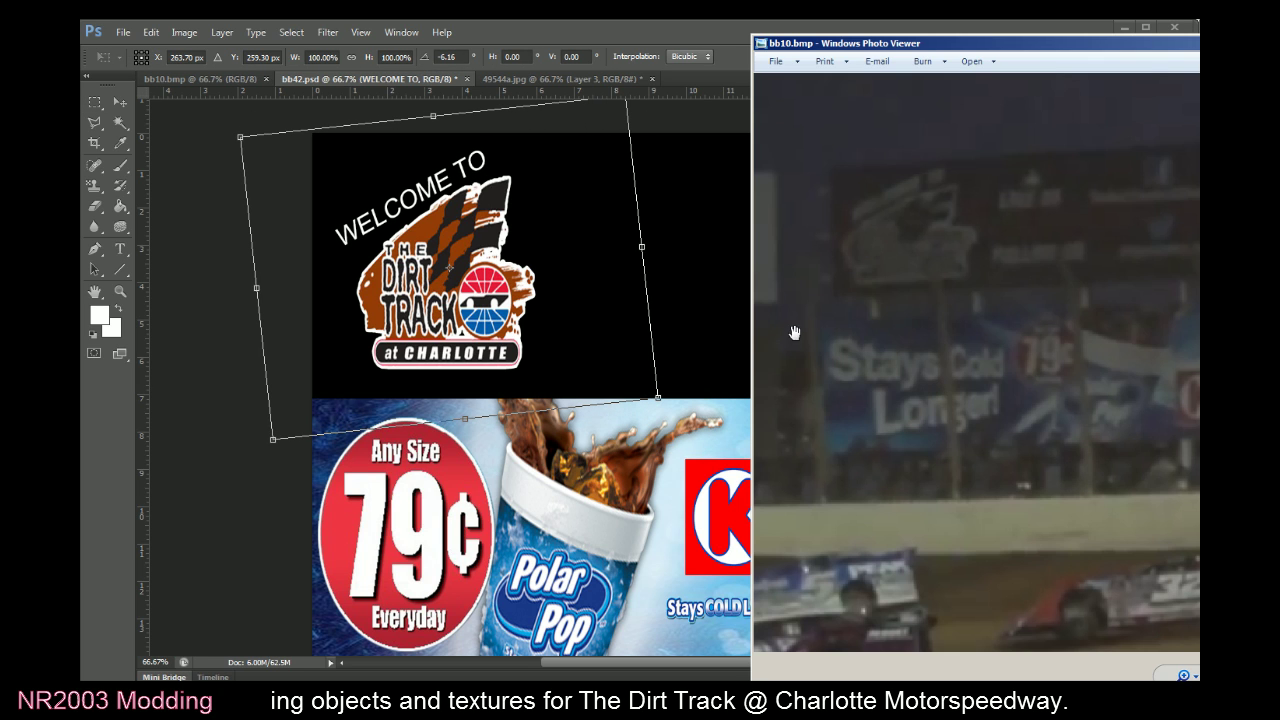
pyautogui.hotkey('alt', 'F4')
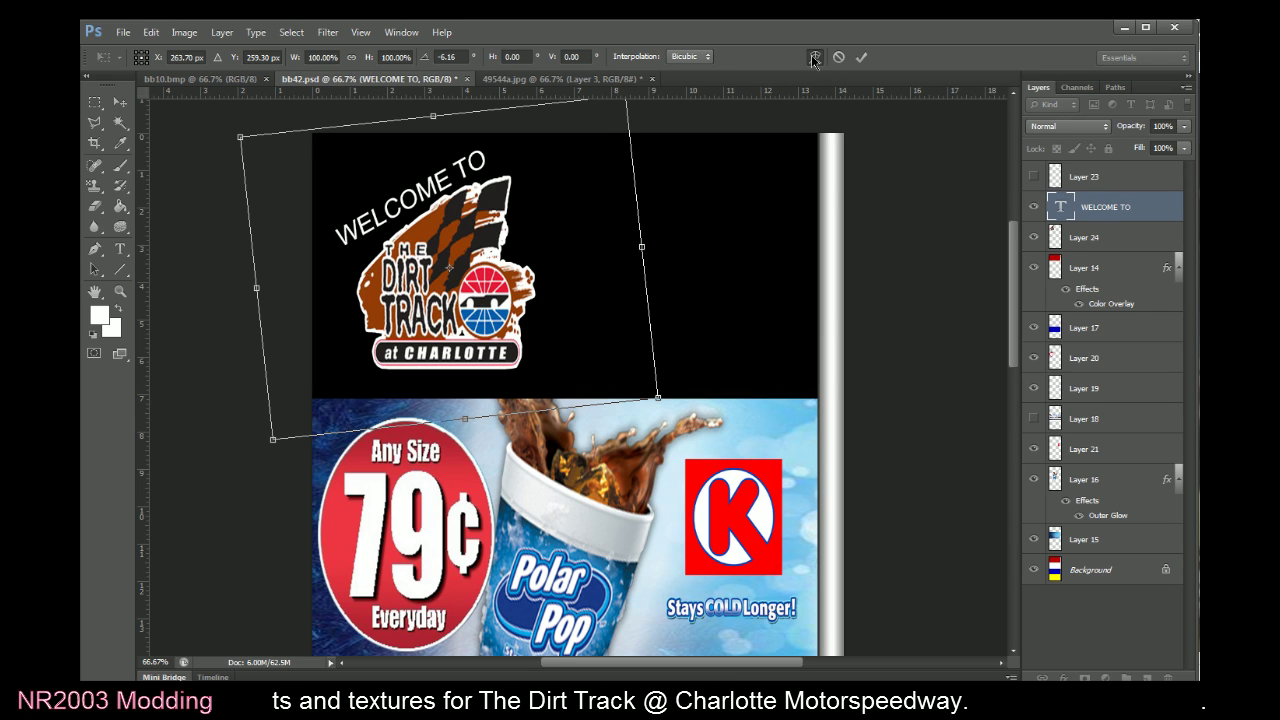
pyautogui.click(814, 58)
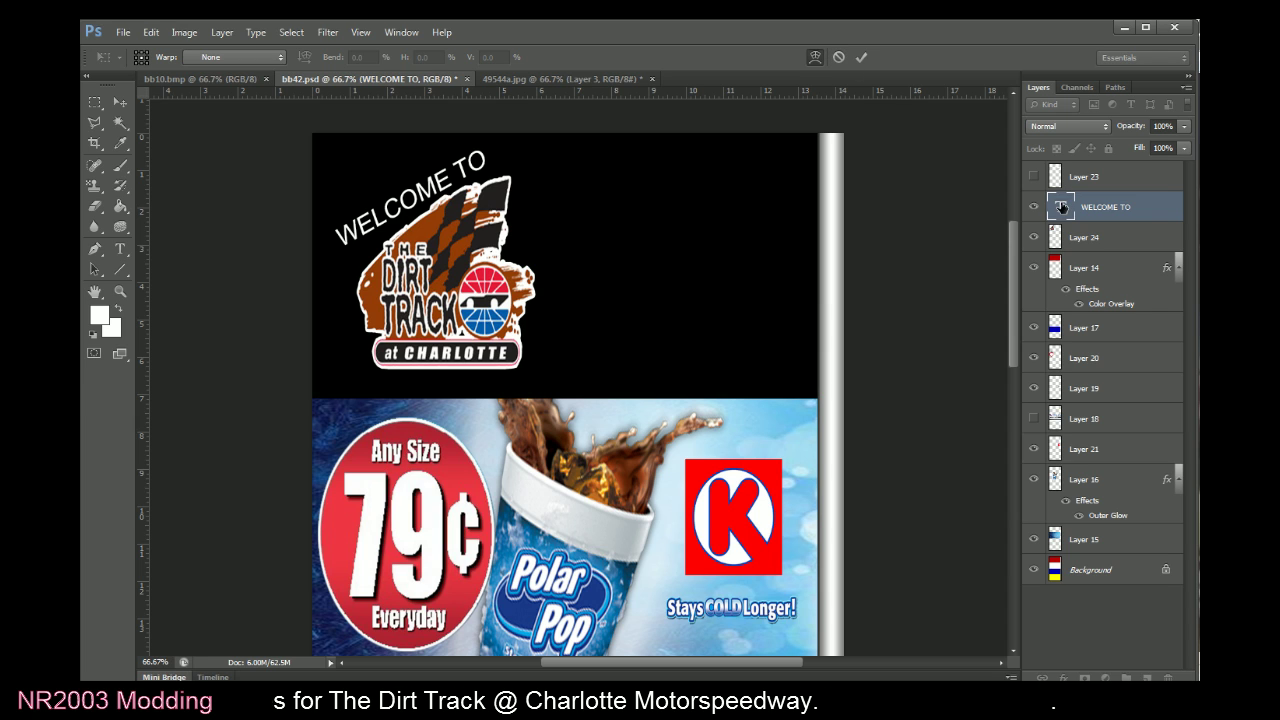
pyautogui.click(860, 57)
# Give the WELCOME TO text a horizontal Arc warp with a 10% bend, checking the curve against the bb10.bmp reference
pyautogui.doubleClick(1060, 207)
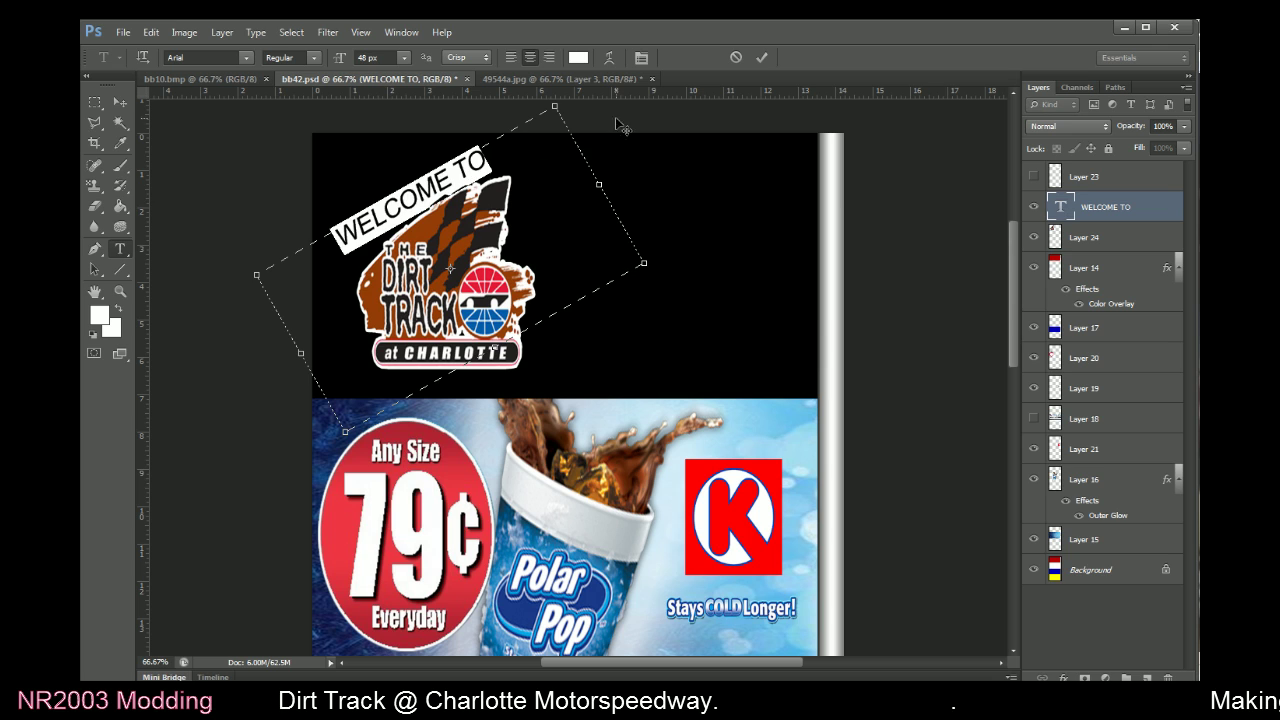
pyautogui.click(609, 57)
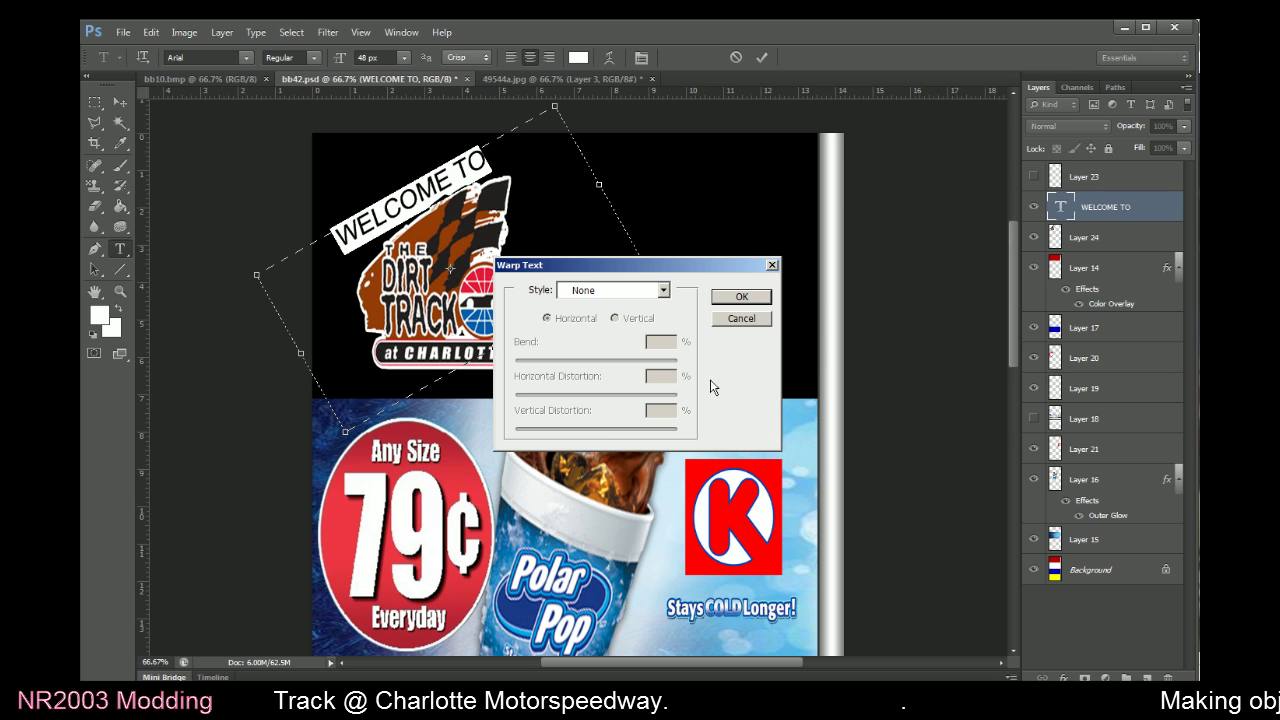
pyautogui.click(626, 292)
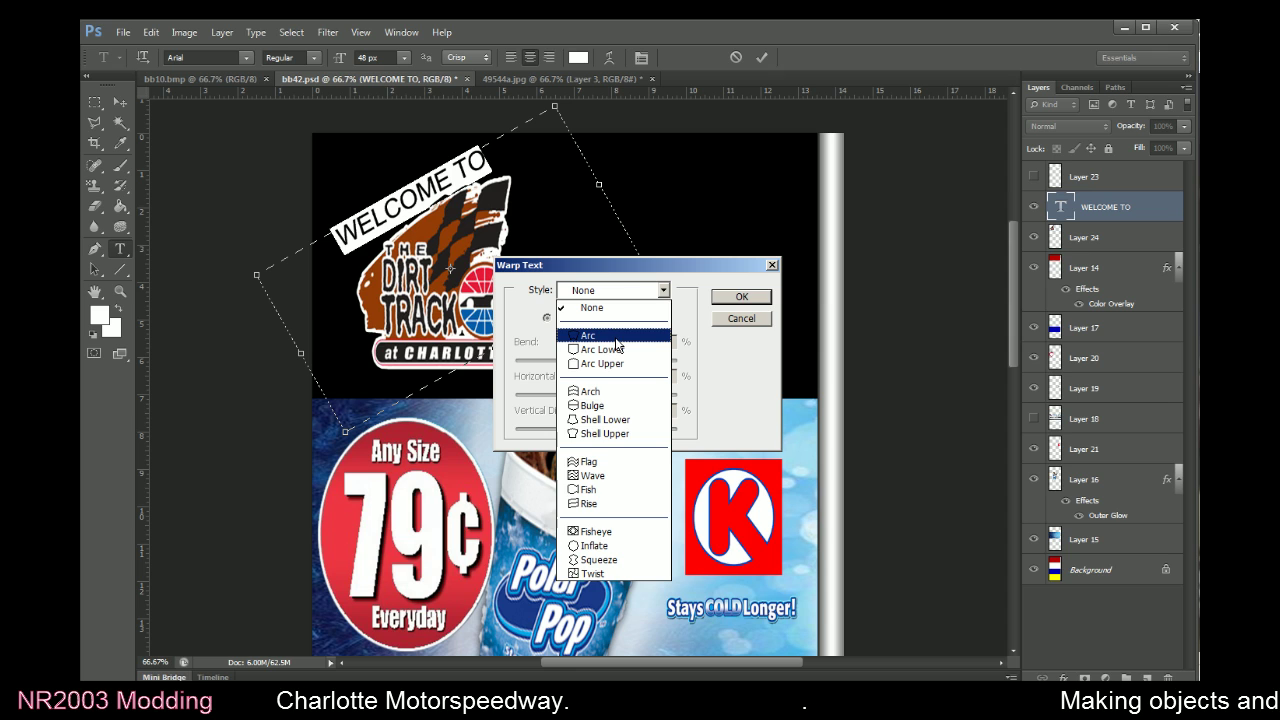
pyautogui.click(616, 336)
pyautogui.moveTo(440, 197); pyautogui.dragTo(483, 250)
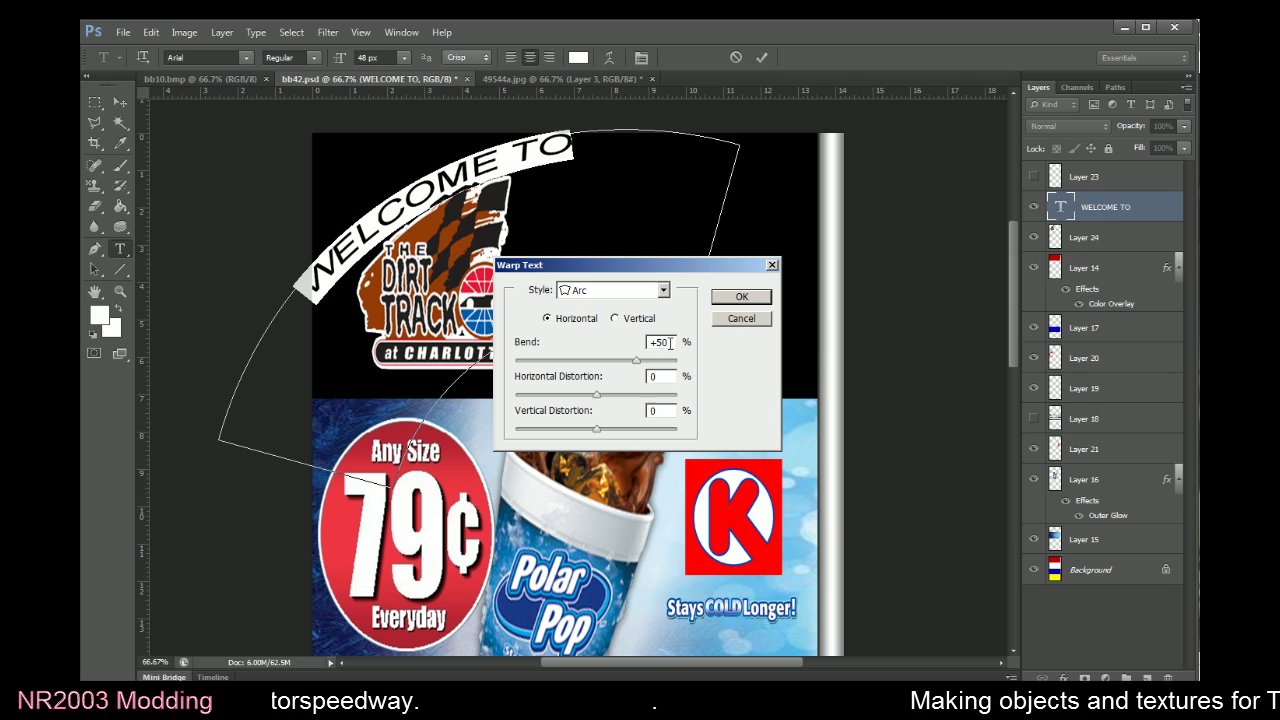
pyautogui.moveTo(669, 343); pyautogui.dragTo(596, 345)
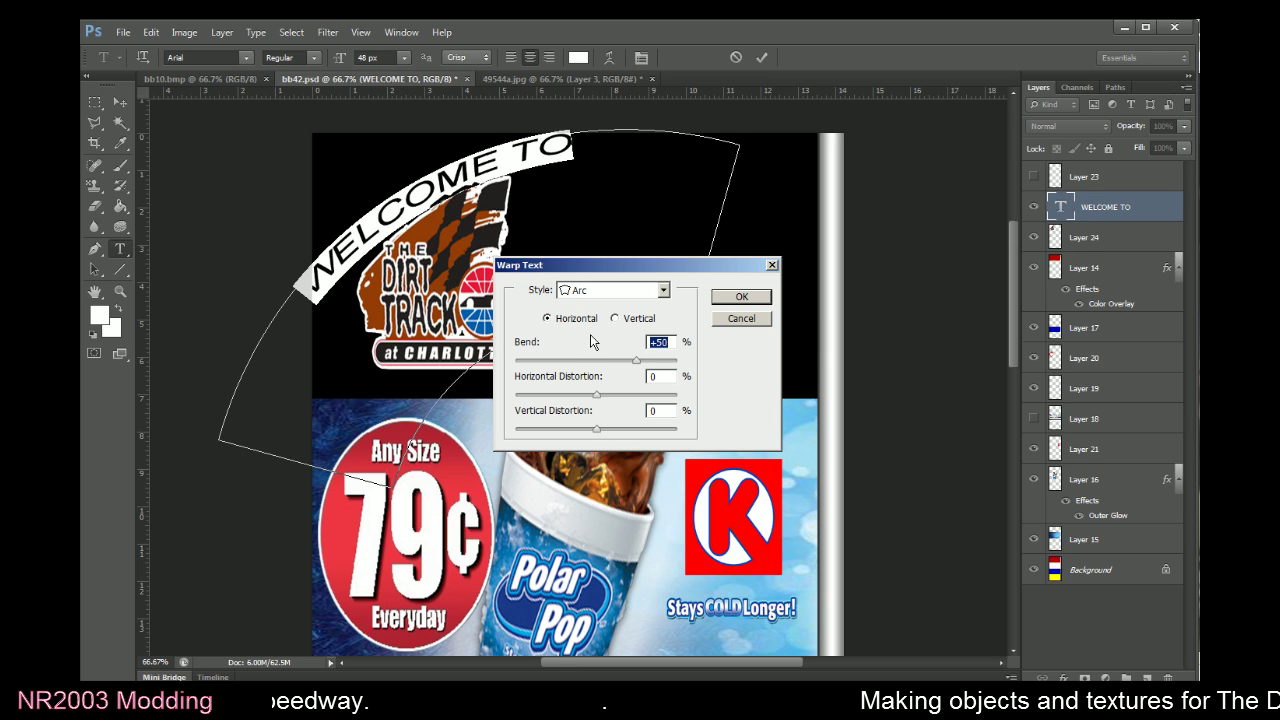
pyautogui.write('25')
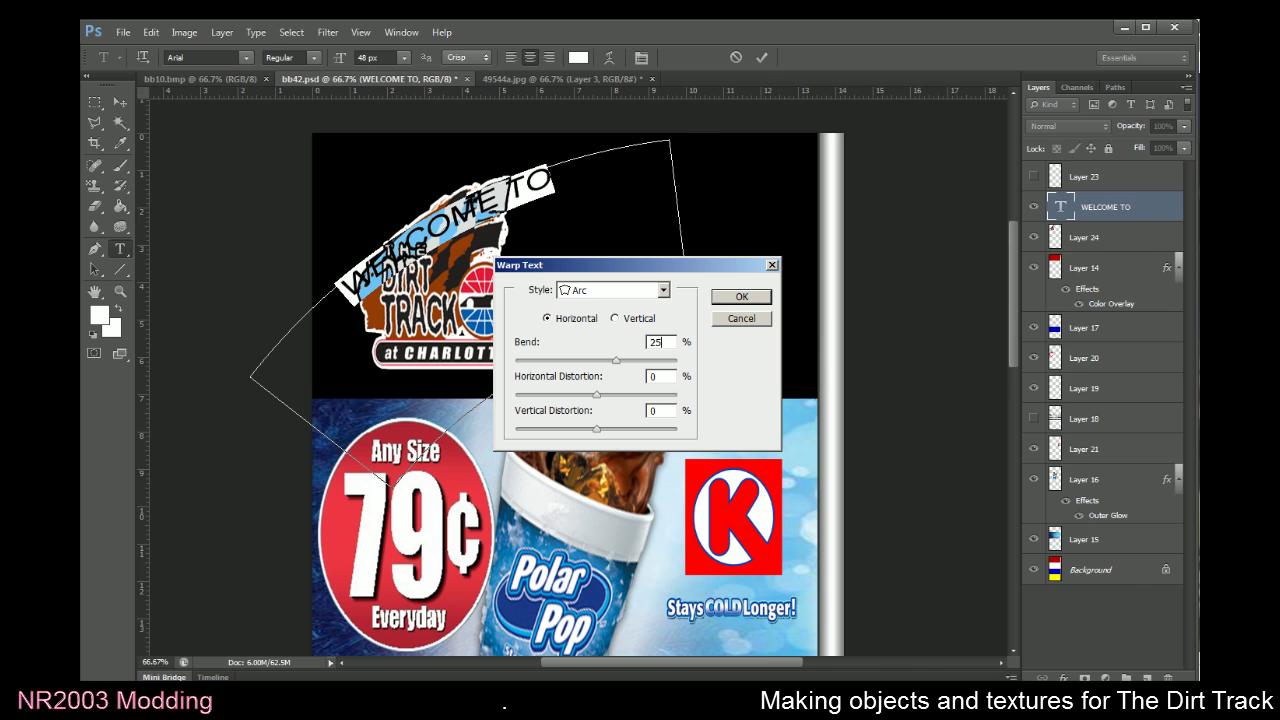
pyautogui.hotkey('alt', 'Tab')
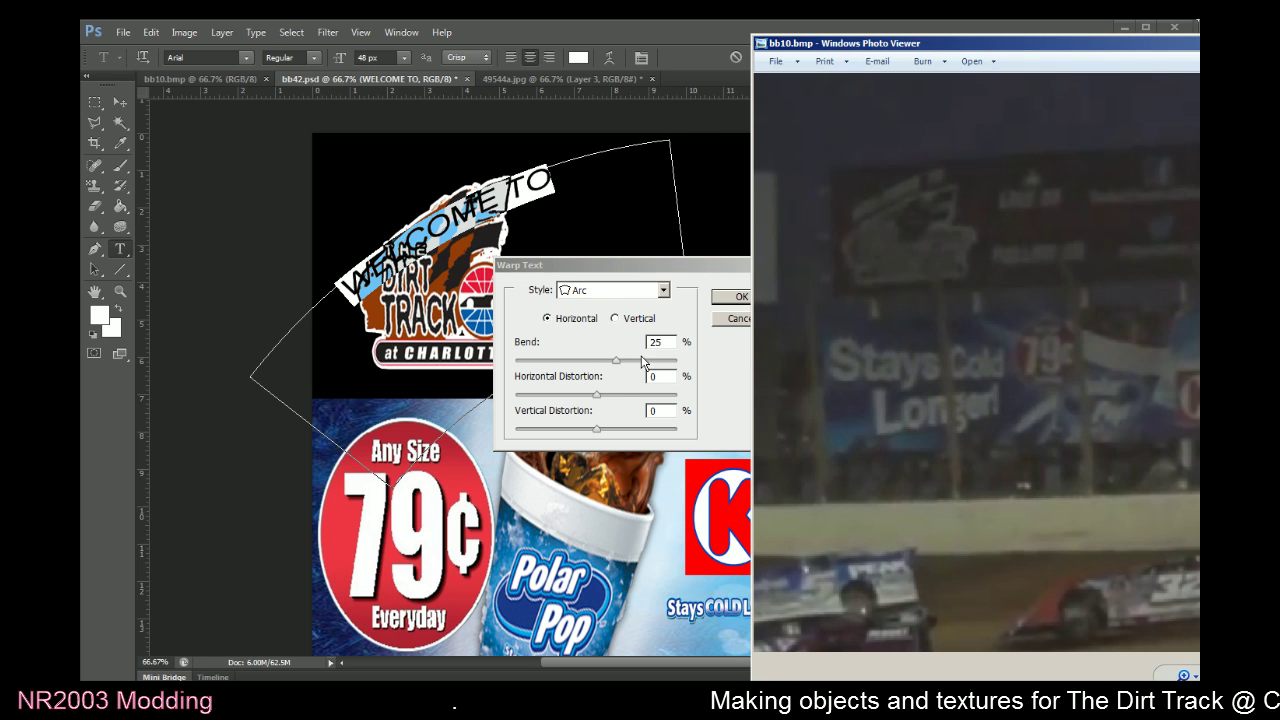
pyautogui.hotkey('alt', 'Tab')
pyautogui.write('10')
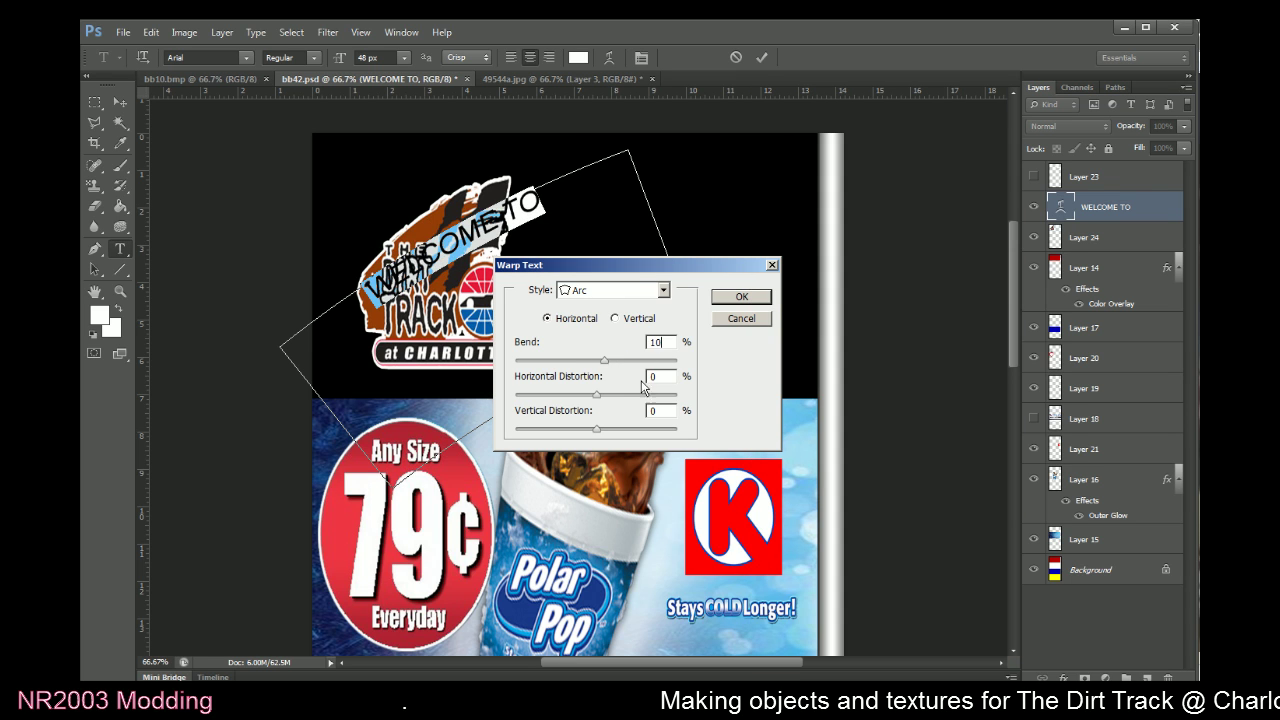
# Set the Arc warp's horizontal distortion to 0% and vertical distortion to 15%, and commit the warped WELCOME TO text
pyautogui.moveTo(597, 400); pyautogui.dragTo(551, 397)
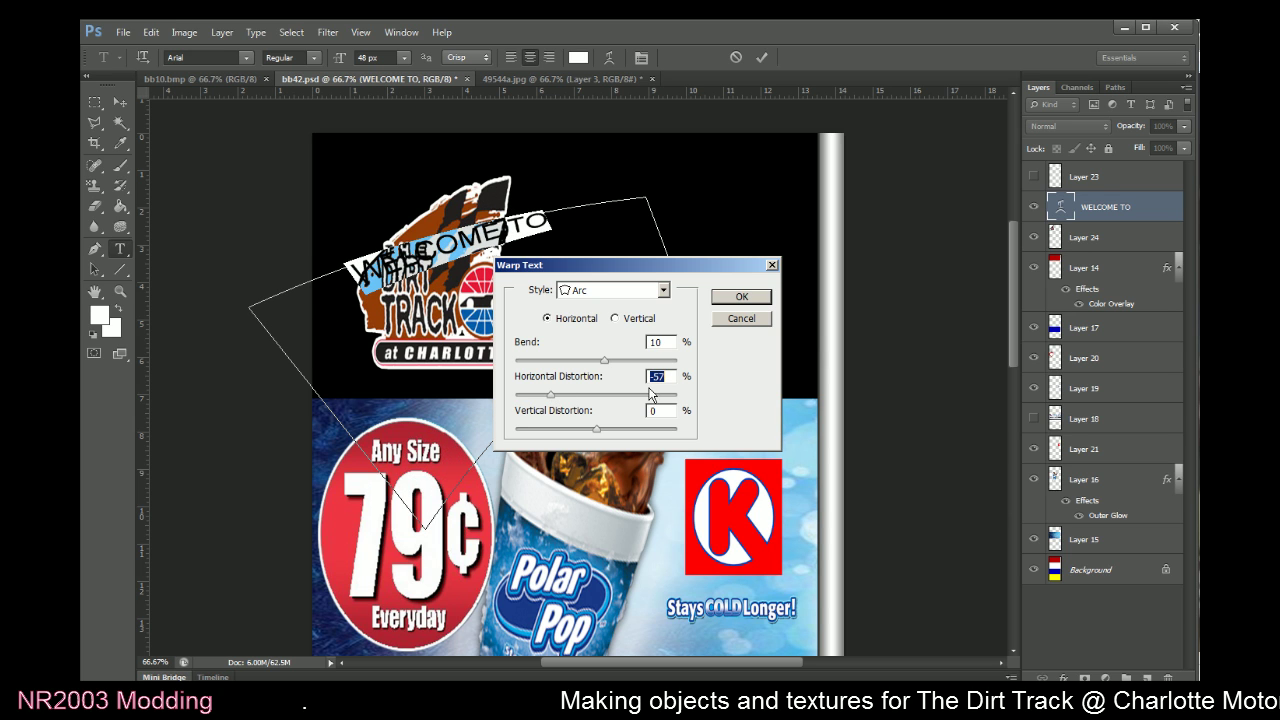
pyautogui.write('0')
pyautogui.click(597, 430)
pyautogui.moveTo(597, 432); pyautogui.dragTo(628, 430)
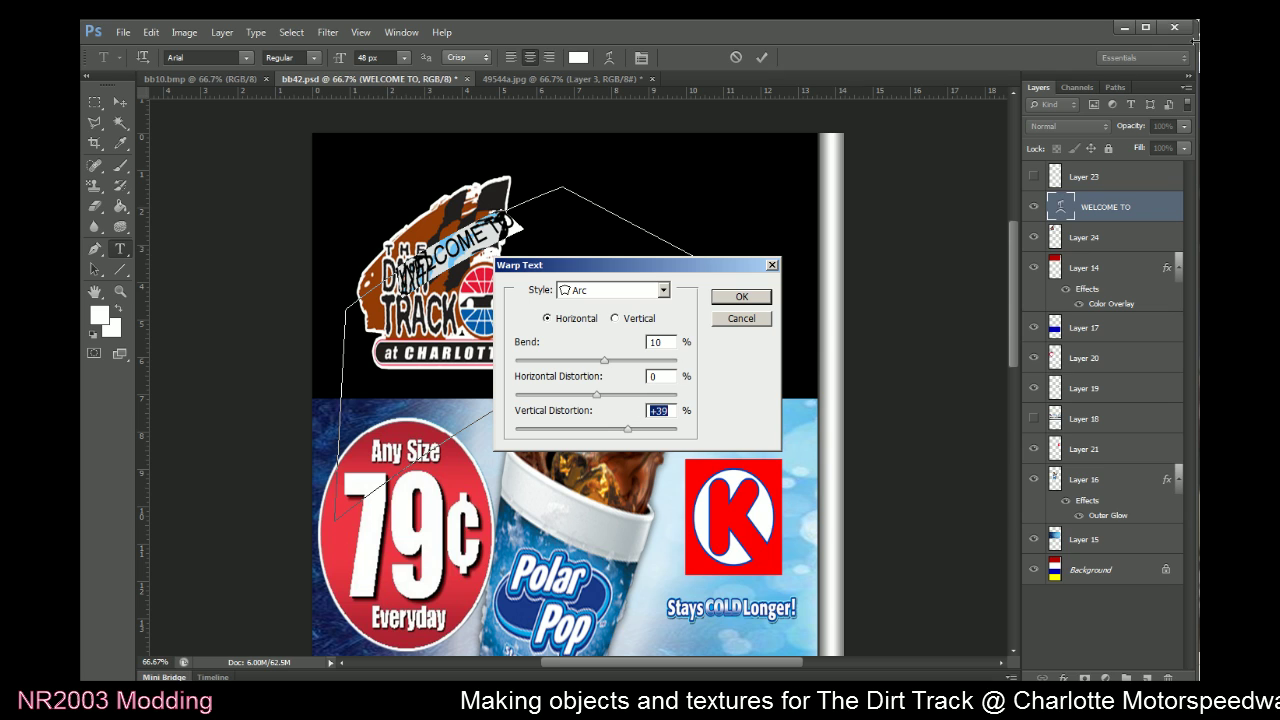
pyautogui.hotkey('alt', 'Tab')
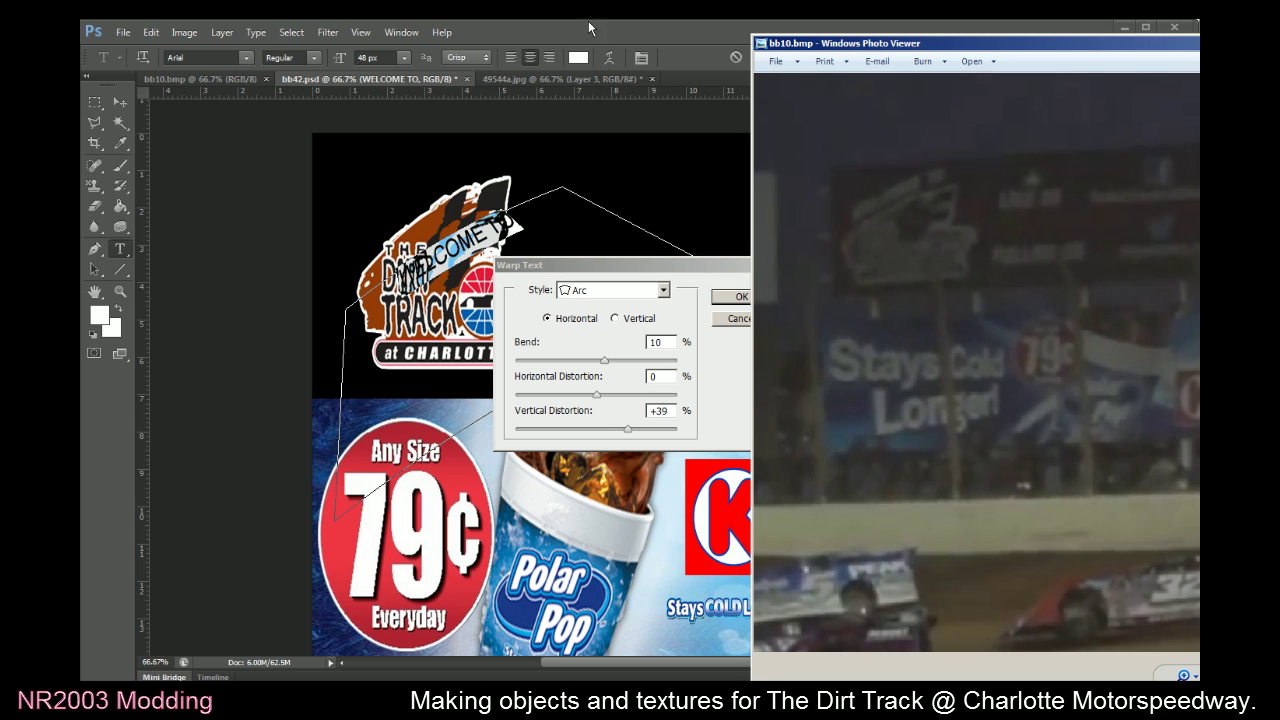
pyautogui.click(628, 32)
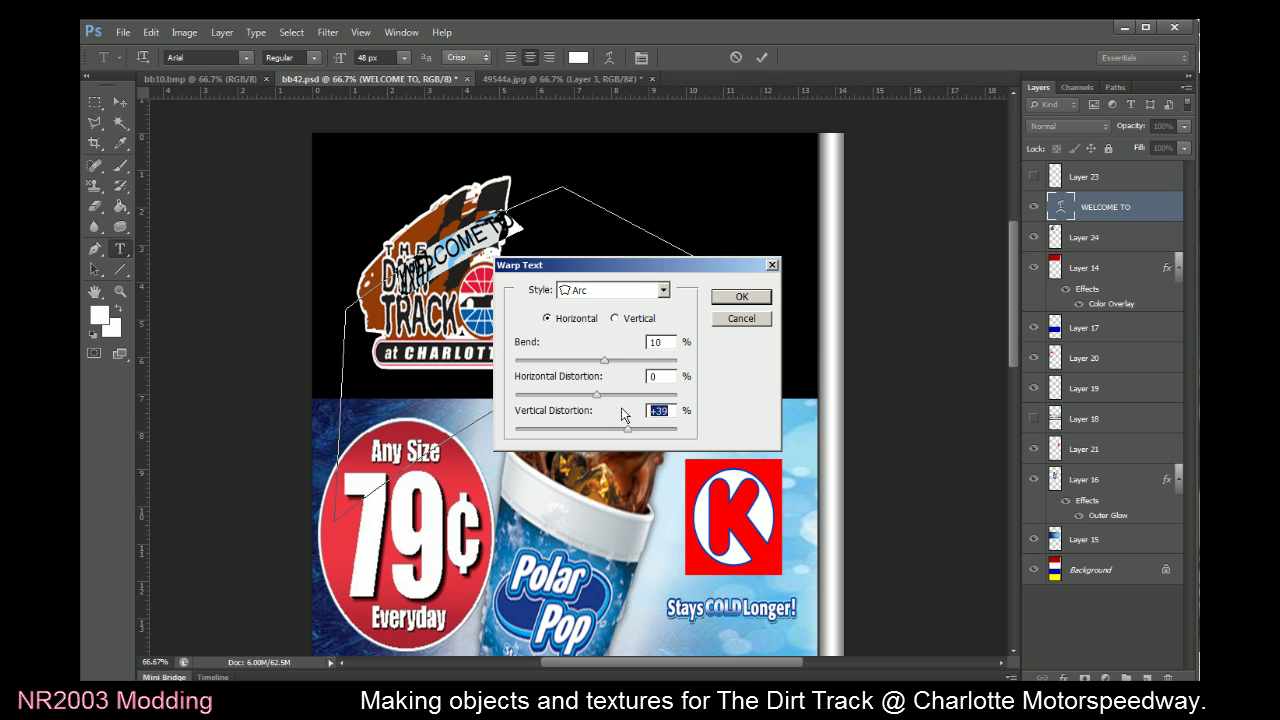
pyautogui.write('-19')
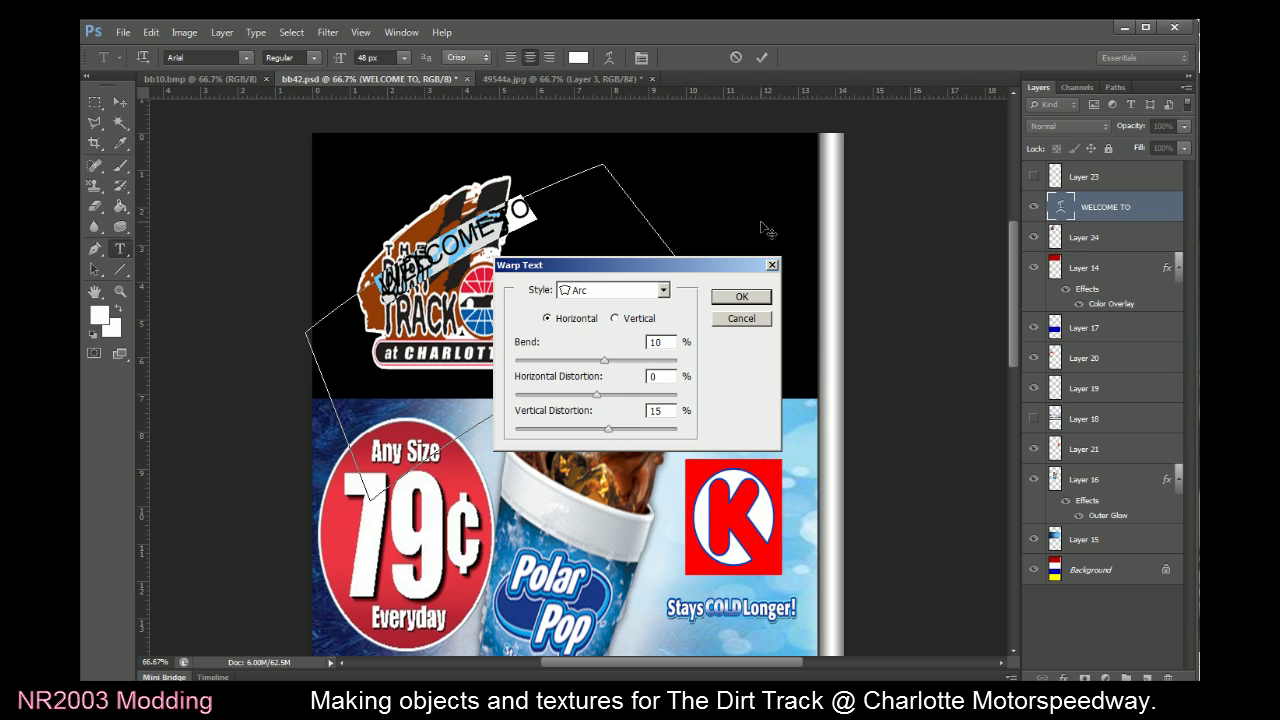
pyautogui.click(750, 298)
pyautogui.click(587, 217)
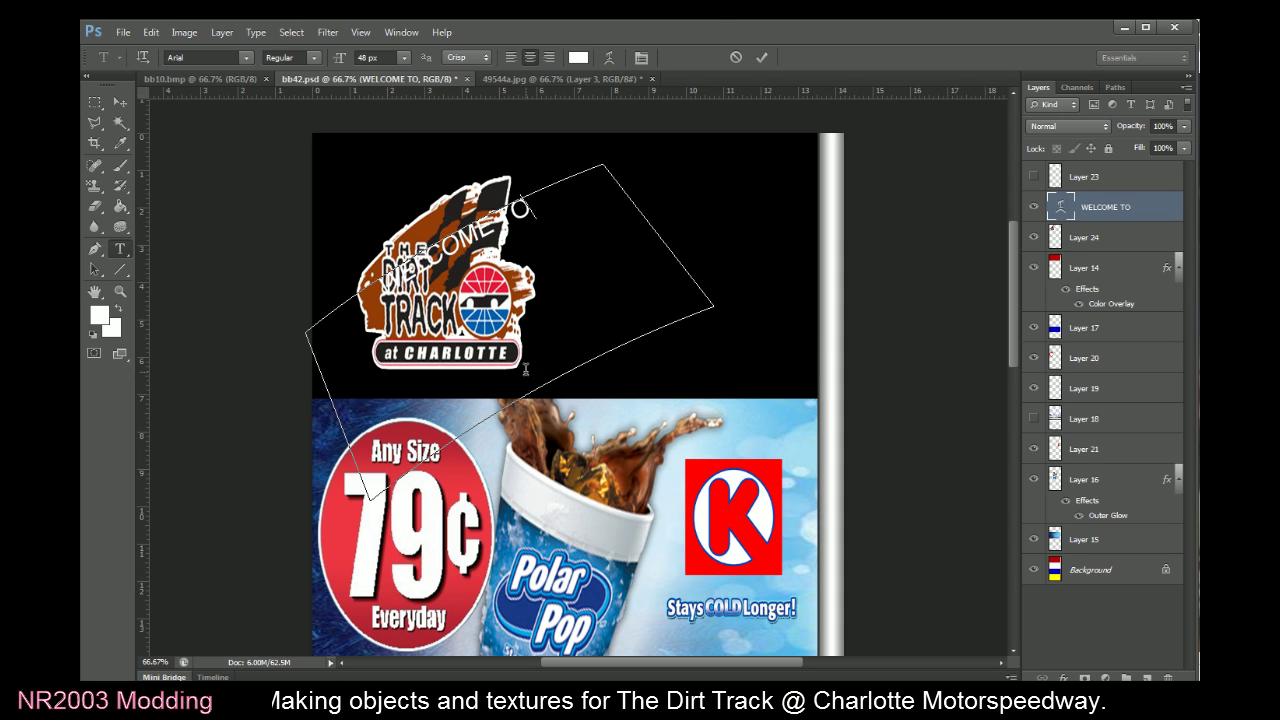
pyautogui.click(763, 57)
pyautogui.click(120, 102)
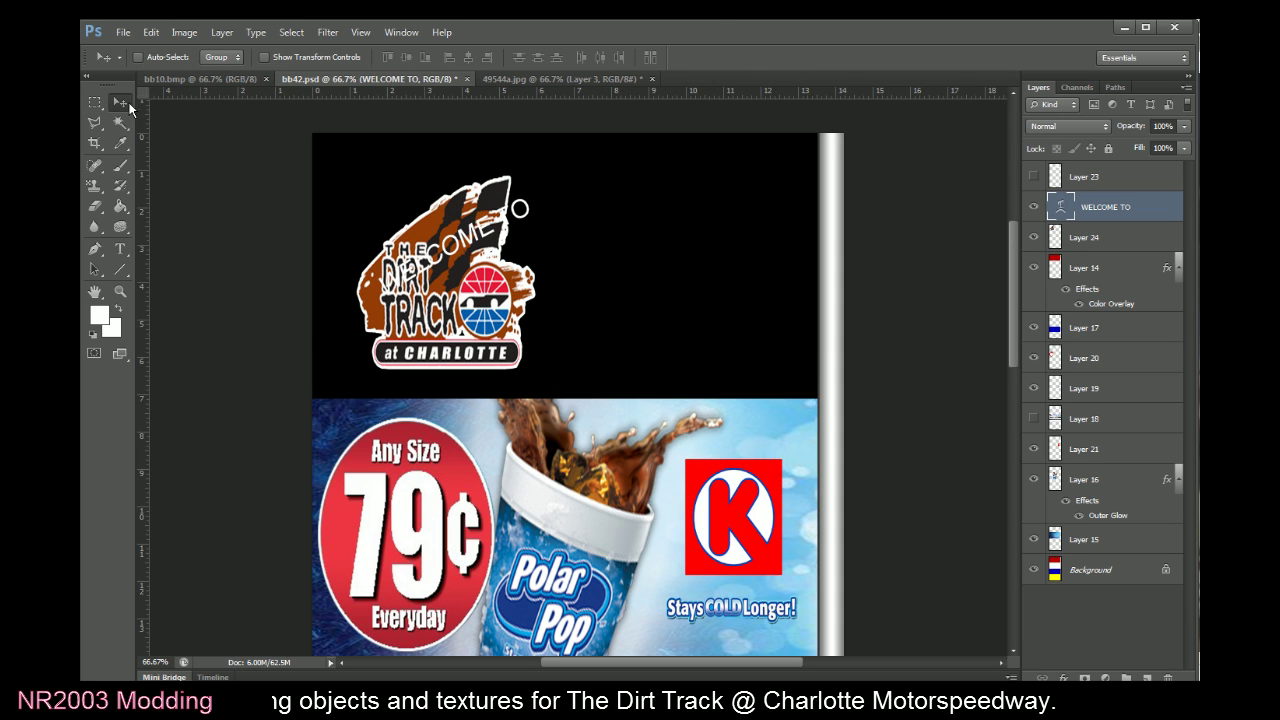
# Move the WELCOME TO text along the logo's sloping upper-left edge and set its Arc warp bend to 12%
pyautogui.moveTo(460, 240); pyautogui.dragTo(416, 209)
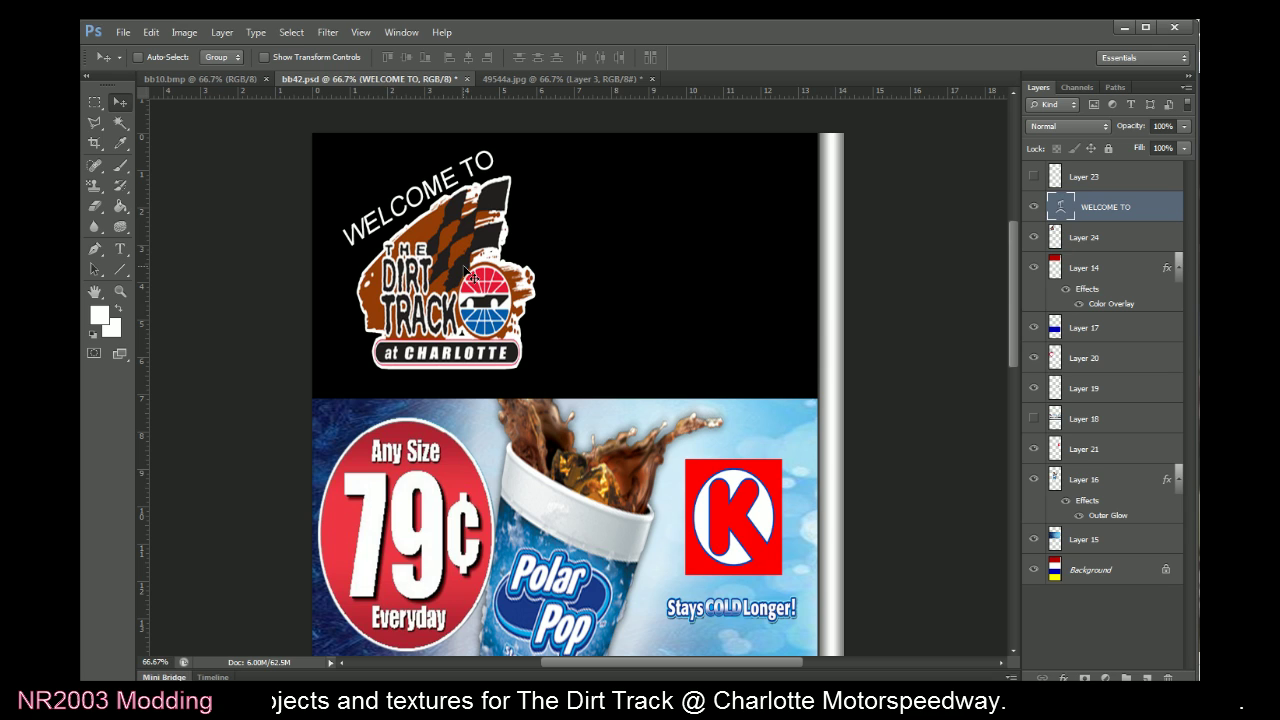
pyautogui.doubleClick(1060, 205)
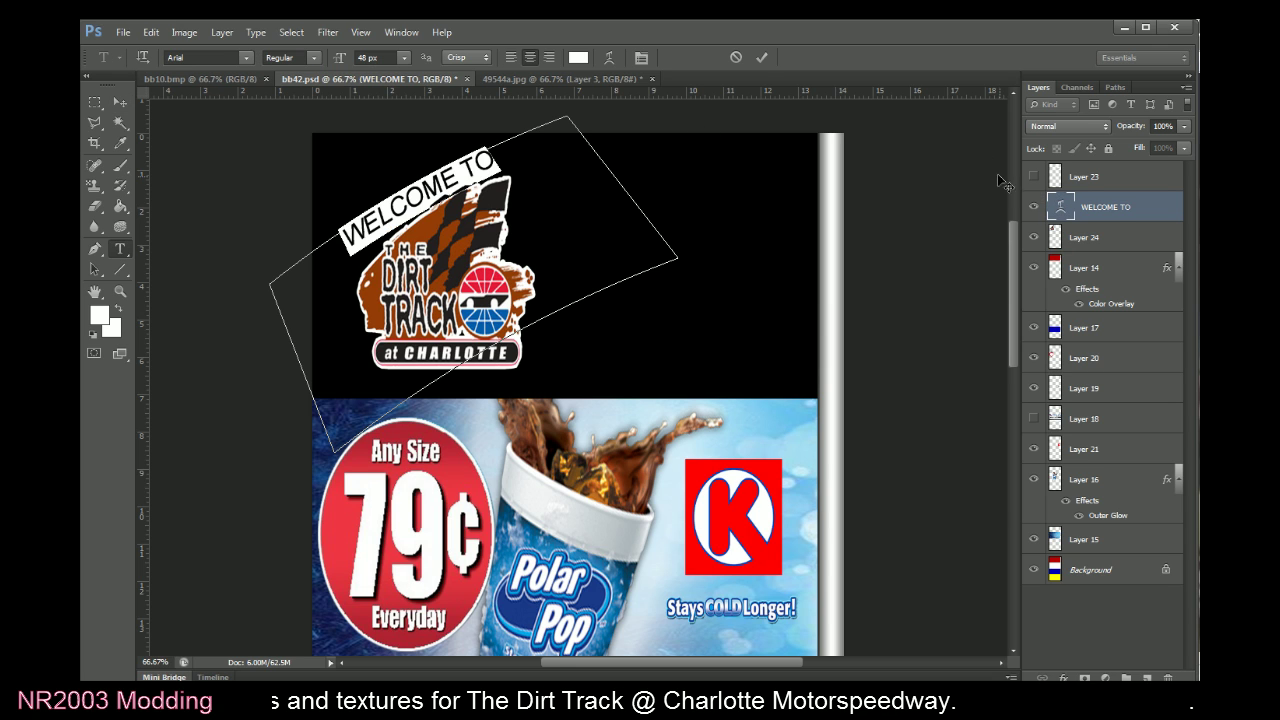
pyautogui.click(607, 59)
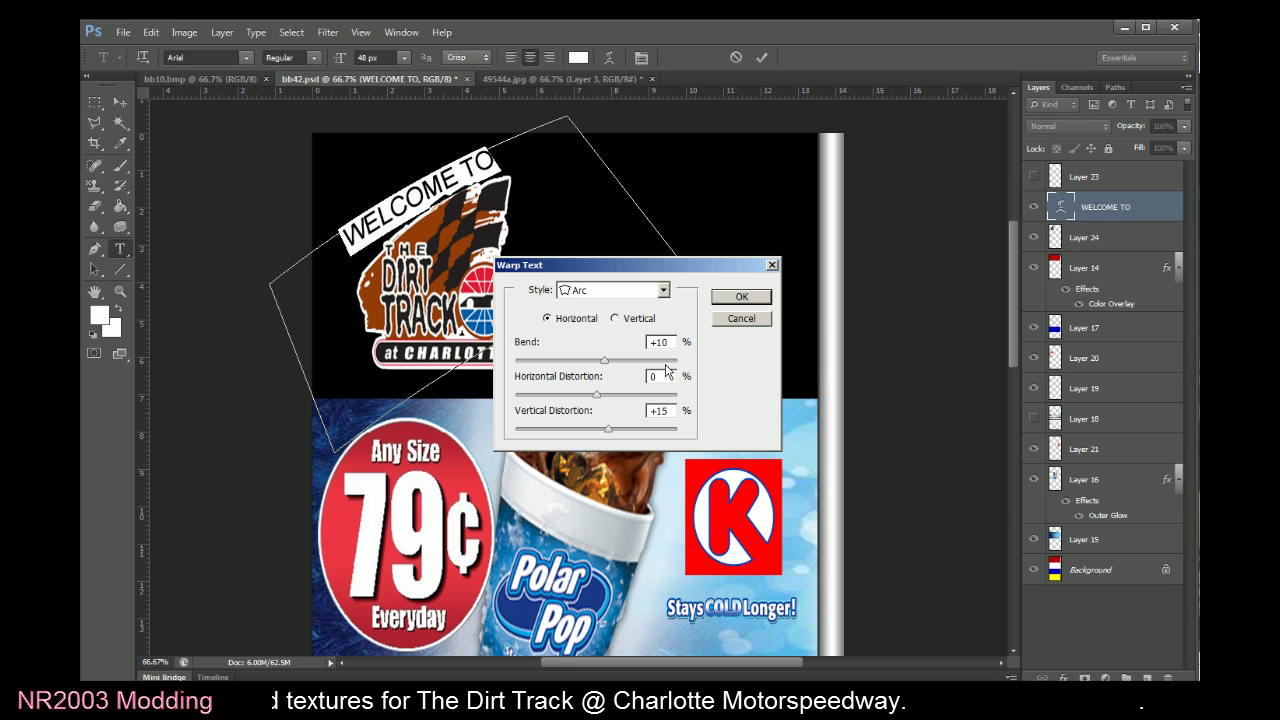
pyautogui.moveTo(665, 342); pyautogui.dragTo(685, 344)
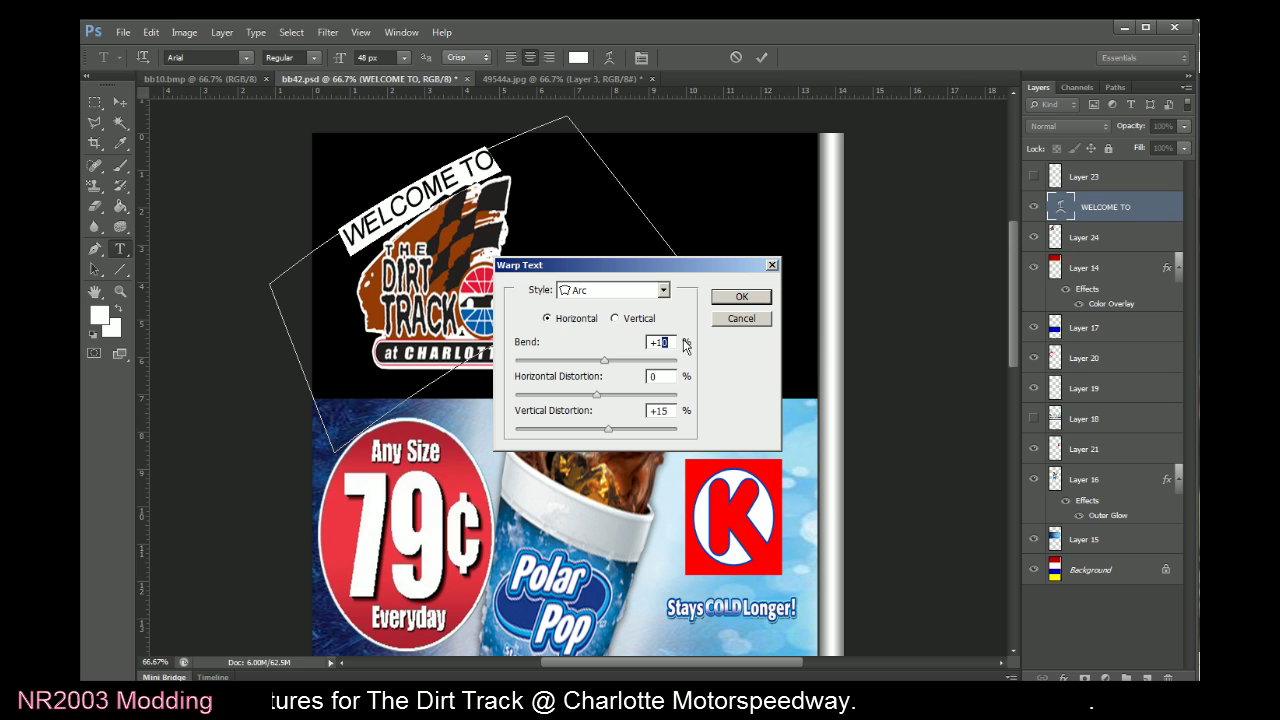
pyautogui.write('5')
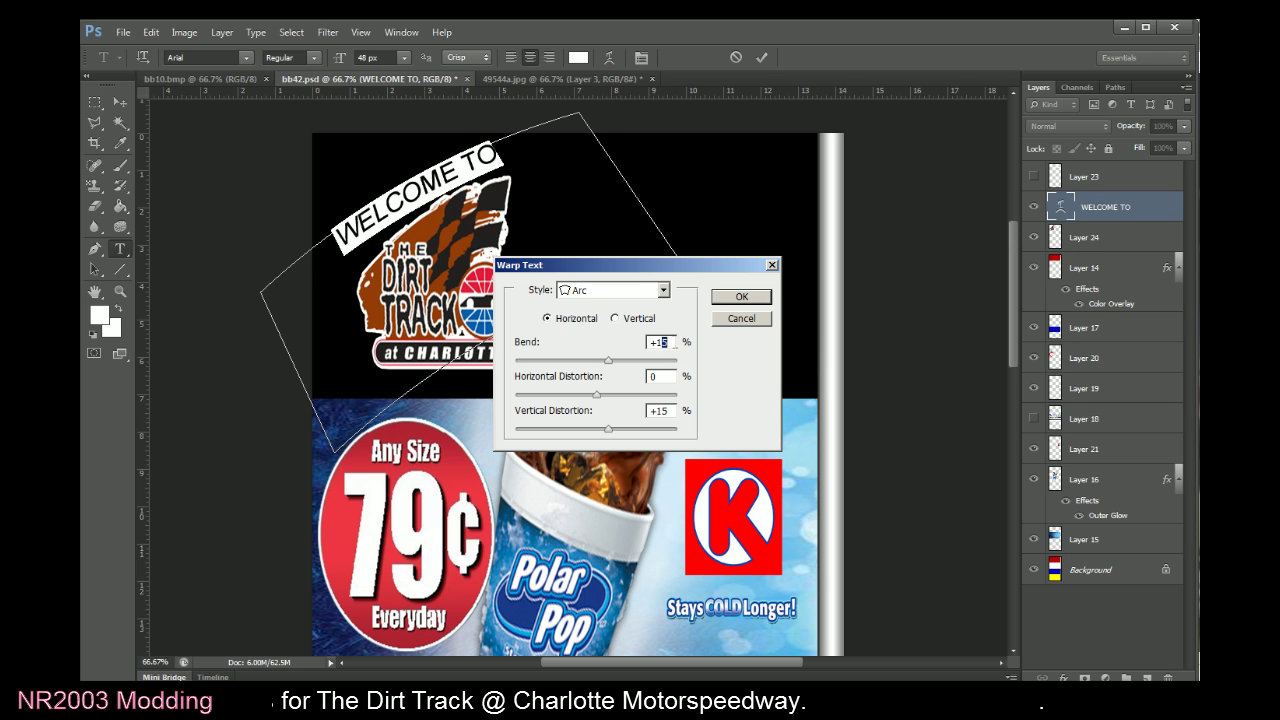
pyautogui.write('2')
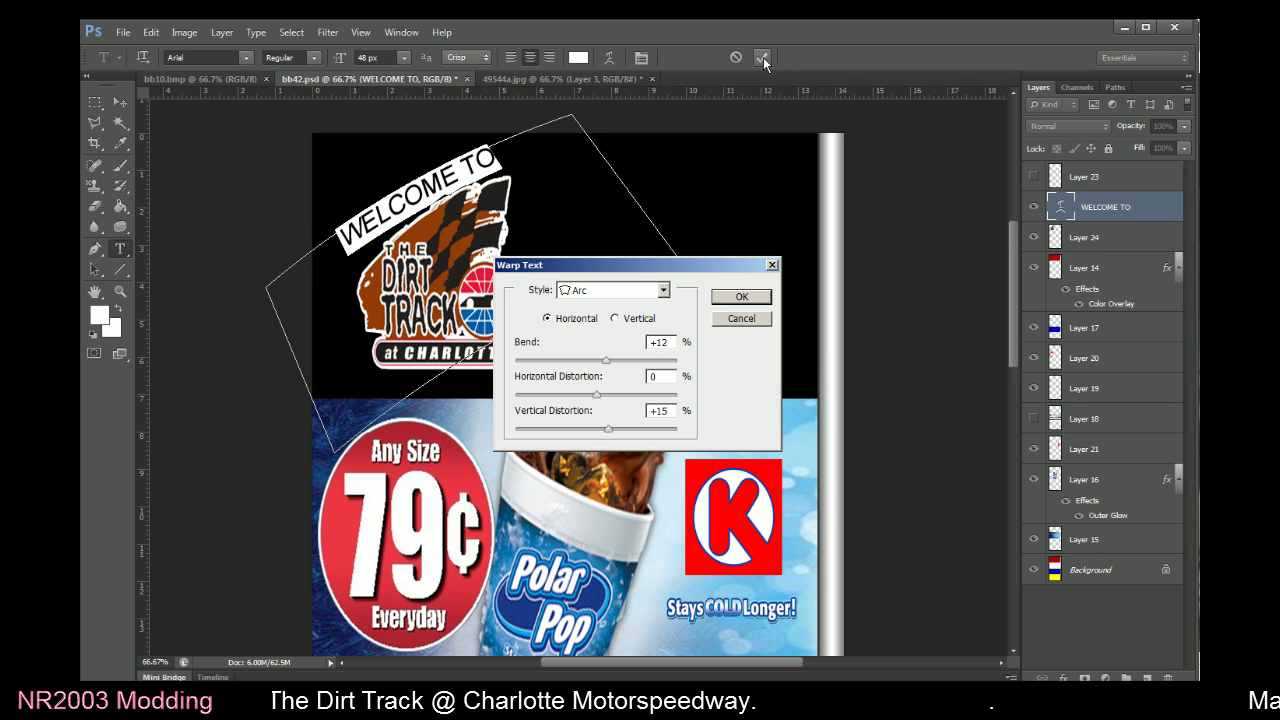
pyautogui.click(740, 298)
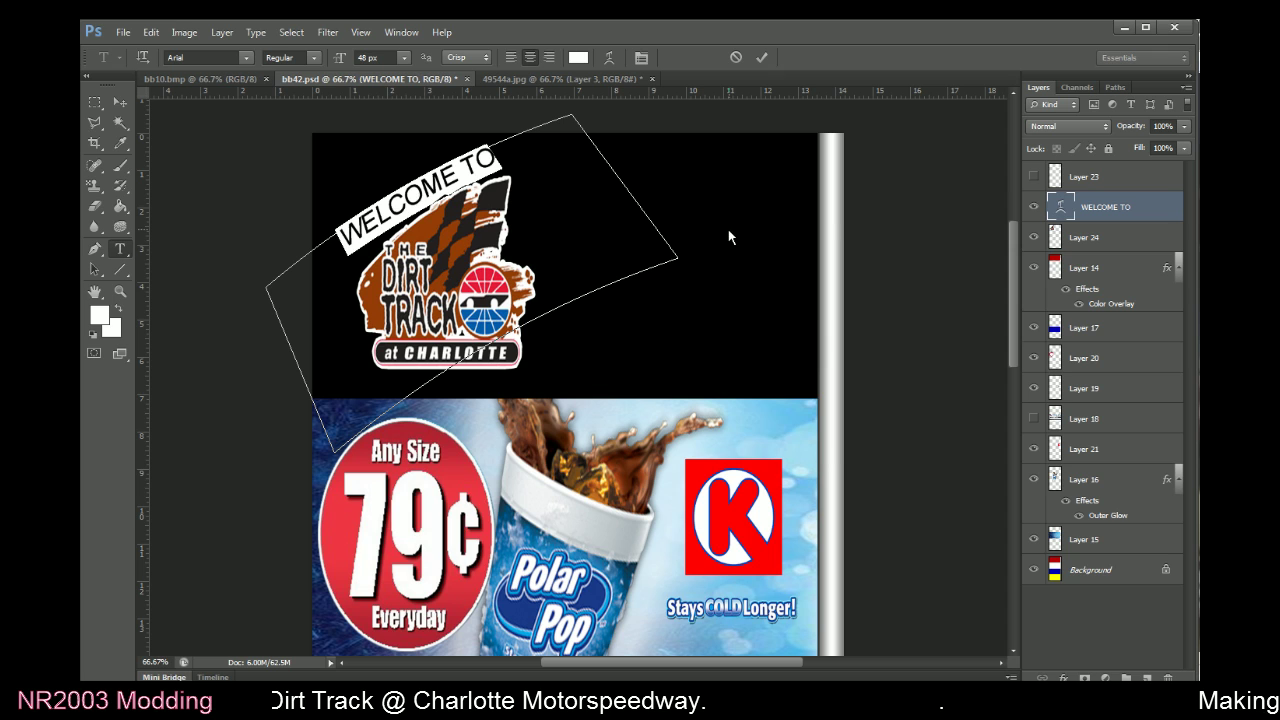
pyautogui.rightClick(729, 236)
pyautogui.click(94, 102)
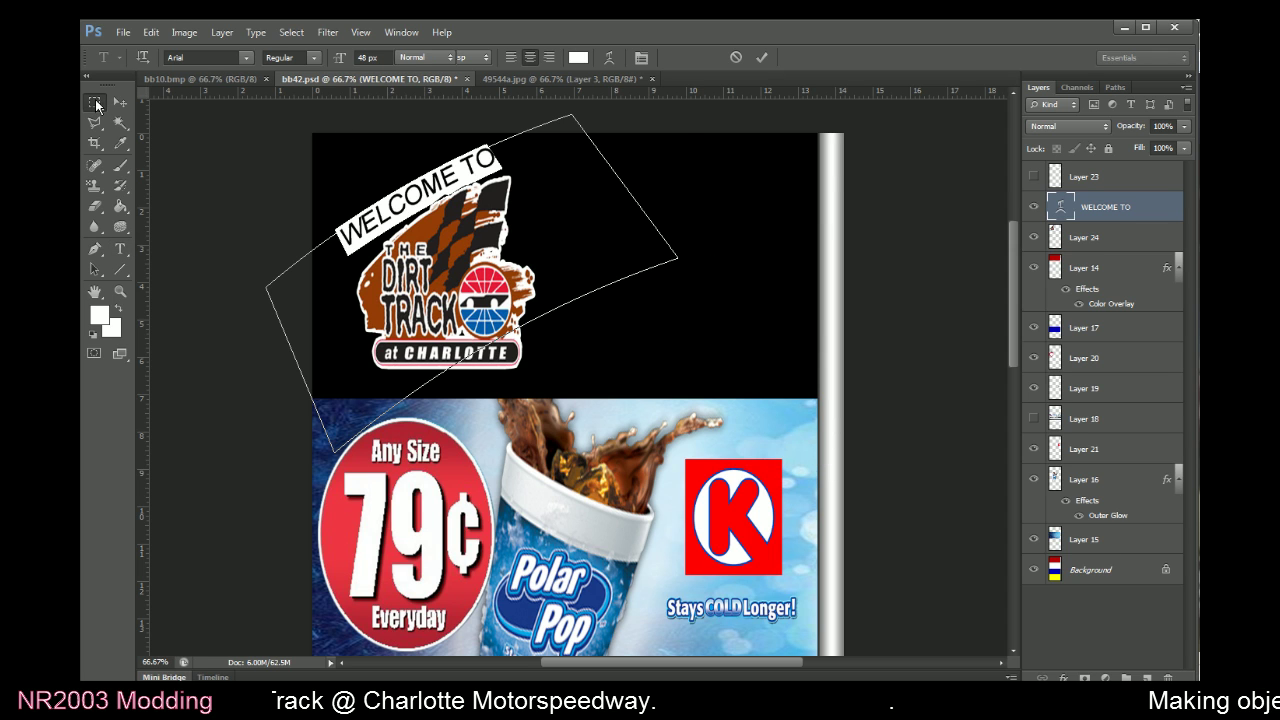
pyautogui.click(94, 102)
# Rotate the WELCOME TO text about 4 degrees counterclockwise with Free Transform, shift it slightly right toward the logo, and apply the transform
pyautogui.rightClick(669, 310)
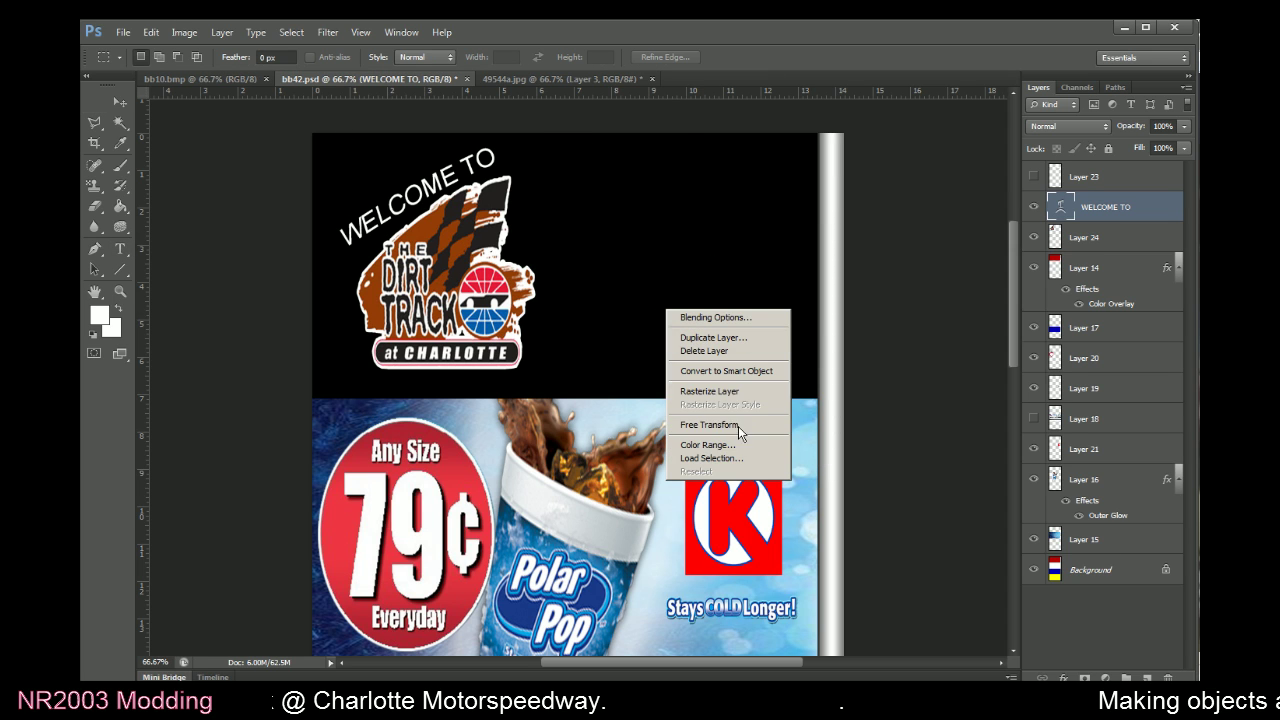
pyautogui.click(738, 426)
pyautogui.moveTo(745, 430); pyautogui.dragTo(764, 428)
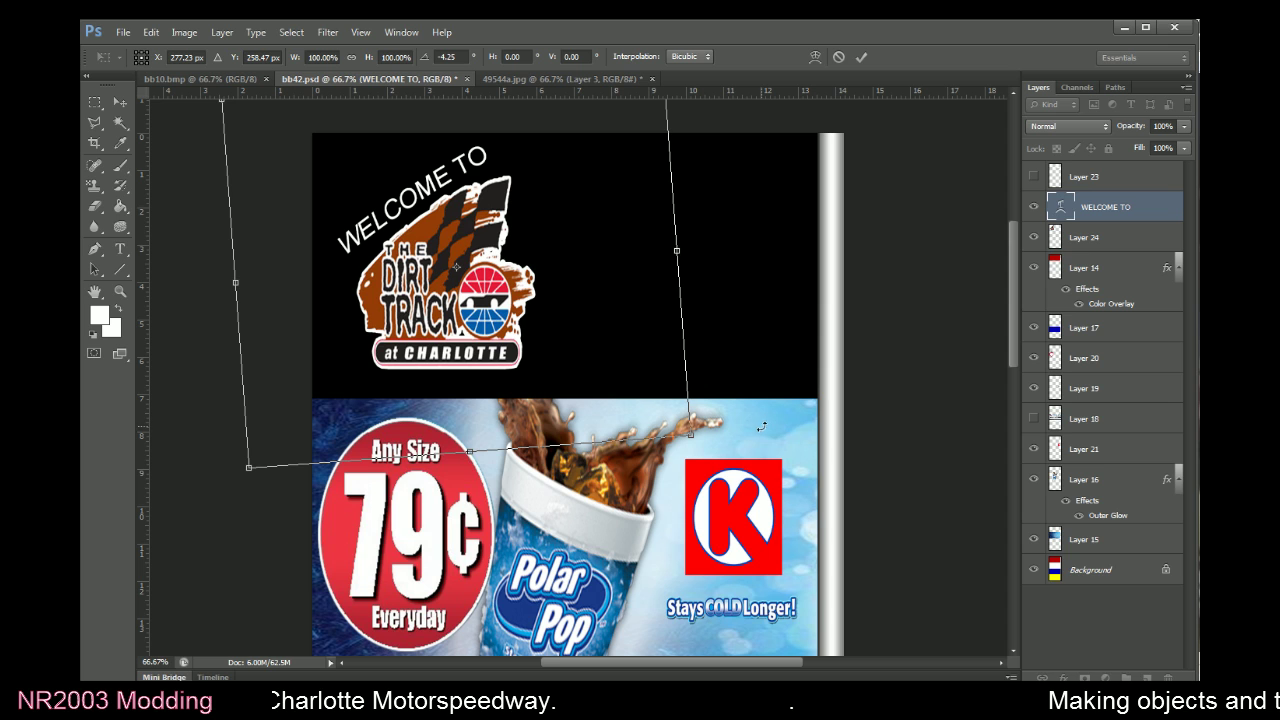
pyautogui.moveTo(547, 318); pyautogui.dragTo(562, 321)
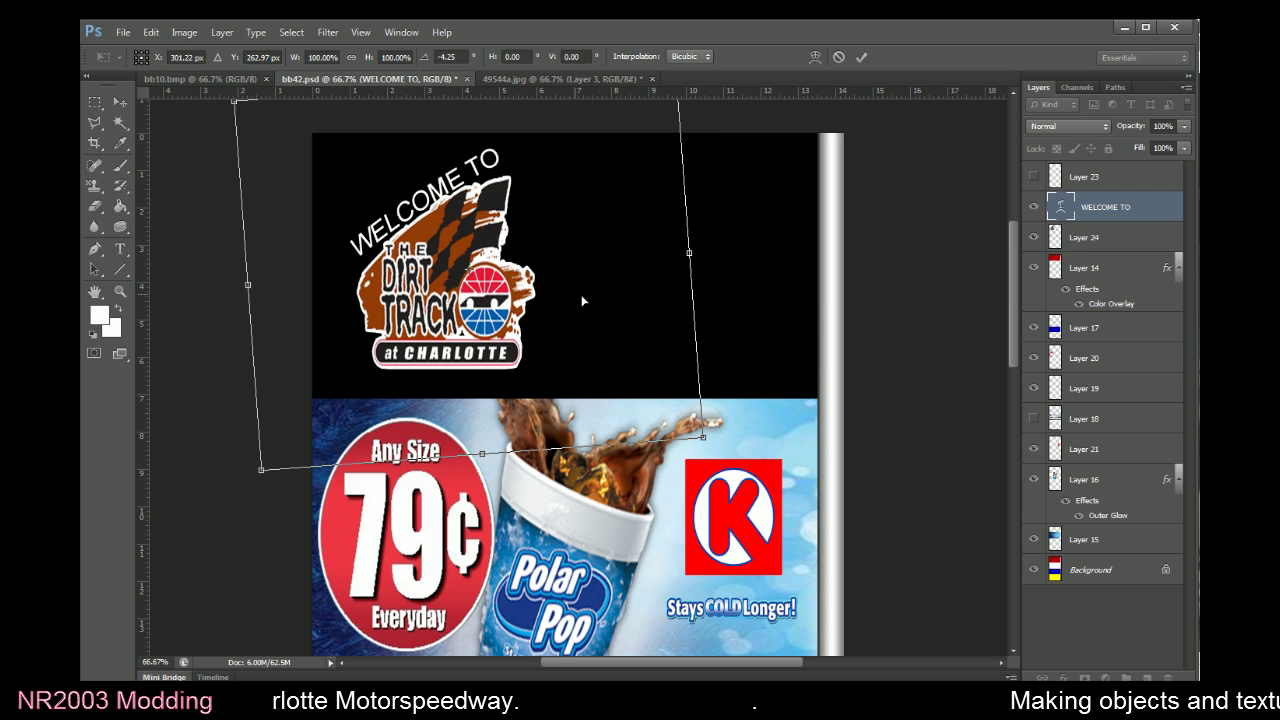
pyautogui.click(861, 56)
# Set the WELCOME TO text's font style to Italic and commit the edit
pyautogui.doubleClick(1060, 207)
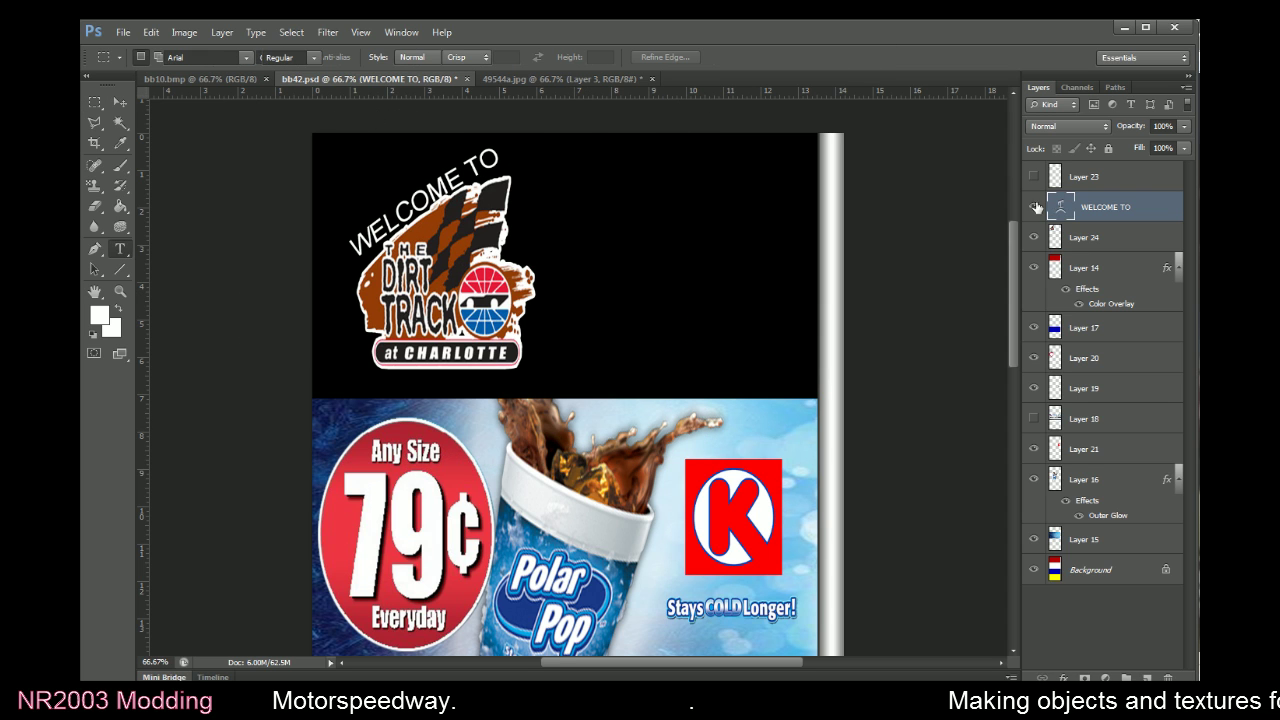
pyautogui.click(314, 59)
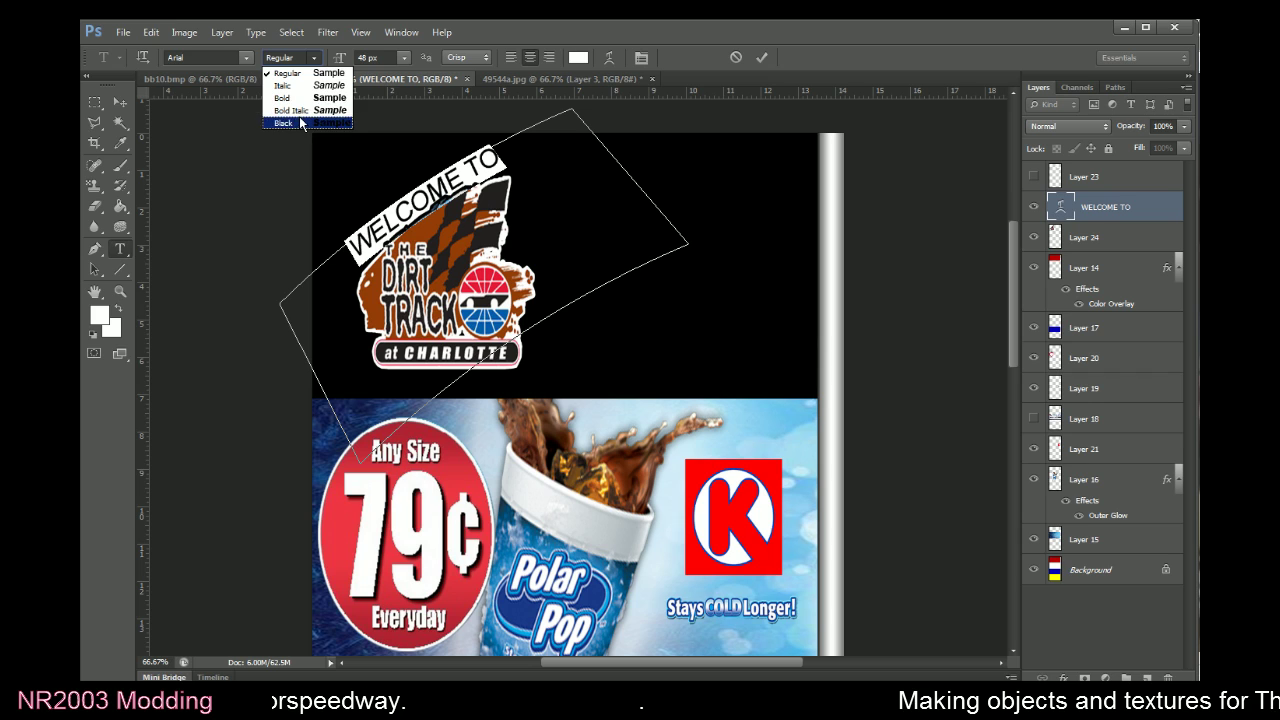
pyautogui.click(305, 86)
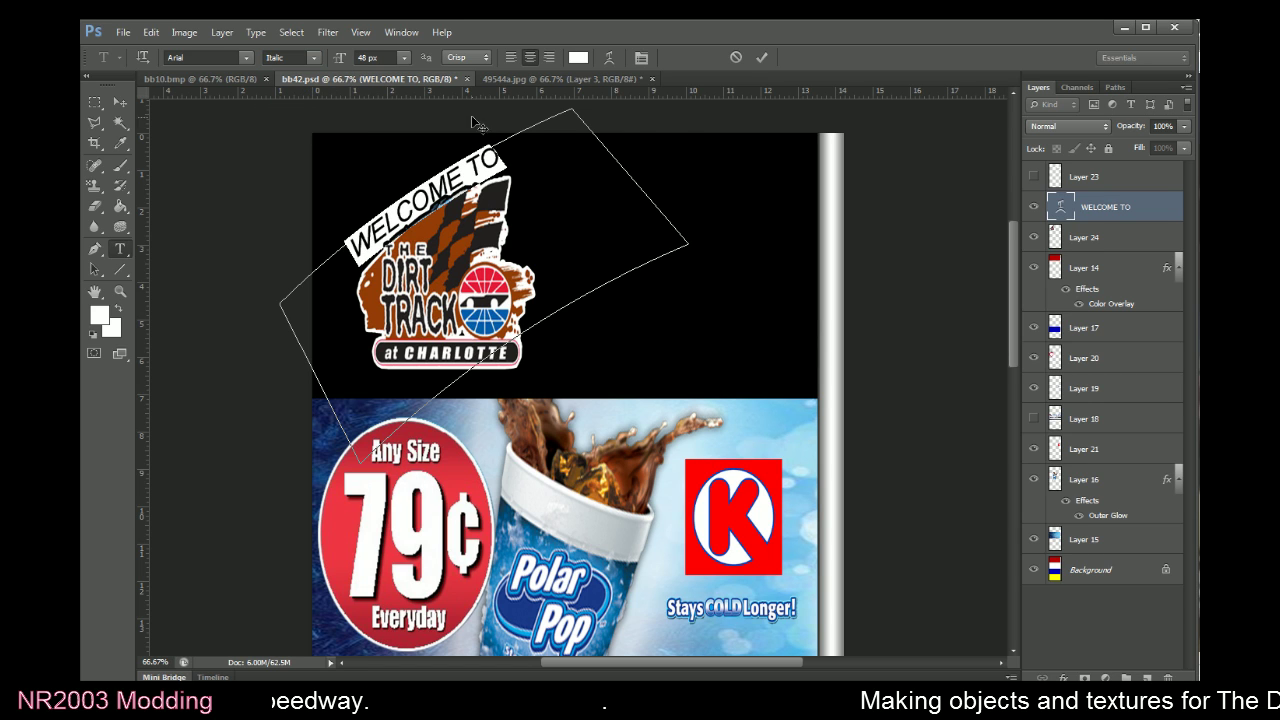
pyautogui.click(765, 57)
pyautogui.press('m')
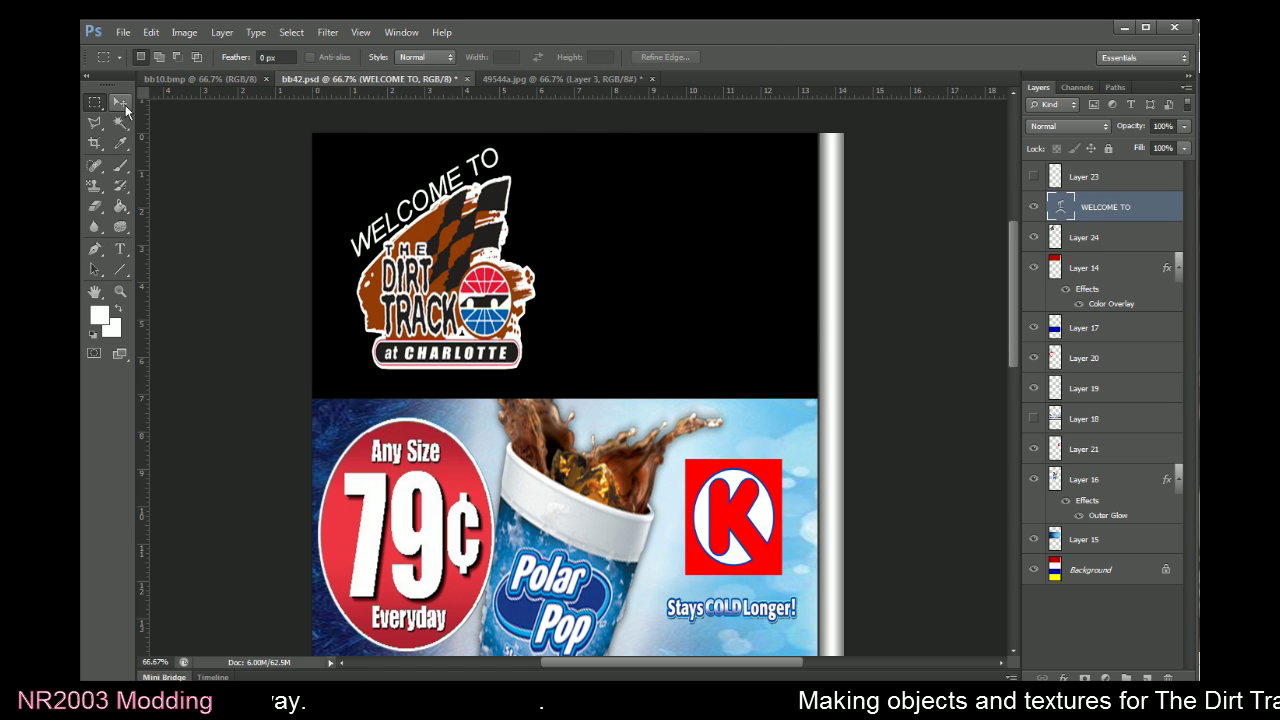
# Set the WELCOME TO text to Bold Italic at 36 px, check the bb10.bmp reference, and commit the text edit
pyautogui.doubleClick(1058, 212)
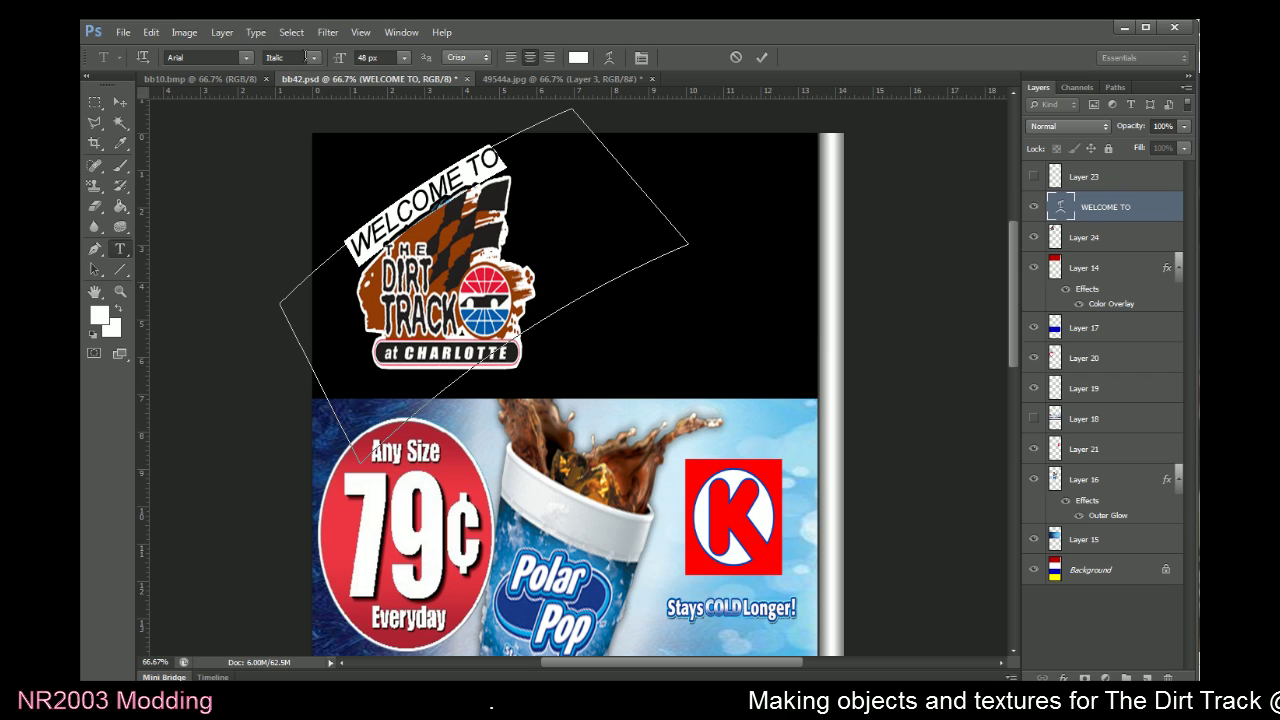
pyautogui.click(312, 57)
pyautogui.click(300, 119)
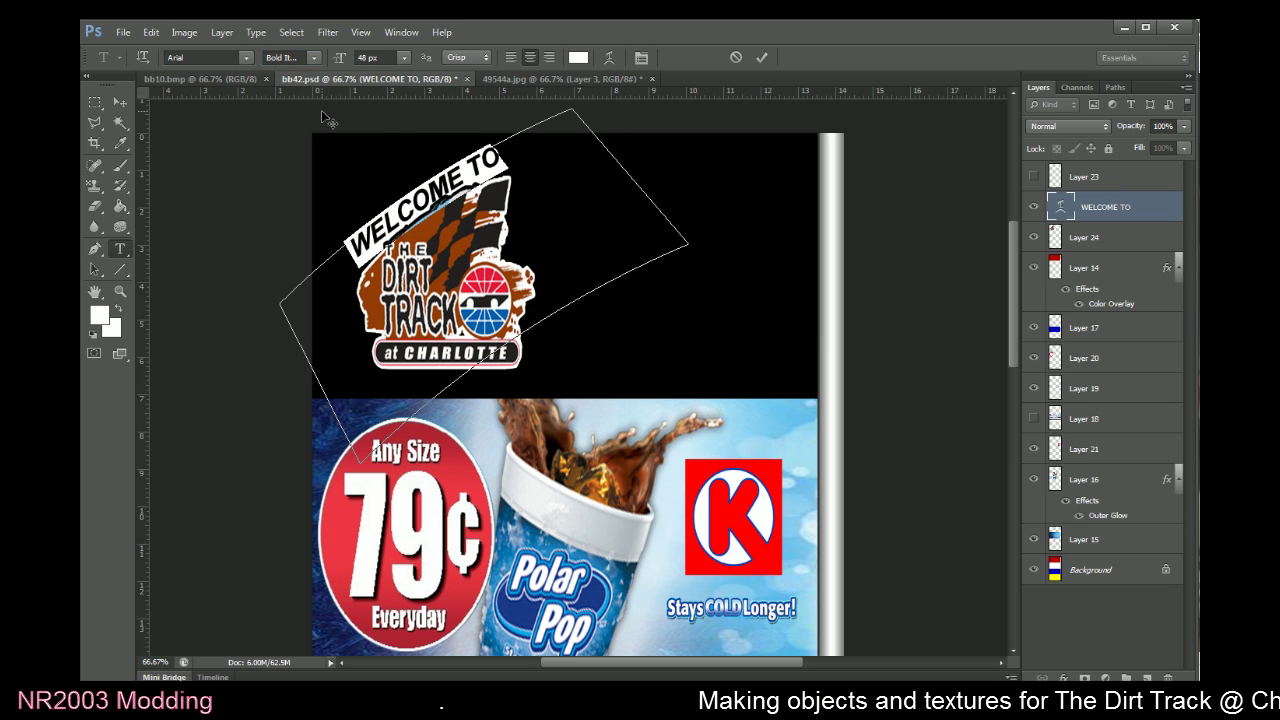
pyautogui.click(404, 58)
pyautogui.click(381, 226)
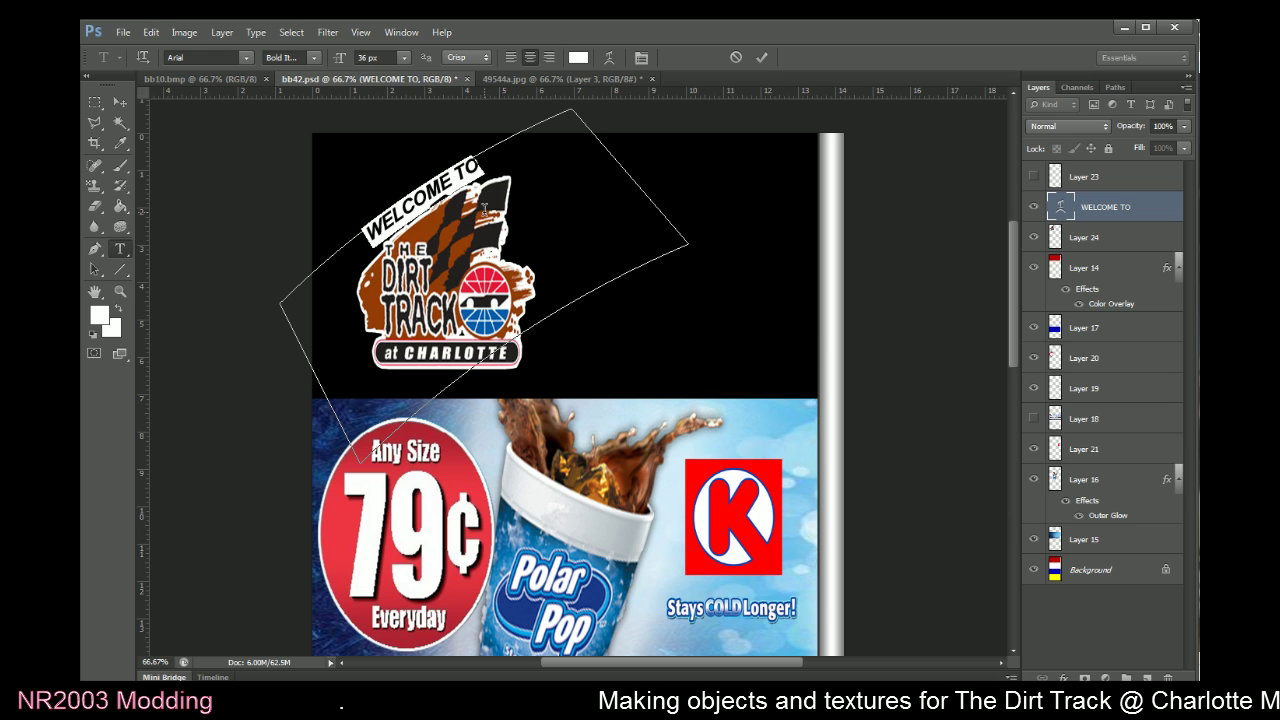
pyautogui.hotkey('alt', 'Tab')
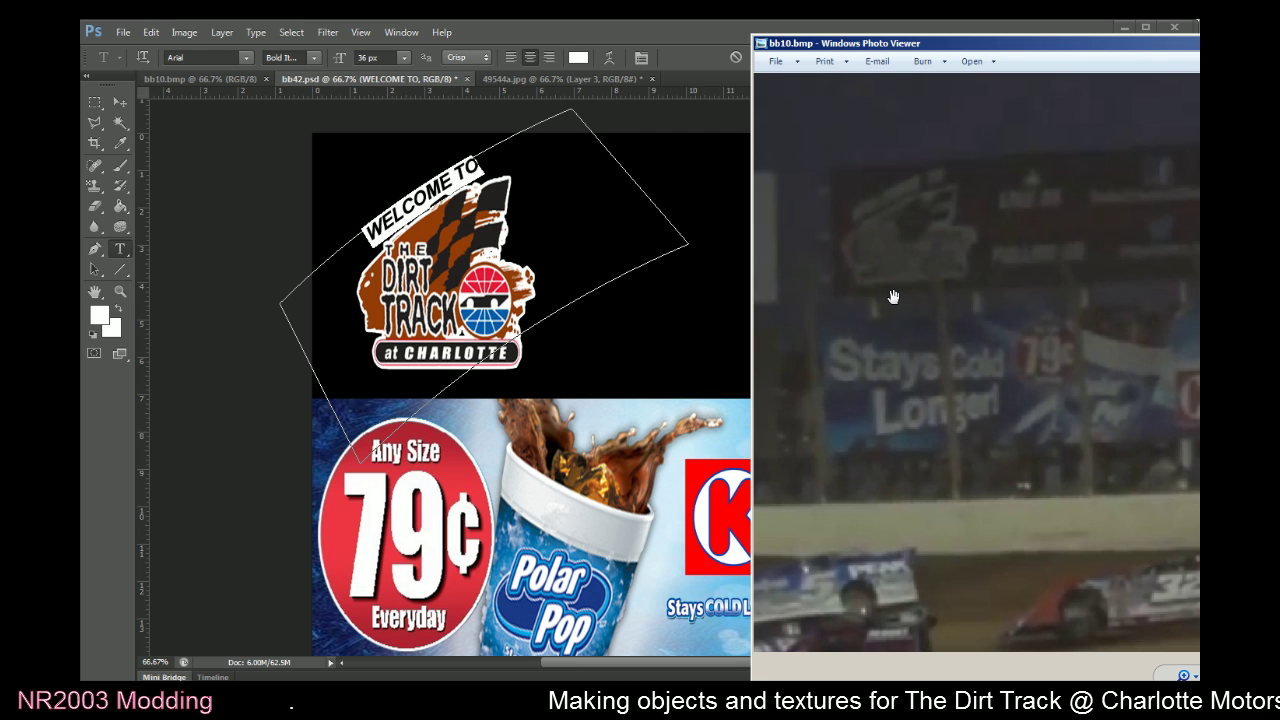
pyautogui.click(698, 28)
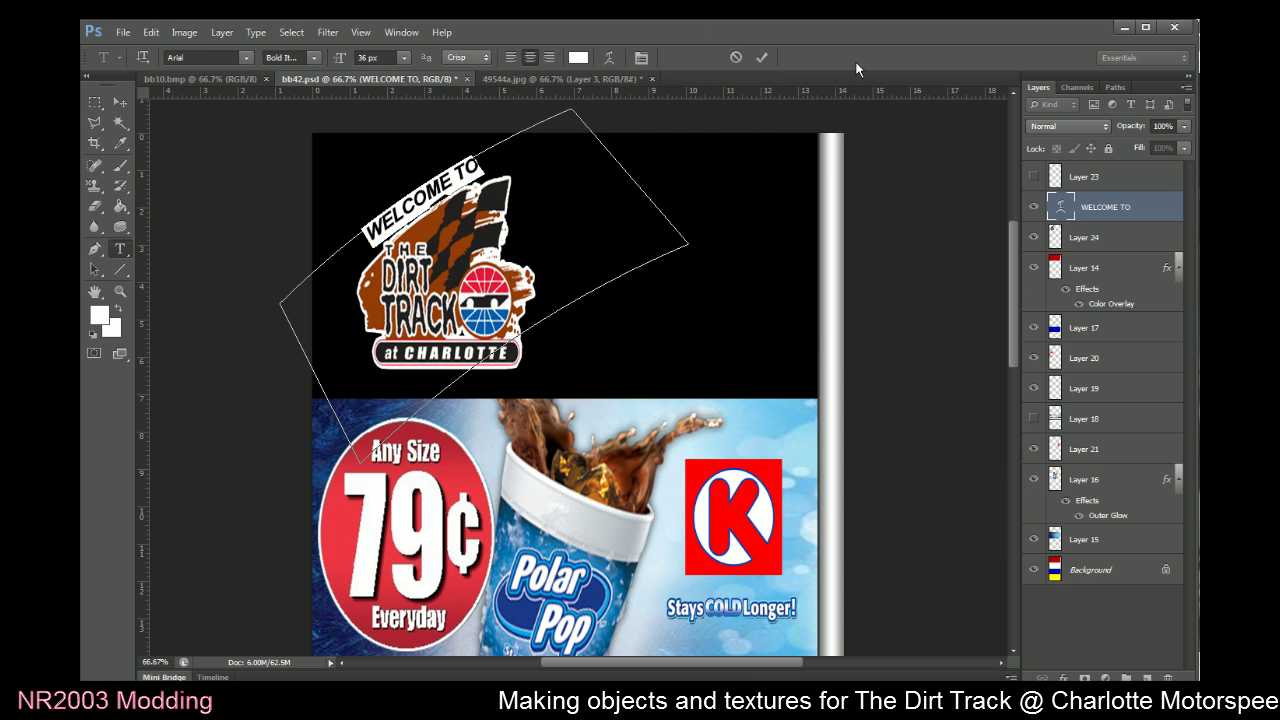
pyautogui.click(761, 57)
pyautogui.press('m')
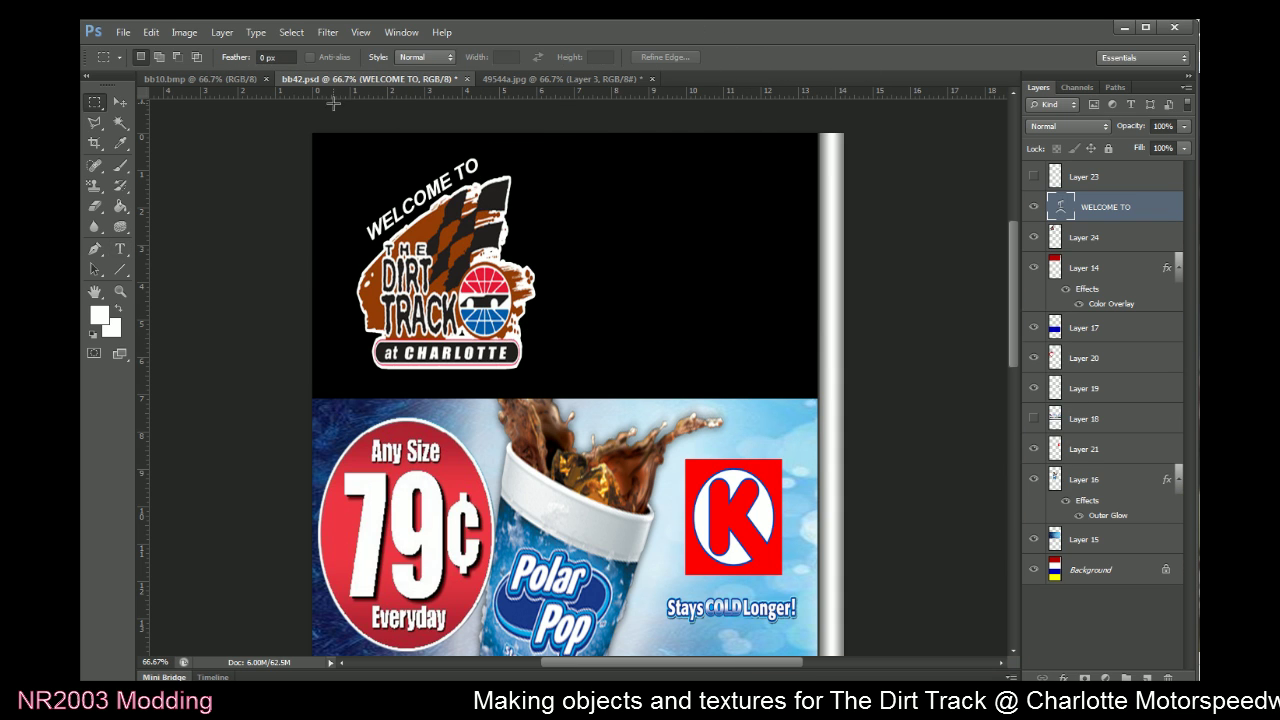
# Scale the WELCOME TO text to 70% width, rotate it slightly clockwise, and place it along the logo's sloping upper-left edge
pyautogui.click(119, 103)
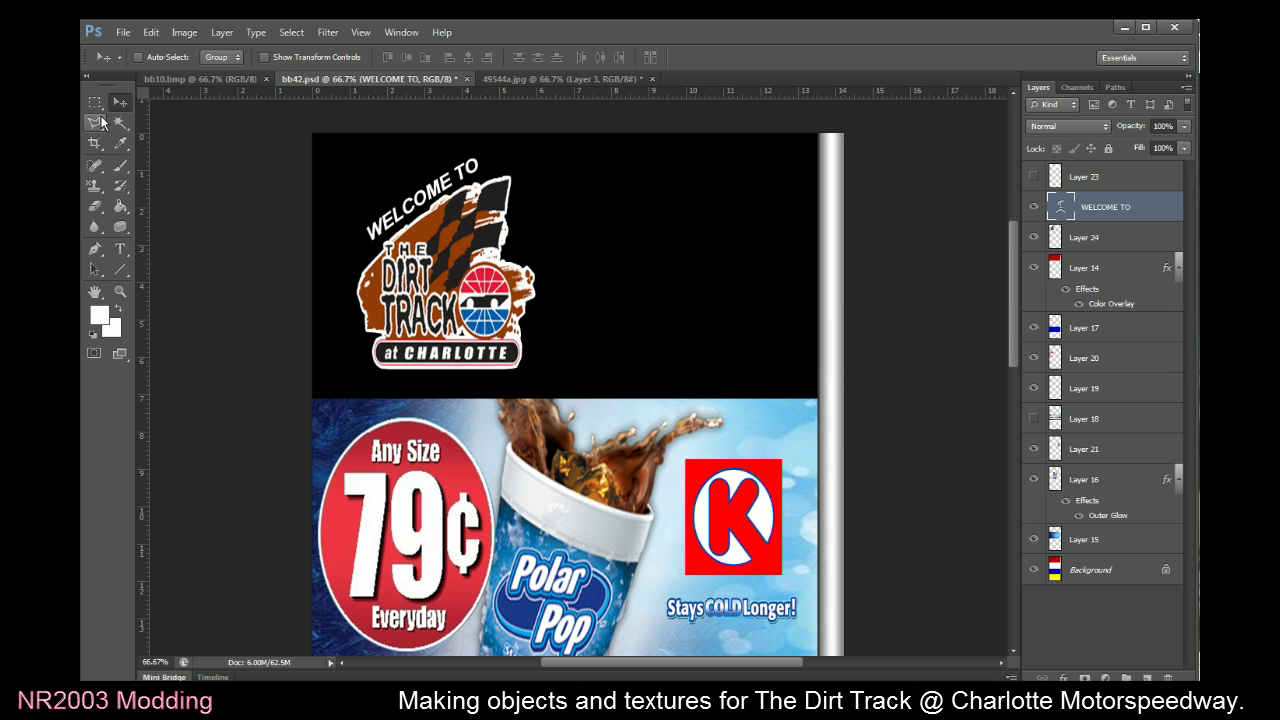
pyautogui.press('m')
pyautogui.rightClick(474, 284)
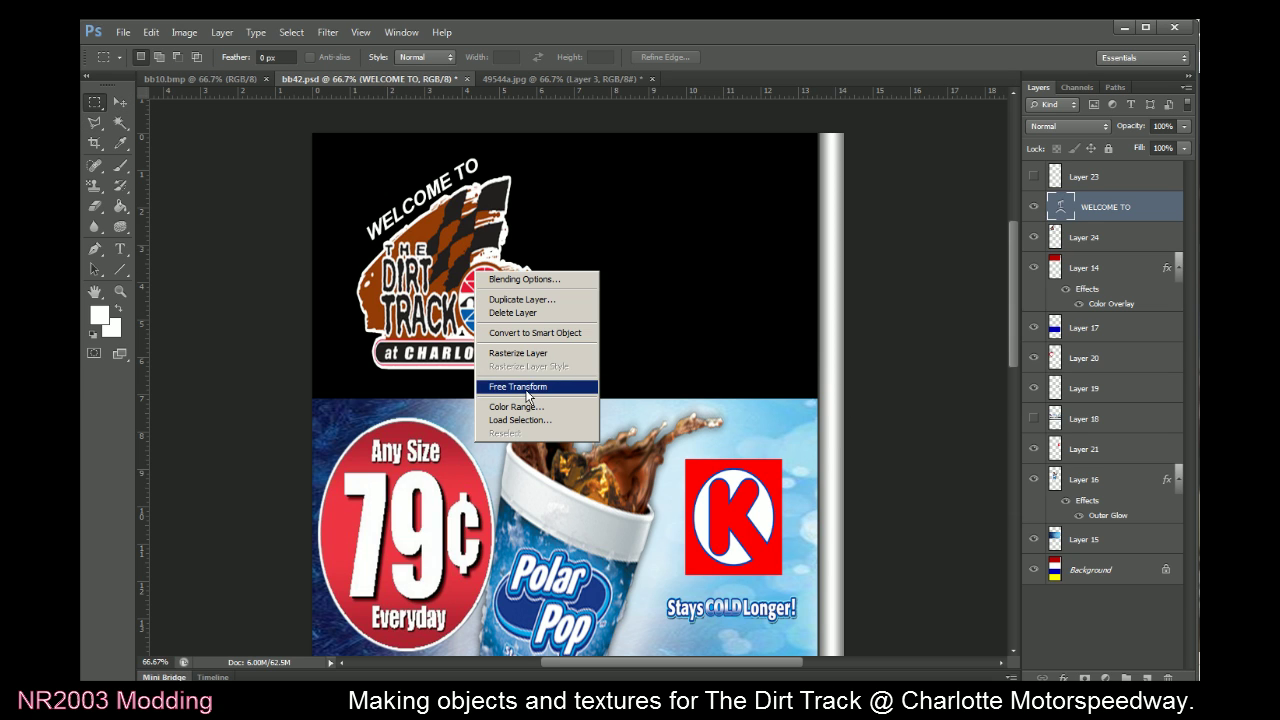
pyautogui.click(530, 390)
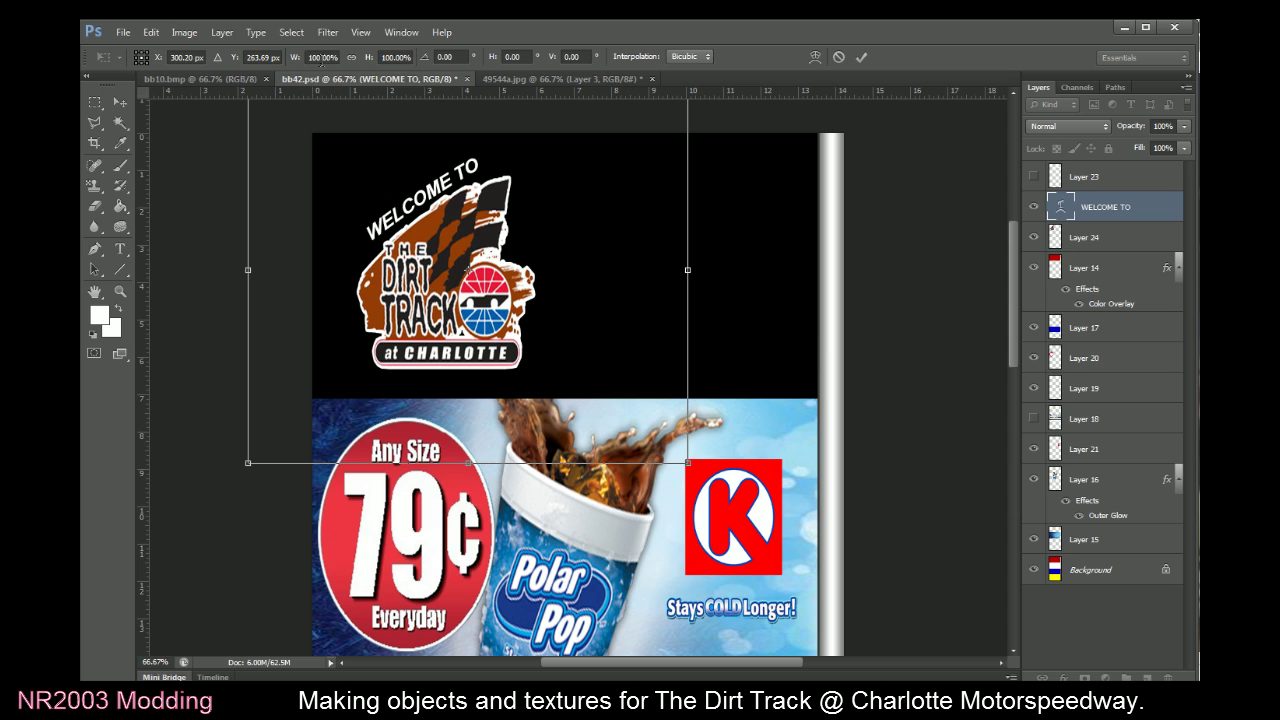
pyautogui.doubleClick(312, 57)
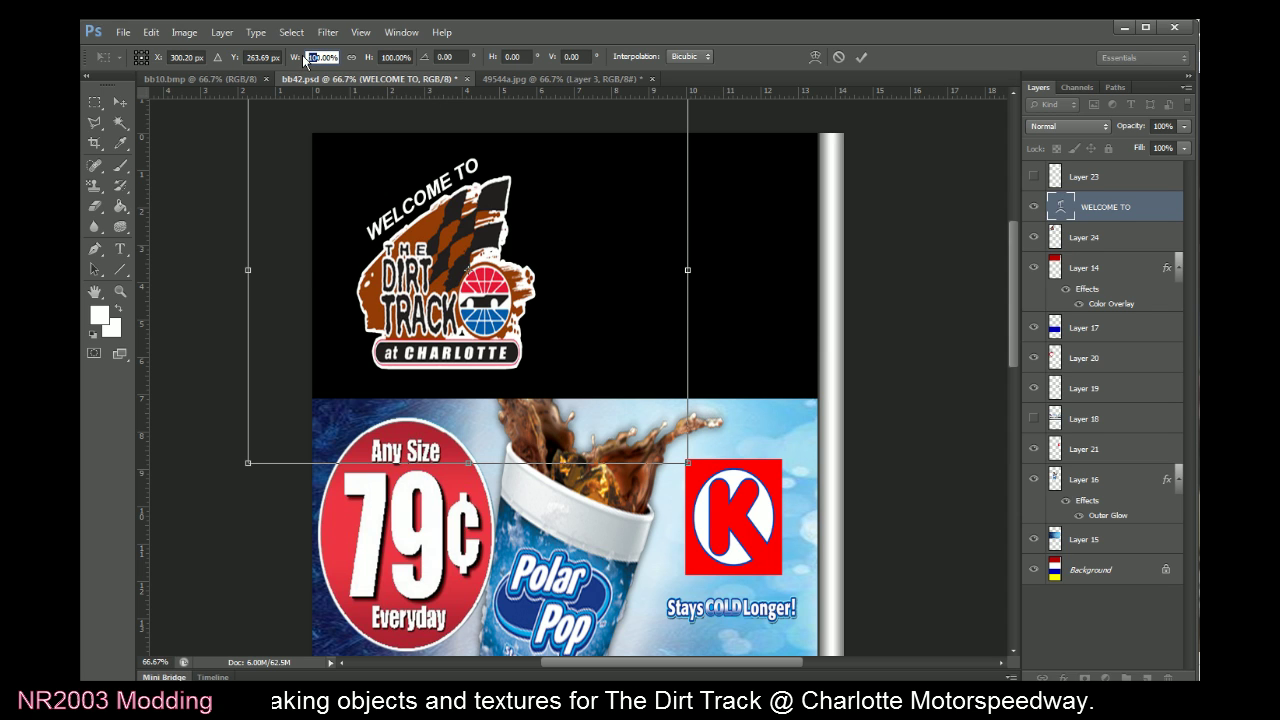
pyautogui.write('70')
pyautogui.press('Return')
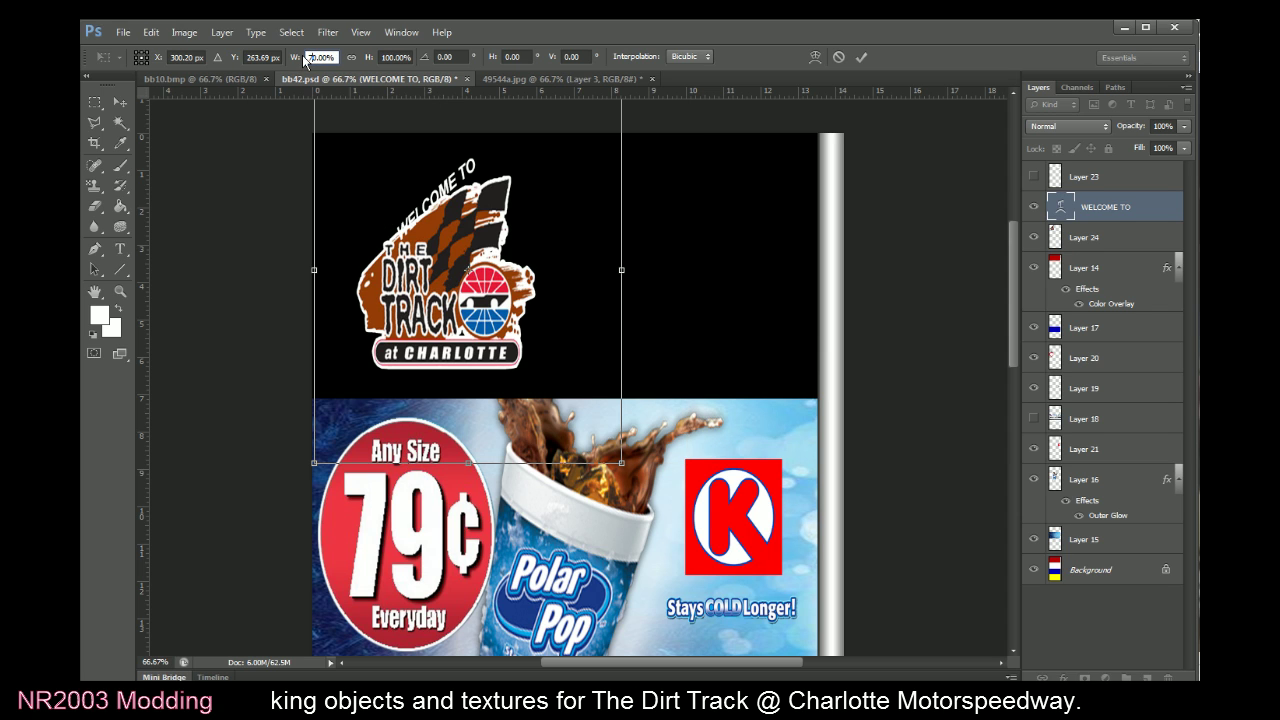
pyautogui.moveTo(762, 187); pyautogui.dragTo(732, 237)
pyautogui.click(862, 56)
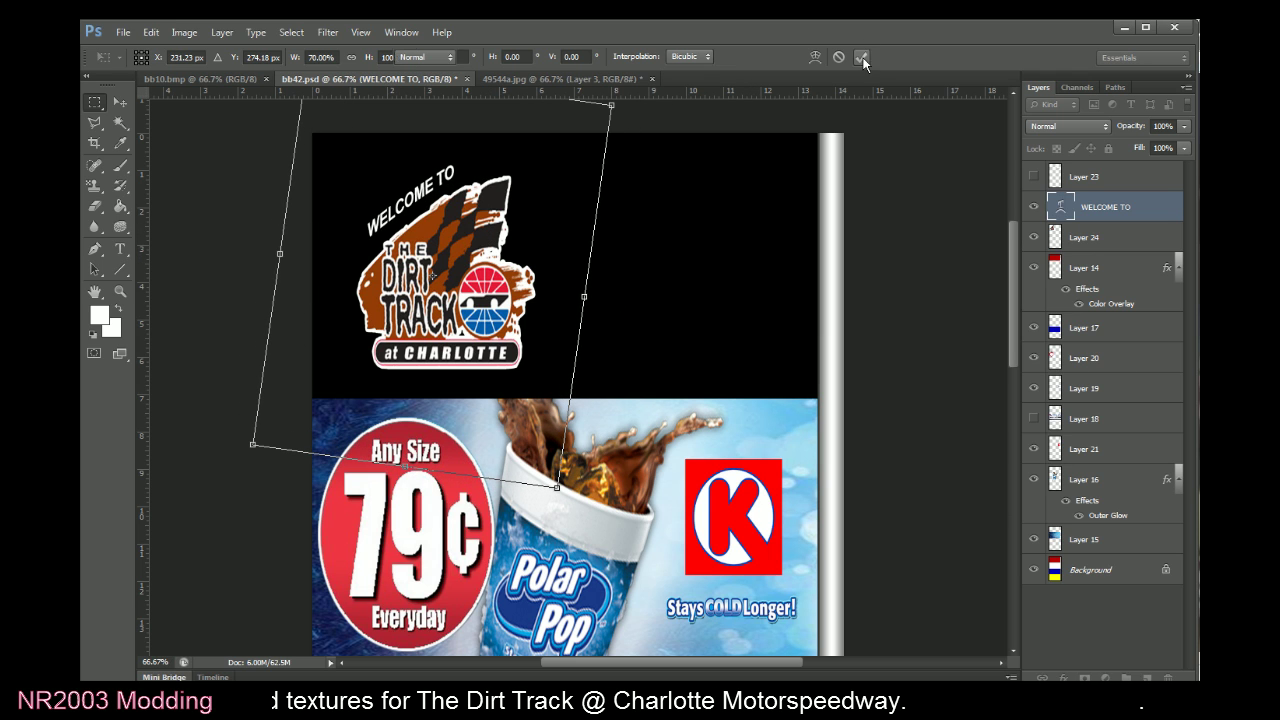
# Set the WELCOME TO font size back to 36 px and nudge the text slightly right along the logo
pyautogui.doubleClick(1050, 206)
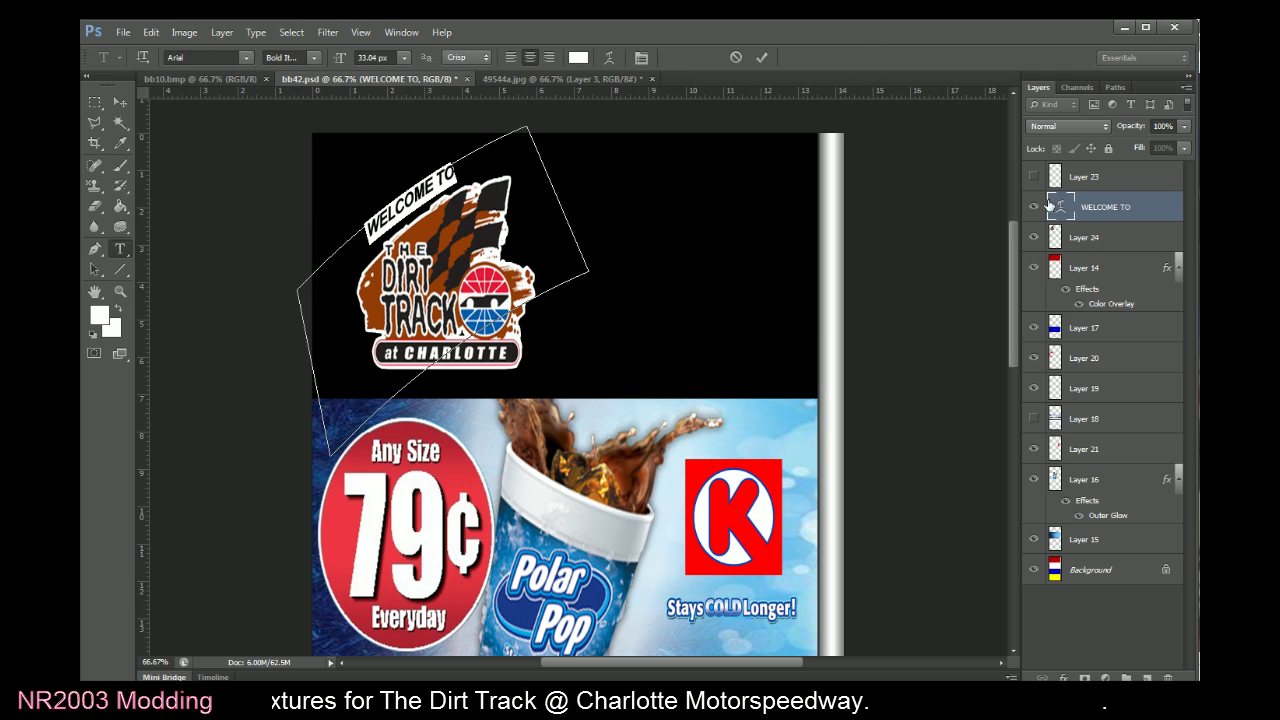
pyautogui.click(405, 56)
pyautogui.click(408, 222)
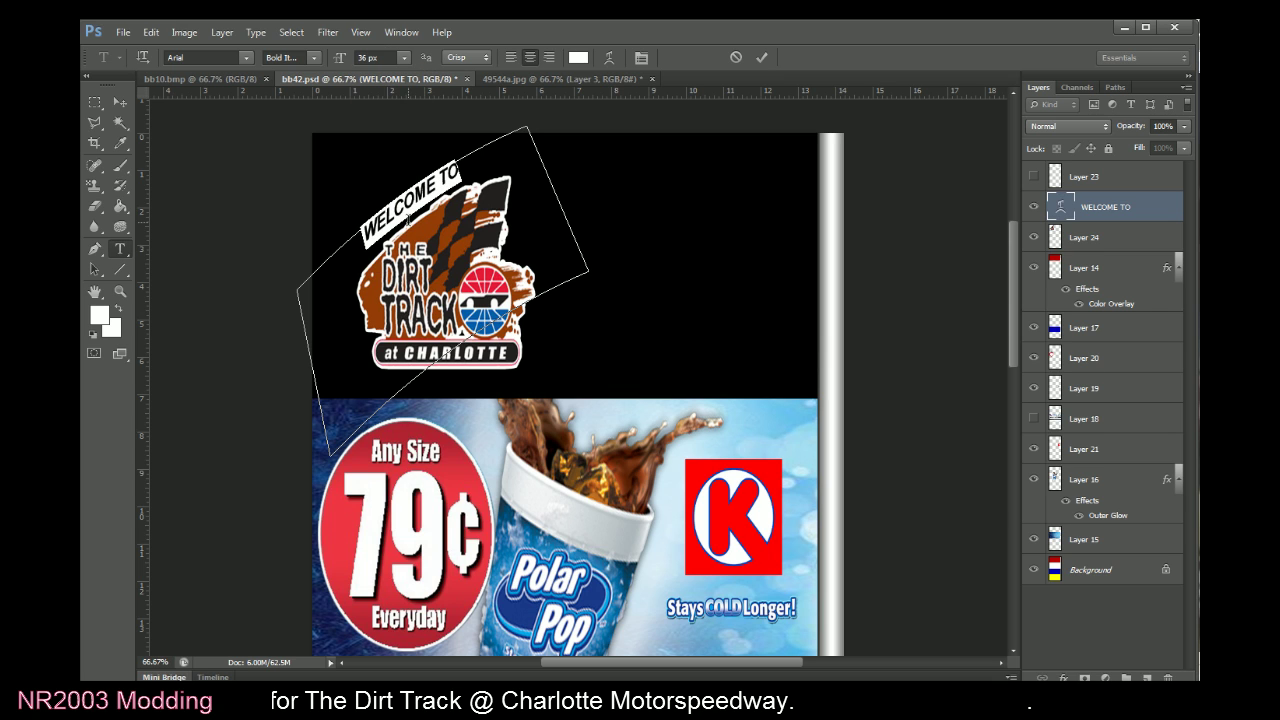
pyautogui.click(761, 58)
pyautogui.press('m')
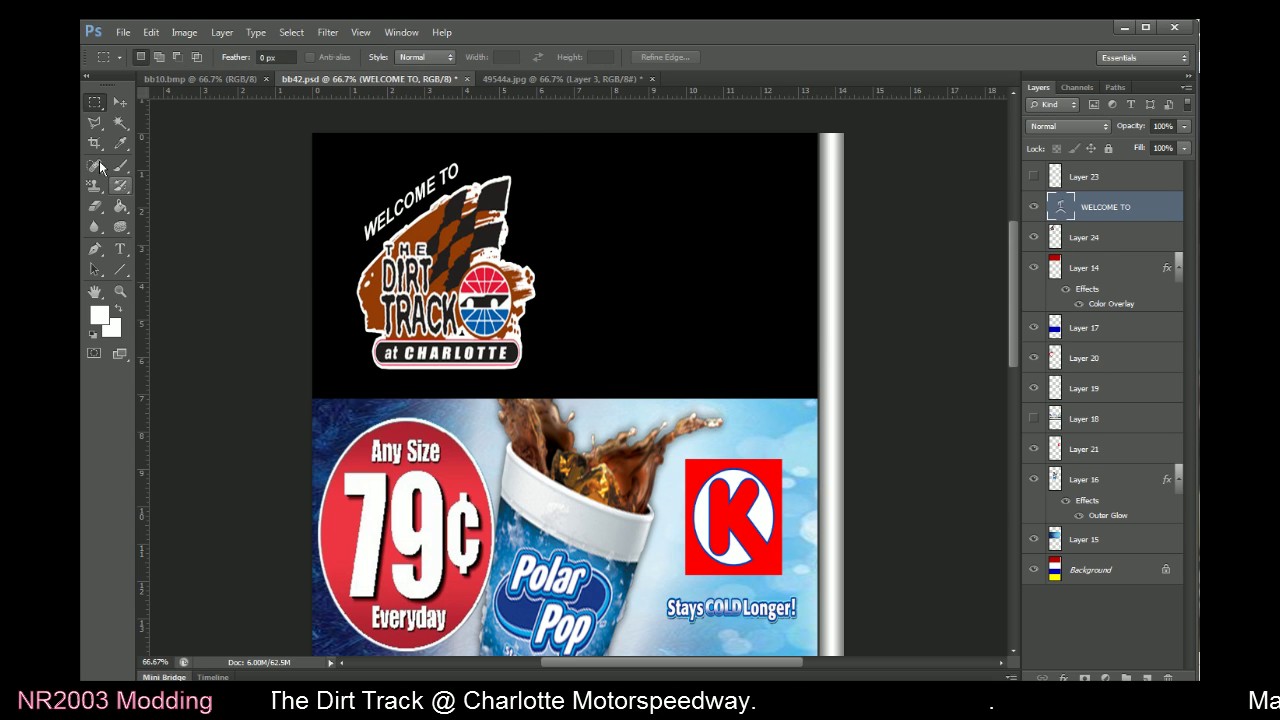
pyautogui.click(115, 105)
pyautogui.moveTo(412, 158); pyautogui.dragTo(421, 157)
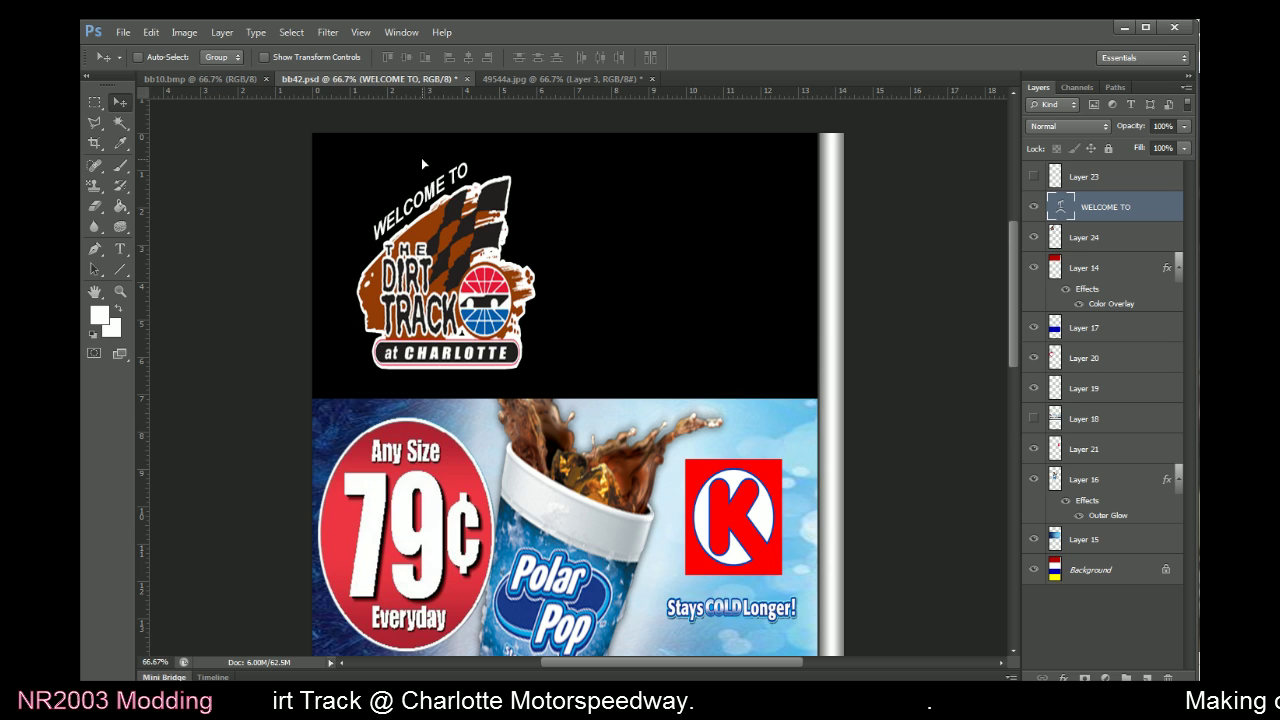
# Compare the layout with the bb10.bmp reference and move the WELCOME TO text and track logo together slightly up and left
pyautogui.hotkey('alt', 'Tab')
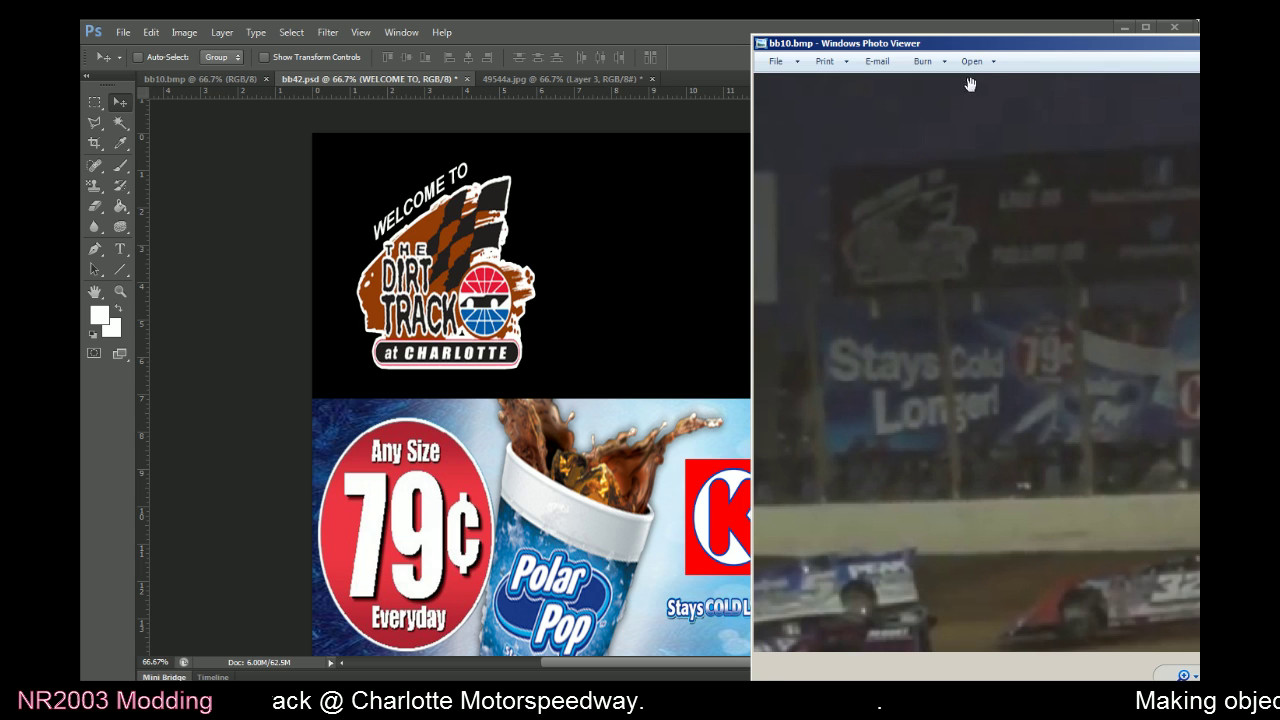
pyautogui.moveTo(1004, 44); pyautogui.dragTo(917, 46)
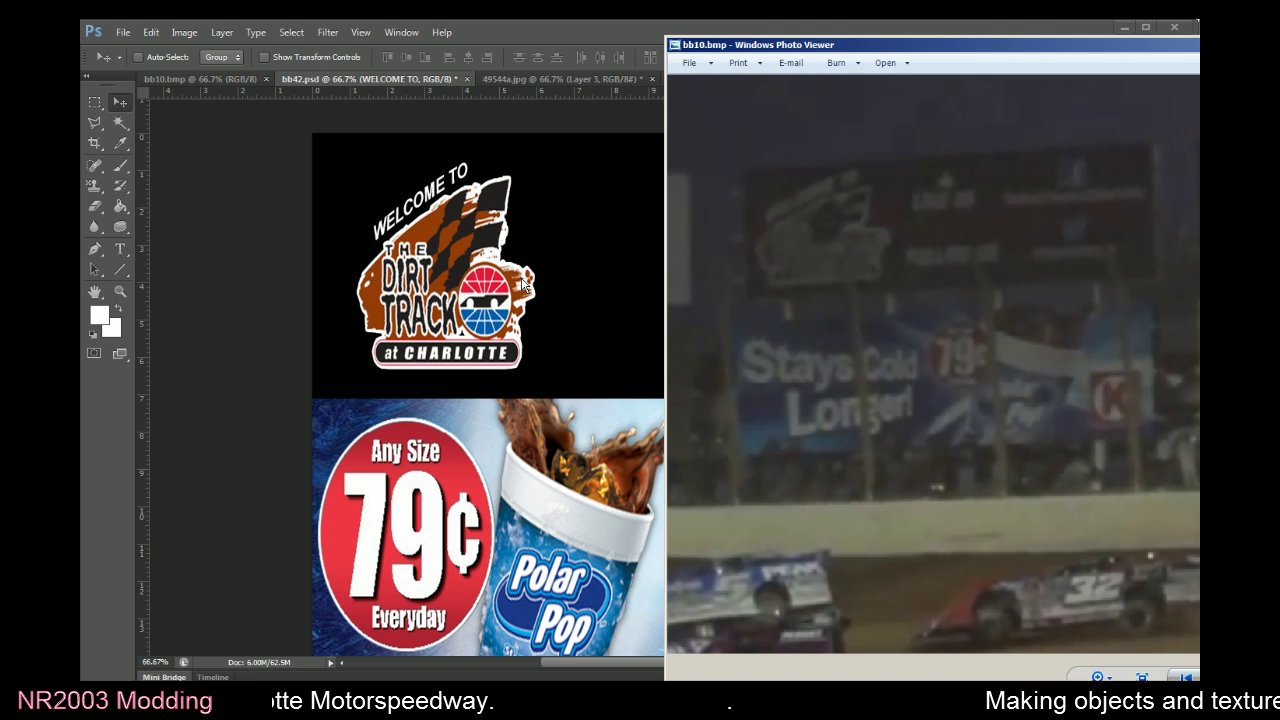
pyautogui.click(596, 27)
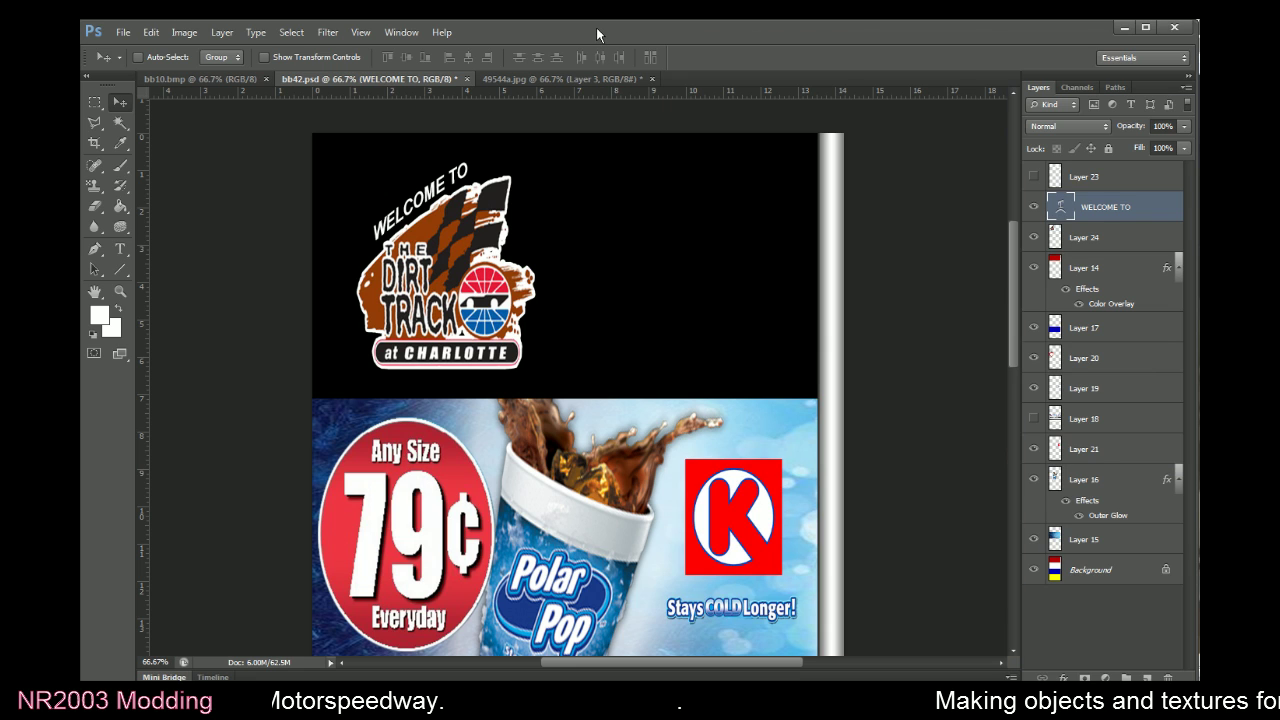
pyautogui.keyDown('shift'); pyautogui.click(1074, 238); pyautogui.keyUp('shift')
pyautogui.moveTo(515, 256); pyautogui.dragTo(495, 245)
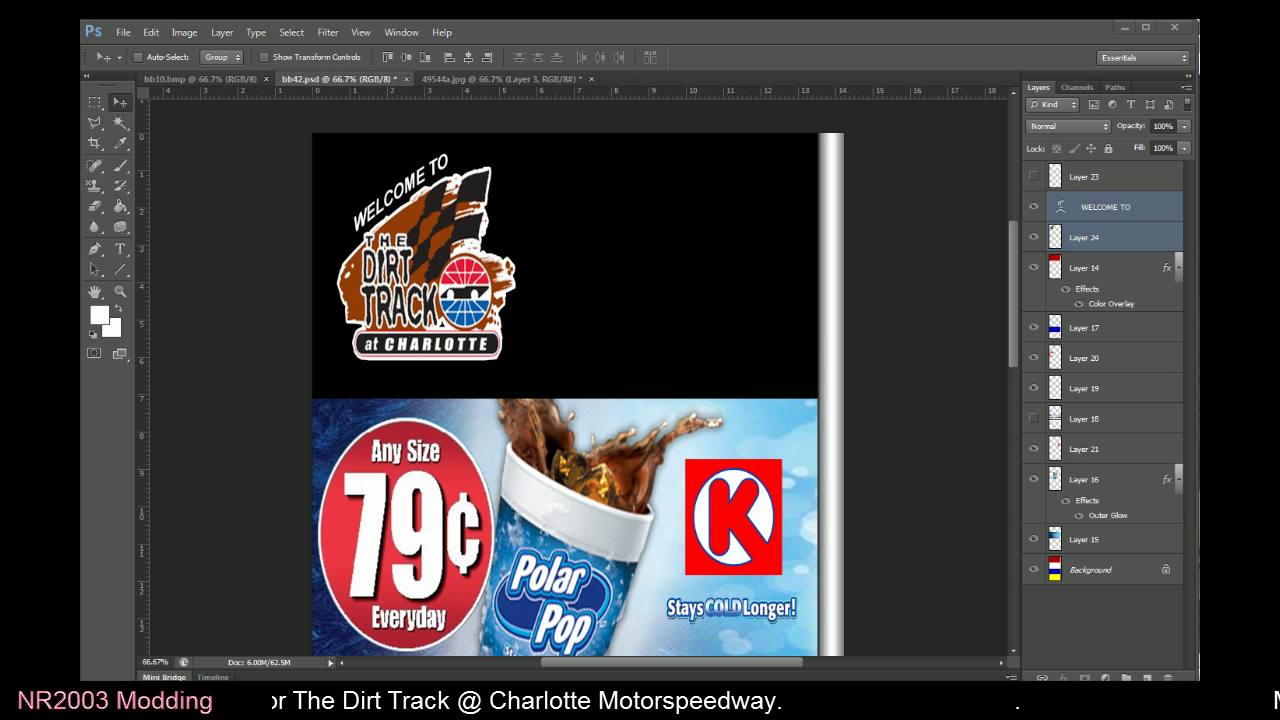
# Check the bb10.bmp reference and browse the browser's "like us" image results for a matching thumbs-up graphic
pyautogui.hotkey('alt', 'Tab')
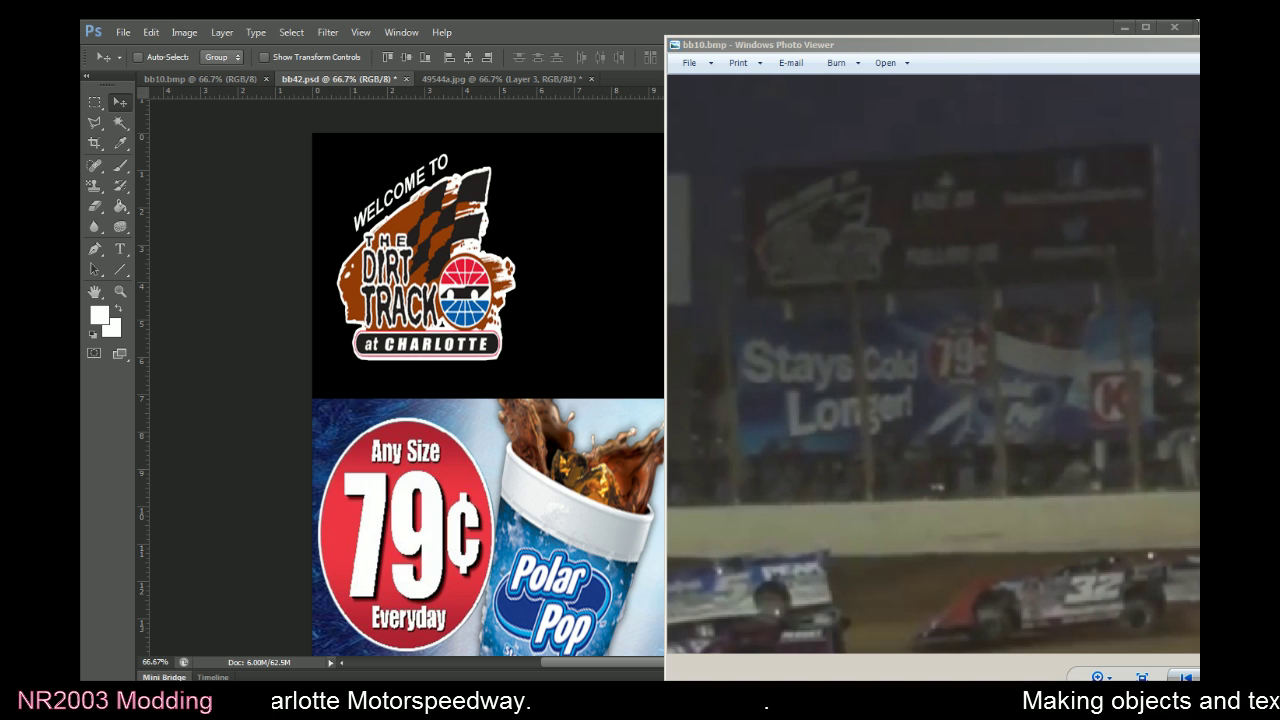
pyautogui.hotkey('alt', 'Tab')
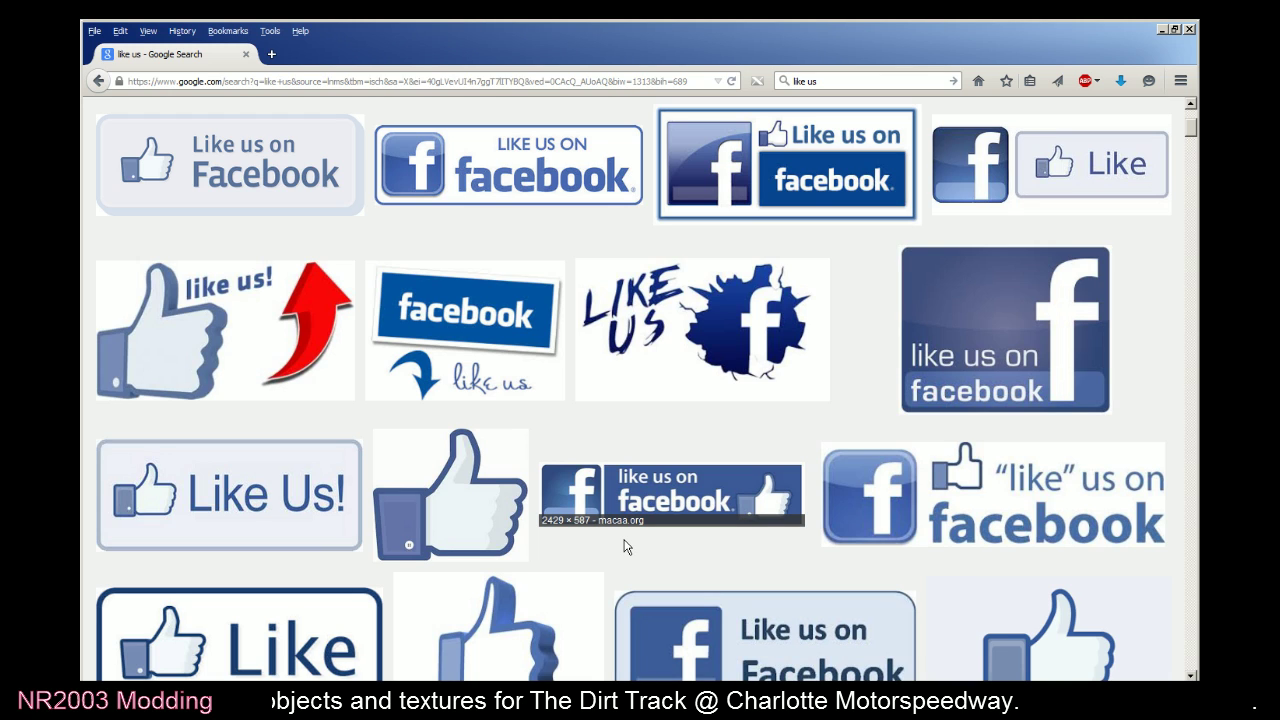
pyautogui.scroll(-3, 614, 366)
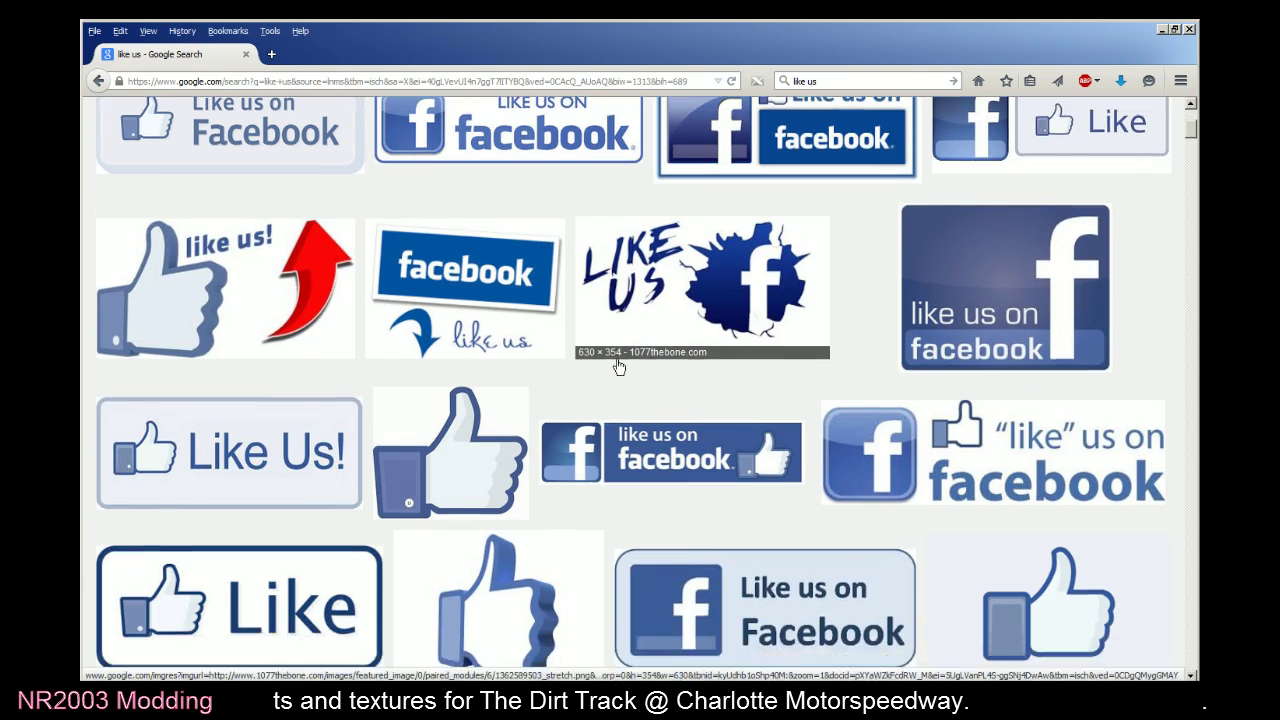
pyautogui.scroll(-9, 679, 376)
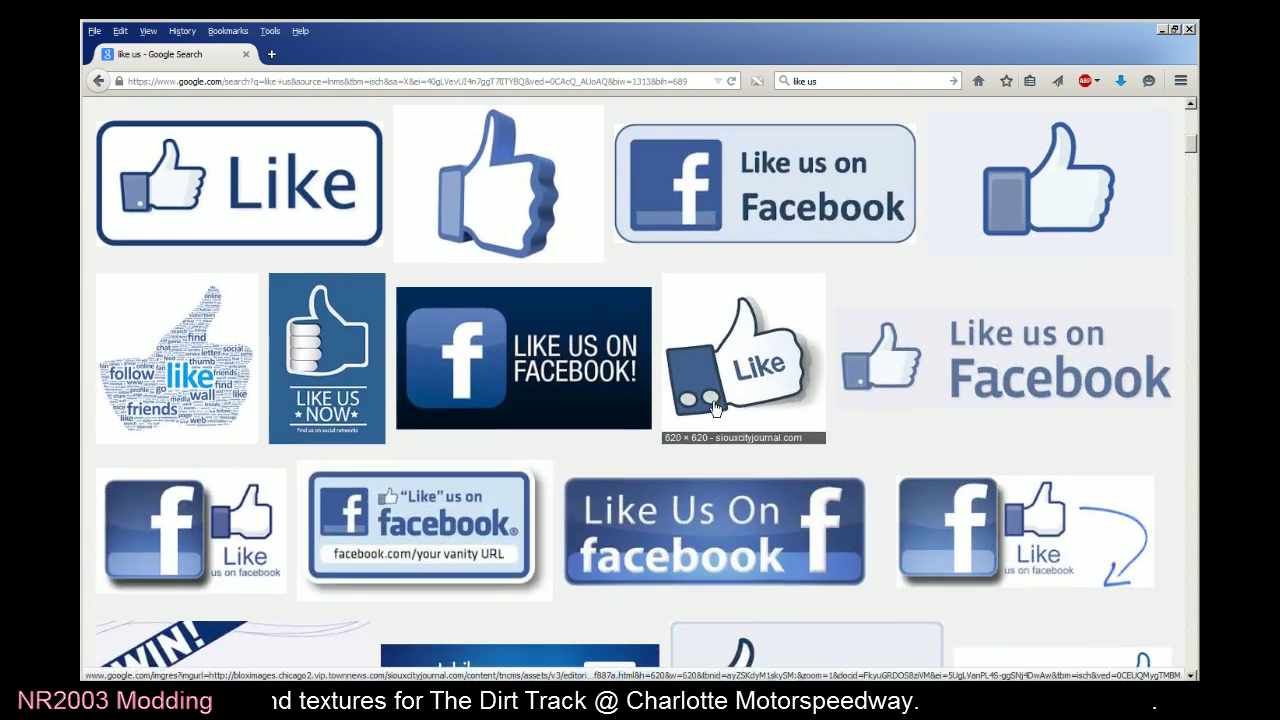
pyautogui.scroll(-3, 715, 409)
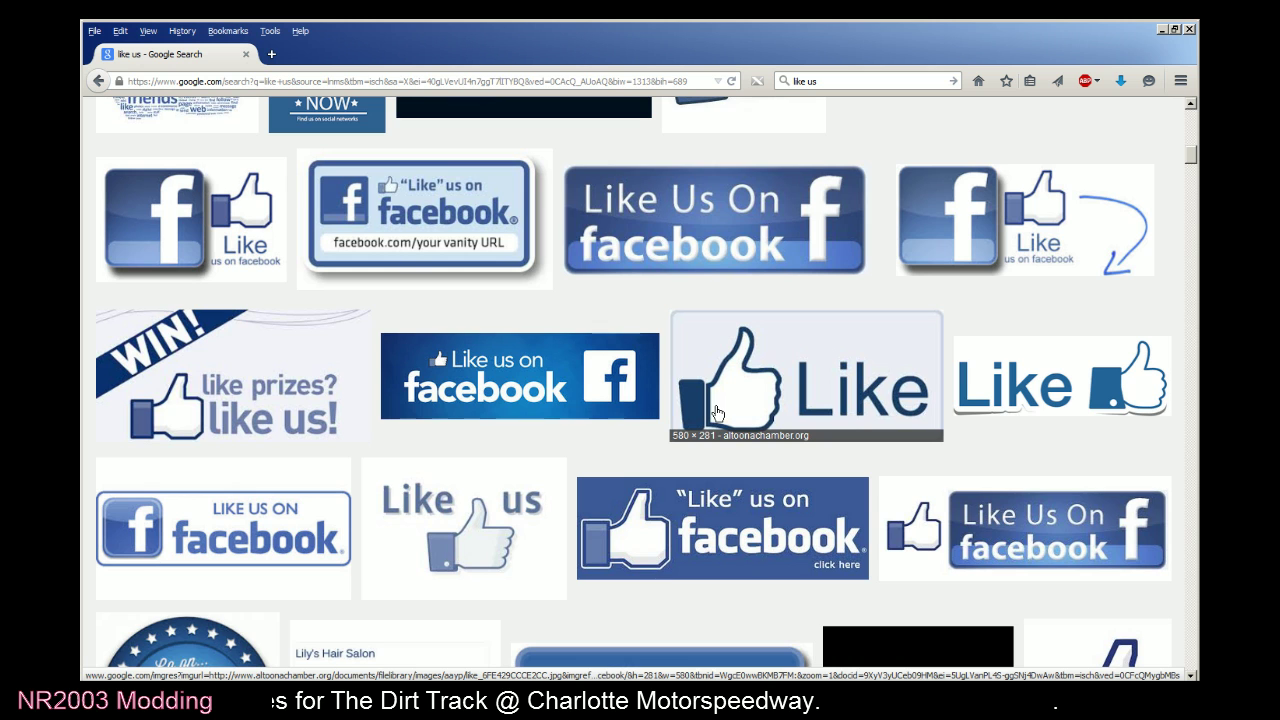
pyautogui.scroll(-6, 717, 412)
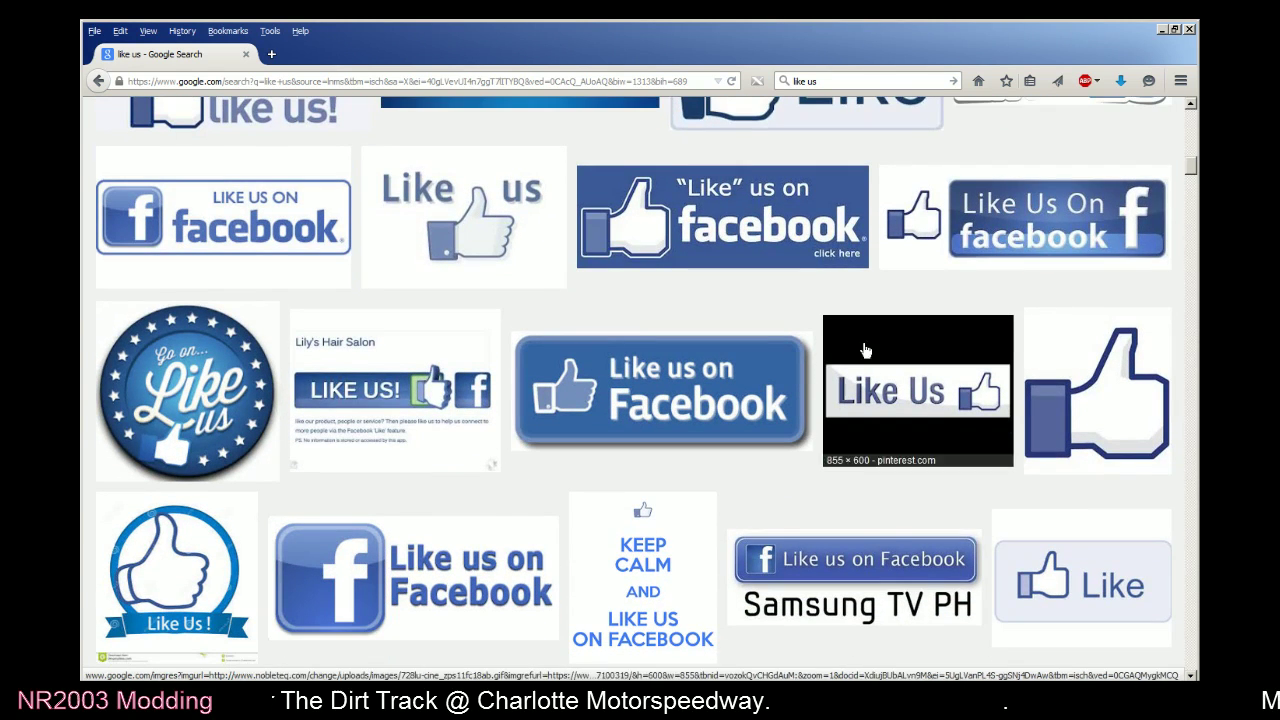
# Compare the bb10.bmp reference's LIKE US area with the earlier "like us" image results to choose a source graphic
pyautogui.click(1161, 29)
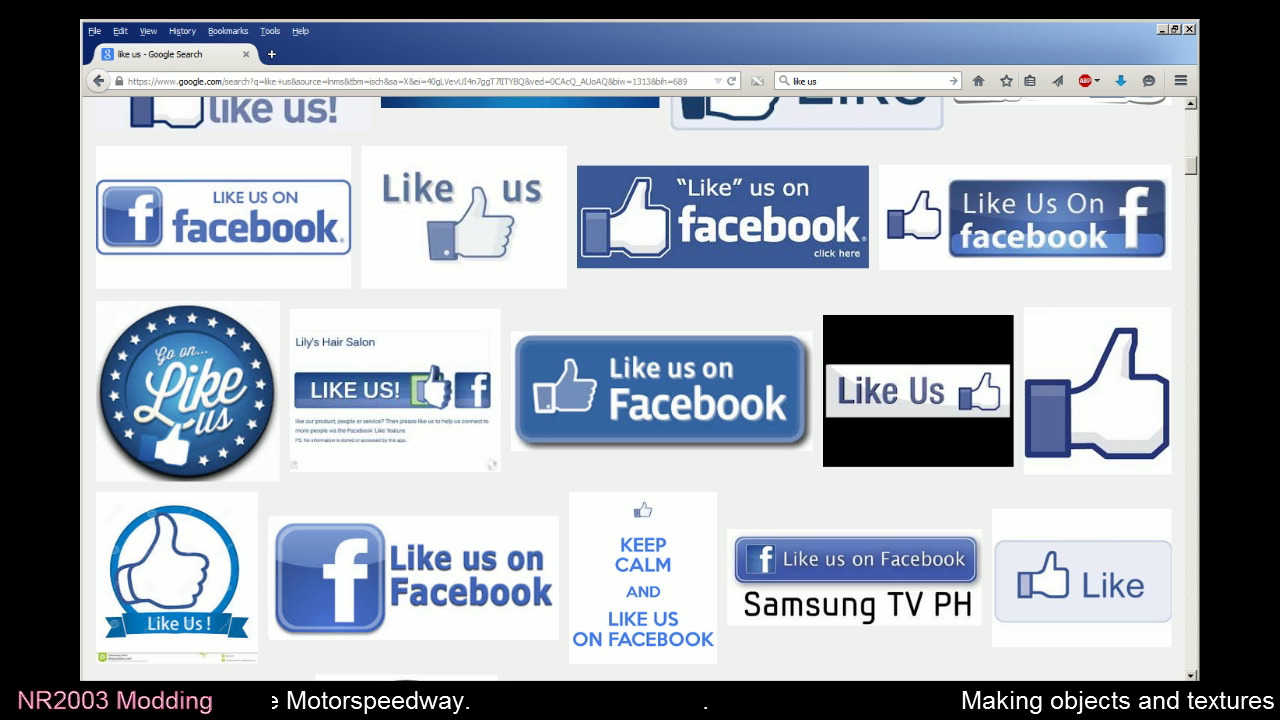
pyautogui.scroll(6, 547, 427)
pyautogui.hotkey('alt', 'Tab')
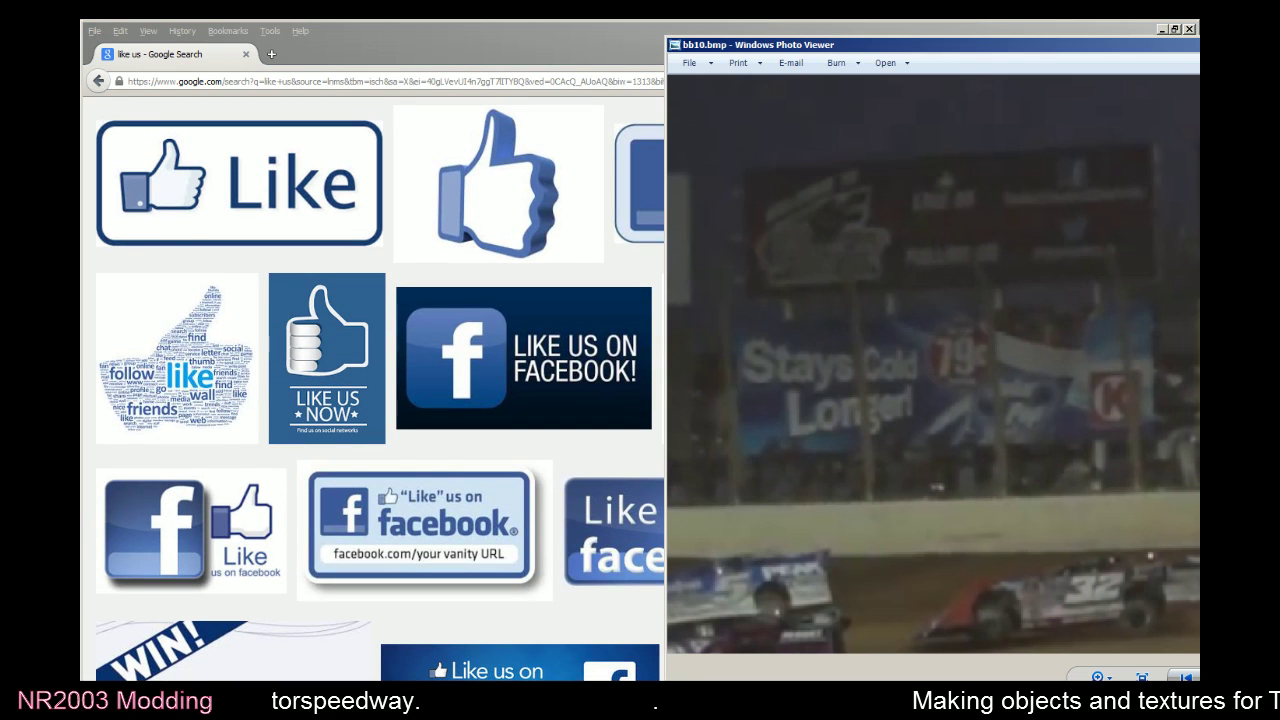
pyautogui.click(603, 26)
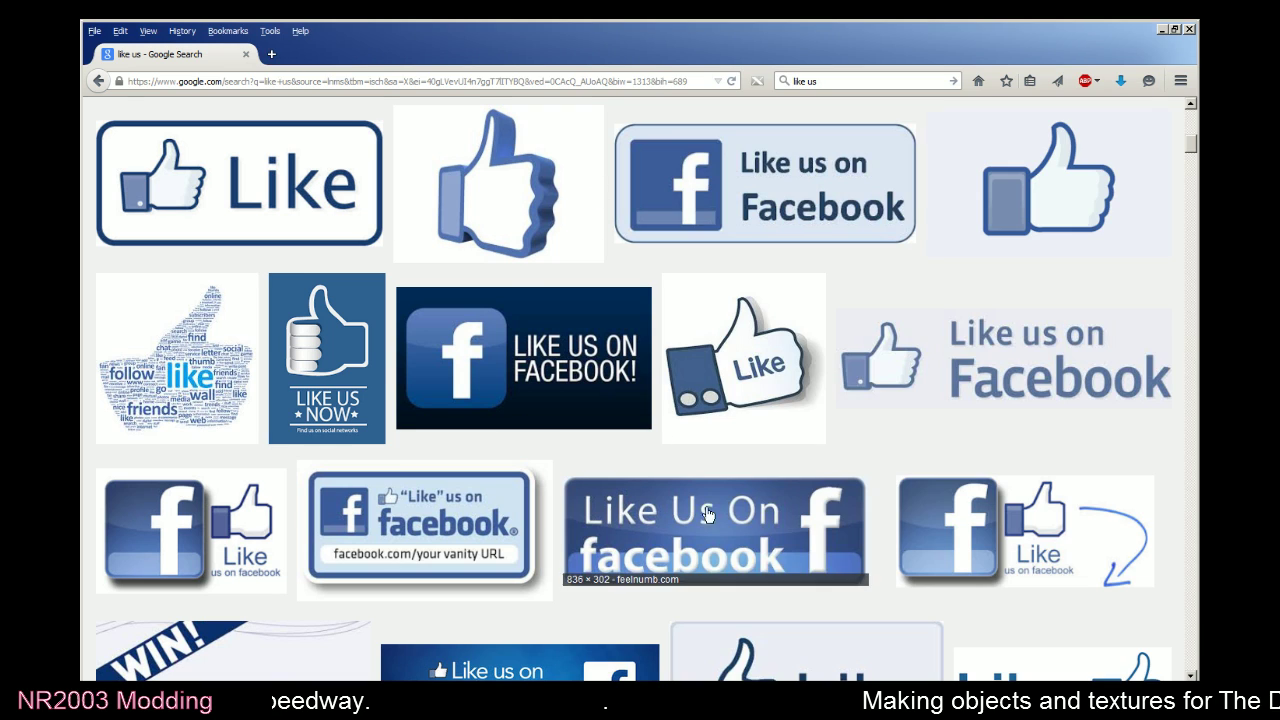
pyautogui.scroll(4, 805, 470)
pyautogui.scroll(3, 629, 500)
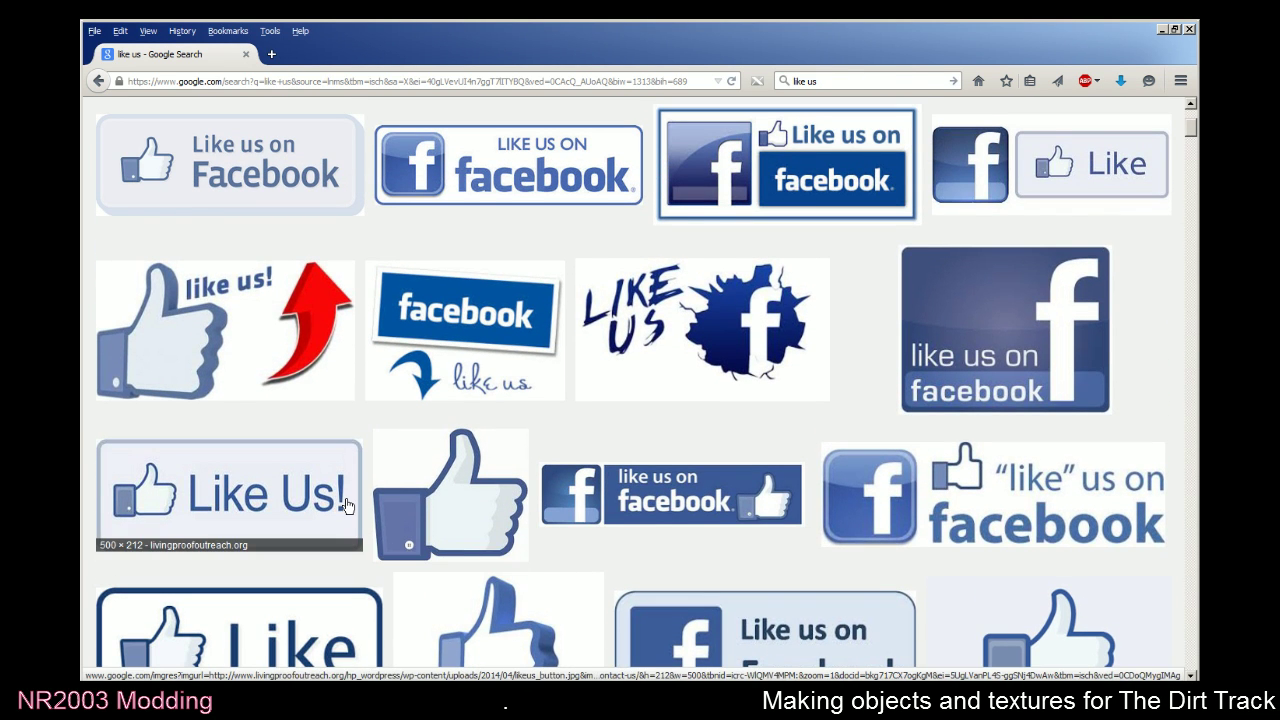
pyautogui.scroll(5, 345, 505)
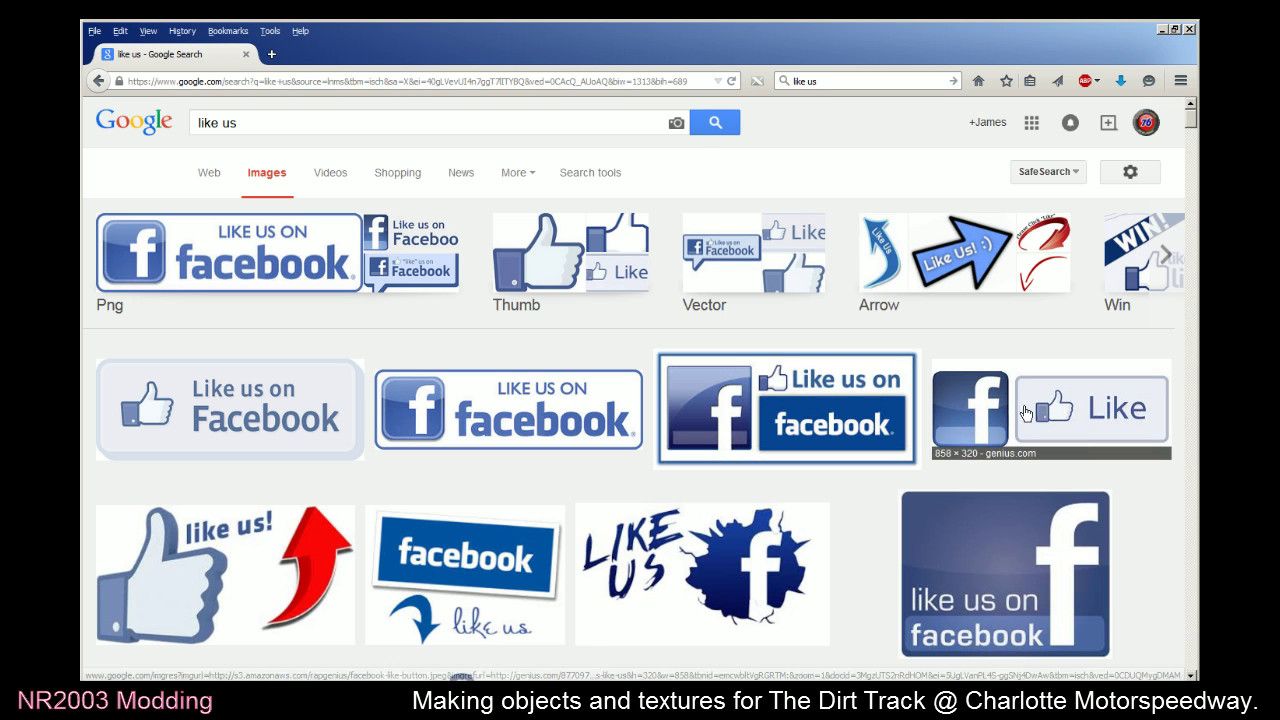
pyautogui.scroll(-5, 1001, 449)
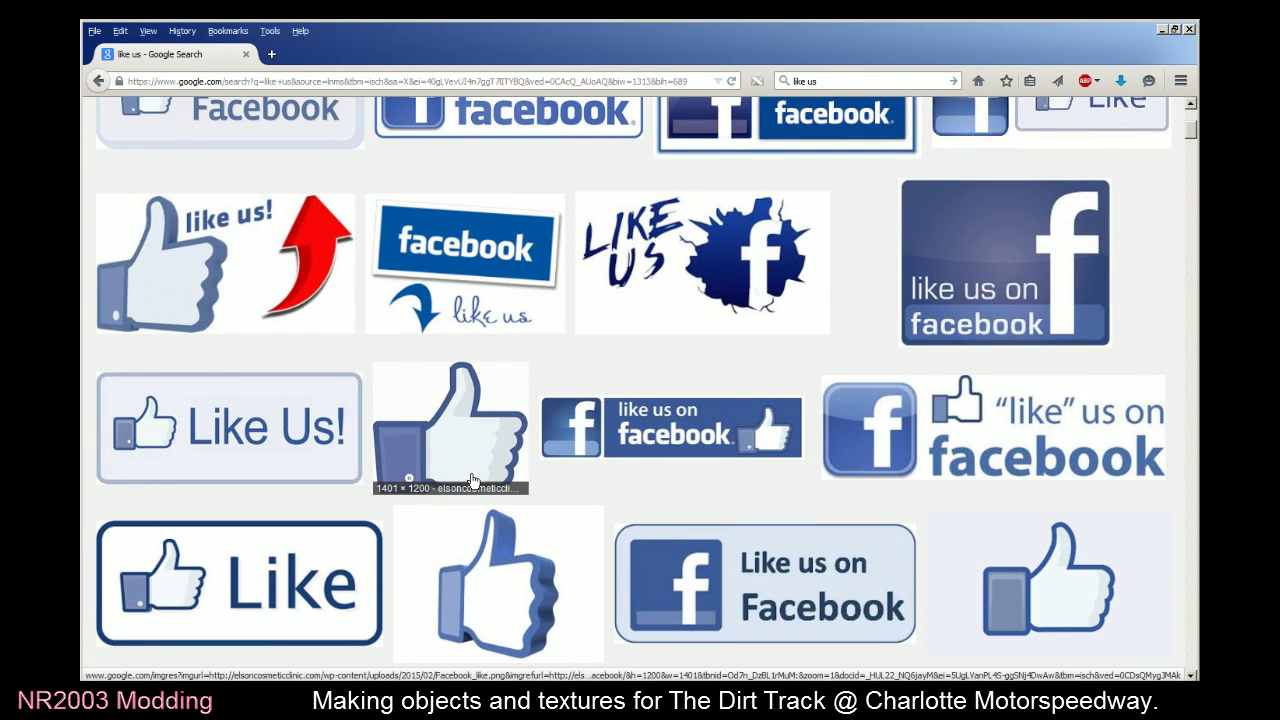
# Open the macaa.org "like us on facebook" banner at full size, save it as facebook.jpg, and return to Photoshop
pyautogui.click(620, 430)
pyautogui.click(905, 632)
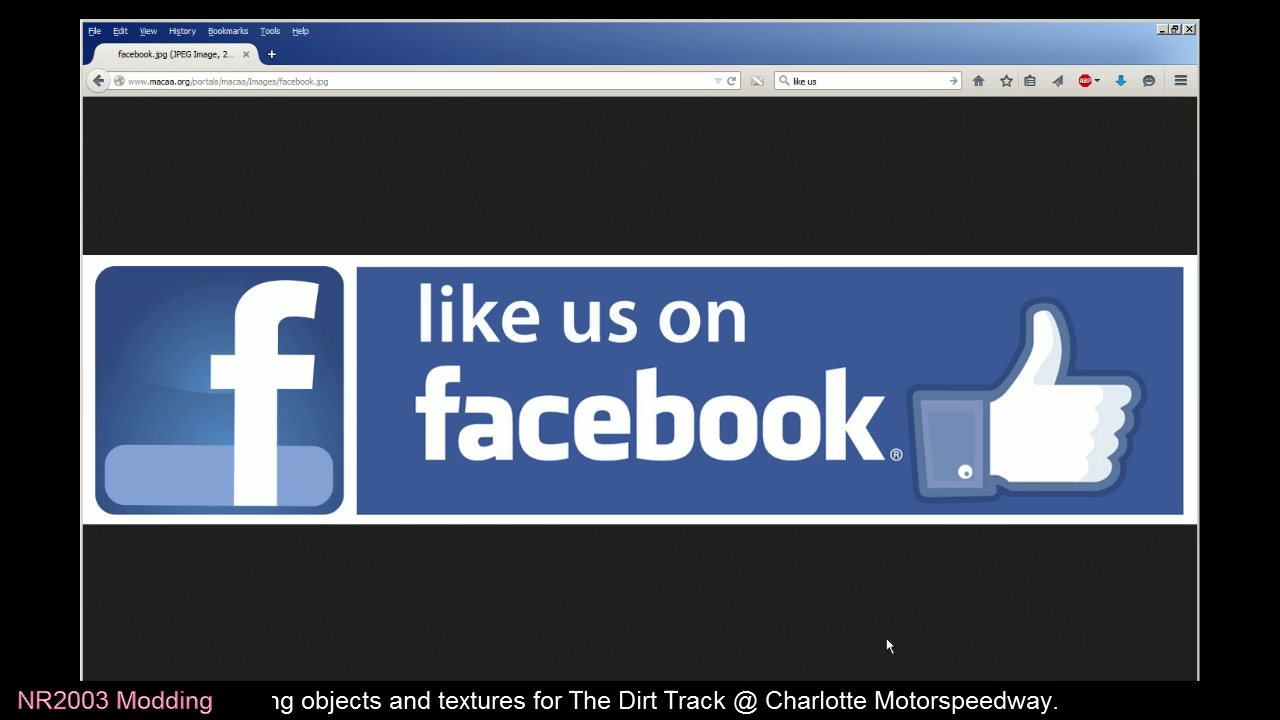
pyautogui.click(587, 472)
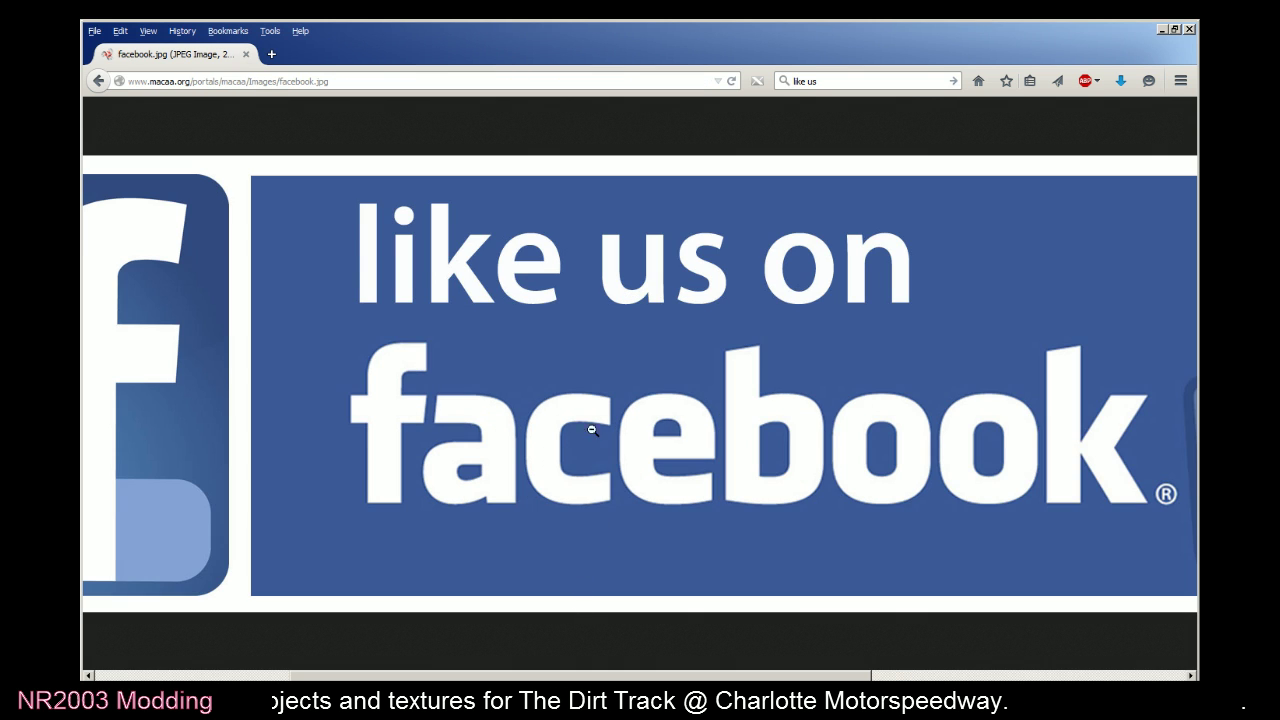
pyautogui.rightClick(591, 318)
pyautogui.click(628, 366)
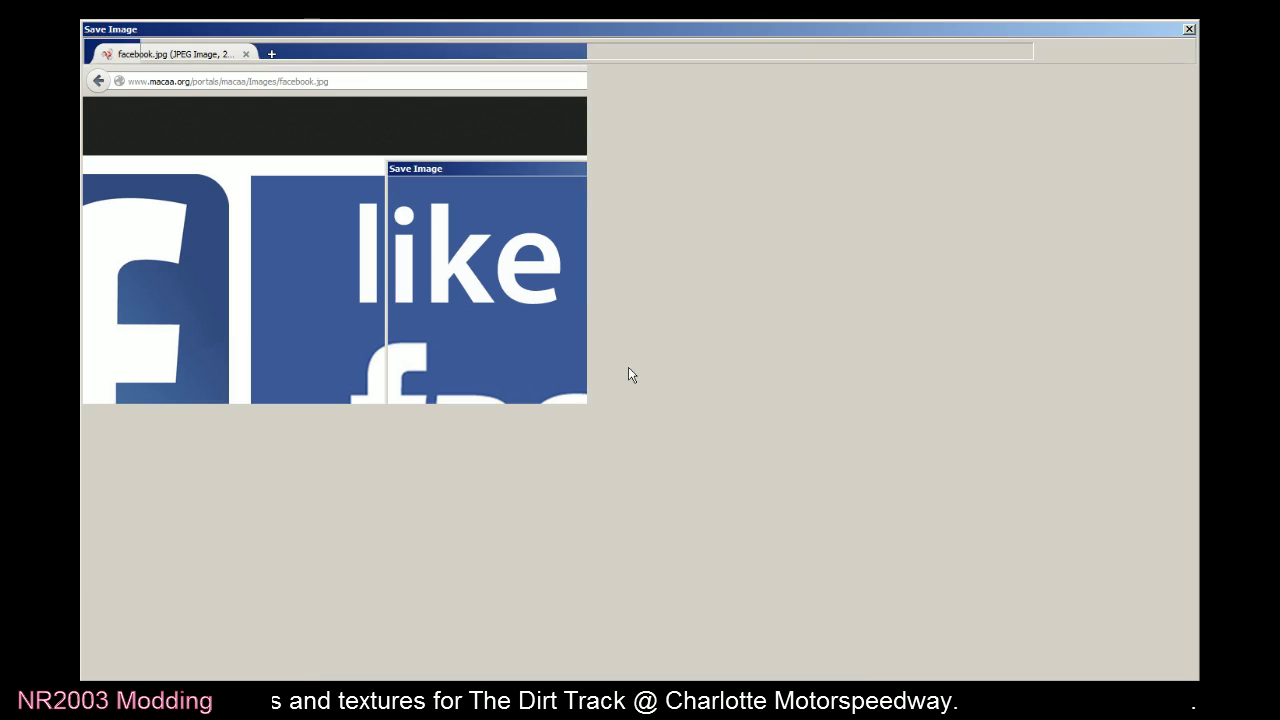
pyautogui.click(1071, 662)
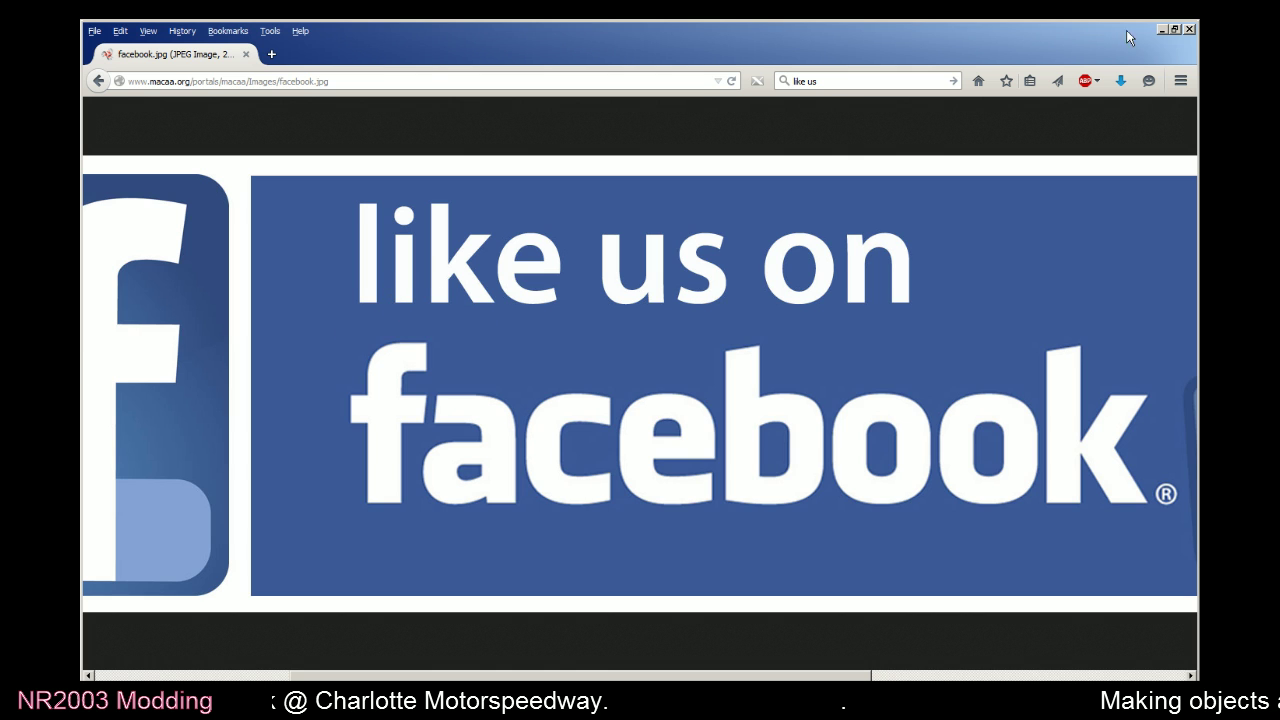
pyautogui.click(1164, 31)
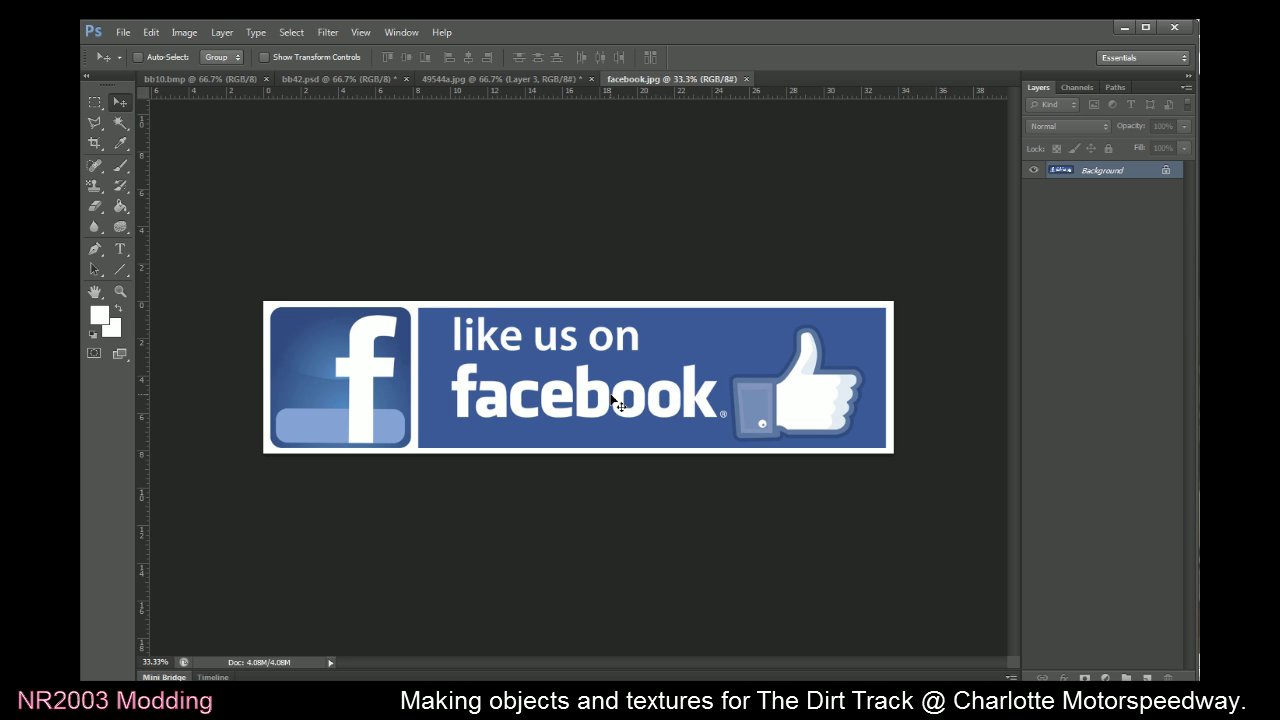
# Select the blue panel around the "like us on facebook" lettering using the Magic Wand with a tolerance of 50
pyautogui.click(120, 122)
pyautogui.click(440, 57)
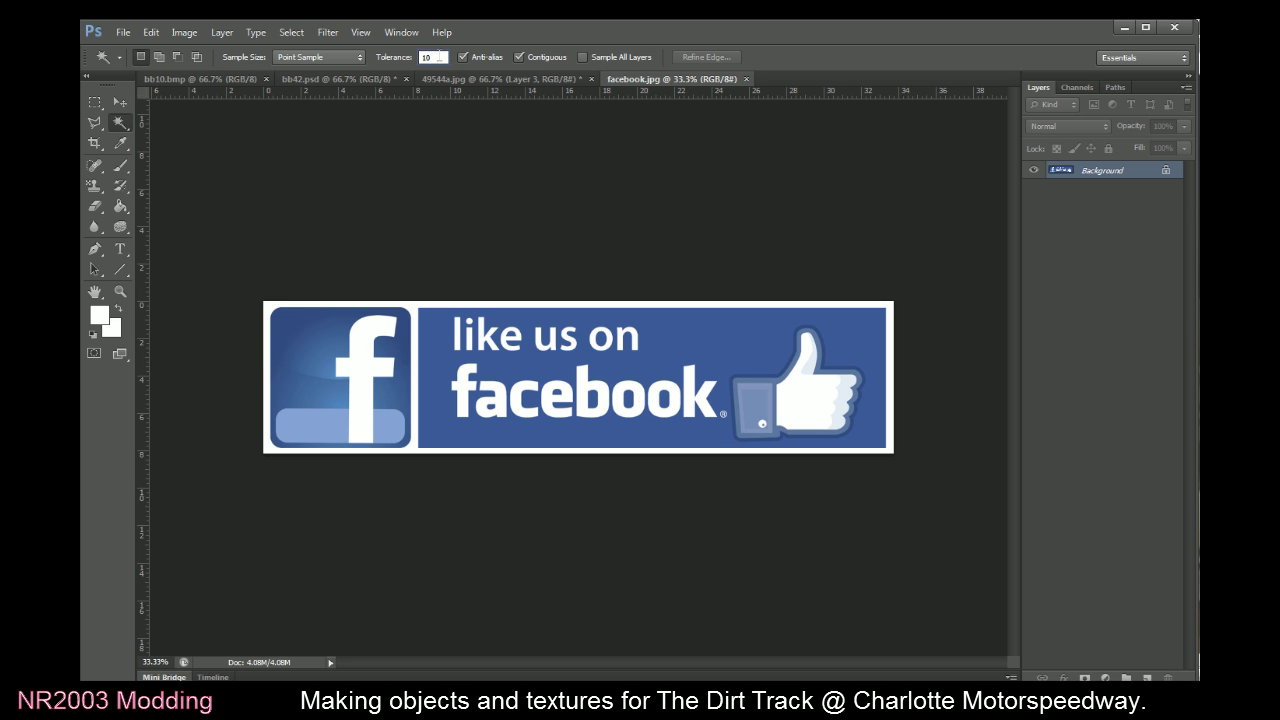
pyautogui.write('50')
pyautogui.click(698, 328)
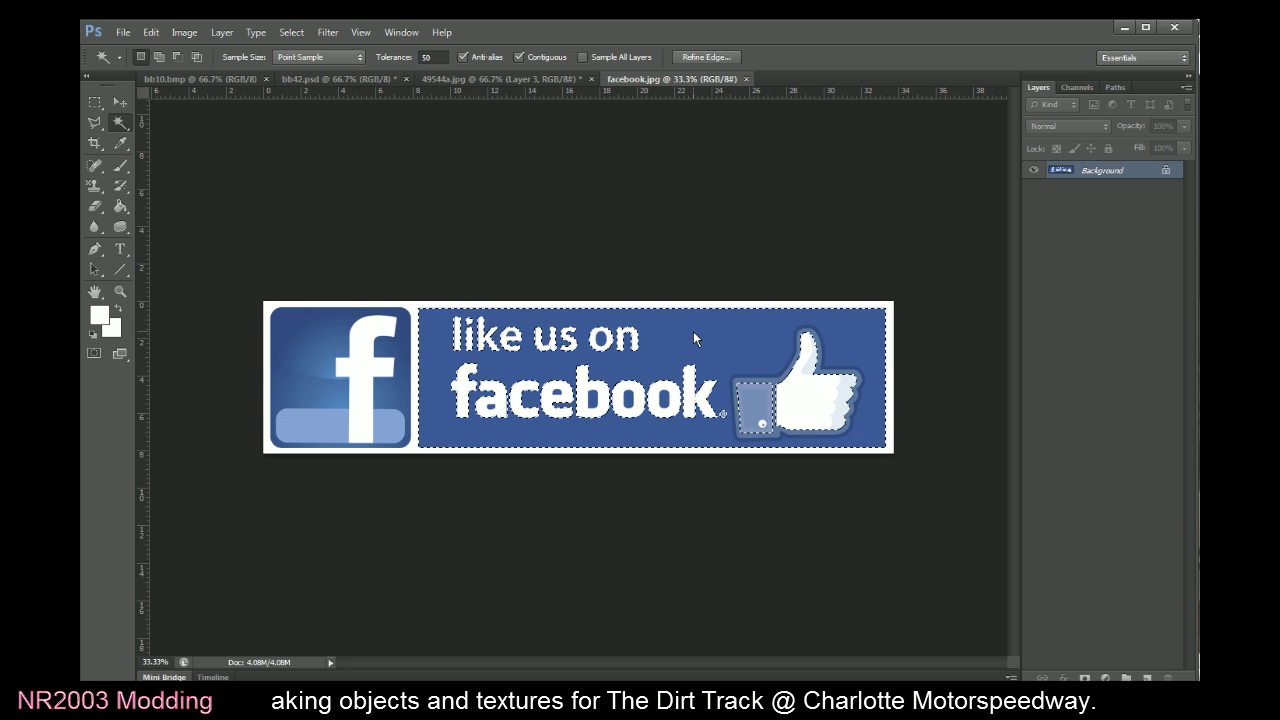
# Duplicate the Background layer, hiding the original, and delete the selected blue panel from the copy
pyautogui.hotkey('ctrl', '+')
pyautogui.hotkey('ctrl', '+')
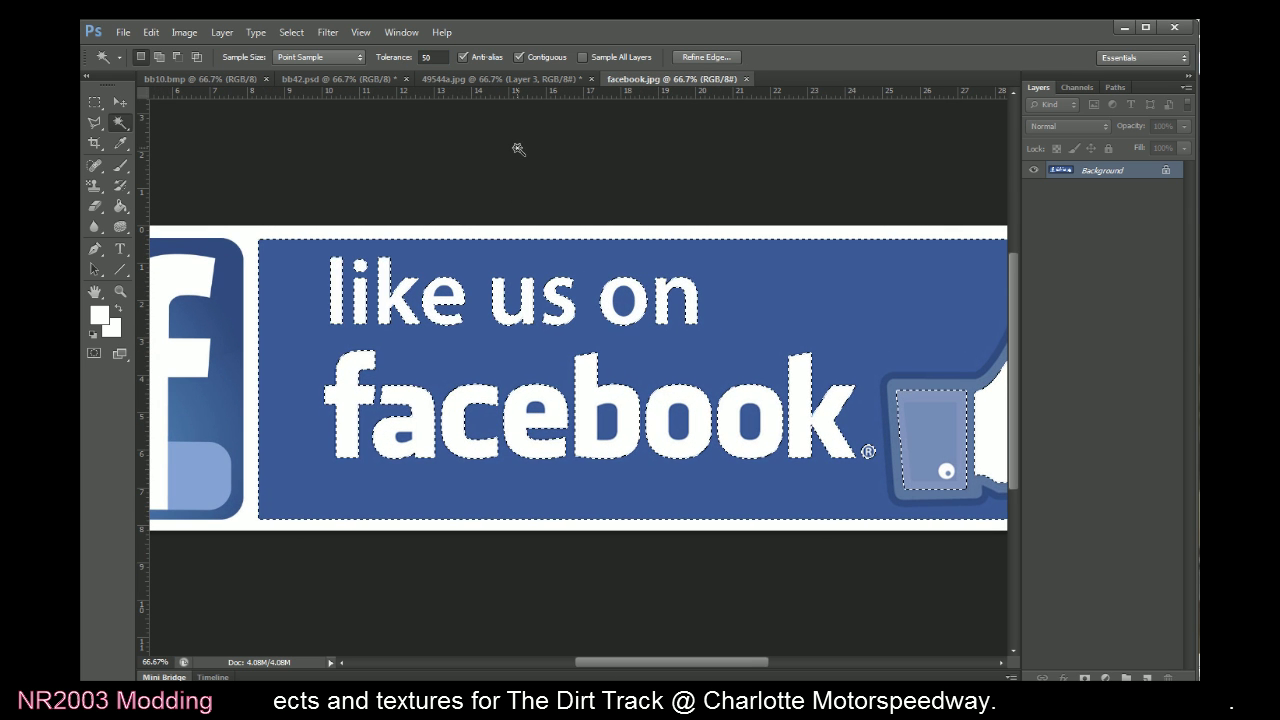
pyautogui.click(222, 32)
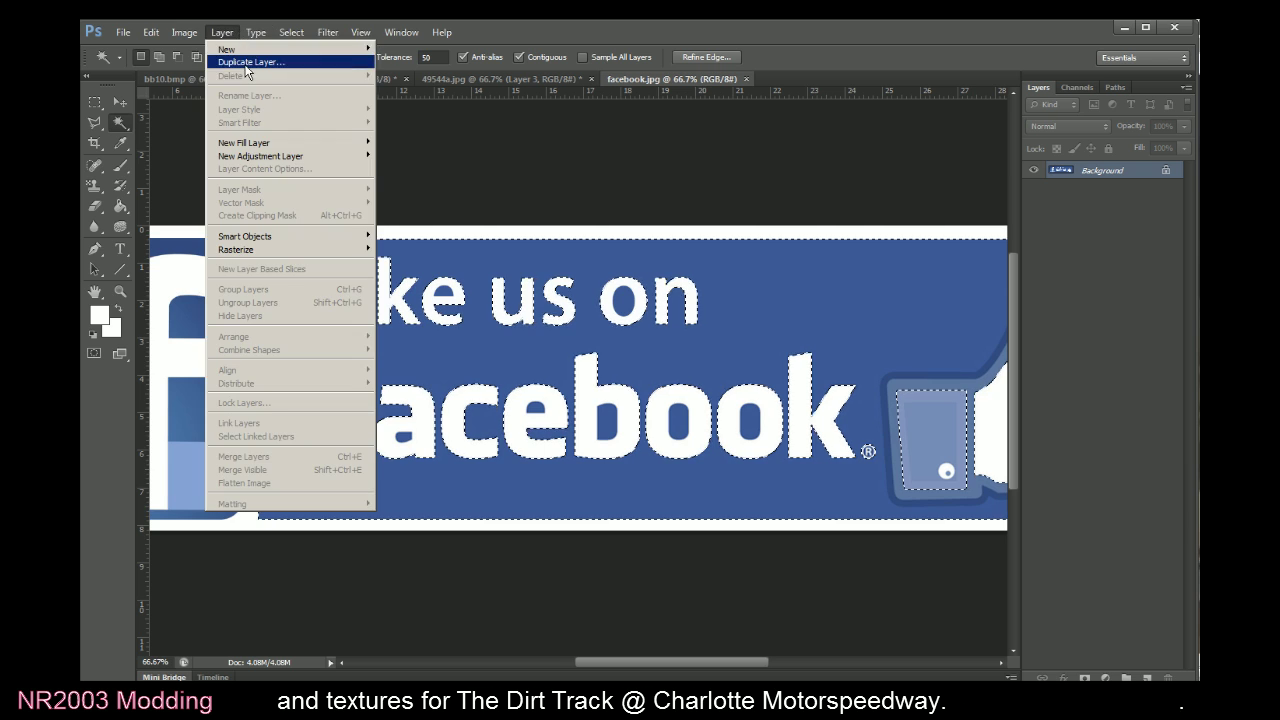
pyautogui.click(260, 55)
pyautogui.click(773, 316)
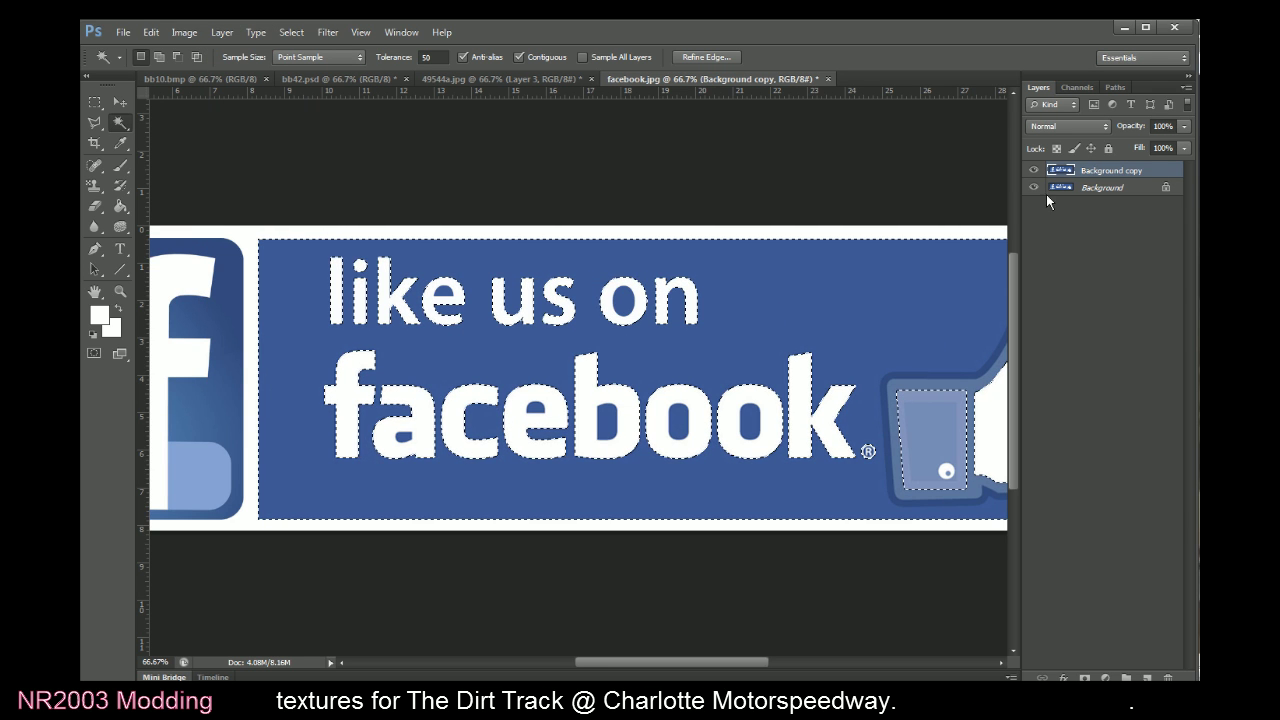
pyautogui.click(1034, 190)
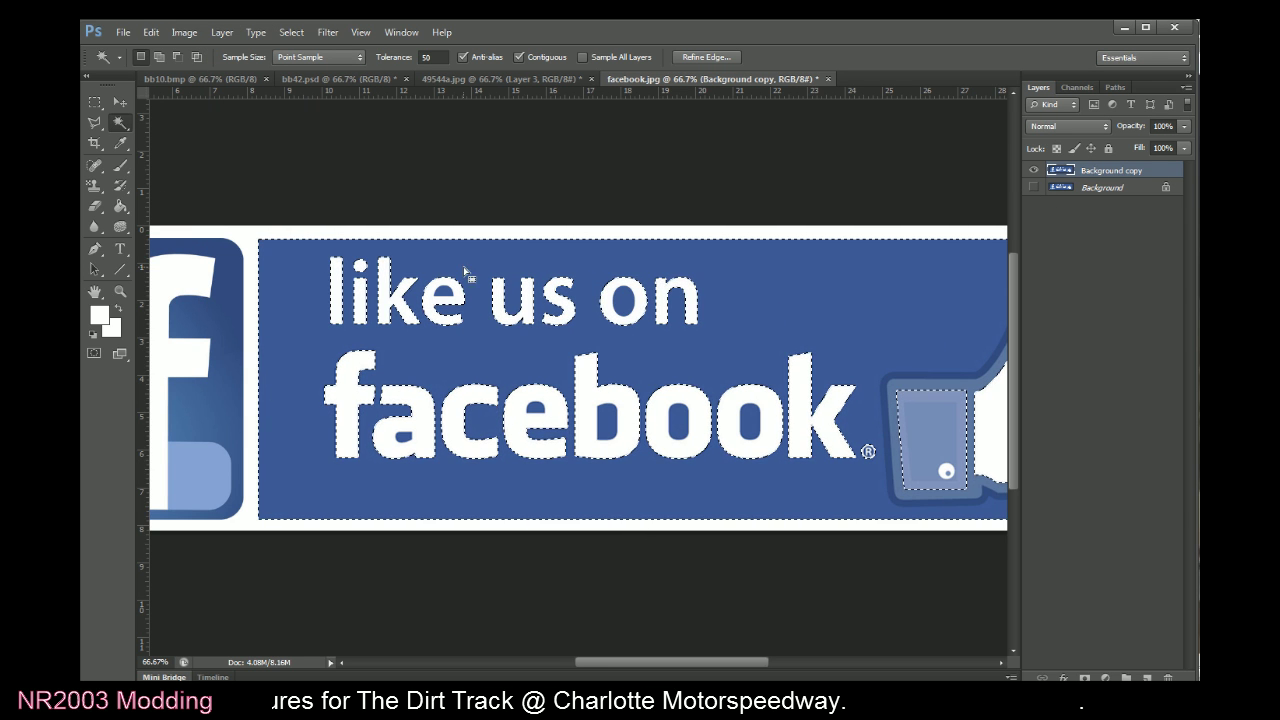
pyautogui.press('Delete')
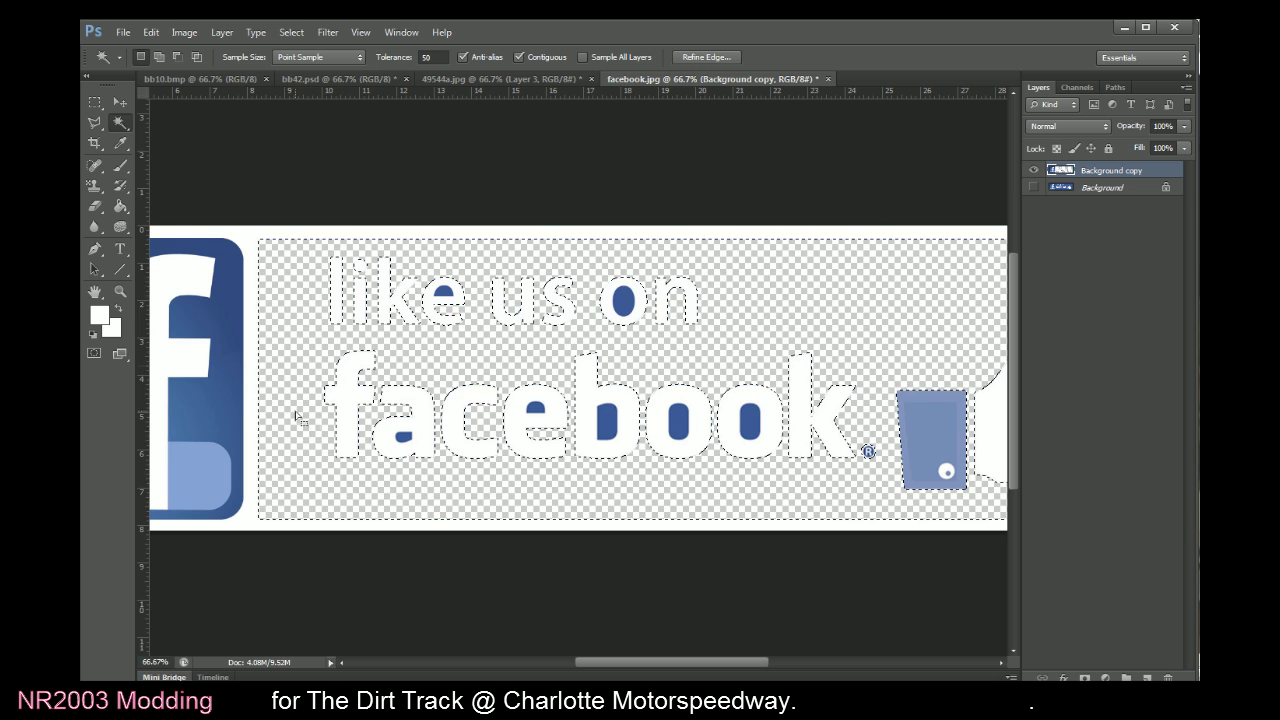
# Delete the blue fills inside the "e" of "like" and the "o" of "on", and clear the selection
pyautogui.click(445, 293)
pyautogui.press('Delete')
pyautogui.click(623, 300)
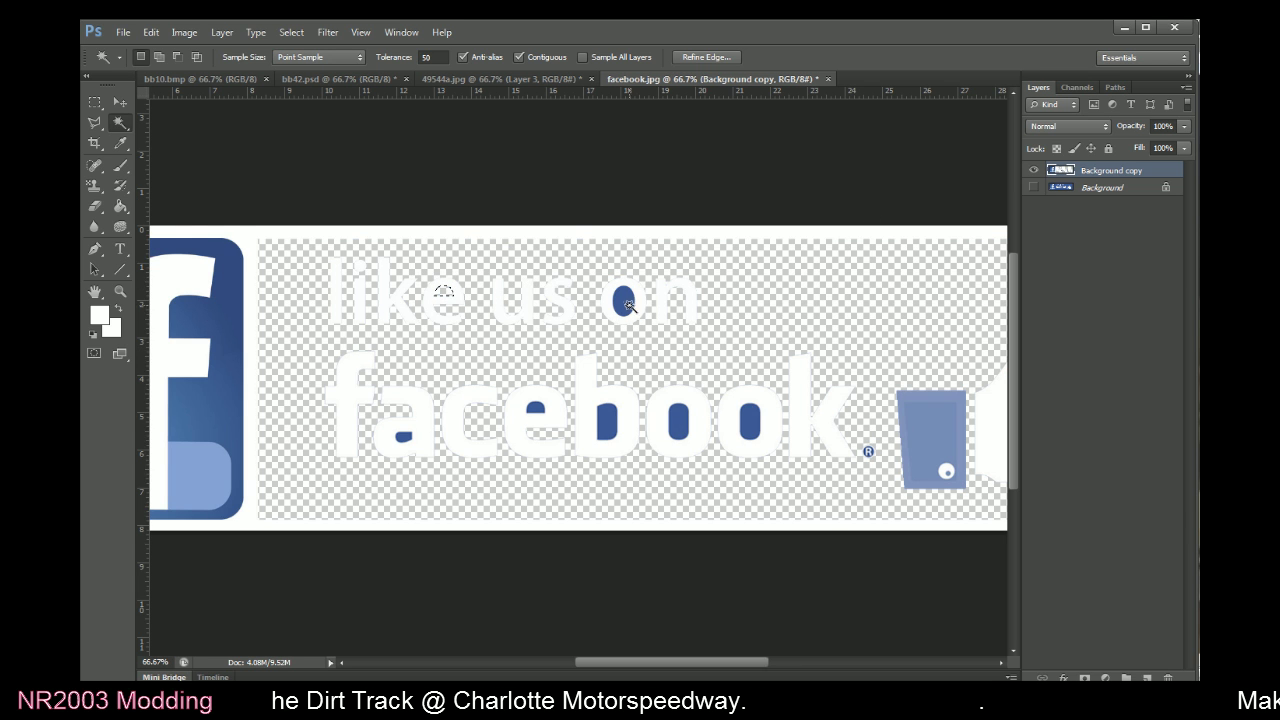
pyautogui.press('Delete')
pyautogui.click(96, 103)
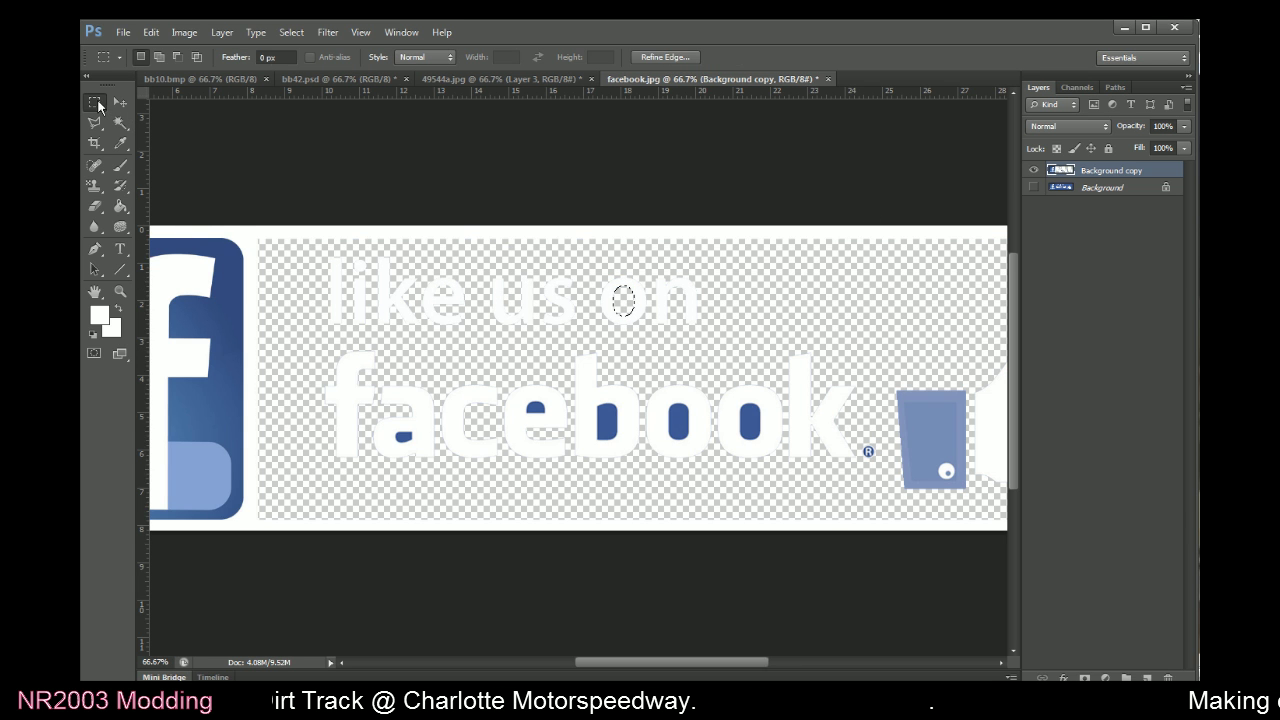
pyautogui.click(372, 289)
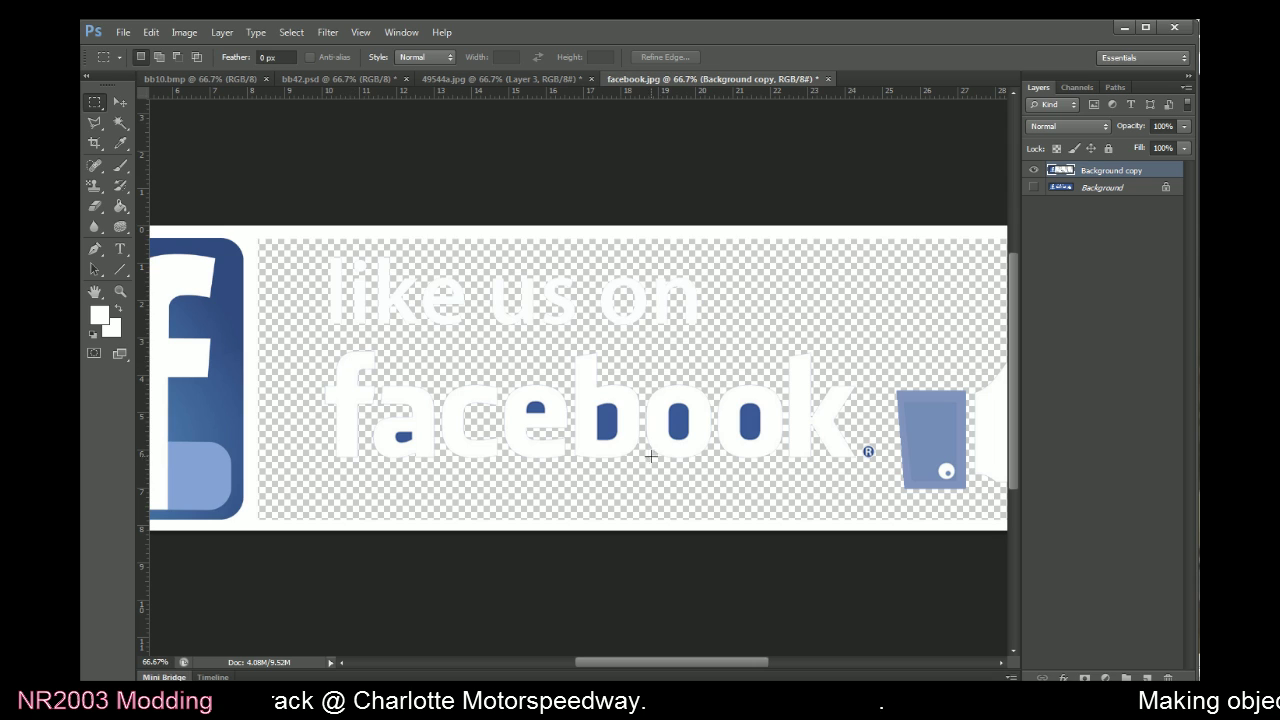
# Check the bb10.bmp reference and make a rectangular selection around only the words "like us" in facebook.jpg
pyautogui.hotkey('alt', 'Tab')
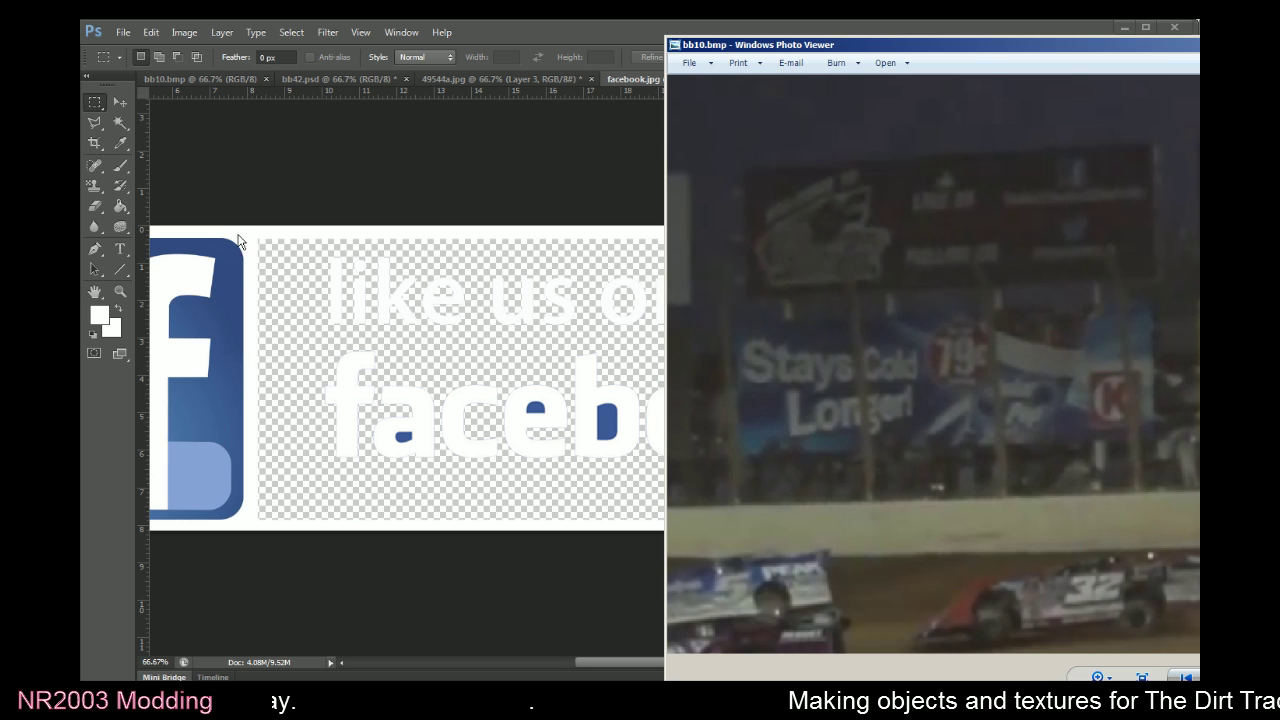
pyautogui.click(316, 252)
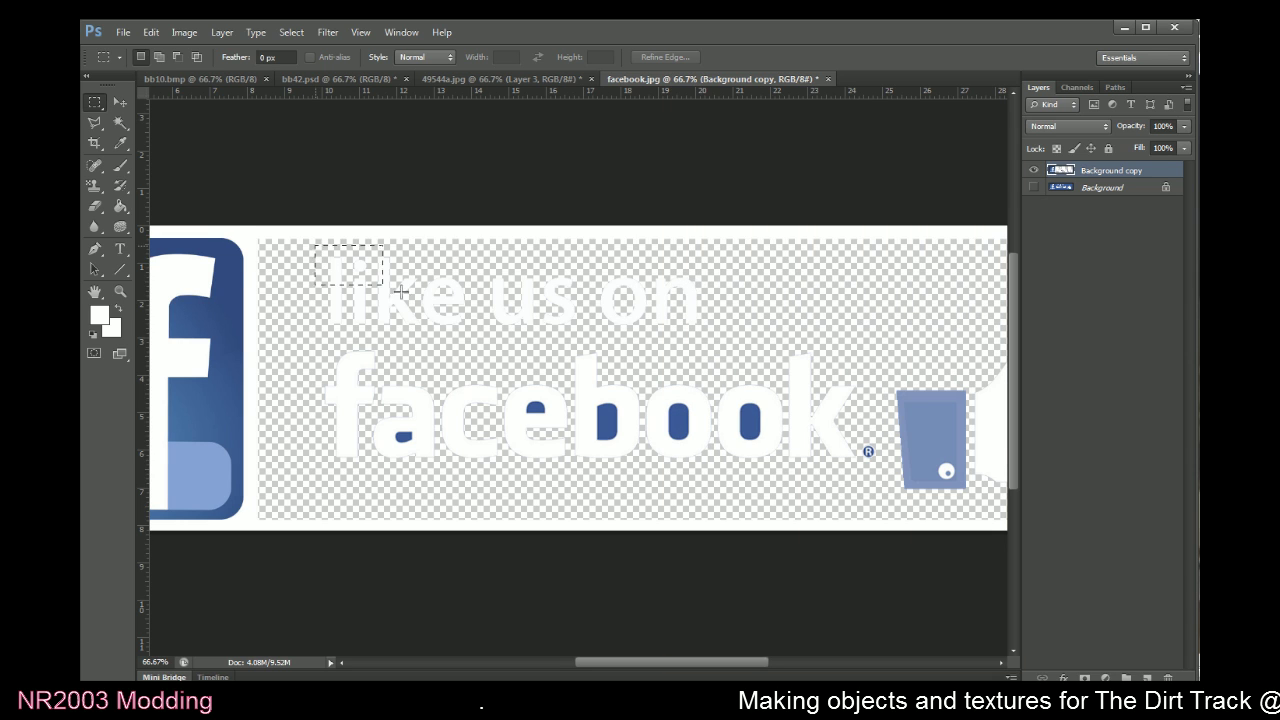
pyautogui.moveTo(400, 291); pyautogui.dragTo(584, 338)
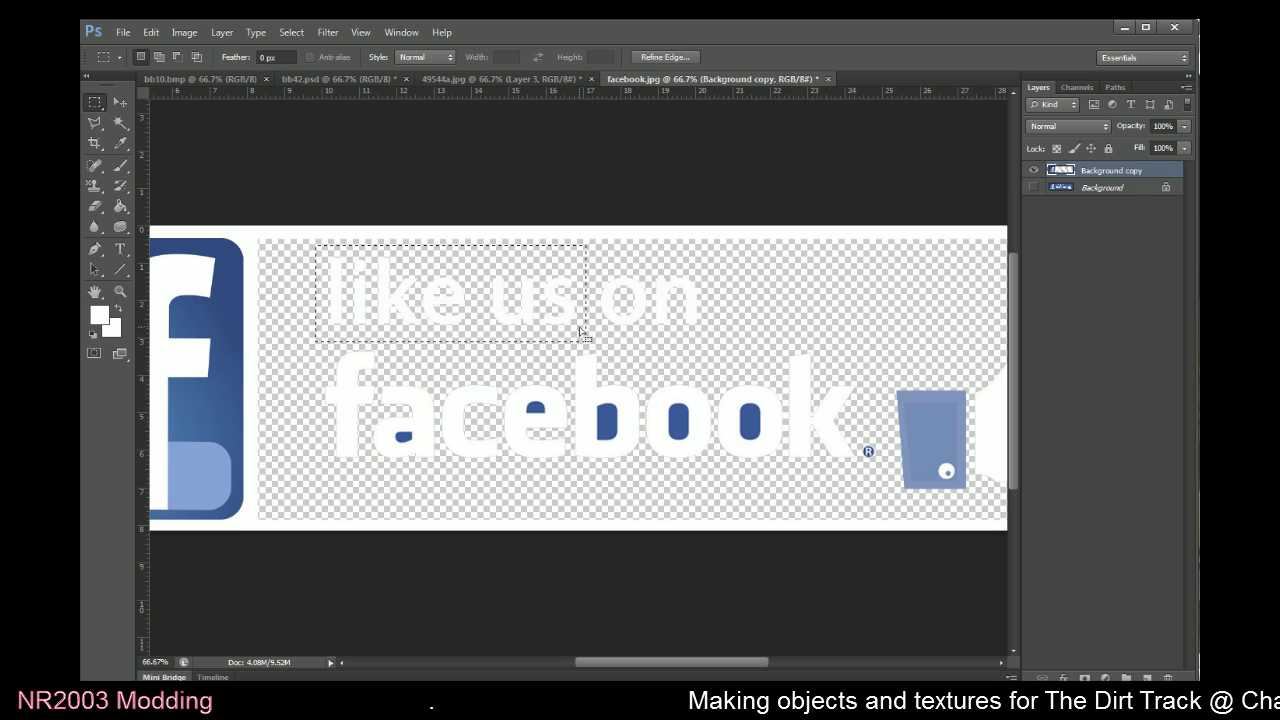
# Paste the "like us" lettering into bb42.psd and move it onto the black panel beside the upper part of the track logo
pyautogui.click(320, 78)
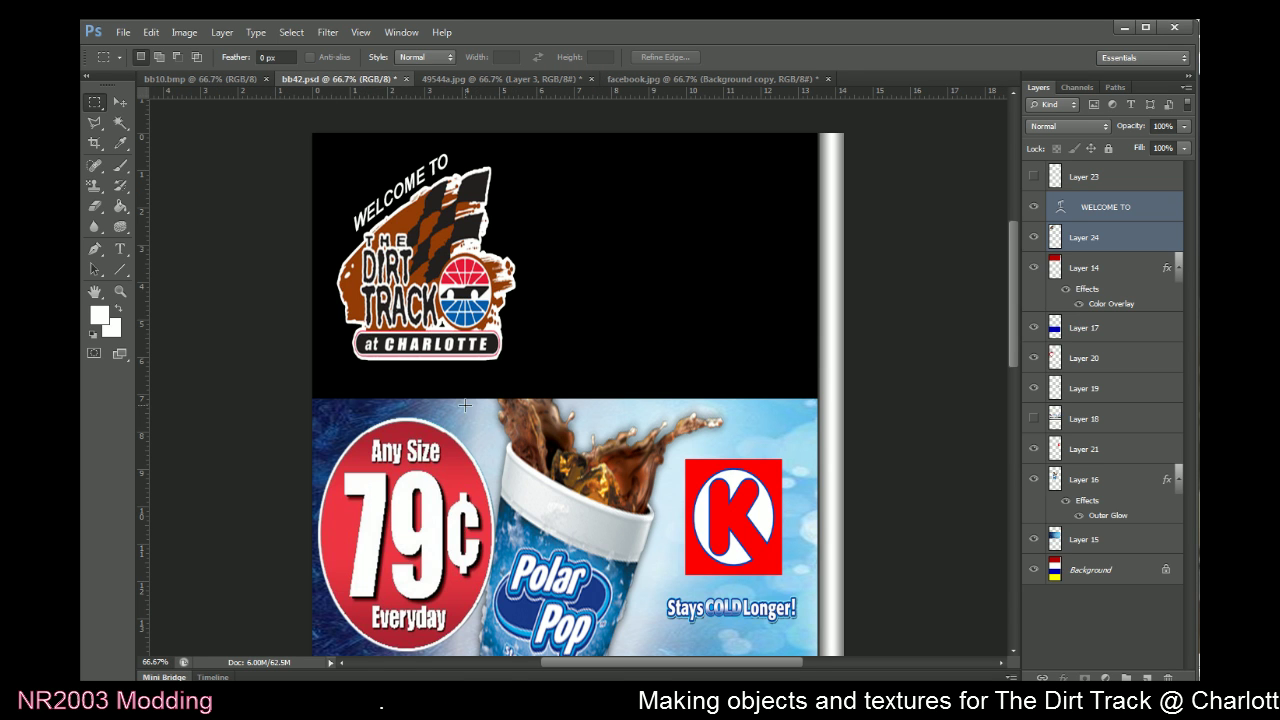
pyautogui.hotkey('ctrl', 'v')
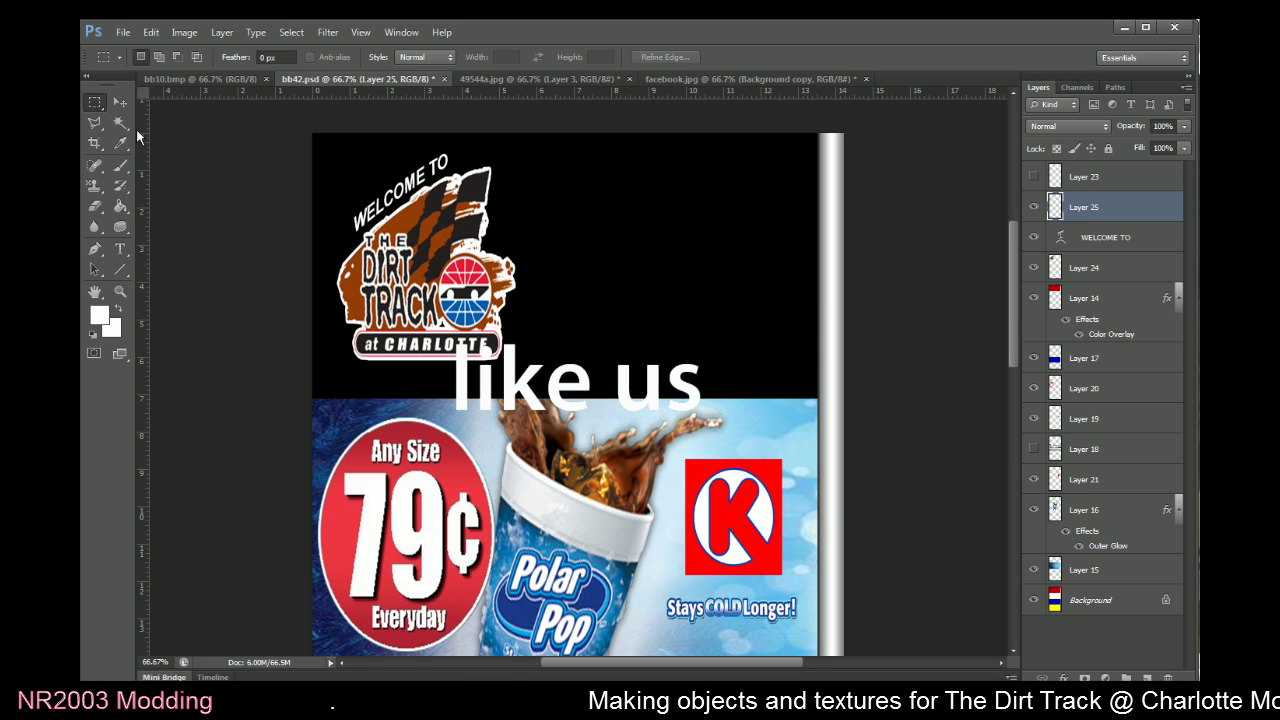
pyautogui.click(120, 102)
pyautogui.moveTo(528, 385); pyautogui.dragTo(563, 277)
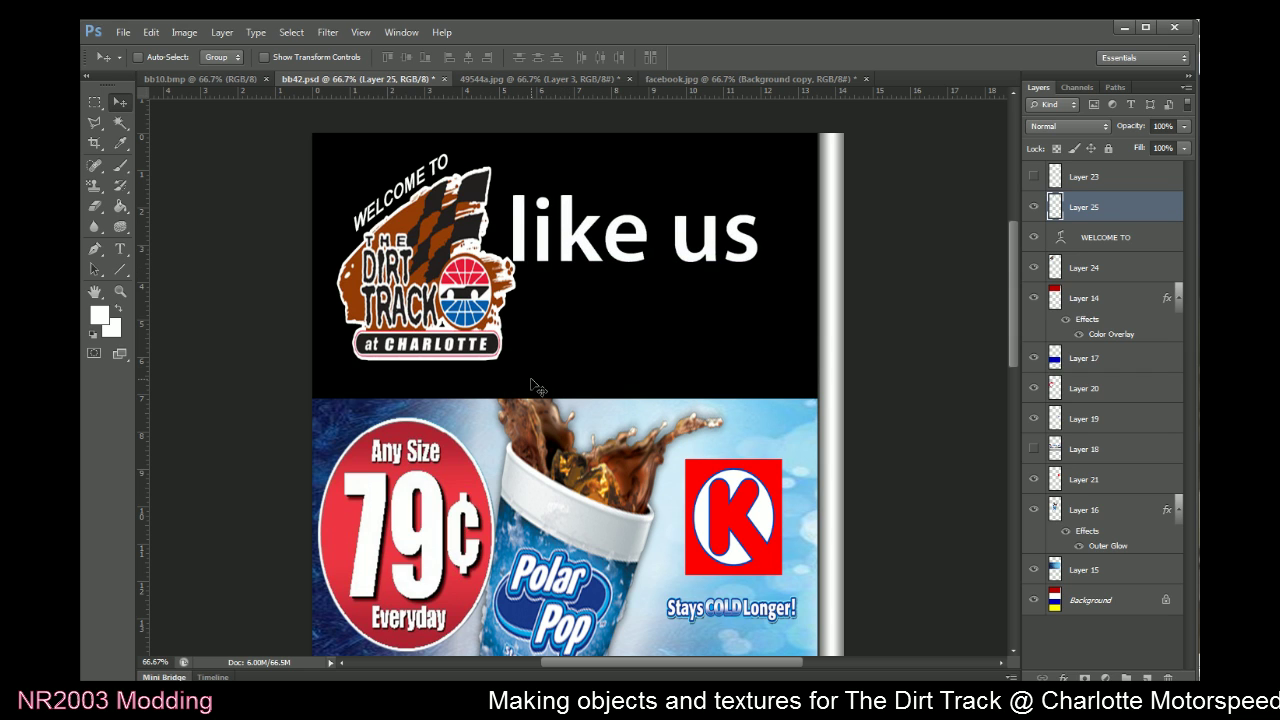
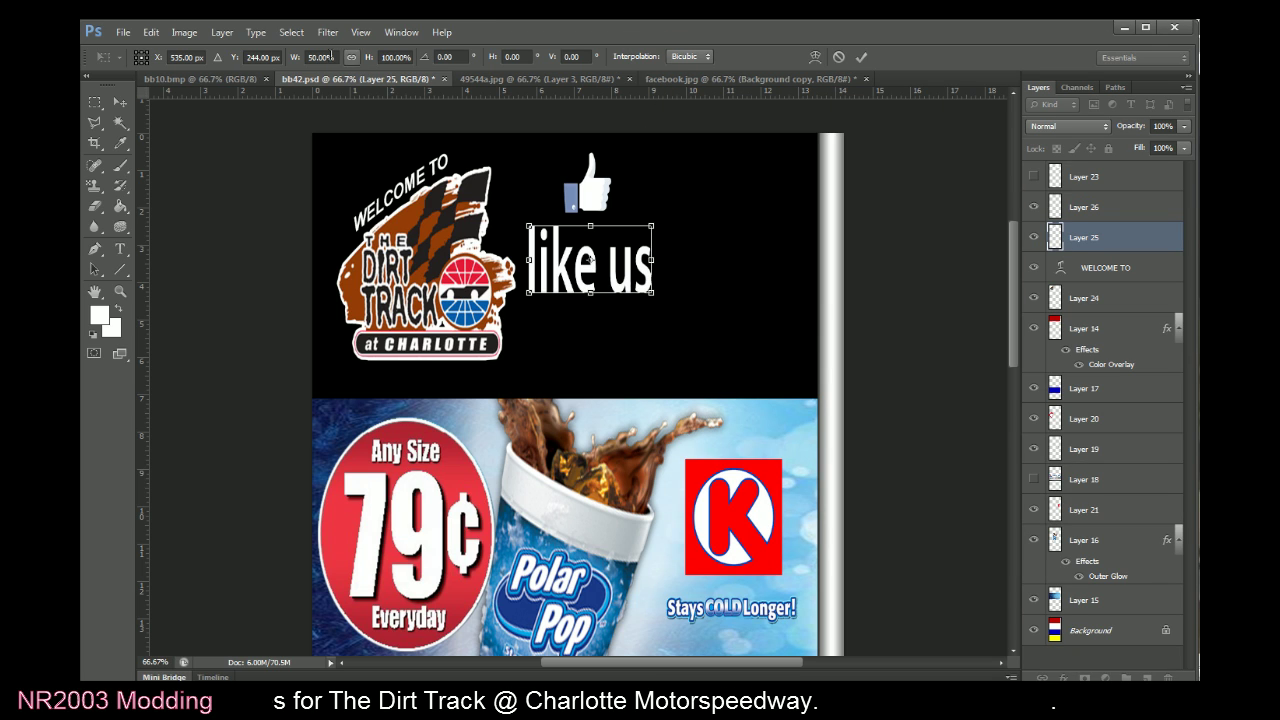
# Narrow the "like us" lettering to 30% width and apply the transform
pyautogui.click(295, 60)
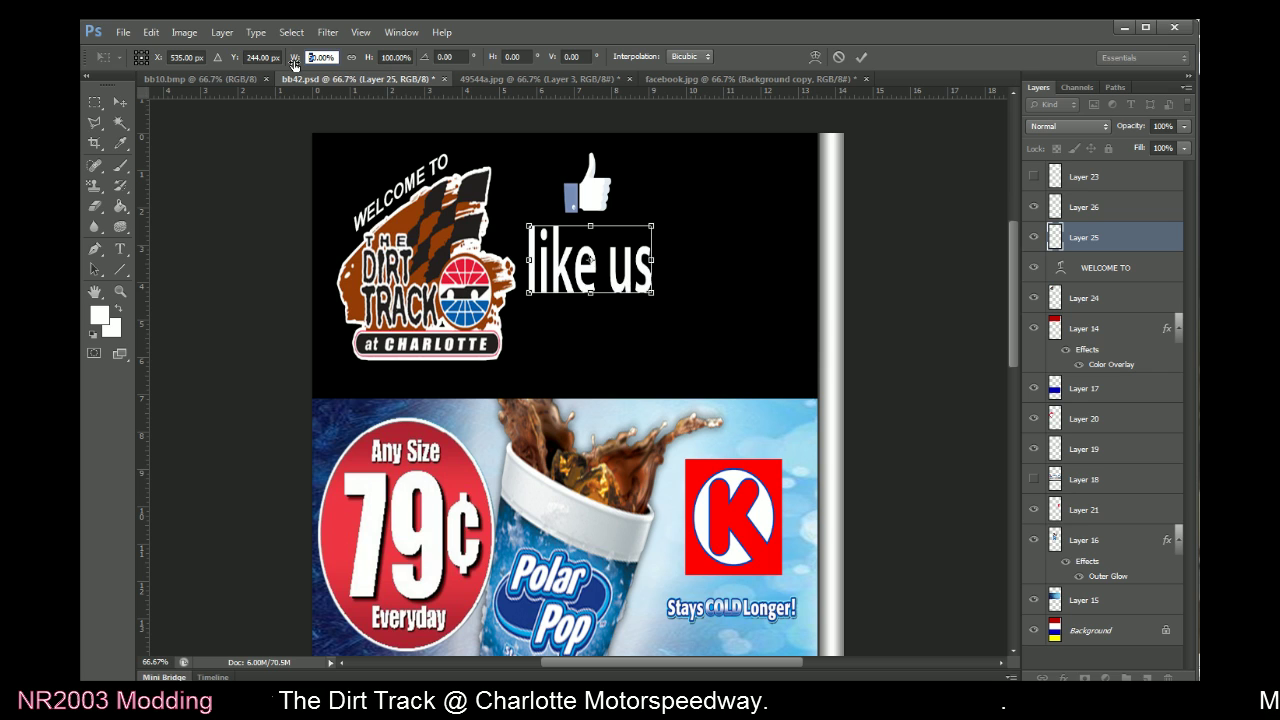
pyautogui.write('3')
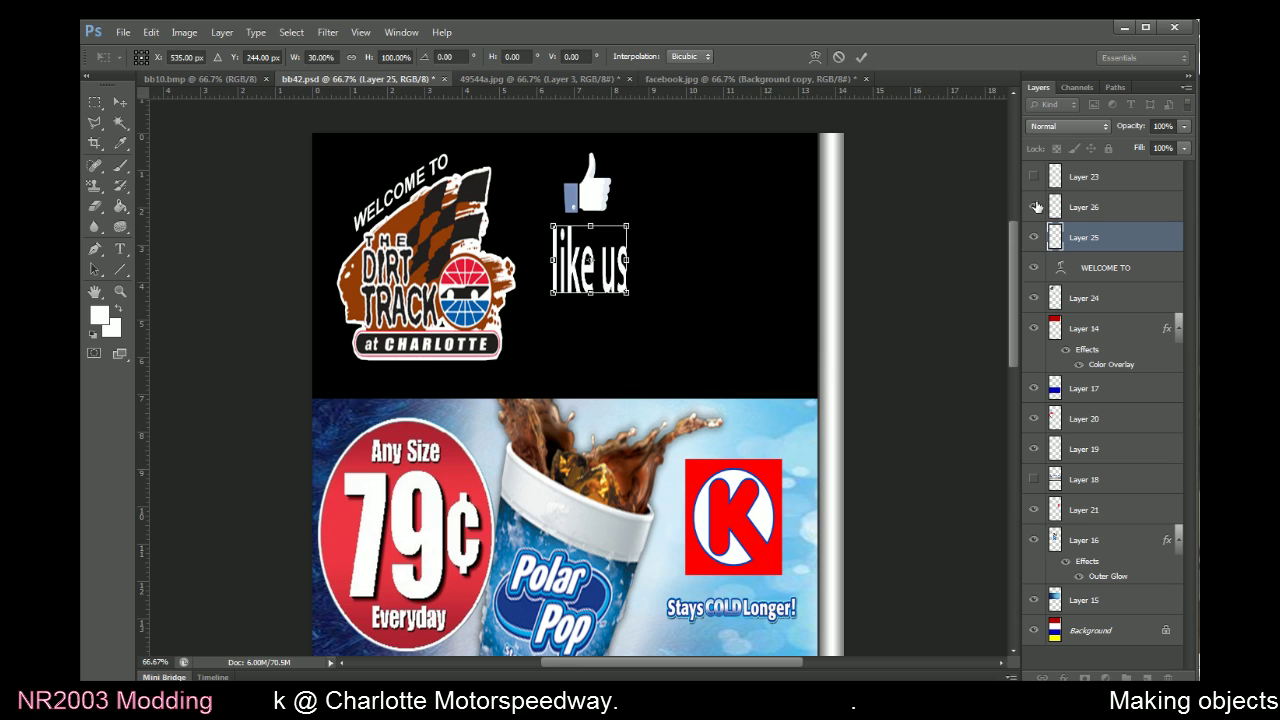
pyautogui.click(862, 57)
# Identify the thumbs-up layer, Layer 26, and free-transform it to 70% width and 70% height
pyautogui.click(1034, 207)
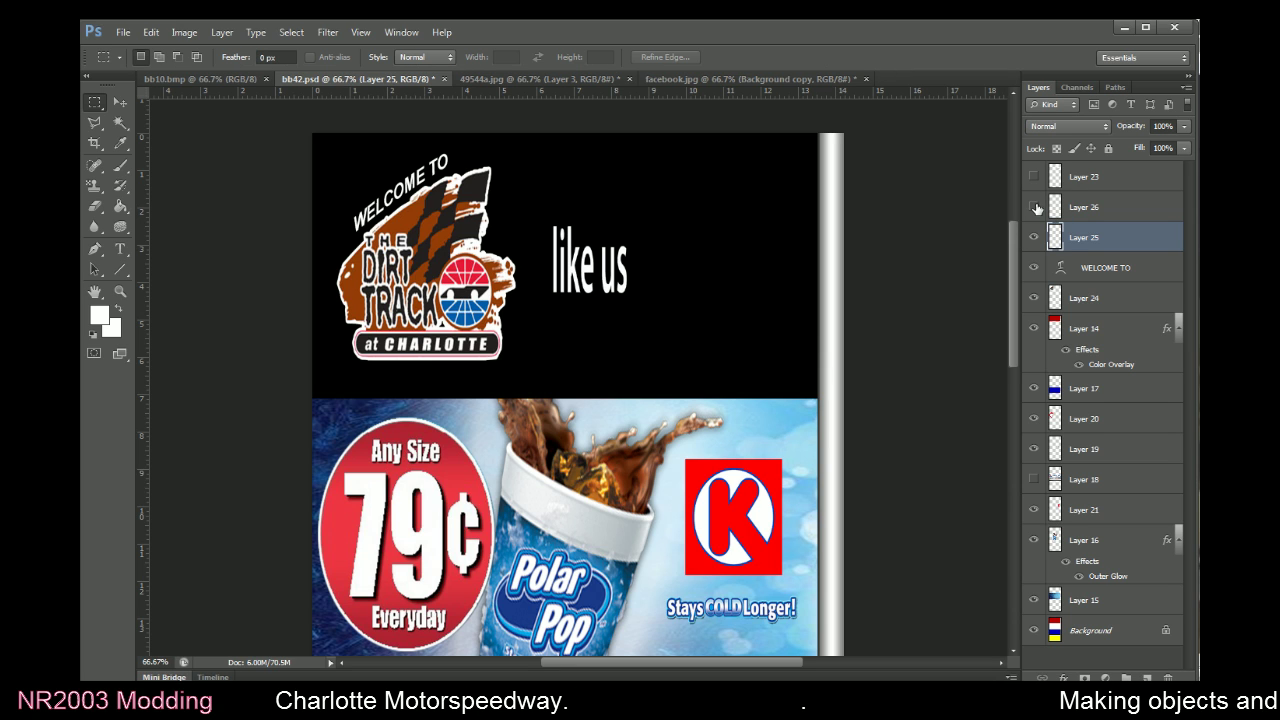
pyautogui.click(1034, 207)
pyautogui.click(1056, 210)
pyautogui.rightClick(529, 205)
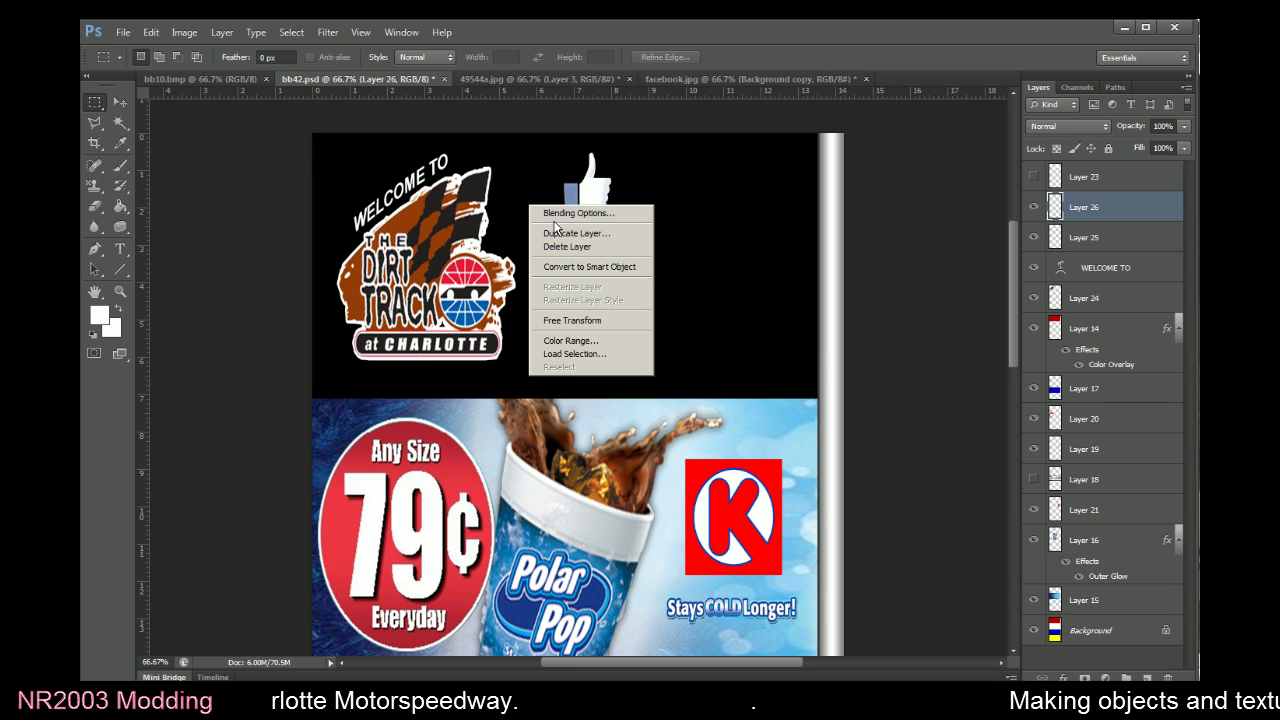
pyautogui.click(572, 320)
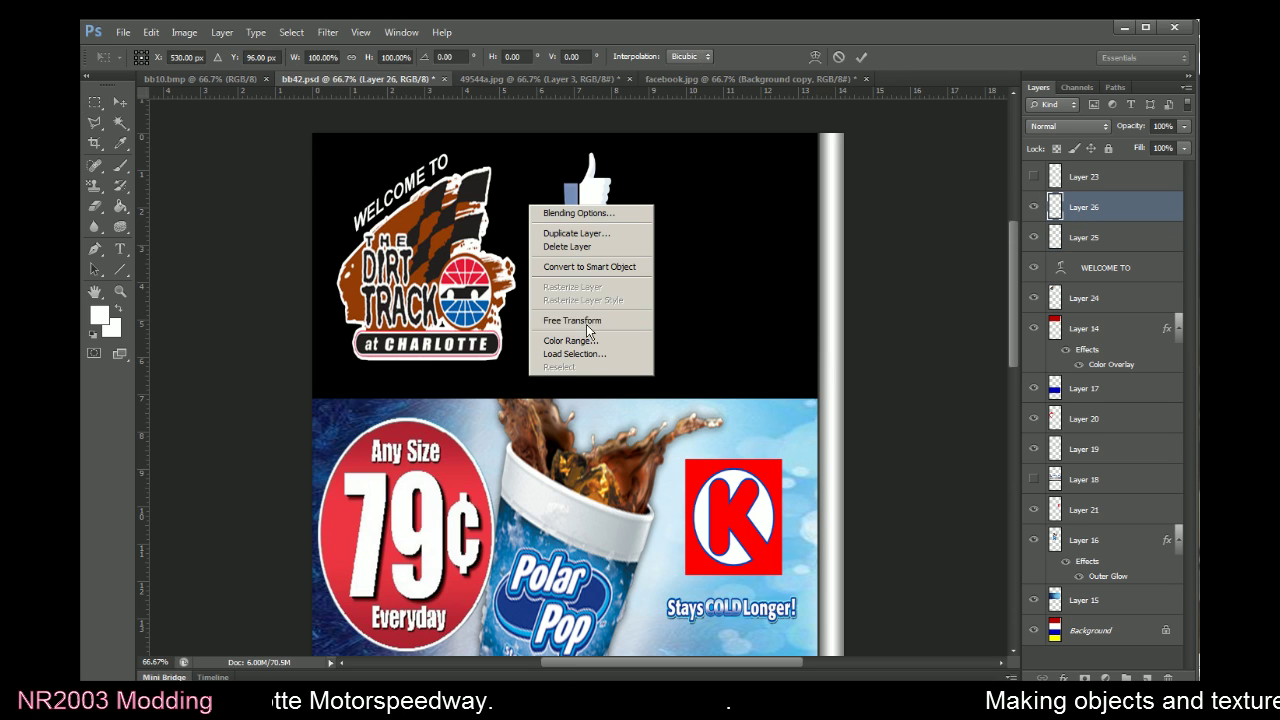
pyautogui.click(312, 57)
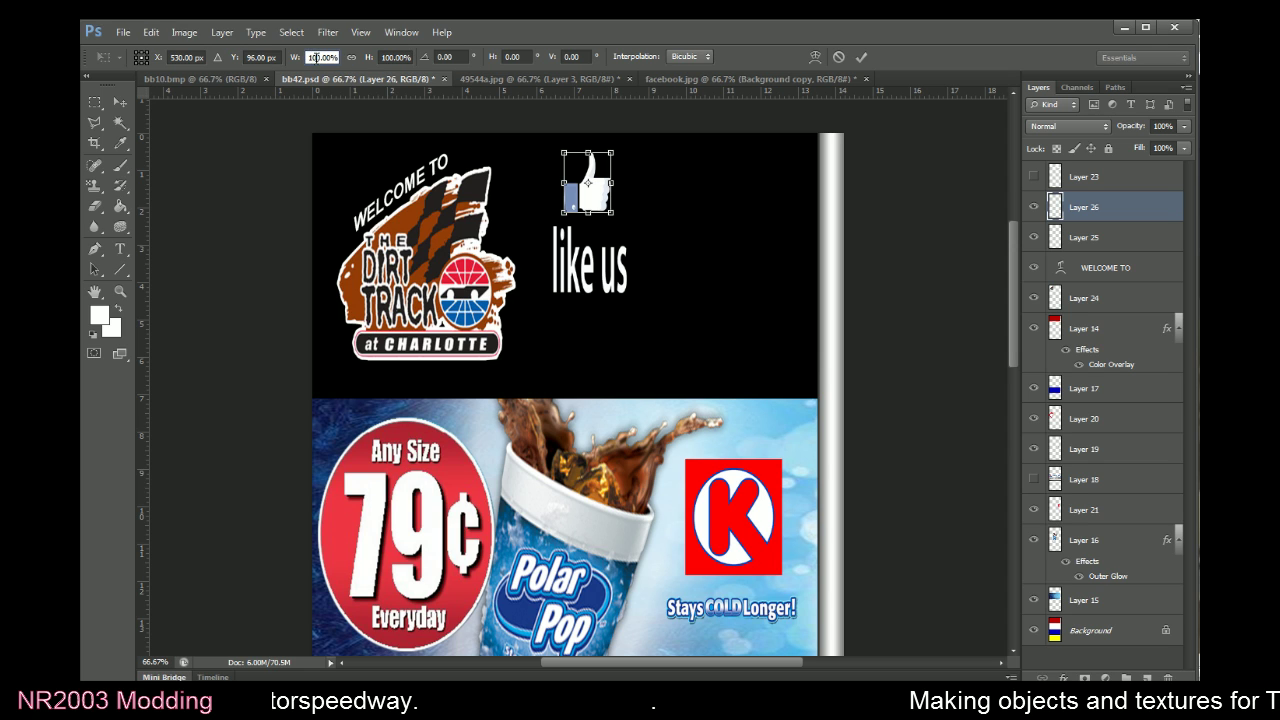
pyautogui.write('70')
pyautogui.press('Return')
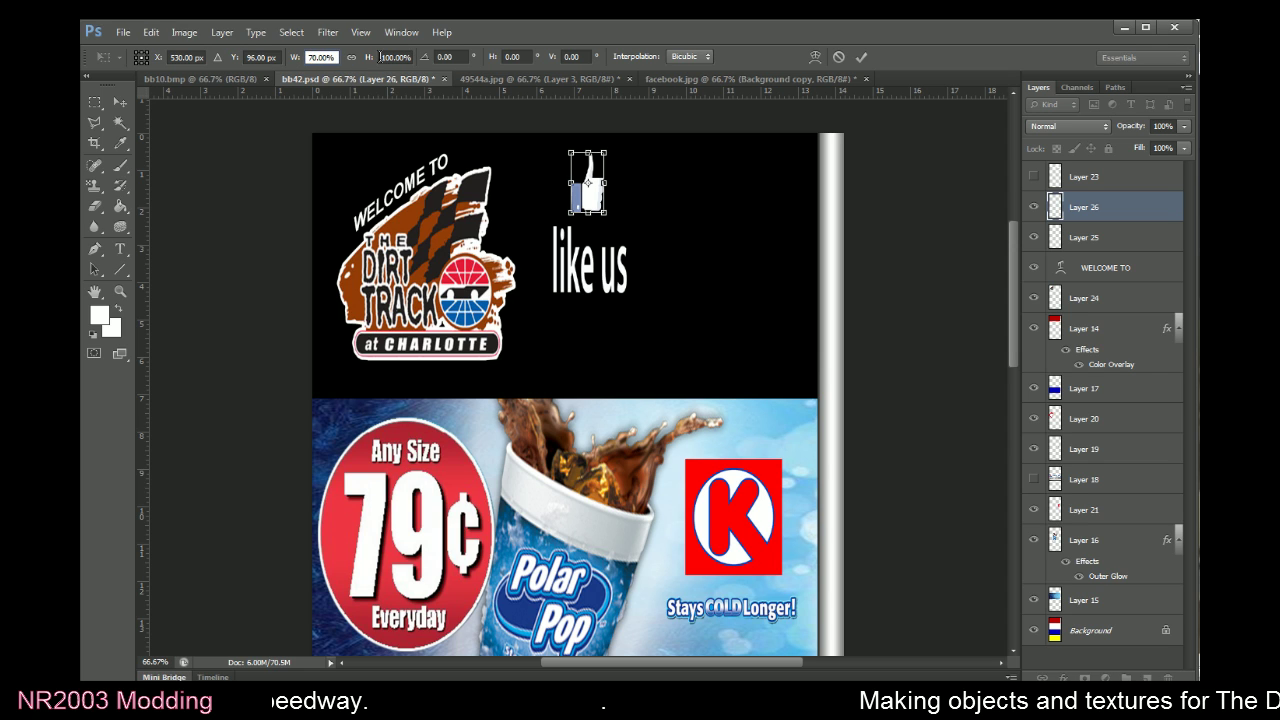
pyautogui.click(386, 57)
pyautogui.write('70')
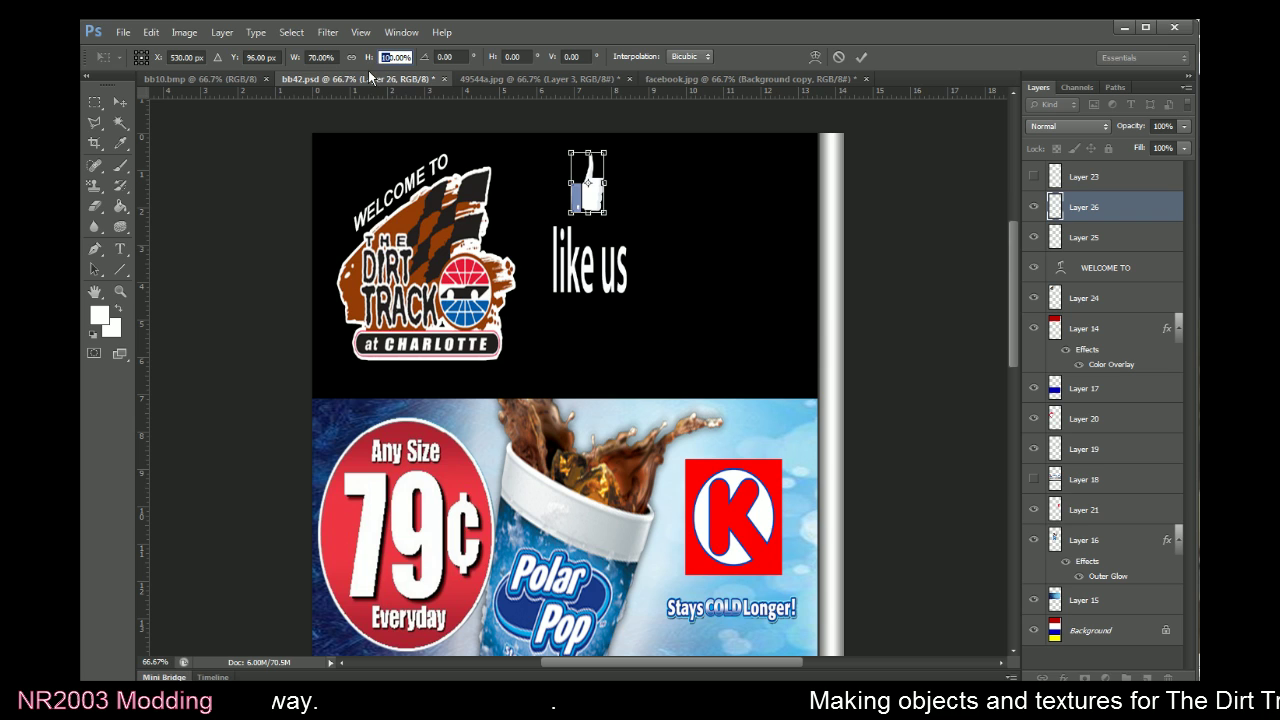
pyautogui.press('Return')
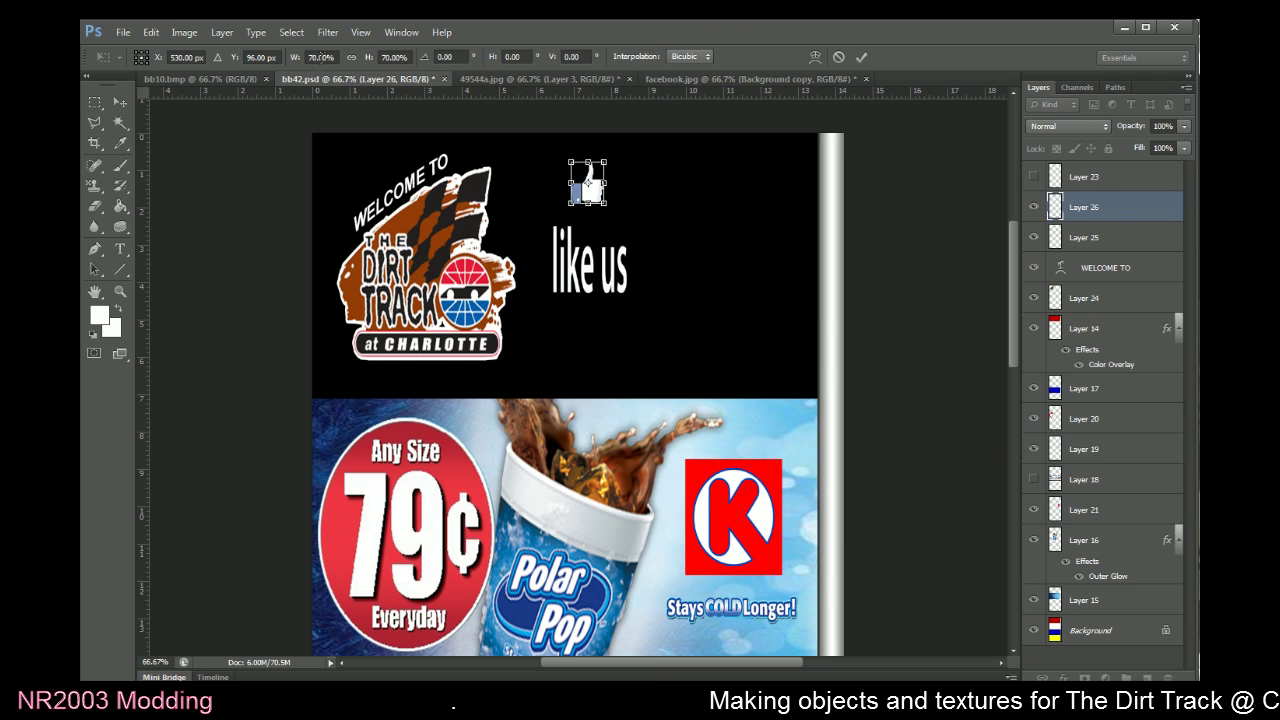
# Reduce the thumbs-up to 60% width and height, apply the transform, and move it slightly down toward the "like us" lettering
pyautogui.click(310, 57)
pyautogui.write('60')
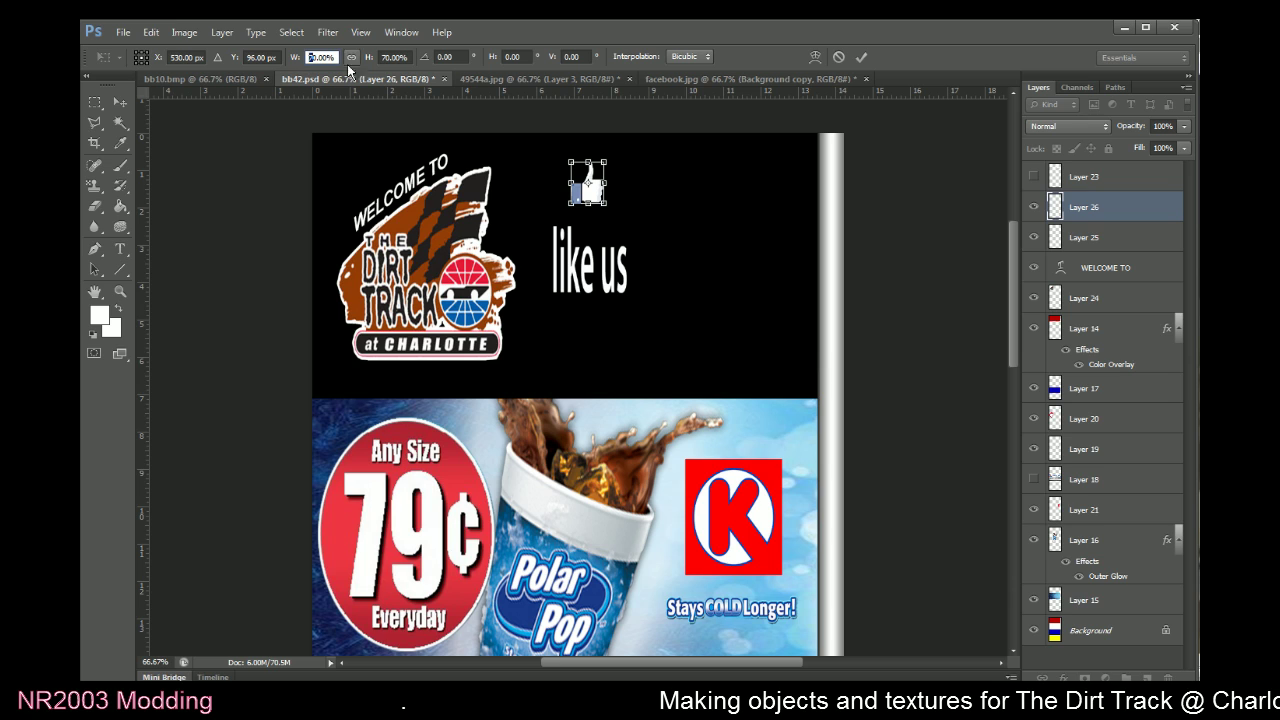
pyautogui.press('Return')
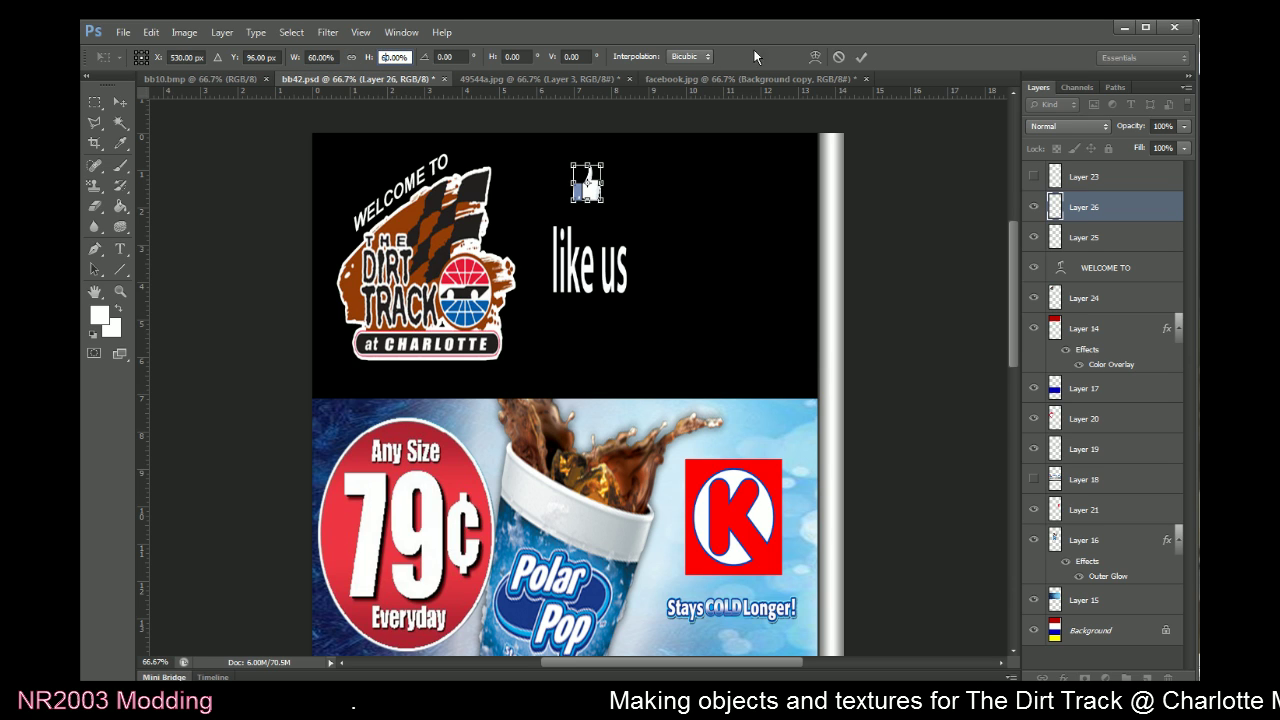
pyautogui.click(861, 57)
pyautogui.click(120, 103)
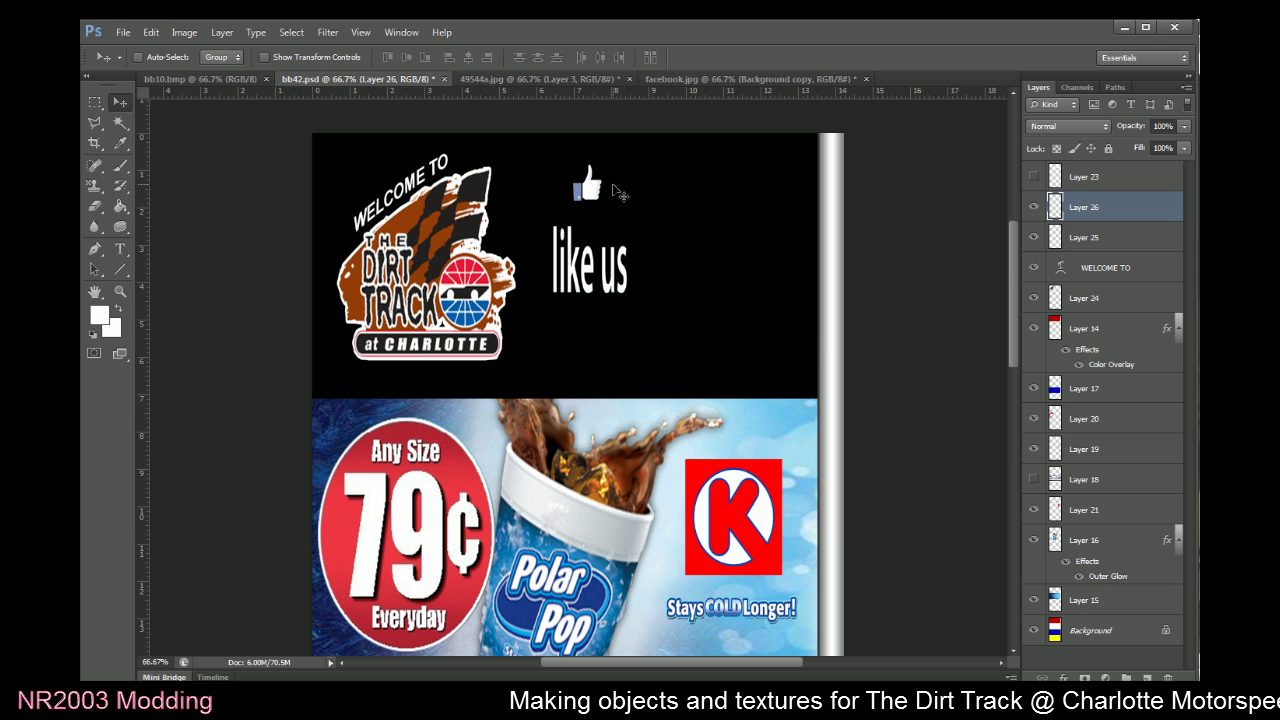
pyautogui.moveTo(618, 190); pyautogui.dragTo(620, 199)
# Free-transform the "like us" layer to 50% height and move it up just beneath the thumbs-up
pyautogui.click(1040, 238)
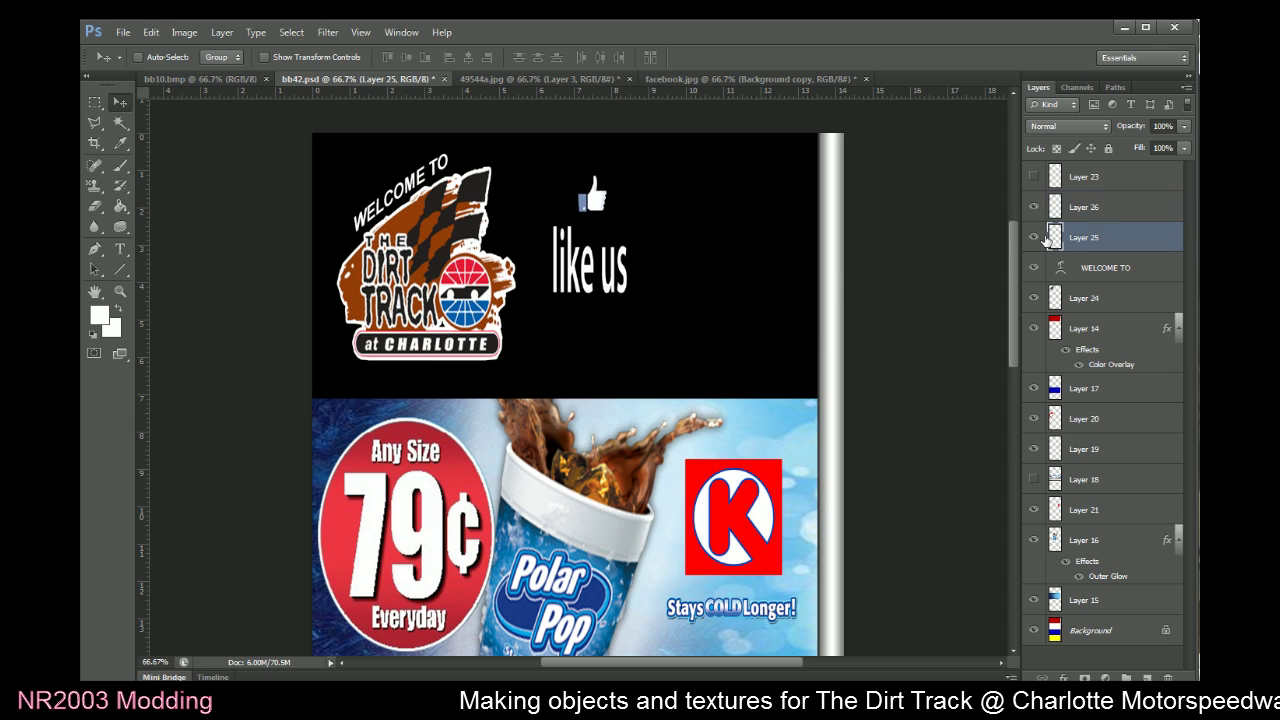
pyautogui.click(99, 103)
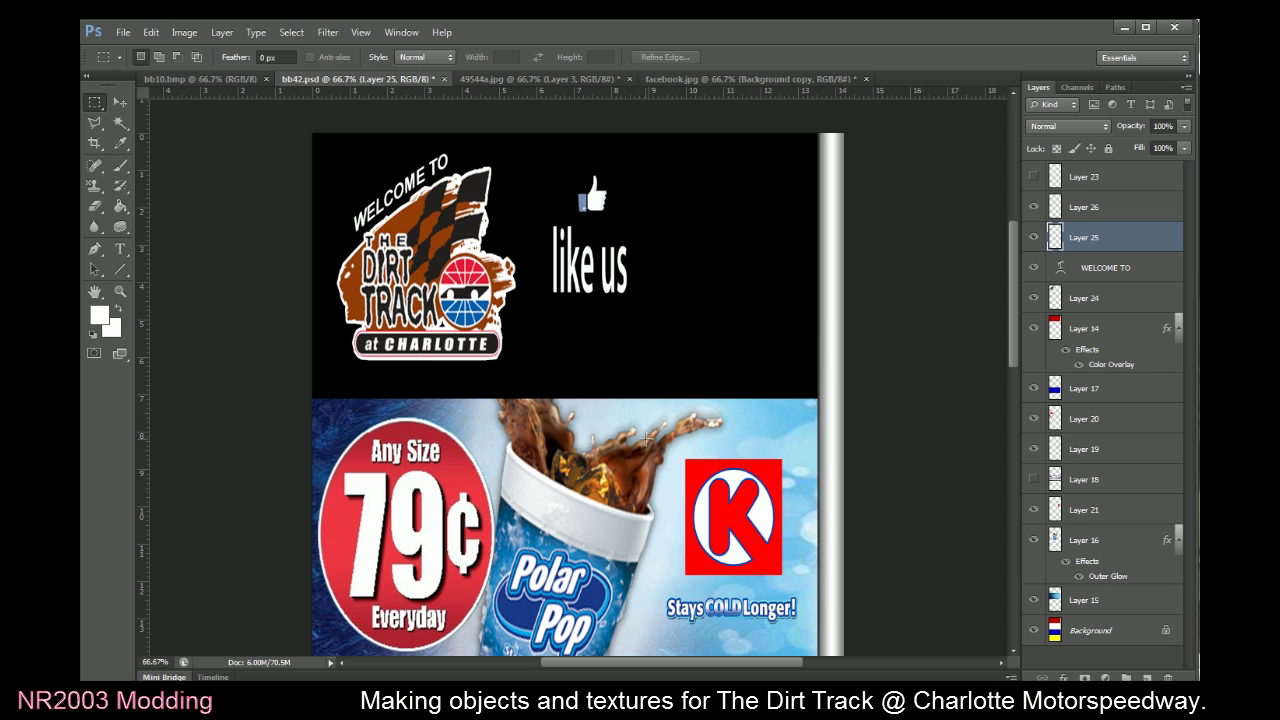
pyautogui.rightClick(614, 330)
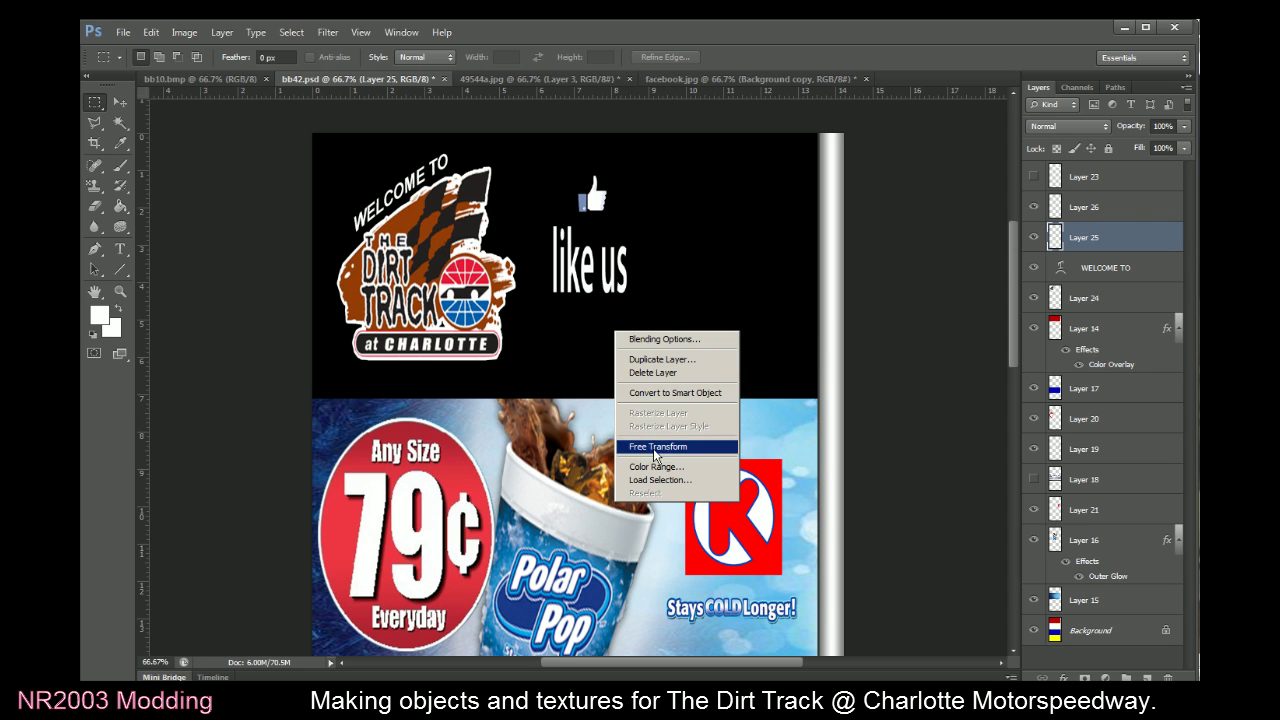
pyautogui.click(632, 443)
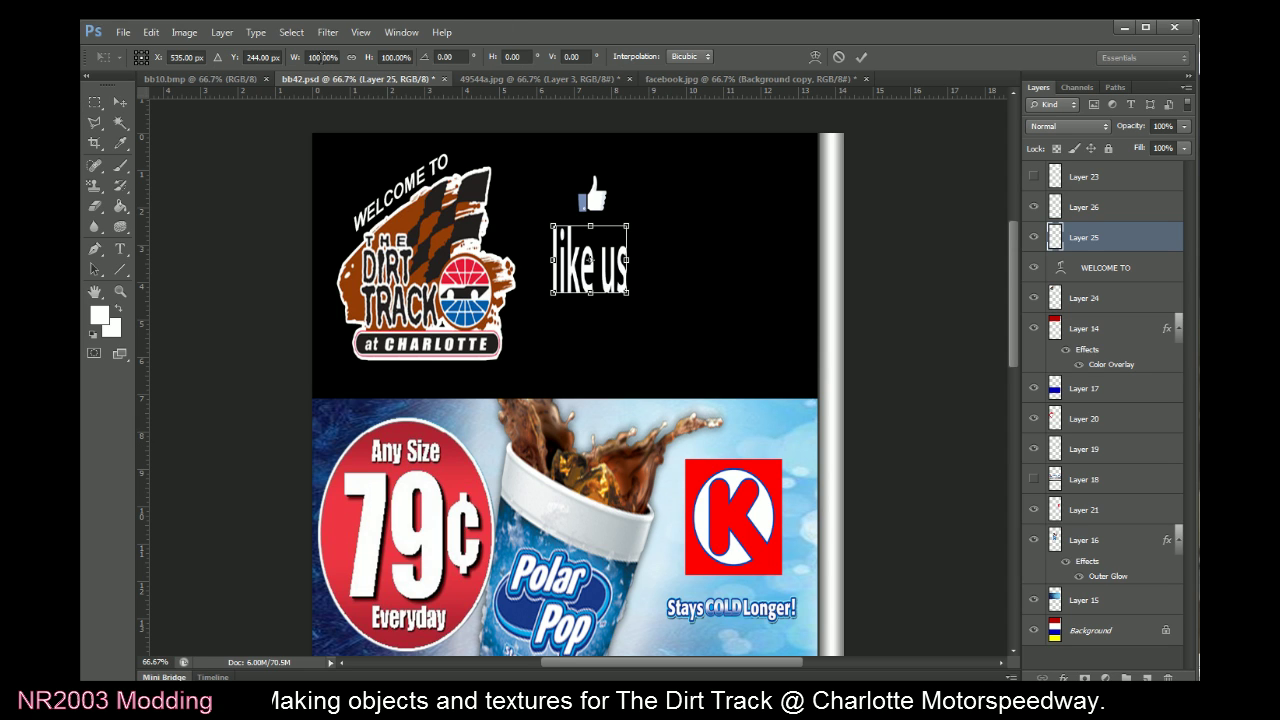
pyautogui.click(394, 57)
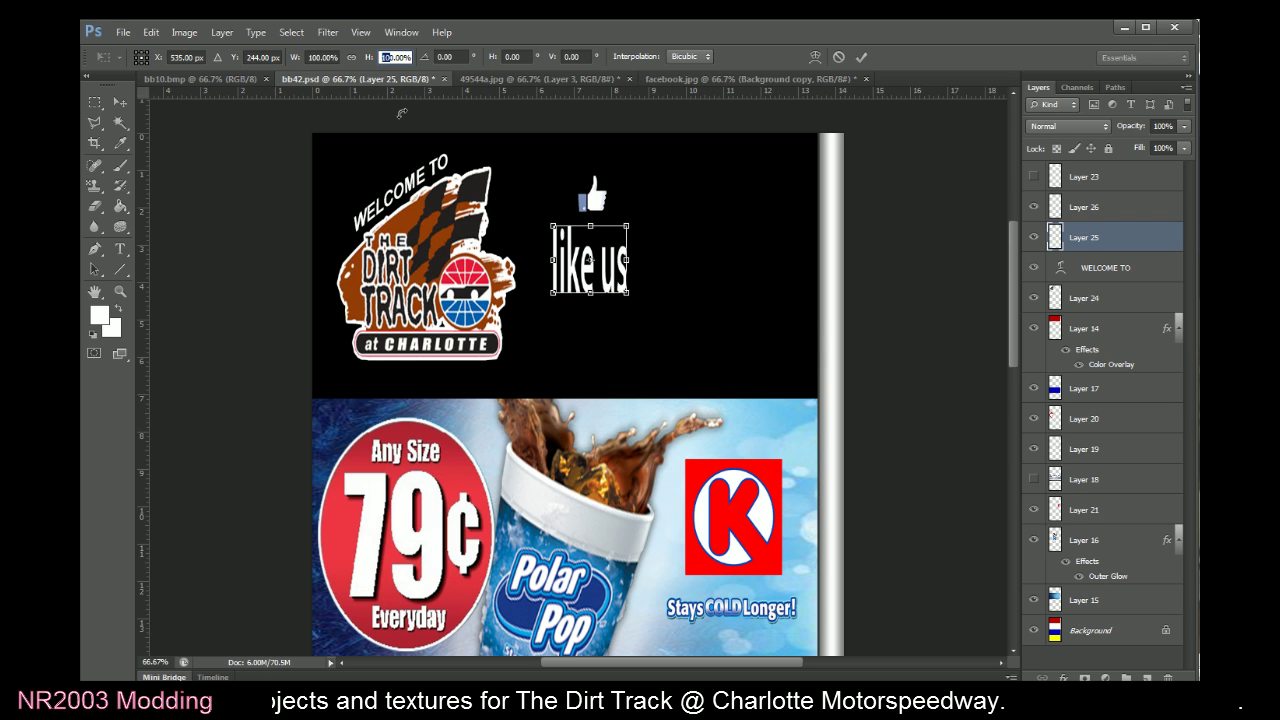
pyautogui.write('50')
pyautogui.press('Return')
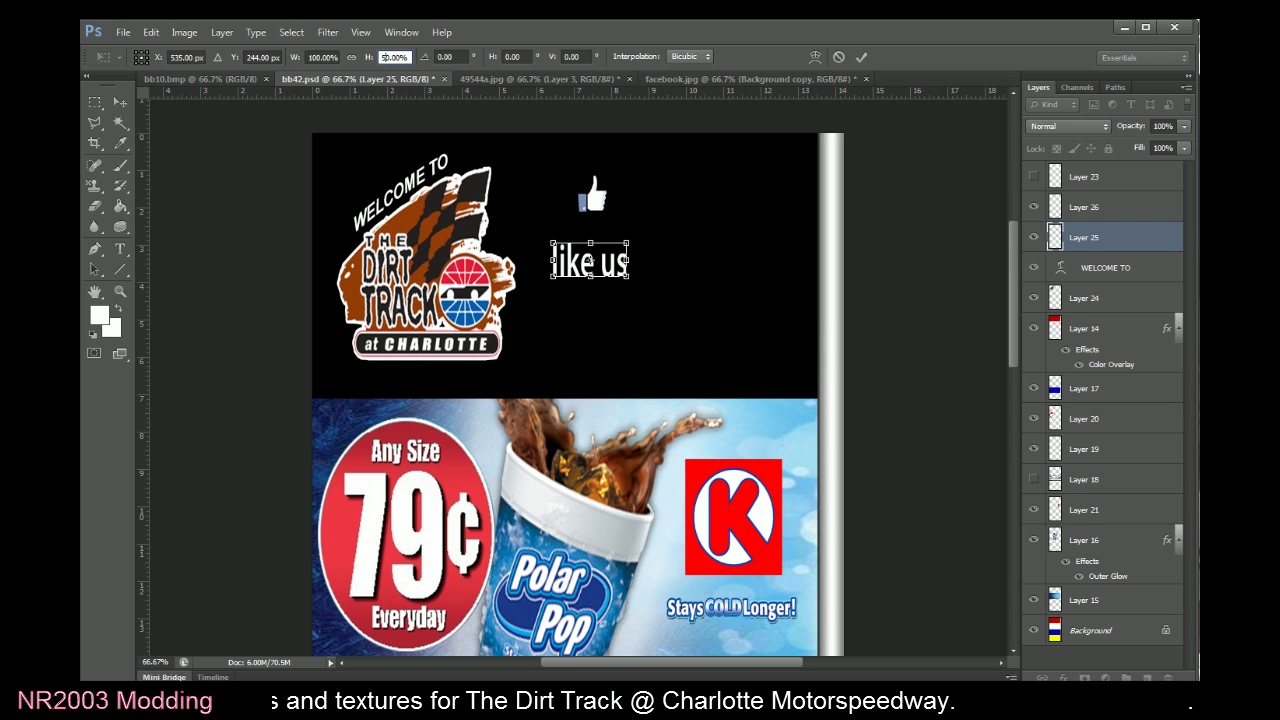
pyautogui.hotkey('alt', 'Tab')
pyautogui.click(683, 36)
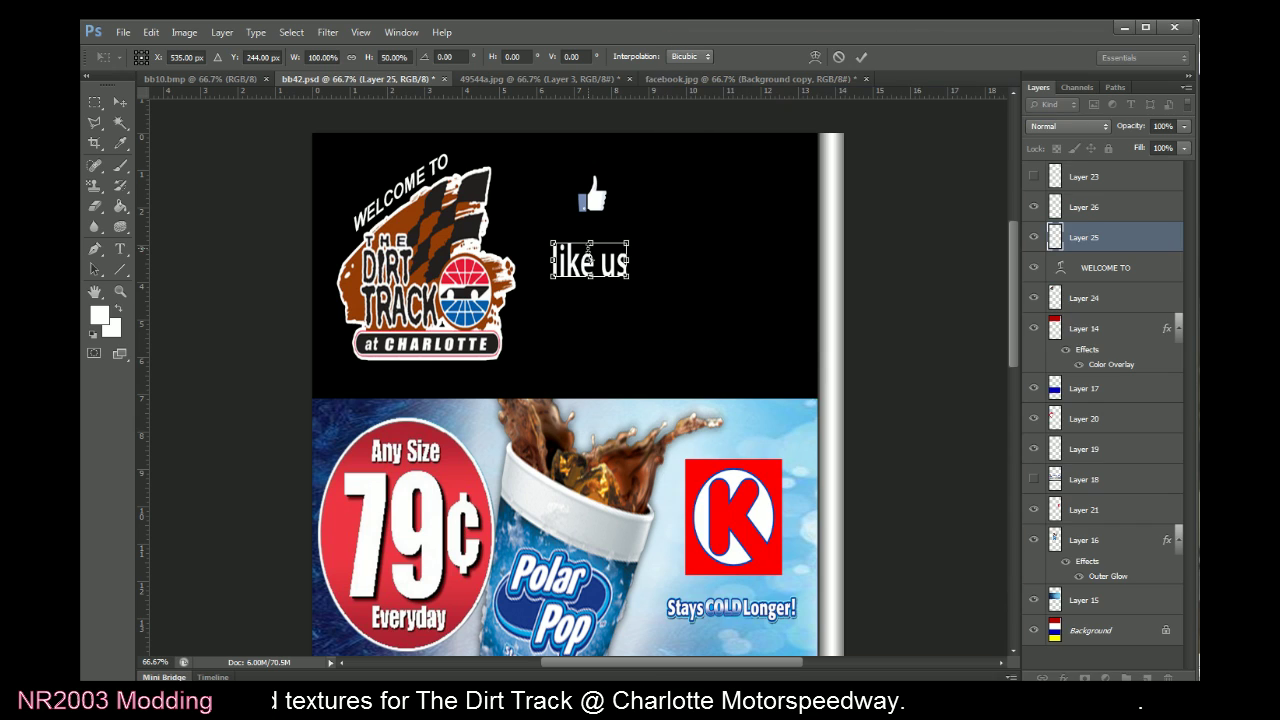
pyautogui.moveTo(589, 260); pyautogui.dragTo(590, 238)
# Check the bb10.bmp reference, set the "like us" transform to 80% width and 60% height, and apply it
pyautogui.hotkey('alt', 'Tab')
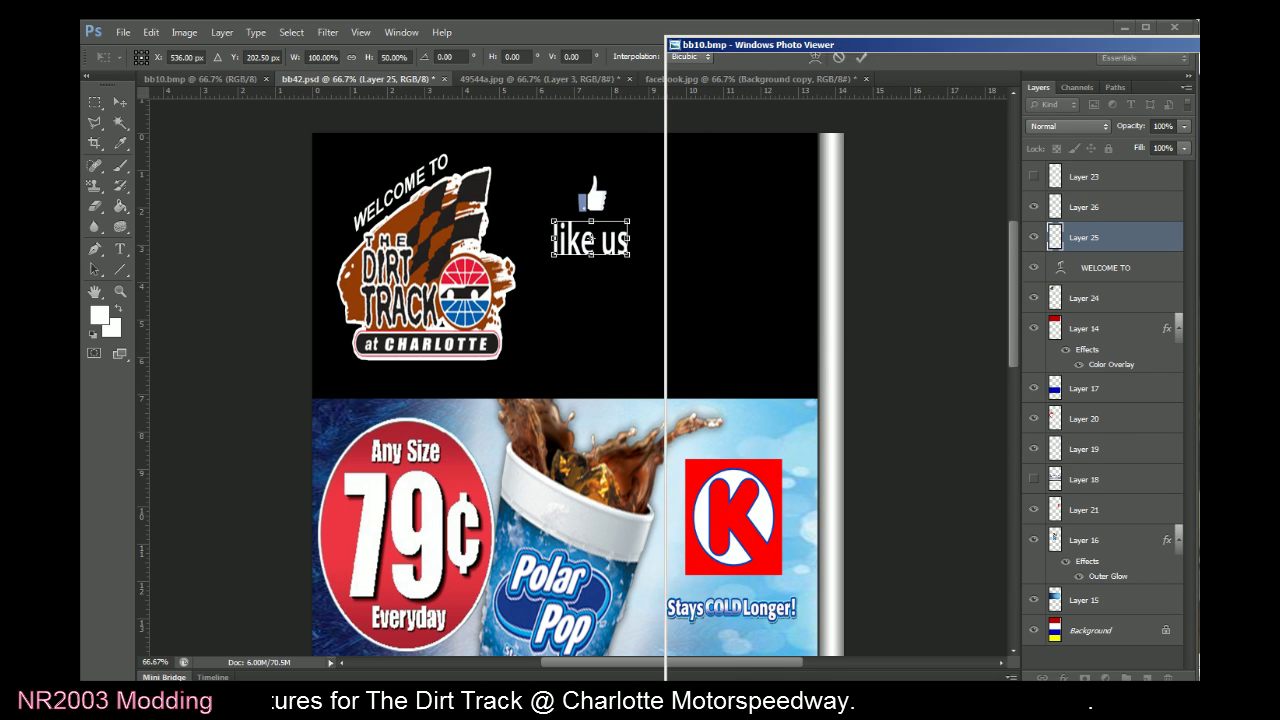
pyautogui.click(592, 21)
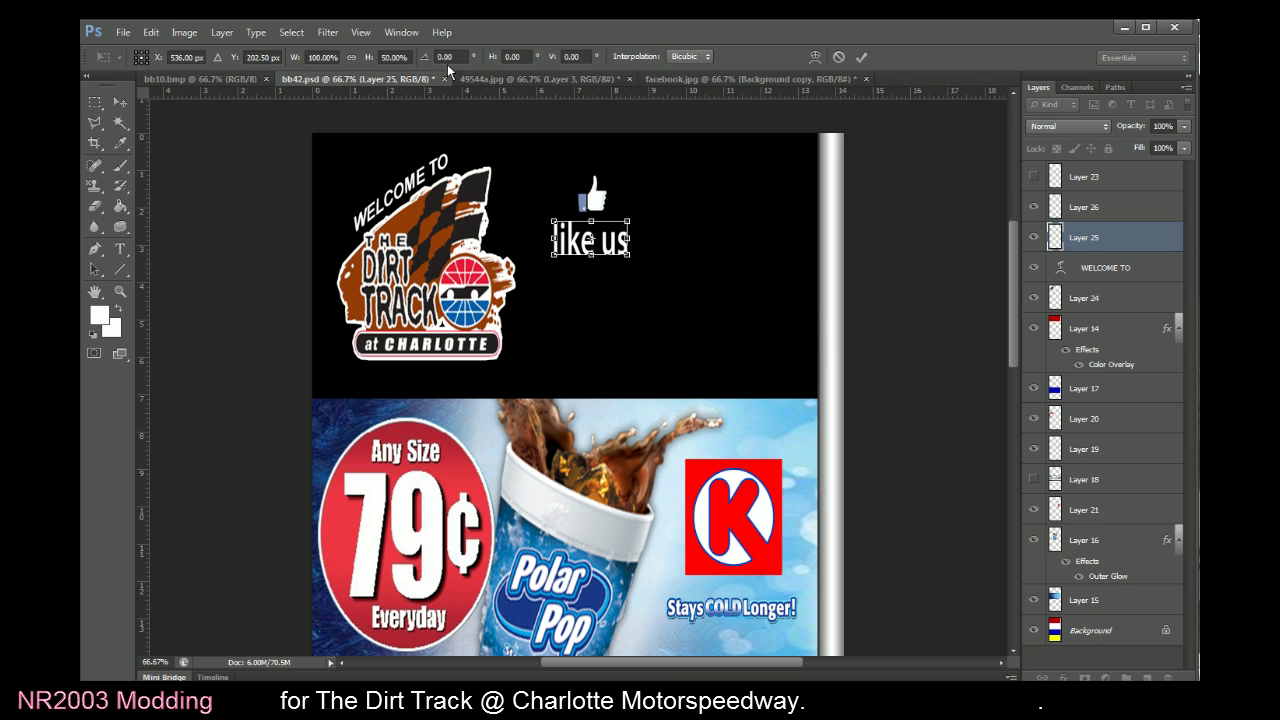
pyautogui.click(383, 57)
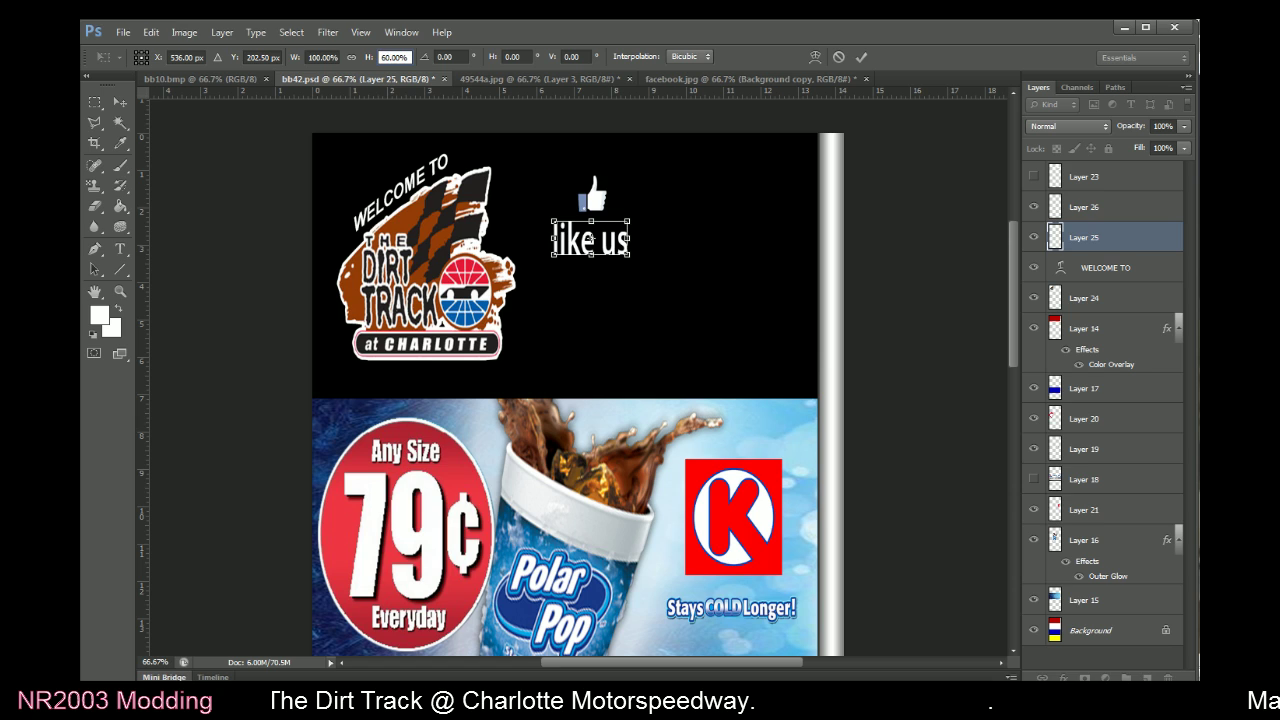
pyautogui.click(313, 57)
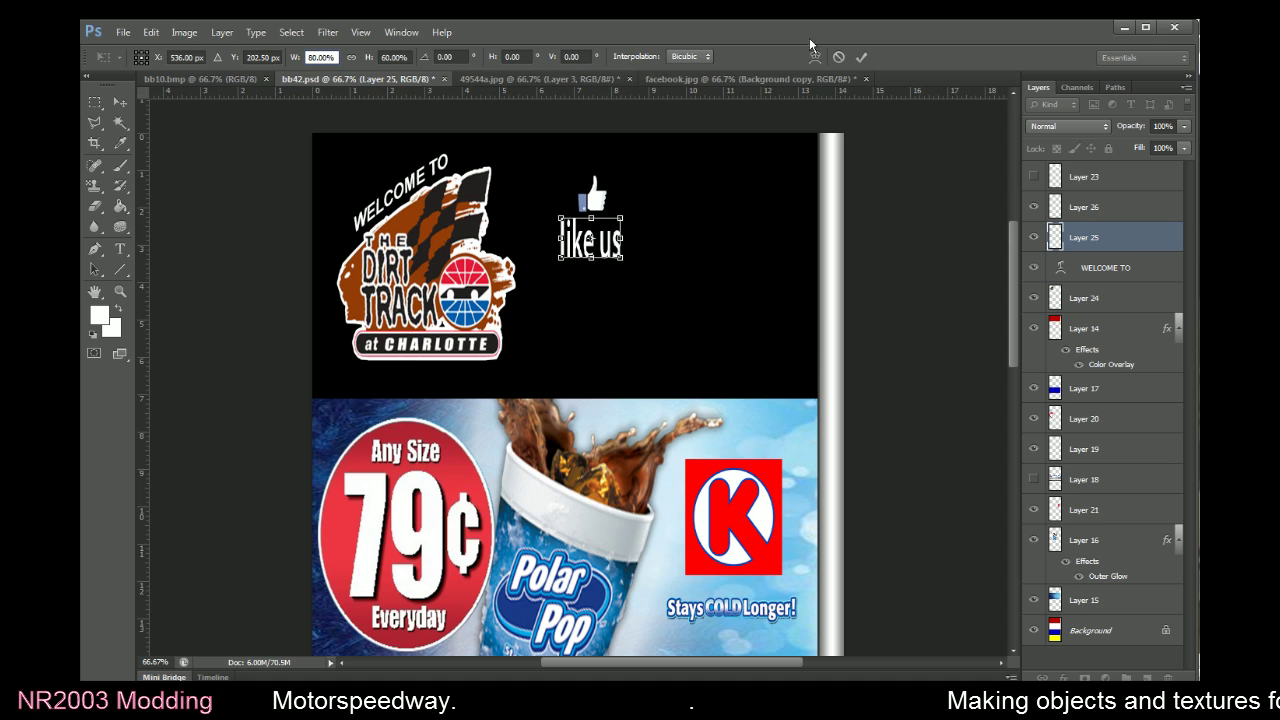
pyautogui.click(861, 57)
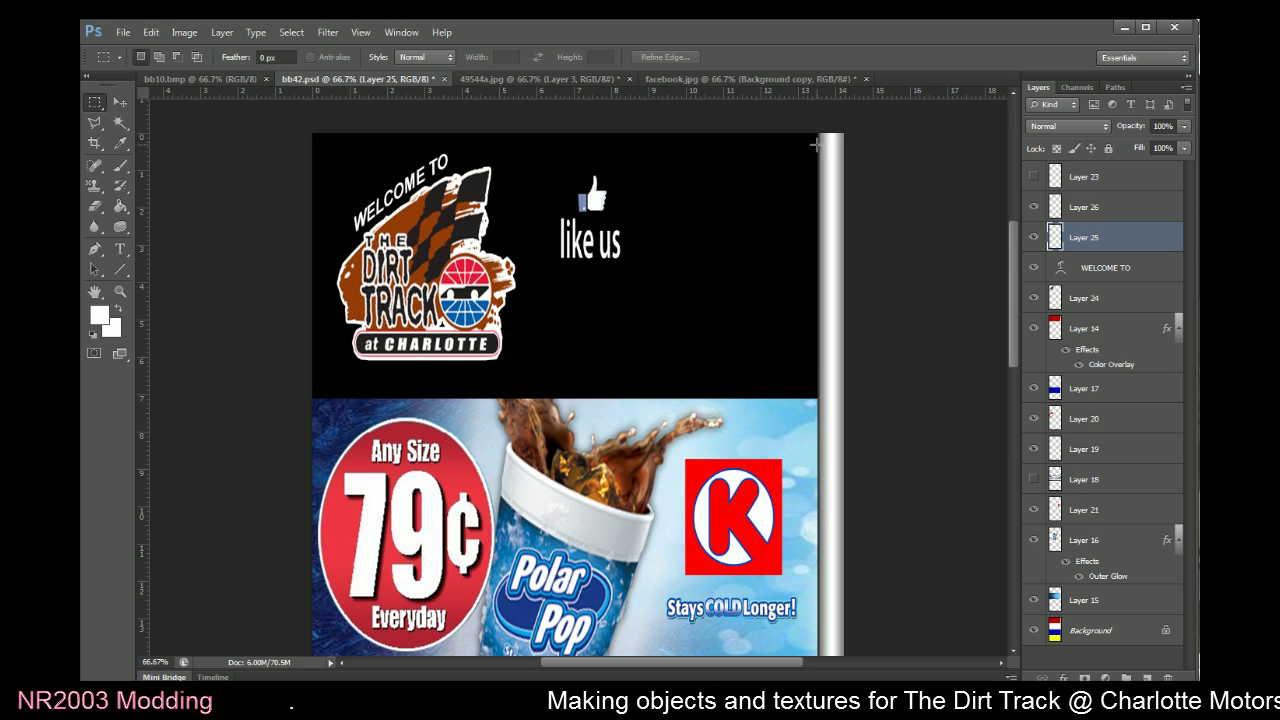
# Free-transform the "like us" lettering to 80% height, compare it with the bb10.bmp reference, and apply the transform
pyautogui.rightClick(572, 205)
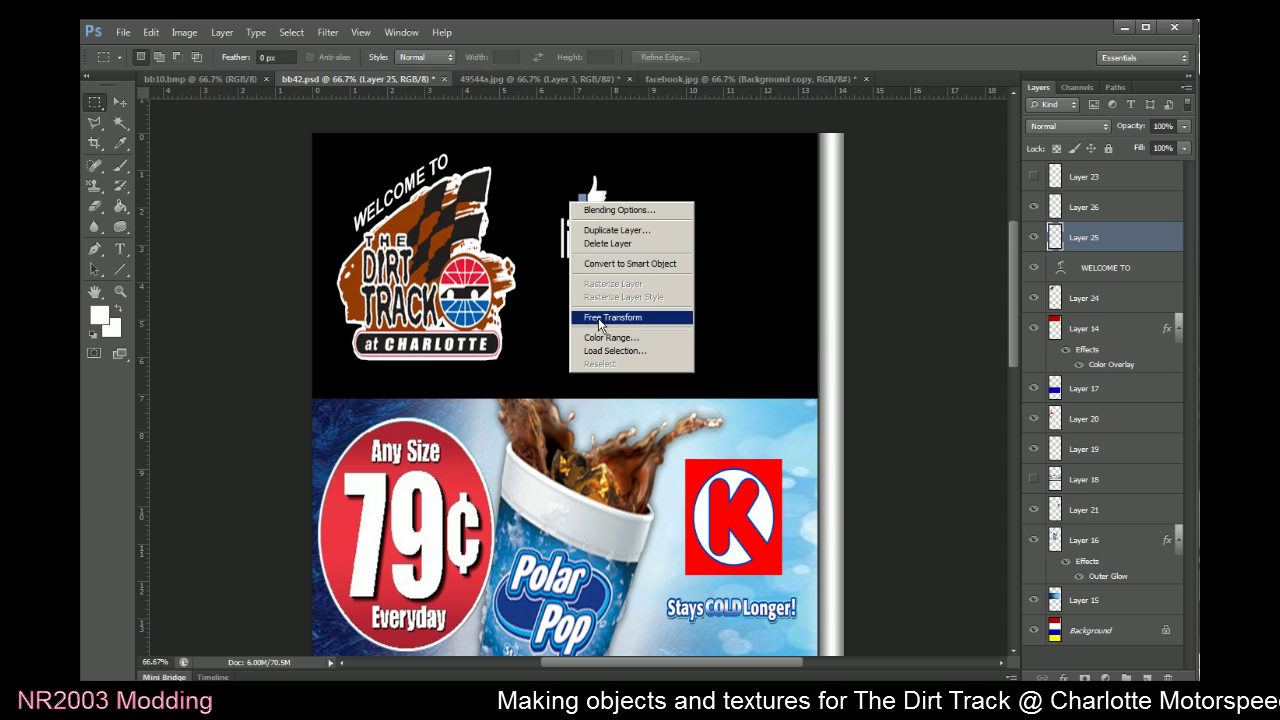
pyautogui.click(600, 318)
pyautogui.click(392, 56)
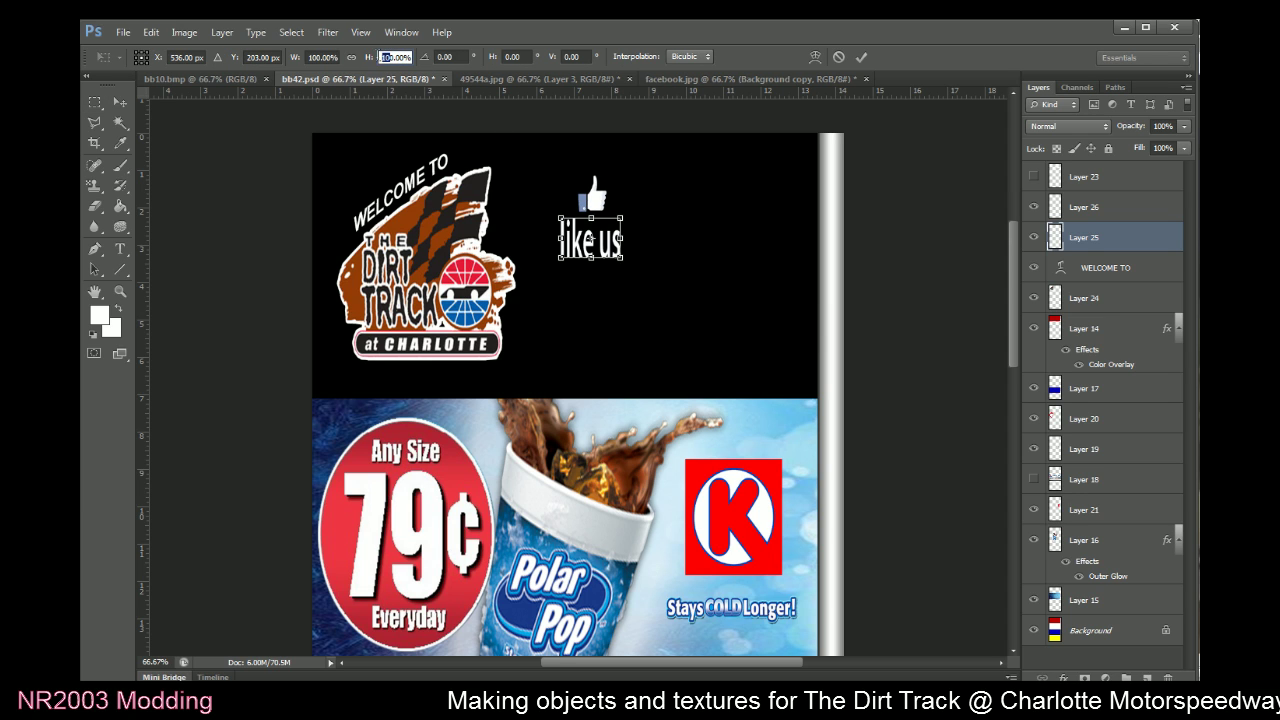
pyautogui.click(352, 57)
pyautogui.write('80')
pyautogui.press('Return')
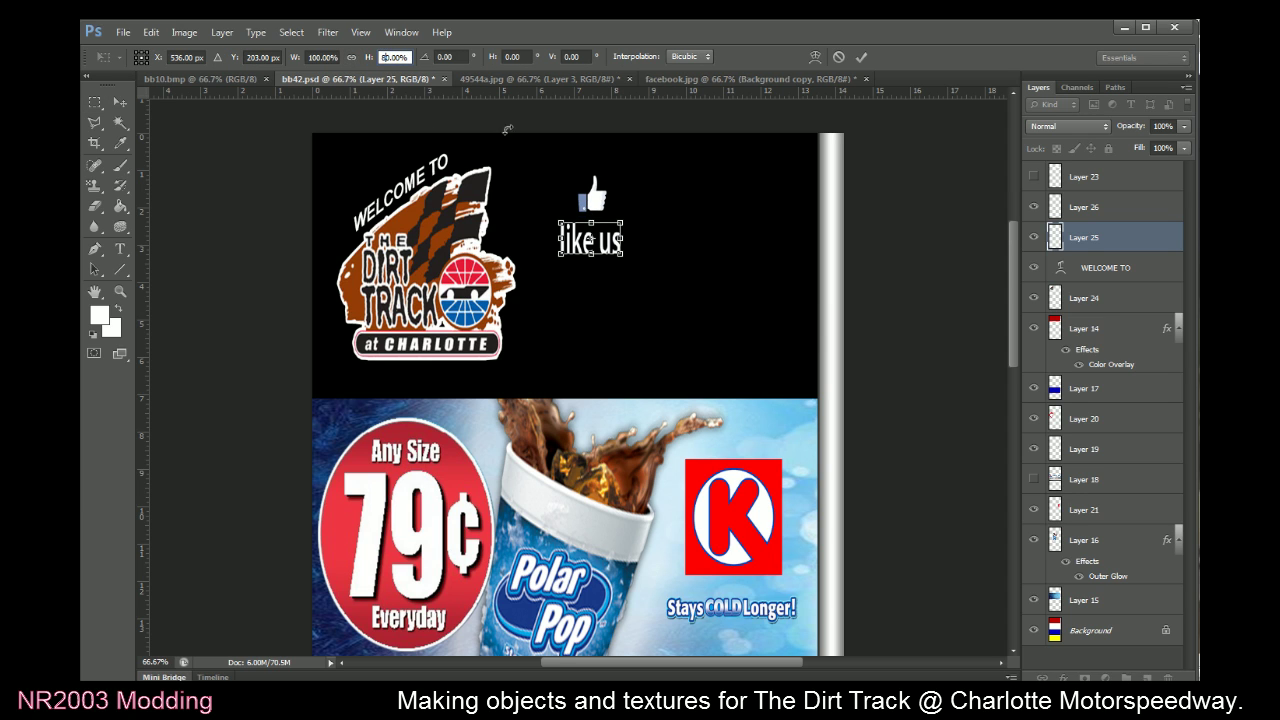
pyautogui.hotkey('alt', 'Tab')
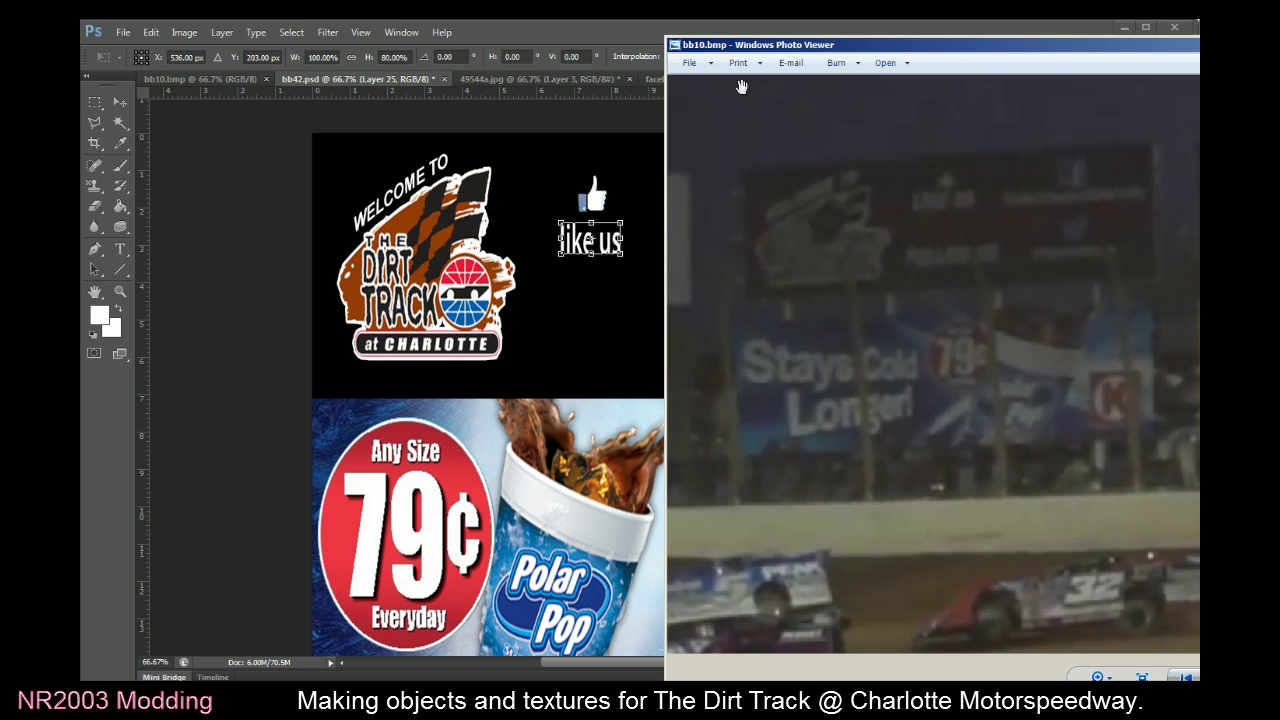
pyautogui.click(587, 31)
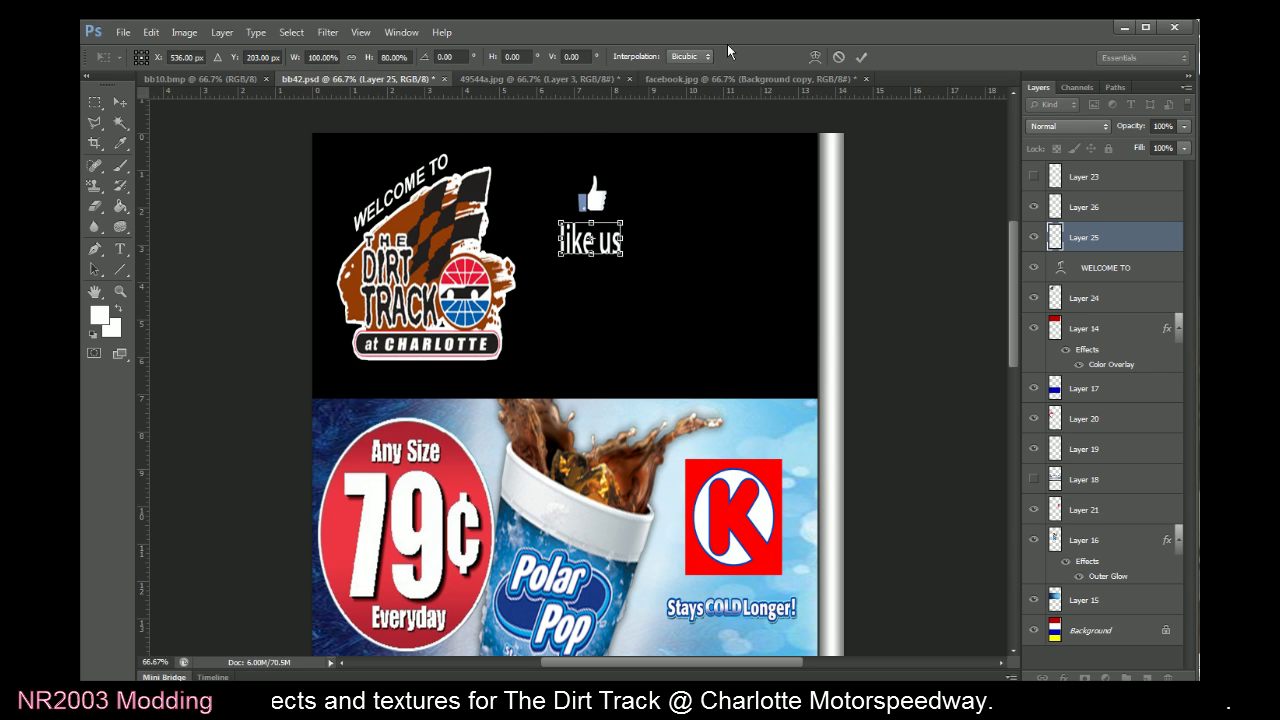
pyautogui.click(861, 57)
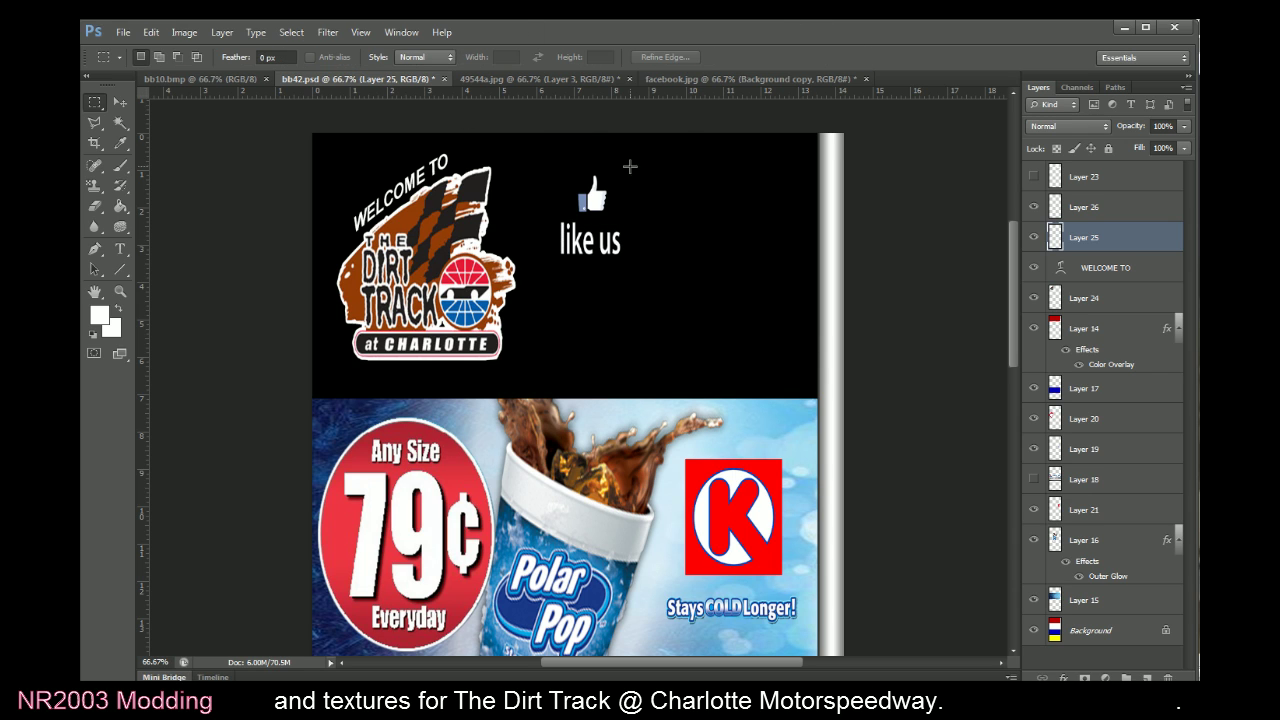
# Check the old "like us" lettering against the bb10.bmp reference, and add a text box reading "Like Us" beneath it
pyautogui.click(120, 104)
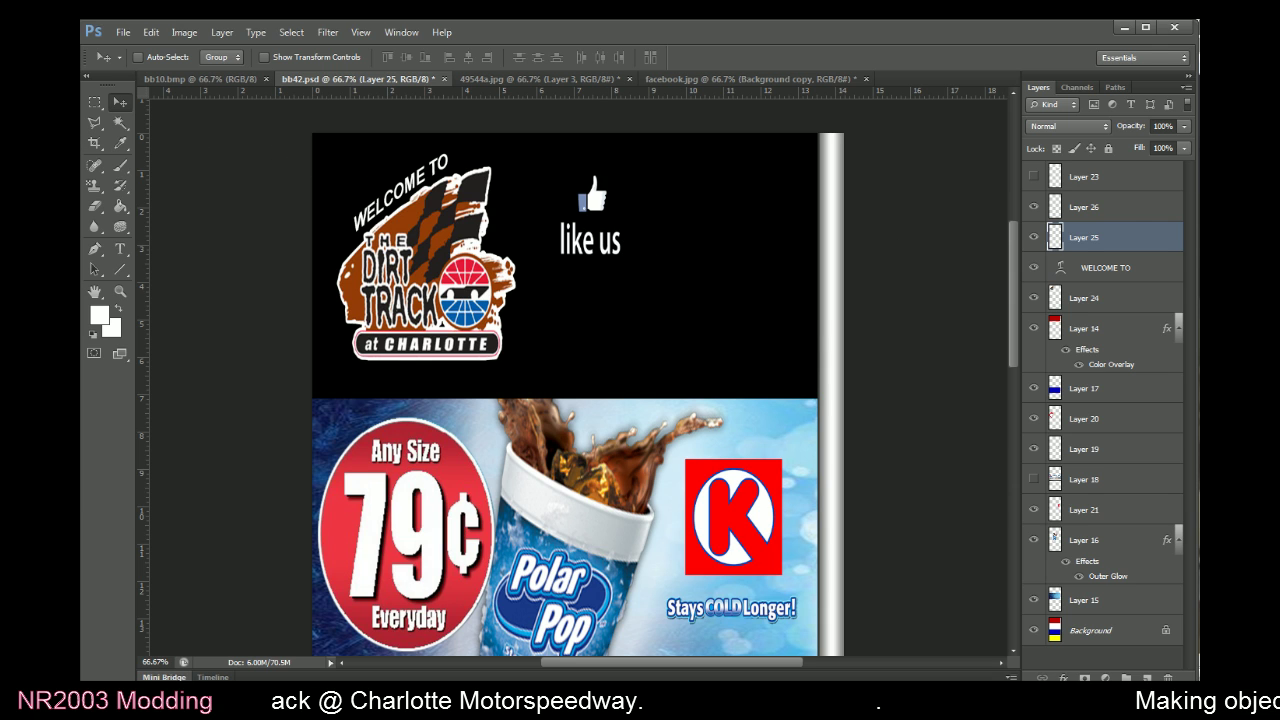
pyautogui.hotkey('alt', 'Tab')
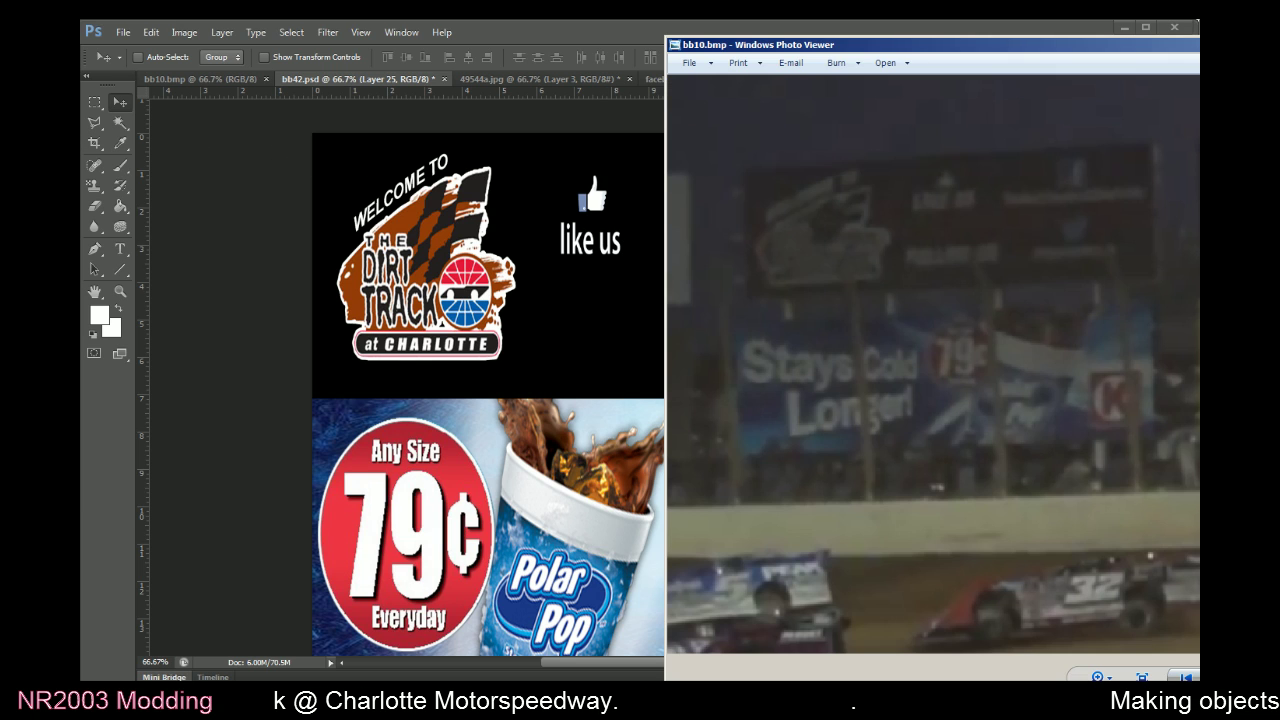
pyautogui.click(666, 22)
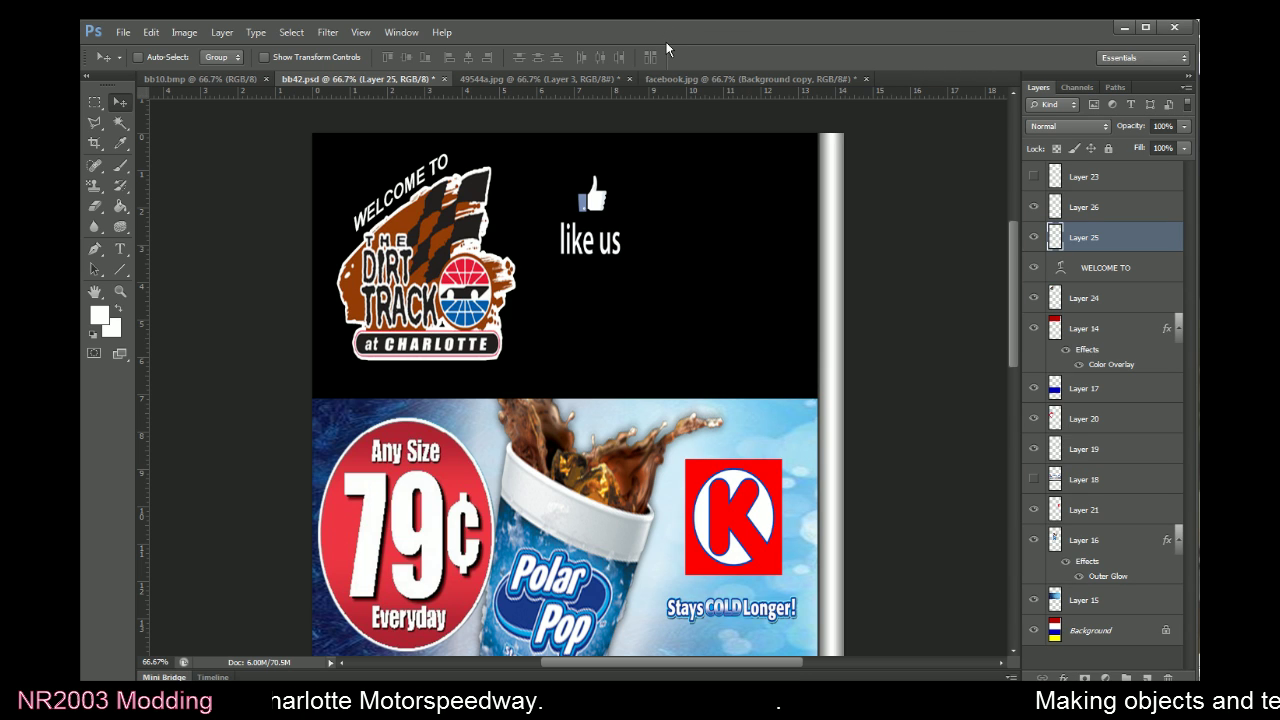
pyautogui.click(1034, 238)
pyautogui.click(1034, 238)
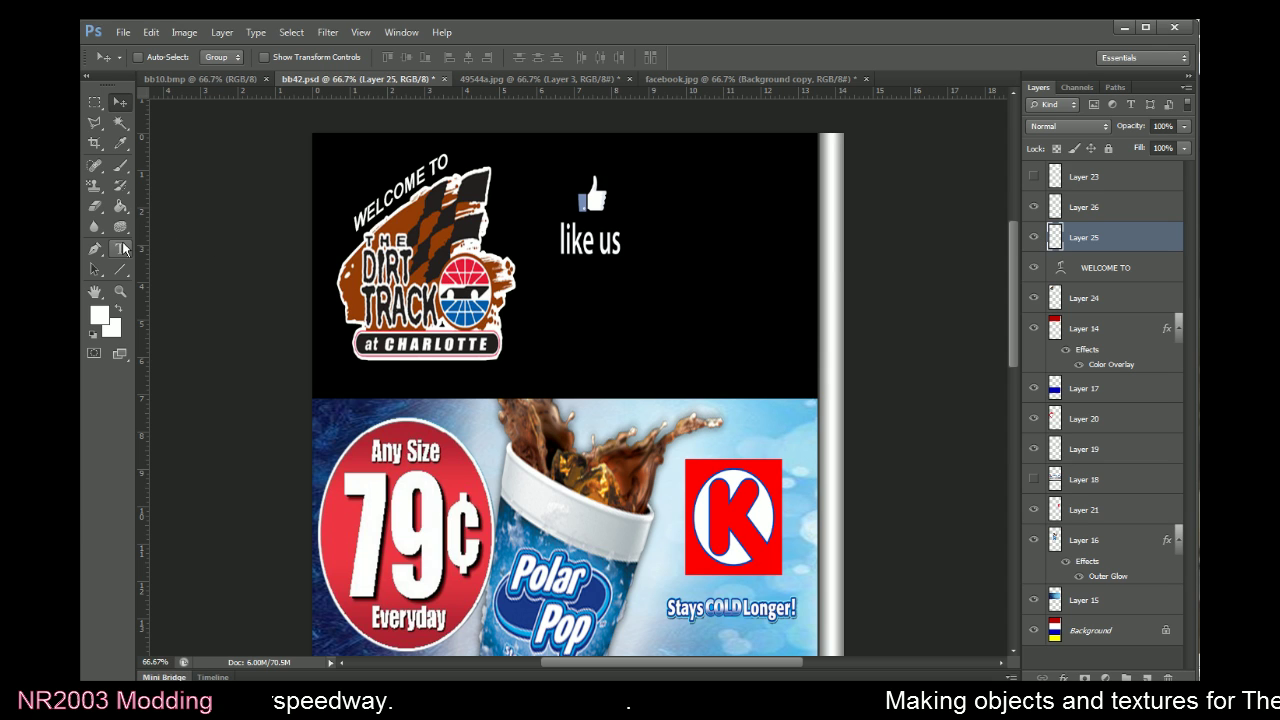
pyautogui.click(120, 248)
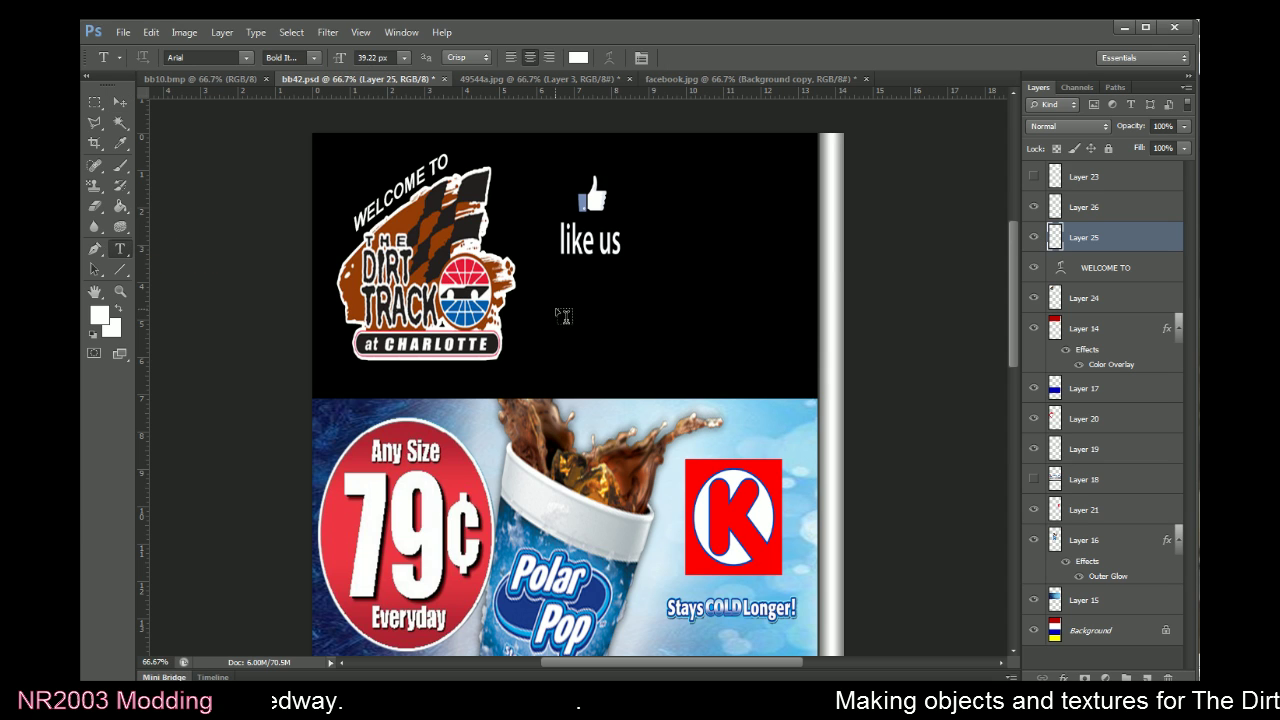
pyautogui.moveTo(725, 402); pyautogui.dragTo(507, 269)
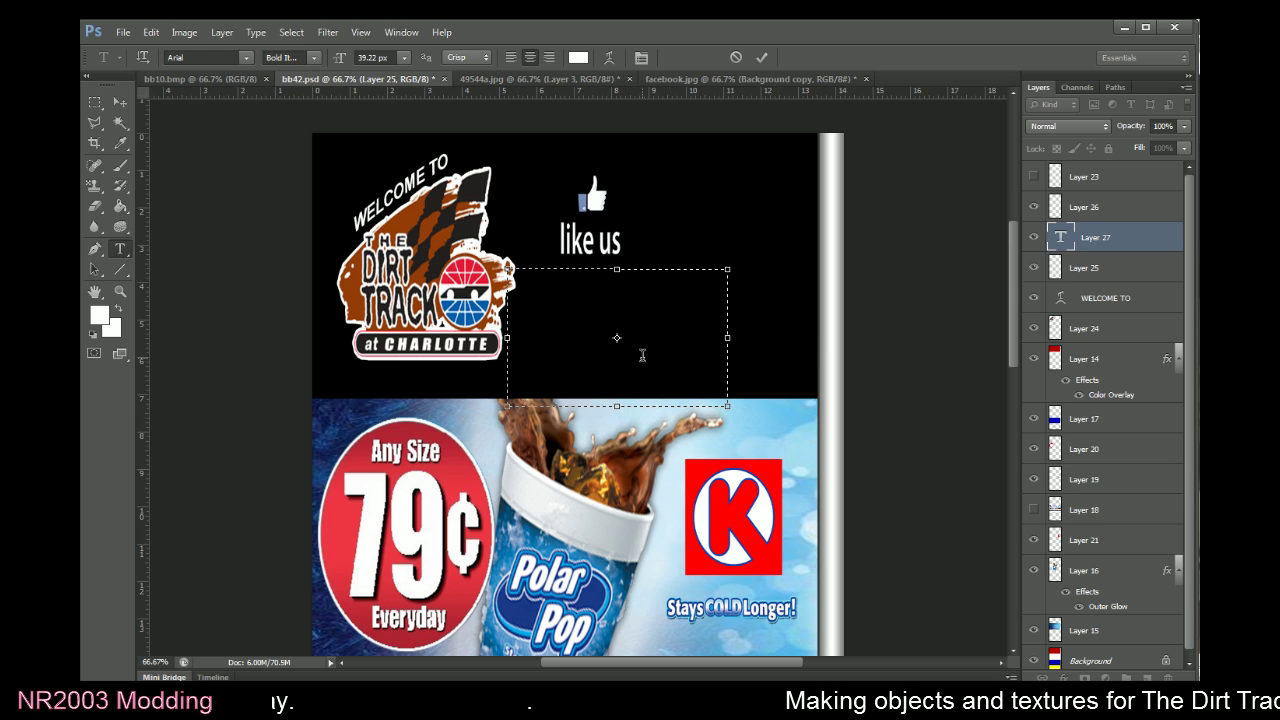
pyautogui.write('Like Us')
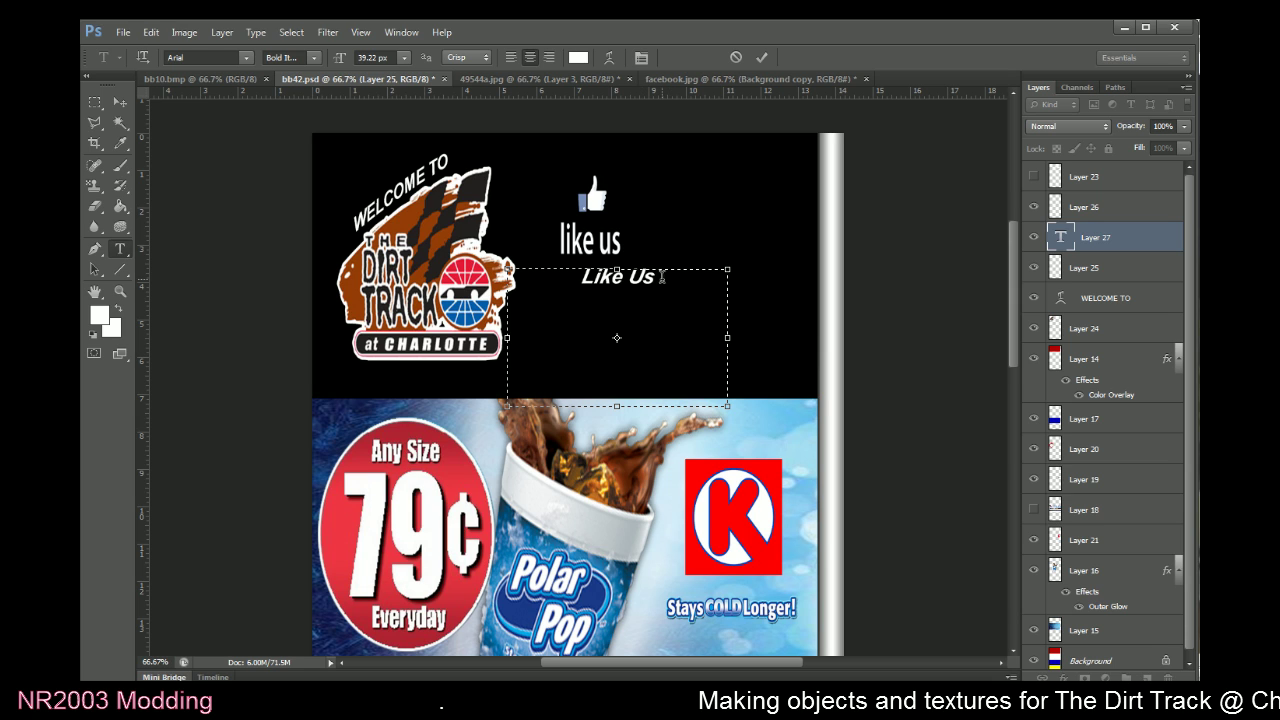
# Change the new "Like Us" text to Arial Regular and turn off its faux italic
pyautogui.moveTo(661, 277); pyautogui.dragTo(490, 288)
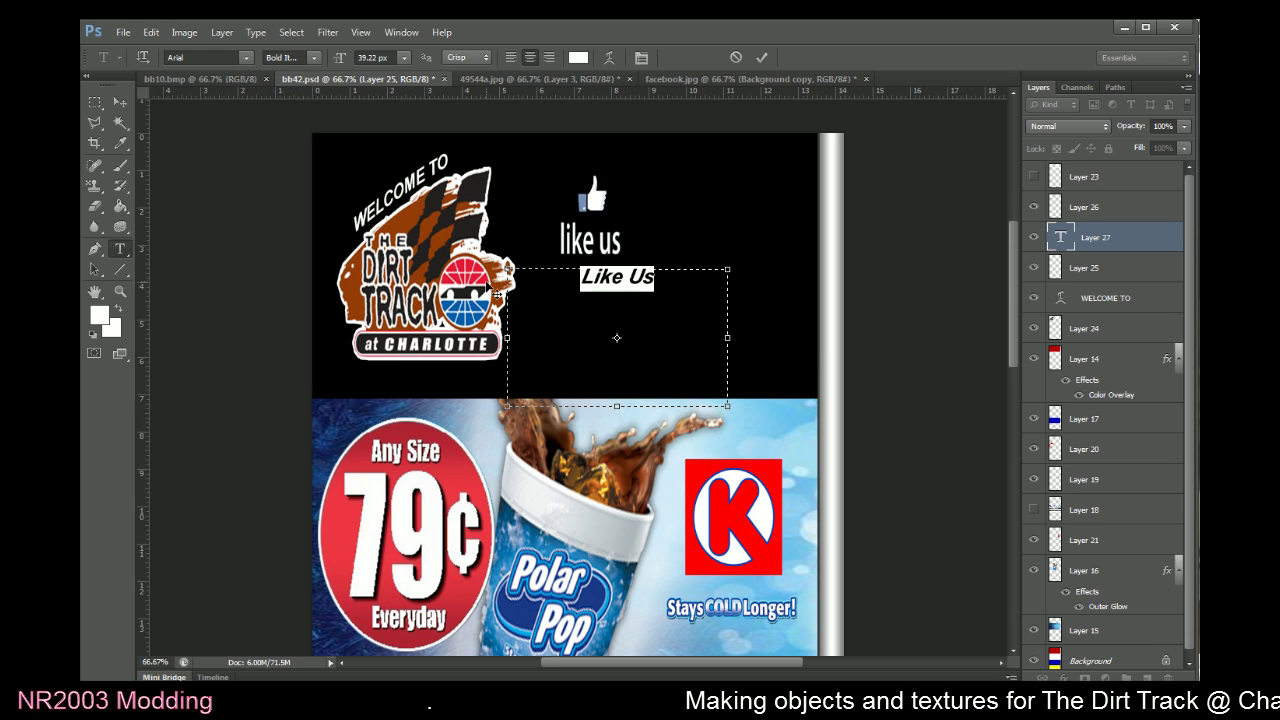
pyautogui.click(312, 59)
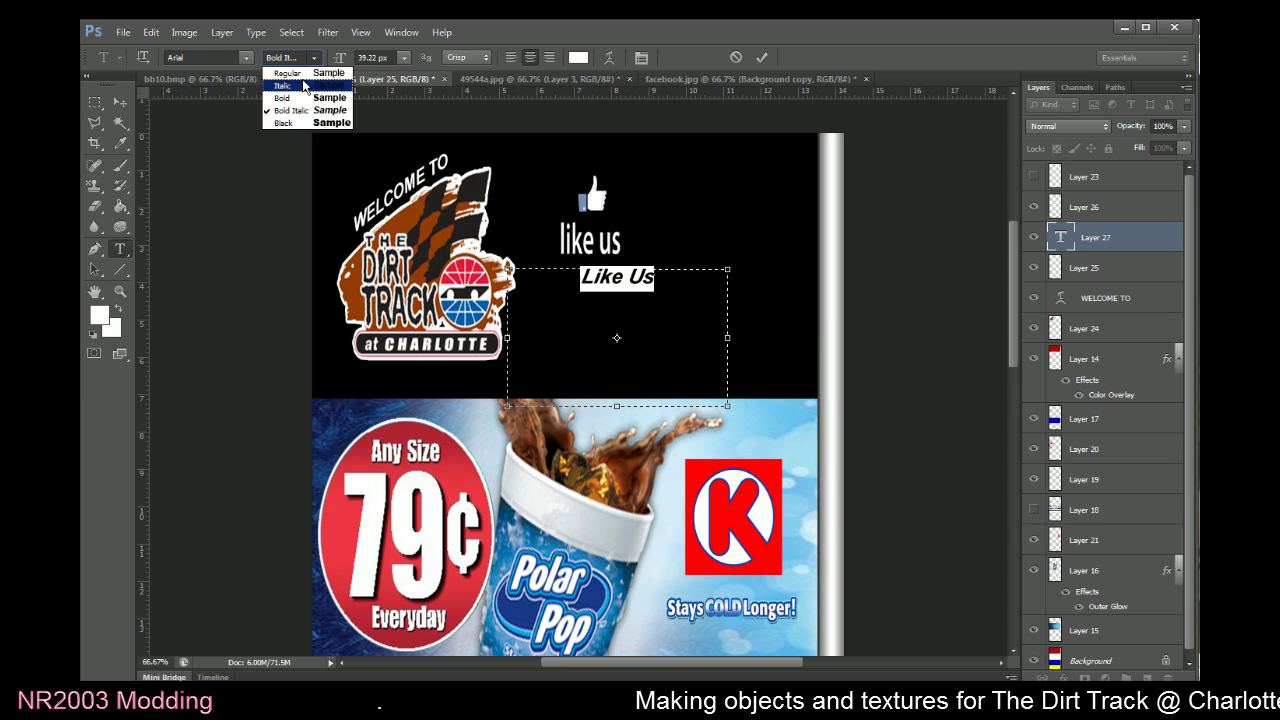
pyautogui.click(283, 84)
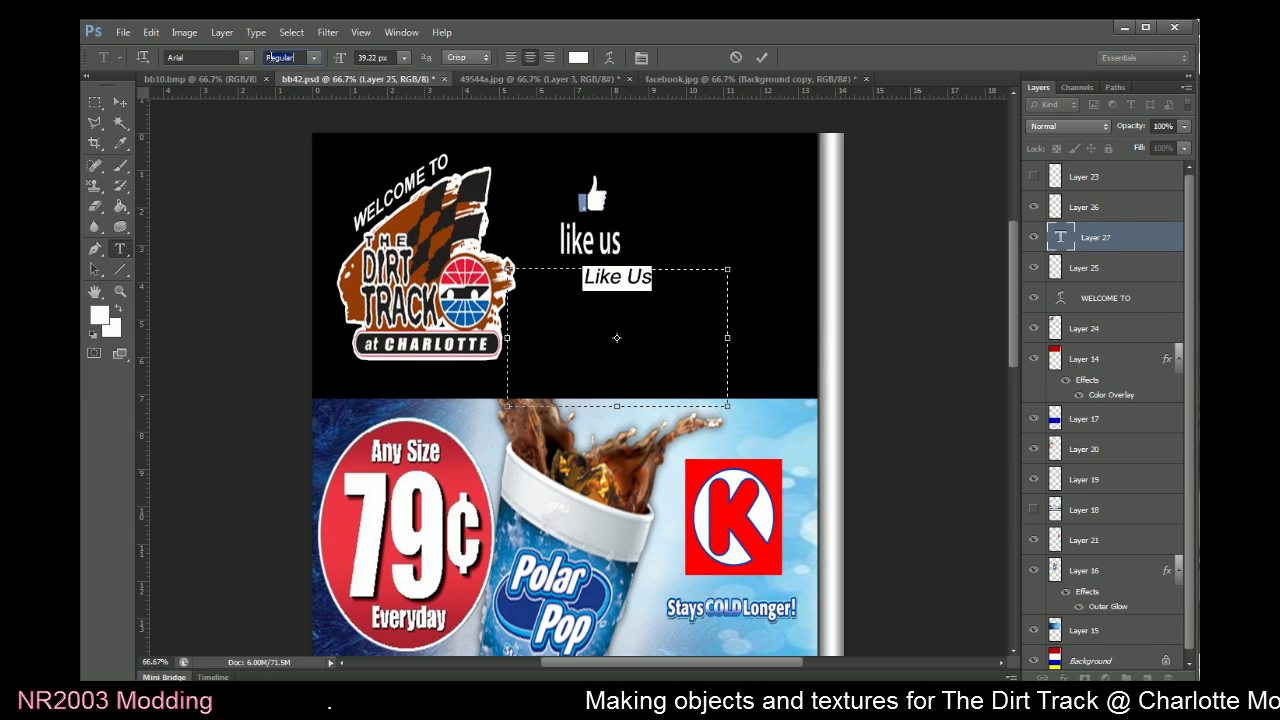
pyautogui.rightClick(616, 279)
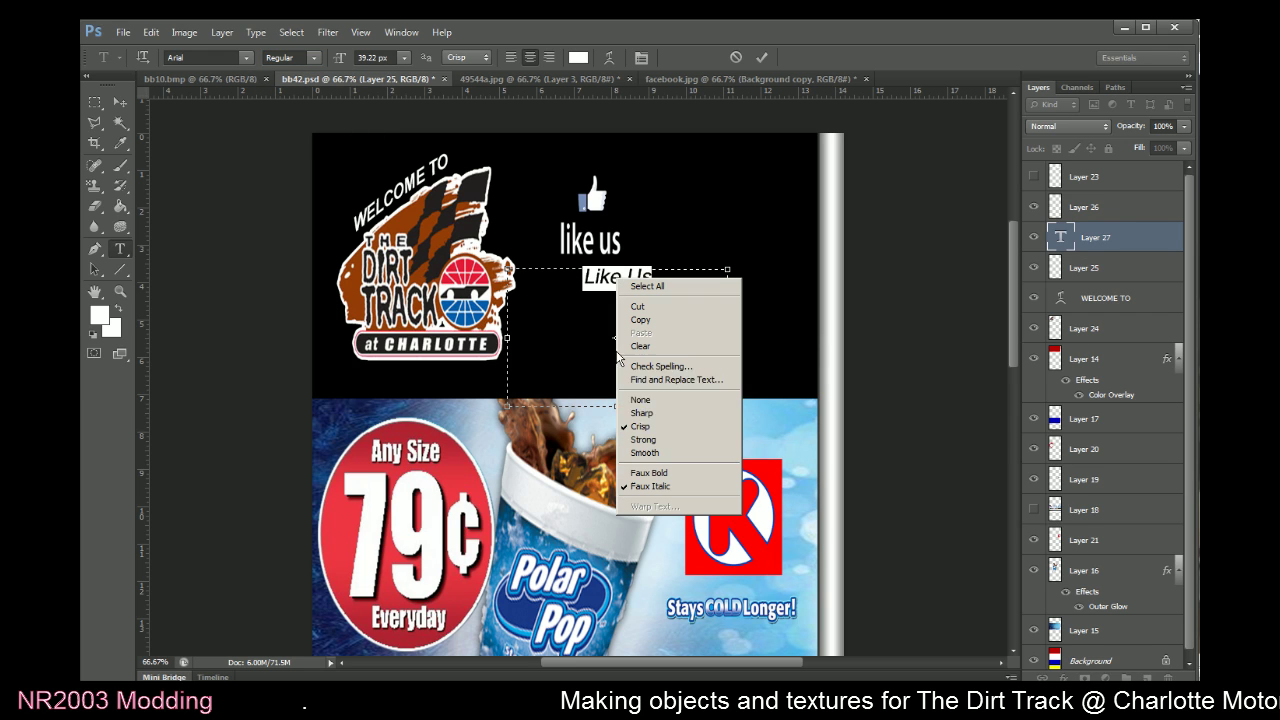
pyautogui.click(646, 487)
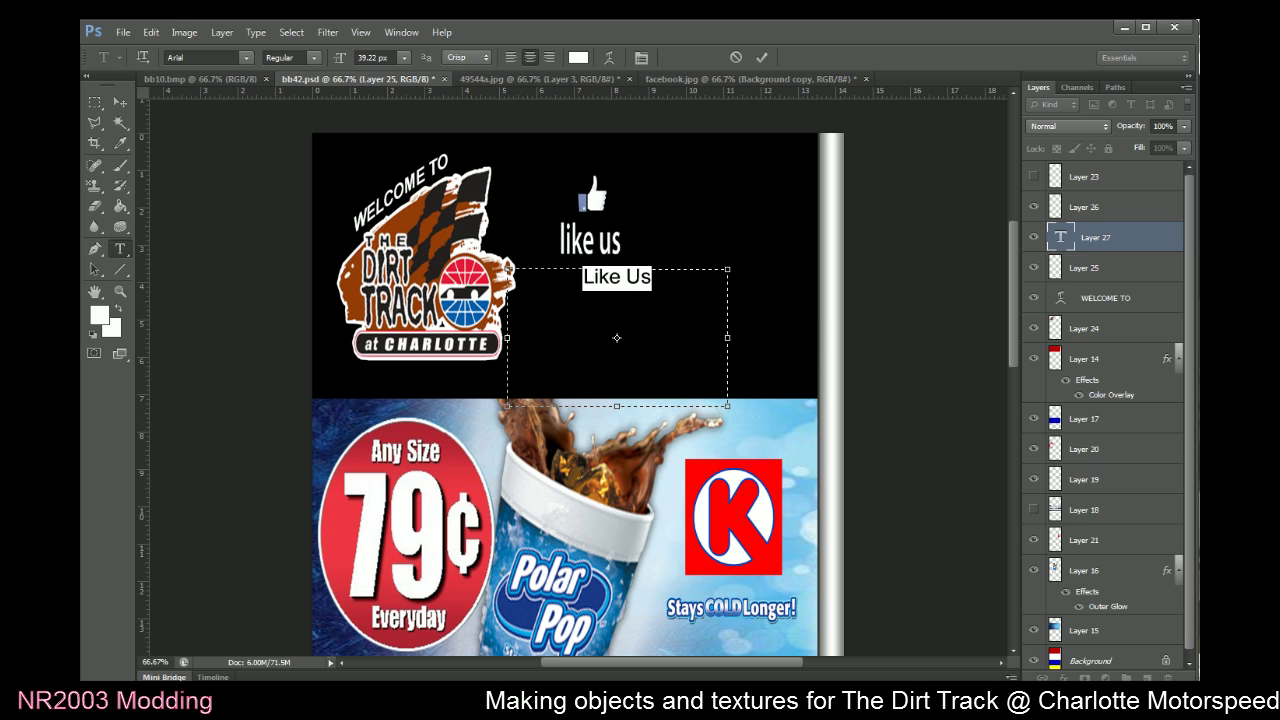
# Compare the new "Like Us" text with the bb10.bmp reference, enlarge it to 60 px, and commit the text
pyautogui.hotkey('alt', 'Tab')
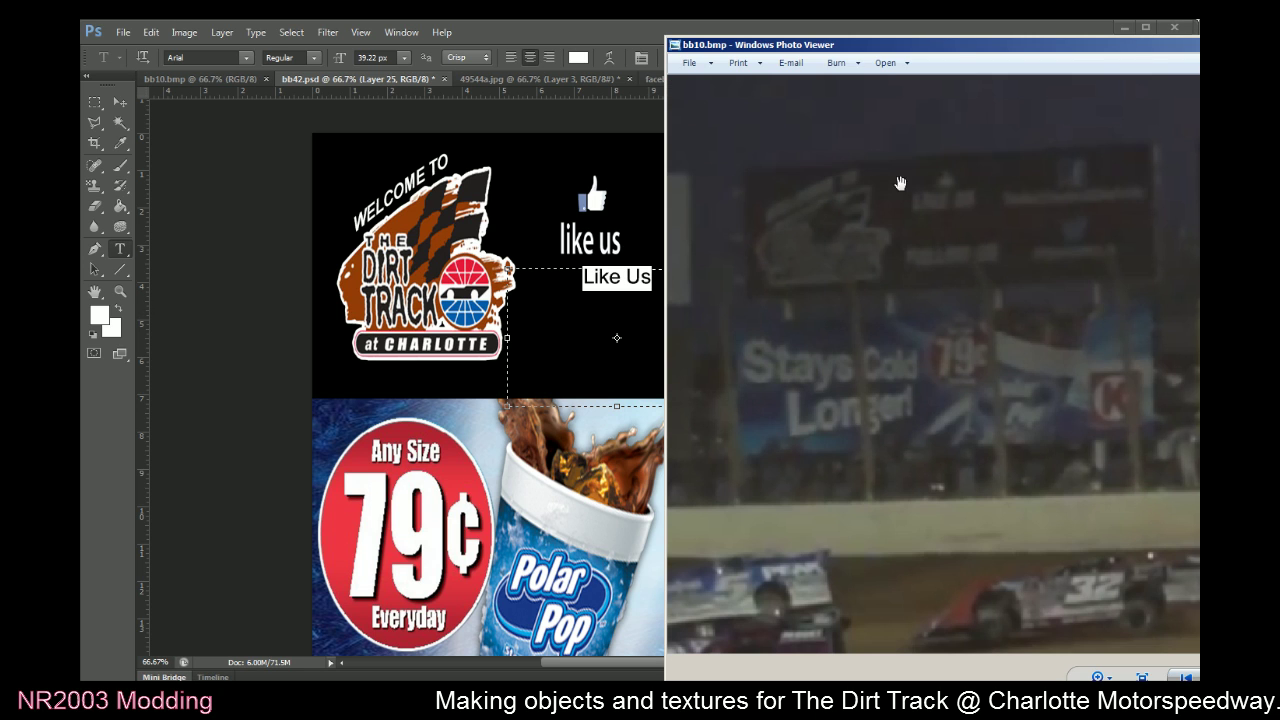
pyautogui.moveTo(962, 50); pyautogui.dragTo(1016, 46)
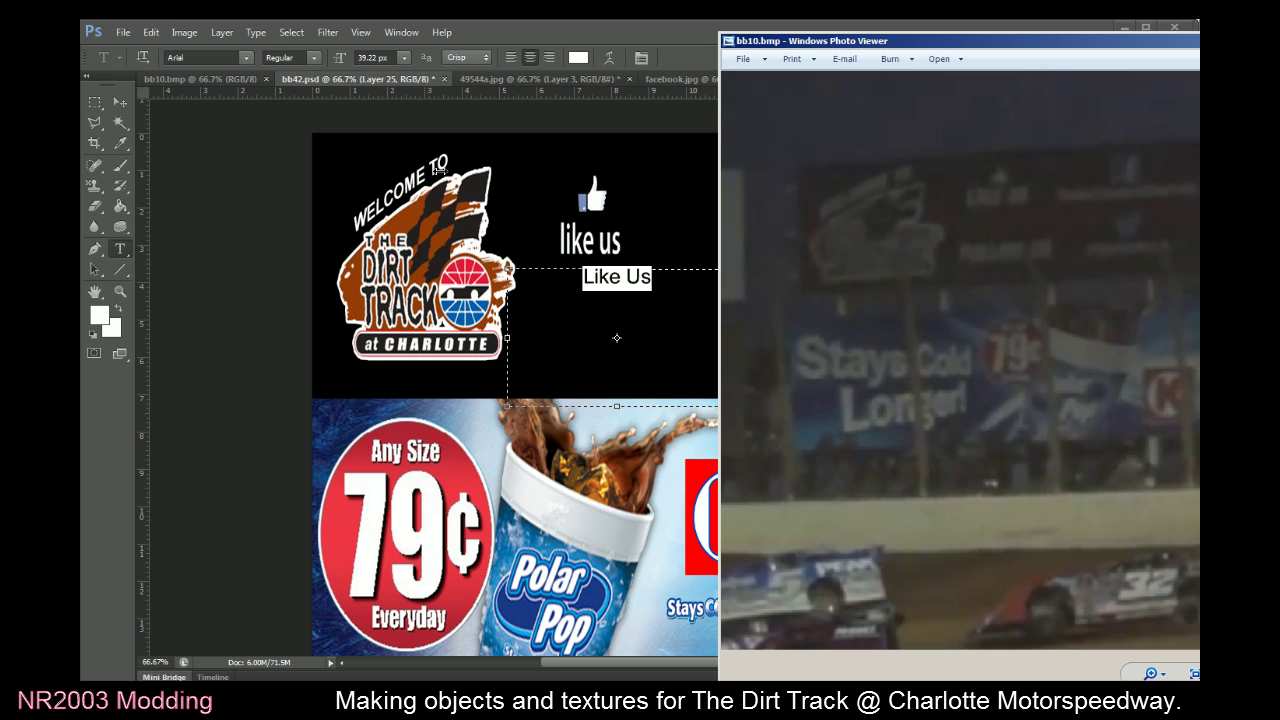
pyautogui.hotkey('alt', 'Tab')
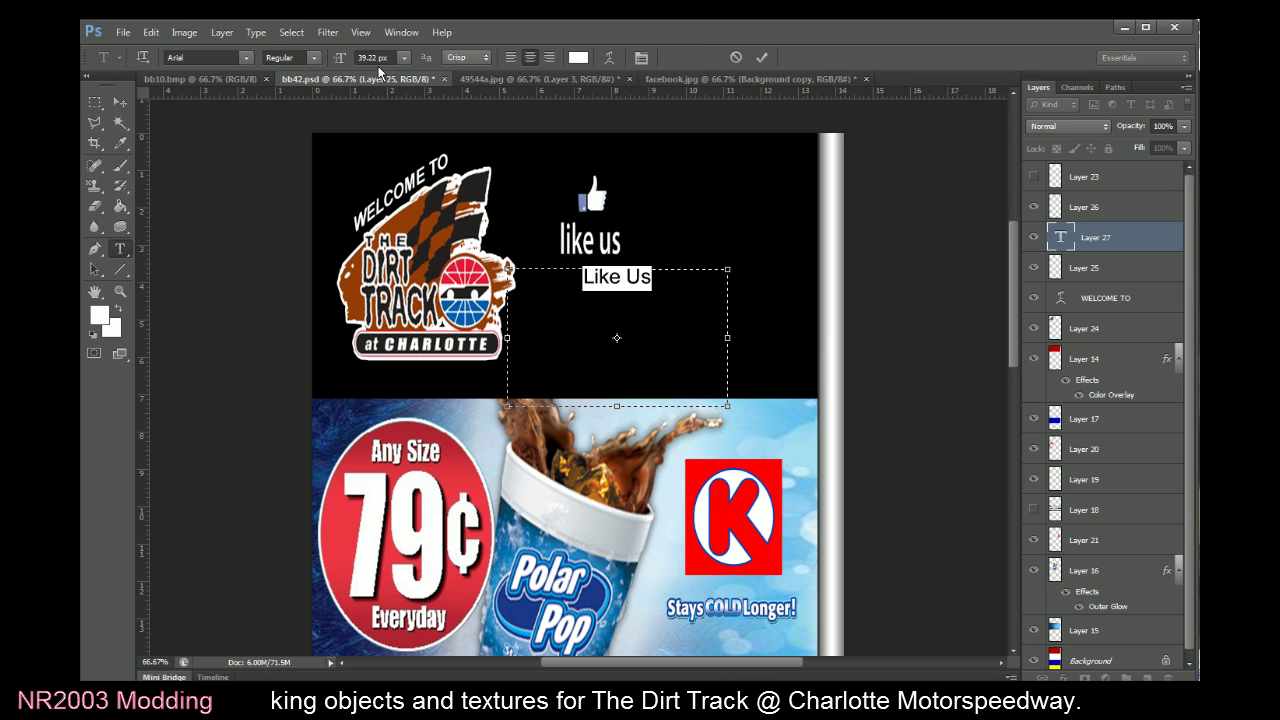
pyautogui.click(404, 57)
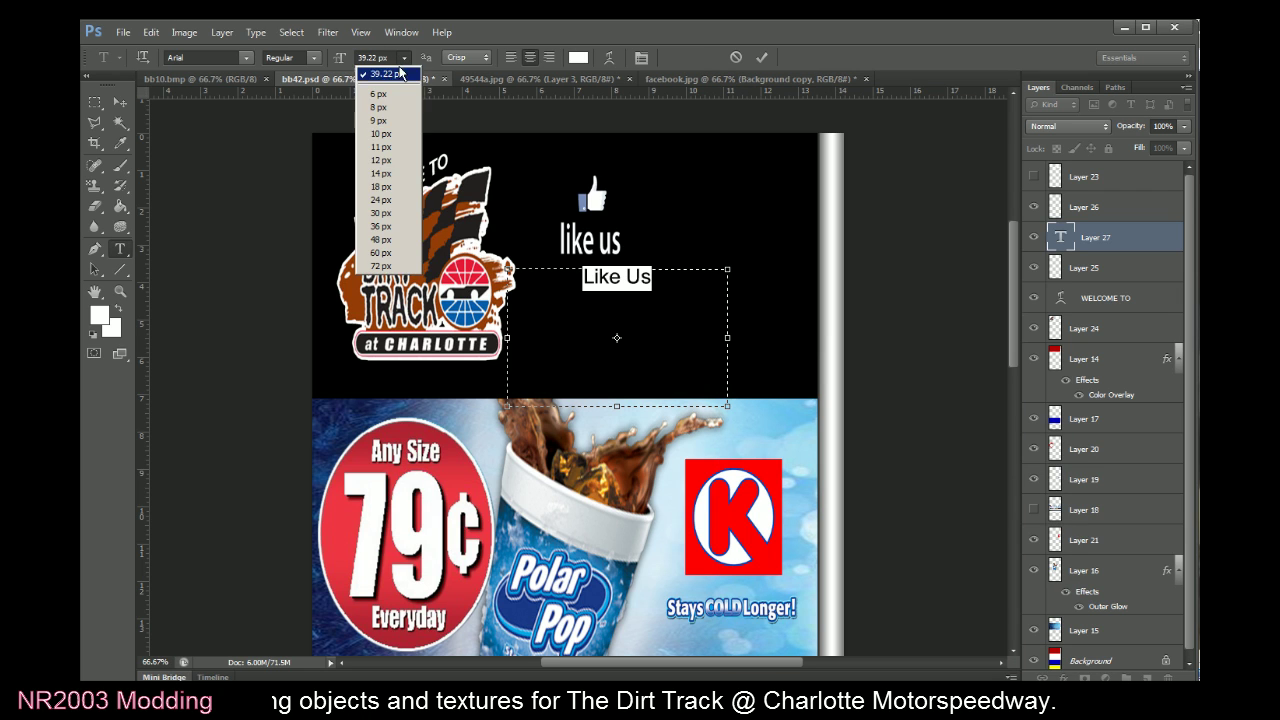
pyautogui.click(386, 240)
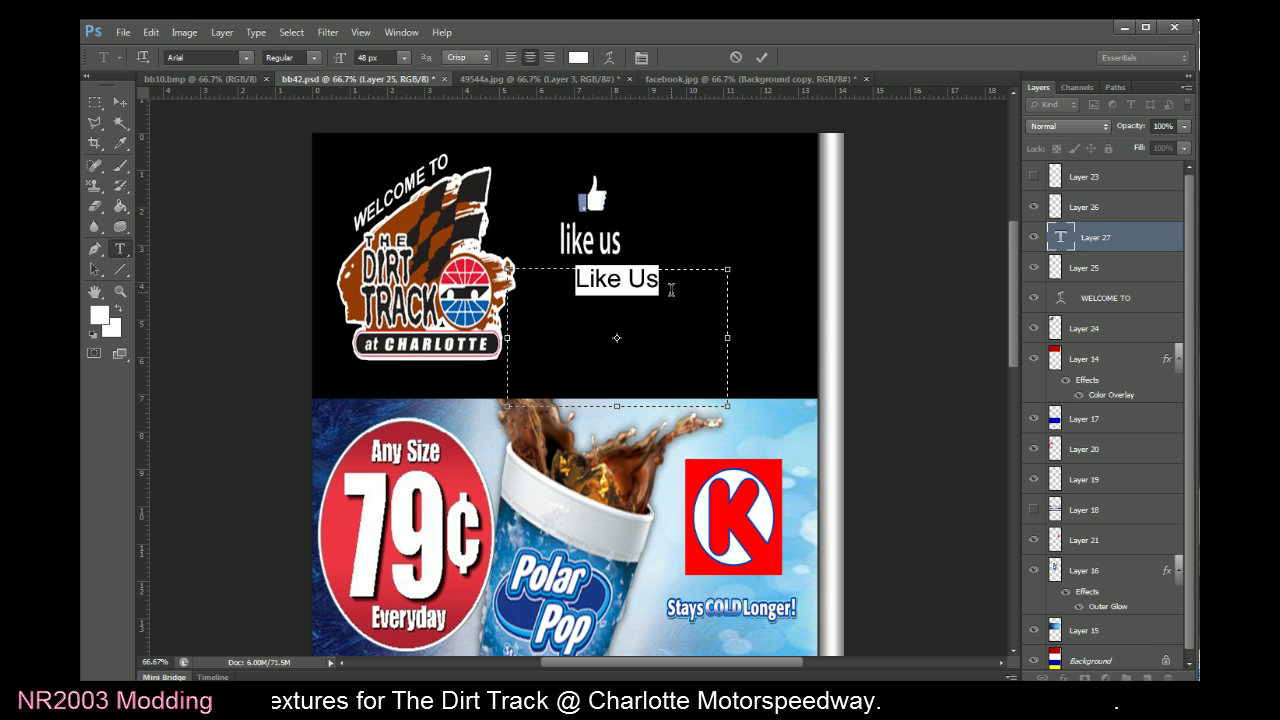
pyautogui.hotkey('alt', 'Tab')
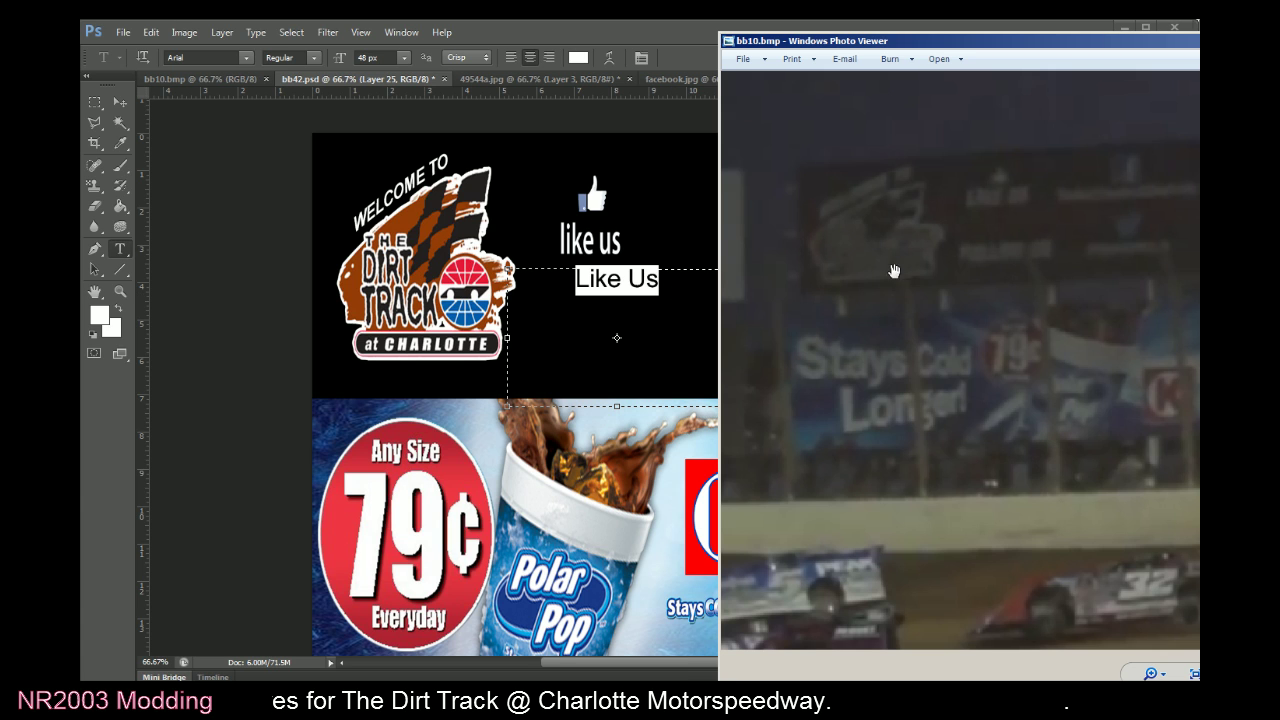
pyautogui.click(627, 27)
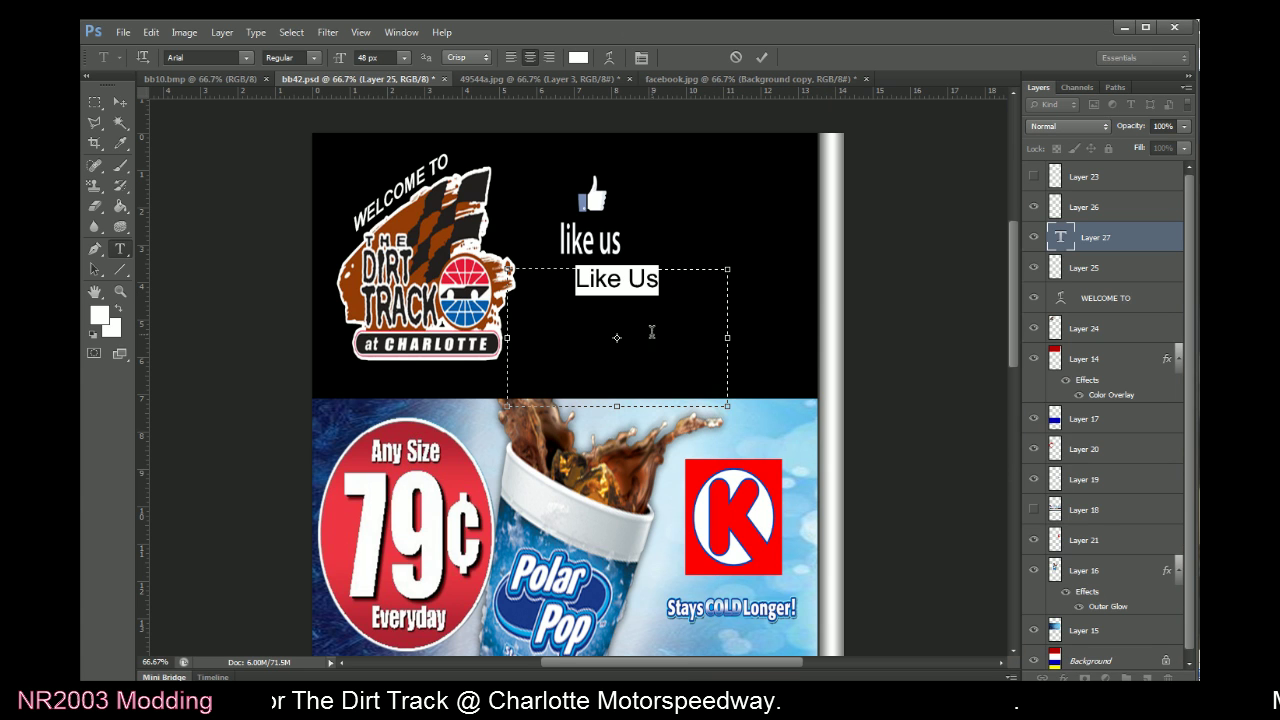
pyautogui.click(406, 58)
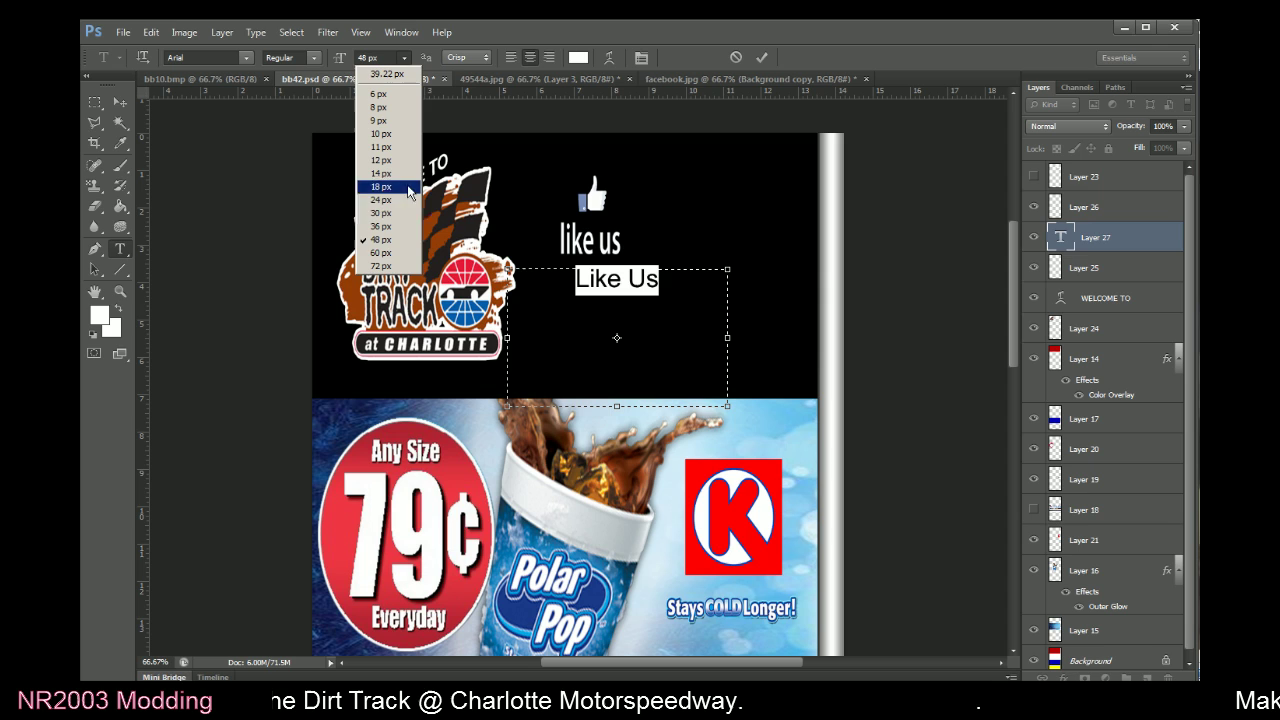
pyautogui.click(416, 262)
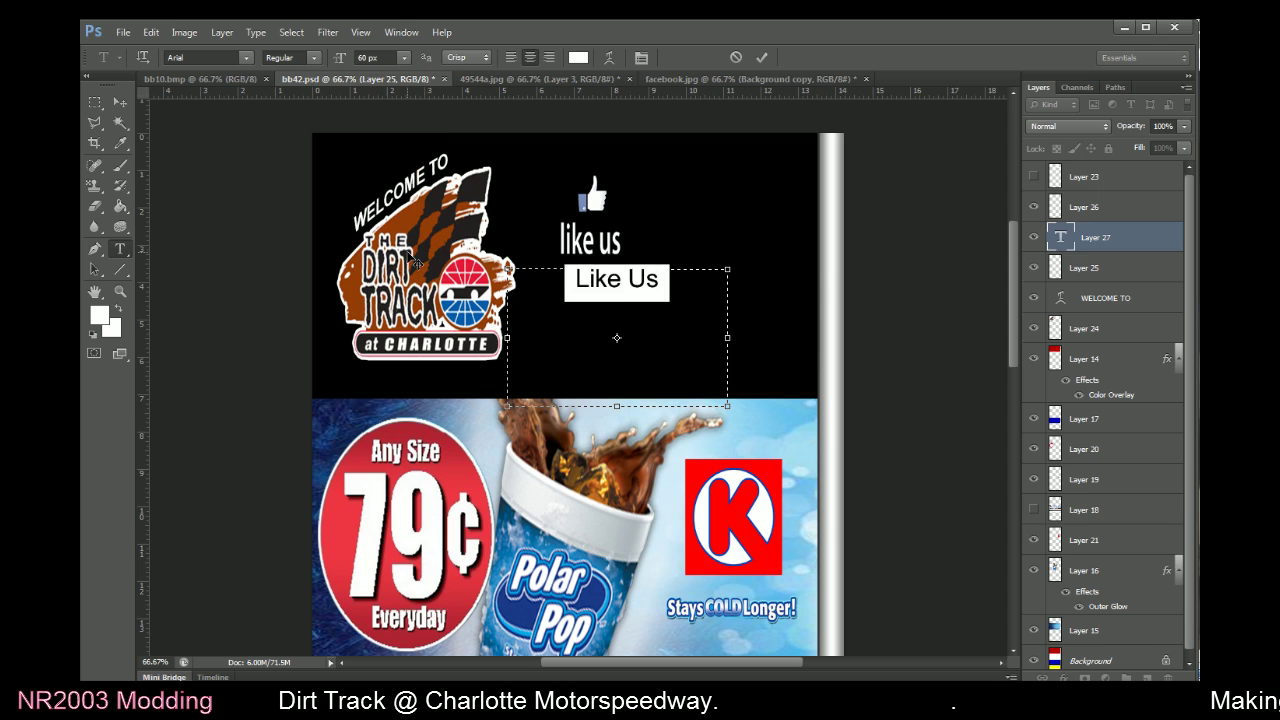
pyautogui.click(761, 57)
# Free-transform the new "Like Us" text to 70% width and move it up over the old "like us" lettering
pyautogui.click(94, 102)
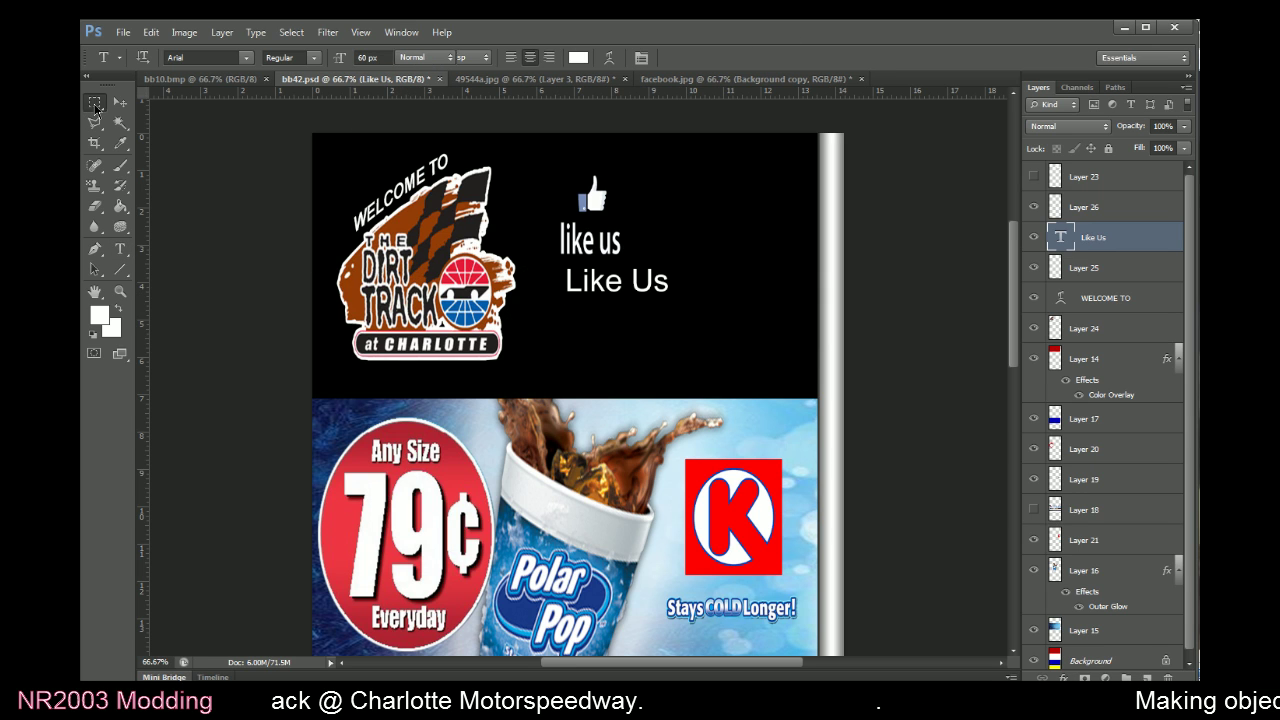
pyautogui.rightClick(552, 251)
pyautogui.click(595, 368)
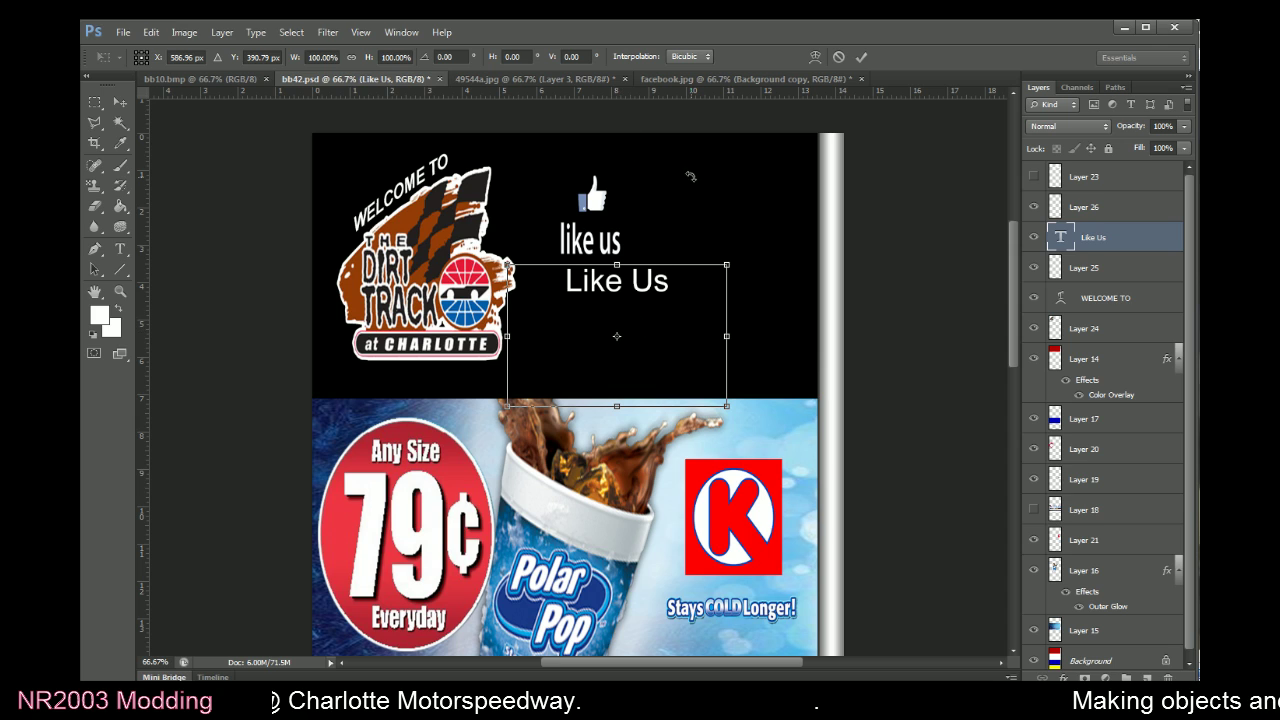
pyautogui.click(316, 57)
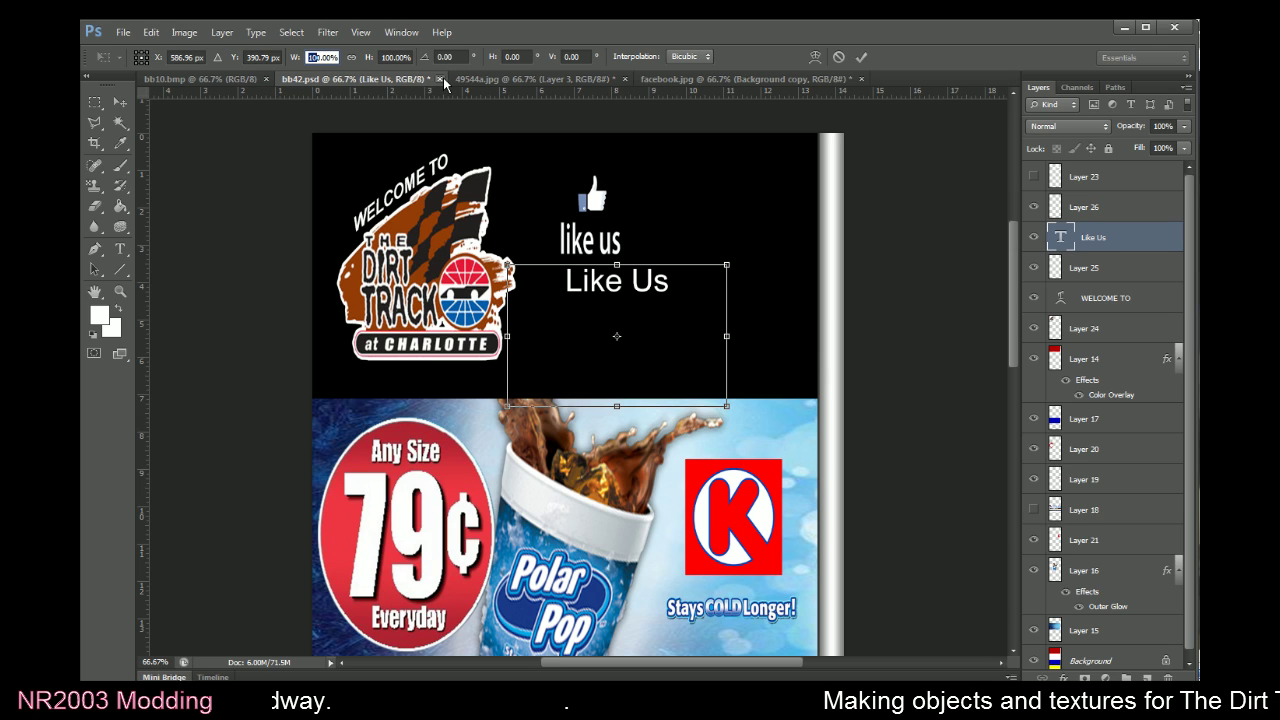
pyautogui.write('70')
pyautogui.press('Return')
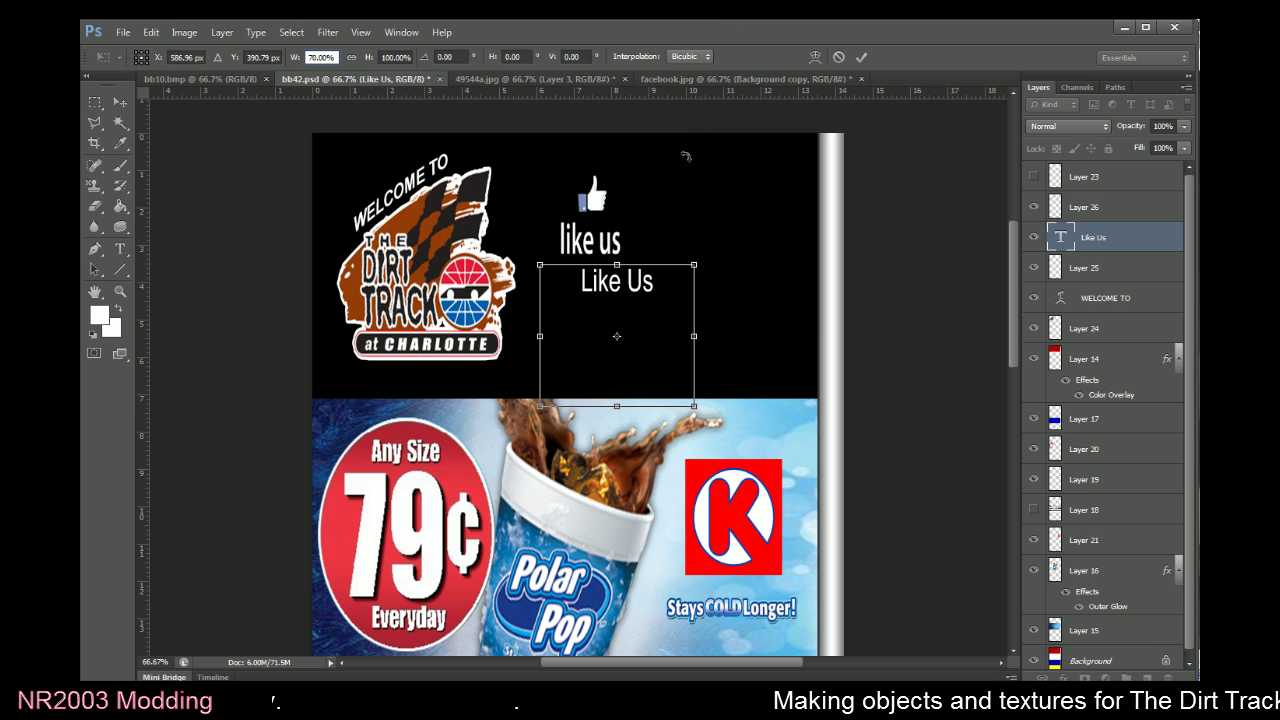
pyautogui.moveTo(639, 318); pyautogui.dragTo(617, 281)
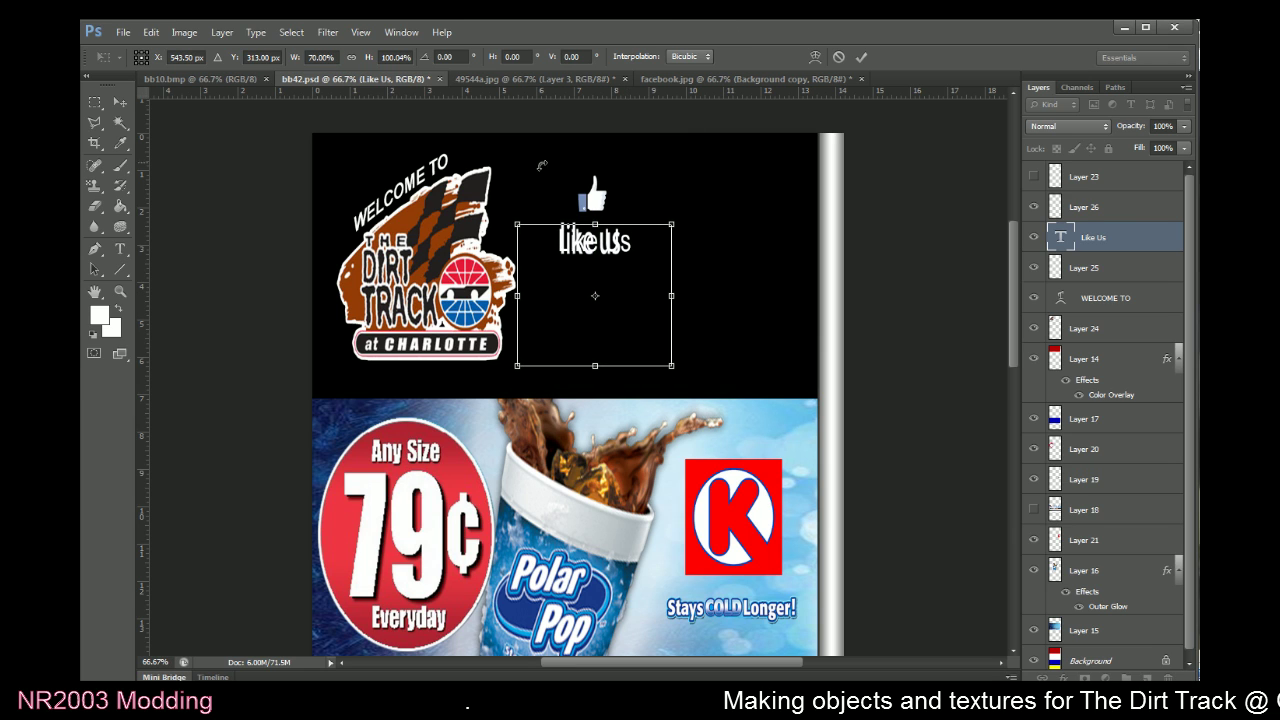
# Stretch the "Like Us" text to 120.04% height, align it over the old lettering below the thumbs-up, and apply the transform
pyautogui.click(382, 57)
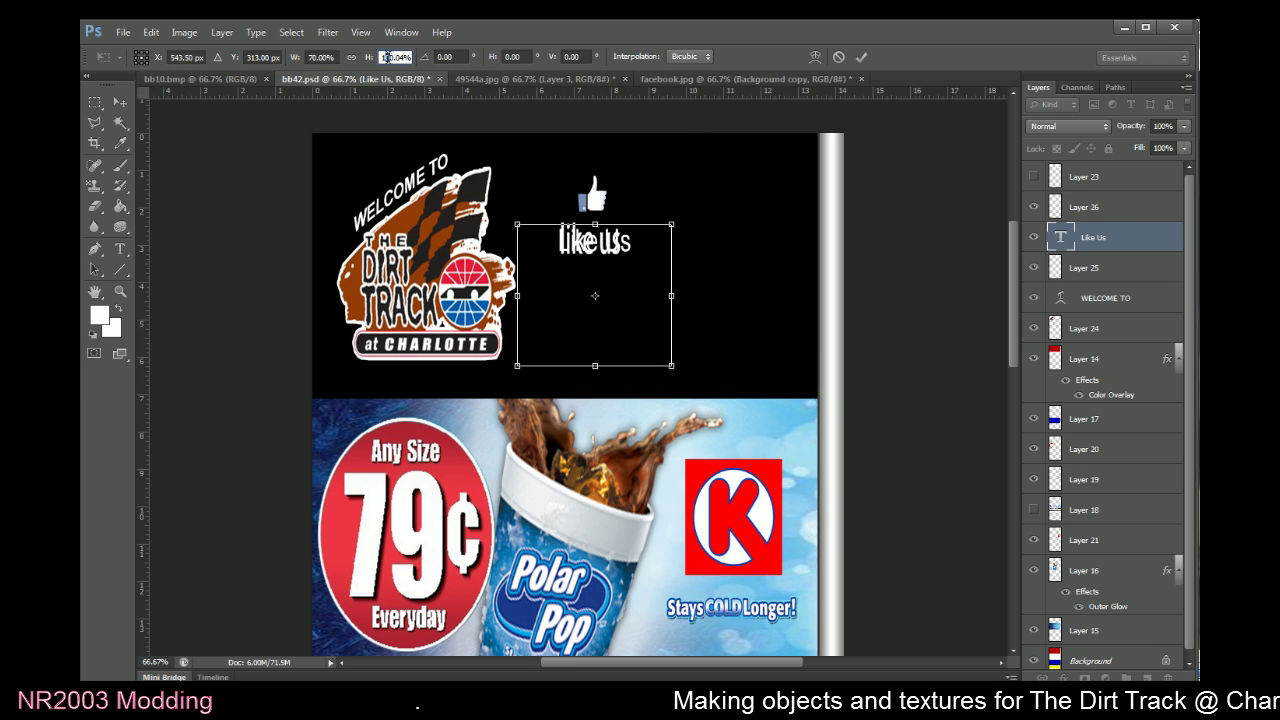
pyautogui.hotkey('shift', 'Up')
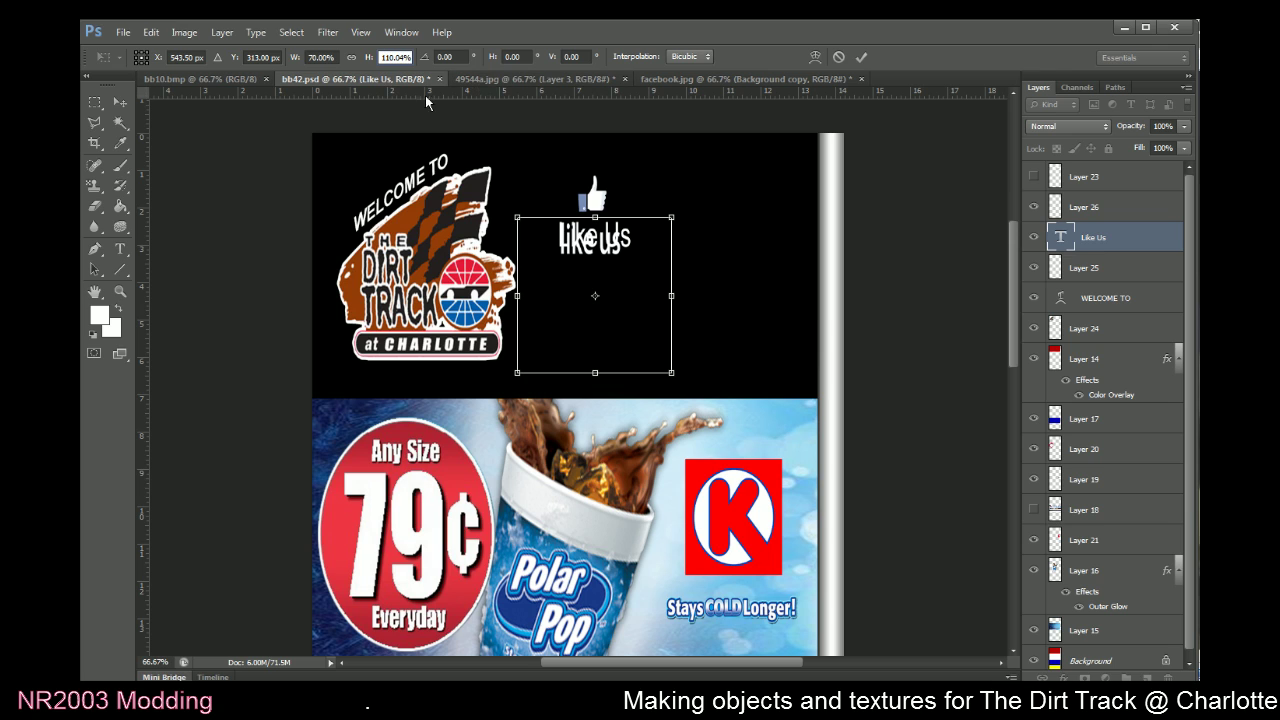
pyautogui.write('120.04')
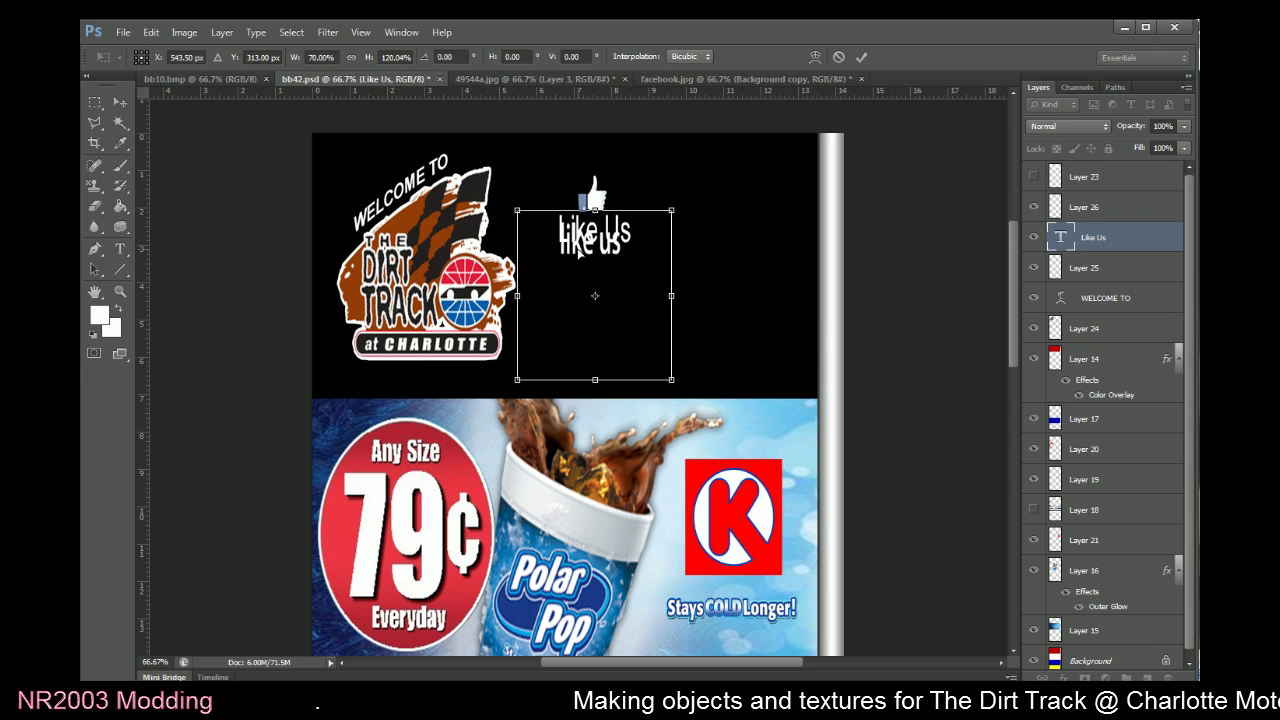
pyautogui.moveTo(578, 250); pyautogui.dragTo(573, 261)
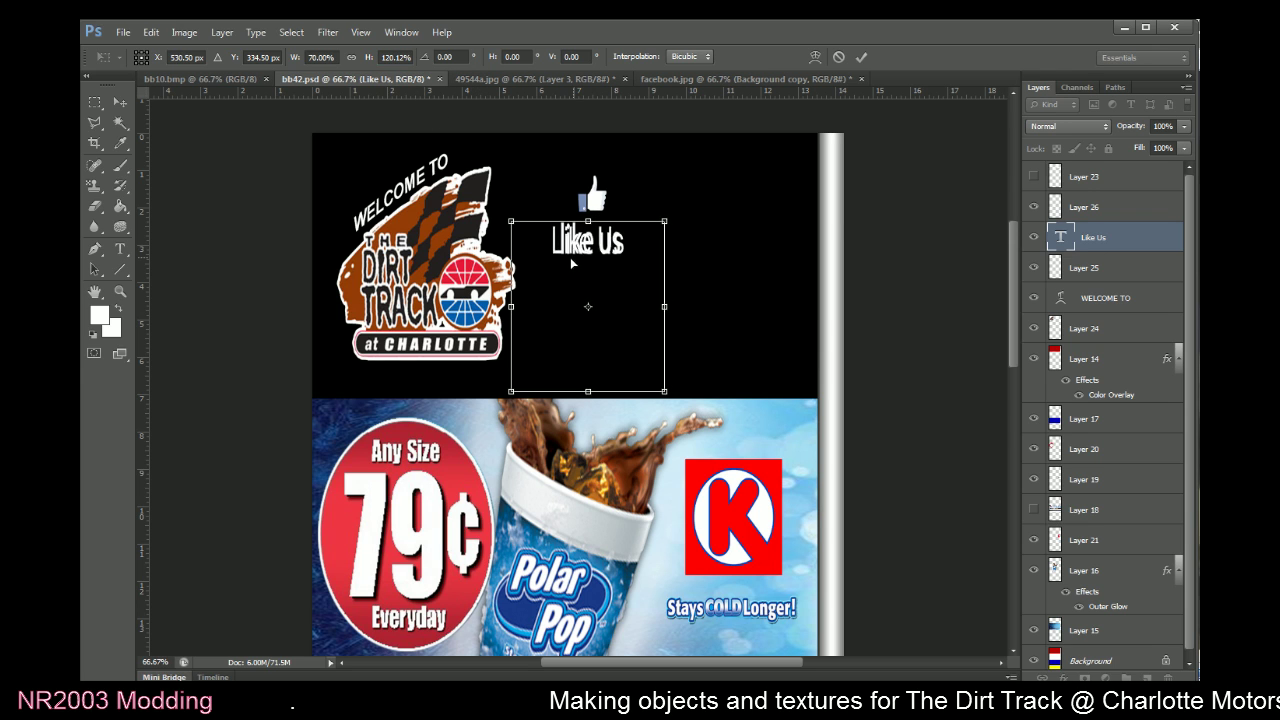
pyautogui.click(858, 58)
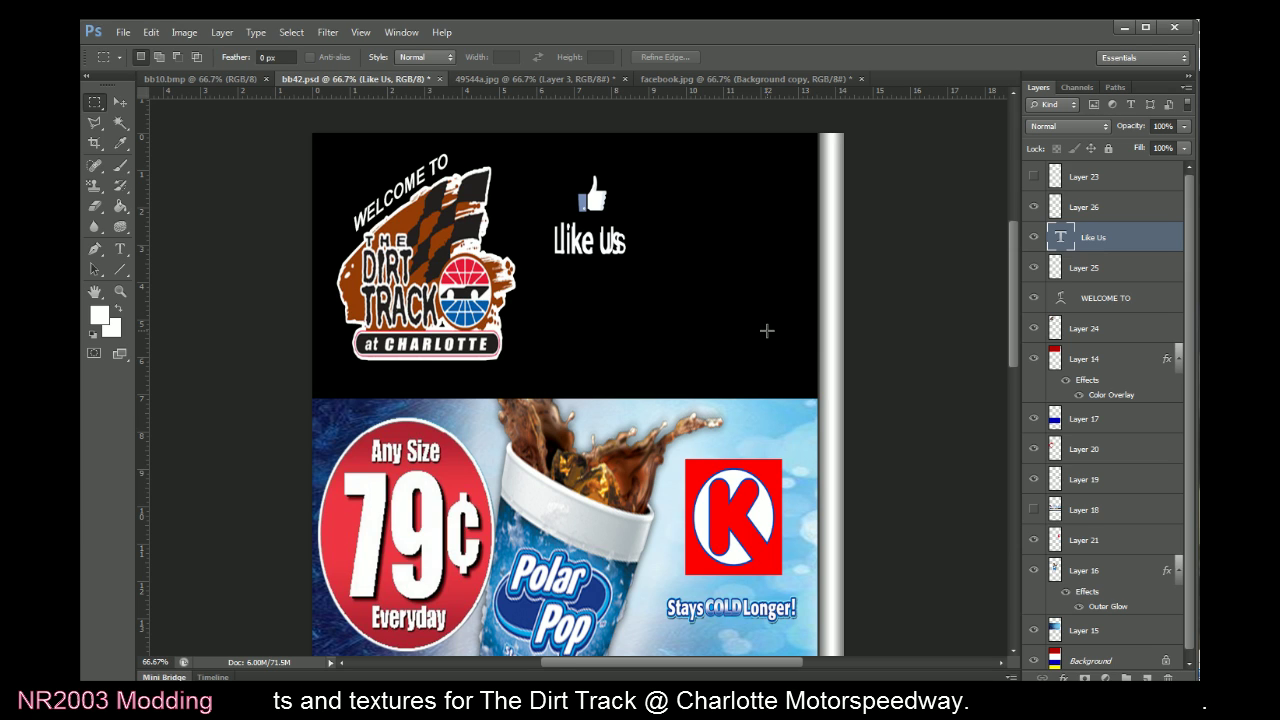
# Hide the old "like us" lettering on Layer 25 and compare the new text with the bb10.bmp reference
pyautogui.click(1034, 267)
pyautogui.click(1034, 267)
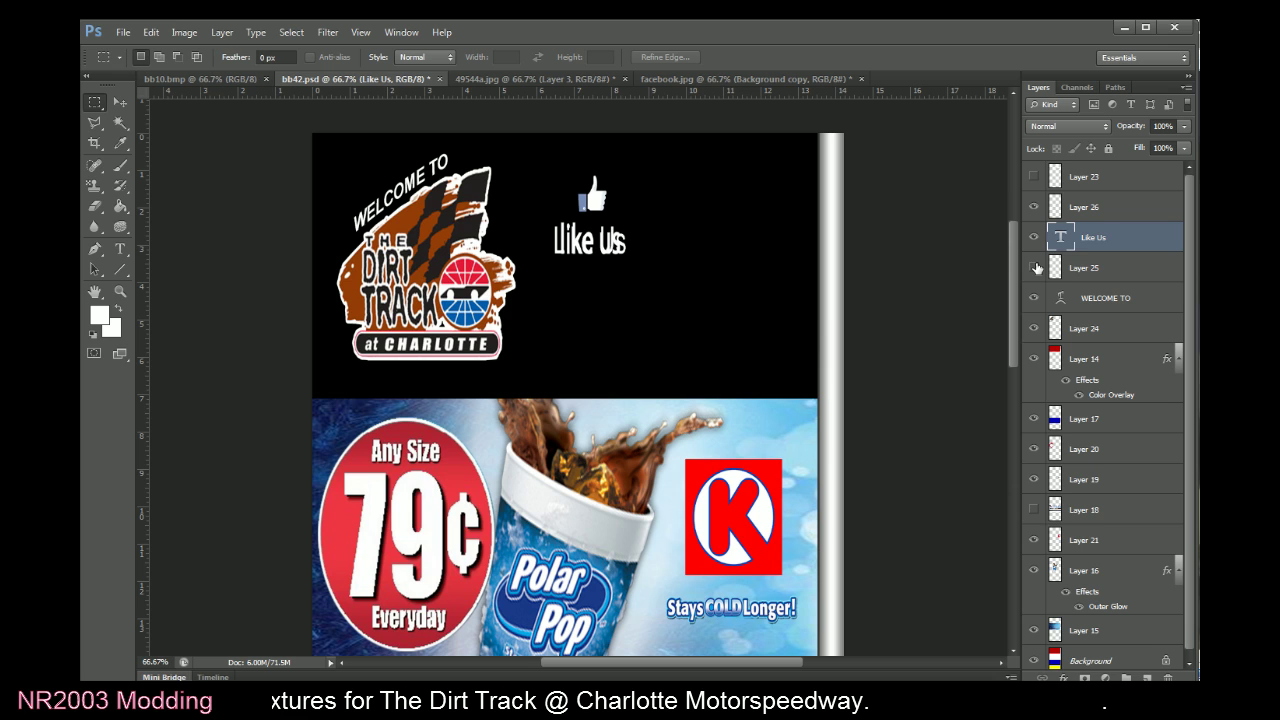
pyautogui.click(1034, 267)
pyautogui.hotkey('alt', 'Tab')
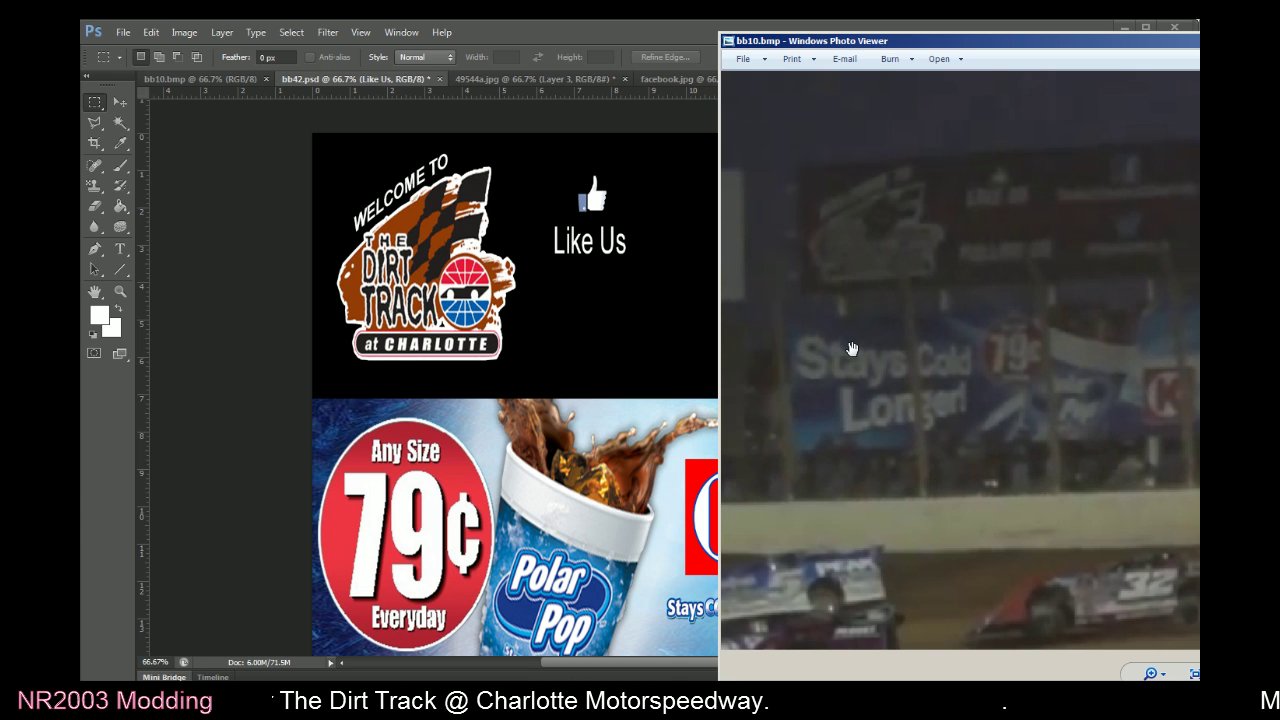
pyautogui.click(630, 31)
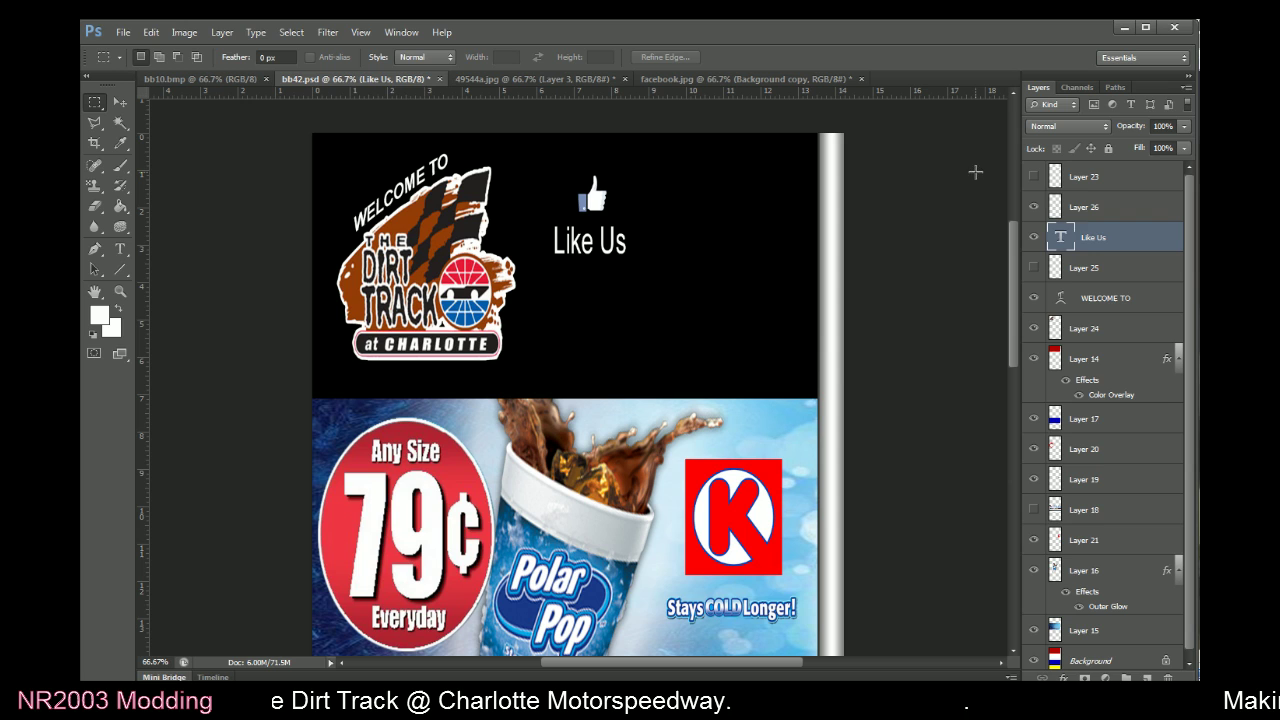
# Retype the "Like Us" text as "LIKE US" in capitals, commit it, and compare it with the bb10.bmp reference
pyautogui.doubleClick(1062, 240)
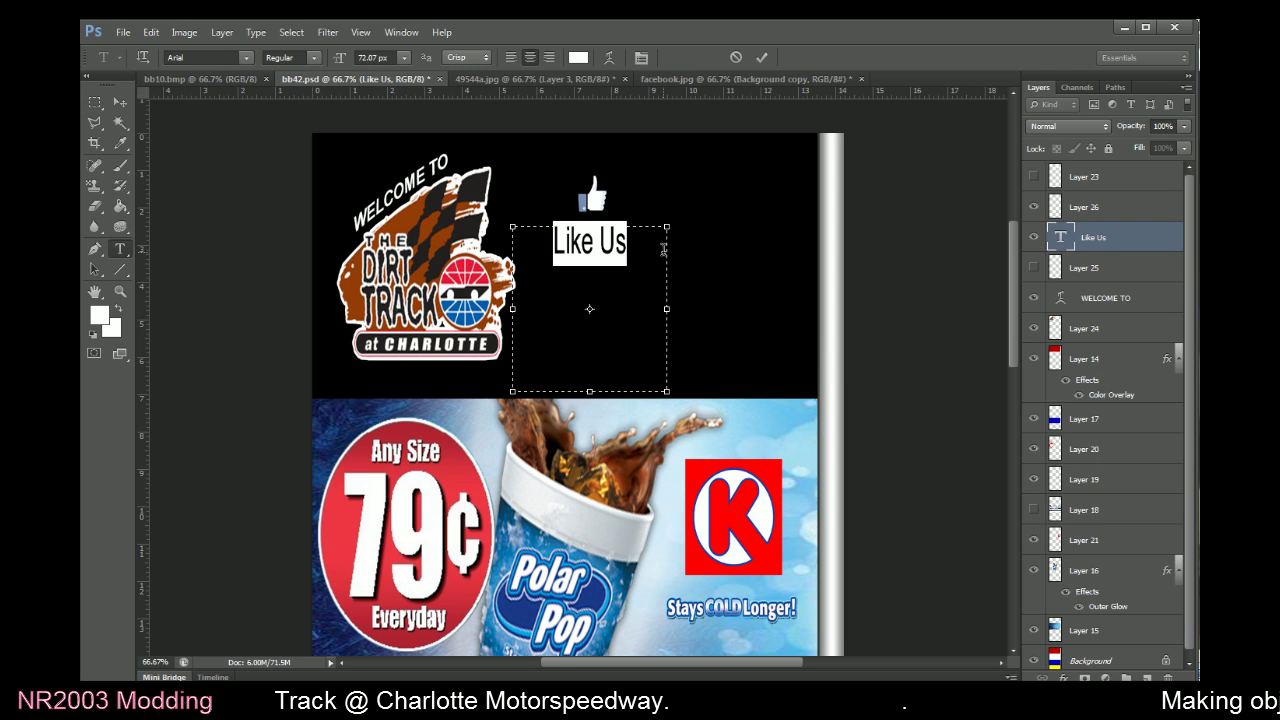
pyautogui.write('LIKE US')
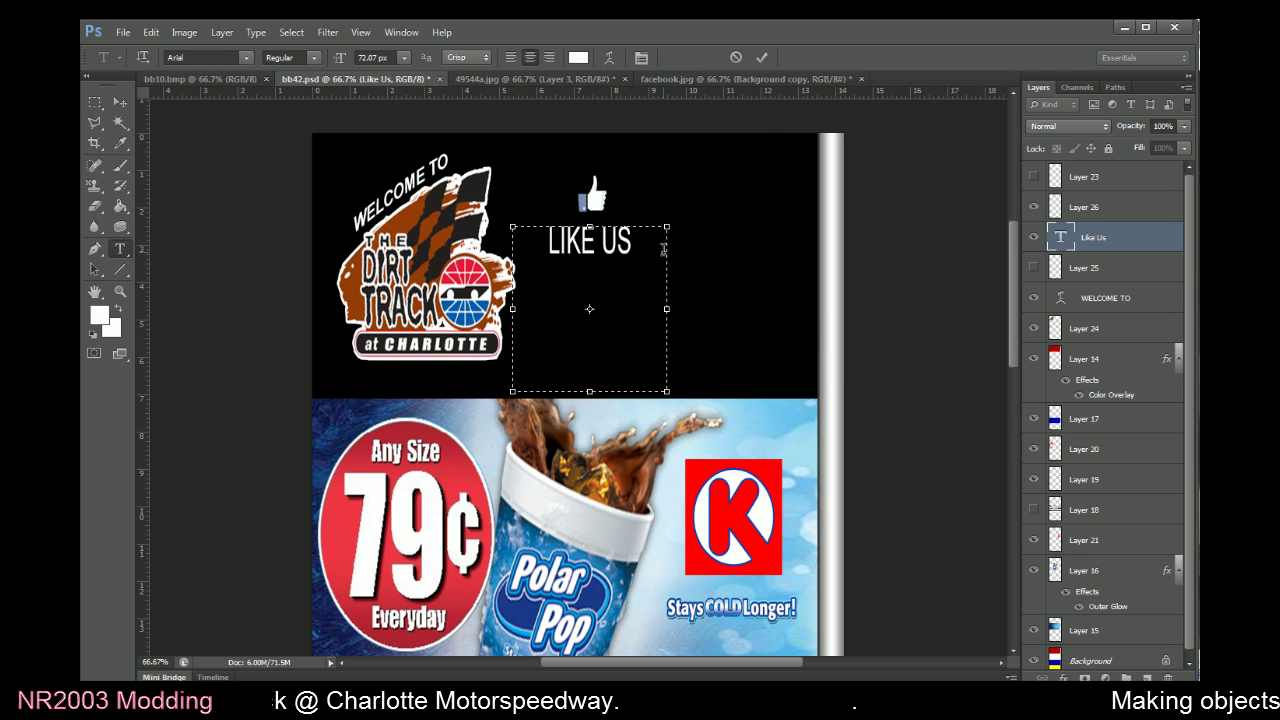
pyautogui.click(762, 57)
pyautogui.press('m')
pyautogui.hotkey('alt', 'Tab')
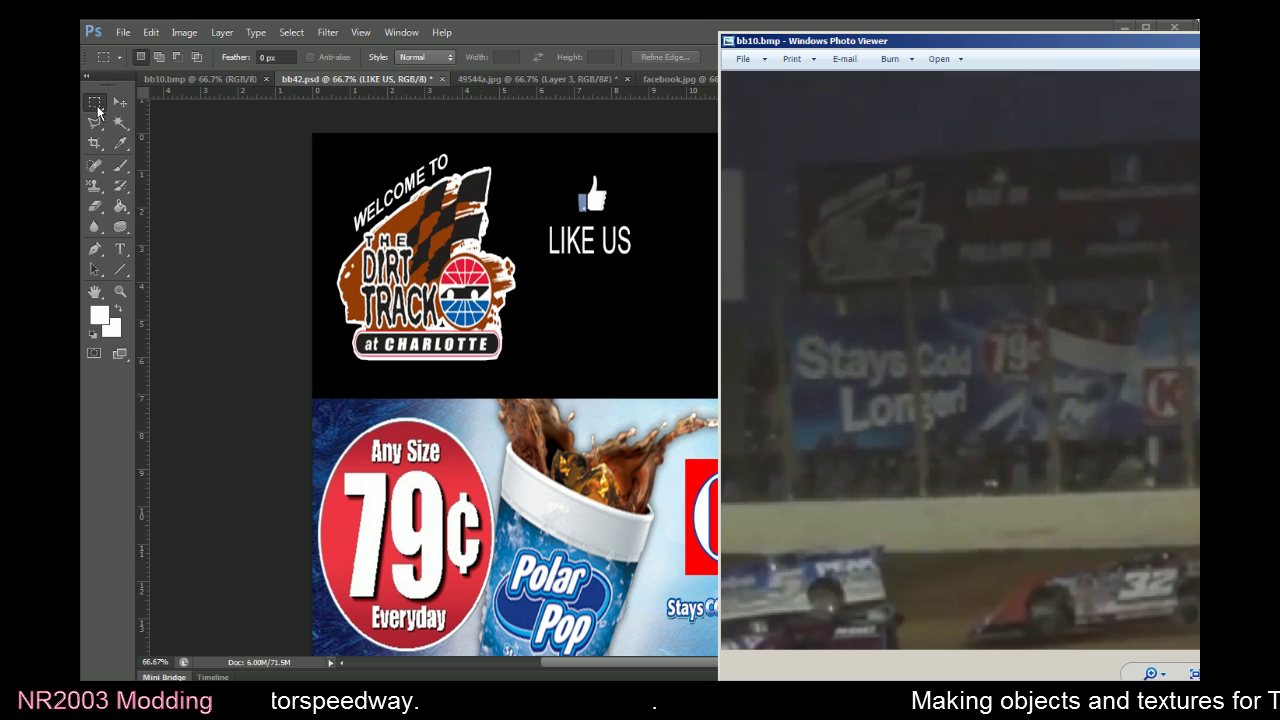
pyautogui.hotkey('alt', 'Tab')
# Move the "LIKE US" text slightly up to center it under the thumbs-up, and check it against the bb10.bmp reference
pyautogui.moveTo(404, 208); pyautogui.dragTo(428, 213)
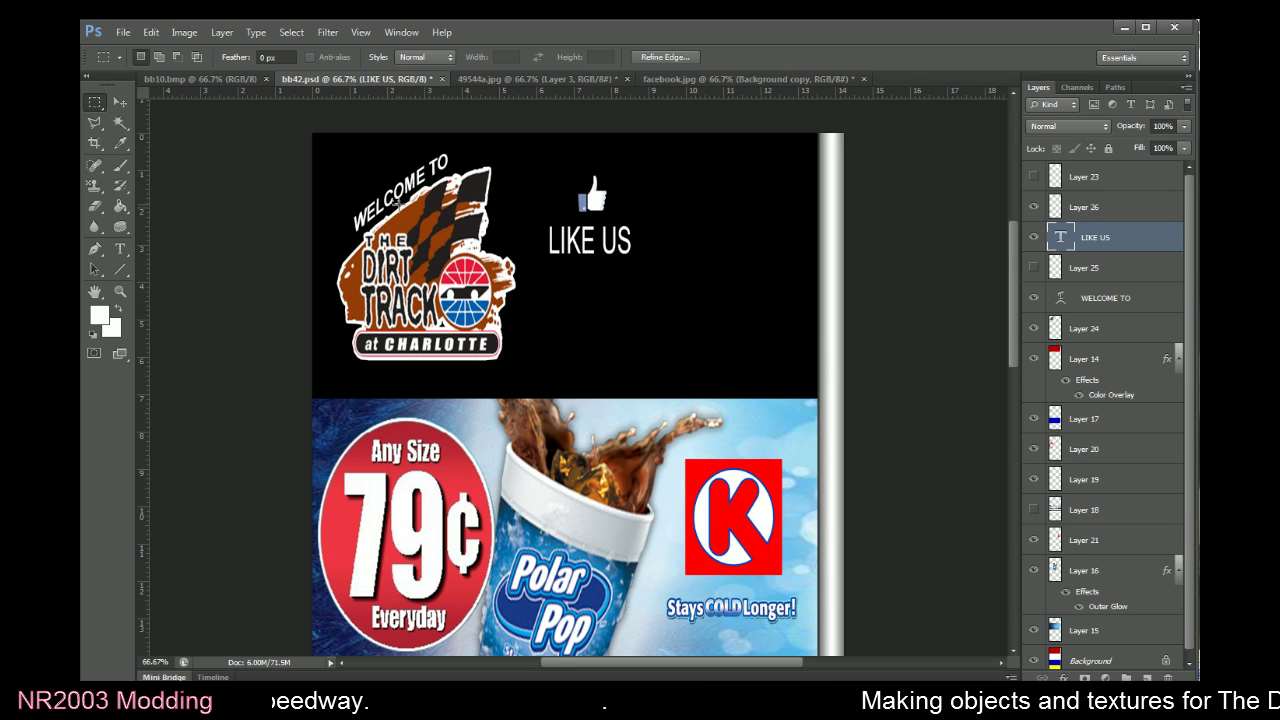
pyautogui.click(119, 102)
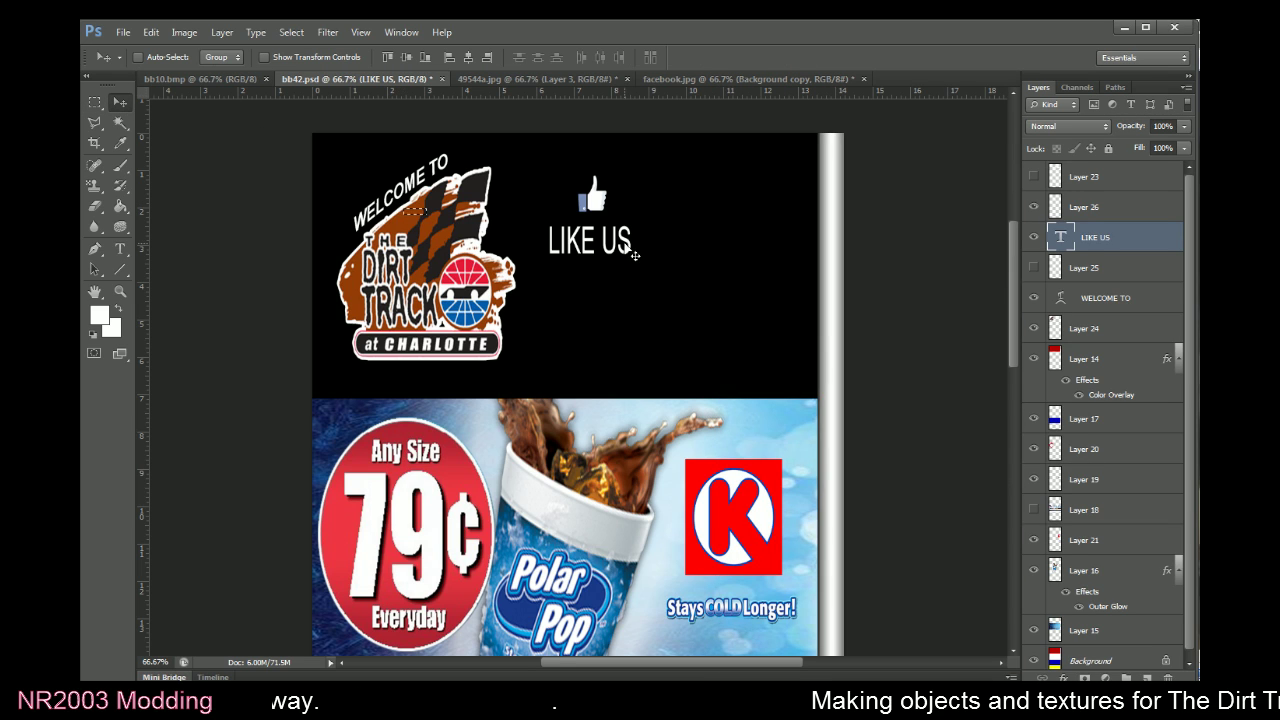
pyautogui.moveTo(634, 255); pyautogui.dragTo(626, 243)
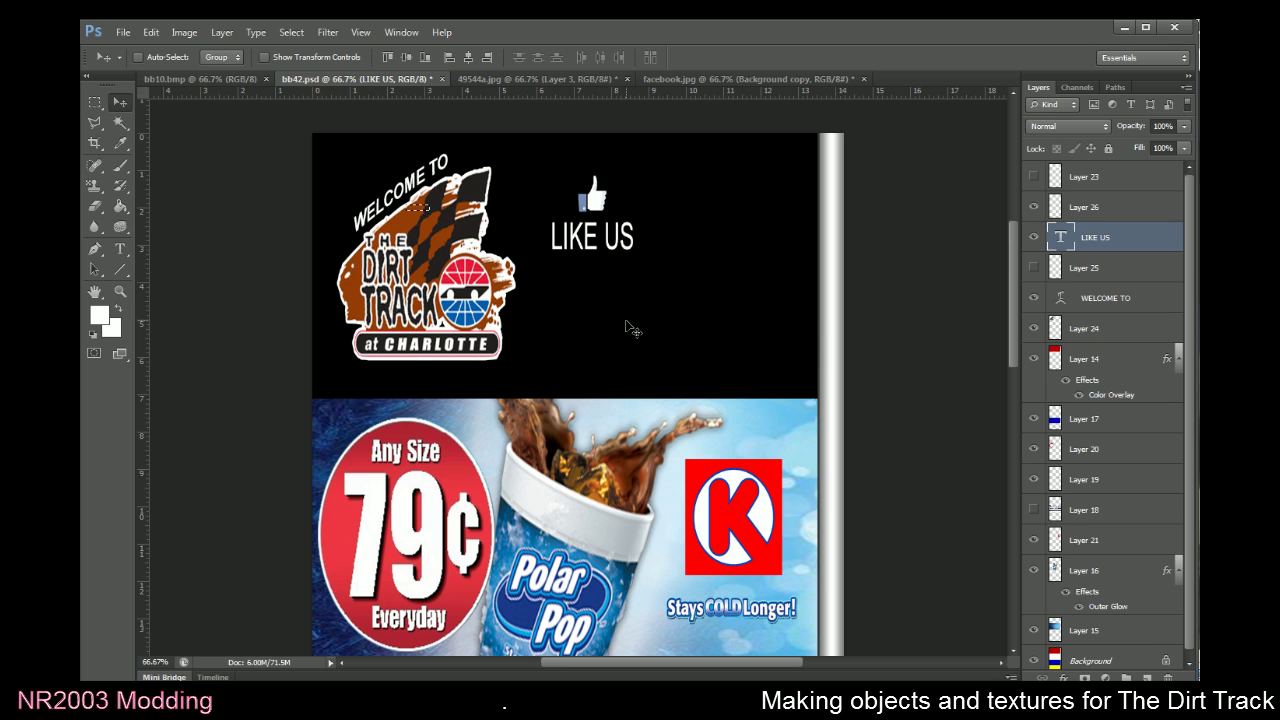
pyautogui.hotkey('alt', 'Tab')
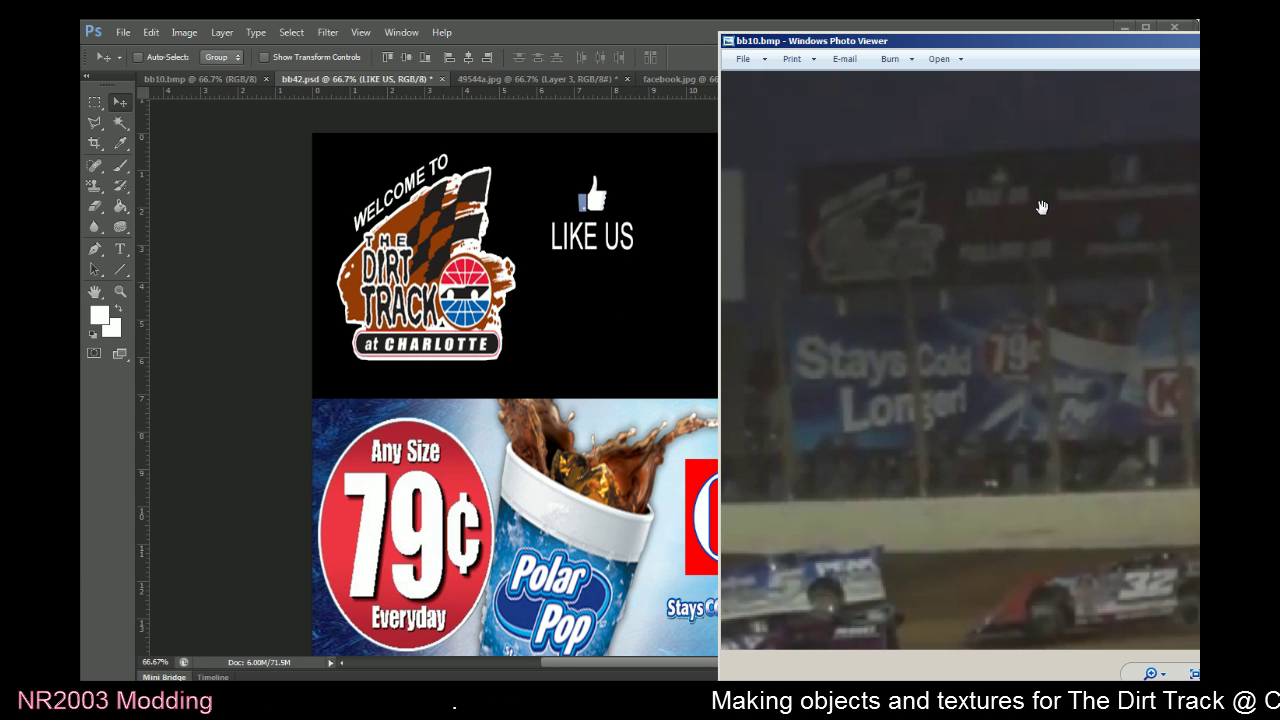
pyautogui.click(569, 29)
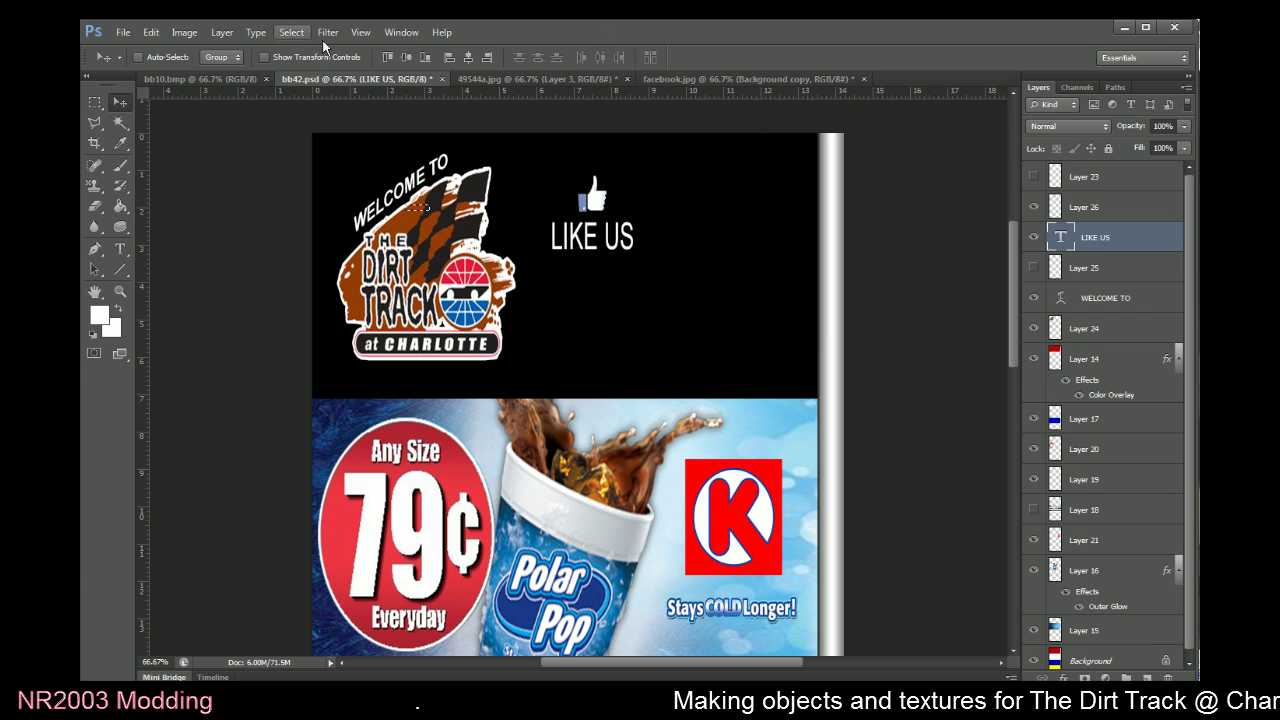
# Duplicate the "LIKE US" text layer within bb42.psd and place the copy directly below the original in the black panel
pyautogui.click(241, 34)
pyautogui.click(245, 73)
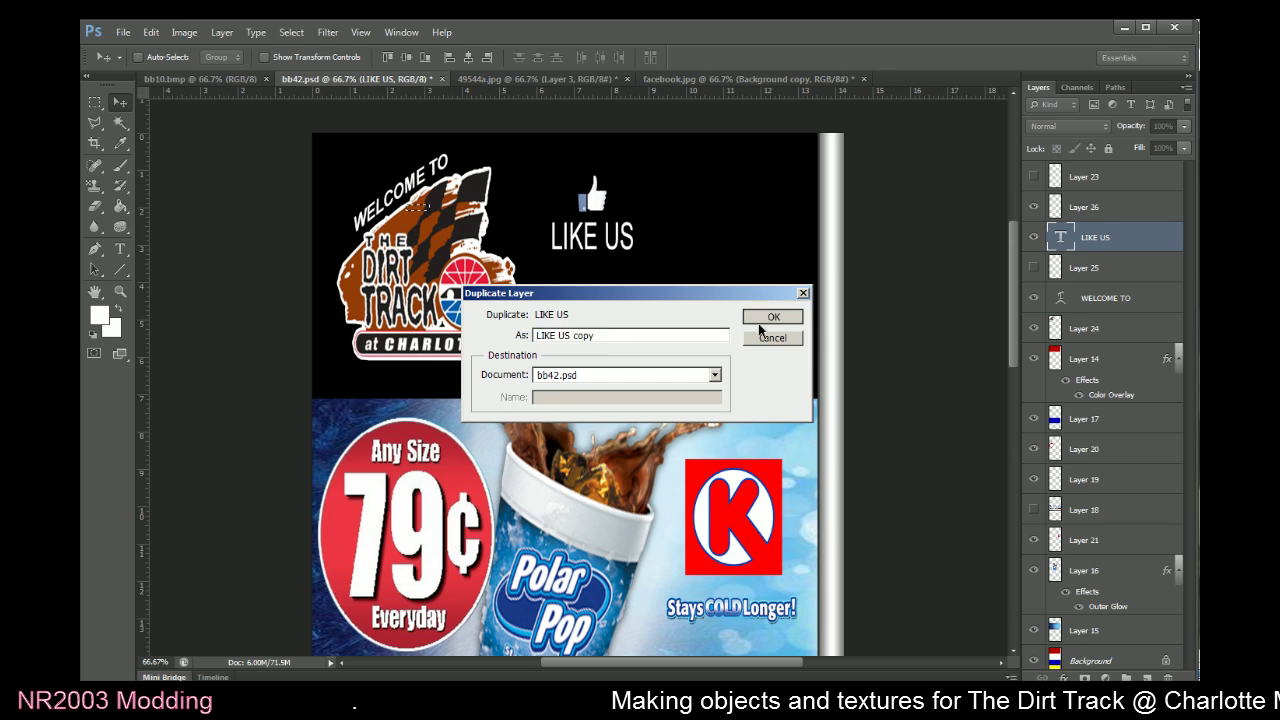
pyautogui.click(762, 317)
pyautogui.moveTo(513, 250); pyautogui.dragTo(578, 287)
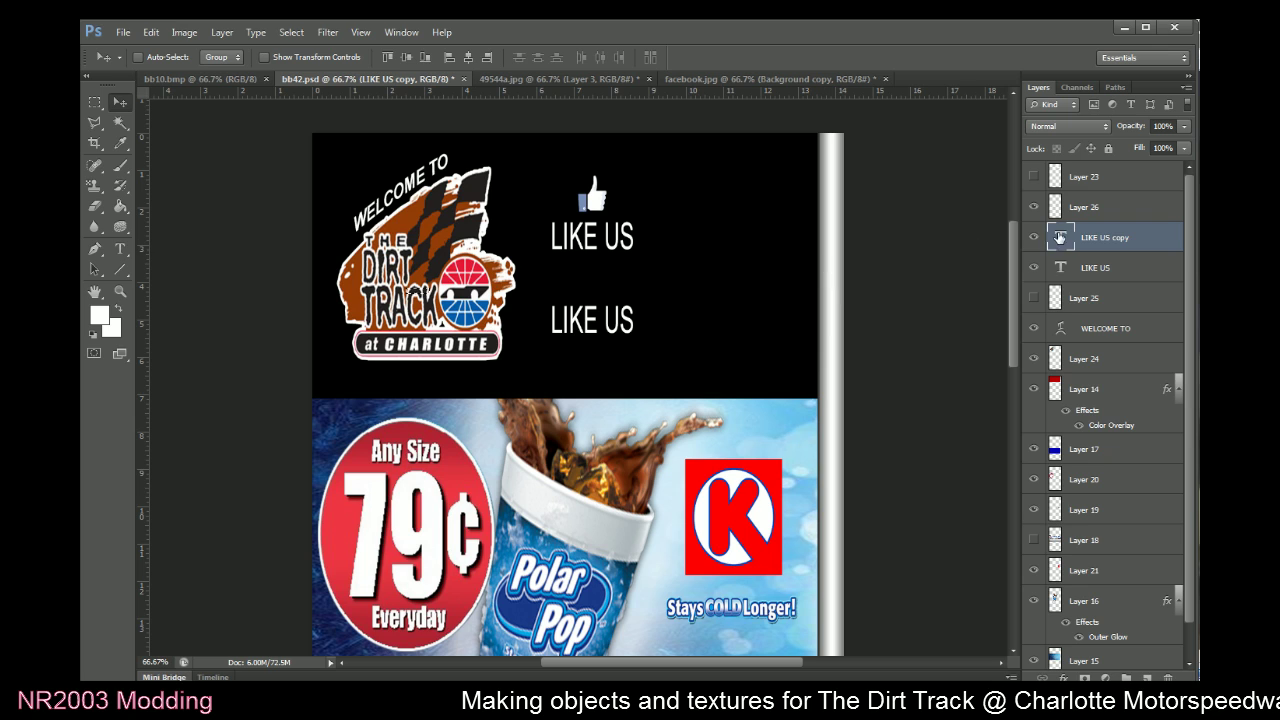
# Change the lower text copy to "FOLLOW US", commit it, and compare the billboard with the bb10.bmp reference
pyautogui.doubleClick(1059, 237)
pyautogui.write('FOL')
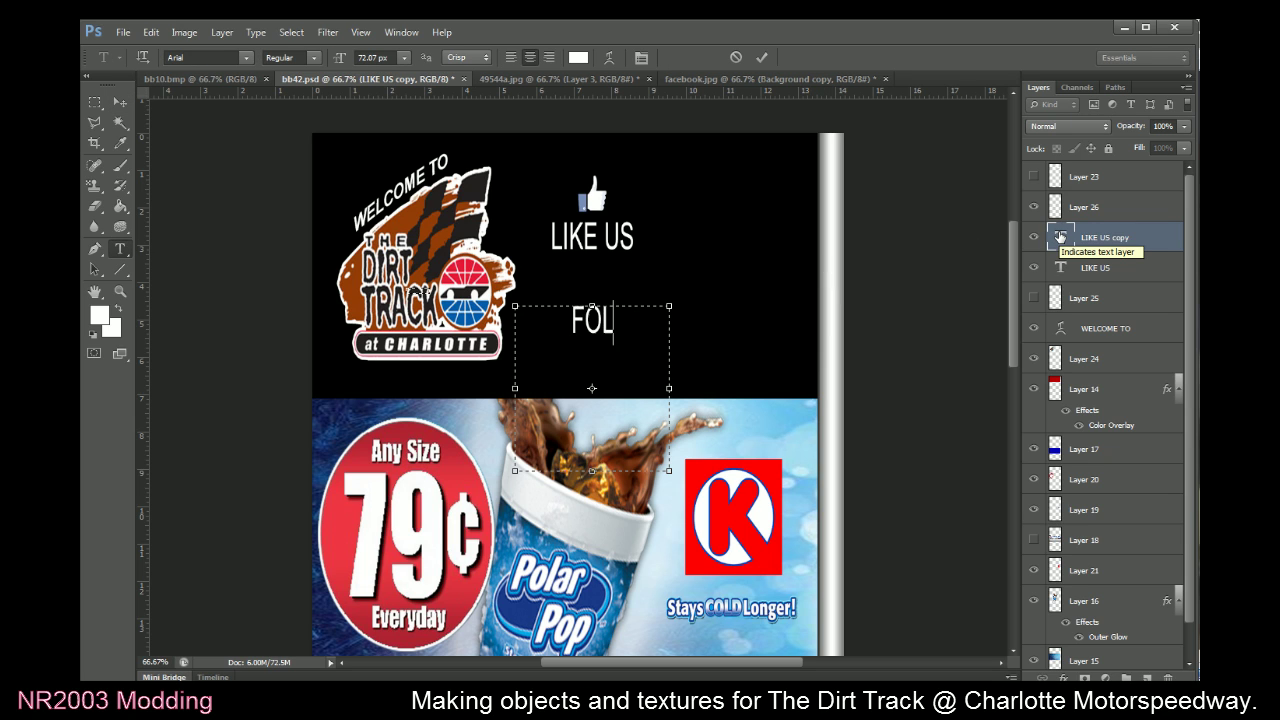
pyautogui.write('LOW US')
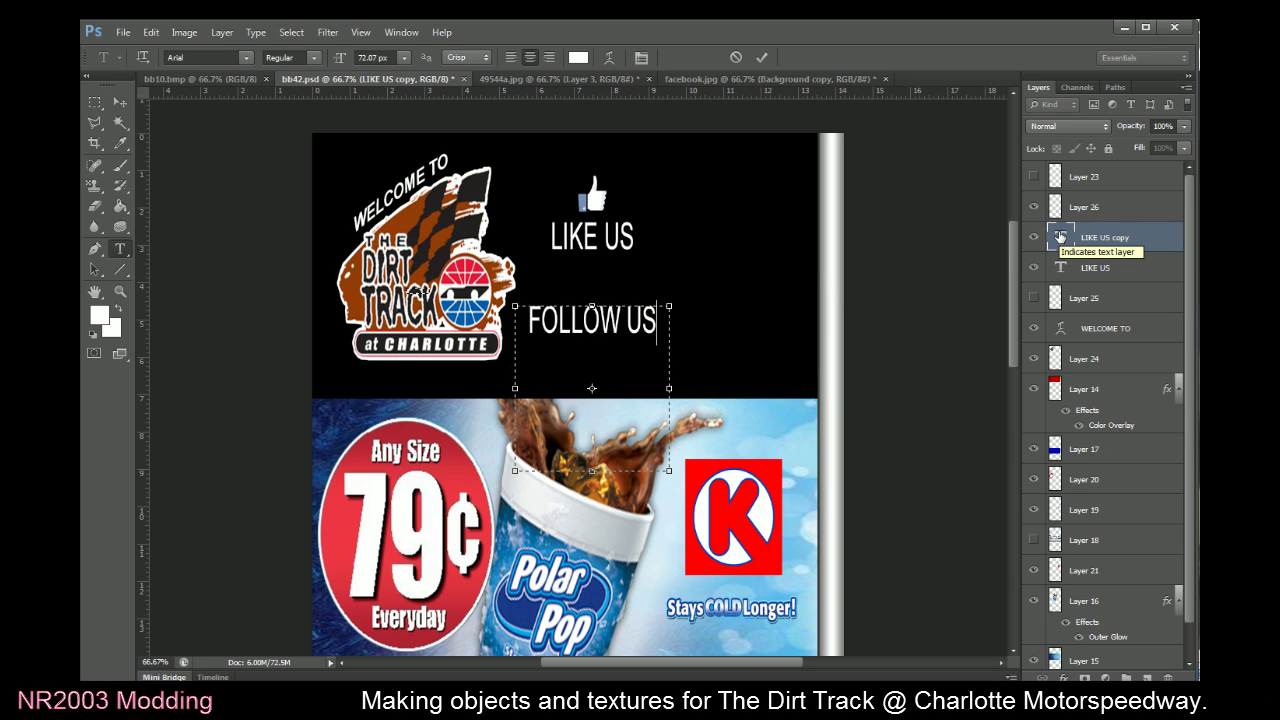
pyautogui.click(762, 57)
pyautogui.press('v')
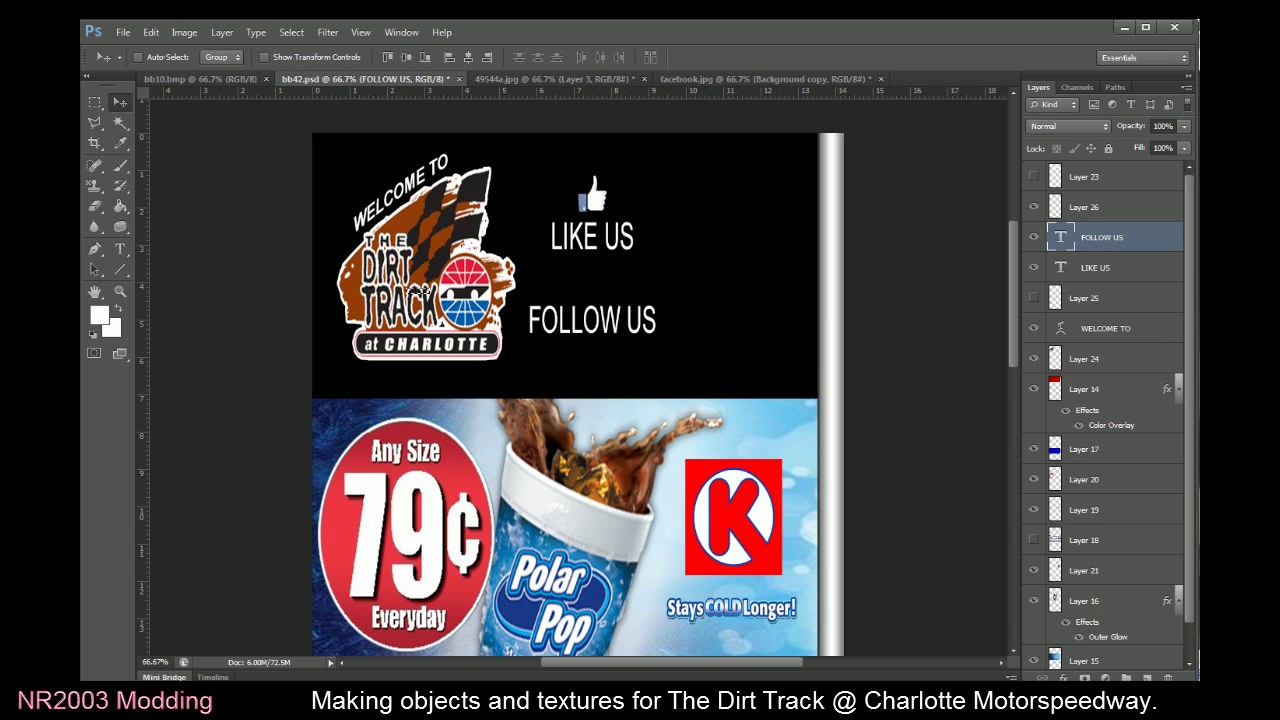
pyautogui.hotkey('alt', 'Tab')
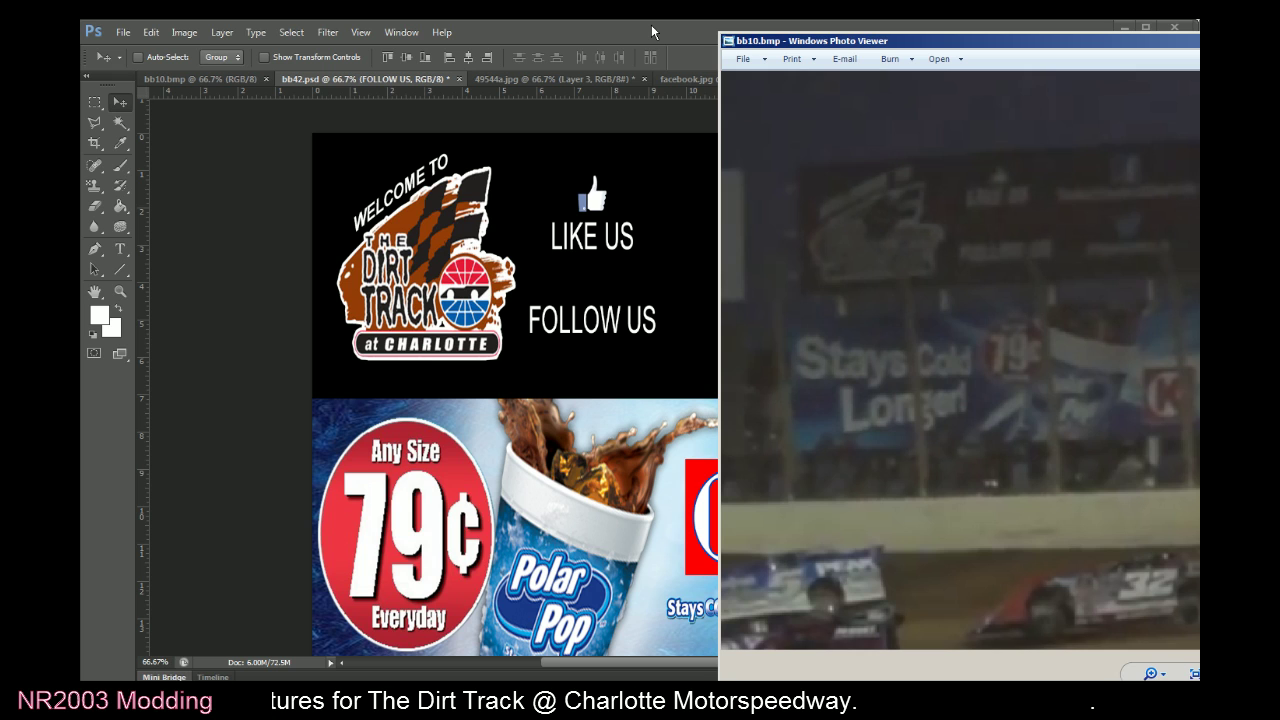
pyautogui.hotkey('alt', 'Tab')
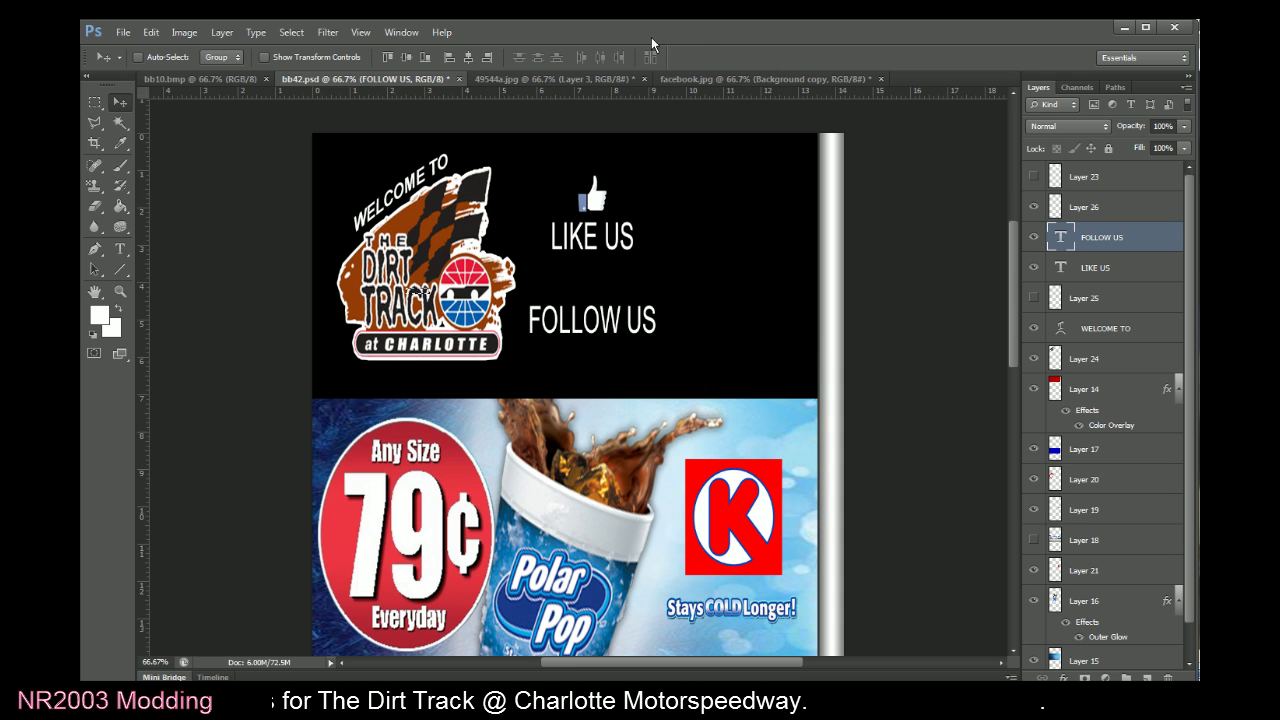
# Switch to facebook.jpg and bring up the Facebook "f" logo for selection
pyautogui.click(755, 76)
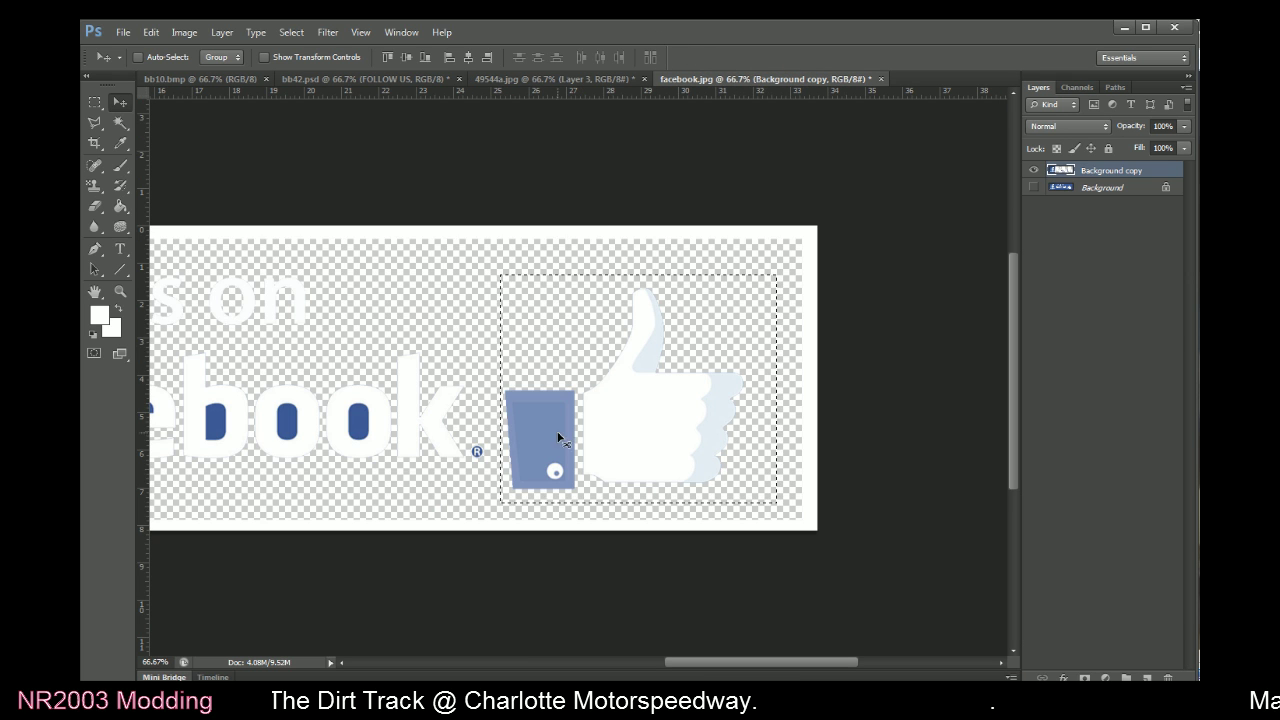
pyautogui.moveTo(738, 663); pyautogui.dragTo(575, 663)
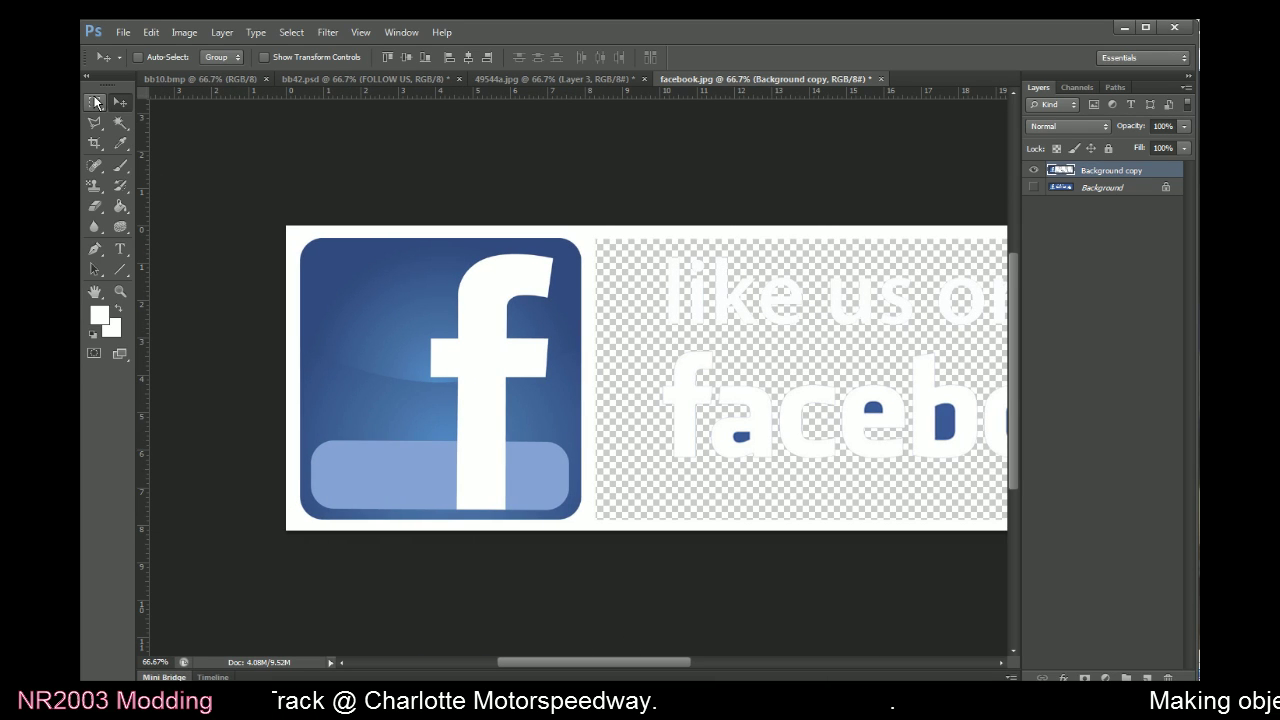
# Select the white border around the Facebook artwork with the Magic Wand and delete it
pyautogui.click(121, 123)
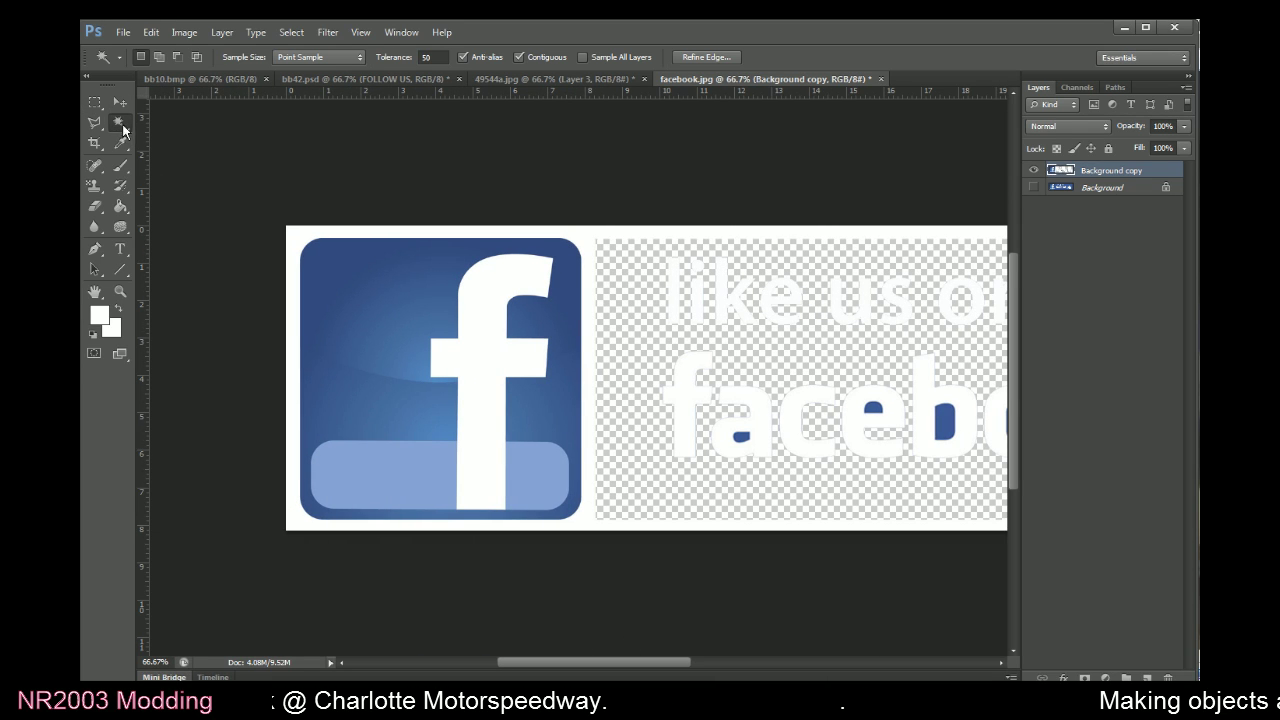
pyautogui.click(294, 254)
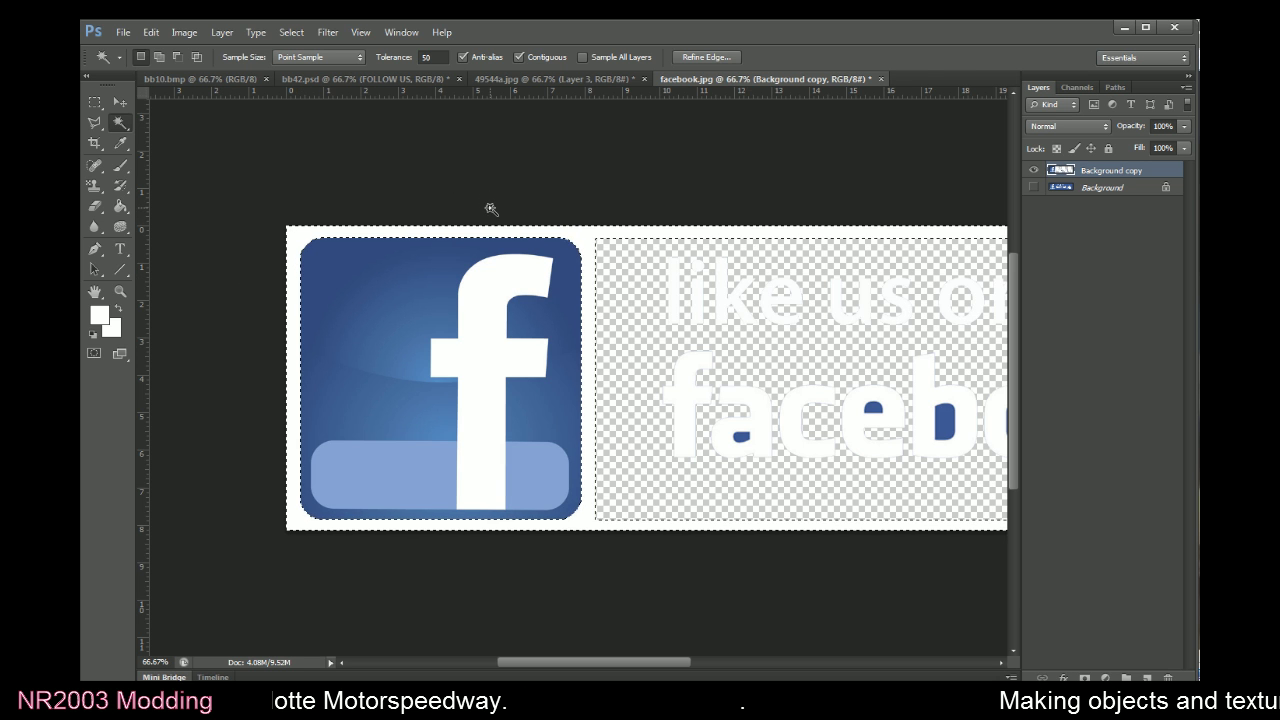
pyautogui.press('Delete')
# Marquee-select the Facebook "f" icon and paste a copy of it into bb42.psd
pyautogui.click(100, 101)
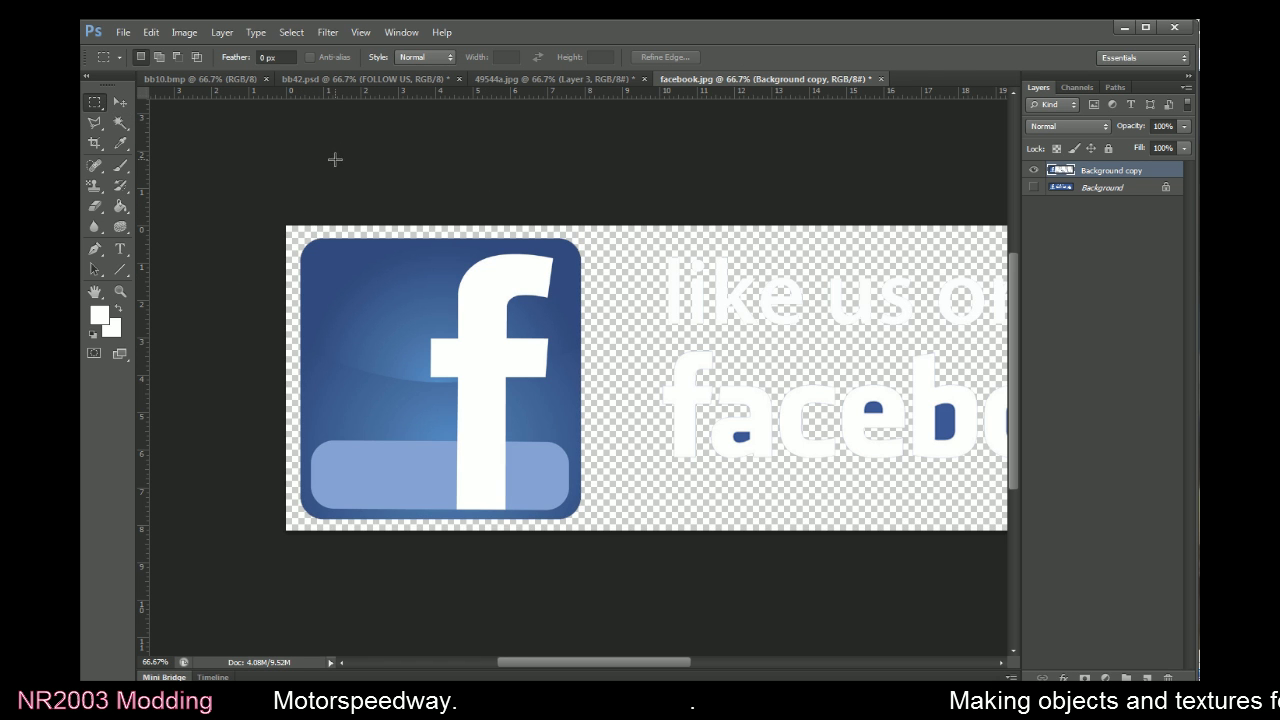
pyautogui.moveTo(280, 220); pyautogui.dragTo(612, 532)
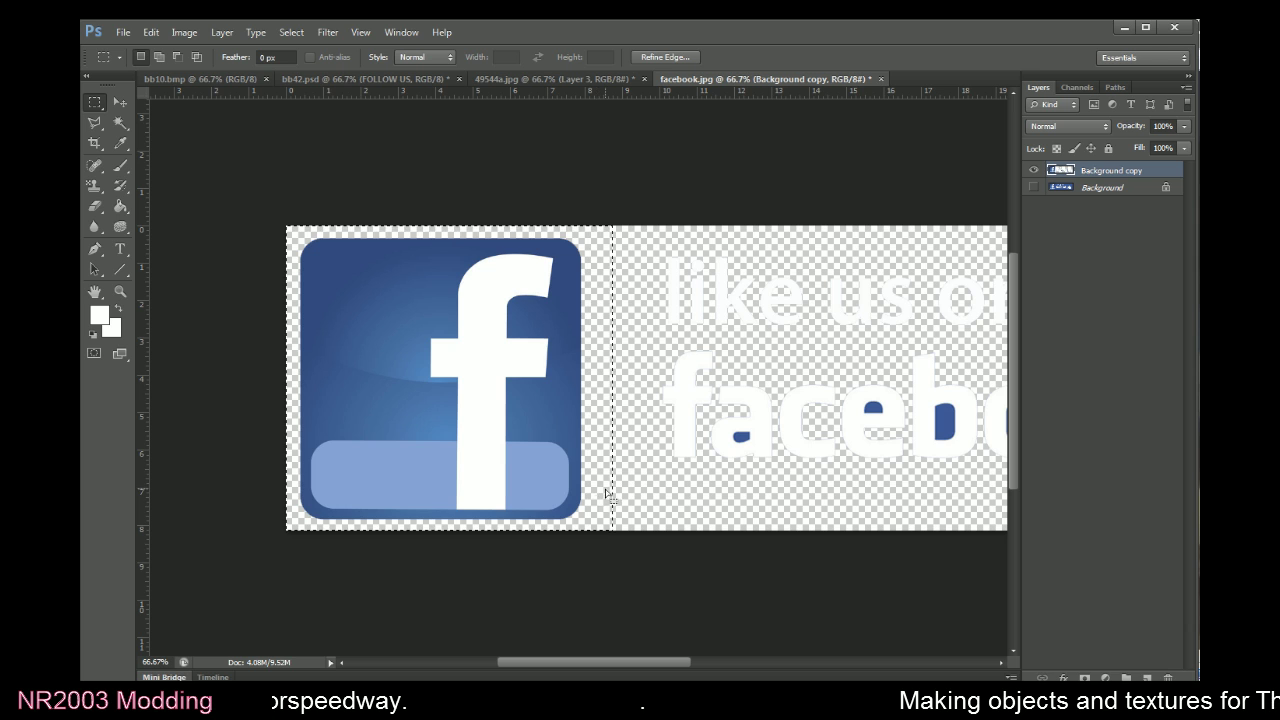
pyautogui.click(320, 80)
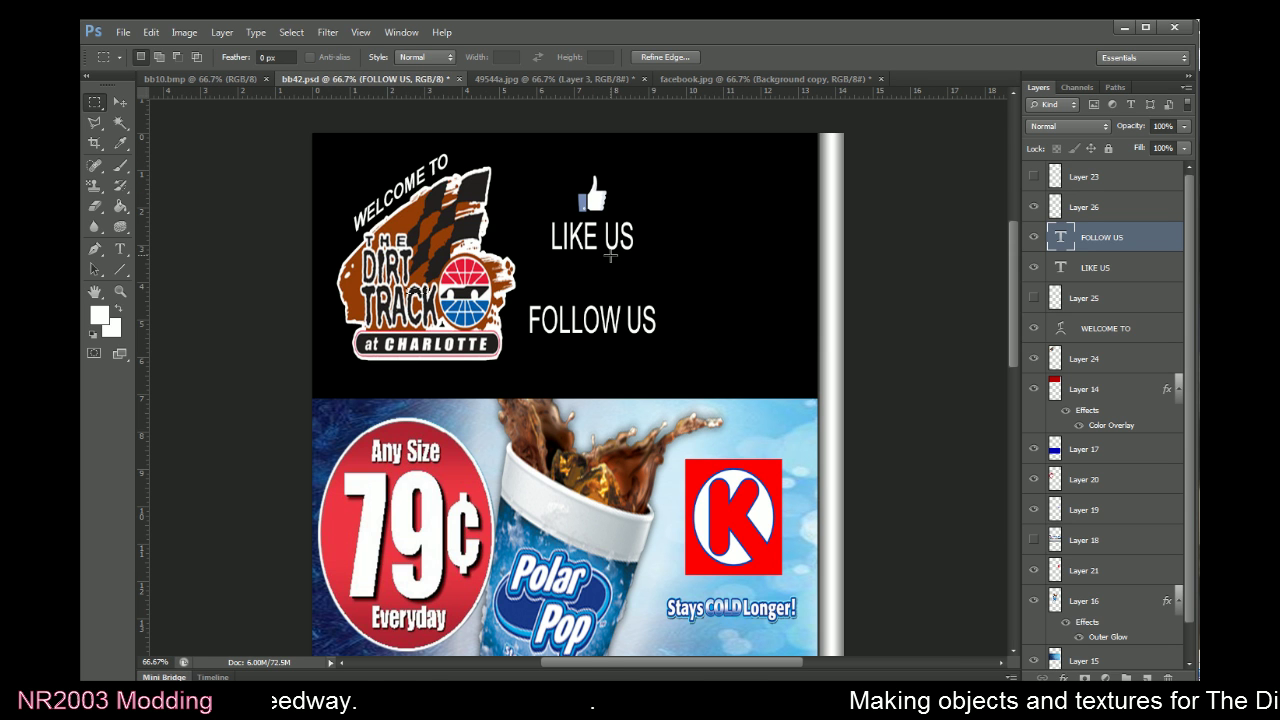
pyautogui.hotkey('ctrl', 'v')
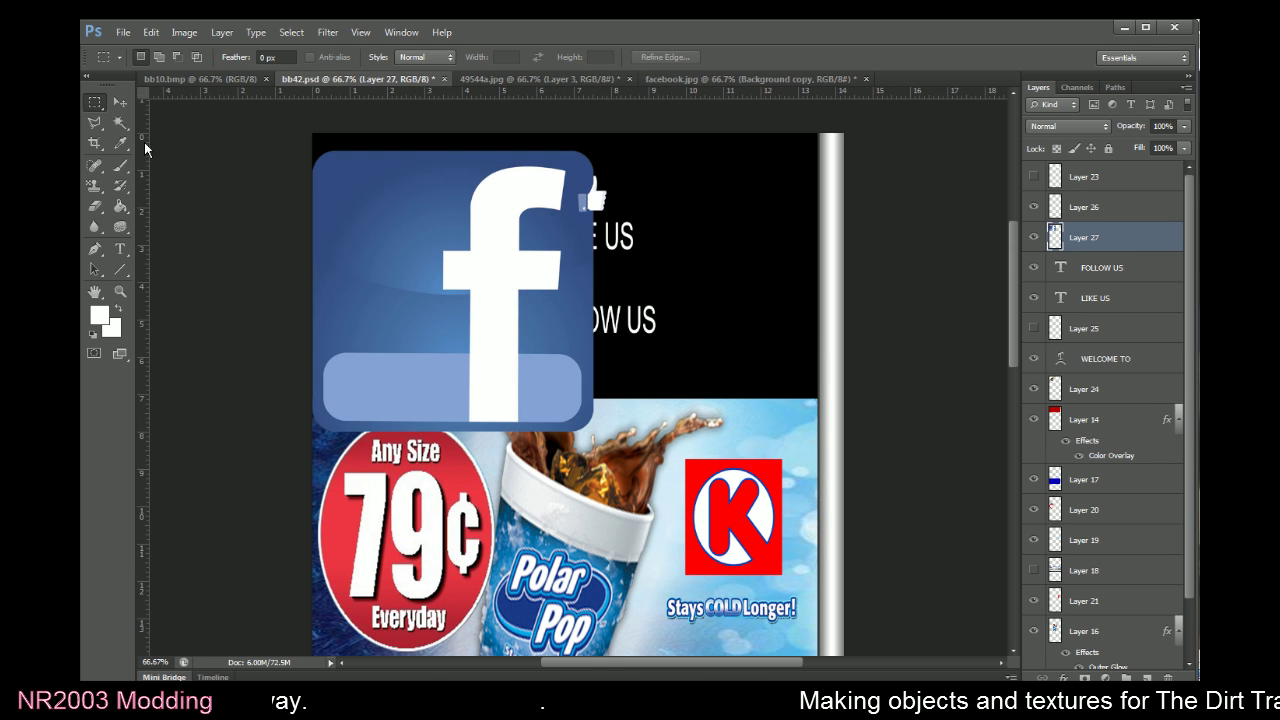
# Move the pasted Facebook icon beside the Dirt Track logo and compare the layout with the bb10.bmp reference photo
pyautogui.click(120, 102)
pyautogui.moveTo(353, 264); pyautogui.dragTo(540, 296)
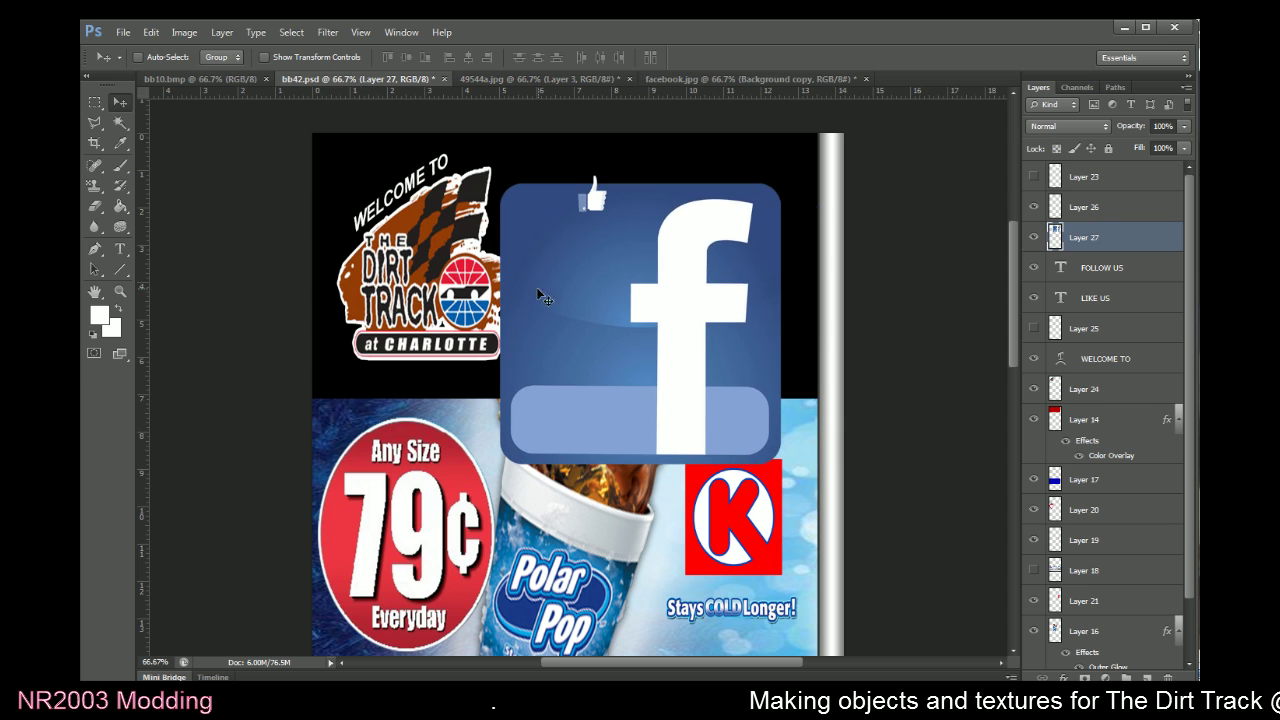
pyautogui.hotkey('alt', 'Tab')
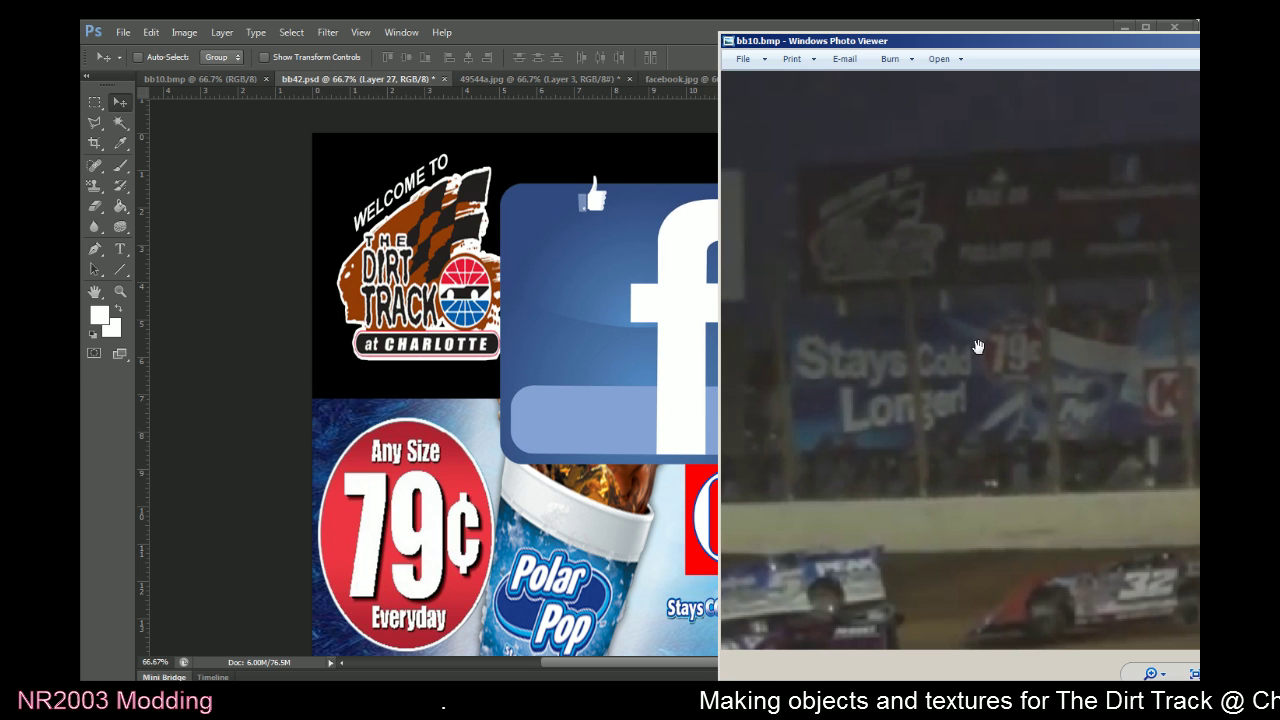
pyautogui.click(677, 31)
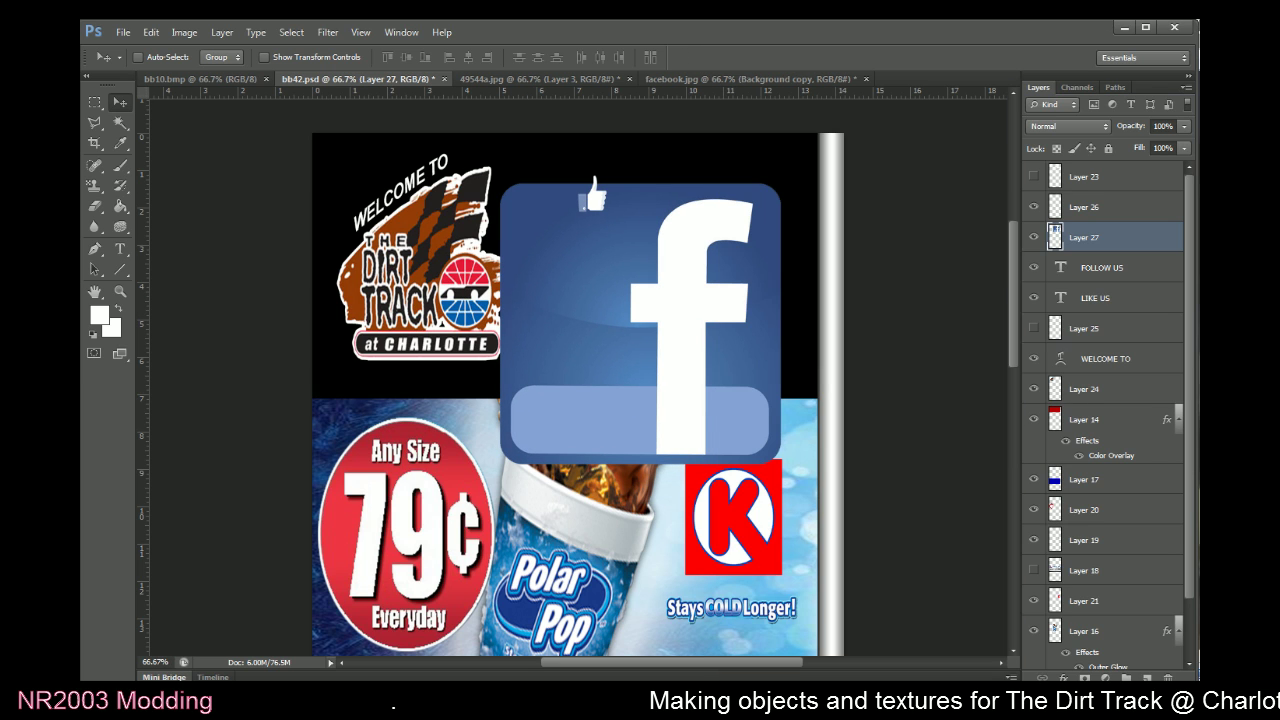
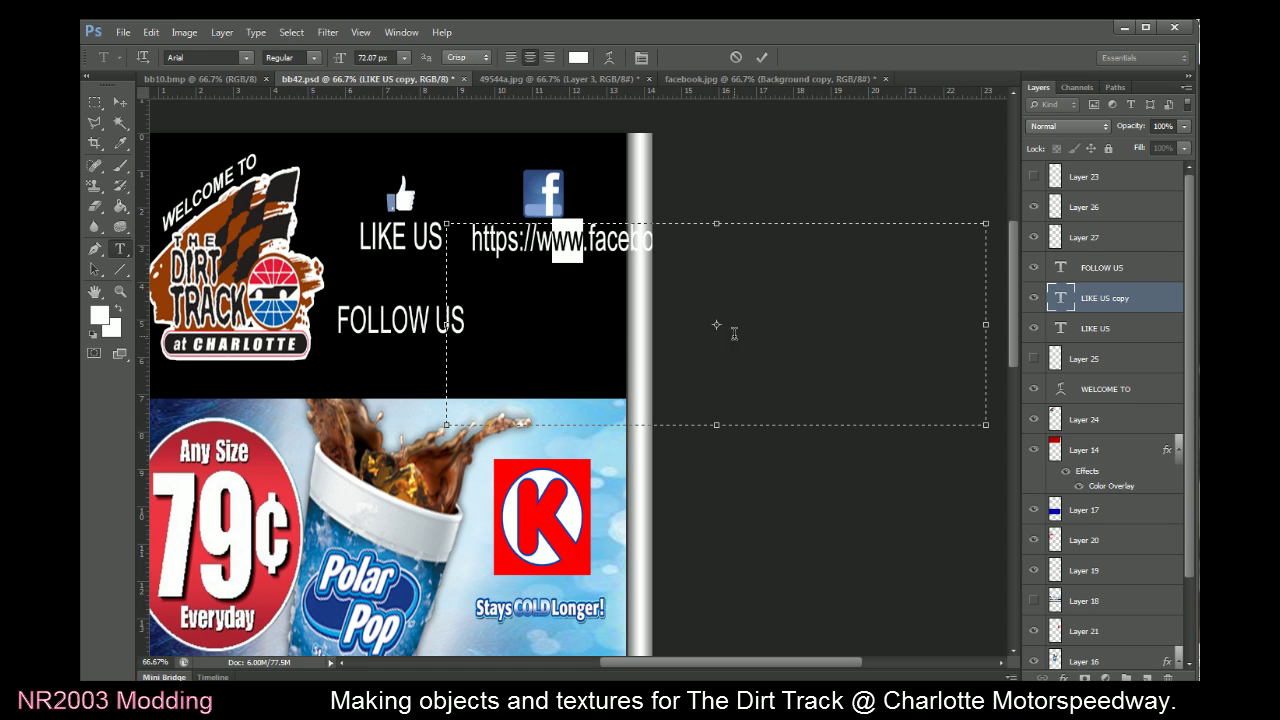
pyautogui.moveTo(568, 255); pyautogui.dragTo(455, 245)
pyautogui.press('BackSpace')
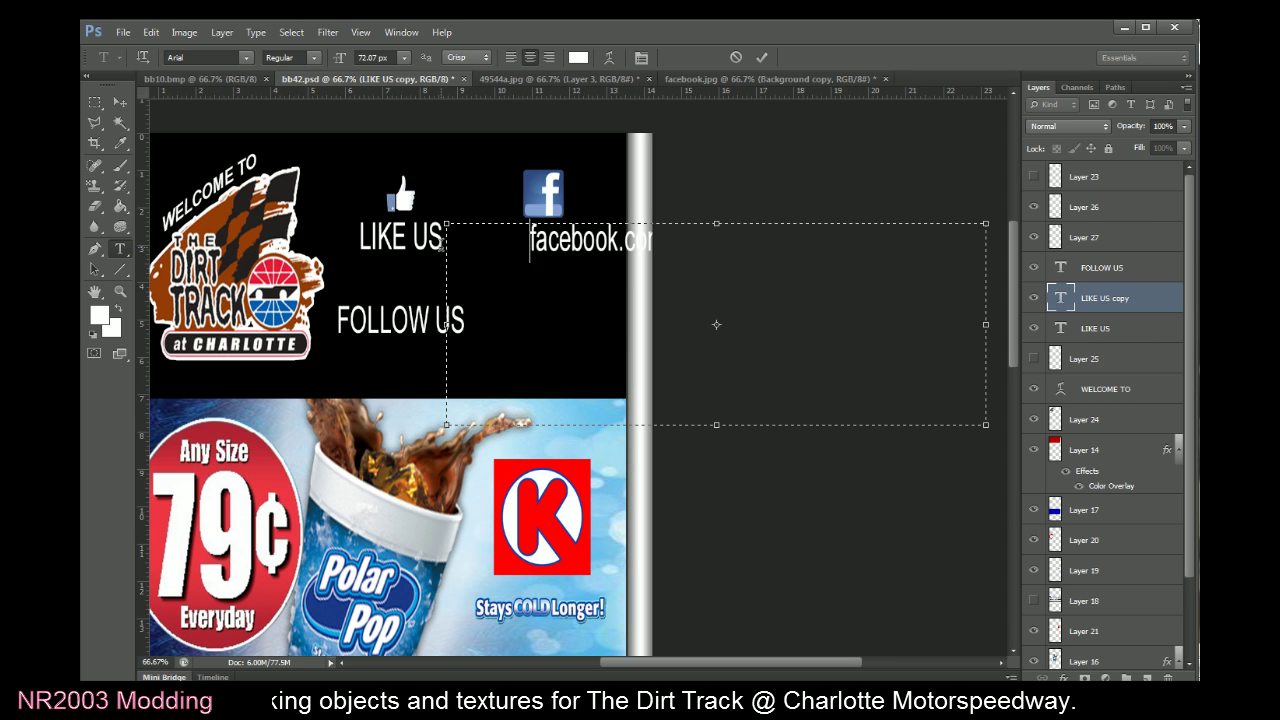
pyautogui.click(761, 57)
# Move the Facebook address text between LIKE US and FOLLOW US and compare it with the reference photo
pyautogui.press('v')
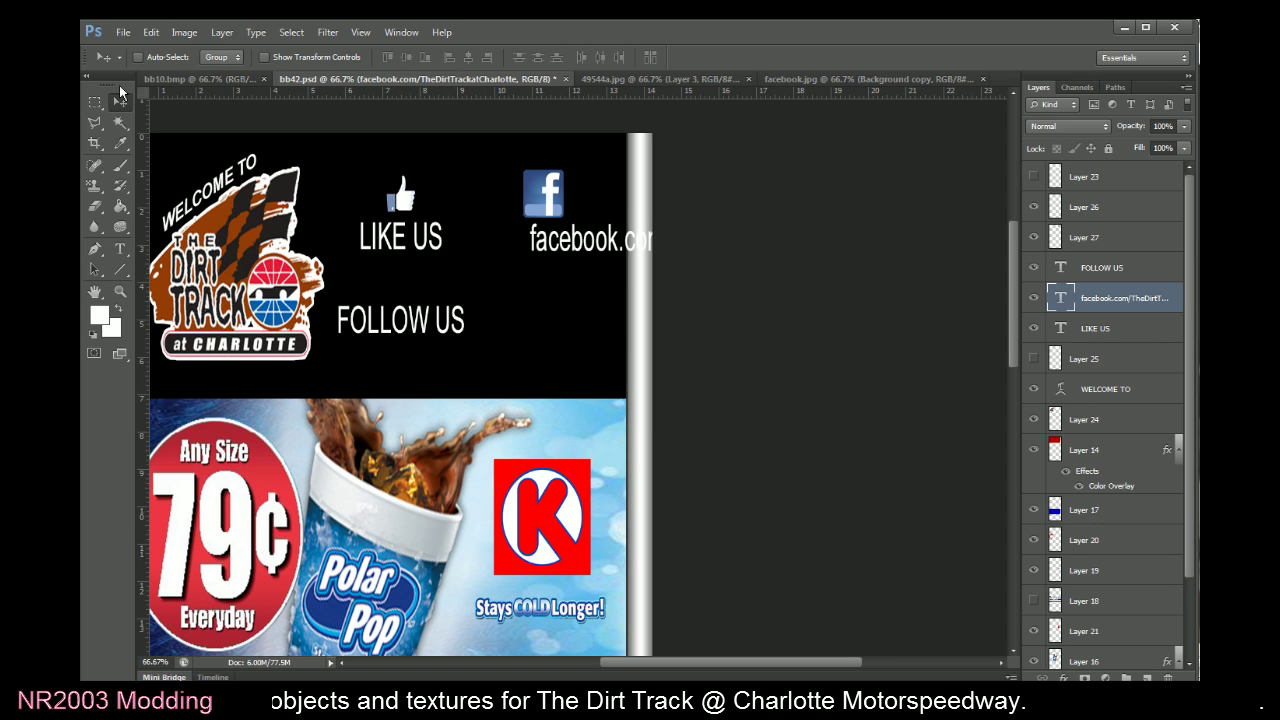
pyautogui.moveTo(668, 275); pyautogui.dragTo(446, 315)
pyautogui.hotkey('alt', 'Tab')
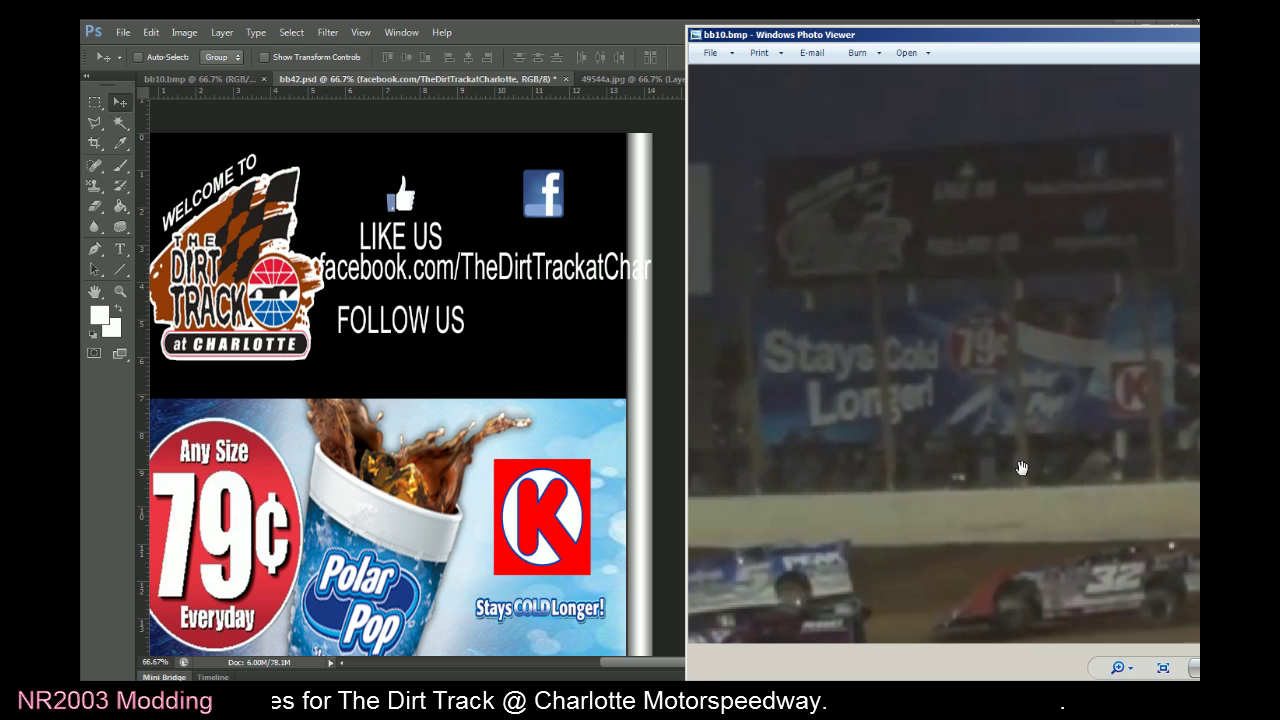
pyautogui.click(593, 34)
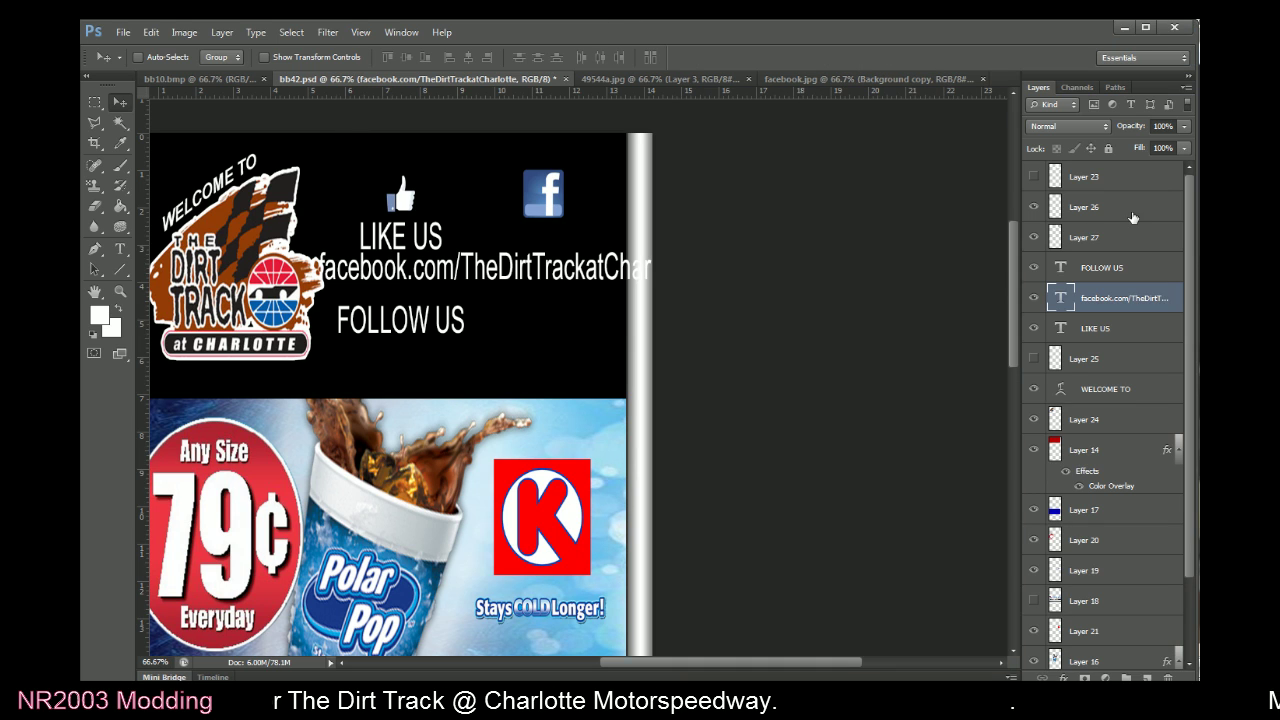
# Set the font size of the Facebook address text to 48 px
pyautogui.doubleClick(1062, 297)
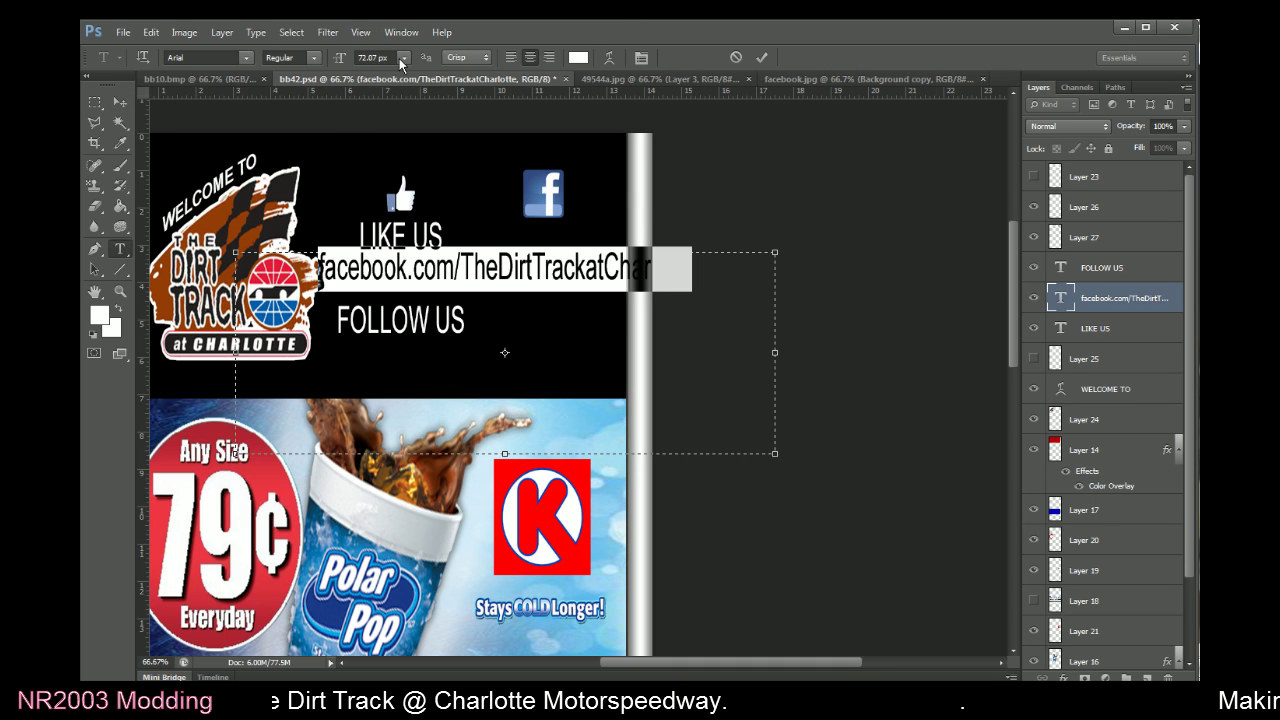
pyautogui.click(401, 58)
pyautogui.click(388, 244)
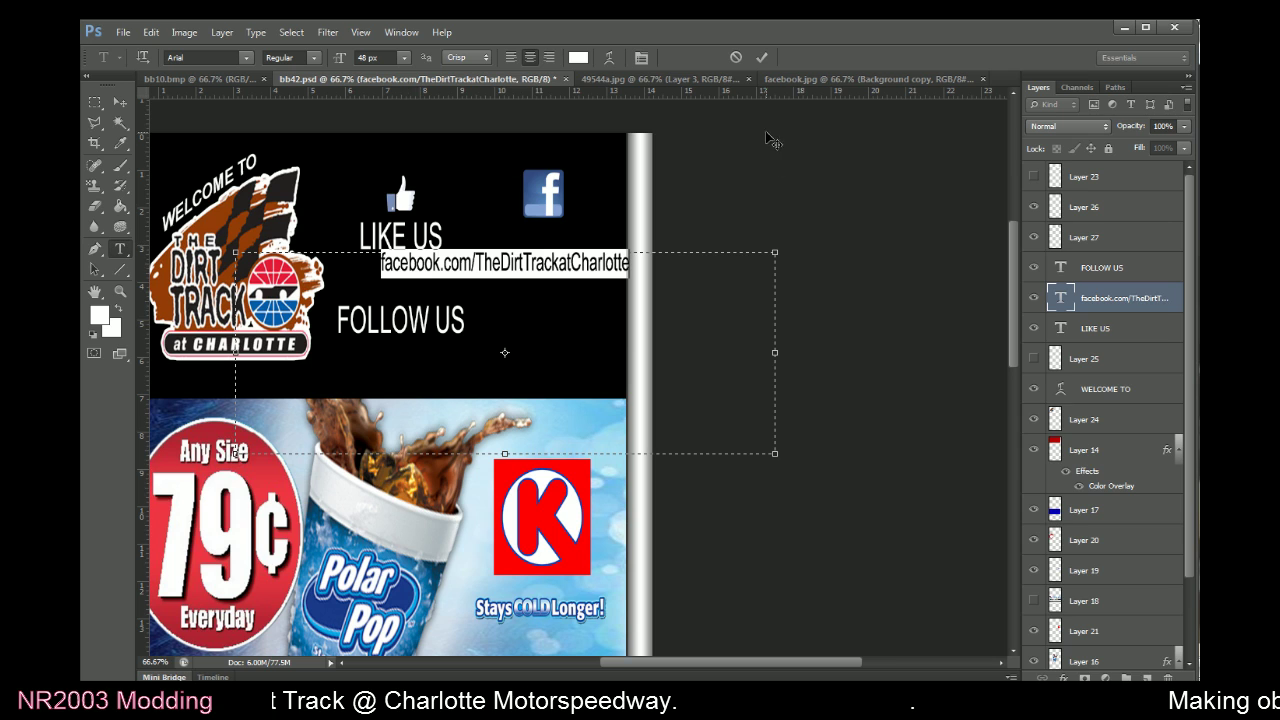
pyautogui.click(764, 58)
# Move the resized Facebook address up beneath the Facebook icon and compare its placement with the reference photo
pyautogui.press('v')
pyautogui.moveTo(372, 332); pyautogui.dragTo(377, 297)
pyautogui.hotkey('alt', 'Tab')
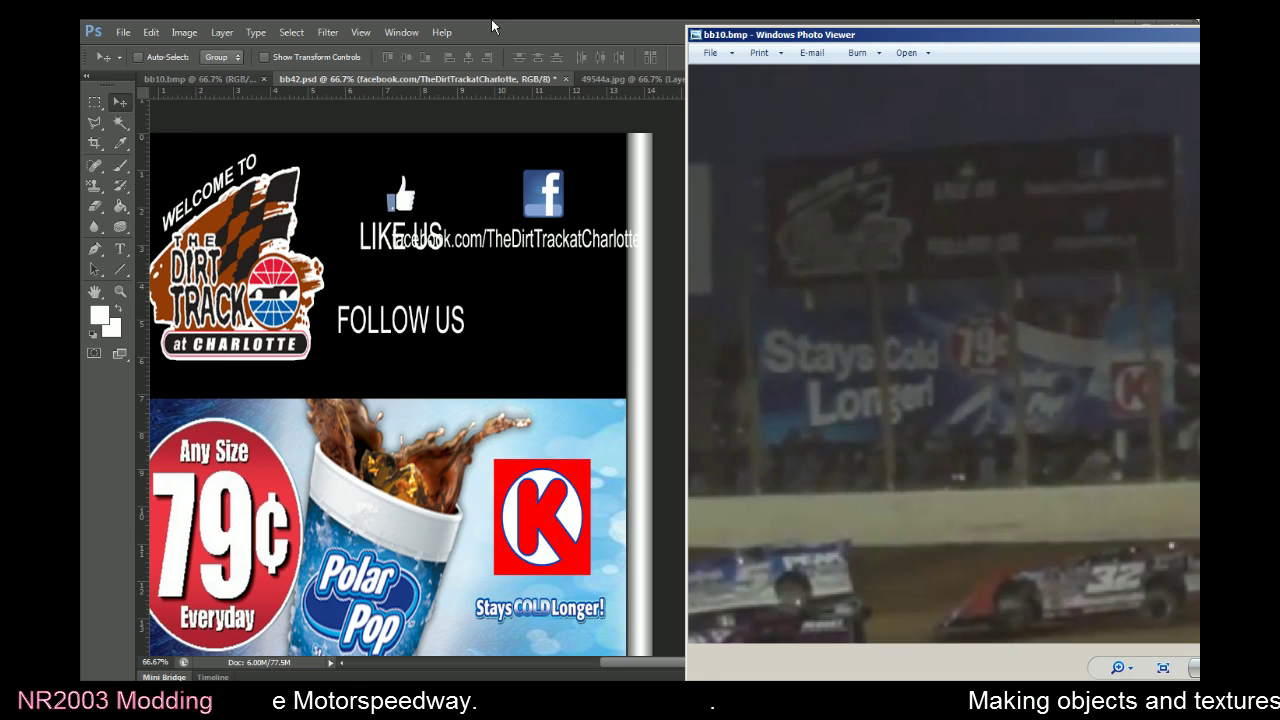
pyautogui.click(538, 31)
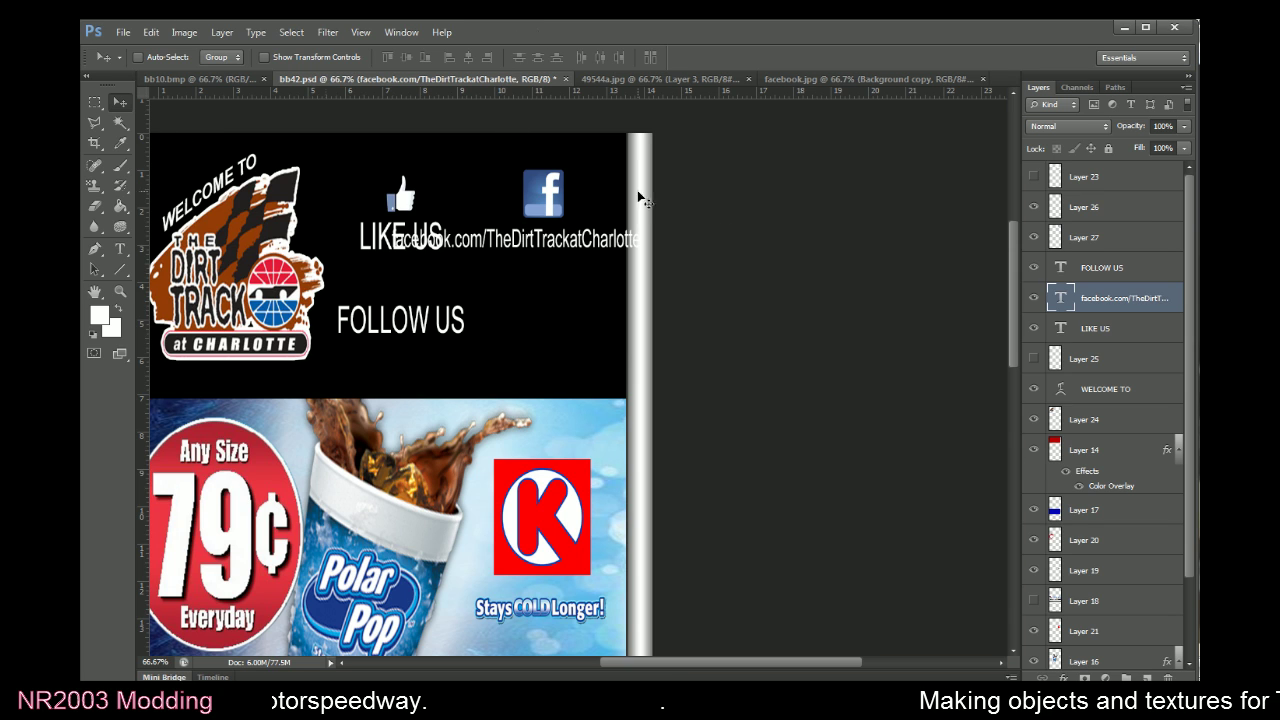
# Identify the thumbs-up layer by toggling visibility and place the LIKE US layer directly below Layer 26
pyautogui.click(1061, 332)
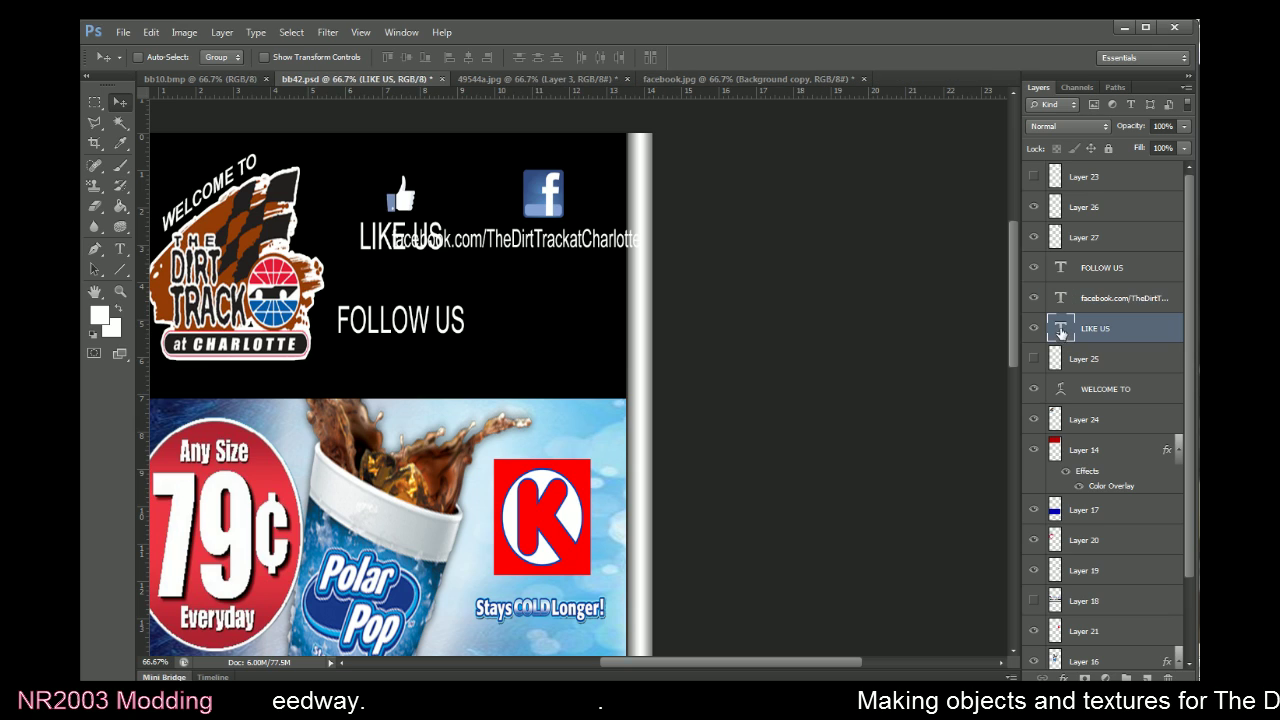
pyautogui.click(1033, 238)
pyautogui.click(1034, 236)
pyautogui.click(1034, 207)
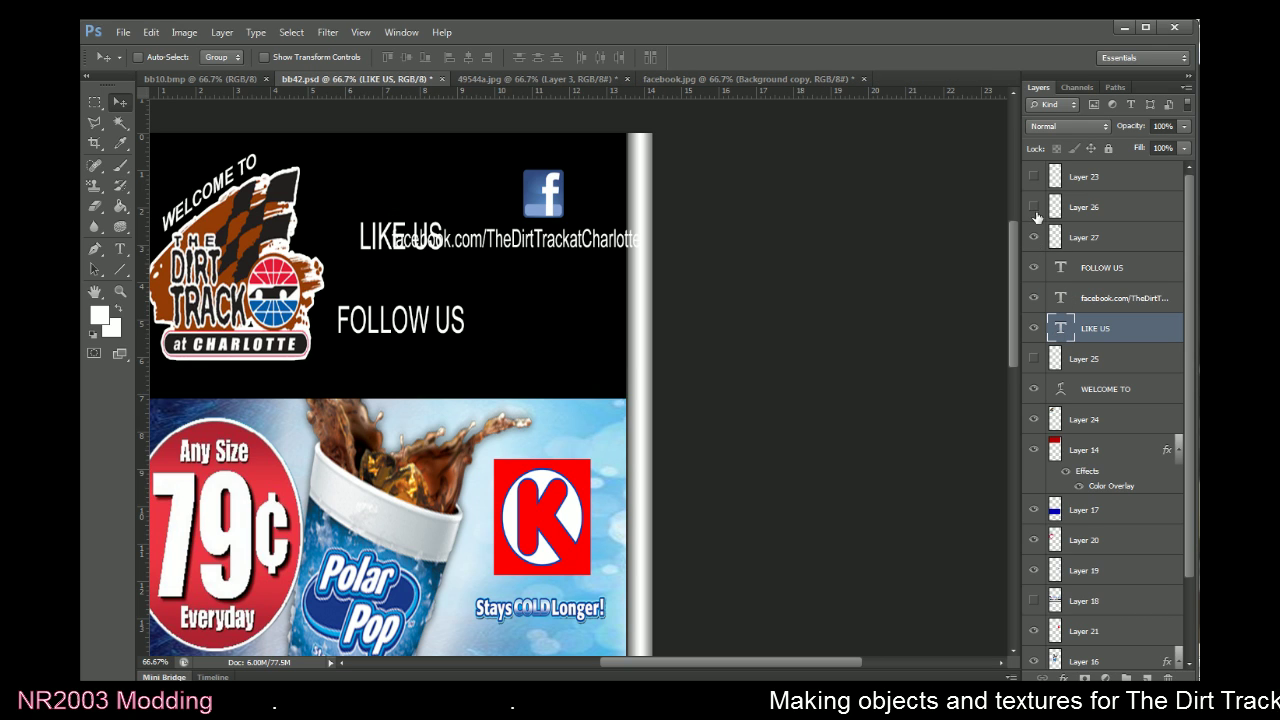
pyautogui.click(1034, 207)
pyautogui.moveTo(1063, 334); pyautogui.dragTo(1070, 222)
# Nudge the thumbs-up icon and the LIKE US text together to the left, towards the Dirt Track logo
pyautogui.keyDown('ctrl'); pyautogui.click(1064, 212); pyautogui.keyUp('ctrl')
pyautogui.press('Left')
pyautogui.press('Up')
pyautogui.press('Left')
pyautogui.press('Left')
pyautogui.press('Left')
pyautogui.press('Left')
pyautogui.press('Left')
pyautogui.press('Left')
pyautogui.press('Left')
pyautogui.press('Left')
pyautogui.press('Left')
pyautogui.press('Left')
pyautogui.press('Left')
pyautogui.press('Left')
pyautogui.press('Left')
pyautogui.press('Left')
pyautogui.press('Left')
pyautogui.press('Left')
pyautogui.press('Left')
pyautogui.press('Left')
pyautogui.press('Left')
pyautogui.press('Left')
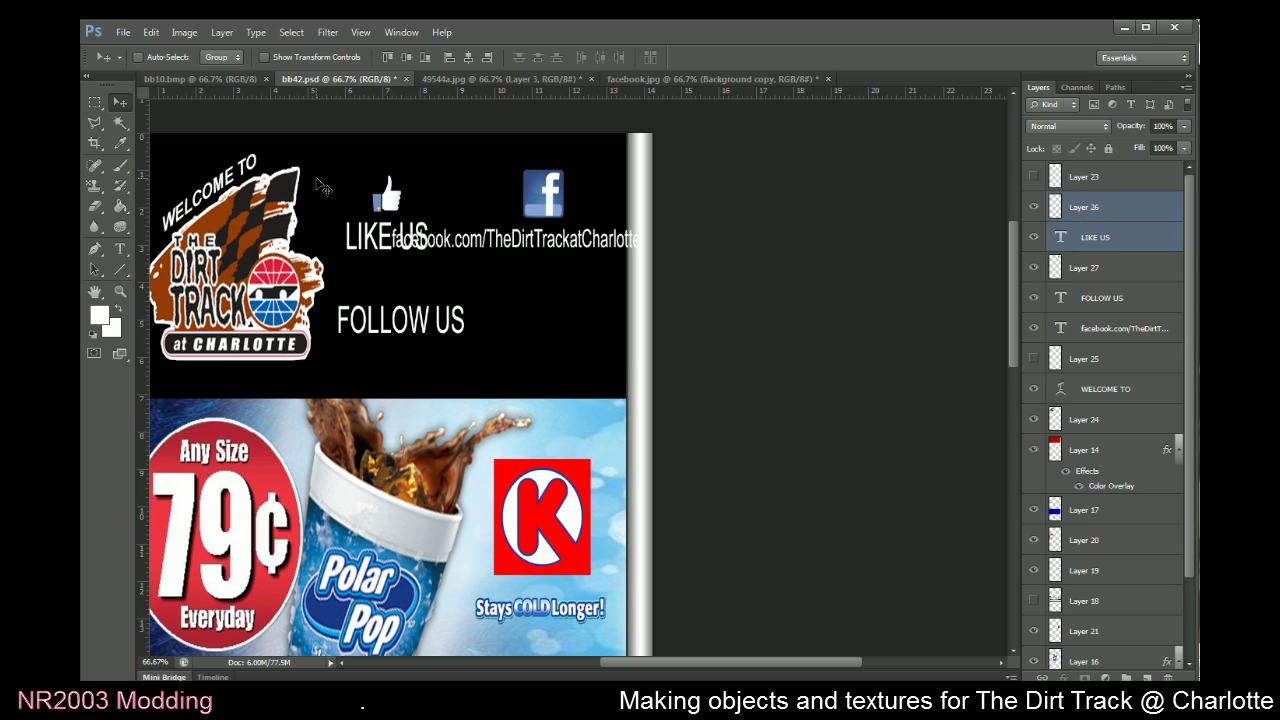
# Nudge the FOLLOW US text left so it sits centred under LIKE US
pyautogui.click(1066, 298)
pyautogui.press('Left')
pyautogui.press('Left')
pyautogui.press('Left')
pyautogui.press('Left')
pyautogui.press('Left')
pyautogui.press('Left')
pyautogui.press('Left')
pyautogui.press('Left')
pyautogui.press('Left')
pyautogui.press('Left')
pyautogui.press('Left')
pyautogui.press('Left')
pyautogui.press('Left')
pyautogui.press('Left')
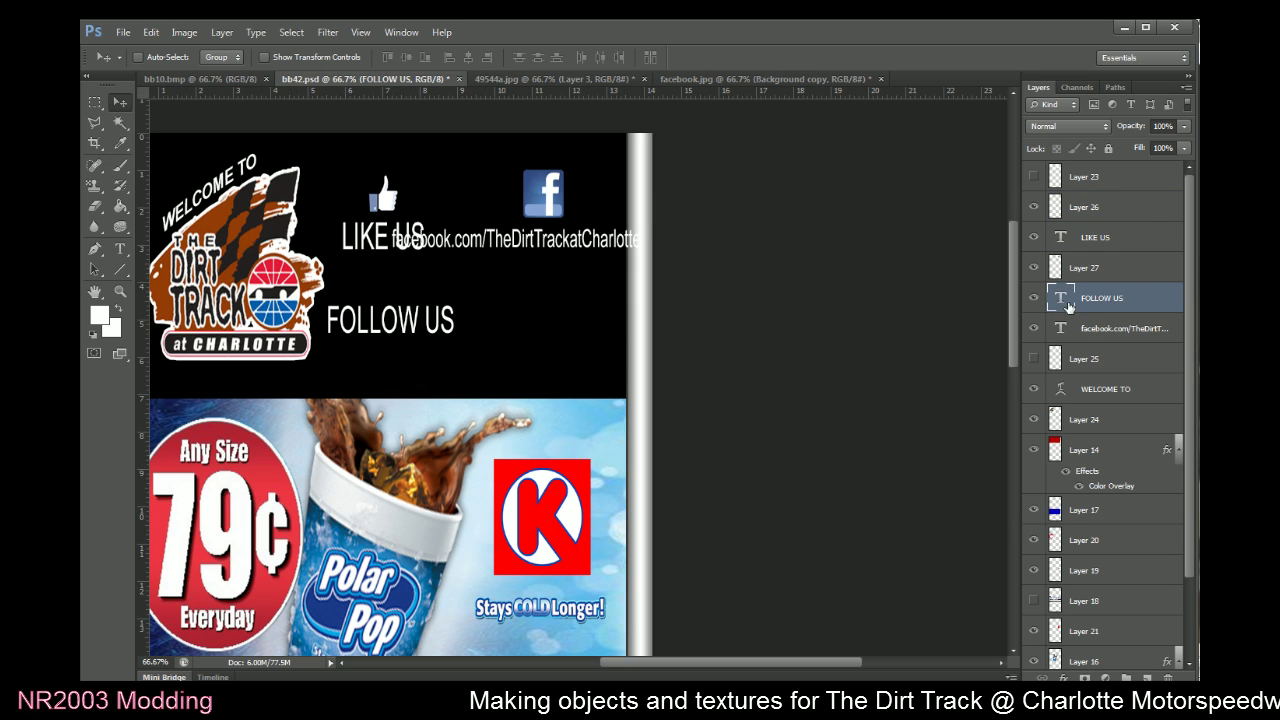
pyautogui.click(1050, 269)
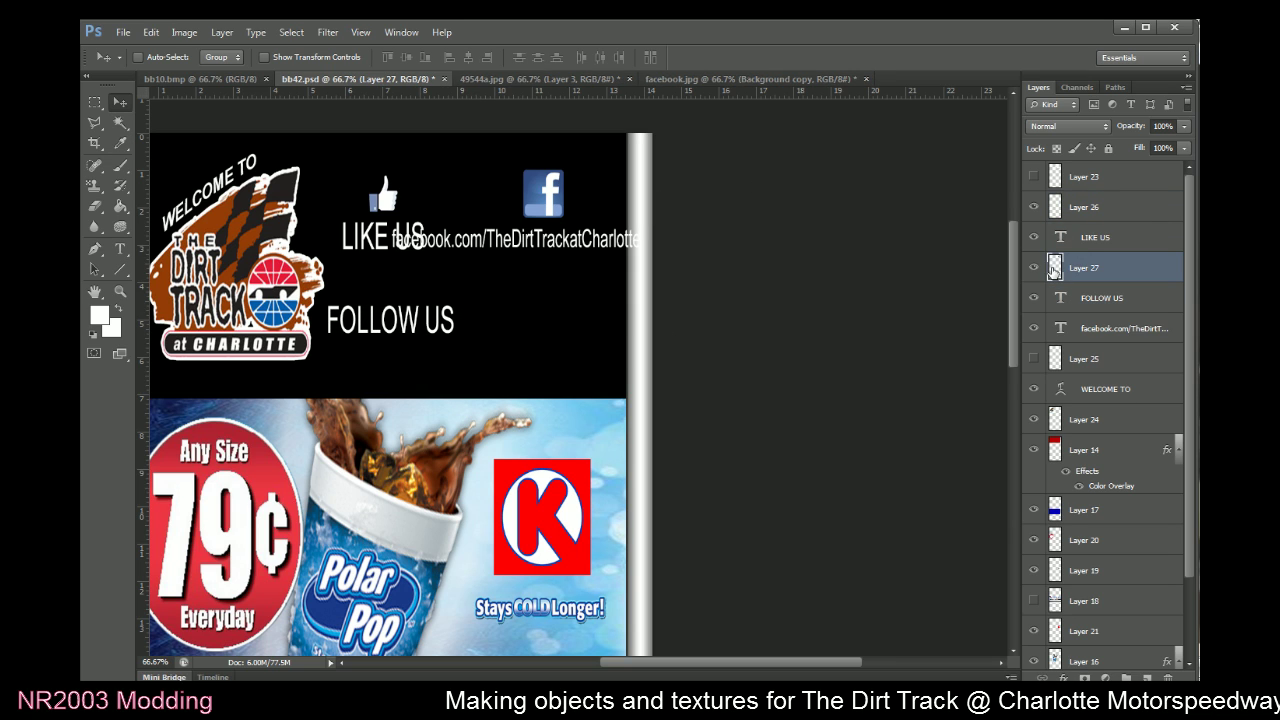
pyautogui.click(1059, 334)
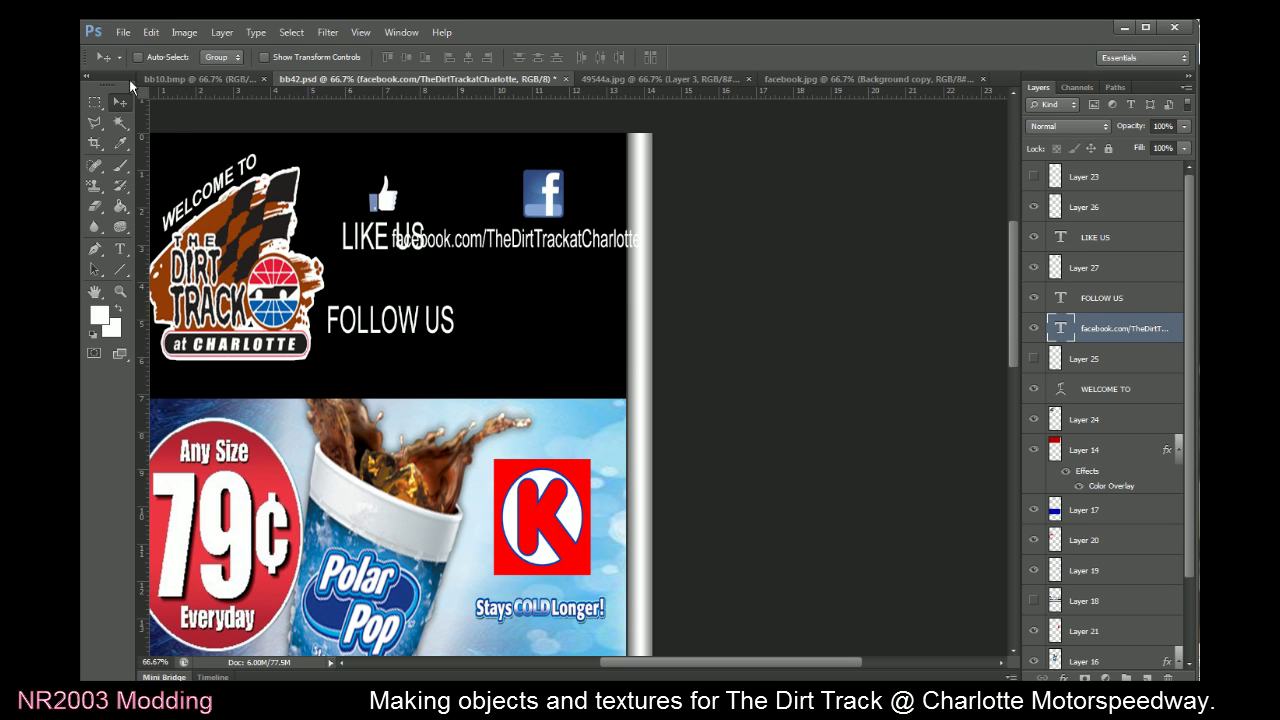
pyautogui.click(92, 103)
pyautogui.rightClick(529, 263)
pyautogui.click(596, 376)
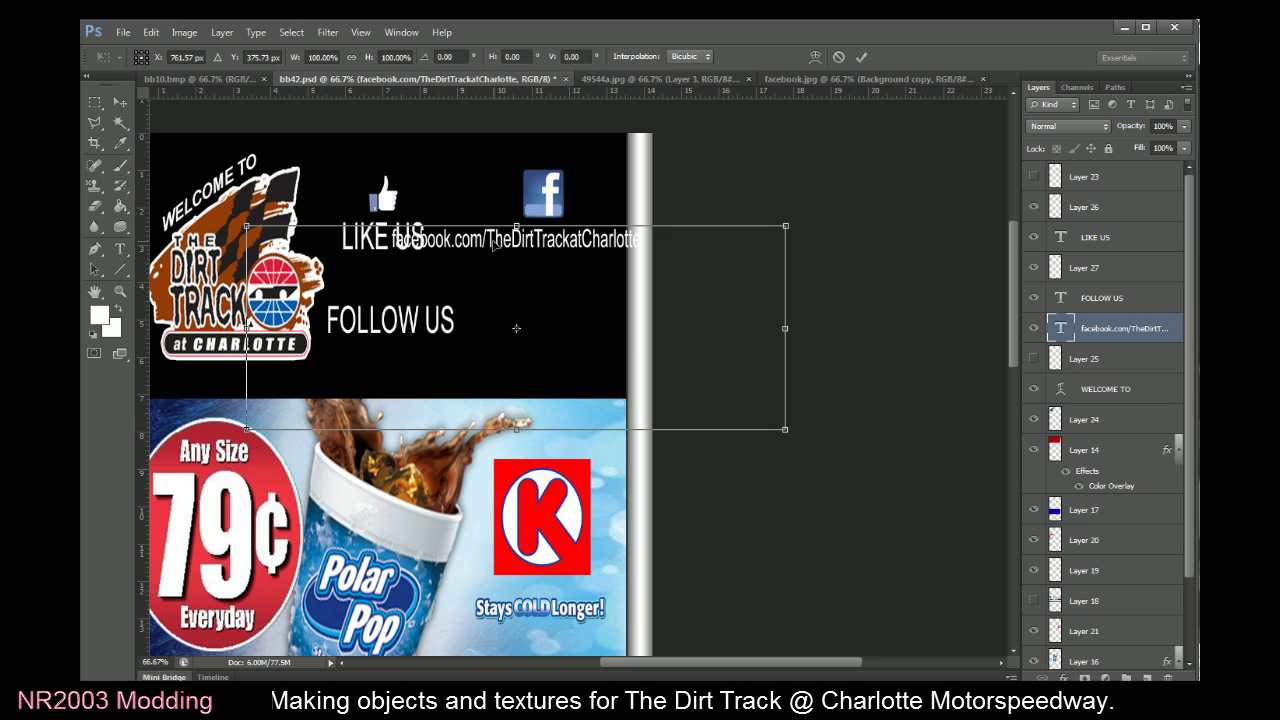
pyautogui.click(841, 59)
# Shrink the Facebook address's text box in width and height to fit closely around its single line
pyautogui.doubleClick(1059, 330)
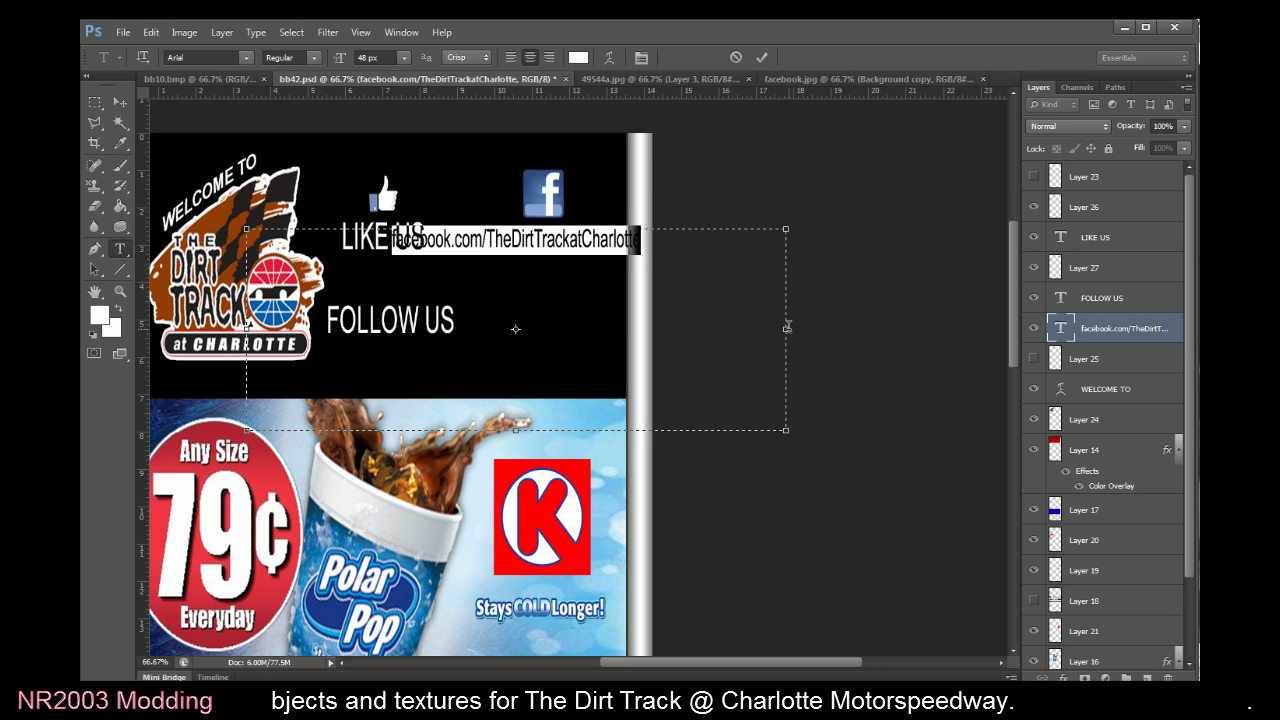
pyautogui.moveTo(786, 328); pyautogui.dragTo(519, 318)
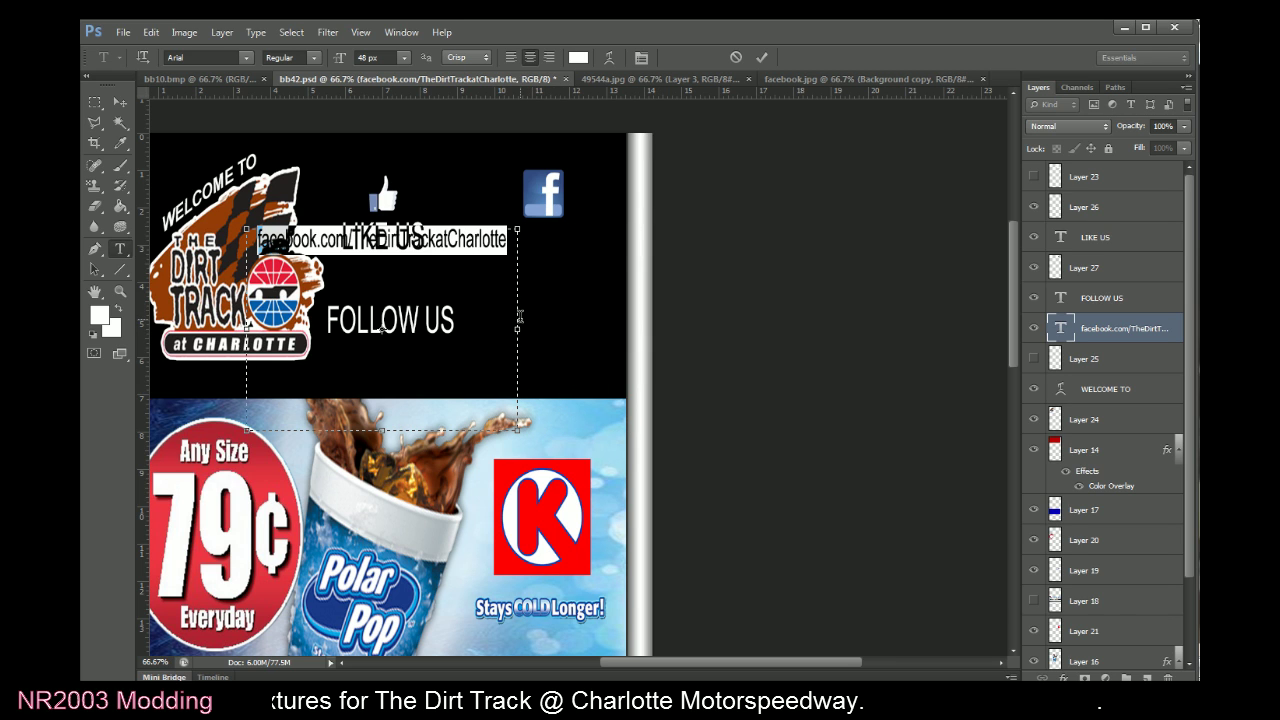
pyautogui.click(378, 241)
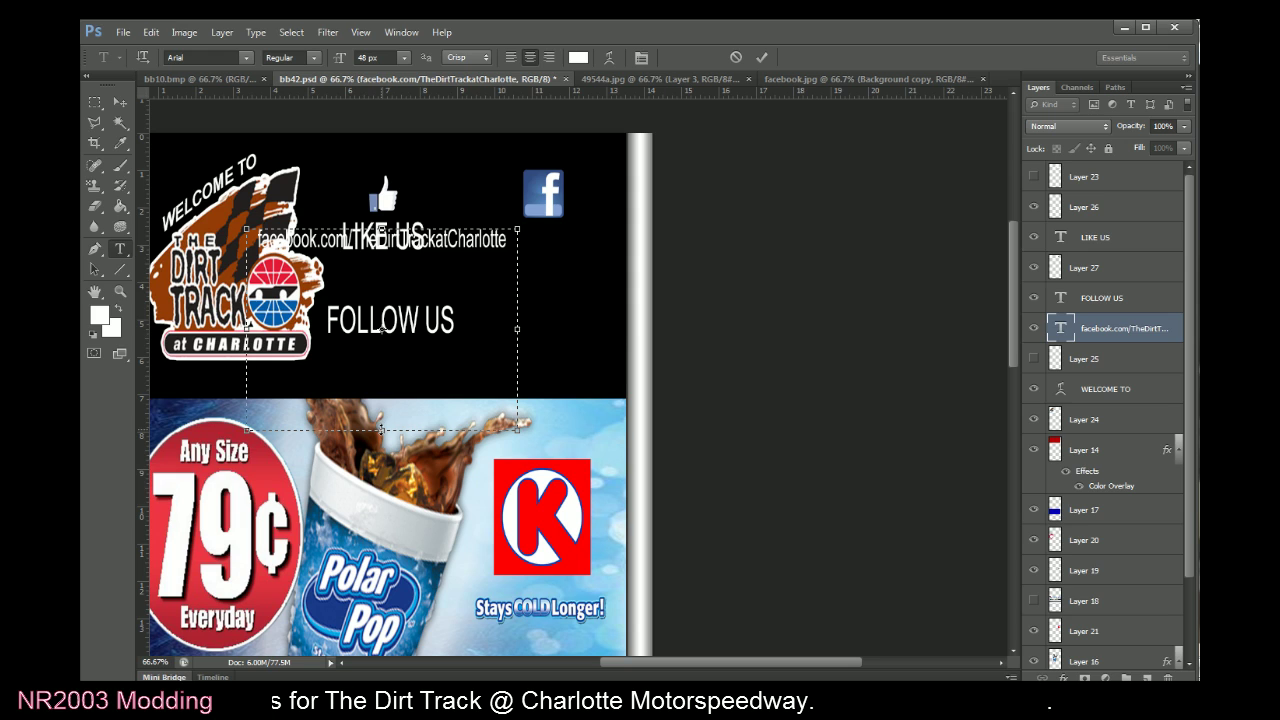
pyautogui.moveTo(383, 430); pyautogui.dragTo(411, 270)
pyautogui.click(762, 57)
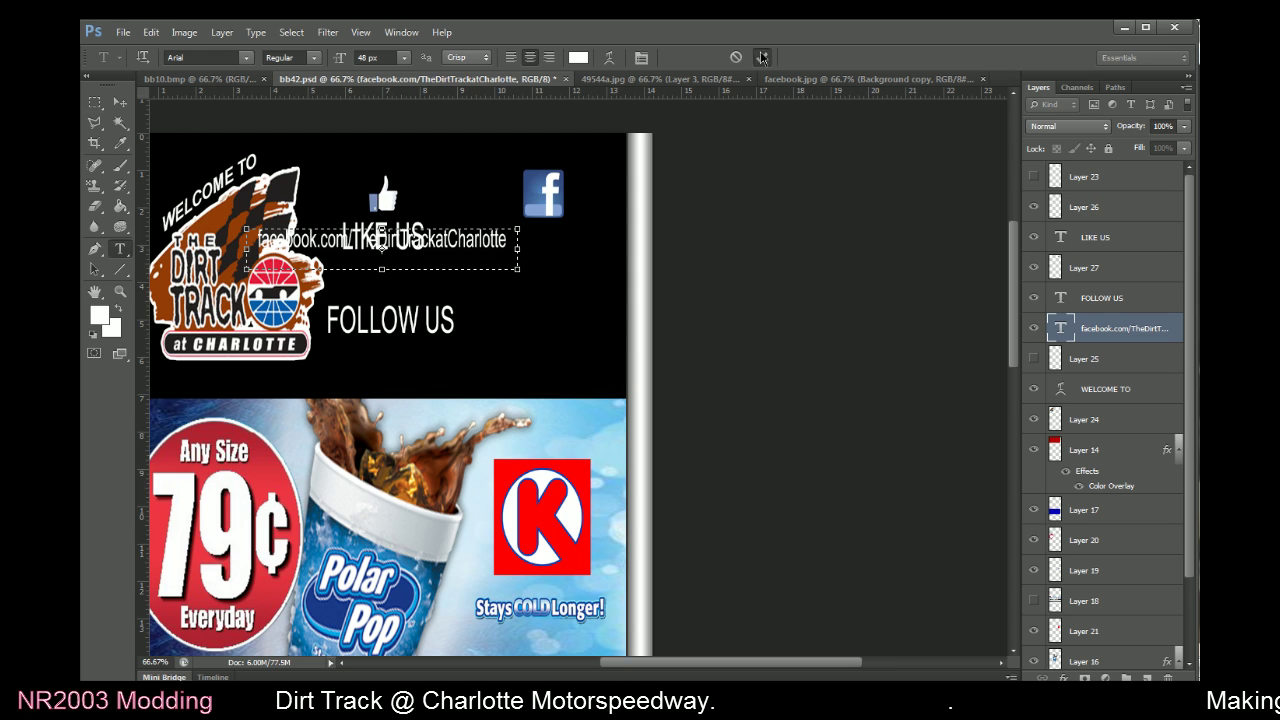
# Move the Facebook address text back to the right, just beneath the Facebook icon
pyautogui.click(120, 102)
pyautogui.moveTo(353, 254); pyautogui.dragTo(496, 254)
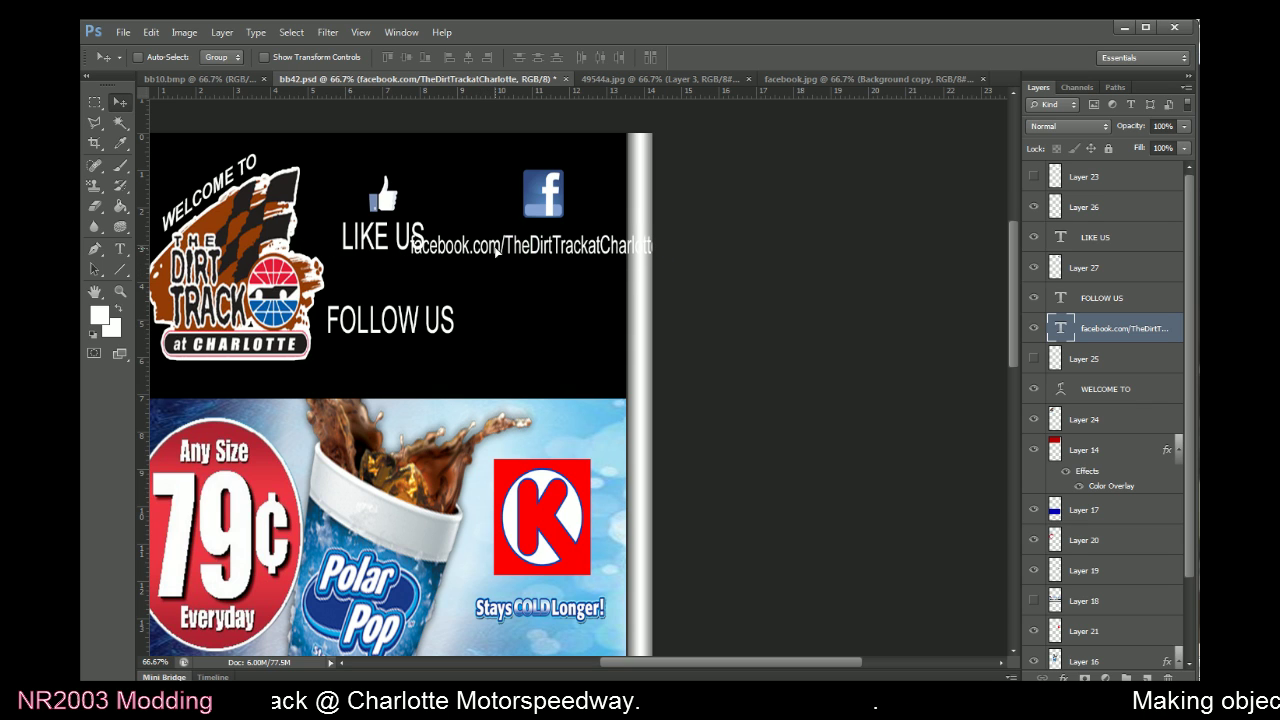
pyautogui.click(361, 32)
pyautogui.press('Escape')
pyautogui.moveTo(531, 271)
pyautogui.mouseDown()
pyautogui.moveTo(533, 257)
pyautogui.moveTo(566, 261)
pyautogui.moveTo(496, 250)
pyautogui.moveTo(563, 257)
pyautogui.moveTo(497, 259)
pyautogui.moveTo(557, 256)
pyautogui.moveTo(541, 264)
pyautogui.mouseUp()
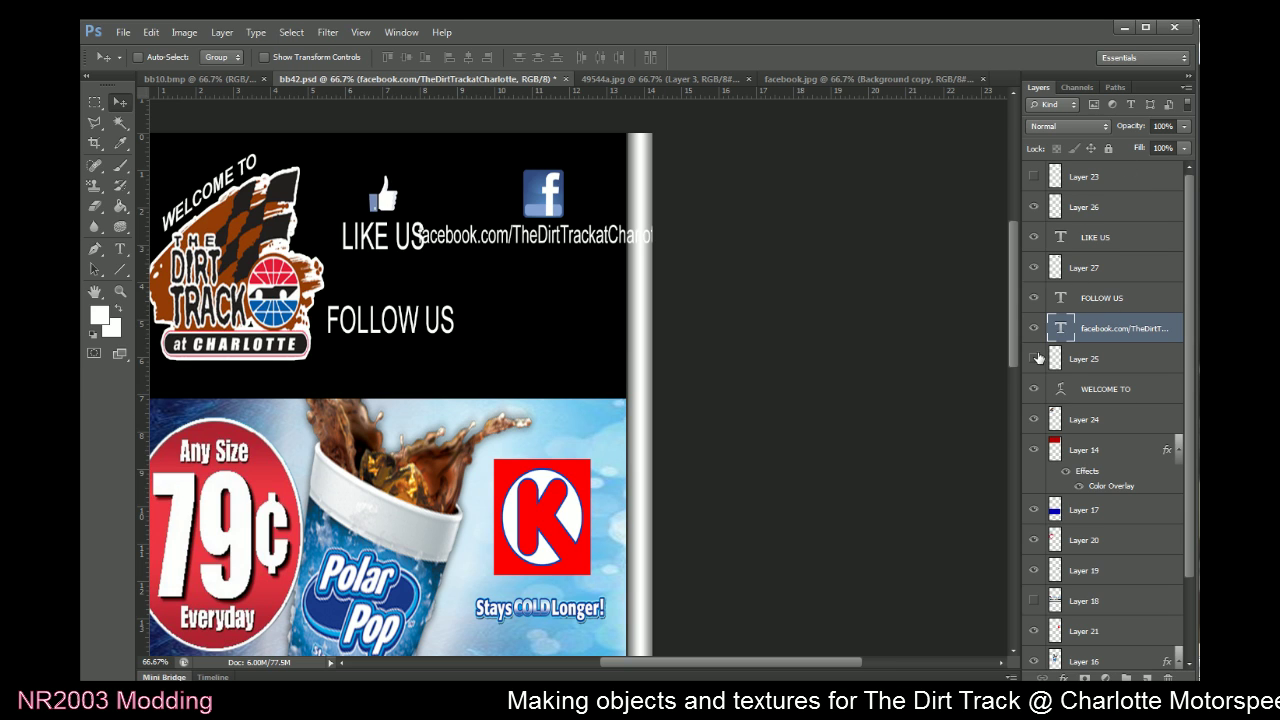
# Identify the Facebook icon's layer, Layer 27, by toggling its visibility and shift the icon slightly left
pyautogui.click(1034, 268)
pyautogui.click(1034, 268)
pyautogui.click(1058, 268)
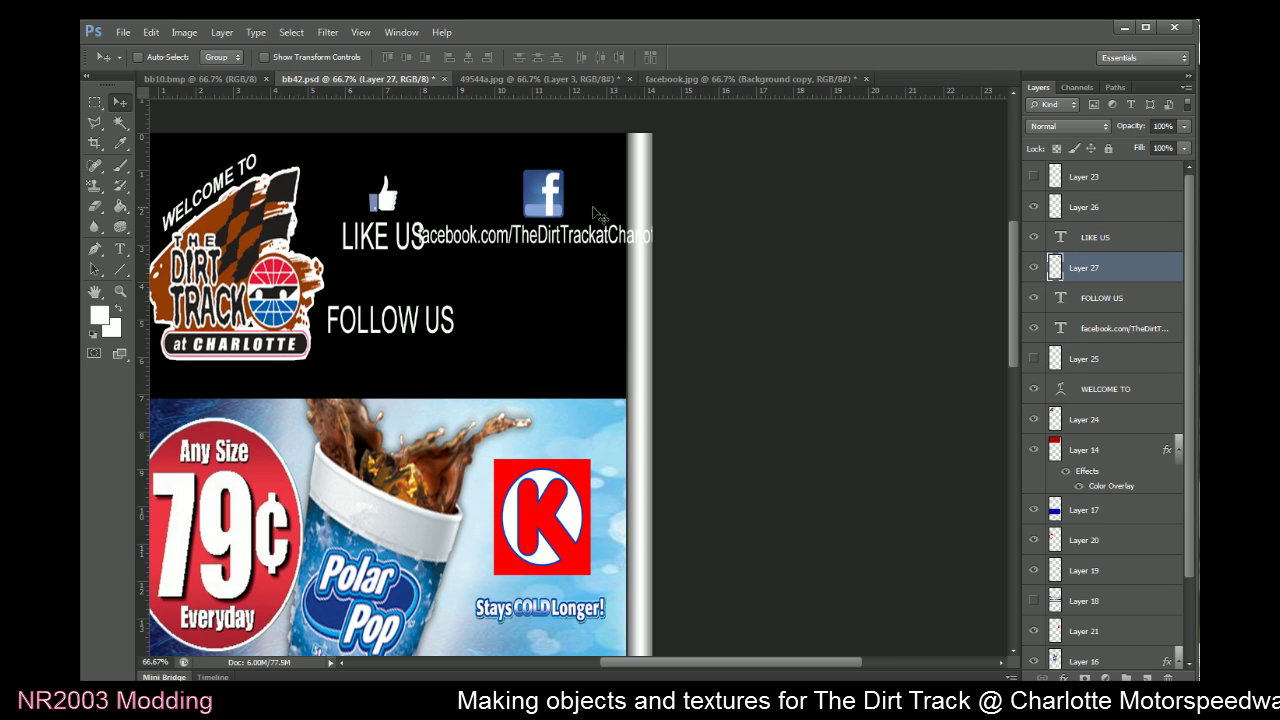
pyautogui.moveTo(571, 198); pyautogui.dragTo(578, 199)
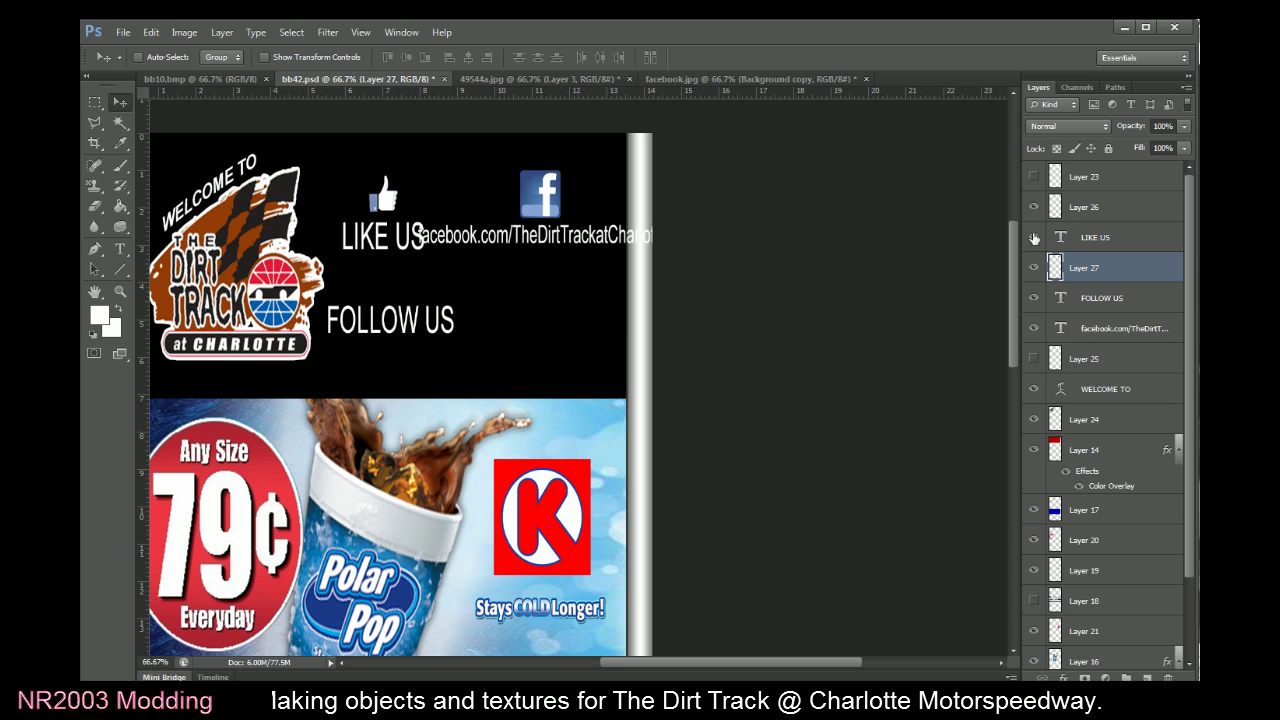
# Free-transform the Facebook address text to 65% of its width, fitting it inside the black sign under the Facebook icon
pyautogui.click(1065, 330)
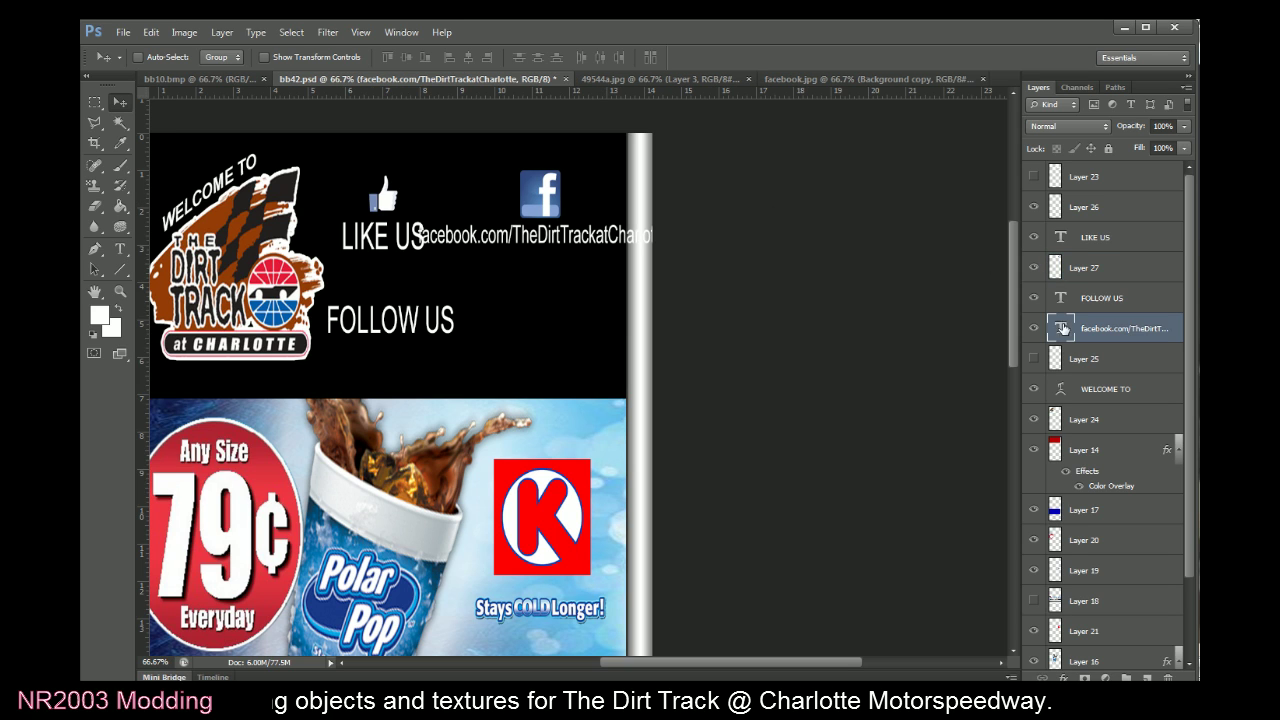
pyautogui.click(95, 103)
pyautogui.rightClick(488, 212)
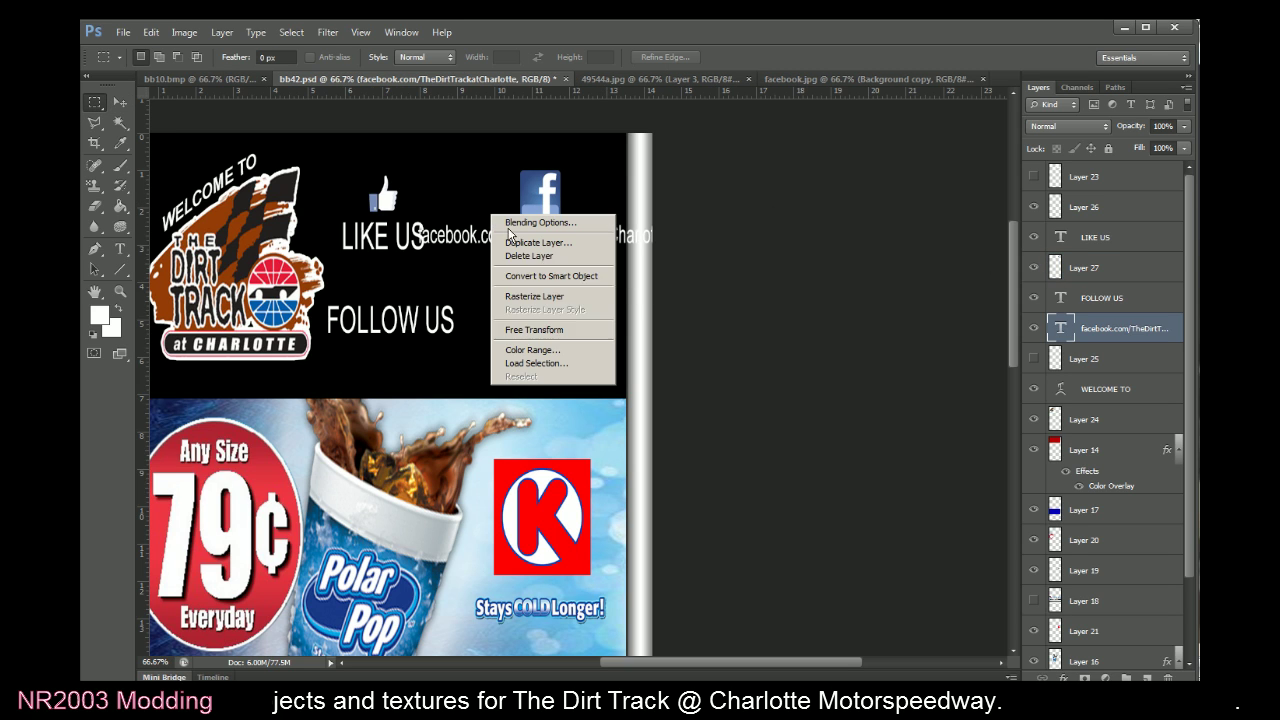
pyautogui.click(555, 330)
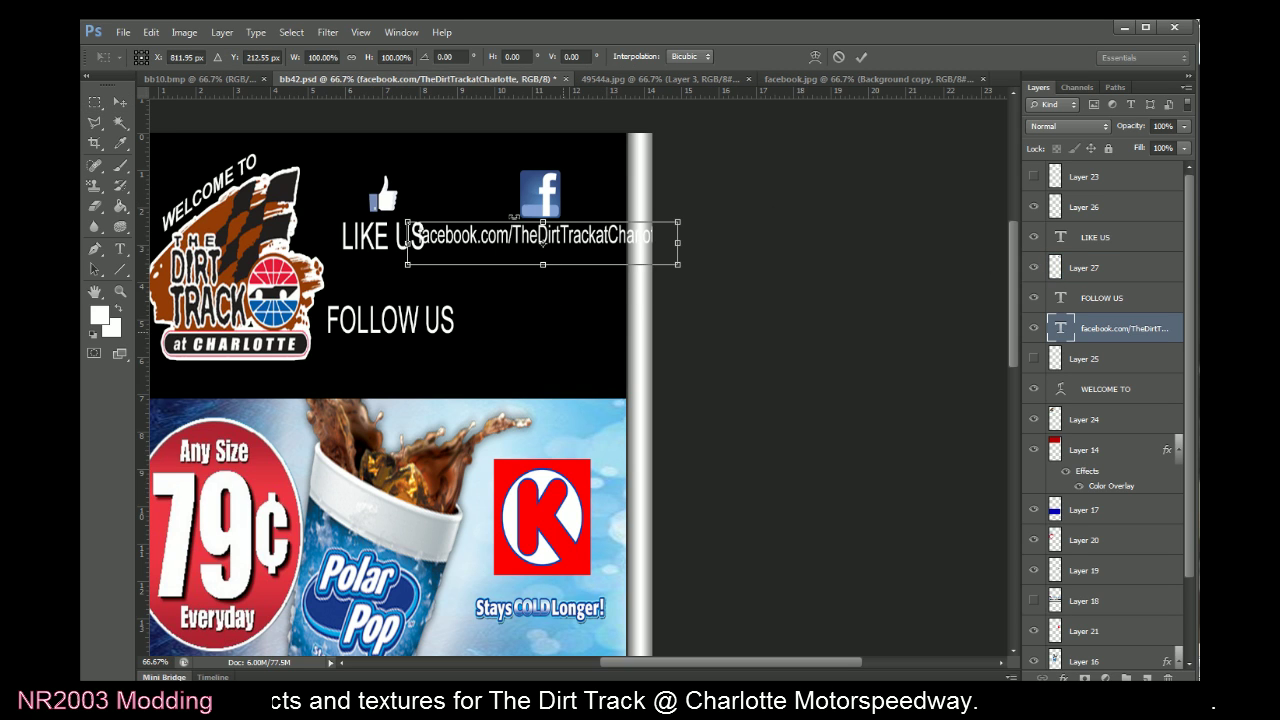
pyautogui.click(316, 57)
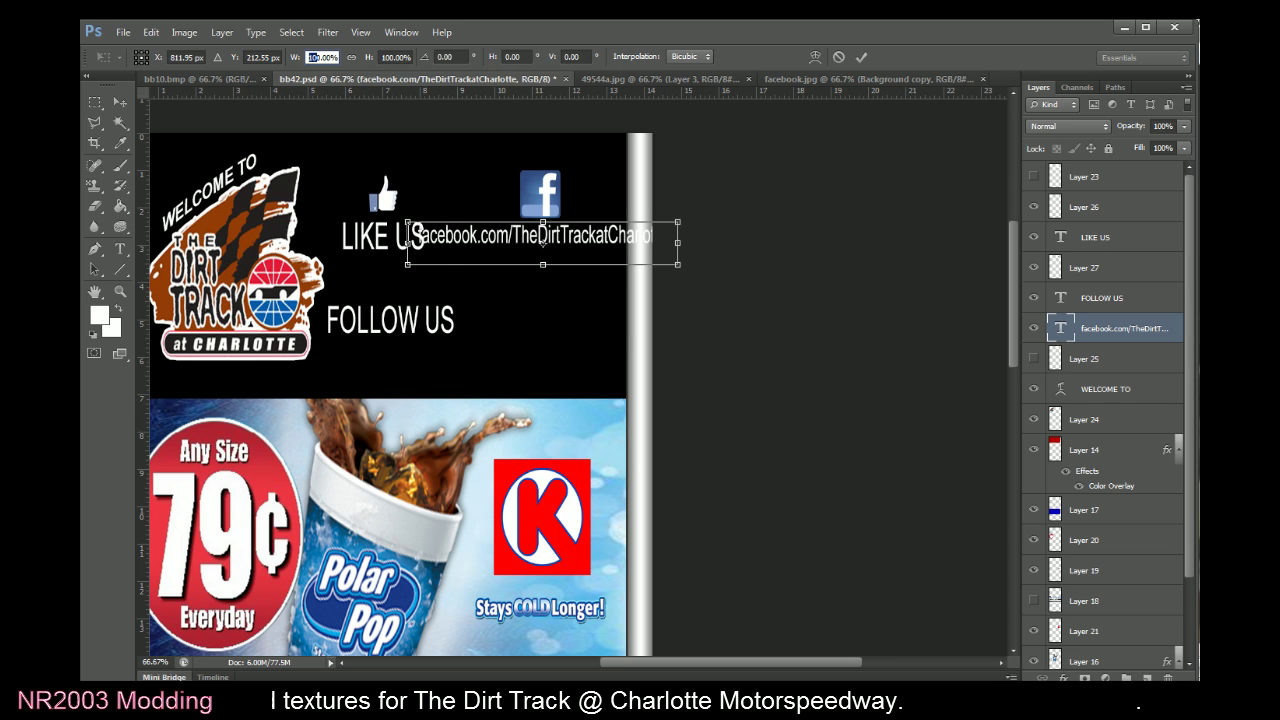
pyautogui.write('70')
pyautogui.press('Return')
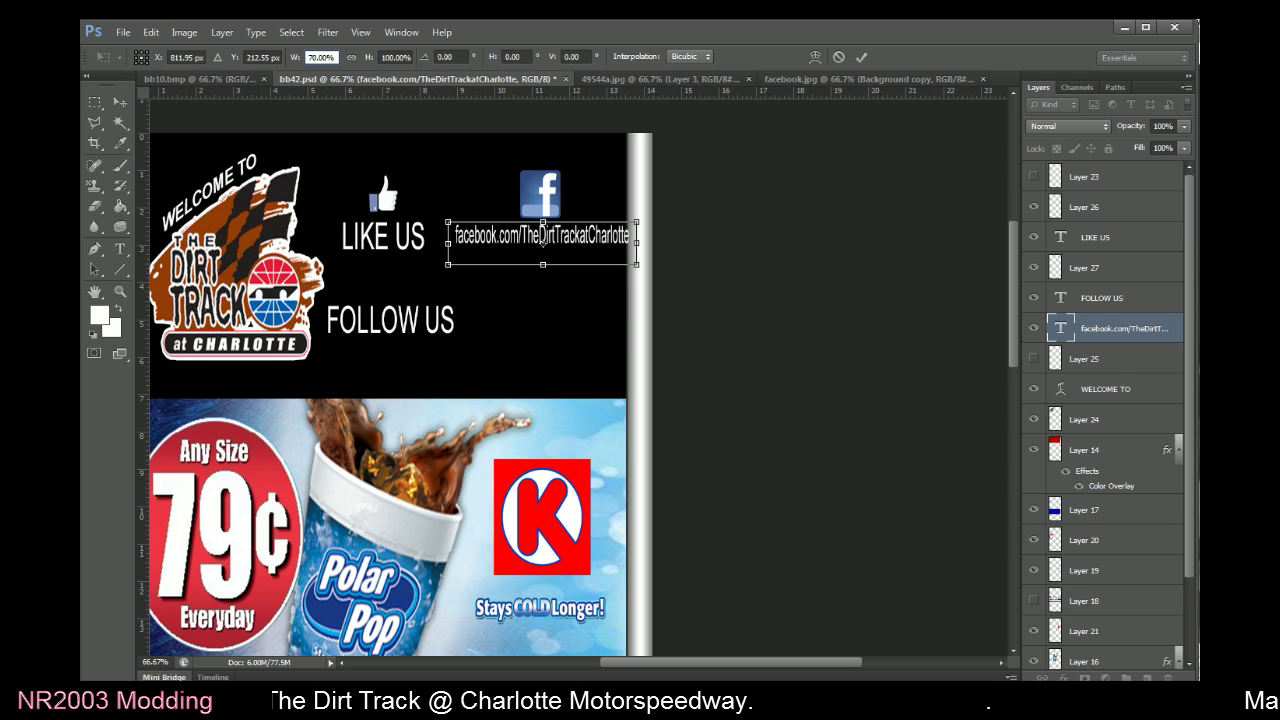
pyautogui.hotkey('alt', 'Tab')
pyautogui.click(500, 27)
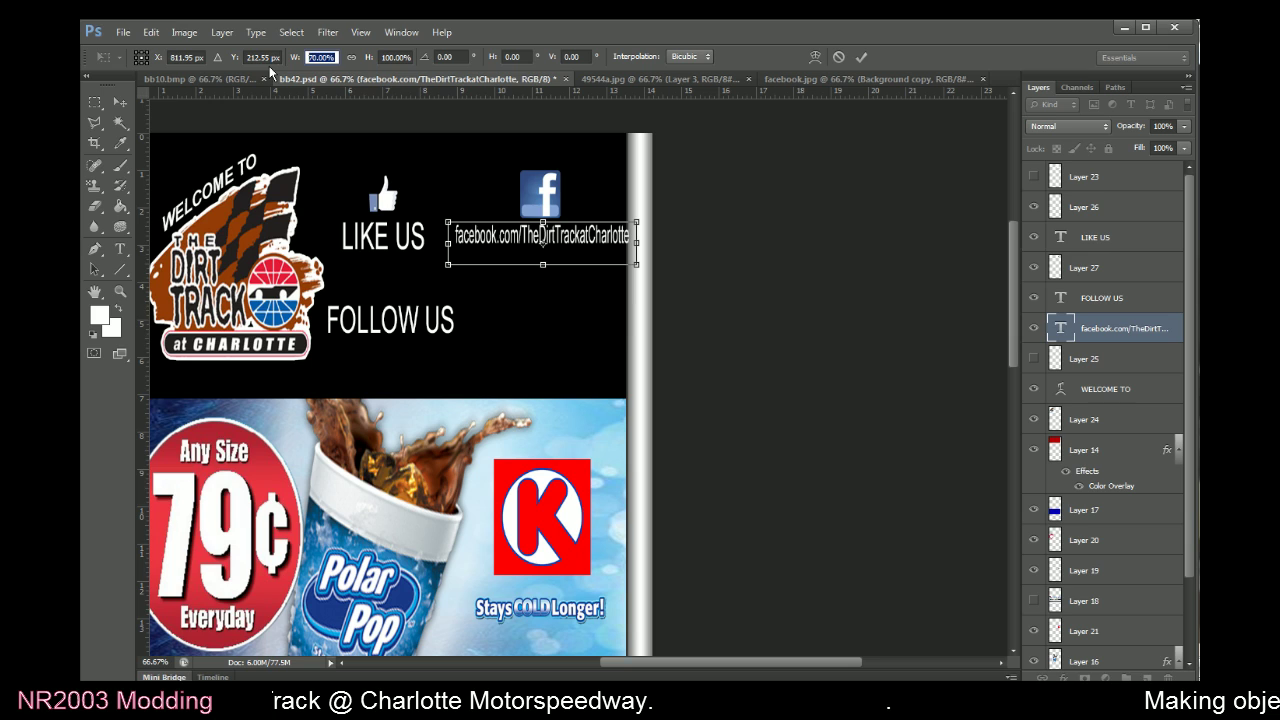
pyautogui.write('65')
pyautogui.click(861, 57)
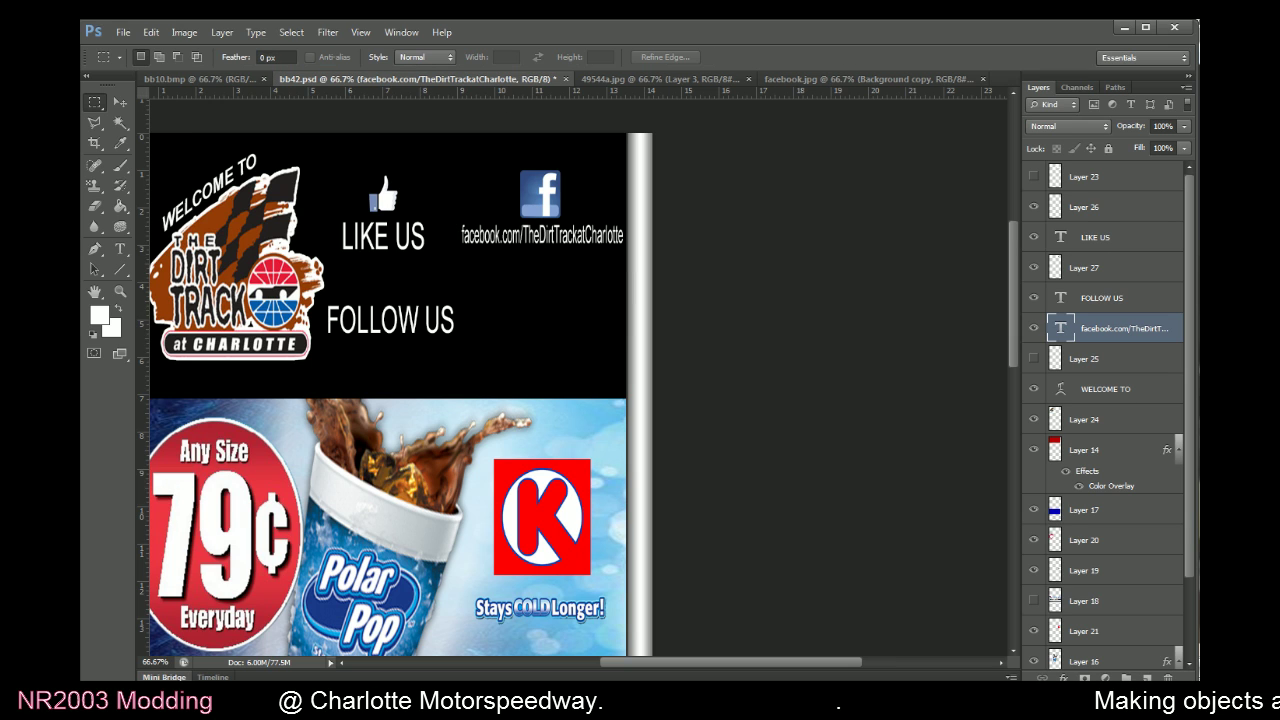
# Nudge the narrowed Facebook address slightly so it sits centred beneath the Facebook icon
pyautogui.click(120, 102)
pyautogui.press('Right')
pyautogui.press('Right')
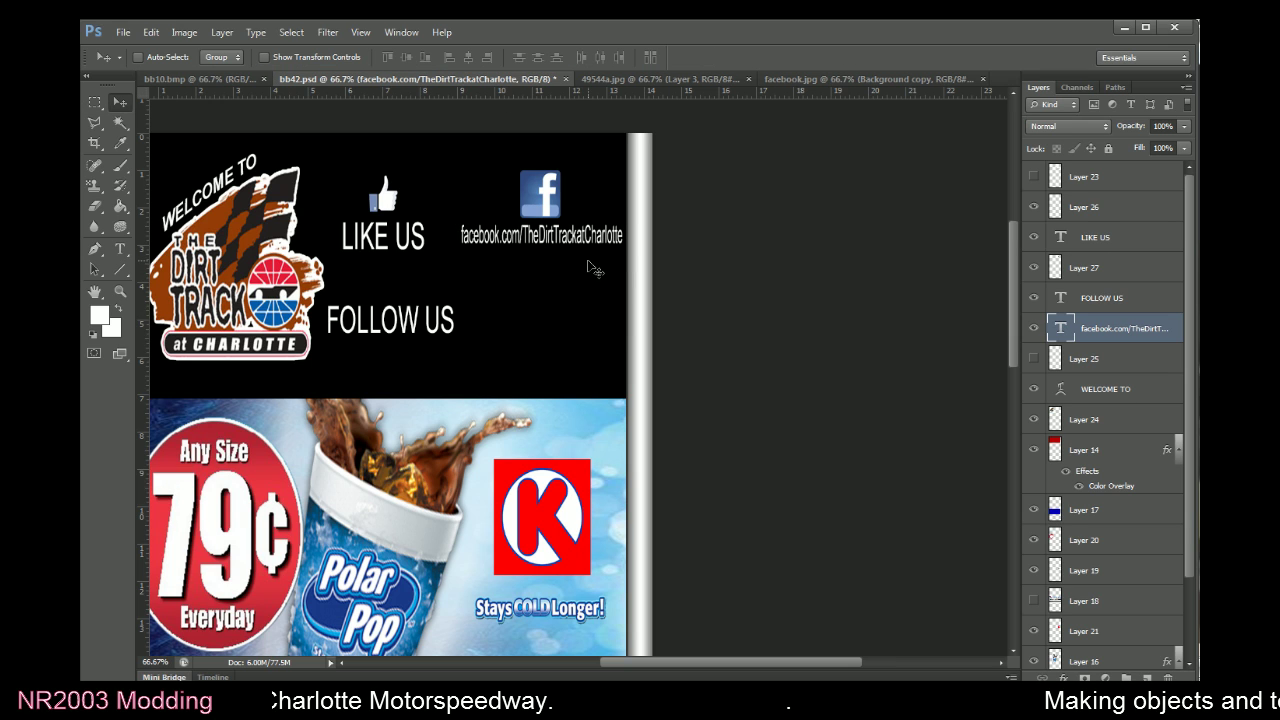
# Place the Facebook address layer directly beneath Layer 27 and shift the icon and address together a little to the left
pyautogui.moveTo(1057, 330); pyautogui.dragTo(1057, 284)
pyautogui.keyDown('shift'); pyautogui.click(1057, 272); pyautogui.keyUp('shift')
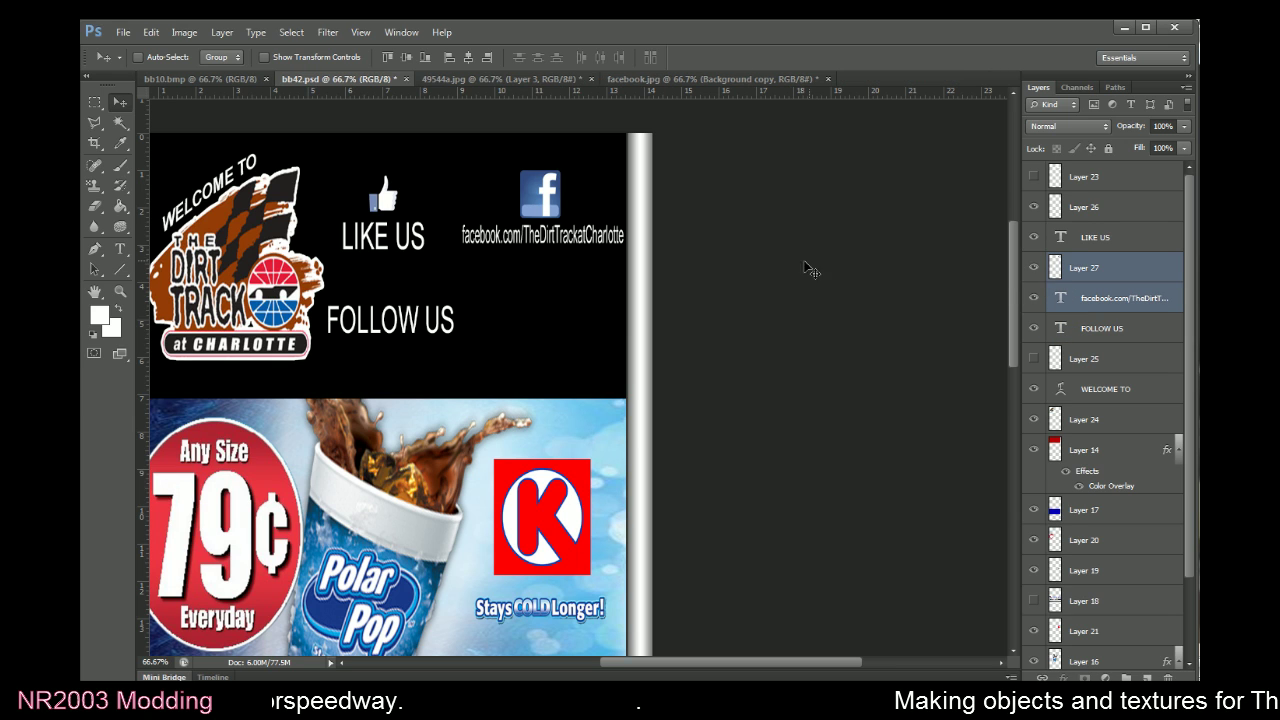
pyautogui.press('Left')
pyautogui.press('Left')
pyautogui.press('Left')
pyautogui.press('Left')
pyautogui.press('Left')
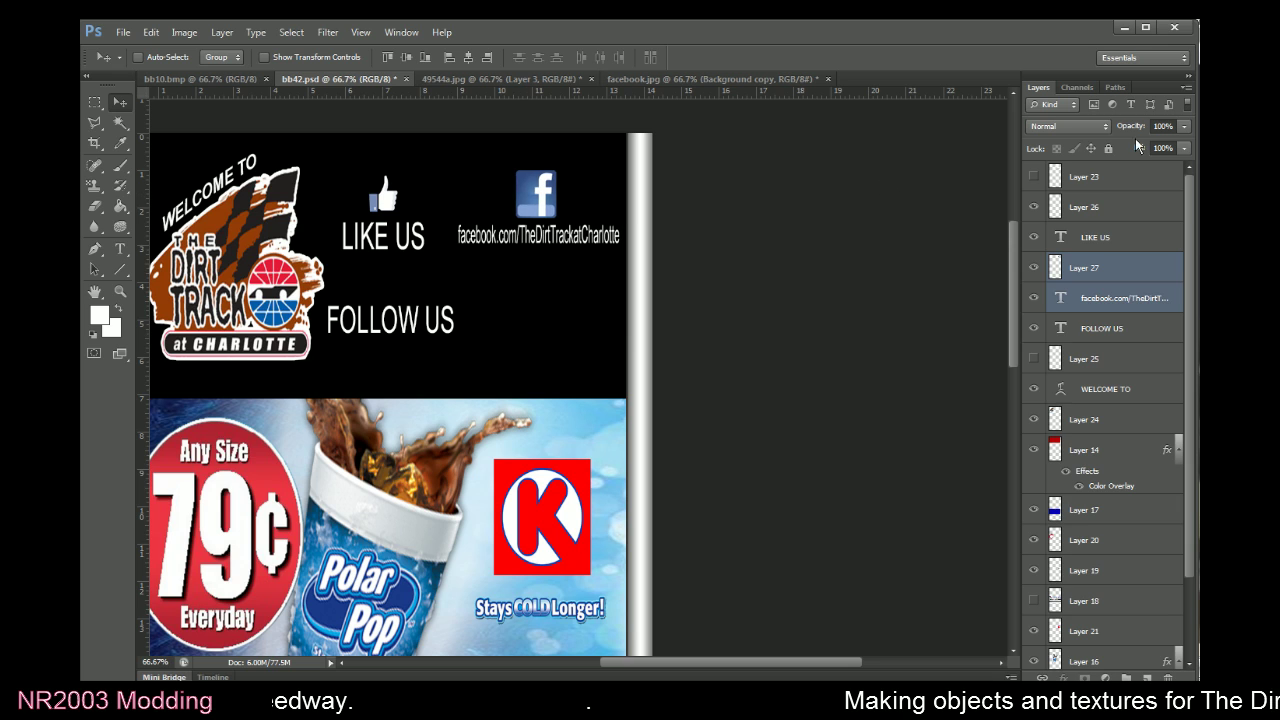
pyautogui.hotkey('alt', 'Tab')
pyautogui.click(591, 34)
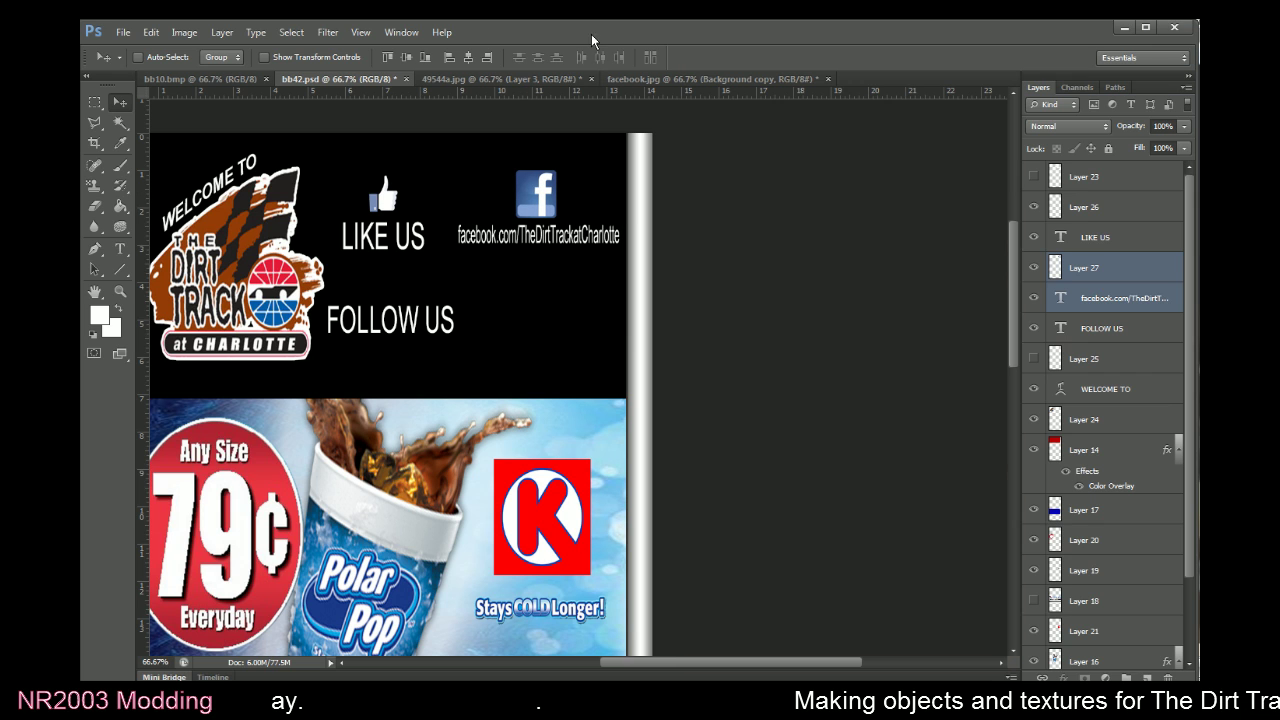
pyautogui.press('Left')
pyautogui.press('Left')
pyautogui.press('Left')
pyautogui.press('Left')
pyautogui.press('Left')
pyautogui.press('Left')
pyautogui.press('Left')
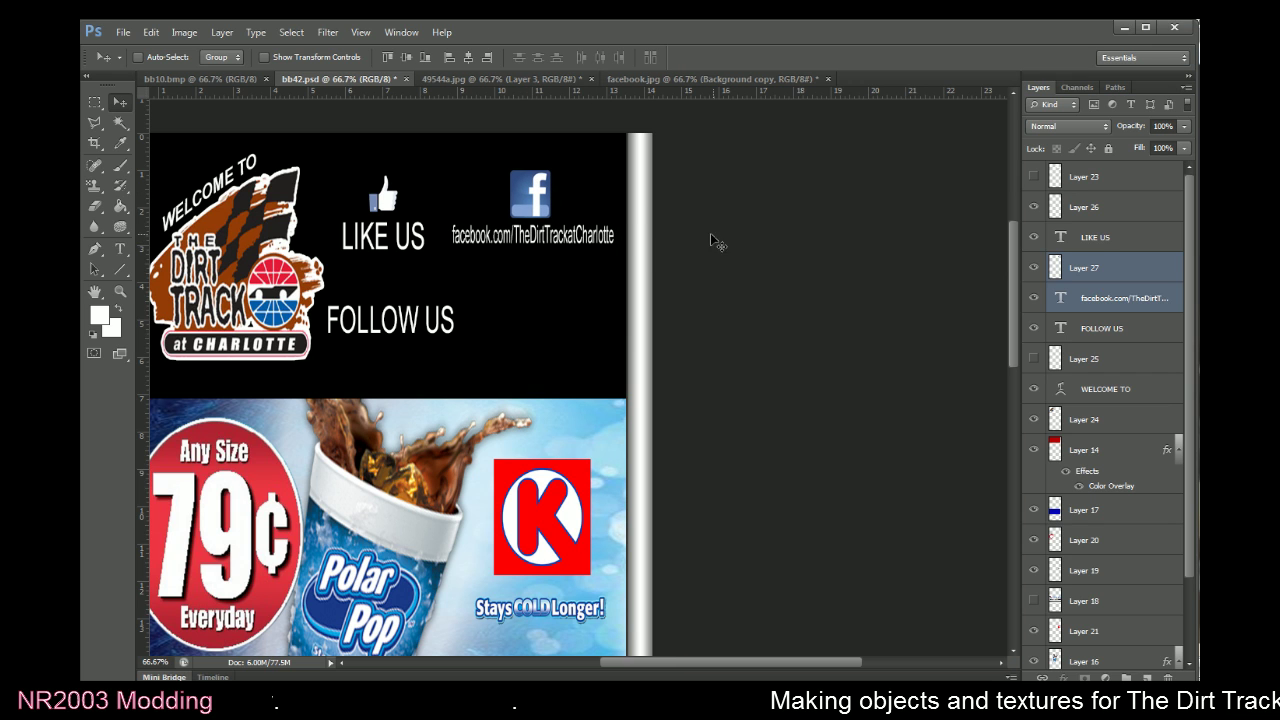
# Shift the thumbs-up icon on Layer 26 and the LIKE US text together slightly right to centre them above FOLLOW US
pyautogui.click(1058, 208)
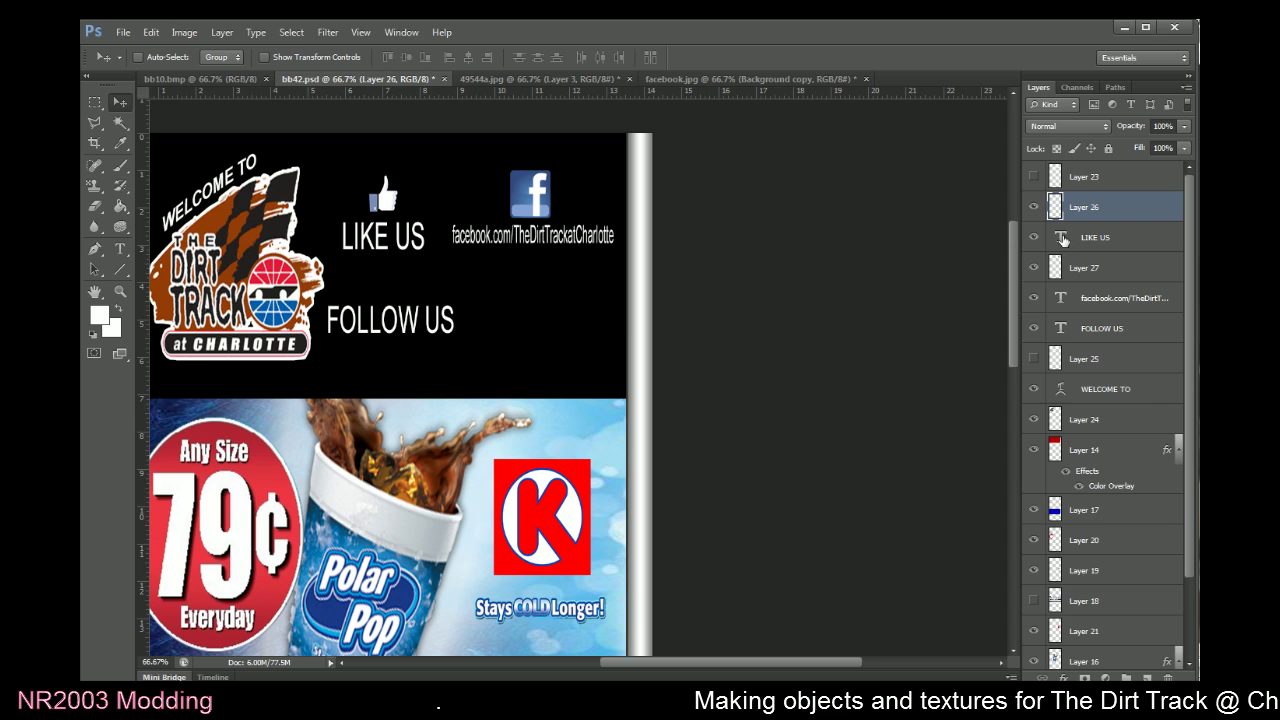
pyautogui.keyDown('ctrl'); pyautogui.click(1062, 238); pyautogui.keyUp('ctrl')
pyautogui.press('Right')
pyautogui.press('Right')
pyautogui.press('Right')
pyautogui.press('Right')
pyautogui.press('Right')
pyautogui.press('Right')
pyautogui.press('Right')
pyautogui.press('Right')
pyautogui.press('Right')
pyautogui.press('Right')
pyautogui.press('Right')
pyautogui.press('Right')
pyautogui.press('Right')
pyautogui.press('Right')
pyautogui.press('Left')
pyautogui.press('Left')
pyautogui.press('Left')
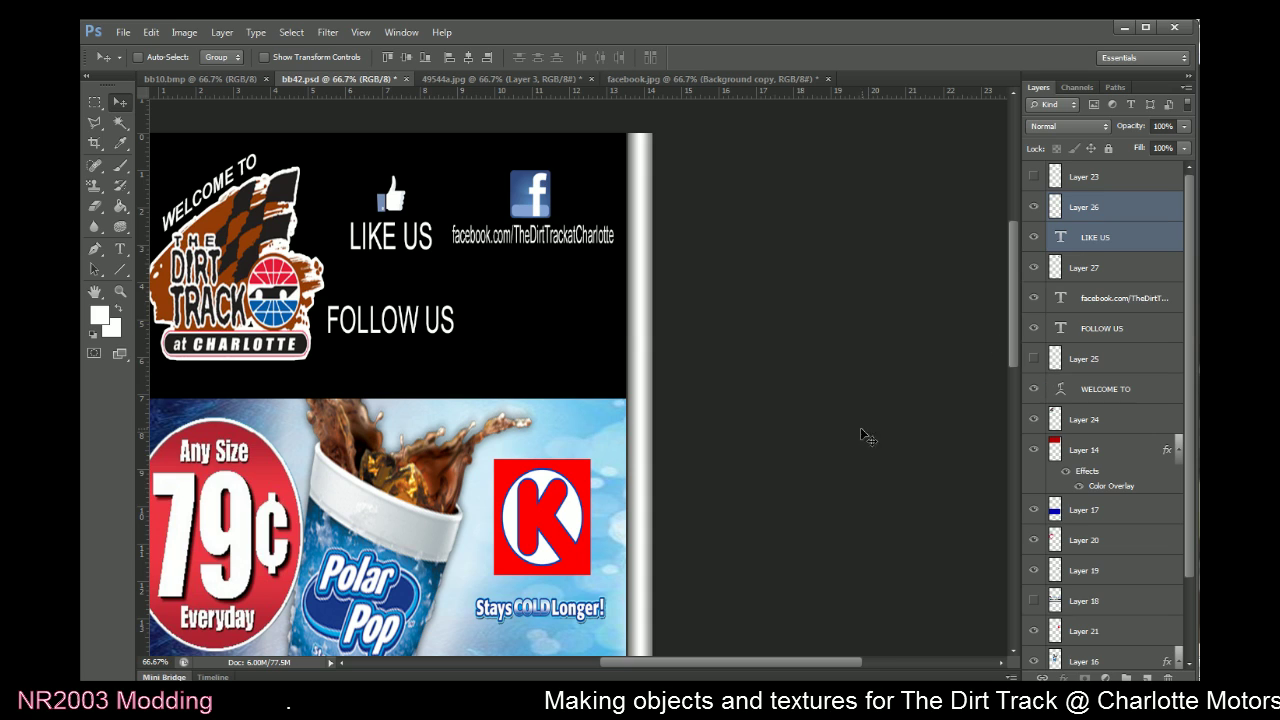
# Compare the sign layout with the reference photo bb10.bmp and close the Sandbox track window
pyautogui.hotkey('alt', 'Tab')
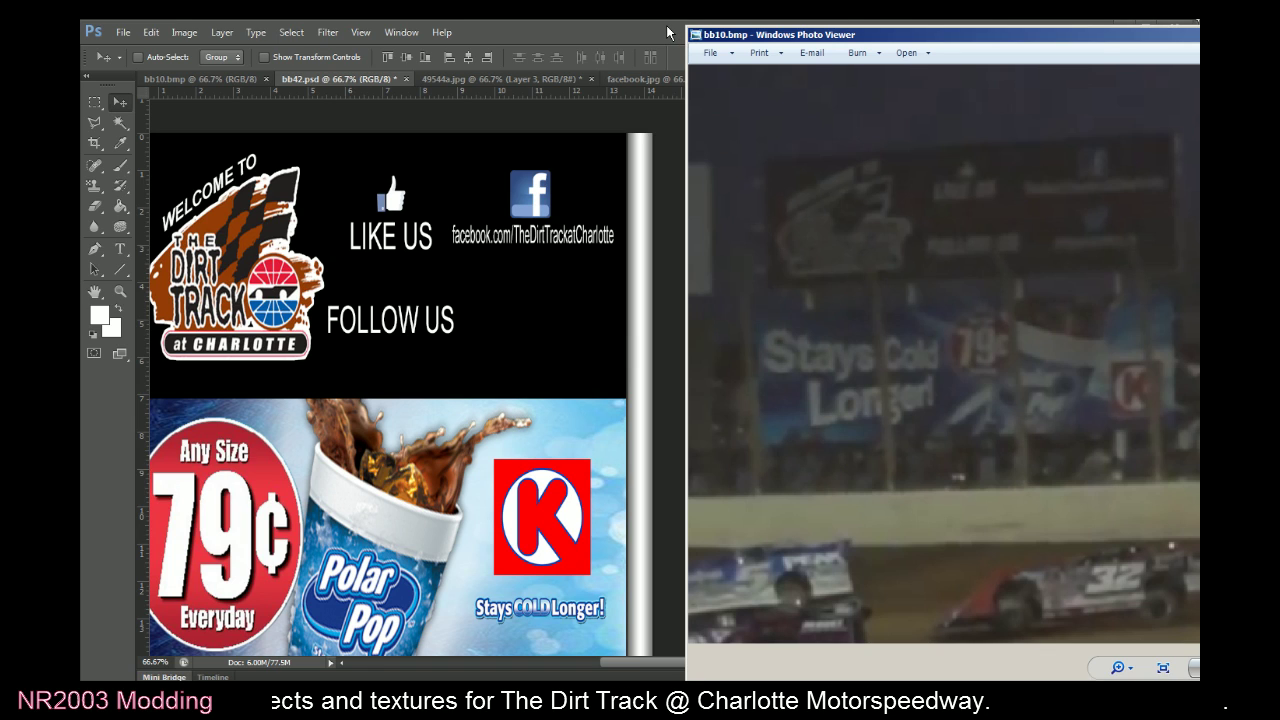
pyautogui.click(622, 28)
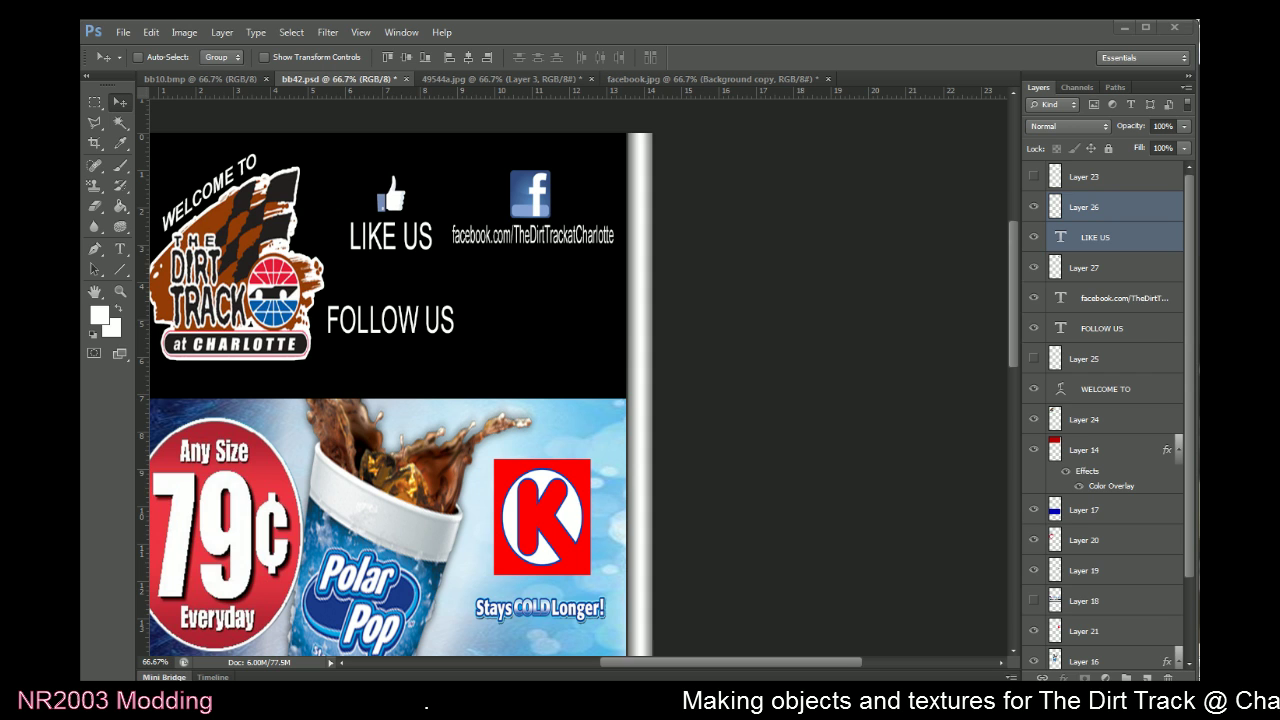
pyautogui.hotkey('alt', 'Tab')
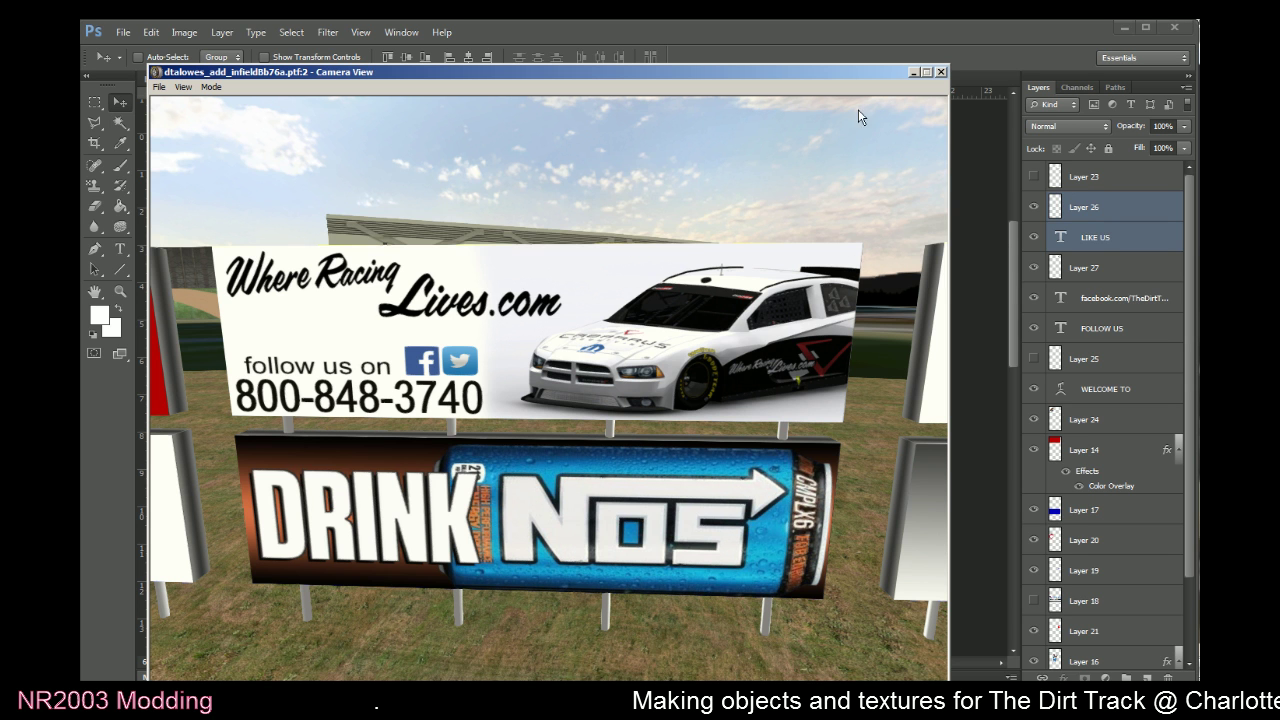
pyautogui.hotkey('alt', 'Tab')
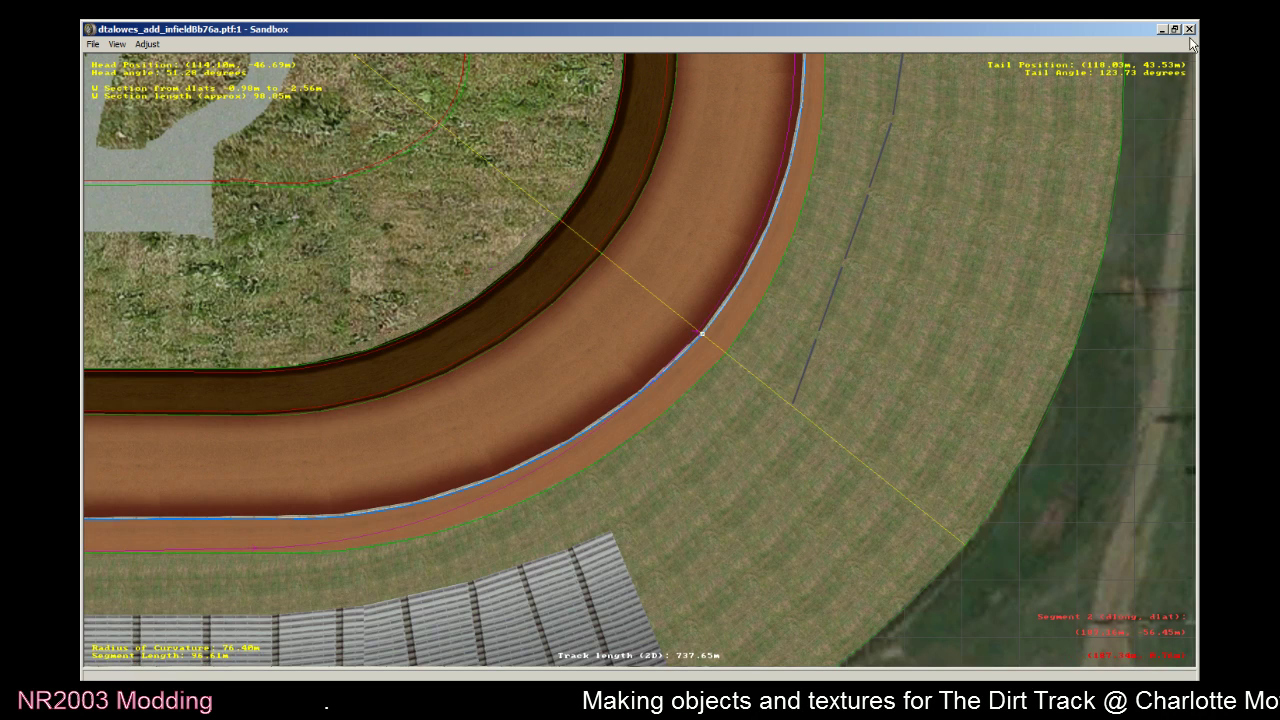
pyautogui.click(1189, 29)
pyautogui.click(668, 392)
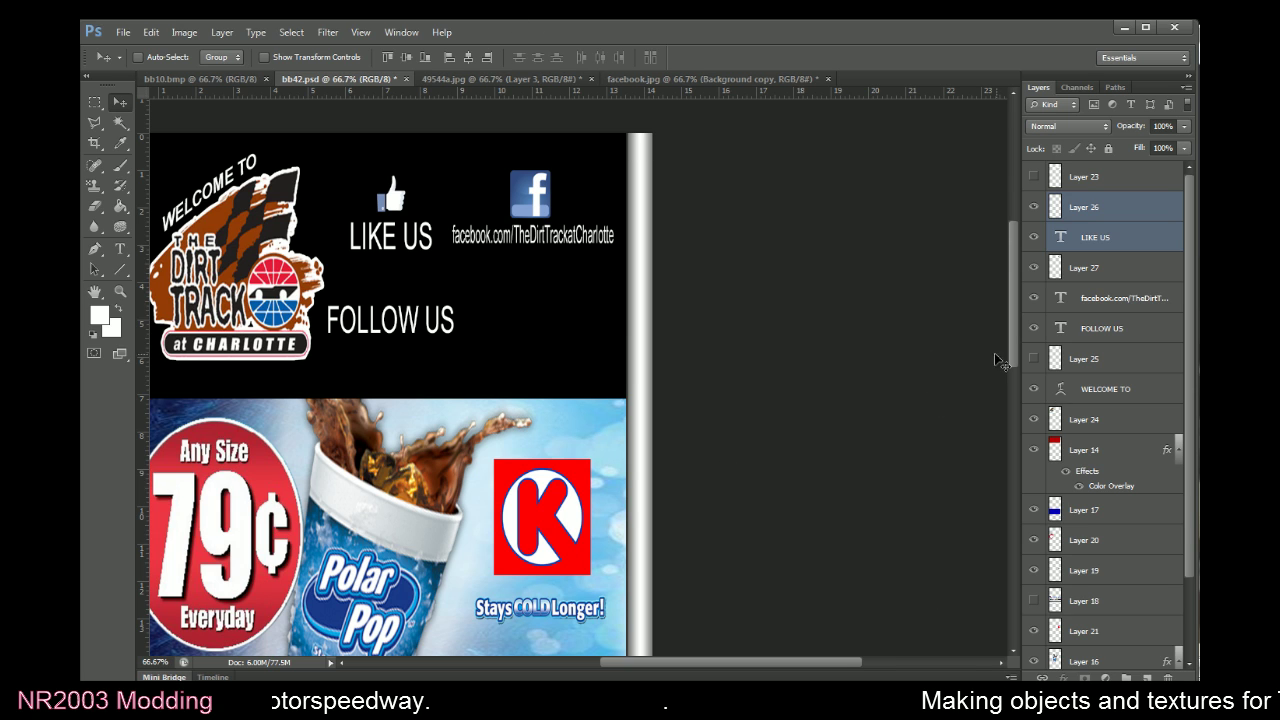
pyautogui.hotkey('alt', 'Tab')
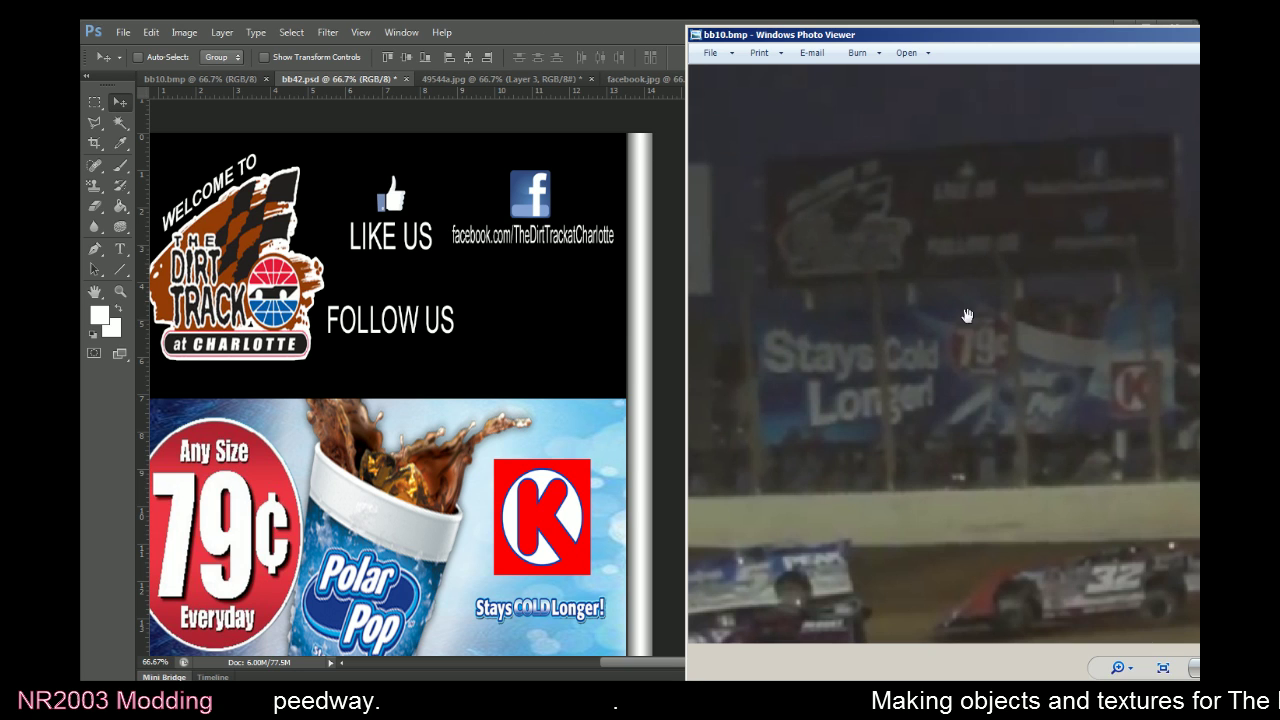
pyautogui.hotkey('alt', 'Tab')
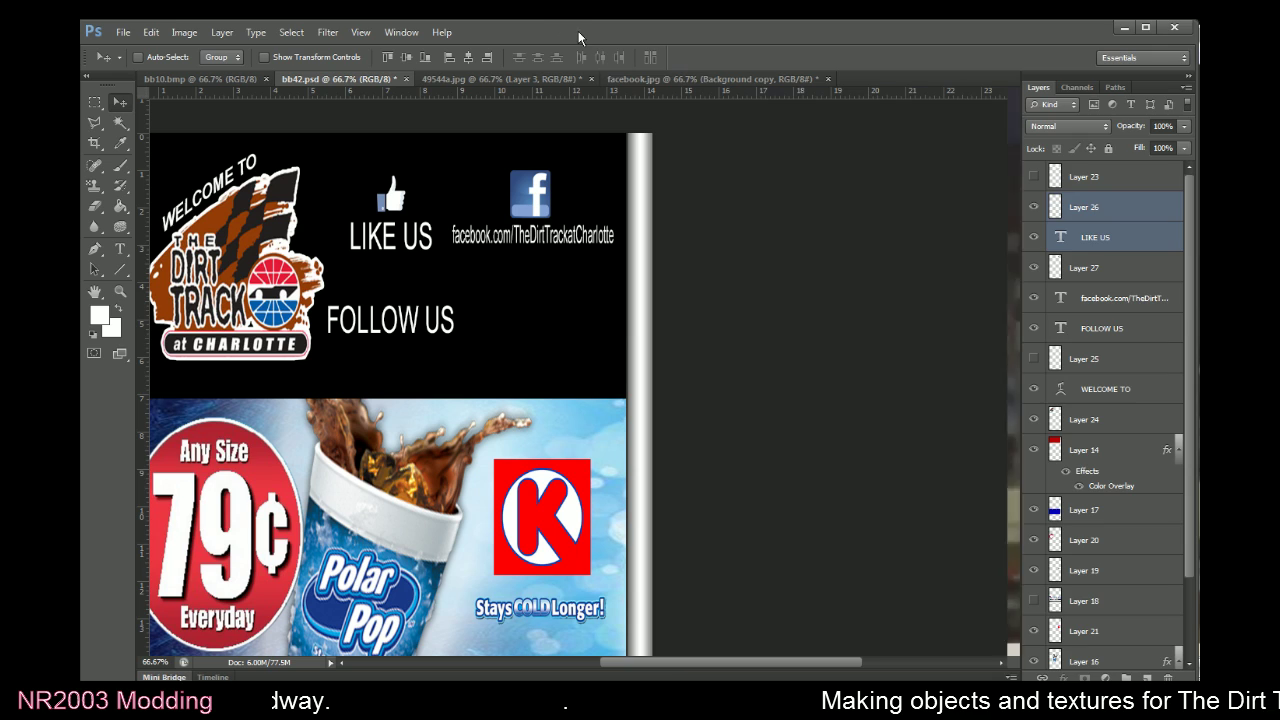
pyautogui.click(1061, 304)
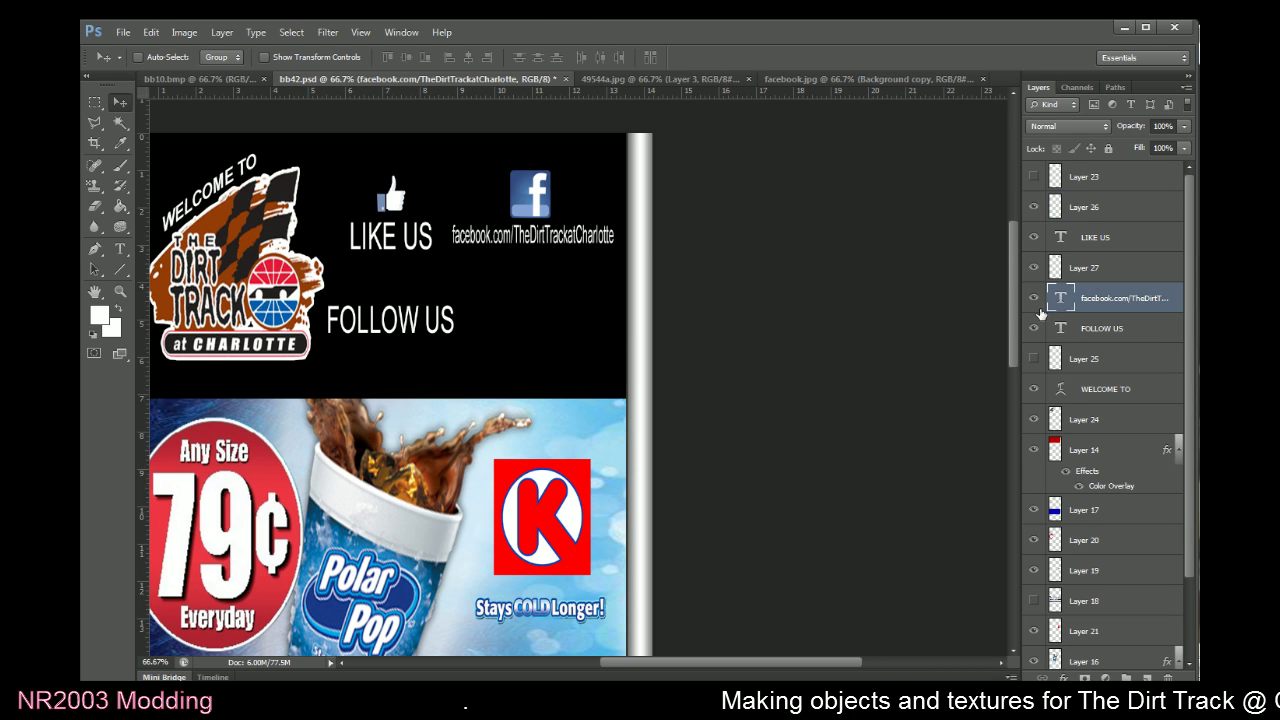
pyautogui.click(222, 32)
pyautogui.click(243, 64)
pyautogui.click(768, 318)
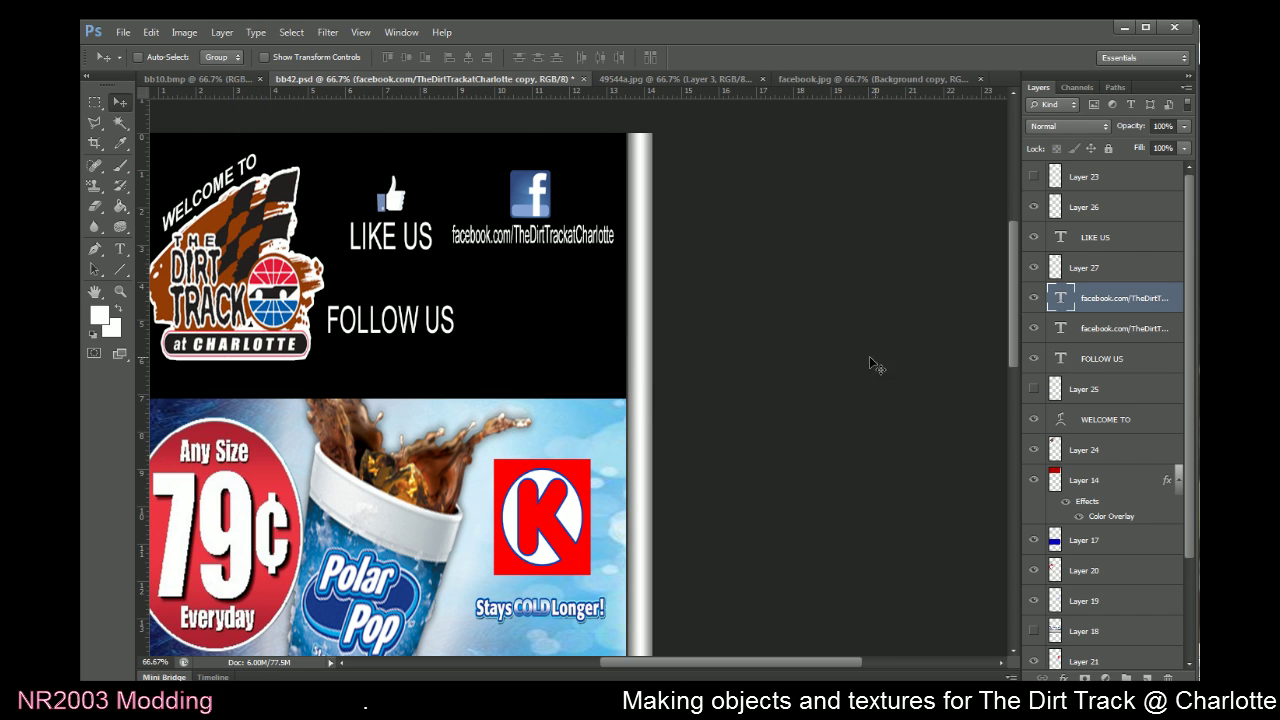
pyautogui.doubleClick(1062, 298)
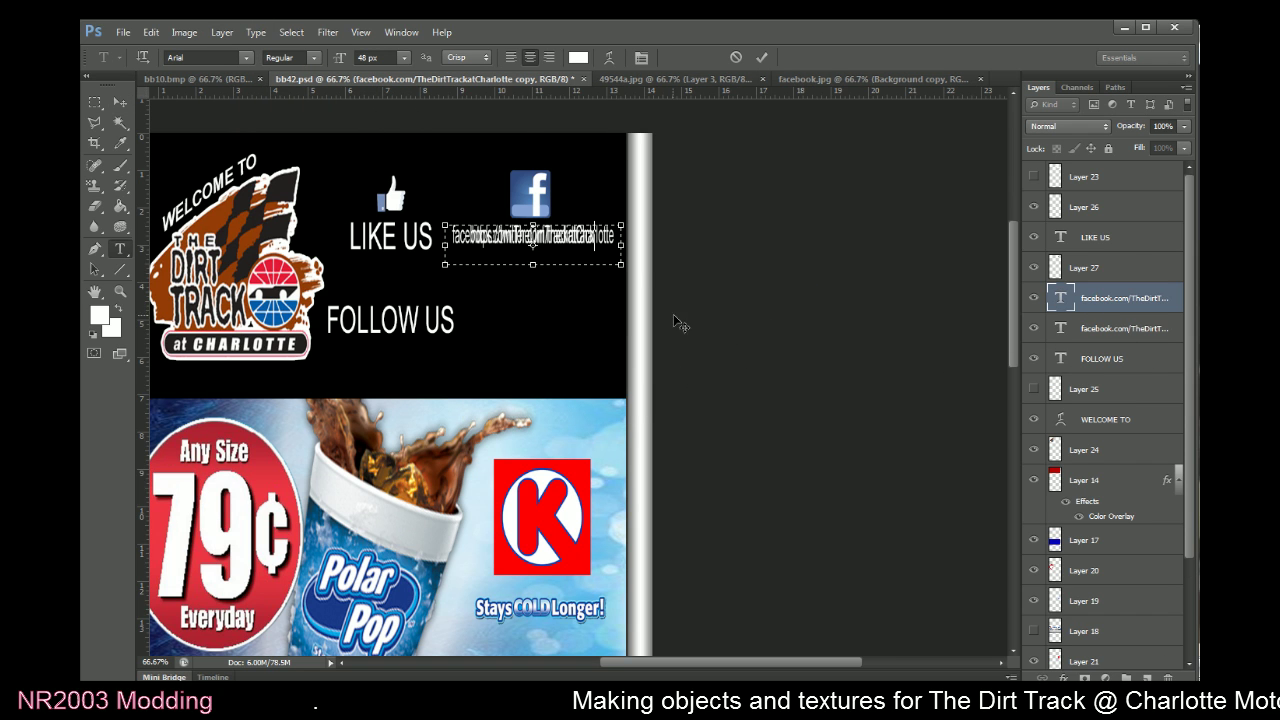
pyautogui.click(761, 57)
pyautogui.press('v')
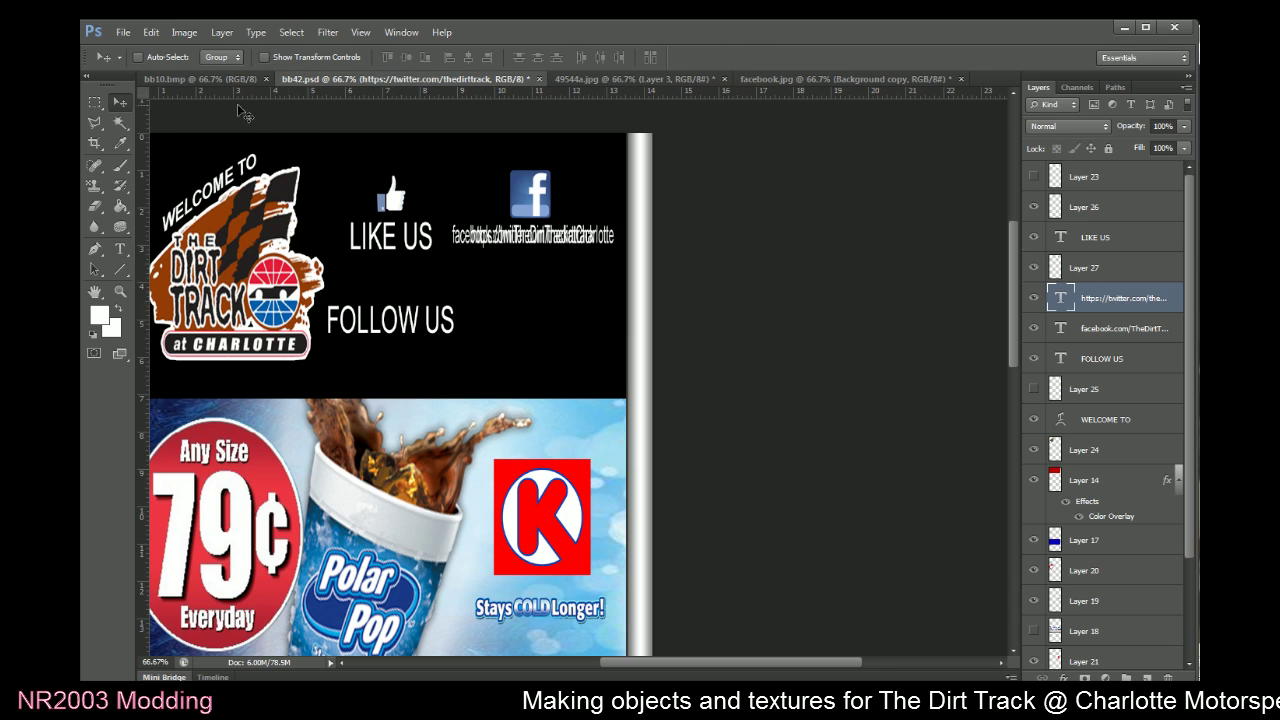
# Move the Twitter address straight down until it is level with the FOLLOW US text
pyautogui.moveTo(448, 330); pyautogui.dragTo(452, 340)
pyautogui.hotkey('shift', 'Down')
pyautogui.hotkey('shift', 'Down')
pyautogui.hotkey('shift', 'Down')
pyautogui.hotkey('shift', 'Down')
pyautogui.hotkey('shift', 'Down')
pyautogui.hotkey('shift', 'Down')
pyautogui.hotkey('shift', 'Down')
pyautogui.hotkey('shift', 'Down')
pyautogui.hotkey('shift', 'Down')
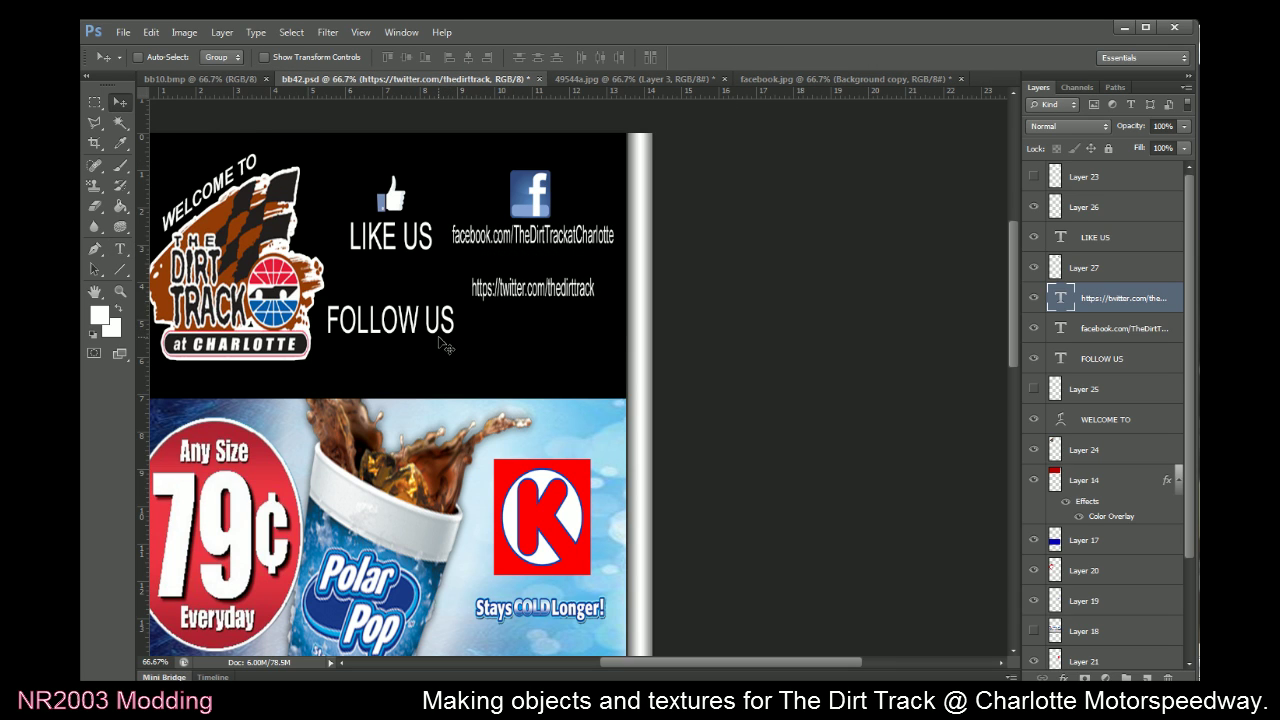
pyautogui.hotkey('shift', 'Down')
pyautogui.hotkey('shift', 'Down')
pyautogui.hotkey('shift', 'Down')
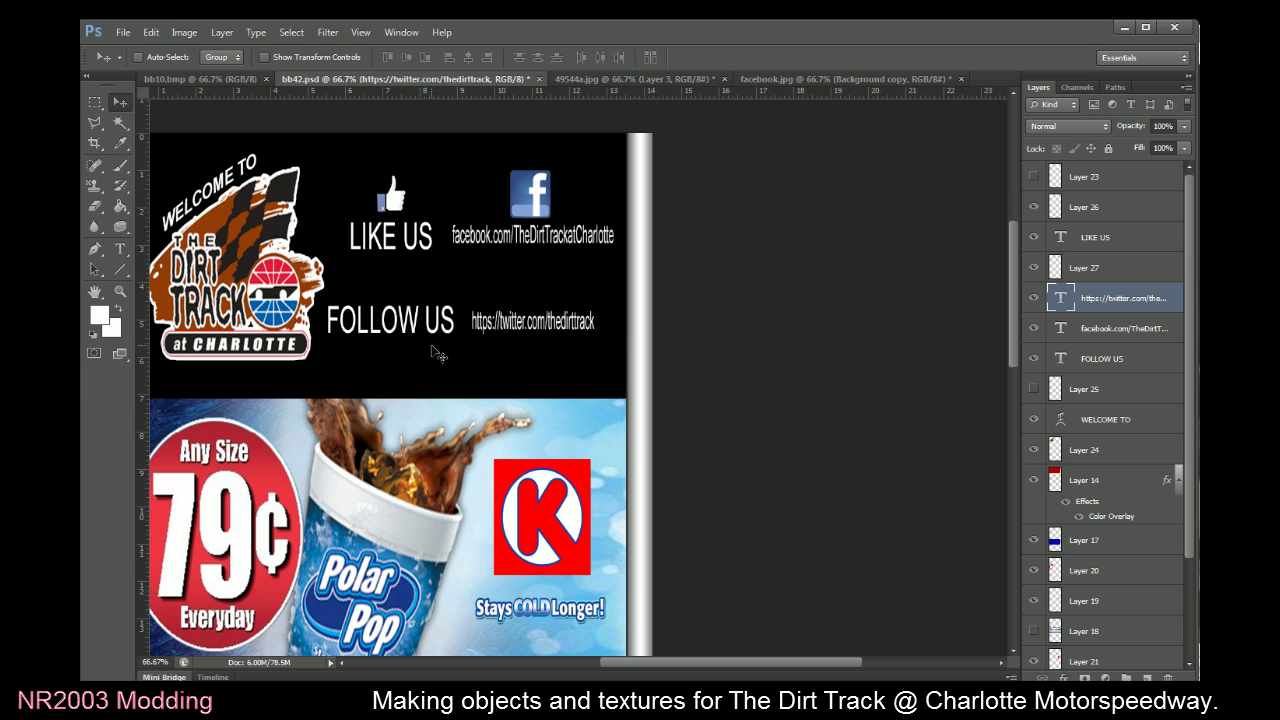
# Fine-tune the Twitter address's position so it is centred under the Facebook address and slightly lower beside FOLLOW US
pyautogui.press('Right')
pyautogui.press('Right')
pyautogui.press('Right')
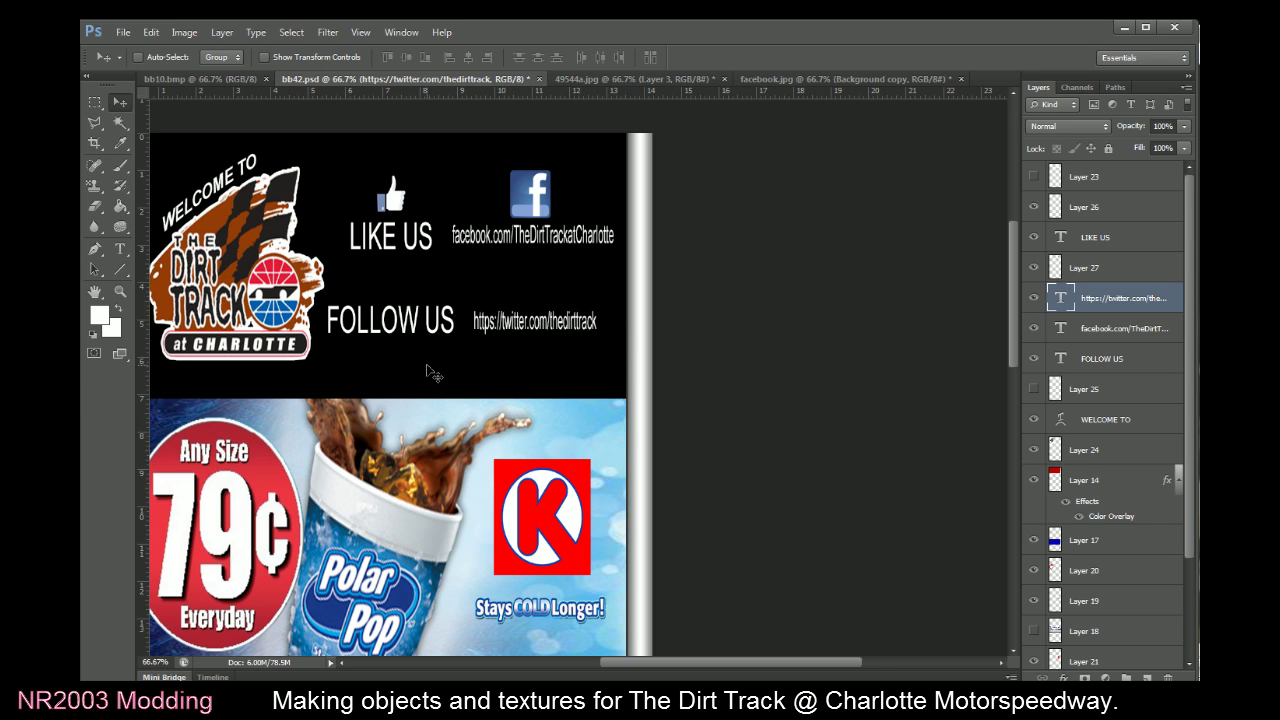
pyautogui.moveTo(548, 336); pyautogui.dragTo(539, 334)
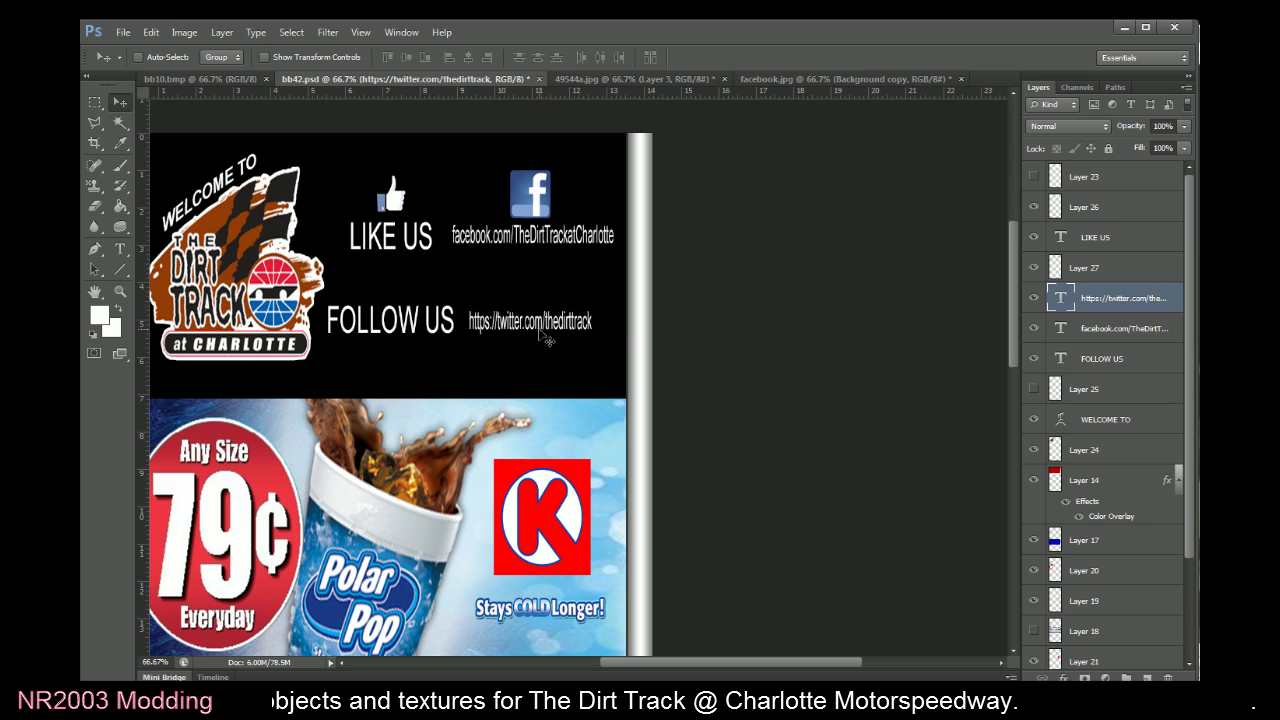
pyautogui.press('Down')
pyautogui.press('Down')
pyautogui.press('Down')
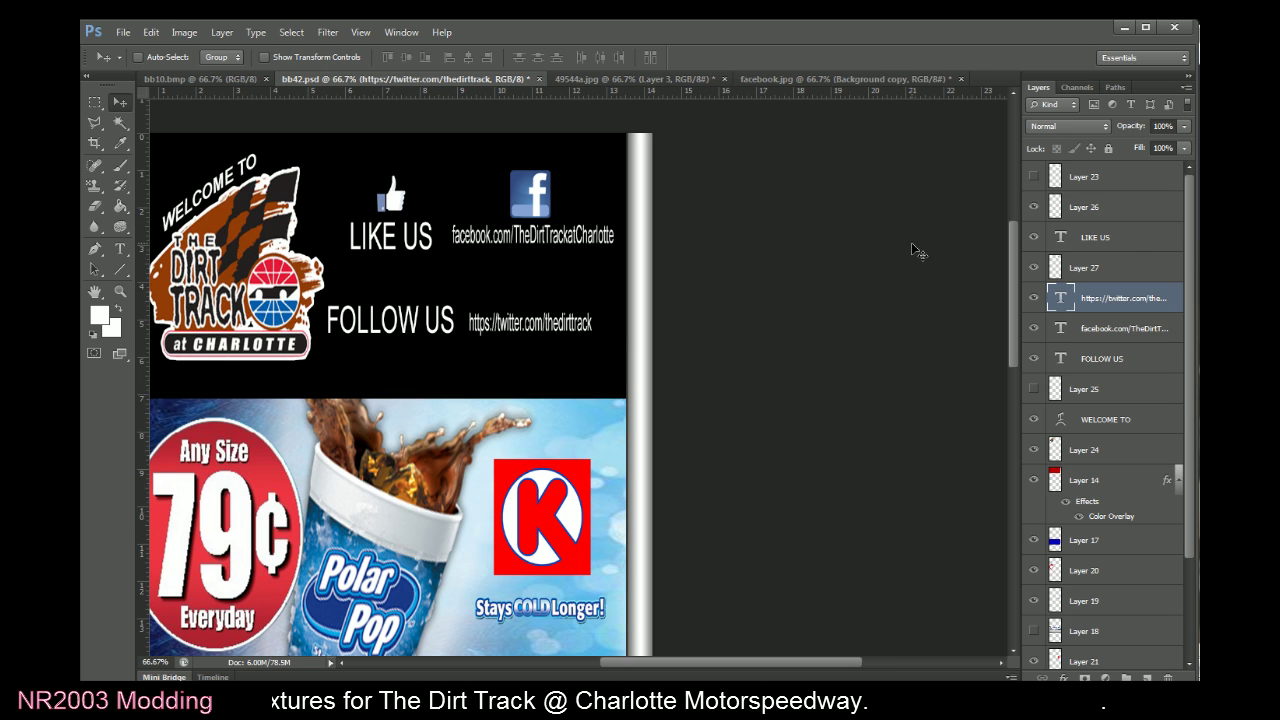
pyautogui.hotkey('alt', 'Tab')
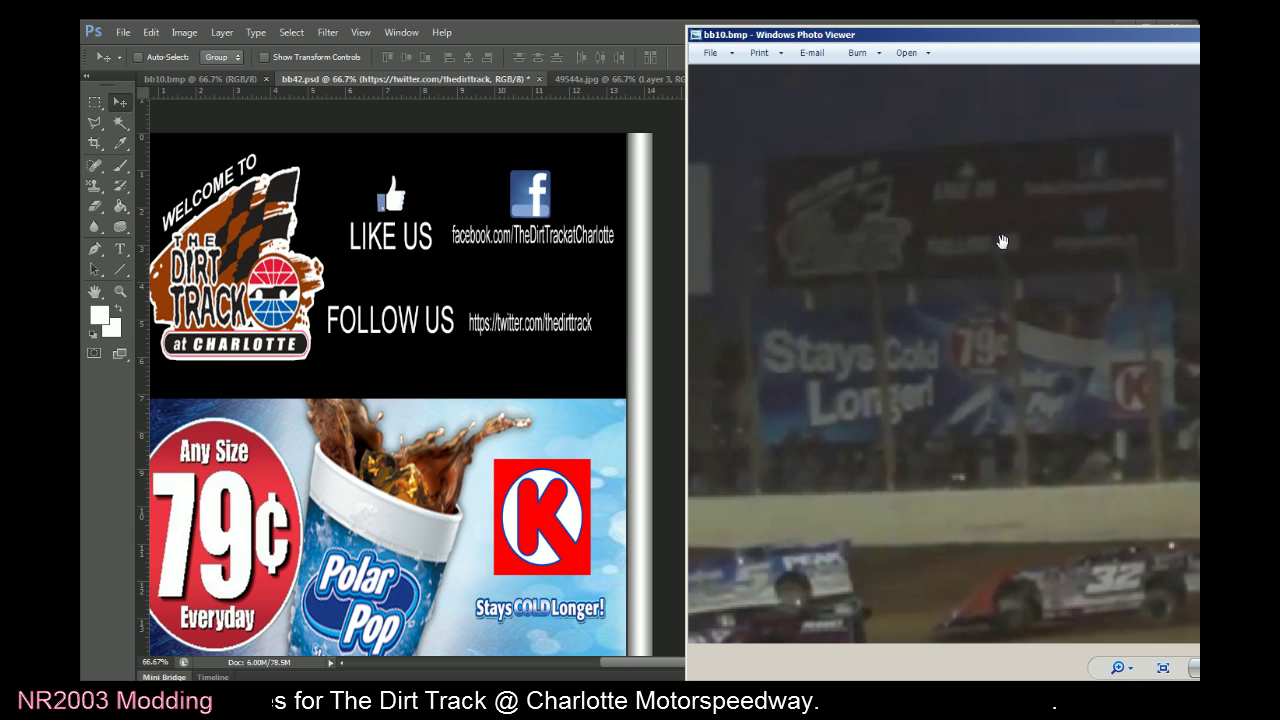
pyautogui.click(665, 27)
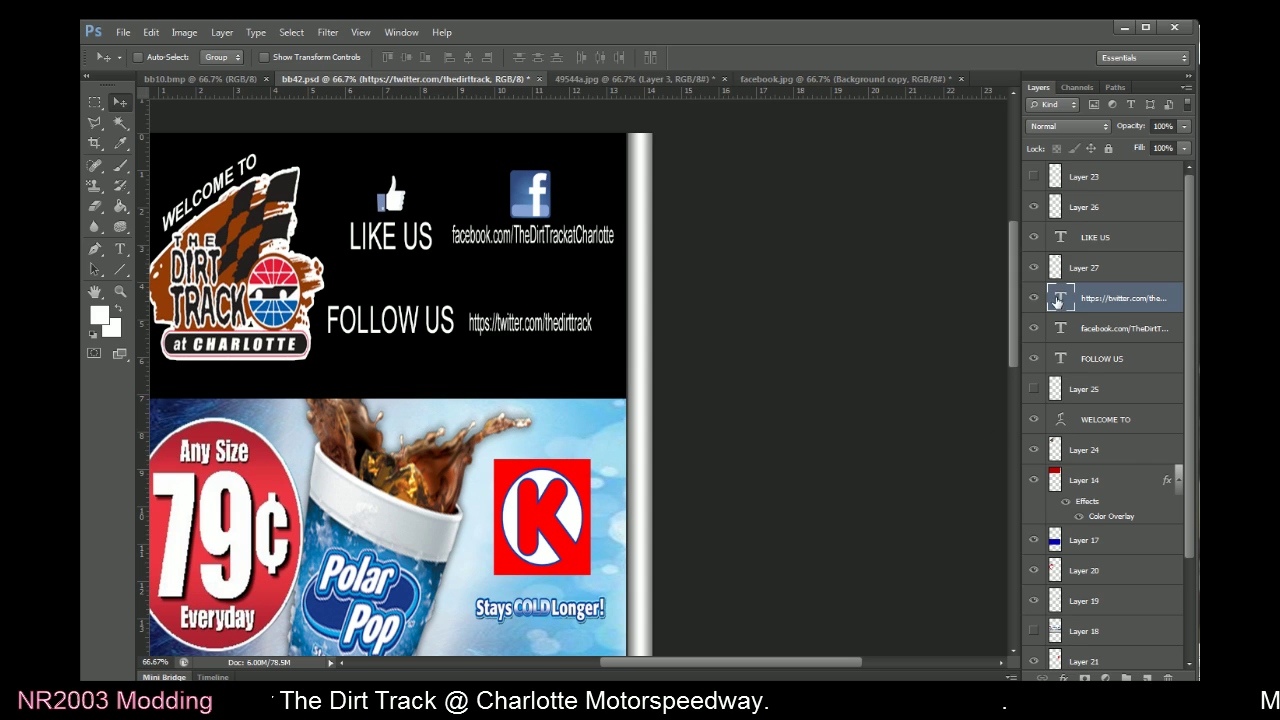
pyautogui.doubleClick(1055, 298)
pyautogui.click(497, 324)
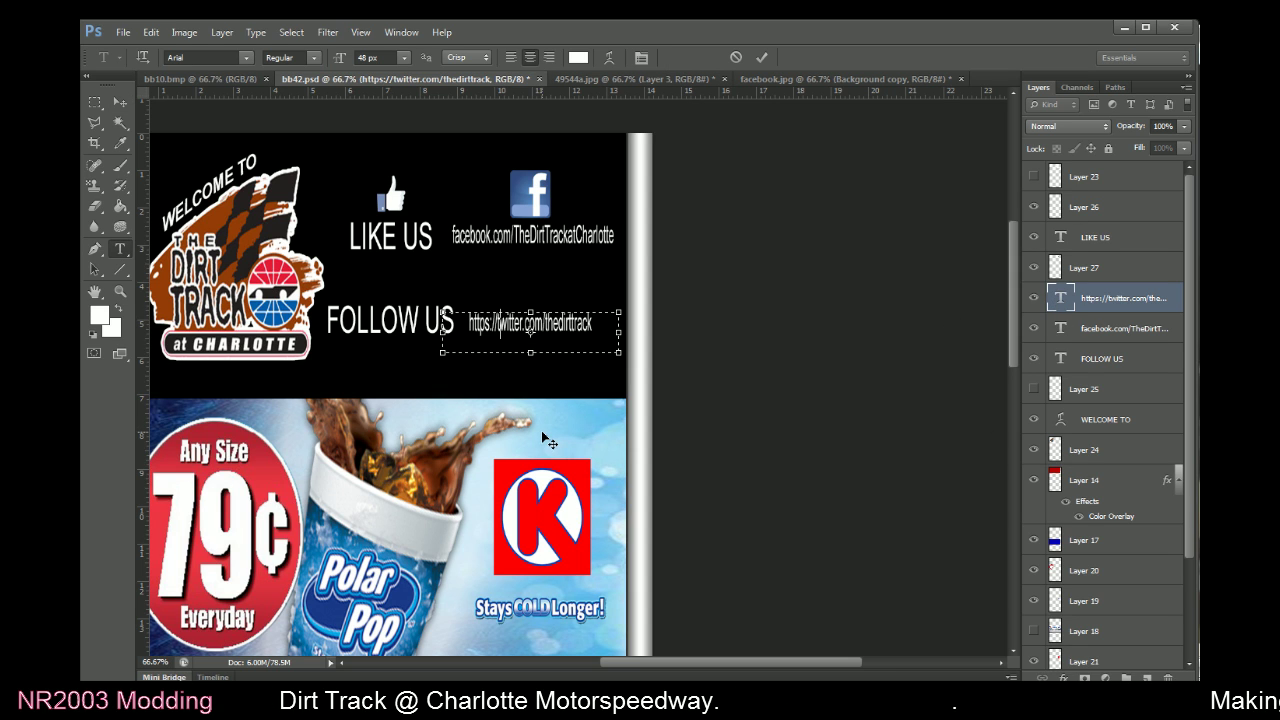
pyautogui.press('BackSpace')
pyautogui.press('BackSpace')
pyautogui.press('BackSpace')
pyautogui.press('BackSpace')
pyautogui.press('BackSpace')
pyautogui.press('BackSpace')
pyautogui.press('BackSpace')
pyautogui.press('BackSpace')
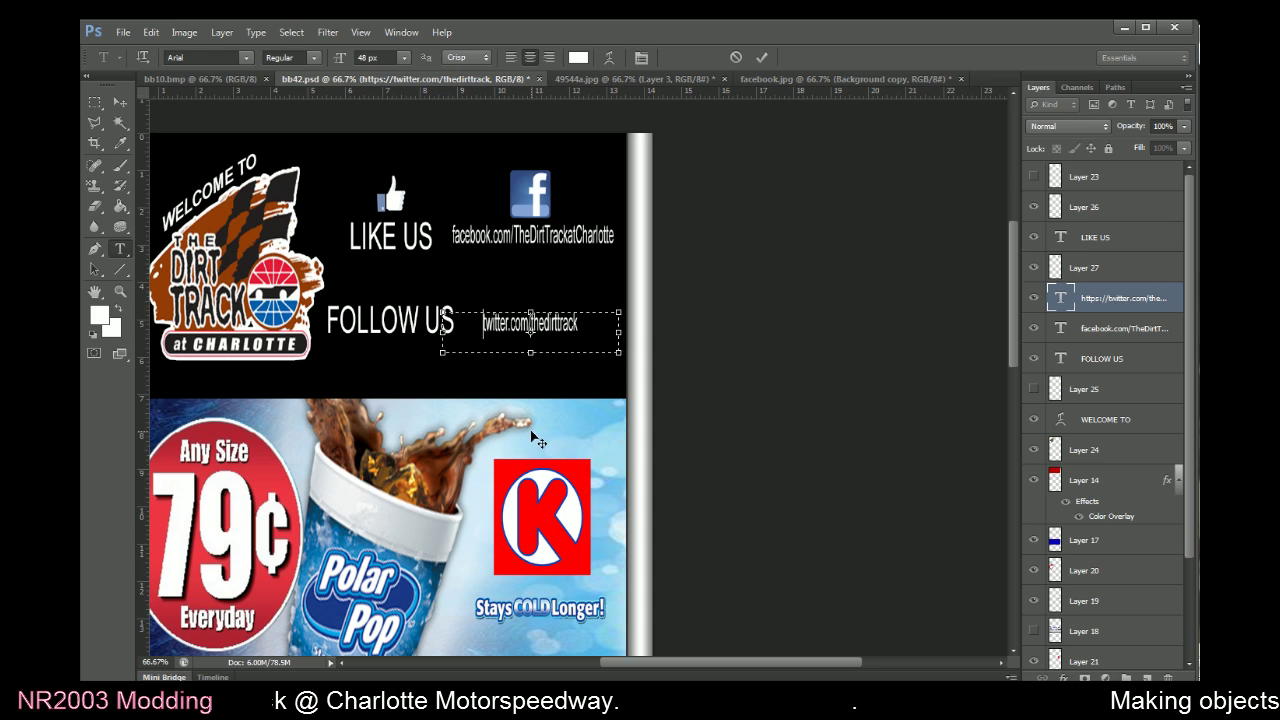
pyautogui.click(765, 57)
pyautogui.press('v')
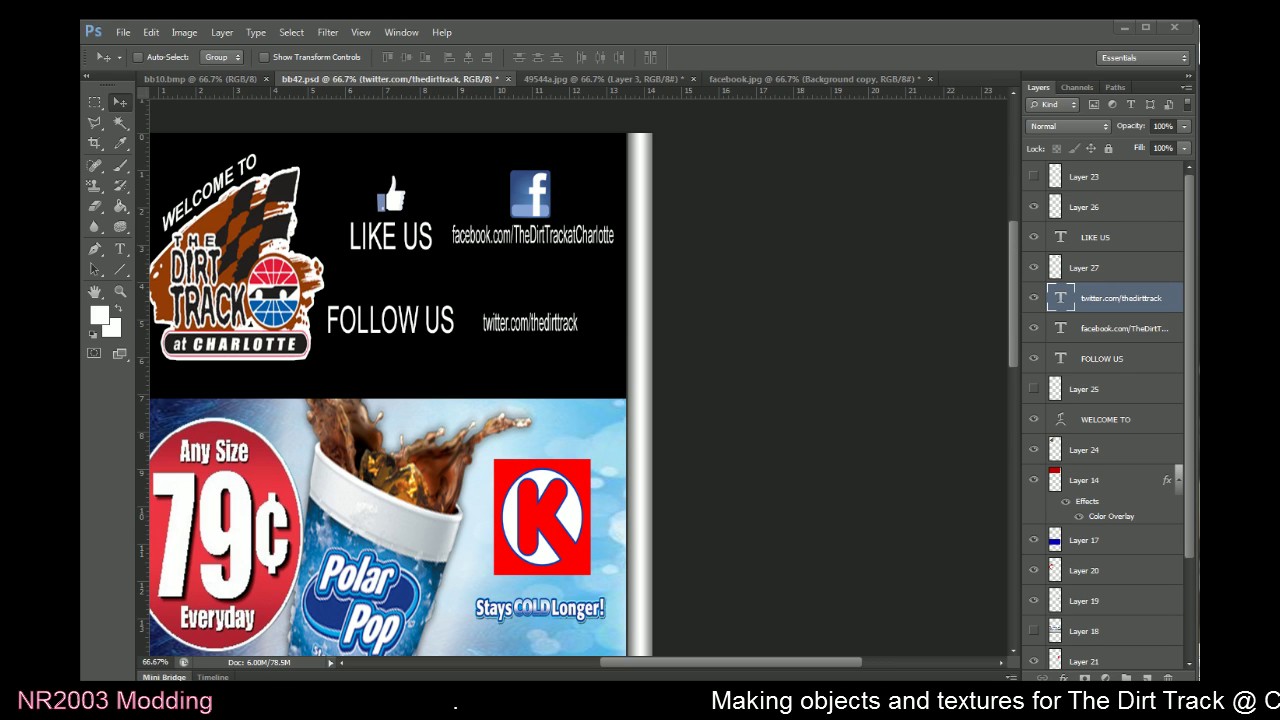
# Copy the whole bird logo from Twitter_logo_blue.png and paste it into bb42.psd as a new layer
pyautogui.hotkey('alt', 'Tab')
pyautogui.scroll(5, 1029, 266)
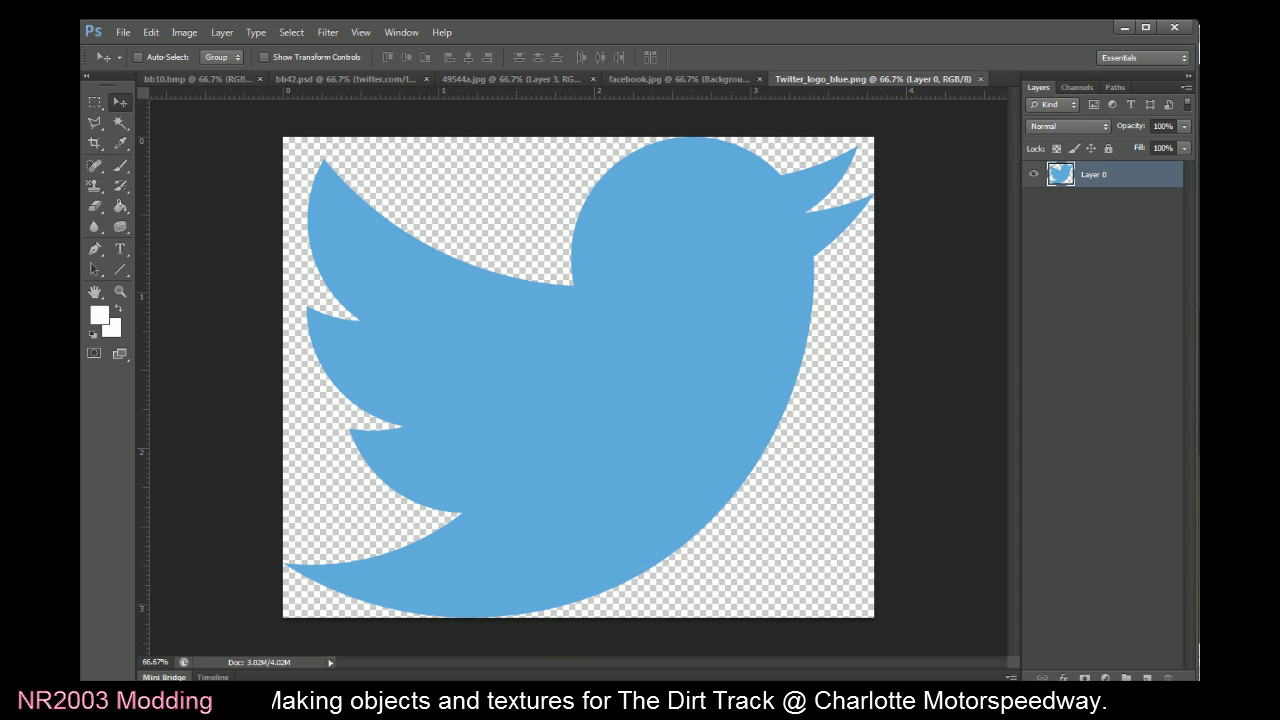
pyautogui.click(100, 103)
pyautogui.hotkey('ctrl', 'a')
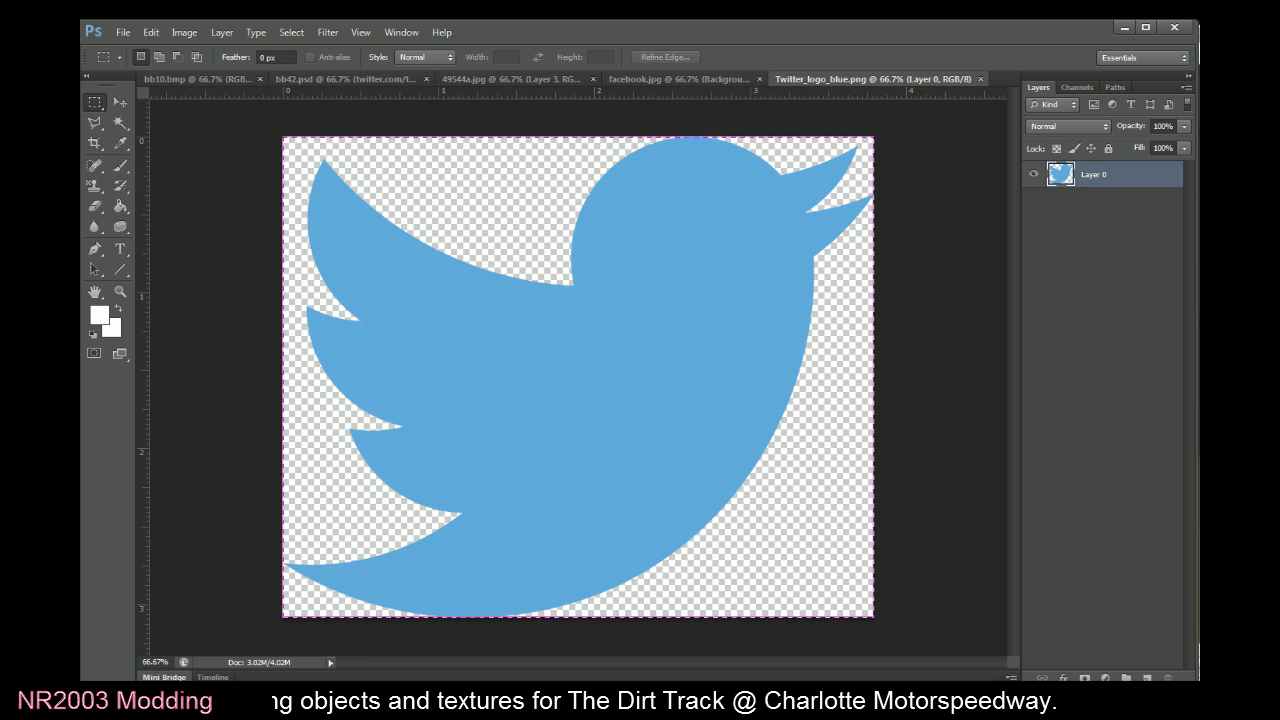
pyautogui.click(335, 78)
pyautogui.hotkey('ctrl', 'v')
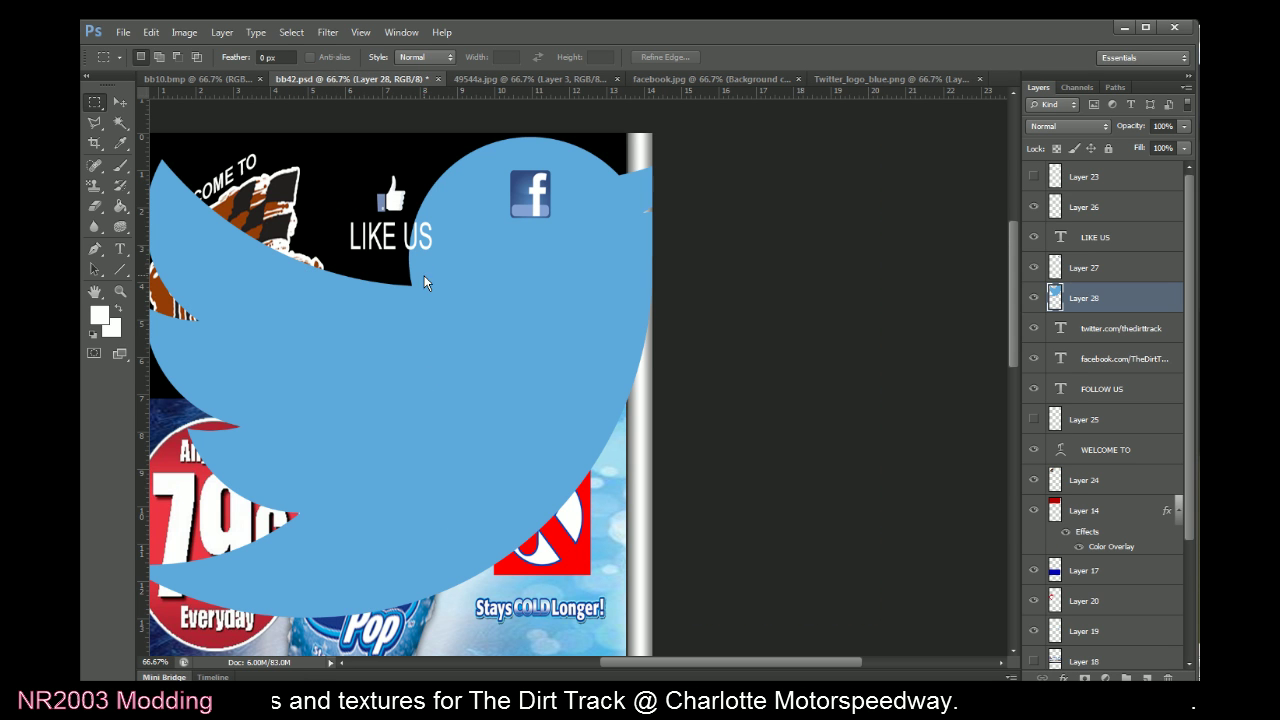
# Scale the pasted Twitter logo to 10% width and 10% height and move it directly above the Twitter address
pyautogui.rightClick(424, 280)
pyautogui.click(500, 384)
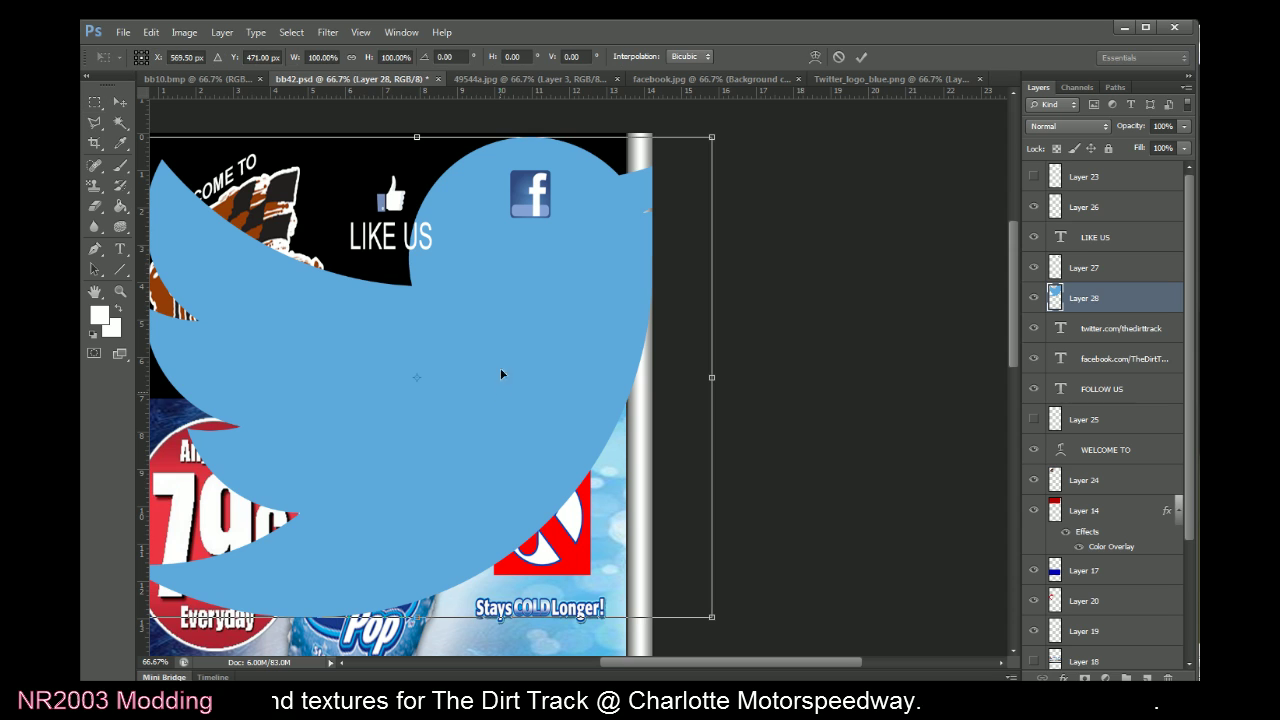
pyautogui.click(313, 56)
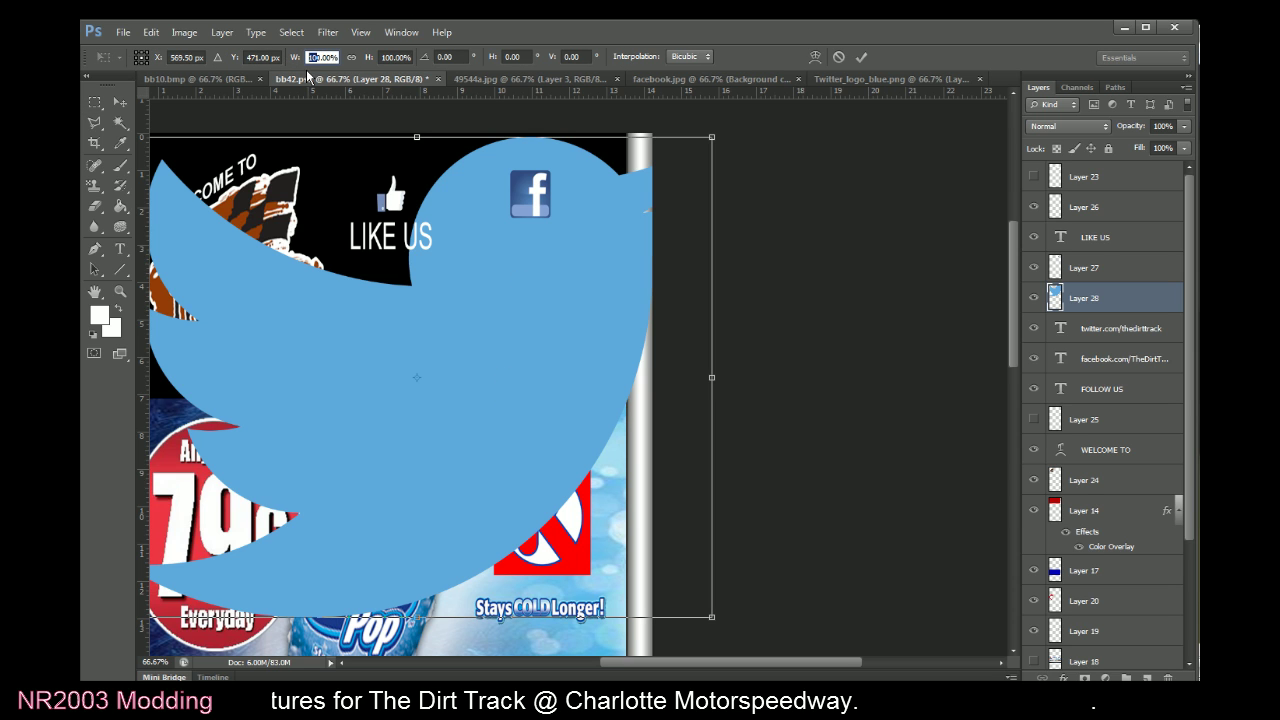
pyautogui.write('40')
pyautogui.press('Return')
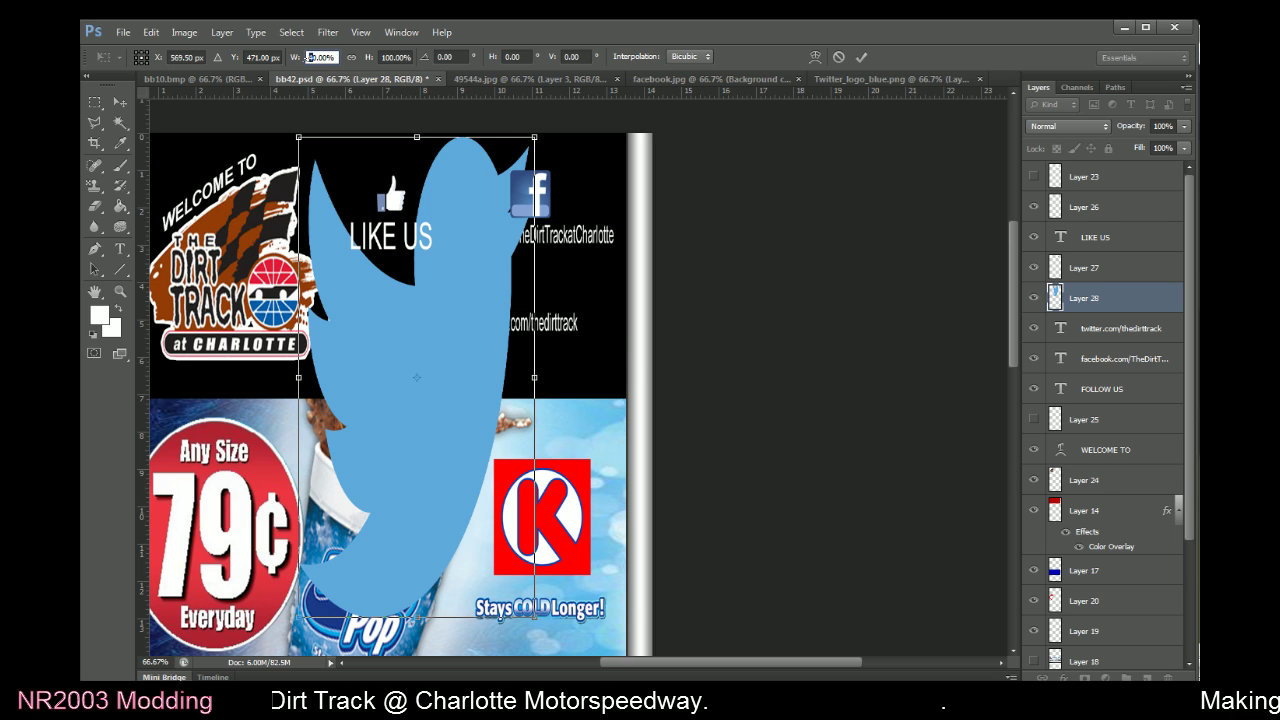
pyautogui.write('3')
pyautogui.press('Return')
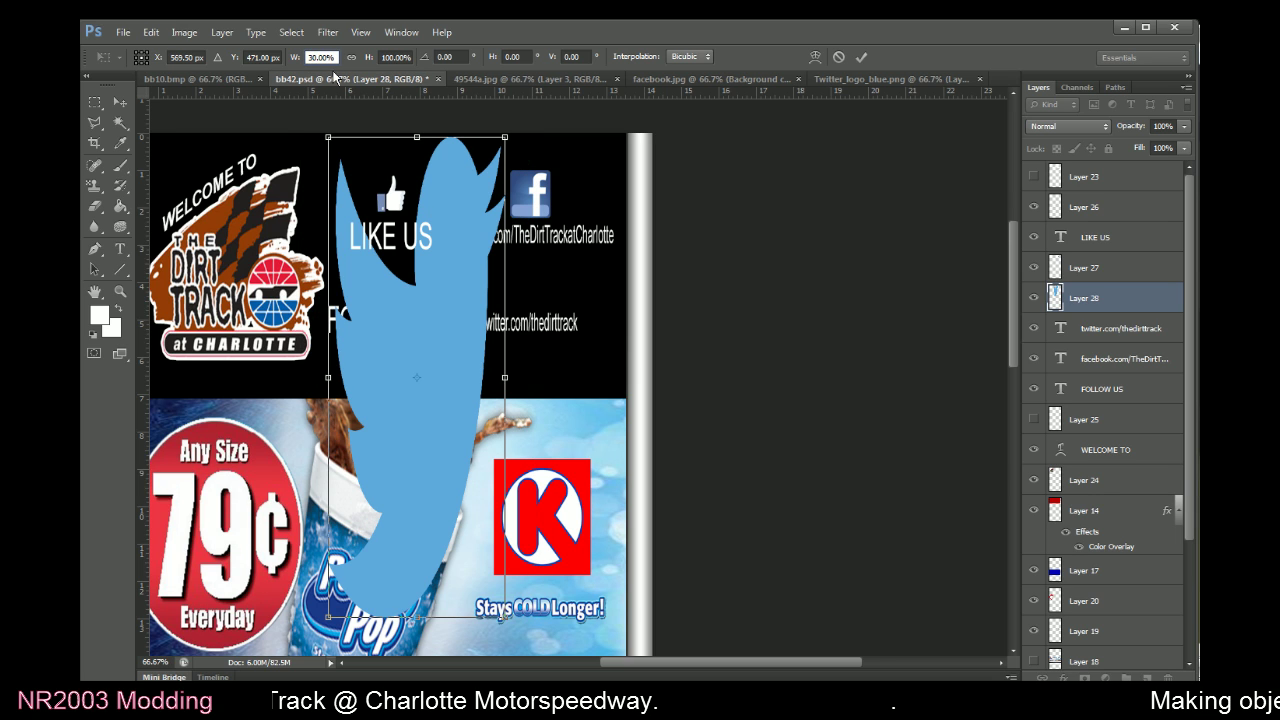
pyautogui.write('1')
pyautogui.press('Return')
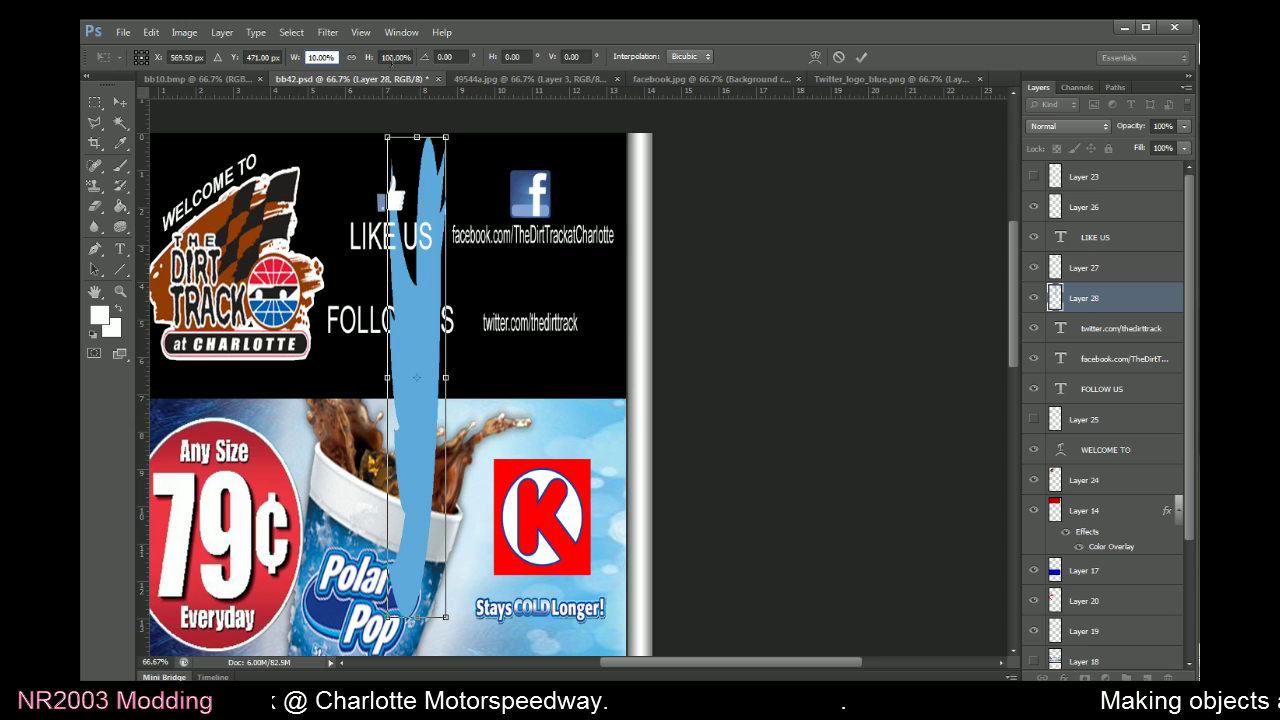
pyautogui.click(391, 60)
pyautogui.write('10')
pyautogui.press('Return')
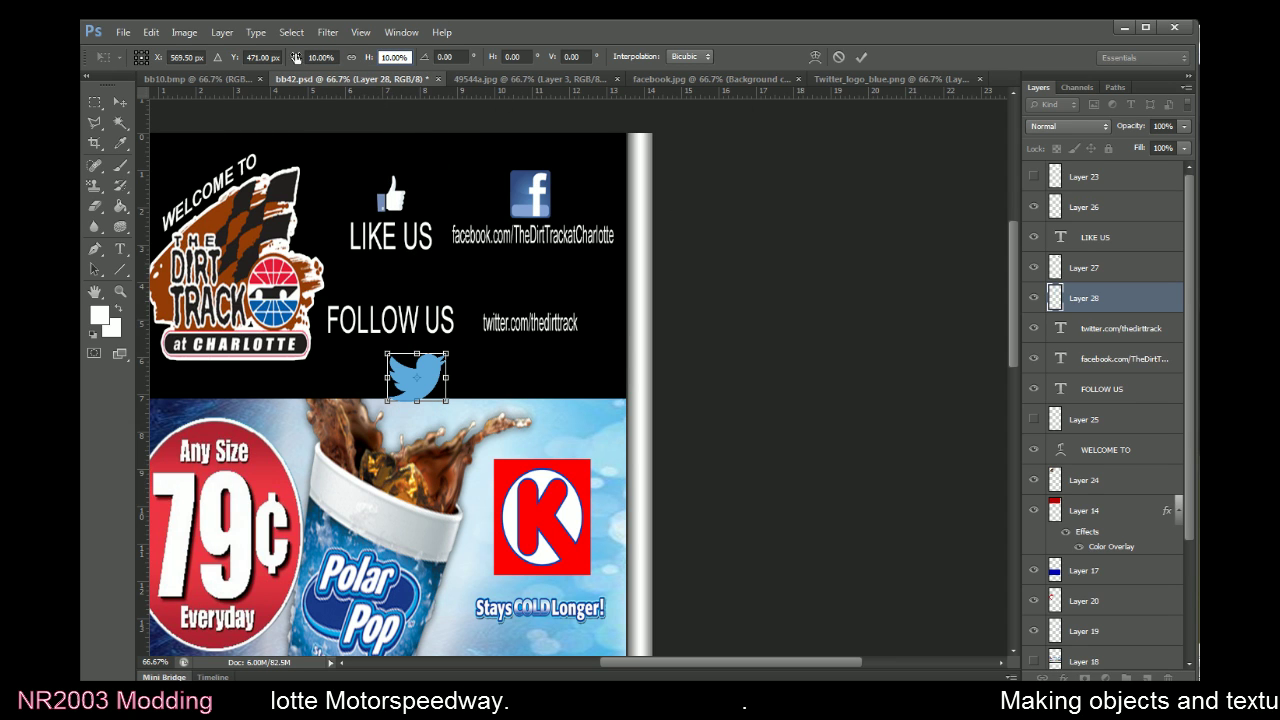
pyautogui.click(861, 57)
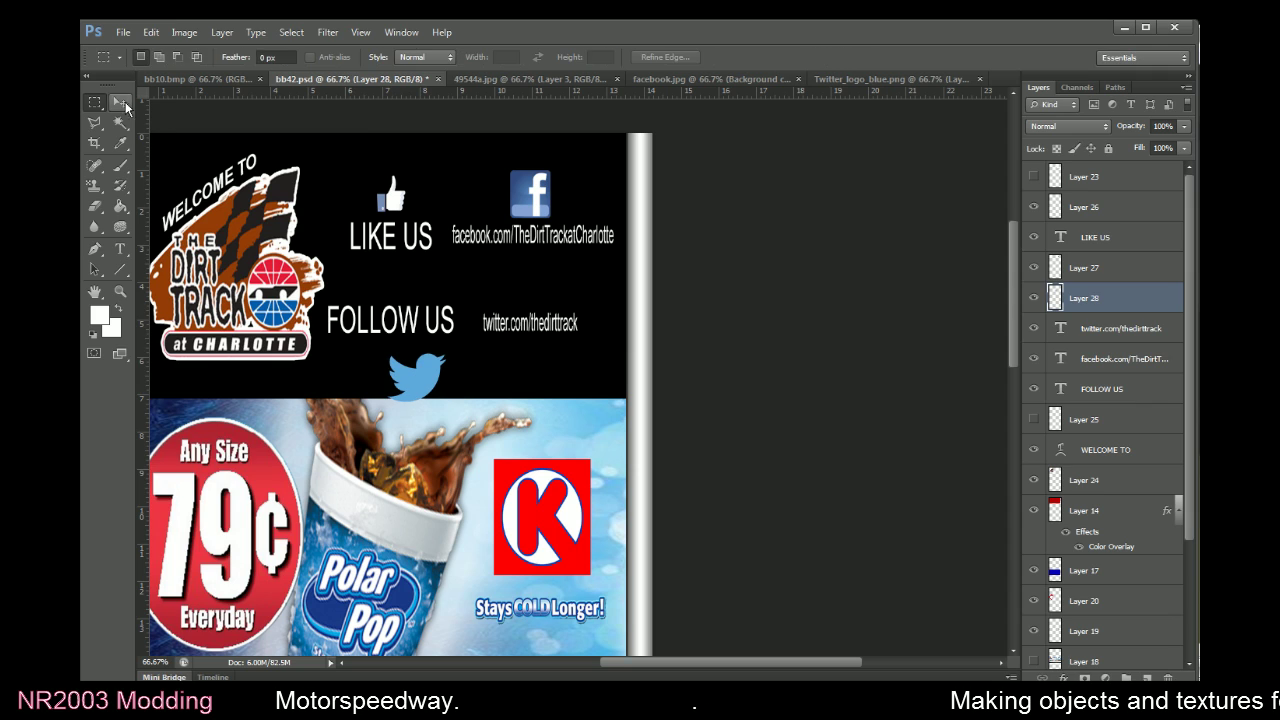
pyautogui.moveTo(353, 393); pyautogui.dragTo(471, 302)
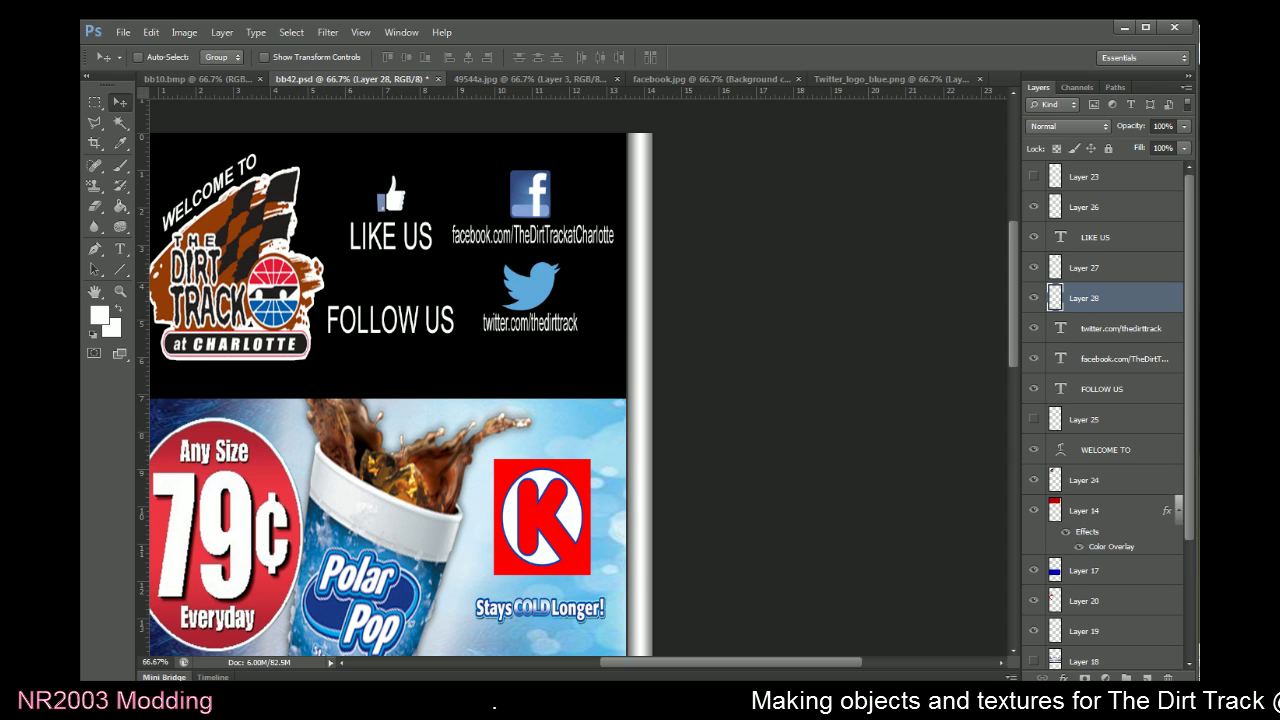
# Transform the Twitter logo again to 70% width and 90% height so it matches the Facebook icon's size
pyautogui.click(96, 103)
pyautogui.rightClick(431, 264)
pyautogui.click(487, 379)
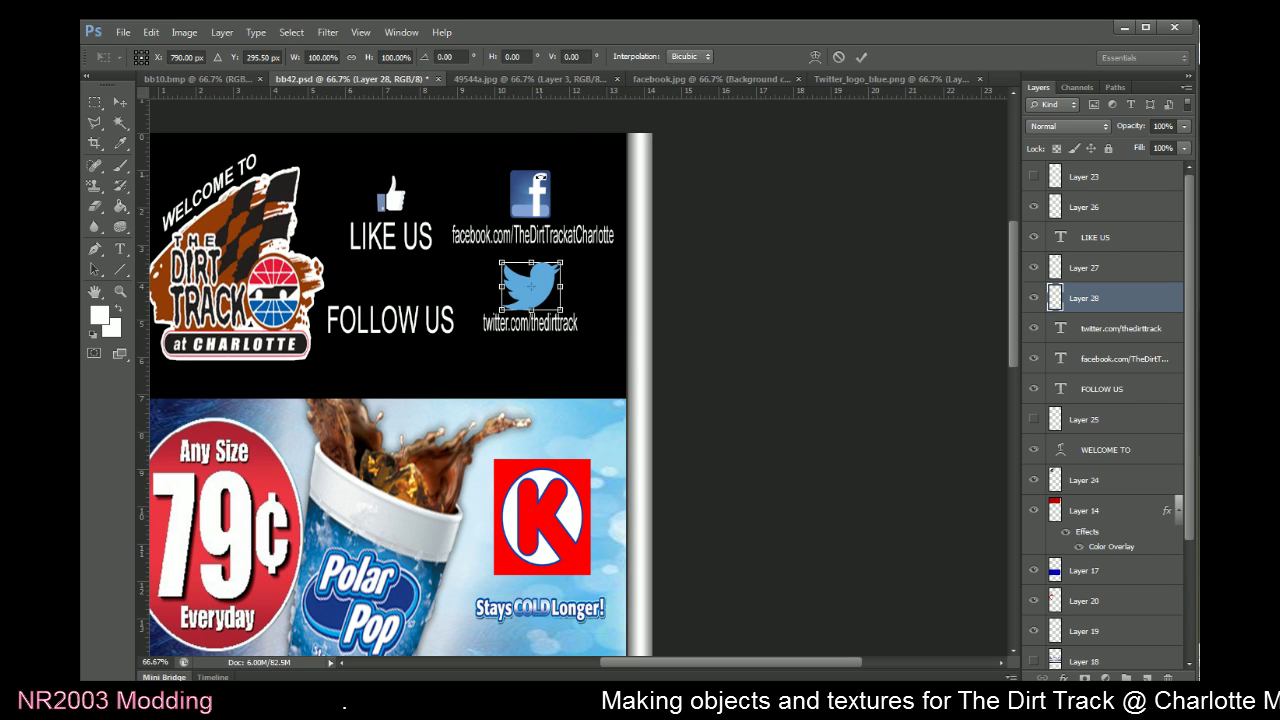
pyautogui.click(316, 57)
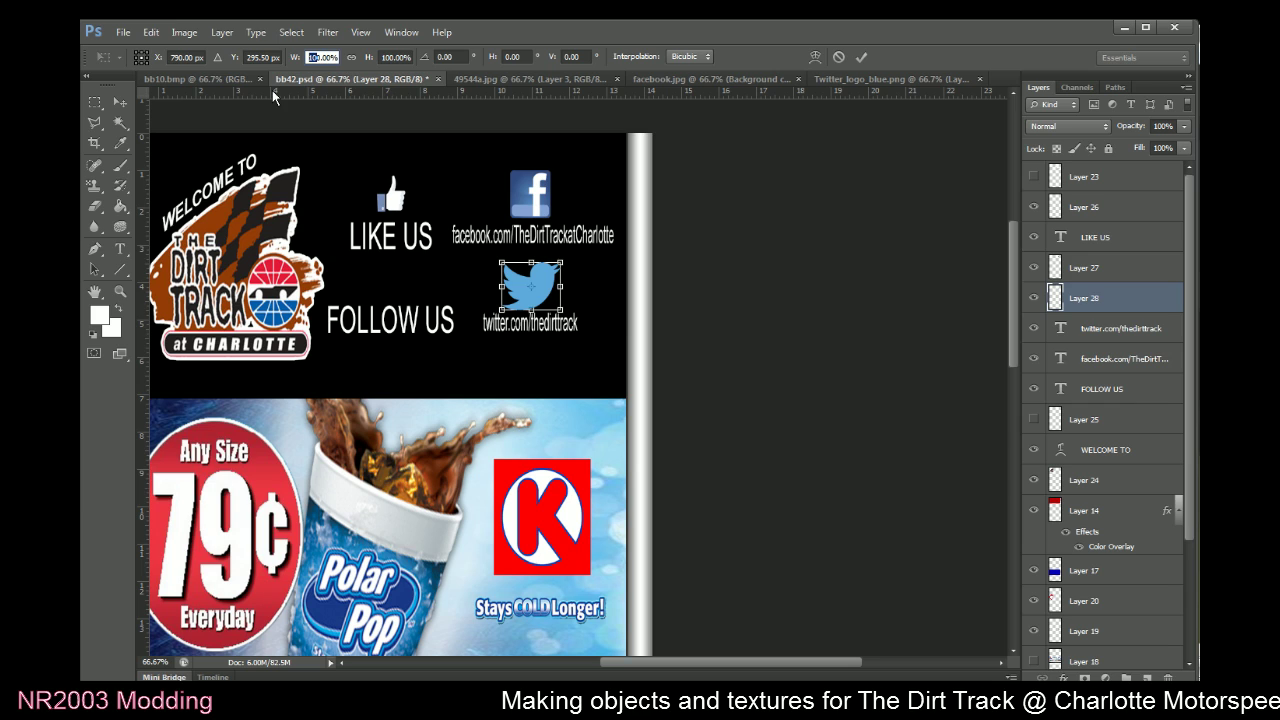
pyautogui.write('85')
pyautogui.press('Return')
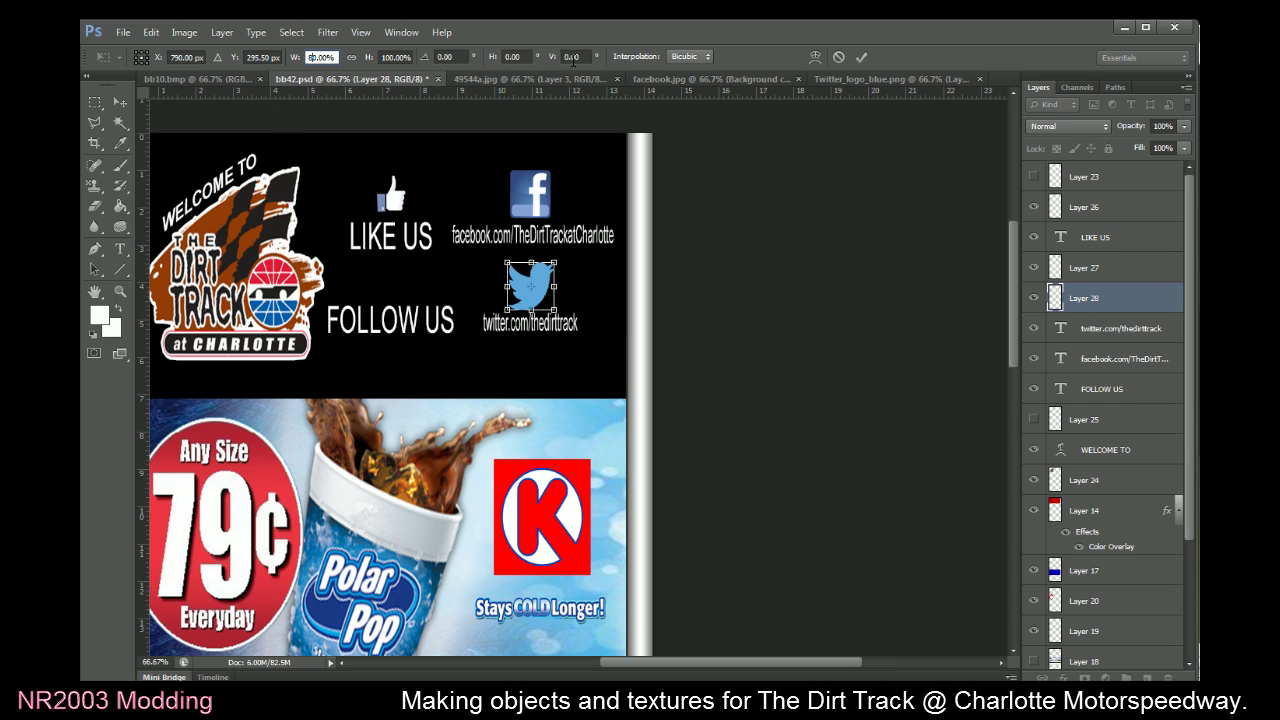
pyautogui.write('75')
pyautogui.press('Return')
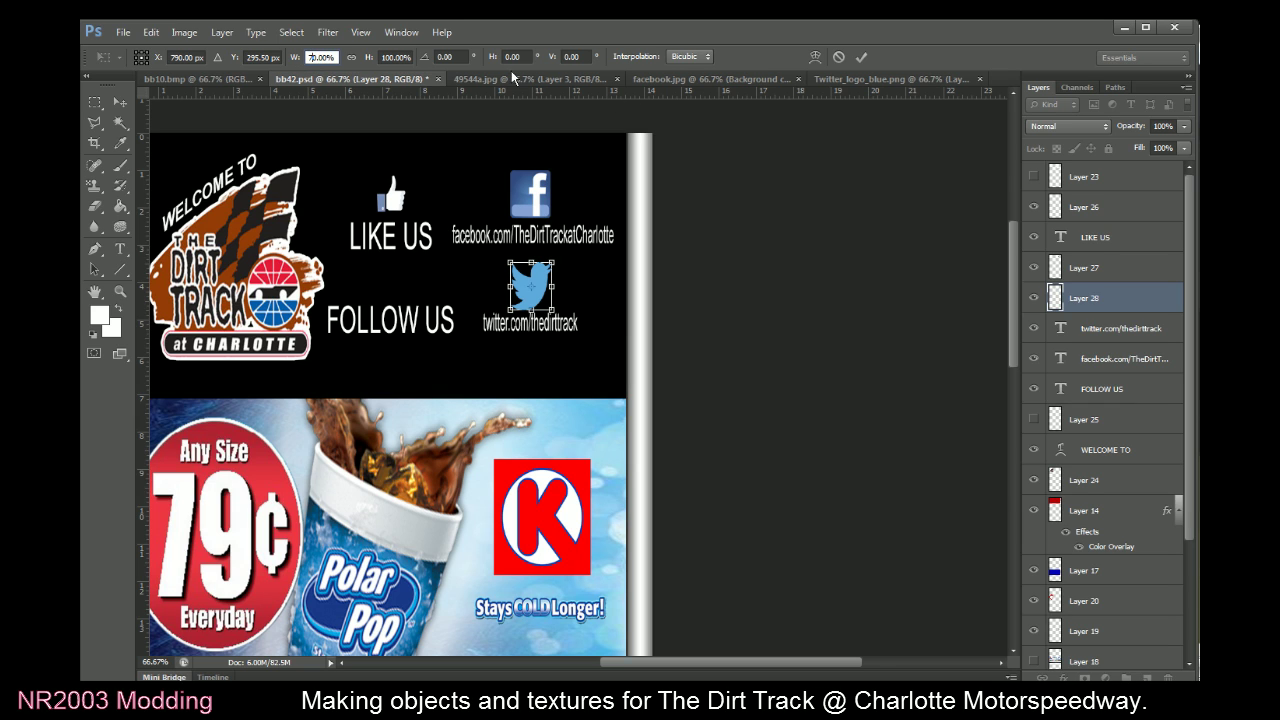
pyautogui.write('90')
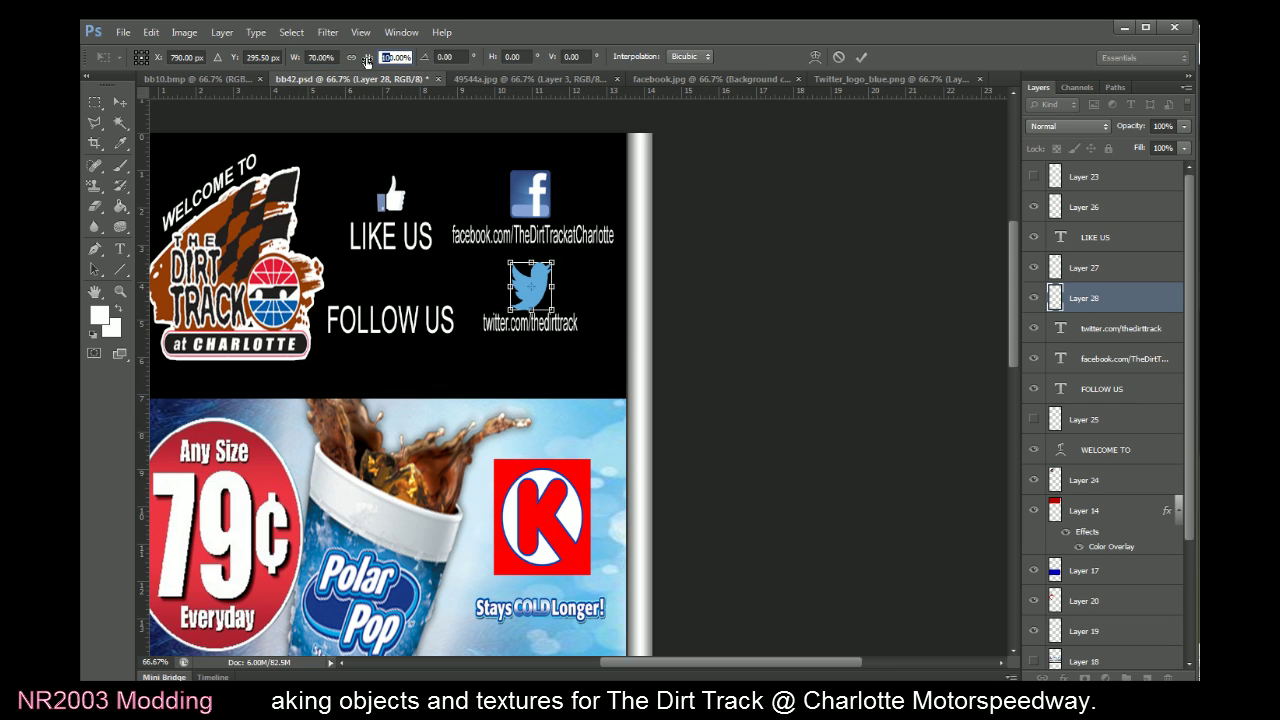
pyautogui.press('Return')
pyautogui.click(858, 52)
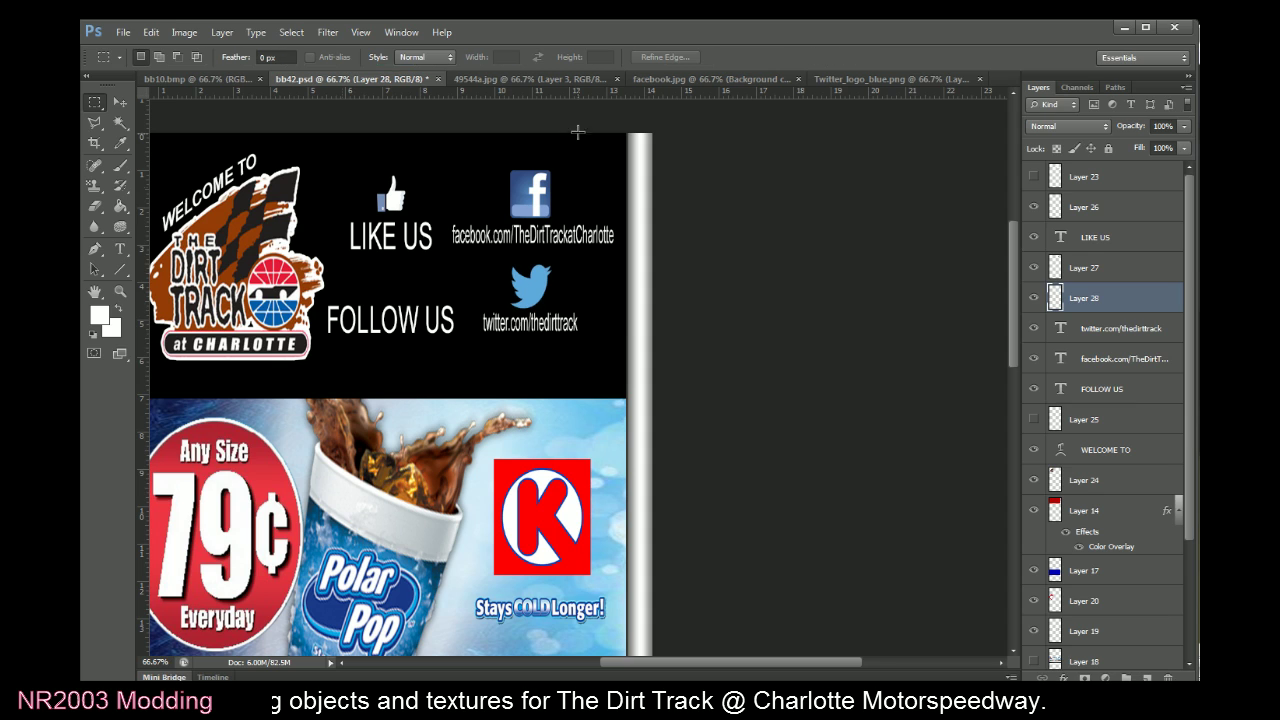
# Add a white outside Stroke effect to the Twitter logo layer
pyautogui.doubleClick(1058, 298)
pyautogui.click(436, 292)
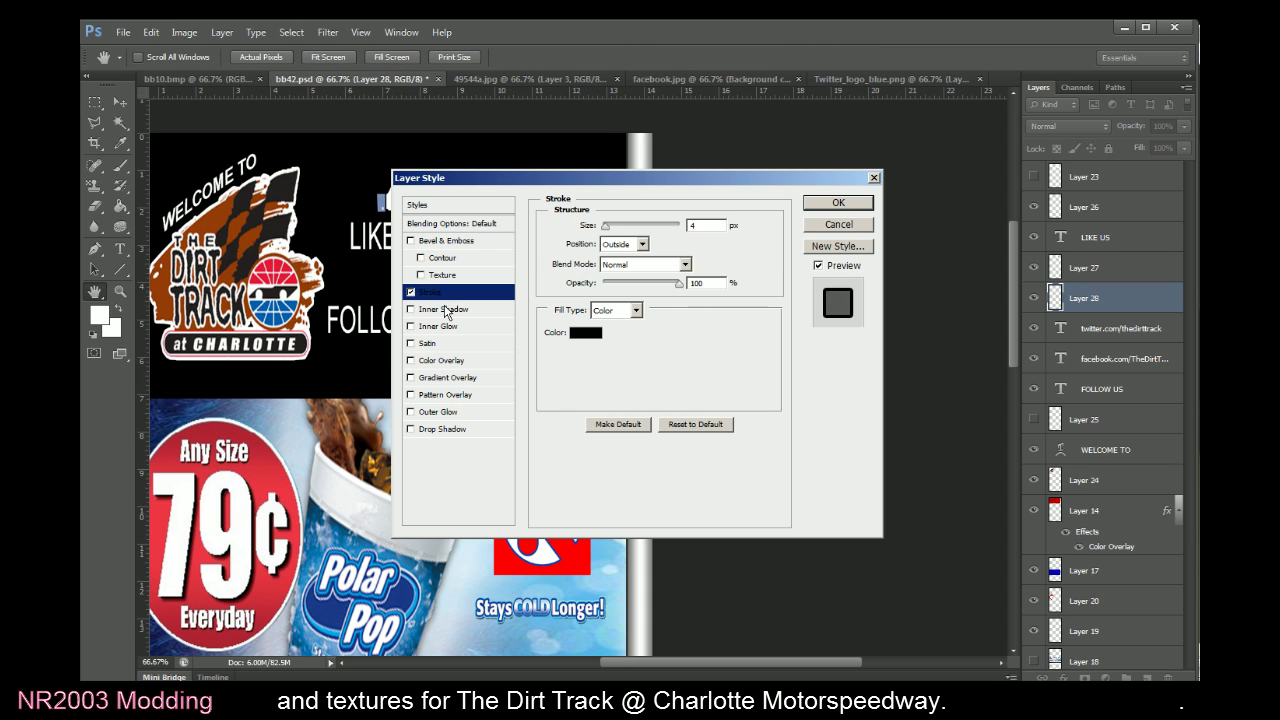
pyautogui.click(590, 338)
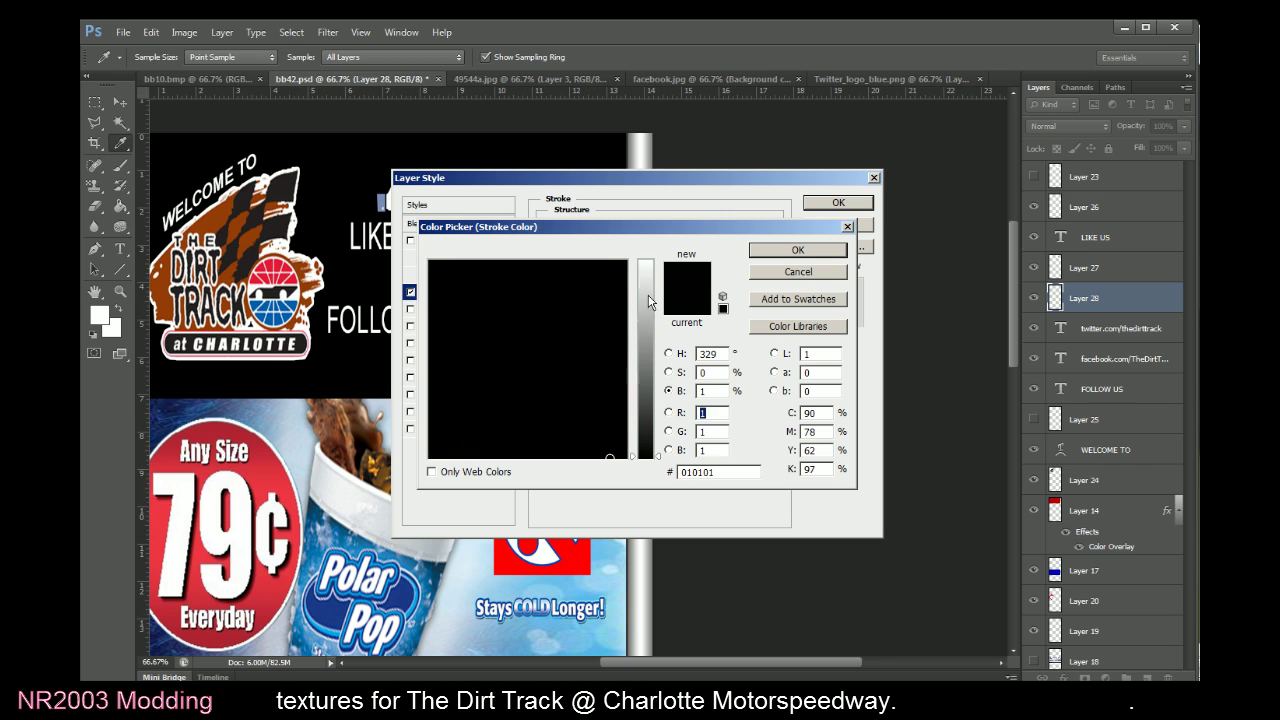
pyautogui.moveTo(652, 302); pyautogui.dragTo(652, 256)
pyautogui.click(798, 250)
pyautogui.click(821, 206)
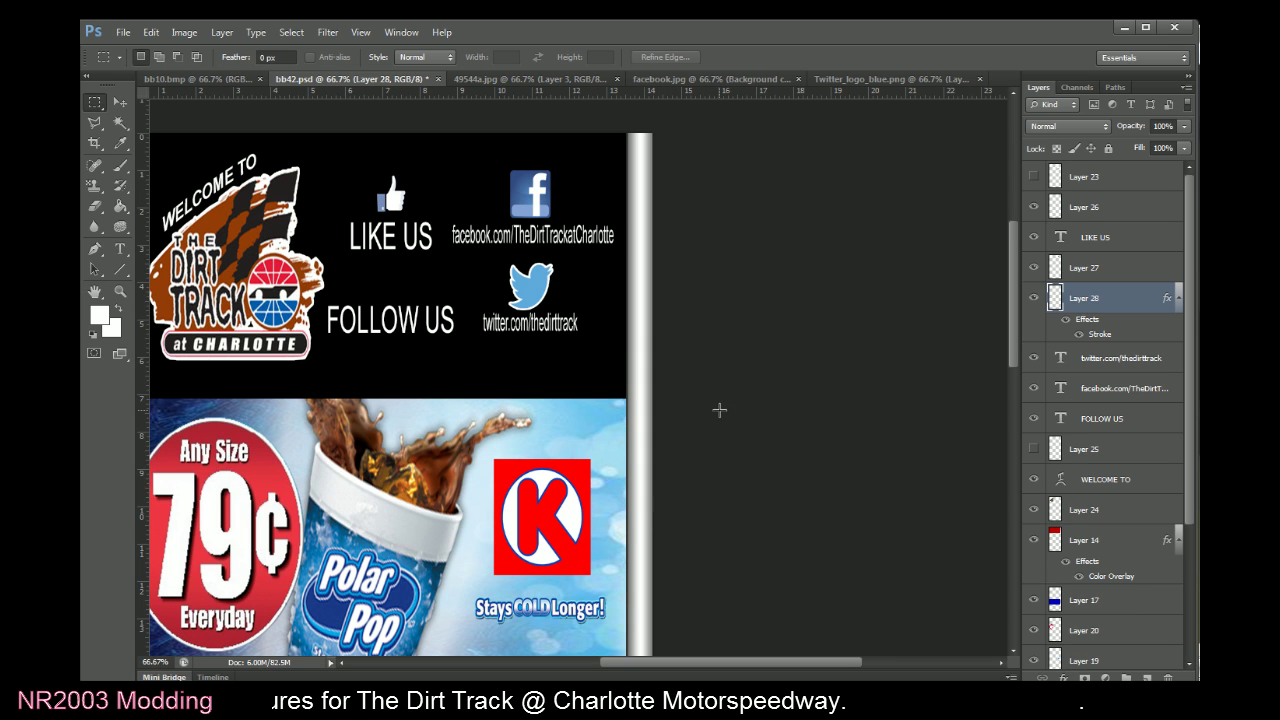
# Reset the Twitter logo's Stroke settings to default, reduce the size to 3 px and save these settings as the default
pyautogui.doubleClick(1100, 336)
pyautogui.moveTo(771, 181); pyautogui.dragTo(986, 248)
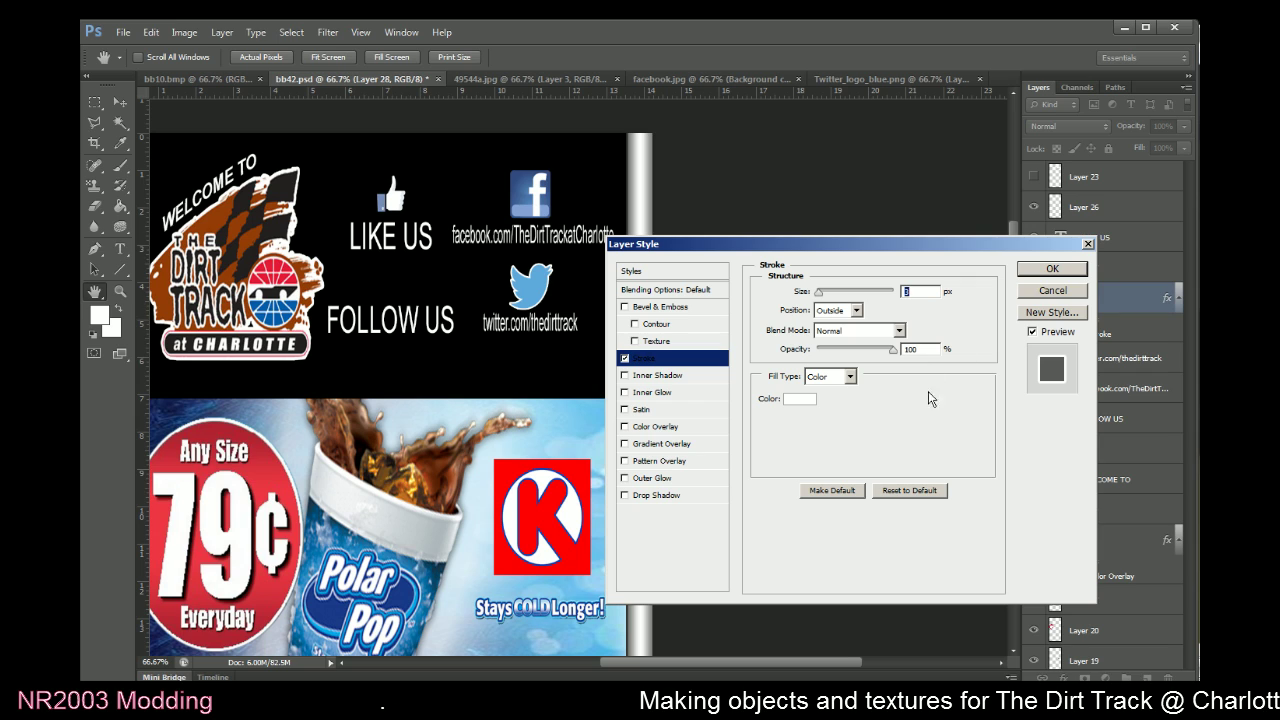
pyautogui.click(908, 491)
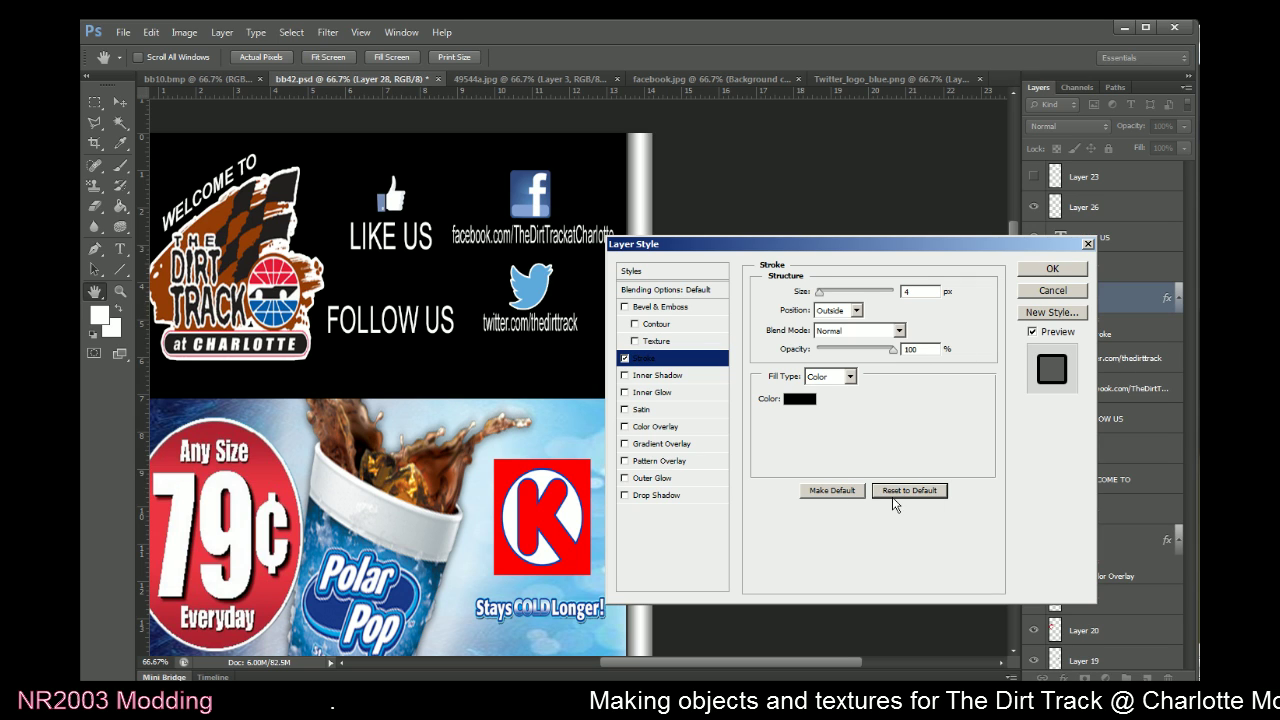
pyautogui.scroll(-1, 933, 296)
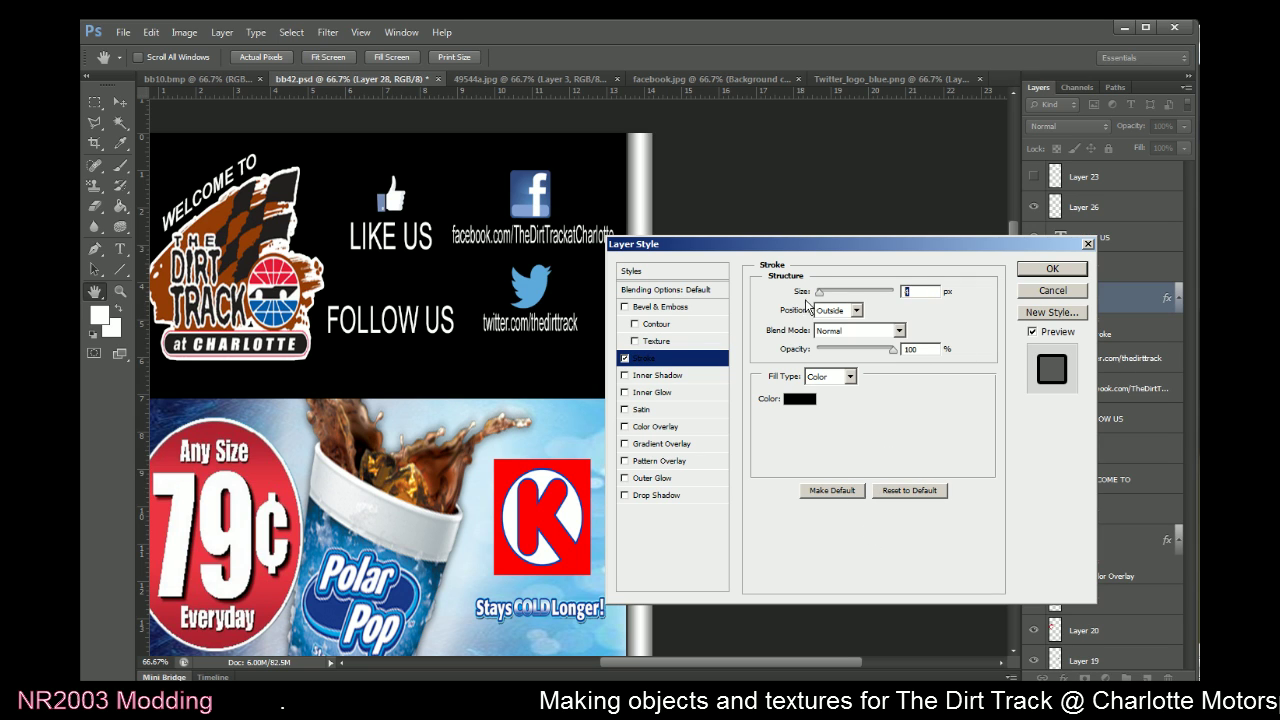
pyautogui.click(843, 491)
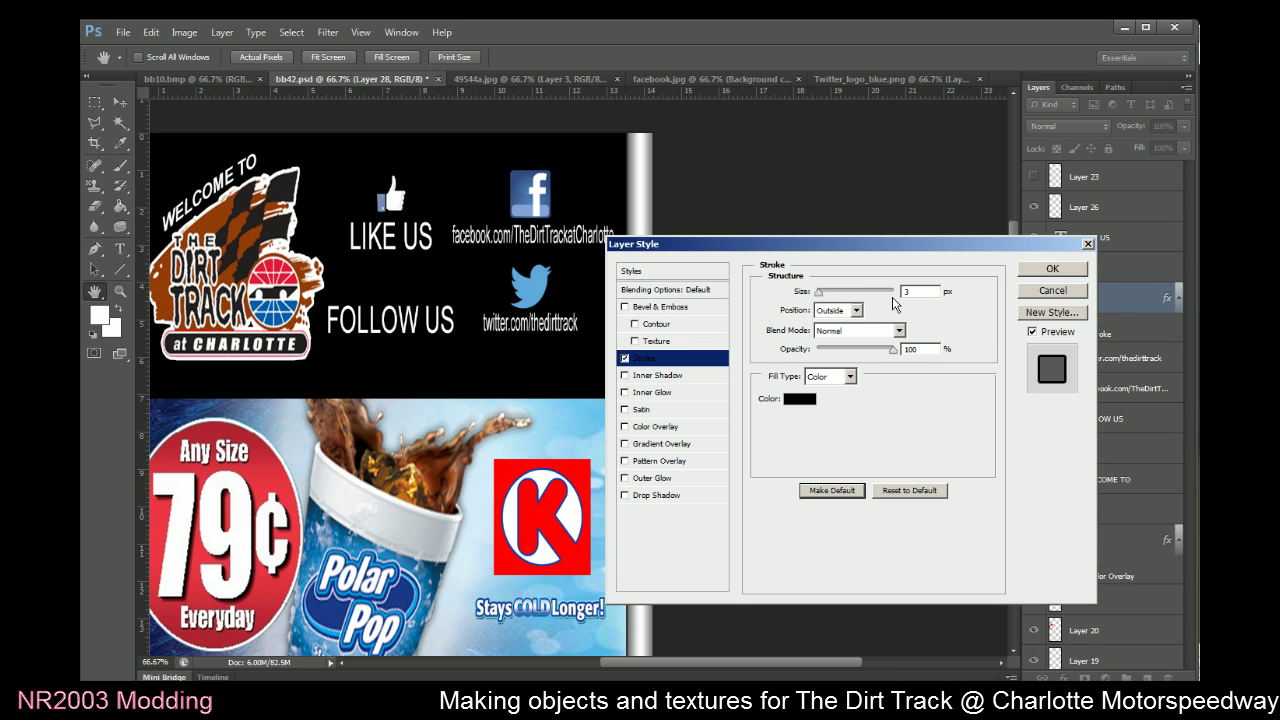
# Set the Twitter logo's stroke colour to white (ffffff) and apply the layer style
pyautogui.click(803, 399)
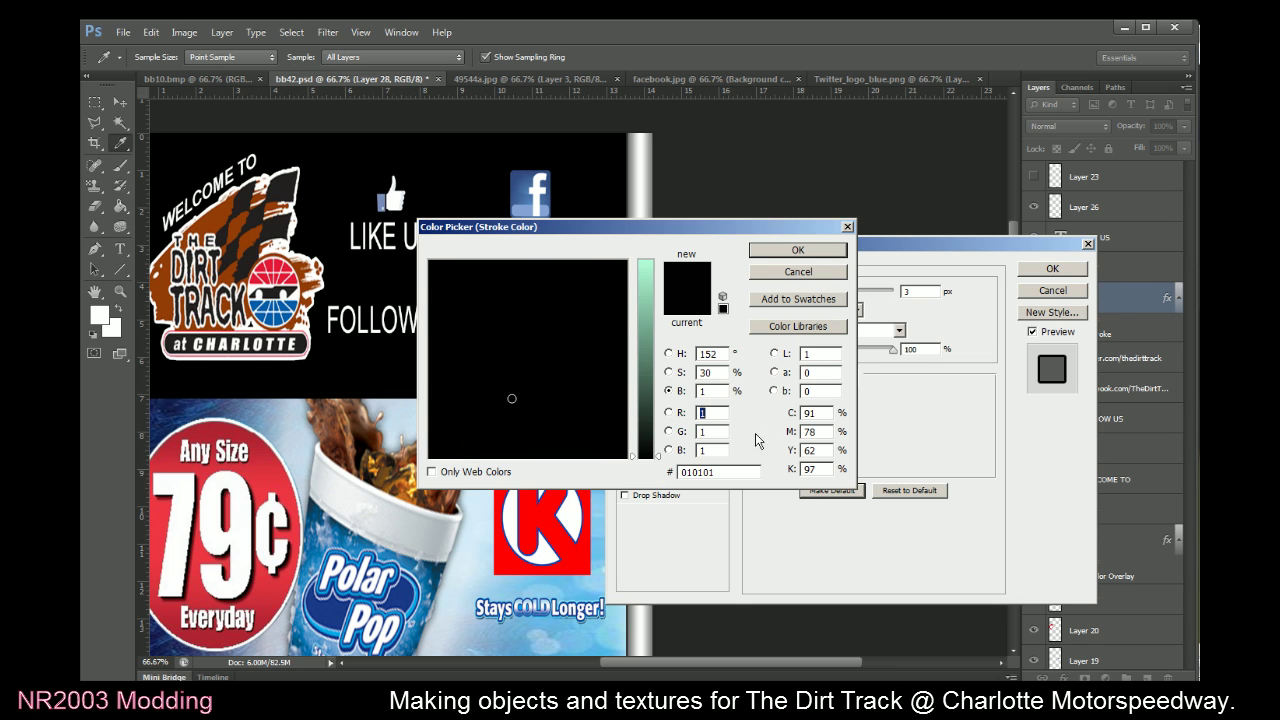
pyautogui.moveTo(646, 284); pyautogui.dragTo(646, 262)
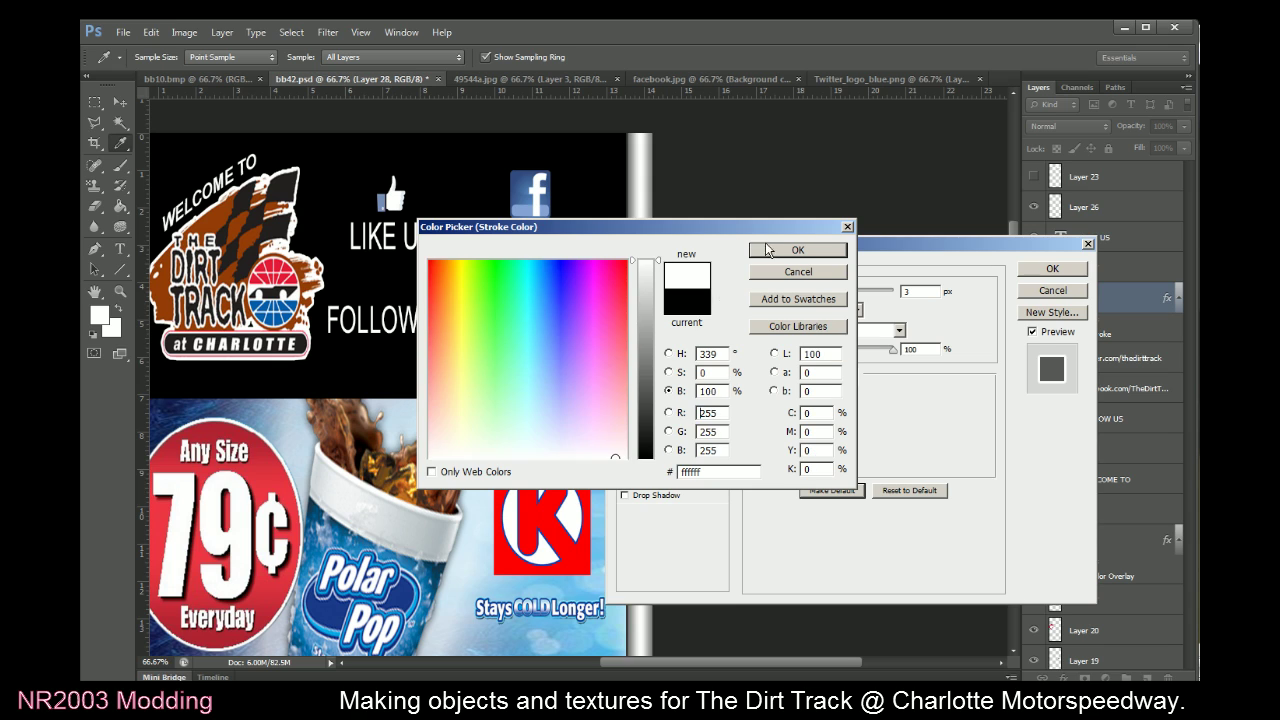
pyautogui.click(798, 250)
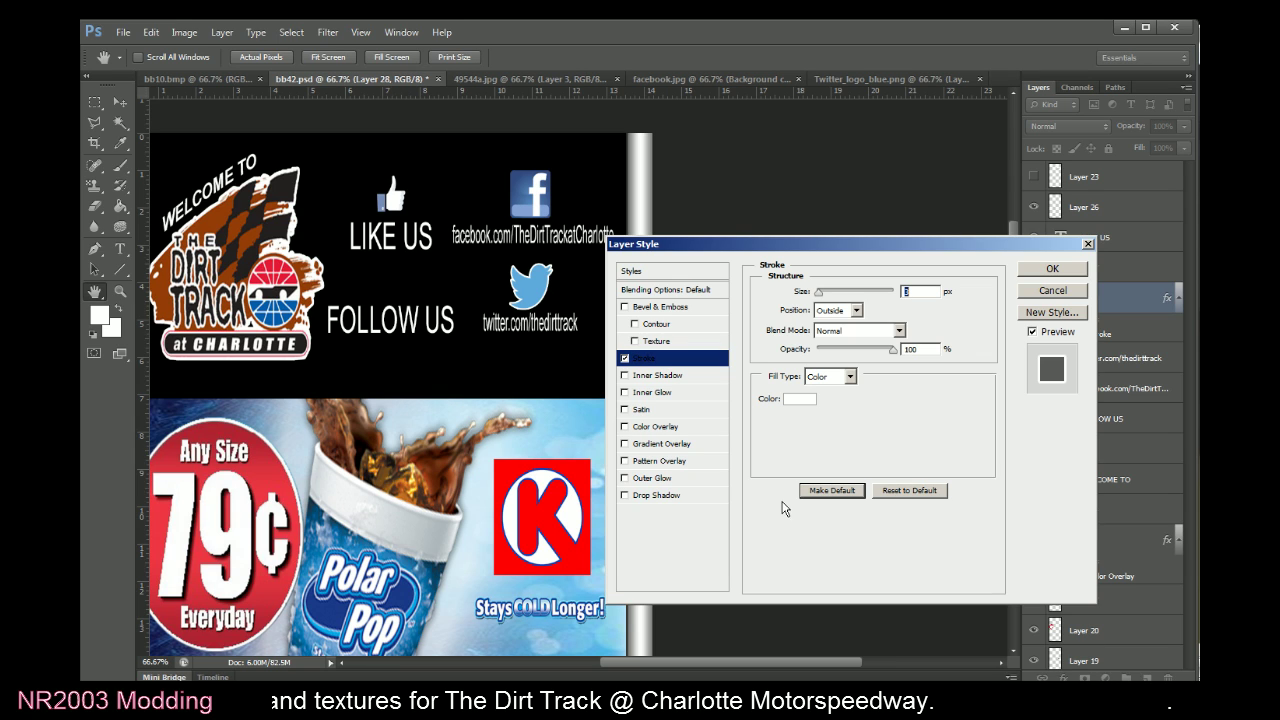
pyautogui.click(1055, 268)
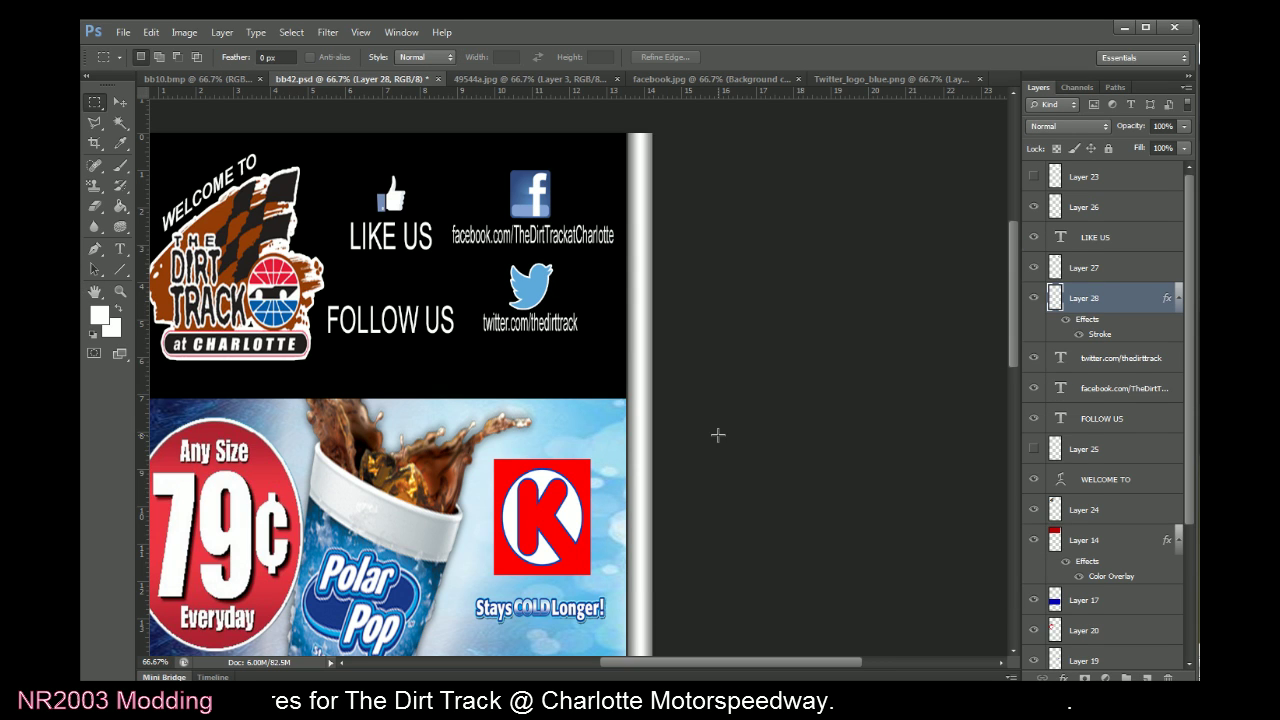
# Compare the finished billboard layout with the reference photo bb10.bmp in Windows Photo Viewer, examining its Dirt Track sign and the neighbouring billboards up close
pyautogui.hotkey('alt', 'Tab')
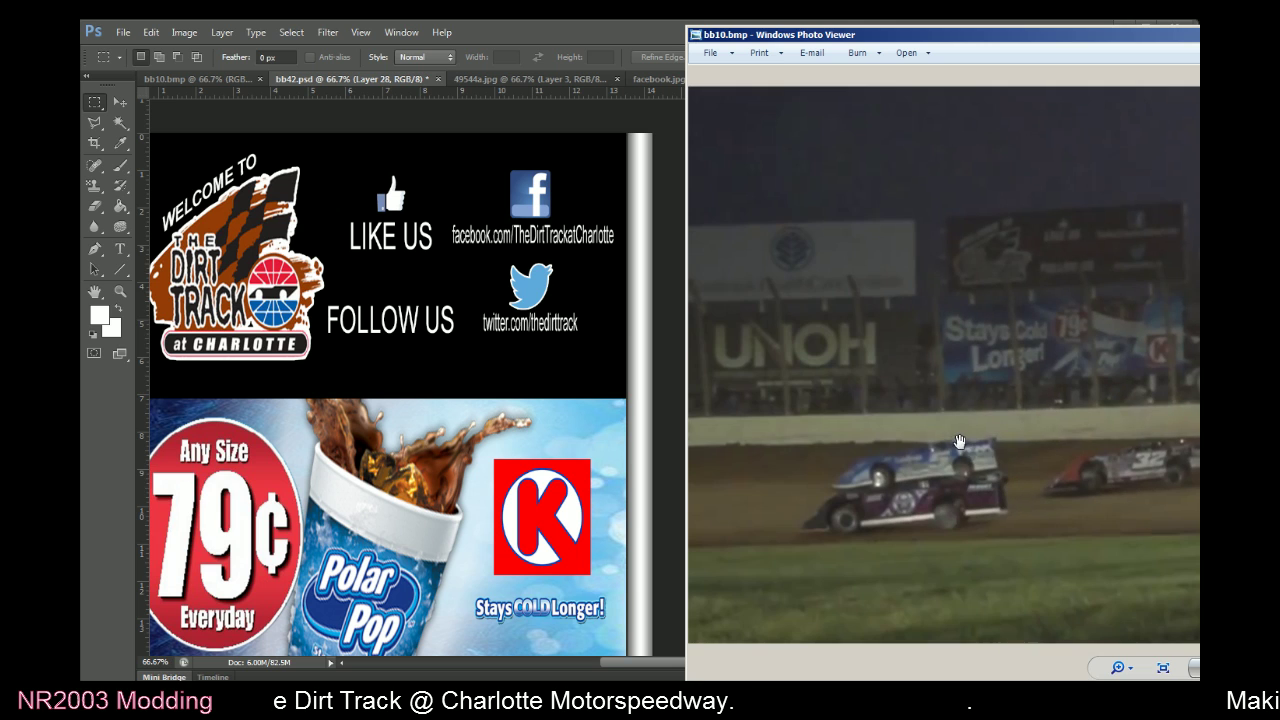
pyautogui.click(666, 172)
pyautogui.moveTo(823, 663); pyautogui.dragTo(791, 663)
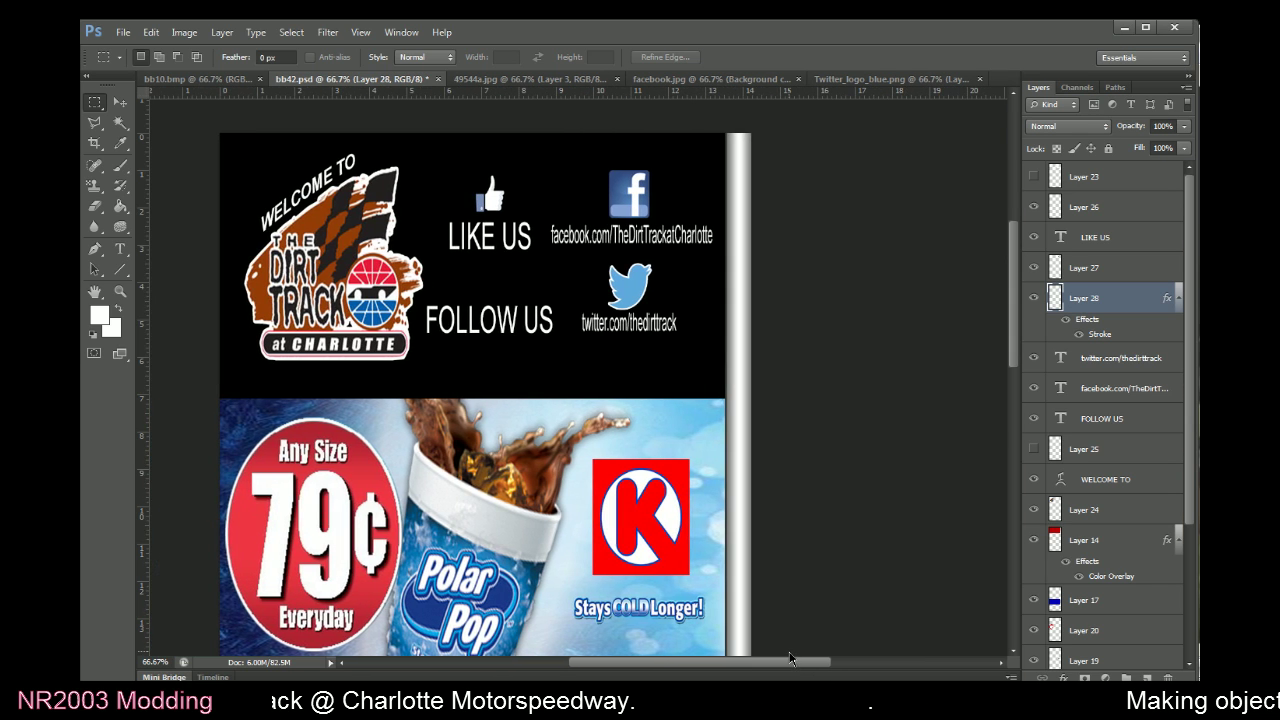
pyautogui.hotkey('alt', 'Tab')
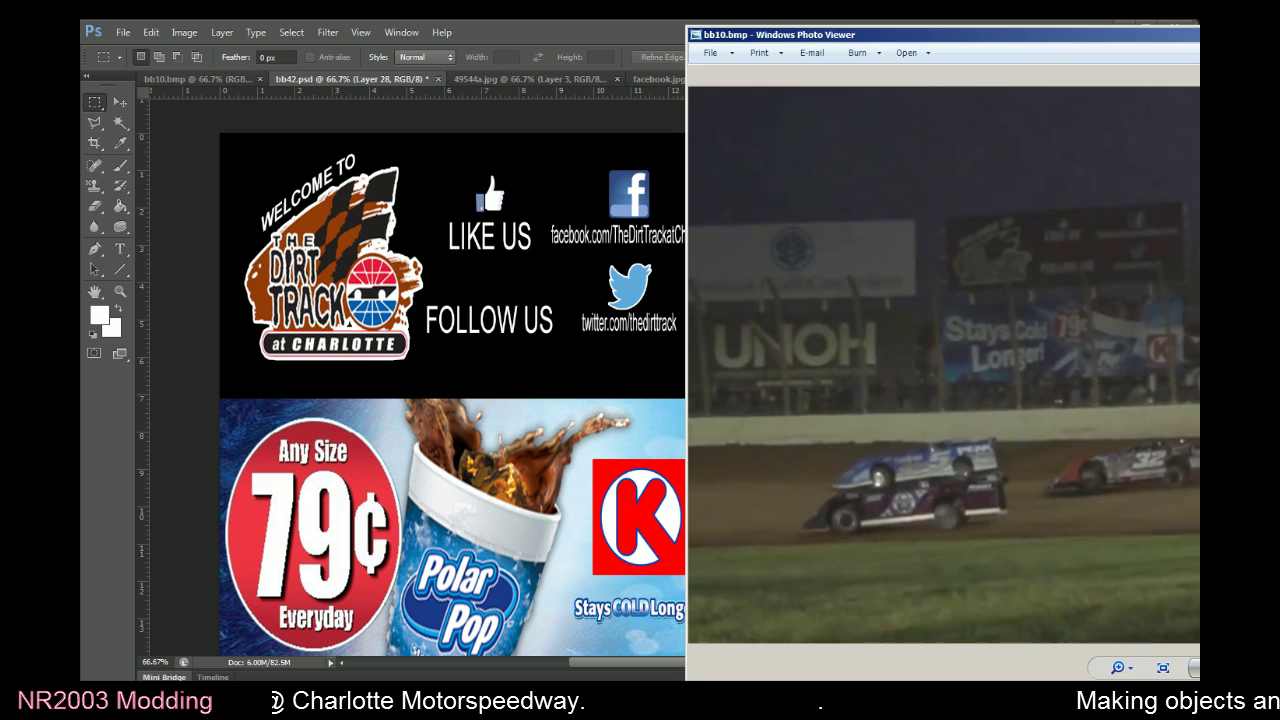
pyautogui.moveTo(1037, 40); pyautogui.dragTo(1071, 44)
pyautogui.scroll(3, 1056, 200)
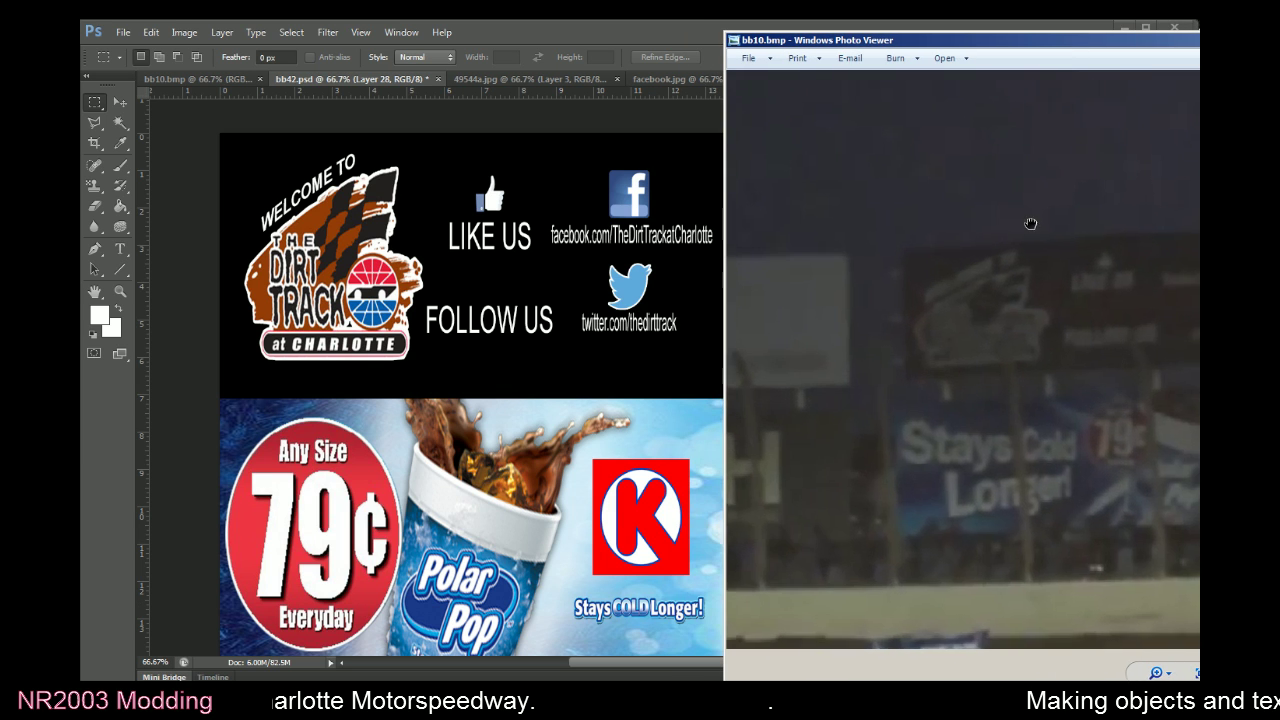
pyautogui.moveTo(985, 50)
pyautogui.mouseDown()
pyautogui.moveTo(1011, 51)
pyautogui.moveTo(998, 58)
pyautogui.mouseUp()
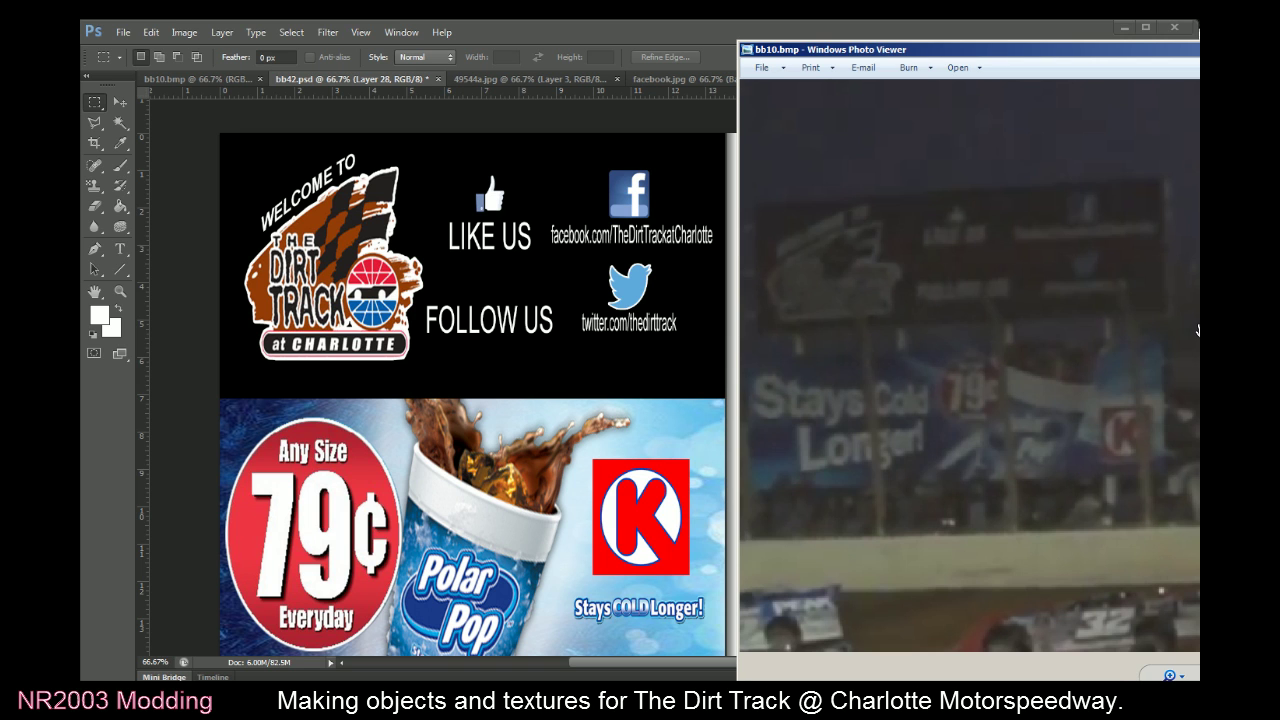
pyautogui.doubleClick(1106, 34)
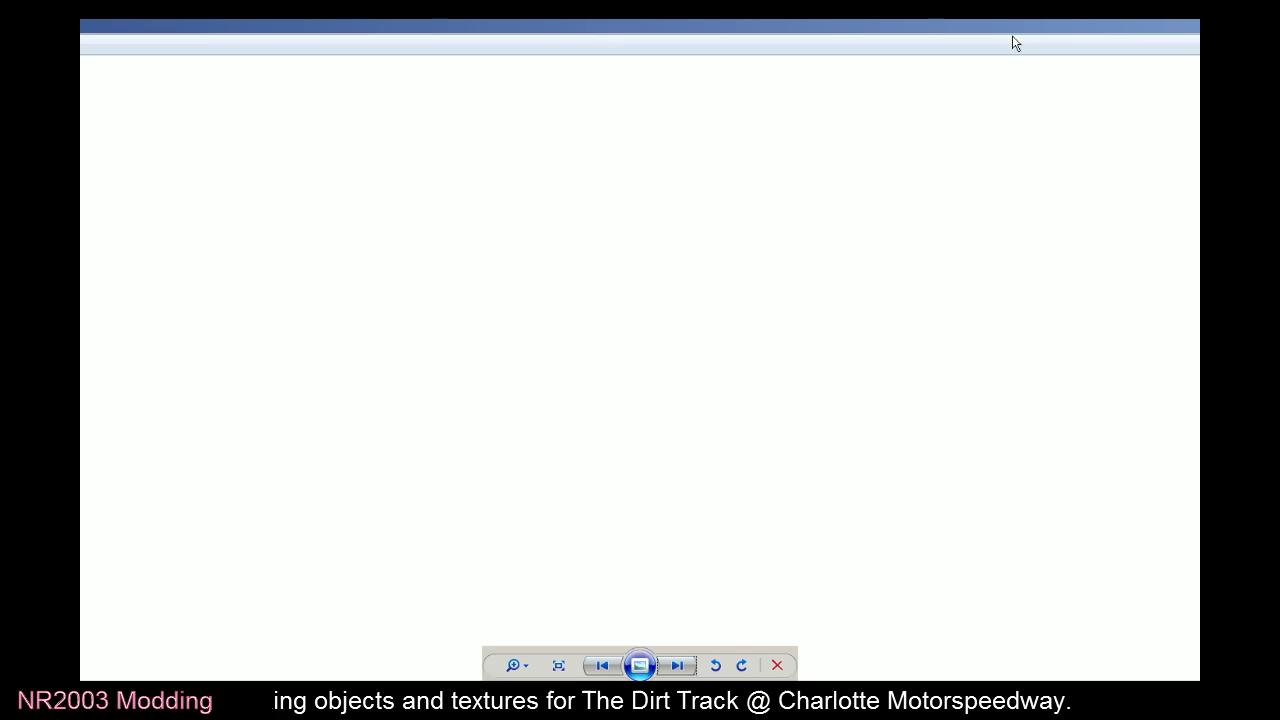
pyautogui.scroll(2, 918, 211)
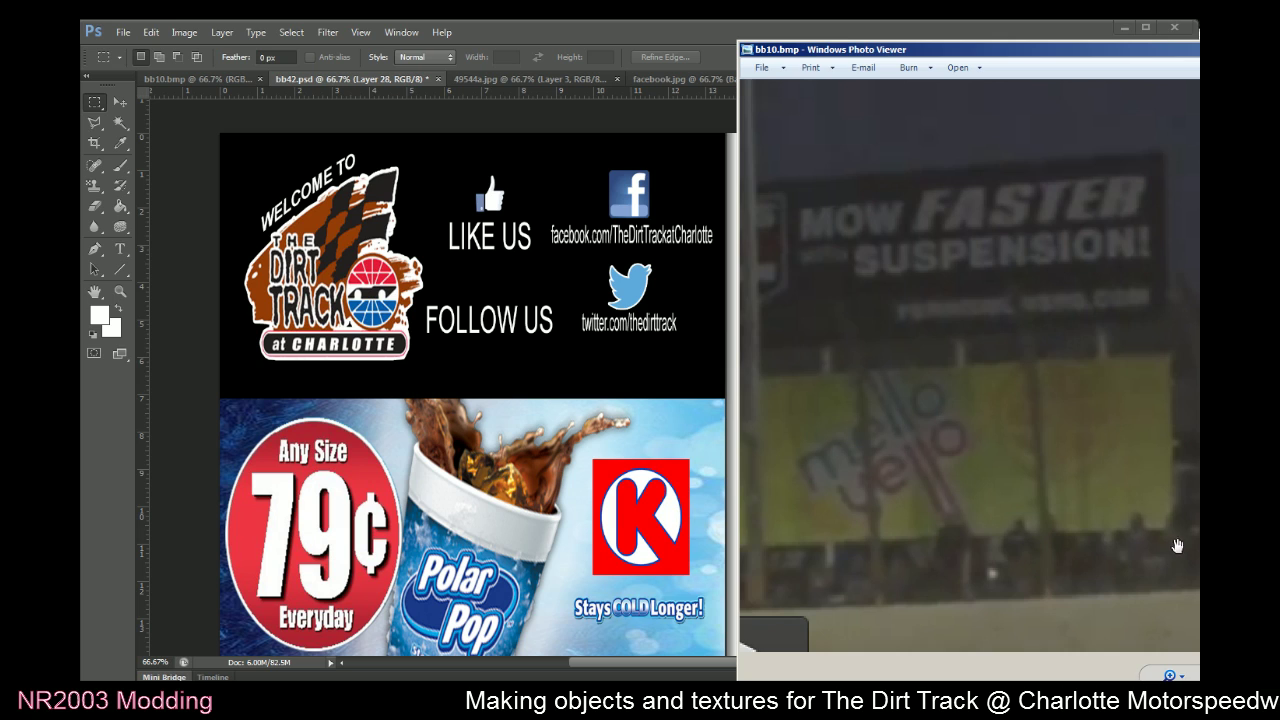
# Recheck the billboard against bb10.bmp and save the layered image as bb4.psd in the billboards folder, replacing the existing file
pyautogui.click(497, 31)
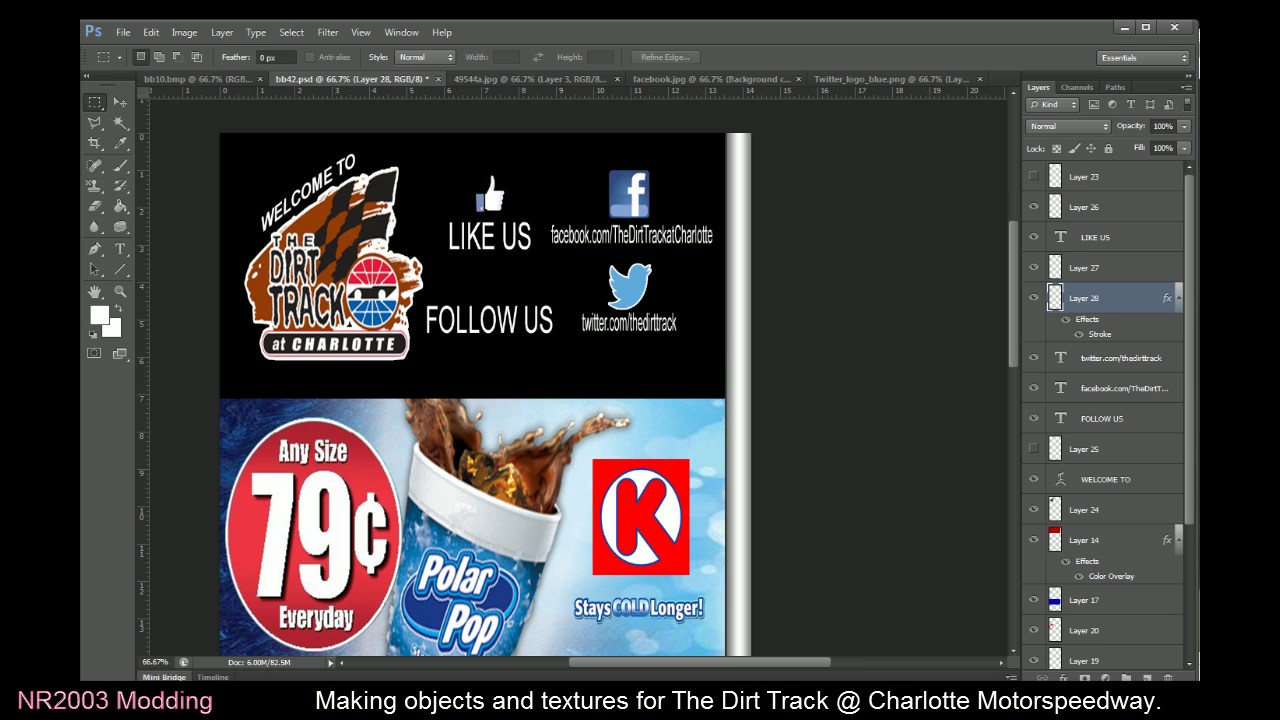
pyautogui.hotkey('alt', 'Tab')
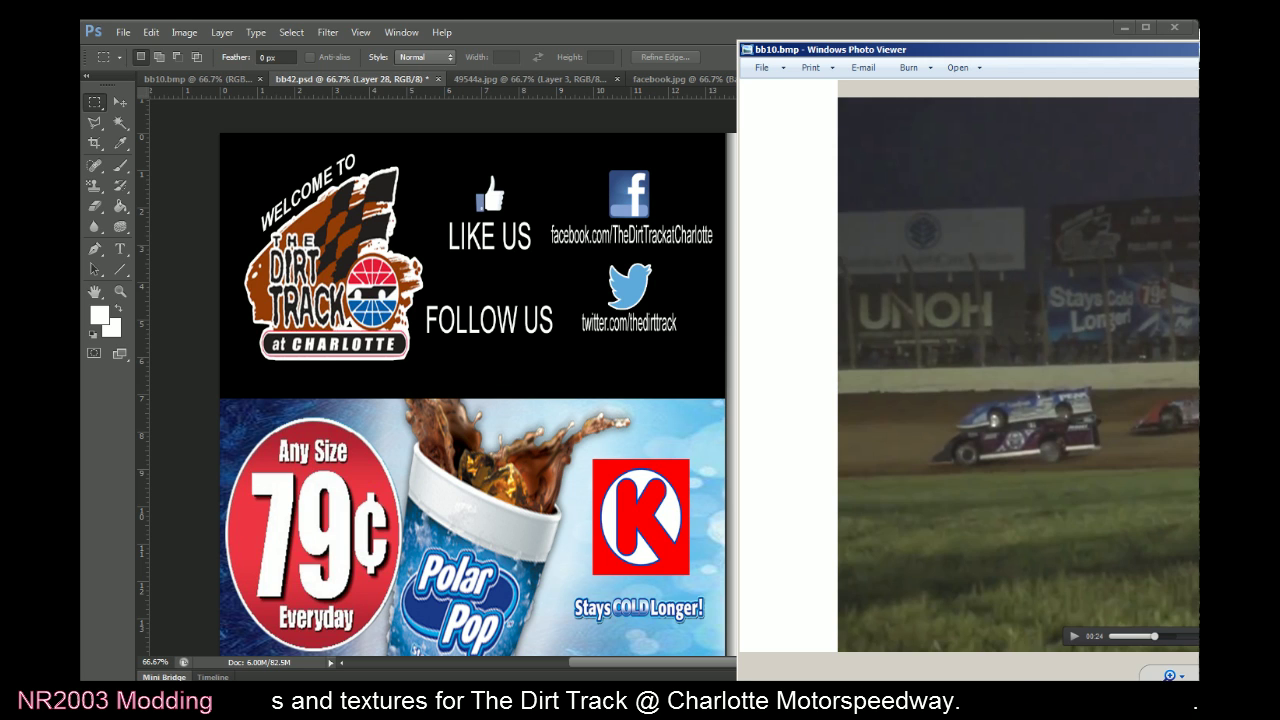
pyautogui.click(604, 27)
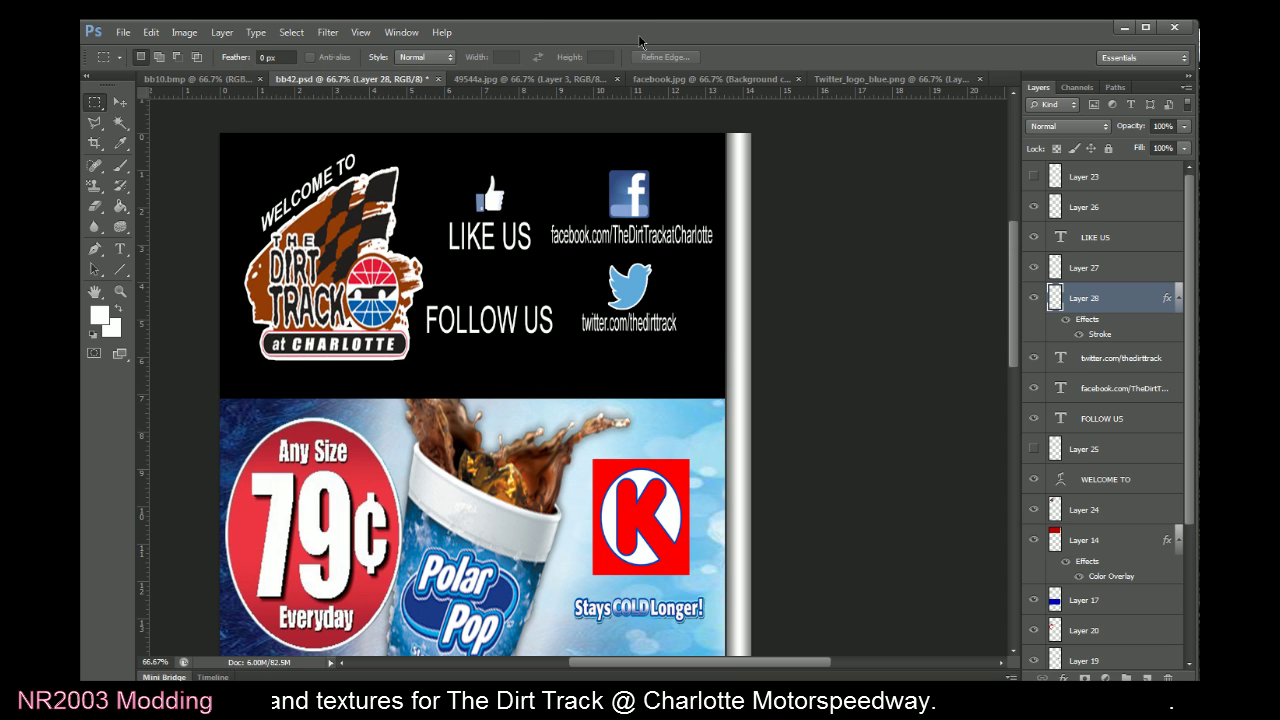
pyautogui.click(123, 32)
pyautogui.click(142, 201)
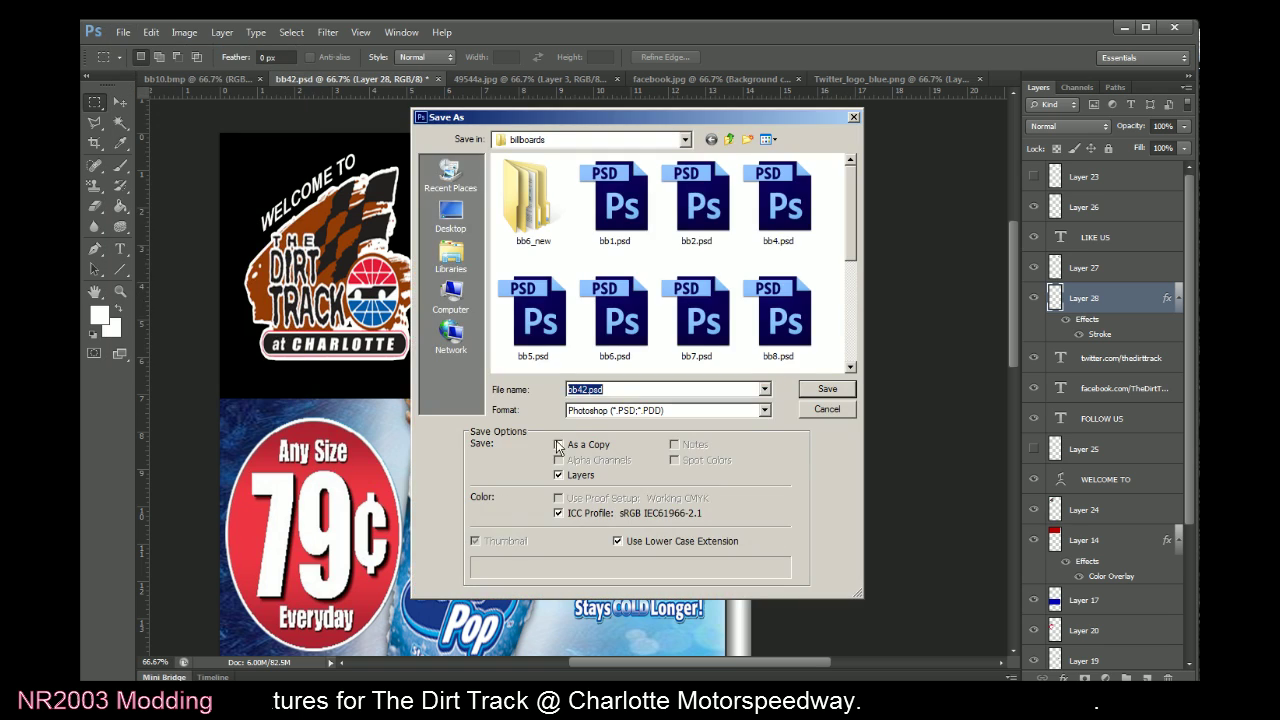
pyautogui.click(585, 390)
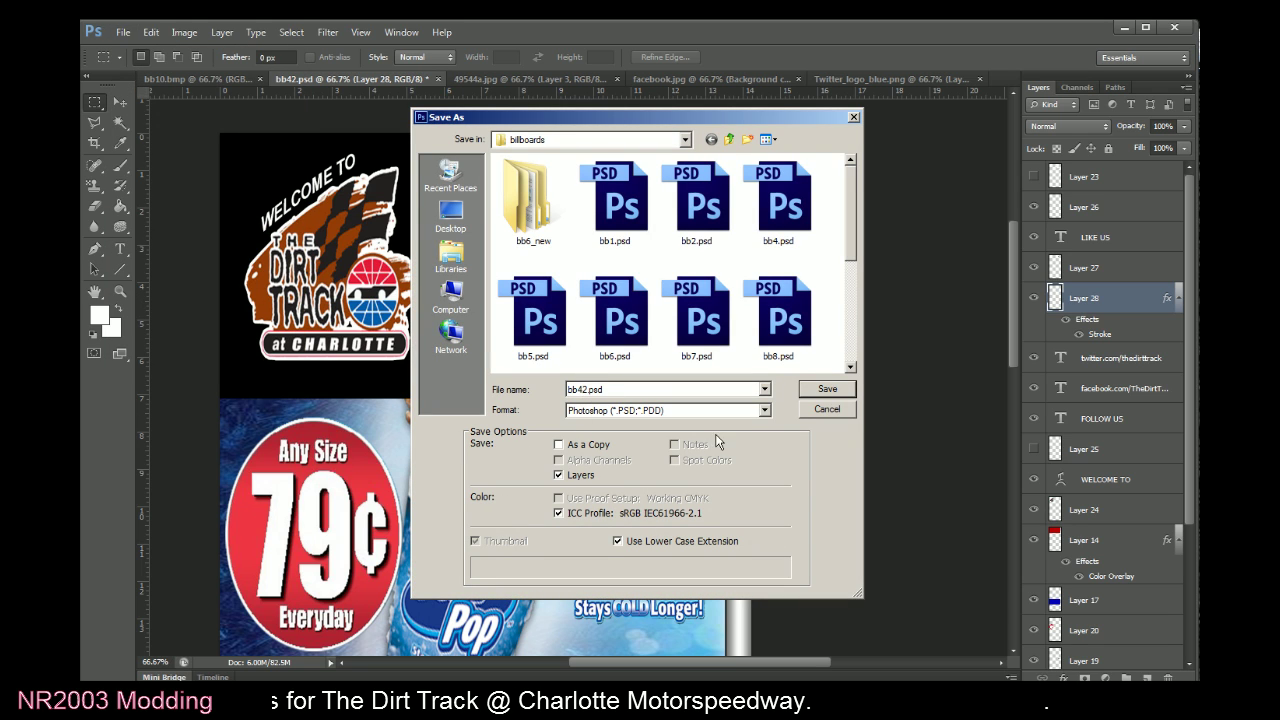
pyautogui.press('BackSpace')
pyautogui.press('Return')
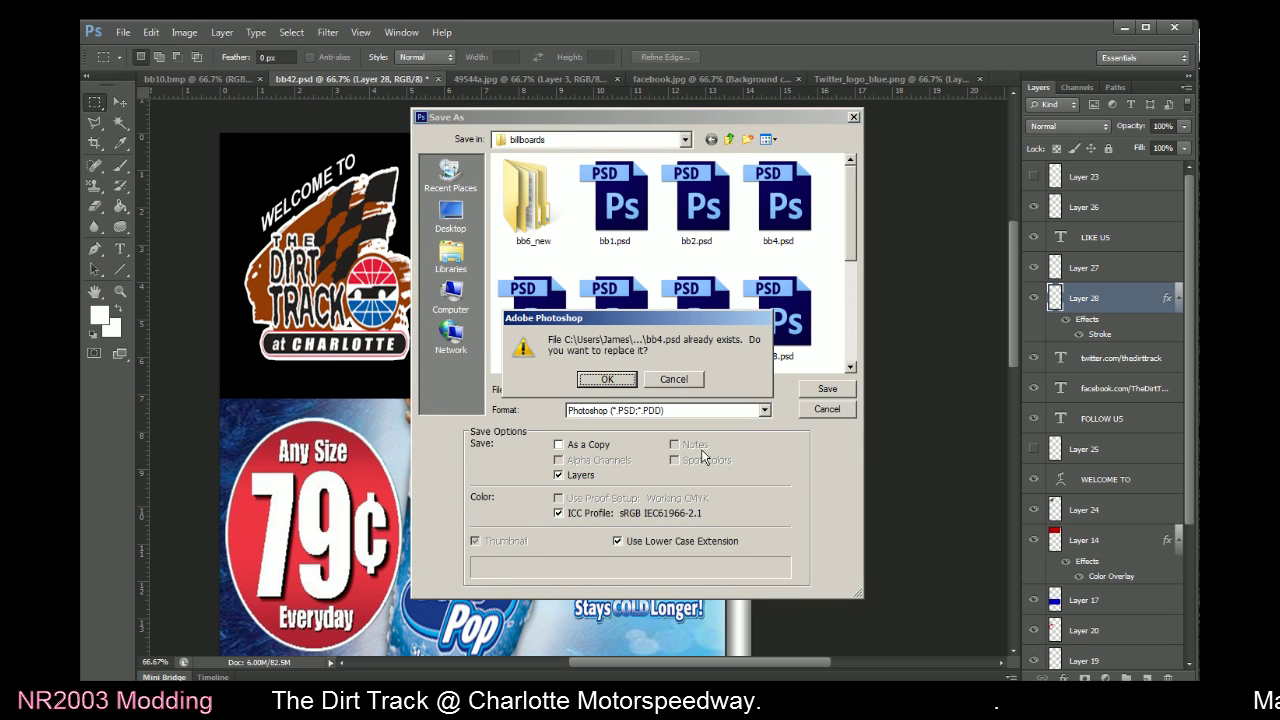
pyautogui.click(614, 379)
# Flatten the billboard image into a single Background layer
pyautogui.click(221, 32)
pyautogui.click(265, 485)
pyautogui.click(605, 379)
# Save the flattened billboard to the Desktop in BMP format as bb4.bmp
pyautogui.click(120, 32)
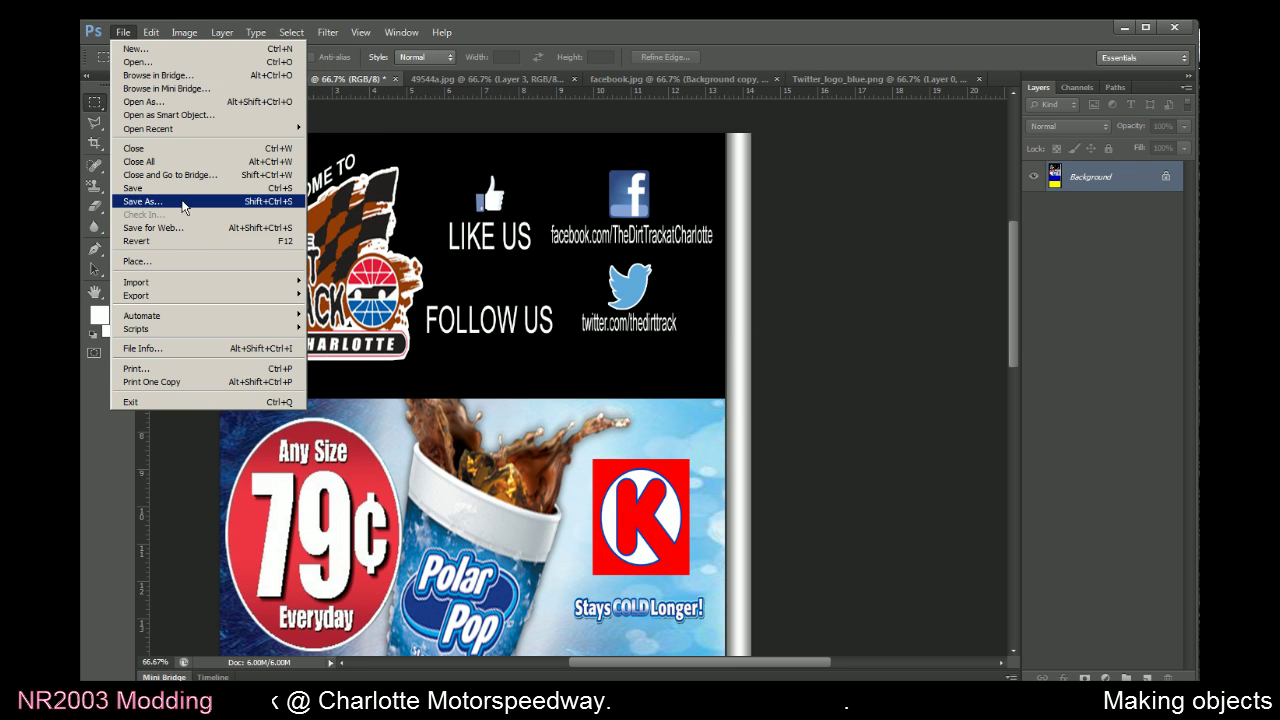
pyautogui.click(180, 208)
pyautogui.click(450, 214)
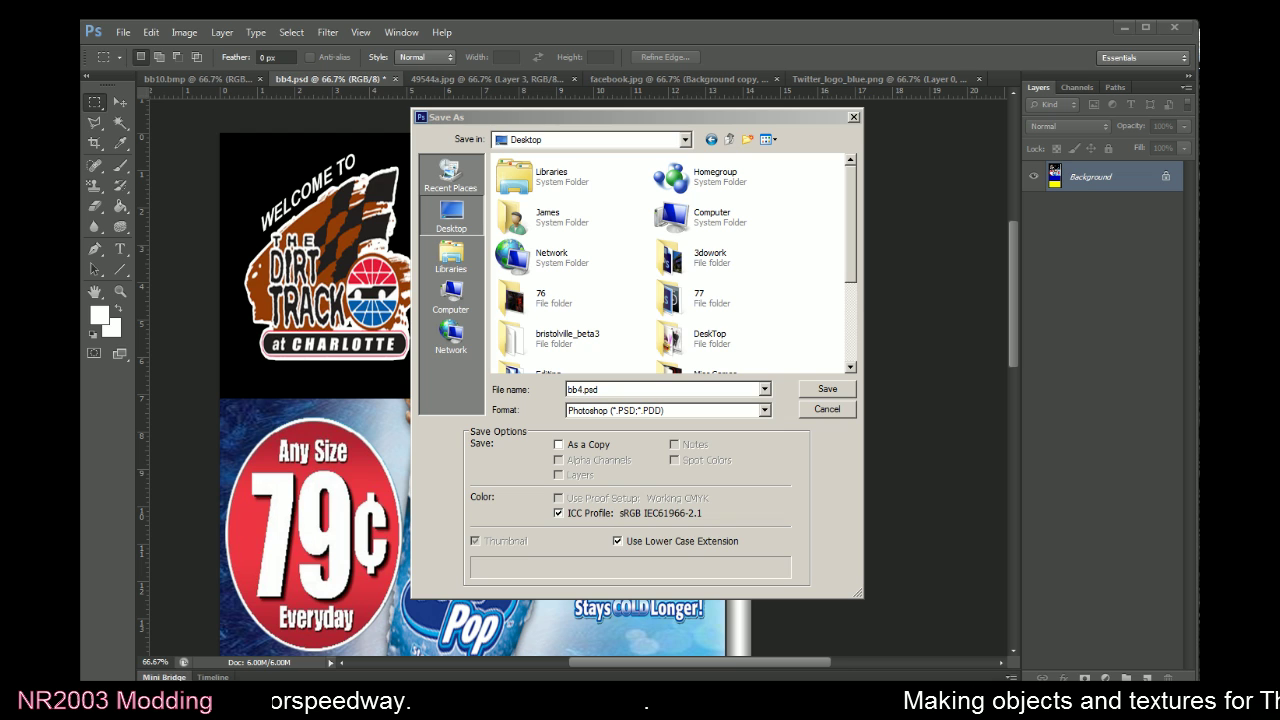
pyautogui.click(758, 414)
pyautogui.click(716, 447)
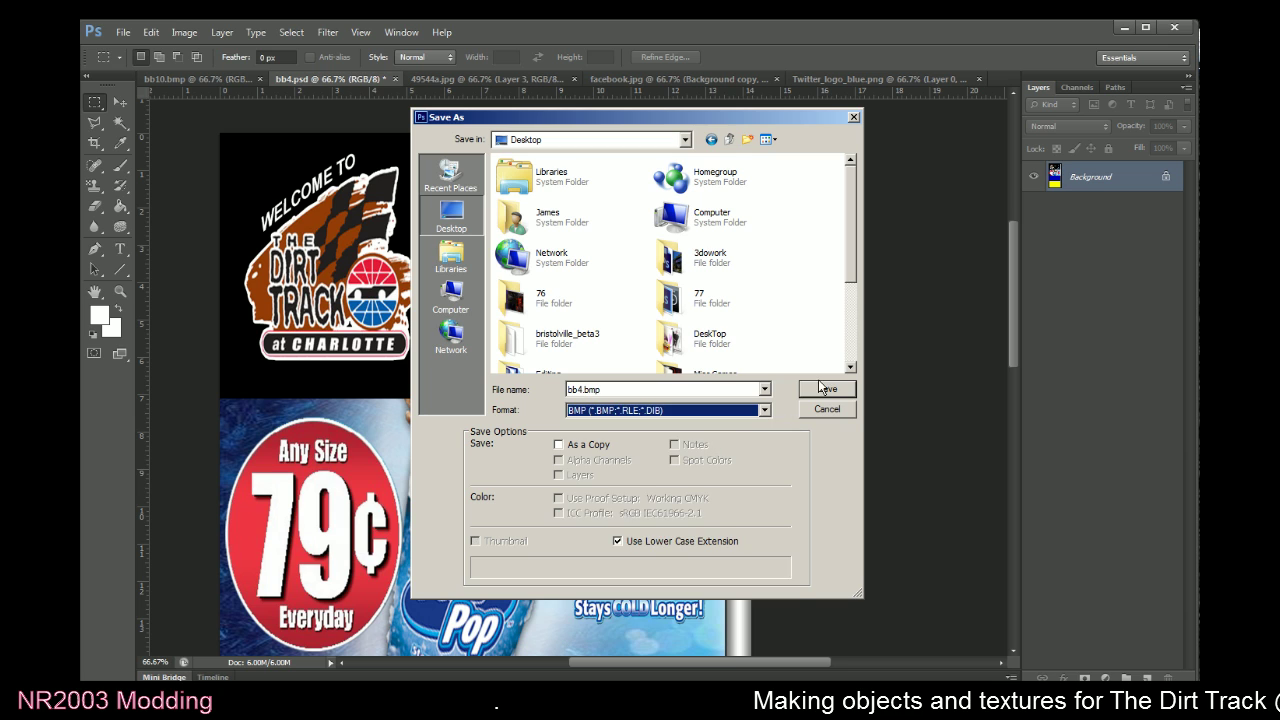
pyautogui.click(822, 390)
pyautogui.click(718, 293)
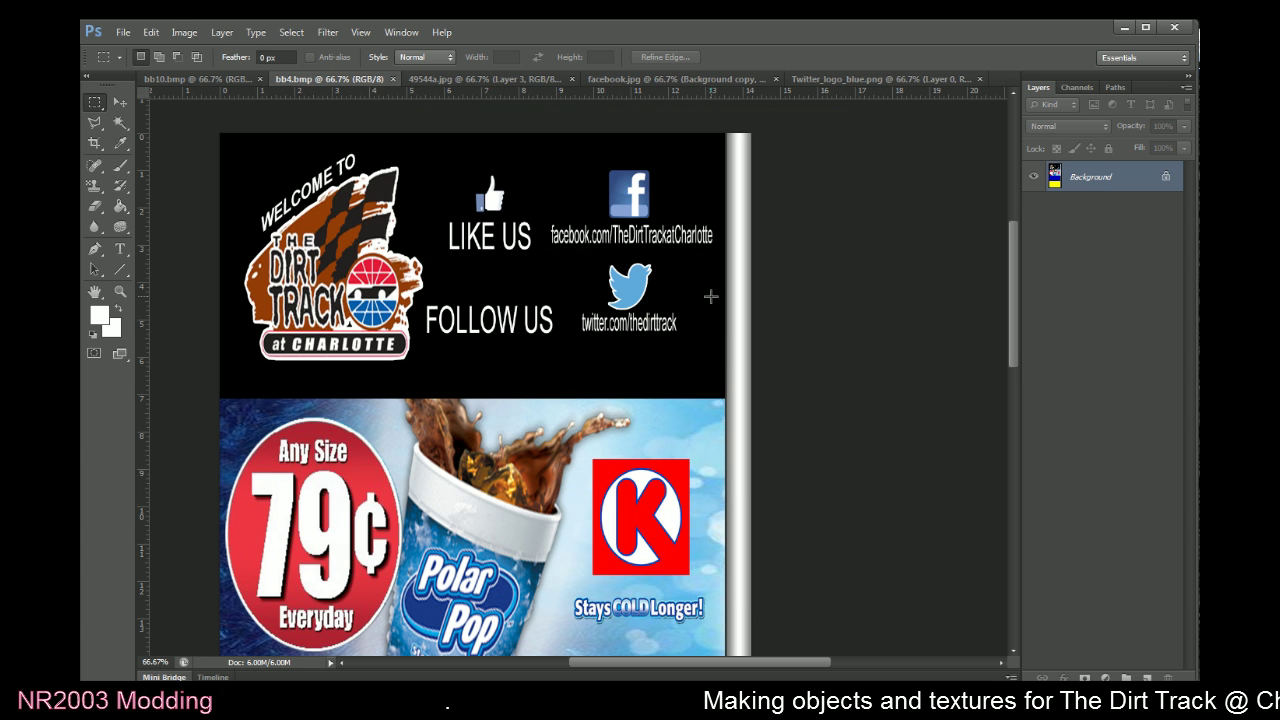
# Close Photoshop and dismiss the save prompts for the remaining open images
pyautogui.click(1174, 27)
pyautogui.click(652, 379)
pyautogui.click(651, 382)
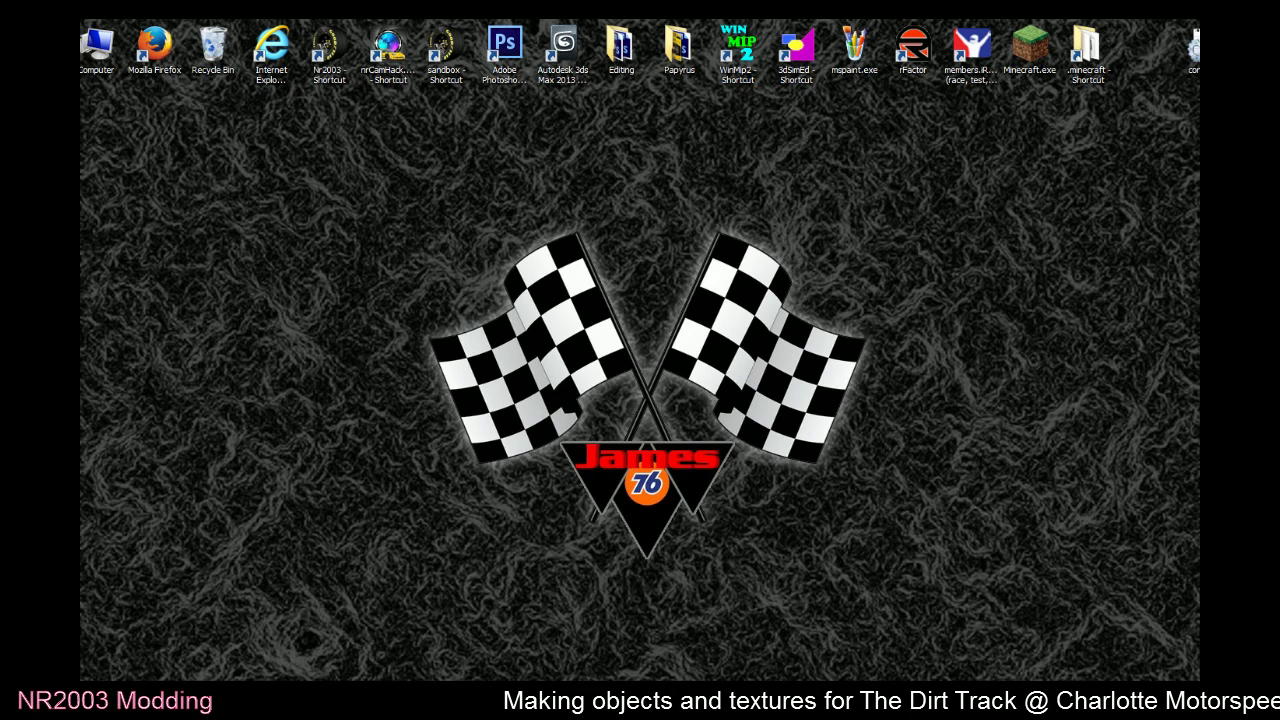
# Start WinMip2 and open bb4.bmp from the Desktop
pyautogui.doubleClick(737, 50)
pyautogui.moveTo(450, 186); pyautogui.dragTo(687, 192)
pyautogui.doubleClick(687, 192)
pyautogui.click(96, 64)
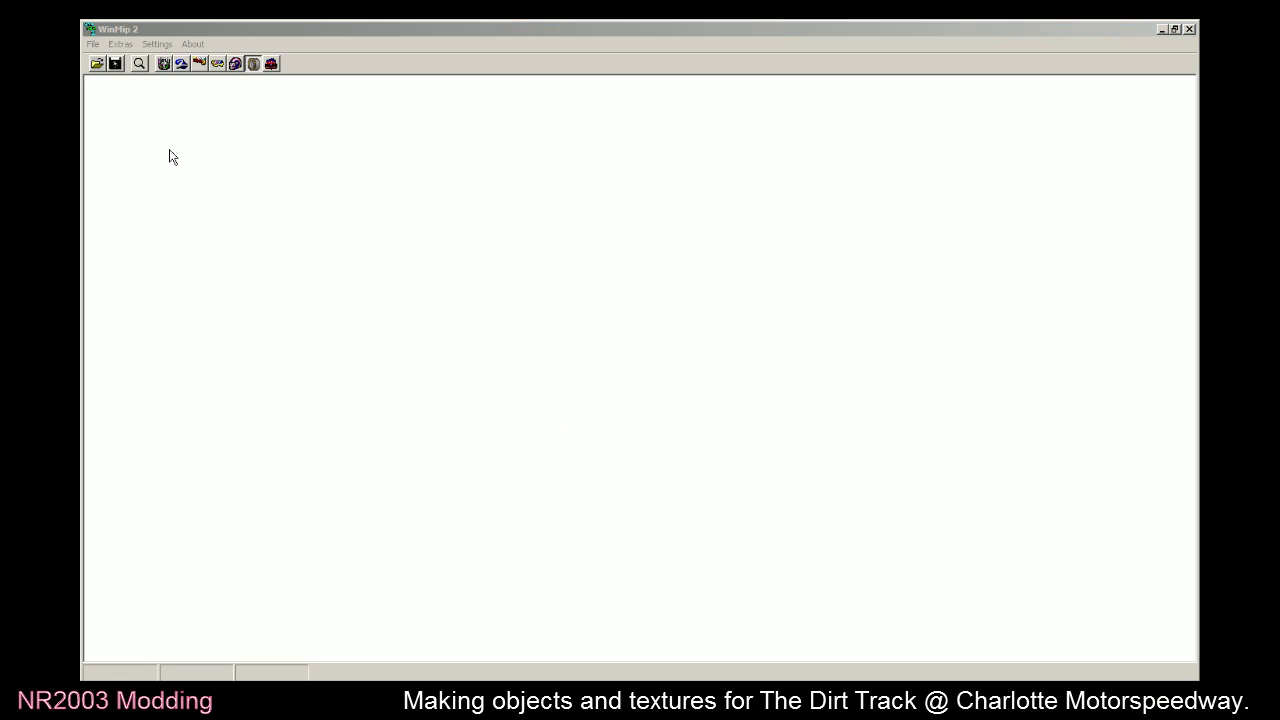
pyautogui.moveTo(796, 183); pyautogui.dragTo(818, 181)
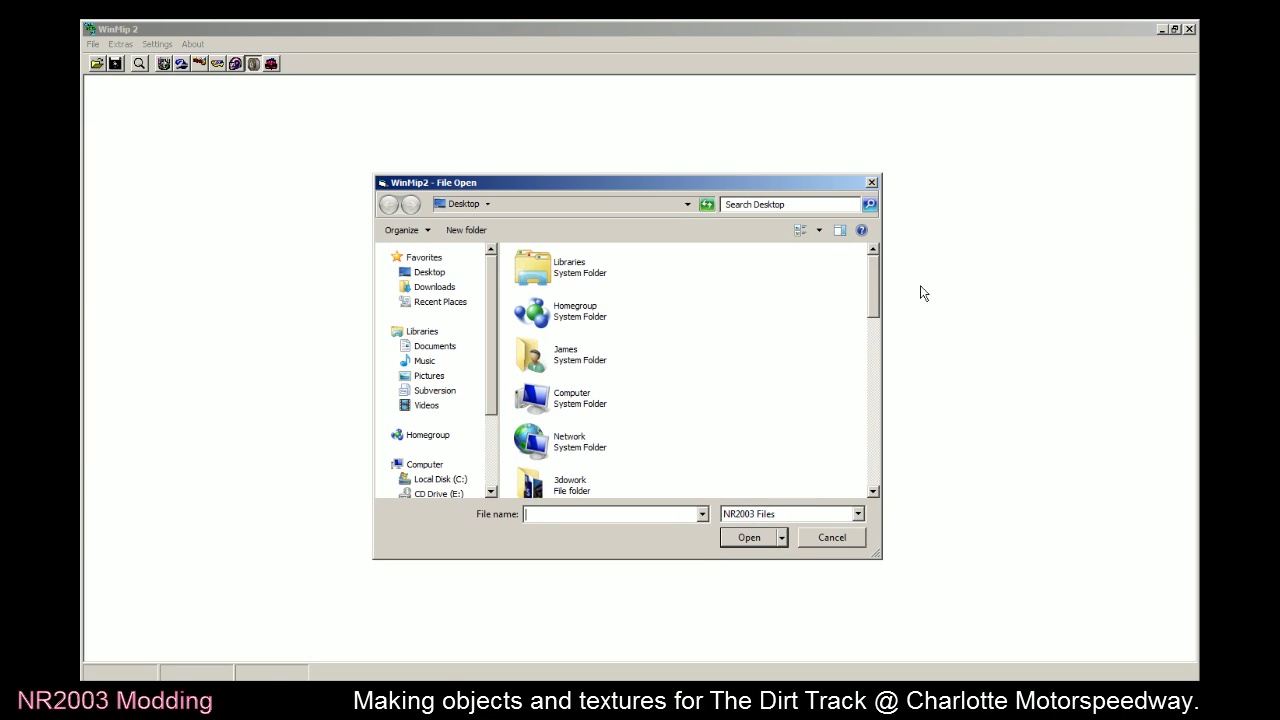
pyautogui.moveTo(874, 287); pyautogui.dragTo(876, 456)
pyautogui.click(603, 403)
pyautogui.click(750, 541)
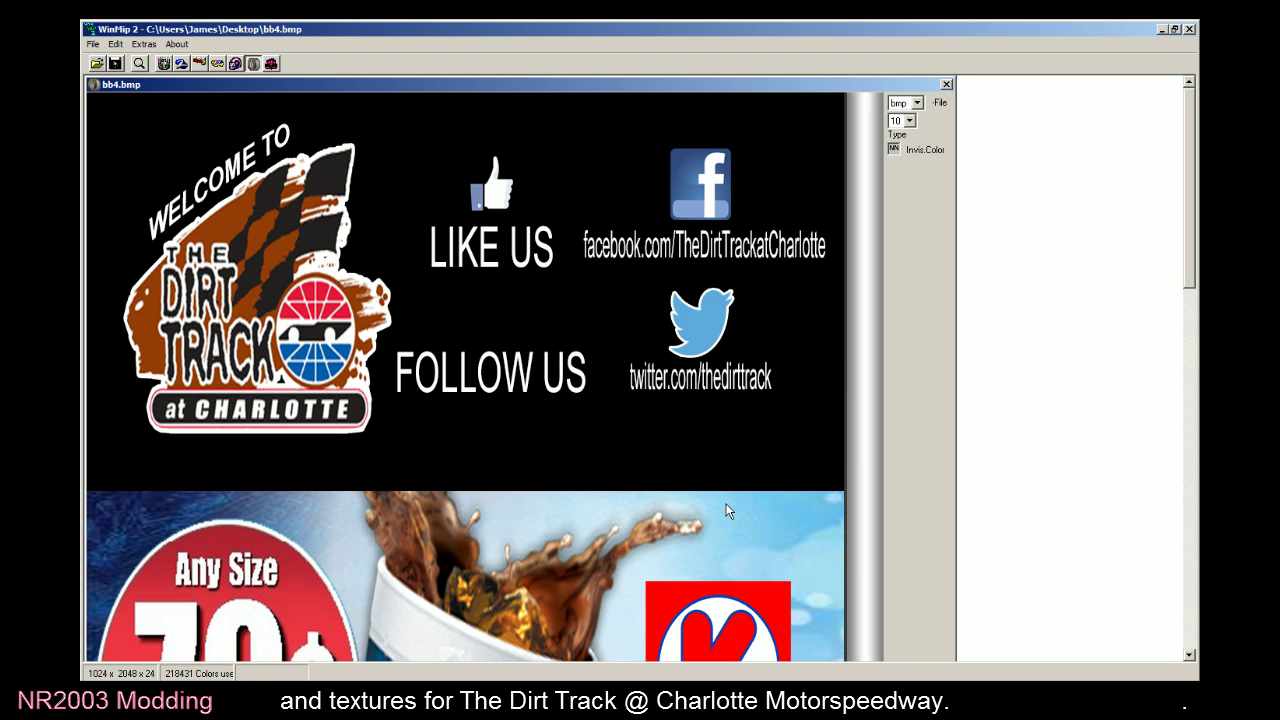
# Convert the image to mip with mapping 1, save it as bb4.mip on the Desktop, and close WinMip2
pyautogui.click(916, 103)
pyautogui.click(914, 141)
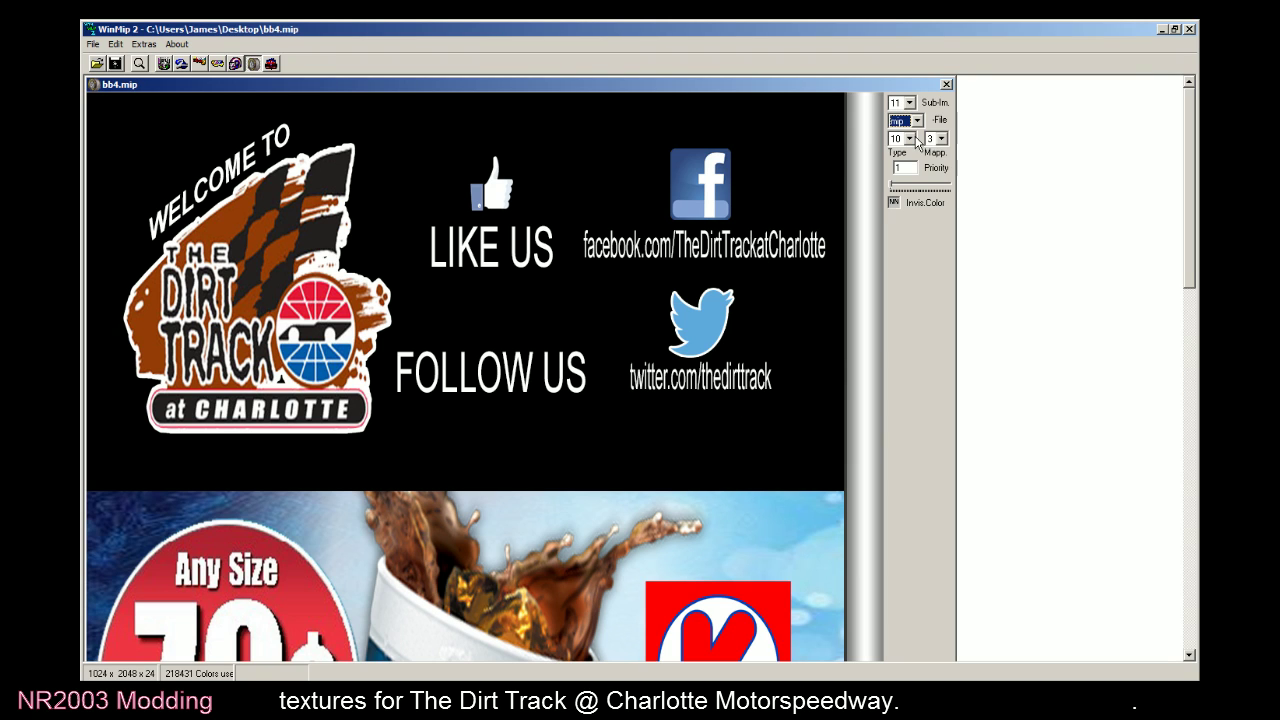
pyautogui.click(941, 138)
pyautogui.click(944, 170)
pyautogui.click(115, 63)
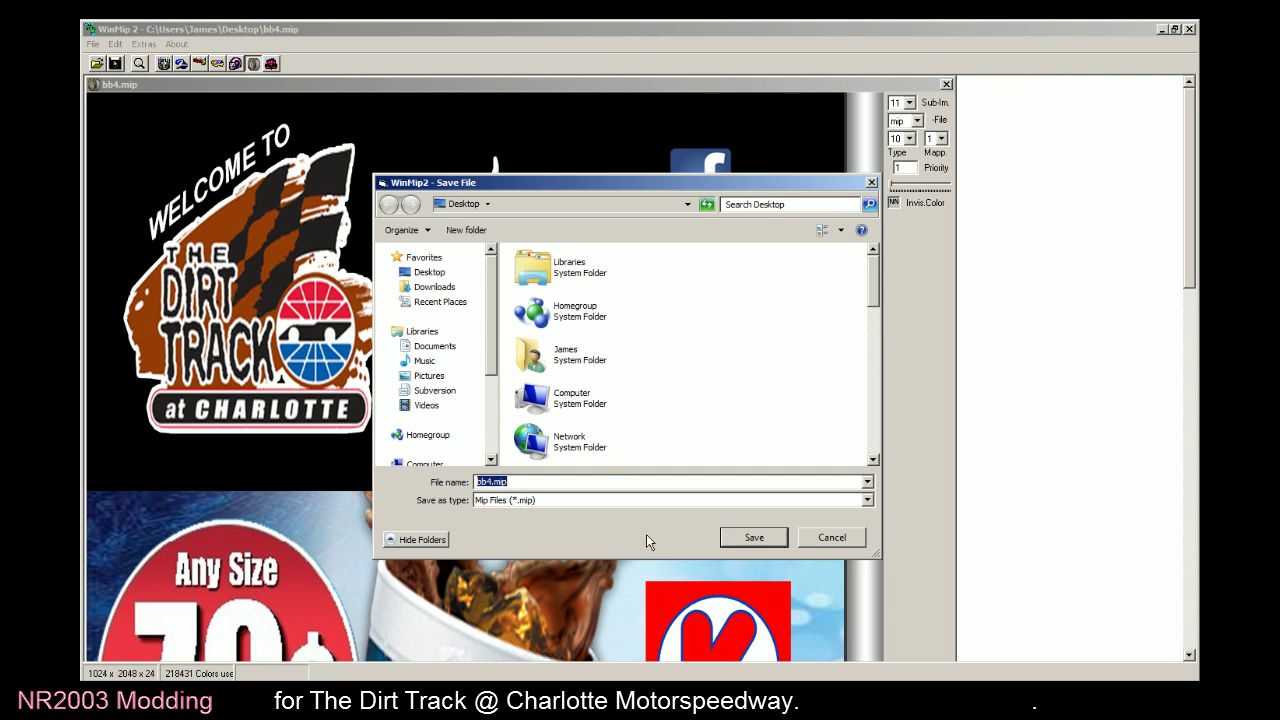
pyautogui.click(749, 537)
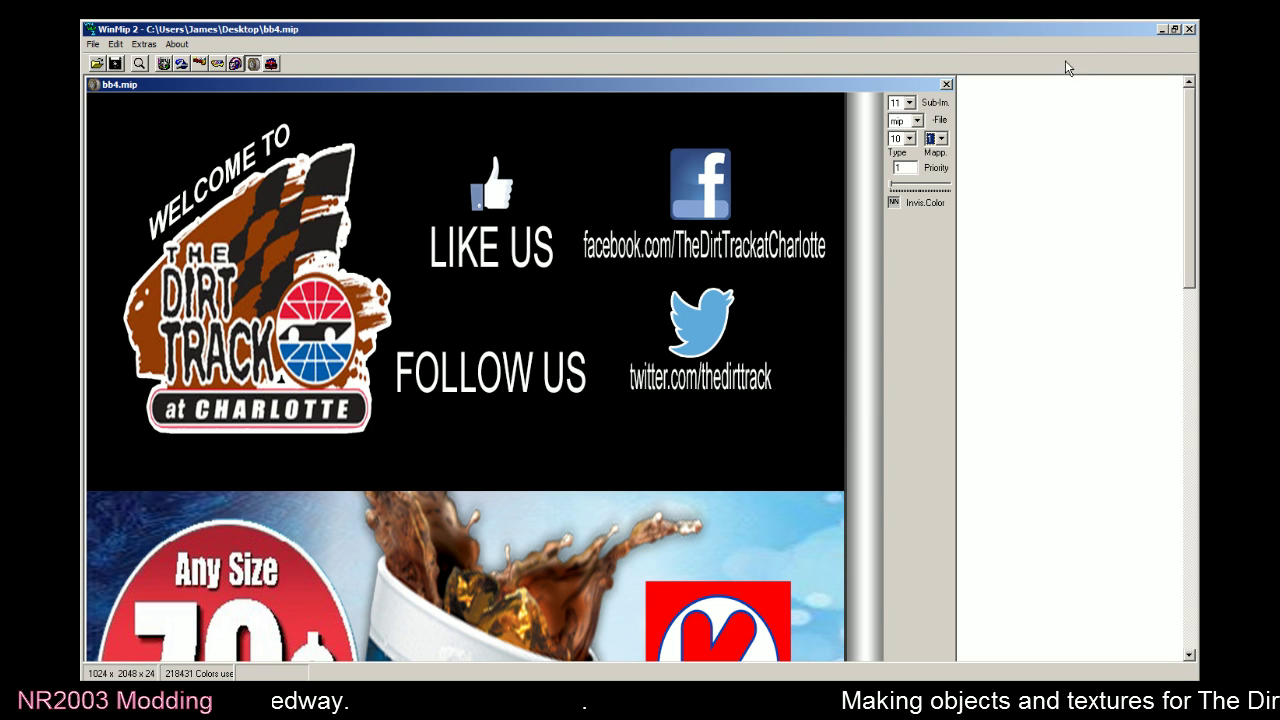
pyautogui.click(1190, 29)
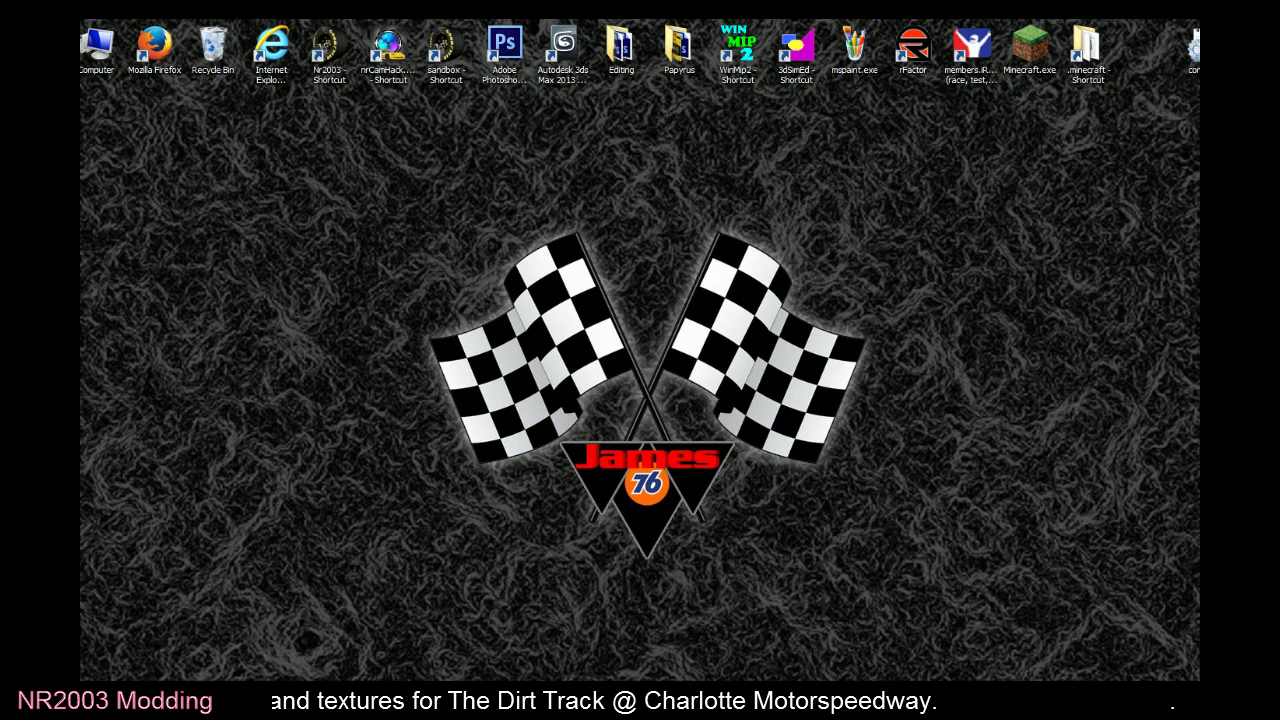
# Start Sandbox and open the track file dtalowes_add_infield8b76a.ptf
pyautogui.click(467, 46)
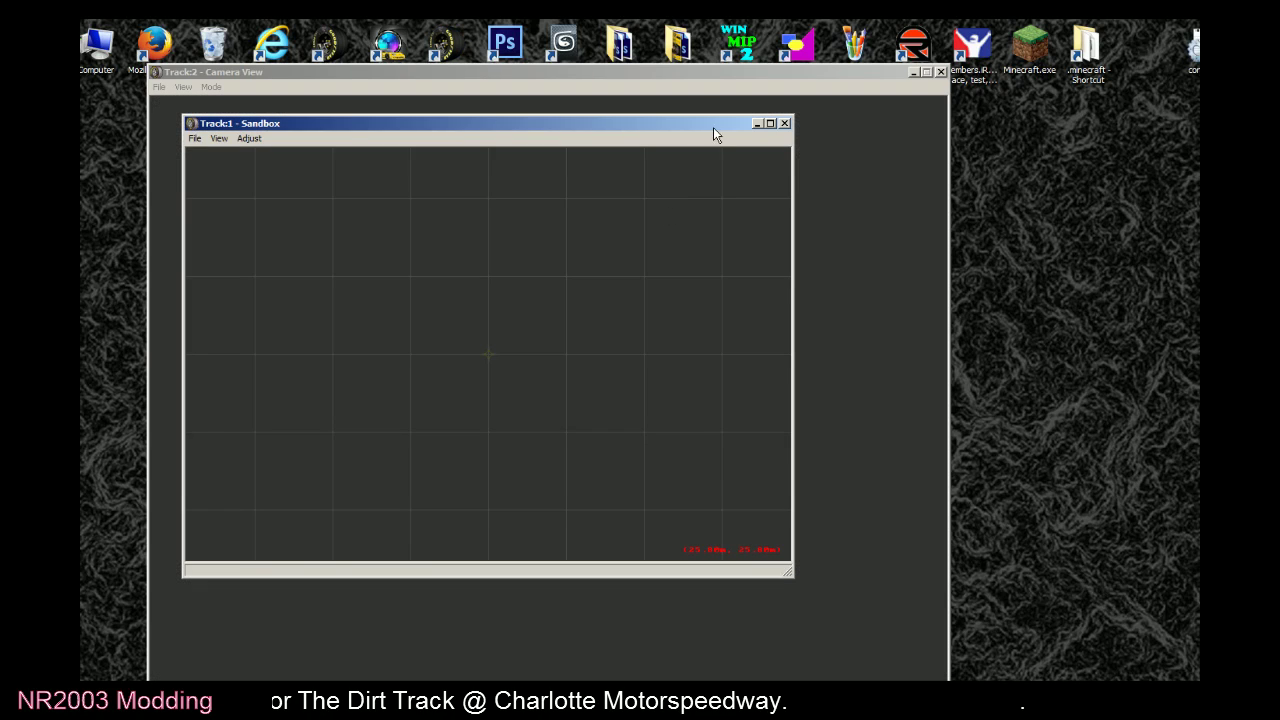
pyautogui.click(196, 138)
pyautogui.click(214, 166)
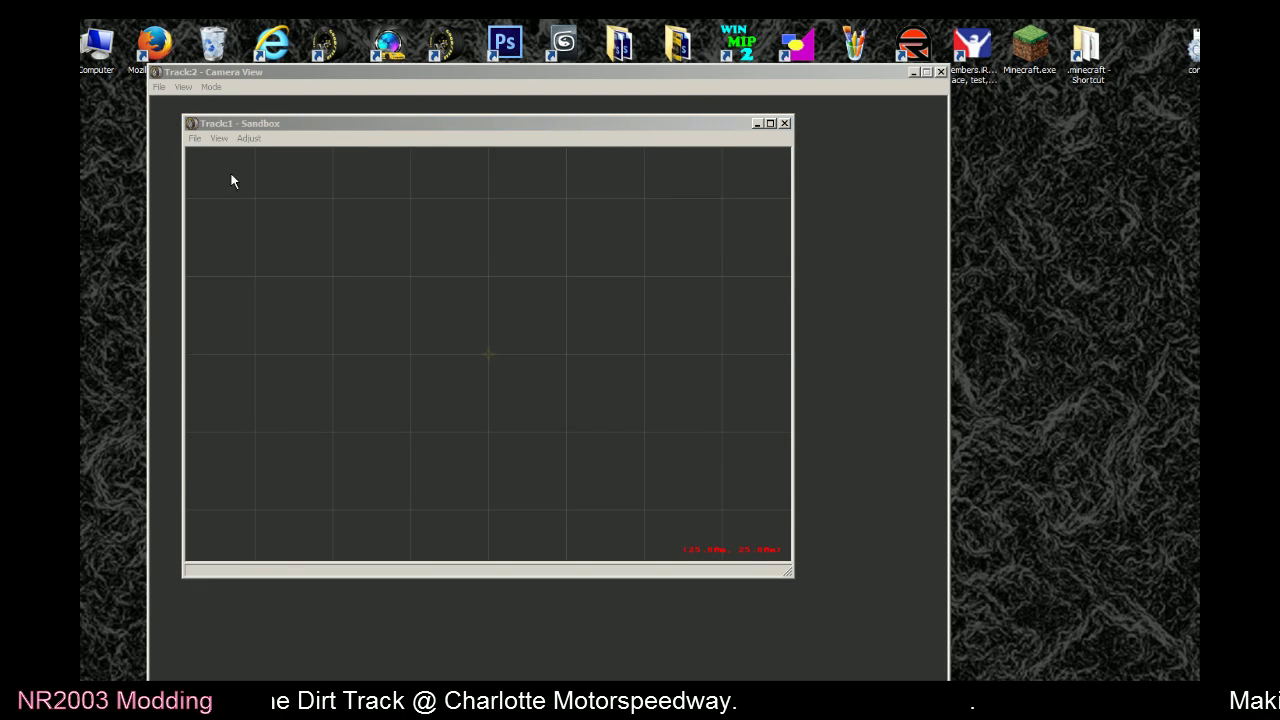
pyautogui.doubleClick(288, 300)
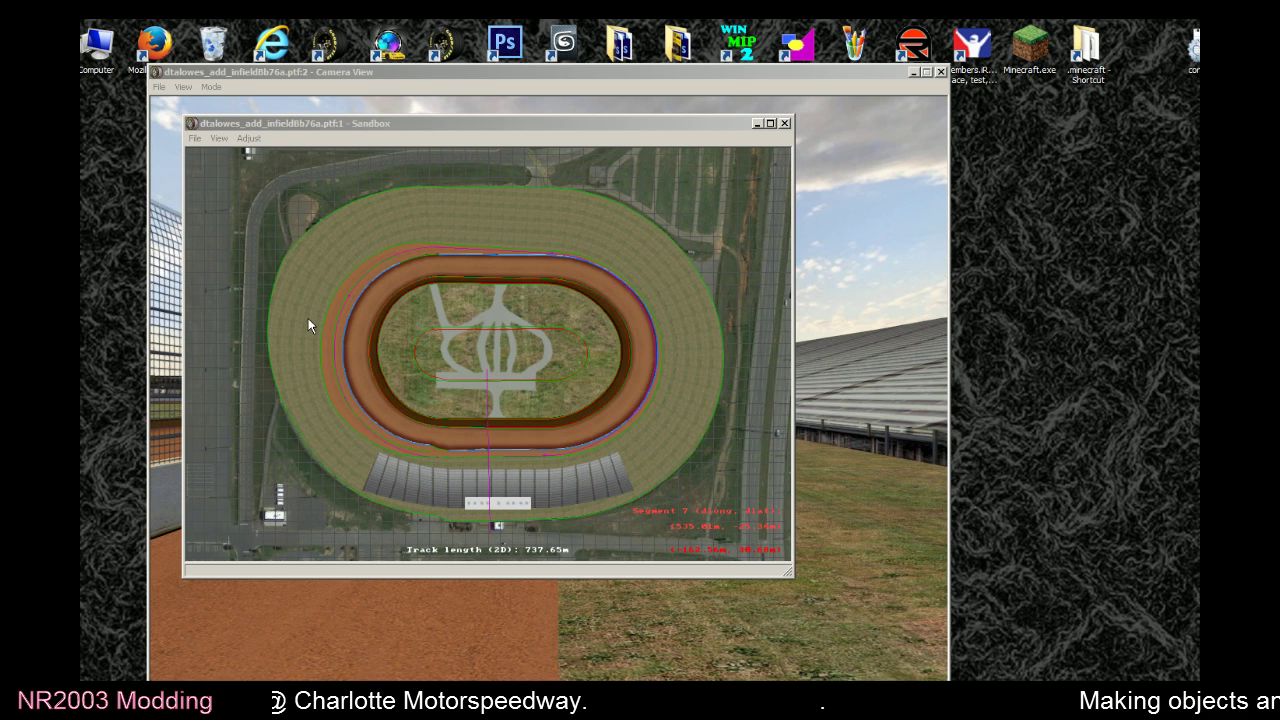
# Move the Camera View through the track to the Dirt Track and Polar Pop billboards and examine their new textures
pyautogui.click(845, 248)
pyautogui.press('Up')
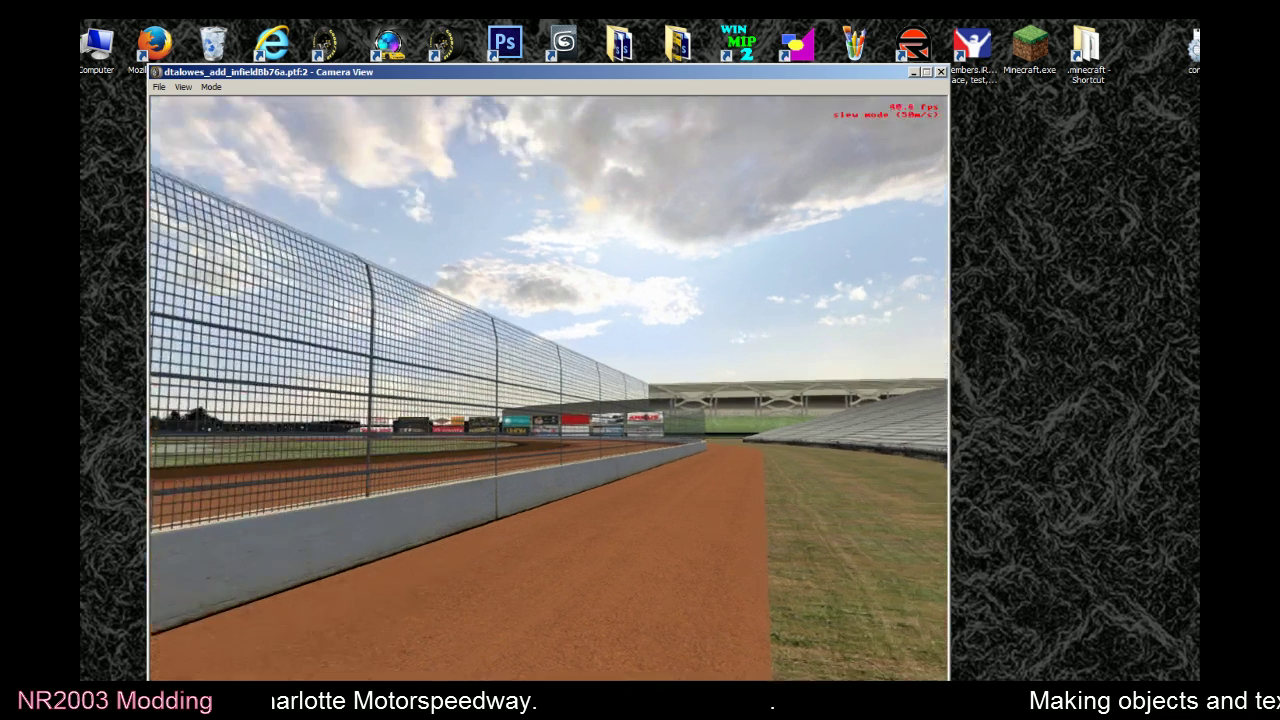
pyautogui.press('Up')
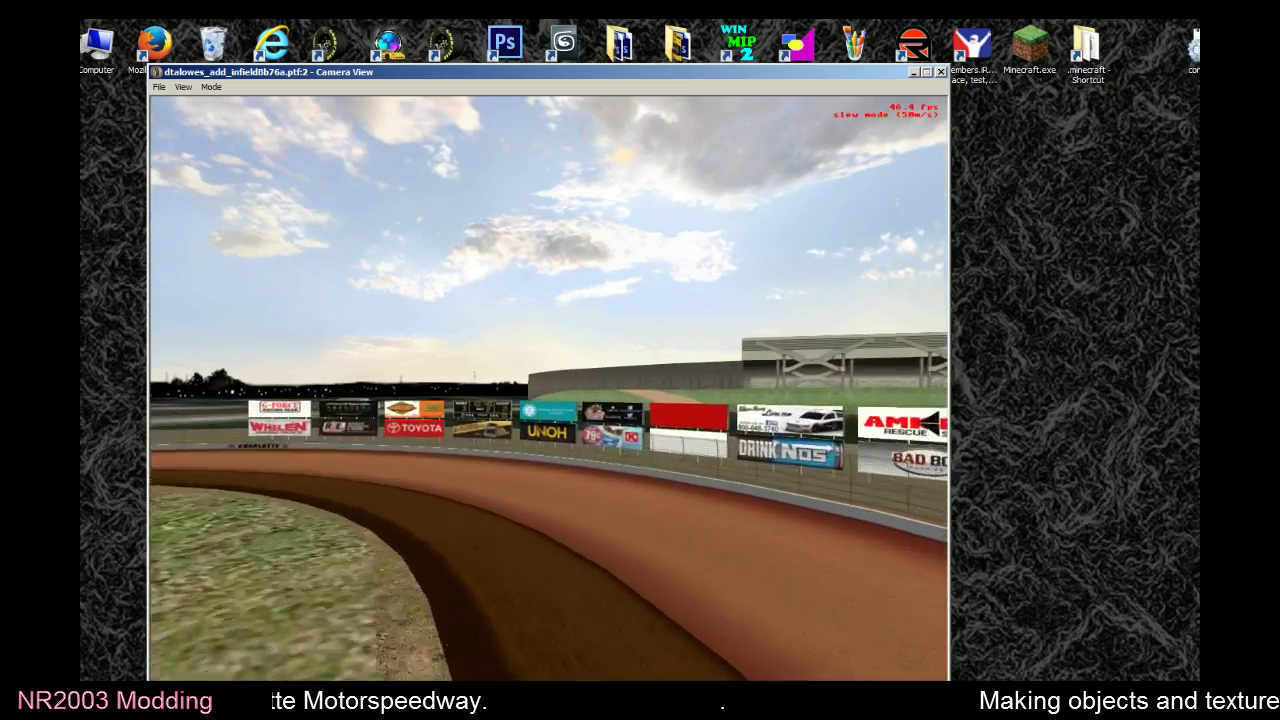
pyautogui.press('Up')
pyautogui.press('Down')
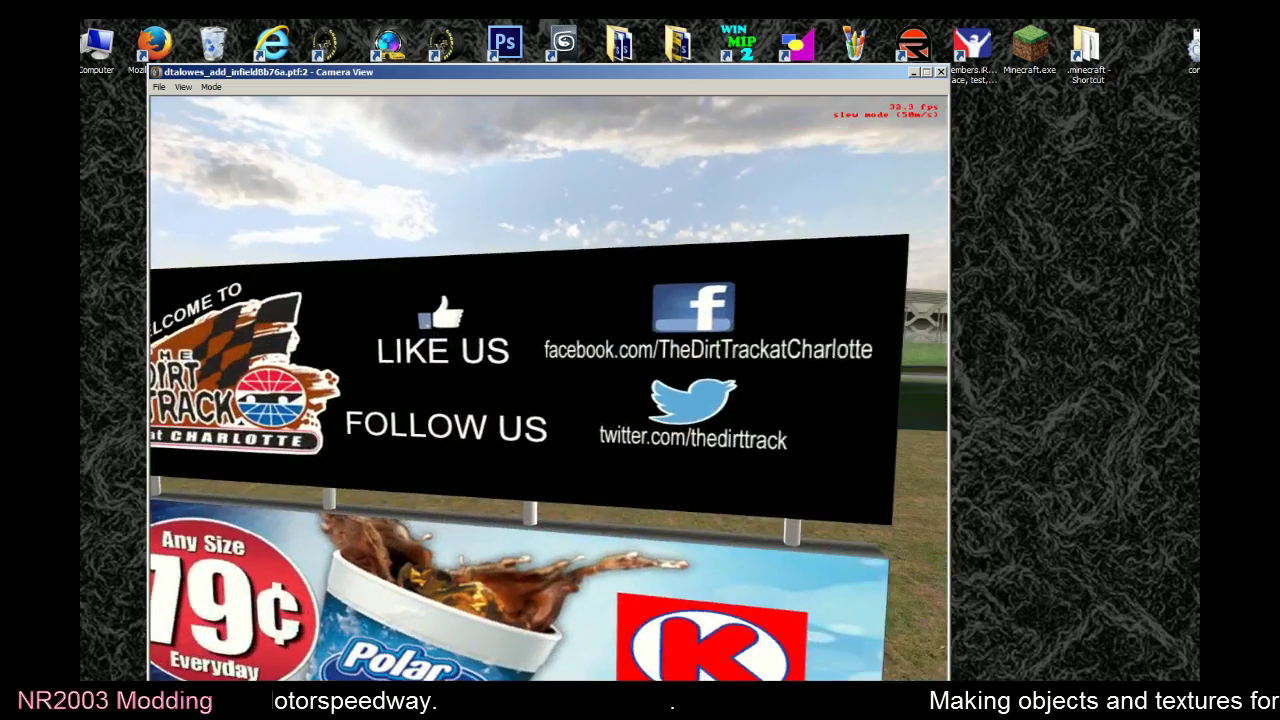
pyautogui.press('Up')
pyautogui.press('Right')
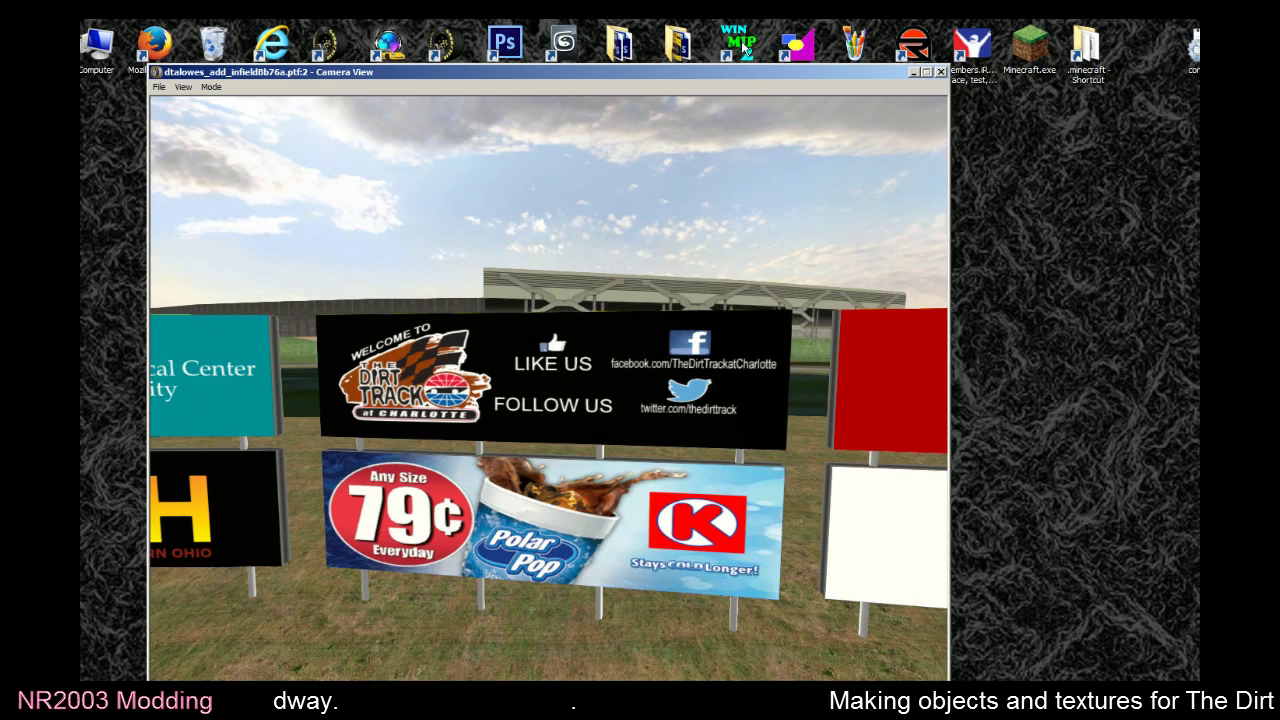
# Compare the in-track billboards side by side with the reference photo bb10.bmp, examining its Dirt Track and neighbouring signs up close
pyautogui.moveTo(737, 73); pyautogui.dragTo(568, 27)
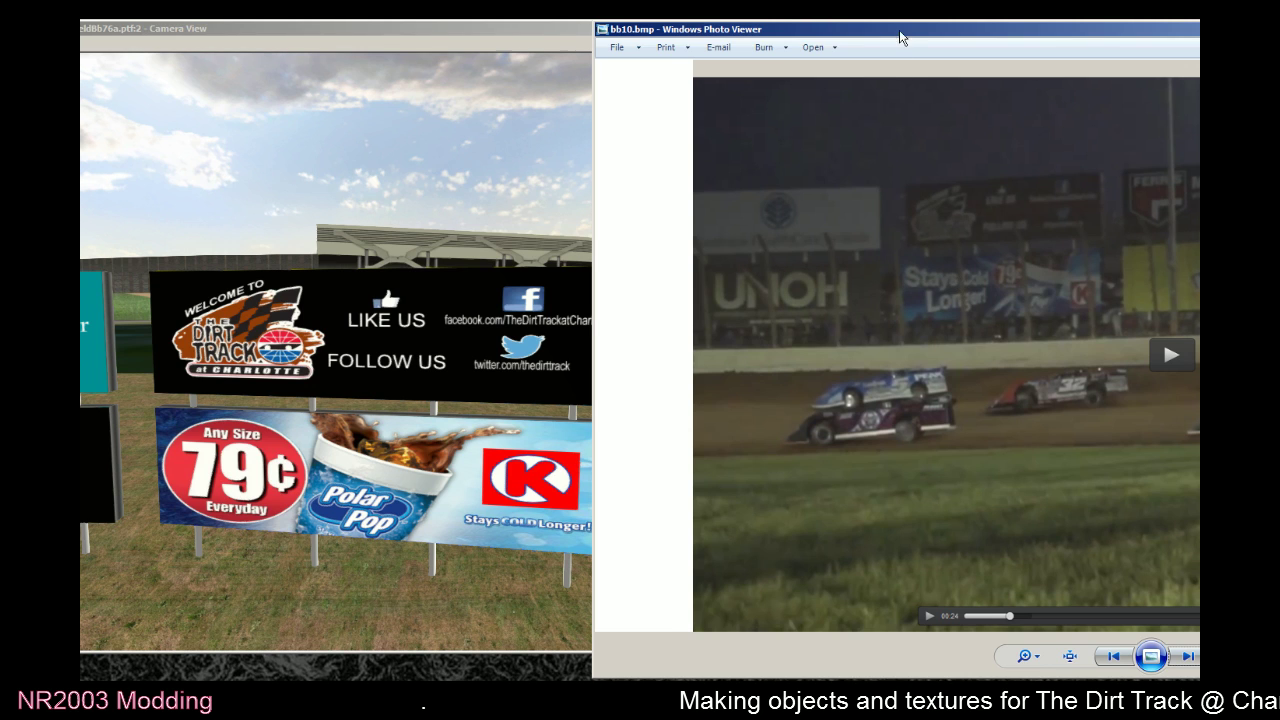
pyautogui.moveTo(903, 32); pyautogui.dragTo(917, 36)
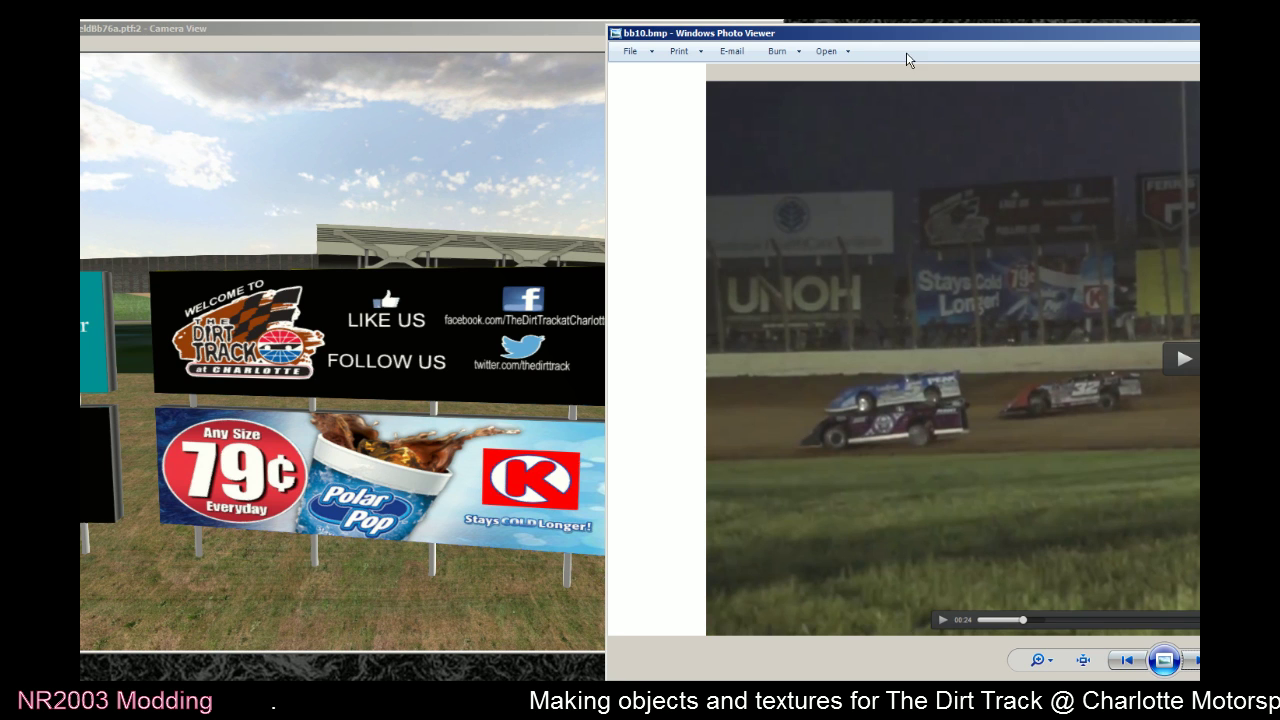
pyautogui.scroll(5, 931, 233)
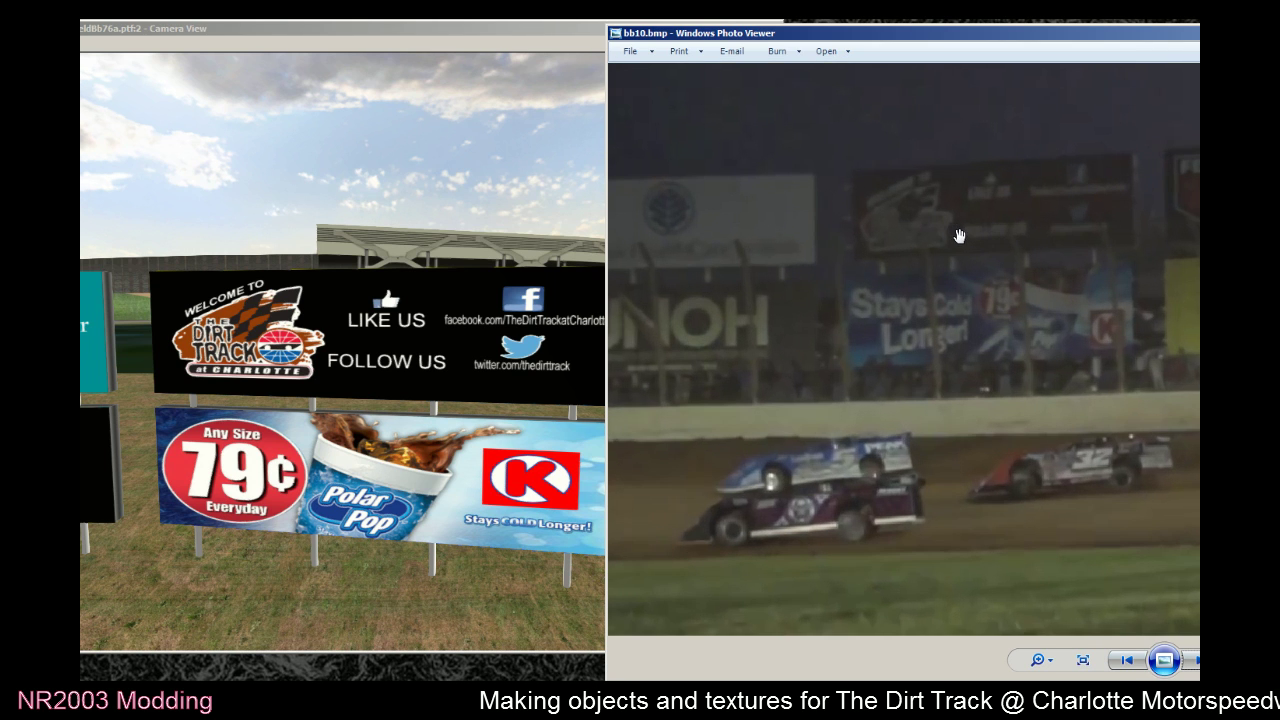
pyautogui.moveTo(871, 339); pyautogui.dragTo(877, 357)
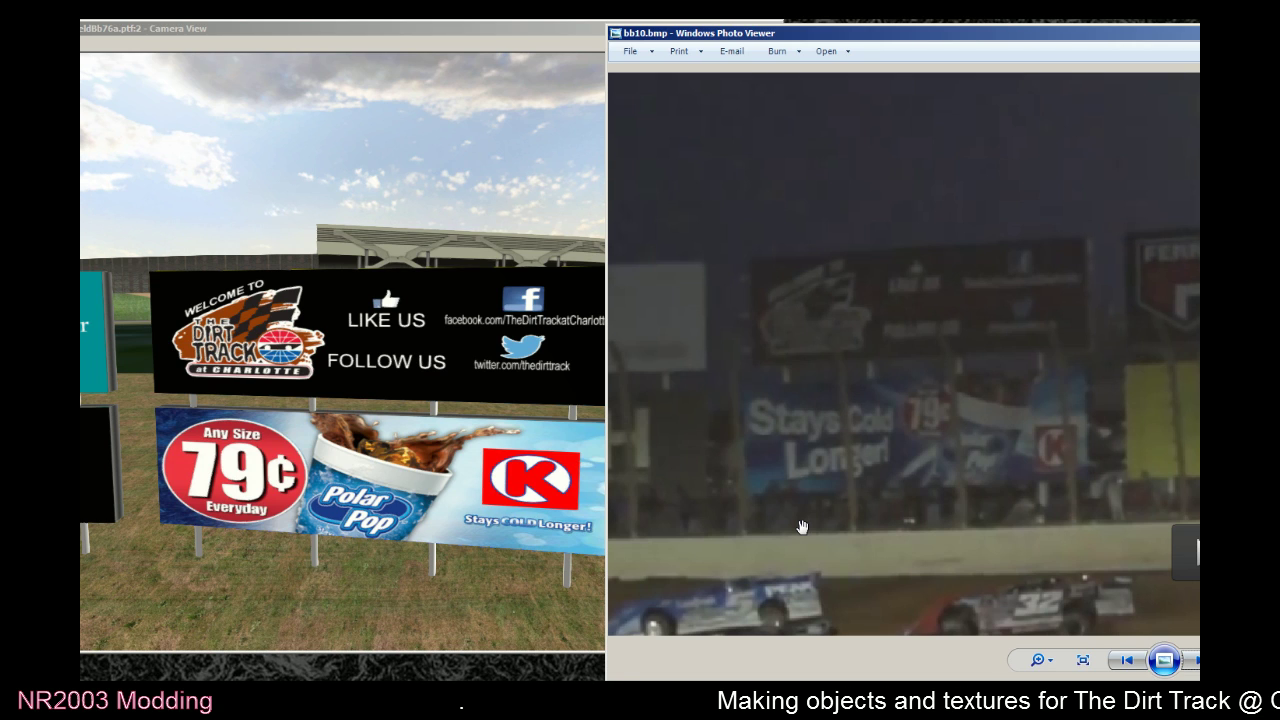
pyautogui.moveTo(988, 39); pyautogui.dragTo(557, 40)
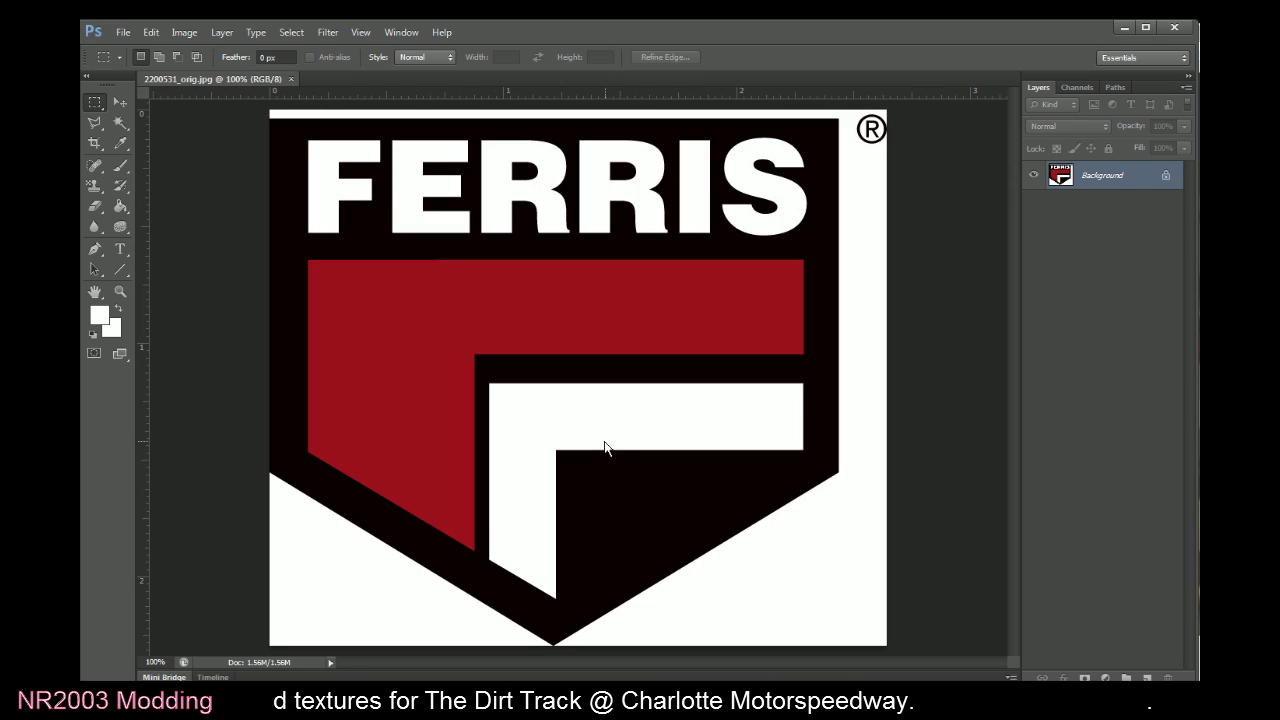
# Check the image size of the Ferris logo 2200531_orig.jpg in Photoshop
pyautogui.click(192, 34)
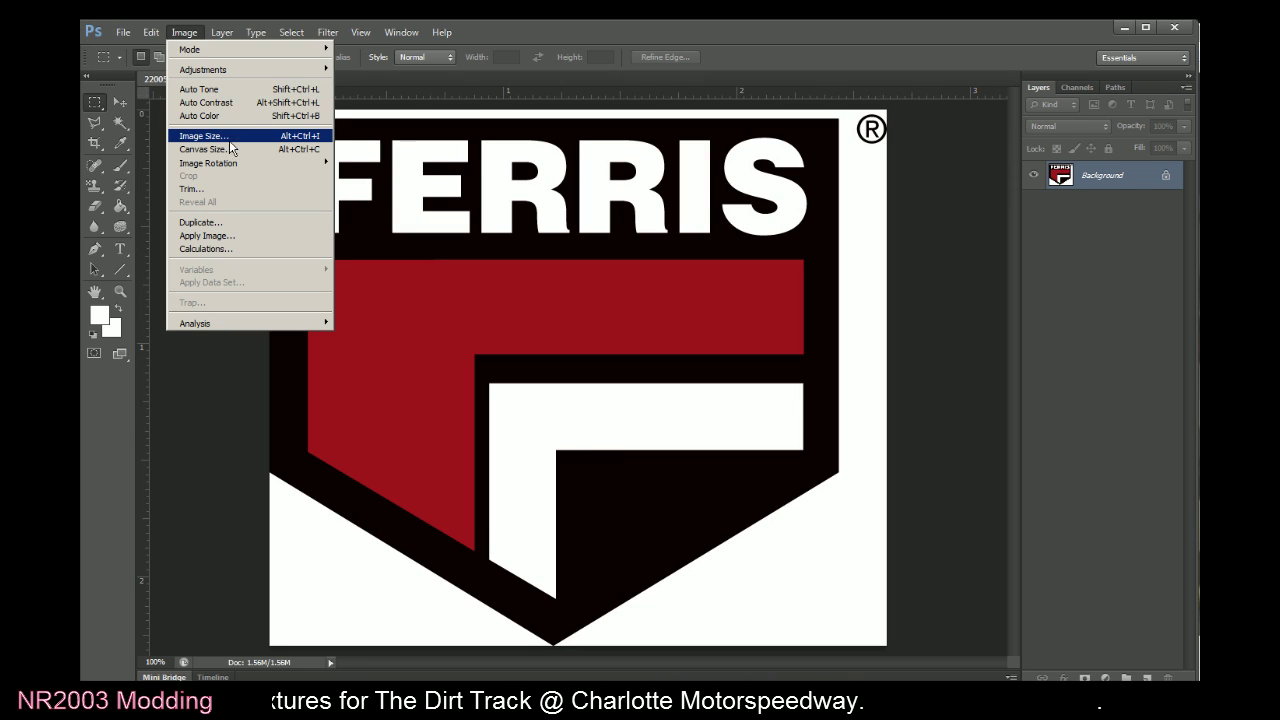
pyautogui.click(235, 136)
pyautogui.click(754, 276)
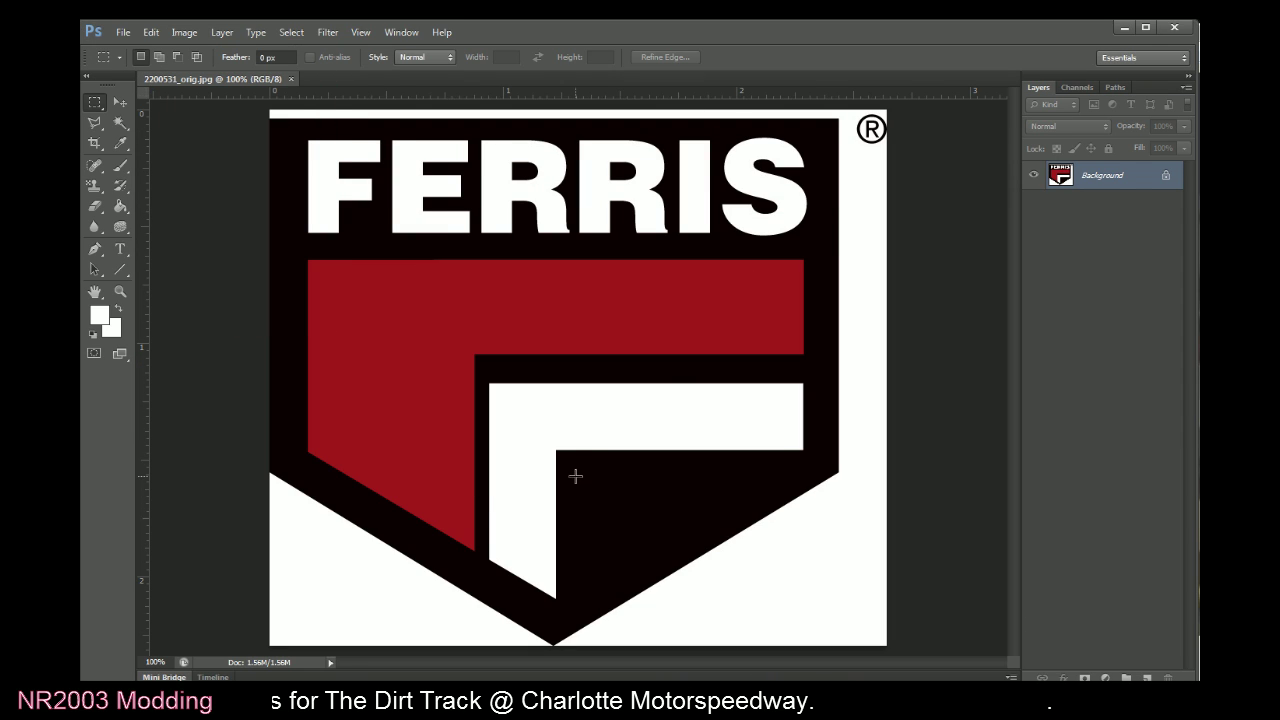
# Select the white area below the logo's lower-left edge using the Magic Wand with a tolerance of 125
pyautogui.click(120, 122)
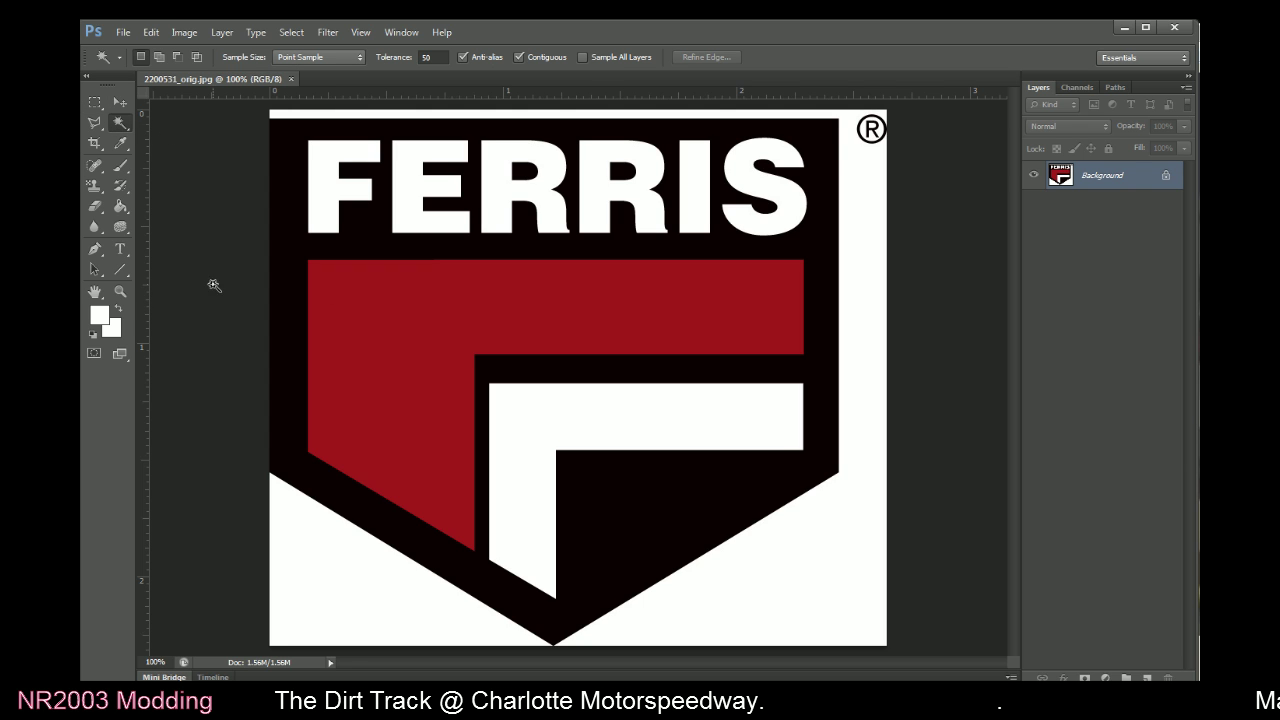
pyautogui.click(344, 564)
pyautogui.click(429, 57)
pyautogui.write('125')
pyautogui.hotkey('ctrl', 'd')
pyautogui.click(395, 588)
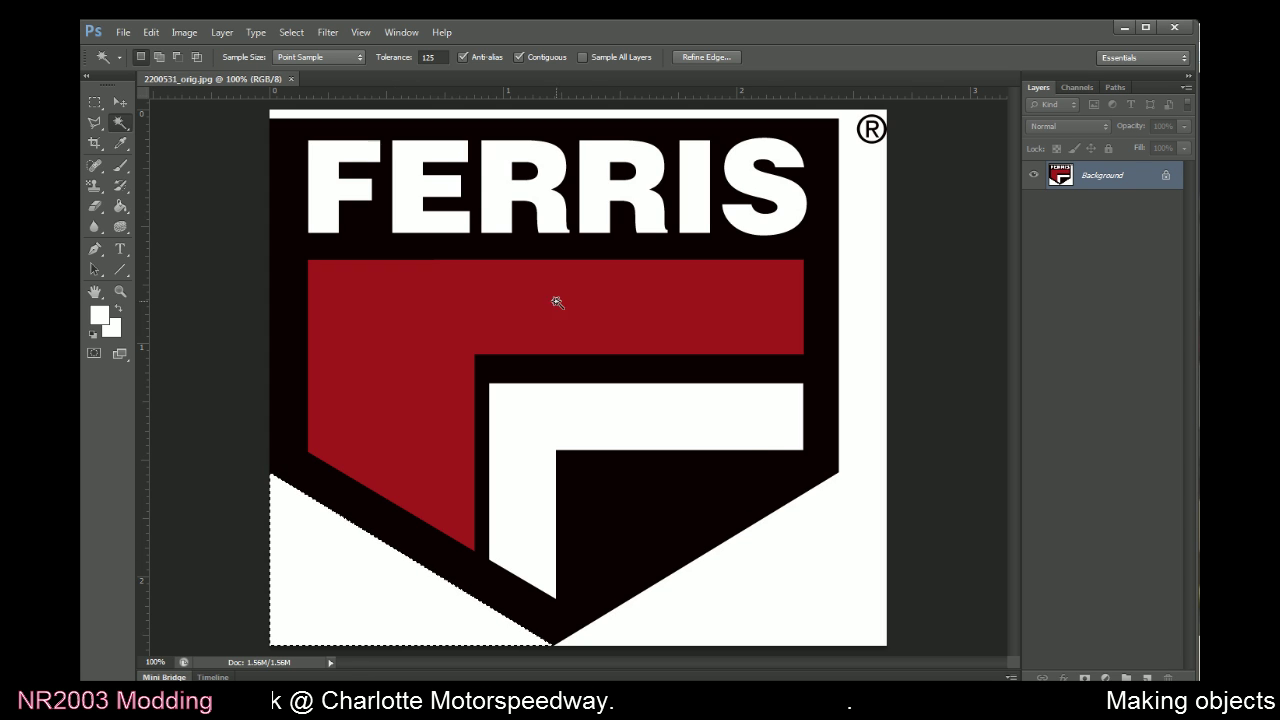
# Duplicate the logo's Background layer as Background copy and hide the original Background layer
pyautogui.click(222, 32)
pyautogui.click(231, 58)
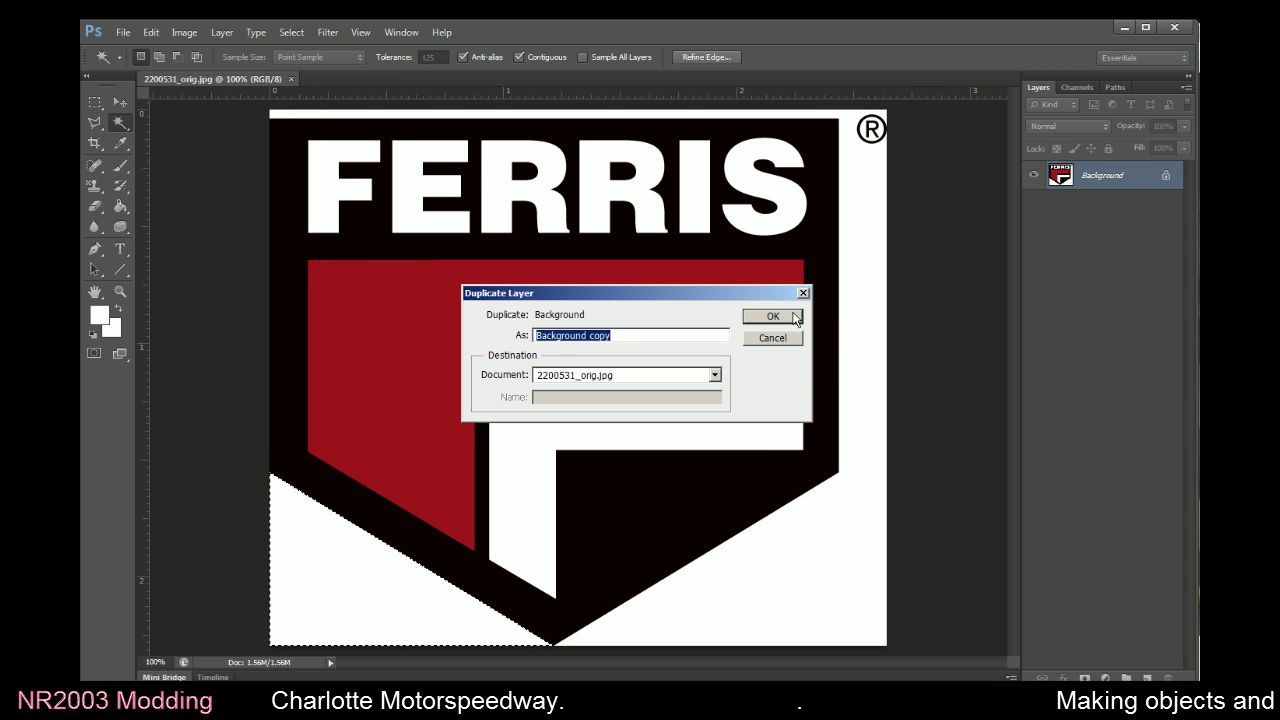
pyautogui.press('Return')
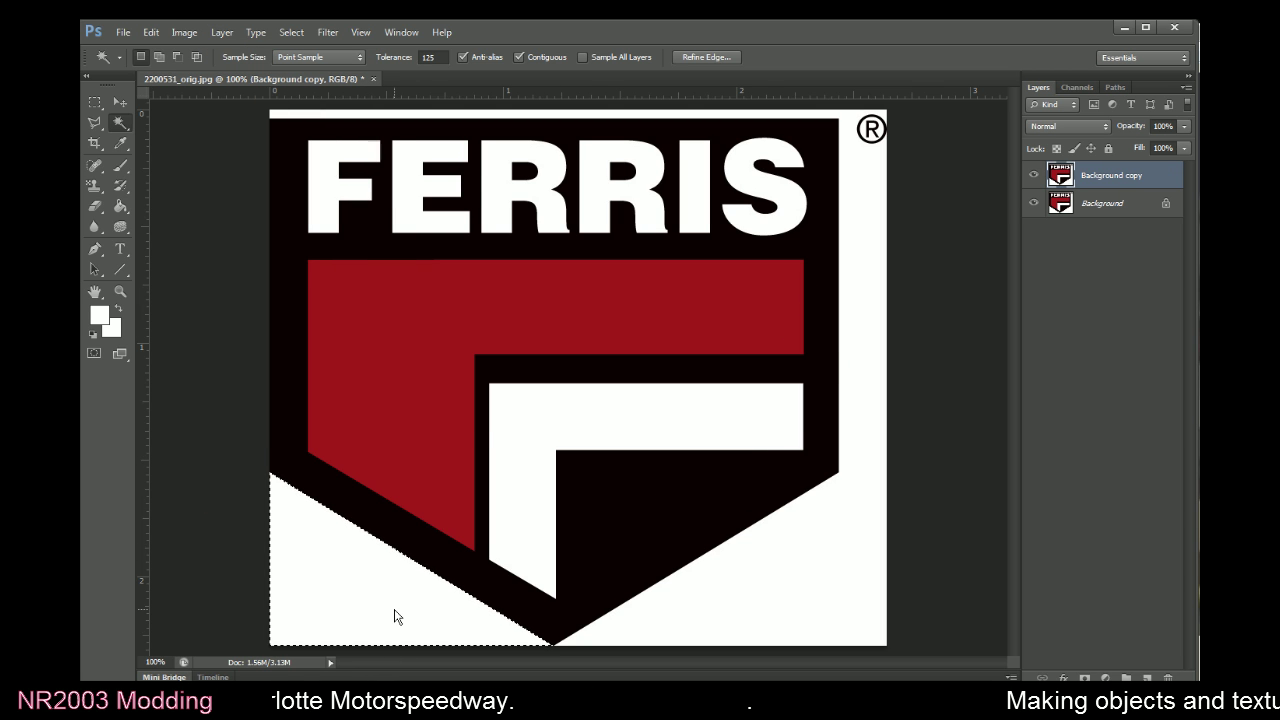
pyautogui.click(1033, 203)
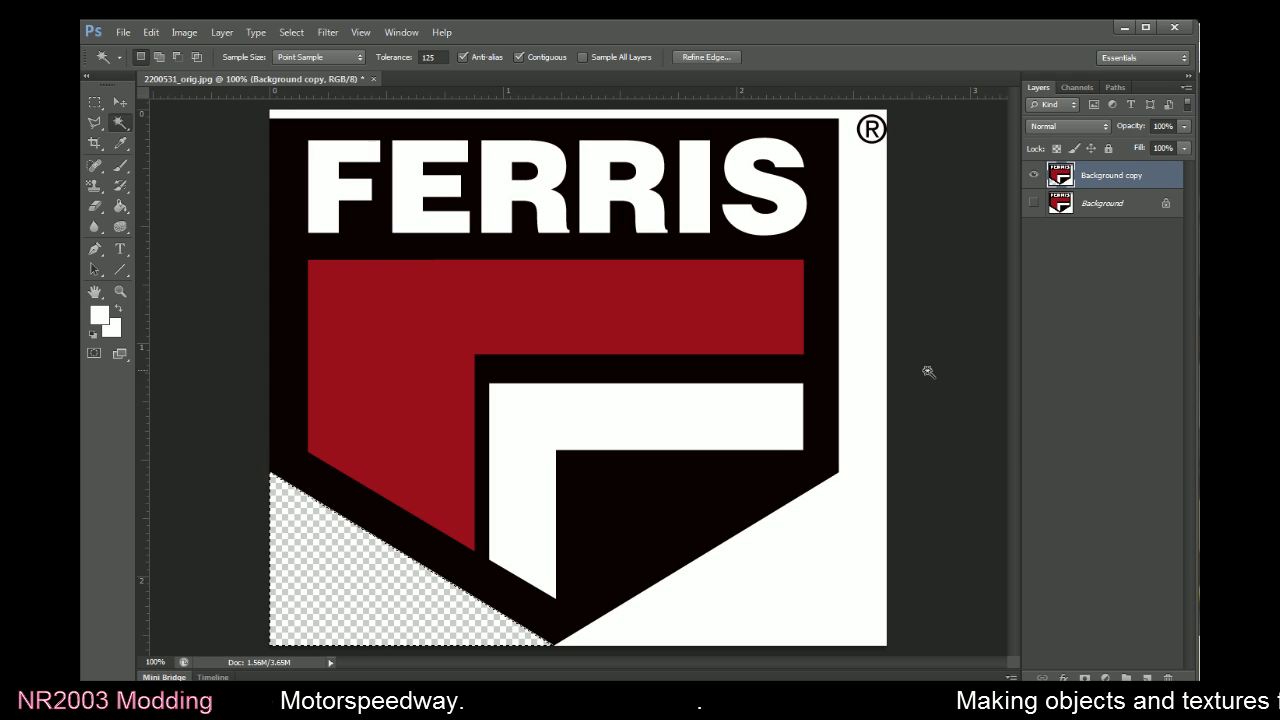
# Delete the remaining white area around the shield on Background copy and check the logo against the Ferris sign in bb10.bmp
pyautogui.click(787, 579)
pyautogui.press('Delete')
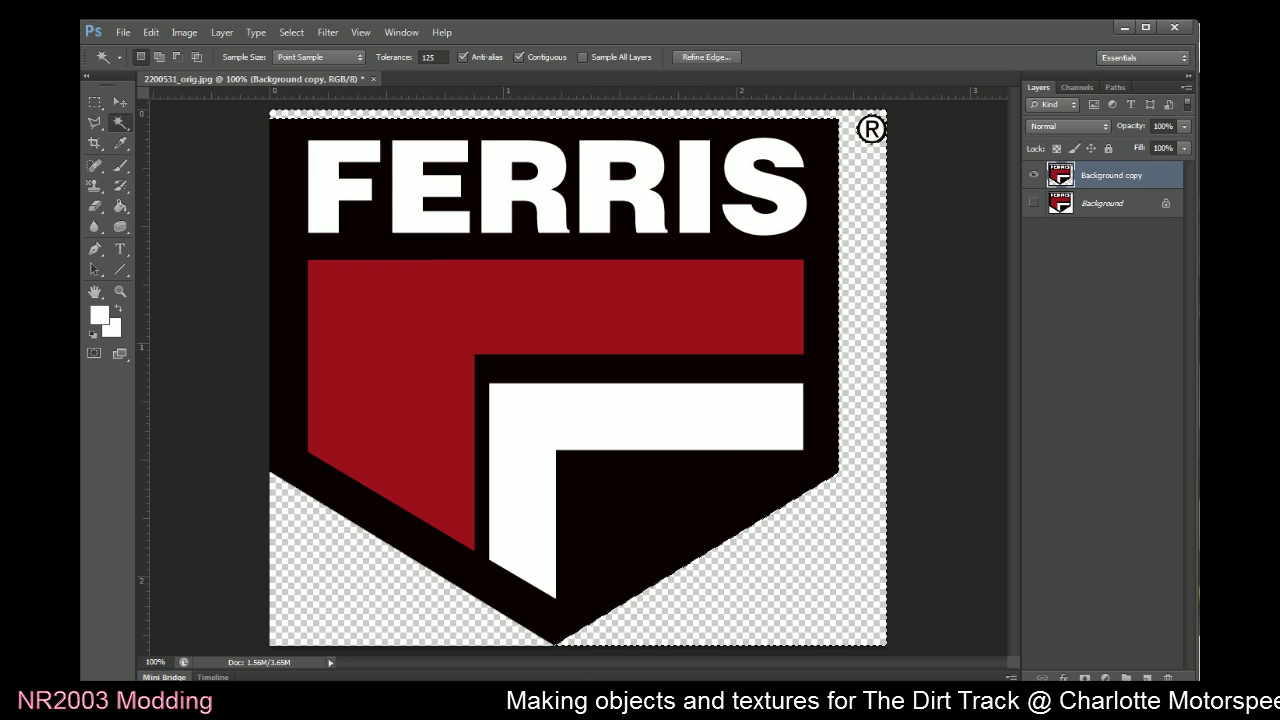
pyautogui.hotkey('alt', 'Tab')
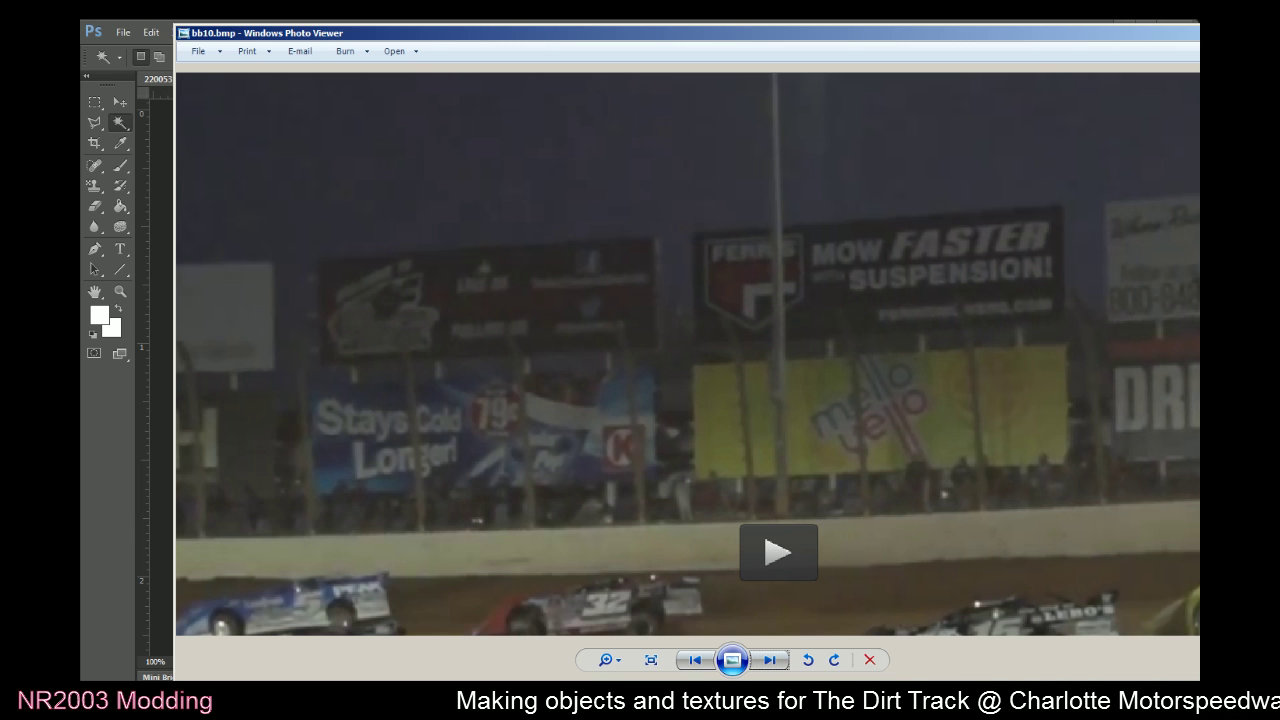
pyautogui.hotkey('alt', 'Tab')
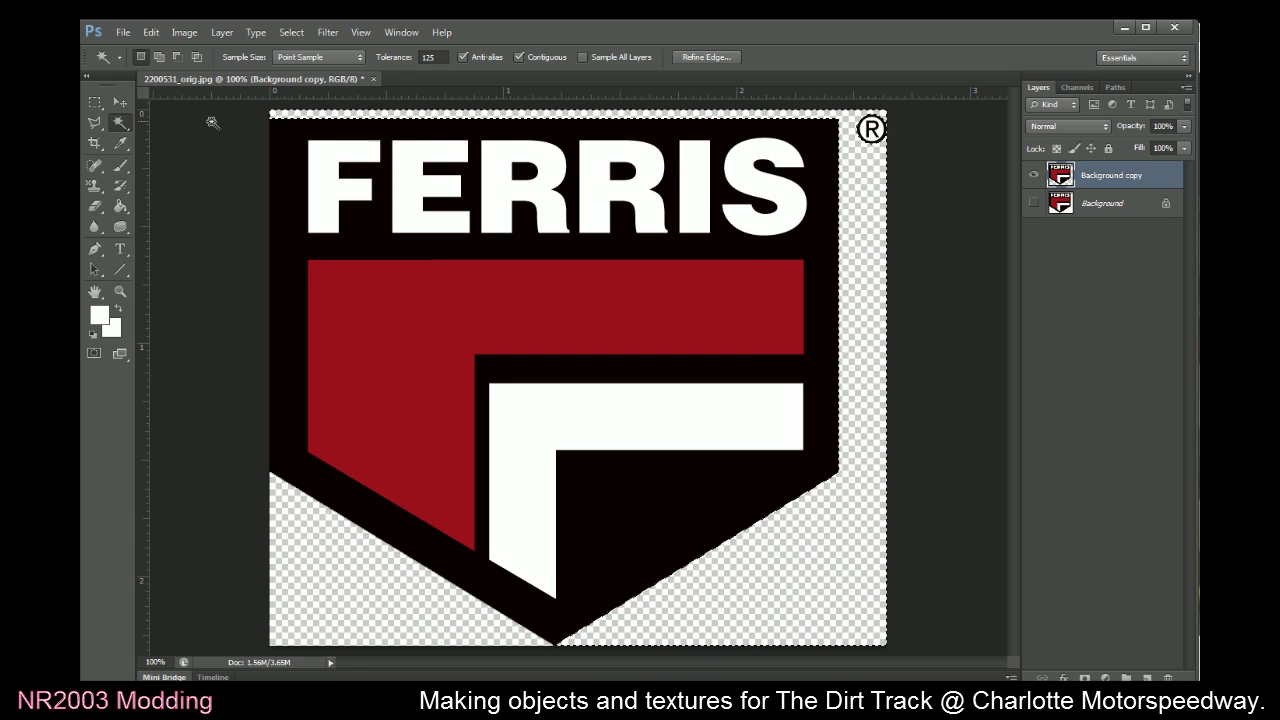
# Delete the registered trademark symbol beside the shield with a rectangular selection, and select the entire logo canvas
pyautogui.click(94, 102)
pyautogui.click(872, 172)
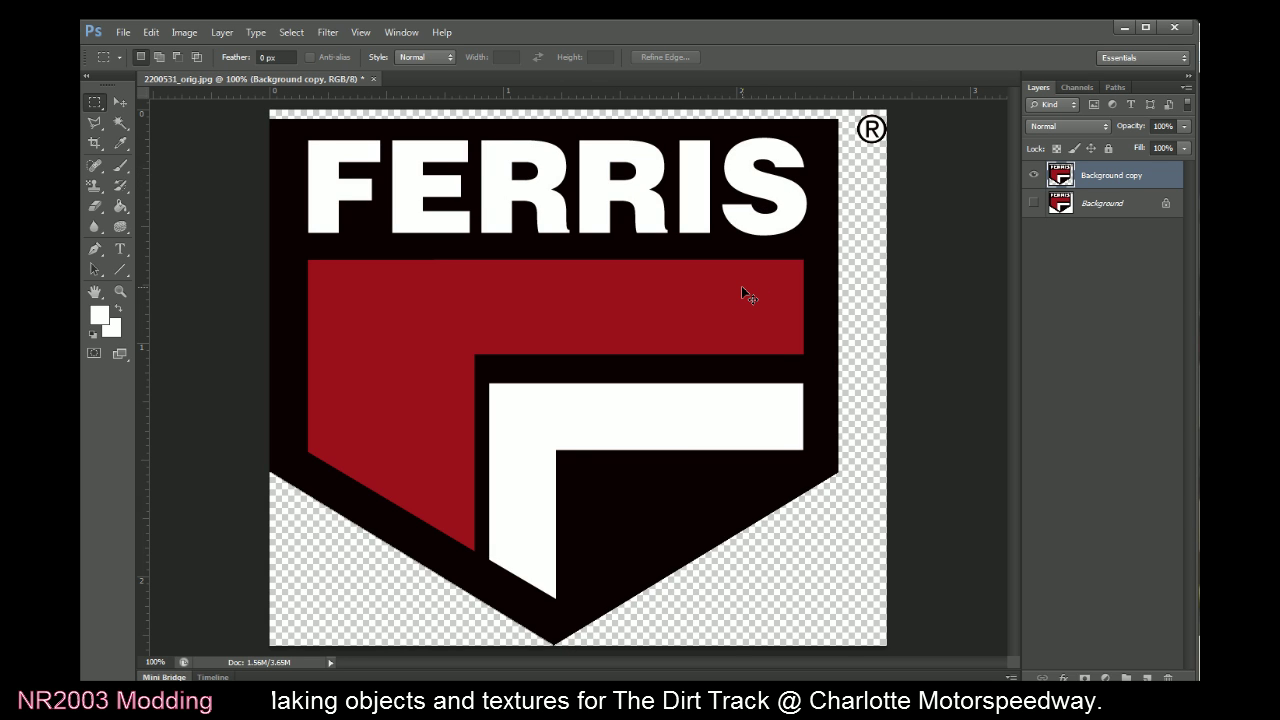
pyautogui.moveTo(925, 157); pyautogui.dragTo(848, 95)
pyautogui.press('Delete')
pyautogui.hotkey('ctrl', 'd')
pyautogui.hotkey('ctrl', 'a')
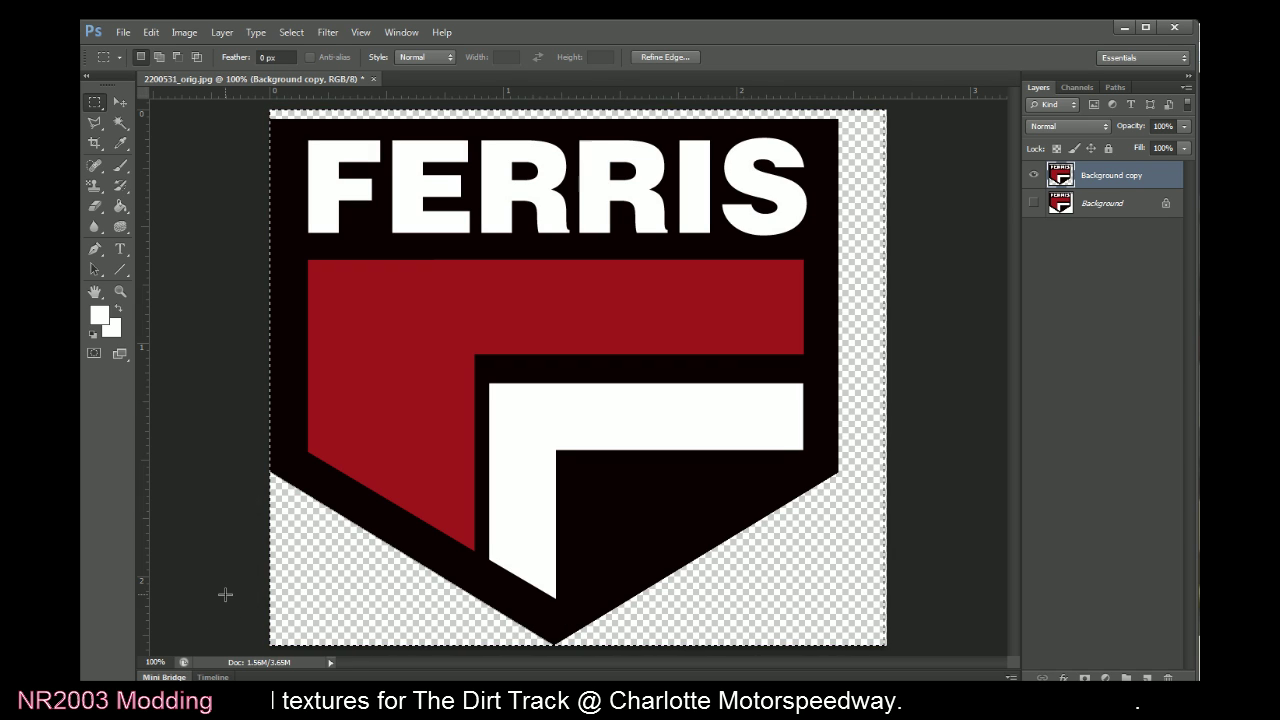
# Open the billboard texture bb2.psd
pyautogui.click(123, 32)
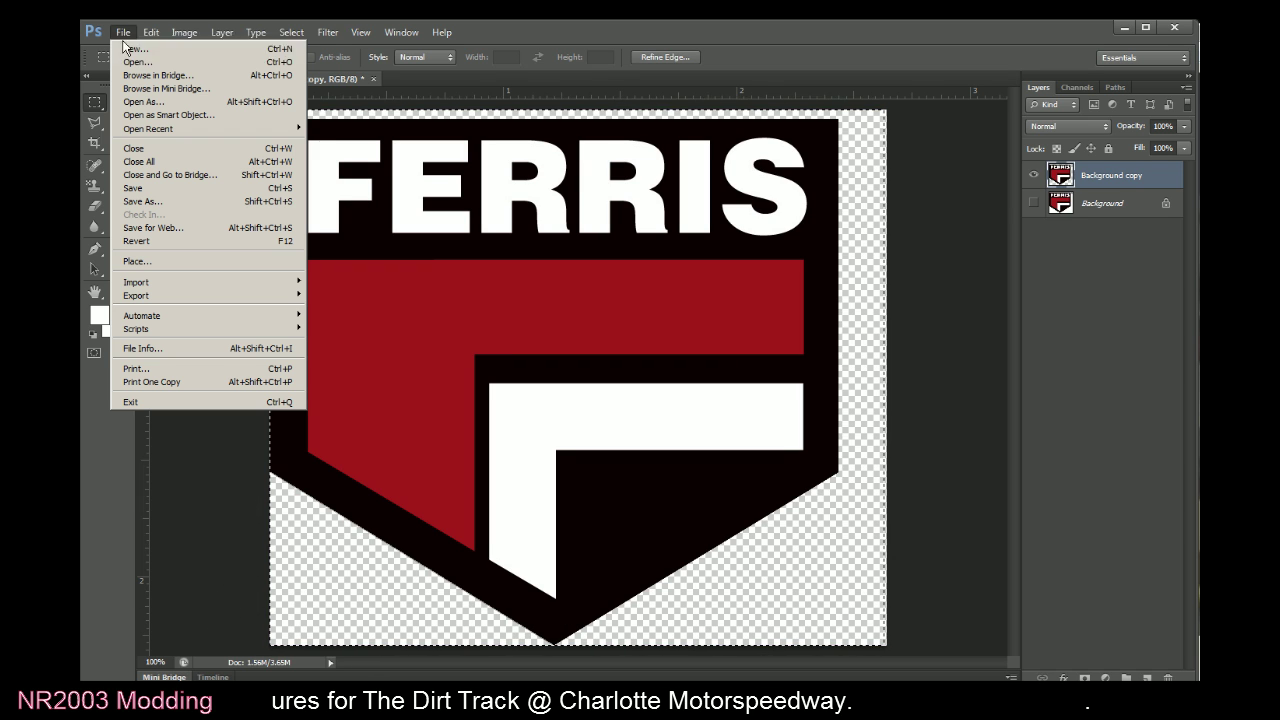
pyautogui.click(131, 50)
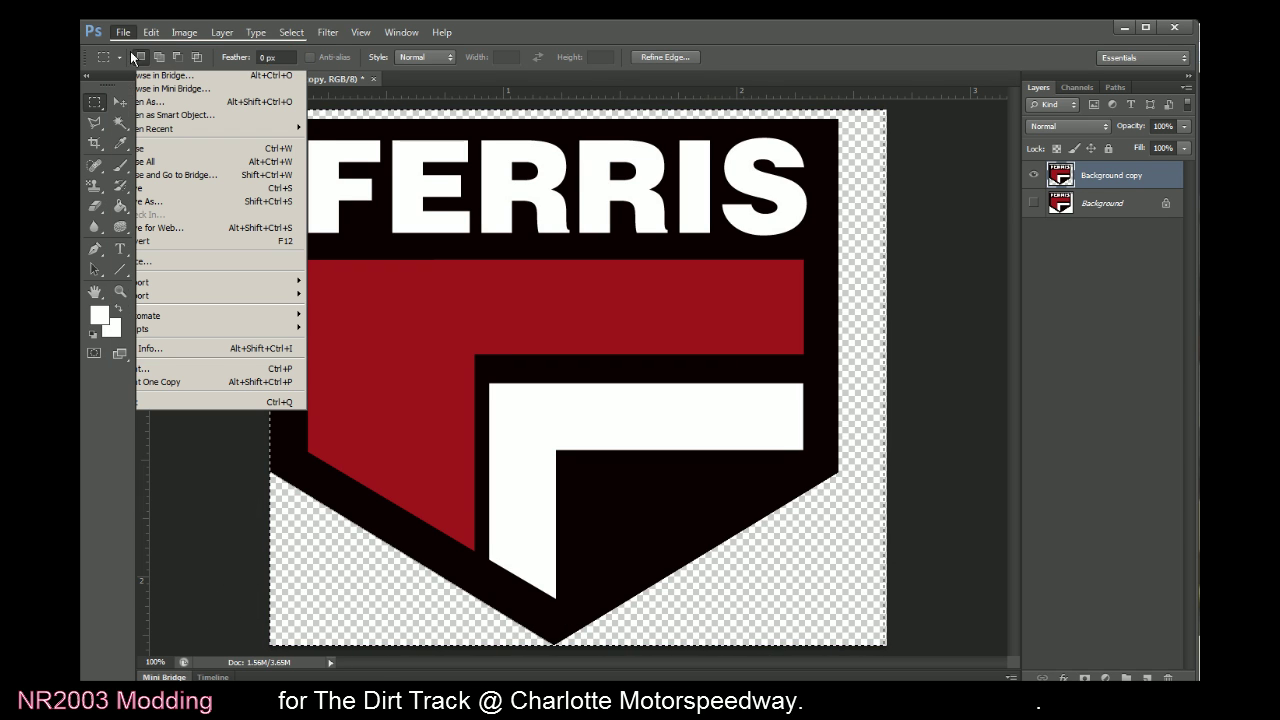
pyautogui.click(825, 255)
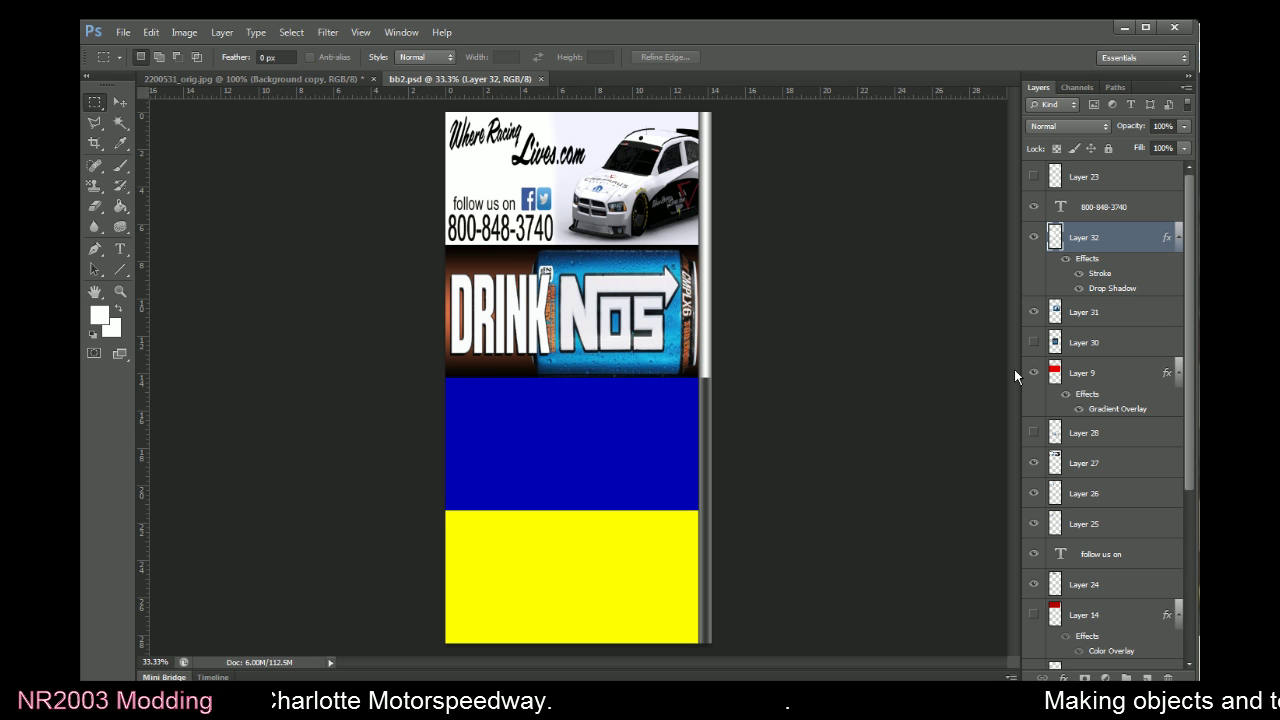
# Delete Layers 31, 30 and 32 of the Drink NOS sign, the phone number text layer and Layer 23
pyautogui.click(1034, 312)
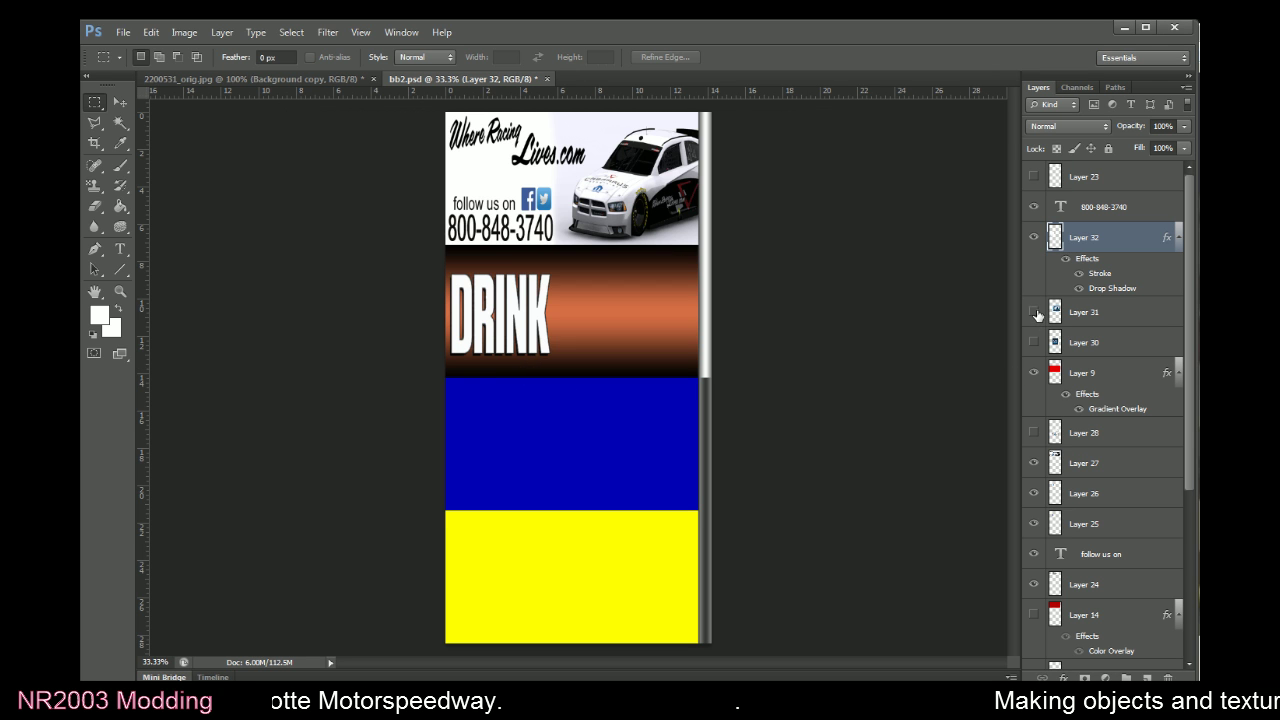
pyautogui.click(1055, 312)
pyautogui.press('Delete')
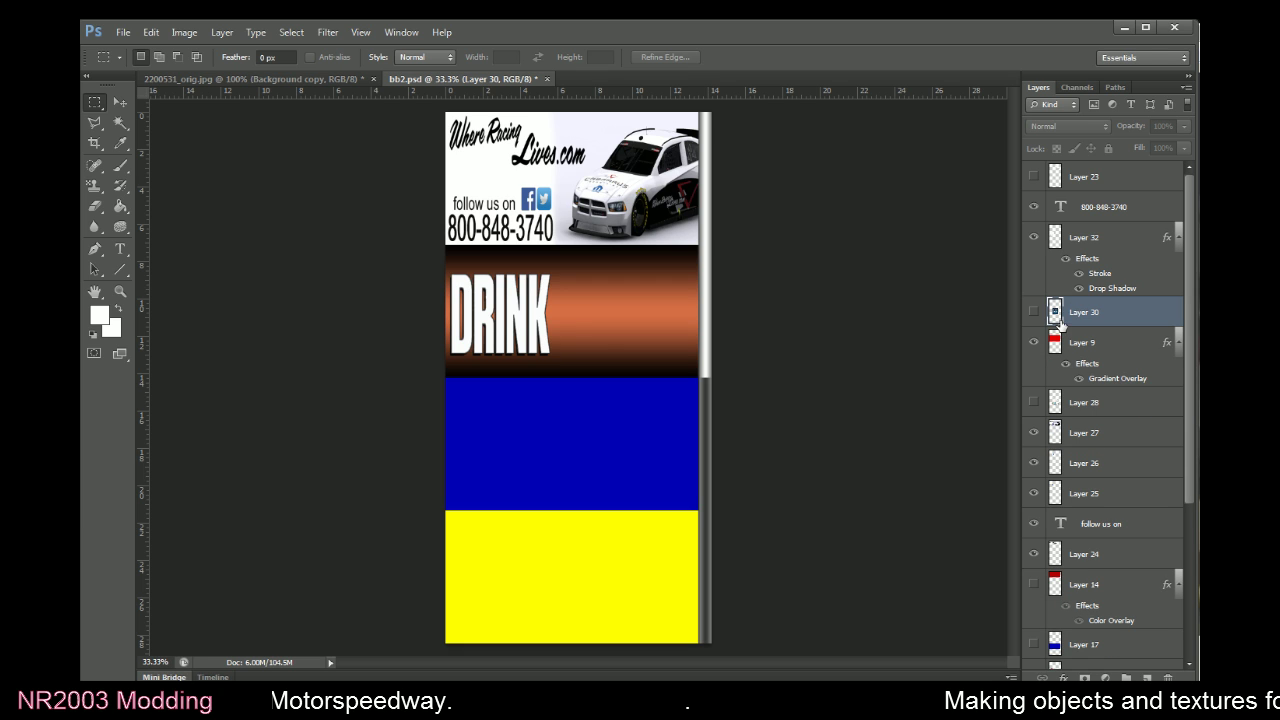
pyautogui.press('Delete')
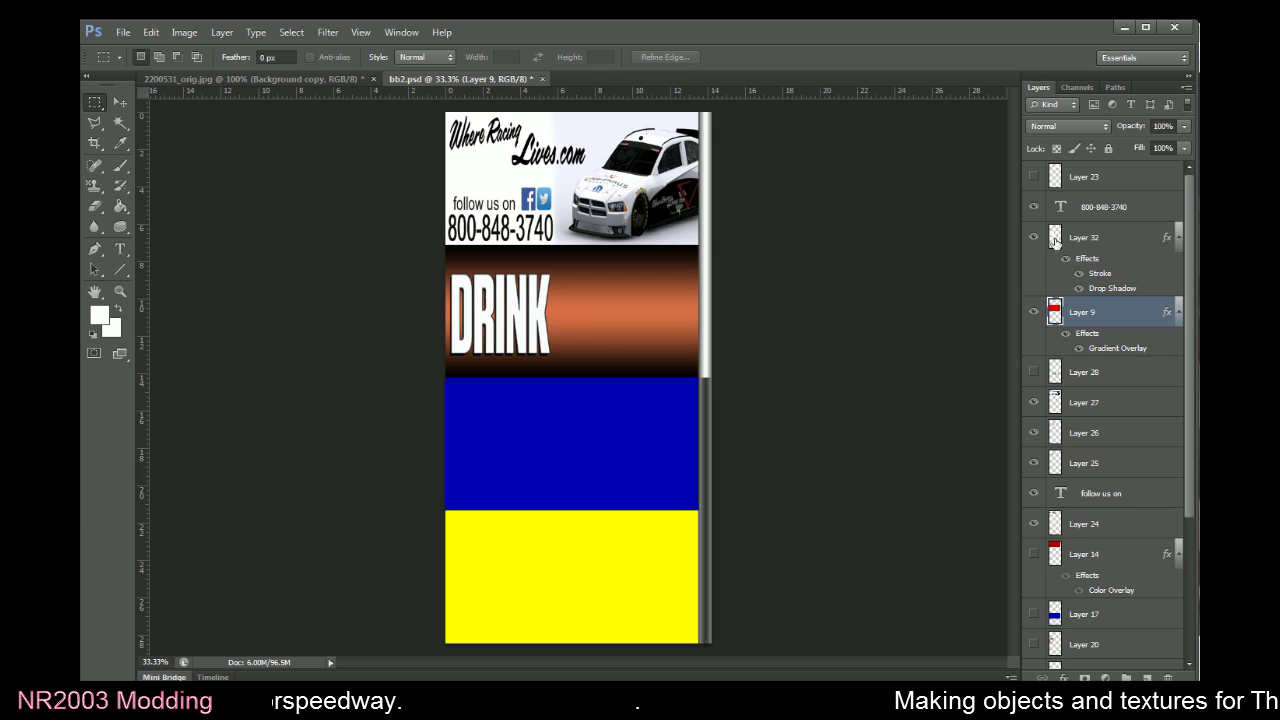
pyautogui.click(1055, 240)
pyautogui.press('Delete')
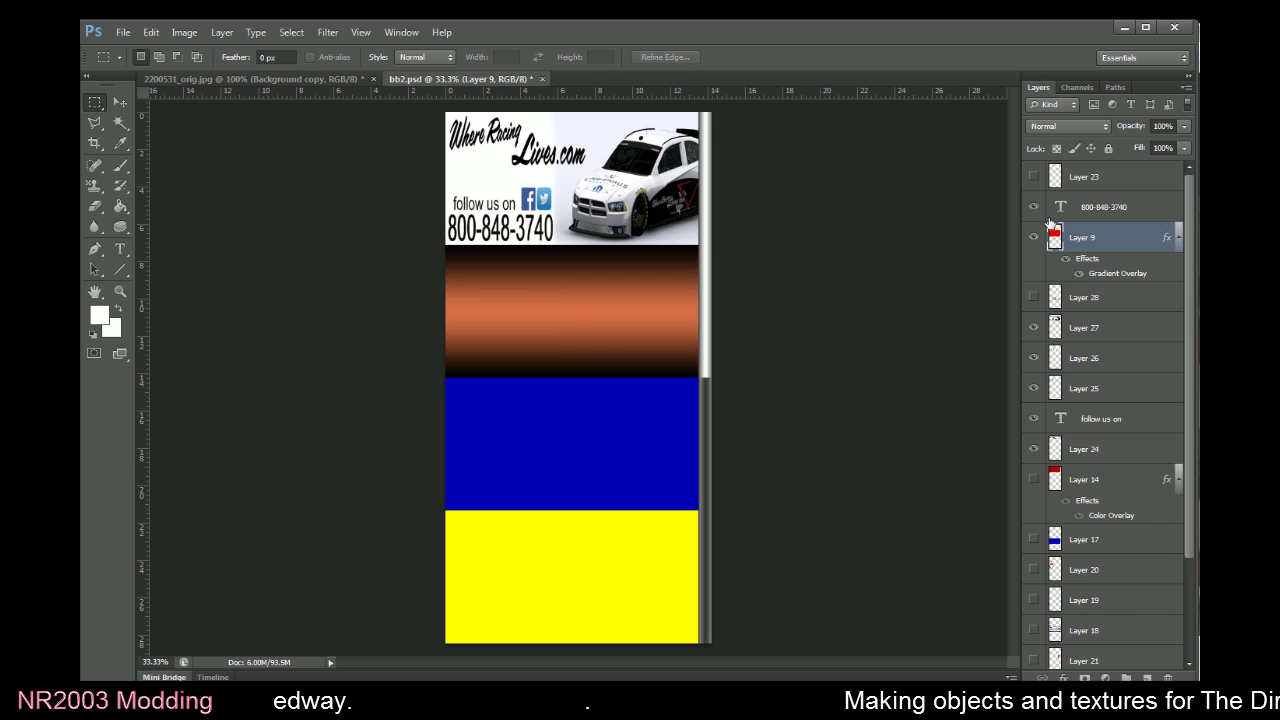
pyautogui.click(1059, 207)
pyautogui.press('Delete')
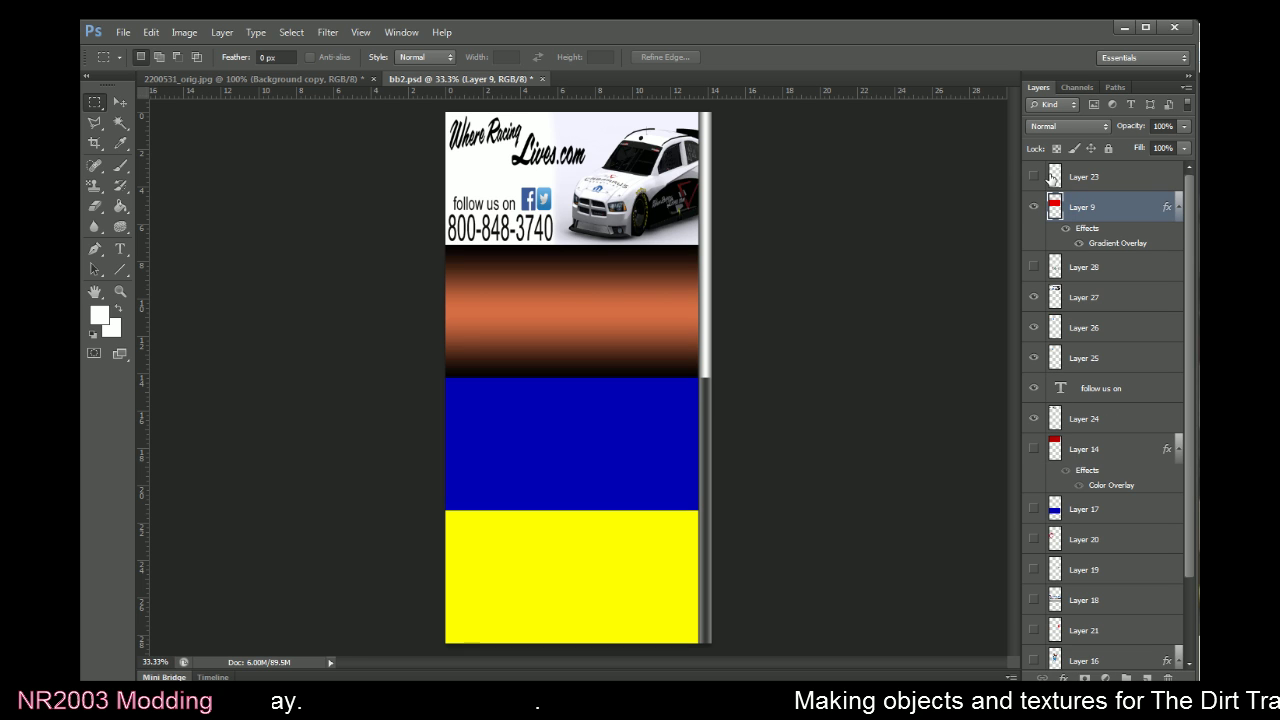
pyautogui.click(1053, 177)
pyautogui.press('Delete')
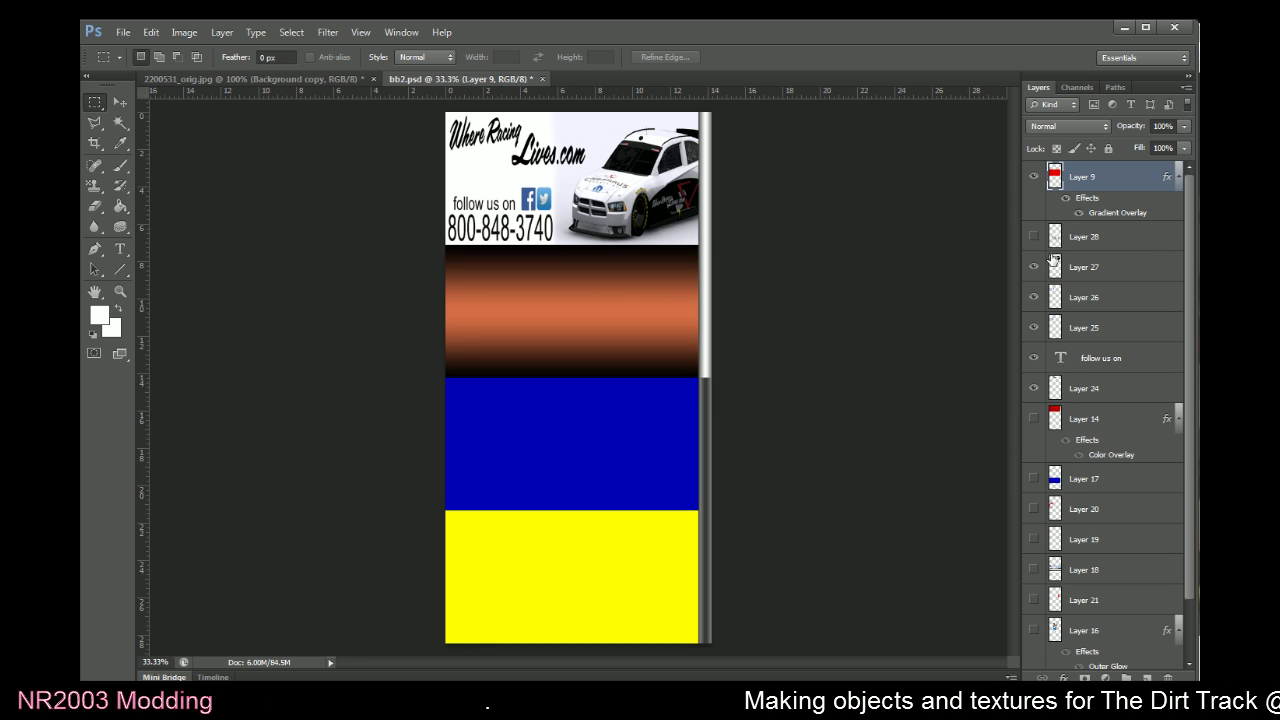
# Delete the Where Racing Lives sign's Layers 28, 27, 26, 25 and 24 along with the "follow us on" text layer
pyautogui.click(1052, 240)
pyautogui.click(1035, 237)
pyautogui.click(1035, 237)
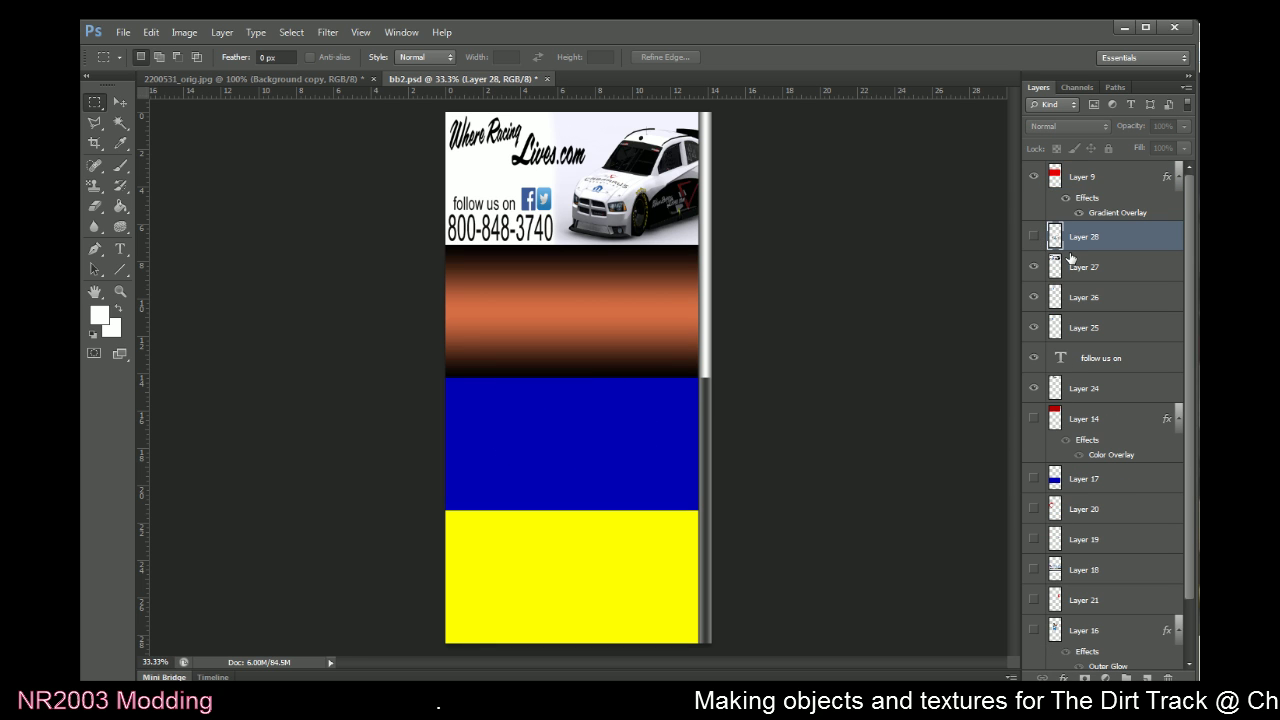
pyautogui.press('Delete')
pyautogui.press('Delete')
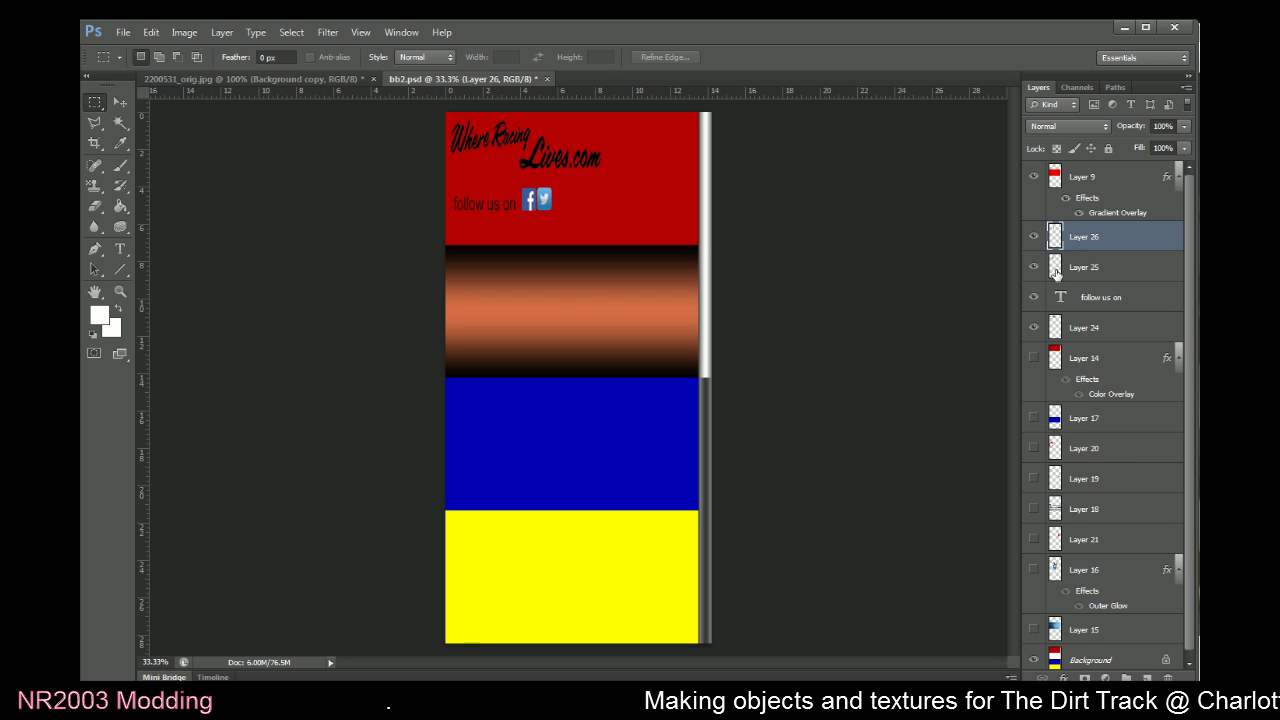
pyautogui.click(1037, 238)
pyautogui.click(1035, 237)
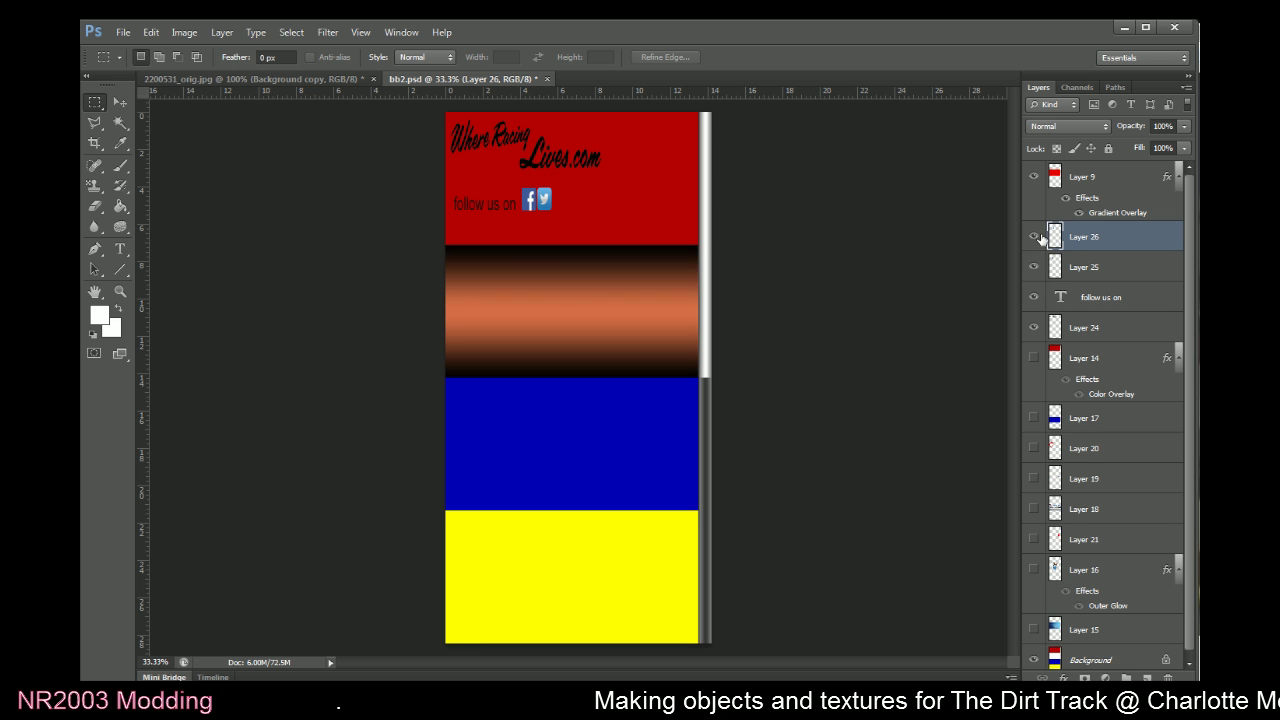
pyautogui.press('Delete')
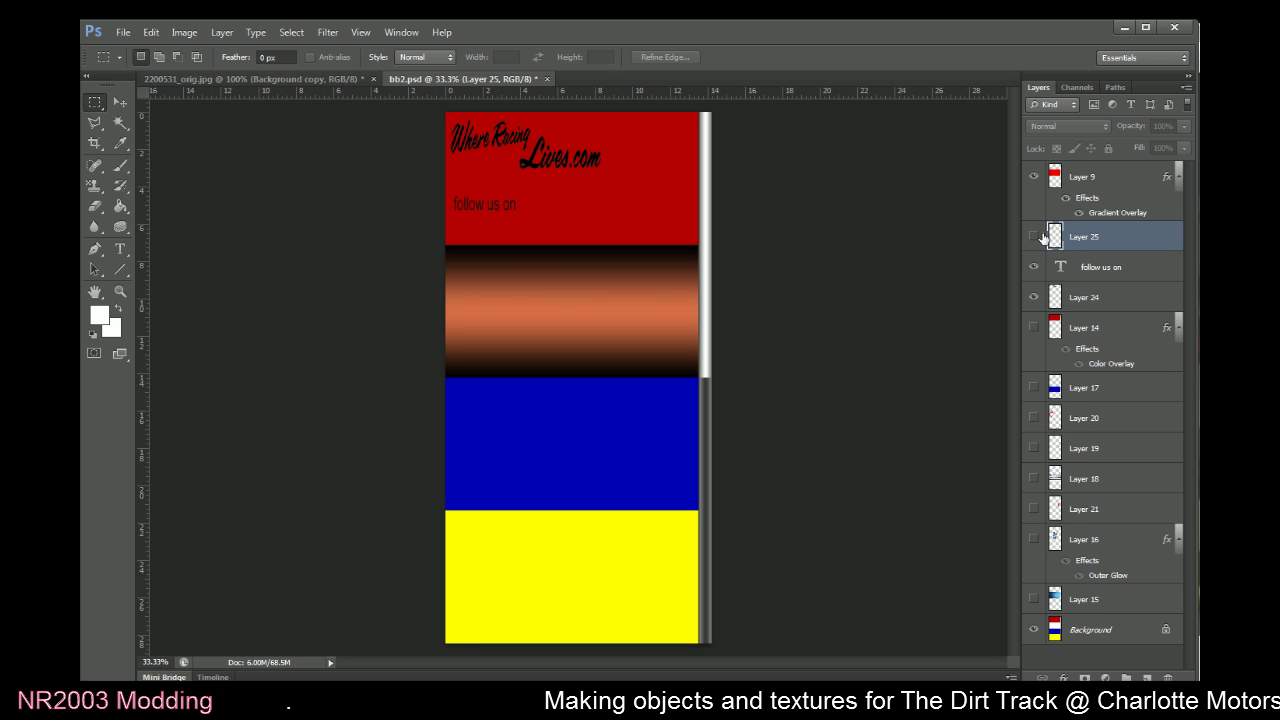
pyautogui.press('Delete')
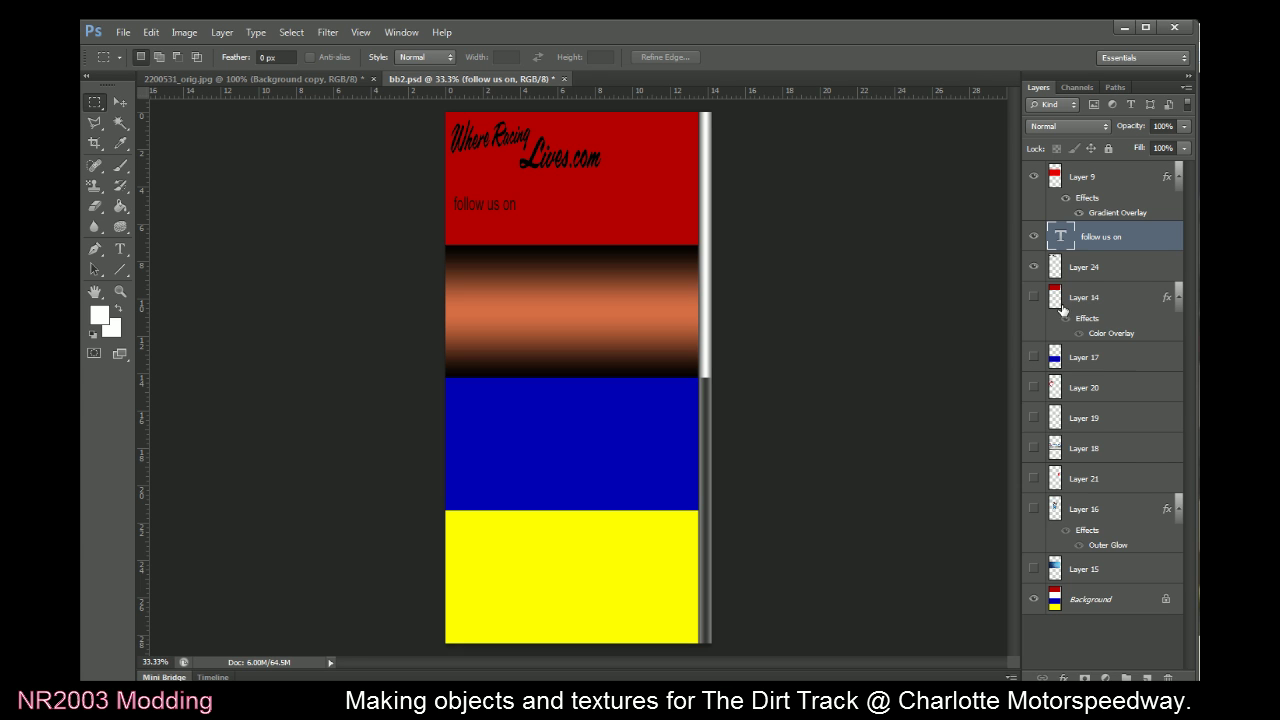
pyautogui.press('Delete')
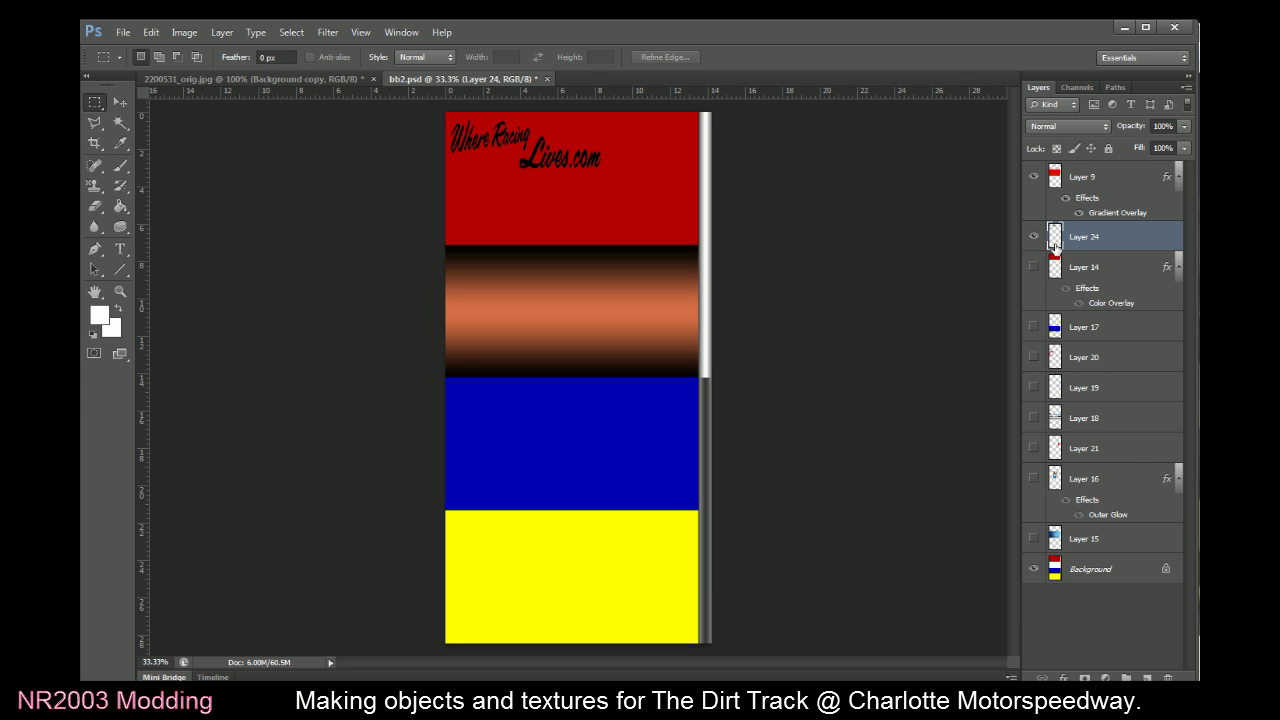
pyautogui.press('Delete')
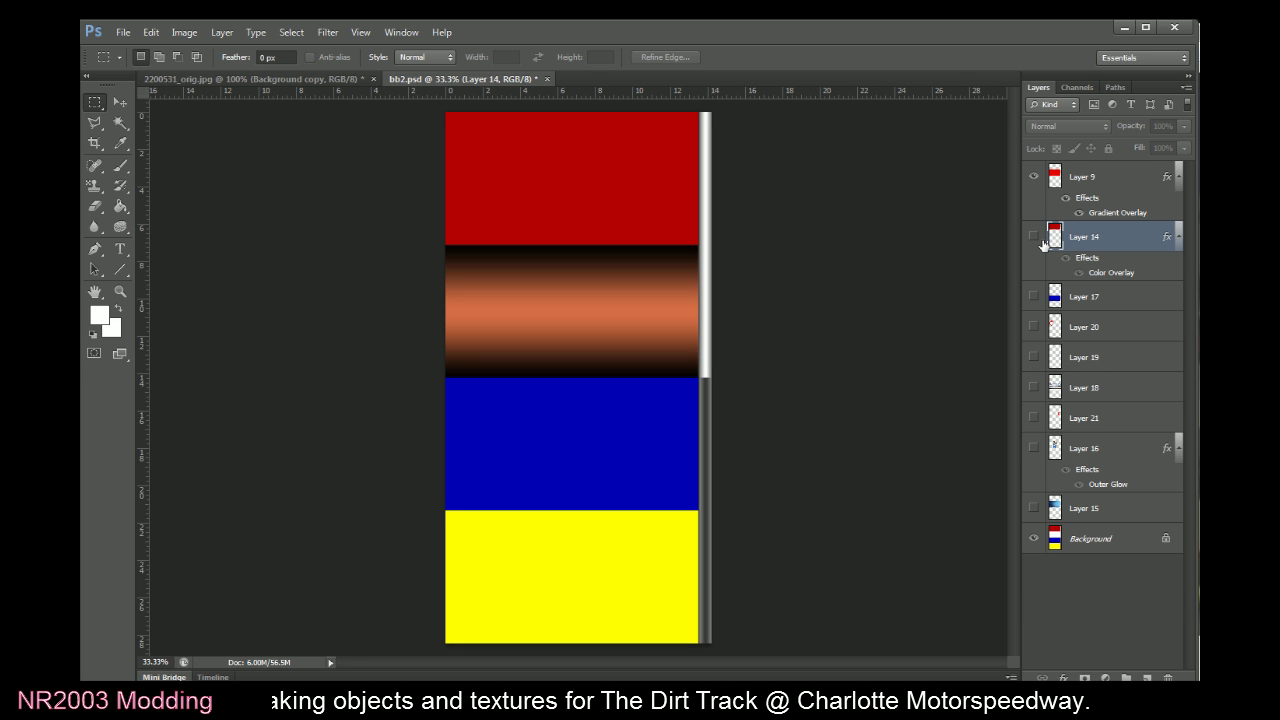
# Show Layer 14, turn off Layer 9's effects, and move Layer 9 below Layer 14
pyautogui.click(1034, 237)
pyautogui.click(1034, 237)
pyautogui.click(1034, 237)
pyautogui.click(1064, 201)
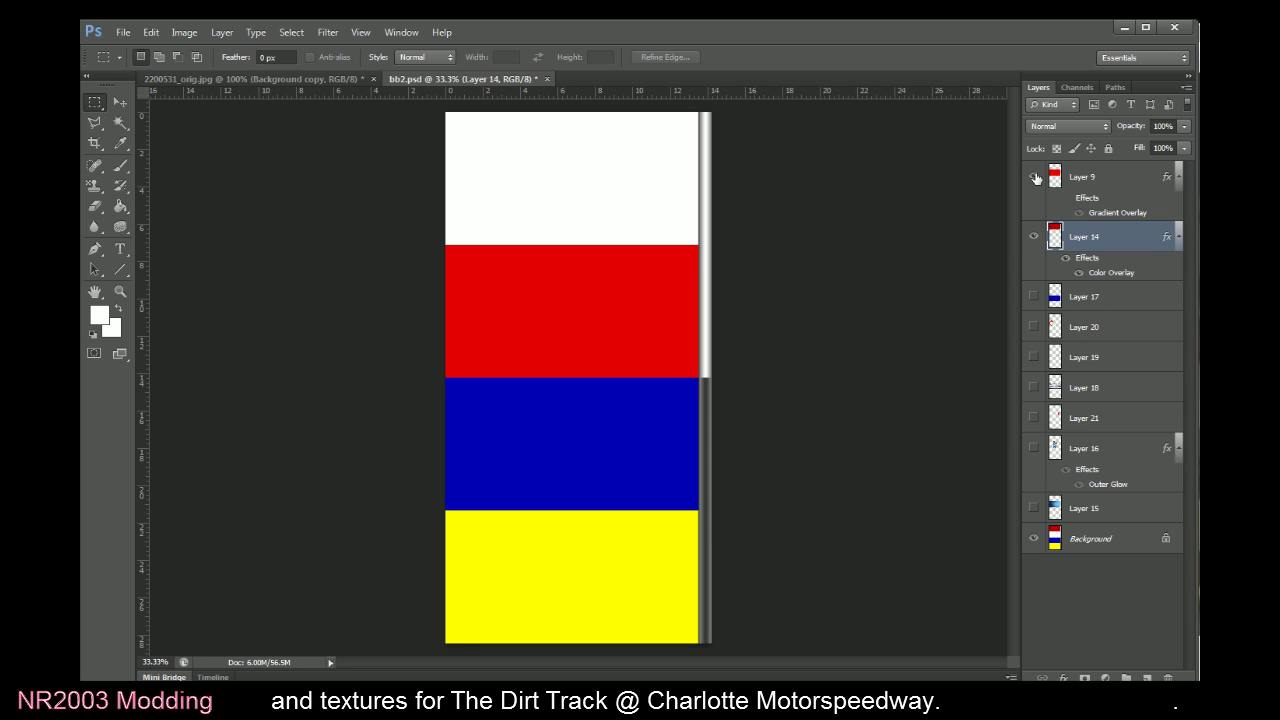
pyautogui.click(1034, 177)
pyautogui.moveTo(1058, 179); pyautogui.dragTo(1063, 264)
pyautogui.click(1035, 237)
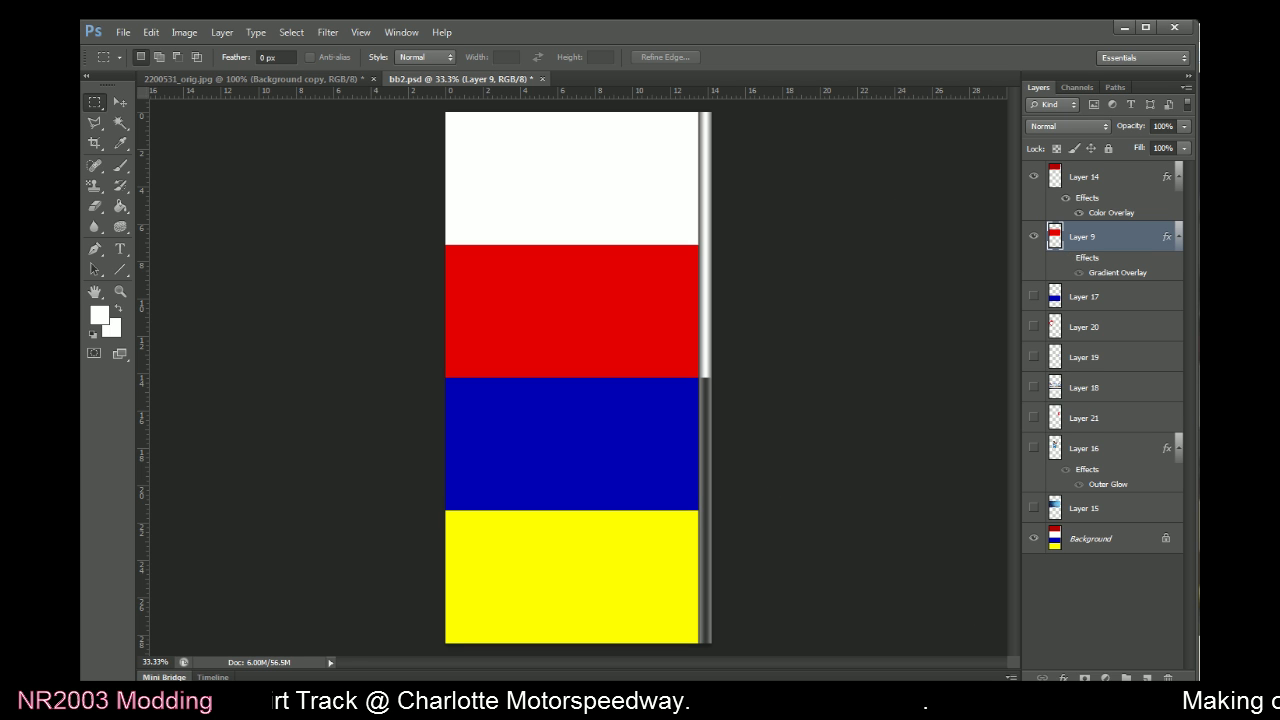
# Examine the Ferris sign in bb10.bmp and set Layer 14's Color Overlay to black
pyautogui.hotkey('alt', 'Tab')
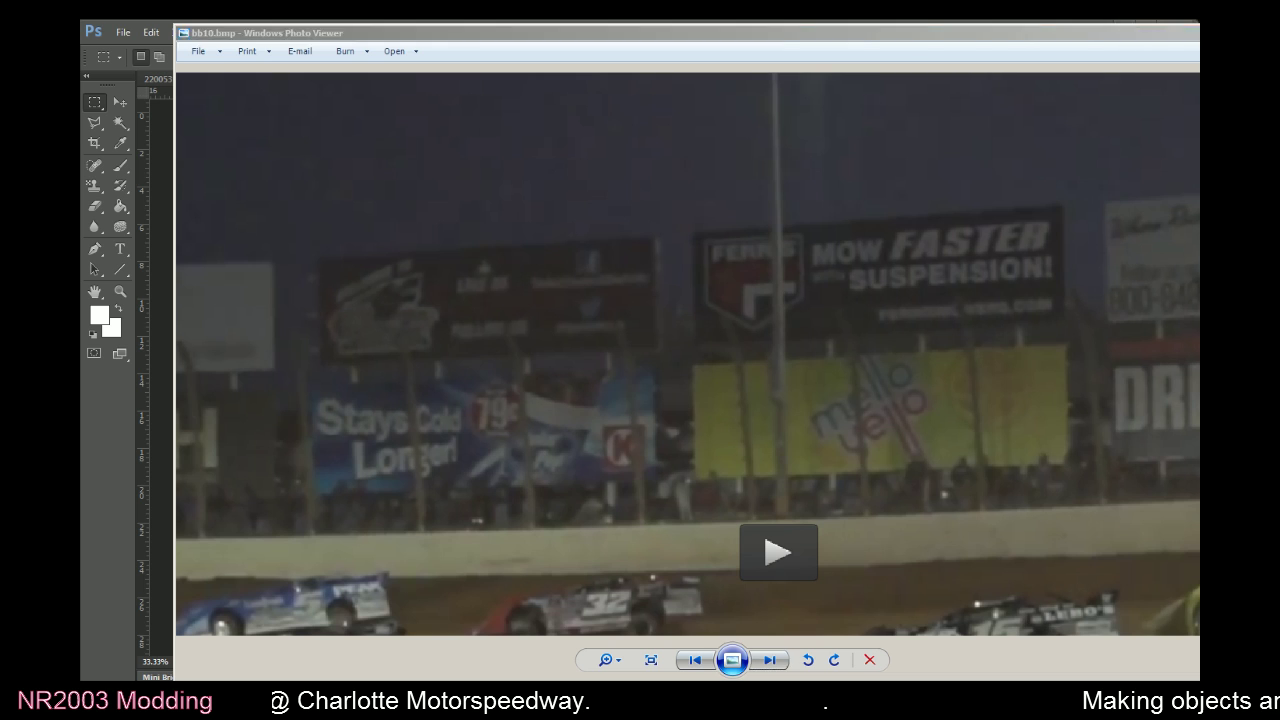
pyautogui.hotkey('alt', 'Tab')
pyautogui.hotkey('alt', 'Tab')
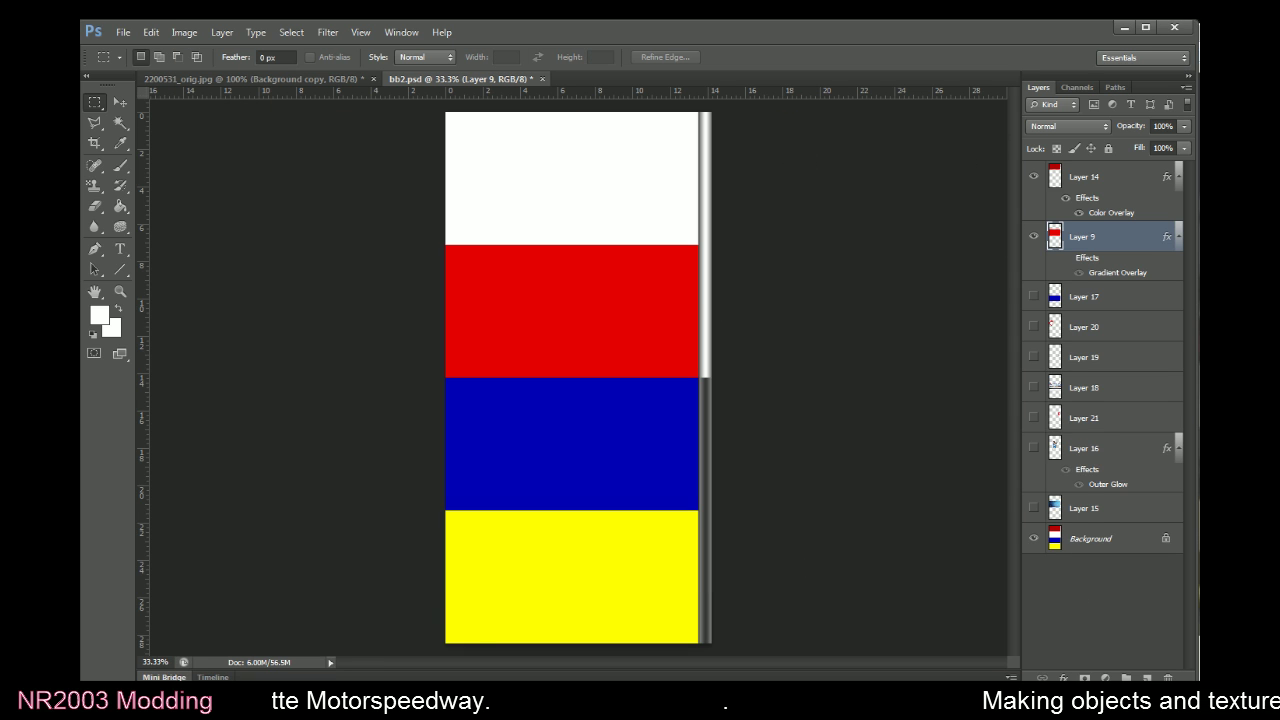
pyautogui.hotkey('alt', 'Tab')
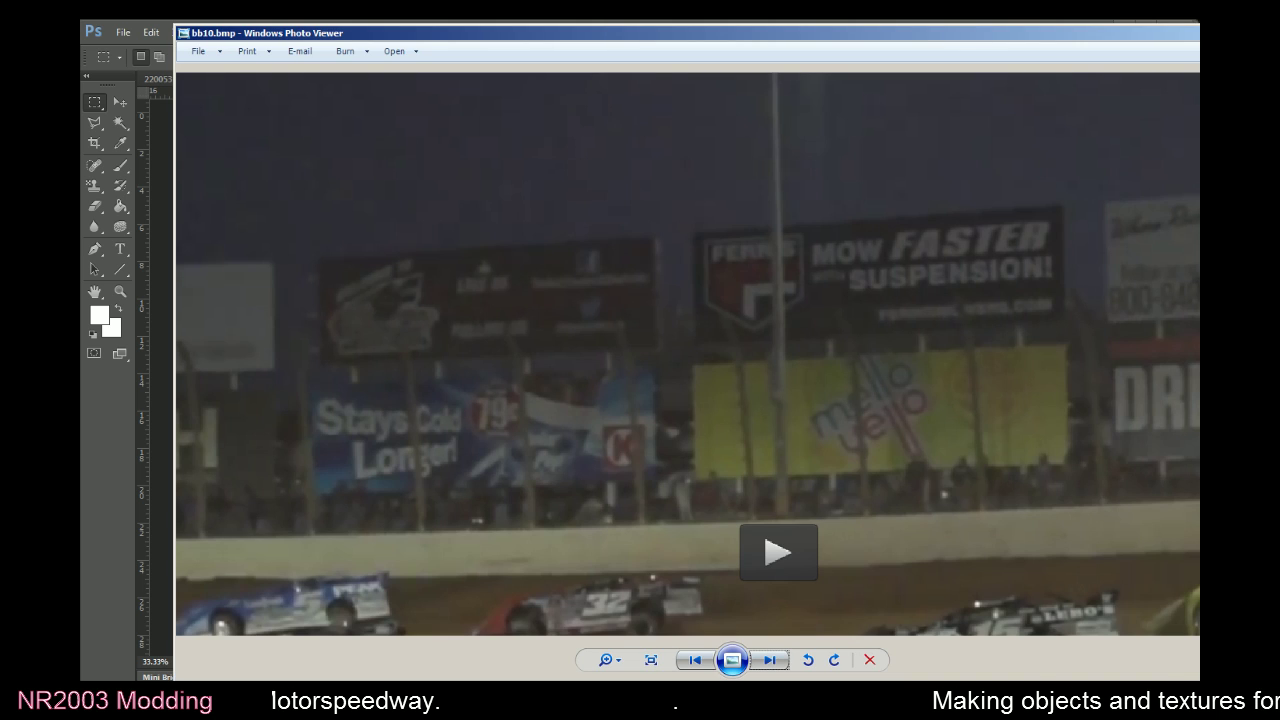
pyautogui.hotkey('alt', 'Tab')
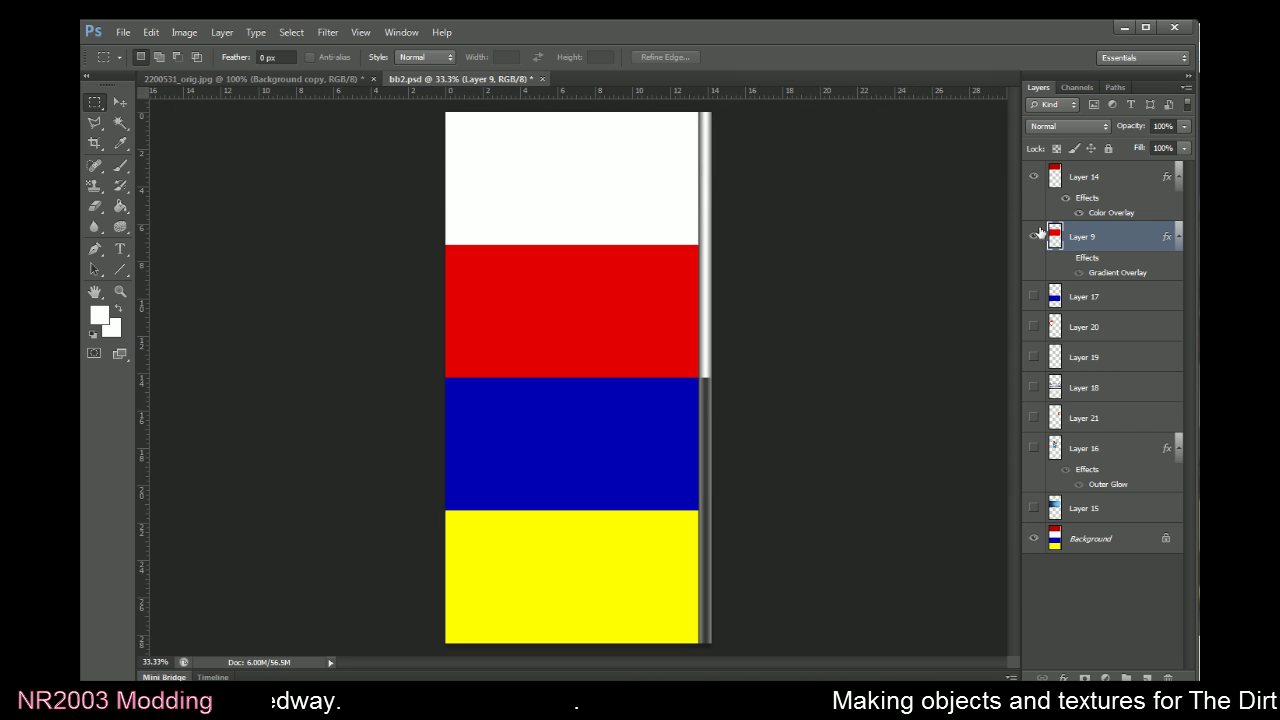
pyautogui.doubleClick(1106, 213)
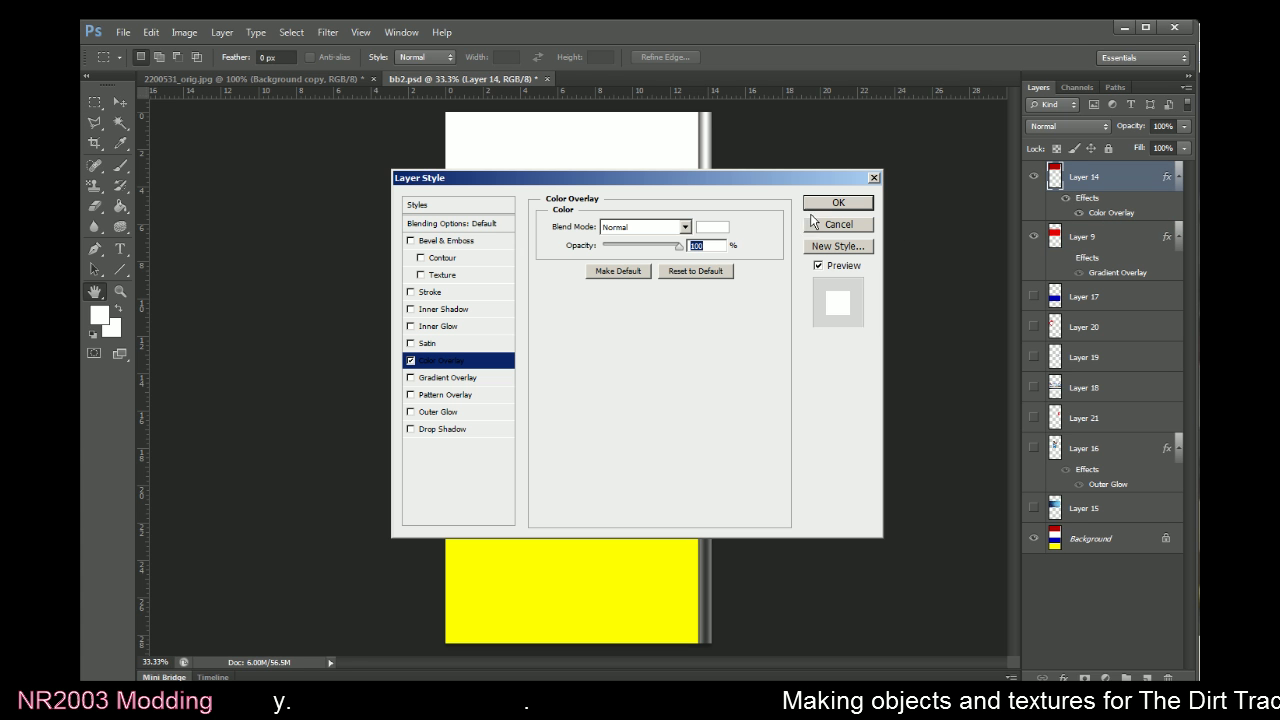
pyautogui.click(712, 227)
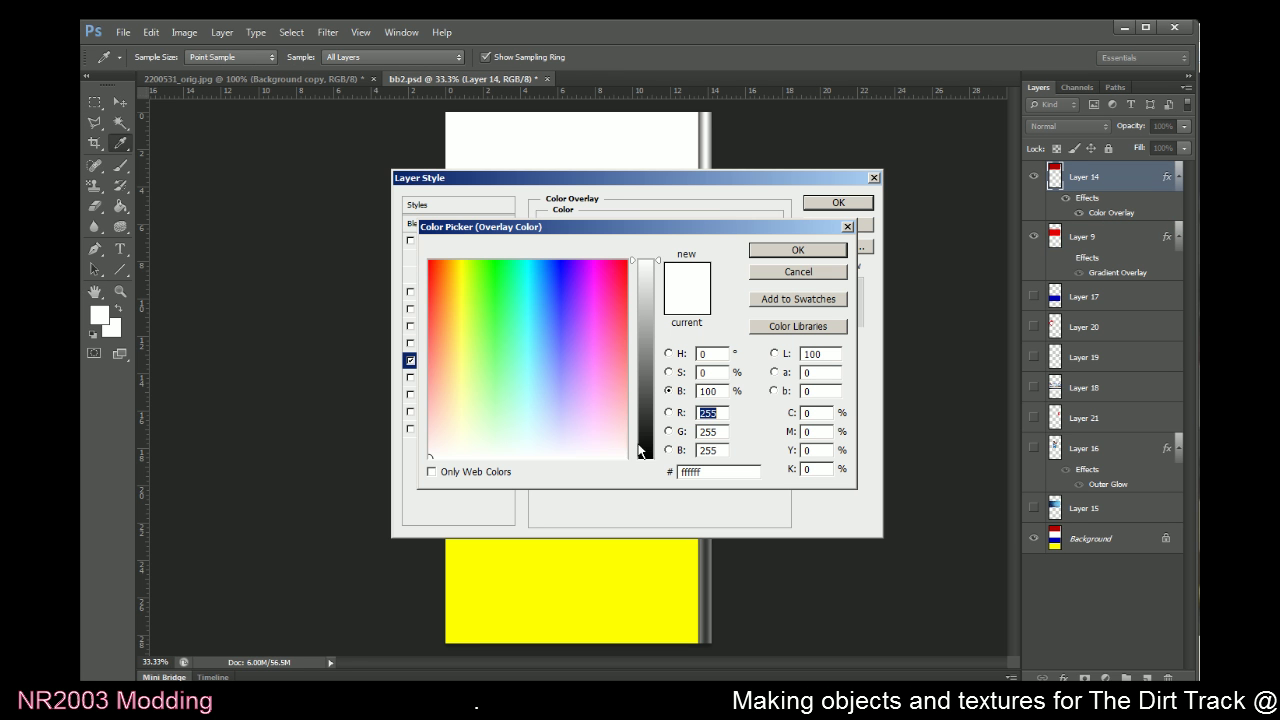
pyautogui.moveTo(638, 434); pyautogui.dragTo(645, 462)
pyautogui.click(795, 250)
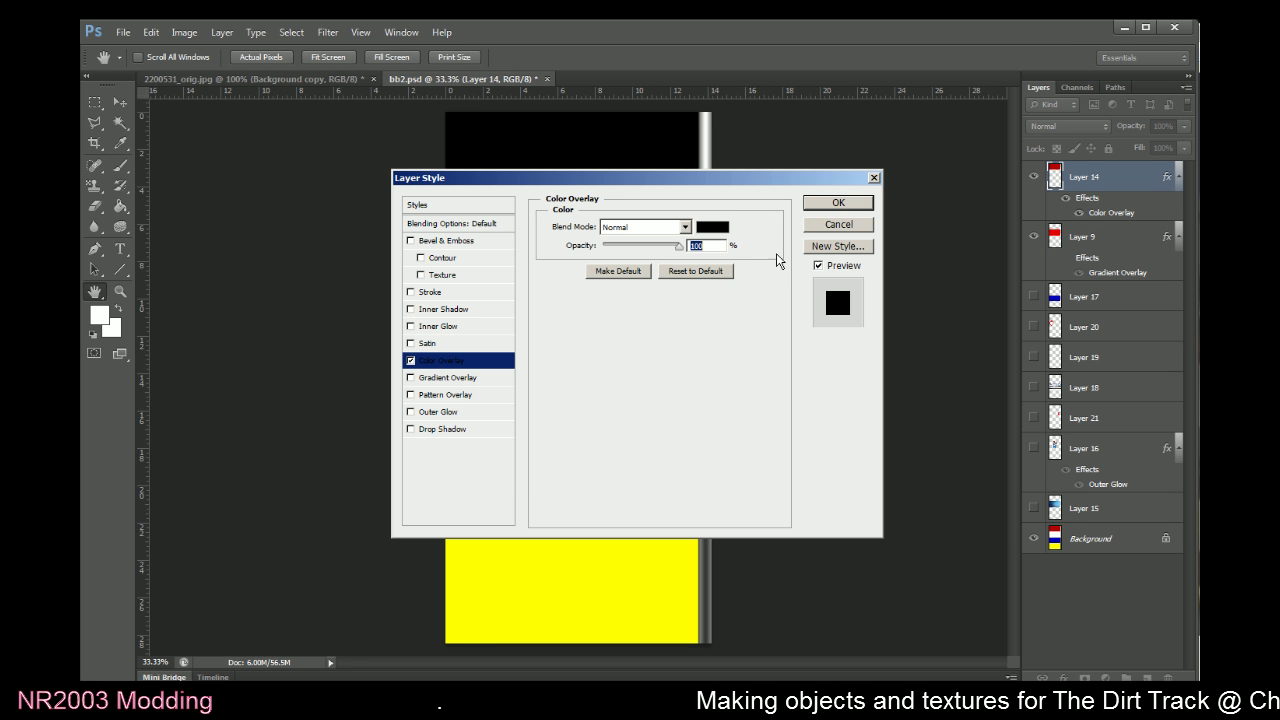
pyautogui.click(836, 203)
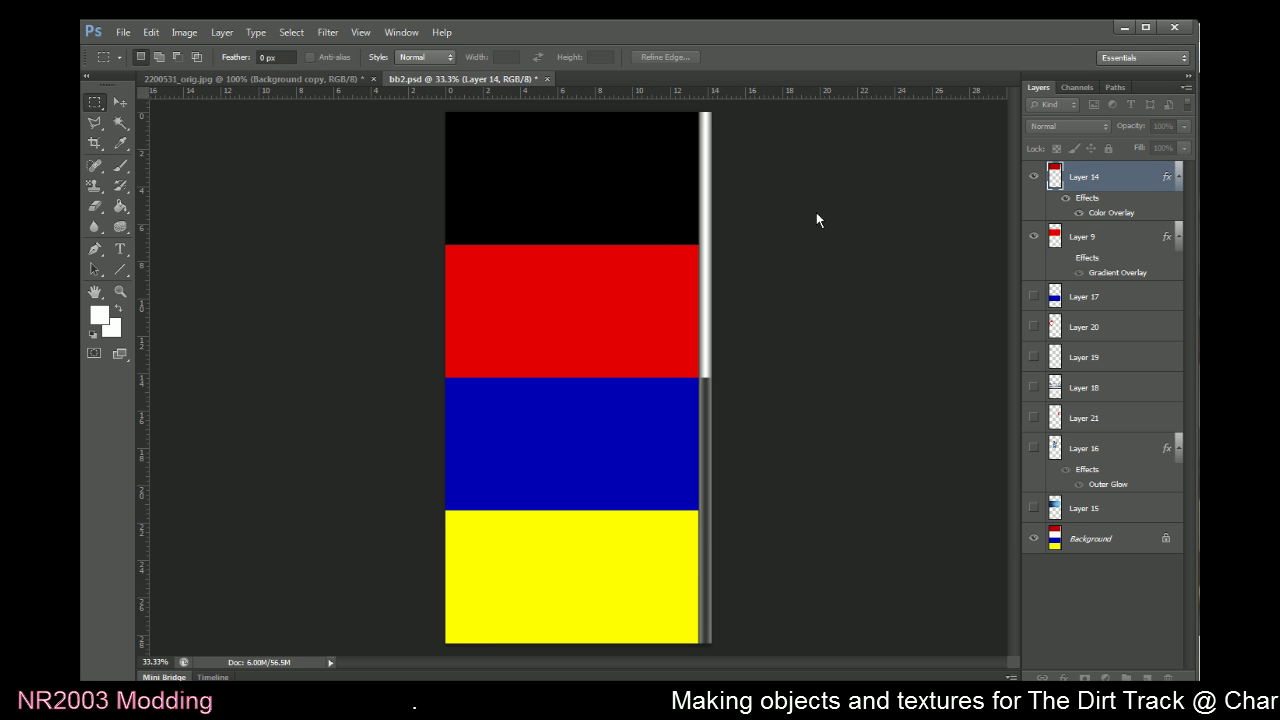
# Replace Layer 9's Gradient Overlay with a Color Overlay in dark yellow ceae00
pyautogui.click(1071, 260)
pyautogui.doubleClick(1088, 261)
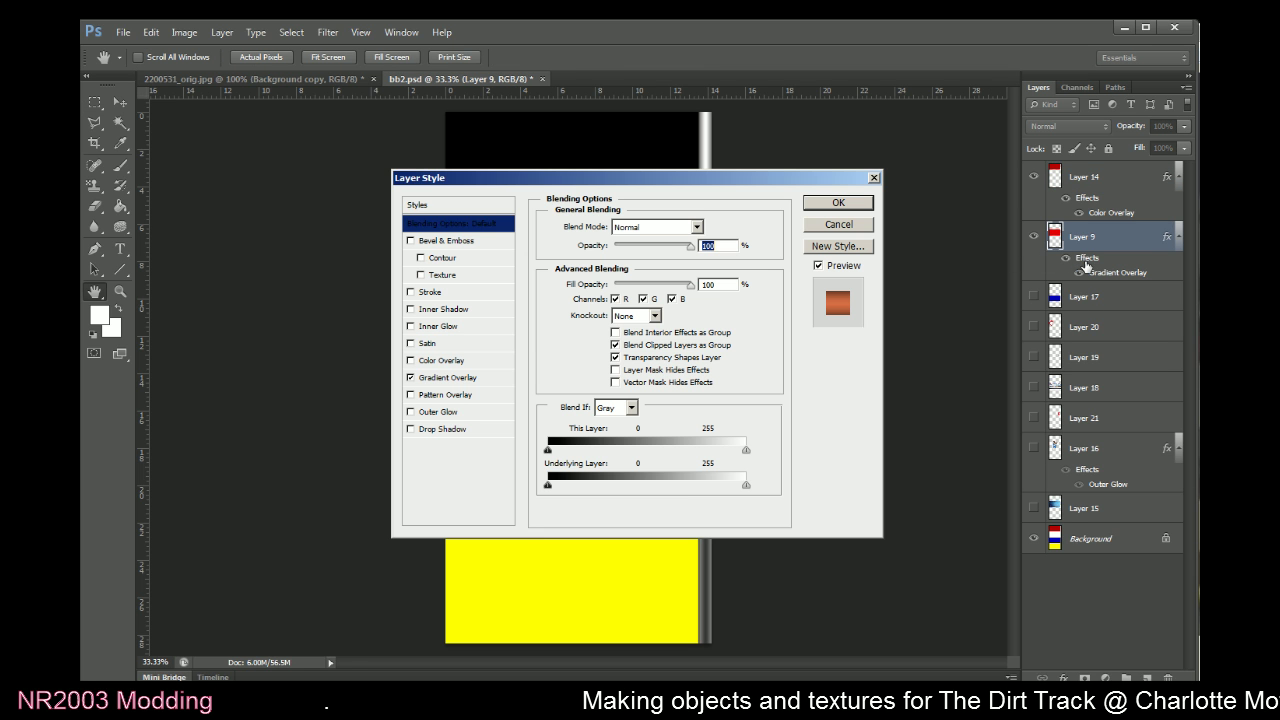
pyautogui.click(411, 377)
pyautogui.click(411, 360)
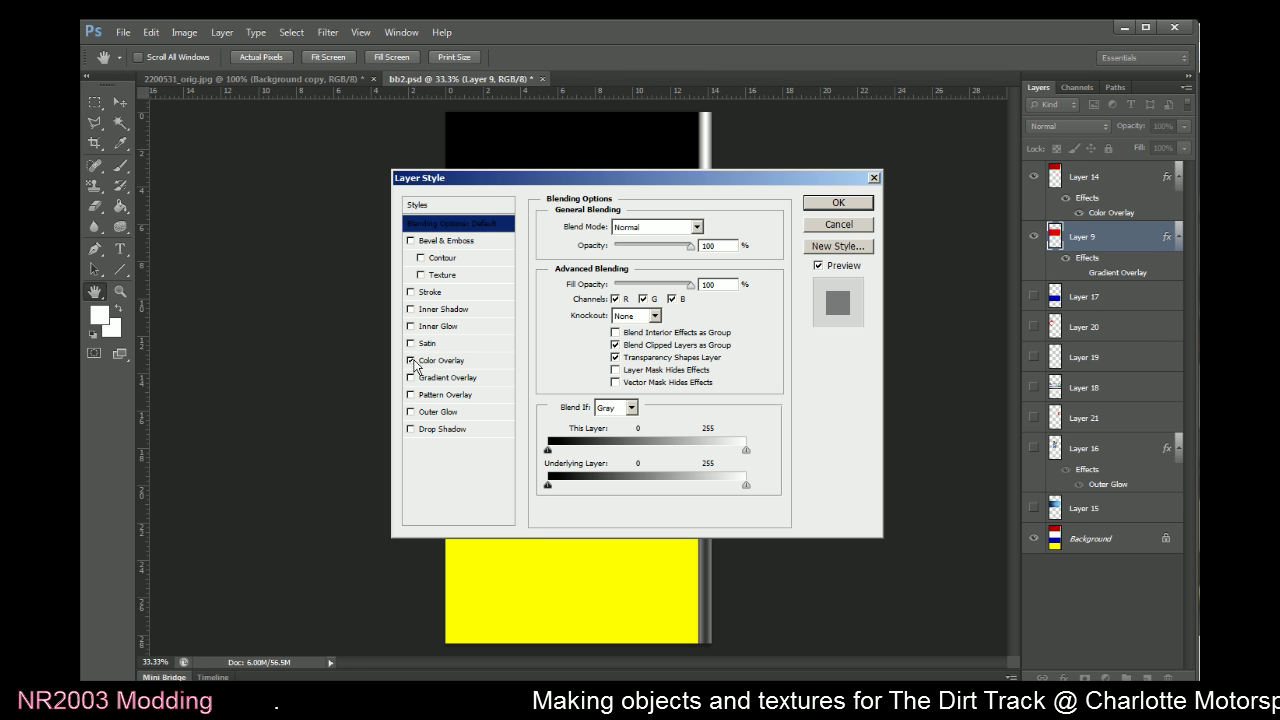
pyautogui.click(463, 362)
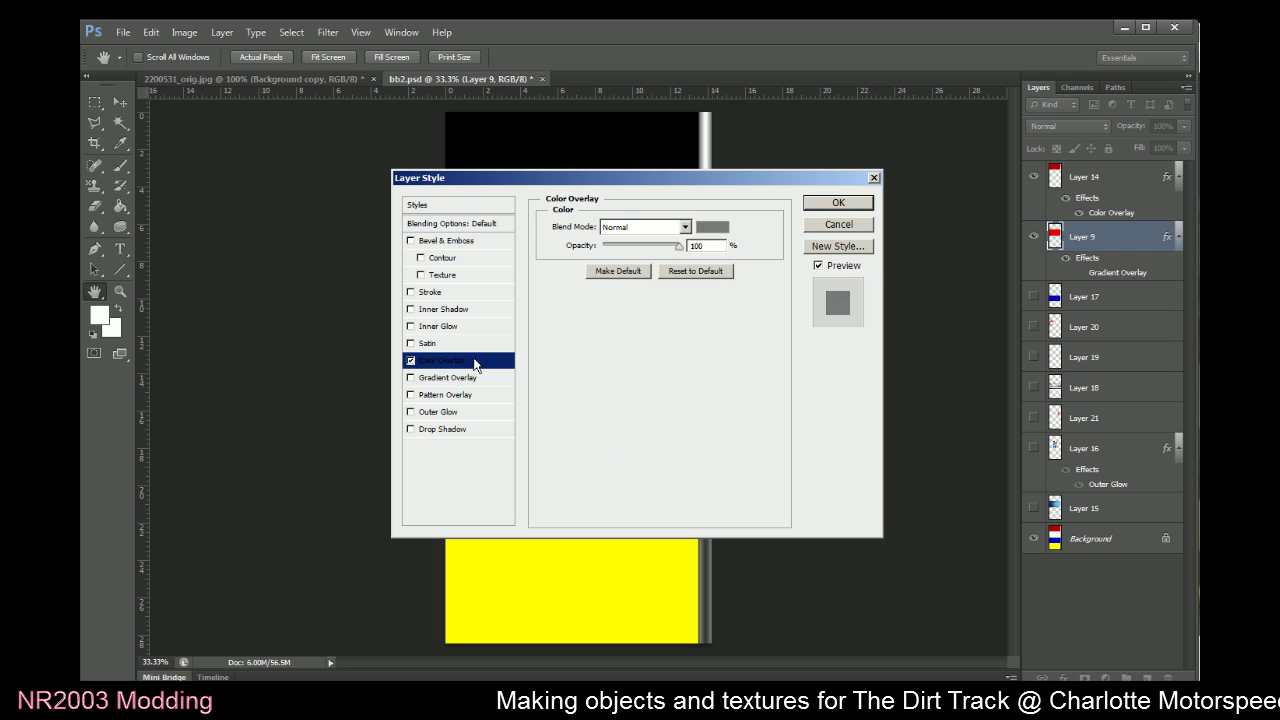
pyautogui.click(711, 229)
pyautogui.click(545, 317)
pyautogui.moveTo(545, 317); pyautogui.dragTo(456, 252)
pyautogui.moveTo(645, 295); pyautogui.dragTo(646, 298)
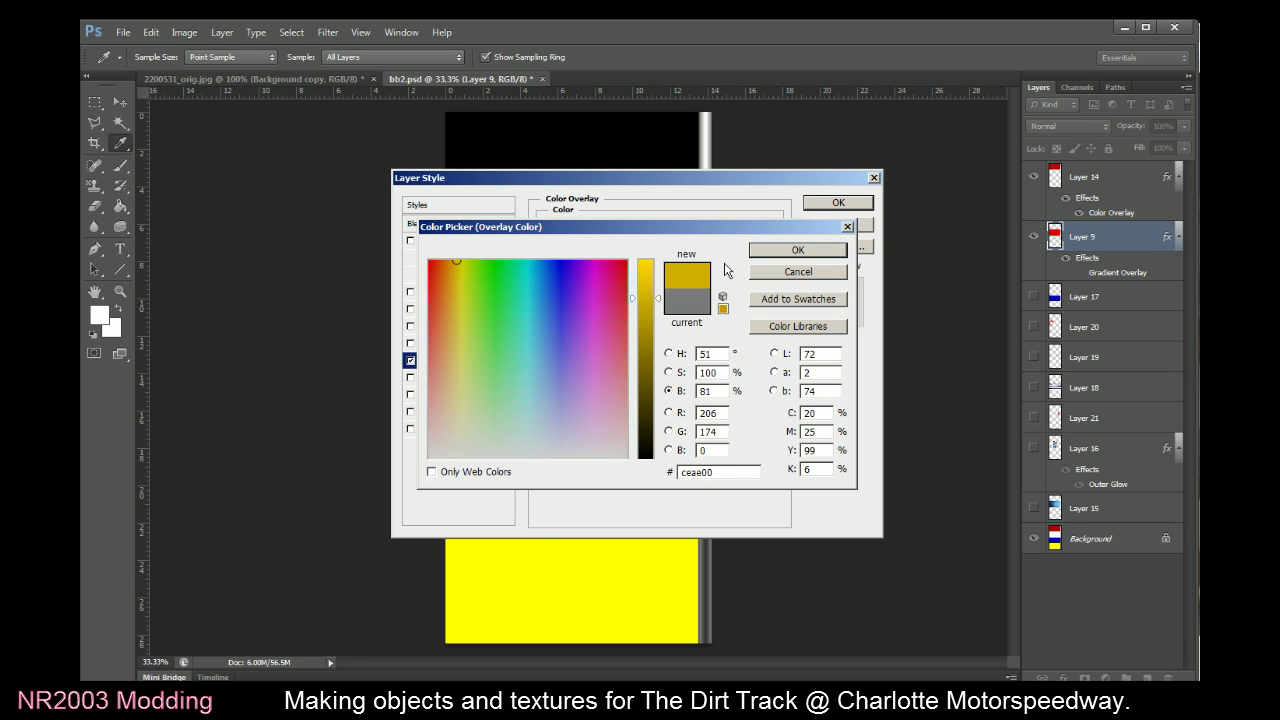
pyautogui.click(797, 250)
pyautogui.click(836, 202)
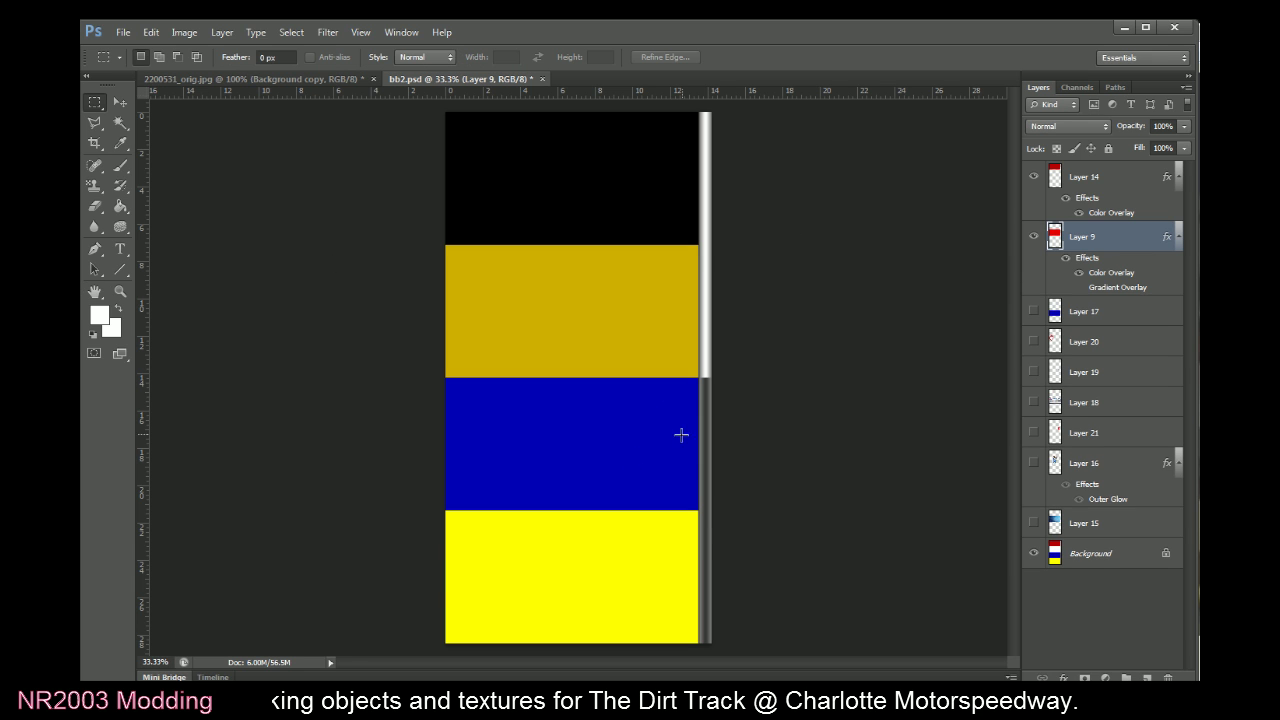
# Paste the Ferris logo, move it onto the black panel, and place its layer above Layer 14
pyautogui.hotkey('alt', 'Tab')
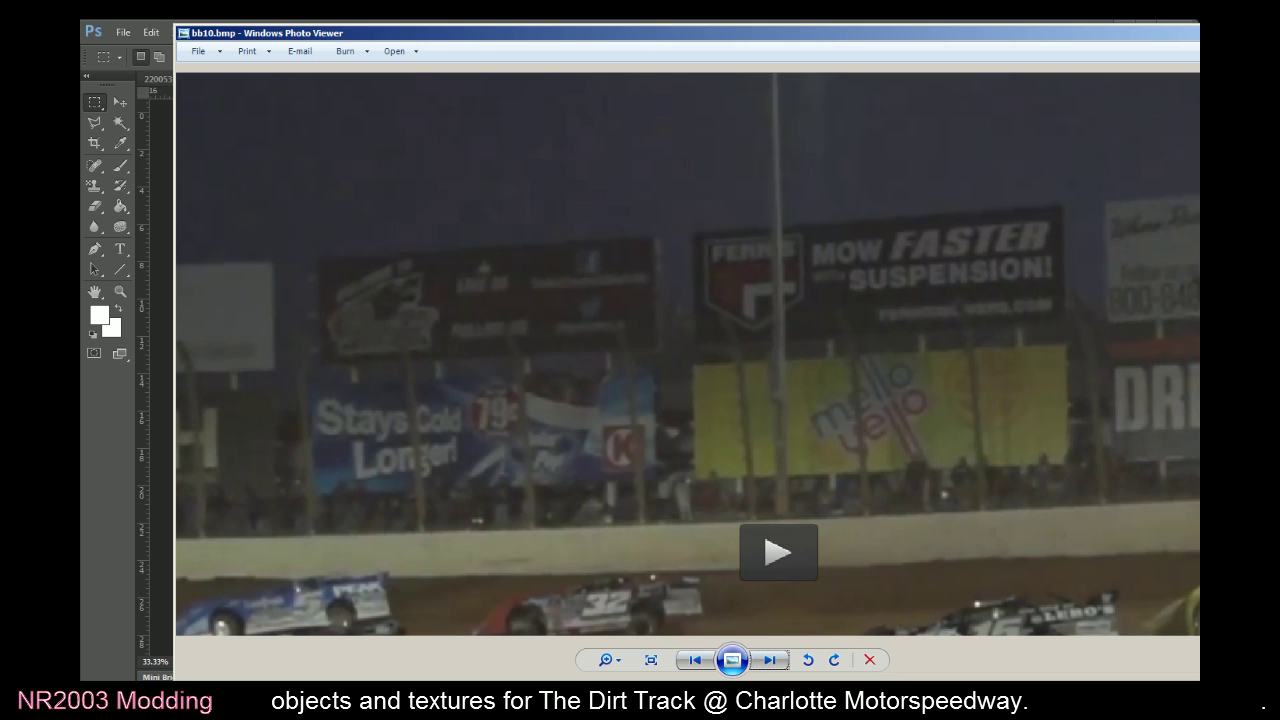
pyautogui.hotkey('alt', 'Tab')
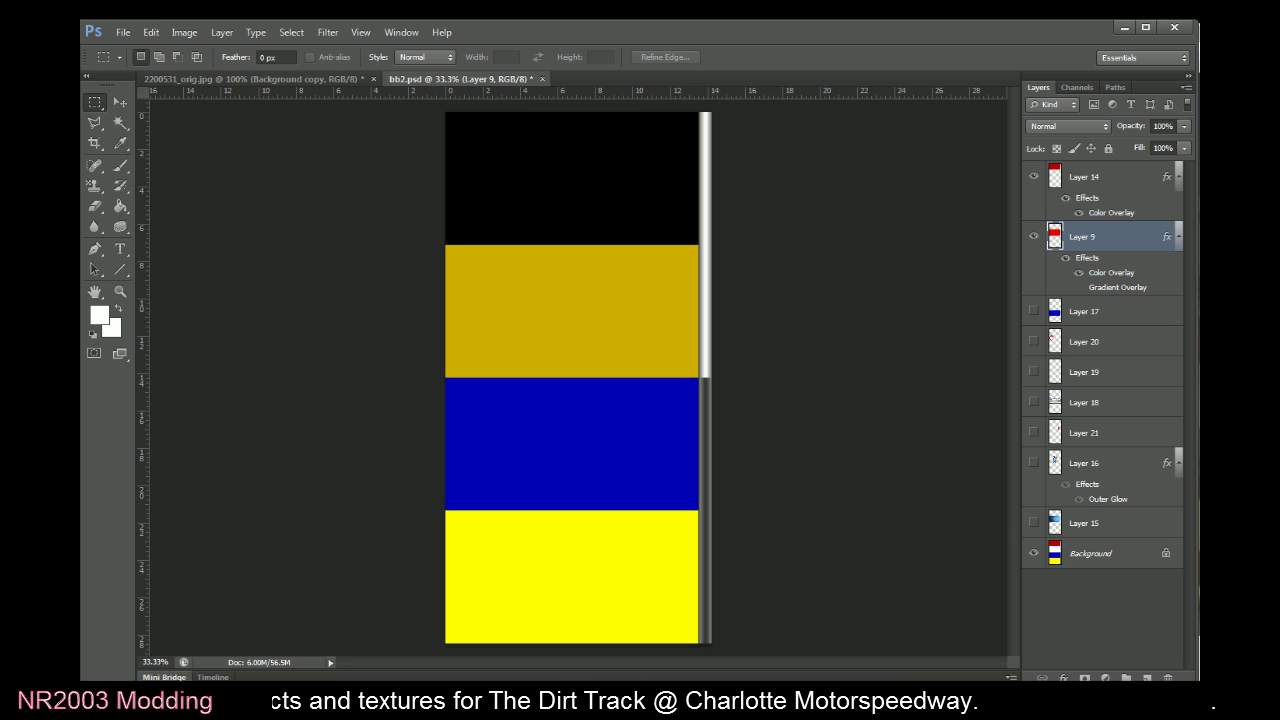
pyautogui.hotkey('ctrl', 'v')
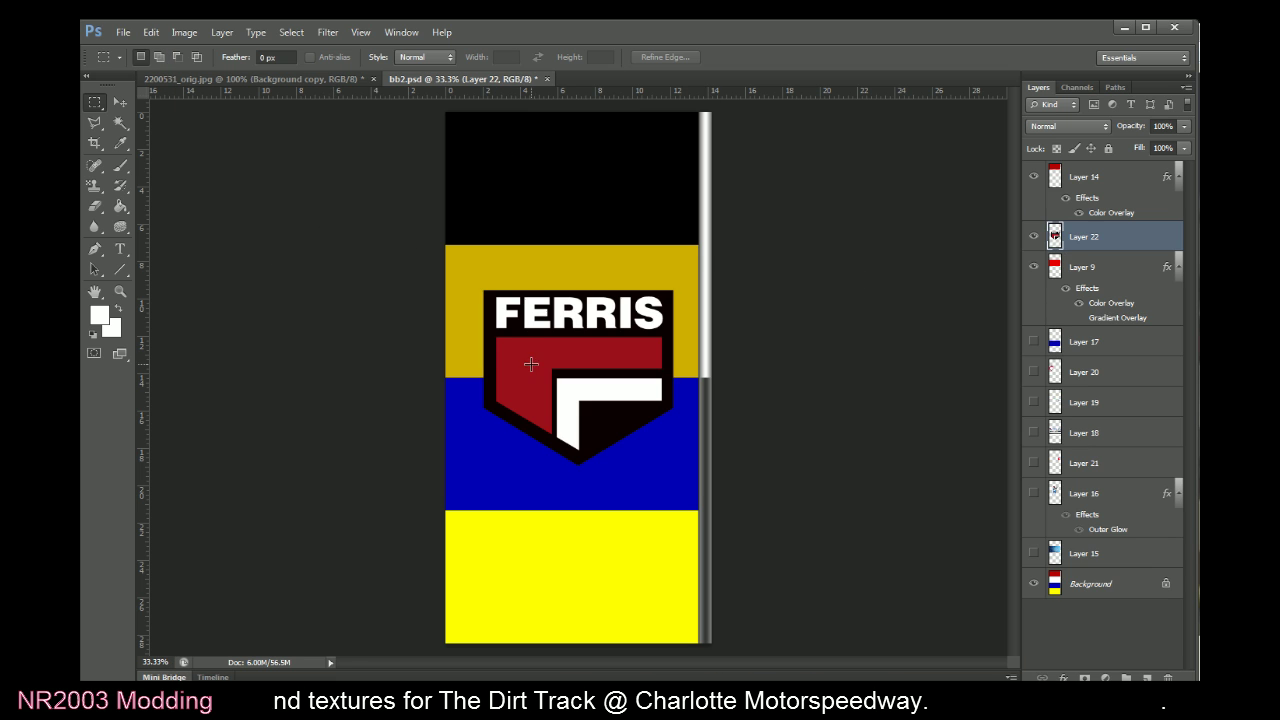
pyautogui.rightClick(506, 212)
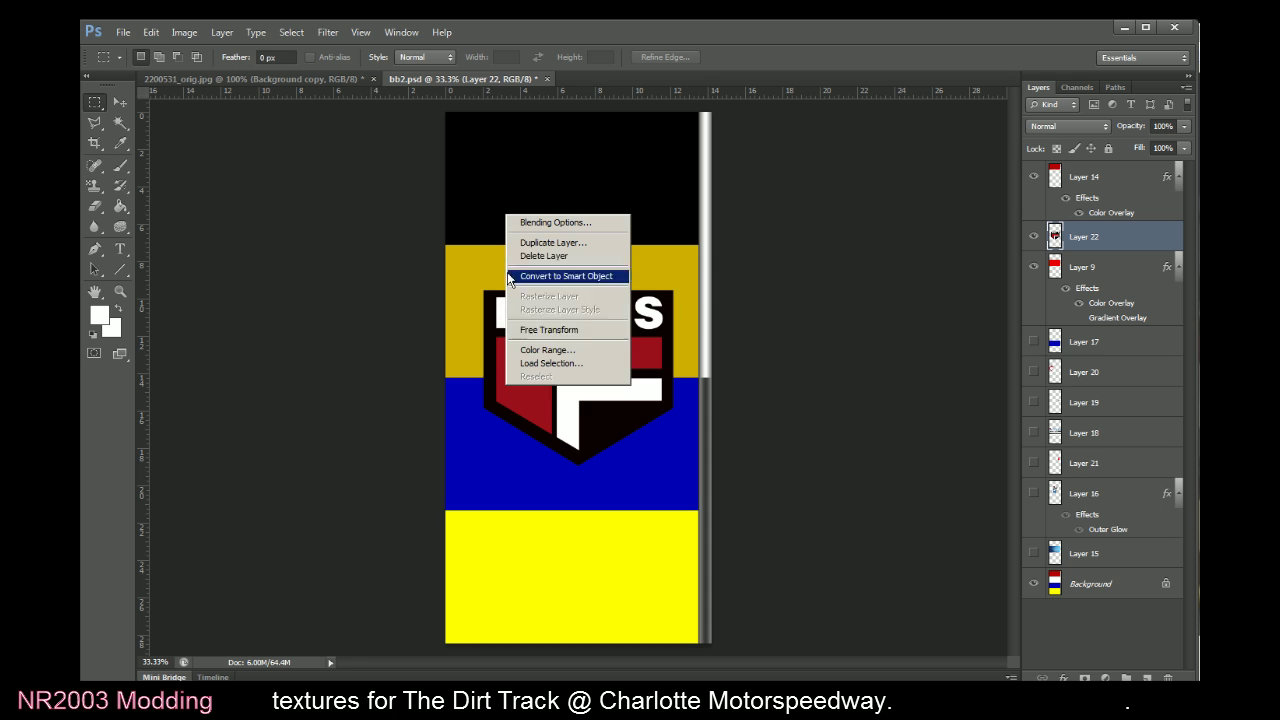
pyautogui.click(536, 327)
pyautogui.moveTo(590, 407); pyautogui.dragTo(546, 226)
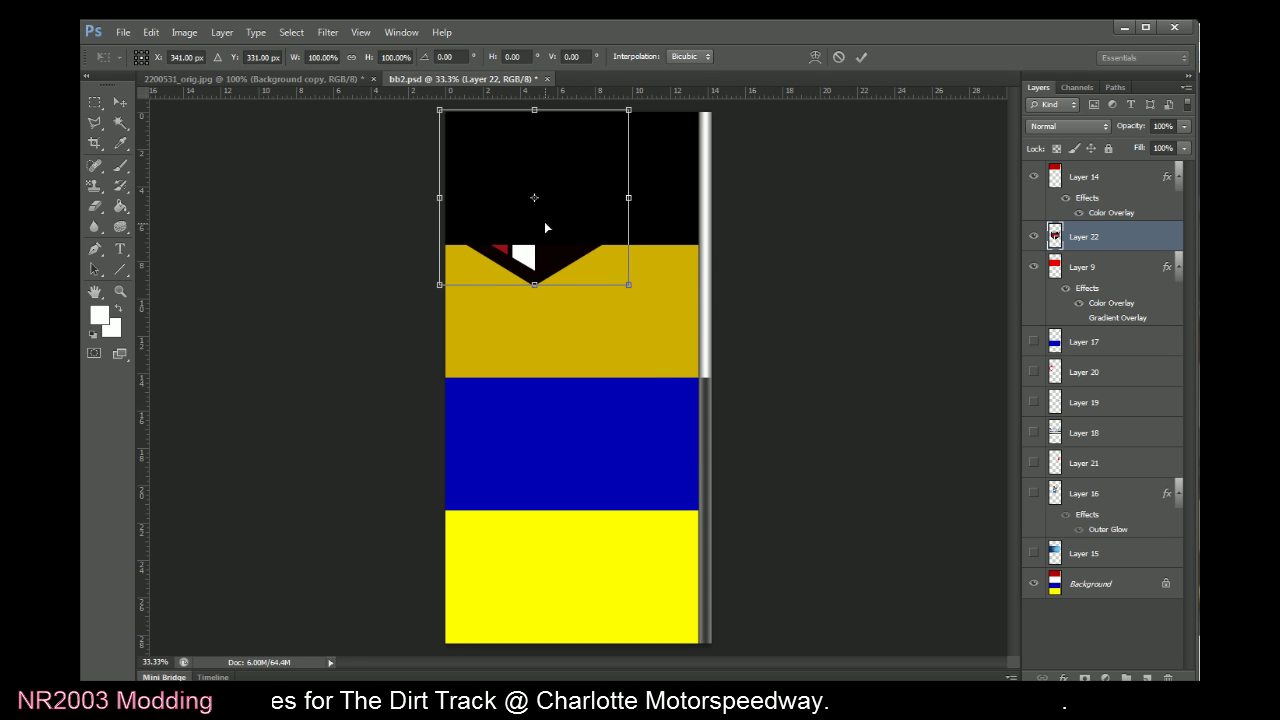
pyautogui.click(862, 57)
pyautogui.moveTo(1069, 237); pyautogui.dragTo(1049, 178)
# Scale the Ferris logo's height to 70% and move it up to fit within the black panel
pyautogui.rightClick(578, 241)
pyautogui.click(628, 354)
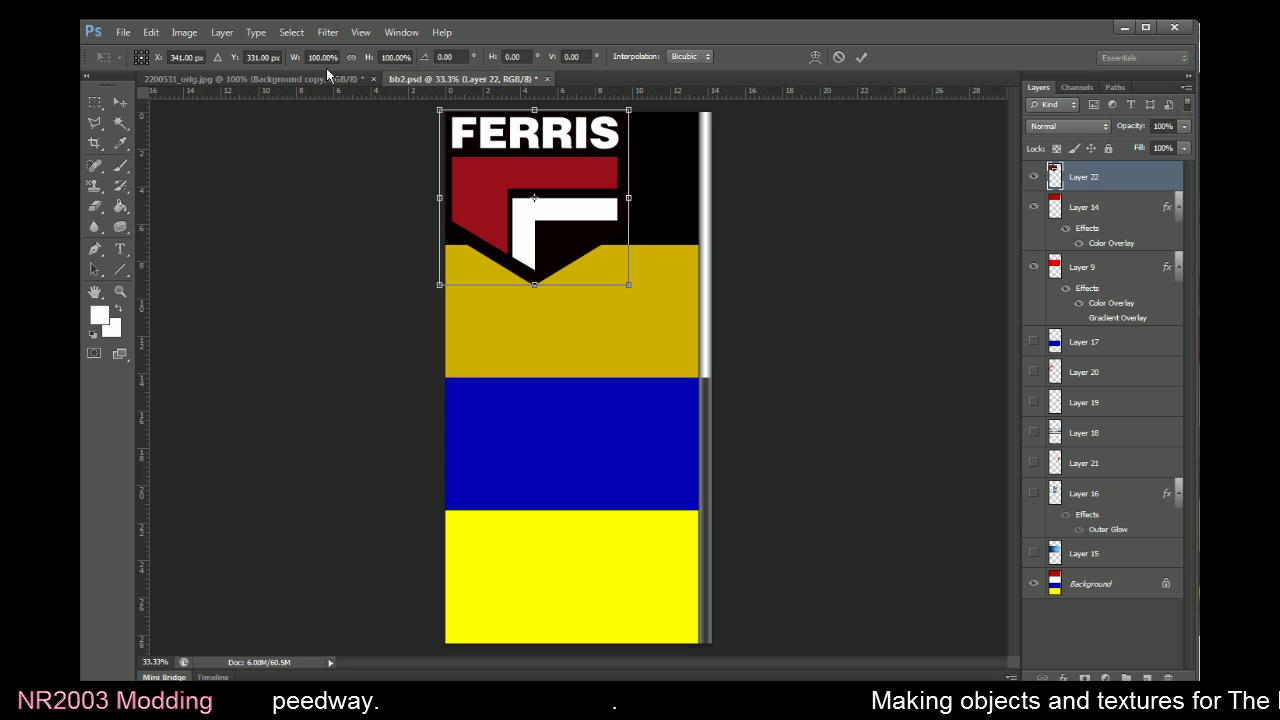
pyautogui.click(388, 57)
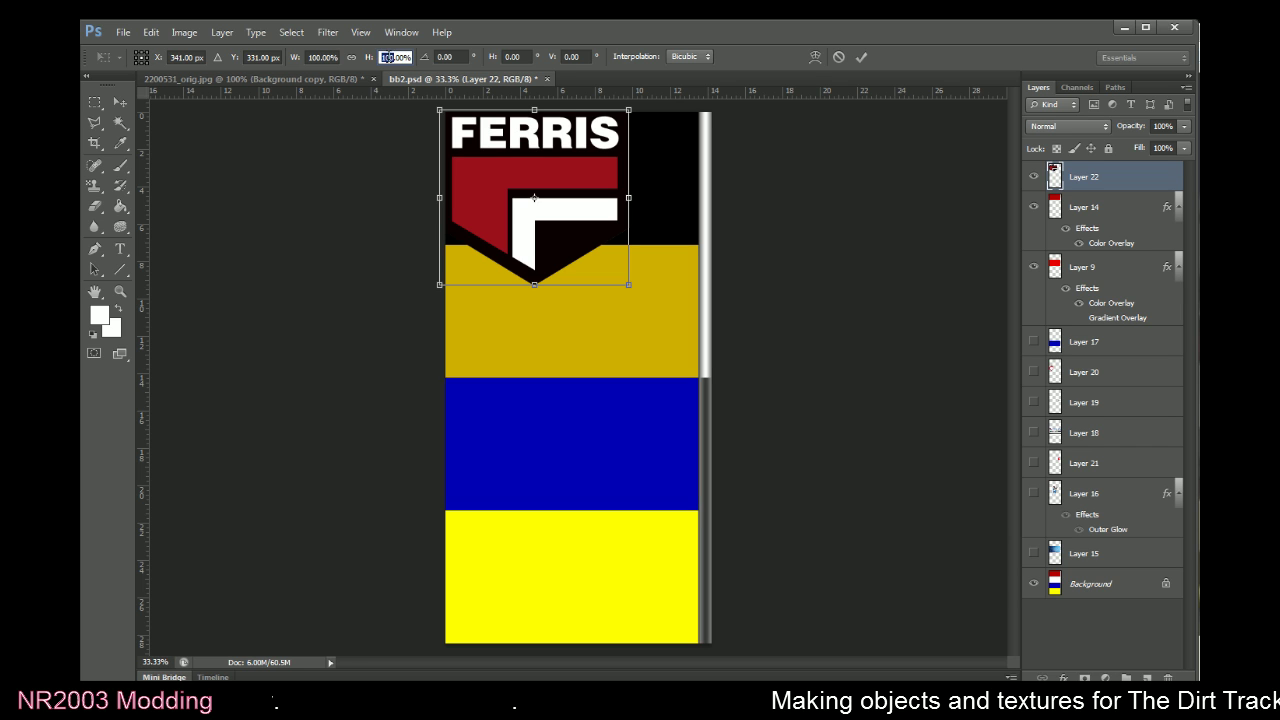
pyautogui.write('80')
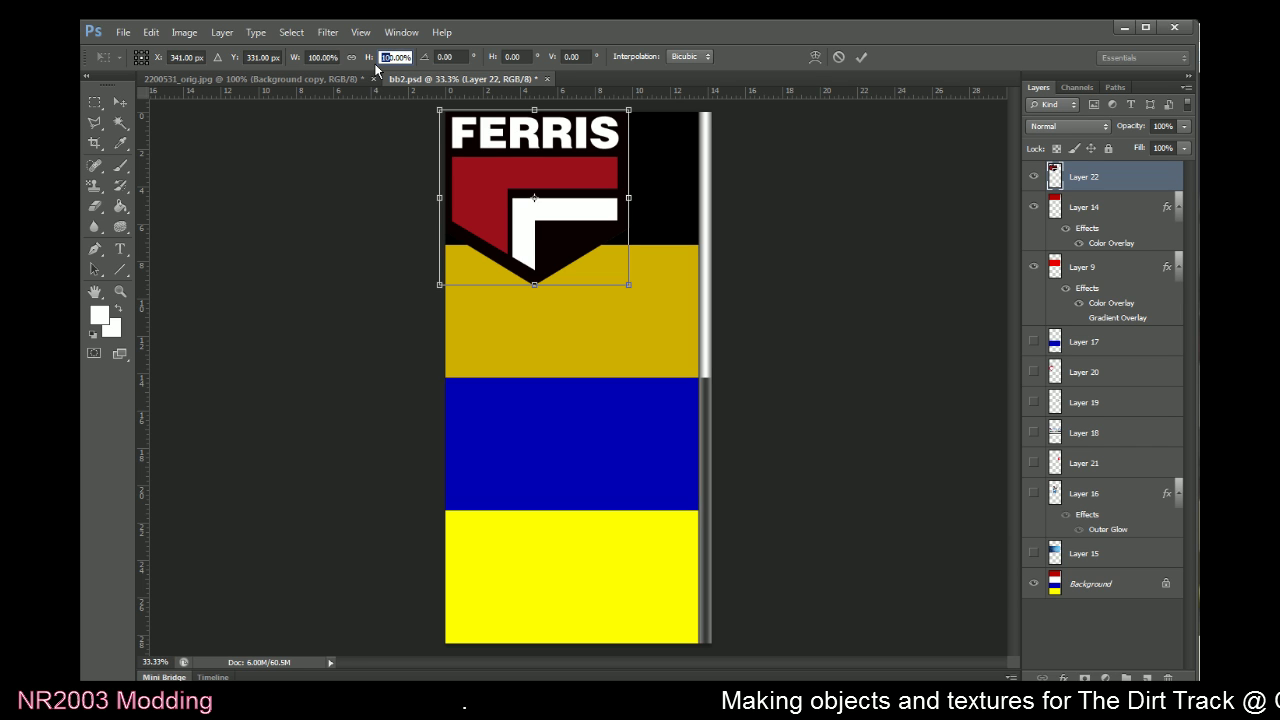
pyautogui.press('Return')
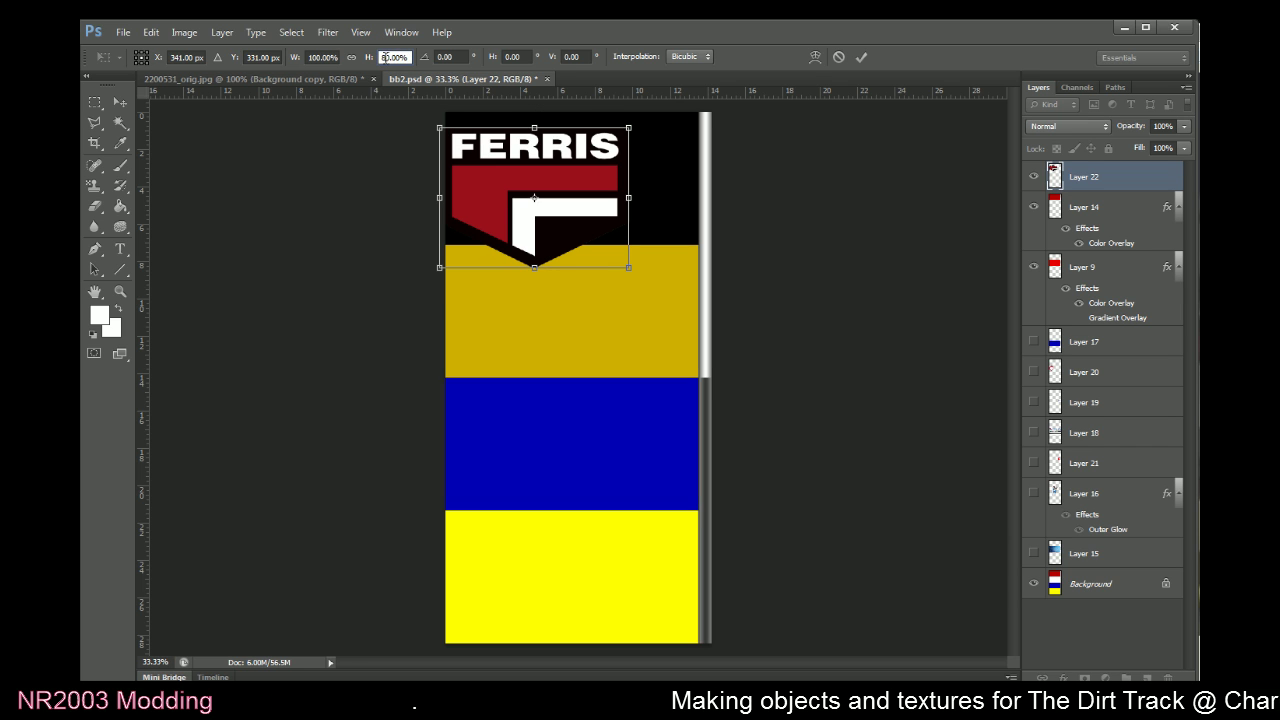
pyautogui.write('70')
pyautogui.press('Return')
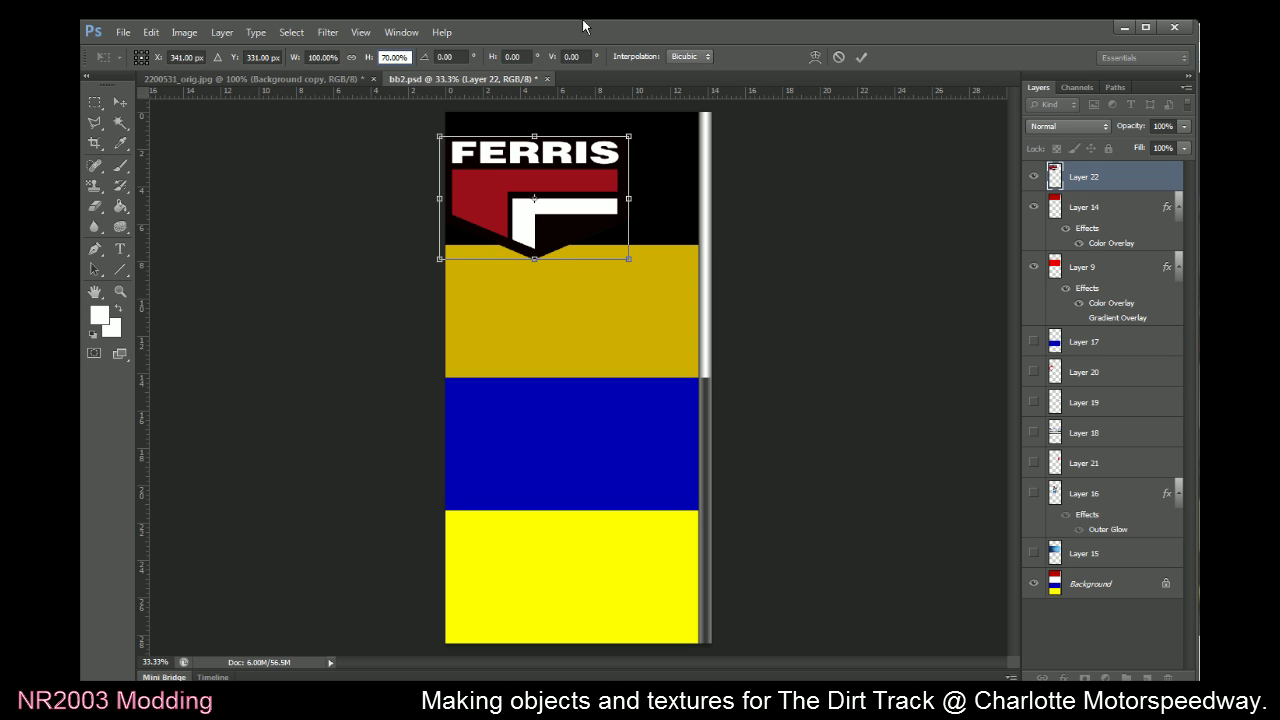
pyautogui.moveTo(481, 207); pyautogui.dragTo(479, 185)
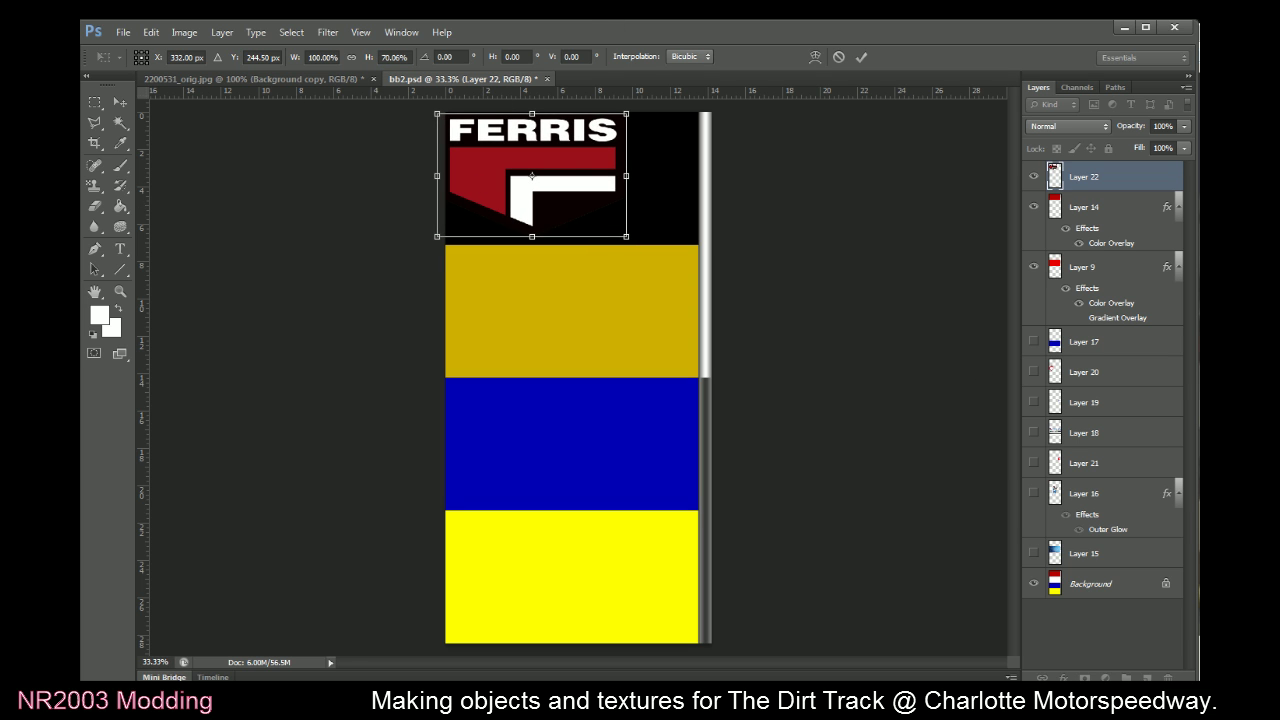
# Compare the logo's proportions with the Ferris sign in bb10.bmp and set its height to 65%
pyautogui.hotkey('alt', 'Tab')
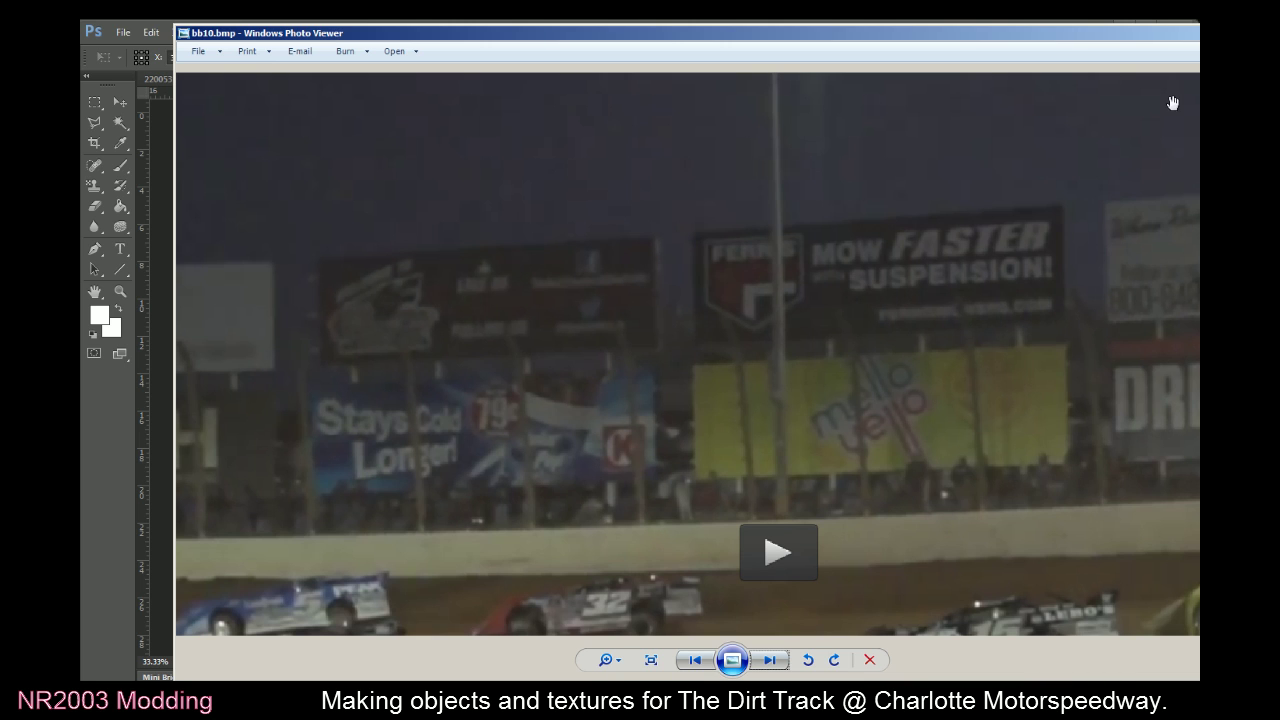
pyautogui.moveTo(1116, 33); pyautogui.dragTo(950, 266)
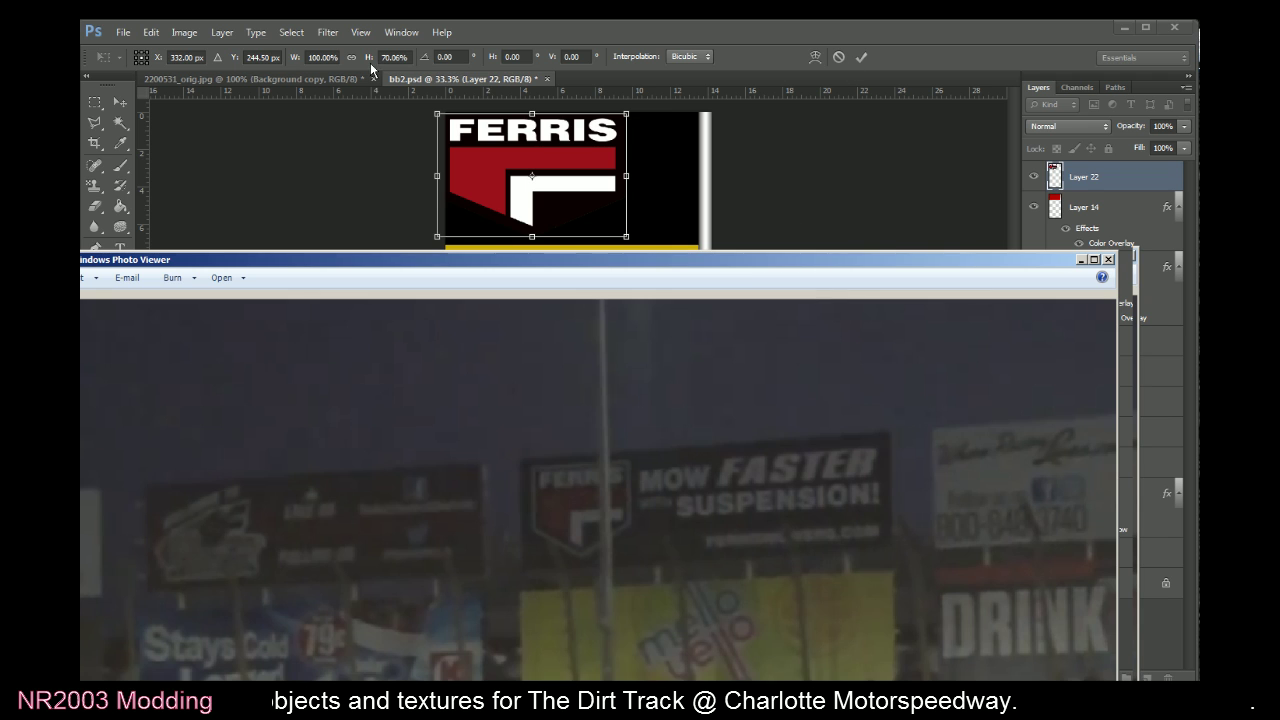
pyautogui.click(400, 56)
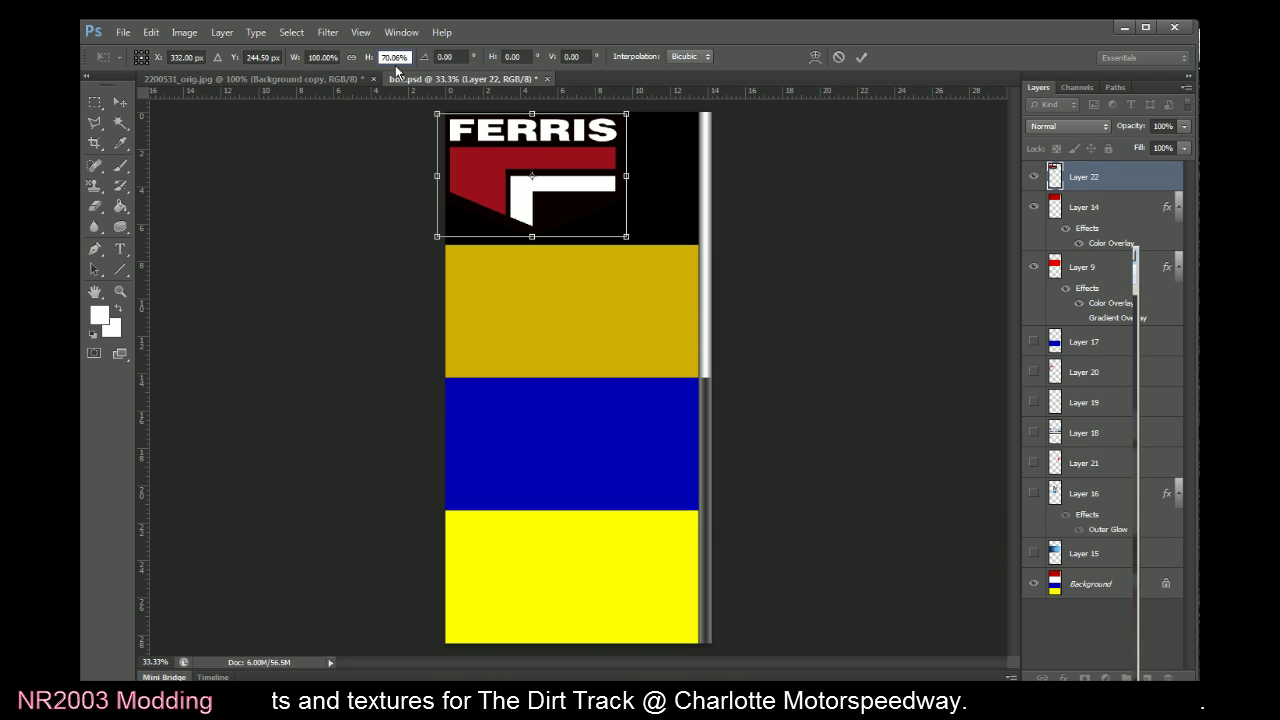
pyautogui.doubleClick(397, 57)
pyautogui.write('60')
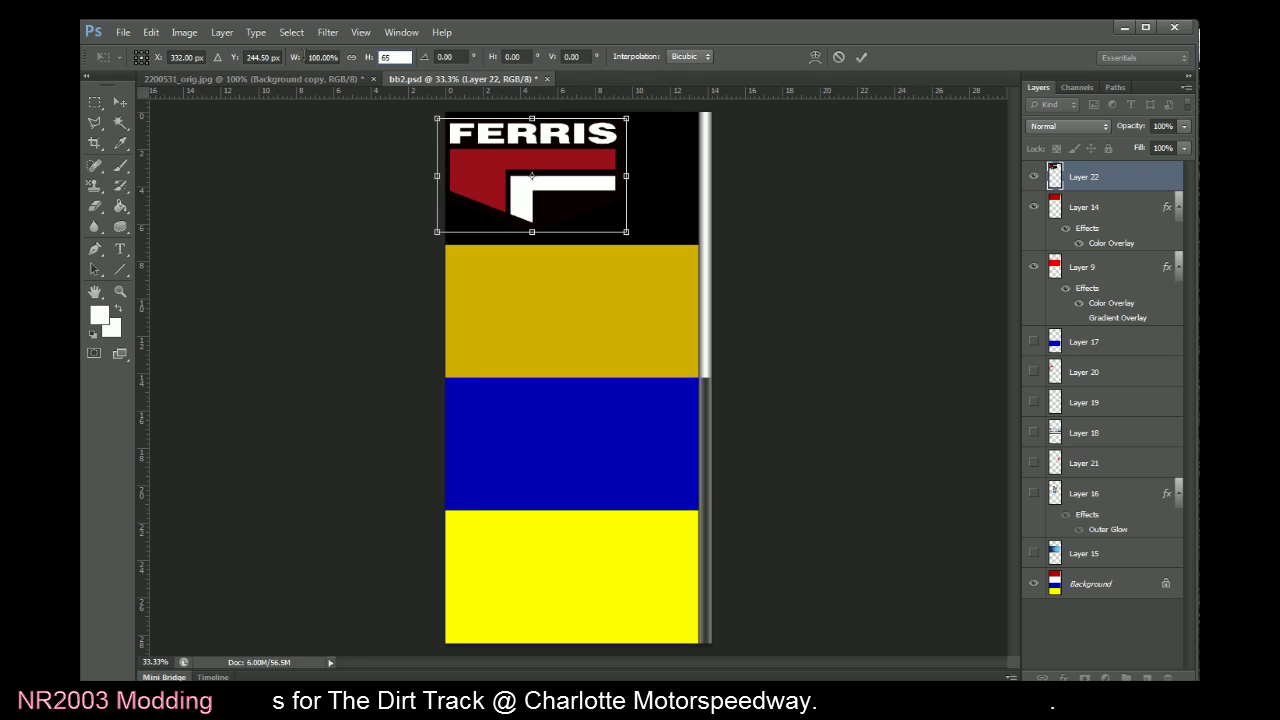
# Set the Ferris logo's width to 50%, shift it toward the black panel's left side, and apply the transform
pyautogui.click(326, 55)
pyautogui.write('40')
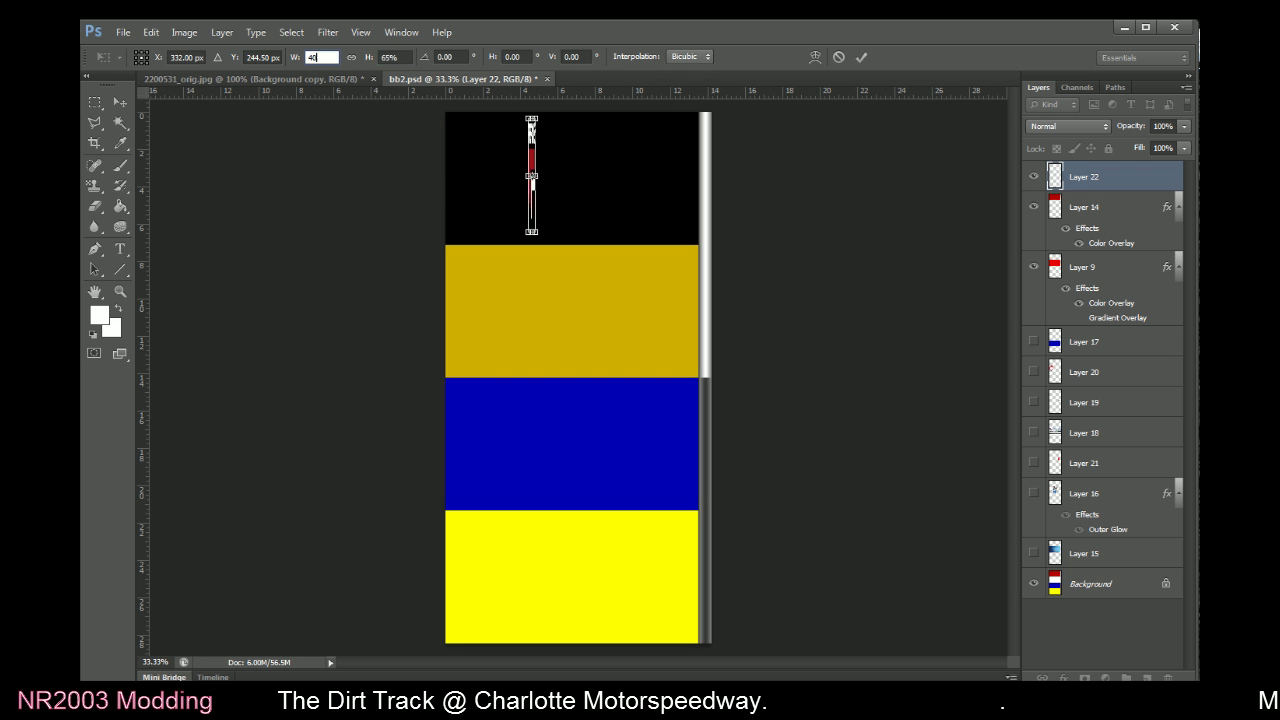
pyautogui.press('BackSpace')
pyautogui.press('BackSpace')
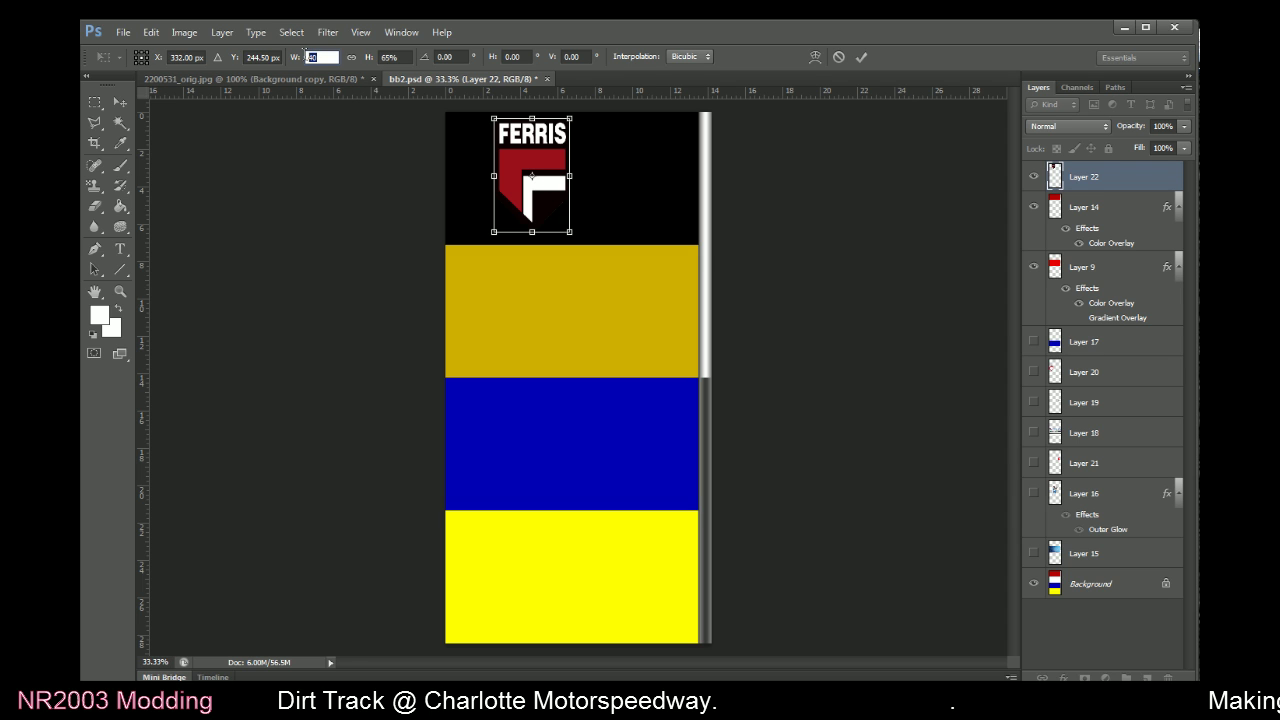
pyautogui.write('50')
pyautogui.moveTo(508, 176); pyautogui.dragTo(483, 178)
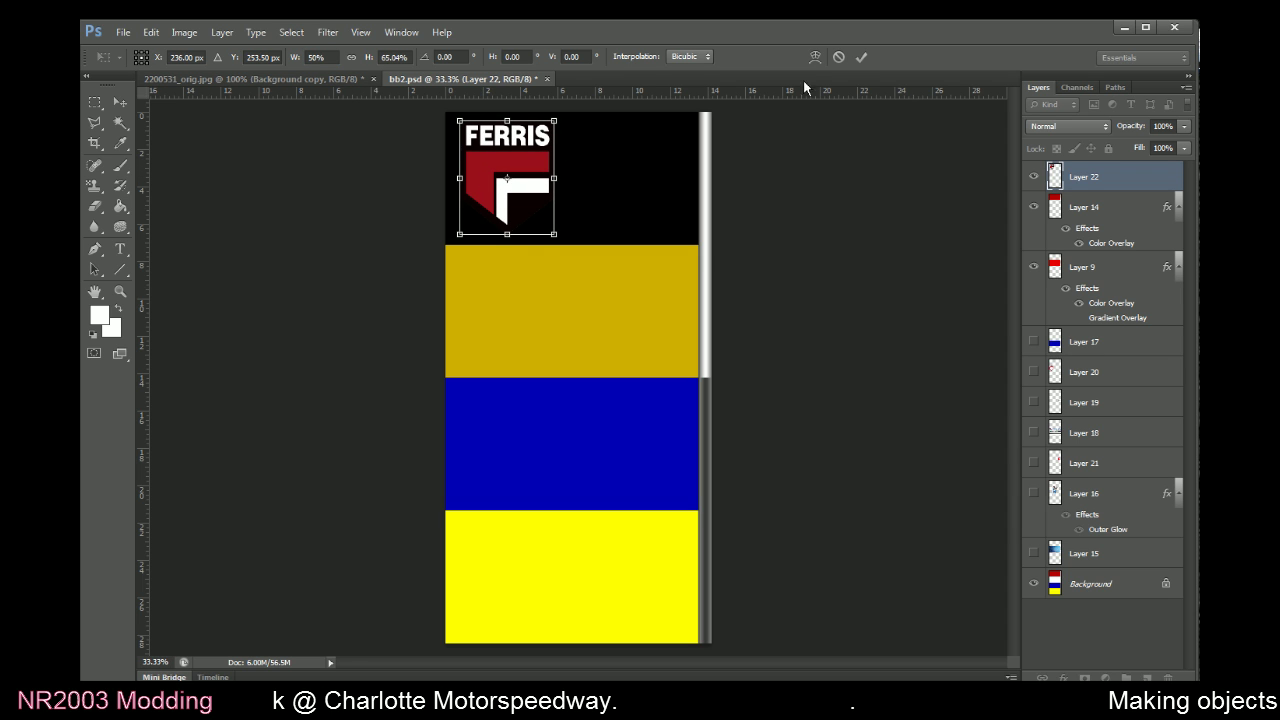
pyautogui.click(861, 57)
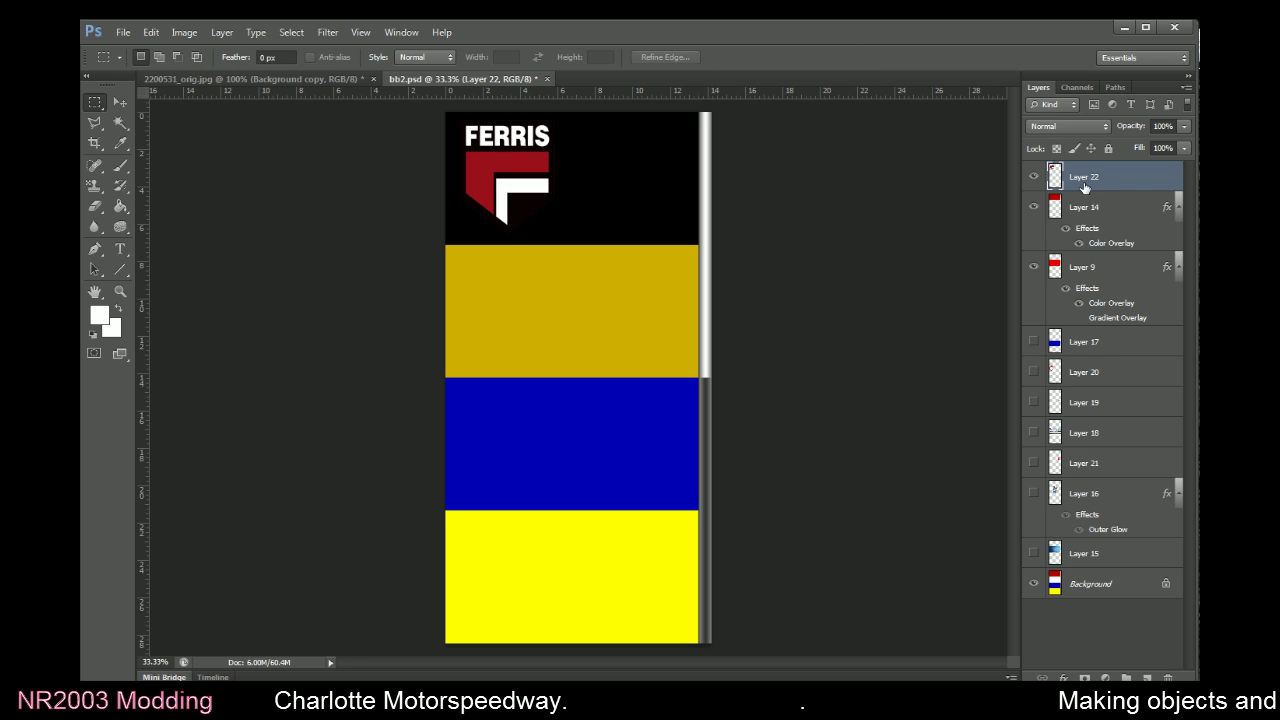
# Add a Stroke effect in white ffffff to the Ferris logo on Layer 22
pyautogui.doubleClick(1141, 177)
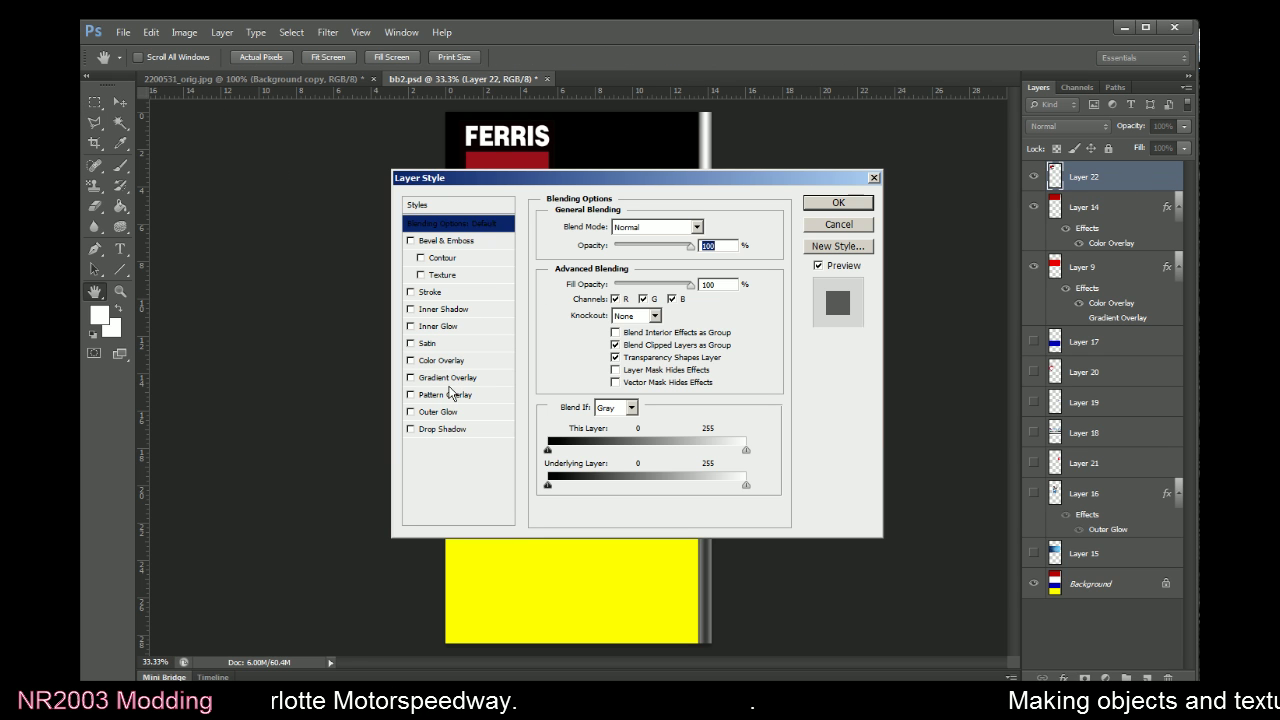
pyautogui.click(437, 295)
pyautogui.click(591, 333)
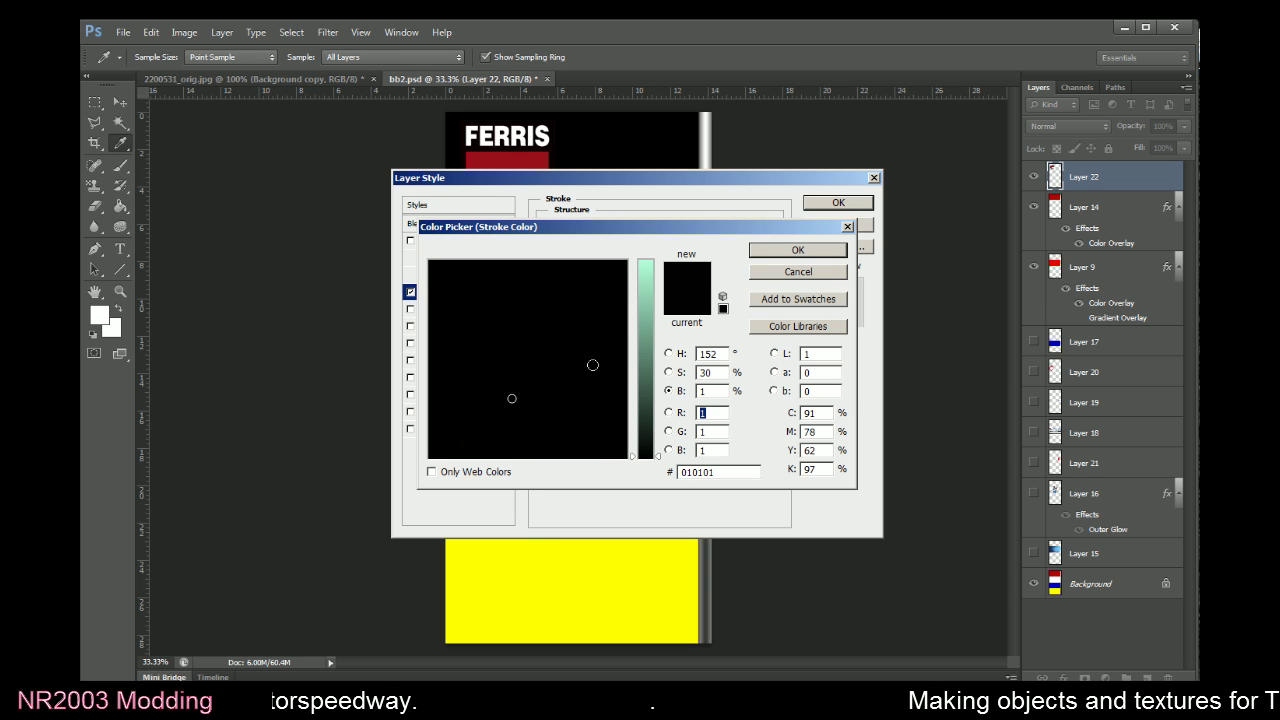
pyautogui.click(575, 458)
pyautogui.moveTo(640, 355); pyautogui.dragTo(646, 260)
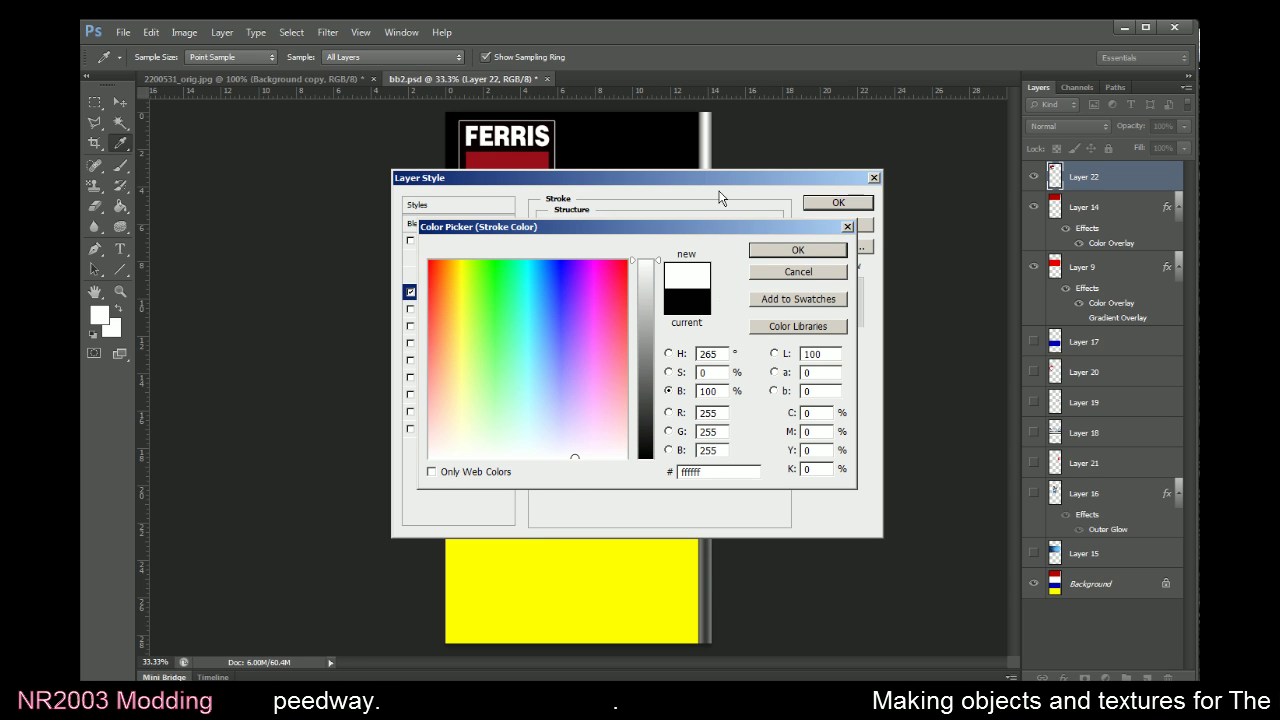
pyautogui.click(786, 250)
# Thicken the Ferris logo's white stroke while checking its outline on the sign, and apply the layer style
pyautogui.press('Up')
pyautogui.press('Up')
pyautogui.press('Up')
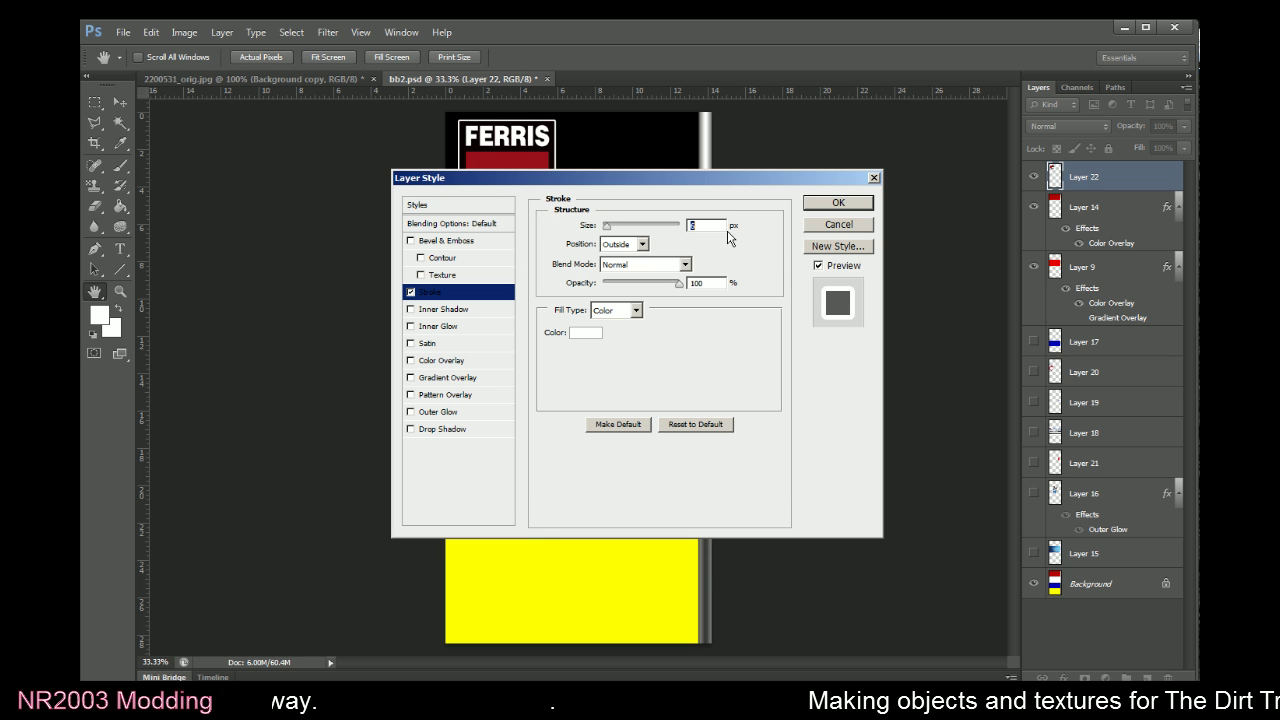
pyautogui.moveTo(718, 192)
pyautogui.mouseDown()
pyautogui.moveTo(677, 363)
pyautogui.moveTo(674, 266)
pyautogui.mouseUp()
pyautogui.press('Up')
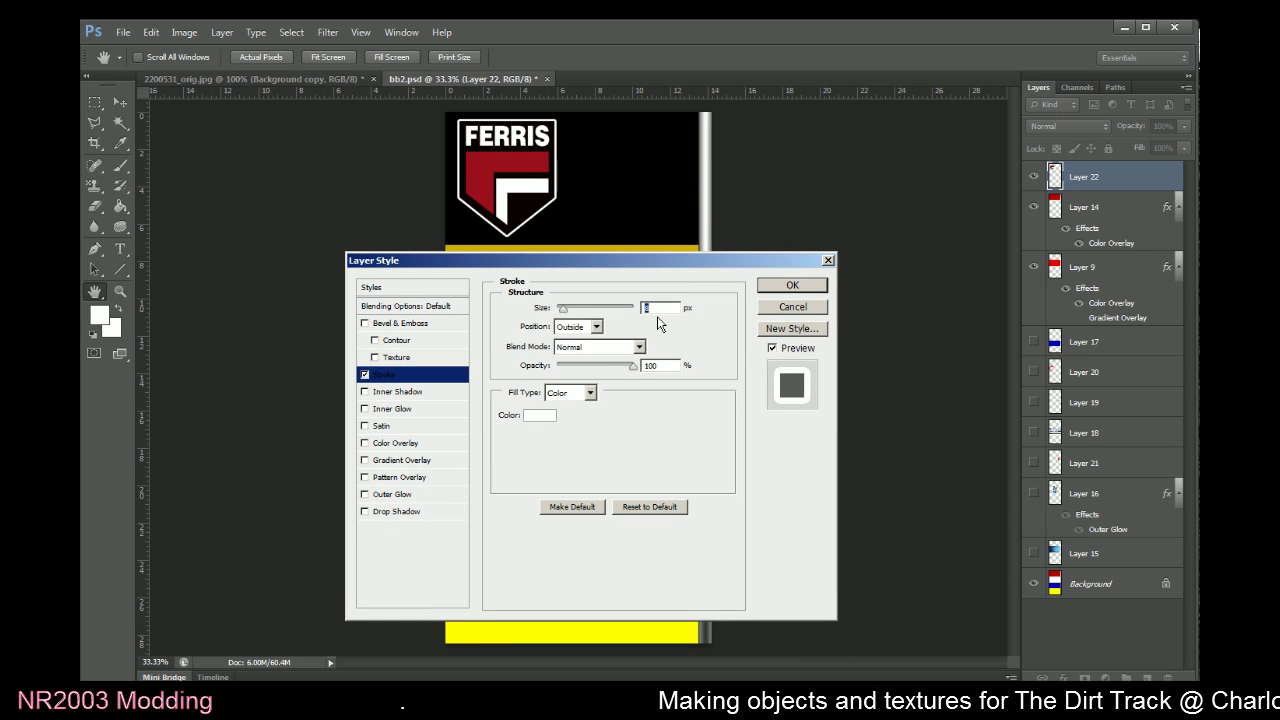
pyautogui.click(792, 285)
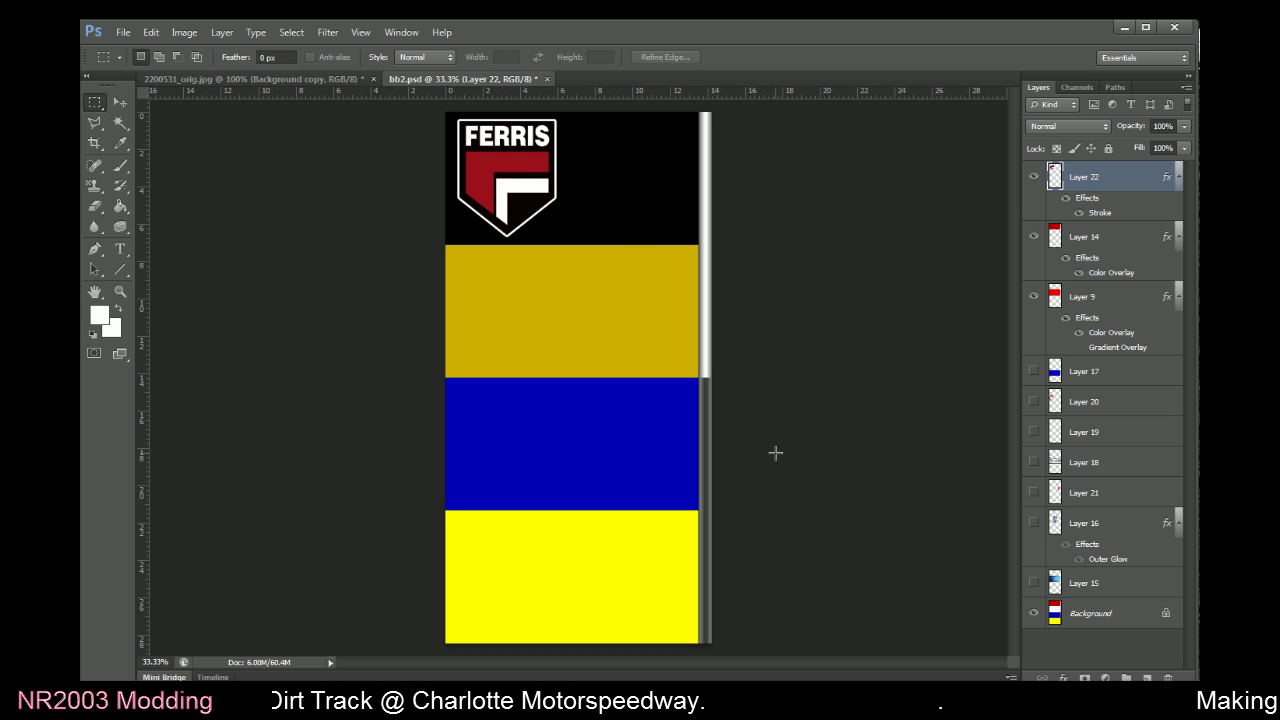
# Compare the outlined Ferris logo with the Ferris sign's layout and lettering in bb10.bmp
pyautogui.hotkey('alt', 'Tab')
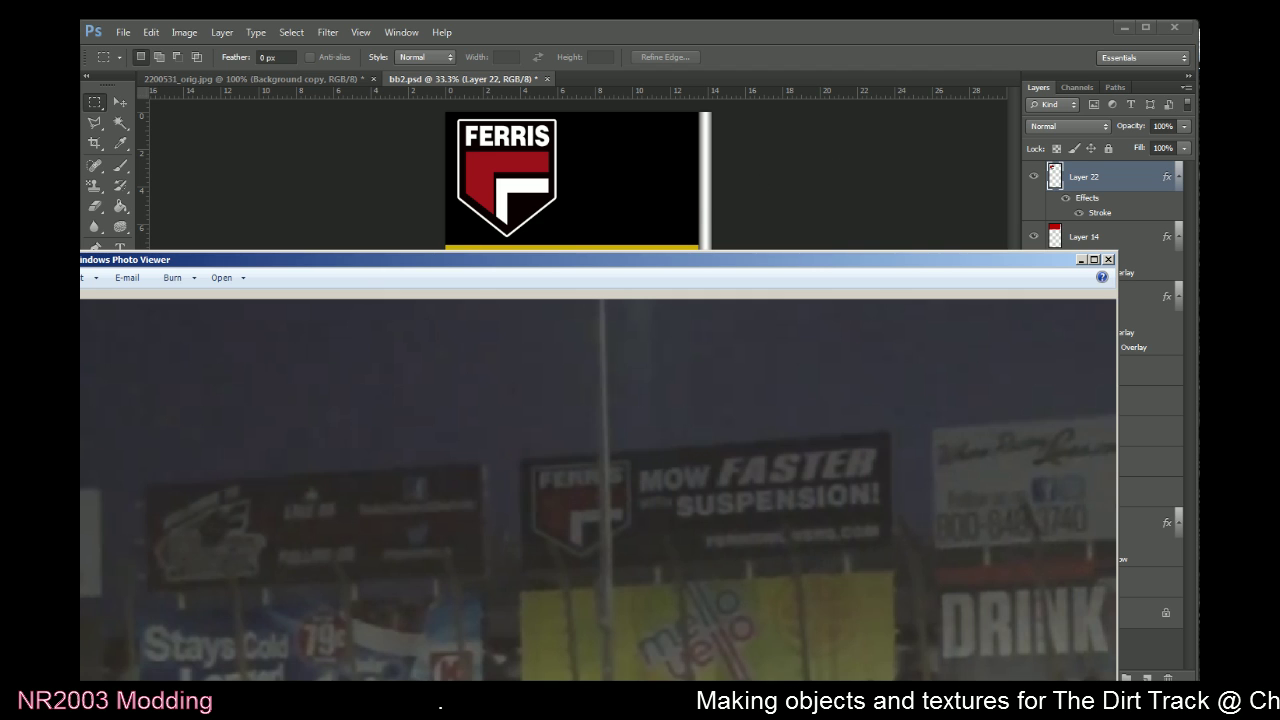
pyautogui.click(188, 64)
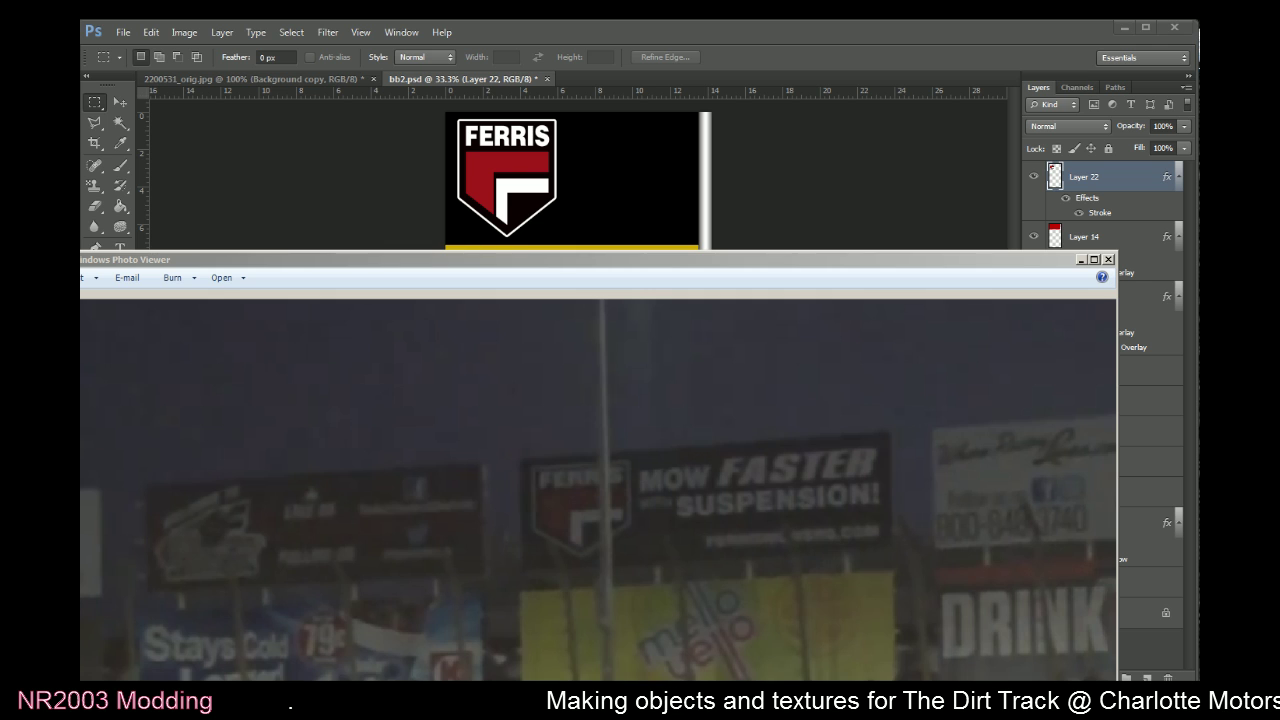
pyautogui.click(405, 265)
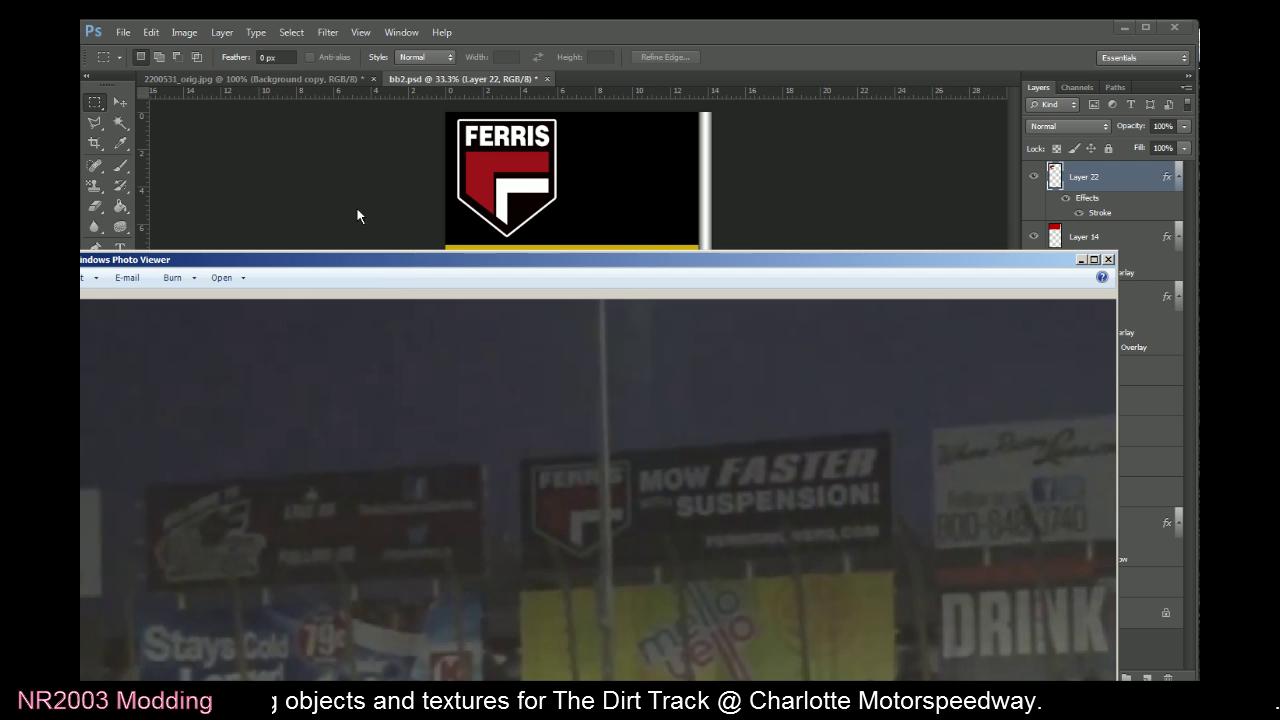
pyautogui.click(768, 28)
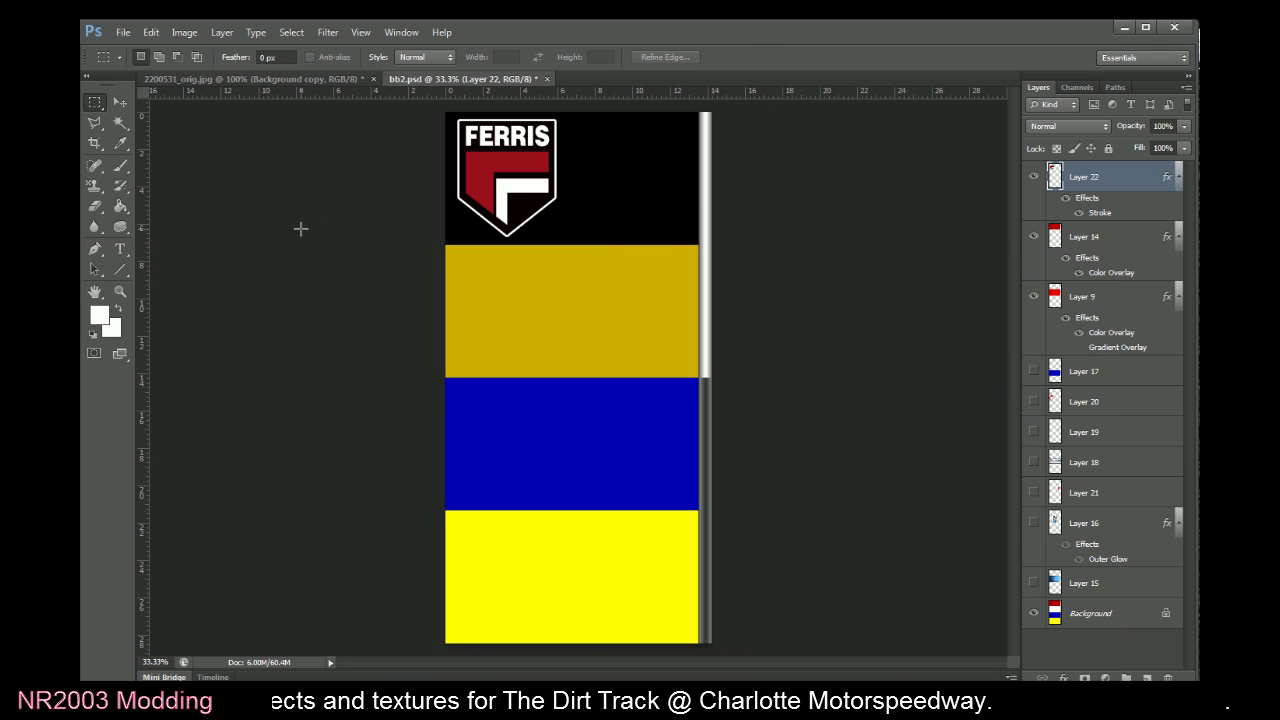
pyautogui.hotkey('alt', 'Tab')
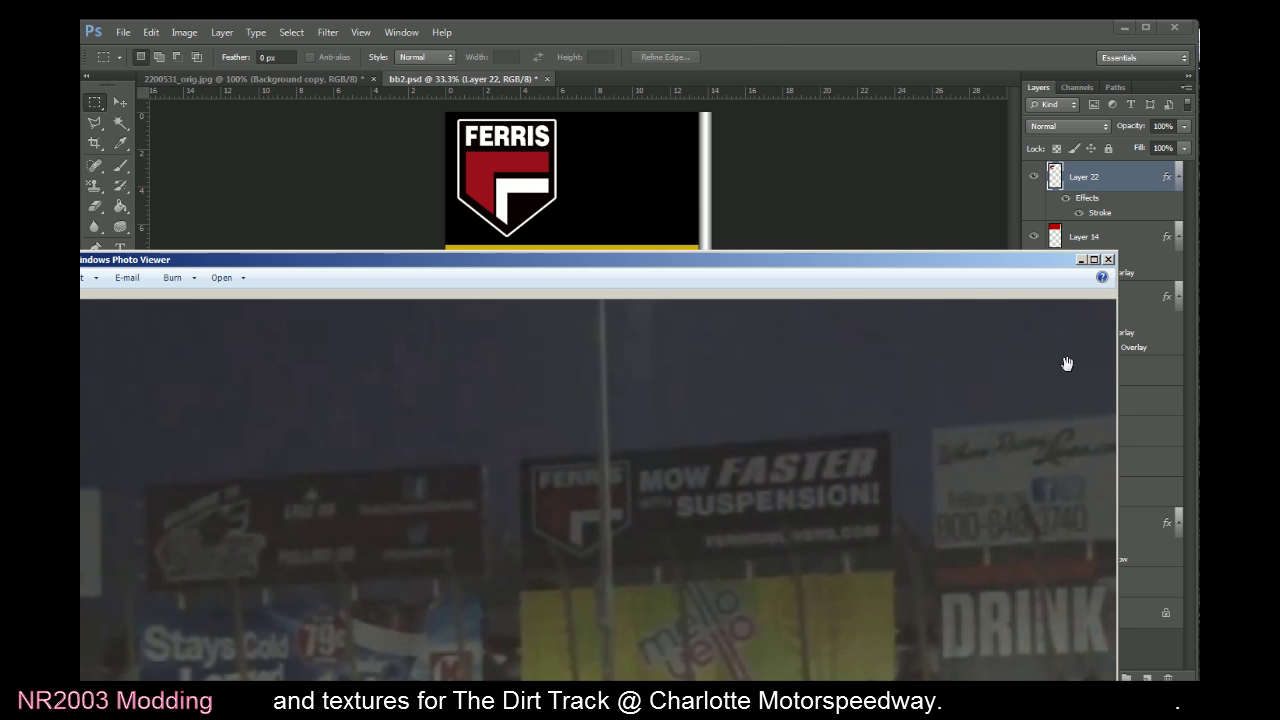
# Return to bb2.psd and add a white Arial text layer reading MOW on the gold panel
pyautogui.moveTo(991, 270); pyautogui.dragTo(1275, 200)
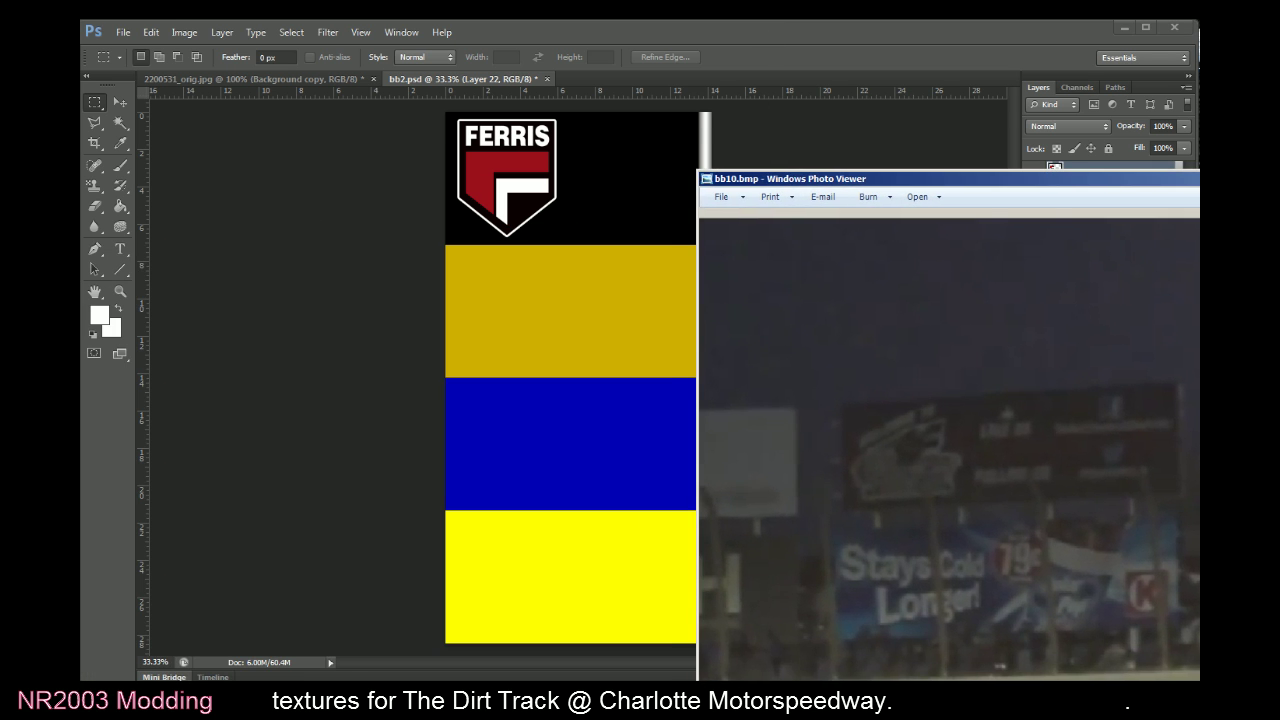
pyautogui.click(882, 38)
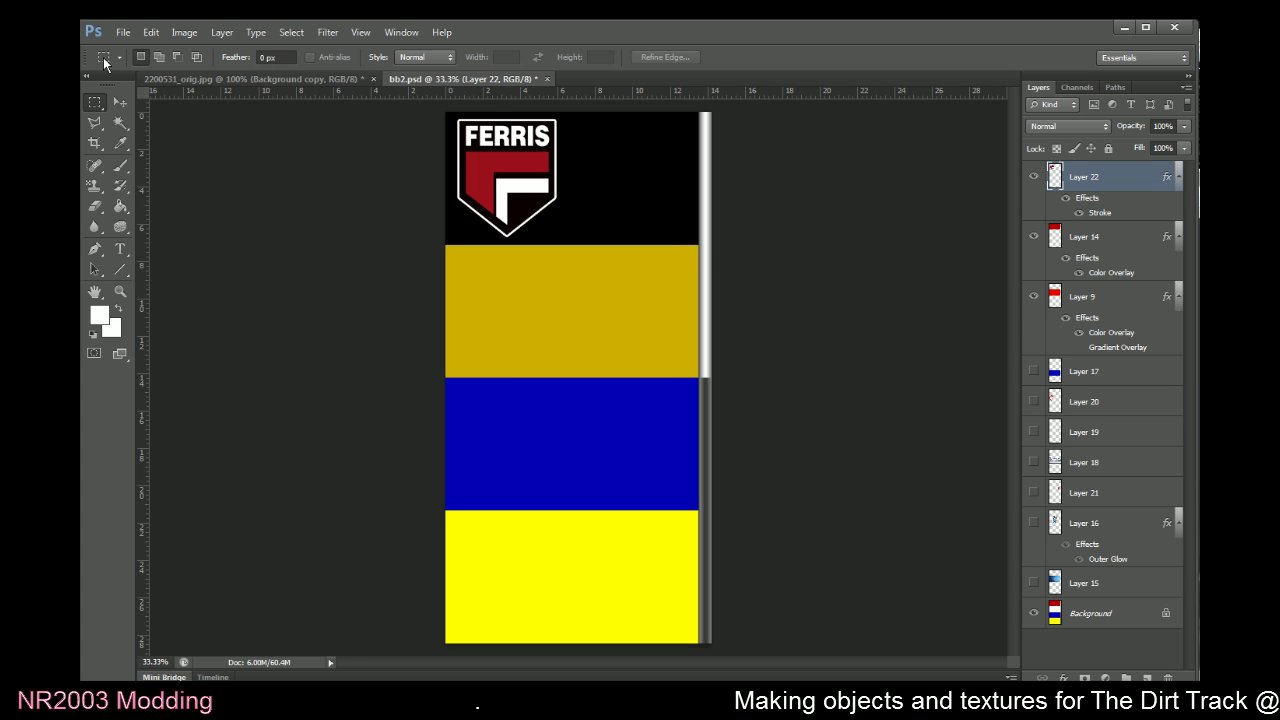
pyautogui.click(121, 249)
pyautogui.moveTo(481, 267); pyautogui.dragTo(698, 391)
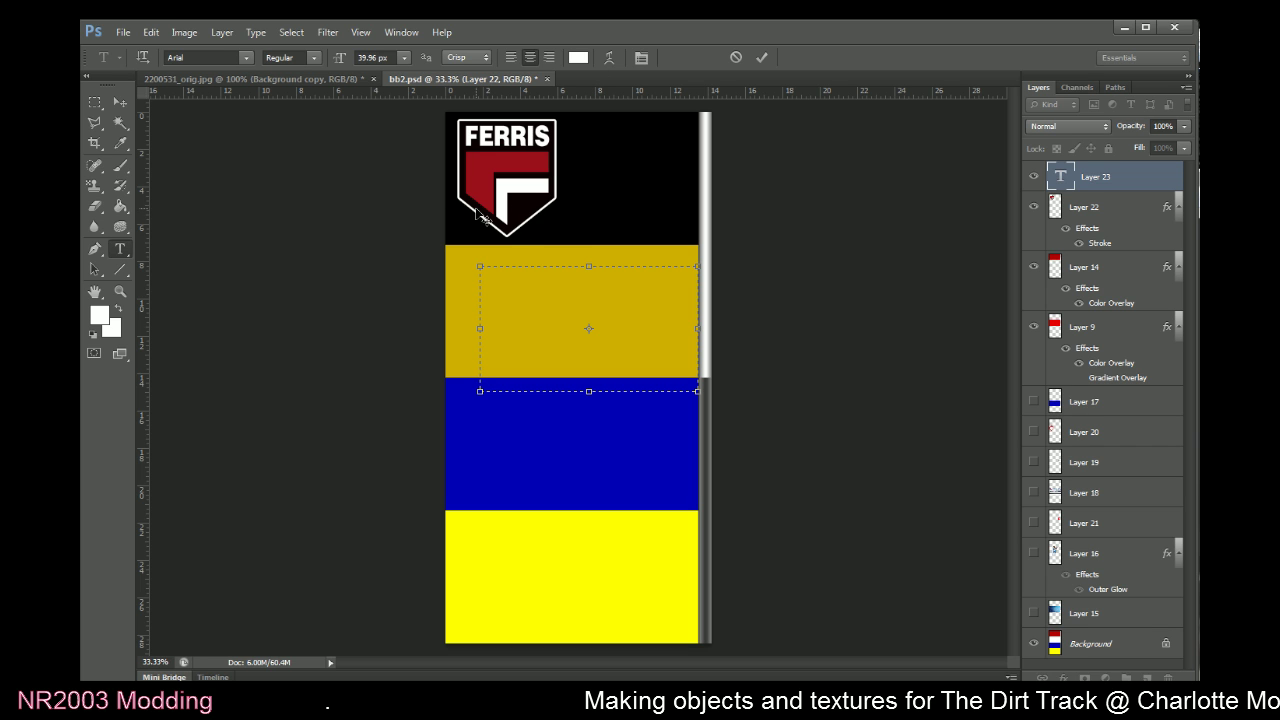
pyautogui.write('MGW')
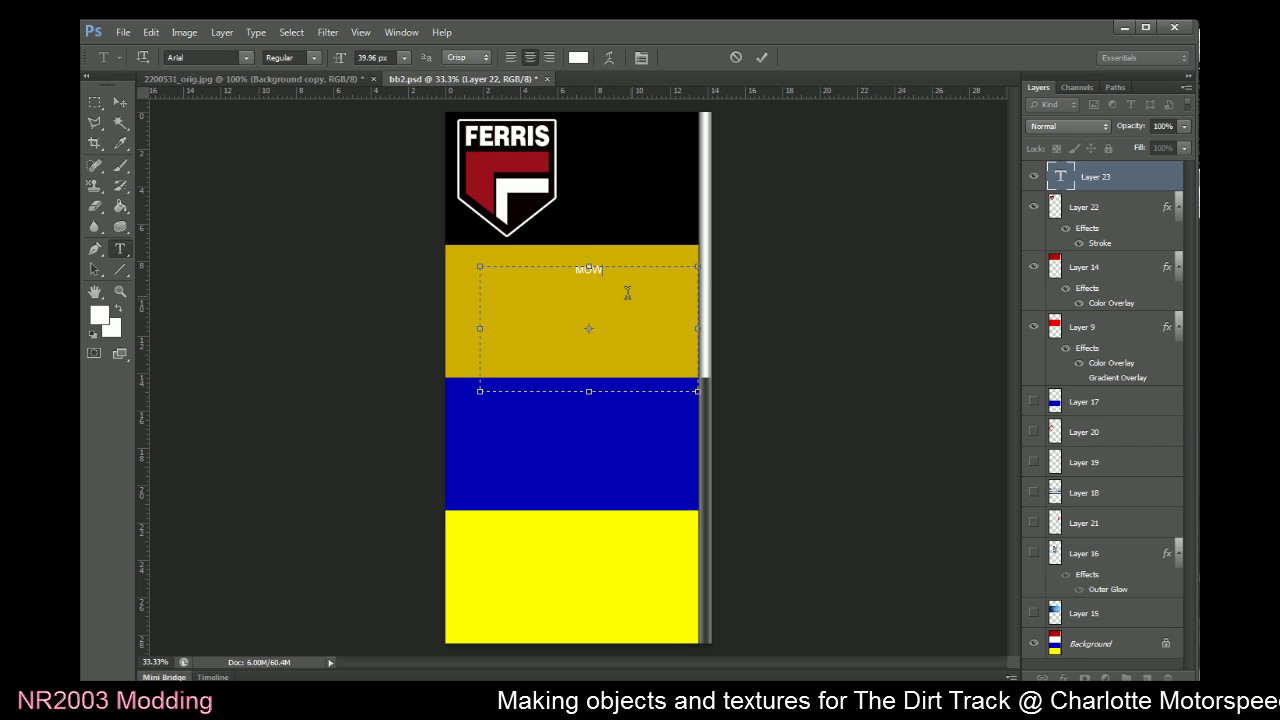
# Set the MOW text's font size to 85 px and commit the text
pyautogui.moveTo(628, 292); pyautogui.dragTo(534, 290)
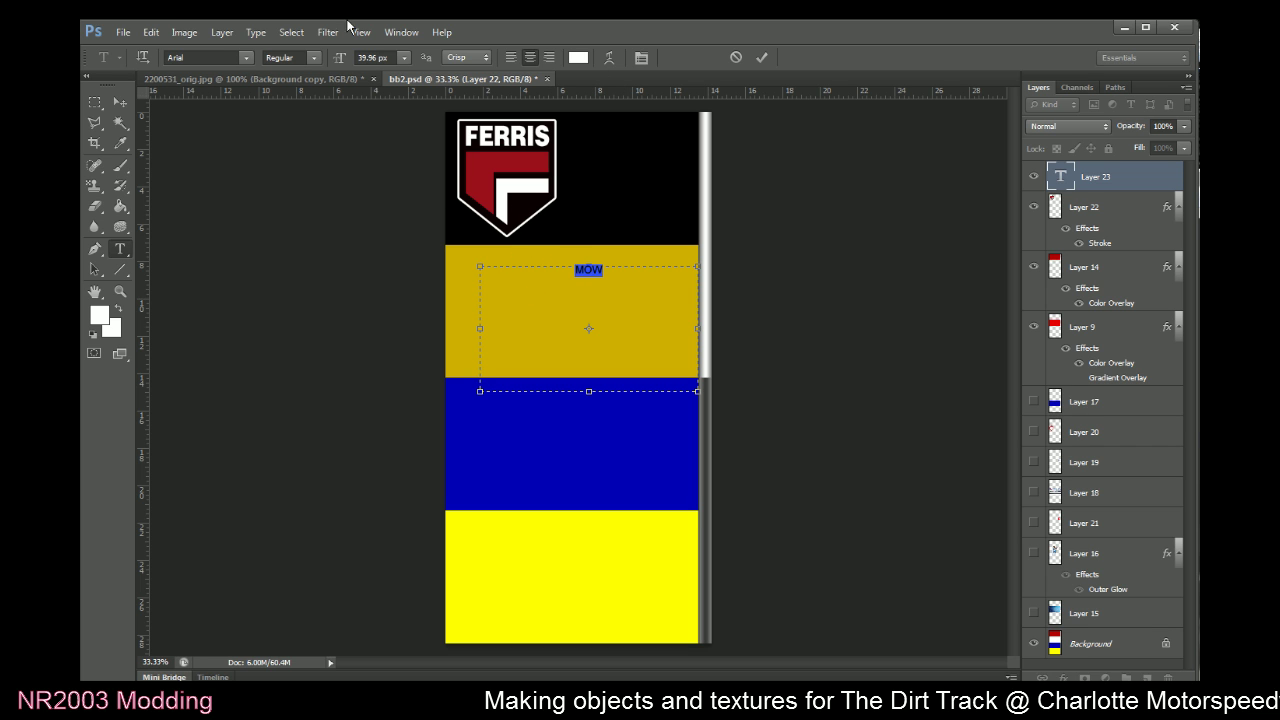
pyautogui.click(404, 57)
pyautogui.click(381, 253)
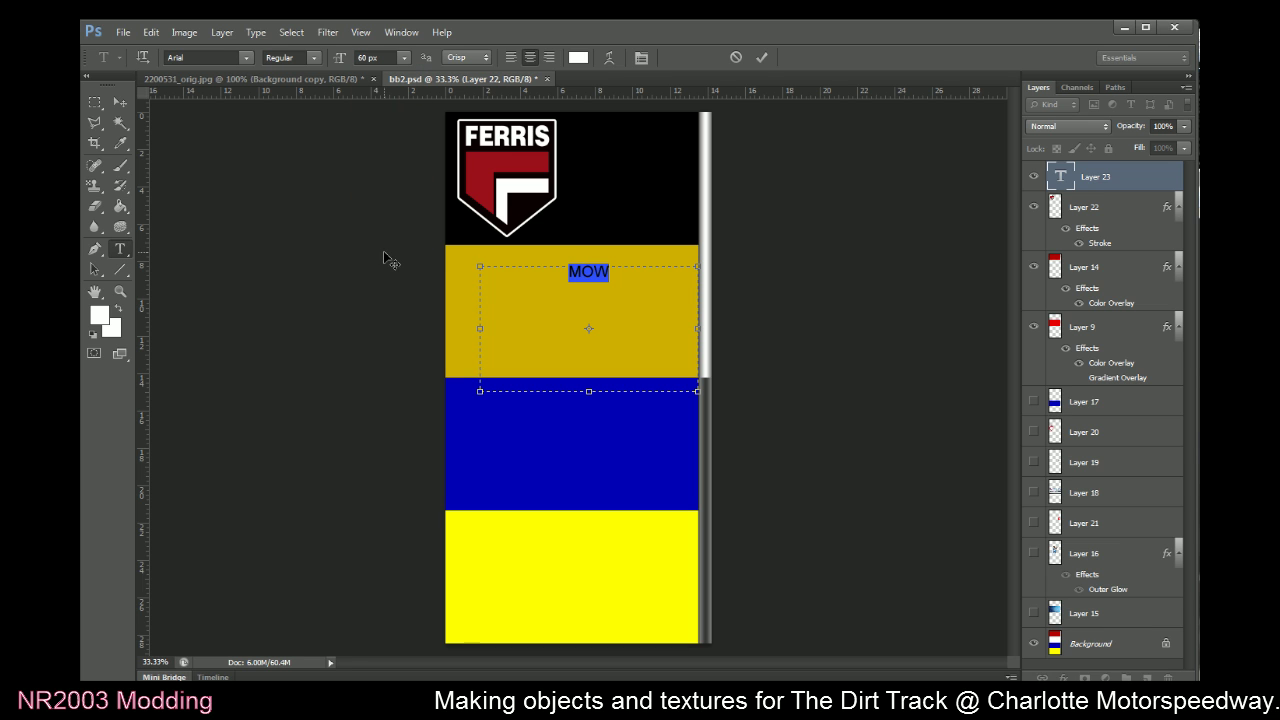
pyautogui.click(404, 57)
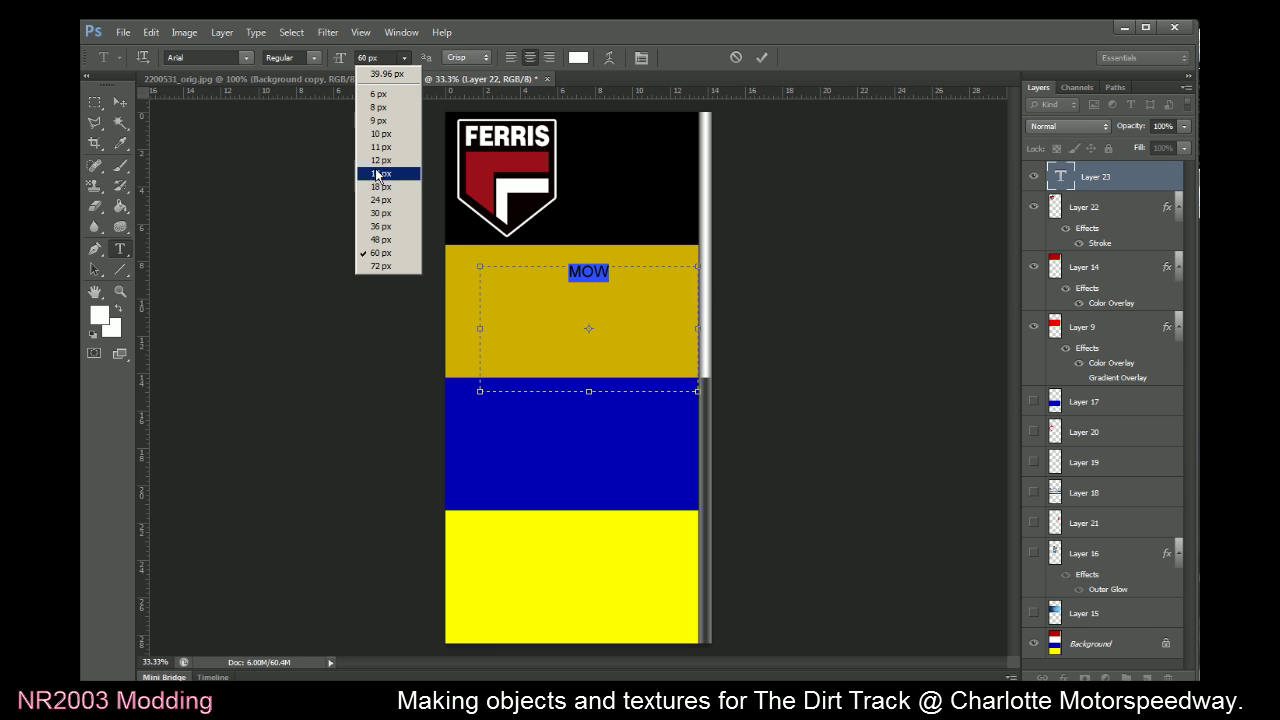
pyautogui.click(381, 266)
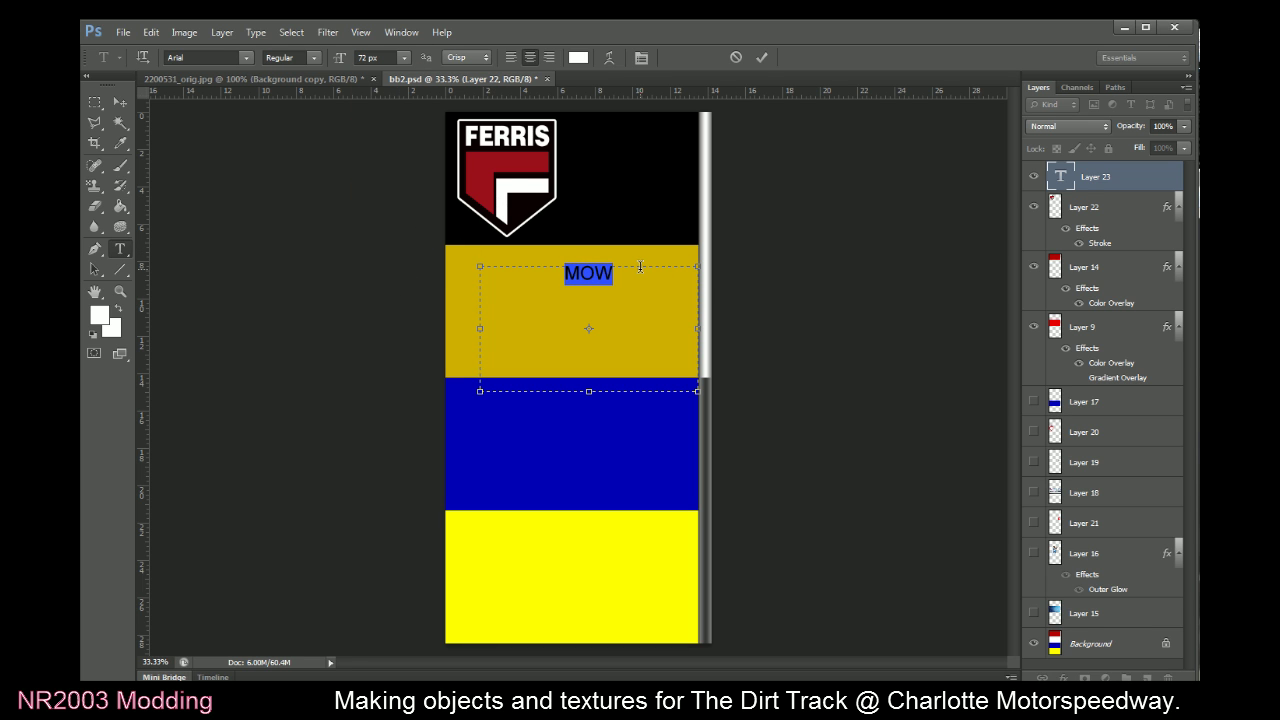
pyautogui.click(370, 57)
pyautogui.write('85')
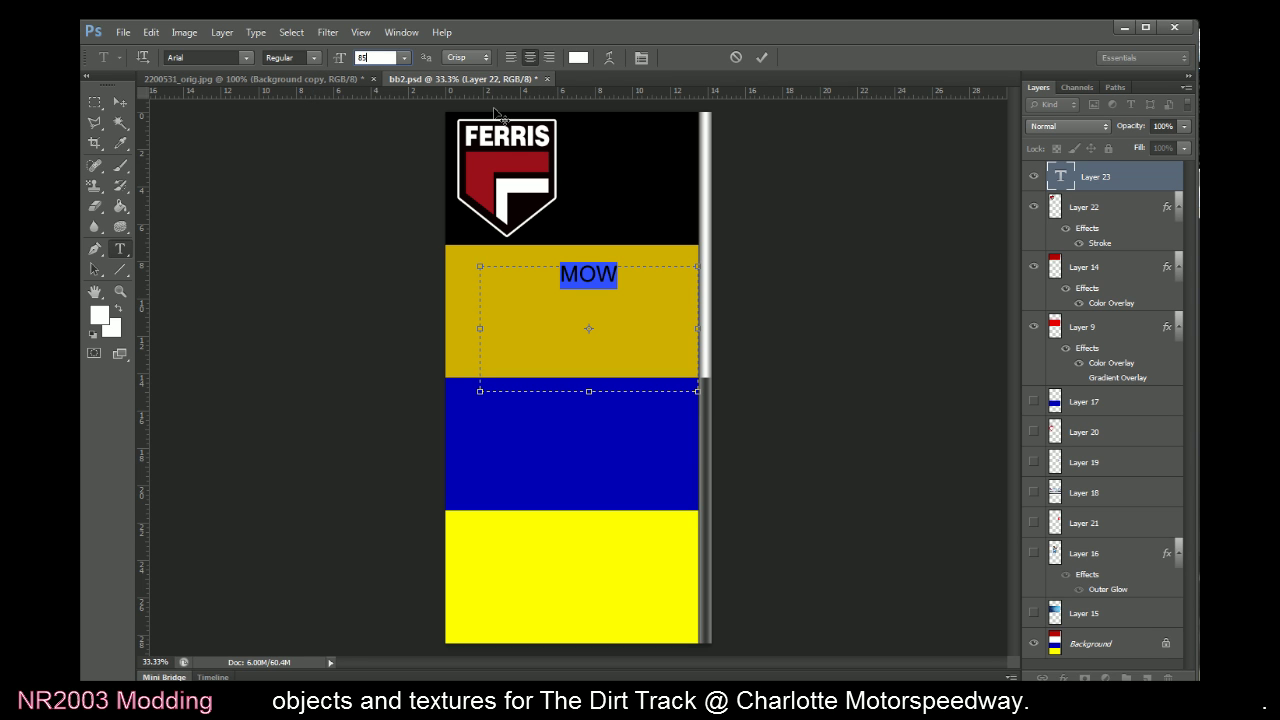
pyautogui.click(762, 58)
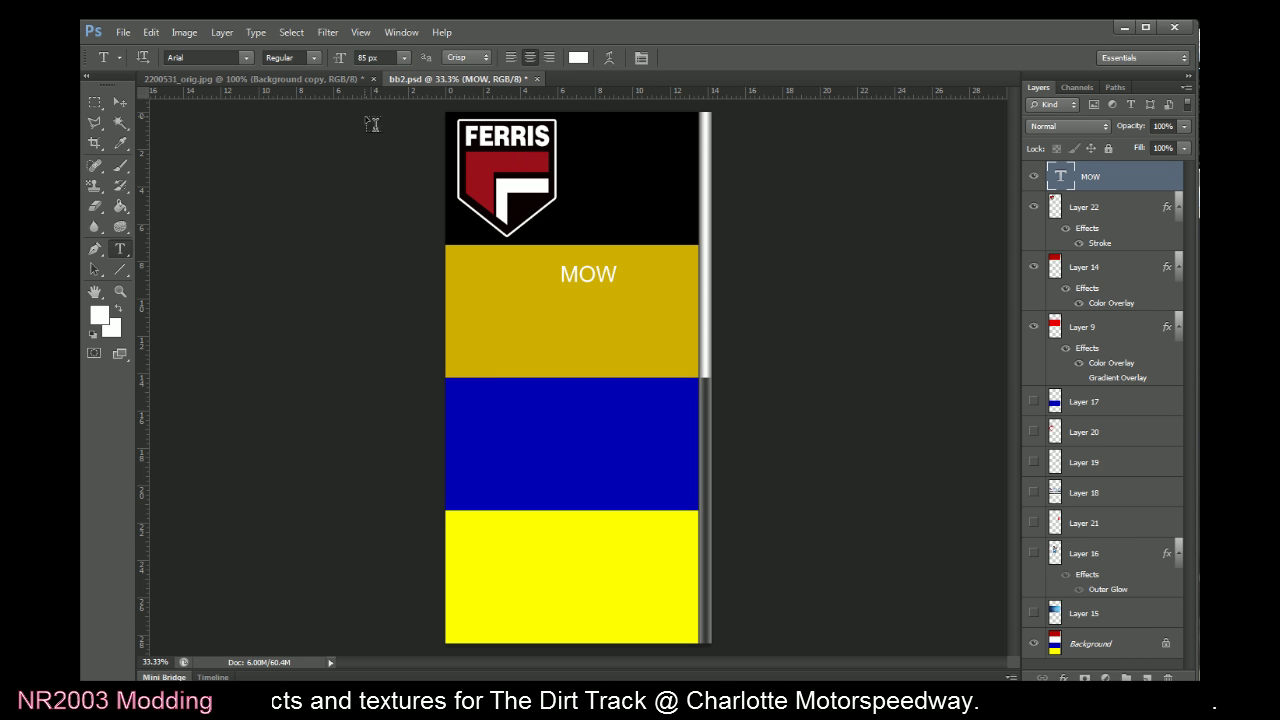
# Move MOW beside the Ferris logo on the black panel and change its font style to Bold
pyautogui.click(121, 101)
pyautogui.moveTo(551, 382); pyautogui.dragTo(557, 249)
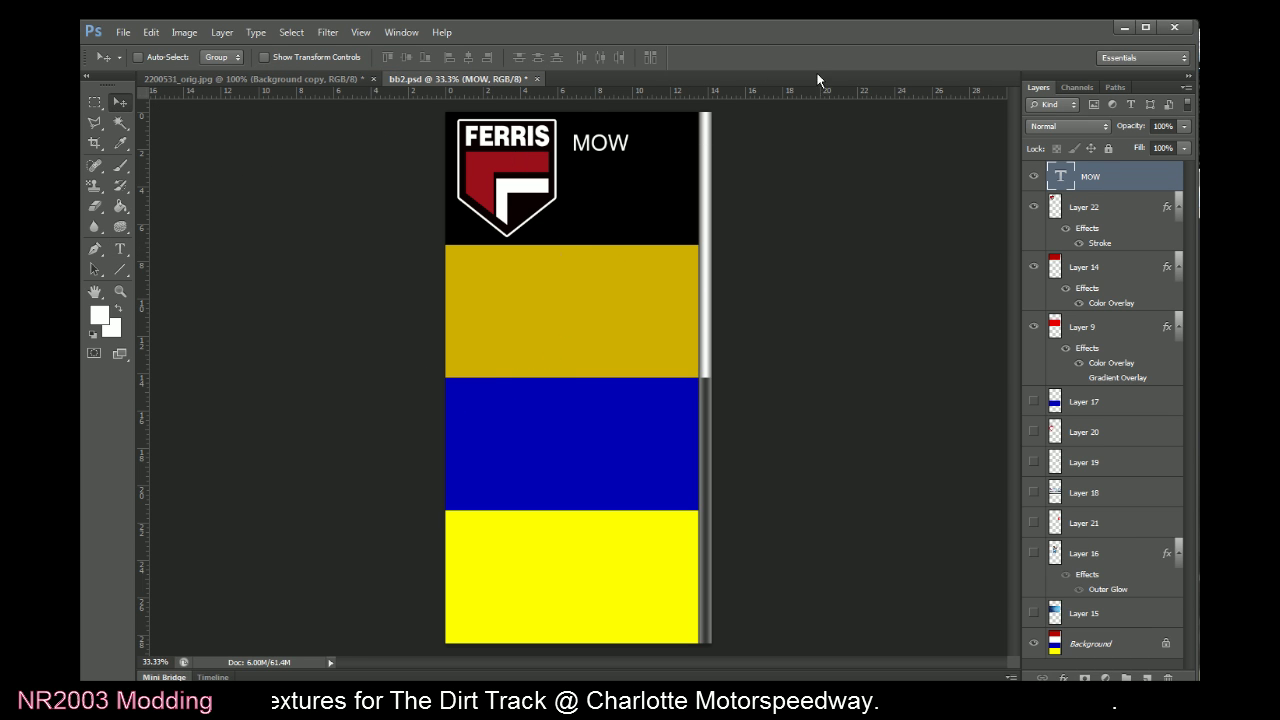
pyautogui.doubleClick(1060, 176)
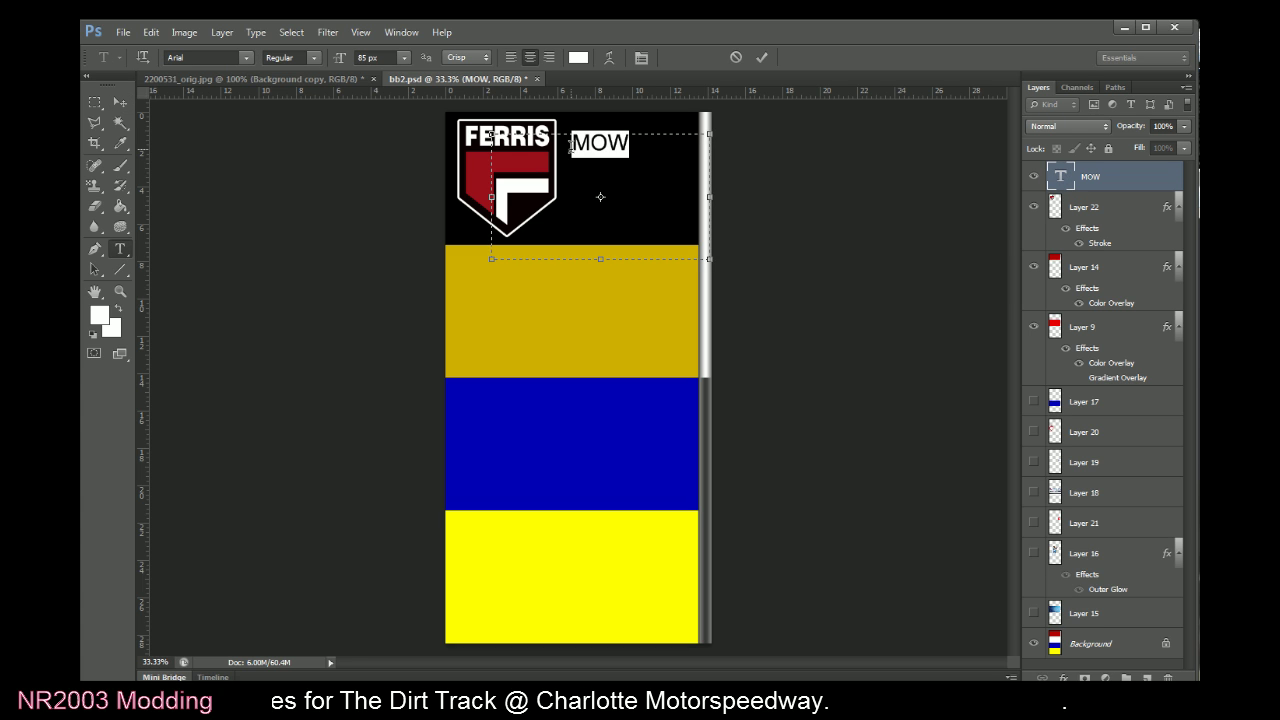
pyautogui.click(290, 57)
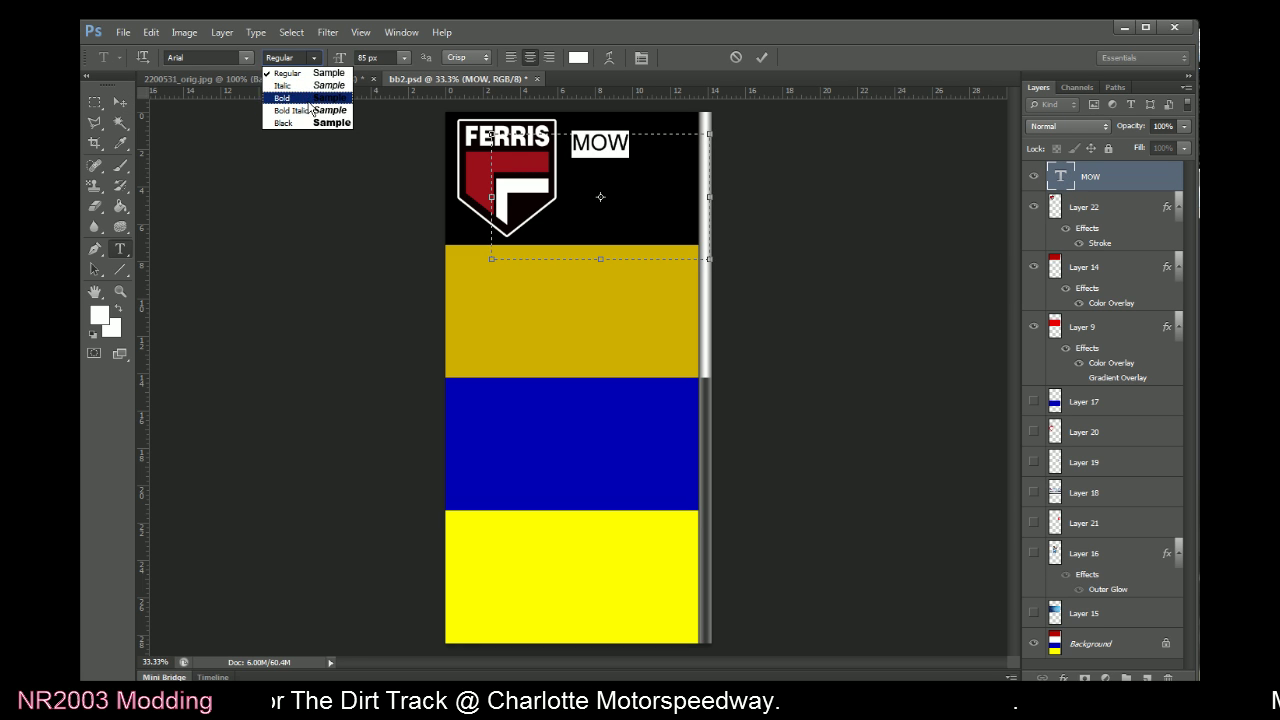
pyautogui.click(300, 98)
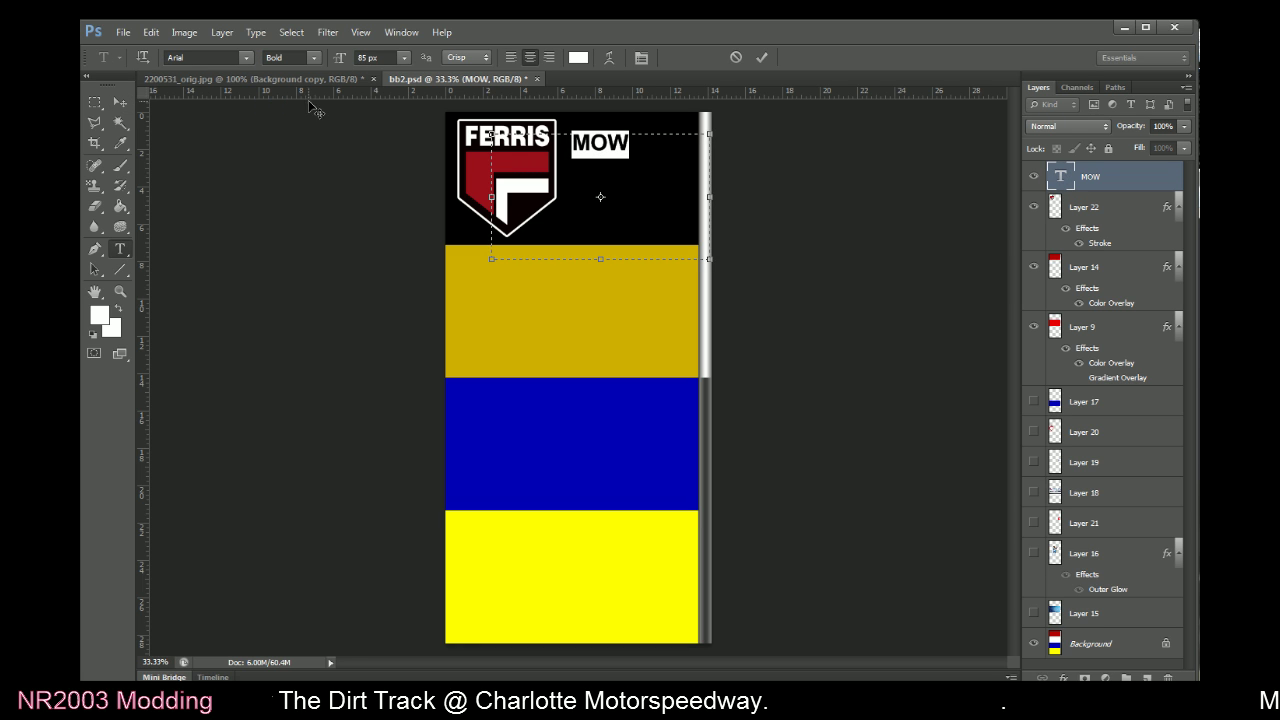
pyautogui.click(673, 160)
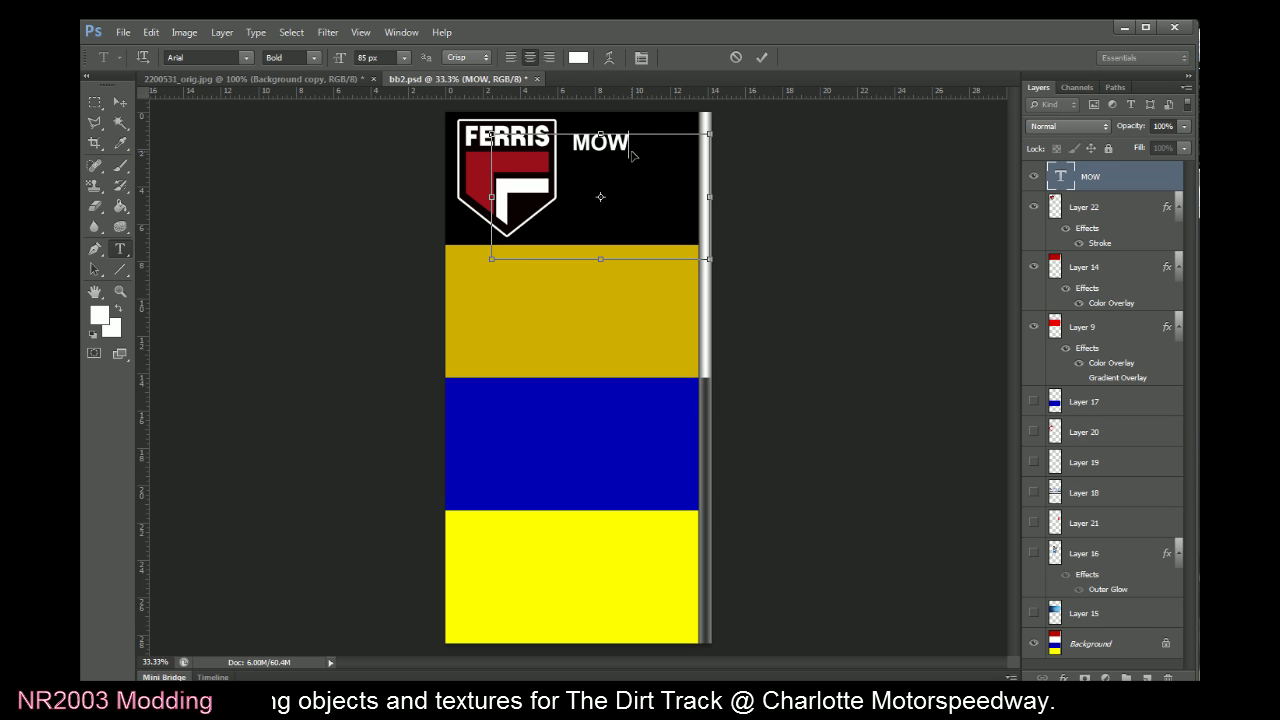
pyautogui.click(631, 148)
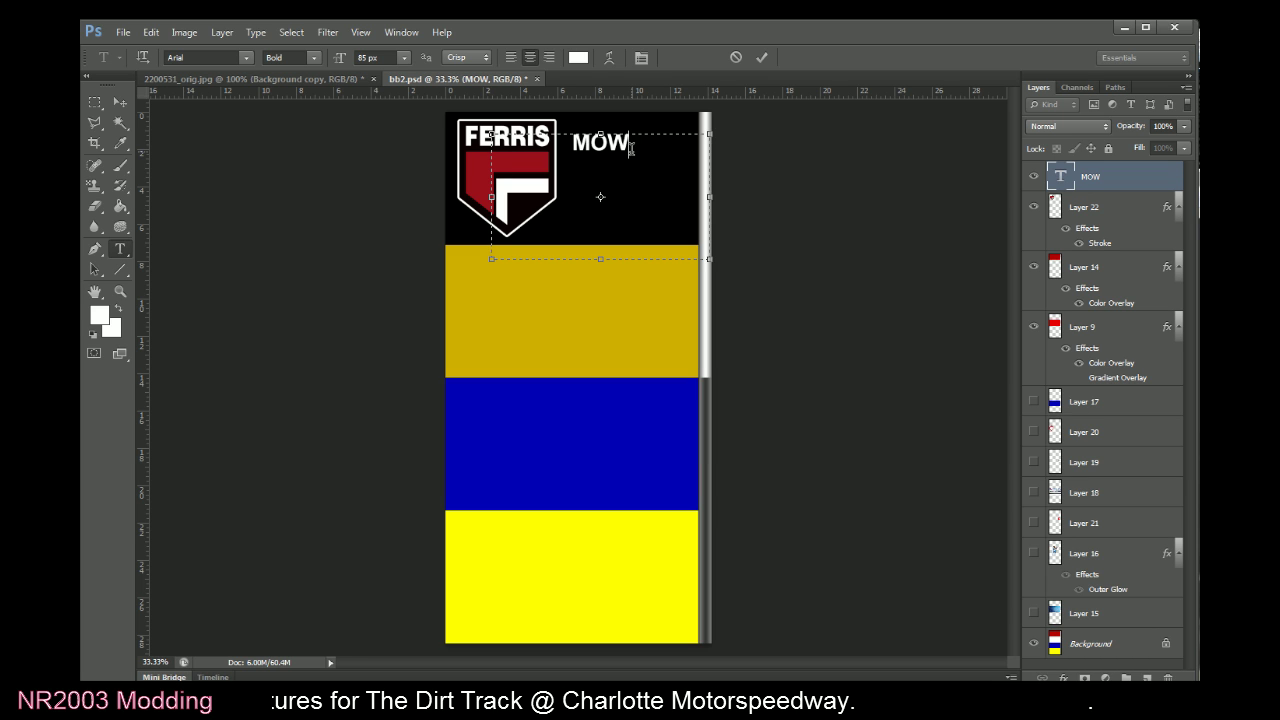
pyautogui.click(761, 58)
pyautogui.press('v')
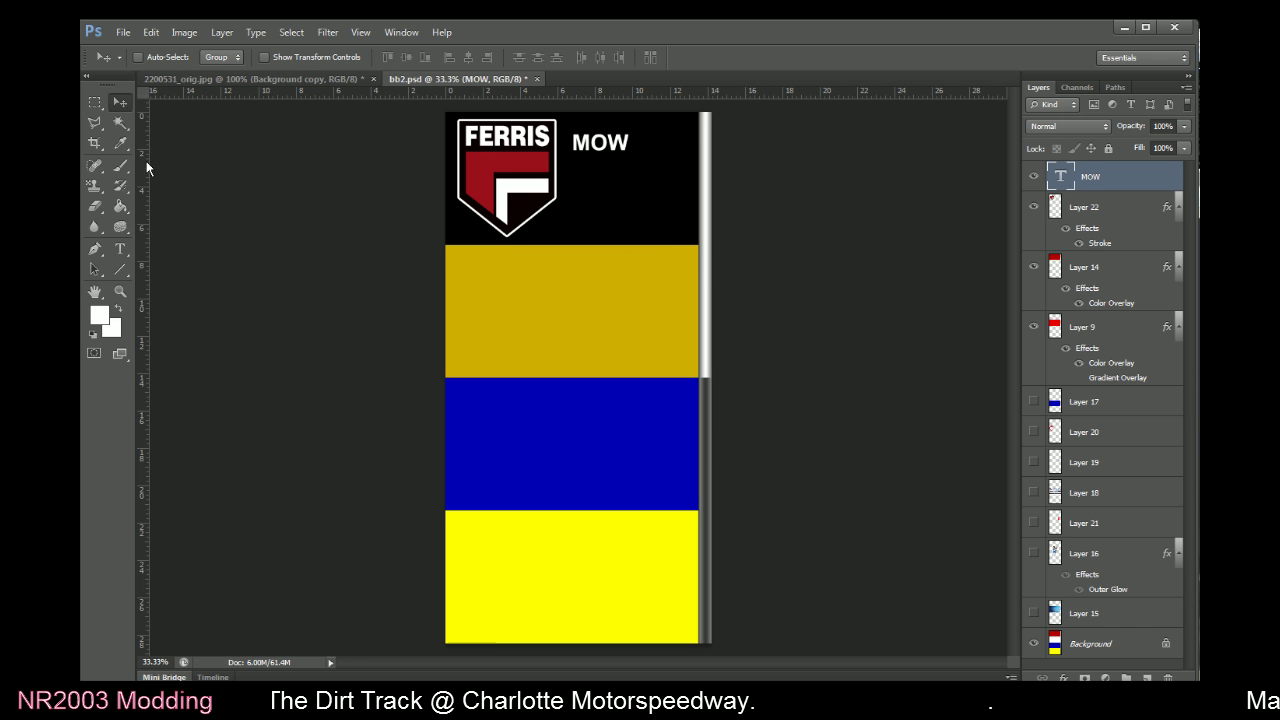
# Add a separate text layer reading FASTER on the gold panel and apply Faux Italic to it
pyautogui.click(115, 252)
pyautogui.moveTo(467, 283); pyautogui.dragTo(669, 385)
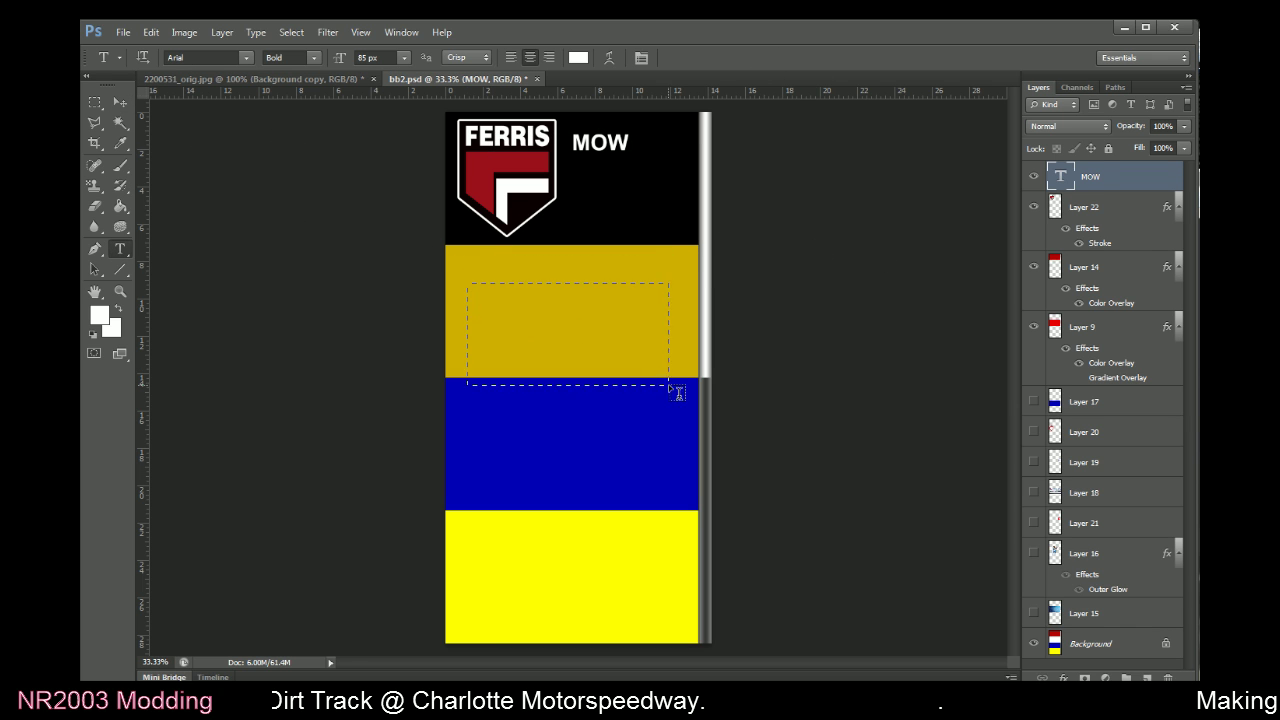
pyautogui.write('FASTER')
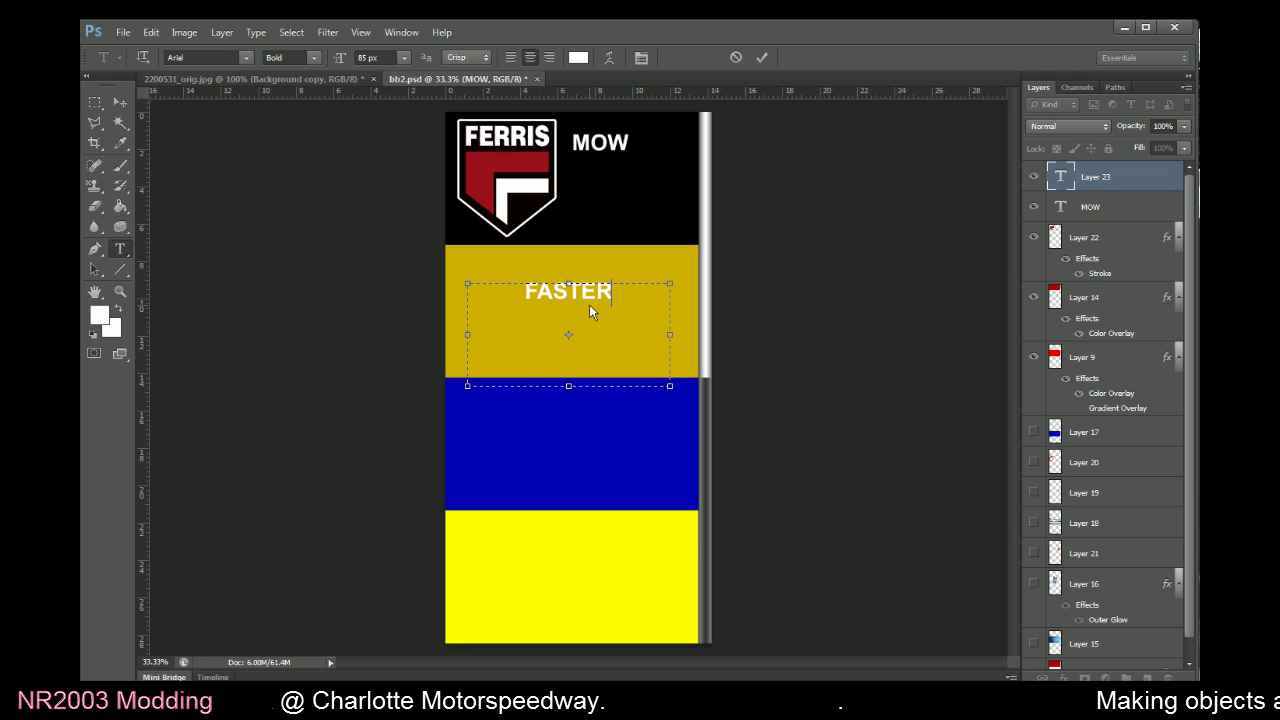
pyautogui.rightClick(590, 306)
pyautogui.click(660, 512)
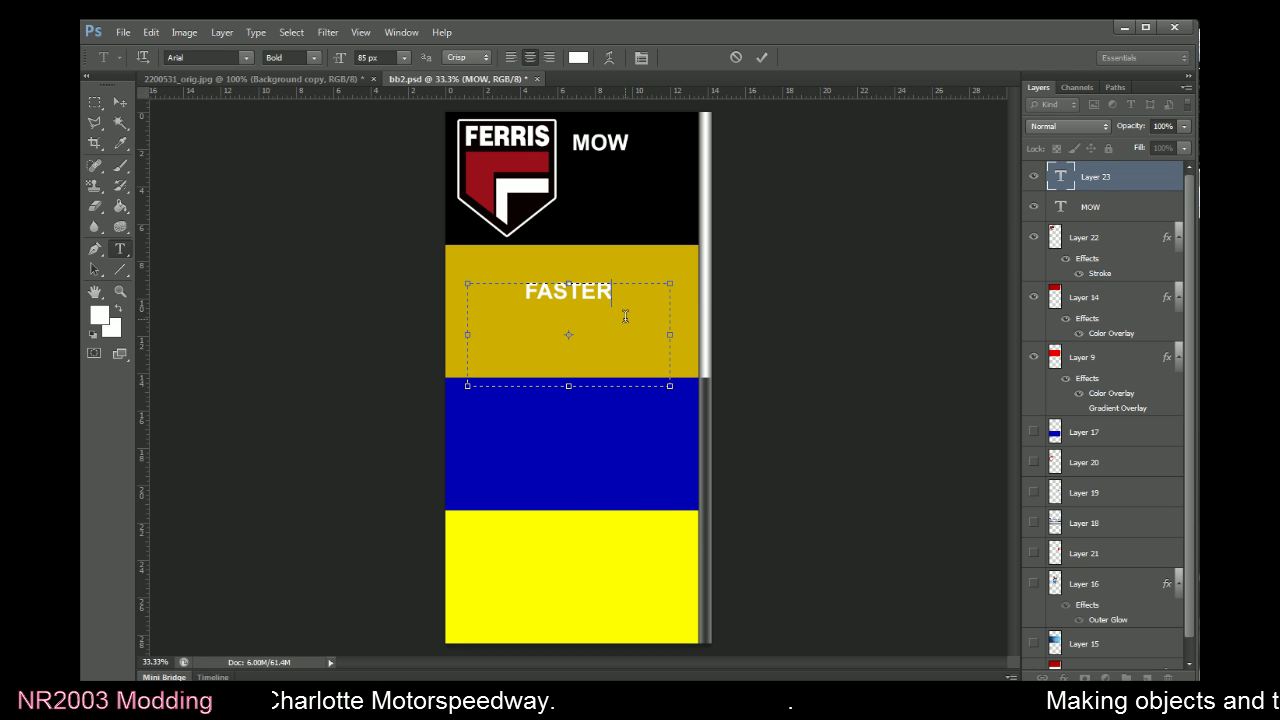
pyautogui.moveTo(626, 318); pyautogui.dragTo(490, 317)
pyautogui.rightClick(589, 303)
pyautogui.click(630, 512)
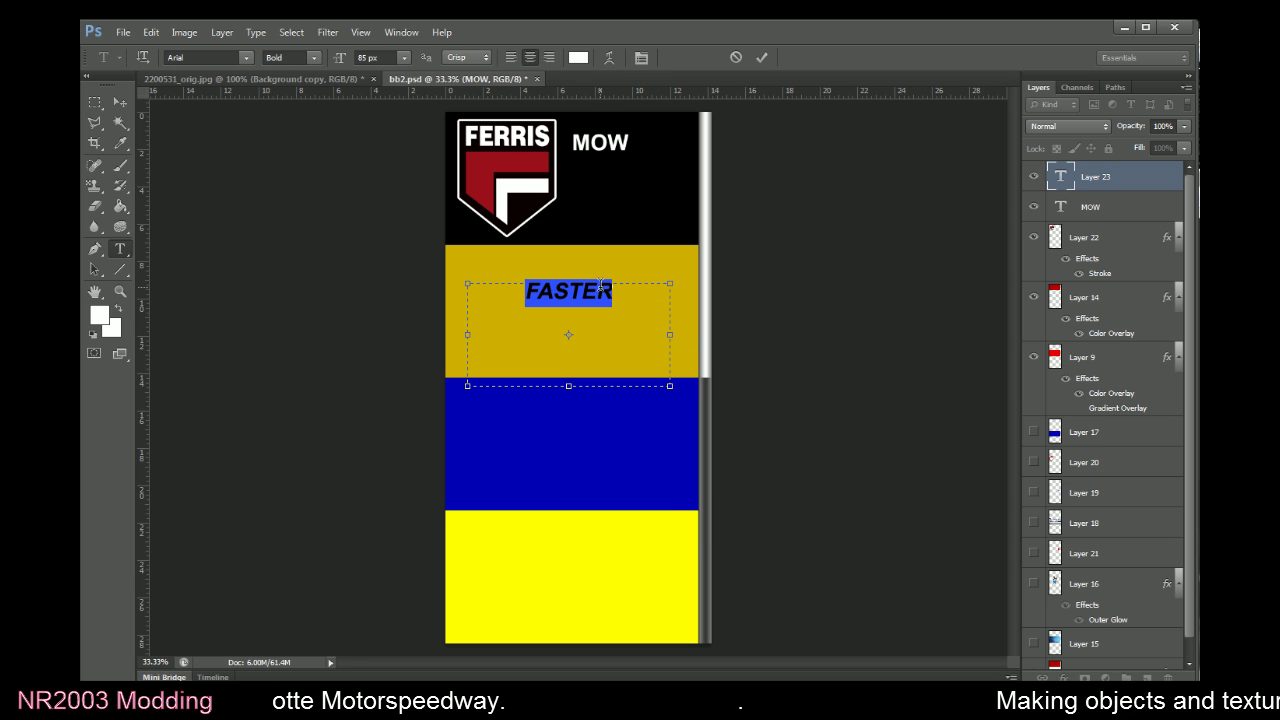
# Set the FASTER text's size to 95 px and place it beside MOW on the black panel
pyautogui.click(630, 328)
pyautogui.moveTo(652, 300); pyautogui.dragTo(522, 300)
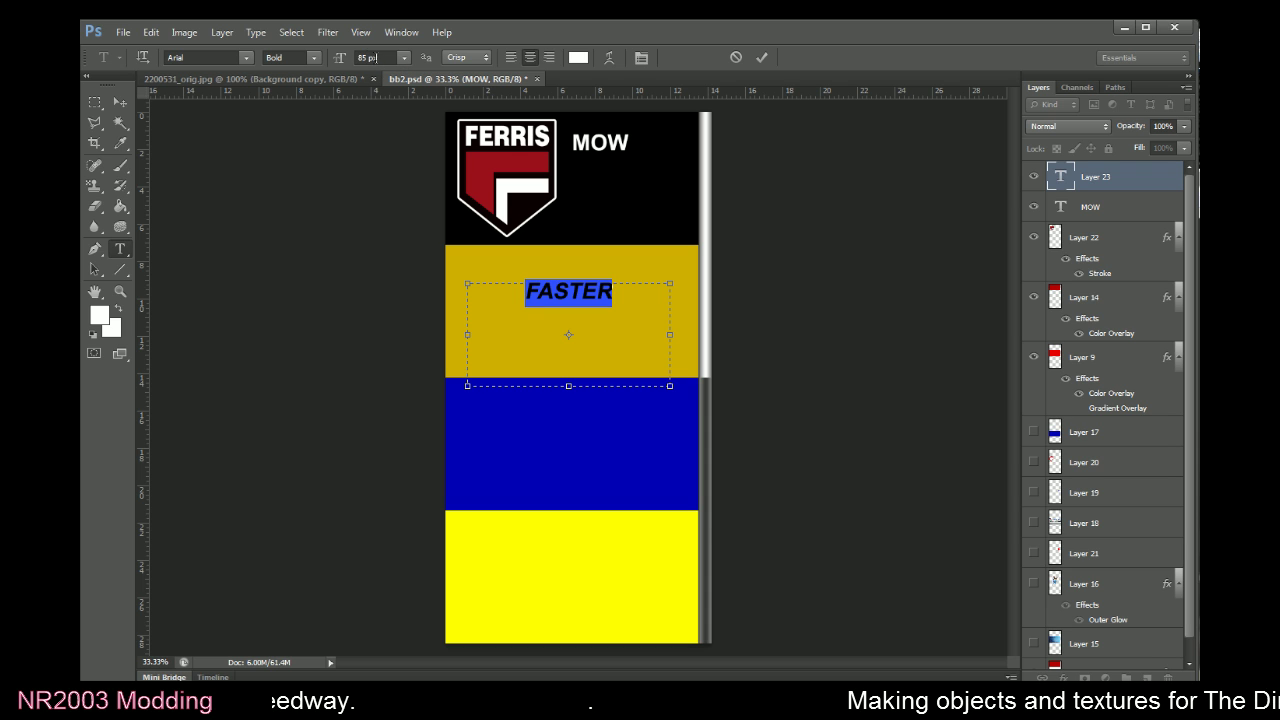
pyautogui.click(372, 57)
pyautogui.write('95')
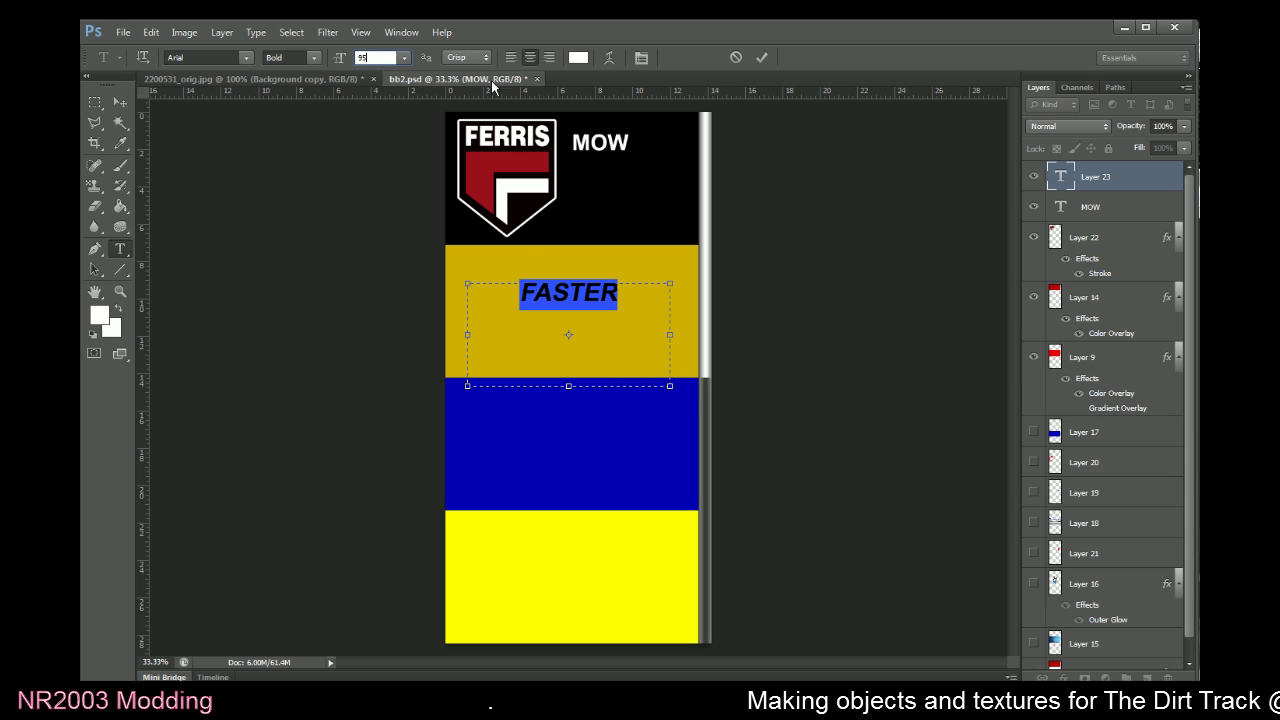
pyautogui.click(762, 61)
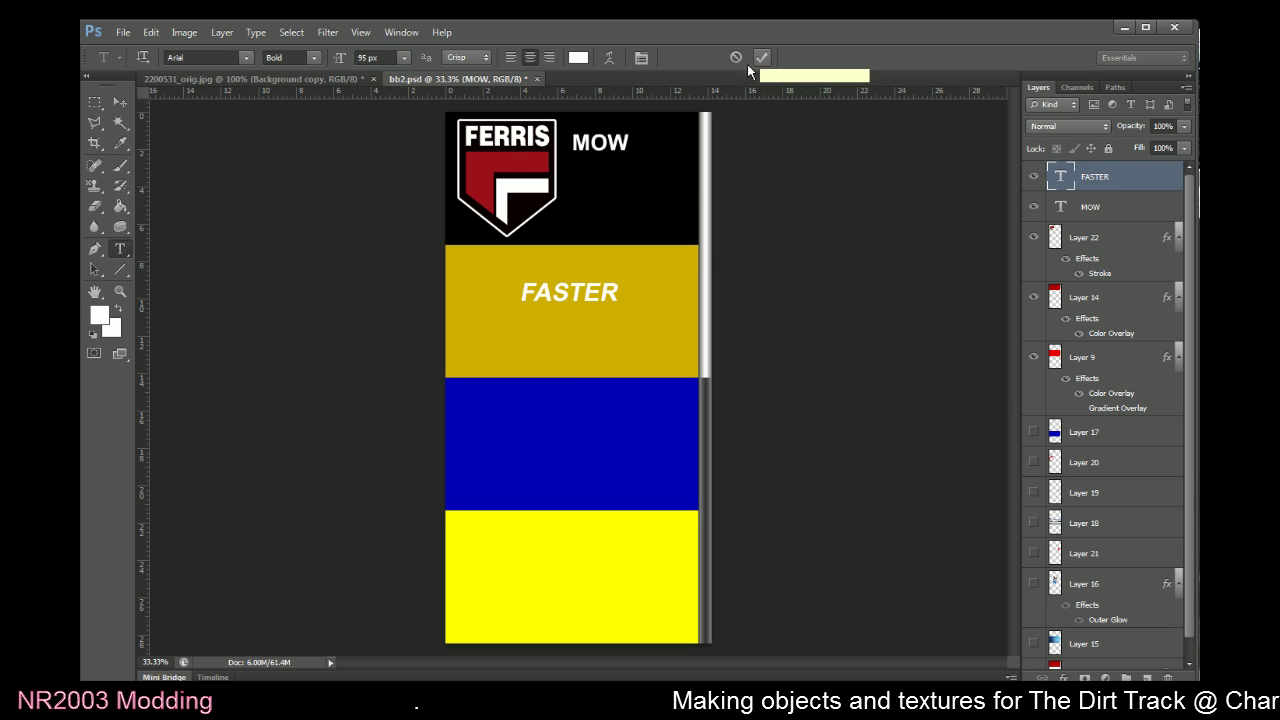
pyautogui.click(121, 103)
pyautogui.moveTo(570, 327); pyautogui.dragTo(688, 175)
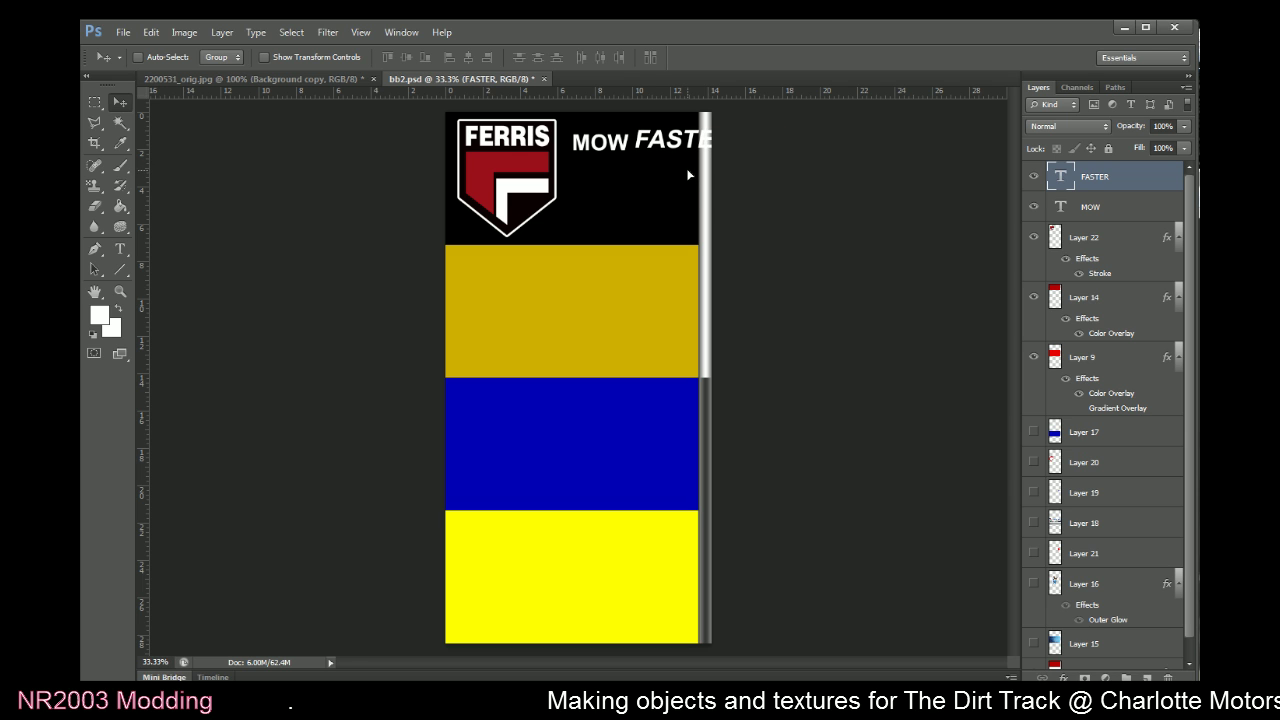
# Enlarge the FASTER text to 115 px and commit the change
pyautogui.doubleClick(1060, 176)
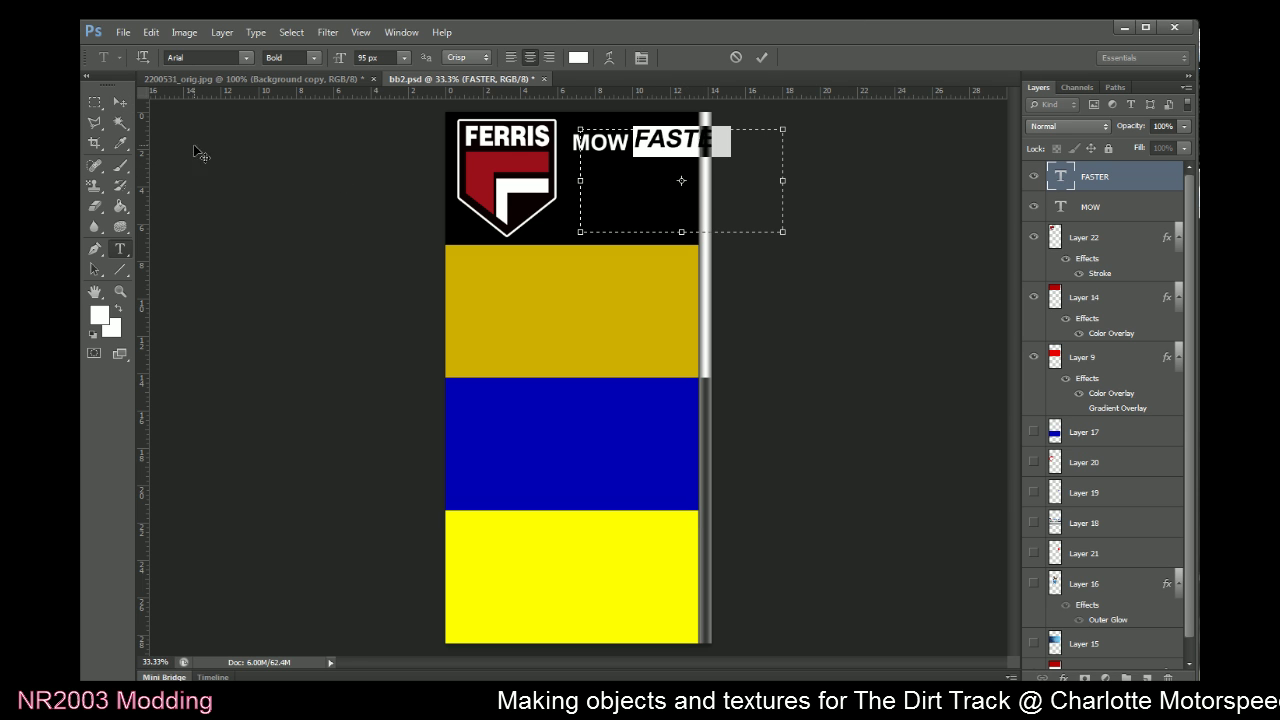
pyautogui.click(375, 57)
pyautogui.write('15')
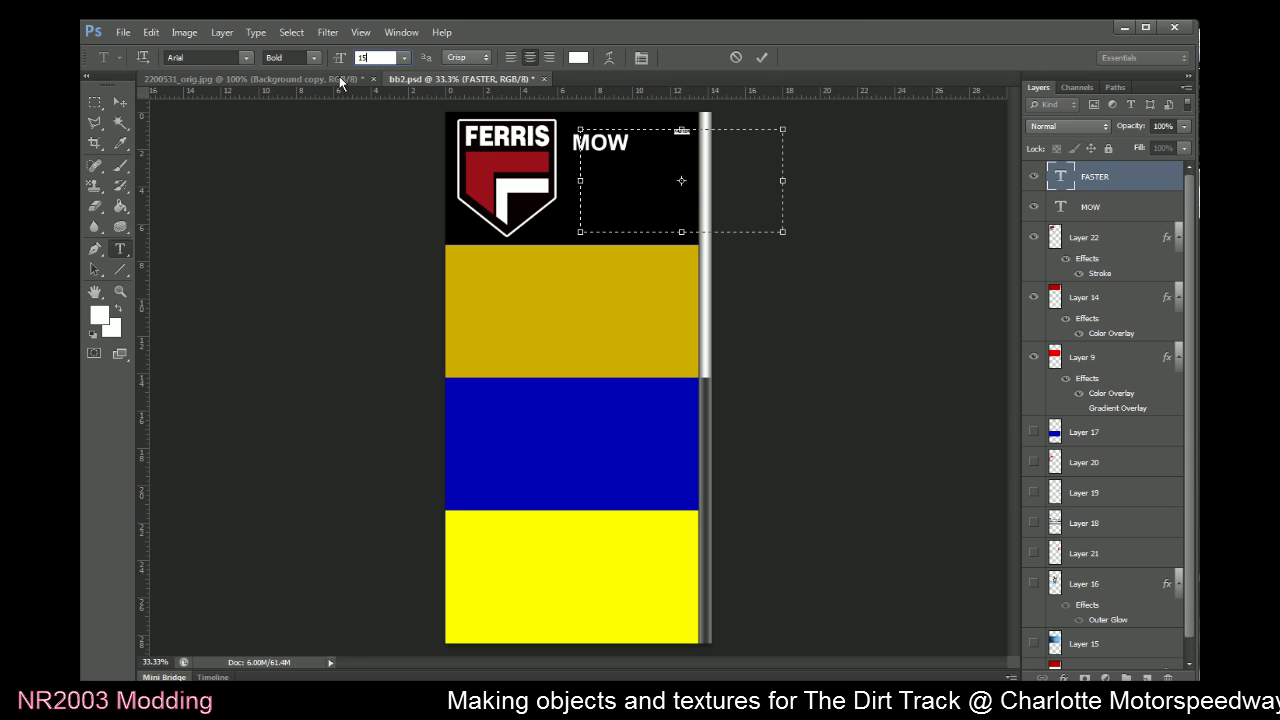
pyautogui.write('15')
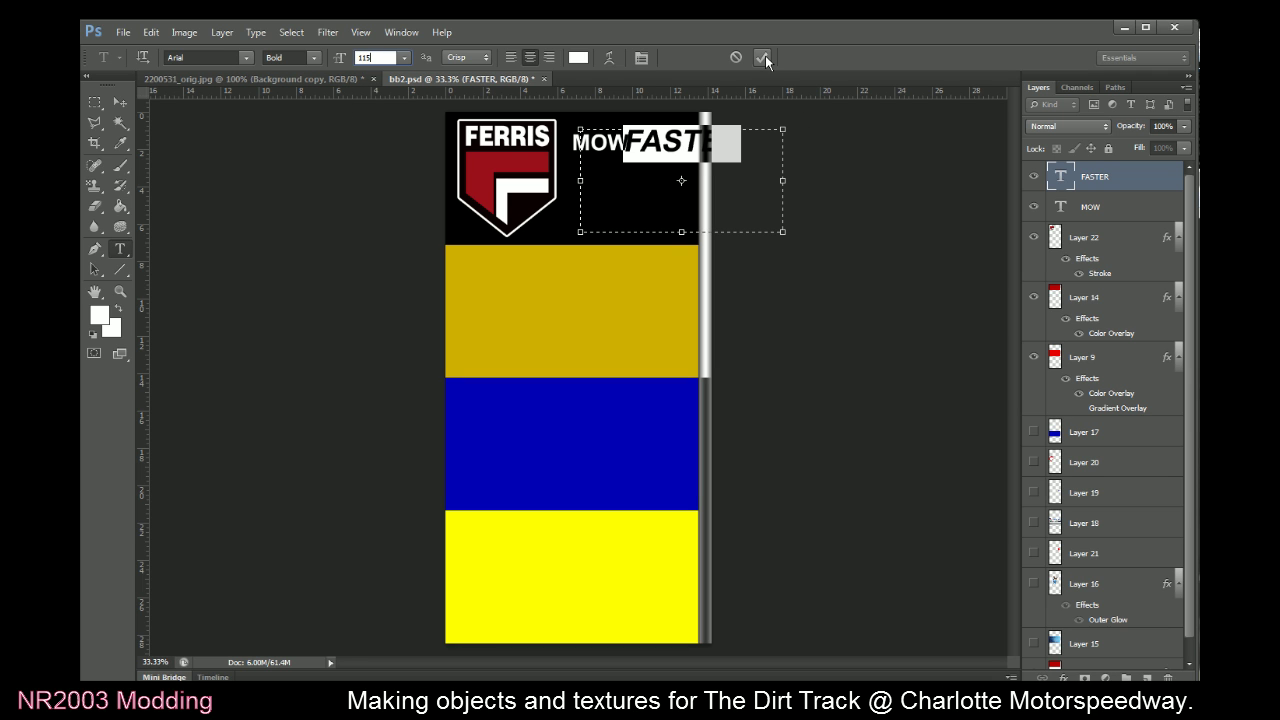
pyautogui.press('Return')
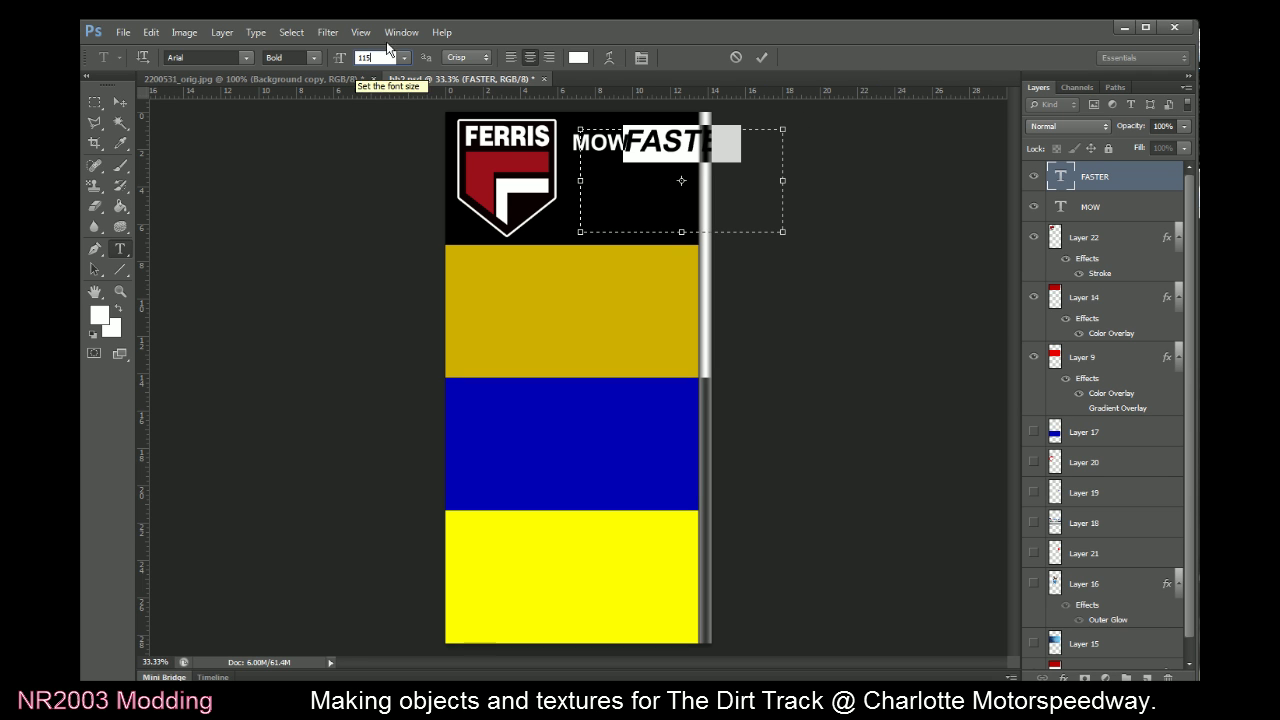
pyautogui.click(761, 57)
pyautogui.press('v')
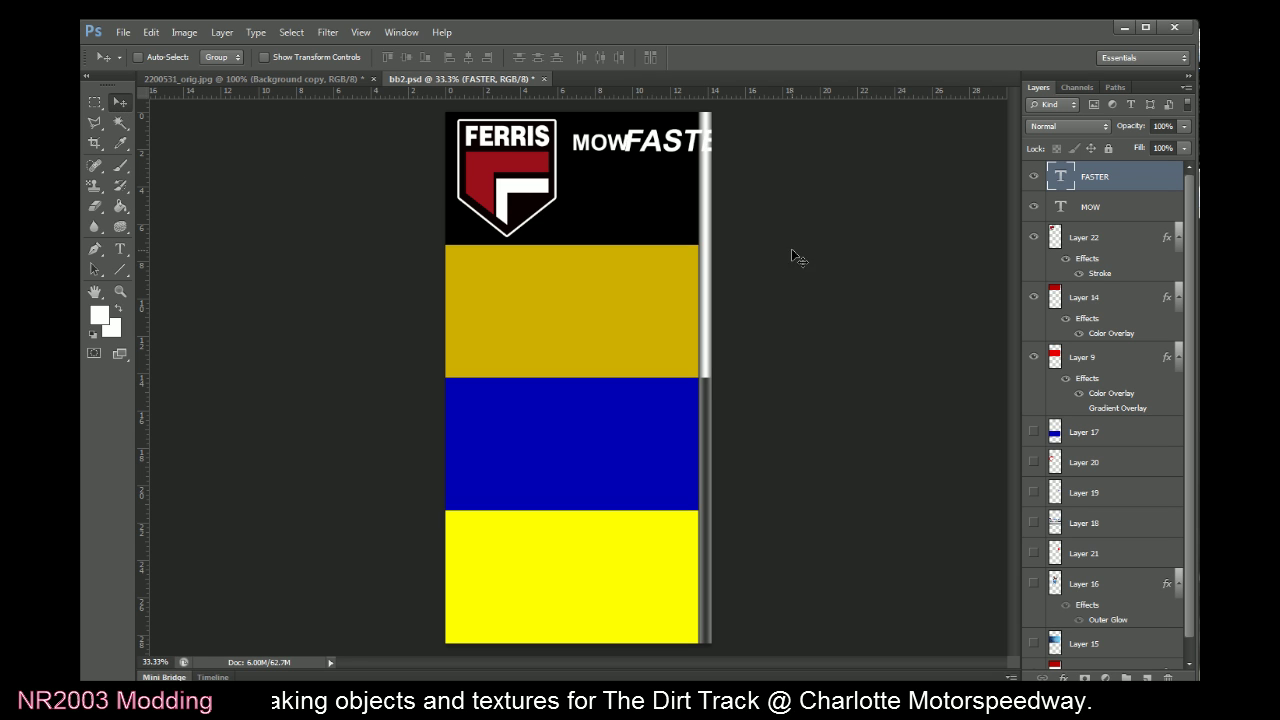
# Move the MOW and FASTER layers onto the gold panel, side by side on one line
pyautogui.click(1062, 208)
pyautogui.moveTo(591, 249); pyautogui.dragTo(506, 389)
pyautogui.click(1065, 178)
pyautogui.moveTo(666, 280); pyautogui.dragTo(592, 392)
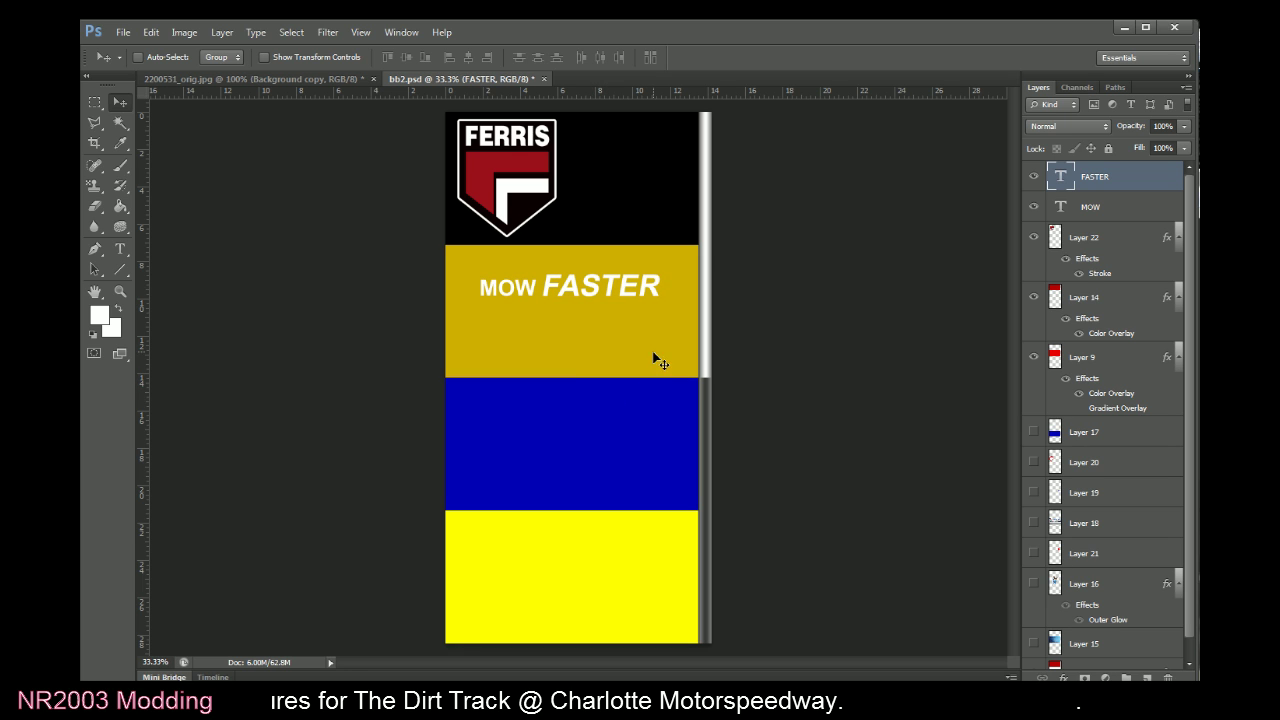
# Add a text layer reading WITH beneath MOW FASTER and turn off its Faux Italic
pyautogui.click(120, 249)
pyautogui.moveTo(465, 310); pyautogui.dragTo(654, 430)
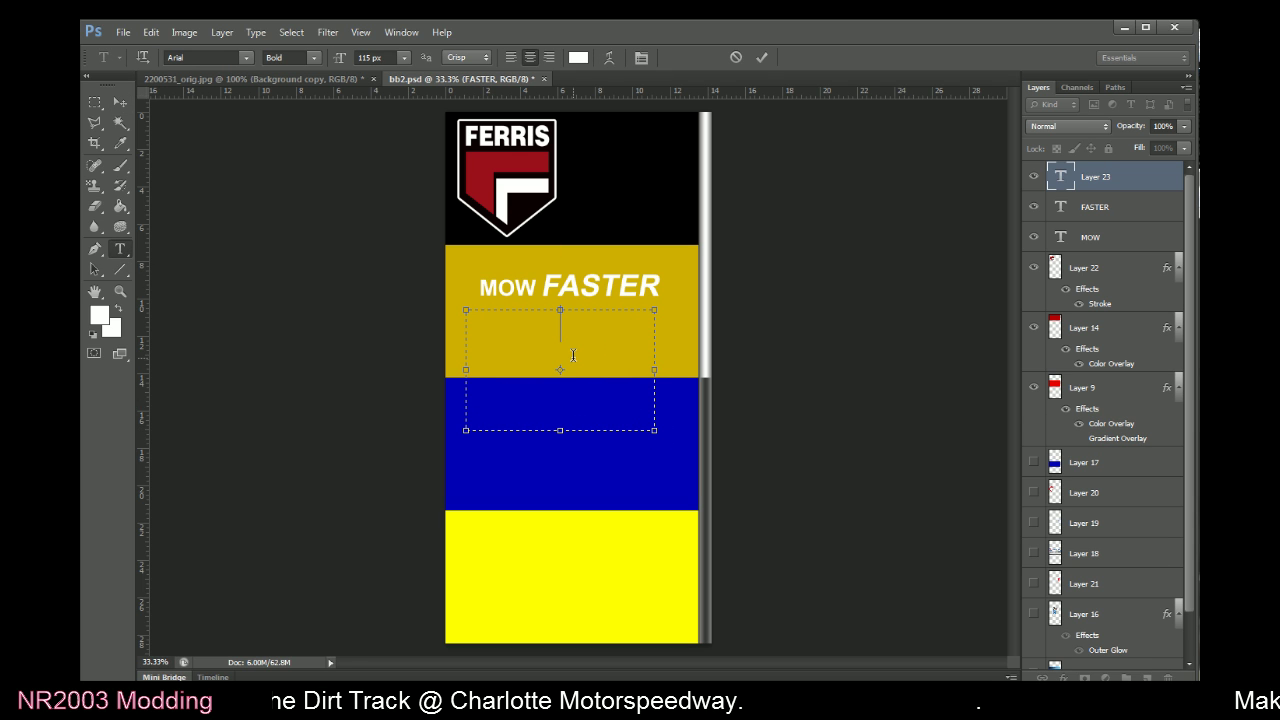
pyautogui.write('WITH')
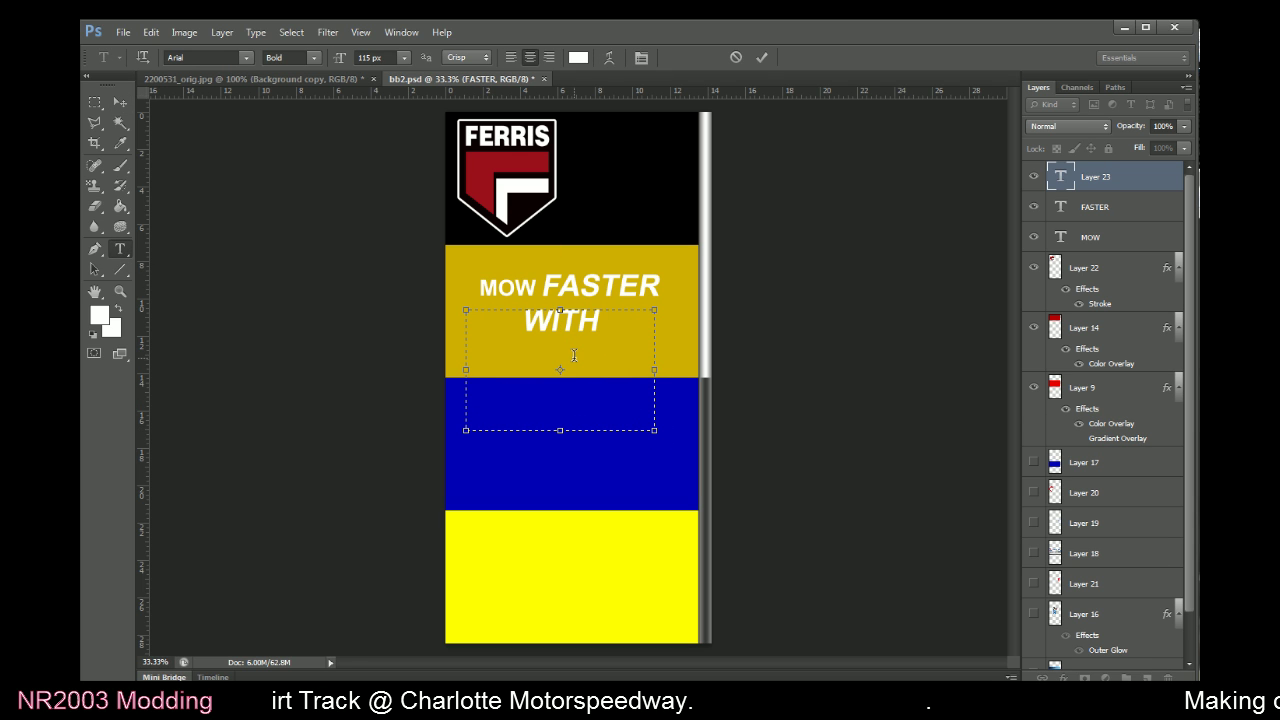
pyautogui.doubleClick(533, 338)
pyautogui.rightClick(583, 346)
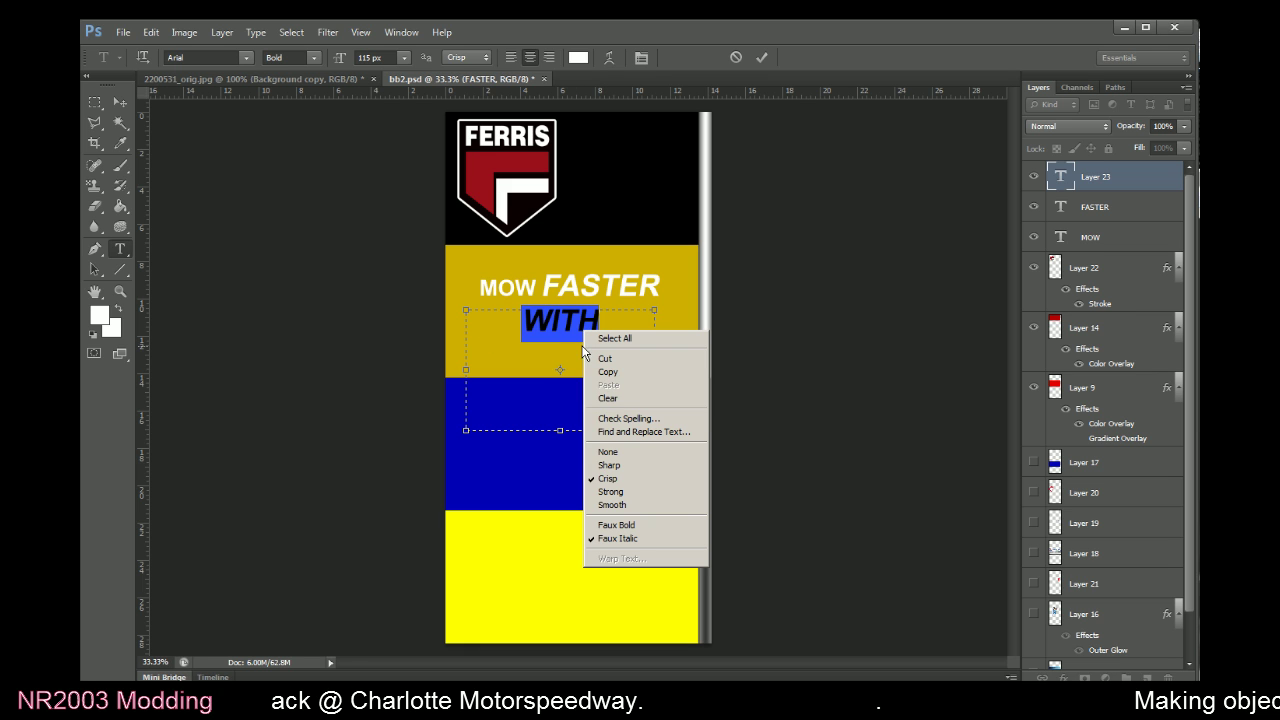
pyautogui.click(640, 537)
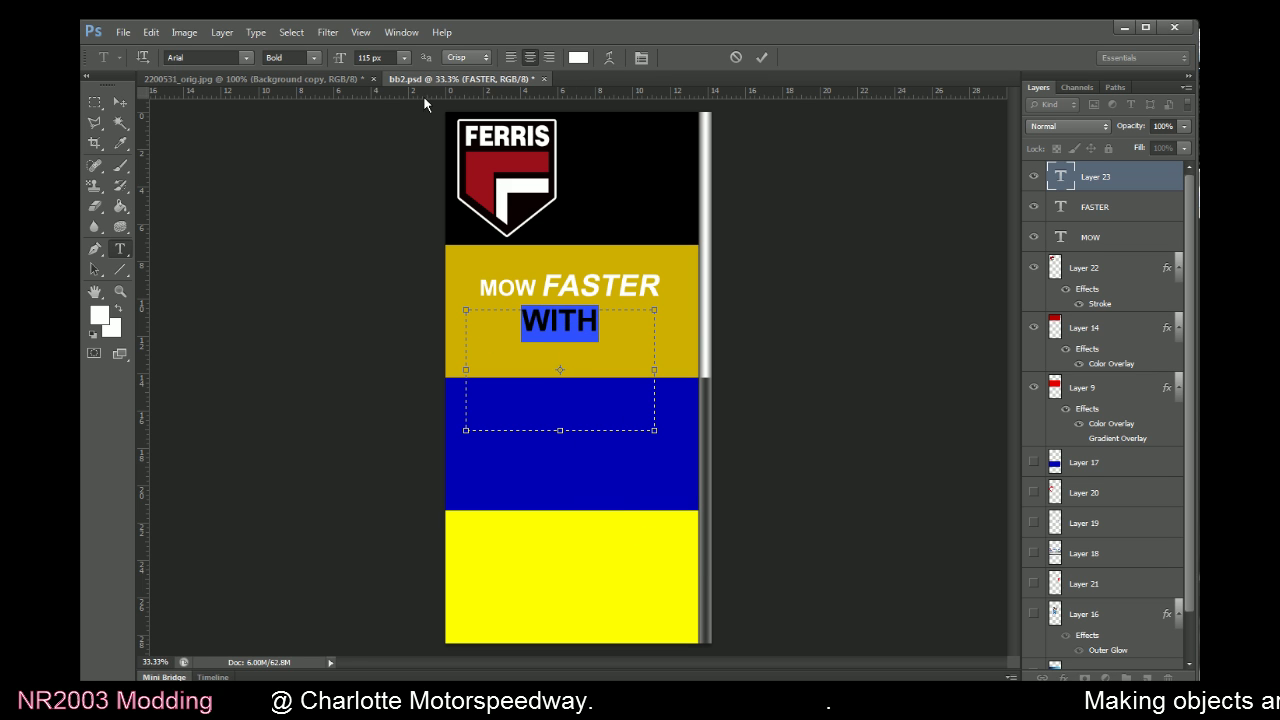
# Set the WITH text's size to 55 px and commit the change
pyautogui.click(403, 57)
pyautogui.click(382, 245)
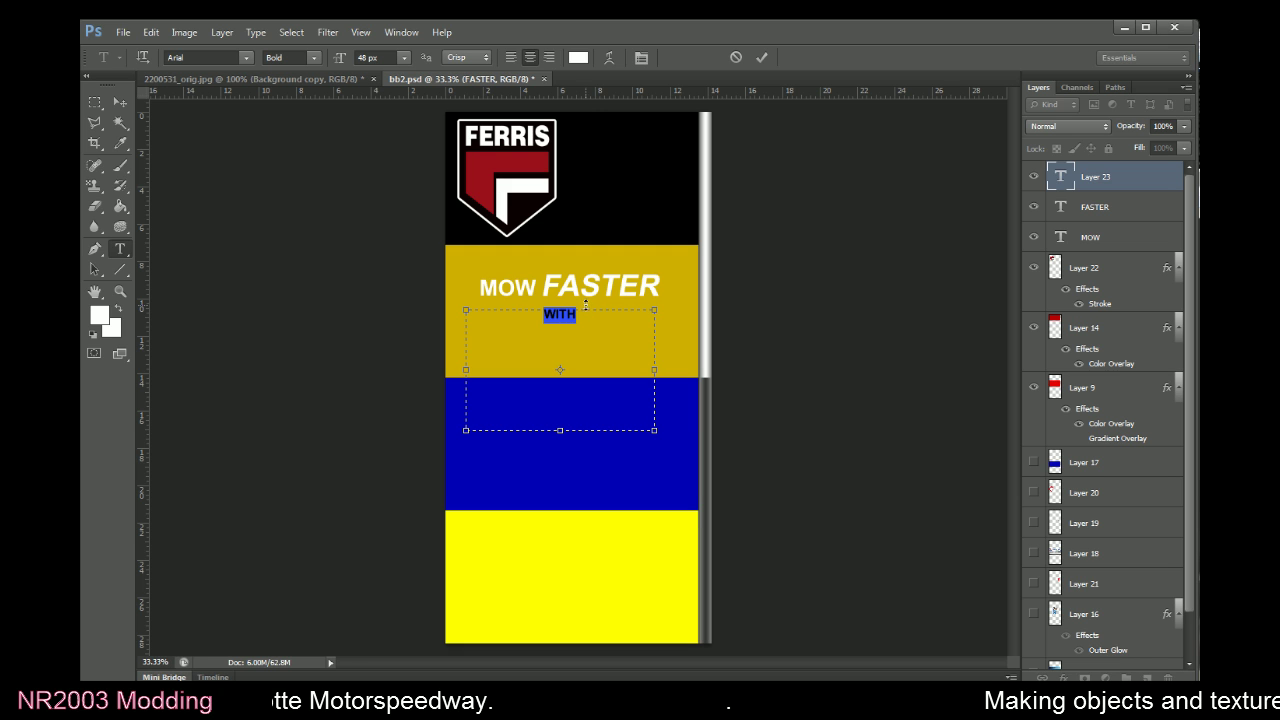
pyautogui.click(390, 57)
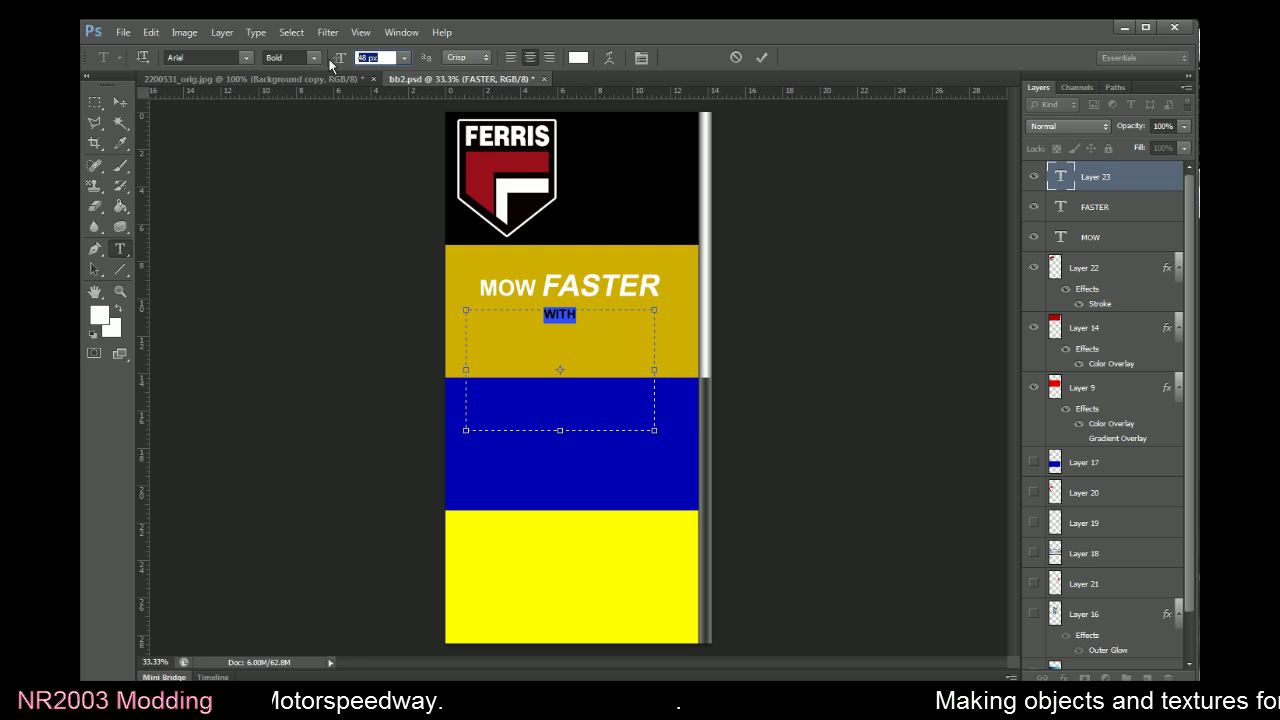
pyautogui.write('55')
pyautogui.press('Return')
pyautogui.click(761, 57)
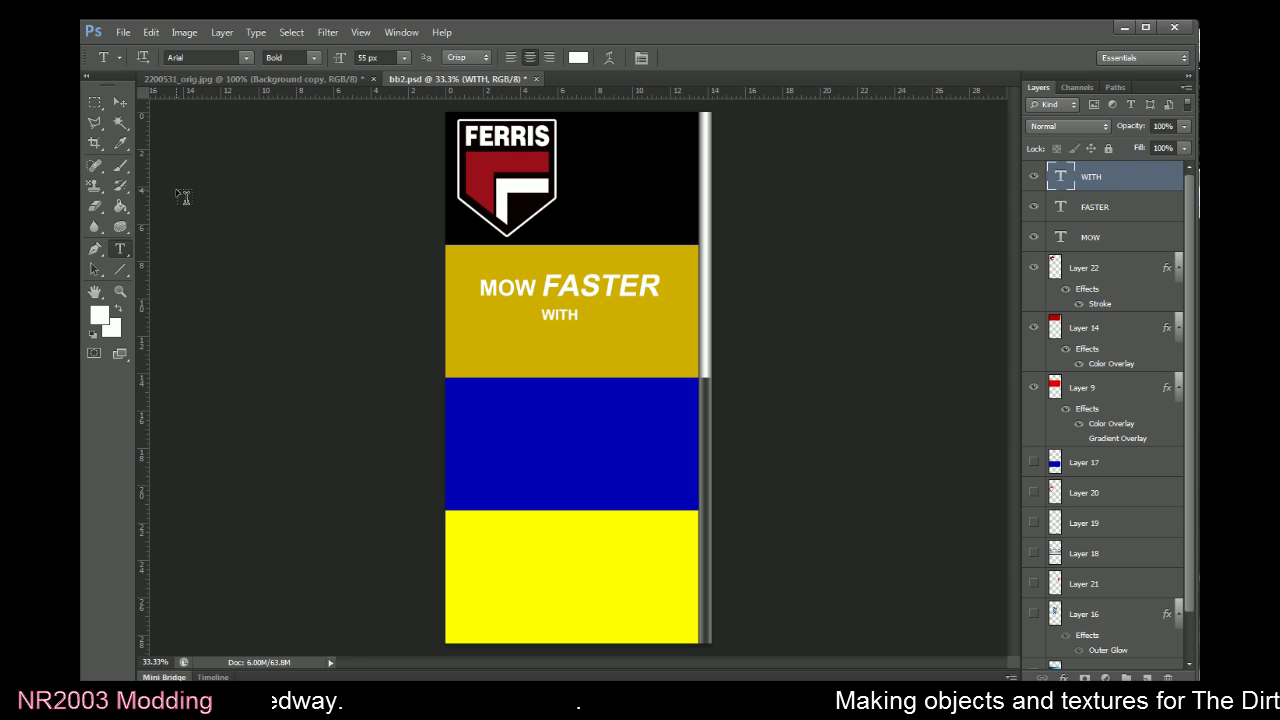
# Move the WITH layer directly beneath MOW, aligned with its left edge
pyautogui.click(120, 102)
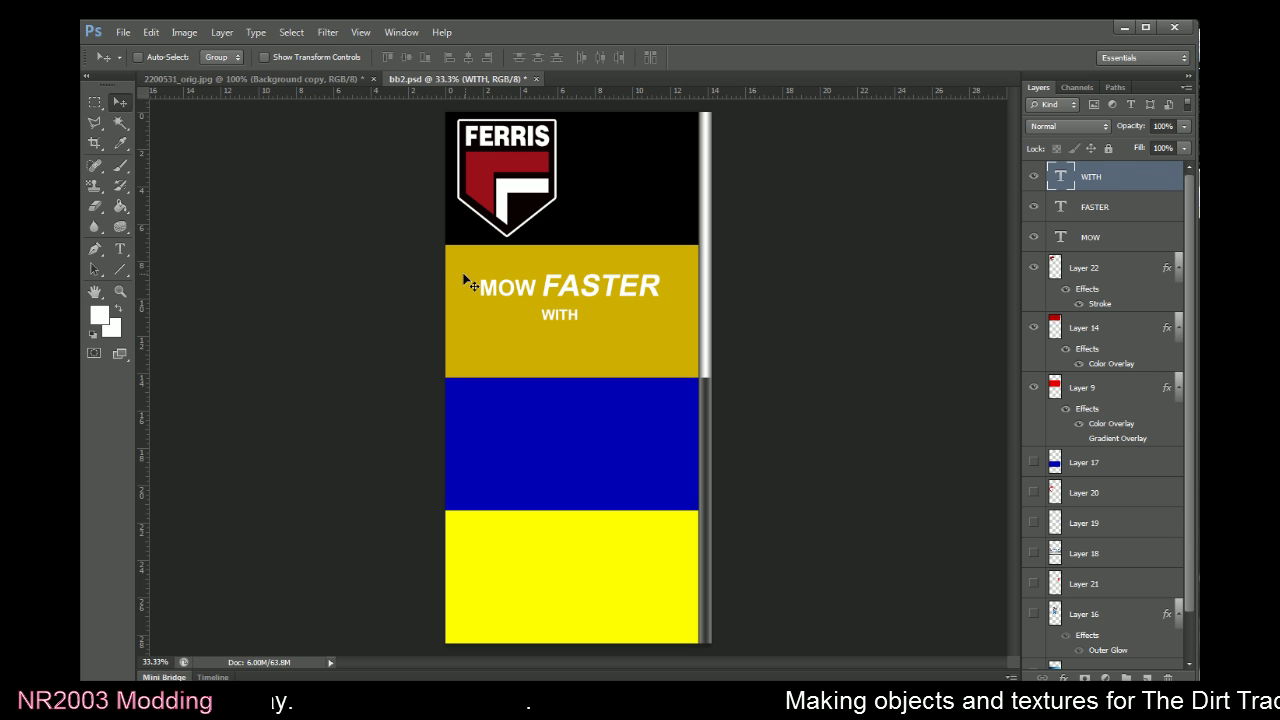
pyautogui.moveTo(512, 287); pyautogui.dragTo(451, 273)
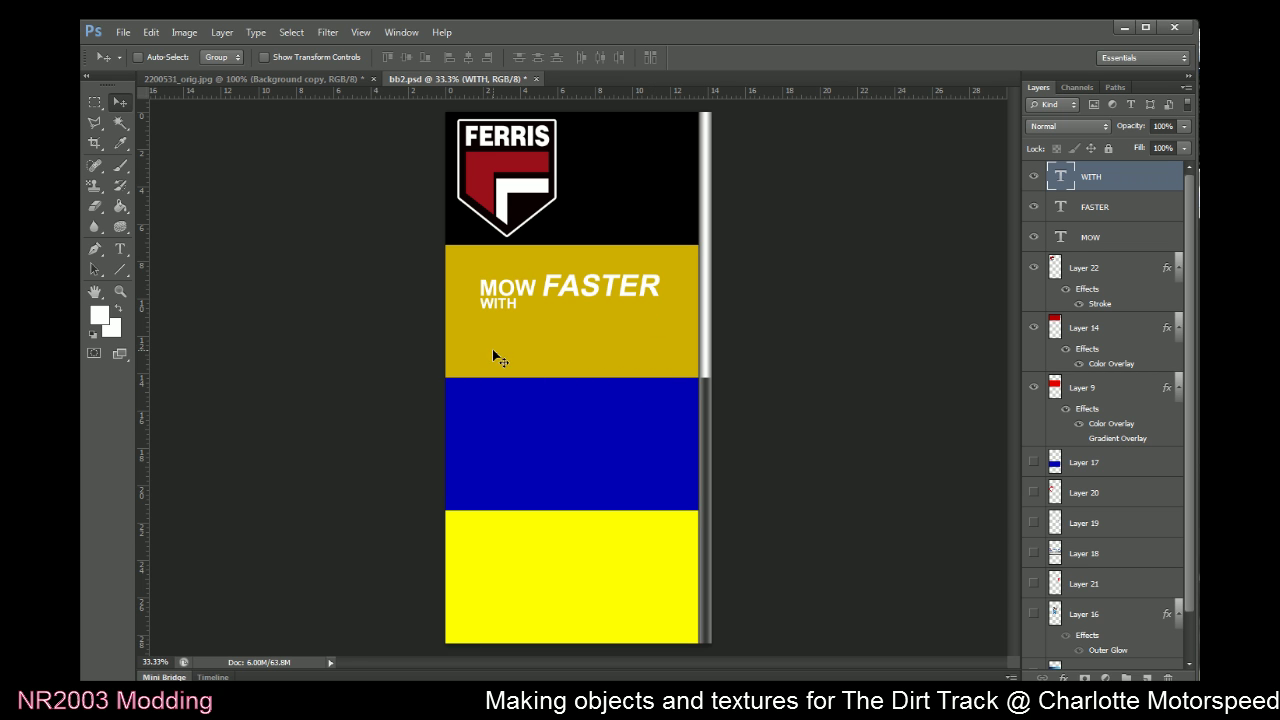
pyautogui.moveTo(490, 354); pyautogui.dragTo(488, 358)
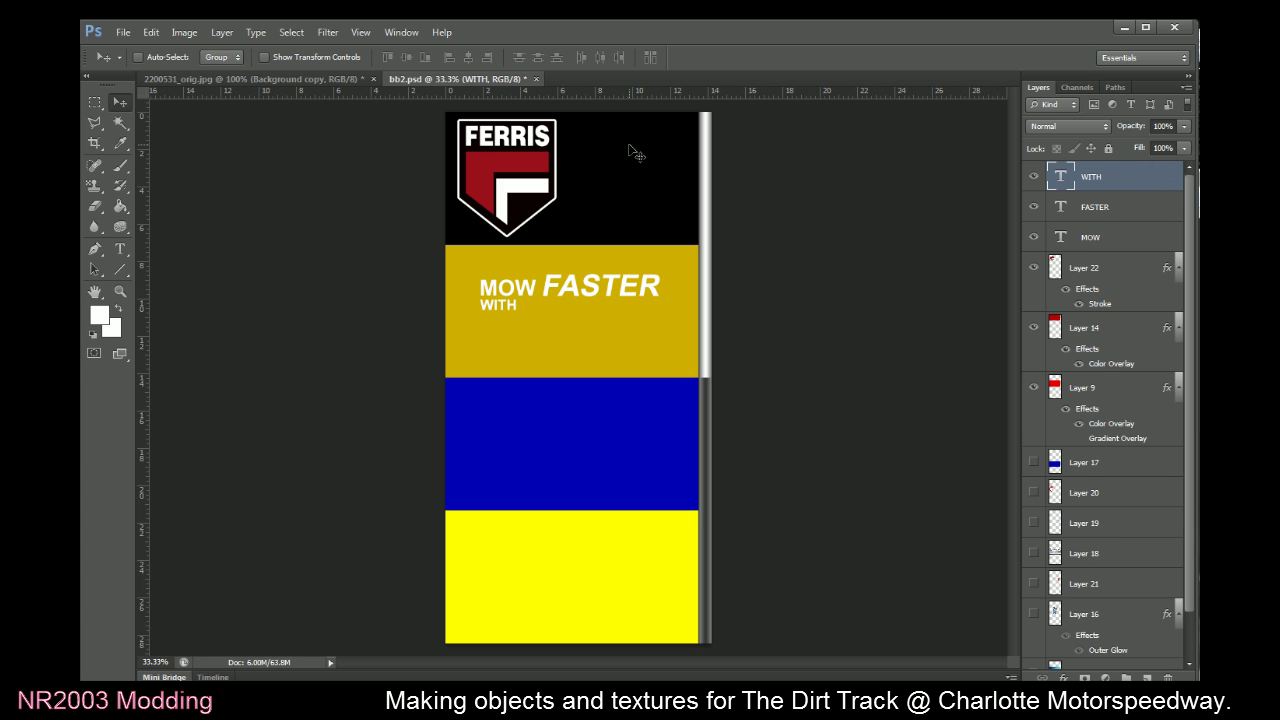
# Add a text layer reading SUSPENSION! on the gold panel beneath the WITH text
pyautogui.click(120, 248)
pyautogui.moveTo(473, 322)
pyautogui.mouseDown()
pyautogui.moveTo(712, 412)
pyautogui.moveTo(713, 432)
pyautogui.mouseUp()
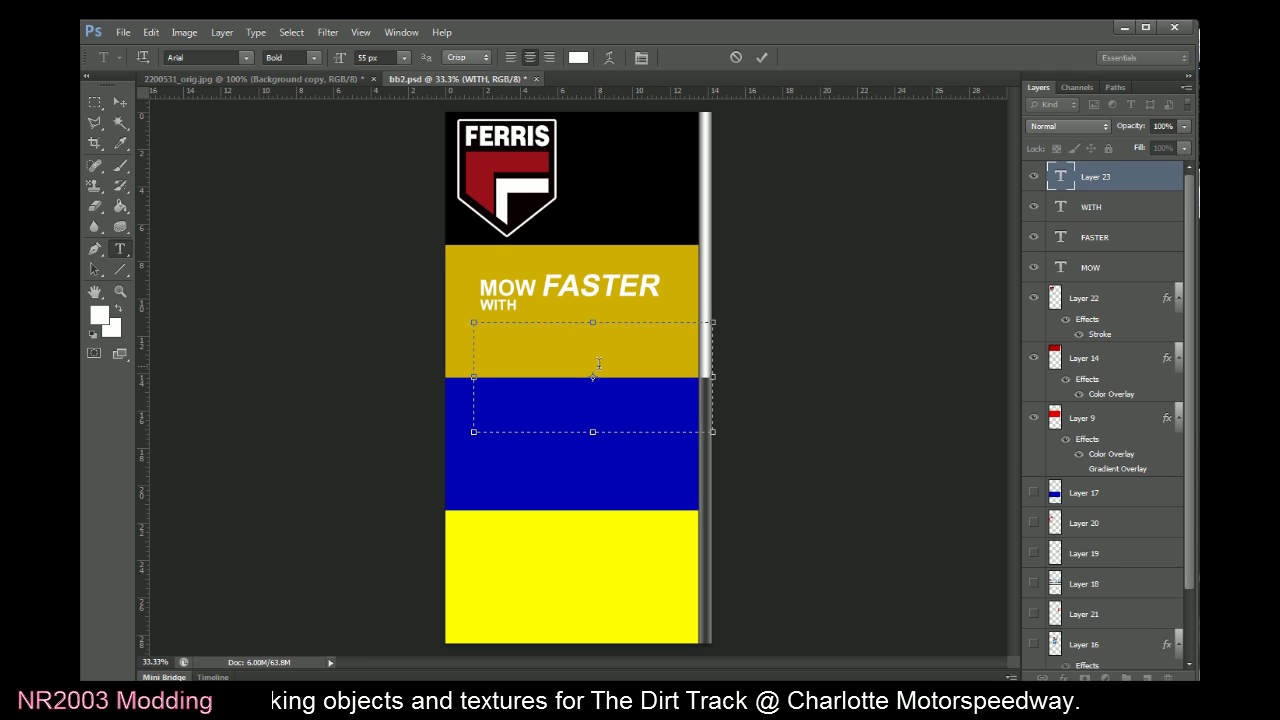
pyautogui.write('SUSPENSION')
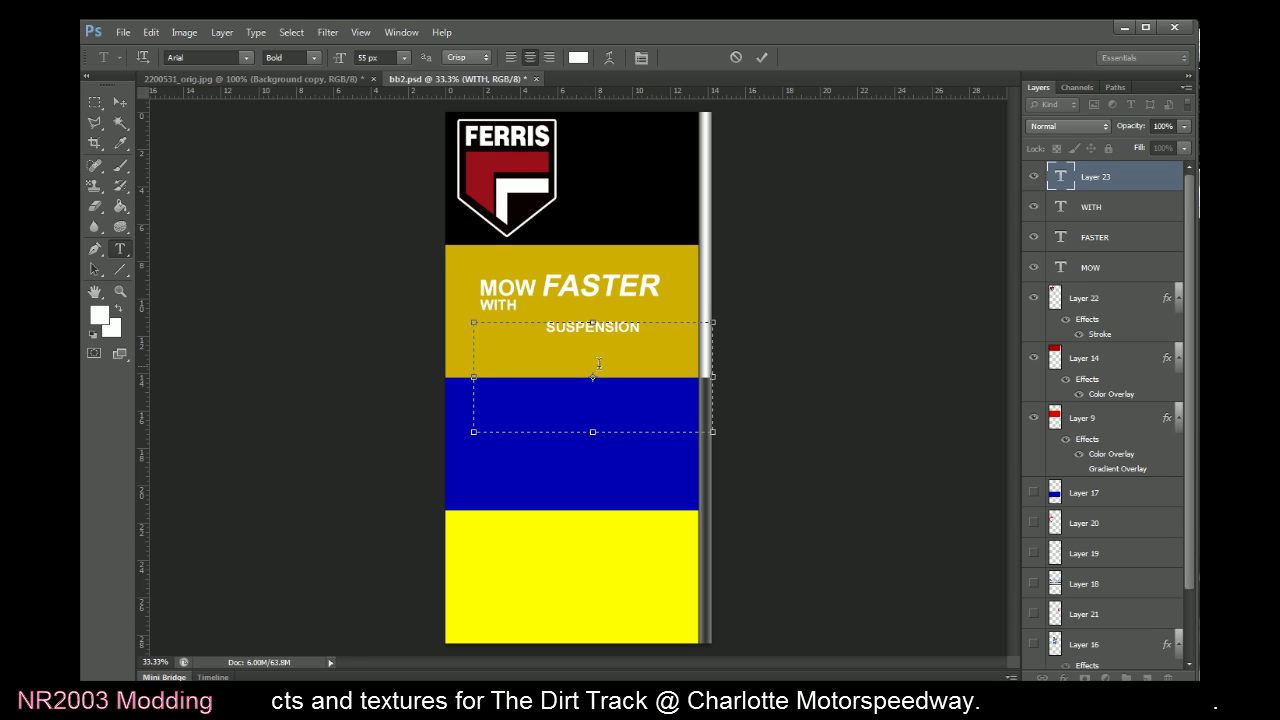
pyautogui.write('!')
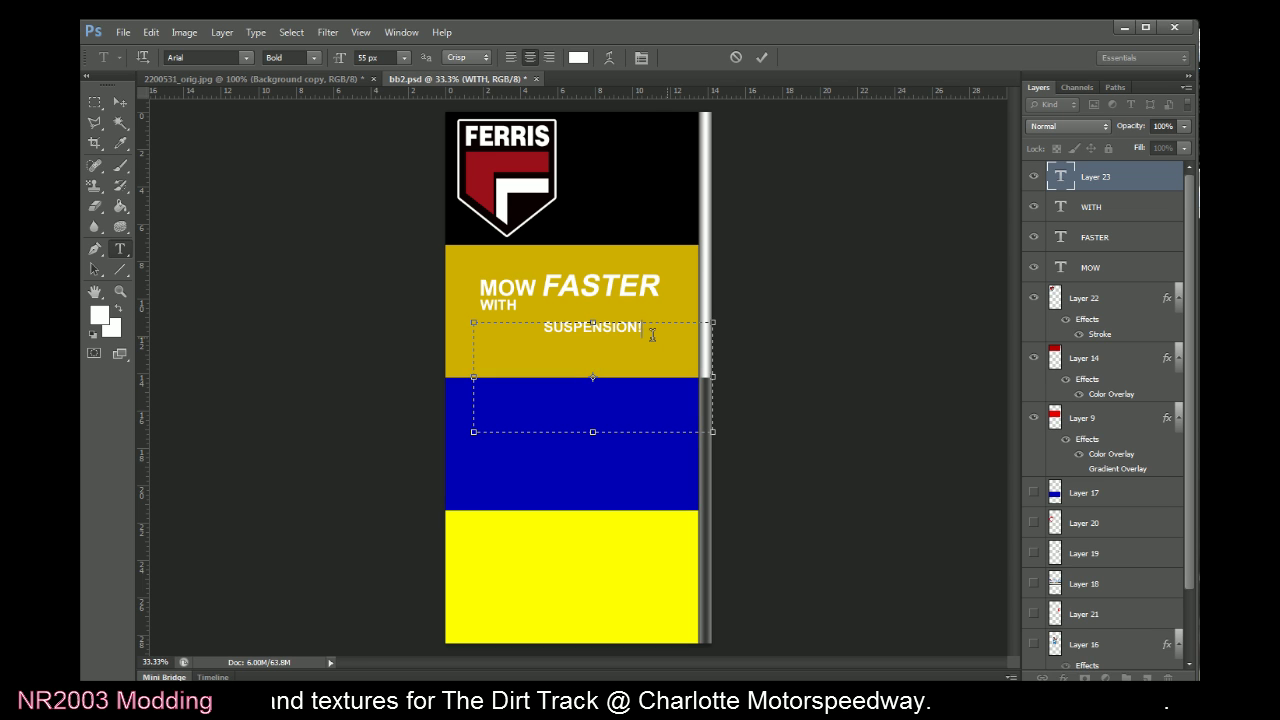
# Set the SUSPENSION! text's size to 95 px and place it to the right of WITH, beneath FASTER
pyautogui.moveTo(666, 331); pyautogui.dragTo(506, 334)
pyautogui.click(403, 57)
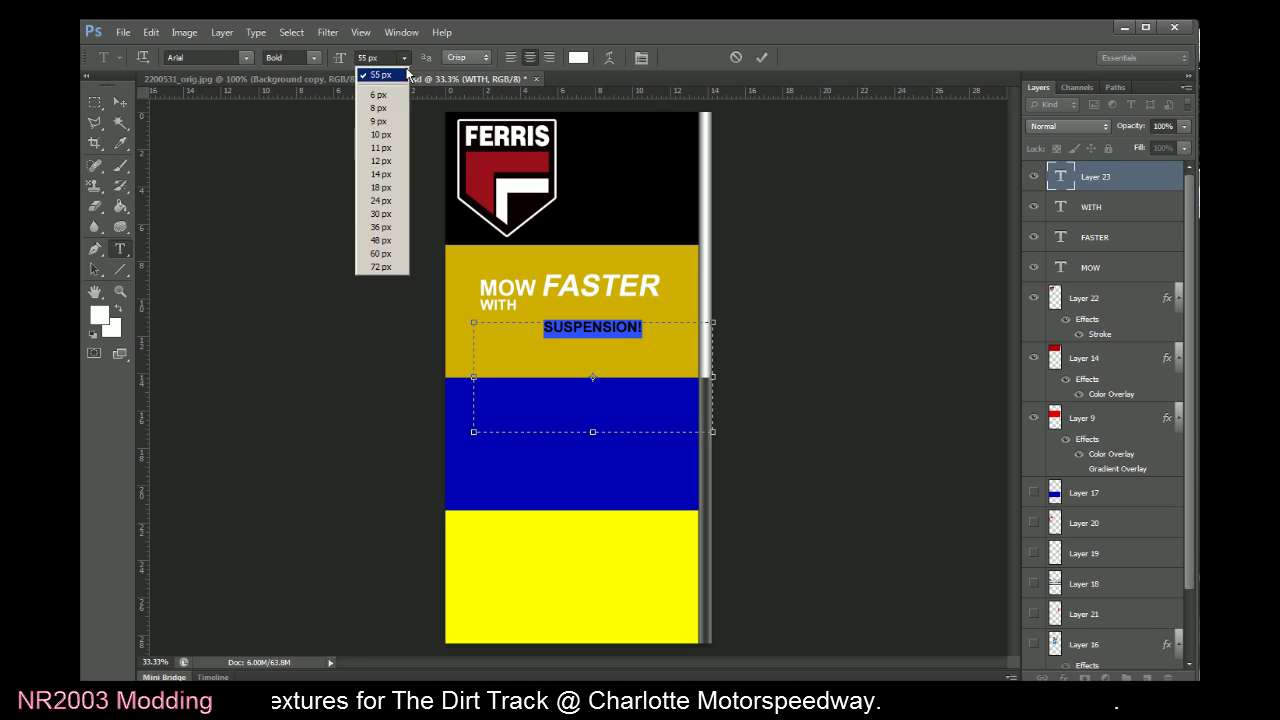
pyautogui.click(380, 265)
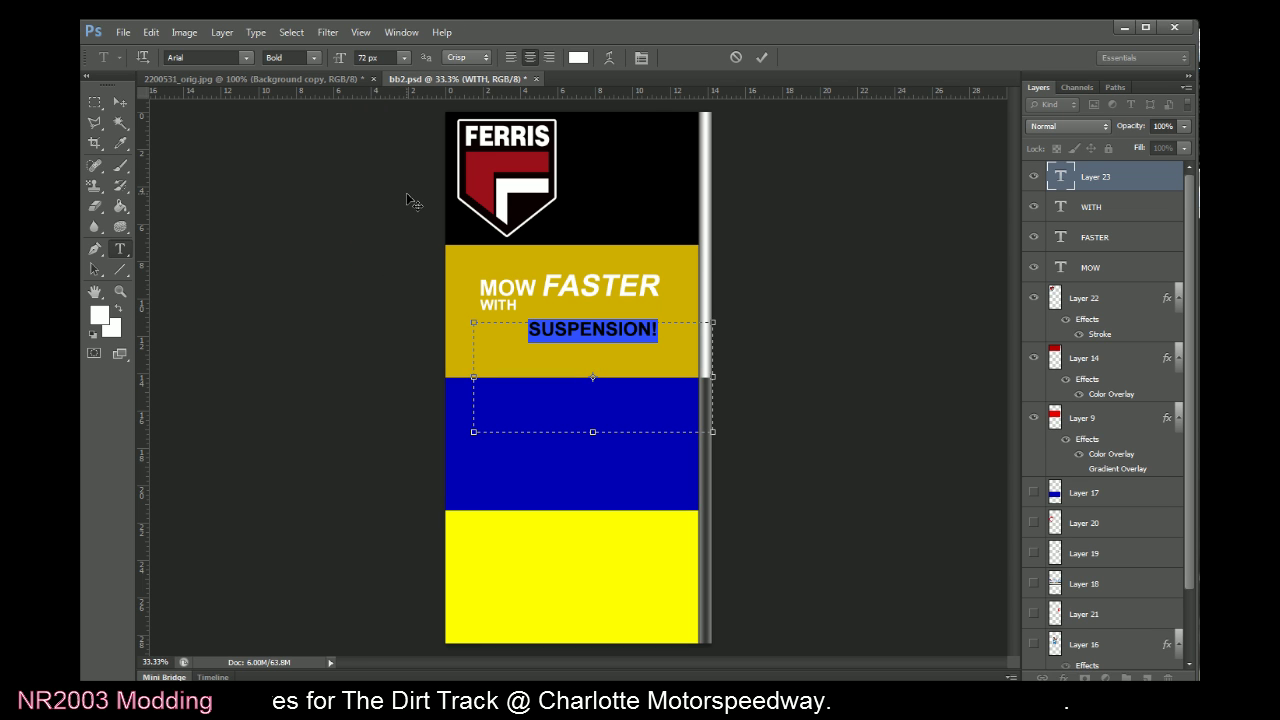
pyautogui.click(383, 57)
pyautogui.write('100')
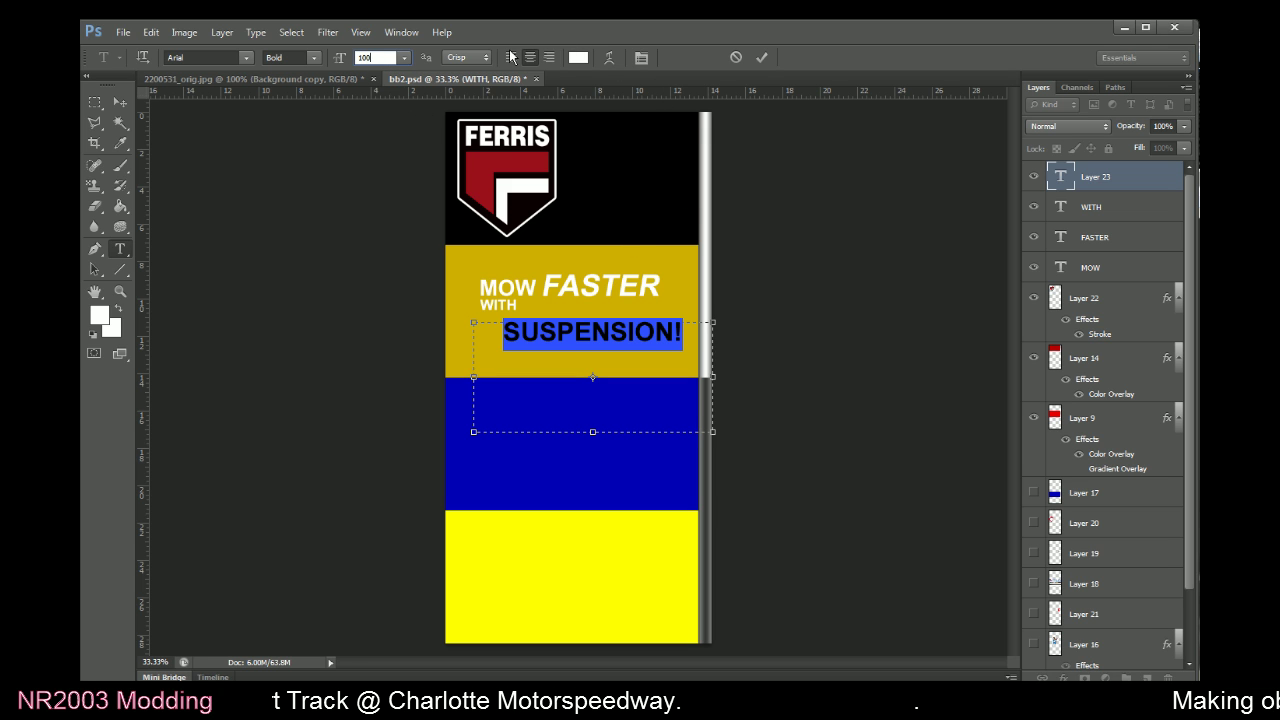
pyautogui.click(365, 57)
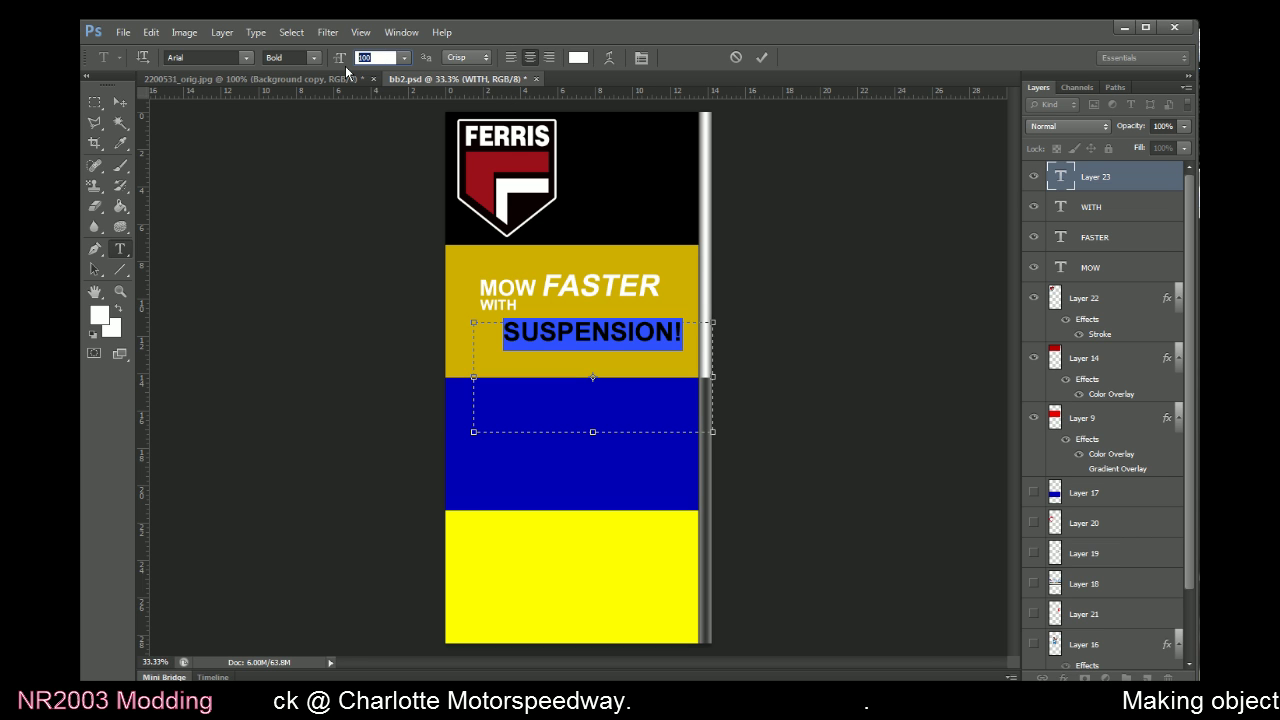
pyautogui.write('95')
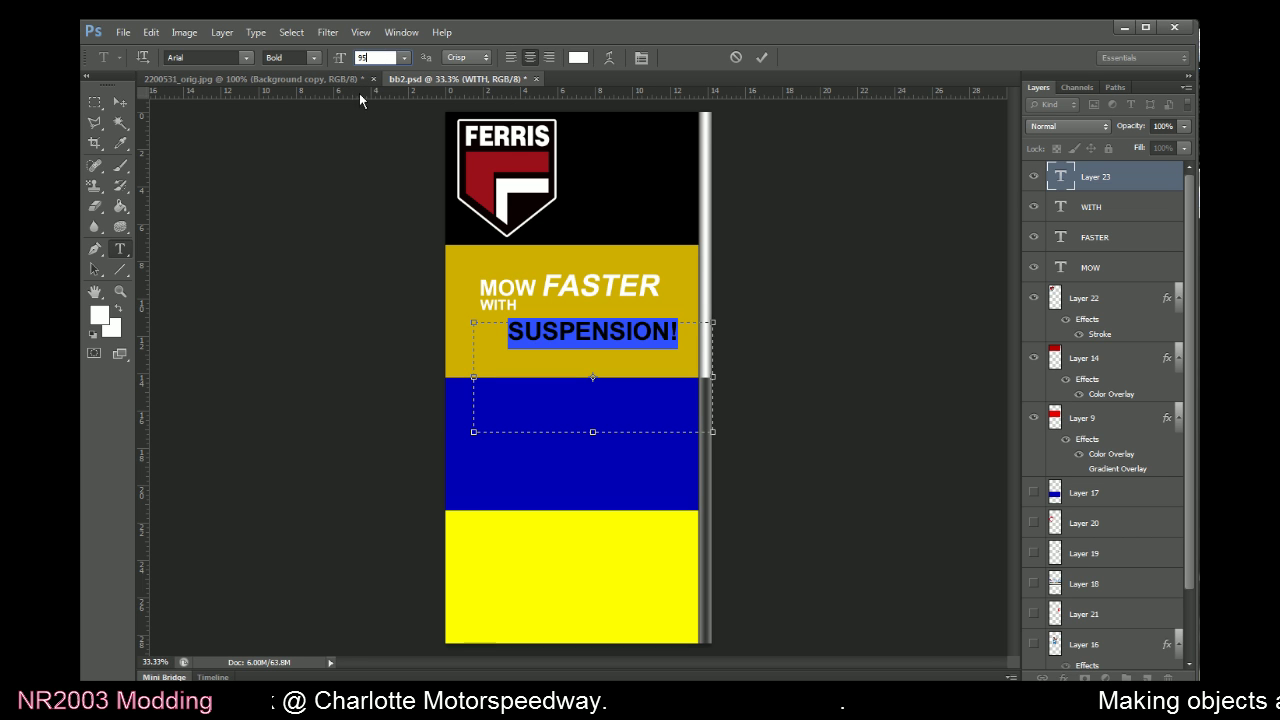
pyautogui.click(761, 57)
pyautogui.click(120, 102)
pyautogui.moveTo(474, 320); pyautogui.dragTo(501, 296)
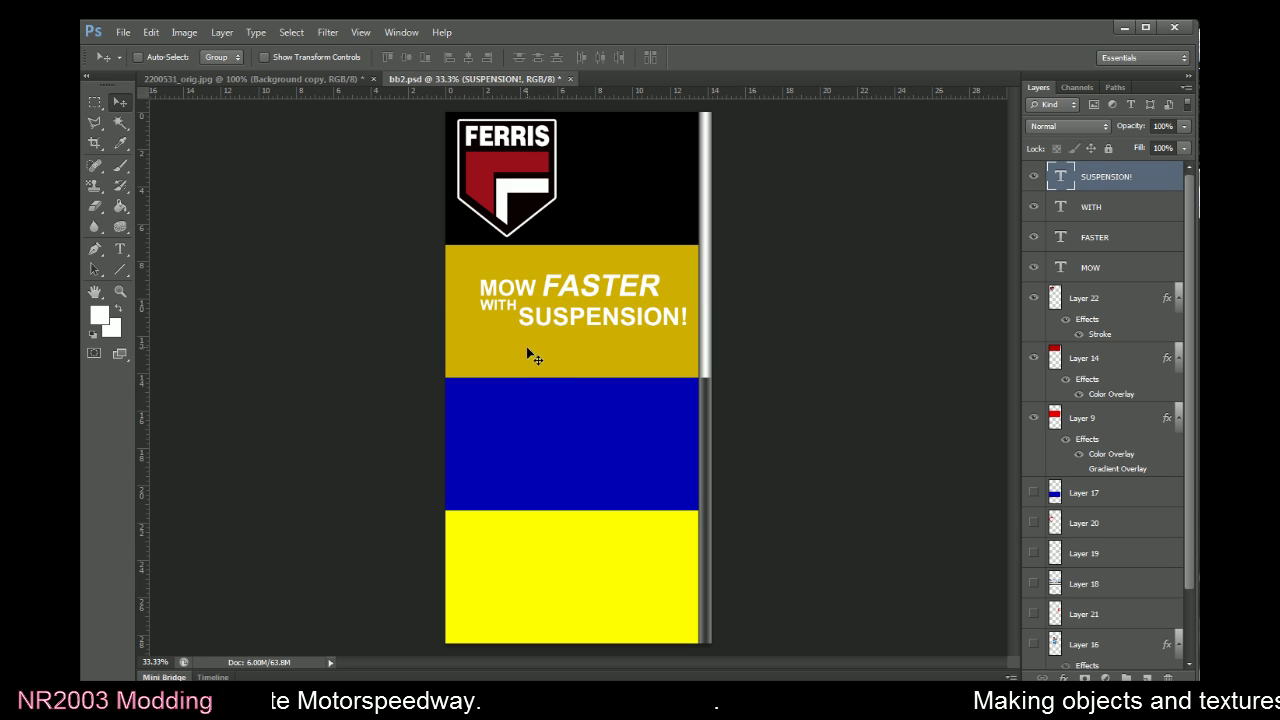
# Make the WITH text slightly smaller and realign it with the left edge of MOW
pyautogui.doubleClick(1062, 208)
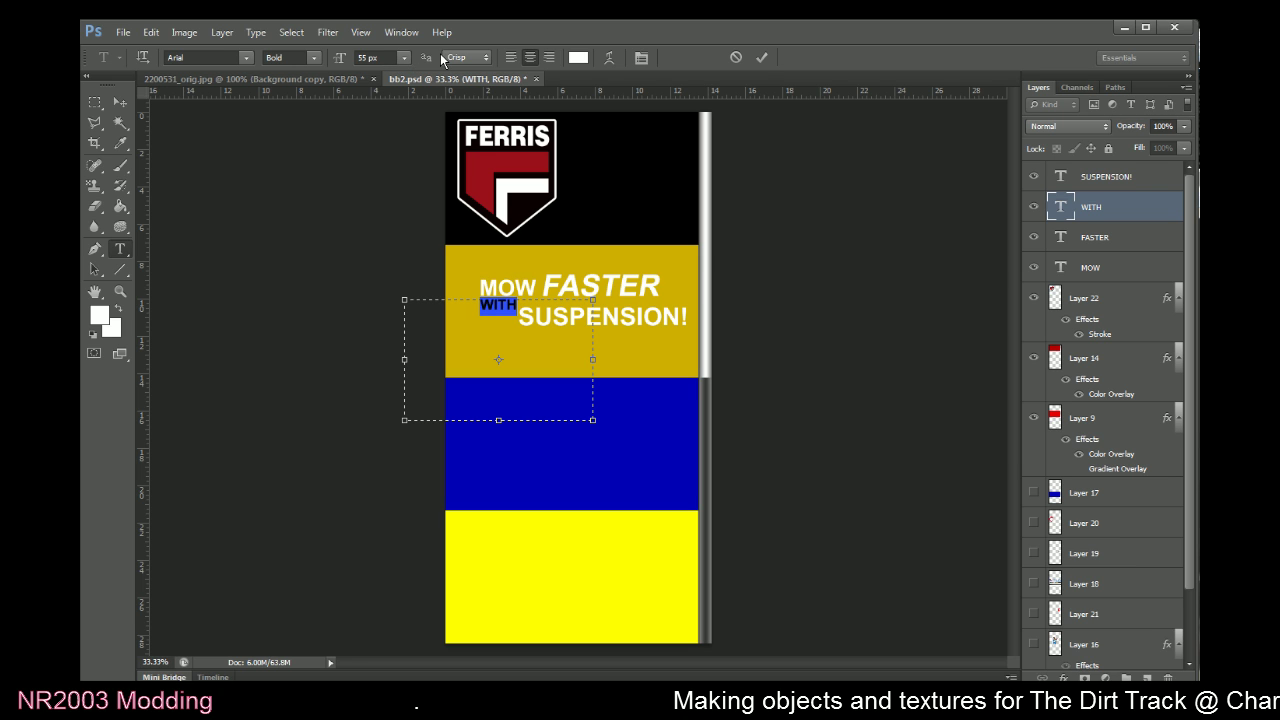
pyautogui.click(336, 58)
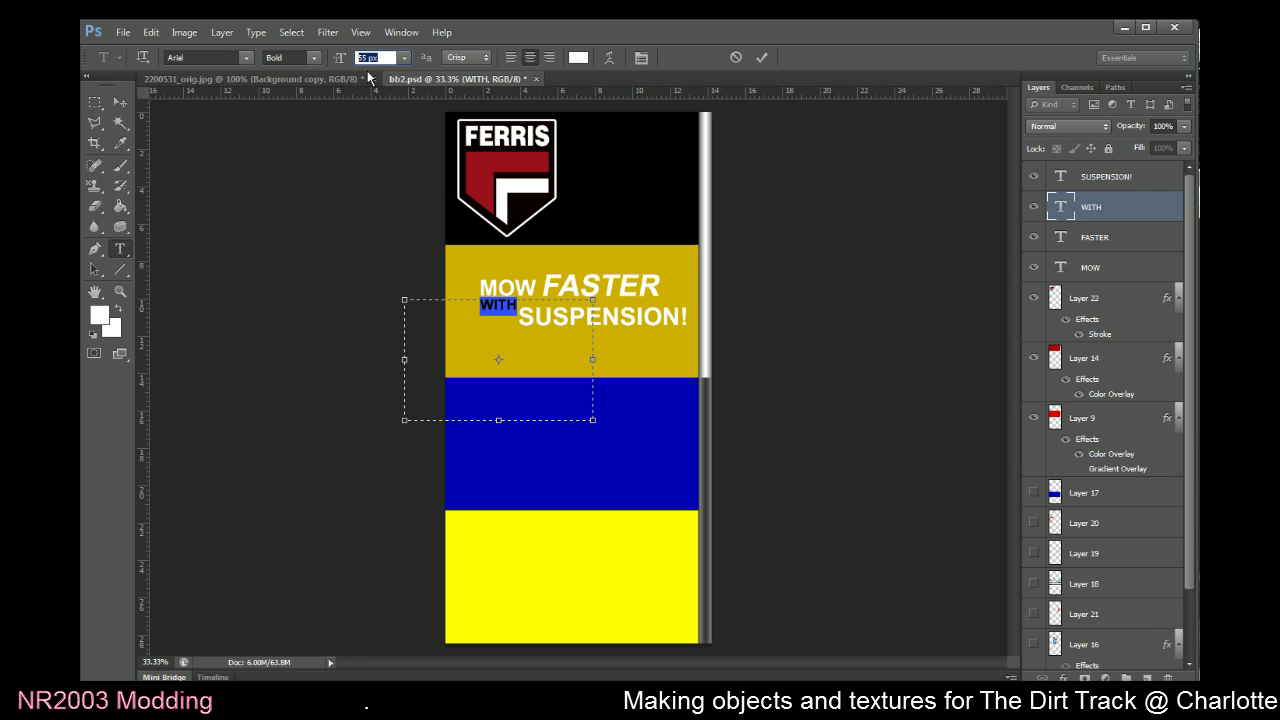
pyautogui.click(761, 57)
pyautogui.press('v')
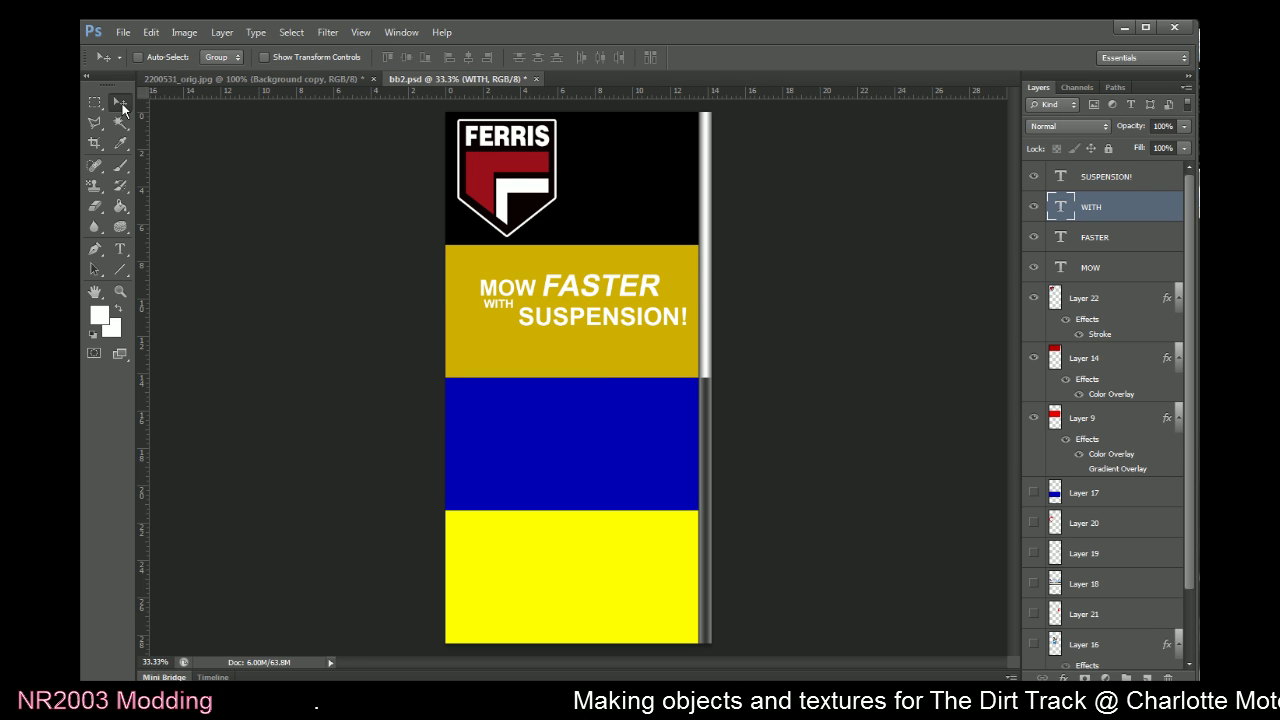
pyautogui.moveTo(525, 284); pyautogui.dragTo(512, 283)
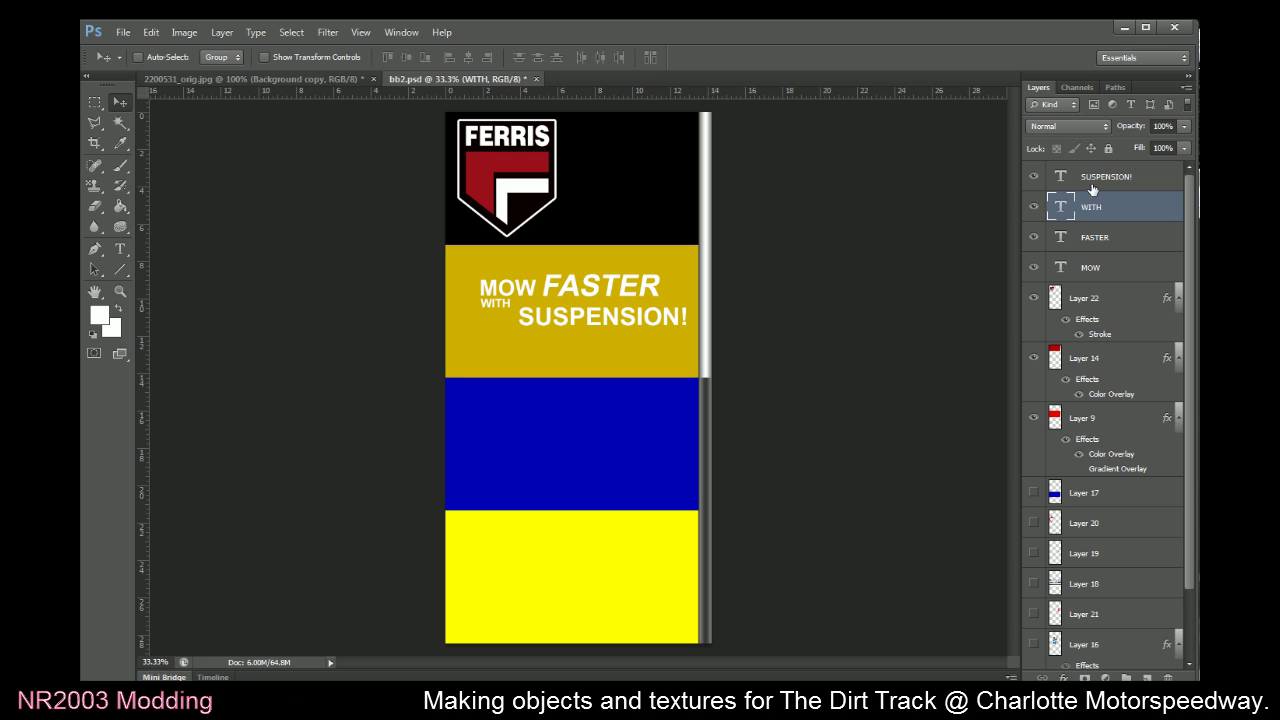
# Nudge the SUSPENSION! layer up and left so it sits tight against WITH and FASTER
pyautogui.click(1063, 242)
pyautogui.hotkey('alt', ']')
pyautogui.hotkey('alt', ']')
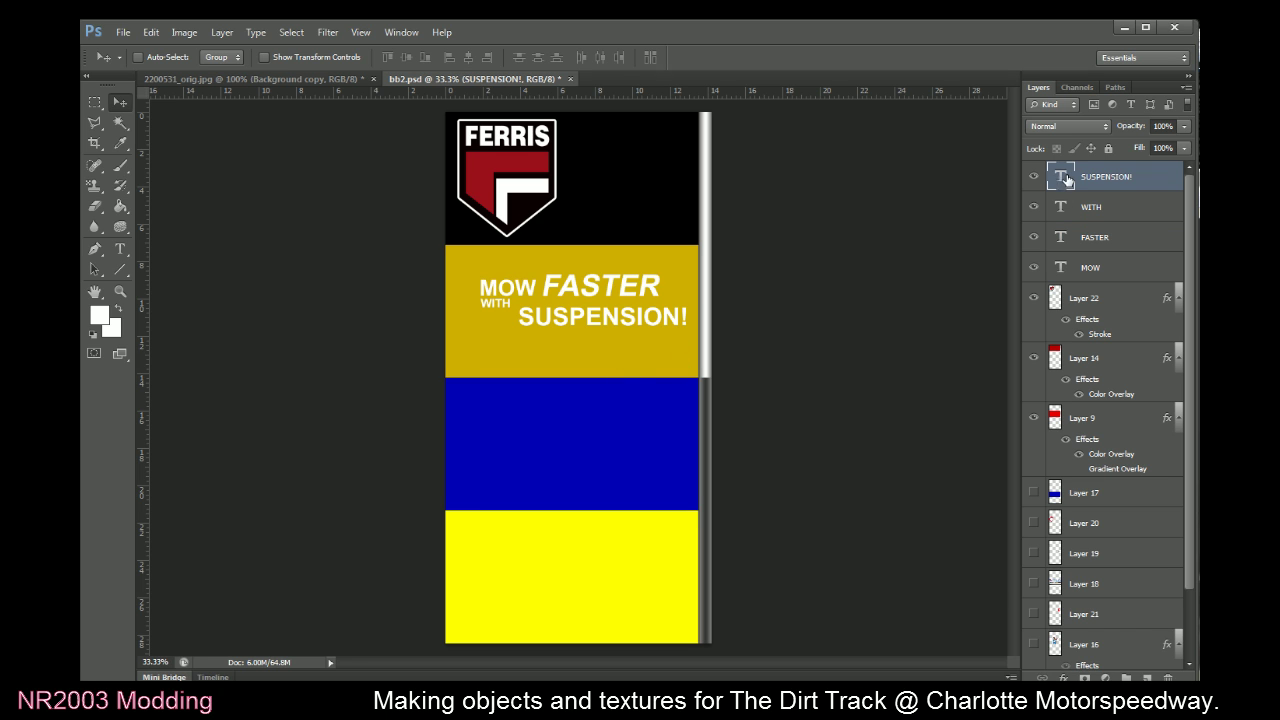
pyautogui.hotkey('shift', 'Up')
pyautogui.hotkey('shift', 'Up')
pyautogui.hotkey('shift', 'Left')
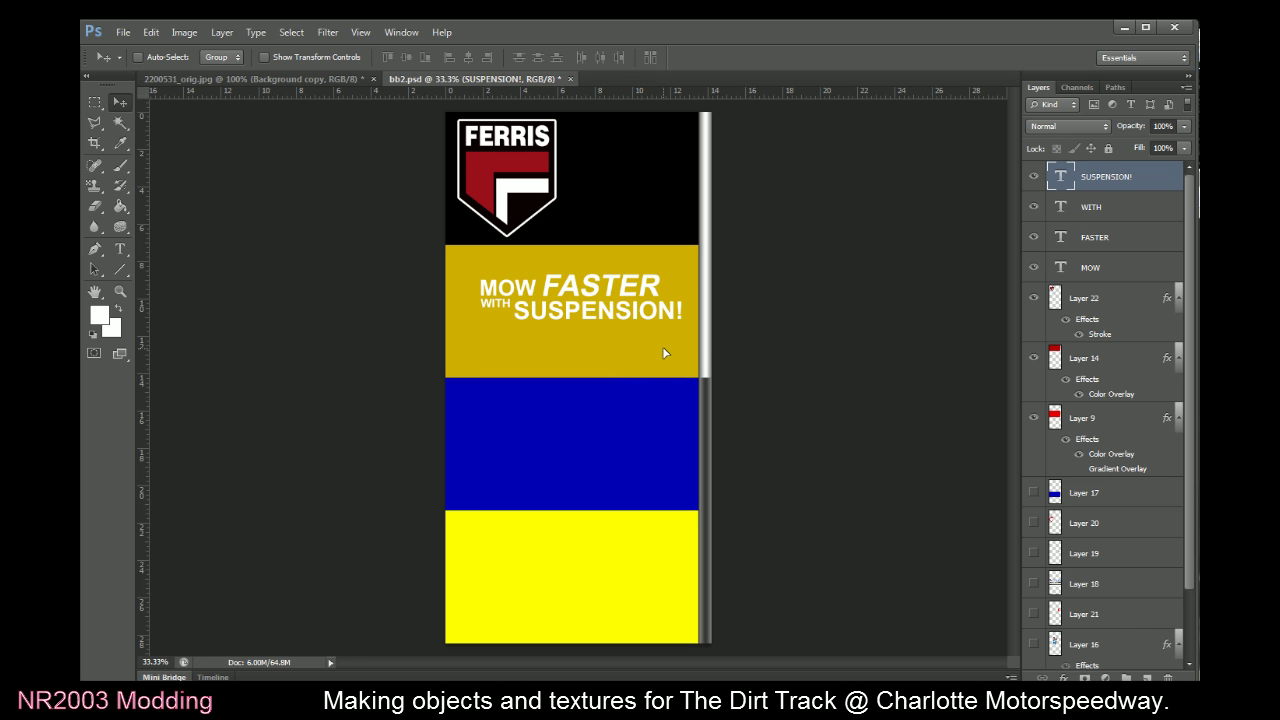
pyautogui.hotkey('shift', 'Up')
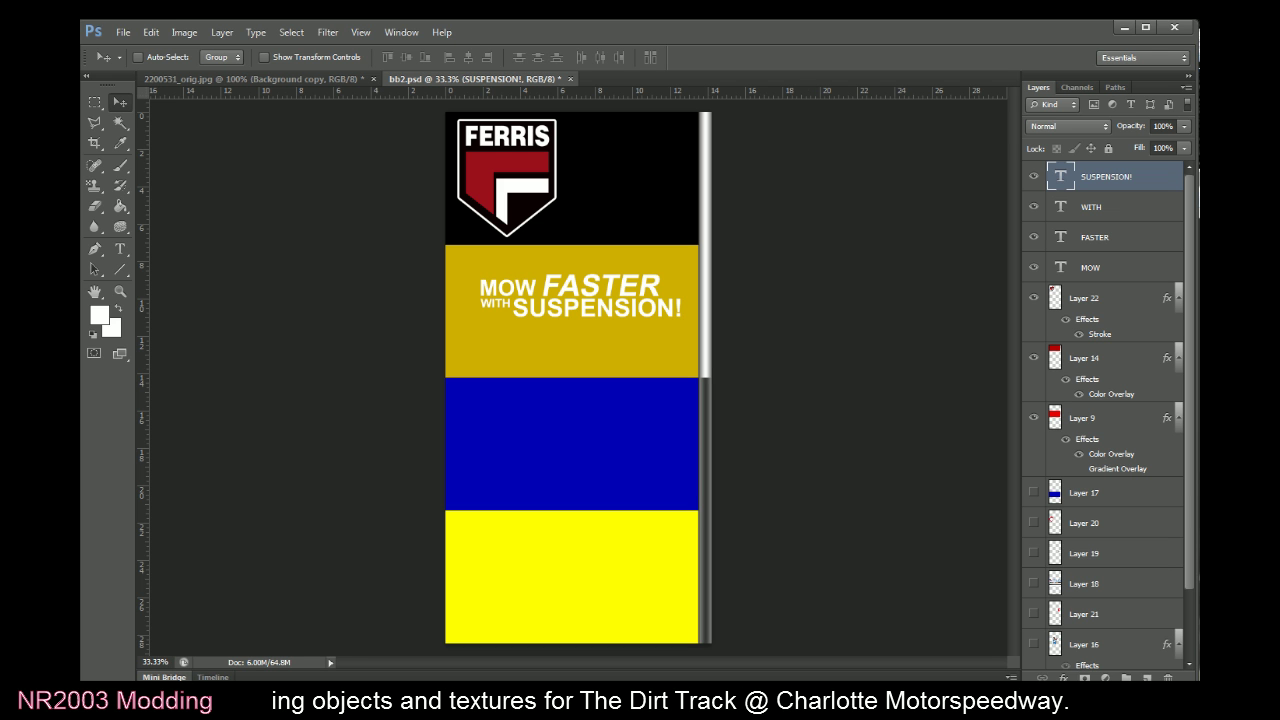
# Bring up the bb10.bmp photo below the artwork and compare the Ferris sign's lettering layout
pyautogui.hotkey('alt', 'Tab')
pyautogui.moveTo(1130, 189); pyautogui.dragTo(565, 401)
pyautogui.moveTo(660, 397); pyautogui.dragTo(636, 338)
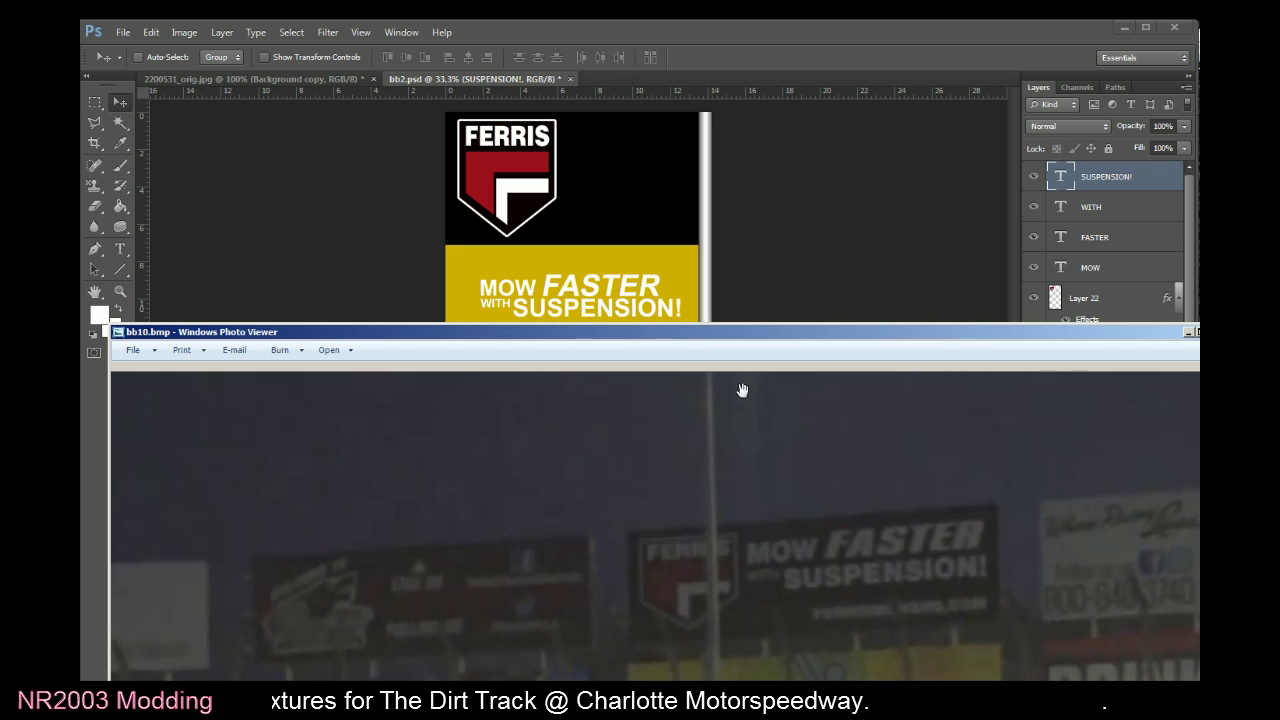
# Return to bb2.psd and nudge the FASTER layer slightly up and right, away from MOW
pyautogui.click(1055, 242)
pyautogui.click(1066, 242)
pyautogui.press('Up')
pyautogui.press('Up')
pyautogui.press('Up')
pyautogui.press('Up')
pyautogui.press('Up')
pyautogui.press('Up')
pyautogui.press('Up')
pyautogui.press('Up')
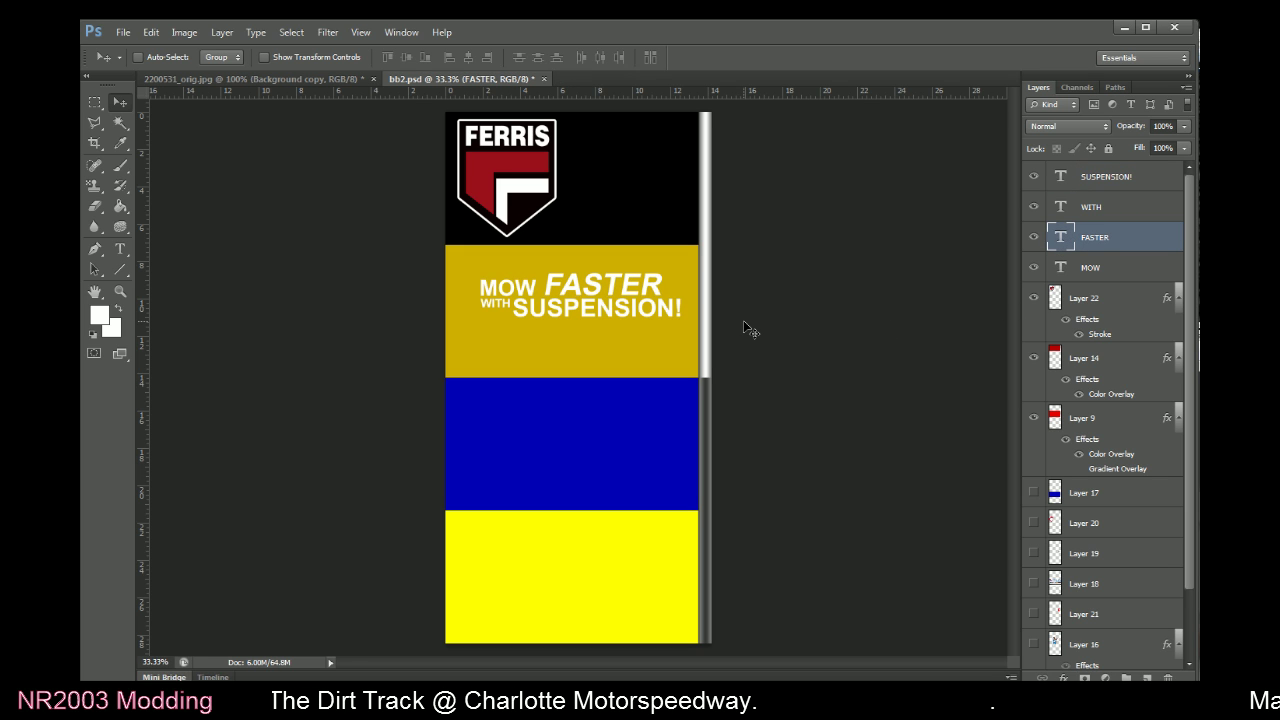
# Nudge the MOW layer slightly up and right, close against FASTER
pyautogui.click(1060, 269)
pyautogui.press('Up')
pyautogui.press('Up')
pyautogui.press('Up')
pyautogui.press('Up')
pyautogui.press('Up')
pyautogui.press('Up')
pyautogui.press('Up')
pyautogui.press('Up')
pyautogui.press('Up')
pyautogui.press('Up')
pyautogui.press('Up')
pyautogui.press('Up')
pyautogui.press('Up')
pyautogui.press('Up')
pyautogui.press('Up')
pyautogui.press('Right')
pyautogui.press('Right')
pyautogui.press('Right')
pyautogui.press('Right')
pyautogui.press('Right')
pyautogui.press('Right')
pyautogui.press('Right')
pyautogui.press('Right')
pyautogui.press('Right')
pyautogui.press('Right')
pyautogui.press('Right')
pyautogui.press('Right')
pyautogui.press('Right')
pyautogui.press('Right')
pyautogui.press('Right')
pyautogui.press('Right')
pyautogui.press('Right')
pyautogui.press('Right')
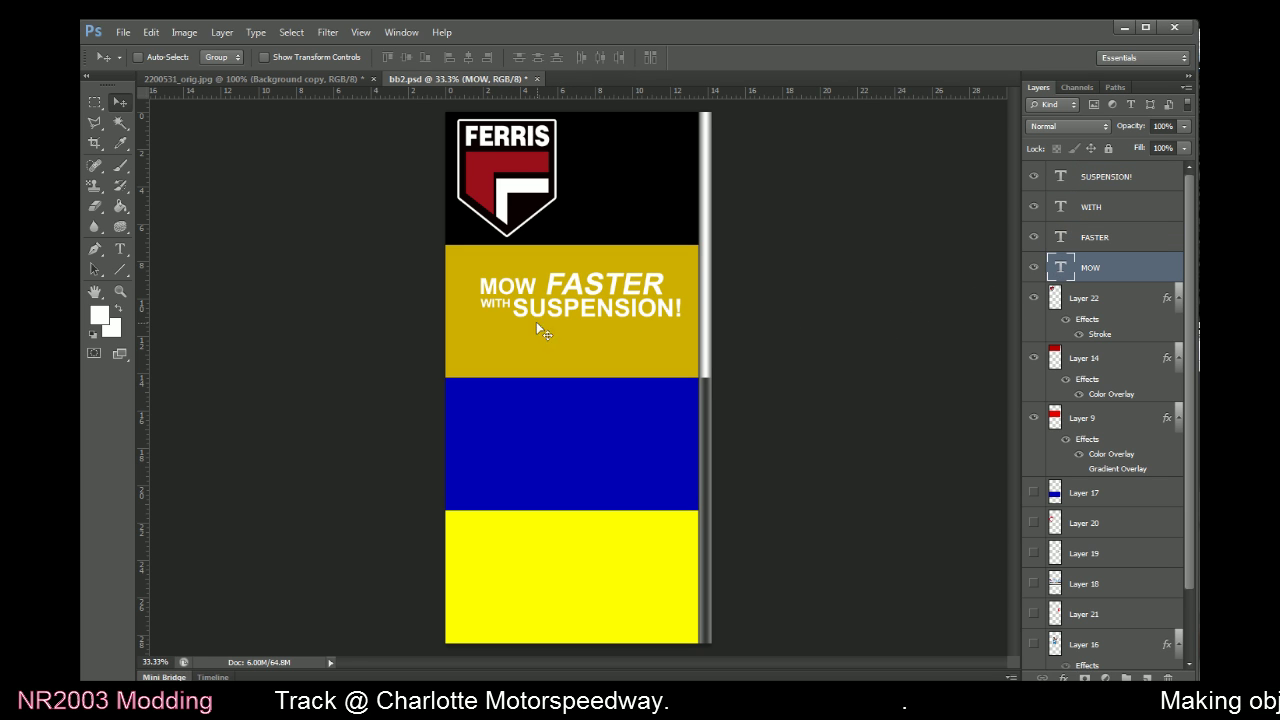
pyautogui.press('Down')
pyautogui.press('Down')
pyautogui.press('Down')
pyautogui.press('Down')
pyautogui.press('Down')
pyautogui.press('Down')
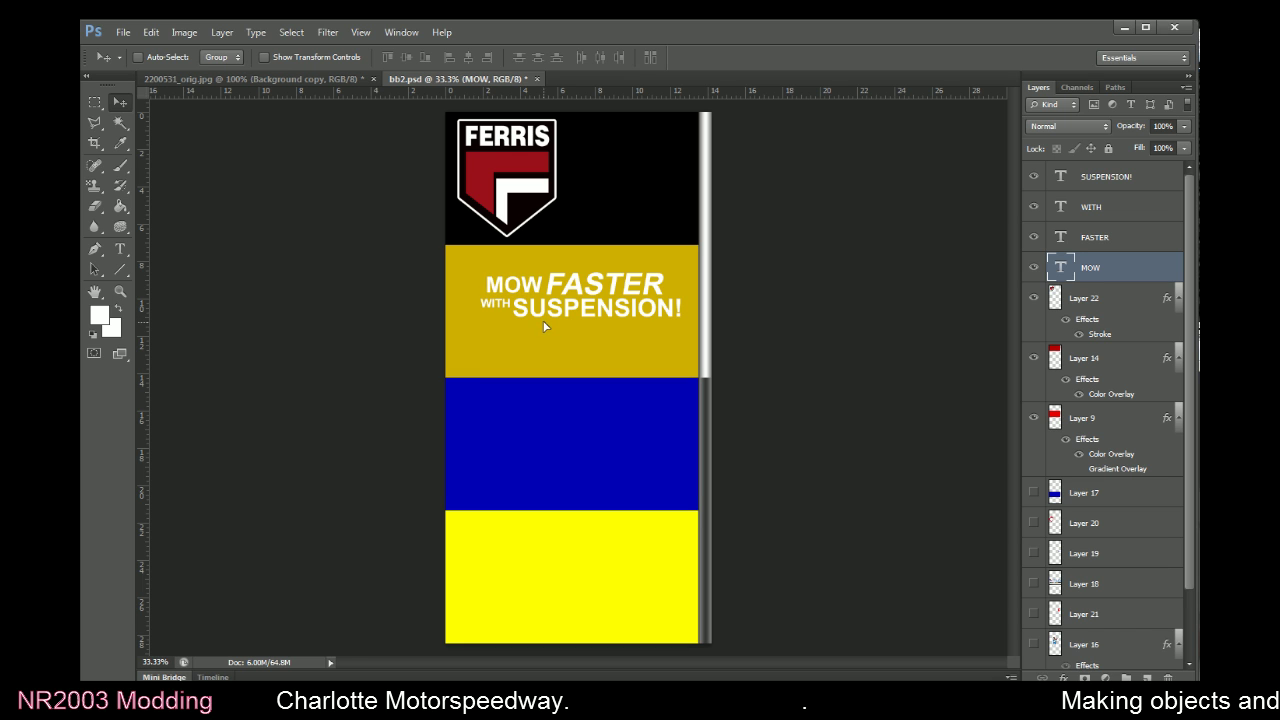
# Nudge the MOW layer back left to line up with the left edge of WITH
pyautogui.press('Left')
pyautogui.press('Left')
pyautogui.press('Left')
pyautogui.press('Left')
pyautogui.press('Left')
pyautogui.press('Left')
pyautogui.press('Left')
pyautogui.press('Left')
pyautogui.press('Left')
pyautogui.press('Left')
pyautogui.press('Left')
pyautogui.press('Left')
pyautogui.press('Left')
pyautogui.press('Left')
pyautogui.press('Left')
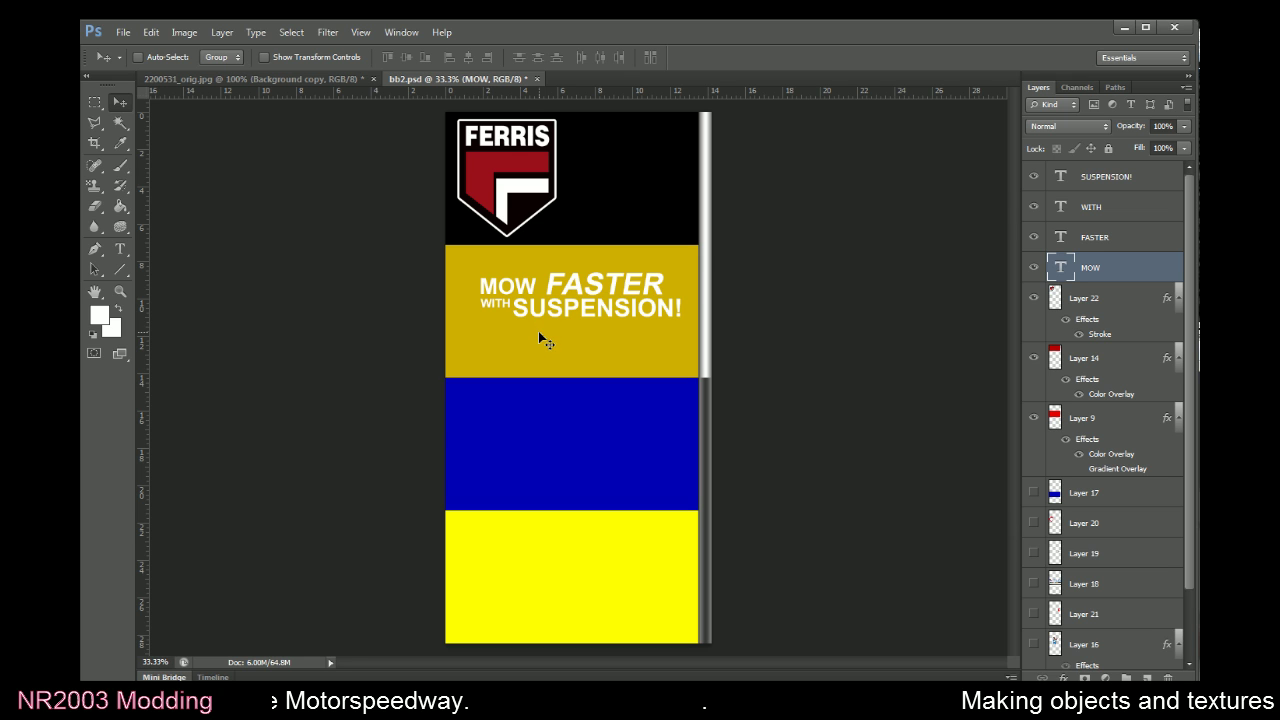
# Enlarge the MOW text slightly and nudge it right to line up with WITH's left edge
pyautogui.doubleClick(1060, 267)
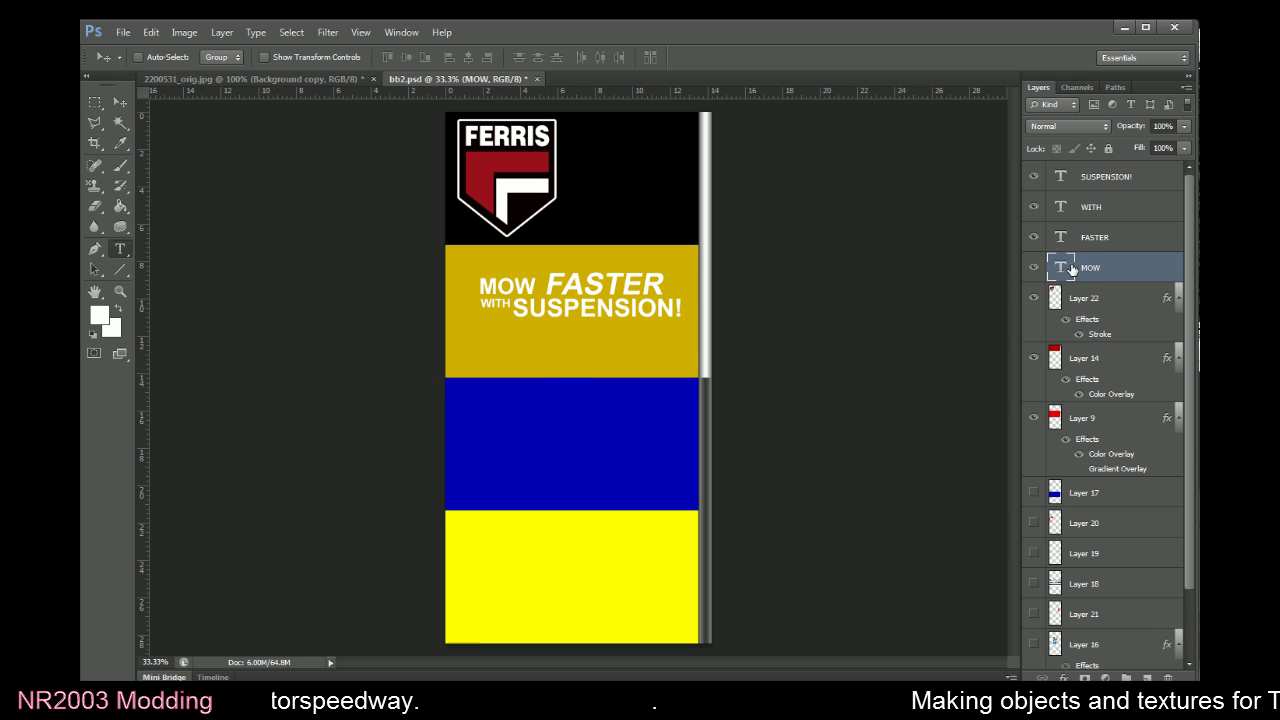
pyautogui.click(365, 57)
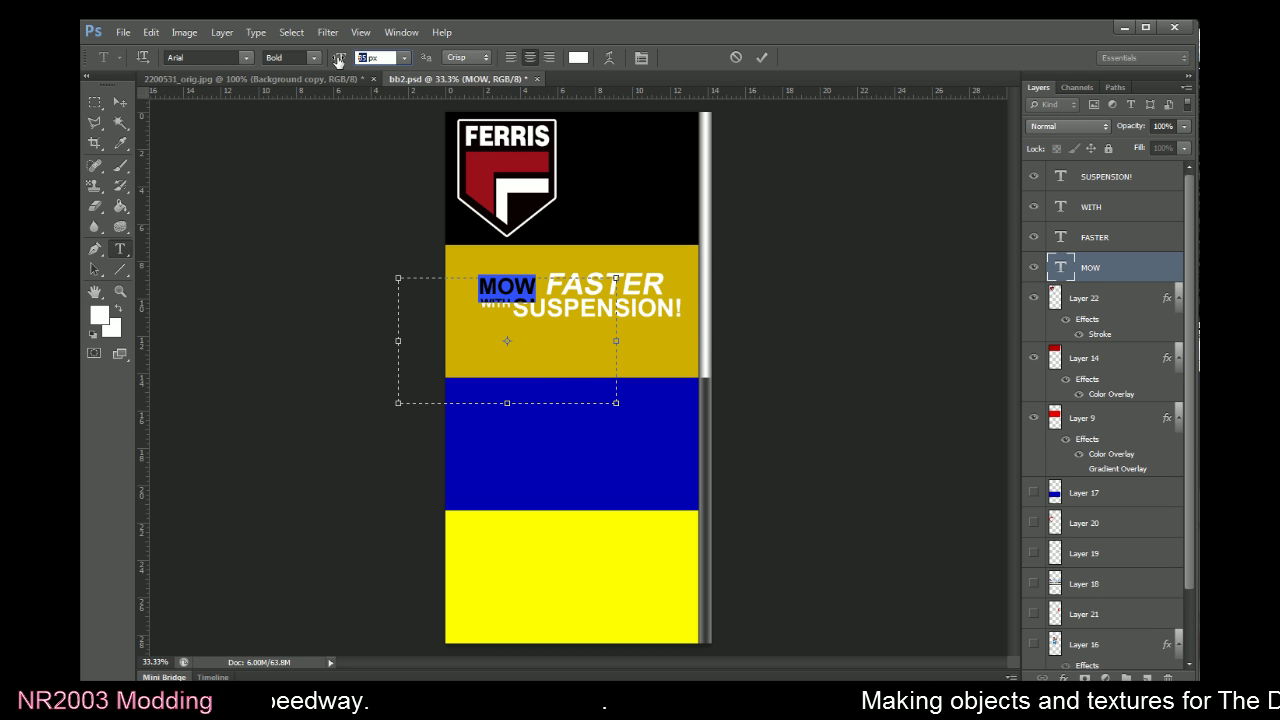
pyautogui.press('Escape')
pyautogui.press('v')
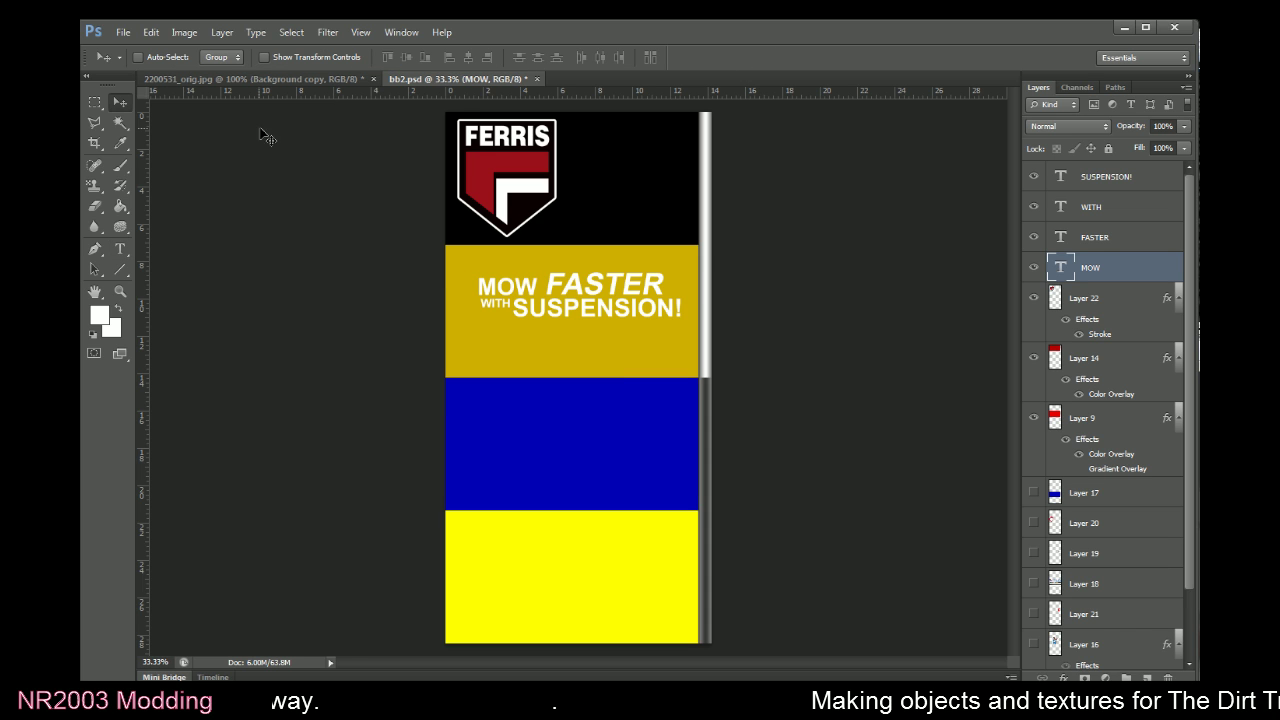
pyautogui.press('Right')
pyautogui.press('Right')
pyautogui.press('Right')
pyautogui.press('Right')
pyautogui.press('Right')
pyautogui.press('Right')
pyautogui.press('Right')
pyautogui.press('Right')
pyautogui.press('Right')
pyautogui.press('Right')
pyautogui.press('Right')
pyautogui.press('Right')
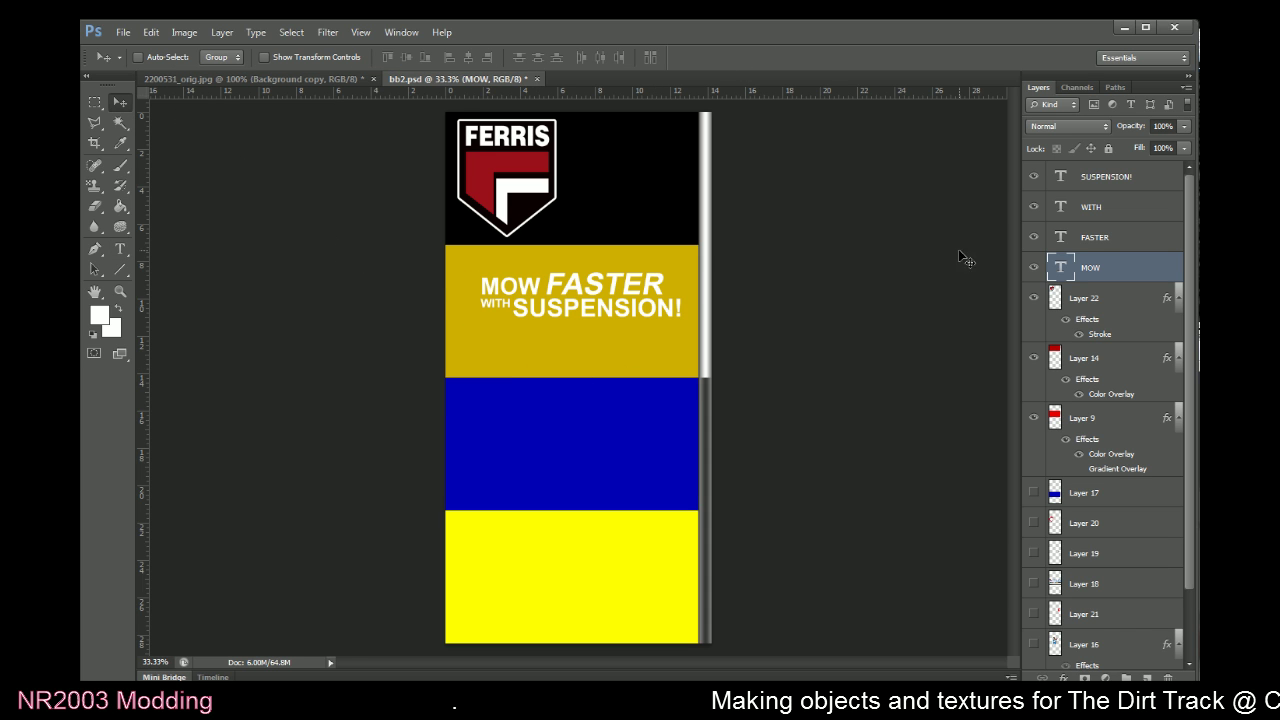
# Nudge the FASTER layer right and slightly up, and compare the lettering with the Ferris sign in bb10.bmp
pyautogui.click(1064, 246)
pyautogui.hotkey('shift', 'Right')
pyautogui.hotkey('shift', 'Right')
pyautogui.press('Up')
pyautogui.press('Up')
pyautogui.press('Up')
pyautogui.press('Up')
pyautogui.press('Up')
pyautogui.press('Up')
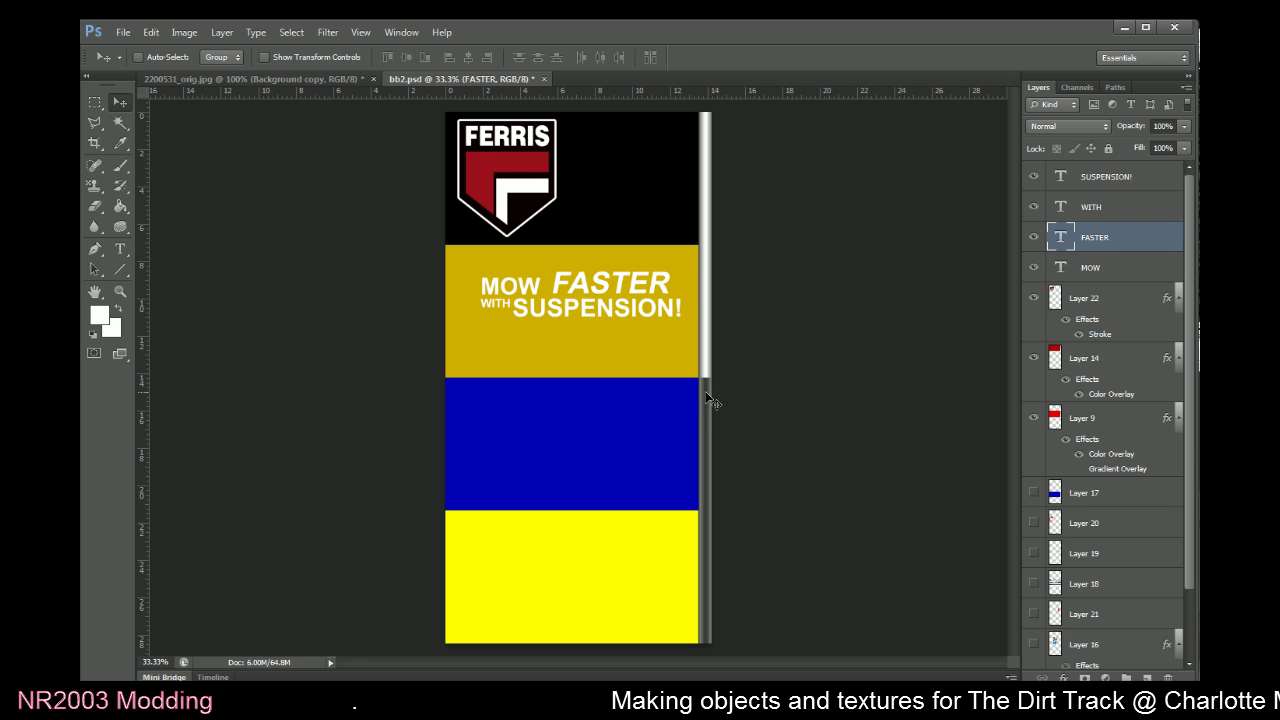
pyautogui.hotkey('alt', 'Tab')
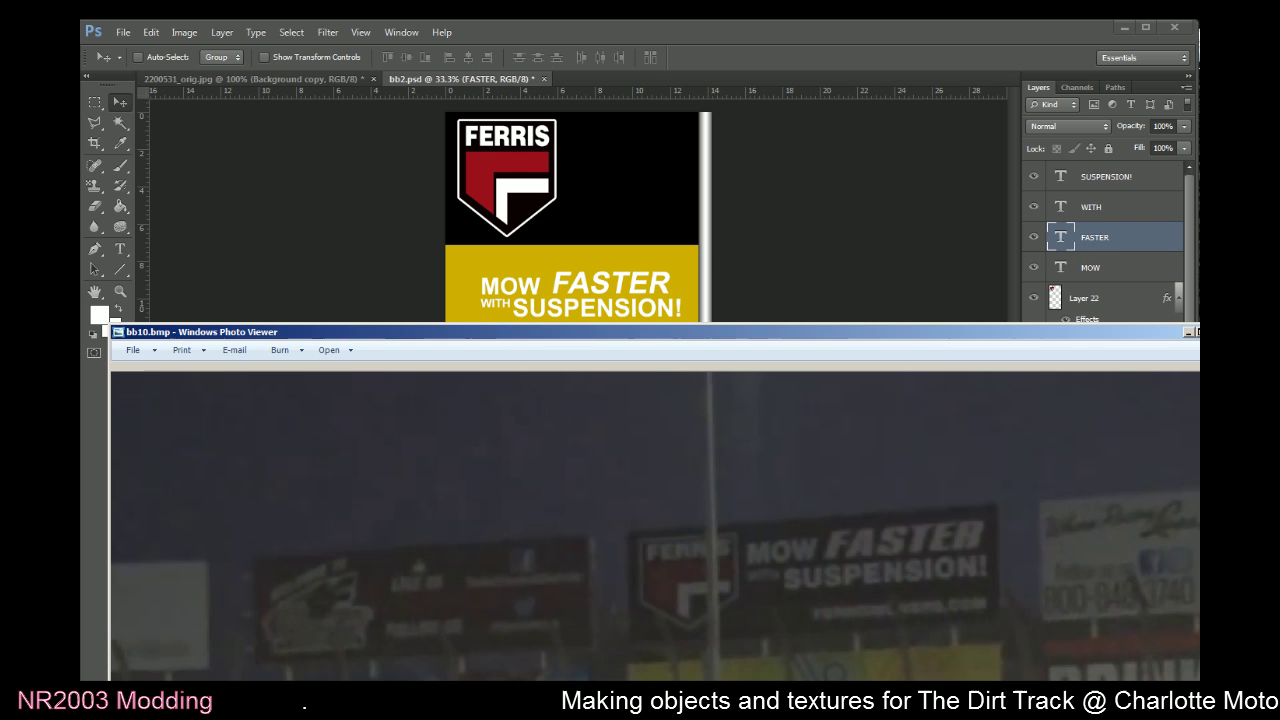
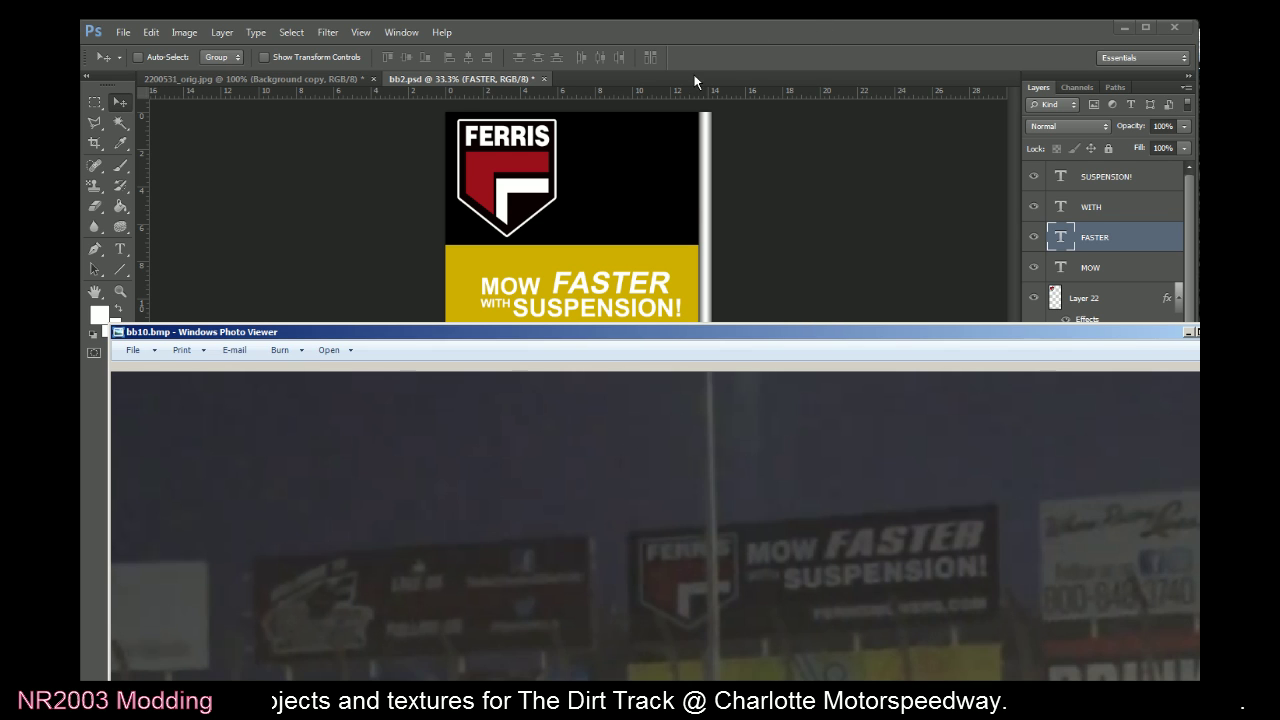
pyautogui.click(789, 39)
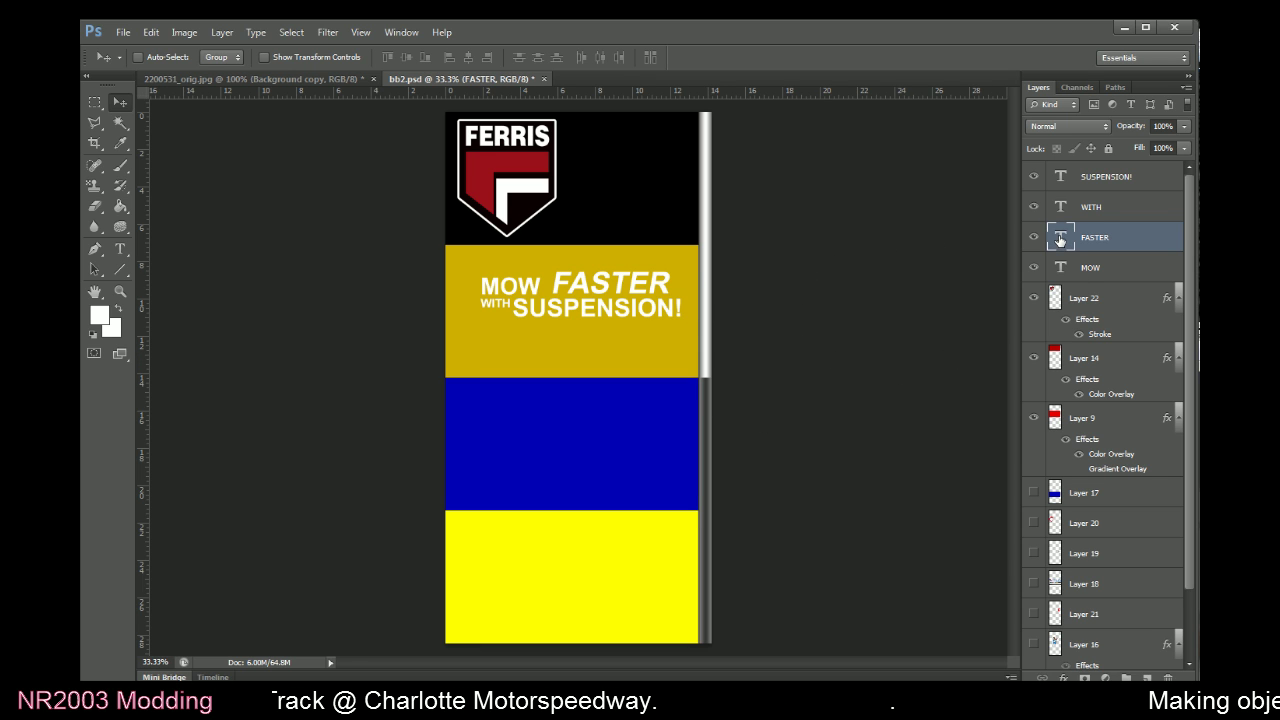
# Widen the FASTER text to 115% with Free Transform and compare the lettering with the Ferris sign in bb10.bmp
pyautogui.click(95, 102)
pyautogui.rightClick(593, 297)
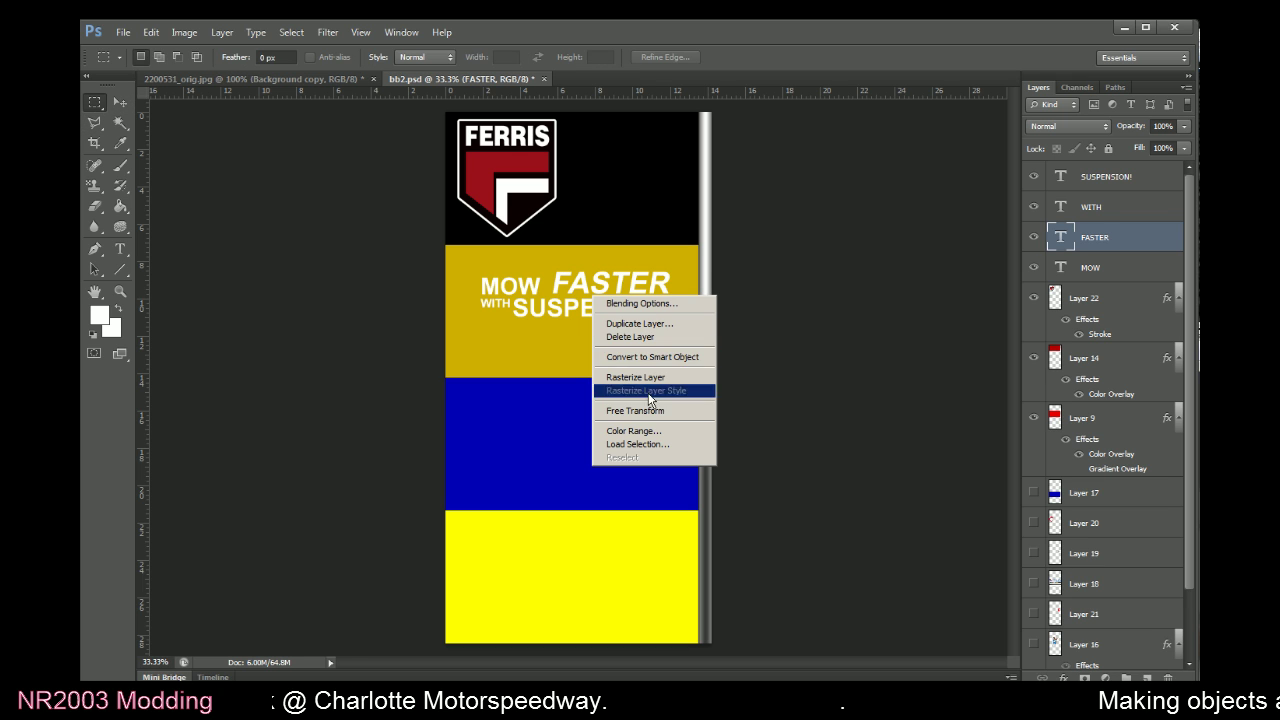
pyautogui.click(650, 410)
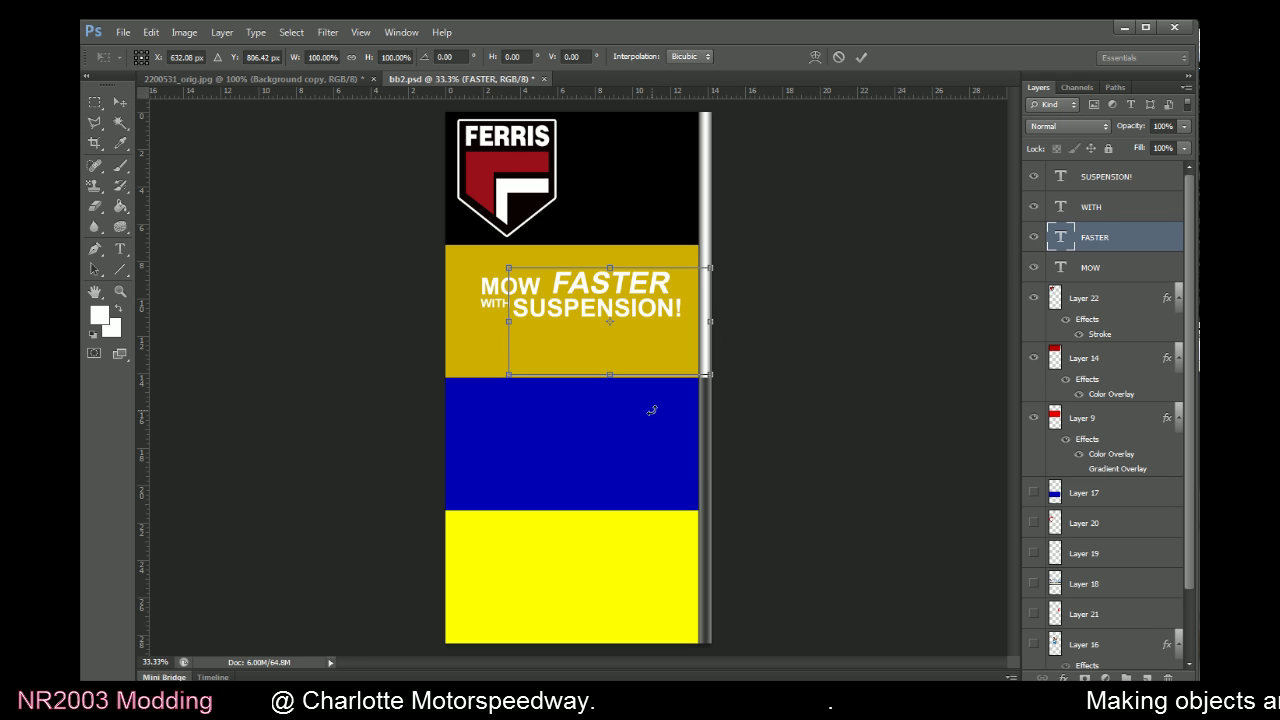
pyautogui.click(311, 57)
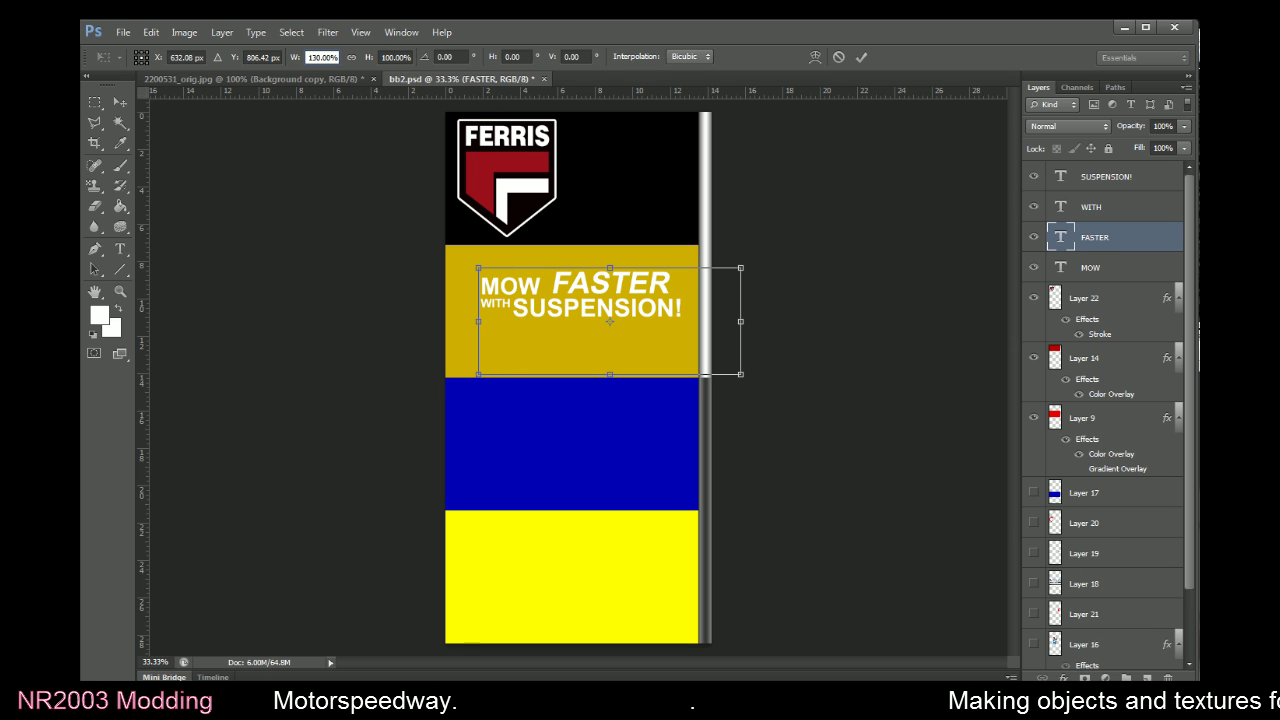
pyautogui.write('130')
pyautogui.press('Return')
pyautogui.write('120')
pyautogui.press('Return')
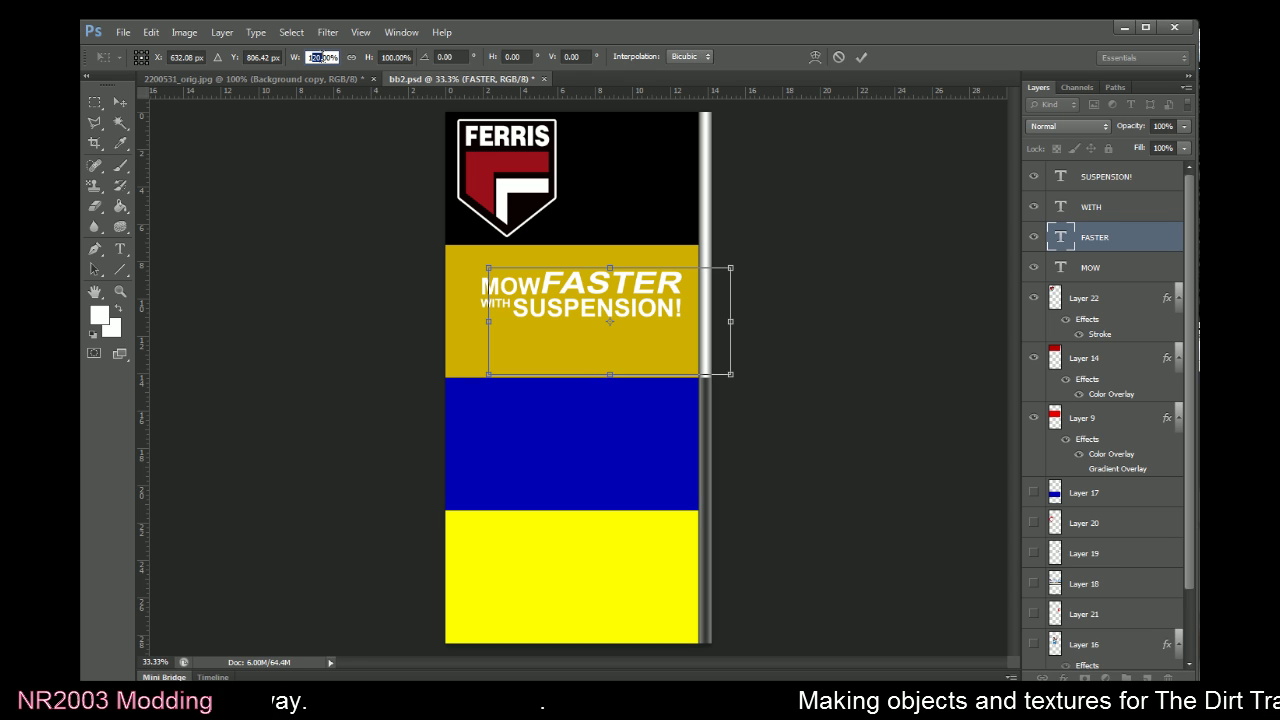
pyautogui.write('115')
pyautogui.press('Return')
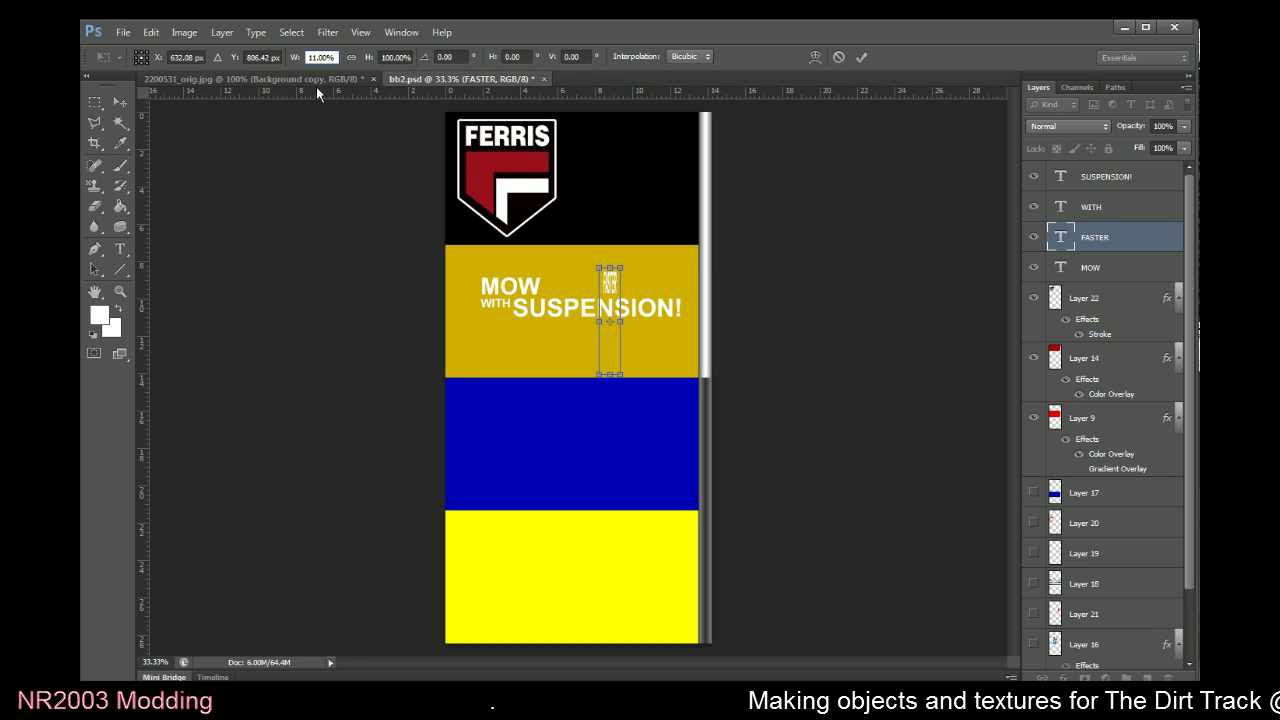
pyautogui.click(859, 56)
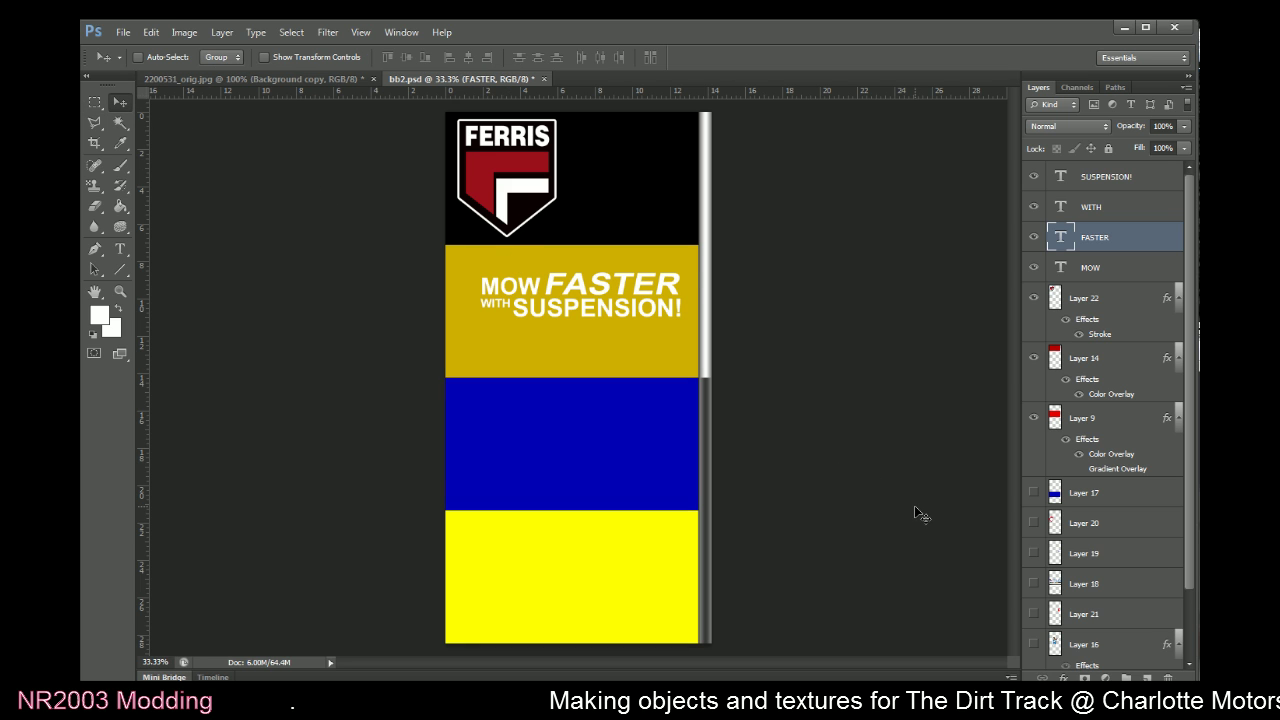
pyautogui.hotkey('alt', 'Tab')
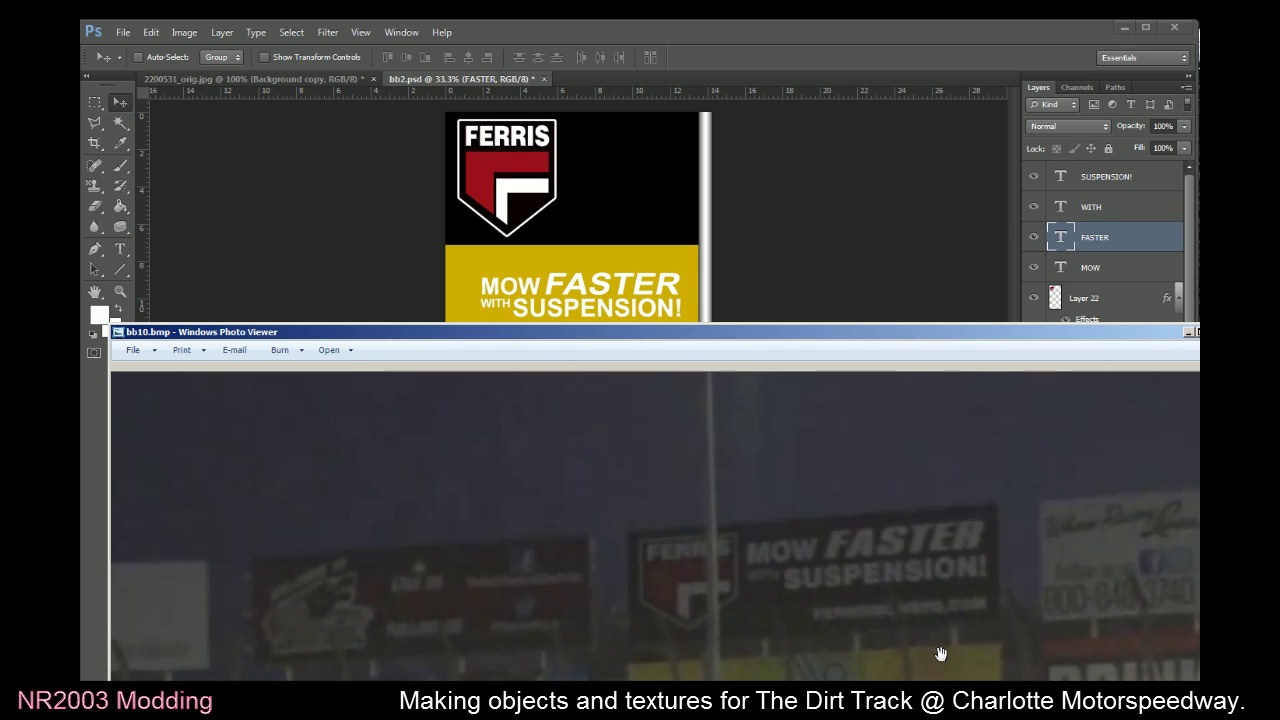
pyautogui.click(771, 246)
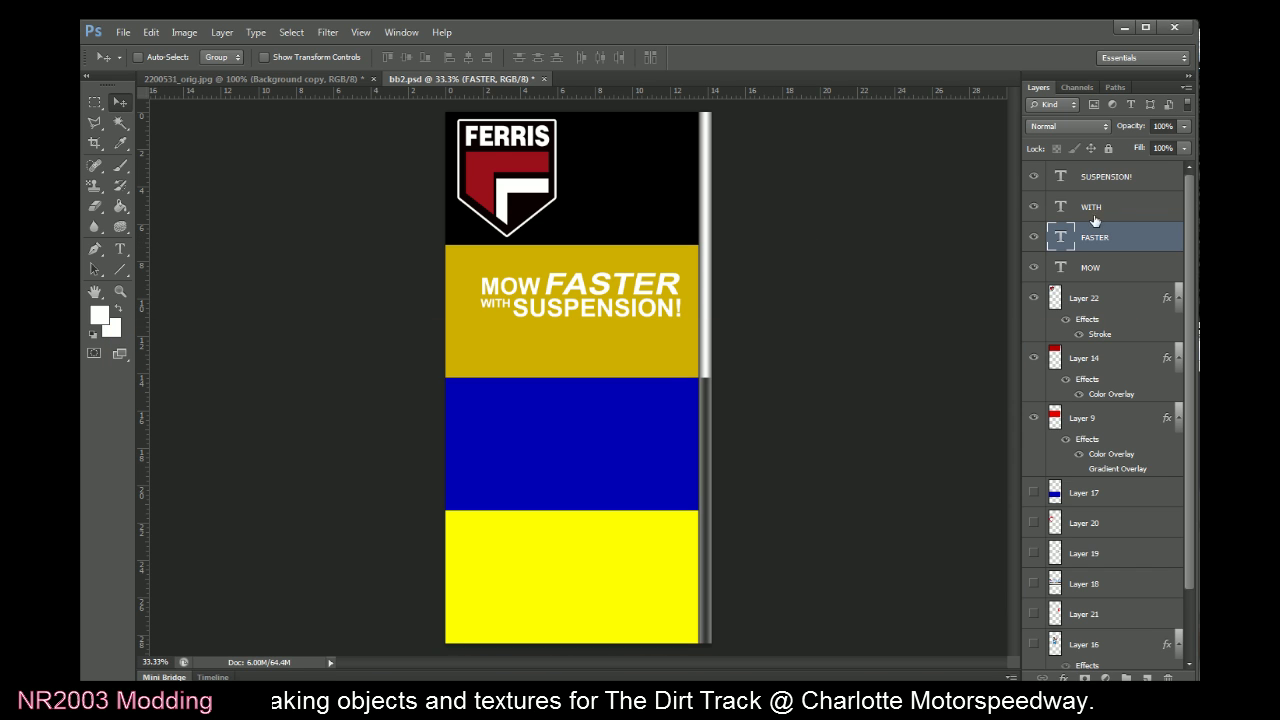
# Transform the MOW, FASTER, WITH and SUSPENSION! layers together, narrowing them to 75% width and moving them onto the black panel
pyautogui.click(1060, 268)
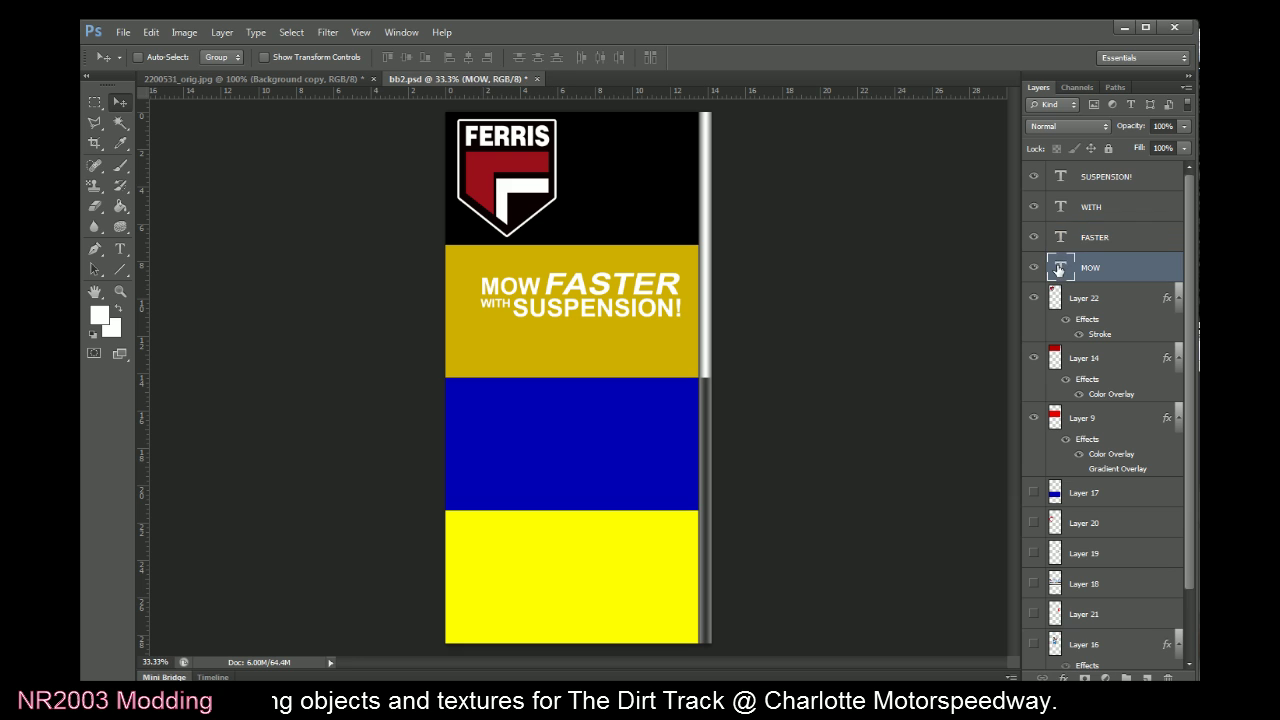
pyautogui.keyDown('shift'); pyautogui.click(1062, 179); pyautogui.keyUp('shift')
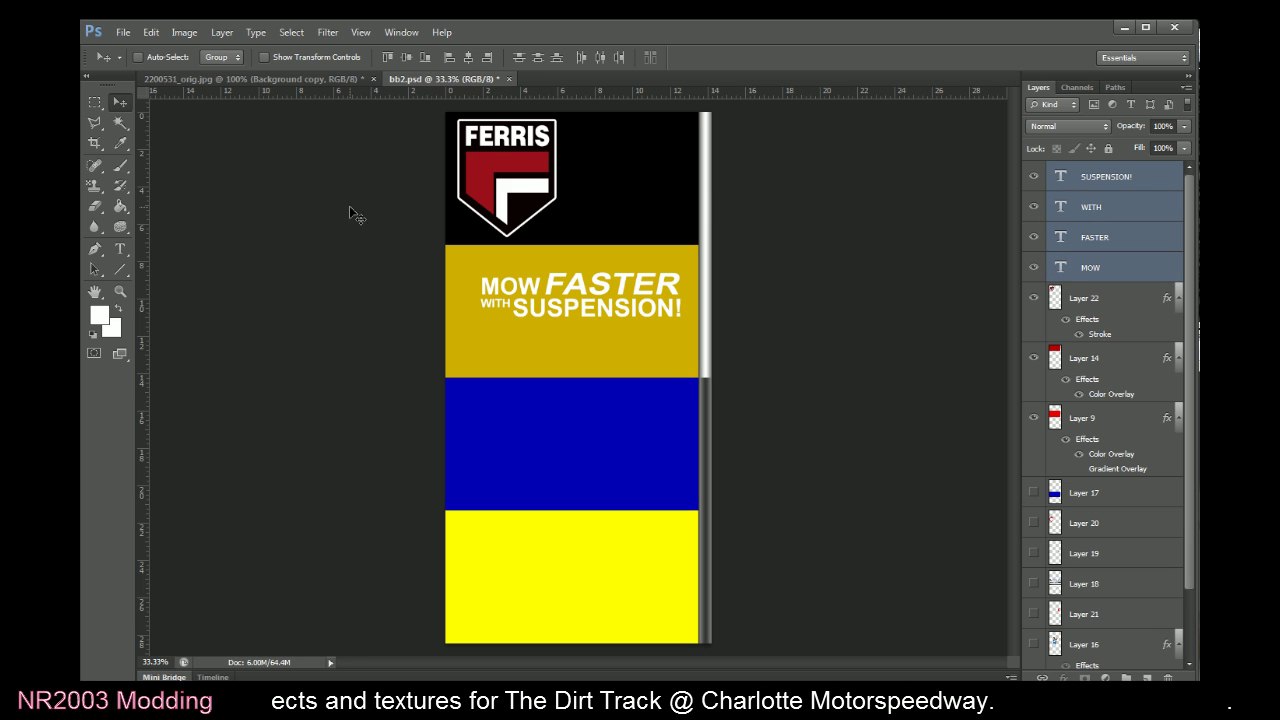
pyautogui.click(93, 103)
pyautogui.rightClick(641, 305)
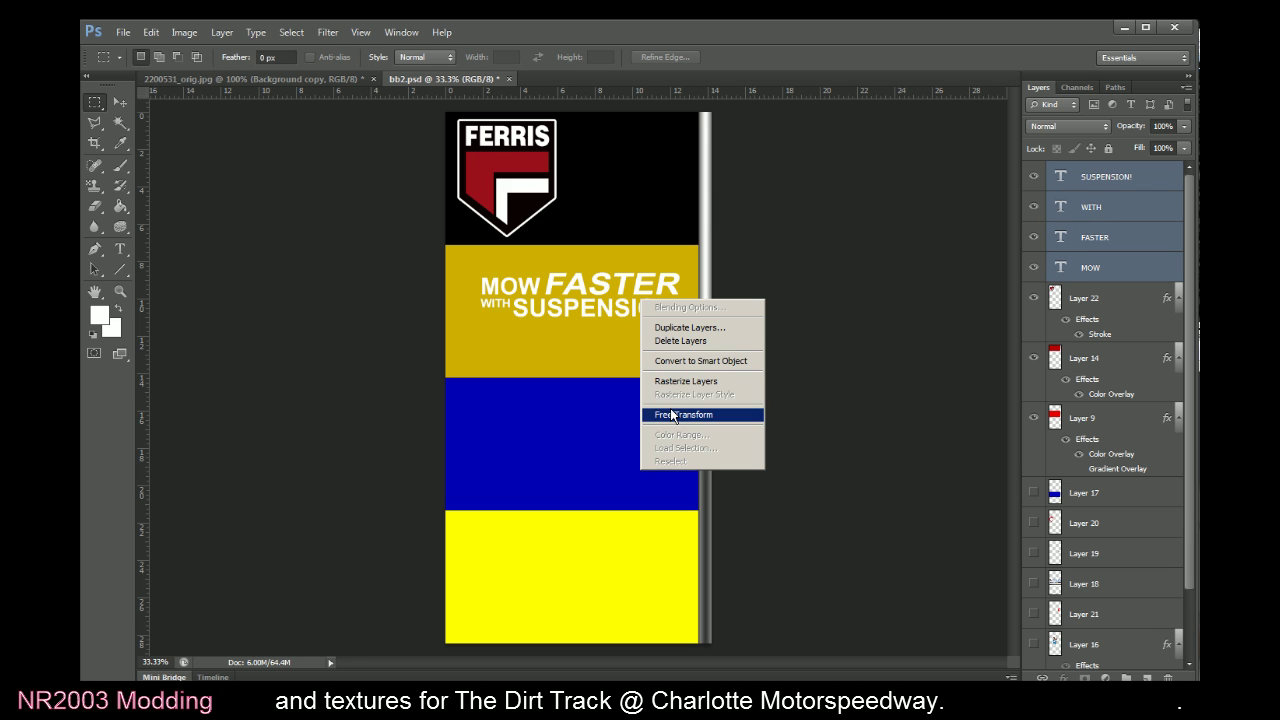
pyautogui.click(669, 412)
pyautogui.moveTo(730, 346); pyautogui.dragTo(652, 346)
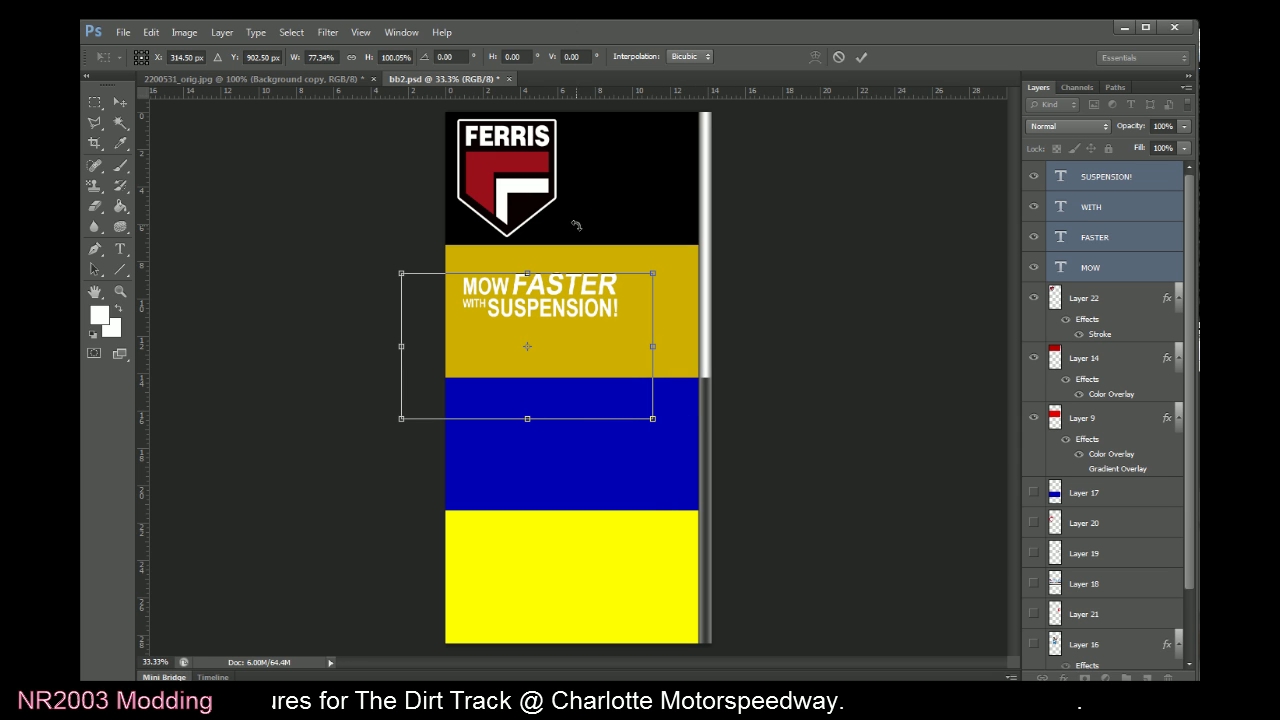
pyautogui.click(330, 57)
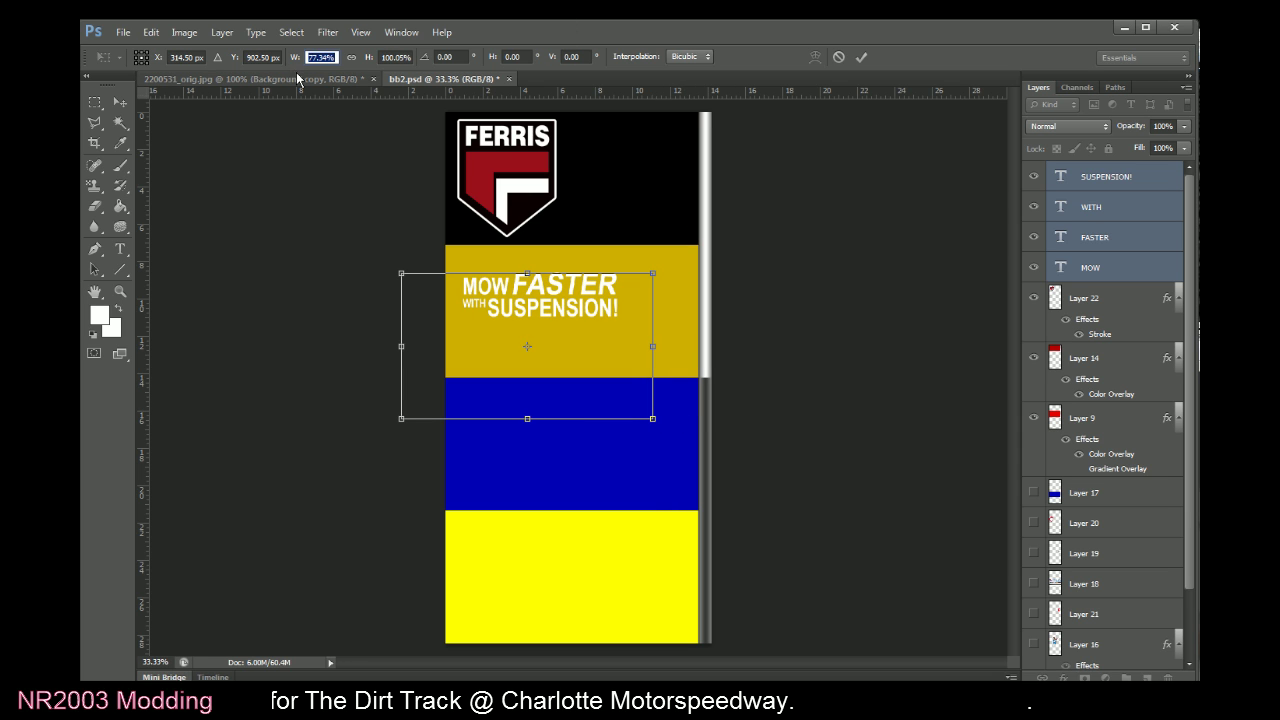
pyautogui.write('75')
pyautogui.moveTo(557, 314); pyautogui.dragTo(636, 177)
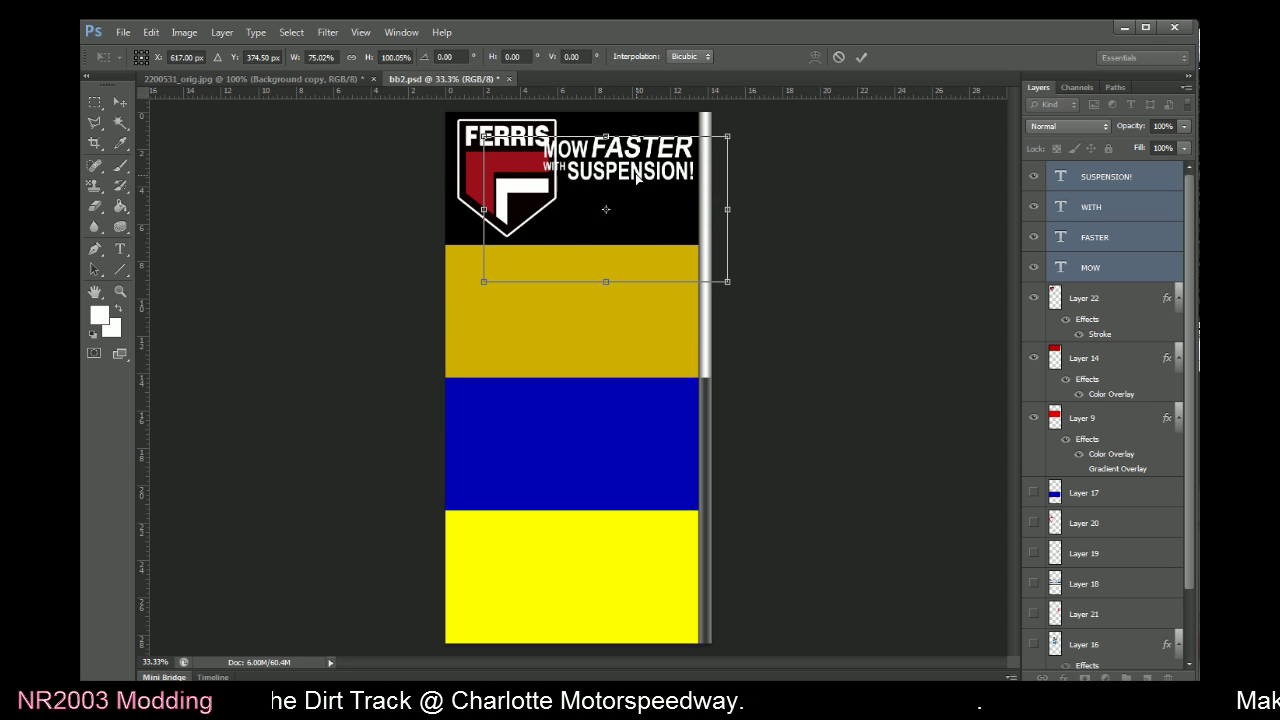
# Narrow the combined lettering to 65% width, fit it between the Ferris shield and the black panel's right edge, and apply the transformation
pyautogui.click(328, 56)
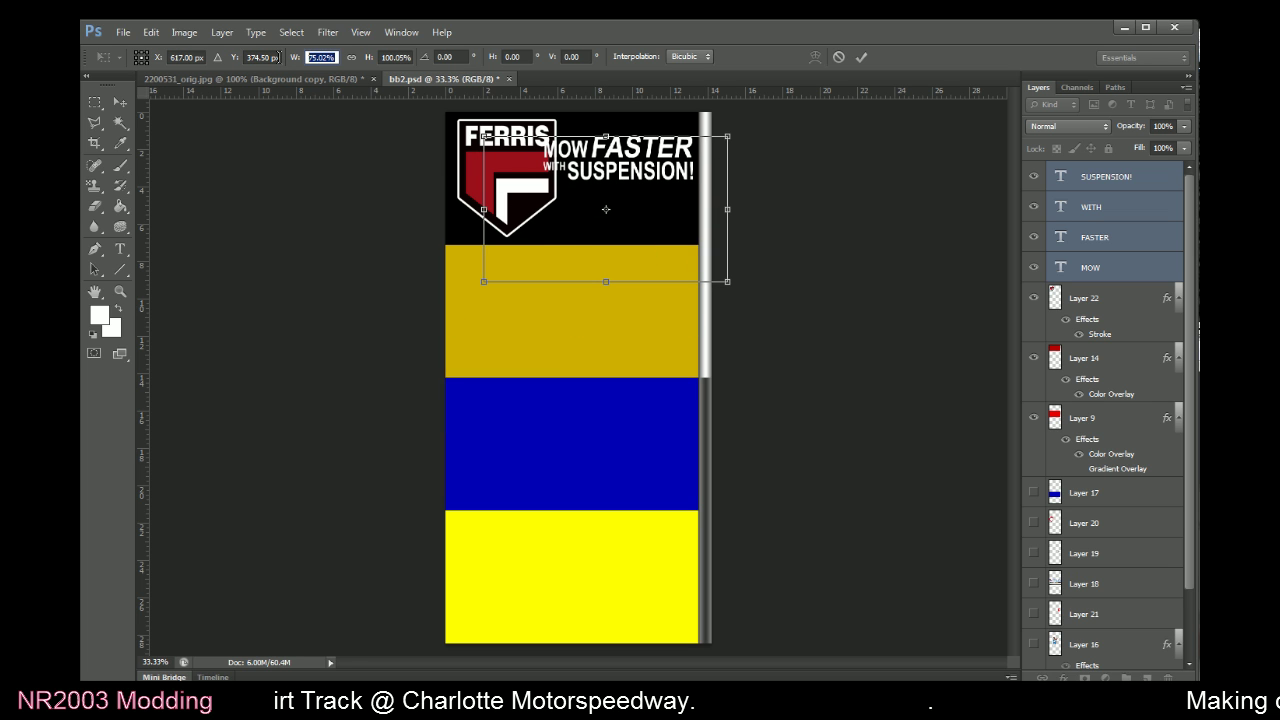
pyautogui.write('65')
pyautogui.moveTo(609, 188); pyautogui.dragTo(620, 183)
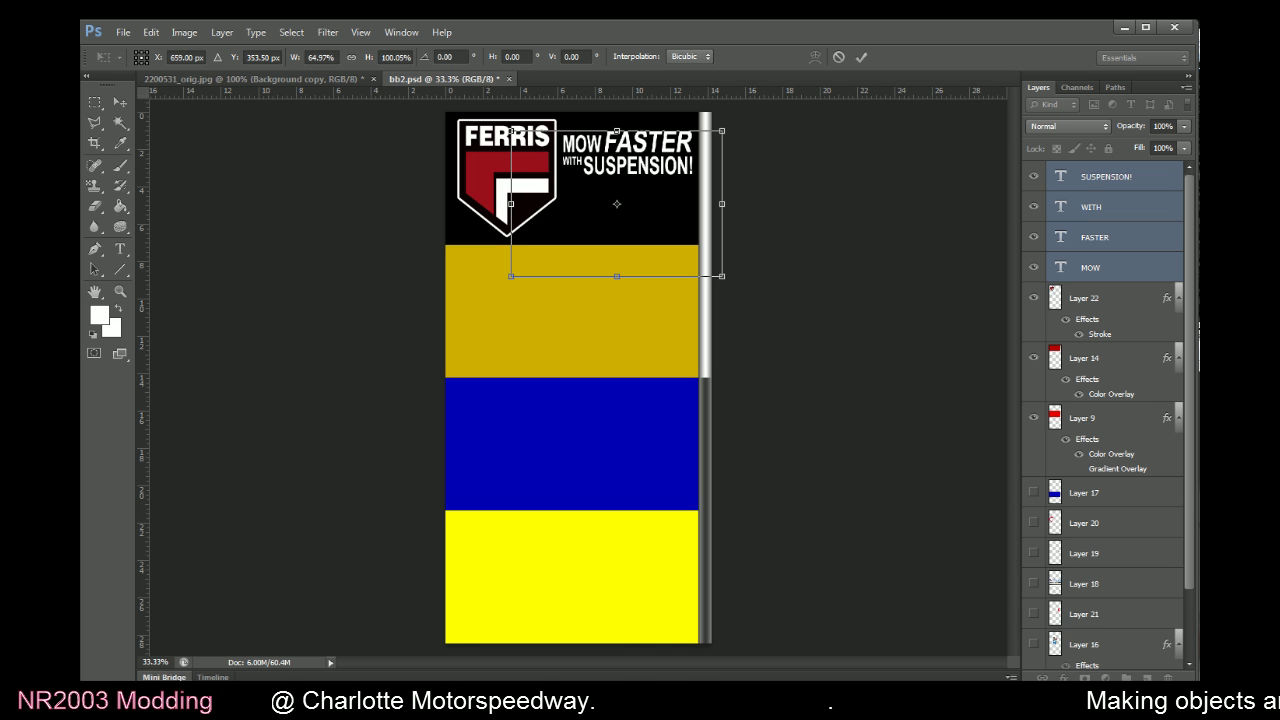
pyautogui.hotkey('alt', 'Tab')
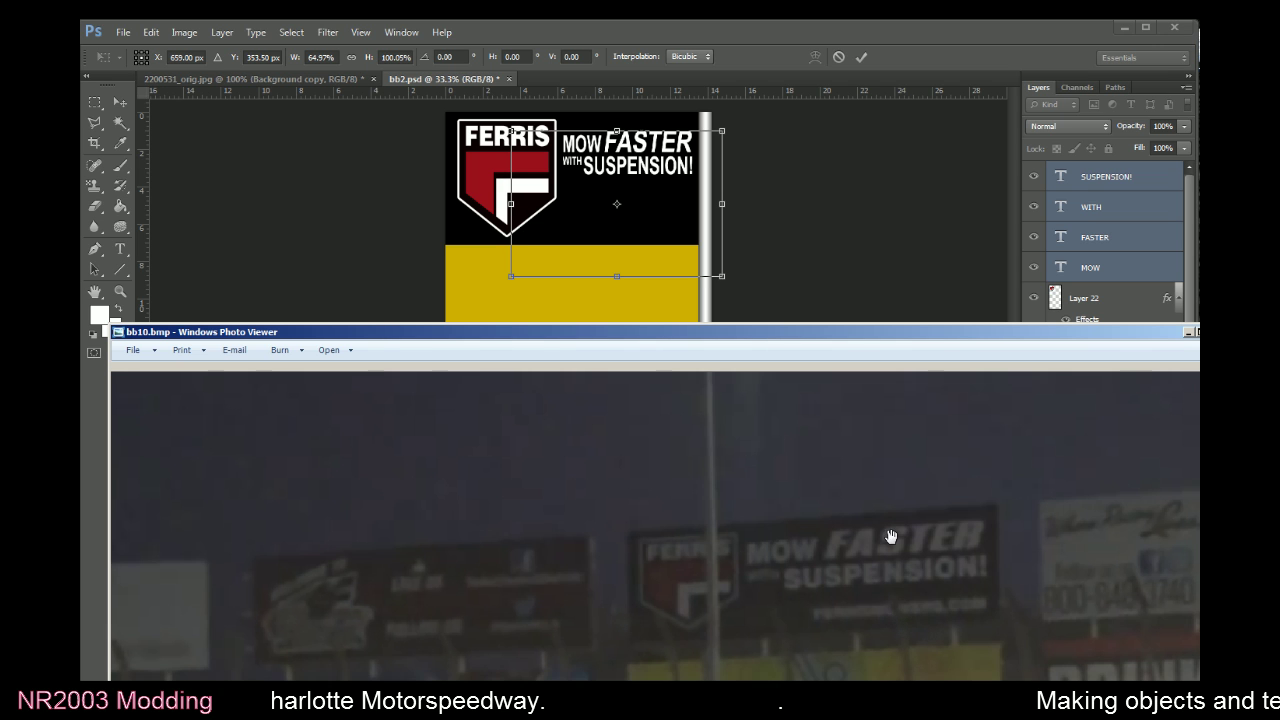
pyautogui.click(862, 58)
pyautogui.click(120, 103)
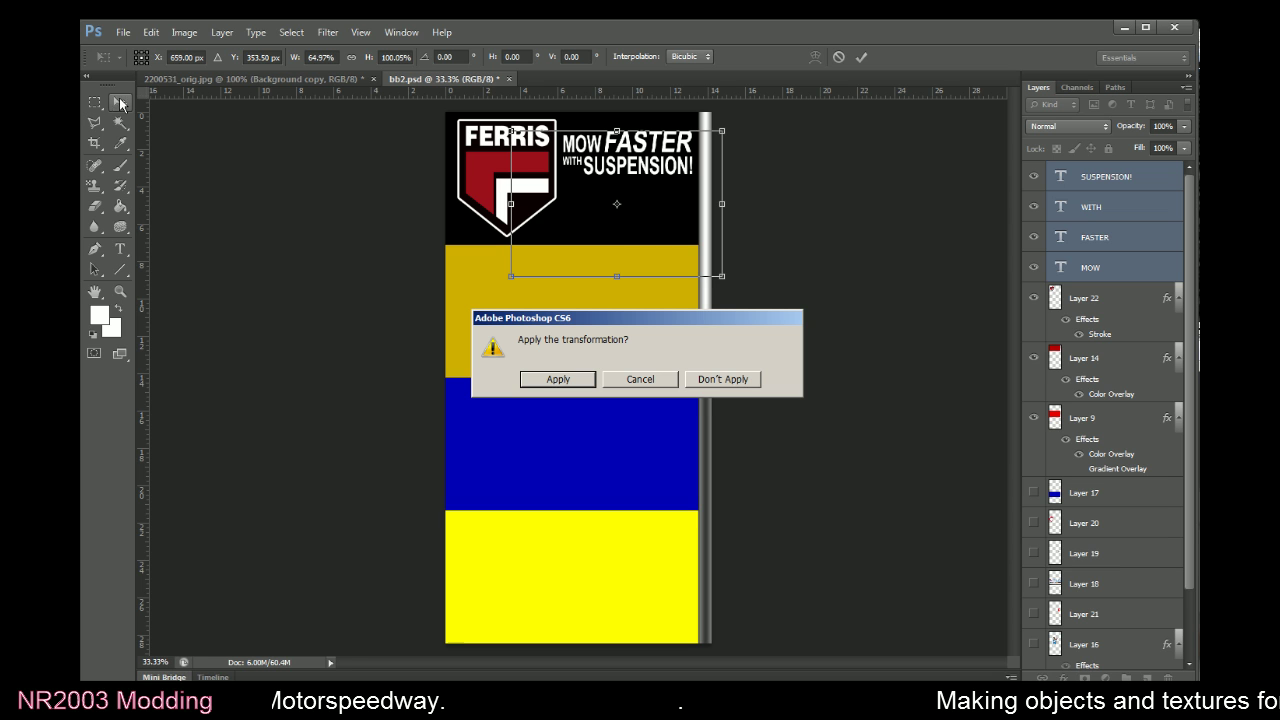
pyautogui.click(586, 380)
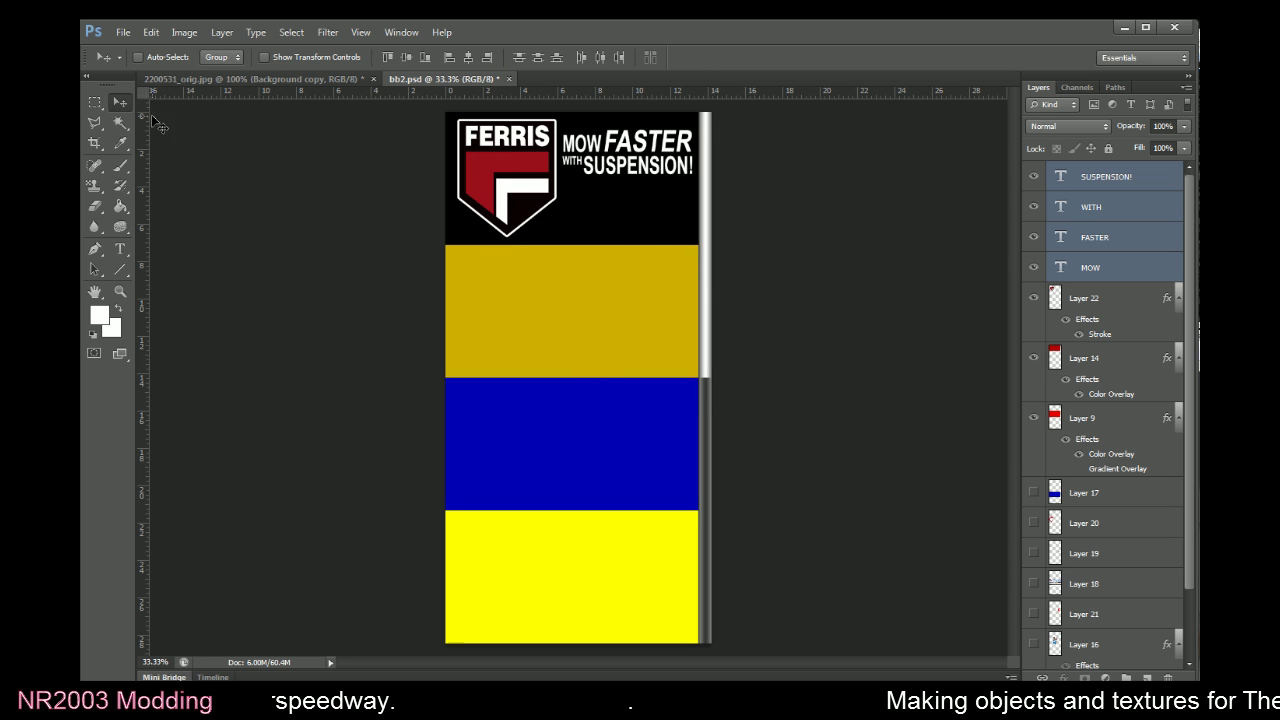
# Nudge the lettering slightly up on the black panel and check its placement against the Ferris sign in bb10.bmp
pyautogui.press('Up')
pyautogui.press('Up')
pyautogui.press('Up')
pyautogui.press('Up')
pyautogui.press('Up')
pyautogui.press('Up')
pyautogui.press('Up')
pyautogui.press('Up')
pyautogui.press('Up')
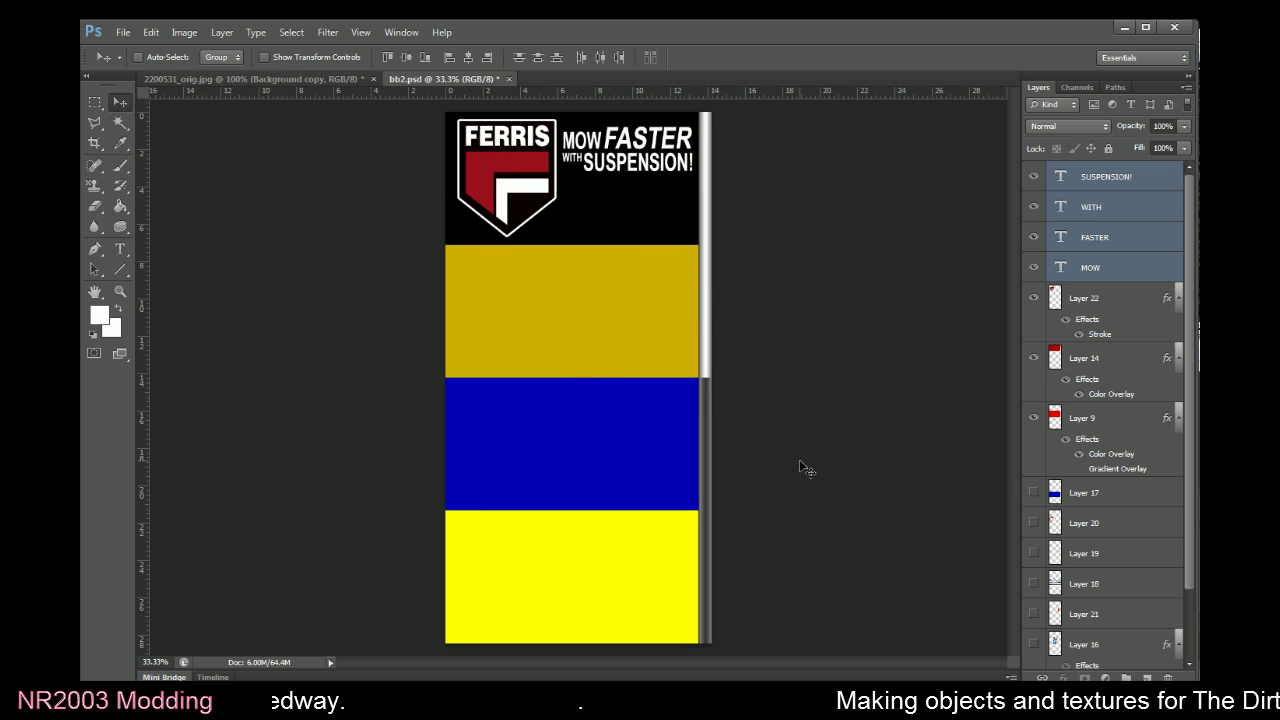
pyautogui.hotkey('alt', 'Tab')
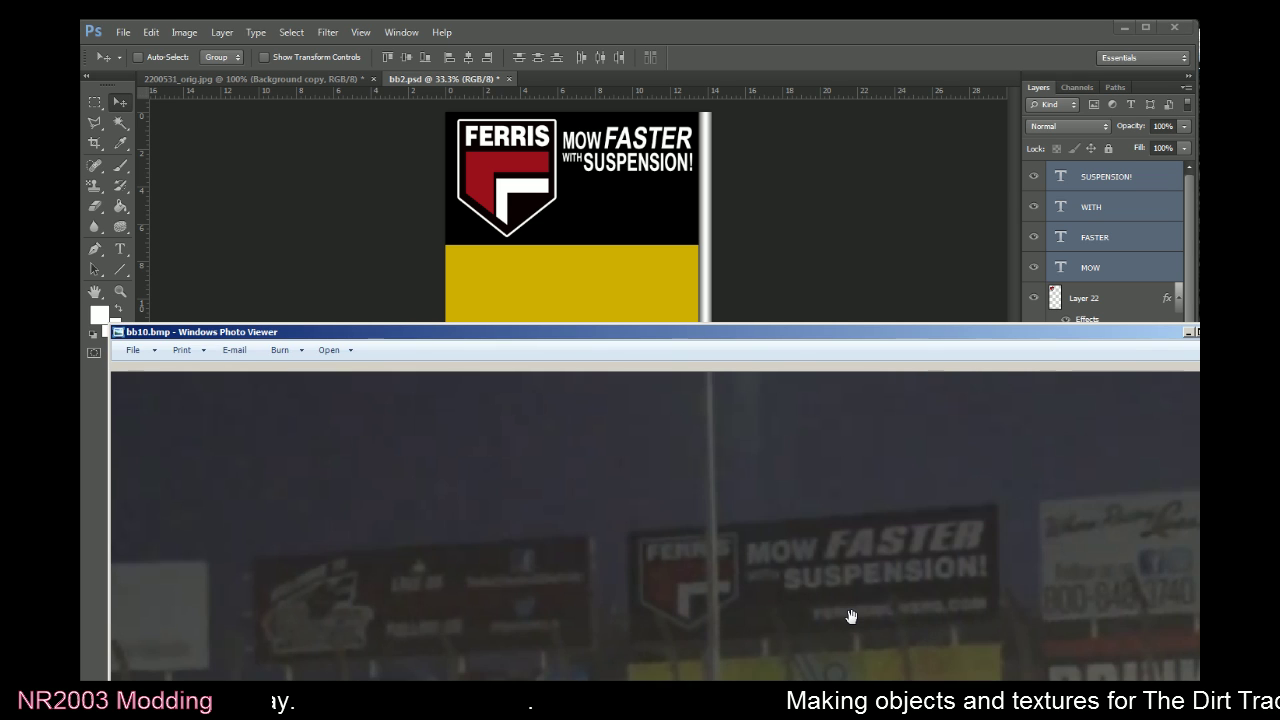
pyautogui.click(786, 194)
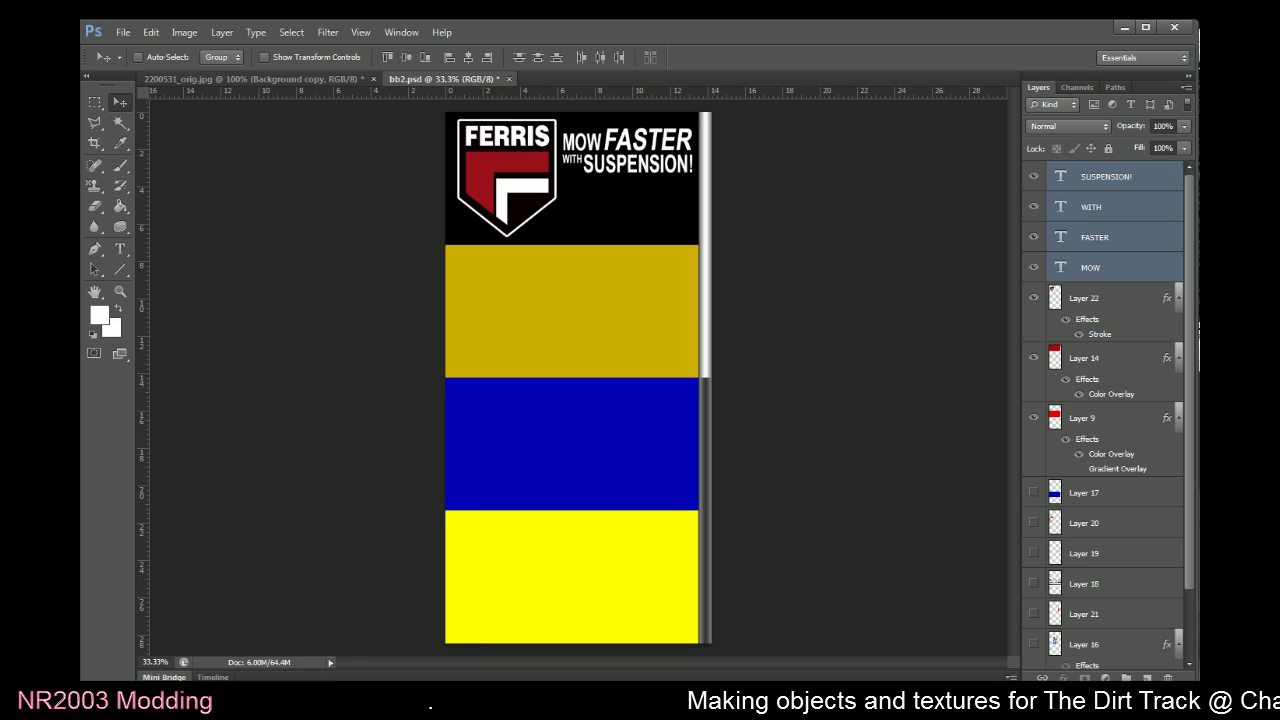
# Switch to Windows Photo Viewer and browse the track photos from bb10.bmp through bbsmallturn4.bmp for other views of the billboards
pyautogui.hotkey('alt', 'Tab')
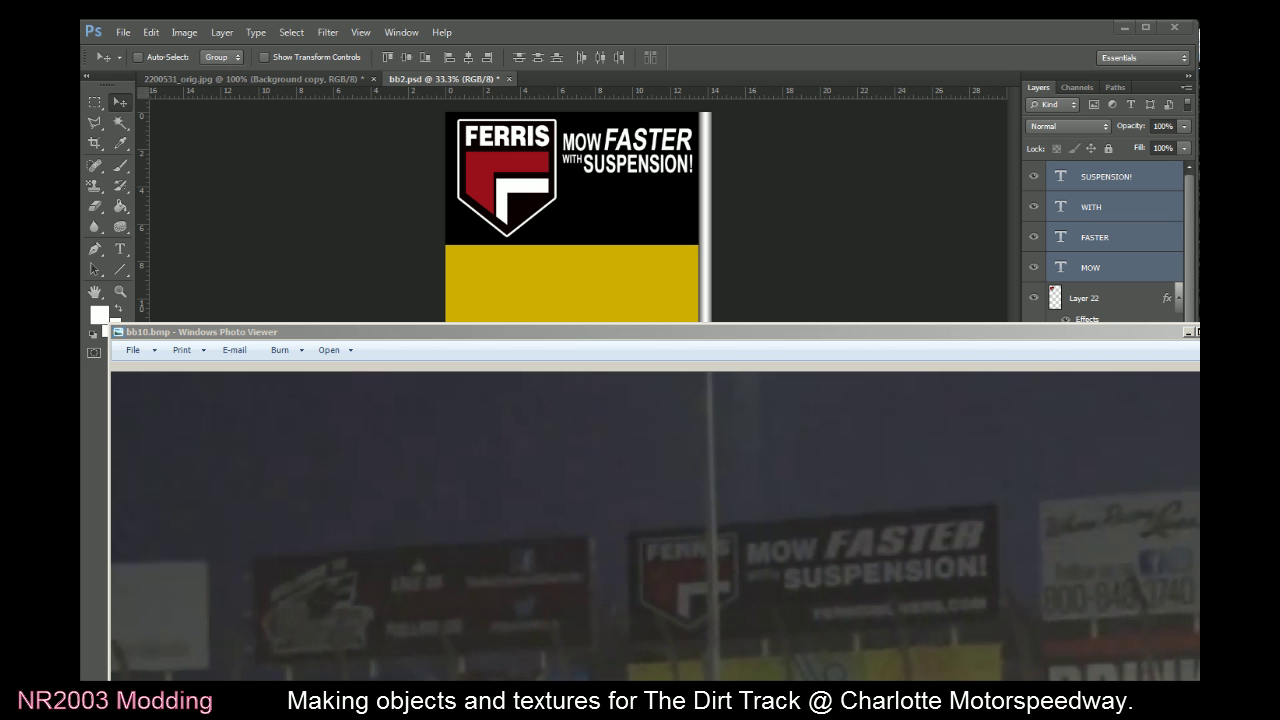
pyautogui.moveTo(929, 333); pyautogui.dragTo(919, 47)
pyautogui.click(692, 665)
pyautogui.click(690, 668)
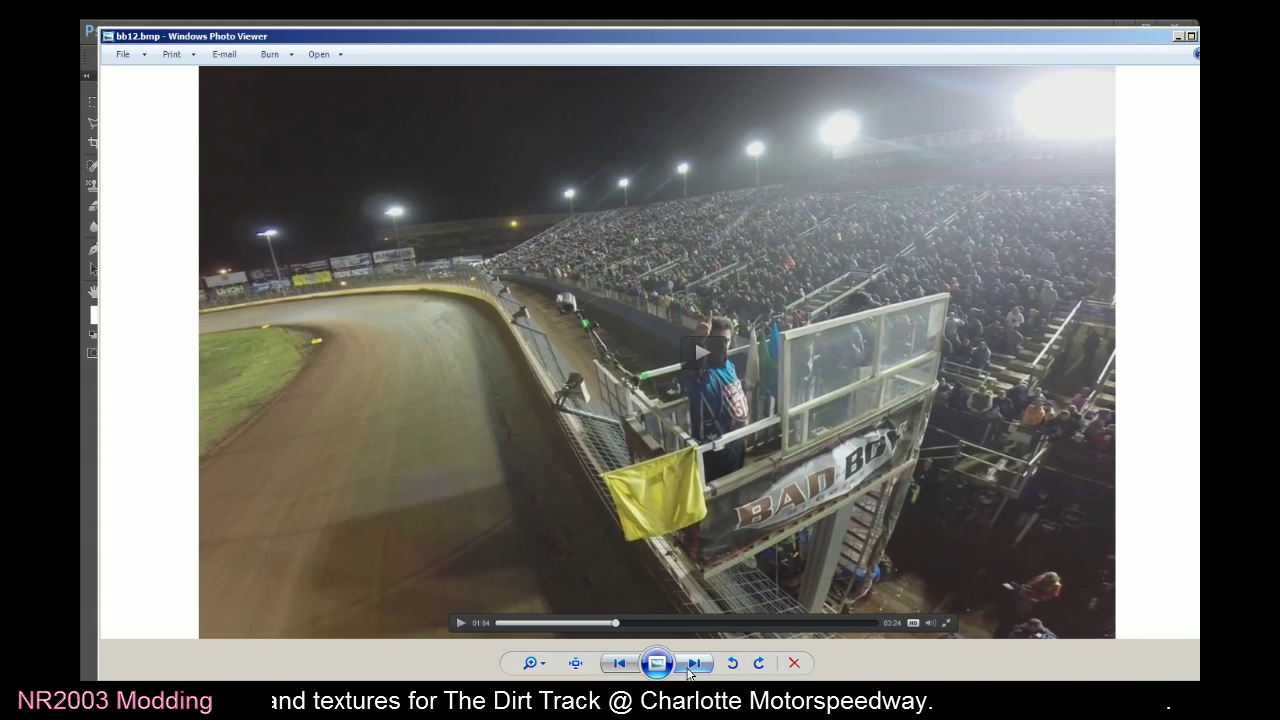
pyautogui.click(690, 665)
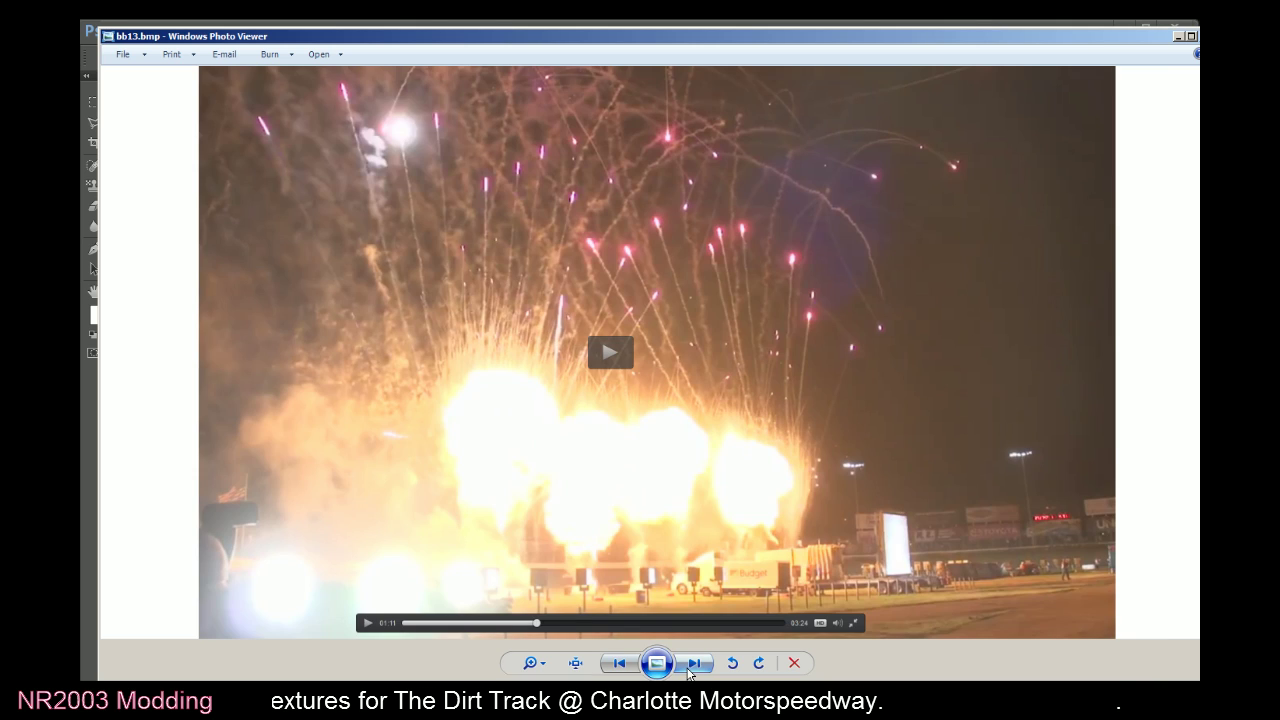
pyautogui.click(690, 665)
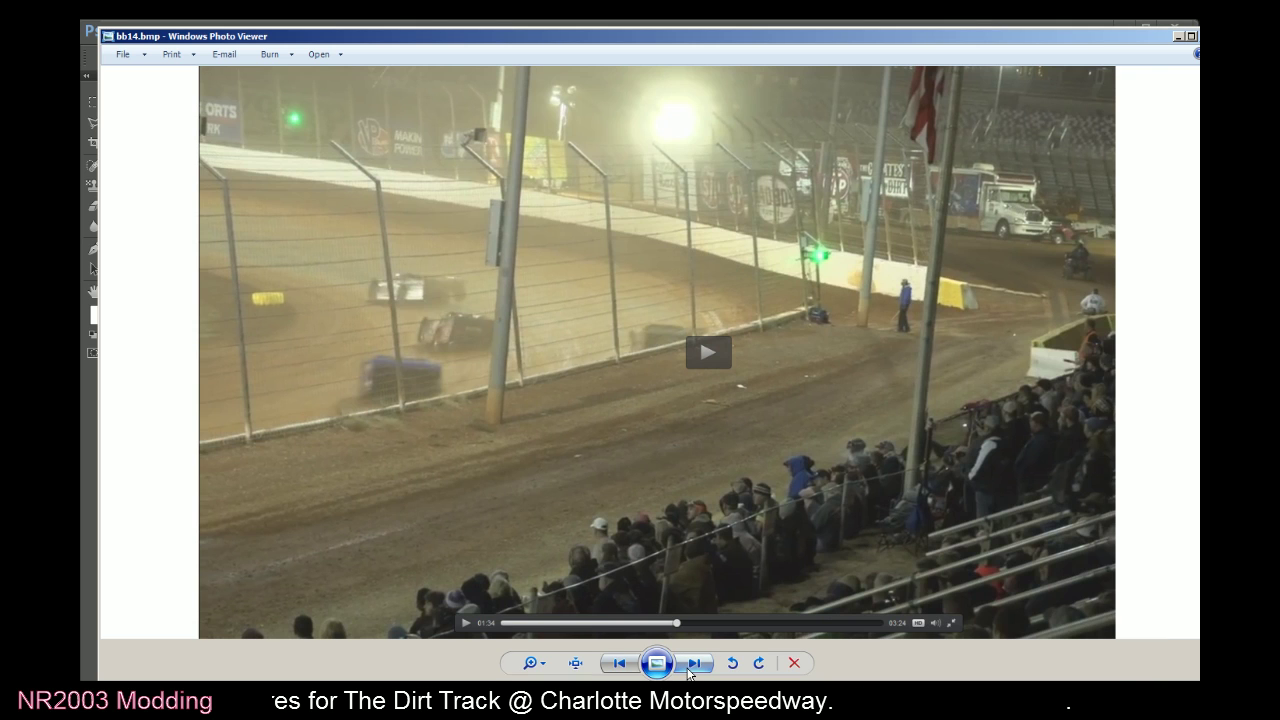
pyautogui.click(690, 665)
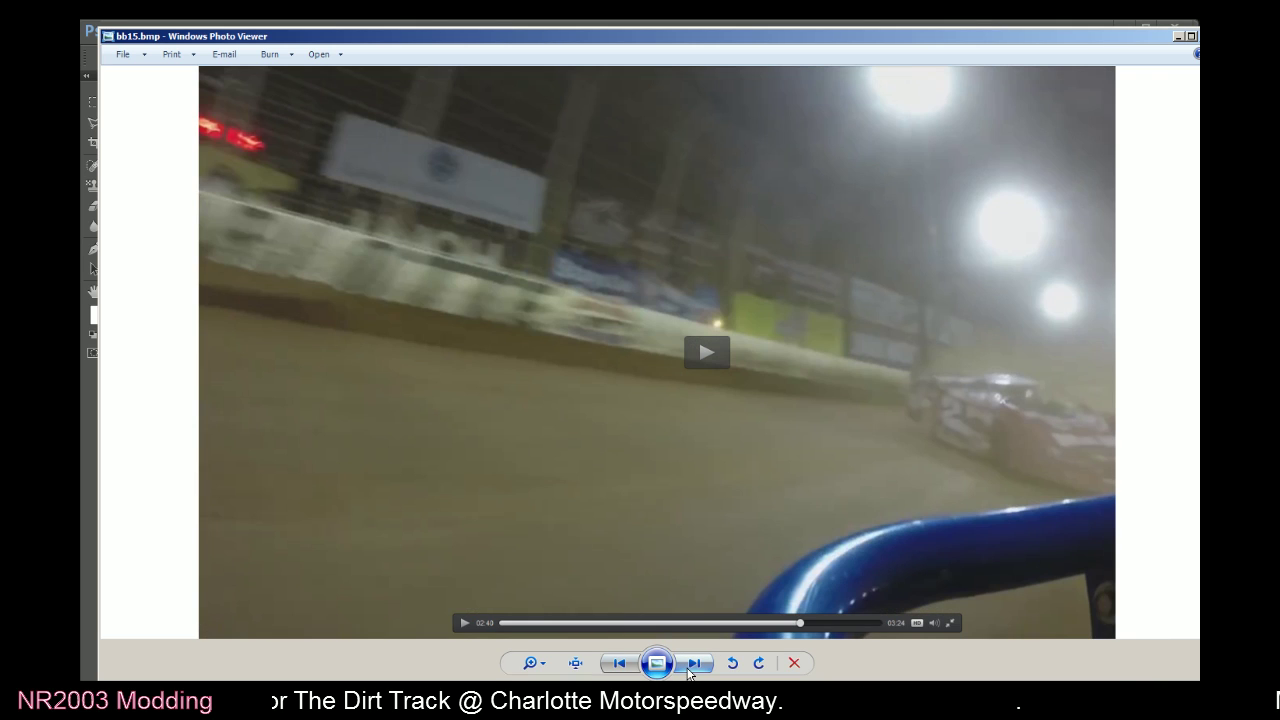
pyautogui.click(688, 670)
pyautogui.click(688, 670)
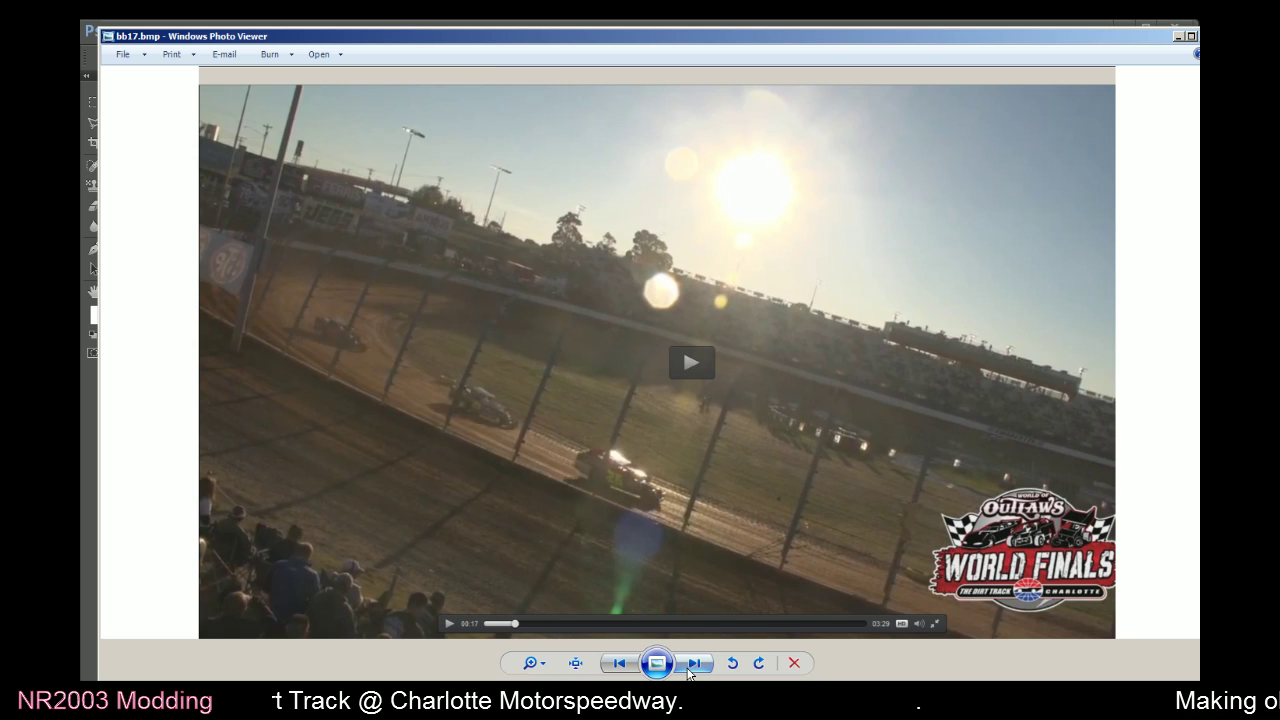
pyautogui.click(690, 665)
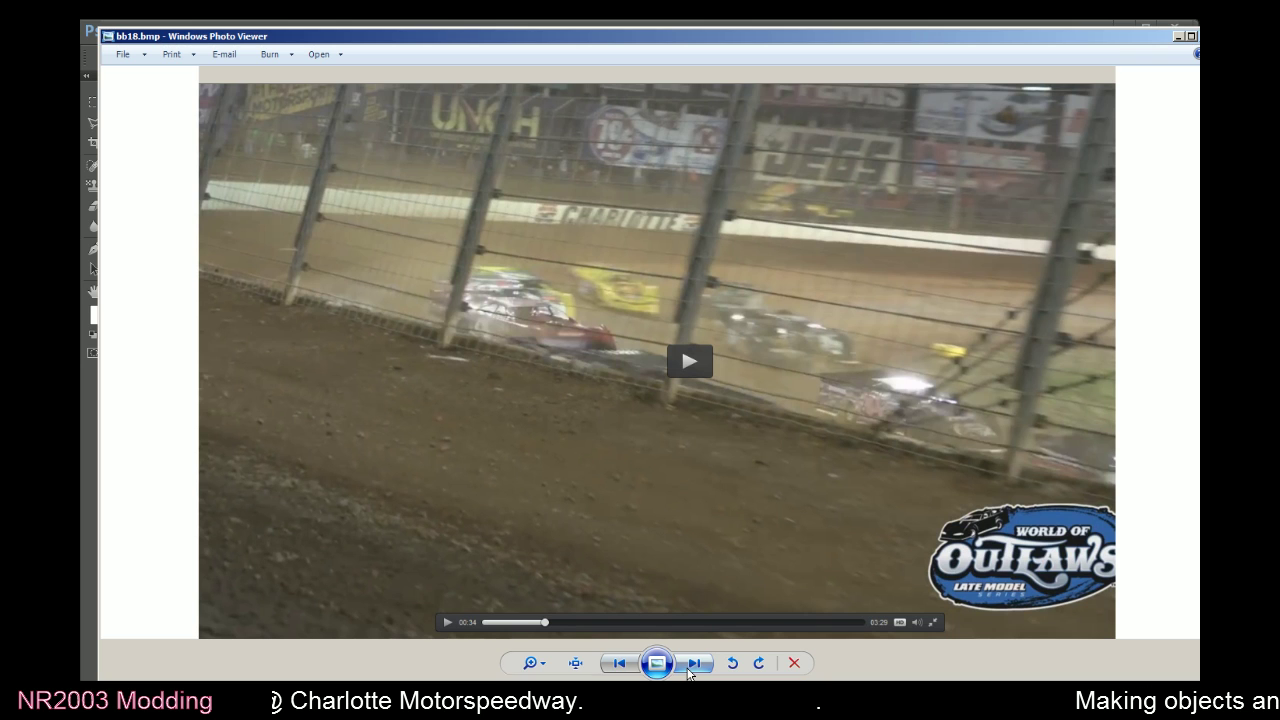
pyautogui.click(688, 673)
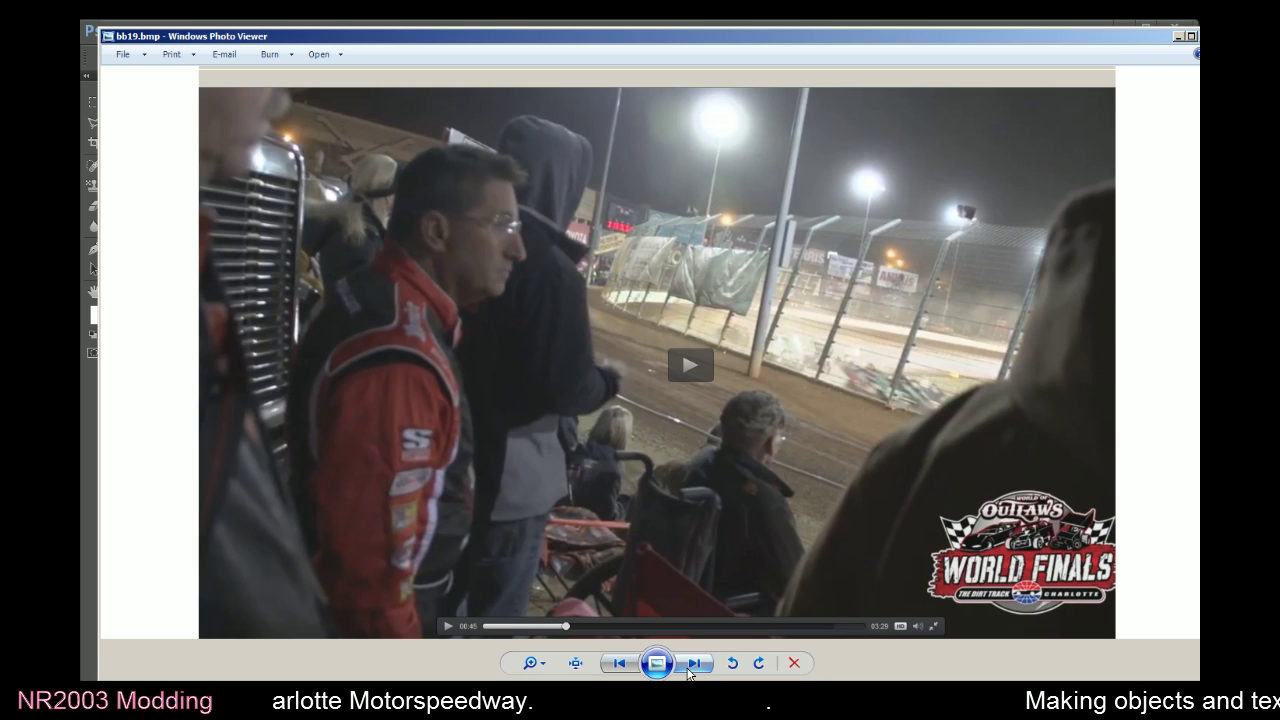
pyautogui.click(688, 673)
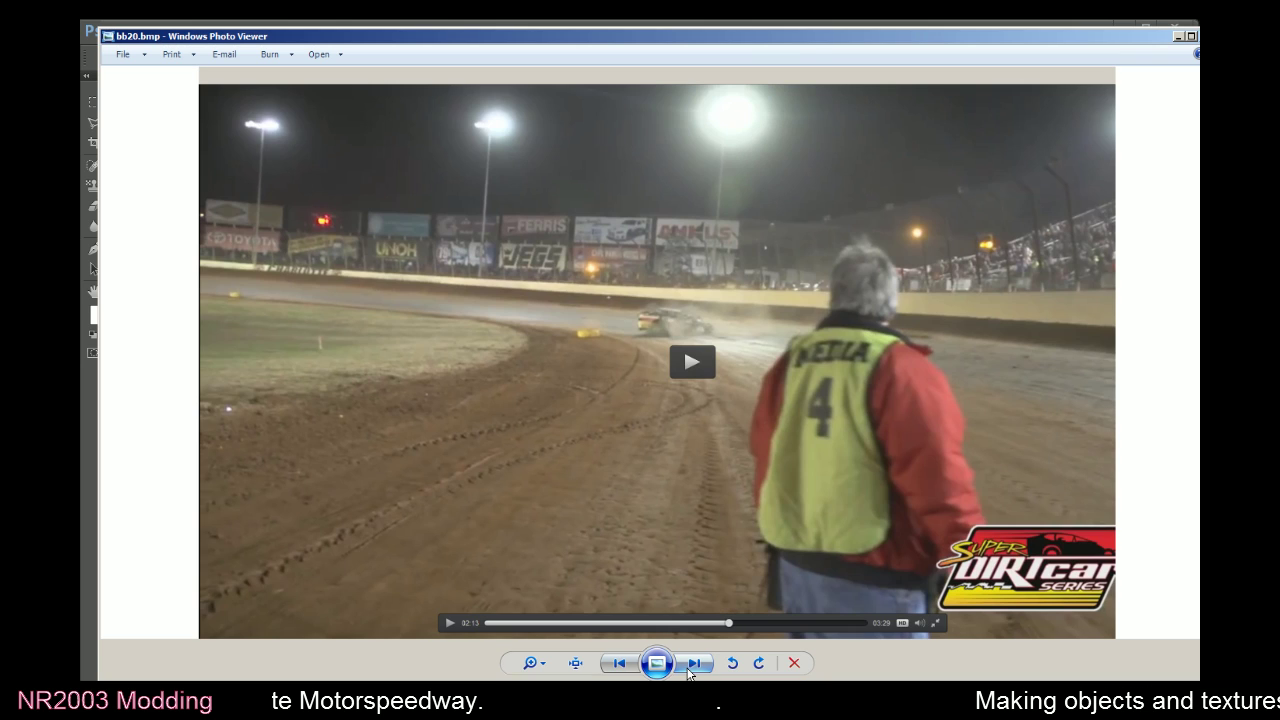
pyautogui.click(688, 673)
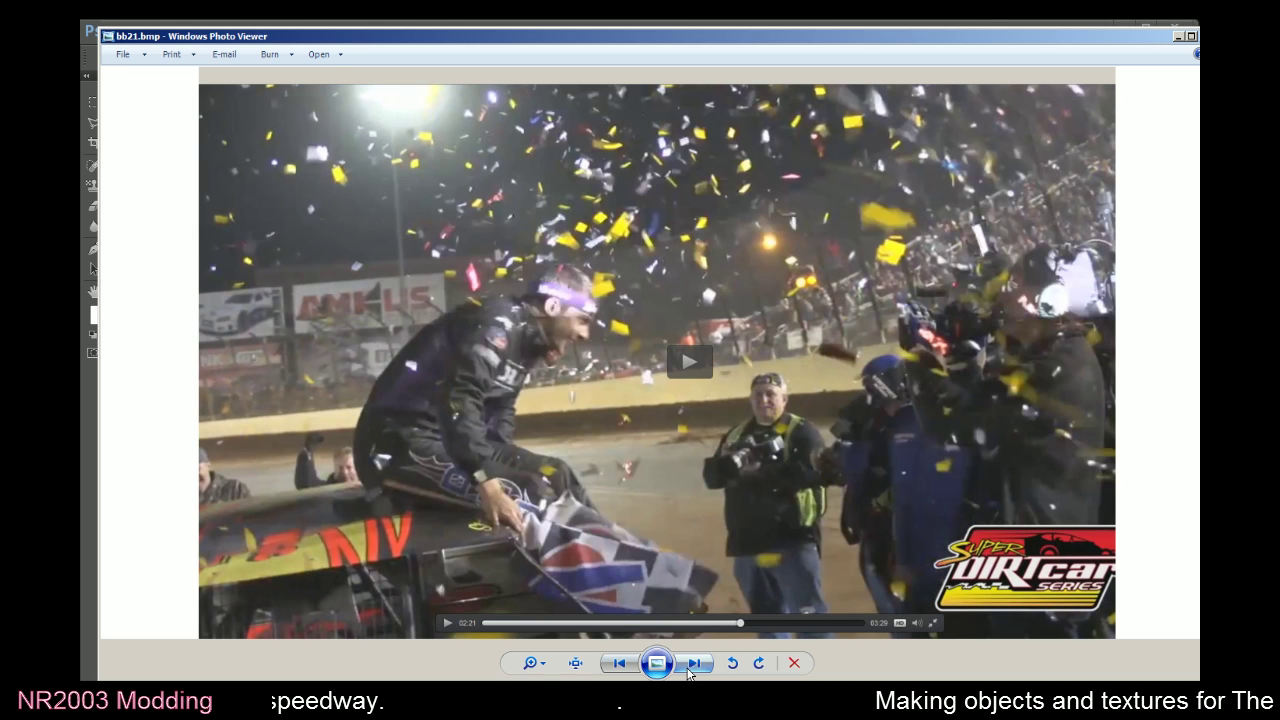
pyautogui.click(688, 673)
pyautogui.click(688, 673)
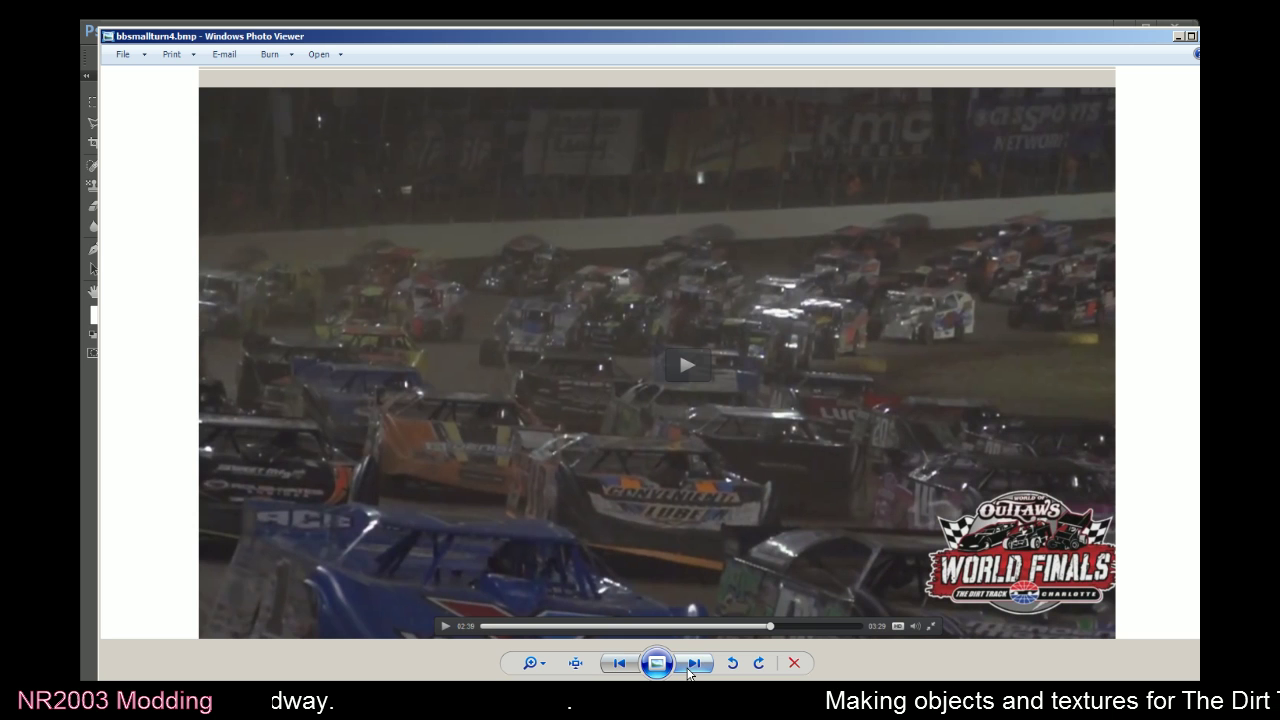
# Go back to bb22.bmp and examine the trackside billboards behind the group up close
pyautogui.click(620, 663)
pyautogui.scroll(4, 742, 493)
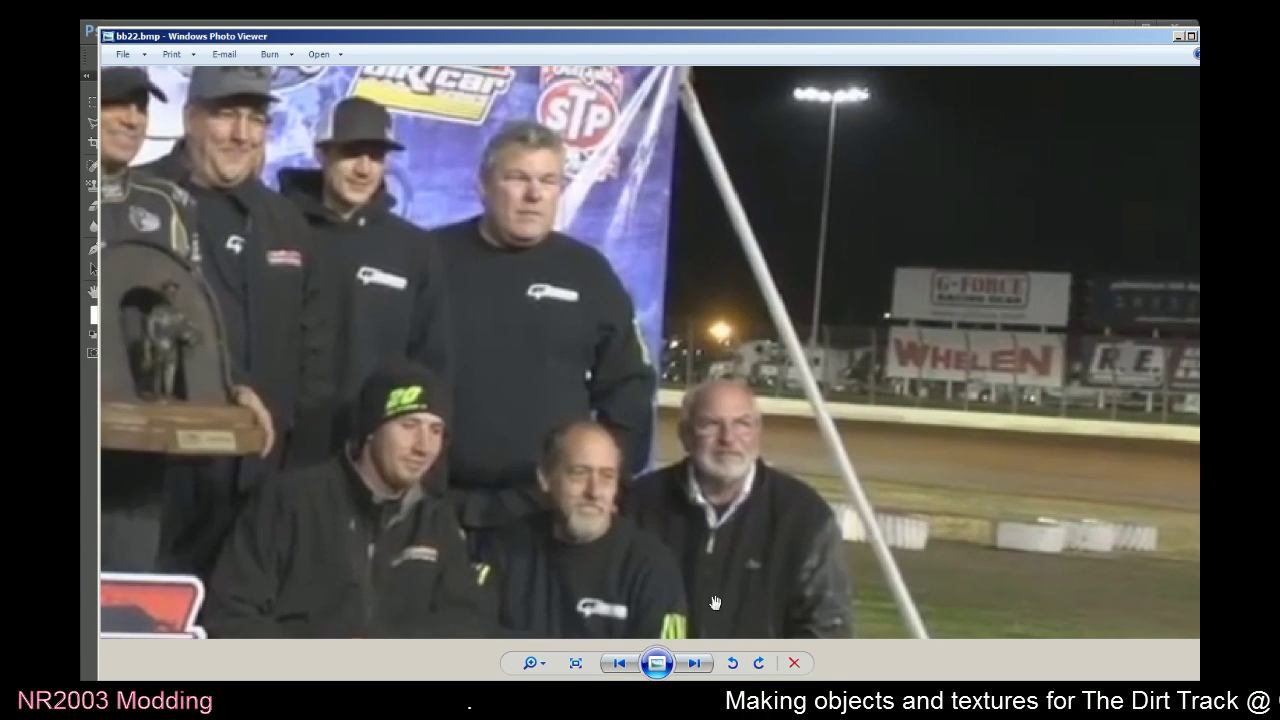
pyautogui.scroll(-4, 742, 493)
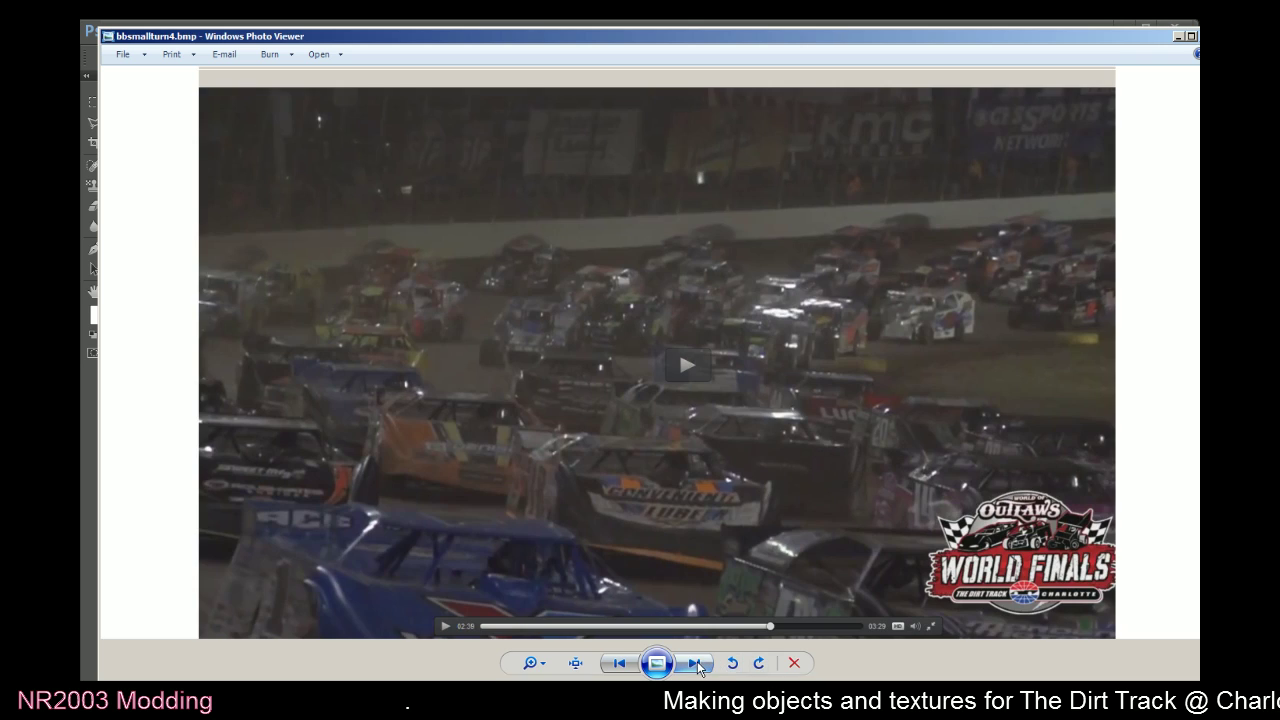
# Continue through the images past bbssofar.jpg and chargerrender.bmp to img_4702_md.jpg, looking for further billboard references
pyautogui.click(697, 663)
pyautogui.click(697, 663)
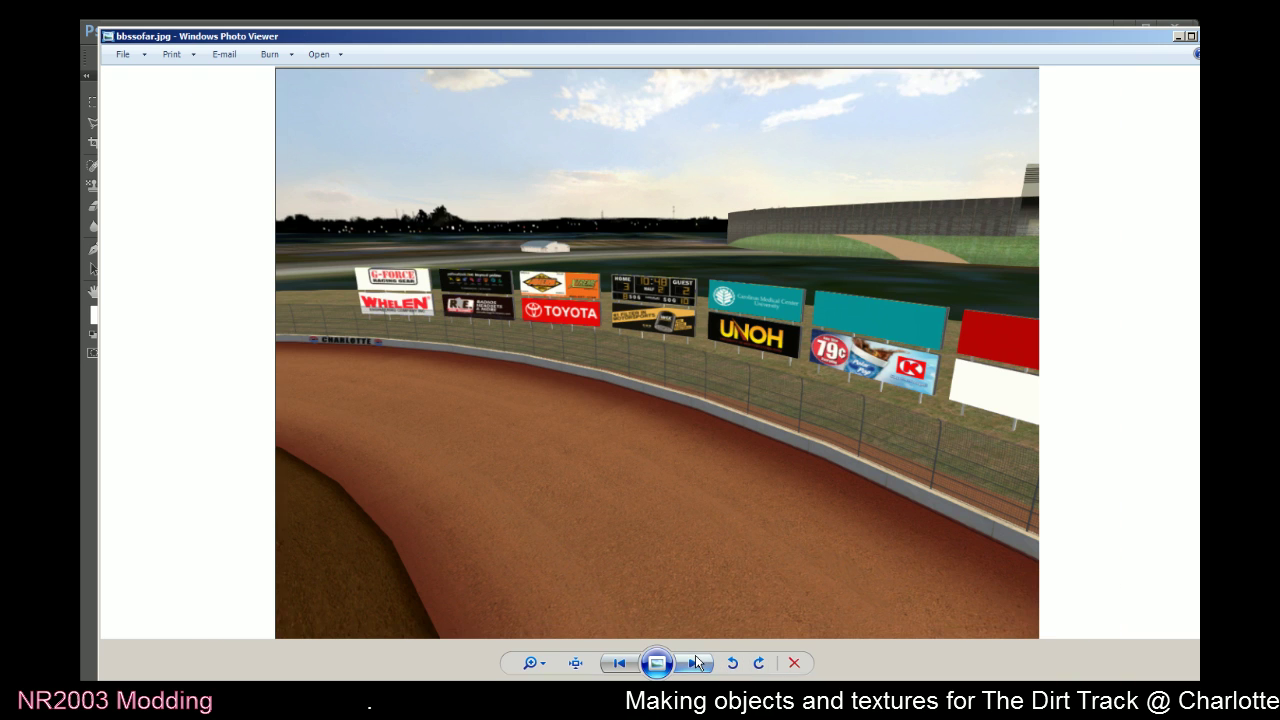
pyautogui.click(697, 663)
pyautogui.click(697, 663)
pyautogui.click(697, 663)
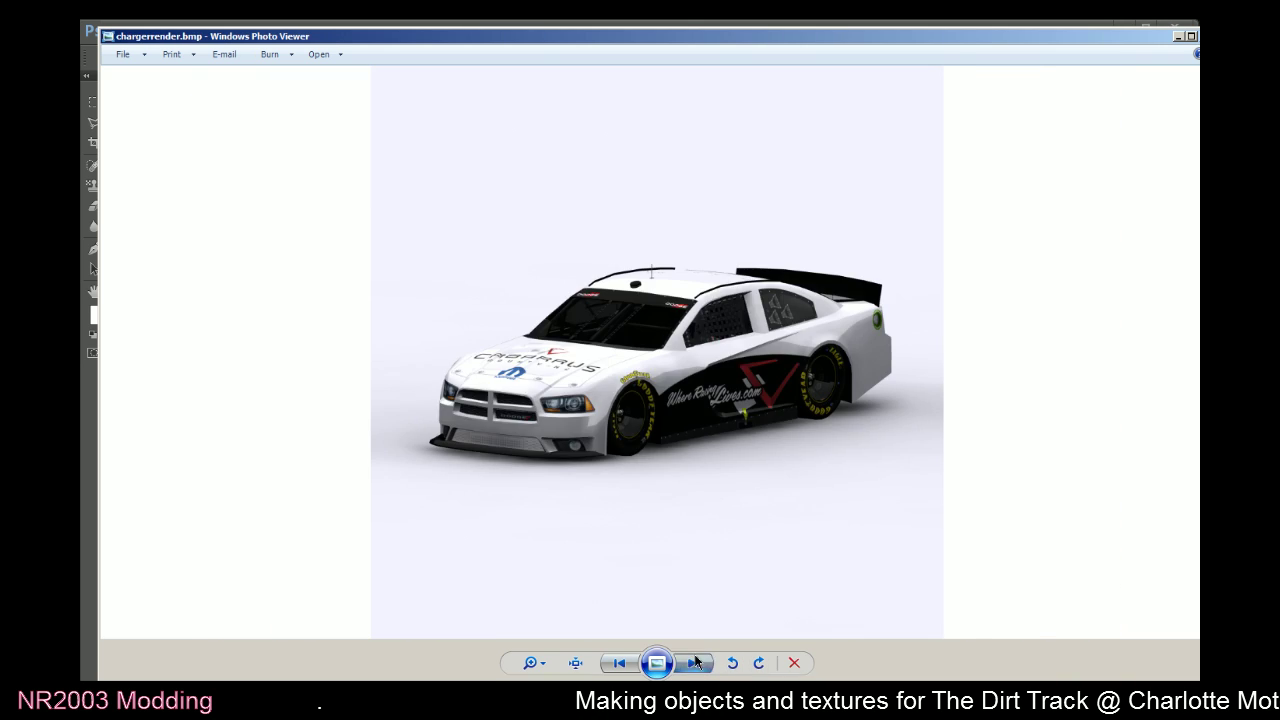
pyautogui.click(697, 663)
pyautogui.click(618, 663)
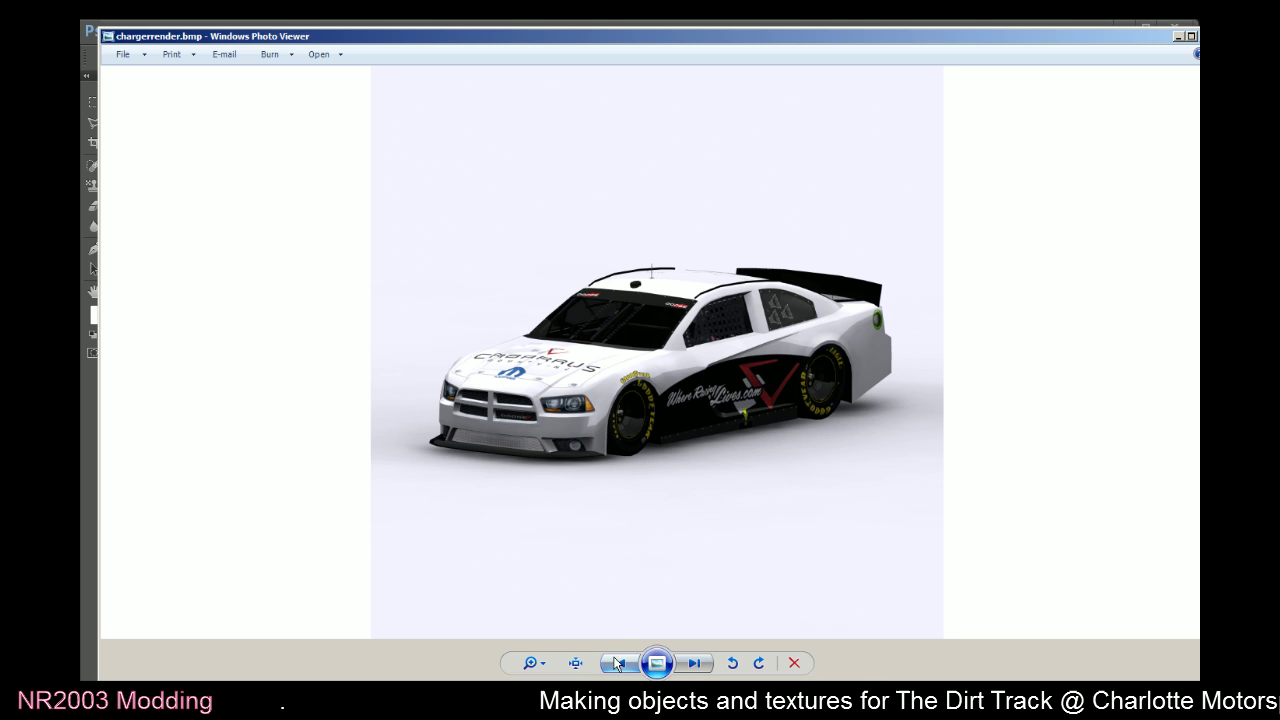
pyautogui.click(697, 663)
pyautogui.click(697, 663)
pyautogui.click(697, 663)
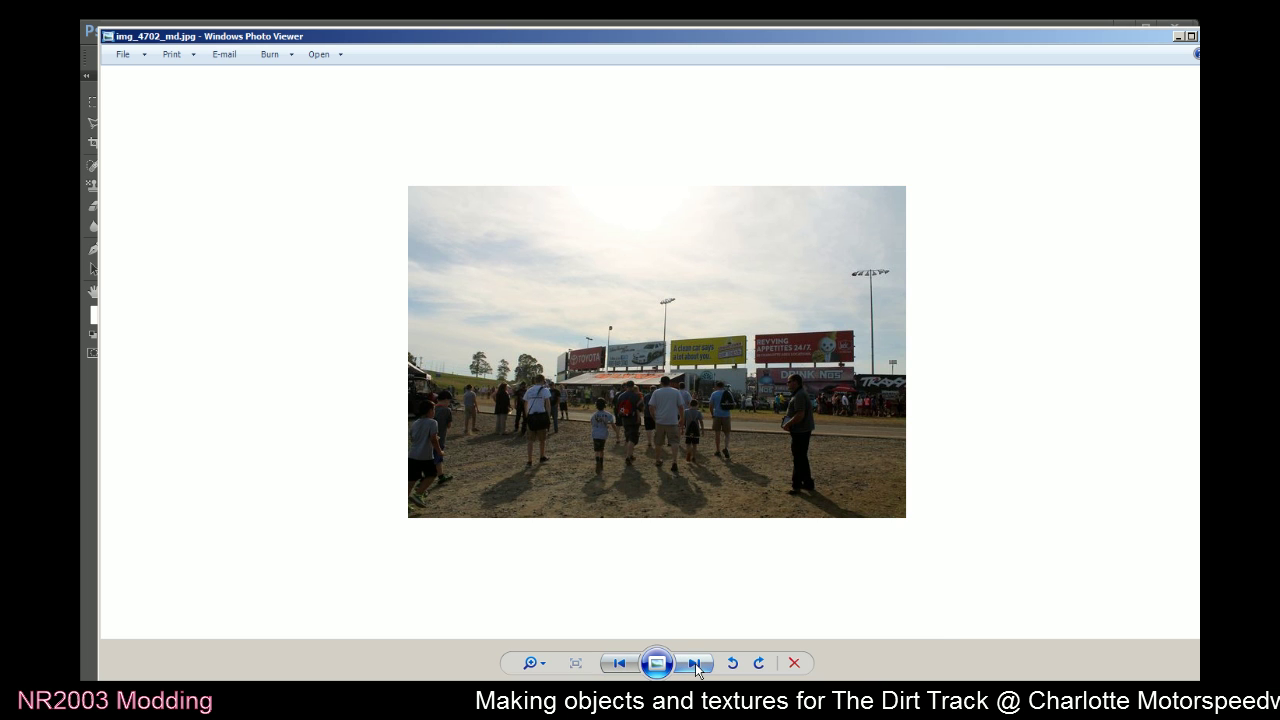
# Browse the reference photos and sponsor logos to find bb10.bmp, the trackside photo showing the Ris Ferris billboard
pyautogui.click(697, 663)
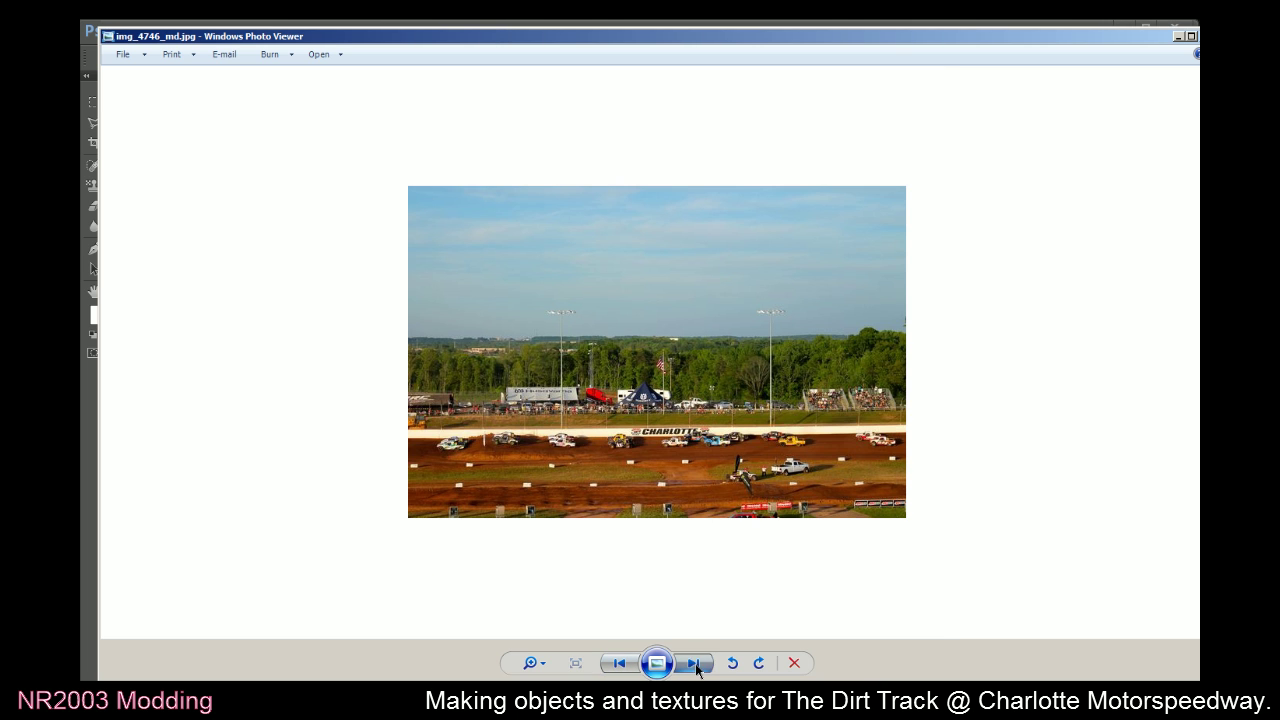
pyautogui.click(697, 663)
pyautogui.click(697, 663)
pyautogui.click(697, 663)
pyautogui.click(697, 663)
pyautogui.click(697, 663)
pyautogui.click(697, 663)
pyautogui.click(697, 663)
pyautogui.click(697, 663)
pyautogui.click(697, 663)
pyautogui.click(697, 663)
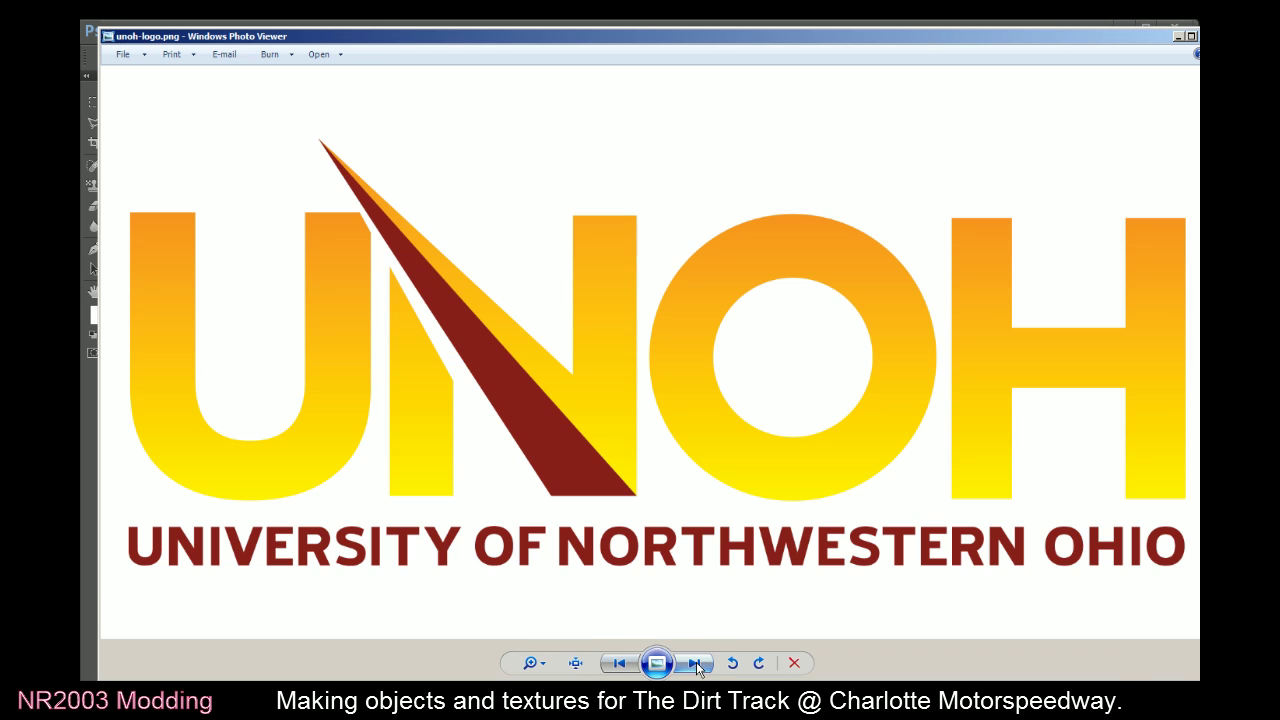
pyautogui.click(697, 663)
pyautogui.click(697, 663)
pyautogui.click(697, 663)
pyautogui.click(697, 663)
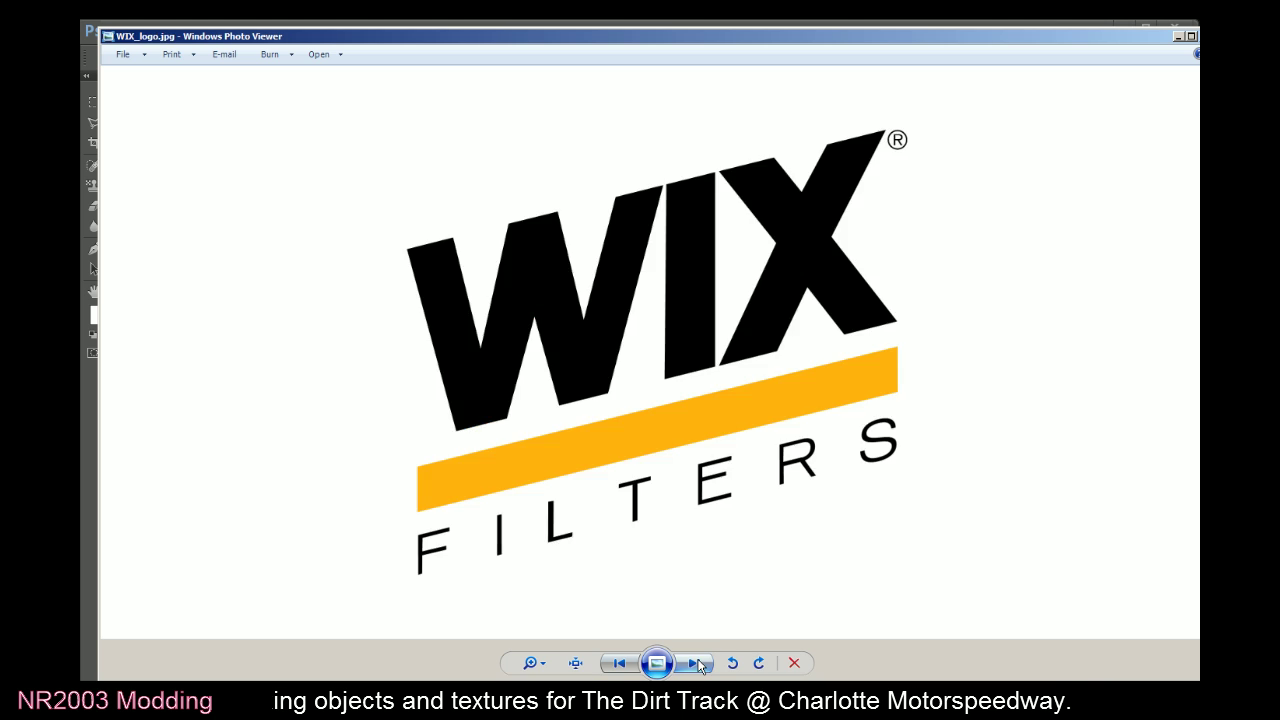
pyautogui.click(697, 663)
pyautogui.click(697, 663)
pyautogui.click(697, 663)
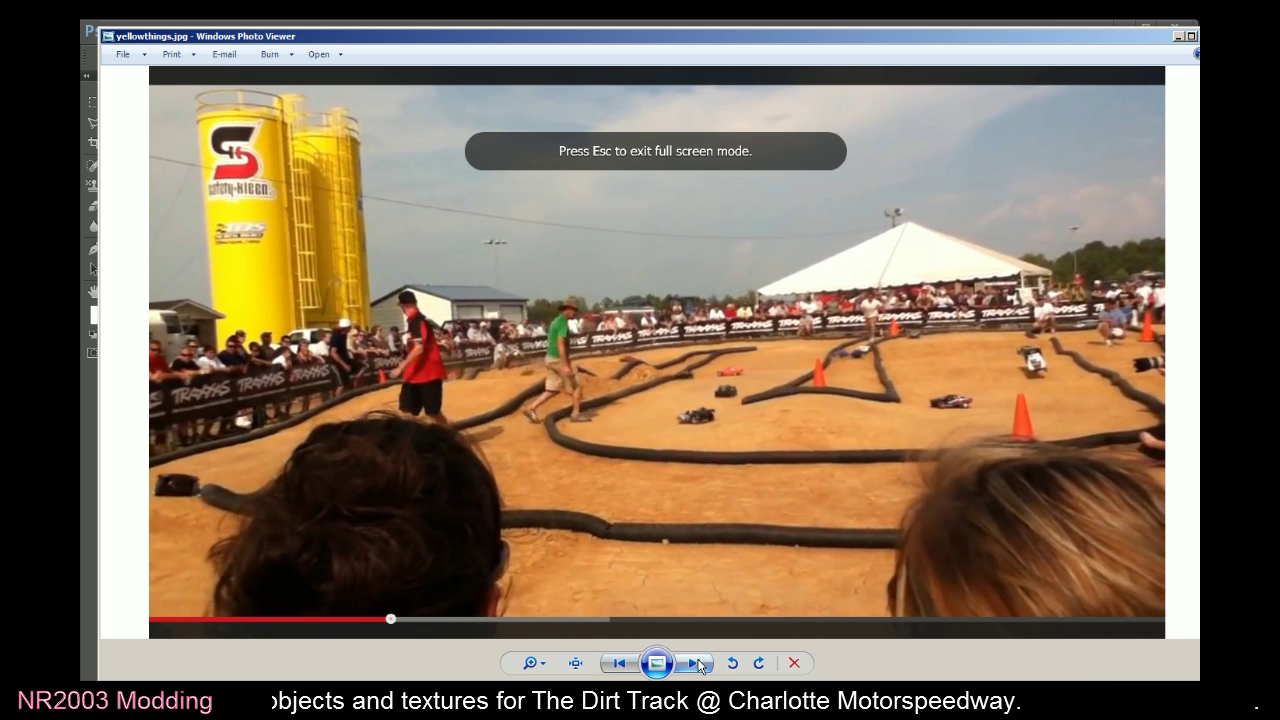
pyautogui.click(697, 663)
pyautogui.click(619, 664)
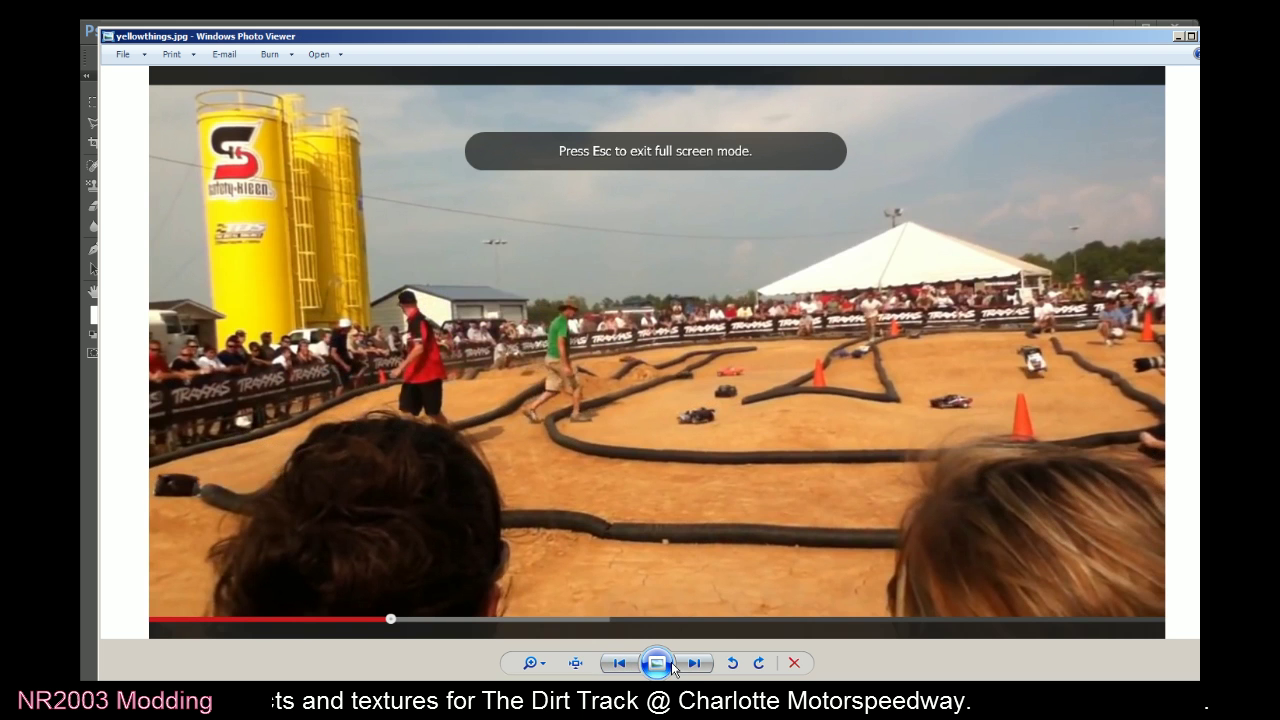
pyautogui.click(704, 663)
pyautogui.click(704, 663)
pyautogui.click(620, 664)
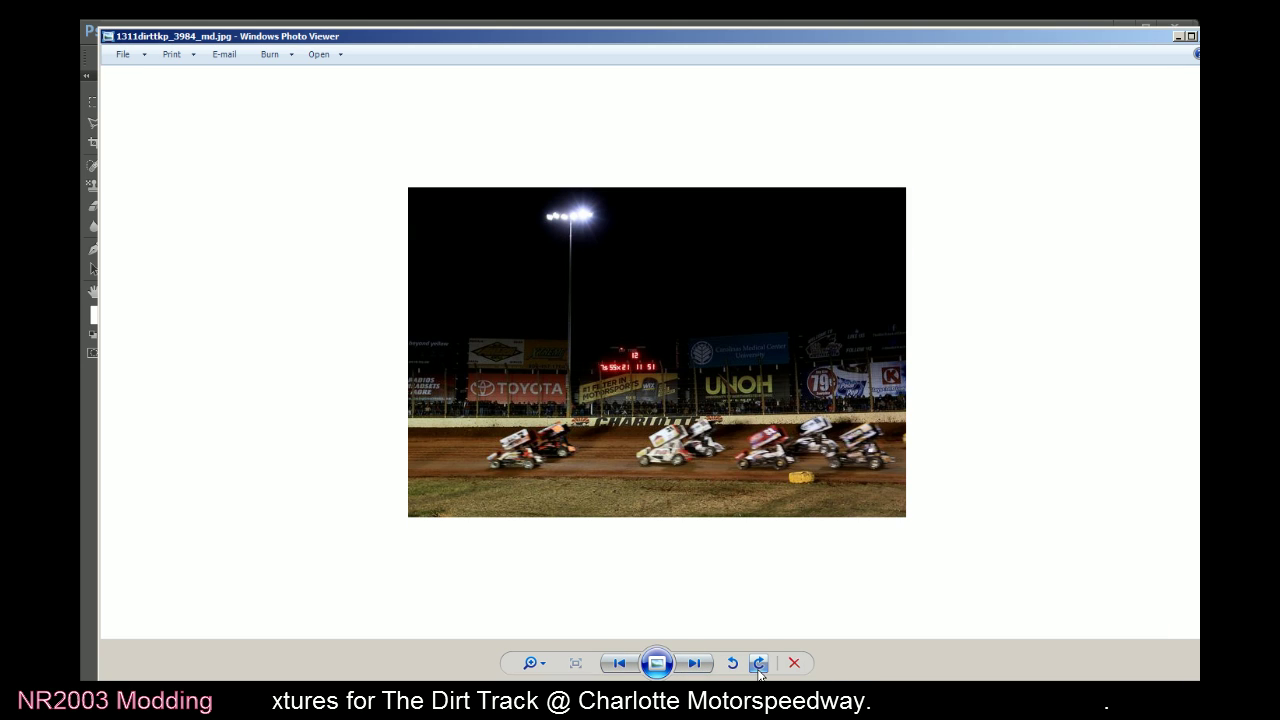
pyautogui.click(696, 664)
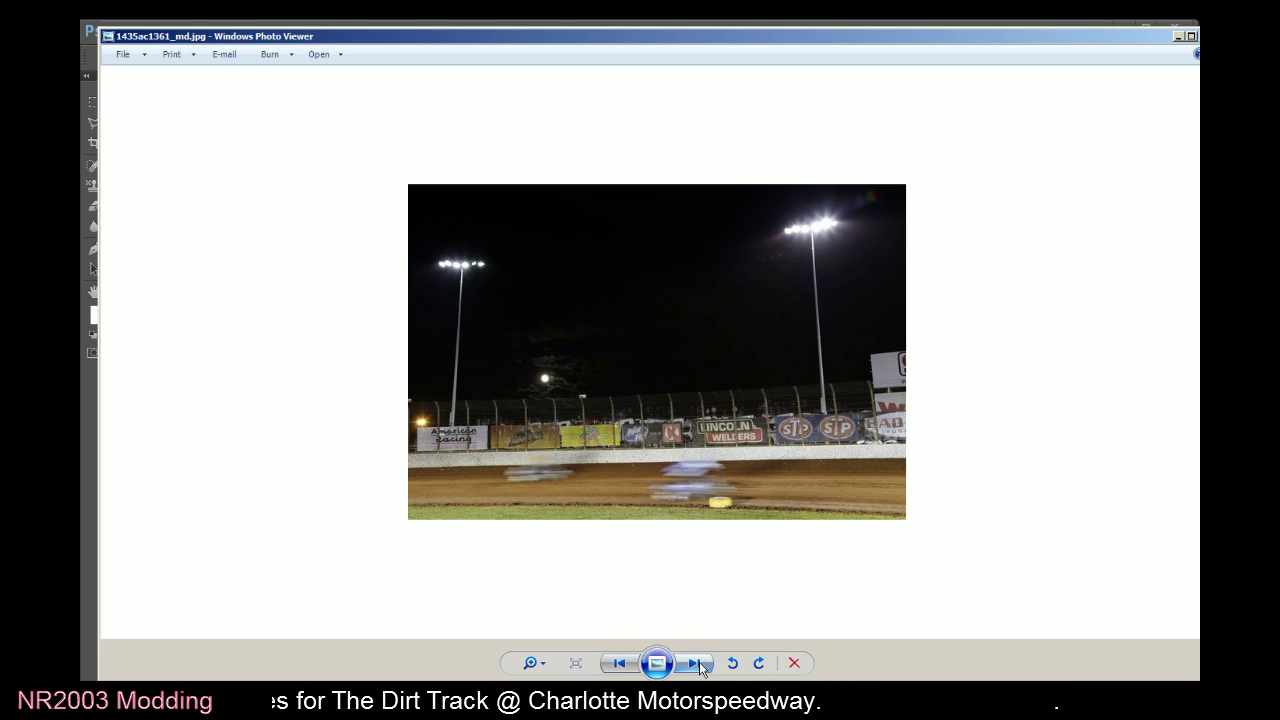
pyautogui.click(696, 664)
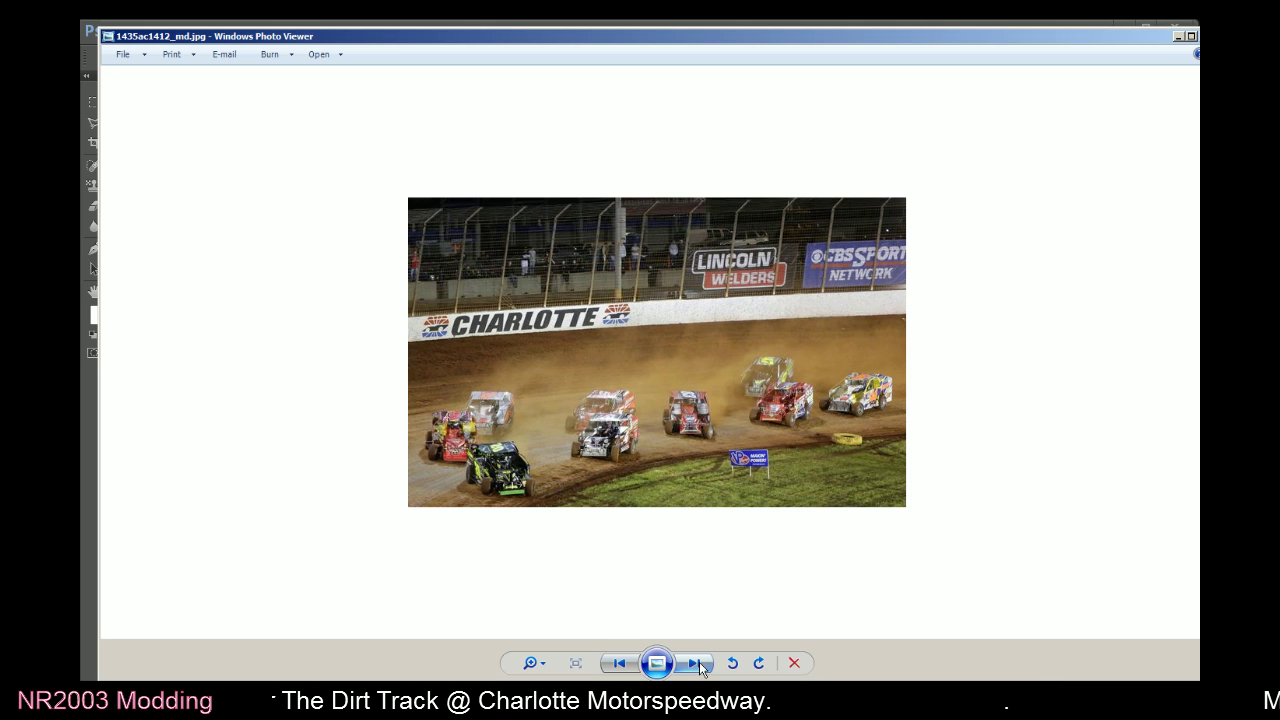
pyautogui.click(700, 665)
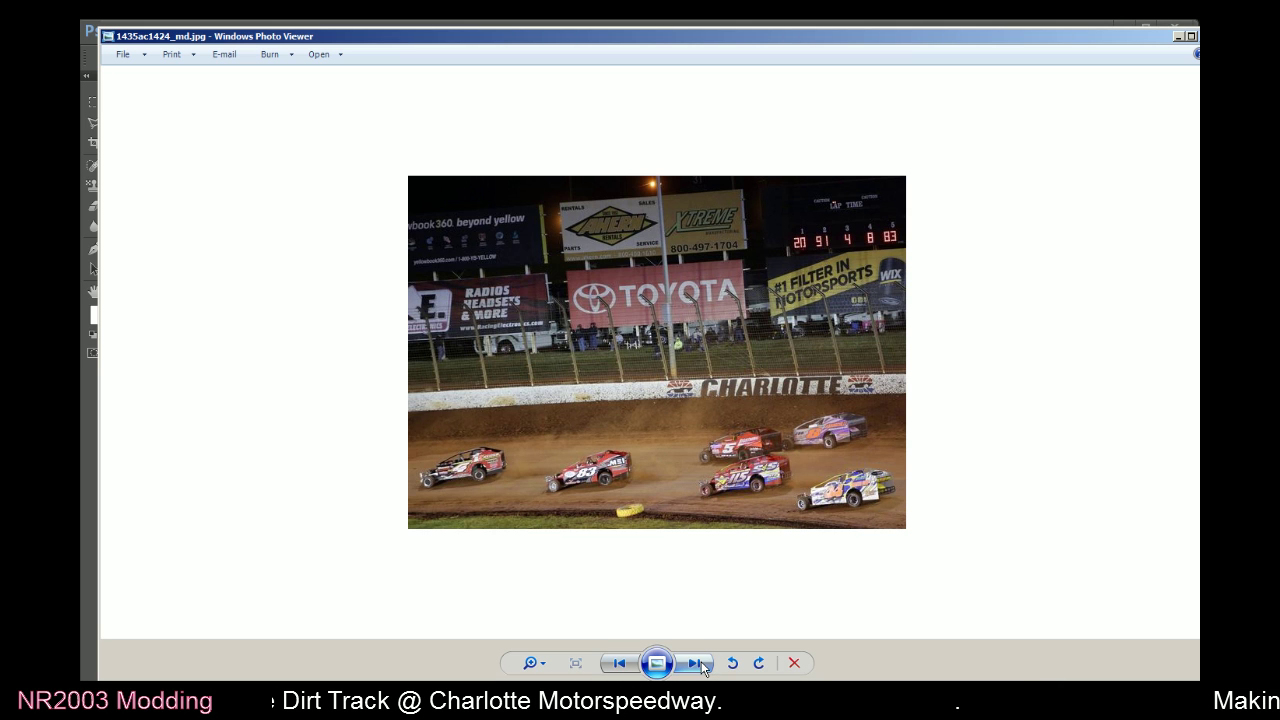
pyautogui.click(702, 667)
pyautogui.click(702, 667)
pyautogui.click(702, 667)
pyautogui.click(702, 667)
pyautogui.click(702, 667)
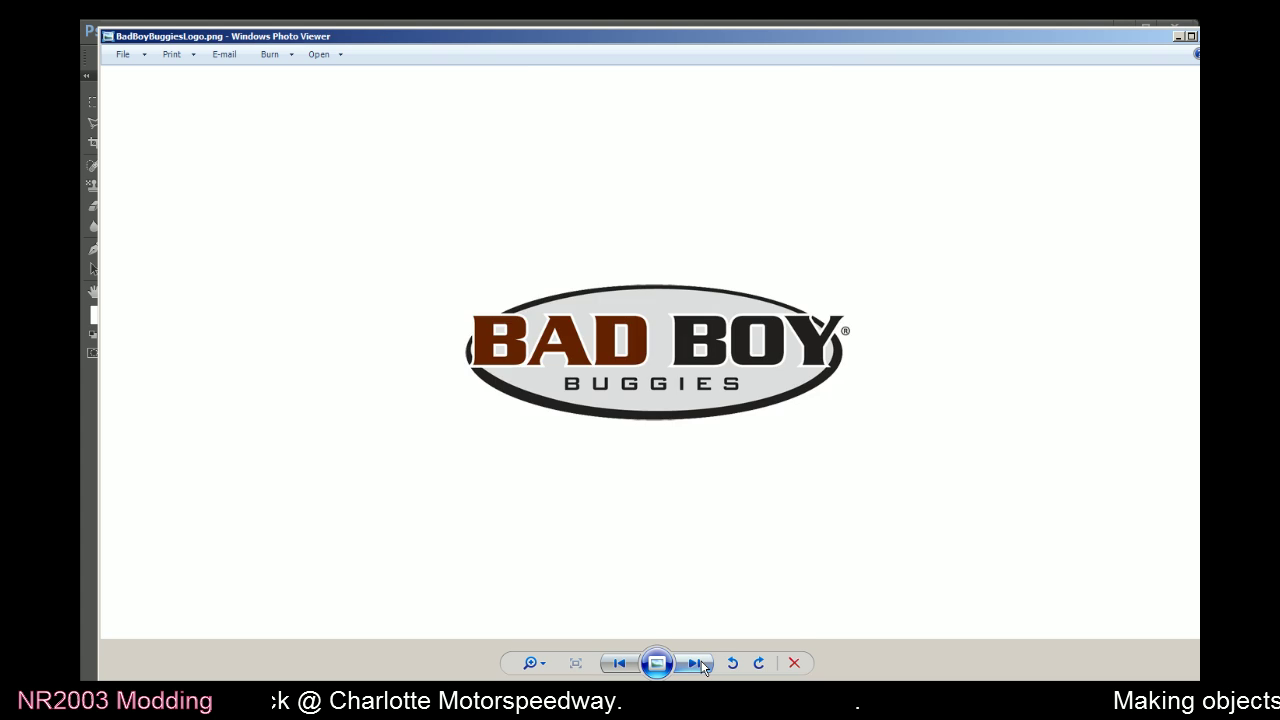
pyautogui.click(702, 667)
pyautogui.click(702, 667)
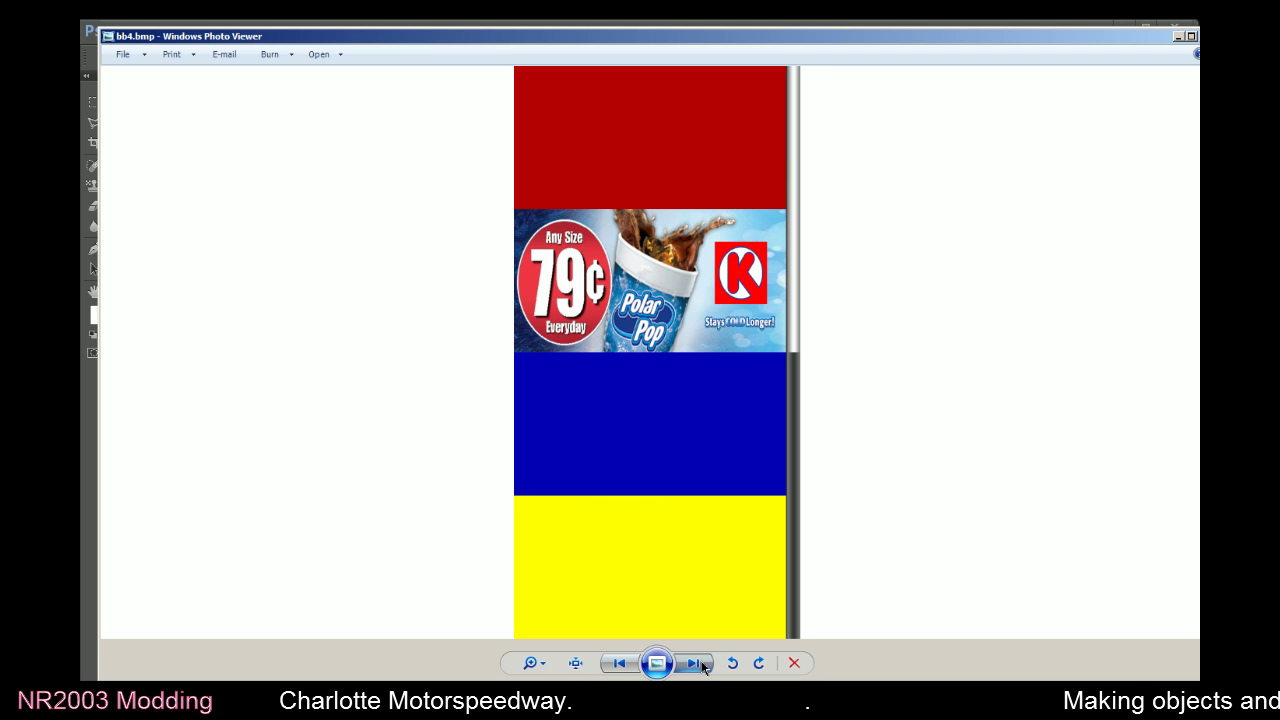
pyautogui.click(702, 667)
pyautogui.click(702, 667)
pyautogui.click(702, 665)
pyautogui.click(702, 665)
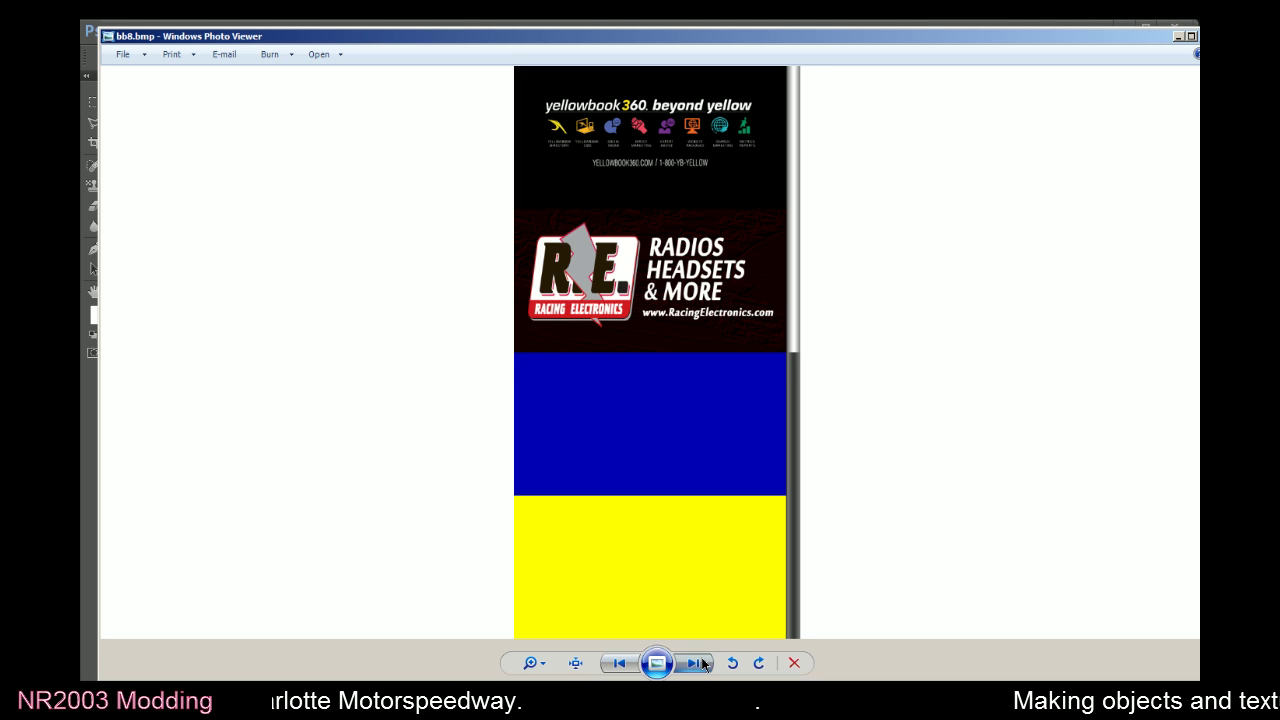
pyautogui.click(702, 665)
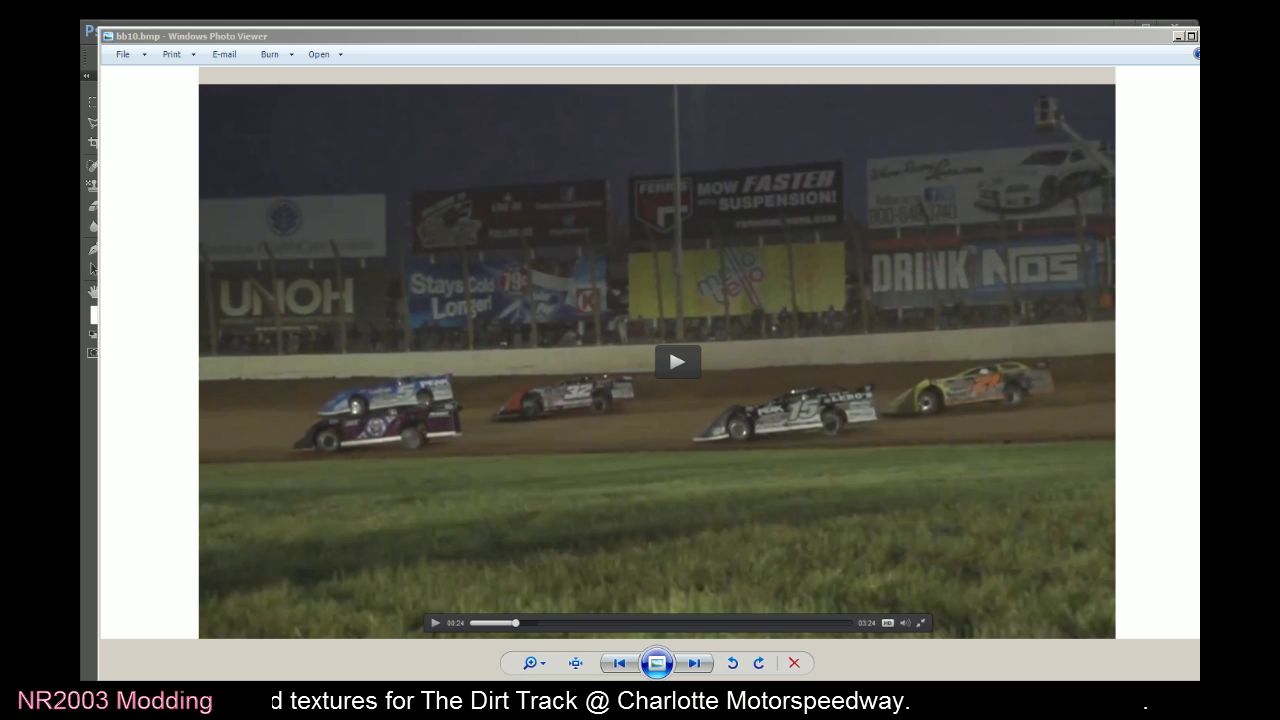
# Return to Photoshop and save the bb2.psd billboard document
pyautogui.click(1191, 38)
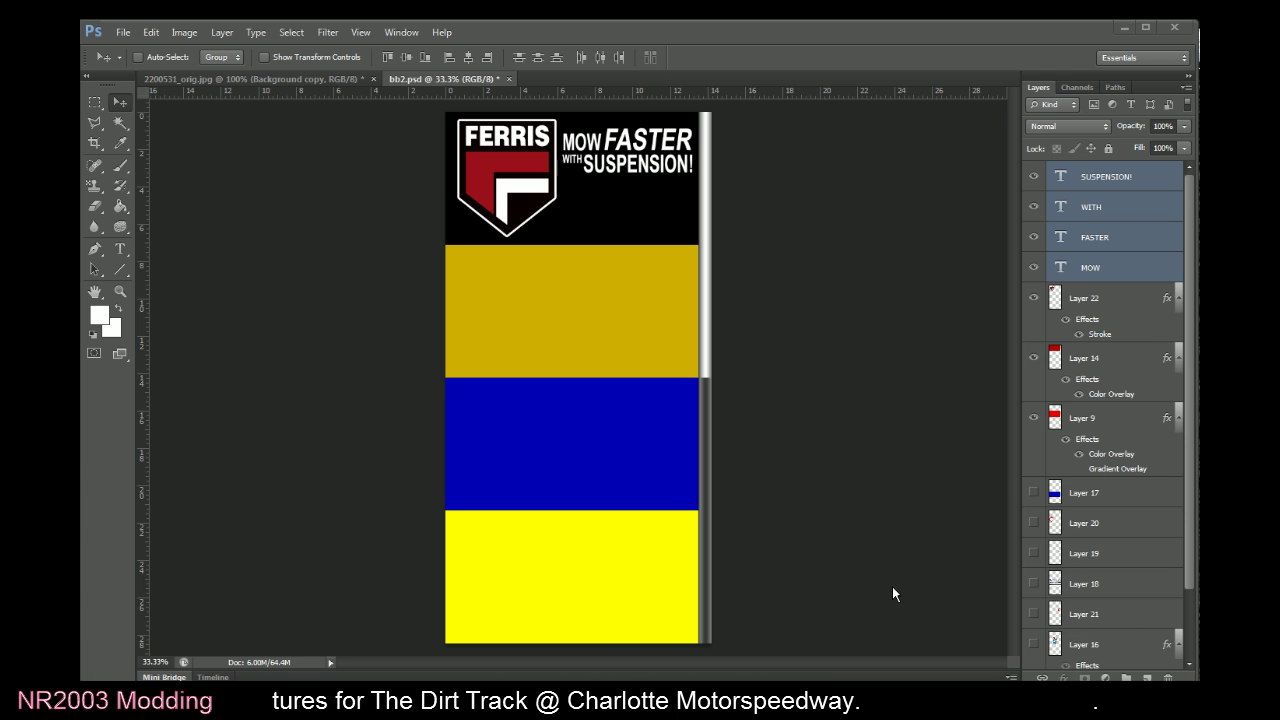
pyautogui.click(123, 33)
pyautogui.click(140, 192)
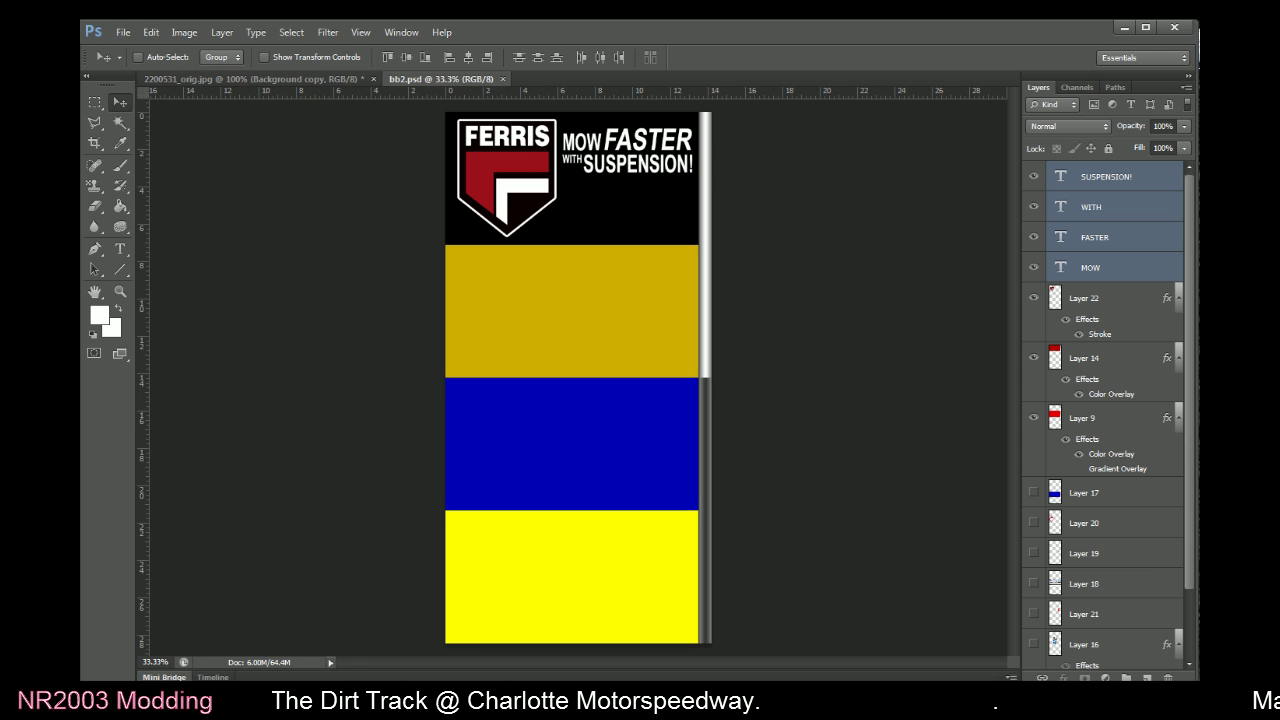
pyautogui.click(120, 249)
pyautogui.moveTo(531, 318); pyautogui.dragTo(687, 379)
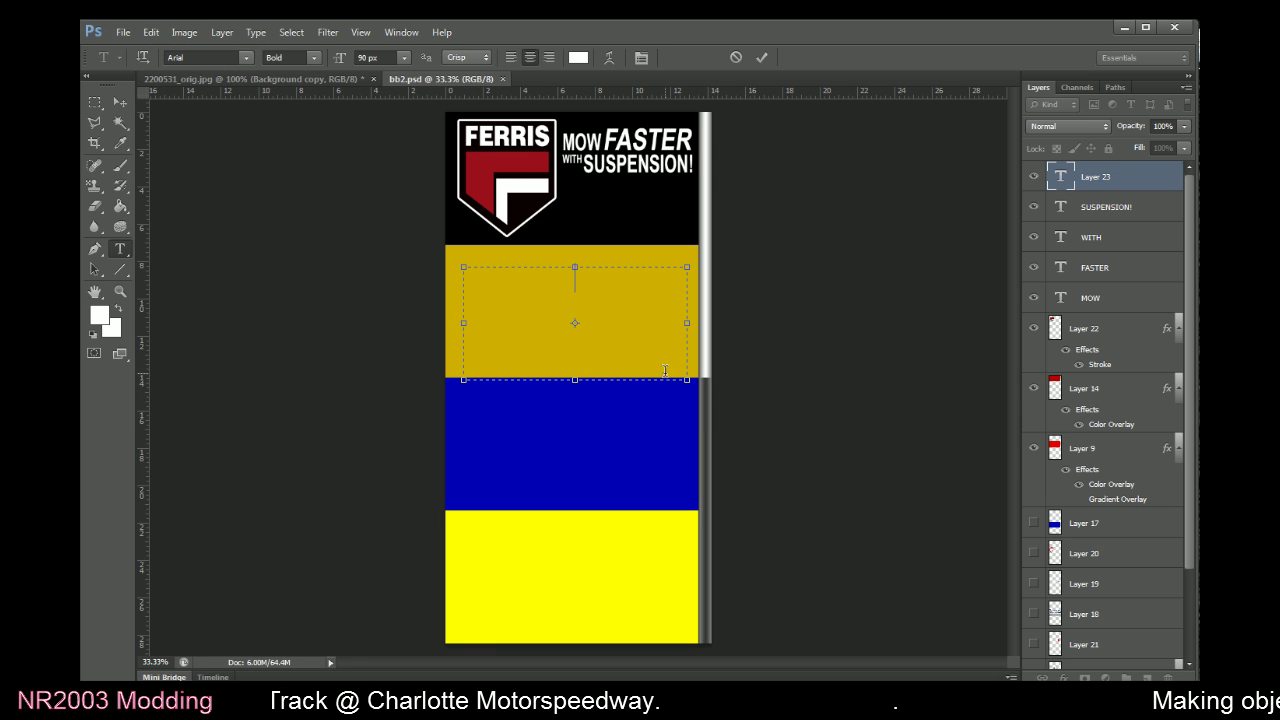
pyautogui.write('www.')
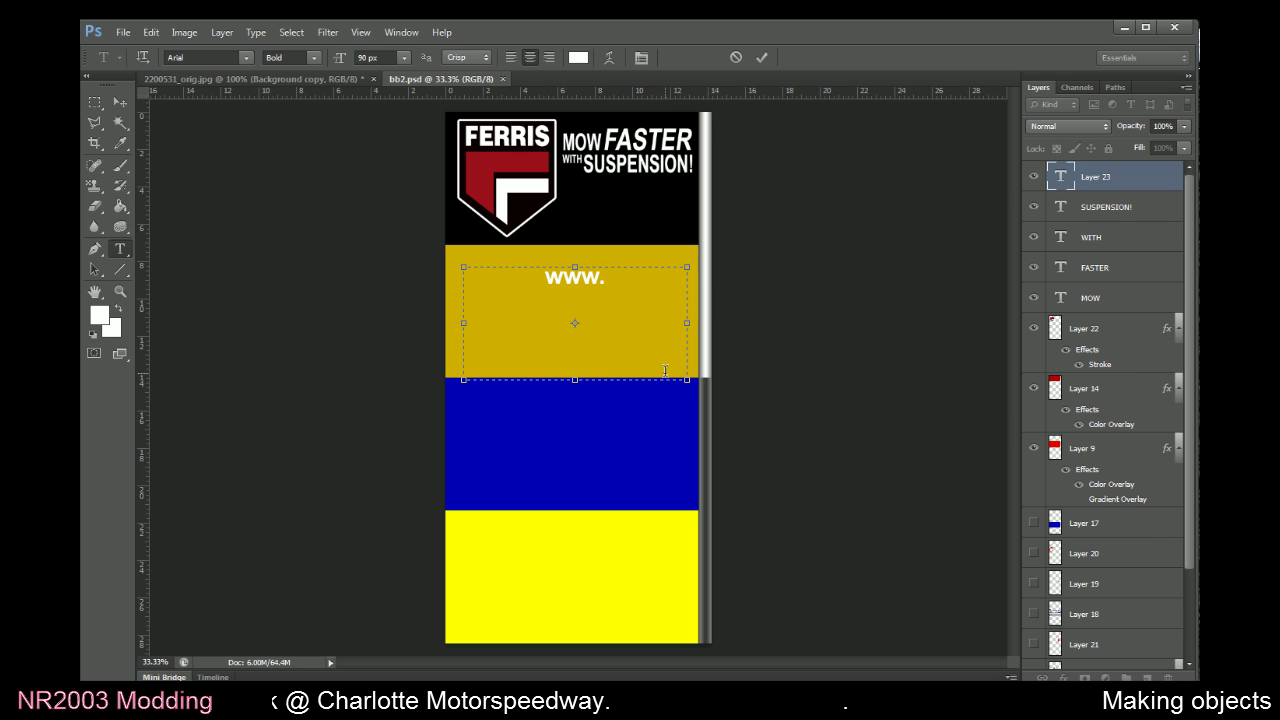
pyautogui.write('F')
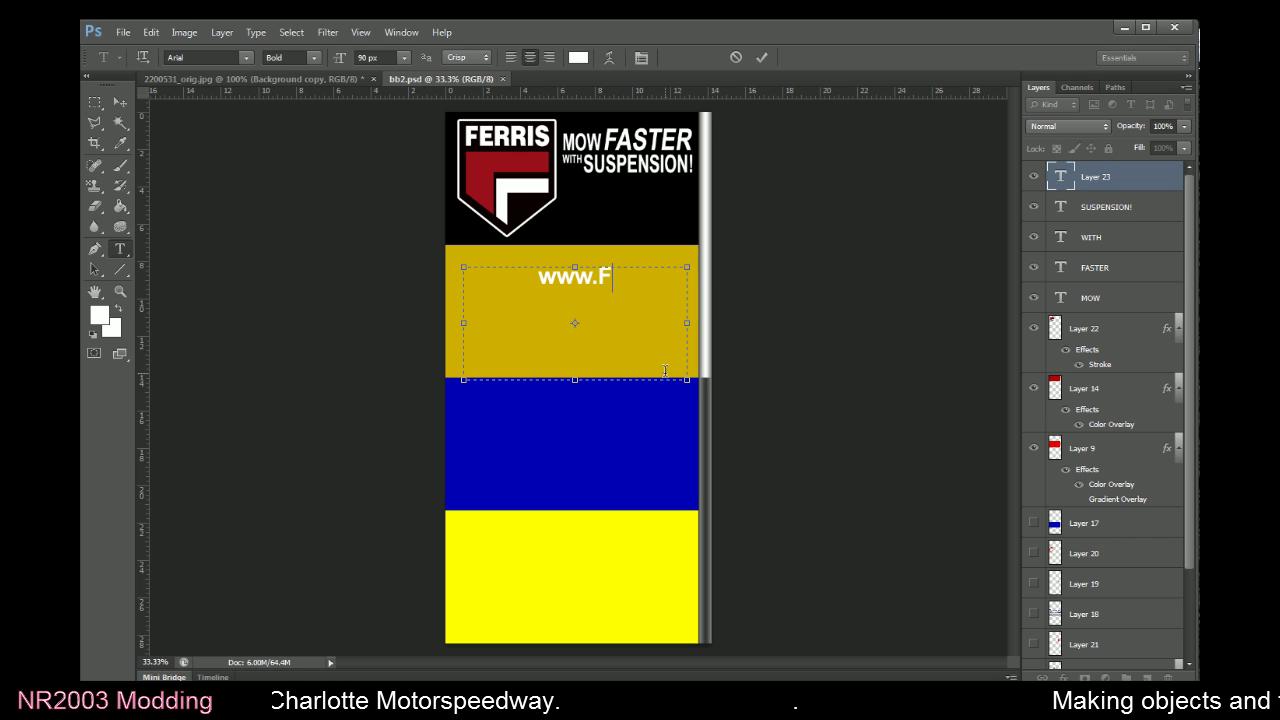
pyautogui.write('errisMowers.com')
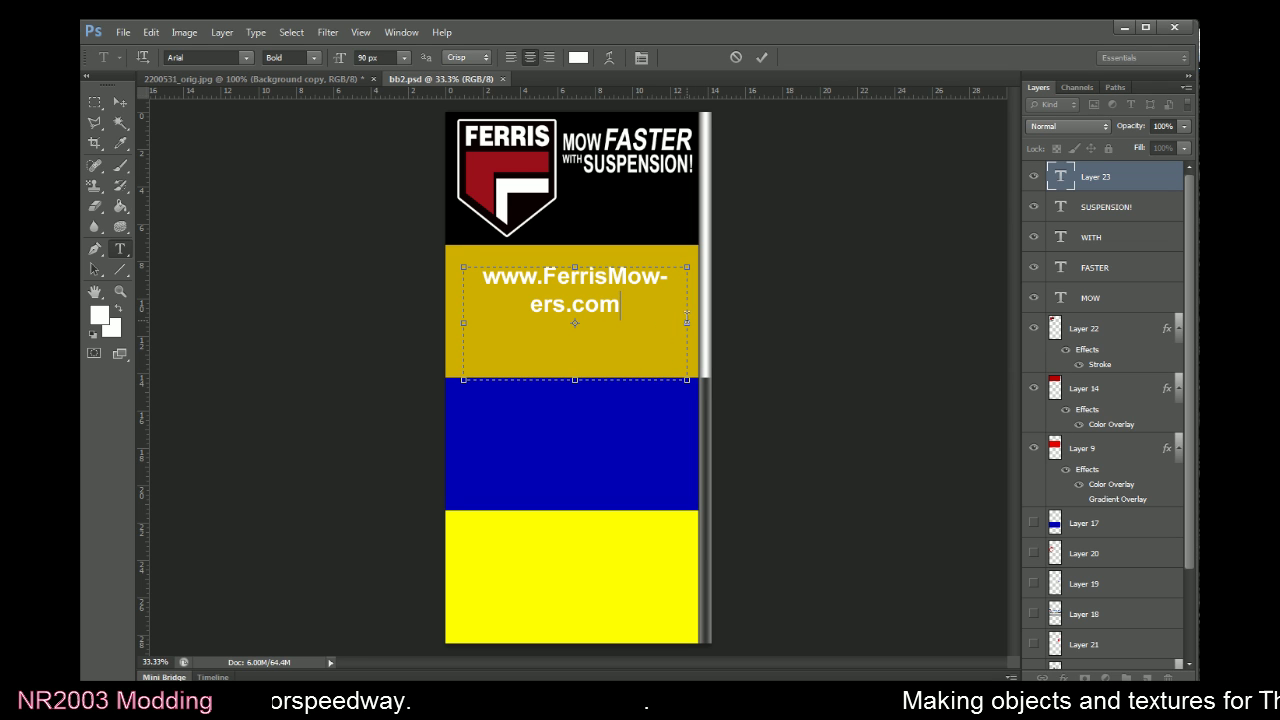
pyautogui.moveTo(686, 322); pyautogui.dragTo(463, 316)
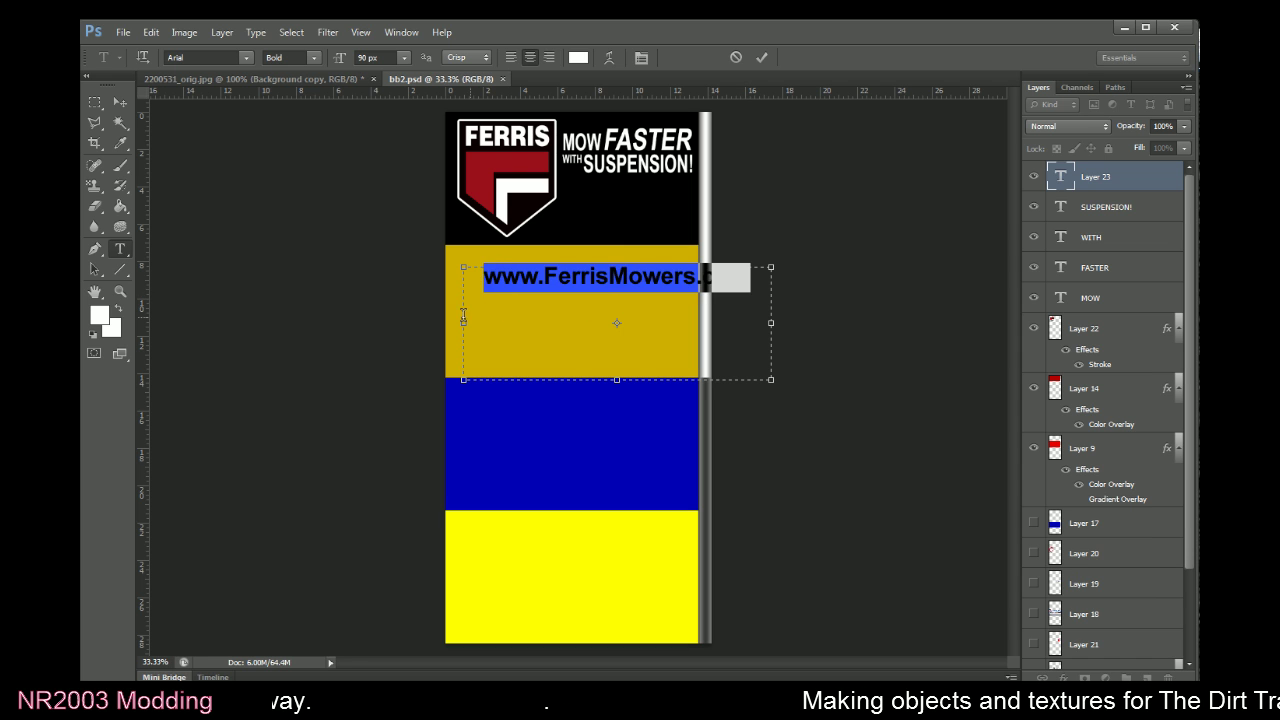
pyautogui.click(618, 323)
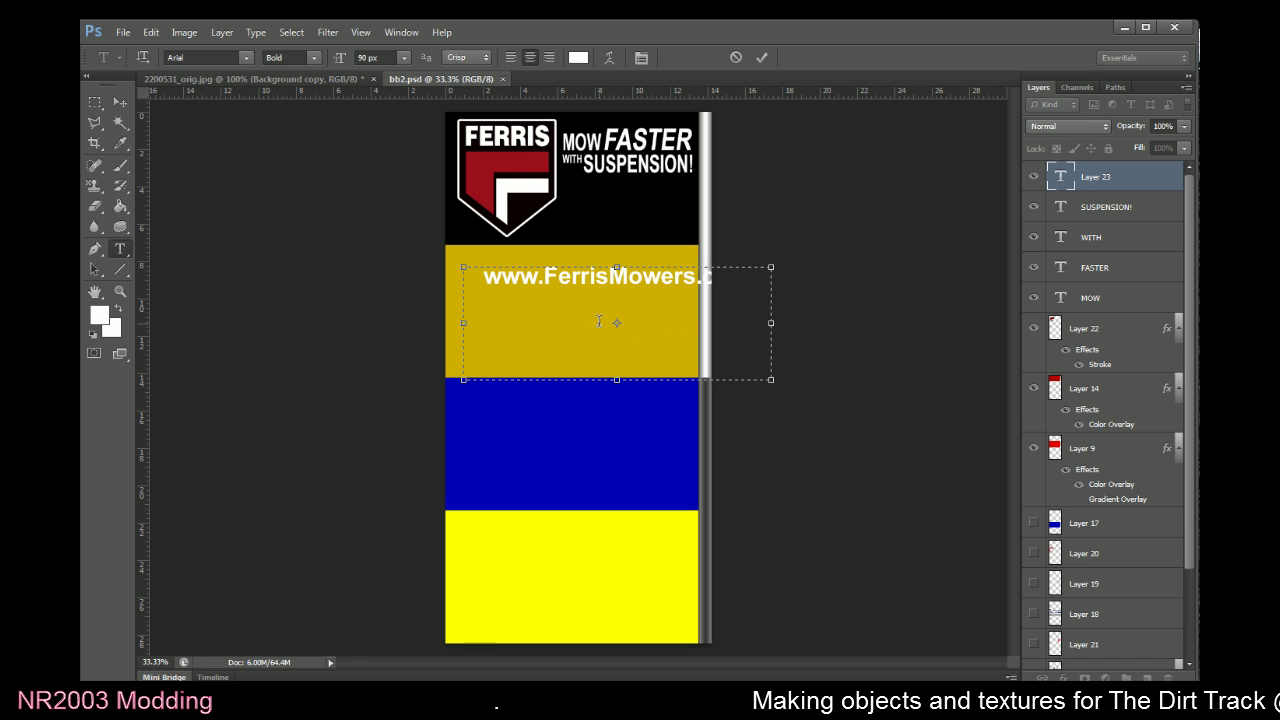
# Compare the web address with the reference photo in Windows Photo Viewer and set its text size to 72 px in Photoshop
pyautogui.hotkey('alt', 'Tab')
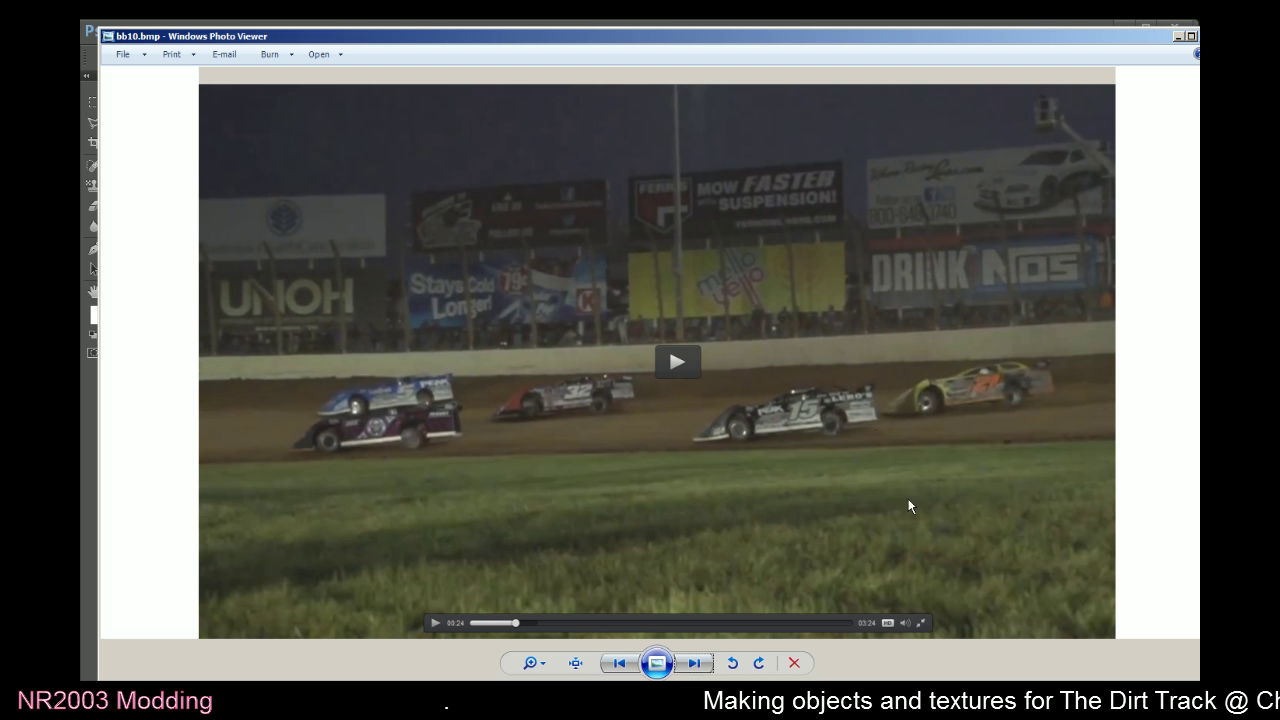
pyautogui.moveTo(863, 38); pyautogui.dragTo(826, 427)
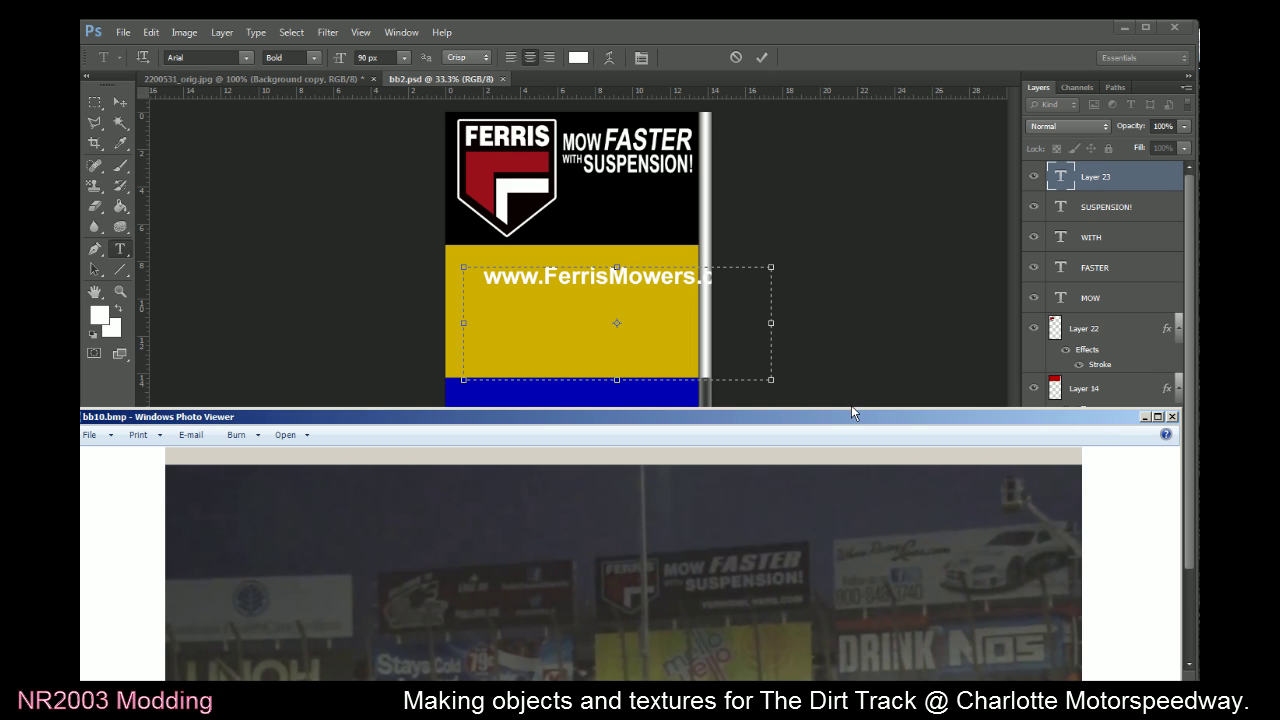
pyautogui.click(743, 298)
pyautogui.hotkey('ctrl', 'a')
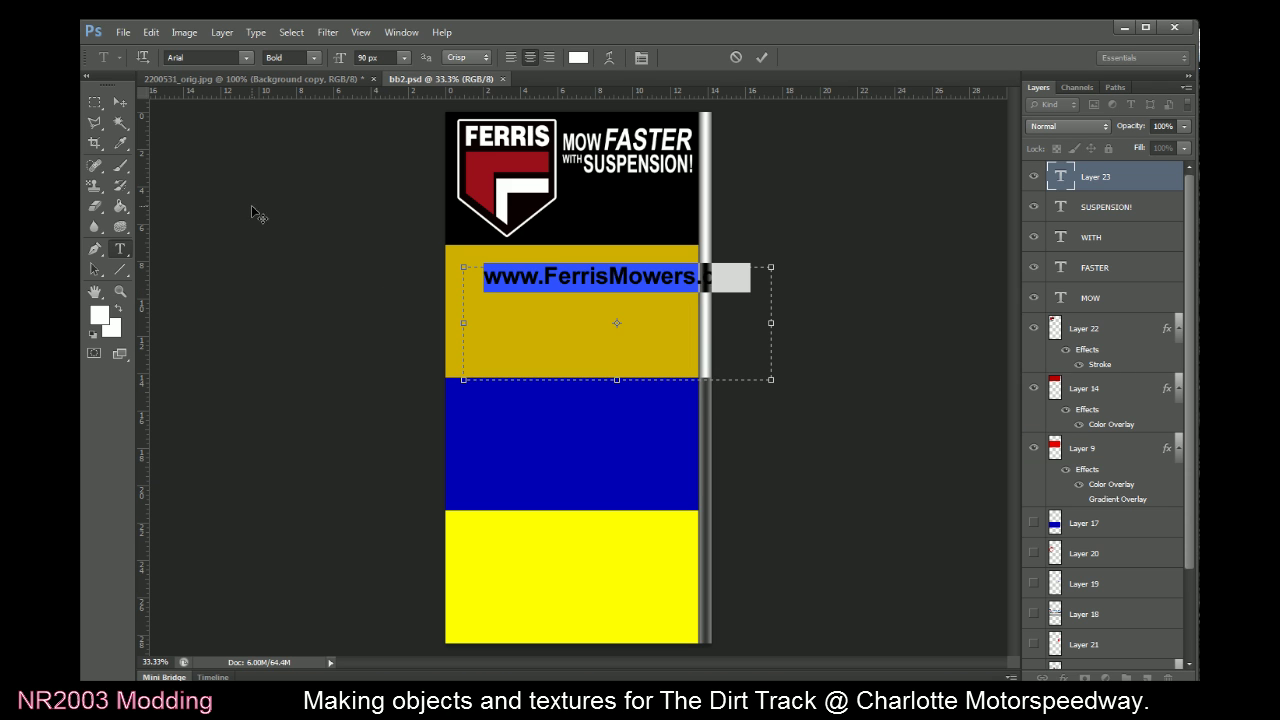
pyautogui.click(406, 62)
pyautogui.click(398, 270)
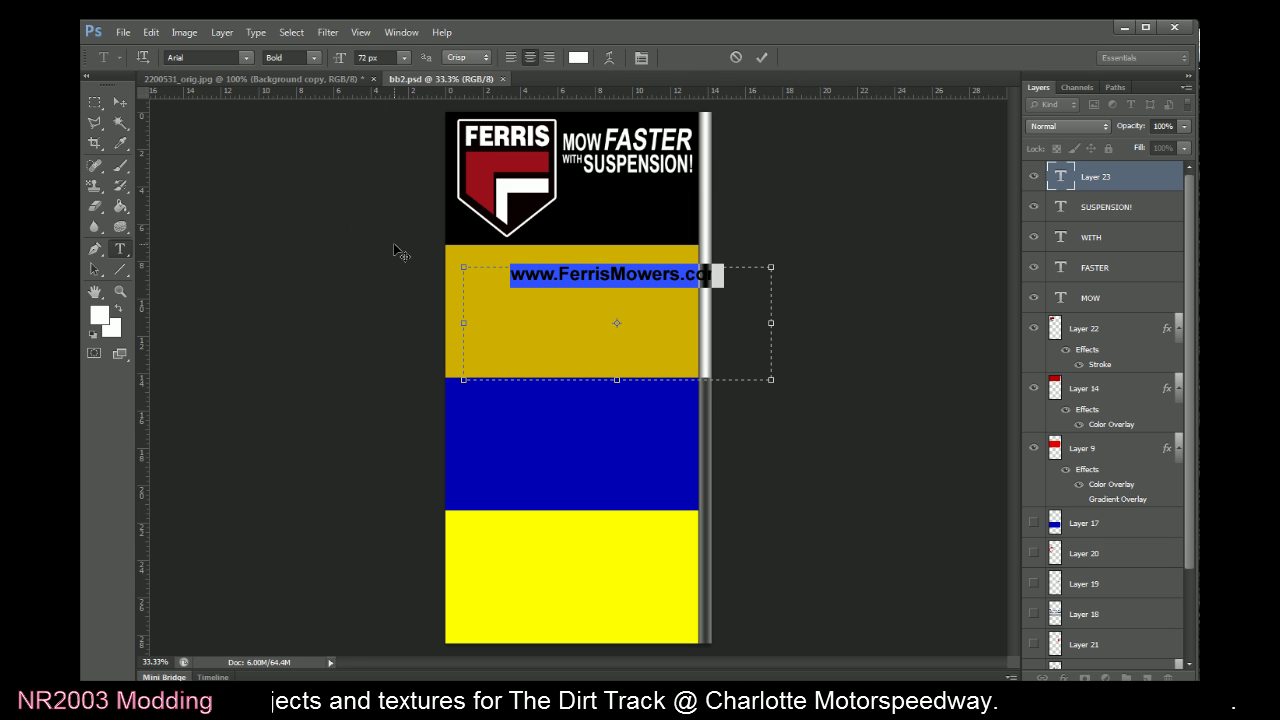
pyautogui.click(761, 57)
# Free-transform the web address, moving it onto the black Ferris panel and scaling its width to 70%
pyautogui.click(95, 103)
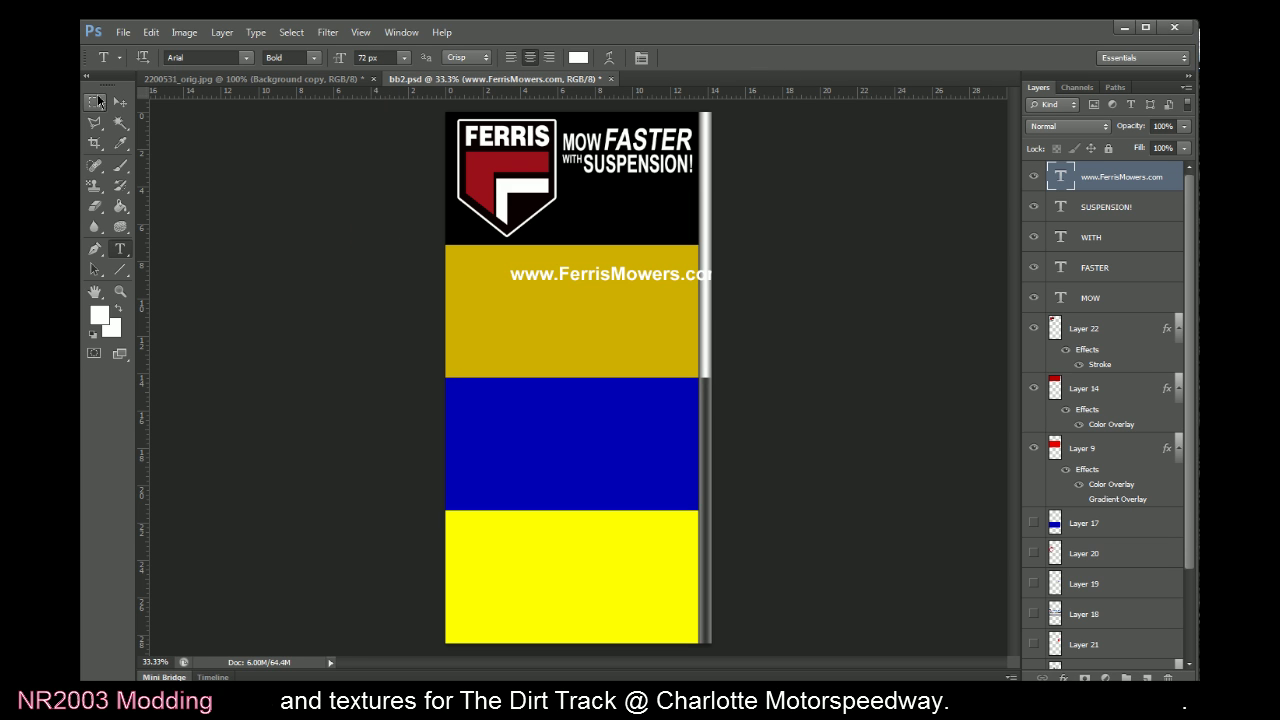
pyautogui.rightClick(547, 265)
pyautogui.click(565, 380)
pyautogui.moveTo(637, 326); pyautogui.dragTo(653, 269)
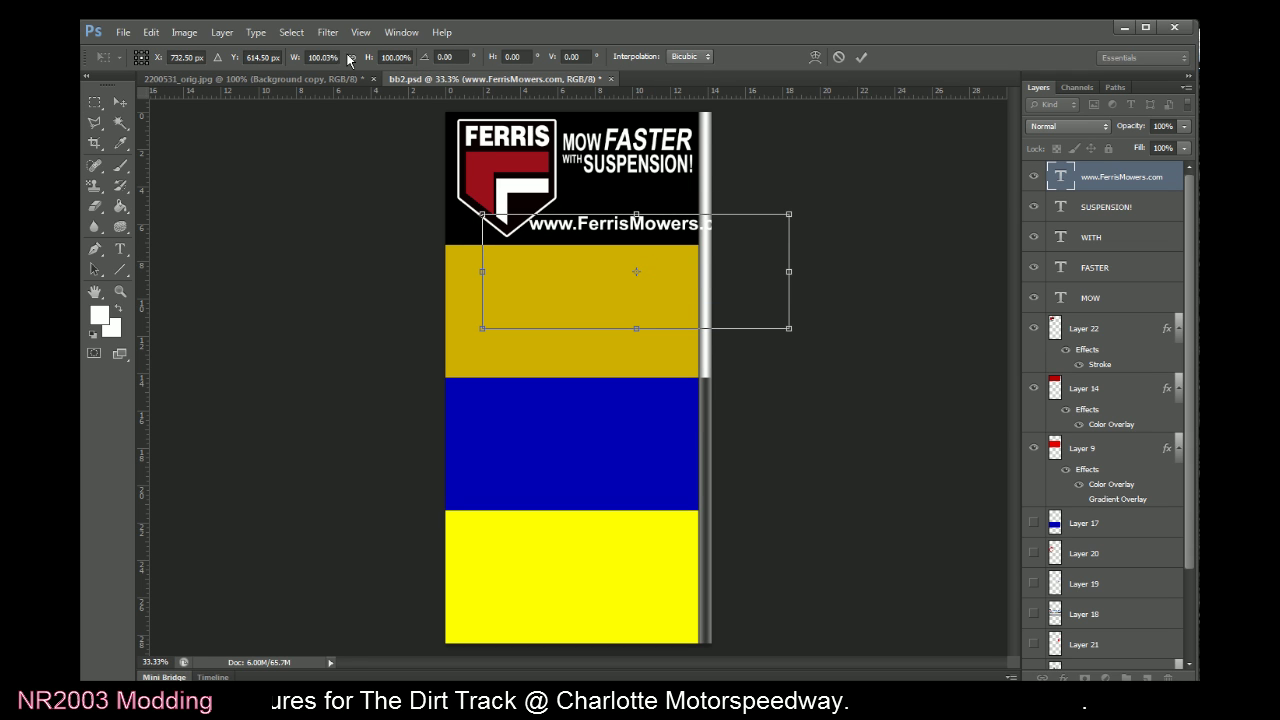
pyautogui.click(318, 57)
pyautogui.write('70')
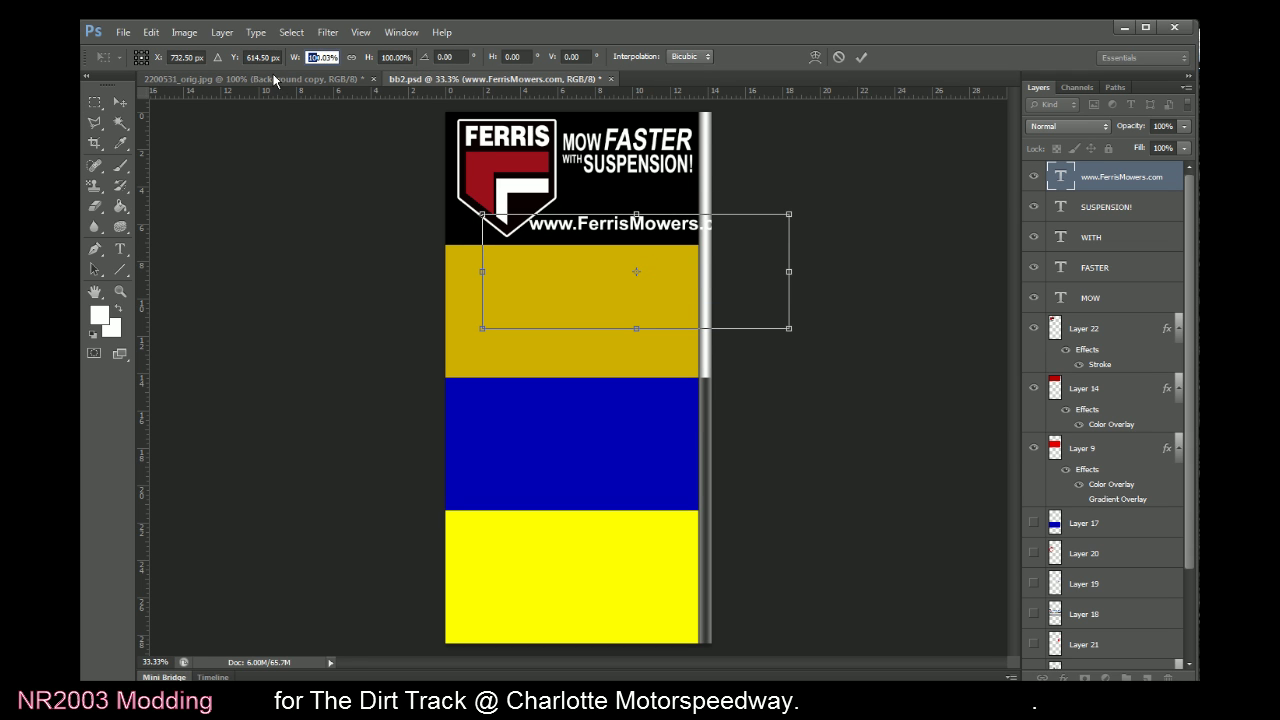
pyautogui.press('Return')
pyautogui.moveTo(630, 268); pyautogui.dragTo(621, 260)
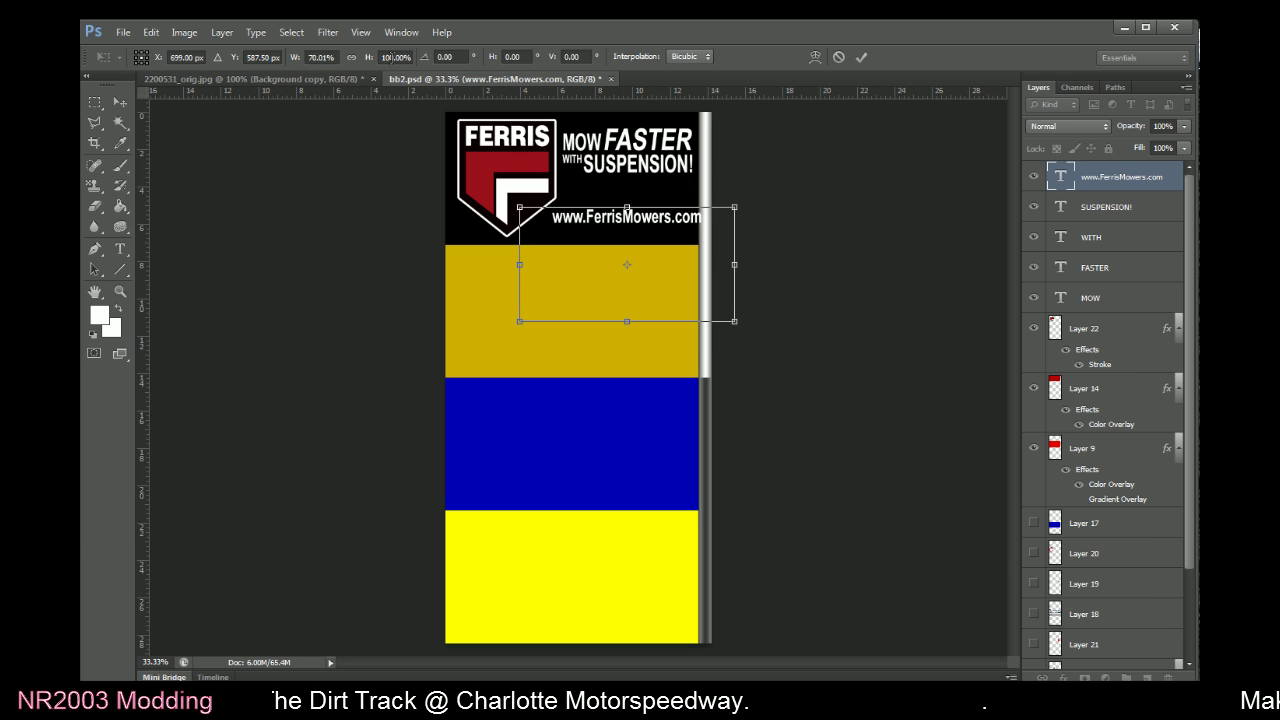
# Scale the web address's width to 40% and move it under the slogan, near the black panel's lower-right corner
pyautogui.click(318, 57)
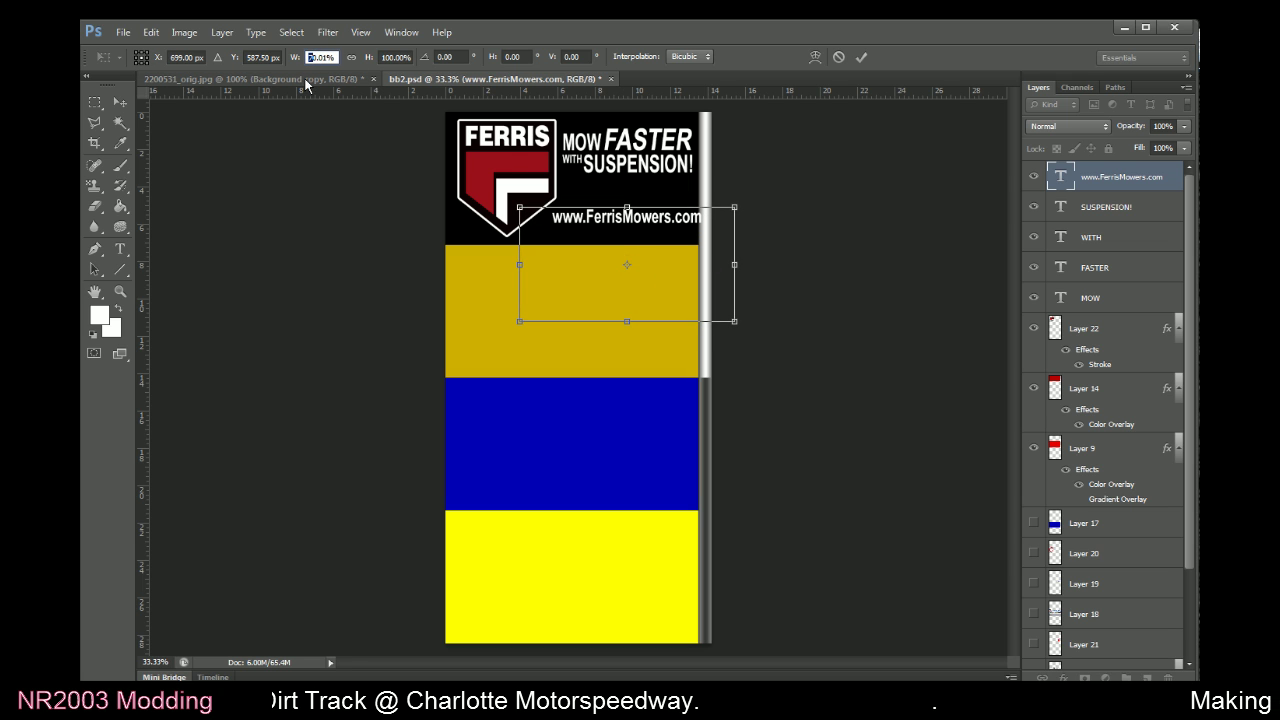
pyautogui.write('40')
pyautogui.press('Return')
pyautogui.moveTo(590, 252); pyautogui.dragTo(612, 257)
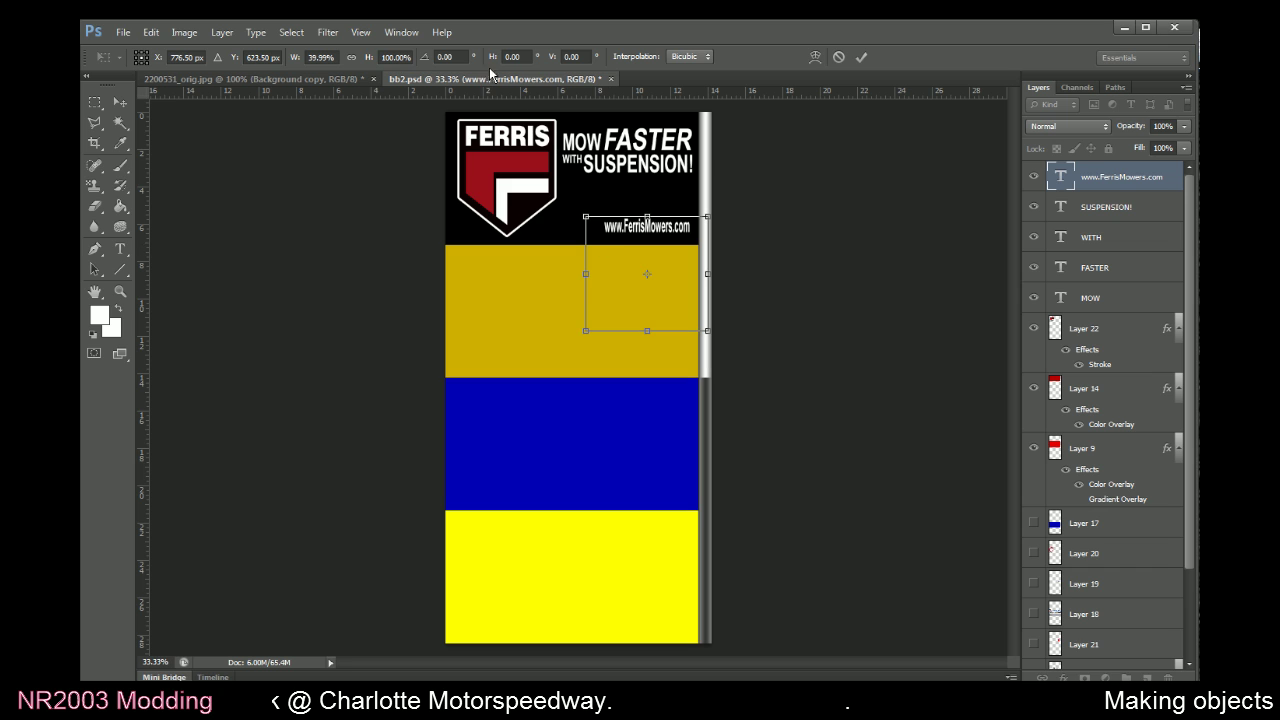
# Reduce the web address's height, seat it at the black panel's lower-right corner and apply the transformation
pyautogui.click(389, 57)
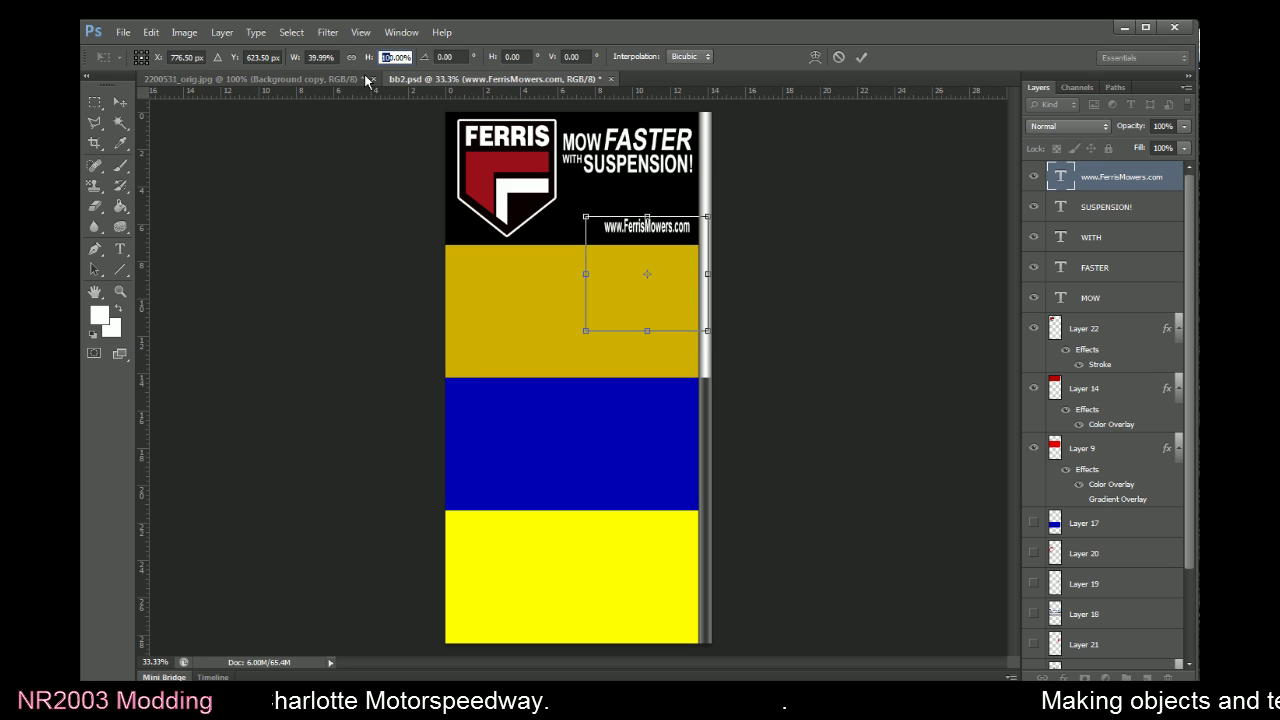
pyautogui.click(861, 57)
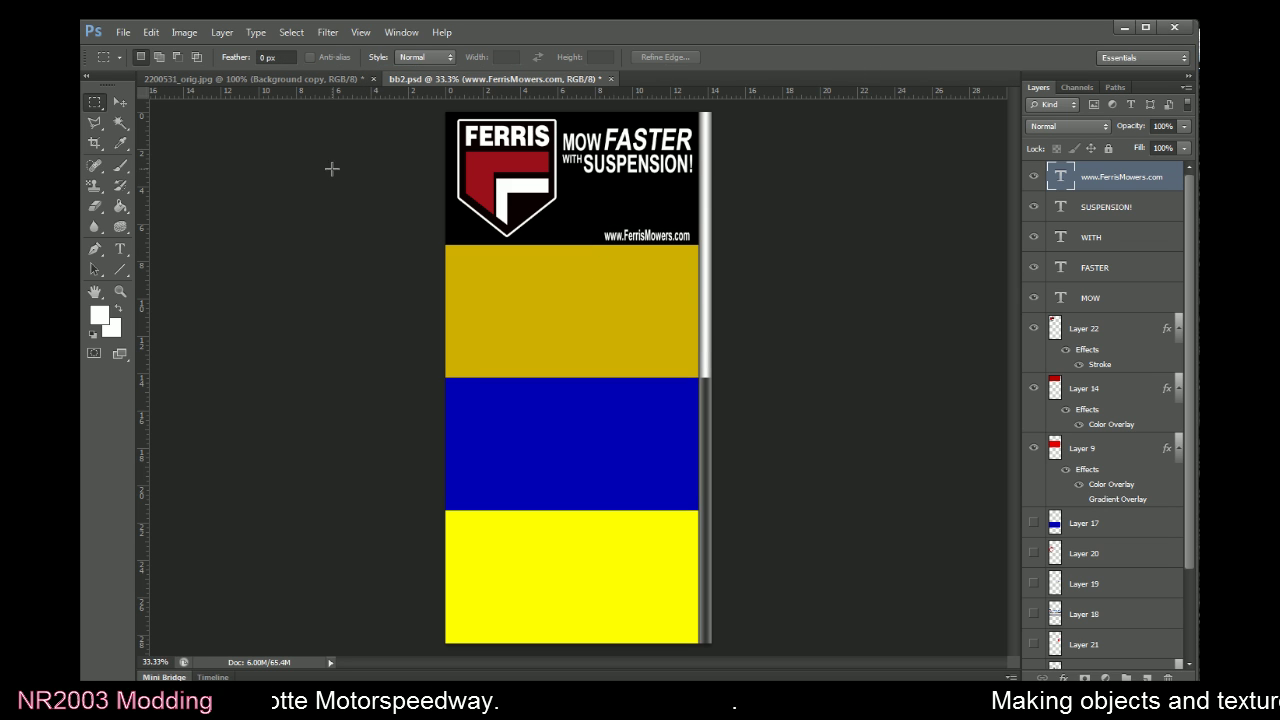
pyautogui.click(120, 103)
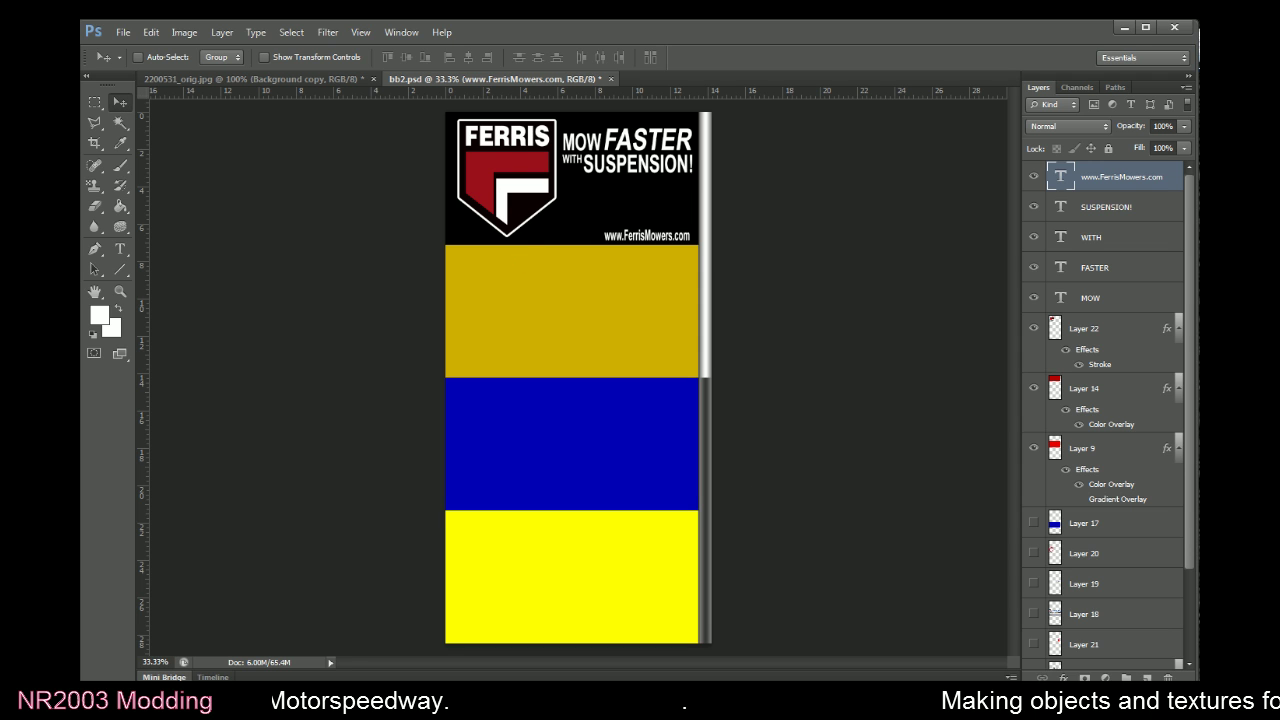
# Switch to Windows Photo Viewer to compare the Ferris billboard with the reference photo
pyautogui.hotkey('alt', 'Tab')
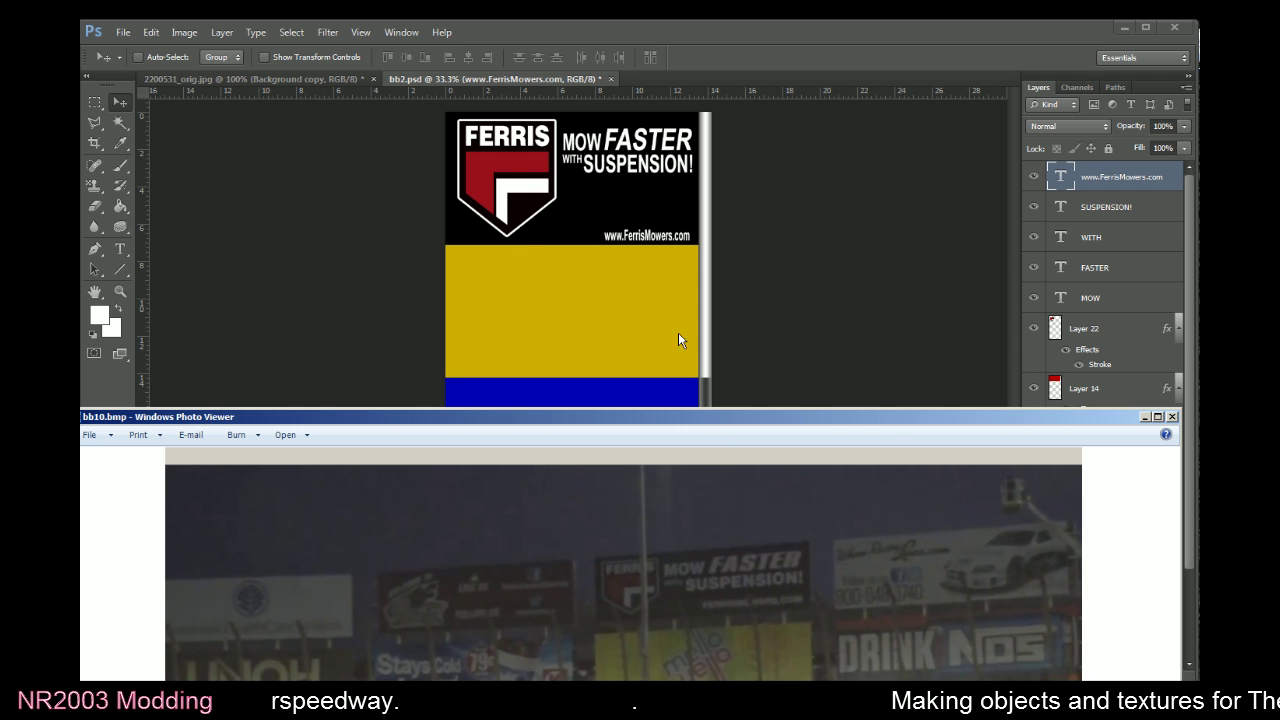
pyautogui.click(651, 291)
pyautogui.press('Up')
pyautogui.press('Up')
pyautogui.press('Up')
pyautogui.press('Up')
pyautogui.press('Up')
pyautogui.press('Up')
pyautogui.press('Up')
pyautogui.press('Up')
pyautogui.press('Up')
pyautogui.press('Up')
pyautogui.press('Up')
pyautogui.press('Up')
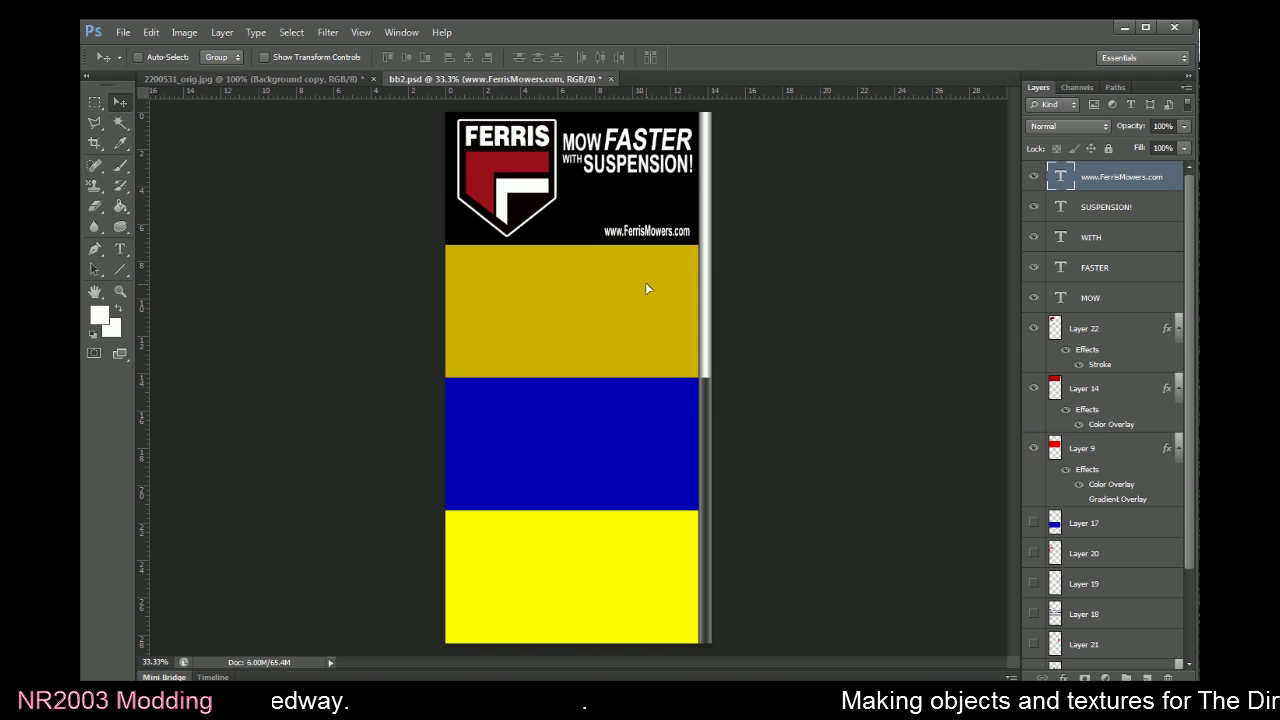
# Fine-tune the web address's horizontal position to end near the slogan's right edge, checking it against bb10.bmp in Windows Photo Viewer
pyautogui.press('Left')
pyautogui.press('Left')
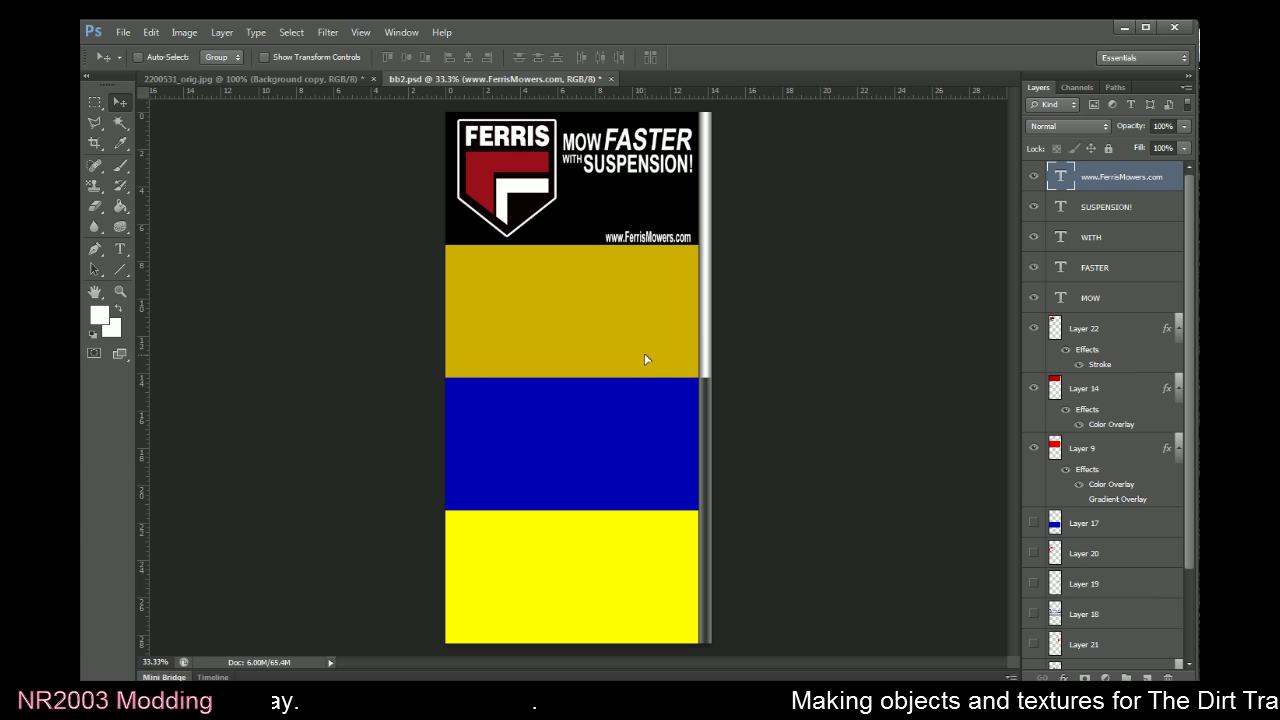
pyautogui.press('Left')
pyautogui.press('Left')
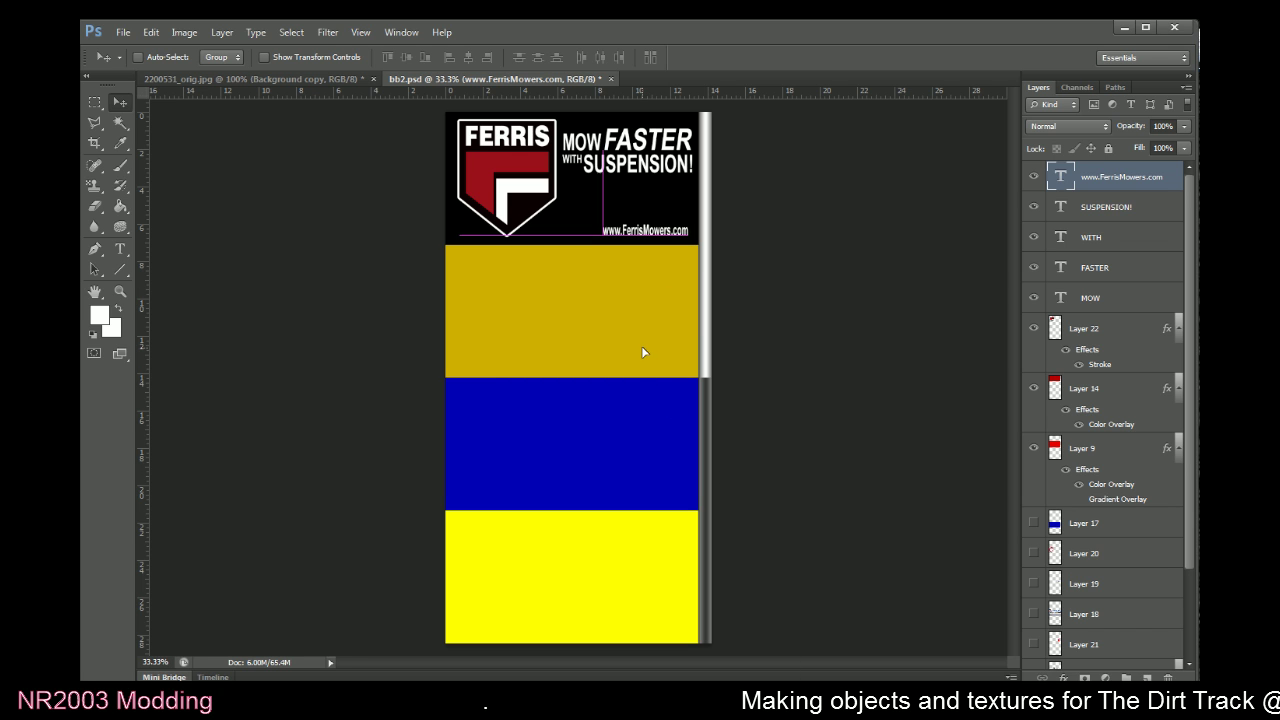
pyautogui.press('Left')
pyautogui.press('Left')
pyautogui.press('Left')
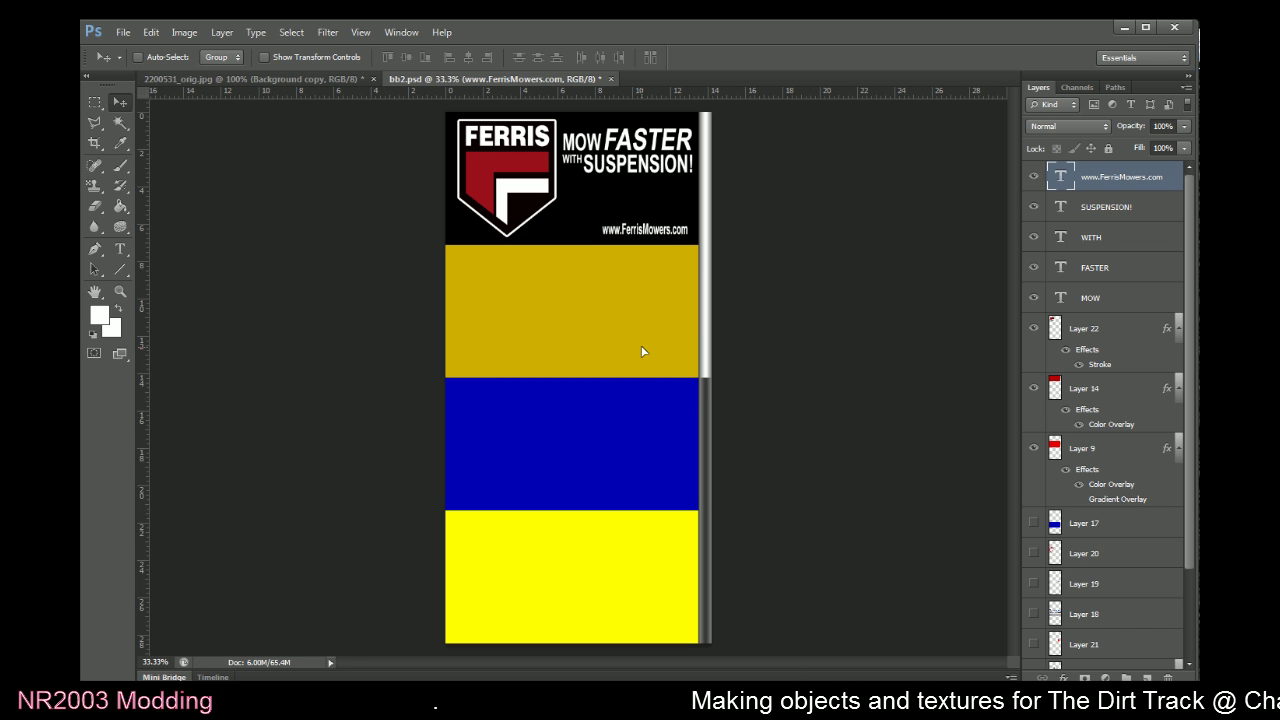
pyautogui.press('Right')
pyautogui.hotkey('alt', 'Tab')
pyautogui.click(807, 192)
pyautogui.press('Right')
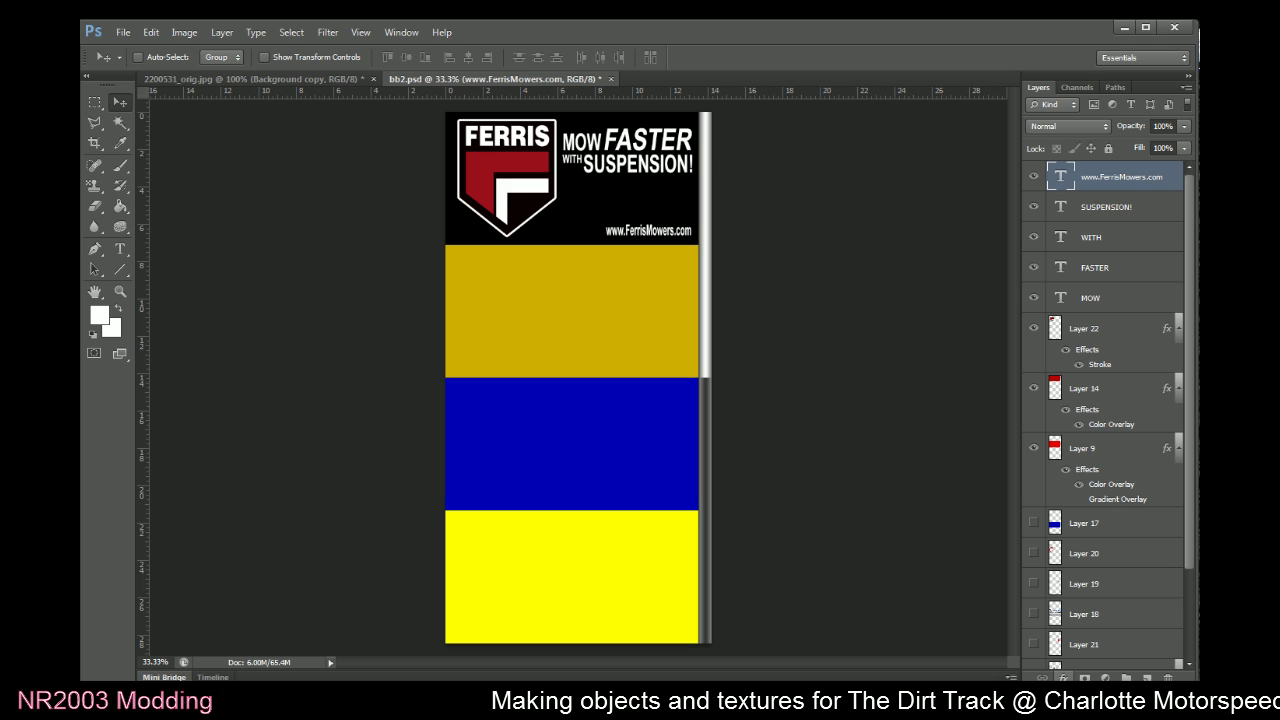
pyautogui.hotkey('alt', 'Tab')
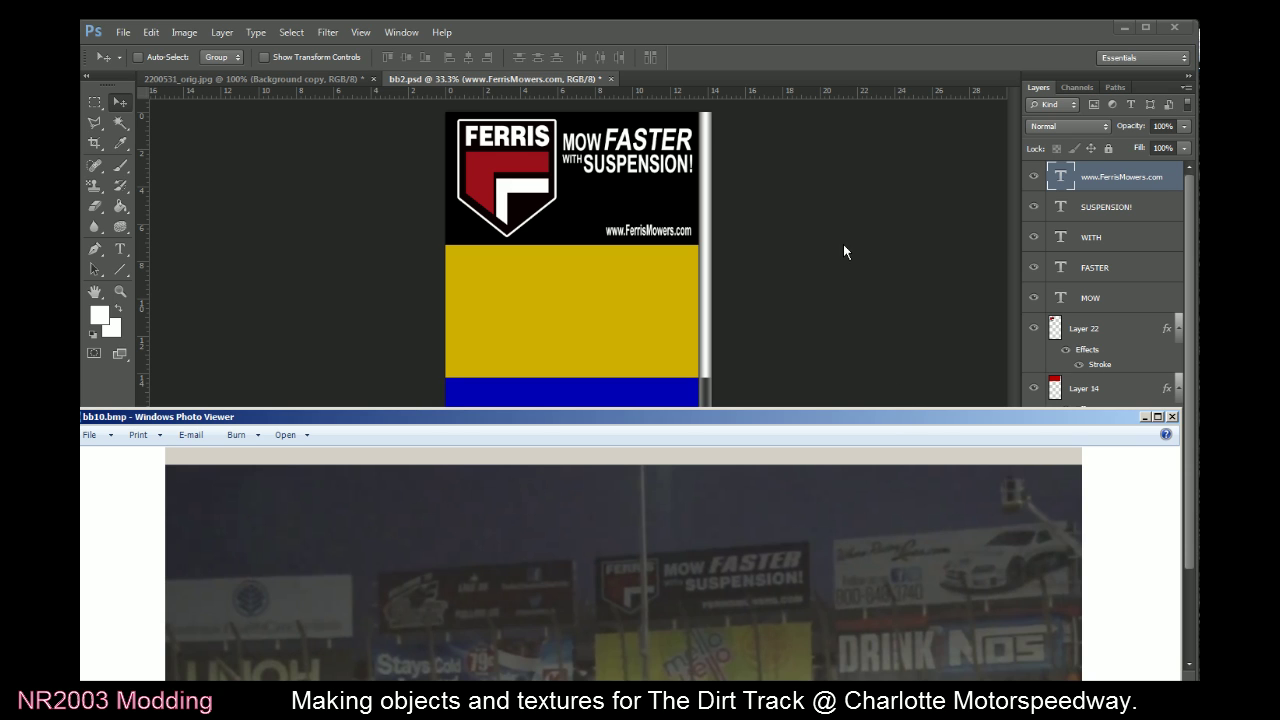
# Move the MOW, FASTER, WITH and SUSPENSION! text layers down slightly together and compare the layout with the reference photo
pyautogui.click(1060, 297)
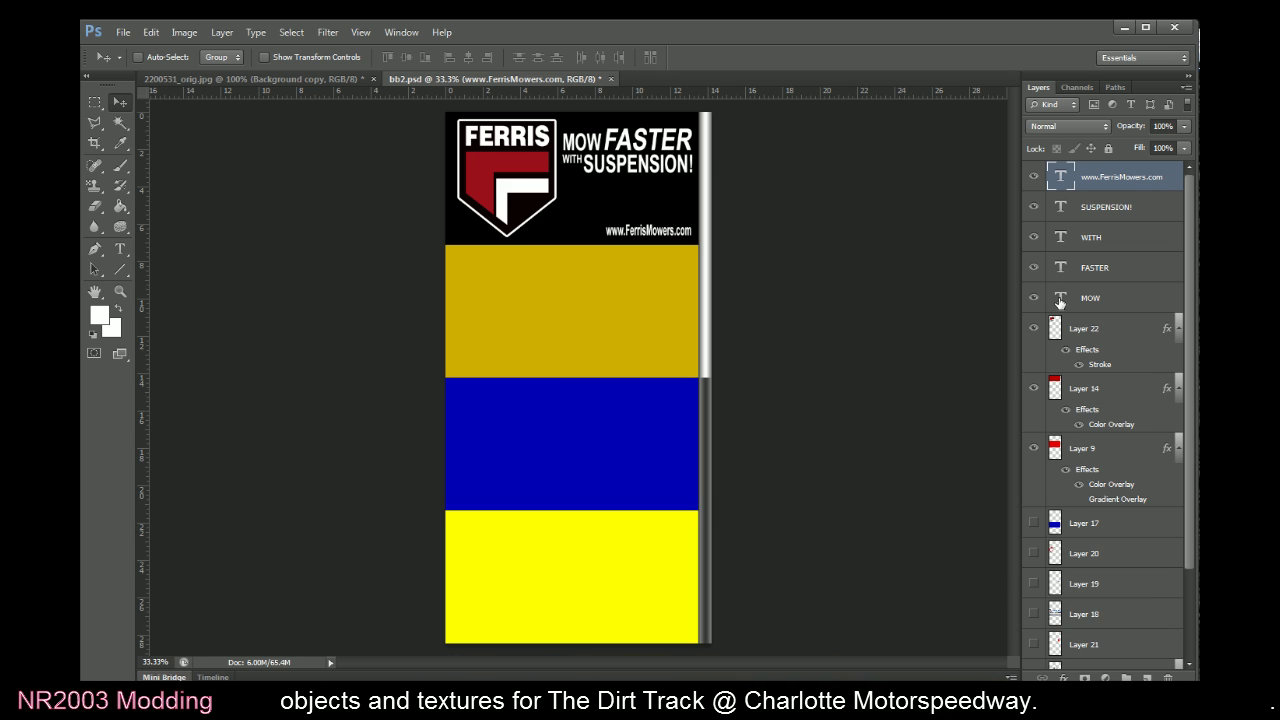
pyautogui.keyDown('shift'); pyautogui.click(1061, 299); pyautogui.keyUp('shift')
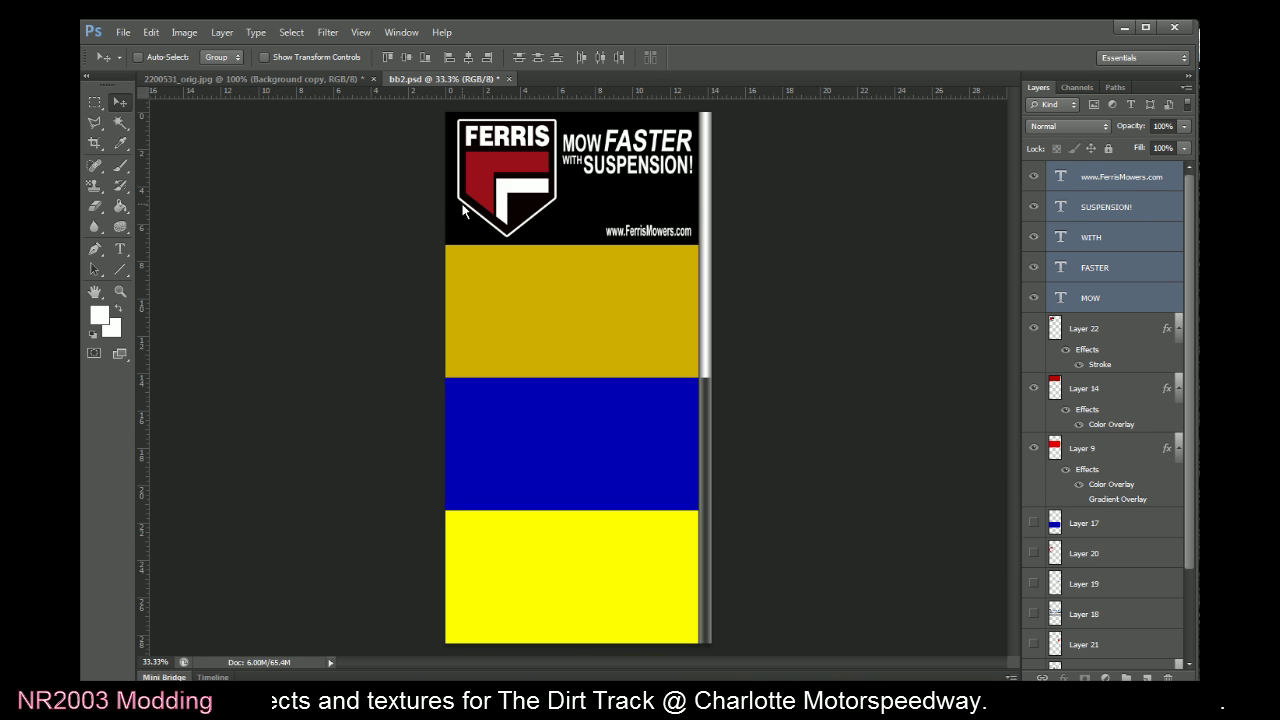
pyautogui.click(1062, 213)
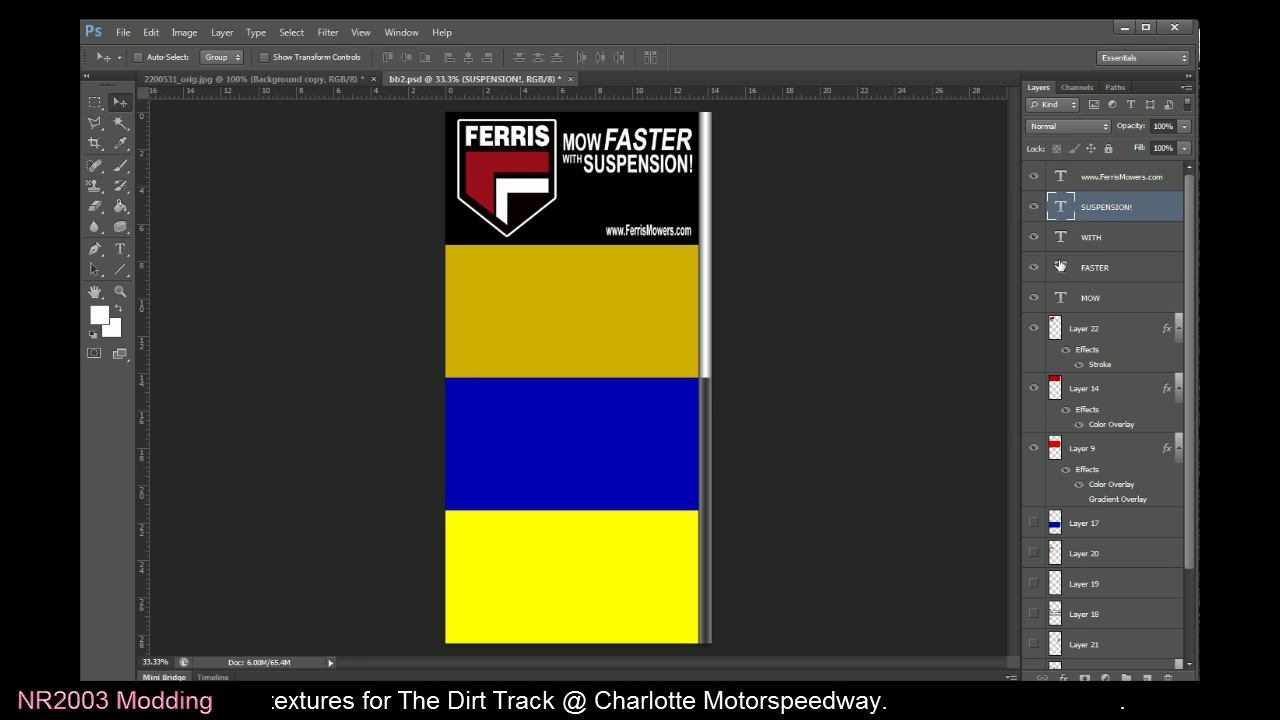
pyautogui.keyDown('shift'); pyautogui.click(1064, 298); pyautogui.keyUp('shift')
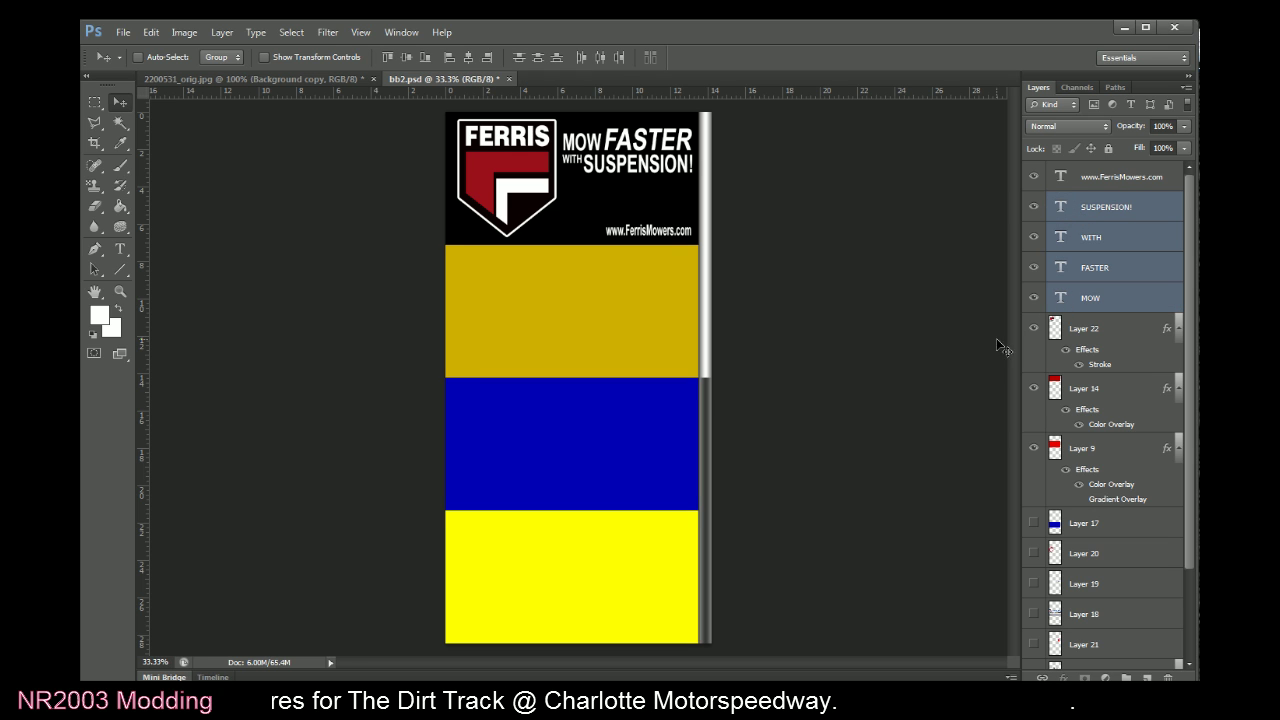
pyautogui.hotkey('shift', 'Down')
pyautogui.hotkey('shift', 'Down')
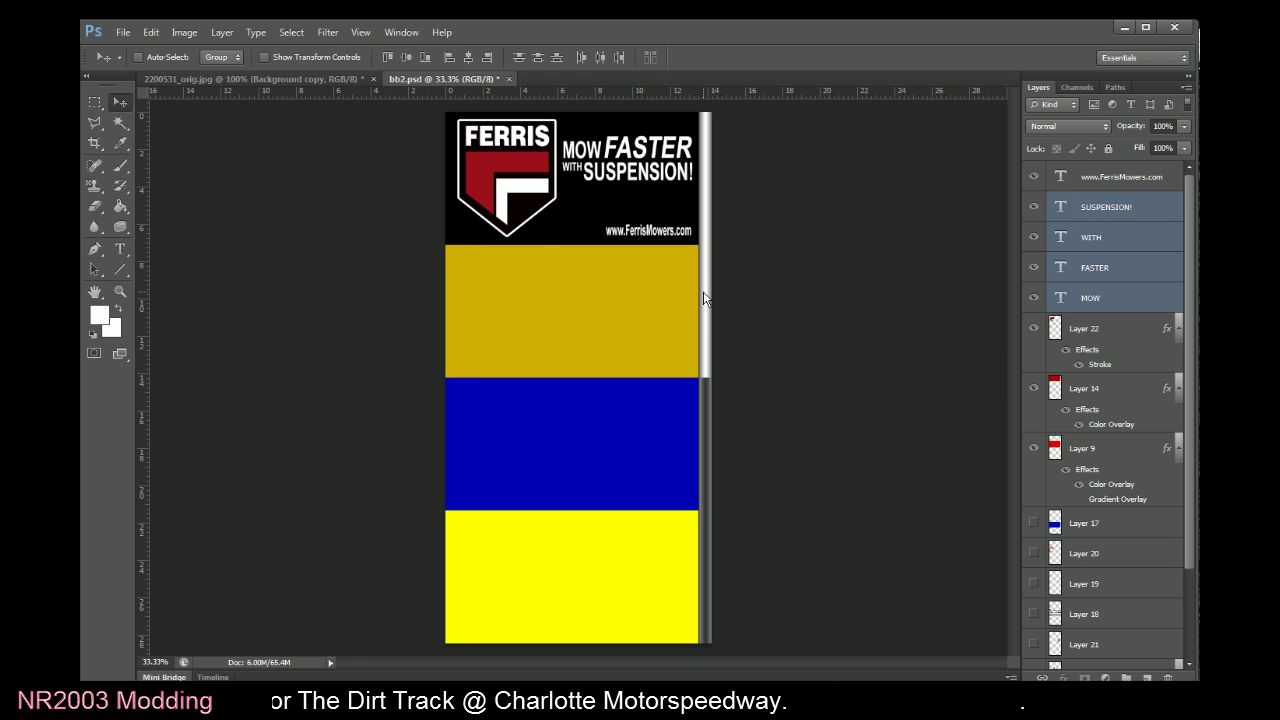
pyautogui.hotkey('shift', 'Down')
pyautogui.hotkey('shift', 'Up')
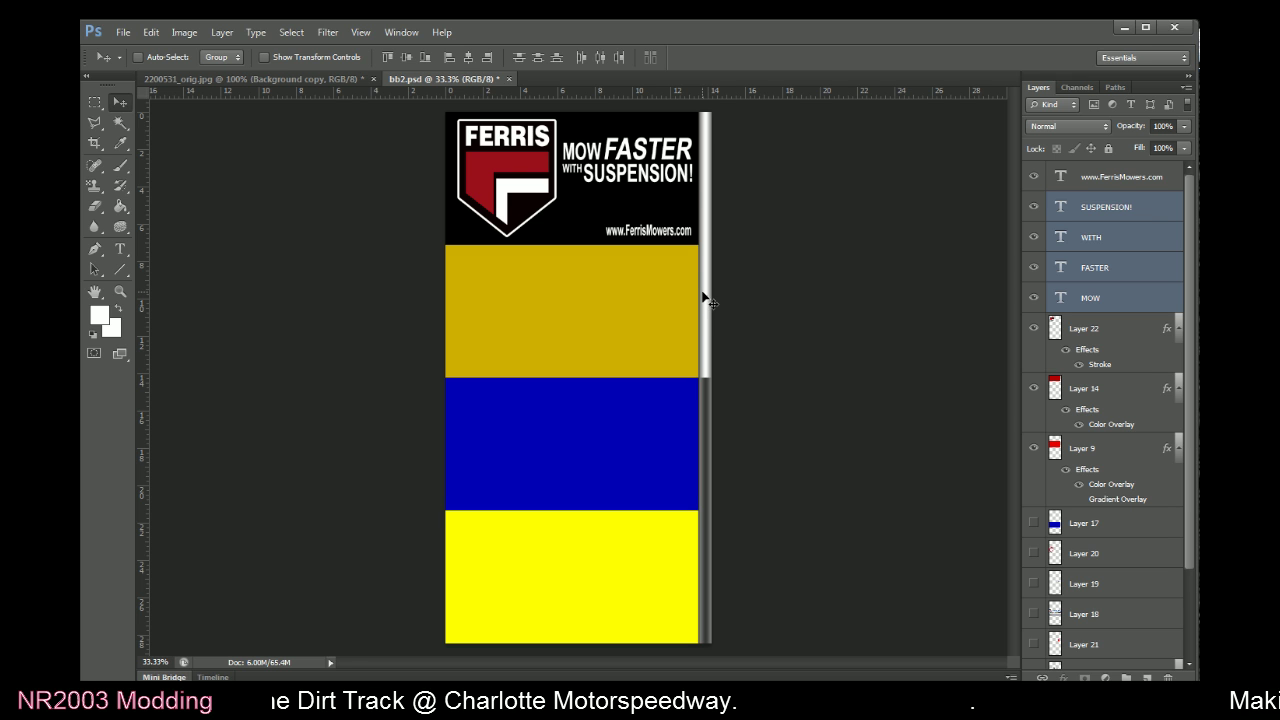
pyautogui.hotkey('alt', 'Tab')
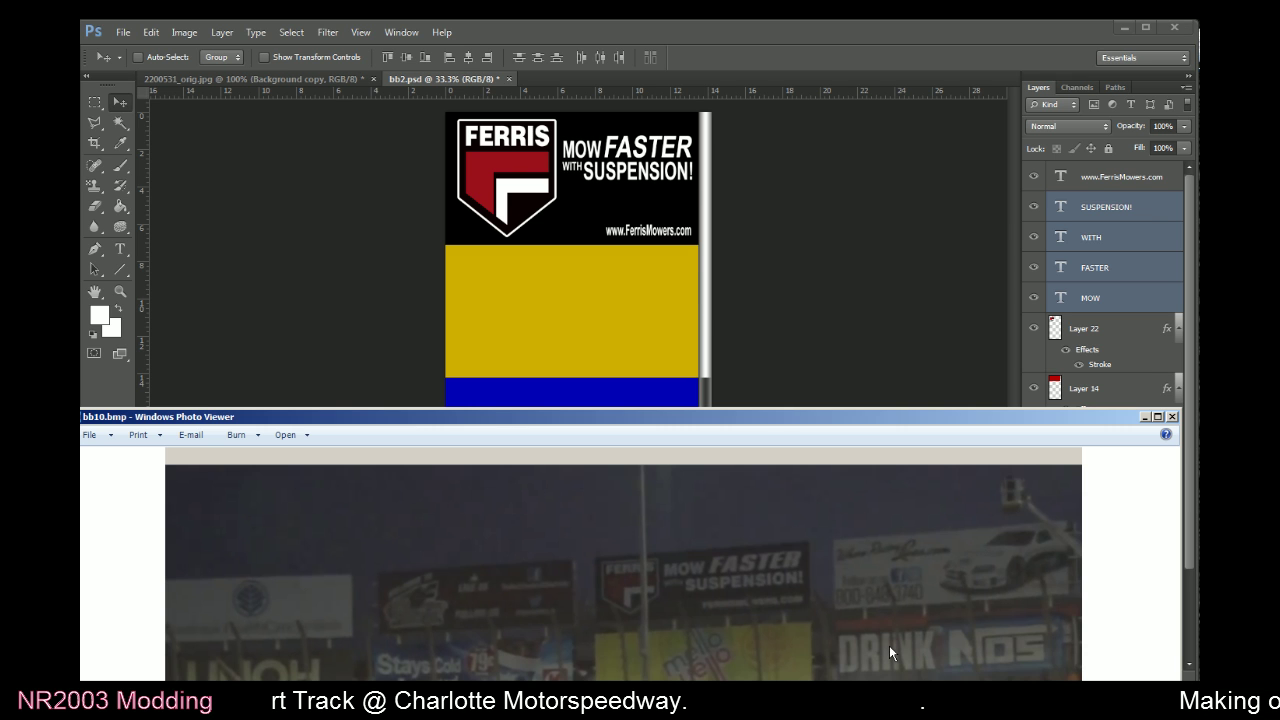
pyautogui.click(790, 213)
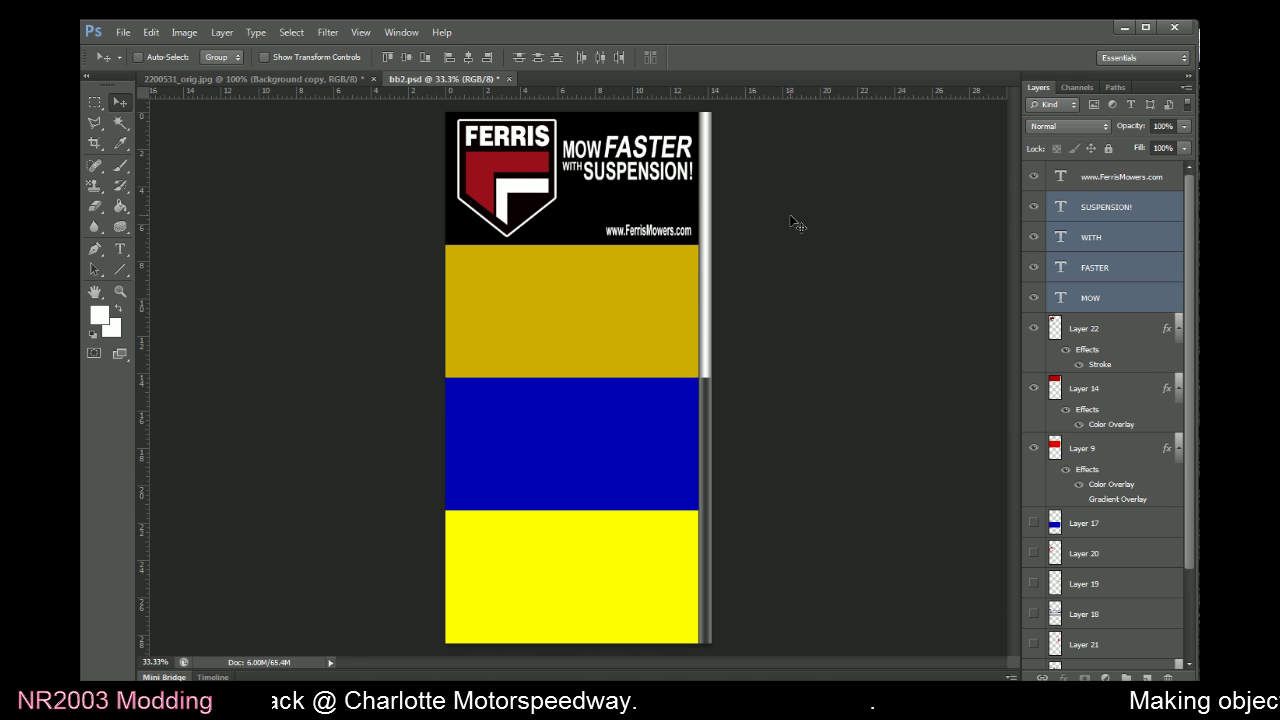
pyautogui.click(94, 102)
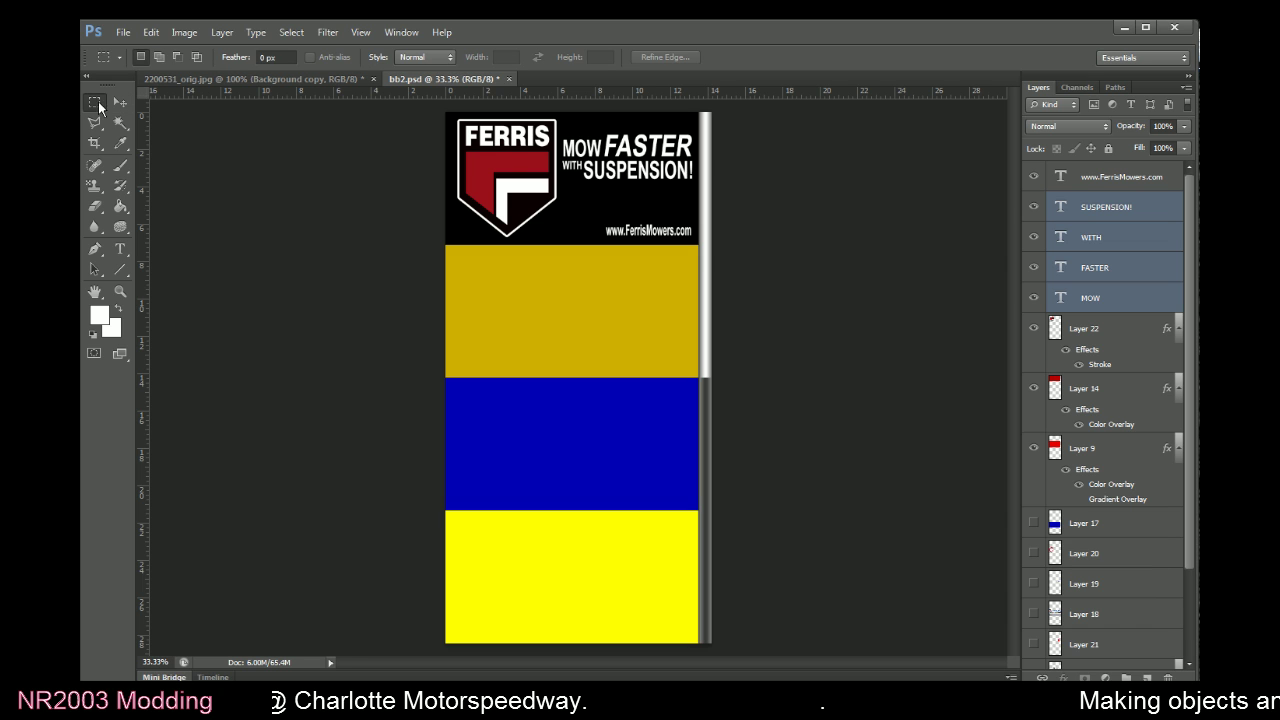
pyautogui.rightClick(528, 223)
pyautogui.click(570, 338)
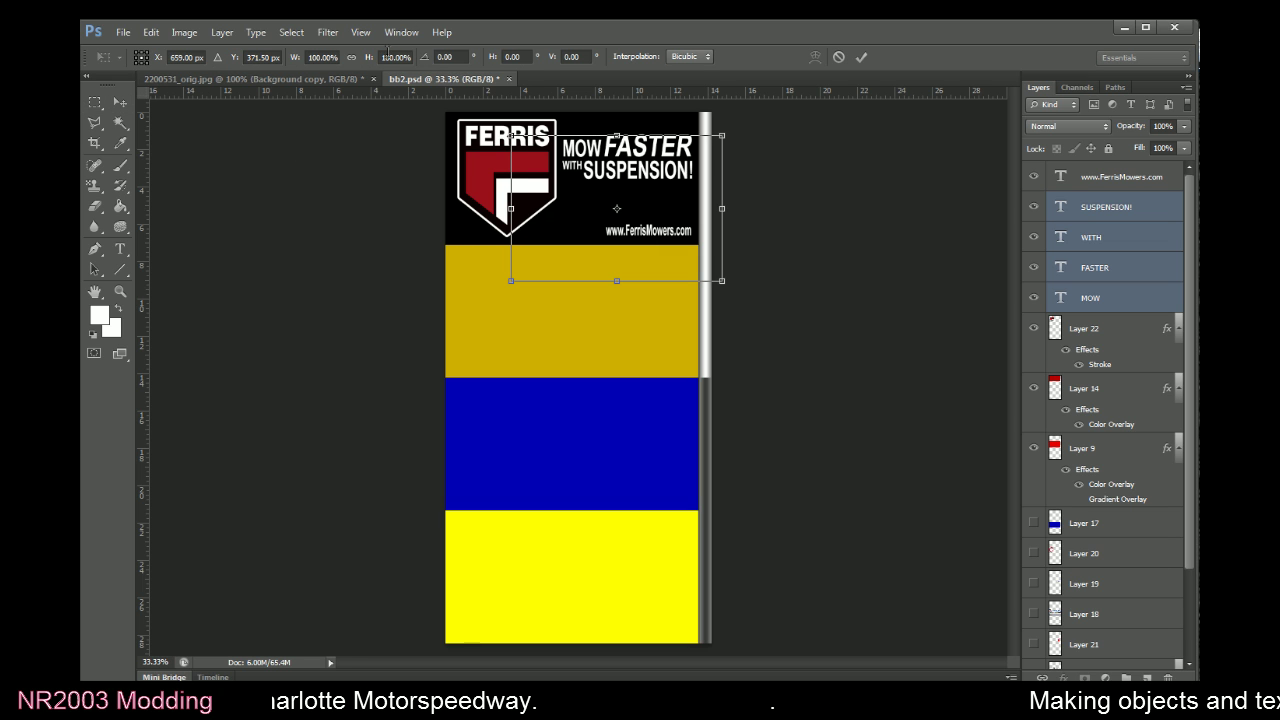
pyautogui.click(859, 58)
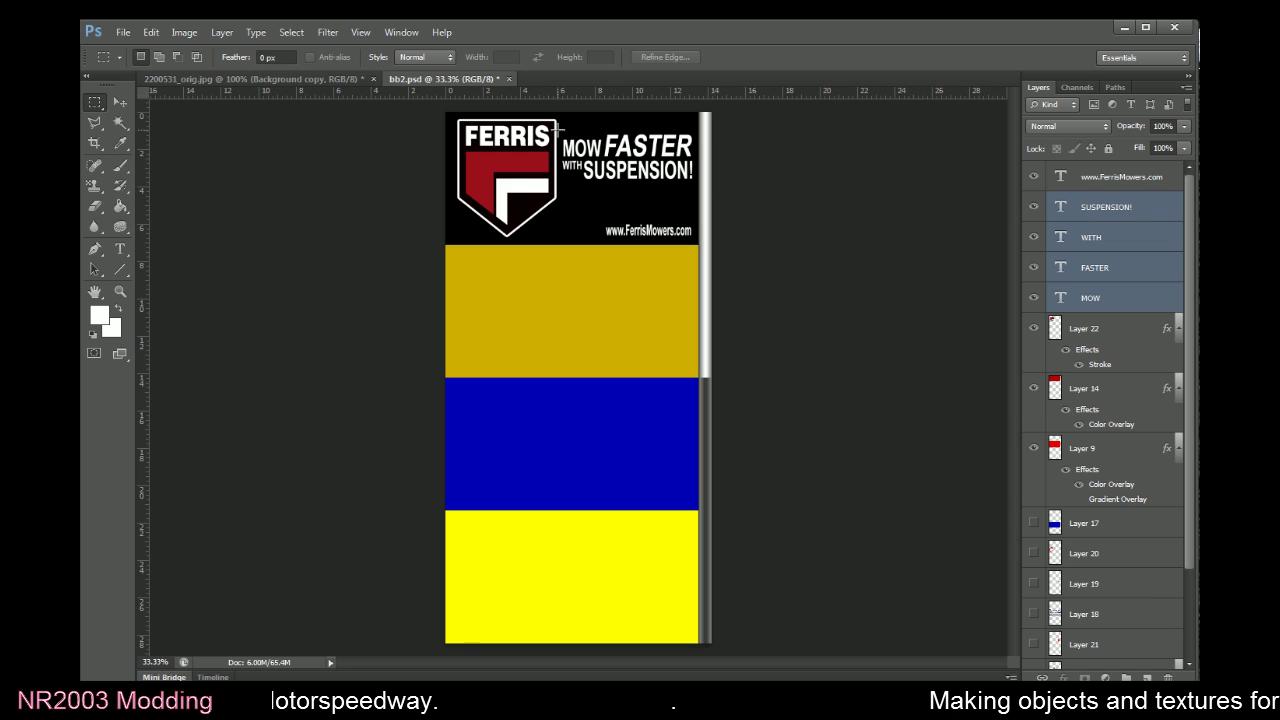
# Free-transform the four slogan text layers to 120% height and apply the transformation
pyautogui.rightClick(518, 170)
pyautogui.click(561, 284)
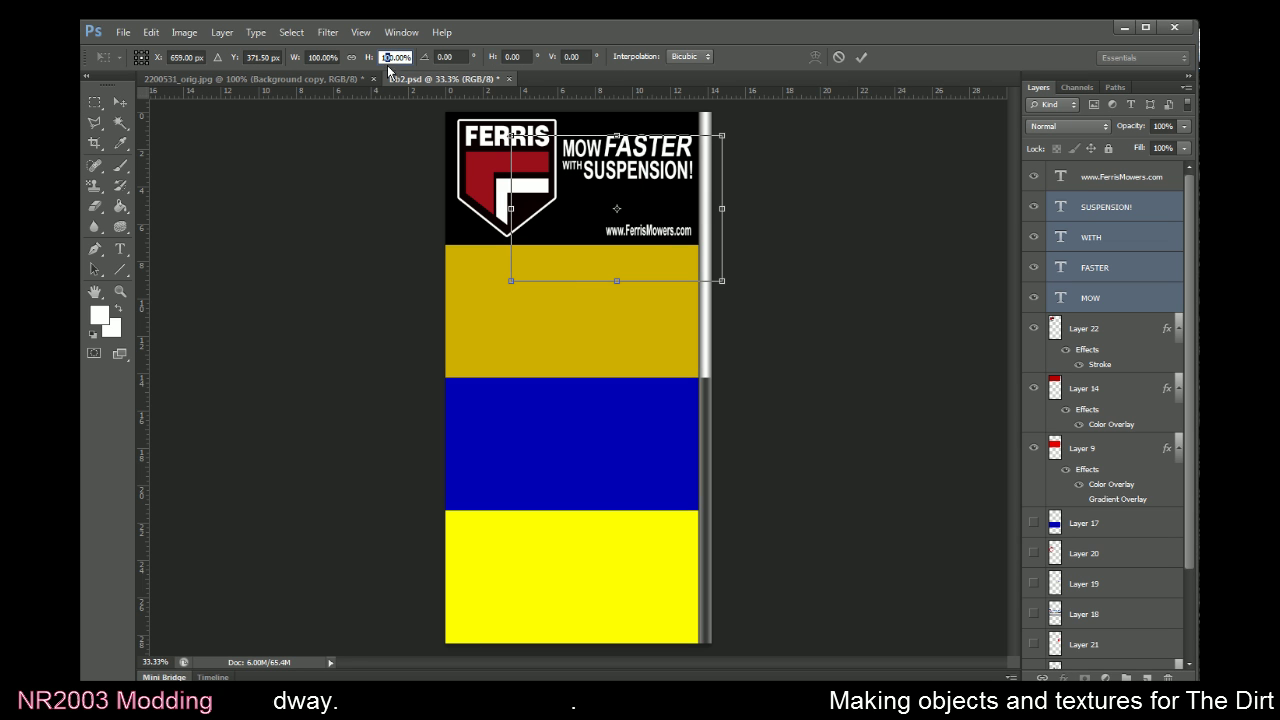
pyautogui.write('2')
pyautogui.press('Return')
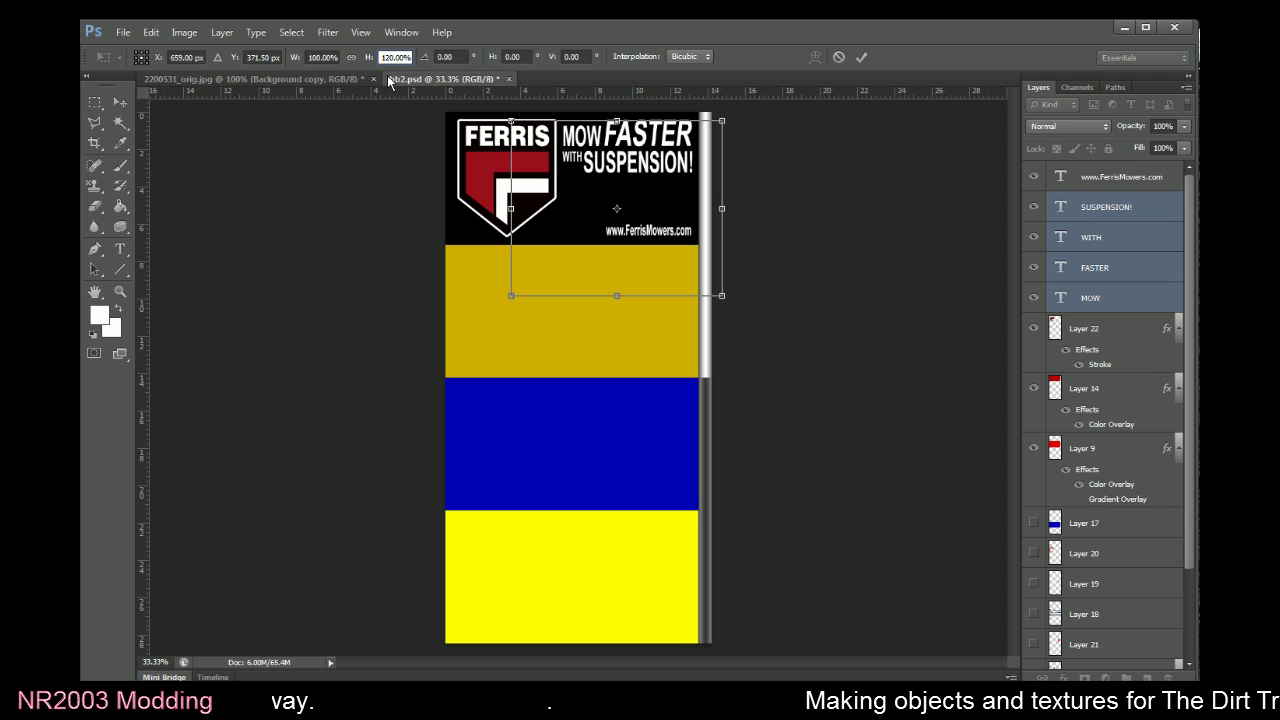
pyautogui.click(861, 57)
# Nudge the enlarged slogan down to sit between the black panel's upper edge and the web address
pyautogui.press('Down')
pyautogui.press('Down')
pyautogui.press('Down')
pyautogui.press('Down')
pyautogui.press('Down')
pyautogui.press('Down')
pyautogui.press('Down')
pyautogui.press('Down')
pyautogui.press('Down')
pyautogui.press('Down')
pyautogui.press('Down')
pyautogui.press('Down')
pyautogui.press('Down')
pyautogui.press('Down')
pyautogui.press('Down')
pyautogui.press('Down')
pyautogui.press('Down')
pyautogui.press('Down')
pyautogui.press('Down')
pyautogui.press('Down')
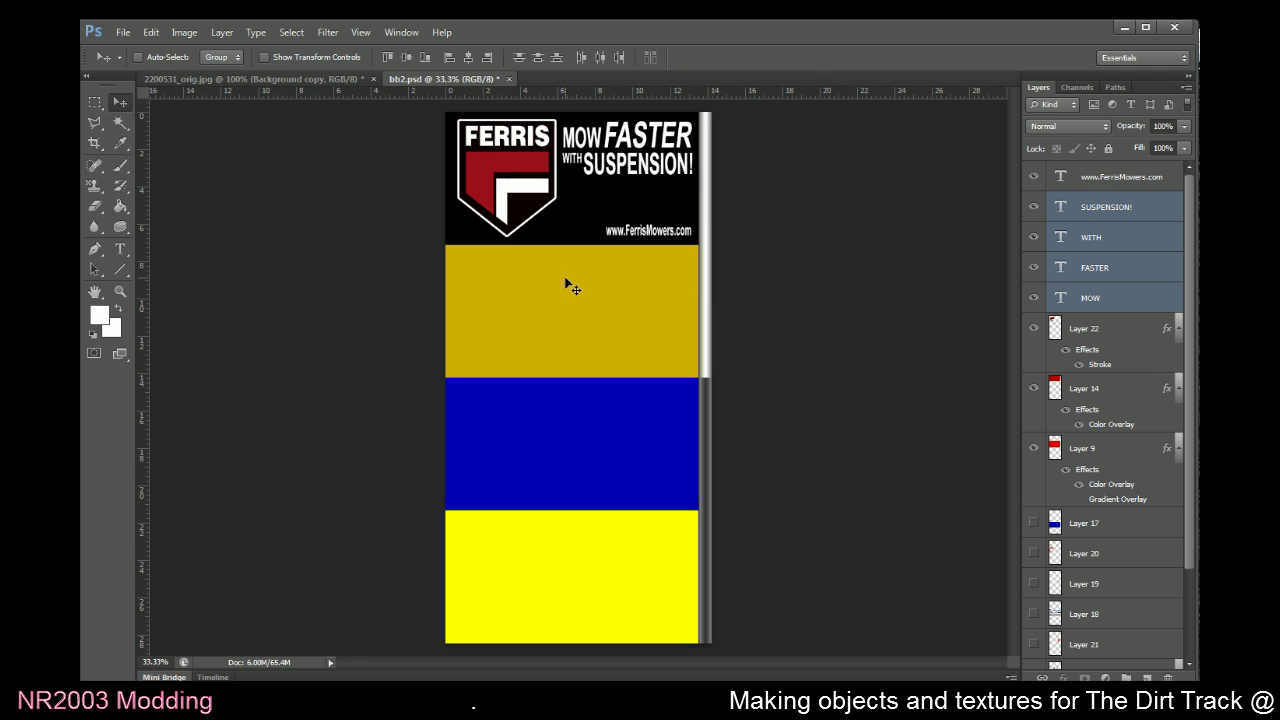
pyautogui.press('Down')
pyautogui.press('Down')
pyautogui.press('Down')
pyautogui.press('Down')
pyautogui.press('Down')
pyautogui.press('Down')
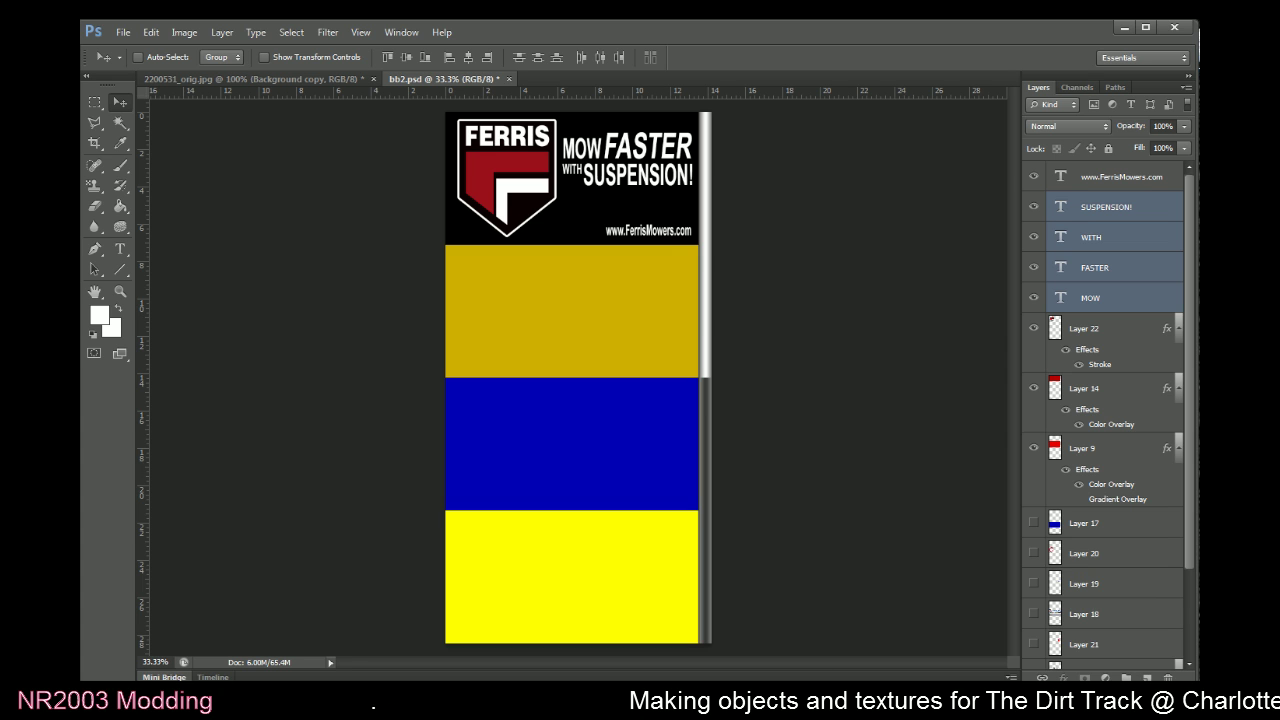
# Compare the slogan with the reference photo in Windows Photo Viewer, then return to Photoshop and save bb2.psd
pyautogui.hotkey('alt', 'Tab')
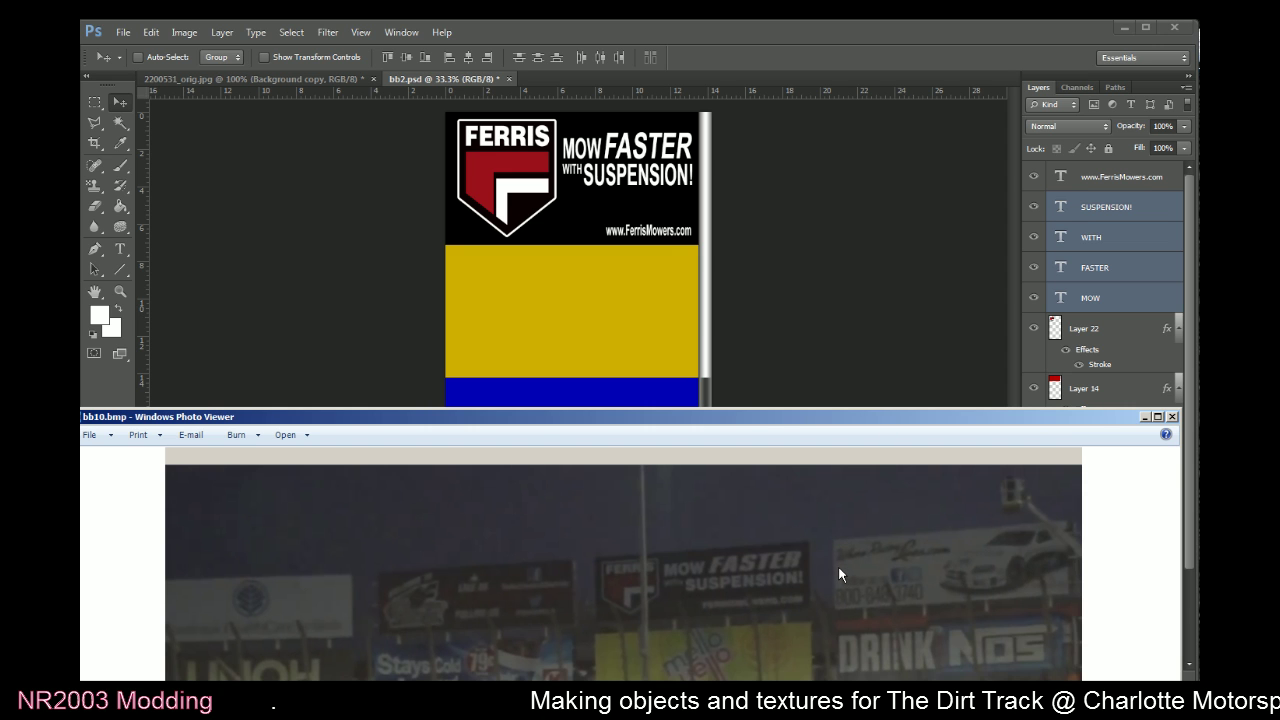
pyautogui.click(847, 233)
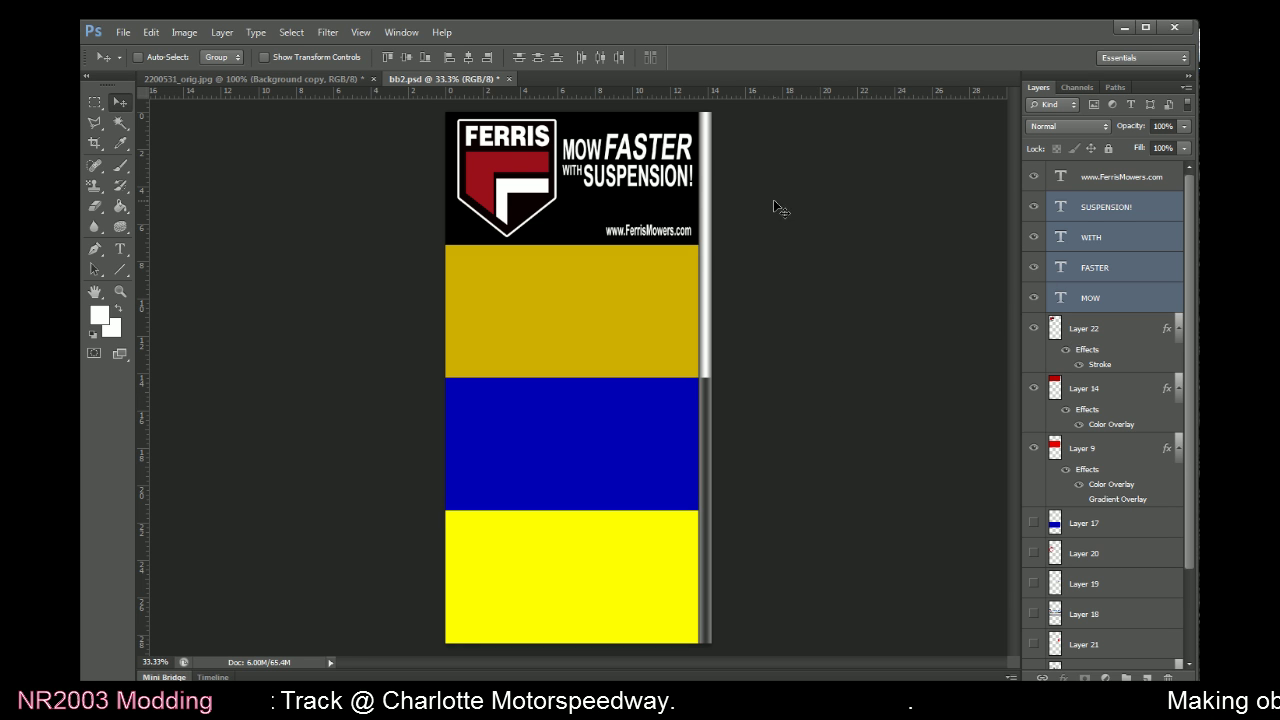
pyautogui.click(122, 32)
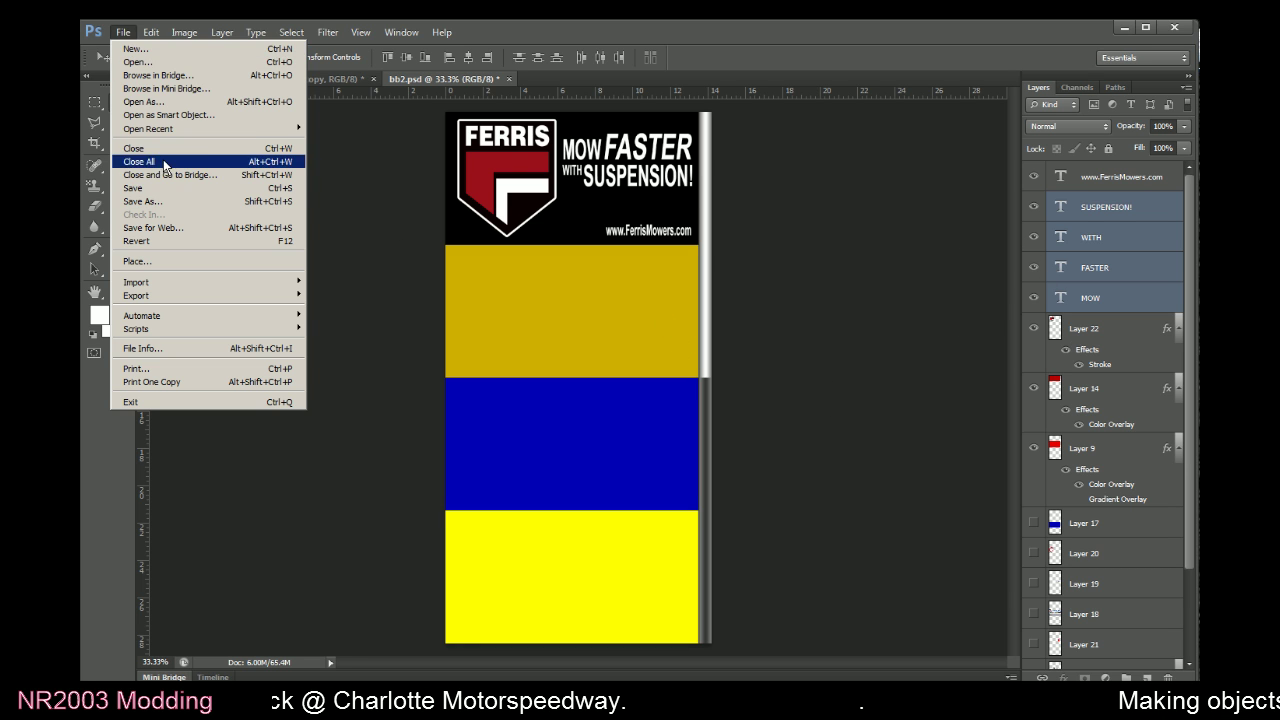
pyautogui.click(170, 190)
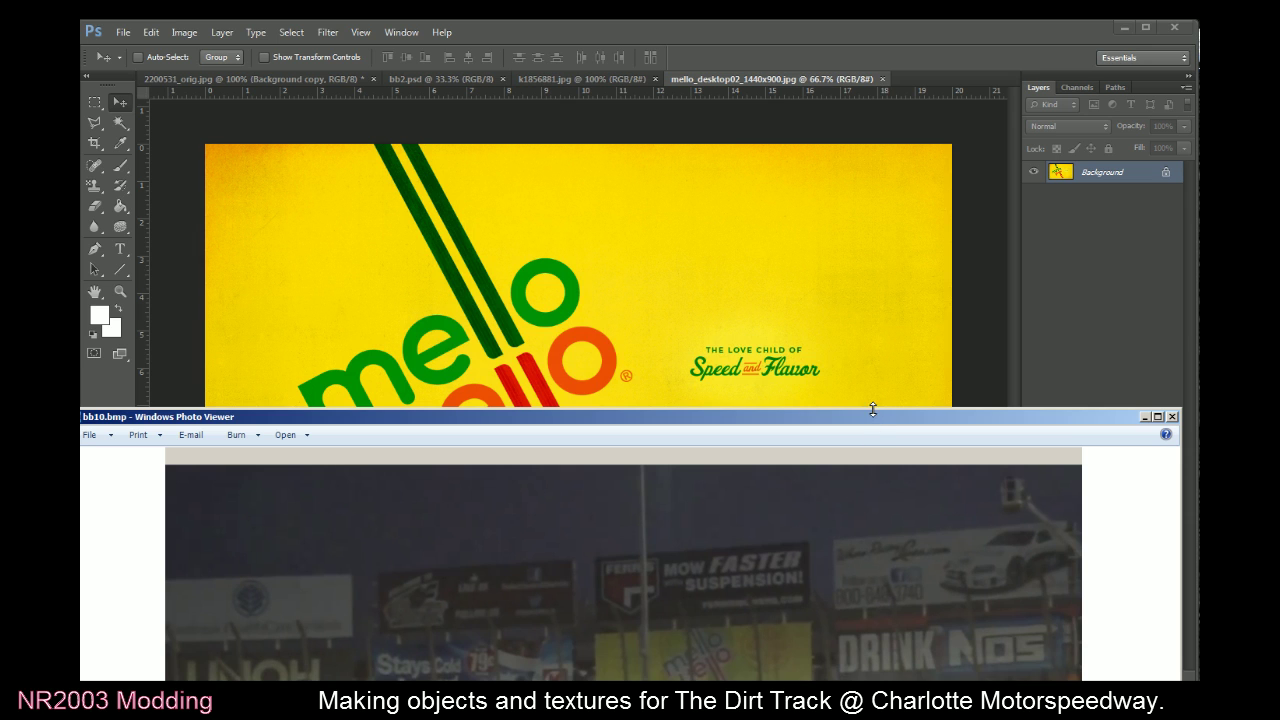
# Check the Mello Yello board in the reference photo, then Magic Wand the yellow background of mello_desktop02_1440x900.jpg at tolerance 125
pyautogui.moveTo(871, 420); pyautogui.dragTo(874, 382)
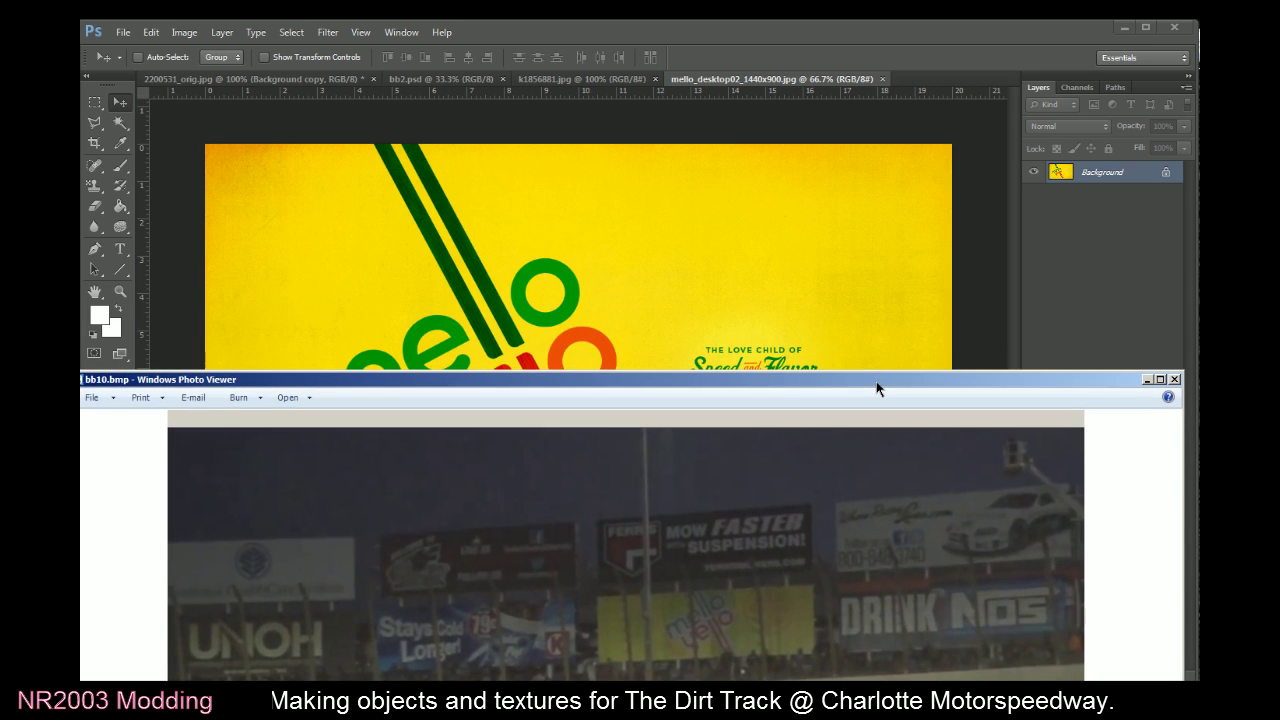
pyautogui.click(632, 323)
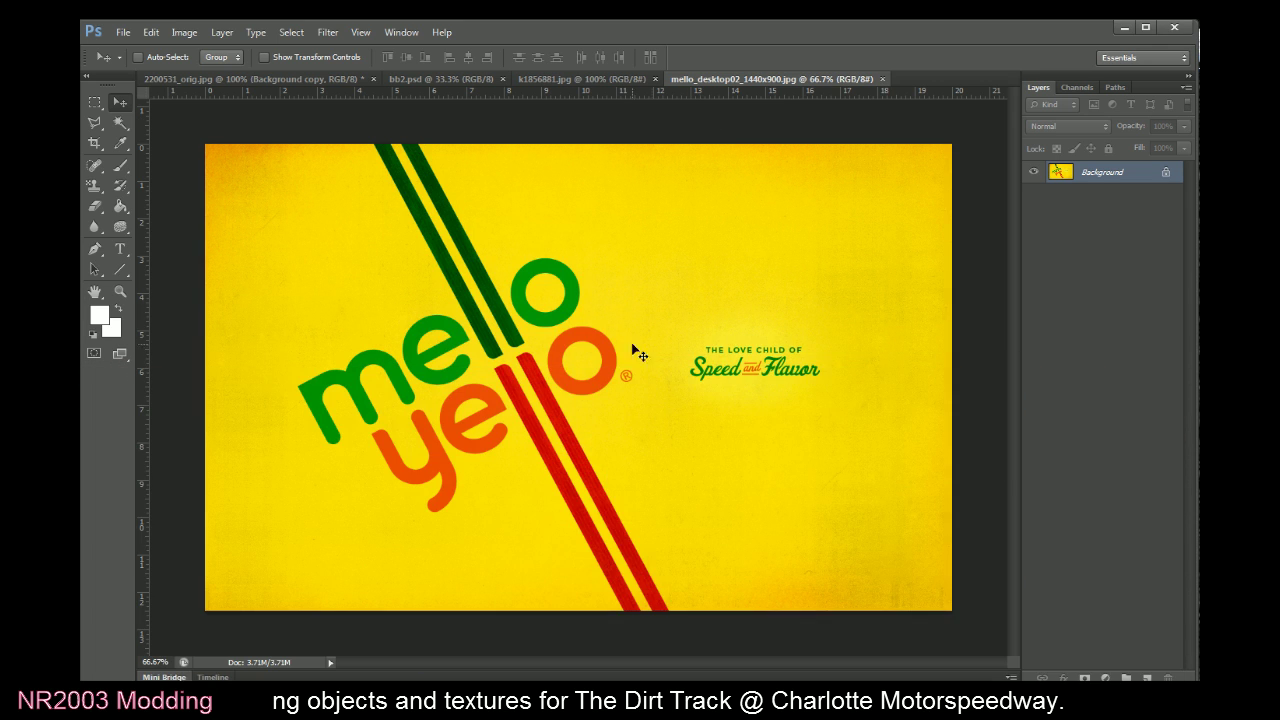
pyautogui.press('w')
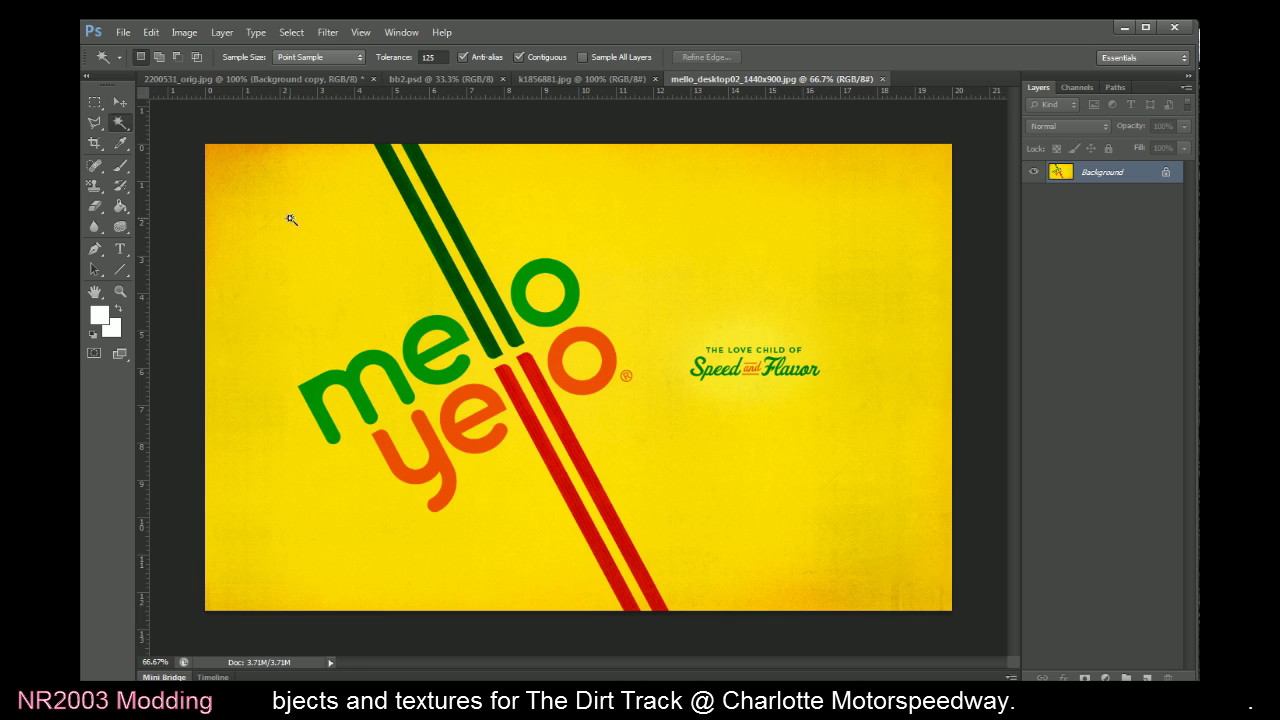
pyautogui.click(357, 263)
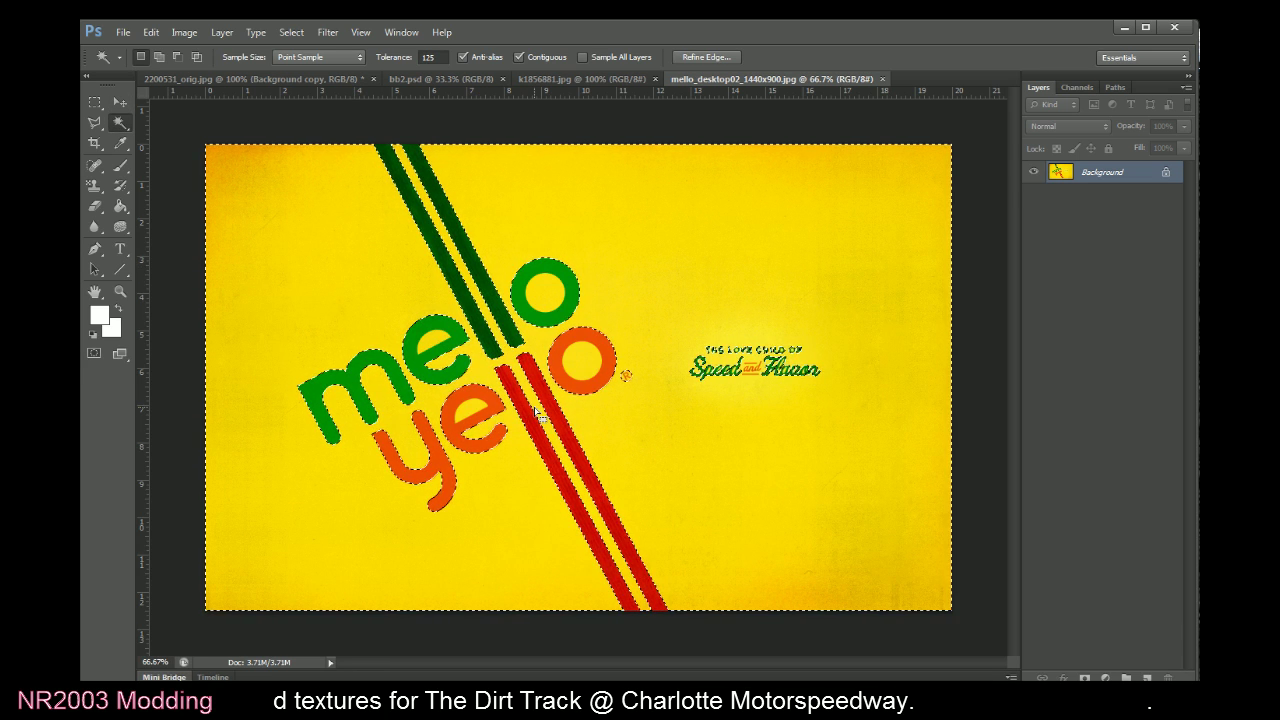
# Sample the yellow of the Mello Yello image as the foreground color with the Eyedropper, leaving the selection unfilled
pyautogui.click(119, 144)
pyautogui.click(581, 354)
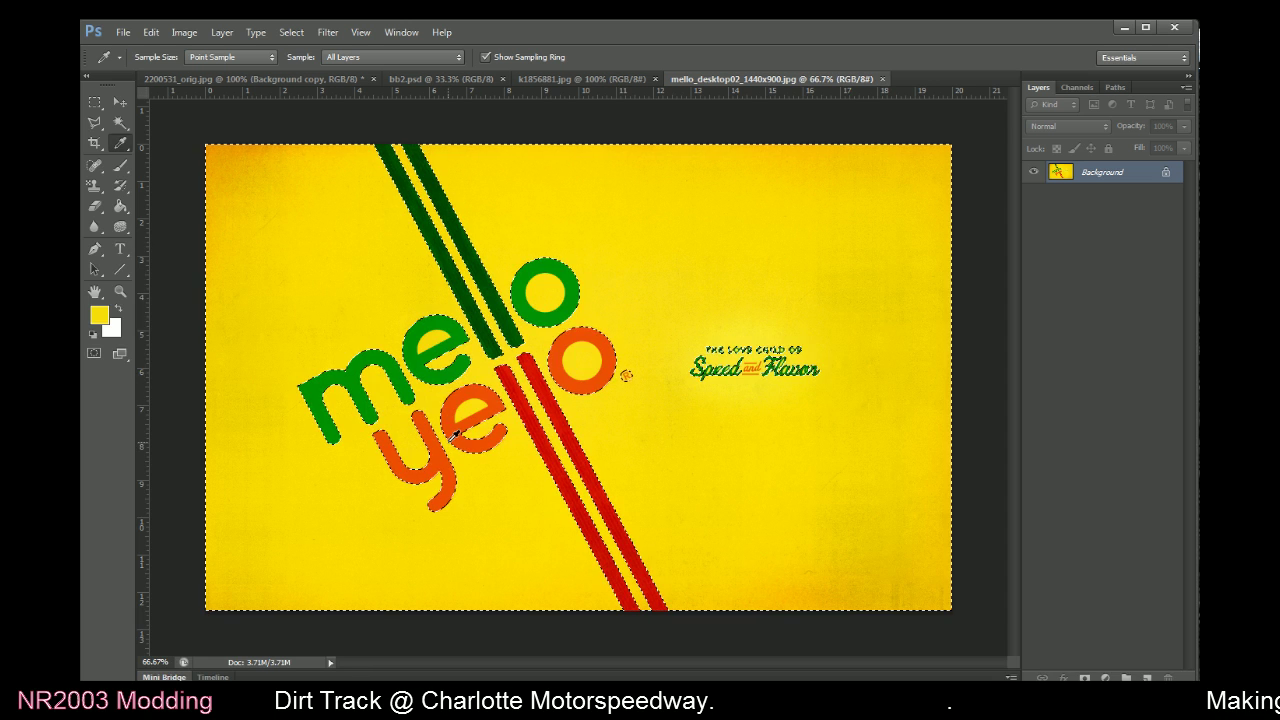
pyautogui.hotkey('shift', 'F5')
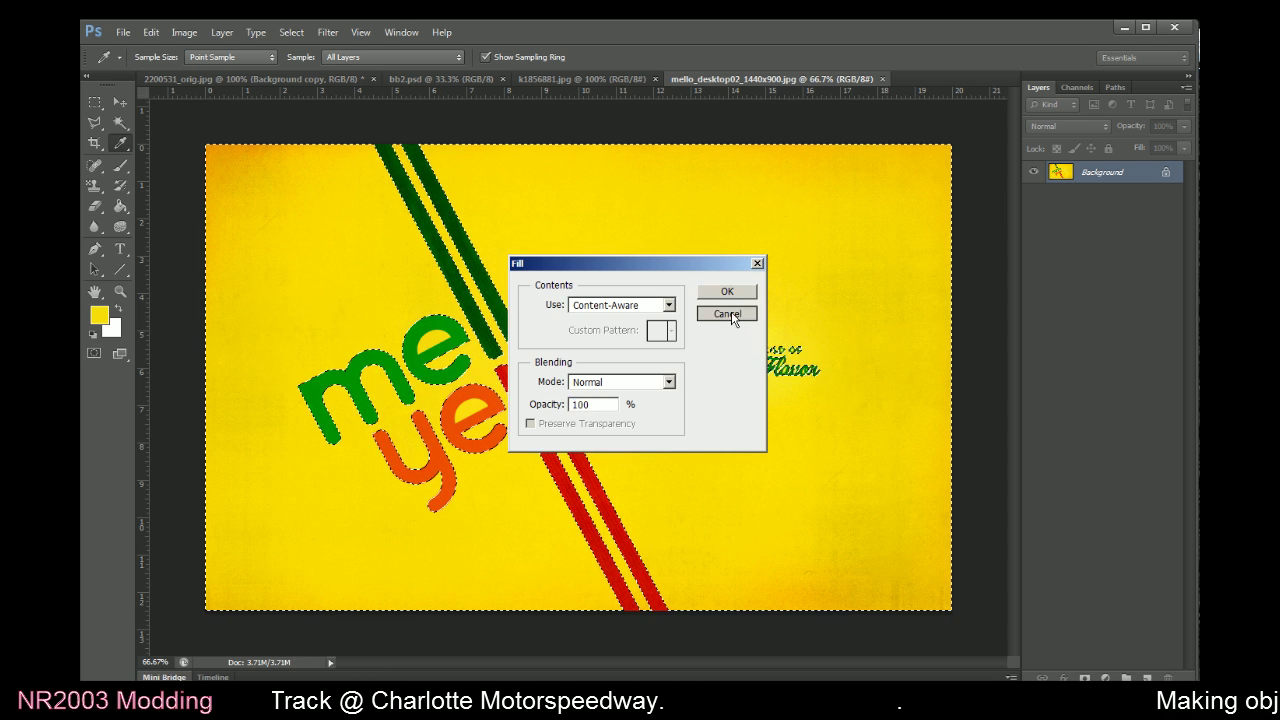
pyautogui.click(727, 314)
# Duplicate the Background layer as Background copy, hide the original and delete the selected yellow from the copy
pyautogui.click(222, 32)
pyautogui.click(241, 58)
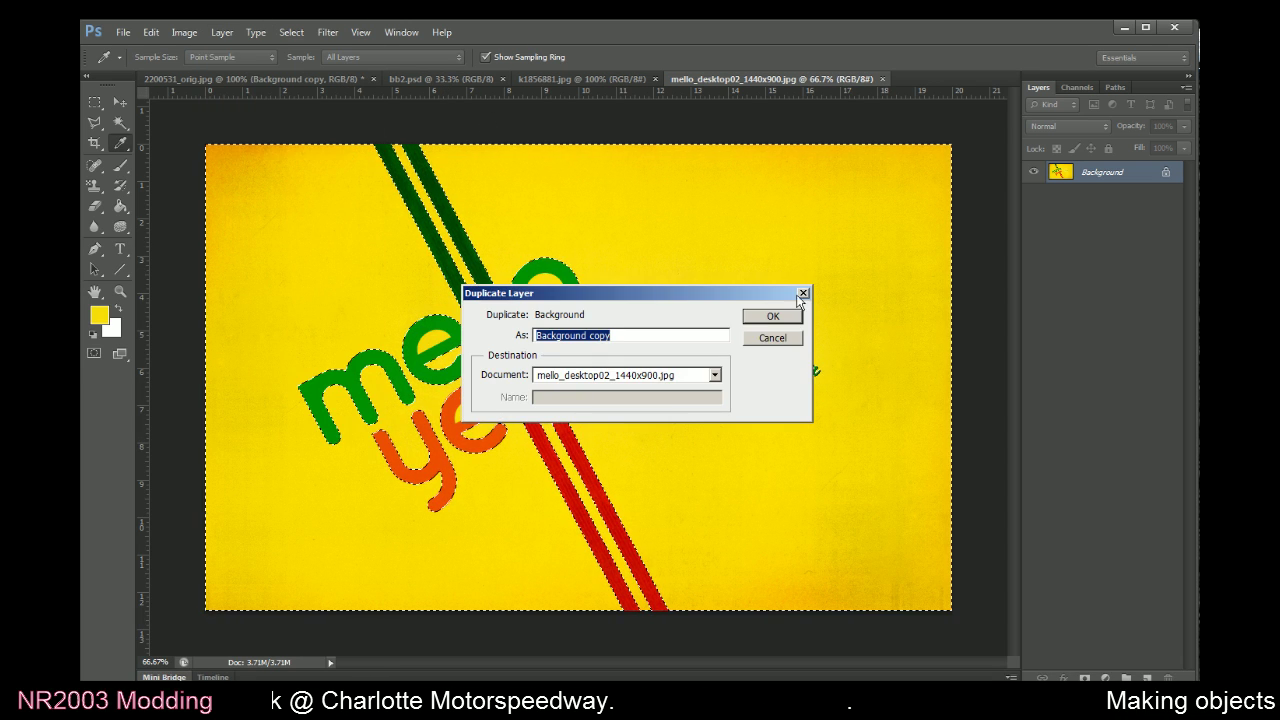
pyautogui.press('Return')
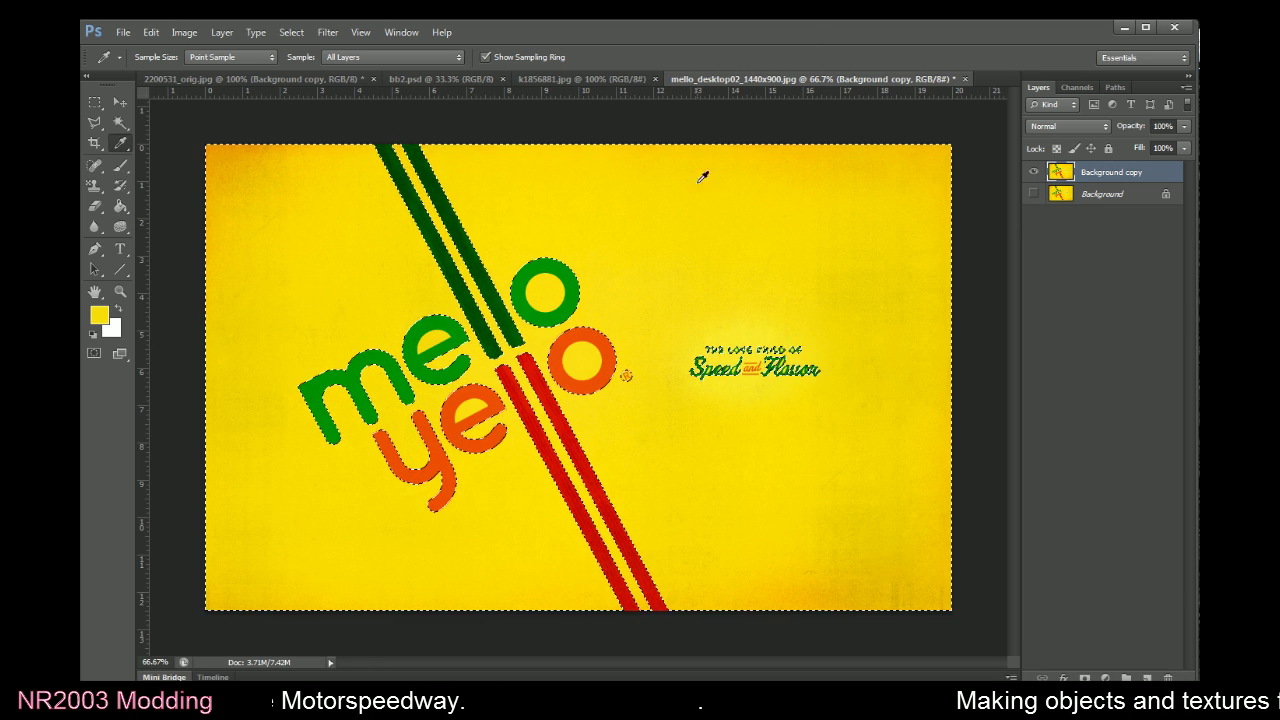
pyautogui.press('Delete')
# Magic Wand and delete the yellow inside the letters o and e on the Background copy layer
pyautogui.click(120, 124)
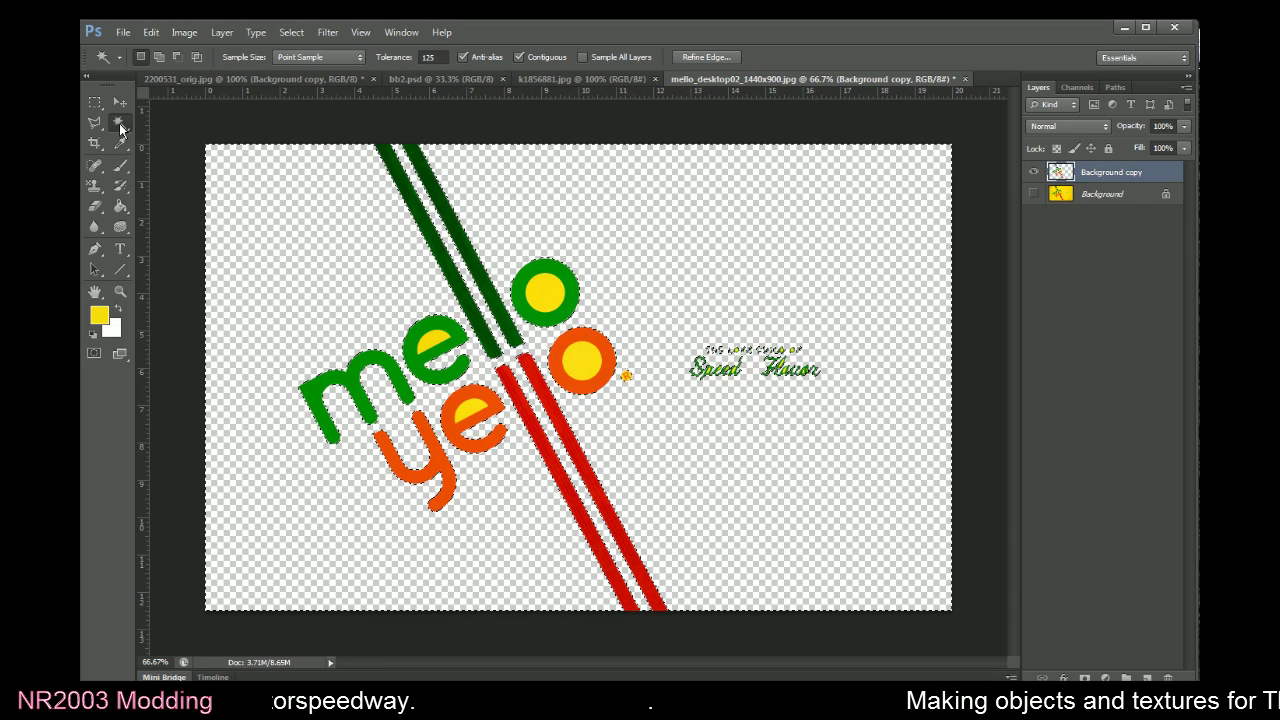
pyautogui.click(545, 290)
pyautogui.press('Delete')
pyautogui.click(583, 360)
pyautogui.press('Delete')
pyautogui.click(467, 424)
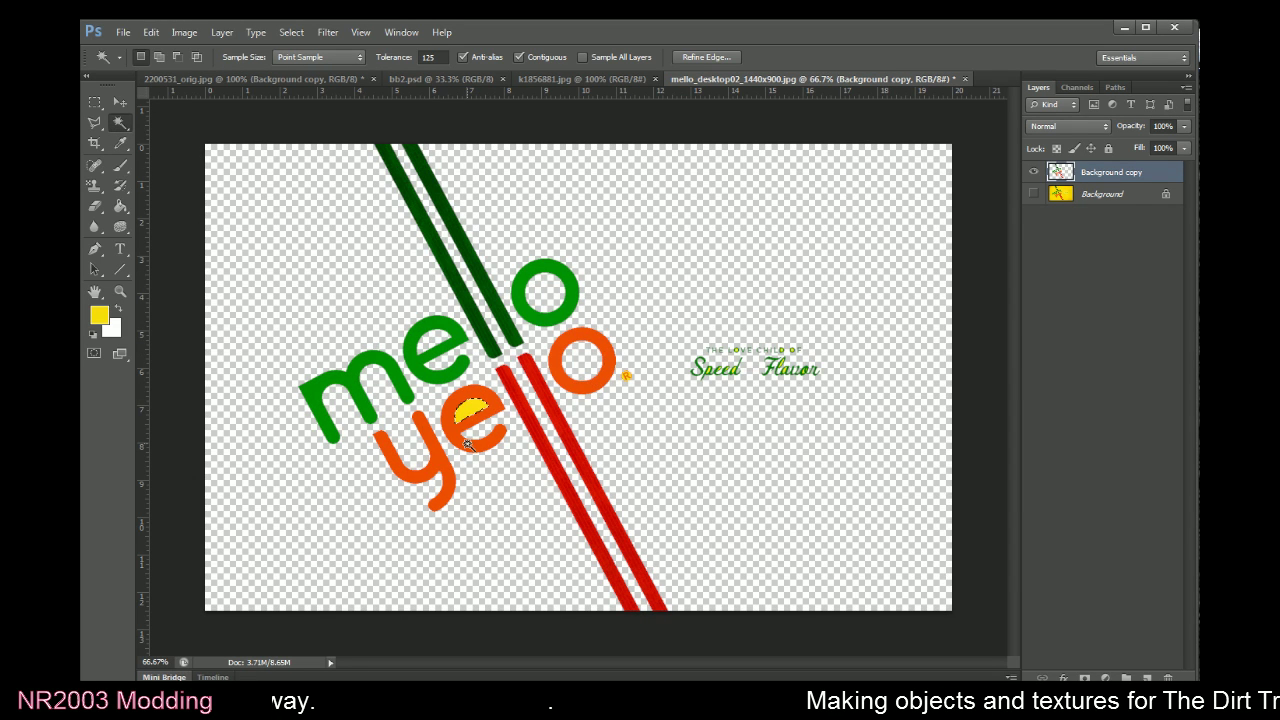
# Check the Mello Yello board in the bb10.bmp reference photo, then return to Photoshop
pyautogui.hotkey('alt', 'Tab')
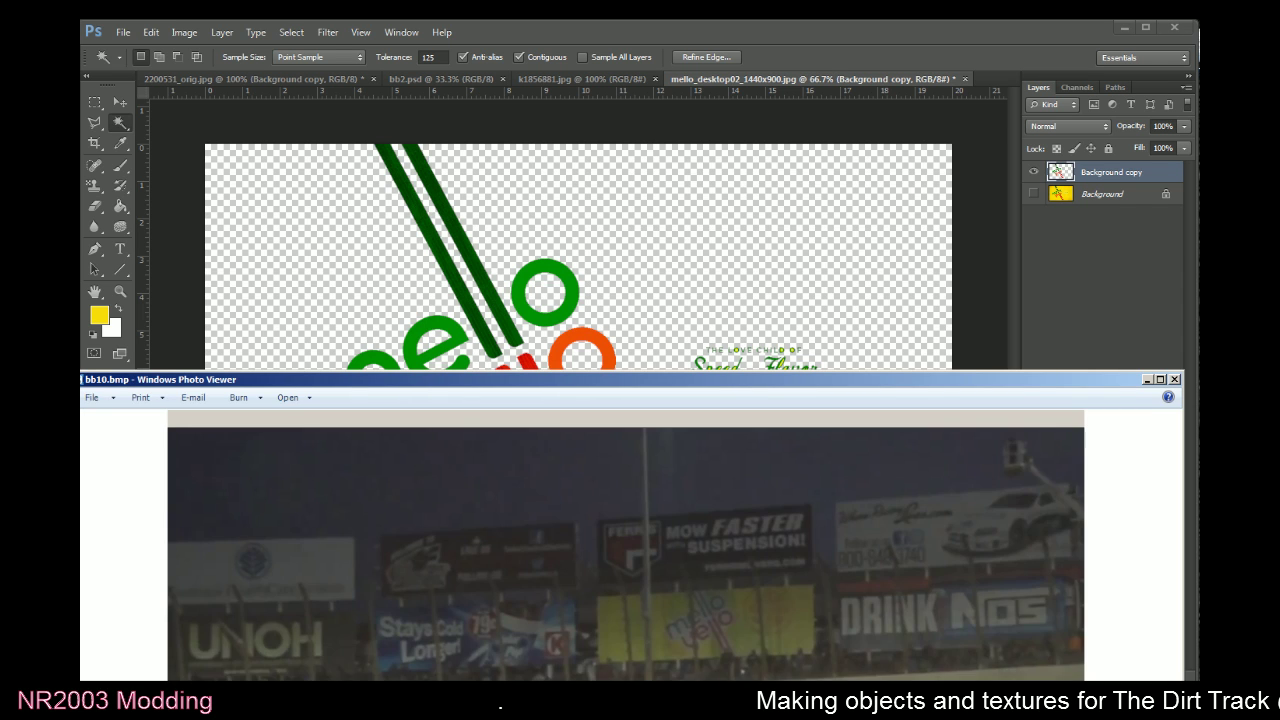
pyautogui.scroll(3, 783, 614)
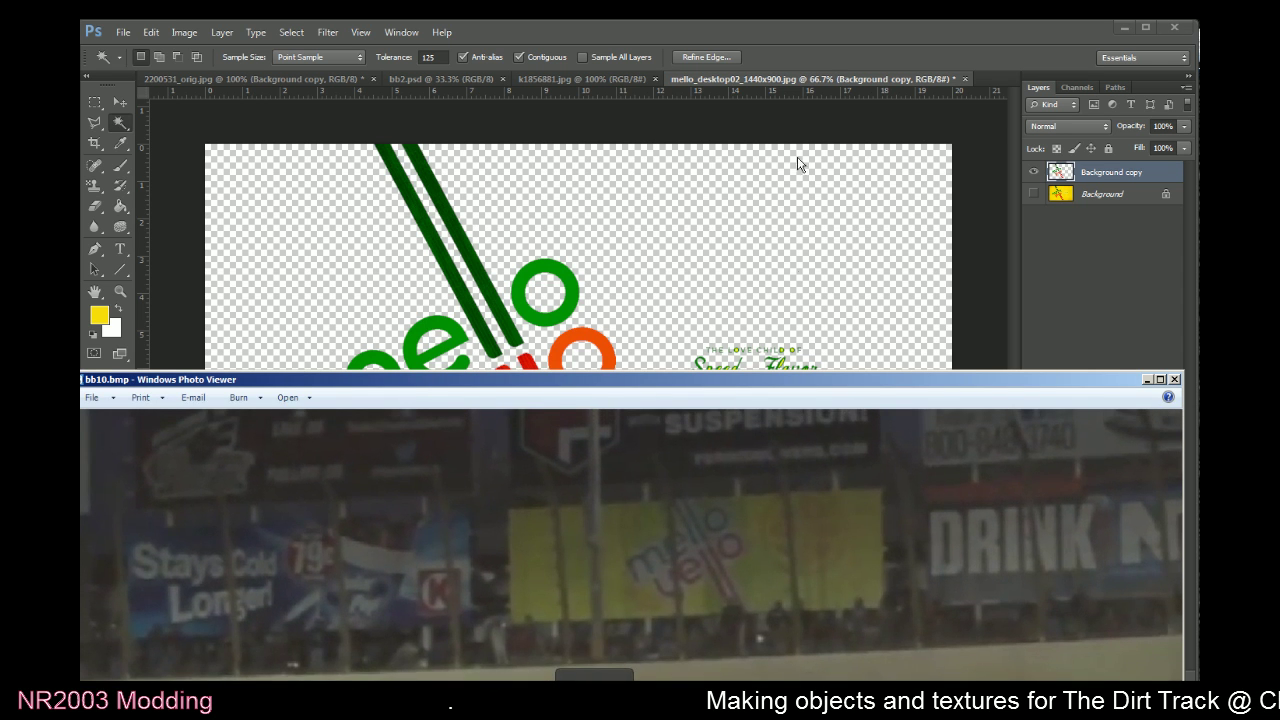
pyautogui.click(809, 48)
# Try selecting the yellow inside the ® symbol on Background copy with the Magic Wand at tolerances 125, 5, 10 and 50
pyautogui.hotkey('ctrl', '+')
pyautogui.hotkey('ctrl', '+')
pyautogui.hotkey('ctrl', '+')
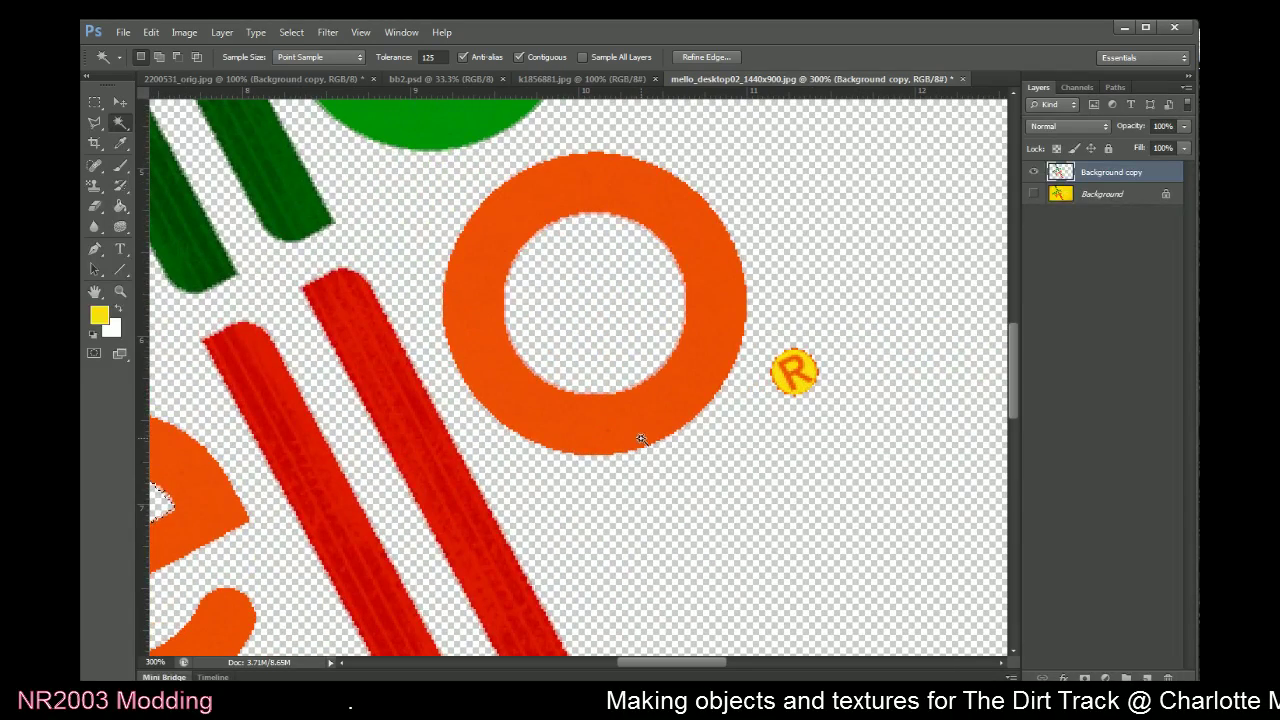
pyautogui.click(806, 368)
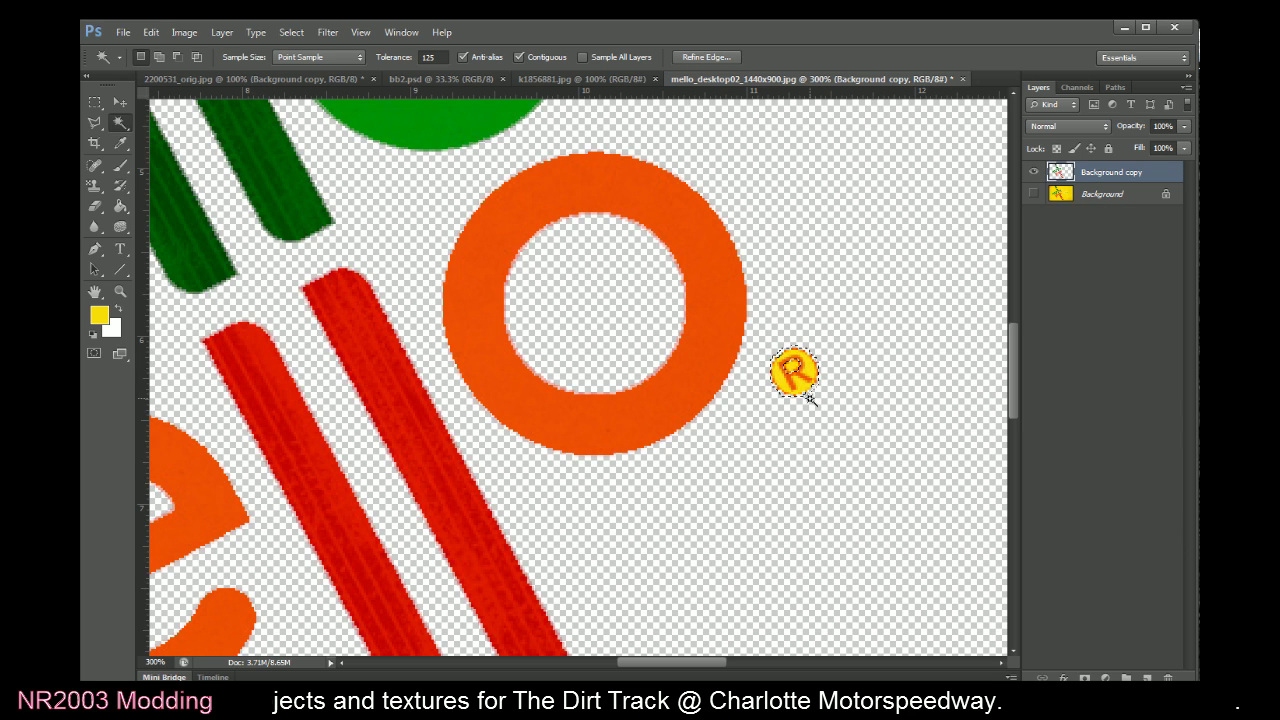
pyautogui.doubleClick(432, 57)
pyautogui.click(808, 372)
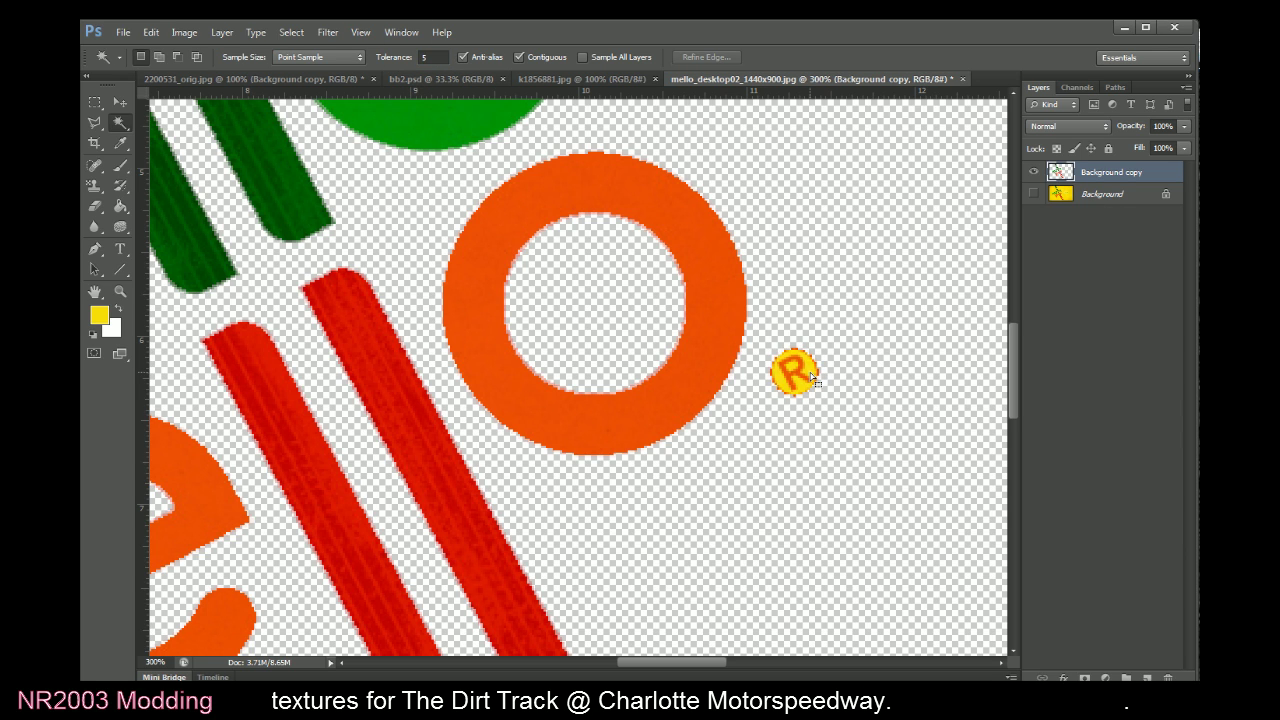
pyautogui.doubleClick(427, 56)
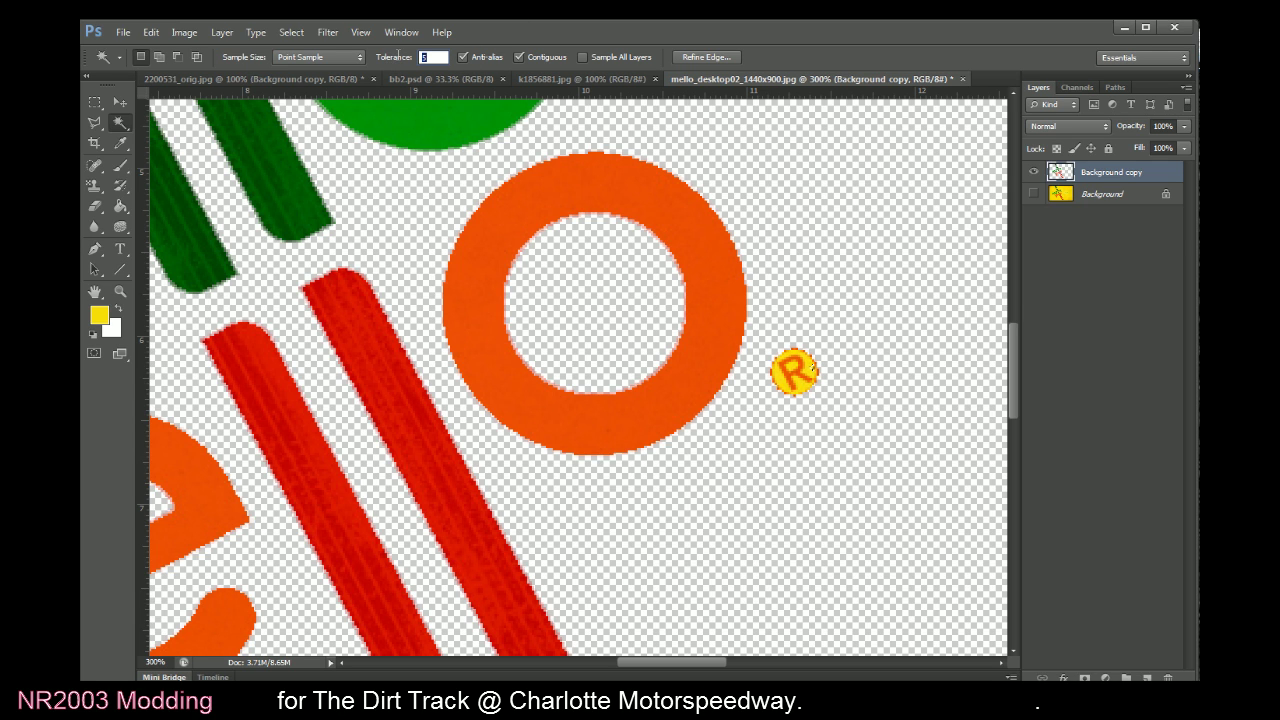
pyautogui.click(811, 371)
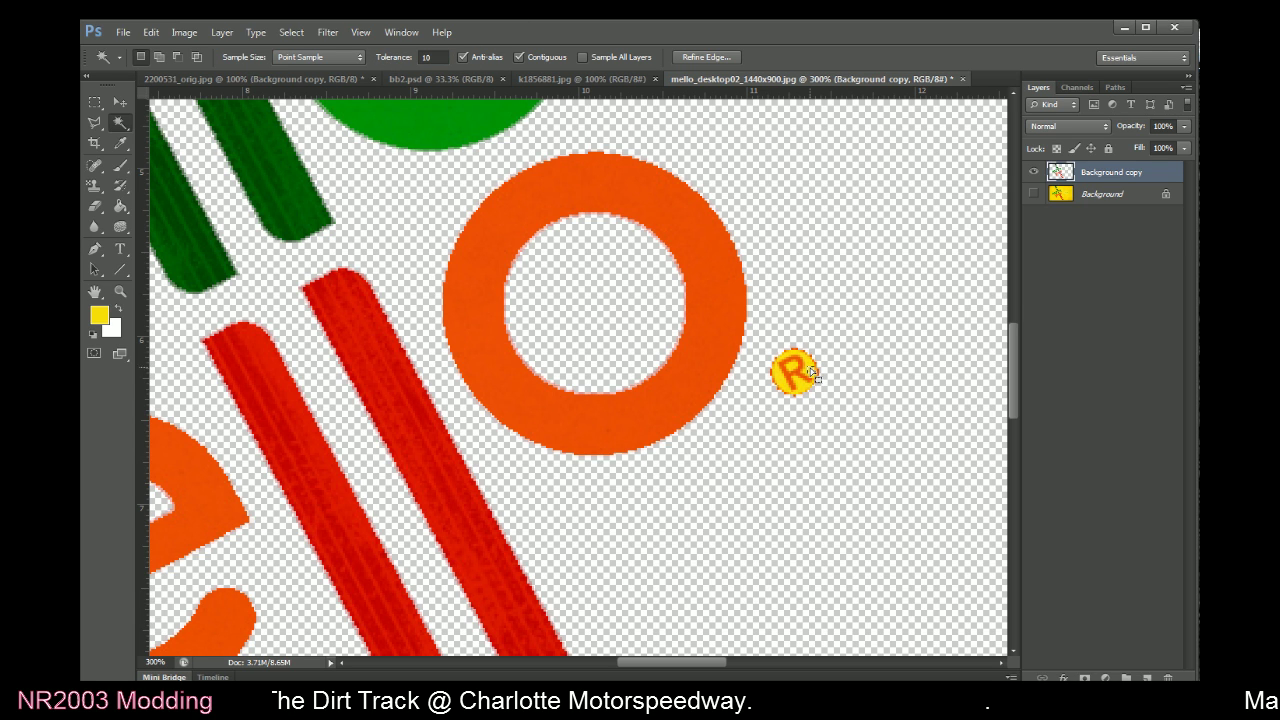
pyautogui.doubleClick(428, 57)
pyautogui.write('50')
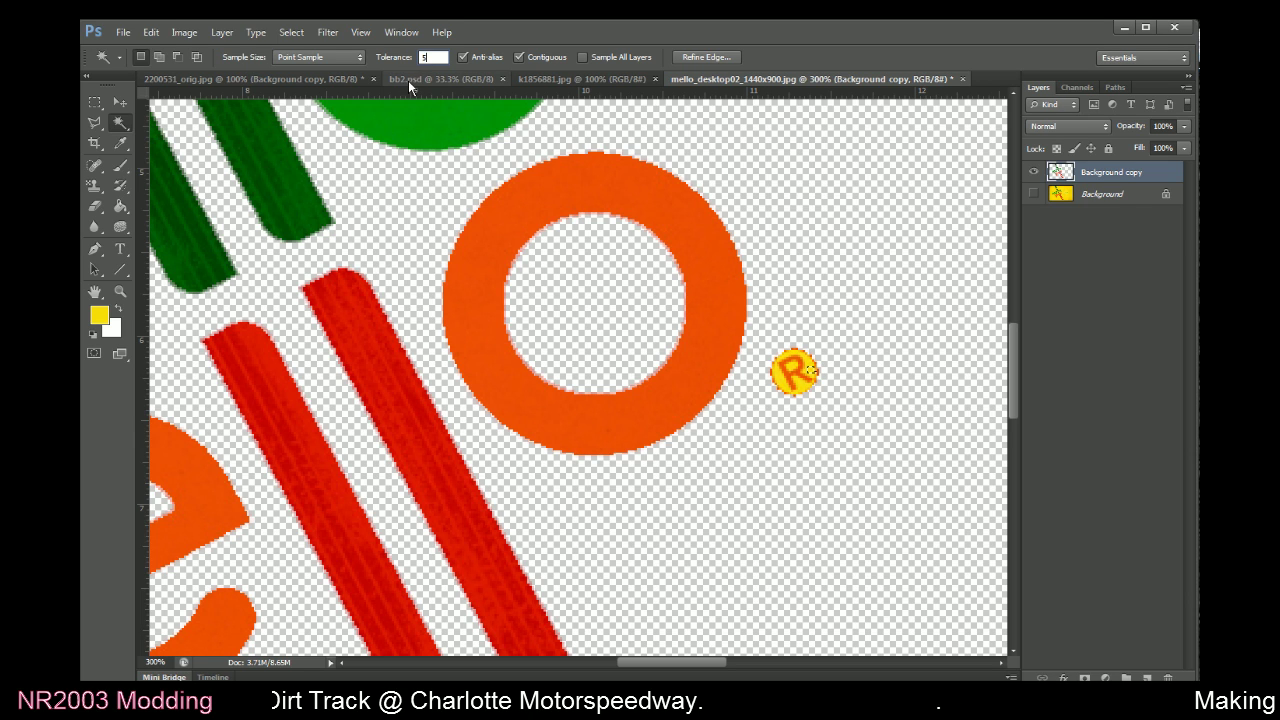
pyautogui.click(808, 372)
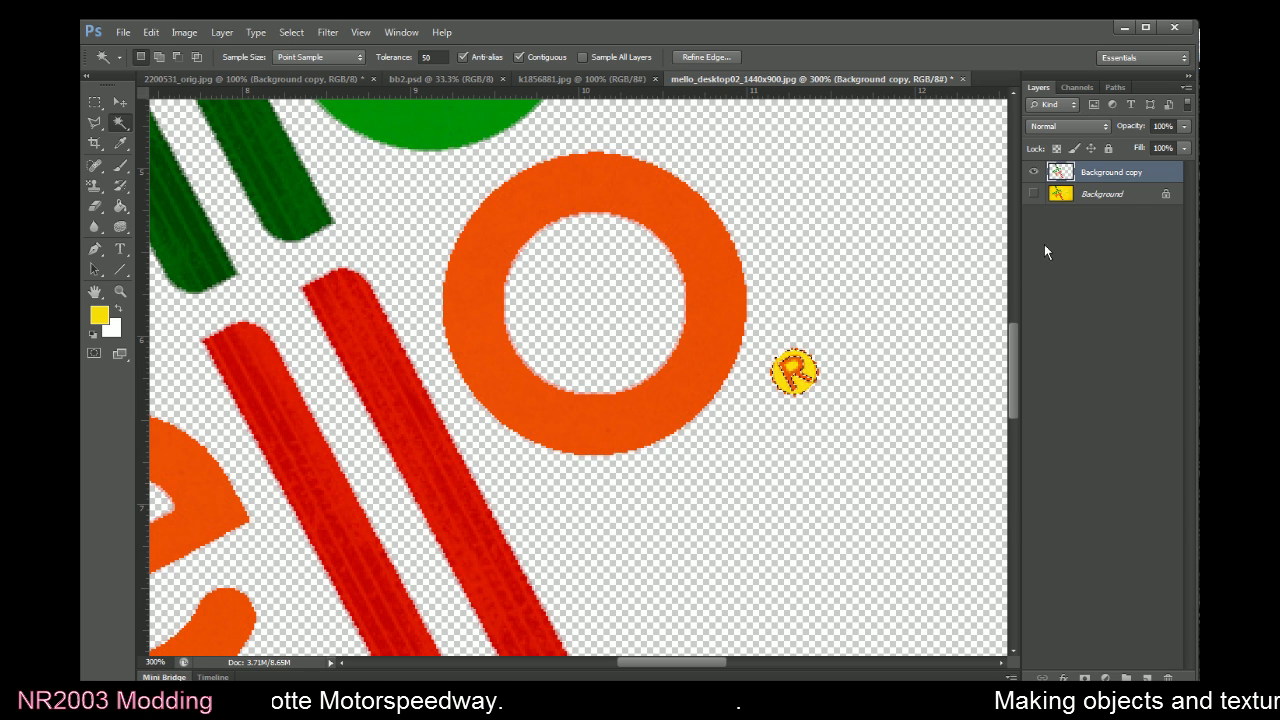
# Hide the Background copy layer, show the original Background layer and clear the selection
pyautogui.click(1034, 173)
pyautogui.click(1034, 194)
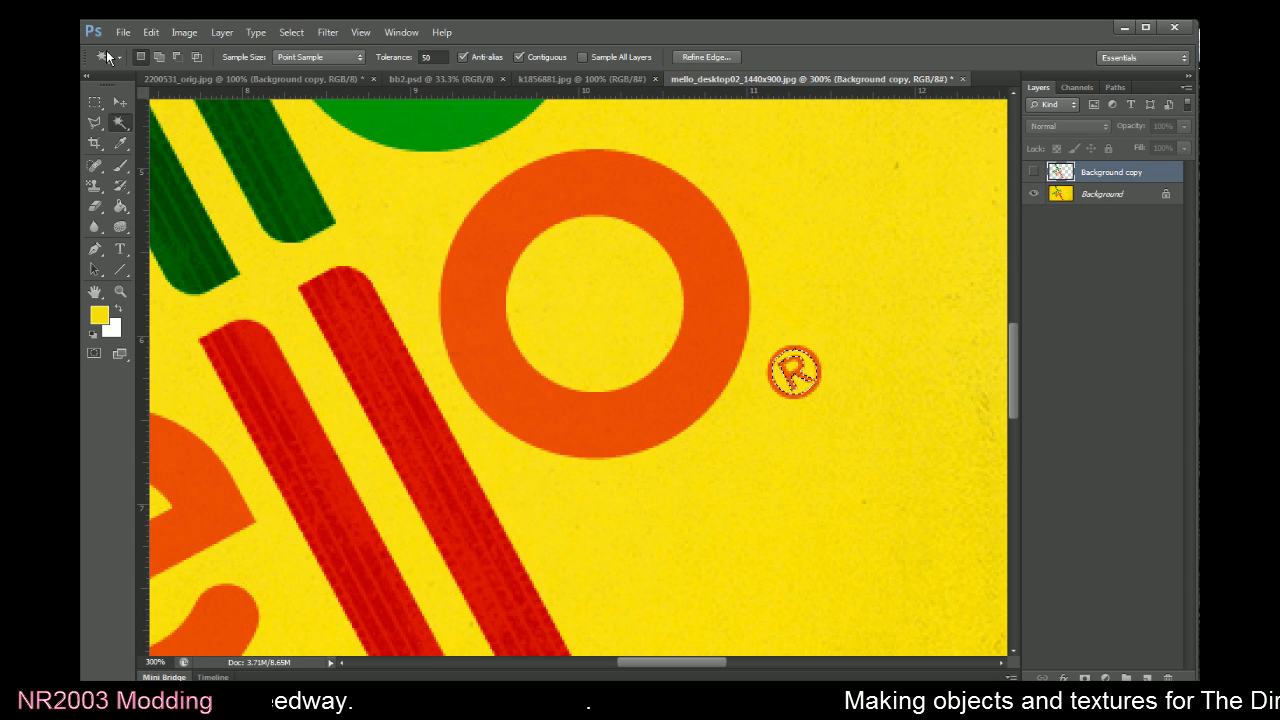
pyautogui.hotkey('ctrl', 'd')
pyautogui.press('m')
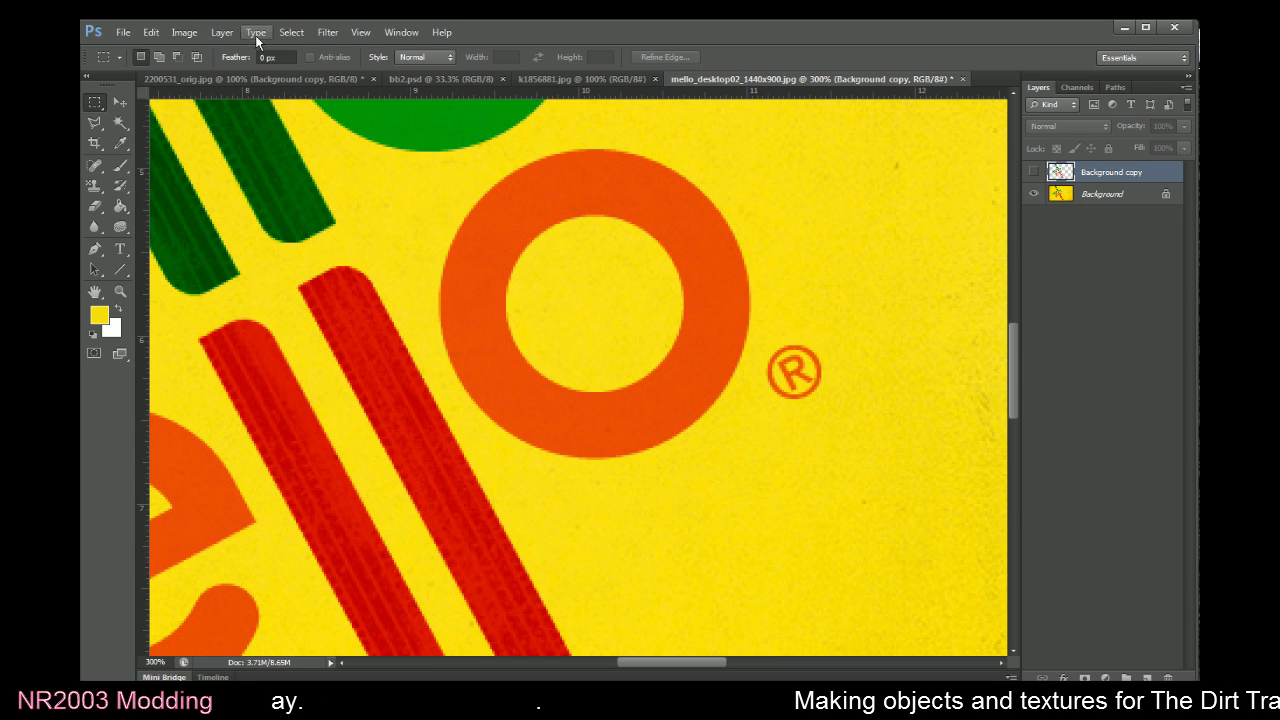
# Duplicate the hidden Background copy layer as Background copy 2
pyautogui.click(256, 32)
pyautogui.click(250, 67)
pyautogui.click(772, 315)
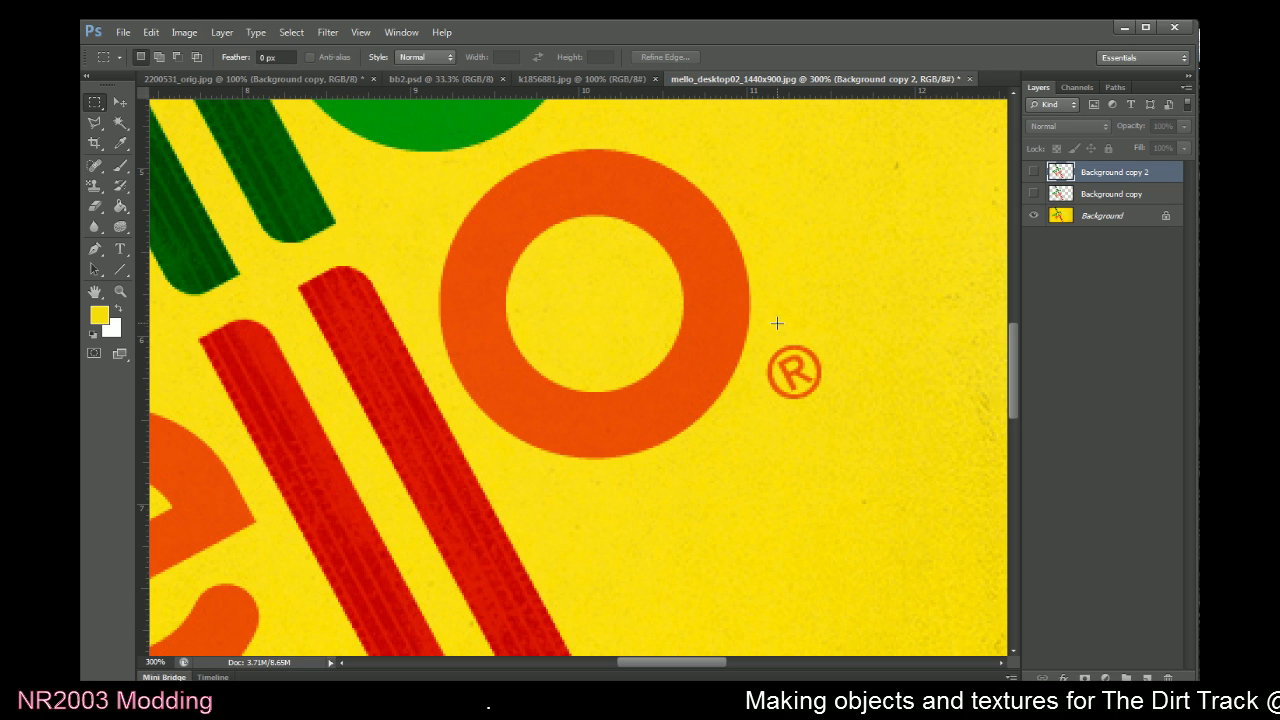
# Try selecting the area around the logo with Background copy 2 active, using Magic Wand tolerances 50, 20 and 10
pyautogui.click(119, 122)
pyautogui.click(883, 227)
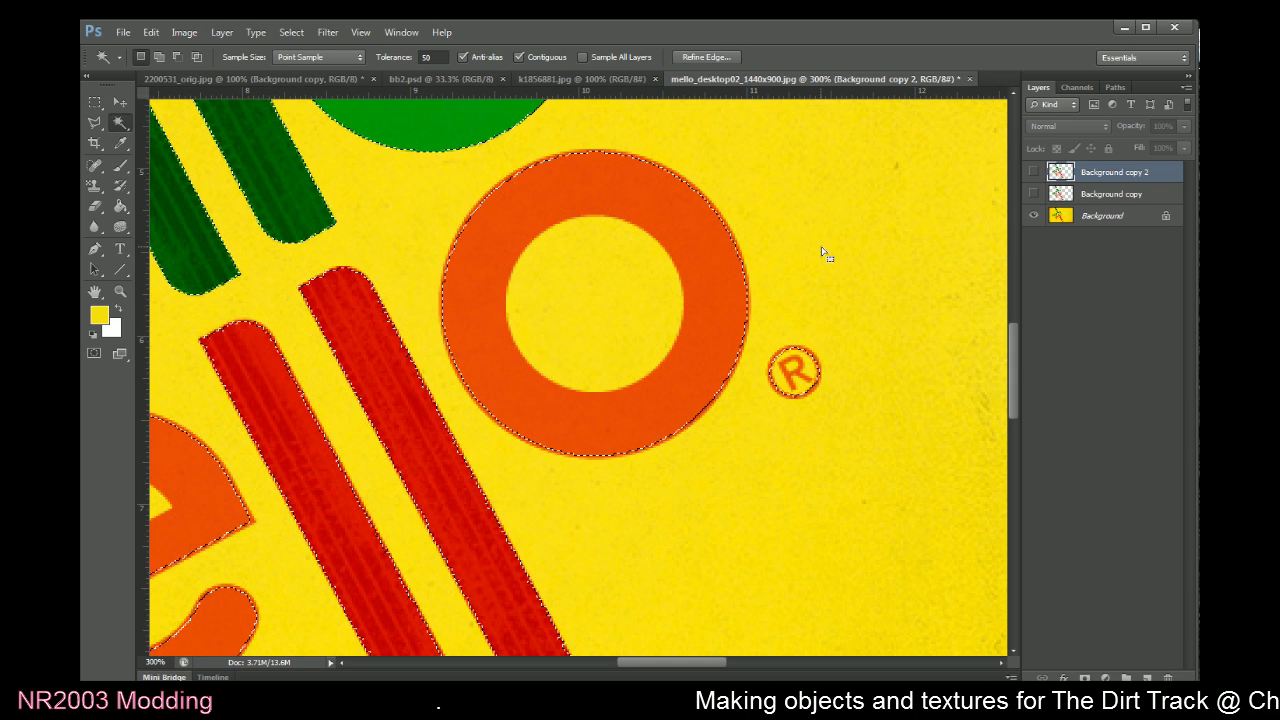
pyautogui.click(386, 57)
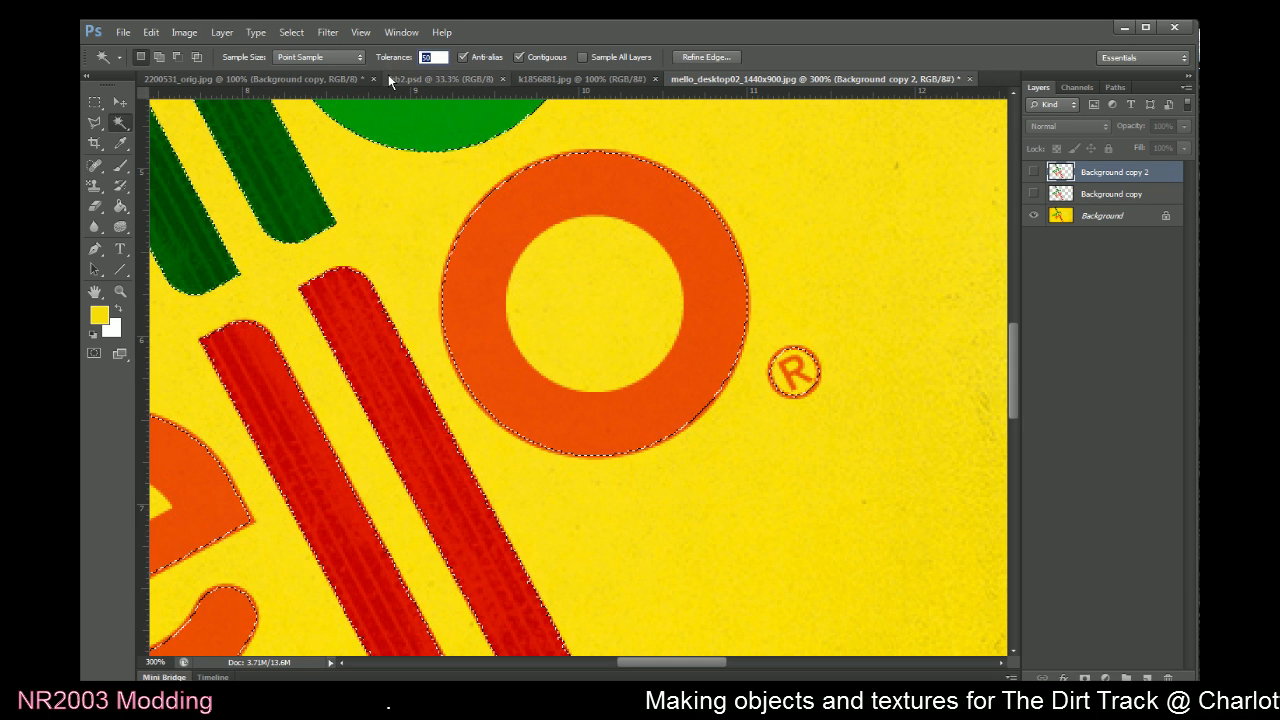
pyautogui.write('20')
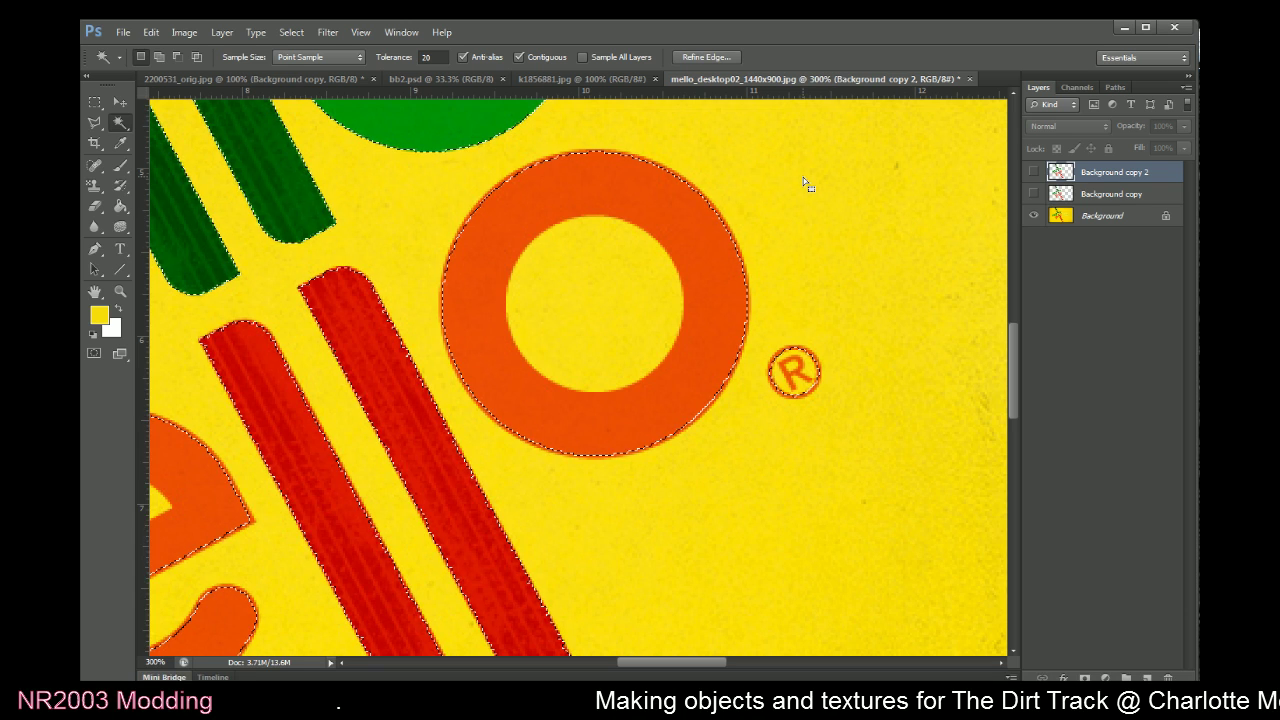
pyautogui.click(390, 57)
pyautogui.write('10')
pyautogui.press('Return')
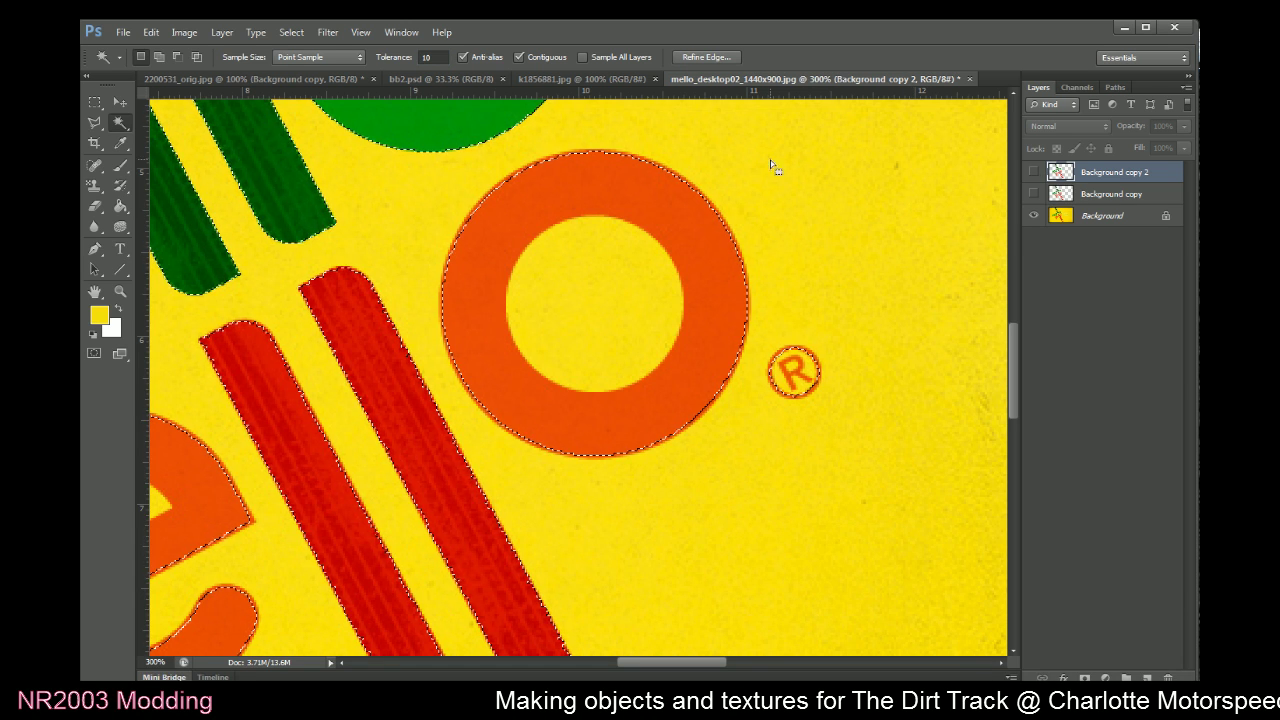
# Magic Wand the yellow surrounding the logo on the Background layer, trying tolerances 10 and 50 before settling on 35
pyautogui.click(1060, 215)
pyautogui.click(870, 187)
pyautogui.doubleClick(430, 57)
pyautogui.write('50')
pyautogui.click(762, 180)
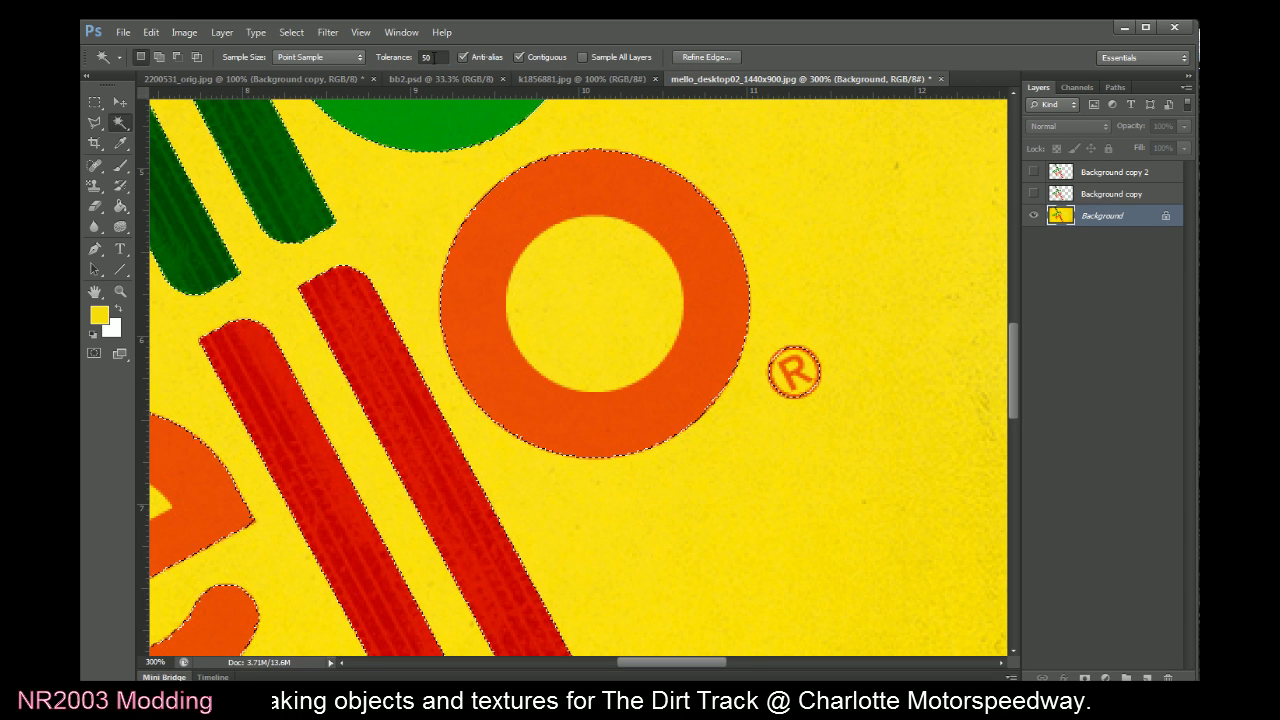
pyautogui.write('3')
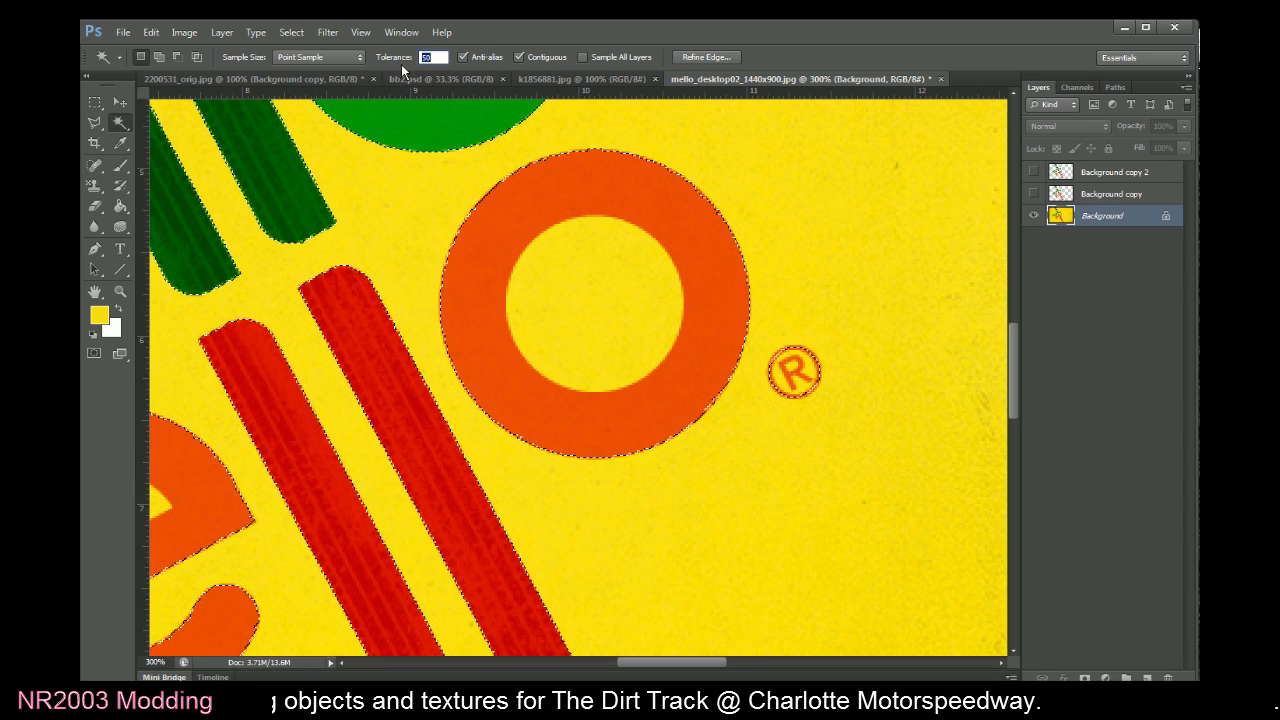
pyautogui.write('5')
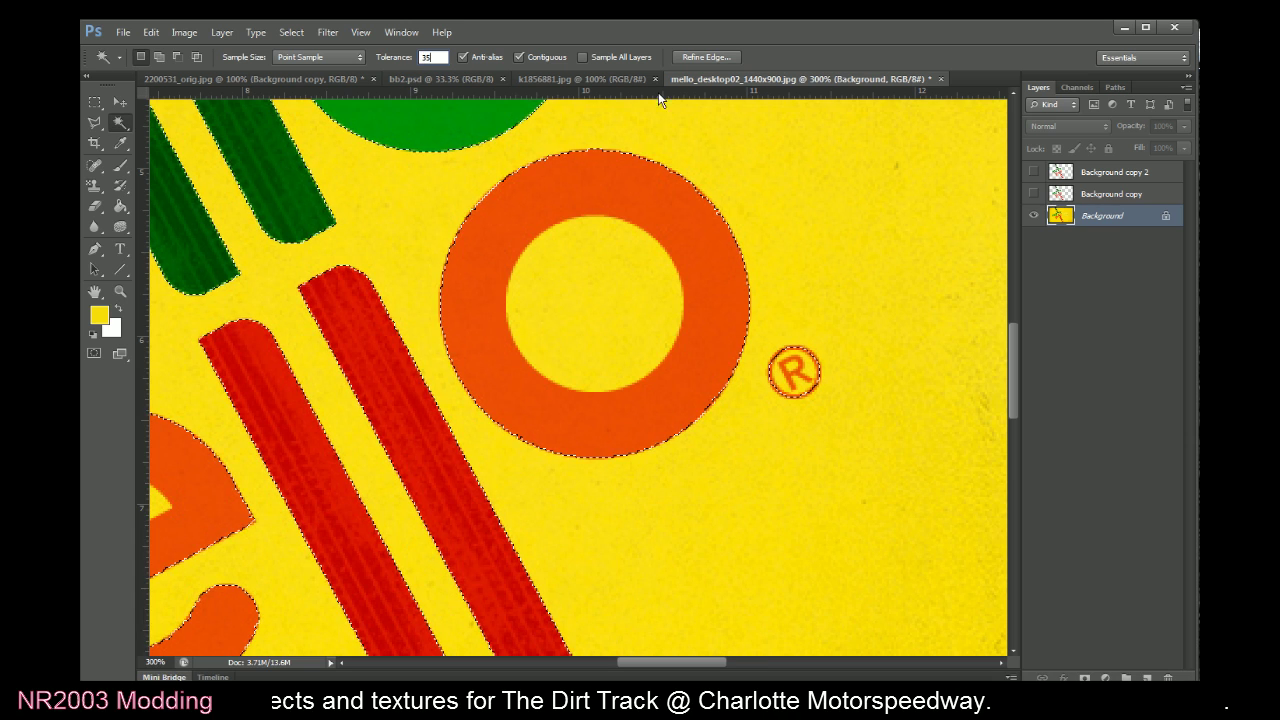
pyautogui.hotkey('ctrl', 'd')
pyautogui.click(856, 235)
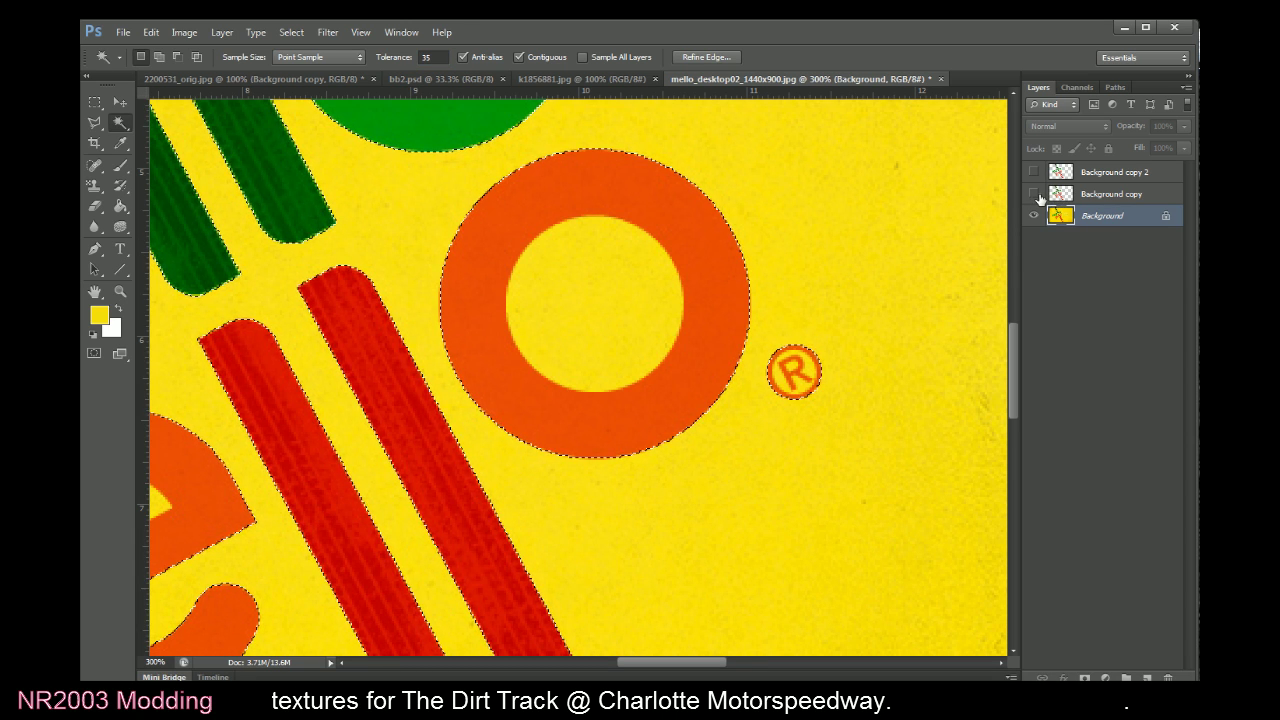
# Duplicate the Background layer as Background copy 3, hide the original and delete the selected yellow from the copy
pyautogui.click(222, 32)
pyautogui.click(250, 58)
pyautogui.click(775, 317)
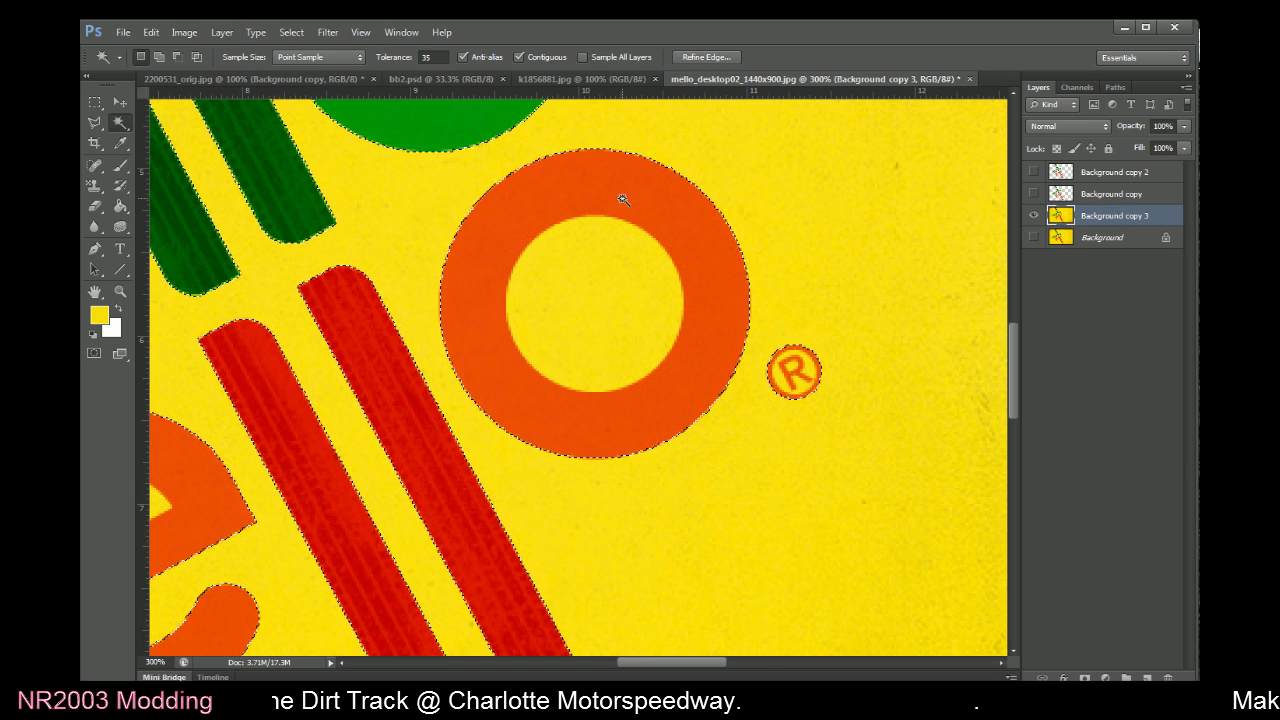
pyautogui.press('Delete')
# Magic Wand and delete the yellow inside the orange o and both letters e on Background copy 3
pyautogui.click(652, 308)
pyautogui.press('Delete')
pyautogui.moveTo(716, 663); pyautogui.dragTo(650, 663)
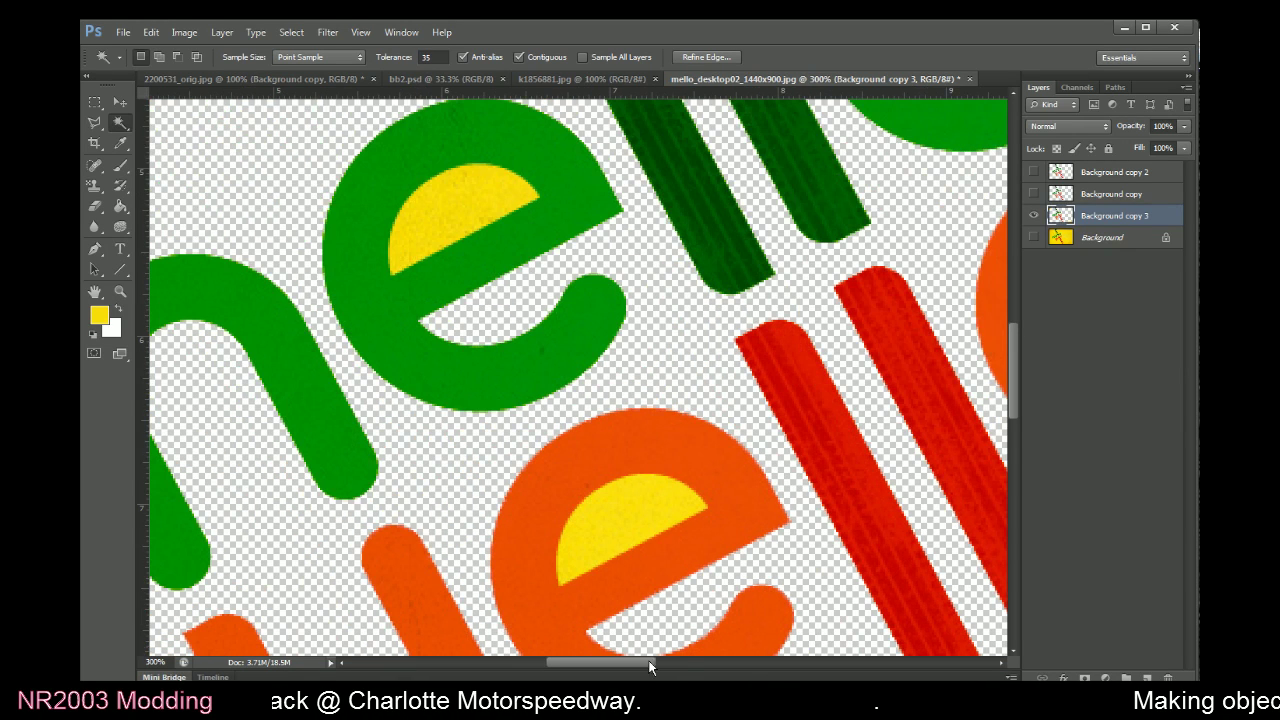
pyautogui.click(433, 211)
pyautogui.press('Delete')
pyautogui.click(624, 507)
pyautogui.press('Delete')
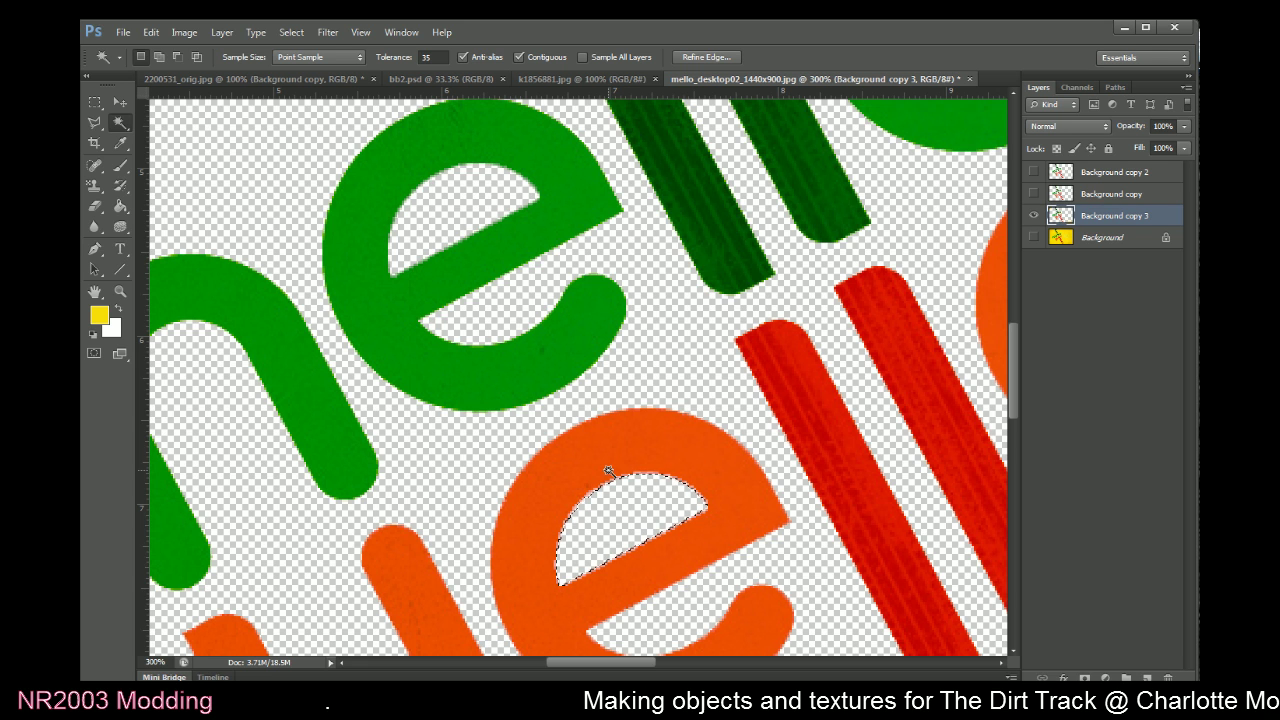
# Delete the yellow inside the ® symbol beside the orange o and clear the selection
pyautogui.moveTo(1017, 348); pyautogui.dragTo(1019, 408)
pyautogui.moveTo(648, 663); pyautogui.dragTo(752, 600)
pyautogui.scroll(5, 793, 469)
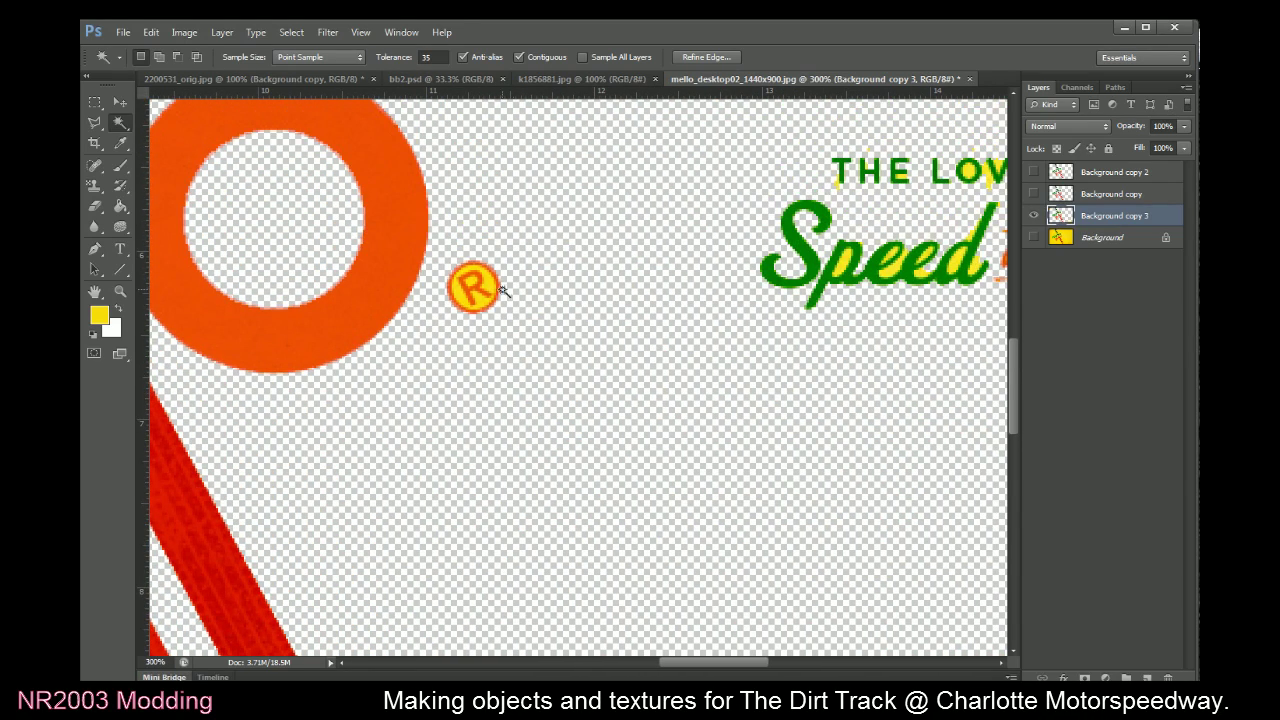
pyautogui.click(492, 289)
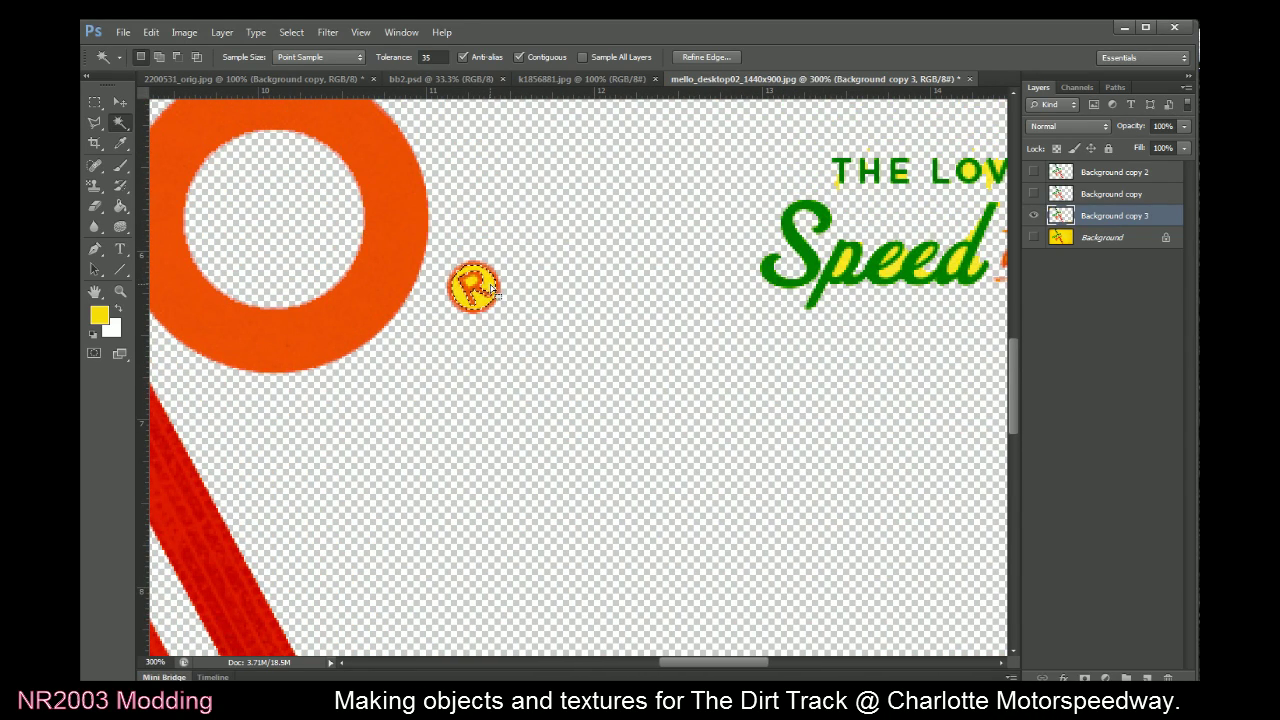
pyautogui.press('Delete')
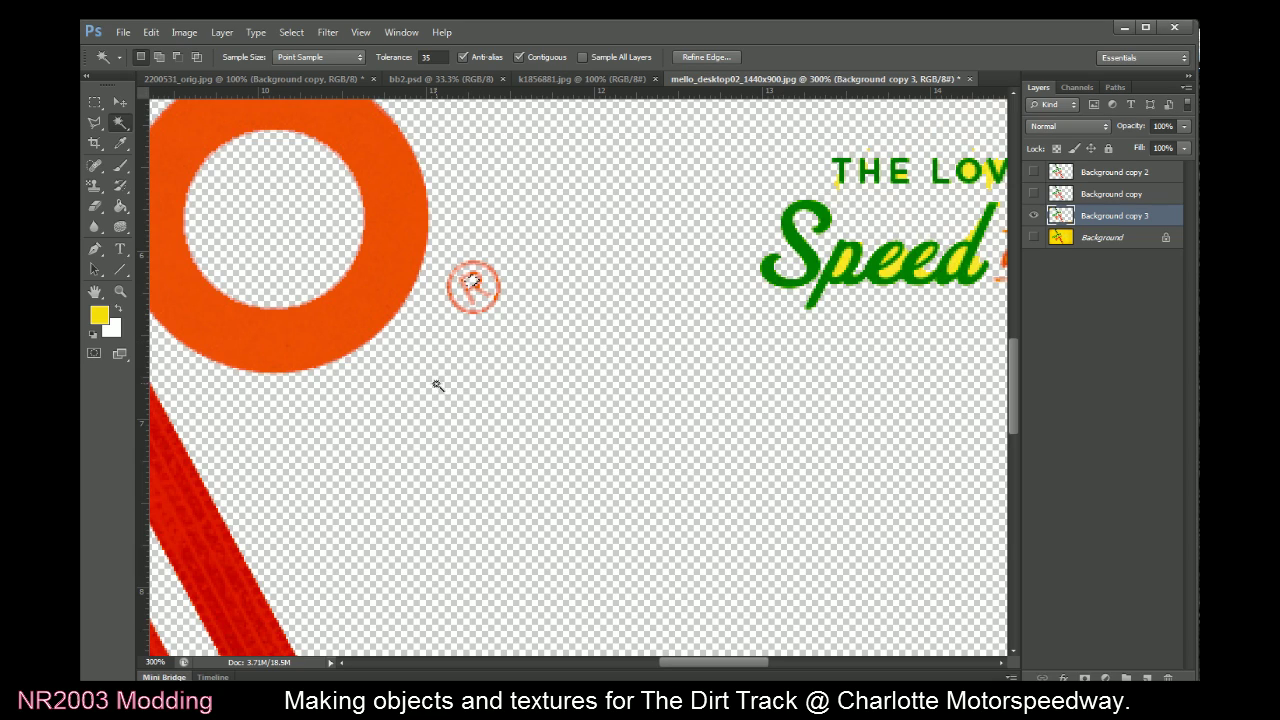
pyautogui.press('m')
pyautogui.hotkey('ctrl', 'd')
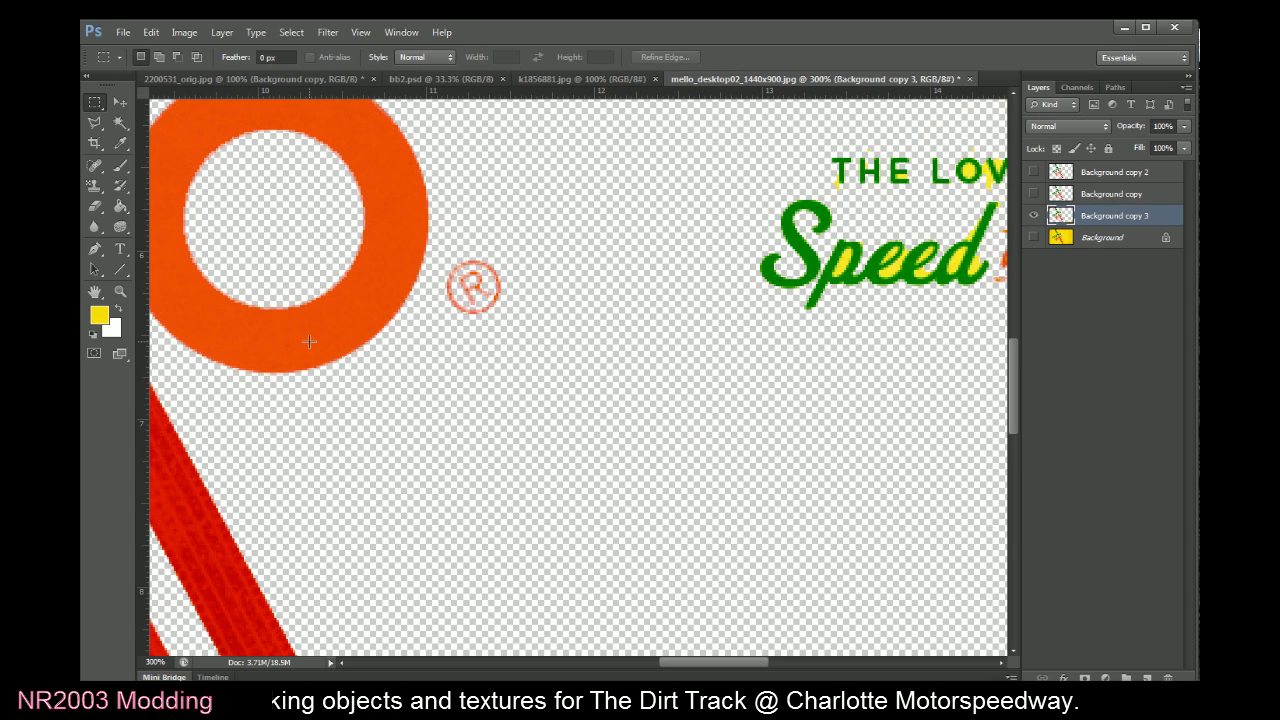
# Magic Wand and delete the yellow inside the green o, then clear the selection
pyautogui.hotkey('ctrl', '-')
pyautogui.hotkey('ctrl', '-')
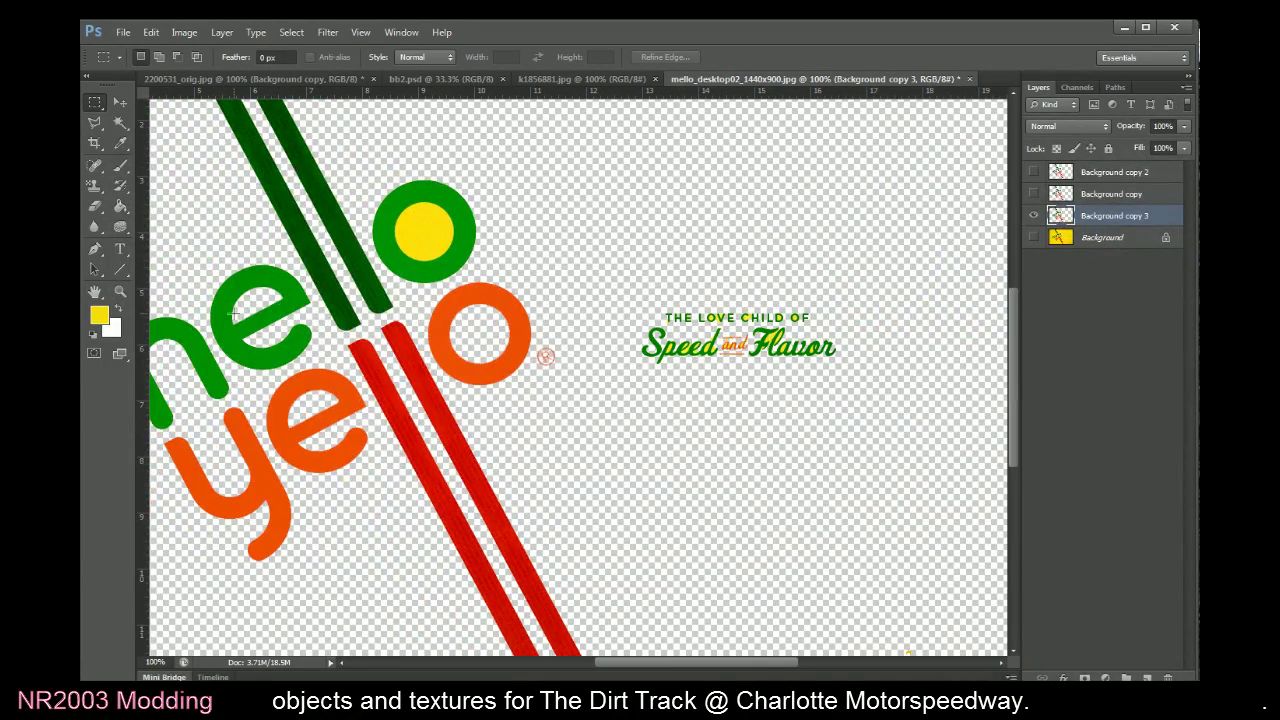
pyautogui.press('w')
pyautogui.click(420, 229)
pyautogui.press('Delete')
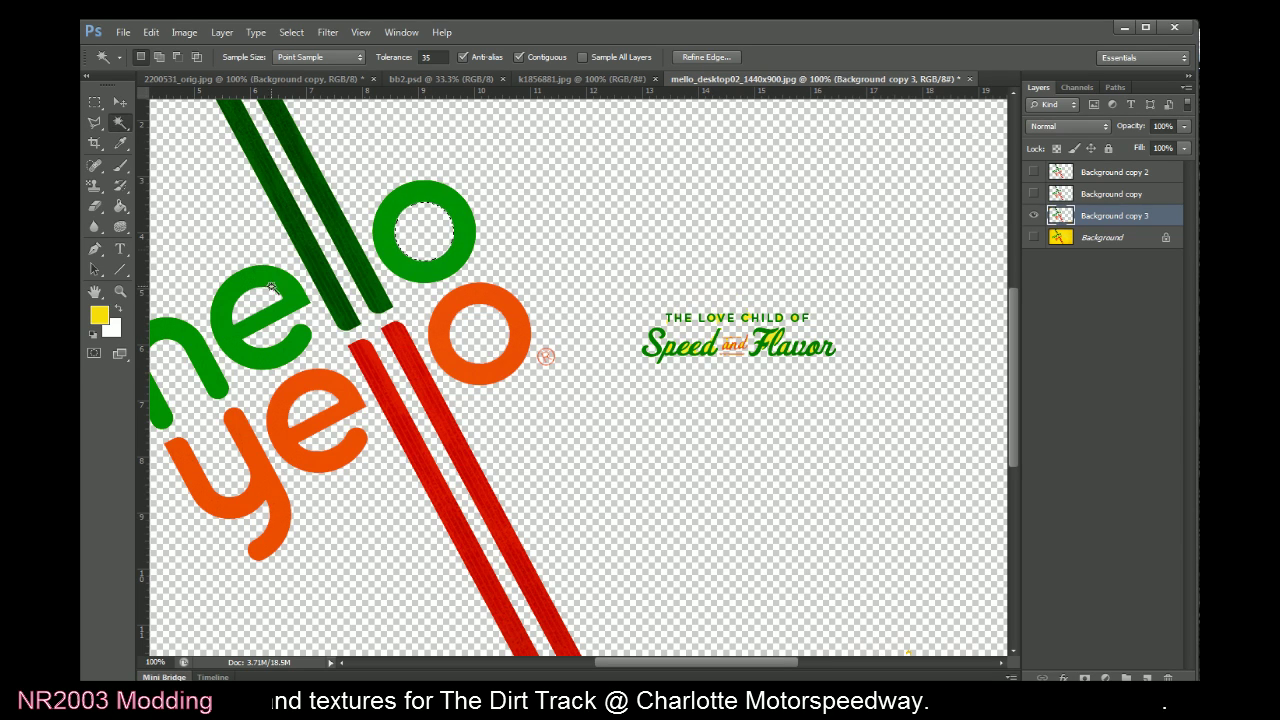
pyautogui.press('m')
pyautogui.hotkey('ctrl', 'd')
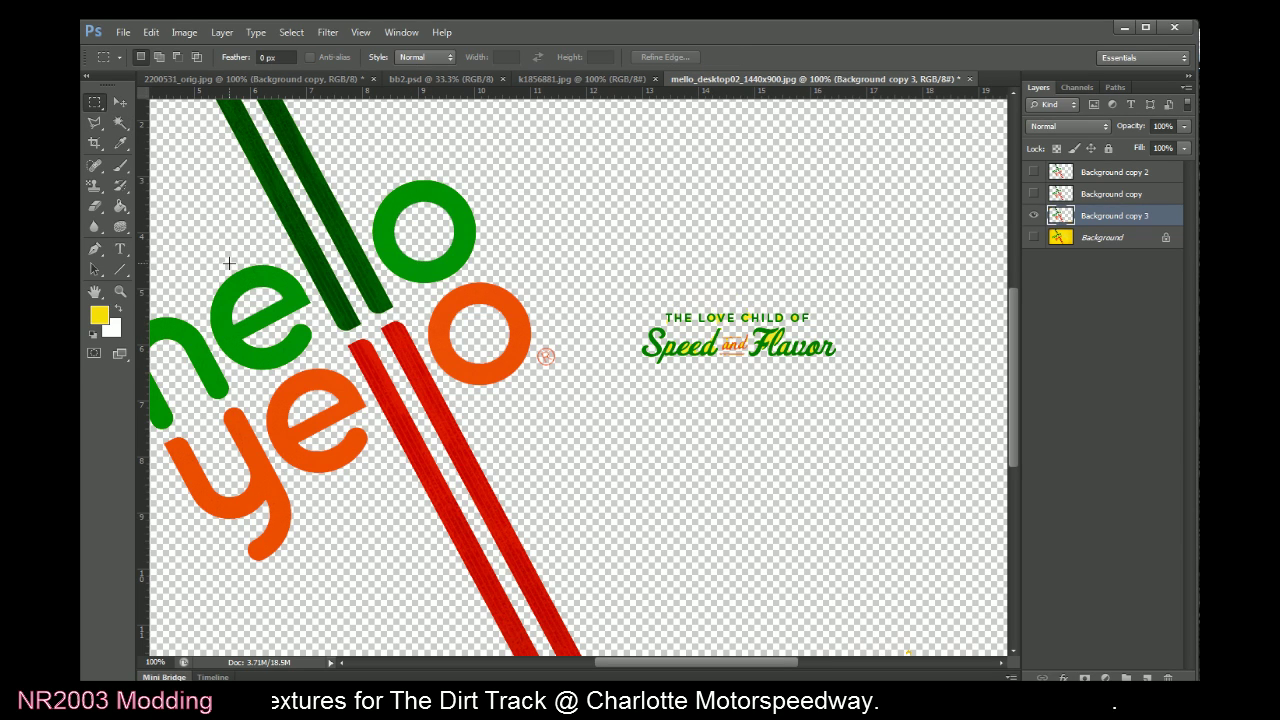
# Marquee and delete the leftover yellow patches in the upper-left and lower-right corners of Background copy 3, and clear the selection
pyautogui.hotkey('ctrl', '-')
pyautogui.hotkey('ctrl', '-')
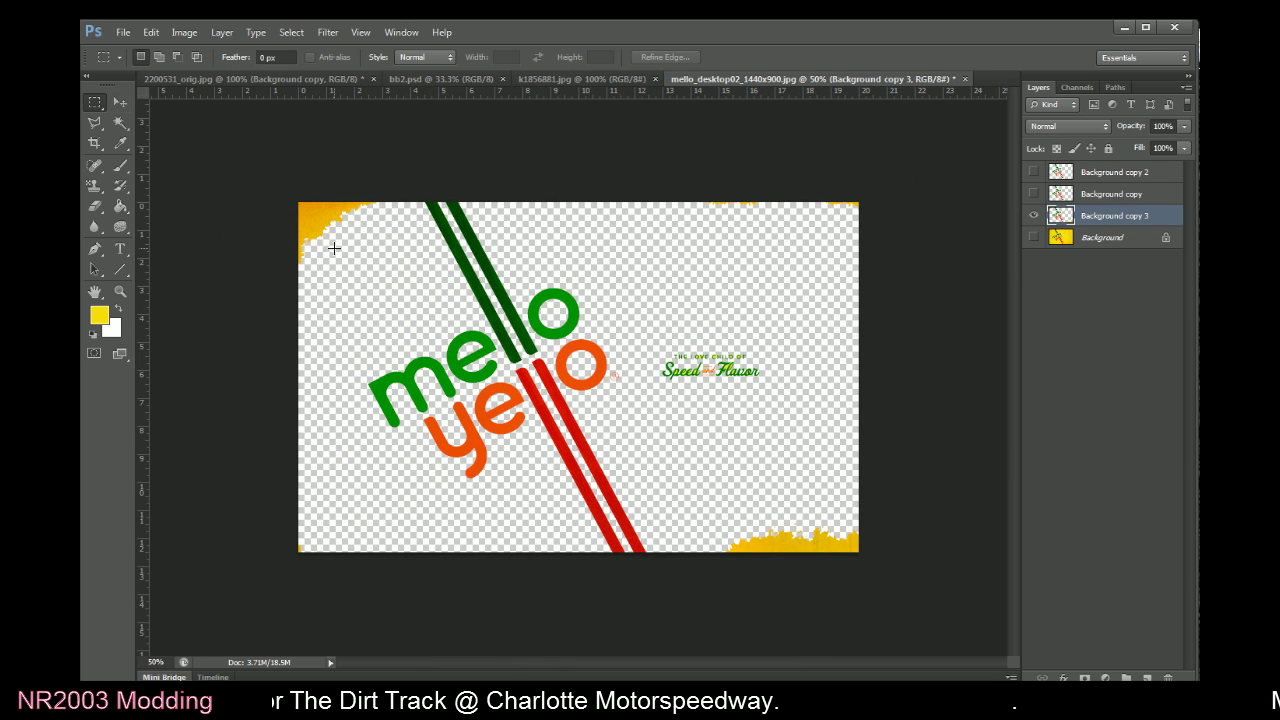
pyautogui.moveTo(414, 180); pyautogui.dragTo(171, 321)
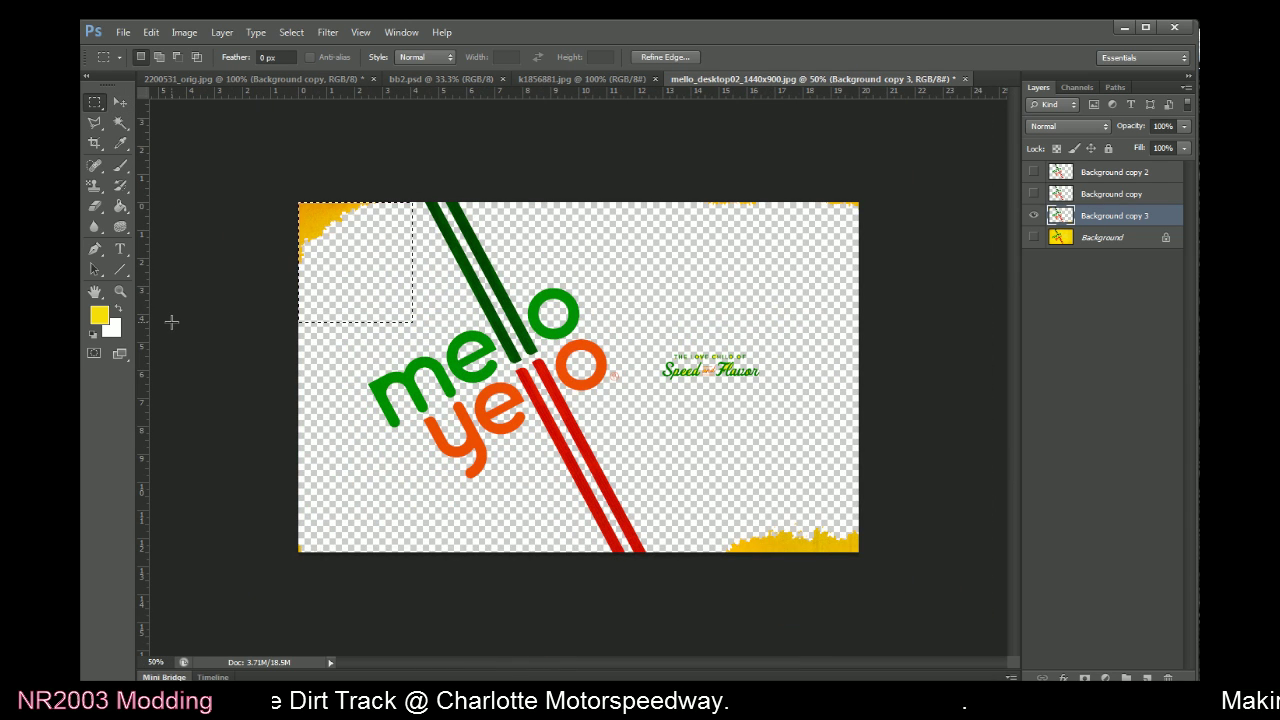
pyautogui.press('Delete')
pyautogui.moveTo(688, 494); pyautogui.dragTo(952, 677)
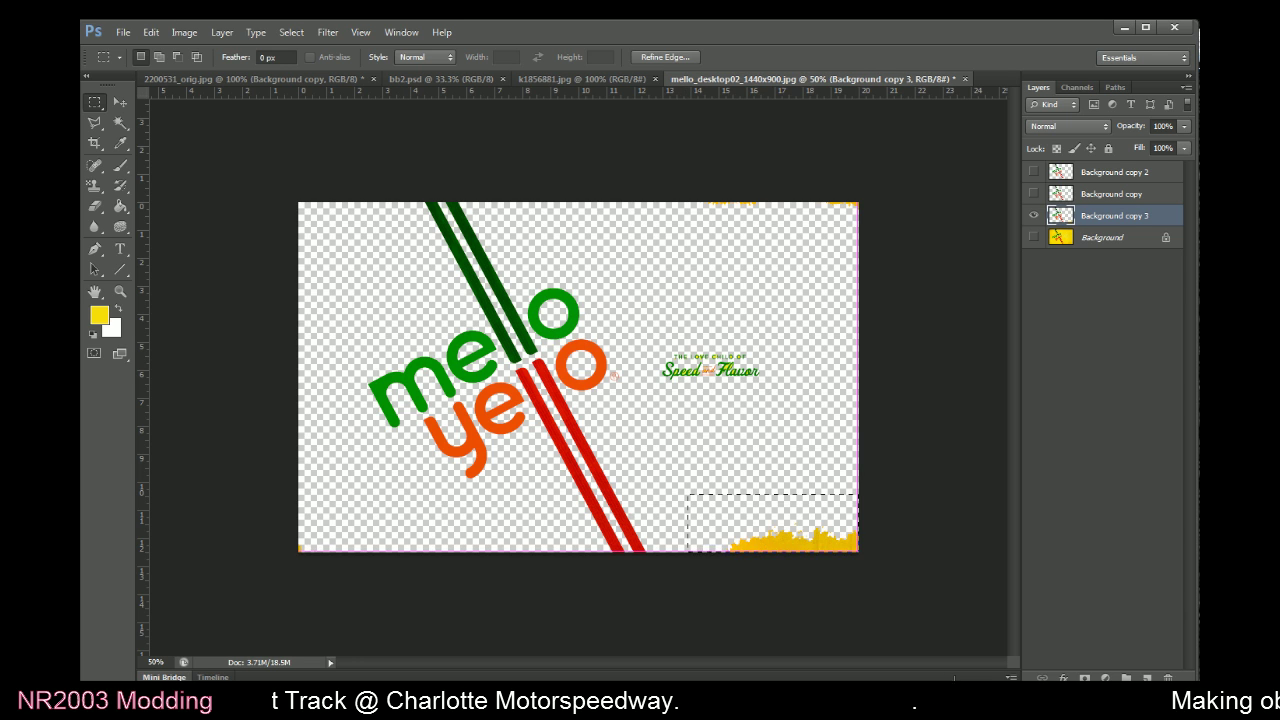
pyautogui.press('Delete')
pyautogui.hotkey('ctrl', 'd')
# Delete the "Speed and Flavor" tagline beside the logo and copy the whole canvas of Background copy 3
pyautogui.moveTo(631, 325); pyautogui.dragTo(822, 403)
pyautogui.press('Delete')
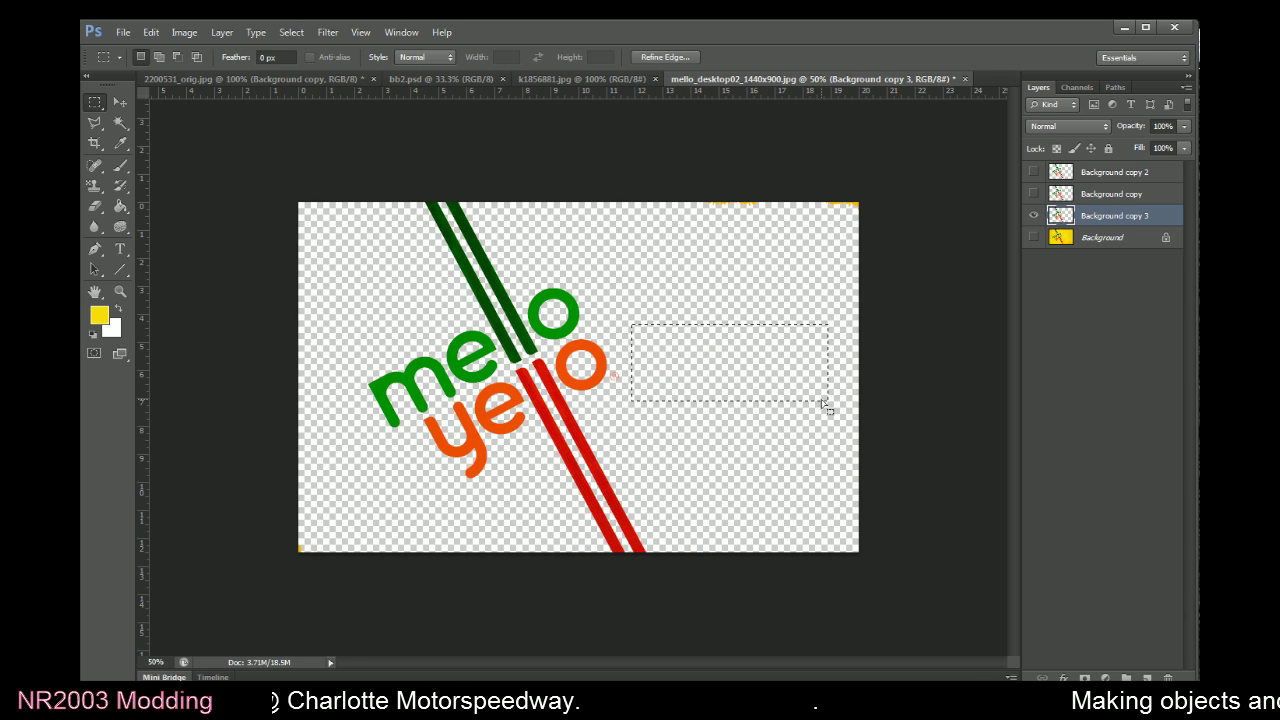
pyautogui.hotkey('alt', 'Tab')
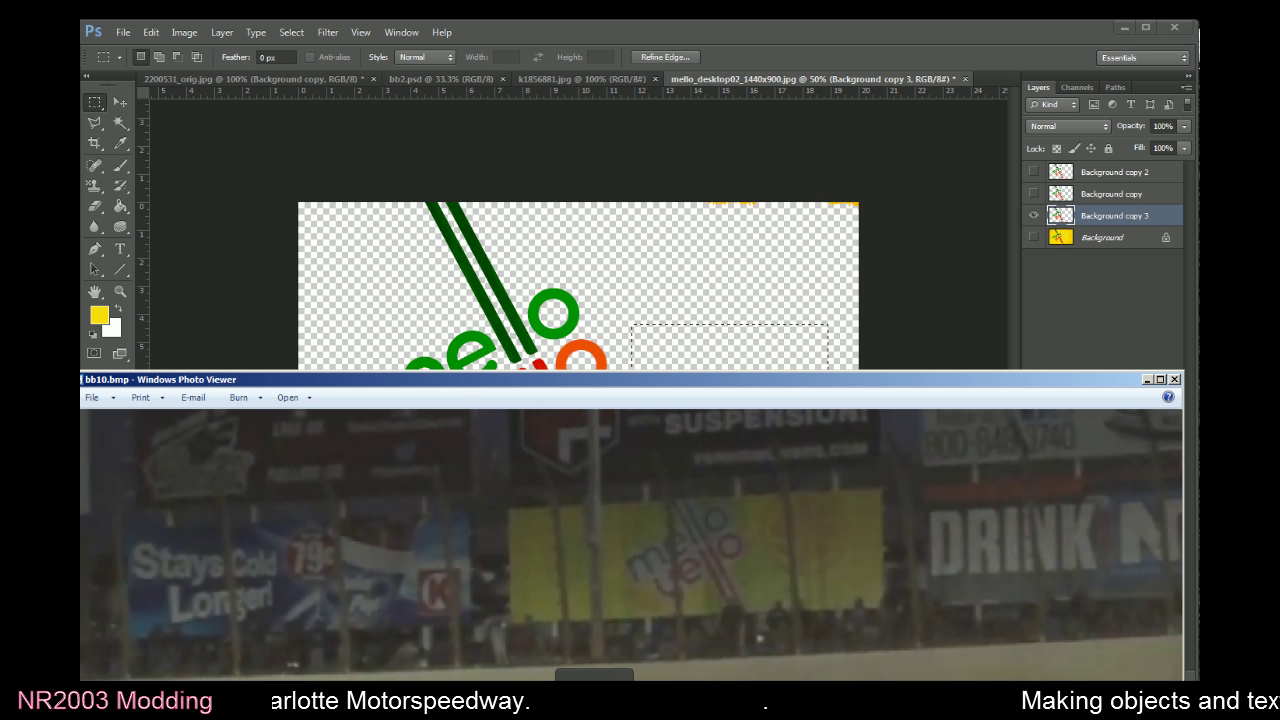
pyautogui.click(814, 22)
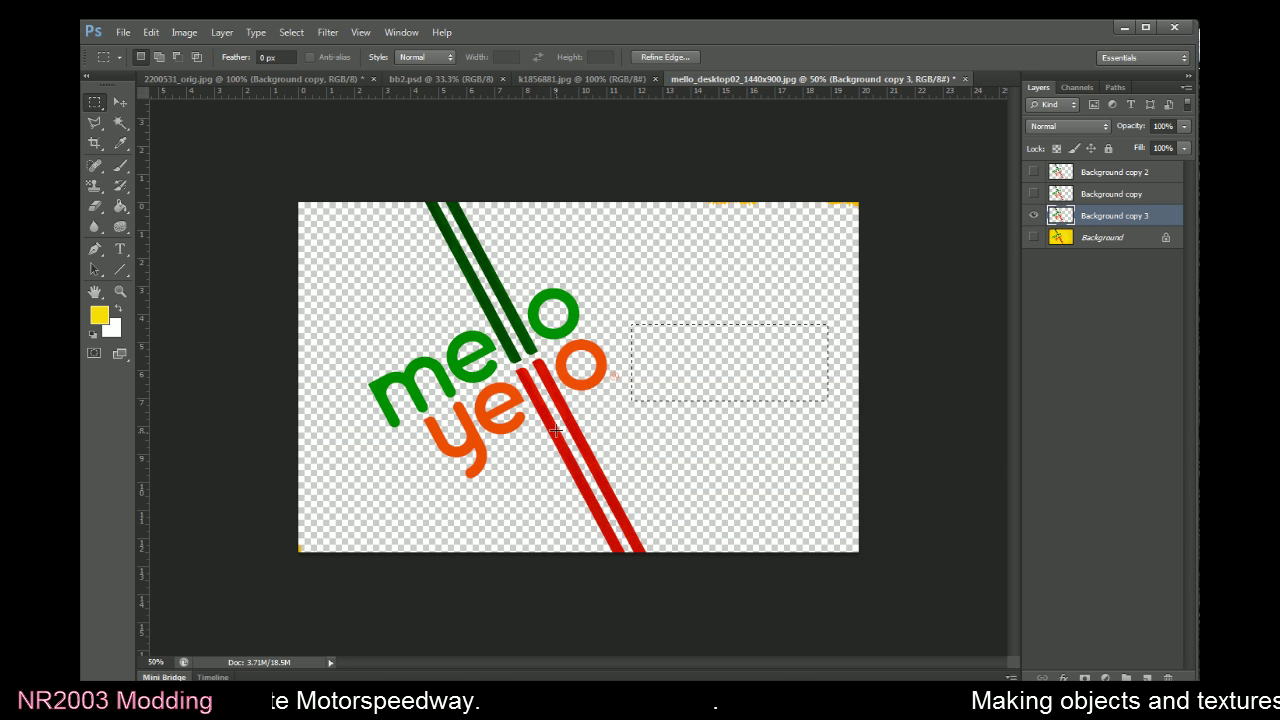
pyautogui.hotkey('ctrl', 'a')
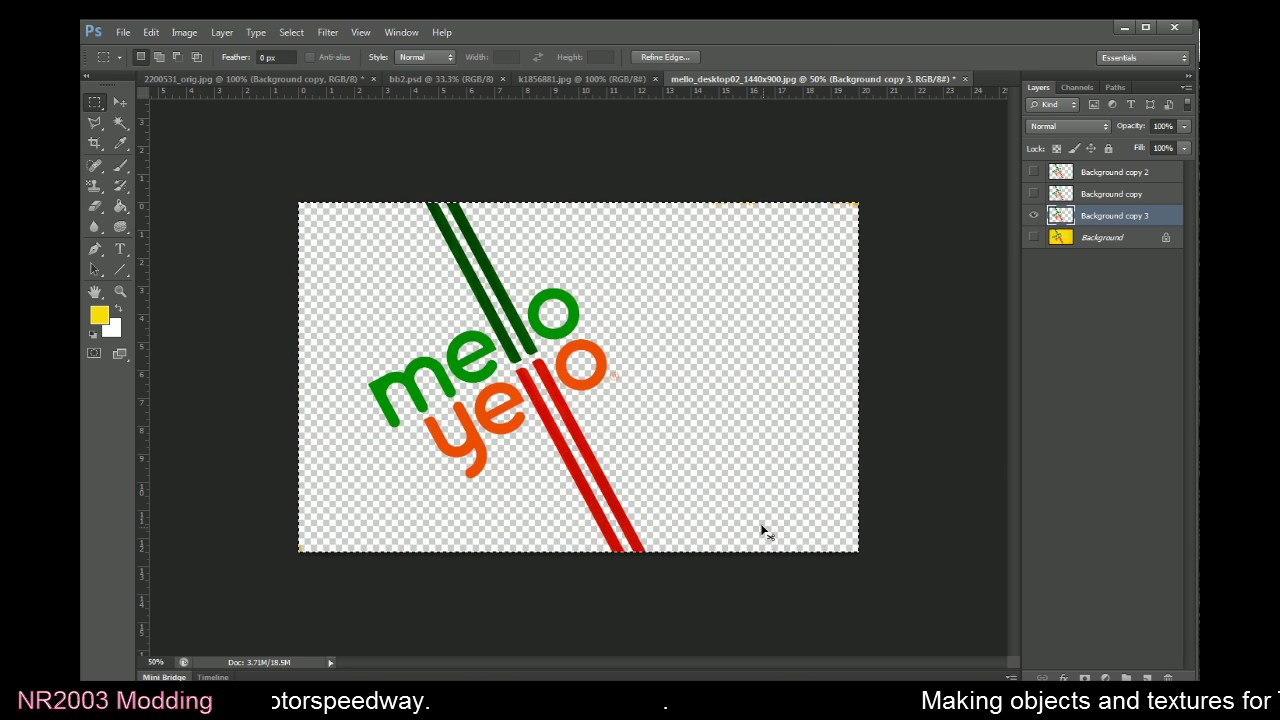
# Close the 2200531_orig.jpg document with the Ferris logo
pyautogui.click(271, 78)
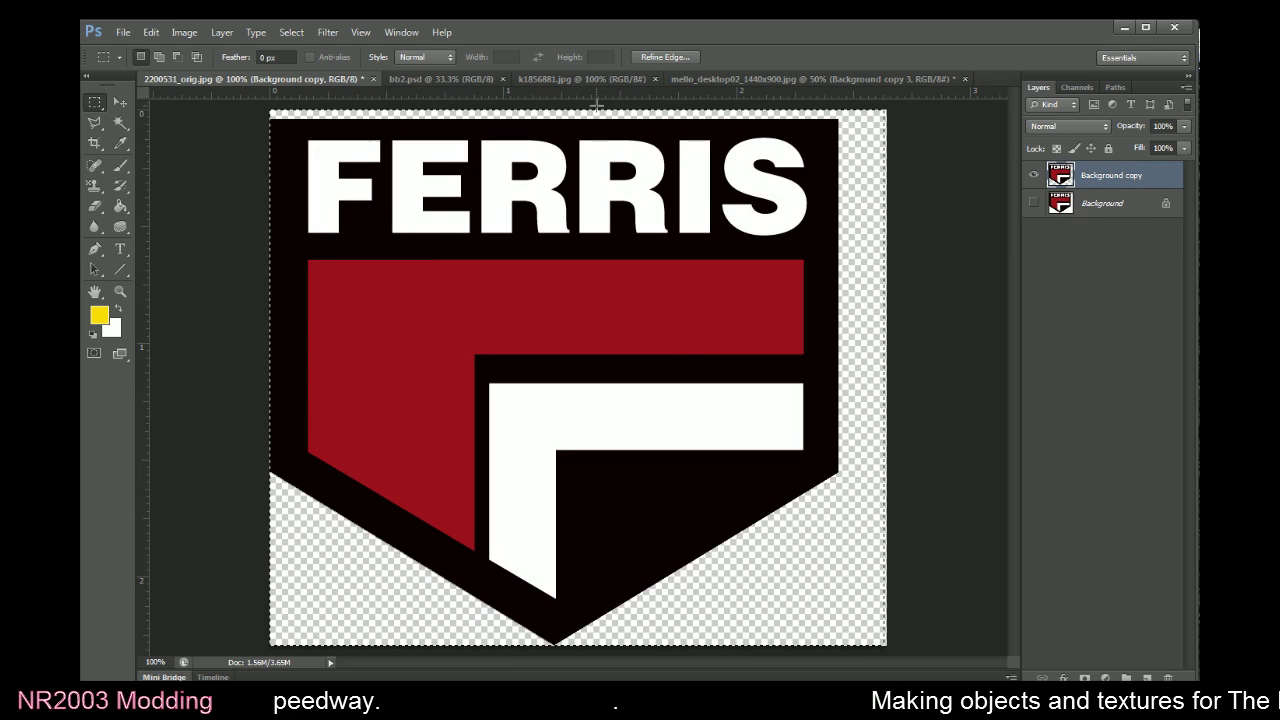
pyautogui.click(373, 79)
pyautogui.click(645, 379)
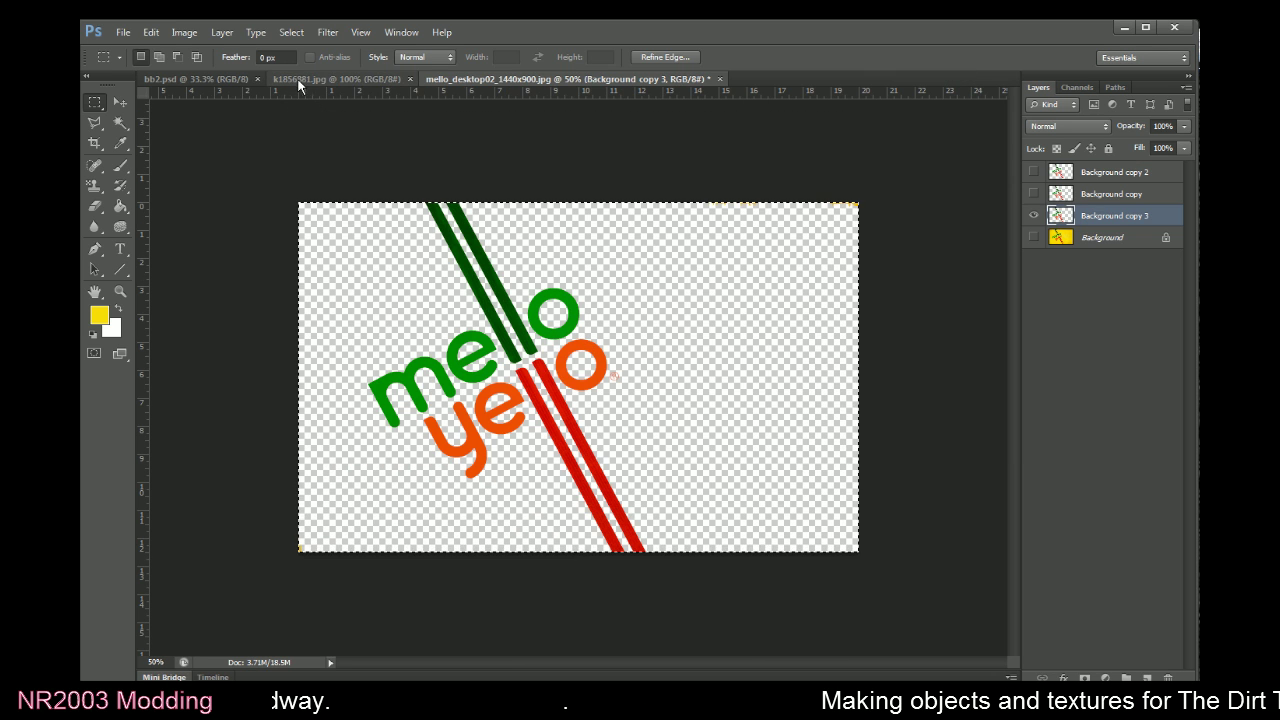
# Paste the Mello Yello logo into bb2.psd directly above Layer 9, the gold panel's layer
pyautogui.click(213, 80)
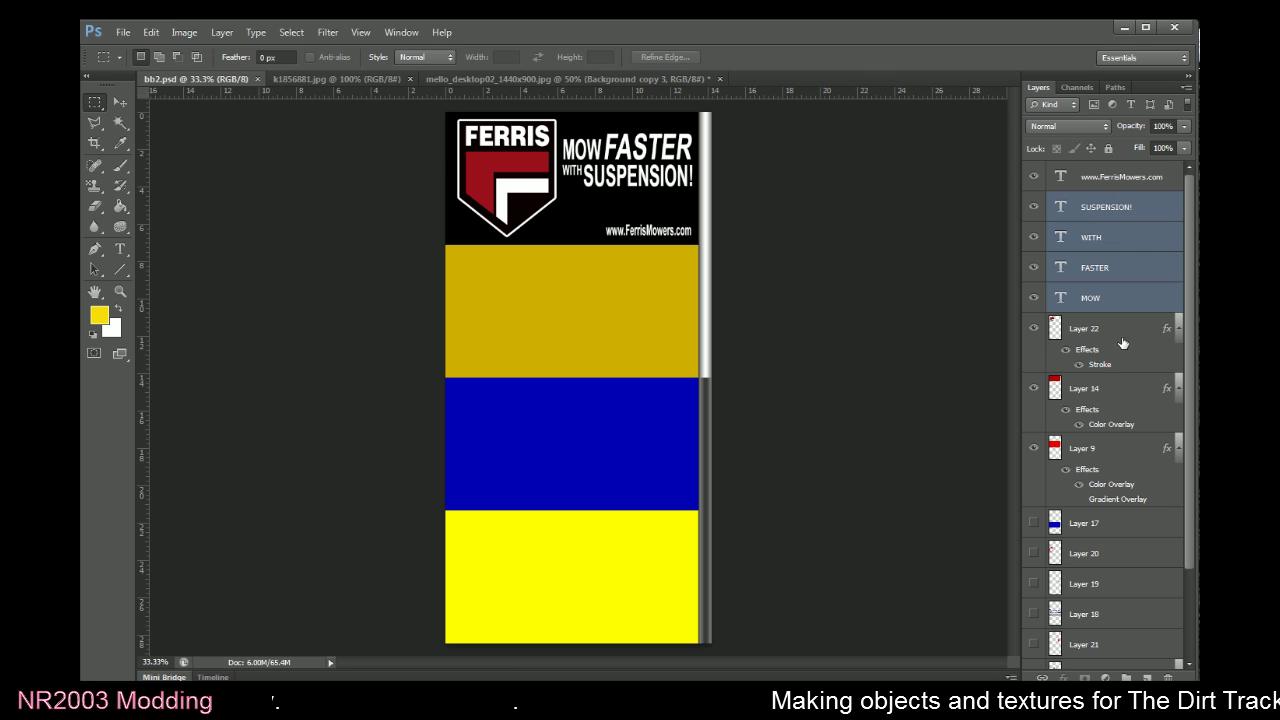
pyautogui.click(1035, 451)
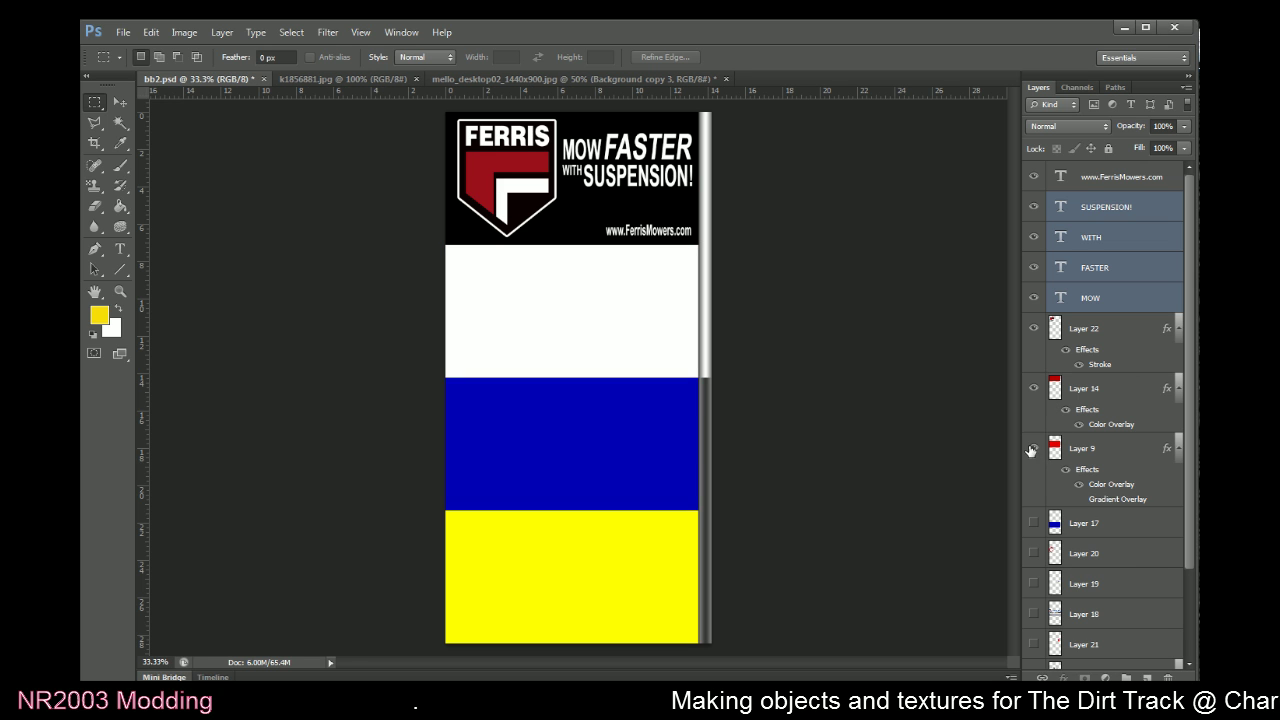
pyautogui.click(1033, 449)
pyautogui.click(1059, 451)
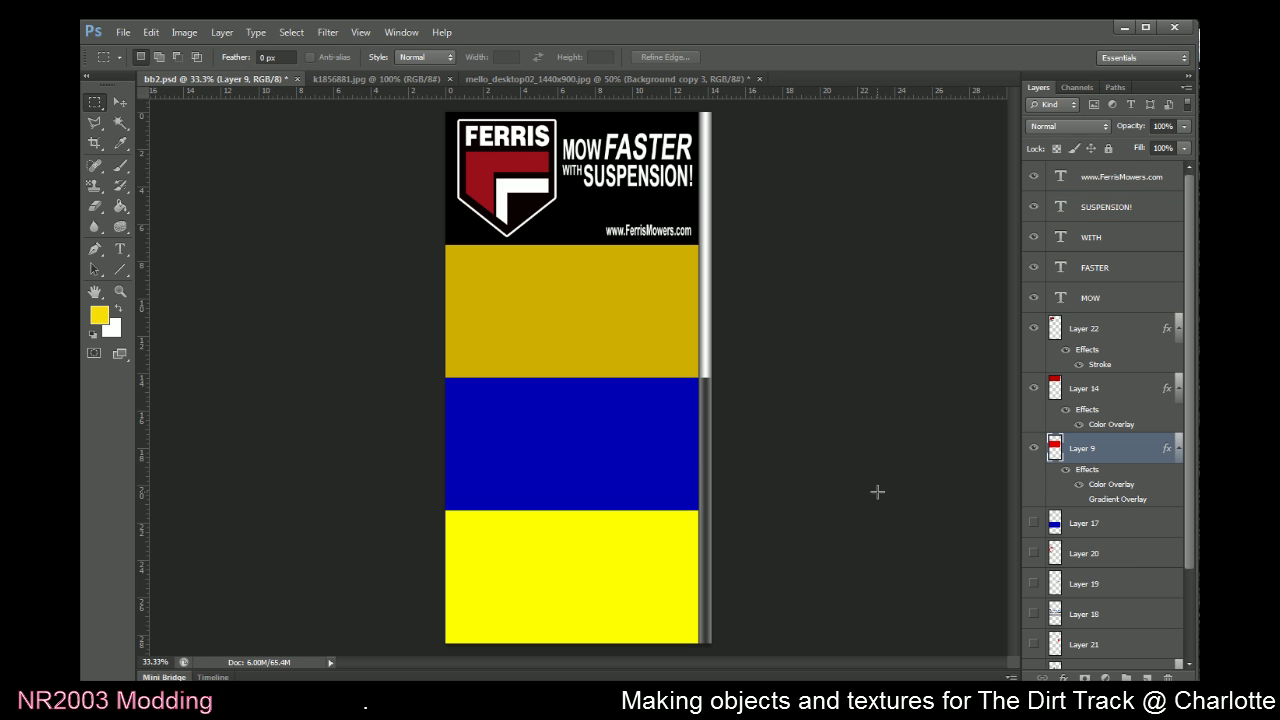
pyautogui.hotkey('ctrl', 'v')
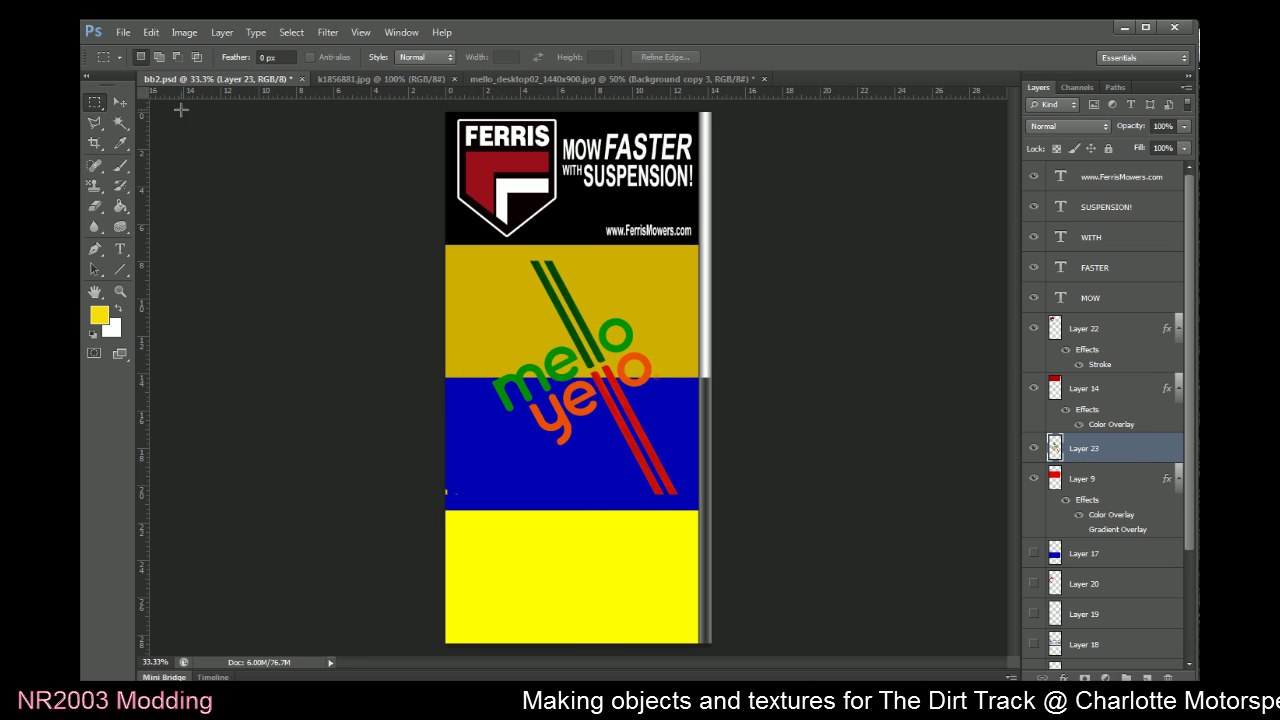
# Free Transform the pasted logo to 70% width and 80% height, positioning it over the gold panel
pyautogui.rightClick(630, 360)
pyautogui.click(656, 481)
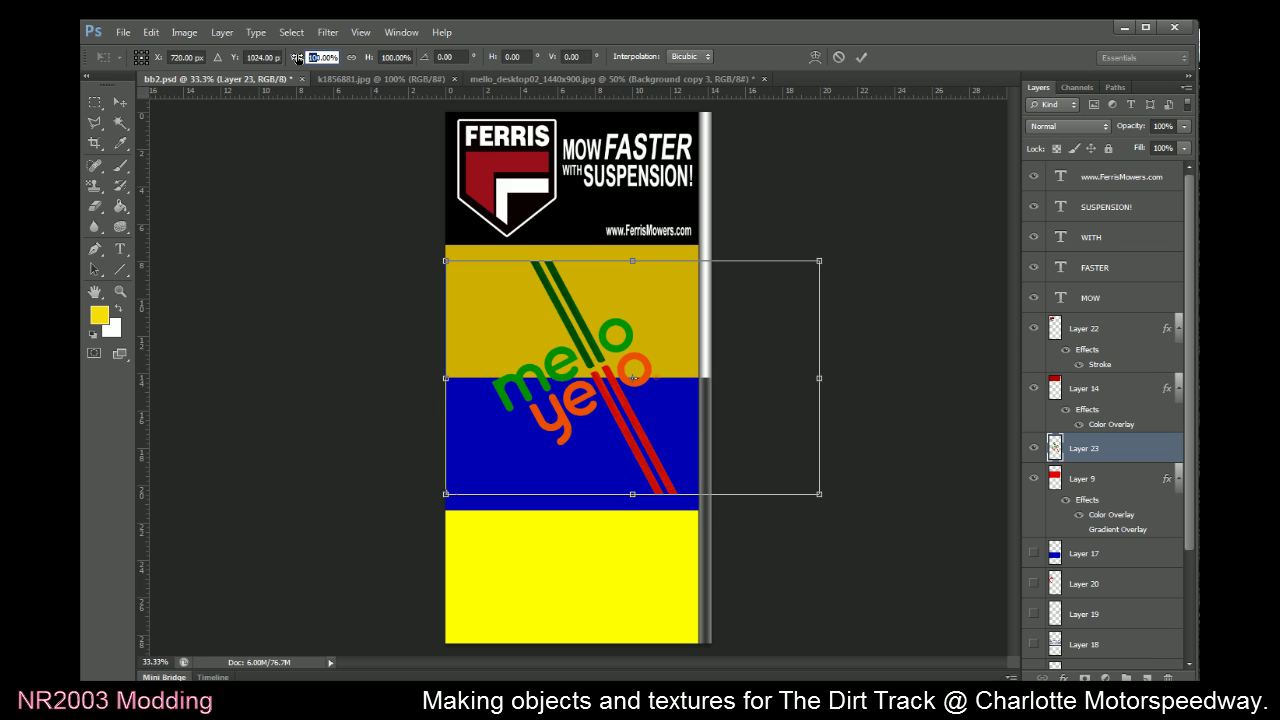
pyautogui.moveTo(557, 338); pyautogui.dragTo(545, 289)
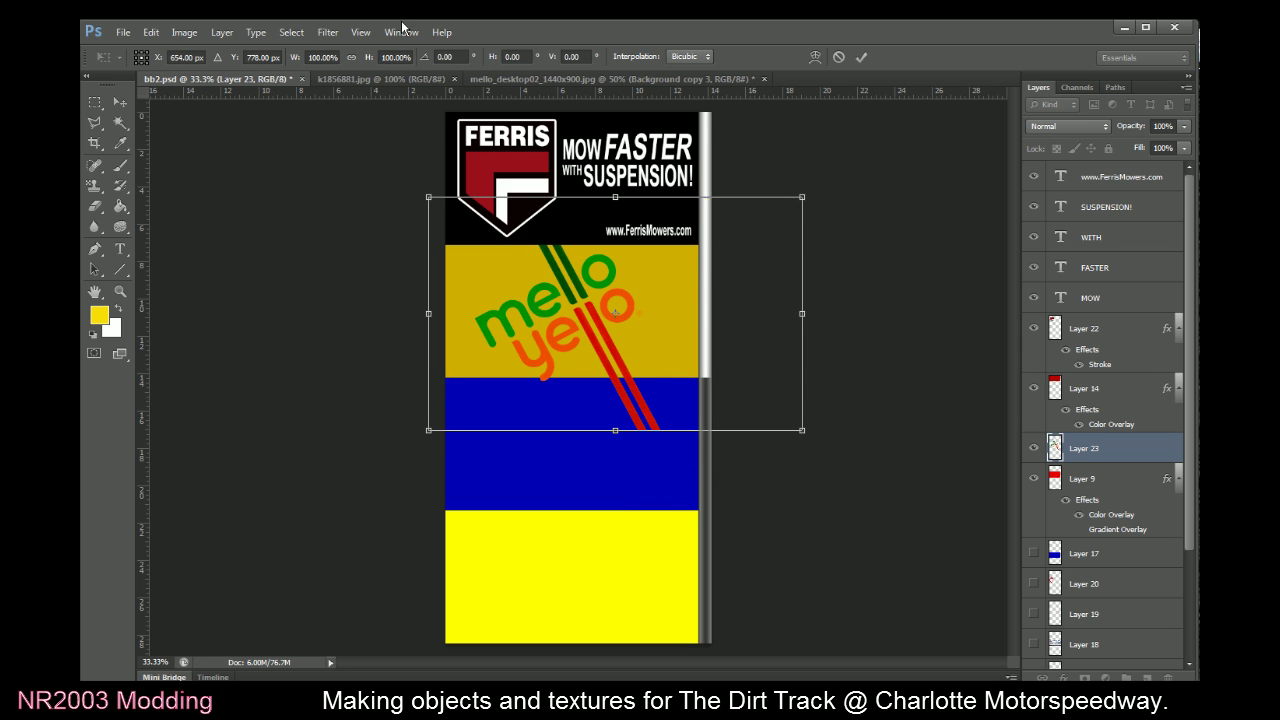
pyautogui.write('70')
pyautogui.press('Return')
pyautogui.moveTo(545, 261); pyautogui.dragTo(530, 268)
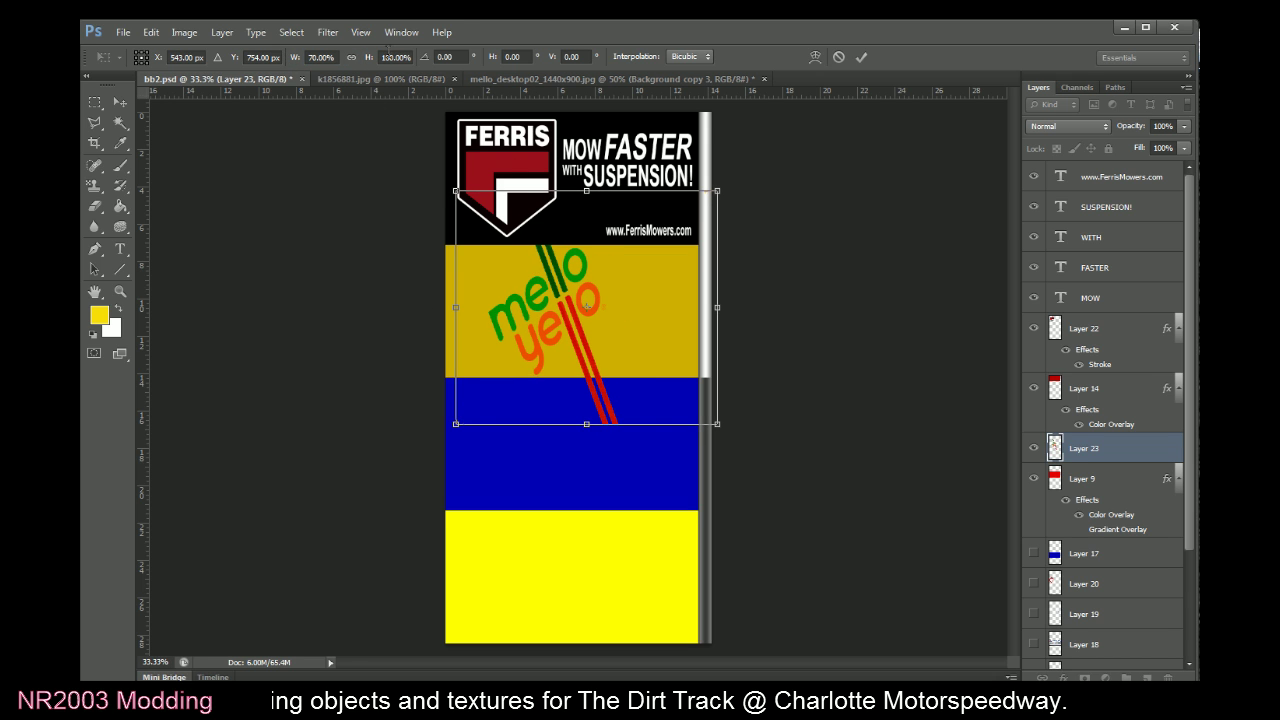
pyautogui.write('80')
pyautogui.press('Return')
pyautogui.moveTo(517, 283); pyautogui.dragTo(531, 295)
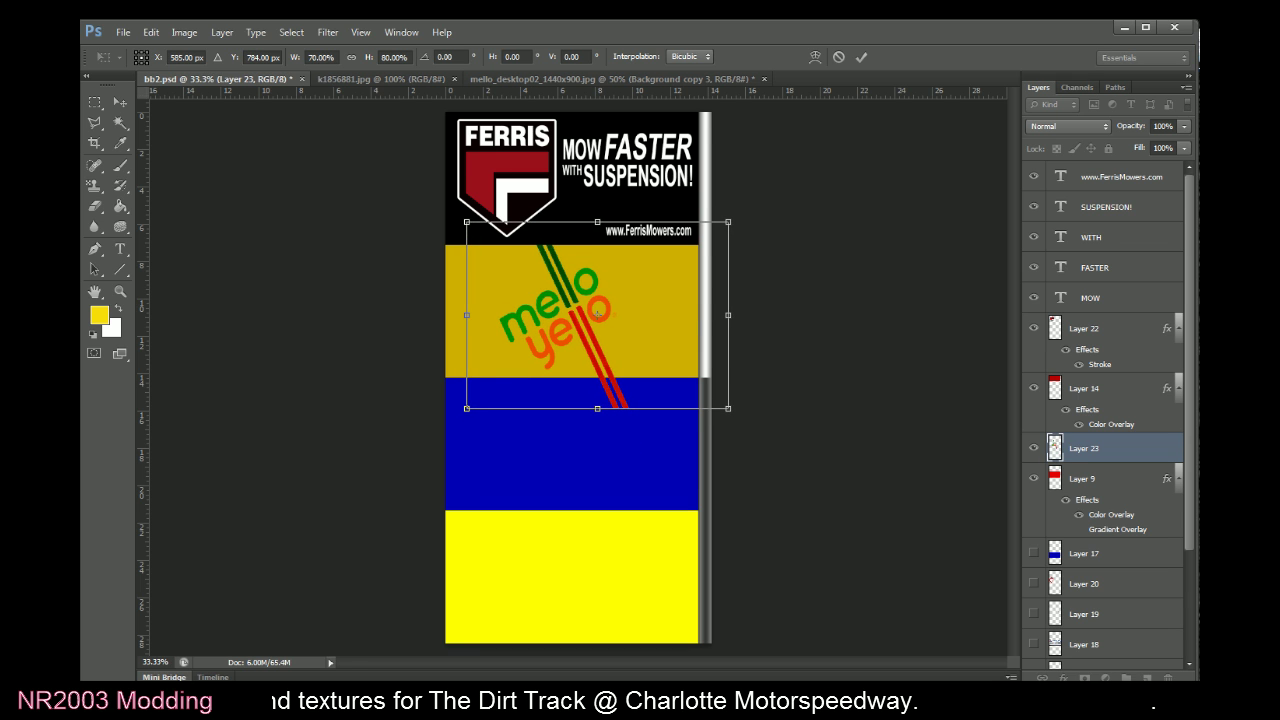
# Compare with the bb10.bmp photo, scale the logo to 60% width and 70% height on the gold panel, and apply the transform
pyautogui.hotkey('alt', 'Tab')
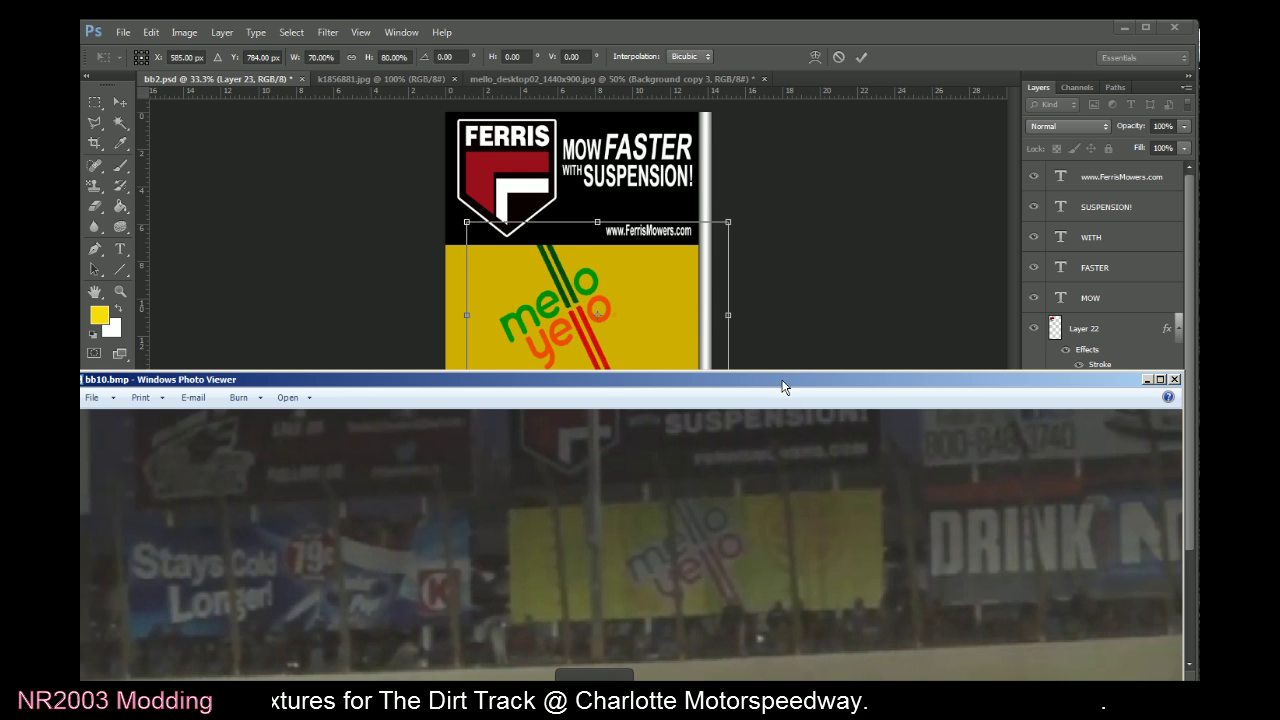
pyautogui.moveTo(782, 387); pyautogui.dragTo(779, 424)
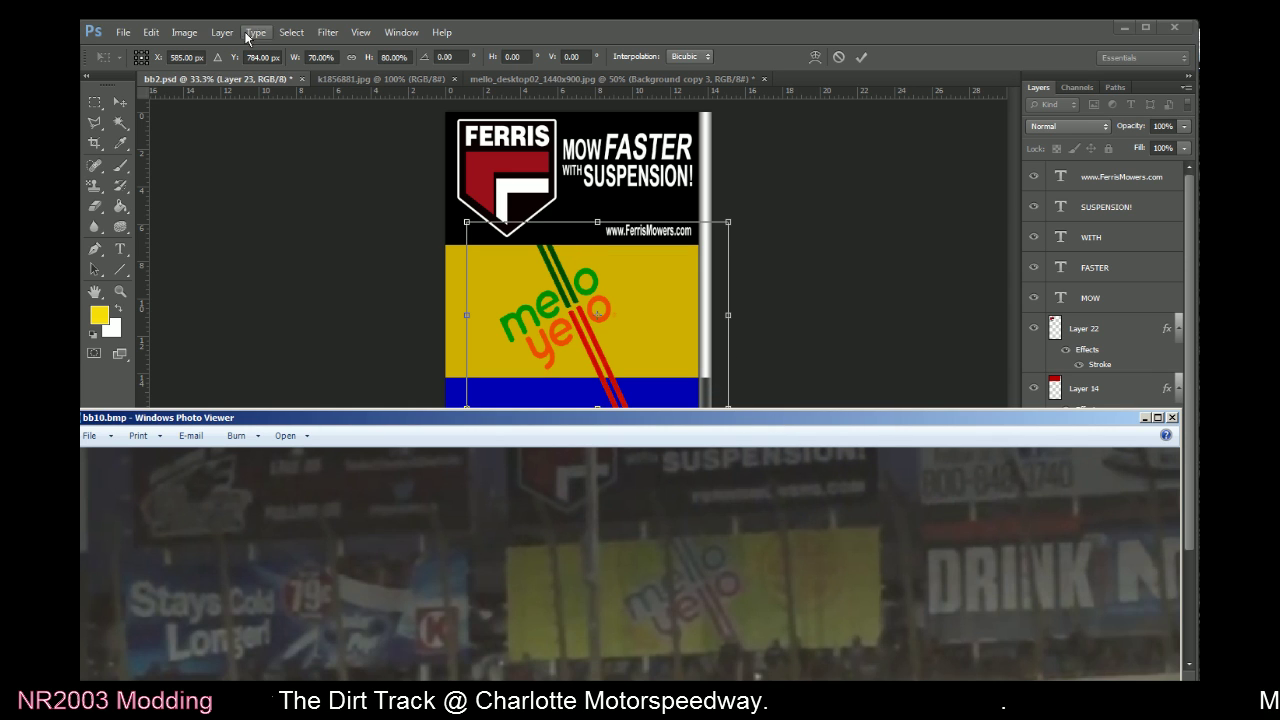
pyautogui.hotkey('alt', 'Tab')
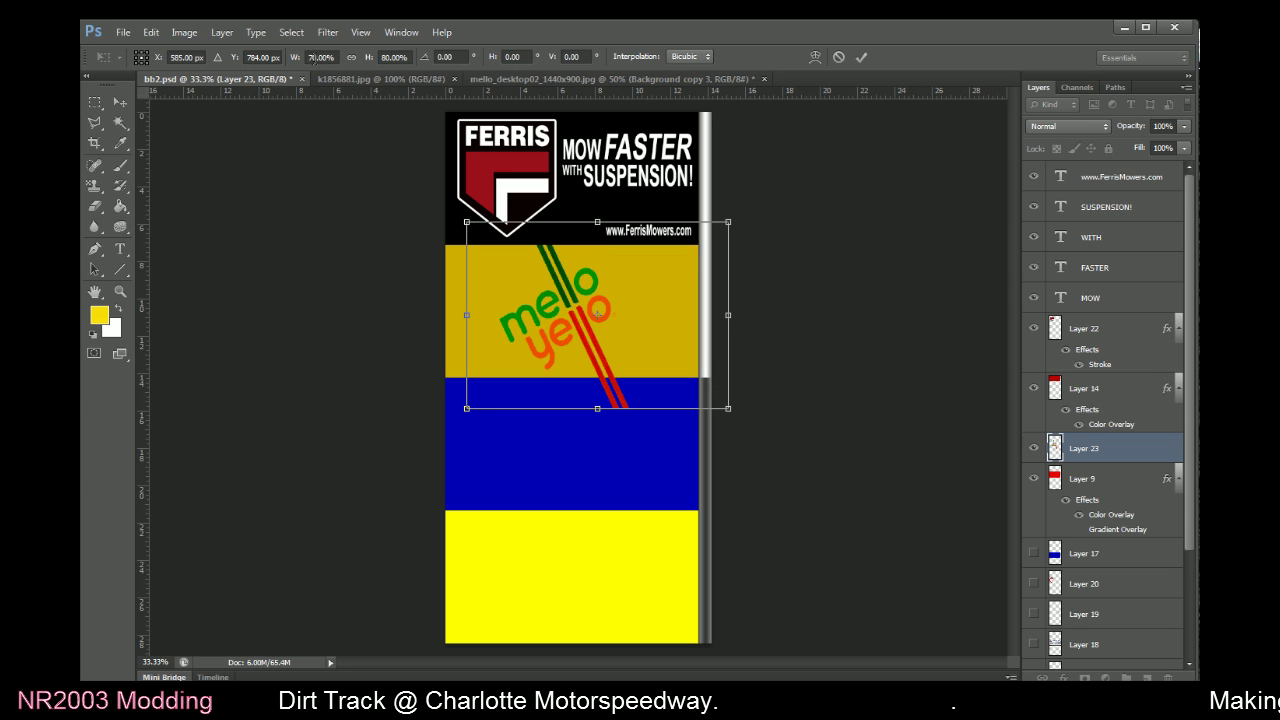
pyautogui.write('60')
pyautogui.press('Return')
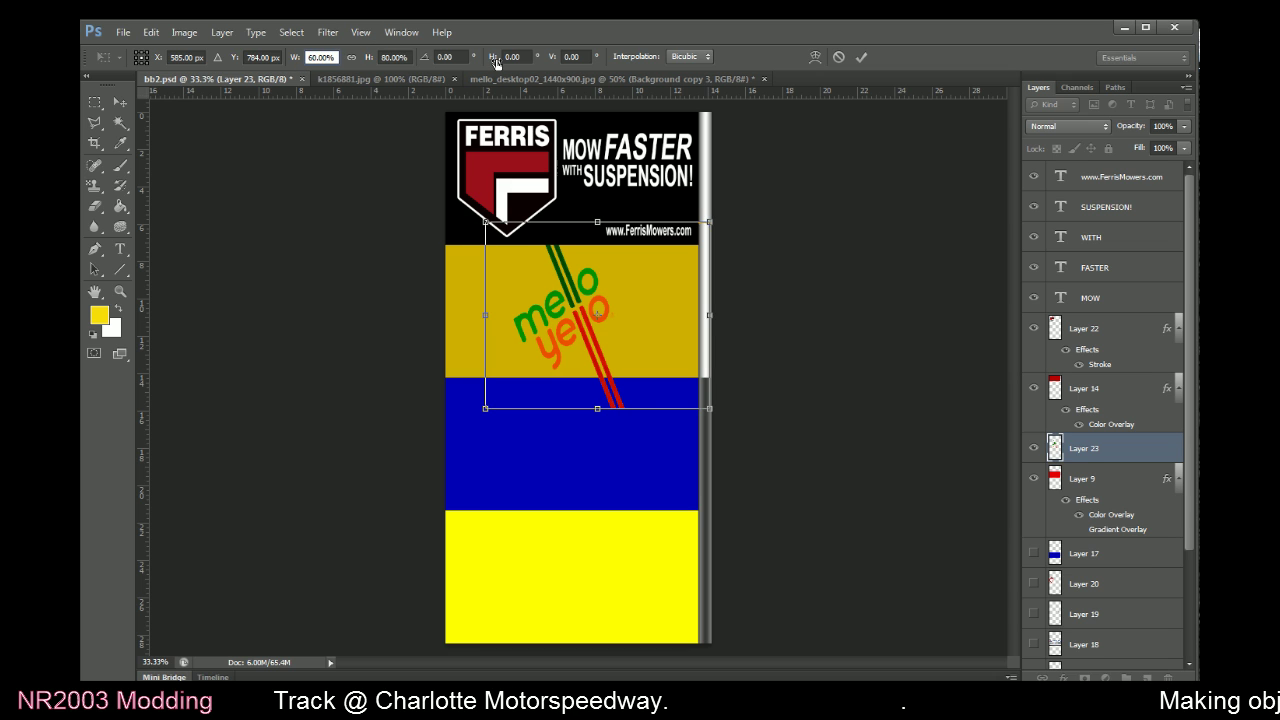
pyautogui.click(385, 57)
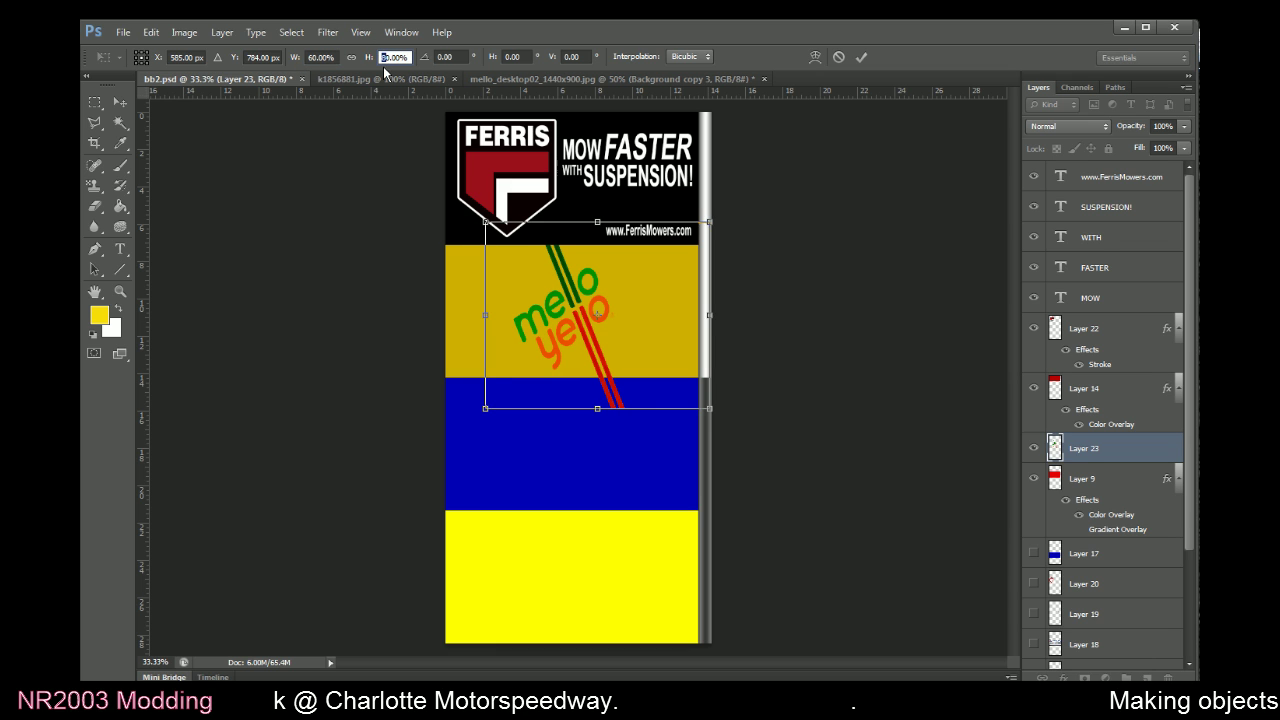
pyautogui.write('70')
pyautogui.press('Return')
pyautogui.moveTo(545, 314); pyautogui.dragTo(555, 312)
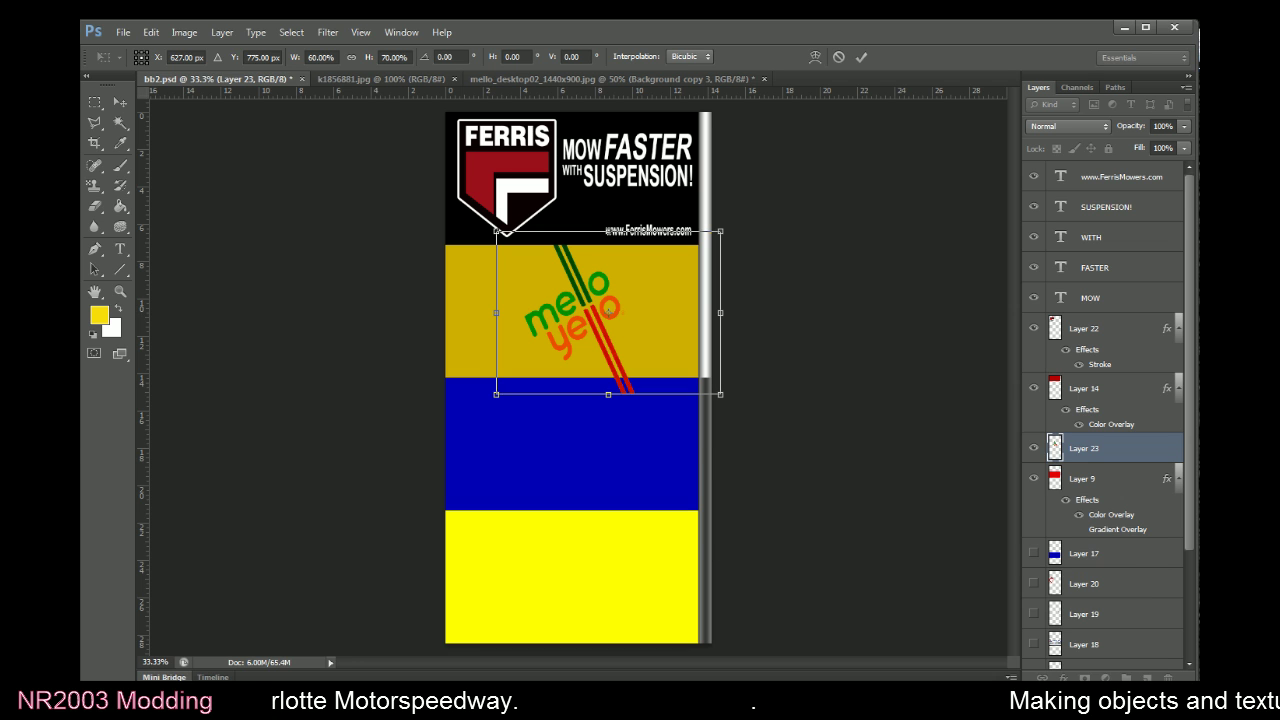
pyautogui.hotkey('alt', 'Tab')
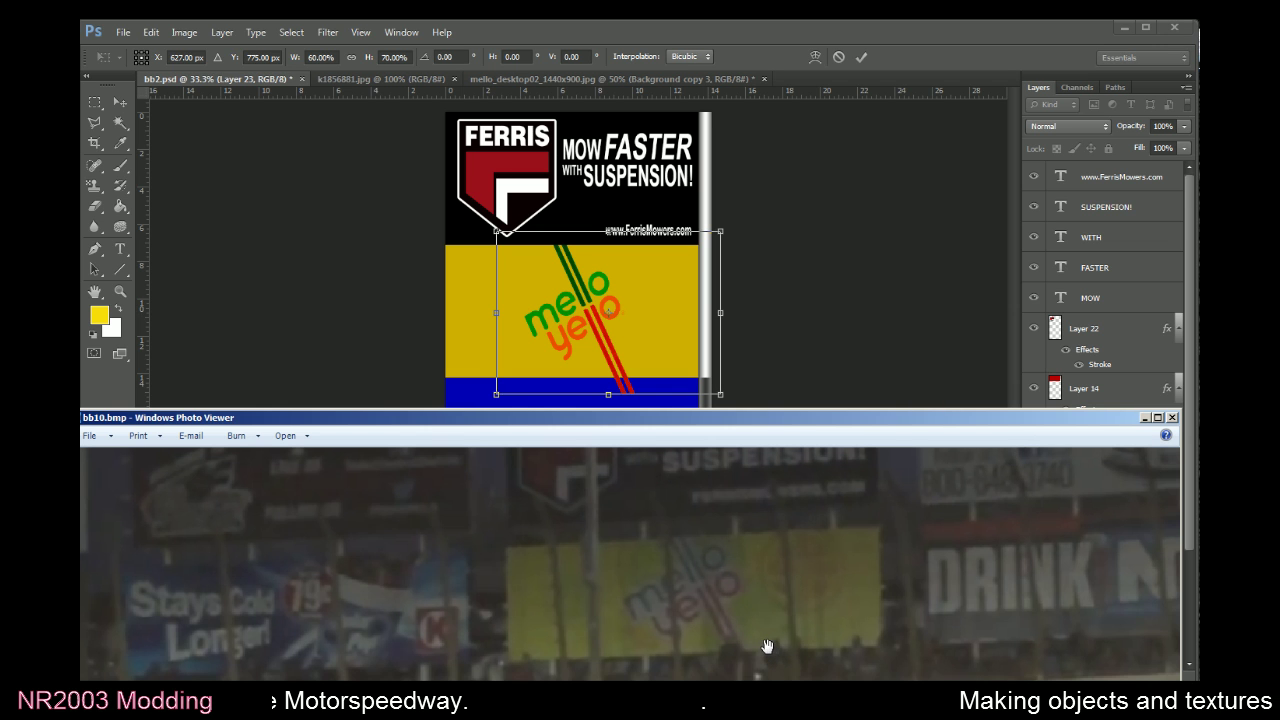
pyautogui.hotkey('alt', 'Tab')
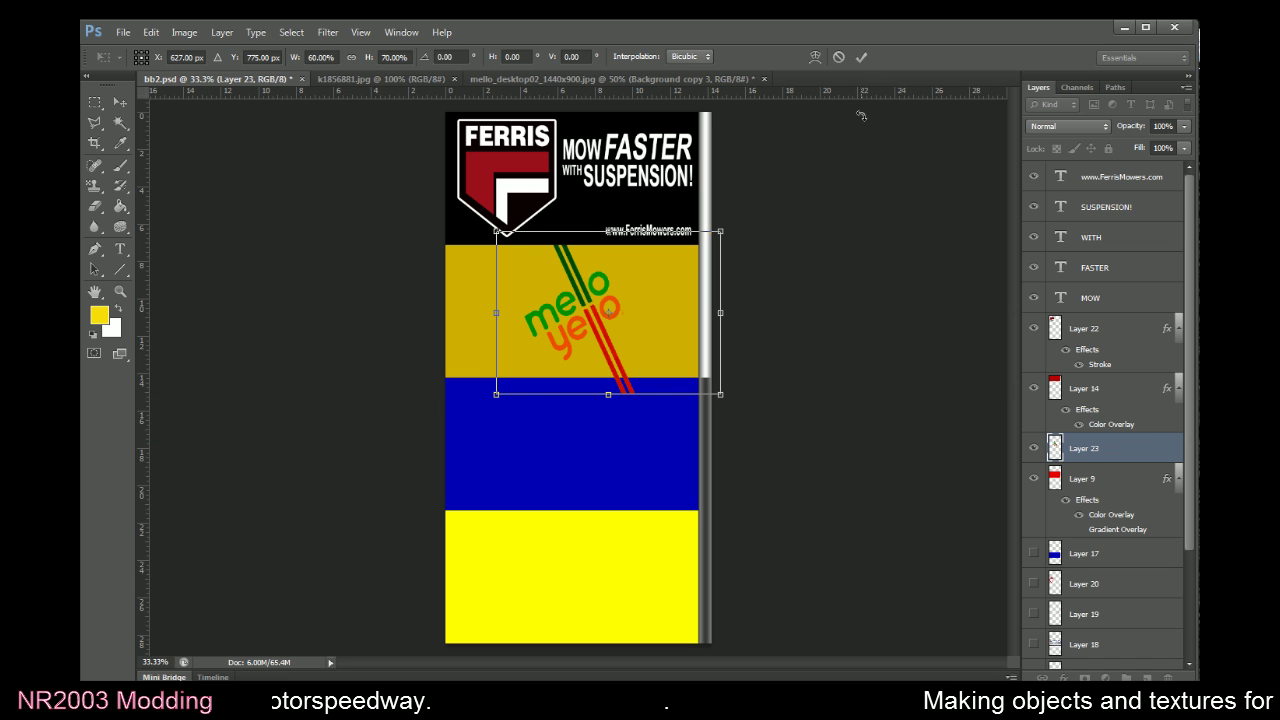
pyautogui.click(863, 56)
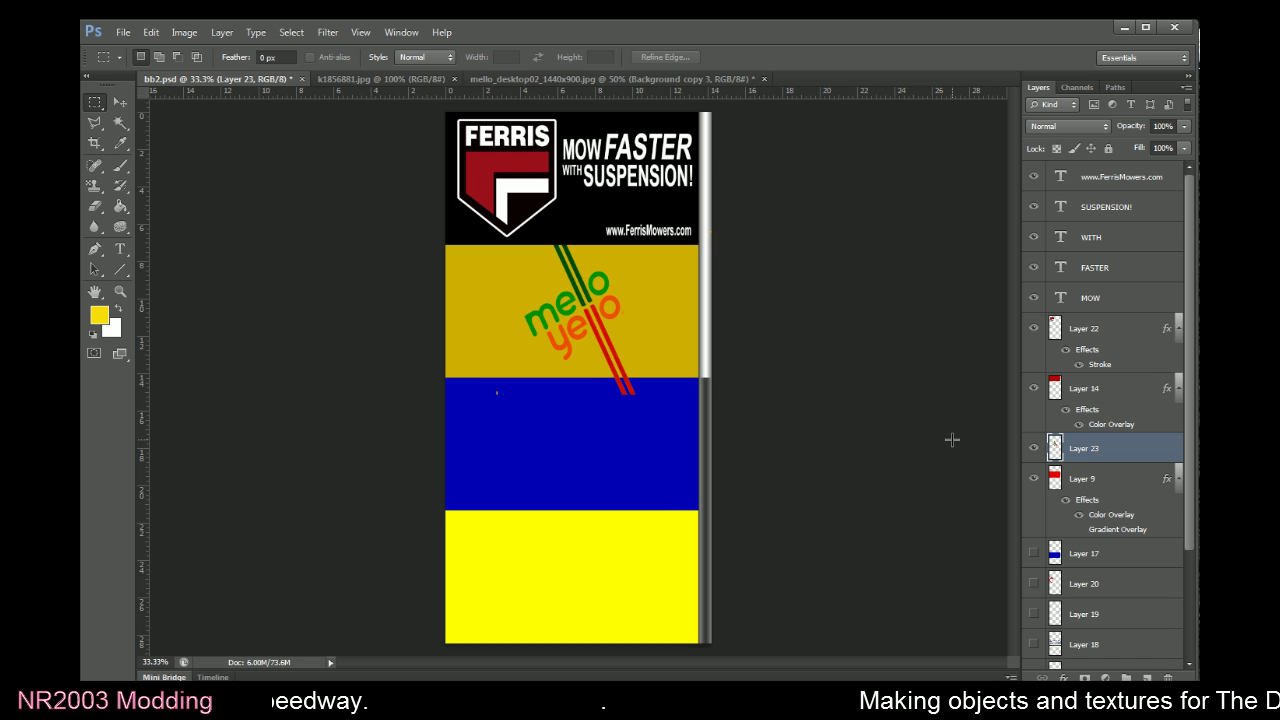
# Magic Wand the area outside Layer 9's gold panel, reselect the logo layer and check the bb10.bmp photo in Windows Photo Viewer
pyautogui.click(120, 122)
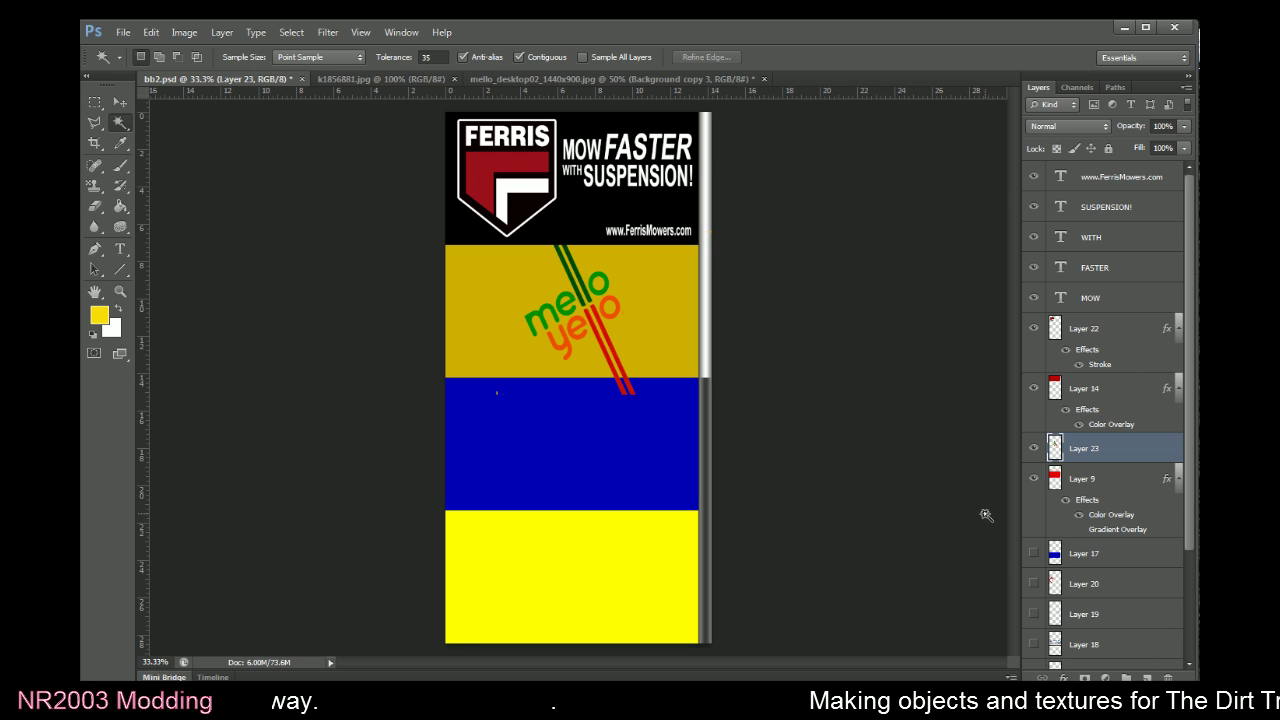
pyautogui.click(1057, 484)
pyautogui.click(641, 518)
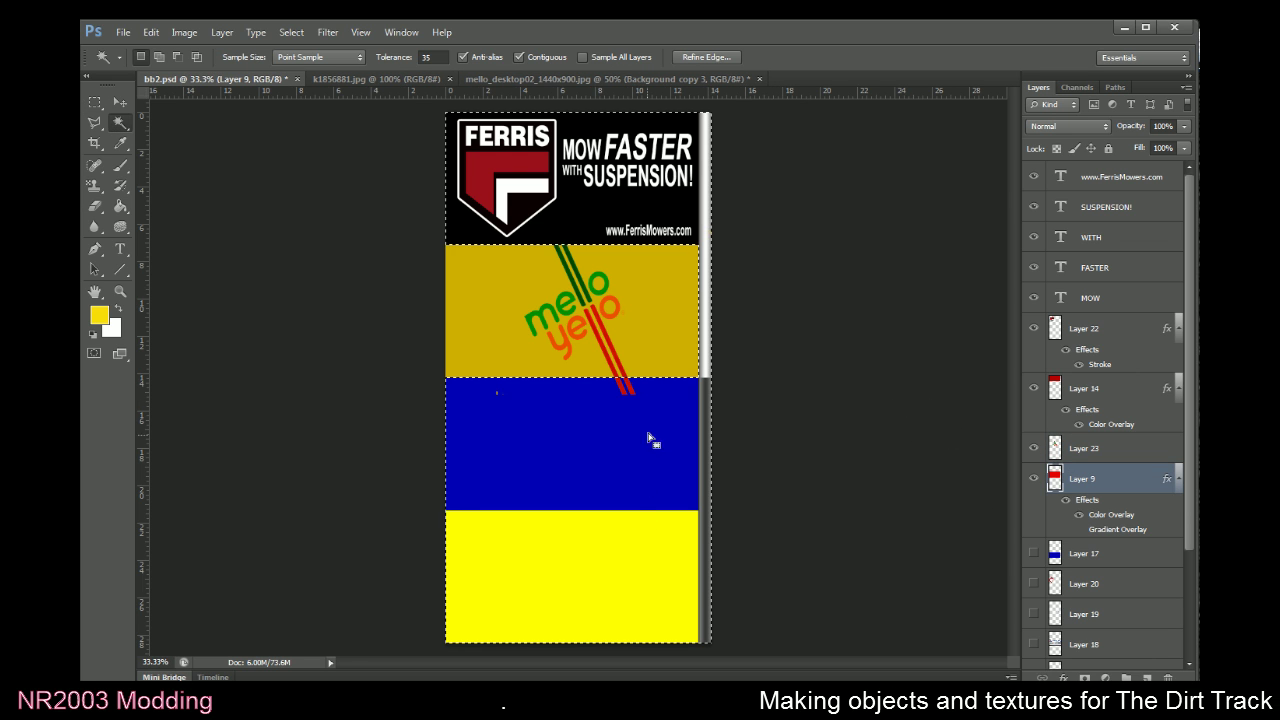
pyautogui.click(1059, 452)
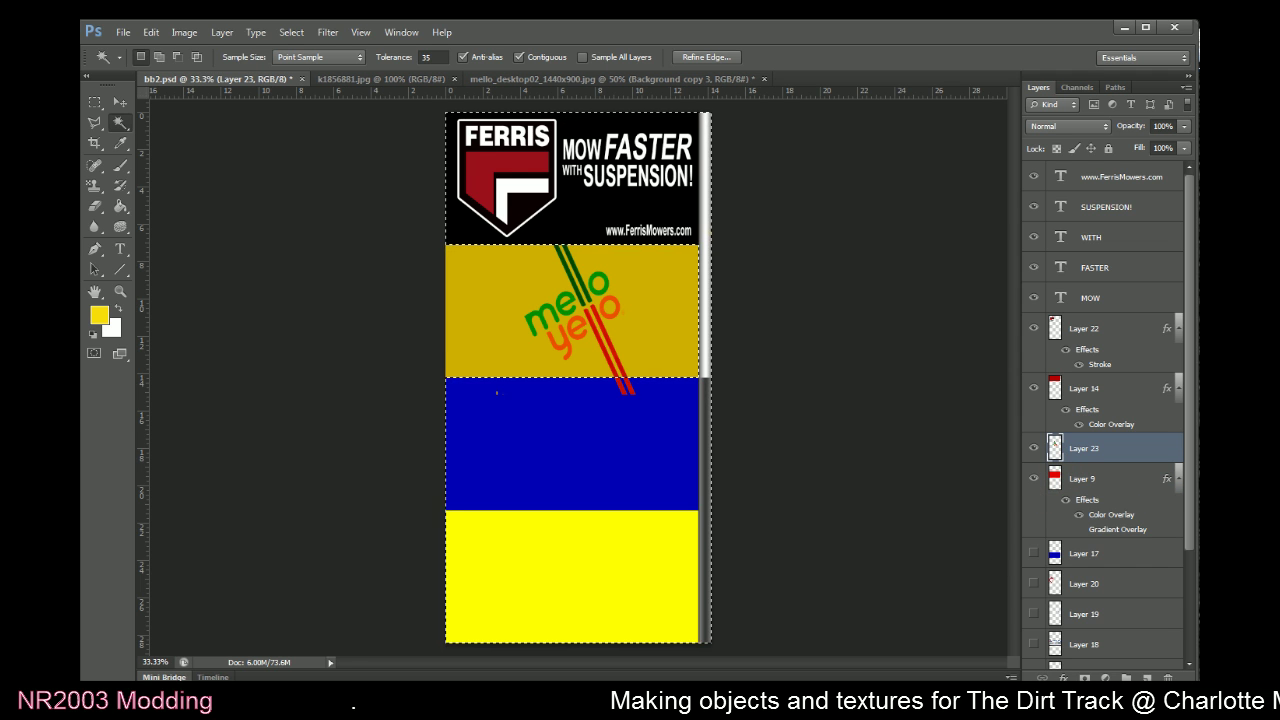
pyautogui.hotkey('alt', 'Tab')
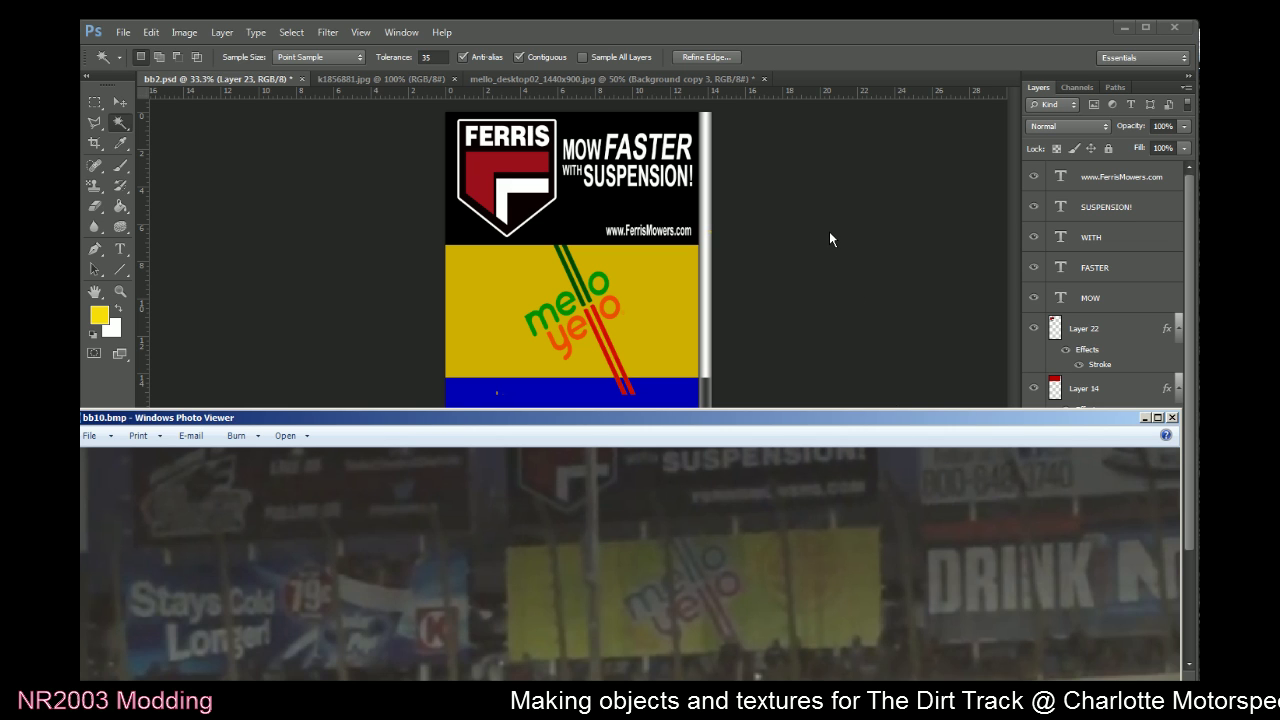
pyautogui.hotkey('alt', 'Tab')
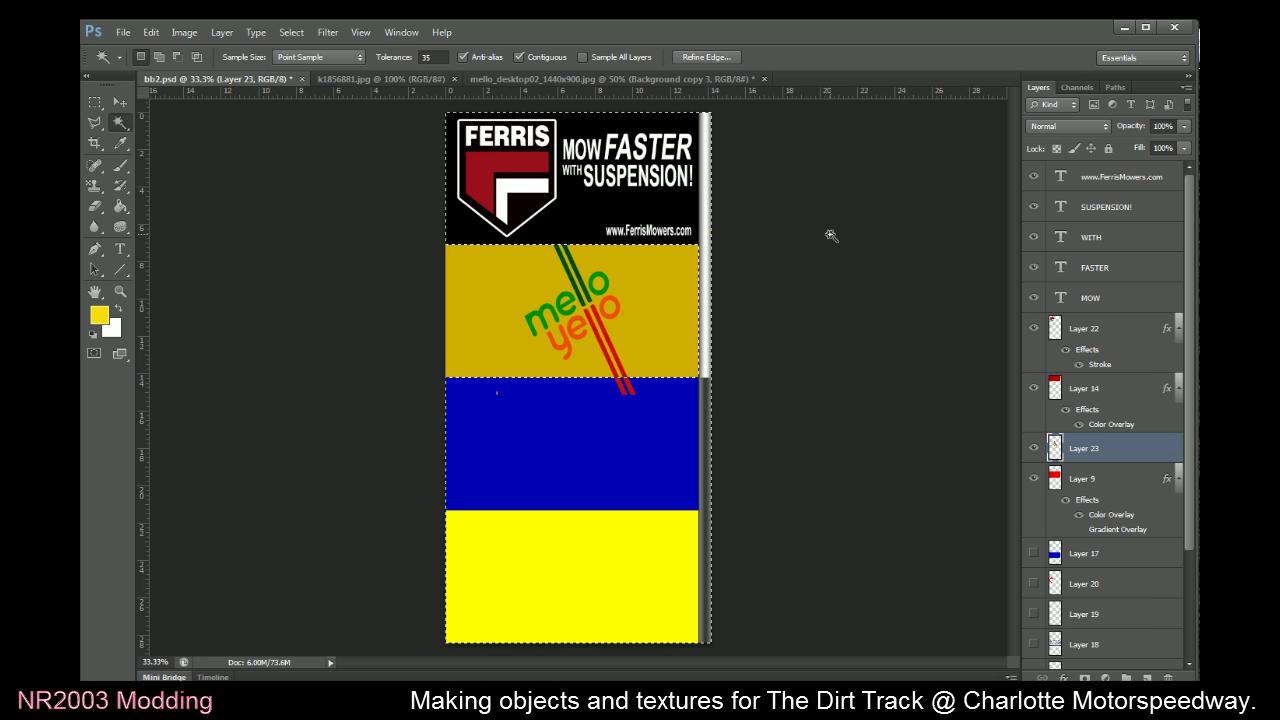
# Clear the selection around the gold panel and undo the logo's scaling
pyautogui.hotkey('alt', '[')
pyautogui.hotkey('ctrl', 'd')
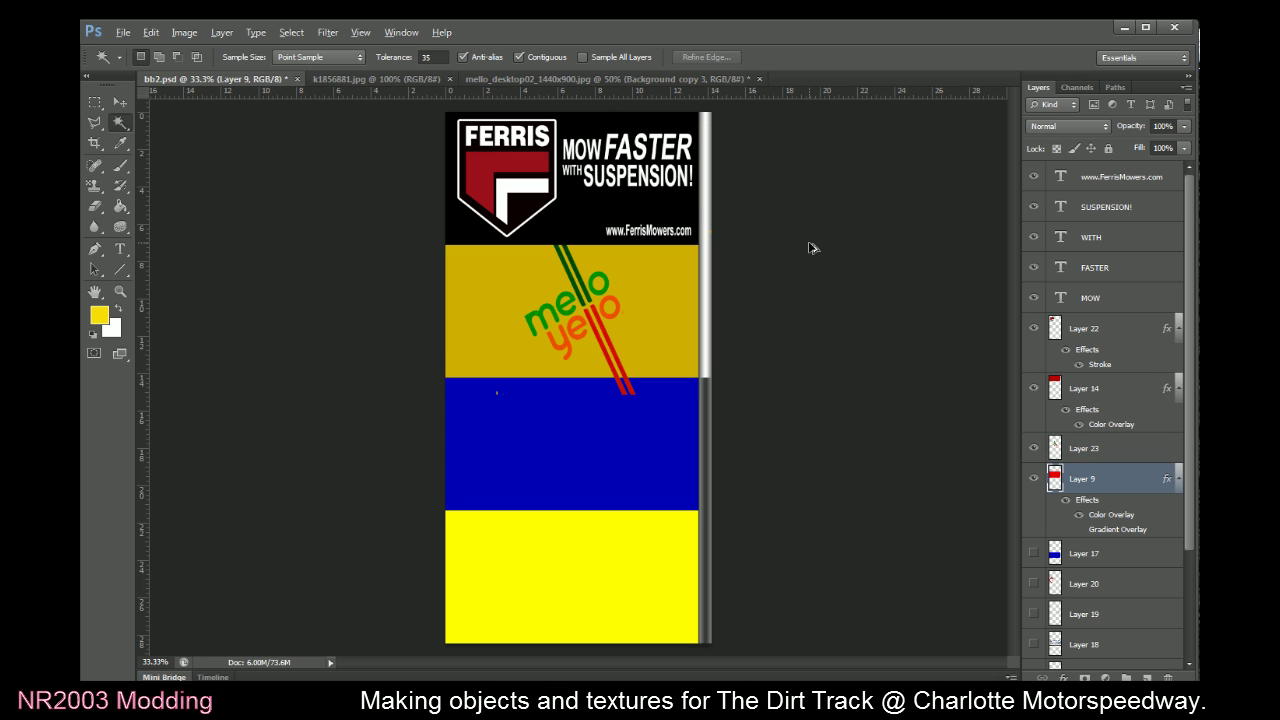
pyautogui.hotkey('ctrl', 'alt', 'z')
pyautogui.hotkey('ctrl', 'alt', 'z')
# Reposition the Mello Yello logo over the gold panel and scale it to 60% width and 80% height with Free Transform
pyautogui.click(120, 103)
pyautogui.moveTo(500, 405); pyautogui.dragTo(521, 319)
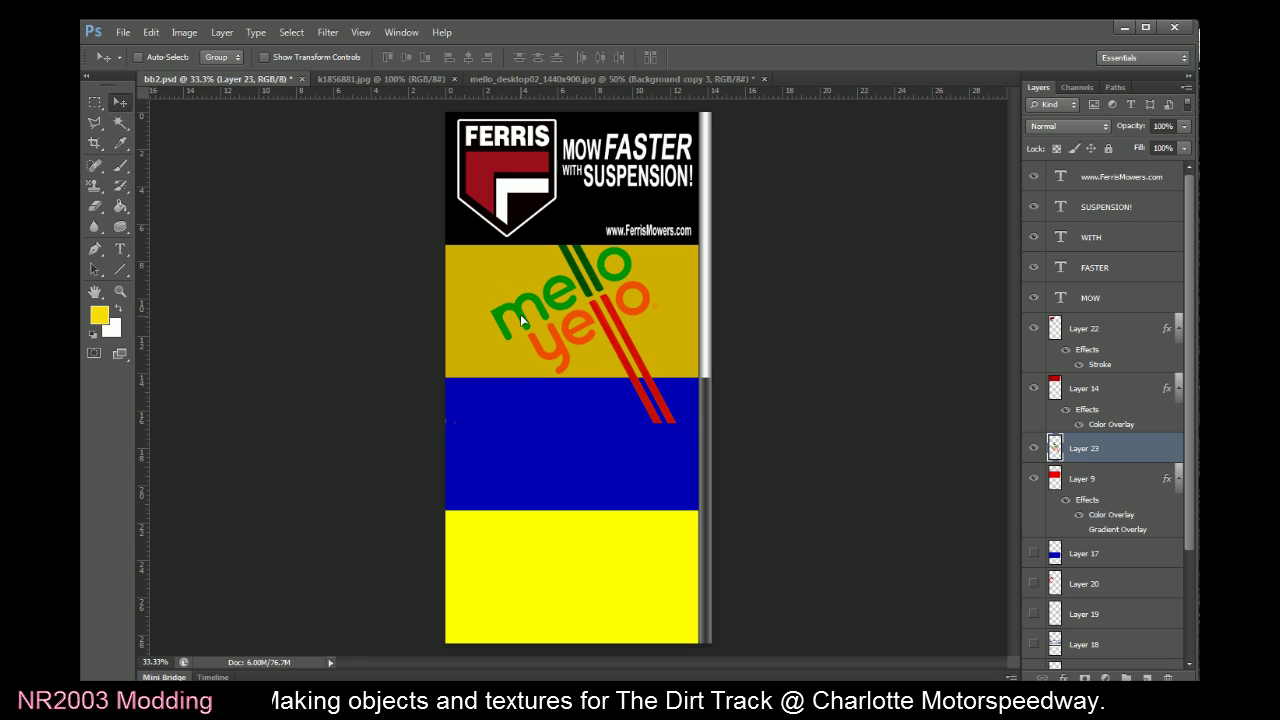
pyautogui.click(94, 103)
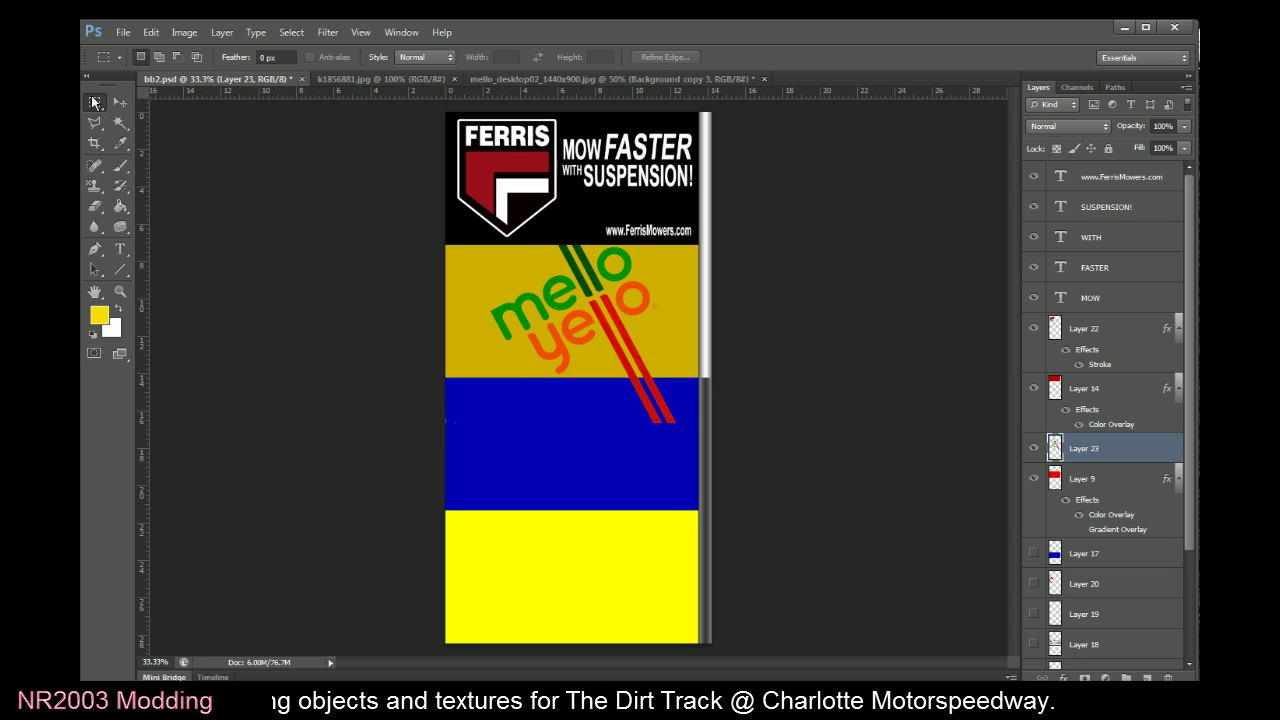
pyautogui.rightClick(546, 318)
pyautogui.click(600, 433)
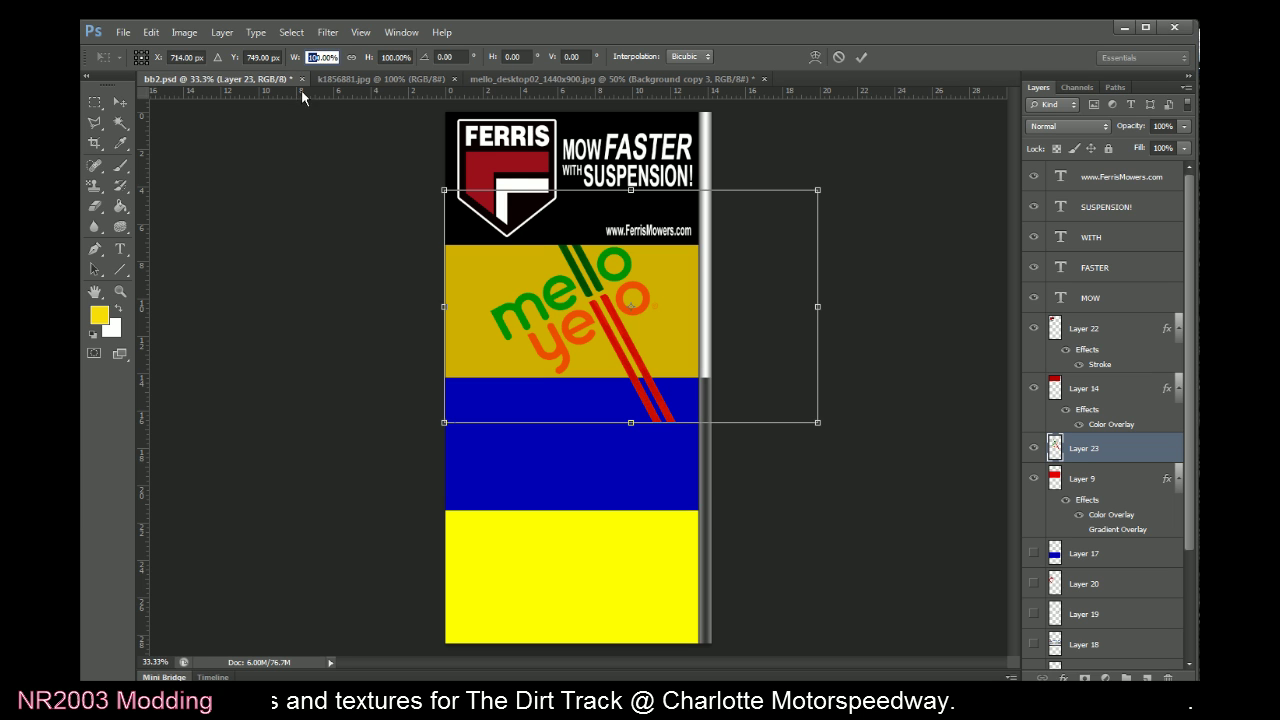
pyautogui.write('60')
pyautogui.moveTo(553, 261); pyautogui.dragTo(531, 261)
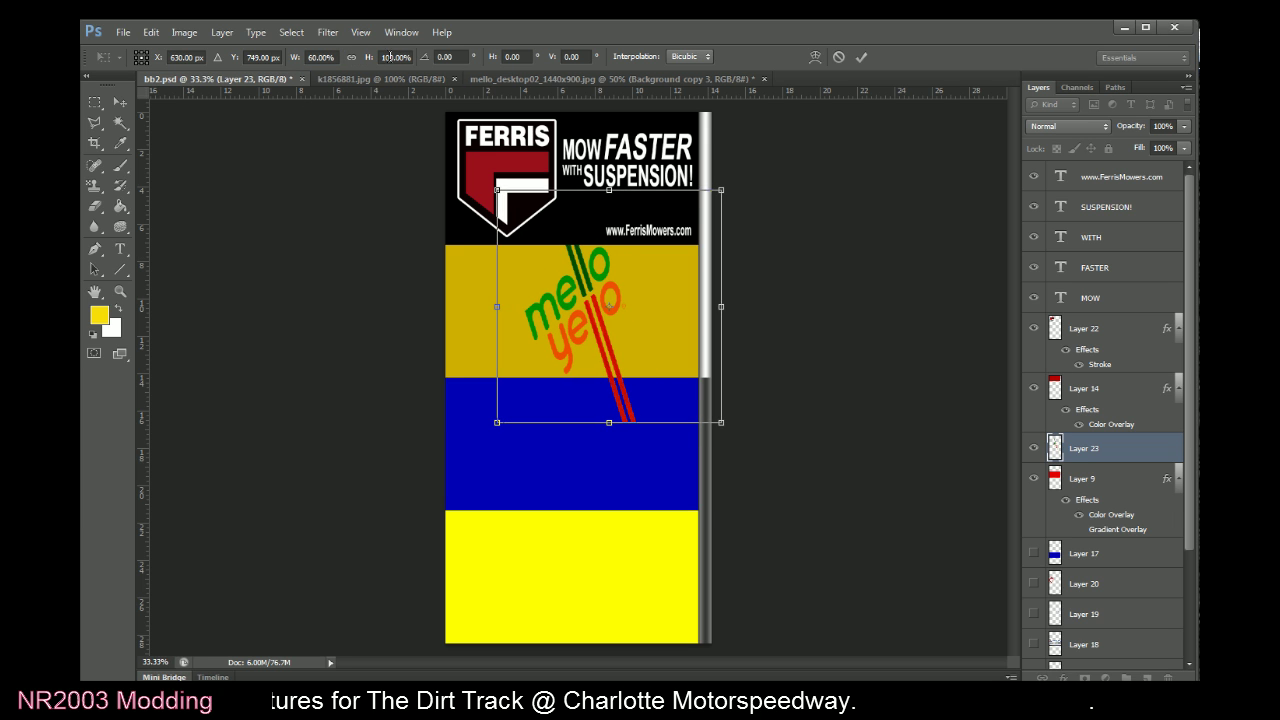
pyautogui.write('90')
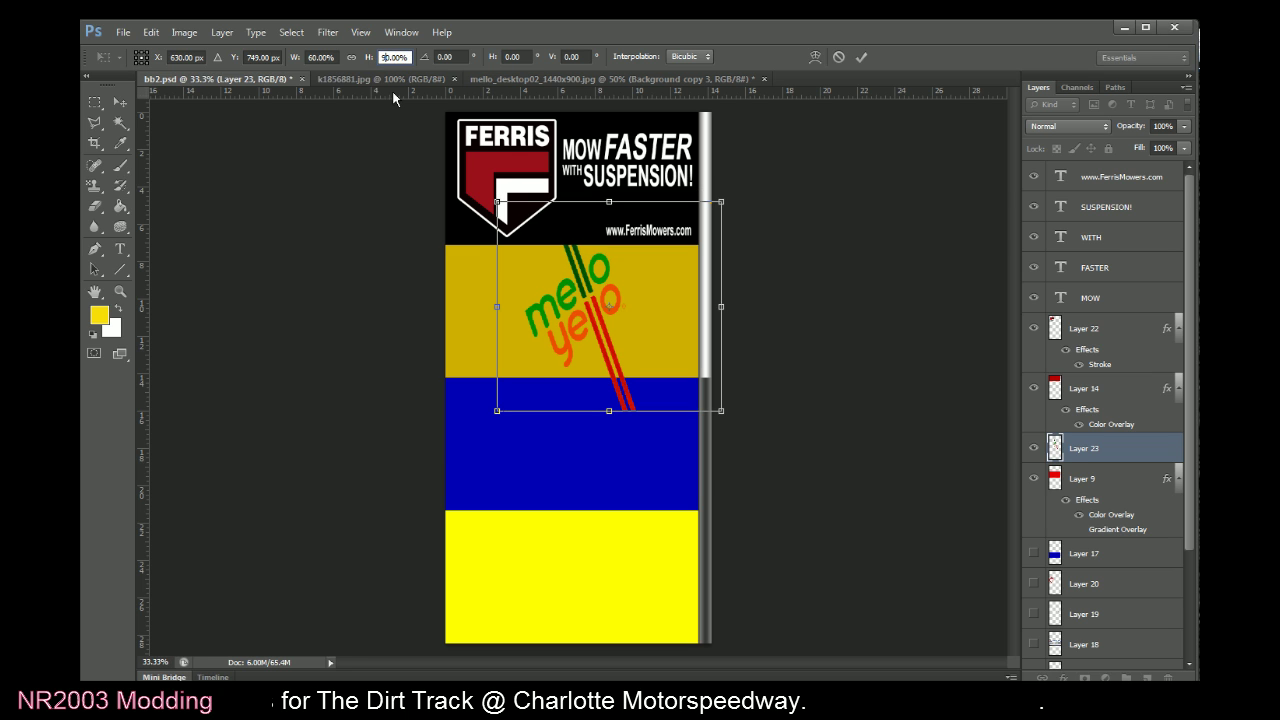
pyautogui.write('8')
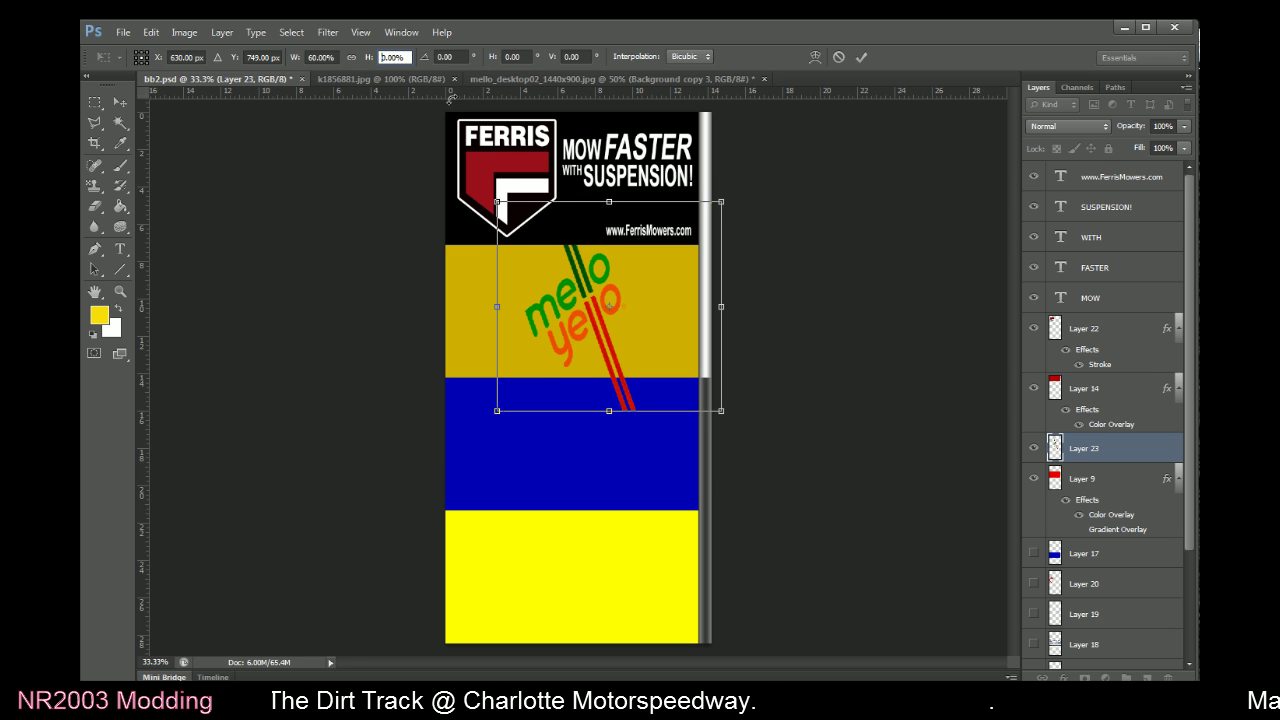
pyautogui.moveTo(589, 283); pyautogui.dragTo(591, 279)
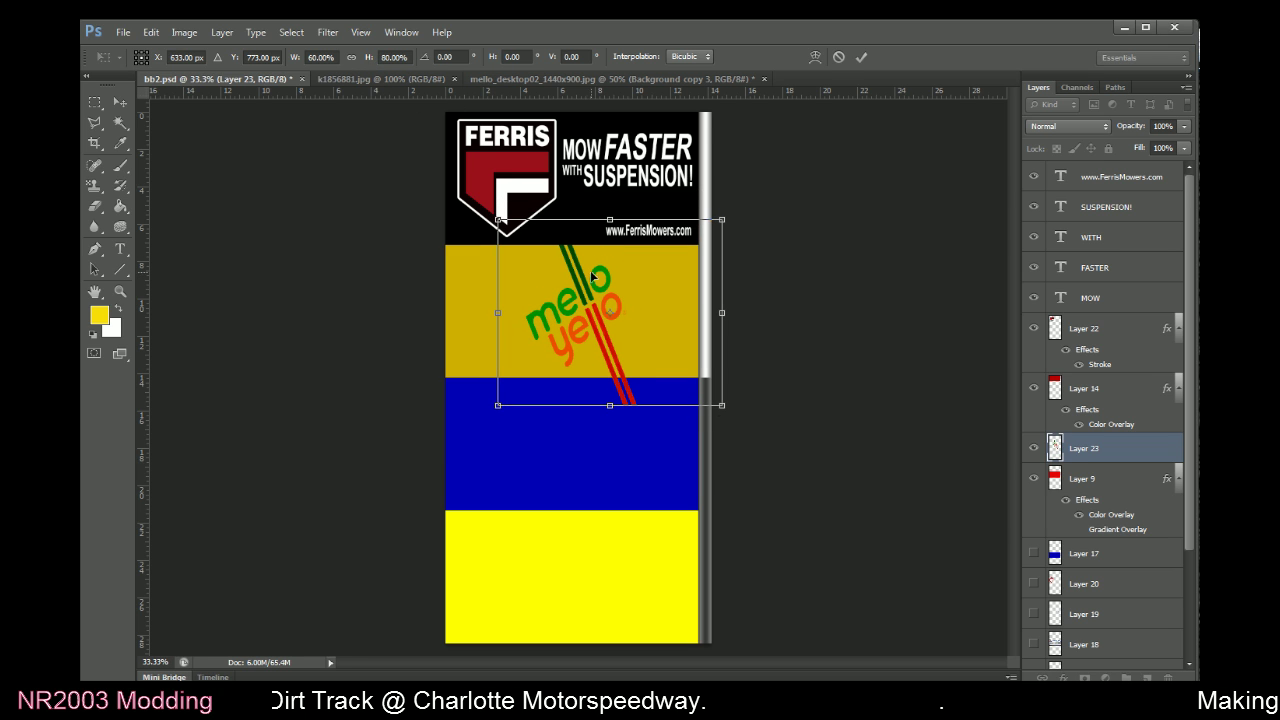
pyautogui.click(860, 59)
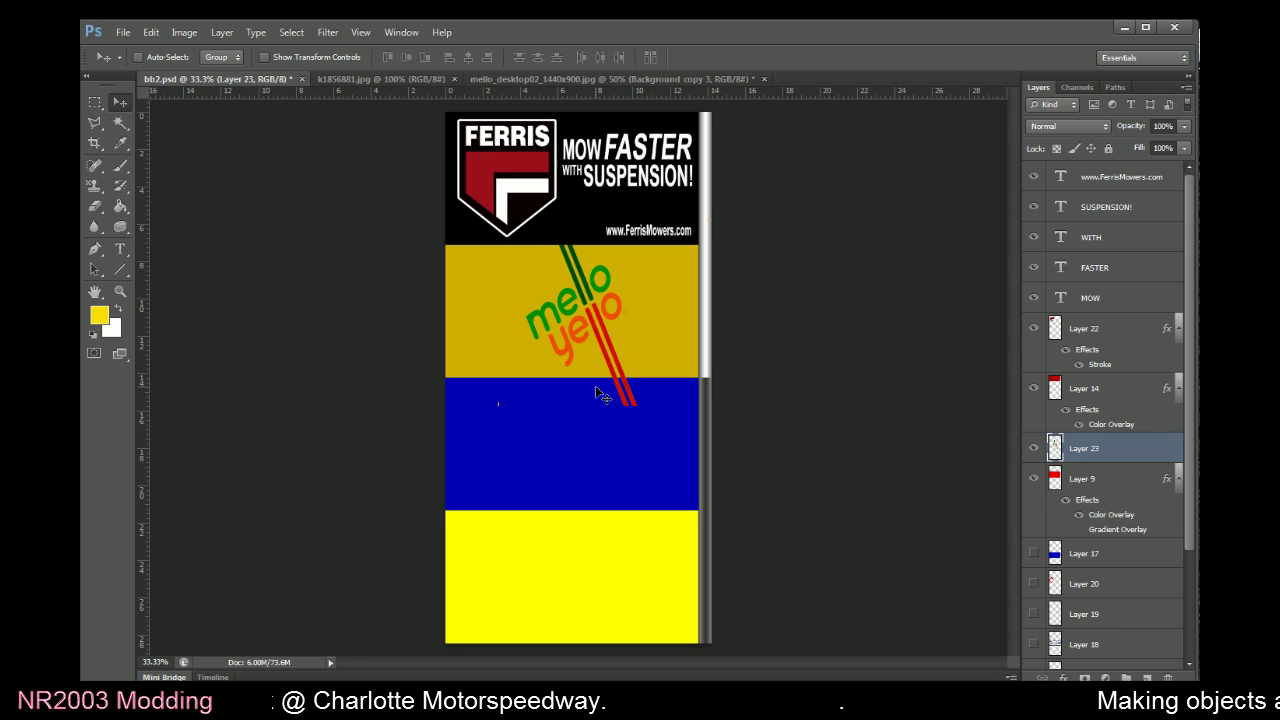
# Nudge the Mello Yello logo slightly upward and to the left and scale it to 90% width with Free Transform
pyautogui.moveTo(597, 395); pyautogui.dragTo(593, 380)
pyautogui.hotkey('ctrl', 't')
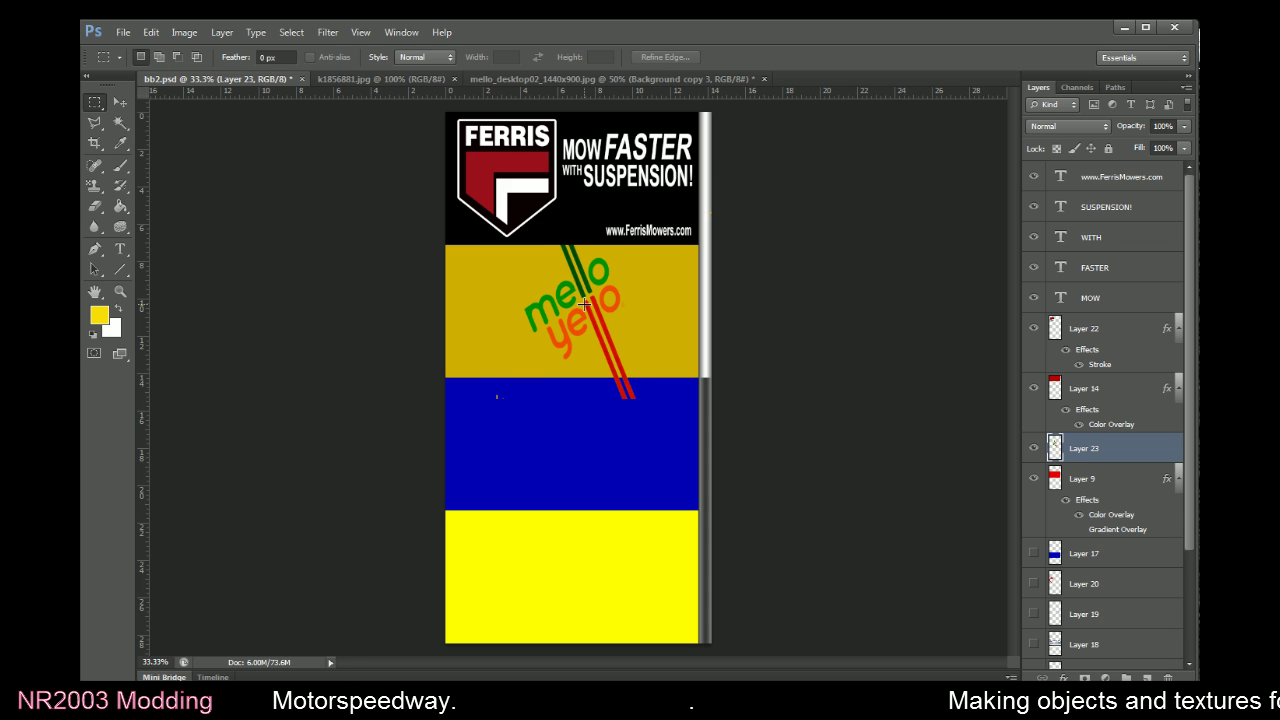
pyautogui.rightClick(586, 305)
pyautogui.click(632, 420)
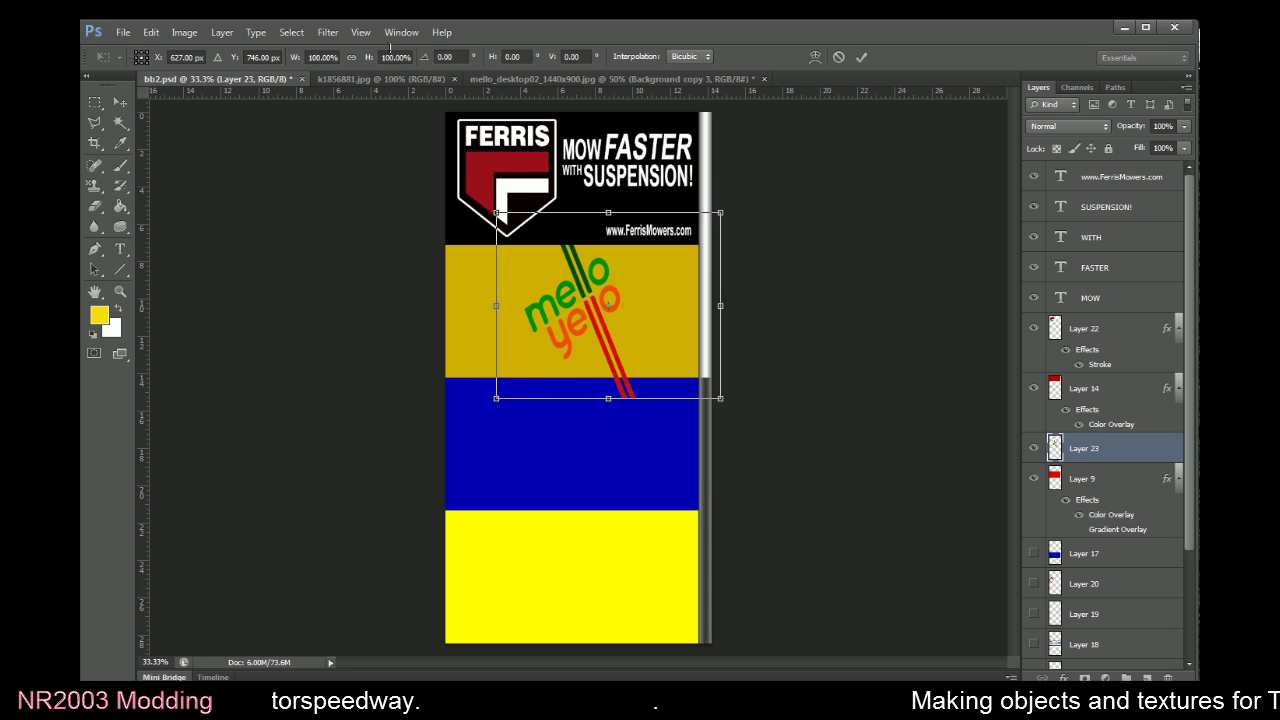
pyautogui.click(316, 57)
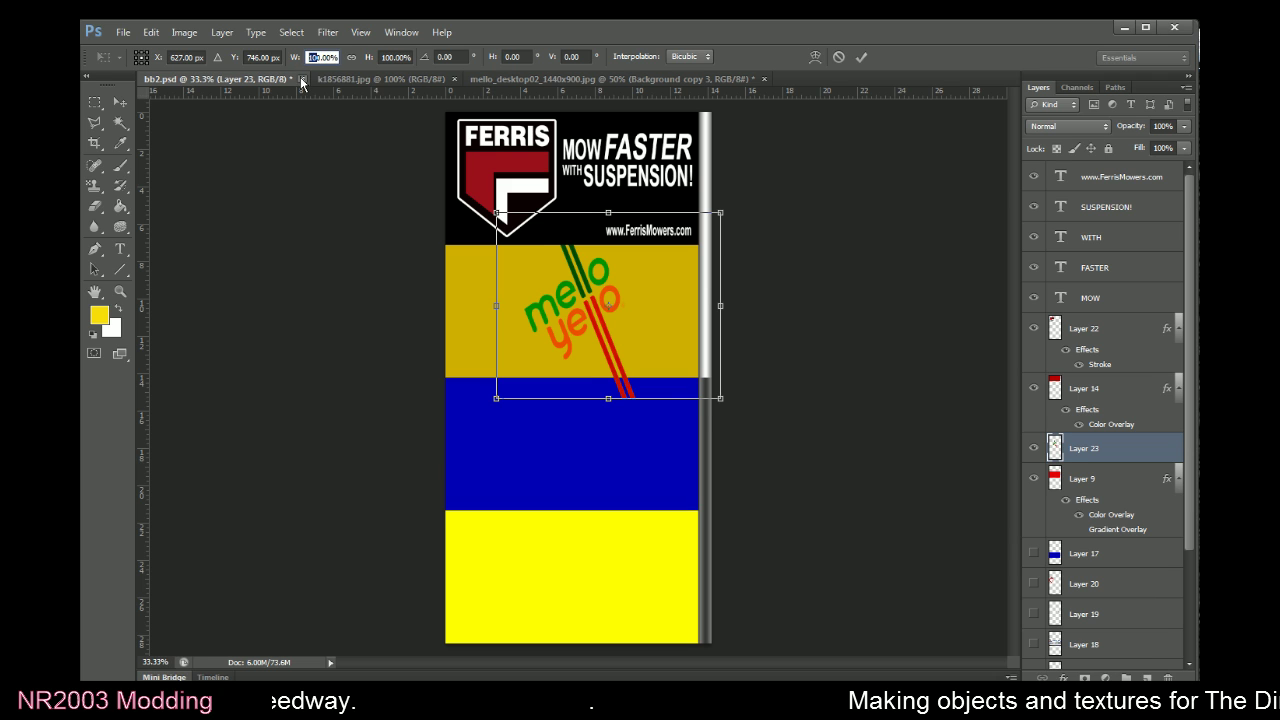
pyautogui.write('90')
pyautogui.press('Return')
pyautogui.press('Return')
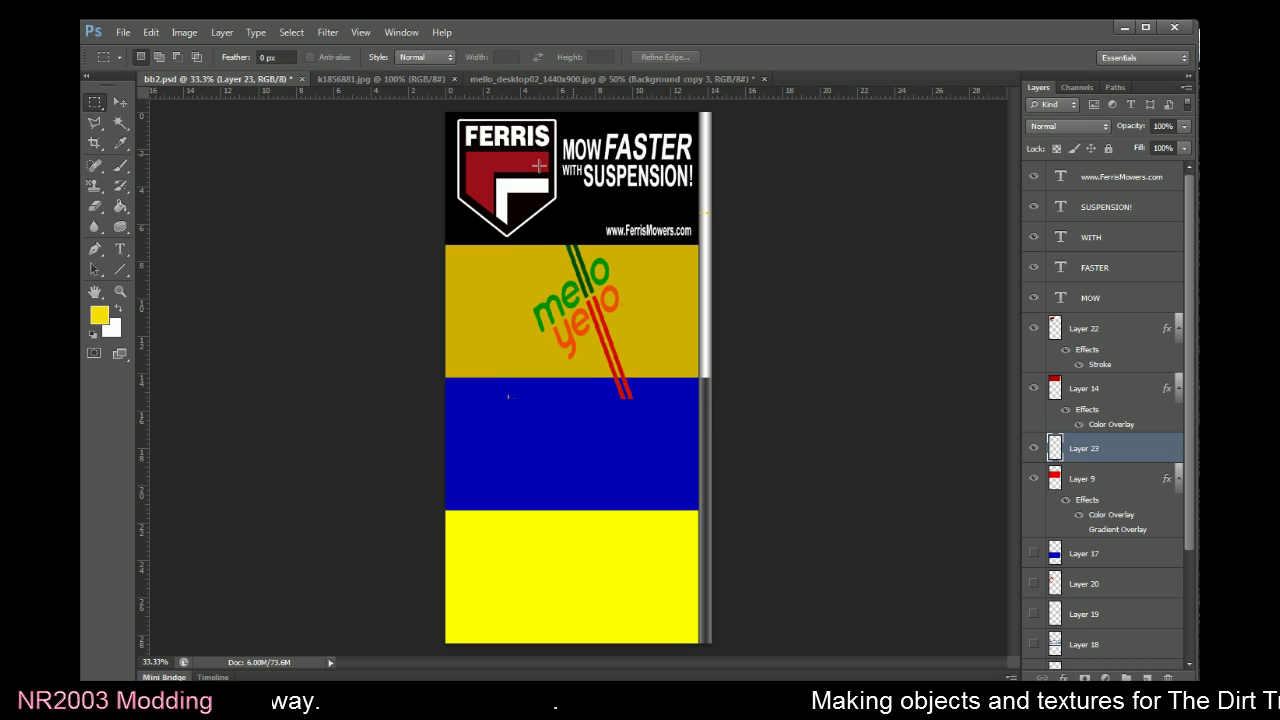
pyautogui.click(120, 103)
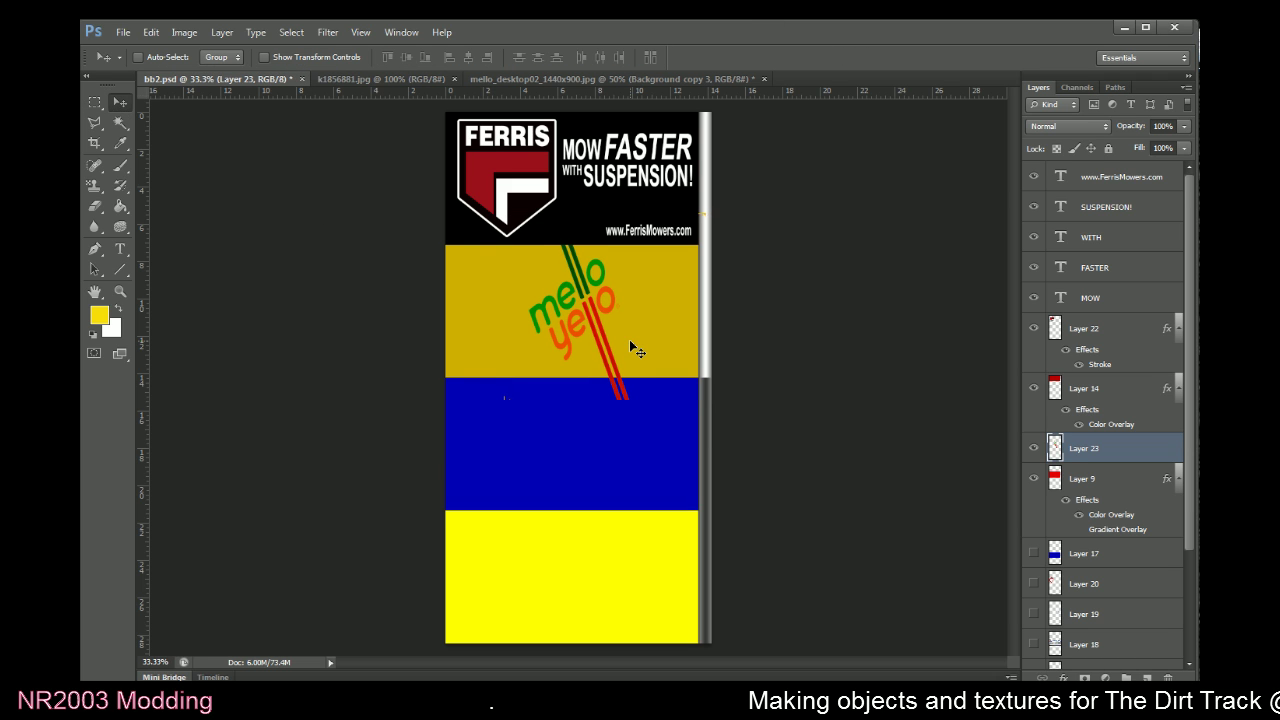
# Compare the logo with the bb10.bmp photo, delete the parts of Layer 23 outside Layer 9's gold panel, and deselect
pyautogui.hotkey('alt', 'Tab')
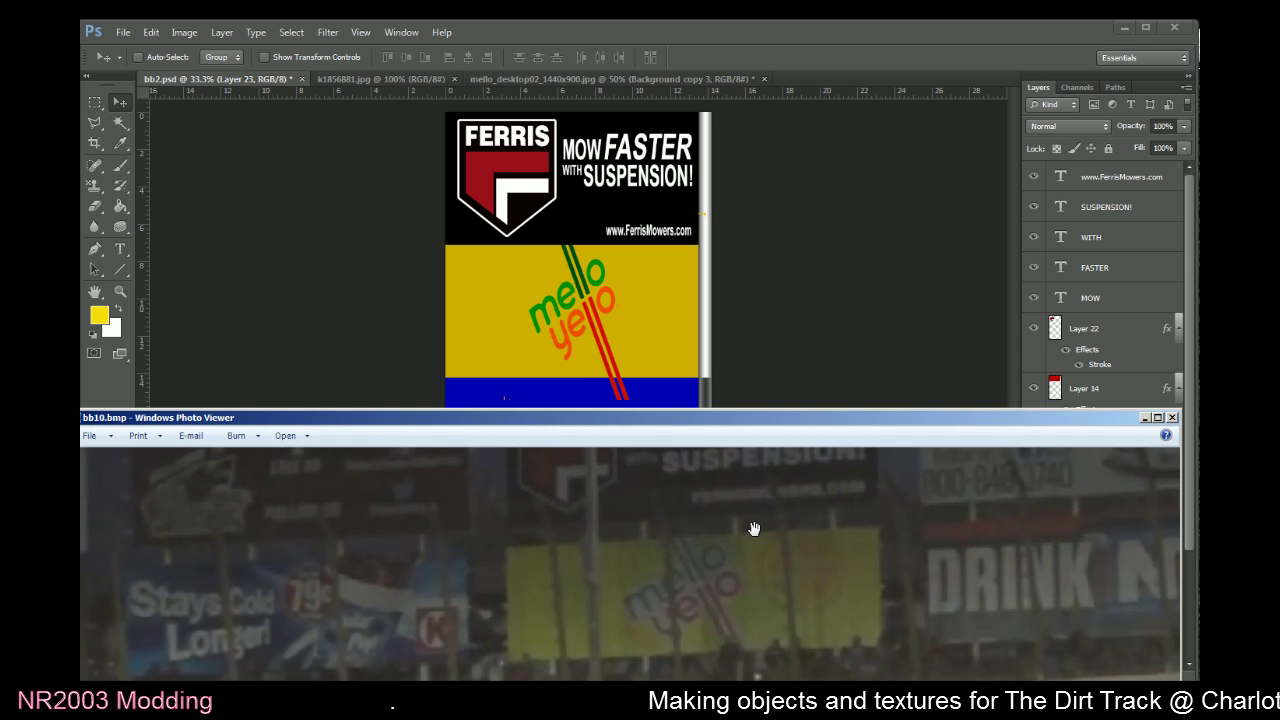
pyautogui.click(816, 187)
pyautogui.hotkey('alt', 'Tab')
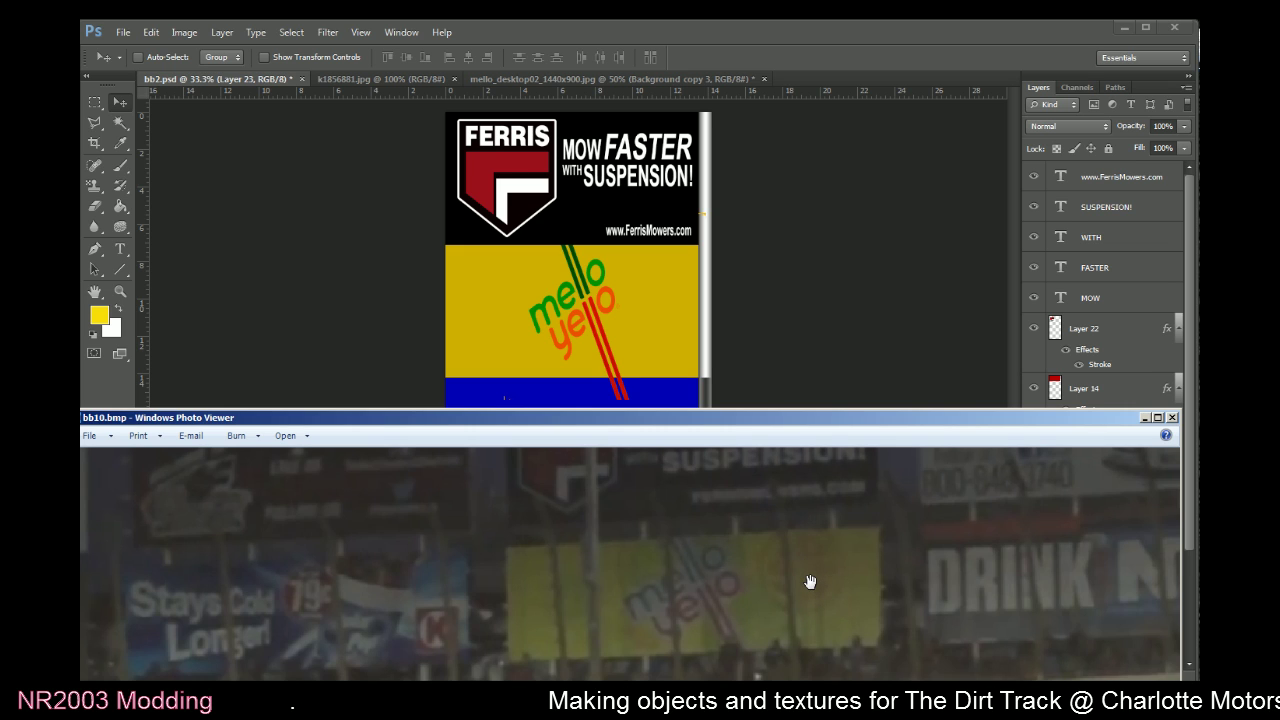
pyautogui.click(777, 295)
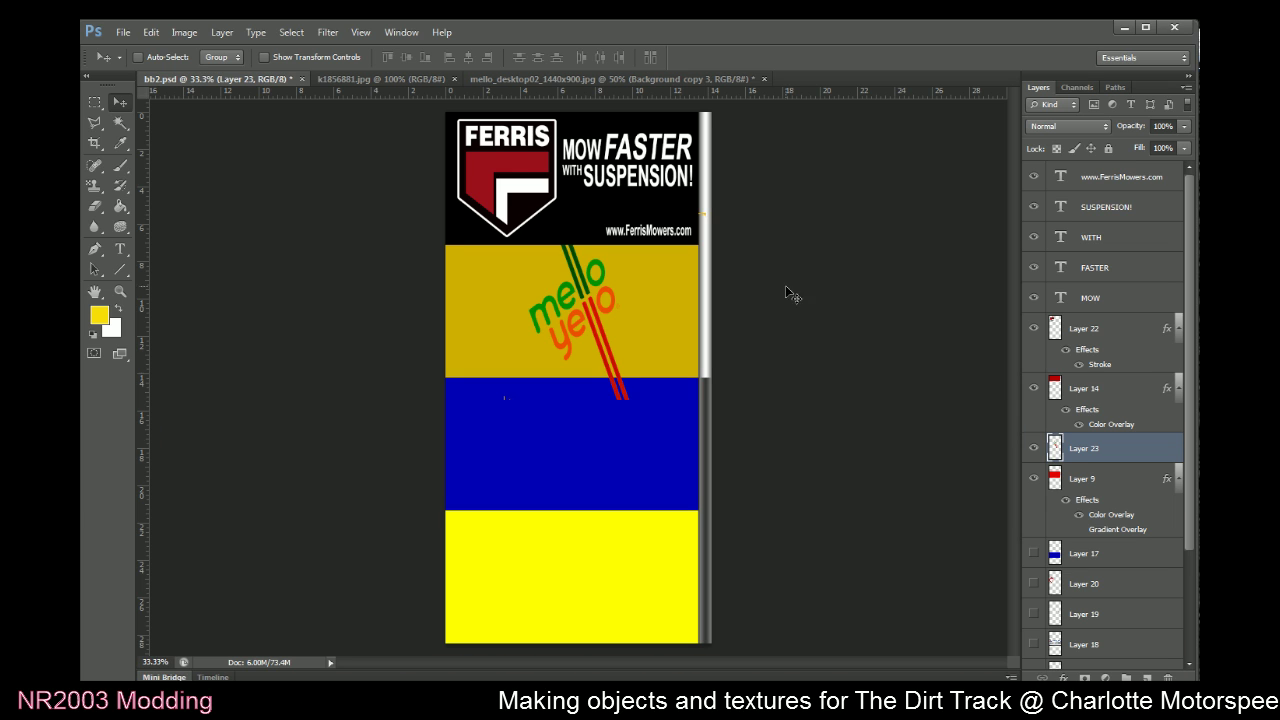
pyautogui.click(1060, 480)
pyautogui.click(120, 122)
pyautogui.click(554, 431)
pyautogui.click(1058, 448)
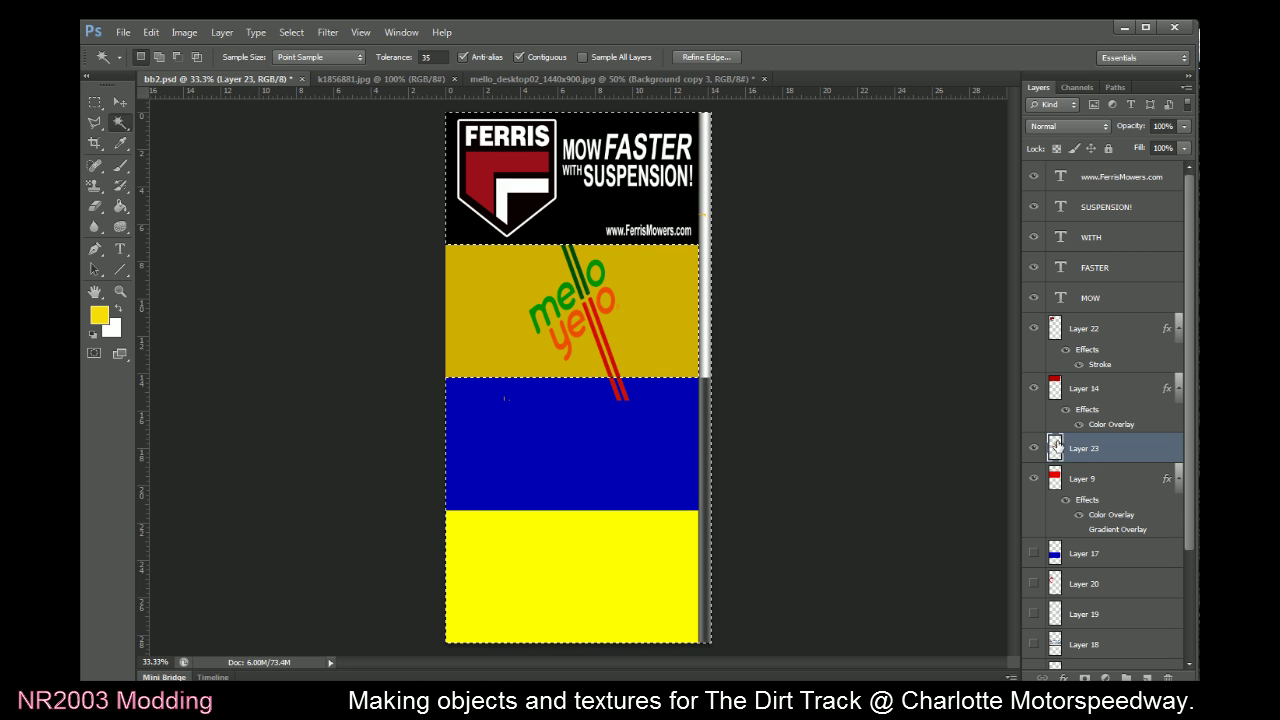
pyautogui.press('Delete')
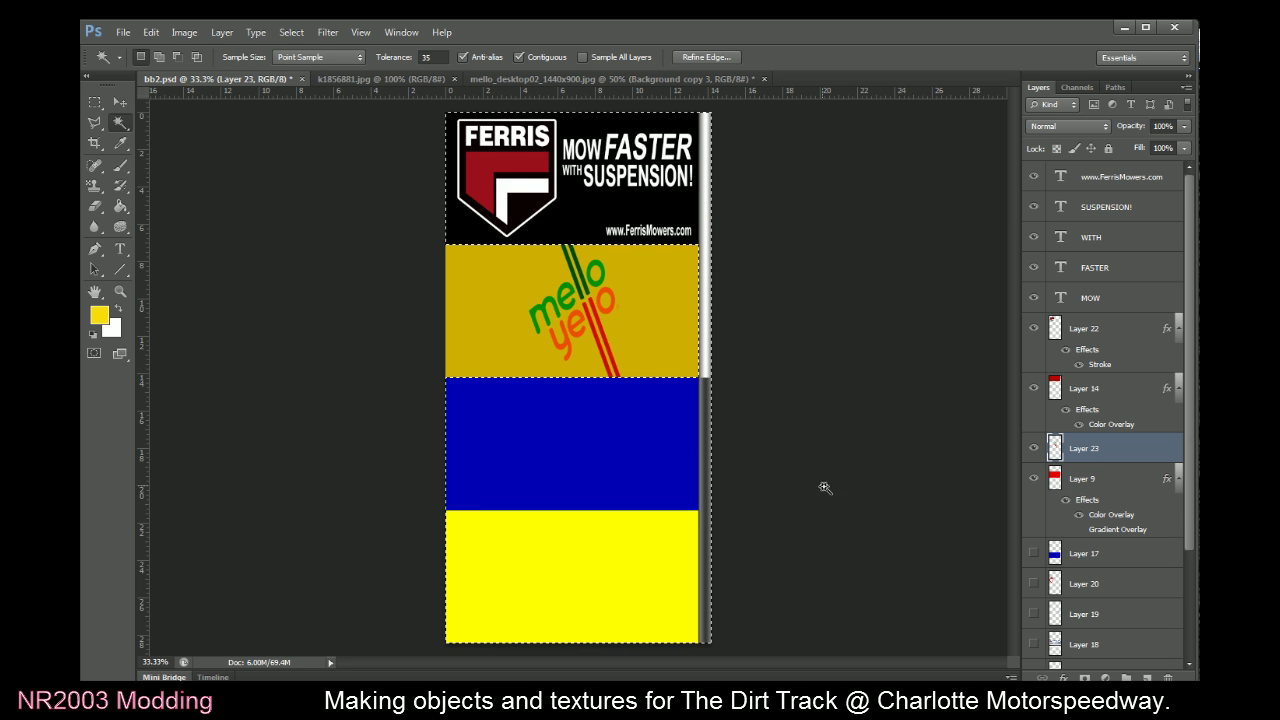
pyautogui.click(94, 102)
pyautogui.click(318, 347)
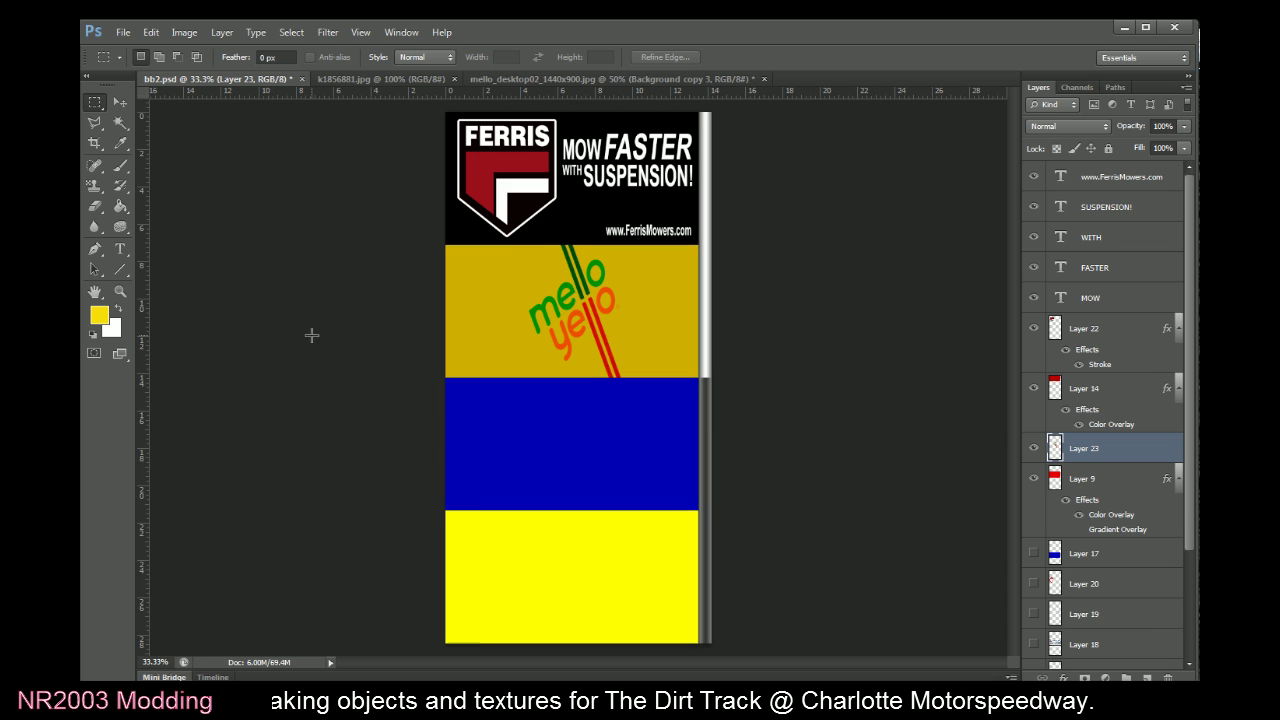
# Duplicate the Background layer of the orange slice image k1856881.jpg within the same document
pyautogui.click(425, 80)
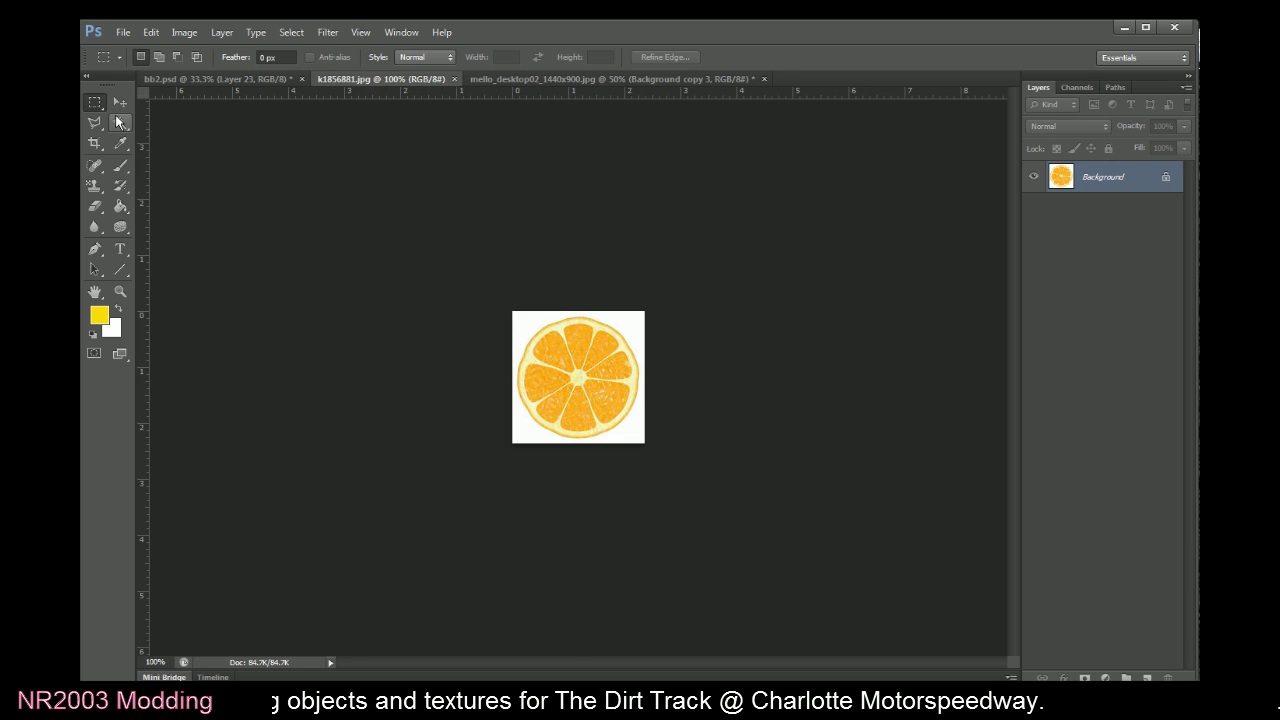
pyautogui.click(120, 122)
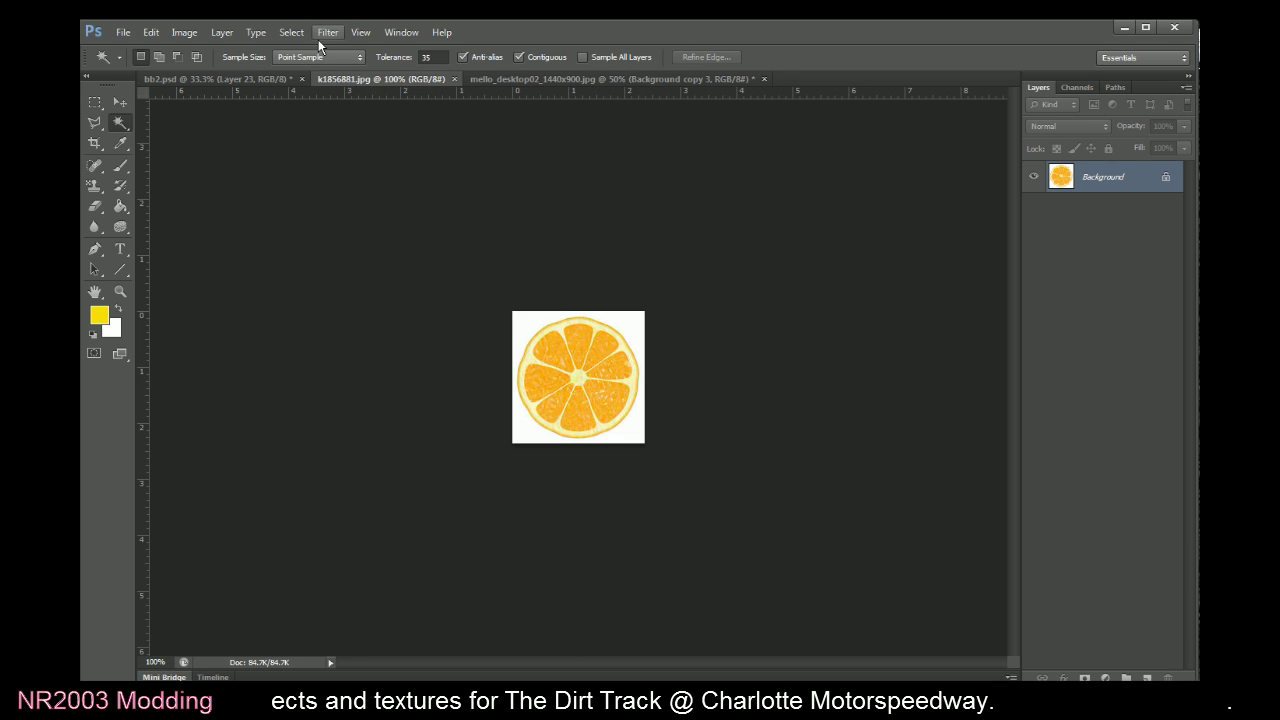
pyautogui.click(222, 32)
pyautogui.click(250, 58)
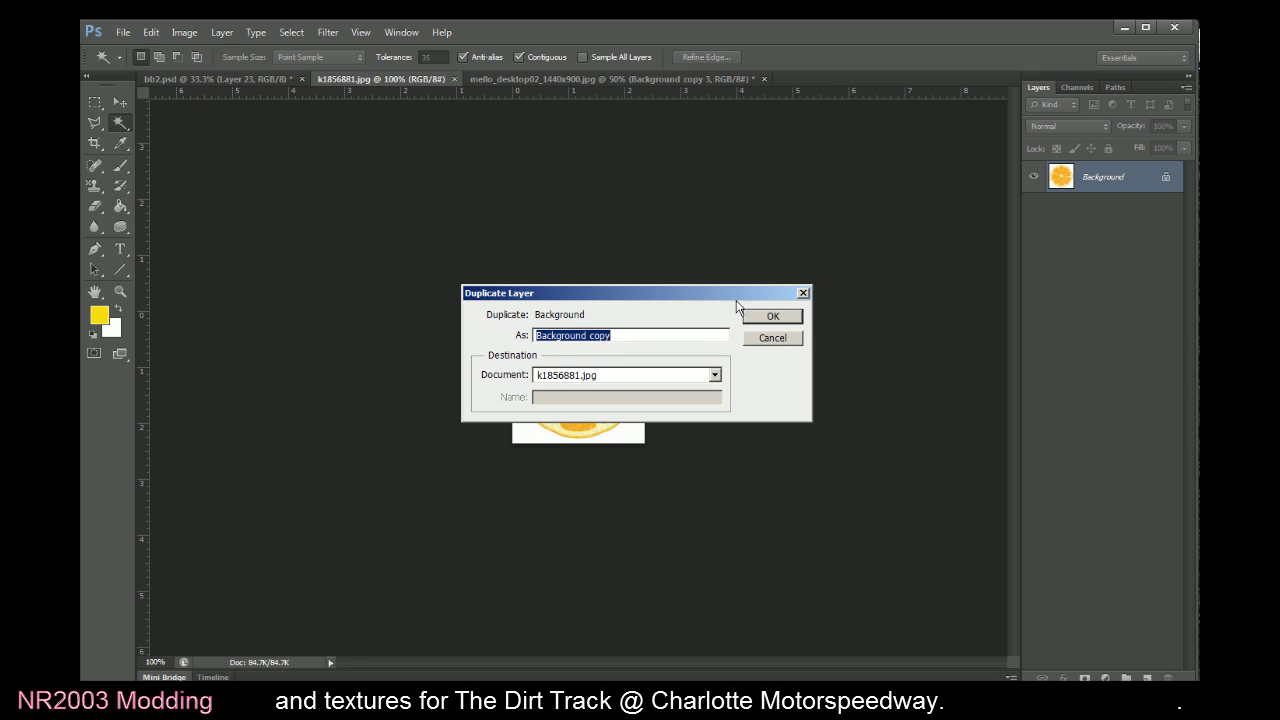
pyautogui.click(757, 316)
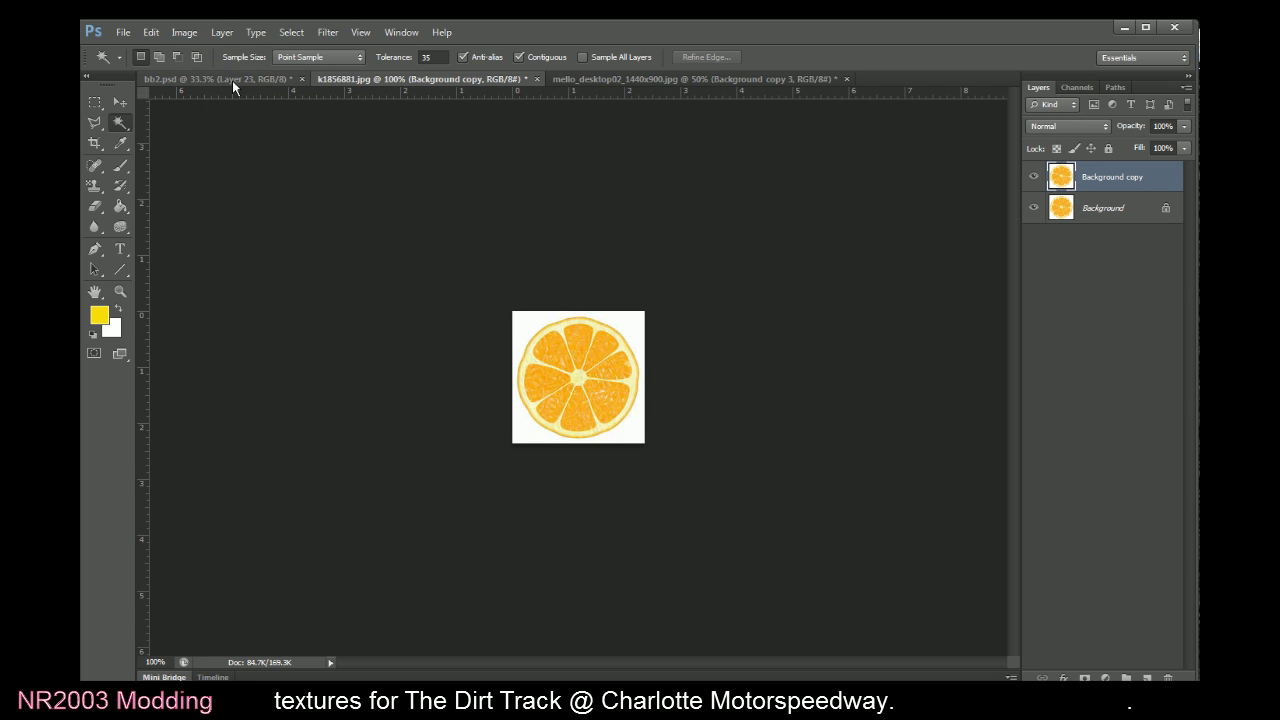
# Change the Color Overlay of Layer 9 in bb2.psd to the bright yellow foreground colour
pyautogui.click(235, 80)
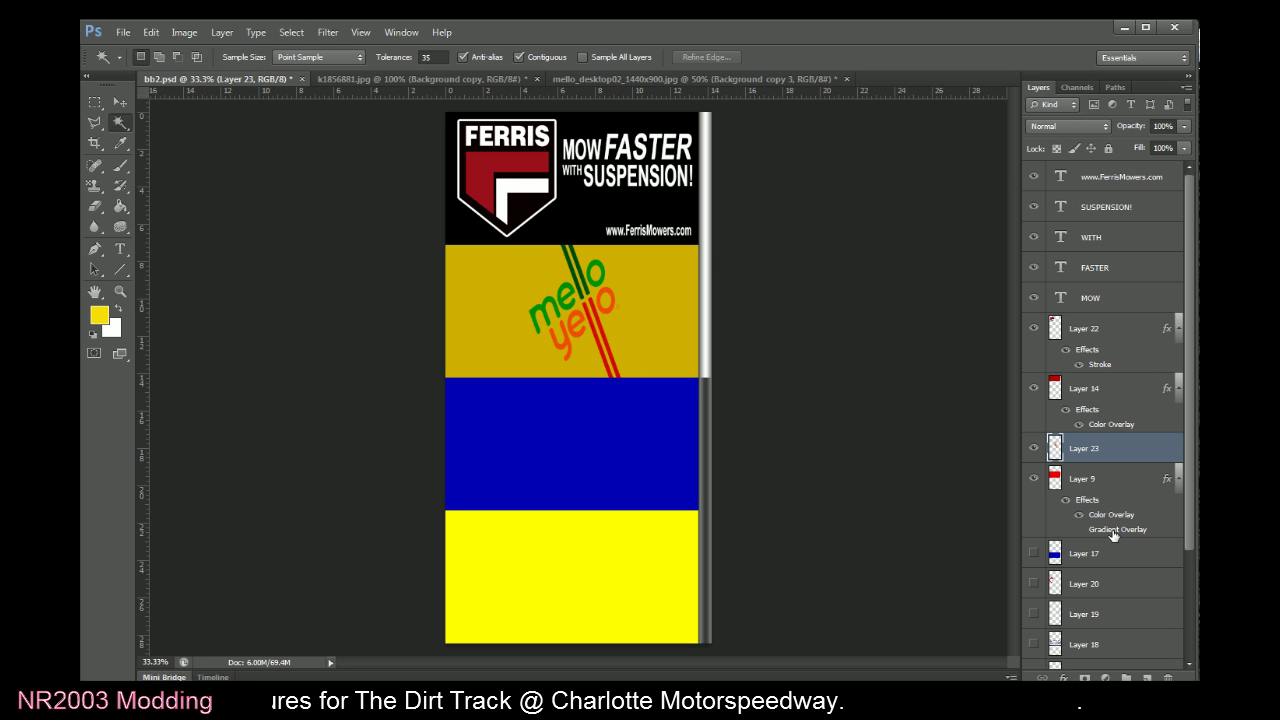
pyautogui.click(1086, 503)
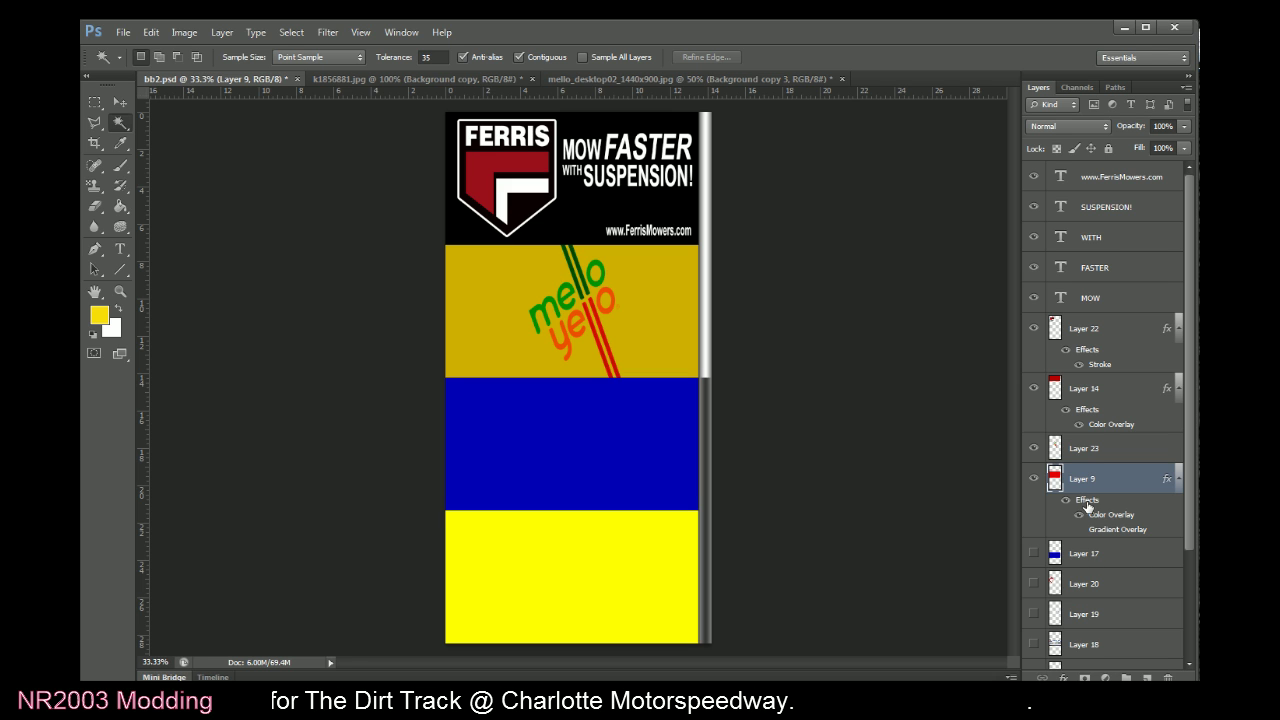
pyautogui.doubleClick(1087, 507)
pyautogui.click(447, 360)
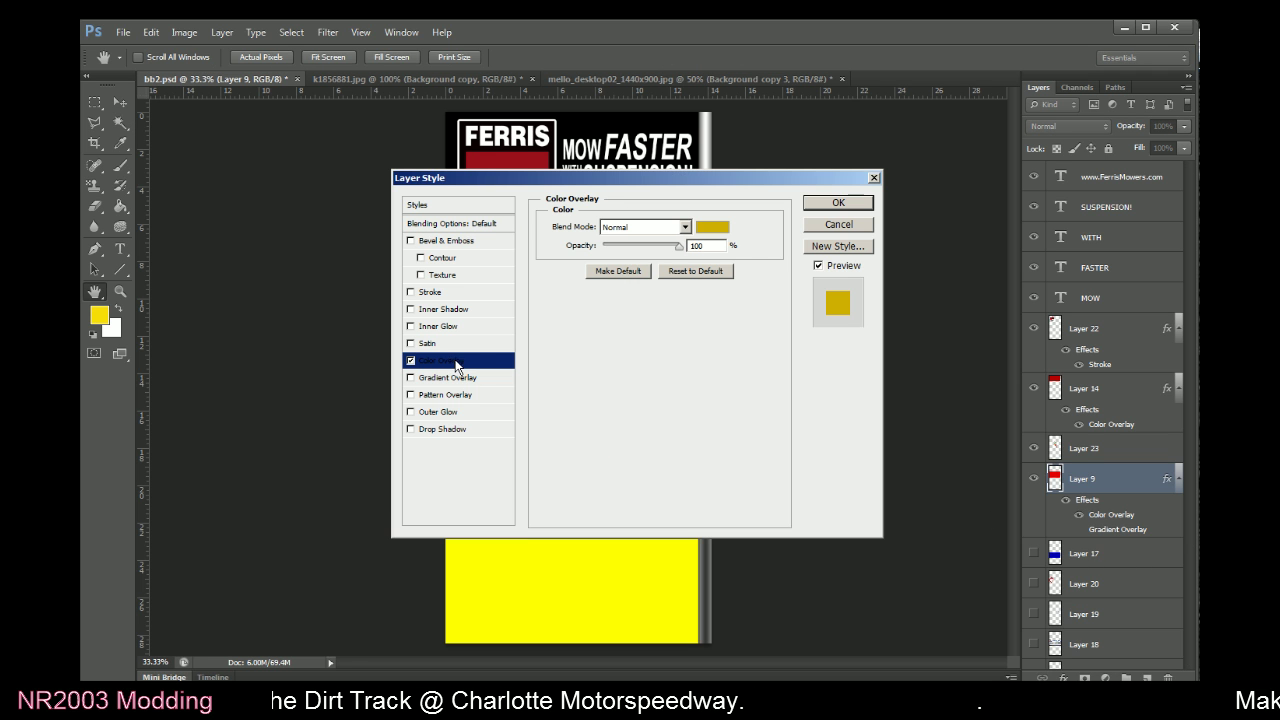
pyautogui.click(716, 227)
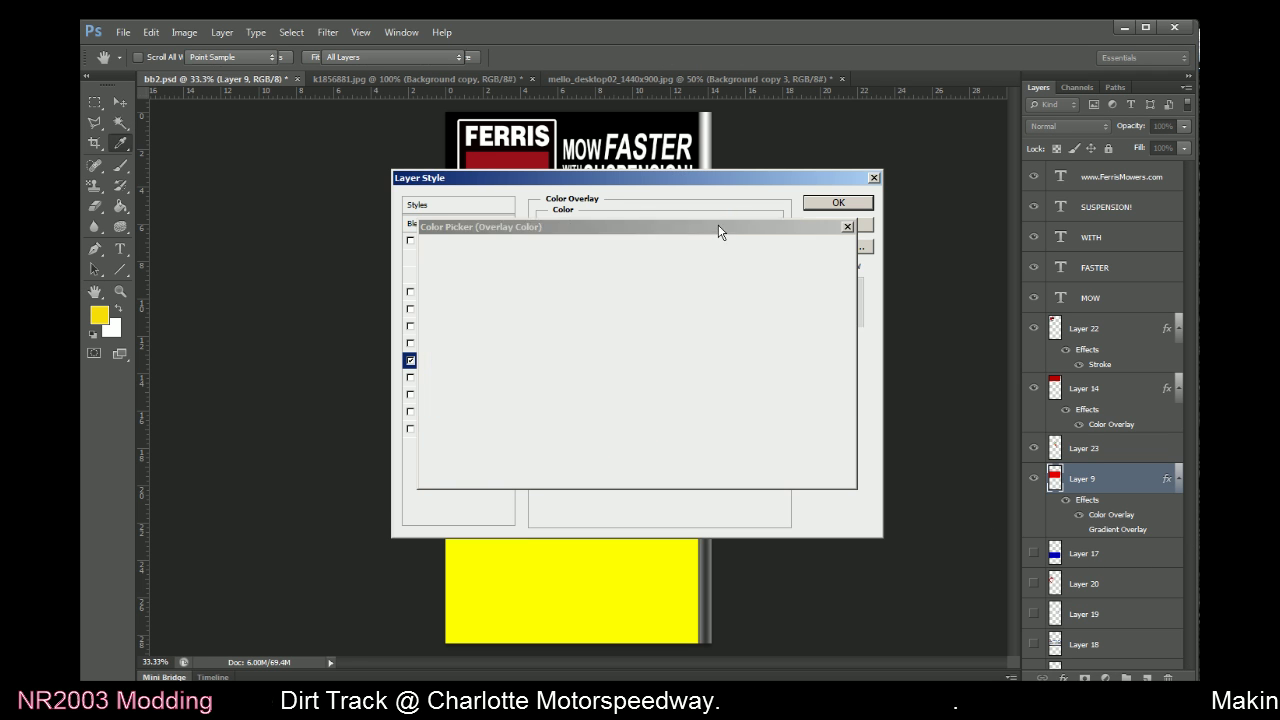
pyautogui.click(99, 308)
pyautogui.click(797, 250)
pyautogui.click(832, 204)
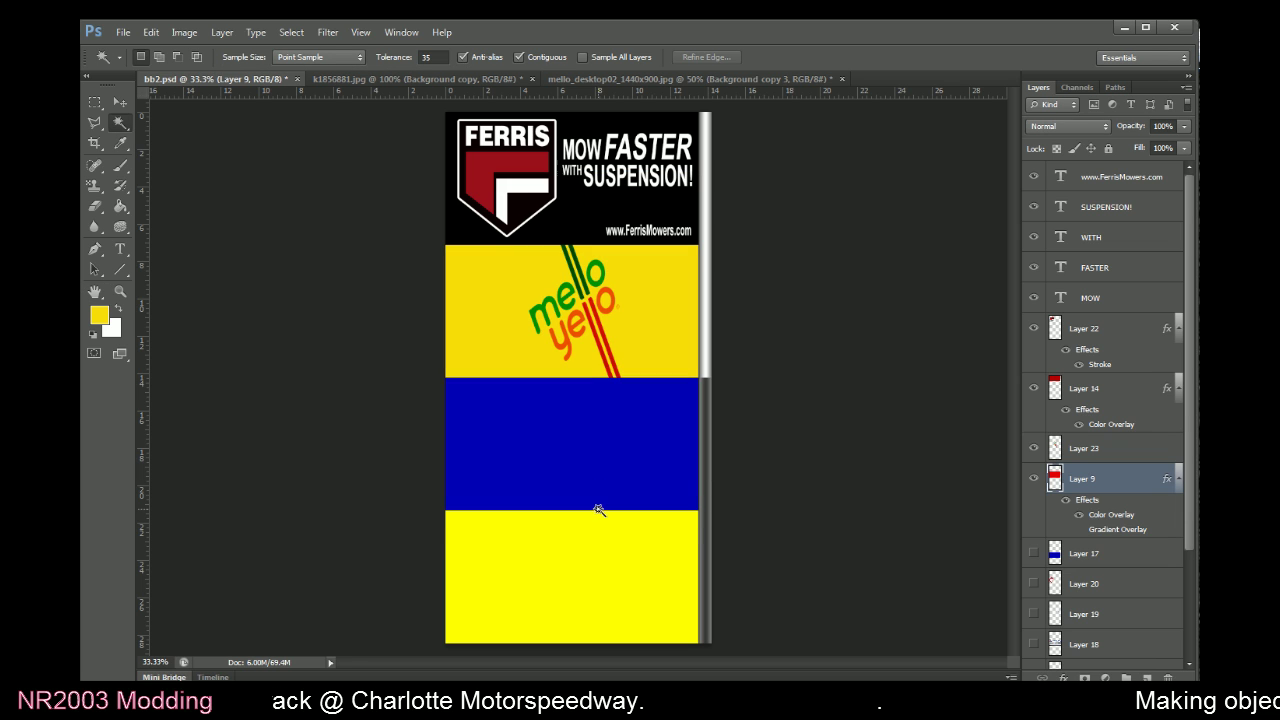
# Hide the Background layer in k1856881.jpg, remove the white area around the orange slice on Background copy with the Magic Wand, and deselect
pyautogui.click(450, 78)
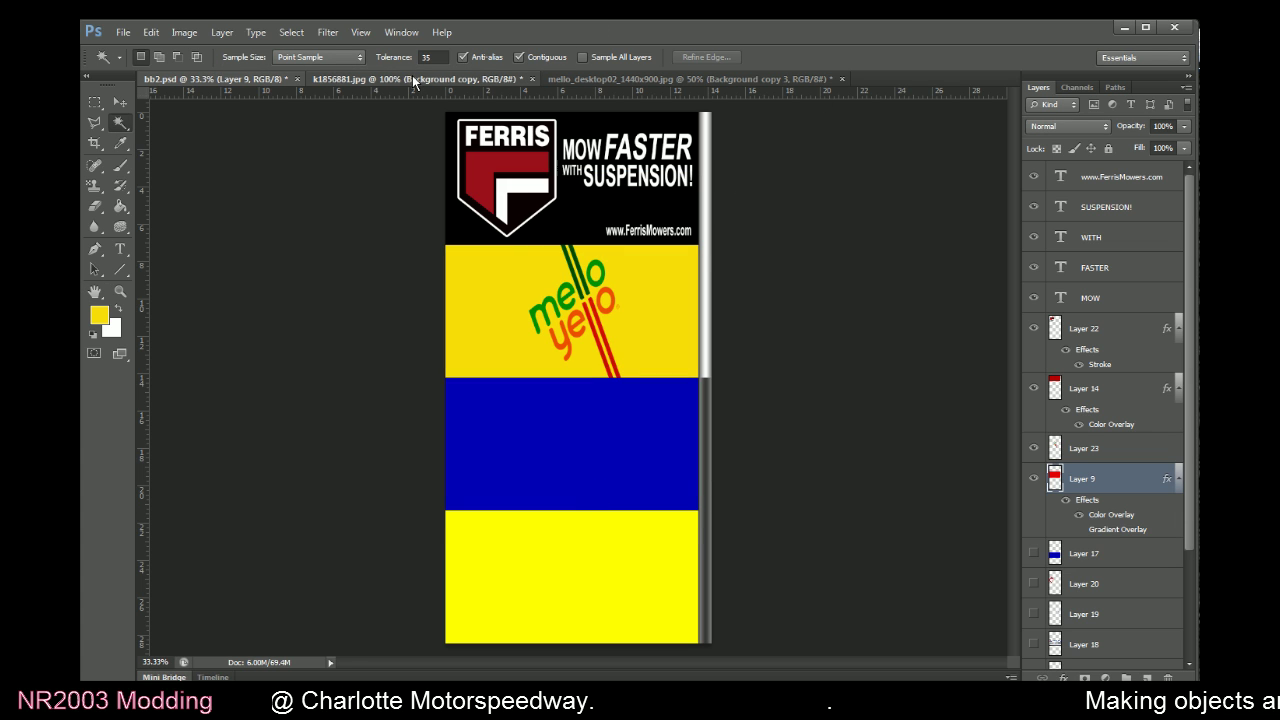
pyautogui.click(627, 315)
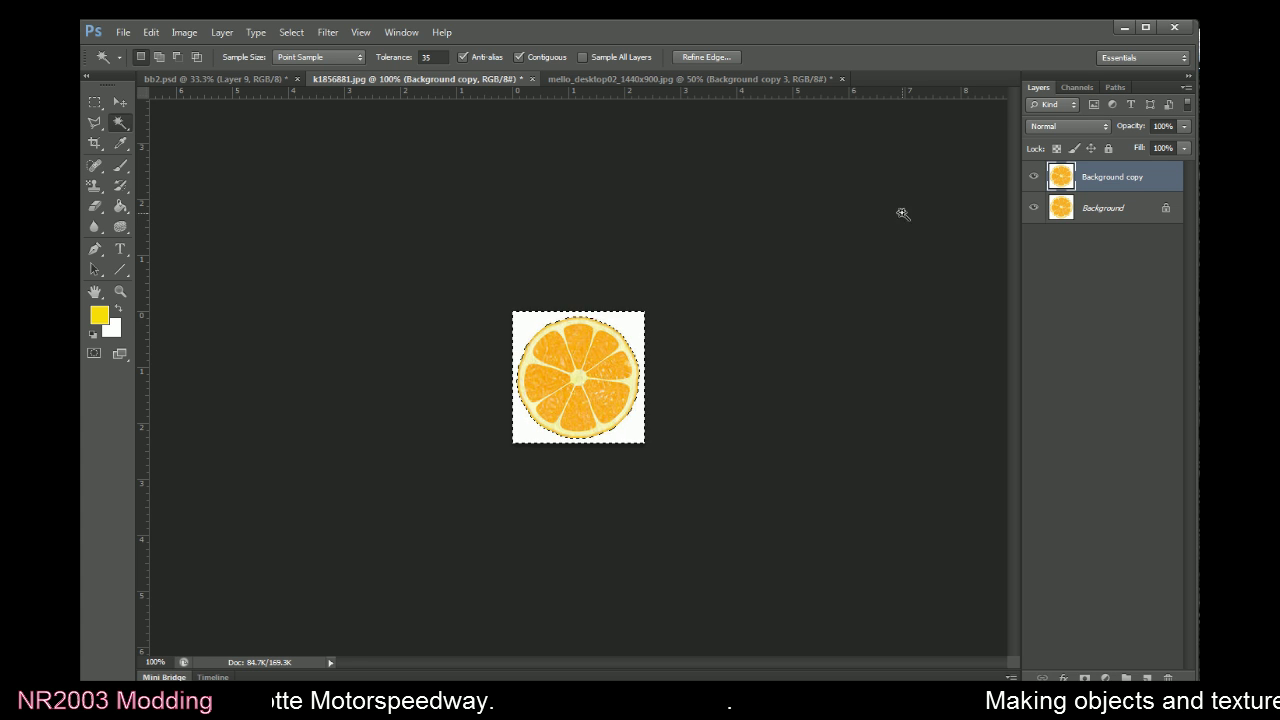
pyautogui.click(1033, 208)
pyautogui.press('Delete')
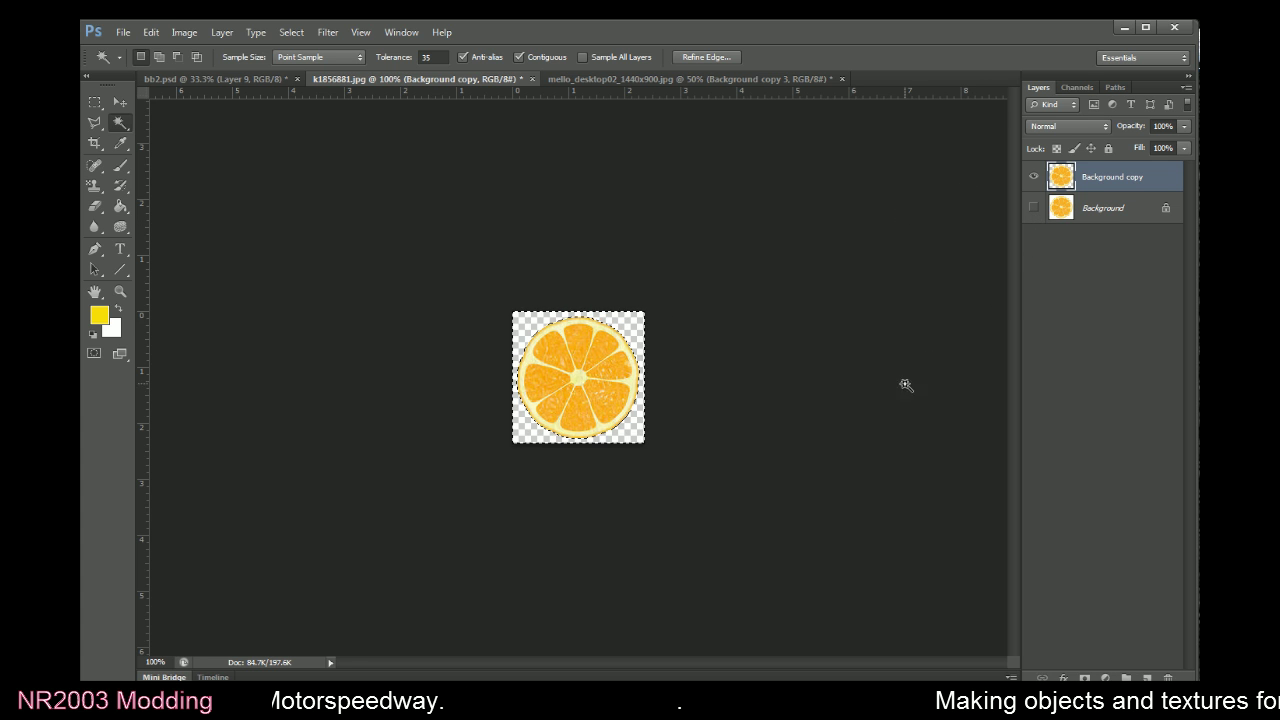
pyautogui.press('m')
pyautogui.click(469, 337)
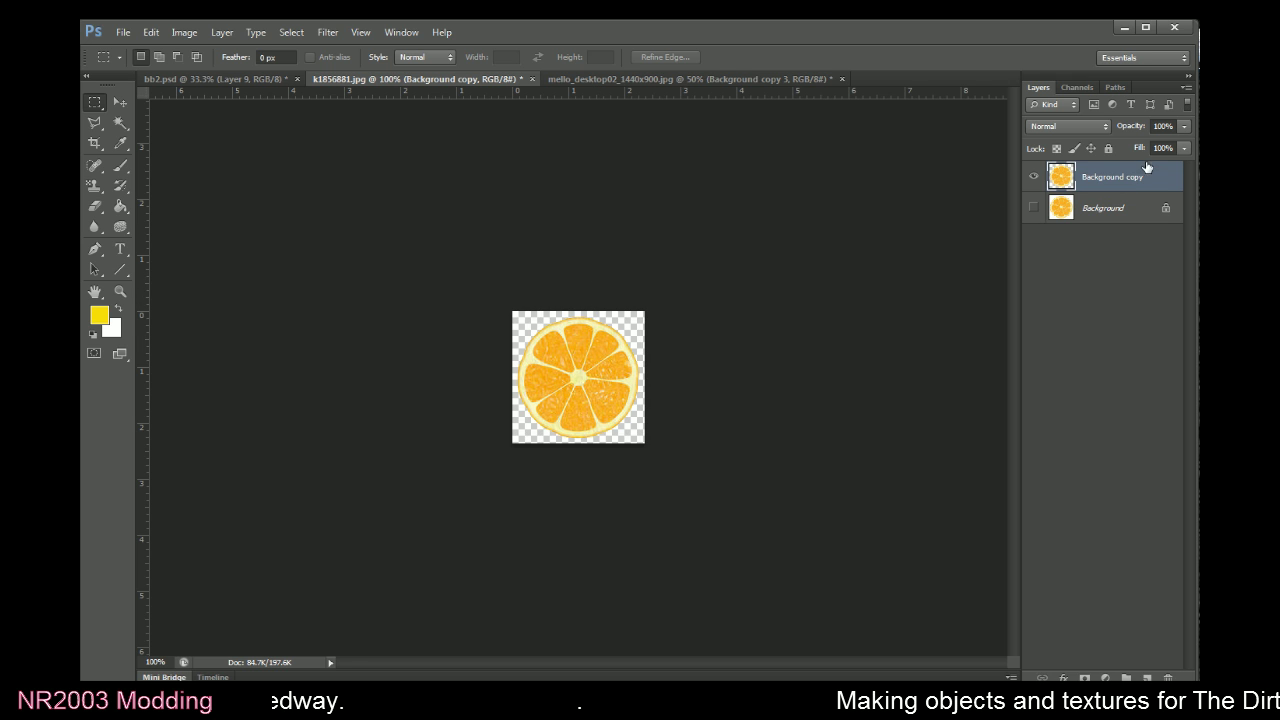
# Duplicate the cut-out orange slice layer, Background copy, within k1856881.jpg
pyautogui.click(221, 32)
pyautogui.click(250, 55)
pyautogui.click(785, 312)
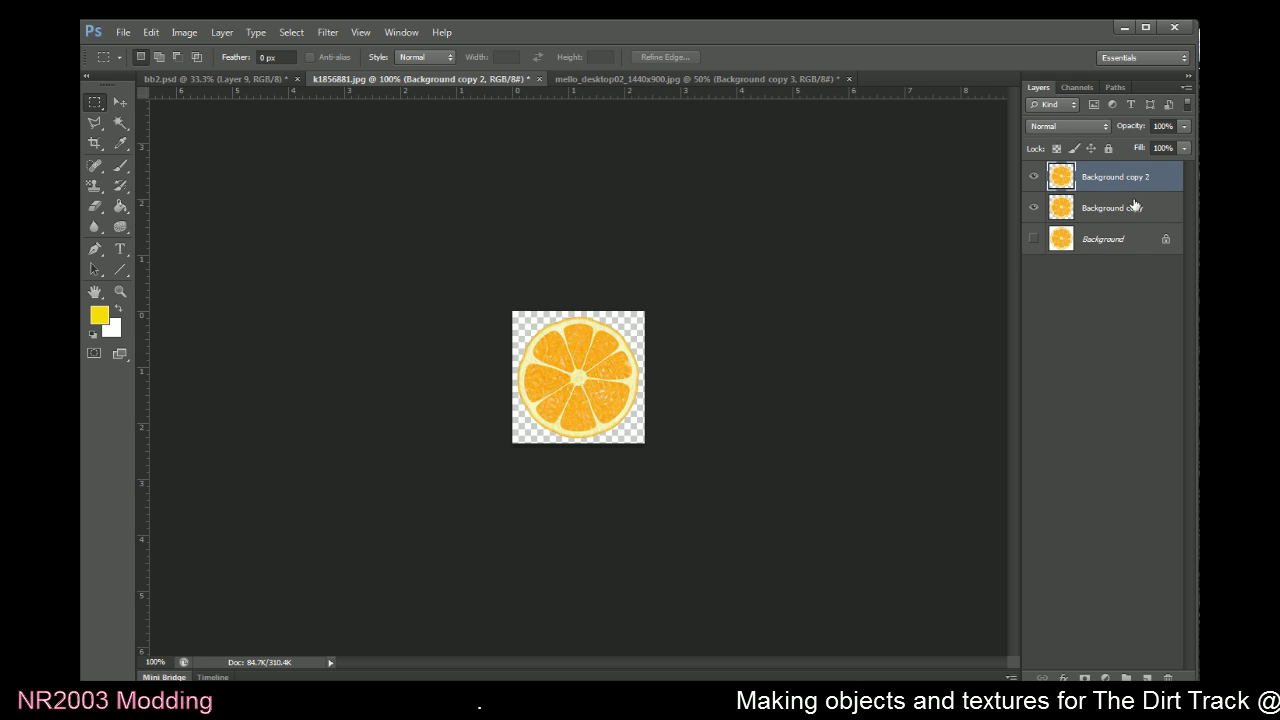
# Select the Background copy layer and hide Background copy 2
pyautogui.click(1130, 210)
pyautogui.click(1034, 177)
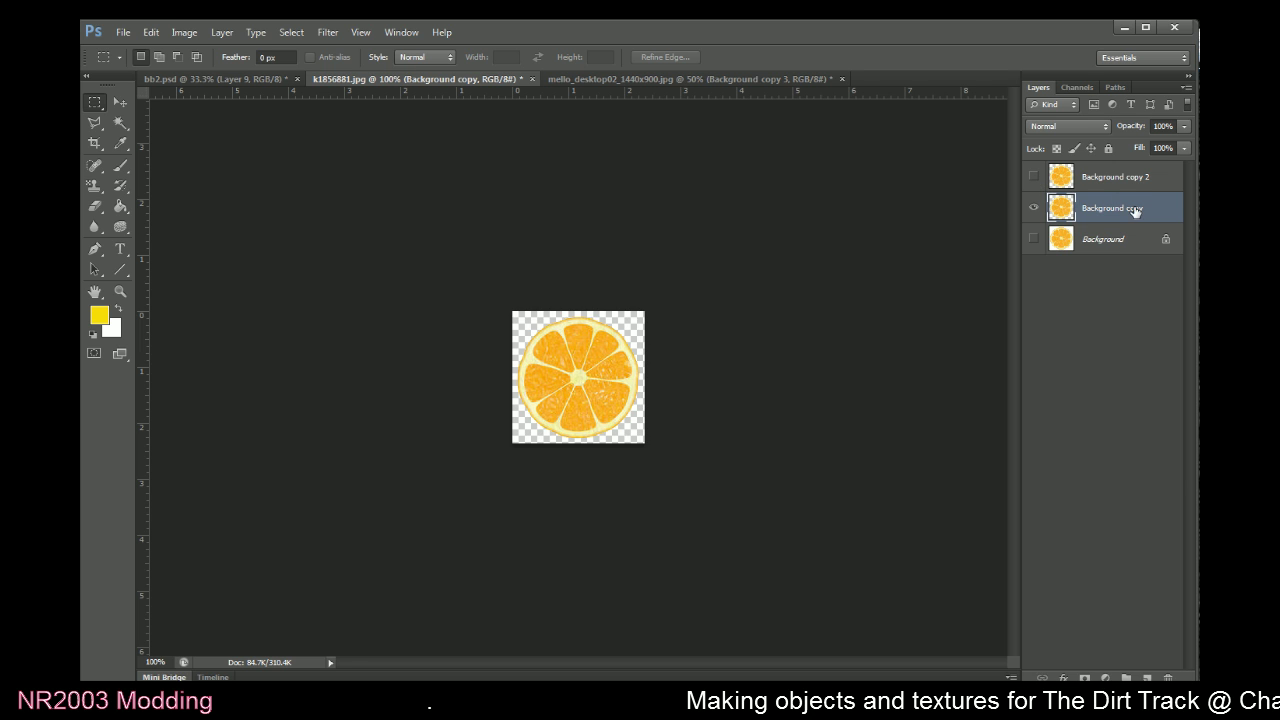
# Try a Color Overlay on Background copy, sampling the foreground yellow and shifting it to orange #f8b502
pyautogui.press('h')
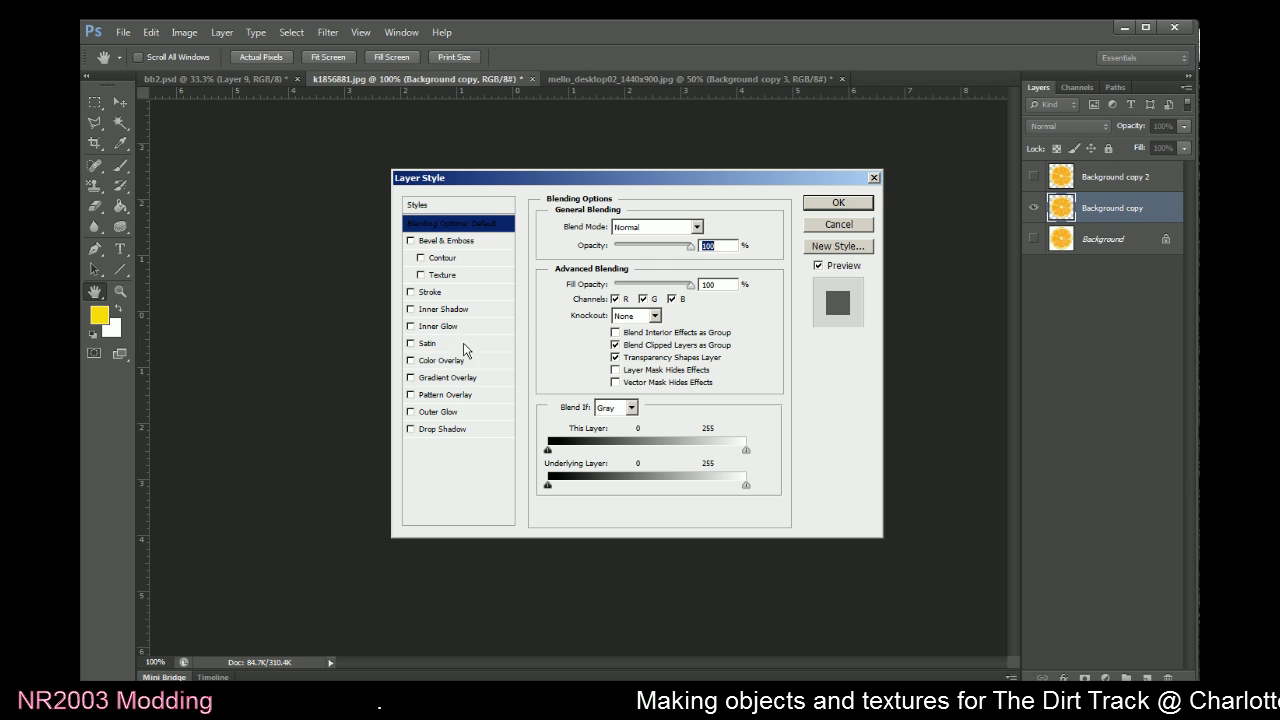
pyautogui.click(441, 361)
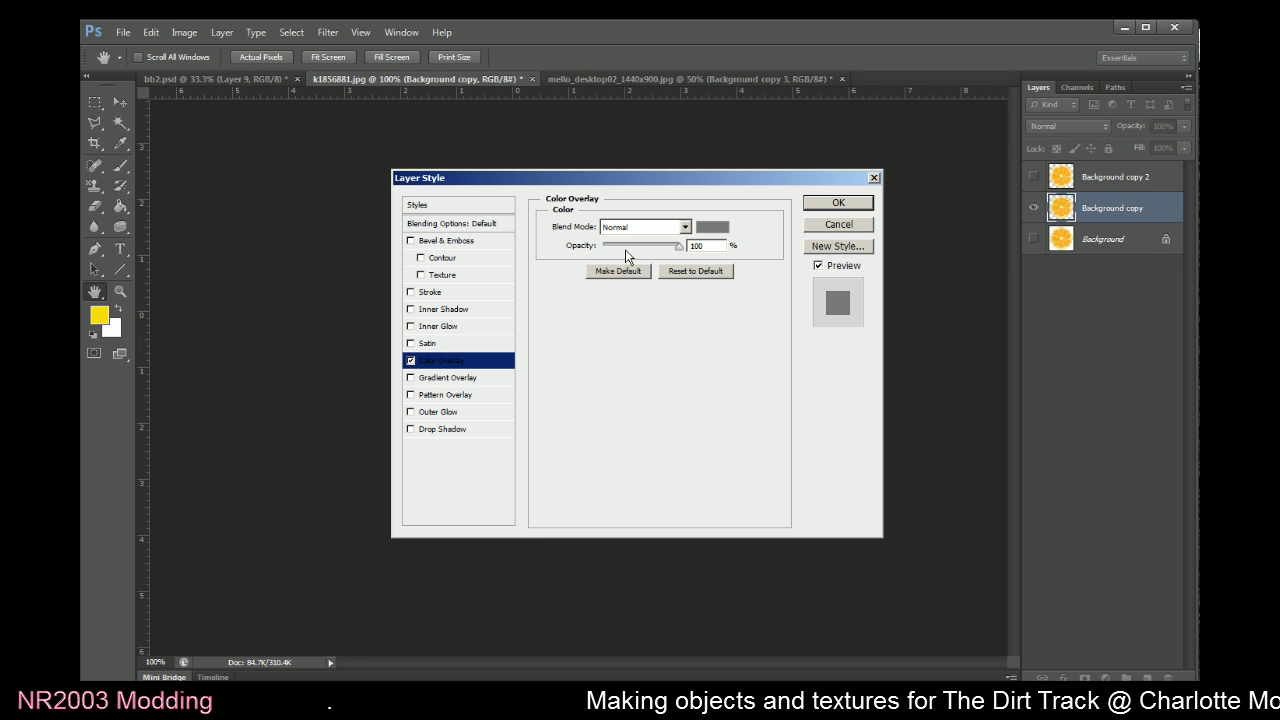
pyautogui.click(714, 226)
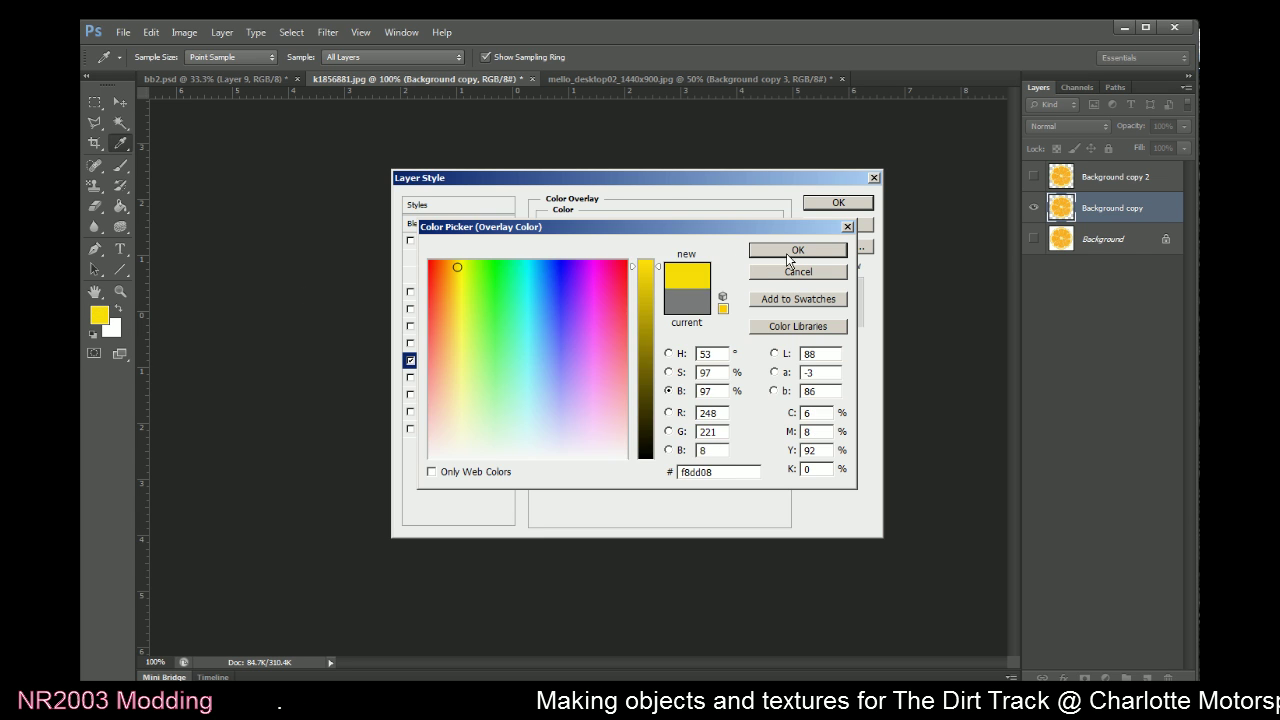
pyautogui.click(772, 251)
pyautogui.moveTo(821, 187); pyautogui.dragTo(1049, 204)
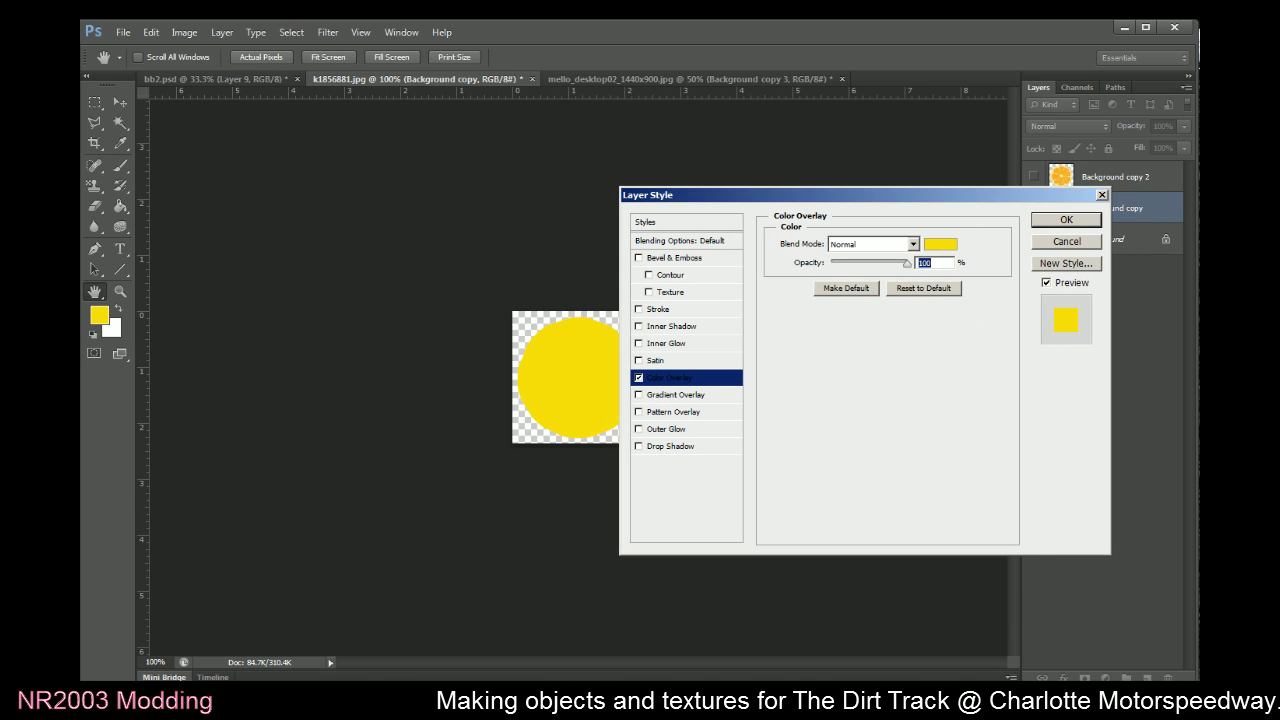
pyautogui.hotkey('alt', 'Tab')
pyautogui.moveTo(1004, 624); pyautogui.dragTo(948, 251)
pyautogui.click(946, 252)
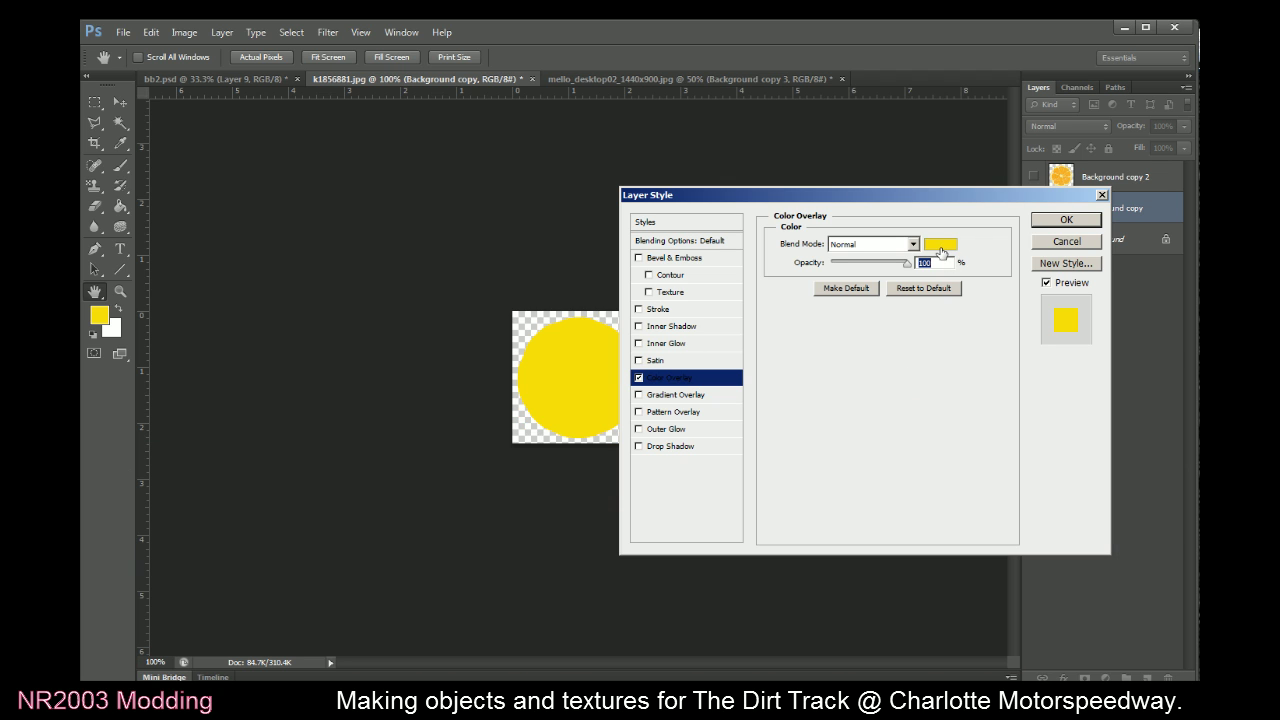
pyautogui.click(940, 248)
pyautogui.moveTo(455, 264); pyautogui.dragTo(453, 261)
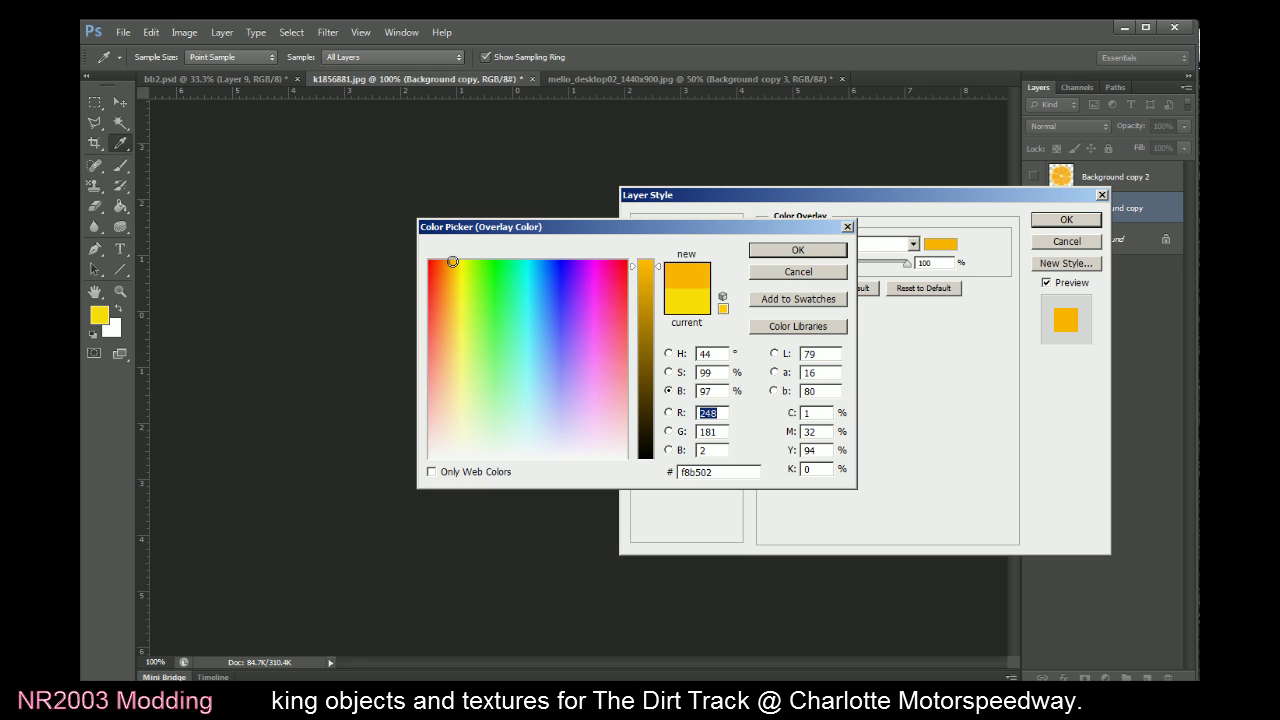
pyautogui.click(798, 250)
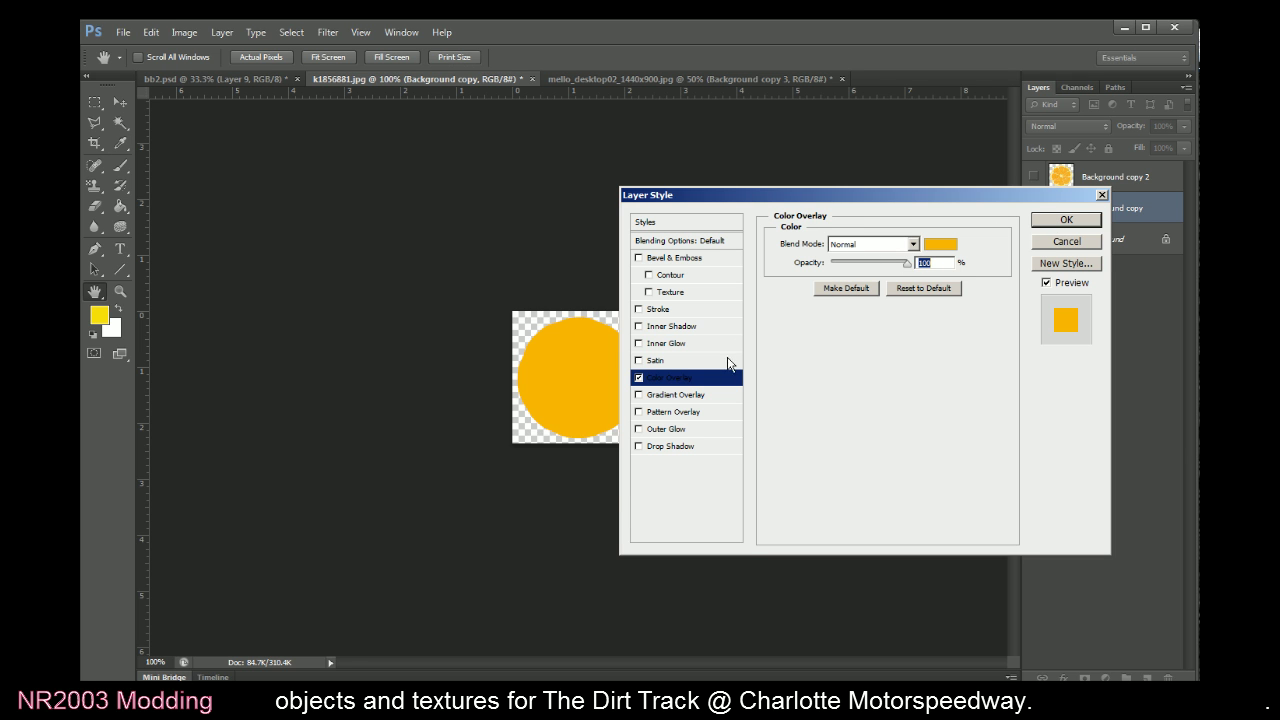
pyautogui.moveTo(887, 196); pyautogui.dragTo(911, 229)
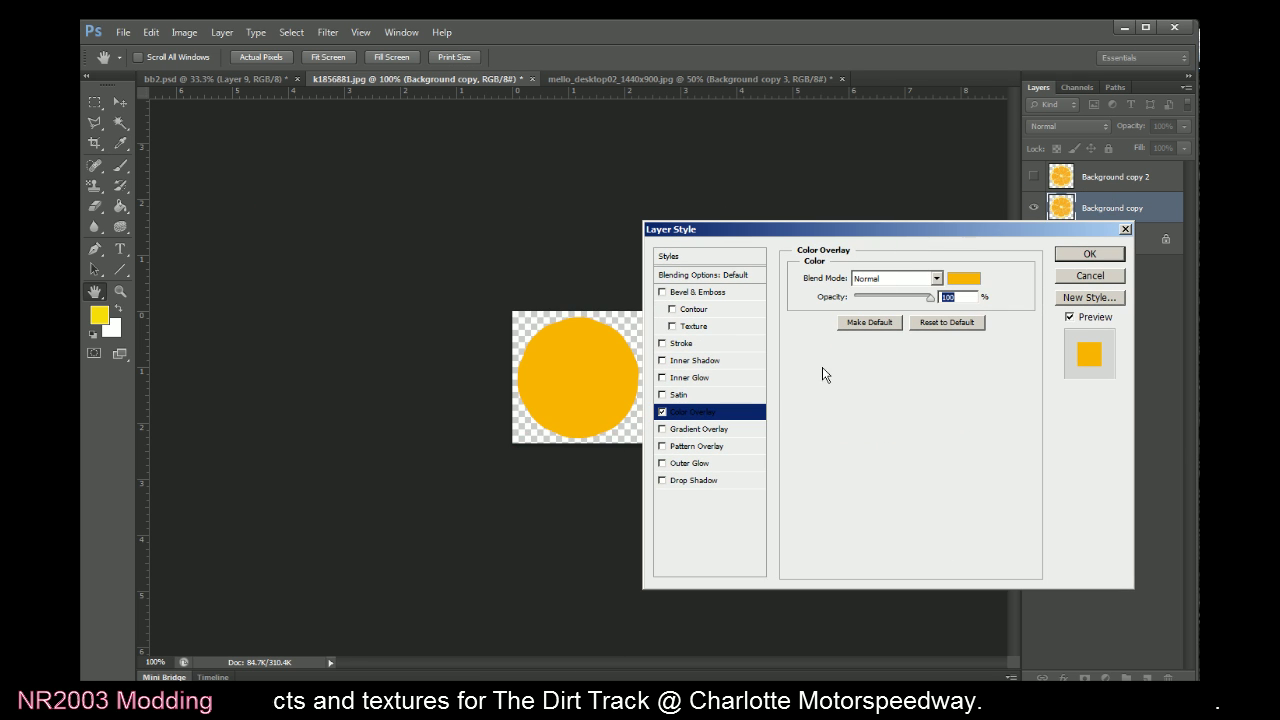
# Try the Color Overlay's blend modes from Multiply through Darker Color and Lighten to Screen on the orange slice
pyautogui.click(895, 278)
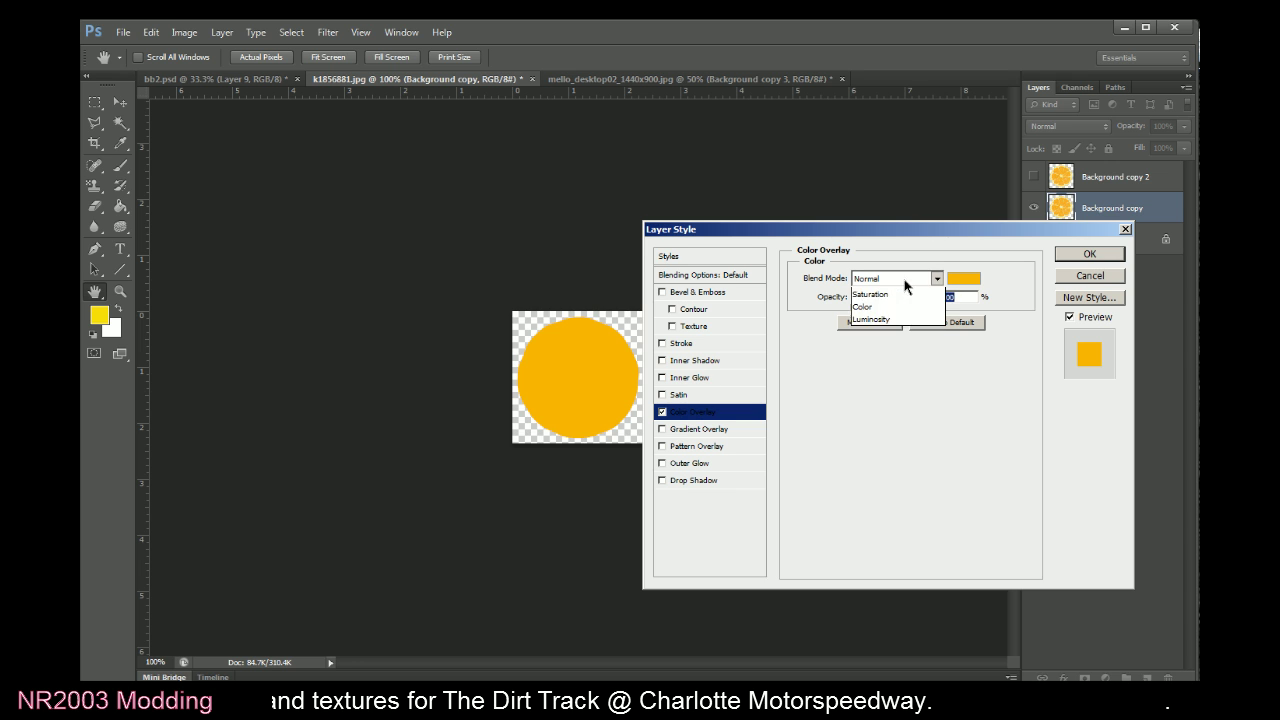
pyautogui.click(892, 350)
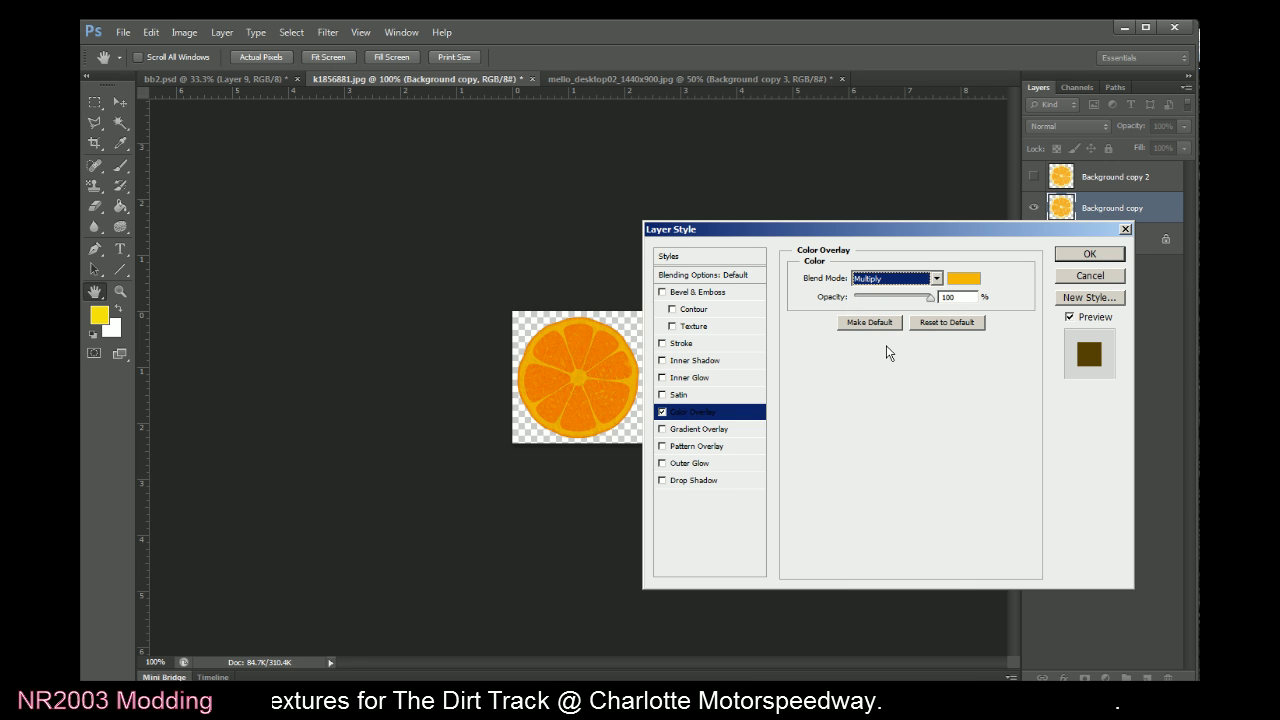
pyautogui.press('Down')
pyautogui.press('Down')
pyautogui.press('Down')
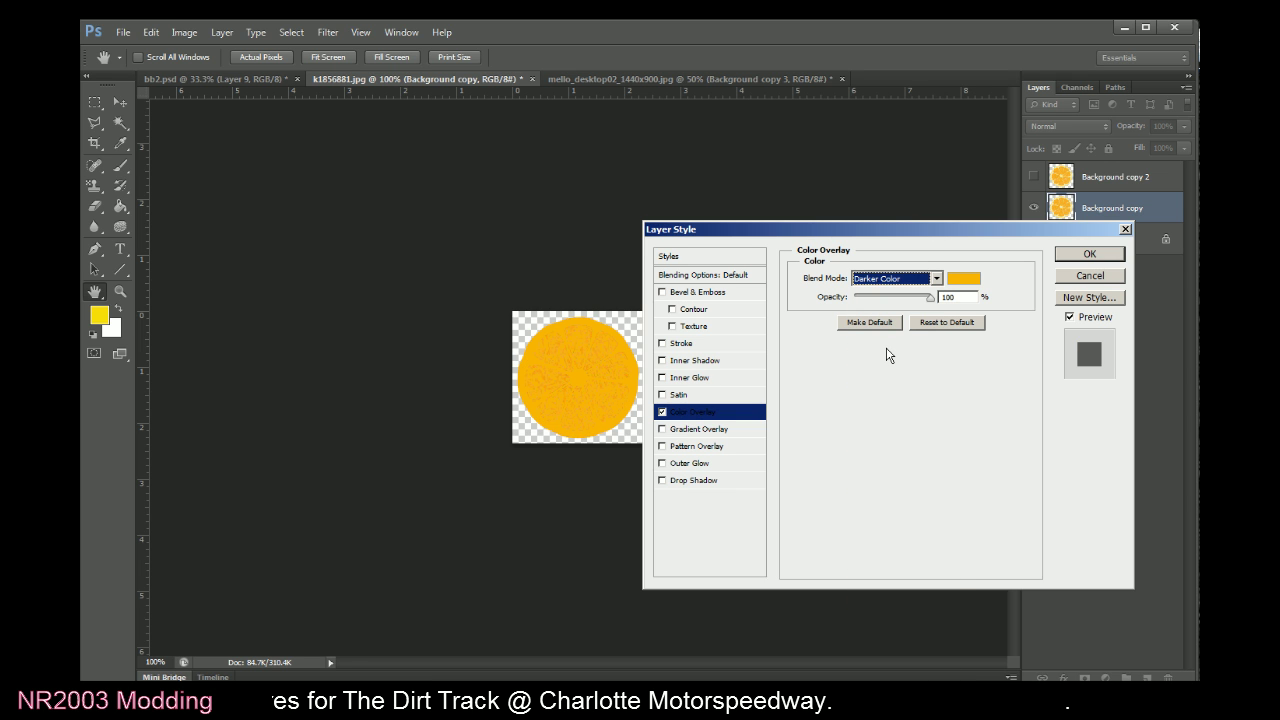
pyautogui.press('Down')
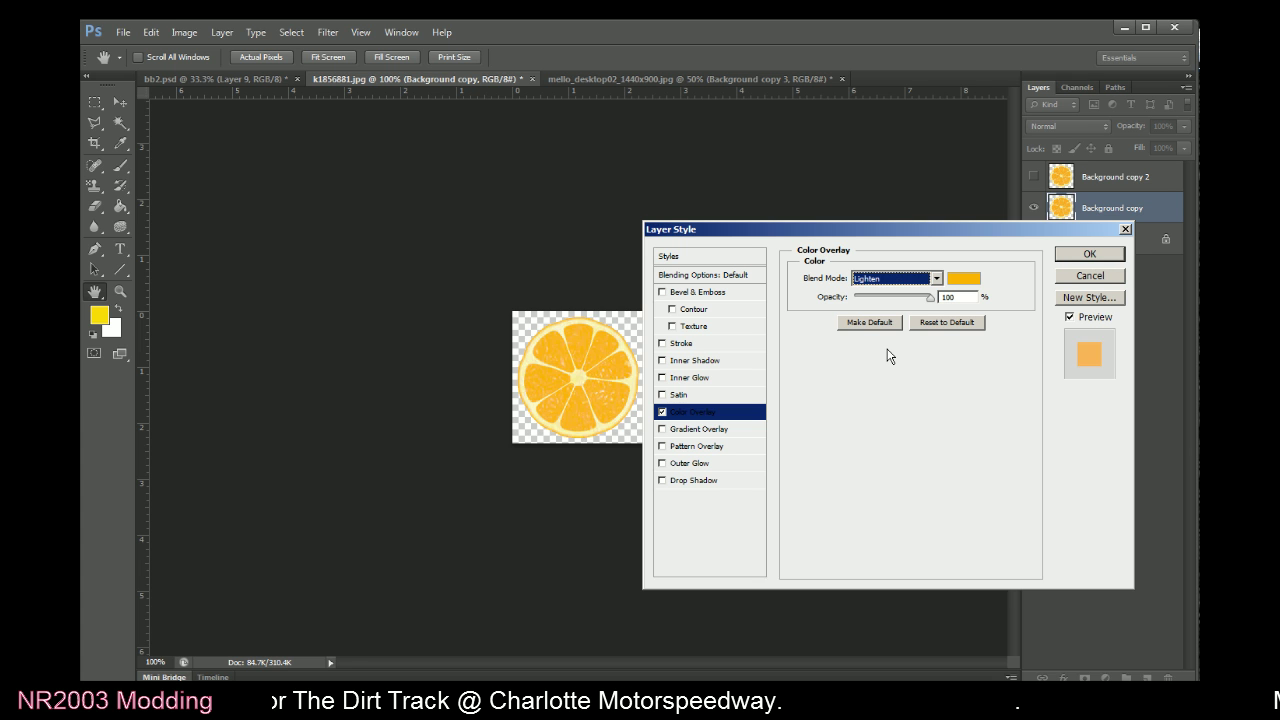
pyautogui.press('Down')
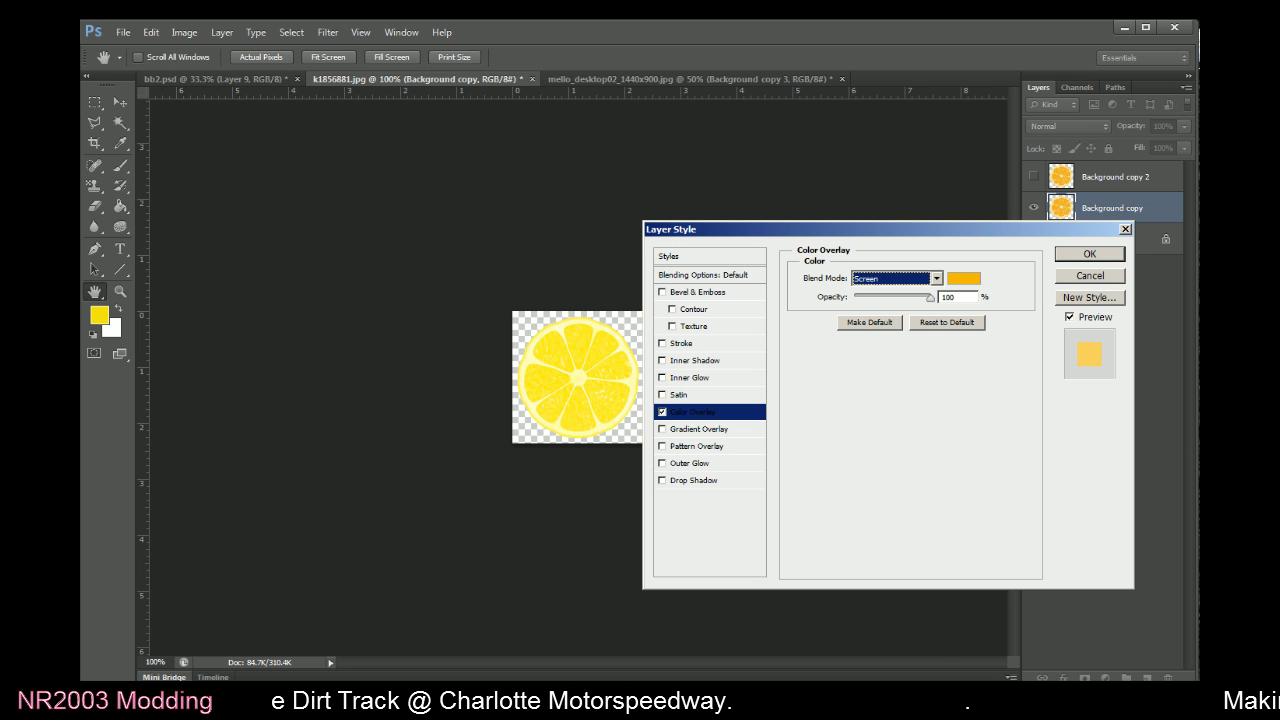
# Check the reference photo bb10.bmp against the overlay and discard the layer style changes on Background copy
pyautogui.moveTo(814, 426); pyautogui.dragTo(863, 202)
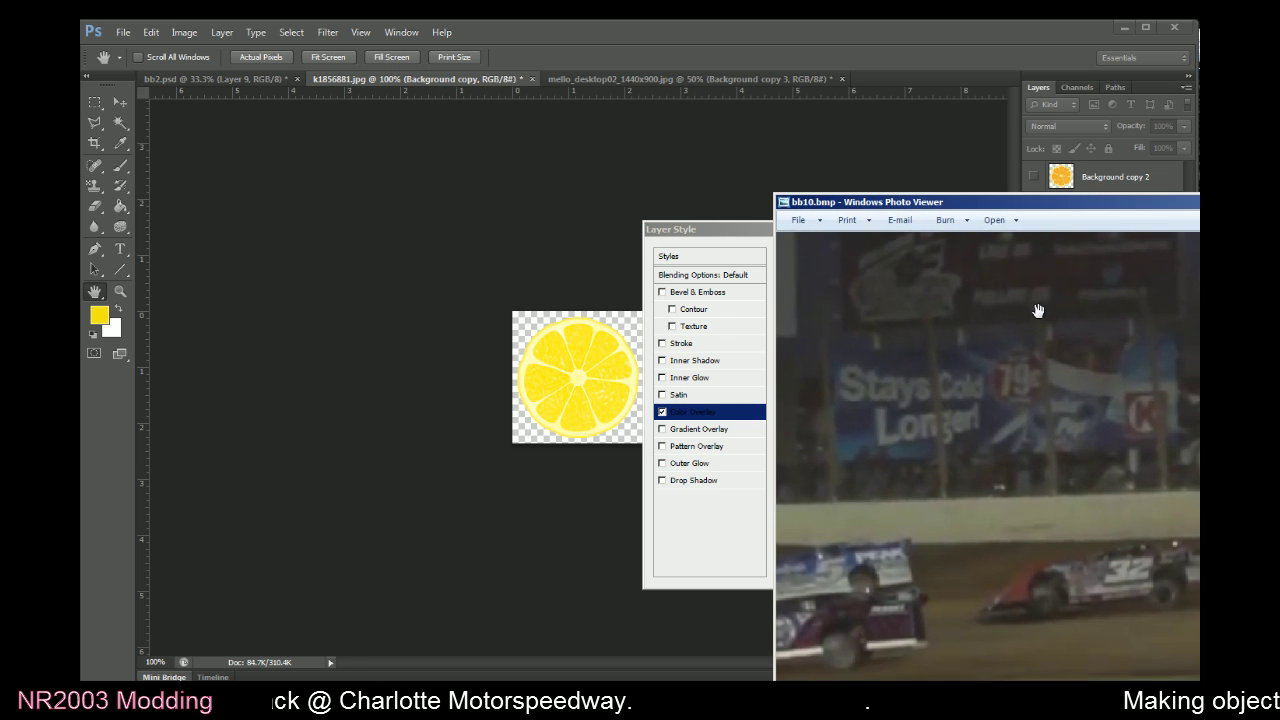
pyautogui.click(752, 240)
pyautogui.click(958, 280)
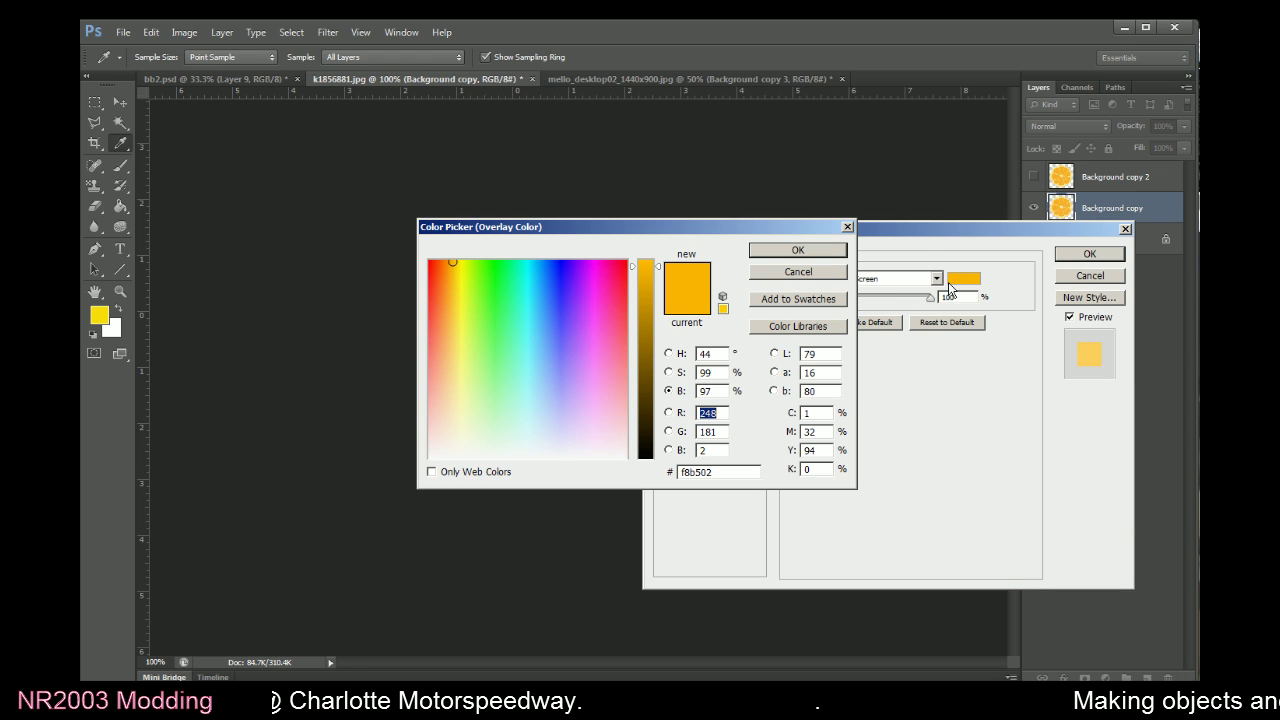
pyautogui.click(798, 272)
pyautogui.click(886, 278)
pyautogui.click(890, 281)
pyautogui.scroll(-1, 892, 282)
pyautogui.click(1090, 275)
# Create a new layer above Background and fill it with the yellow foreground colour using the Paint Bucket
pyautogui.click(1075, 237)
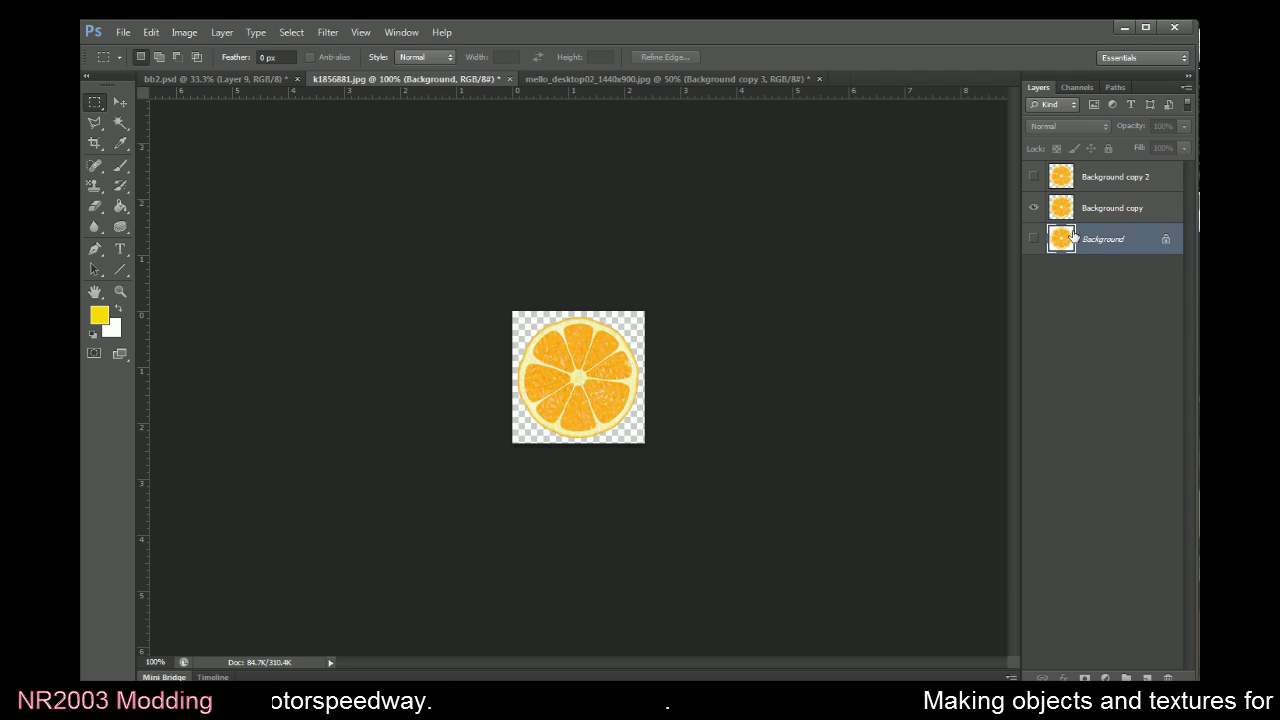
pyautogui.hotkey('ctrl', 'shift', 'n')
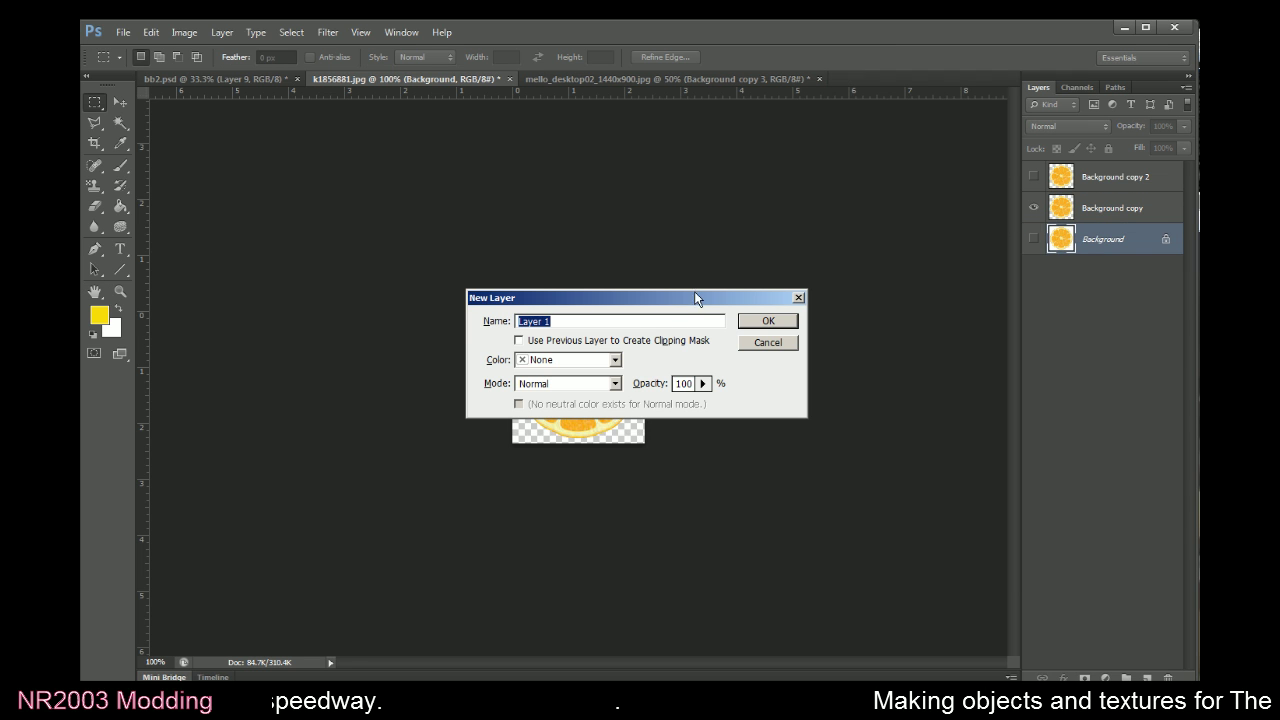
pyautogui.click(770, 321)
pyautogui.click(119, 207)
pyautogui.click(605, 385)
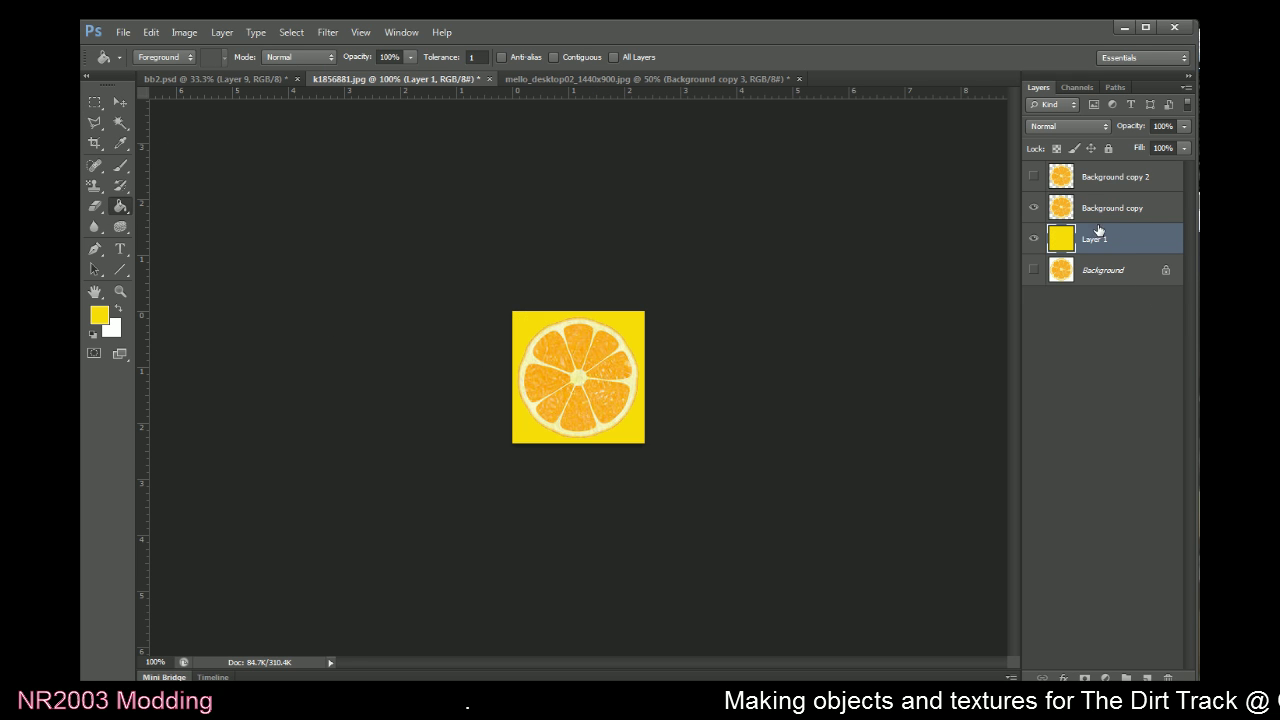
pyautogui.doubleClick(1061, 208)
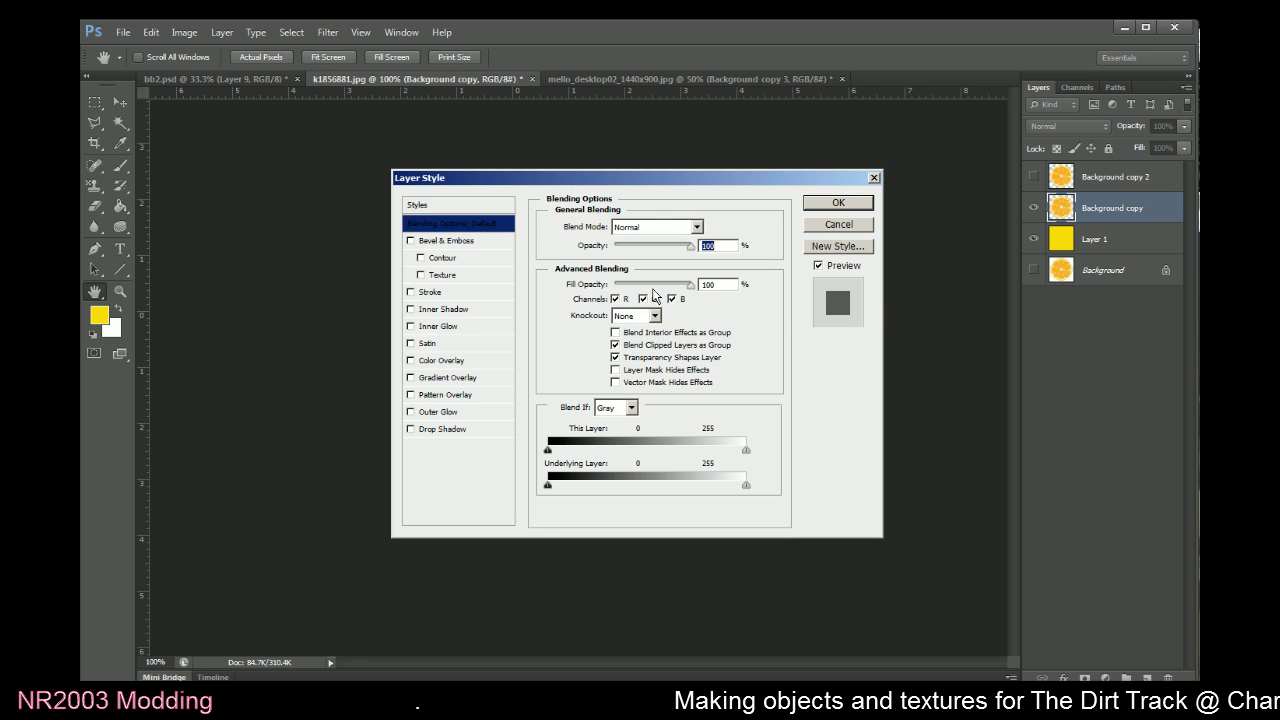
pyautogui.moveTo(674, 182); pyautogui.dragTo(904, 196)
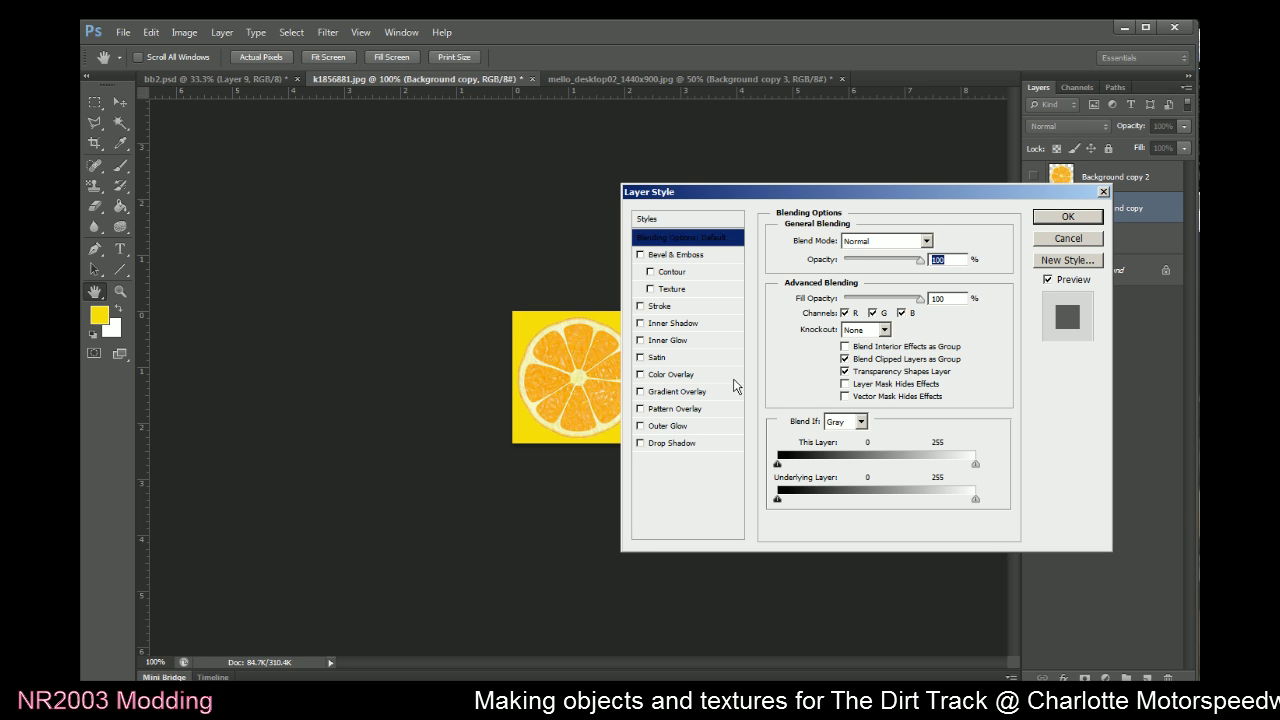
pyautogui.click(1069, 240)
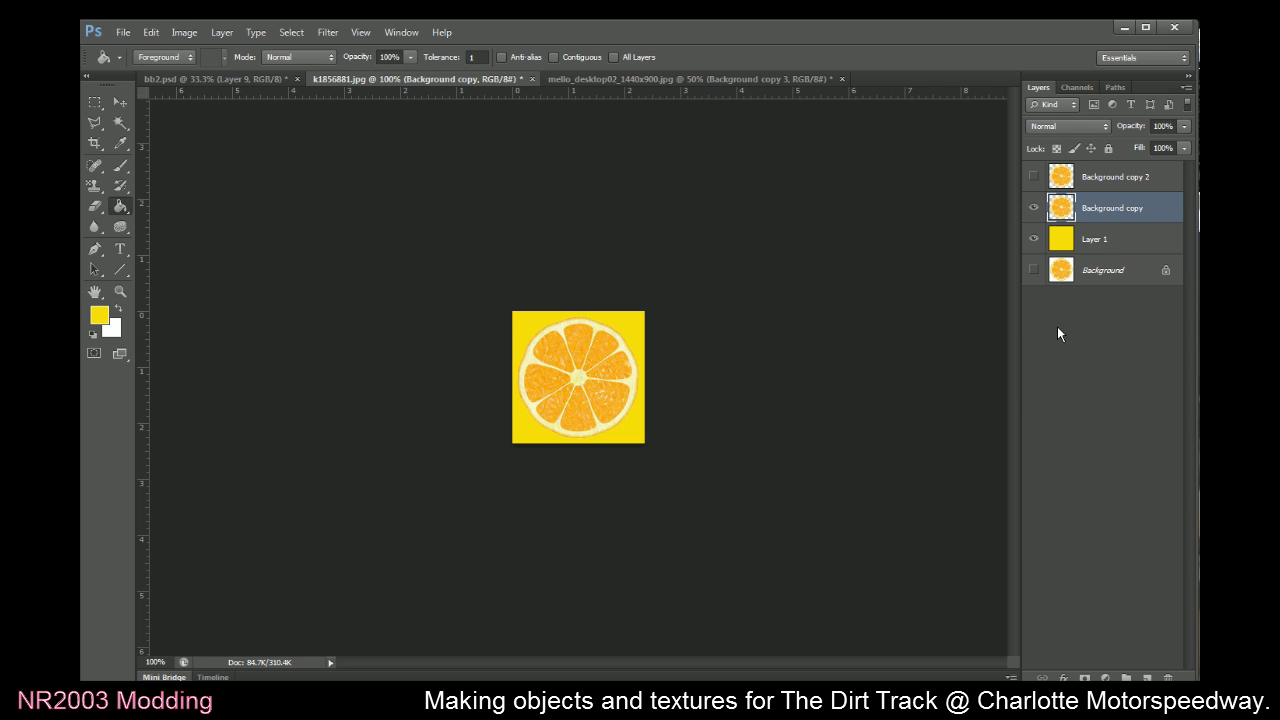
# Add a Color Overlay to Background copy, sampling the foreground yellow and shifting it to an orange tone
pyautogui.doubleClick(1064, 210)
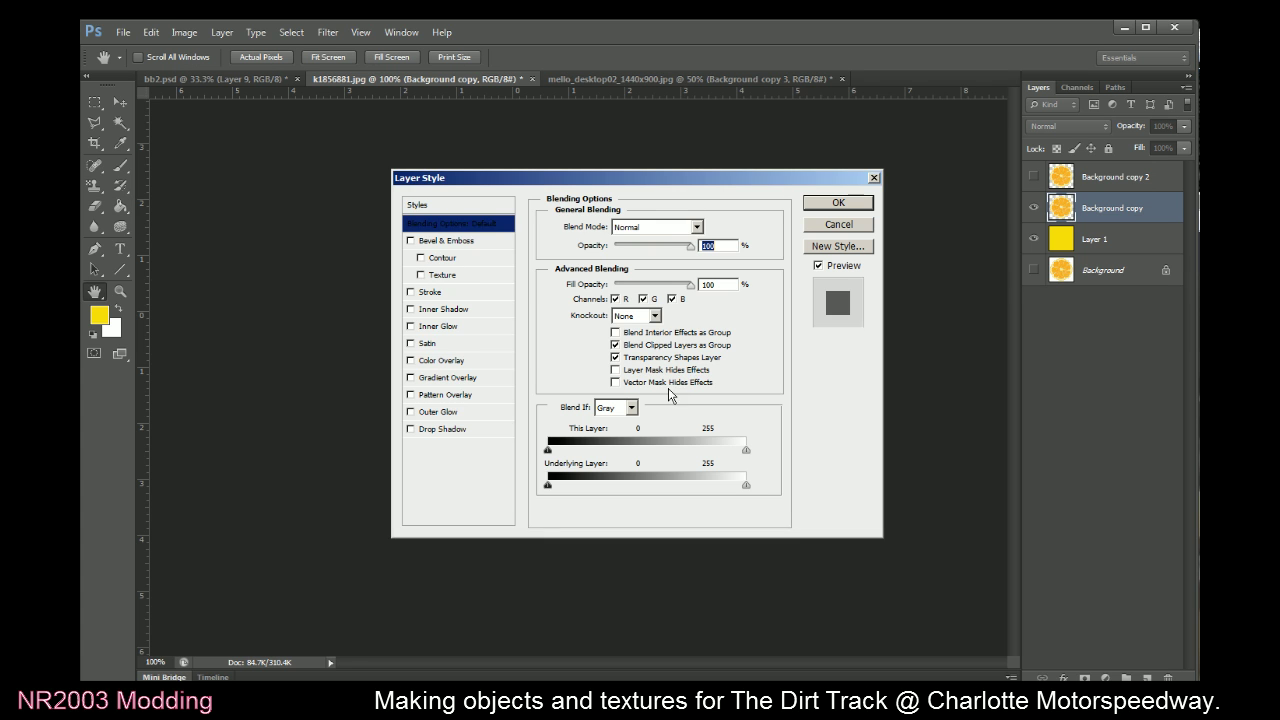
pyautogui.click(450, 362)
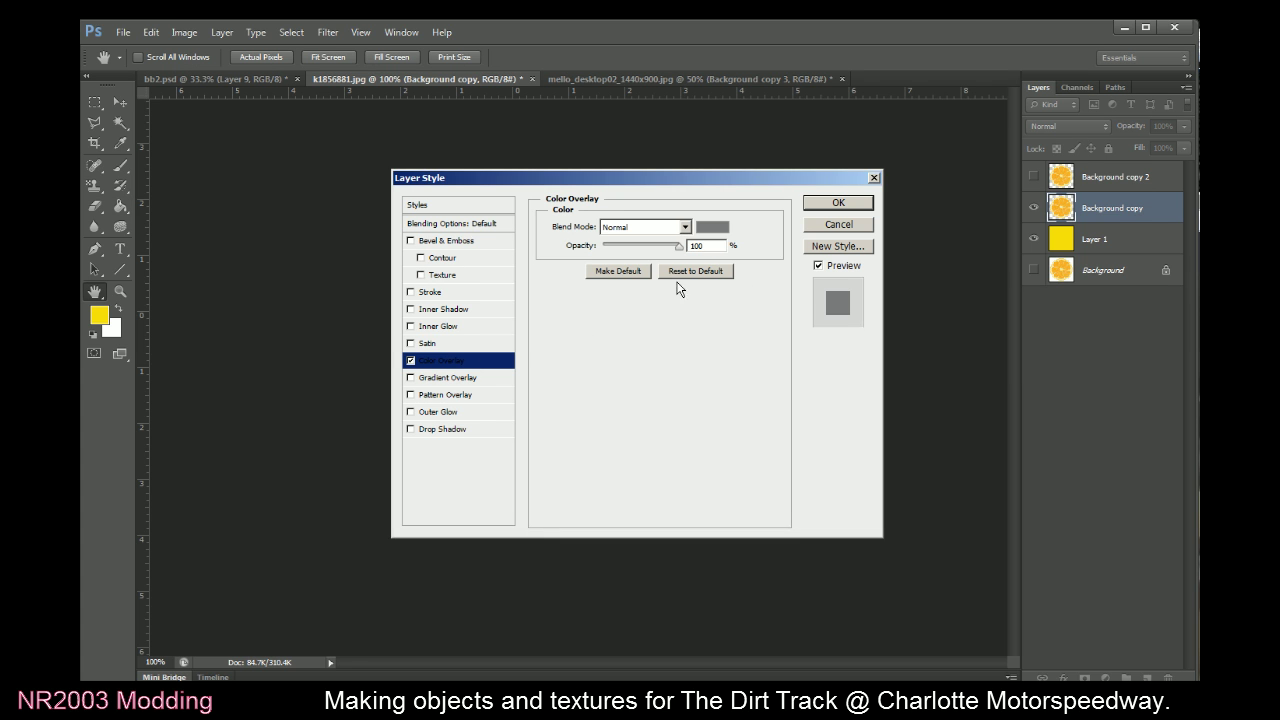
pyautogui.click(716, 225)
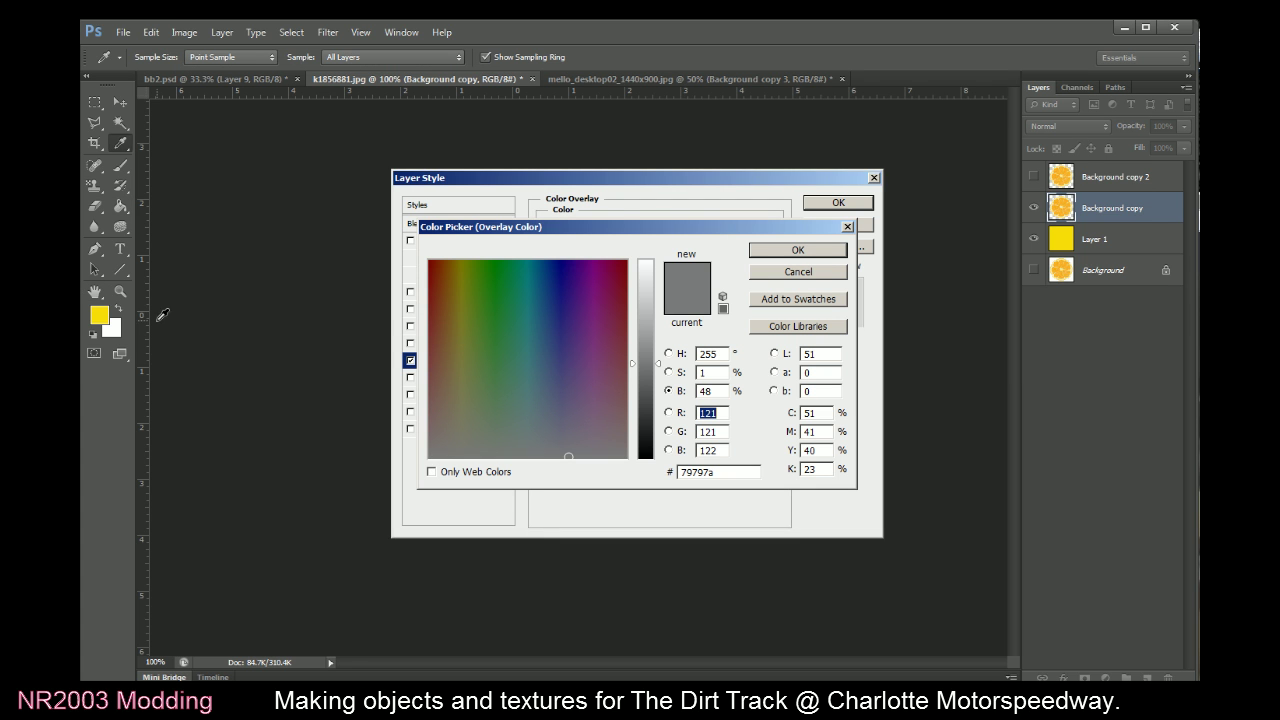
pyautogui.click(101, 309)
pyautogui.moveTo(456, 268); pyautogui.dragTo(452, 266)
pyautogui.click(800, 250)
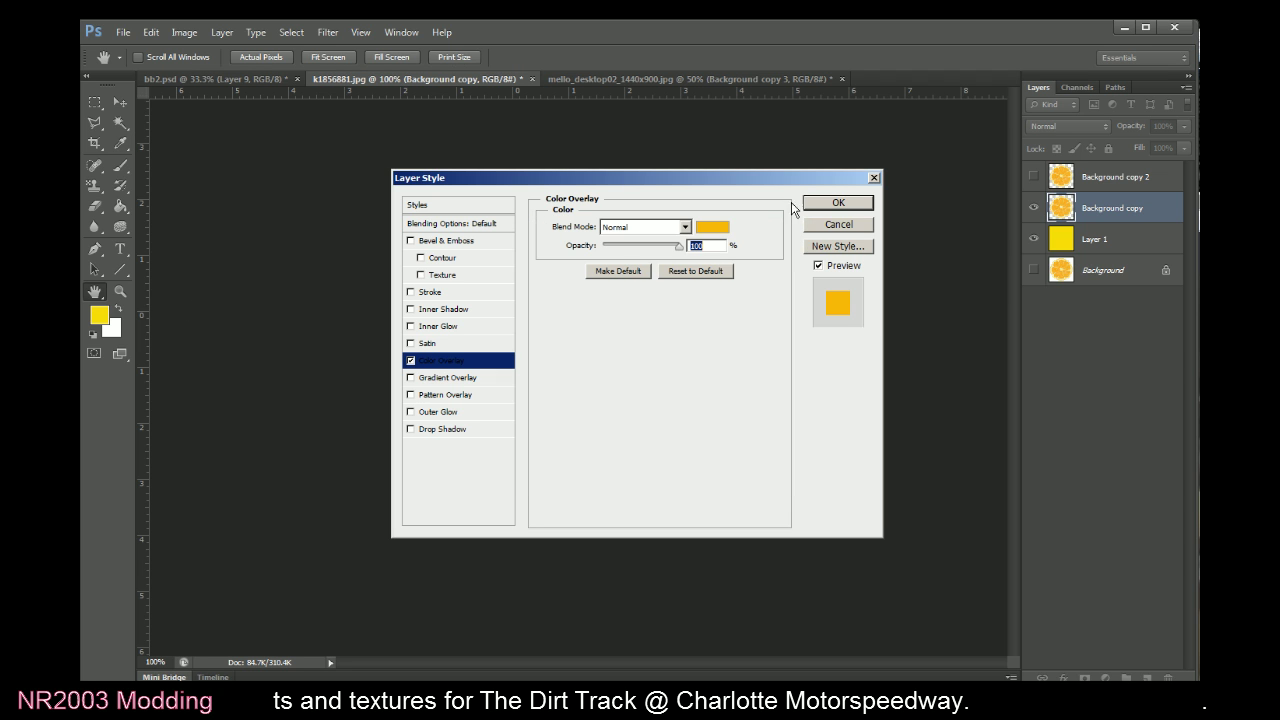
pyautogui.moveTo(810, 188); pyautogui.dragTo(1080, 229)
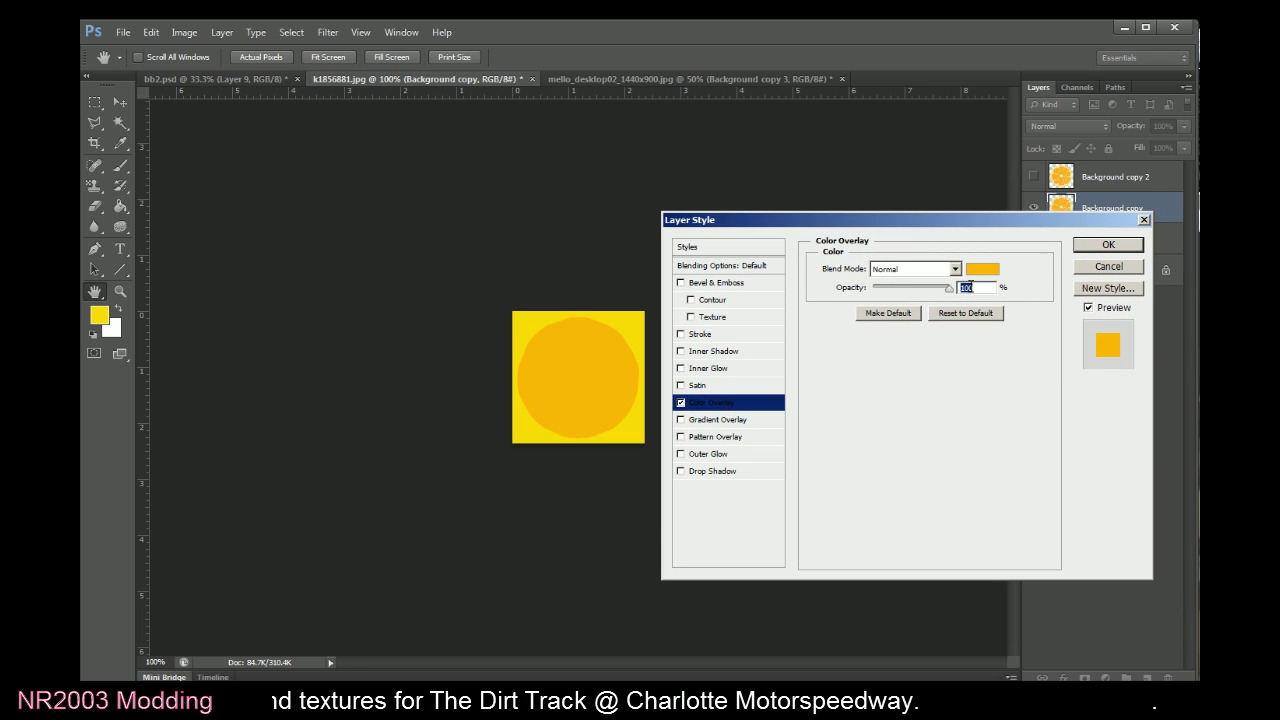
# Set the orange Color Overlay's blend mode to Multiply and apply the layer style to Background copy
pyautogui.click(930, 270)
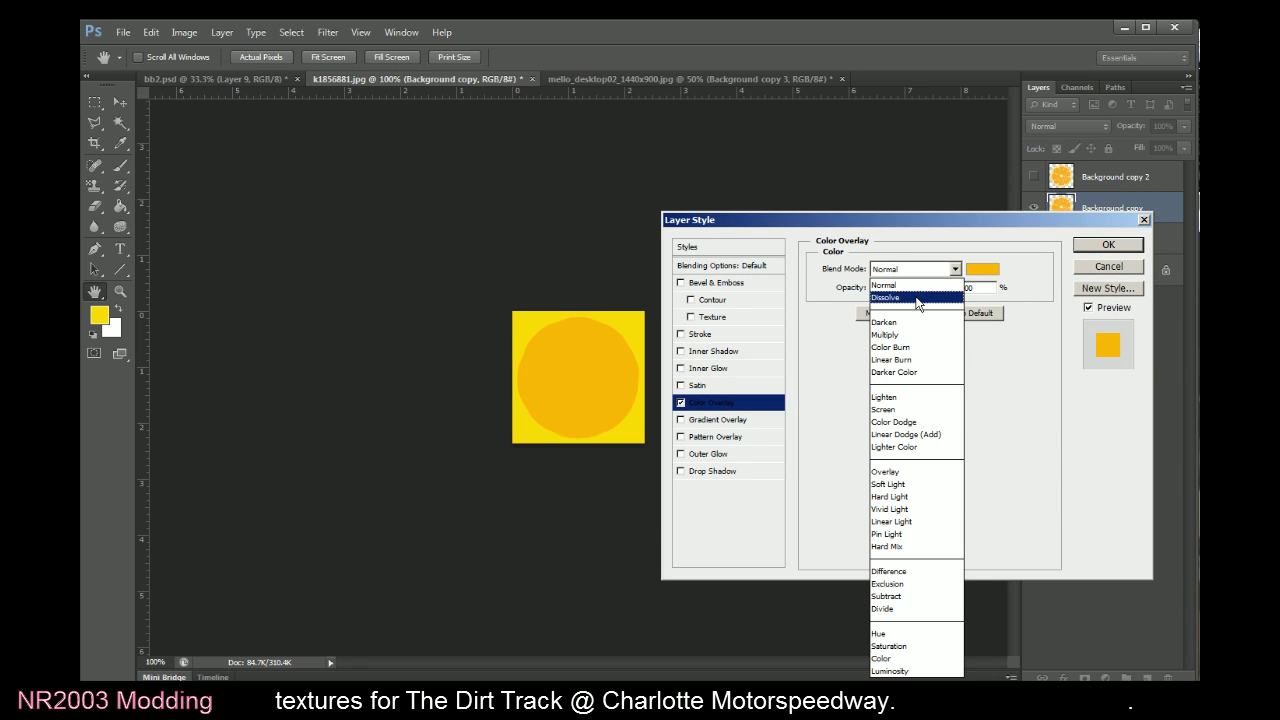
pyautogui.click(916, 298)
pyautogui.press('Down')
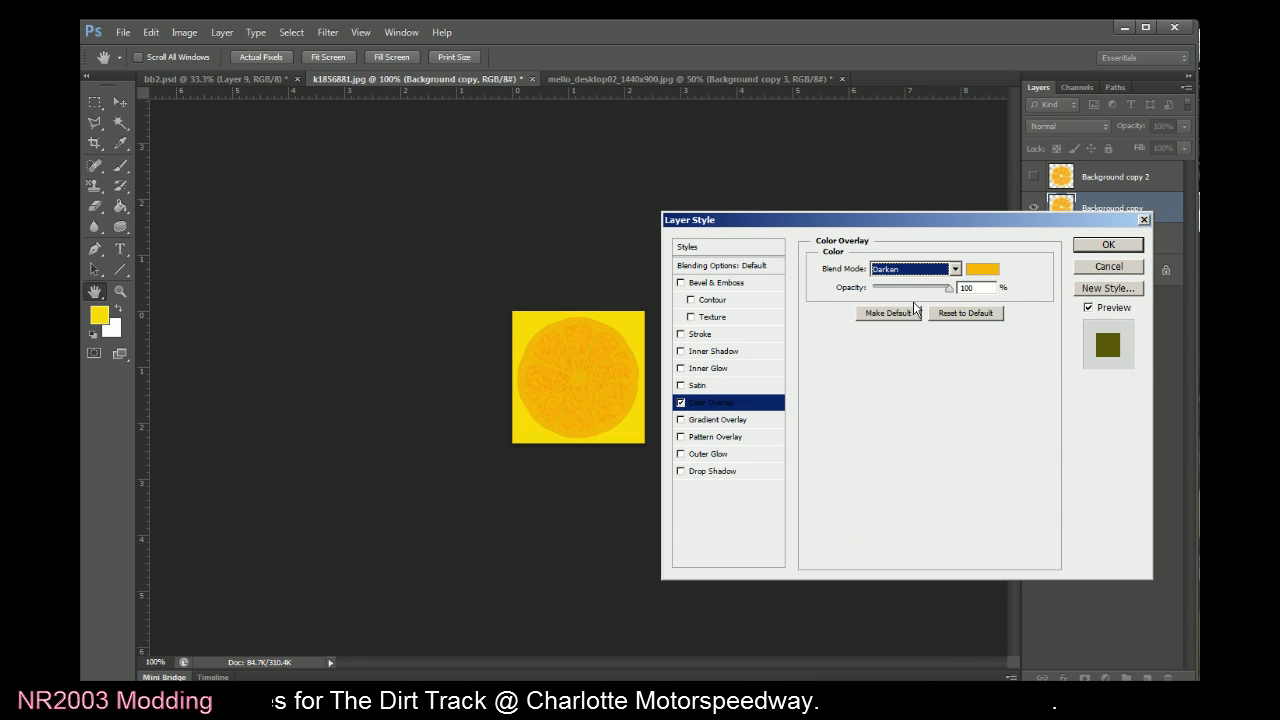
pyautogui.press('Down')
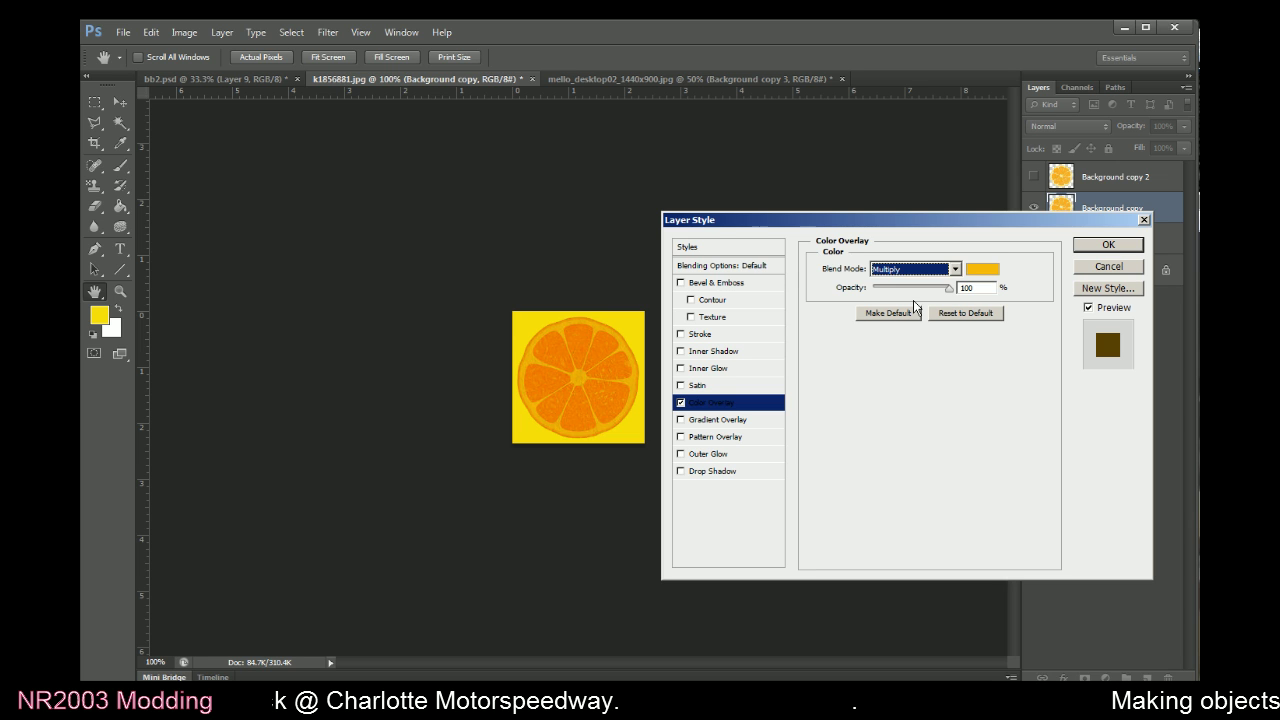
pyautogui.click(1103, 246)
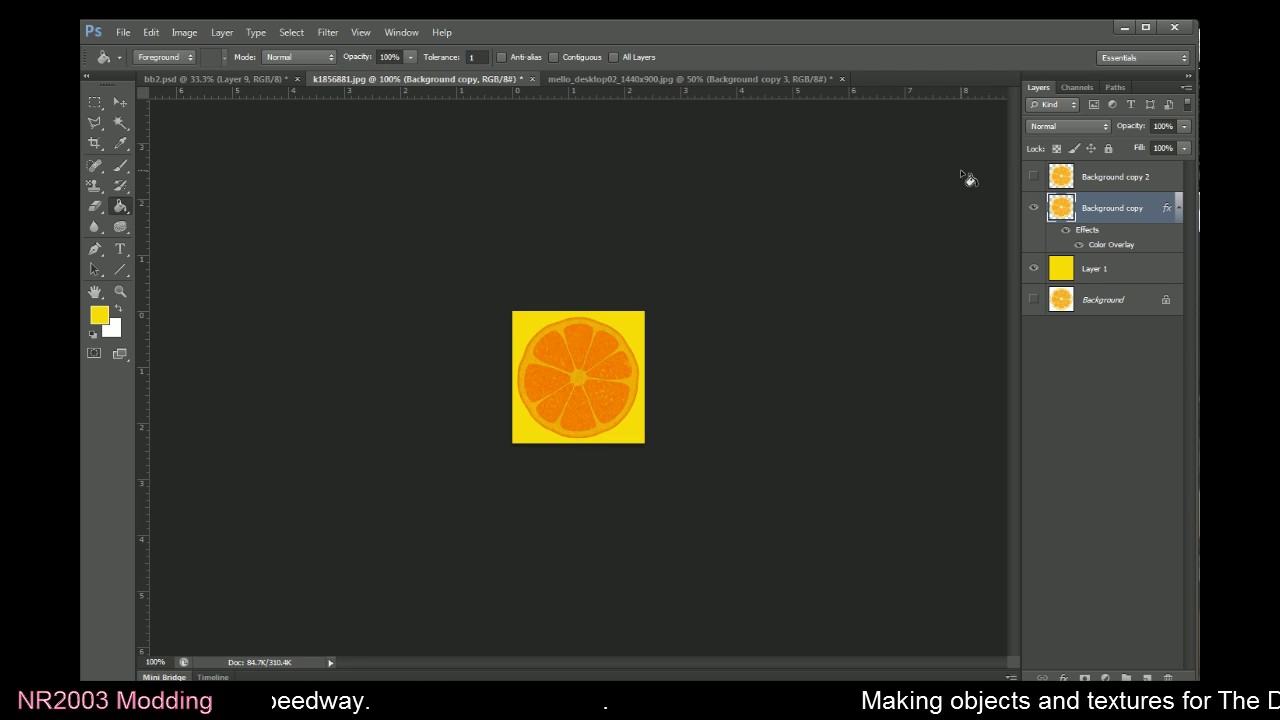
# Try lowering the overall opacity of Background copy to about 47% in its blending options, and restore it to 100%
pyautogui.doubleClick(1068, 212)
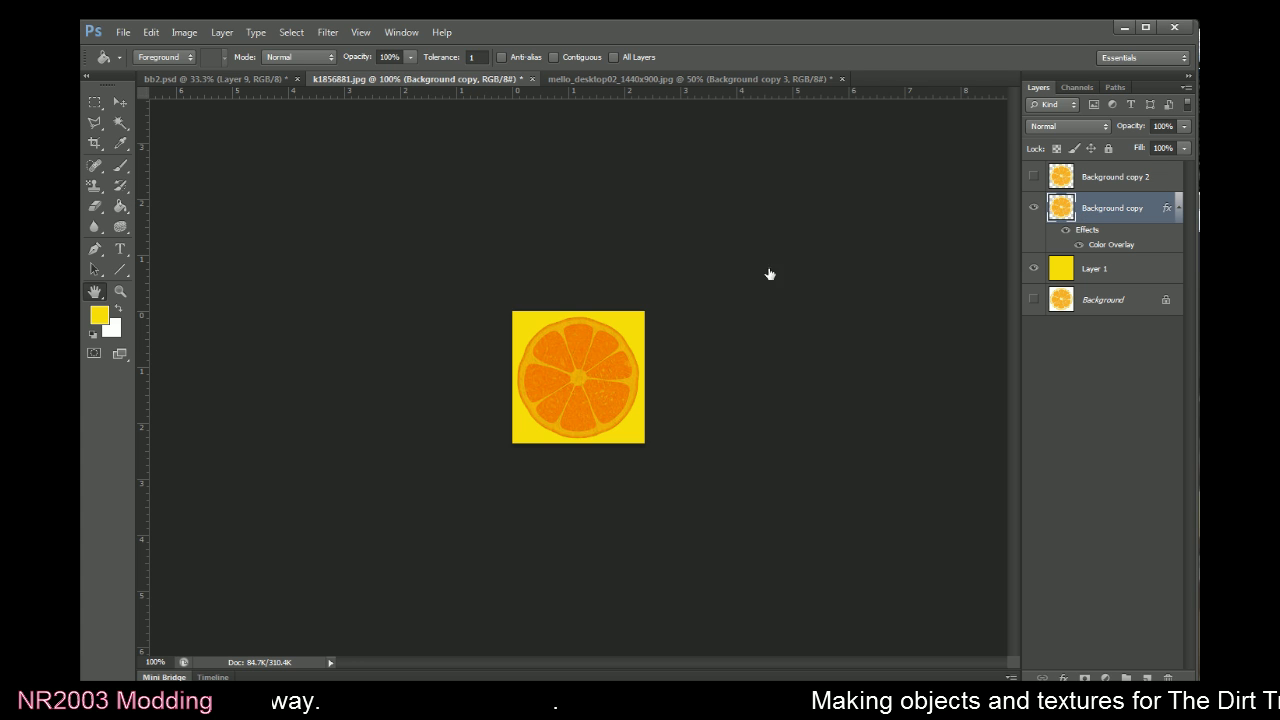
pyautogui.moveTo(648, 190); pyautogui.dragTo(318, 140)
pyautogui.moveTo(359, 197); pyautogui.dragTo(320, 202)
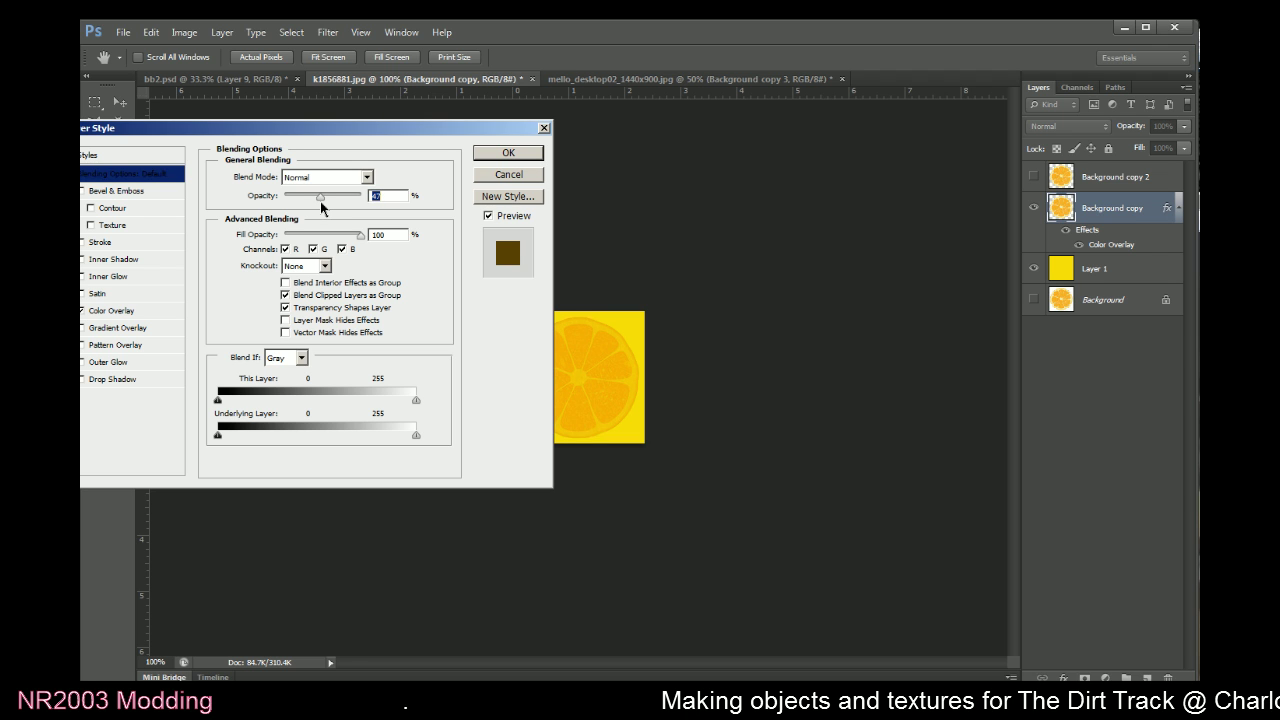
pyautogui.moveTo(320, 201); pyautogui.dragTo(362, 198)
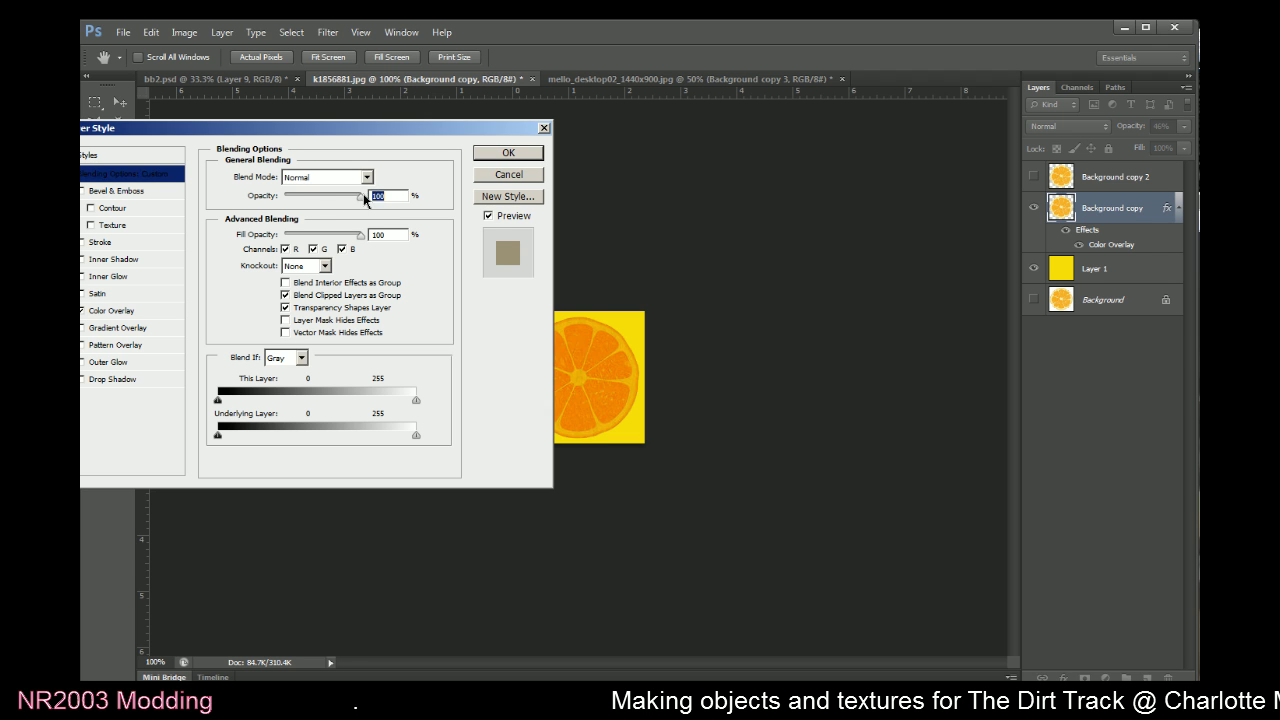
# Try several layer blend modes on Background copy in its general blending options and choose Overlay
pyautogui.click(367, 177)
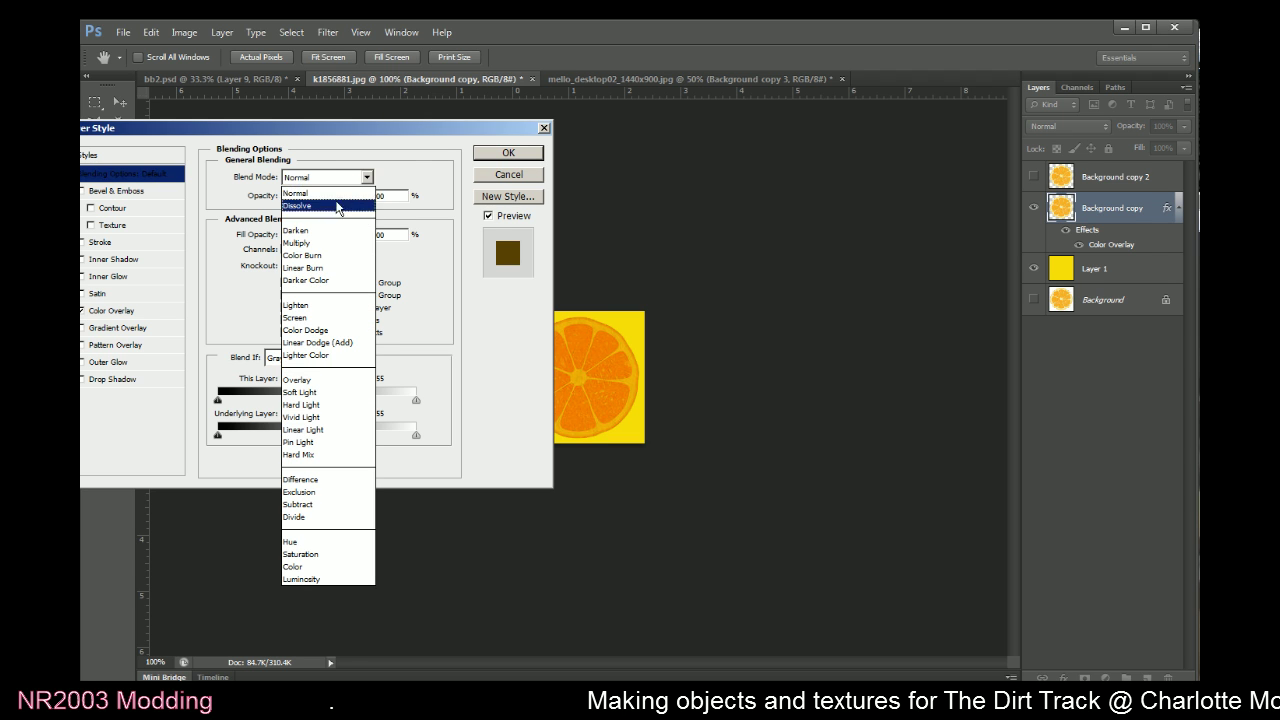
pyautogui.click(325, 254)
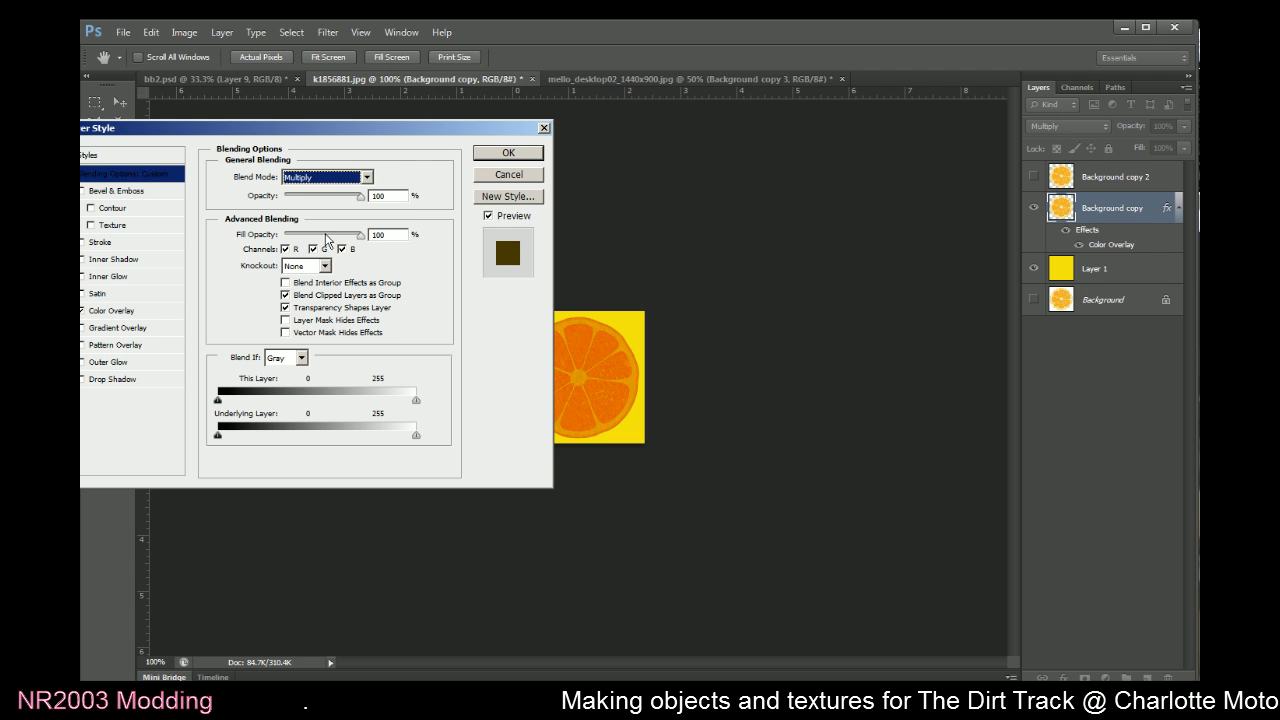
pyautogui.press('Down')
pyautogui.press('Down')
pyautogui.press('Down')
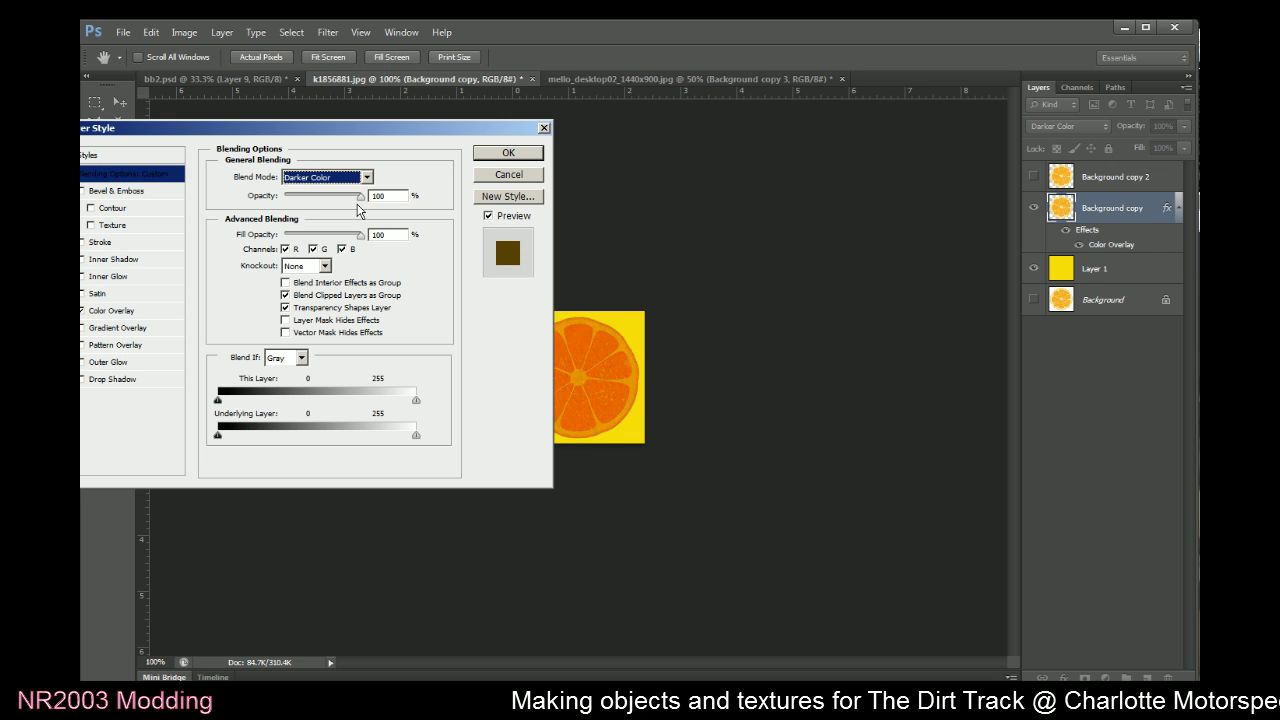
pyautogui.press('Down')
pyautogui.press('Down')
pyautogui.press('Up')
pyautogui.press('Down')
pyautogui.press('Down')
pyautogui.press('Down')
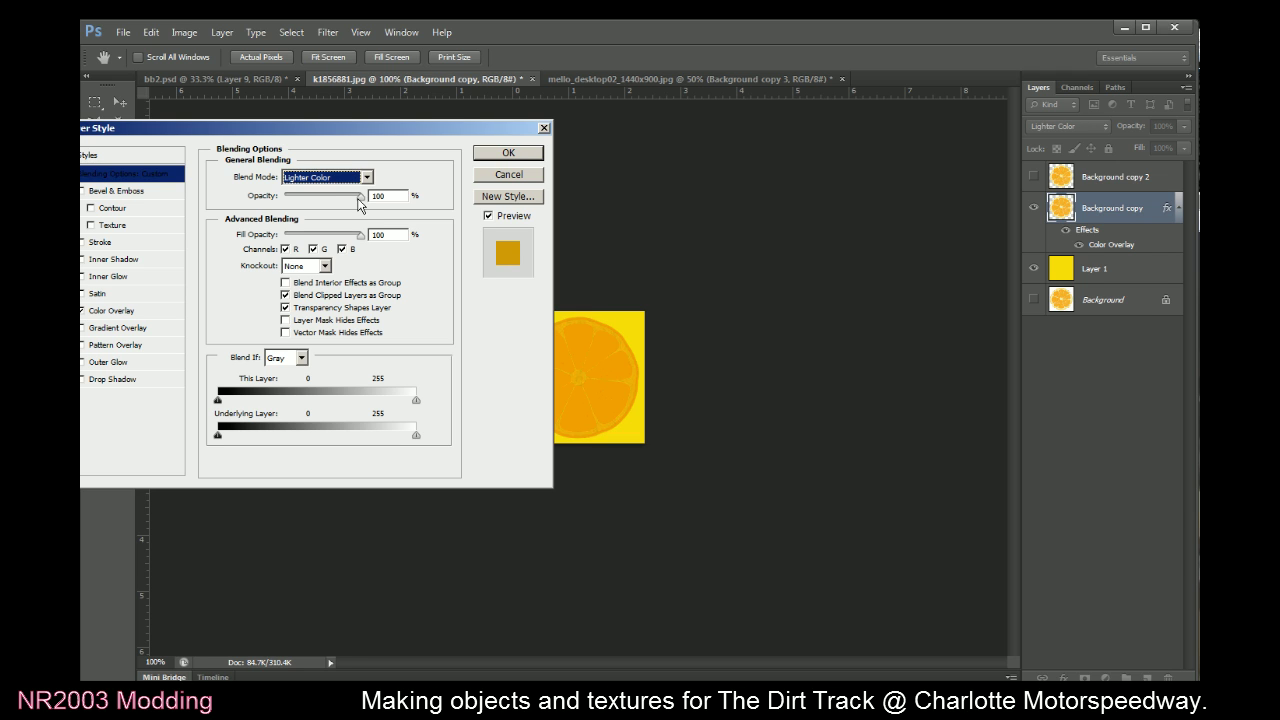
pyautogui.press('Down')
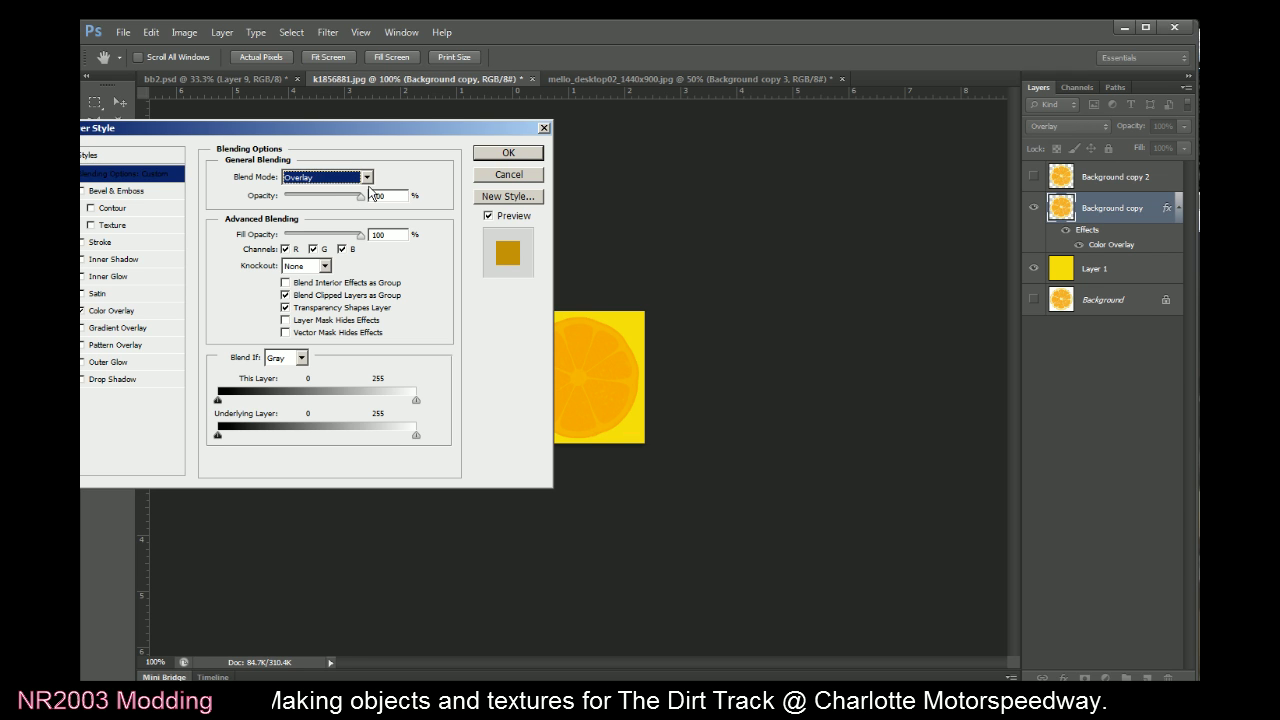
# Set the overall opacity of Background copy to 80% and apply the layer style
pyautogui.moveTo(360, 196)
pyautogui.mouseDown()
pyautogui.moveTo(340, 200)
pyautogui.moveTo(352, 201)
pyautogui.mouseUp()
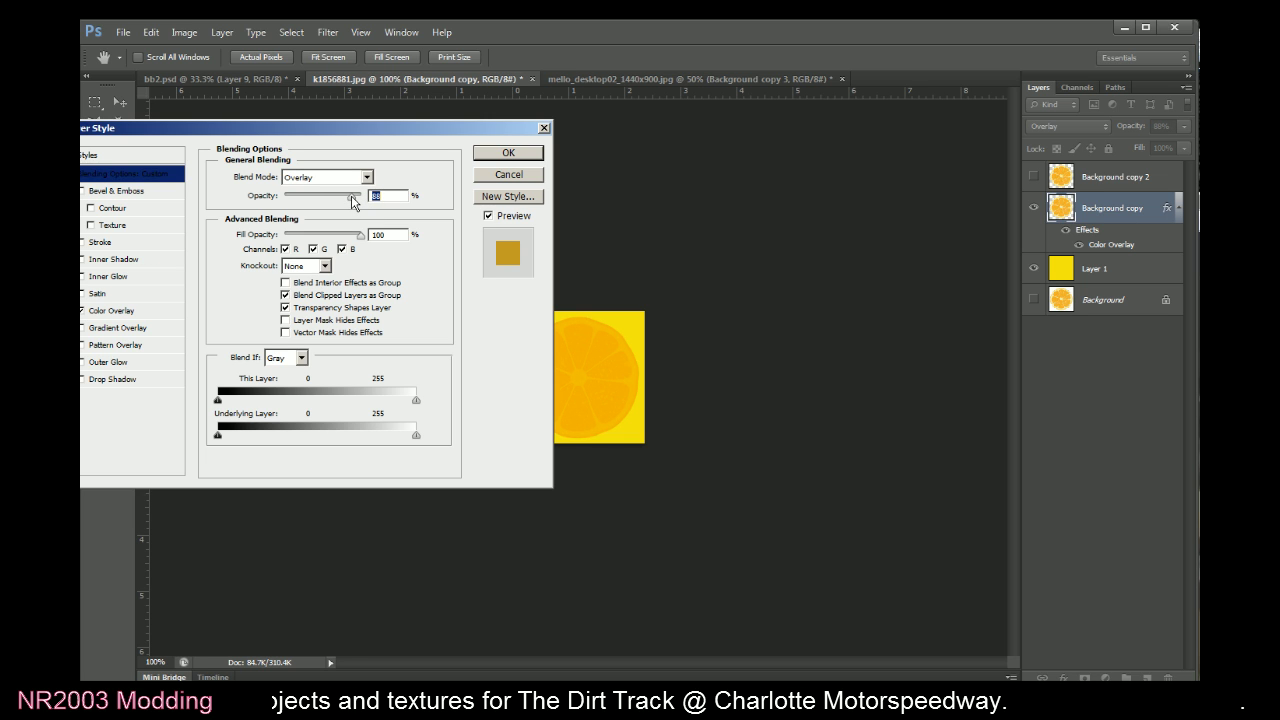
pyautogui.write('80')
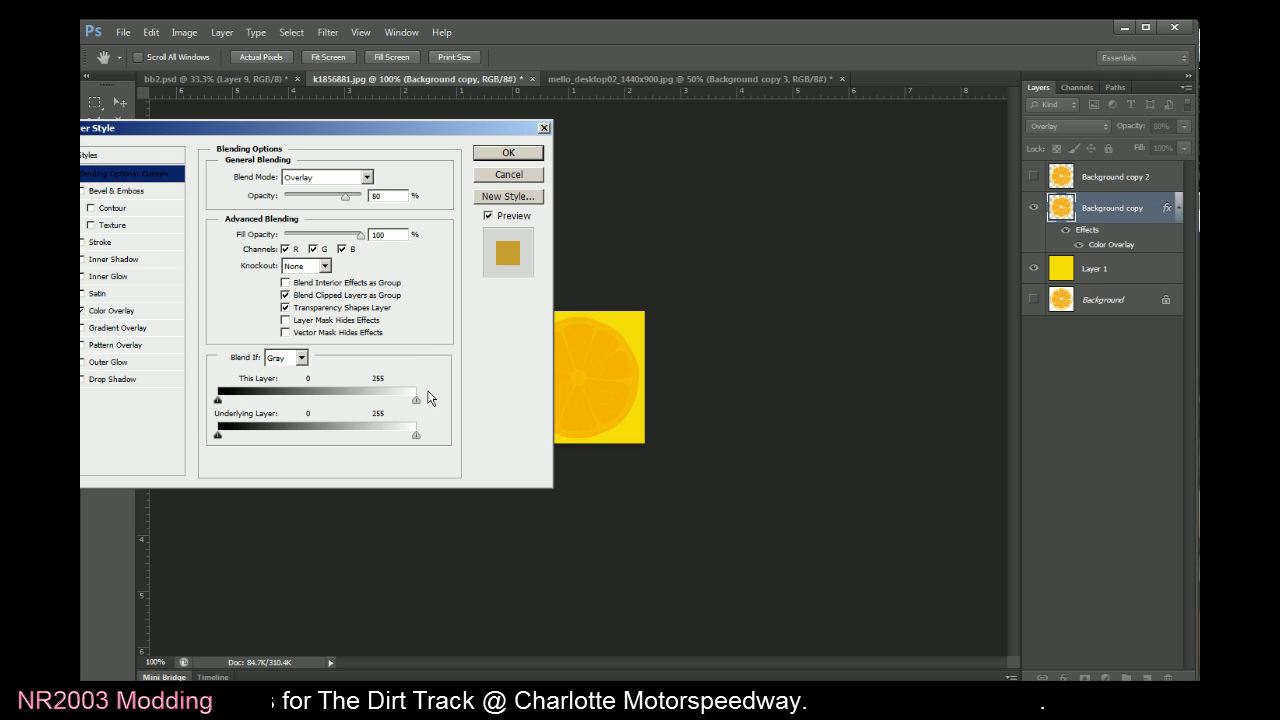
pyautogui.click(508, 156)
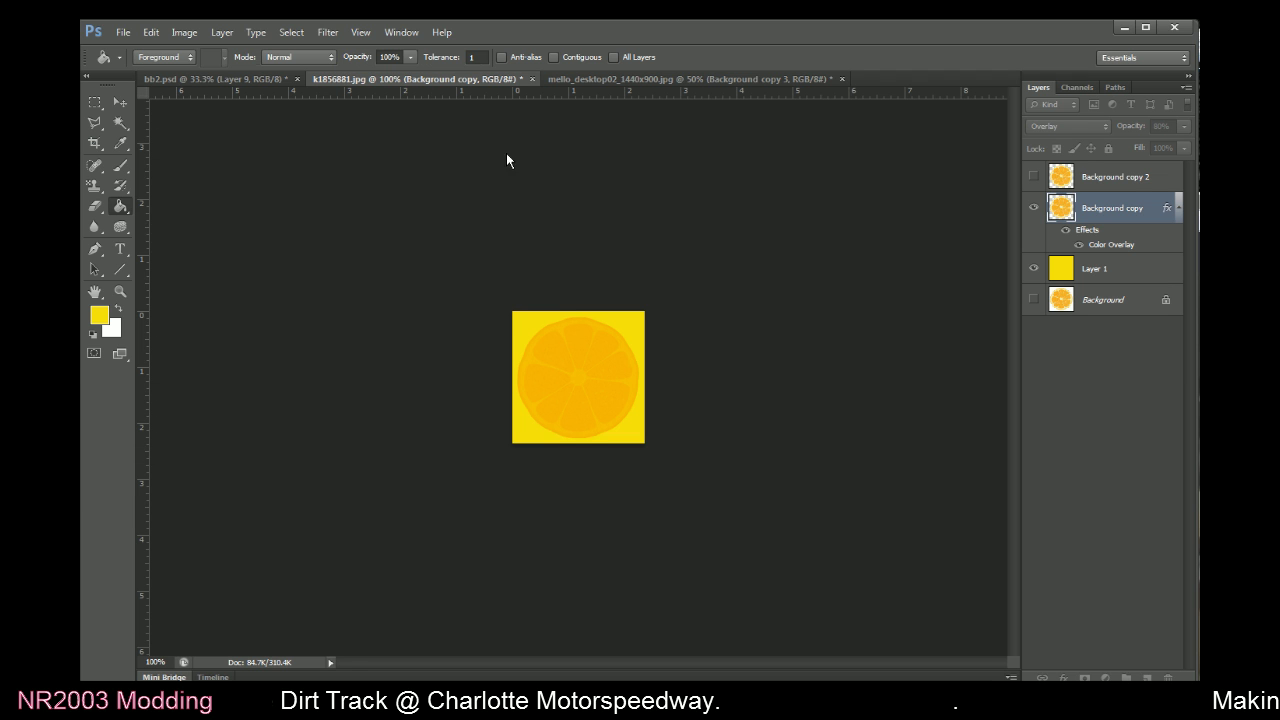
# Save the orange slice document to the Desktop as lemon.psd in Photoshop format with layers
pyautogui.click(123, 32)
pyautogui.click(192, 202)
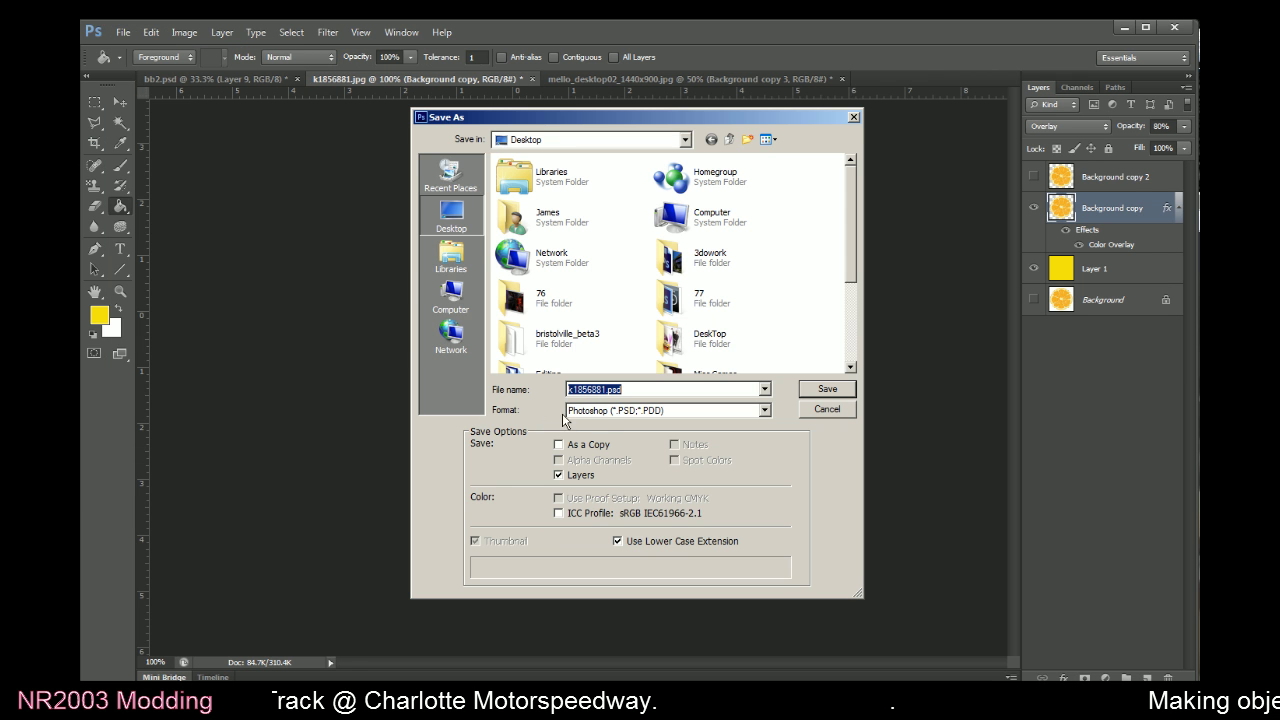
pyautogui.click(600, 389)
pyautogui.doubleClick(600, 389)
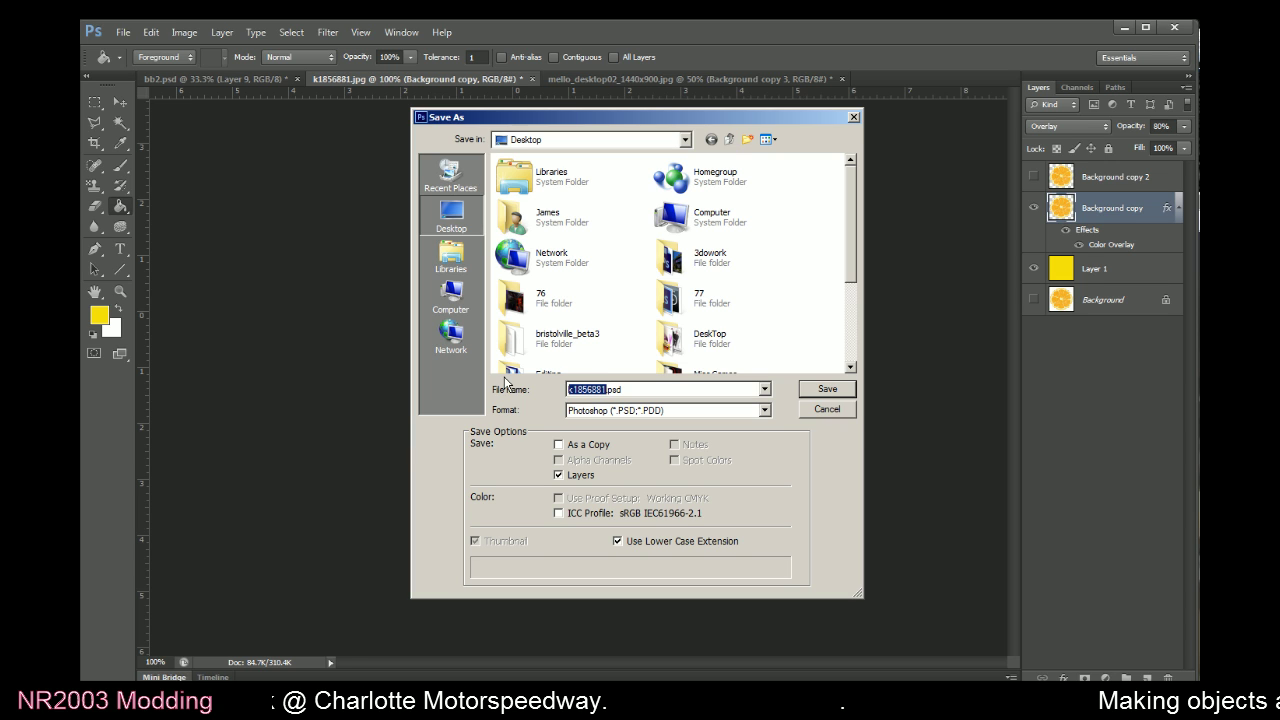
pyautogui.write('lemon')
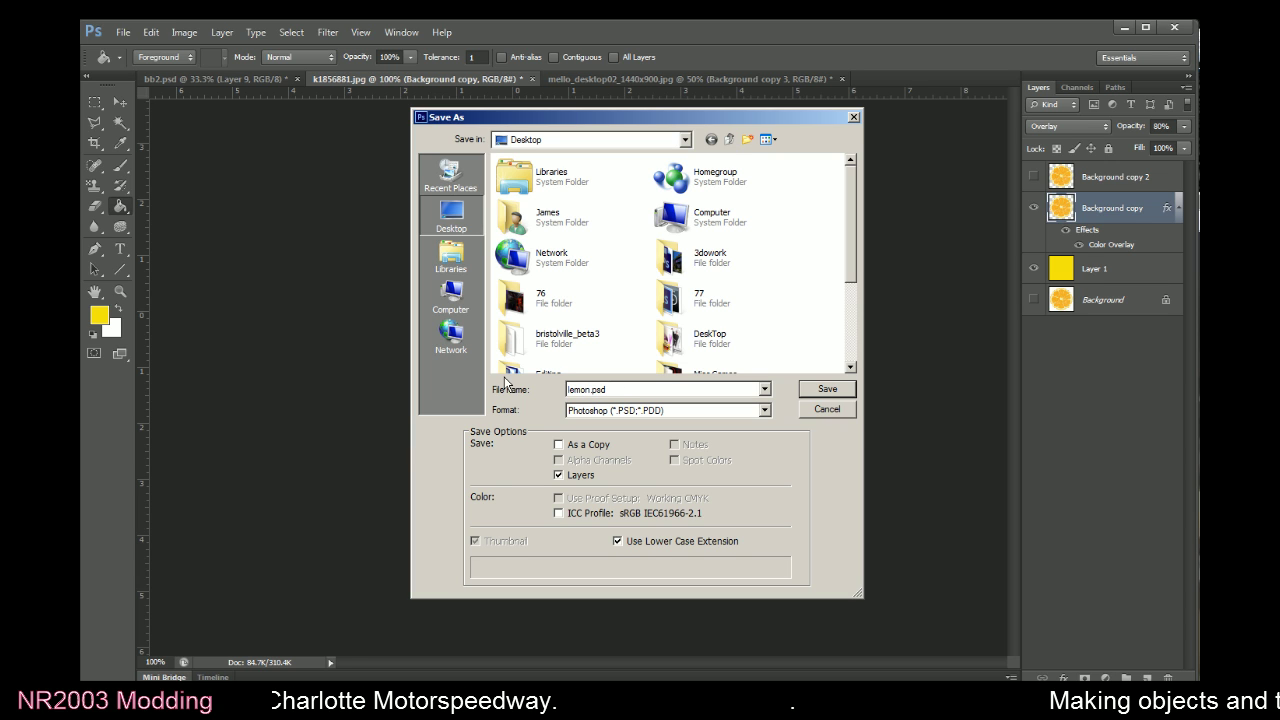
pyautogui.click(827, 389)
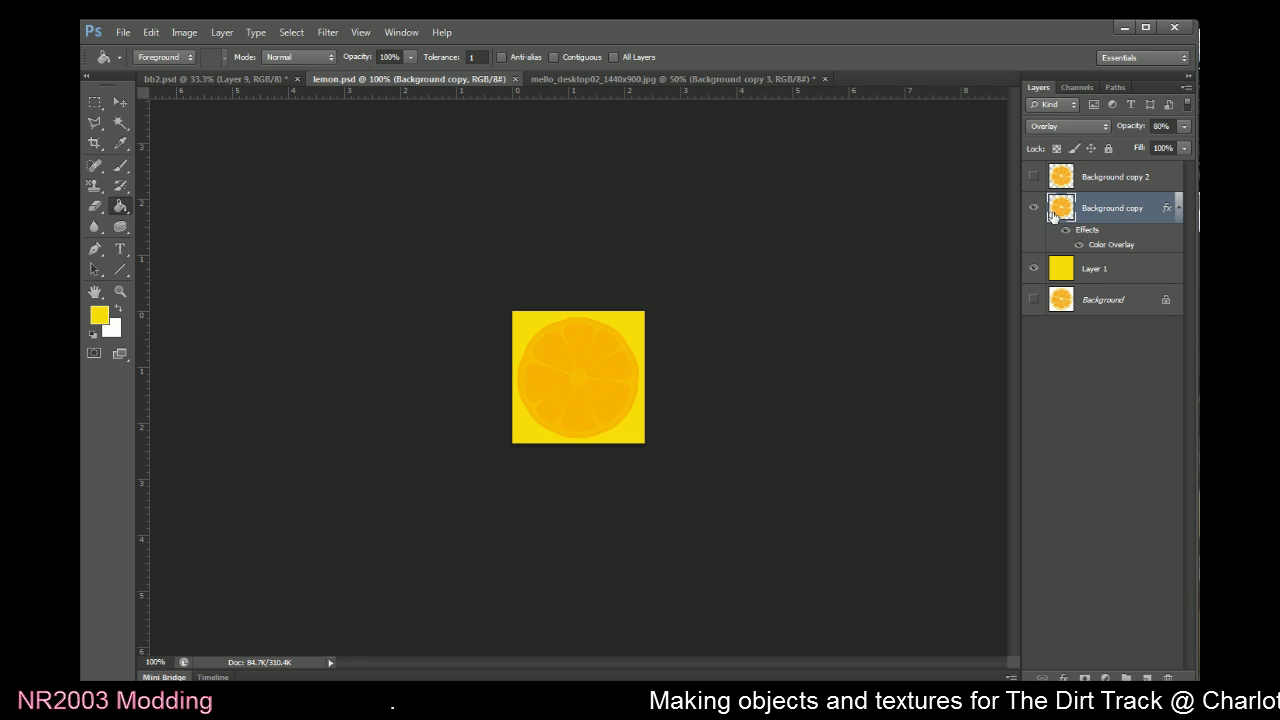
# Create a new empty layer above Background copy, and try merging the two layers before undoing the merge
pyautogui.hotkey('ctrl', 'shift', 'n')
pyautogui.click(768, 321)
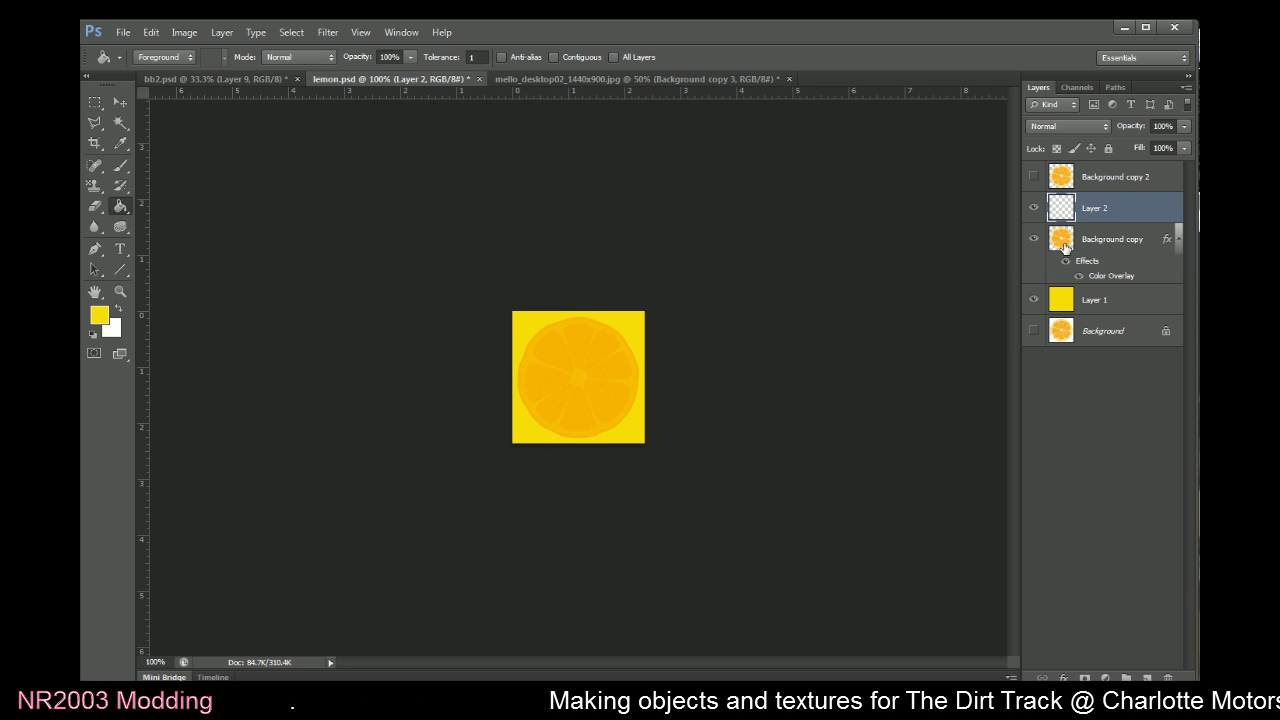
pyautogui.keyDown('shift'); pyautogui.click(1050, 248); pyautogui.keyUp('shift')
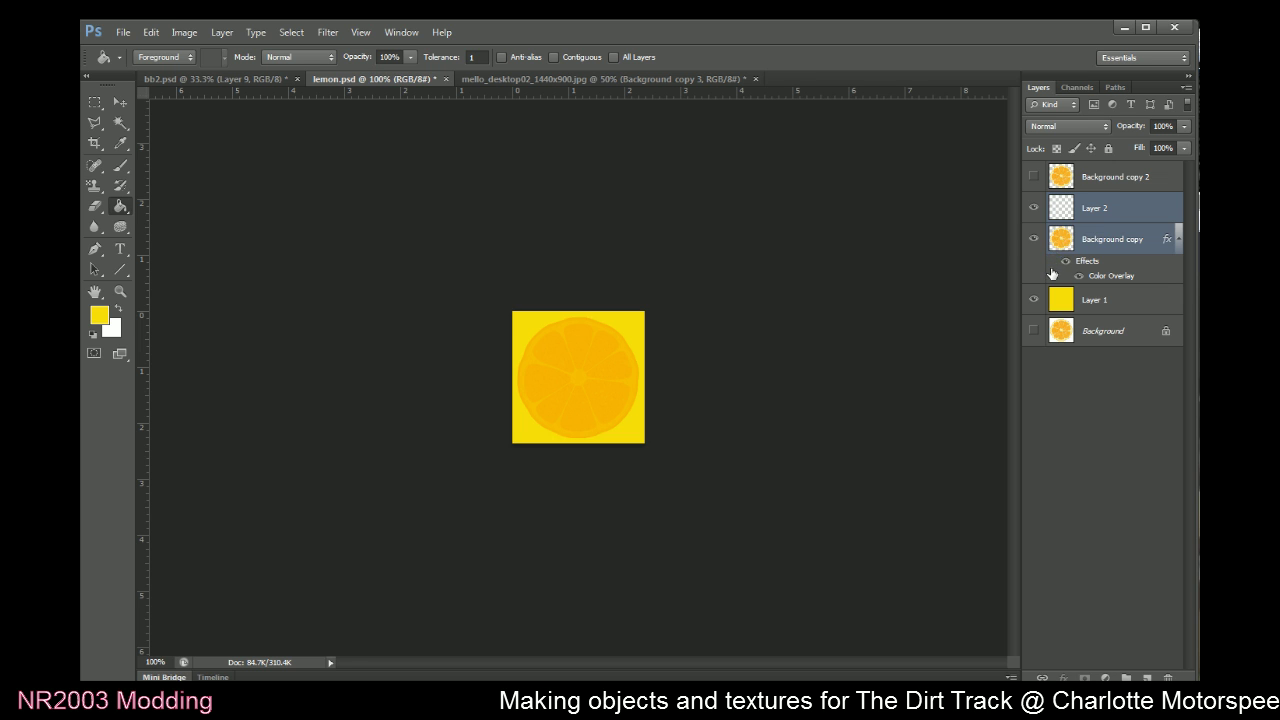
pyautogui.hotkey('ctrl', 'e')
pyautogui.hotkey('ctrl', 'z')
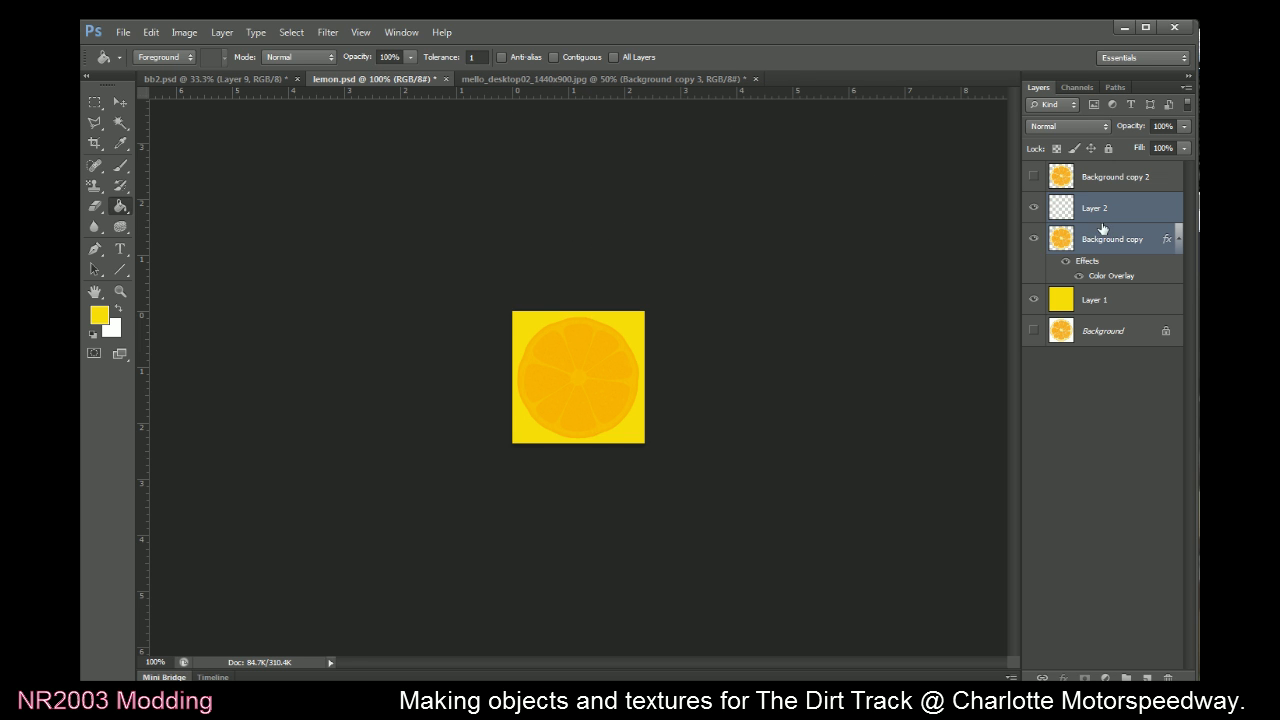
# Try rasterizing the layer style of Background copy and undo it
pyautogui.click(1068, 240)
pyautogui.click(222, 32)
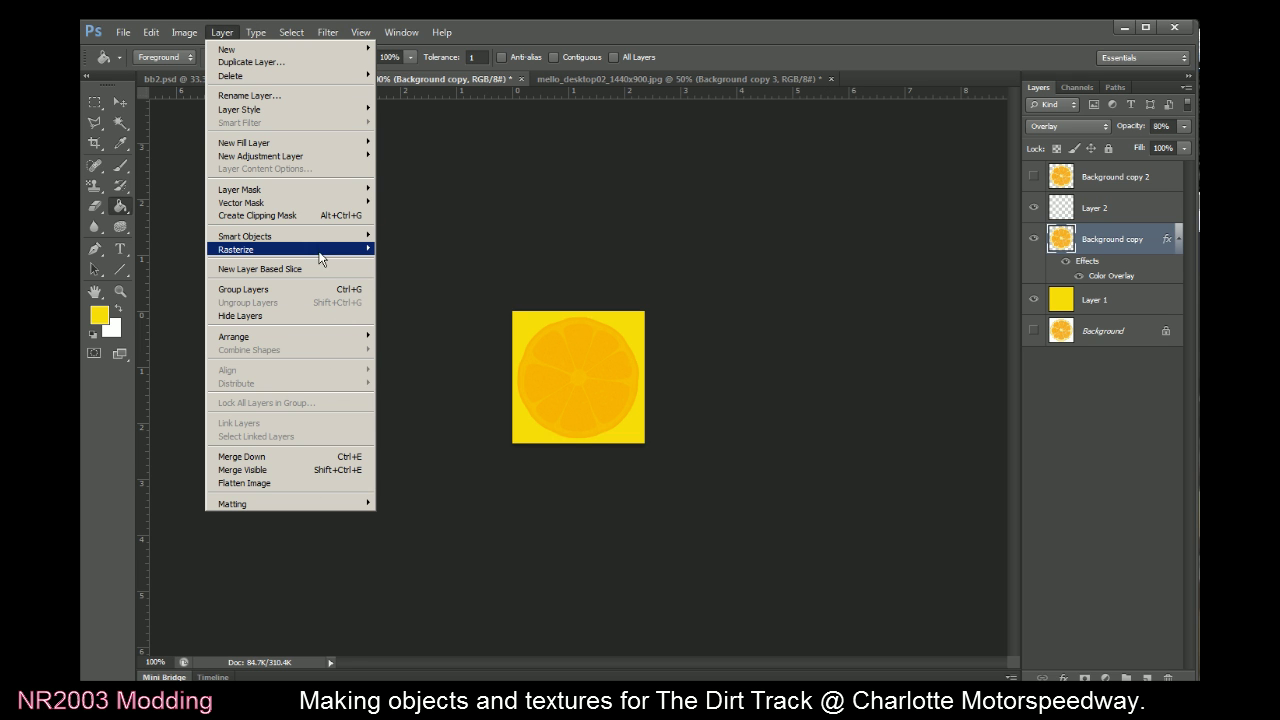
pyautogui.moveTo(323, 252)
pyautogui.click(419, 313)
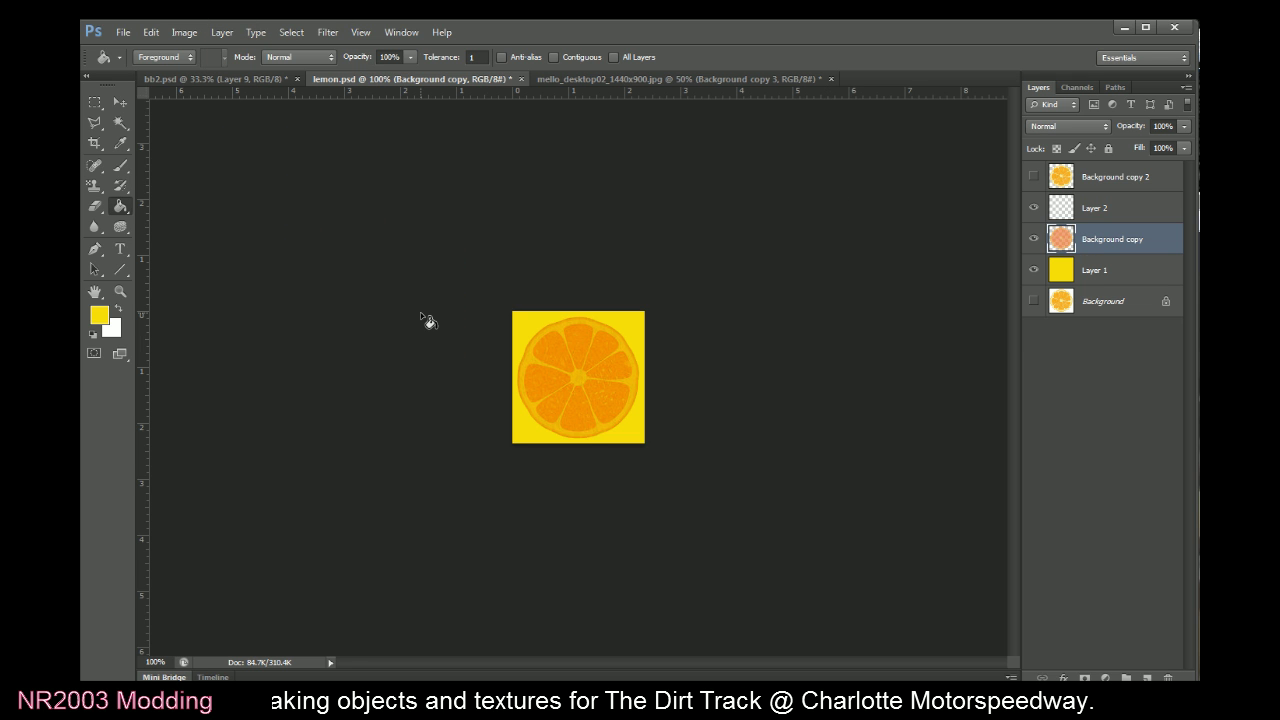
pyautogui.hotkey('ctrl', 'z')
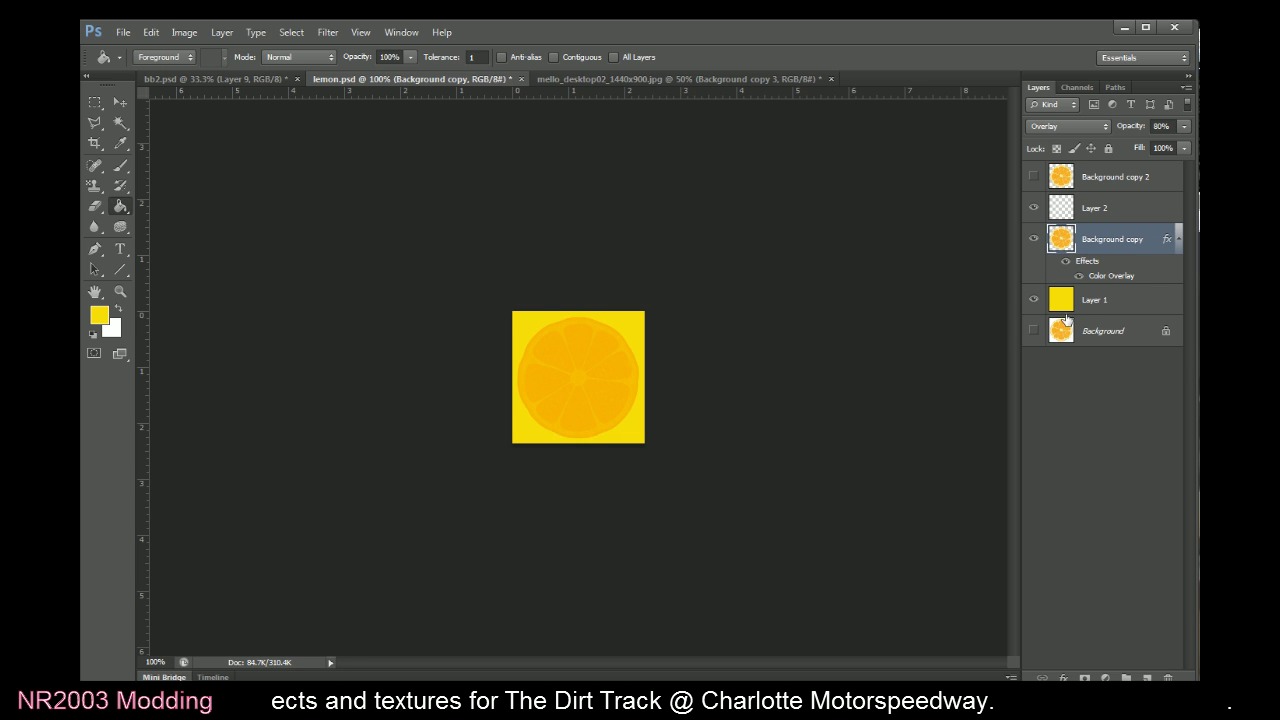
# Hide the yellow Layer 1 and reset Background copy's blending options to Normal mode at 100% opacity
pyautogui.click(1033, 299)
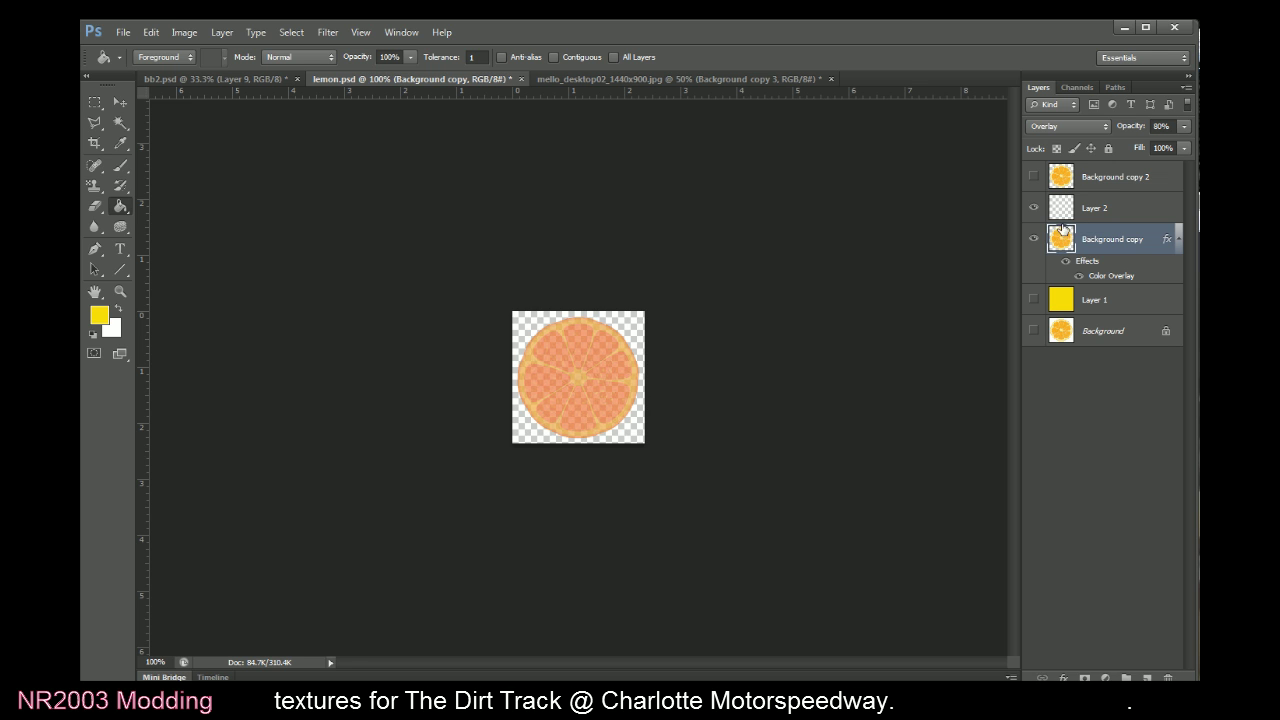
pyautogui.doubleClick(1062, 243)
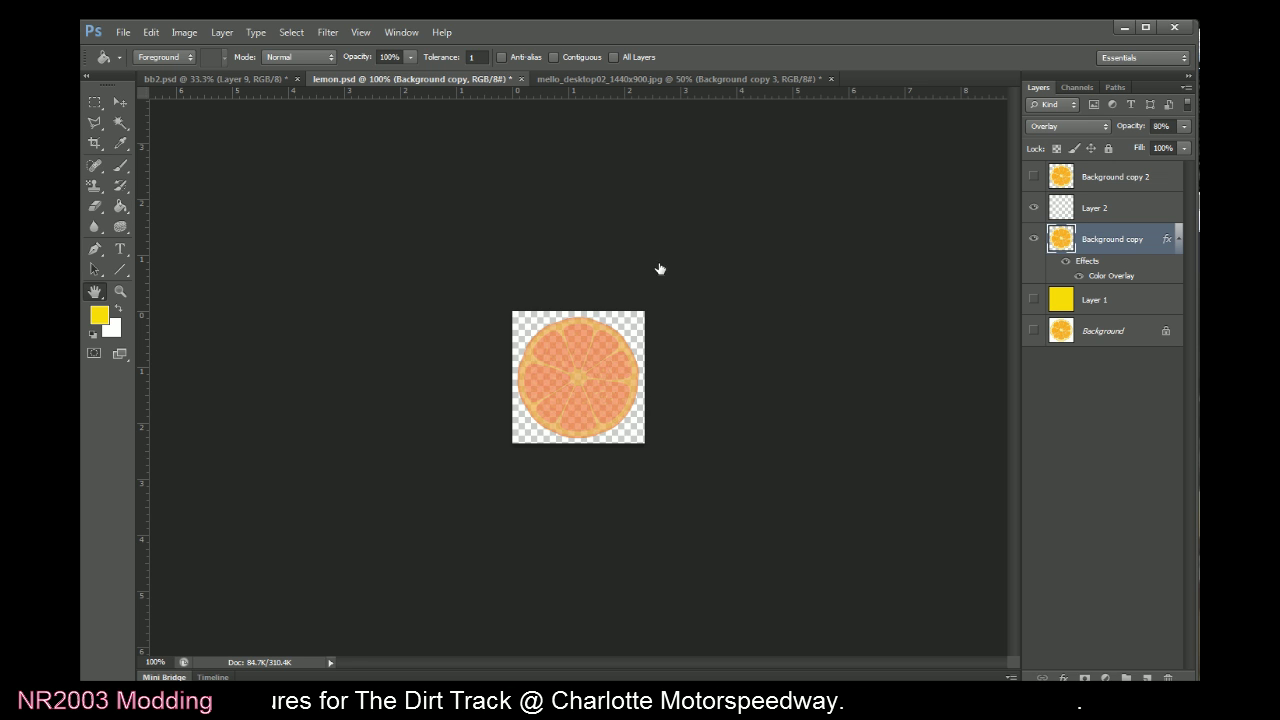
pyautogui.moveTo(680, 254); pyautogui.dragTo(692, 250)
pyautogui.click(657, 227)
pyautogui.click(640, 229)
pyautogui.click(846, 207)
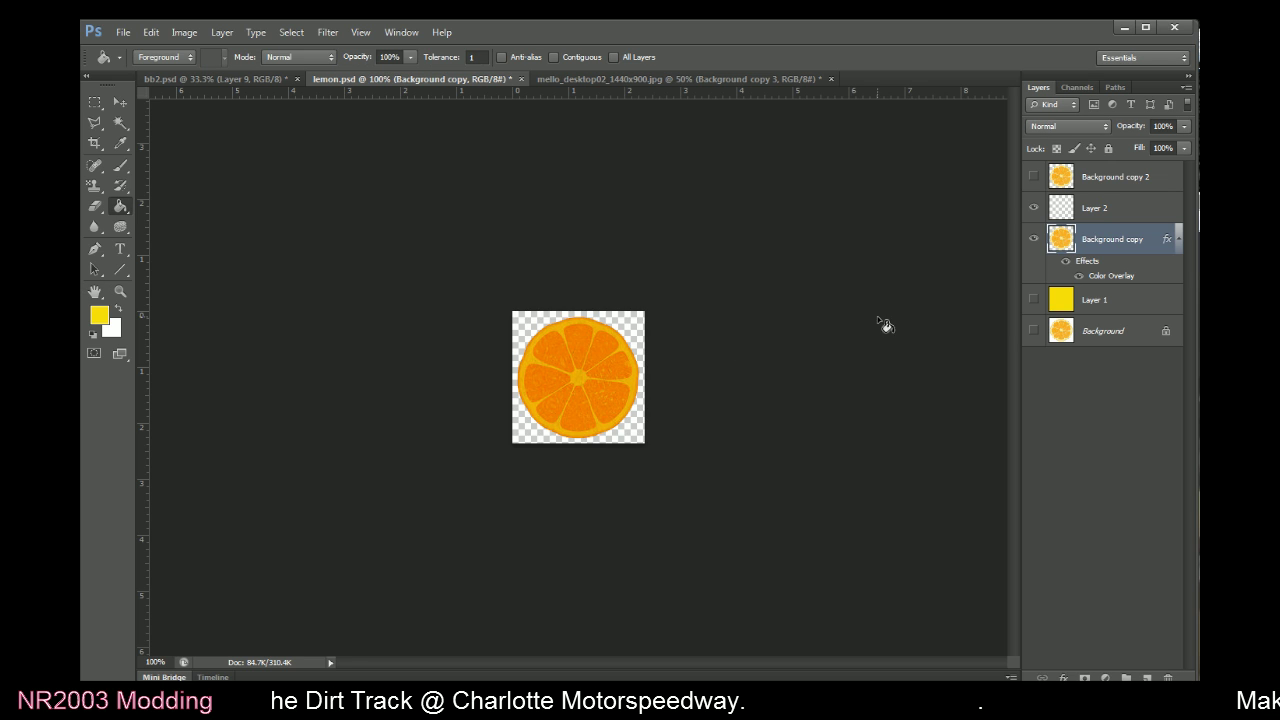
# Merge Background copy with the empty Layer 2 and copy the merged orange slice into bb2.psd
pyautogui.keyDown('shift'); pyautogui.click(1059, 207); pyautogui.keyUp('shift')
pyautogui.hotkey('ctrl', 'e')
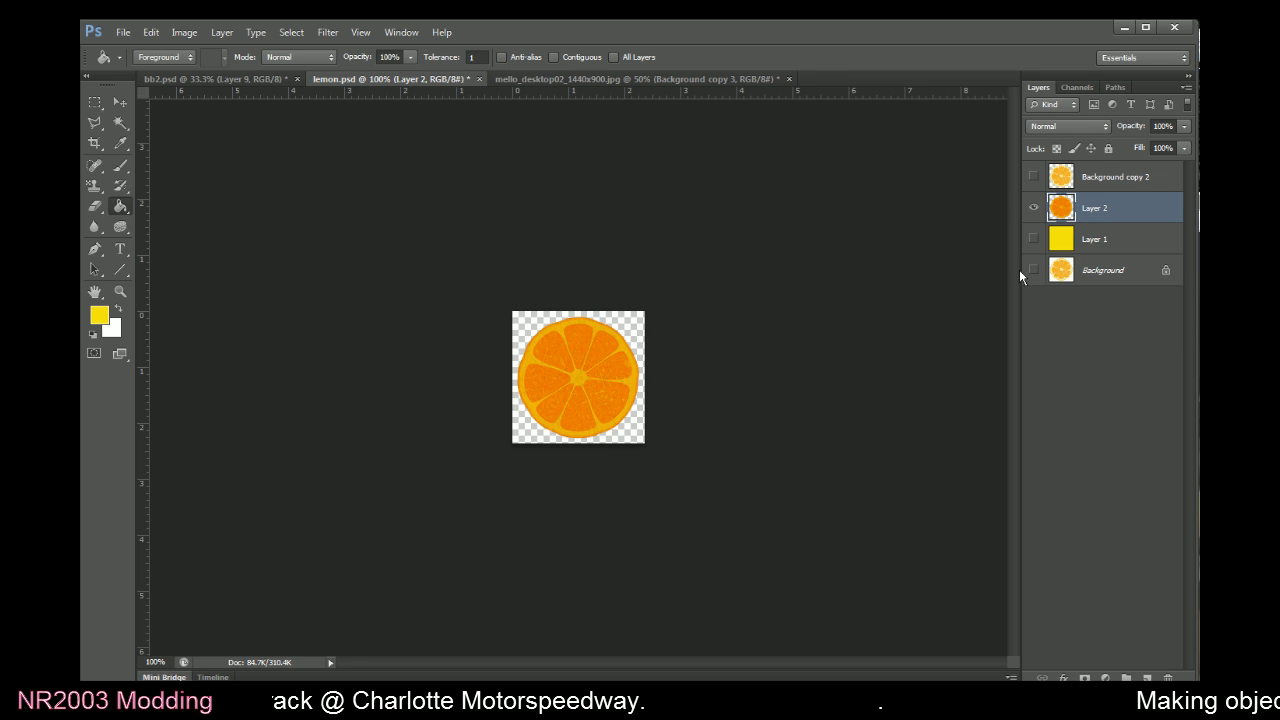
pyautogui.click(94, 102)
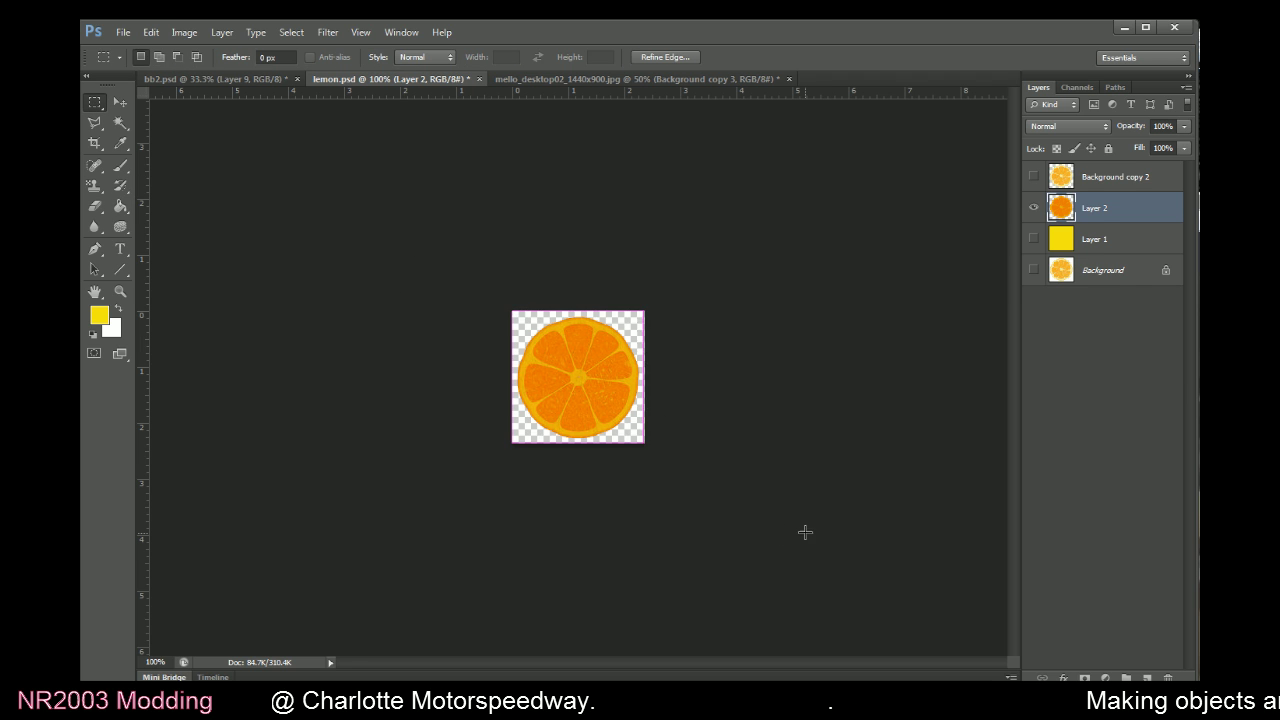
pyautogui.click(214, 78)
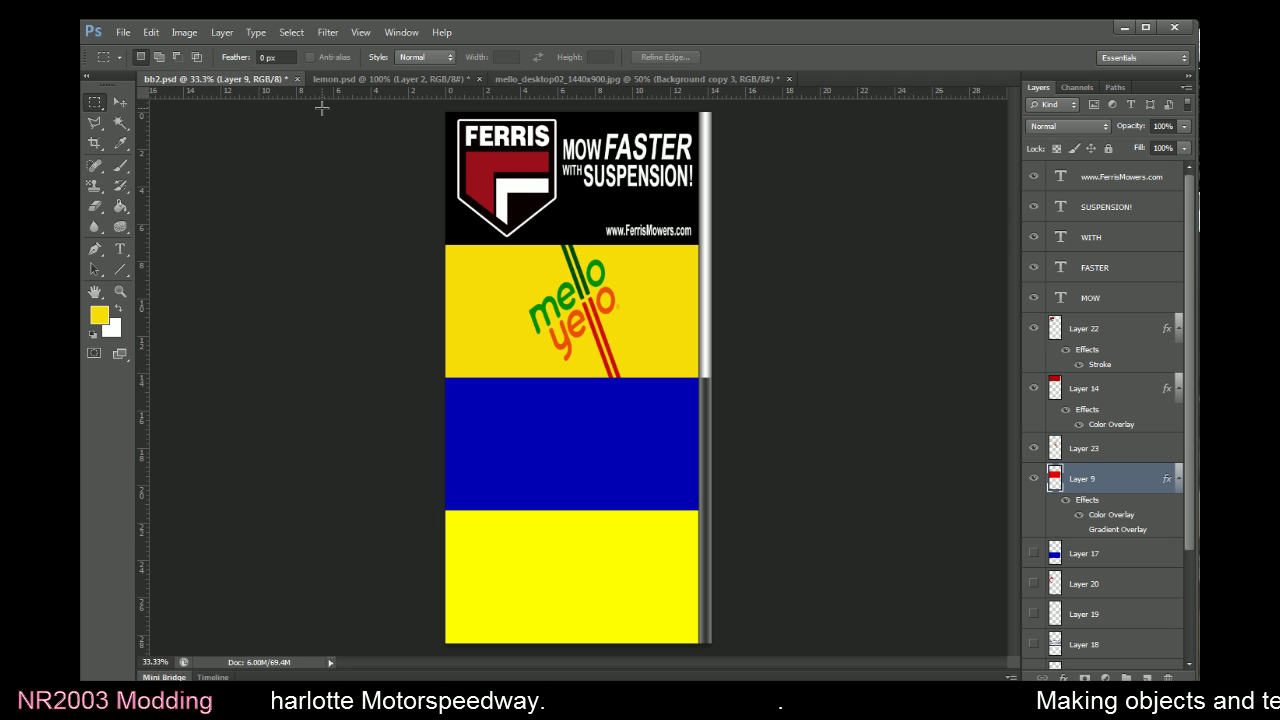
pyautogui.hotkey('ctrl', 'v')
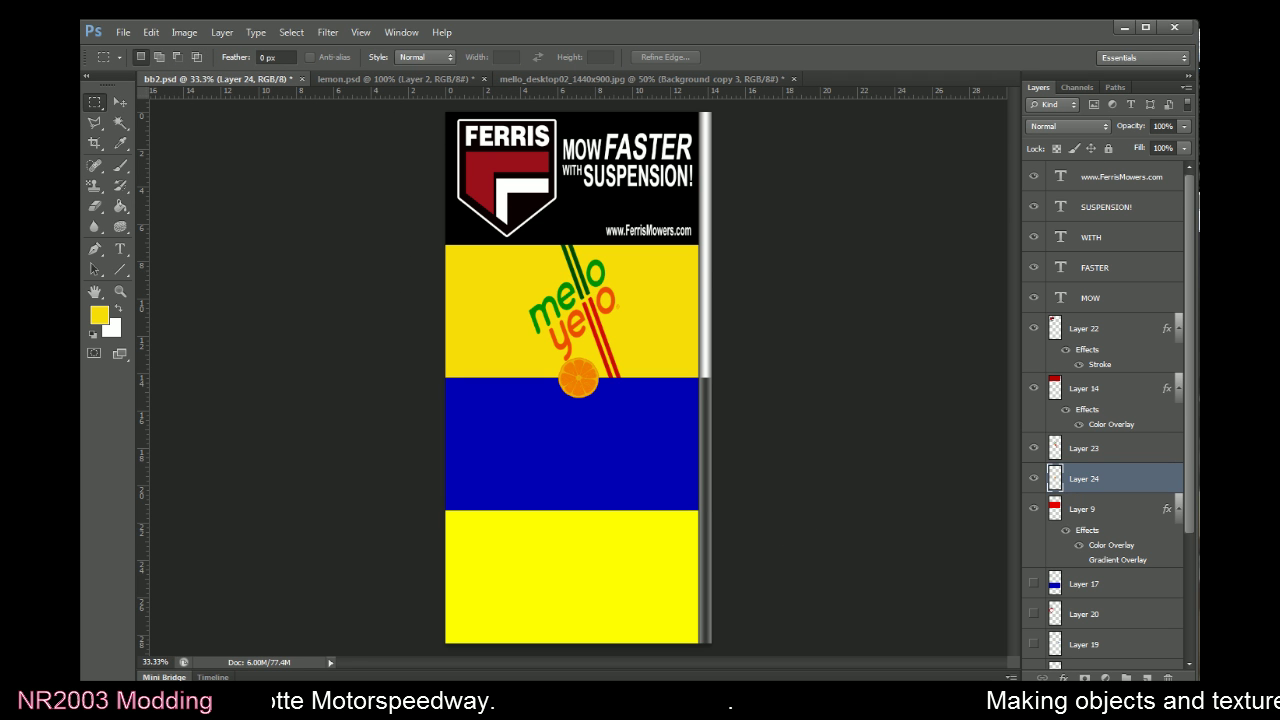
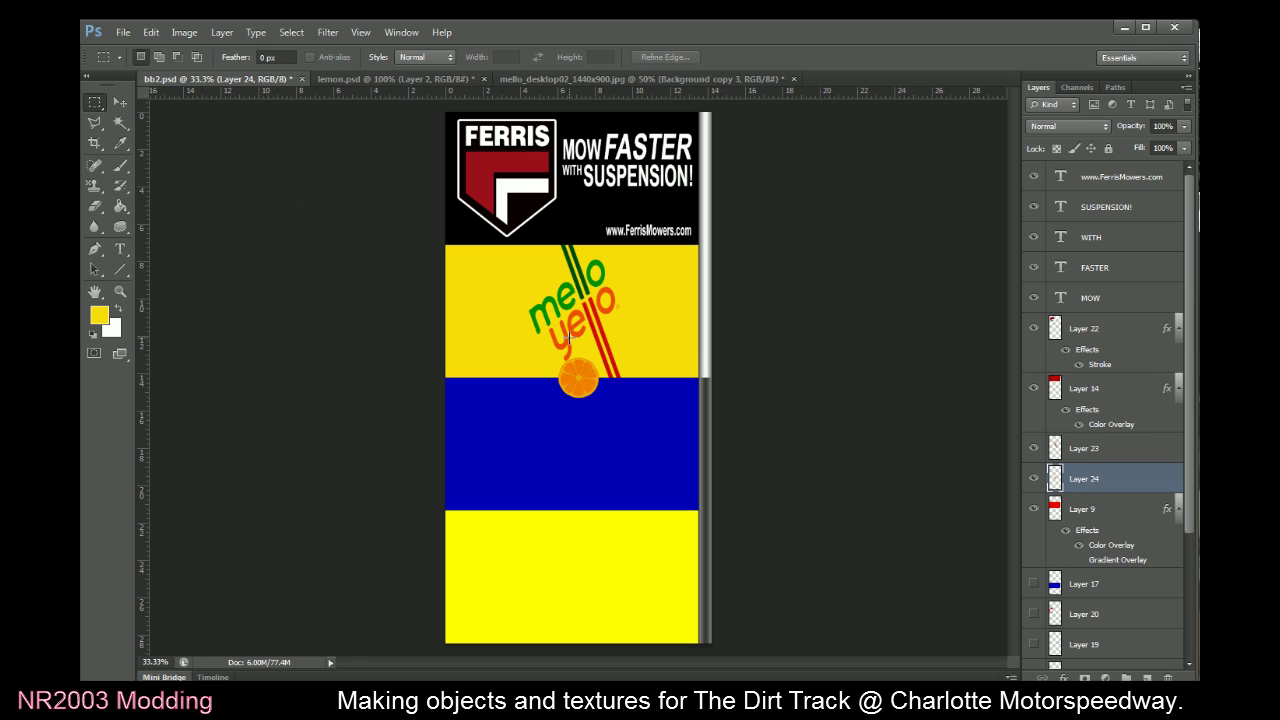
# Free Transform the pasted orange slice to 200% height and move it to the right of the Mello Yello logo
pyautogui.rightClick(598, 383)
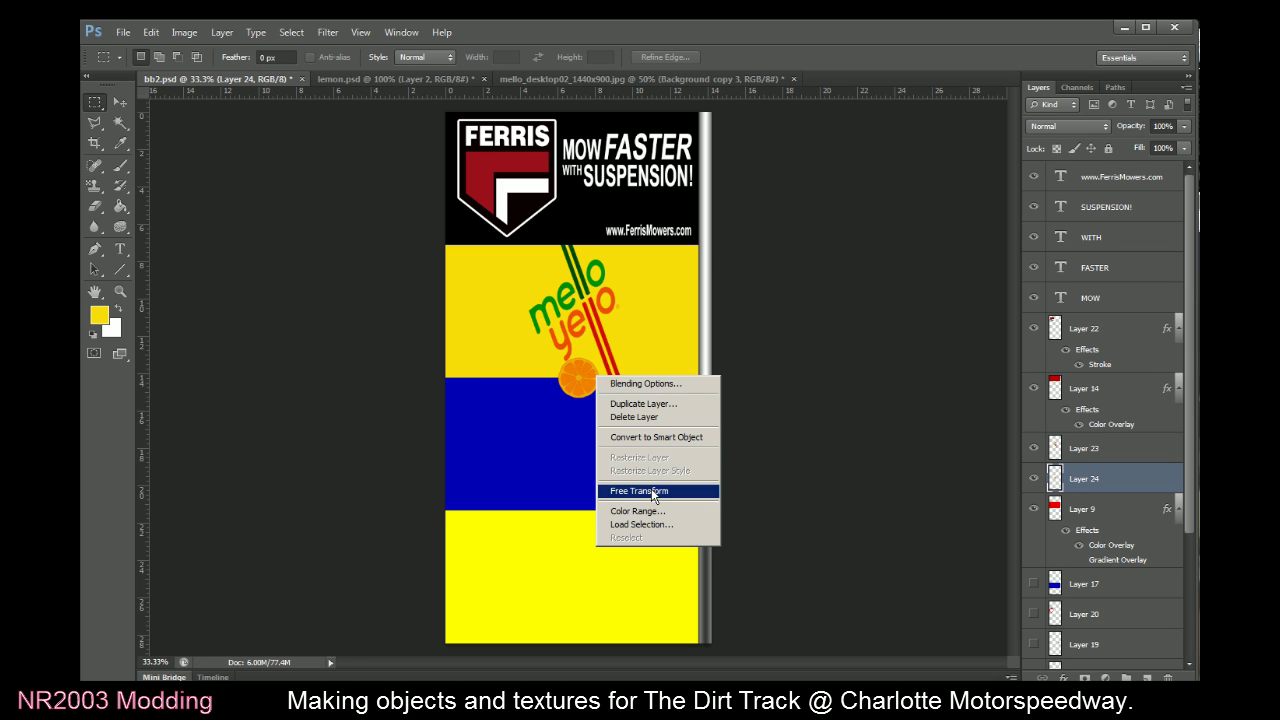
pyautogui.click(645, 488)
pyautogui.click(312, 57)
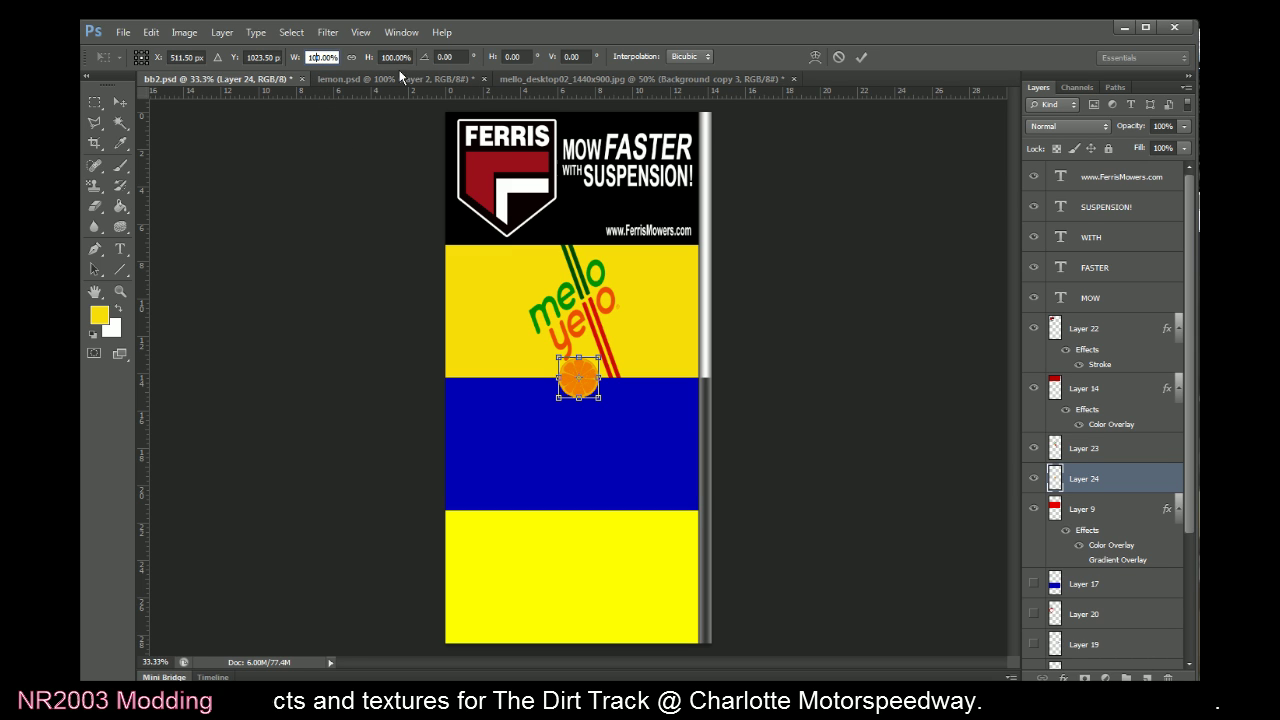
pyautogui.press('Tab')
pyautogui.write('120')
pyautogui.press('Return')
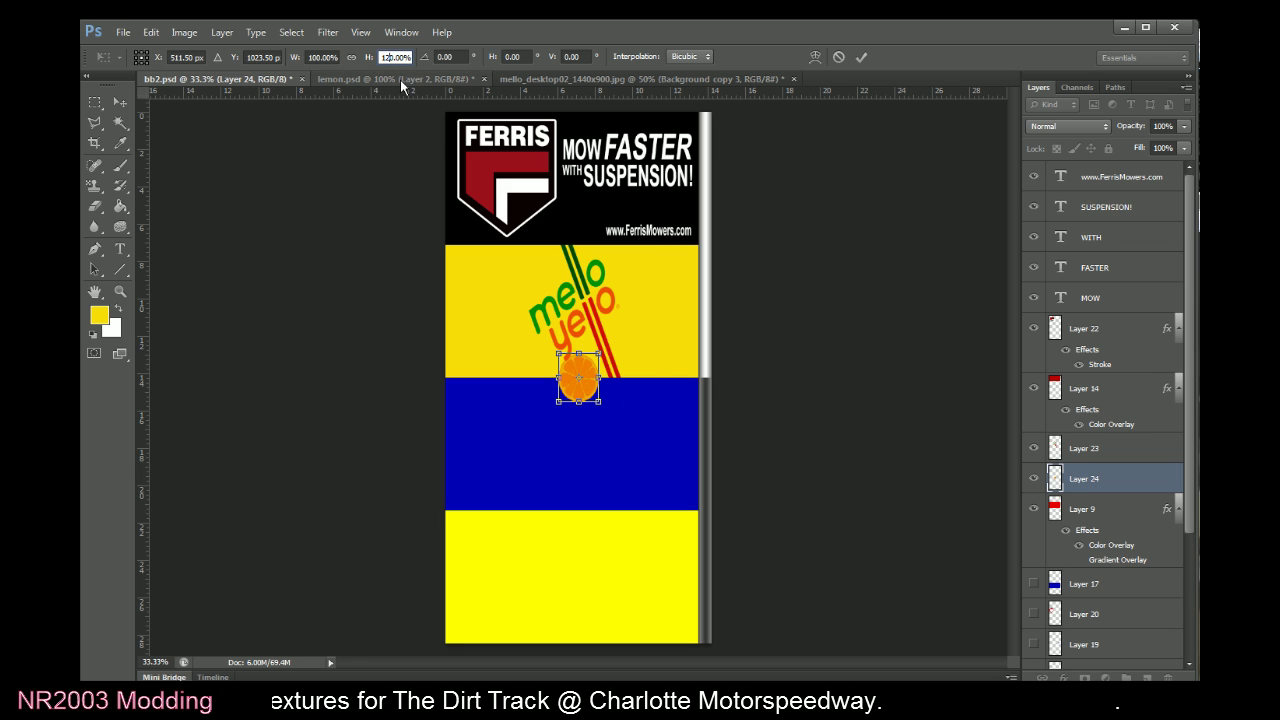
pyautogui.write('0')
pyautogui.press('Return')
pyautogui.write('20')
pyautogui.press('Return')
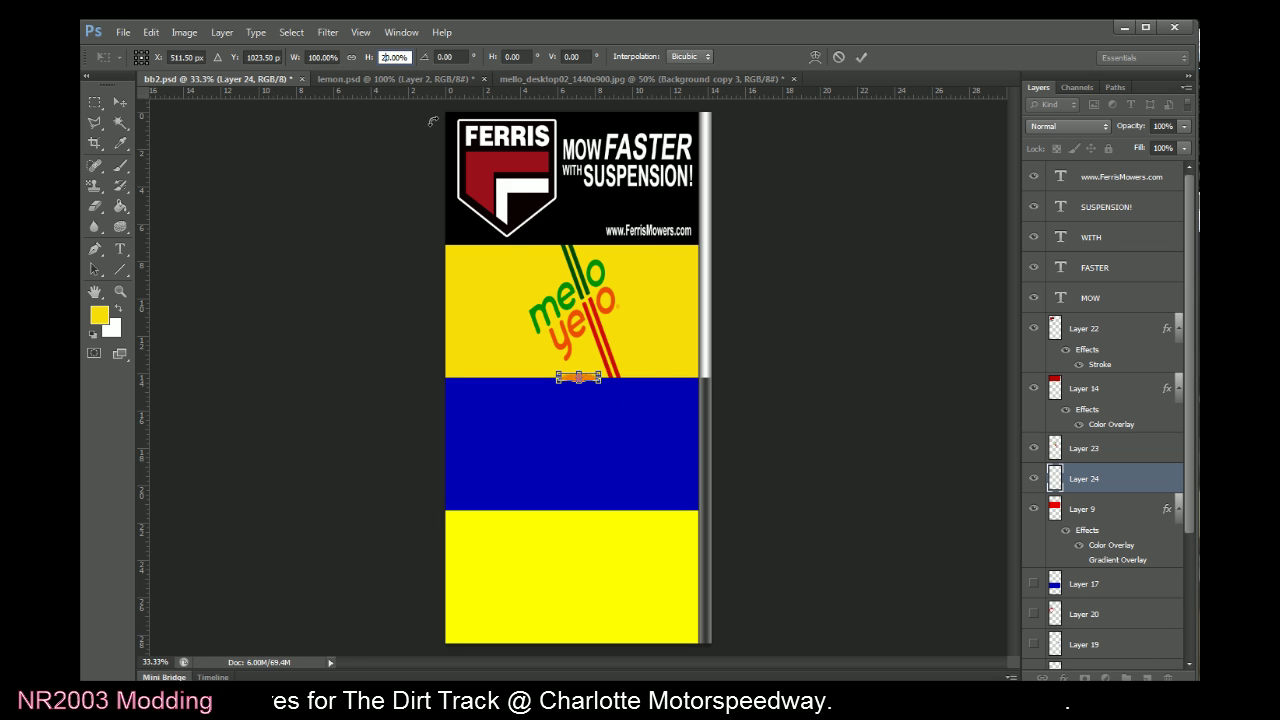
pyautogui.write('200')
pyautogui.press('Return')
pyautogui.moveTo(590, 412); pyautogui.dragTo(674, 329)
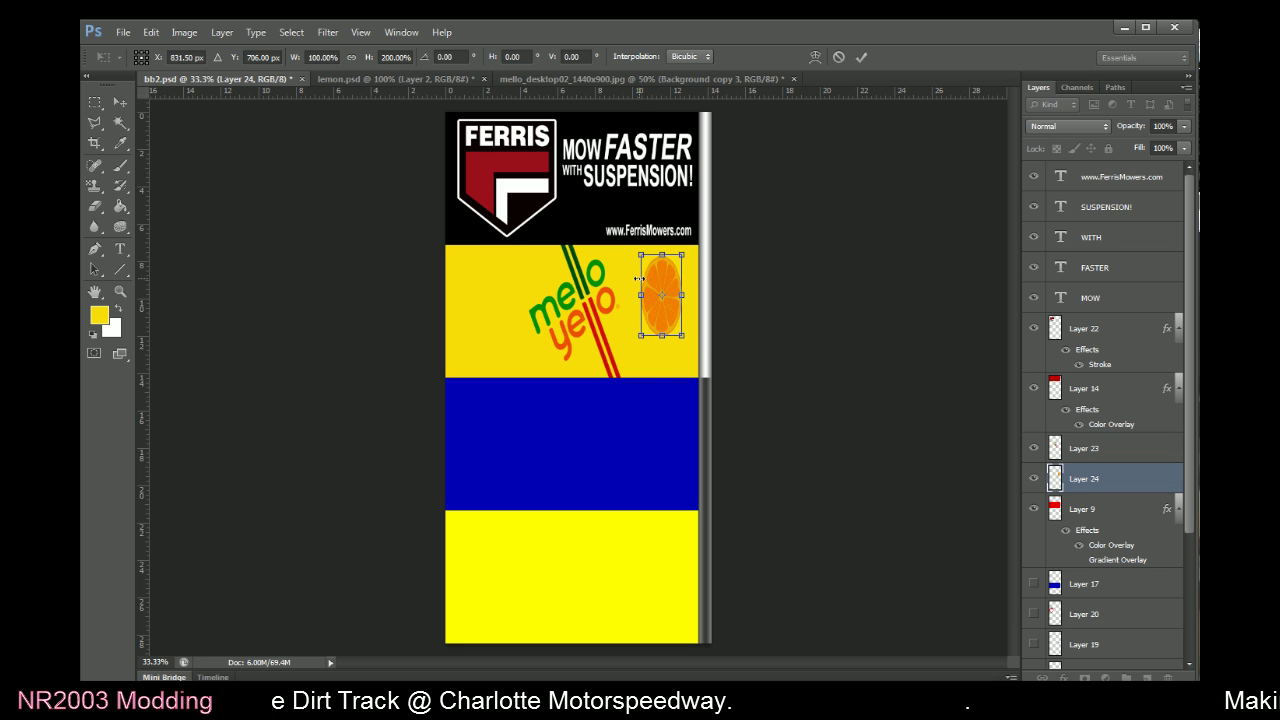
# Check the Mello Yello billboard in bb10.bmp in Windows Photo Viewer, and set the orange slice's width to 160% in Photoshop
pyautogui.hotkey('alt', 'Tab')
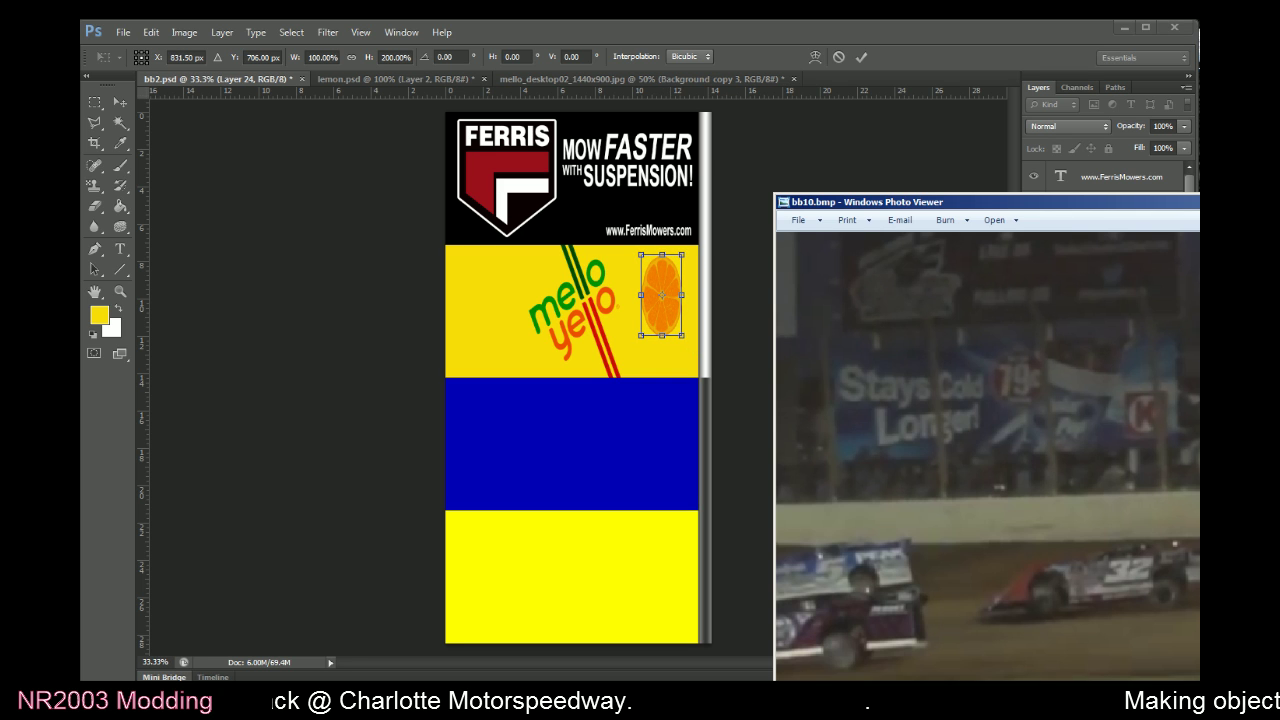
pyautogui.moveTo(1195, 203); pyautogui.dragTo(745, 376)
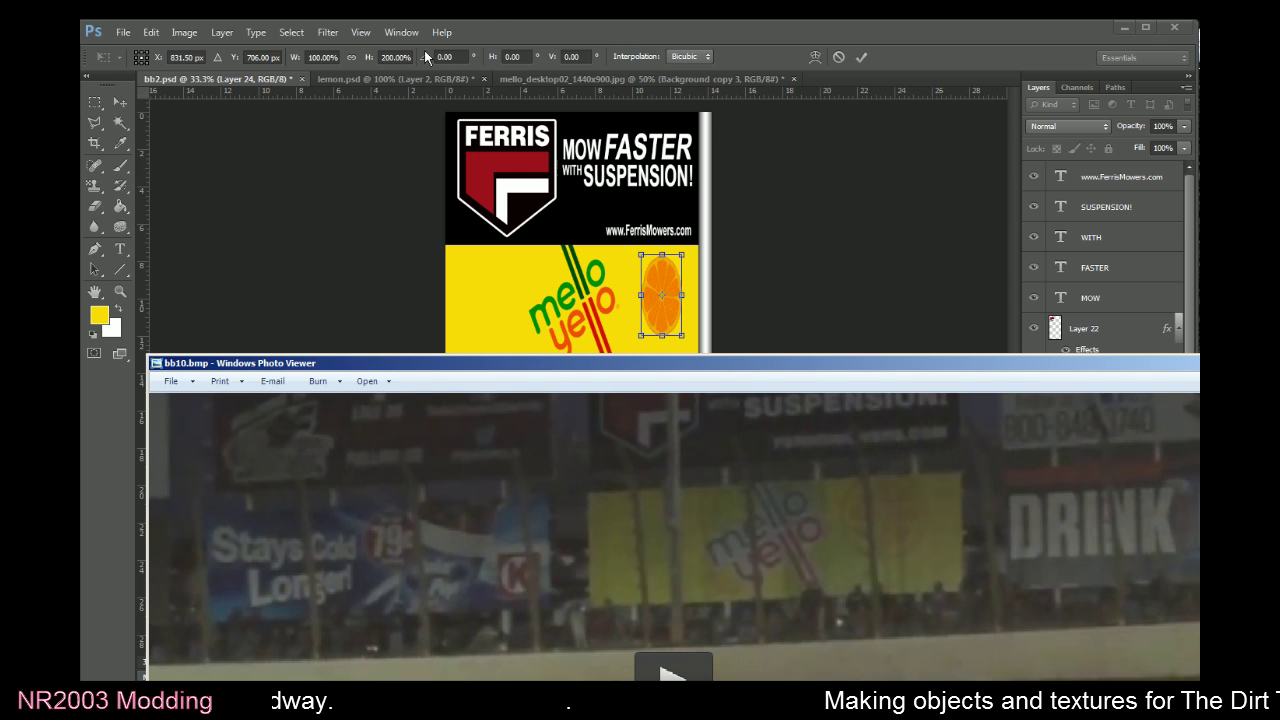
pyautogui.click(316, 57)
pyautogui.write('8')
pyautogui.press('Return')
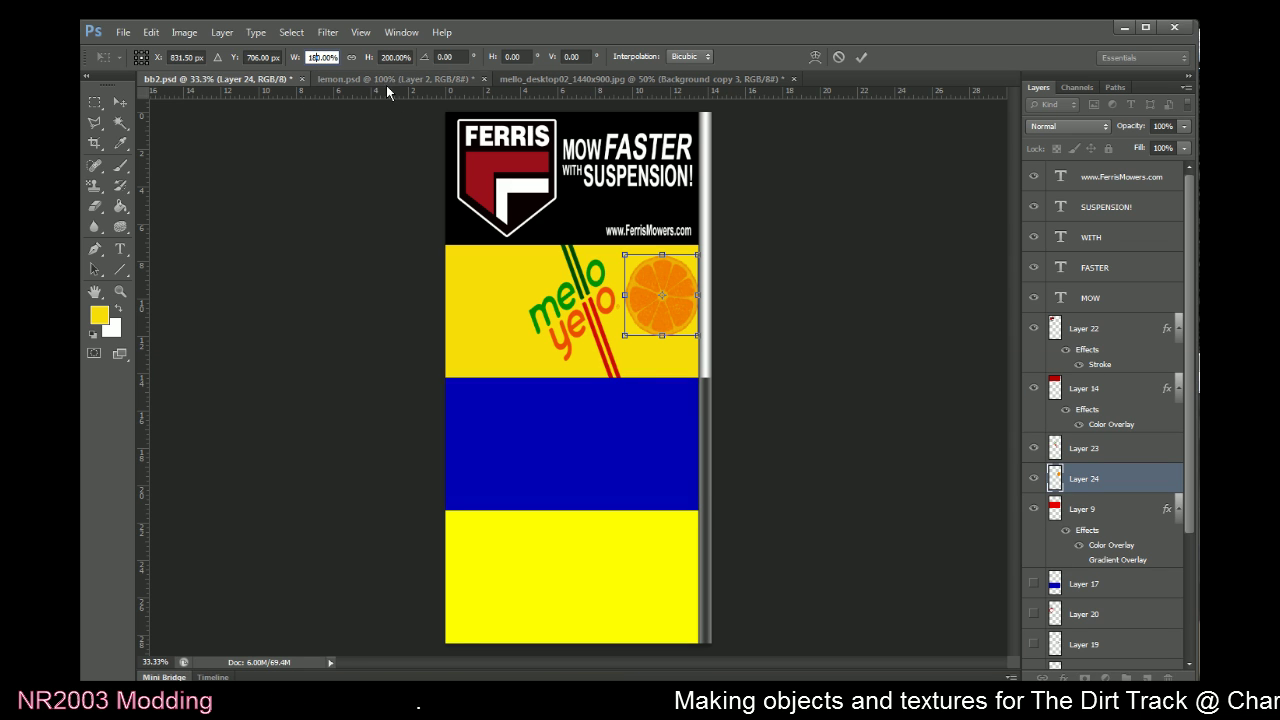
pyautogui.write('6')
pyautogui.press('Return')
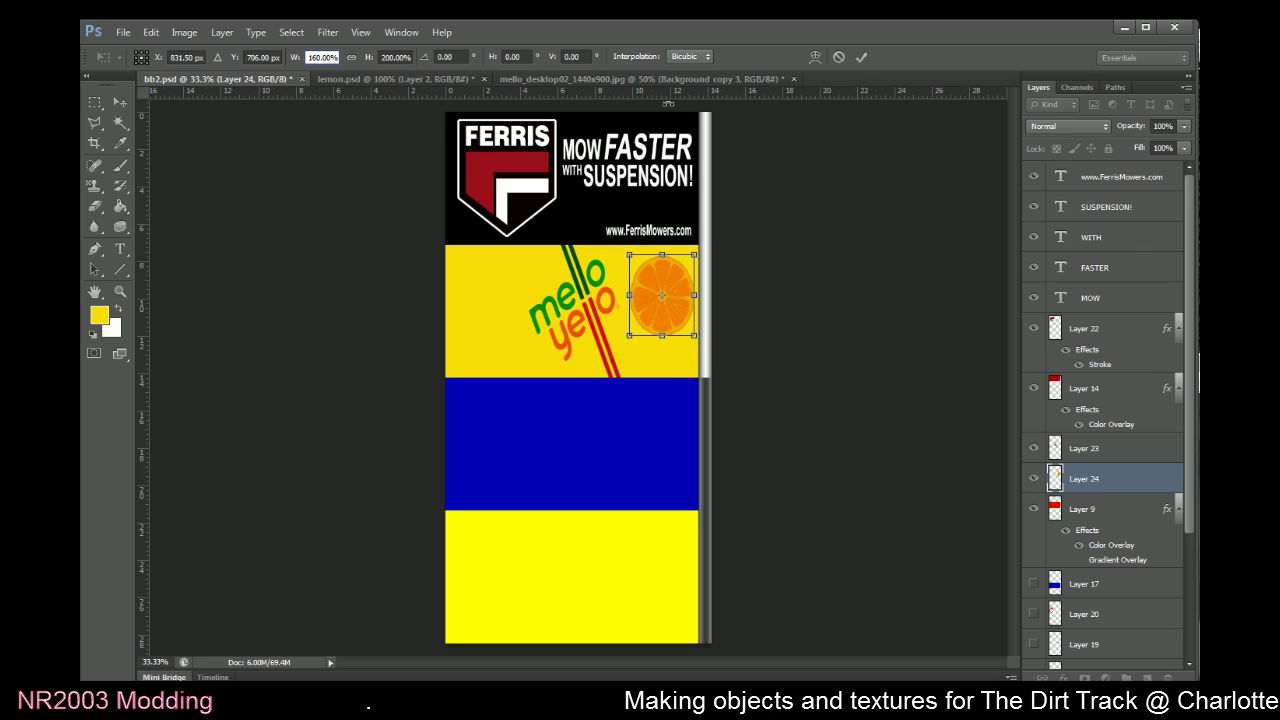
# Apply the orange slice's transform, nudge it up and left, and compare it with the bb10.bmp photo in Windows Photo Viewer
pyautogui.click(861, 57)
pyautogui.click(120, 102)
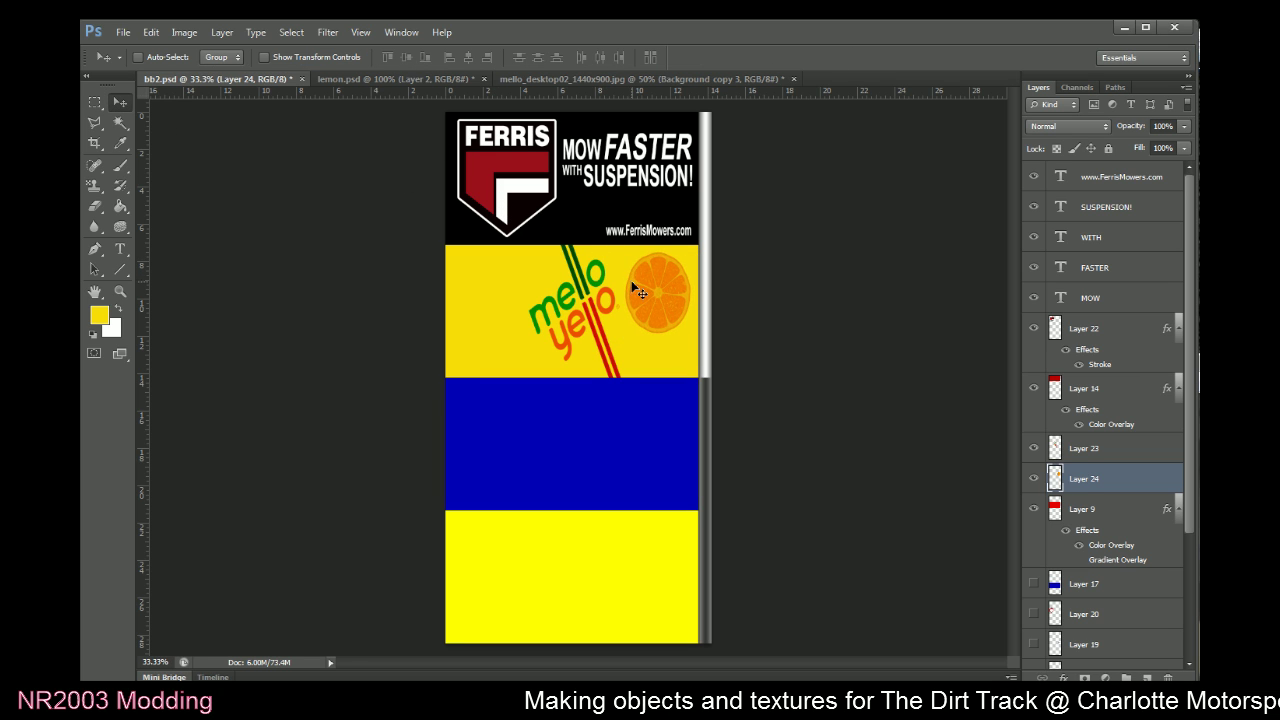
pyautogui.hotkey('alt', 'Tab')
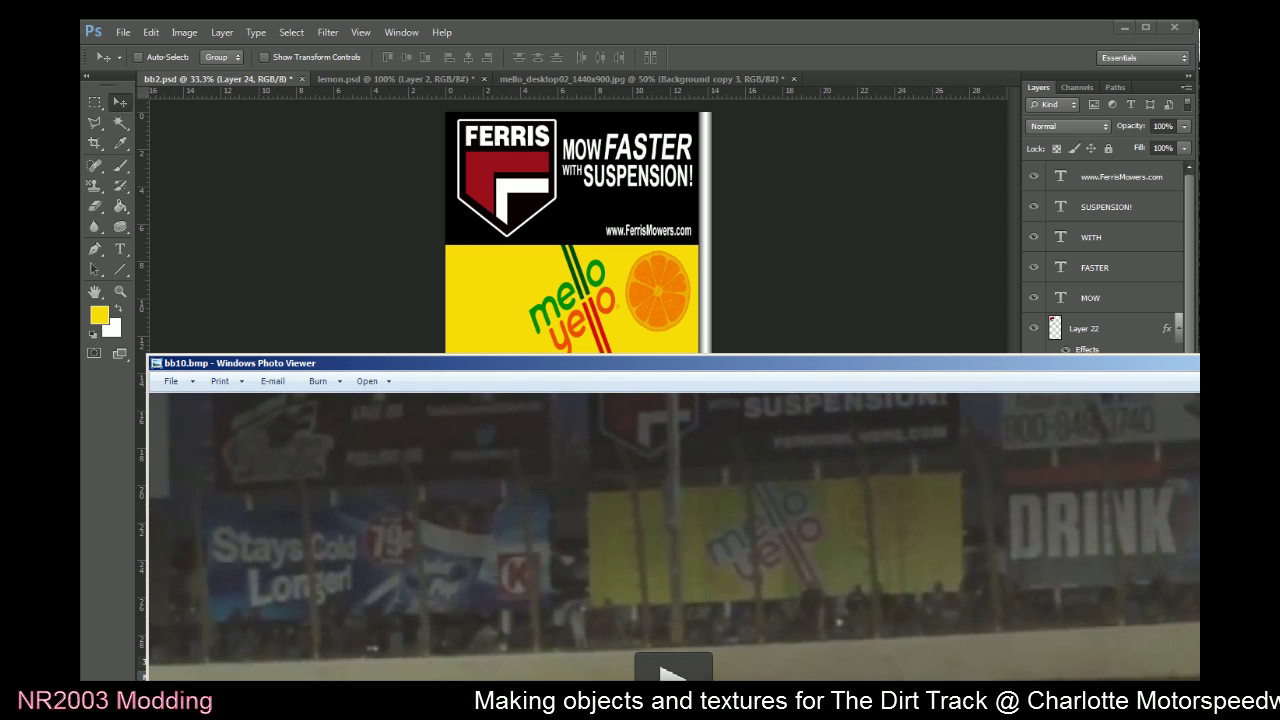
pyautogui.click(90, 105)
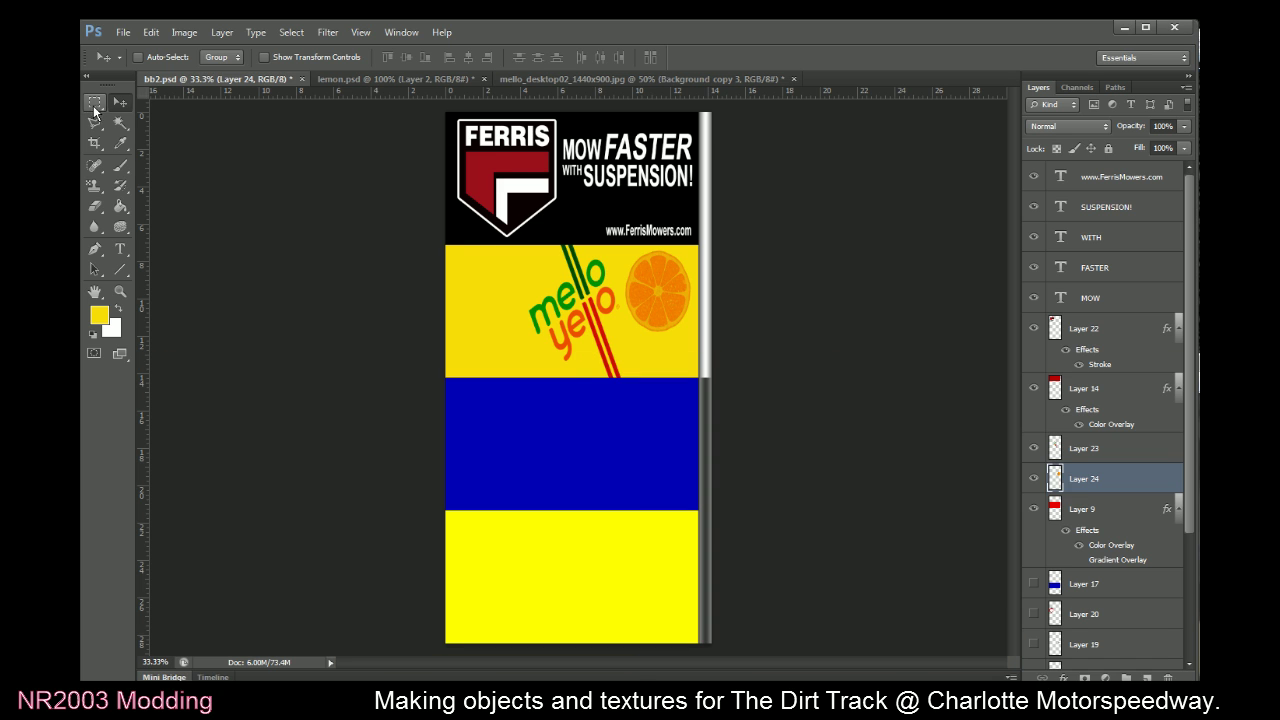
# Free Transform the orange slice on Layer 24 to 90% width and apply the change
pyautogui.rightClick(514, 264)
pyautogui.click(619, 381)
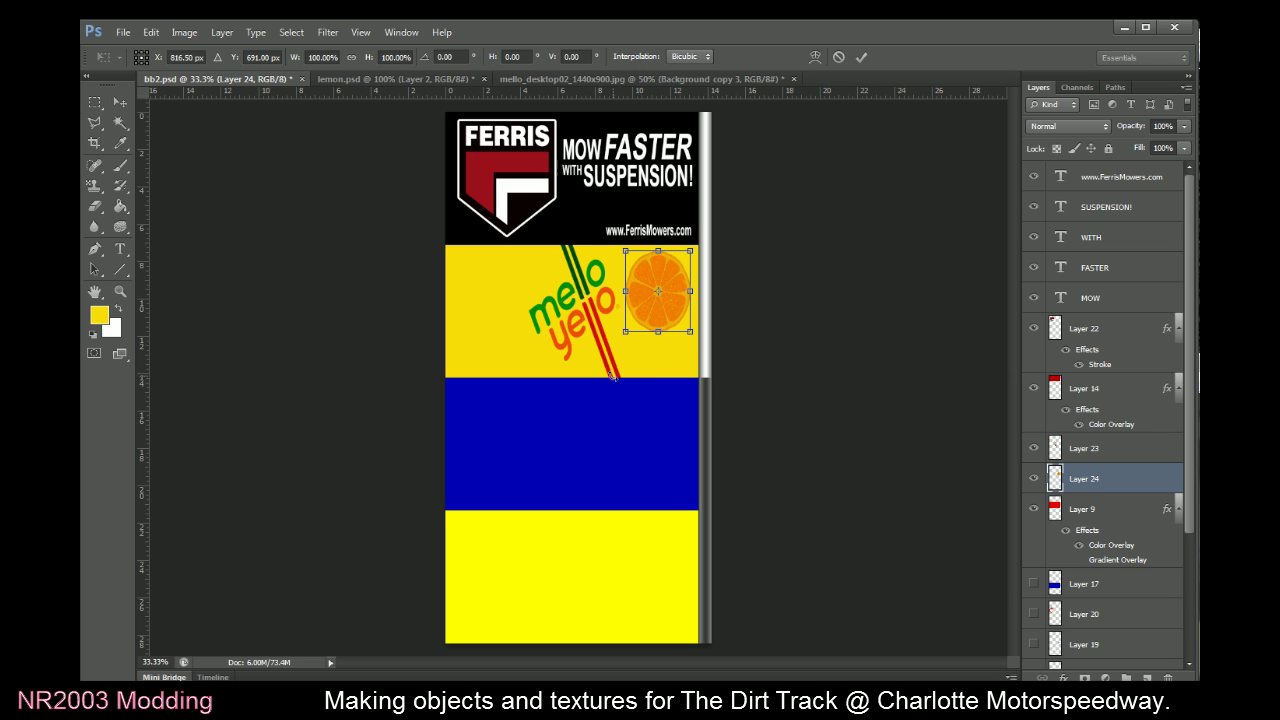
pyautogui.click(317, 57)
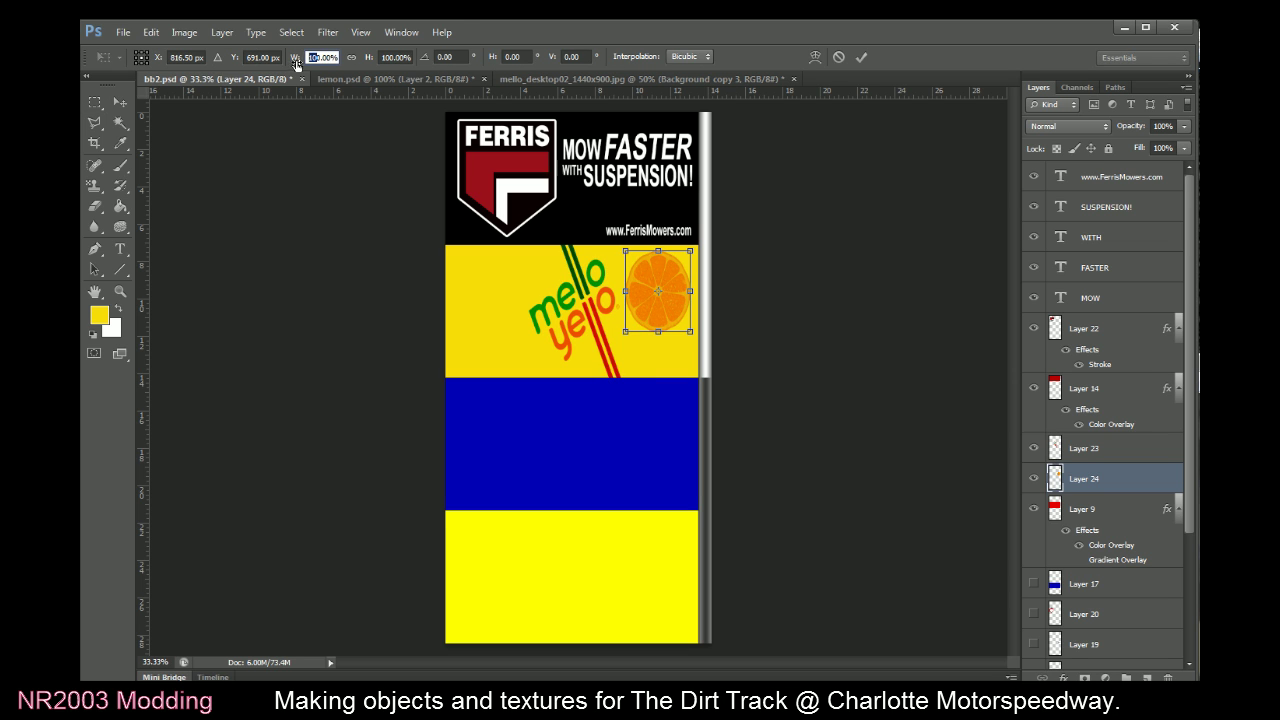
pyautogui.write('90')
pyautogui.press('Return')
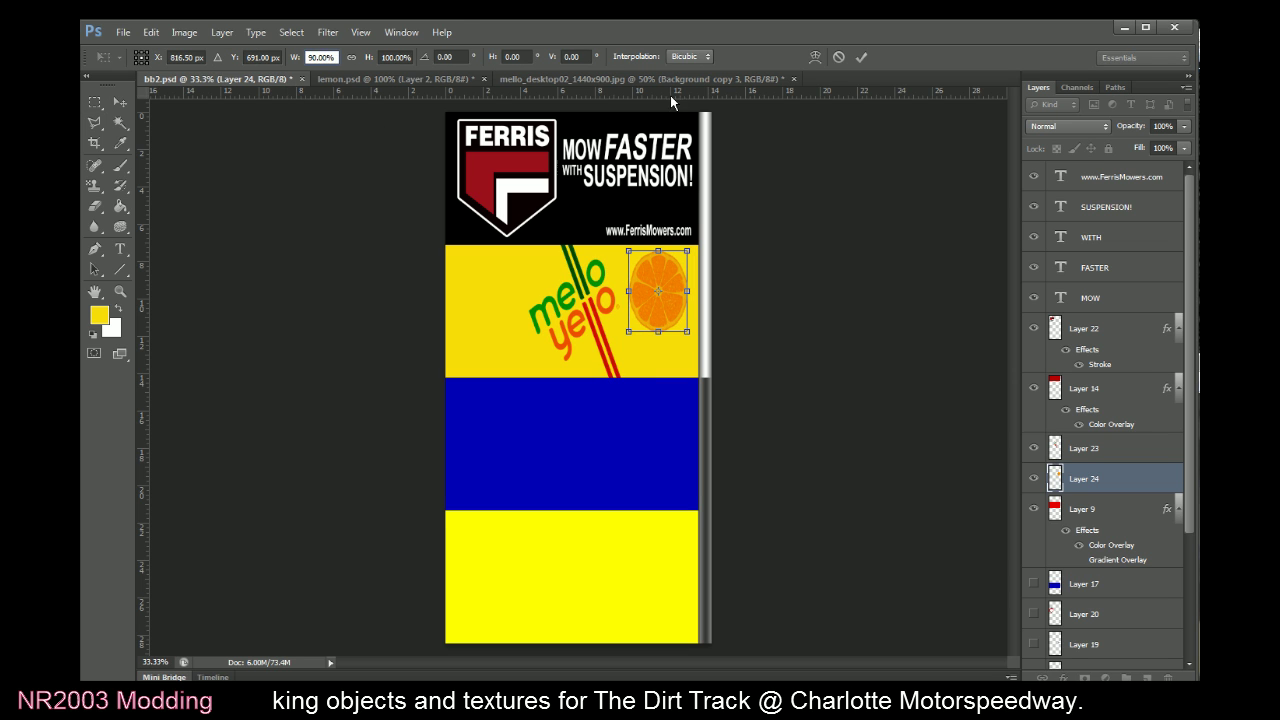
pyautogui.click(861, 57)
# Try Overlay blending at 80% opacity on the orange slice's Layer 24
pyautogui.doubleClick(1121, 484)
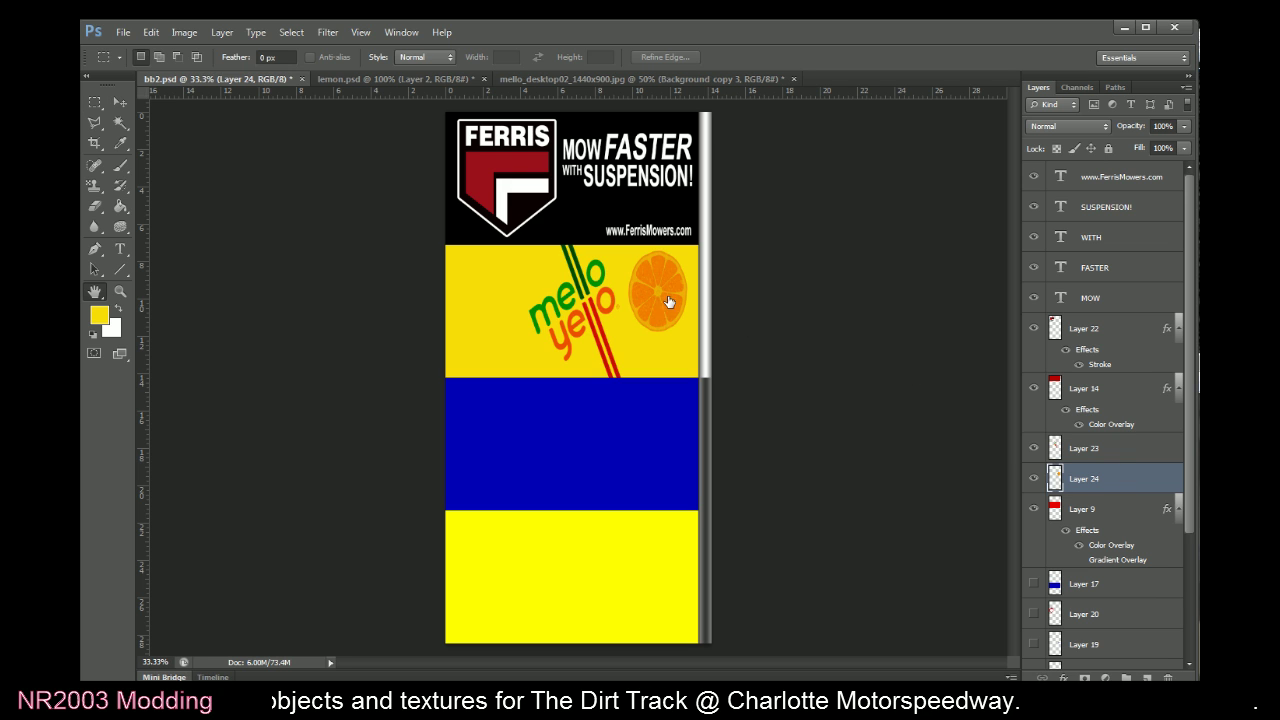
pyautogui.click(697, 227)
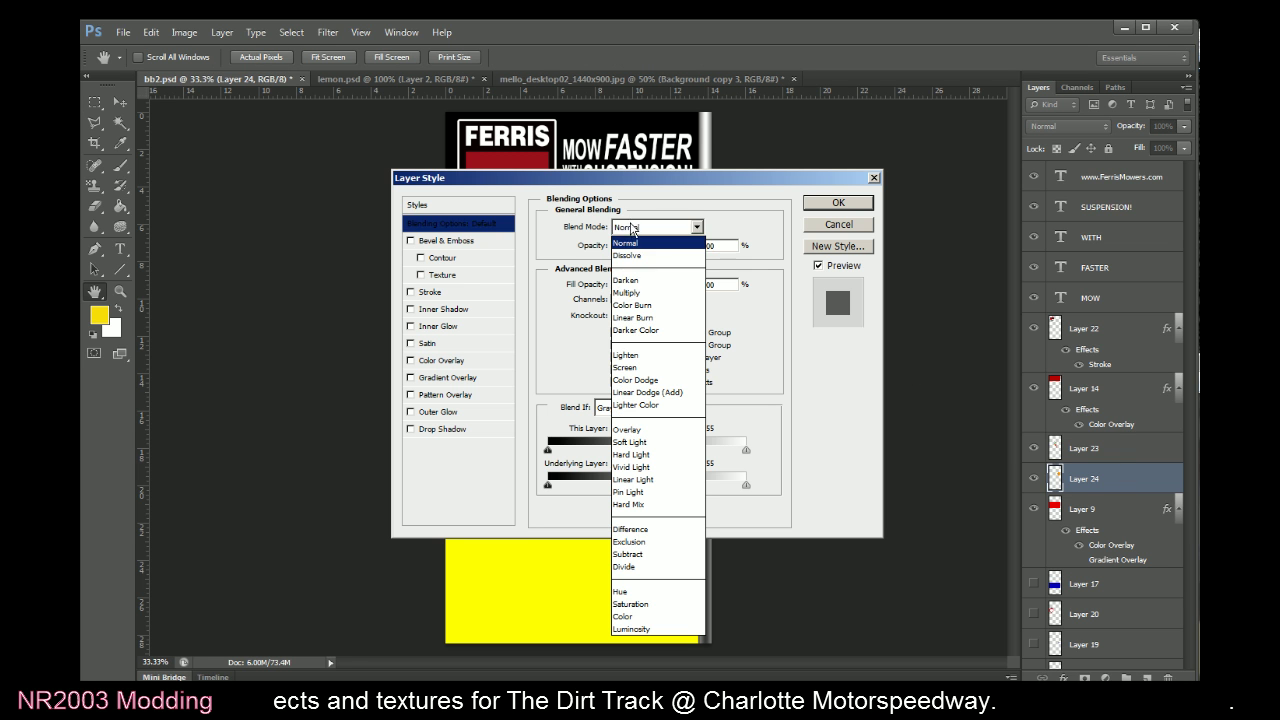
pyautogui.click(628, 429)
pyautogui.moveTo(688, 247); pyautogui.dragTo(676, 250)
pyautogui.click(855, 206)
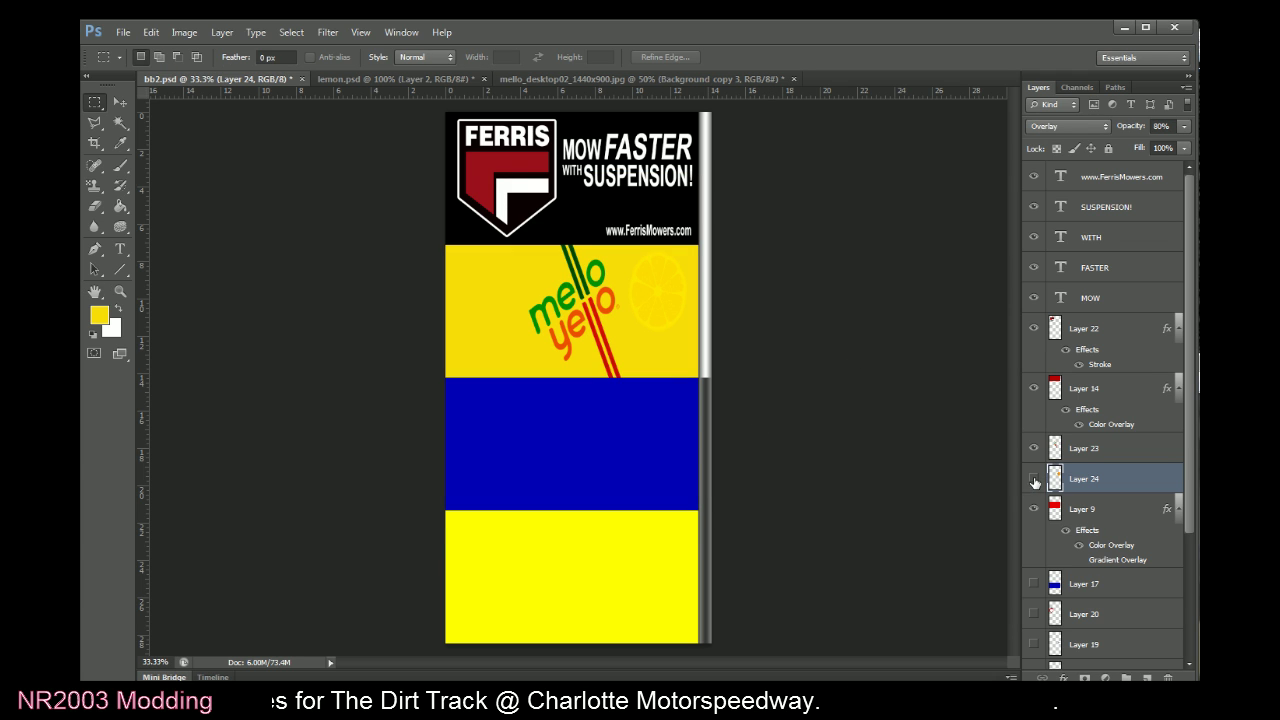
# Try blend modes such as Darker Color, Linear Dodge (Add), Hard Mix, Exclusion and Overlay on Layer 24 at 100% opacity
pyautogui.doubleClick(1105, 479)
pyautogui.moveTo(677, 246); pyautogui.dragTo(716, 250)
pyautogui.moveTo(736, 186); pyautogui.dragTo(712, 388)
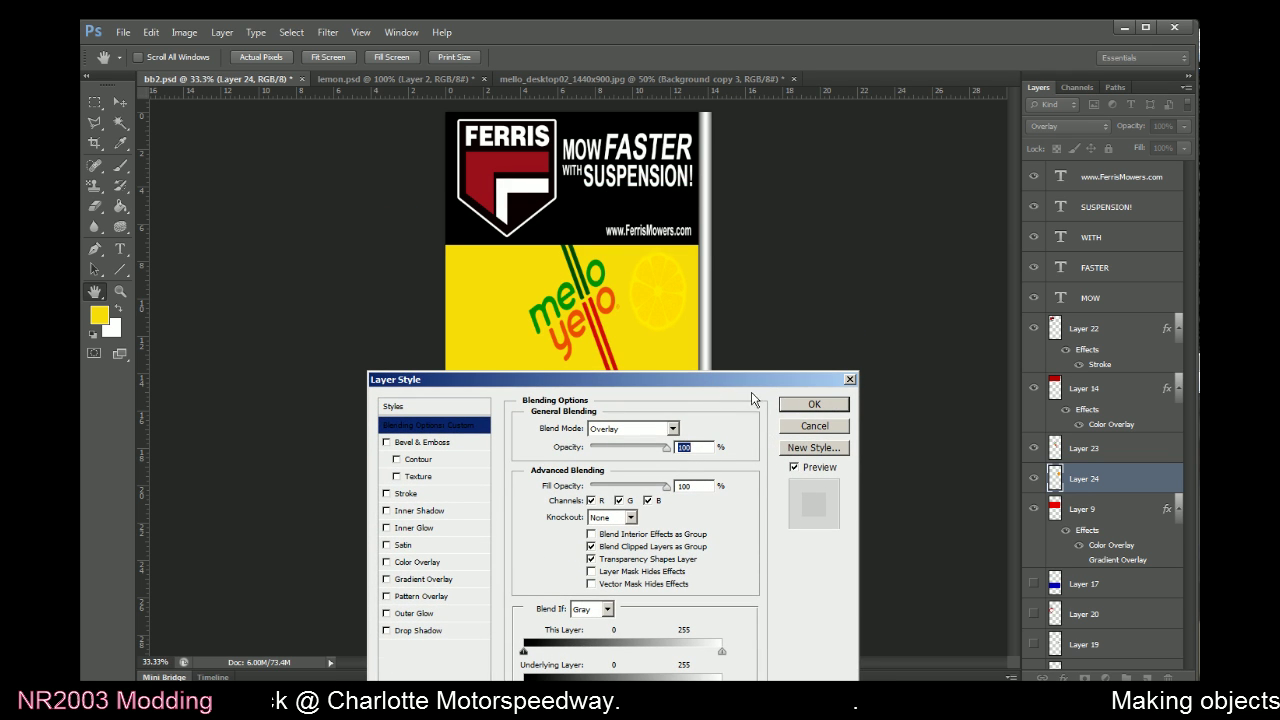
pyautogui.click(618, 430)
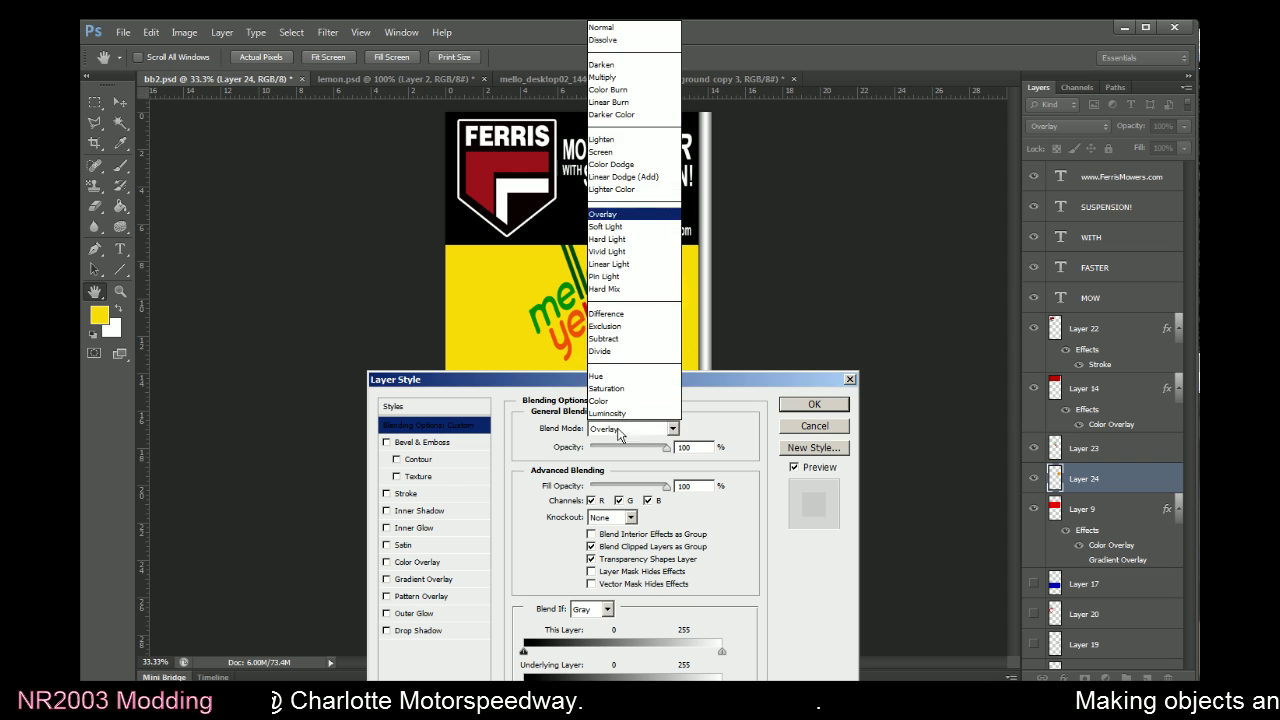
pyautogui.click(608, 89)
pyautogui.scroll(-2, 632, 433)
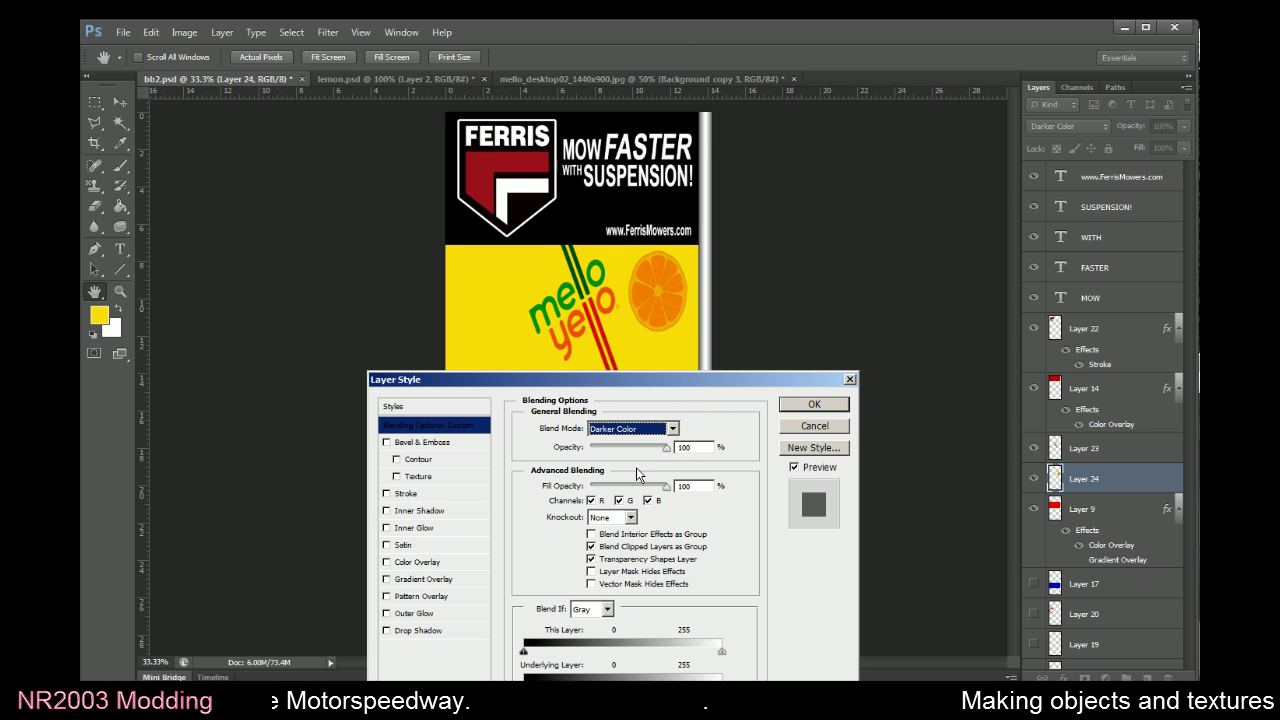
pyautogui.scroll(-6, 636, 470)
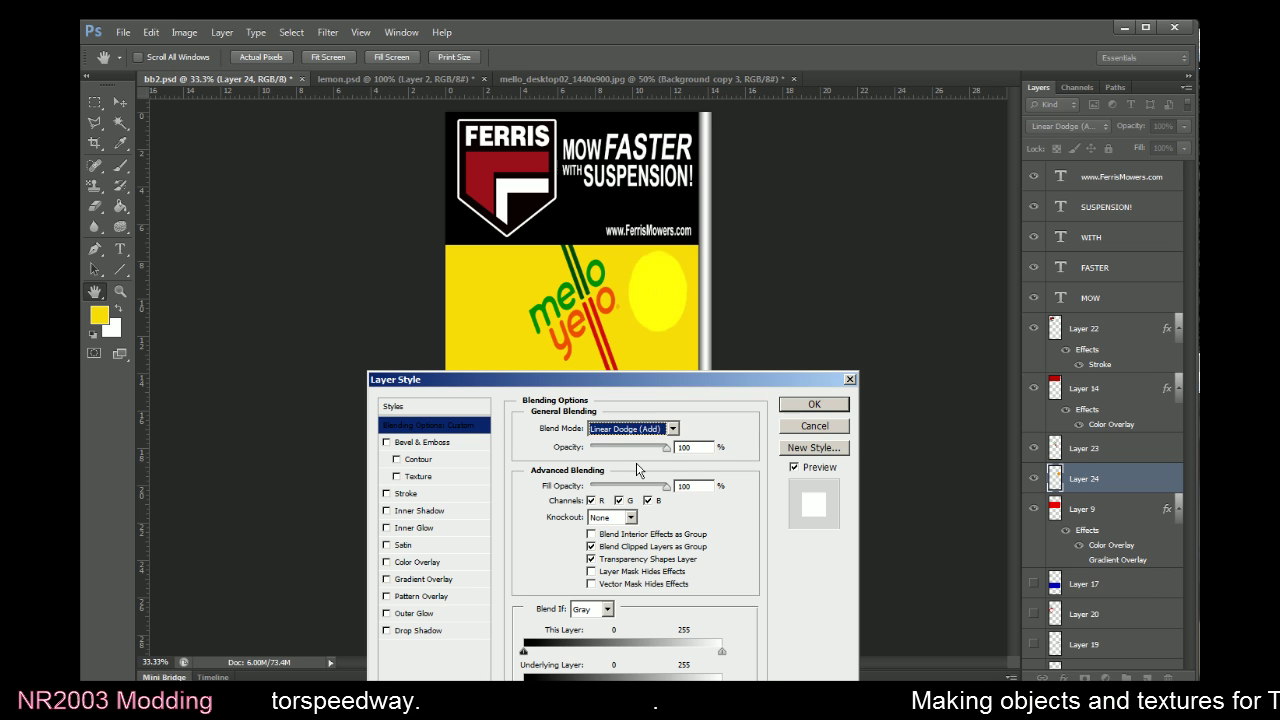
pyautogui.scroll(-9, 636, 470)
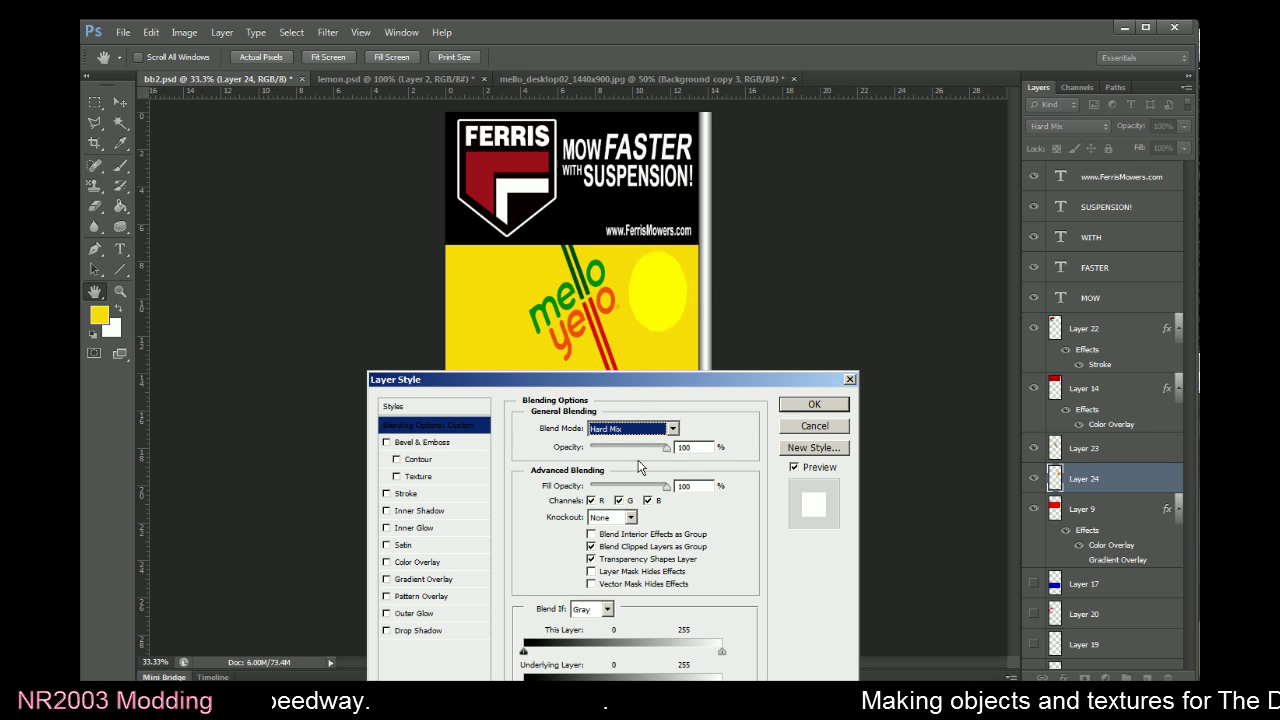
pyautogui.scroll(-2, 641, 460)
pyautogui.scroll(1, 641, 459)
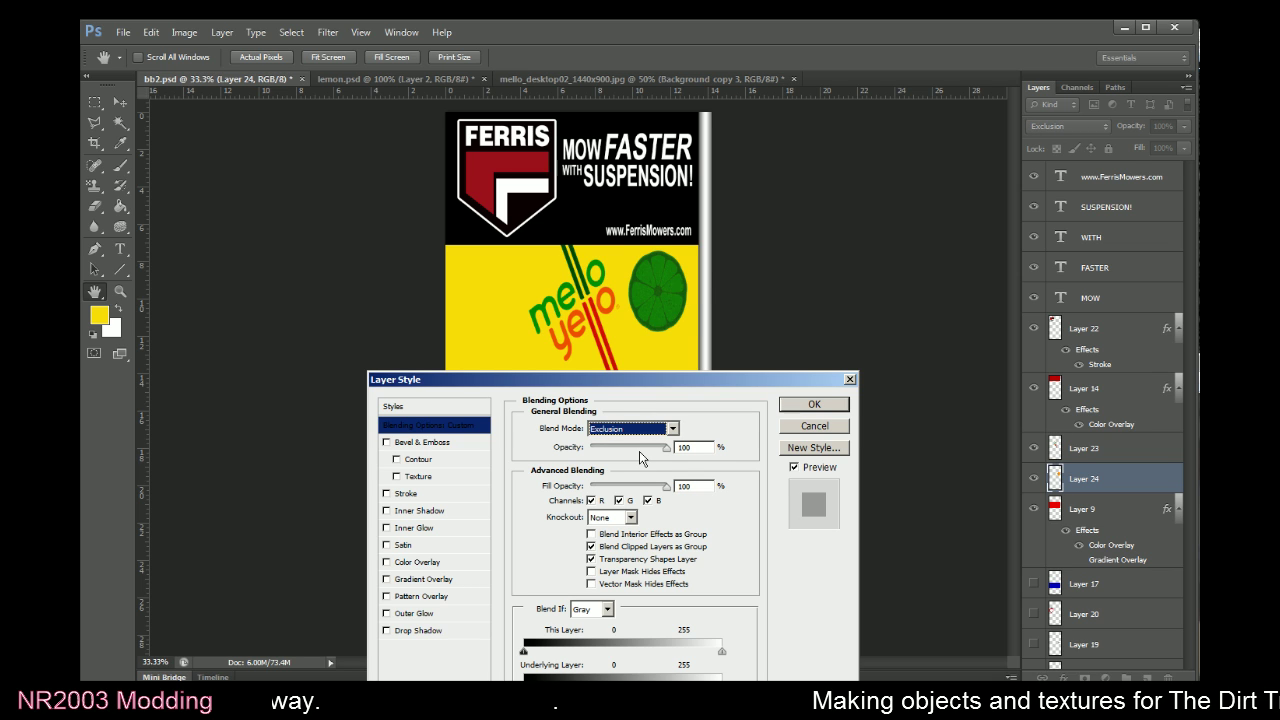
pyautogui.scroll(1, 641, 458)
pyautogui.moveTo(667, 447)
pyautogui.mouseDown()
pyautogui.moveTo(613, 448)
pyautogui.moveTo(687, 453)
pyautogui.mouseUp()
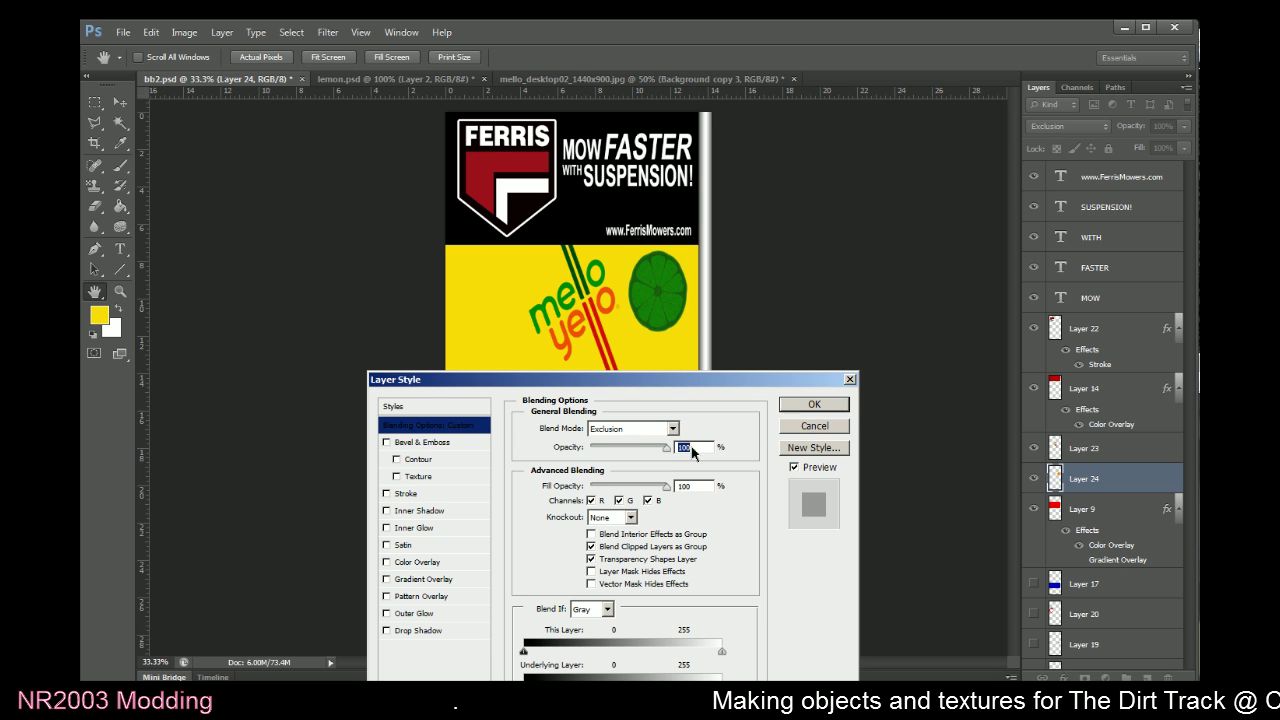
pyautogui.click(665, 425)
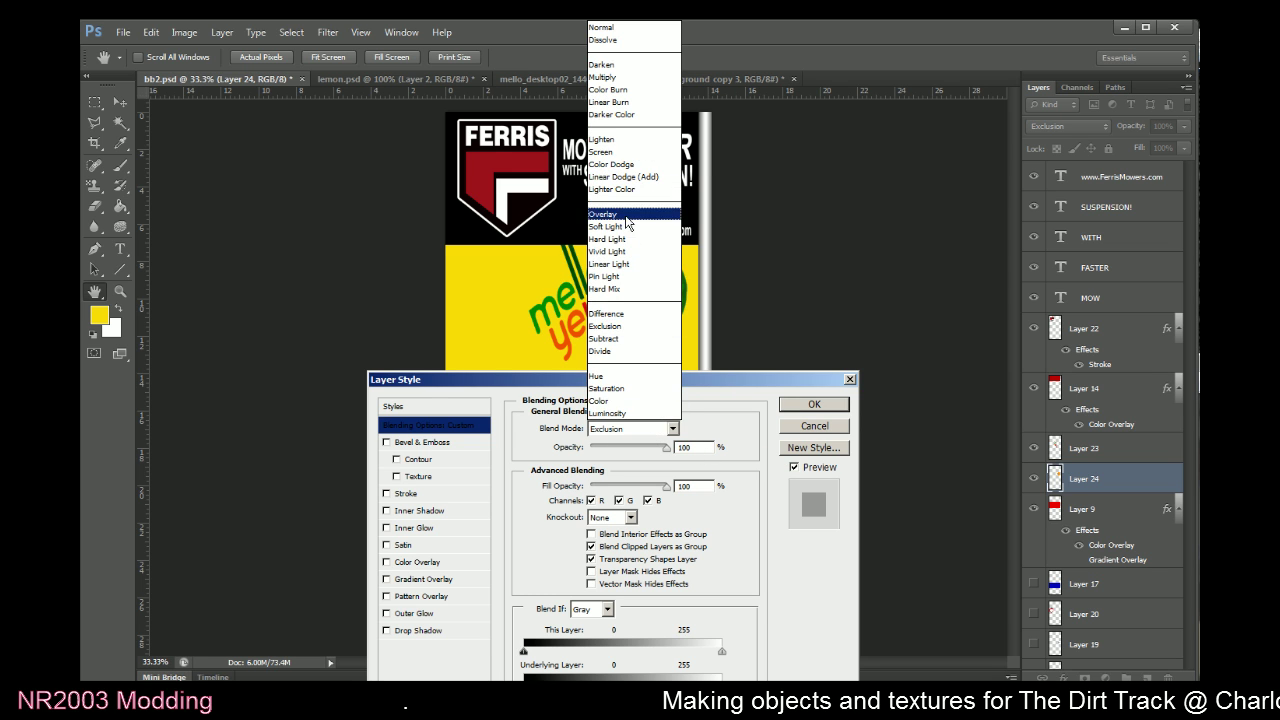
pyautogui.click(620, 219)
# Set the orange slice's Layer 24 to Normal blend mode at 50% opacity and apply the blending options
pyautogui.click(650, 430)
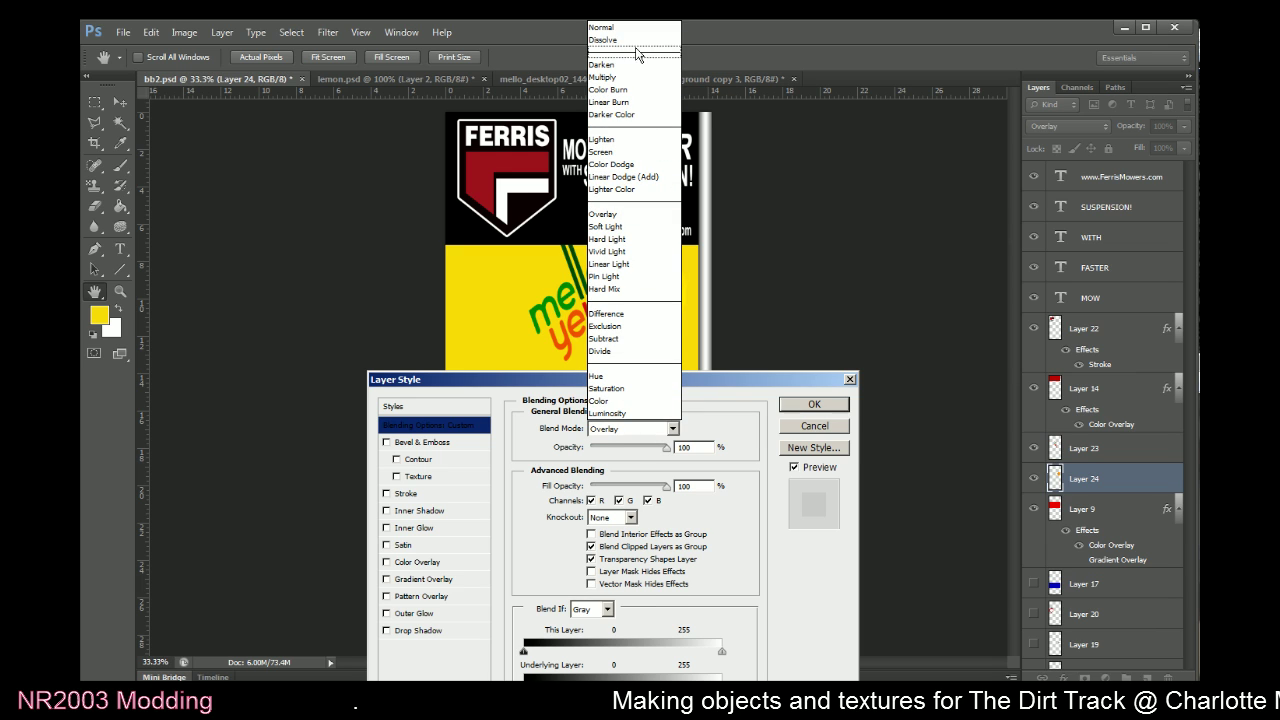
pyautogui.click(634, 28)
pyautogui.moveTo(668, 448); pyautogui.dragTo(628, 448)
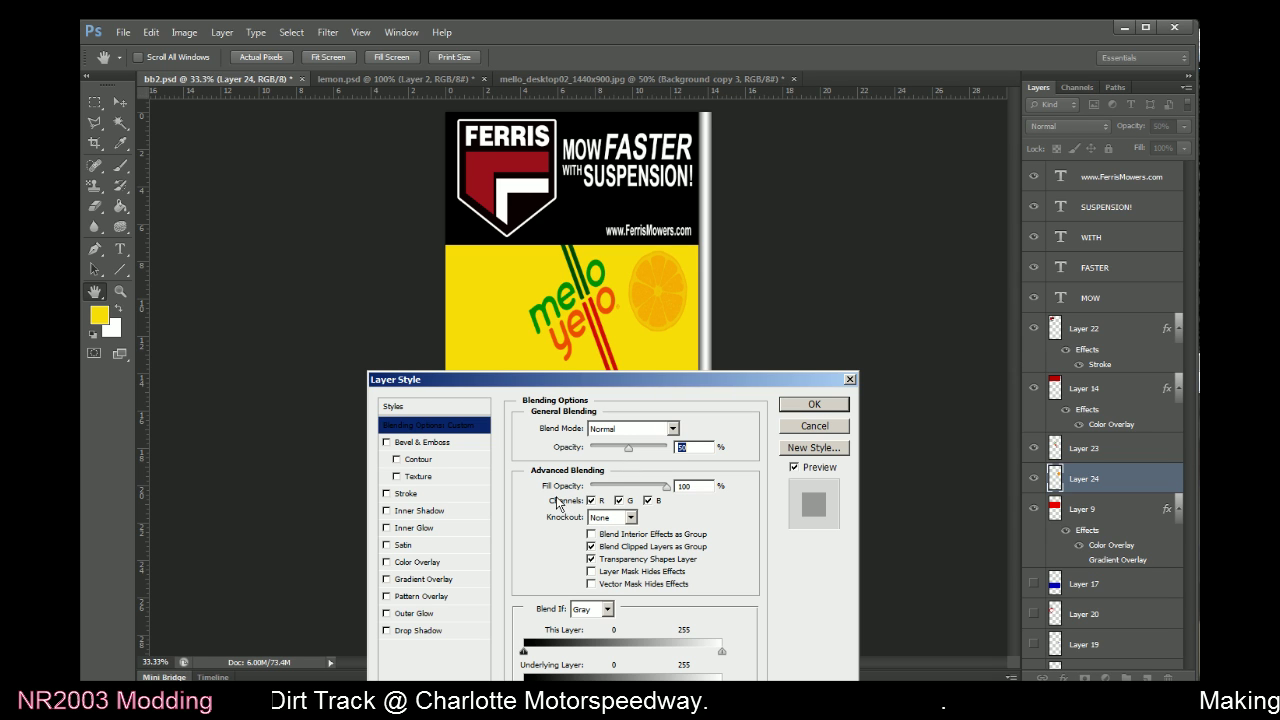
pyautogui.moveTo(737, 378); pyautogui.dragTo(739, 395)
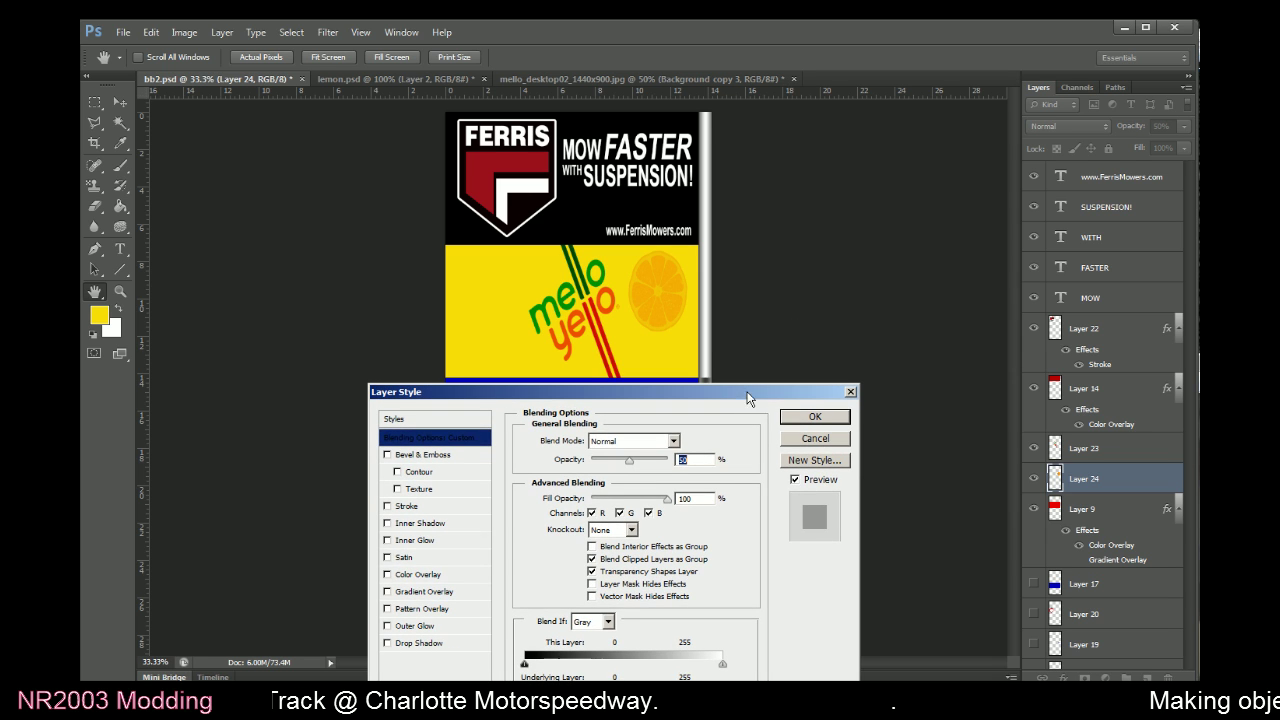
pyautogui.click(812, 417)
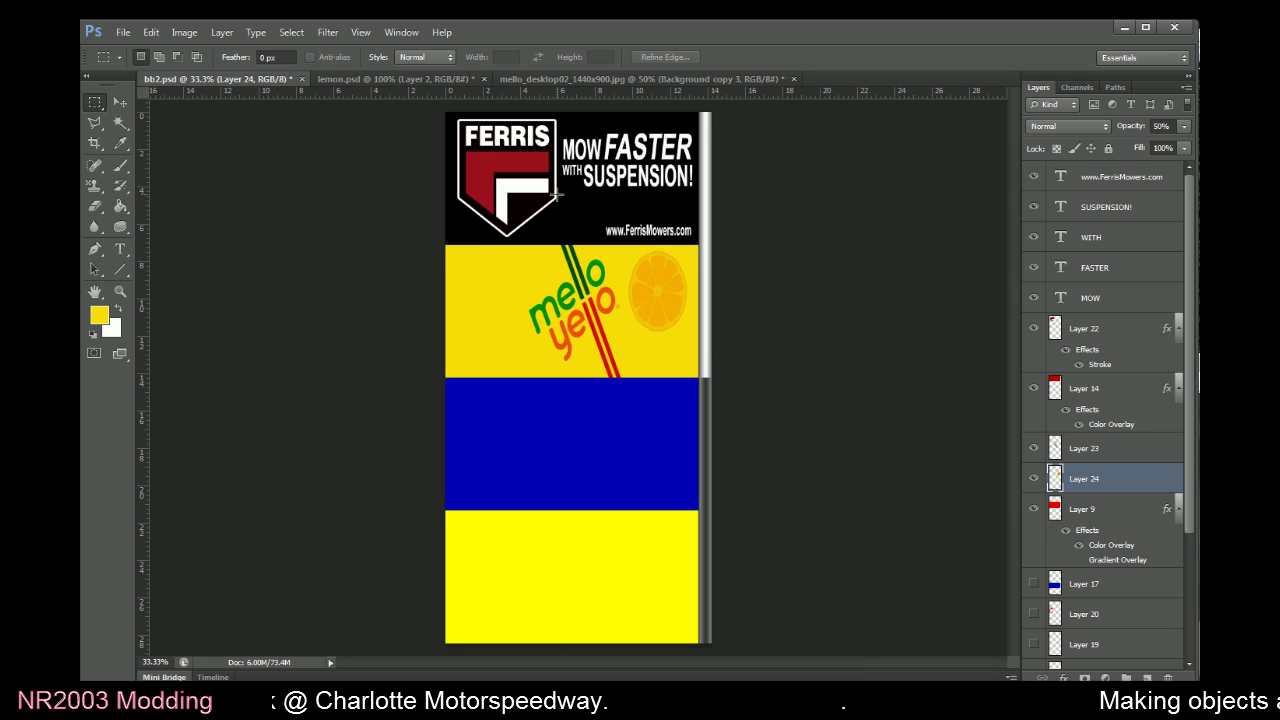
# Paste another orange slice into bb2.psd and check the Mello Yello billboard in bb10.bmp in Windows Photo Viewer
pyautogui.click(726, 80)
pyautogui.click(450, 80)
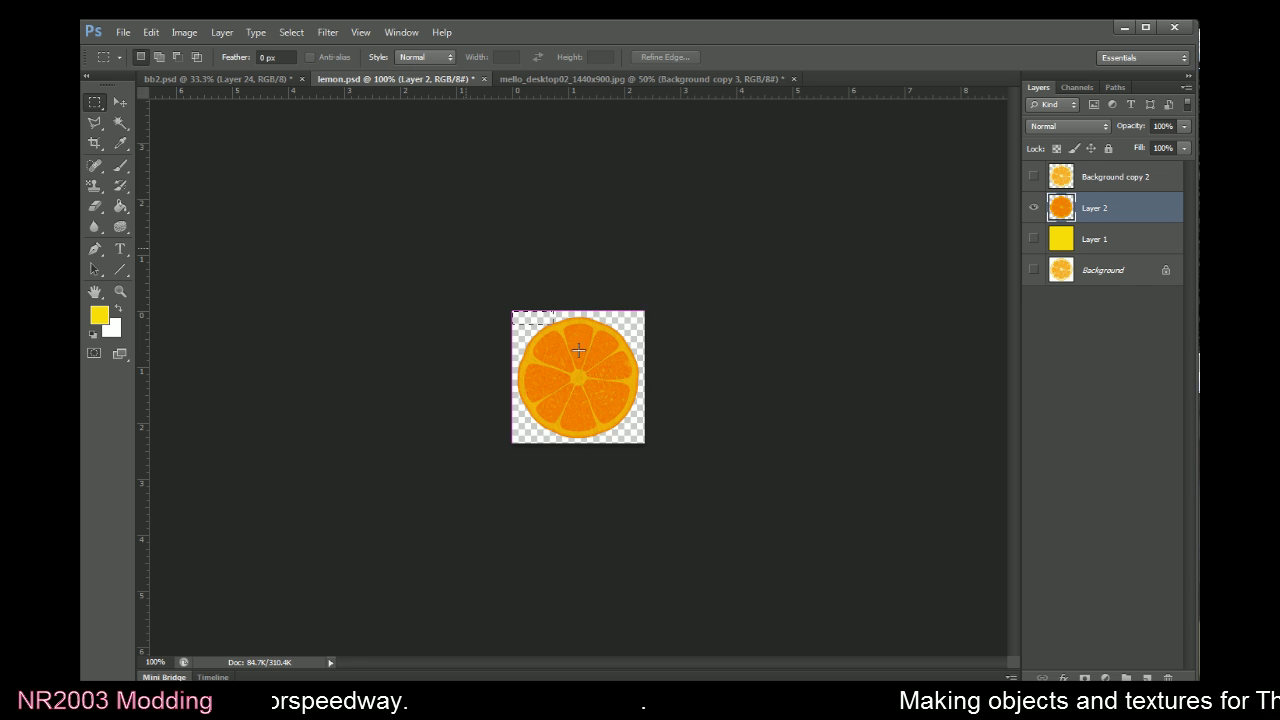
pyautogui.click(215, 78)
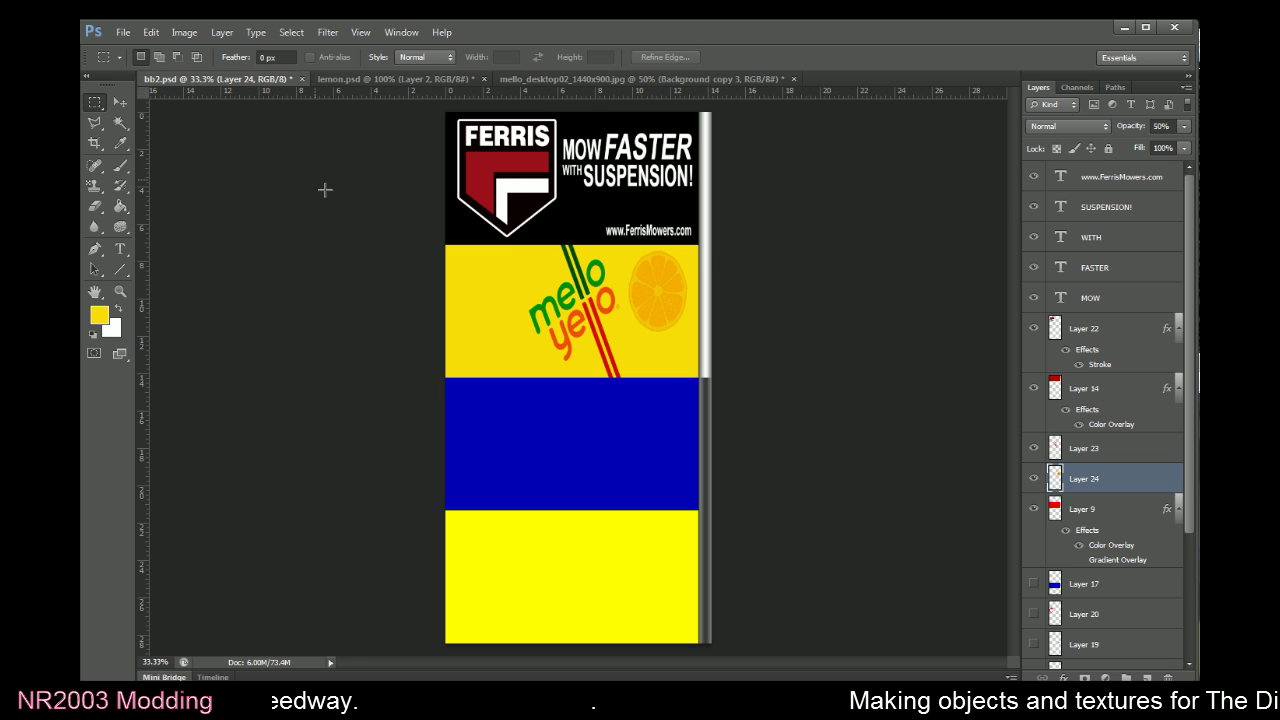
pyautogui.hotkey('ctrl', 'v')
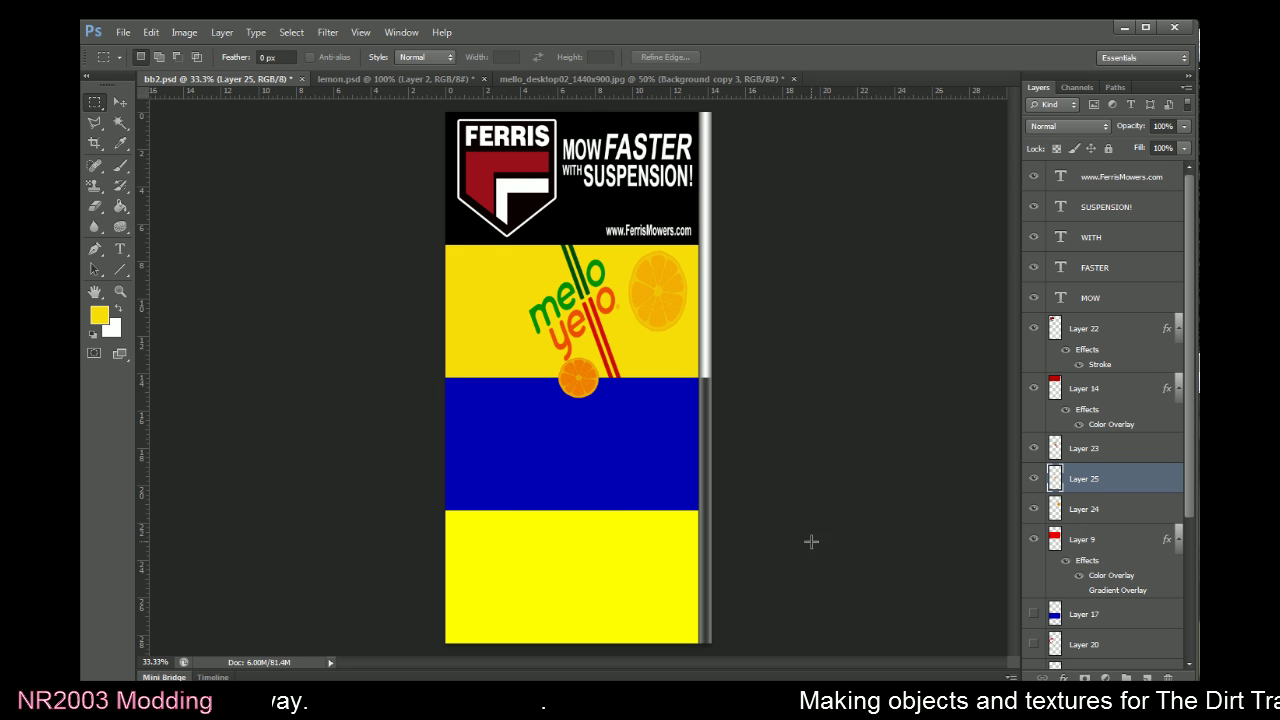
pyautogui.hotkey('alt', 'Tab')
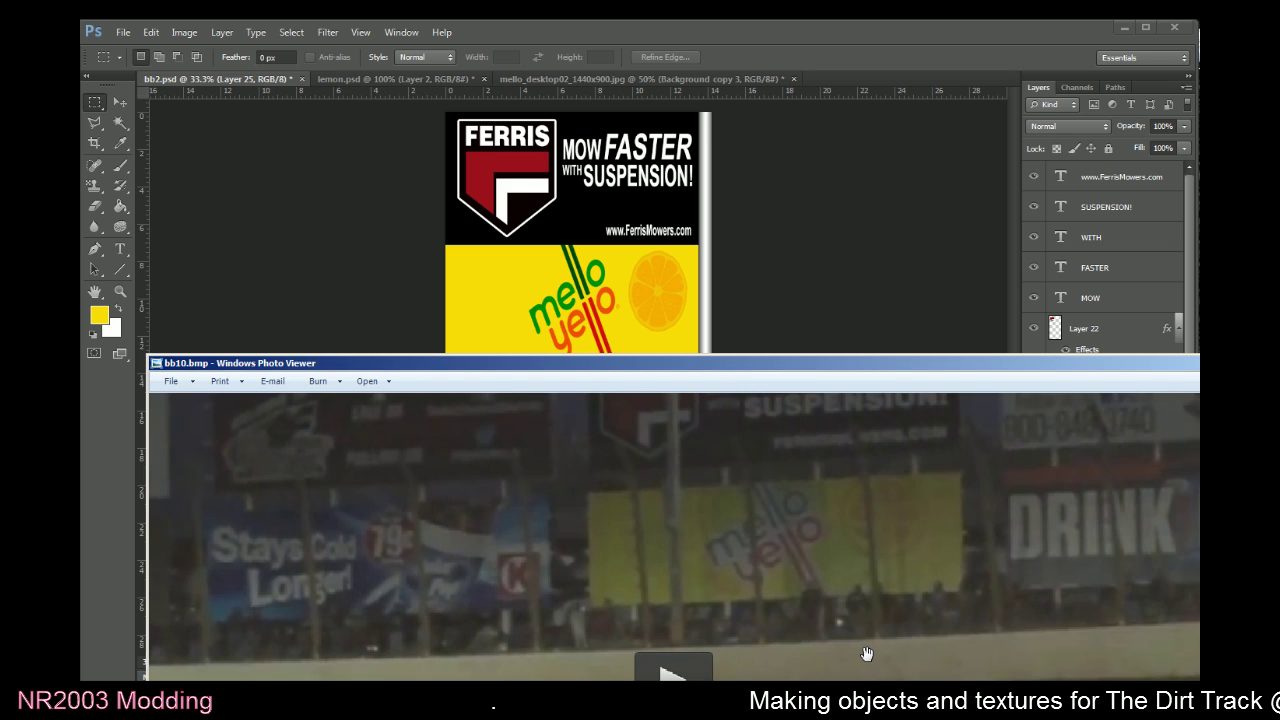
pyautogui.click(865, 50)
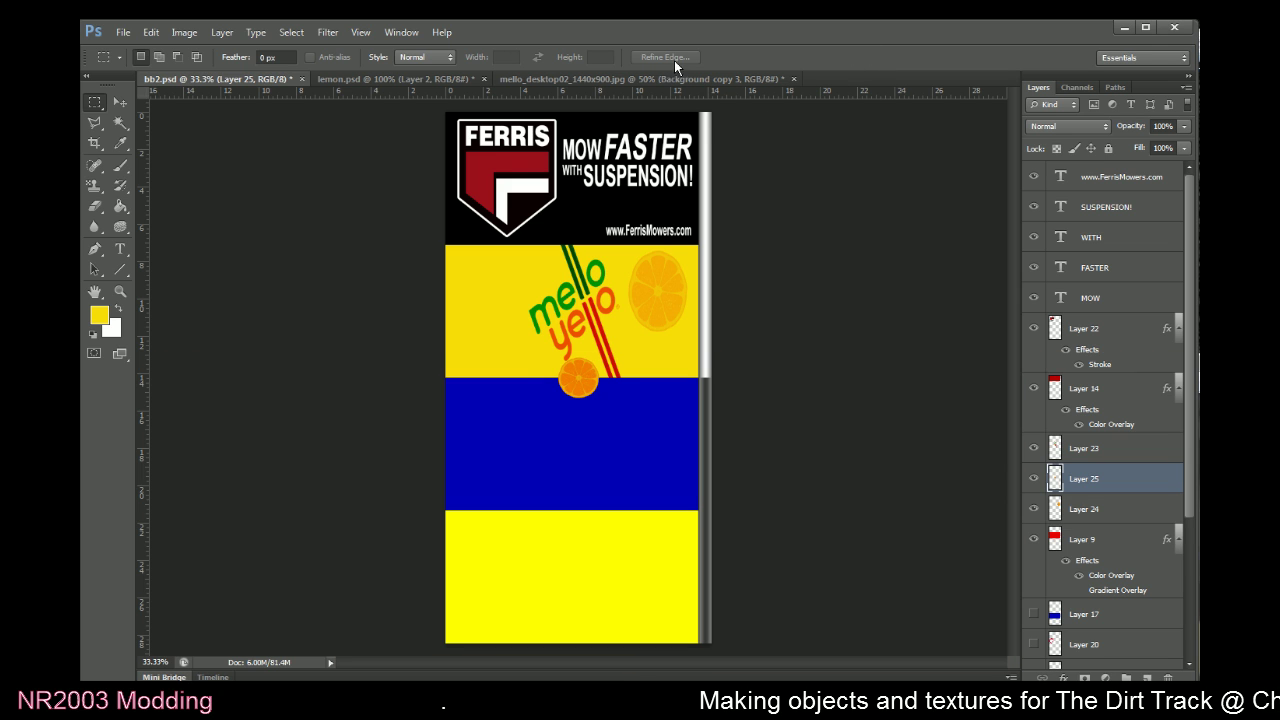
# Duplicate Layer 24 within bb2.psd and move the copied orange slice to the lower left of the Mello Yello logo
pyautogui.click(1060, 511)
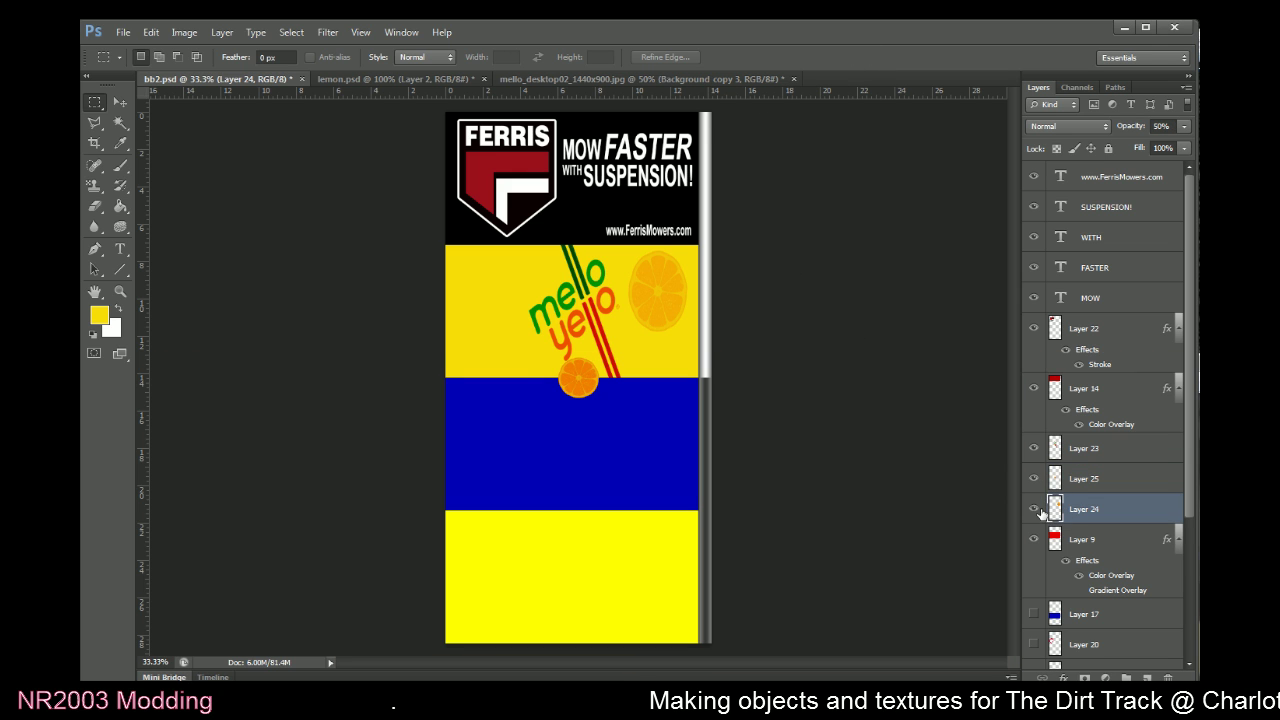
pyautogui.click(1035, 511)
pyautogui.click(1035, 511)
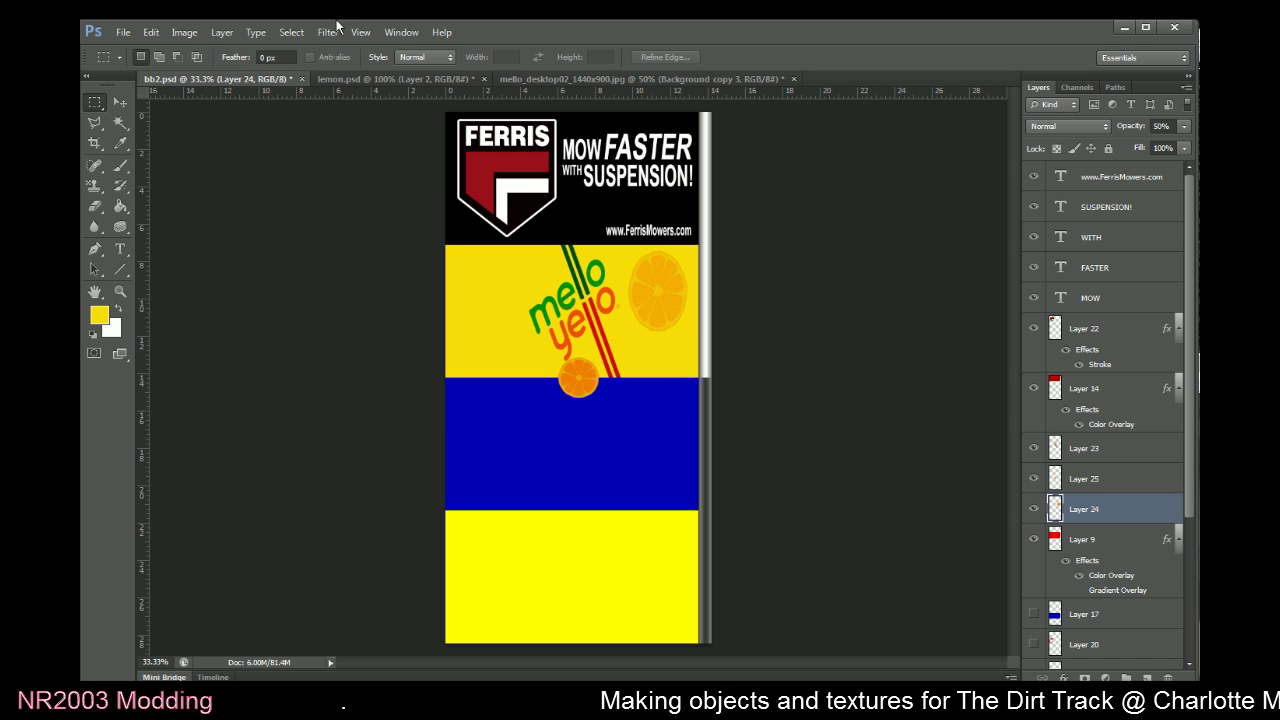
pyautogui.click(222, 32)
pyautogui.click(266, 76)
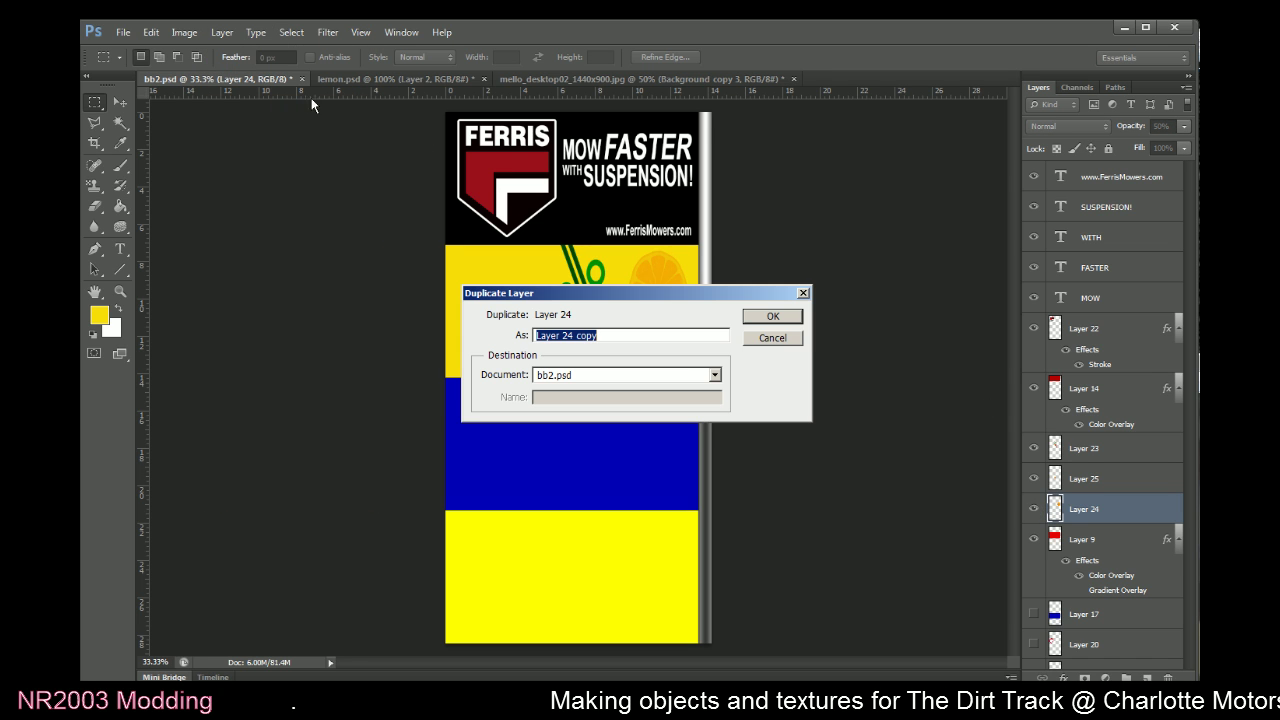
pyautogui.press('Return')
pyautogui.click(122, 99)
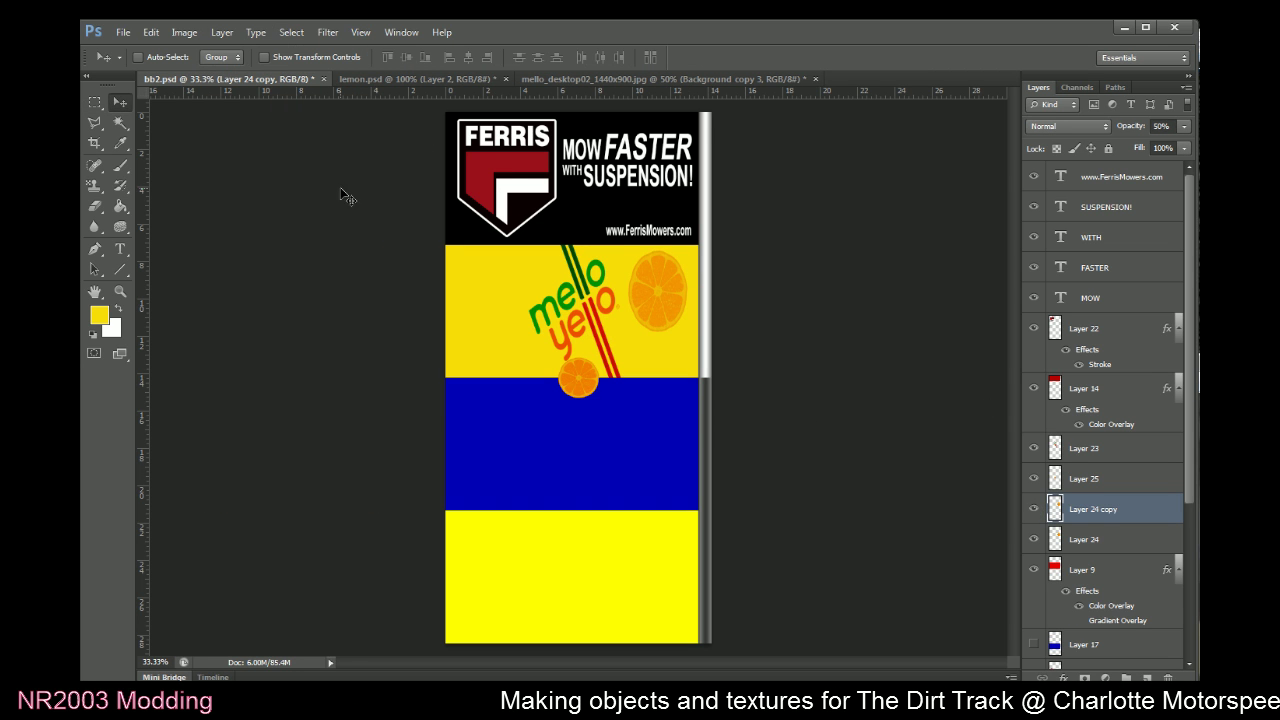
pyautogui.moveTo(617, 340); pyautogui.dragTo(444, 388)
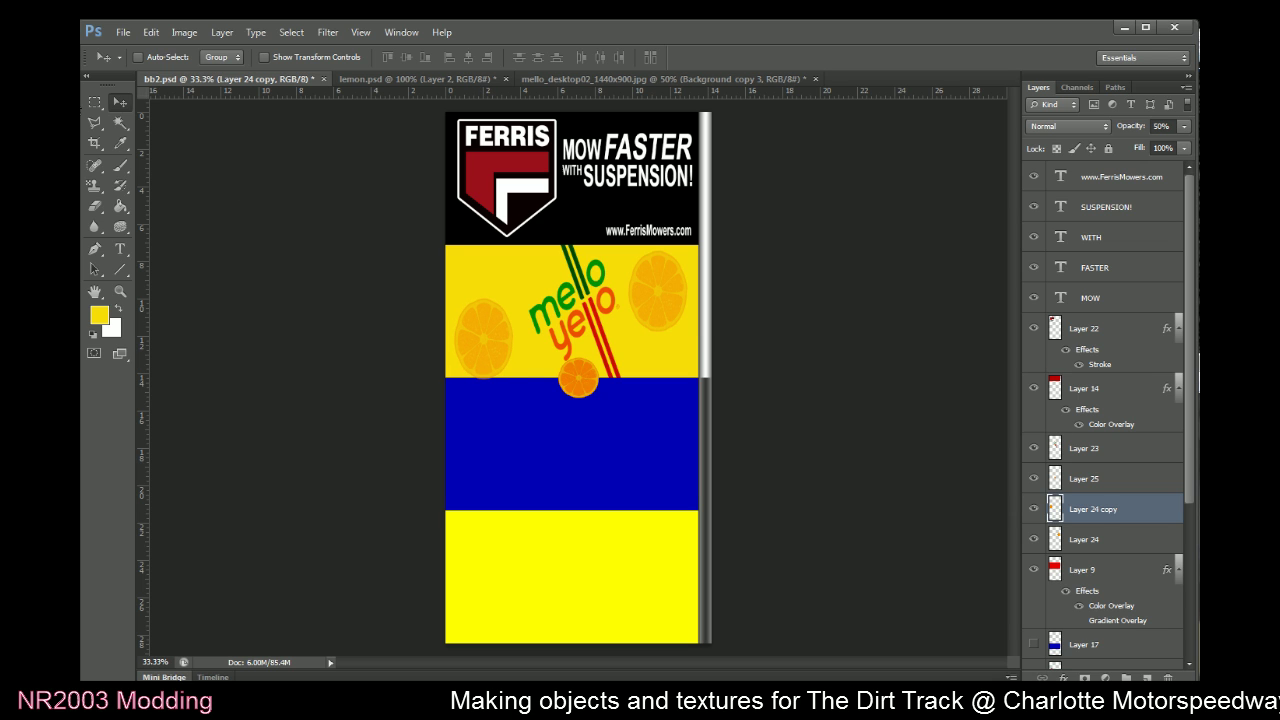
# Scale the orange slice on Layer 24 copy to 80% width and 80% height and apply the transformation
pyautogui.click(102, 100)
pyautogui.rightClick(476, 288)
pyautogui.click(506, 408)
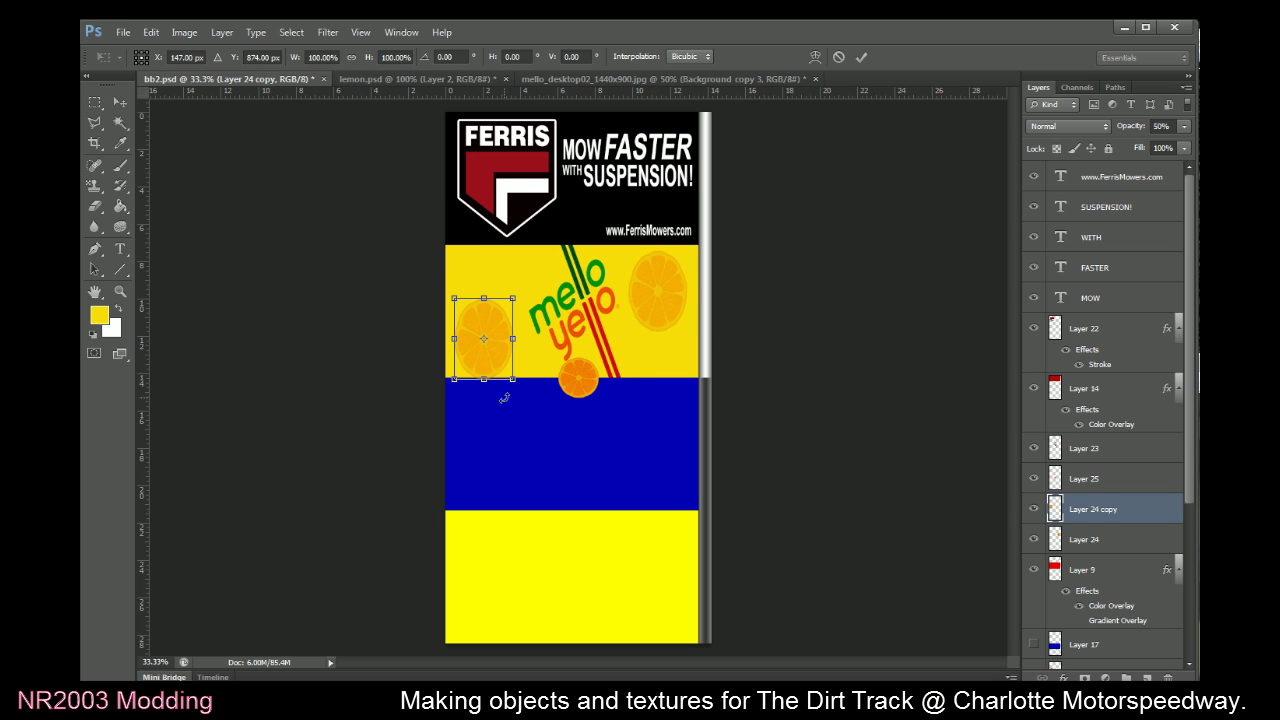
pyautogui.click(319, 56)
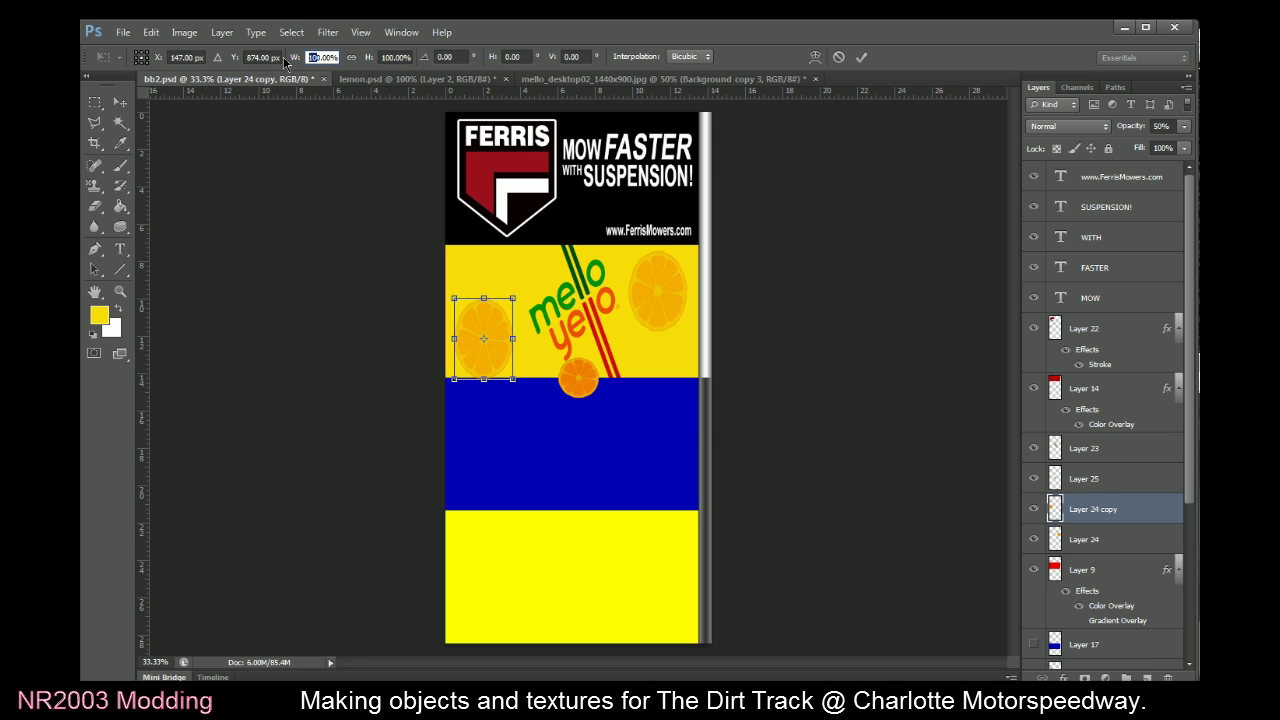
pyautogui.write('80')
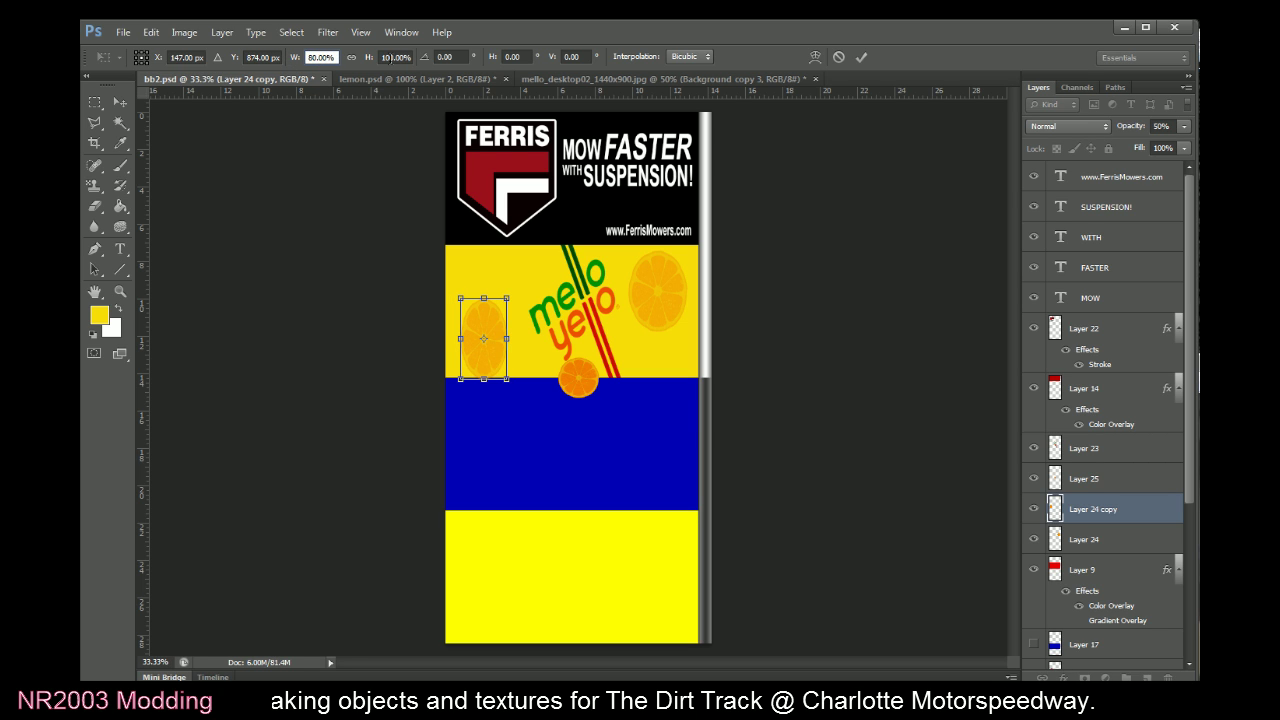
pyautogui.press('Tab')
pyautogui.click(353, 57)
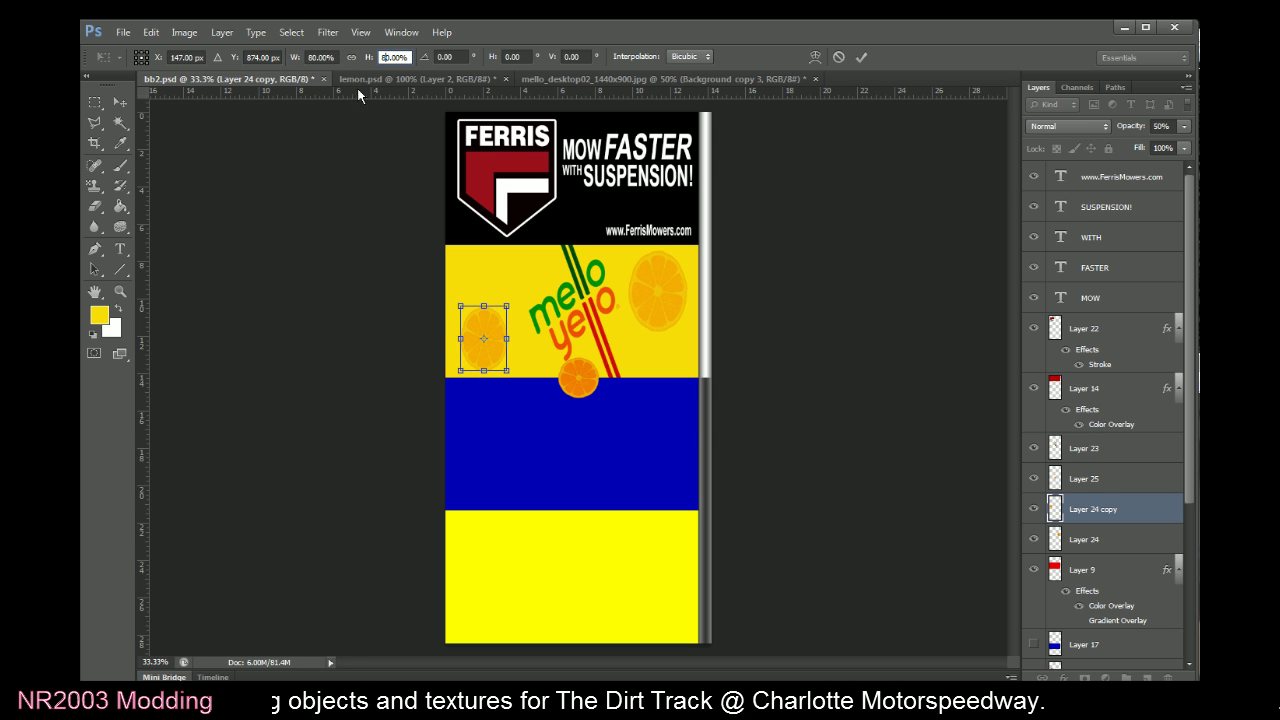
pyautogui.click(857, 58)
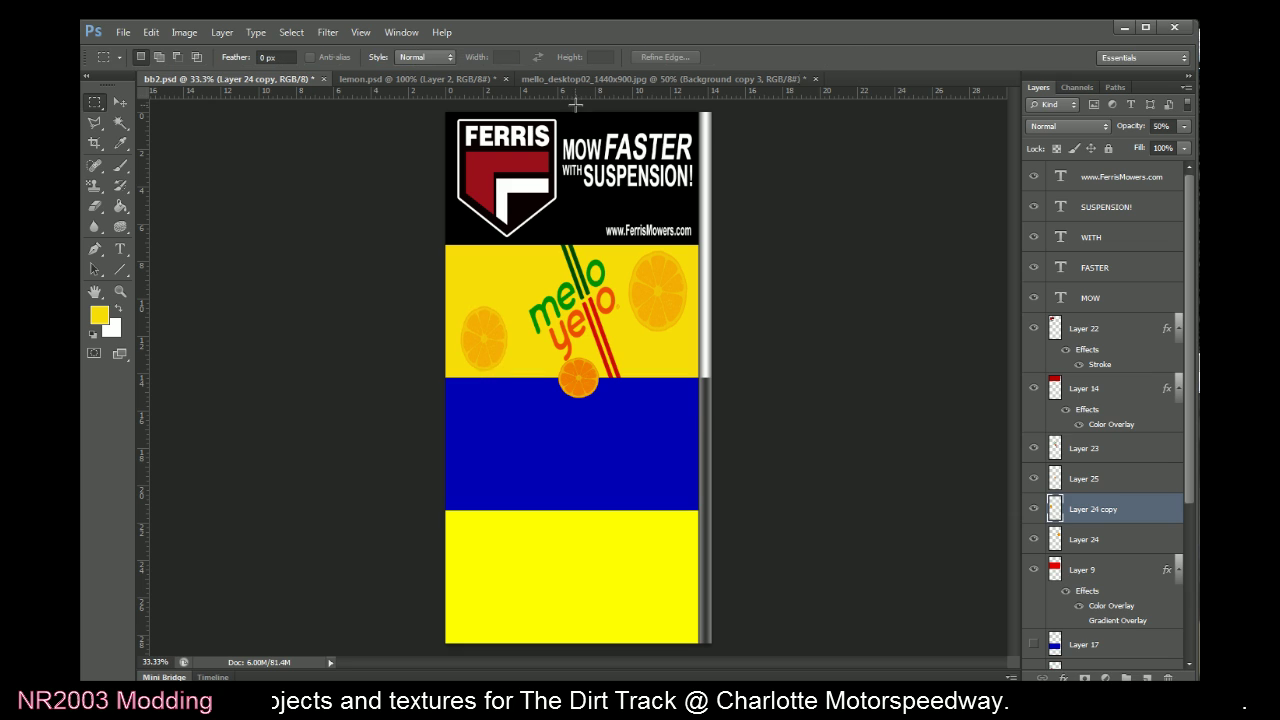
pyautogui.click(120, 102)
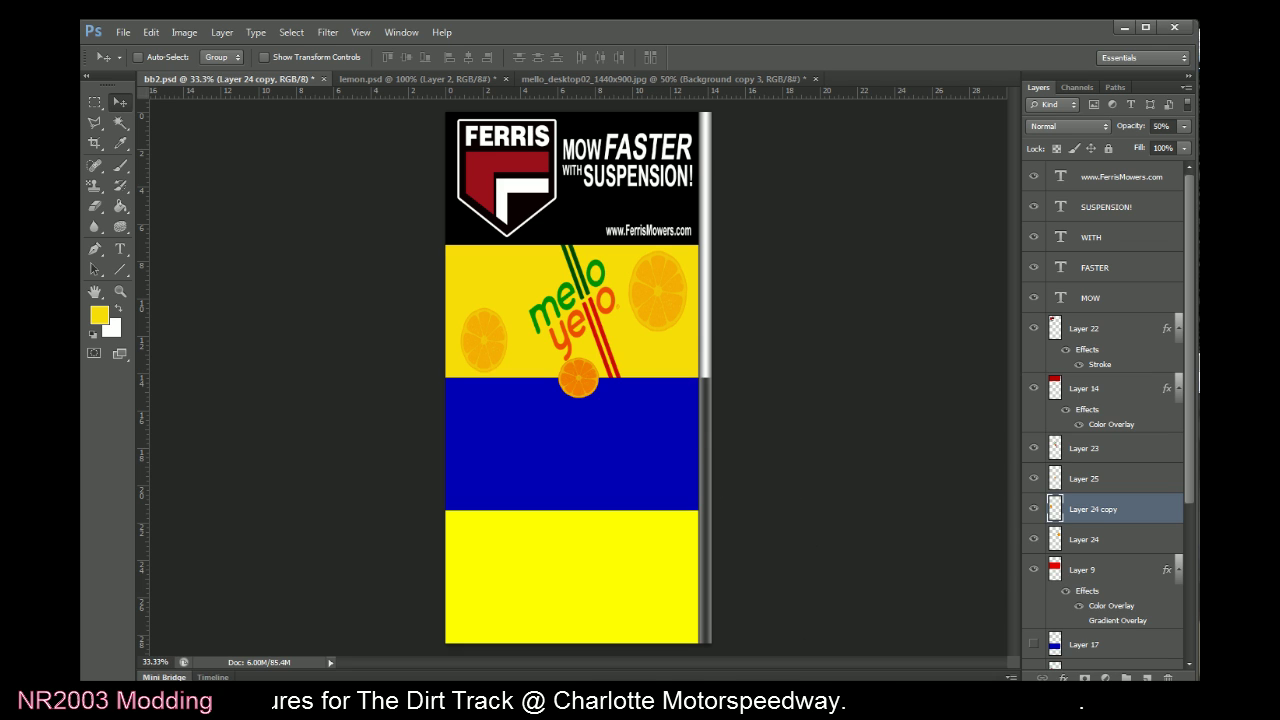
# Duplicate Layer 24 and move the copied orange slice to the upper left behind the Mello Yello logo
pyautogui.hotkey('alt', 'Tab')
pyautogui.hotkey('alt', 'Tab')
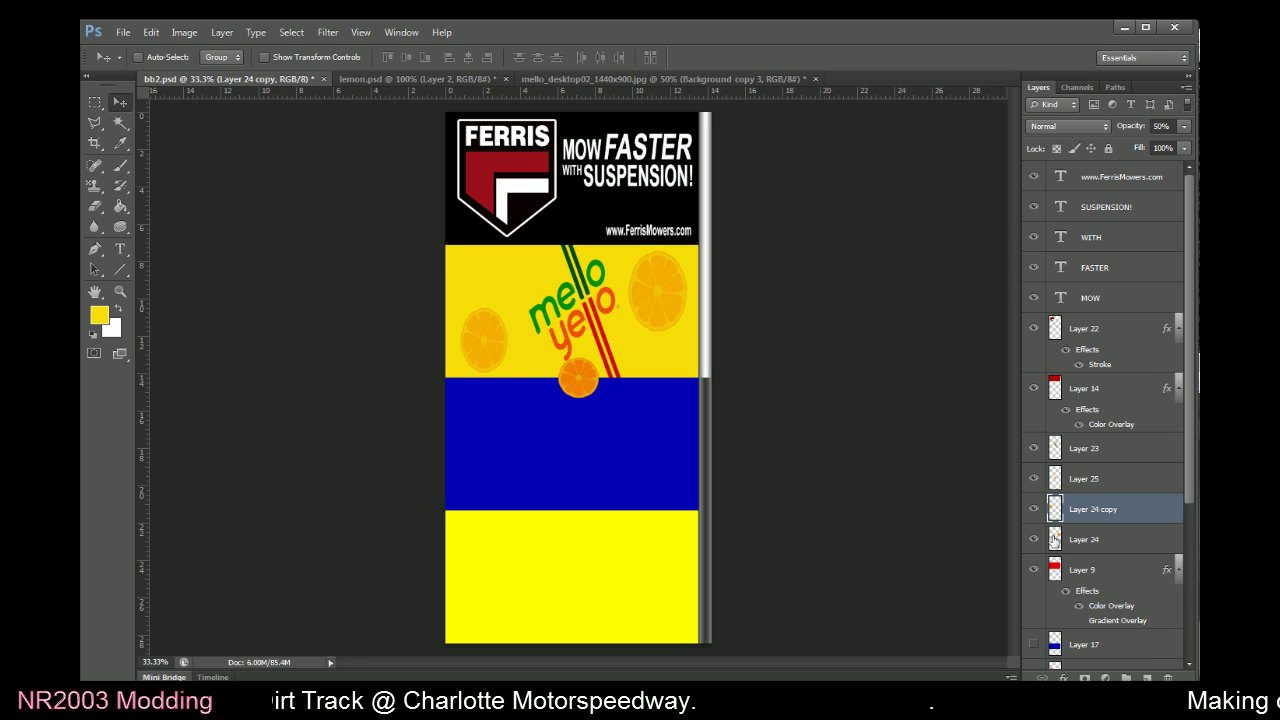
pyautogui.click(1060, 539)
pyautogui.click(222, 32)
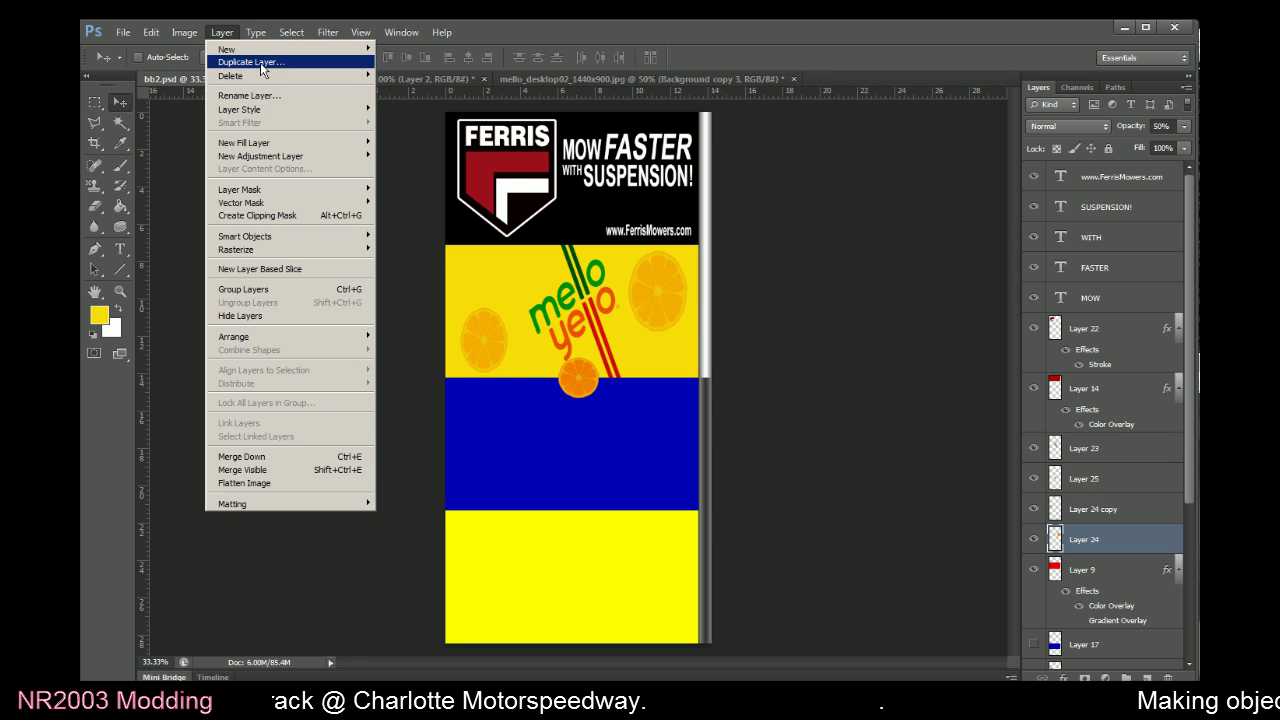
pyautogui.click(233, 62)
pyautogui.click(768, 313)
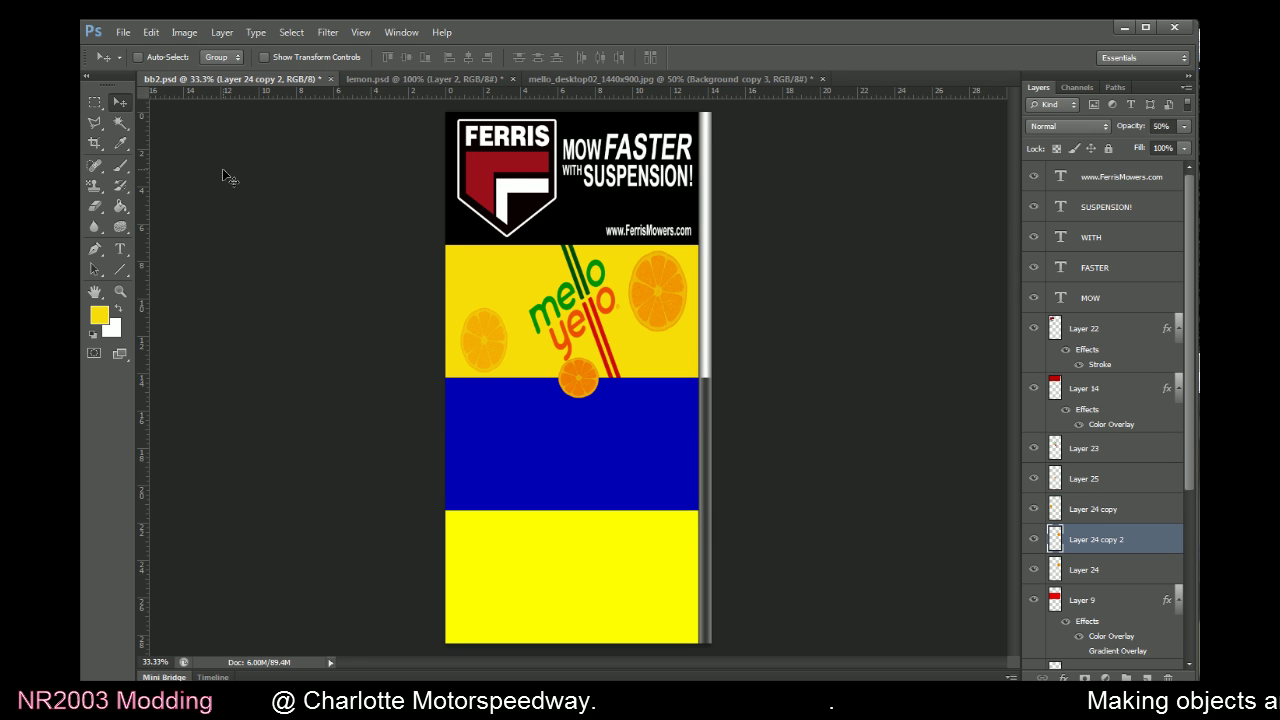
pyautogui.click(94, 102)
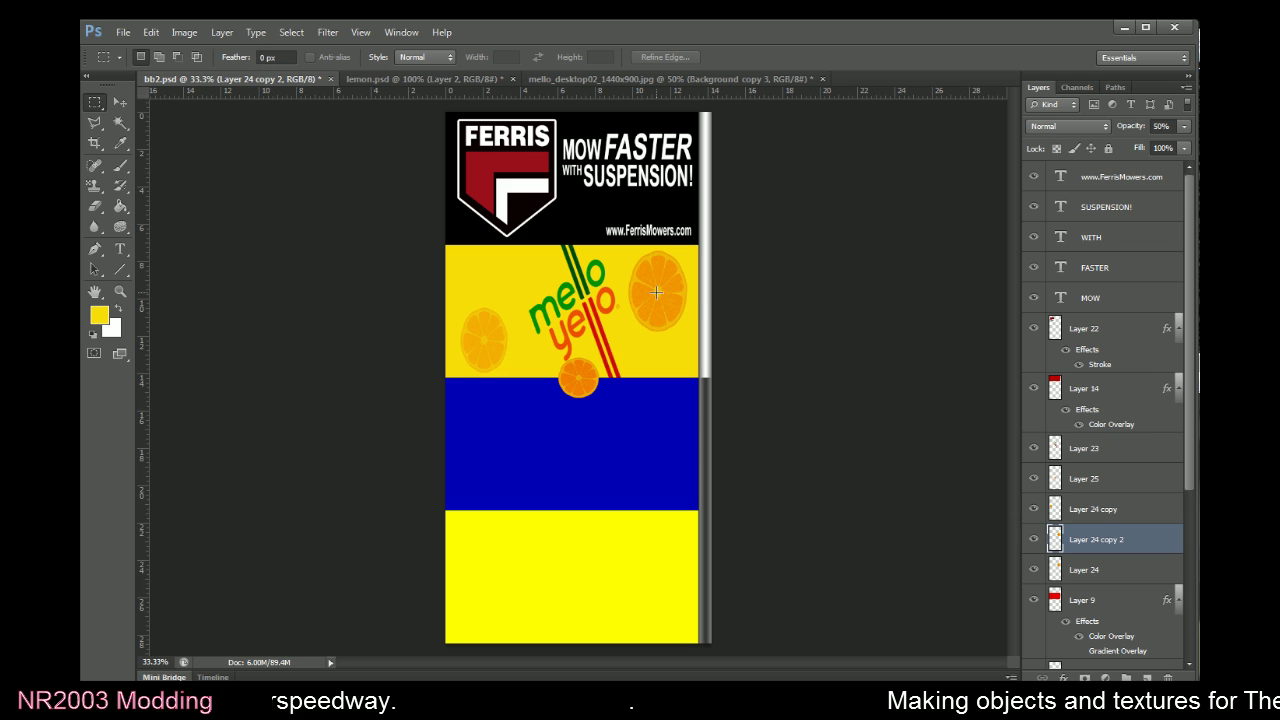
pyautogui.click(120, 104)
pyautogui.moveTo(640, 340); pyautogui.dragTo(505, 333)
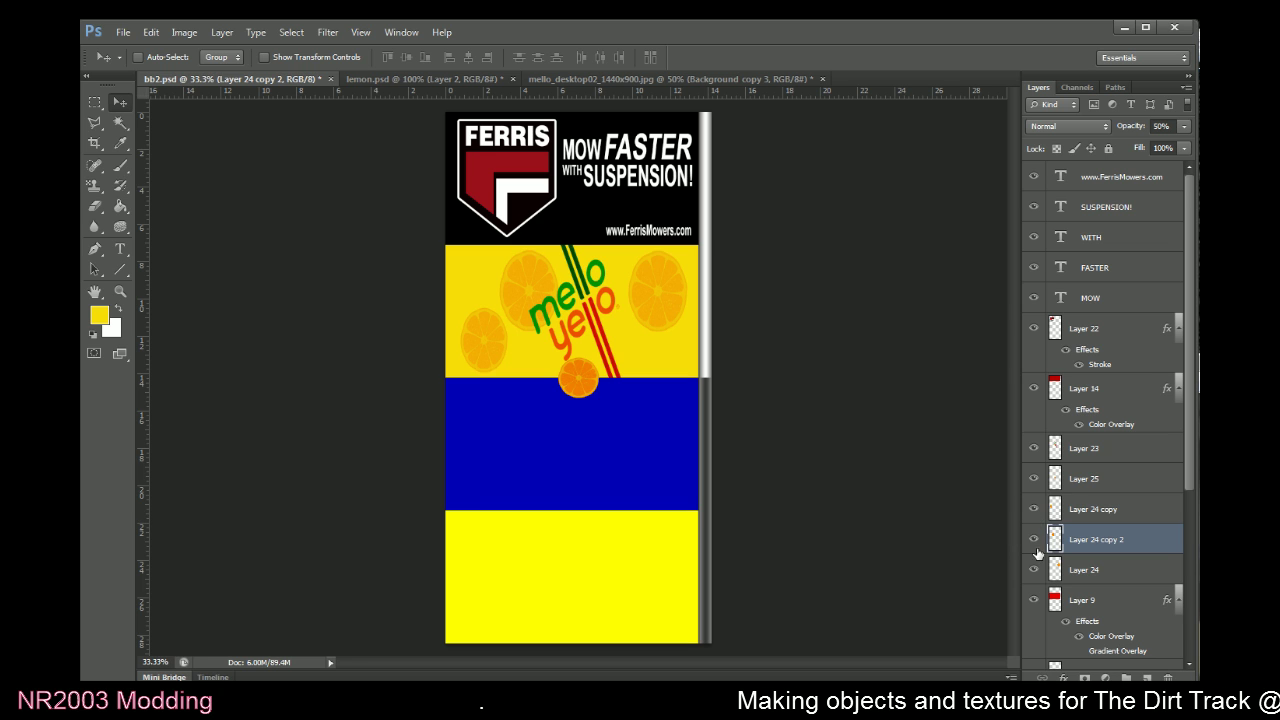
# Hide the small orange slice on Layer 25 and compare the billboard with bb10.bmp in Windows Photo Viewer
pyautogui.click(1034, 507)
pyautogui.click(1034, 505)
pyautogui.click(1034, 479)
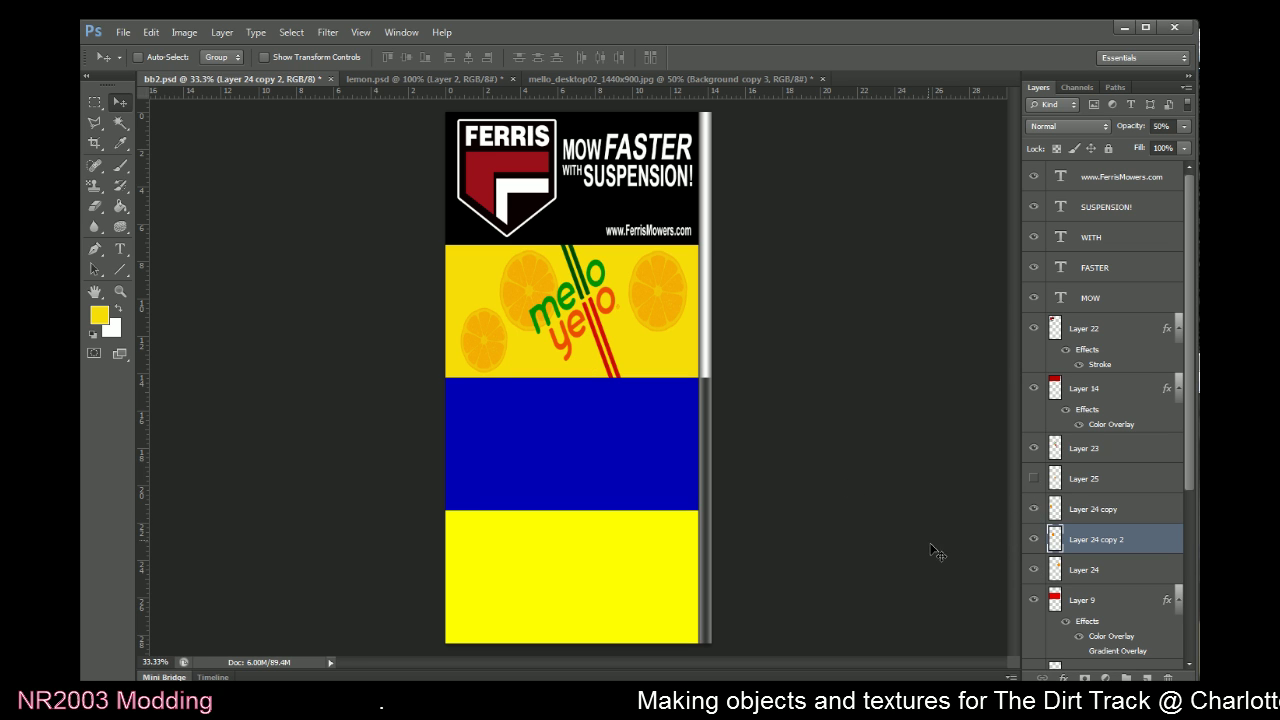
pyautogui.hotkey('alt', 'Tab')
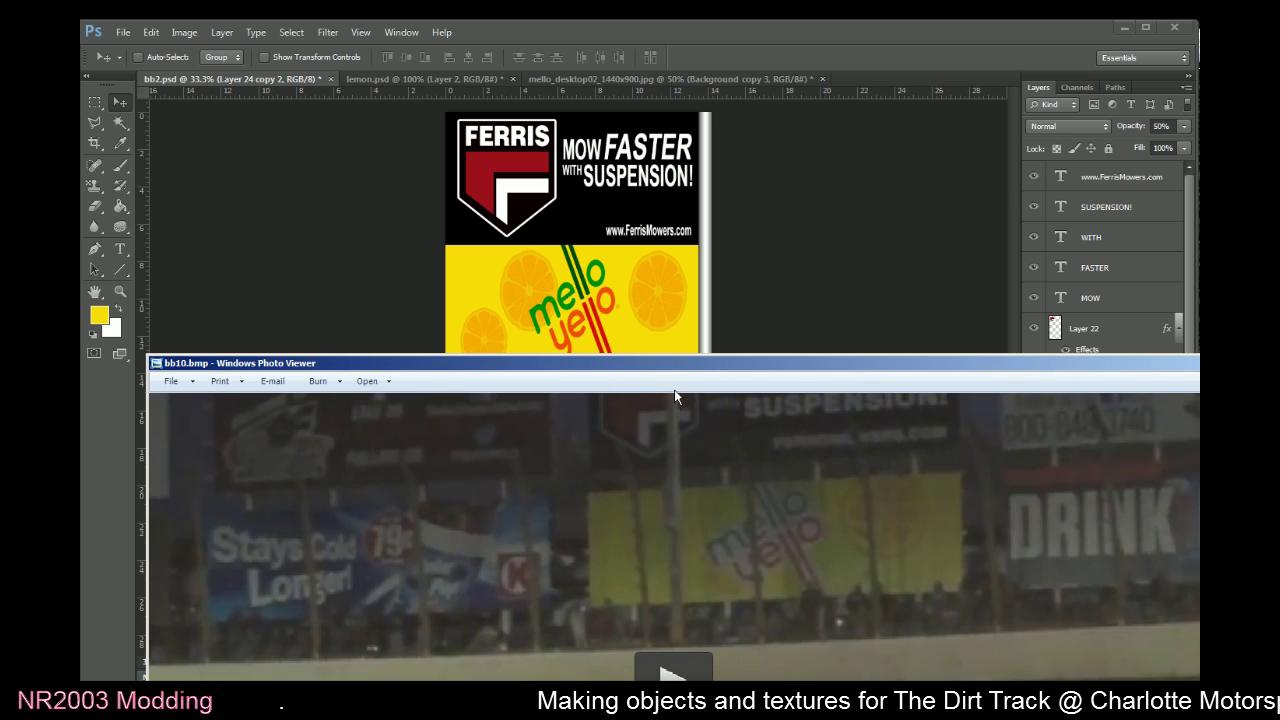
pyautogui.click(787, 255)
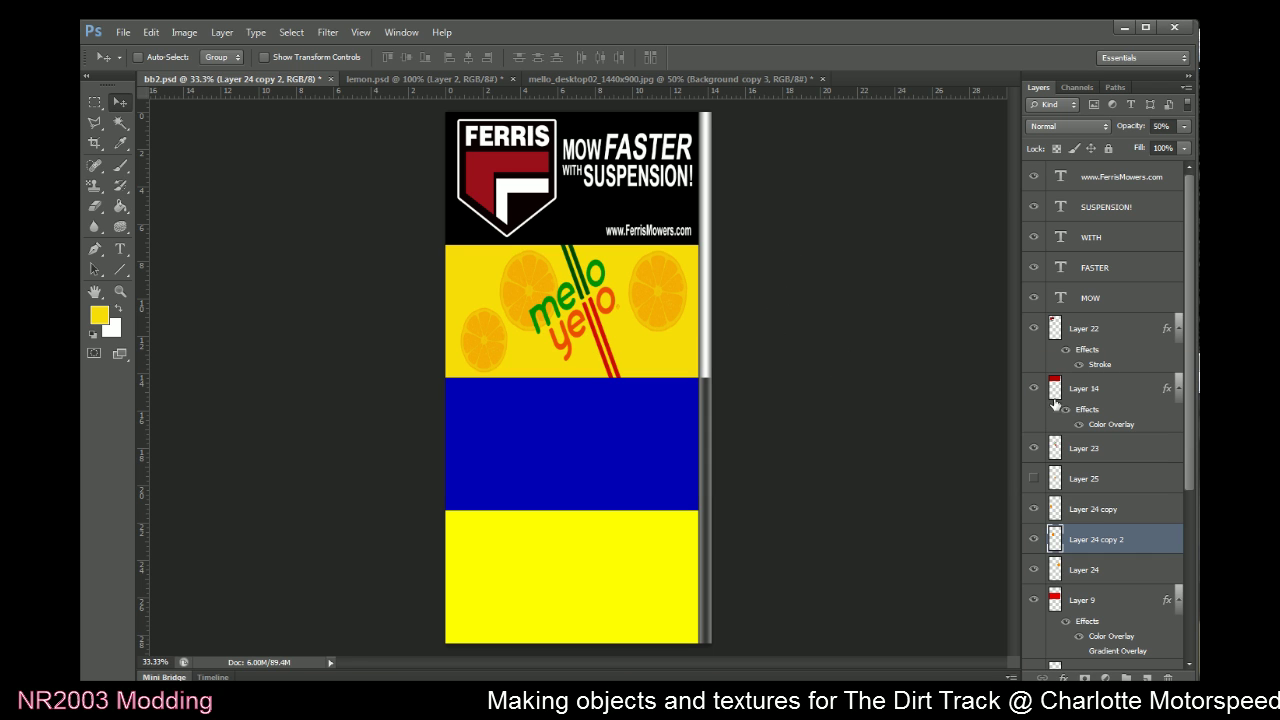
# Set Layer 24 copy 2 to Exclusion blend mode at 26% opacity and apply the blending options
pyautogui.click(1034, 540)
pyautogui.click(1034, 540)
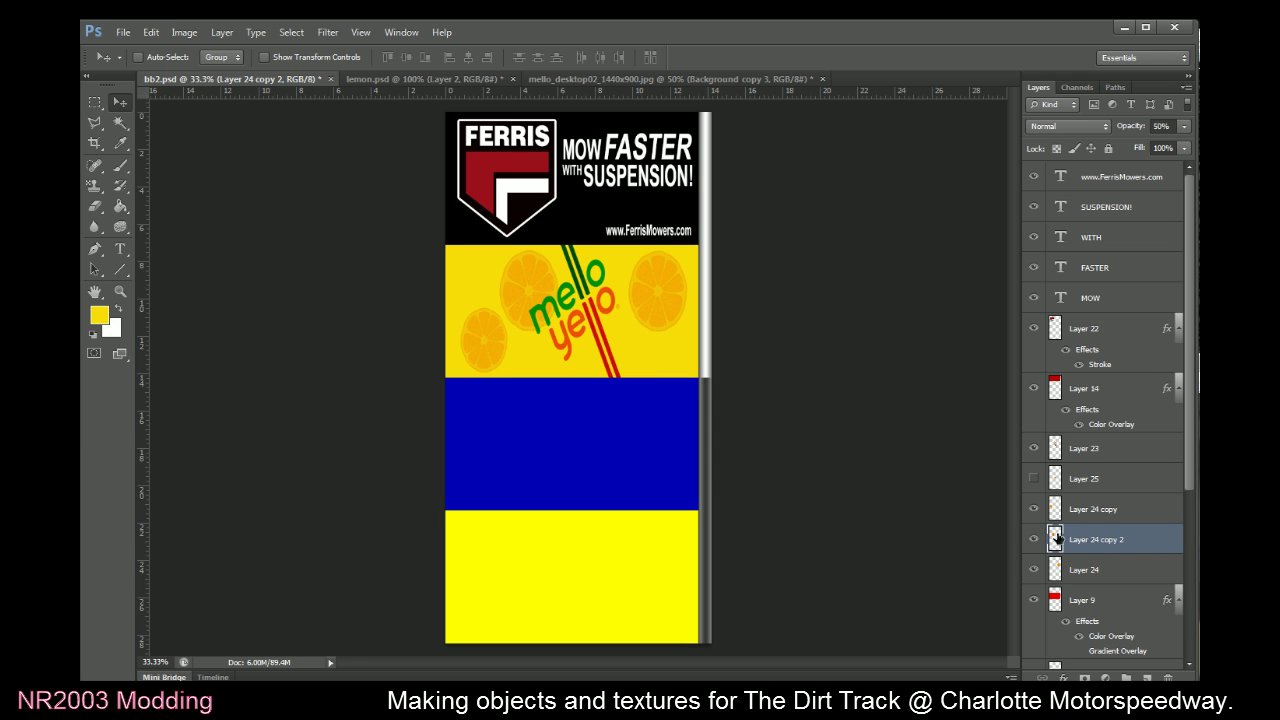
pyautogui.moveTo(615, 176); pyautogui.dragTo(966, 236)
pyautogui.click(965, 283)
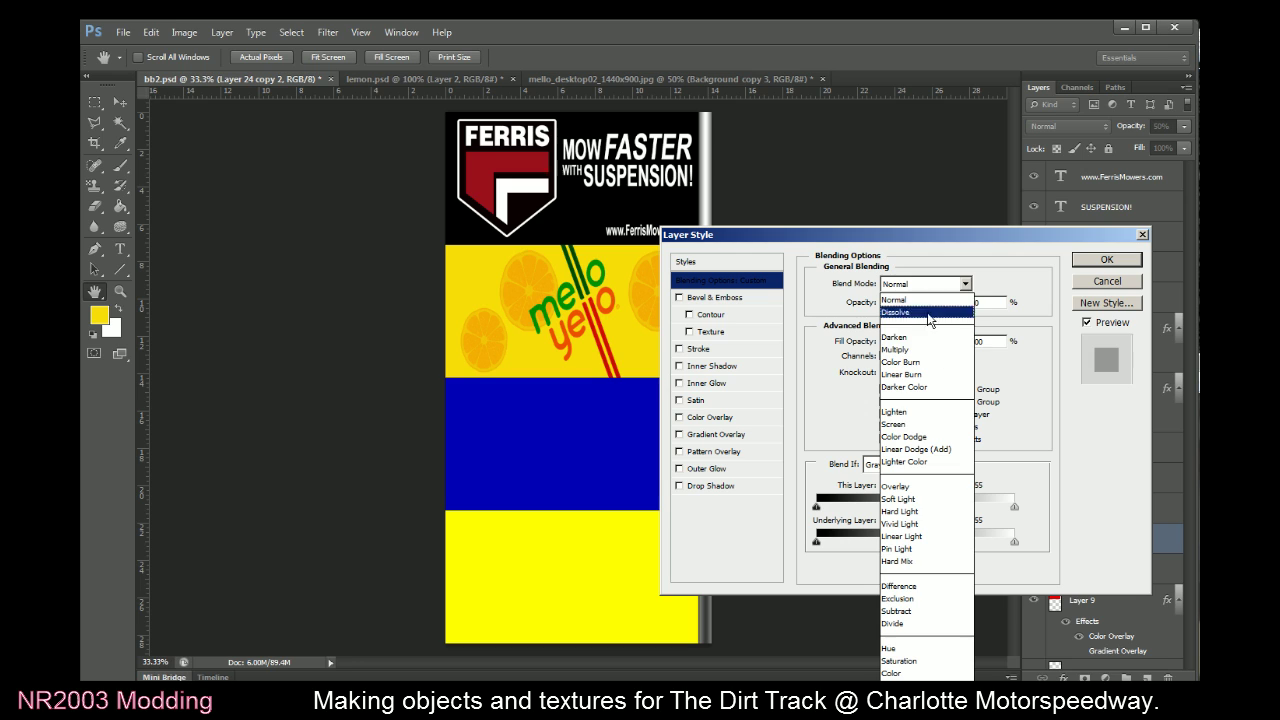
pyautogui.click(938, 598)
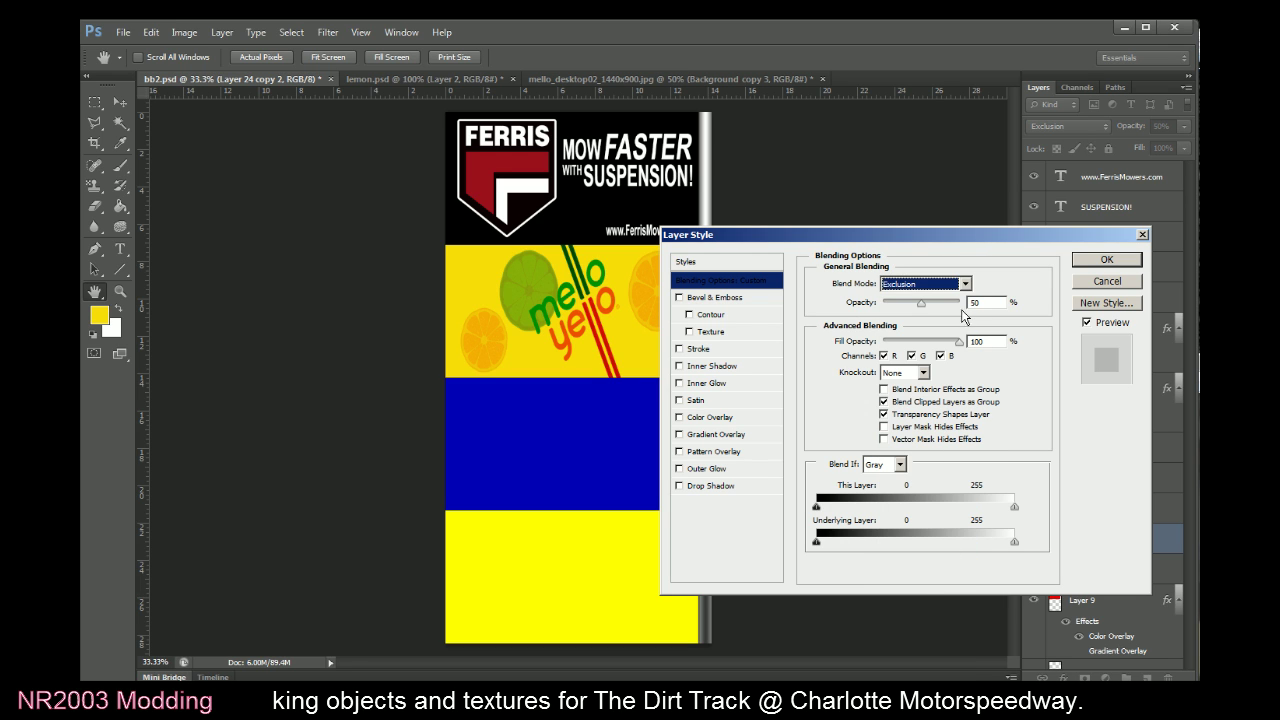
pyautogui.moveTo(922, 310)
pyautogui.mouseDown()
pyautogui.moveTo(976, 312)
pyautogui.moveTo(906, 304)
pyautogui.mouseUp()
pyautogui.click(1106, 260)
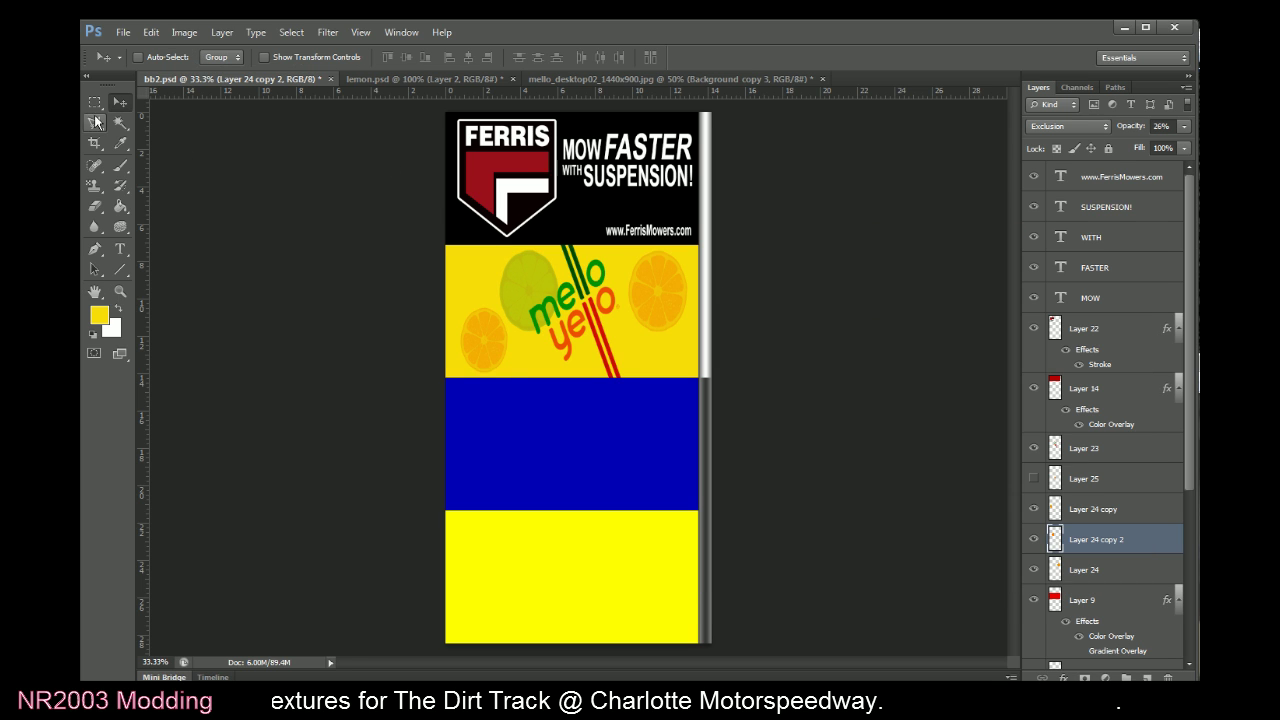
# Move the Layer 24 copy 2 slice behind the lower end of the logo's red stripes, checking its placement against bb10.bmp
pyautogui.moveTo(338, 205); pyautogui.dragTo(379, 272)
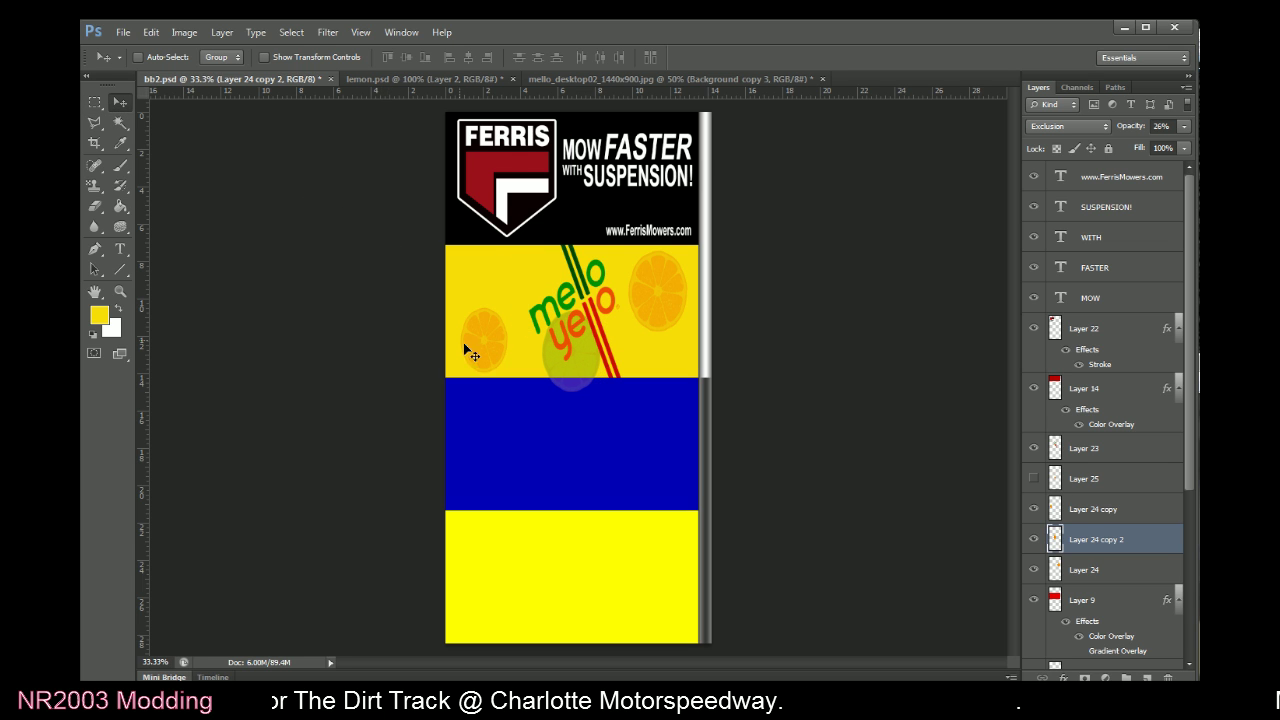
pyautogui.hotkey('alt', 'Tab')
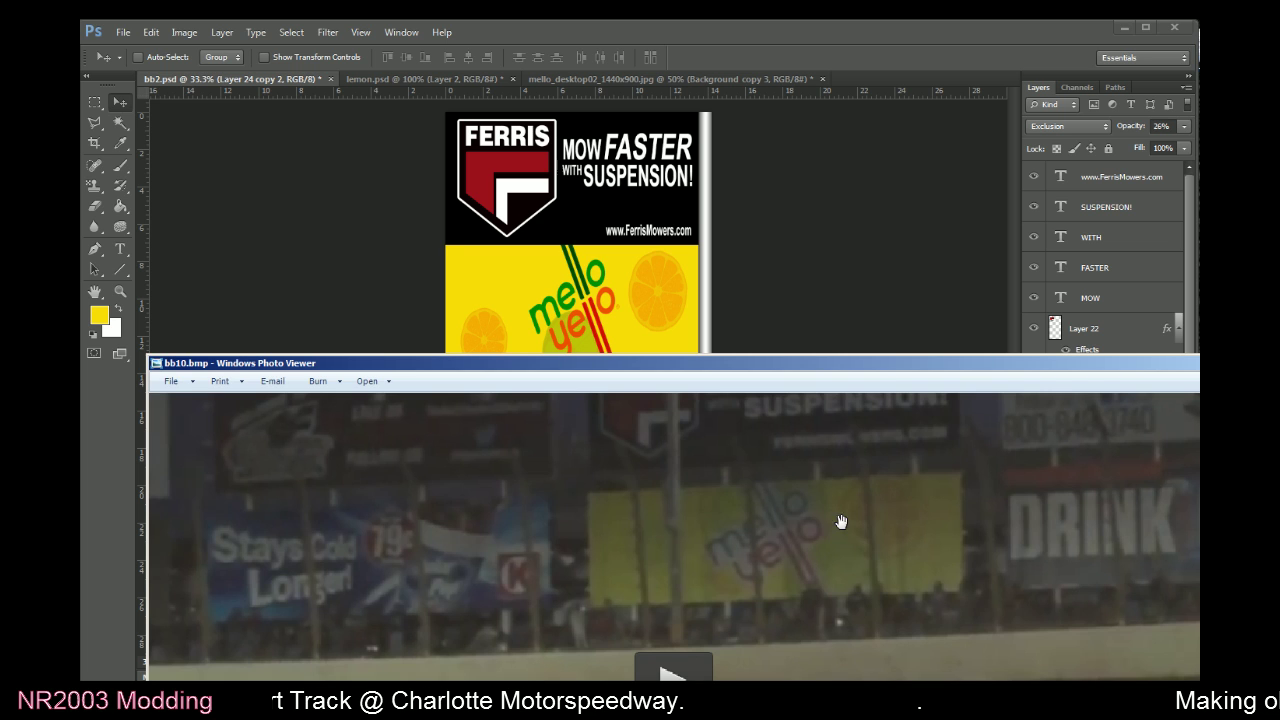
pyautogui.scroll(-4, 838, 495)
pyautogui.scroll(3, 839, 479)
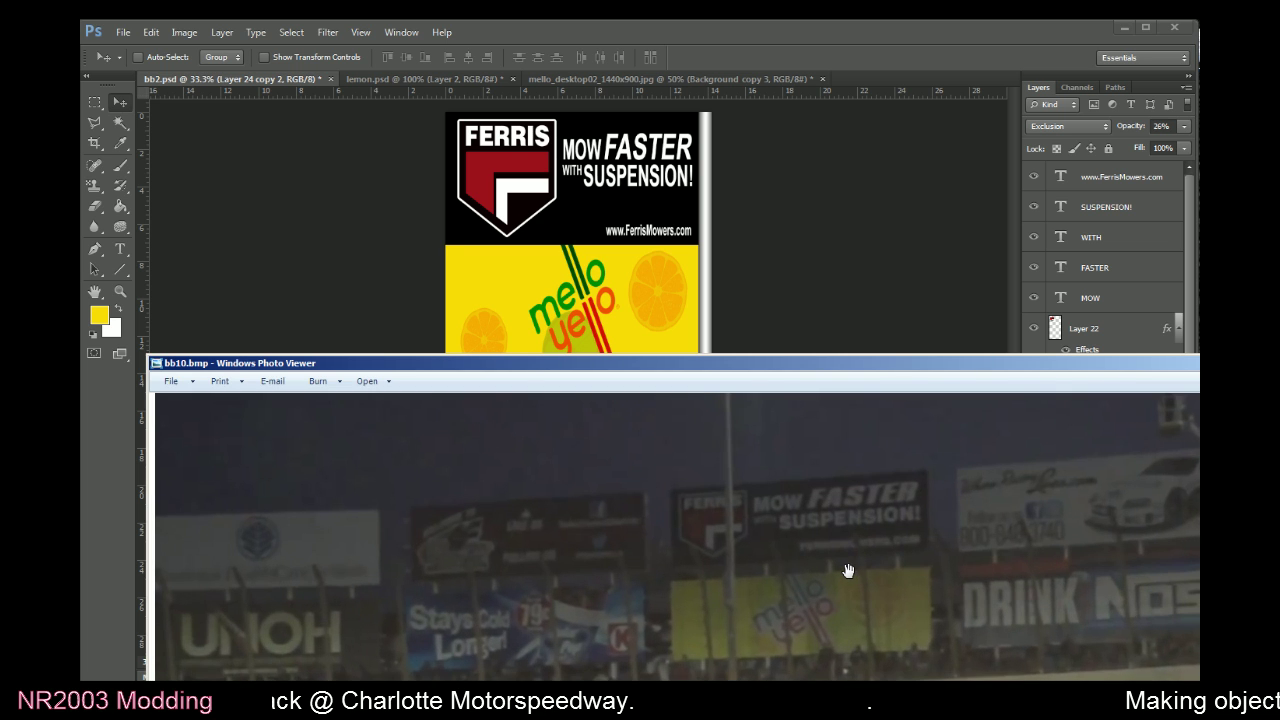
pyautogui.click(759, 245)
pyautogui.moveTo(572, 348); pyautogui.dragTo(612, 355)
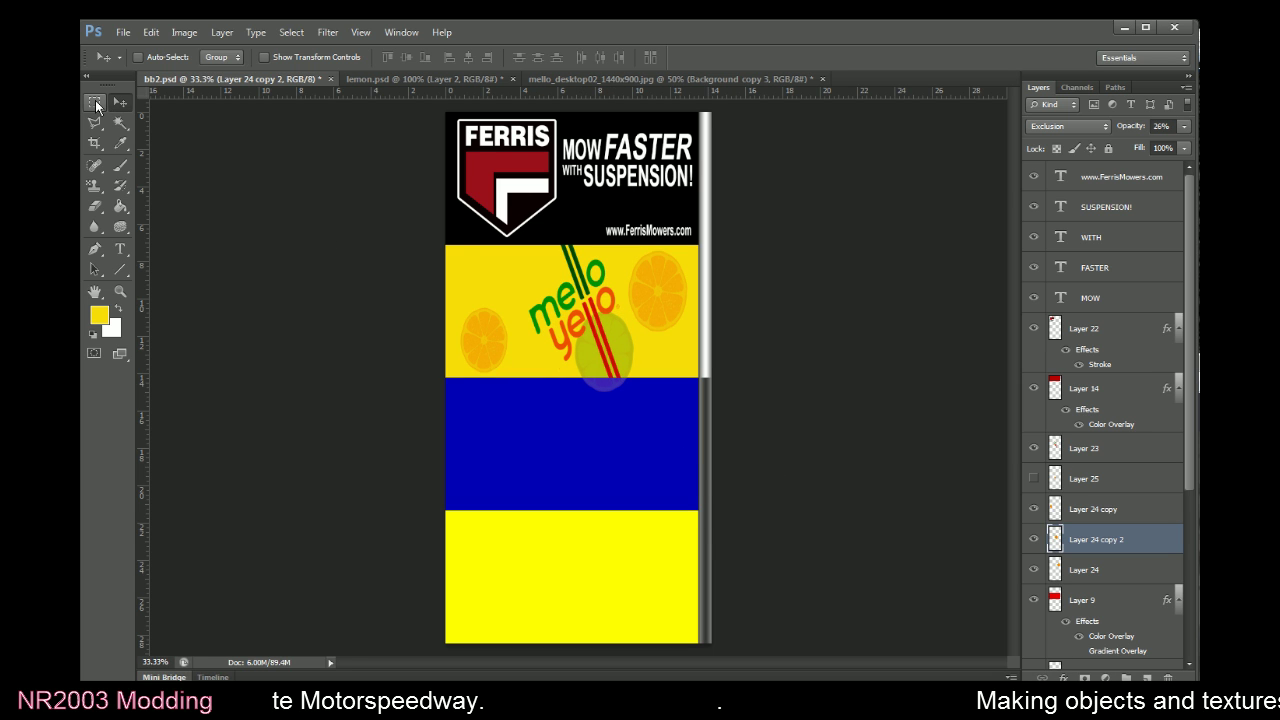
# Duplicate Layer 24 copy 2, place the copy behind the logo's upper left, and compare it with bb10.bmp
pyautogui.click(222, 32)
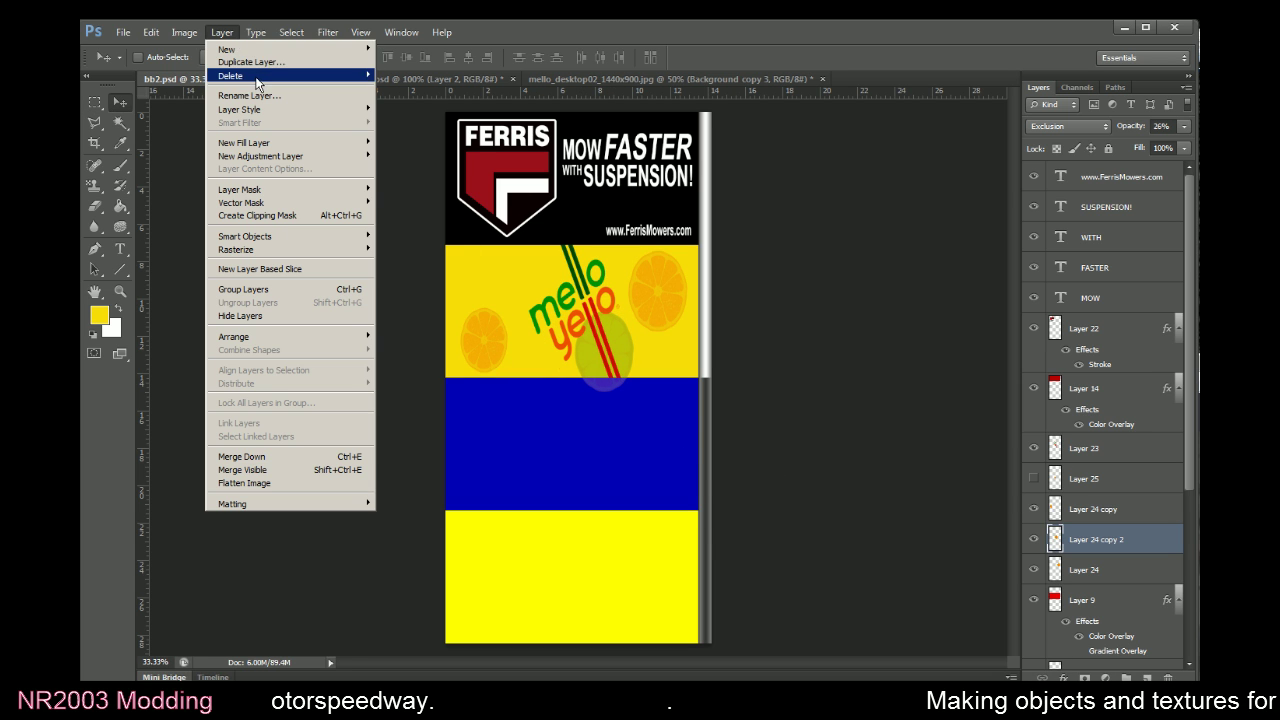
pyautogui.click(252, 62)
pyautogui.click(766, 318)
pyautogui.moveTo(678, 430); pyautogui.dragTo(612, 360)
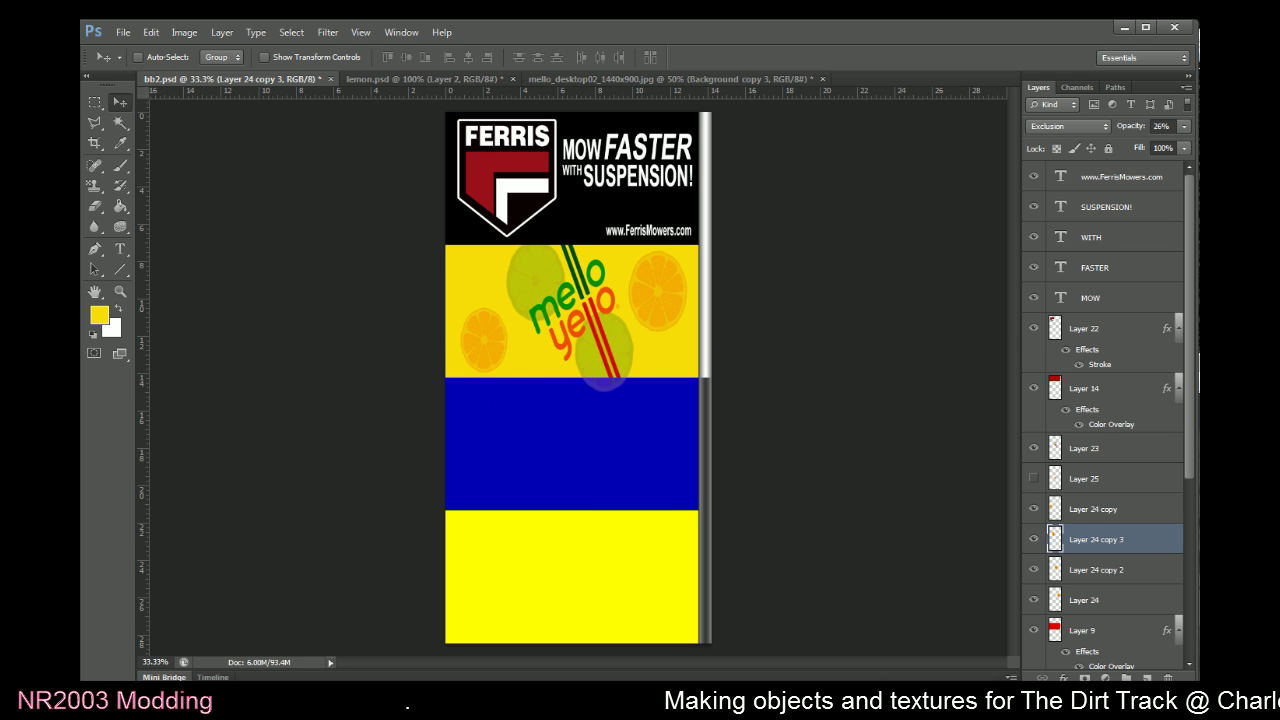
pyautogui.hotkey('alt', 'Tab')
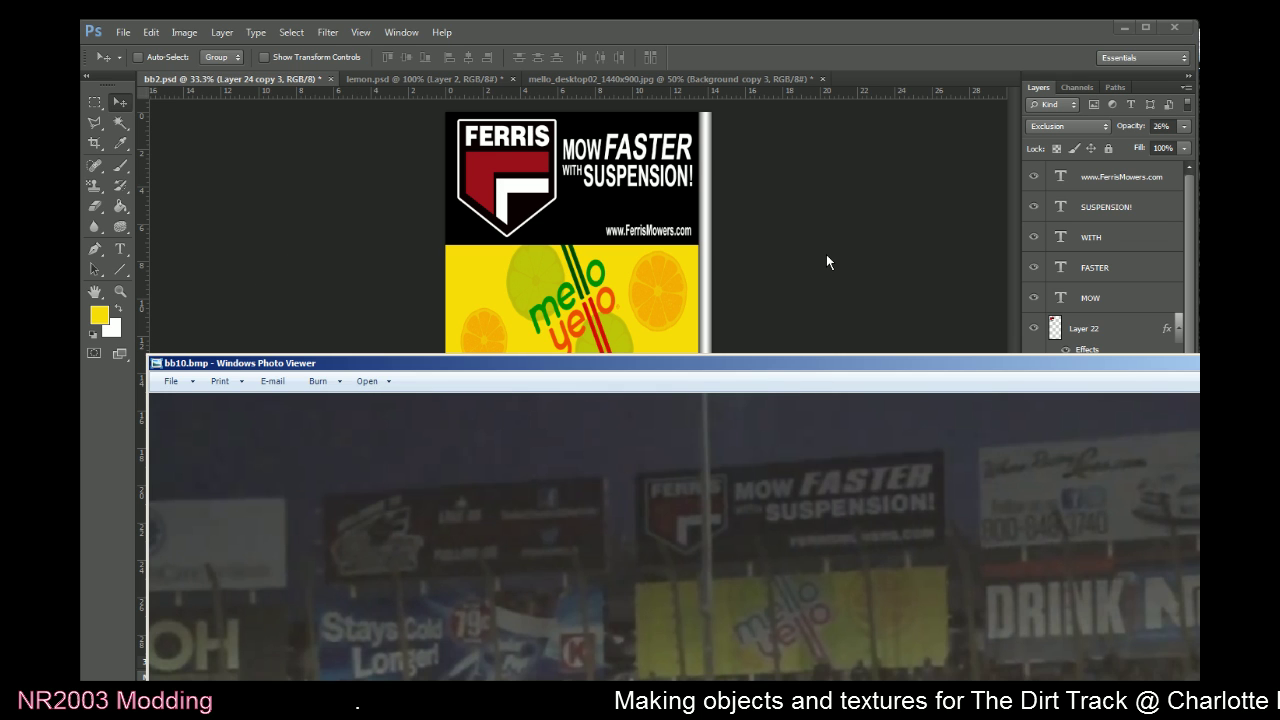
pyautogui.hotkey('alt', 'Tab')
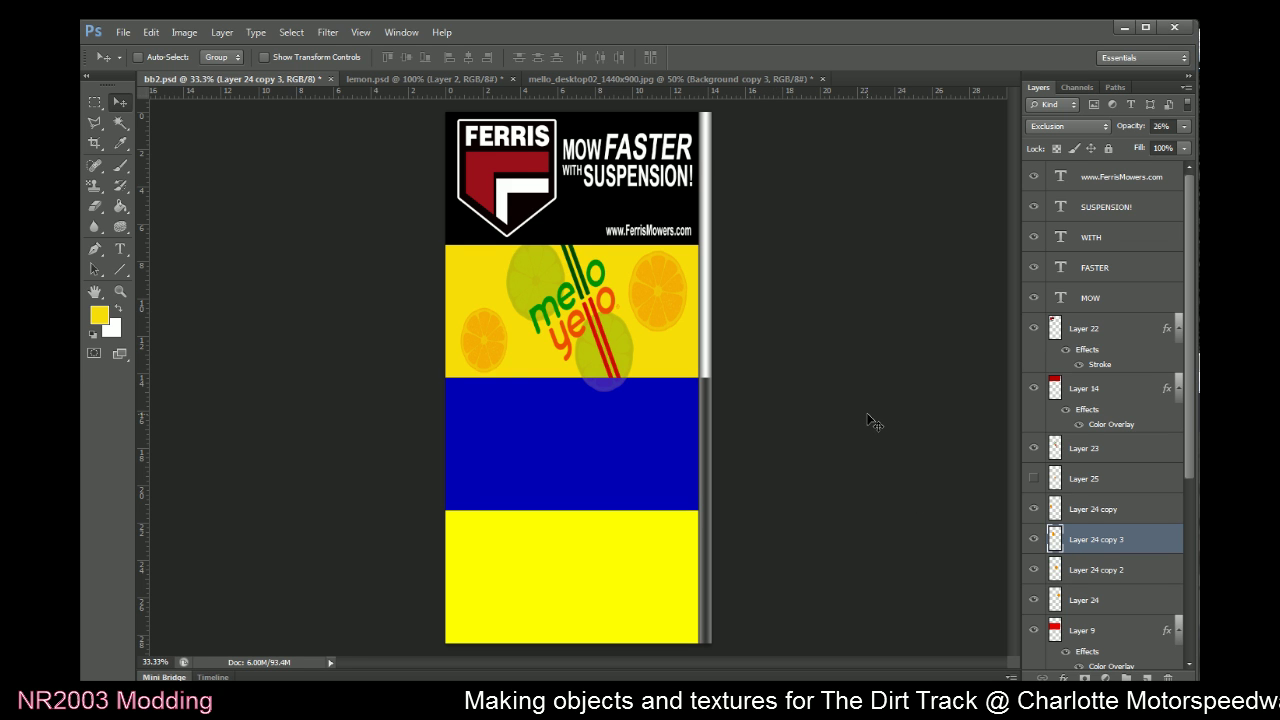
# Select everything outside the Mello Yello background panel on Layer 9 with the Magic Wand
pyautogui.hotkey('ctrl', '-')
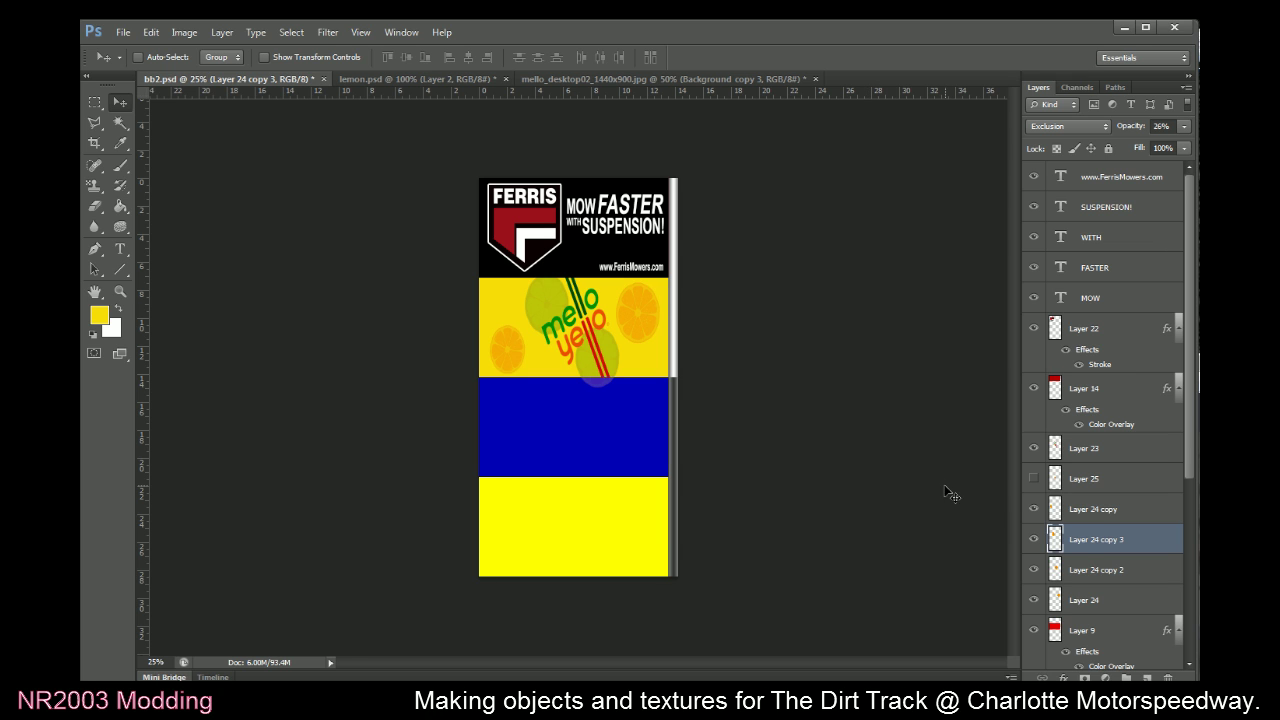
pyautogui.click(1050, 630)
pyautogui.click(120, 122)
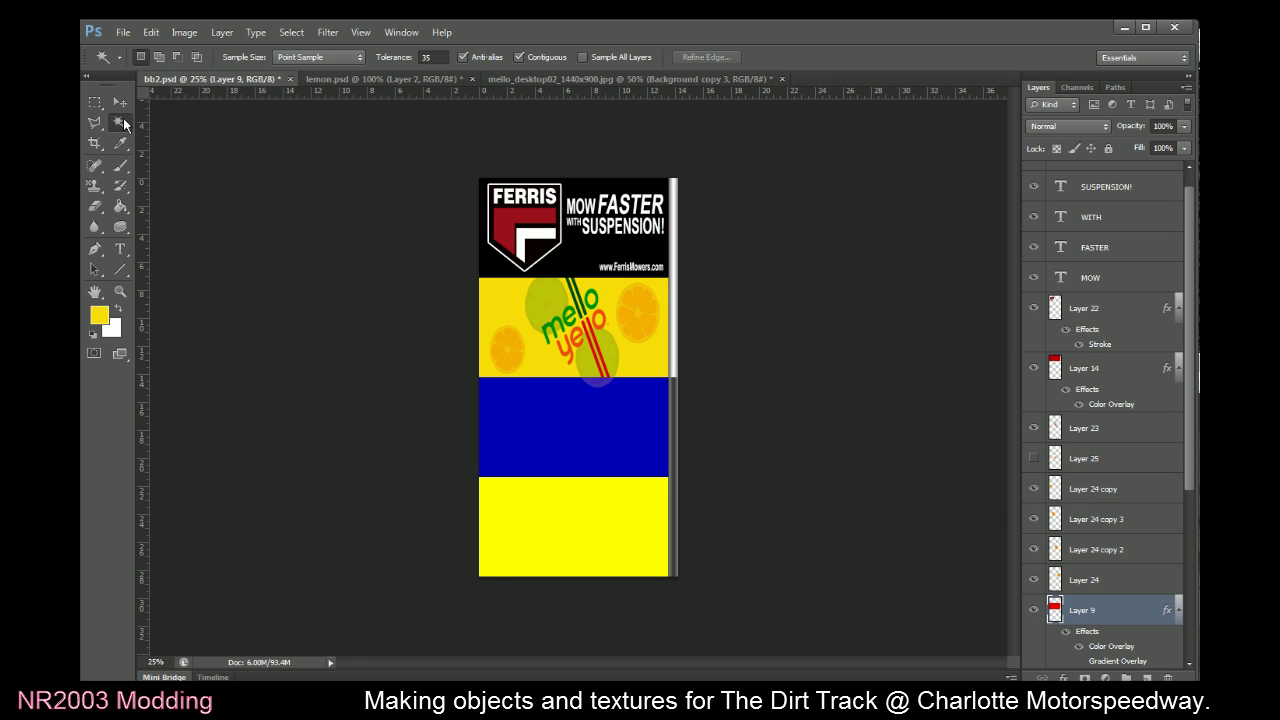
pyautogui.click(631, 455)
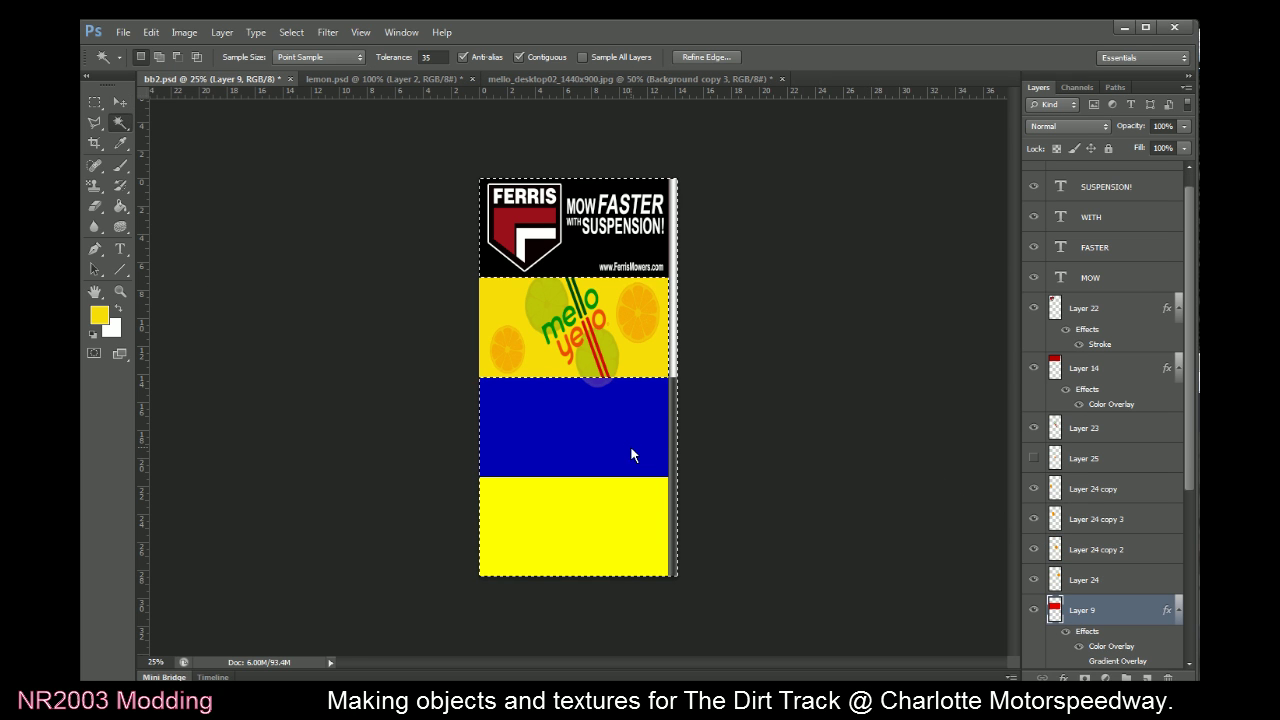
# Try merging the layers from Layer 23 through Layer 24, toggle the merged layer's visibility, and clear the selection
pyautogui.click(1062, 430)
pyautogui.keyDown('shift'); pyautogui.click(1061, 580); pyautogui.keyUp('shift')
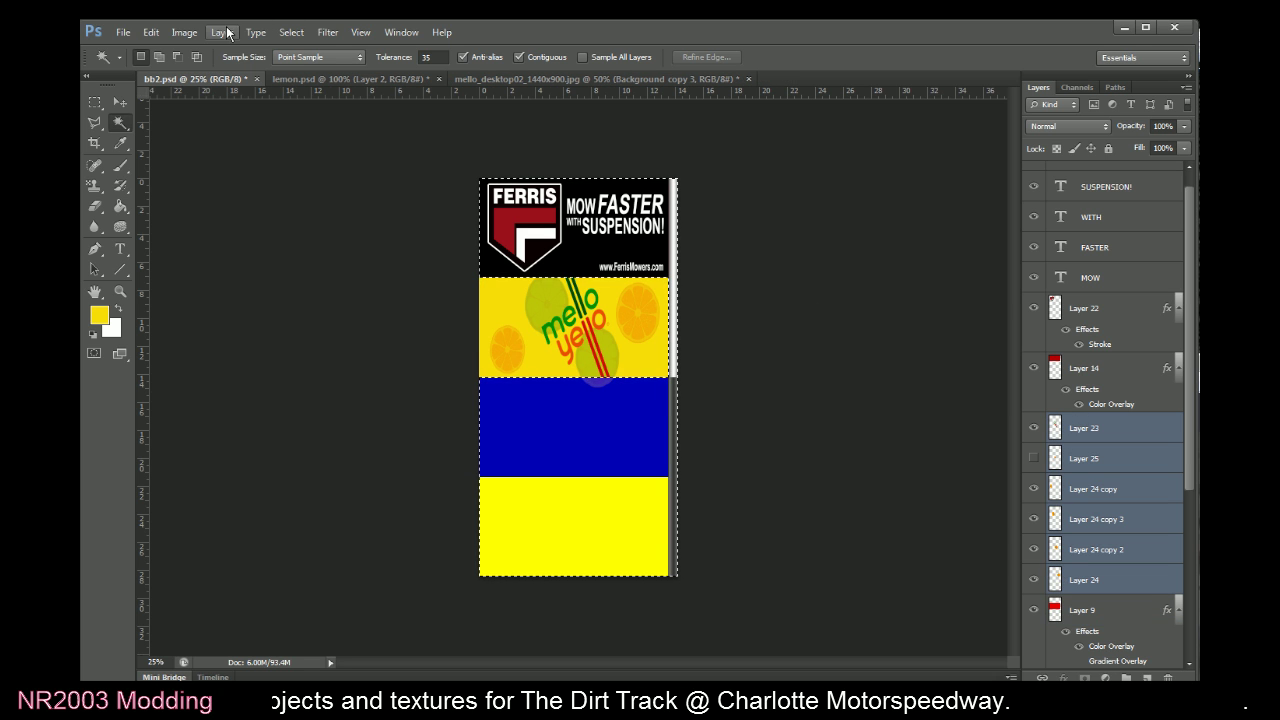
pyautogui.hotkey('ctrl', 'e')
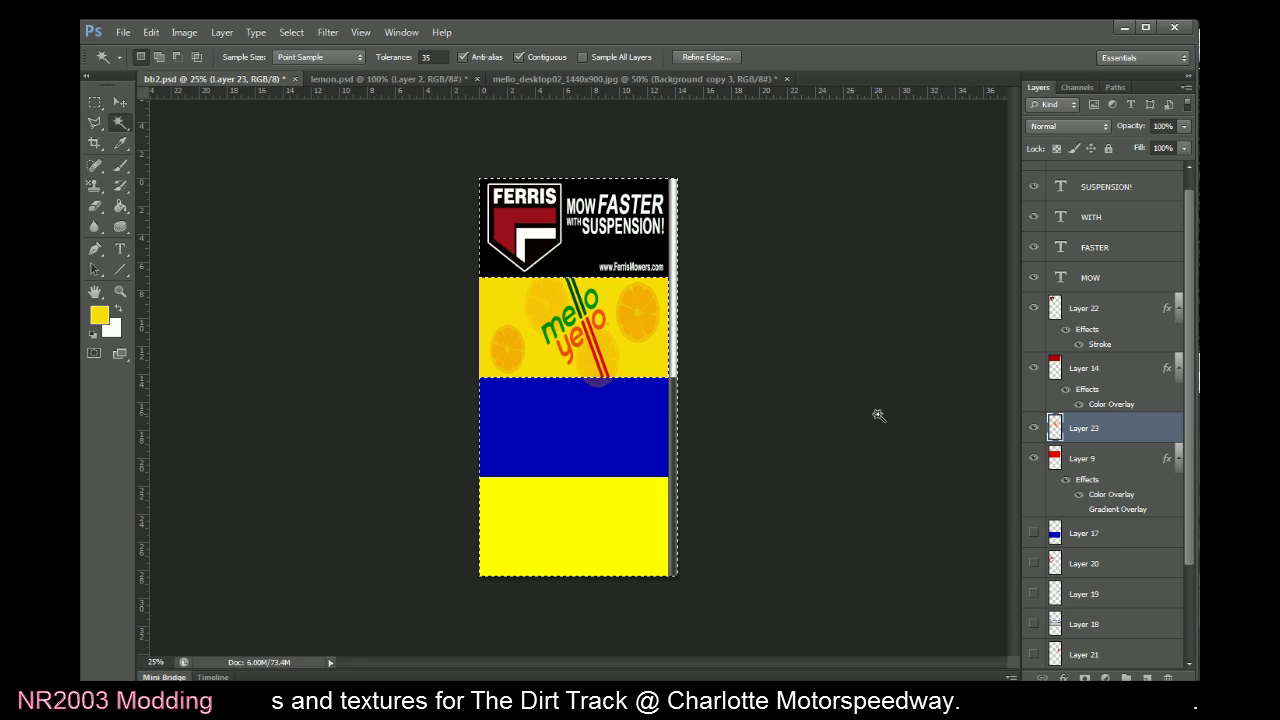
pyautogui.click(1034, 428)
pyautogui.click(1034, 428)
pyautogui.hotkey('ctrl', 'd')
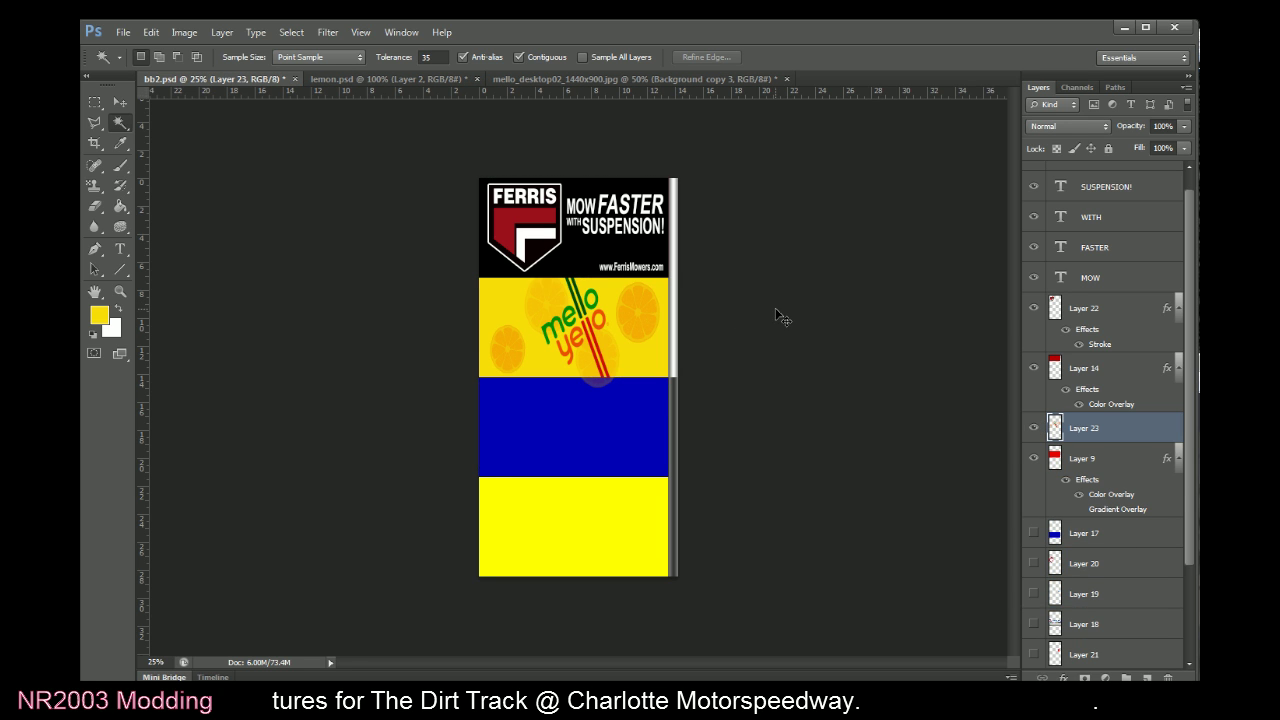
# Undo the deselection and the layer merge, and make Layer 9 the active layer
pyautogui.hotkey('ctrl', 'alt', 'z')
pyautogui.hotkey('ctrl', 'alt', 'z')
pyautogui.hotkey('ctrl', 'alt', 'z')
pyautogui.hotkey('ctrl', 'alt', 'z')
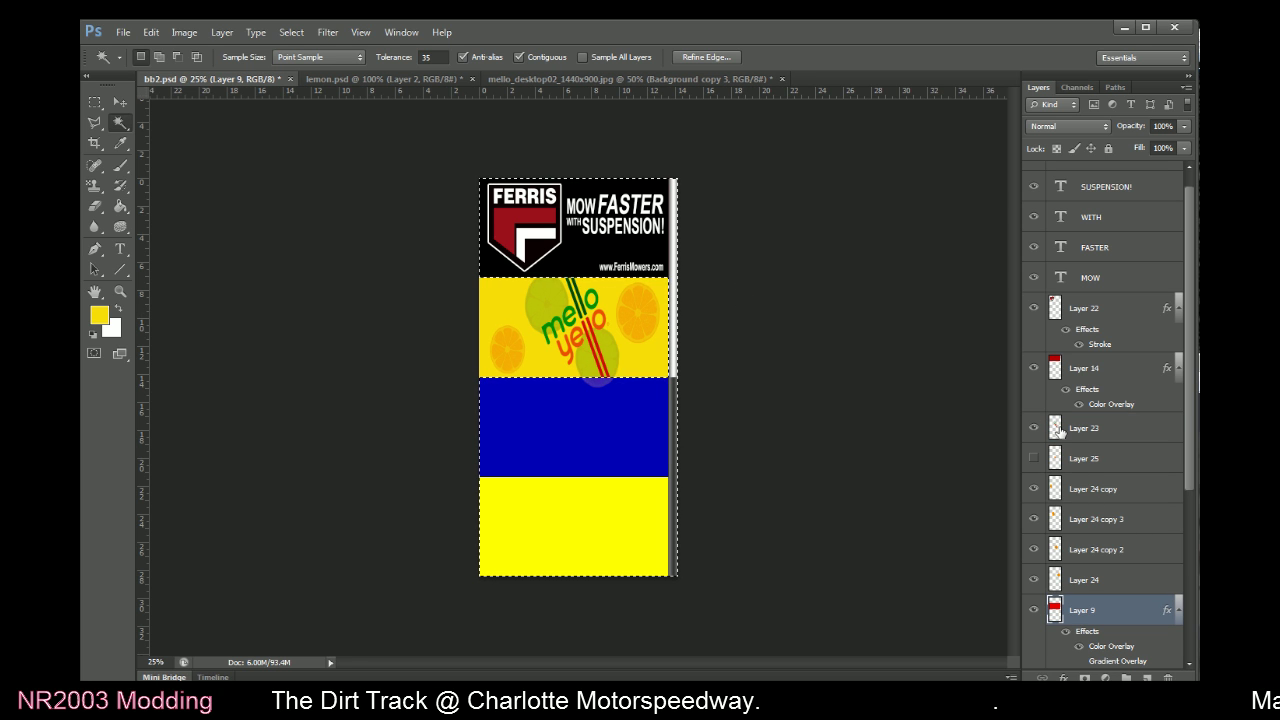
pyautogui.click(1056, 580)
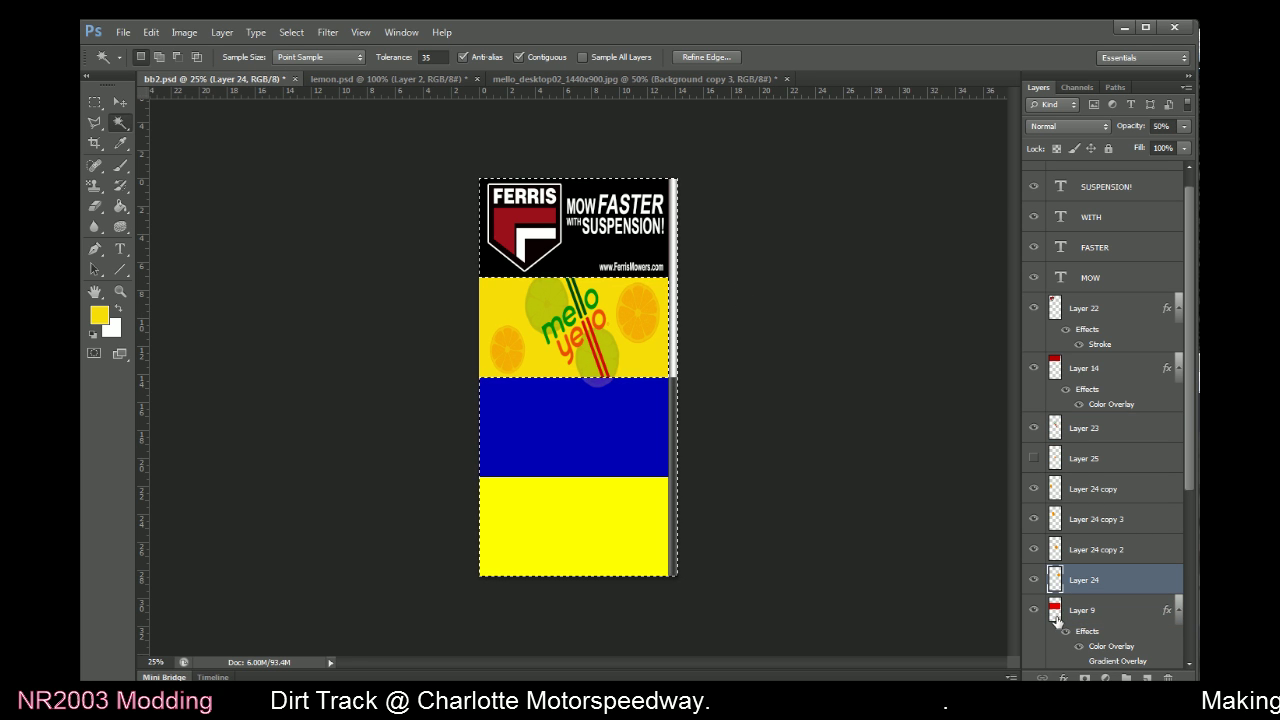
pyautogui.click(1057, 618)
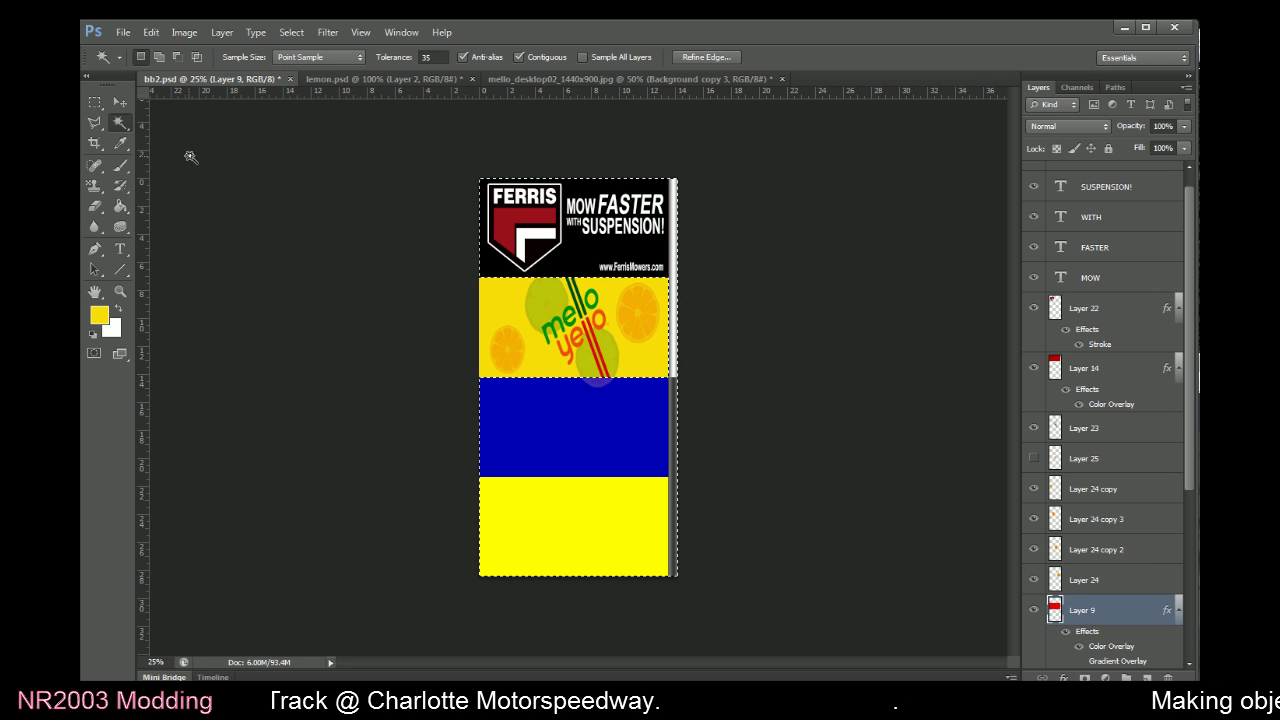
# Identify the slice layers behind the logo and trim Layer 24 copy 2 and Layer 24 copy 3 to the Mello Yello panel
pyautogui.click(1034, 580)
pyautogui.click(1034, 550)
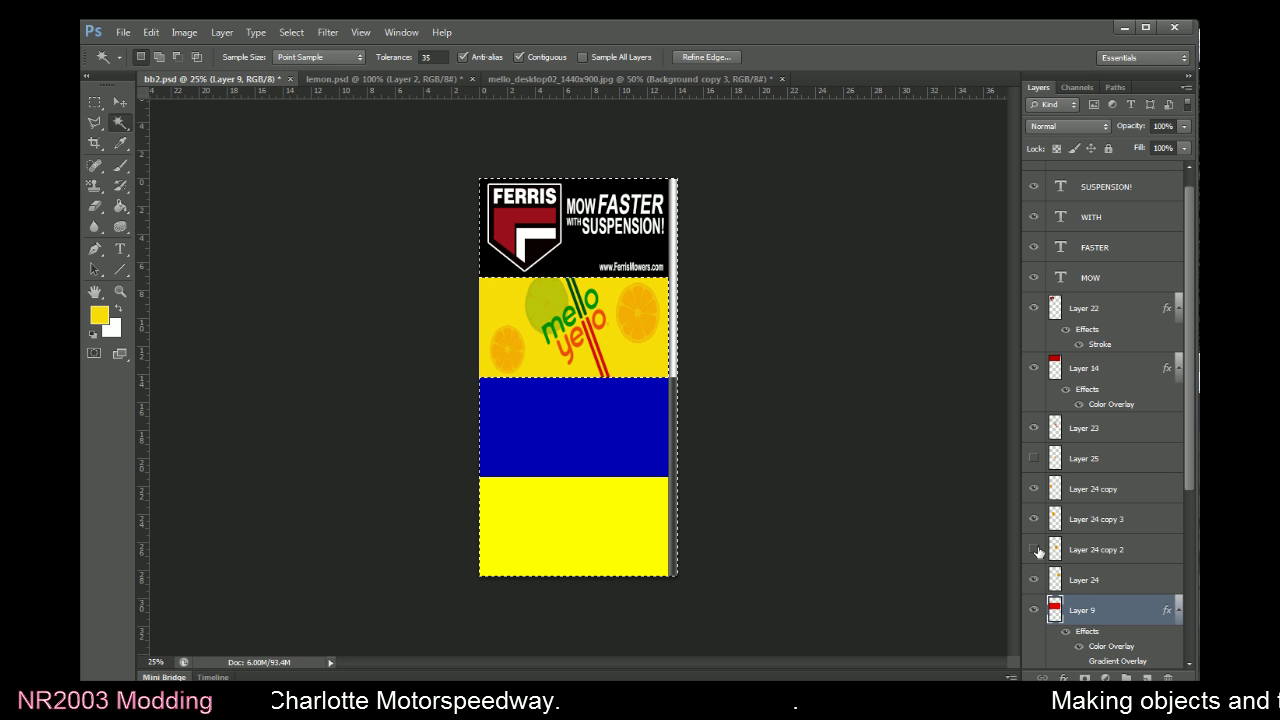
pyautogui.click(1061, 554)
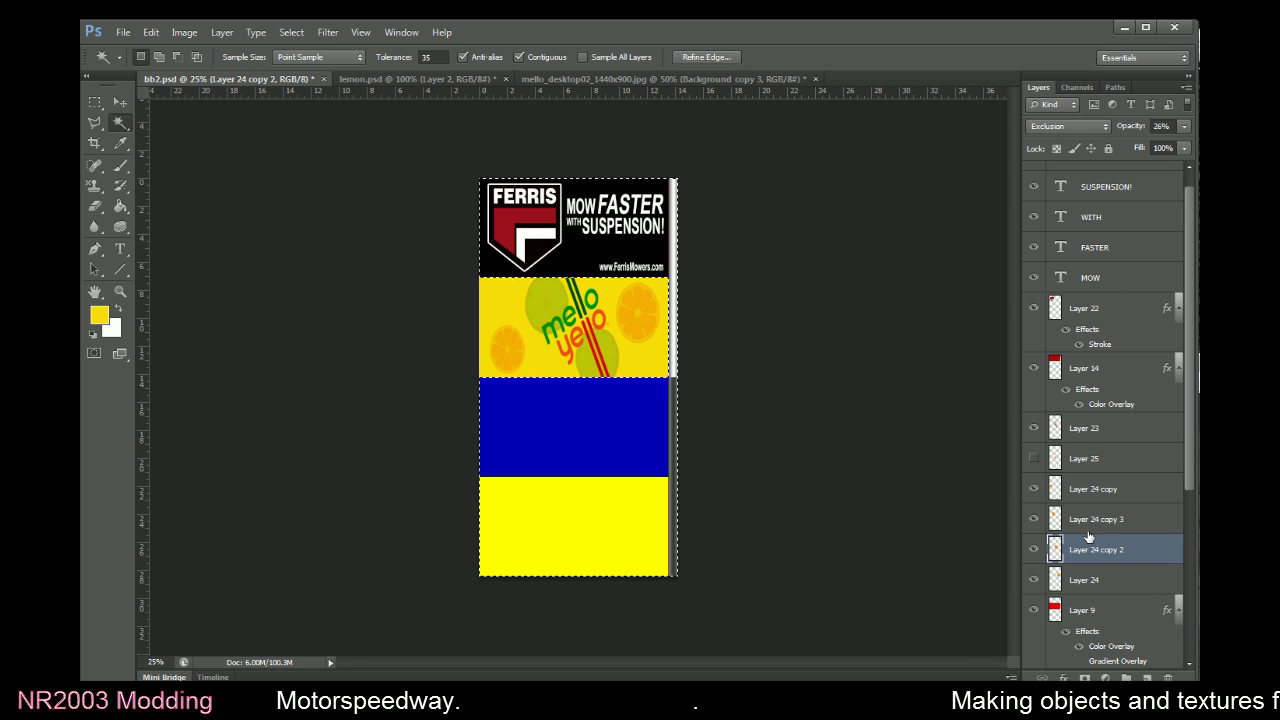
pyautogui.click(1056, 519)
pyautogui.click(1033, 520)
pyautogui.click(1033, 520)
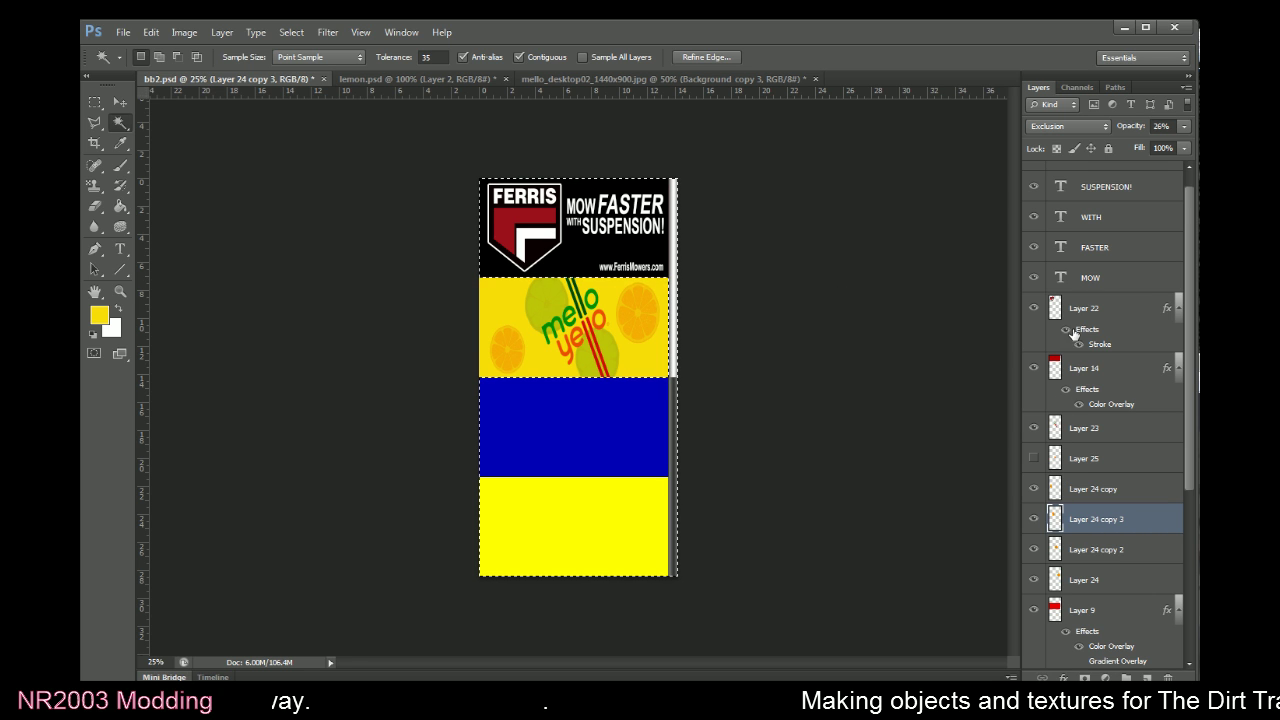
# Check the Mello Yello logo's layer, make Layer 23 active, and clear the selection
pyautogui.scroll(-2, 1064, 438)
pyautogui.scroll(1, 1064, 438)
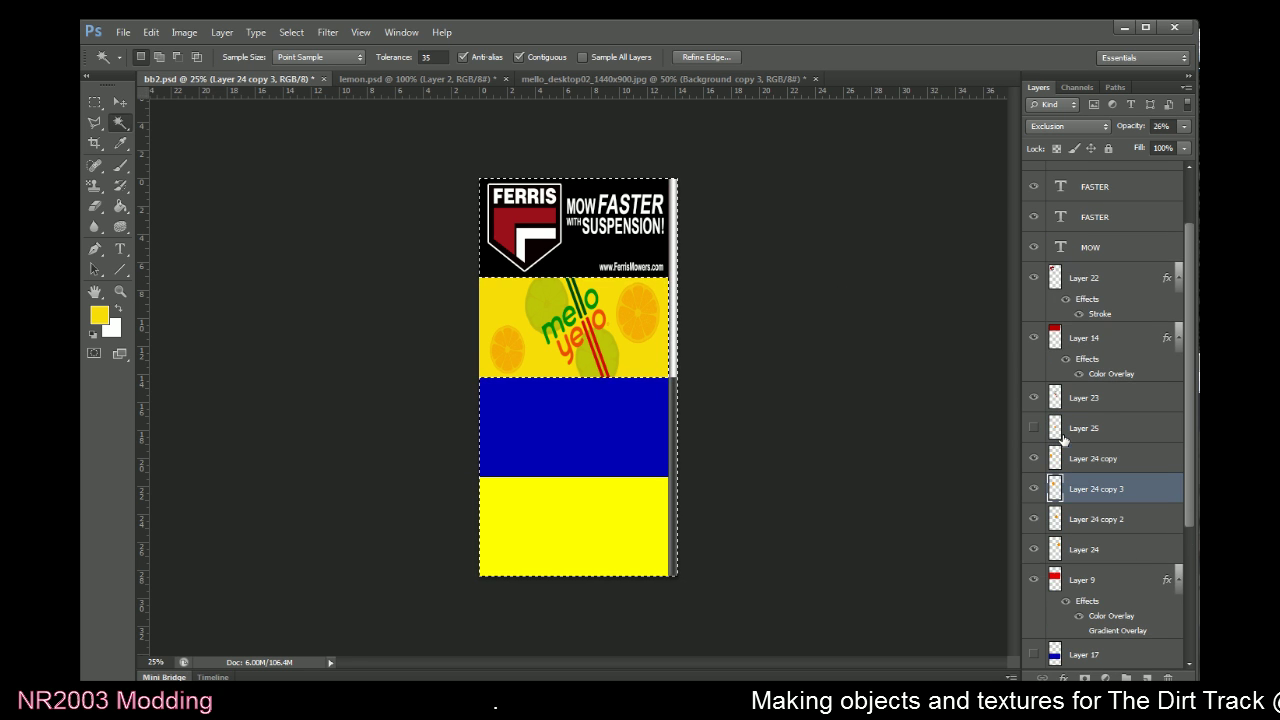
pyautogui.click(1035, 398)
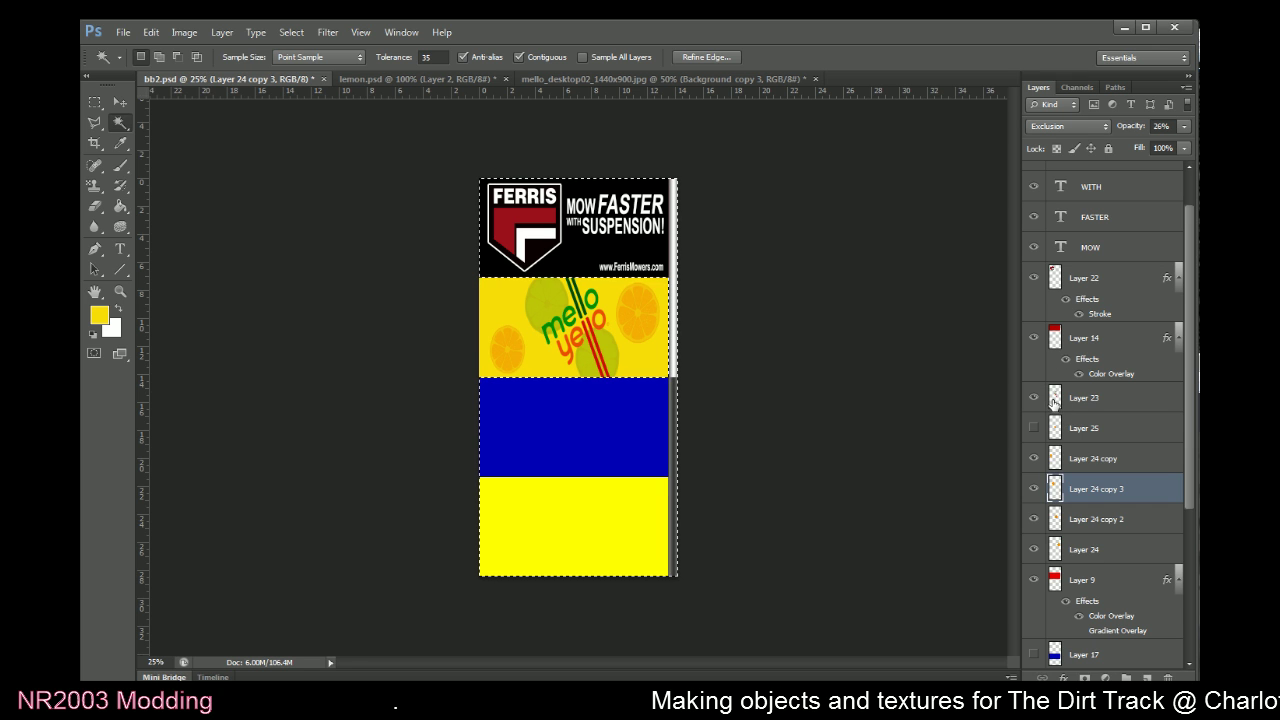
pyautogui.click(1053, 401)
pyautogui.hotkey('ctrl', 'd')
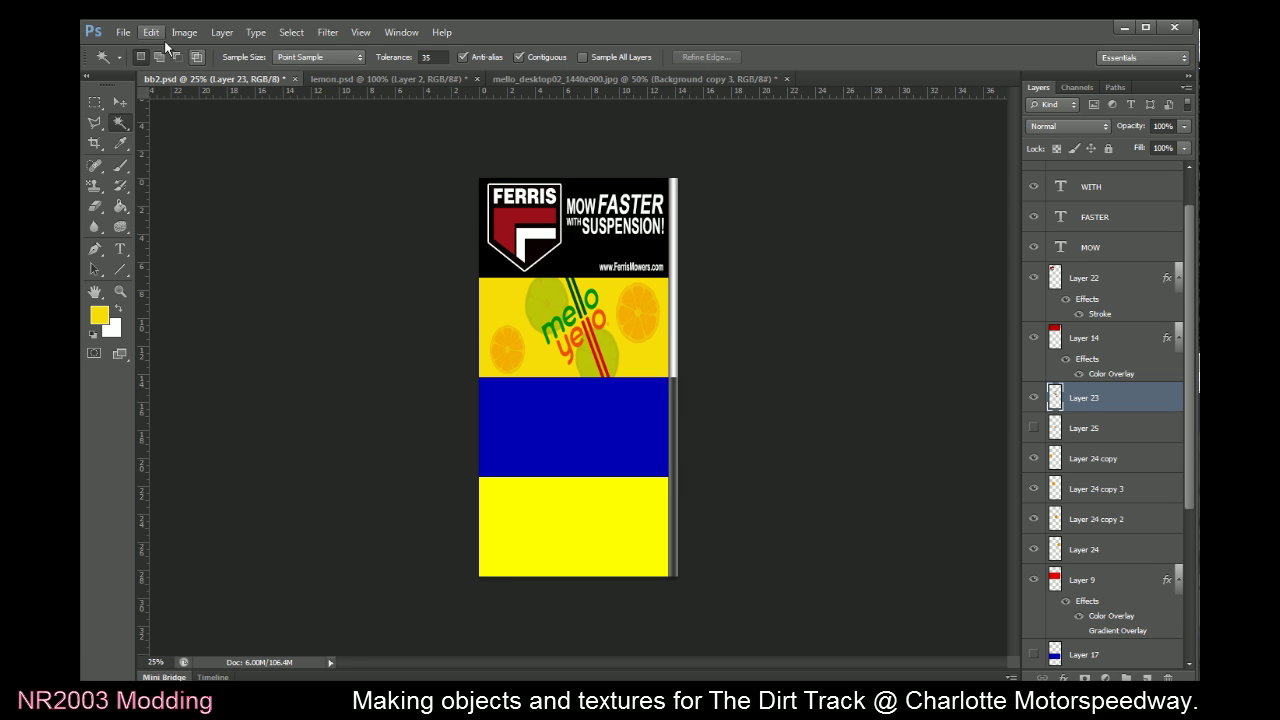
# Save the layered bb2.psd and flatten the image, discarding the hidden layers
pyautogui.click(123, 32)
pyautogui.click(126, 188)
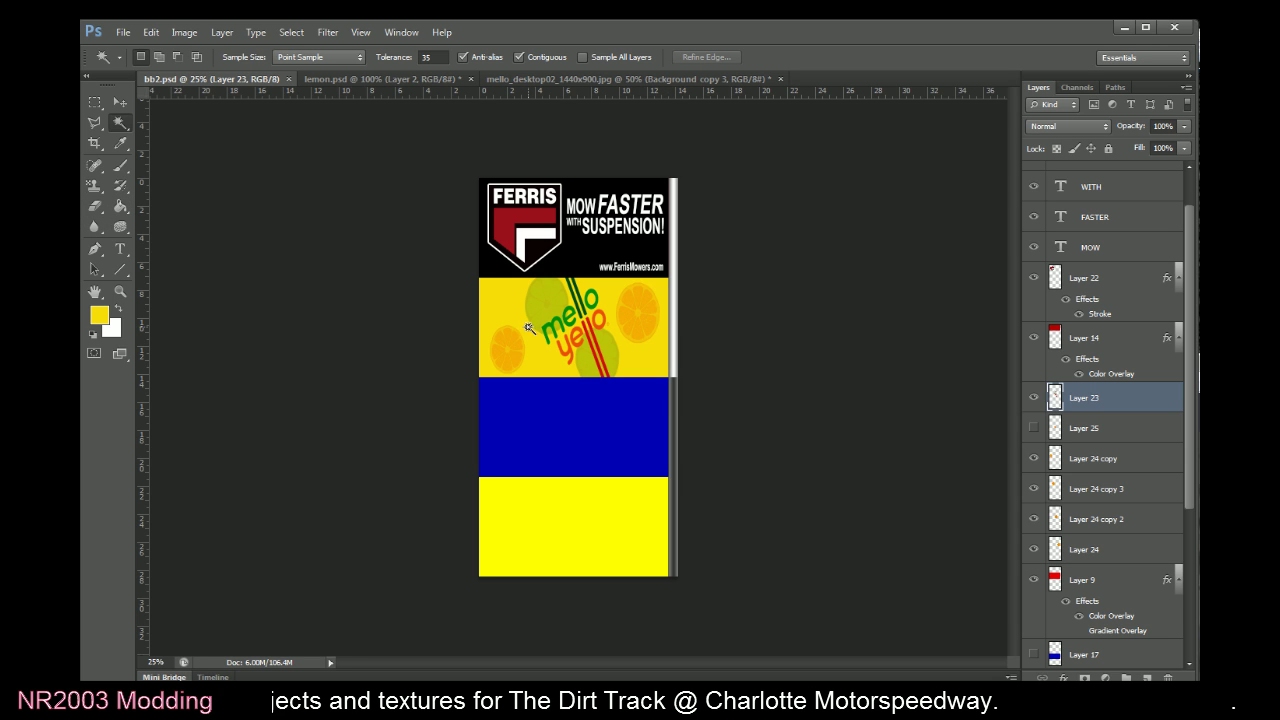
pyautogui.click(221, 36)
pyautogui.click(273, 485)
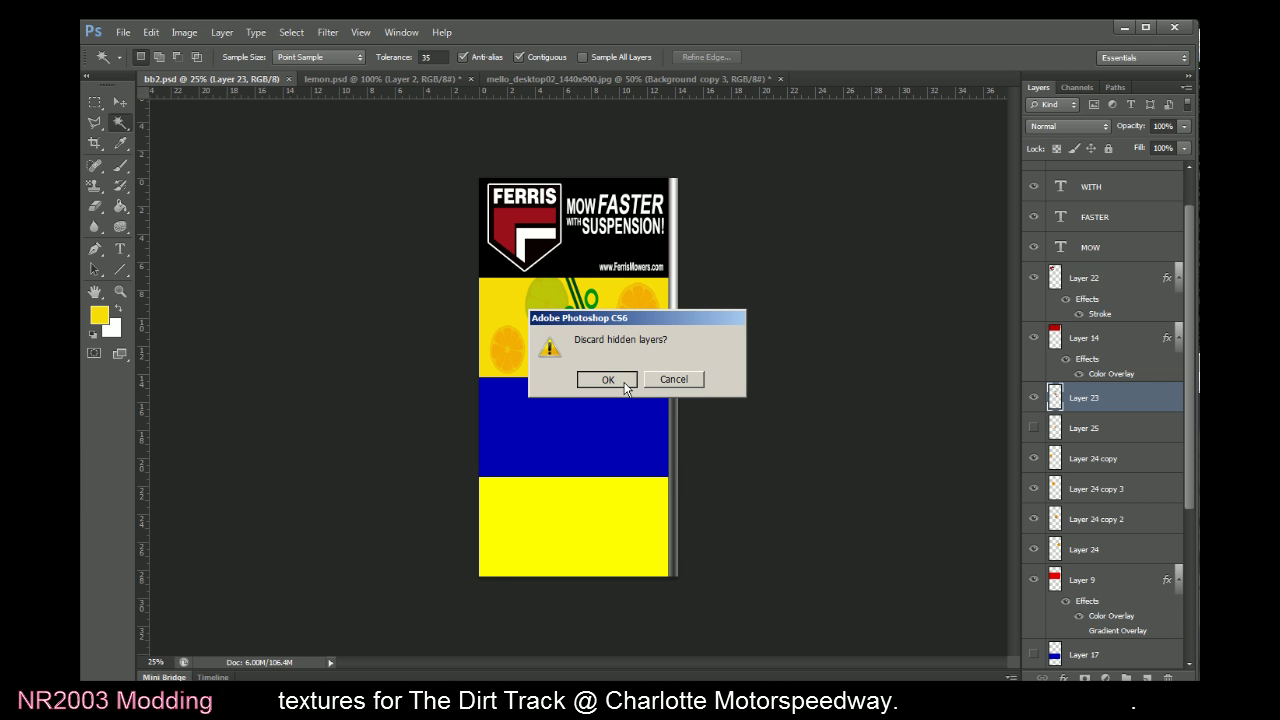
pyautogui.click(607, 380)
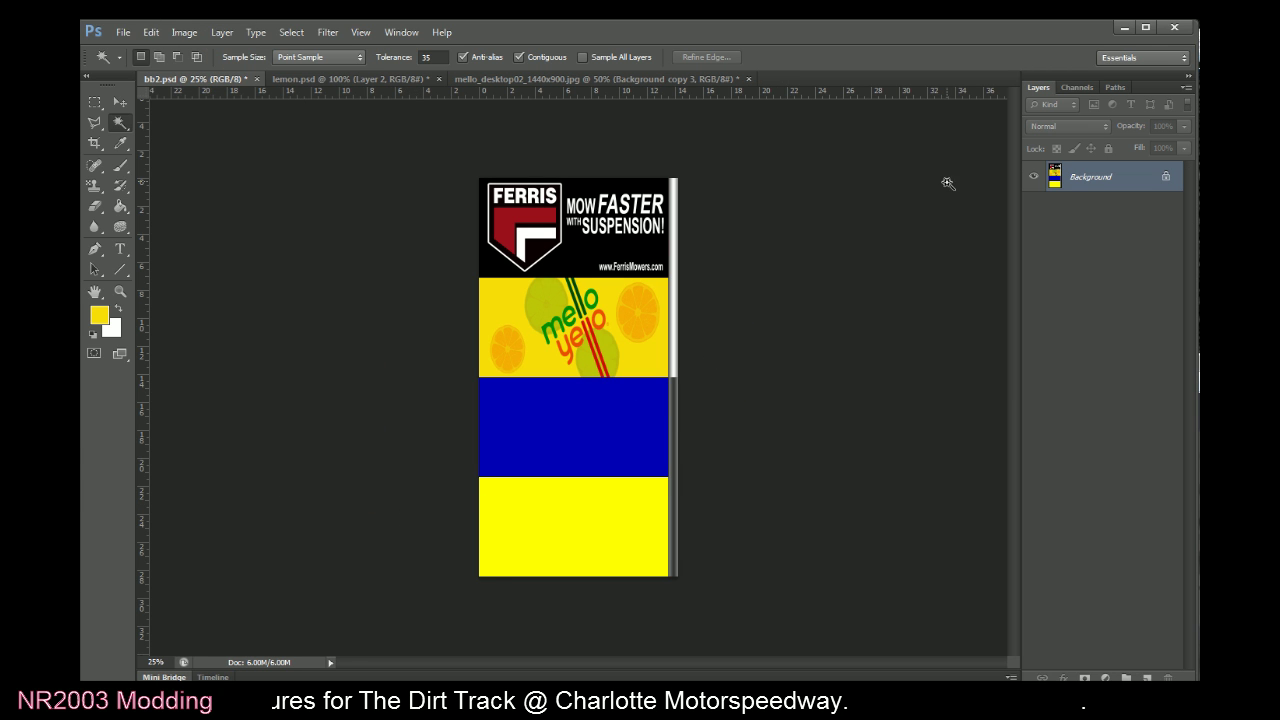
# Save the flattened billboard texture to the Desktop in BMP format, keeping the bb2 name
pyautogui.click(123, 32)
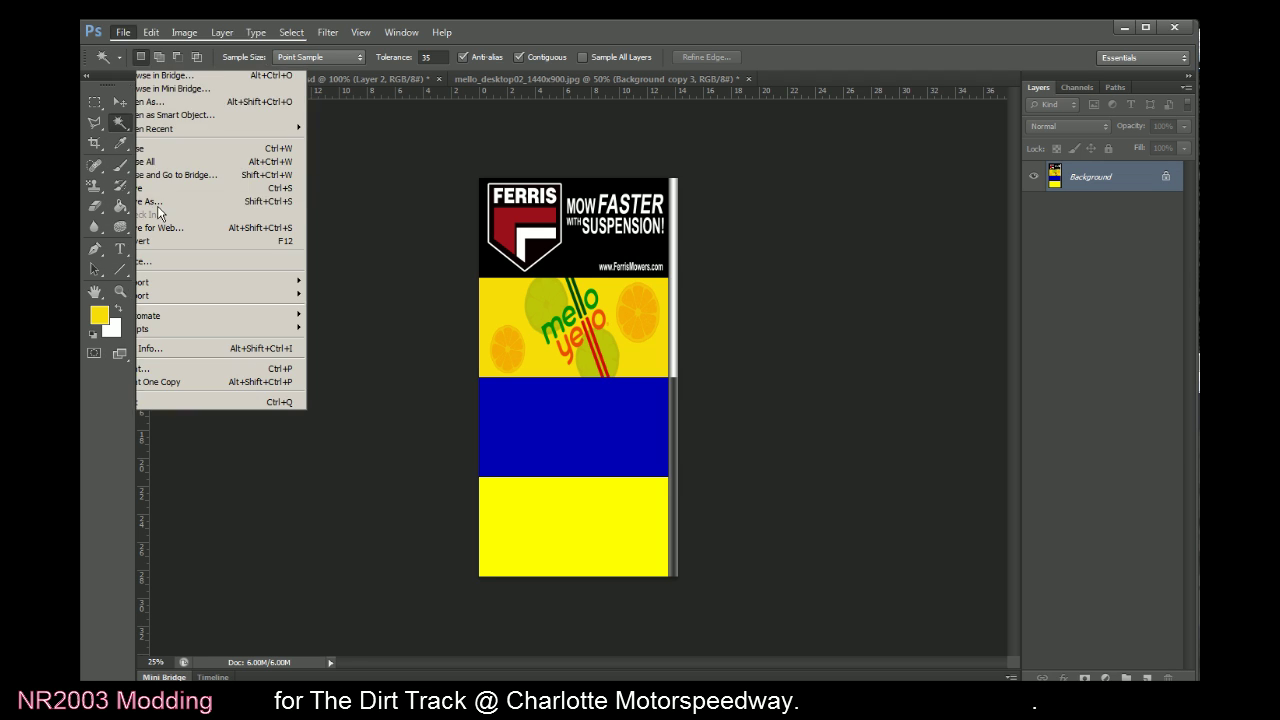
pyautogui.click(150, 202)
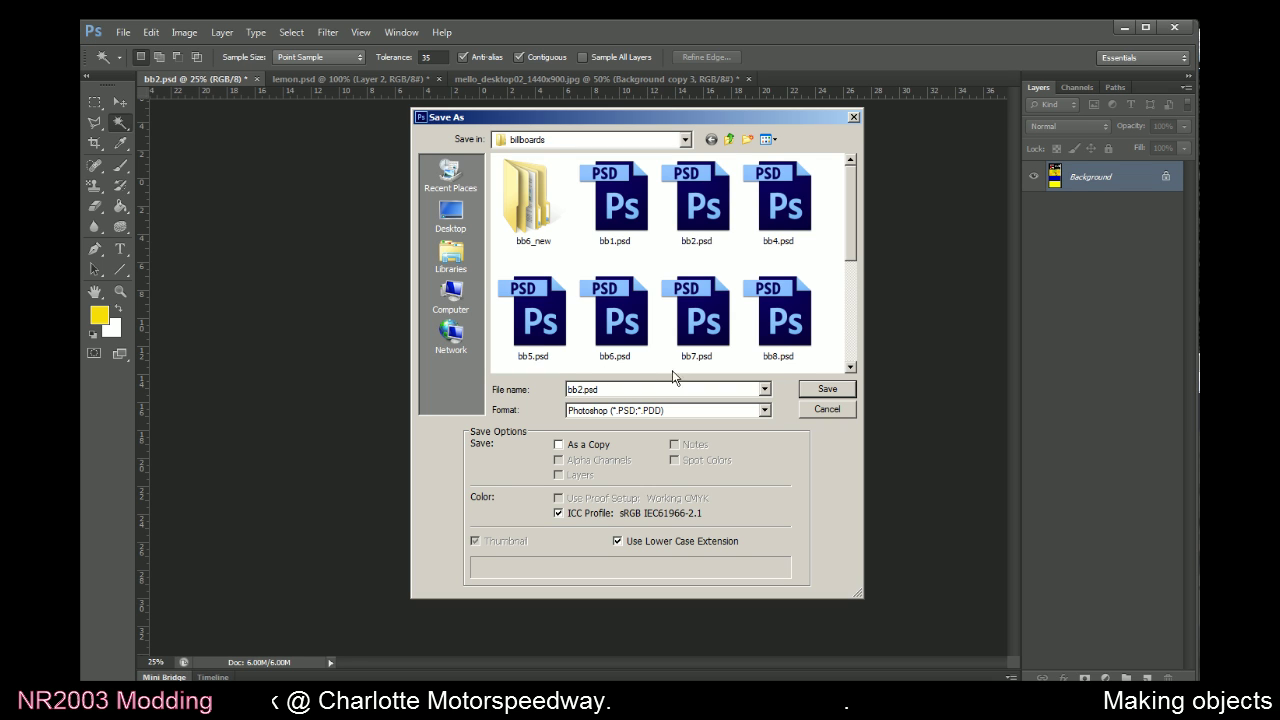
pyautogui.click(451, 215)
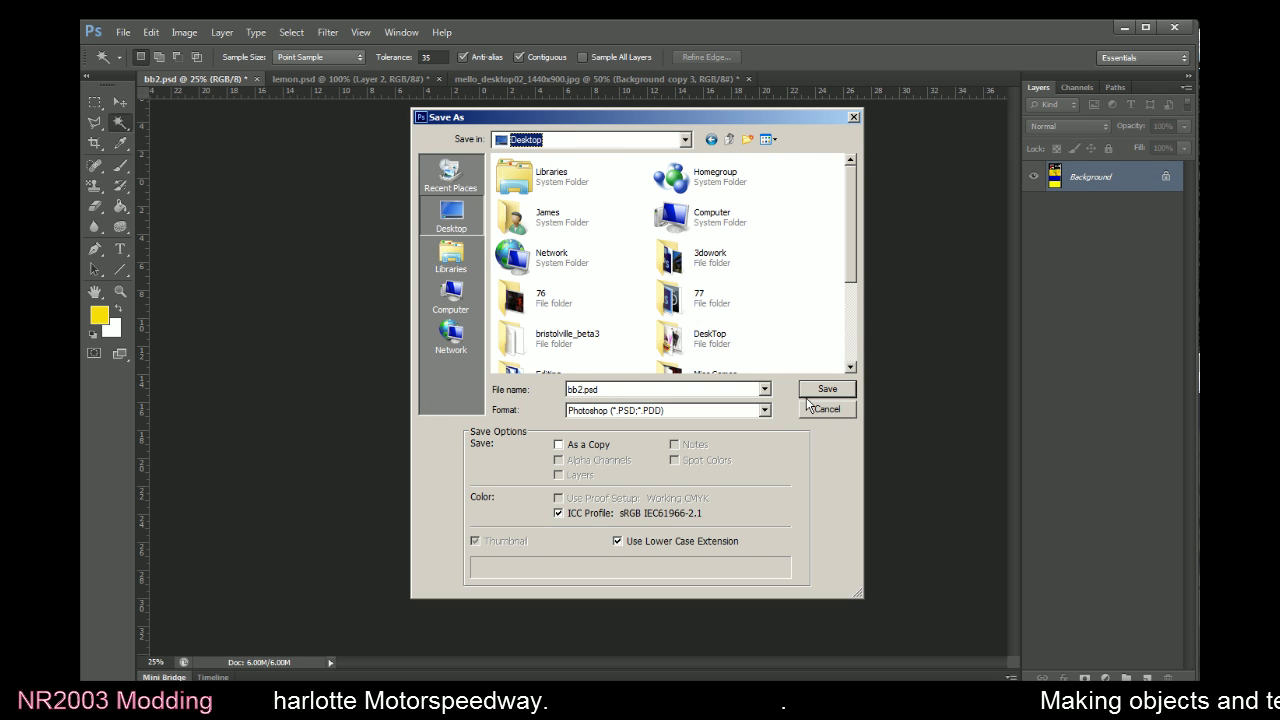
pyautogui.click(764, 410)
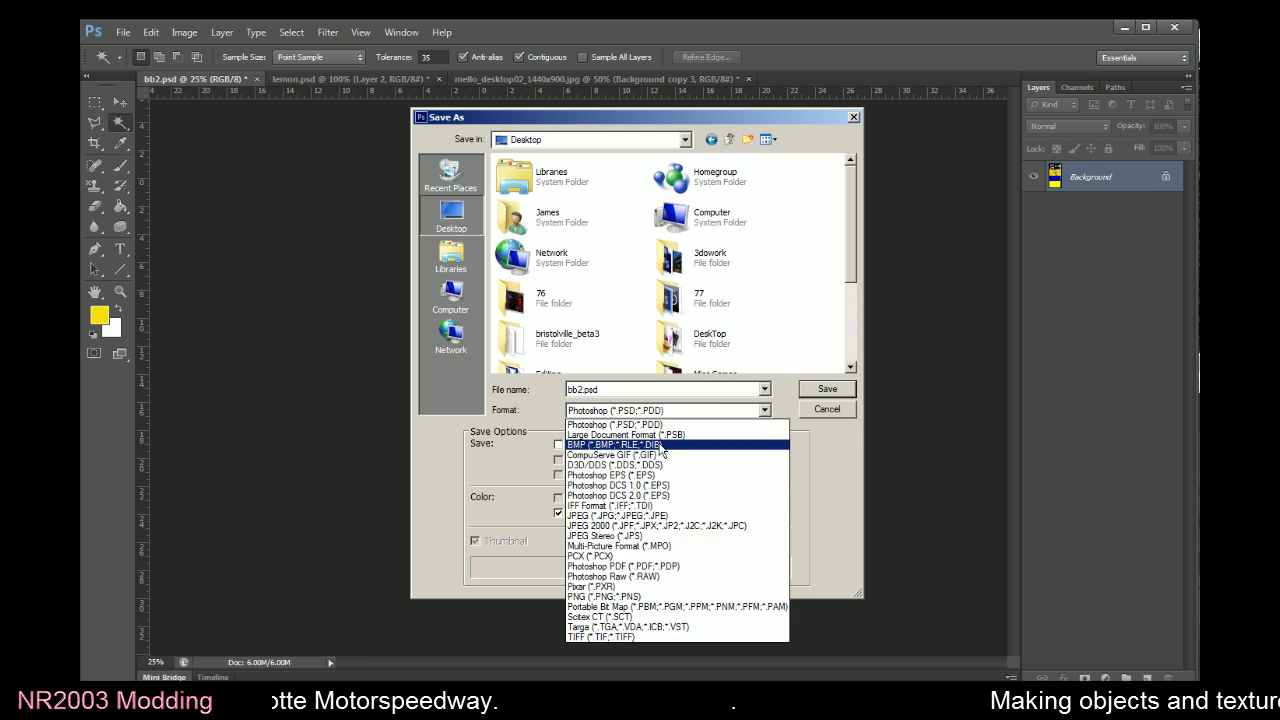
pyautogui.click(662, 444)
pyautogui.click(827, 389)
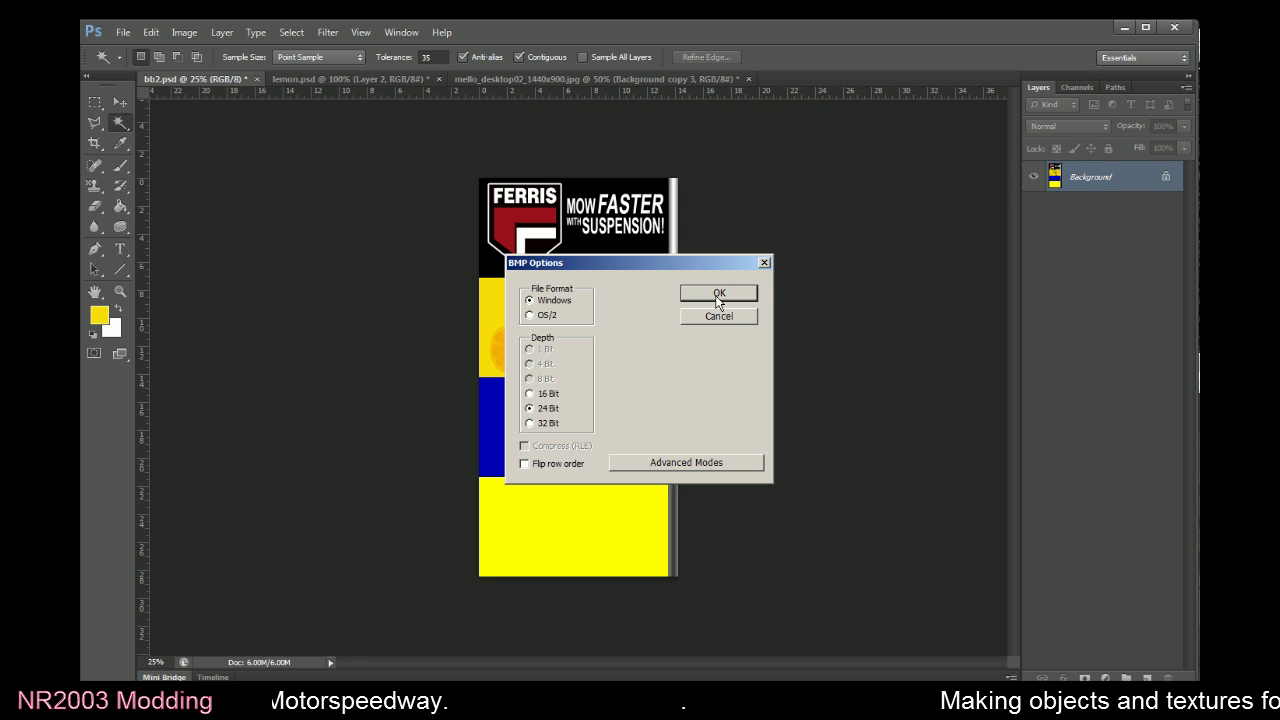
# Save bb2 as a 24-bit Windows BMP and quit Photoshop, discarding the changes to the other open documents
pyautogui.click(718, 294)
pyautogui.click(1174, 27)
pyautogui.click(646, 386)
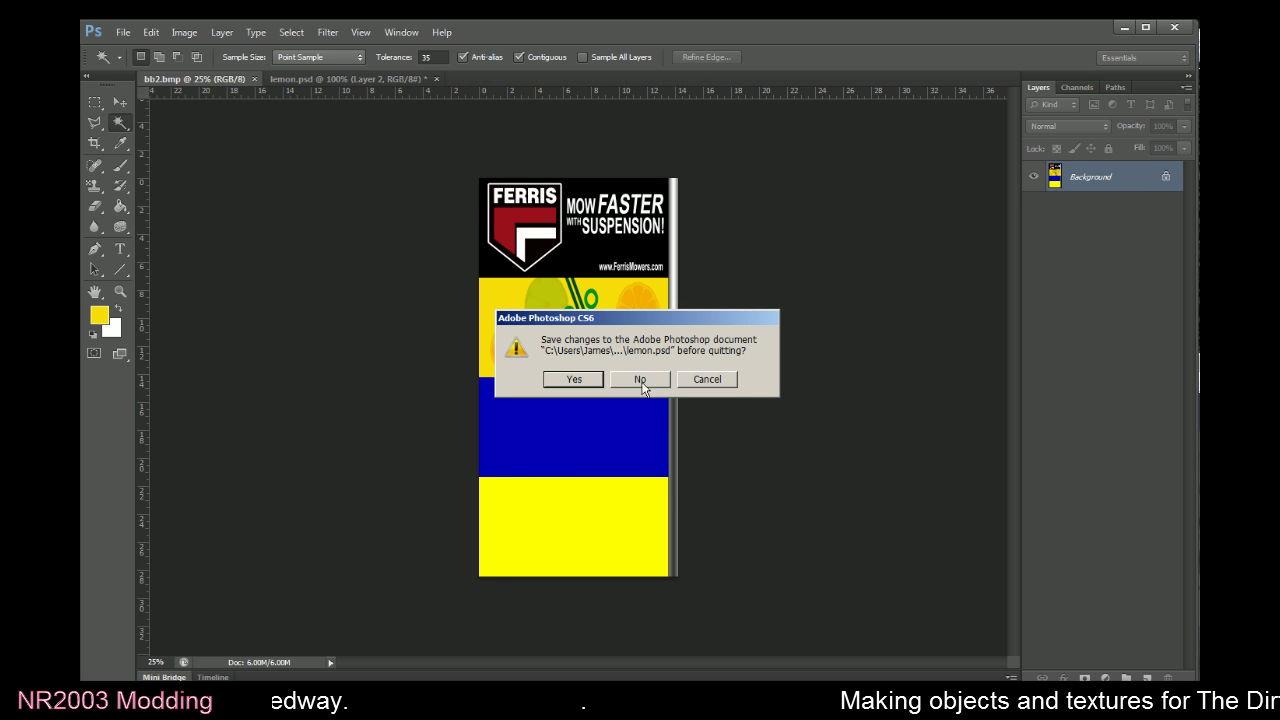
pyautogui.click(634, 381)
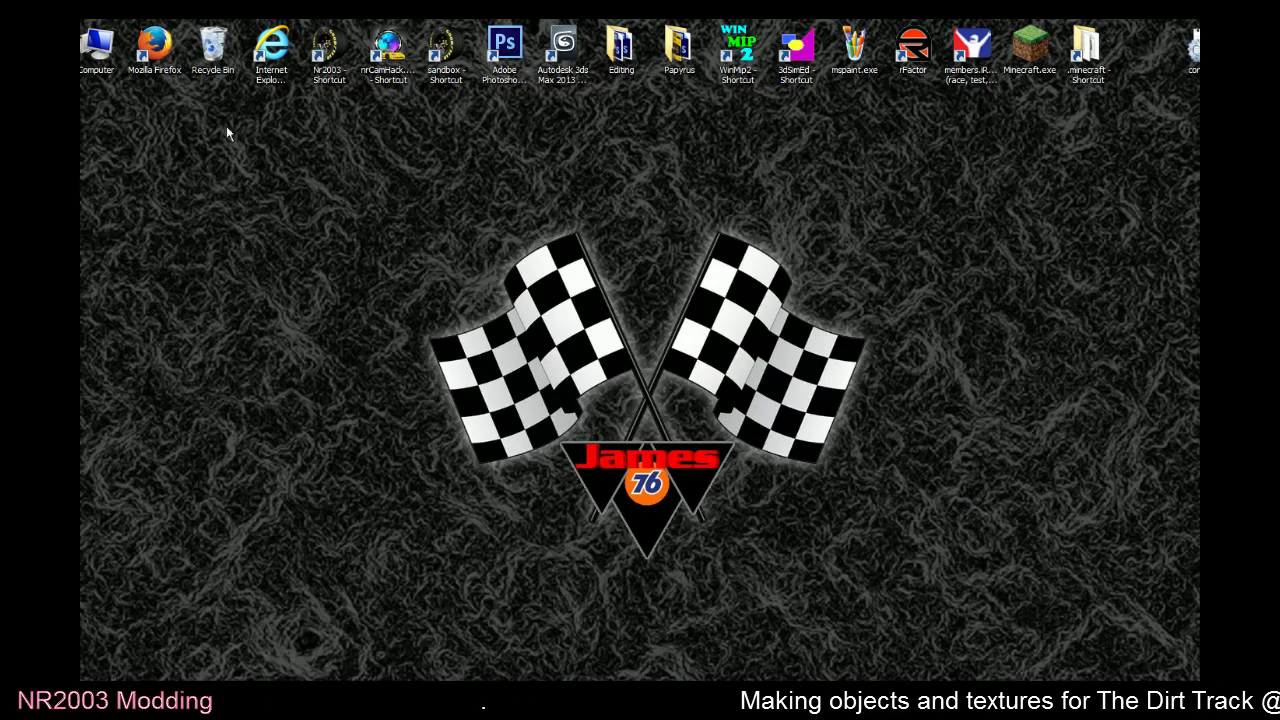
# Load bb2.bmp in WinMip 2, convert it to the mip format, save it as bb2.mip and close the program
pyautogui.click(741, 55)
pyautogui.click(656, 146)
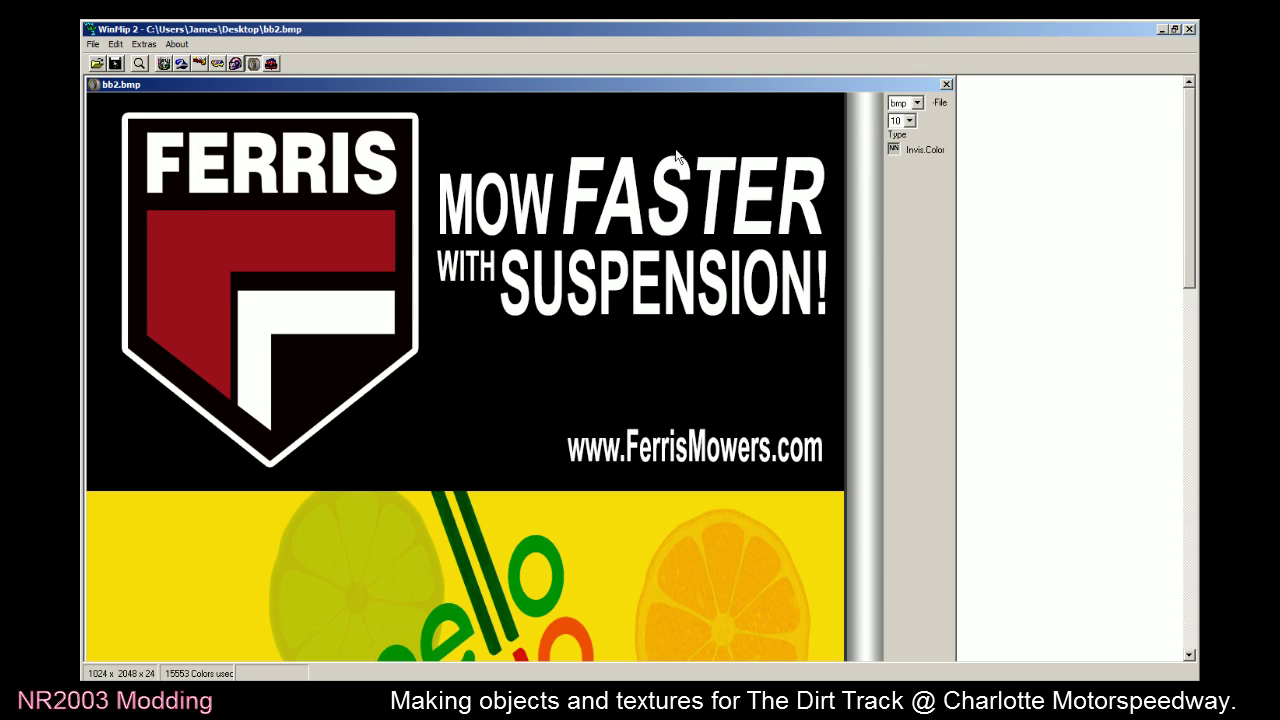
pyautogui.click(902, 104)
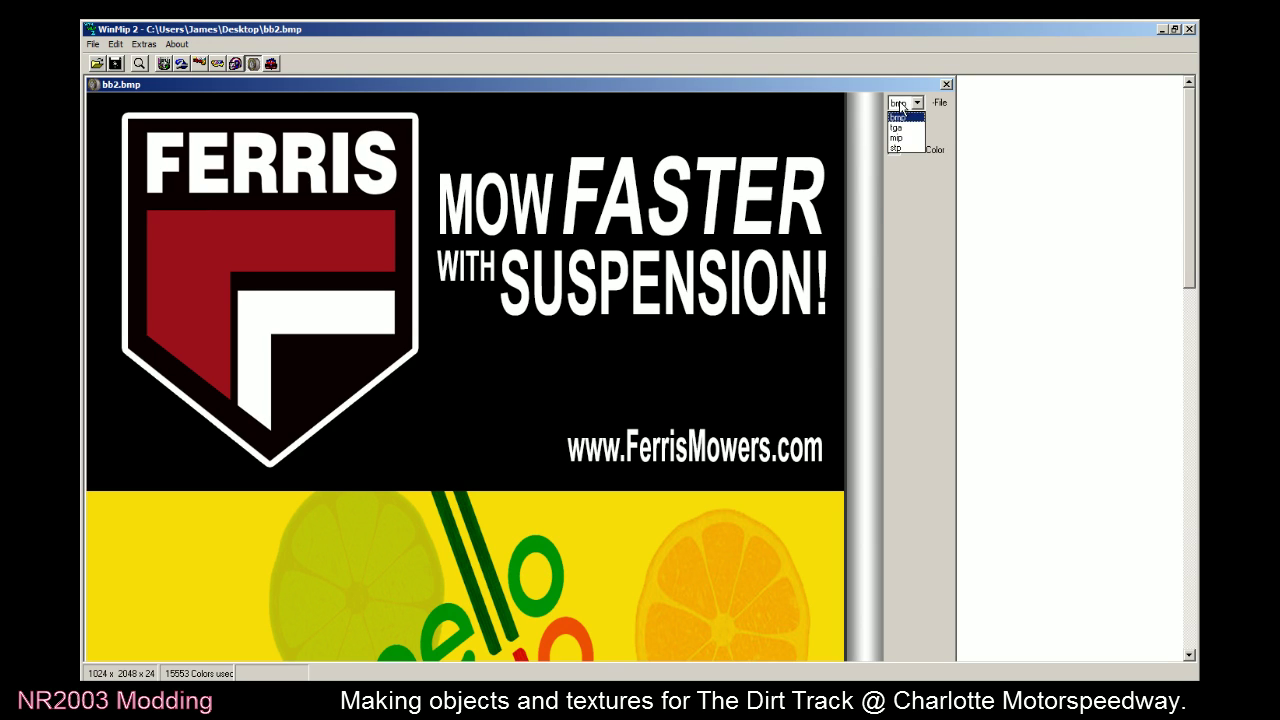
pyautogui.click(900, 126)
pyautogui.click(941, 139)
pyautogui.click(929, 163)
pyautogui.click(115, 64)
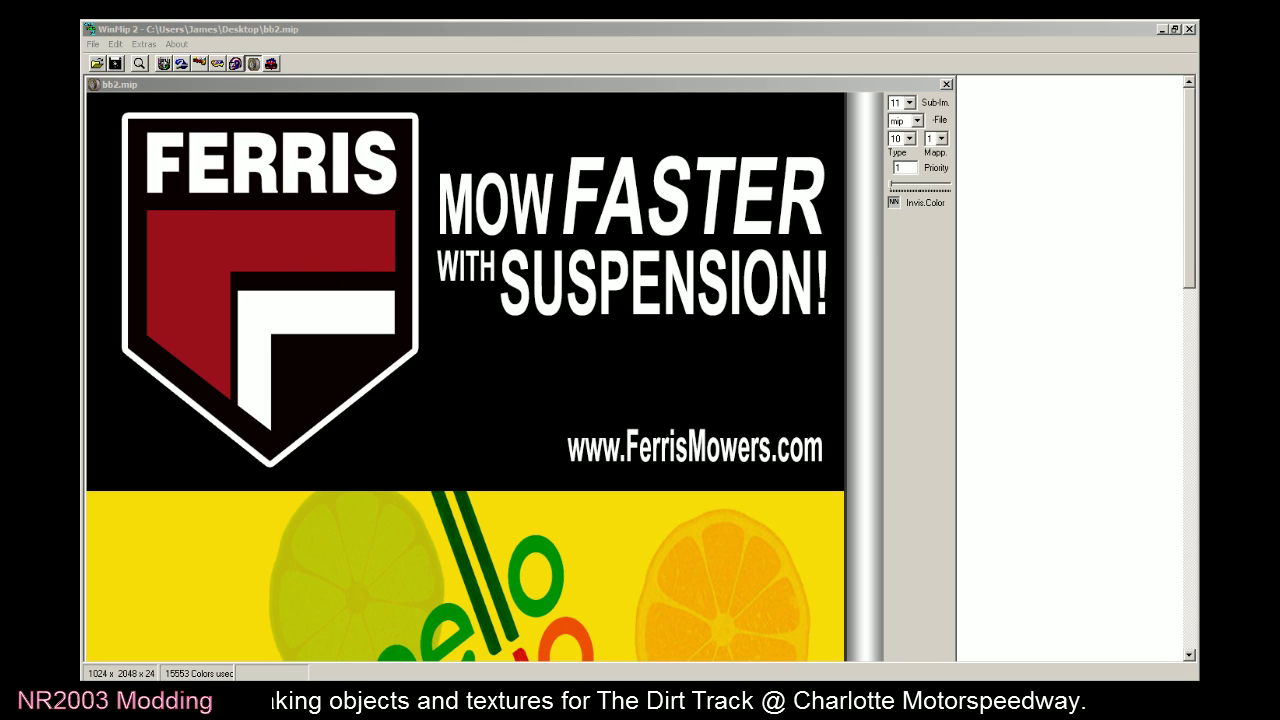
pyautogui.click(725, 531)
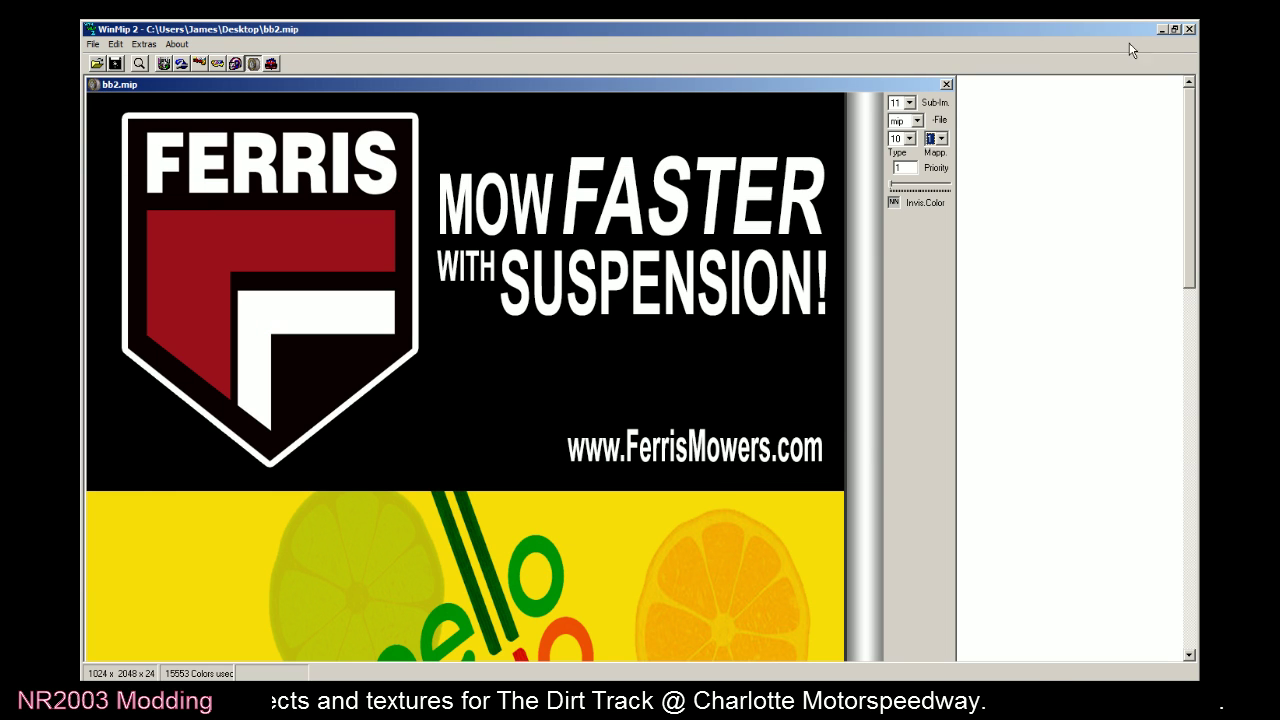
pyautogui.click(1189, 29)
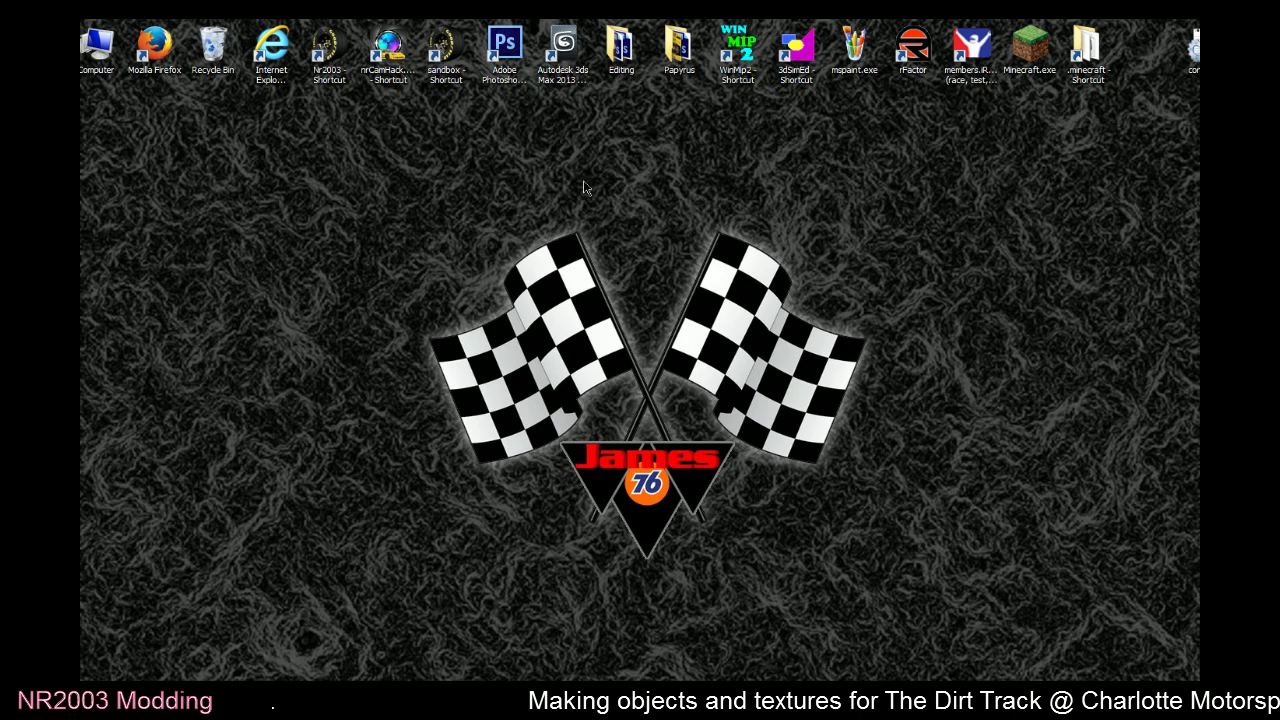
# Launch Sandbox in a maximized window and open the track file dtalowes_add_infield8b76a.ptf
pyautogui.doubleClick(430, 45)
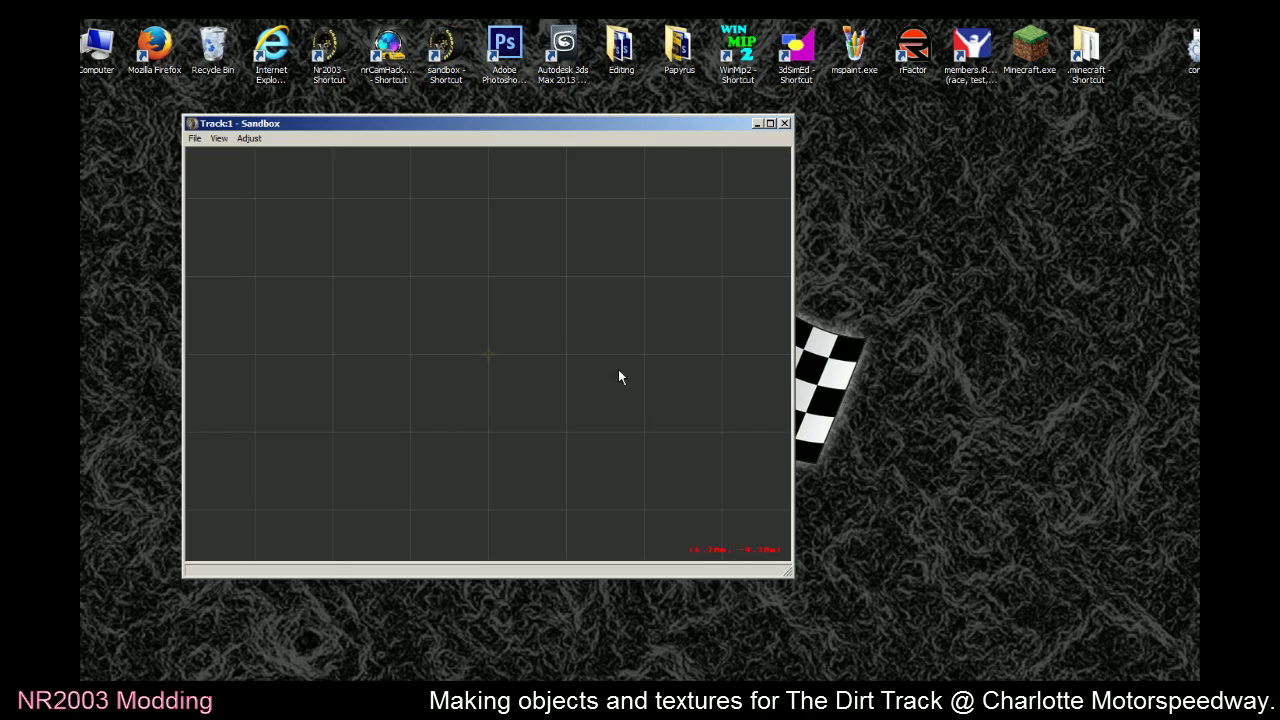
pyautogui.doubleClick(500, 124)
pyautogui.click(92, 44)
pyautogui.click(110, 76)
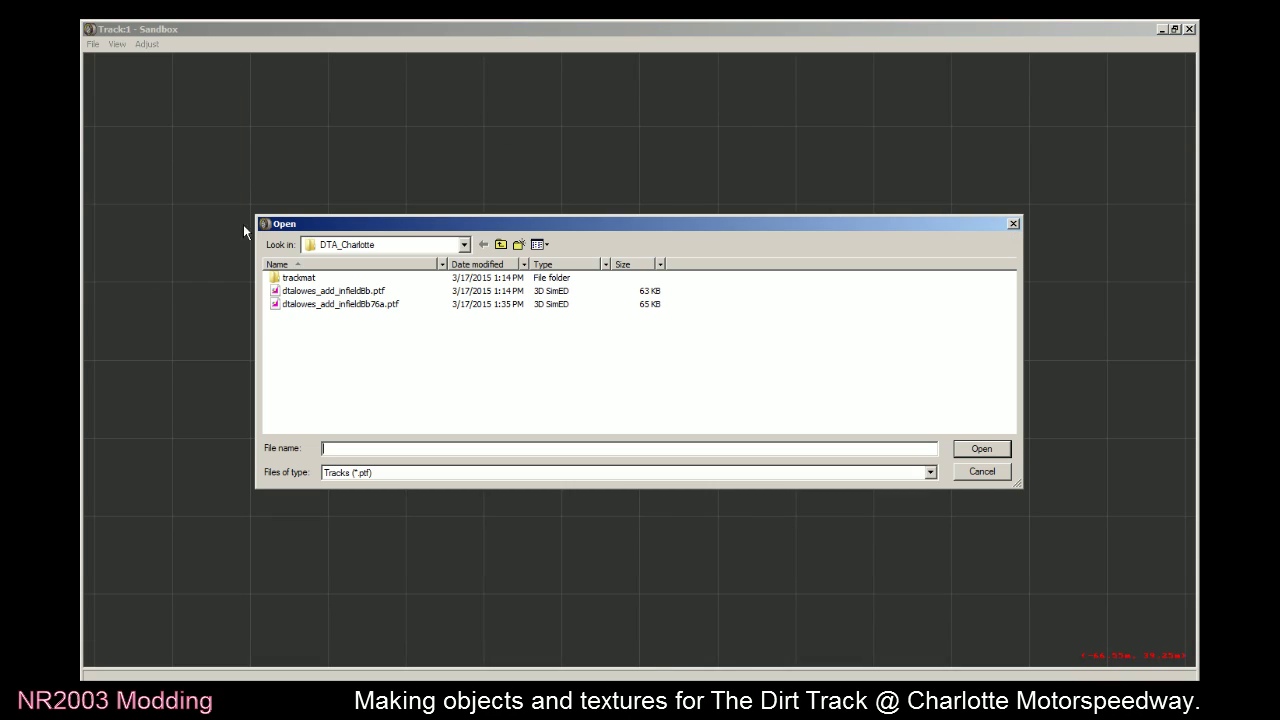
pyautogui.doubleClick(393, 303)
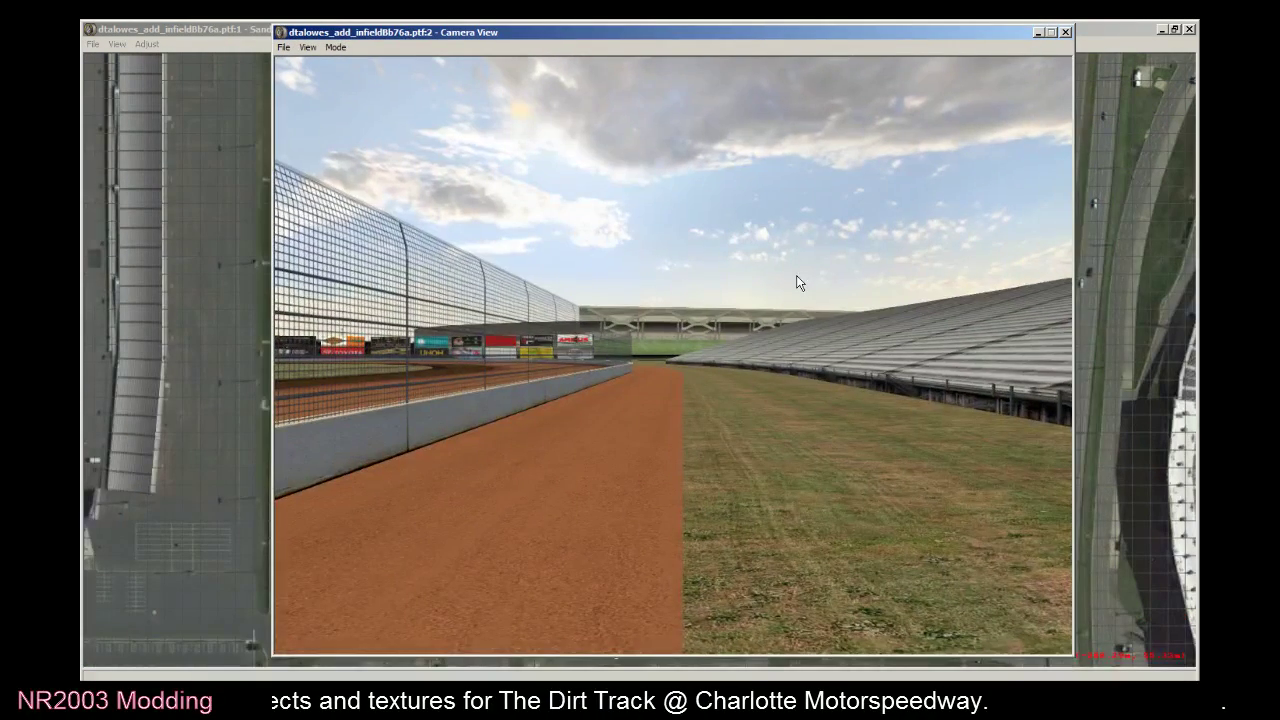
# Examine the trackside billboards in the camera view, compare them with the bb10.bmp reference photo, and close Sandbox
pyautogui.moveTo(800, 280); pyautogui.dragTo(700, 288)
pyautogui.press('Up')
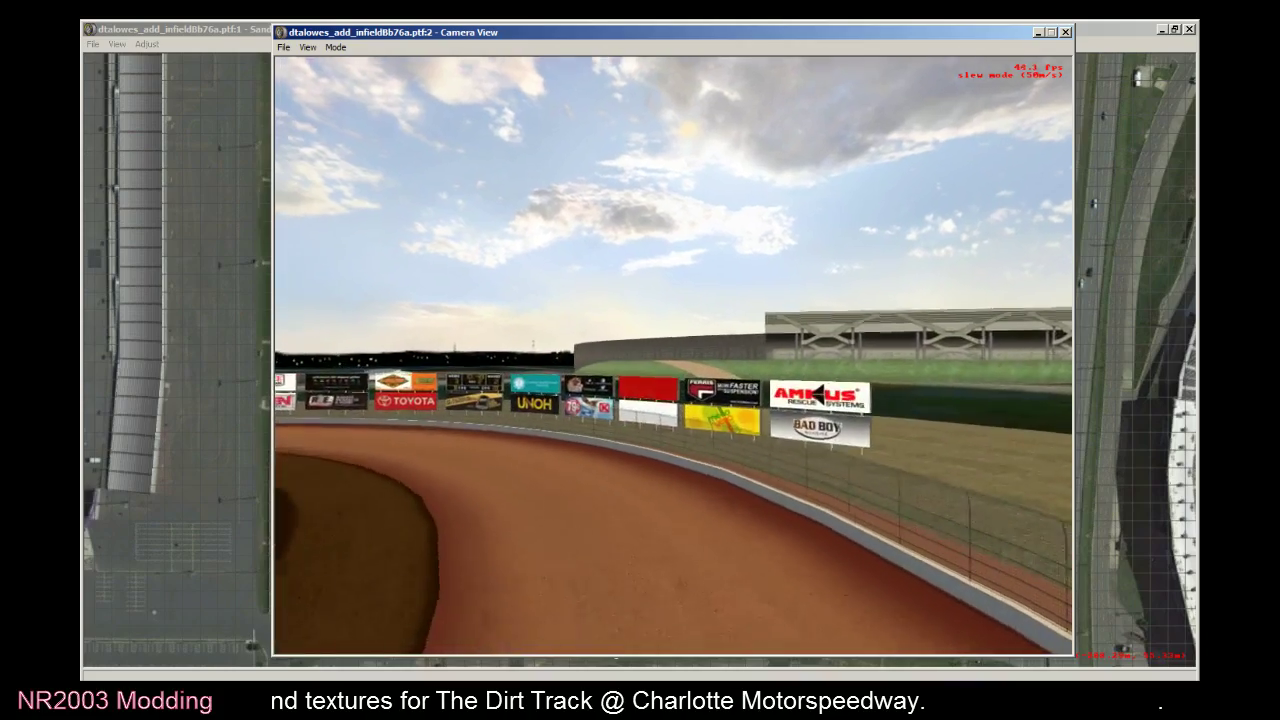
pyautogui.press('Up')
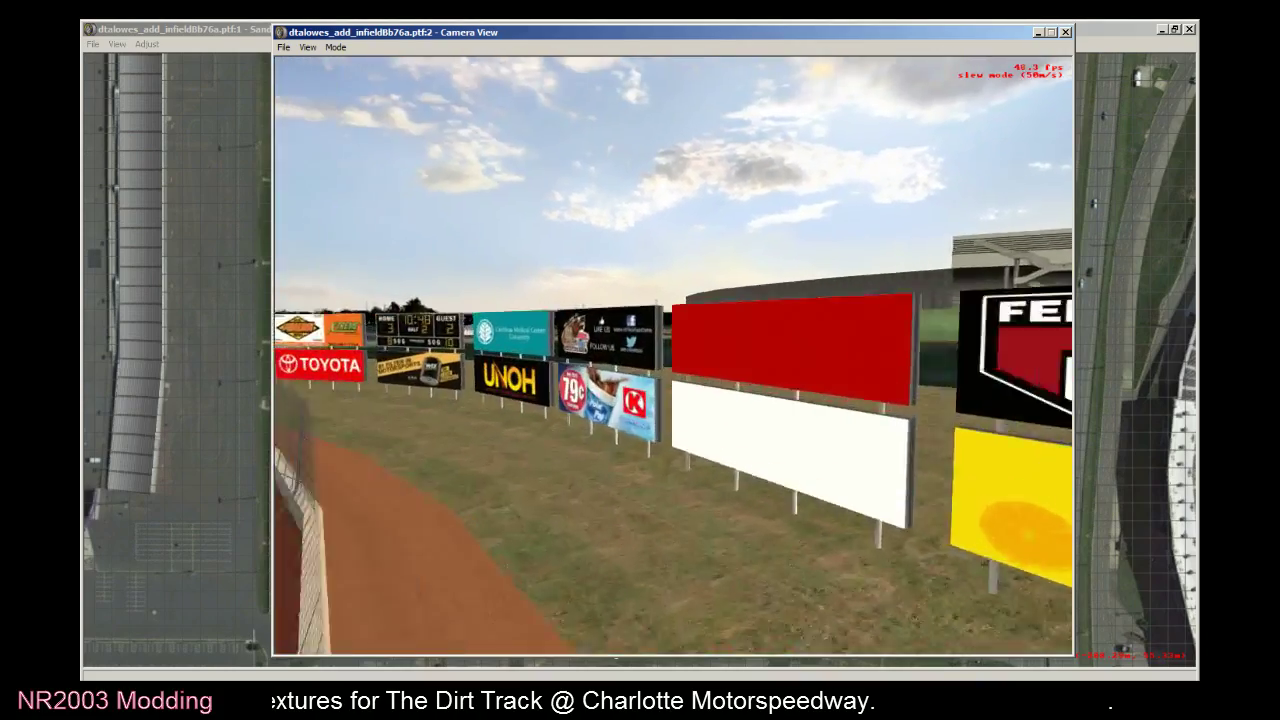
pyautogui.press('Down')
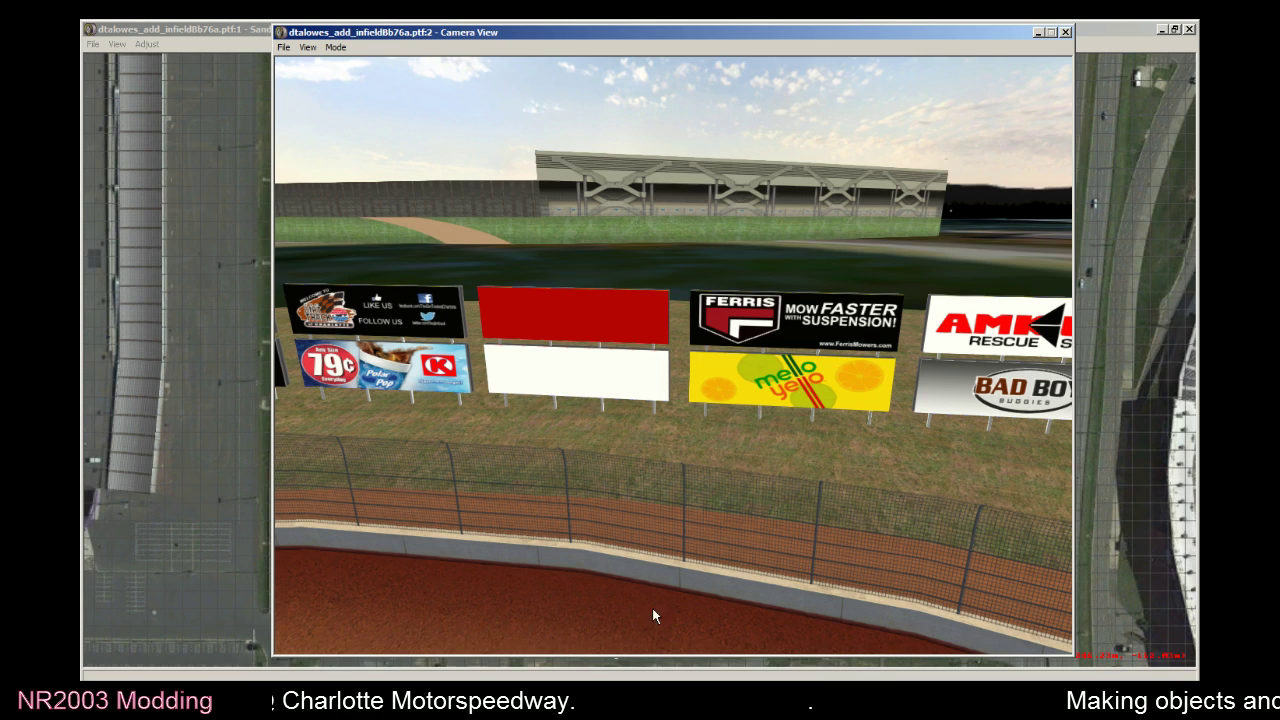
pyautogui.hotkey('alt', 'Tab')
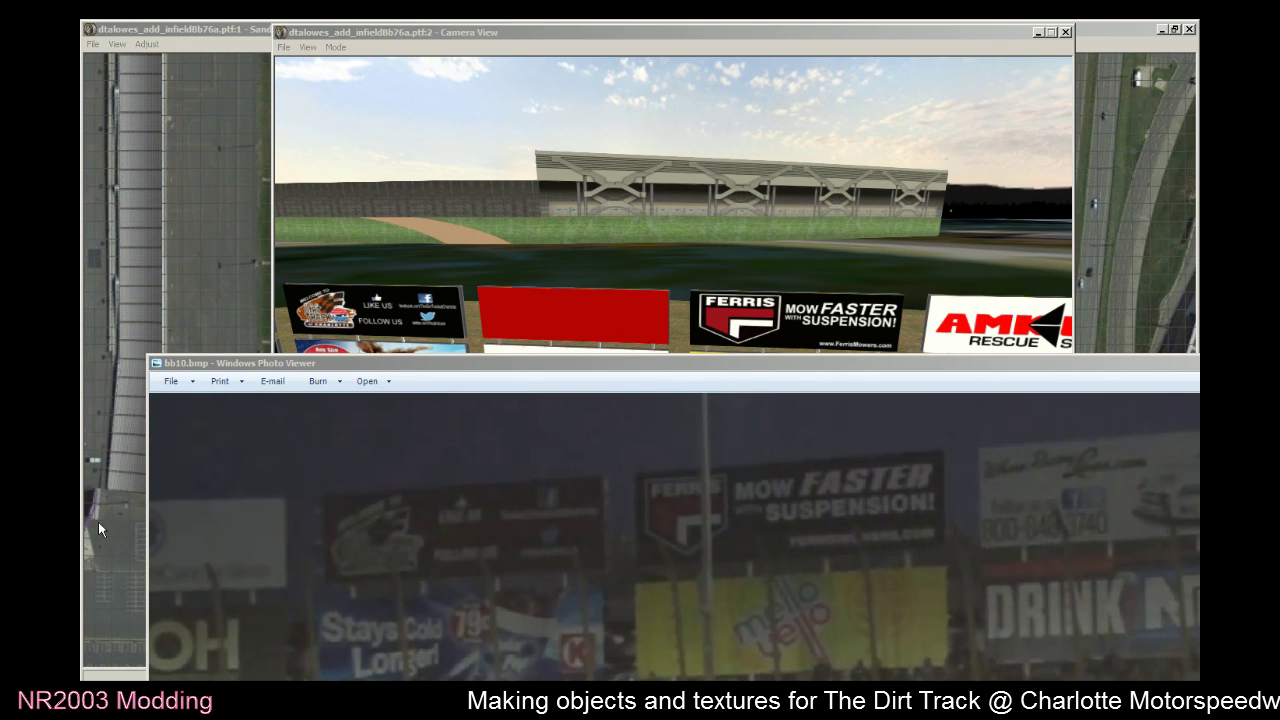
pyautogui.click(1189, 30)
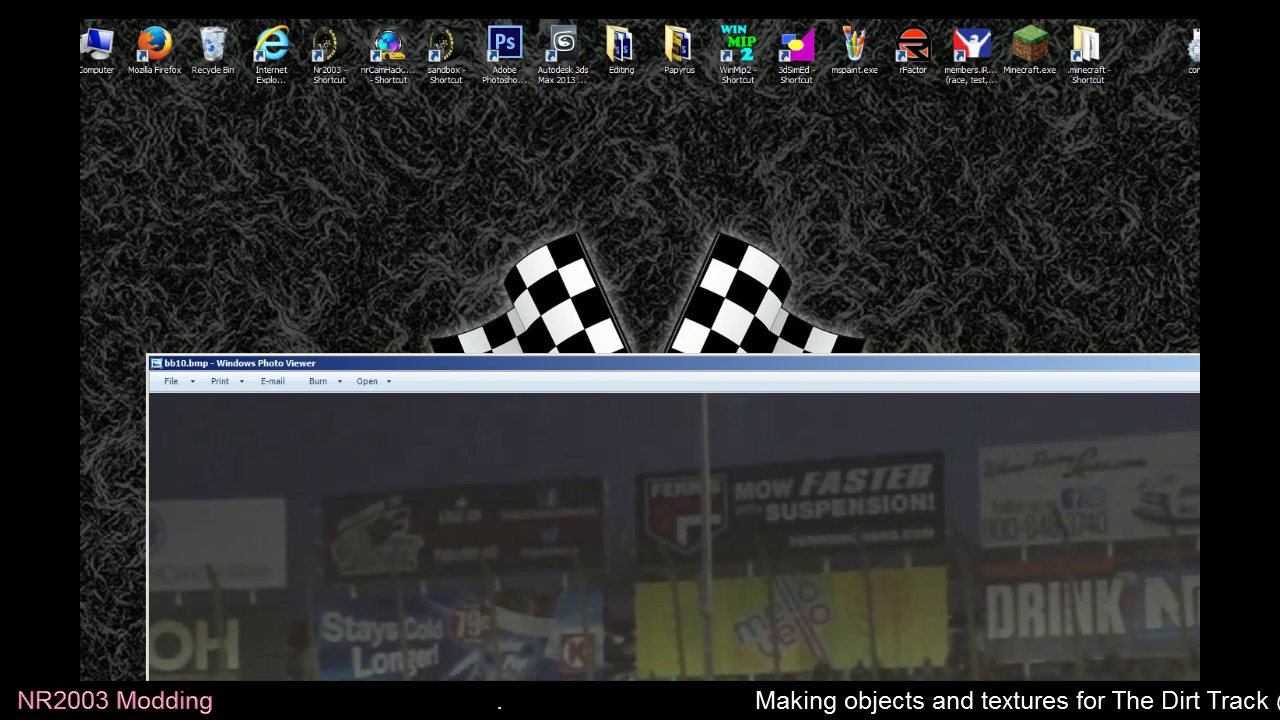
# Restart Sandbox, reload dtalowes_add_infield8b76a.ptf and maximize the track window
pyautogui.click(445, 44)
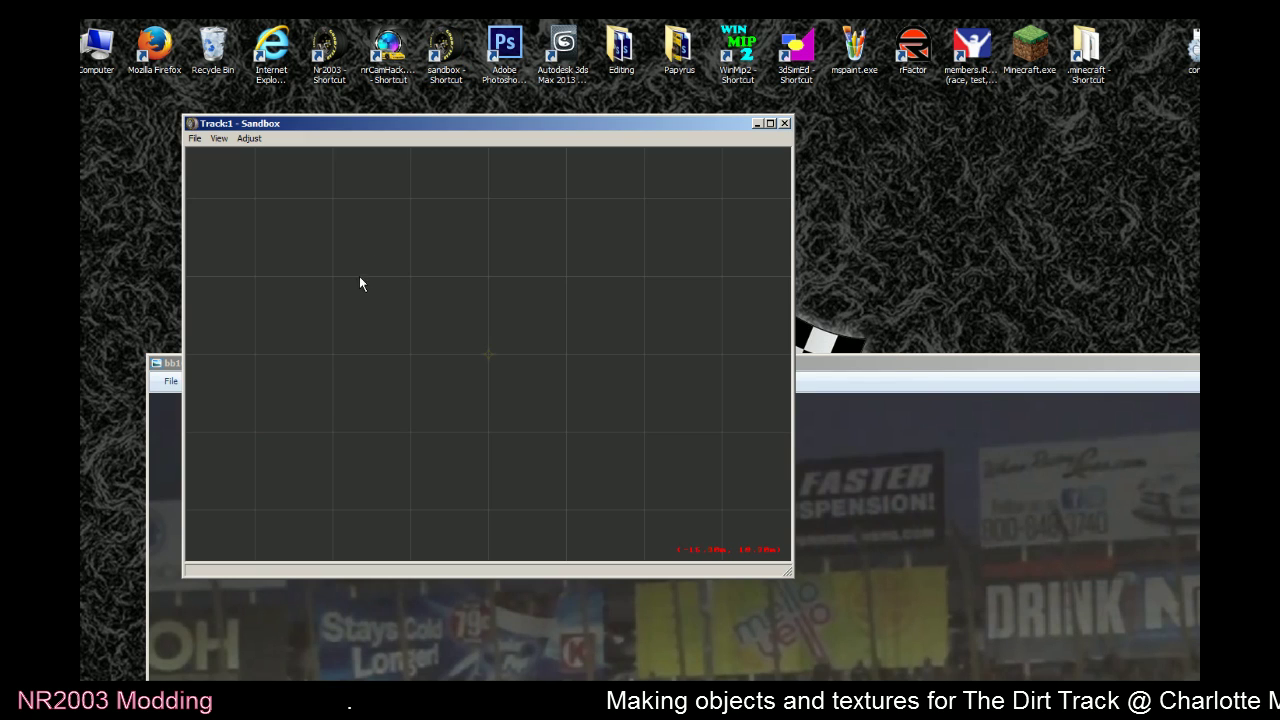
pyautogui.click(194, 138)
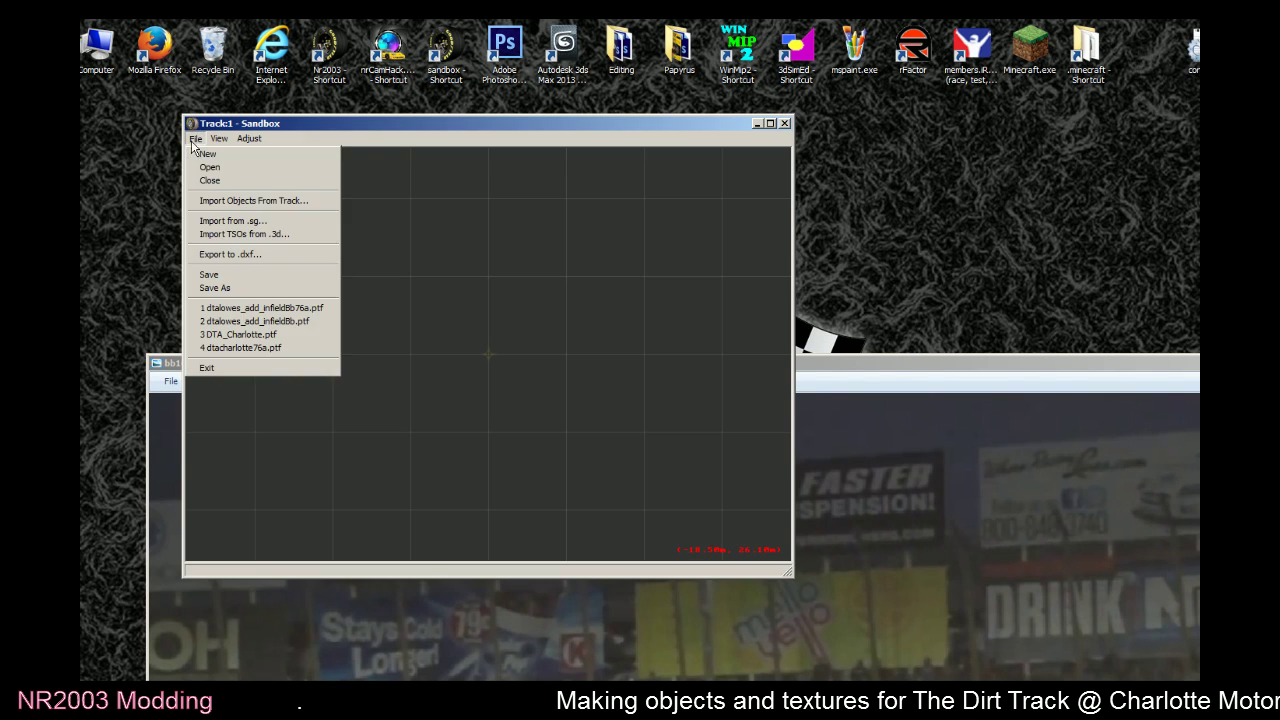
pyautogui.click(194, 178)
pyautogui.doubleClick(281, 296)
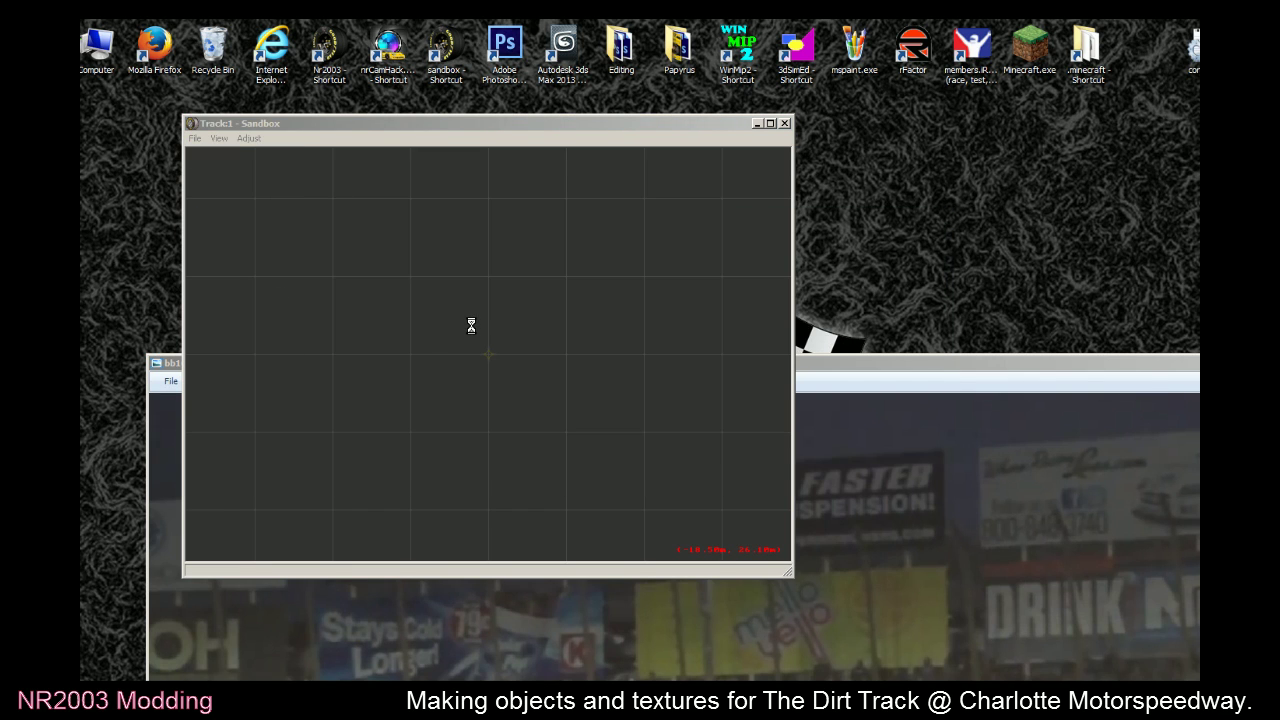
pyautogui.doubleClick(522, 124)
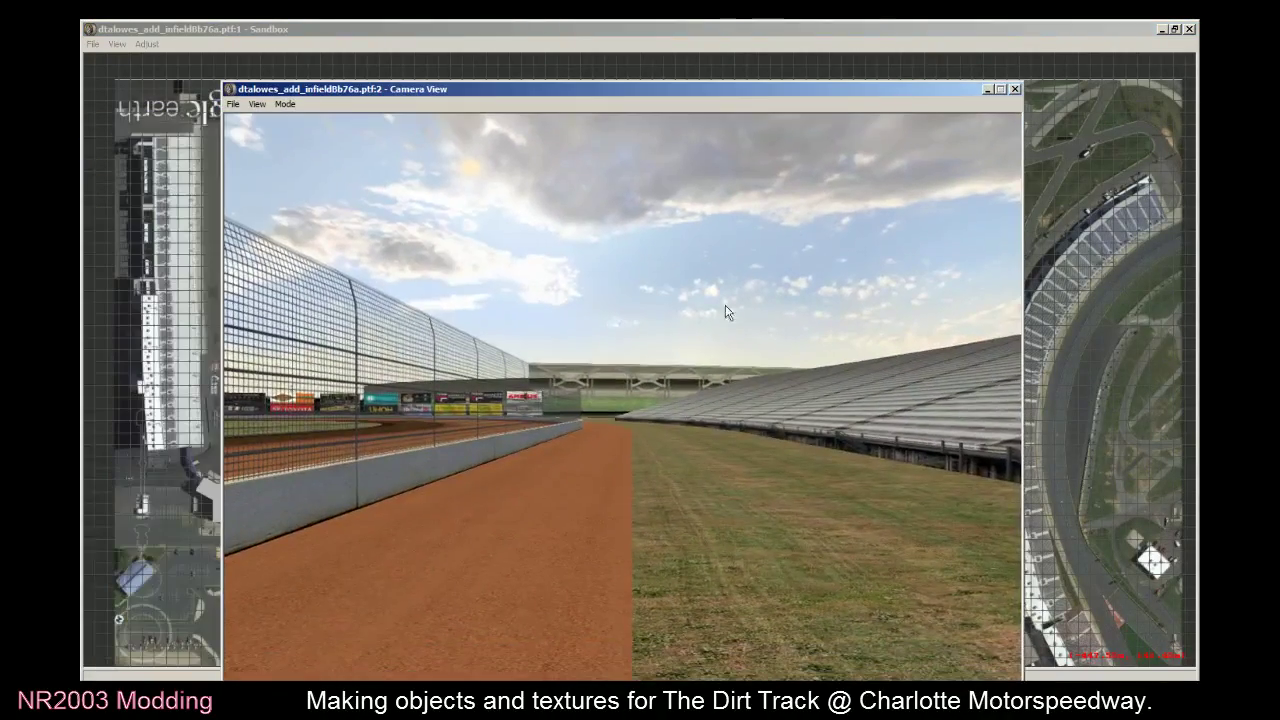
# Inspect the Ferris and Mello Yello billboards up close in the camera view, then close Sandbox
pyautogui.click(628, 362)
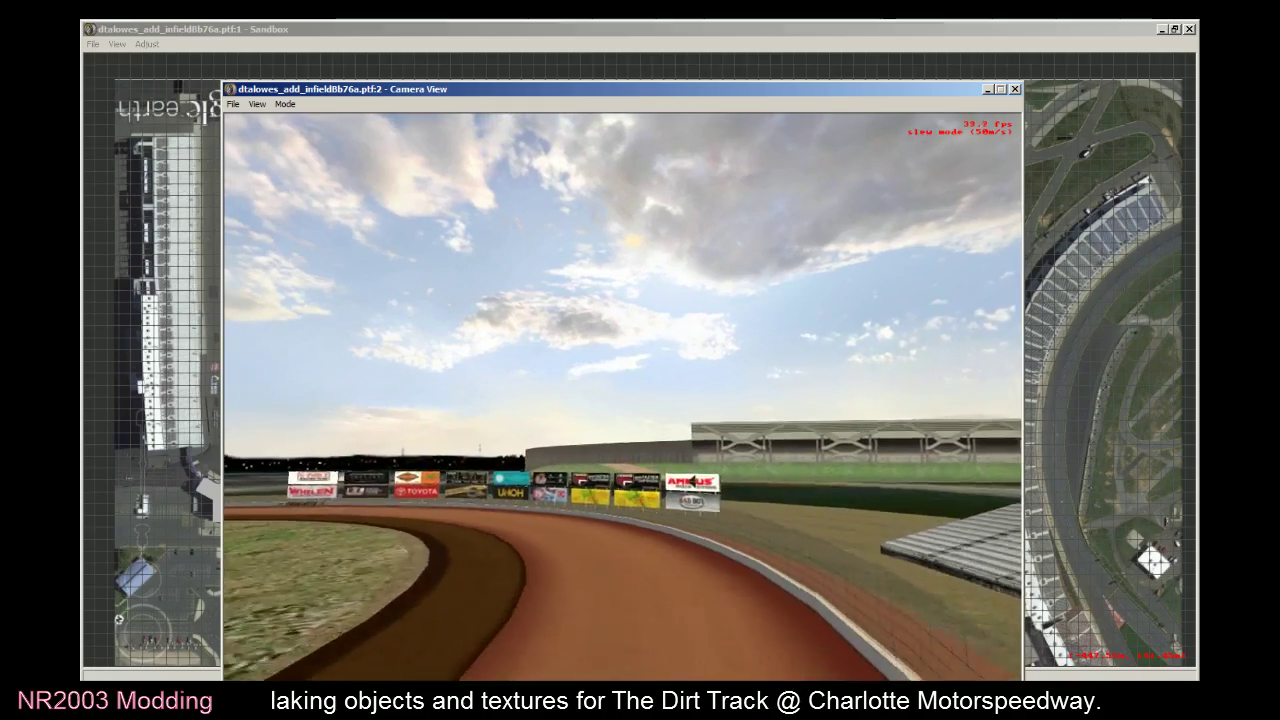
pyautogui.press('Up')
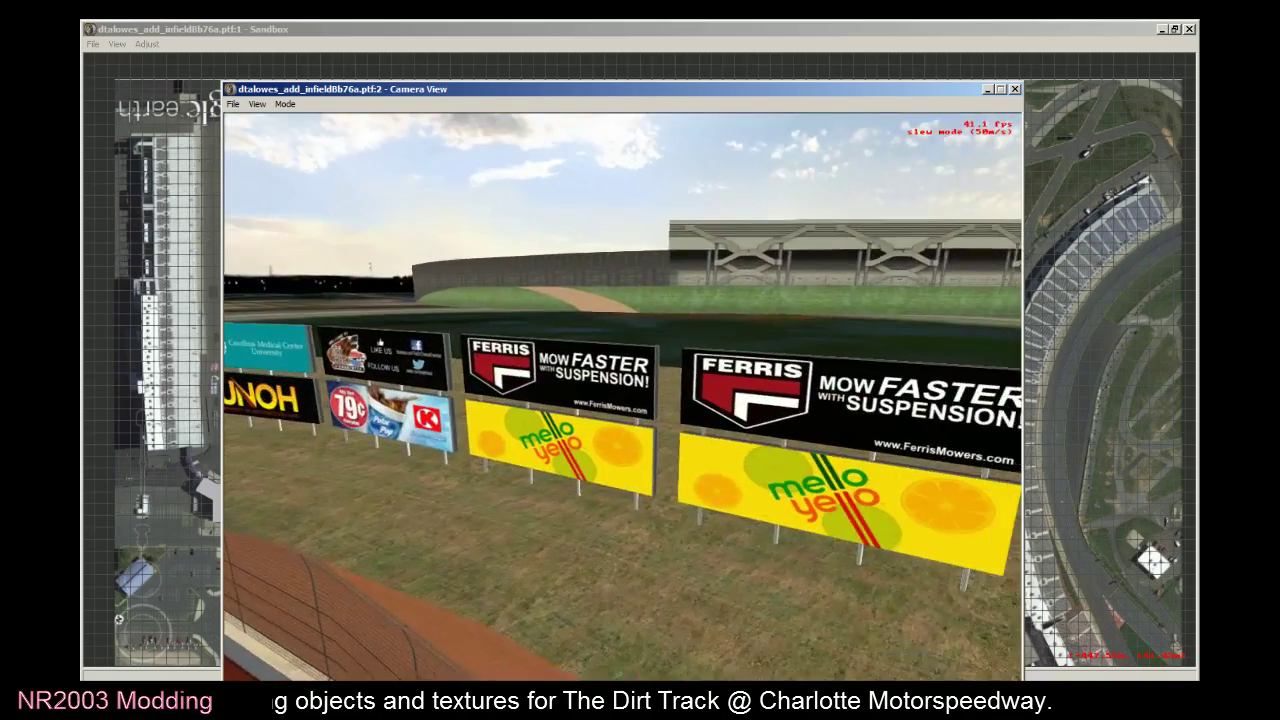
pyautogui.press('Down')
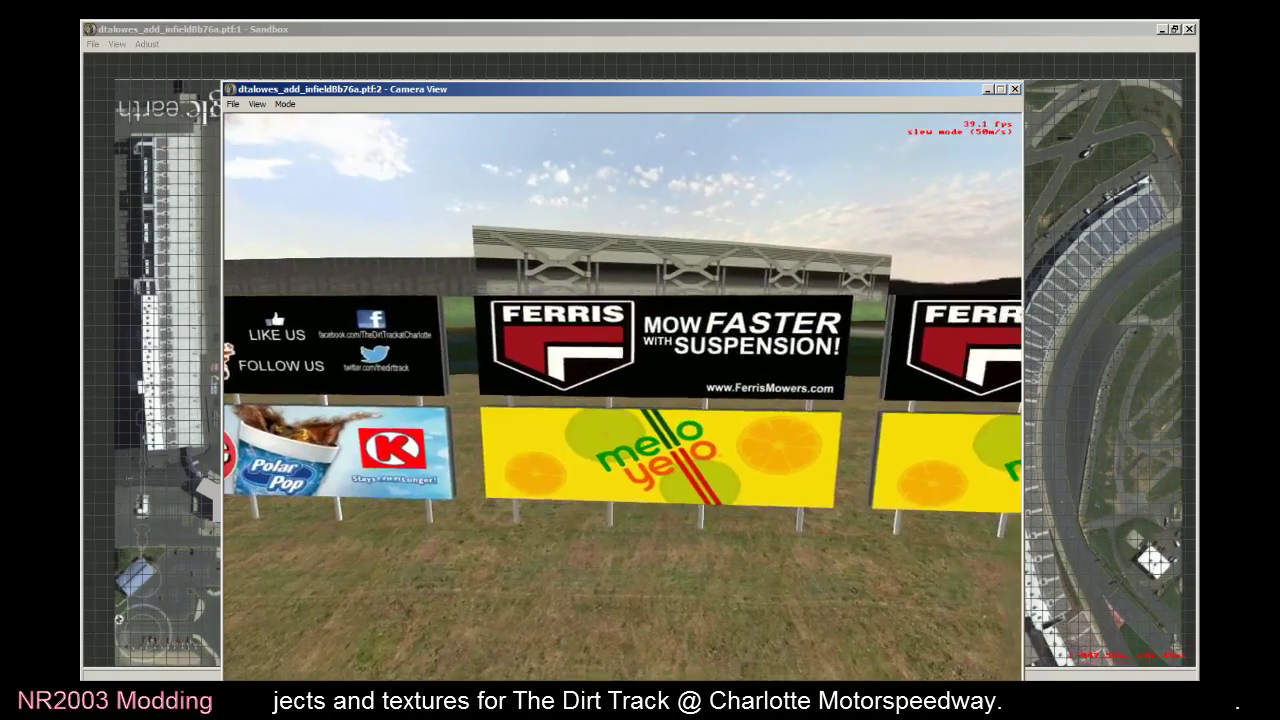
pyautogui.press('Up')
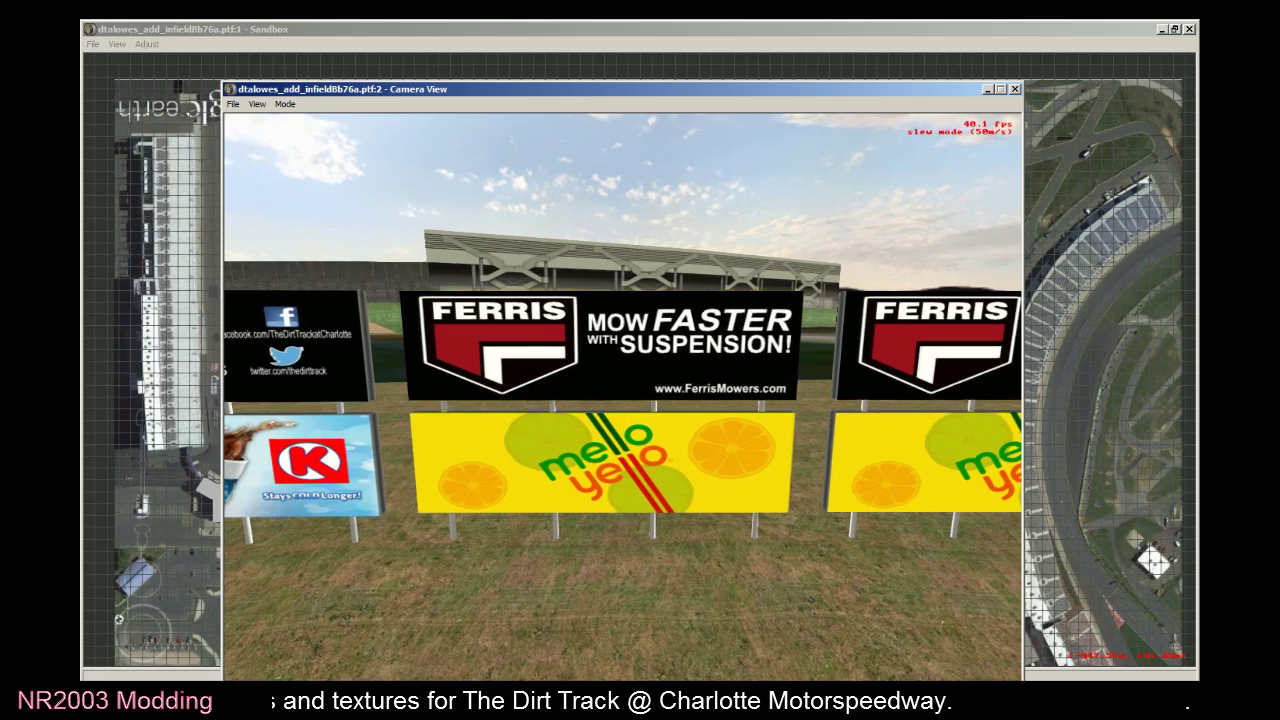
pyautogui.press('Up')
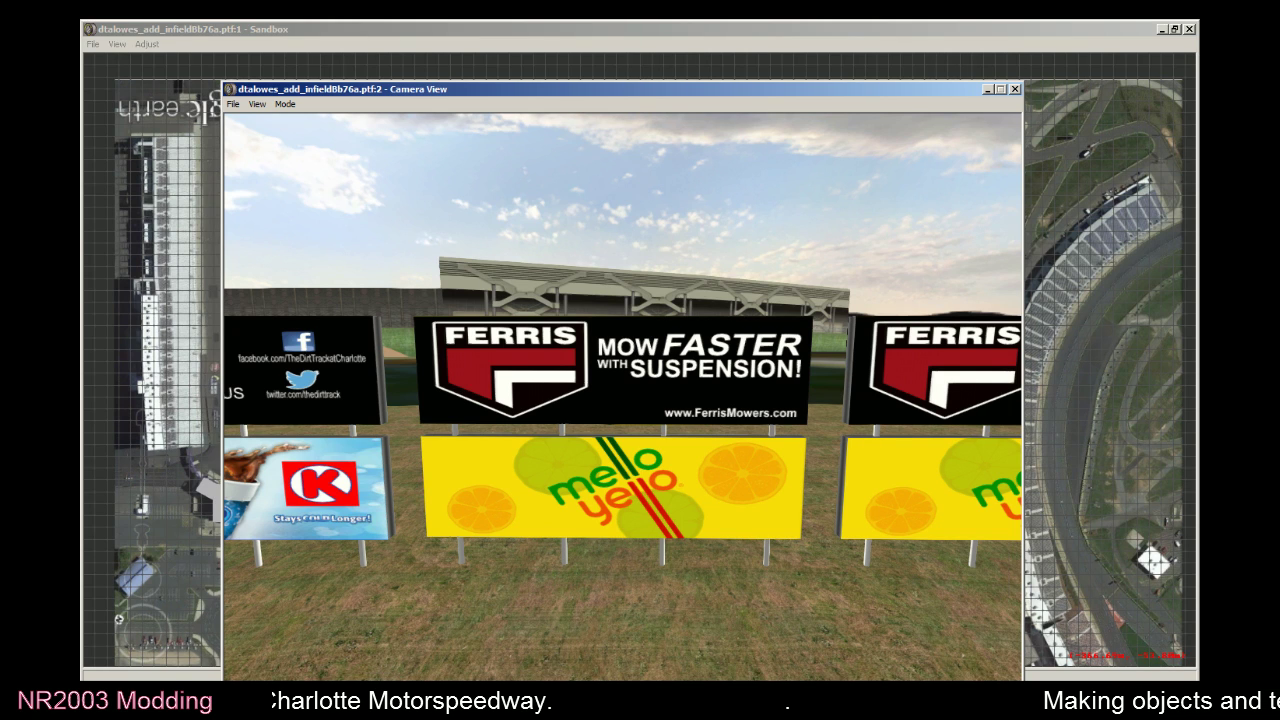
pyautogui.click(1190, 35)
pyautogui.click(1190, 31)
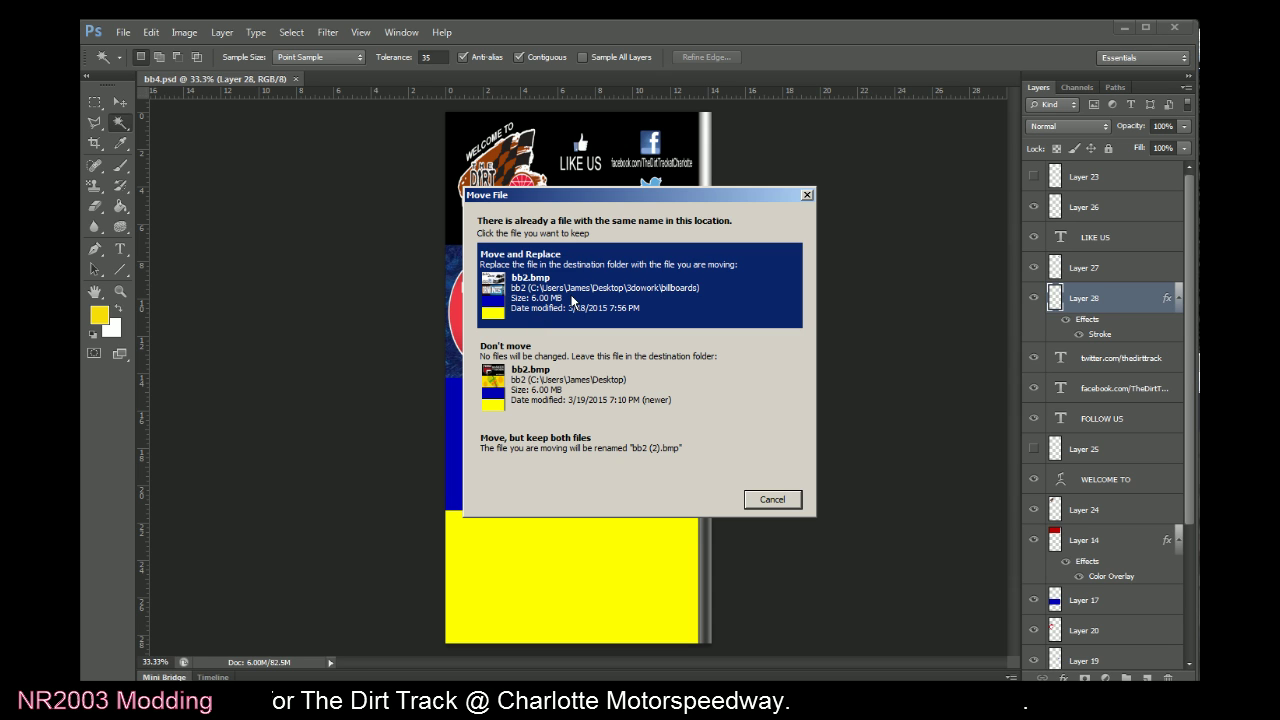
# Replace the desktop's bb2.bmp with the version from the billboards folder, view that image in Photoshop and close Photoshop
pyautogui.click(572, 300)
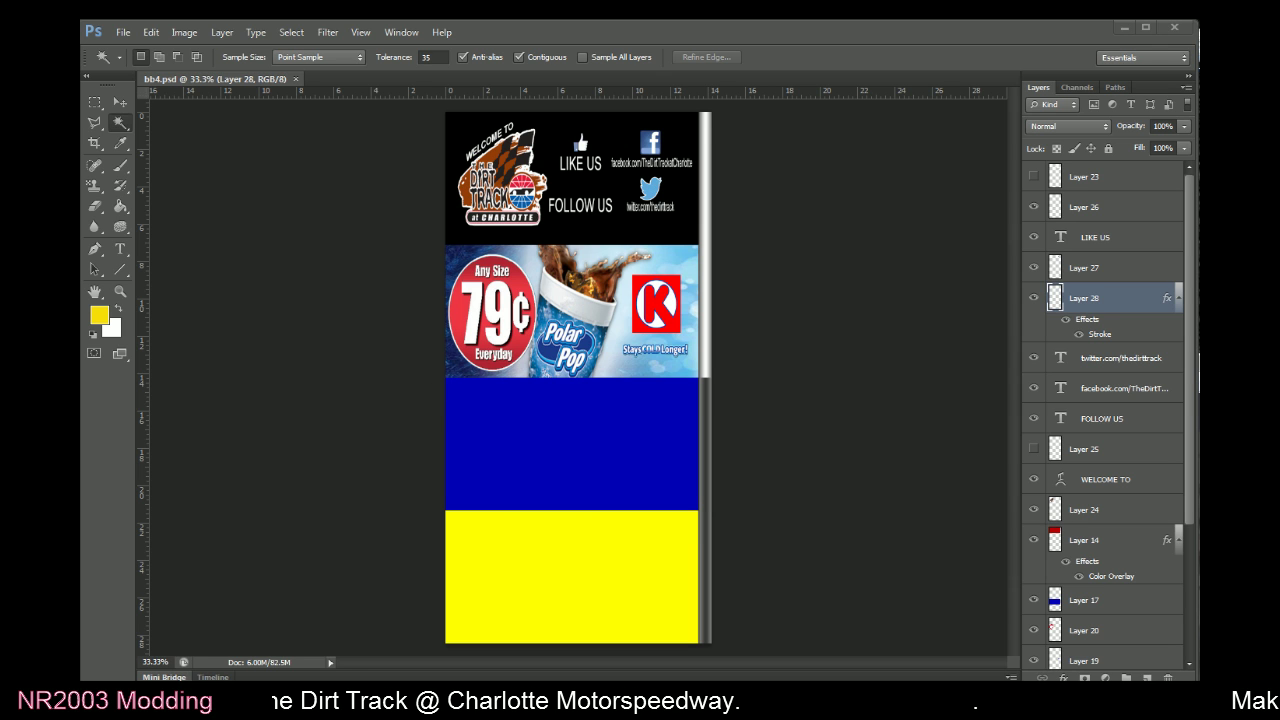
pyautogui.click(1124, 27)
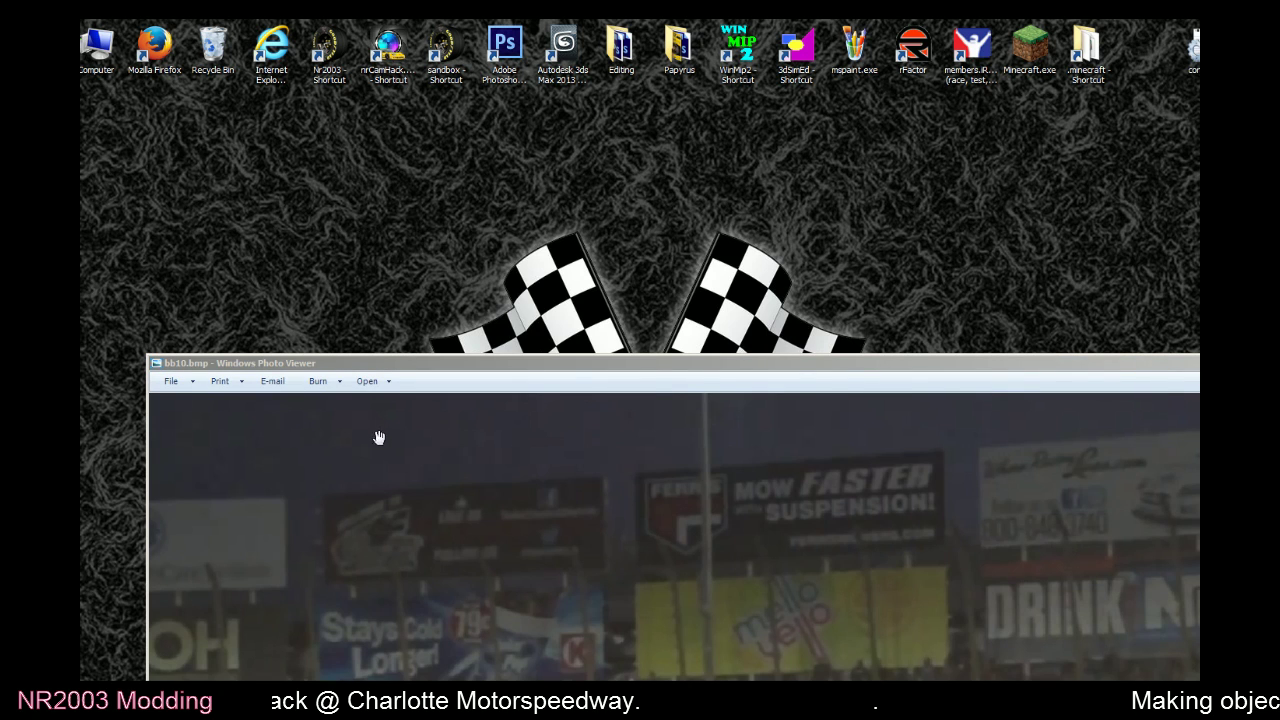
pyautogui.hotkey('alt', 'Tab')
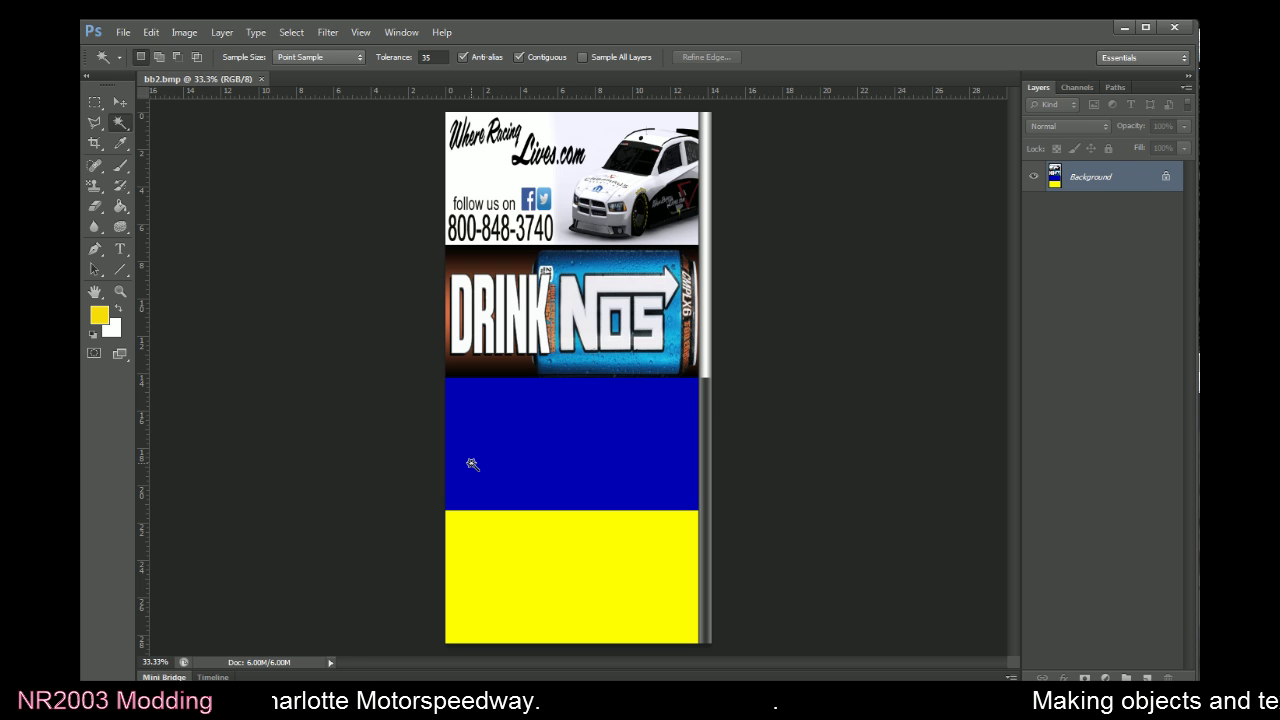
pyautogui.click(1174, 27)
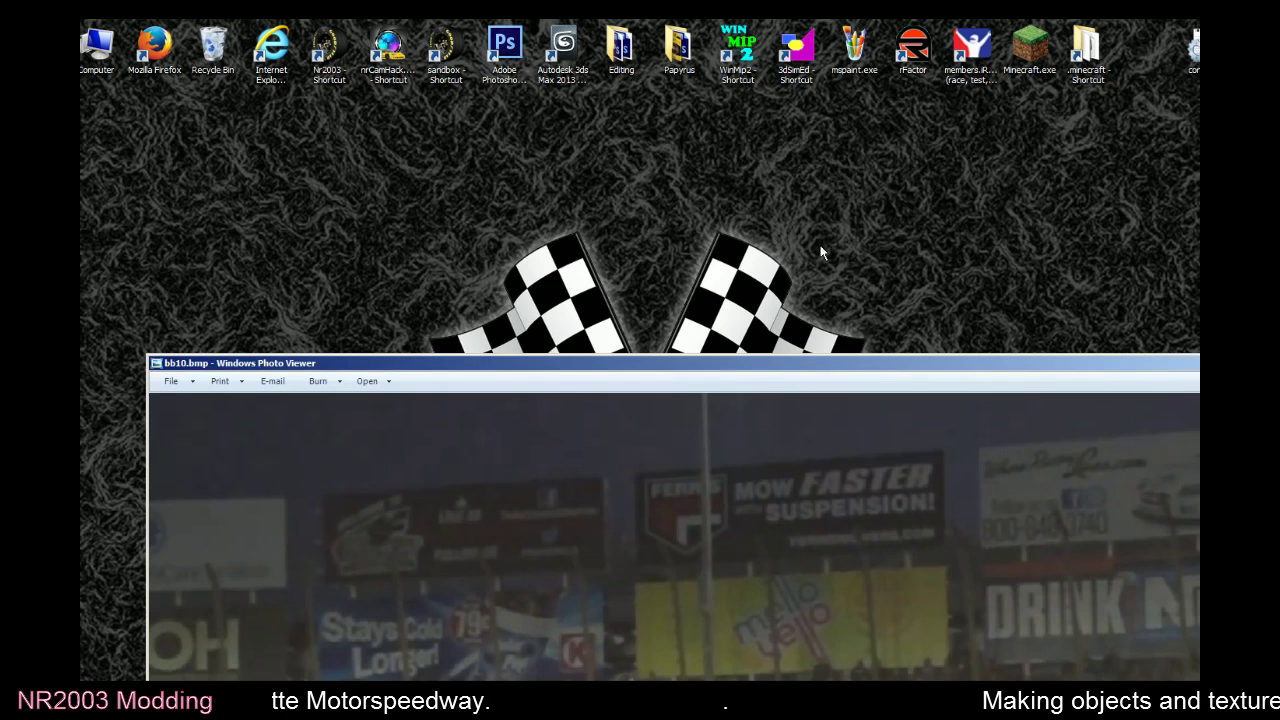
# Open dtalowes_add_infield8b76a.ptf in Sandbox again and inspect the whole row of billboards in the camera view
pyautogui.click(744, 131)
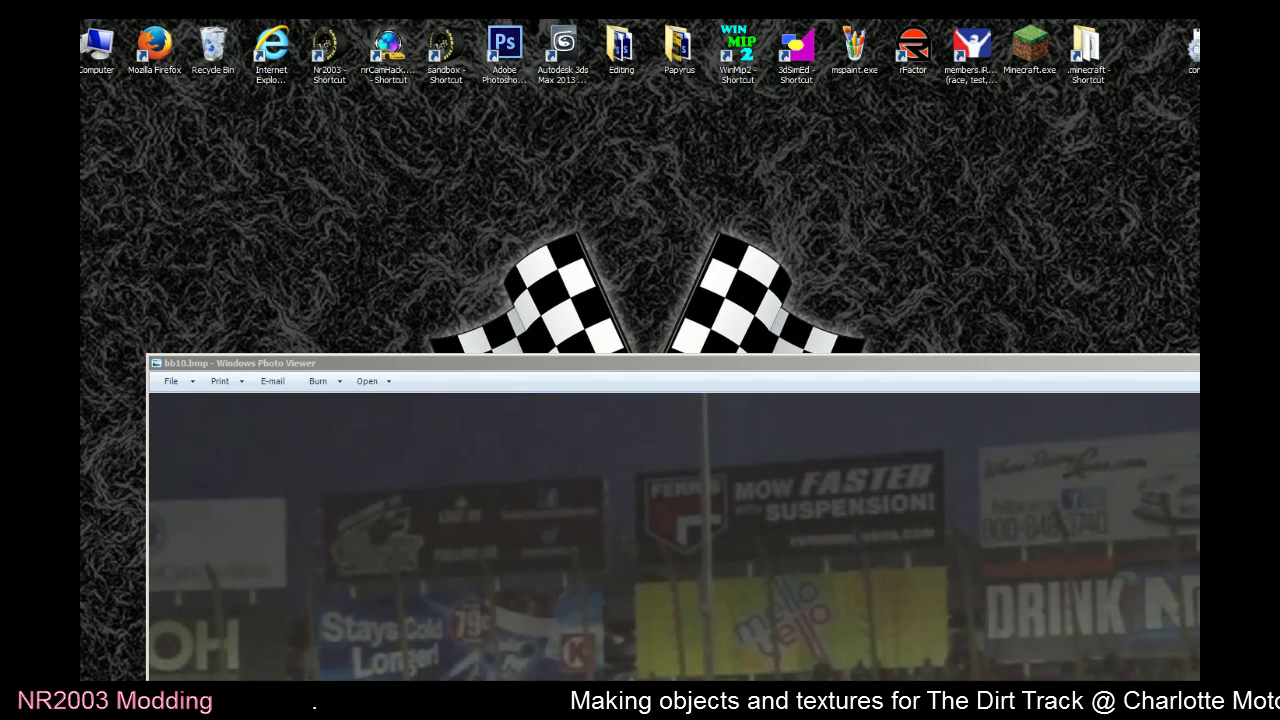
pyautogui.doubleClick(445, 45)
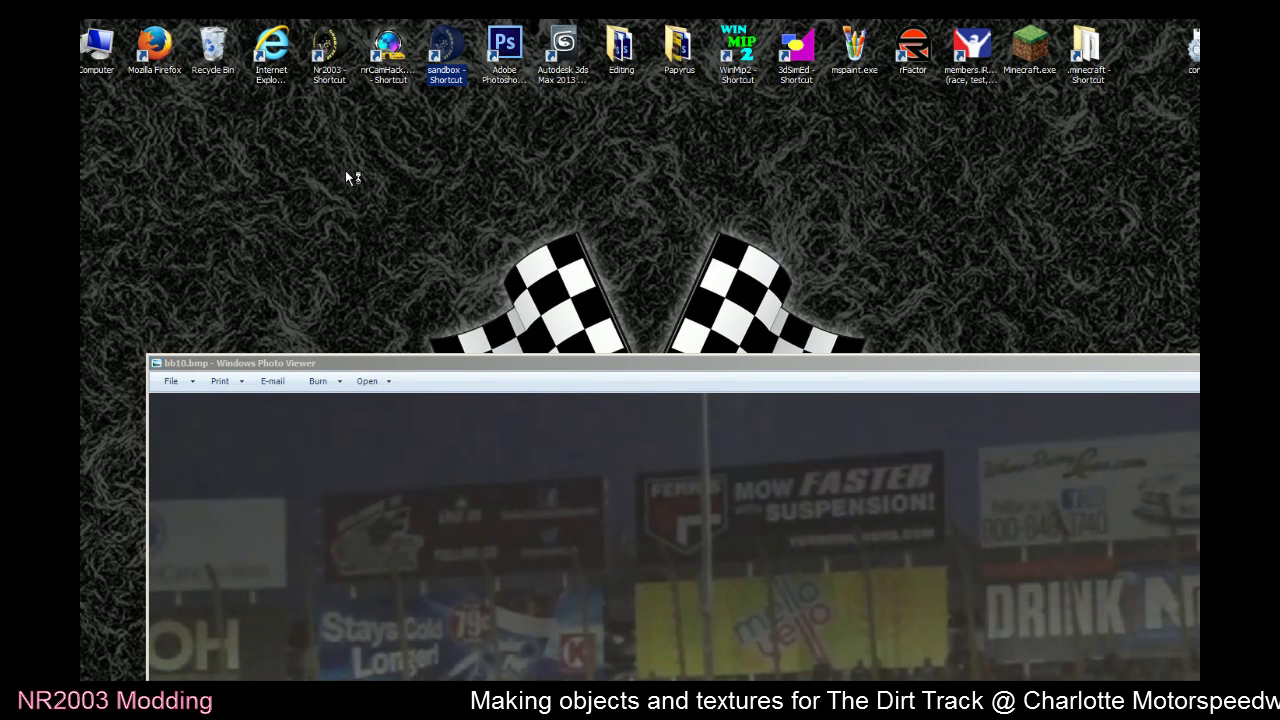
pyautogui.click(195, 138)
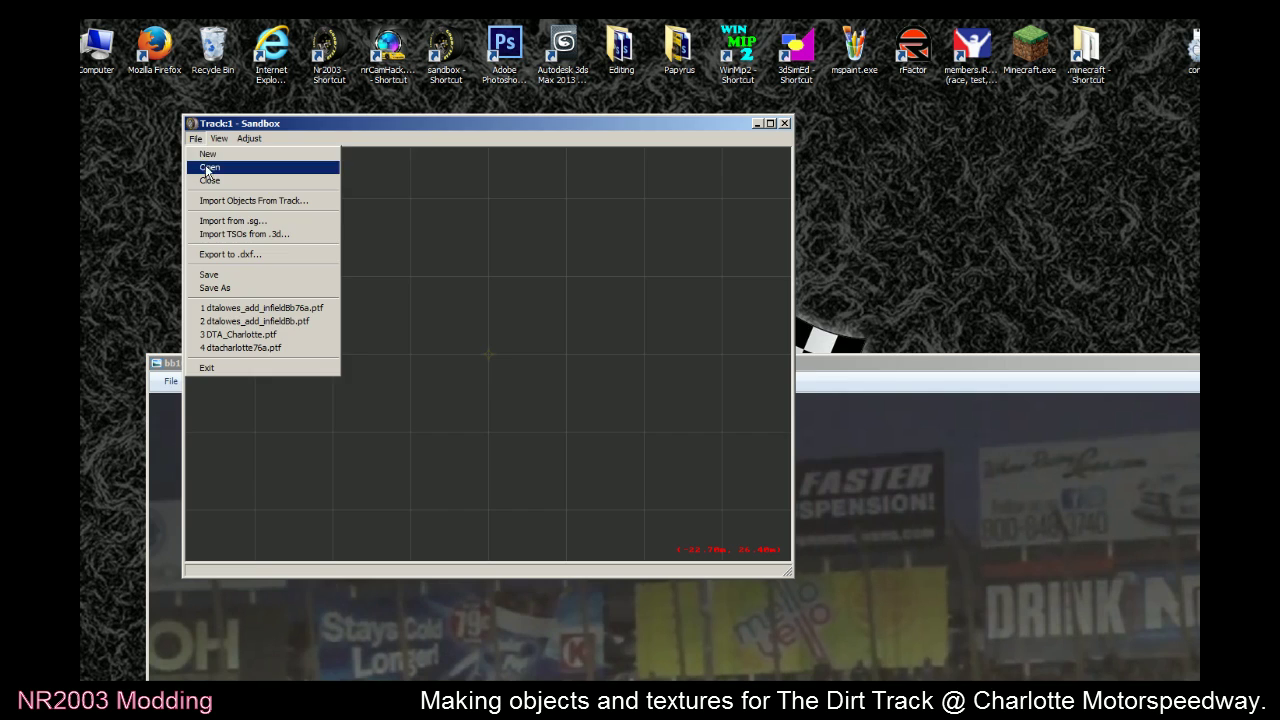
pyautogui.click(210, 170)
pyautogui.doubleClick(315, 298)
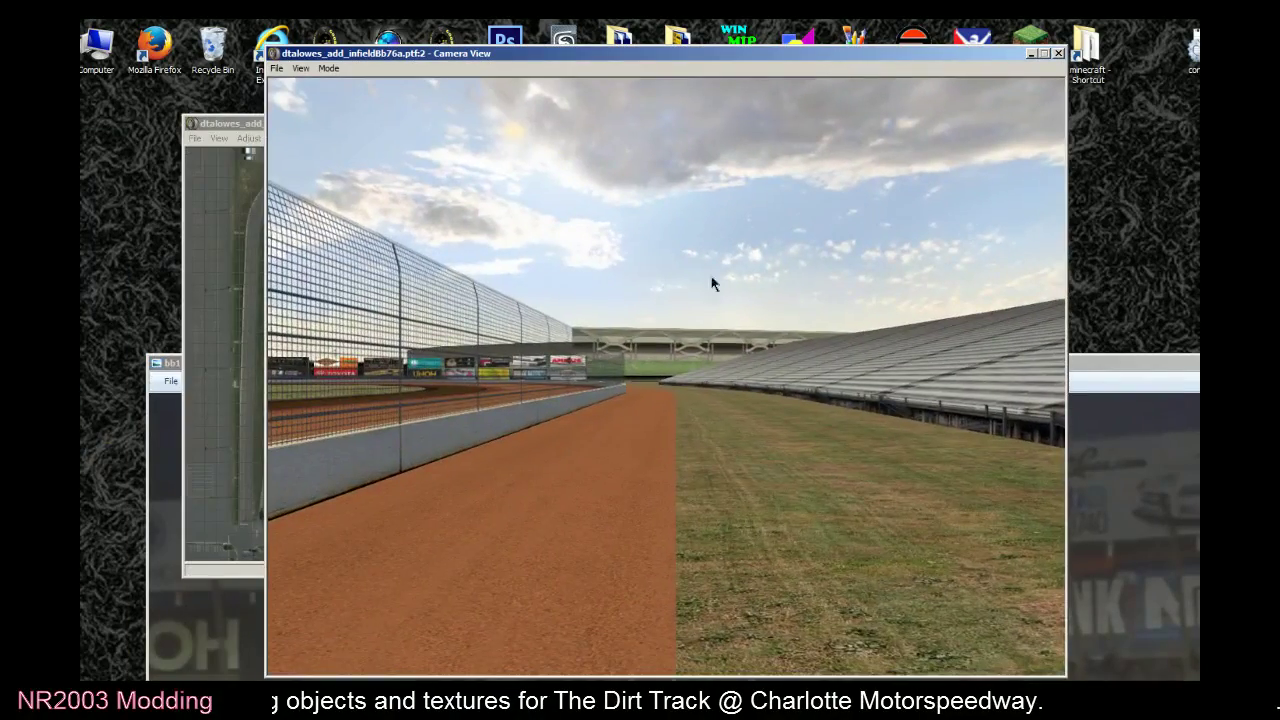
pyautogui.click(713, 284)
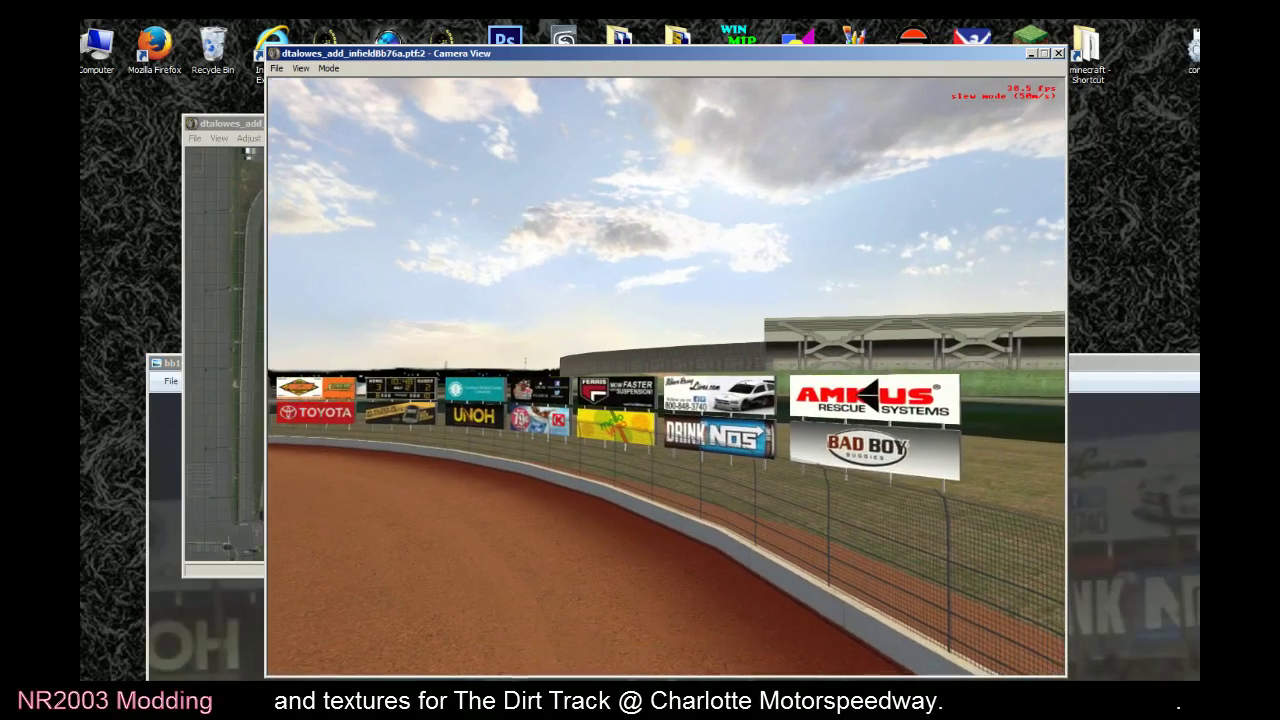
pyautogui.click(651, 383)
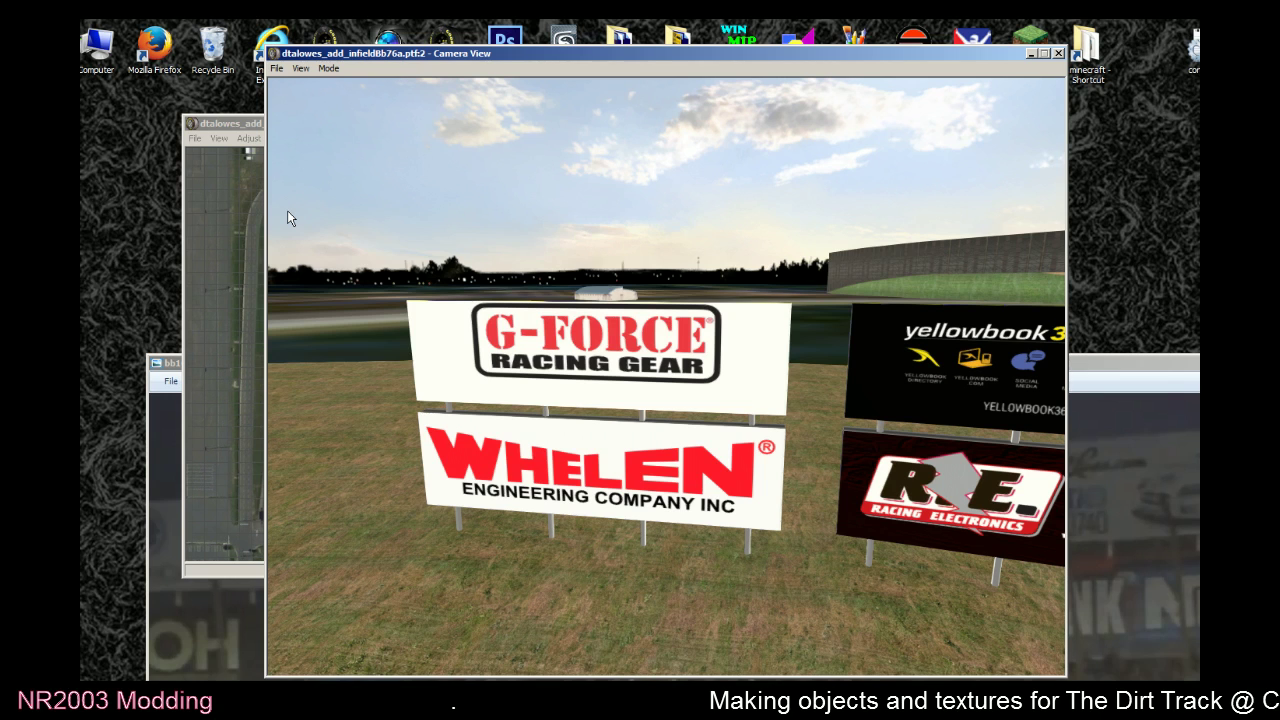
# Close the Sandbox track window and bring the reference photo viewer fully into view
pyautogui.click(1030, 53)
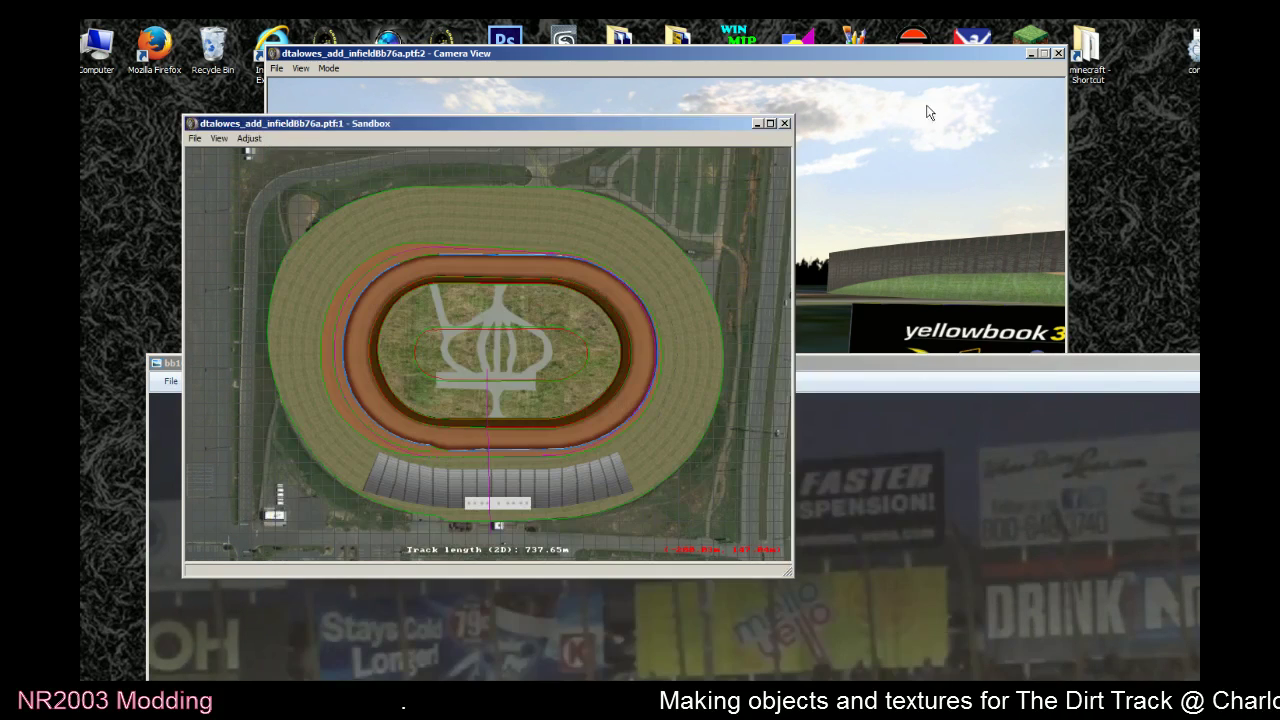
pyautogui.click(784, 123)
pyautogui.moveTo(845, 388); pyautogui.dragTo(800, 68)
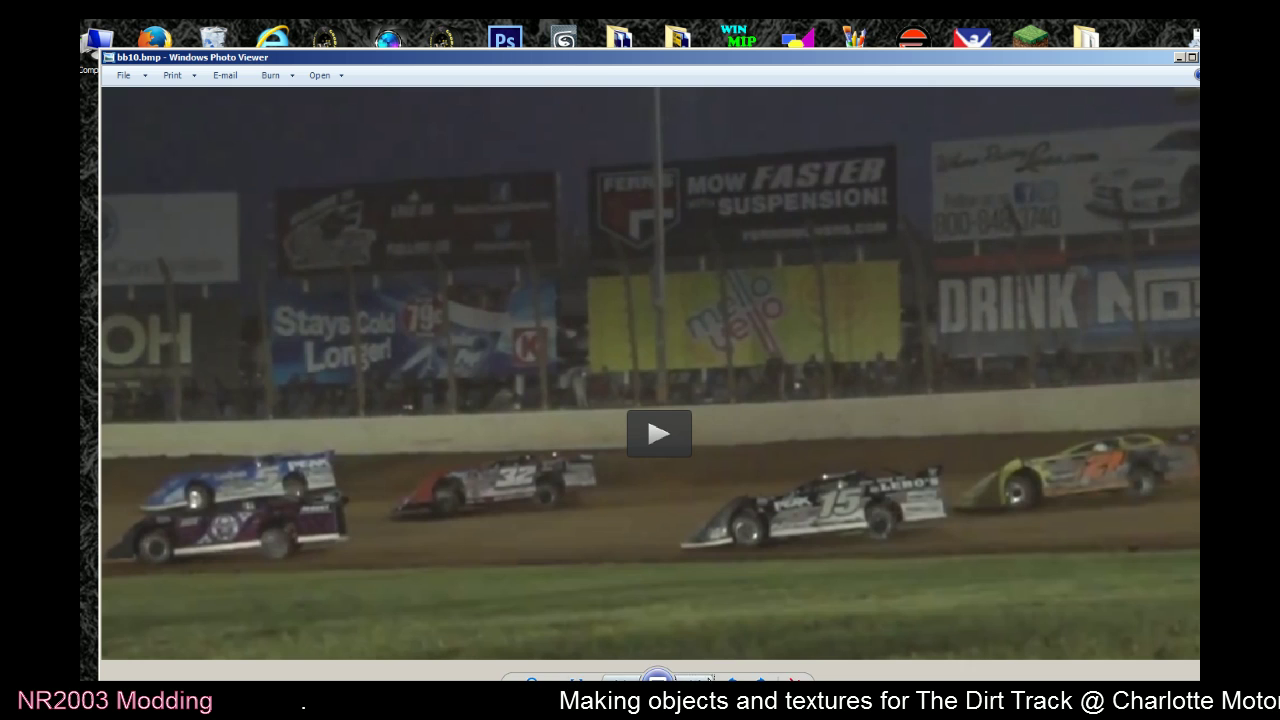
# Browse the reference photos from bb10.bmp through to bb22.bmp, looking for the trackside billboards
pyautogui.click(700, 680)
pyautogui.press('Right')
pyautogui.press('Right')
pyautogui.press('Right')
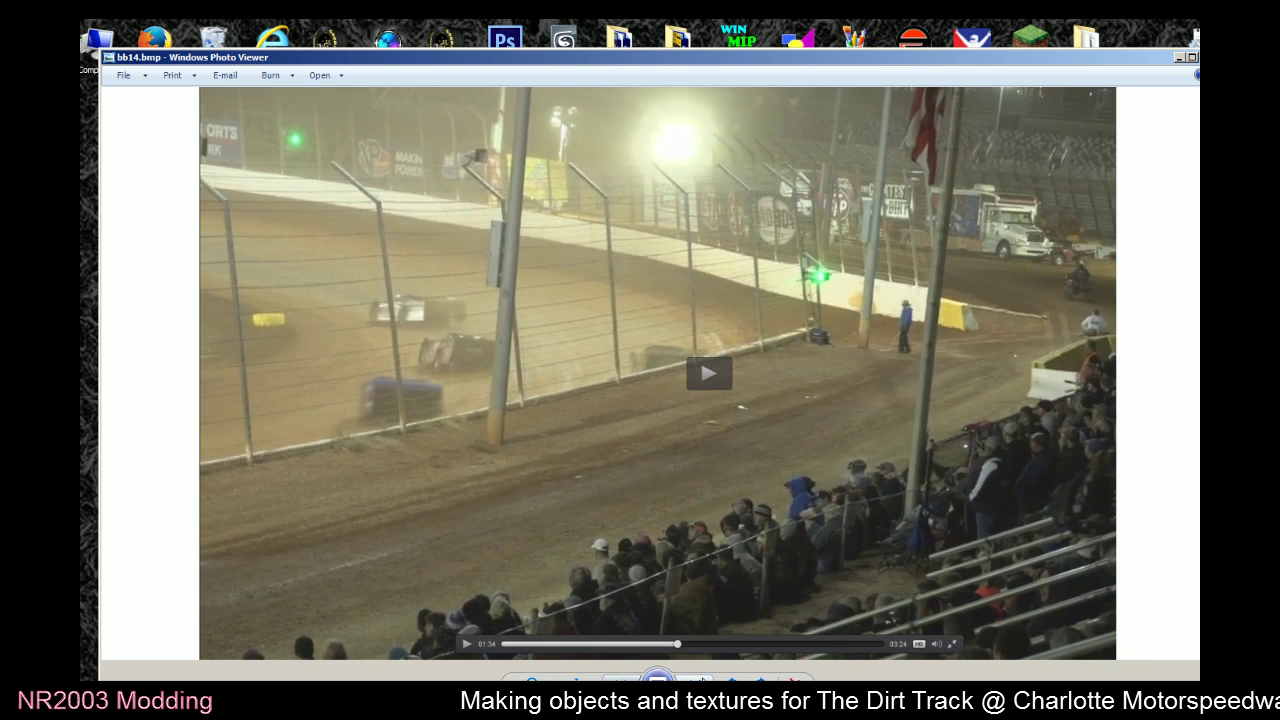
pyautogui.click(700, 680)
pyautogui.click(700, 680)
pyautogui.click(700, 680)
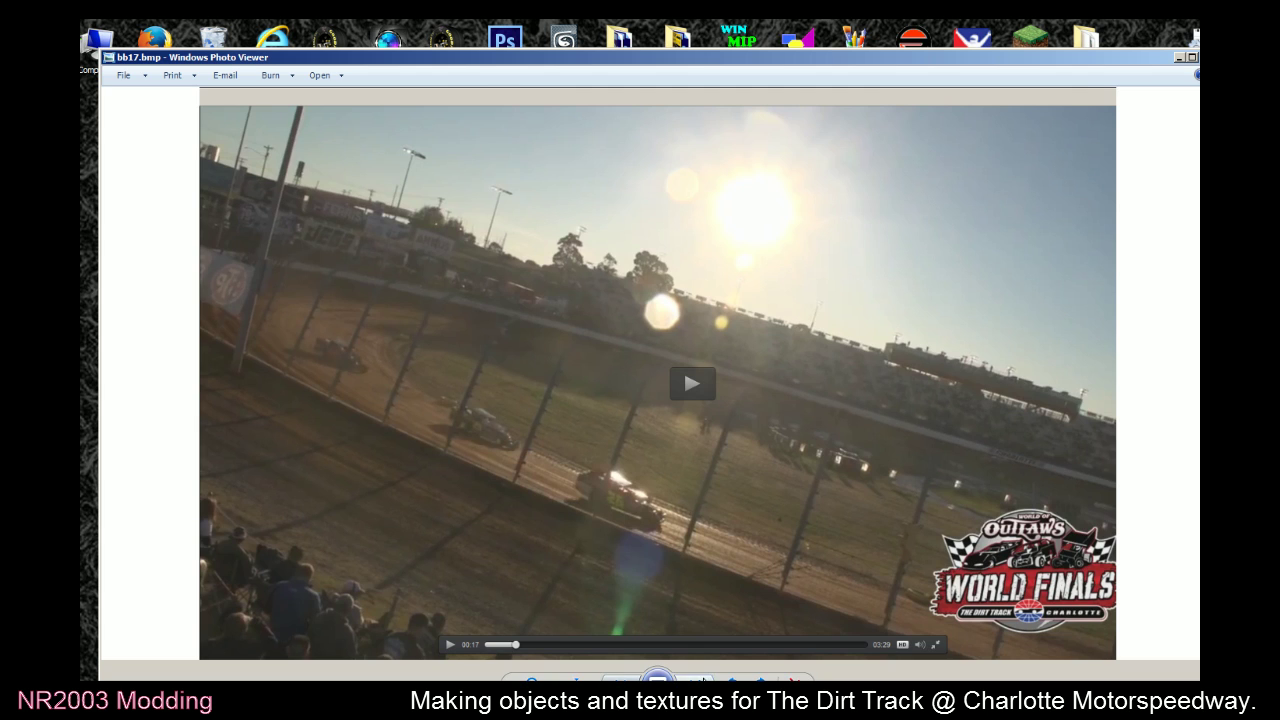
pyautogui.click(700, 680)
pyautogui.click(700, 680)
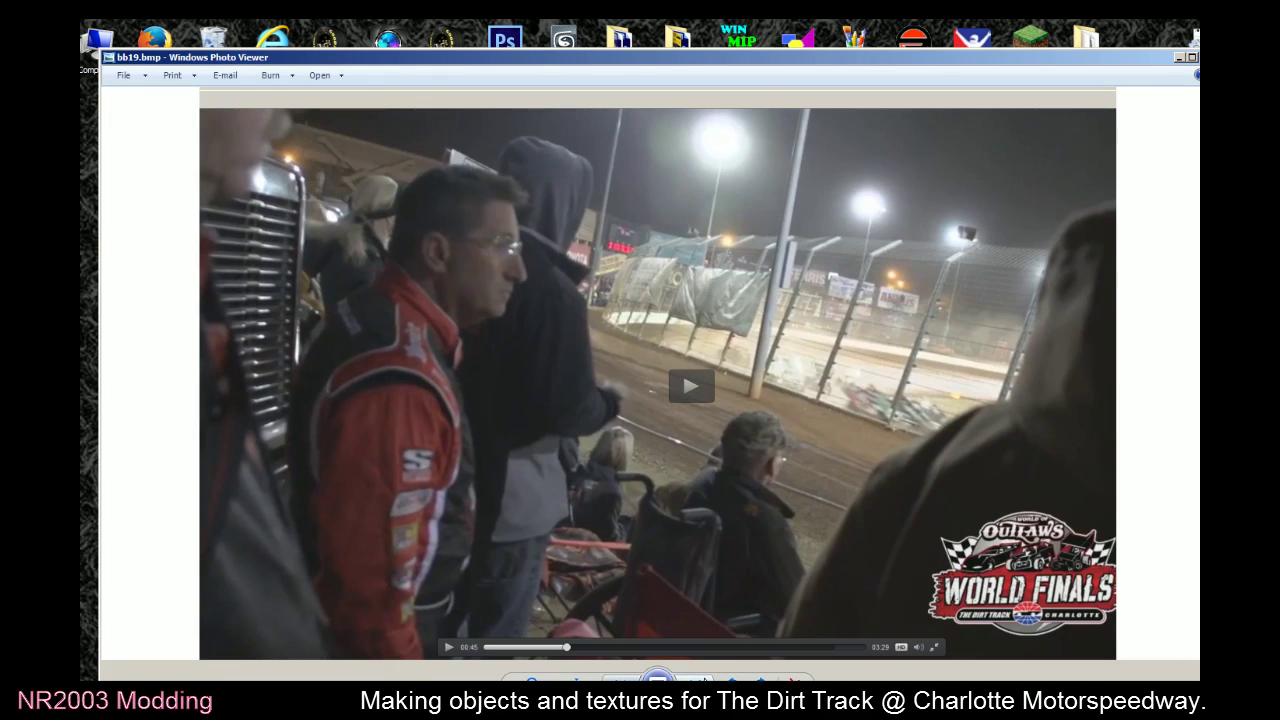
pyautogui.click(700, 680)
pyautogui.click(700, 680)
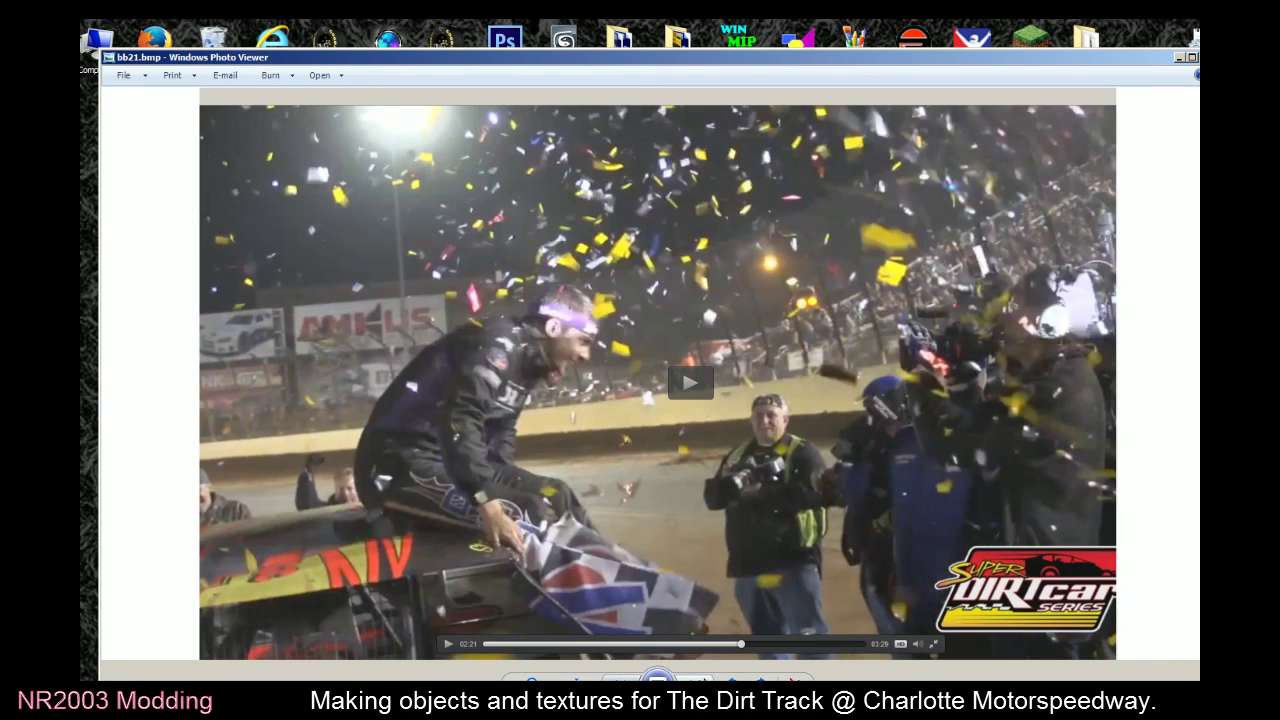
pyautogui.click(700, 680)
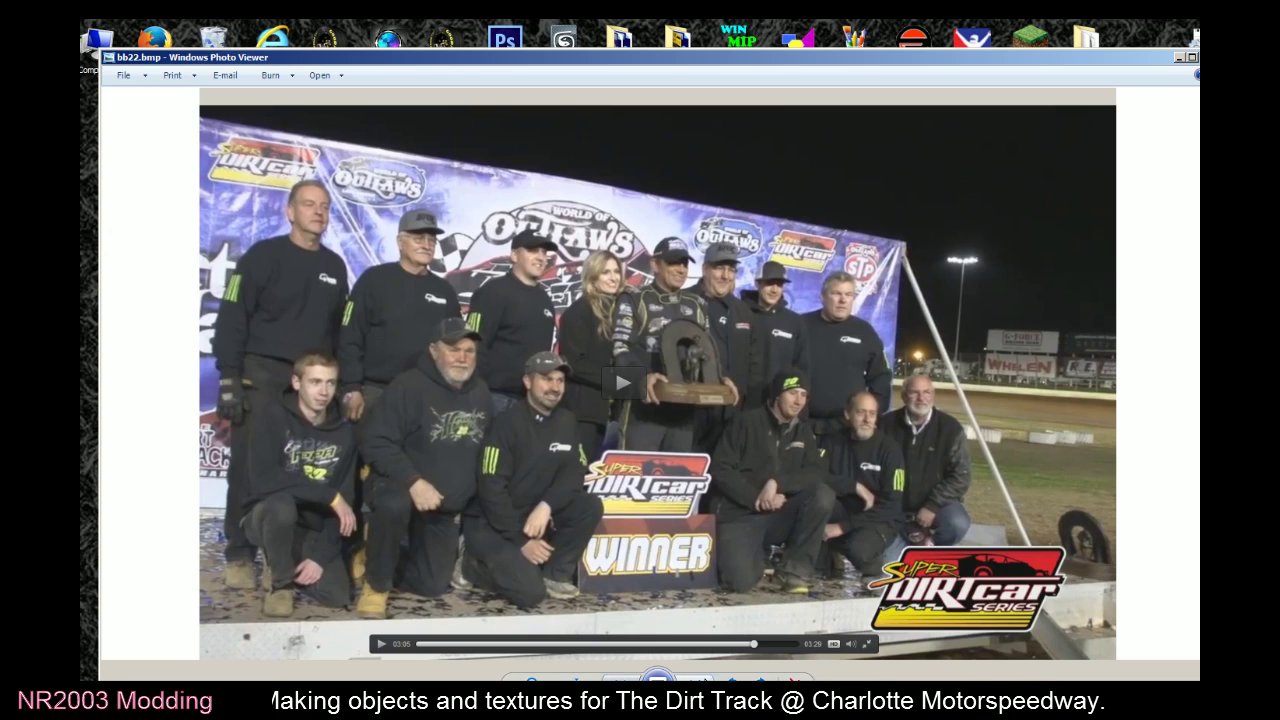
# Zoom in on the G-Force and Whelen billboards in bb22.bmp and examine their lettering
pyautogui.scroll(3, 970, 340)
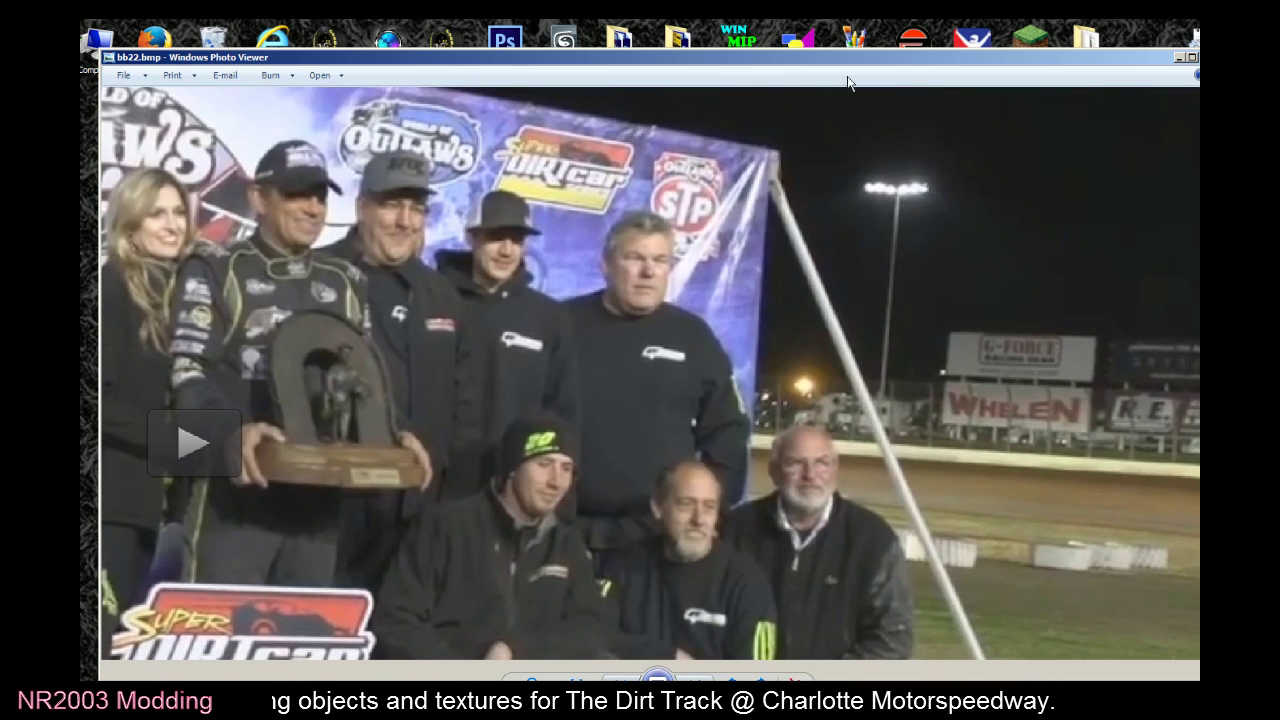
pyautogui.moveTo(889, 54); pyautogui.dragTo(663, 329)
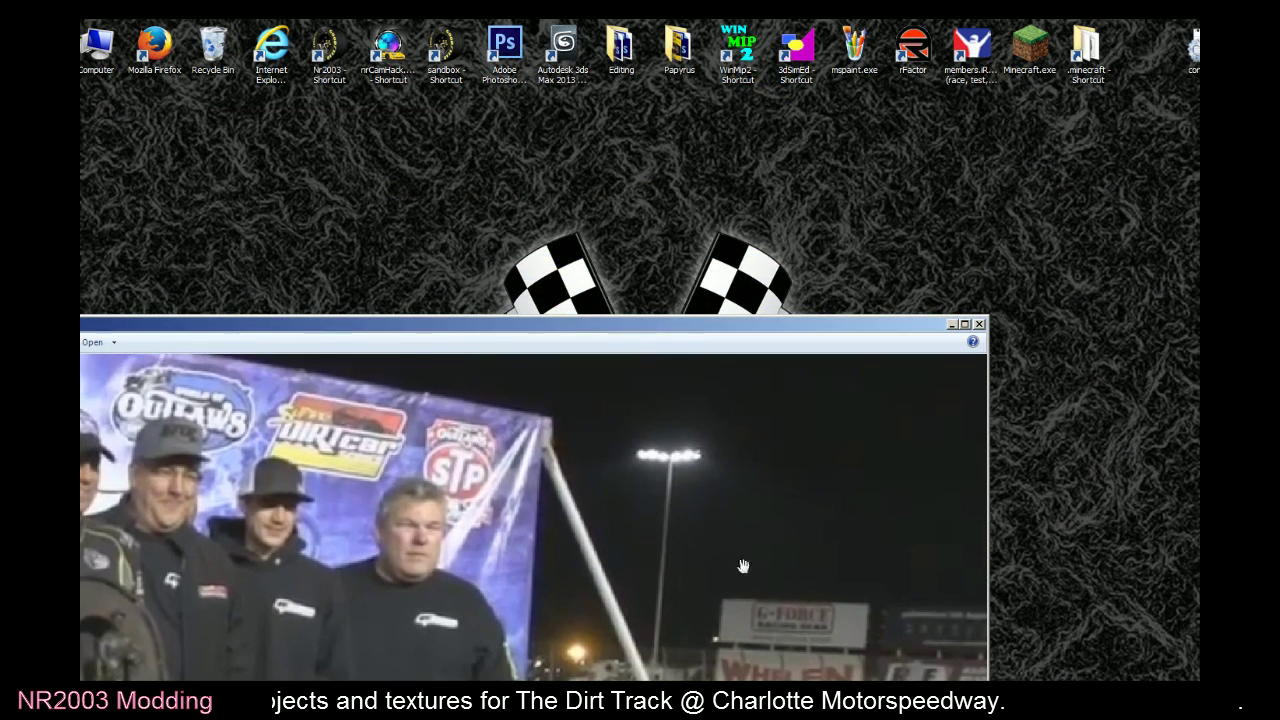
pyautogui.moveTo(738, 556); pyautogui.dragTo(749, 403)
pyautogui.moveTo(797, 331); pyautogui.dragTo(795, 455)
pyautogui.scroll(4, 810, 580)
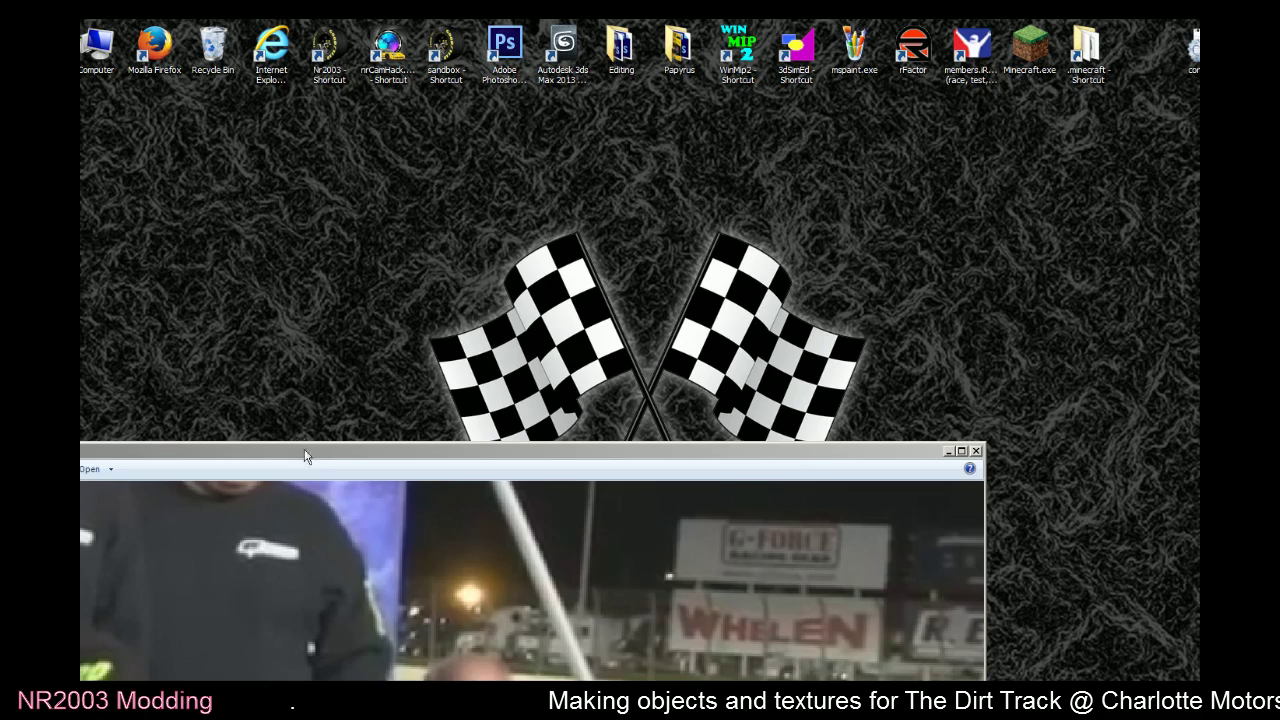
# Switch to Photoshop, close bb8.psd and open bb9.psd
pyautogui.hotkey('alt', 'Tab')
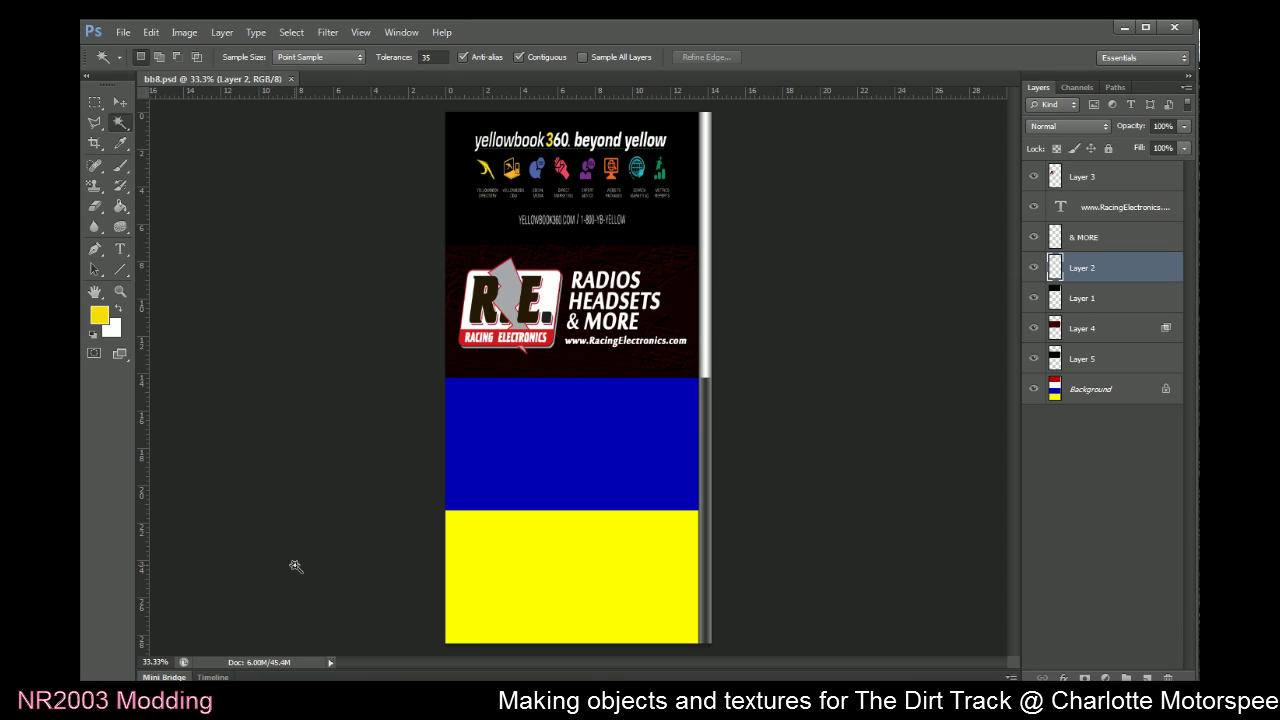
pyautogui.click(290, 78)
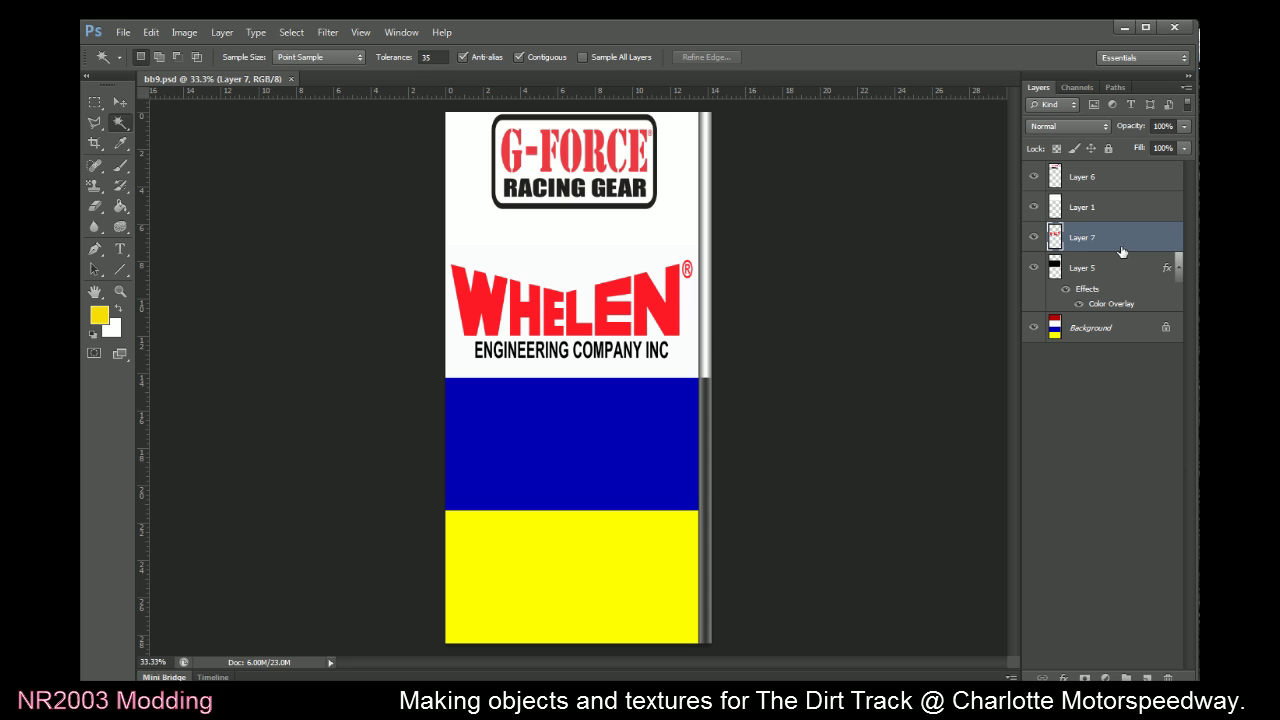
# Identify the layer holding the white background behind the G-Force logo and hide that layer, Layer 1
pyautogui.click(1034, 268)
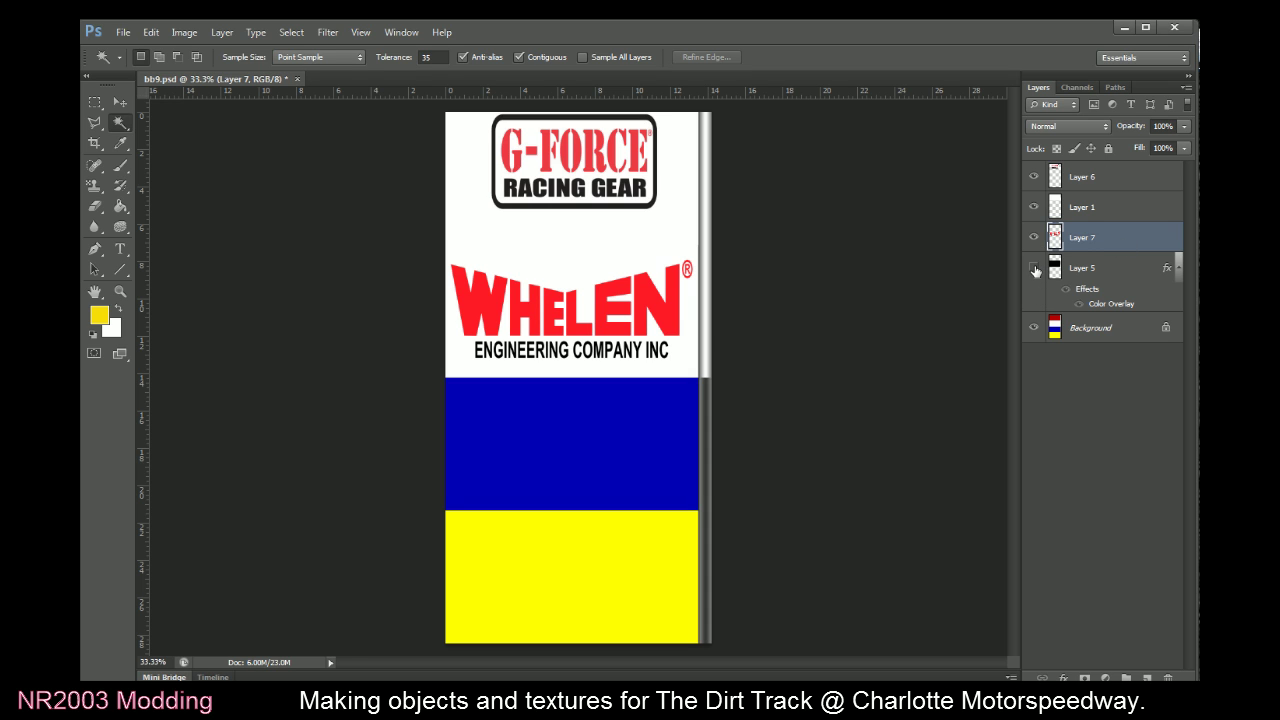
pyautogui.click(1034, 268)
pyautogui.click(1034, 207)
pyautogui.click(1034, 207)
pyautogui.click(1054, 207)
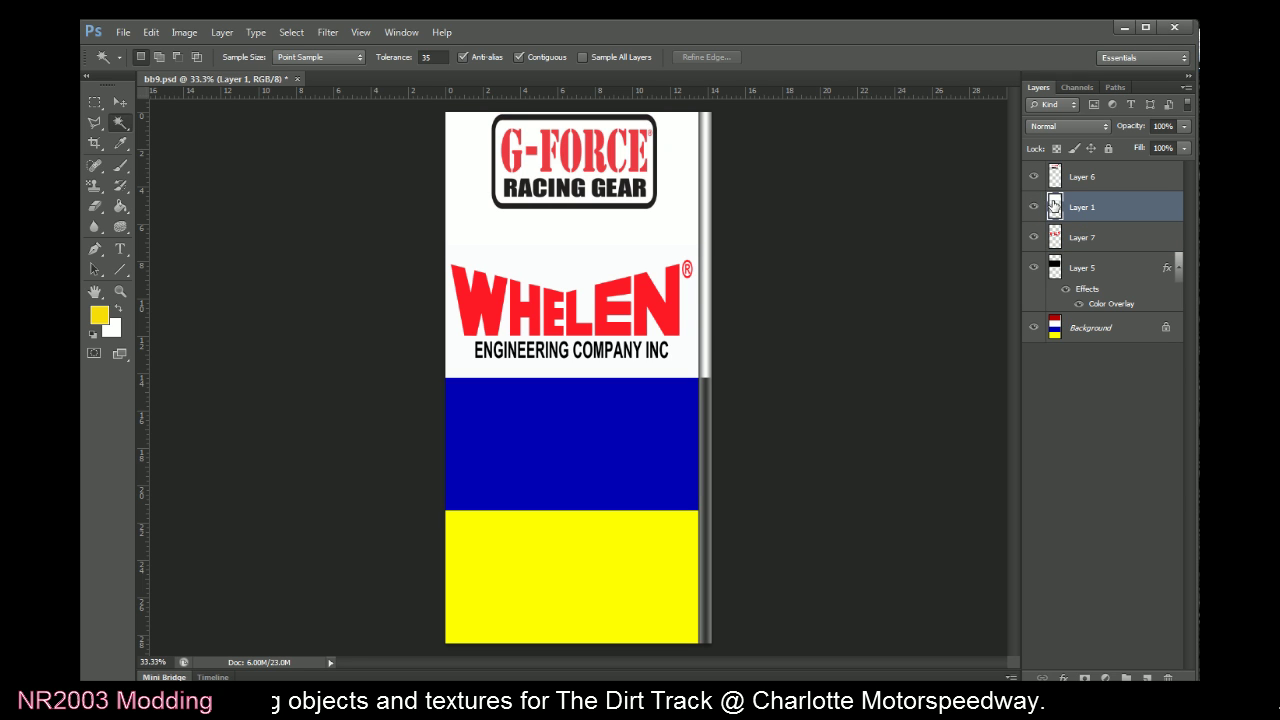
pyautogui.click(1037, 209)
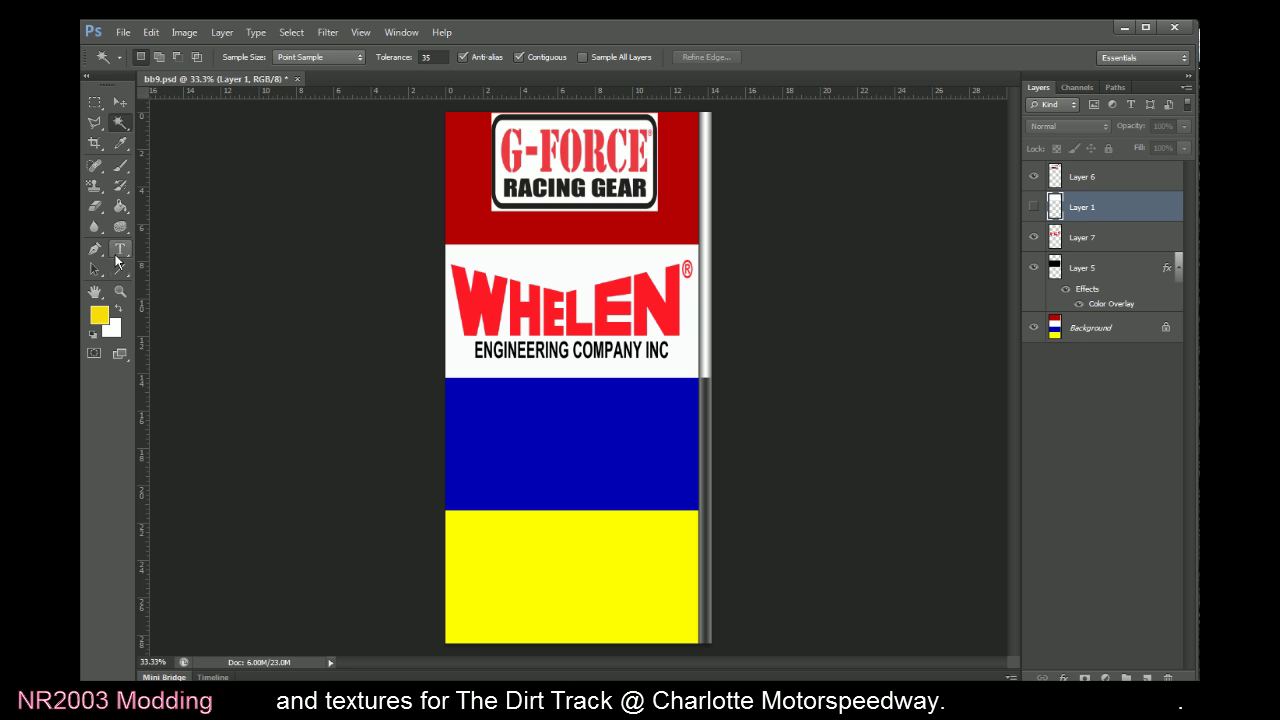
pyautogui.click(118, 310)
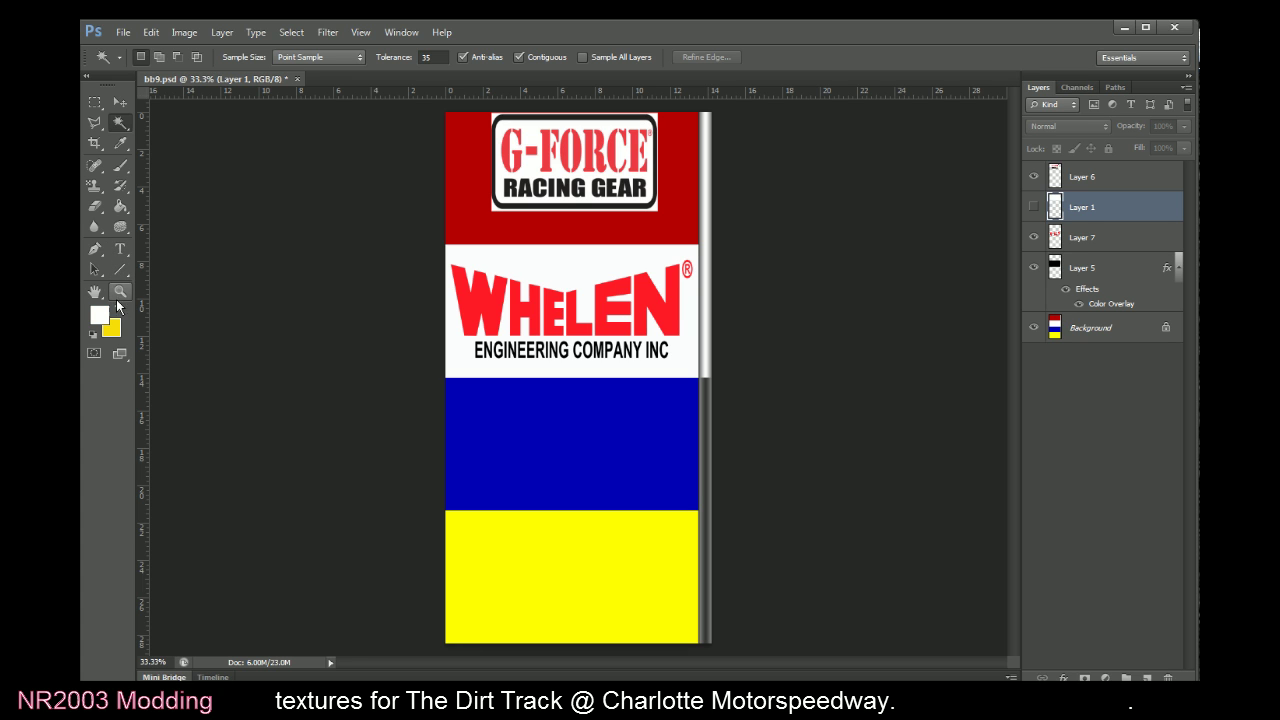
pyautogui.click(120, 249)
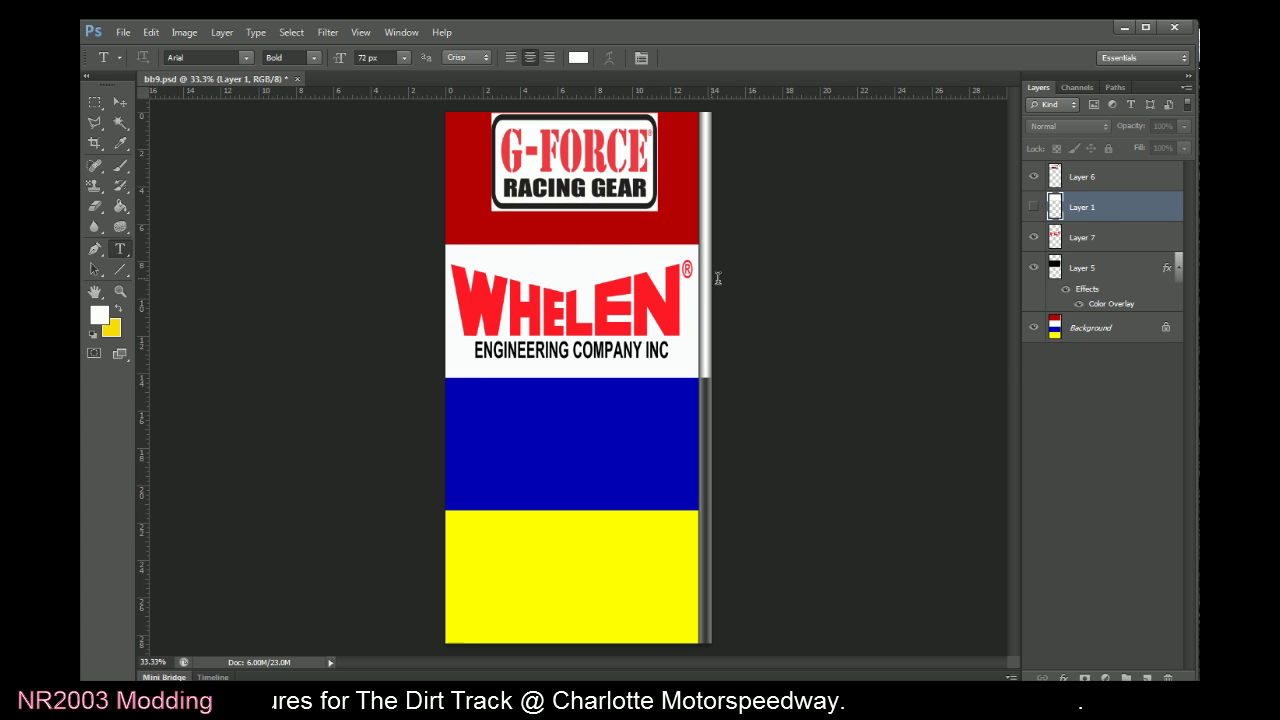
pyautogui.moveTo(718, 282); pyautogui.dragTo(441, 202)
pyautogui.write('www.')
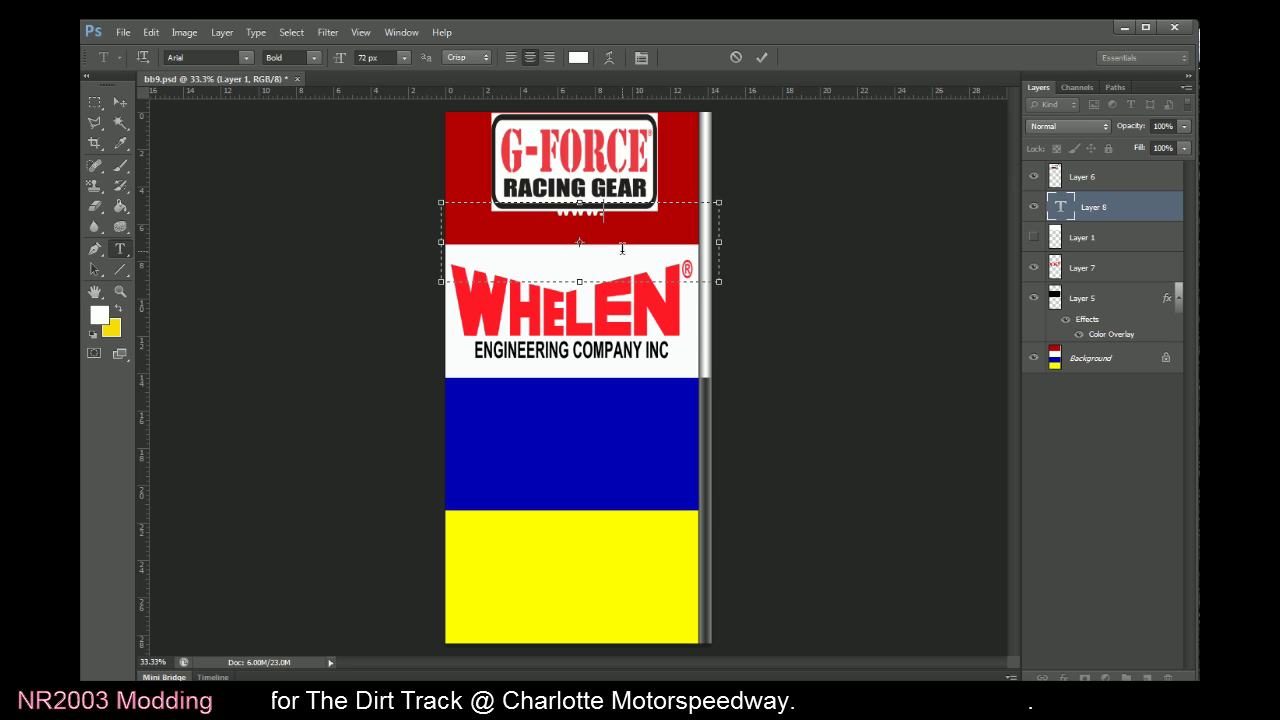
pyautogui.write('g')
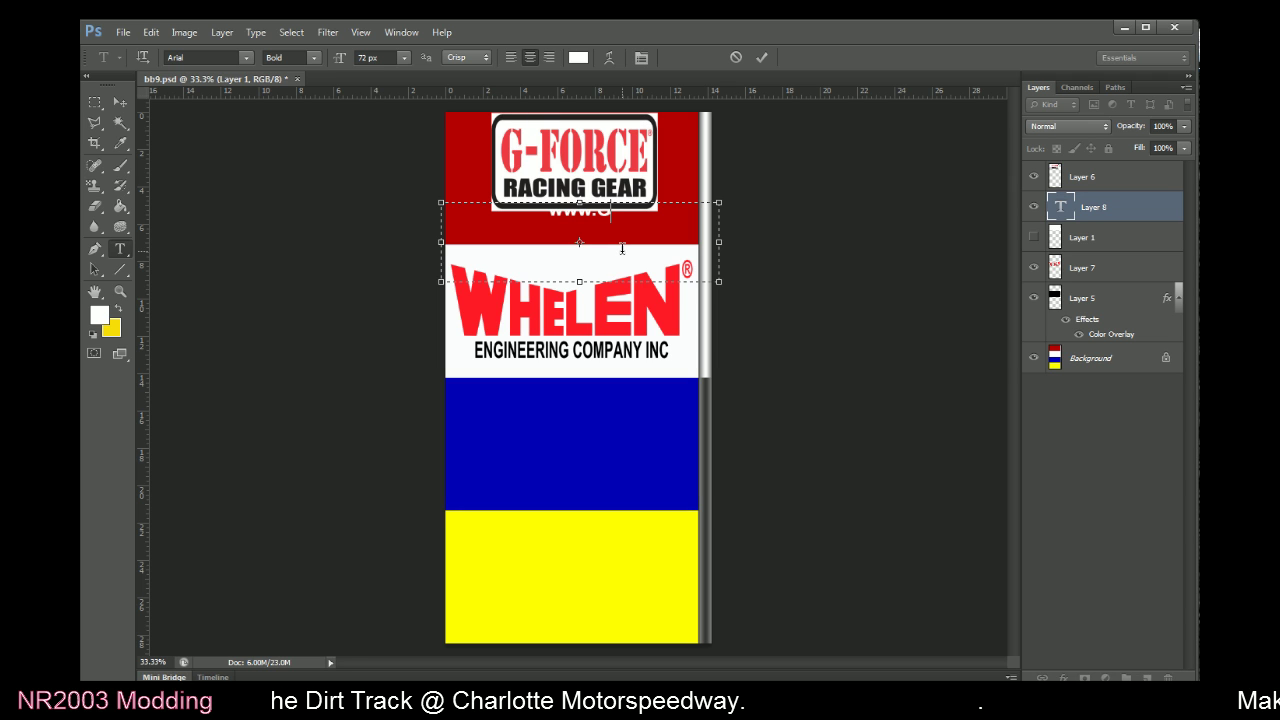
pyautogui.write('force')
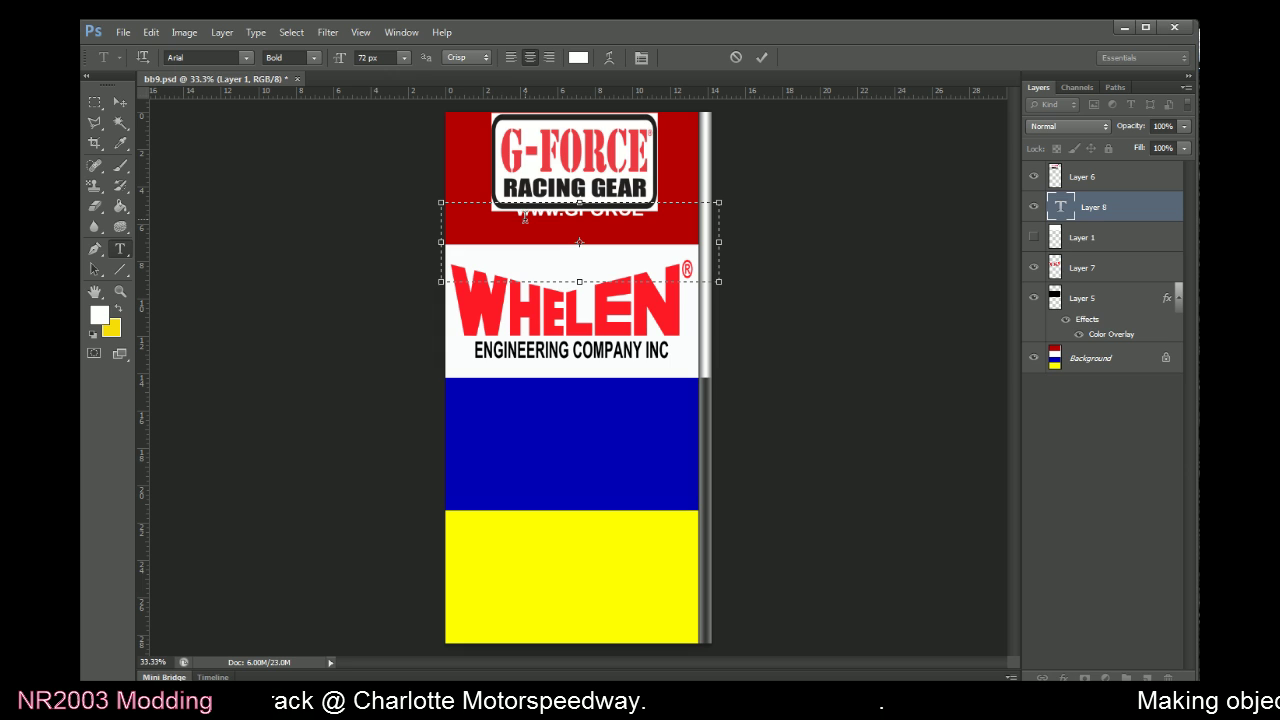
pyautogui.write('.com')
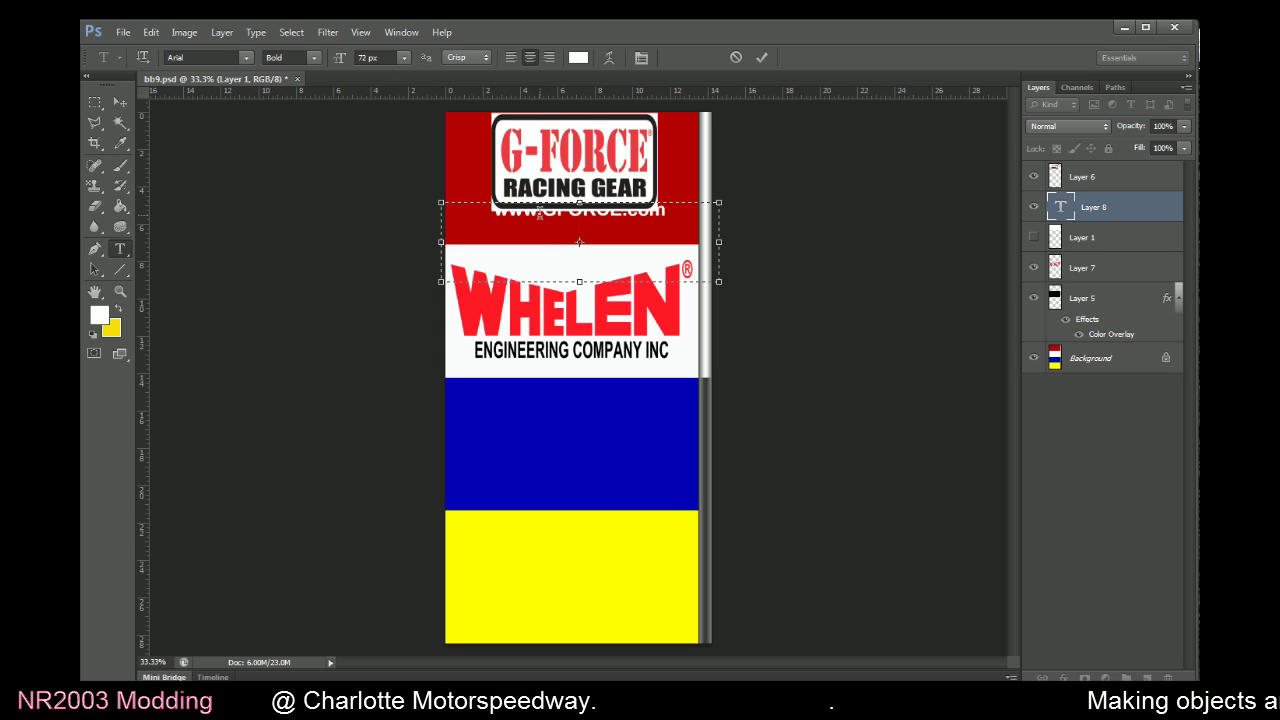
pyautogui.click(762, 57)
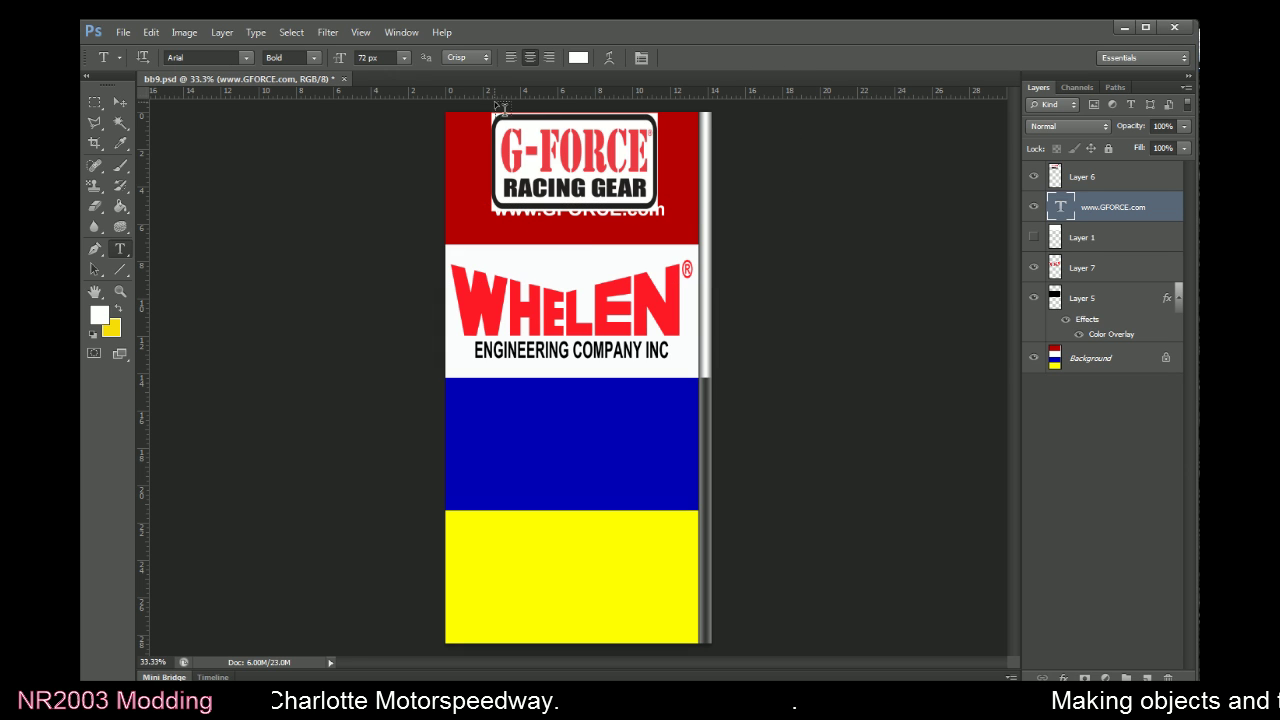
# Move the web address text down into the red strip and align it under the G-Force logo
pyautogui.click(120, 102)
pyautogui.press('Down')
pyautogui.press('Down')
pyautogui.press('Down')
pyautogui.press('Down')
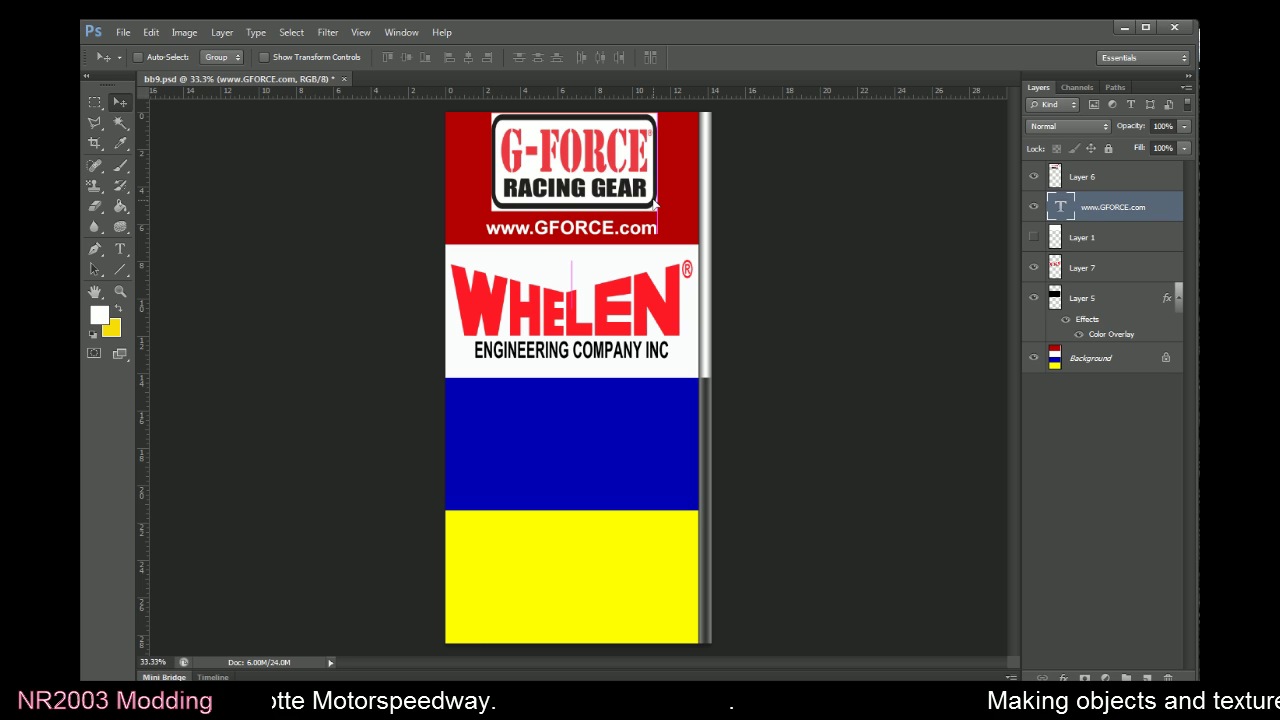
pyautogui.press('Left')
pyautogui.press('Left')
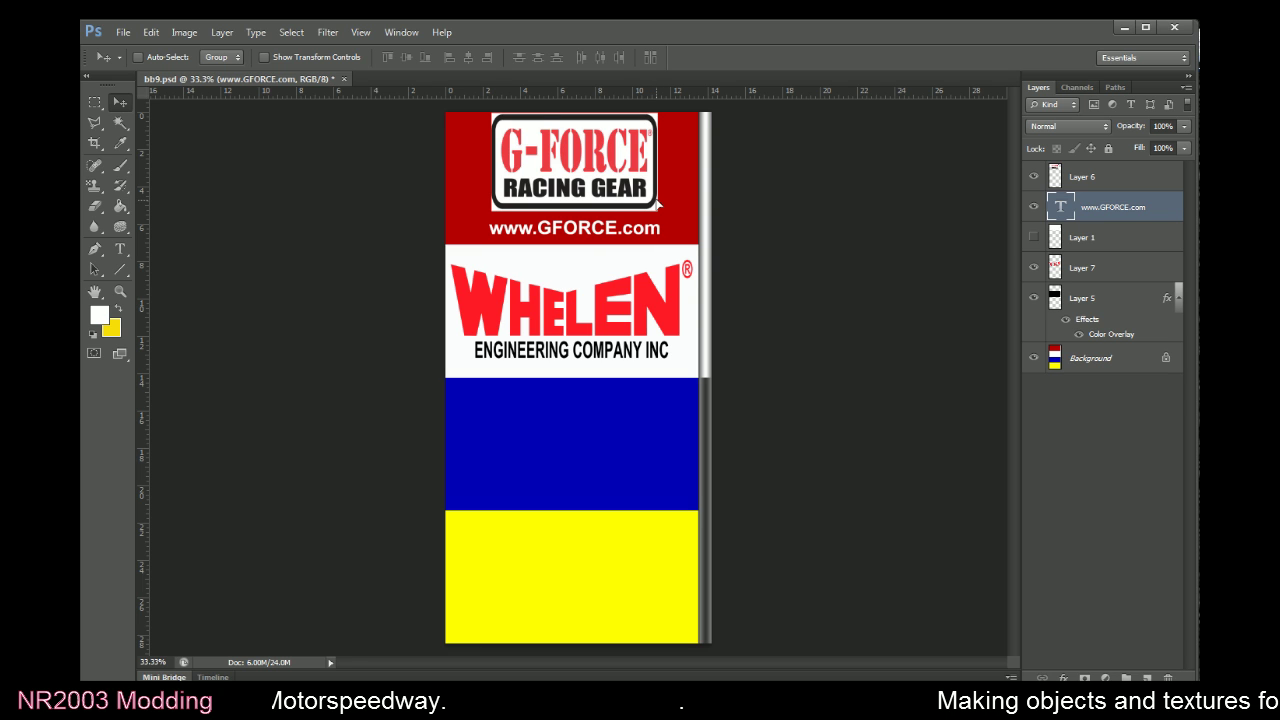
pyautogui.hotkey('alt', 'Tab')
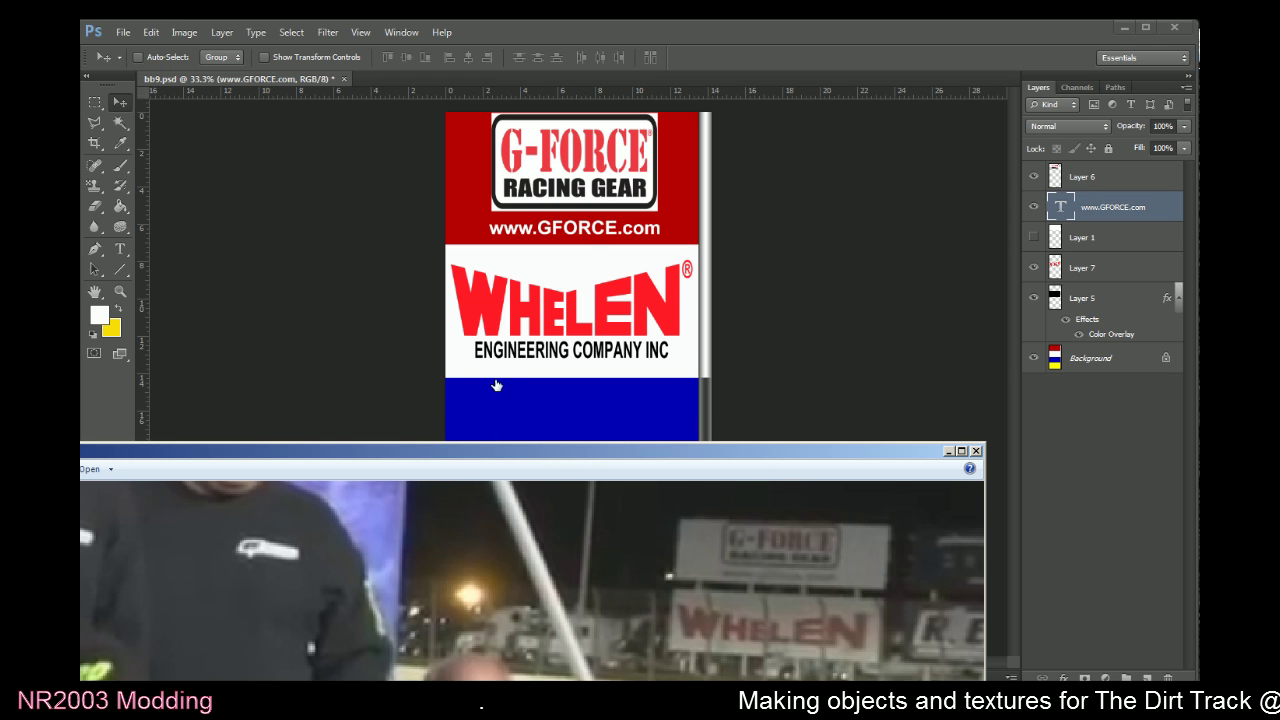
pyautogui.click(1063, 210)
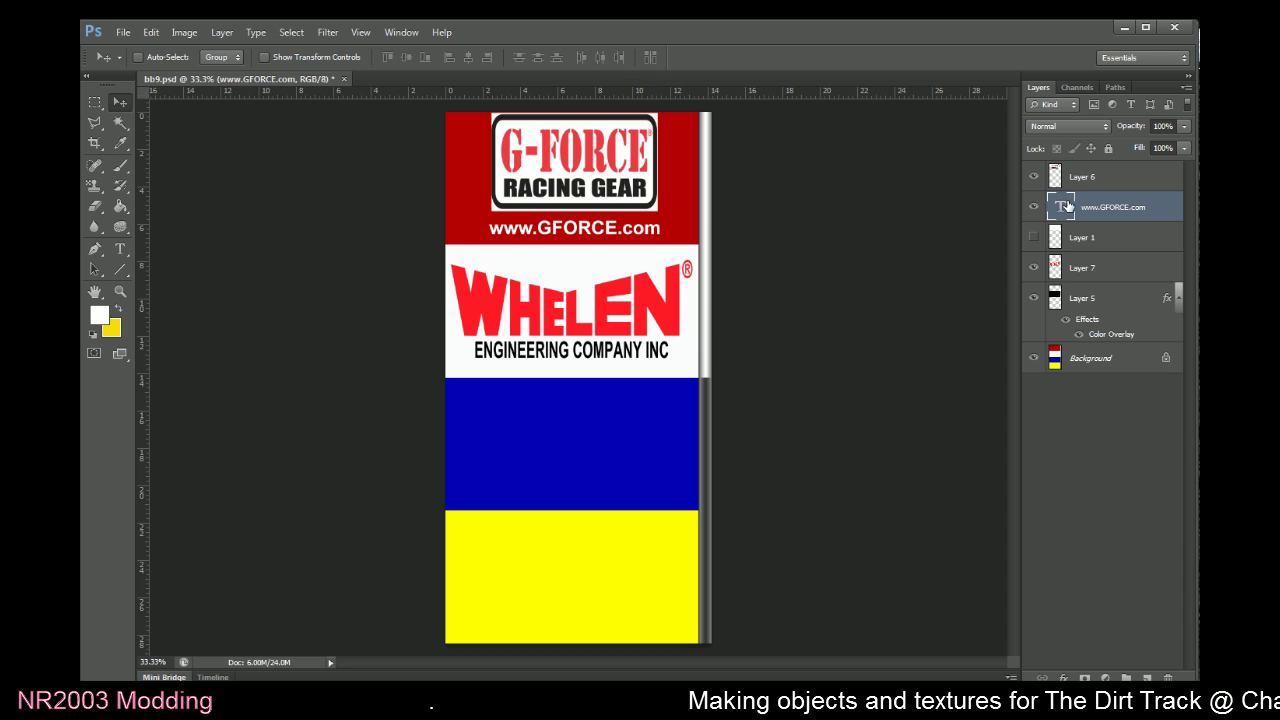
pyautogui.doubleClick(1062, 208)
pyautogui.press('Left')
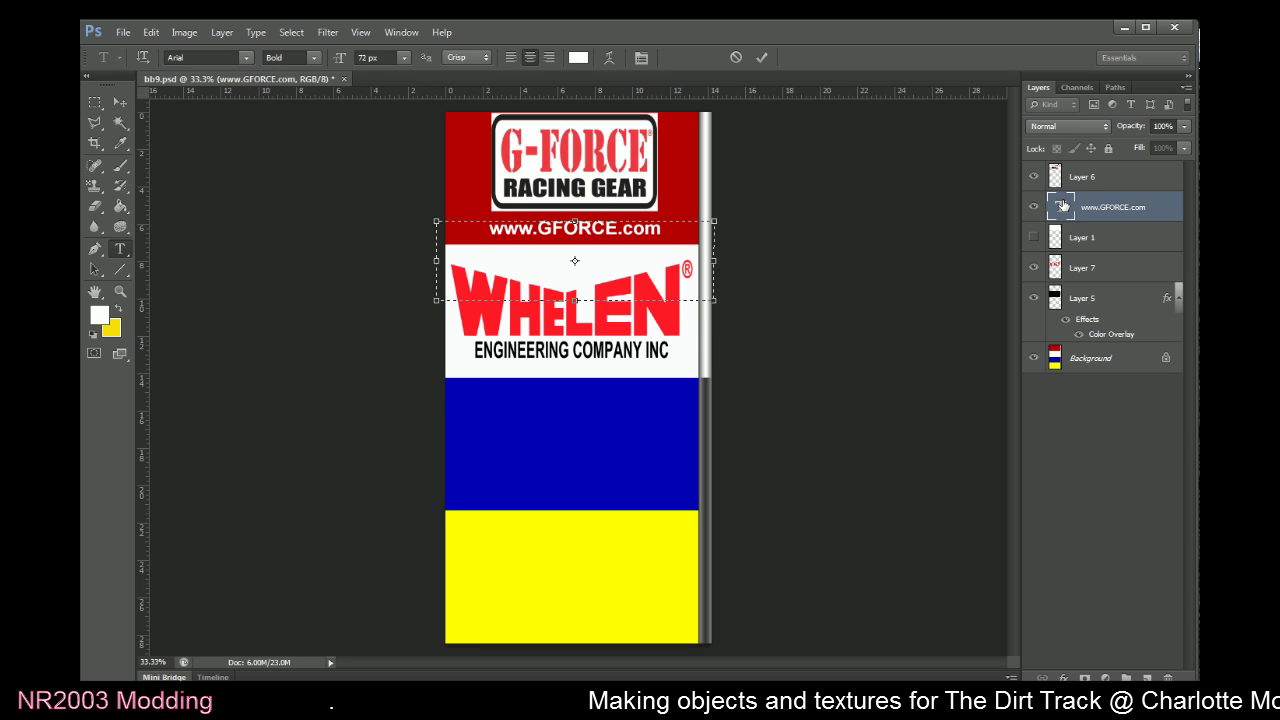
pyautogui.press('BackSpace')
pyautogui.press('BackSpace')
pyautogui.press('BackSpace')
pyautogui.press('BackSpace')
pyautogui.press('BackSpace')
pyautogui.press('BackSpace')
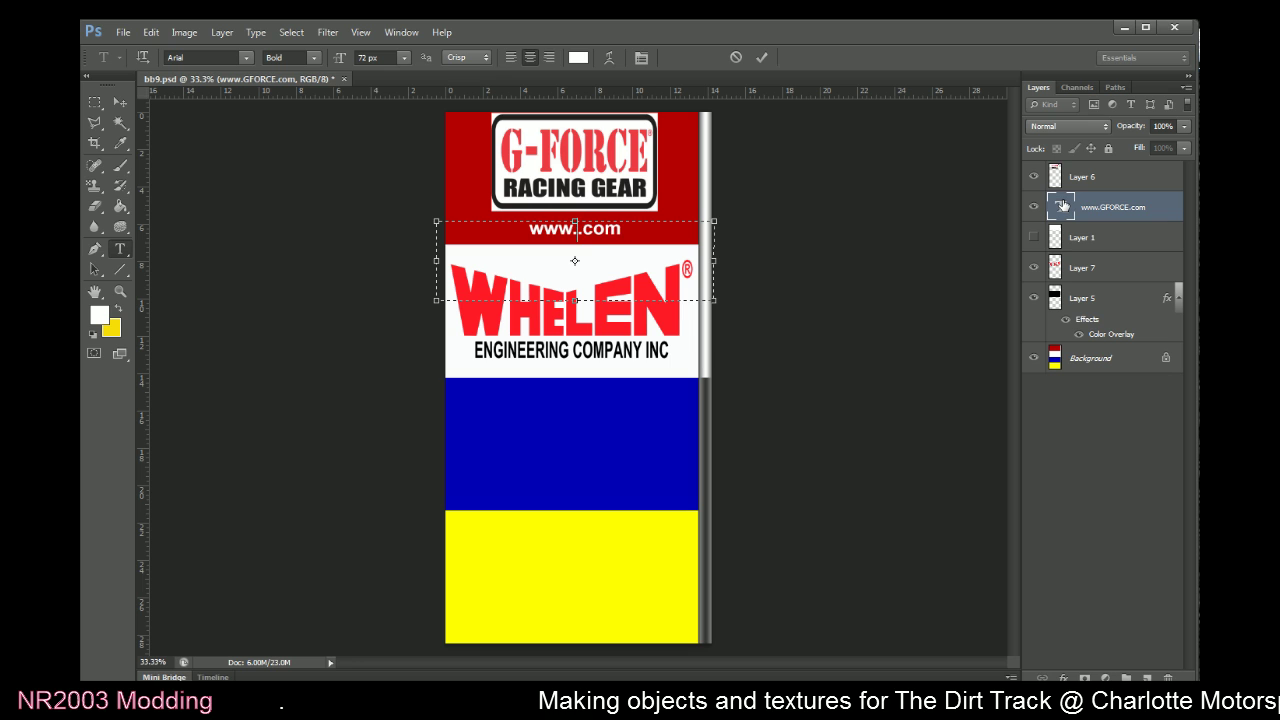
pyautogui.write('gforce')
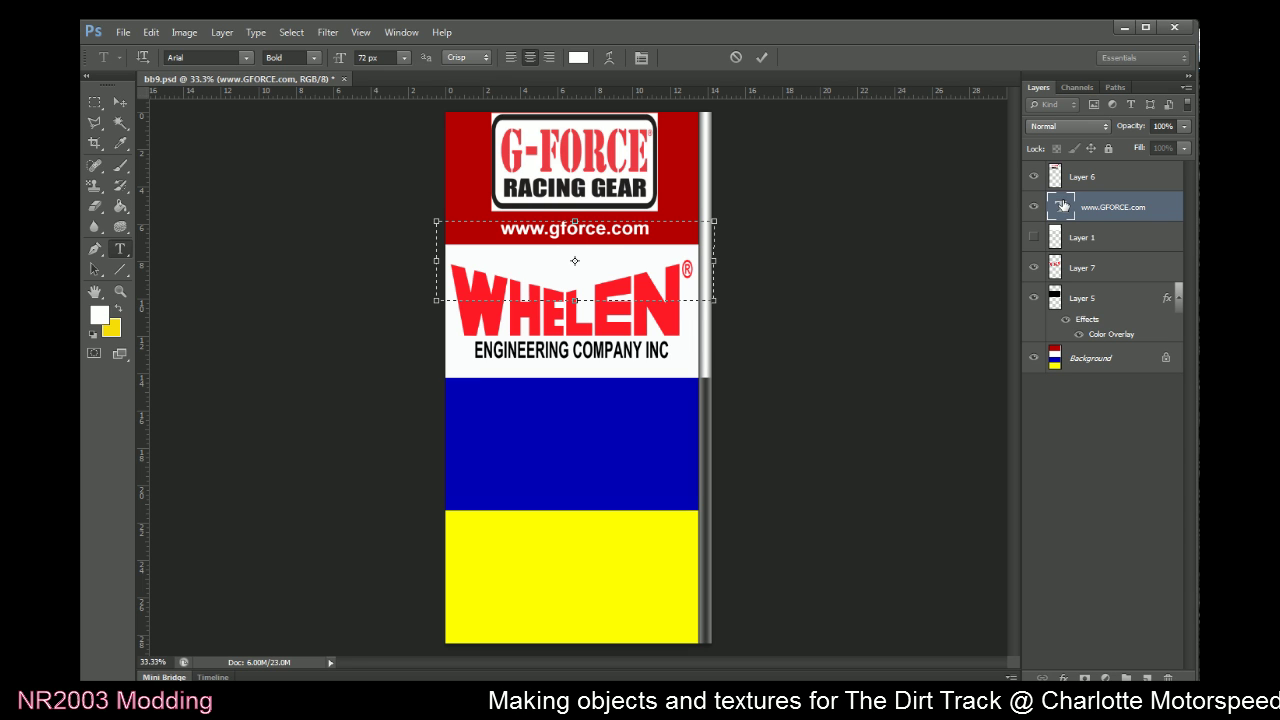
pyautogui.click(761, 57)
pyautogui.press('v')
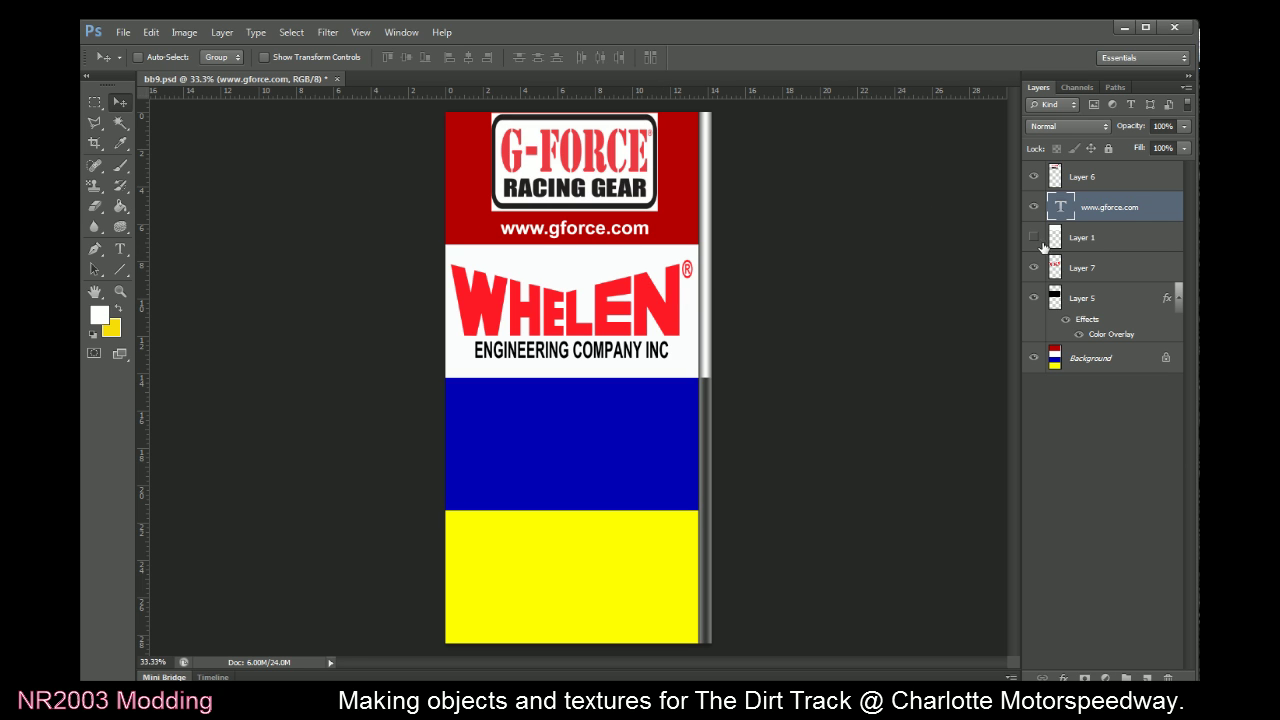
pyautogui.doubleClick(1061, 210)
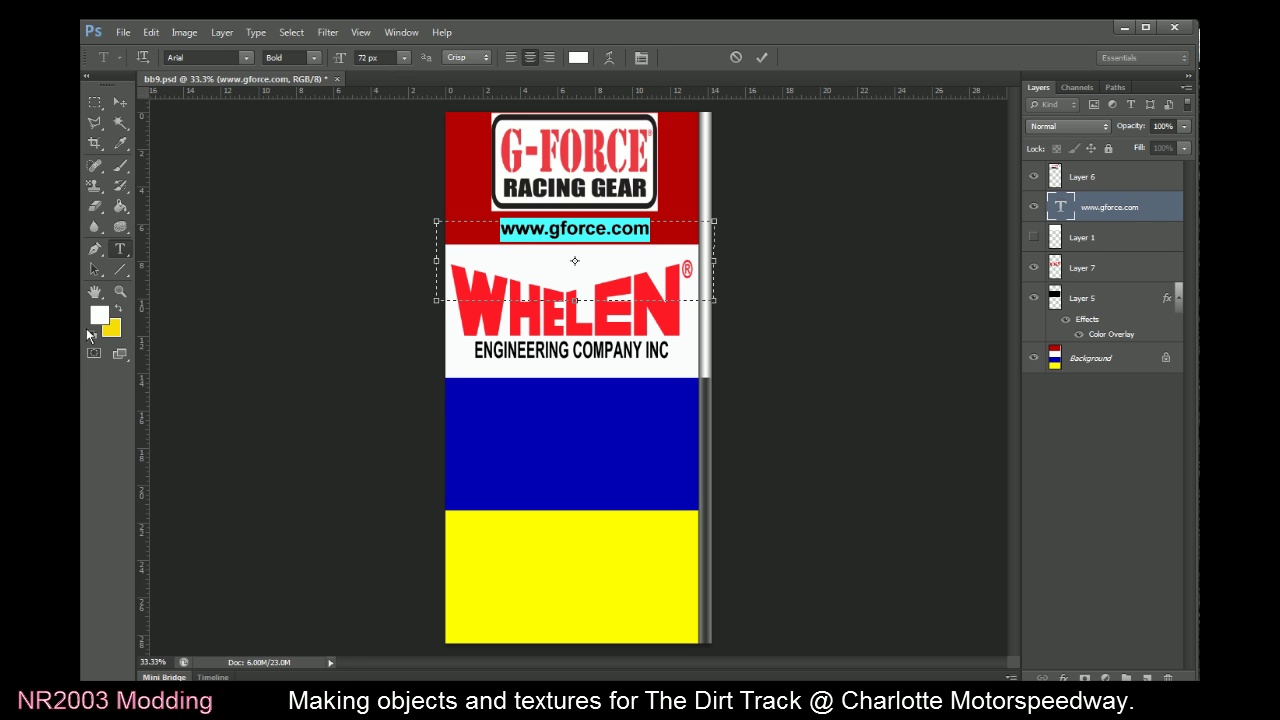
pyautogui.click(575, 57)
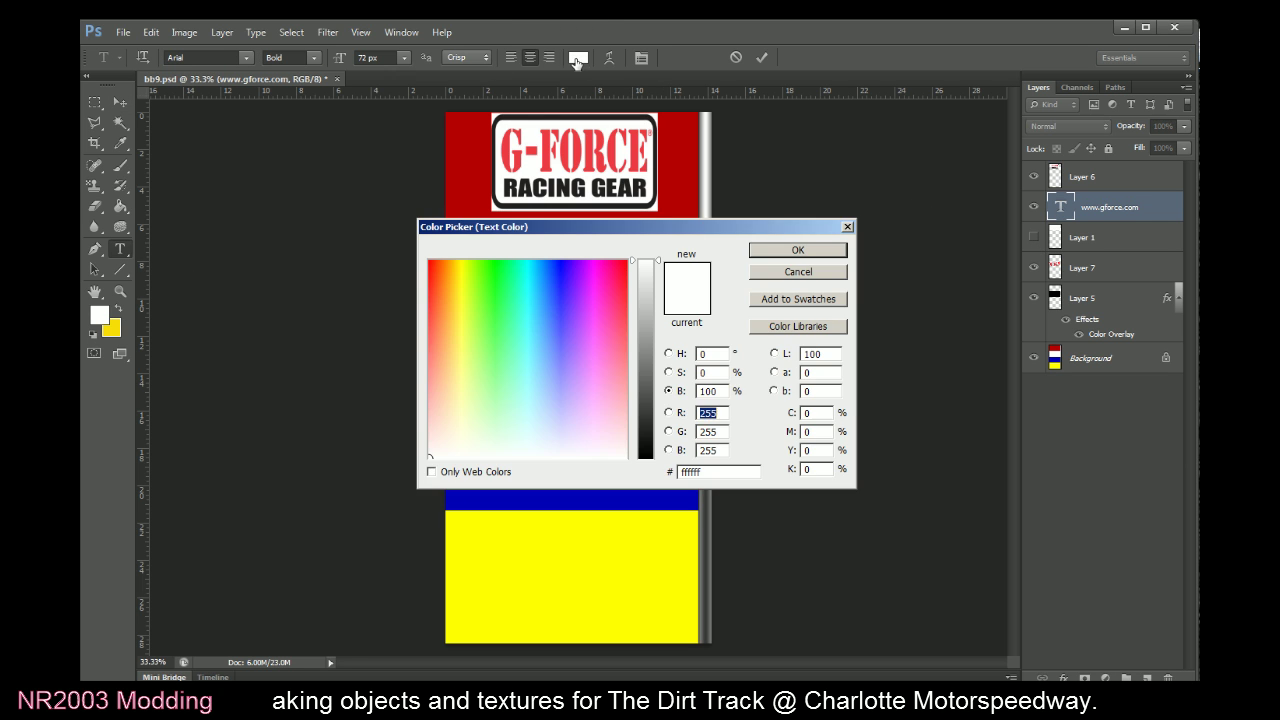
pyautogui.click(645, 457)
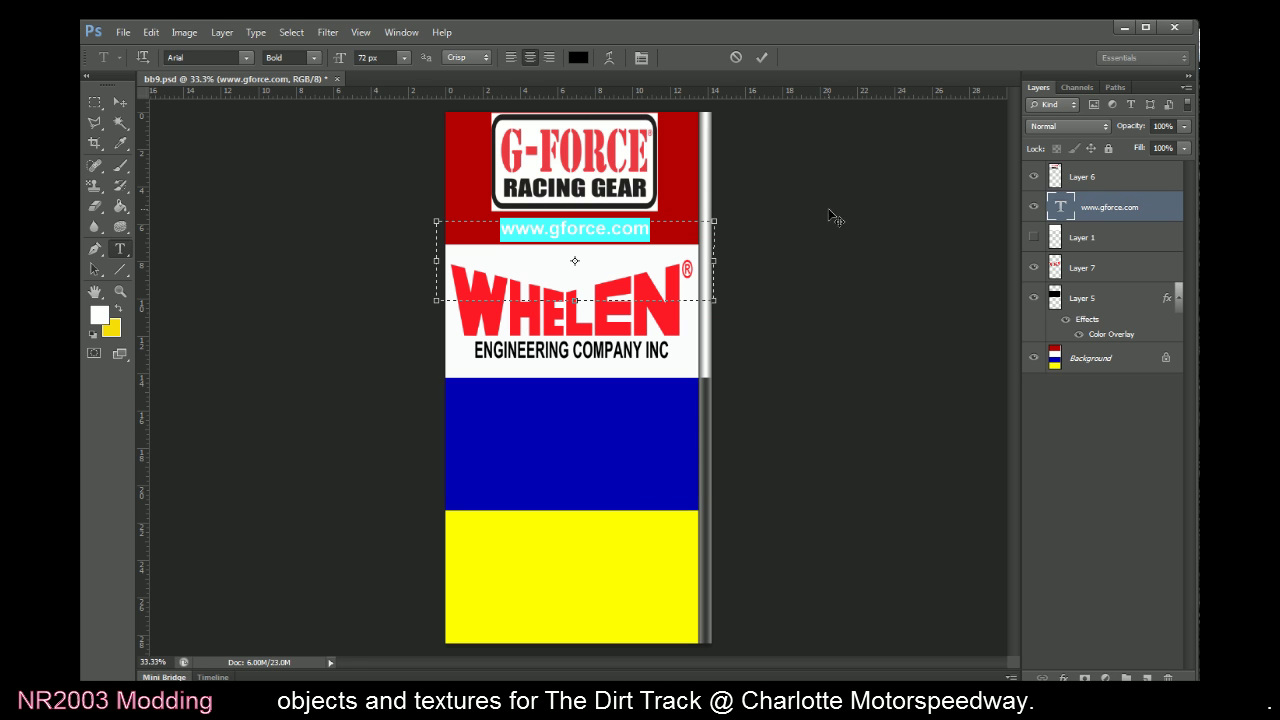
pyautogui.hotkey('ctrl', 'h')
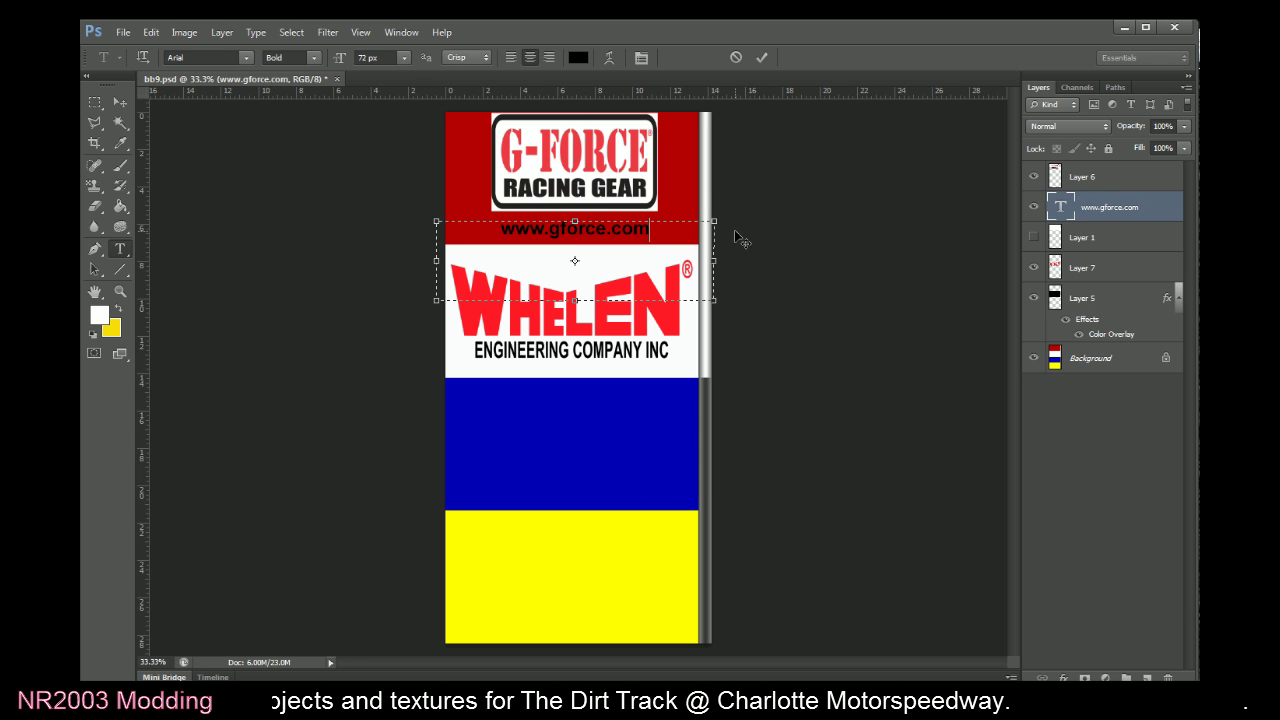
pyautogui.click(1033, 237)
pyautogui.press('v')
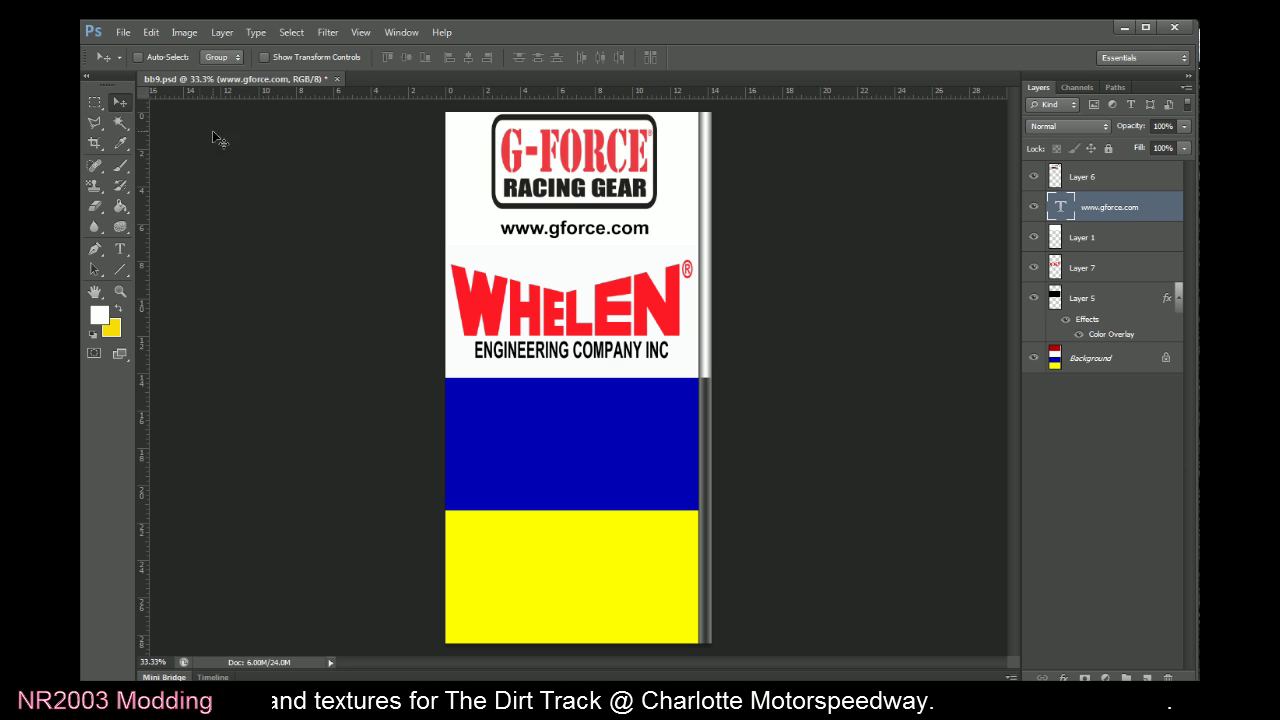
pyautogui.click(1033, 237)
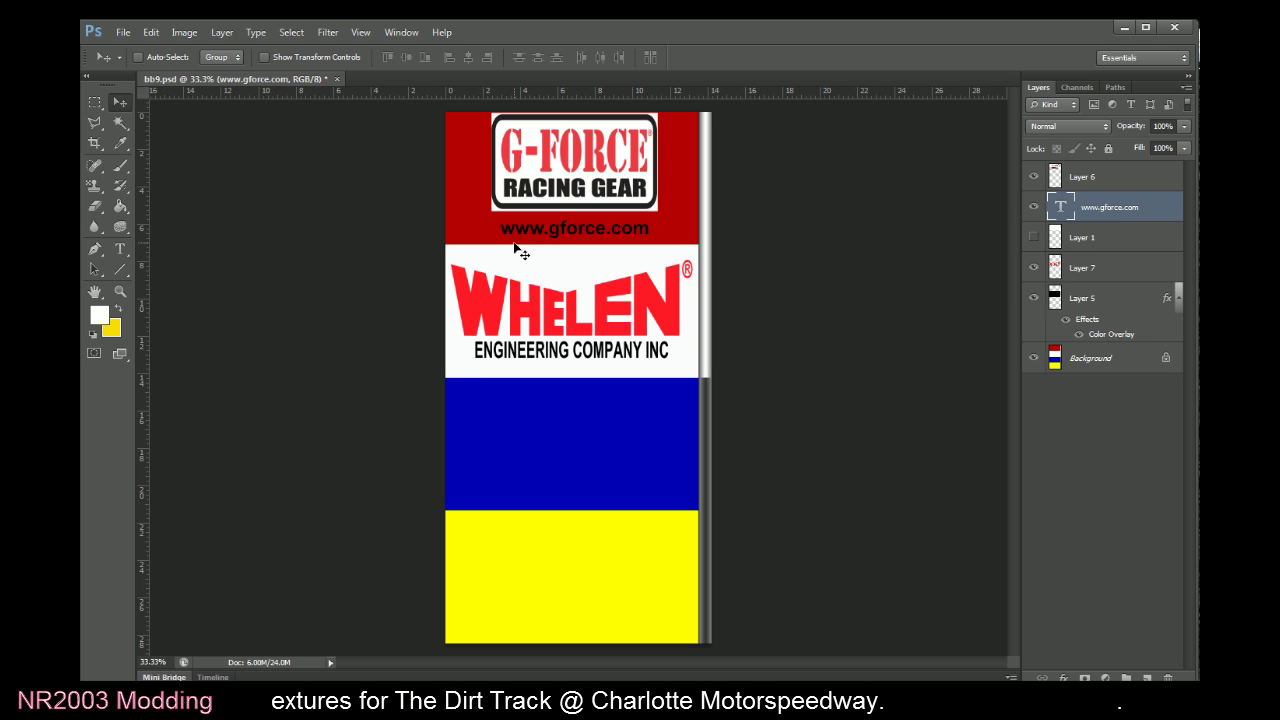
pyautogui.press('Up')
pyautogui.press('Up')
pyautogui.press('Up')
pyautogui.press('Up')
pyautogui.press('Up')
pyautogui.press('Up')
pyautogui.press('Up')
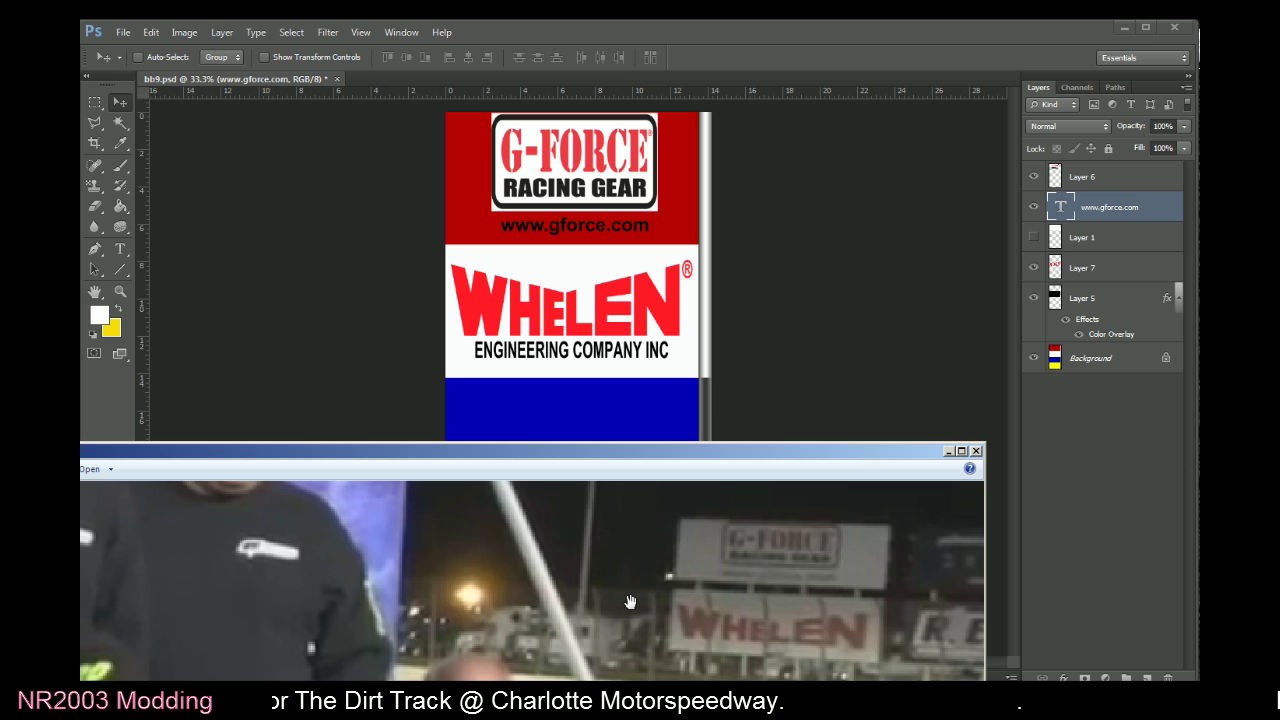
pyautogui.click(799, 361)
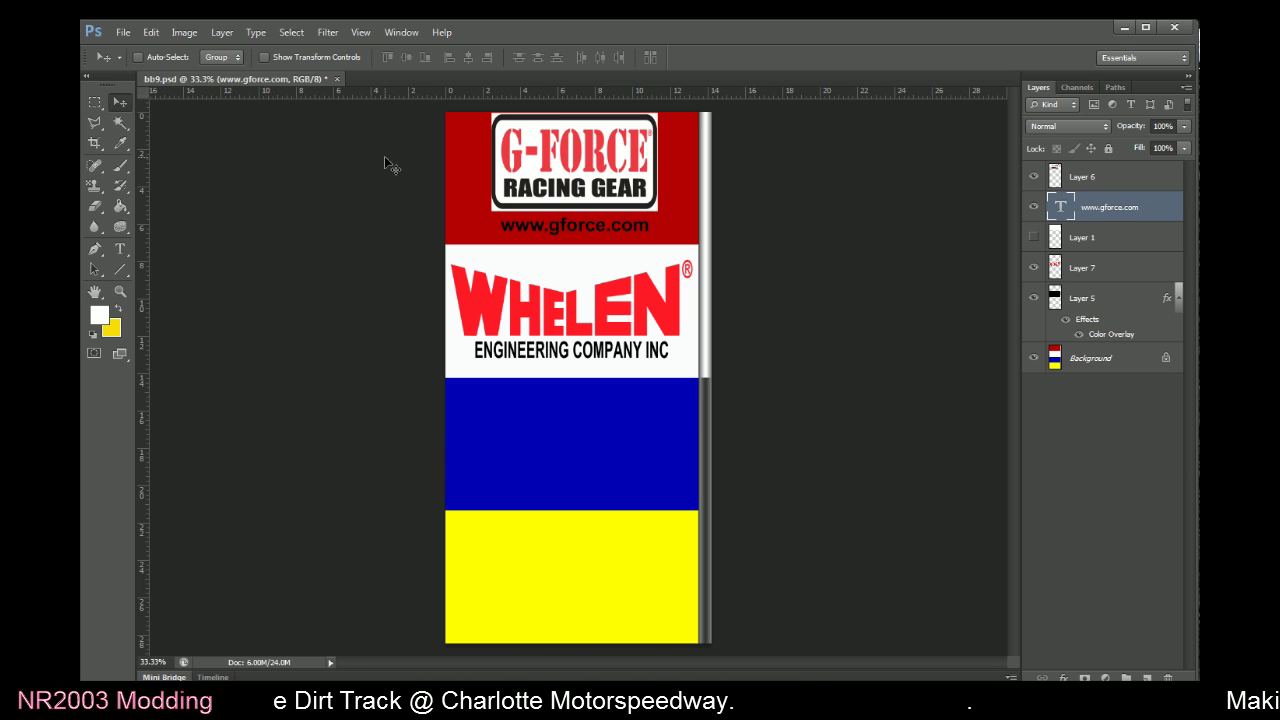
pyautogui.click(93, 108)
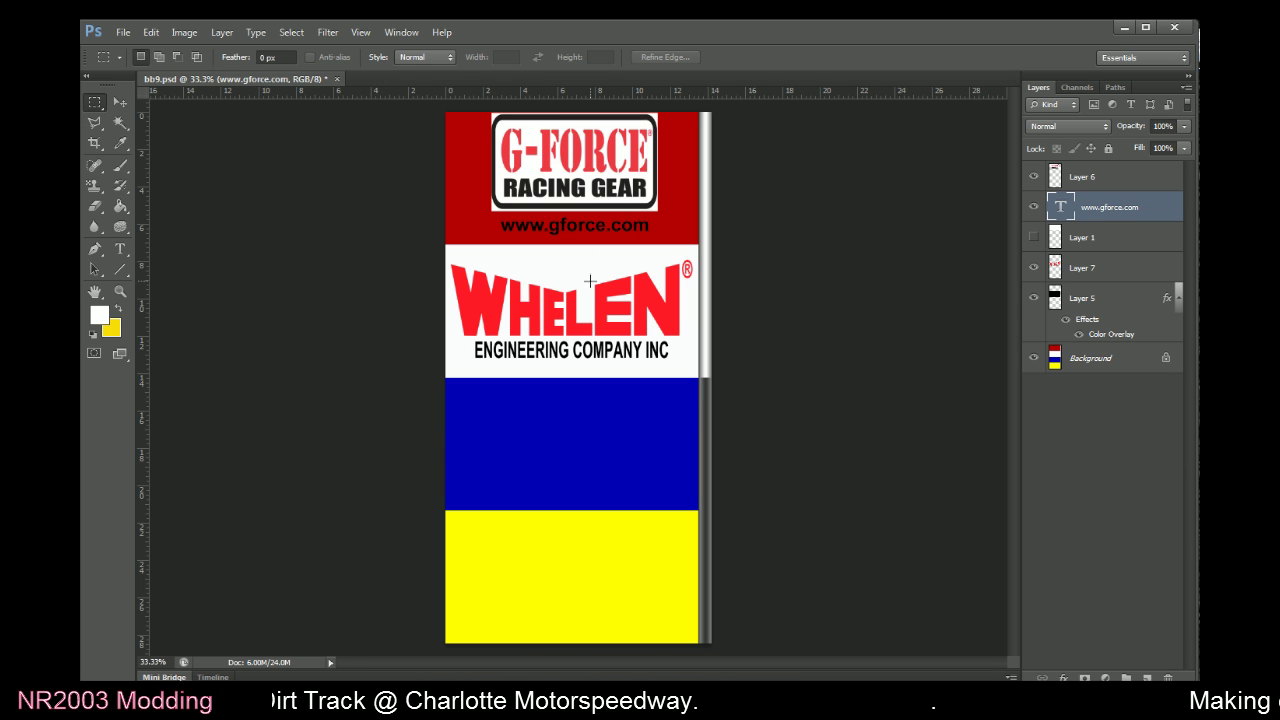
pyautogui.doubleClick(1061, 207)
pyautogui.click(404, 57)
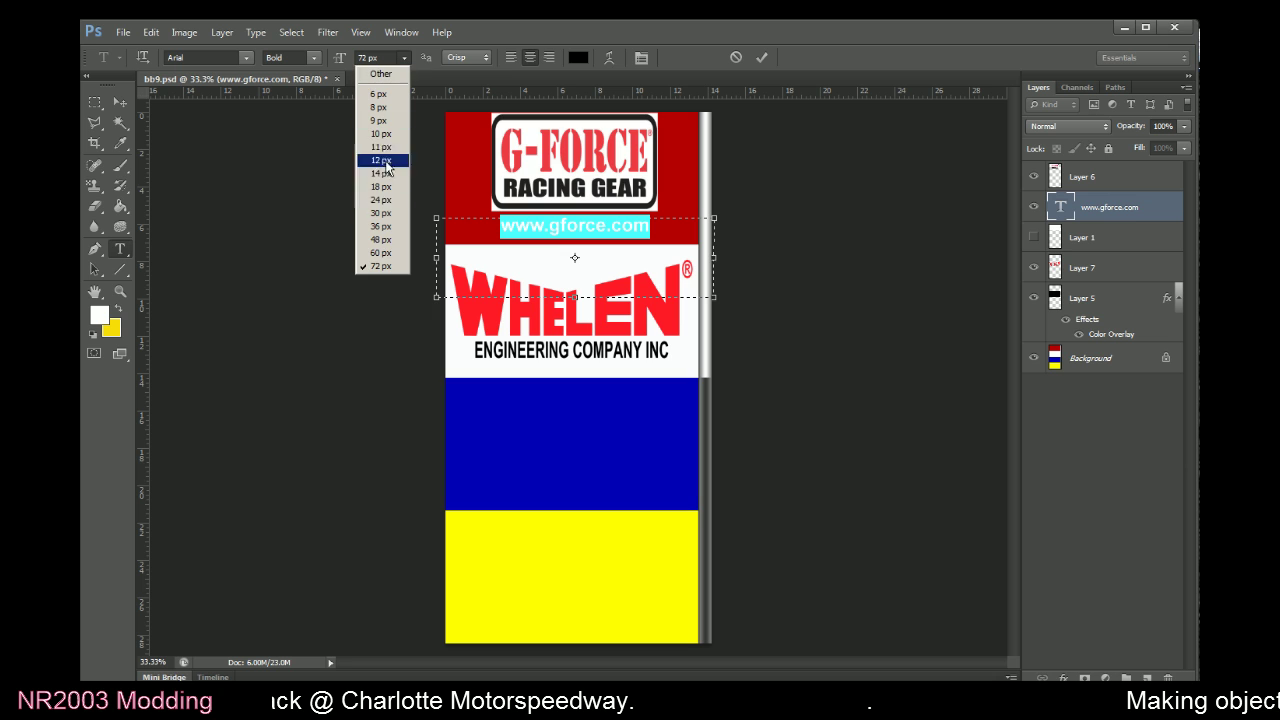
pyautogui.click(378, 57)
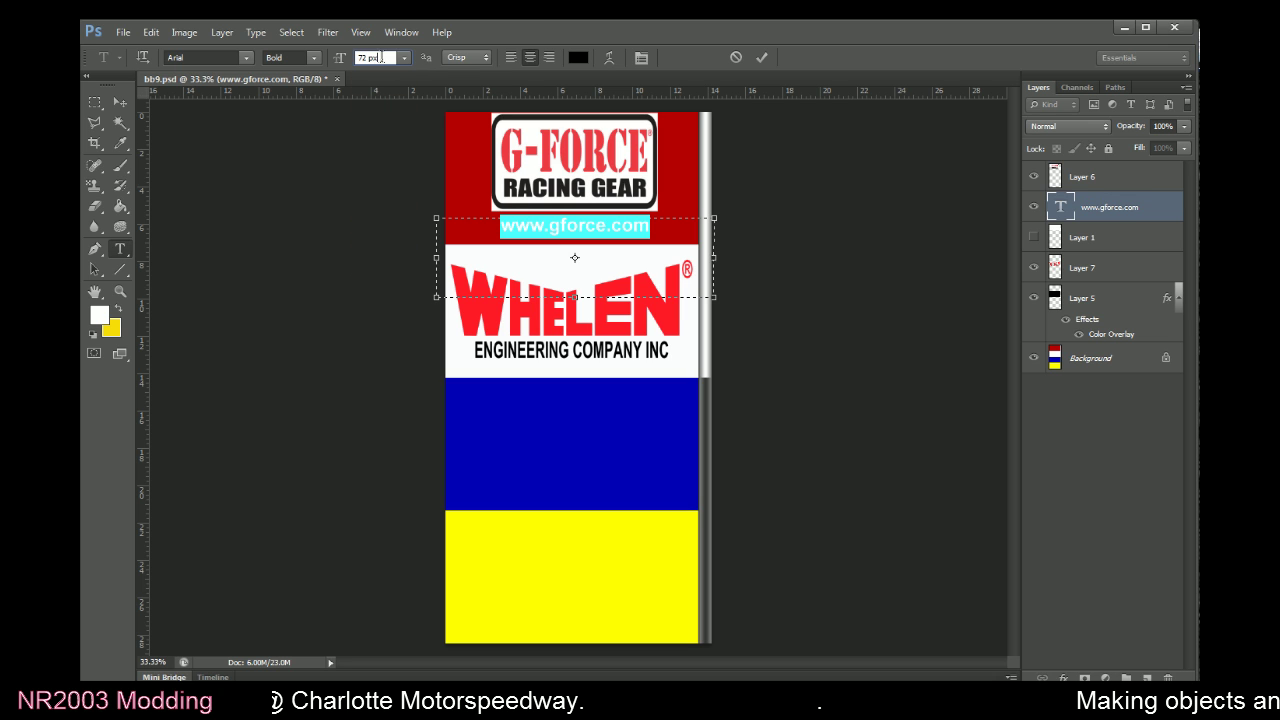
pyautogui.write('85')
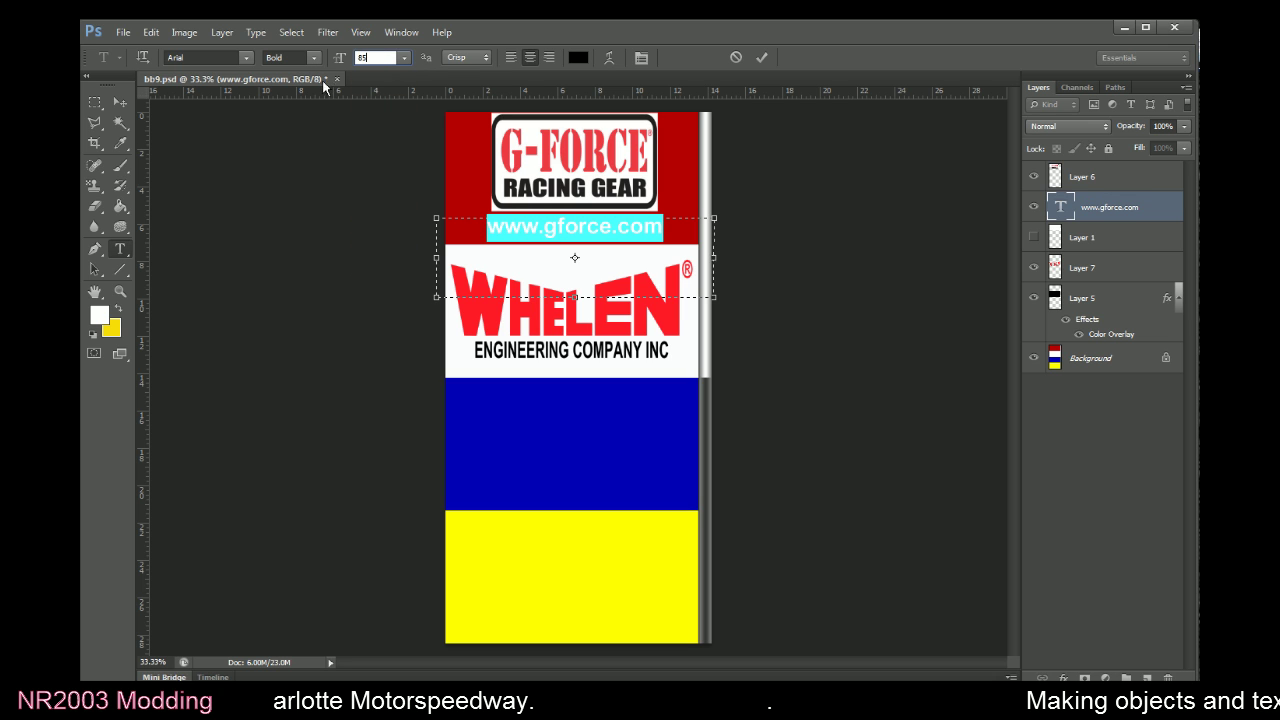
pyautogui.click(768, 57)
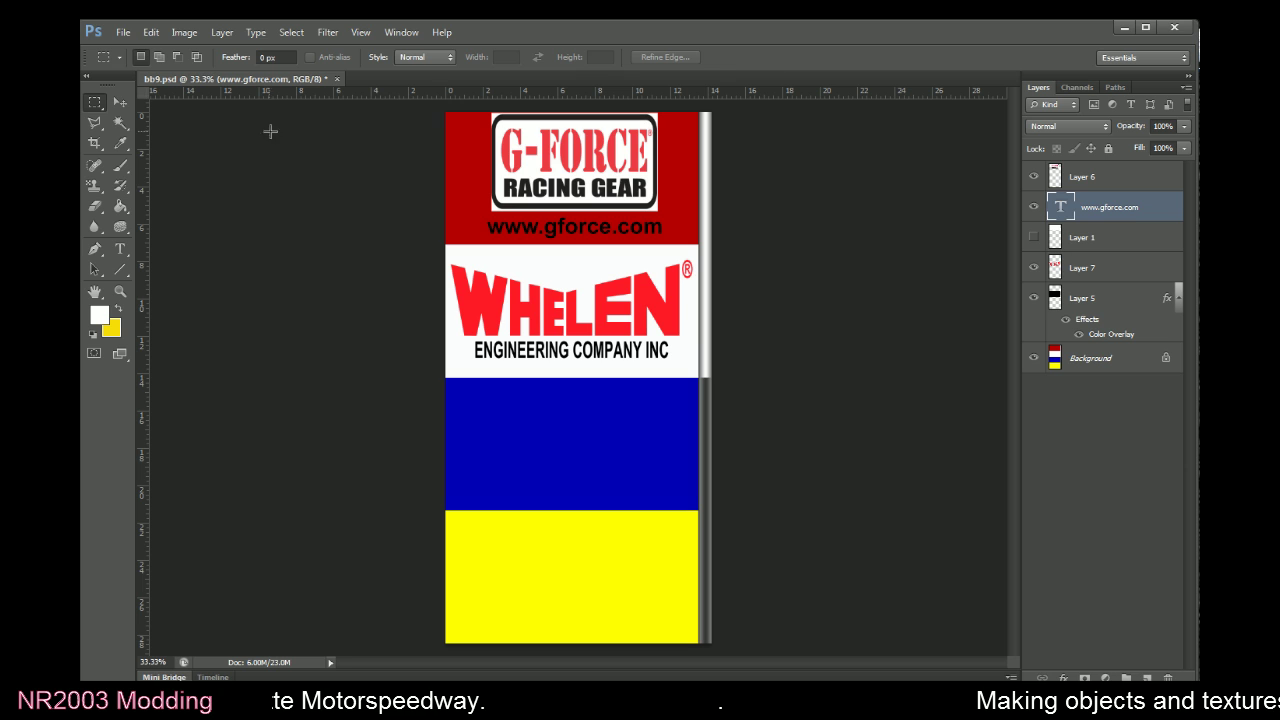
pyautogui.click(95, 102)
pyautogui.rightClick(487, 215)
pyautogui.click(540, 329)
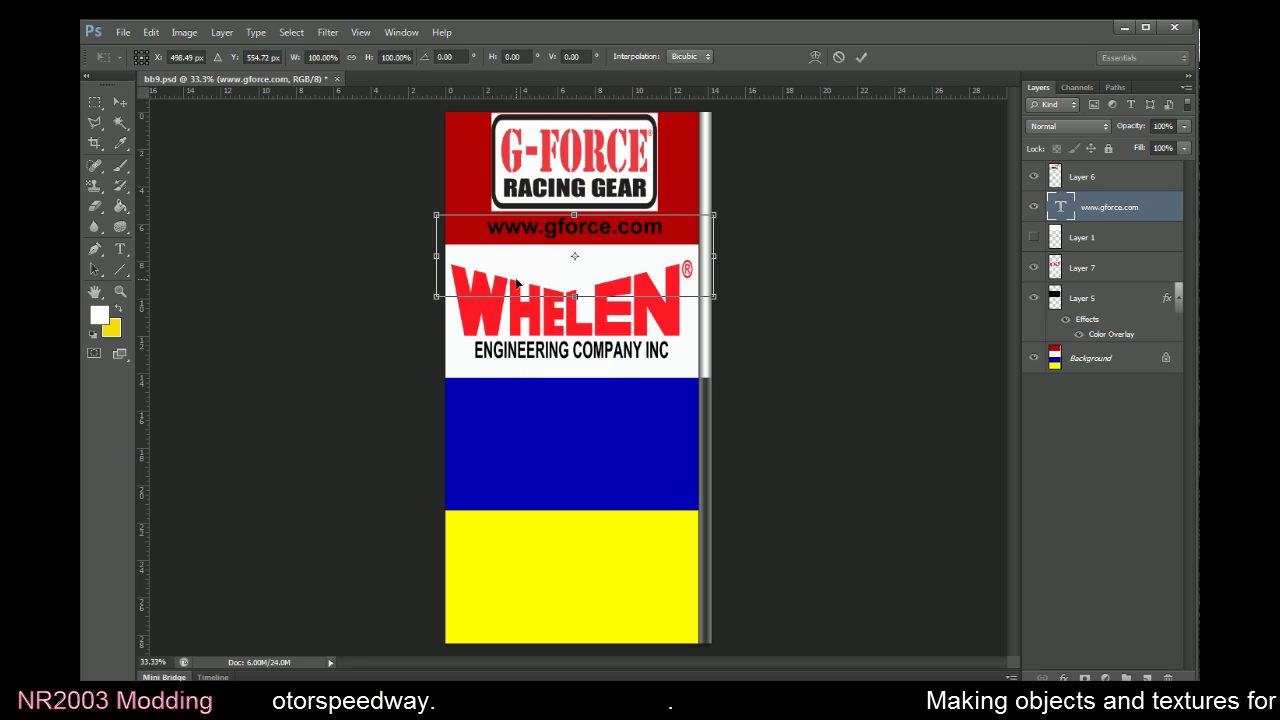
pyautogui.click(314, 57)
pyautogui.write('70')
pyautogui.press('Return')
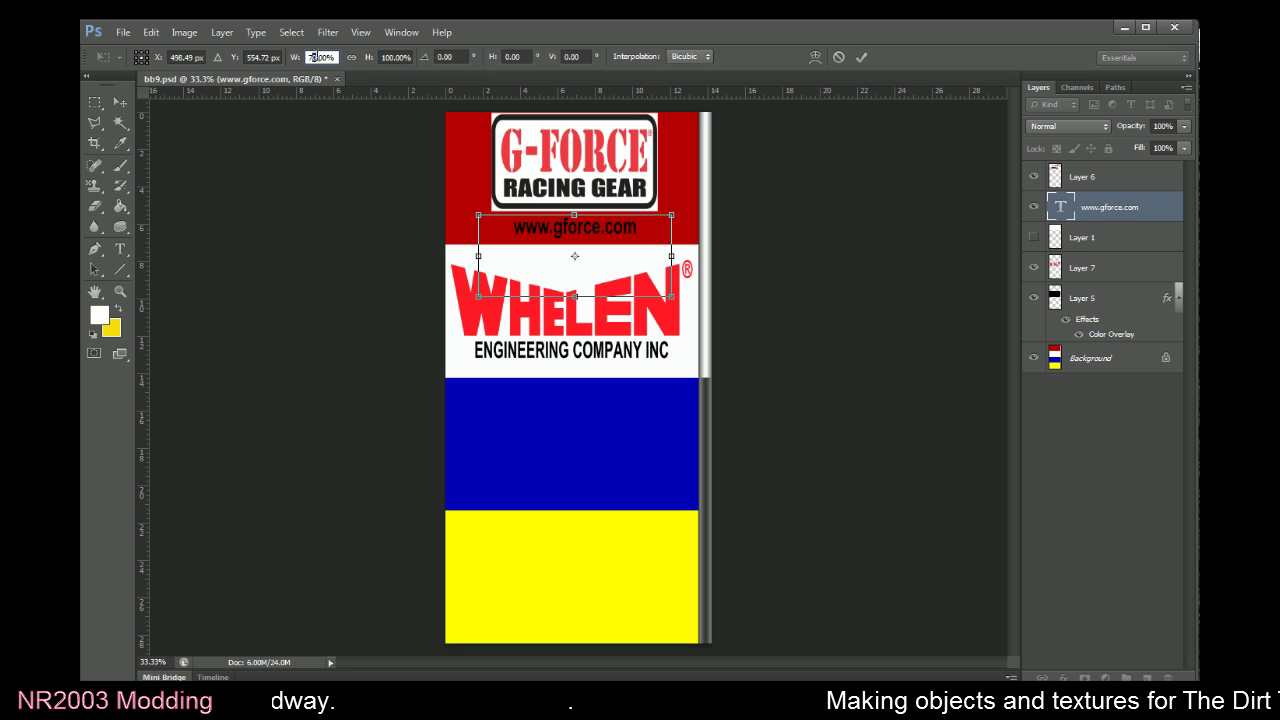
pyautogui.click(861, 57)
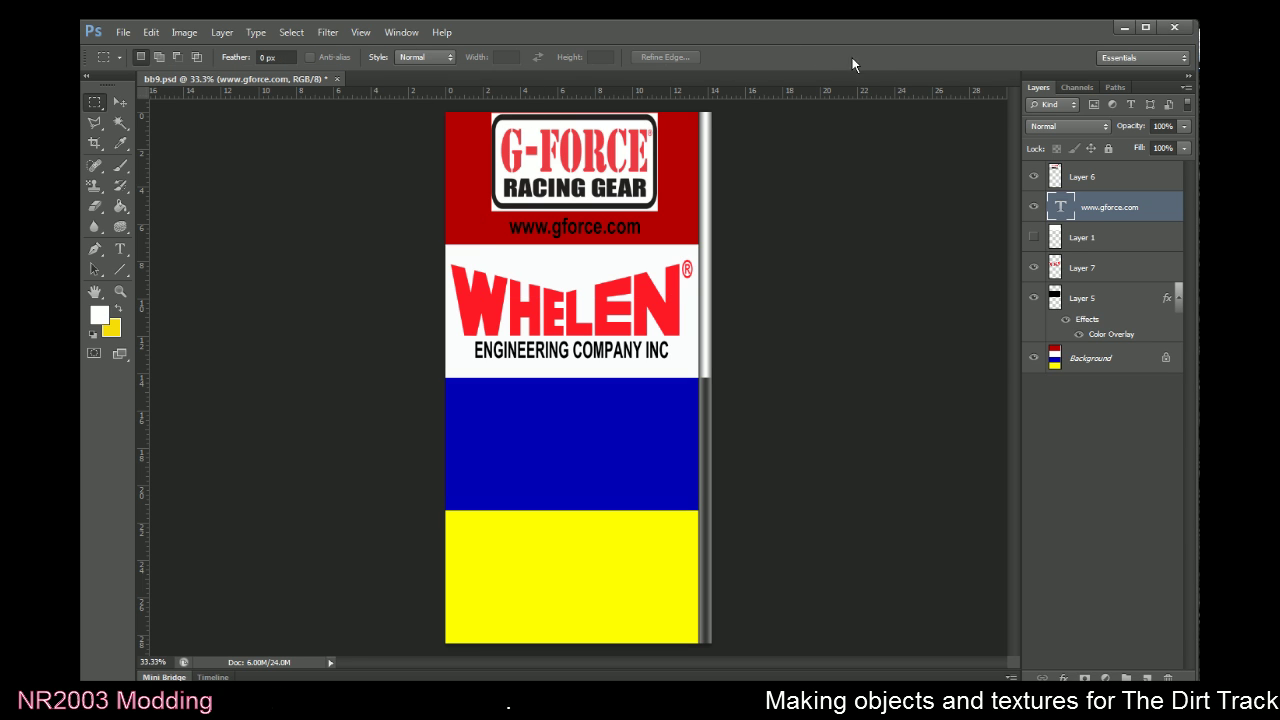
pyautogui.click(120, 103)
pyautogui.moveTo(598, 227)
pyautogui.mouseDown()
pyautogui.moveTo(582, 226)
pyautogui.moveTo(593, 225)
pyautogui.mouseUp()
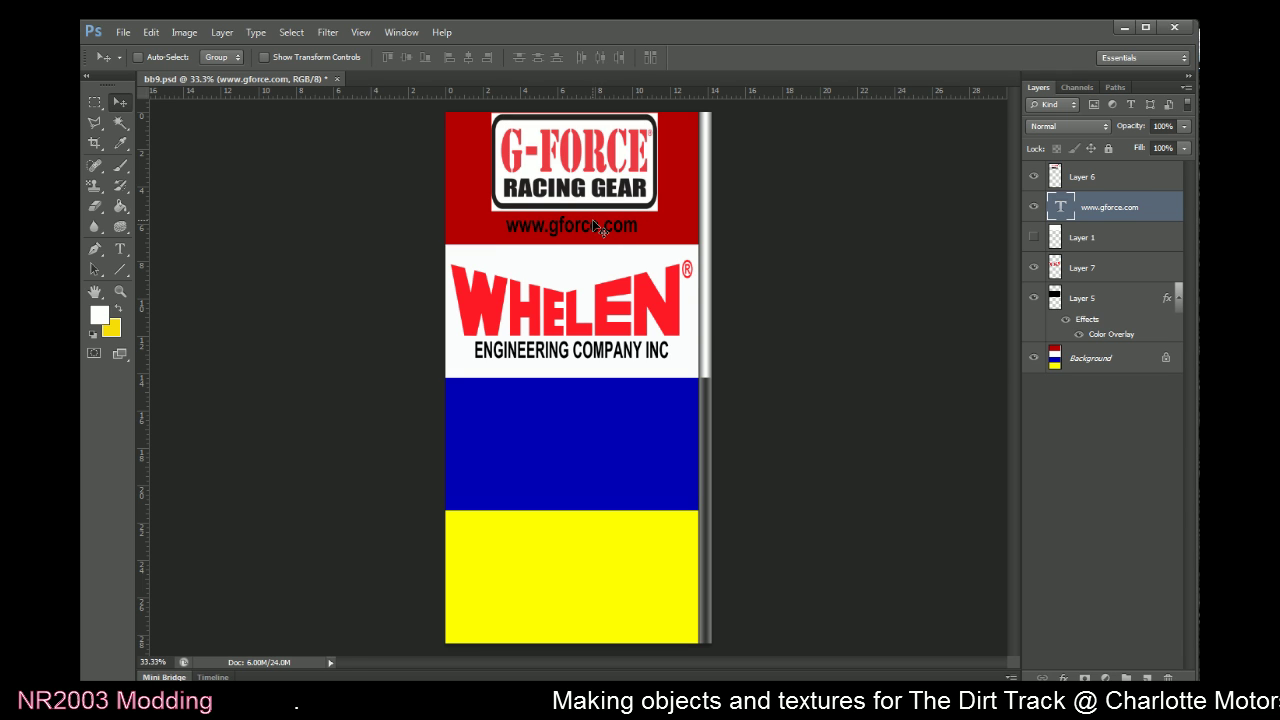
pyautogui.click(1046, 188)
pyautogui.moveTo(723, 209); pyautogui.dragTo(711, 205)
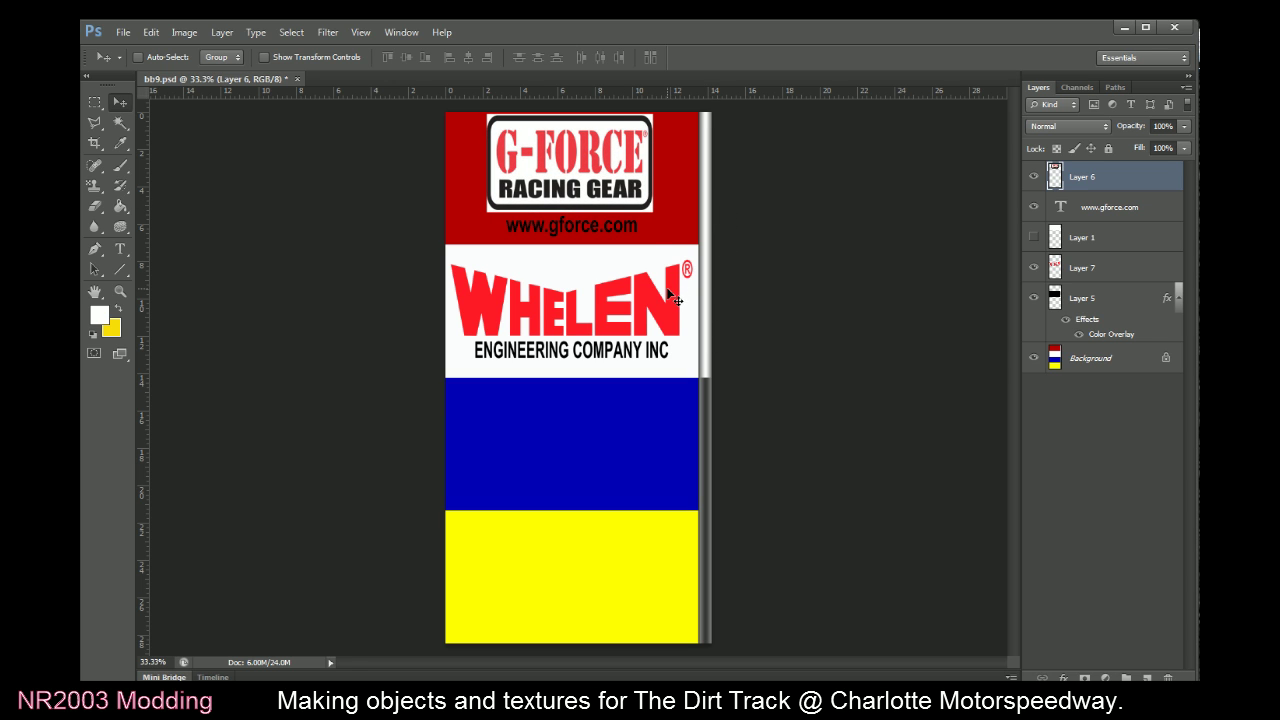
pyautogui.press('Right')
pyautogui.press('Right')
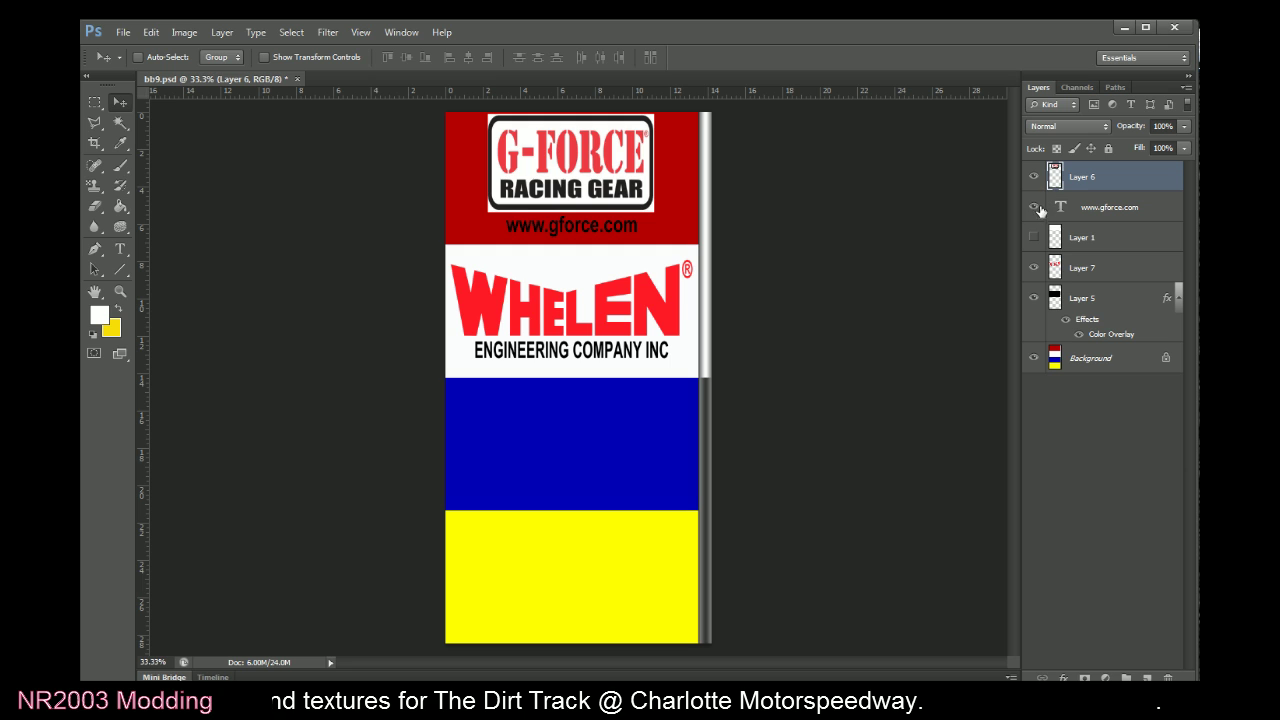
# Show the white Layer 1 again and save the layered billboard file bb9.psd
pyautogui.click(1031, 240)
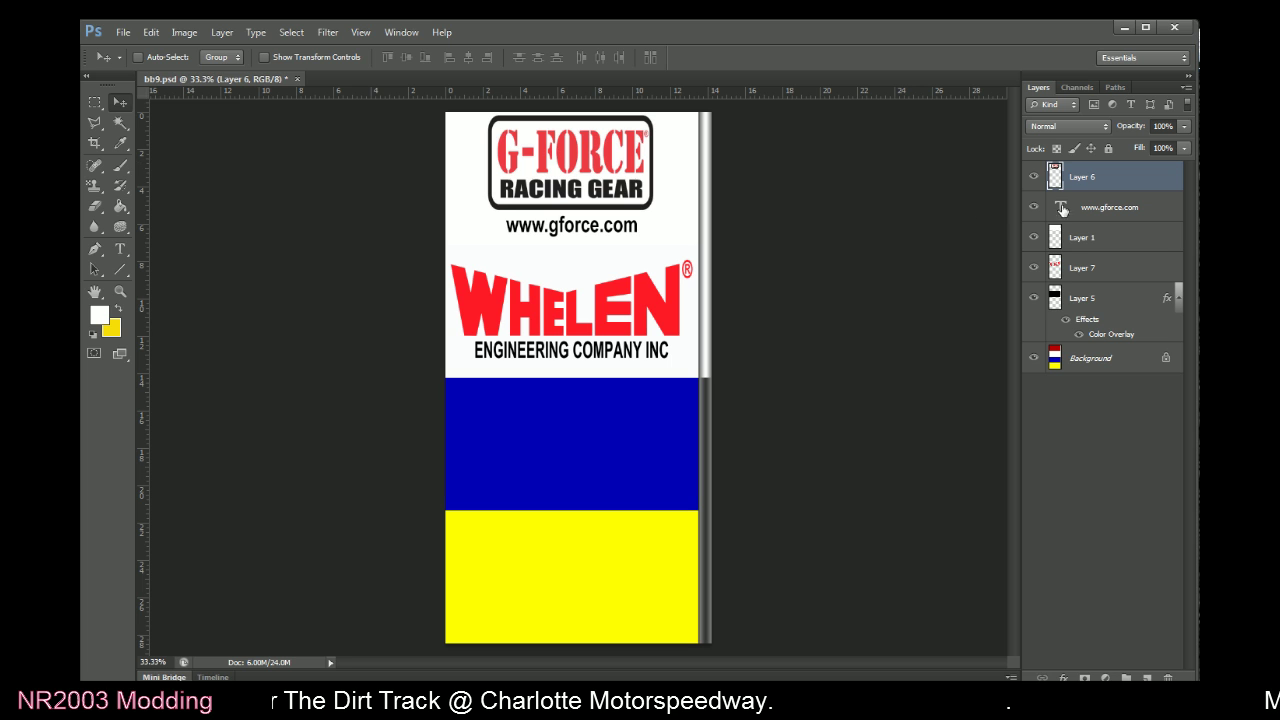
pyautogui.click(222, 32)
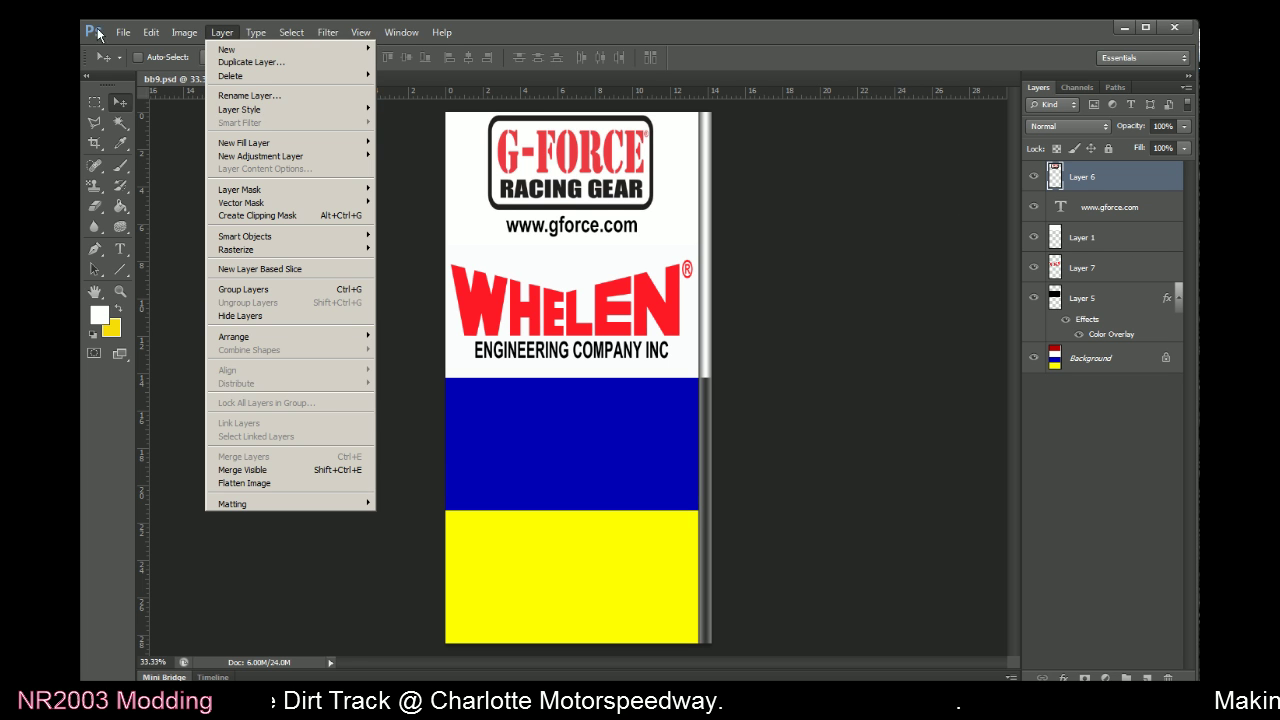
pyautogui.moveTo(123, 32)
pyautogui.click(147, 190)
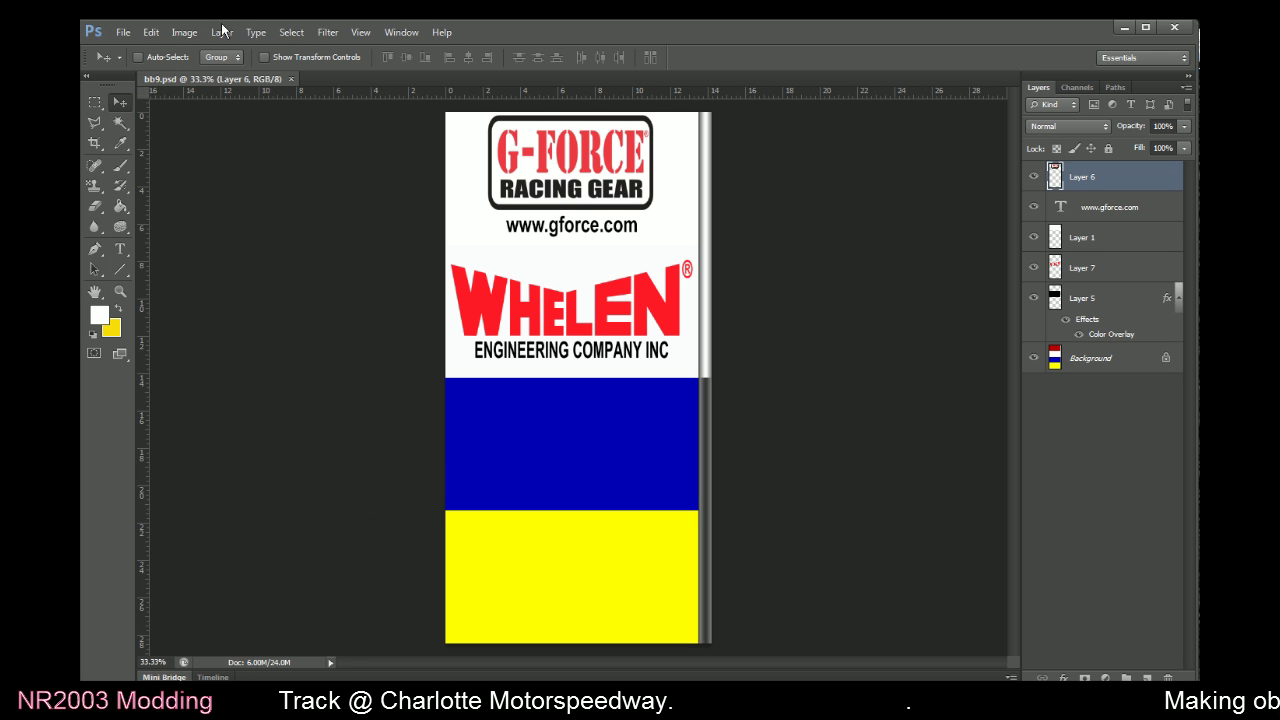
# Merge the visible layers into one and save the texture in BMP format as bb9.bmp
pyautogui.click(222, 32)
pyautogui.click(315, 470)
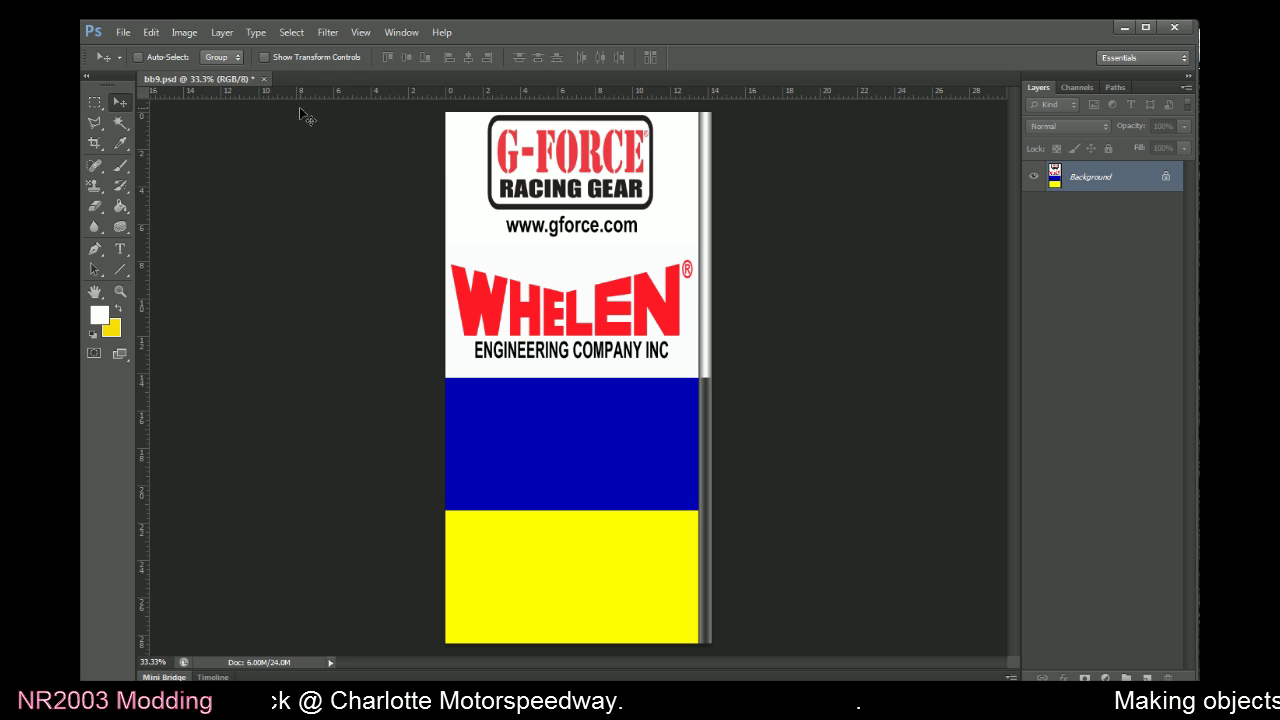
pyautogui.click(123, 32)
pyautogui.click(165, 202)
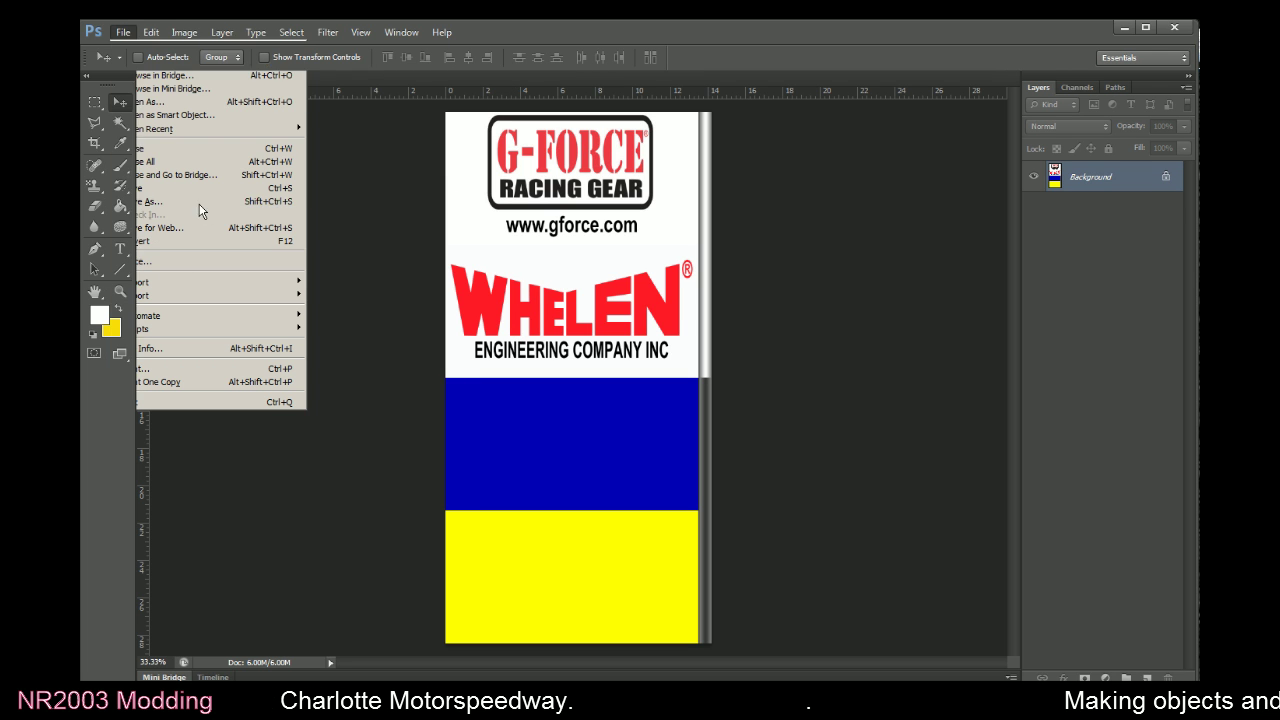
pyautogui.click(700, 410)
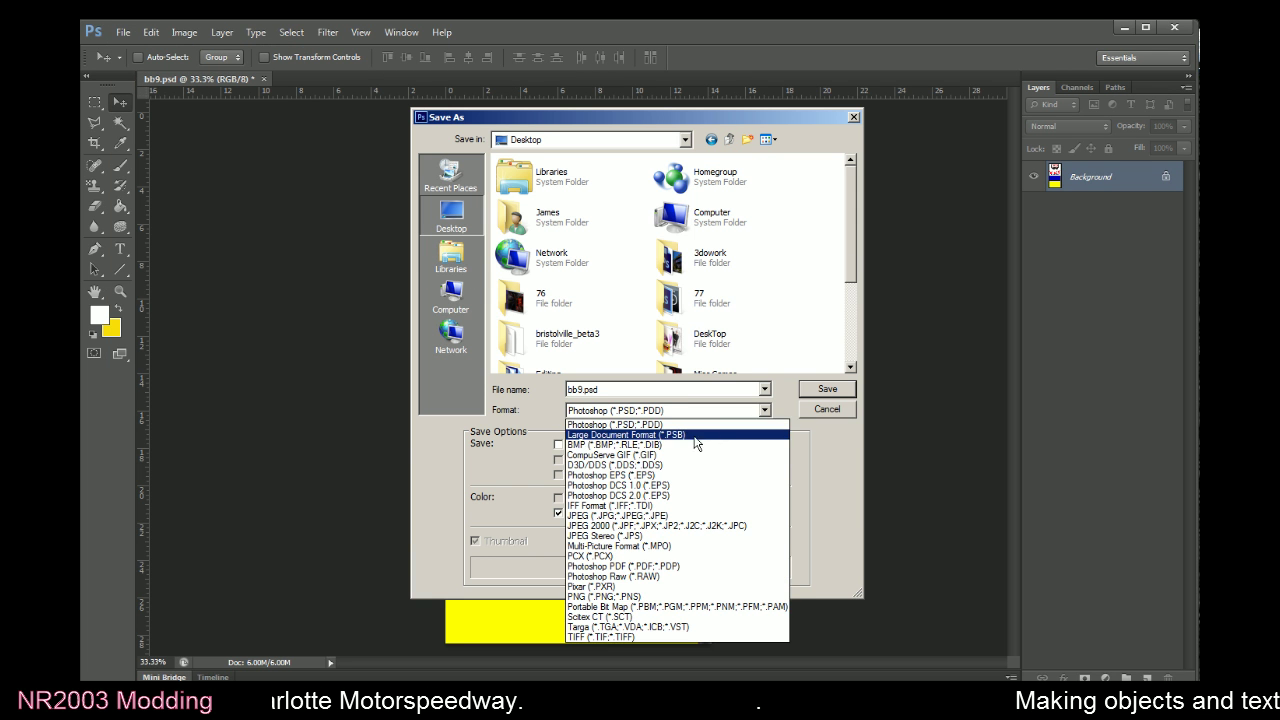
pyautogui.click(640, 444)
pyautogui.click(843, 390)
pyautogui.press('Return')
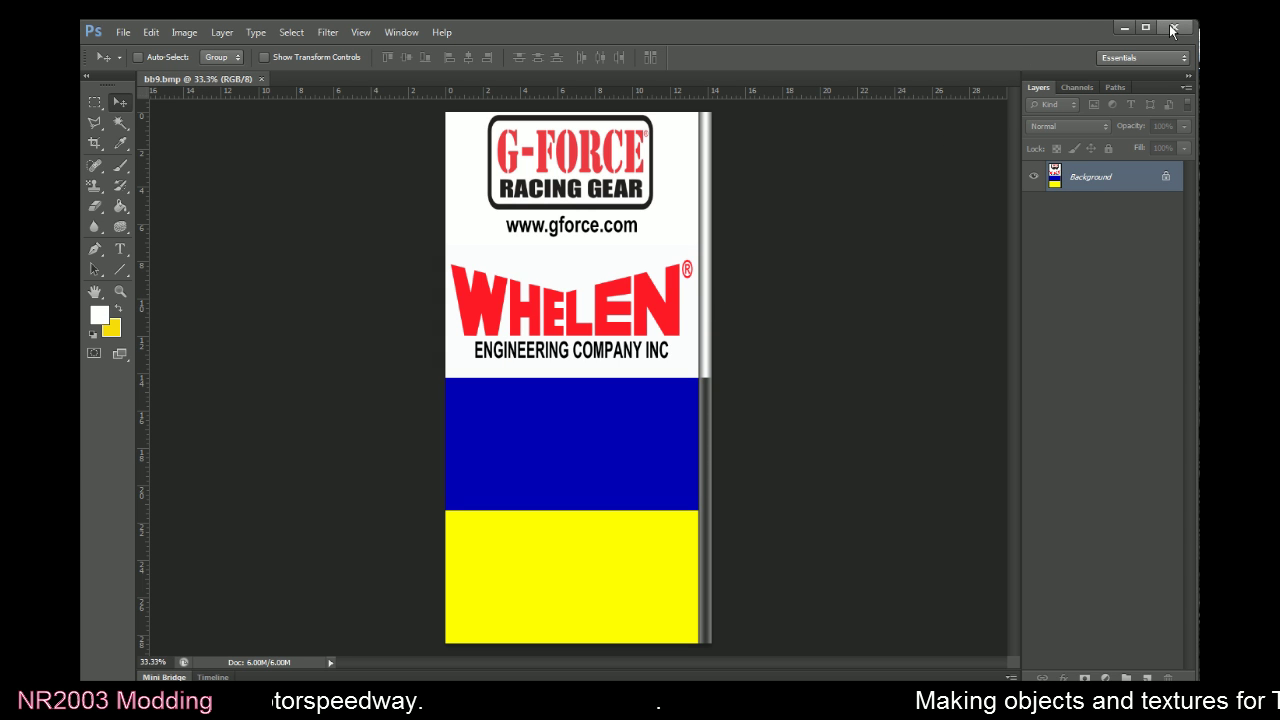
# Close Photoshop and open WinMip2 for the mip conversion
pyautogui.click(1173, 30)
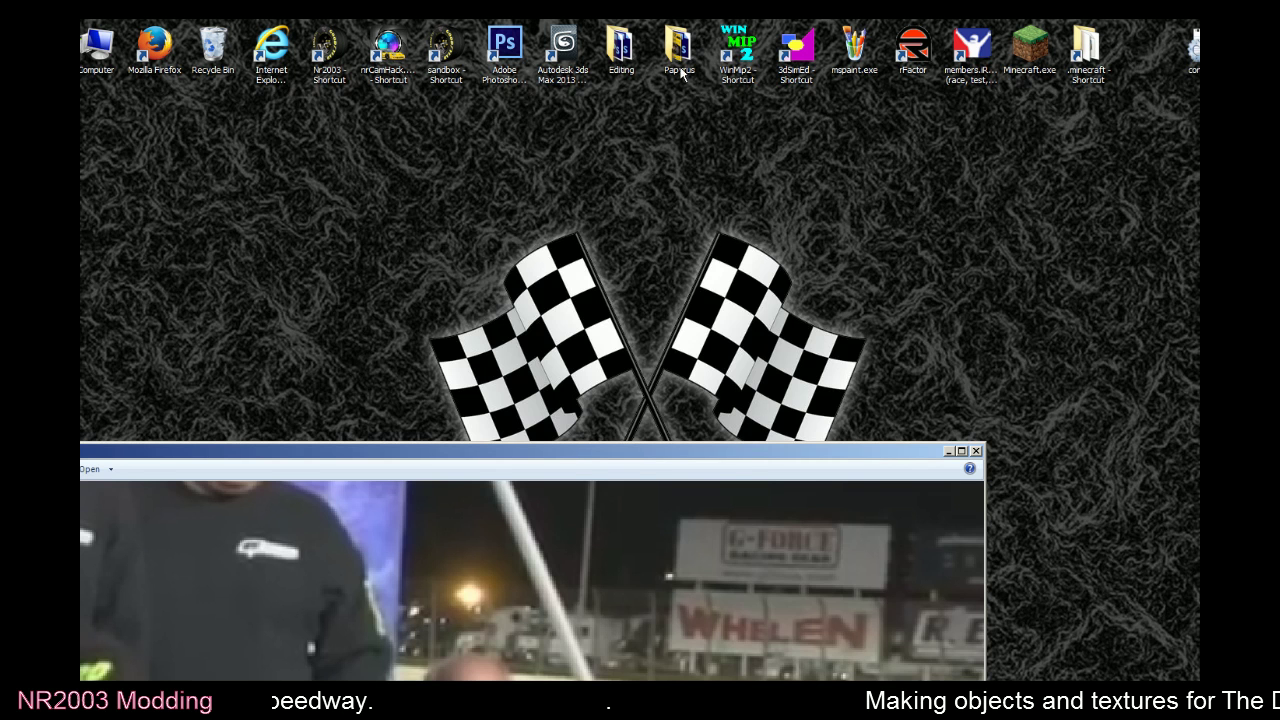
pyautogui.click(748, 55)
pyautogui.doubleClick(748, 55)
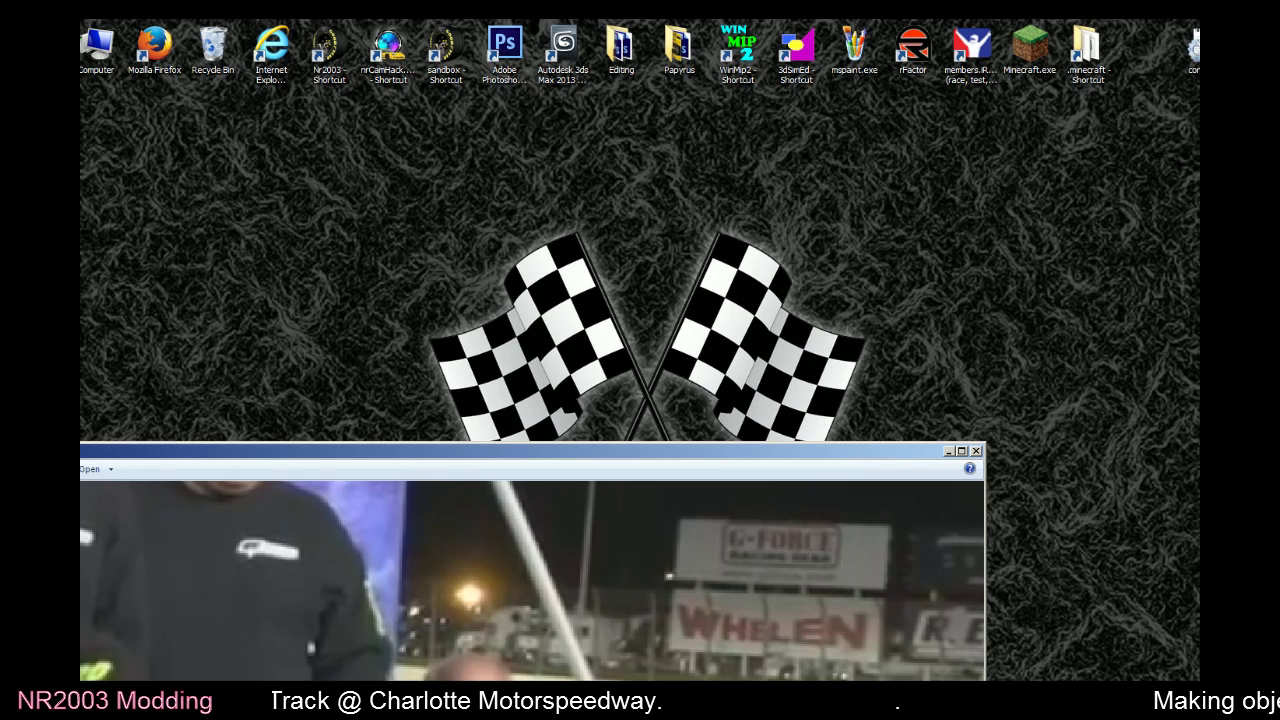
# Open Sandbox and load the track dtalowes_add_infield8b76a.ptf from the DTA_Charlotte folder
pyautogui.doubleClick(462, 52)
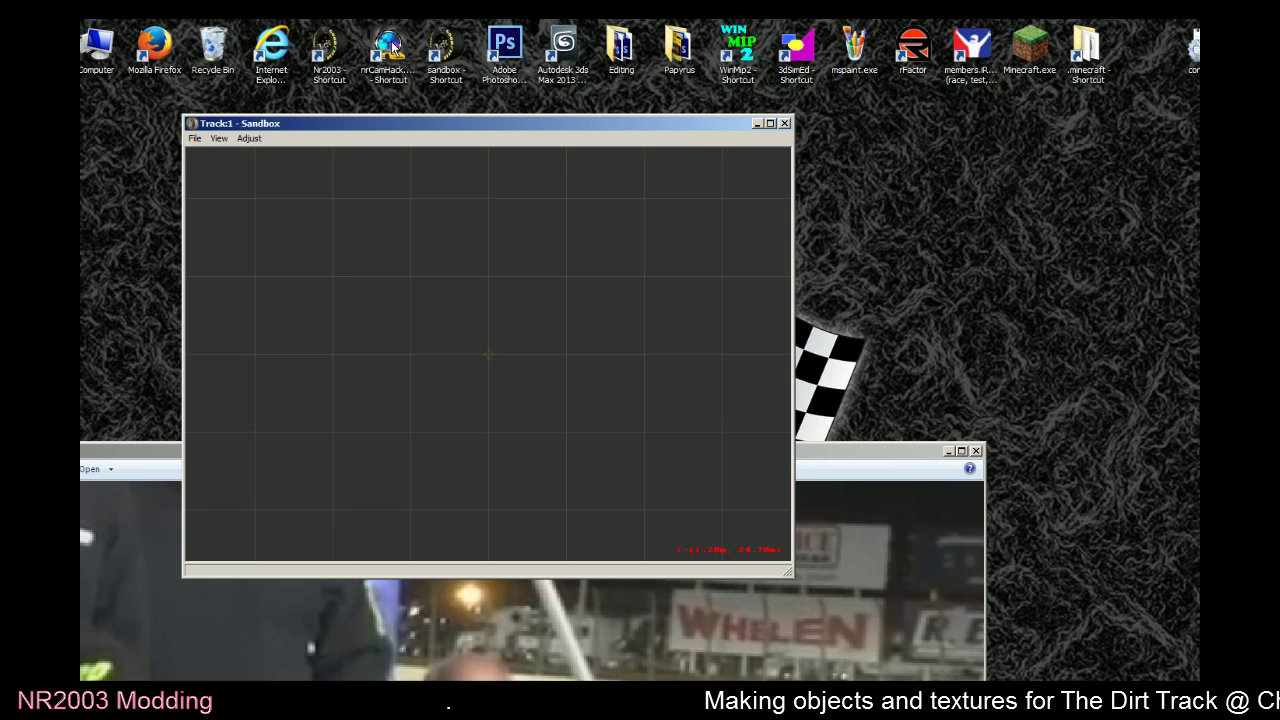
pyautogui.click(195, 138)
pyautogui.click(210, 173)
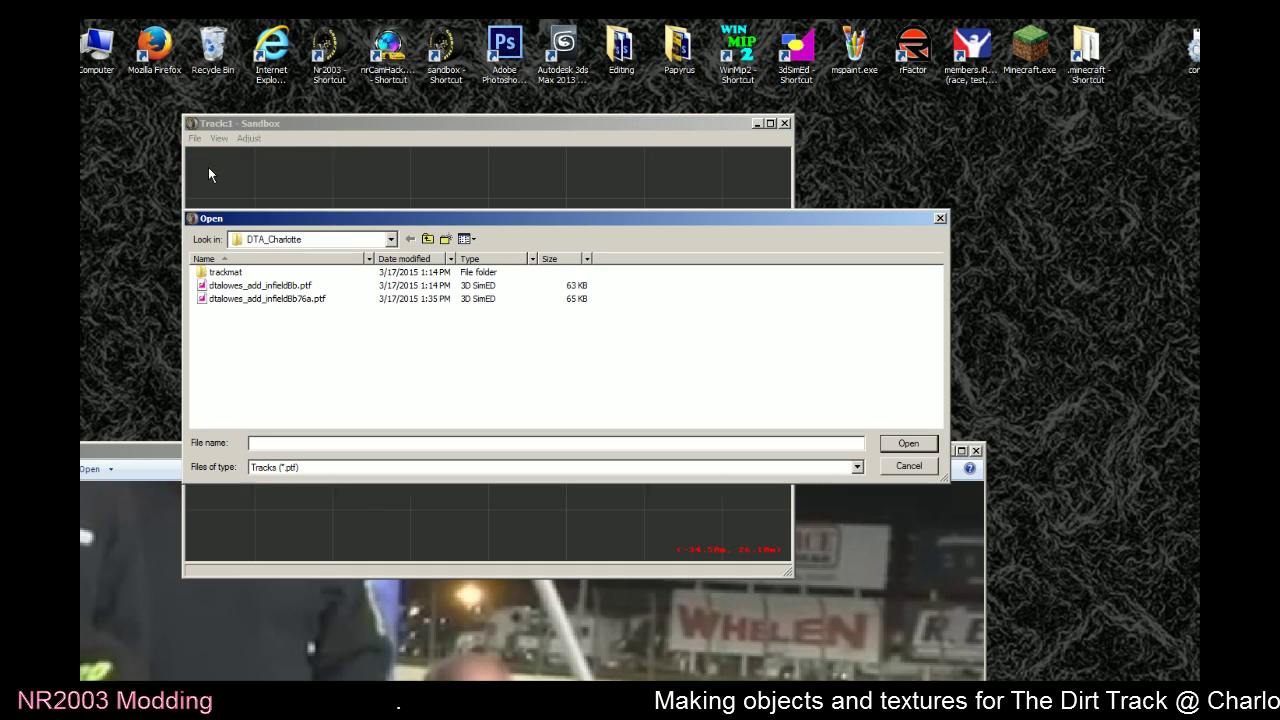
pyautogui.doubleClick(314, 297)
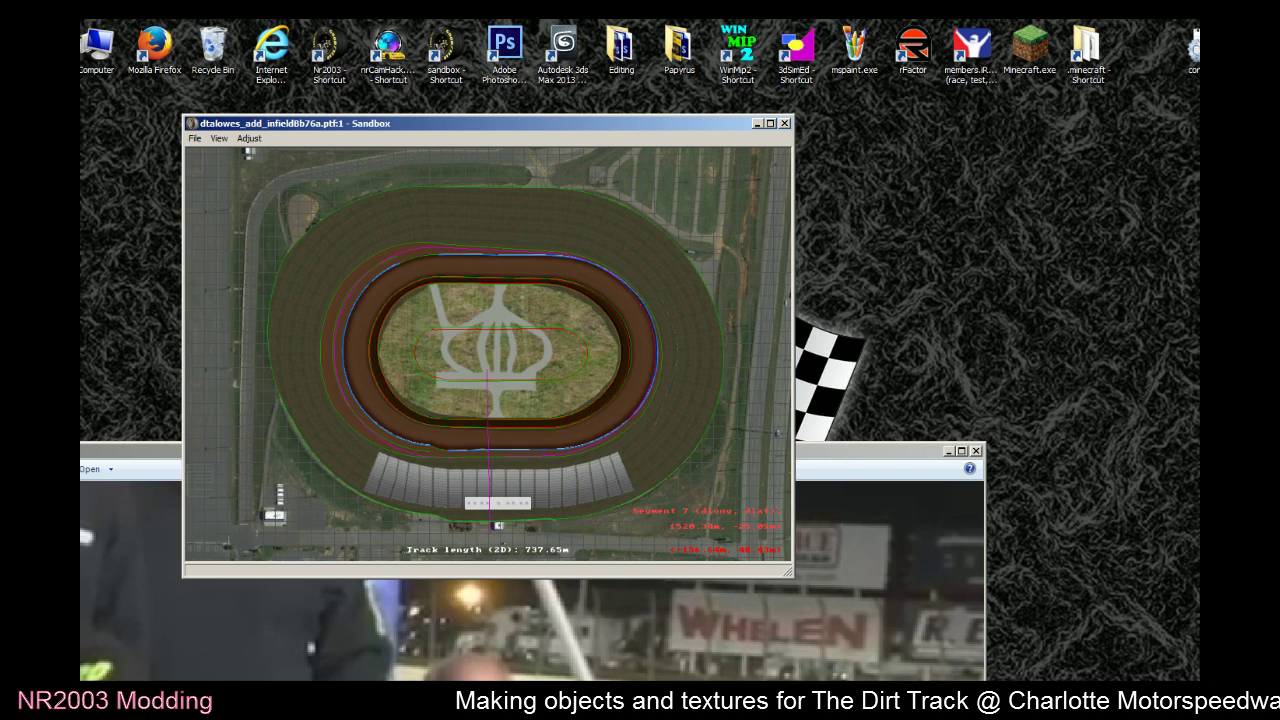
pyautogui.click(195, 138)
pyautogui.click(197, 168)
pyautogui.doubleClick(306, 300)
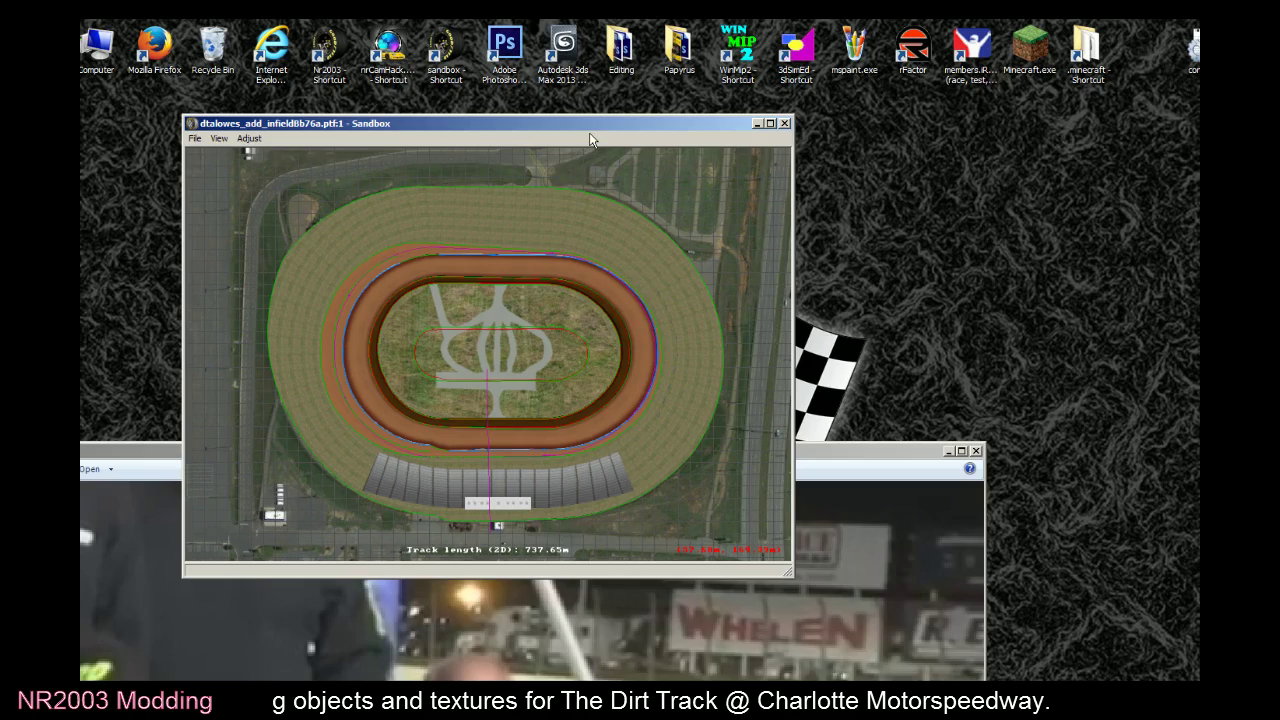
# Open the camera view and fly around the turns and grandstand to examine the billboards on the track
pyautogui.press('c')
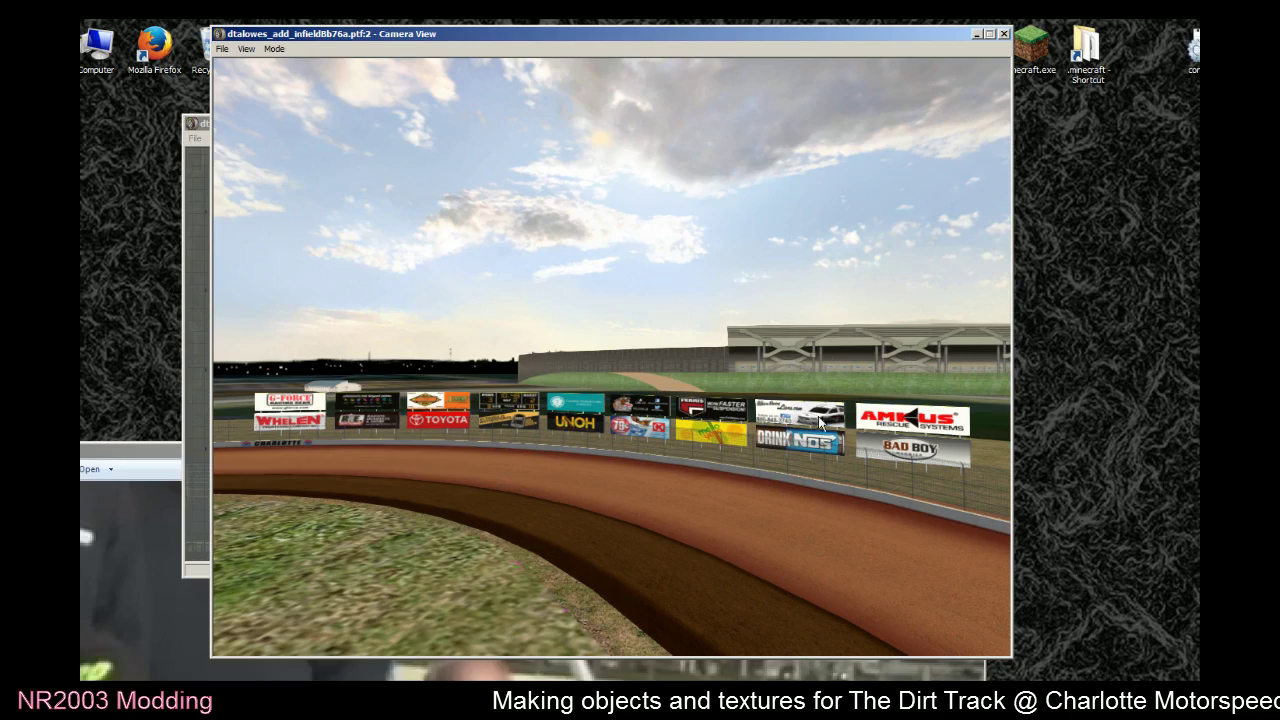
pyautogui.moveTo(846, 416); pyautogui.dragTo(1000, 420)
pyautogui.press('Up')
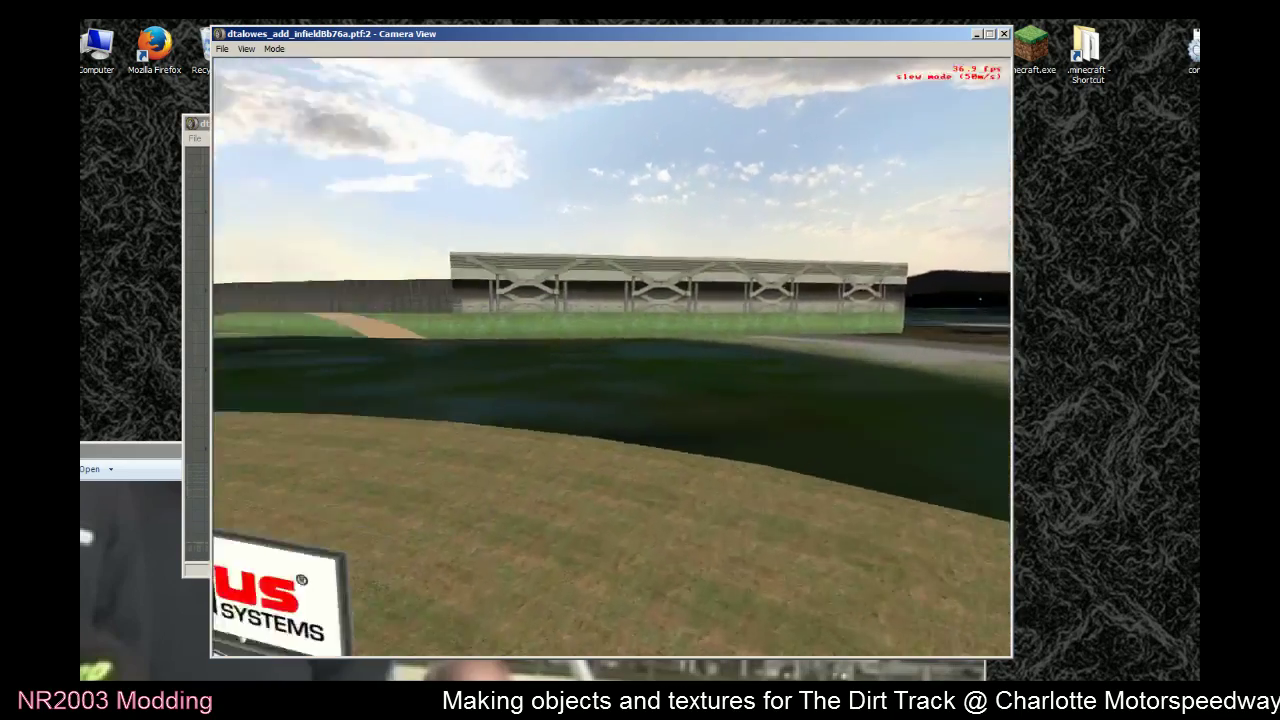
pyautogui.press('Down')
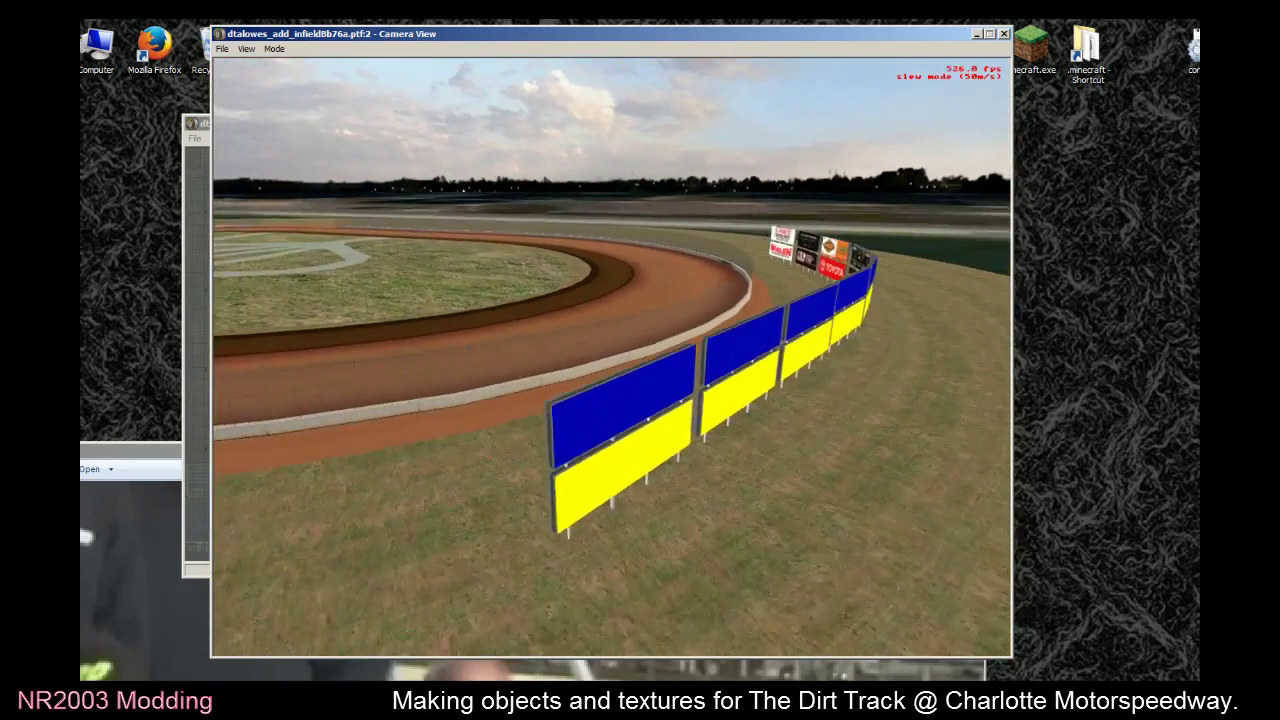
pyautogui.press('Up')
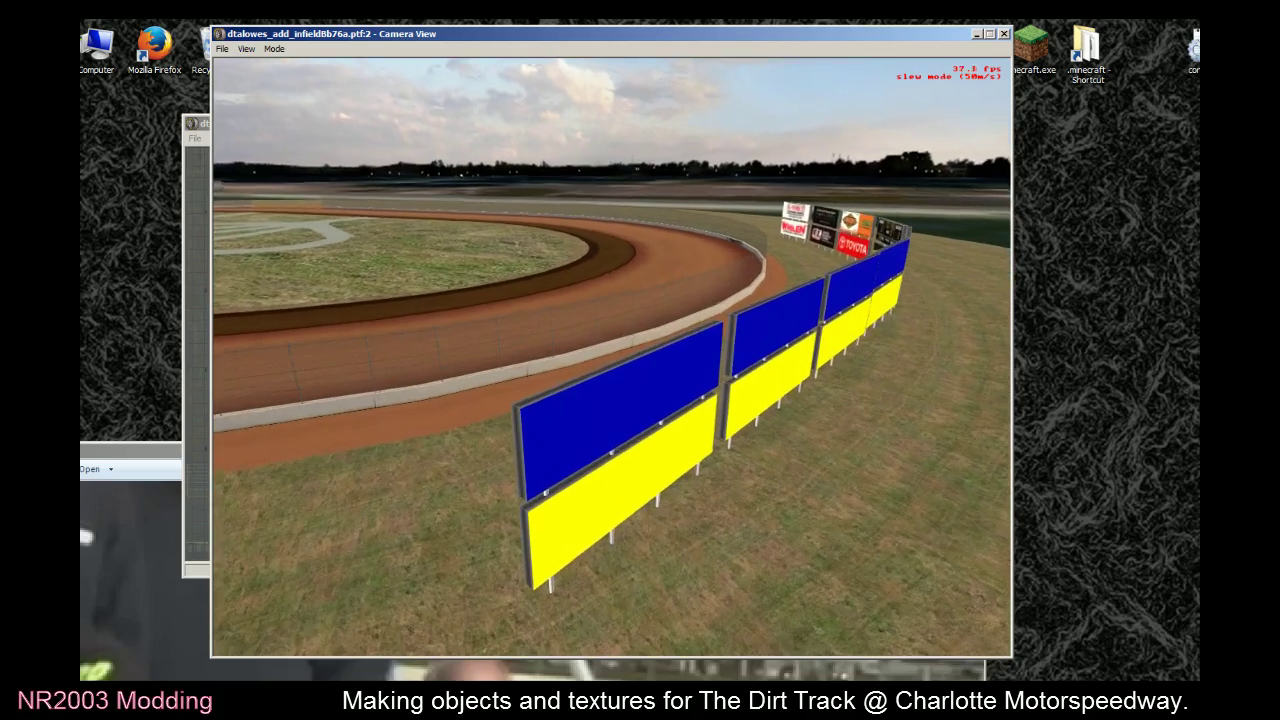
pyautogui.press('Up')
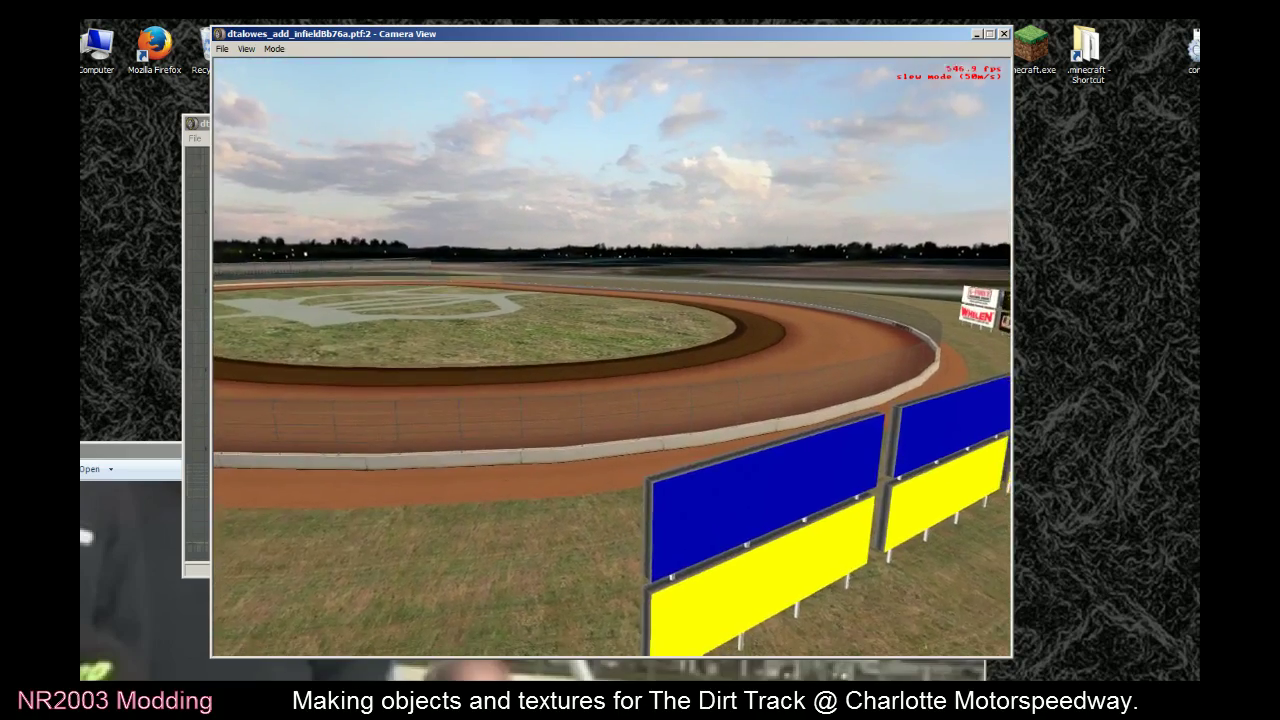
pyautogui.press('Down')
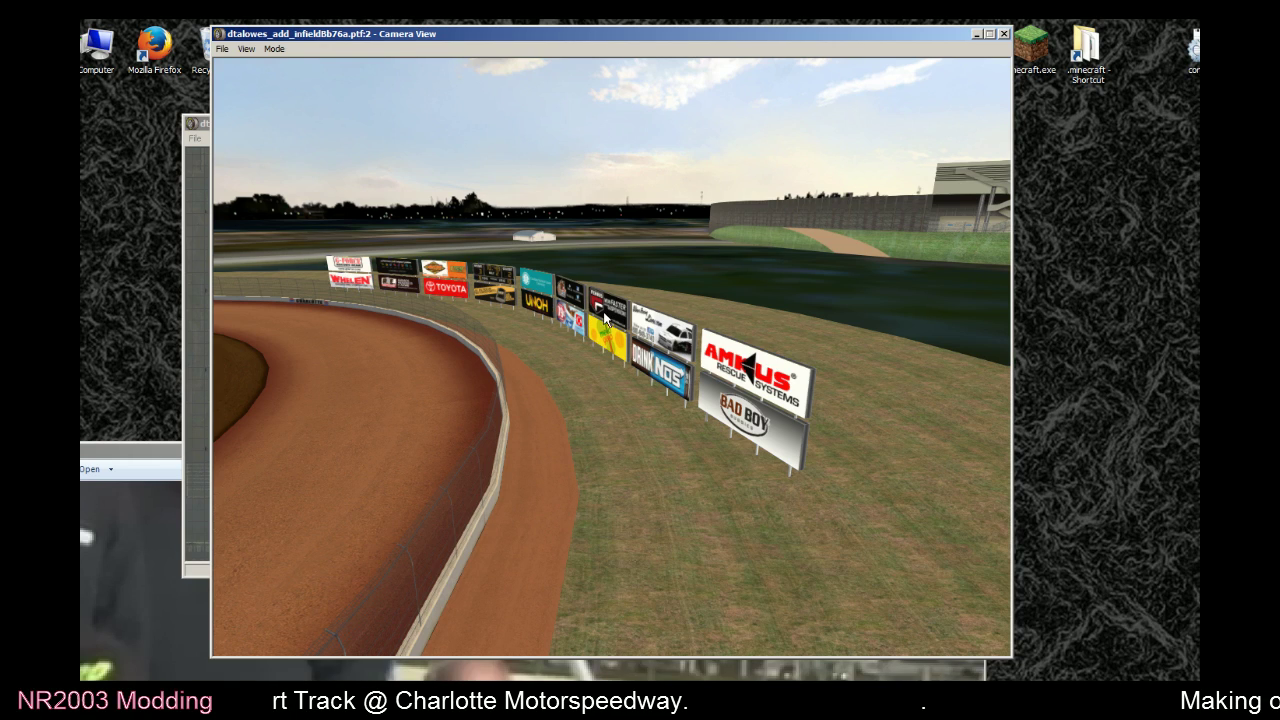
pyautogui.click(603, 361)
pyautogui.moveTo(603, 361); pyautogui.dragTo(603, 361)
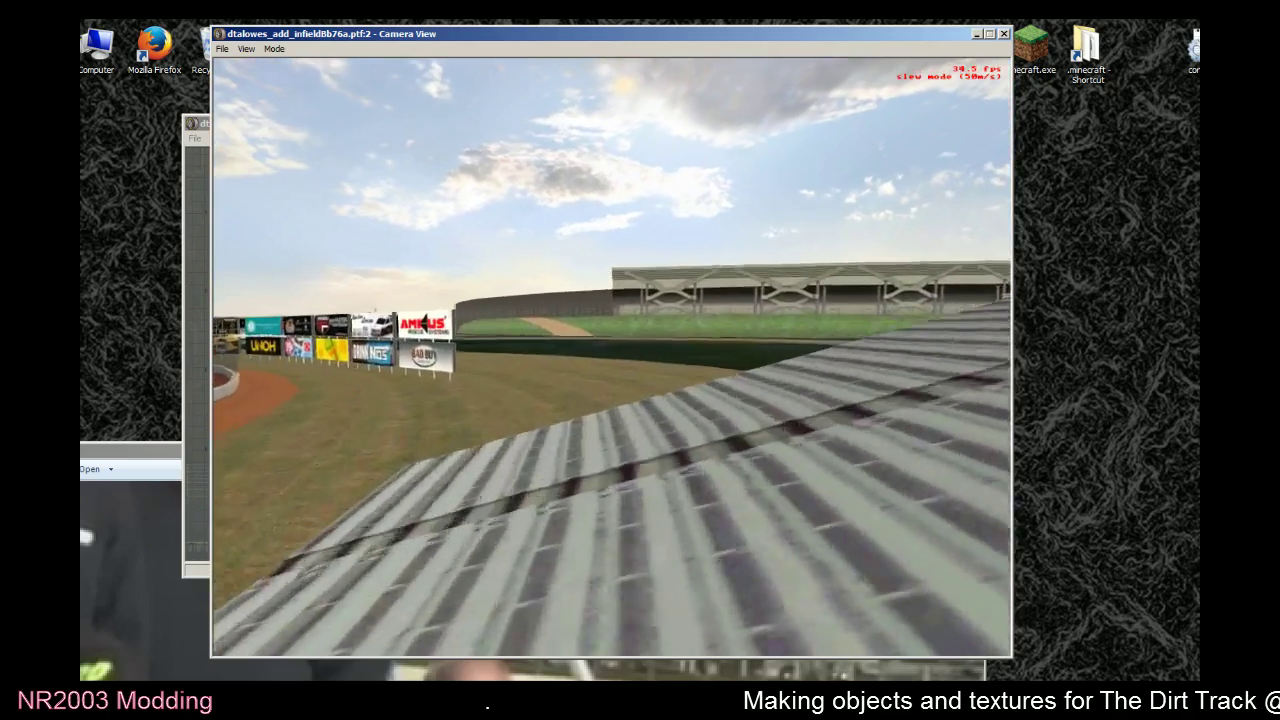
pyautogui.moveTo(603, 361); pyautogui.dragTo(603, 361)
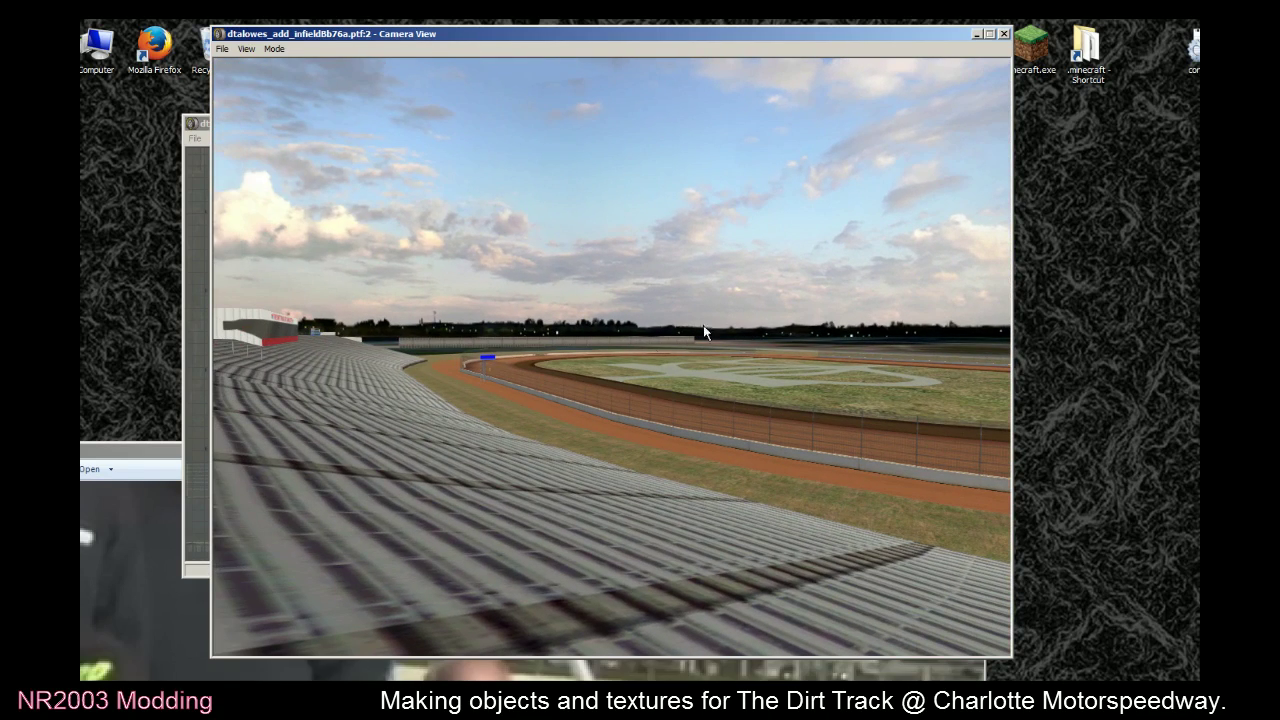
# Close the Sandbox track windows and the reference photo in the picture viewer
pyautogui.click(200, 133)
pyautogui.click(786, 126)
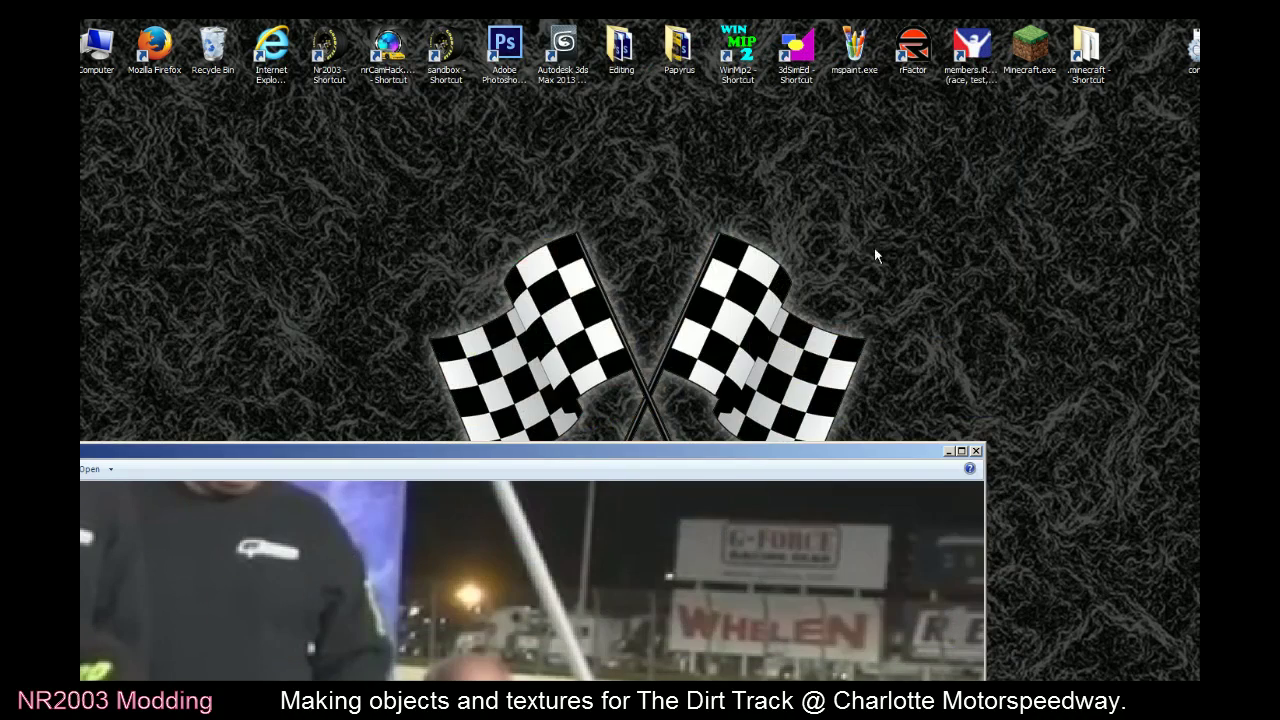
pyautogui.moveTo(804, 456); pyautogui.dragTo(877, 197)
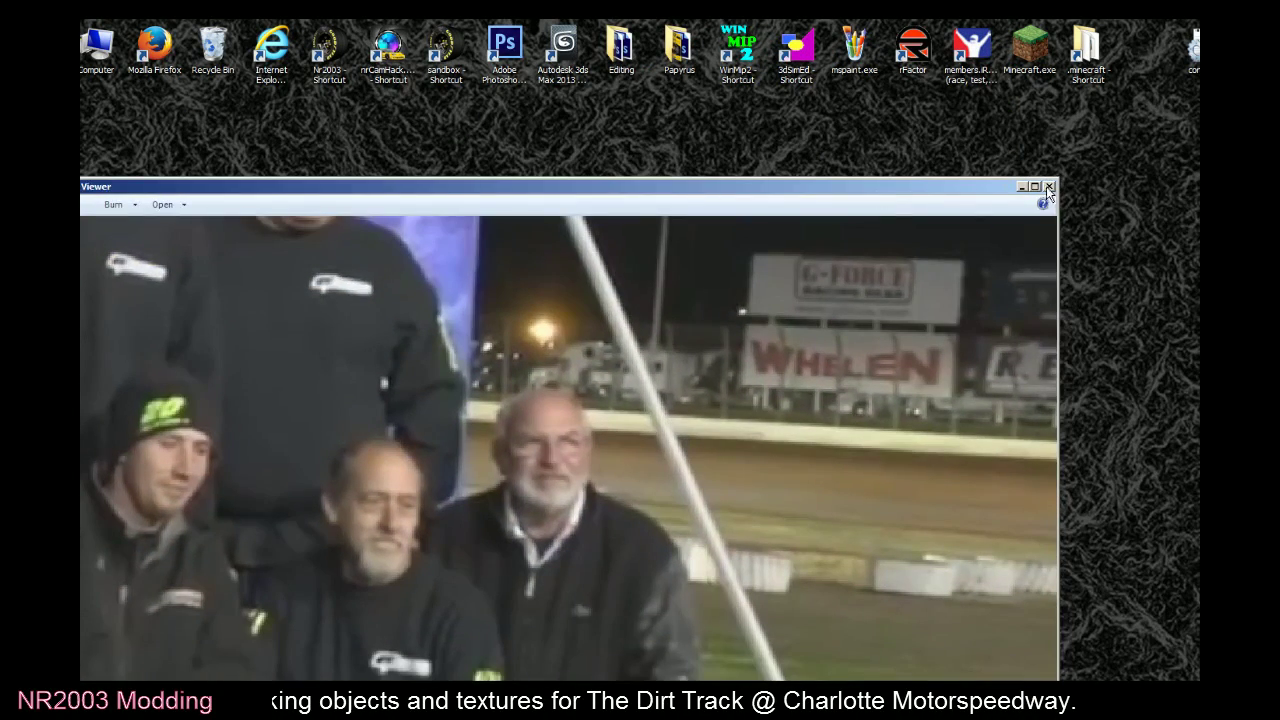
pyautogui.click(1048, 196)
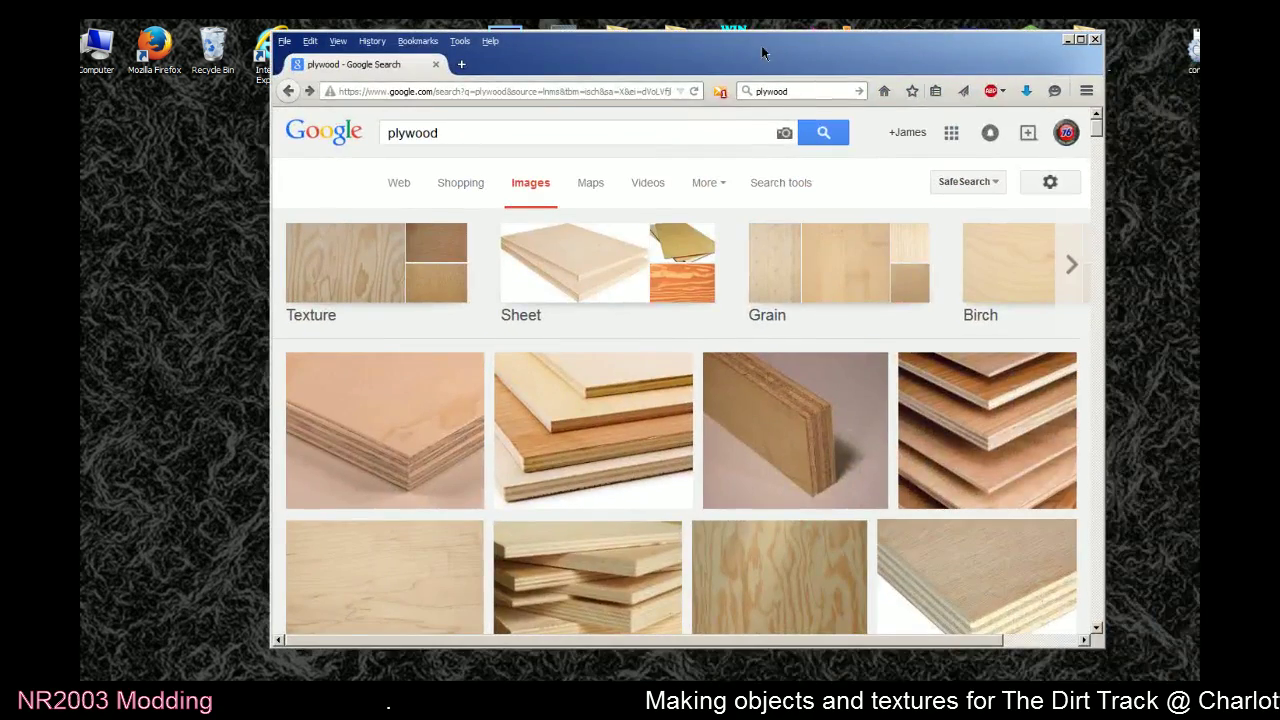
# Refine the plywood image search in Firefox to the Texture category and look through the results for a suitable board
pyautogui.doubleClick(761, 45)
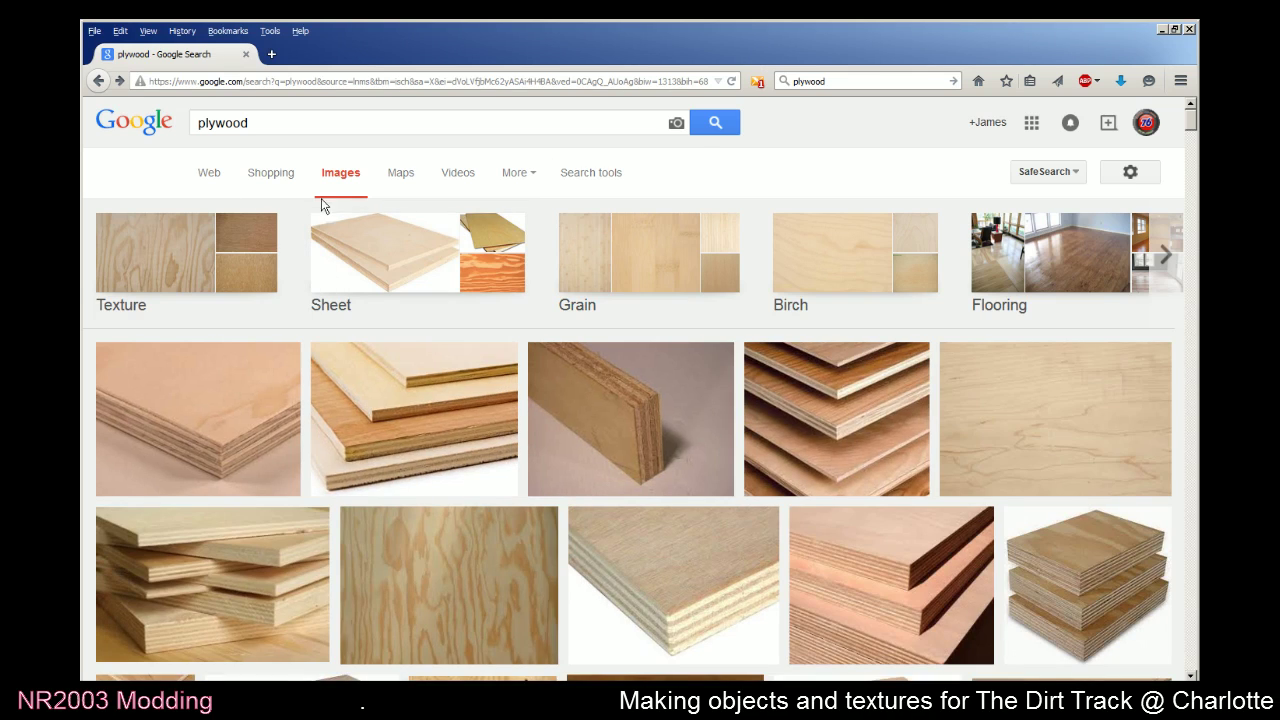
pyautogui.click(177, 257)
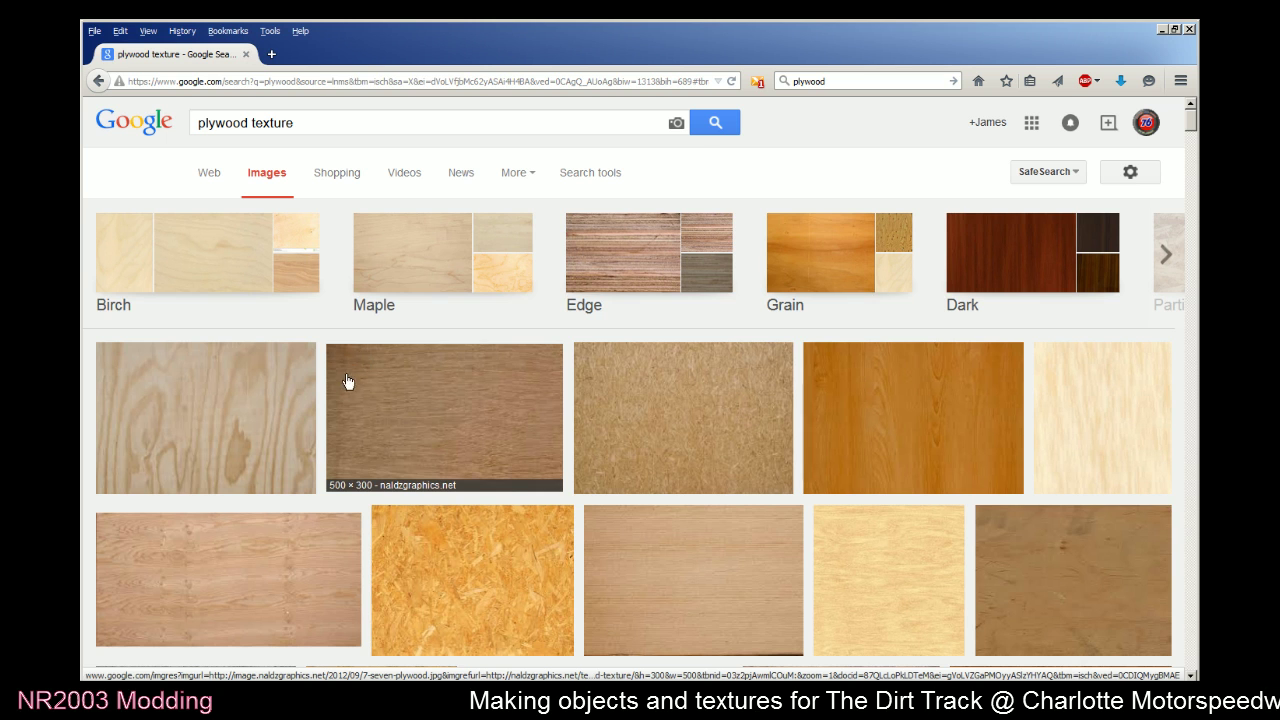
pyautogui.scroll(-1, 447, 390)
pyautogui.scroll(-3, 447, 390)
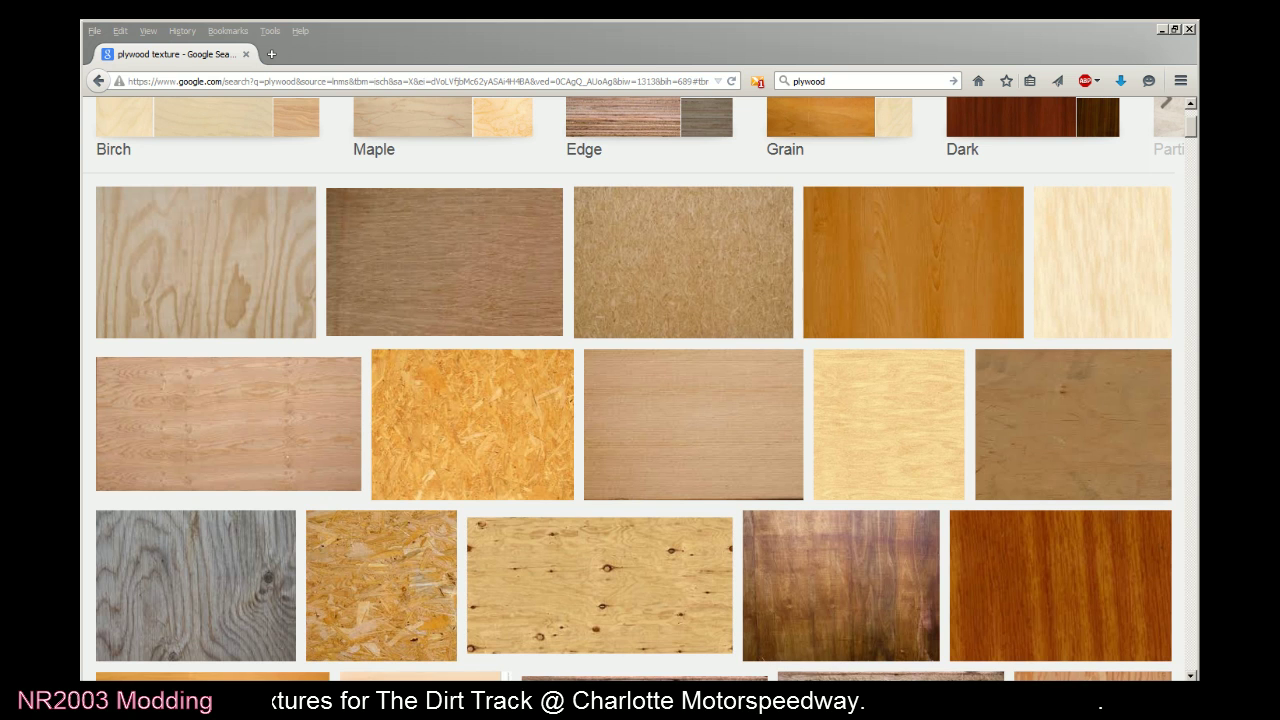
pyautogui.click(835, 37)
pyautogui.scroll(-5, 748, 309)
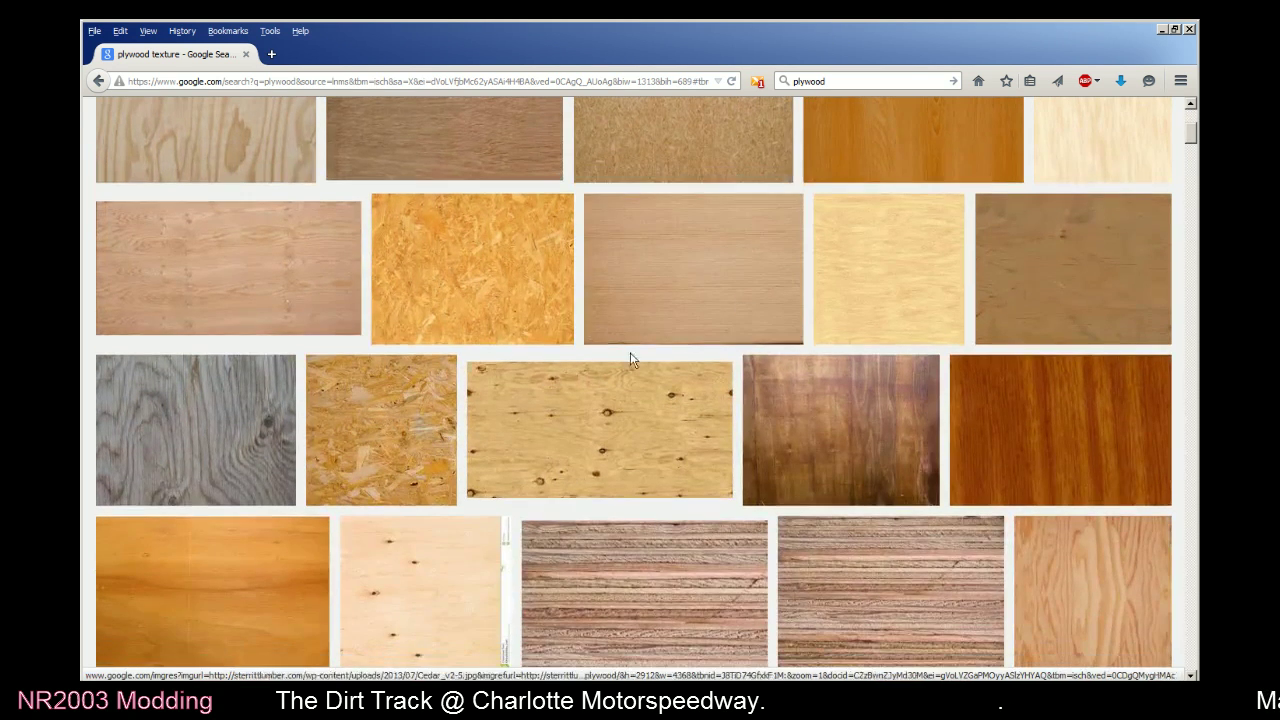
pyautogui.scroll(-4, 600, 410)
pyautogui.scroll(-3, 631, 523)
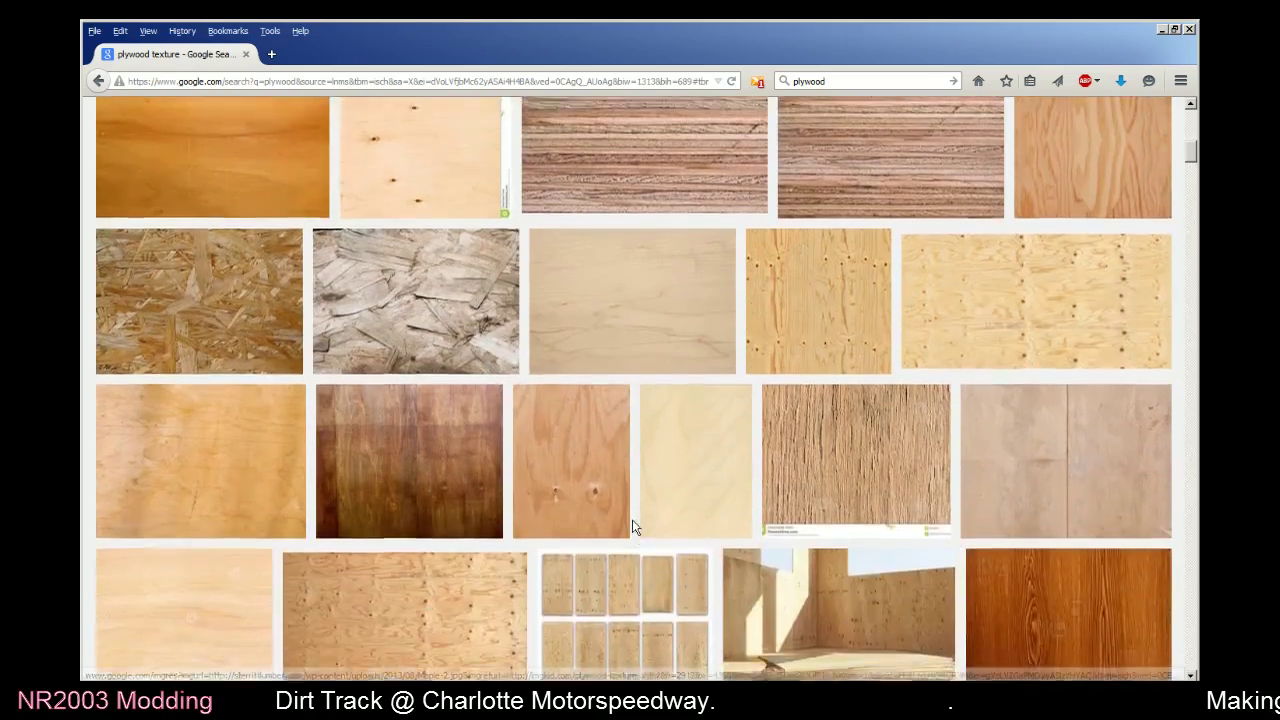
pyautogui.scroll(-5, 634, 528)
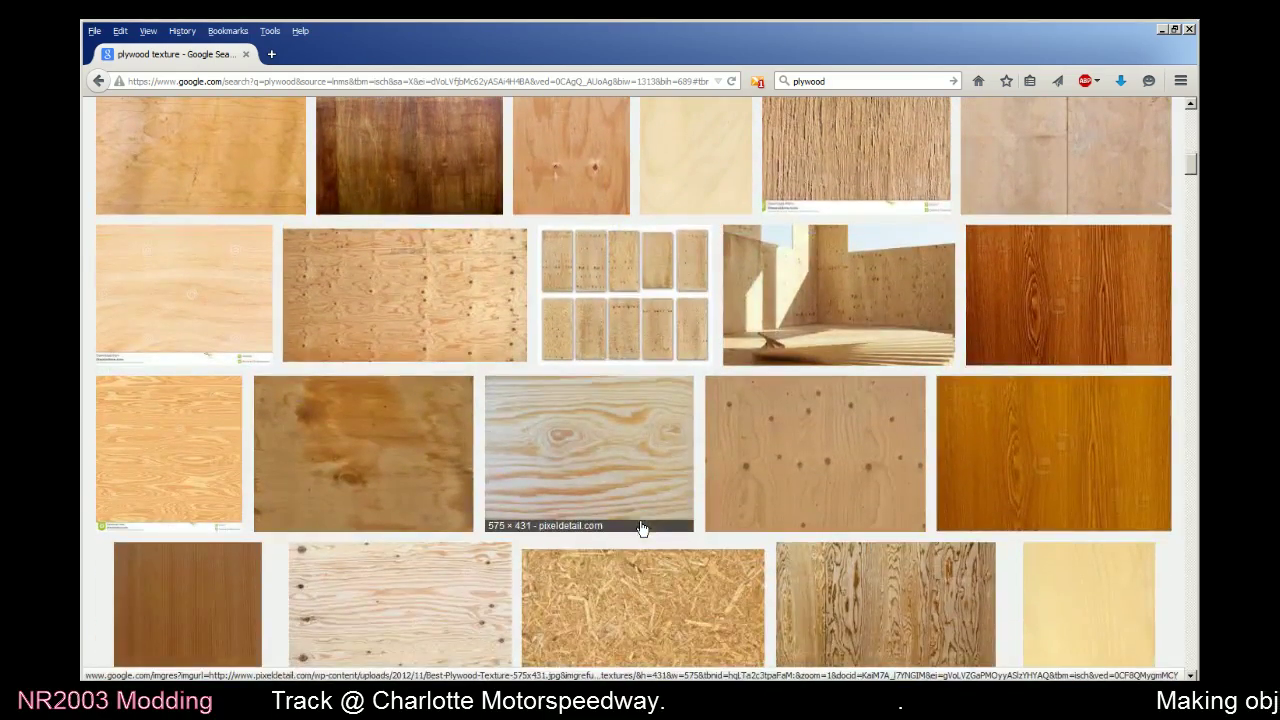
pyautogui.scroll(-5, 683, 628)
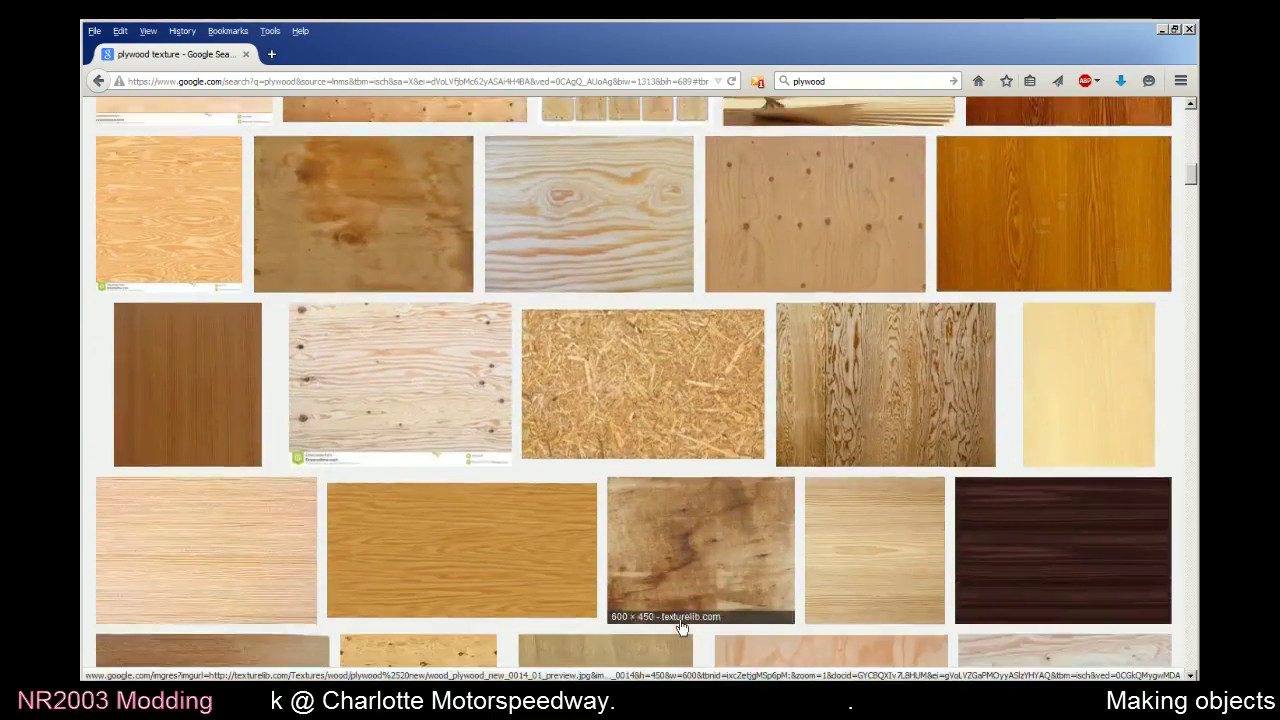
pyautogui.scroll(-3, 681, 627)
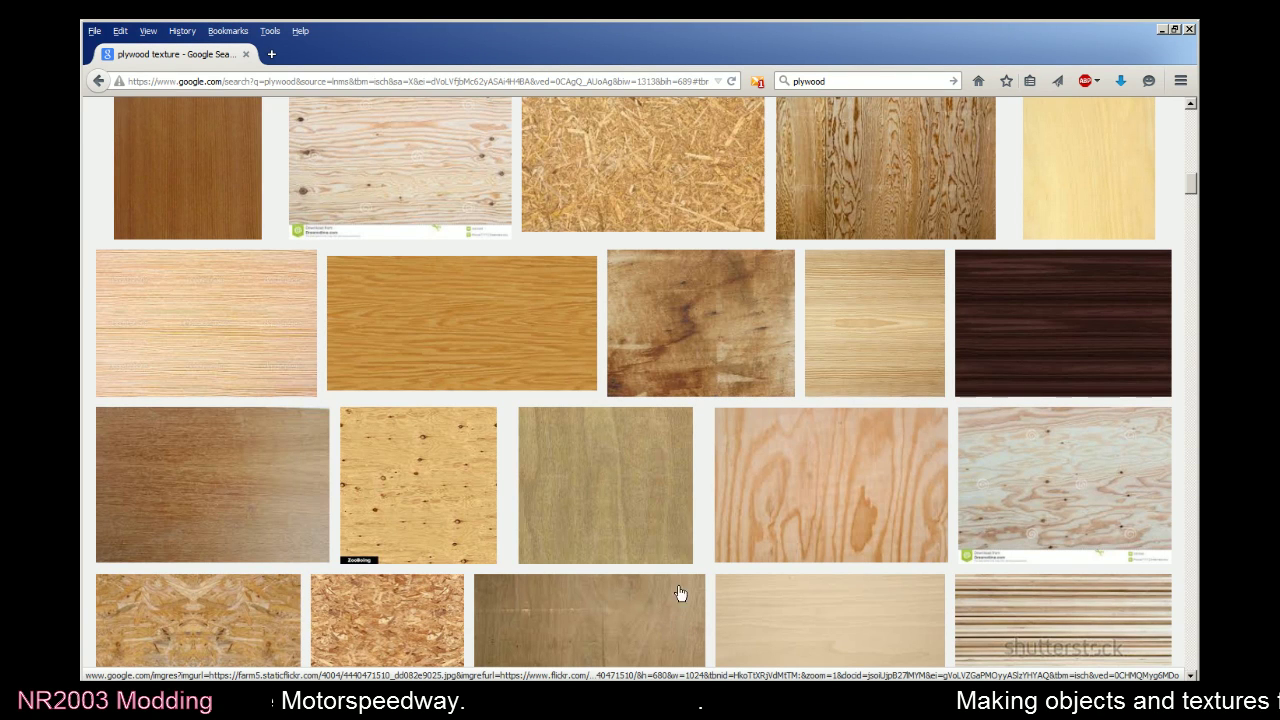
pyautogui.scroll(-5, 677, 565)
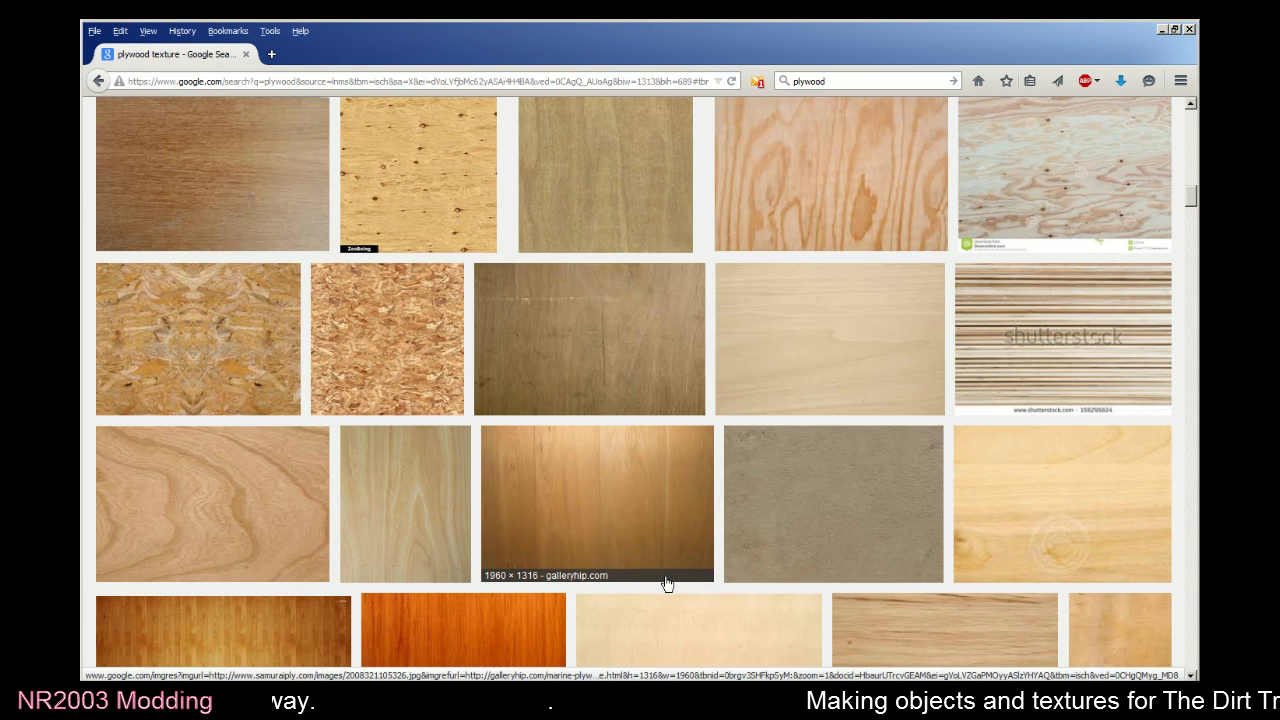
pyautogui.scroll(-5, 670, 560)
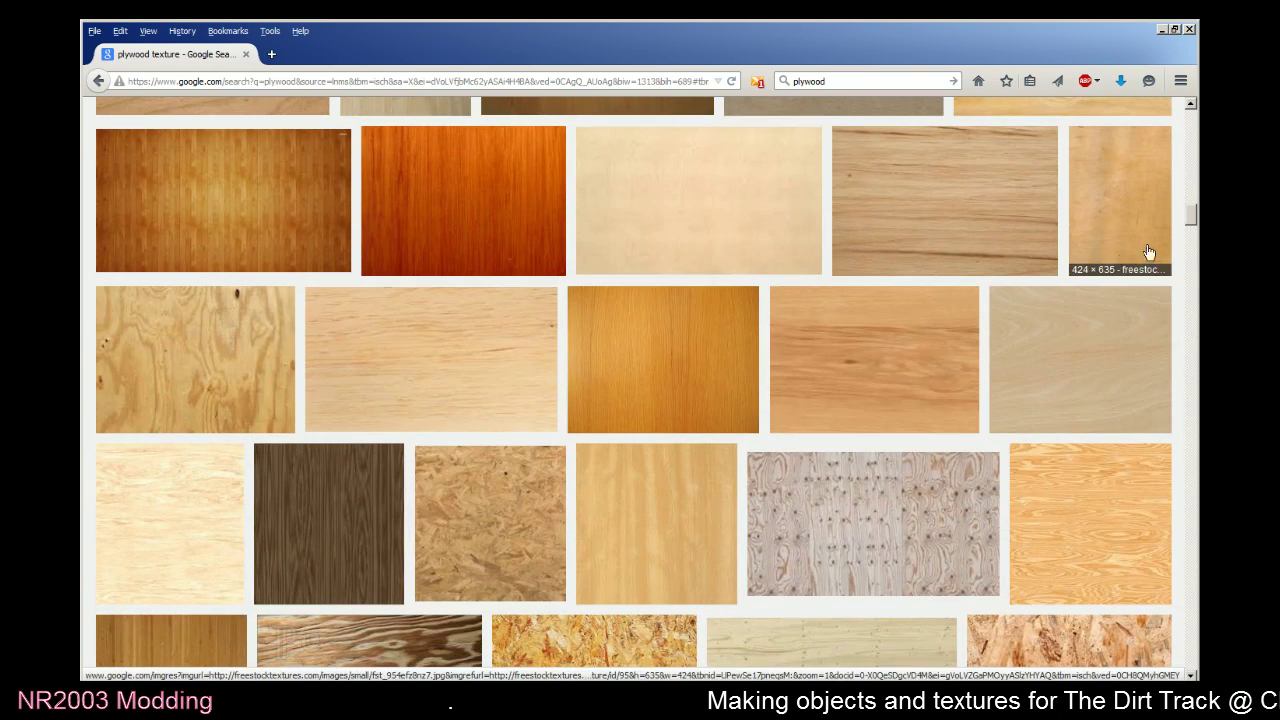
pyautogui.moveTo(1190, 228); pyautogui.dragTo(1190, 110)
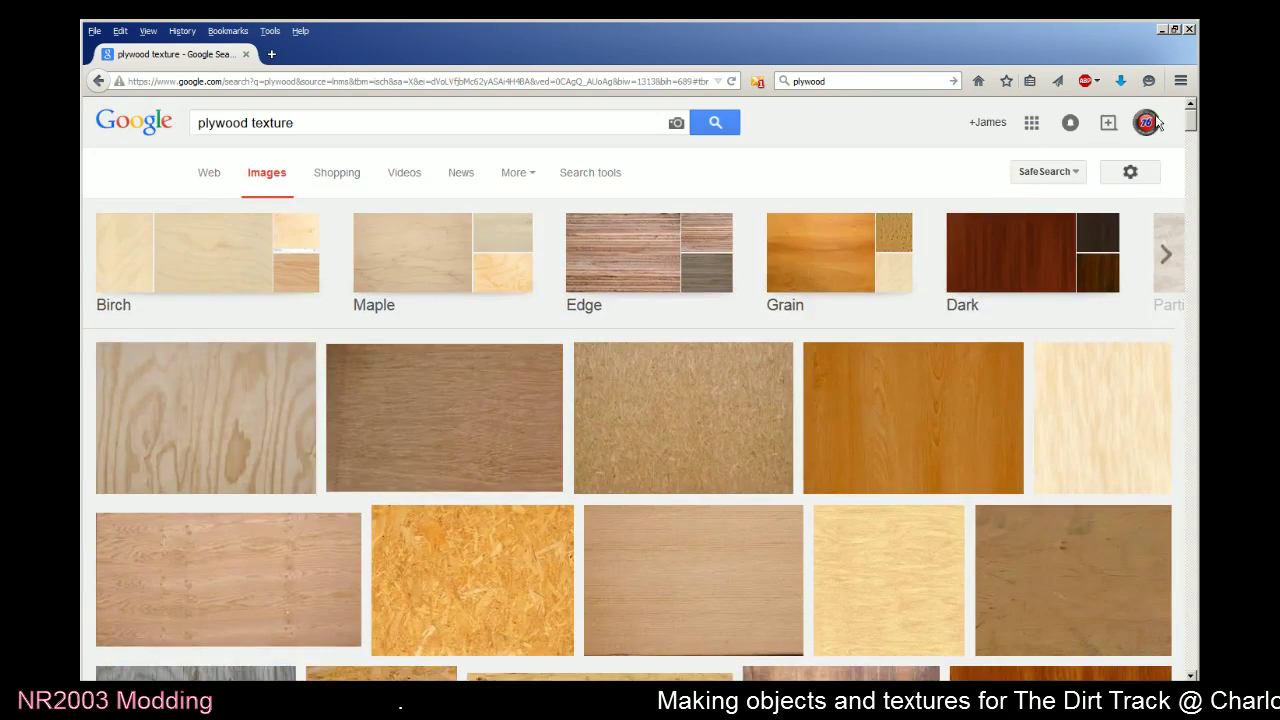
# Open the PlywoodNew0053 picture at full size and copy it to the clipboard
pyautogui.click(349, 531)
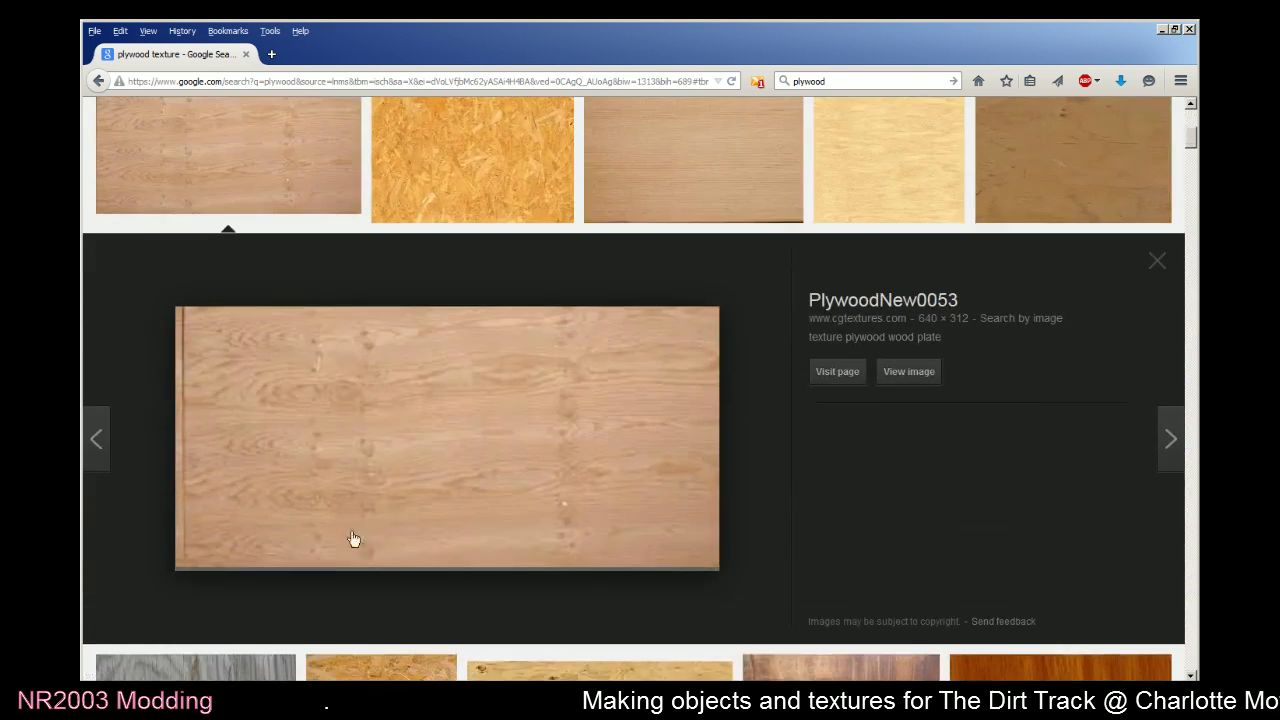
pyautogui.click(908, 371)
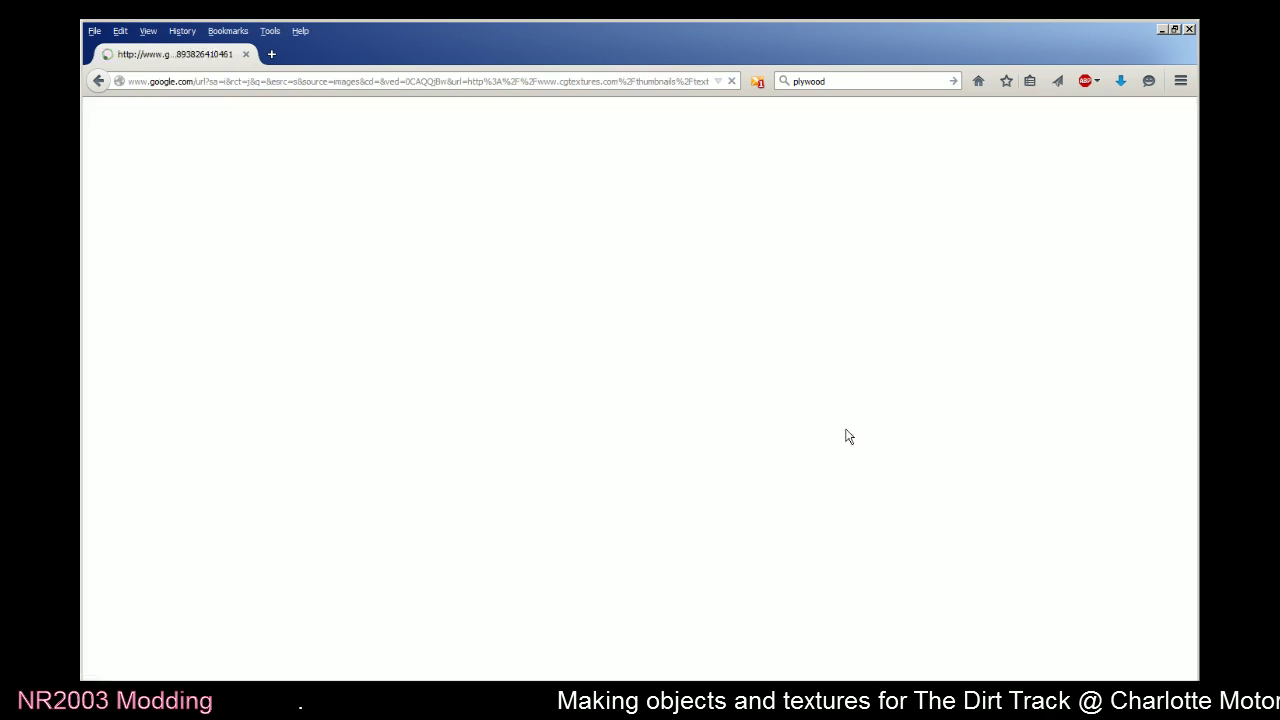
pyautogui.rightClick(609, 367)
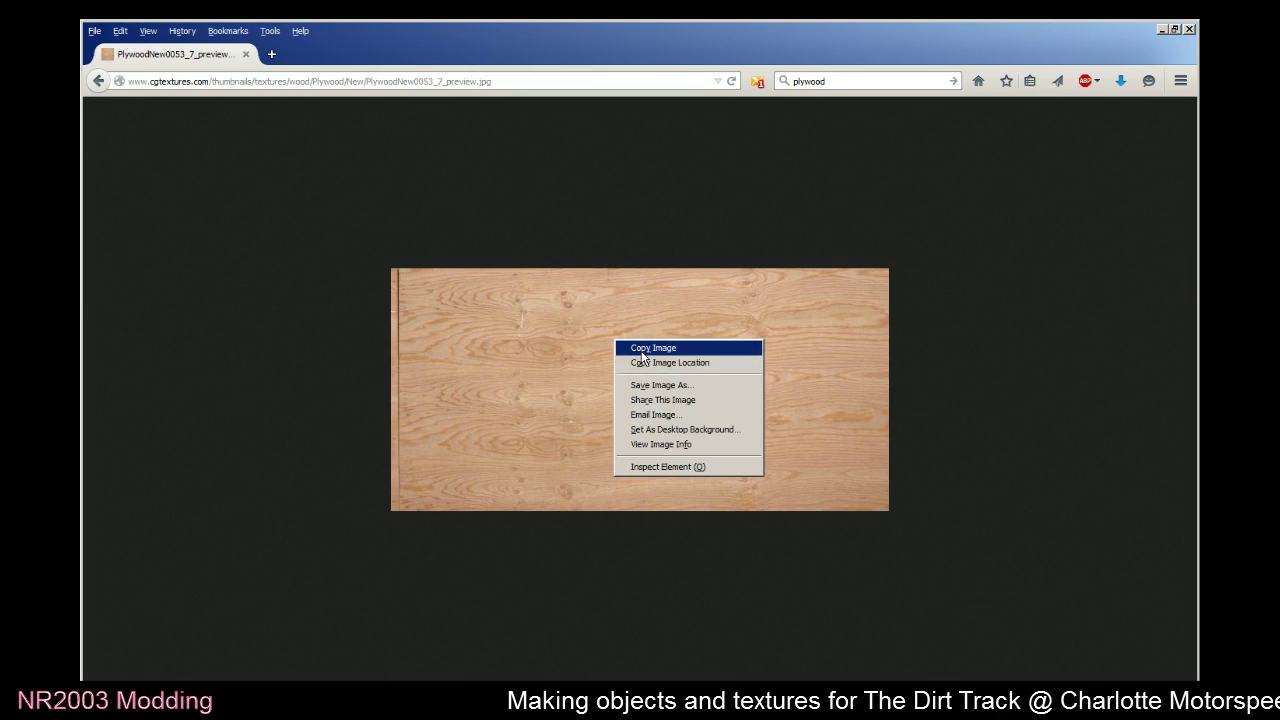
pyautogui.click(650, 348)
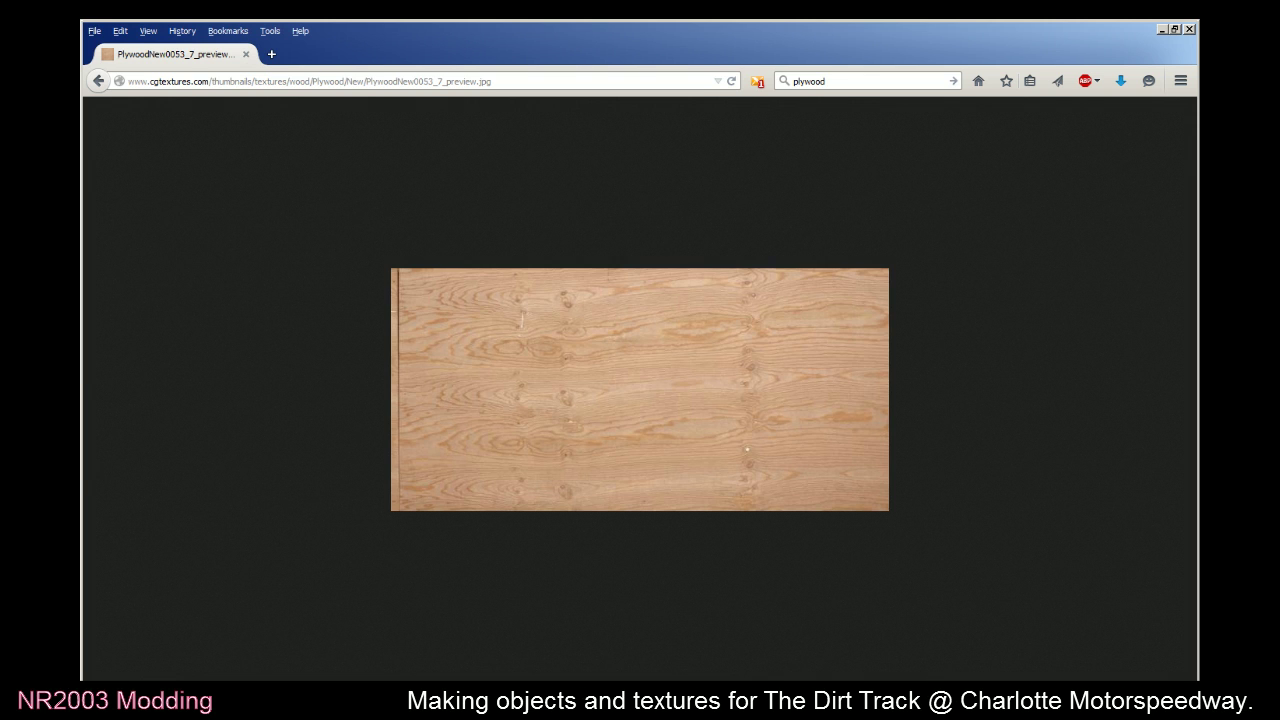
# Switch to bb9.psd in Photoshop, select the yellow block of the Background and fill it with white on a new layer
pyautogui.hotkey('alt', 'Tab')
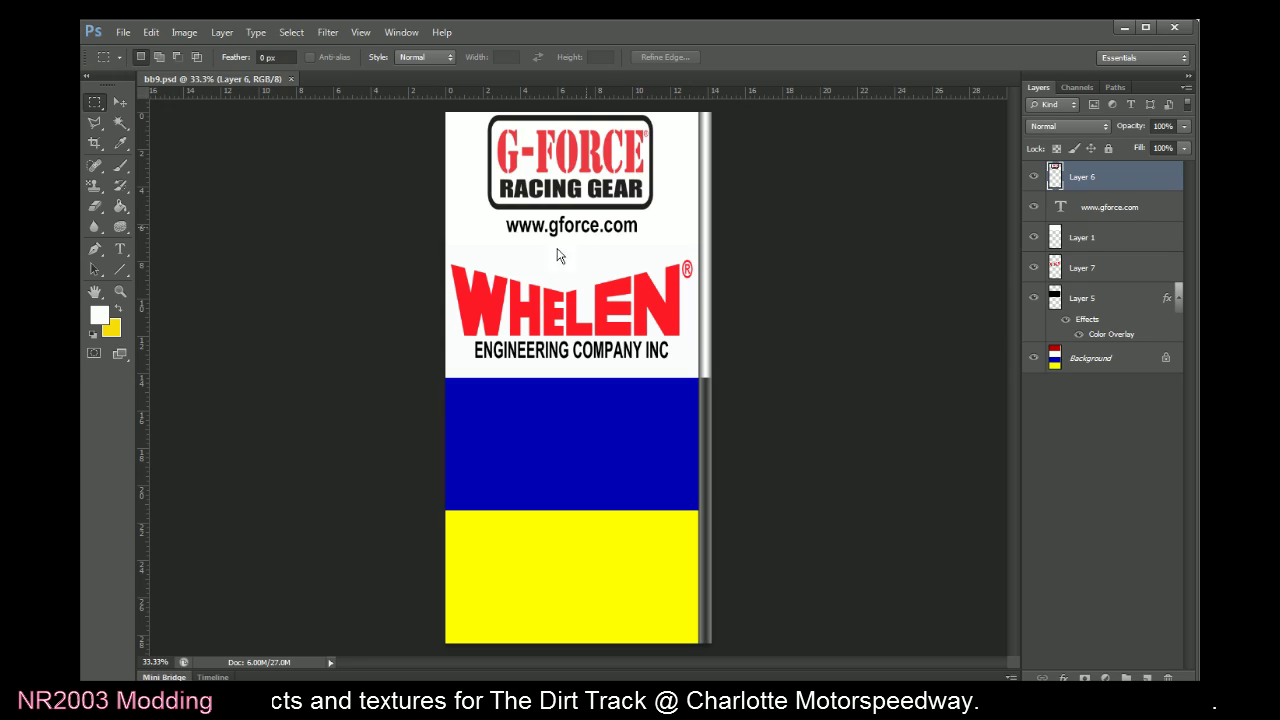
pyautogui.click(1062, 360)
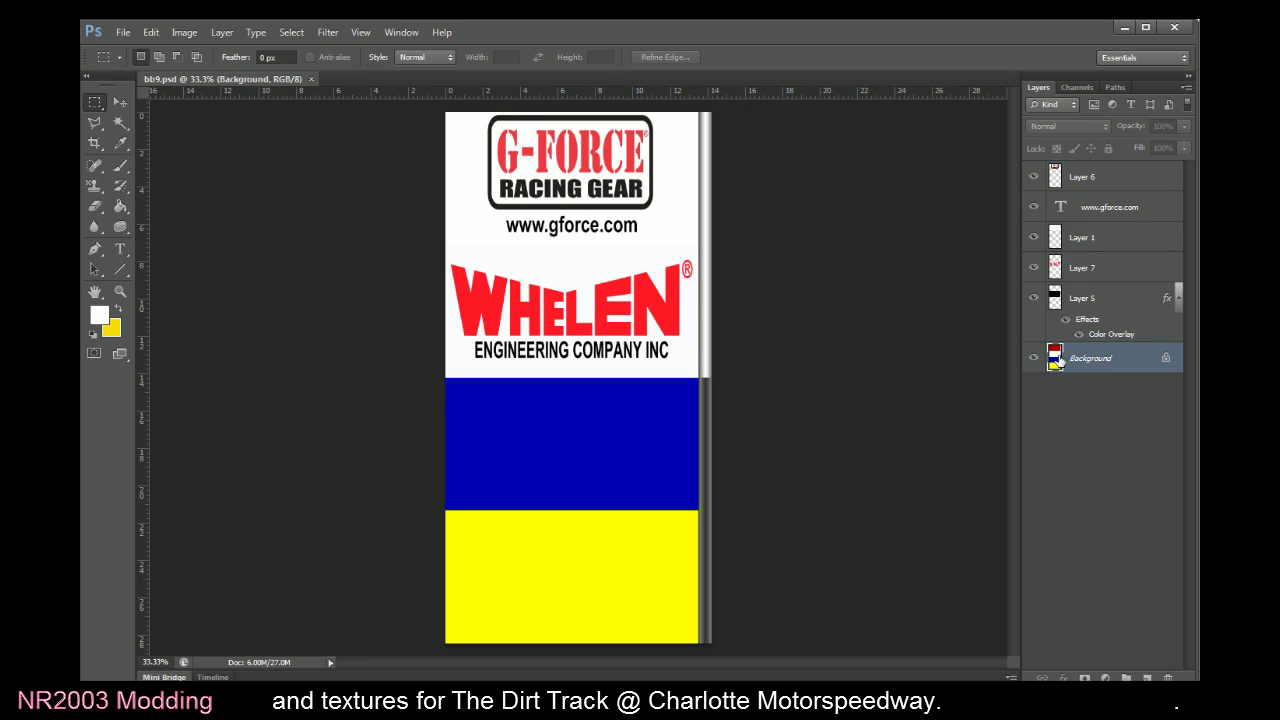
pyautogui.click(116, 132)
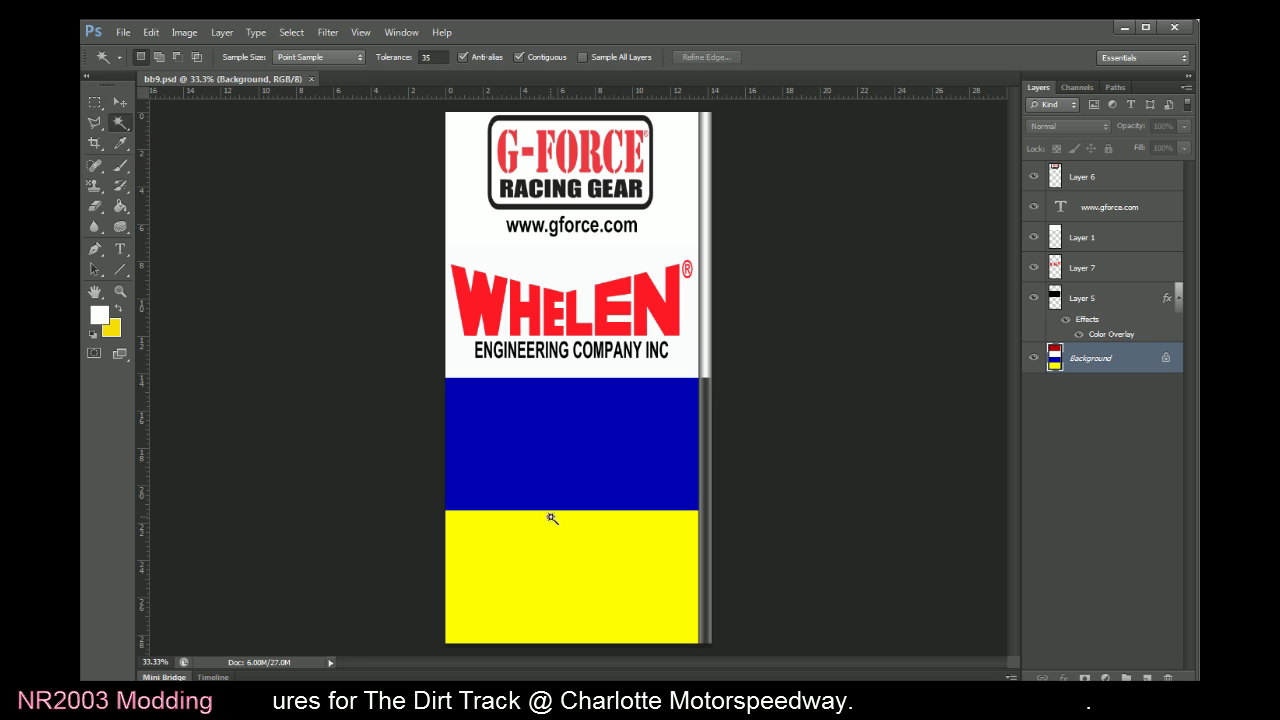
pyautogui.click(559, 551)
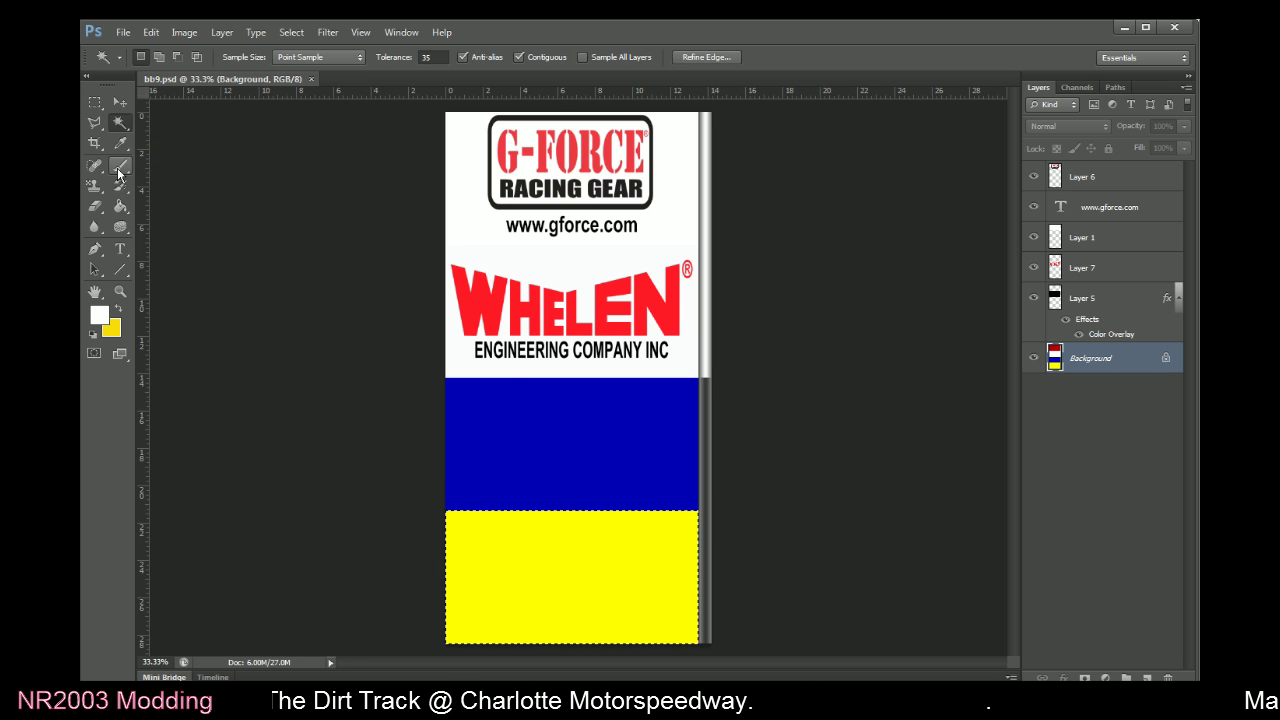
pyautogui.hotkey('ctrl', 'shift', 'n')
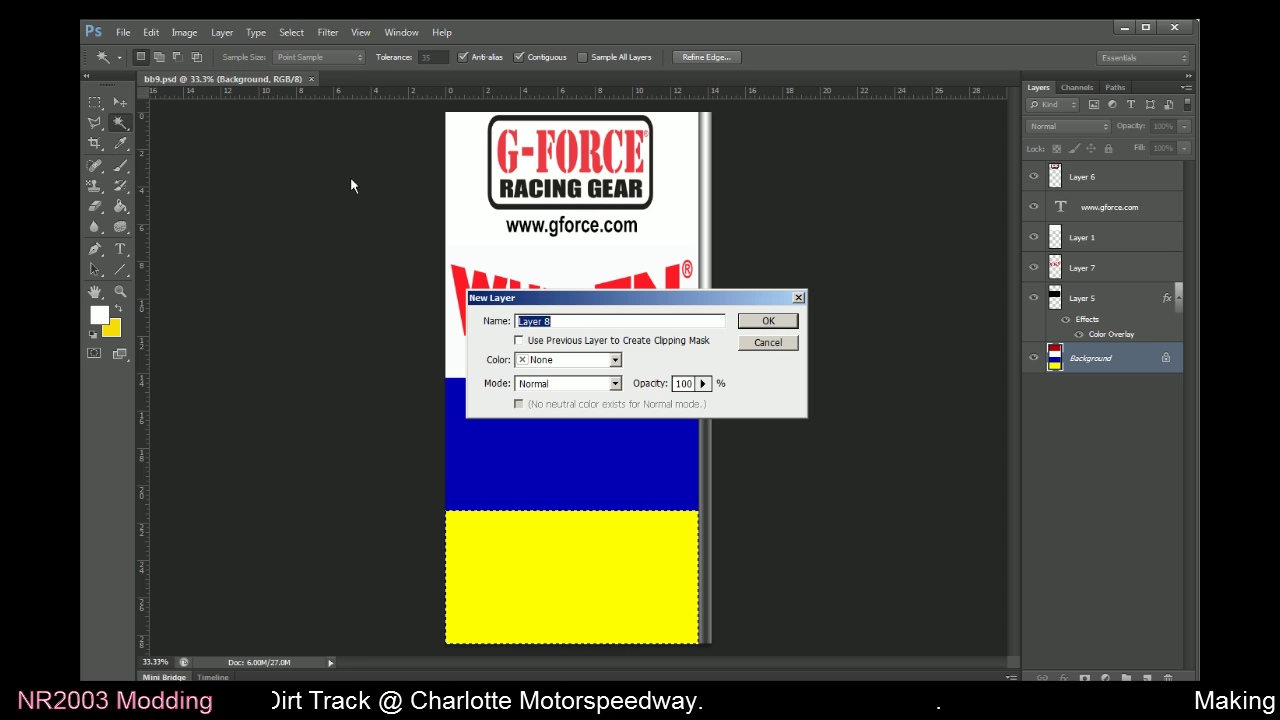
pyautogui.click(766, 322)
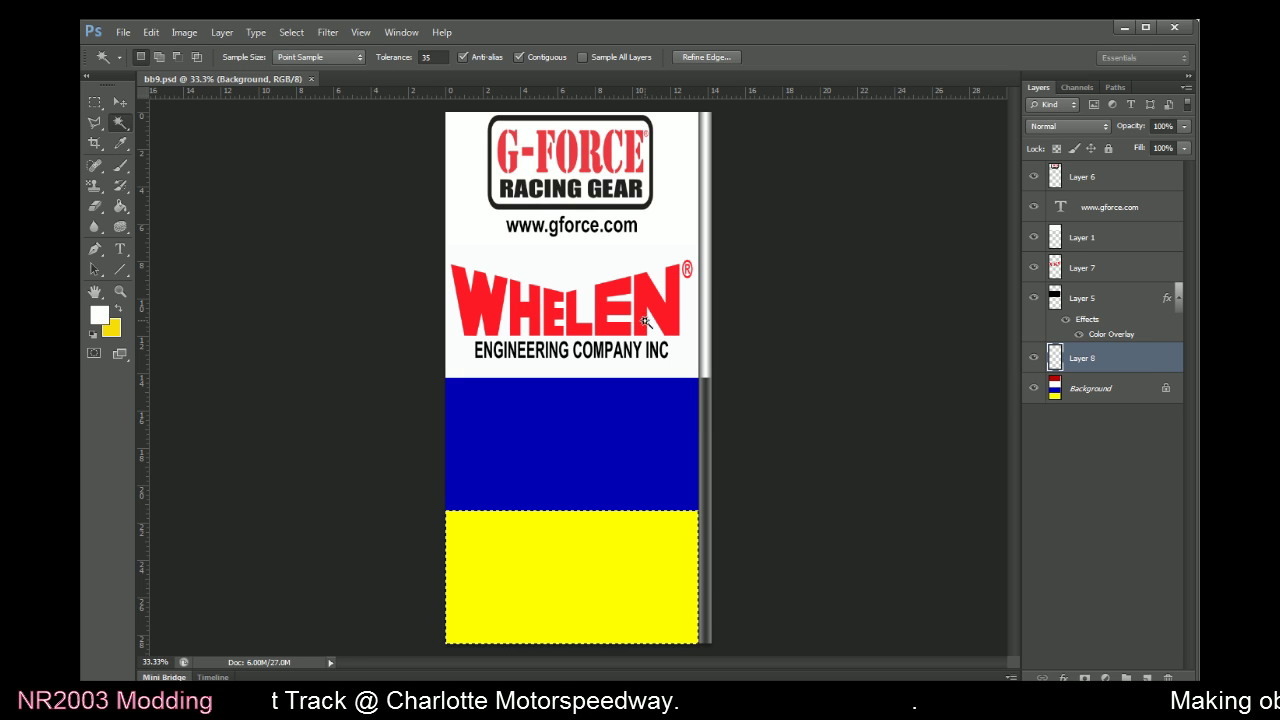
pyautogui.click(126, 203)
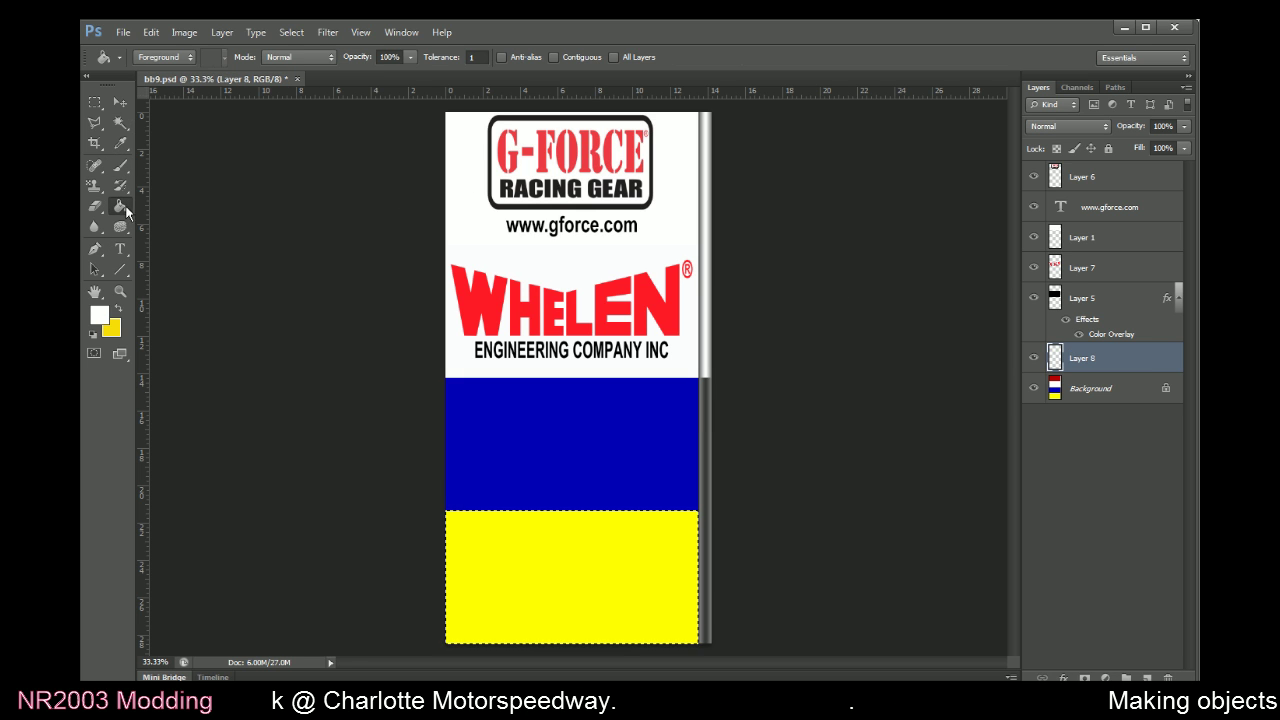
pyautogui.click(531, 565)
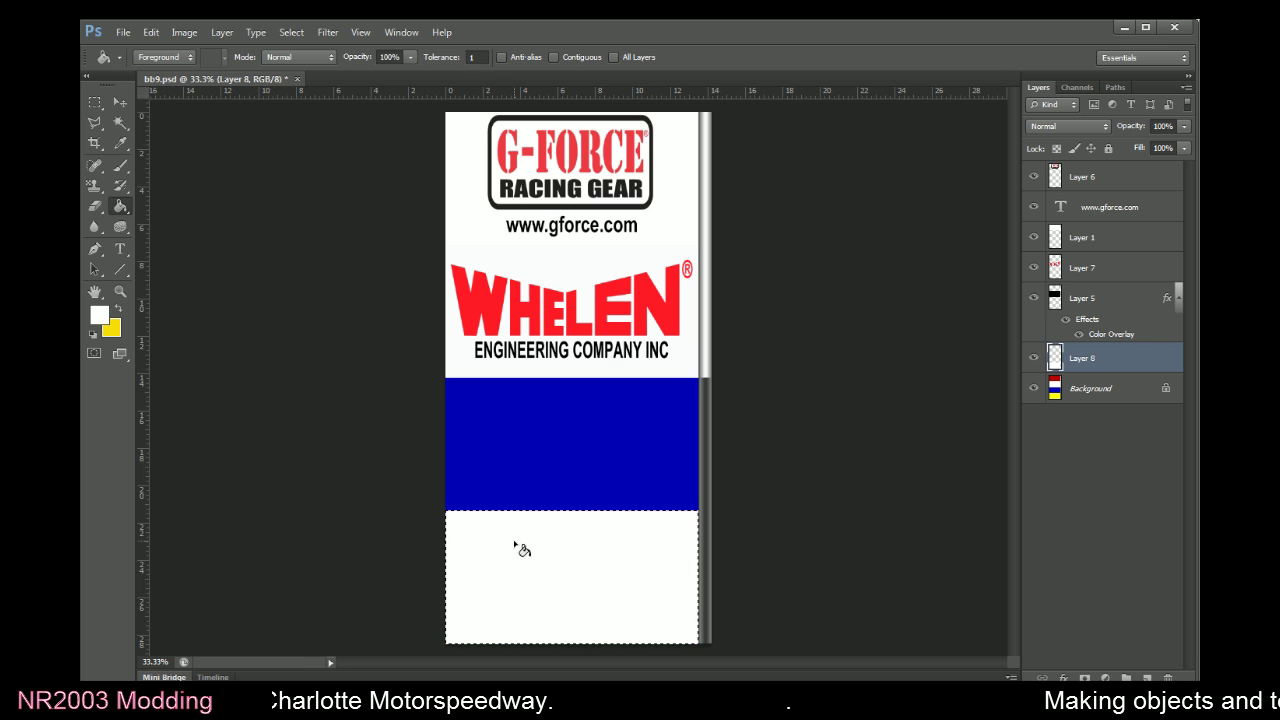
# Paste the copied plywood onto its own layer and move it down over the blue block
pyautogui.click(95, 103)
pyautogui.click(391, 494)
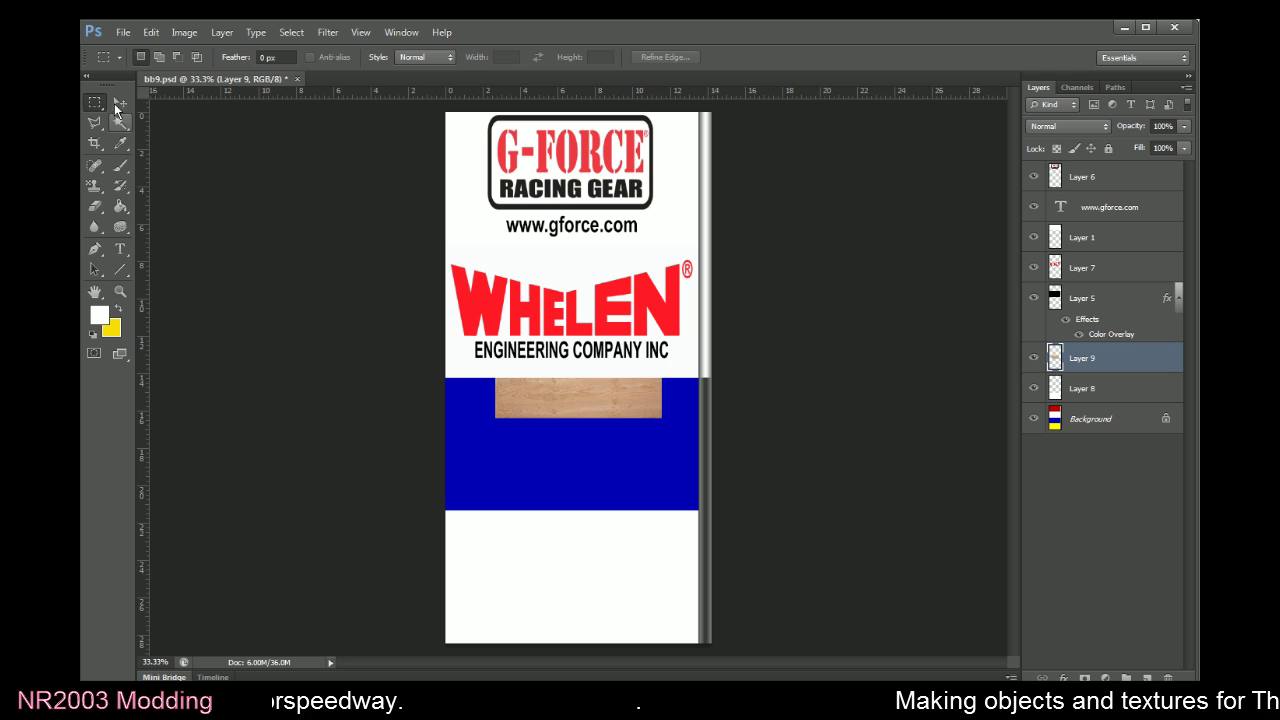
pyautogui.rightClick(551, 434)
pyautogui.click(622, 549)
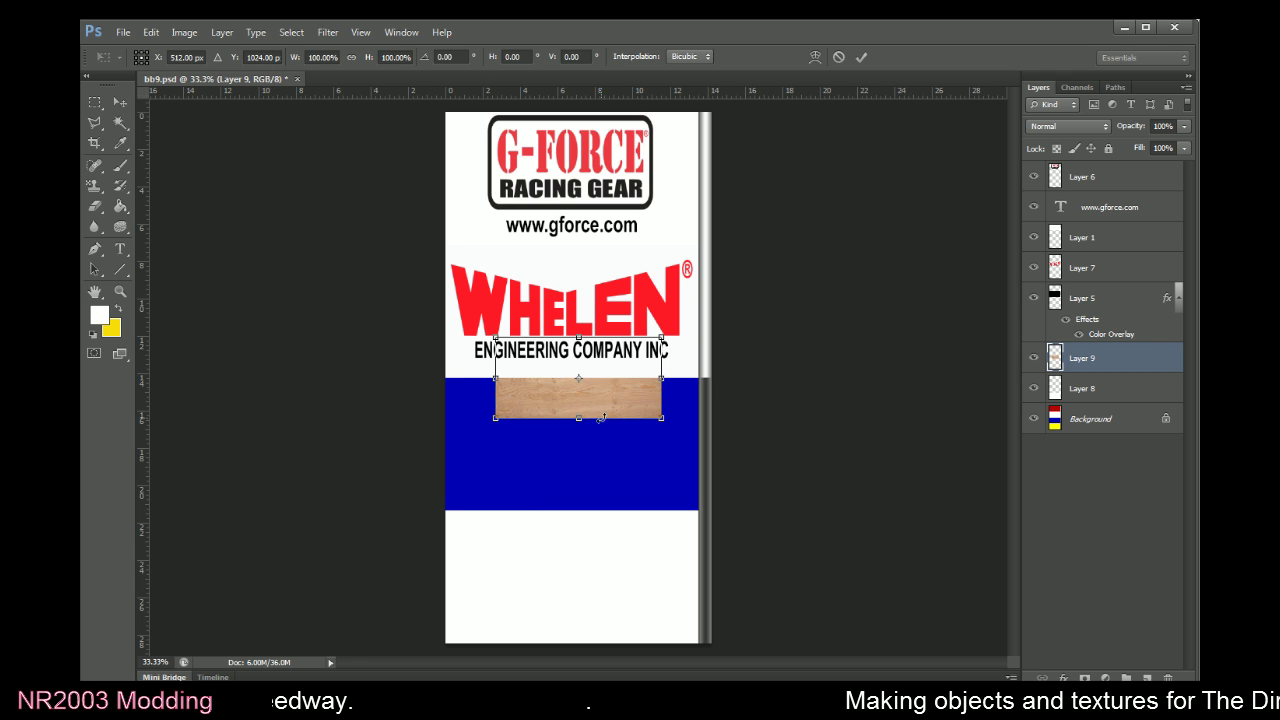
pyautogui.moveTo(601, 396); pyautogui.dragTo(621, 487)
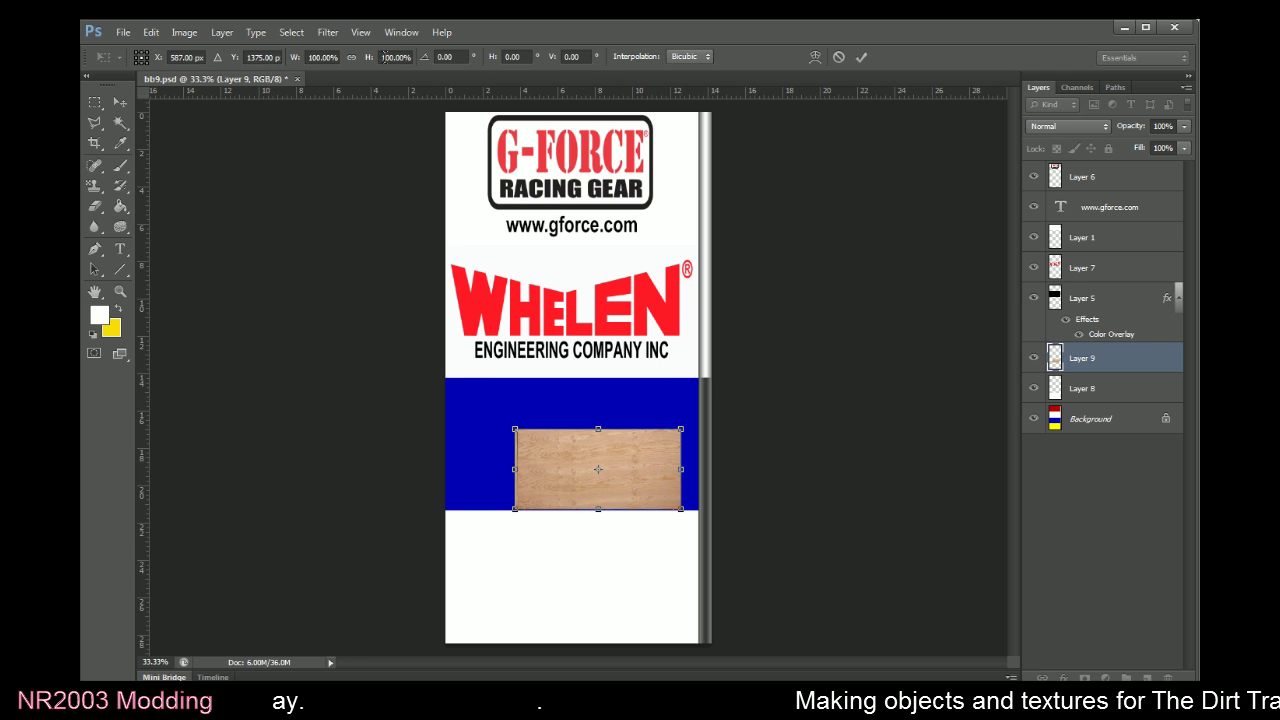
# Rotate the plywood 90° counterclockwise and move it to the lower-right corner of the bottom white block
pyautogui.rightClick(629, 490)
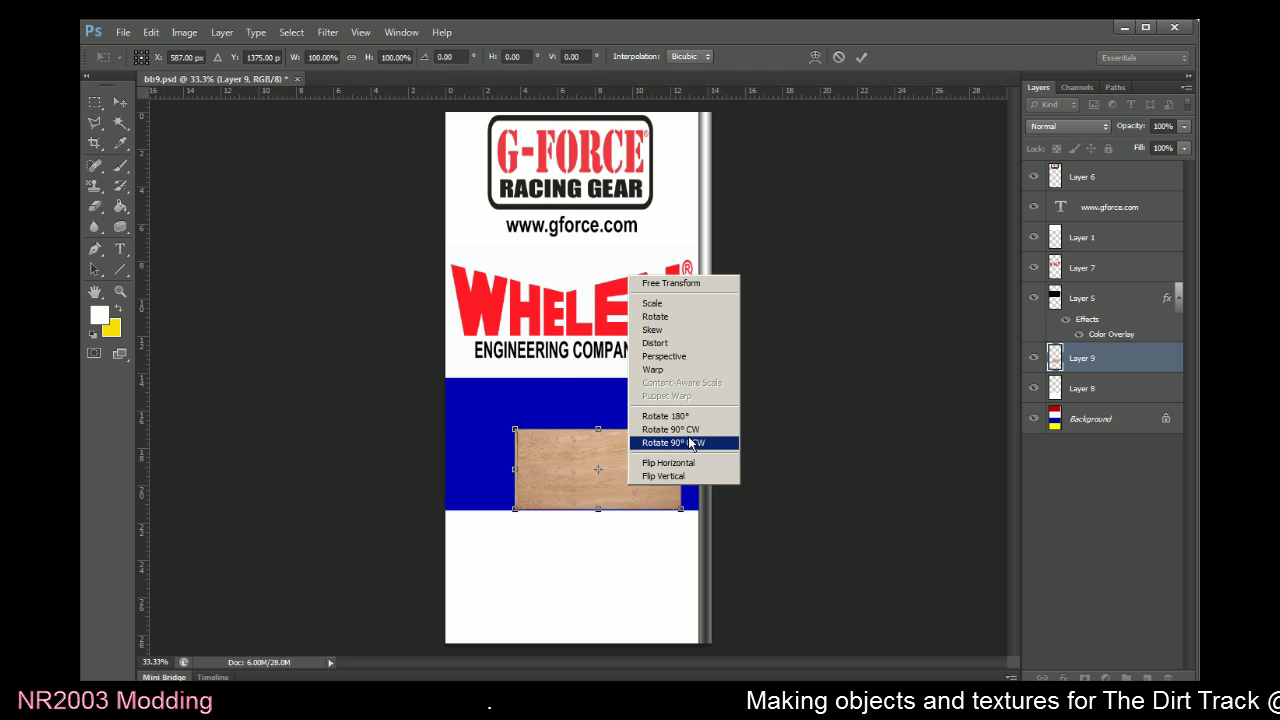
pyautogui.click(692, 443)
pyautogui.click(864, 60)
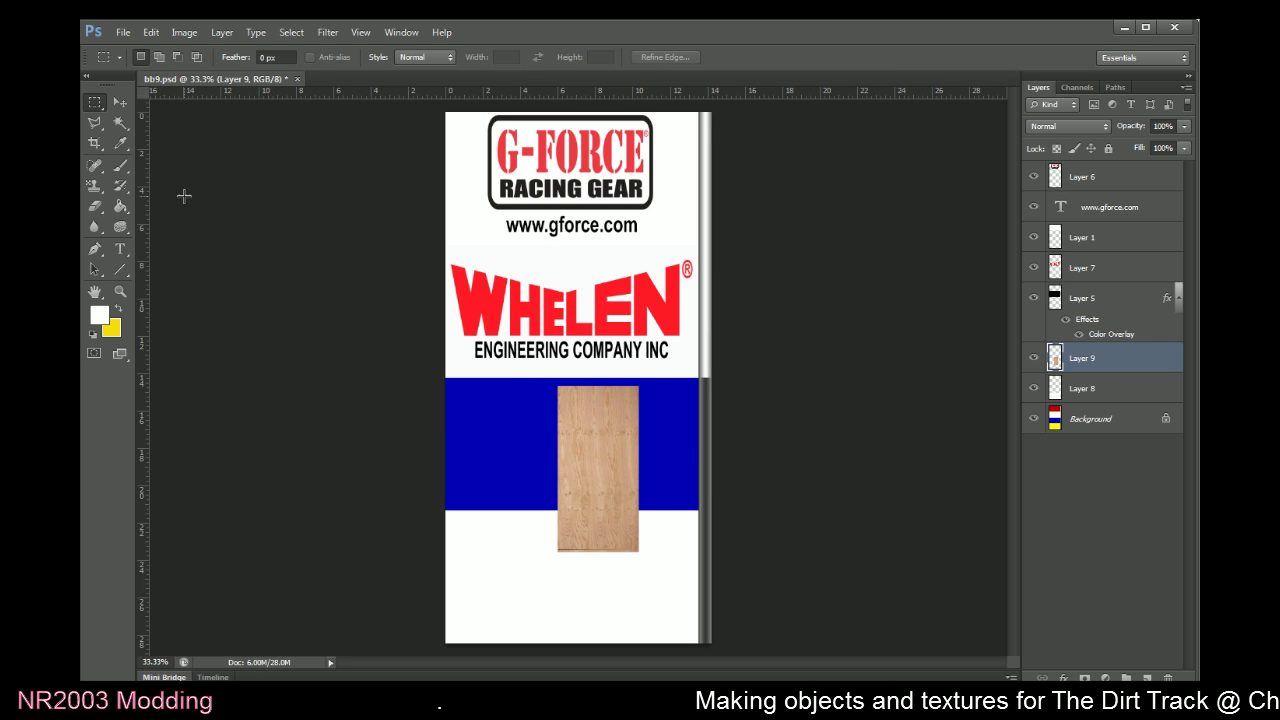
pyautogui.click(120, 102)
pyautogui.moveTo(550, 372); pyautogui.dragTo(603, 466)
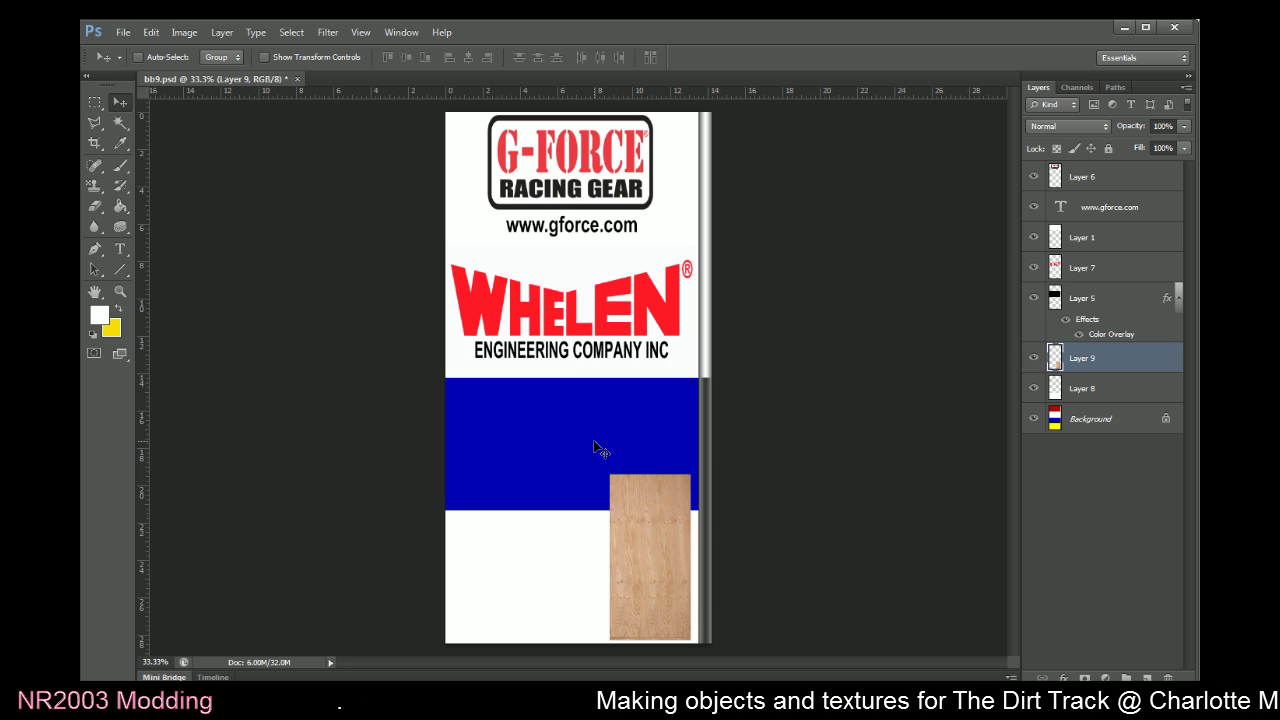
# Add a light grey Color Overlay layer style to the plywood on Layer 9
pyautogui.hotkey('ctrl', '+')
pyautogui.scroll(-3, 597, 450)
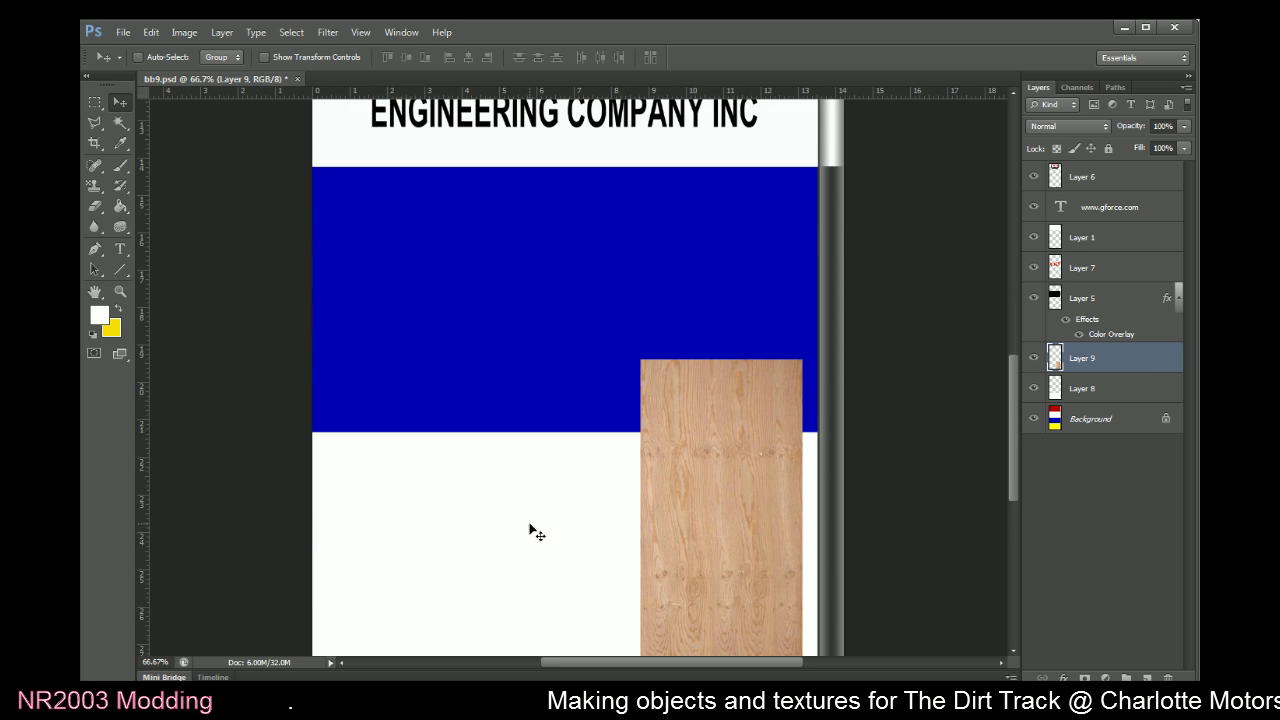
pyautogui.scroll(-2, 531, 530)
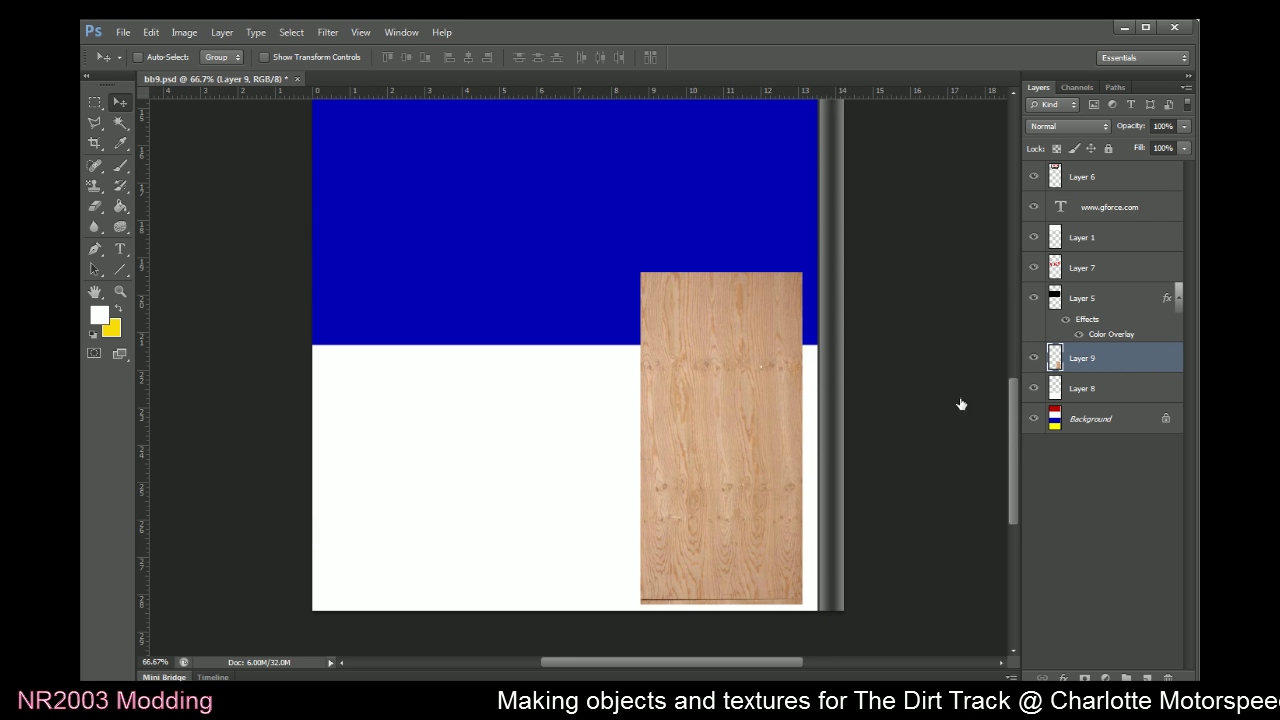
pyautogui.doubleClick(1058, 362)
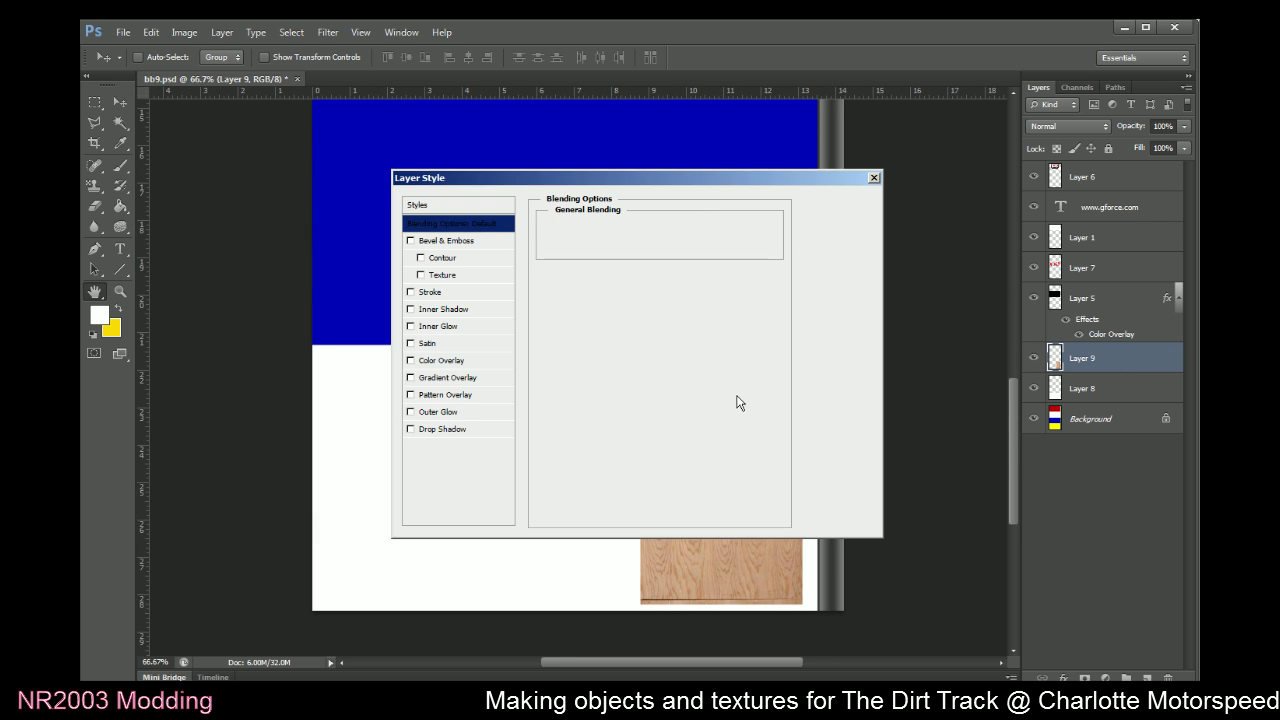
pyautogui.click(455, 361)
pyautogui.moveTo(690, 179); pyautogui.dragTo(1071, 166)
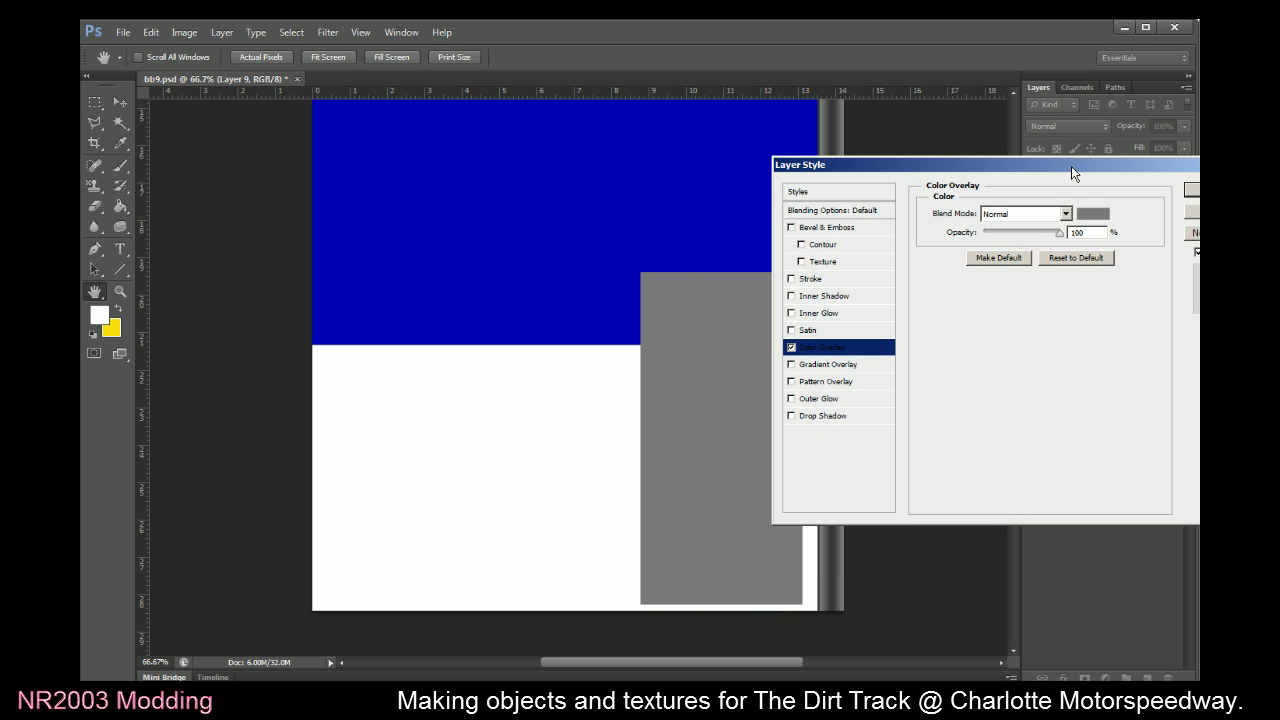
pyautogui.click(1094, 214)
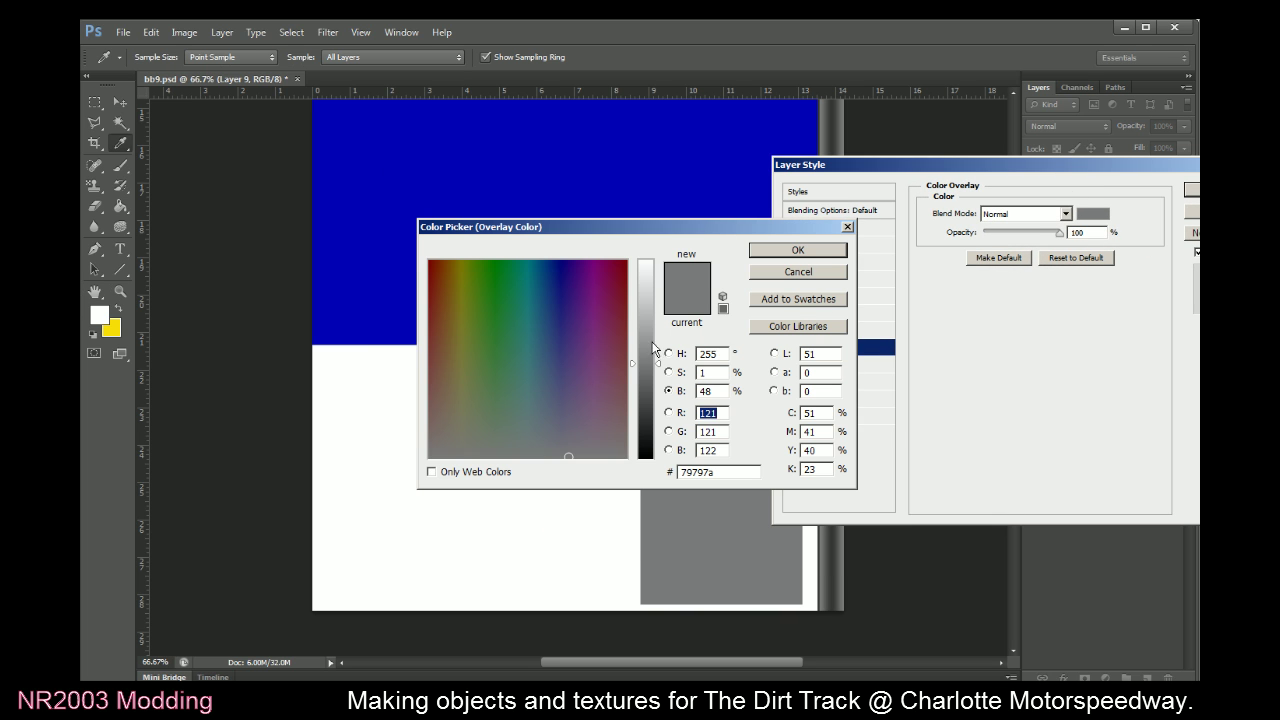
pyautogui.moveTo(657, 350); pyautogui.dragTo(657, 310)
pyautogui.click(783, 252)
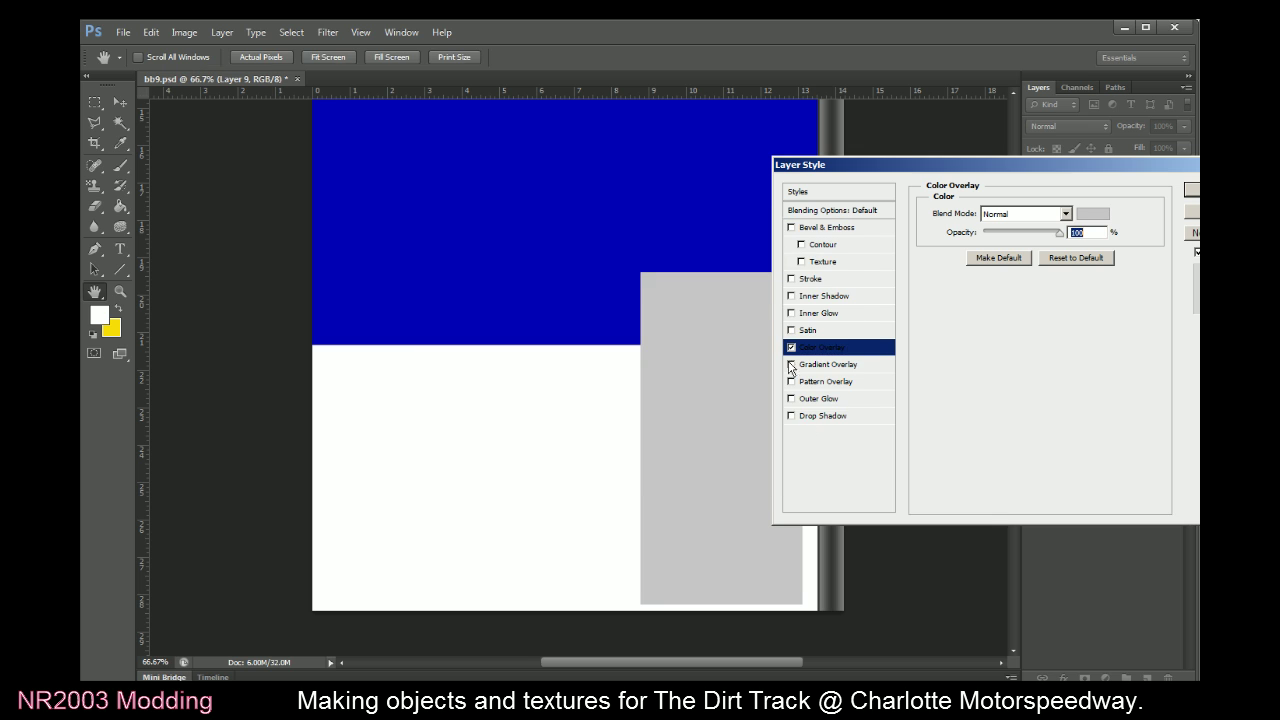
# Try the overlay's blend modes on the plywood, choose Color and apply the layer style
pyautogui.click(1062, 214)
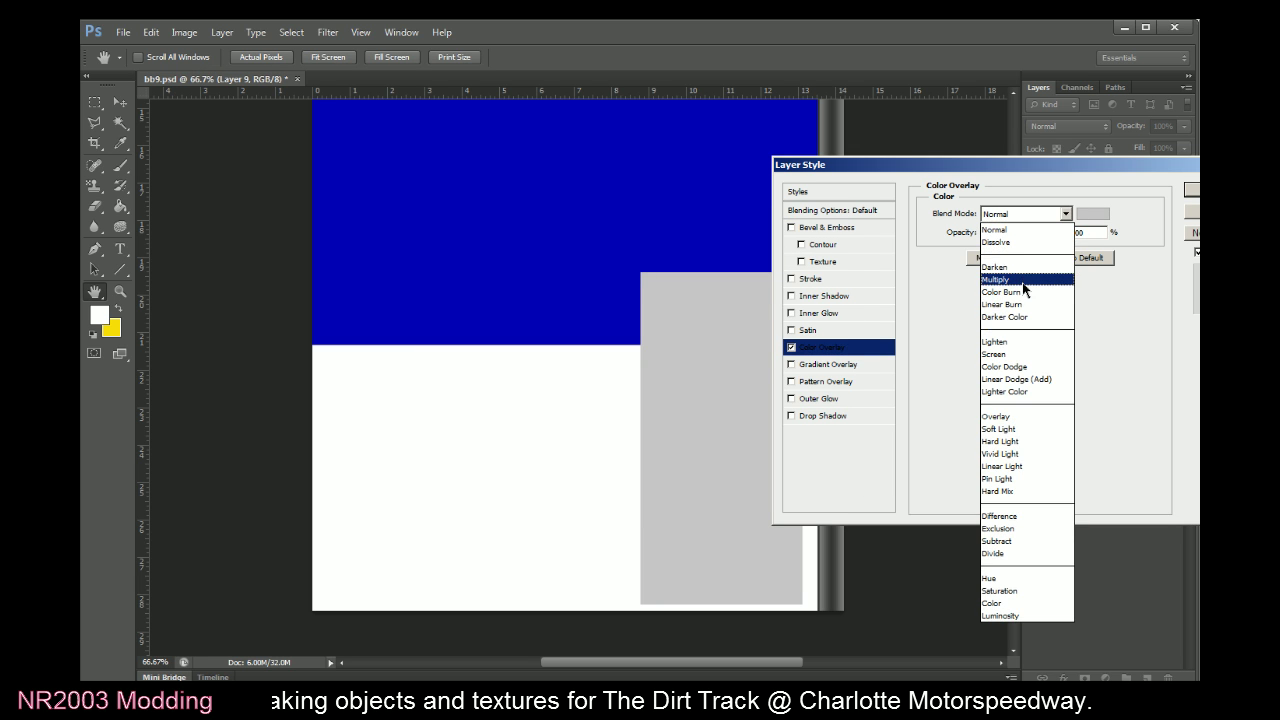
pyautogui.click(1022, 290)
pyautogui.press('Down')
pyautogui.press('Down')
pyautogui.press('Down')
pyautogui.press('Down')
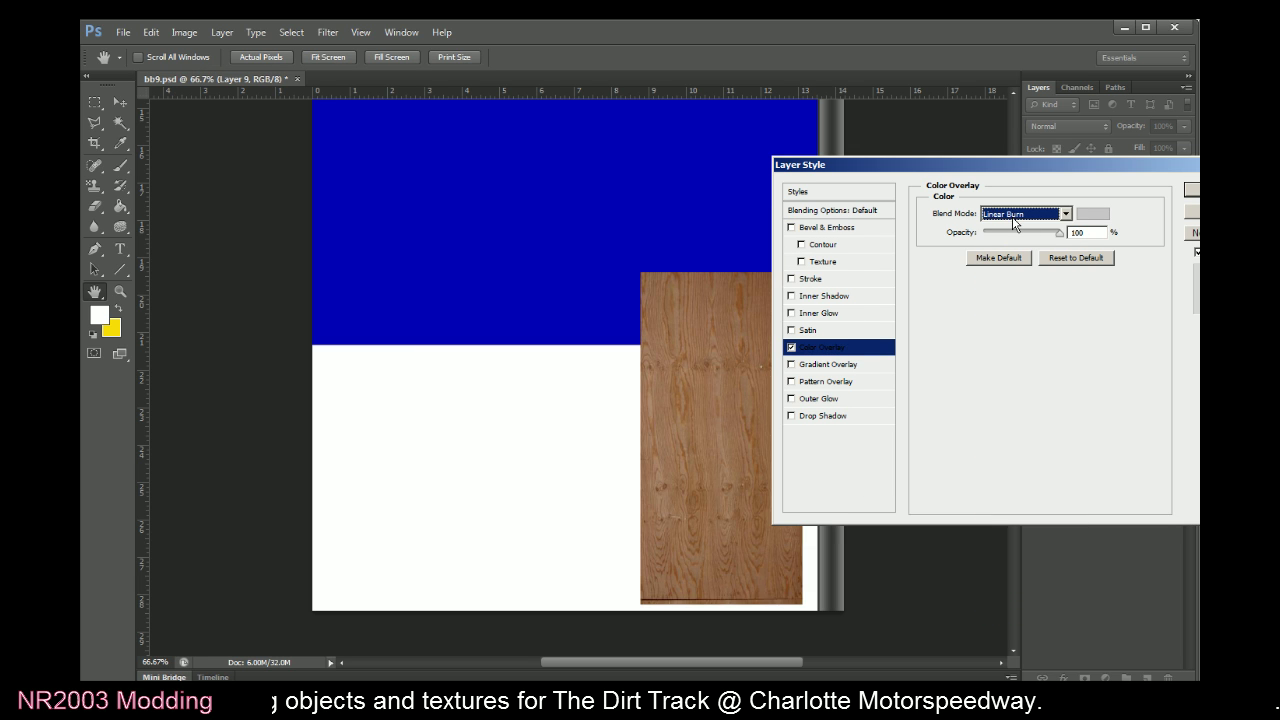
pyautogui.press('Down')
pyautogui.press('Down')
pyautogui.press('Down')
pyautogui.press('Down')
pyautogui.press('Down')
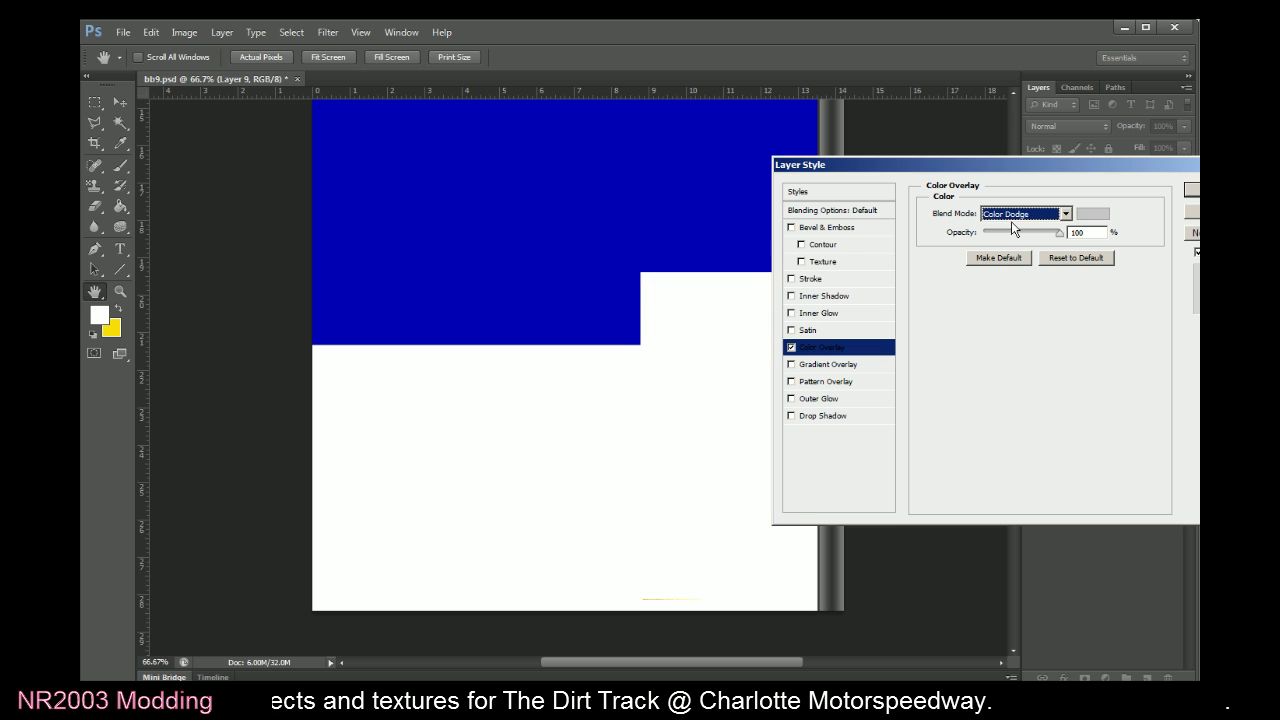
pyautogui.press('Down')
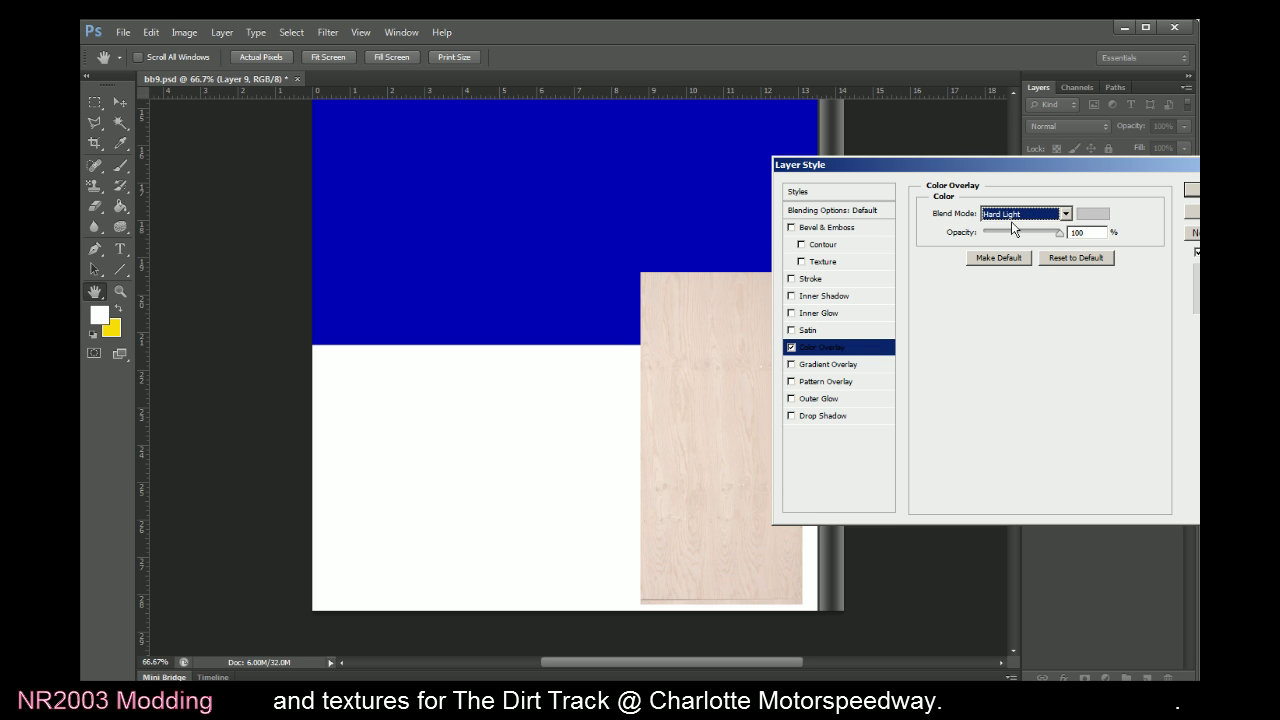
pyautogui.press('Down')
pyautogui.press('Up')
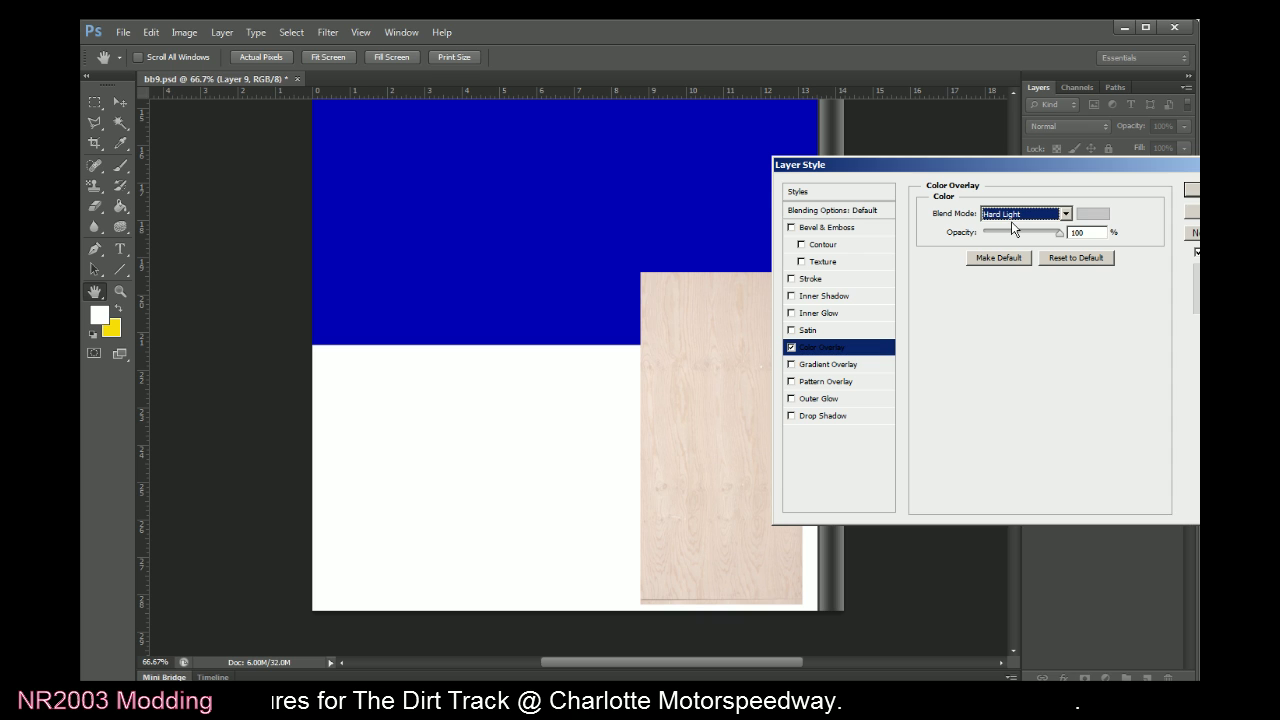
pyautogui.press('Down')
pyautogui.press('Down')
pyautogui.press('Down')
pyautogui.press('Down')
pyautogui.press('Down')
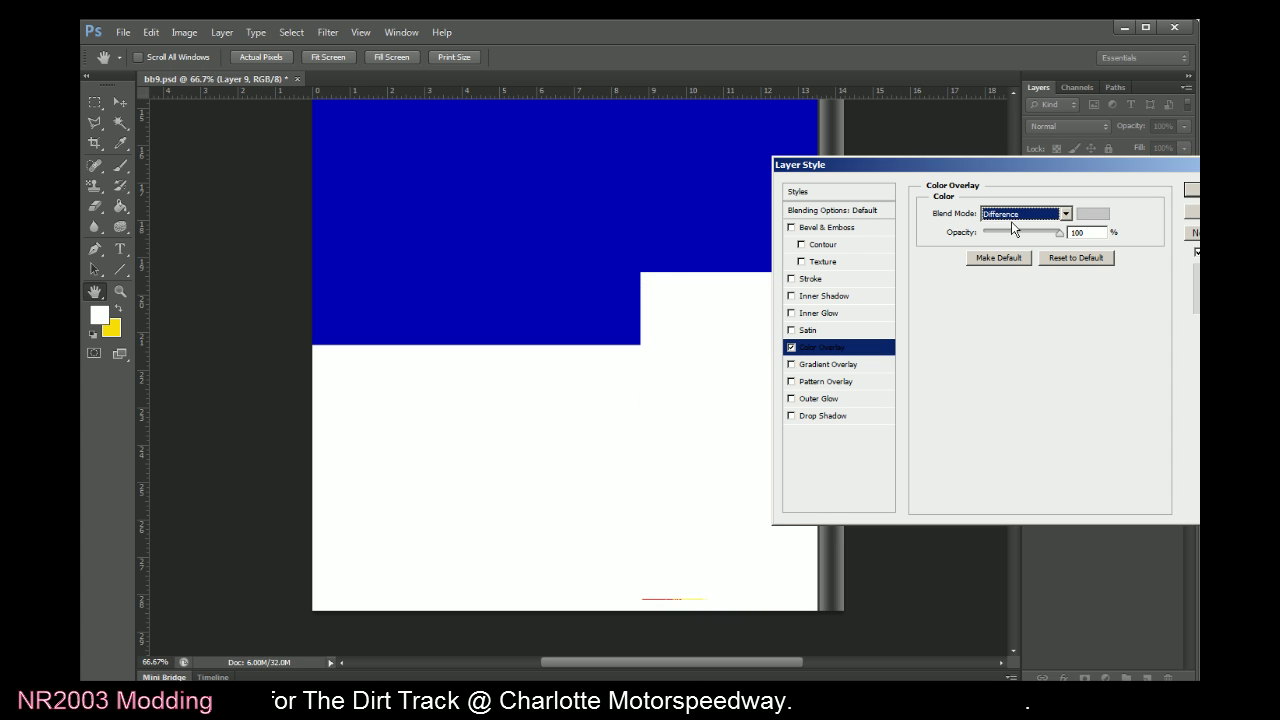
pyautogui.press('Down')
pyautogui.press('Down')
pyautogui.press('Down')
pyautogui.press('Down')
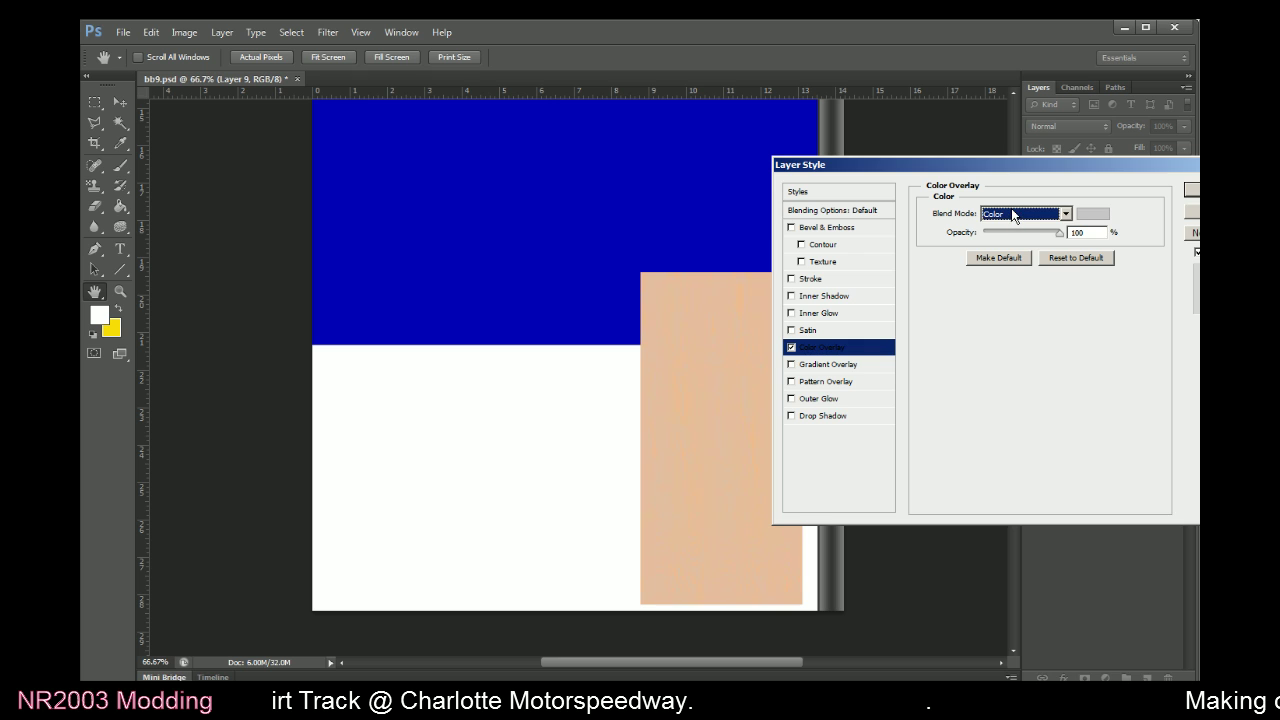
pyautogui.press('Up')
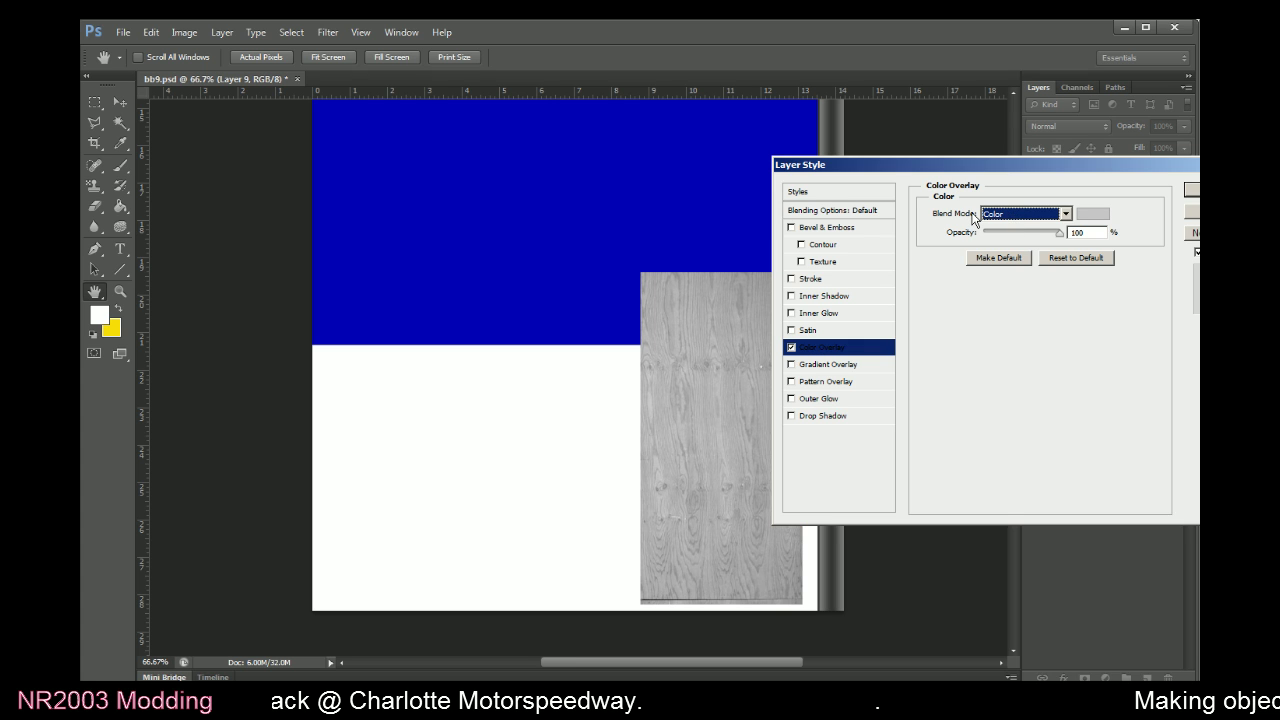
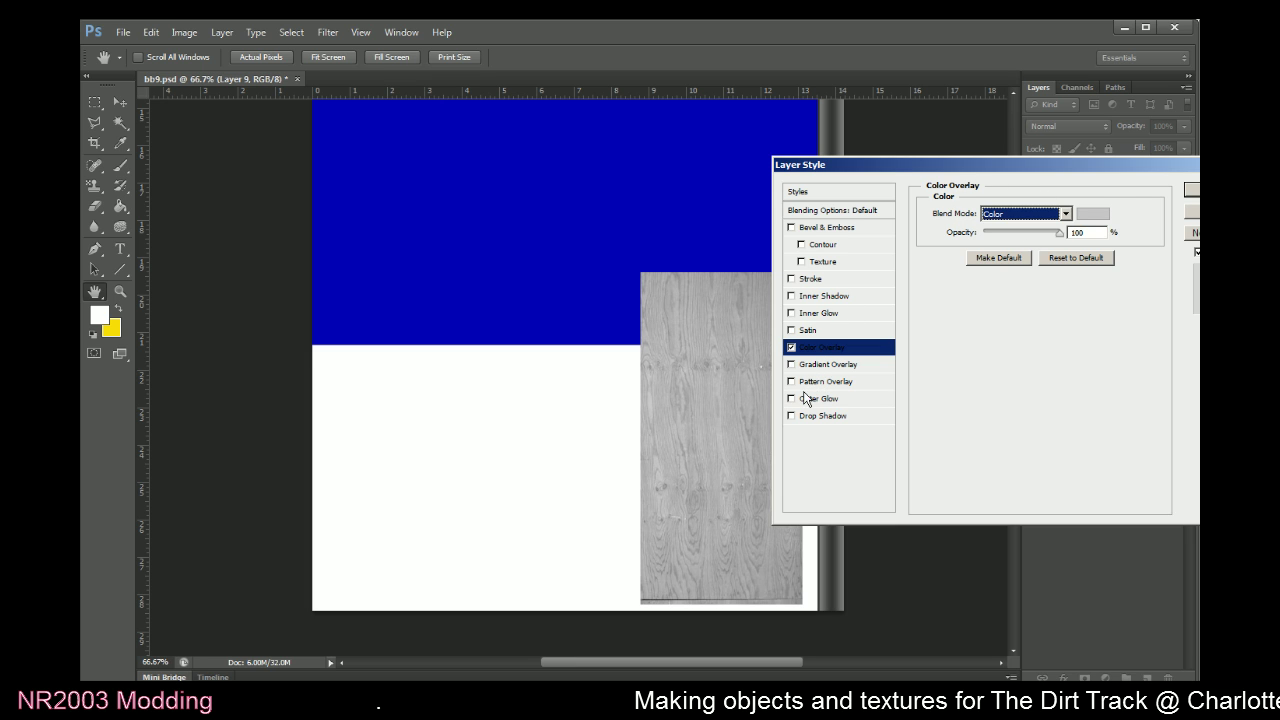
pyautogui.click(997, 215)
pyautogui.press('Down')
pyautogui.press('Return')
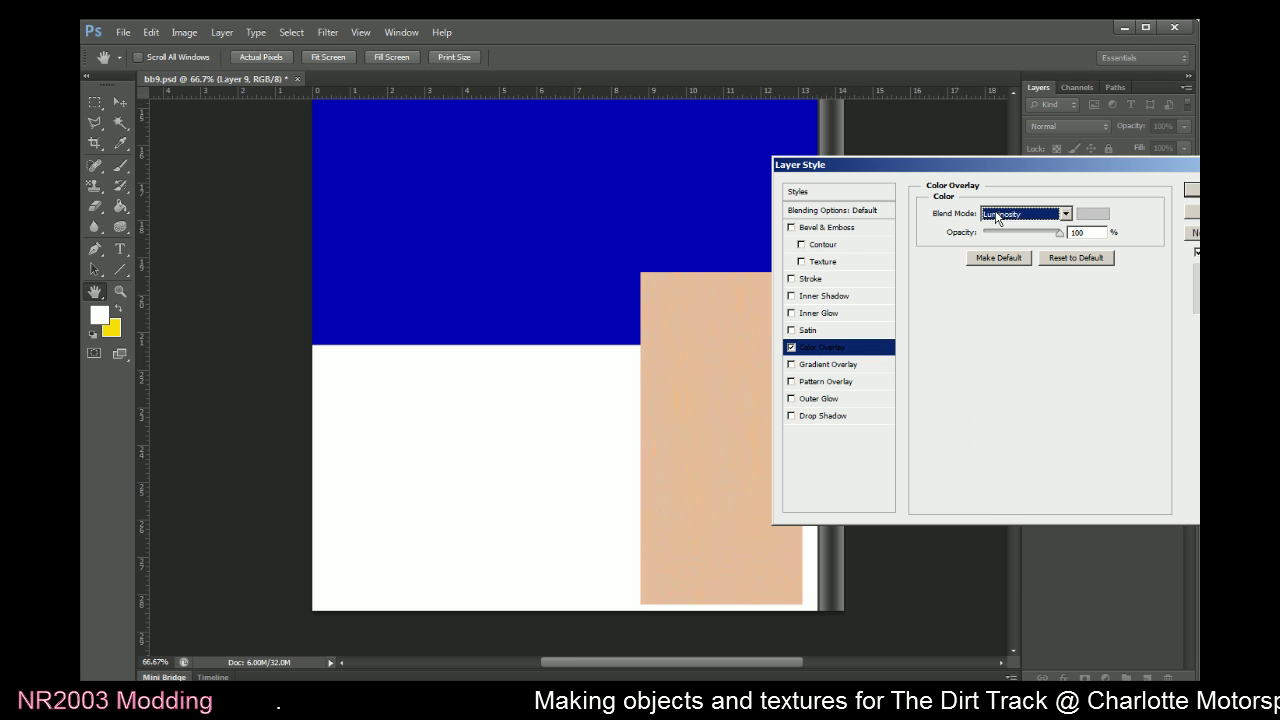
pyautogui.press('Up')
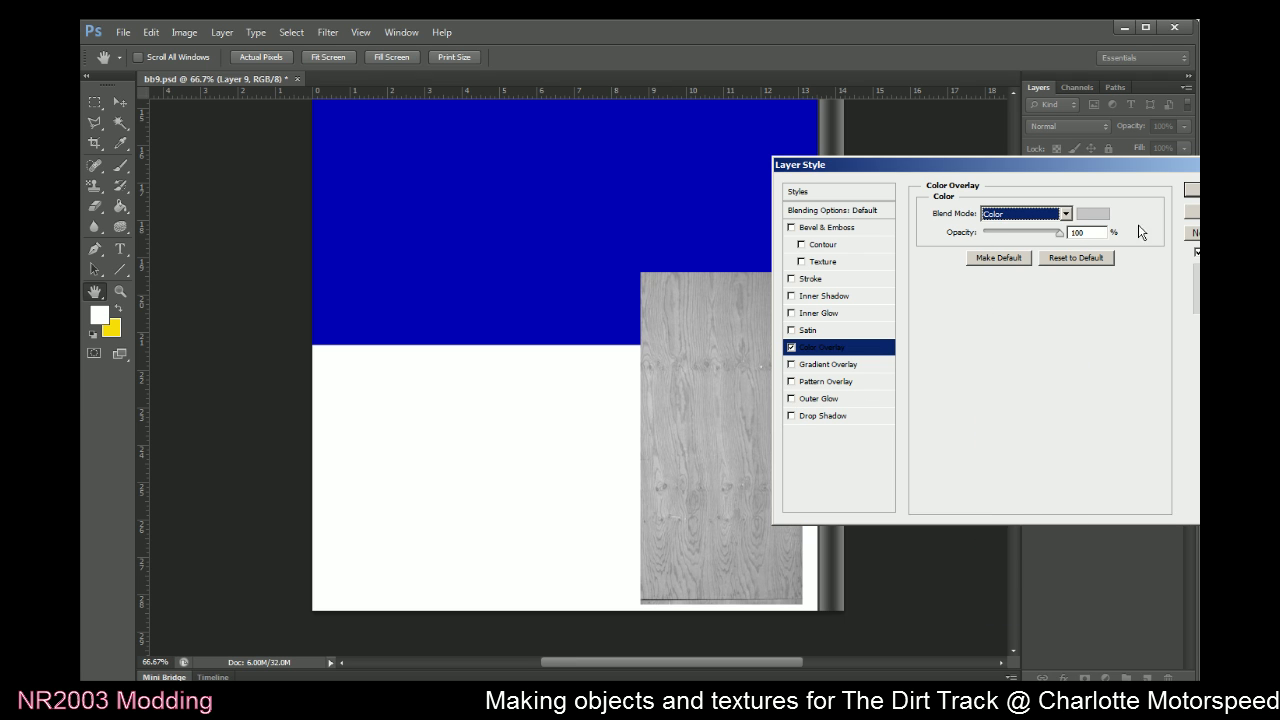
pyautogui.click(1191, 195)
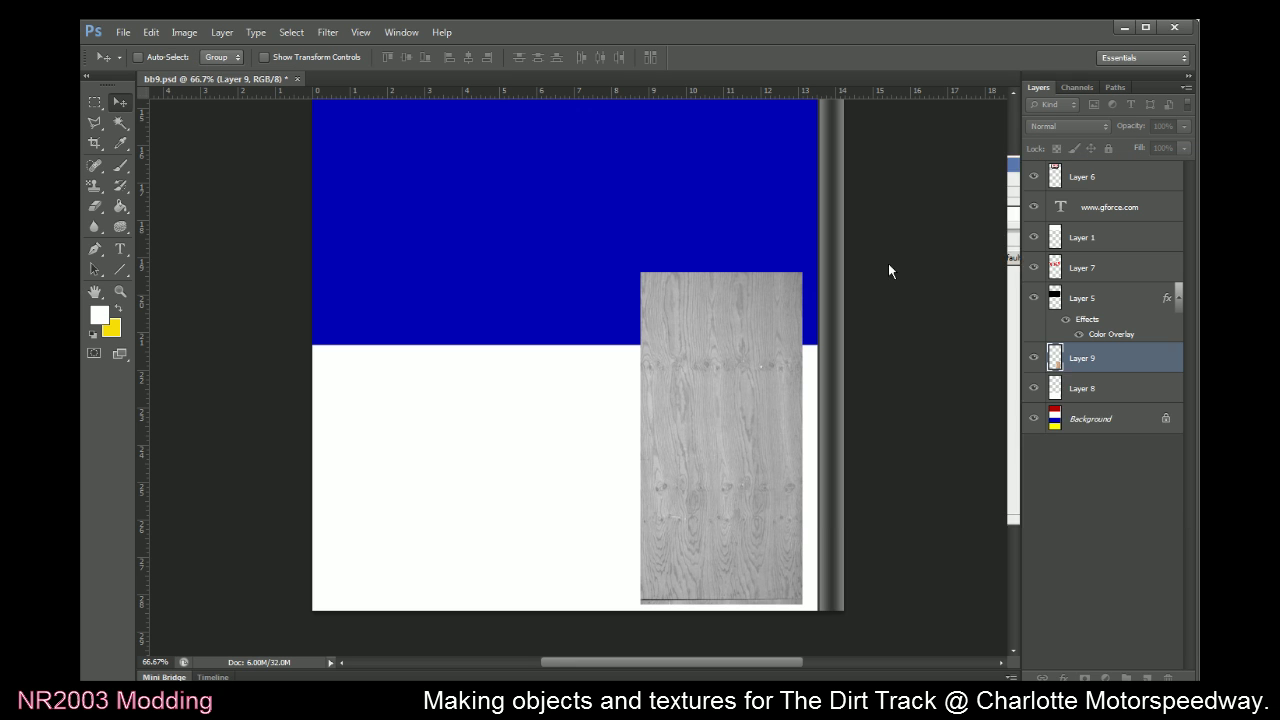
# Nudge the grey plywood straight down until its dark lower edge line is outside the canvas
pyautogui.click(93, 103)
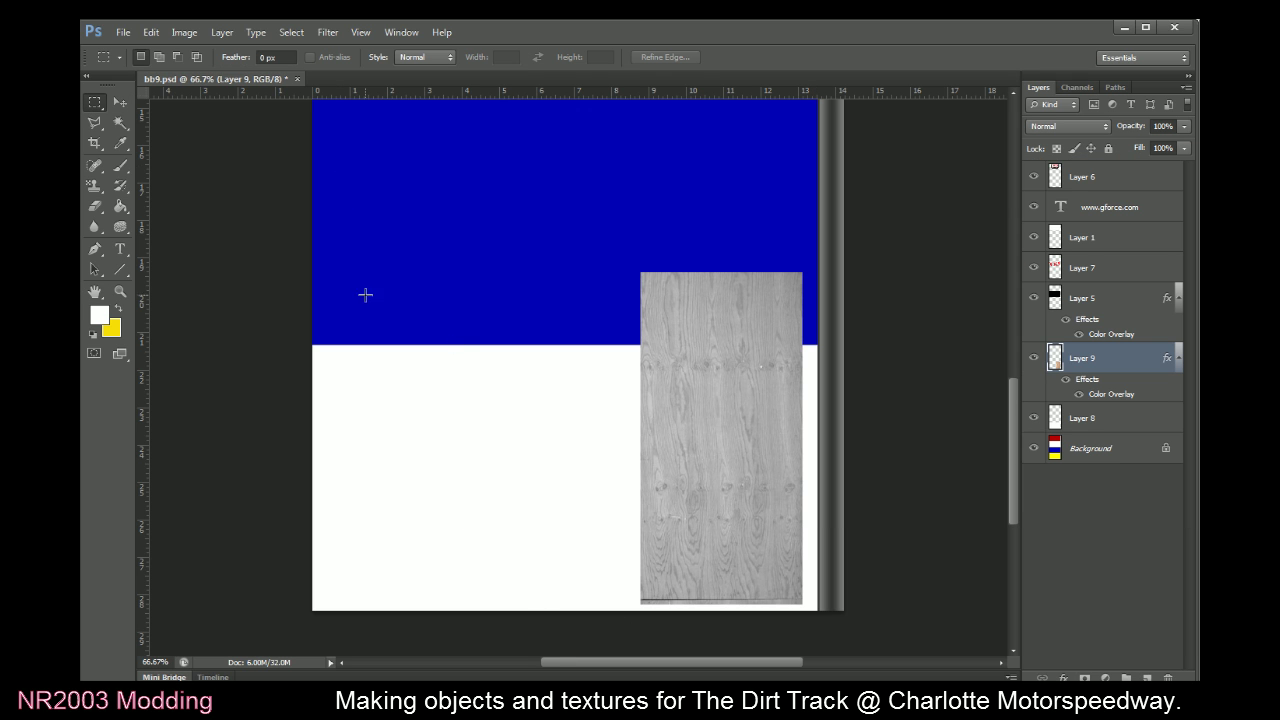
pyautogui.click(119, 102)
pyautogui.press('Down')
pyautogui.press('Down')
pyautogui.press('Down')
pyautogui.press('Down')
pyautogui.press('Down')
pyautogui.press('Down')
pyautogui.press('Down')
pyautogui.press('Down')
pyautogui.press('Down')
pyautogui.press('Down')
pyautogui.press('Down')
pyautogui.press('Down')
pyautogui.press('Down')
pyautogui.press('Down')
pyautogui.press('Down')
pyautogui.press('Down')
pyautogui.press('Down')
pyautogui.press('Down')
pyautogui.press('Down')
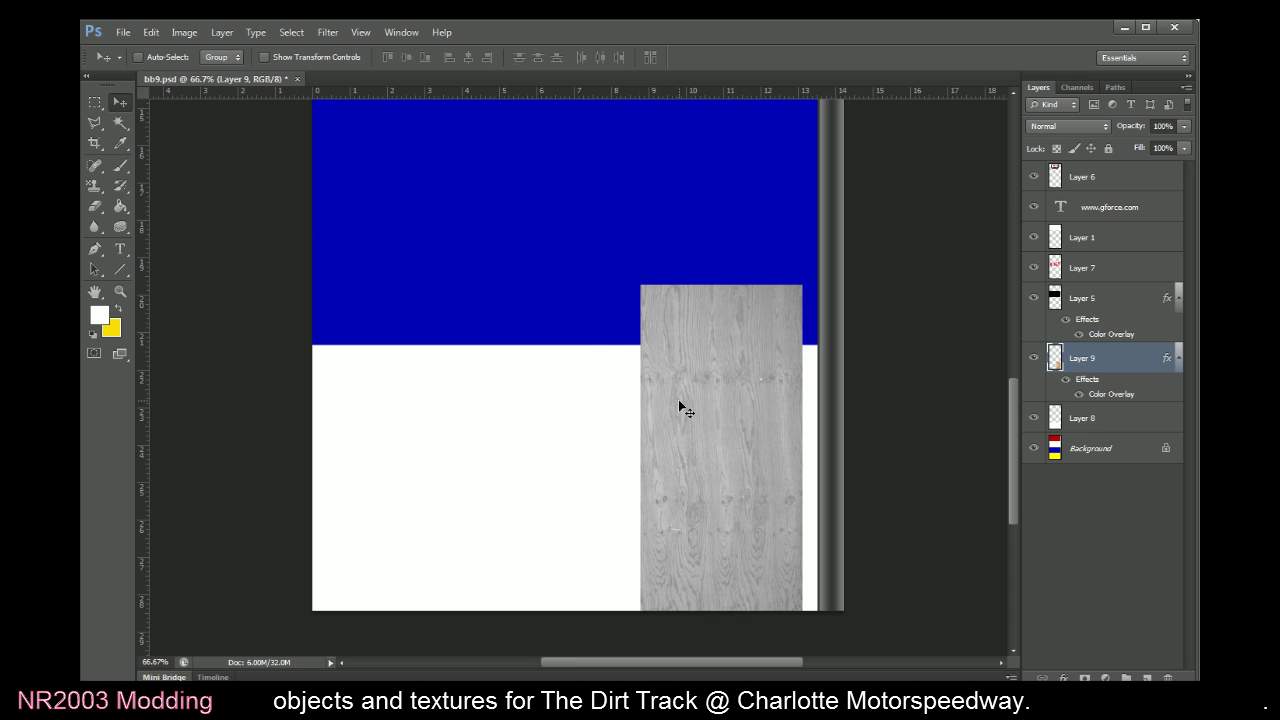
# Scale the plywood's height to about 82% so its upper edge meets the lower border of the blue block
pyautogui.click(95, 106)
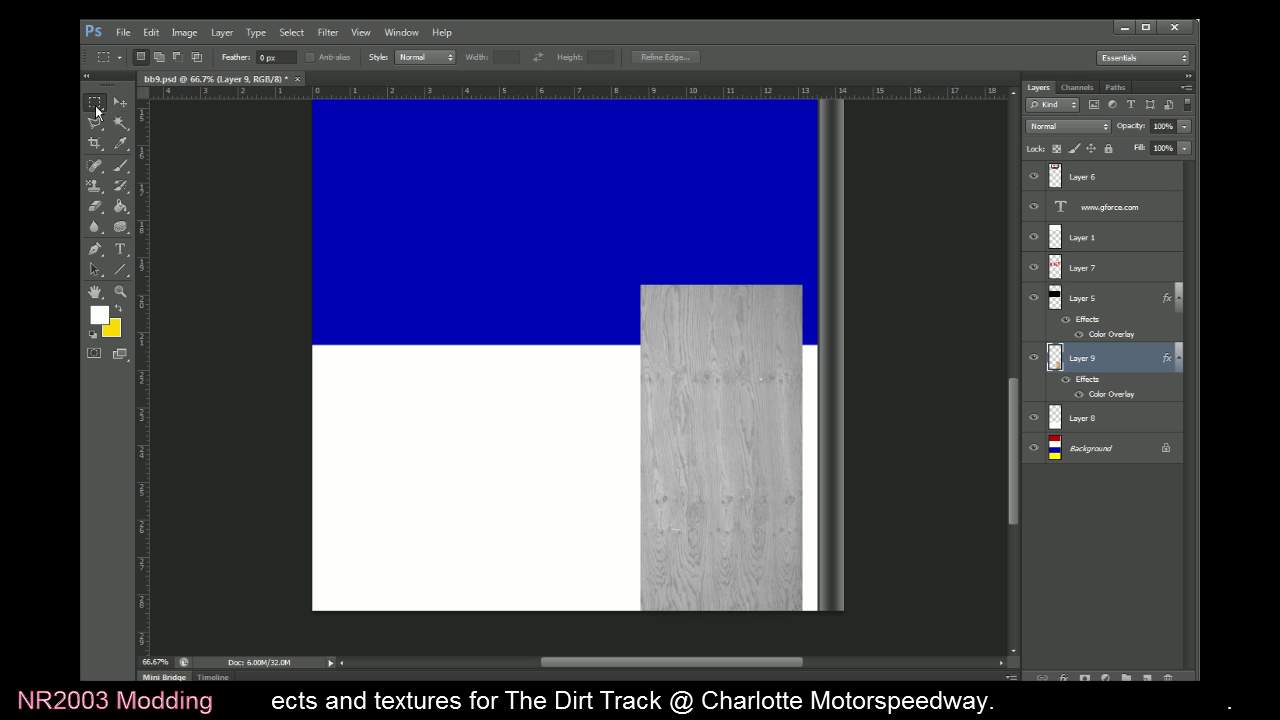
pyautogui.rightClick(768, 382)
pyautogui.click(815, 494)
pyautogui.moveTo(722, 287); pyautogui.dragTo(730, 344)
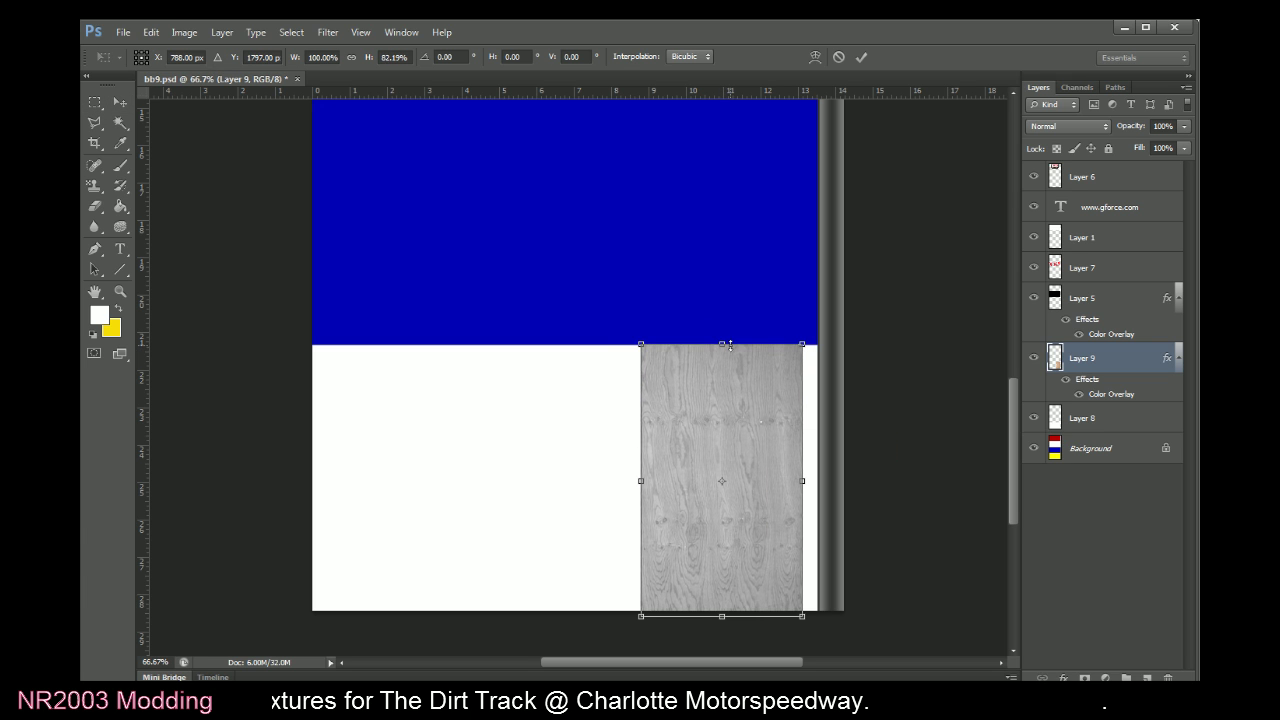
pyautogui.click(861, 57)
# Nudge the plywood to the right until it touches the dark gradient strip
pyautogui.press('Right')
pyautogui.press('Right')
pyautogui.press('Right')
pyautogui.press('Right')
pyautogui.press('Right')
pyautogui.press('Right')
pyautogui.press('Right')
pyautogui.press('Right')
pyautogui.press('Right')
pyautogui.press('Right')
pyautogui.press('Right')
pyautogui.press('Right')
pyautogui.press('Right')
pyautogui.press('Right')
pyautogui.press('Right')
pyautogui.press('Right')
pyautogui.press('Right')
pyautogui.press('Right')
pyautogui.press('Right')
pyautogui.press('Right')
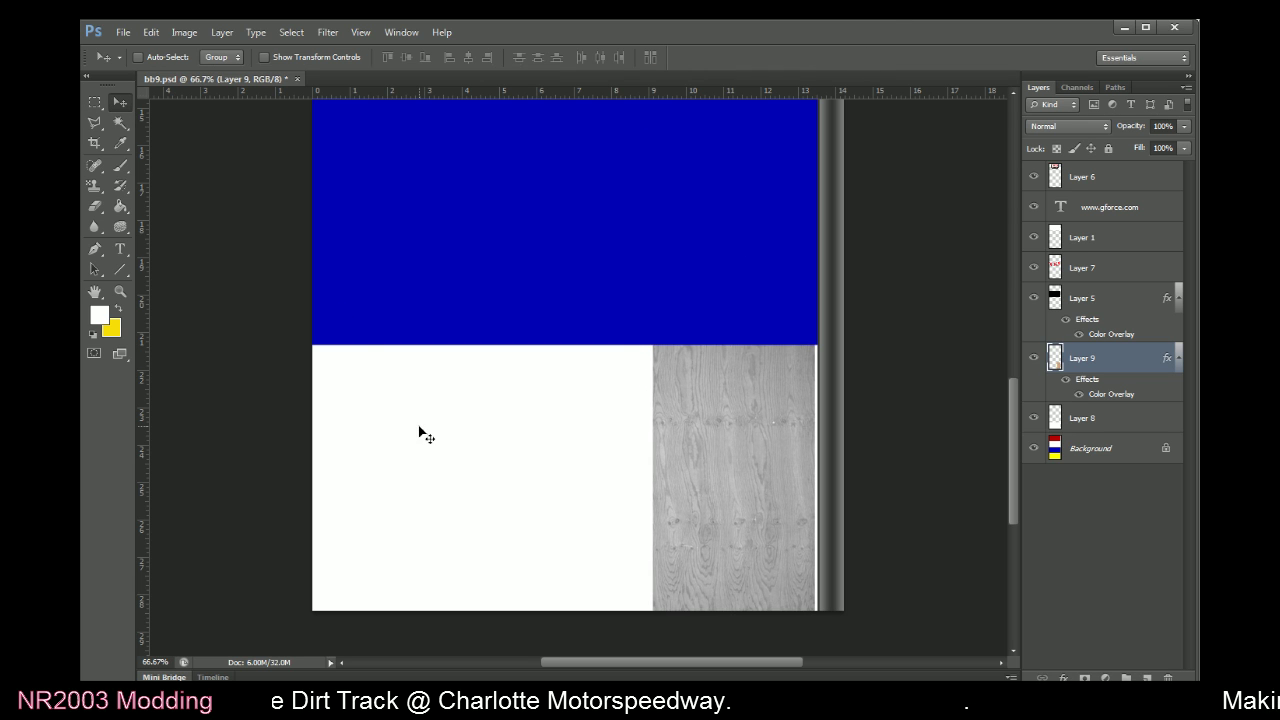
pyautogui.press('Right')
pyautogui.press('Right')
pyautogui.press('Right')
pyautogui.press('Right')
pyautogui.press('Right')
pyautogui.press('Right')
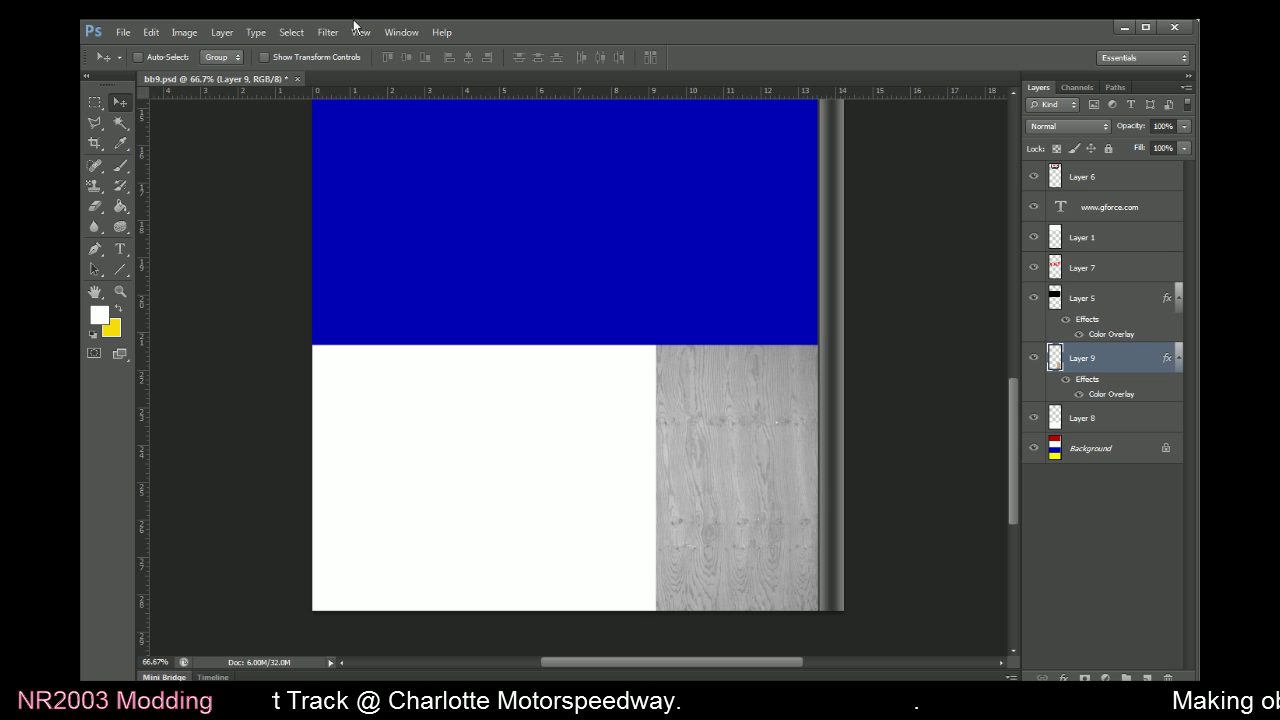
# Duplicate the plywood layer and place the copy flush against the left side of the original
pyautogui.click(221, 32)
pyautogui.click(245, 66)
pyautogui.click(781, 316)
pyautogui.press('Left')
pyautogui.press('Left')
pyautogui.press('Left')
pyautogui.press('Left')
pyautogui.press('Left')
pyautogui.press('Left')
pyautogui.press('Left')
pyautogui.press('Left')
pyautogui.press('Left')
pyautogui.press('Left')
pyautogui.press('Left')
pyautogui.press('Left')
pyautogui.press('Left')
pyautogui.press('Left')
pyautogui.press('Left')
pyautogui.press('Left')
pyautogui.press('Left')
pyautogui.press('Left')
pyautogui.press('Left')
pyautogui.press('Left')
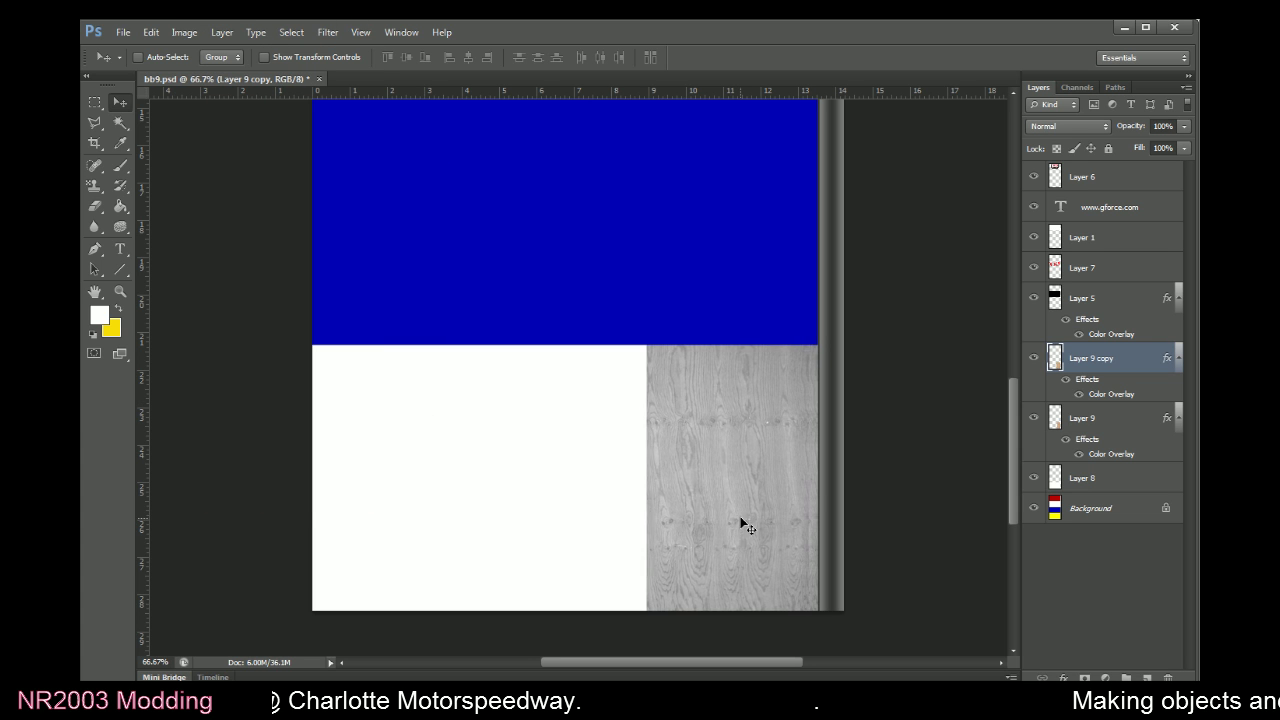
pyautogui.moveTo(698, 507); pyautogui.dragTo(590, 524)
pyautogui.press('Right')
pyautogui.press('Right')
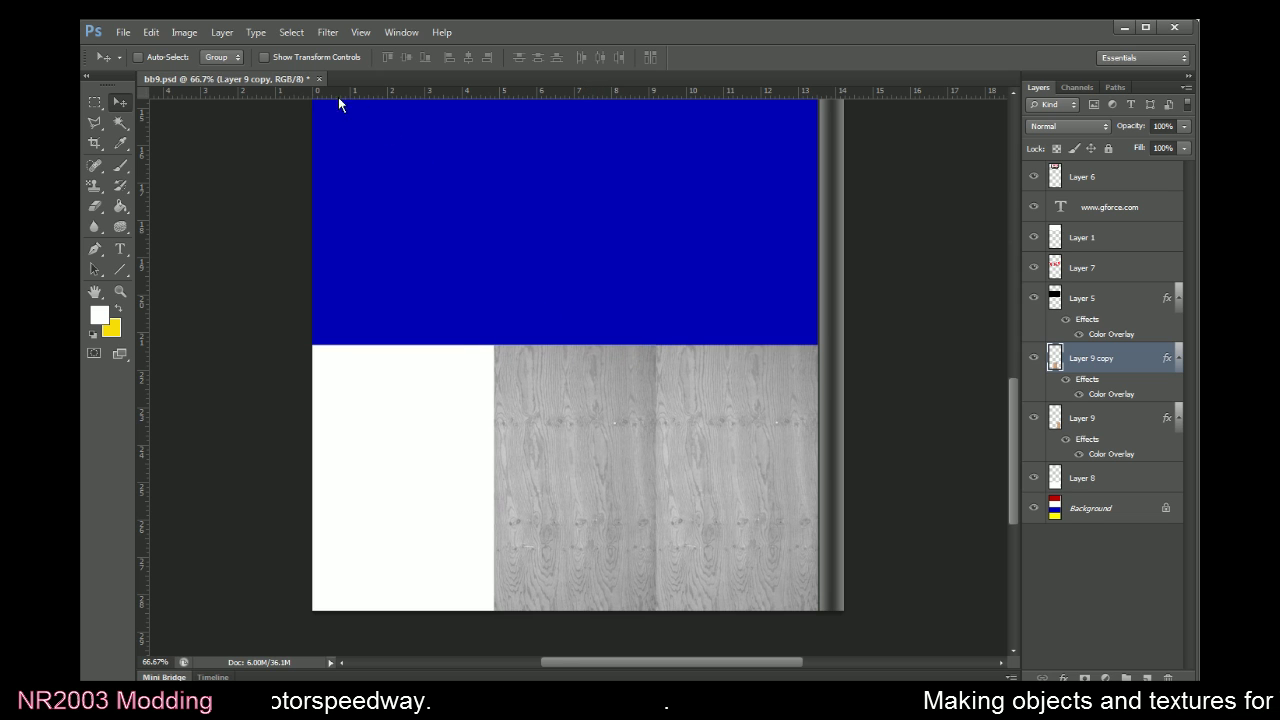
# Duplicate the plywood copy and align this third panel flush to the left of the second one
pyautogui.click(221, 34)
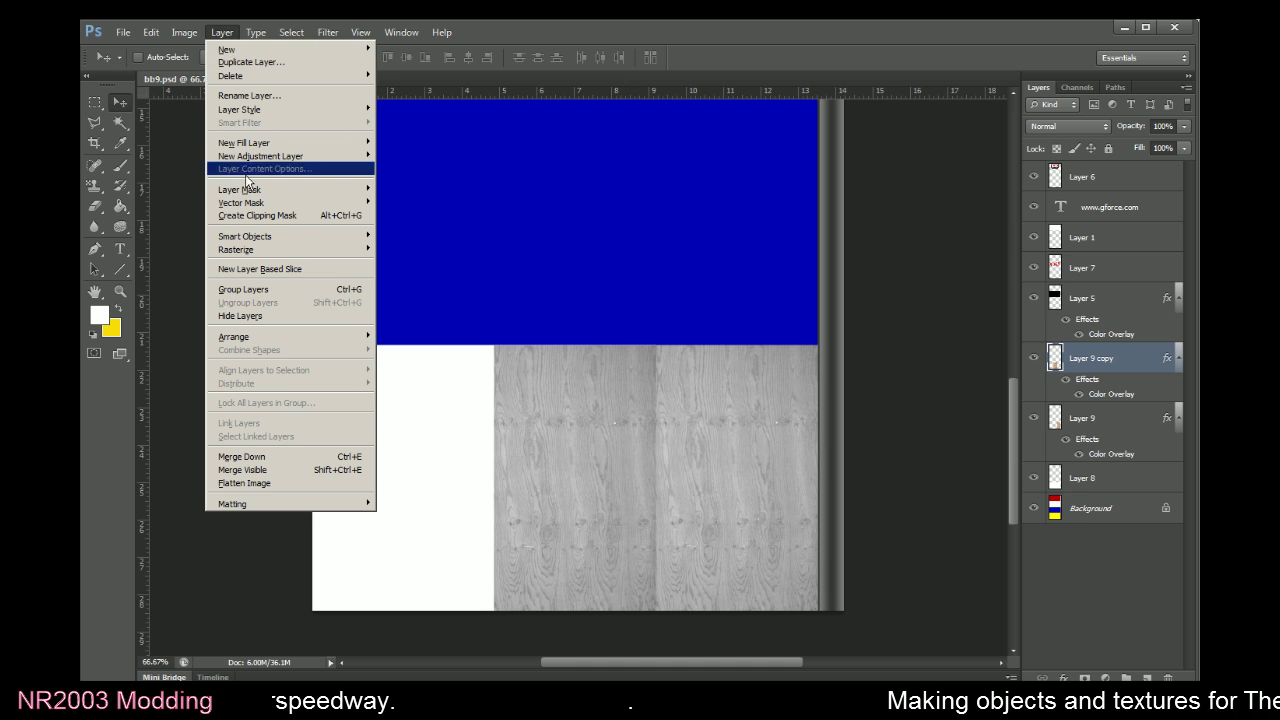
pyautogui.click(250, 62)
pyautogui.click(763, 318)
pyautogui.moveTo(636, 479); pyautogui.dragTo(472, 474)
pyautogui.press('Down')
pyautogui.press('Up')
pyautogui.press('Up')
pyautogui.press('Right')
pyautogui.press('Right')
pyautogui.press('Right')
pyautogui.press('Right')
pyautogui.press('Right')
pyautogui.press('Right')
pyautogui.press('Right')
pyautogui.press('Right')
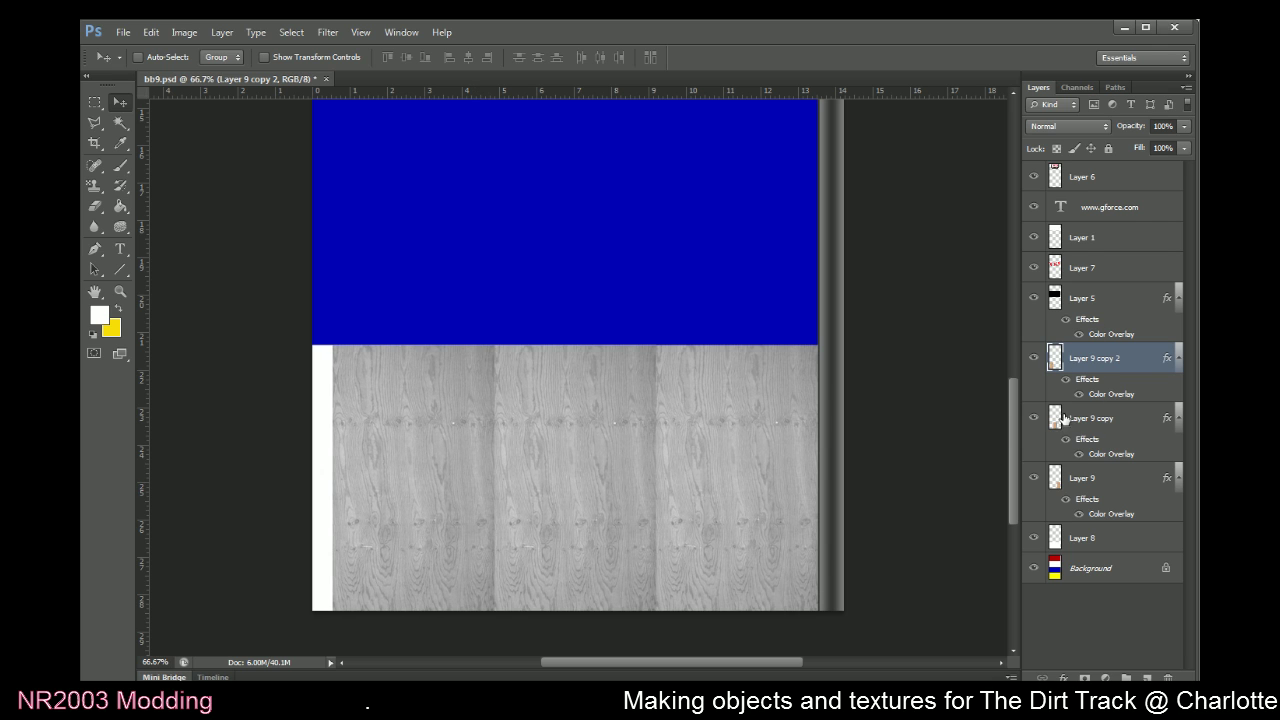
# Merge the three plywood layers and cover the remaining white strip with a duplicate of the merged layer shifted left
pyautogui.keyDown('shift'); pyautogui.click(1061, 480); pyautogui.keyUp('shift')
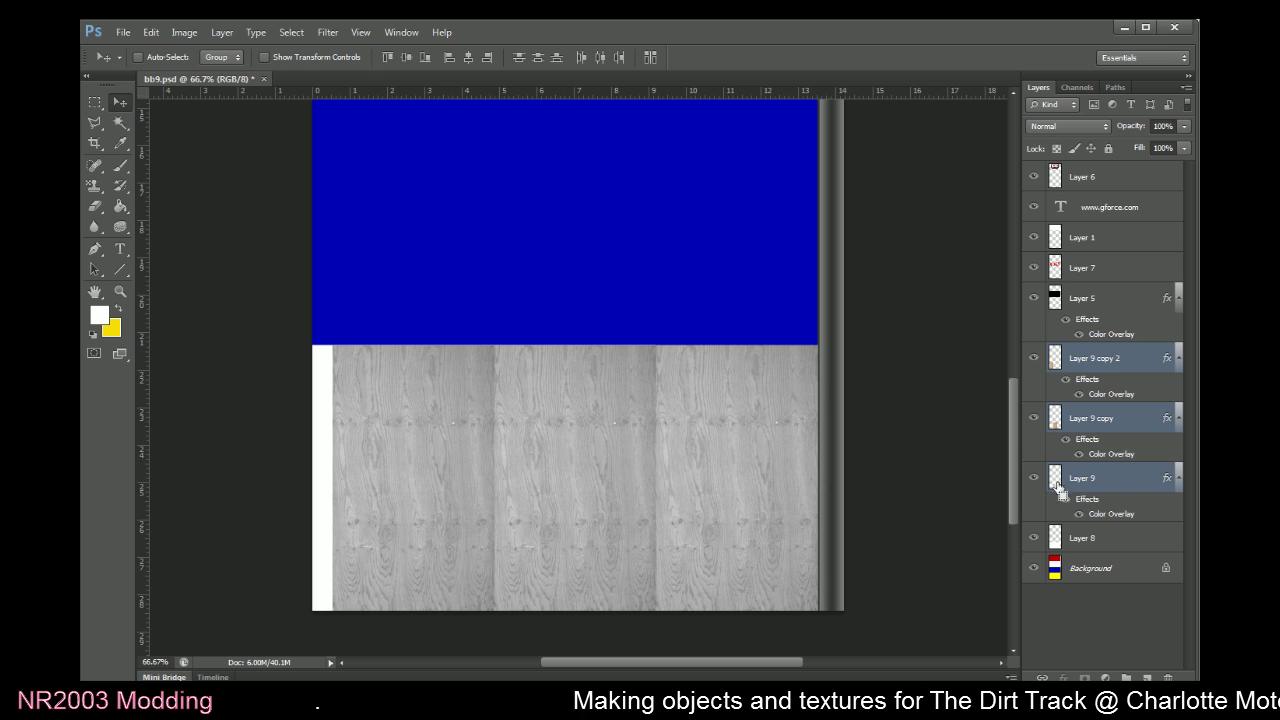
pyautogui.hotkey('ctrl', 'e')
pyautogui.click(222, 32)
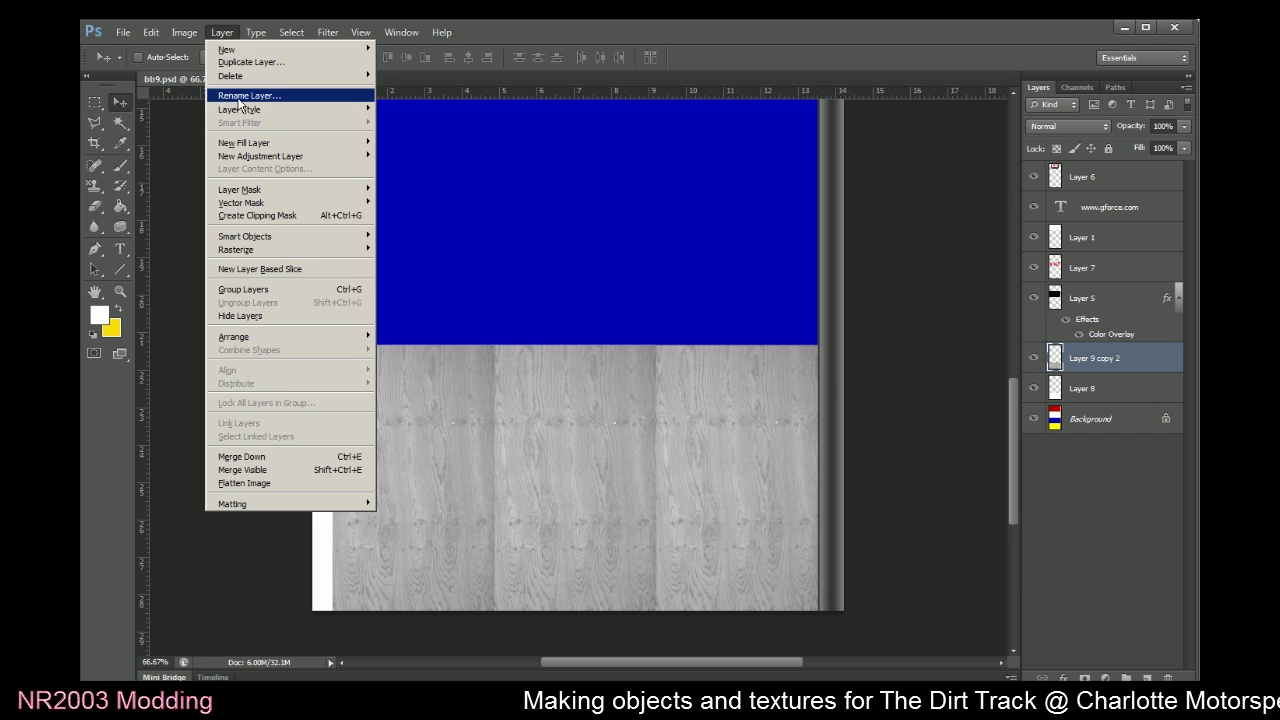
pyautogui.click(253, 62)
pyautogui.click(770, 317)
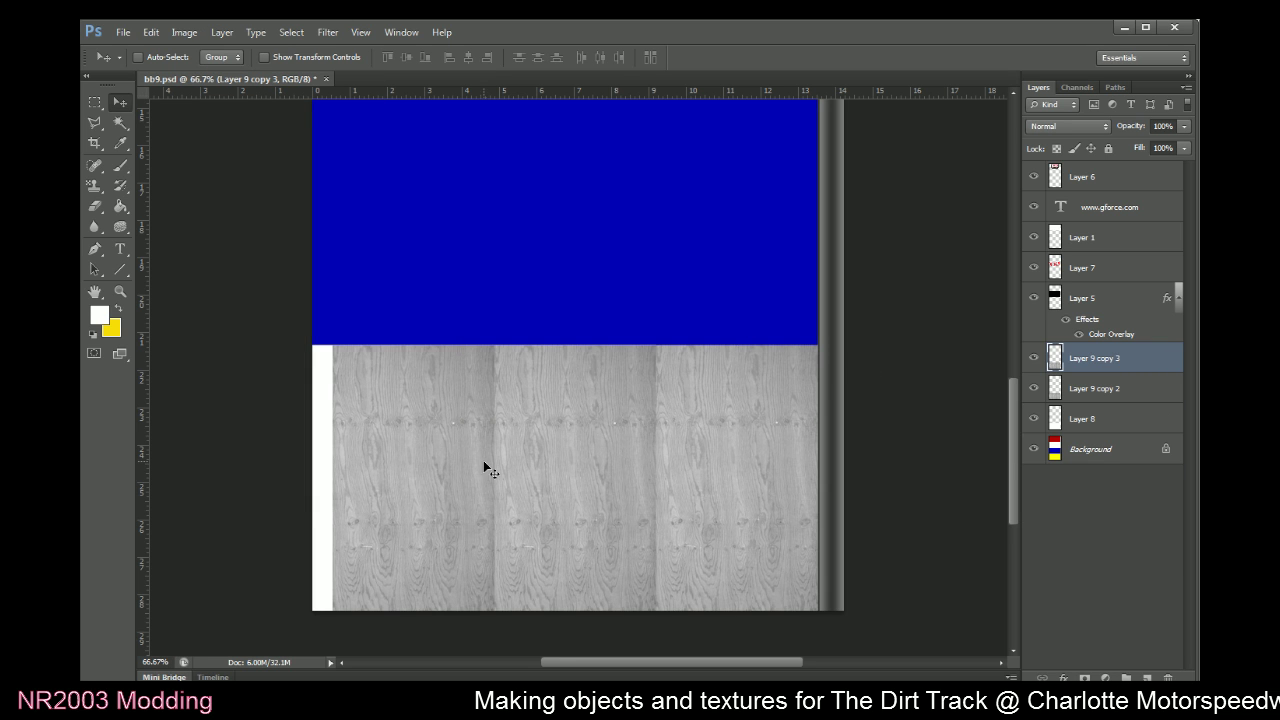
pyautogui.hotkey('shift', 'Left')
pyautogui.hotkey('shift', 'Left')
pyautogui.hotkey('shift', 'Left')
pyautogui.hotkey('shift', 'Left')
pyautogui.hotkey('shift', 'Left')
pyautogui.hotkey('shift', 'Left')
pyautogui.hotkey('shift', 'Left')
pyautogui.hotkey('shift', 'Left')
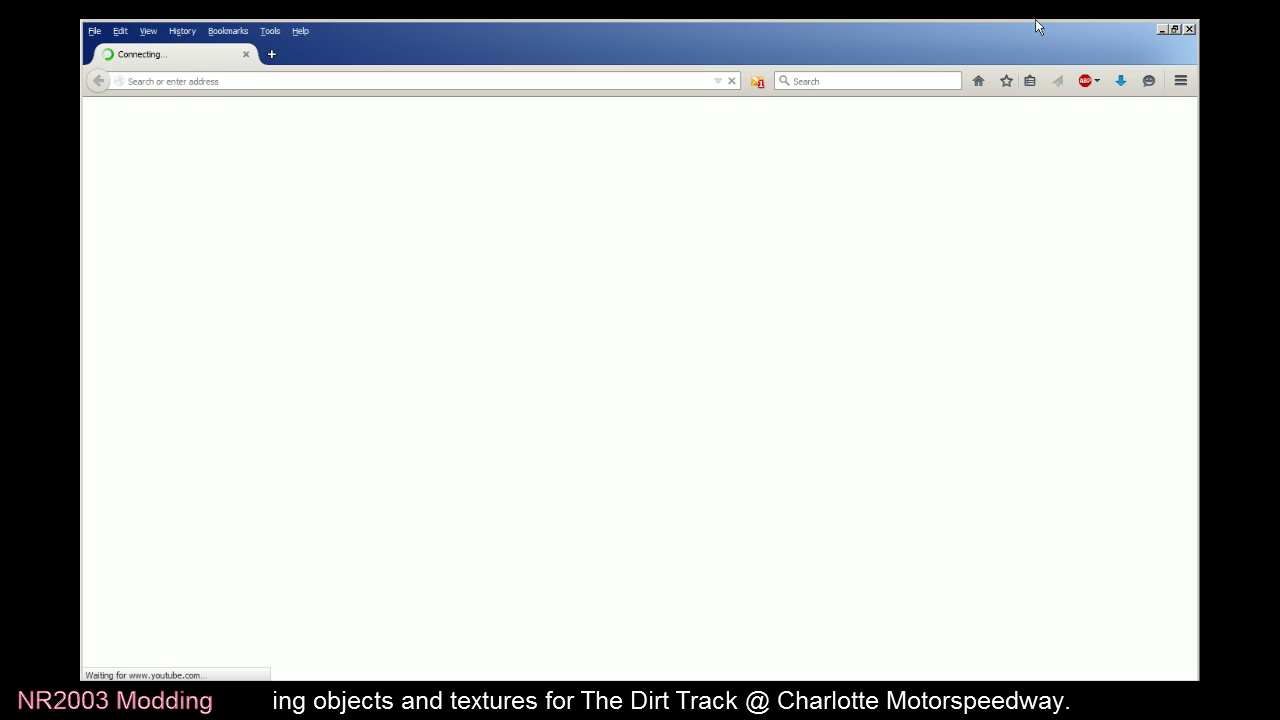
pyautogui.doubleClick(1008, 43)
pyautogui.moveTo(880, 76); pyautogui.dragTo(1199, 80)
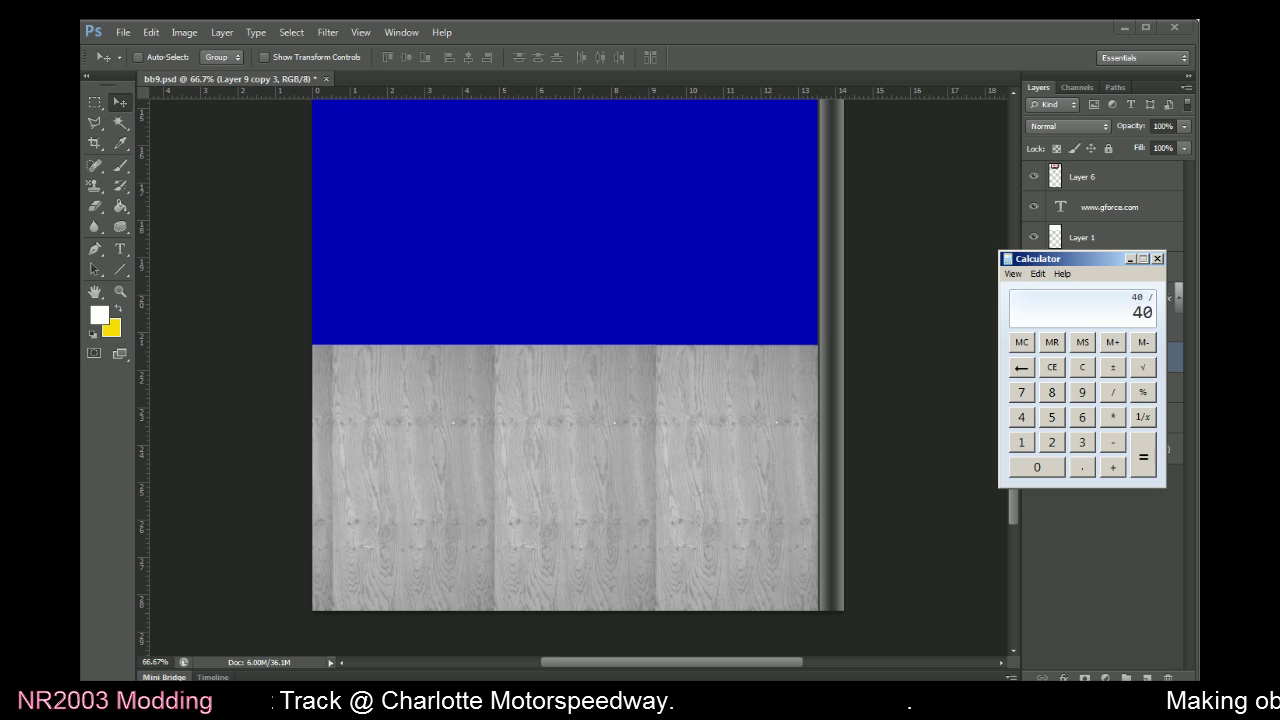
pyautogui.click(1157, 259)
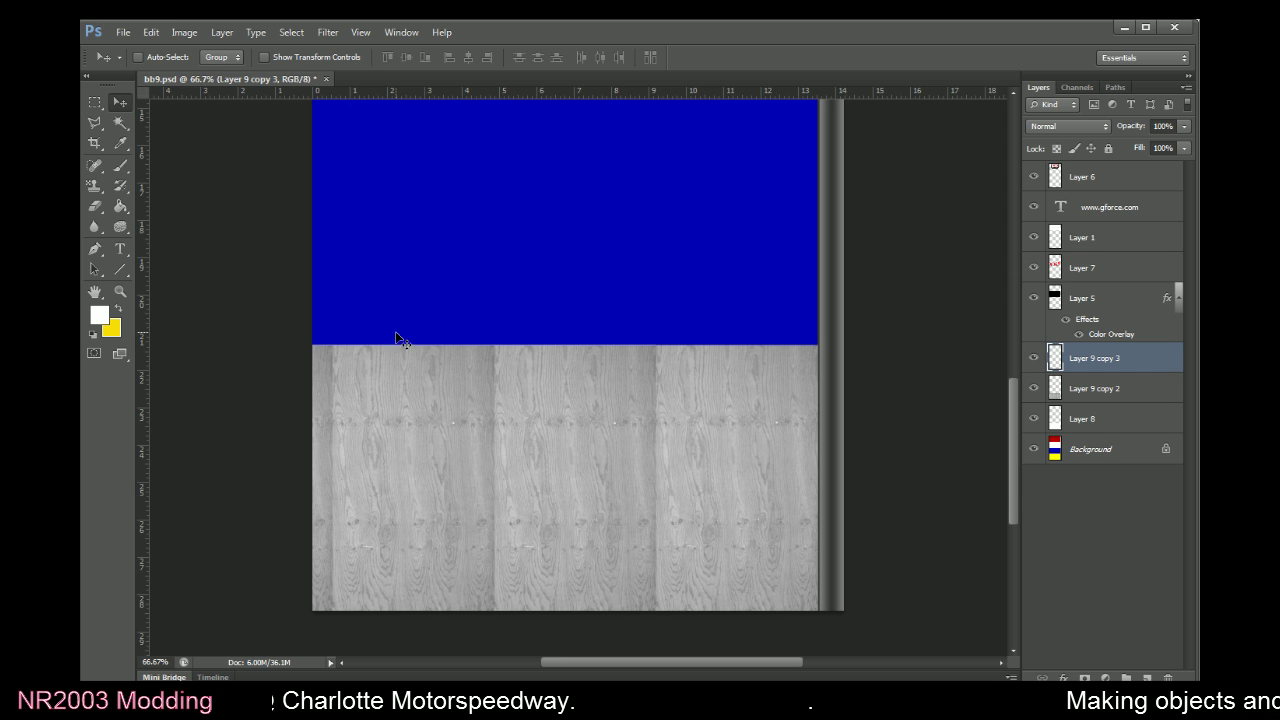
# Merge the two plywood layers, Layer 9 copy 3 and Layer 9 copy 2, into one layer
pyautogui.rightClick(449, 399)
pyautogui.click(94, 103)
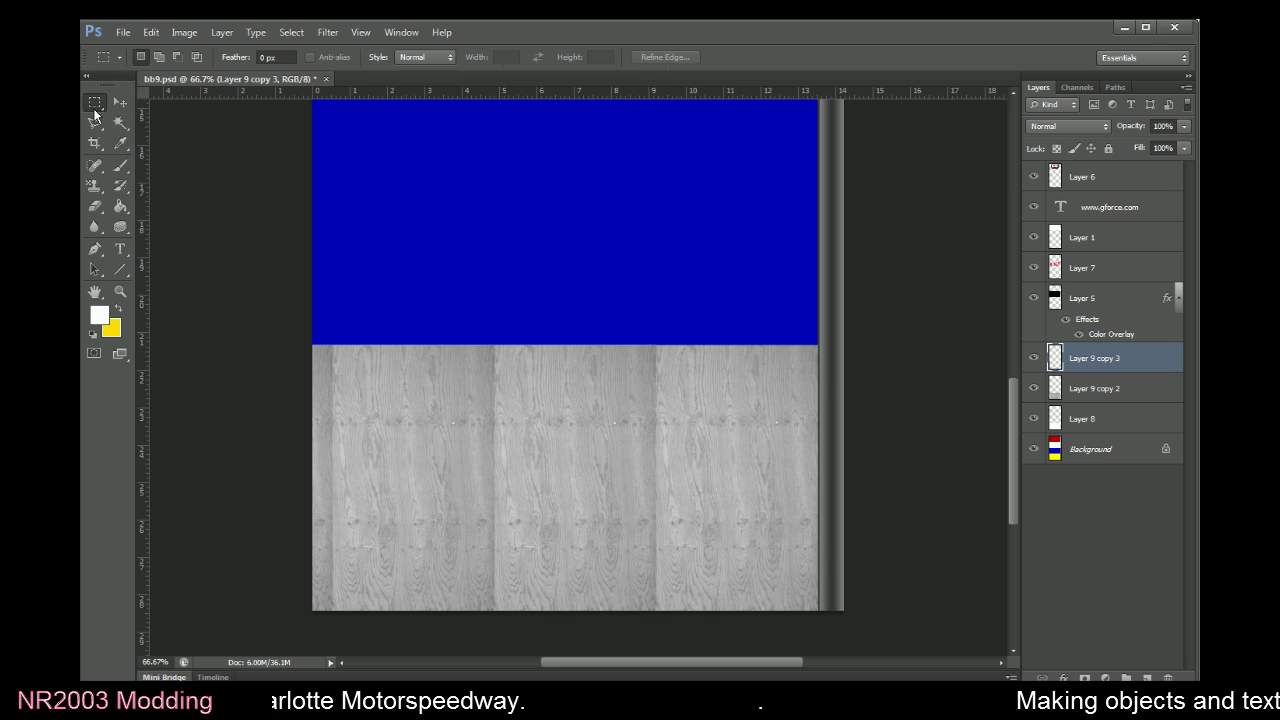
pyautogui.keyDown('shift'); pyautogui.click(1052, 390); pyautogui.keyUp('shift')
pyautogui.hotkey('ctrl', 'e')
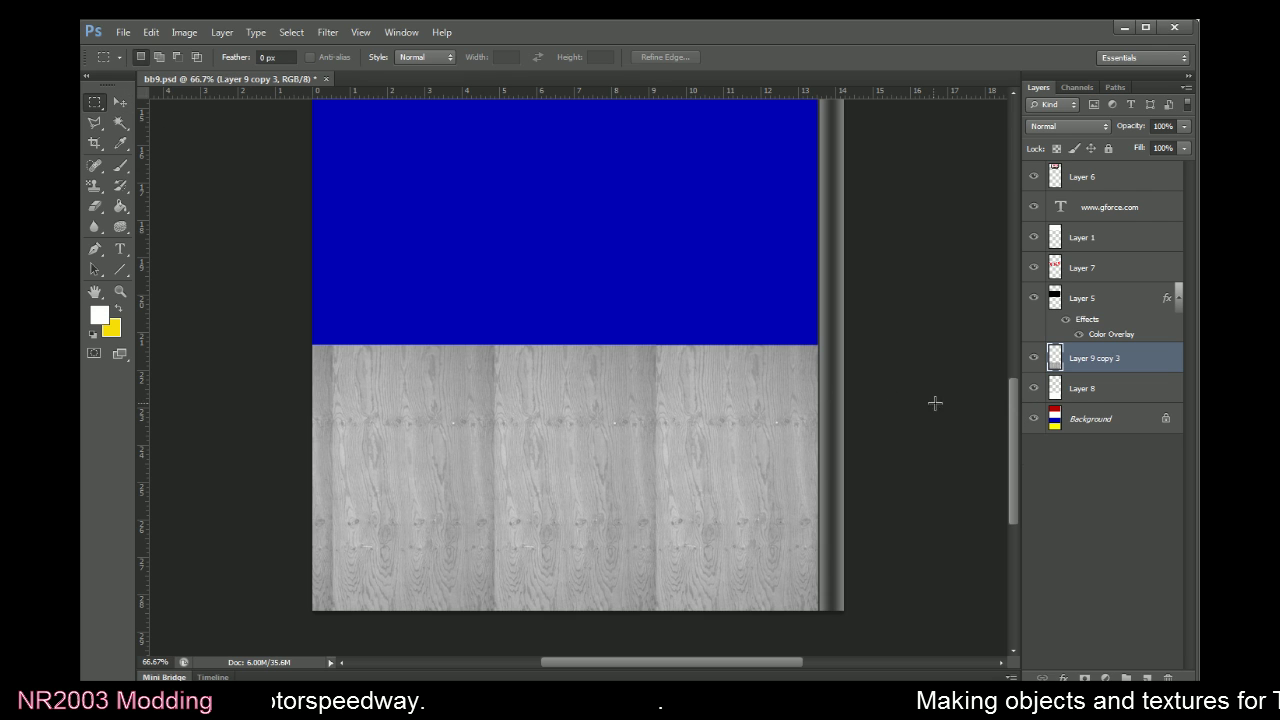
# Scale the merged plywood layer to about 78% width from its left side so four panels fit across the bottom block
pyautogui.rightClick(452, 450)
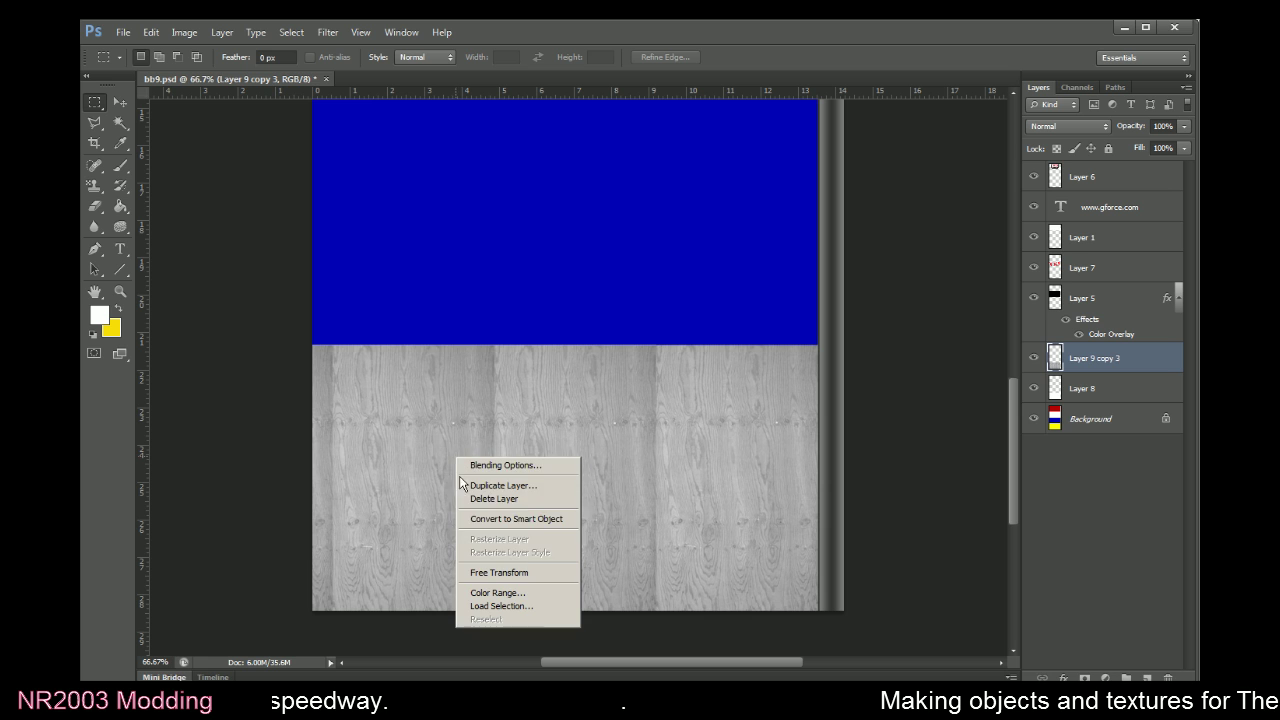
pyautogui.click(490, 571)
pyautogui.hotkey('ctrl', '-')
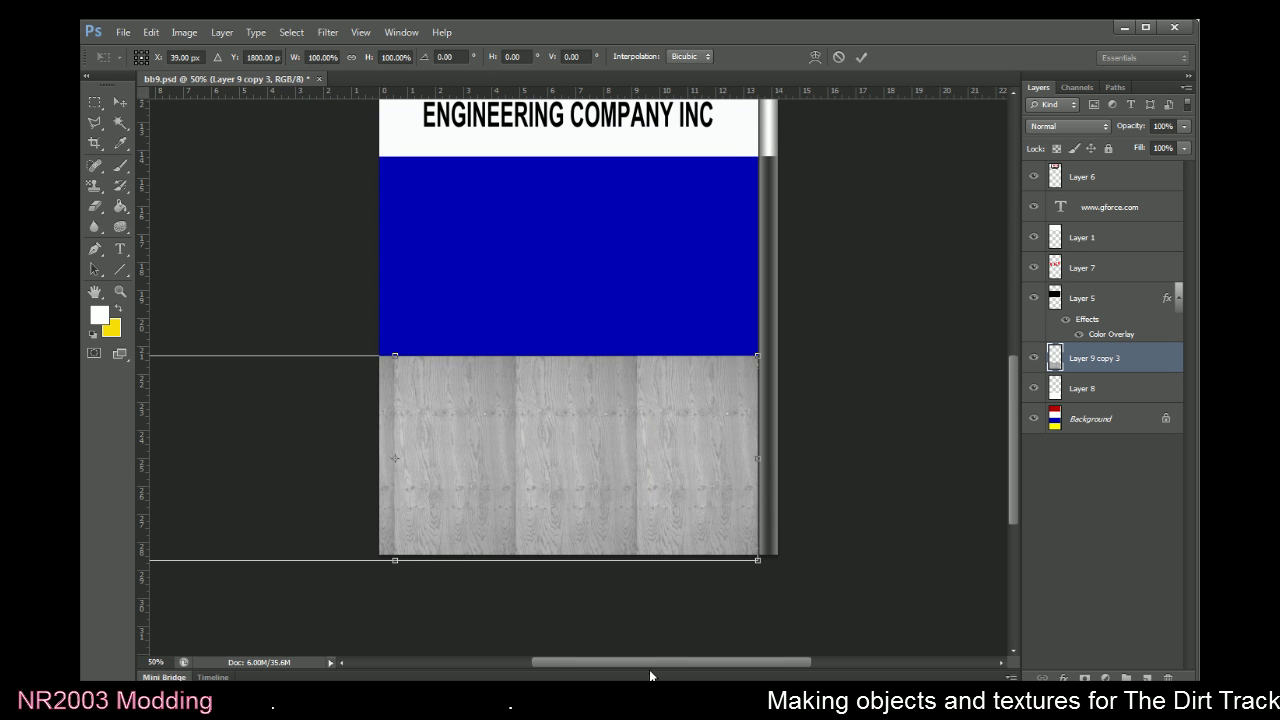
pyautogui.hscroll(-5, 411, 559)
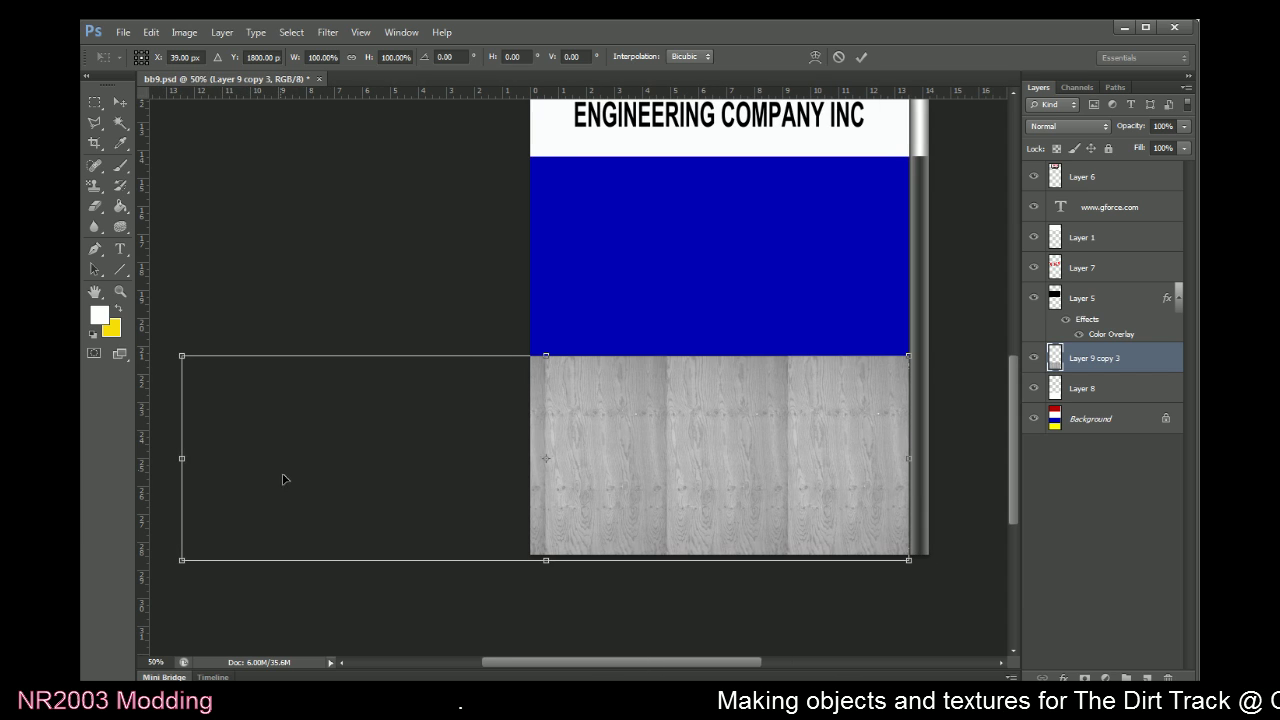
pyautogui.moveTo(185, 459); pyautogui.dragTo(344, 464)
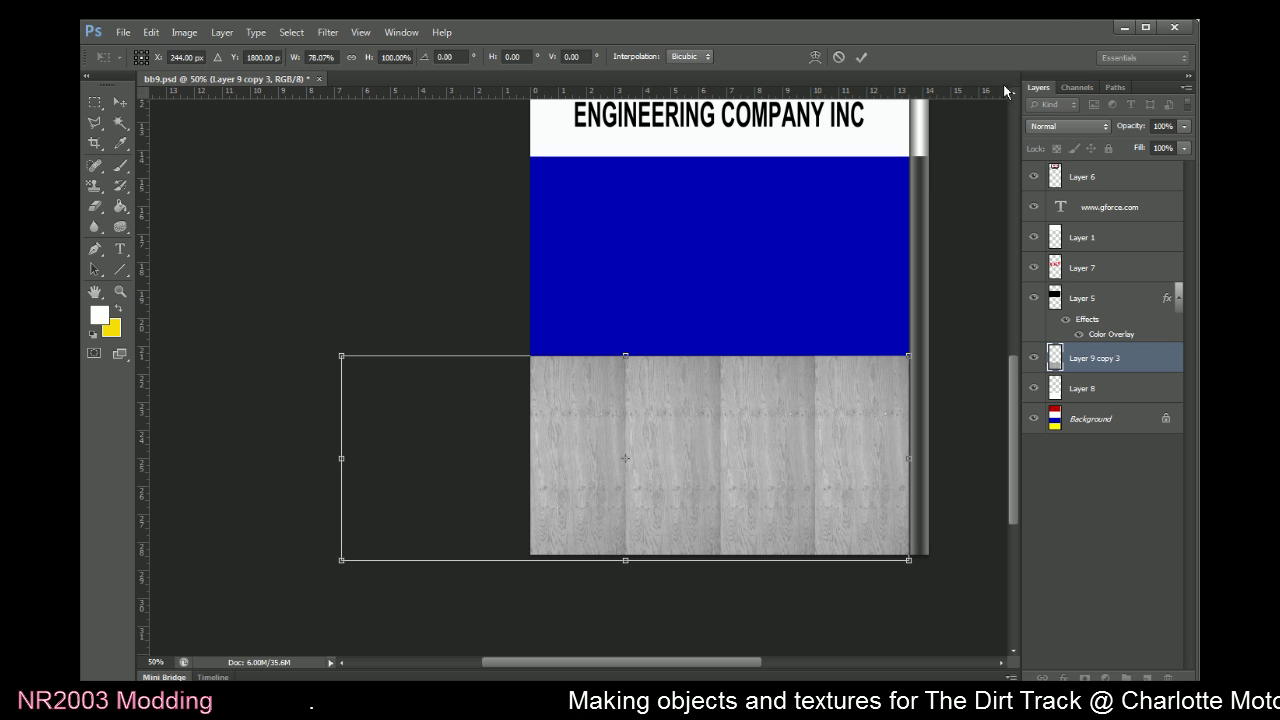
pyautogui.click(863, 59)
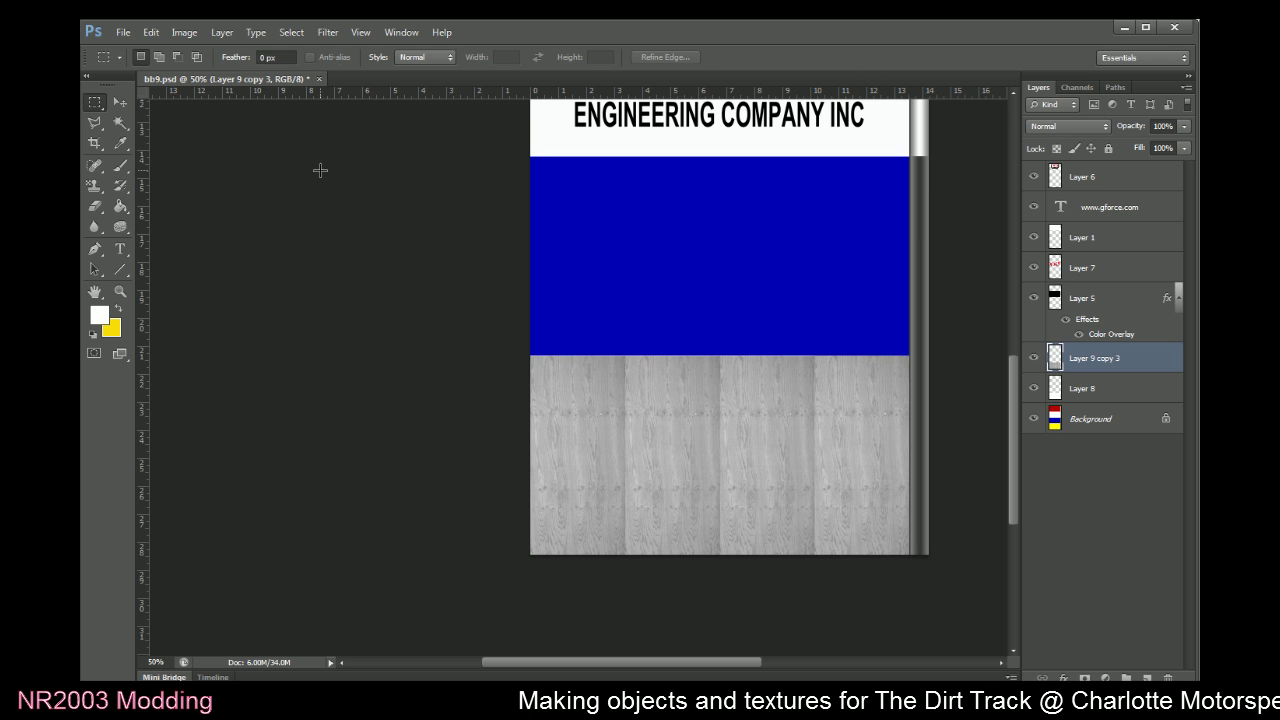
pyautogui.click(121, 103)
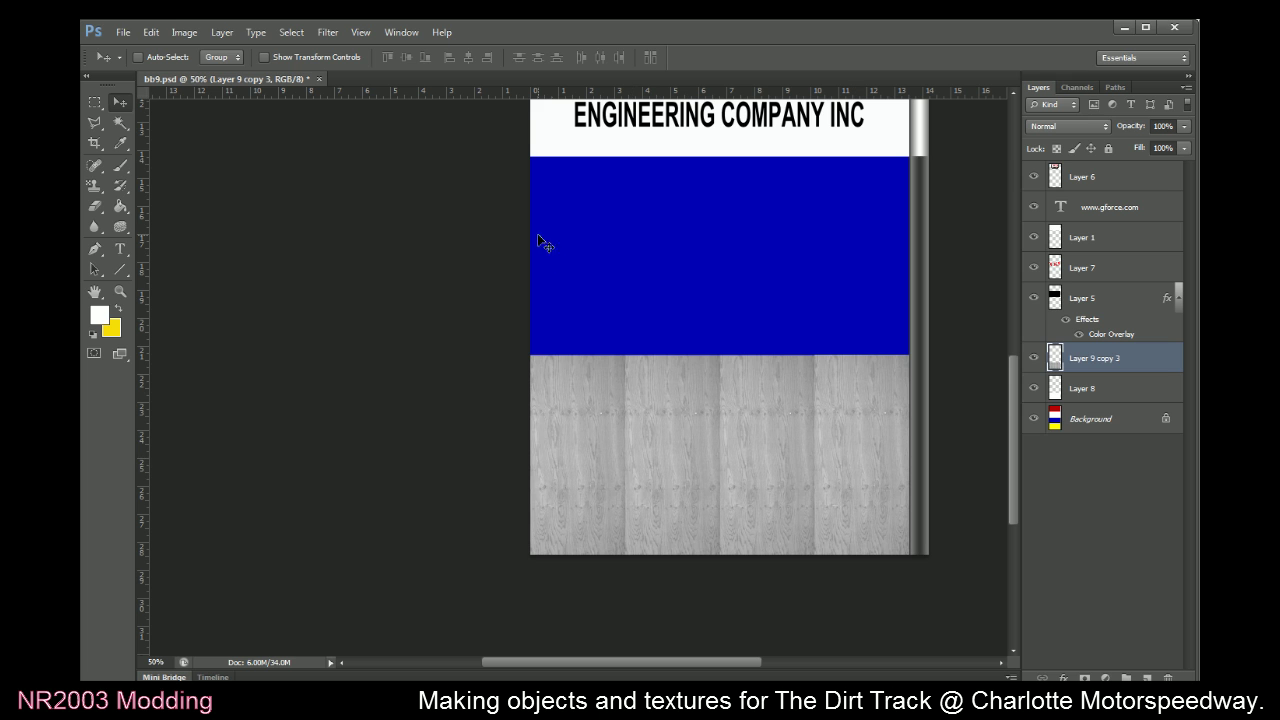
pyautogui.hotkey('ctrl', '+')
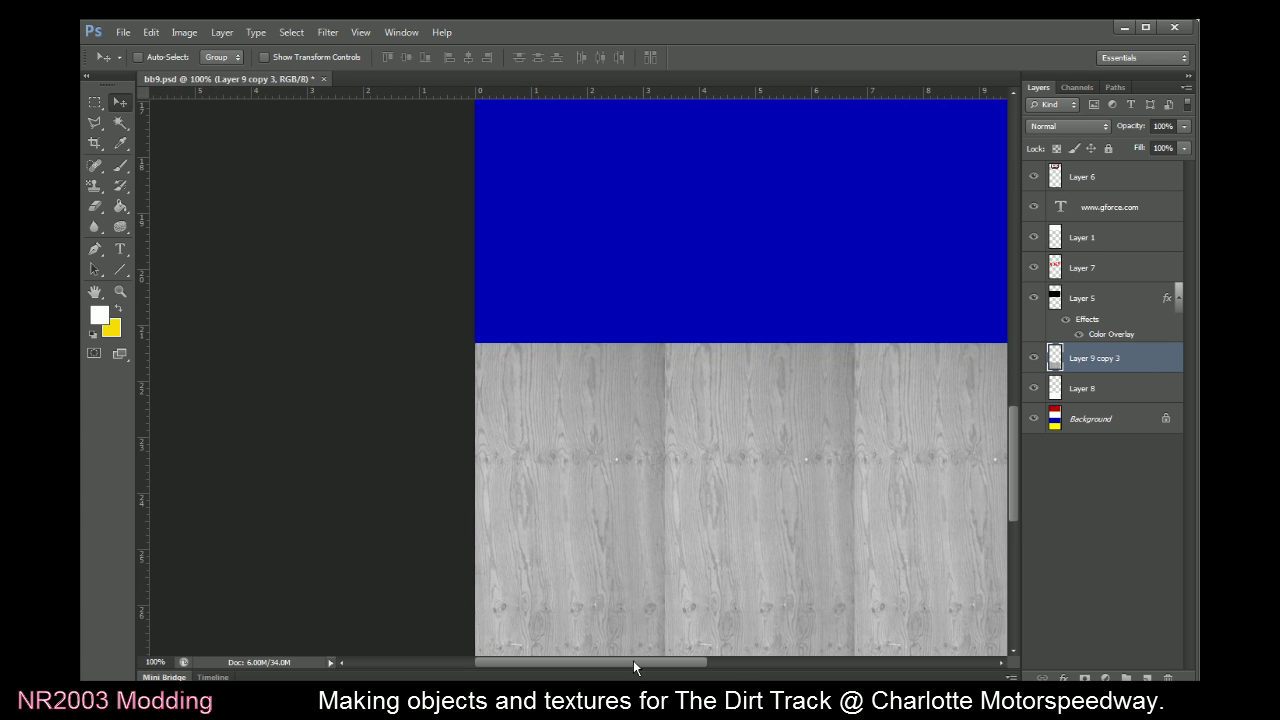
pyautogui.hotkey('ctrl', '+')
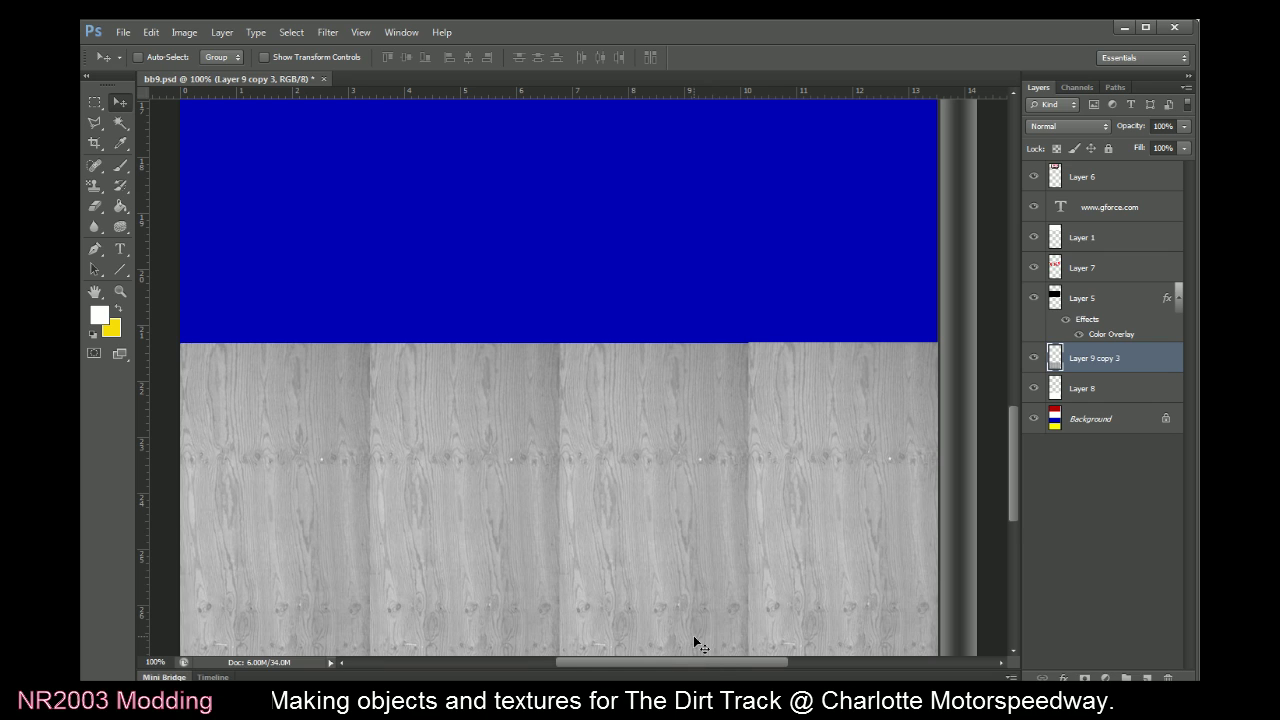
pyautogui.hotkey('ctrl', '-')
pyautogui.hotkey('ctrl', '-')
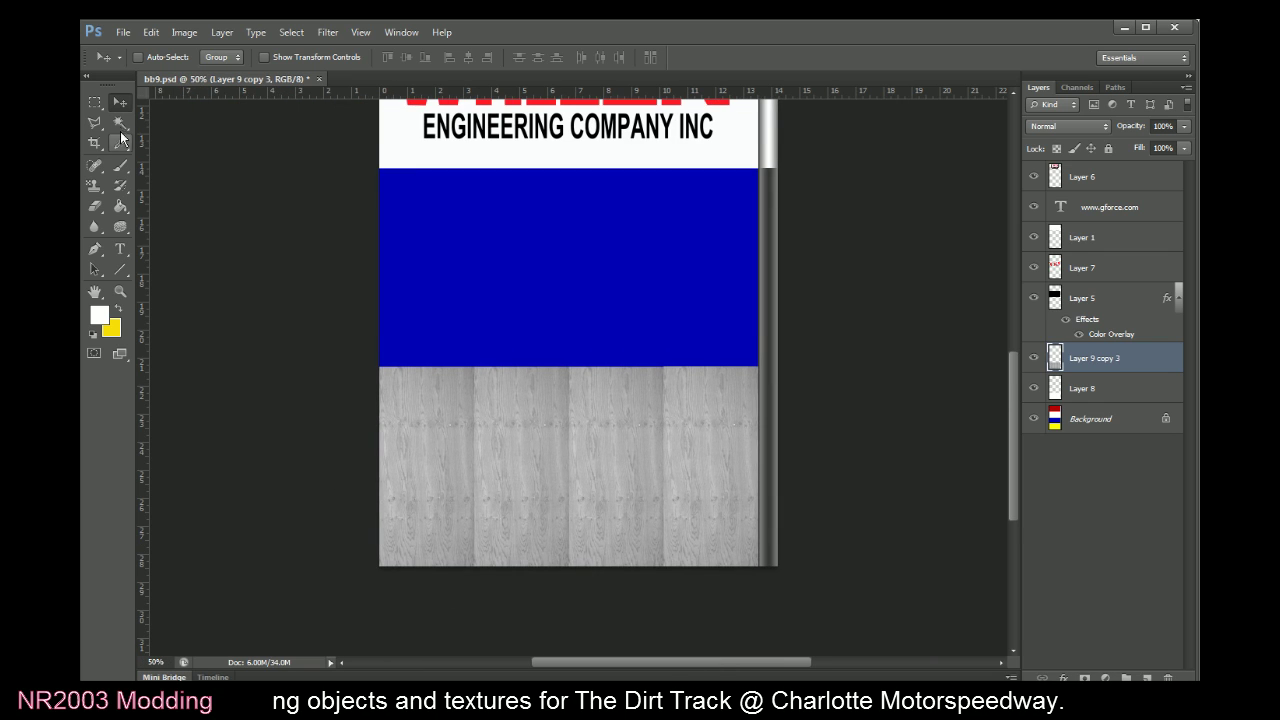
pyautogui.press('w')
pyautogui.hotkey('alt', '[')
pyautogui.click(671, 294)
pyautogui.hotkey('alt', ']')
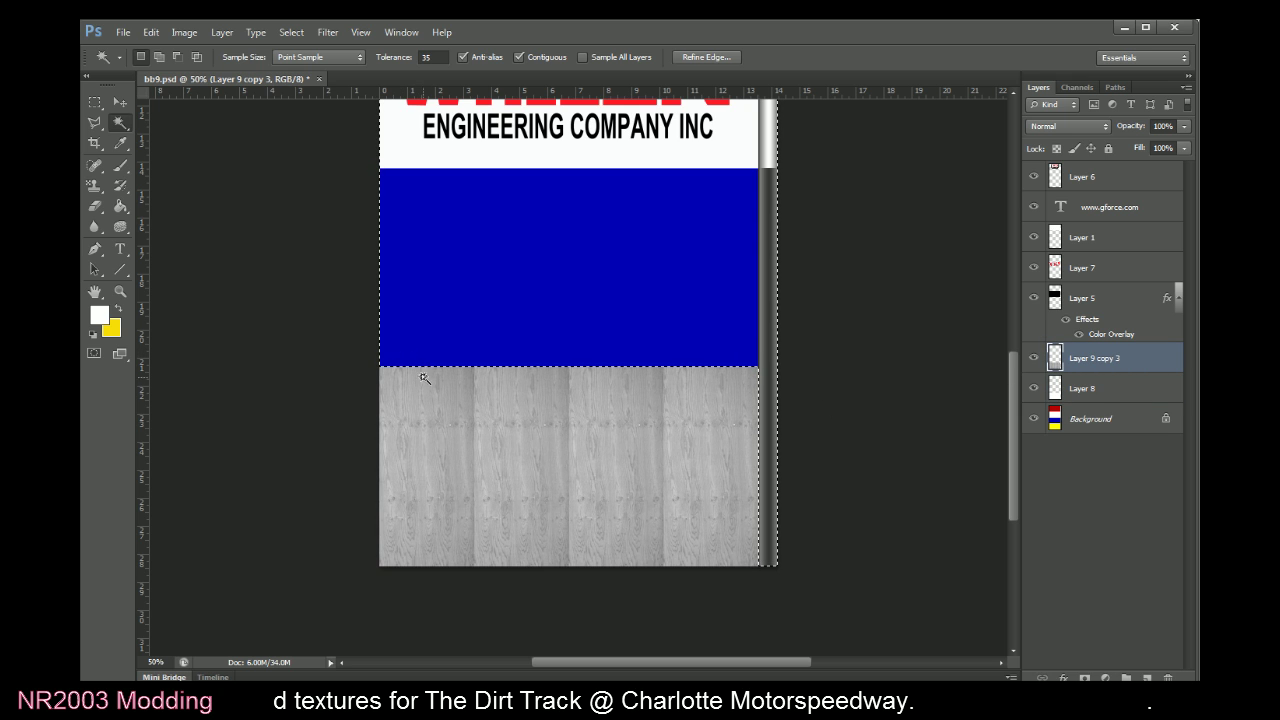
pyautogui.press('m')
pyautogui.hotkey('ctrl', 'd')
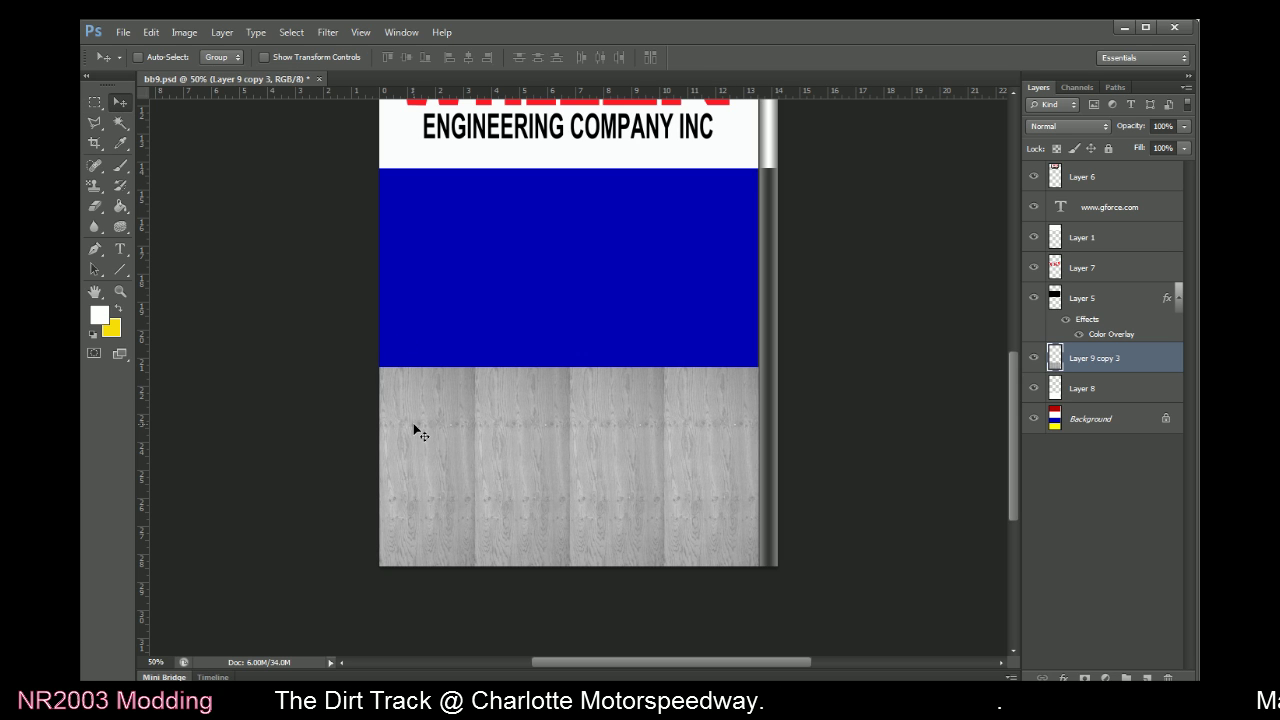
pyautogui.hotkey('ctrl', '-')
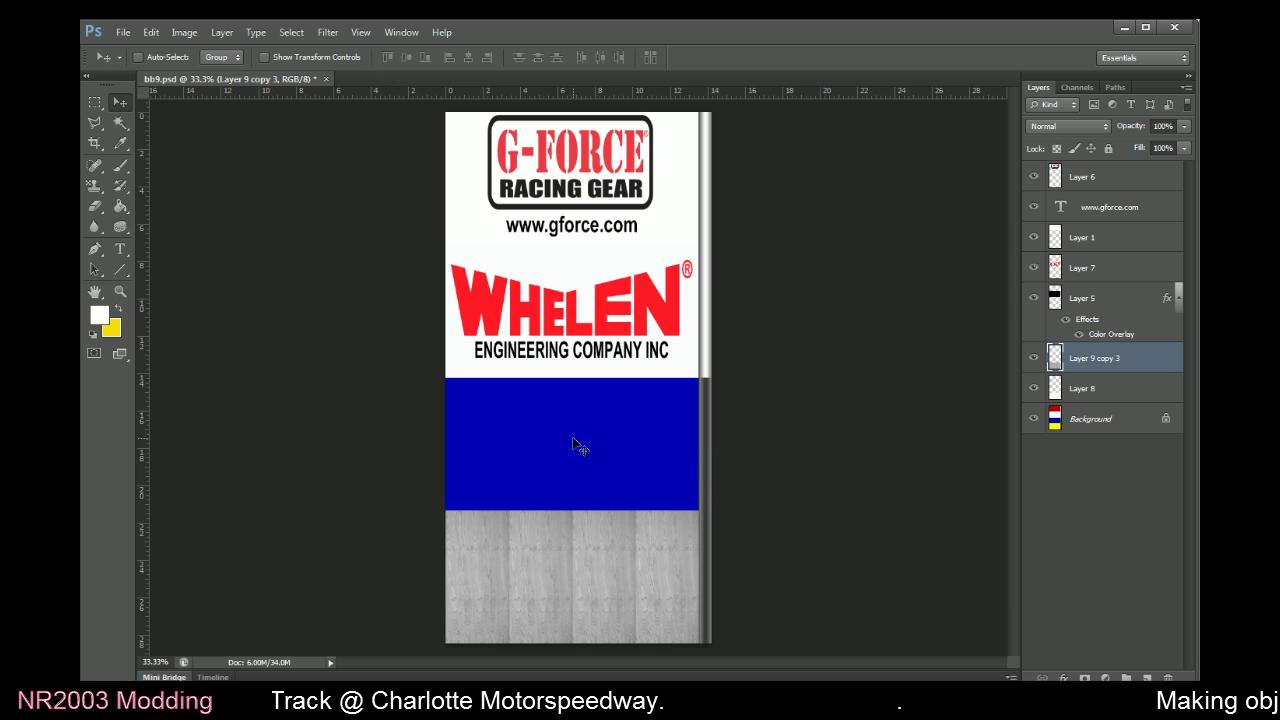
# Select the bottom block's area on the Background layer with the Magic Wand and copy that part of the plywood to a new layer
pyautogui.click(1052, 424)
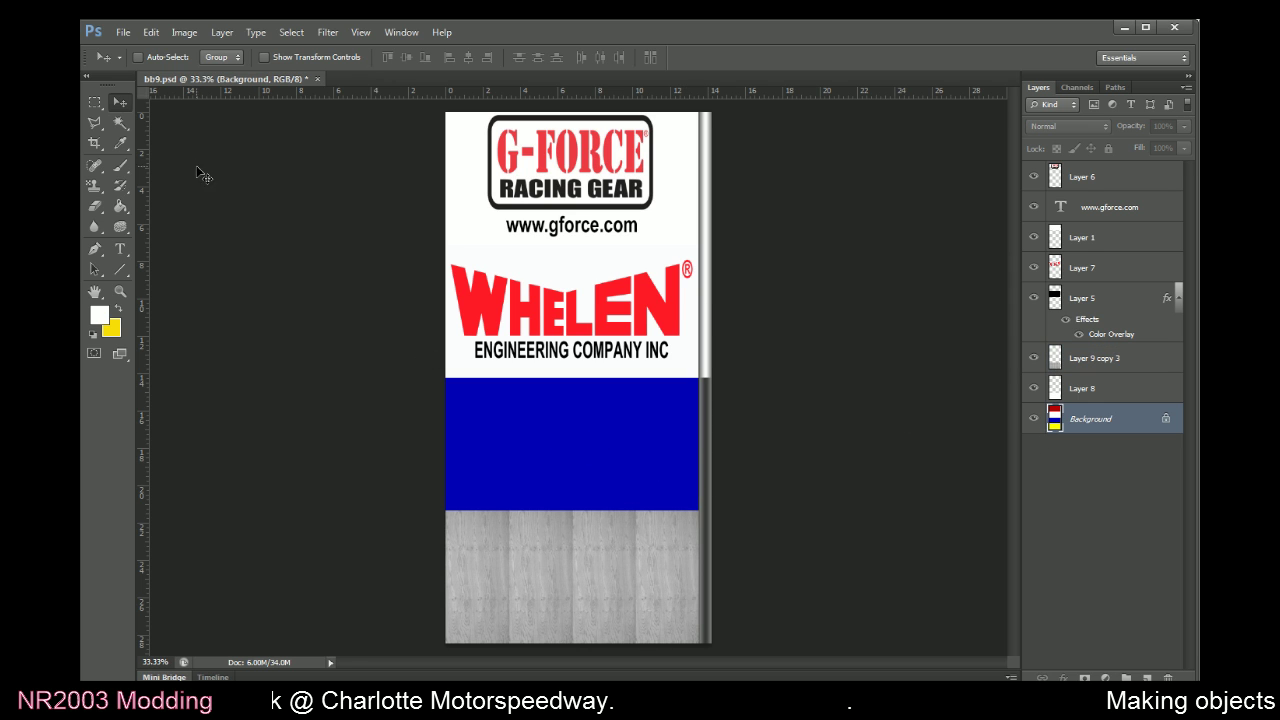
pyautogui.click(120, 122)
pyautogui.click(640, 584)
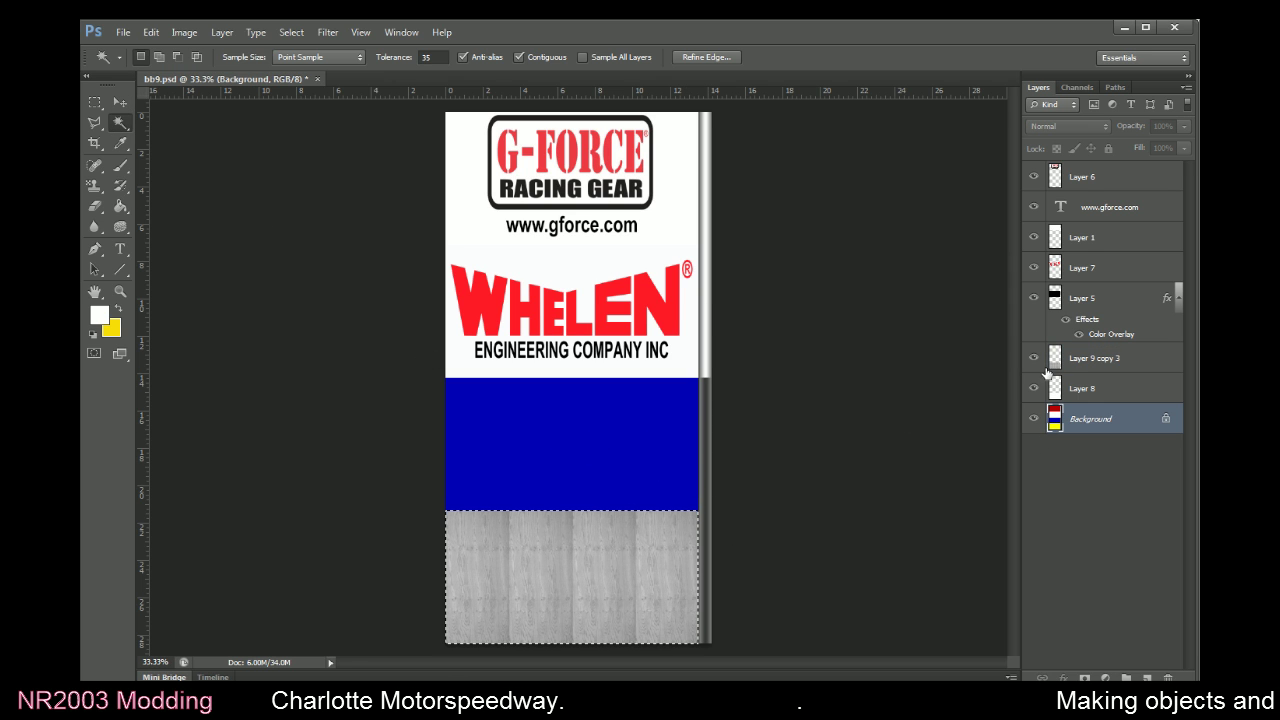
pyautogui.click(1090, 360)
pyautogui.hotkey('ctrl', 'j')
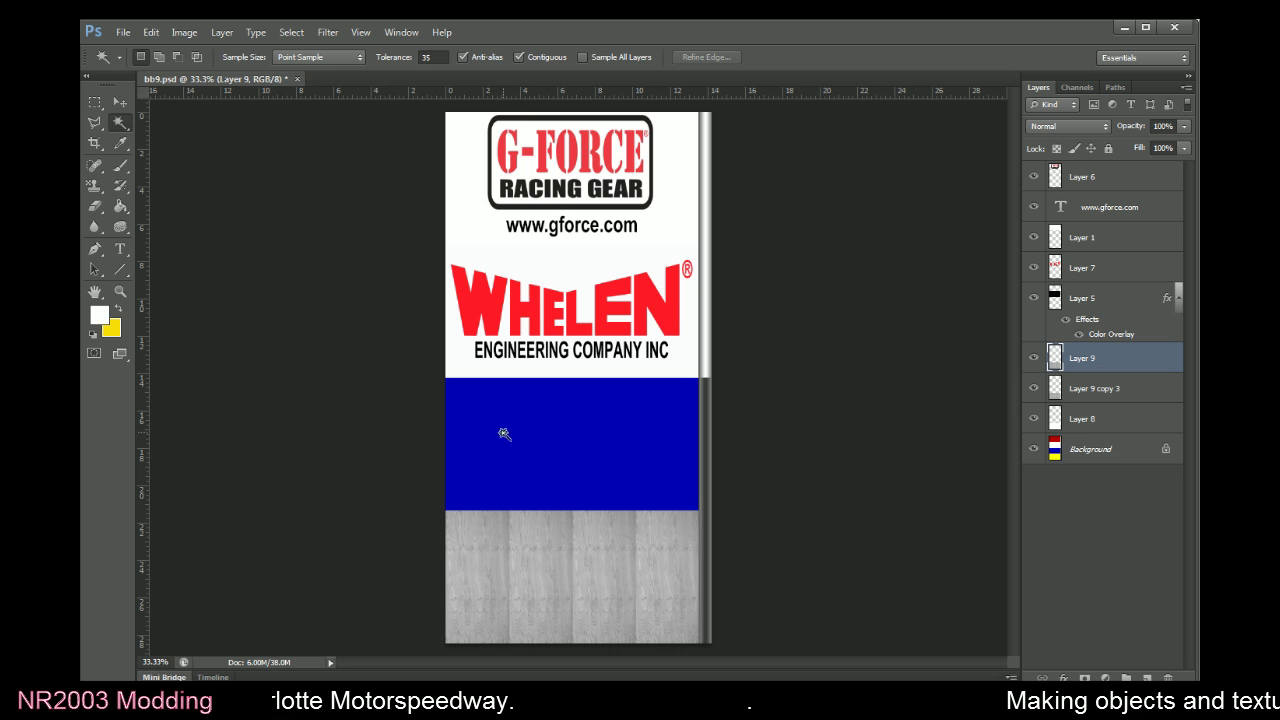
# Move the plywood copy straight up until it covers the blue block and meets the white Whelen block
pyautogui.press('v')
pyautogui.hotkey('shift', 'Up')
pyautogui.hotkey('shift', 'Up')
pyautogui.hotkey('shift', 'Up')
pyautogui.hotkey('shift', 'Up')
pyautogui.hotkey('shift', 'Up')
pyautogui.hotkey('shift', 'Up')
pyautogui.hotkey('shift', 'Up')
pyautogui.hotkey('shift', 'Up')
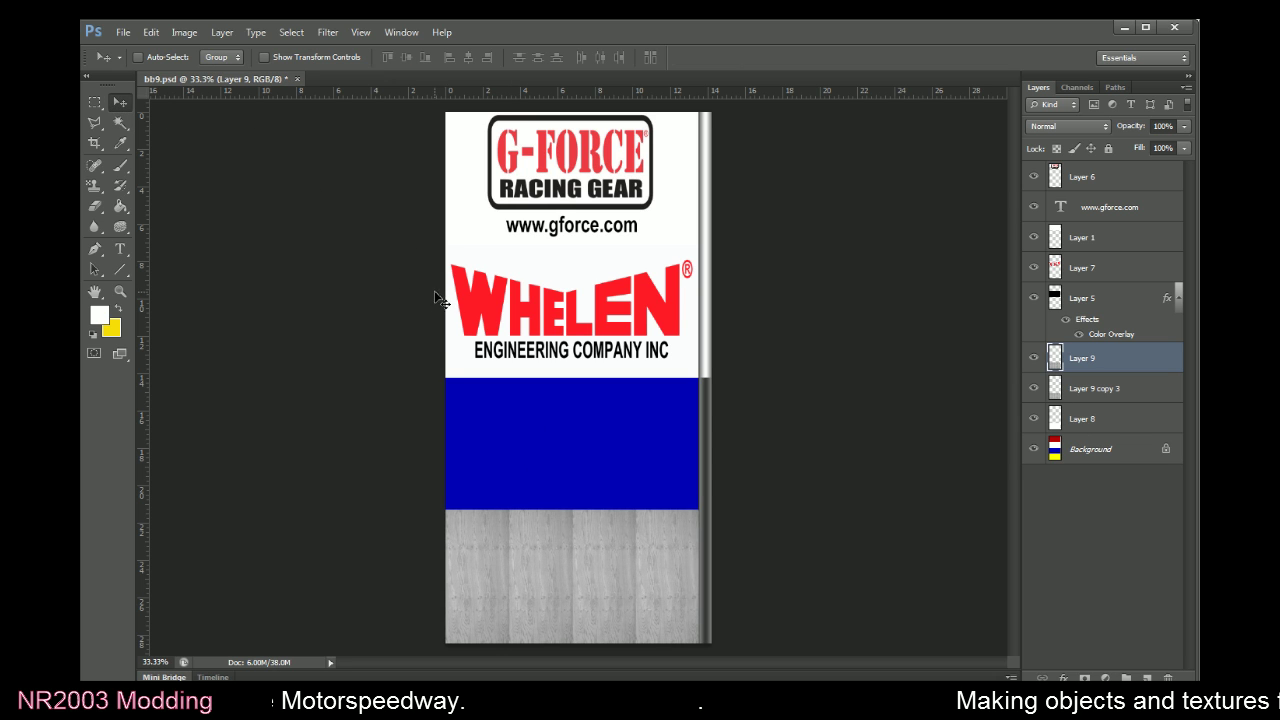
pyautogui.hotkey('shift', 'Up')
pyautogui.hotkey('shift', 'Up')
pyautogui.hotkey('shift', 'Up')
pyautogui.hotkey('shift', 'Up')
pyautogui.hotkey('shift', 'Up')
pyautogui.hotkey('shift', 'Up')
pyautogui.hotkey('shift', 'Up')
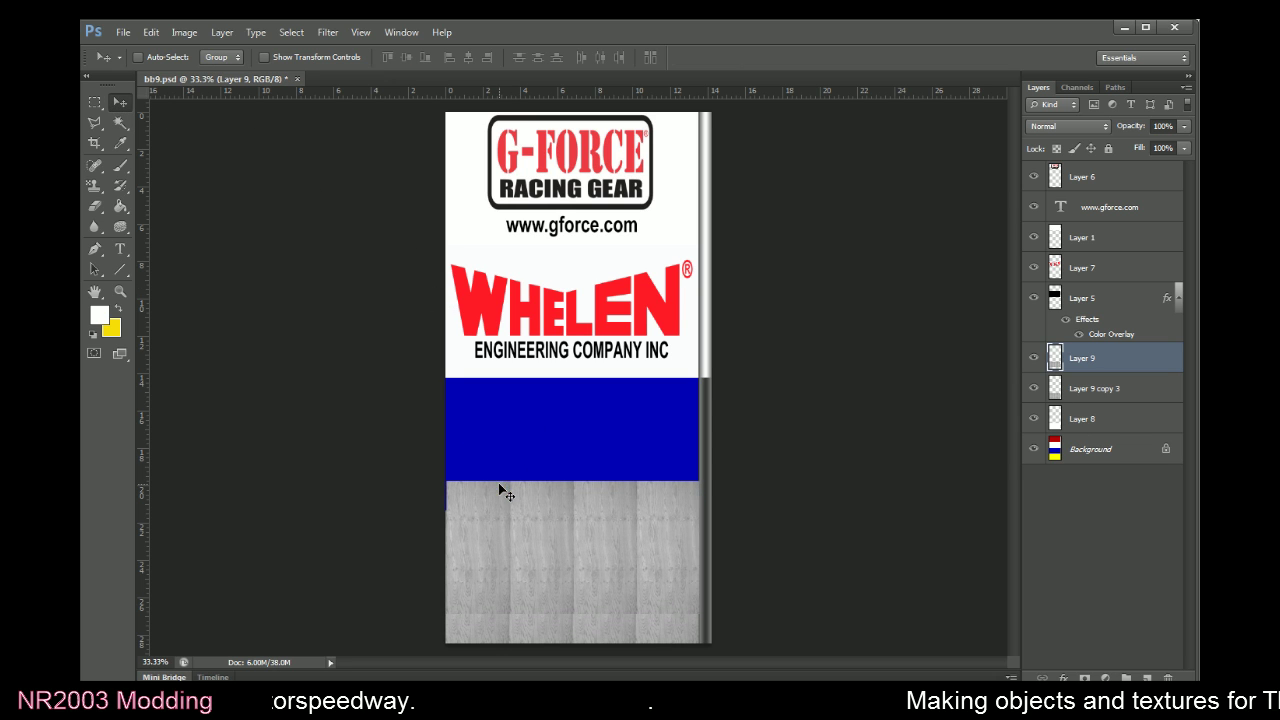
pyautogui.hotkey('shift', 'Up')
pyautogui.hotkey('shift', 'Up')
pyautogui.hotkey('shift', 'Up')
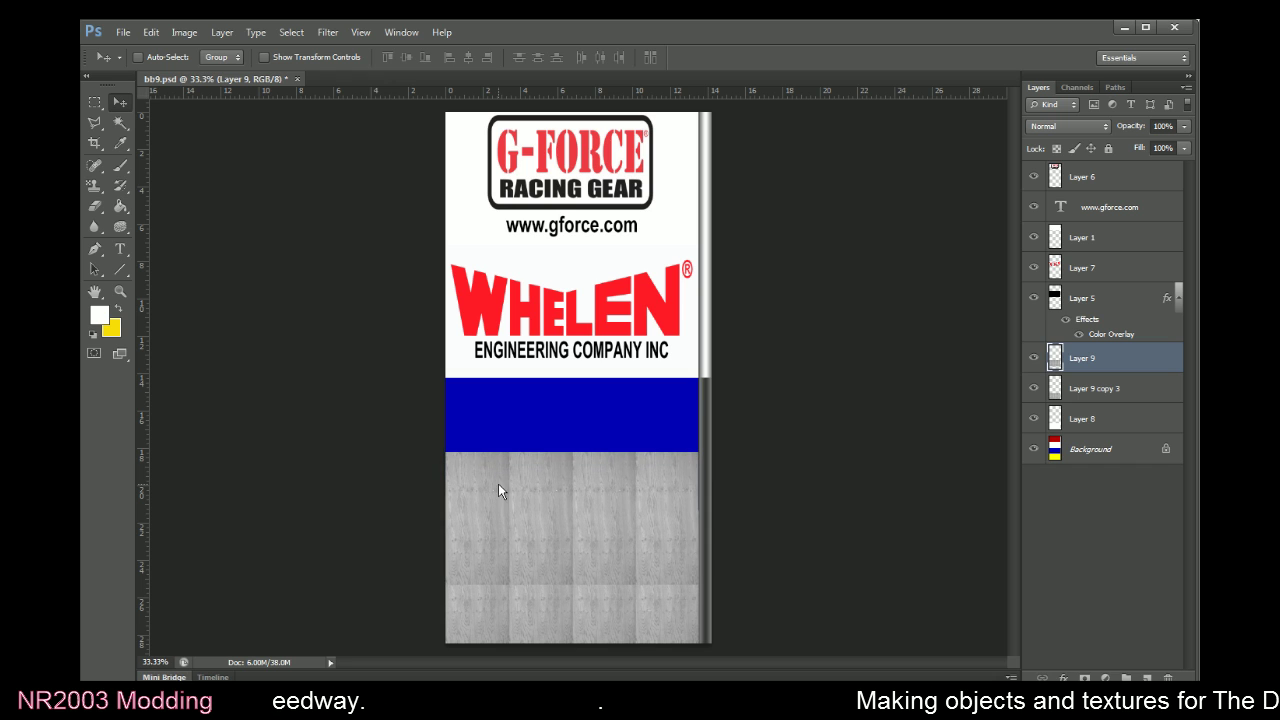
pyautogui.hotkey('shift', 'Up')
pyautogui.hotkey('shift', 'Up')
pyautogui.hotkey('shift', 'Up')
pyautogui.hotkey('shift', 'Up')
pyautogui.hotkey('shift', 'Up')
pyautogui.hotkey('shift', 'Up')
pyautogui.hotkey('shift', 'Up')
pyautogui.hotkey('shift', 'Up')
pyautogui.hotkey('shift', 'Up')
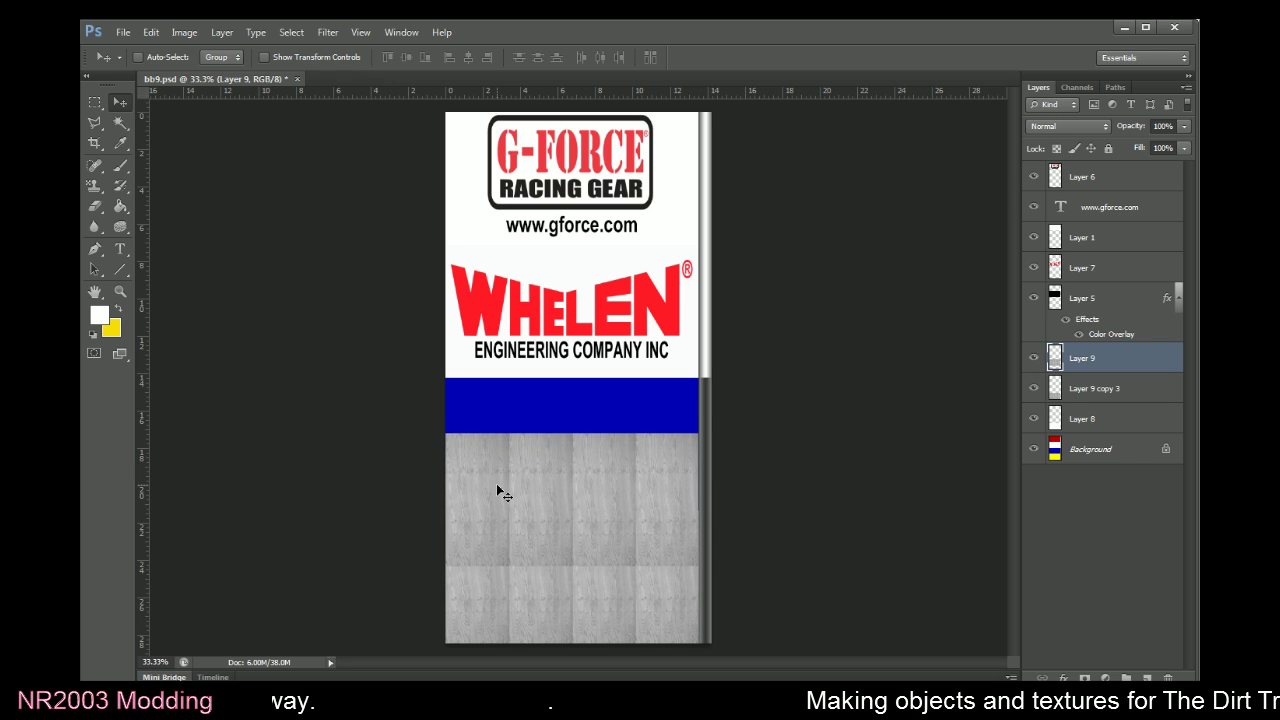
pyautogui.hotkey('shift', 'Up')
pyautogui.hotkey('shift', 'Up')
pyautogui.hotkey('shift', 'Up')
pyautogui.hotkey('shift', 'Up')
pyautogui.hotkey('shift', 'Up')
pyautogui.hotkey('shift', 'Up')
pyautogui.hotkey('shift', 'Up')
pyautogui.hotkey('shift', 'Up')
pyautogui.hotkey('shift', 'Up')
pyautogui.hotkey('shift', 'Up')
pyautogui.hotkey('shift', 'Up')
pyautogui.hotkey('shift', 'Up')
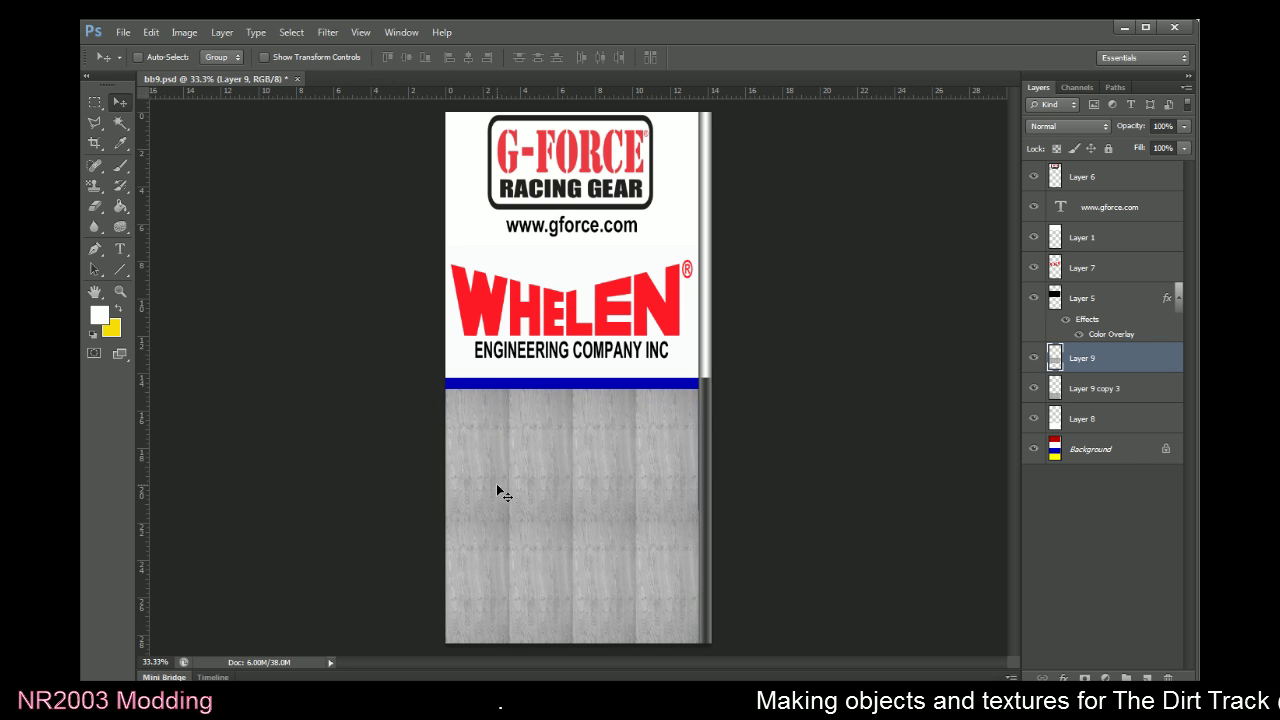
pyautogui.press('Up')
pyautogui.press('Up')
pyautogui.press('Up')
pyautogui.press('Up')
pyautogui.press('Up')
pyautogui.press('Up')
pyautogui.press('Up')
pyautogui.press('Up')
pyautogui.press('Up')
pyautogui.press('Up')
pyautogui.press('Up')
pyautogui.press('Up')
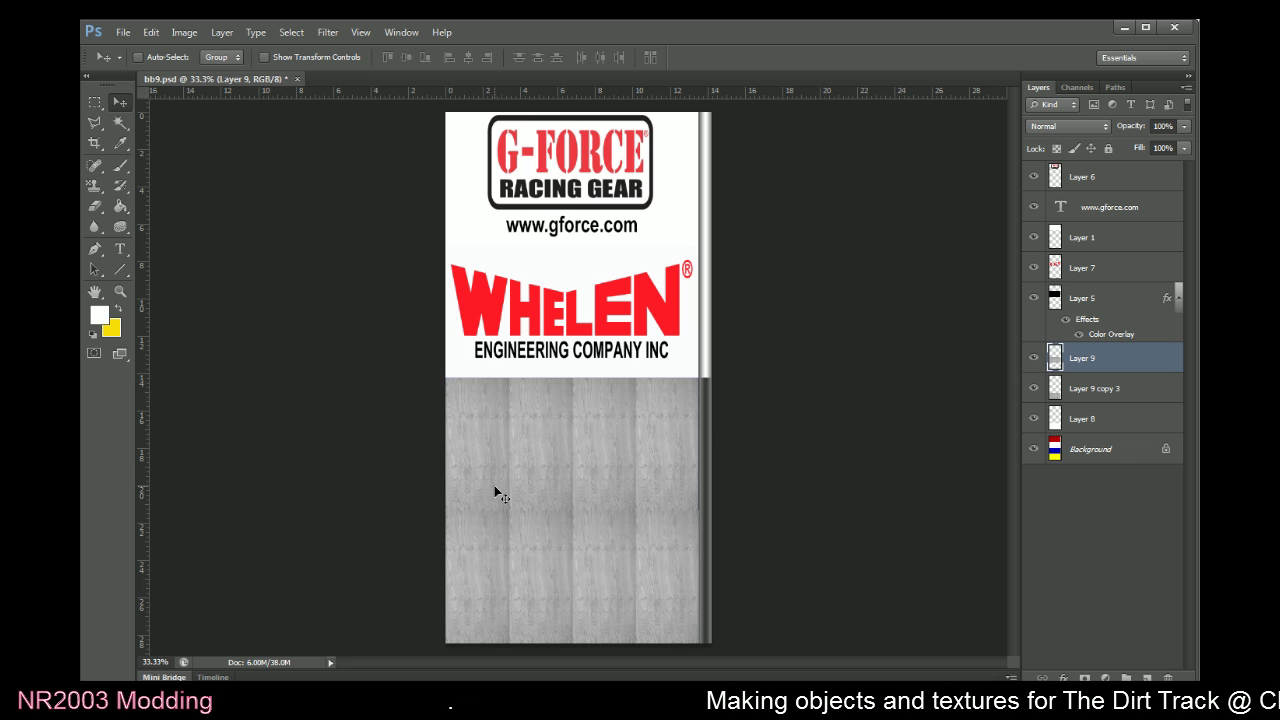
# Rotate the upper plywood copy 180° with Free Transform
pyautogui.press('m')
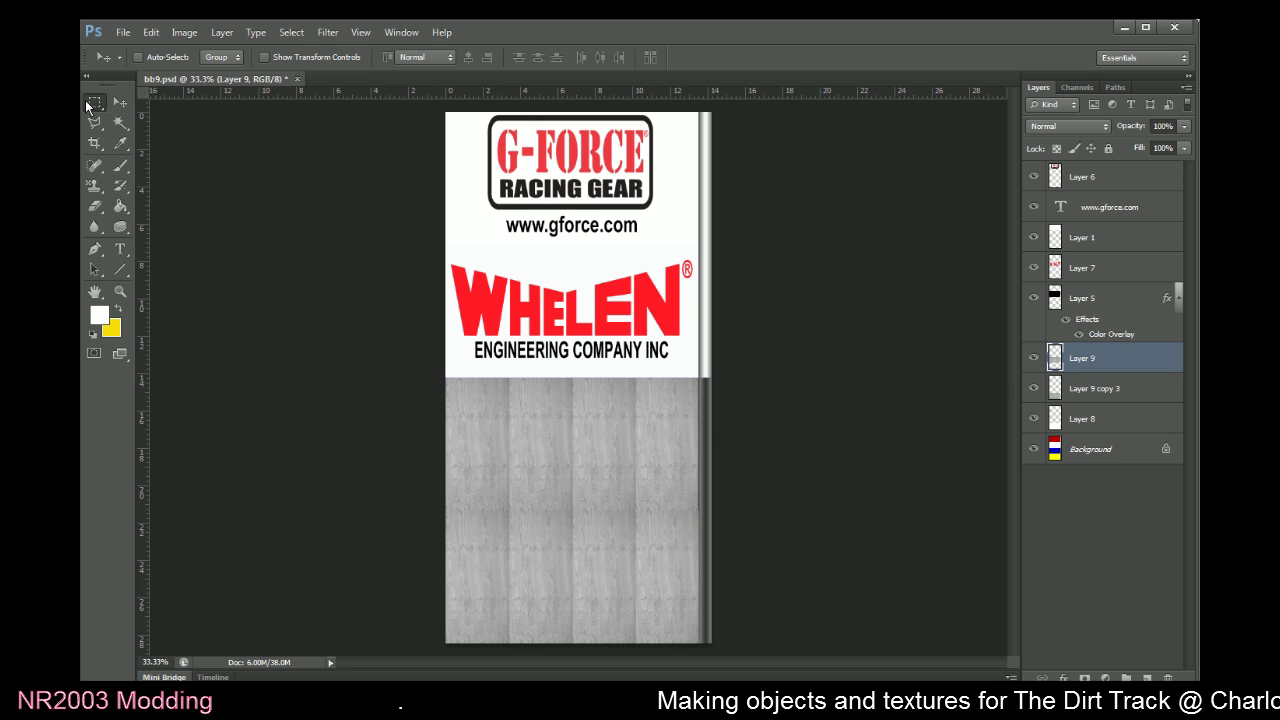
pyautogui.rightClick(592, 461)
pyautogui.click(636, 575)
pyautogui.rightClick(613, 450)
pyautogui.click(670, 592)
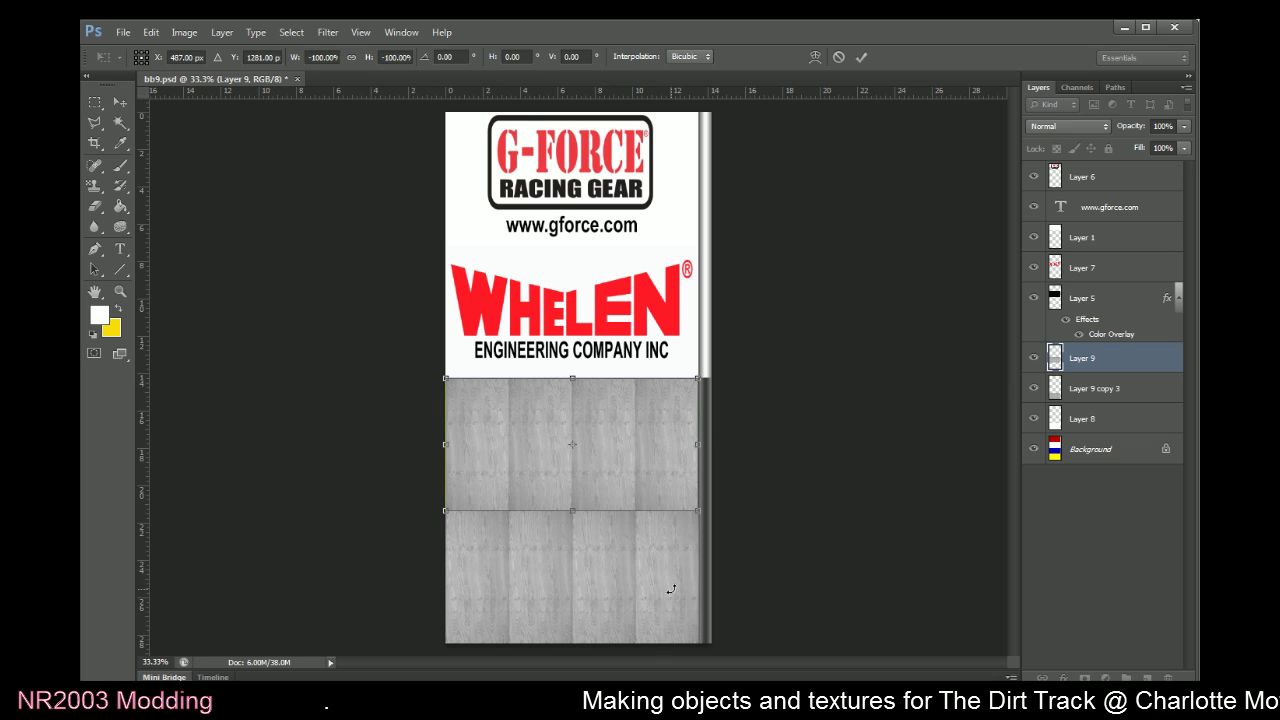
pyautogui.click(861, 57)
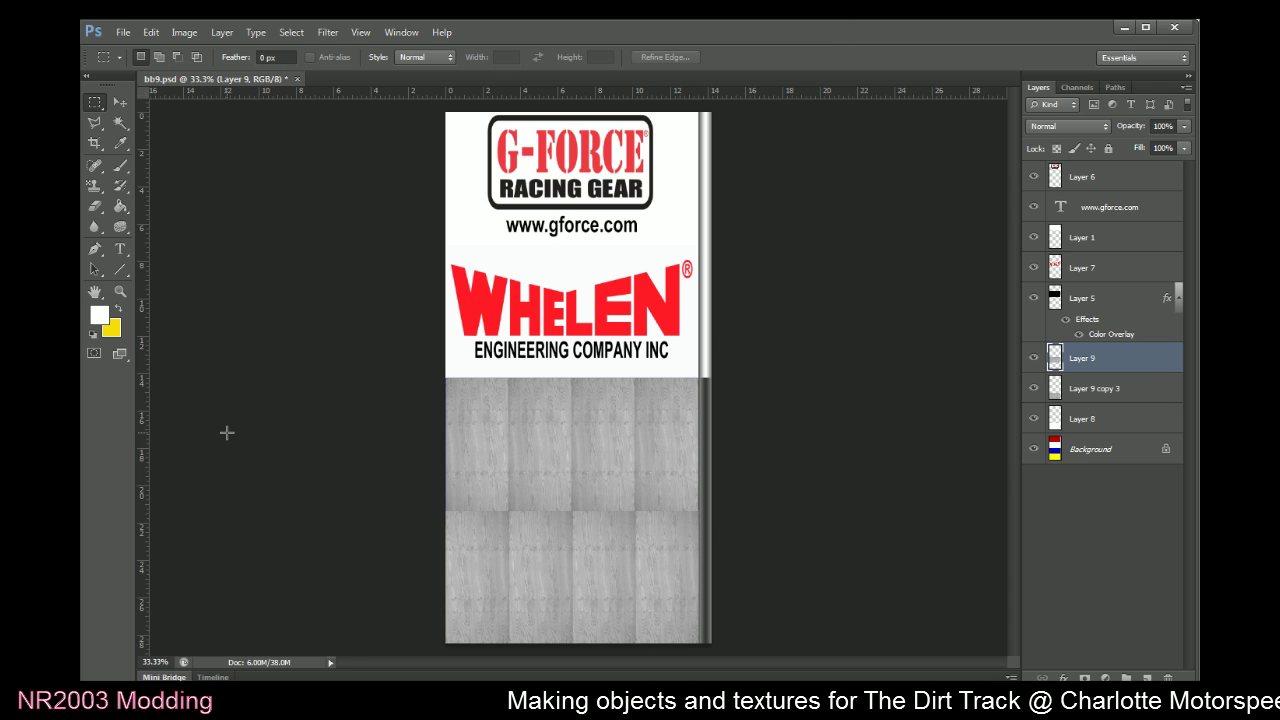
# Shift the rotated plywood slightly left and stretch its right edge to 100.21% width, covering the blue sliver beside the dark gradient strip
pyautogui.click(120, 103)
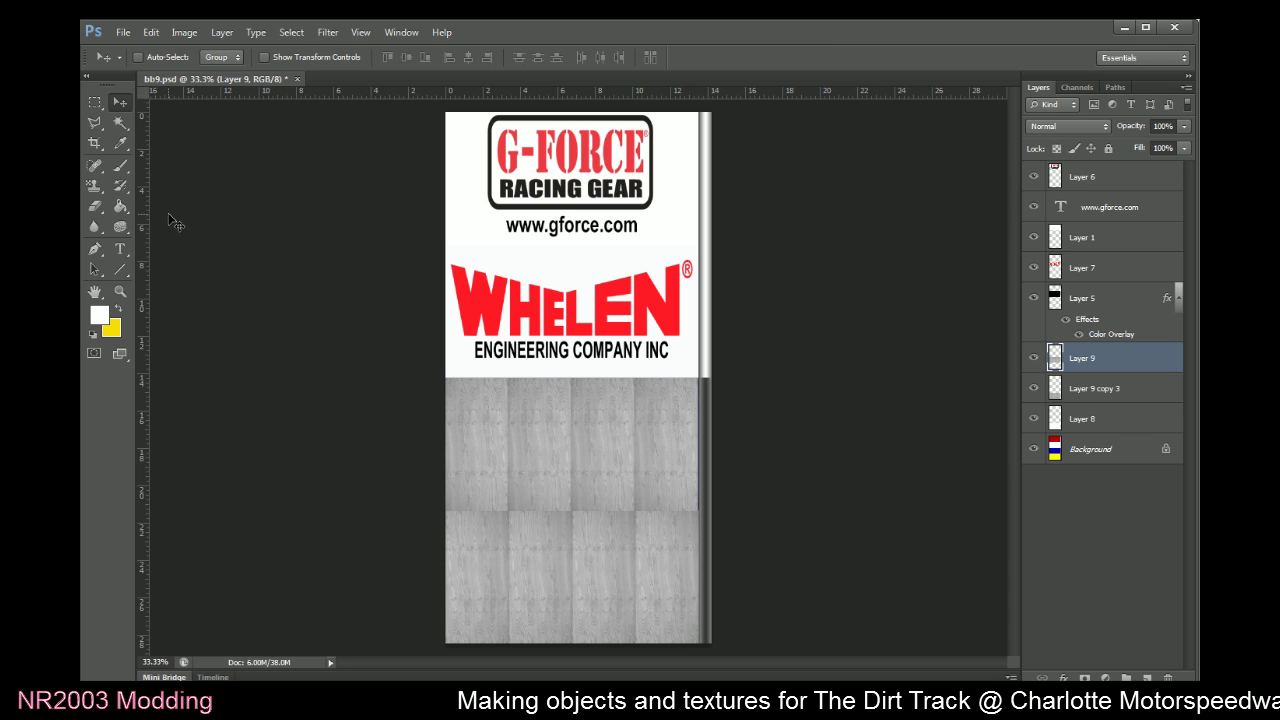
pyautogui.hotkey('ctrl', '+')
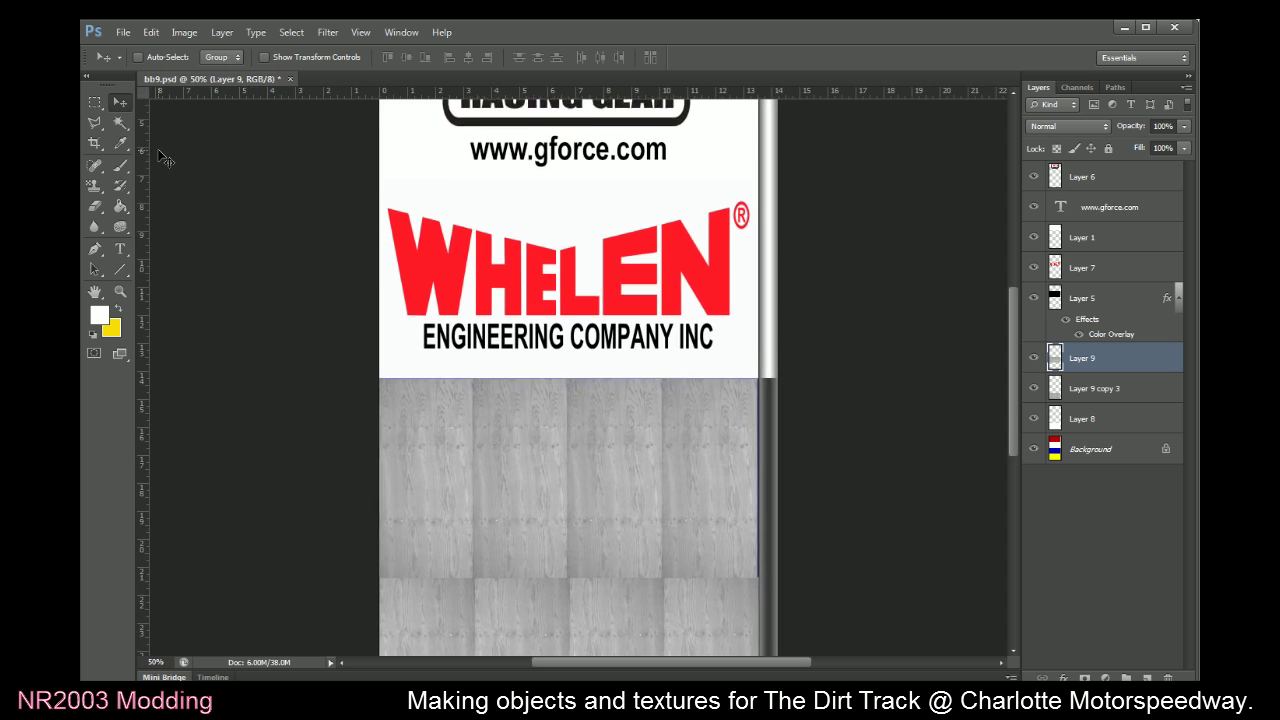
pyautogui.hotkey('ctrl', '+')
pyautogui.hotkey('ctrl', '+')
pyautogui.hotkey('ctrl', '+')
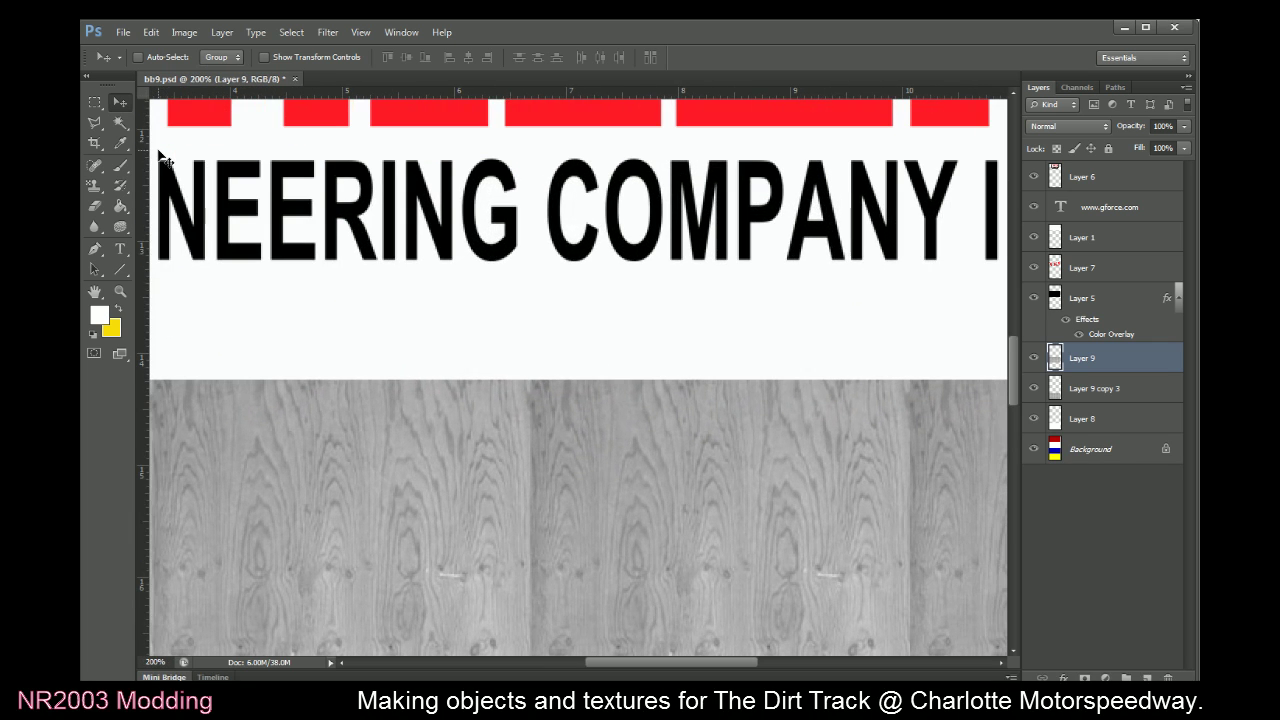
pyautogui.hscroll(5, 700, 660)
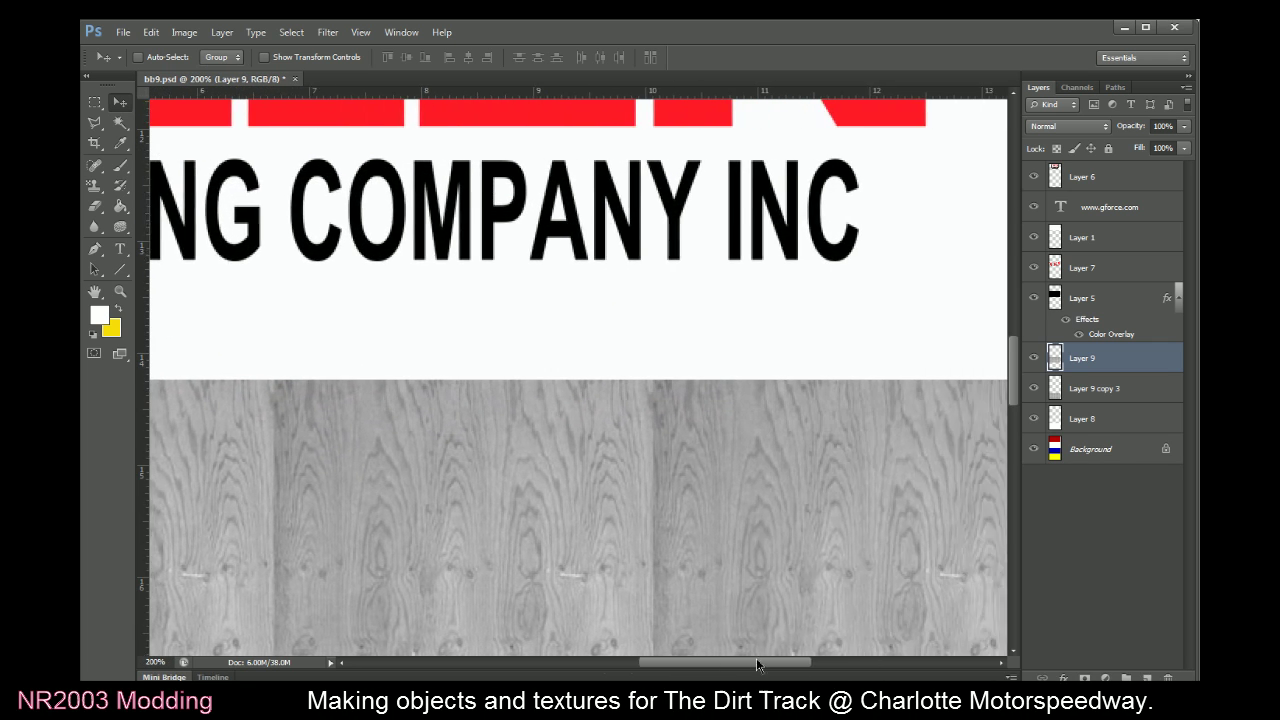
pyautogui.click(94, 102)
pyautogui.rightClick(608, 428)
pyautogui.click(668, 542)
pyautogui.scroll(-4, 924, 530)
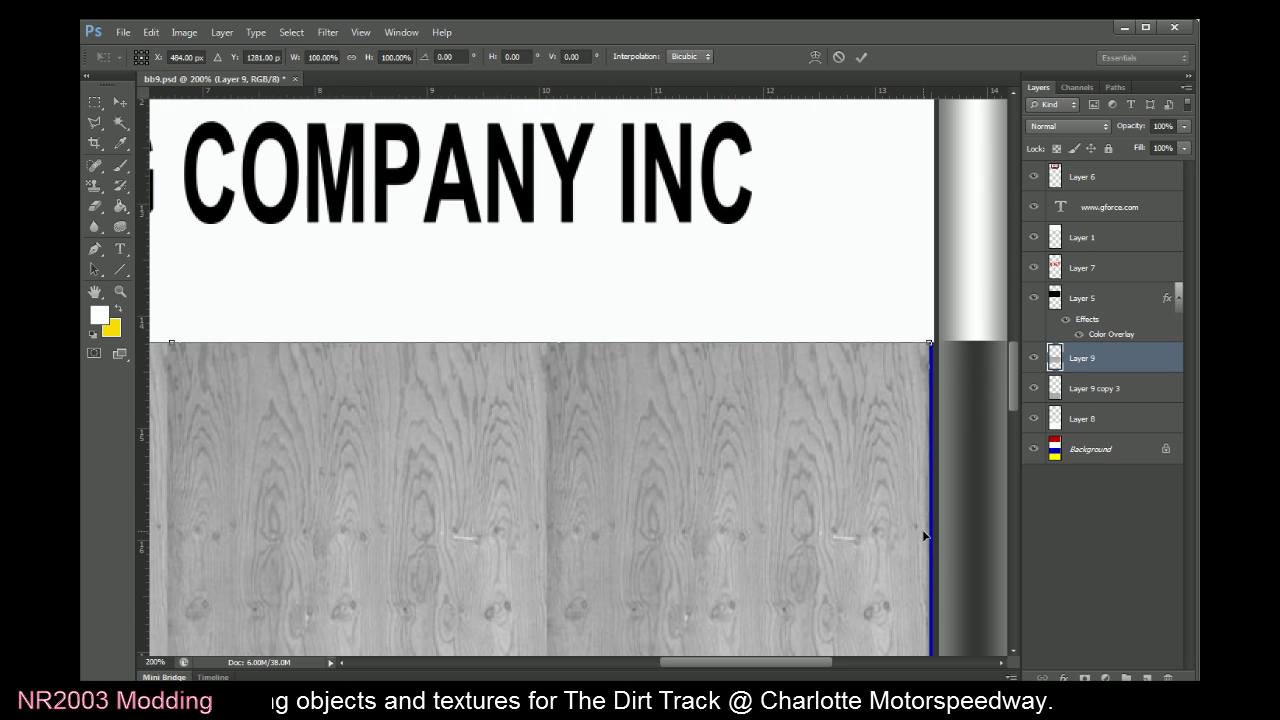
pyautogui.scroll(-2, 924, 518)
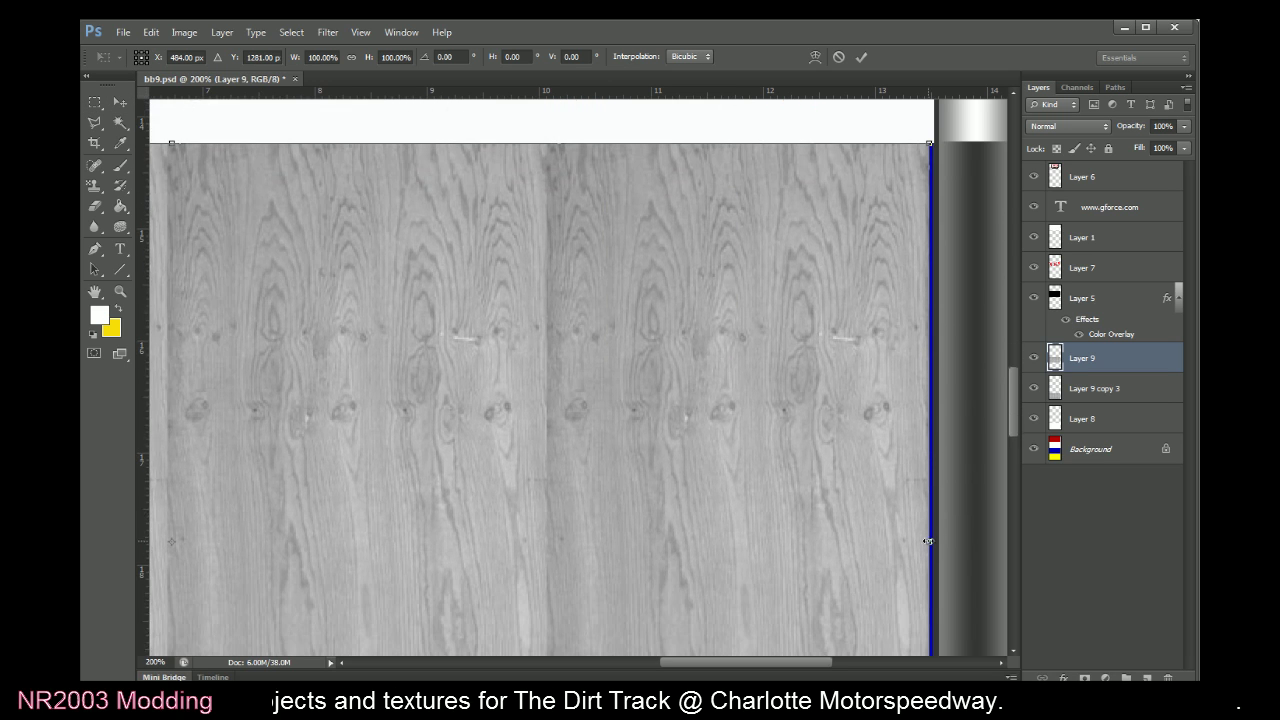
pyautogui.moveTo(929, 541); pyautogui.dragTo(932, 541)
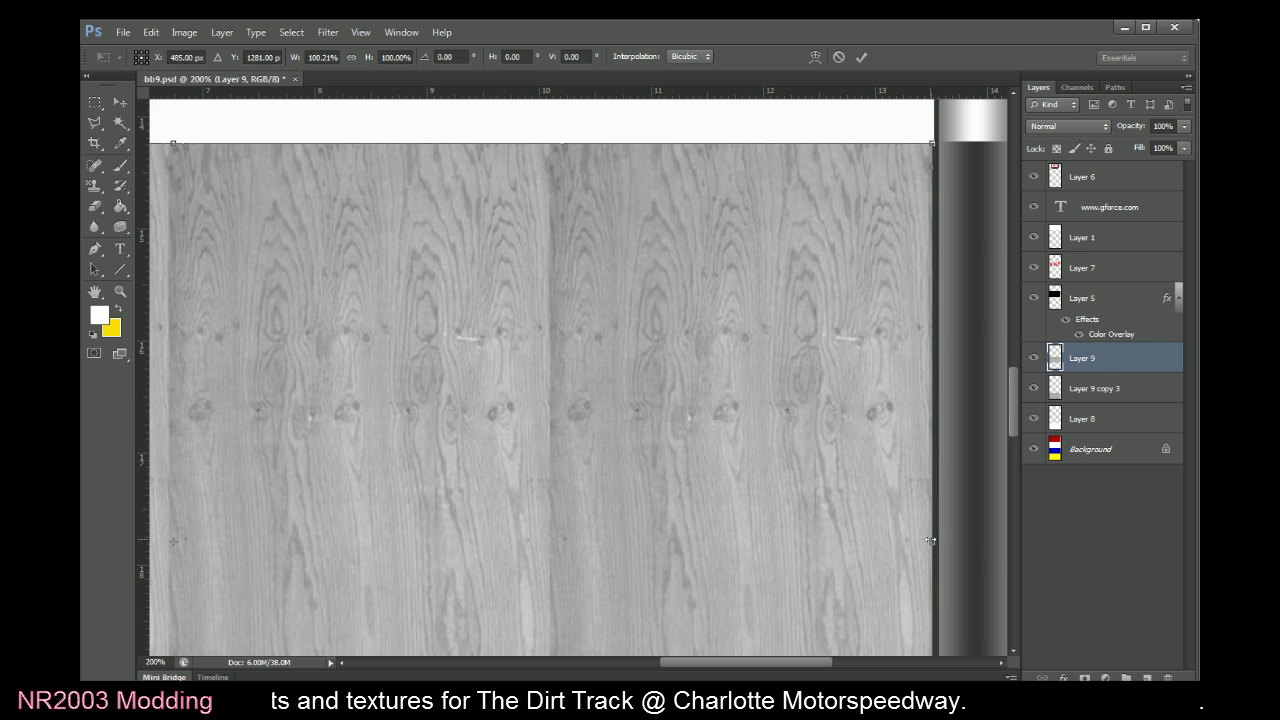
pyautogui.click(861, 58)
pyautogui.hotkey('ctrl', '-')
pyautogui.hotkey('ctrl', '-')
pyautogui.hotkey('ctrl', '-')
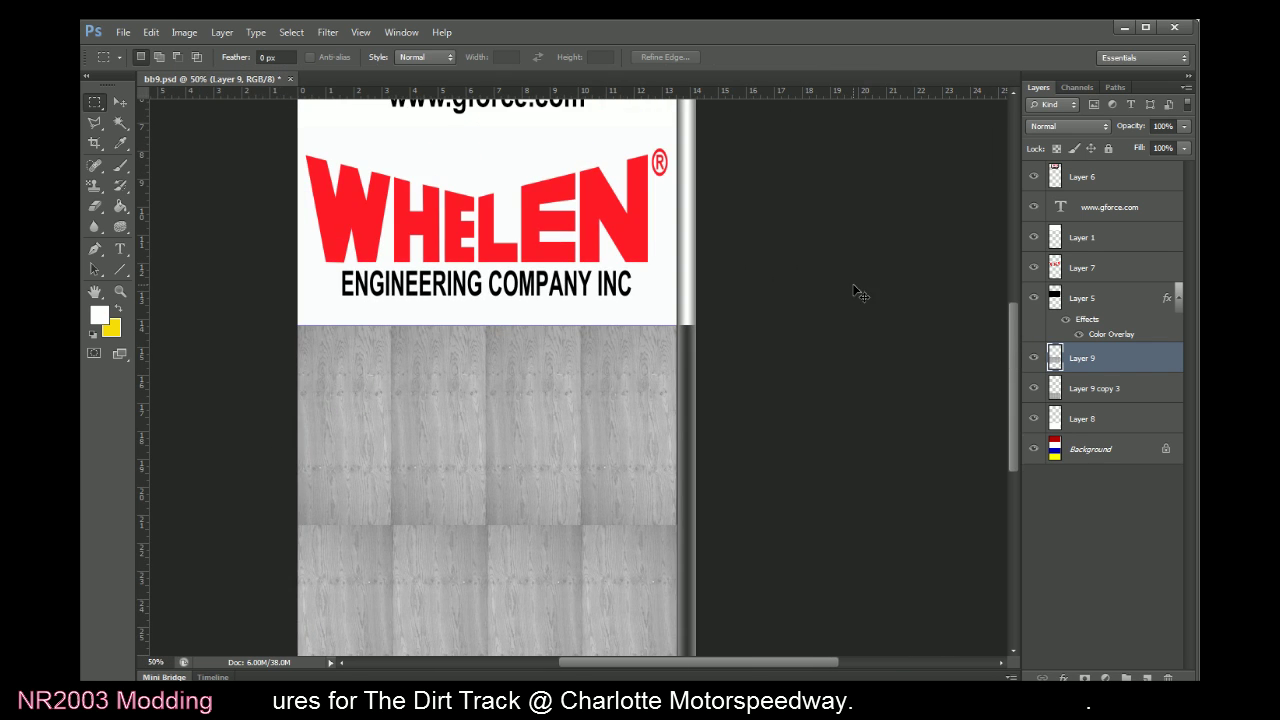
pyautogui.hotkey('ctrl', '-')
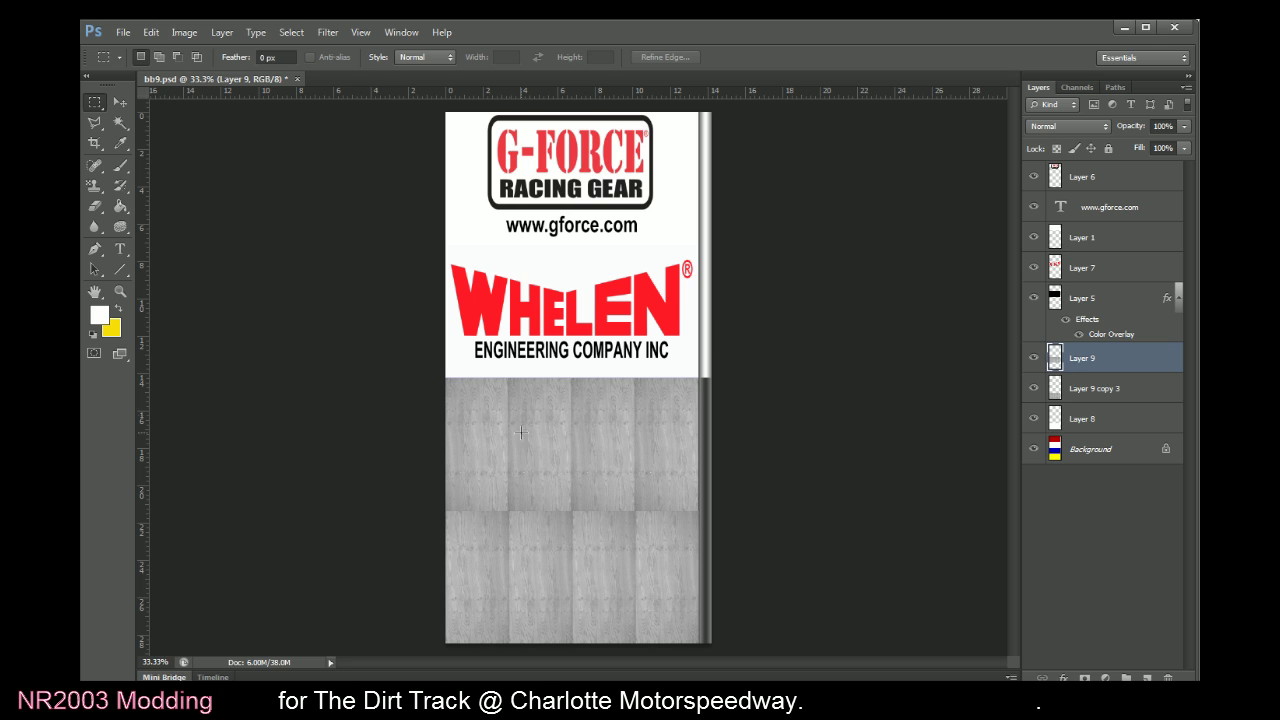
# Merge Layer 9 and Layer 9 copy 3, the two plywood layers, into a single layer
pyautogui.keyDown('shift'); pyautogui.click(1061, 390); pyautogui.keyUp('shift')
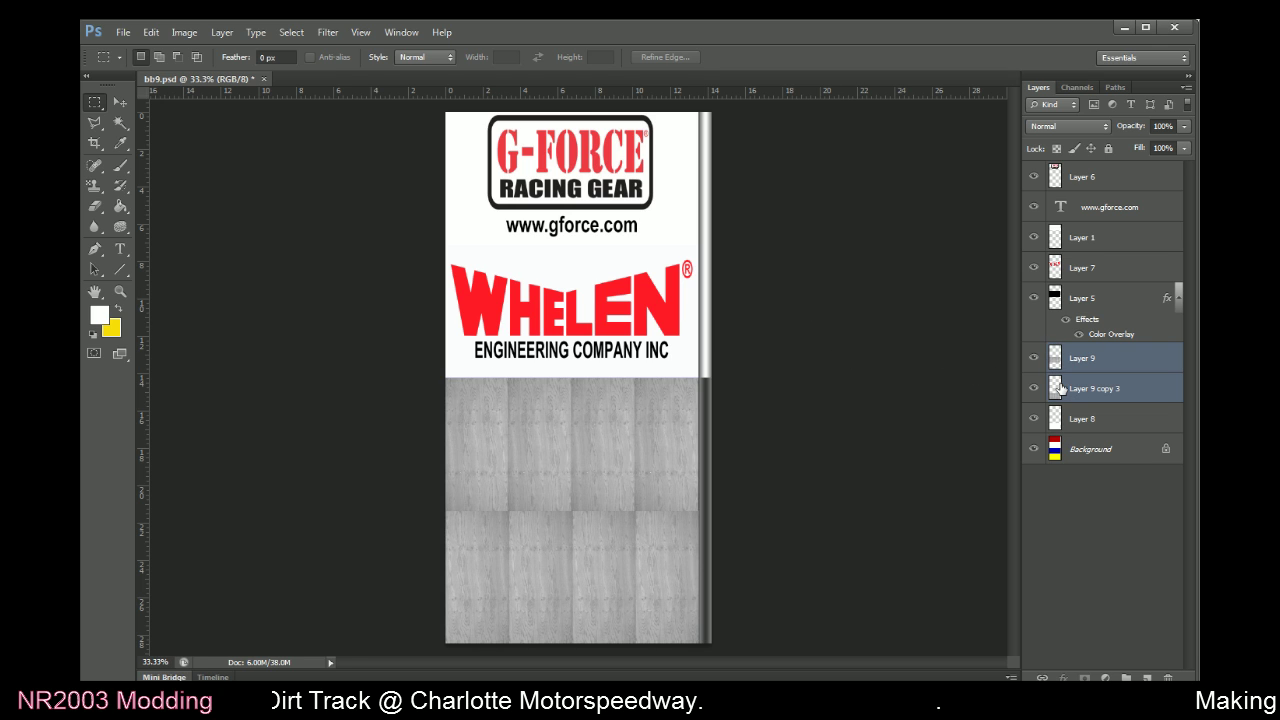
pyautogui.hotkey('ctrl', 'e')
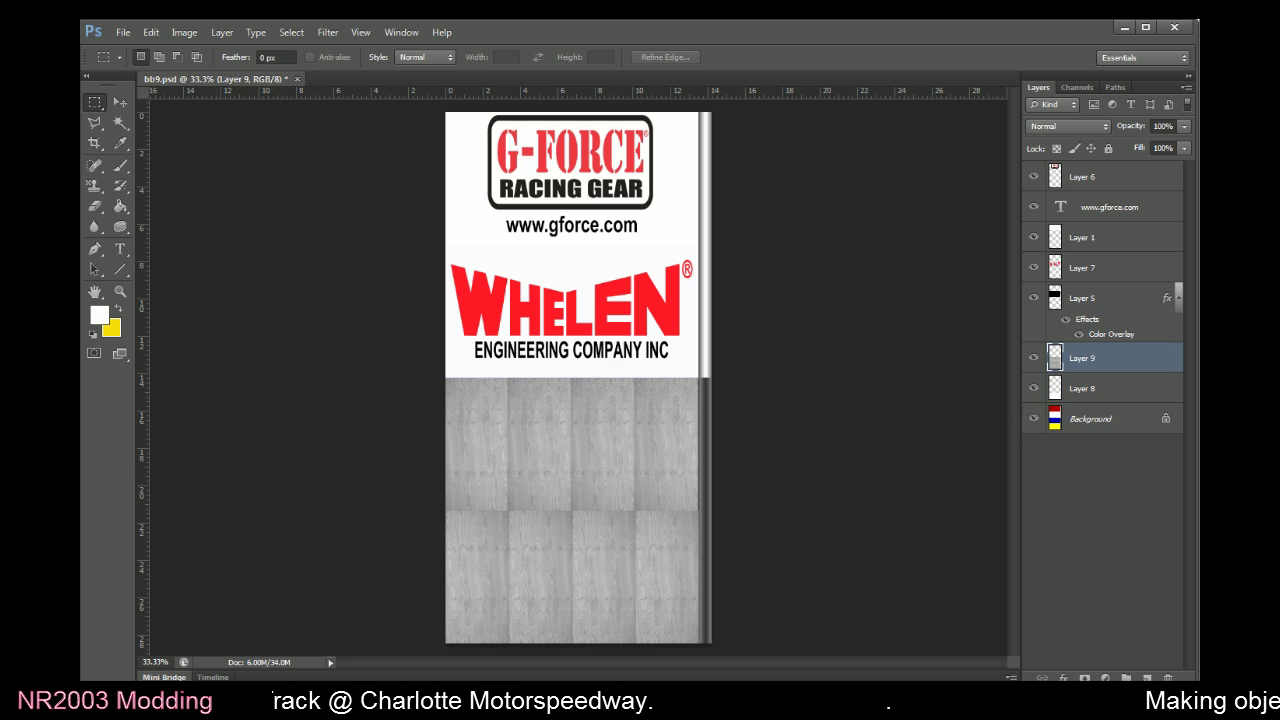
pyautogui.moveTo(368, 300); pyautogui.dragTo(785, 667)
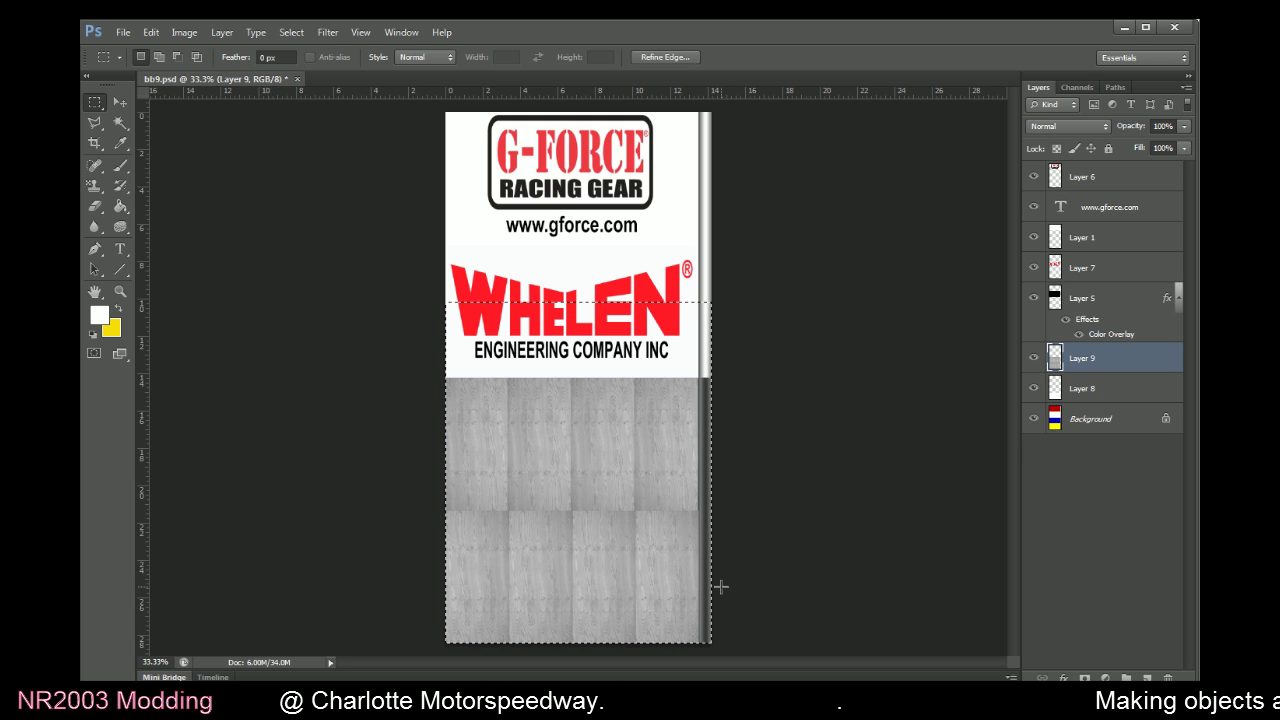
pyautogui.click(357, 374)
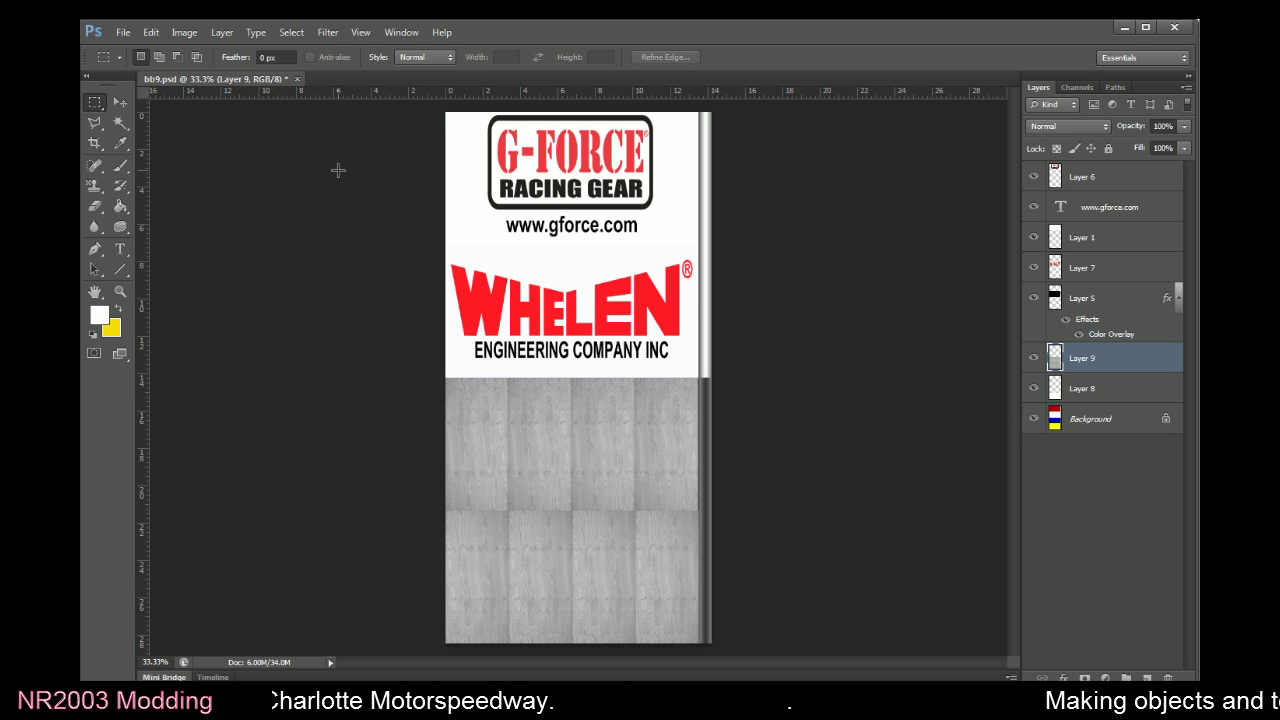
# Save the layered bb9.psd under its existing name
pyautogui.click(123, 33)
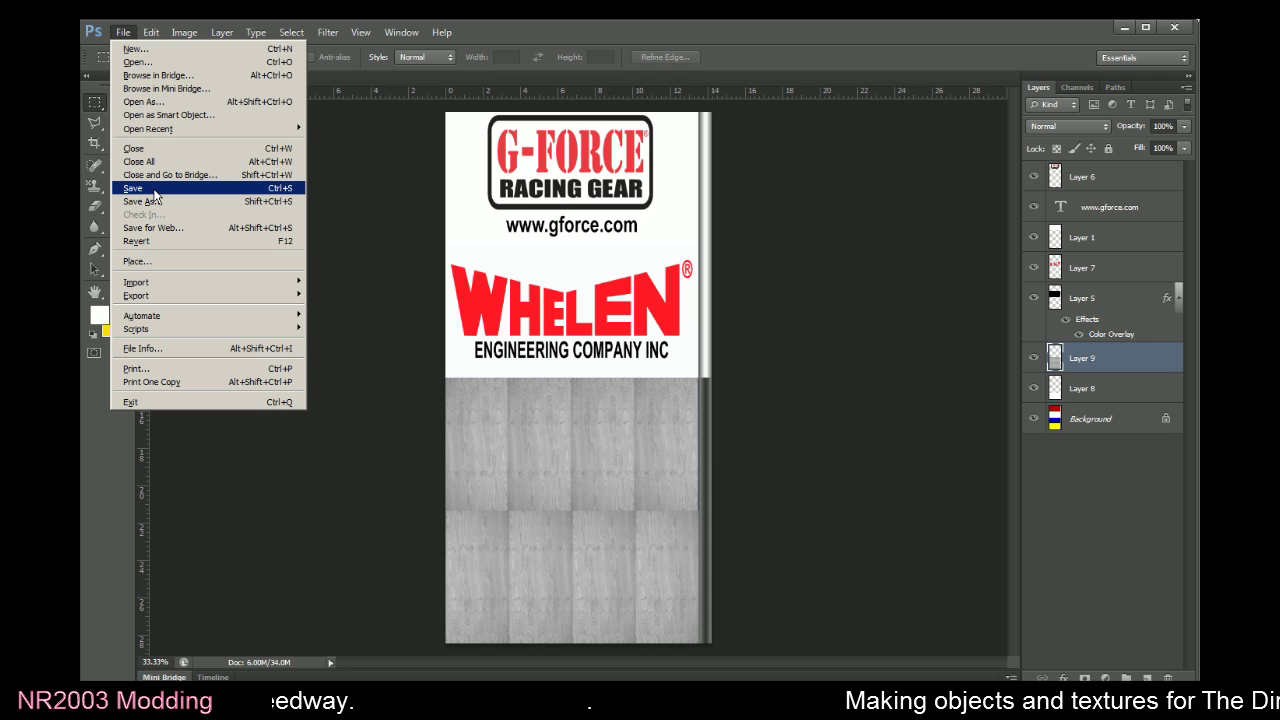
pyautogui.click(340, 222)
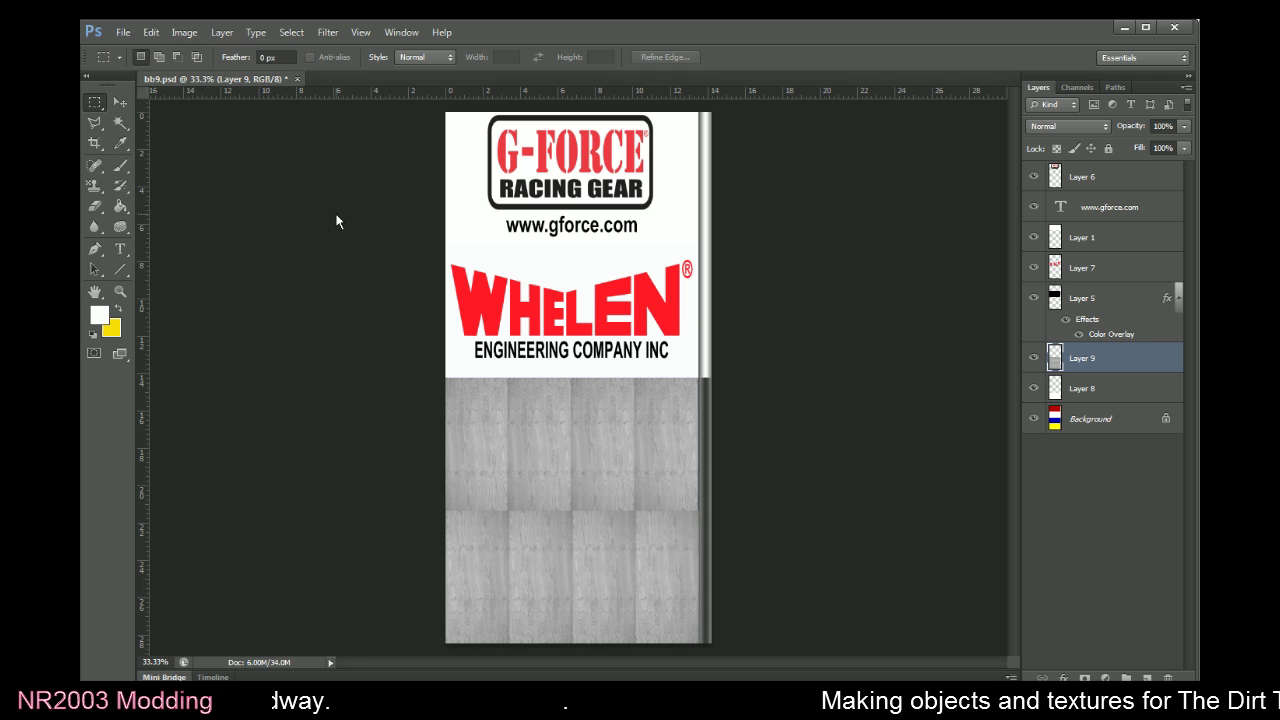
pyautogui.click(123, 32)
pyautogui.click(172, 184)
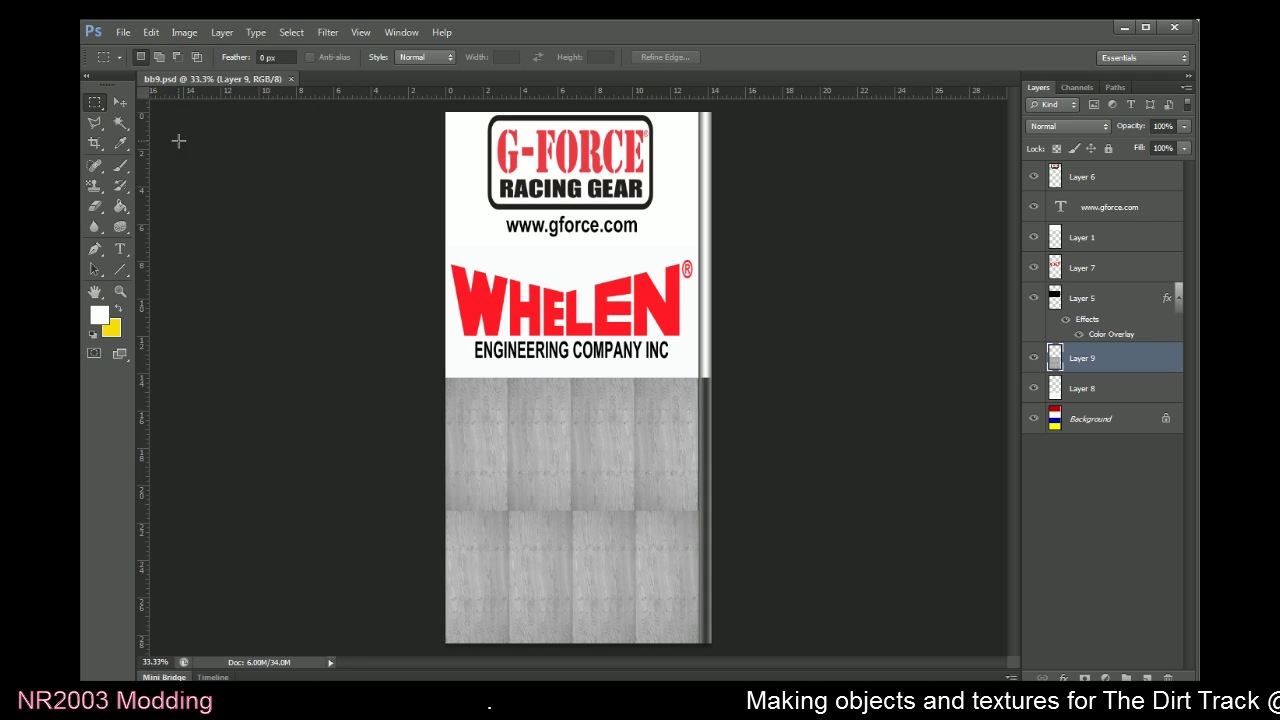
# Flatten the image and save it to the Desktop as bb9.bmp, a 24-bit Windows BMP
pyautogui.click(222, 32)
pyautogui.click(255, 486)
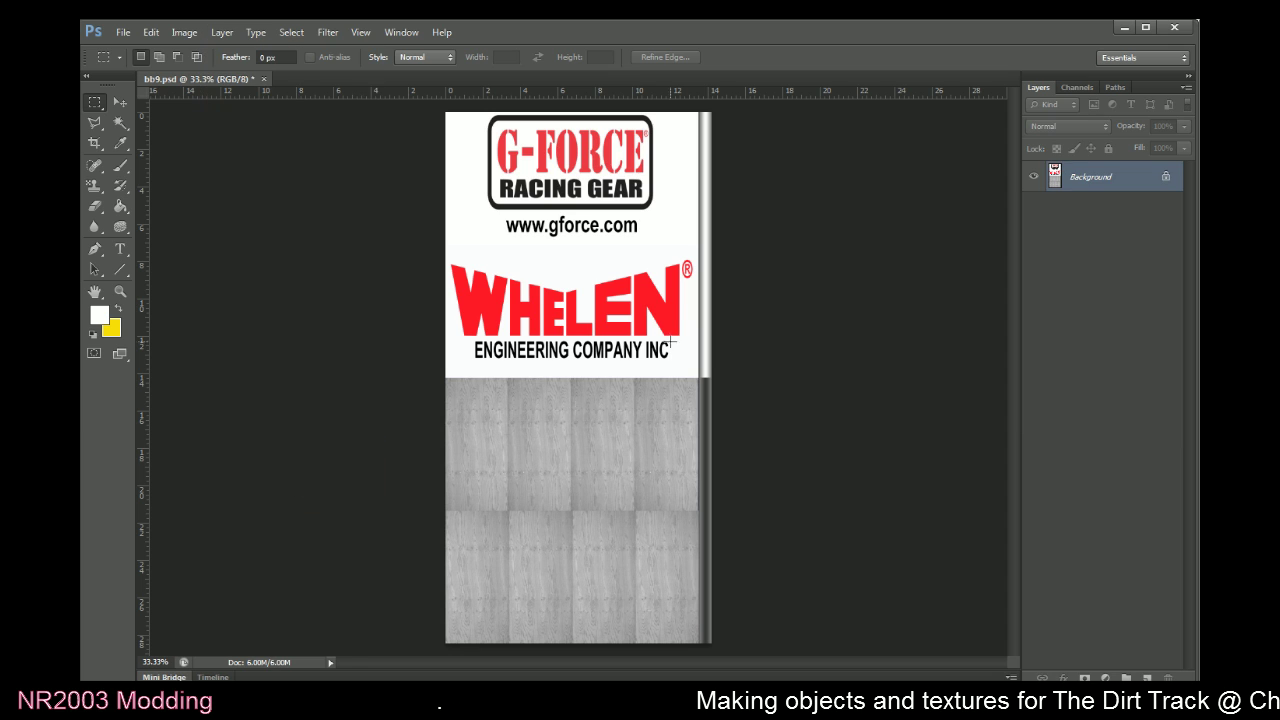
pyautogui.click(123, 32)
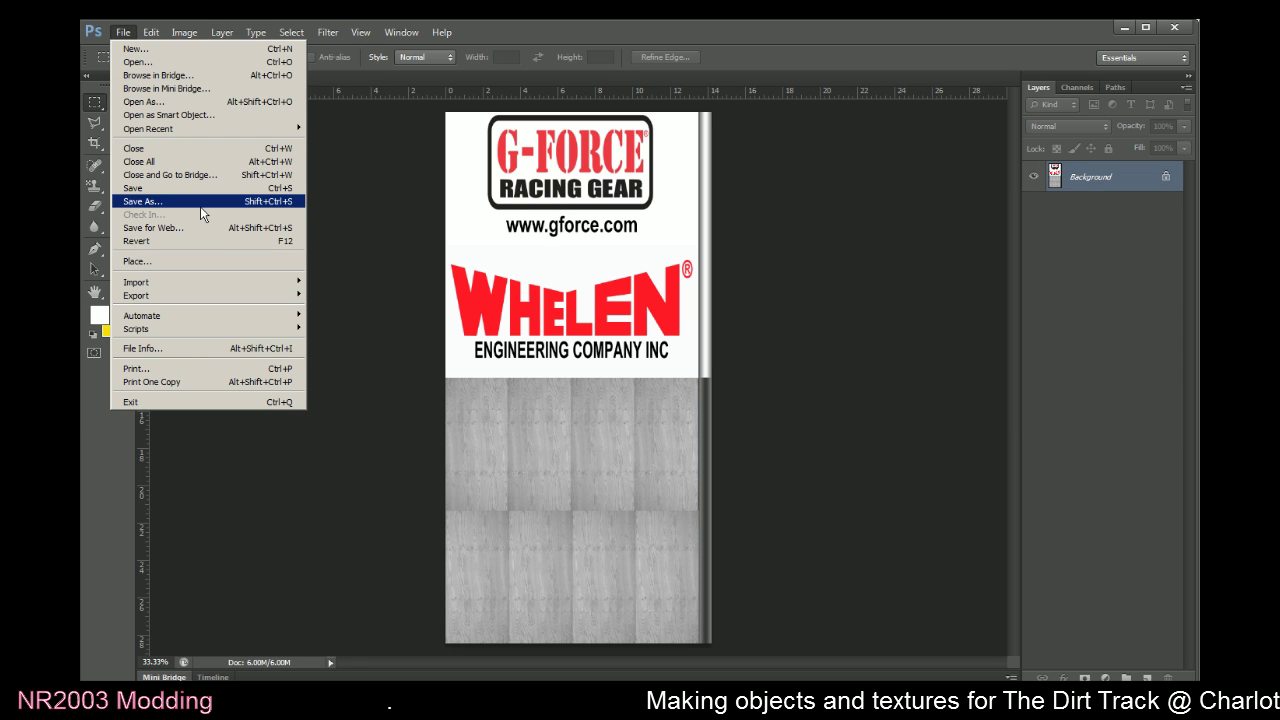
pyautogui.click(200, 204)
pyautogui.click(598, 389)
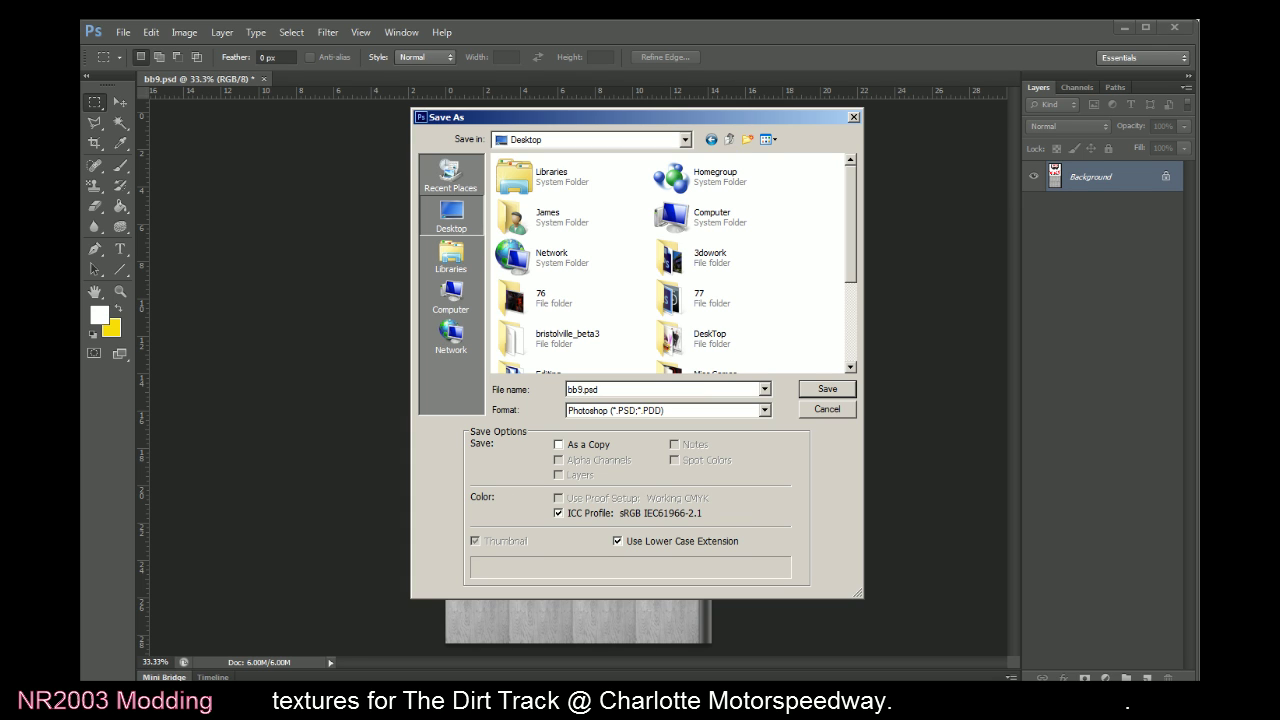
pyautogui.press('Delete')
pyautogui.click(675, 370)
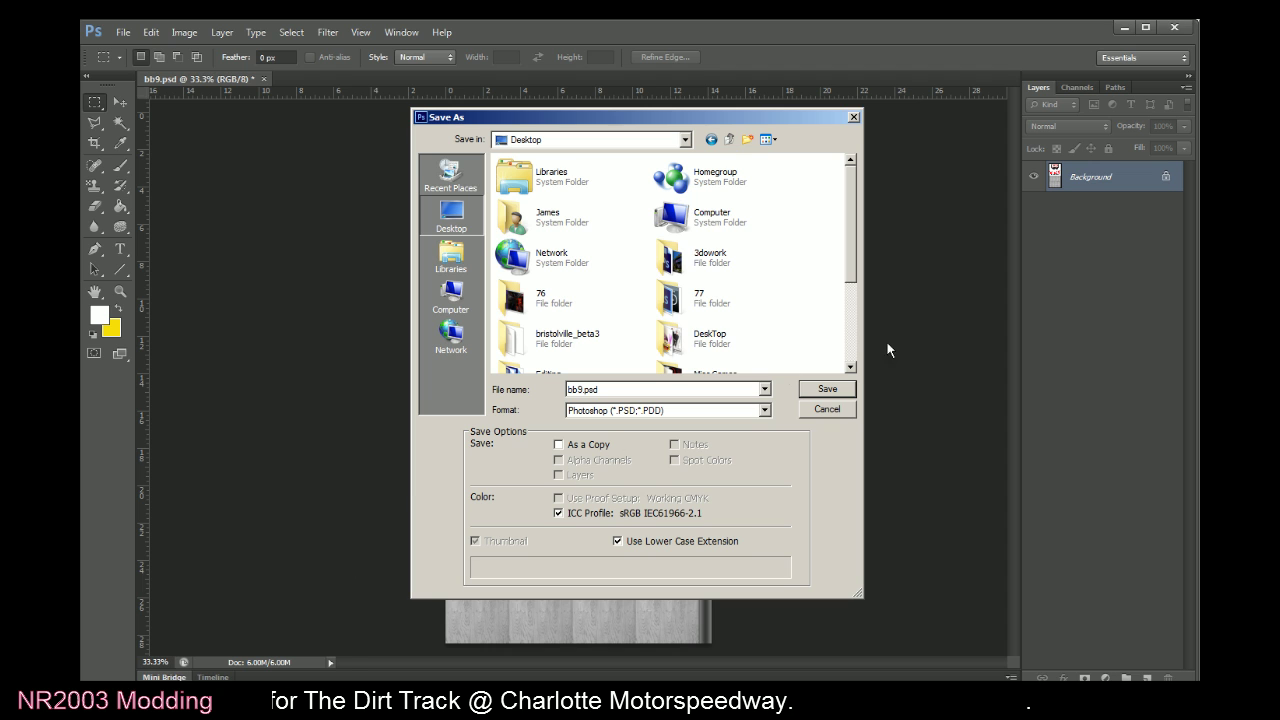
pyautogui.click(696, 412)
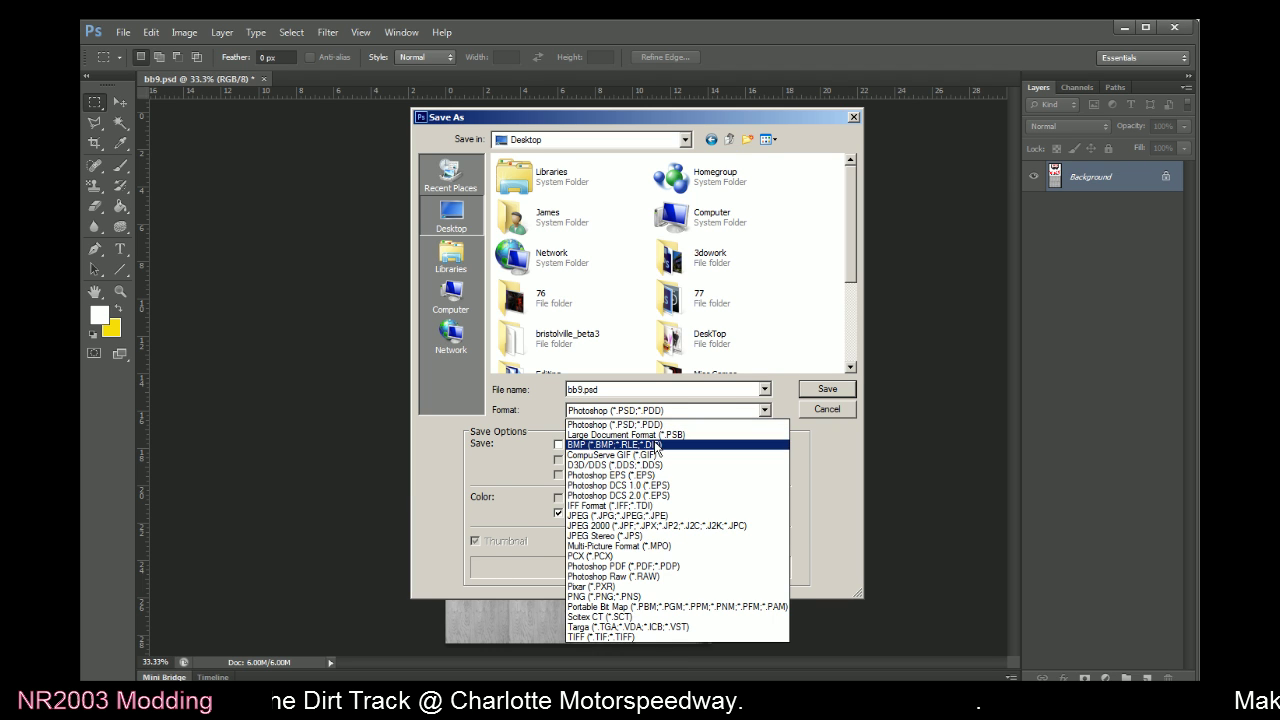
pyautogui.click(658, 448)
pyautogui.click(822, 390)
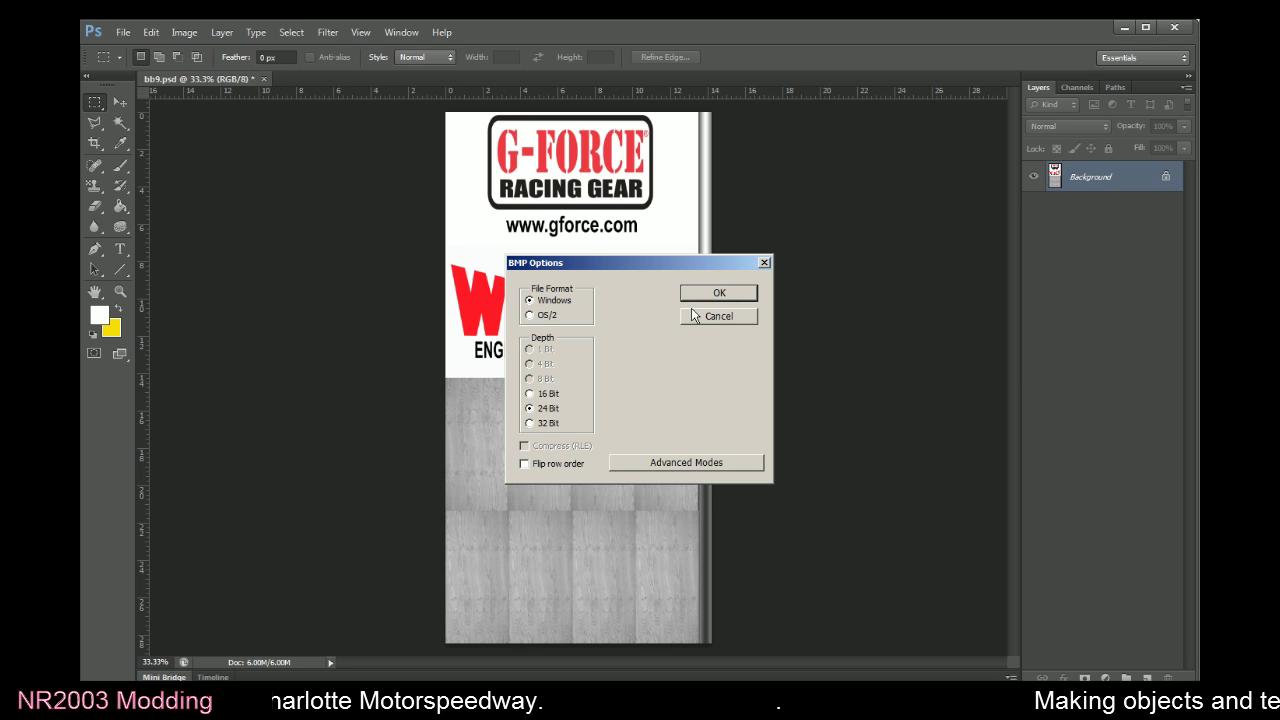
pyautogui.click(702, 293)
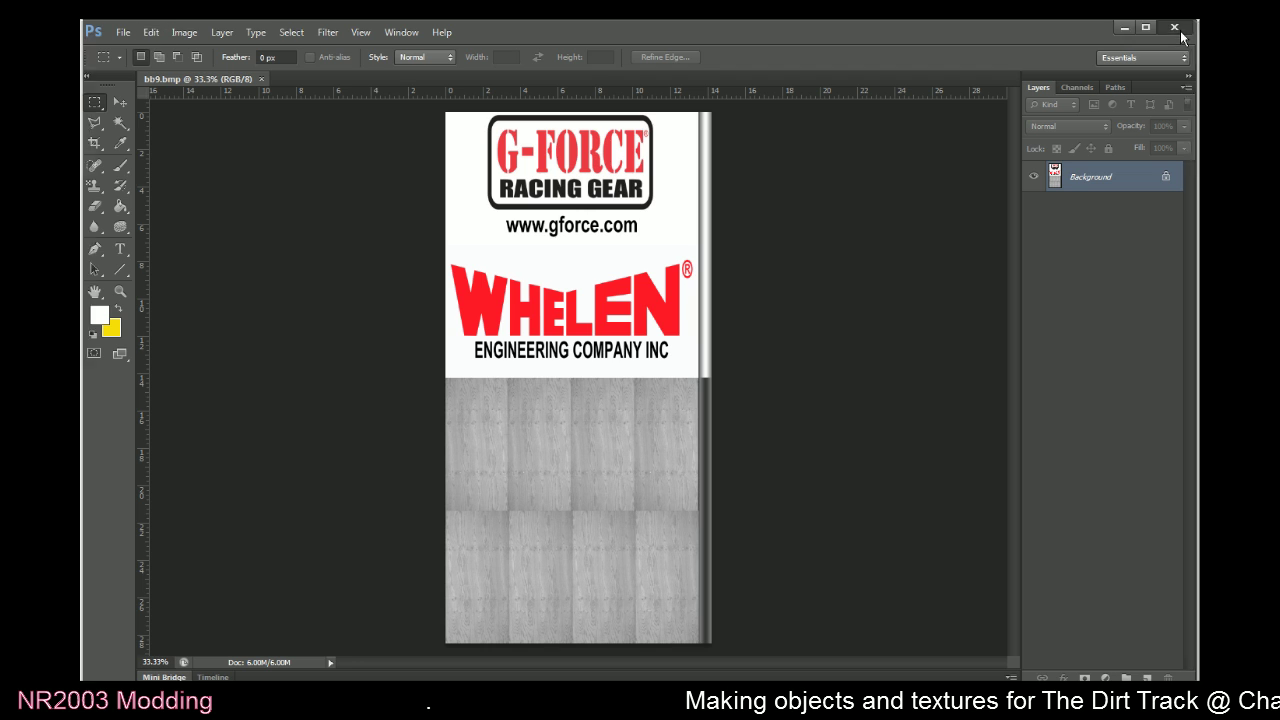
# Leave Photoshop and open bb9.bmp from the Desktop in WinMip 2, showing the top of the texture
pyautogui.click(1124, 28)
pyautogui.click(1189, 30)
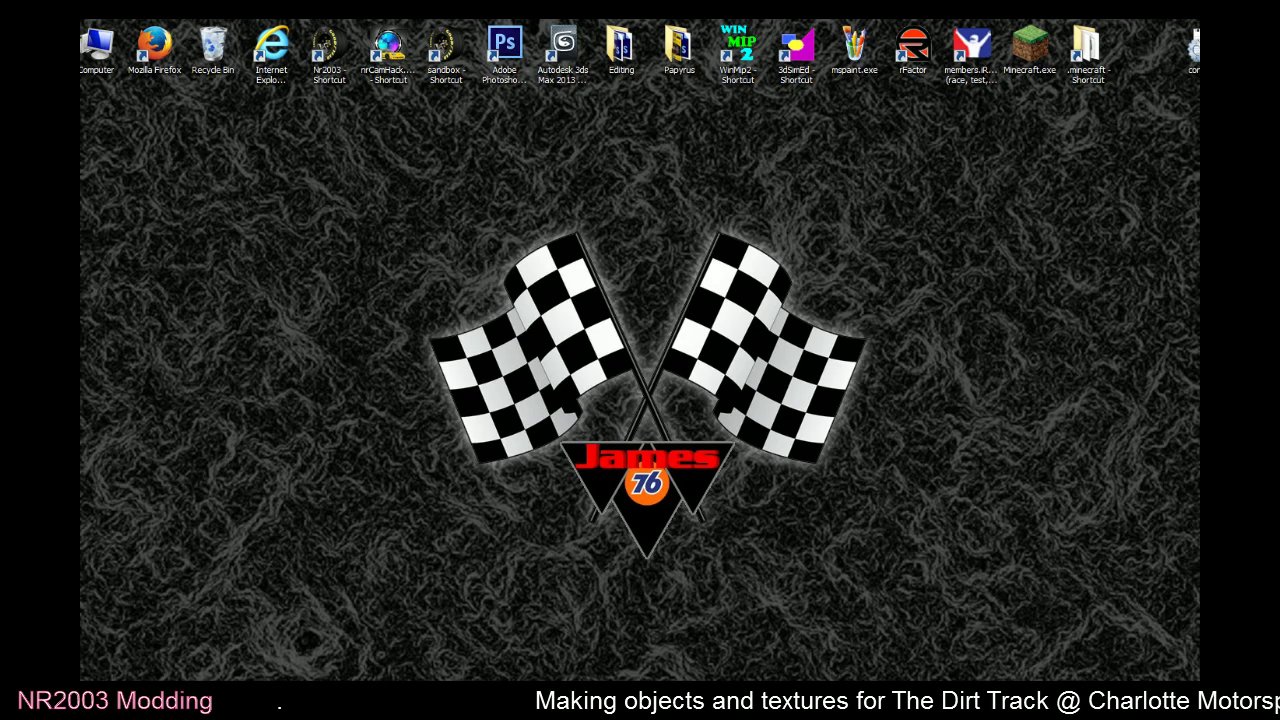
pyautogui.doubleClick(633, 161)
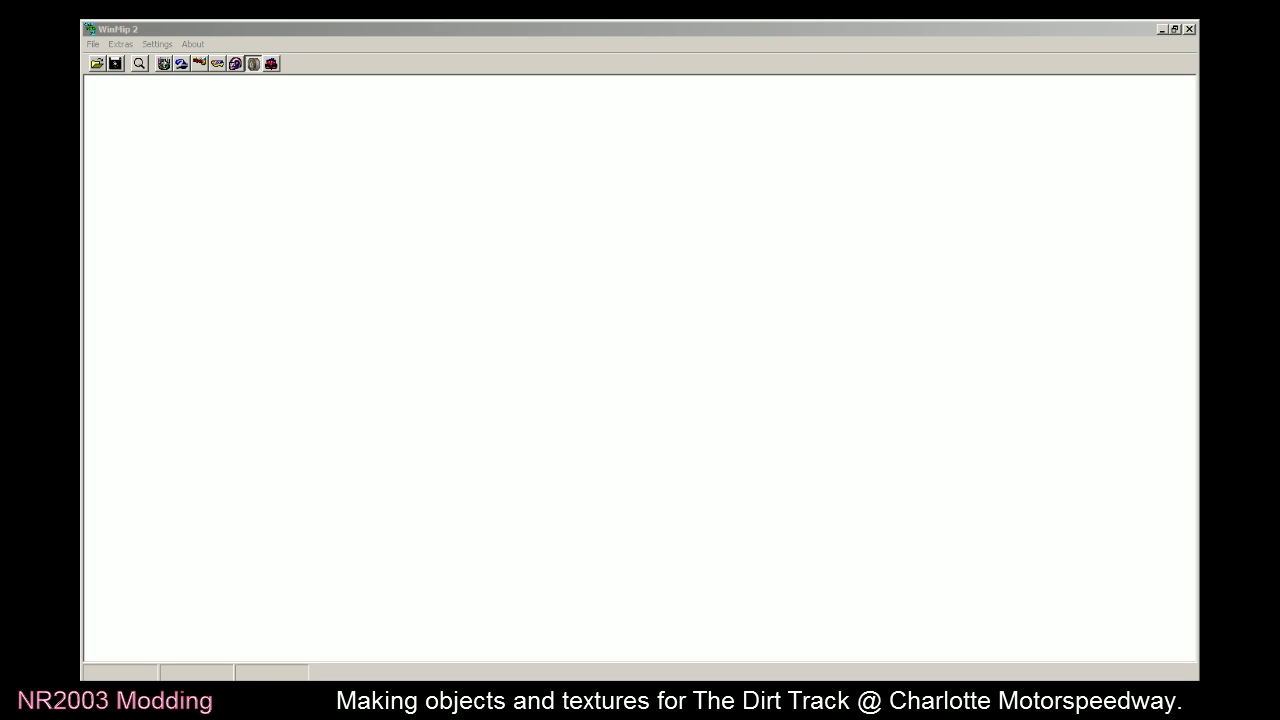
pyautogui.press('Return')
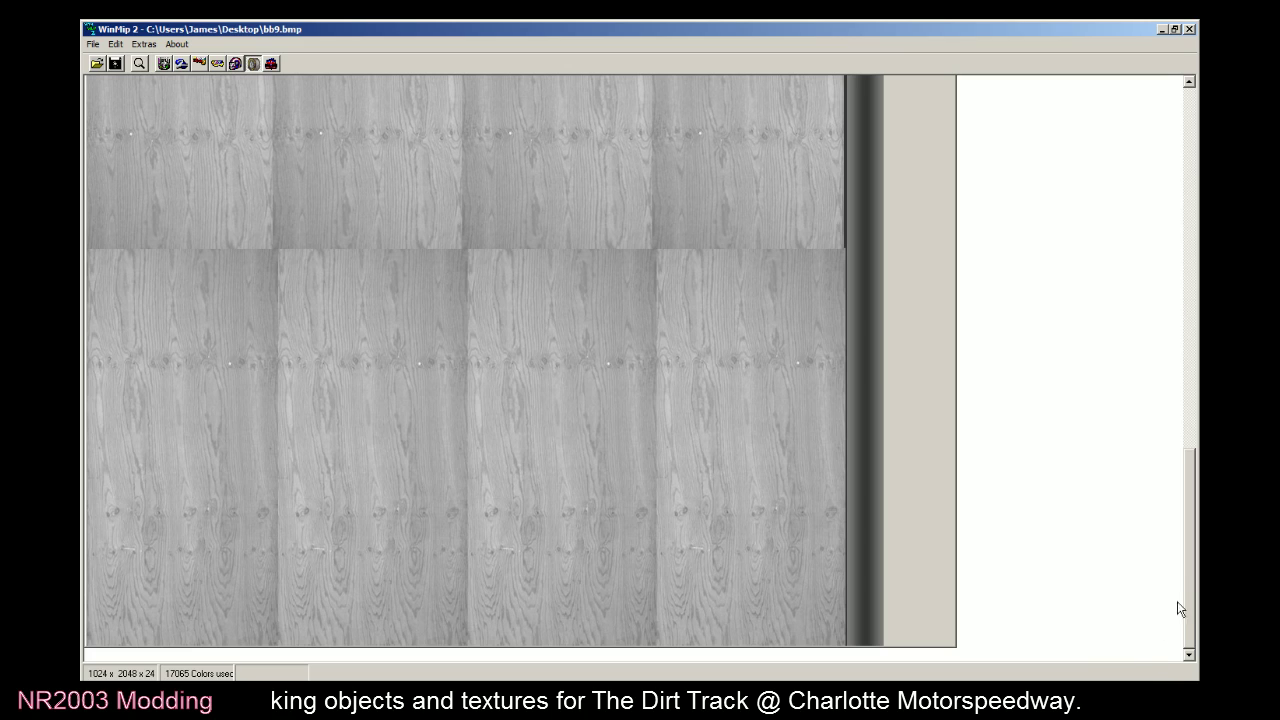
pyautogui.moveTo(1190, 570); pyautogui.dragTo(1183, 240)
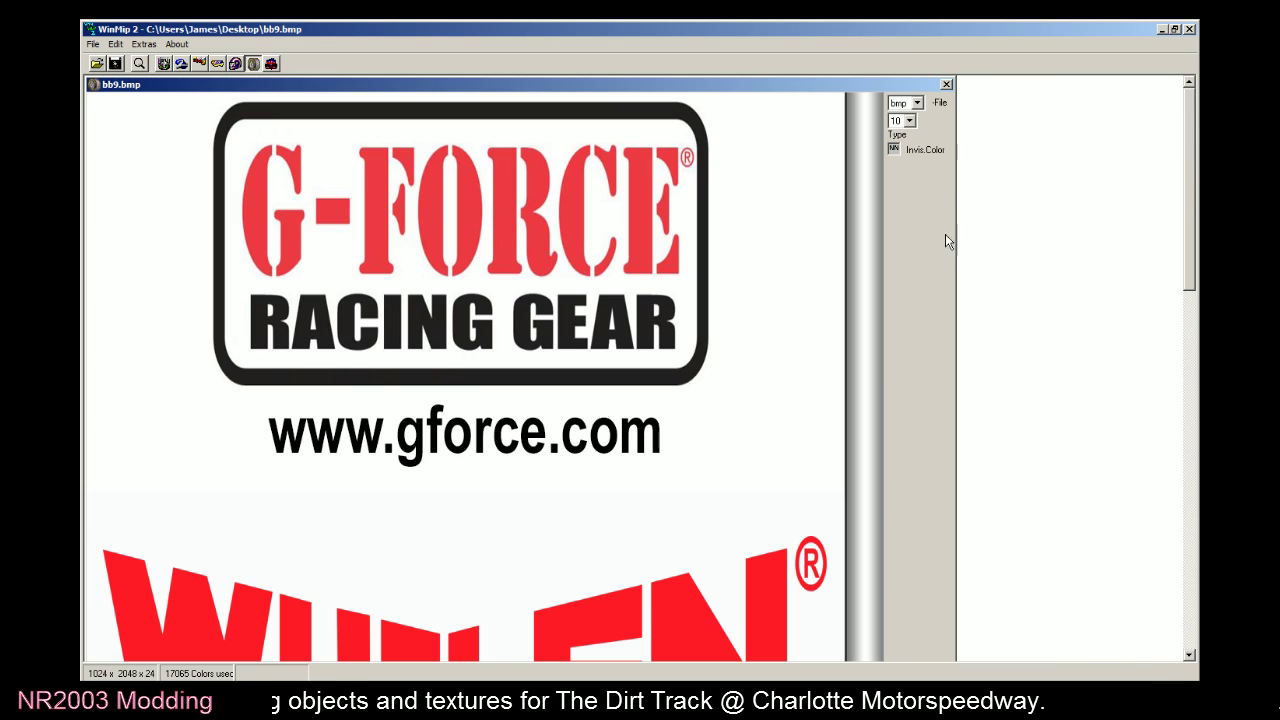
# Convert the texture to mip format with mapping 1, save it as bb9.mip and close WinMip 2
pyautogui.click(900, 102)
pyautogui.click(910, 134)
pyautogui.click(936, 137)
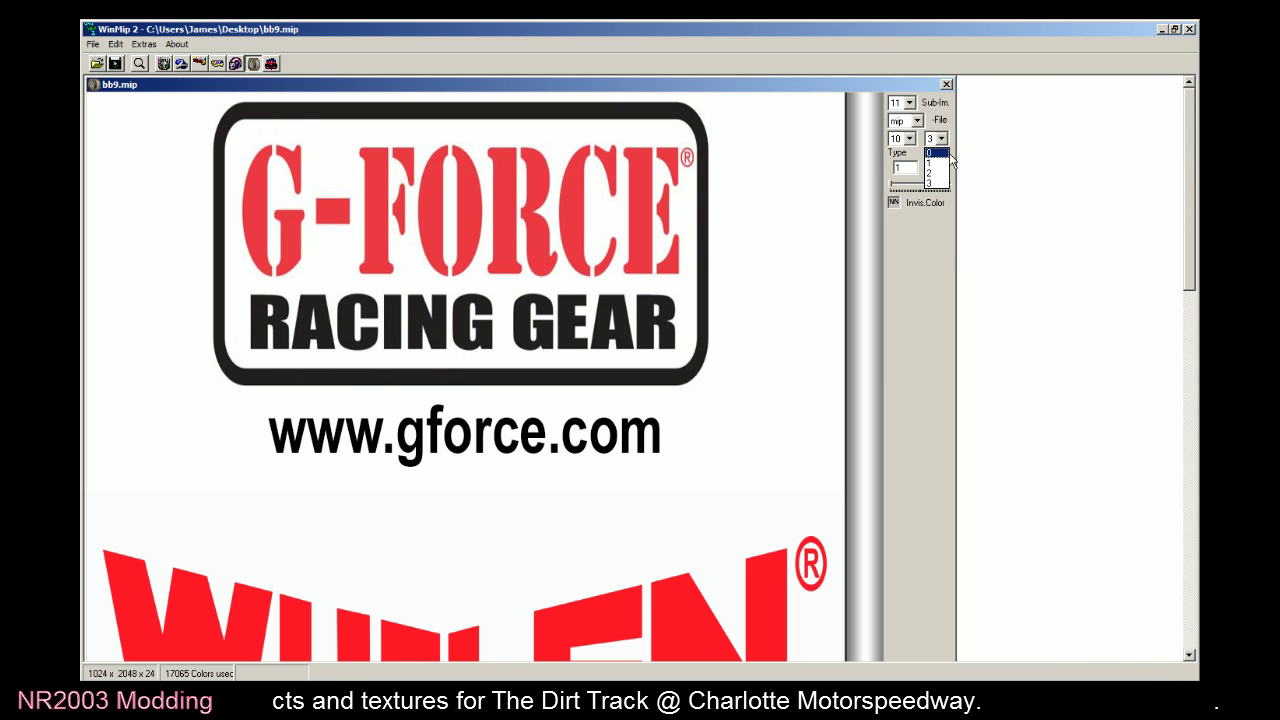
pyautogui.click(940, 160)
pyautogui.click(114, 65)
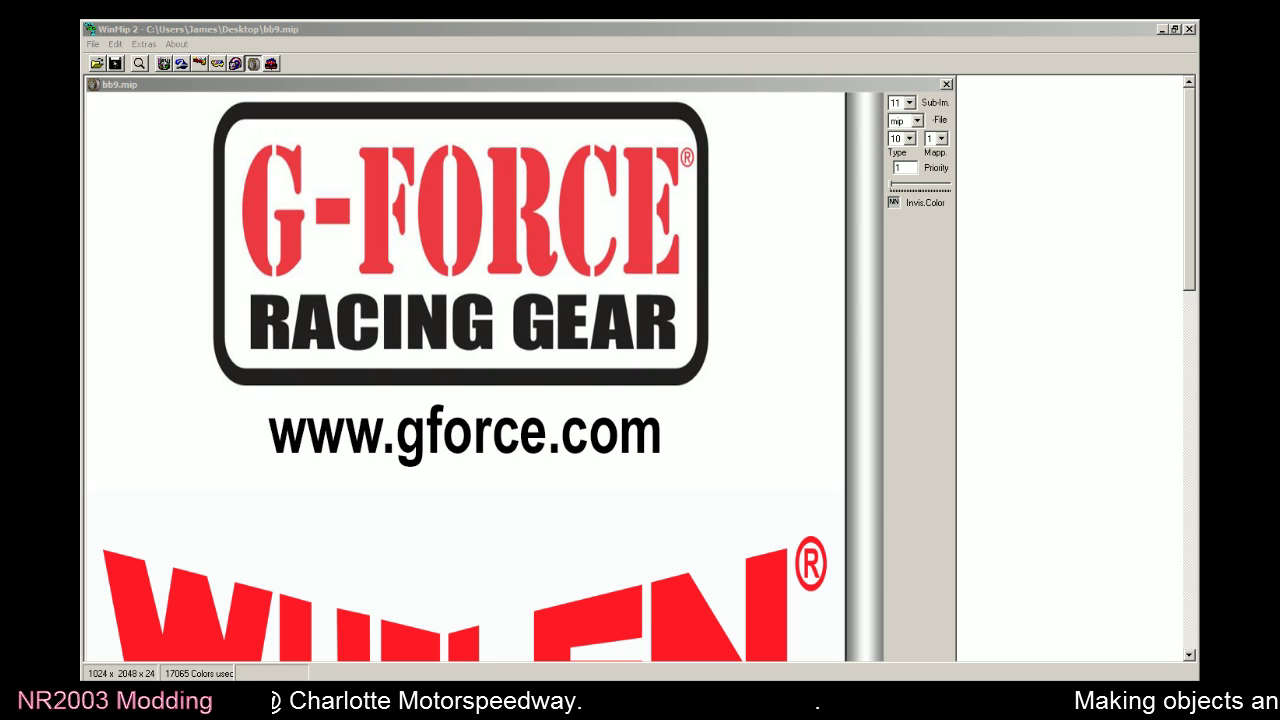
pyautogui.click(930, 138)
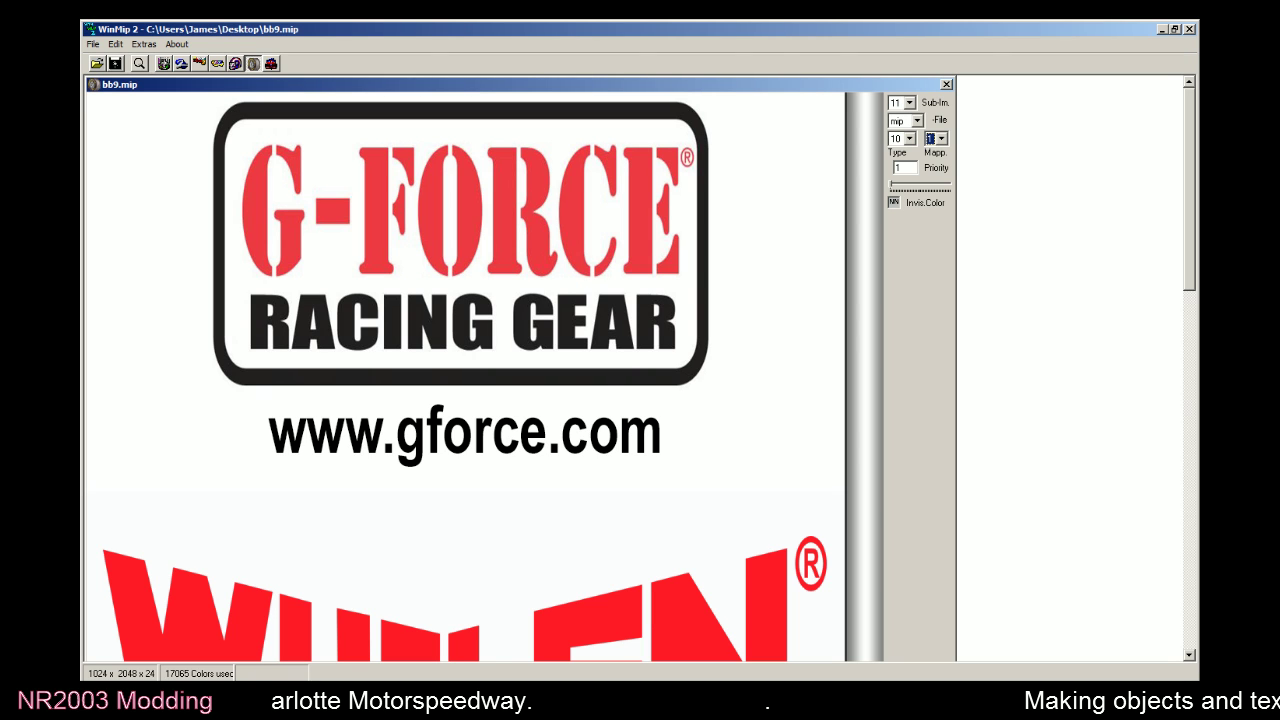
pyautogui.click(1189, 30)
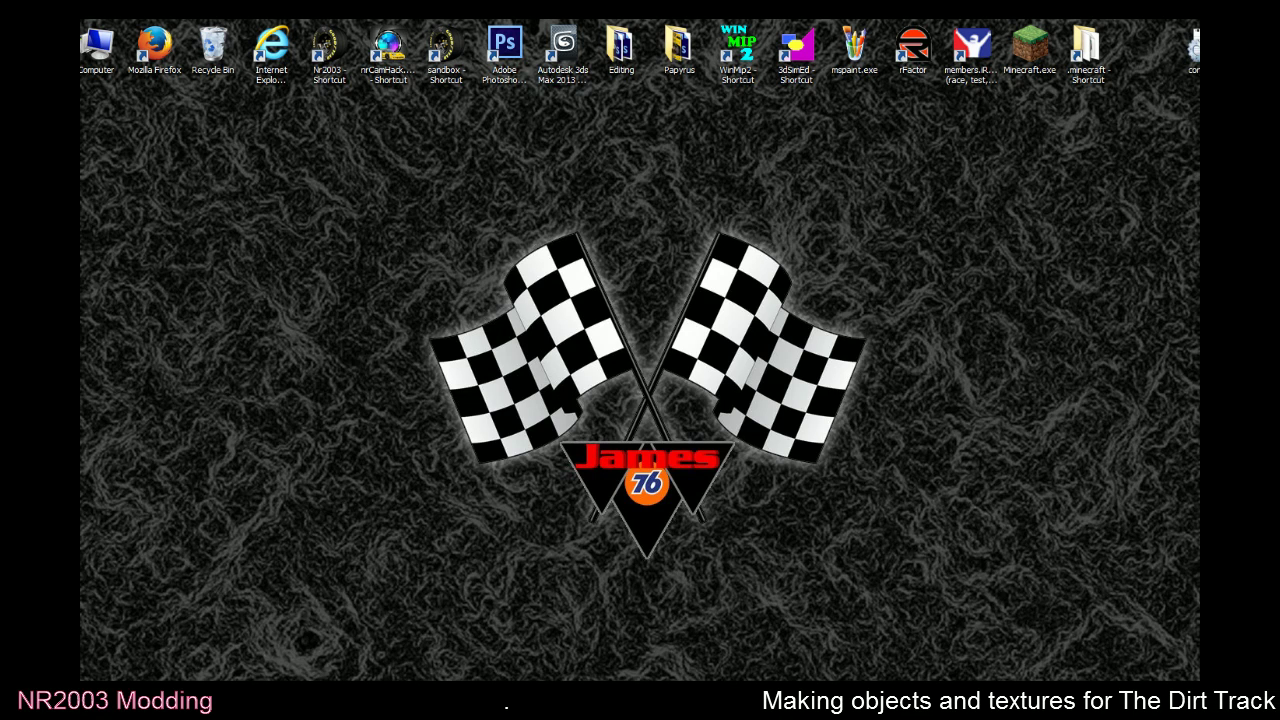
# Start Sandbox, open the track dtalowes_add_infield8b76a.ptf from the DTA_Charlotte folder and maximise its window
pyautogui.doubleClick(453, 52)
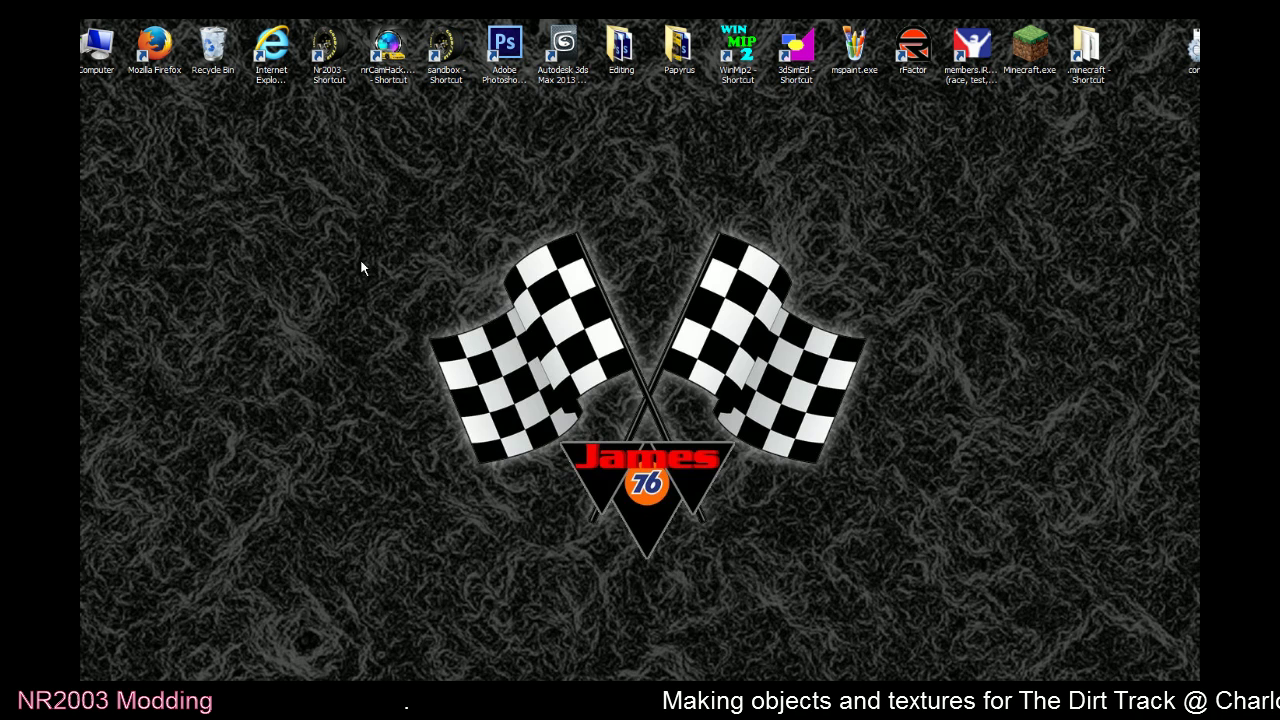
pyautogui.click(196, 140)
pyautogui.click(211, 175)
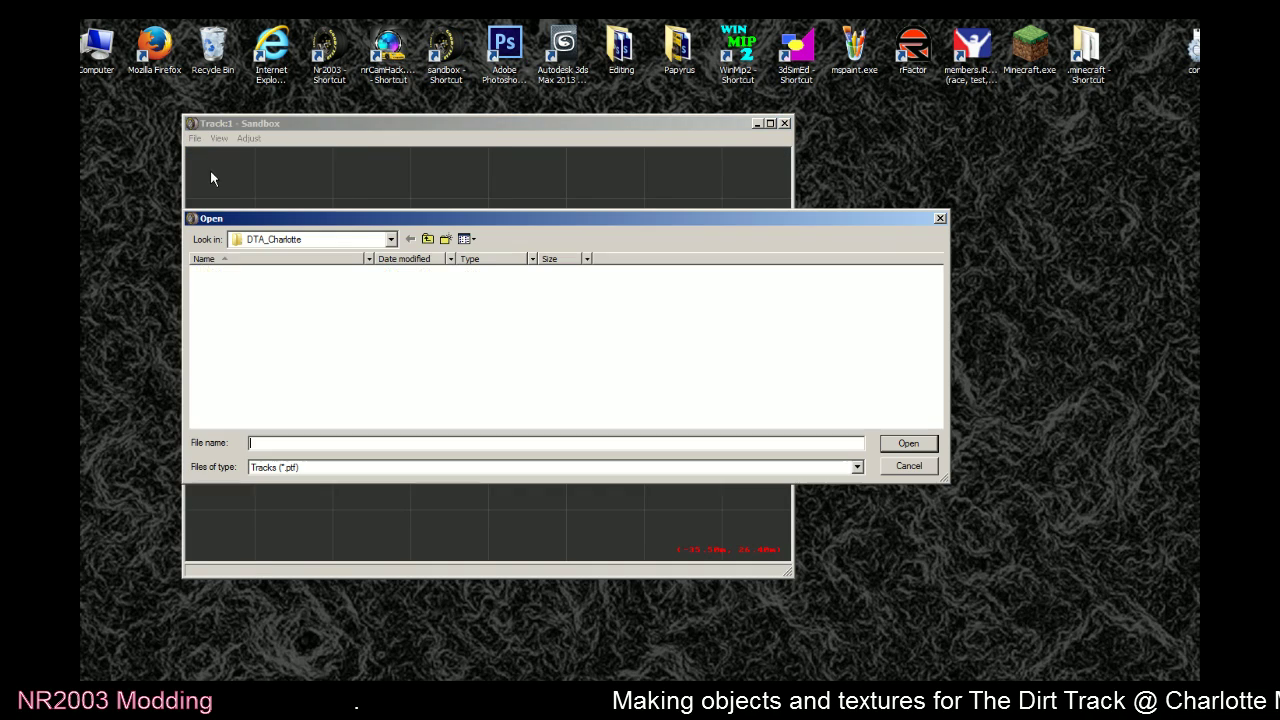
pyautogui.doubleClick(313, 298)
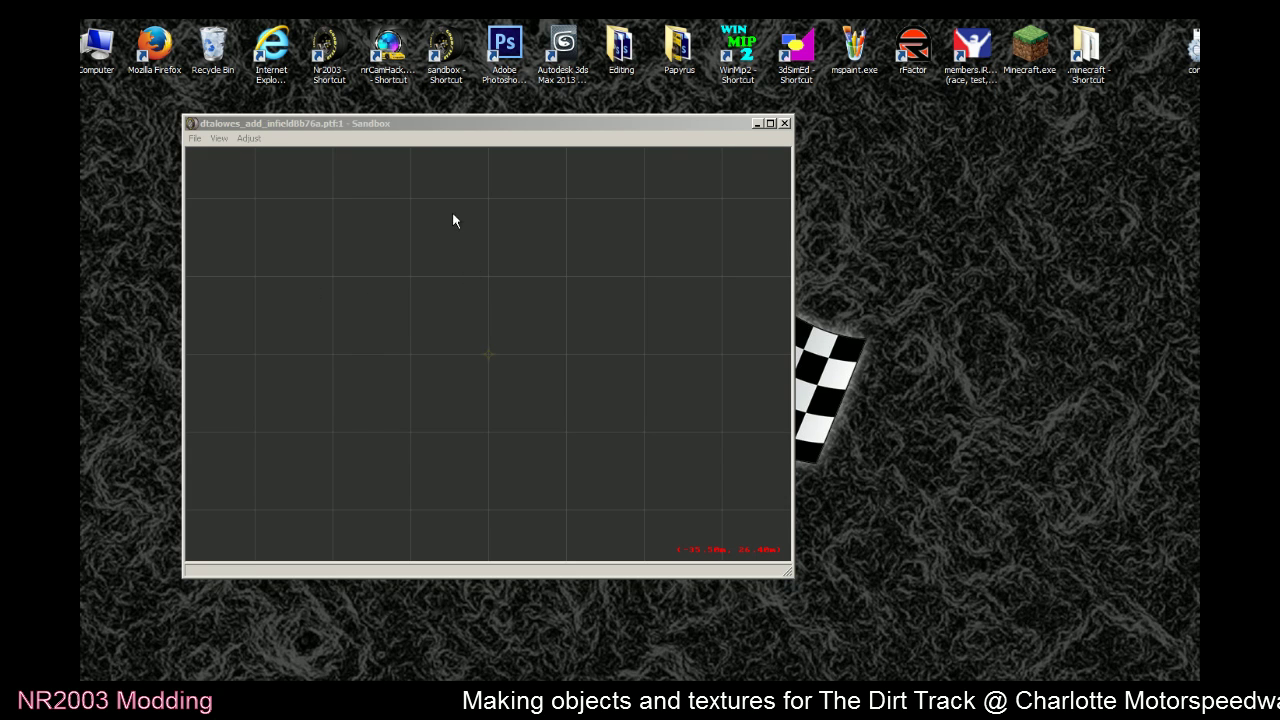
pyautogui.doubleClick(466, 125)
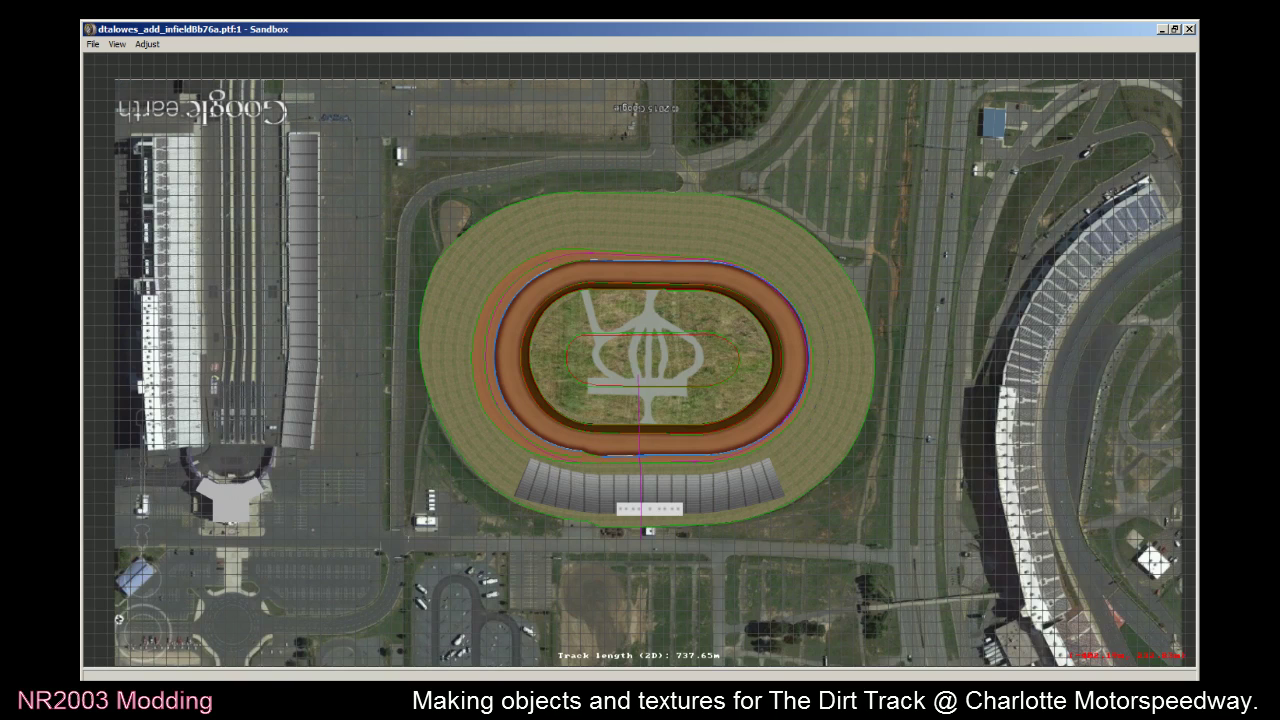
# Open the camera view and fly to the G-Force and Whelen billboards, inspecting their fronts and the plywood backs from several distances
pyautogui.press('c')
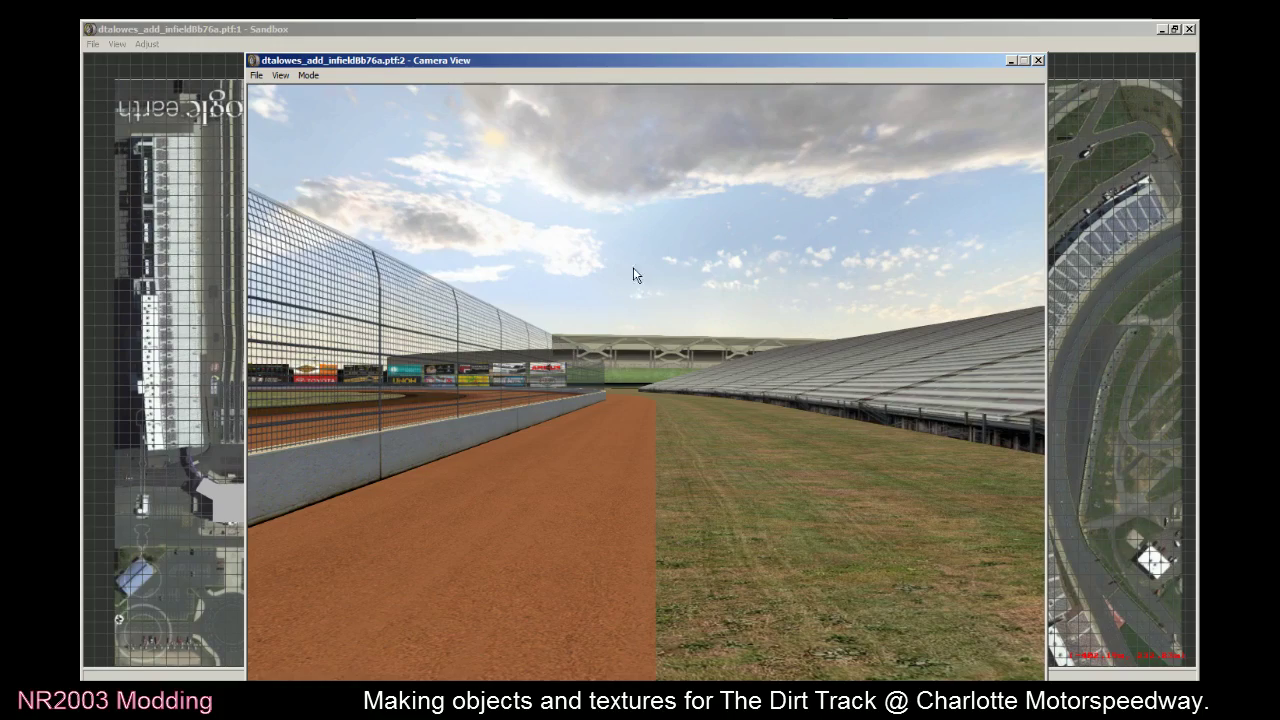
pyautogui.click(636, 275)
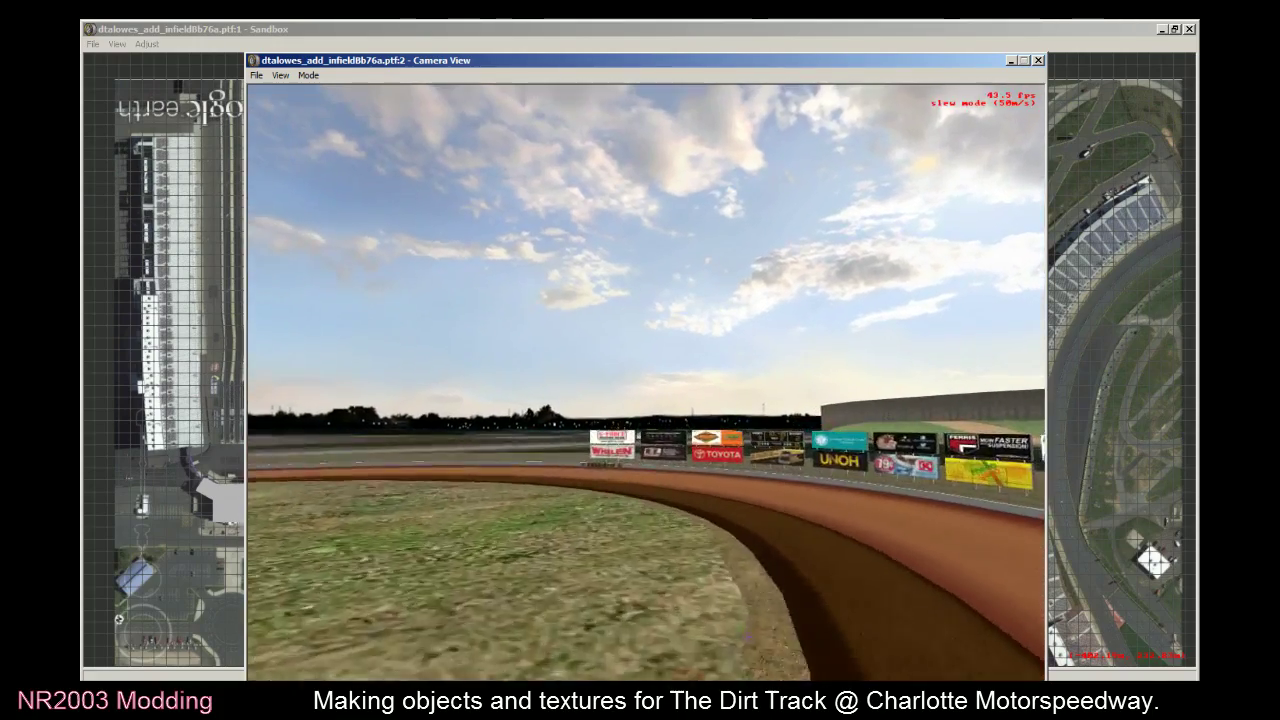
pyautogui.press('Up')
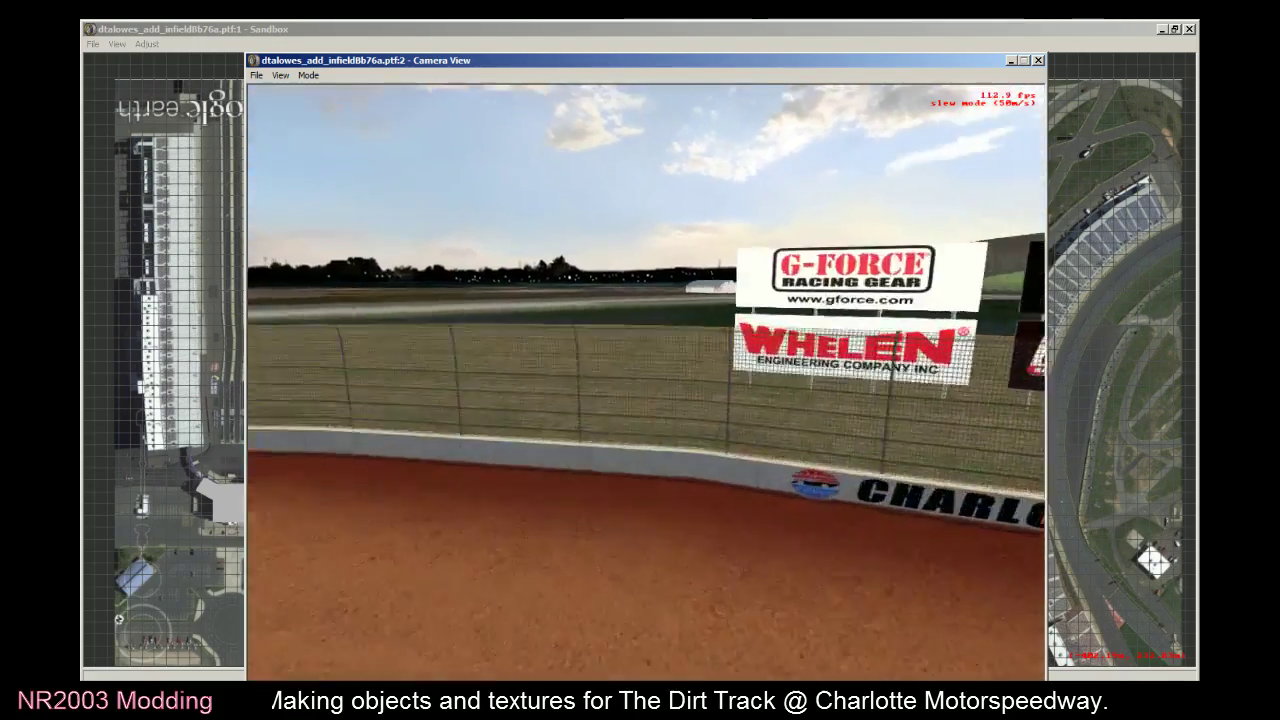
pyautogui.press('Up')
pyautogui.press('Up')
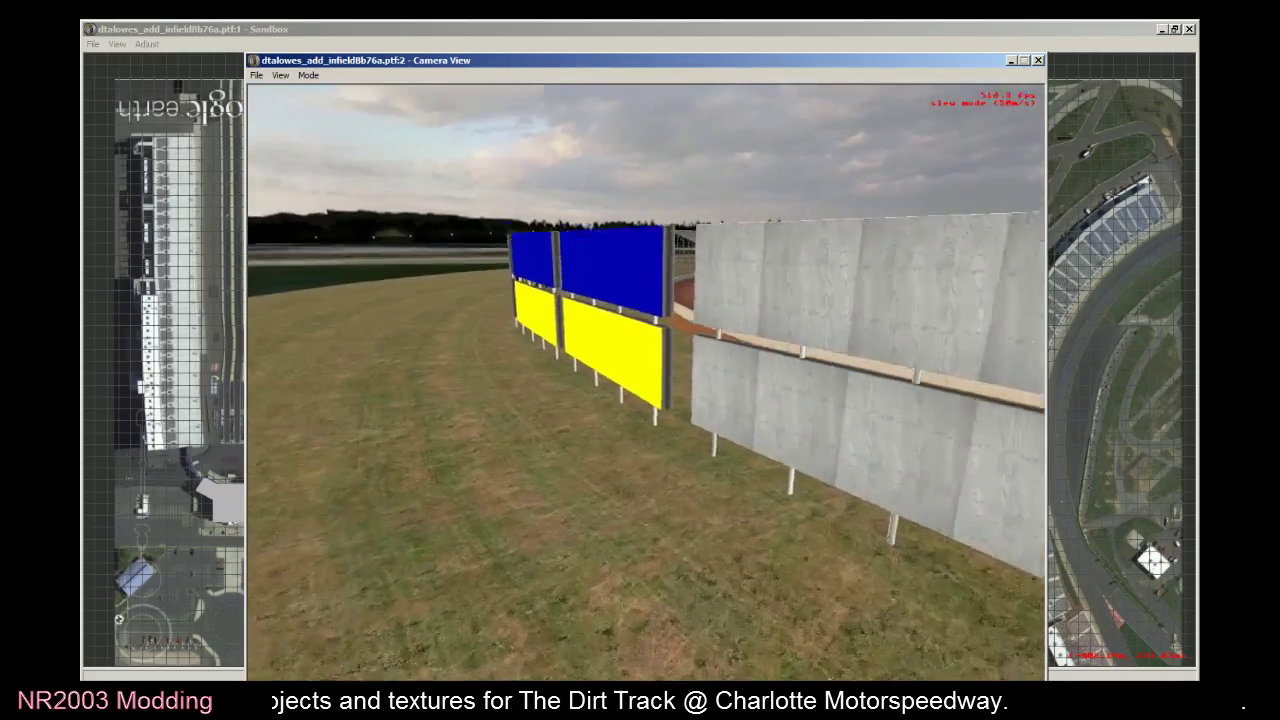
pyautogui.press('Up')
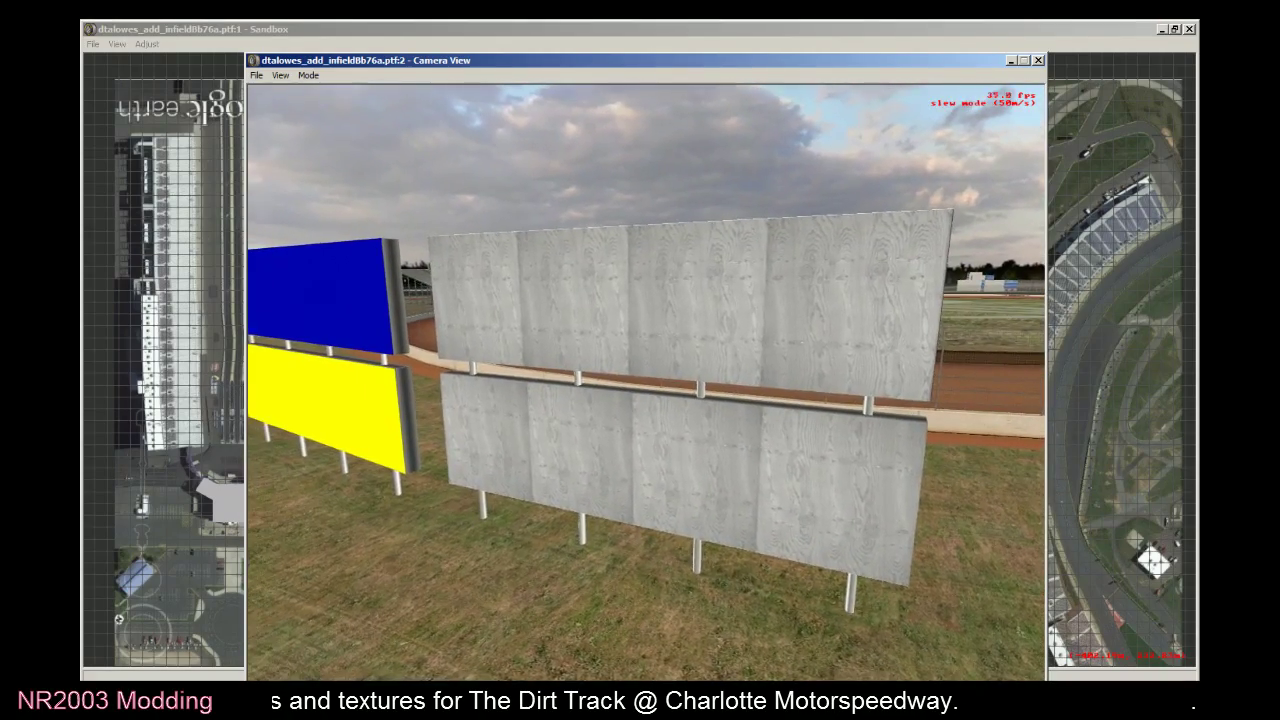
pyautogui.press('Up')
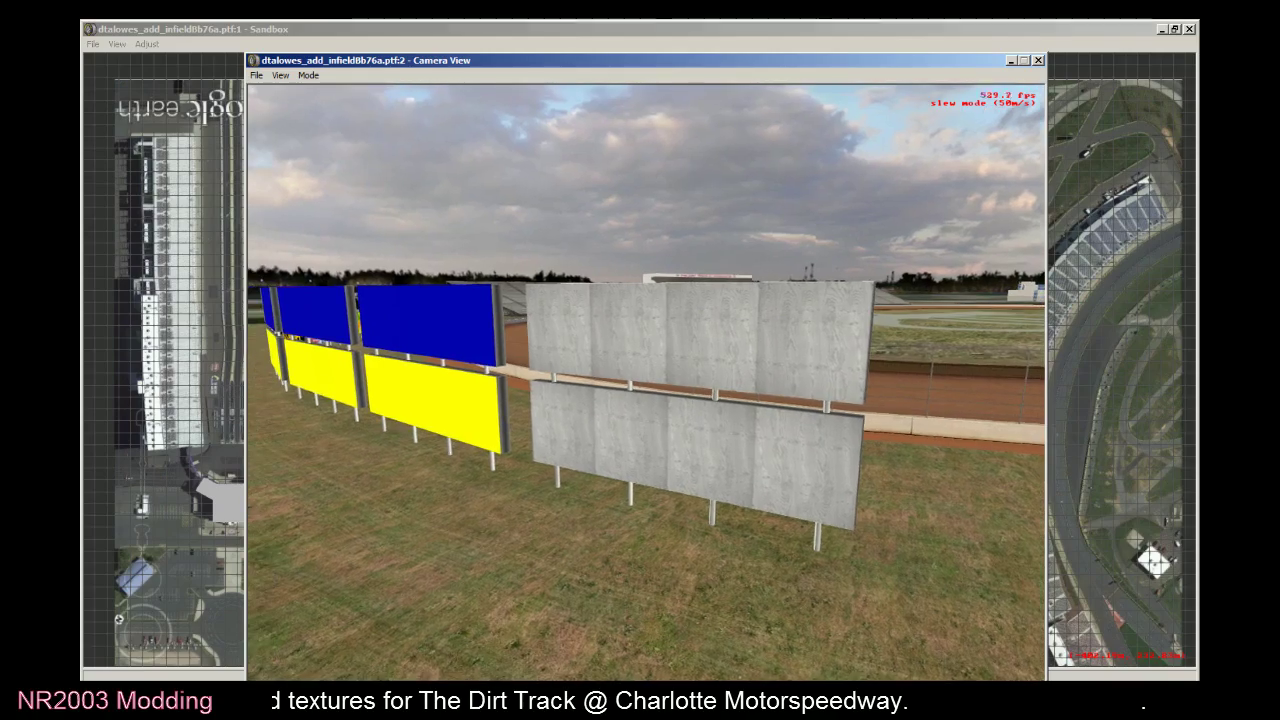
pyautogui.press('Up')
pyautogui.press('Up')
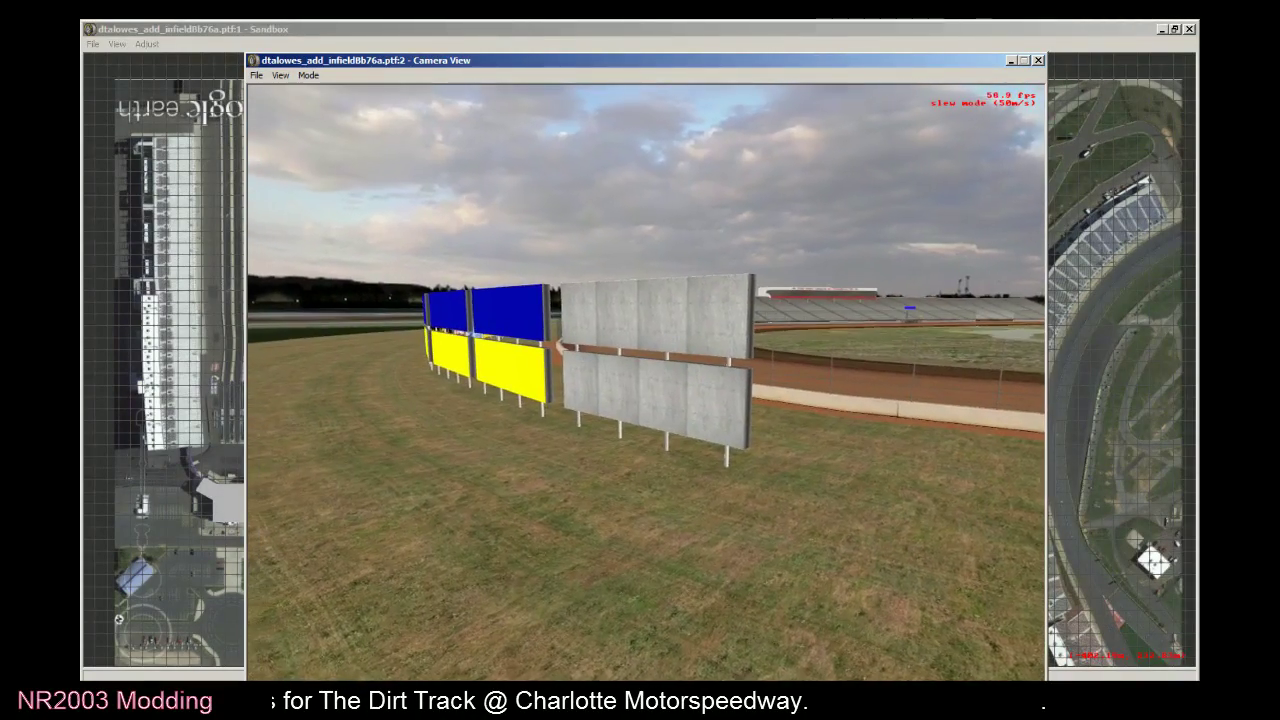
pyautogui.press('Up')
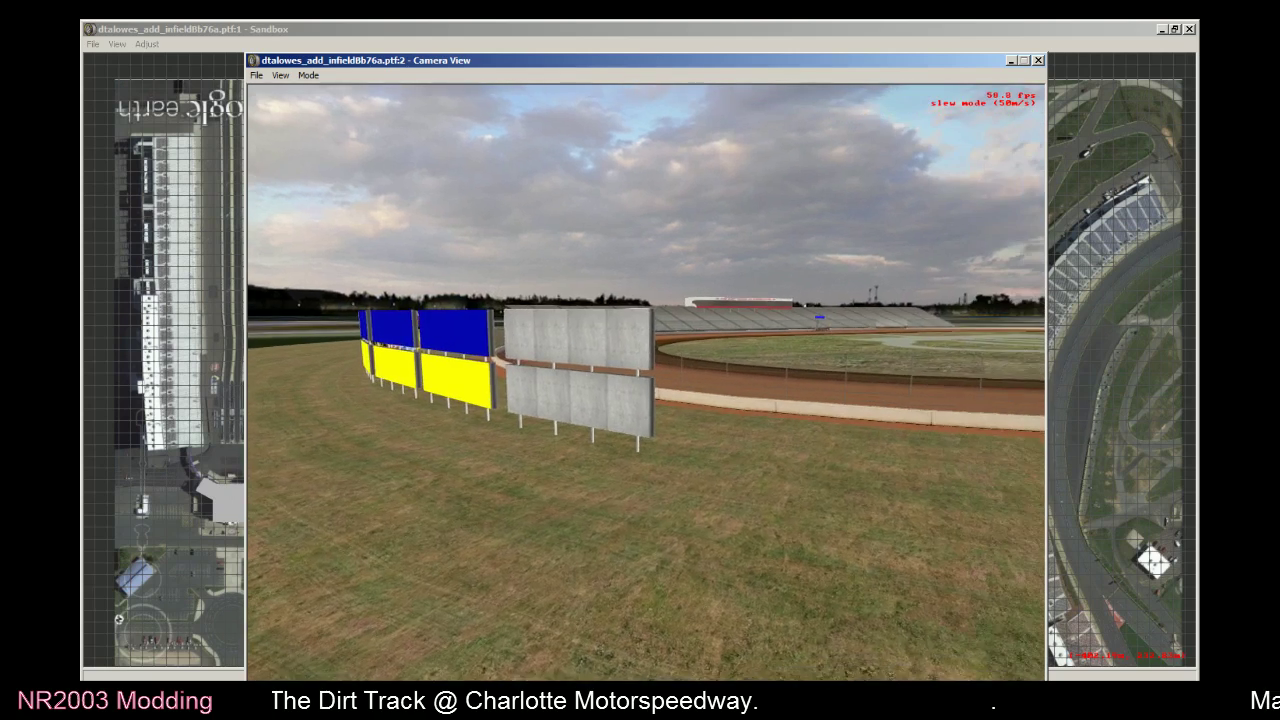
pyautogui.press('Up')
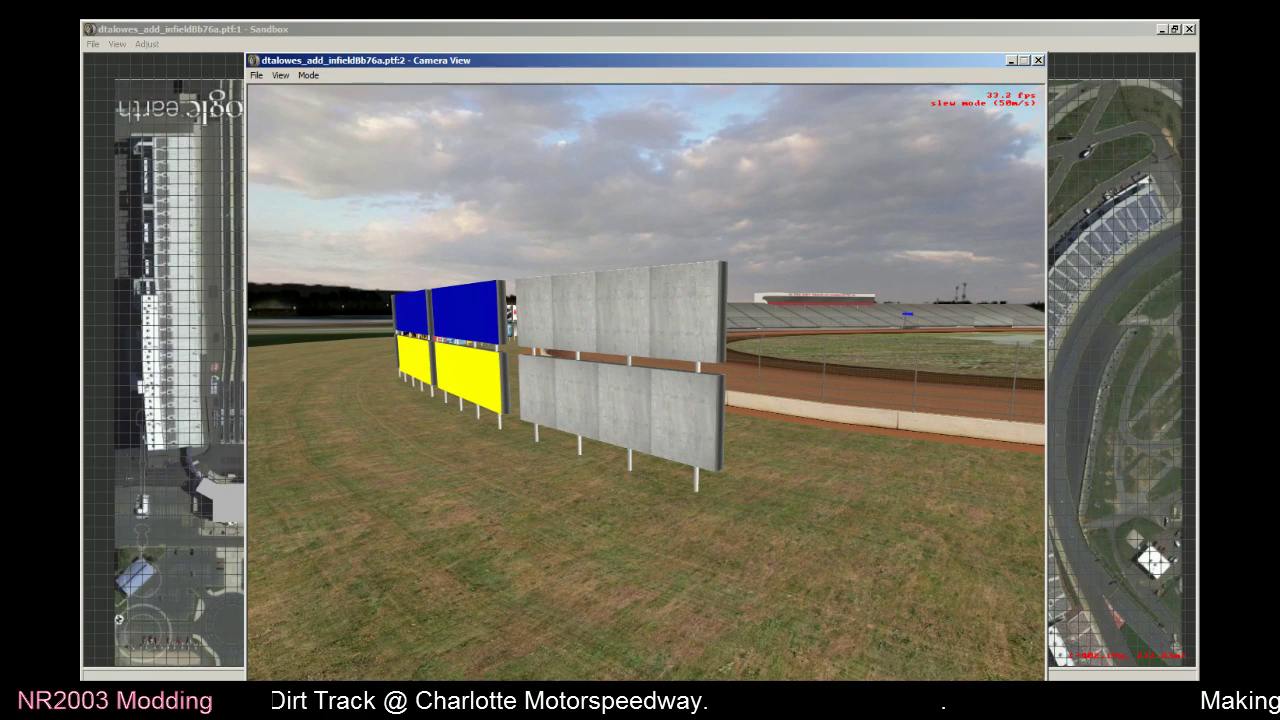
# Inspect the grey plywood backs of the G-Force and Whelen billboards close up, from a distance and from oblique angles
pyautogui.press('Up')
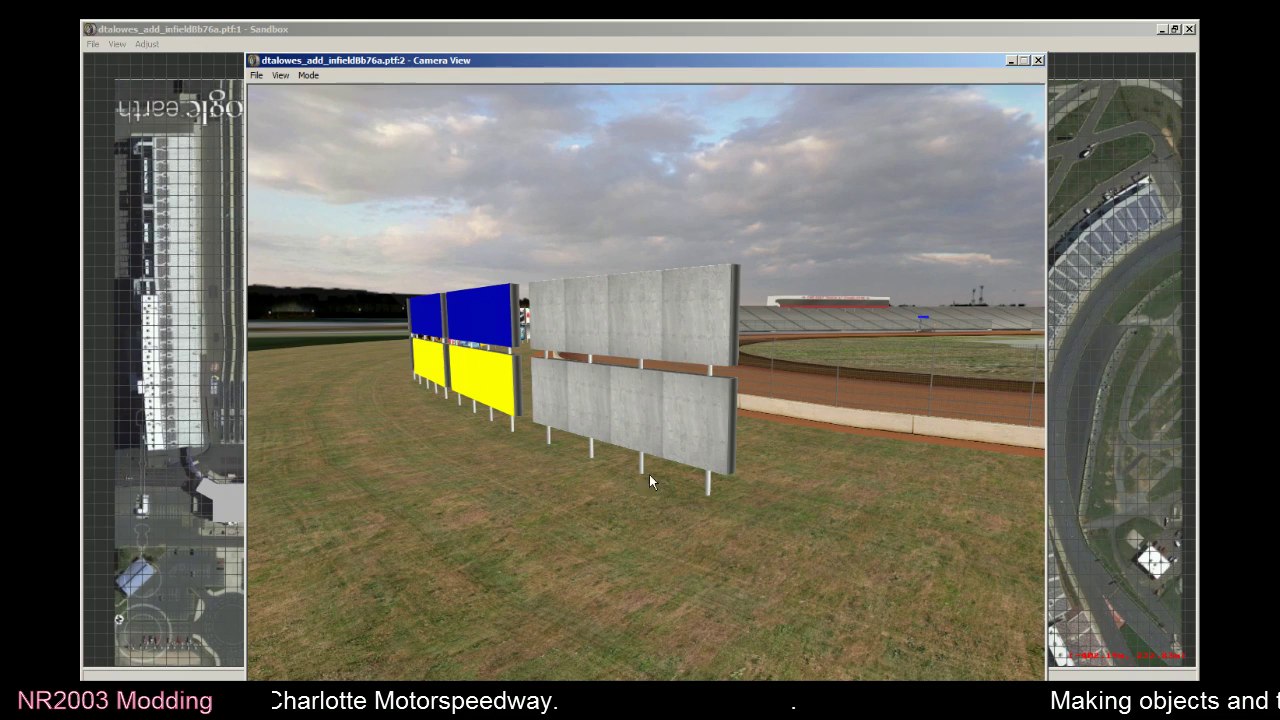
pyautogui.click(678, 442)
pyautogui.press('Down')
pyautogui.press('Up')
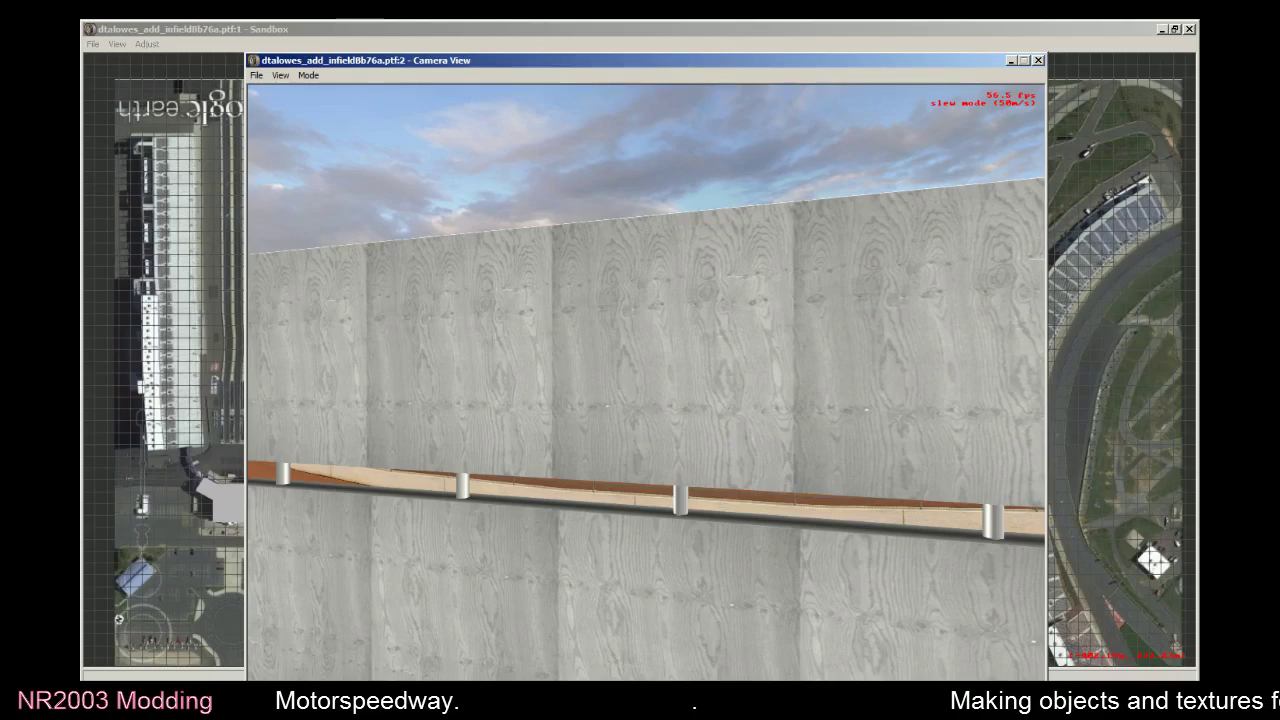
pyautogui.press('Down')
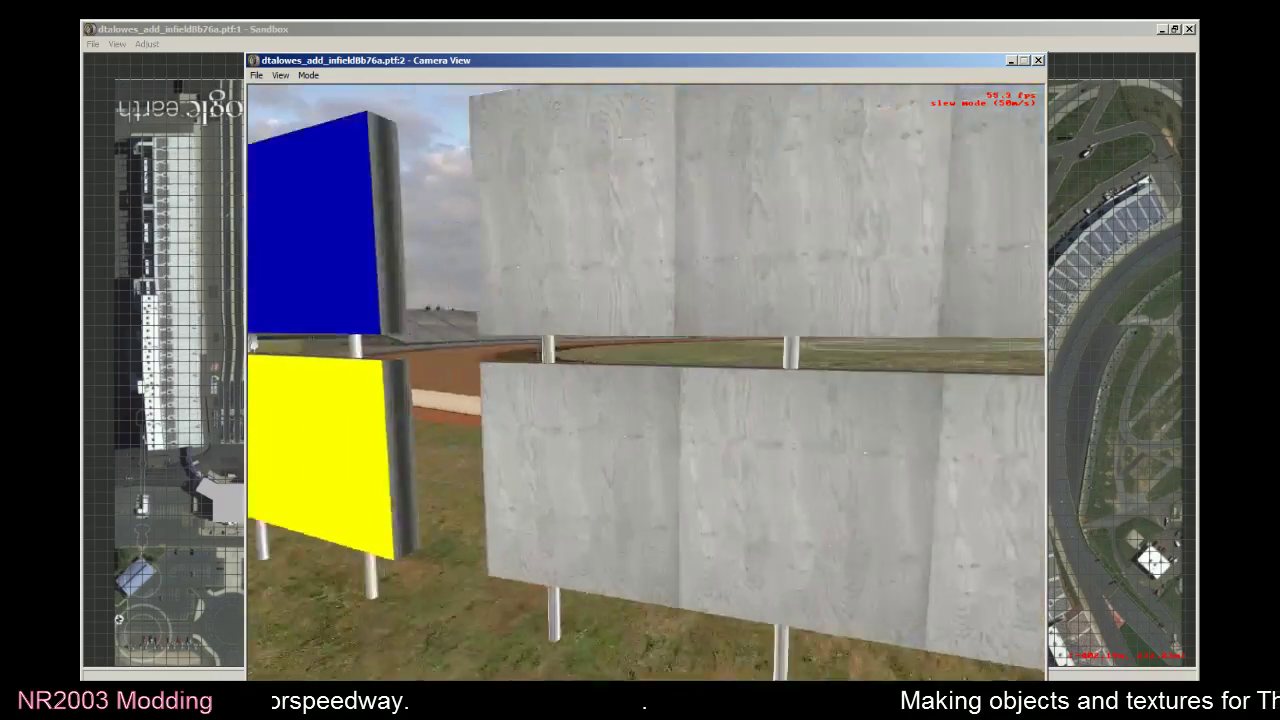
pyautogui.press('Down')
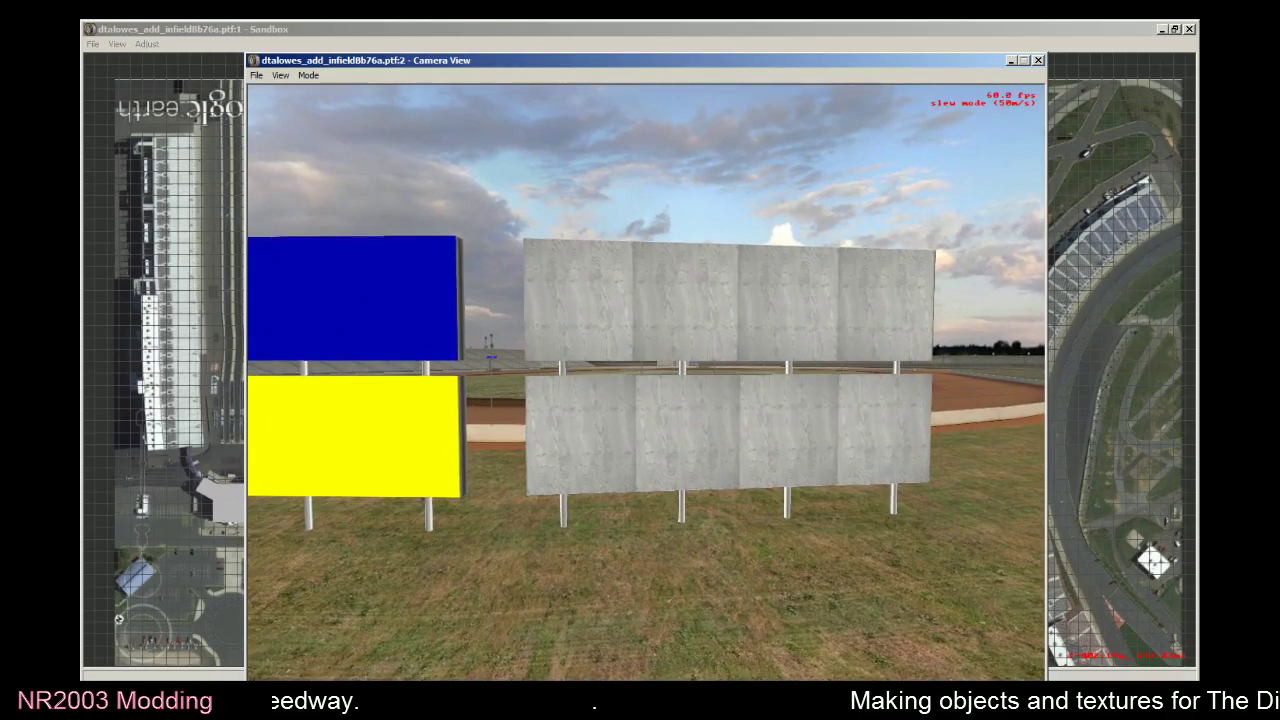
pyautogui.press('Down')
pyautogui.press('Up')
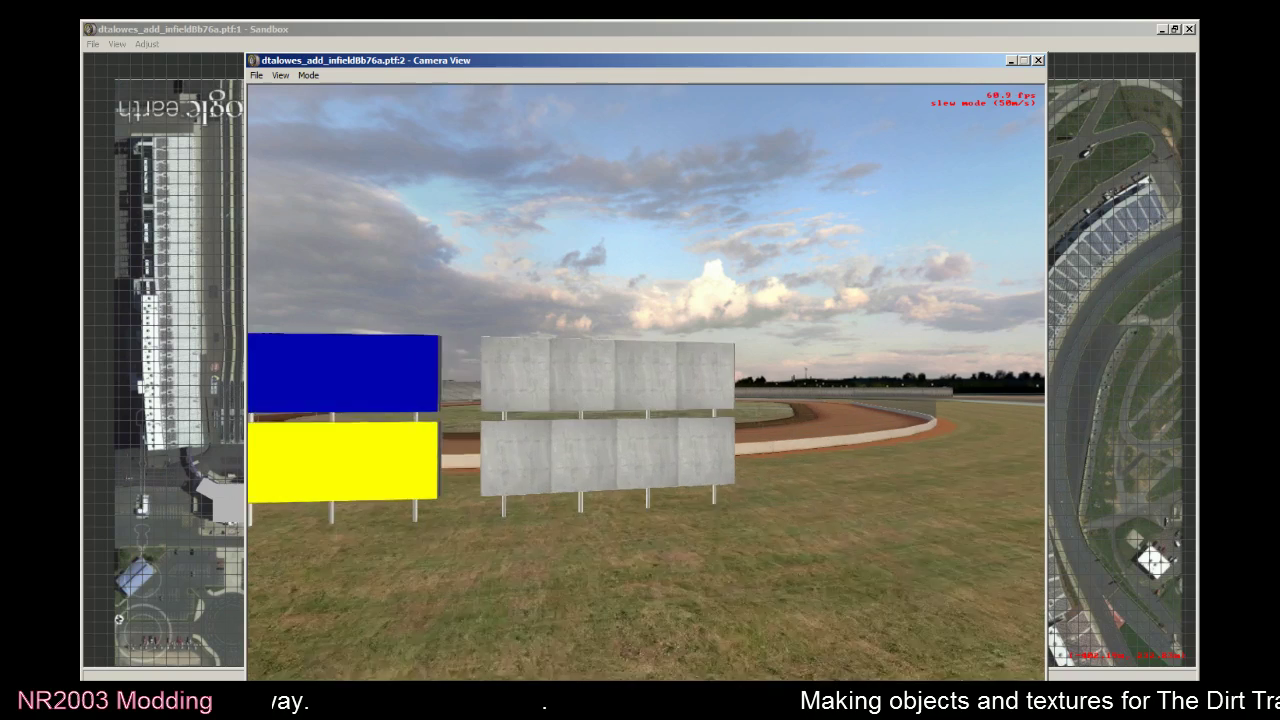
pyautogui.press('Up')
pyautogui.press('Down')
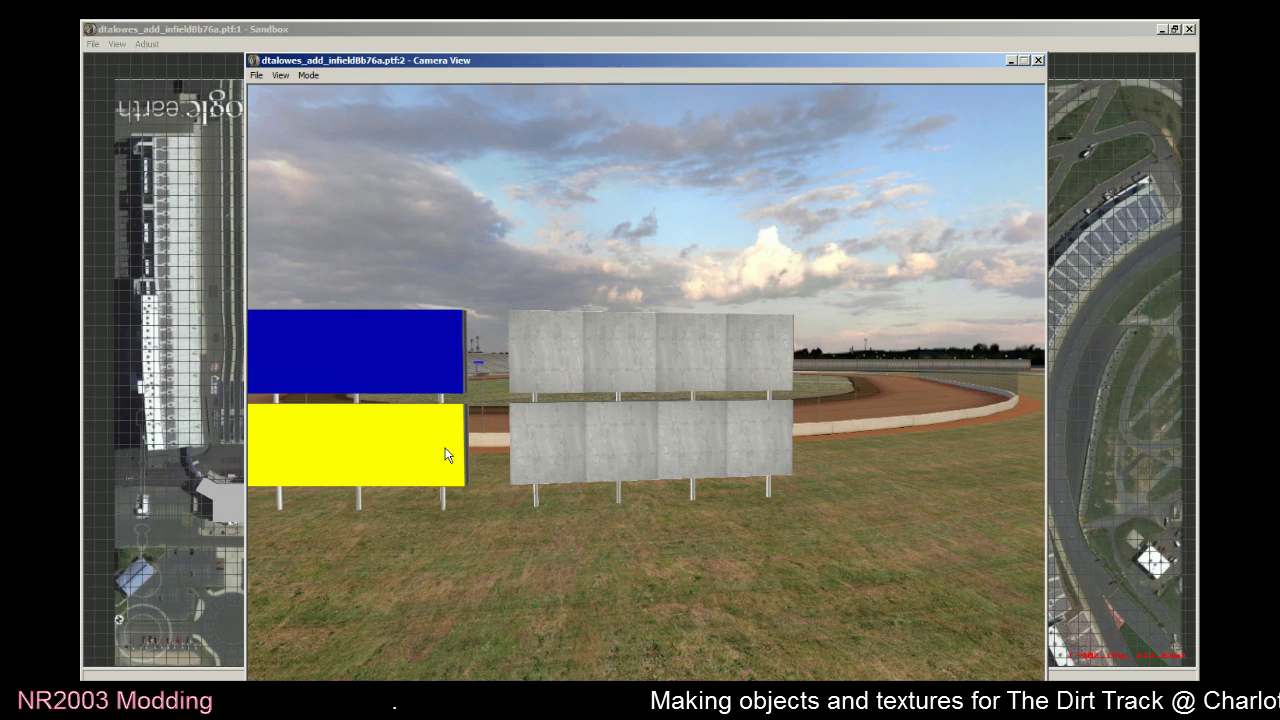
pyautogui.moveTo(395, 456)
pyautogui.mouseDown()
pyautogui.moveTo(470, 445)
pyautogui.moveTo(400, 455)
pyautogui.mouseUp()
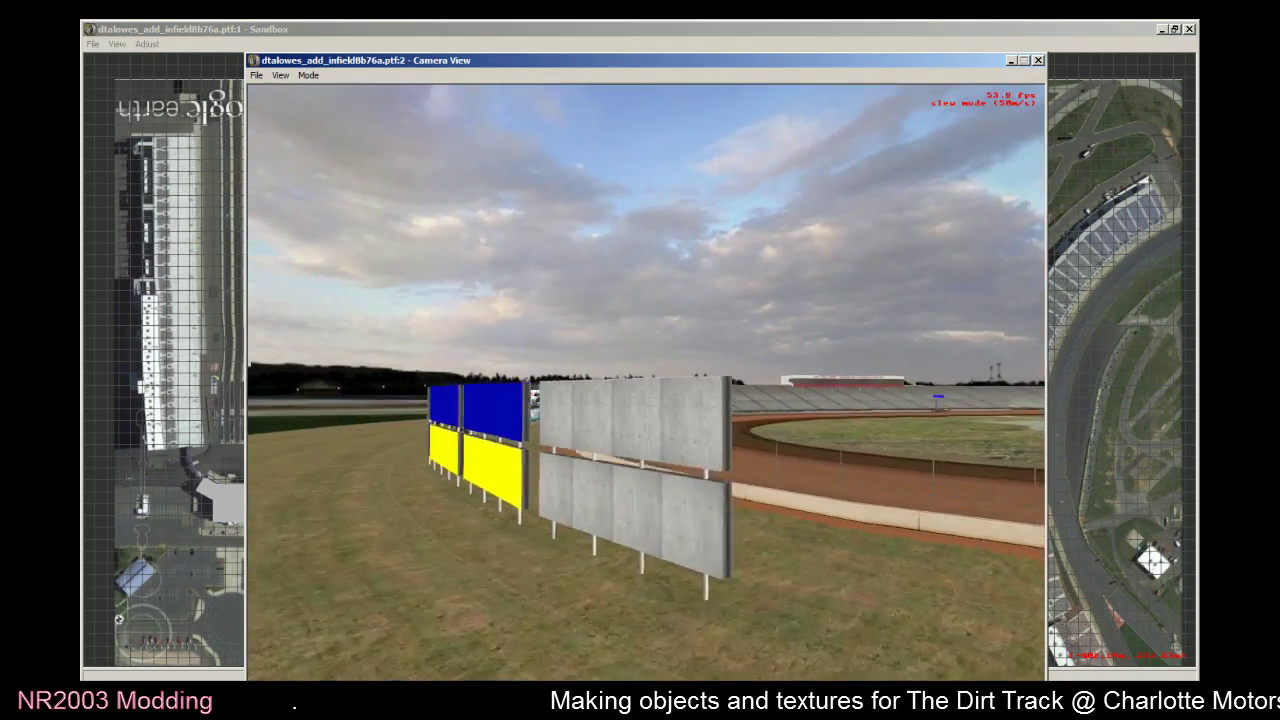
pyautogui.press('Up')
pyautogui.press('Up')
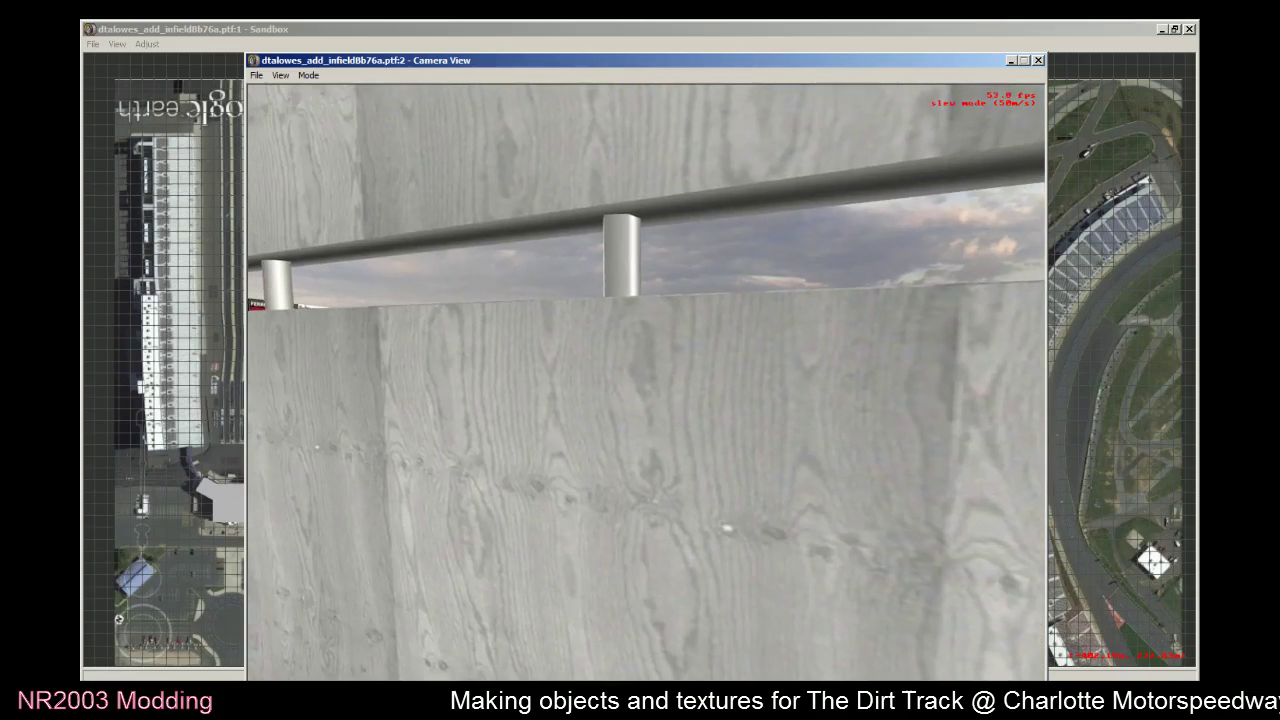
pyautogui.press('Down')
pyautogui.press('Down')
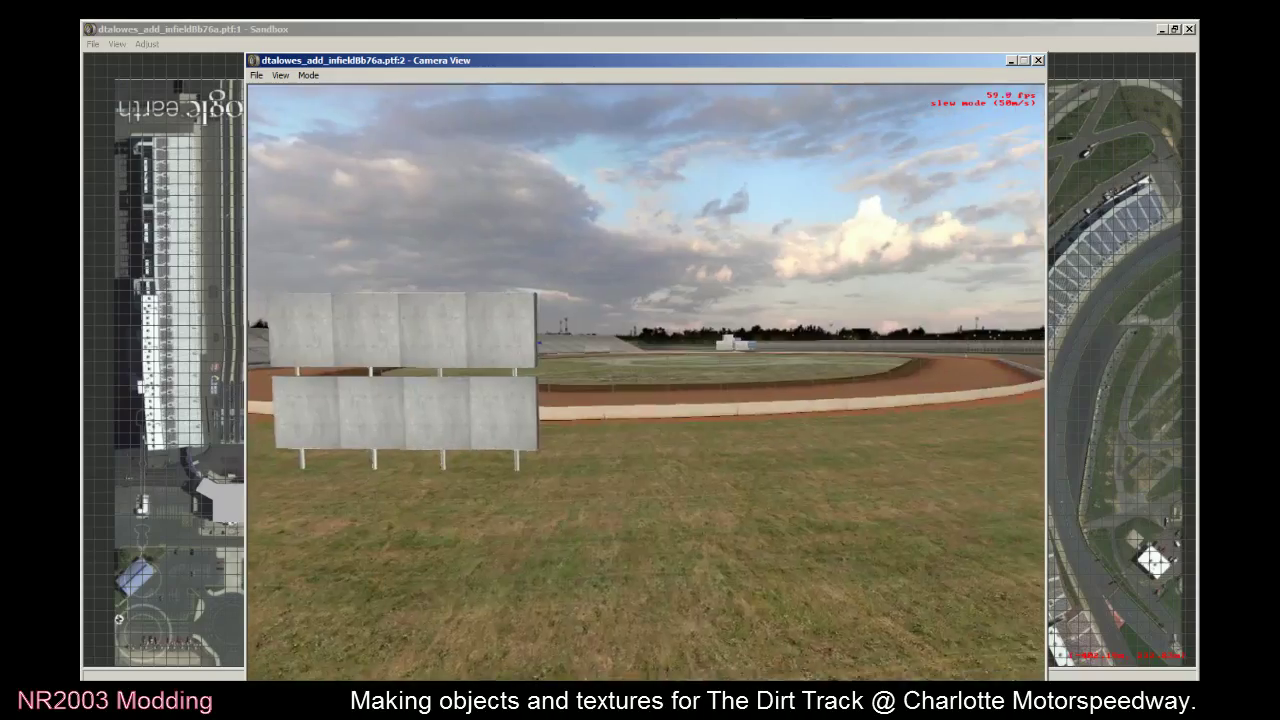
# Fly around the dirt track to view the billboard fronts along the turn and the grandstands from several directions
pyautogui.press('Left')
pyautogui.press('Up')
pyautogui.press('Down')
pyautogui.press('Right')
pyautogui.press('Up')
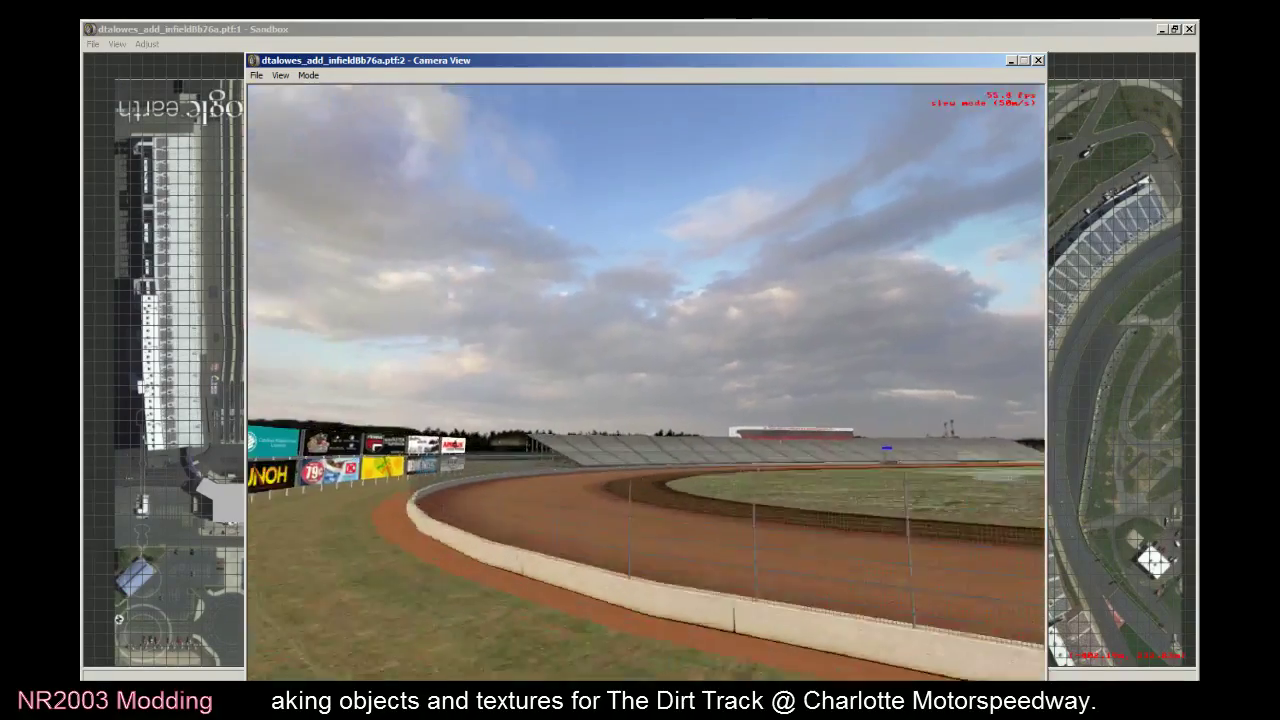
pyautogui.press('Up')
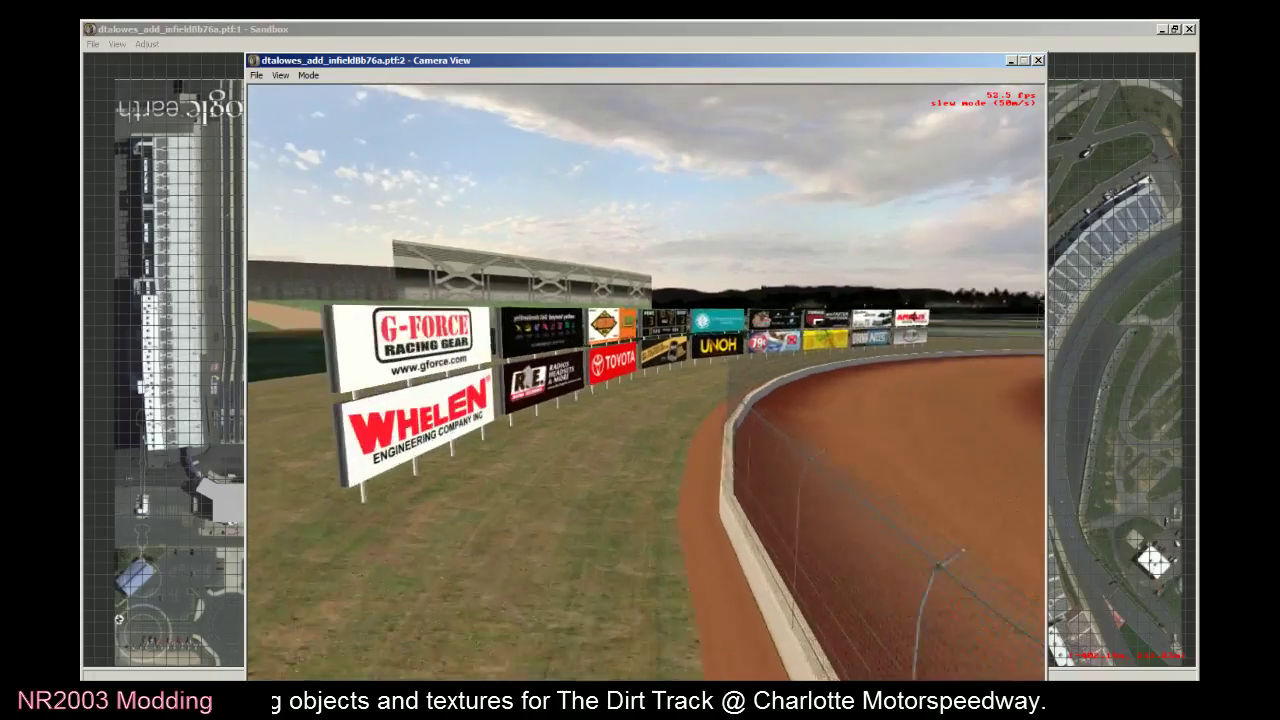
pyautogui.press('Left')
pyautogui.press('Down')
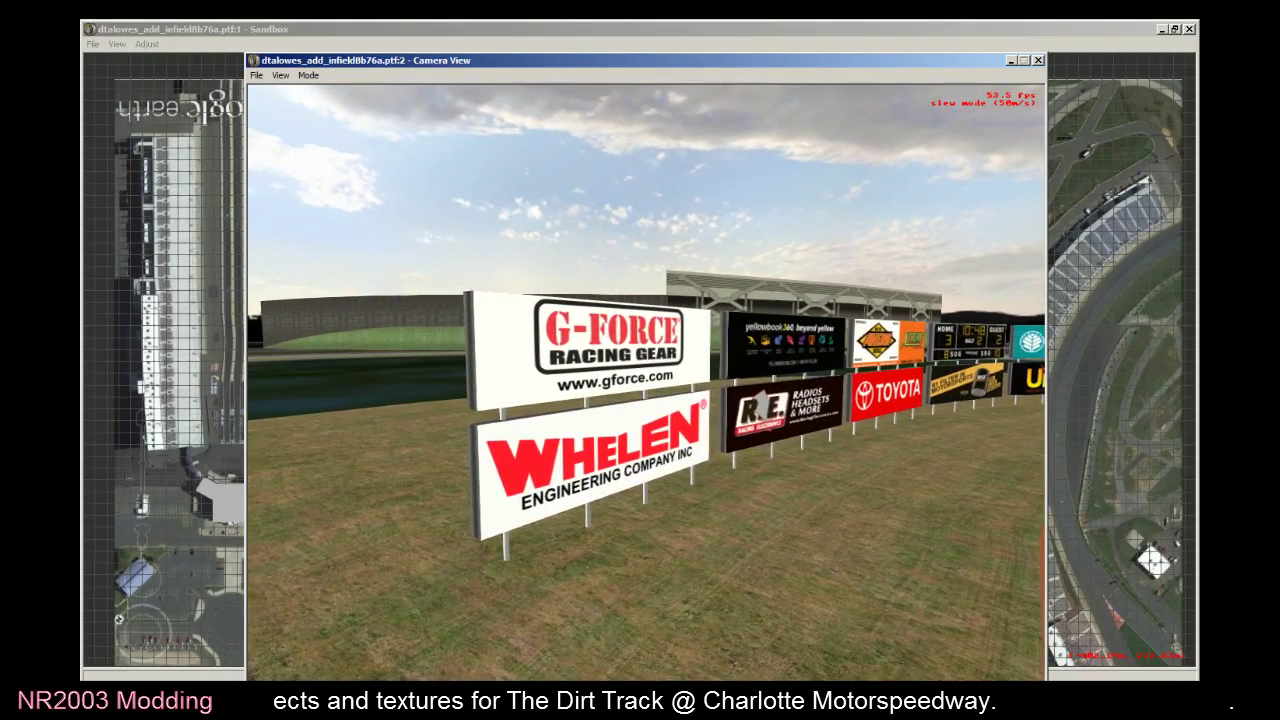
pyautogui.press('Right')
pyautogui.press('Right')
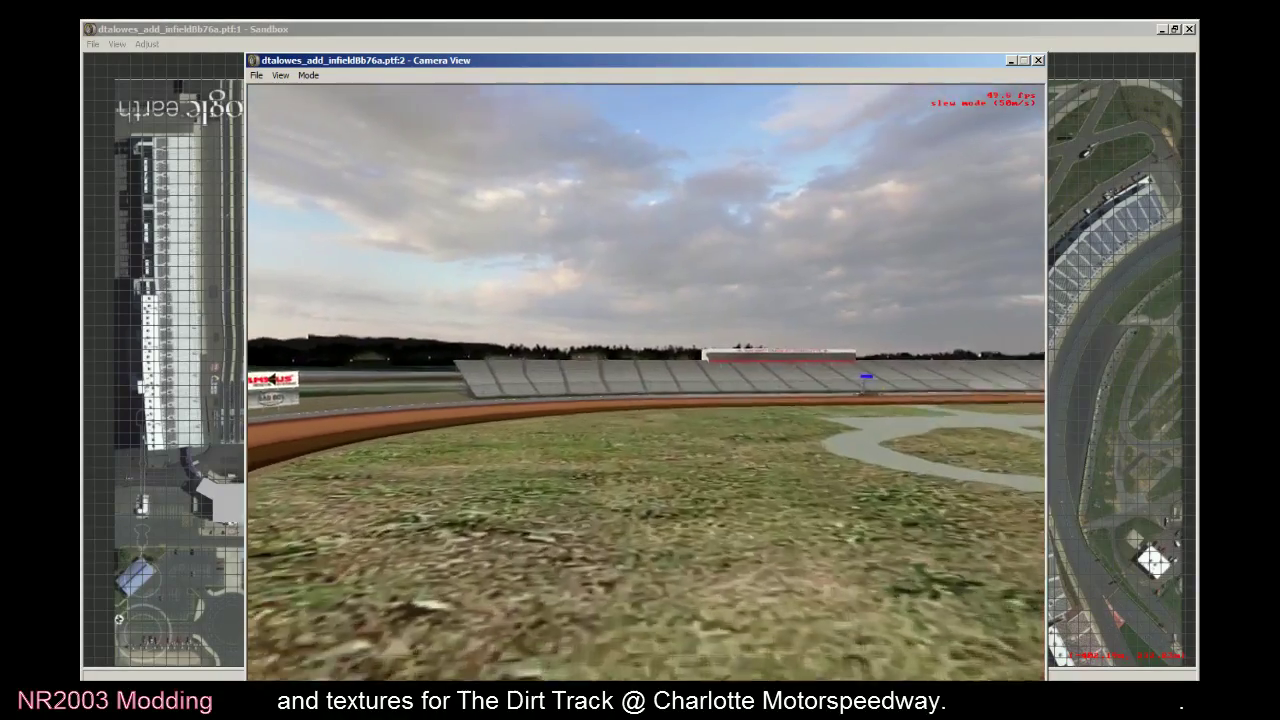
pyautogui.press('Up')
pyautogui.press('Left')
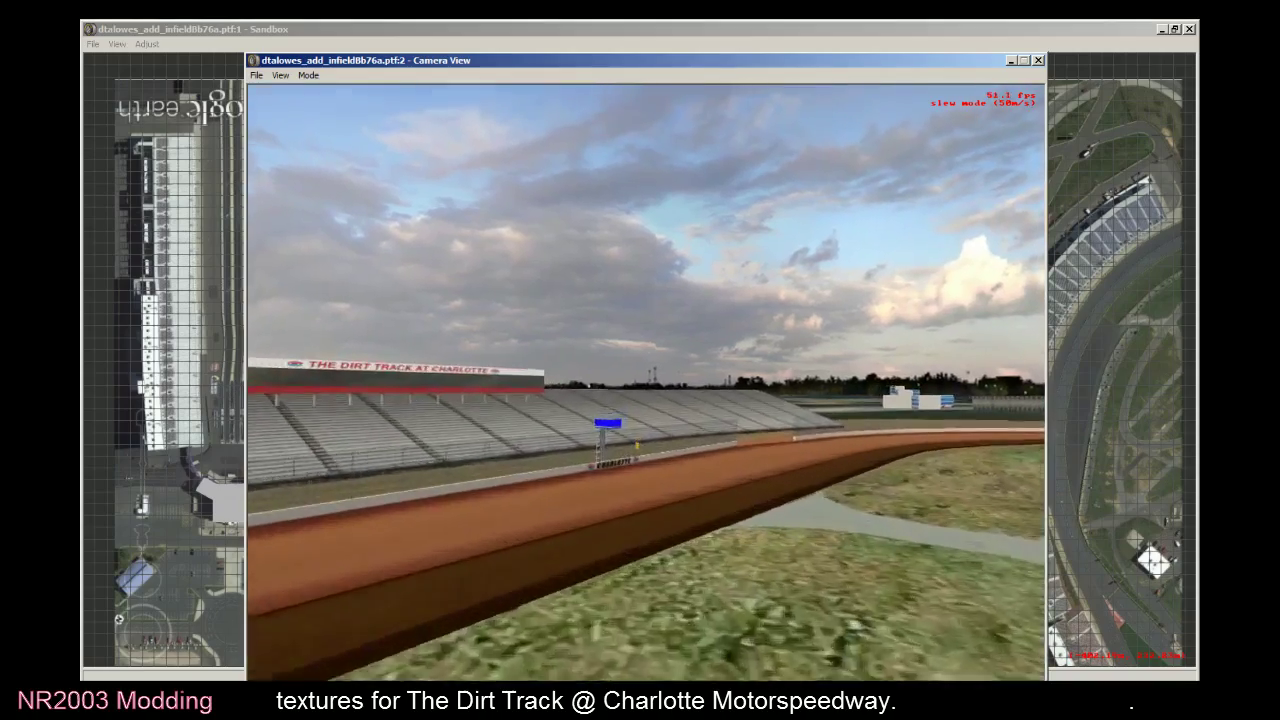
pyautogui.press('Up')
pyautogui.press('Left')
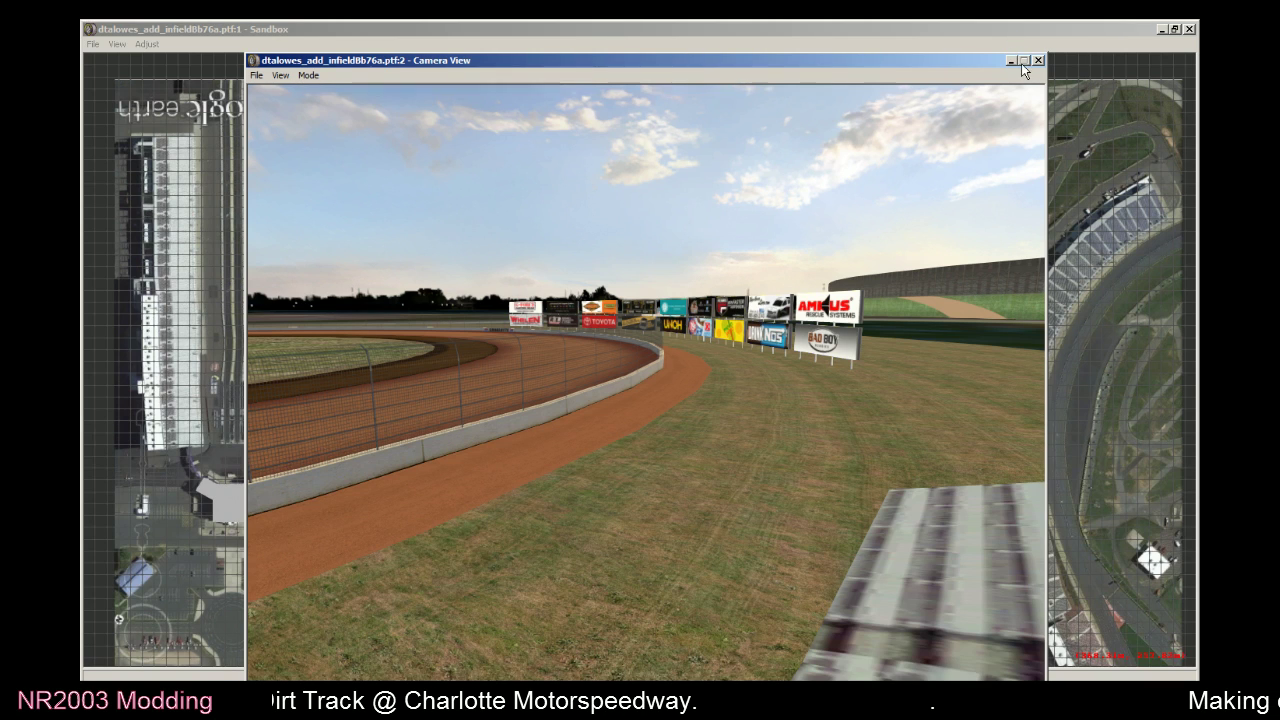
# Close Sandbox, return to bb8.psd in Photoshop and select its Background layer
pyautogui.click(1189, 29)
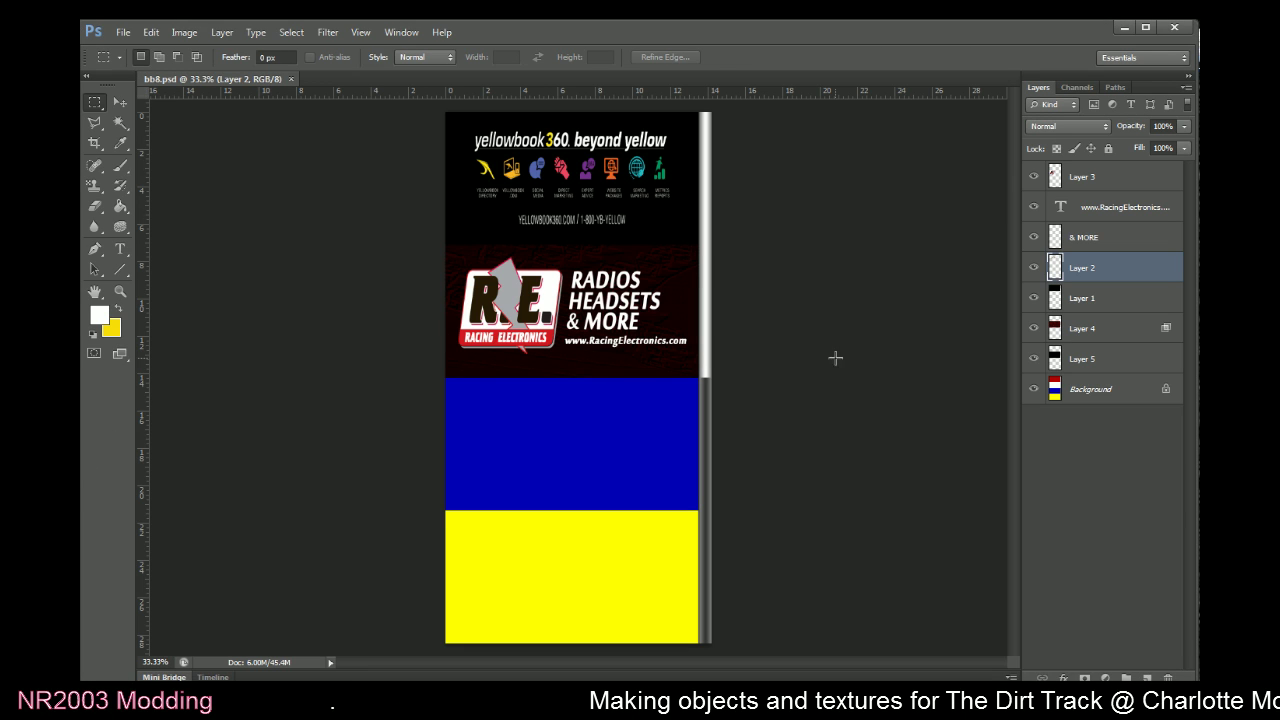
pyautogui.click(1057, 393)
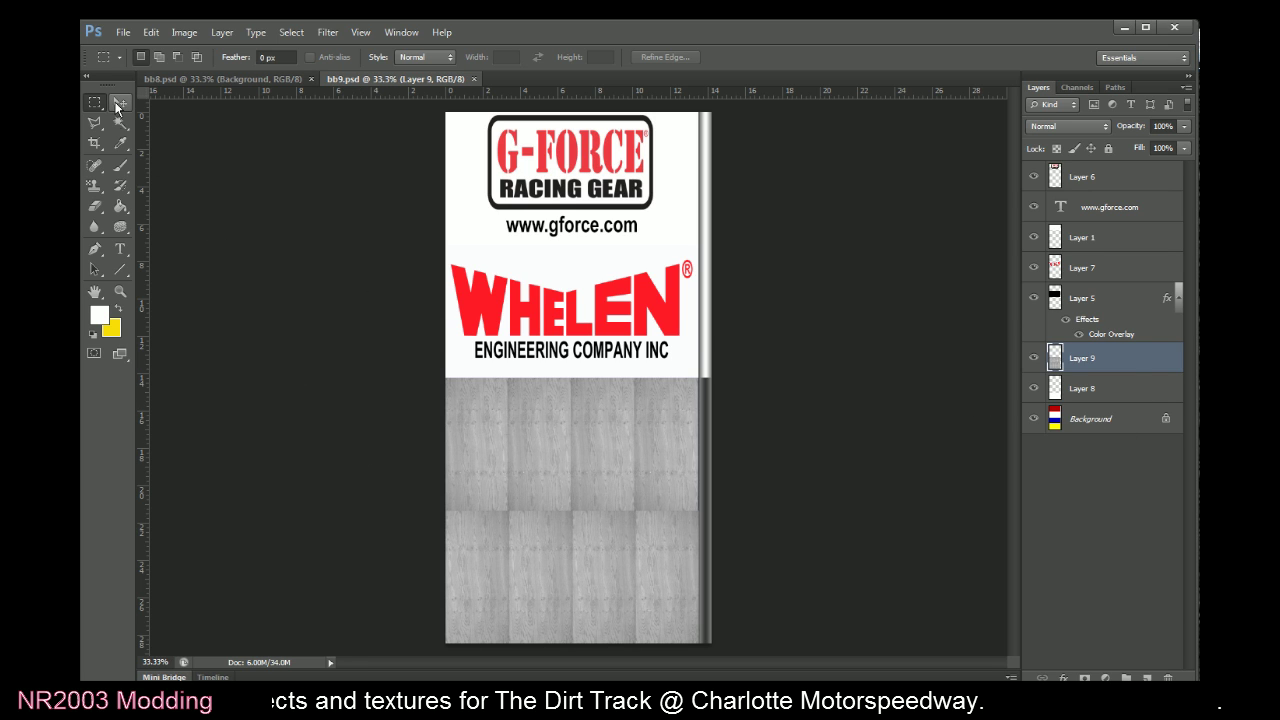
# Free-transform the plywood sheets on Layer 9 of bb9.psd to 80.55% width and apply the transformation
pyautogui.rightClick(450, 421)
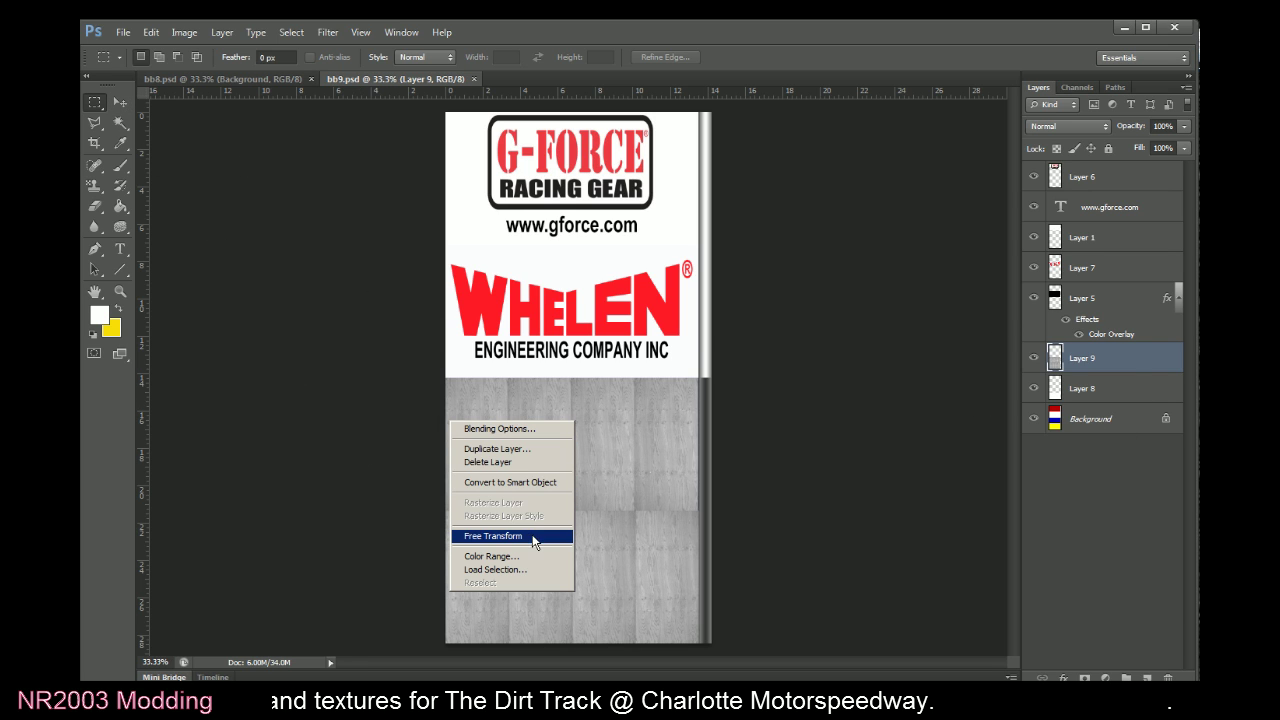
pyautogui.click(531, 537)
pyautogui.moveTo(320, 513); pyautogui.dragTo(393, 516)
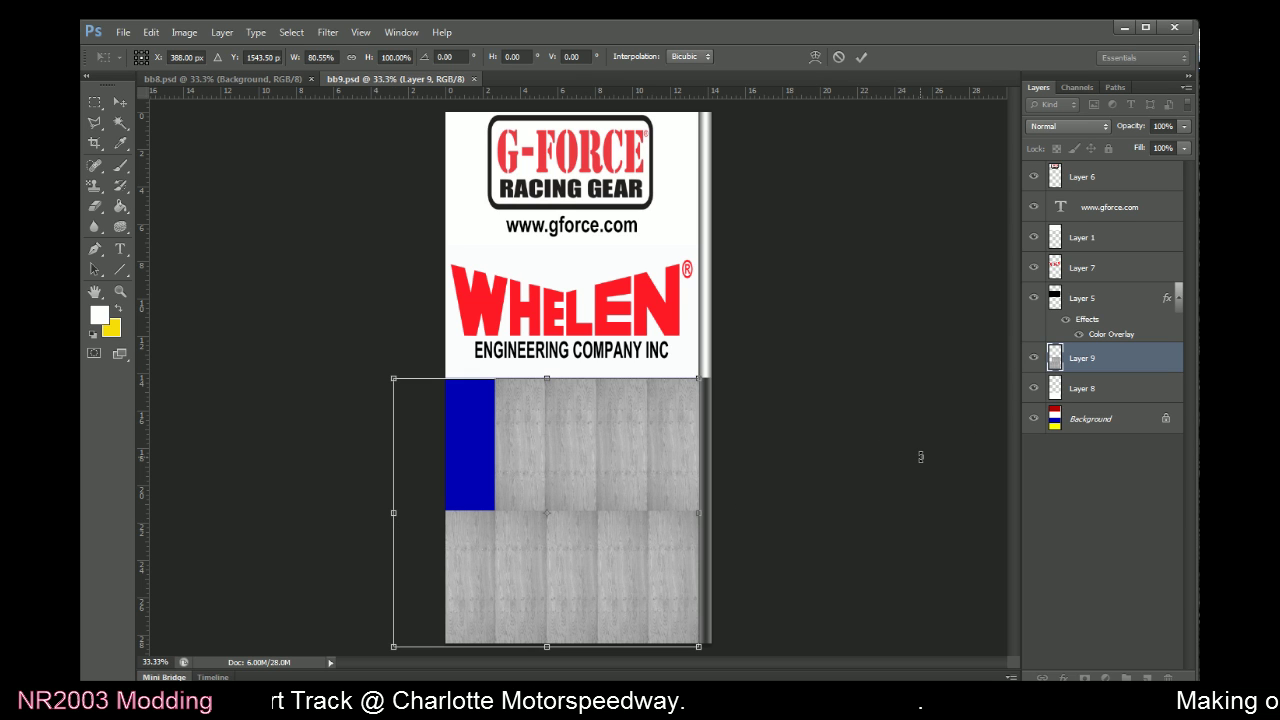
pyautogui.click(861, 57)
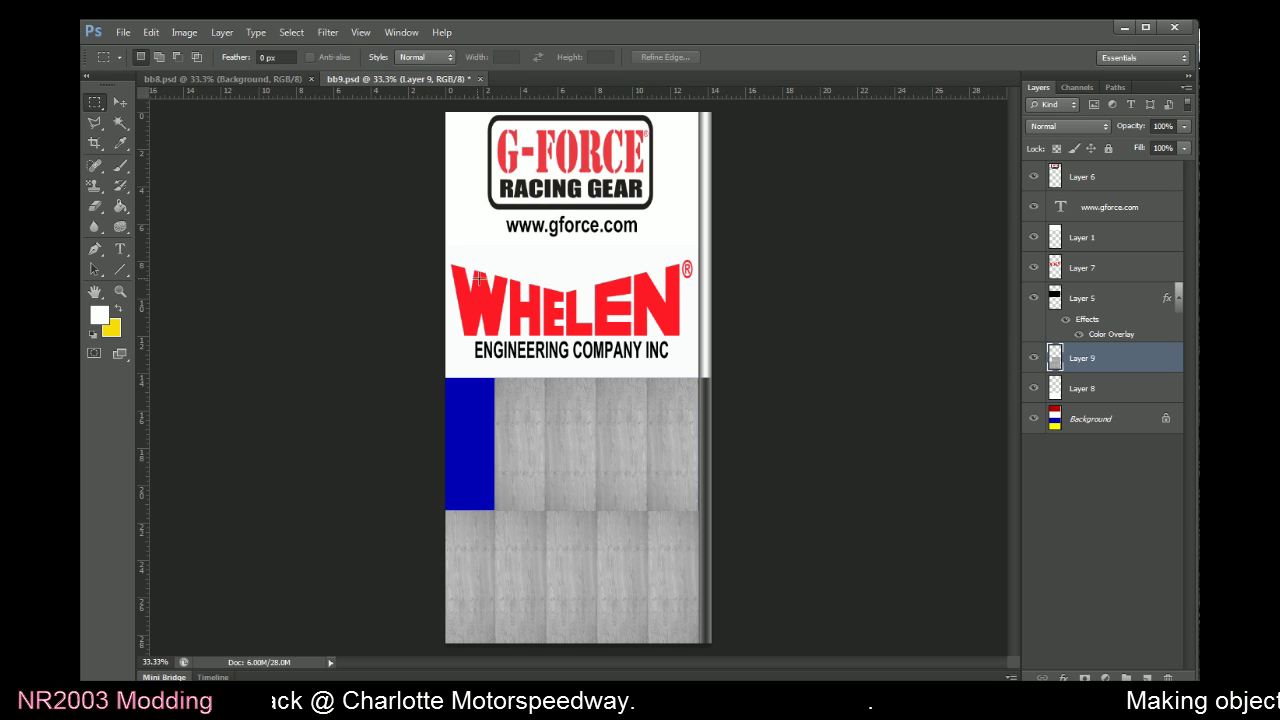
# Draw a full-width rectangular selection around the lower back panel, hide Layer 9 and shift the selection down
pyautogui.moveTo(395, 489); pyautogui.dragTo(763, 682)
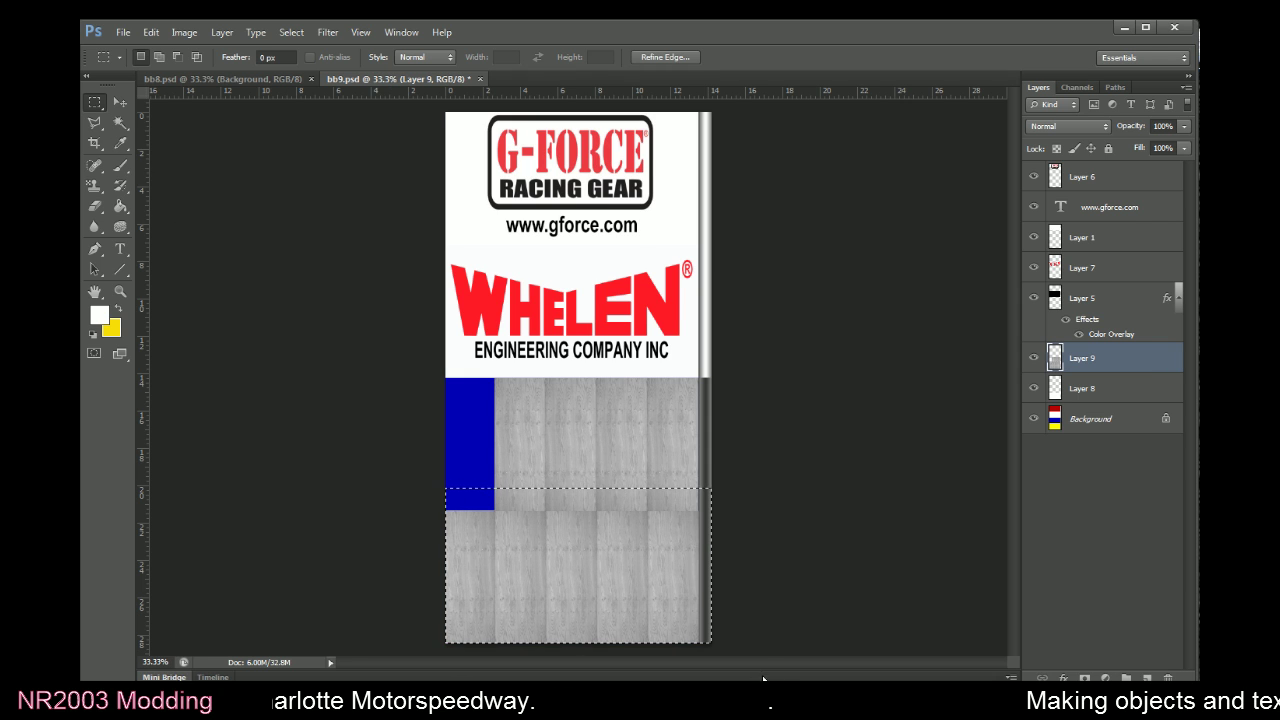
pyautogui.click(1033, 358)
pyautogui.hotkey('shift', 'Down')
pyautogui.hotkey('shift', 'Down')
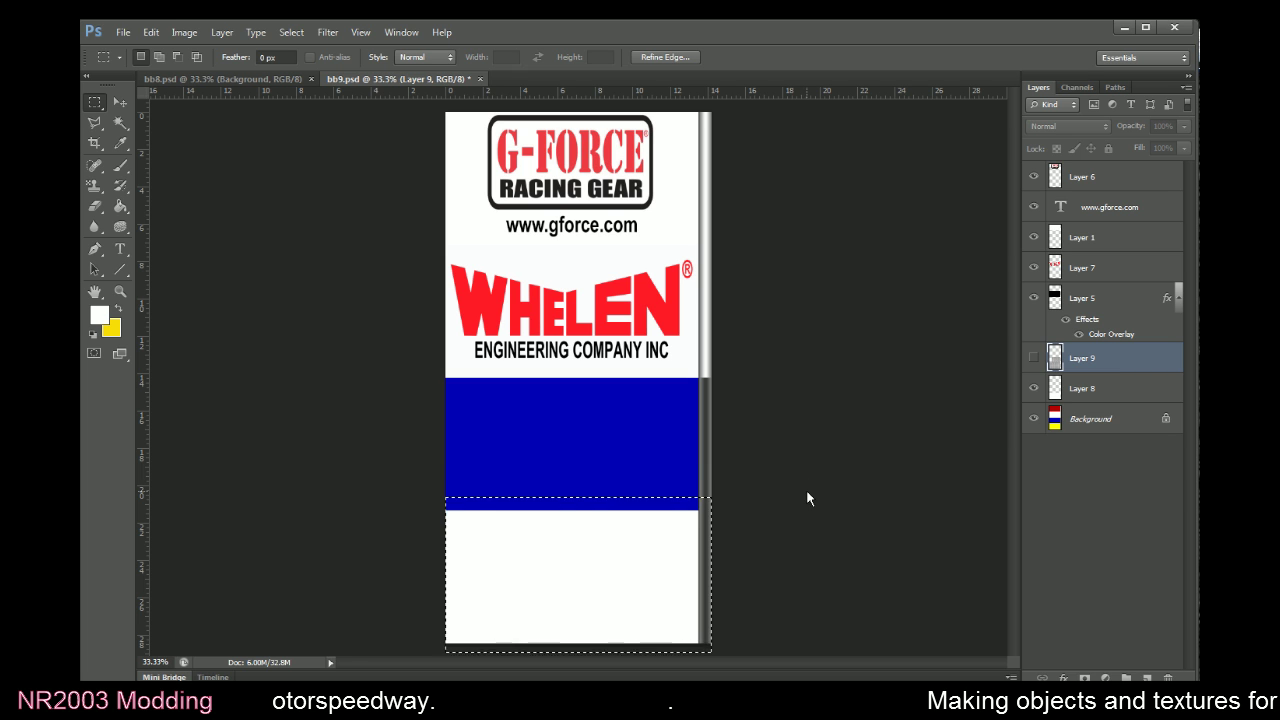
# Align the selection's upper edge exactly with the boundary between the blue and white panels, and show Layer 9 again
pyautogui.hotkey('ctrl', '+')
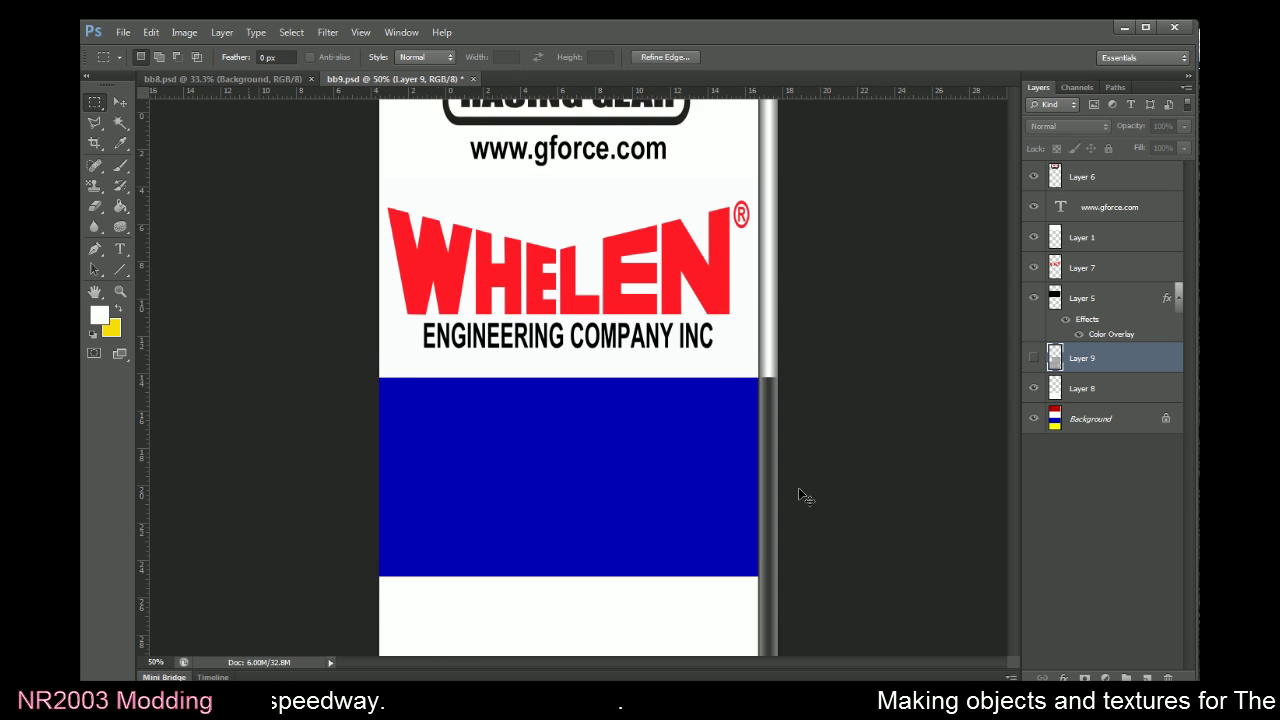
pyautogui.hotkey('ctrl', '+')
pyautogui.scroll(-3, 760, 520)
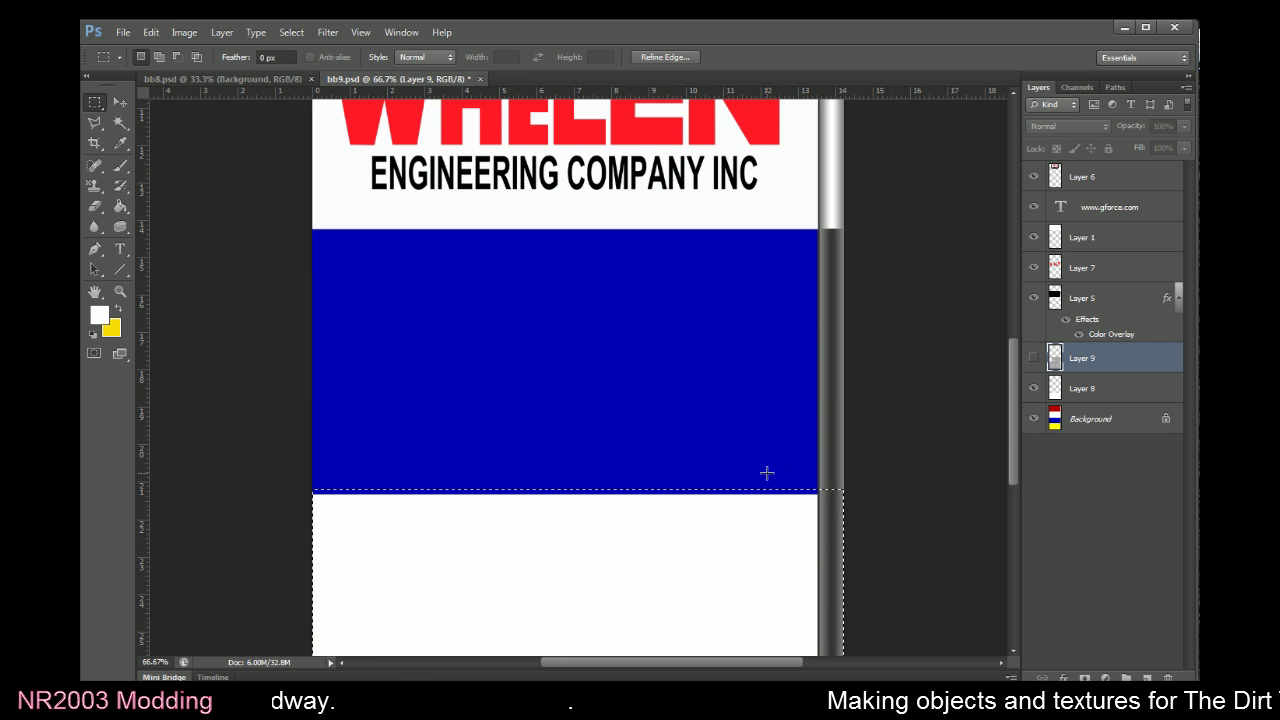
pyautogui.press('Down')
pyautogui.press('Down')
pyautogui.press('Down')
pyautogui.press('Down')
pyautogui.press('Down')
pyautogui.press('Down')
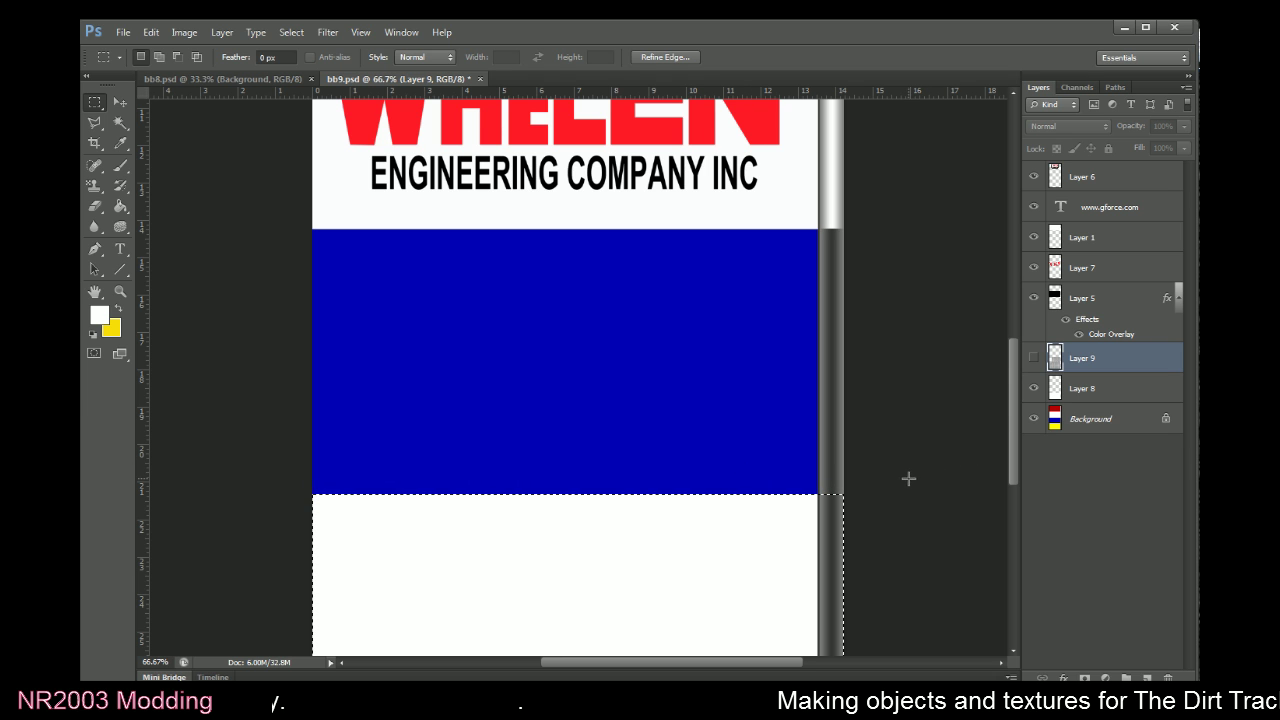
pyautogui.hotkey('ctrl', '+')
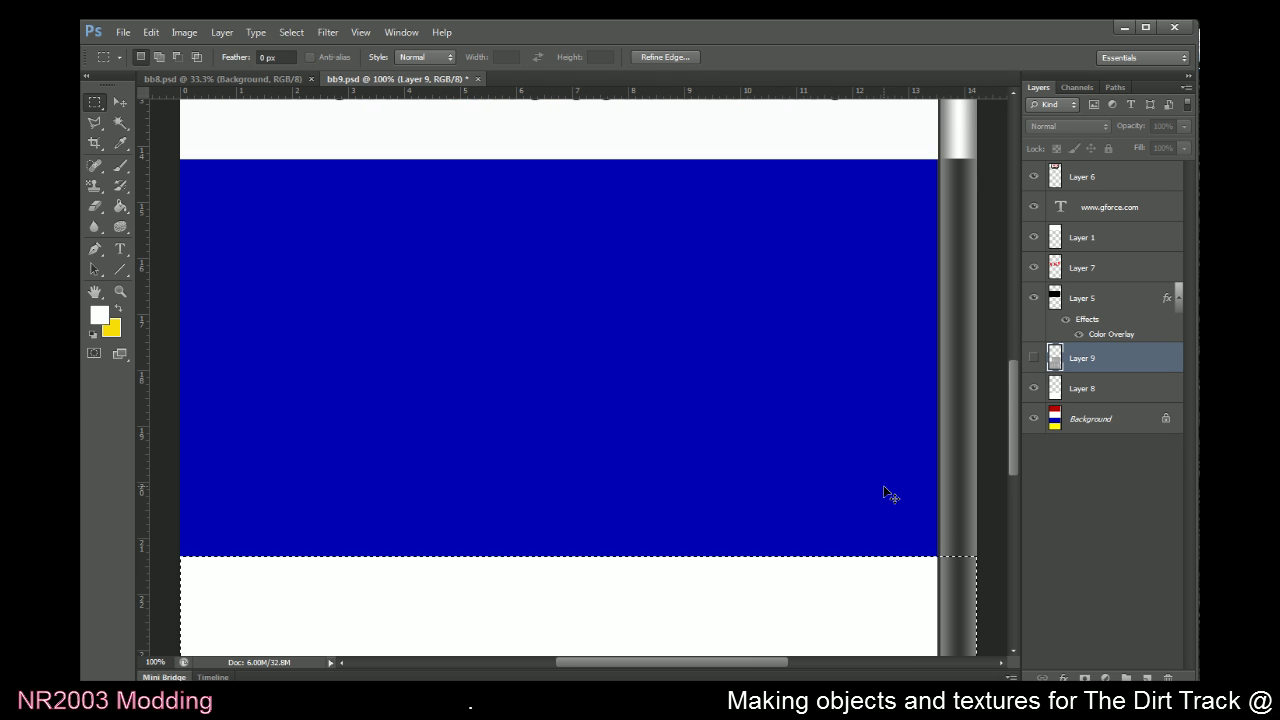
pyautogui.scroll(-1, 840, 474)
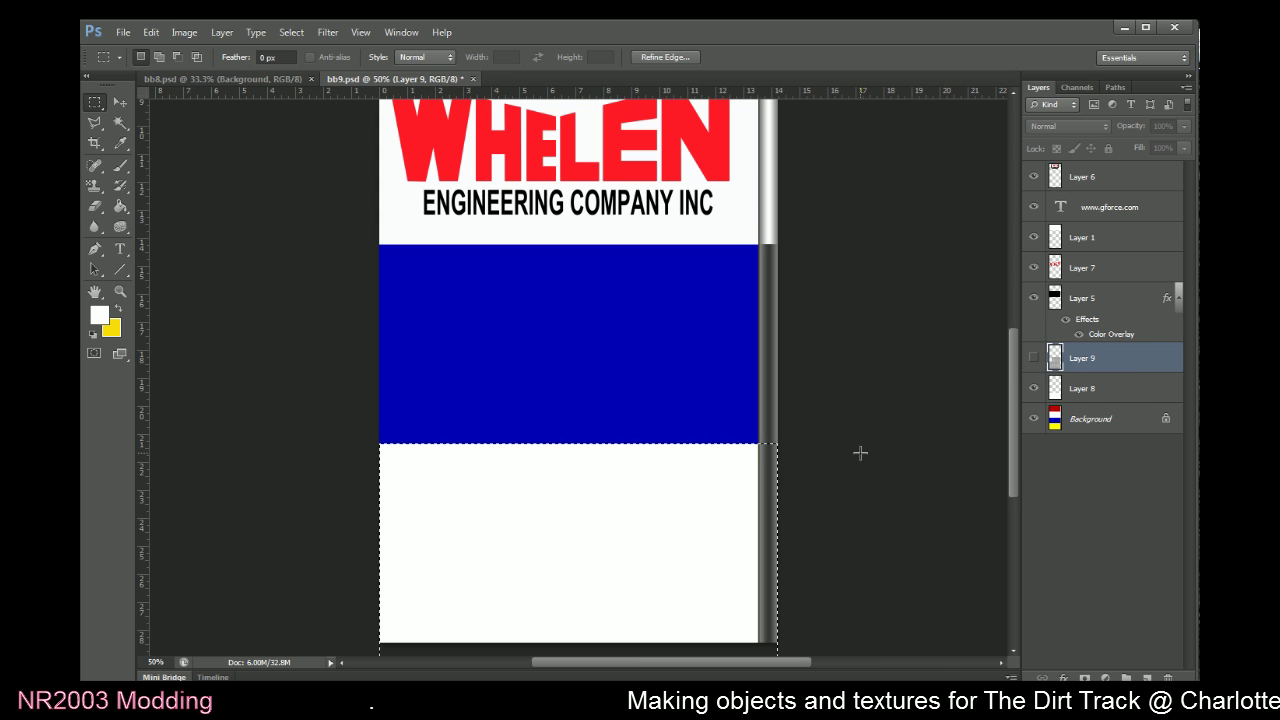
pyautogui.click(1033, 358)
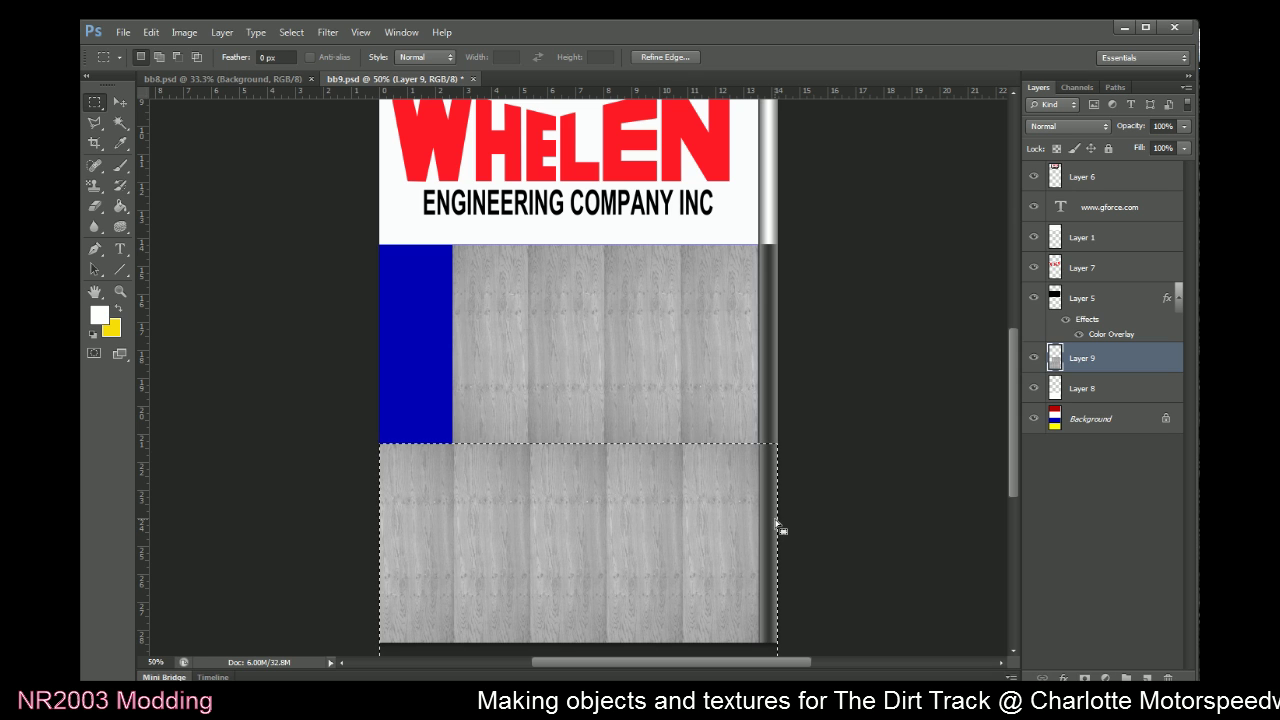
# Paste the lower plywood row as a new layer and move it up over the blue upper back panel
pyautogui.hotkey('ctrl', 'v')
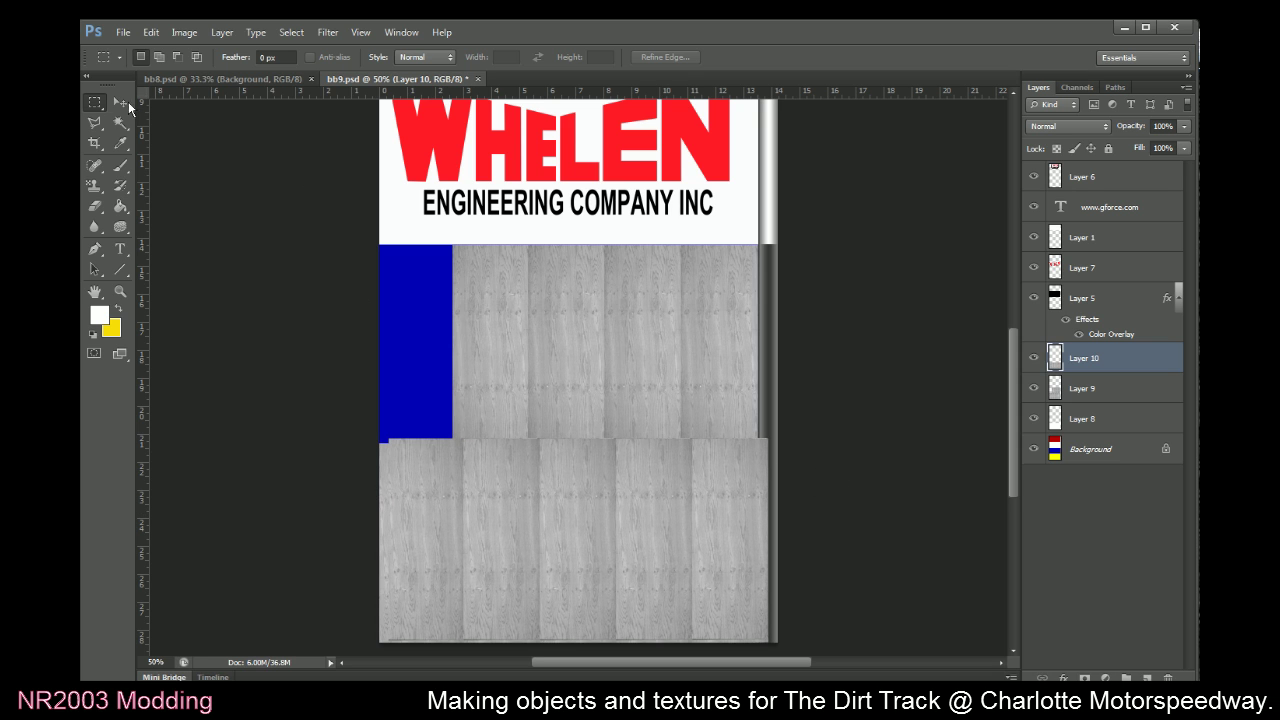
pyautogui.press('v')
pyautogui.moveTo(578, 524); pyautogui.dragTo(569, 321)
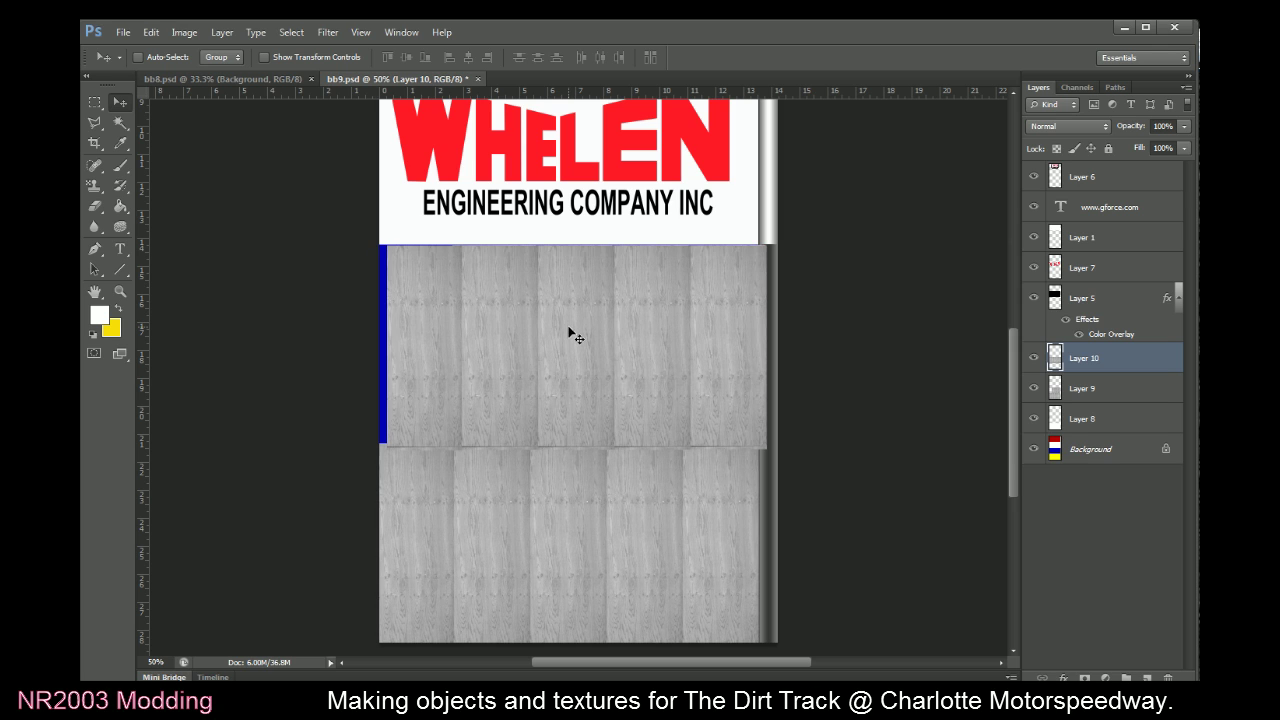
pyautogui.press('Left')
pyautogui.press('Down')
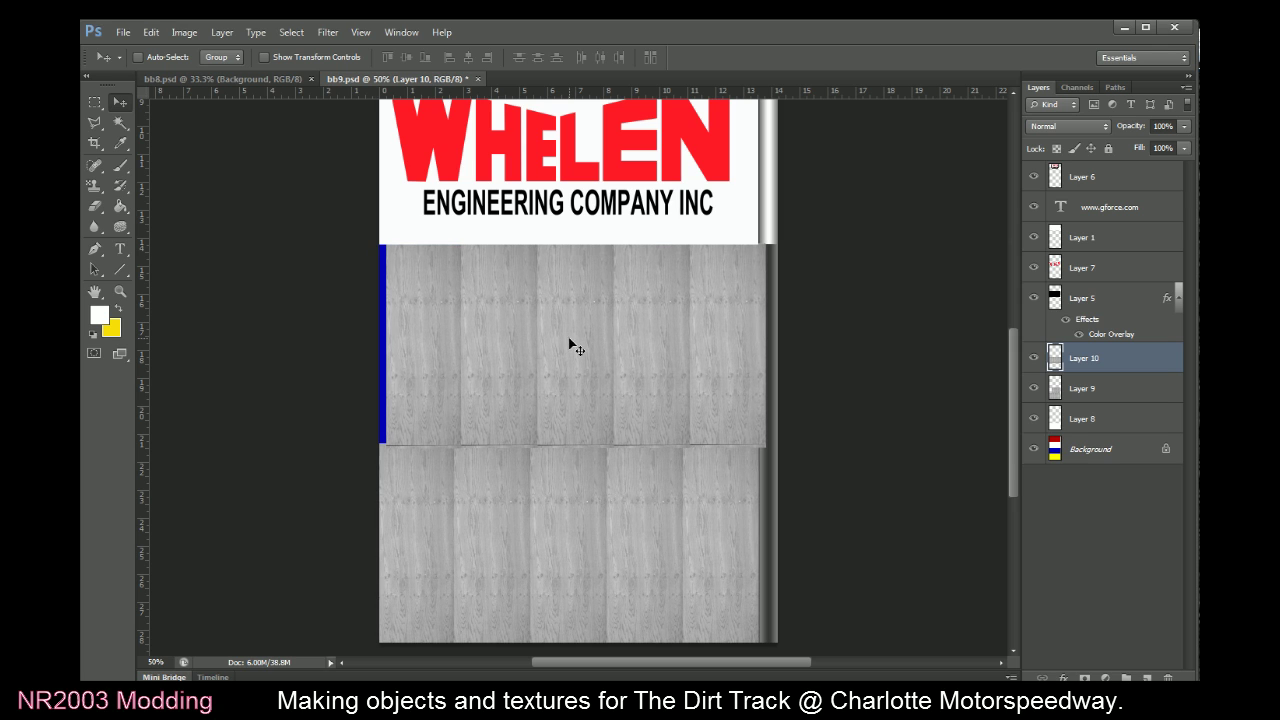
# Try placing the pasted plywood layer beneath Layer 9 and moving it onto the lower panel, and undo that move
pyautogui.moveTo(1058, 362); pyautogui.dragTo(1068, 398)
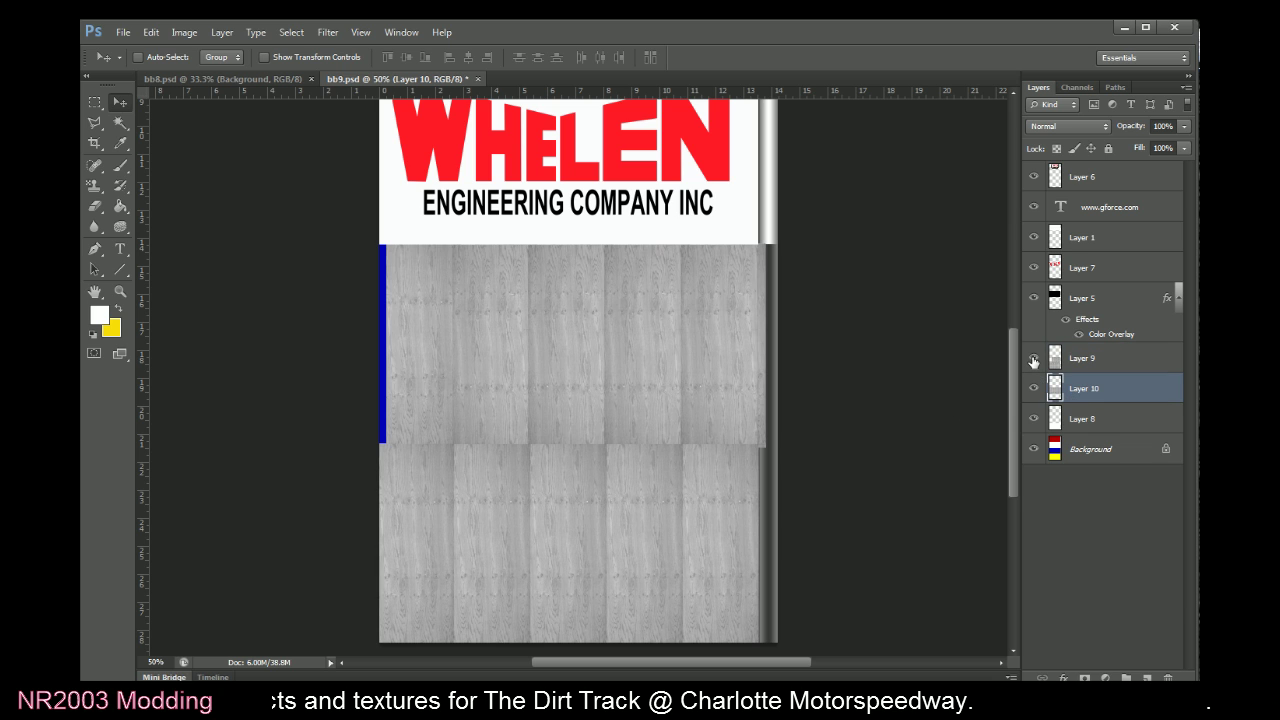
pyautogui.press('v')
pyautogui.moveTo(586, 334); pyautogui.dragTo(594, 505)
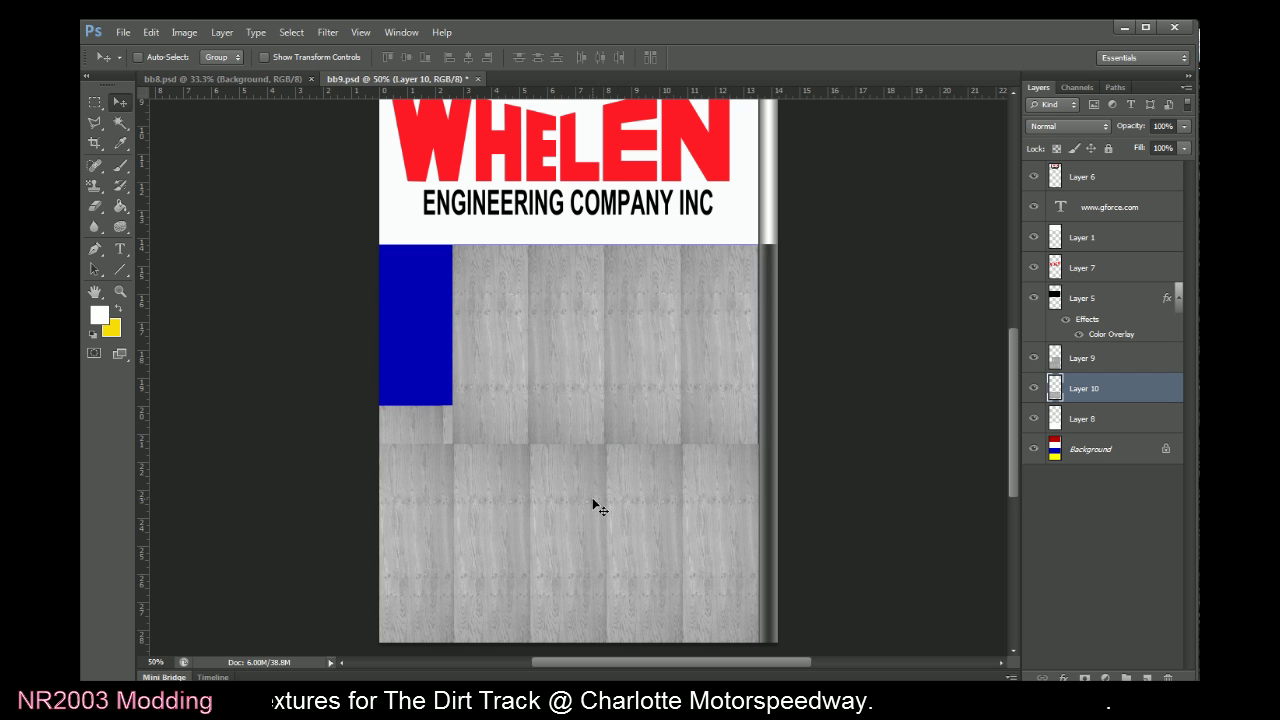
pyautogui.hotkey('ctrl', 'z')
# Align the pasted plywood layer with the lower back panel, stacked above Layer 9, and hide Layer 9
pyautogui.moveTo(610, 380); pyautogui.dragTo(635, 472)
pyautogui.moveTo(717, 457); pyautogui.dragTo(677, 550)
pyautogui.moveTo(1070, 388); pyautogui.dragTo(1072, 345)
pyautogui.moveTo(562, 493); pyautogui.dragTo(579, 500)
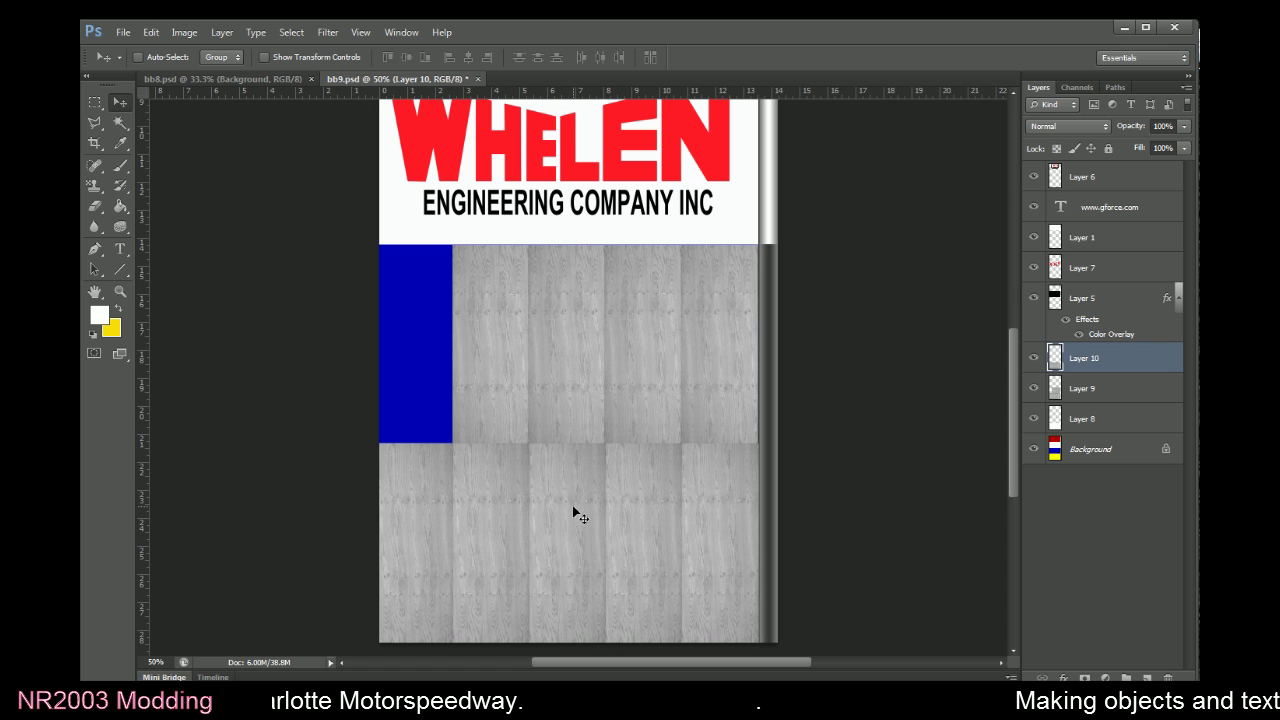
pyautogui.click(1033, 388)
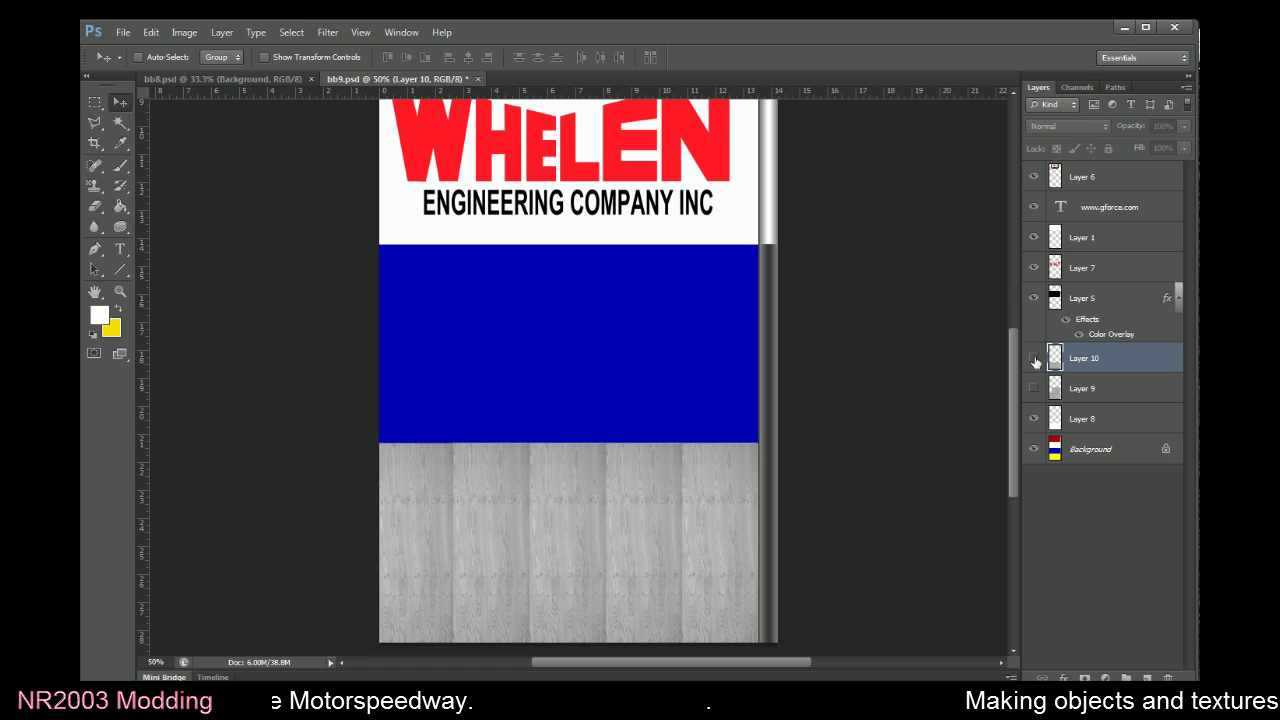
# Check the plywood layer's alignment on the lower back panel and nudge it up to the blue panel's boundary
pyautogui.click(1033, 358)
pyautogui.click(1033, 358)
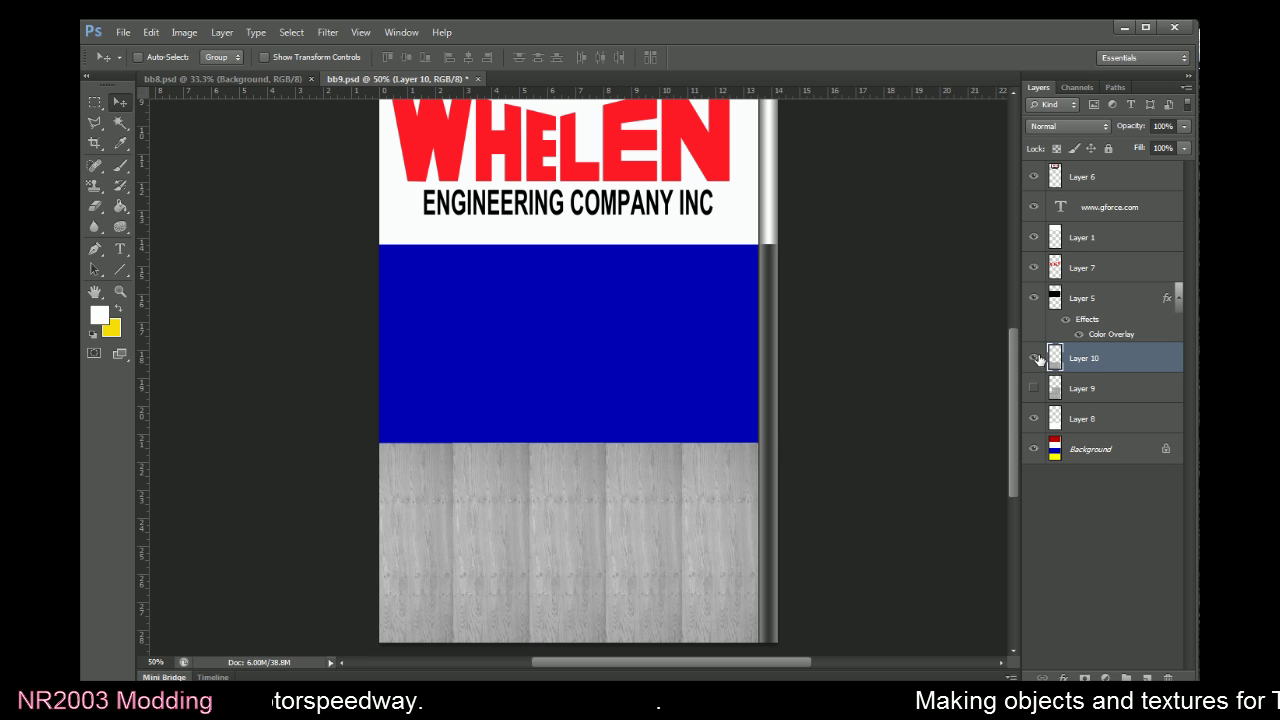
pyautogui.hotkey('ctrl', '+')
pyautogui.hotkey('ctrl', '+')
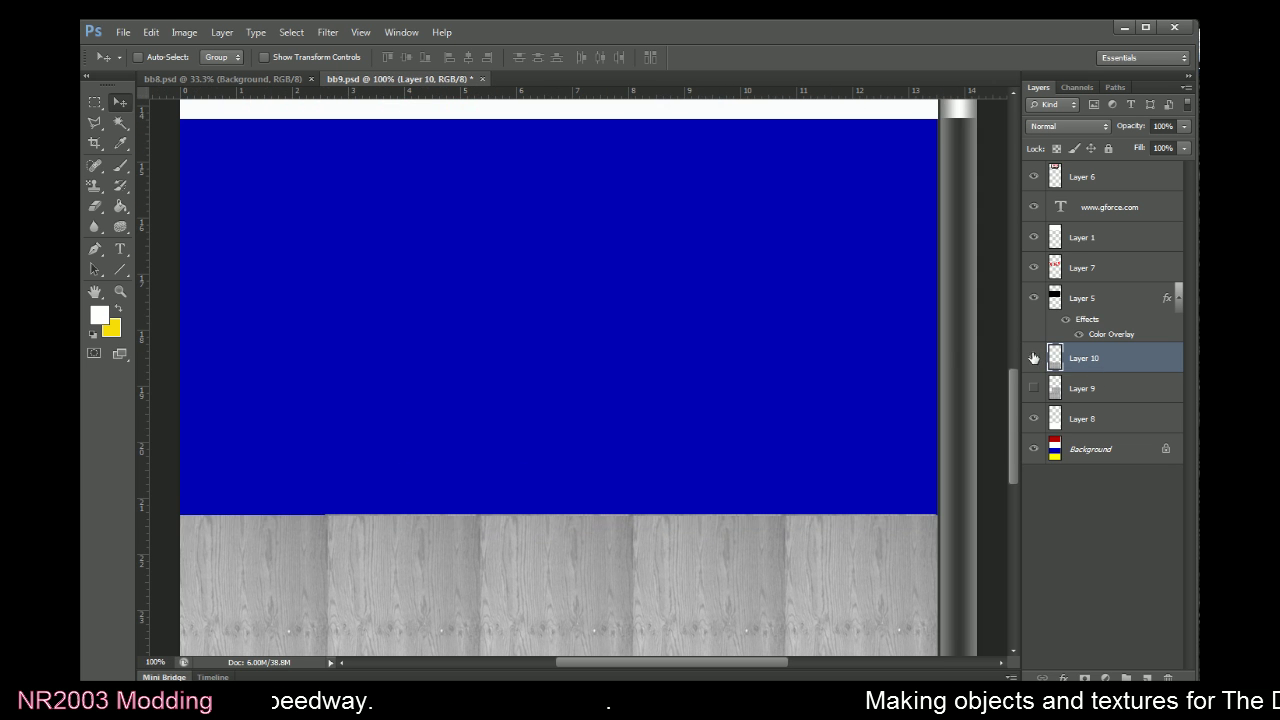
pyautogui.scroll(-3, 722, 408)
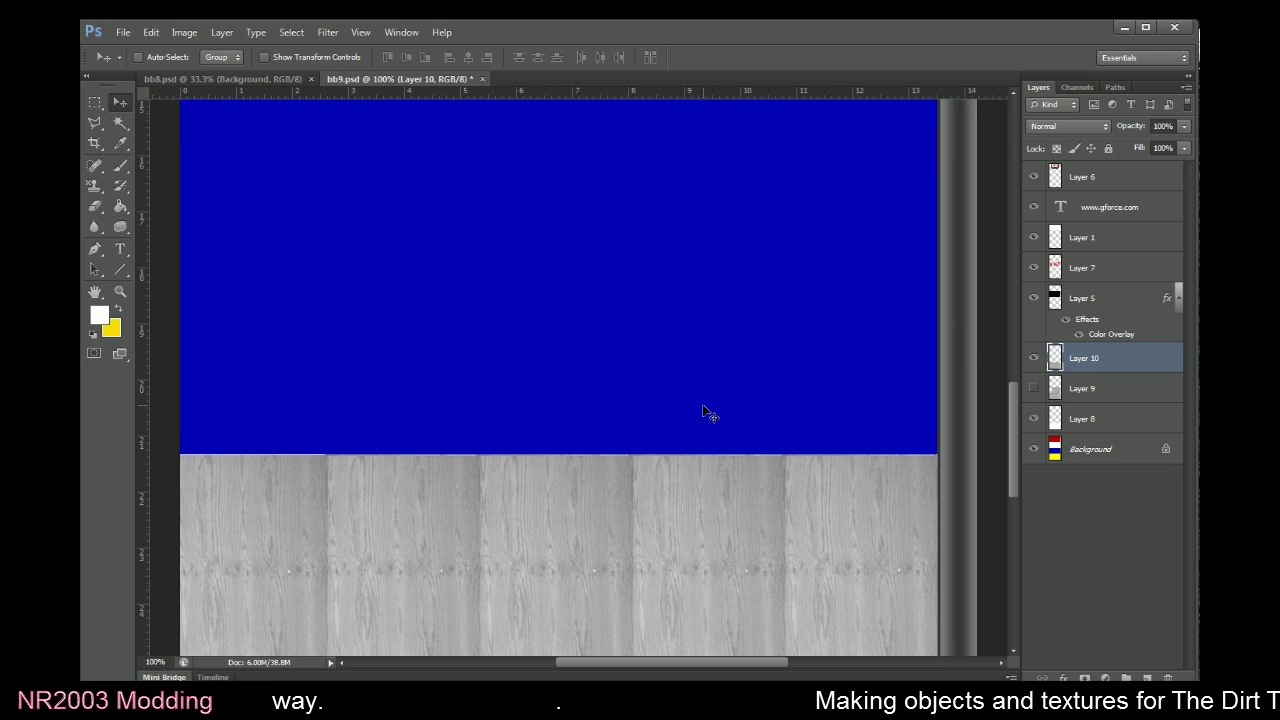
pyautogui.press('Up')
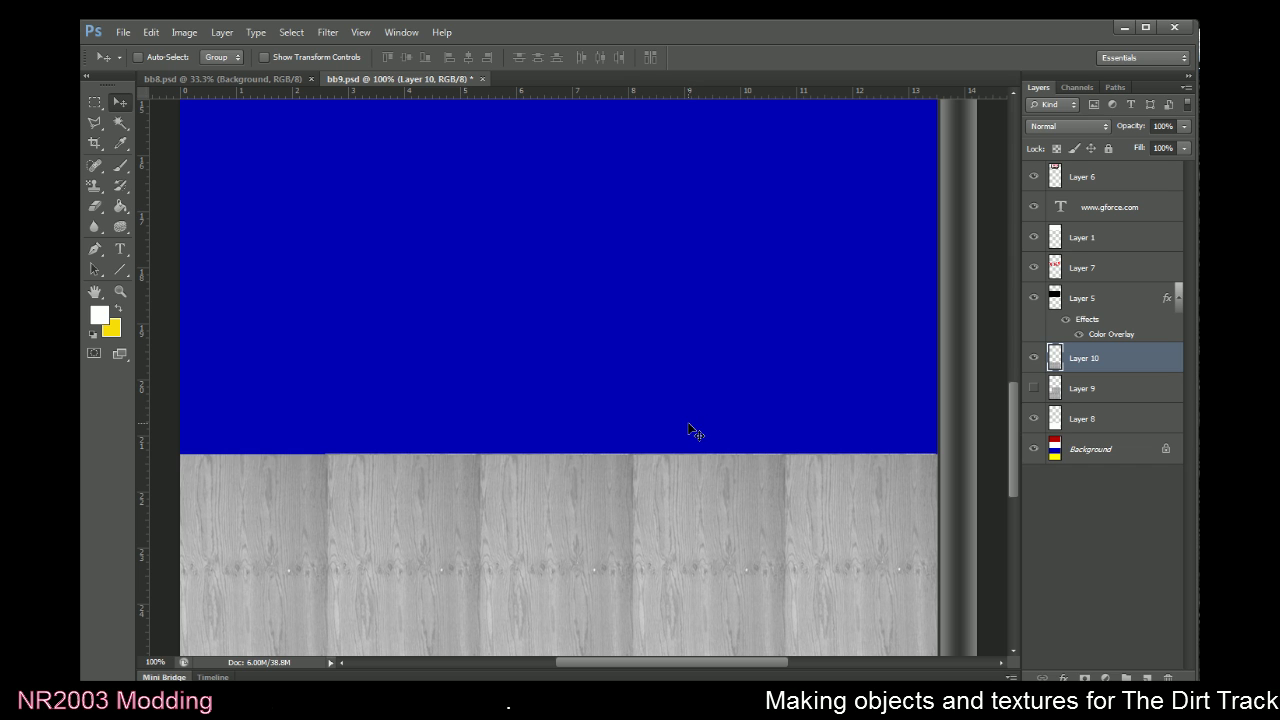
pyautogui.scroll(-5, 677, 440)
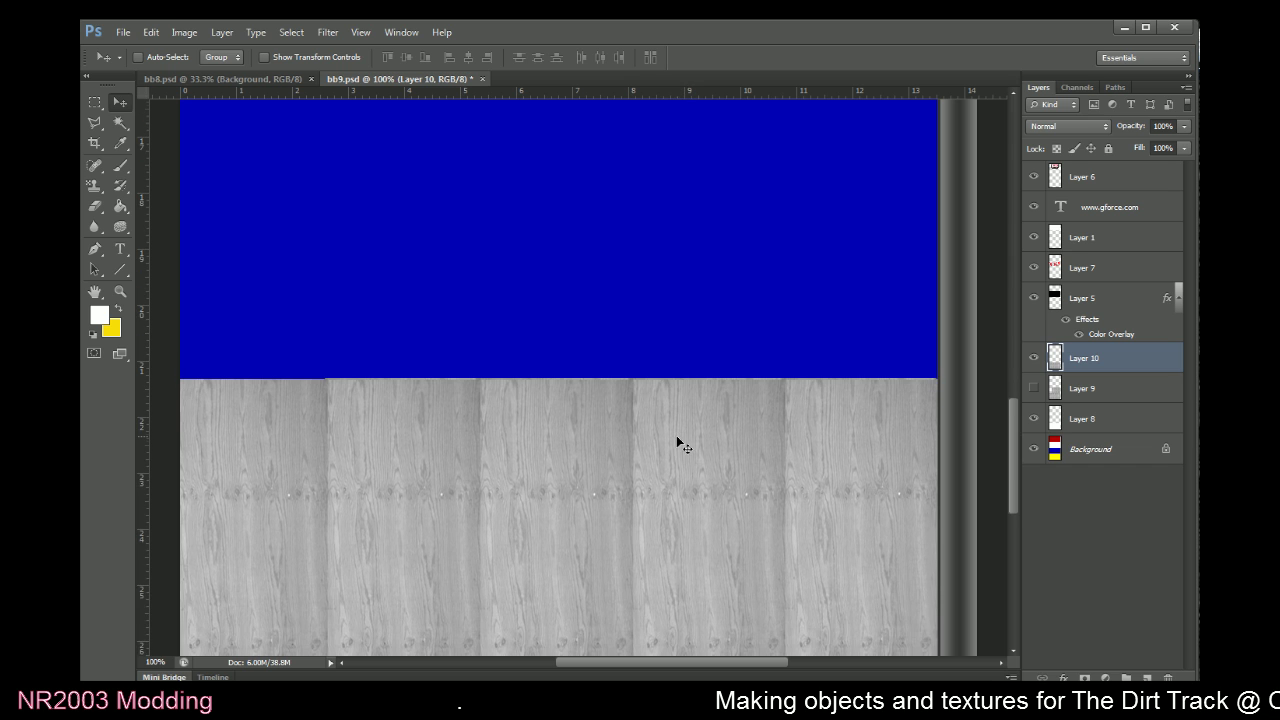
# Select the blue panel on the Background layer, delete Layer 10's plywood overlap within that selection, and deselect
pyautogui.click(119, 123)
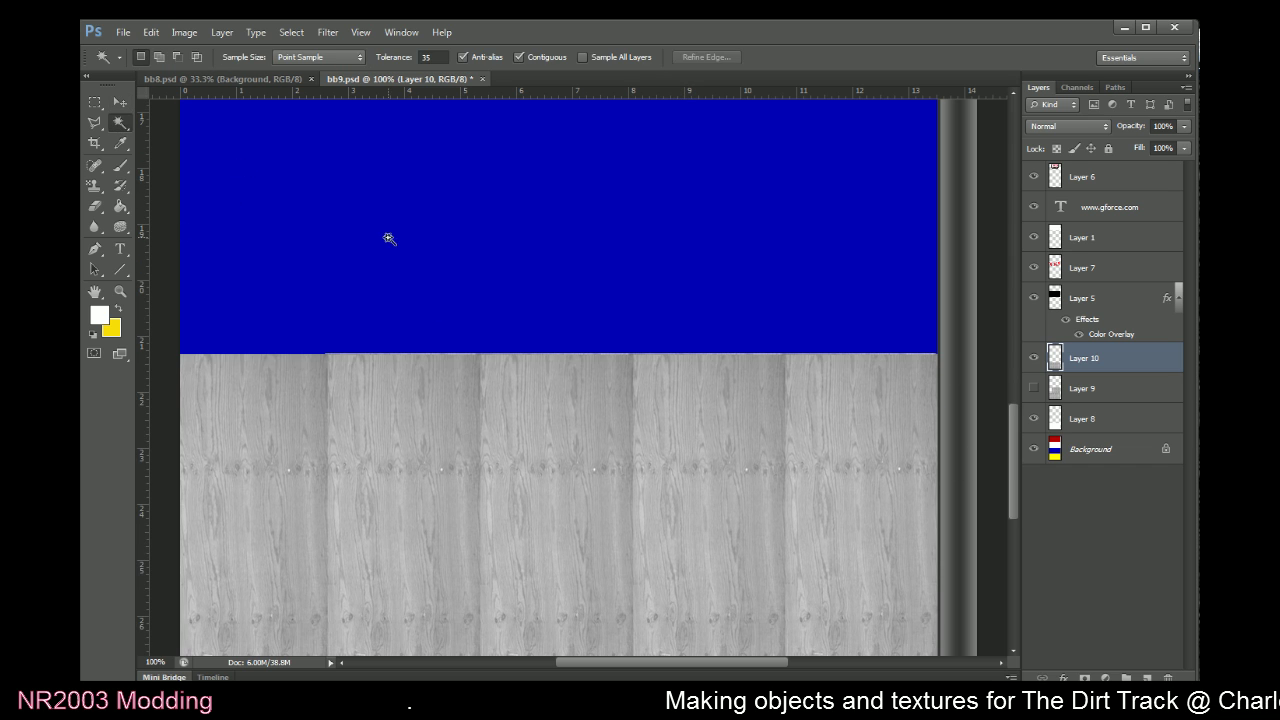
pyautogui.click(466, 257)
pyautogui.click(1069, 451)
pyautogui.hotkey('ctrl', 'd')
pyautogui.click(710, 227)
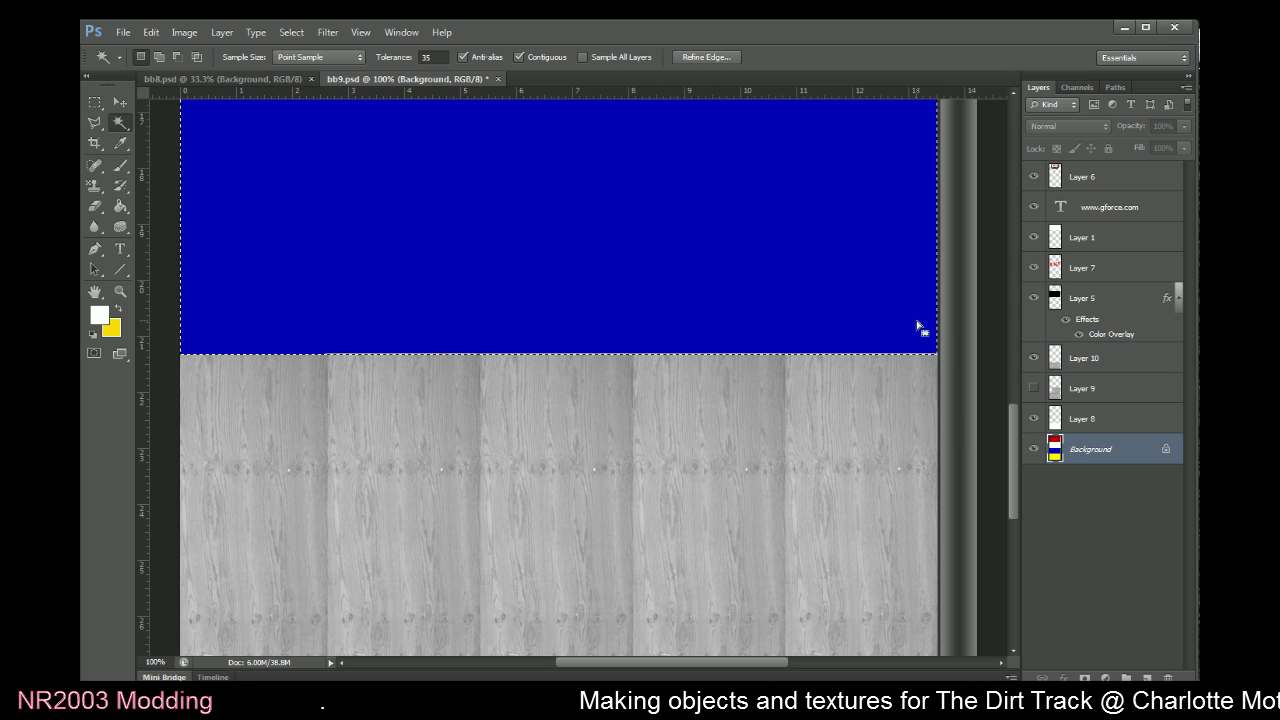
pyautogui.click(1052, 357)
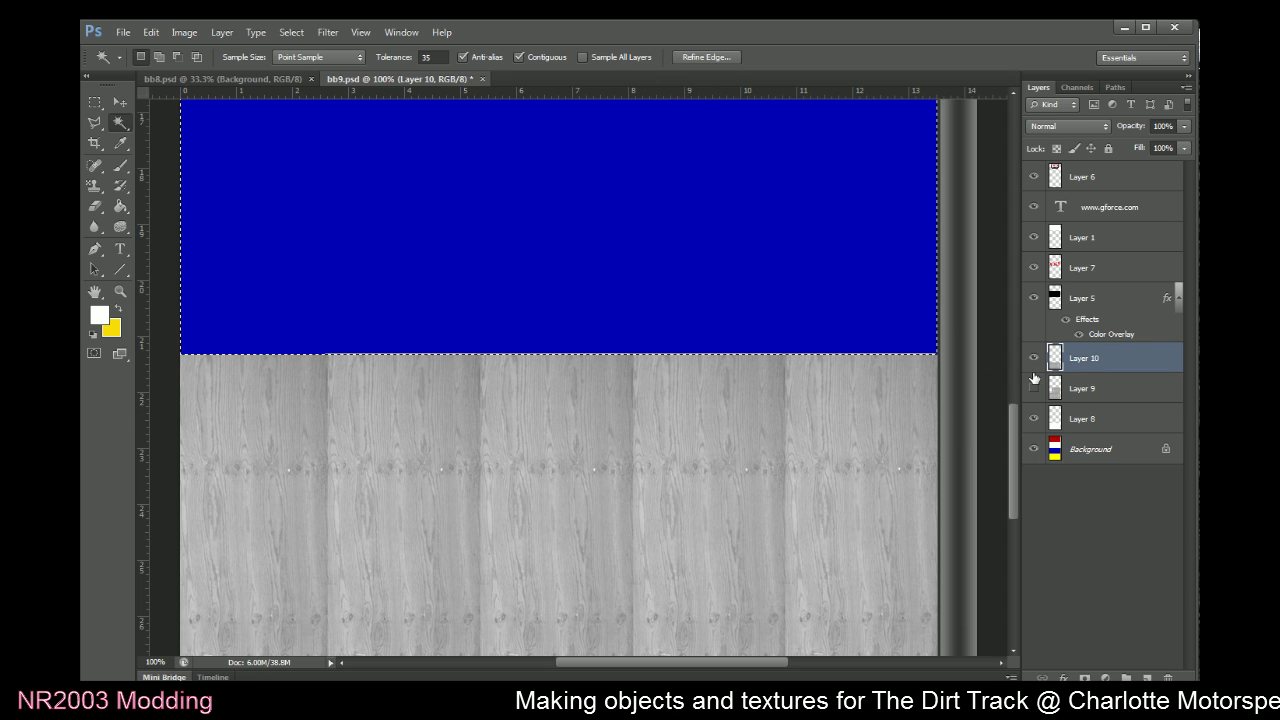
pyautogui.click(94, 102)
pyautogui.hotkey('ctrl', 'd')
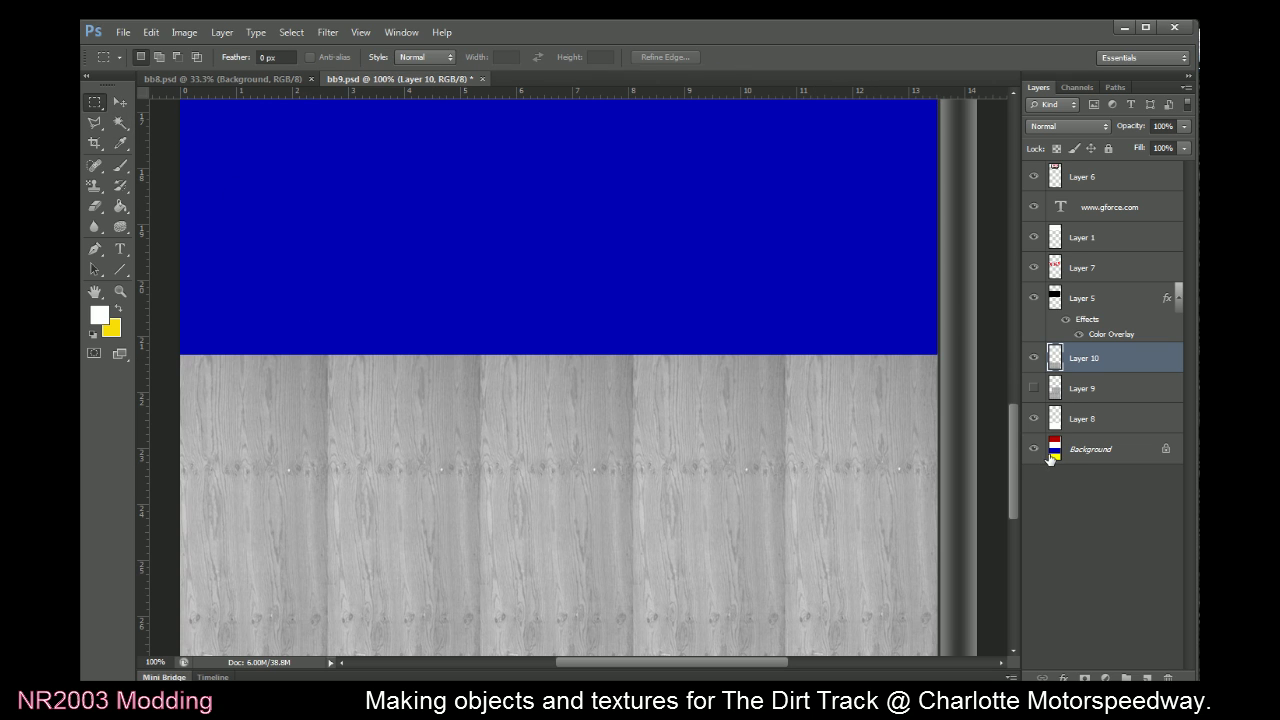
pyautogui.hotkey('ctrl', '-')
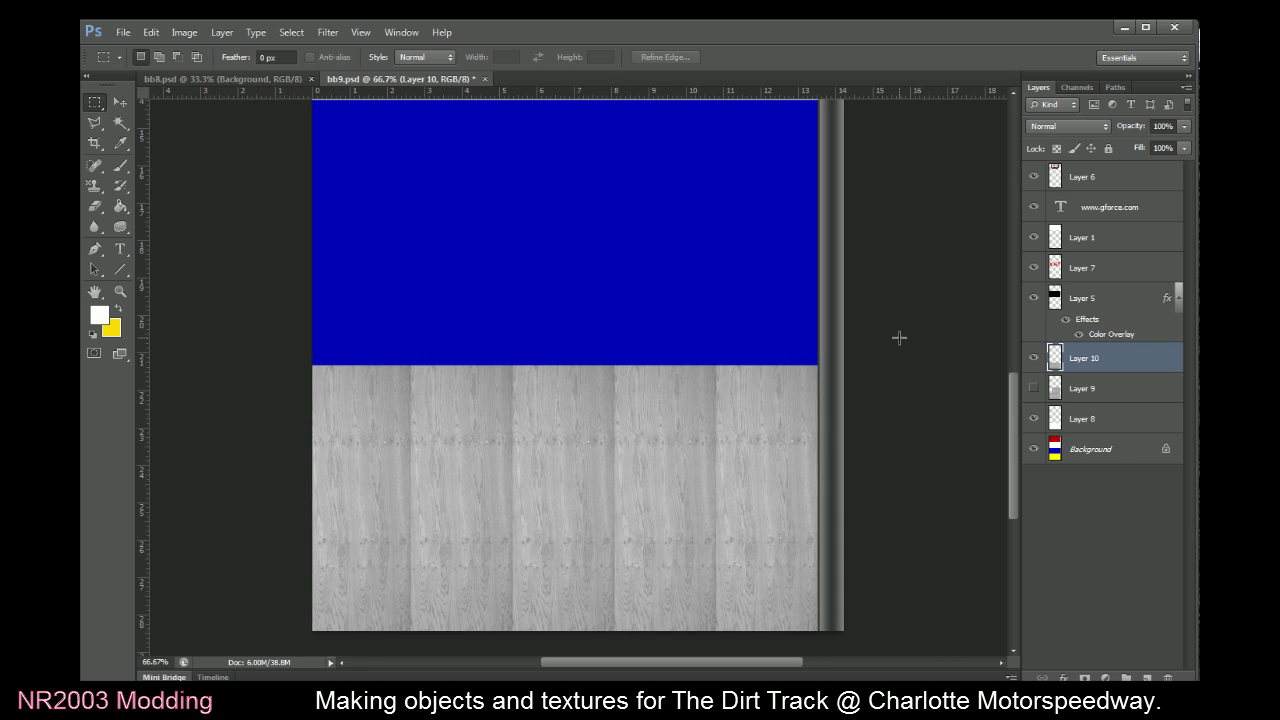
pyautogui.scroll(2, 763, 320)
pyautogui.scroll(-2, 766, 321)
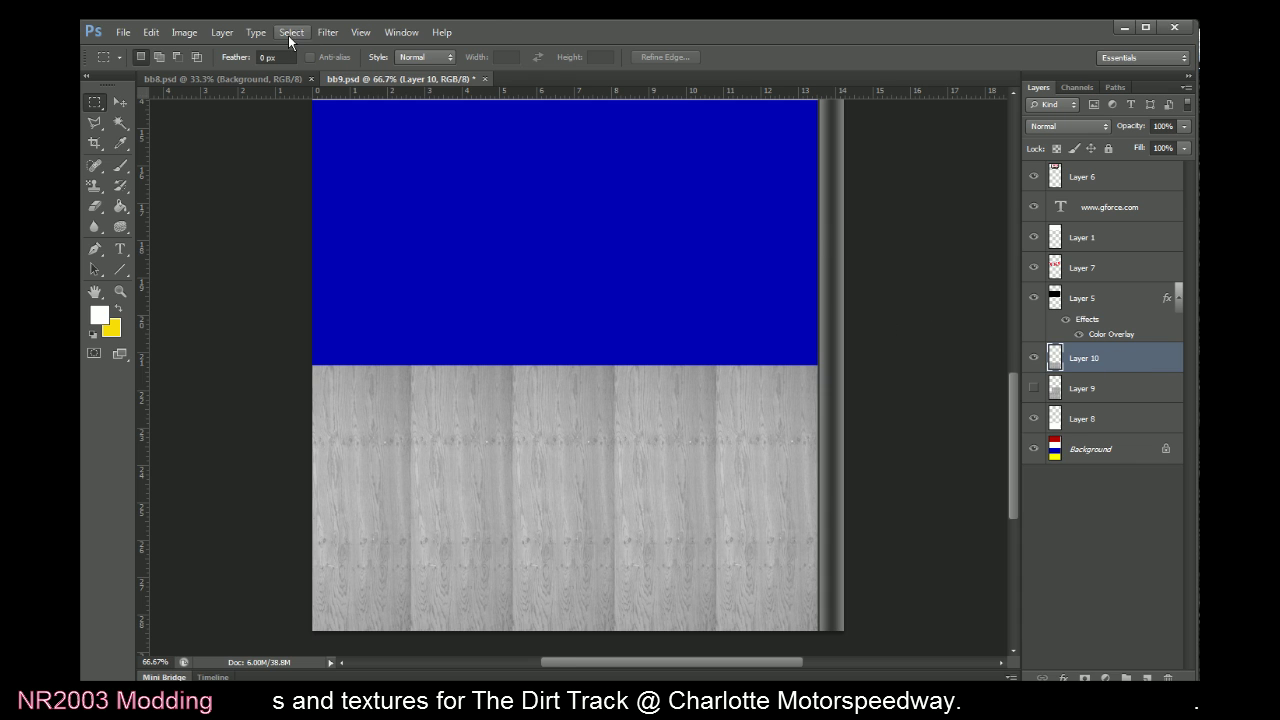
# Duplicate Layer 10 and move the copied plywood row up over the blue upper back panel
pyautogui.click(222, 32)
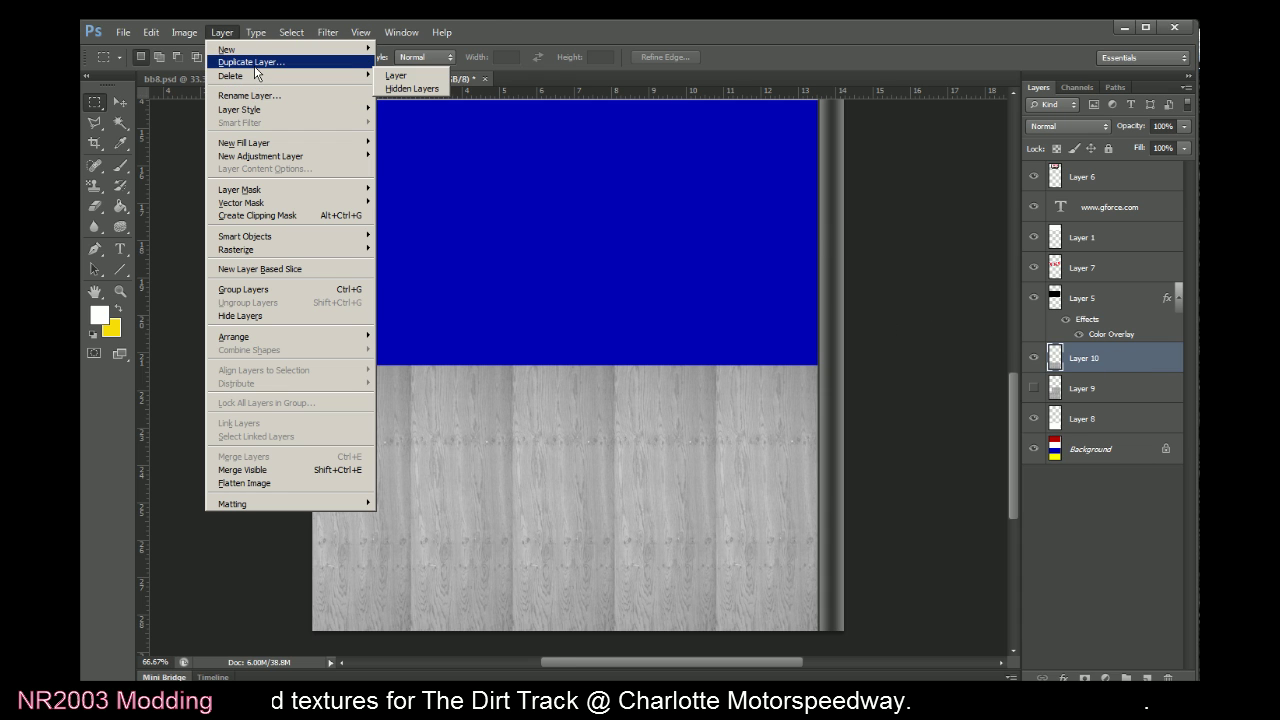
pyautogui.click(258, 64)
pyautogui.click(774, 316)
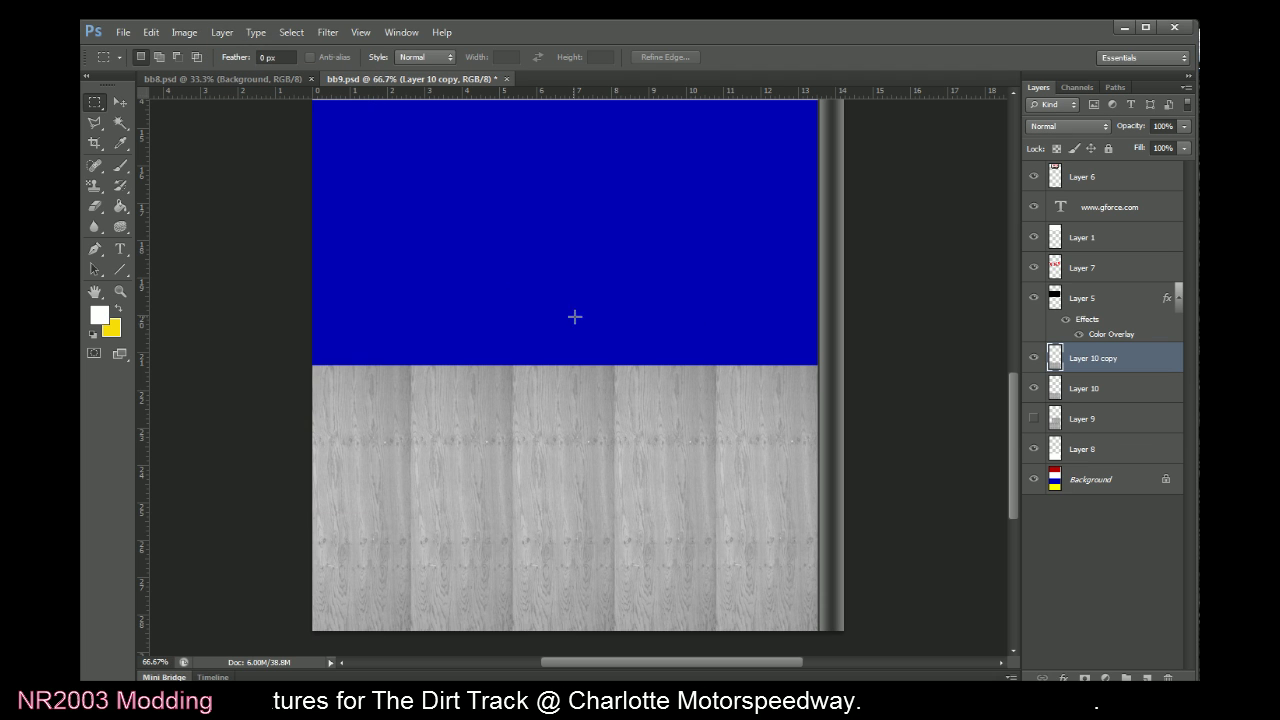
pyautogui.click(120, 102)
pyautogui.moveTo(555, 455); pyautogui.dragTo(560, 218)
pyautogui.moveTo(563, 266); pyautogui.dragTo(564, 255)
# Nudge the copied plywood row until its upper edge meets the white Whelen panel and its sides line up
pyautogui.press('Right')
pyautogui.press('Right')
pyautogui.press('Right')
pyautogui.press('Up')
pyautogui.press('Up')
pyautogui.press('Up')
pyautogui.press('Up')
pyautogui.press('Up')
pyautogui.press('Up')
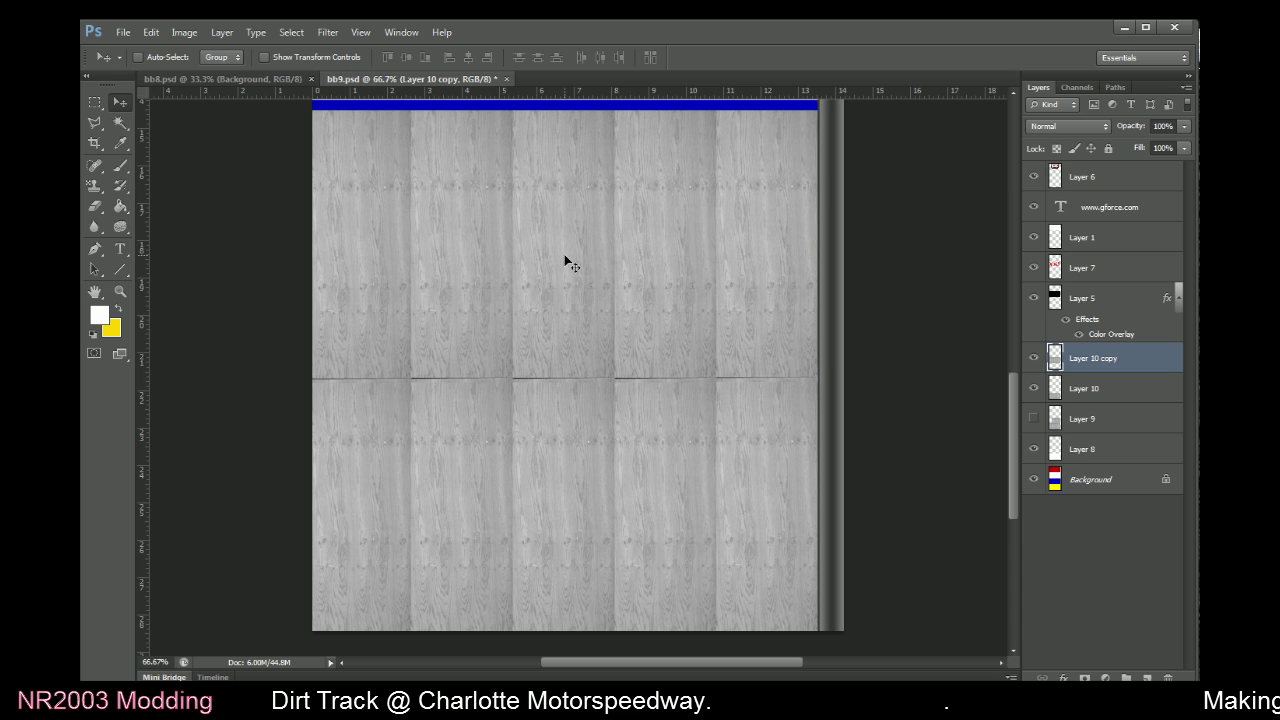
pyautogui.scroll(1, 593, 265)
pyautogui.scroll(3, 596, 274)
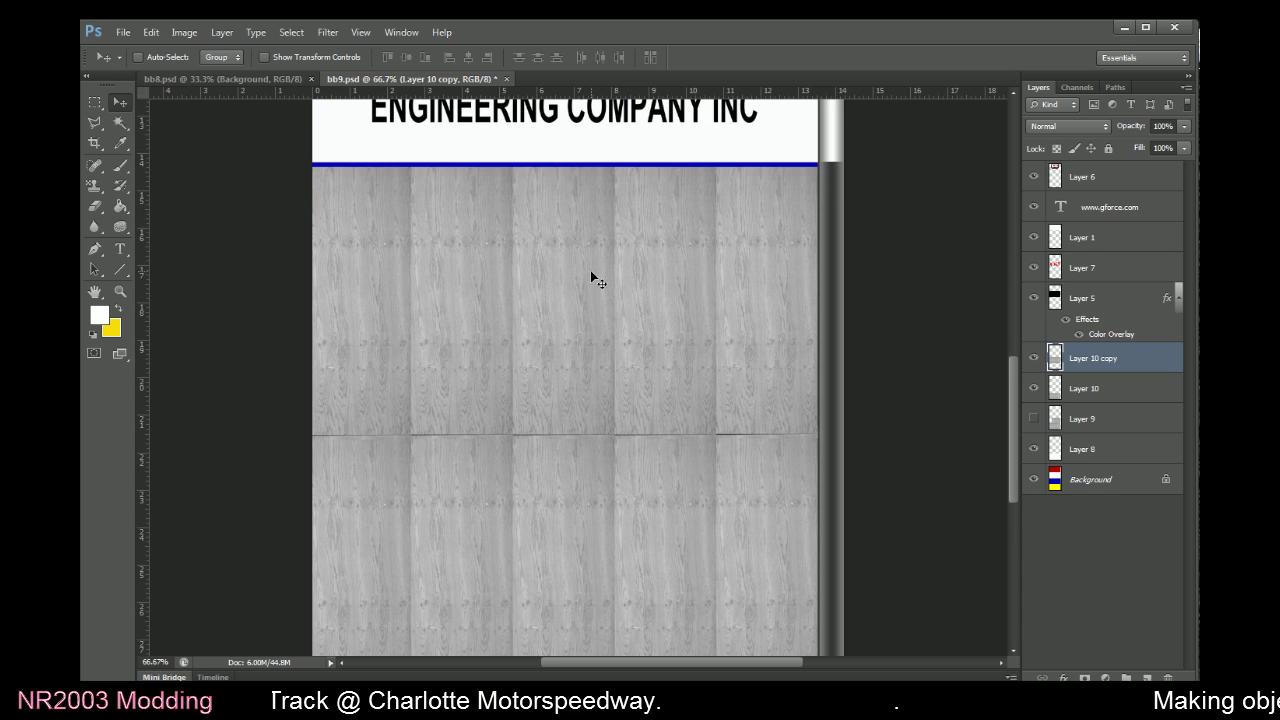
pyautogui.press('Up')
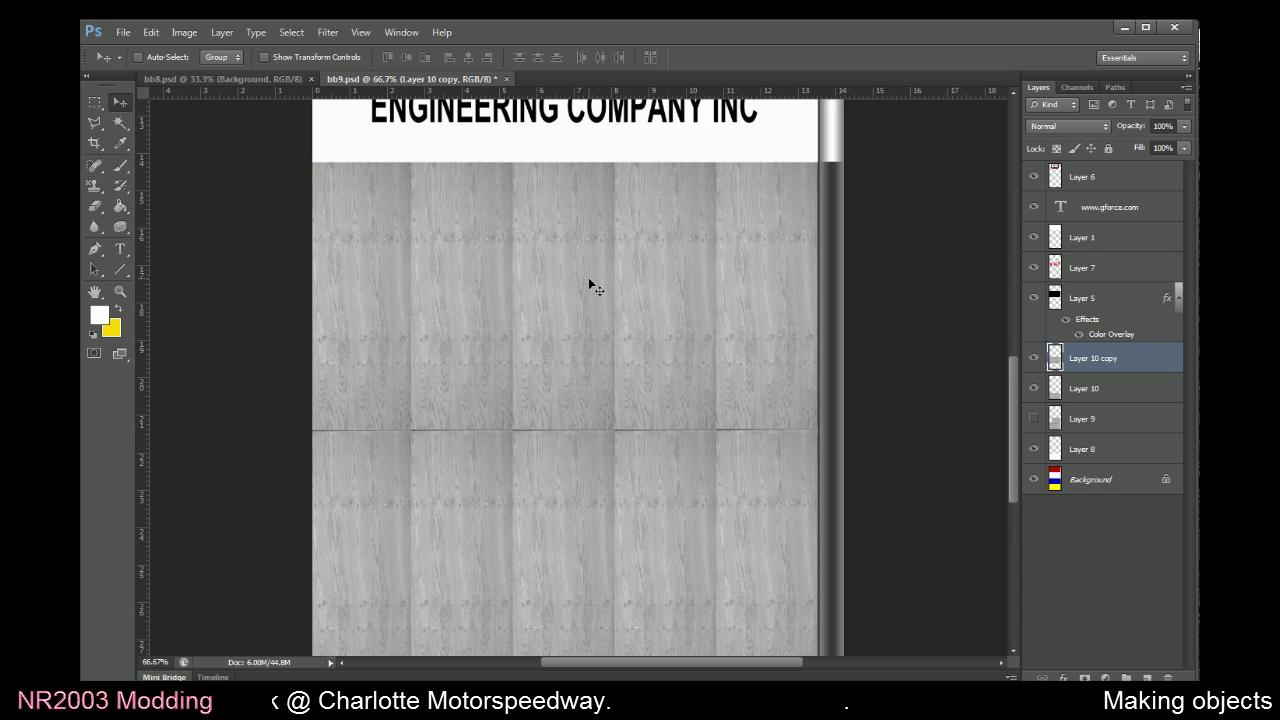
# Rotate the upper plywood row 180° with two 90° clockwise turns in Free Transform
pyautogui.click(100, 102)
pyautogui.rightClick(497, 262)
pyautogui.click(551, 372)
pyautogui.rightClick(551, 336)
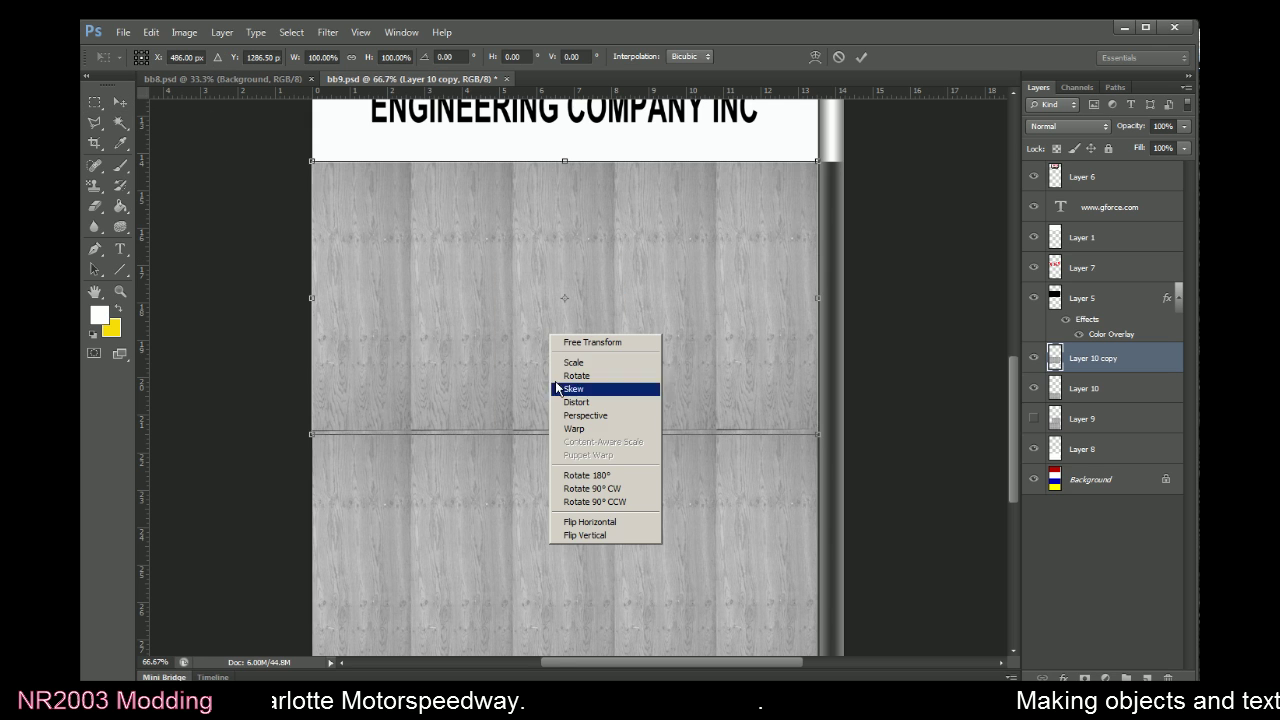
pyautogui.click(590, 488)
pyautogui.rightClick(621, 238)
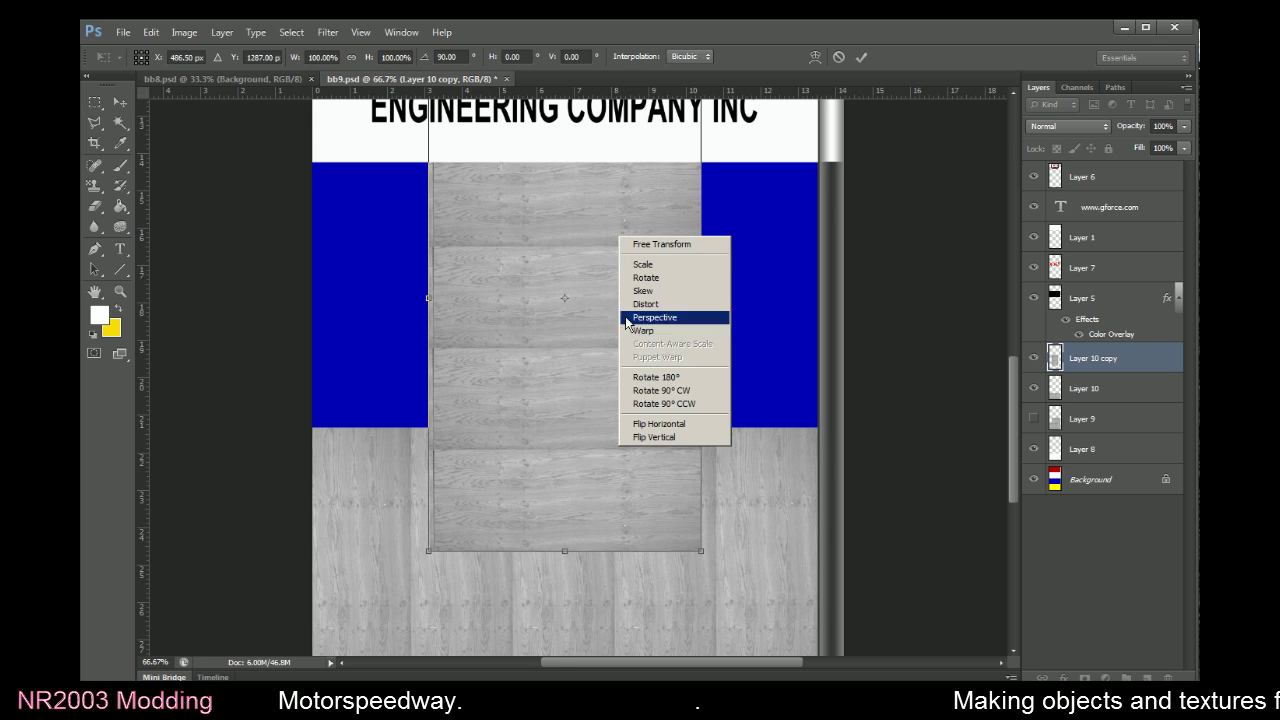
pyautogui.click(660, 390)
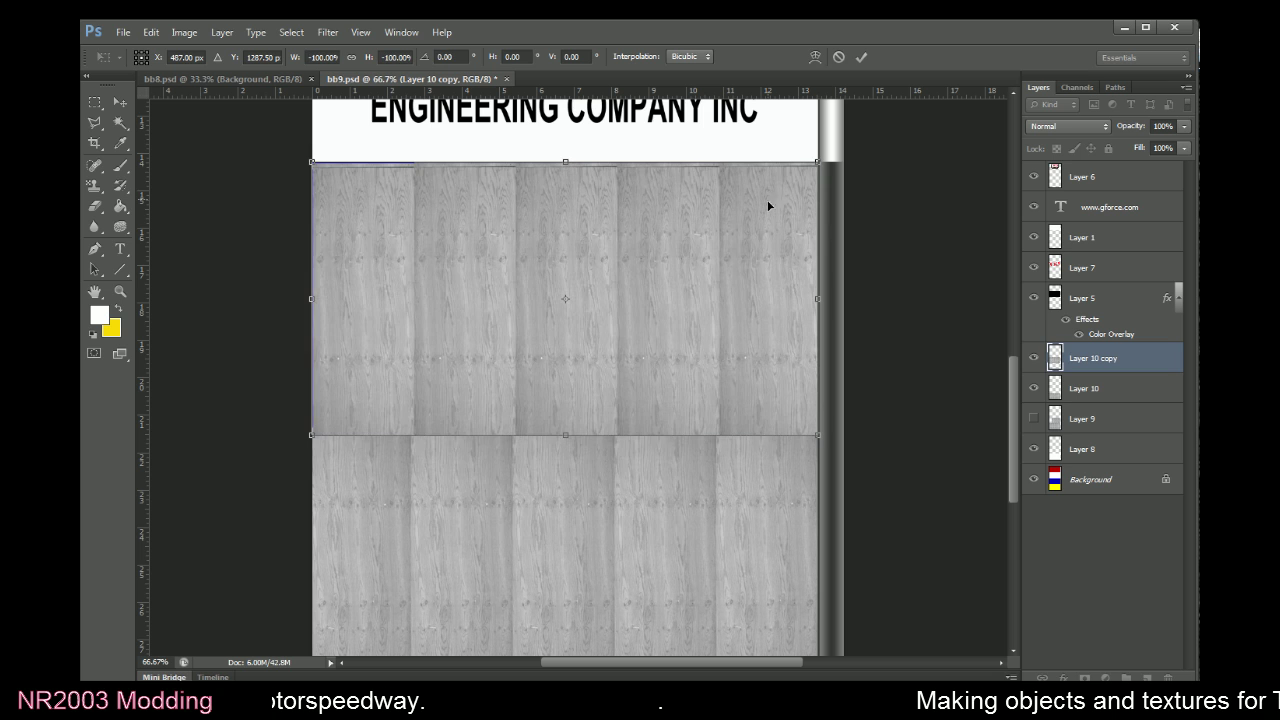
pyautogui.click(861, 57)
# Nudge the rotated row to fit between the white panel and the lower plywood row, and merge it with Layer 10
pyautogui.click(117, 101)
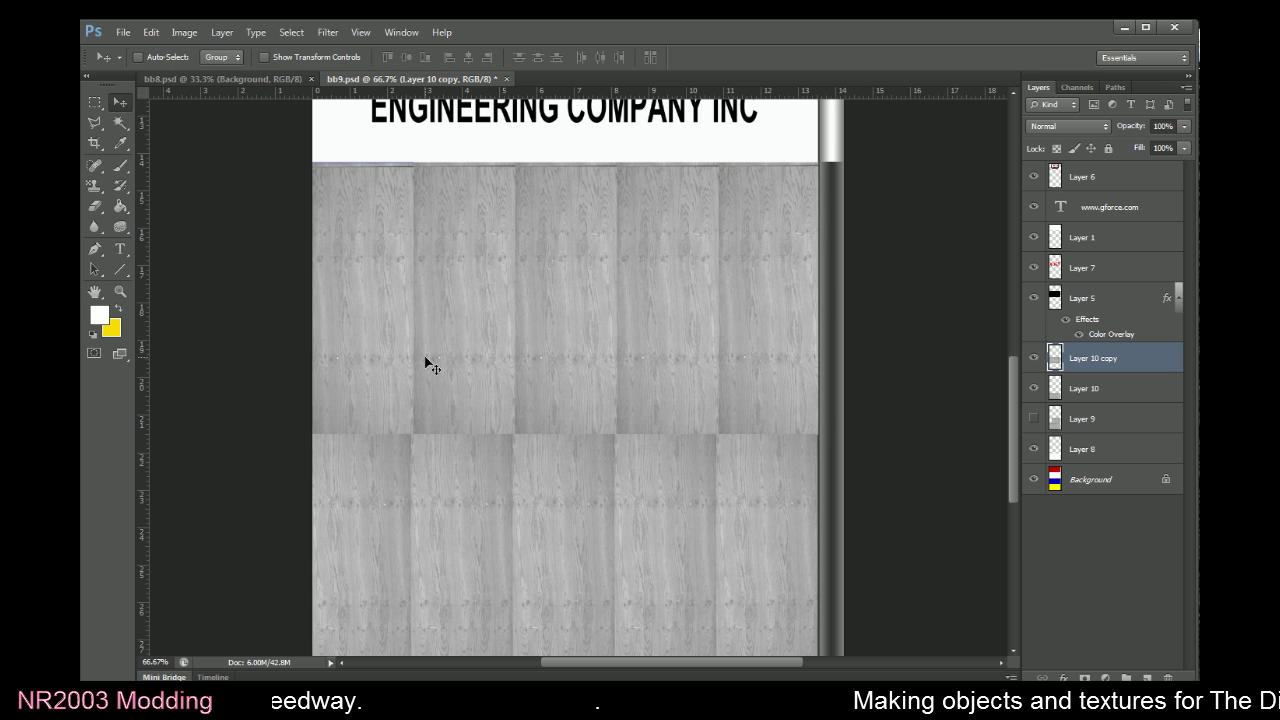
pyautogui.press('Up')
pyautogui.press('Up')
pyautogui.press('Up')
pyautogui.press('Up')
pyautogui.press('Down')
pyautogui.press('Down')
pyautogui.press('Down')
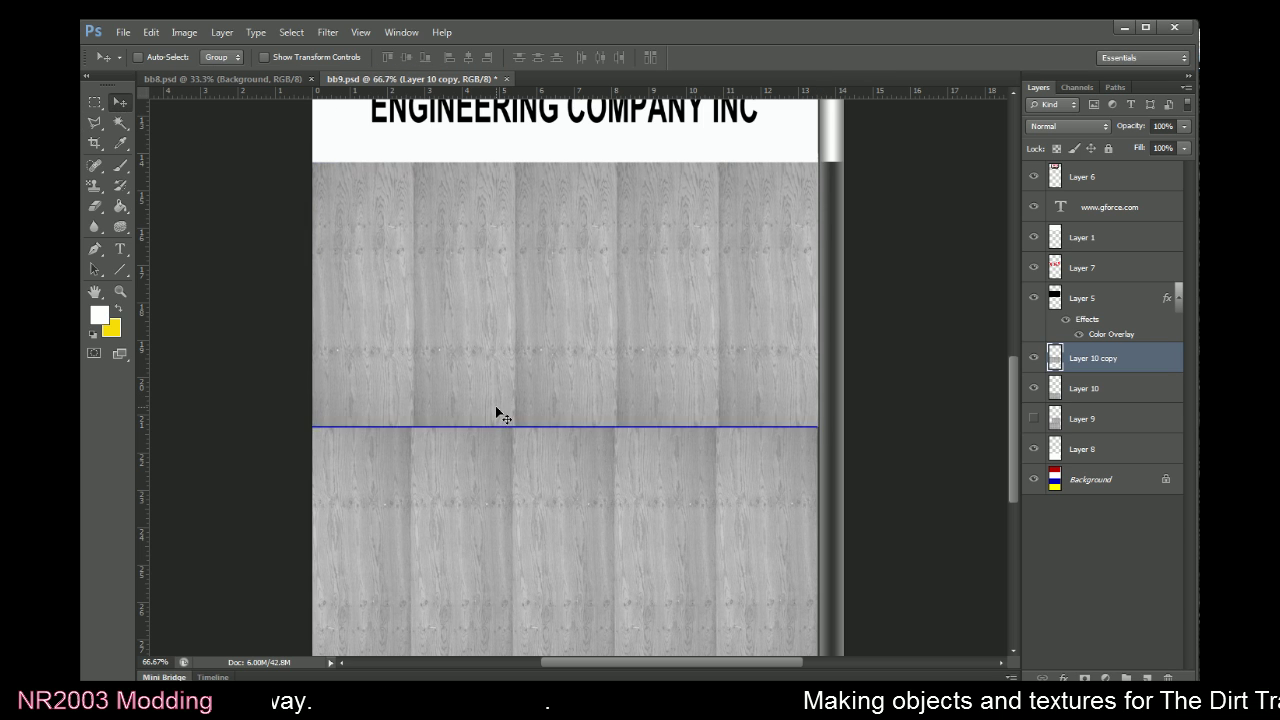
pyautogui.press('Down')
pyautogui.press('Up')
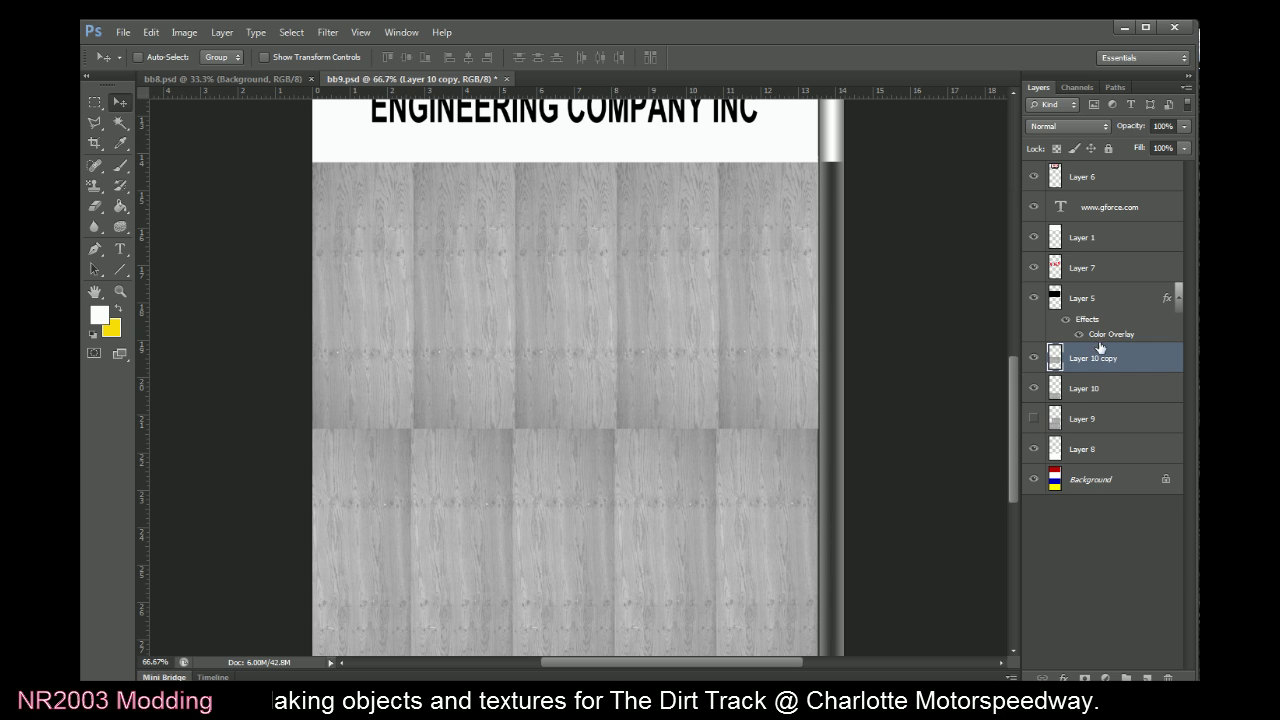
pyautogui.keyDown('shift'); pyautogui.click(1055, 390); pyautogui.keyUp('shift')
pyautogui.hotkey('ctrl', 'e')
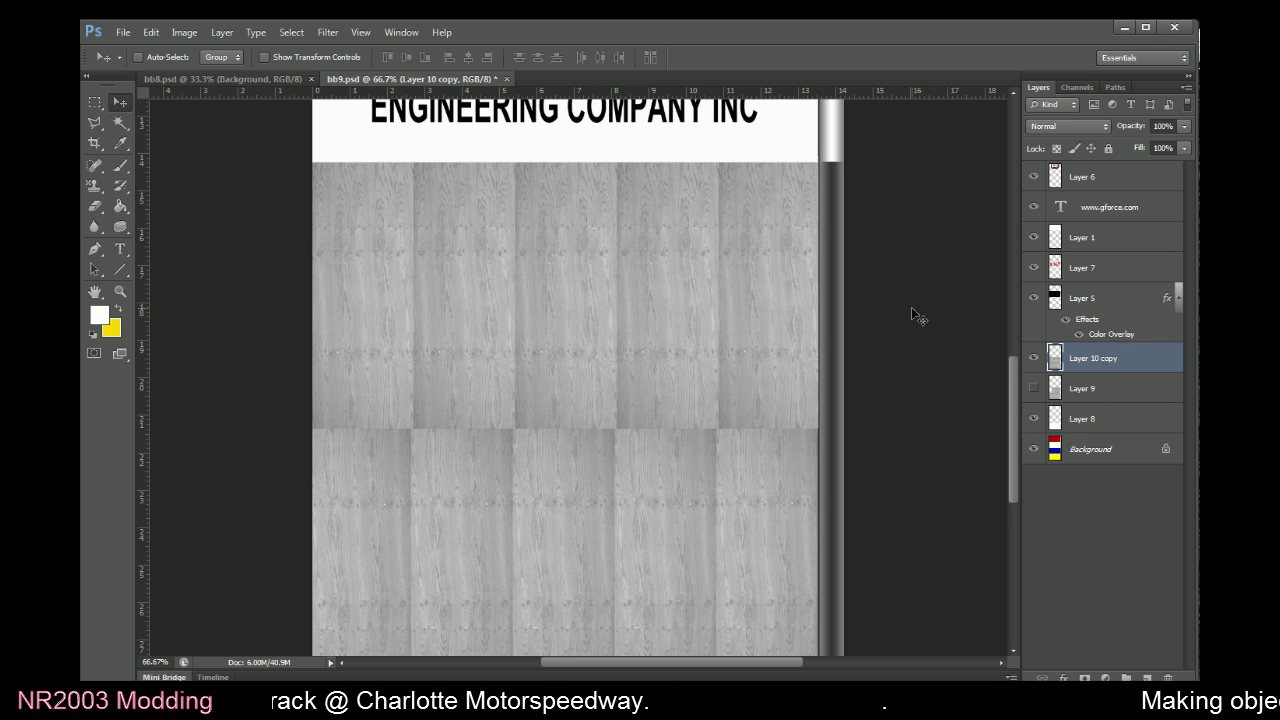
# Compare the back panels with Layer 5 and the merged plywood layer shown and hidden, and review the whole texture
pyautogui.click(1049, 306)
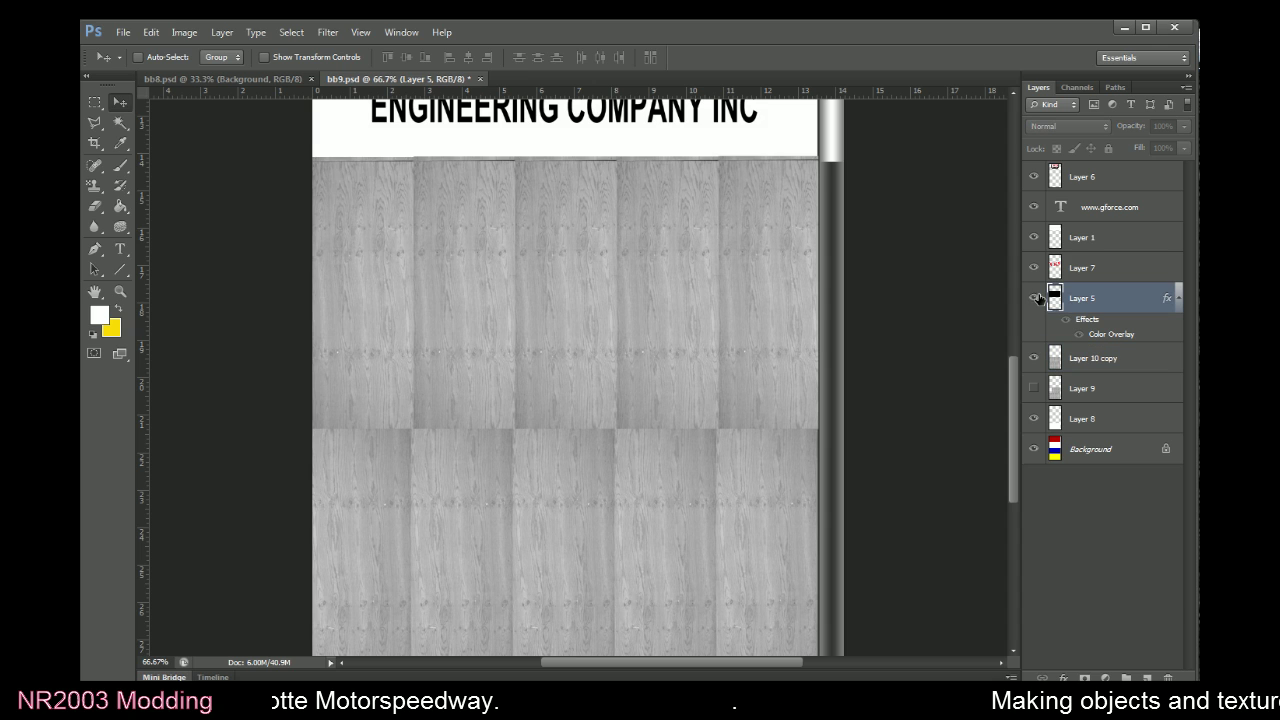
pyautogui.click(1034, 298)
pyautogui.click(1034, 298)
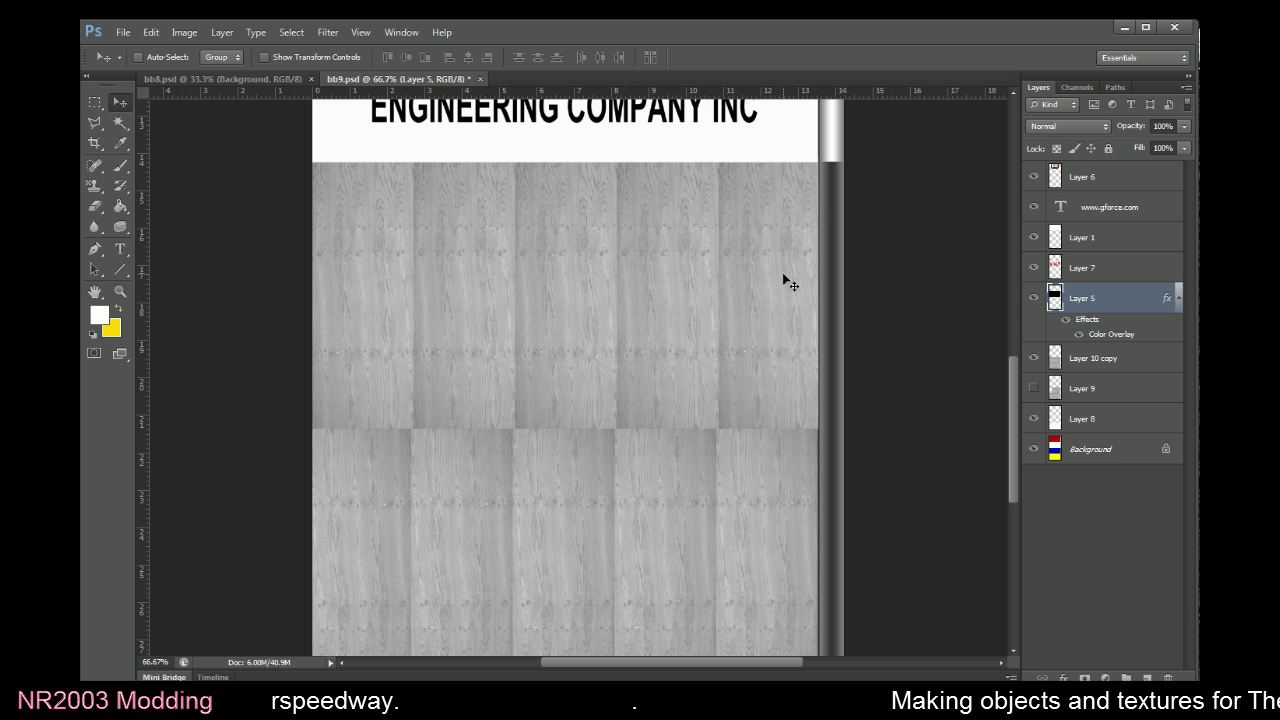
pyautogui.click(1034, 358)
pyautogui.click(1034, 358)
pyautogui.click(1034, 358)
pyautogui.click(1035, 358)
pyautogui.click(1035, 358)
pyautogui.click(1035, 358)
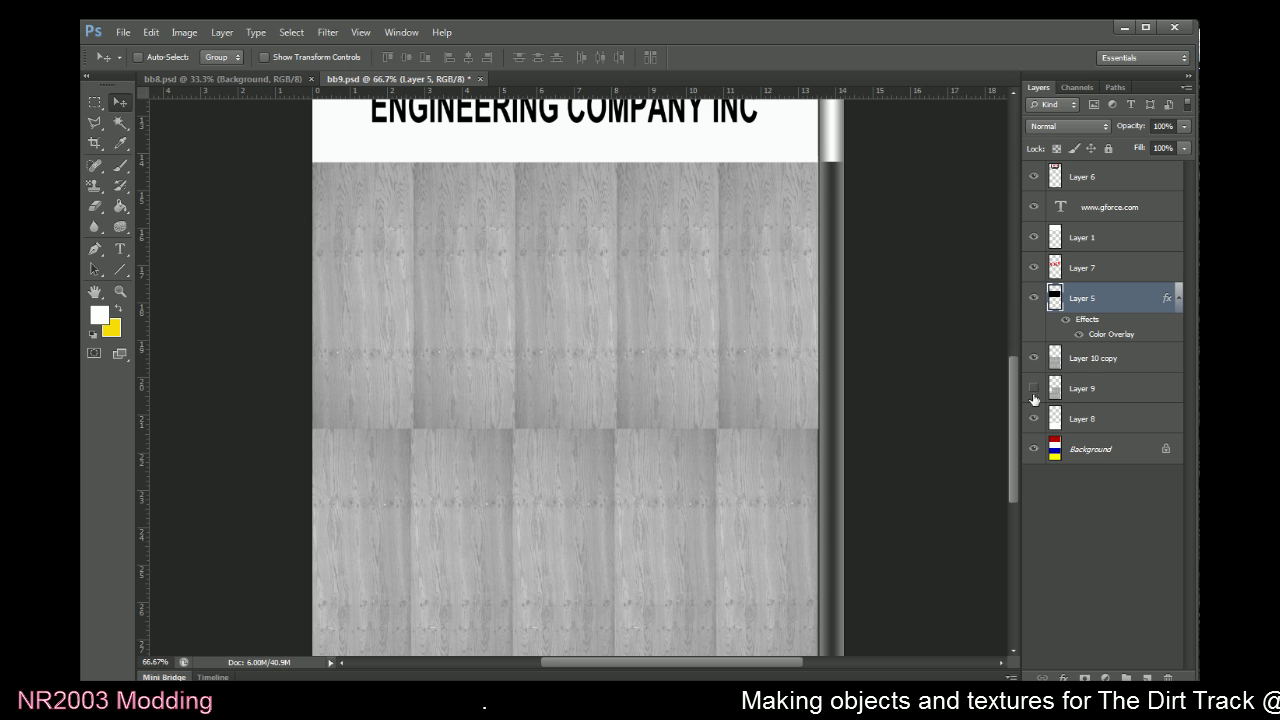
pyautogui.click(1051, 362)
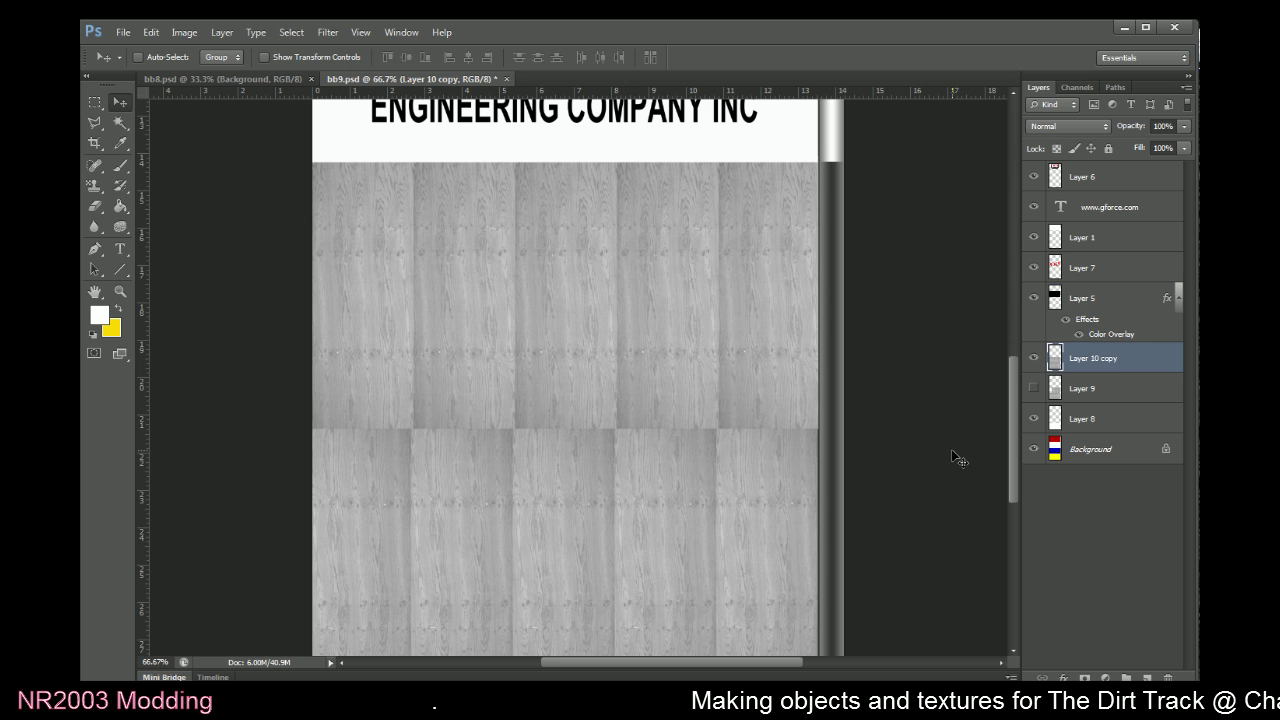
pyautogui.hotkey('ctrl', '-')
pyautogui.hotkey('ctrl', '-')
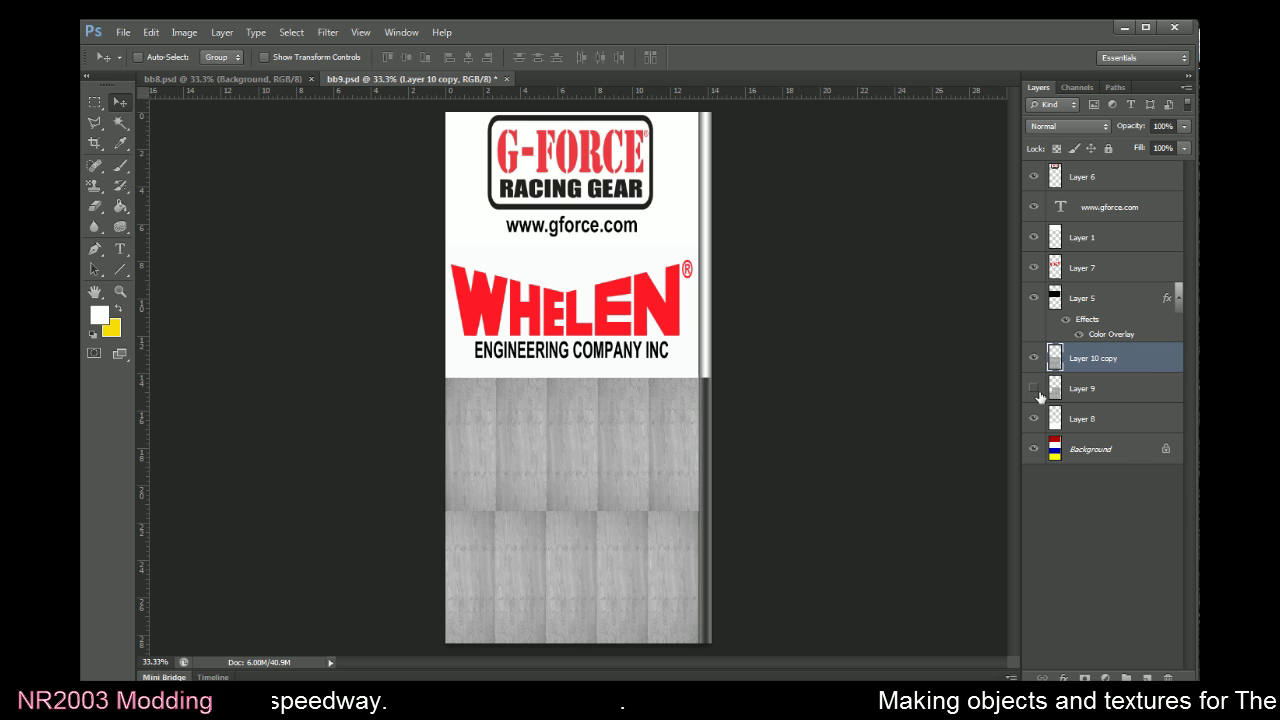
# Save the layered bb9.psd and flatten the image, discarding the hidden layer
pyautogui.click(127, 32)
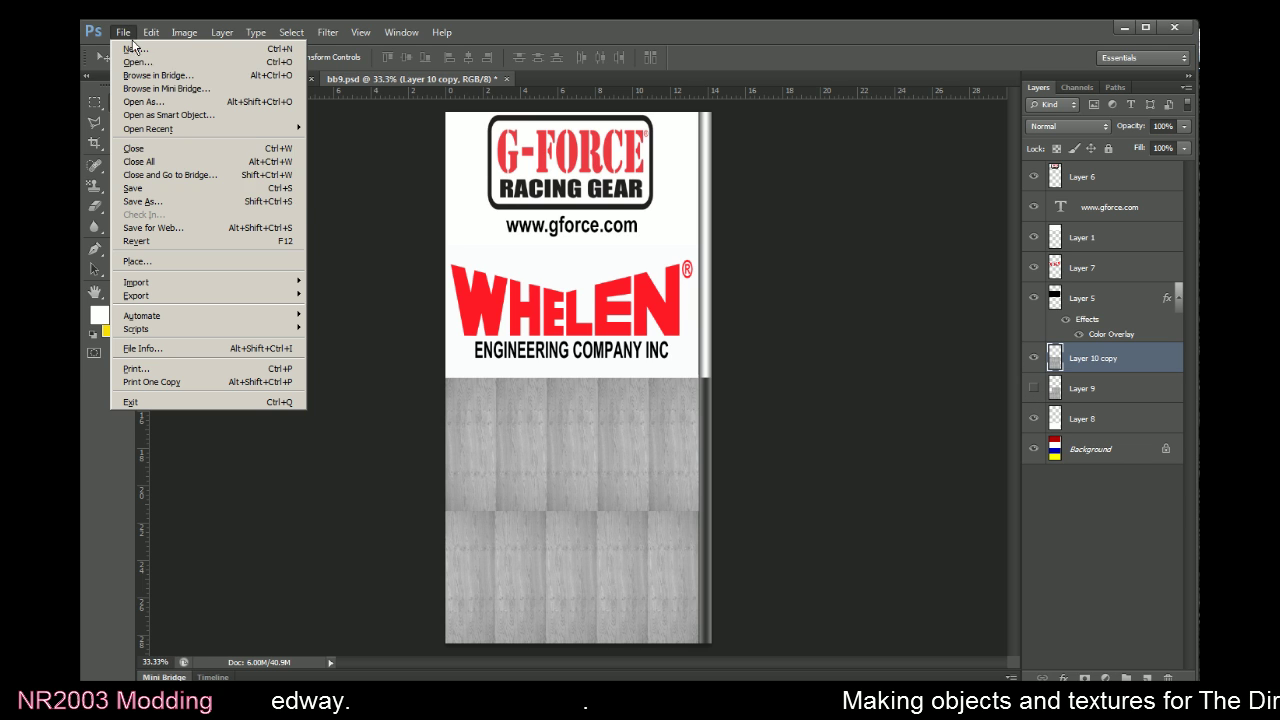
pyautogui.click(214, 188)
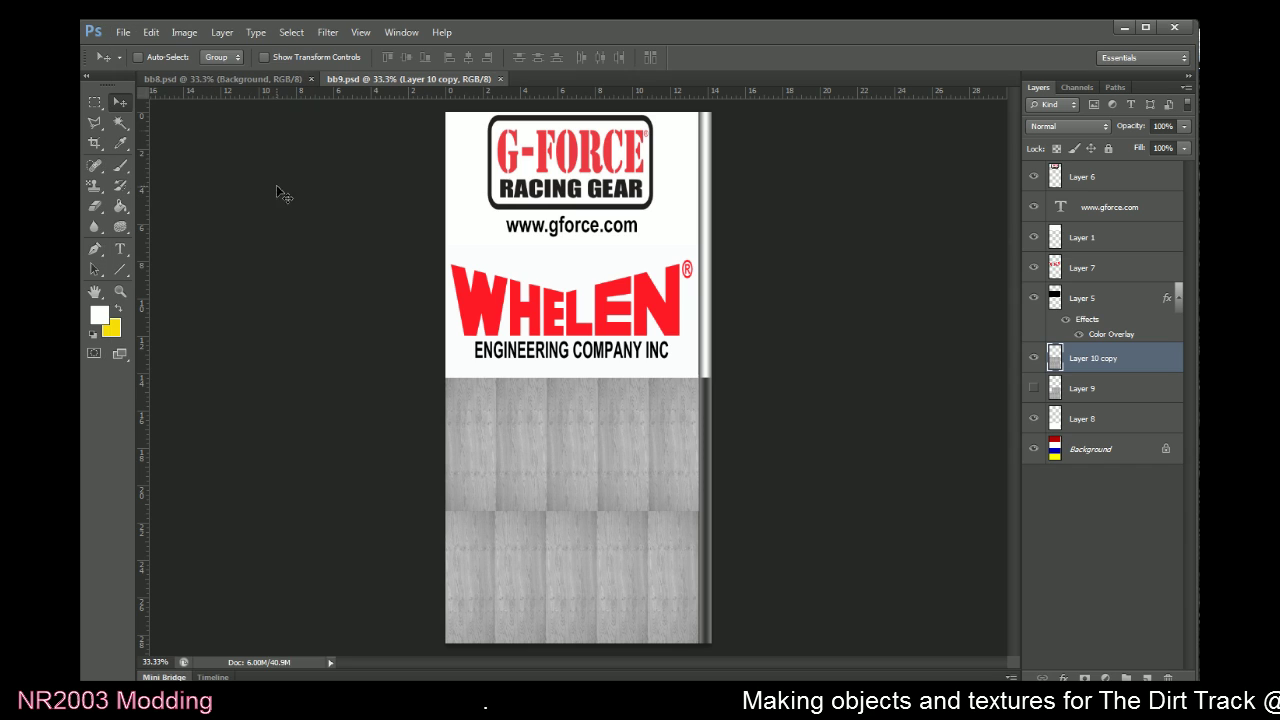
pyautogui.click(222, 32)
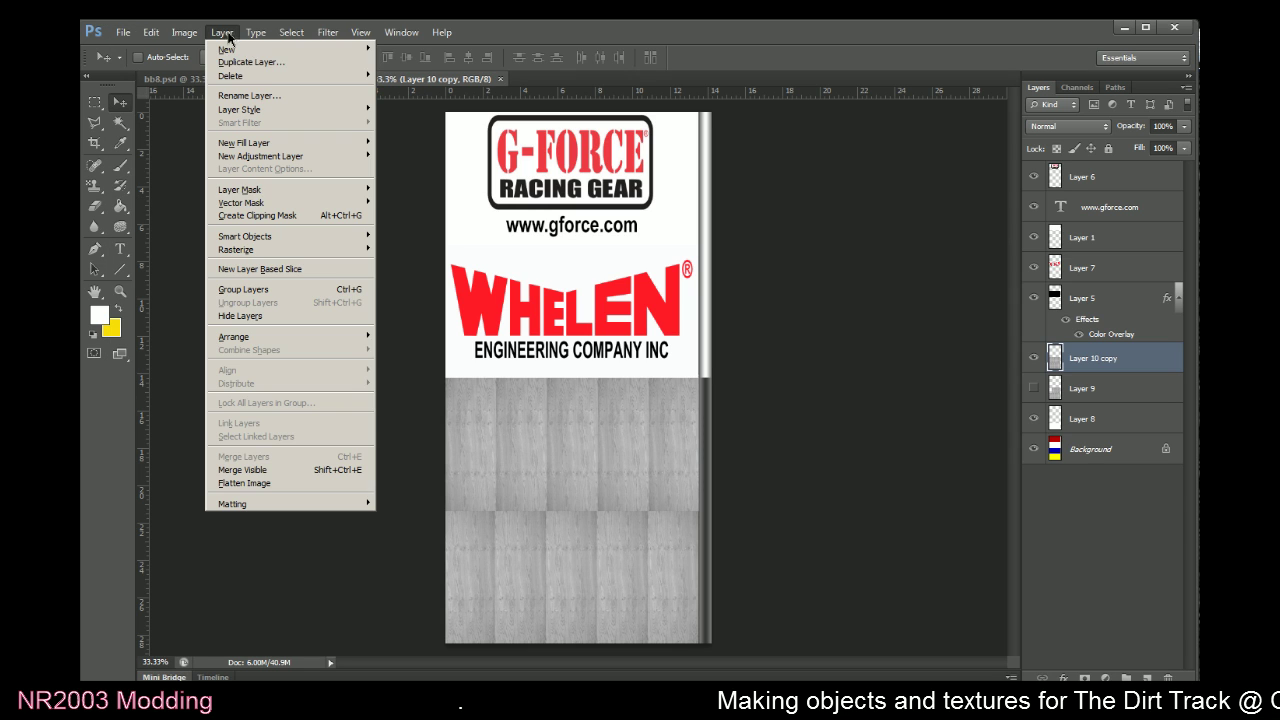
pyautogui.click(280, 483)
pyautogui.click(604, 379)
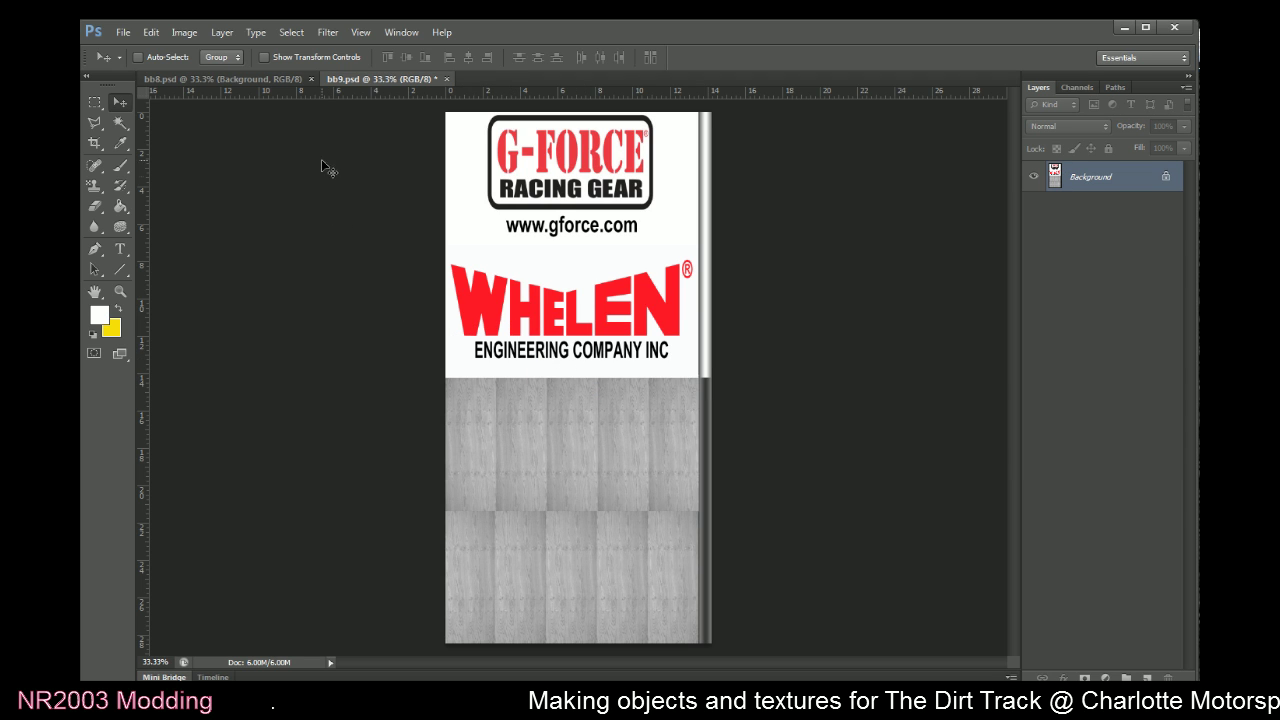
# Save the flattened texture to the desktop in BMP format as bb9.bmp, replacing the existing file
pyautogui.click(123, 32)
pyautogui.click(200, 203)
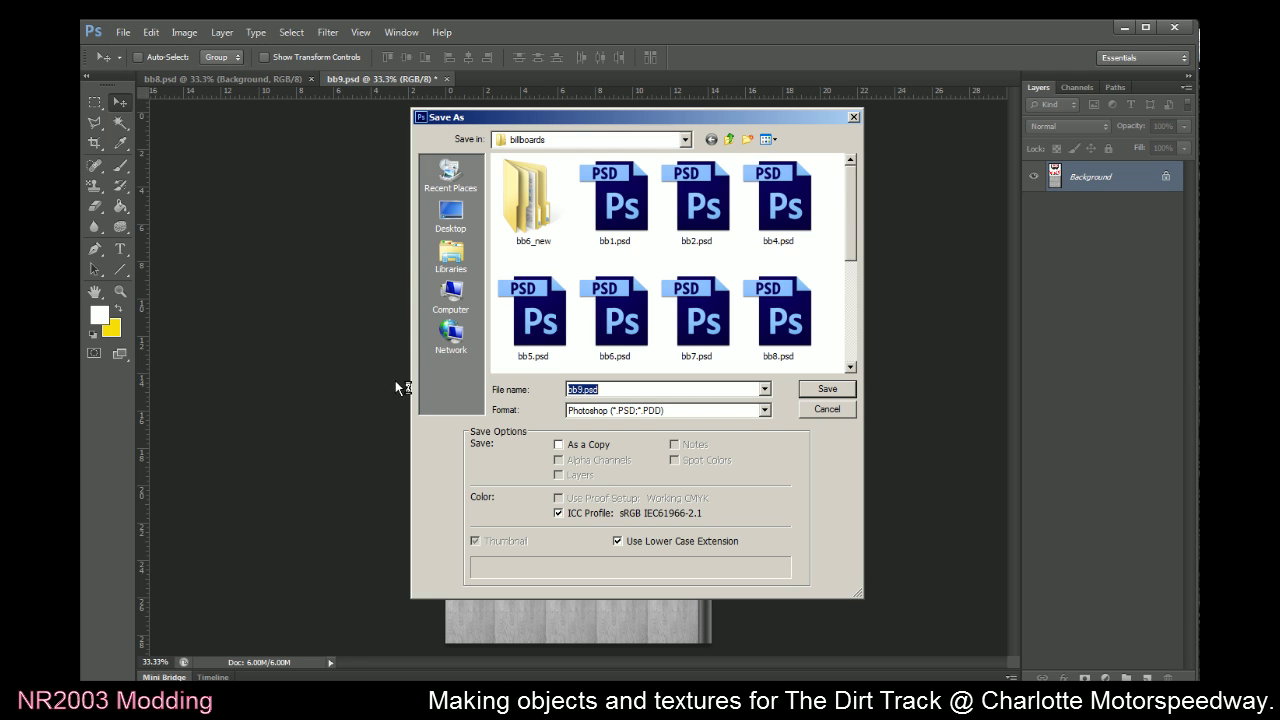
pyautogui.click(450, 214)
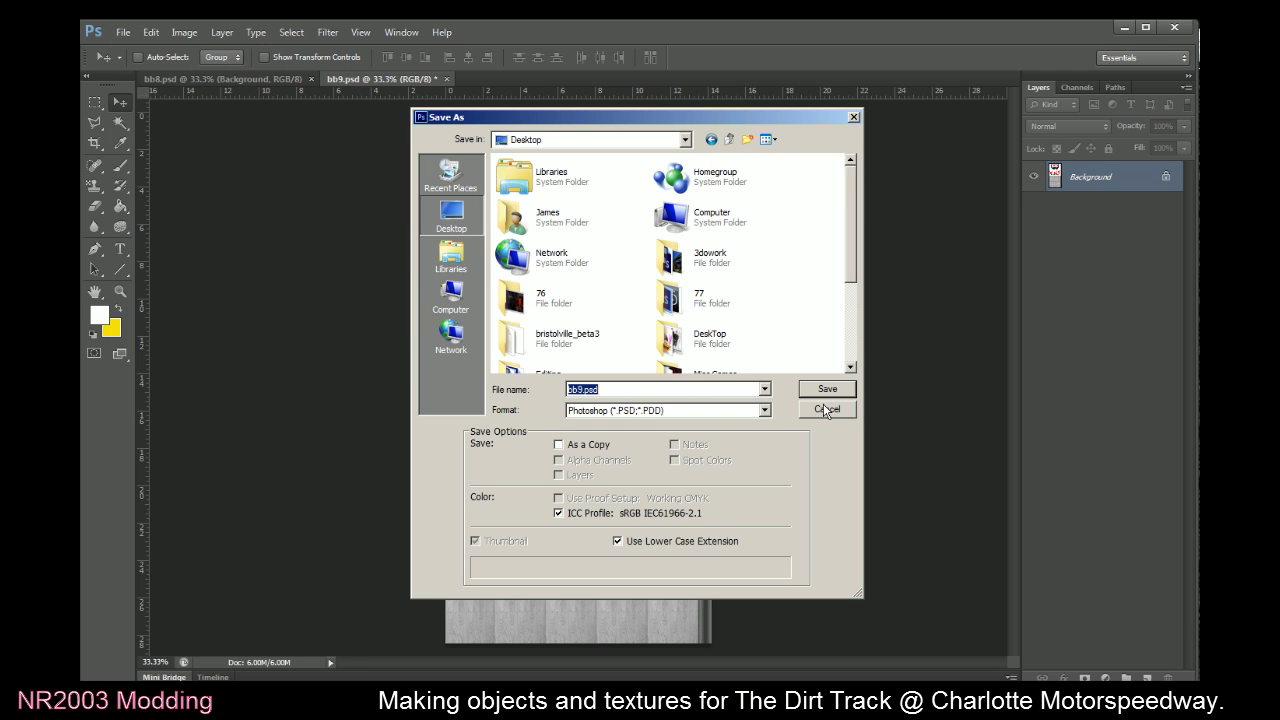
pyautogui.click(745, 411)
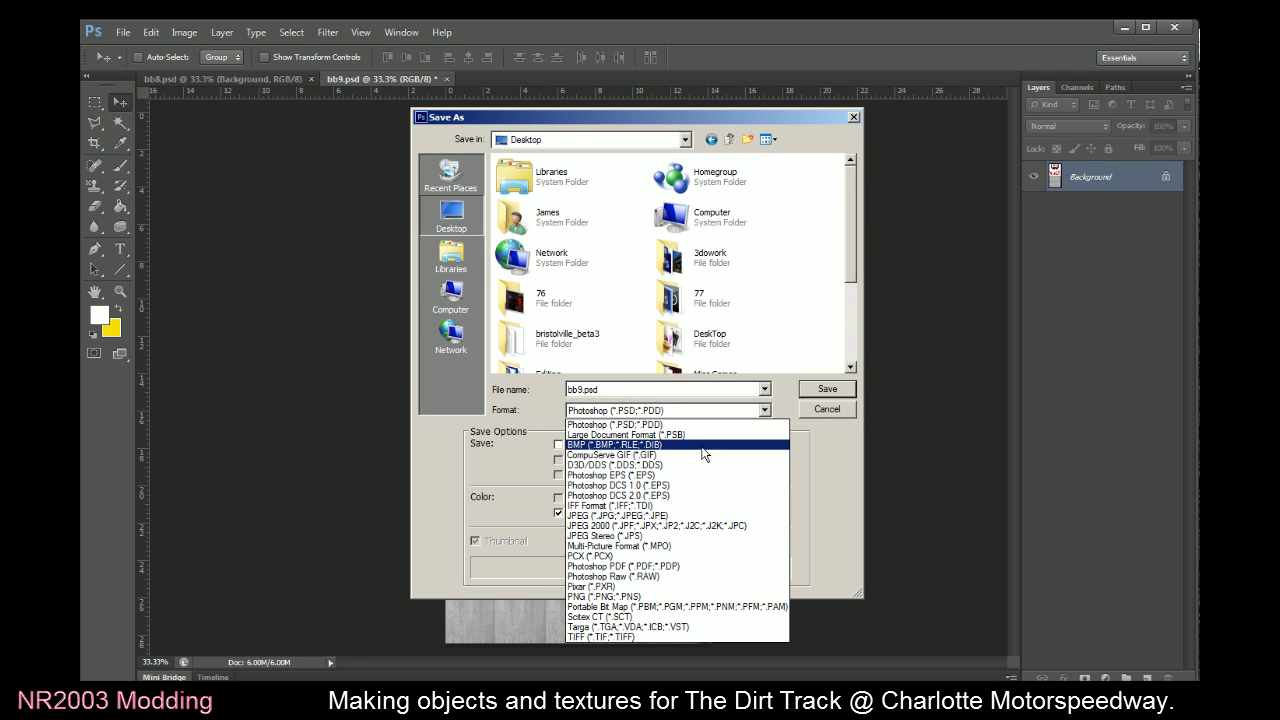
pyautogui.click(703, 446)
pyautogui.click(814, 389)
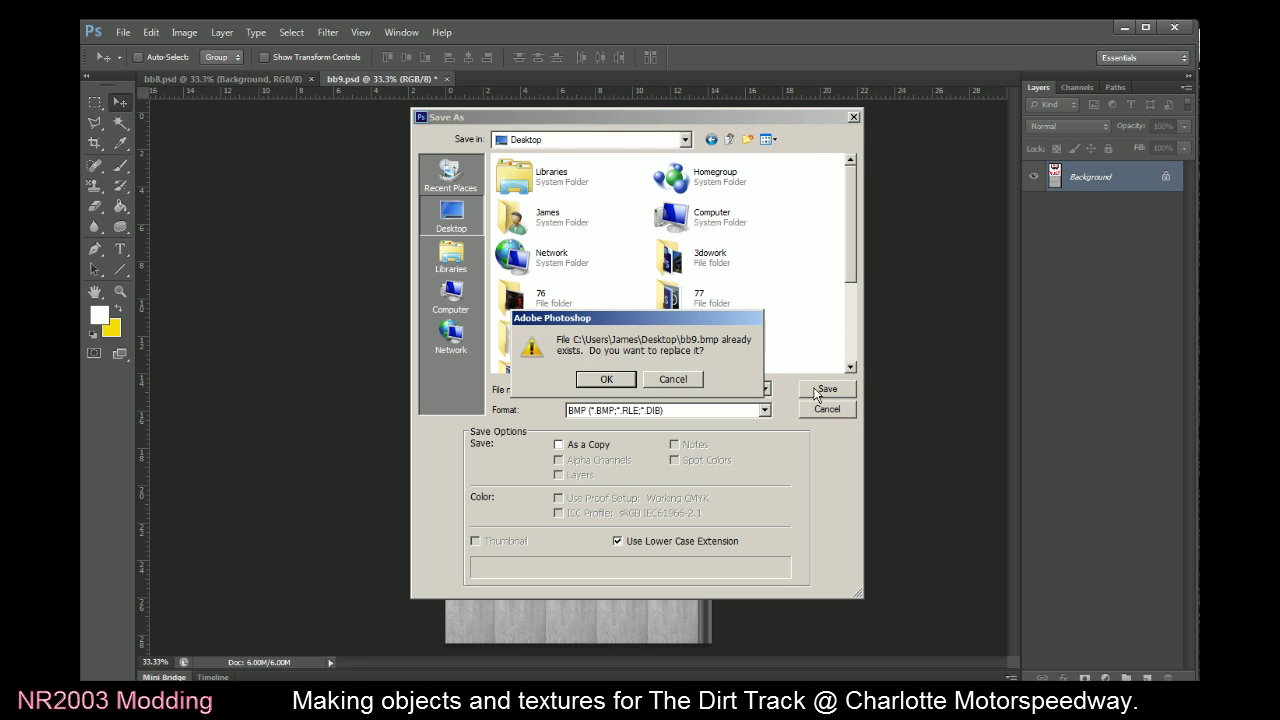
pyautogui.click(598, 382)
pyautogui.click(712, 292)
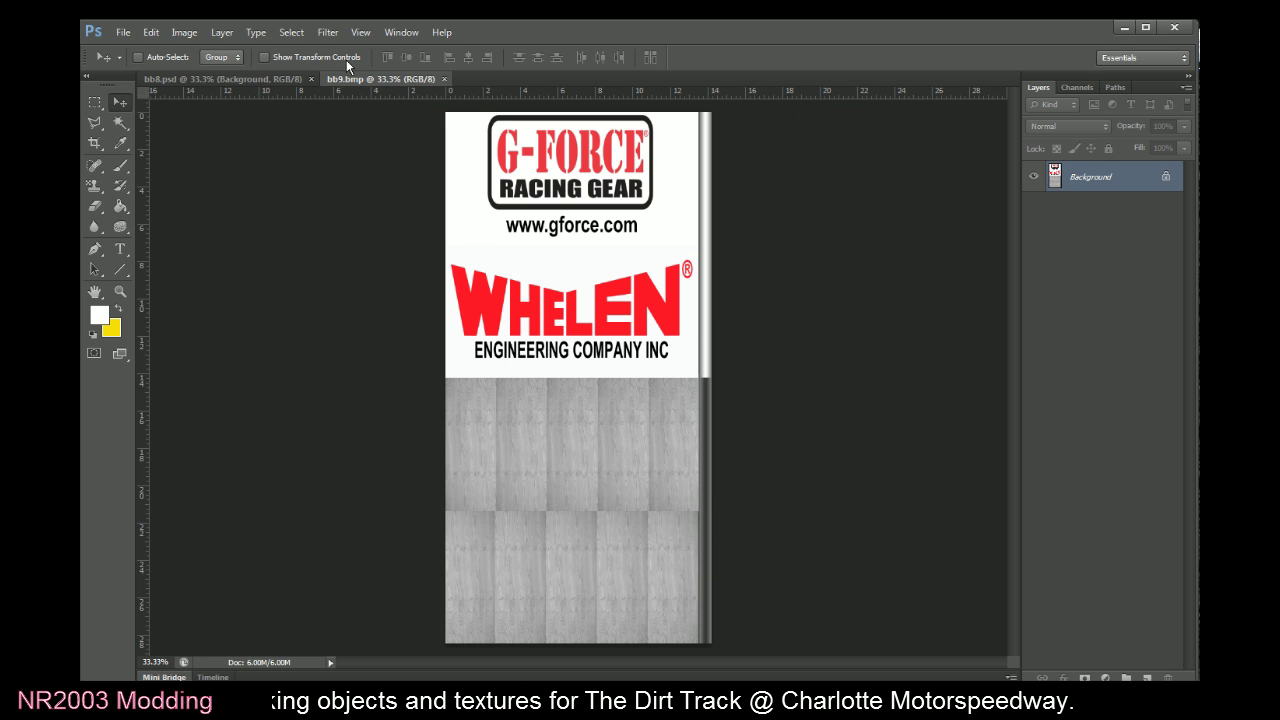
# Close bb9.bmp and minimize Photoshop to return to the desktop
pyautogui.click(444, 79)
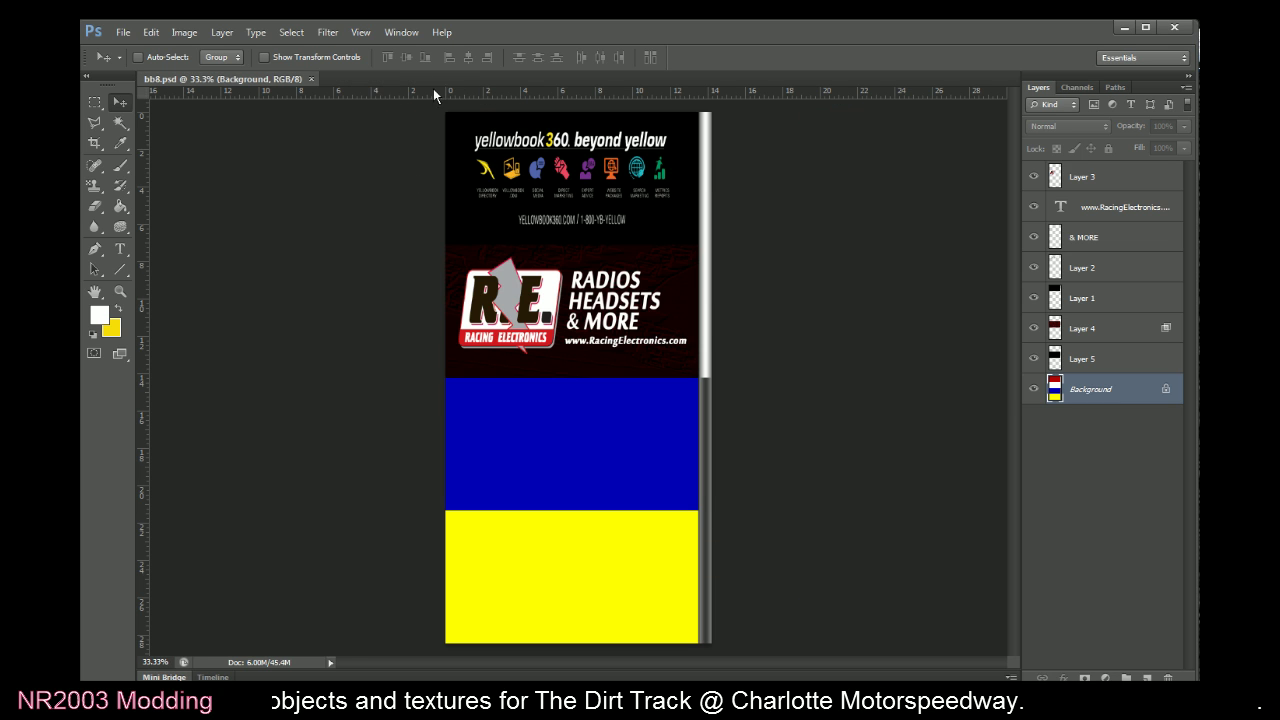
pyautogui.click(1123, 28)
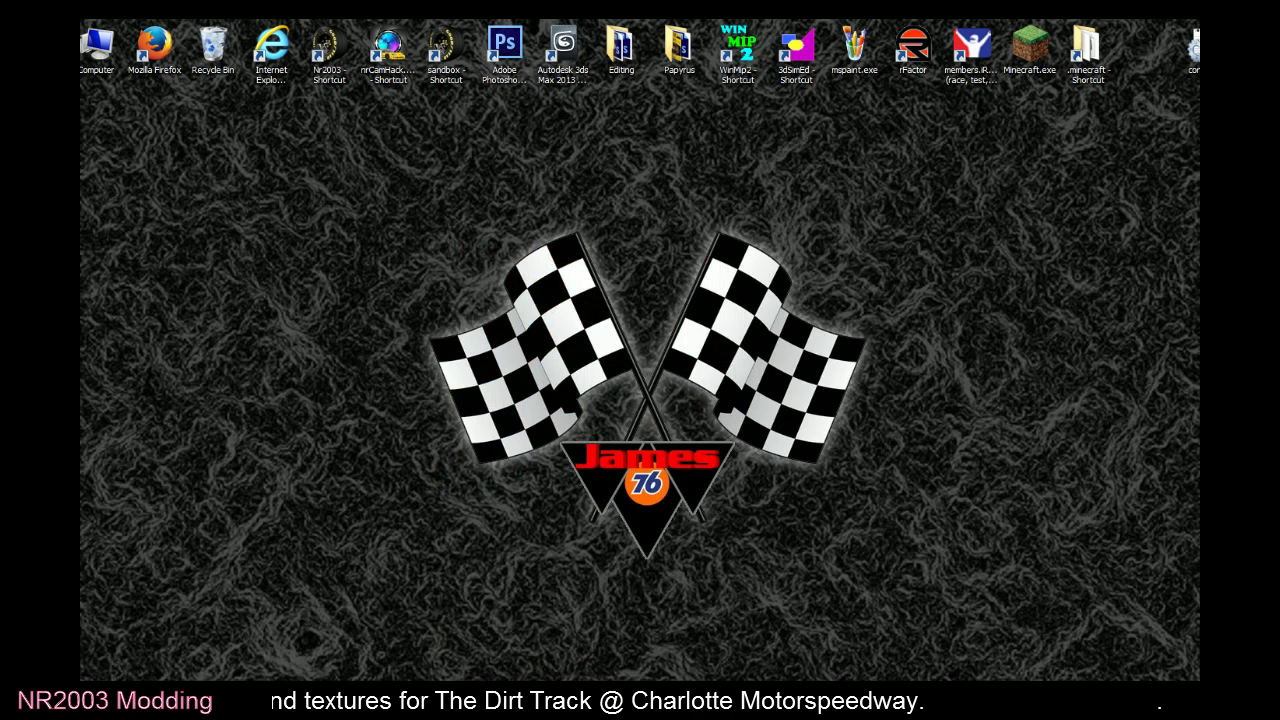